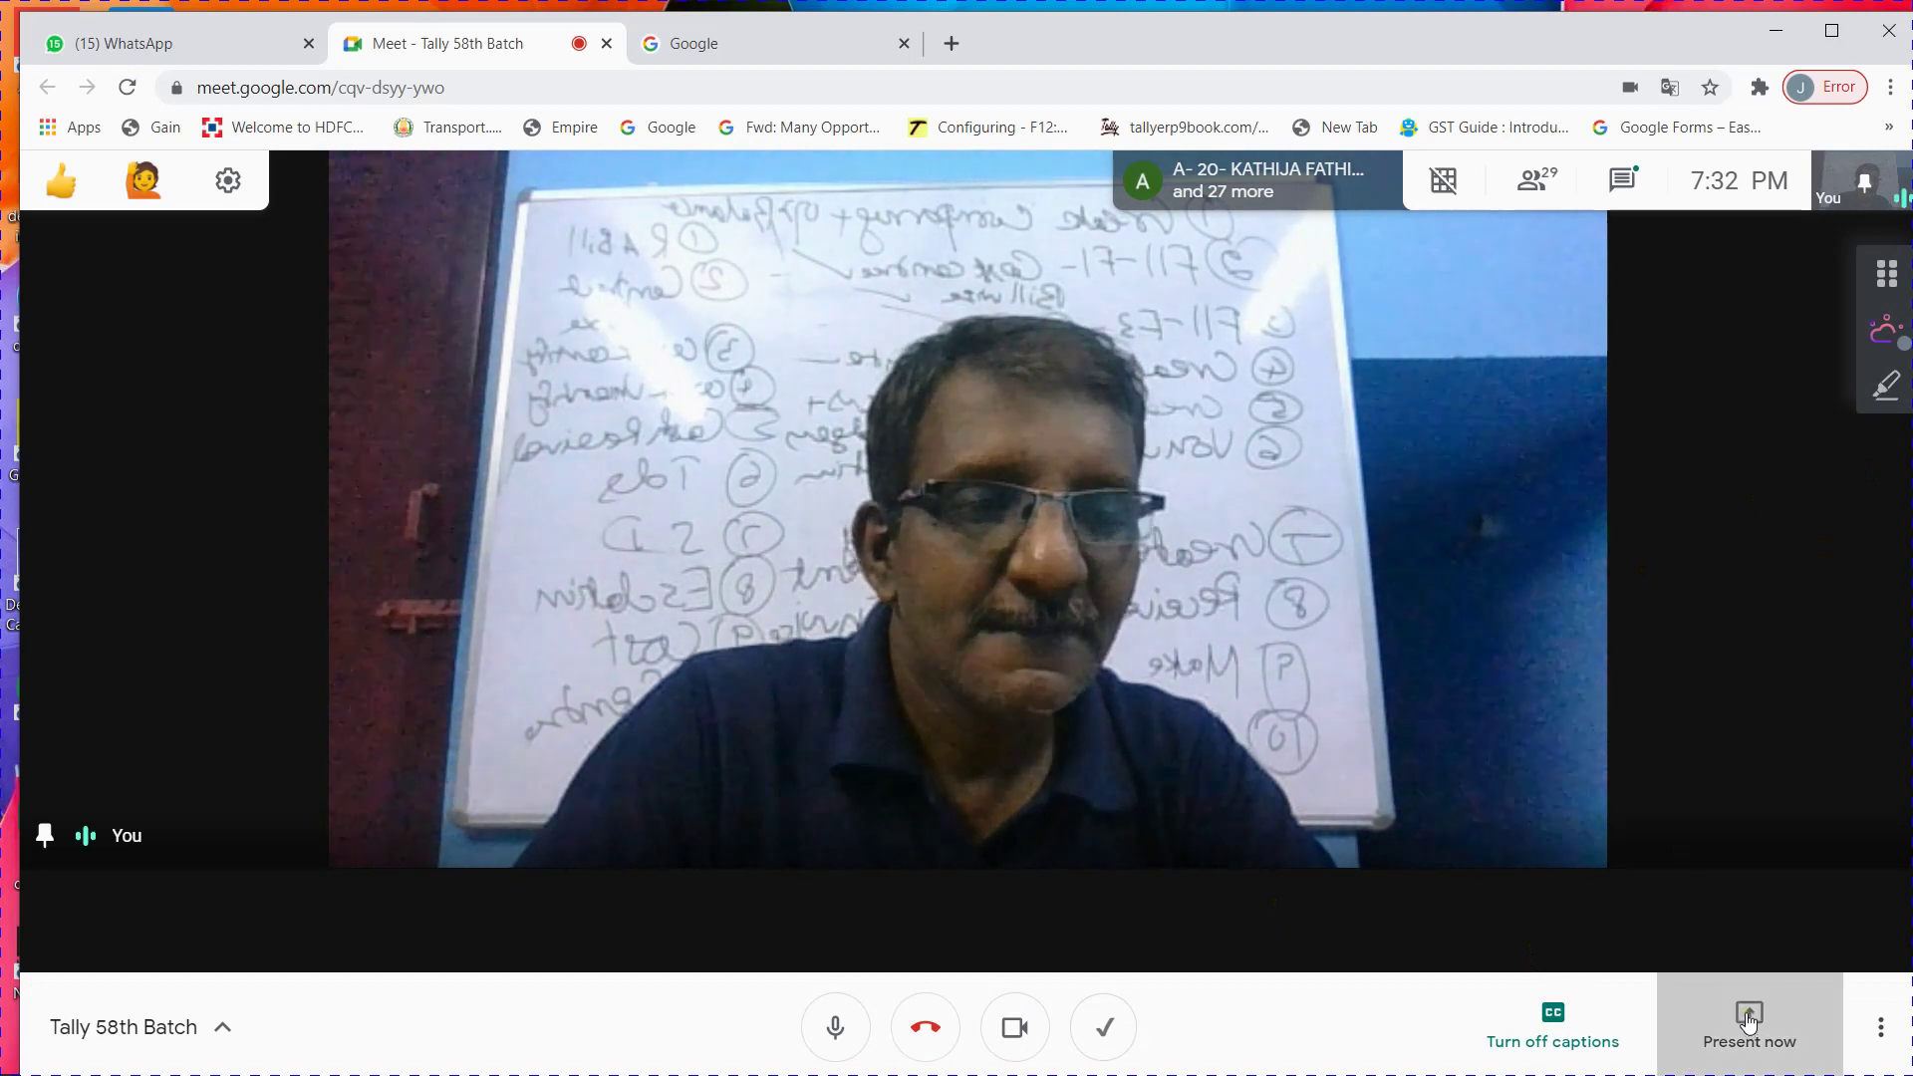
Present the entire screen to the Google Meet call.
click(1749, 1045)
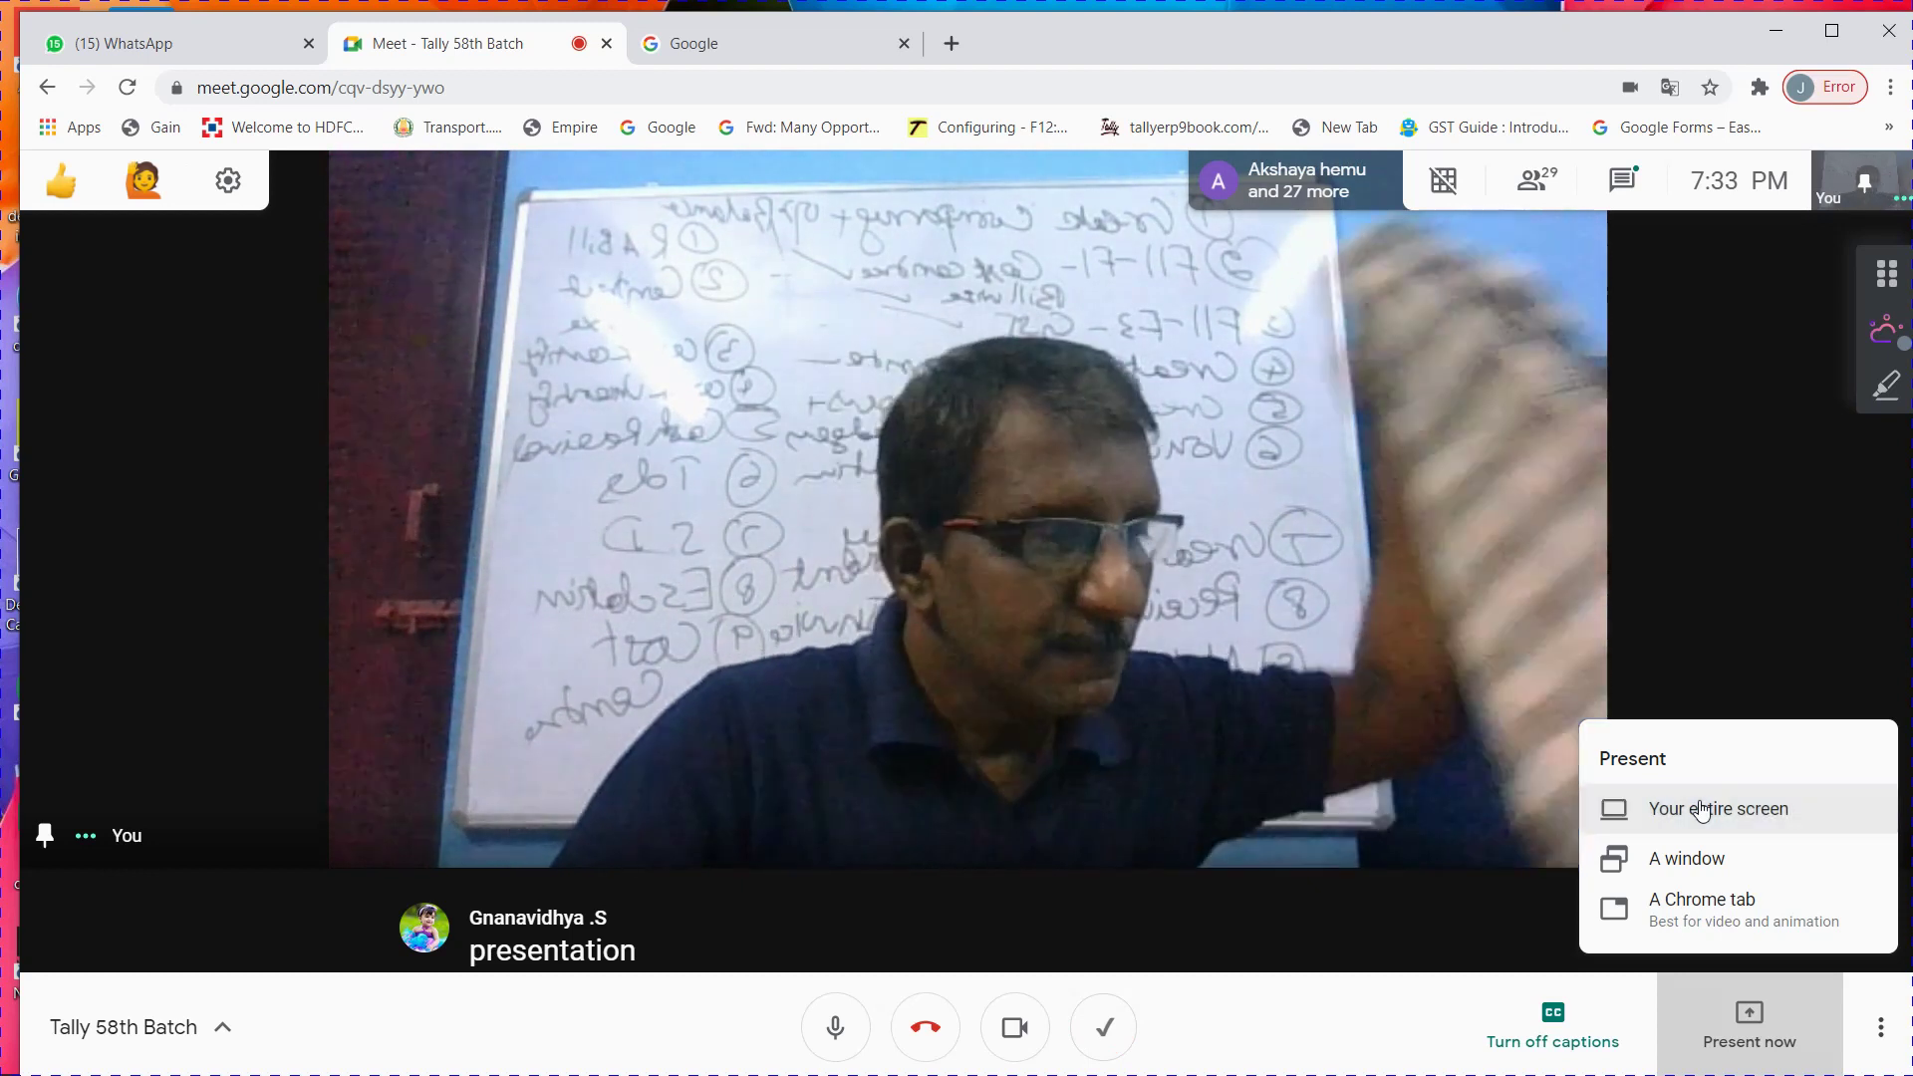
click(1702, 811)
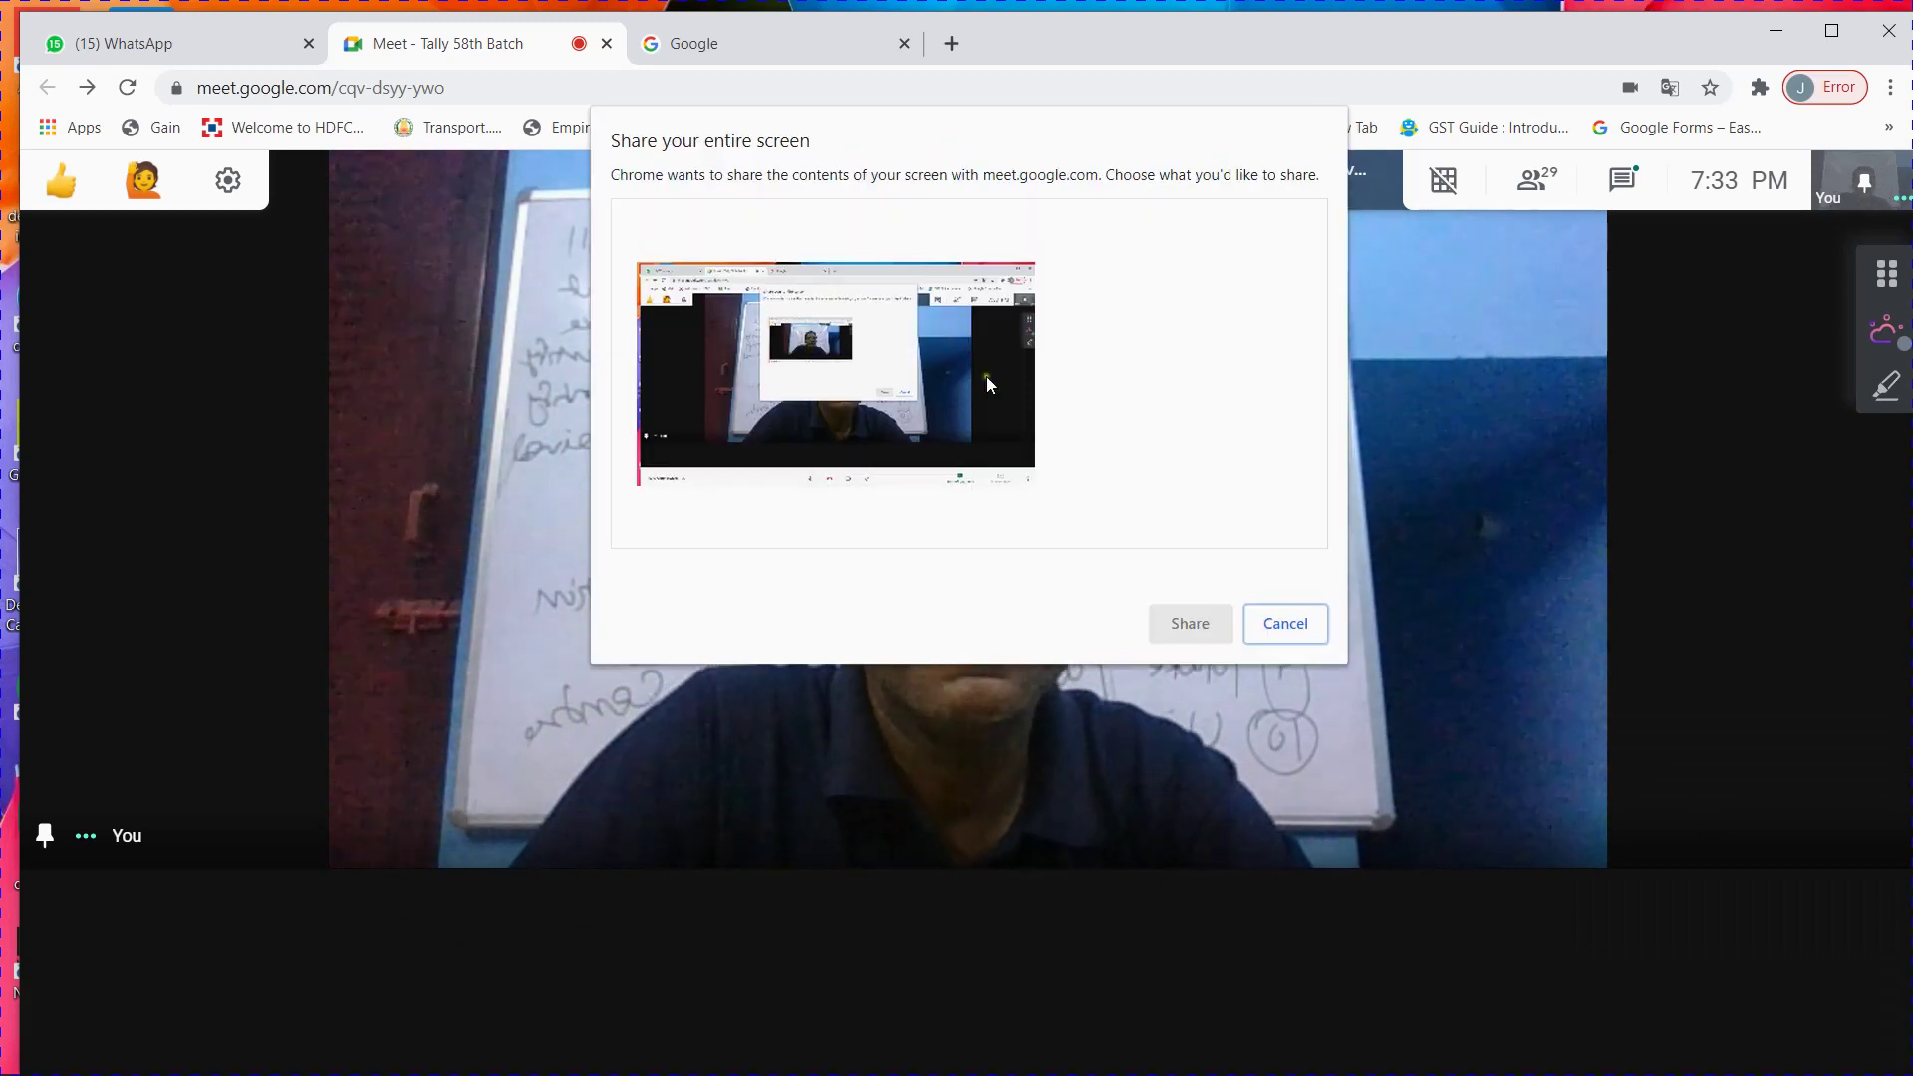
click(931, 391)
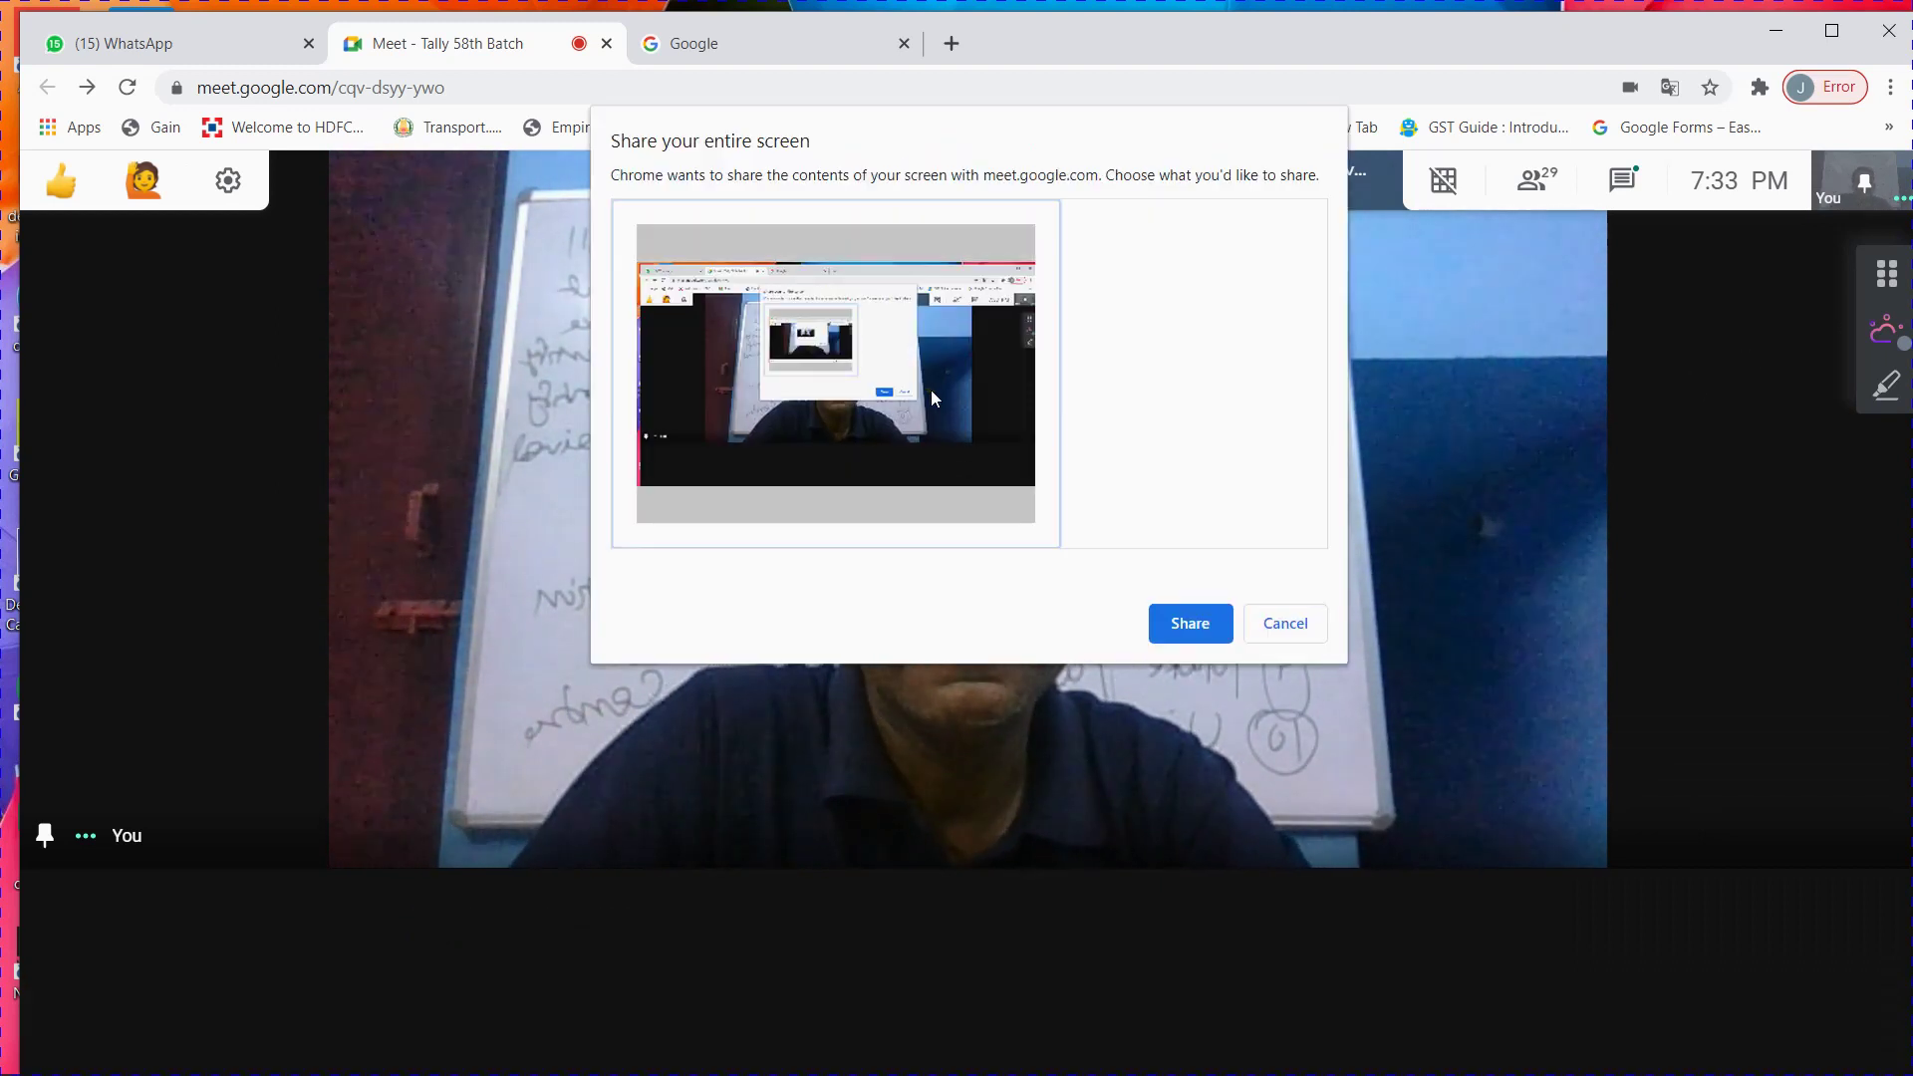
click(1189, 620)
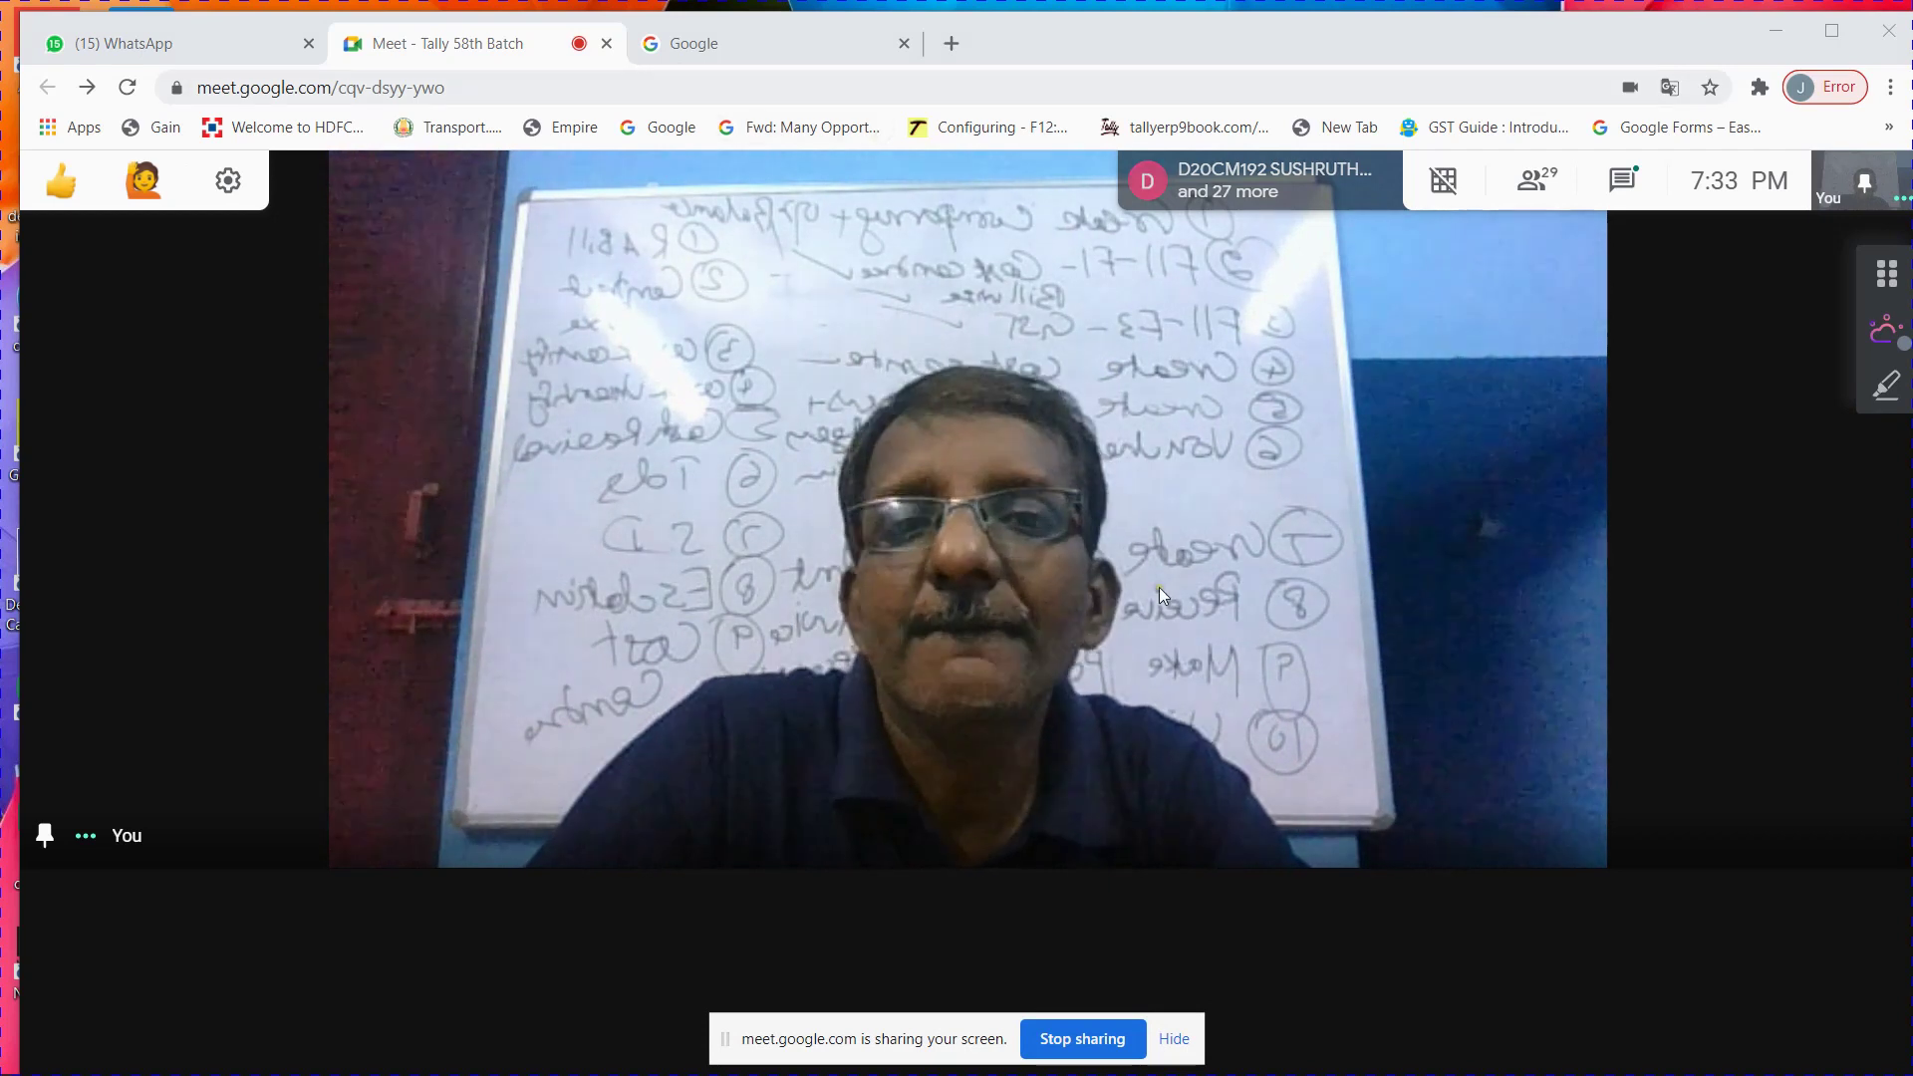
Hide the screen-sharing notice and minimize the Meet window to reveal the desktop.
click(1172, 1041)
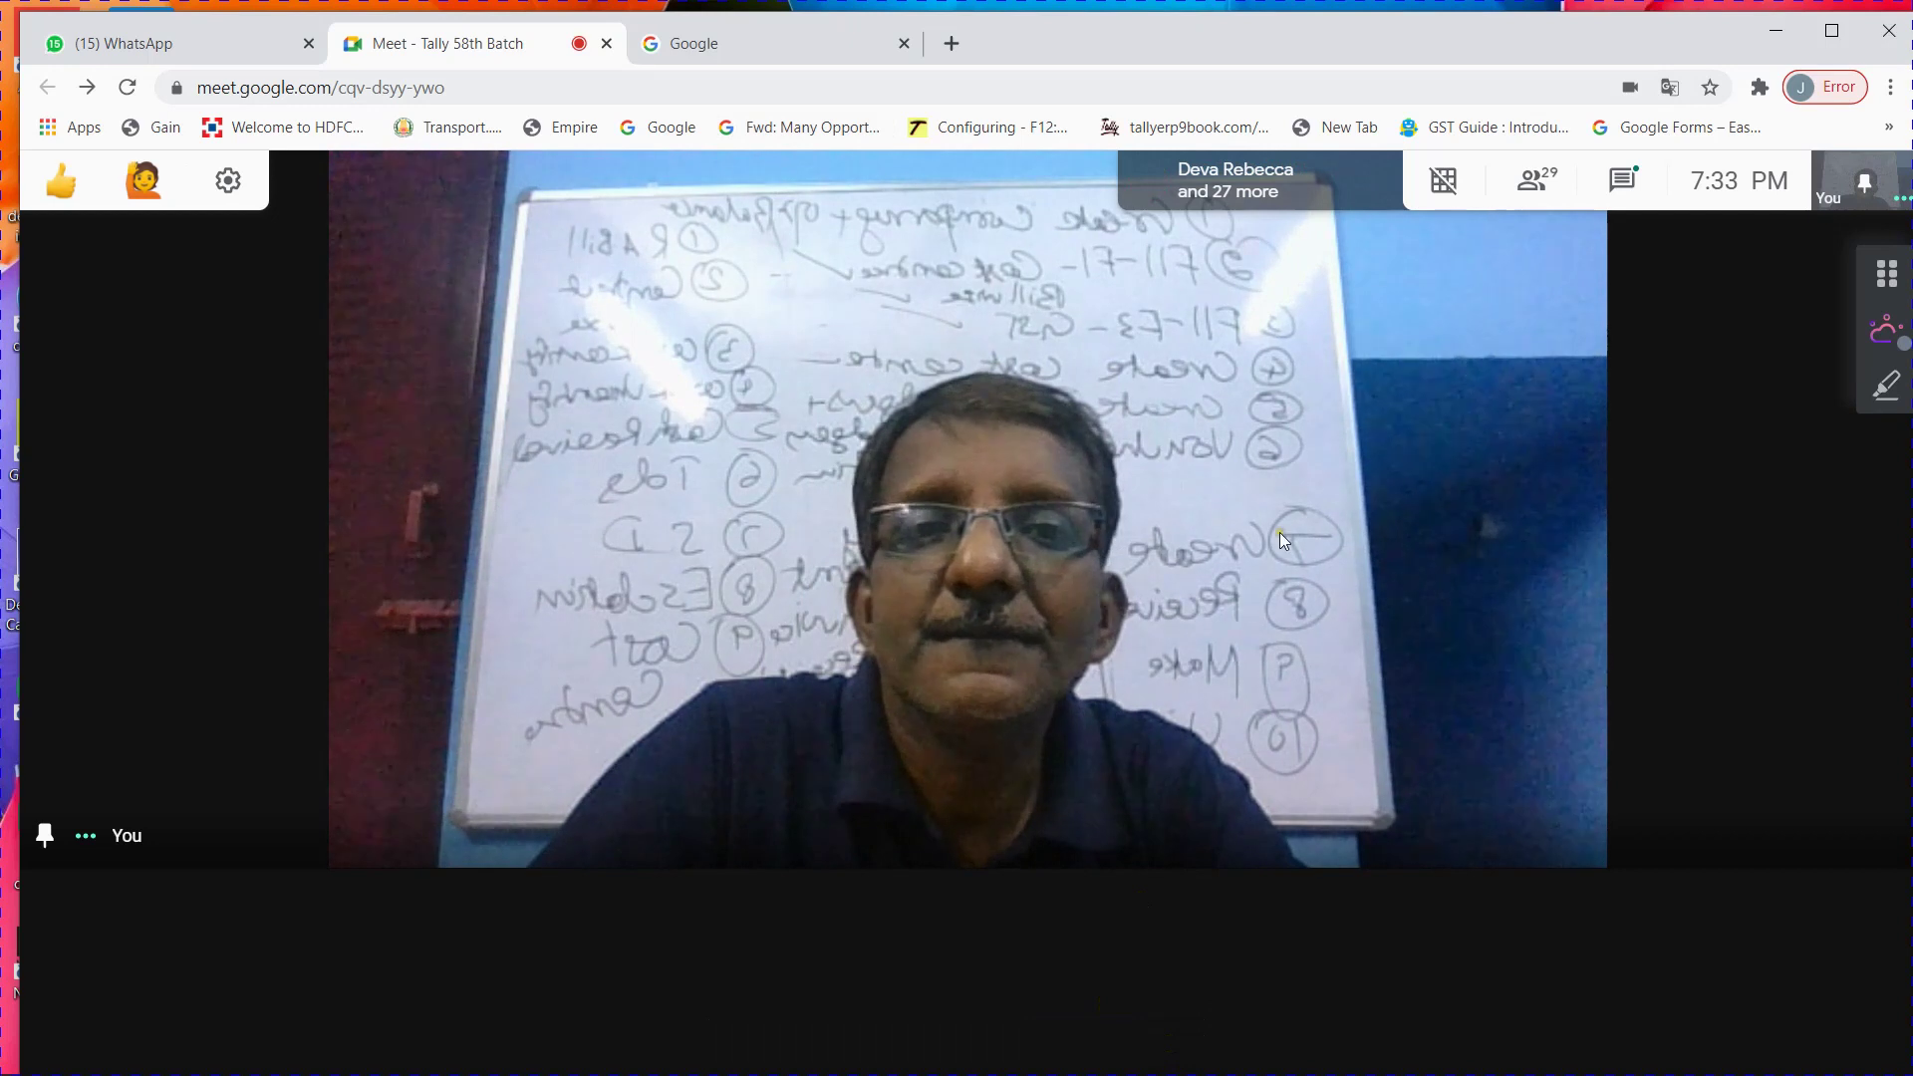
click(1782, 33)
mouse_move(1096, 1066)
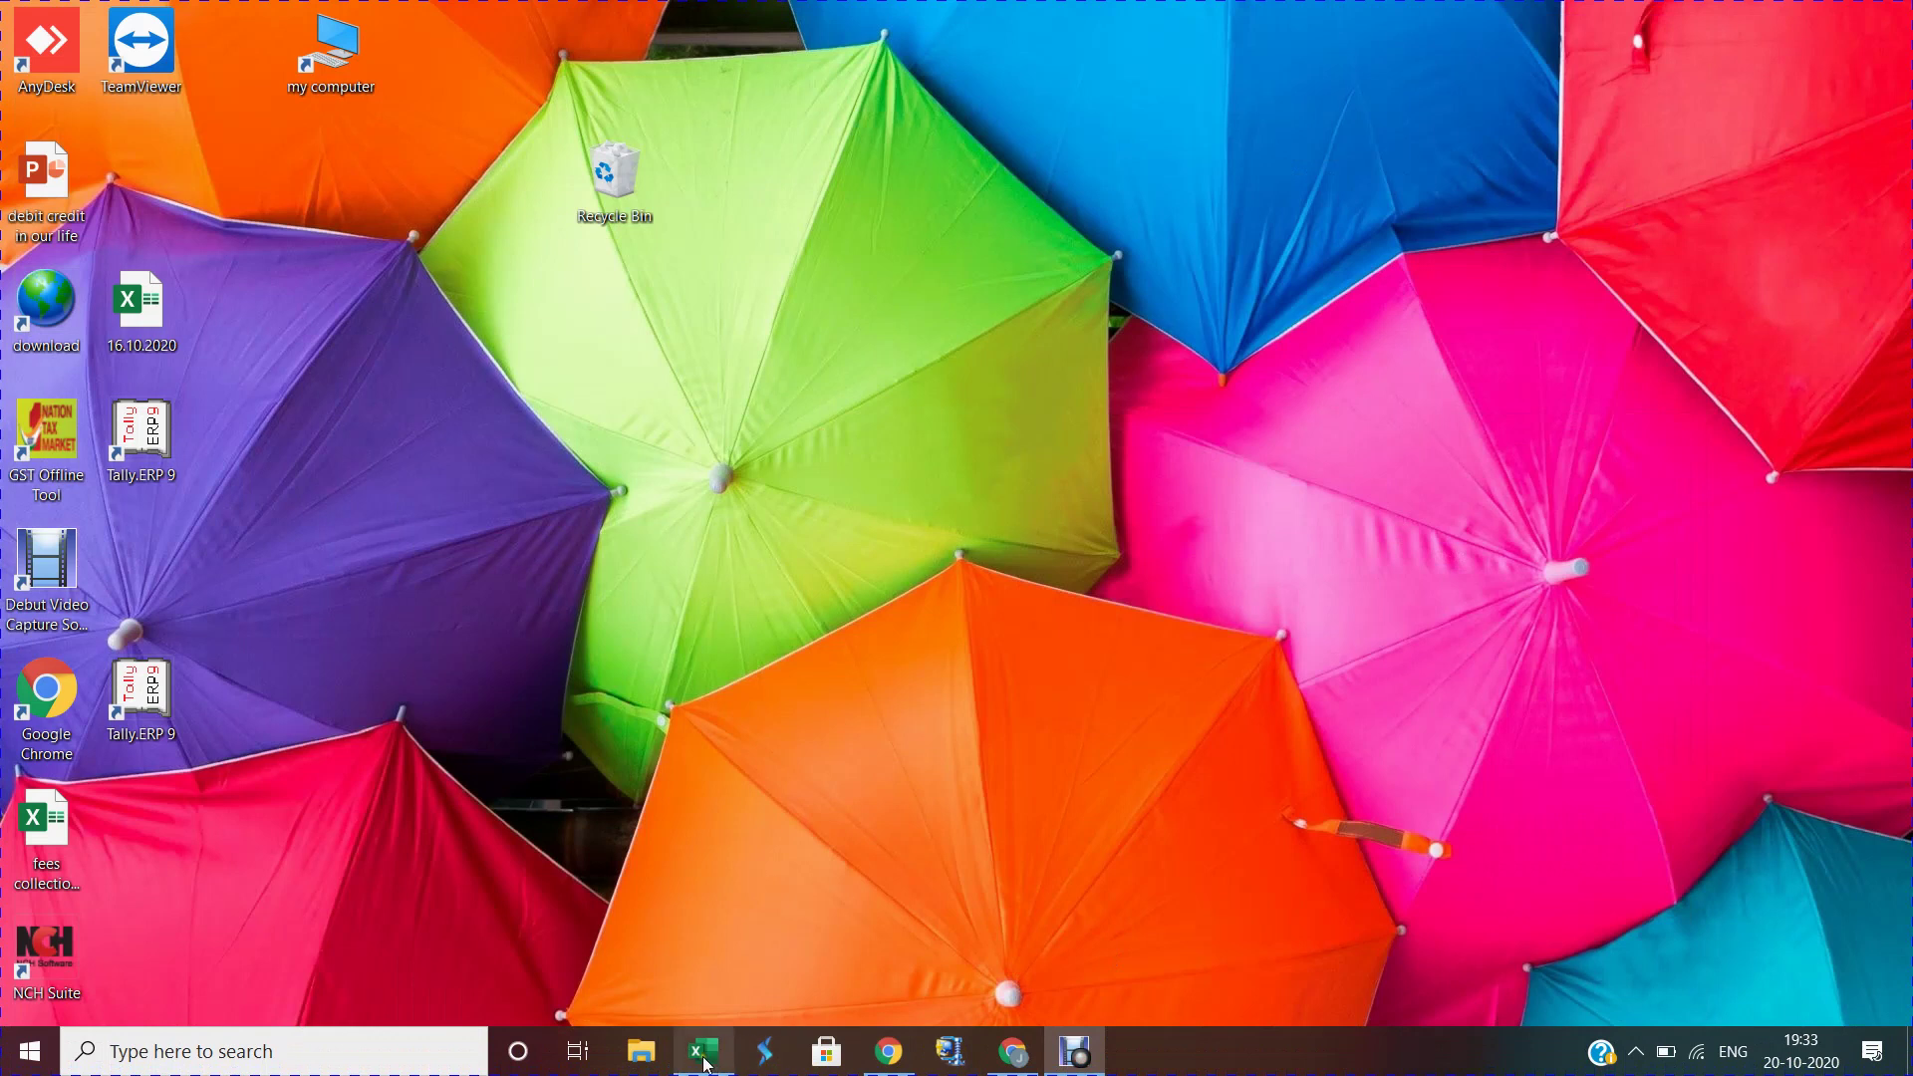
mouse_move(703, 1051)
click(708, 945)
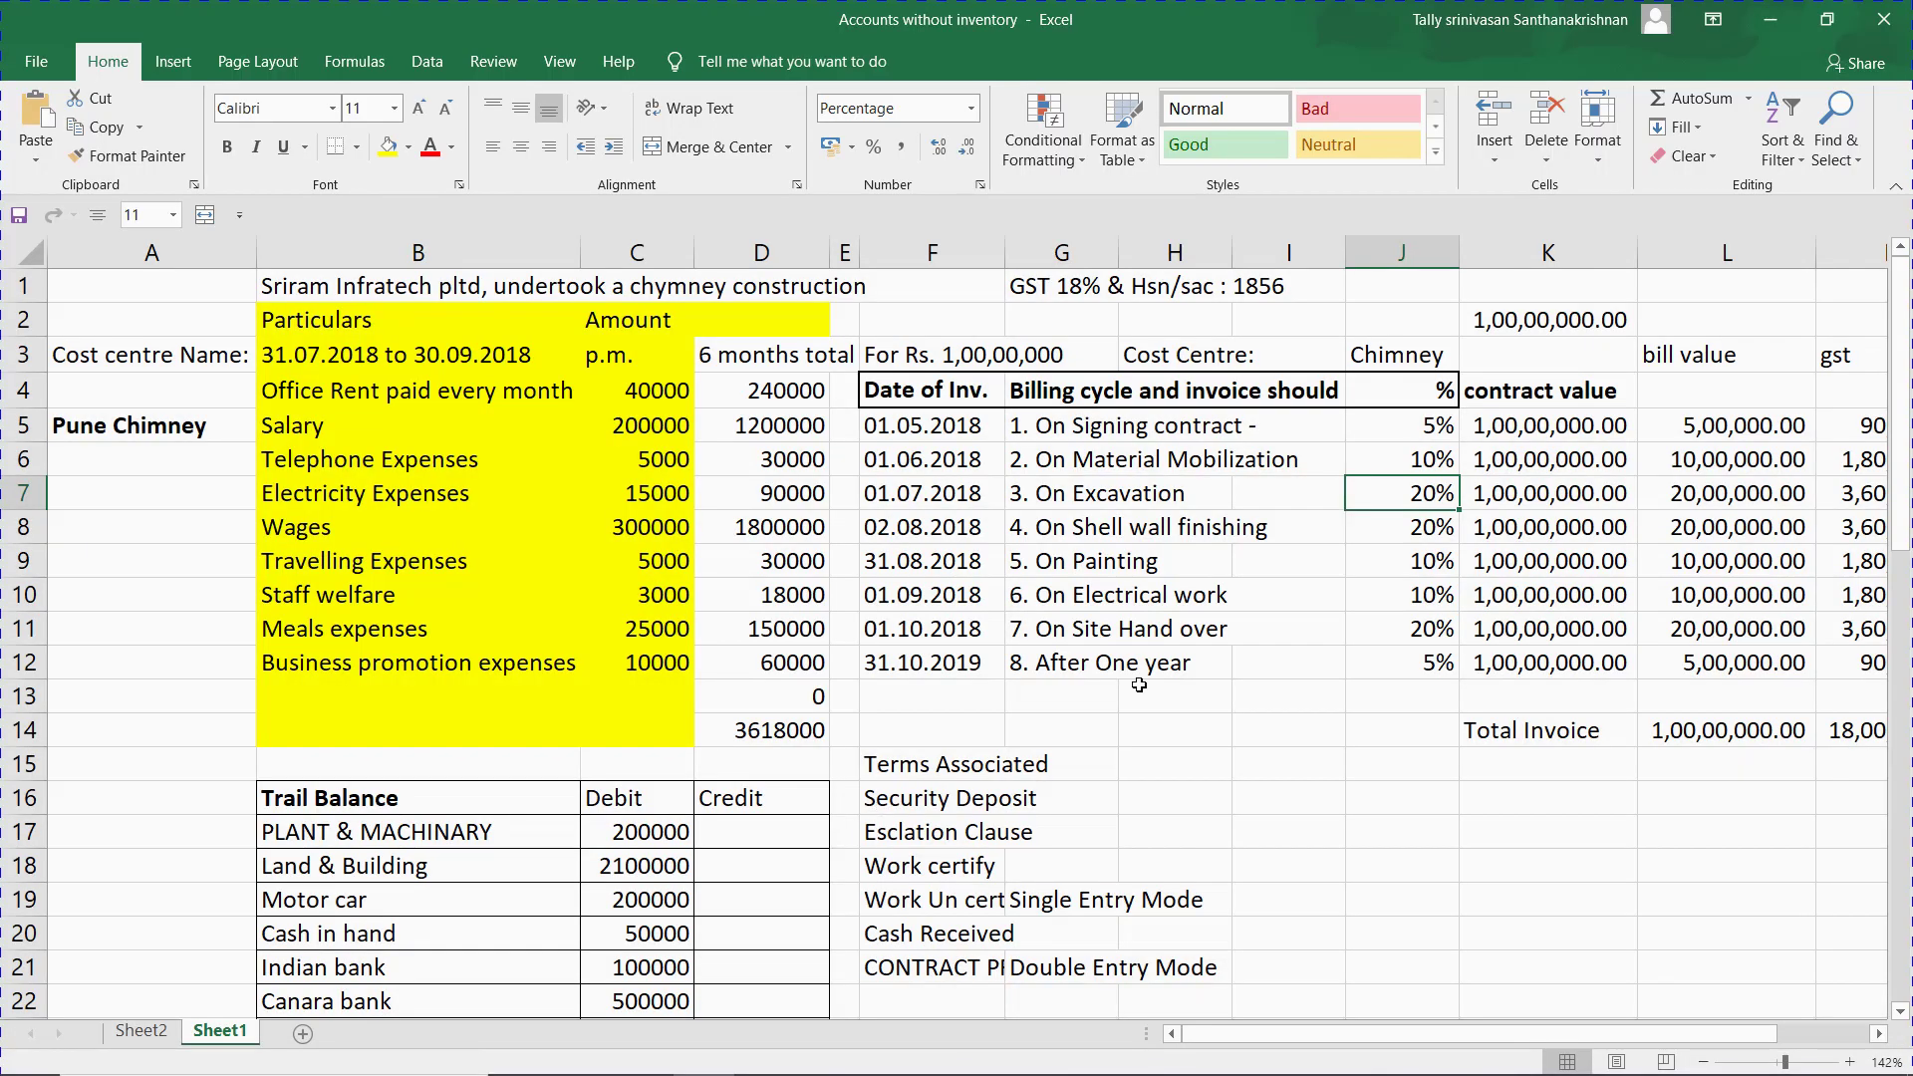
click(1300, 735)
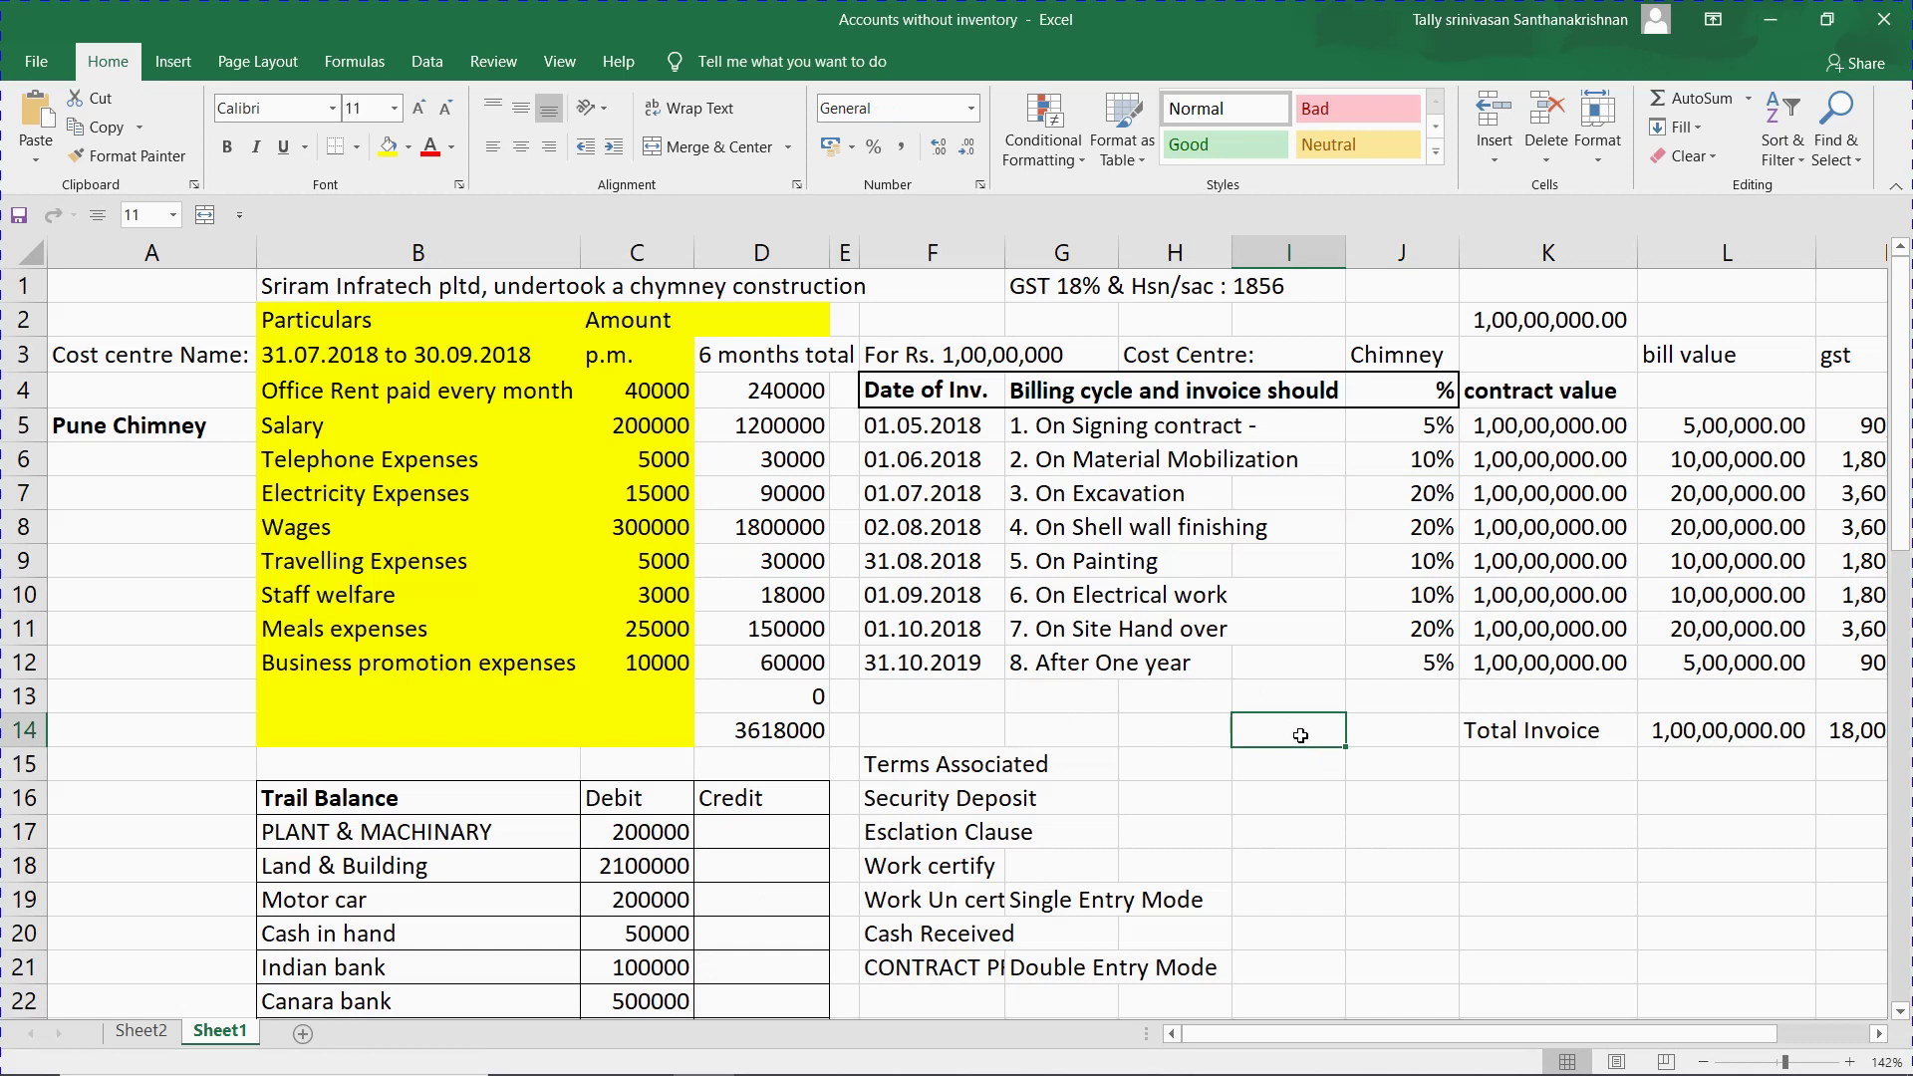
click(1770, 20)
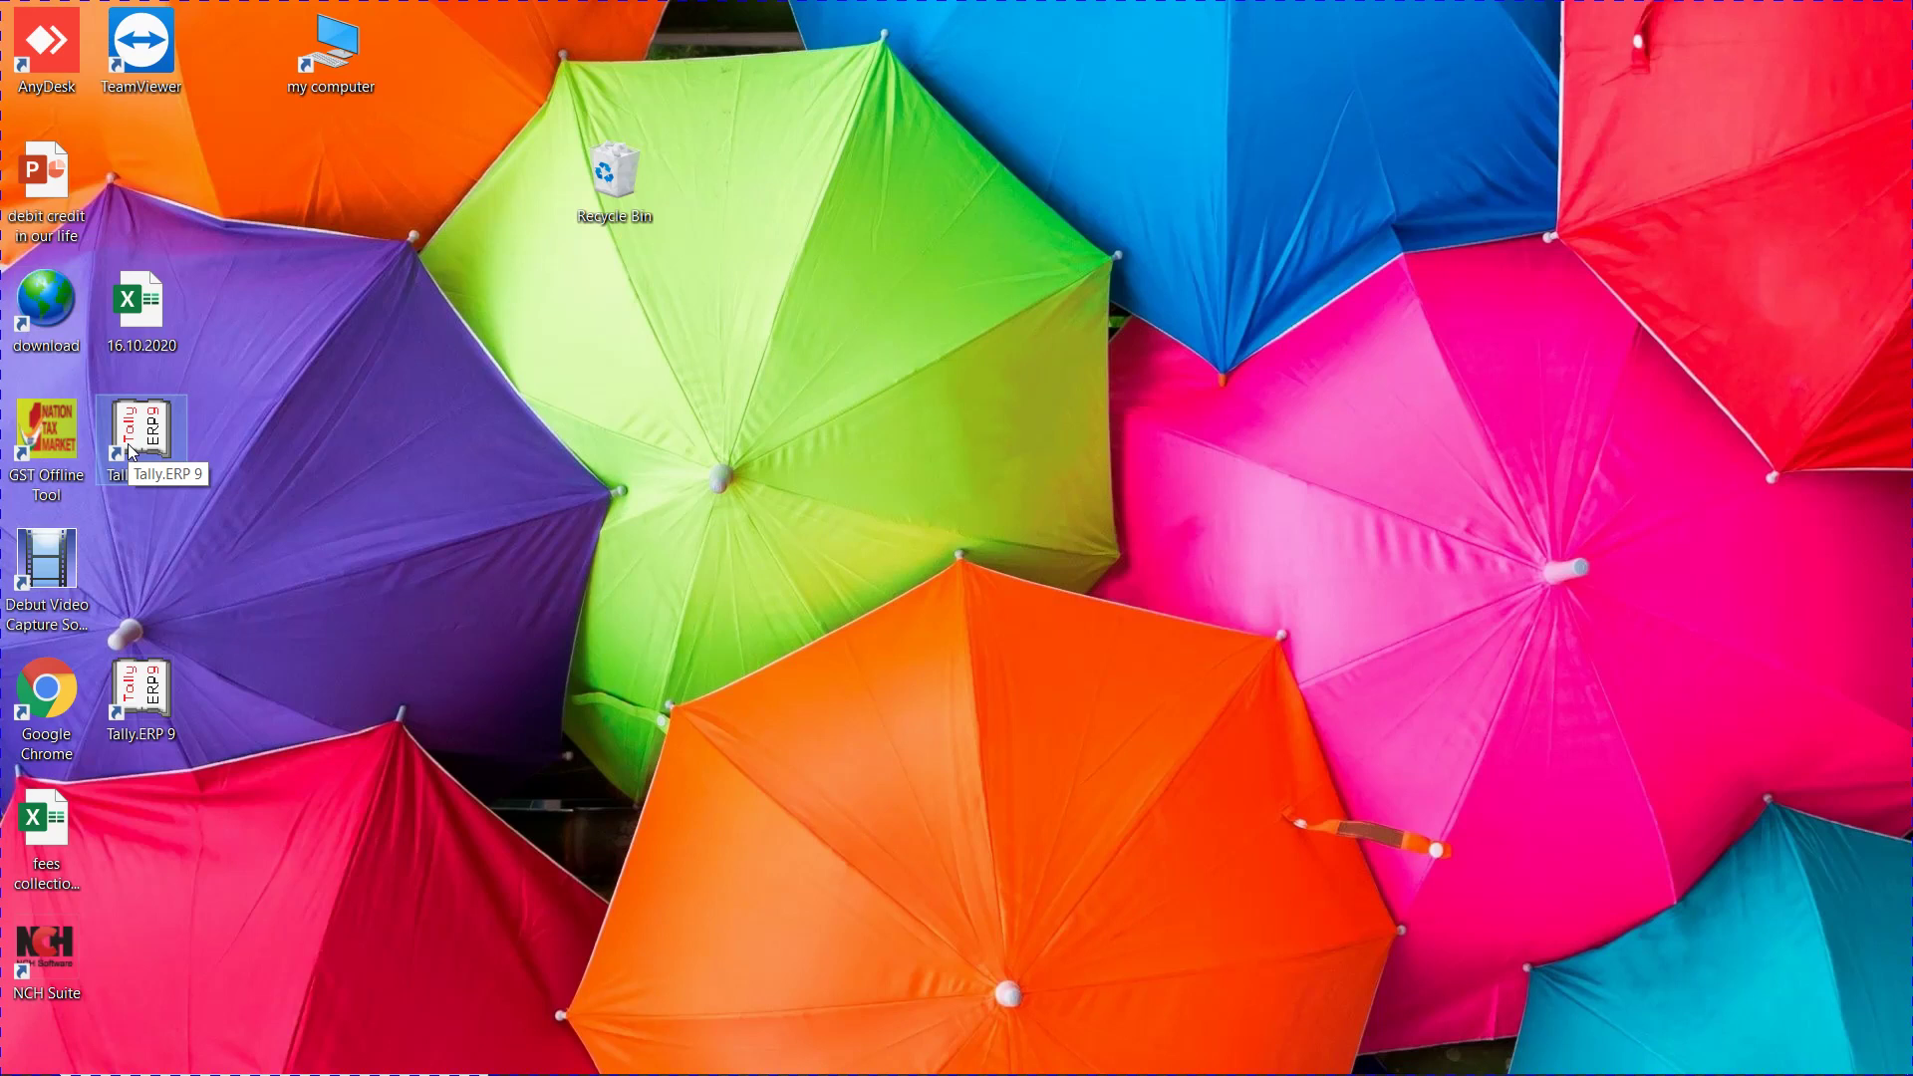
Launch Tally.ERP 9, cancel quitting, and shut the previously loaded company with Alt+F1.
double_click(127, 445)
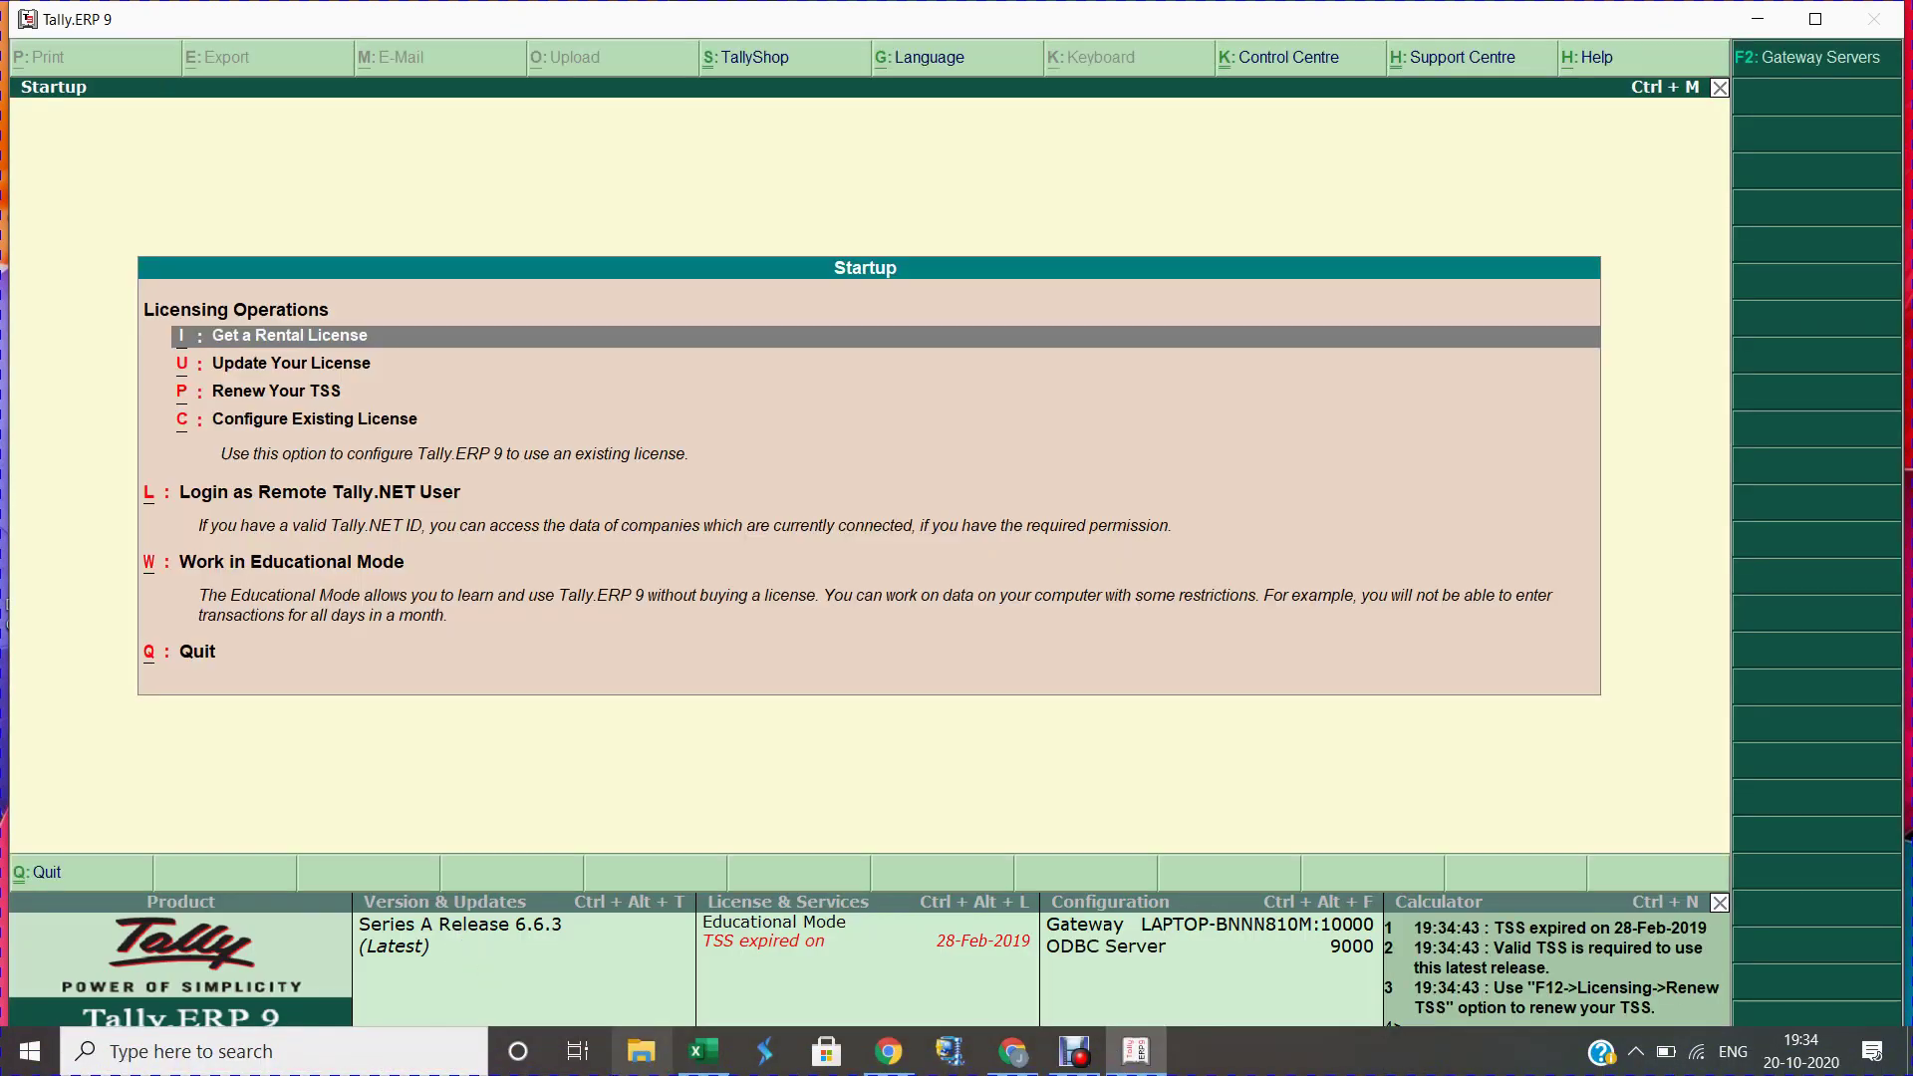
key(q)
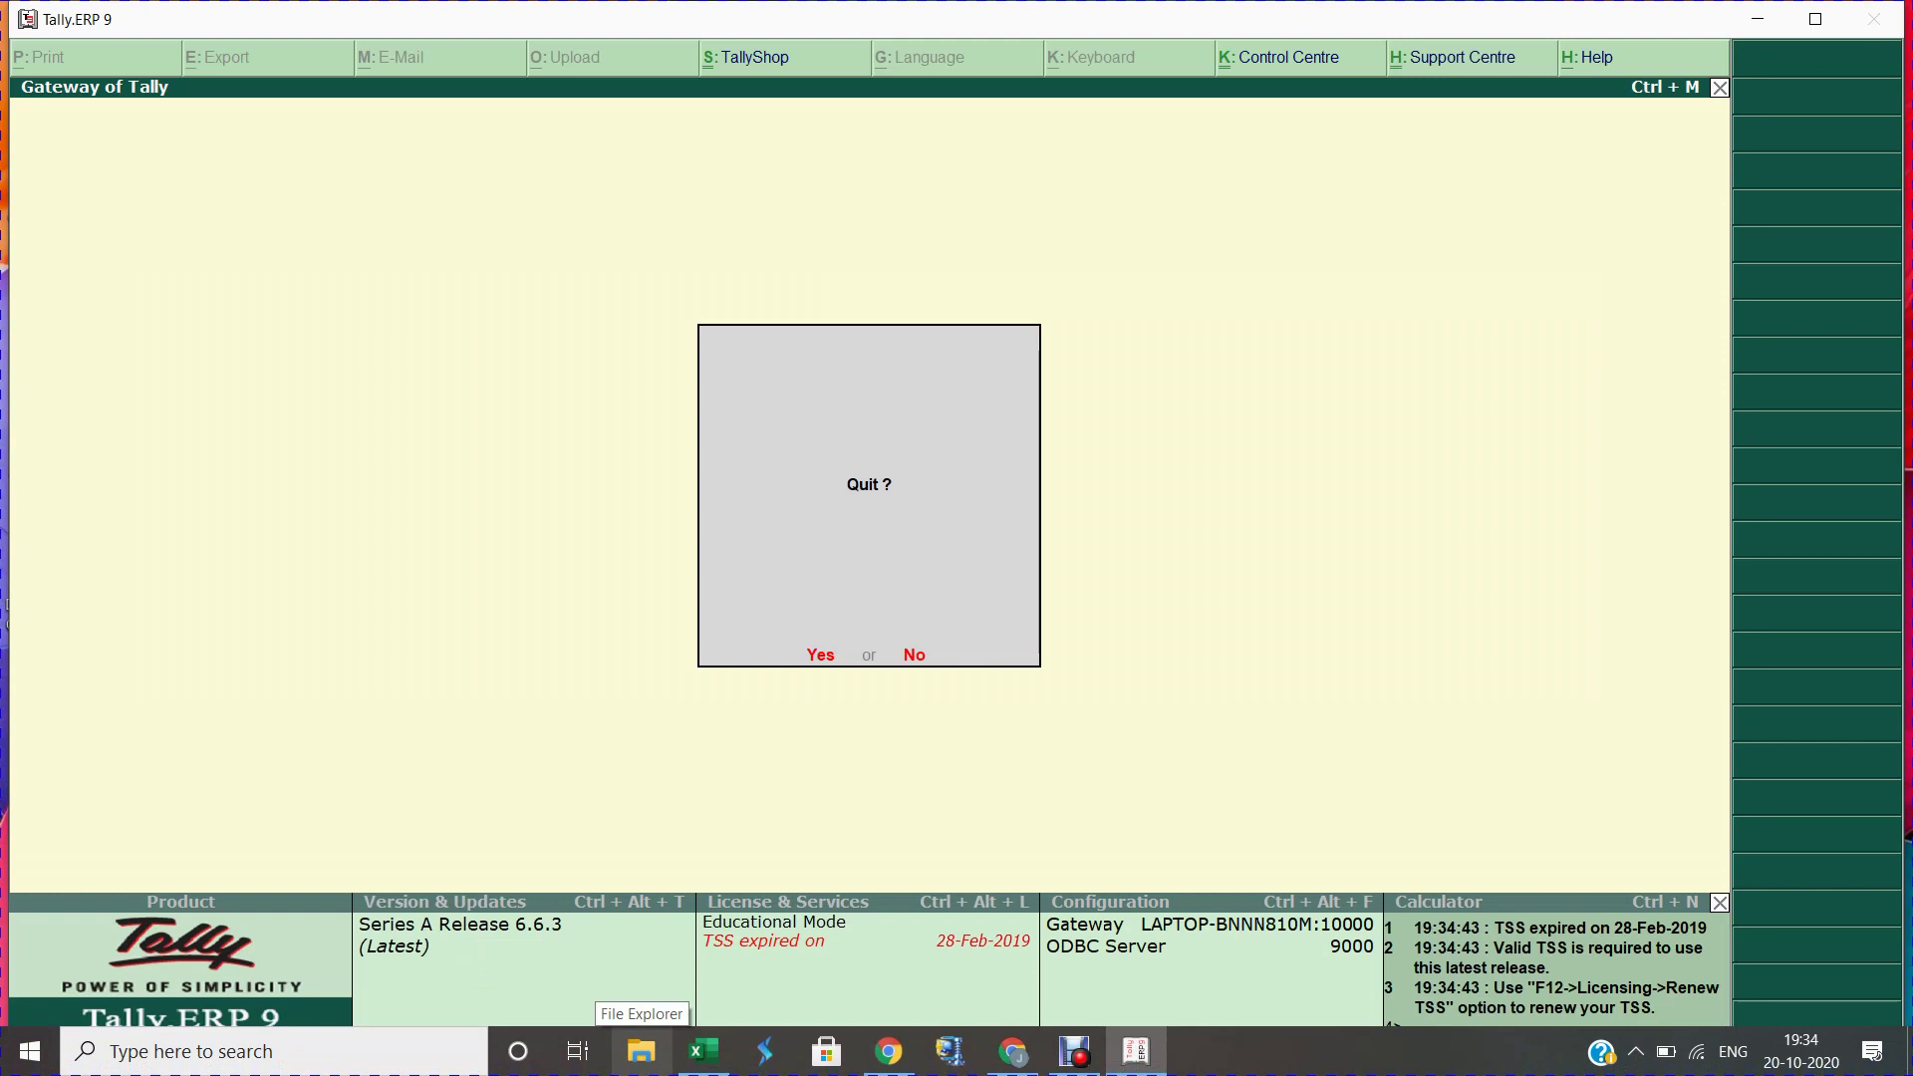
mouse_move(704, 1052)
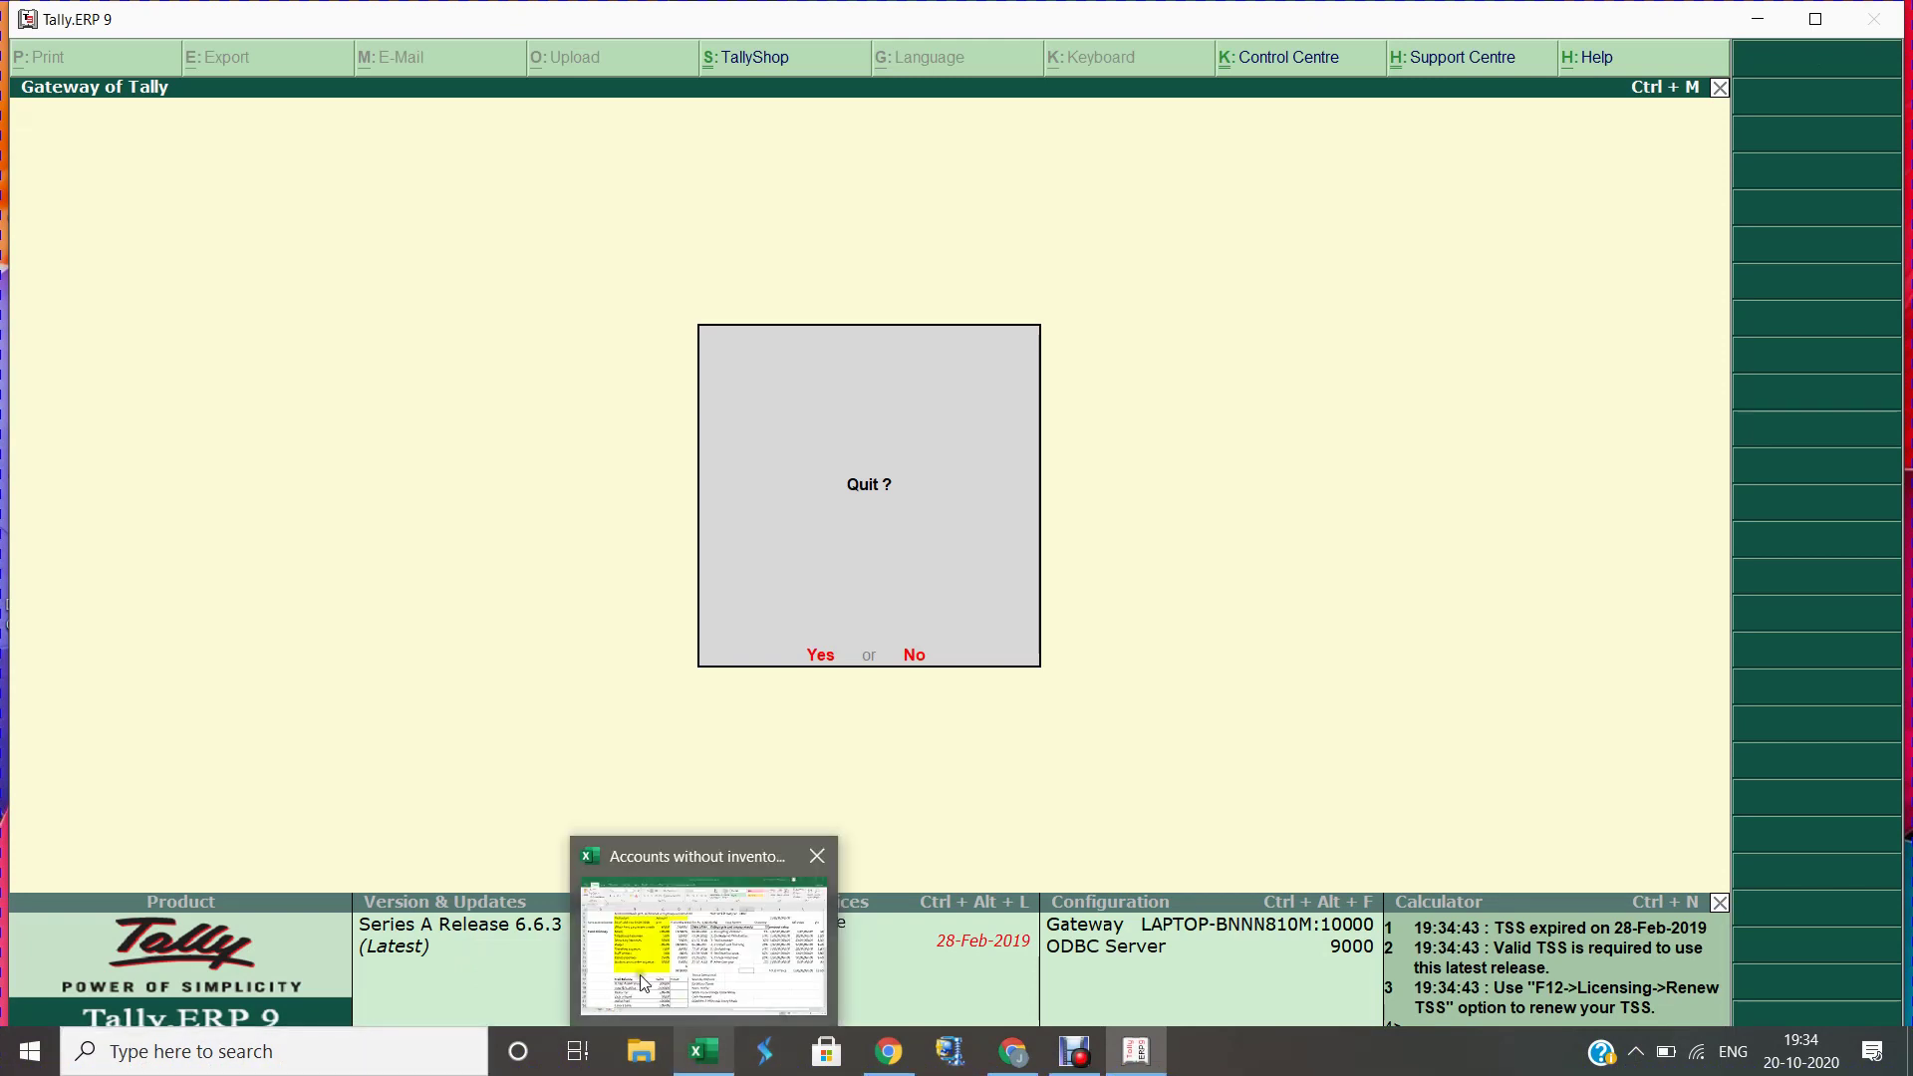
key(n)
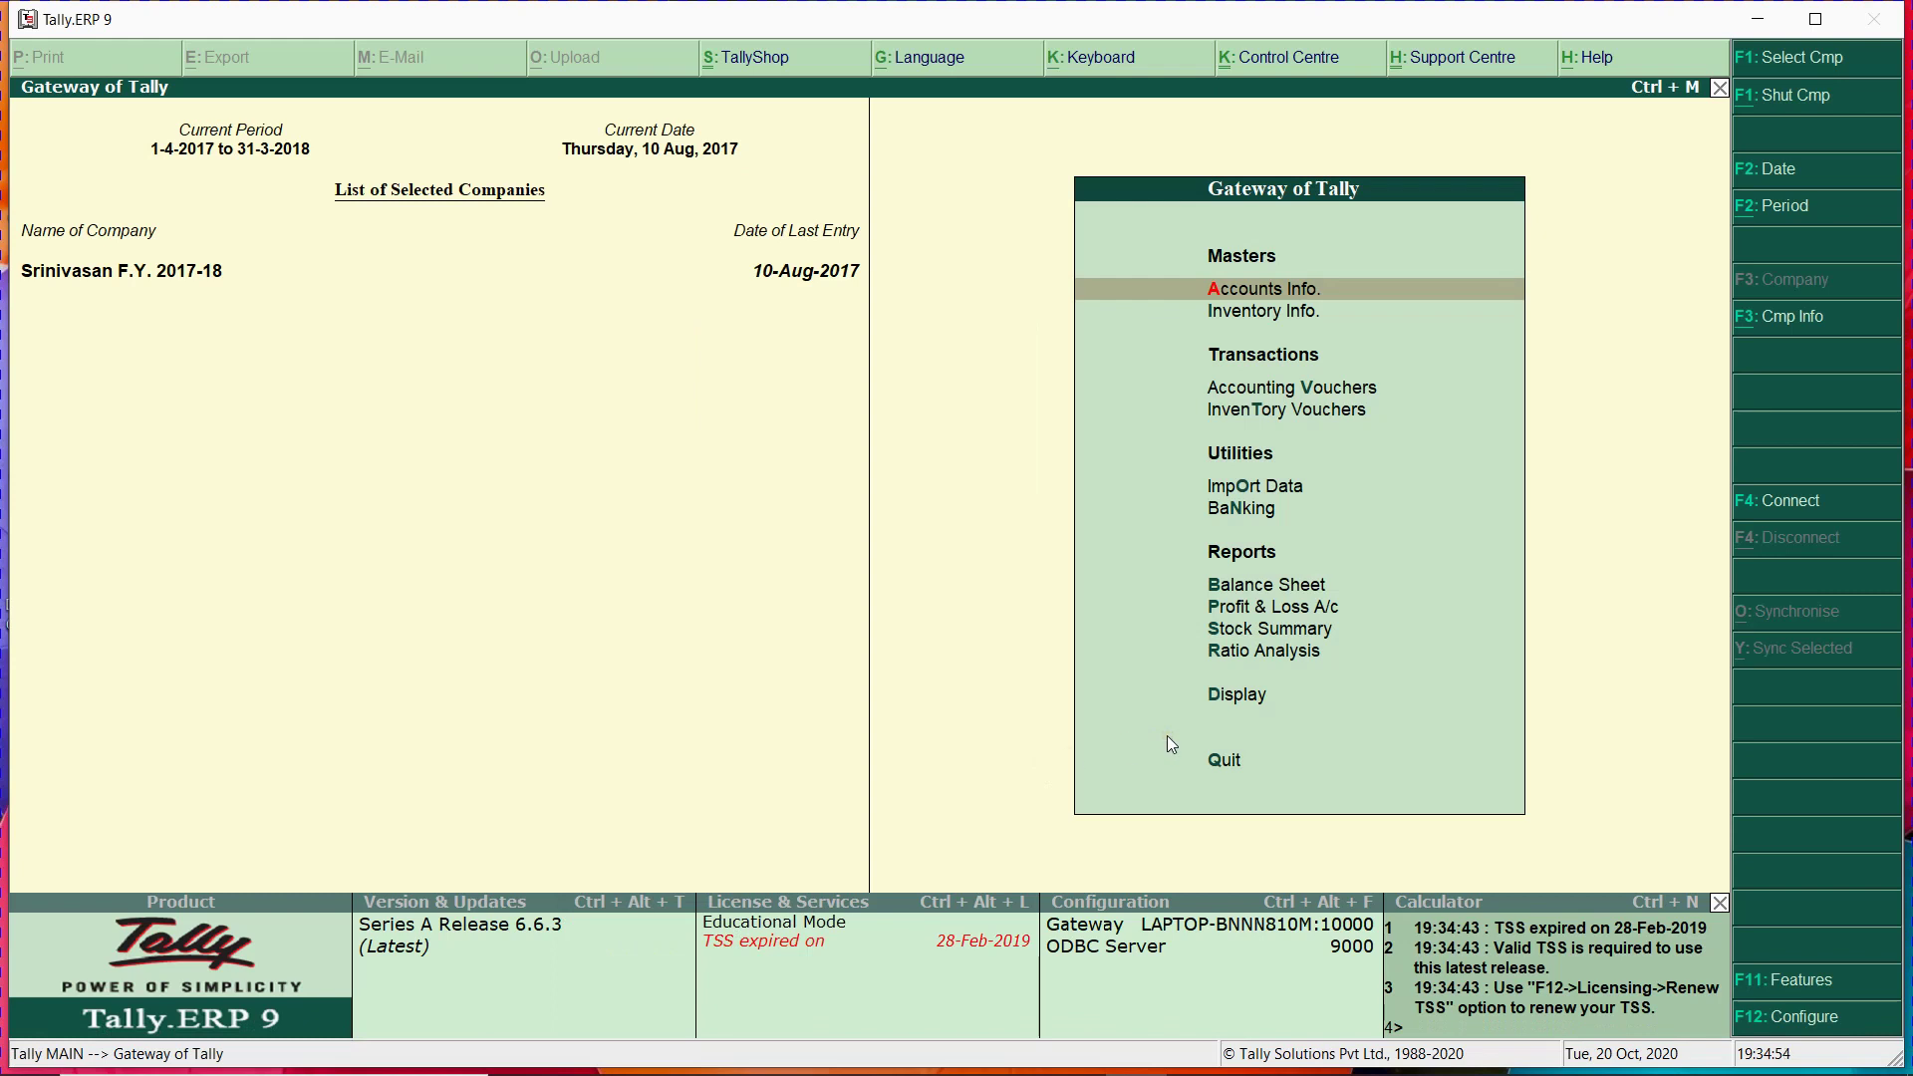
key(alt+F1)
Check the company title in Excel cell B1, then return to Tally.
key(alt+Tab)
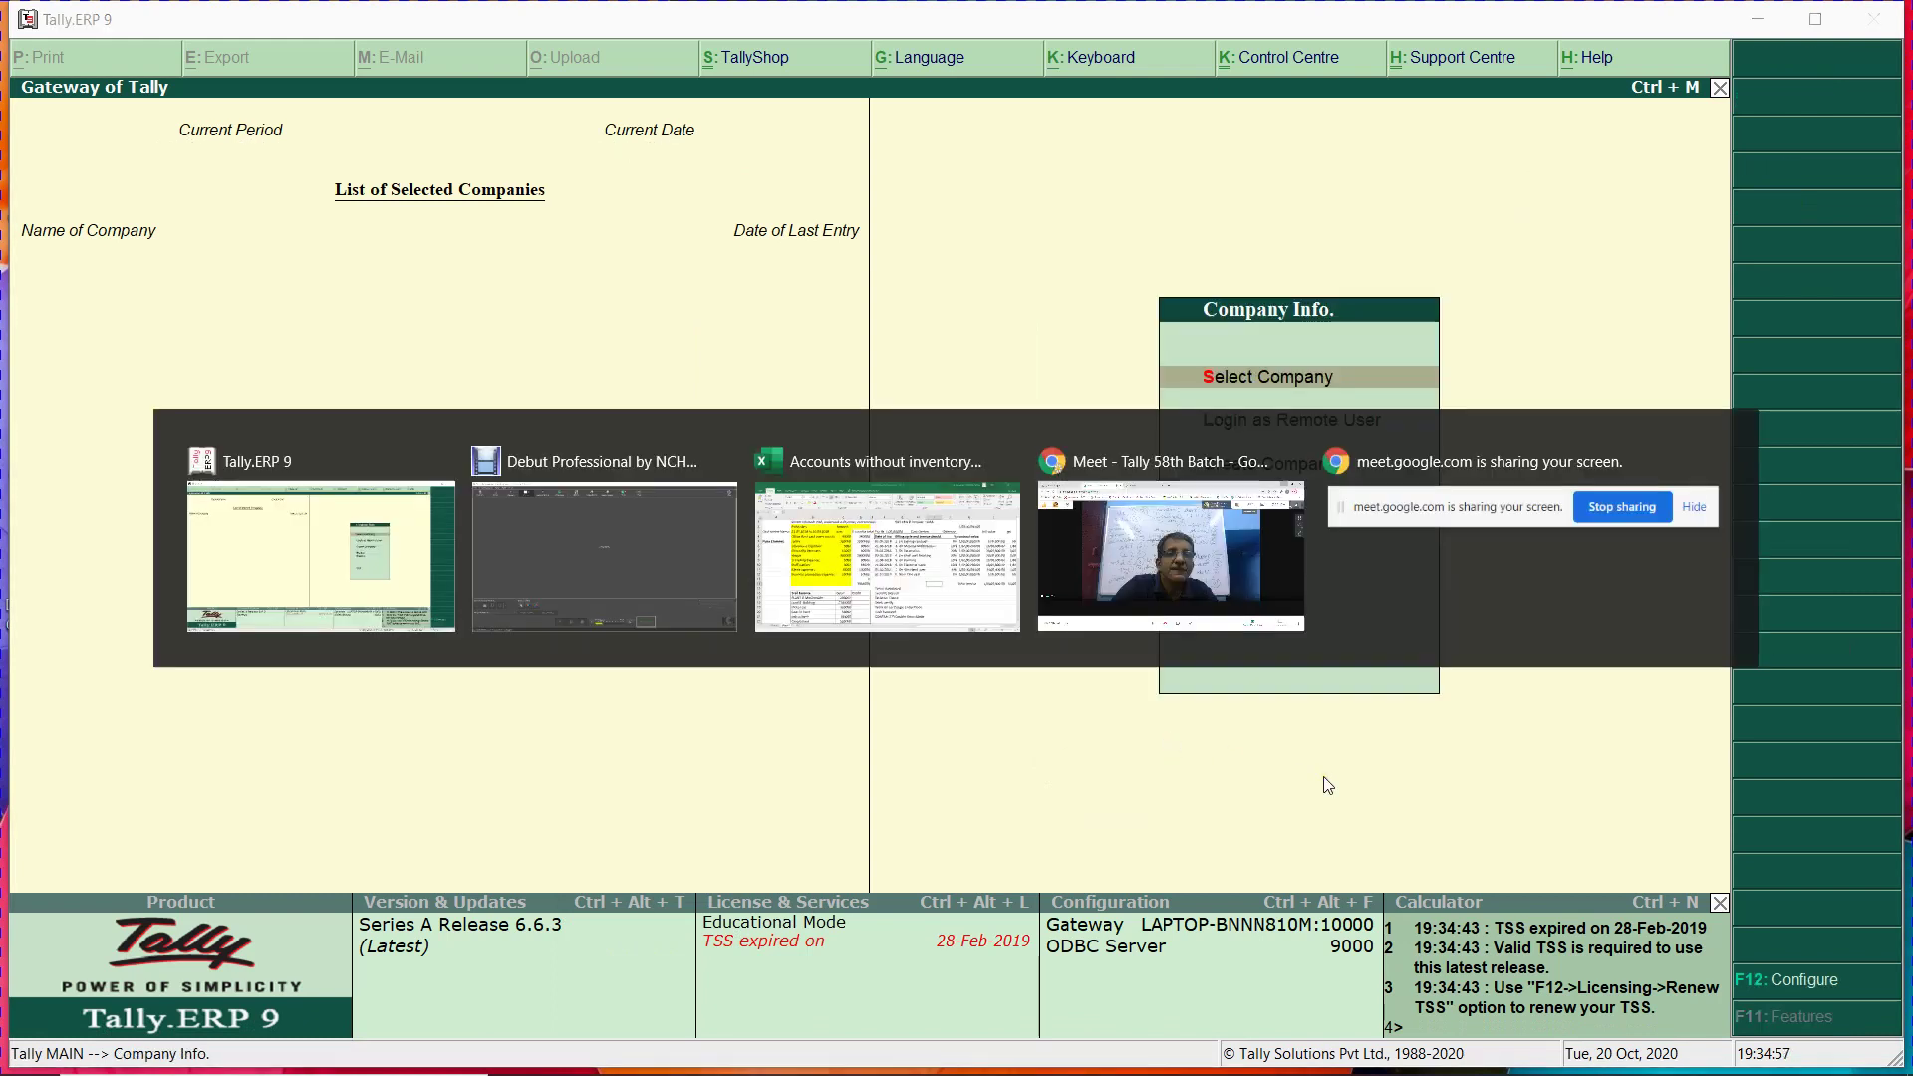
key(alt+Tab)
key(alt+Tab)
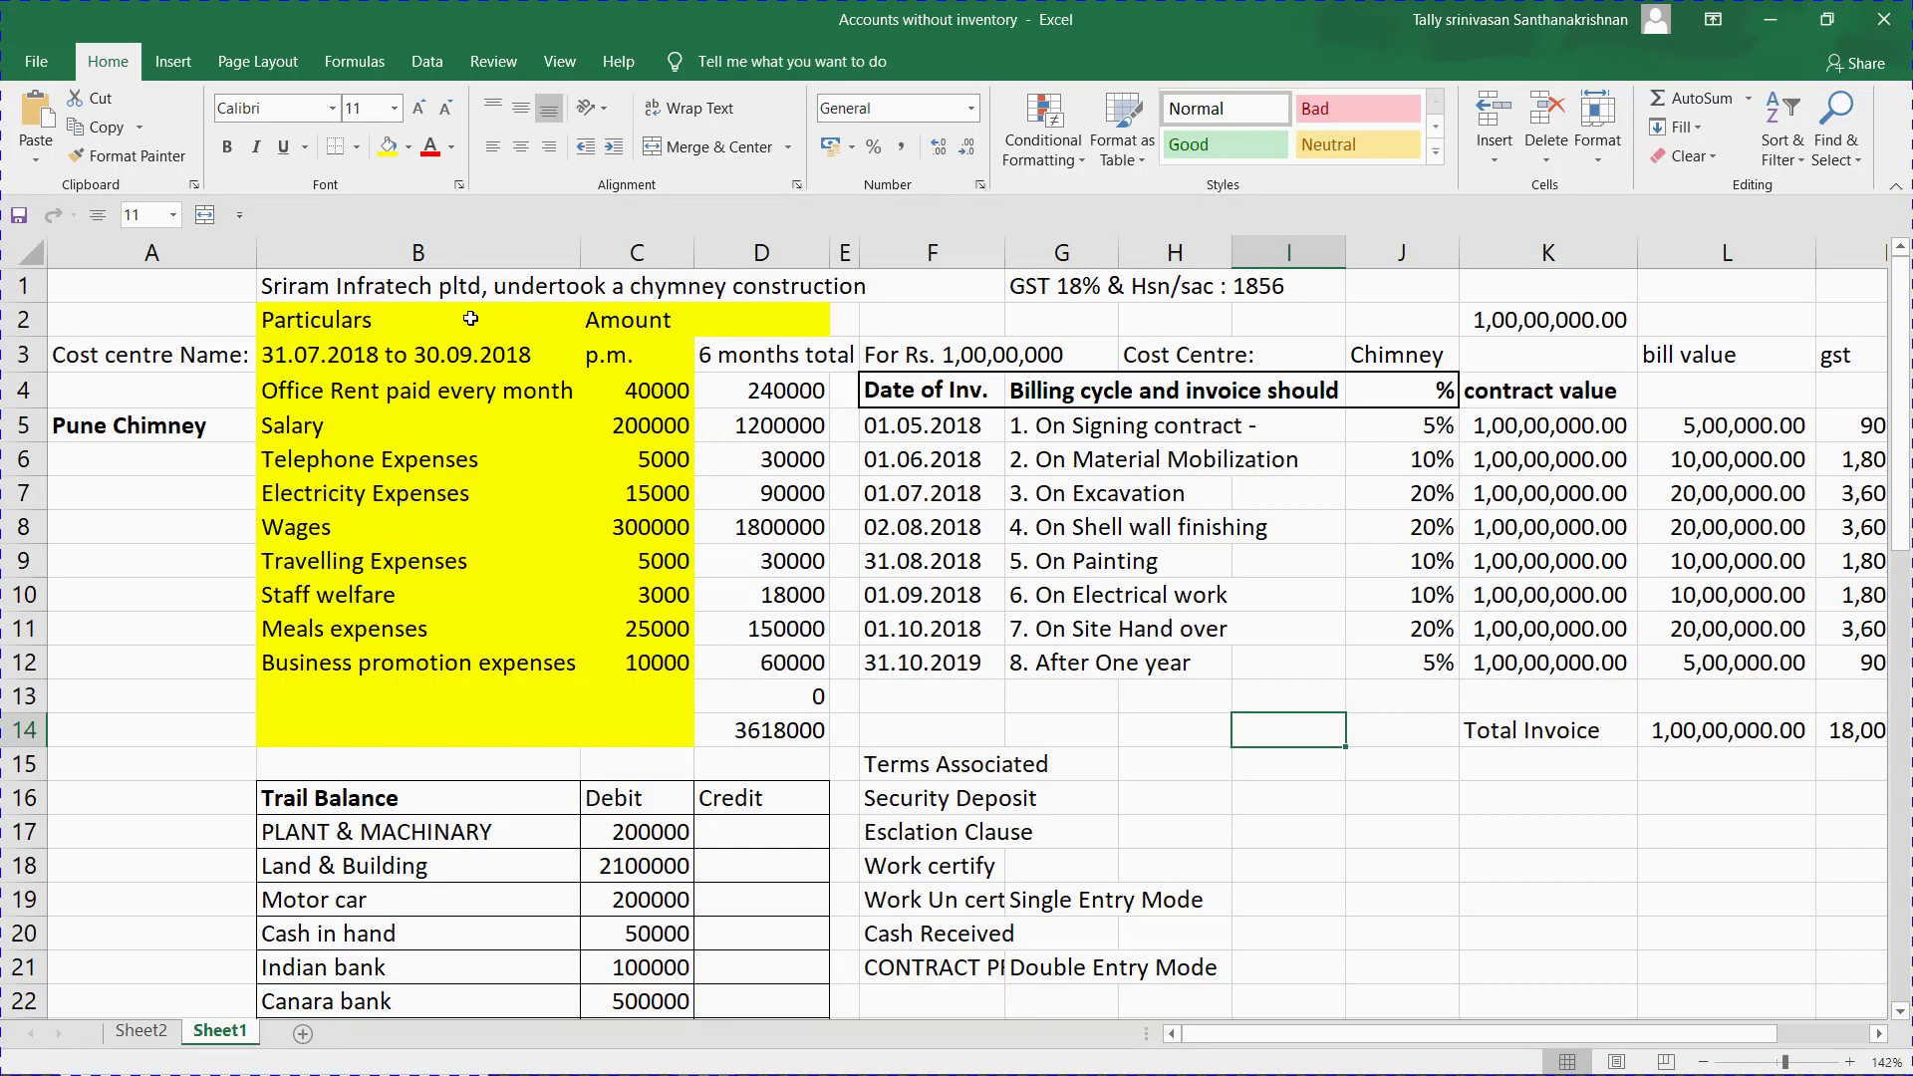
click(427, 291)
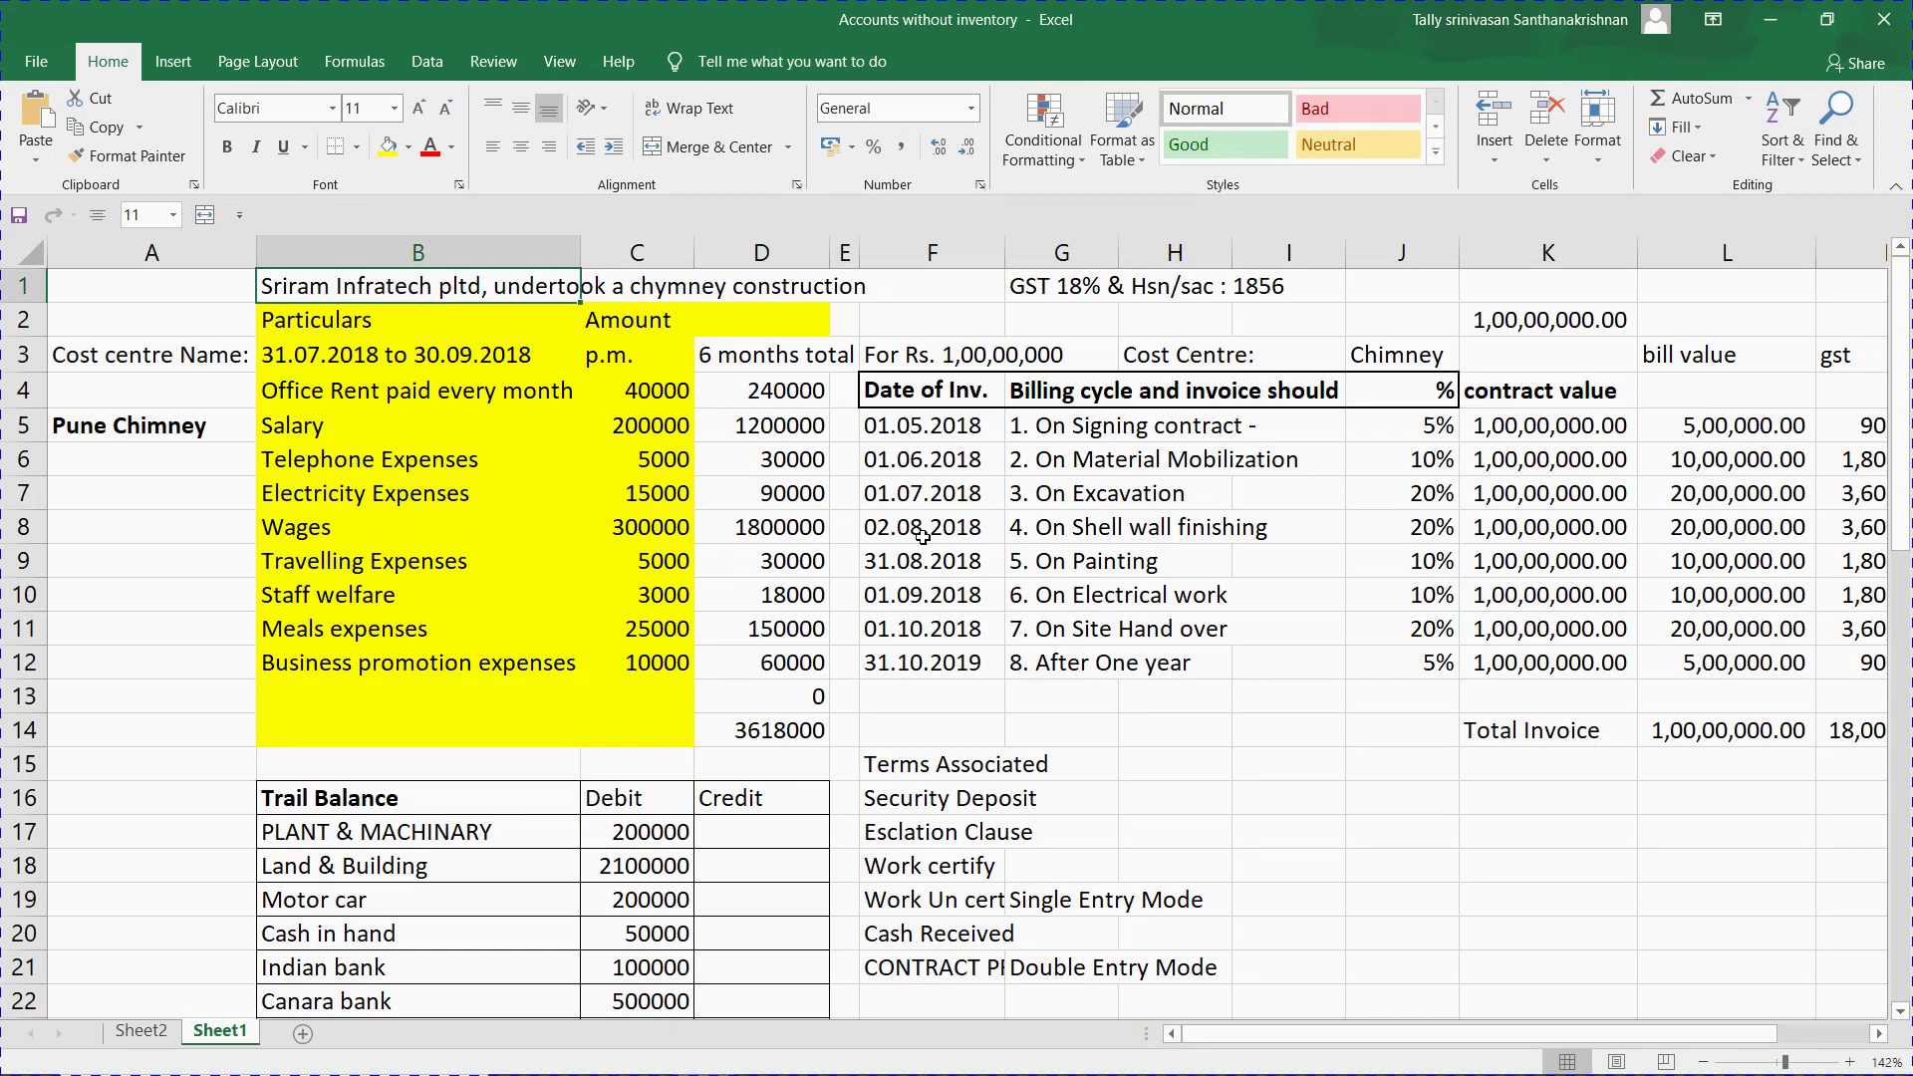
key(alt+Tab)
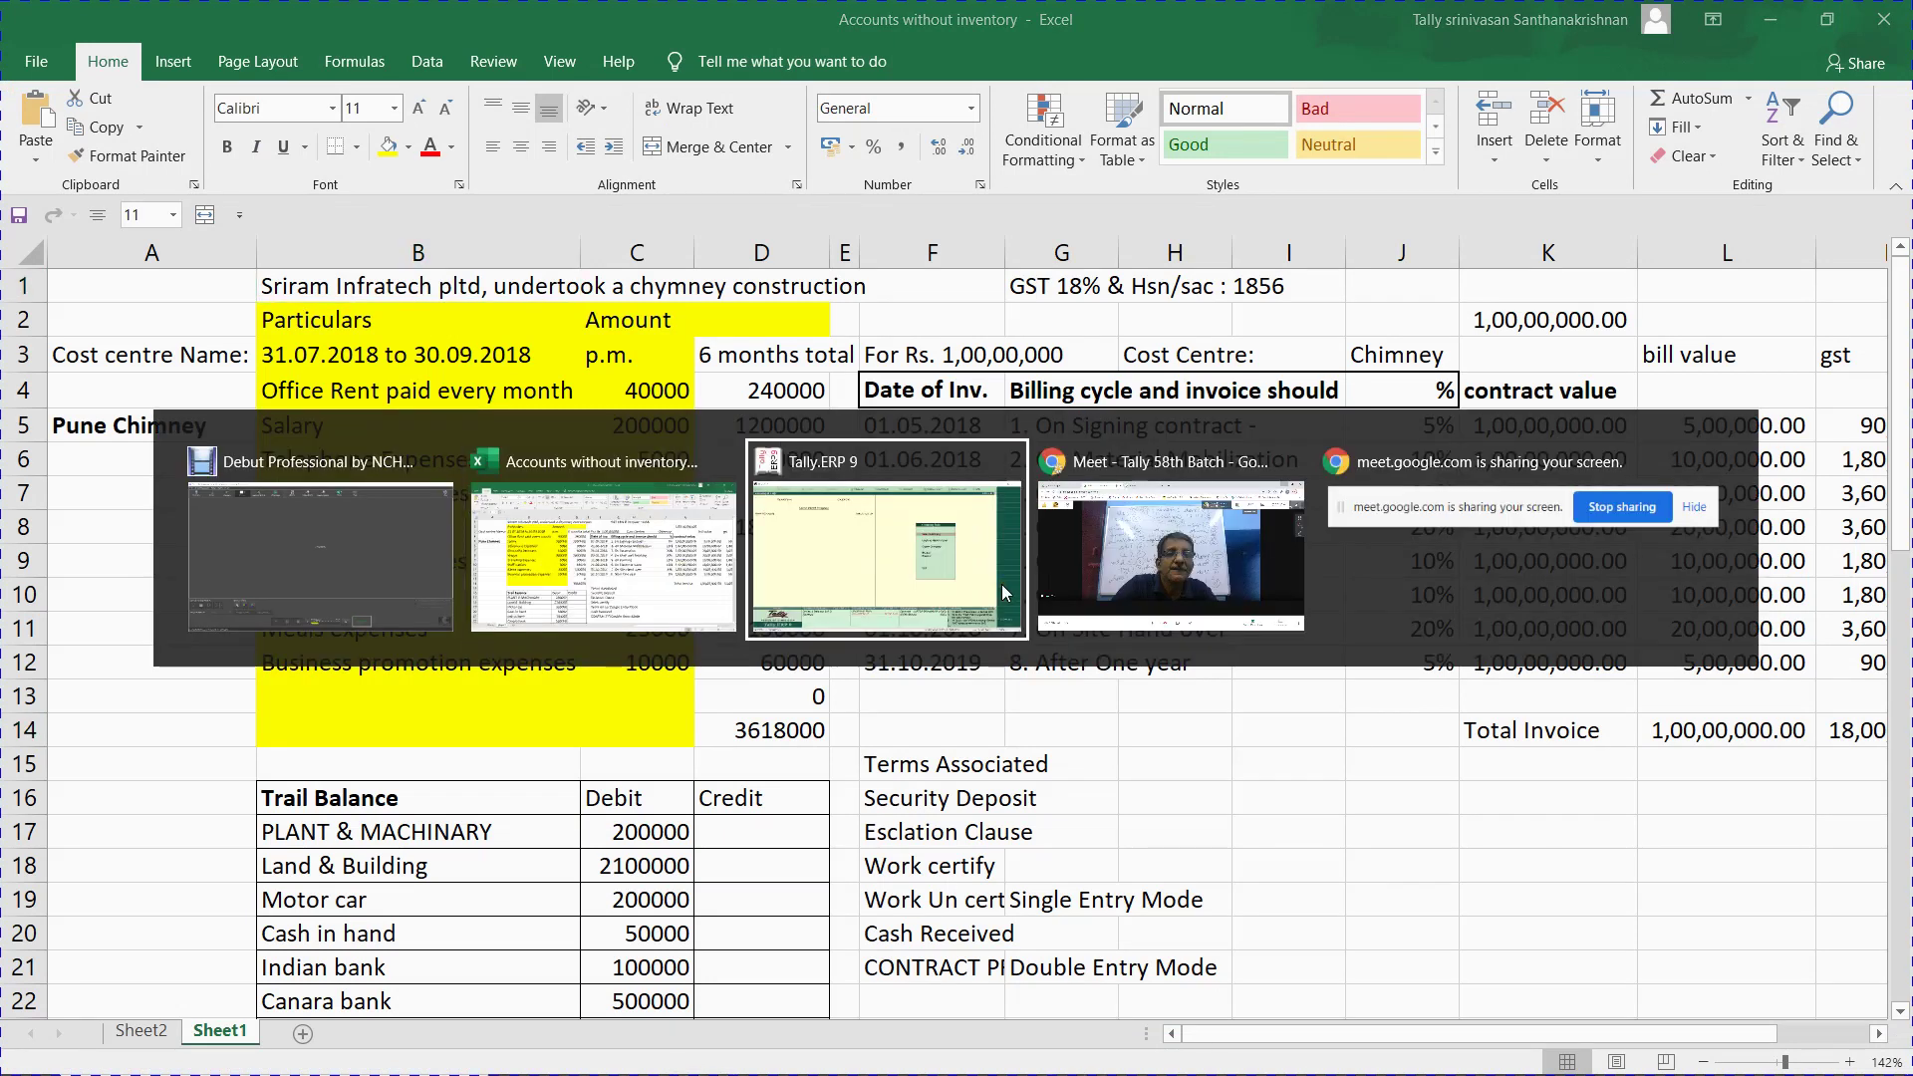
click(1002, 591)
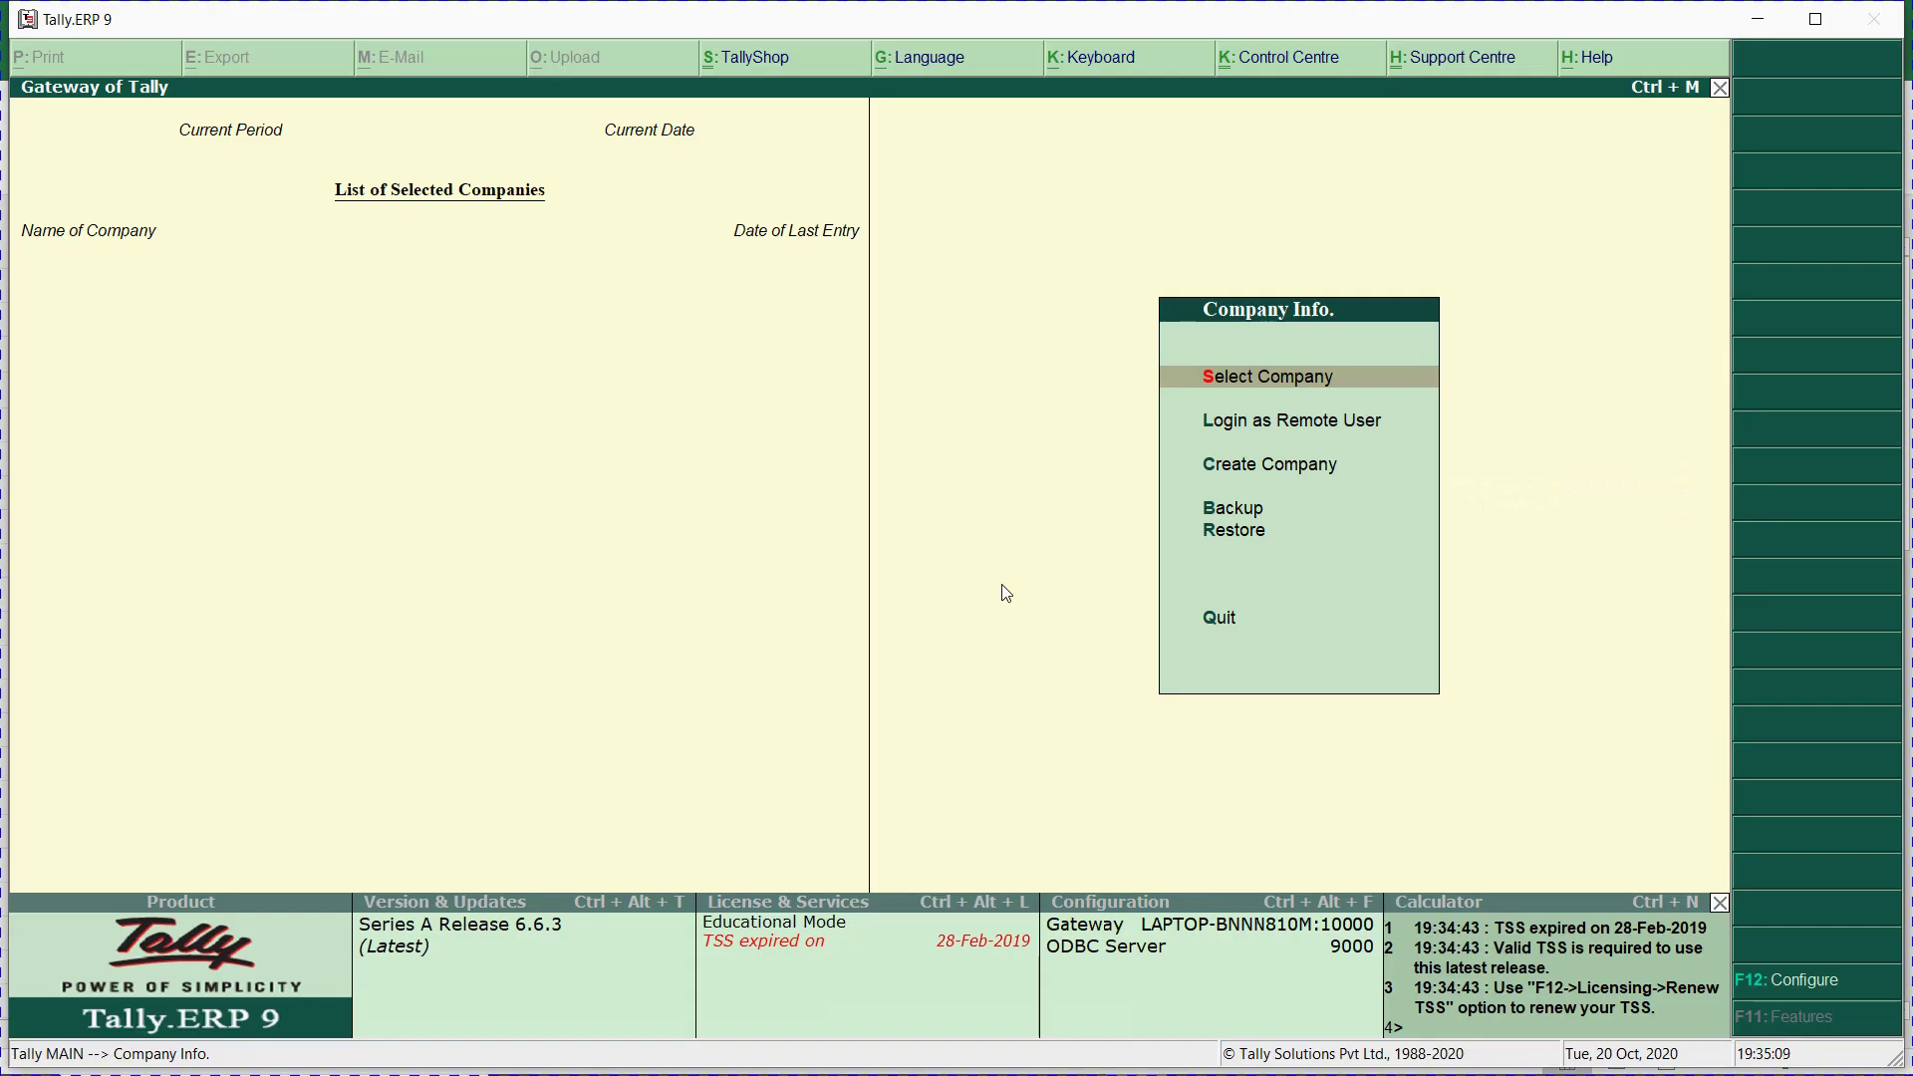
Create company 'Sriram infratech P Limited', state Tamil Nadu, financial year beginning 1.4.18.
key(c)
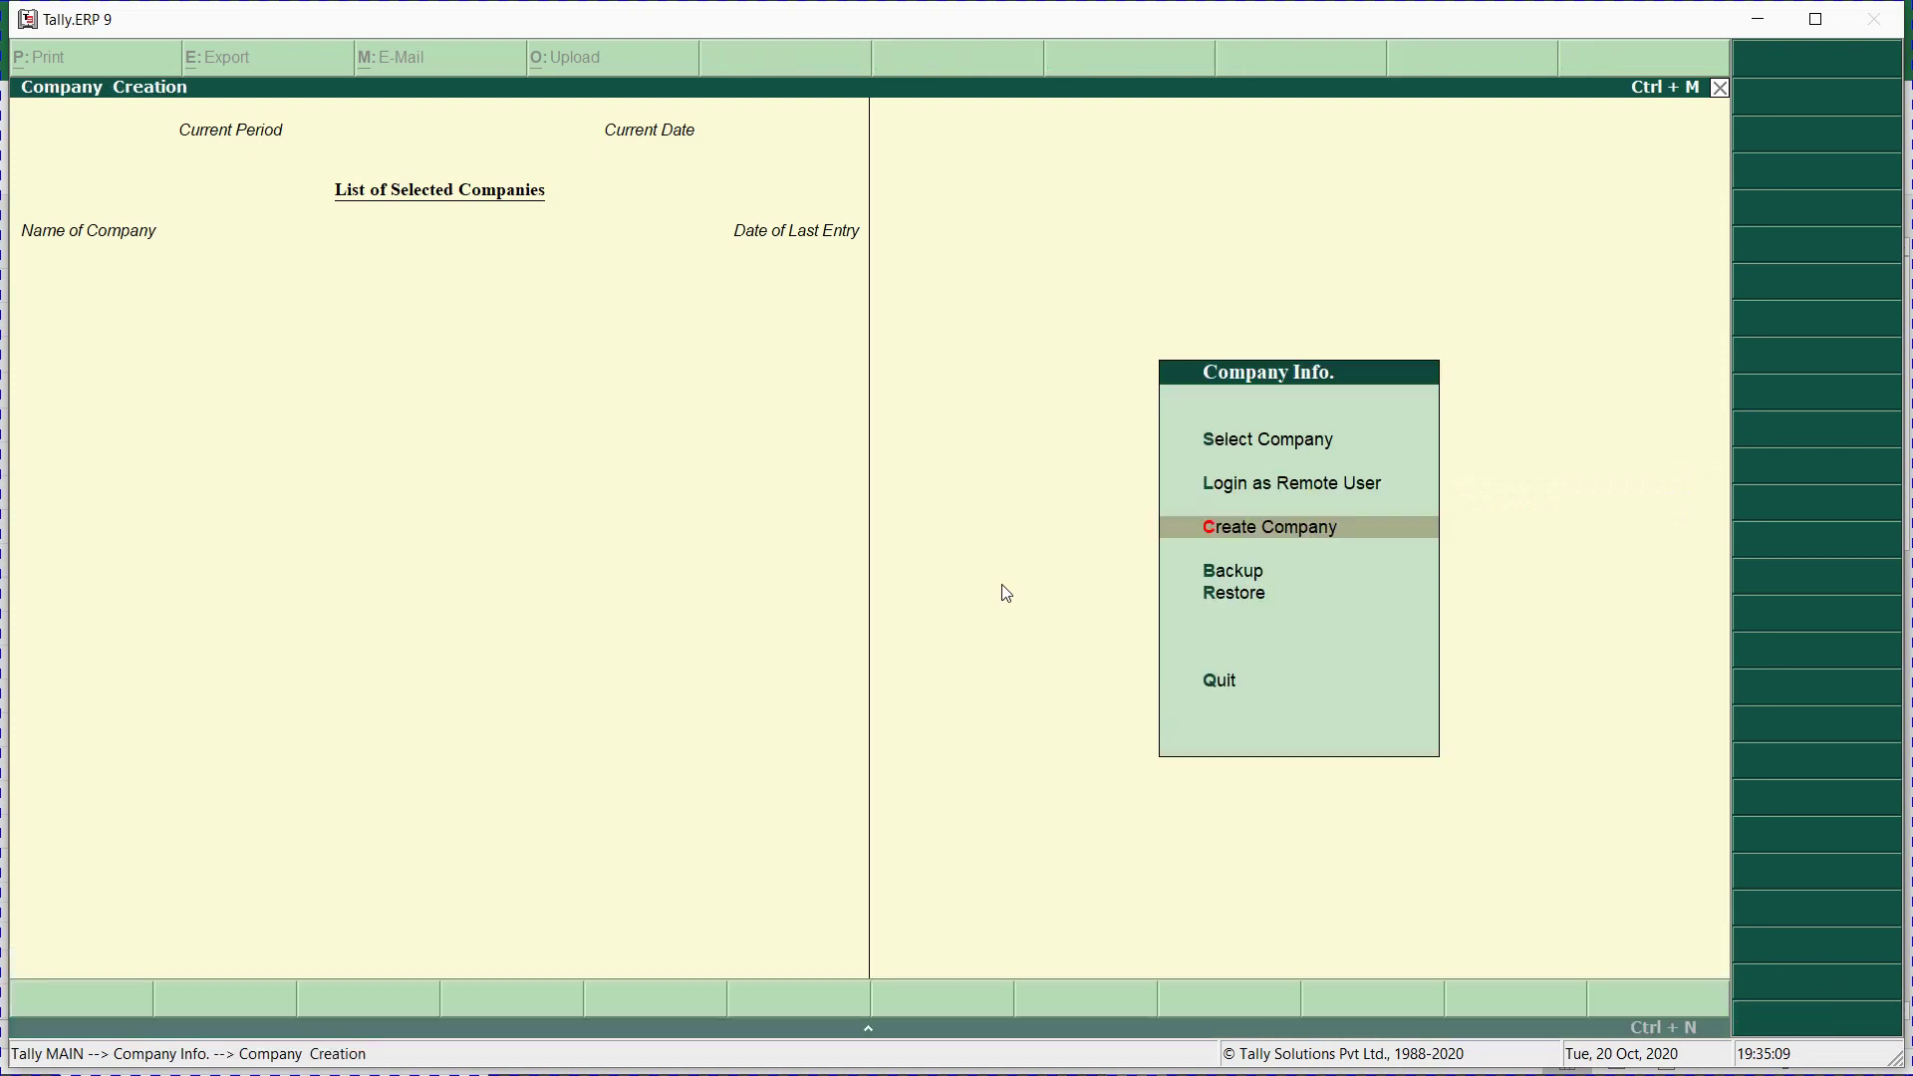
text(Sriram i)
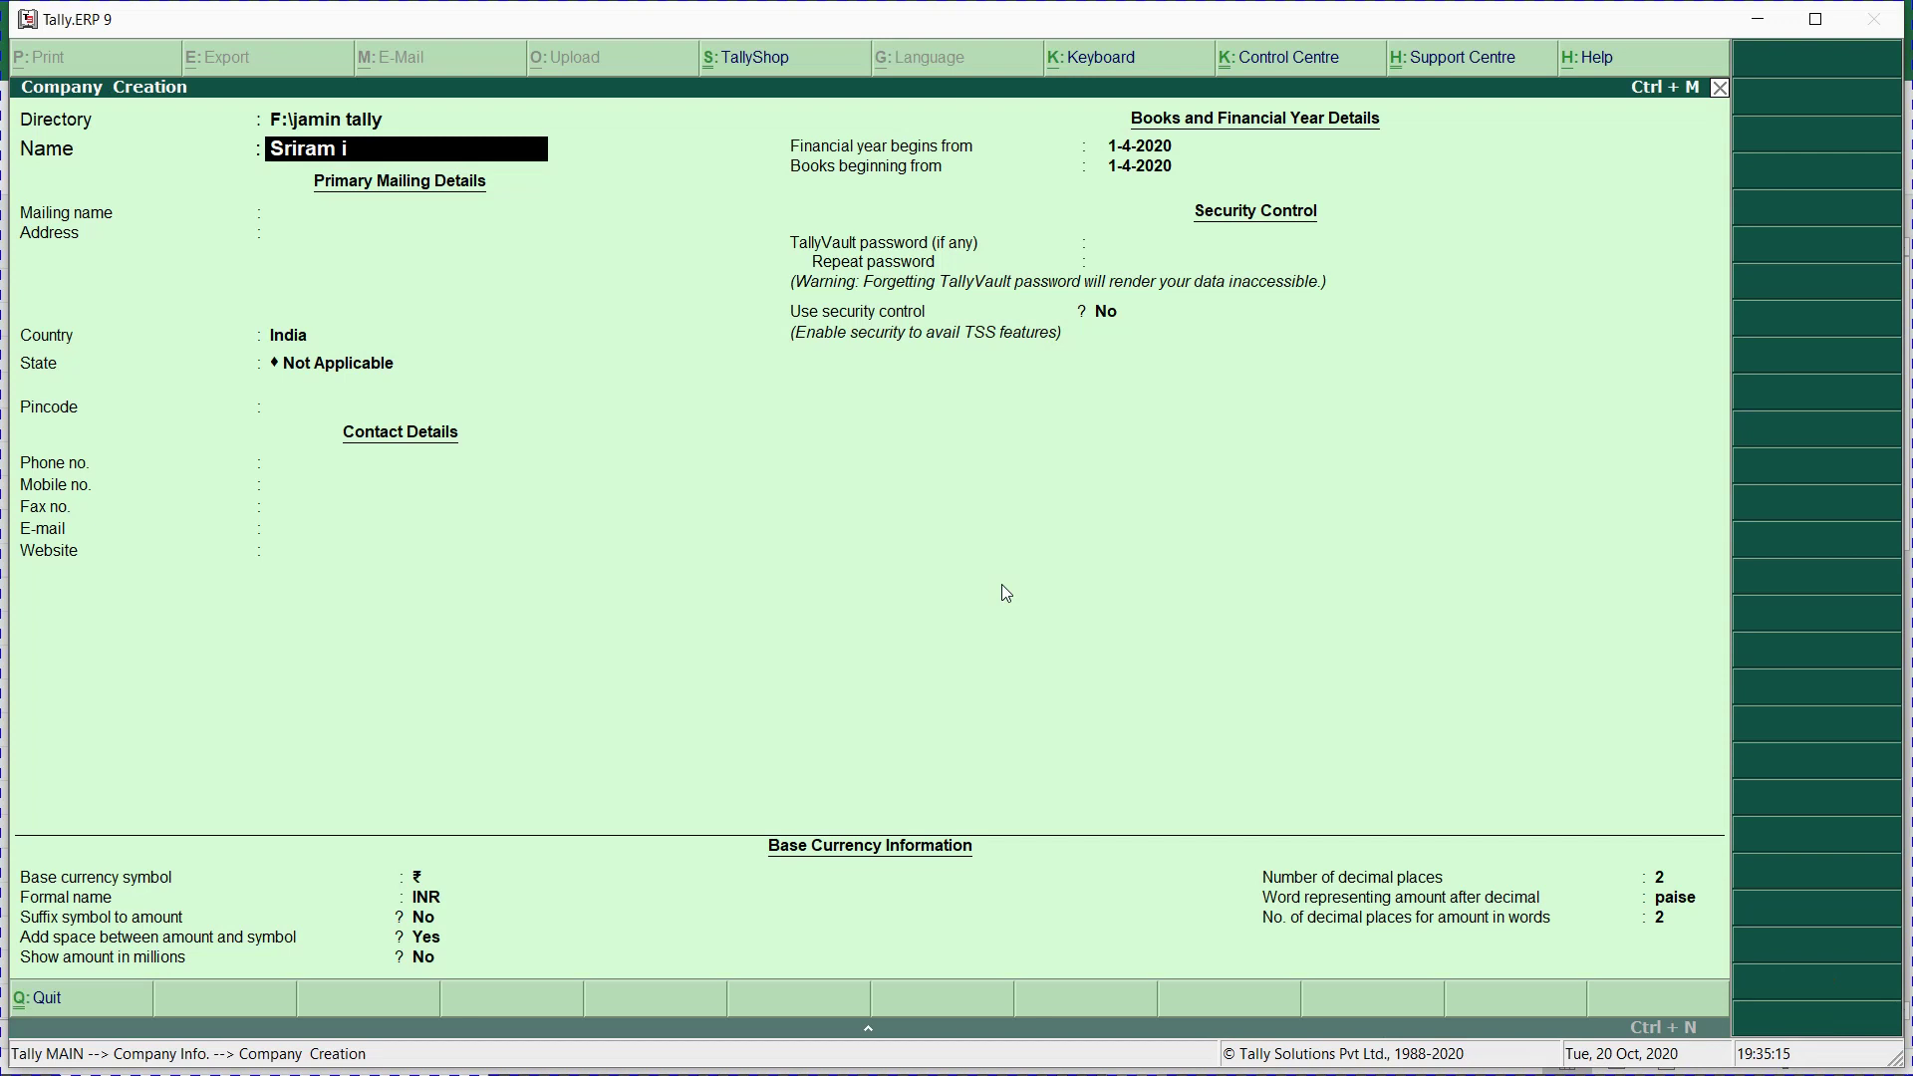
text(nfratech P Limited)
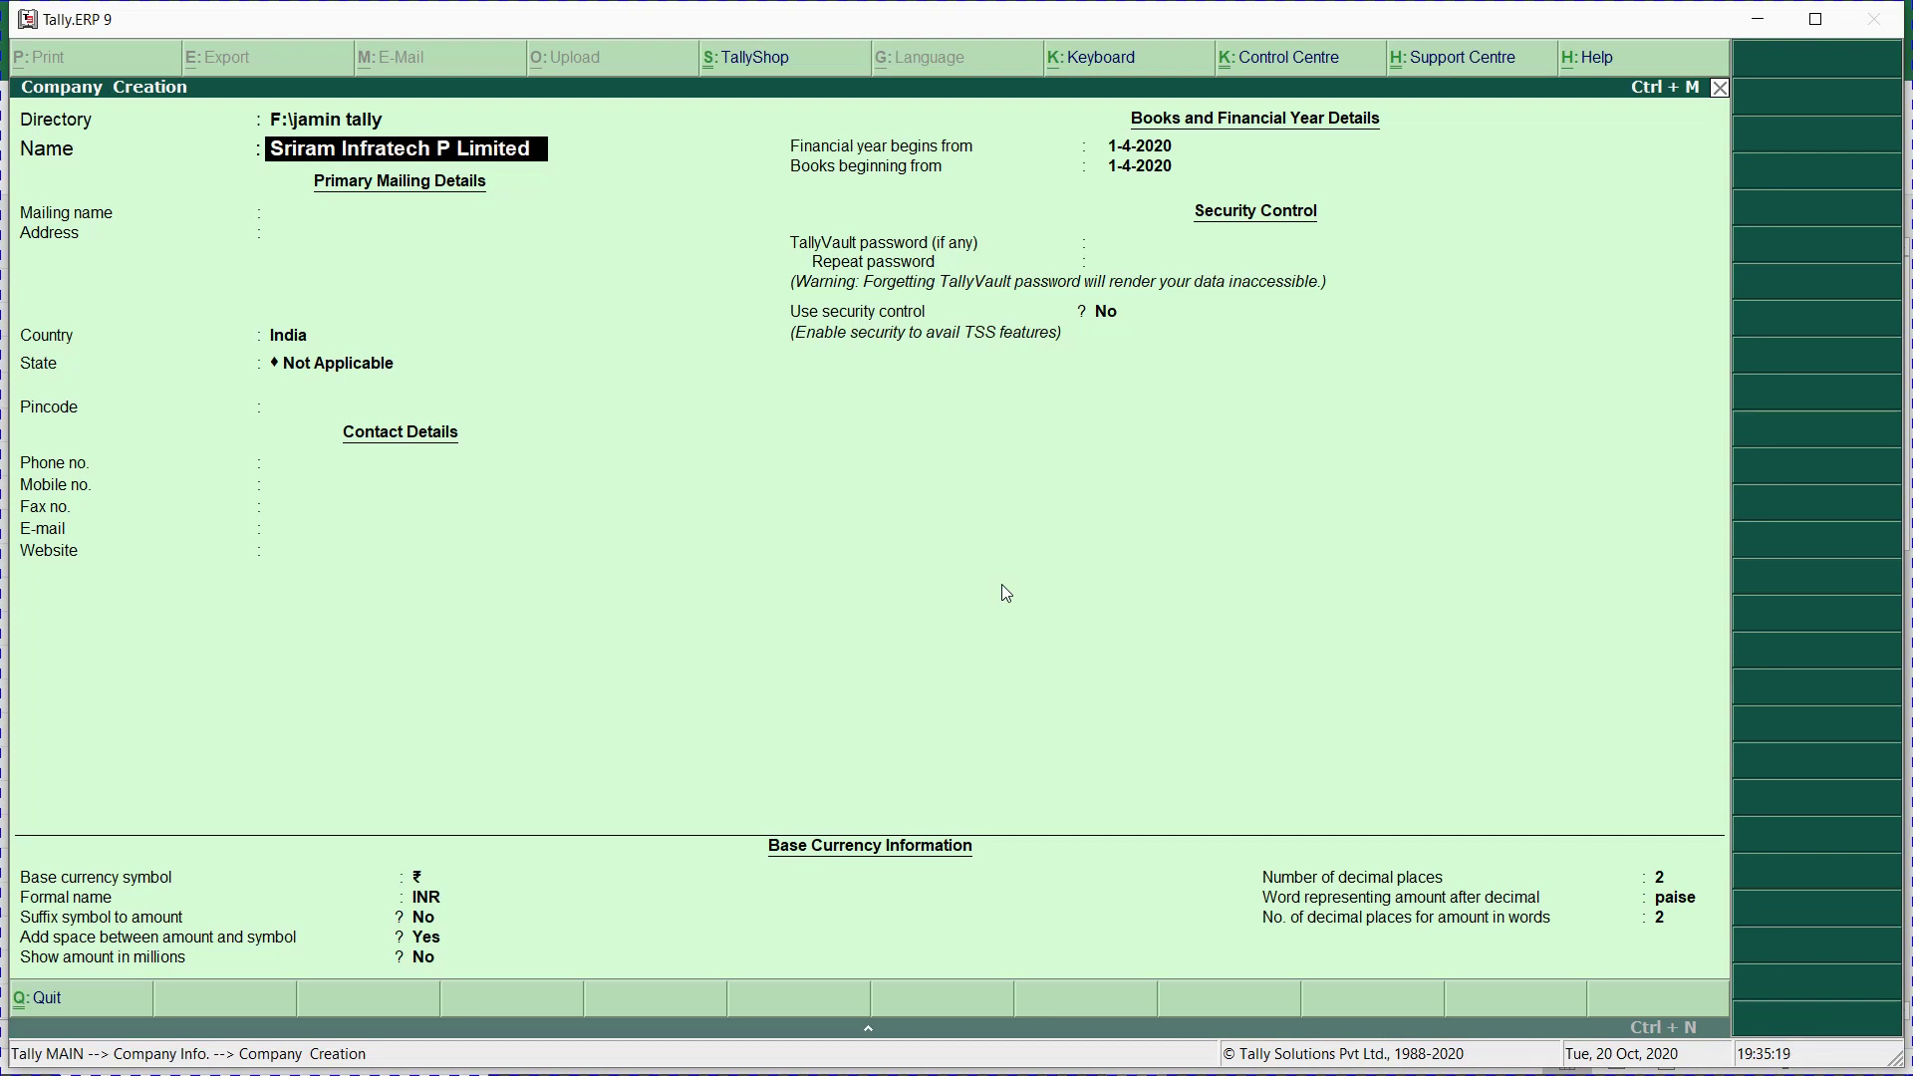
key(Return)
key(Return)
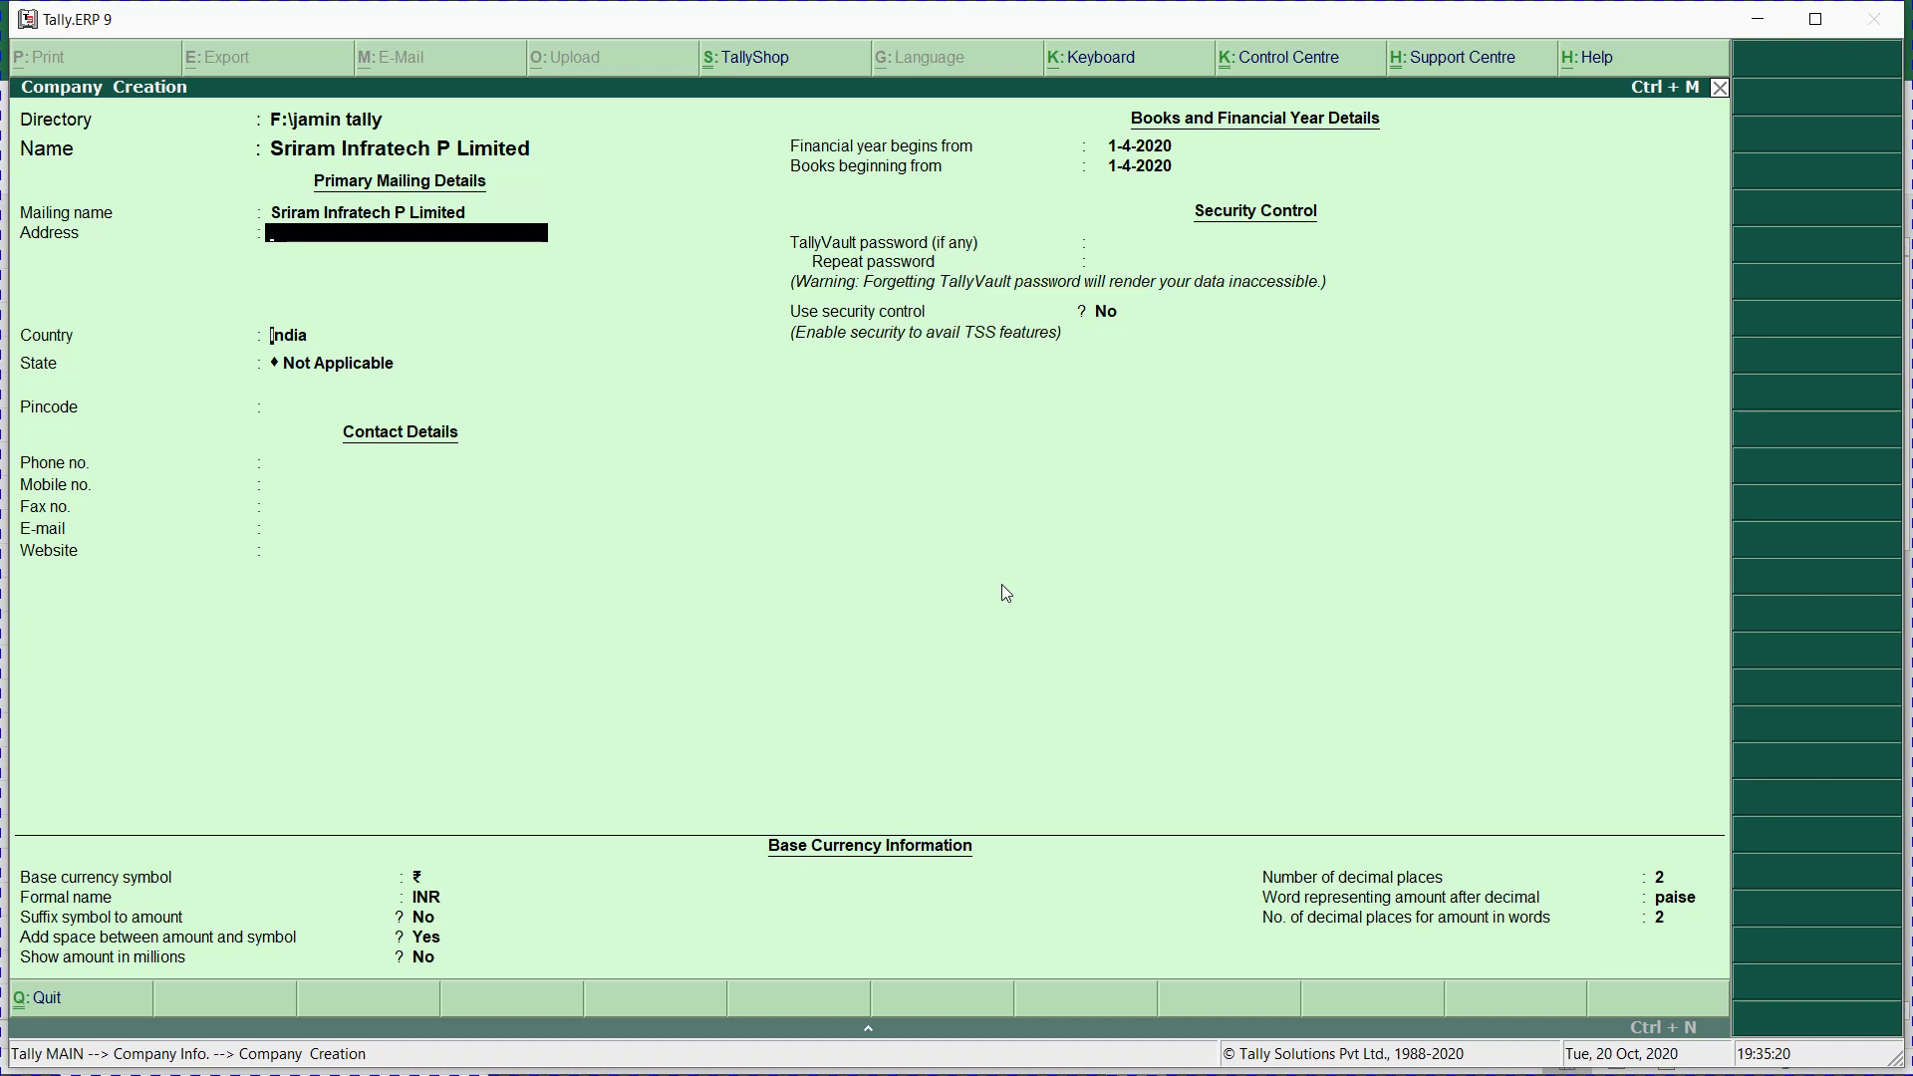
key(Return)
key(Return)
key(Return)
key(BackSpace)
key(BackSpace)
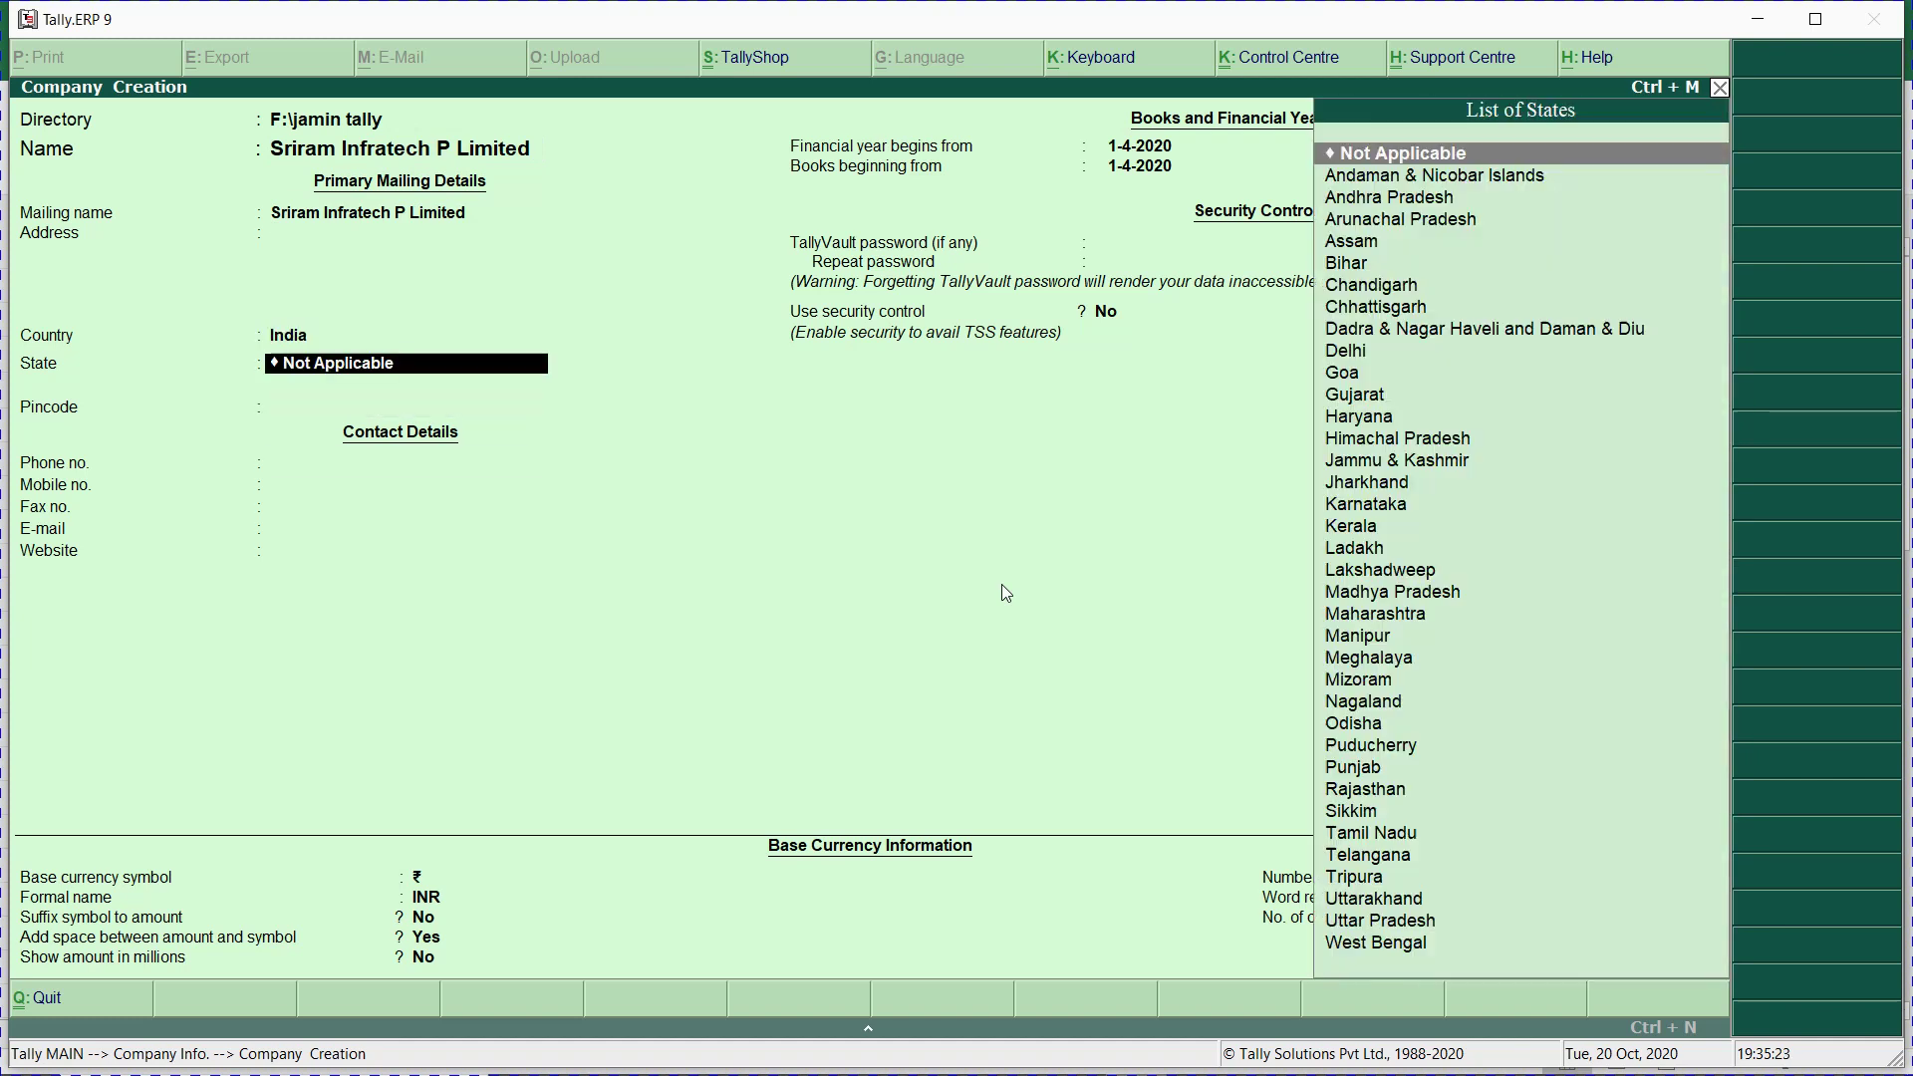
text(Ta)
key(Return)
key(Return)
key(Return)
key(Return)
key(Return)
key(Return)
key(Return)
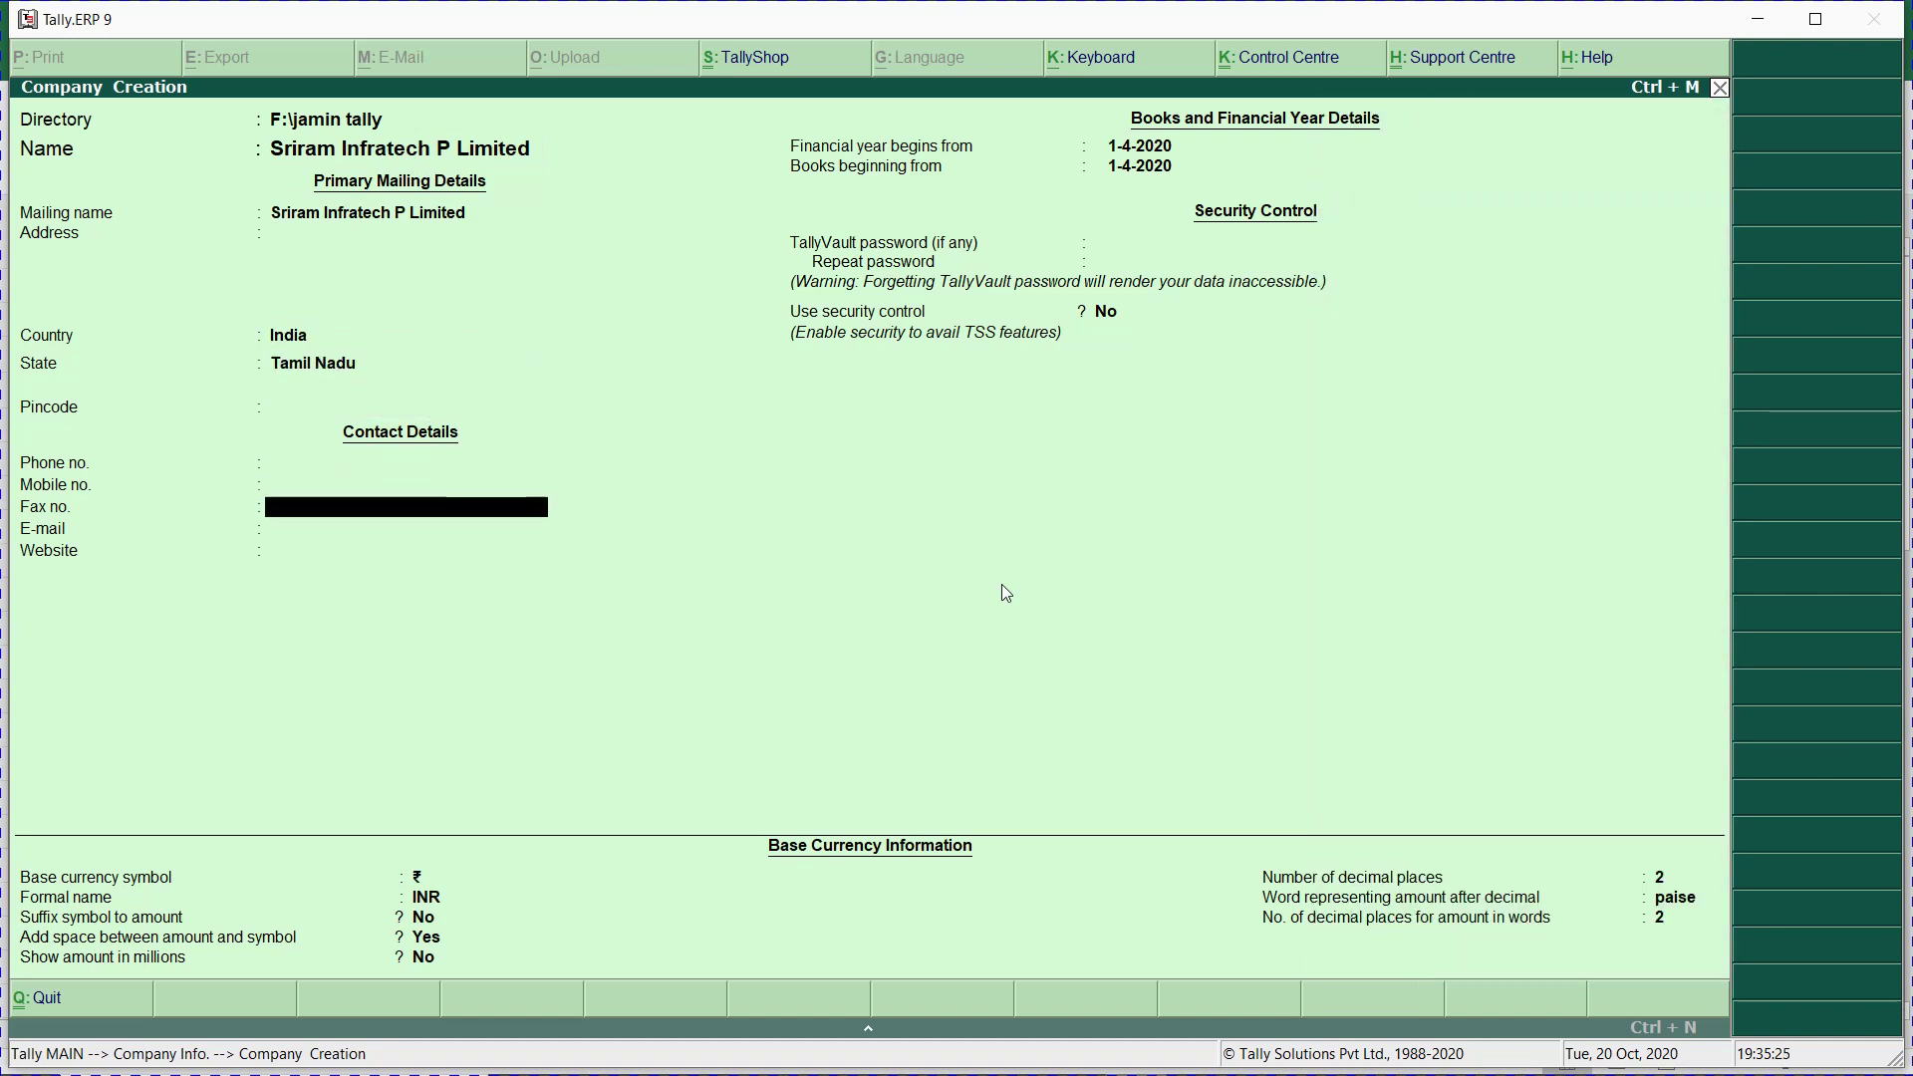
key(BackSpace)
text(1.4.1)
text(8)
key(Return)
key(Return)
key(Return)
key(Return)
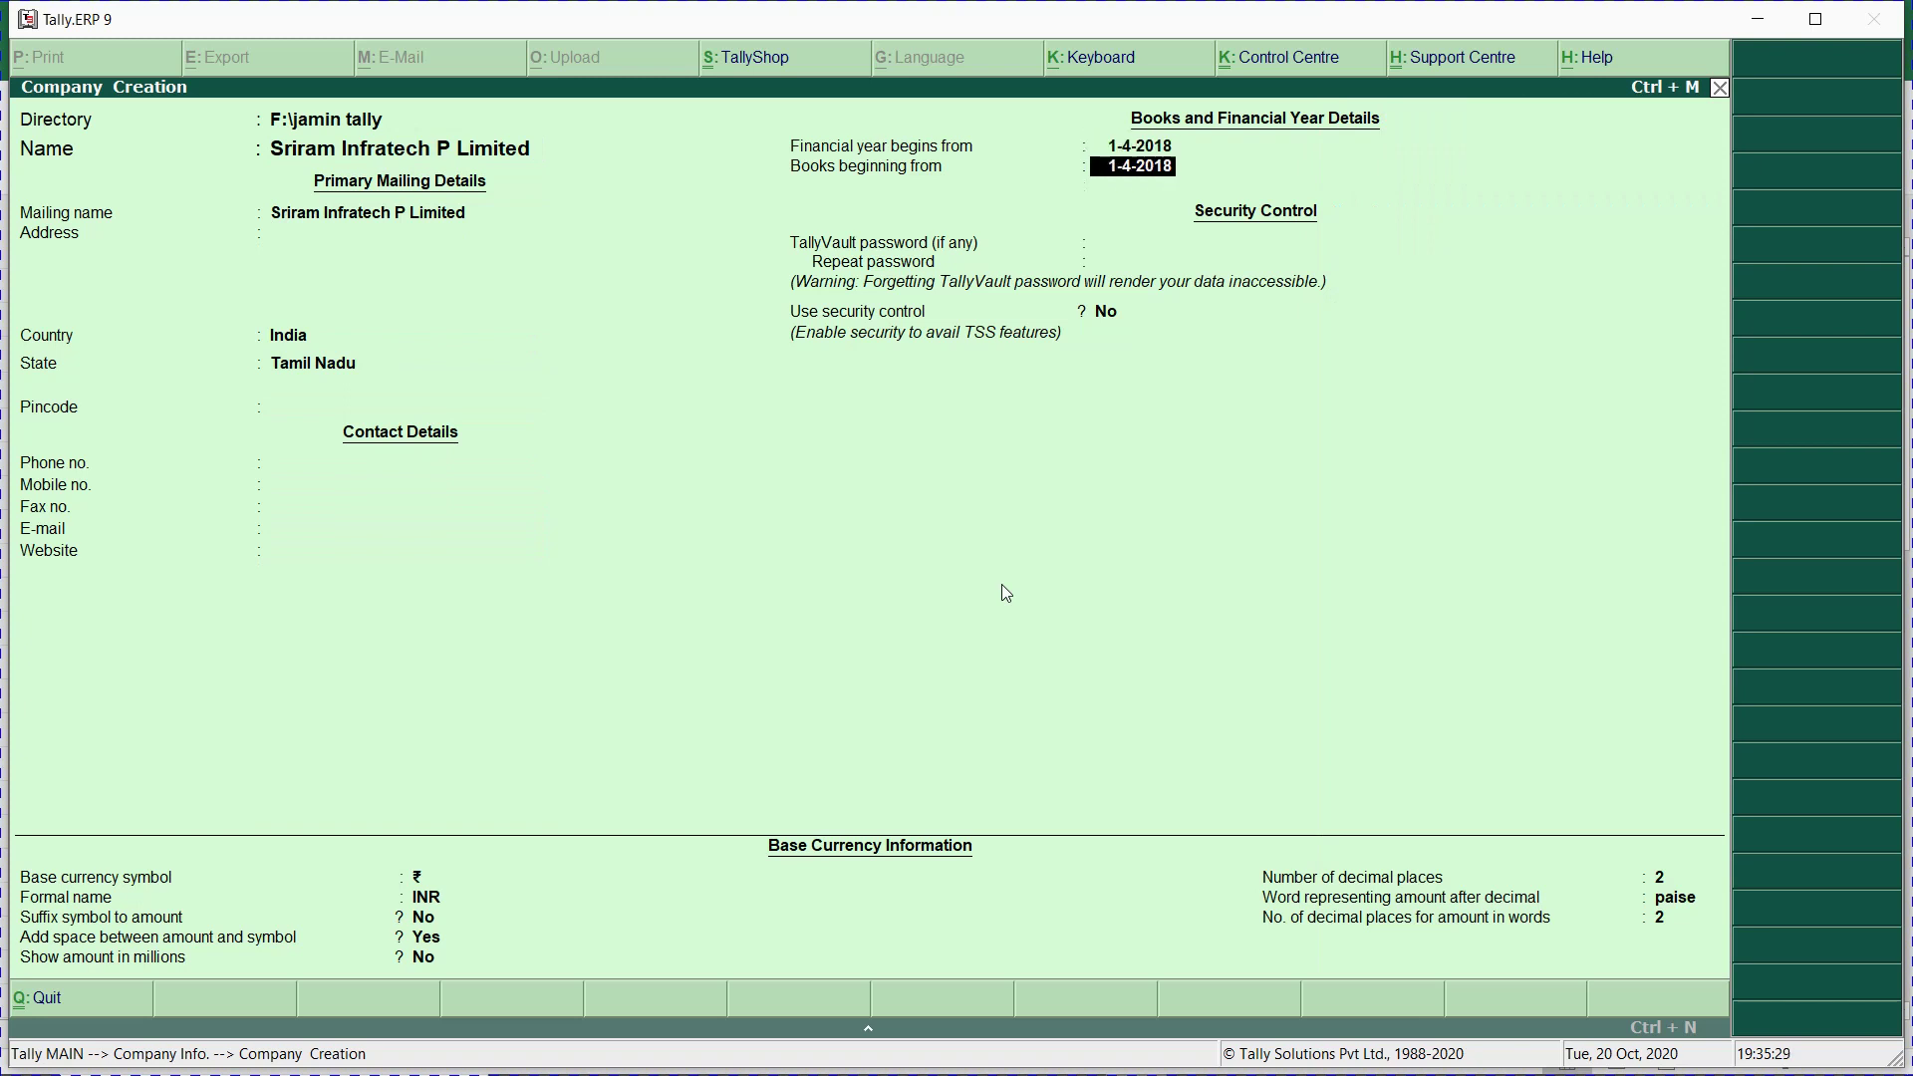
key(Return)
key(Return)
key(Return)
key(Return)
key(Return)
key(Return)
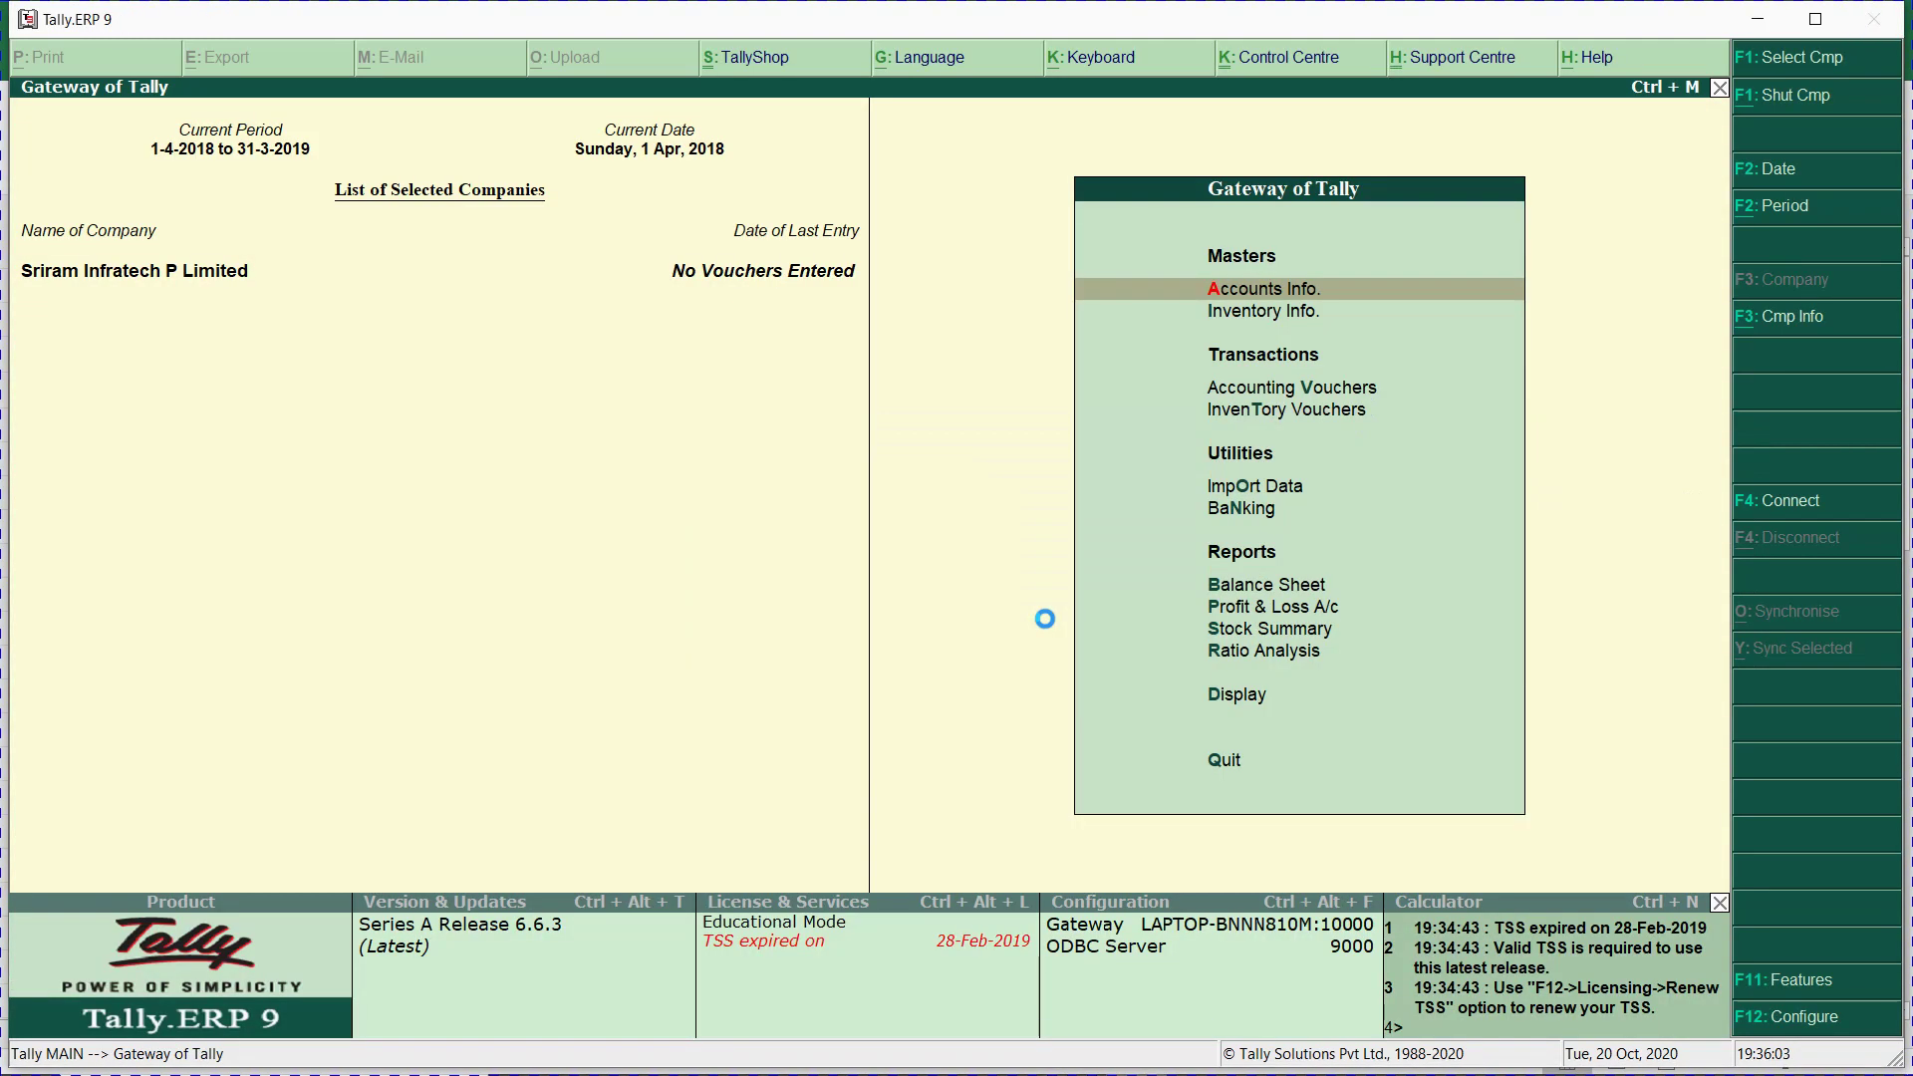
Browse Sheet1 in Excel down to the PLANT & MACHINARY row of the trial balance.
key(alt+Tab)
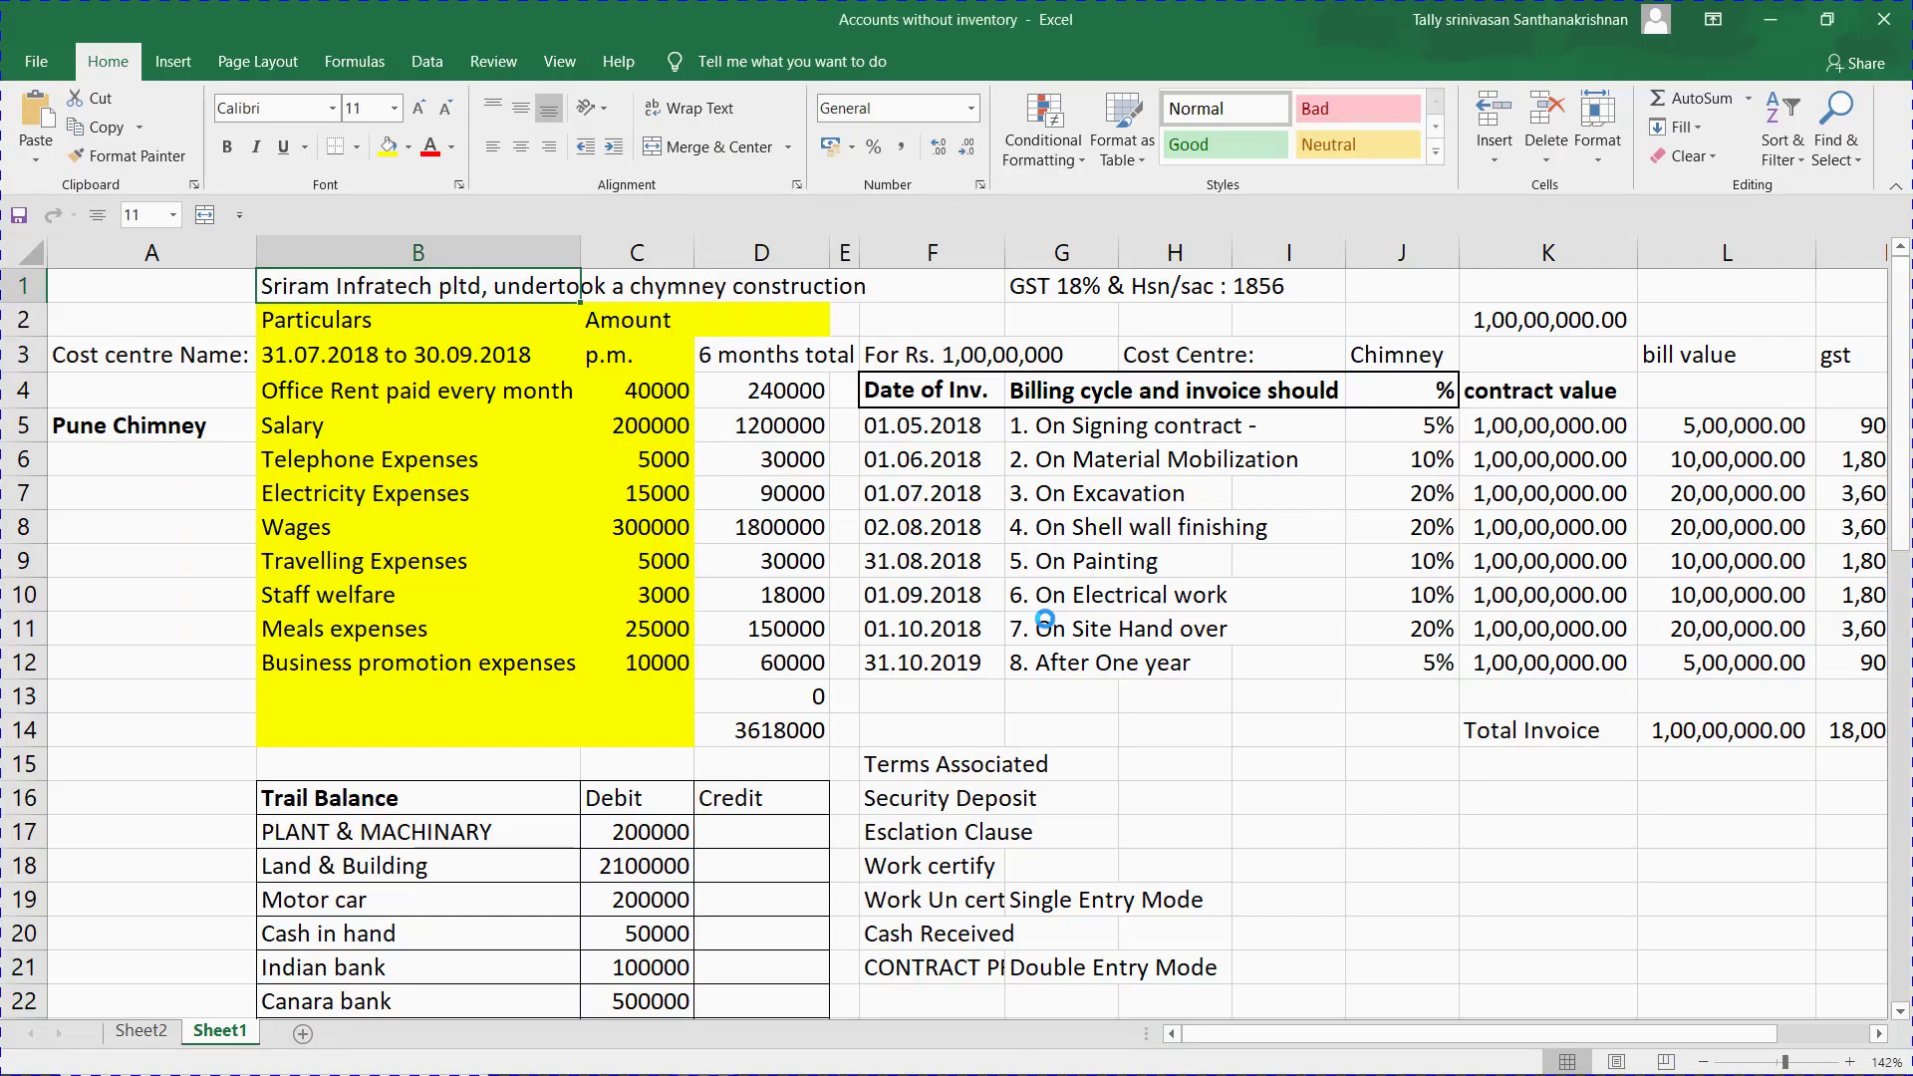
key(Down)
key(Down)
key(Down)
key(Down)
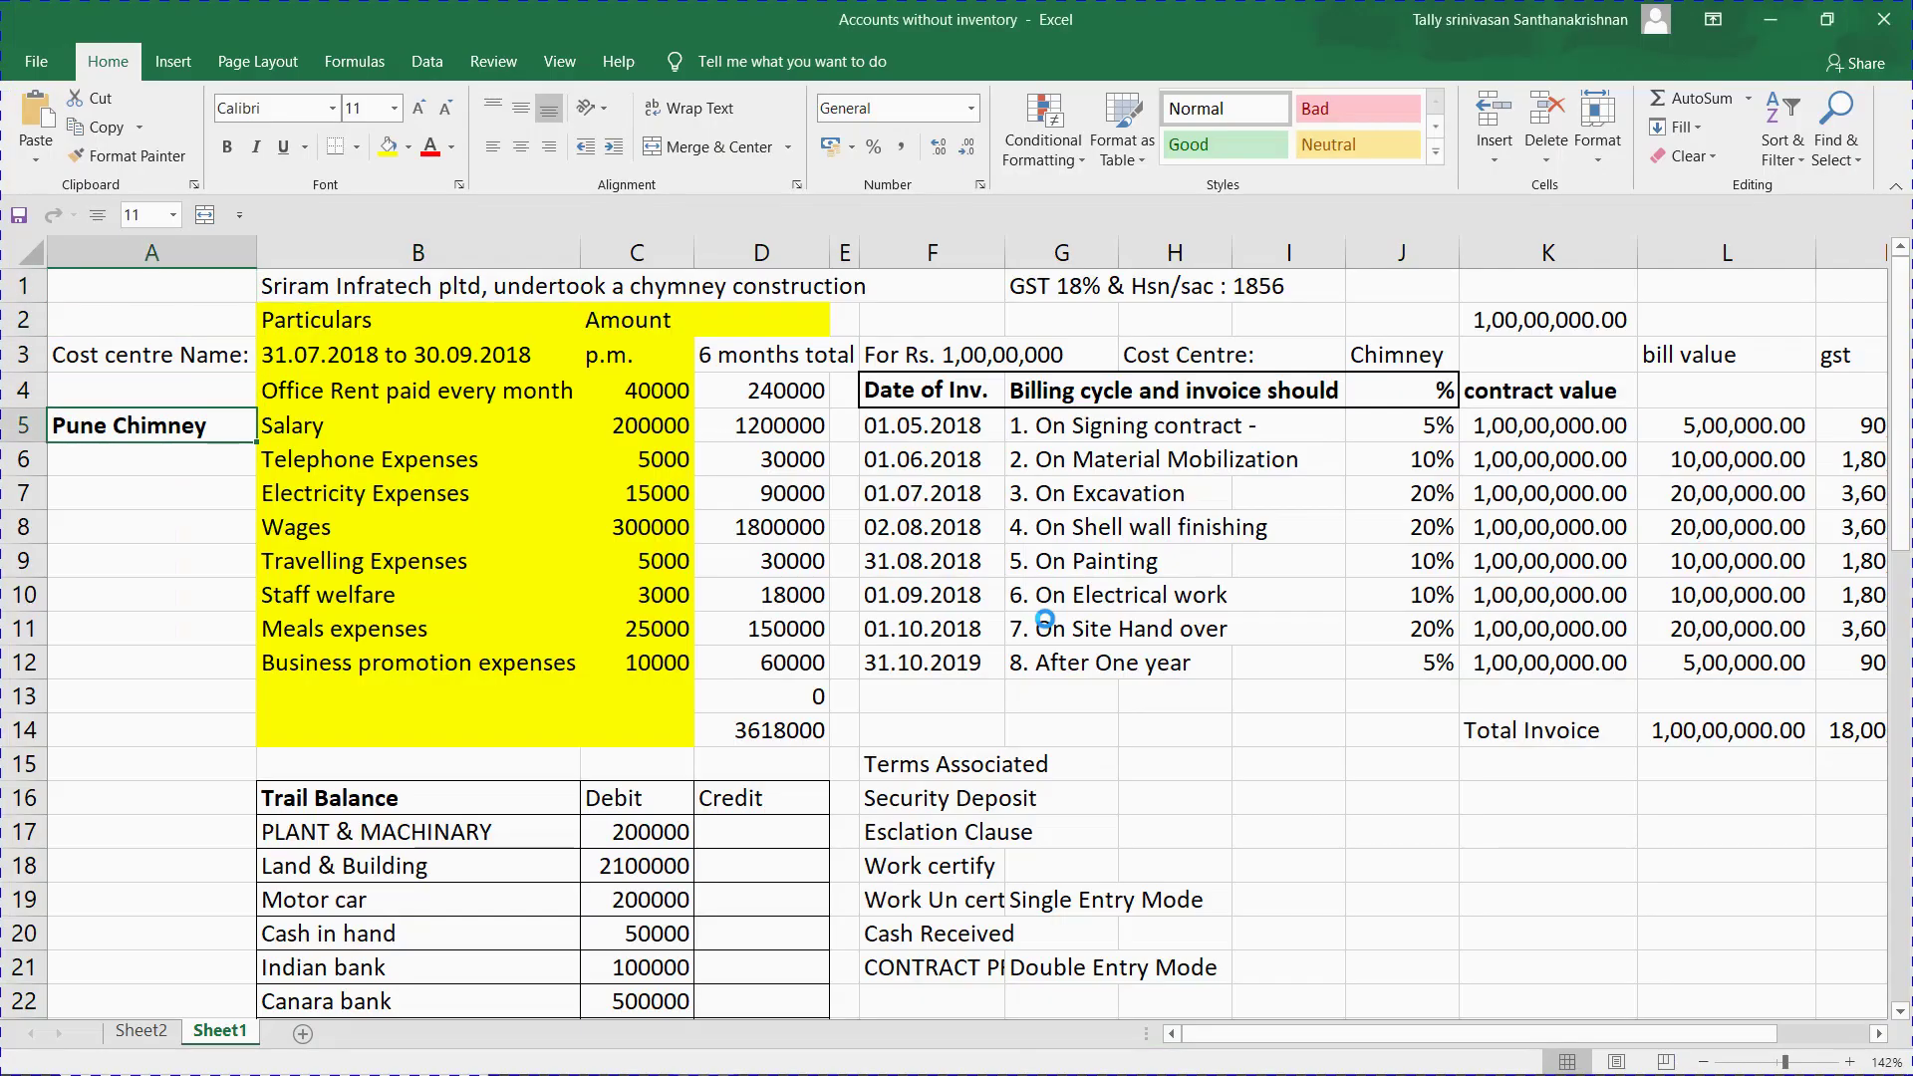
key(Up)
key(Right)
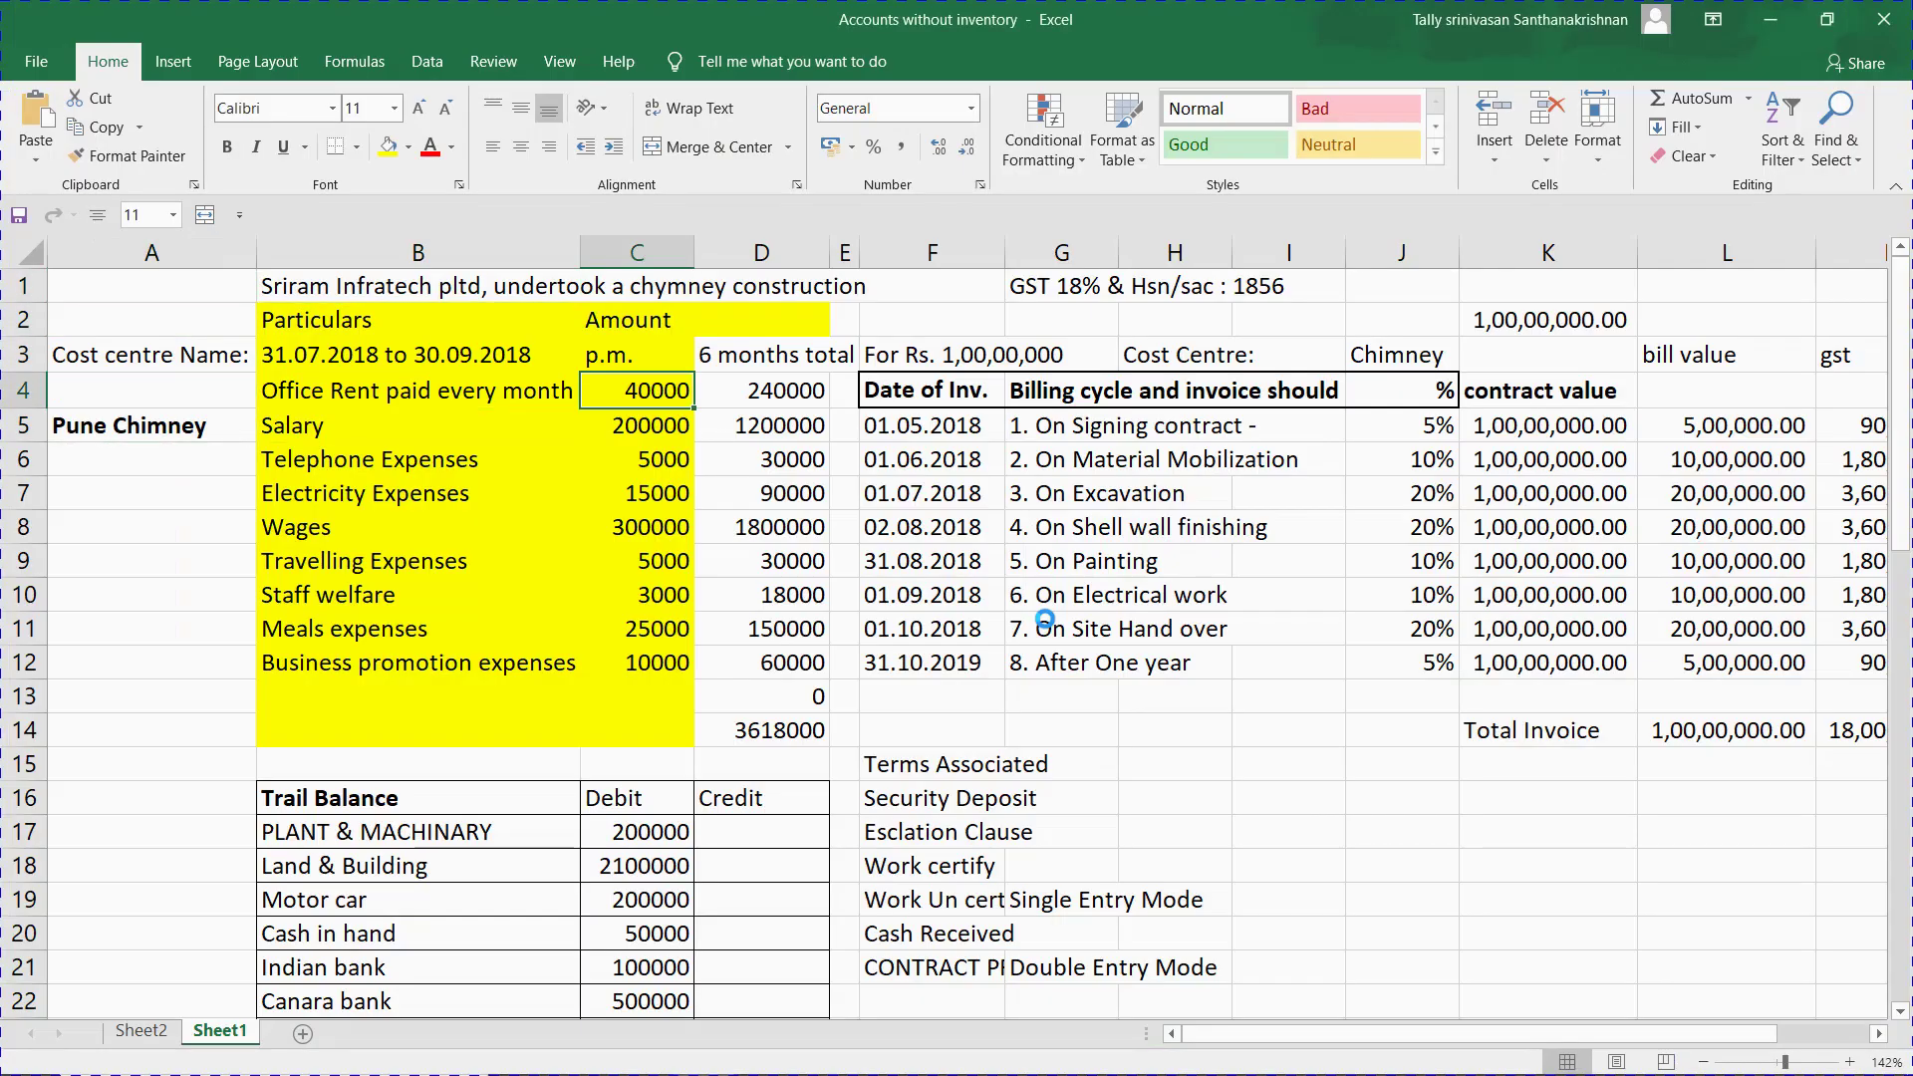
key(Left)
key(Up)
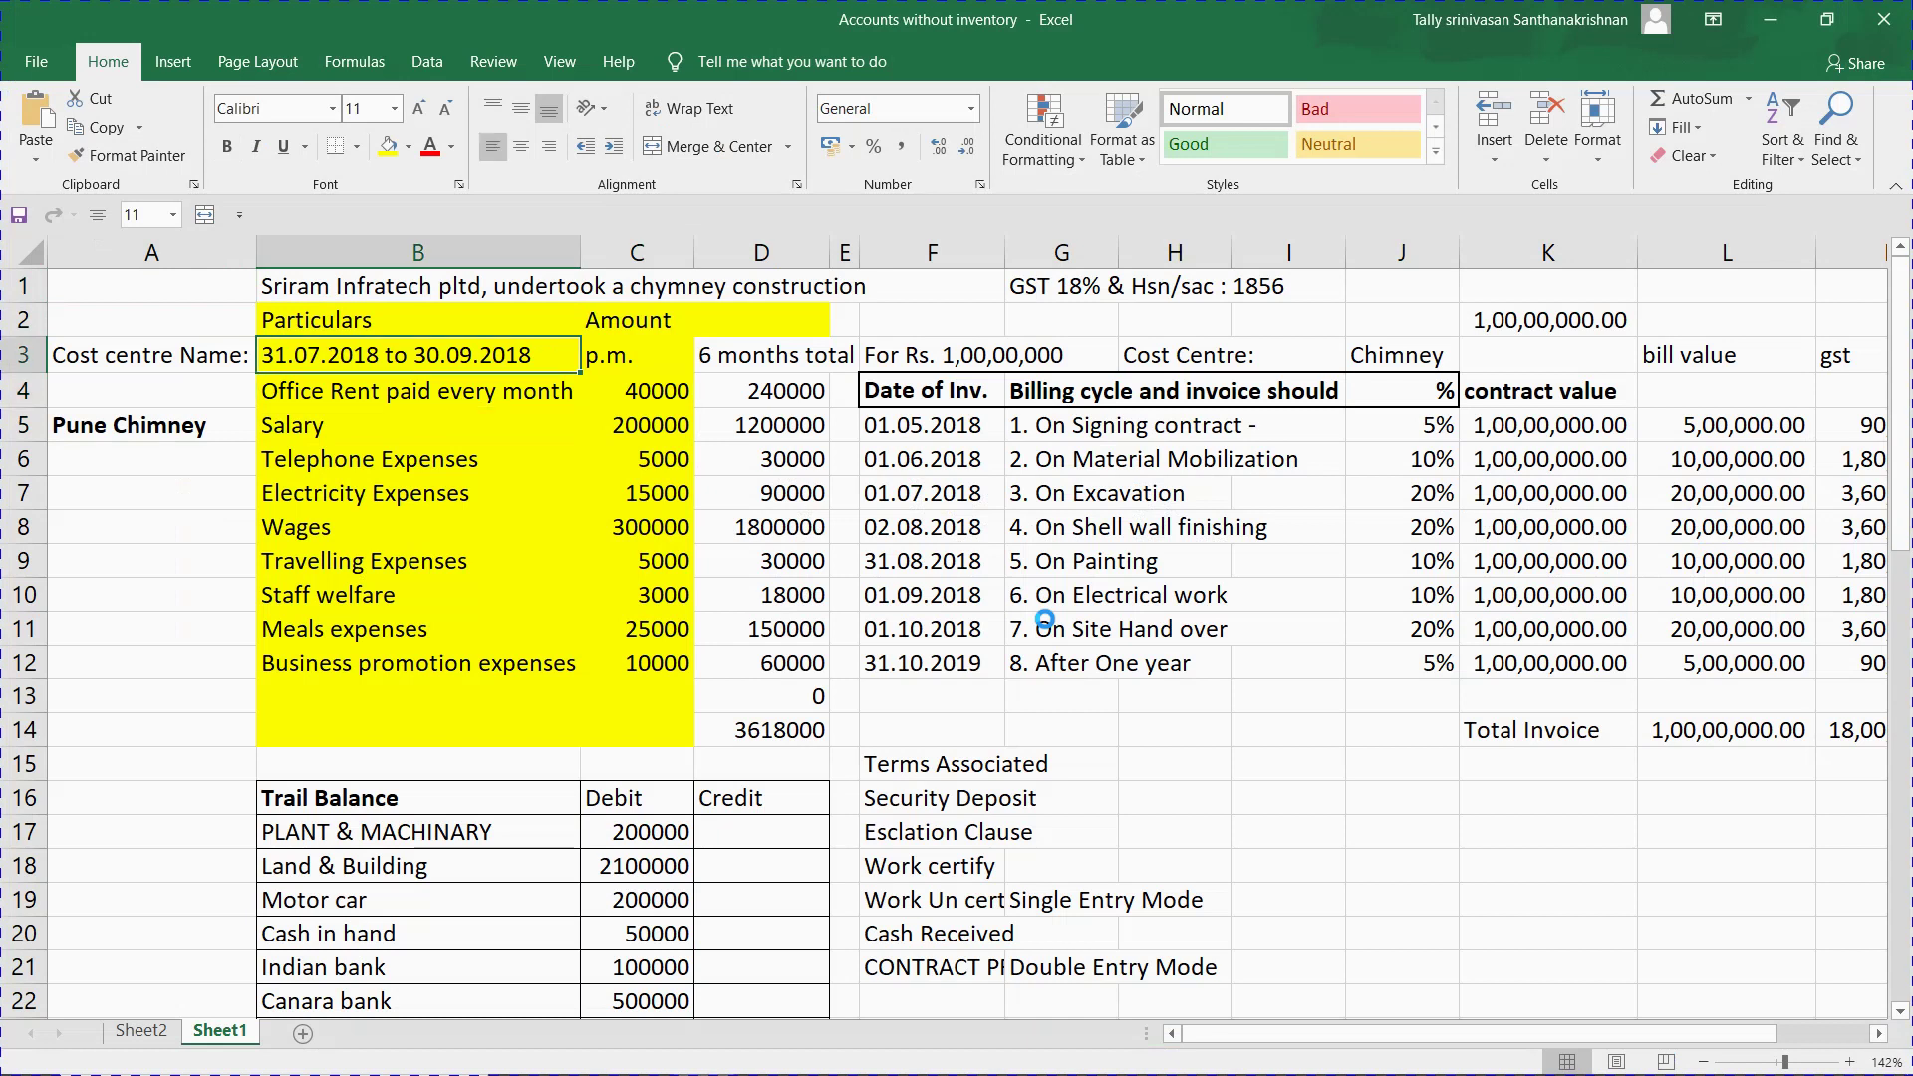
key(Right)
key(Left)
key(Down)
key(Down)
key(Down)
key(Down)
key(Down)
key(Down)
key(Down)
key(Down)
key(Down)
key(Down)
key(Down)
key(Down)
key(Down)
key(Down)
key(Down)
key(Down)
key(Down)
key(Down)
key(Down)
key(Down)
key(Down)
key(Down)
key(Down)
key(Down)
key(Down)
key(Down)
key(Down)
key(Down)
key(Down)
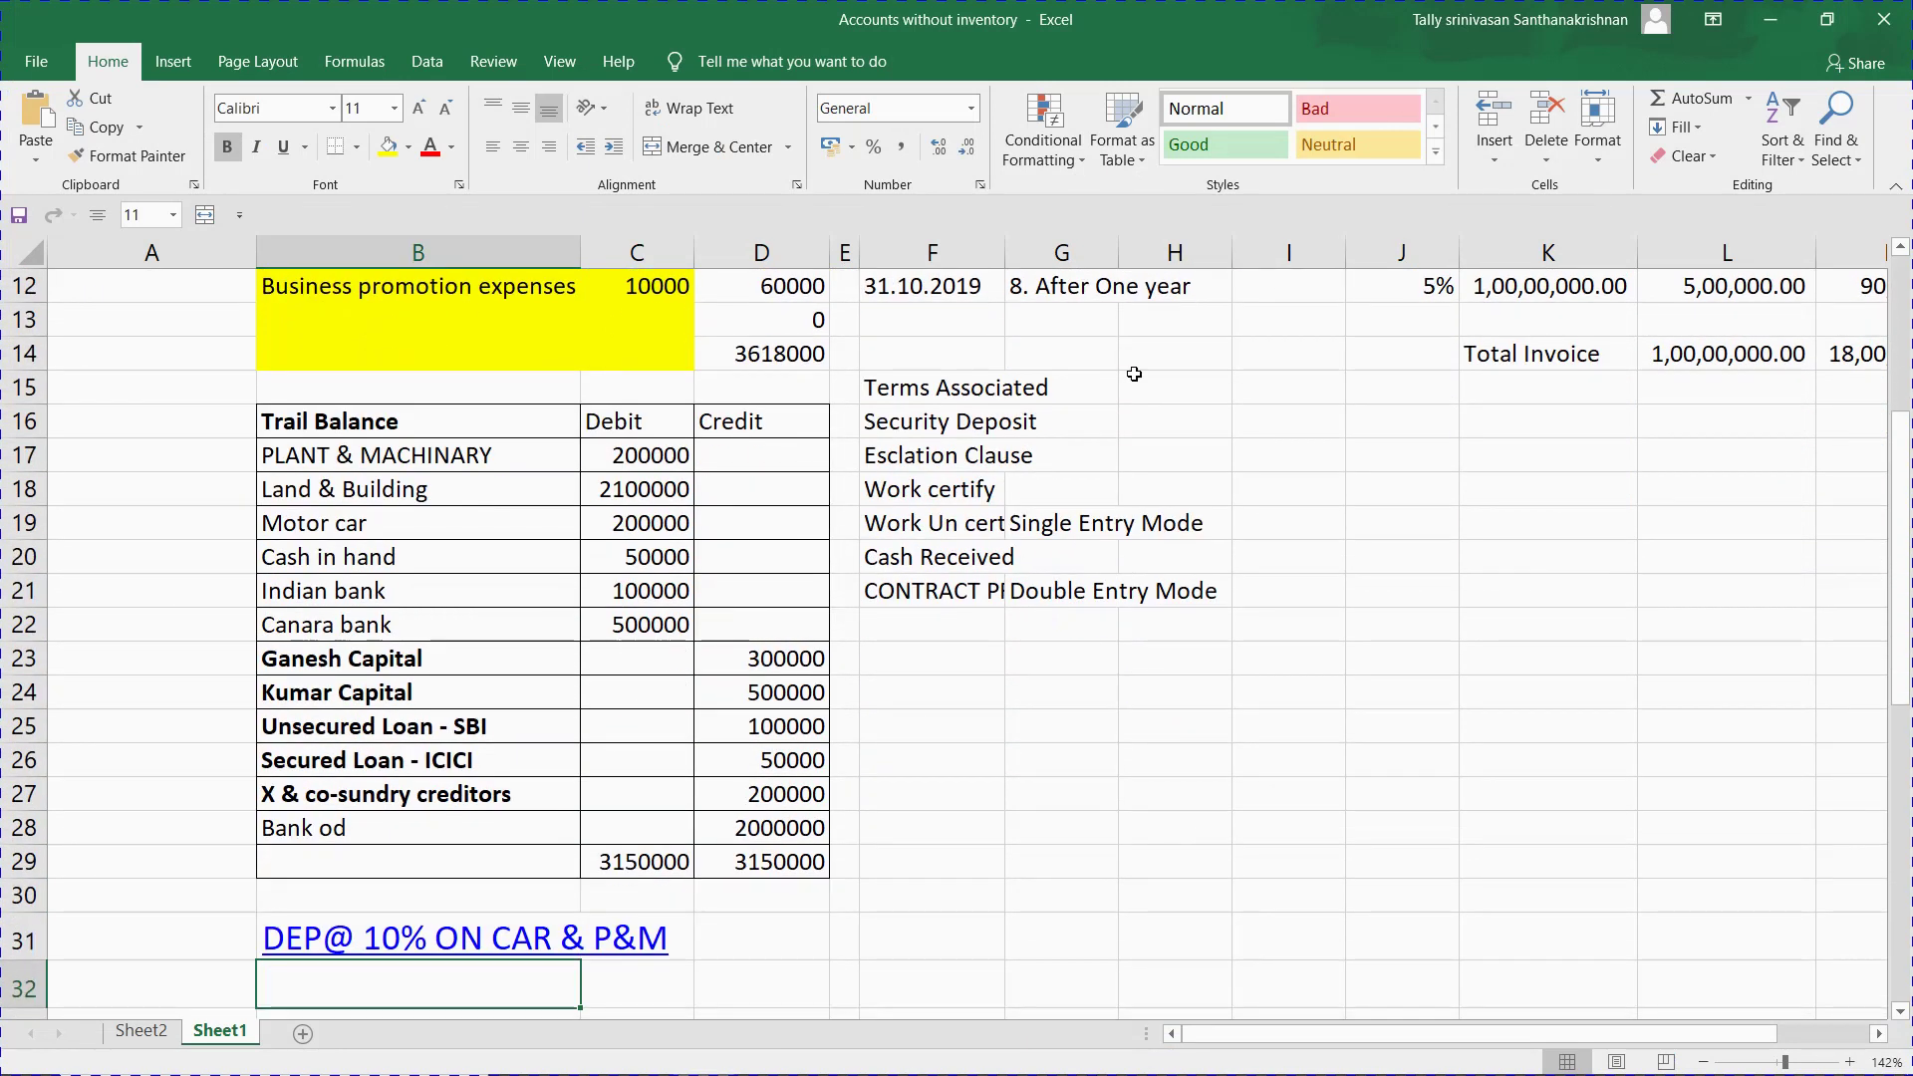
click(448, 456)
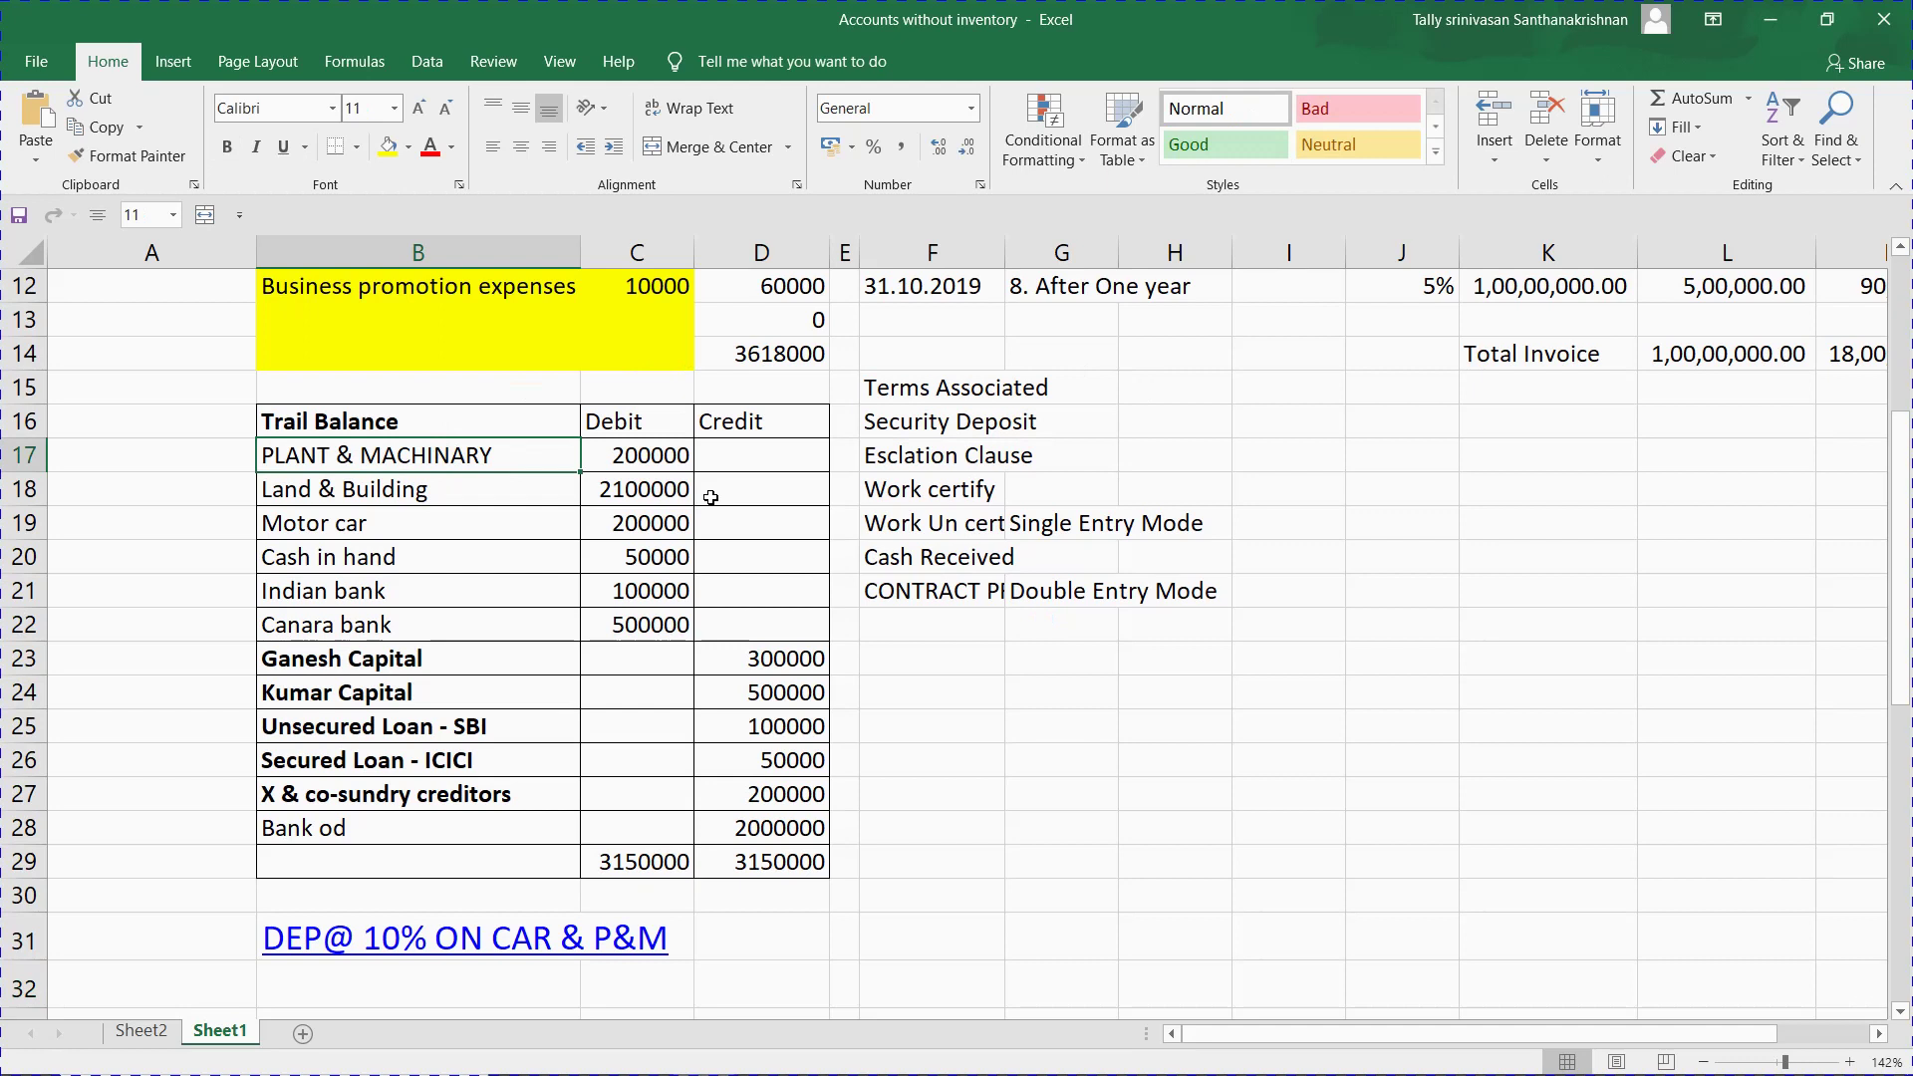
Open Multiple Ledgers Create in Tally with Under Group set to All Items.
key(alt+Tab)
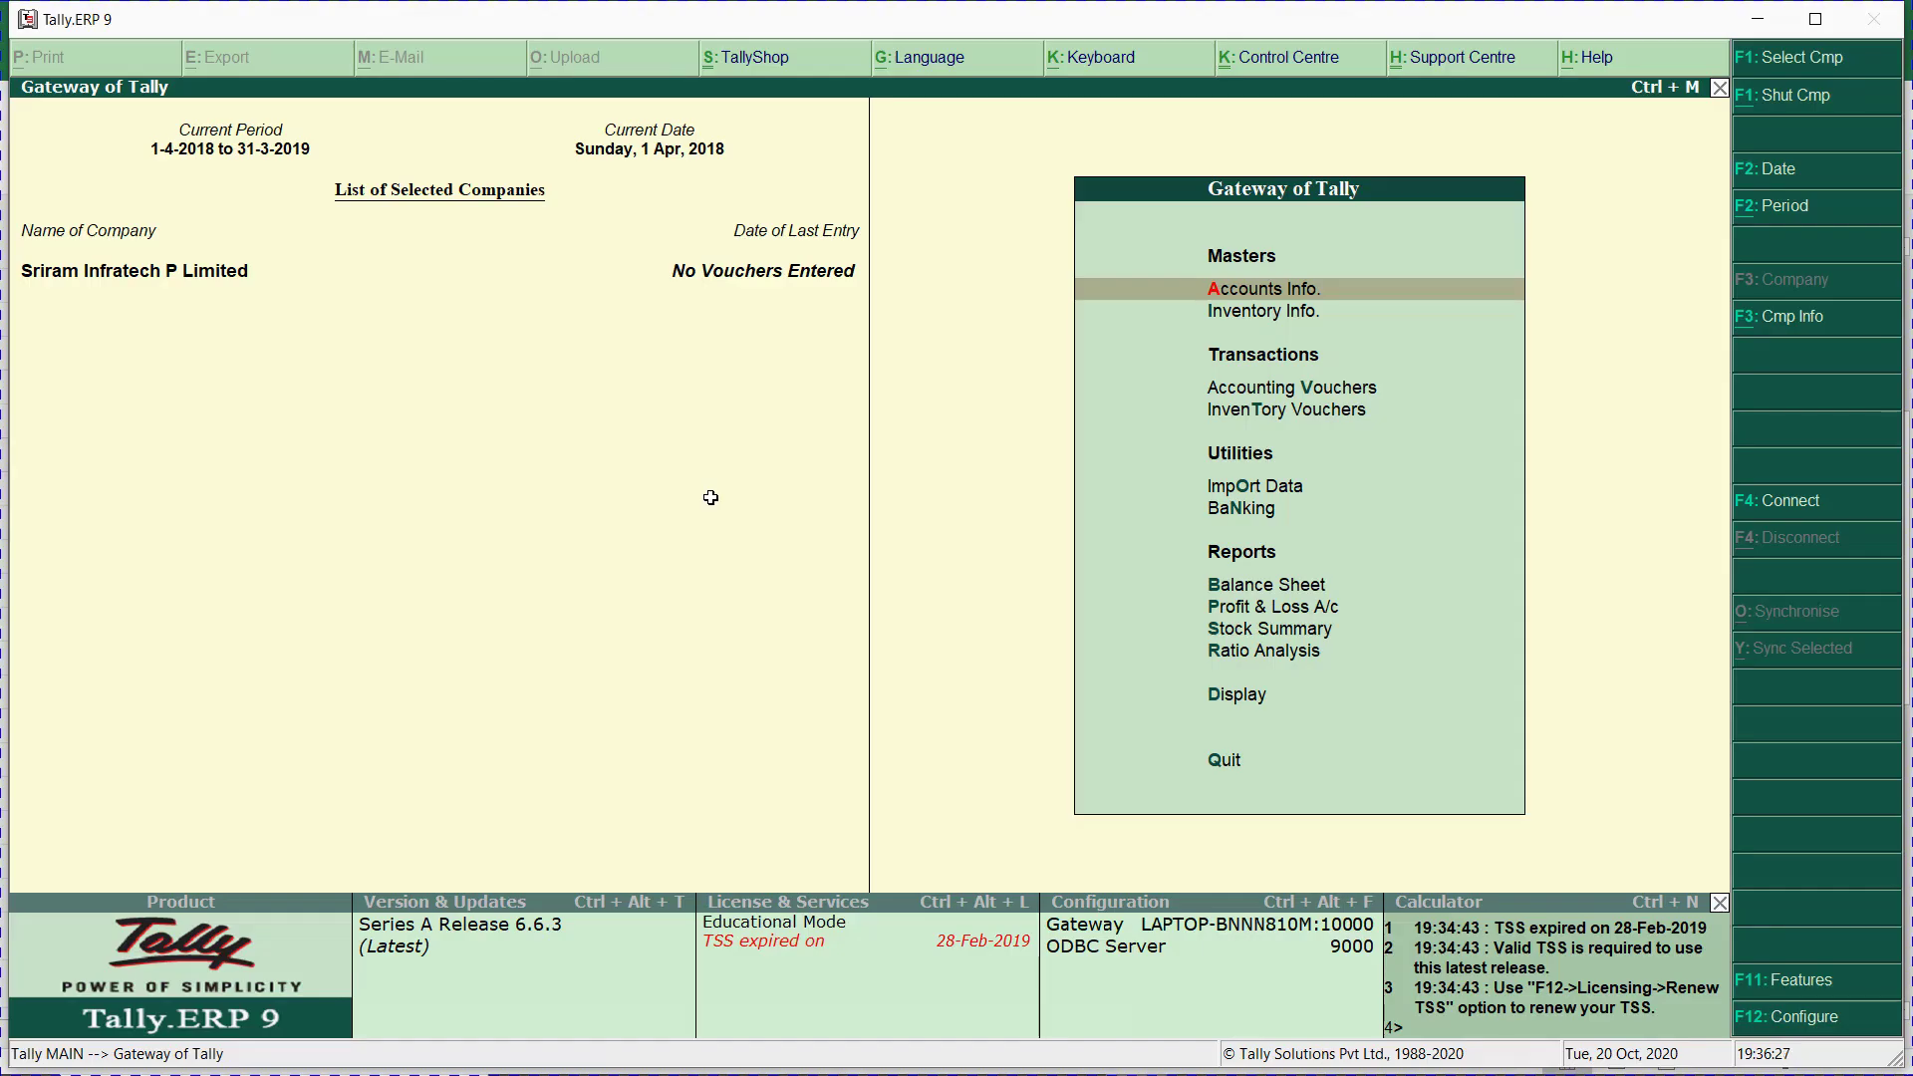
key(Return)
key(l)
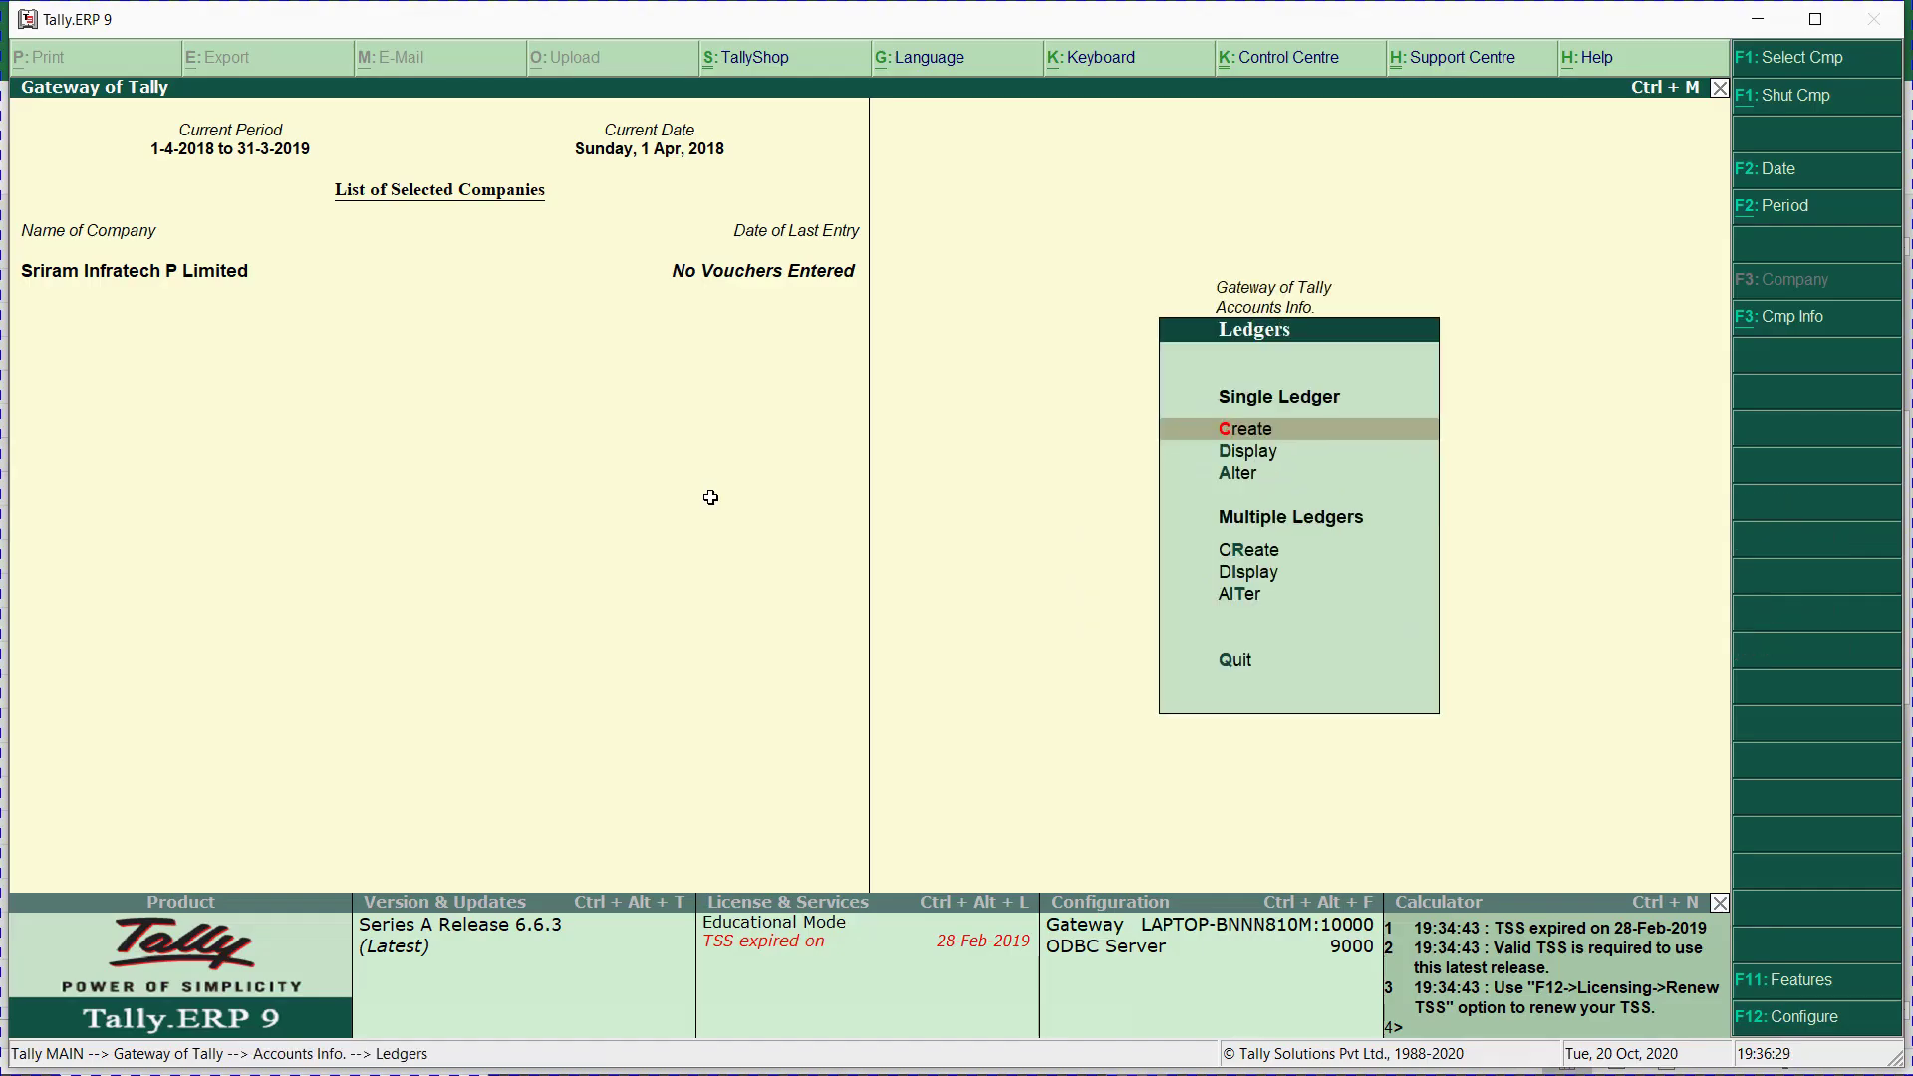
key(r)
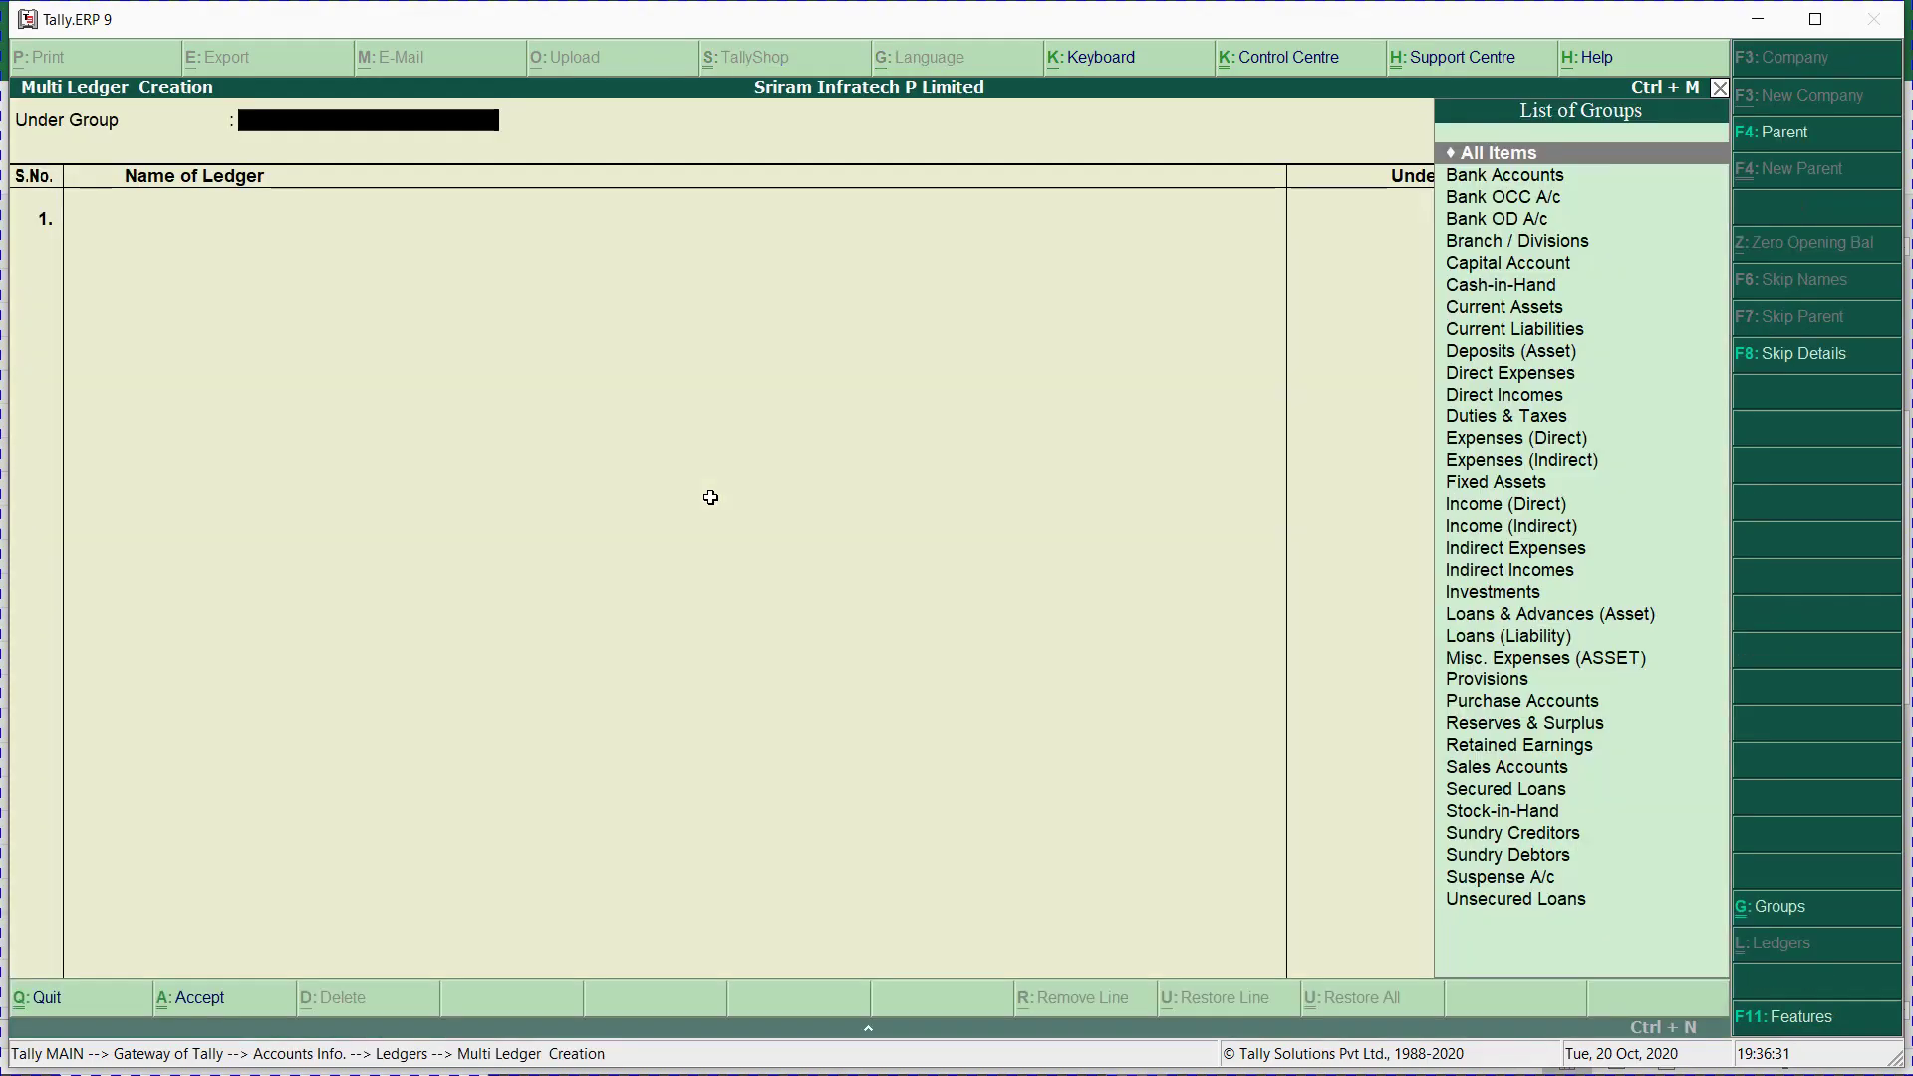
key(Return)
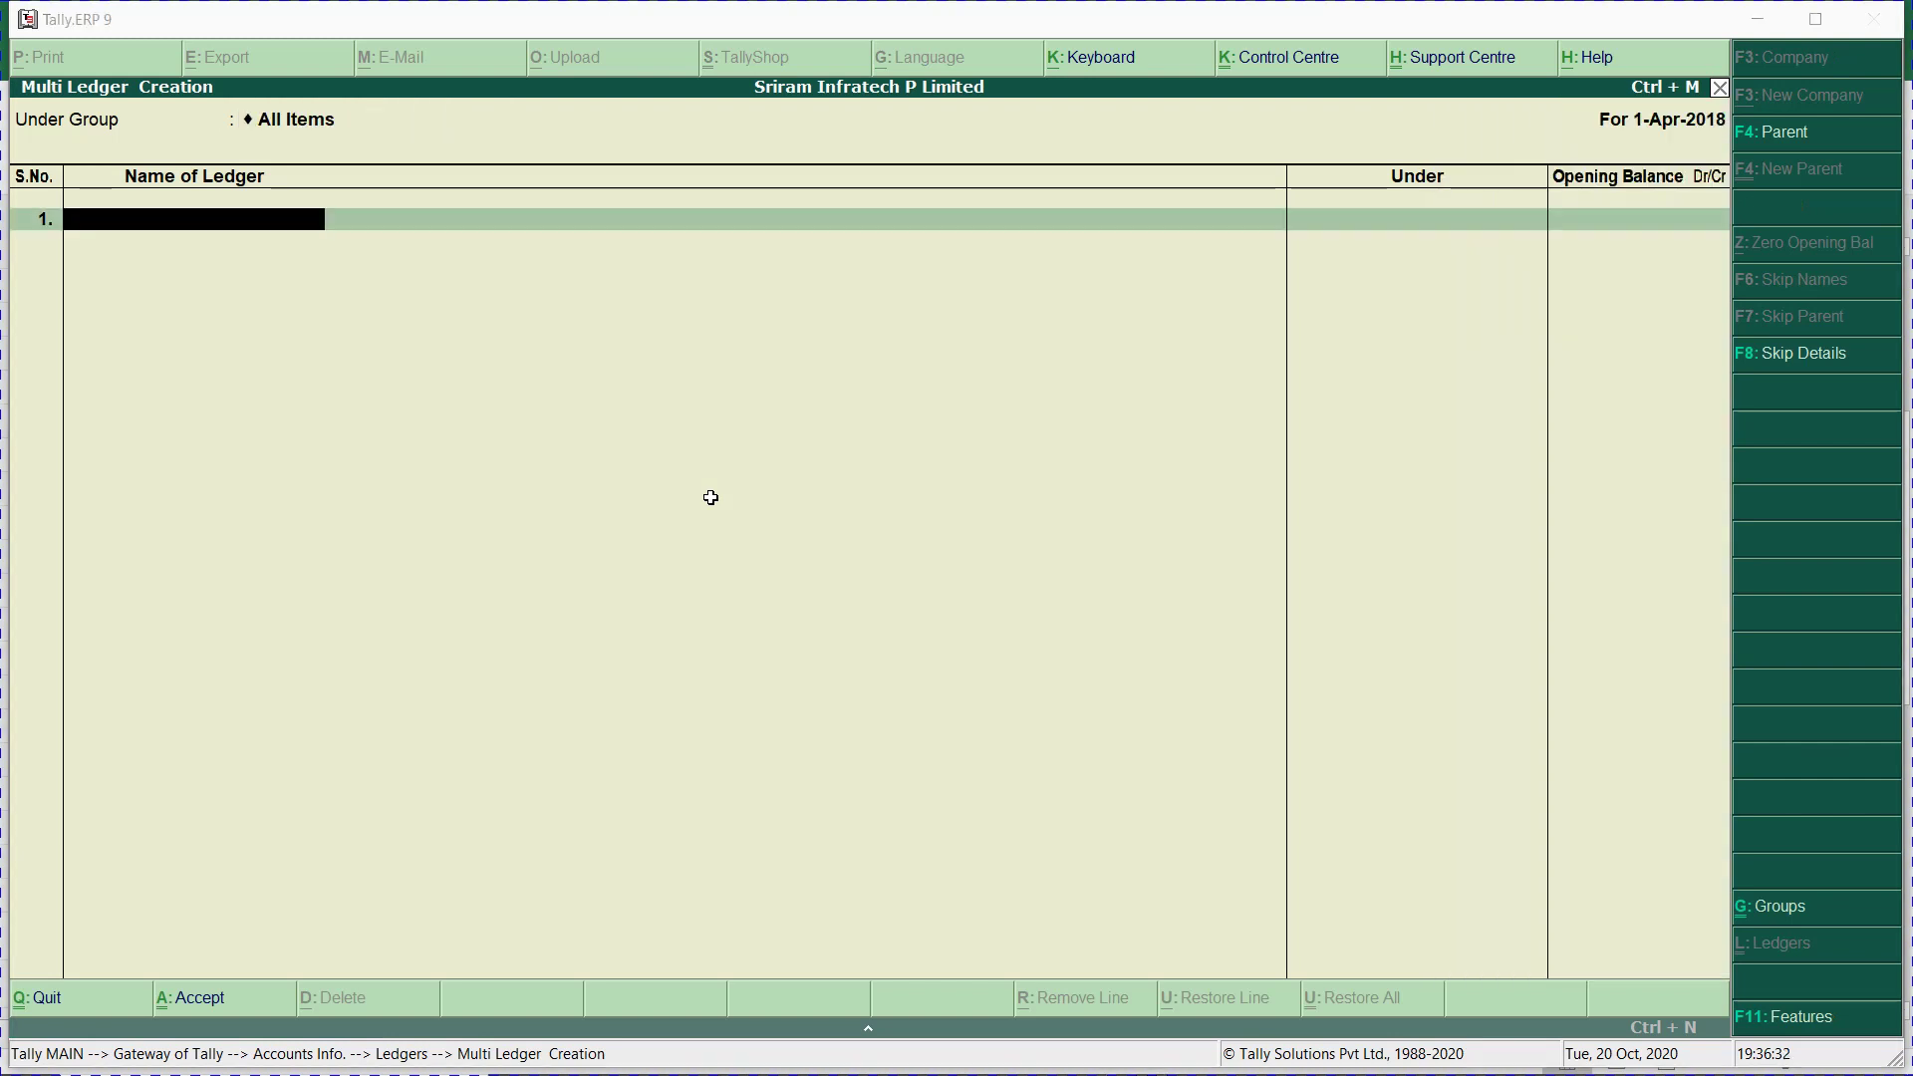
Add PLANT & MACHINARY under Fixed Assets with a 2,00,000 opening balance.
key(alt+Tab)
key(ctrl+c)
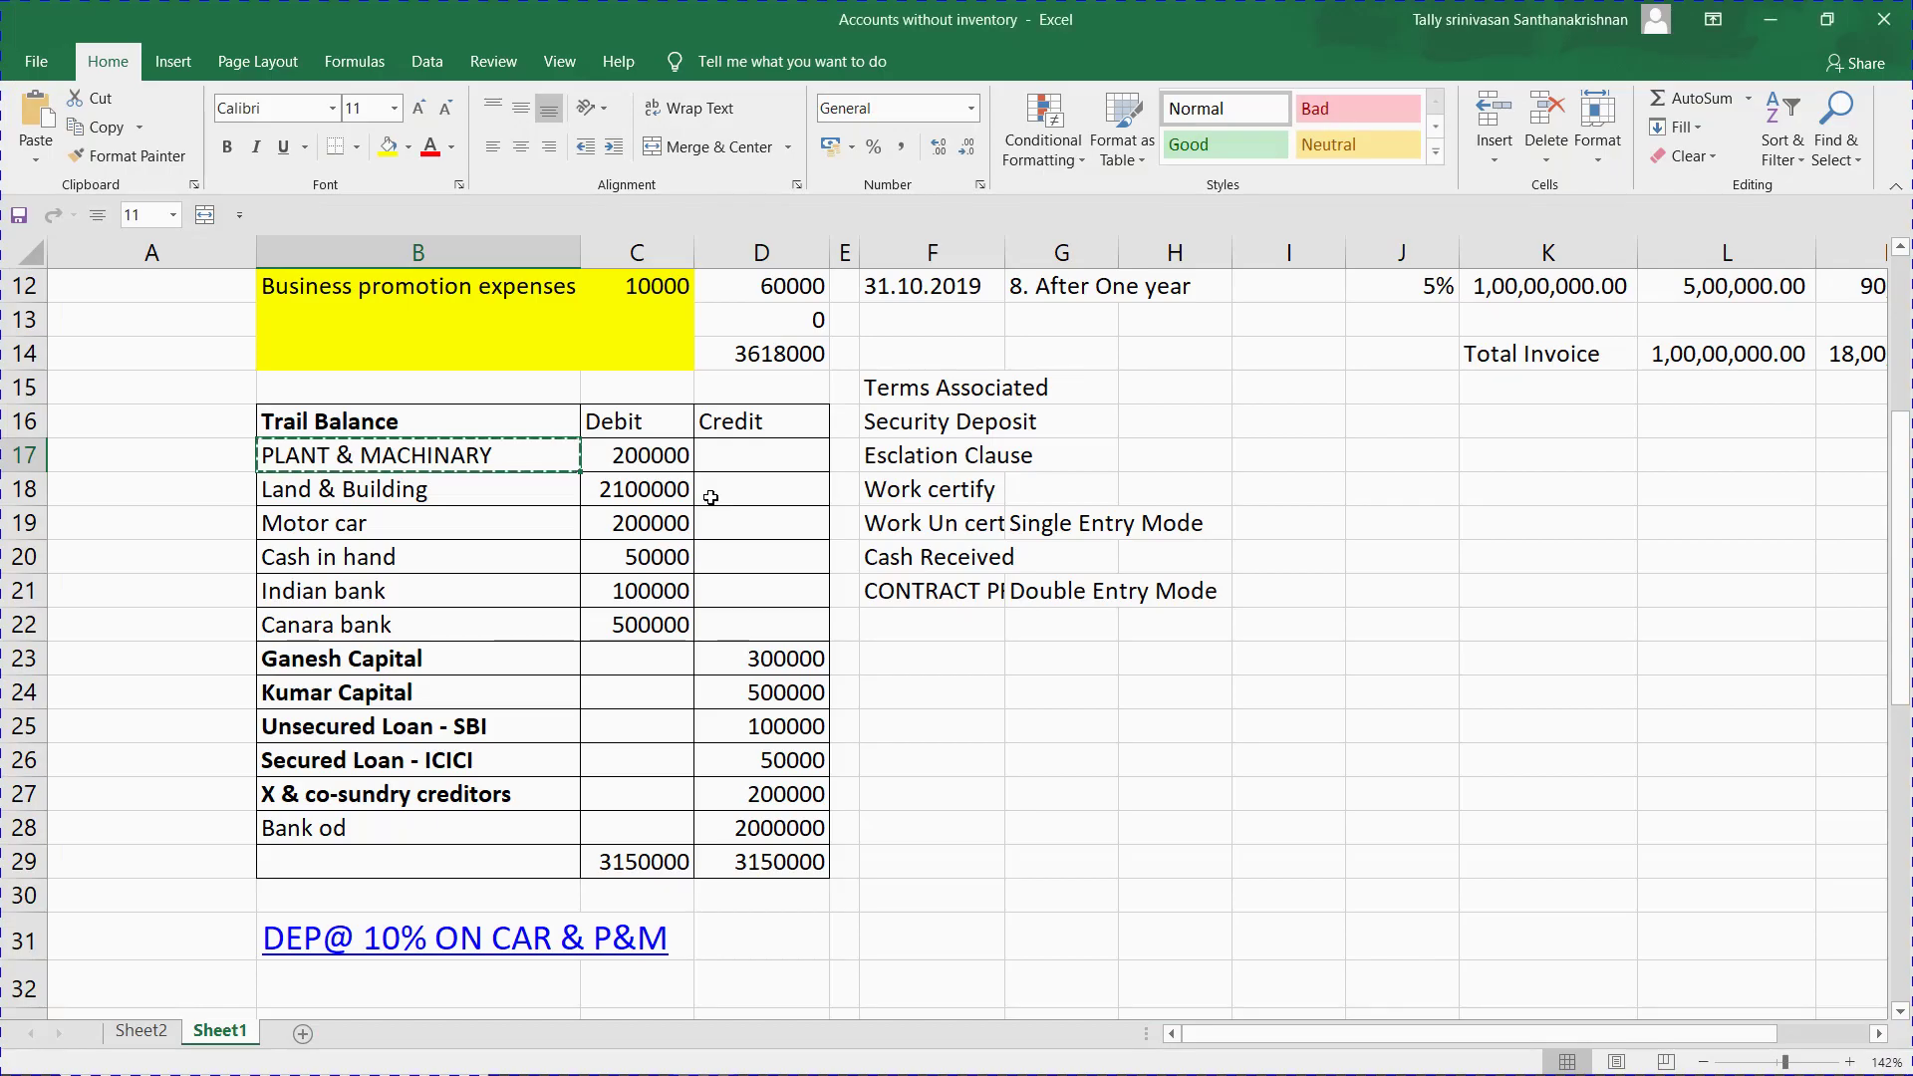
key(alt+Tab)
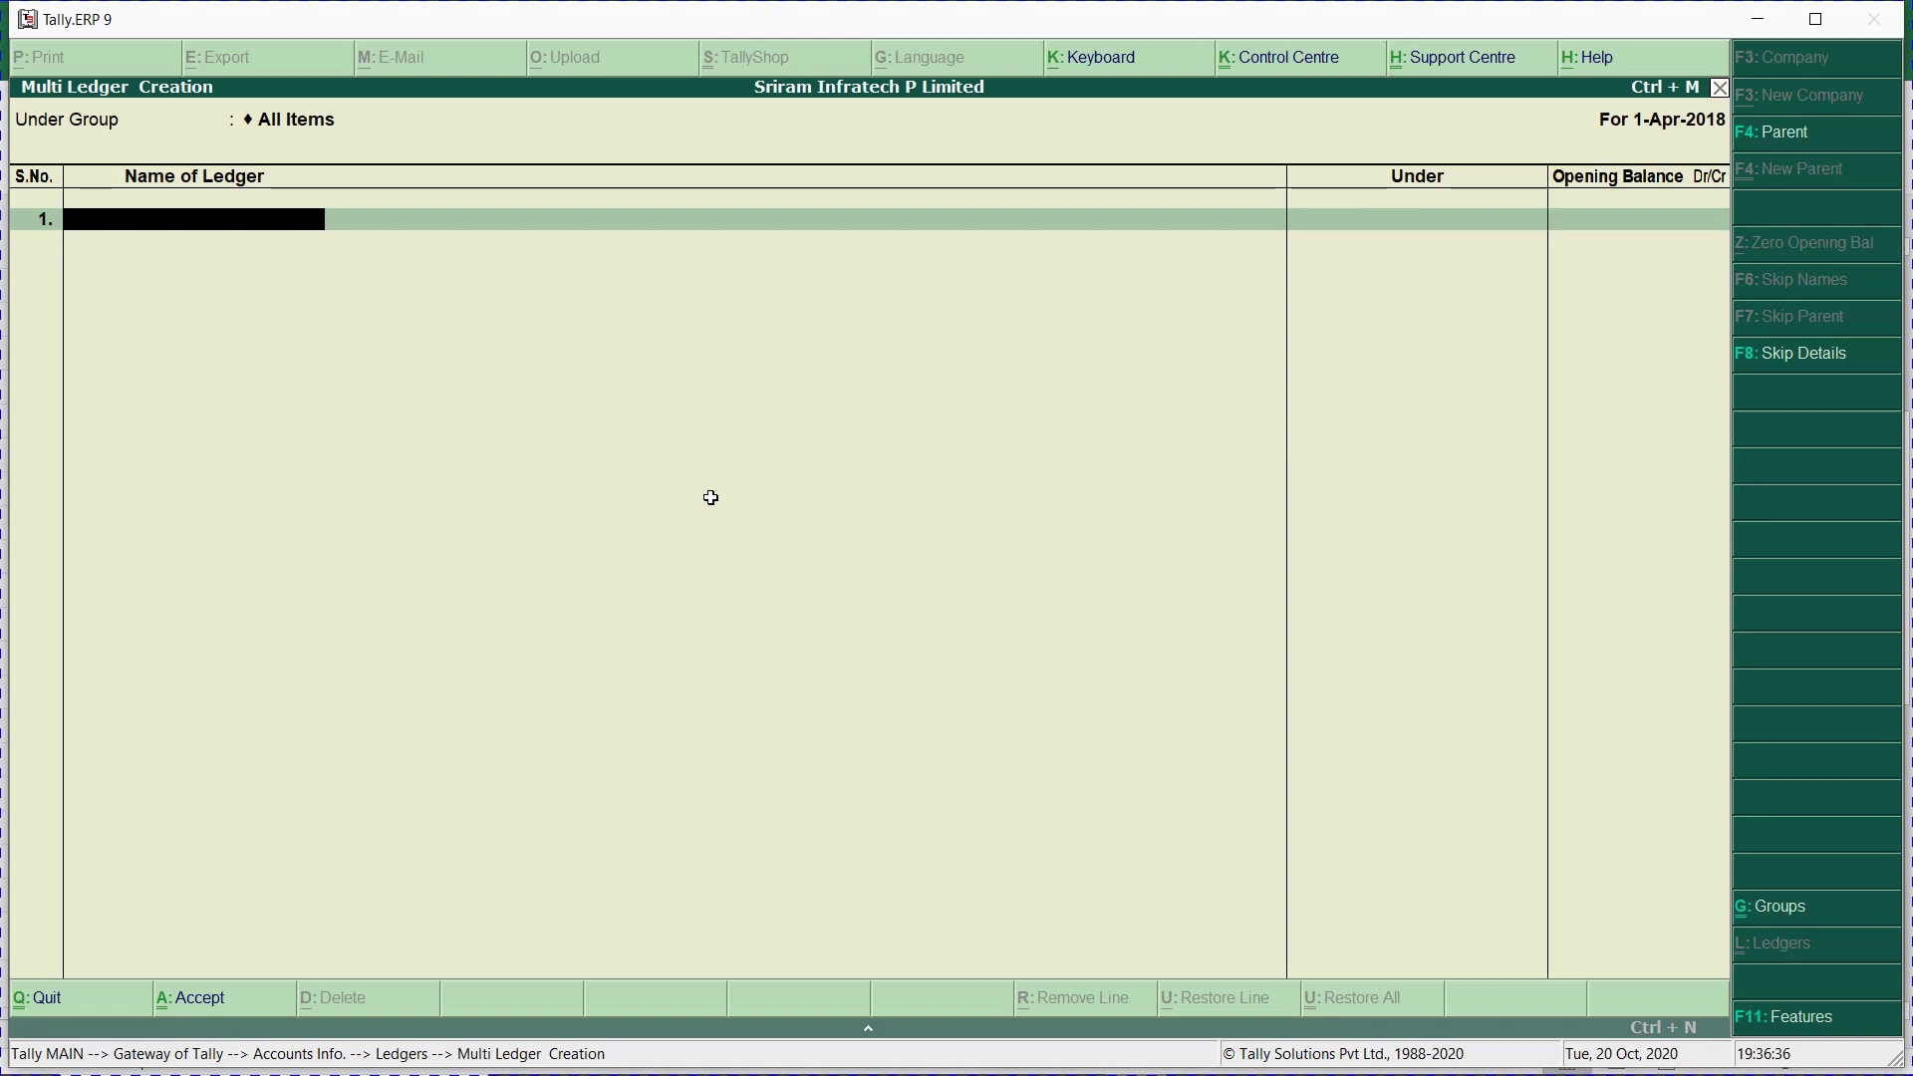
key(ctrl+alt+v)
key(Return)
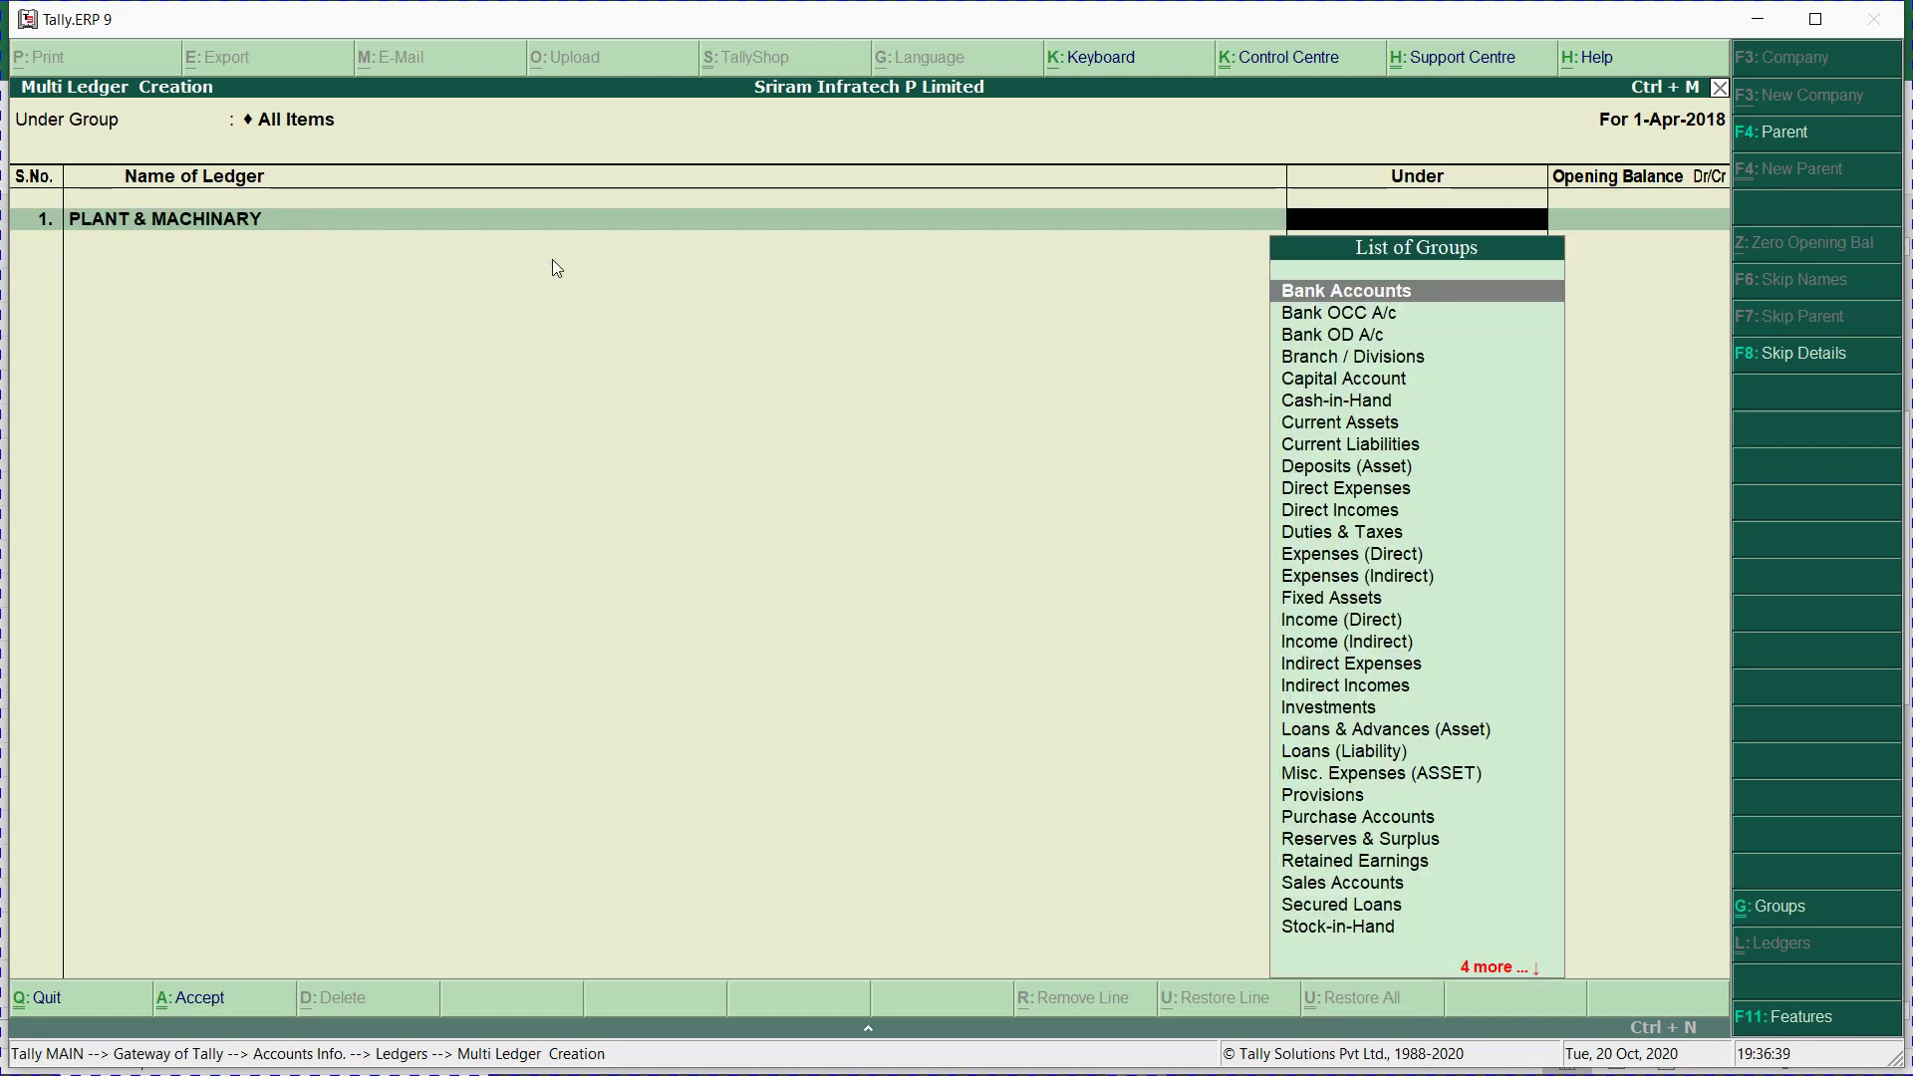
text(f)
key(Return)
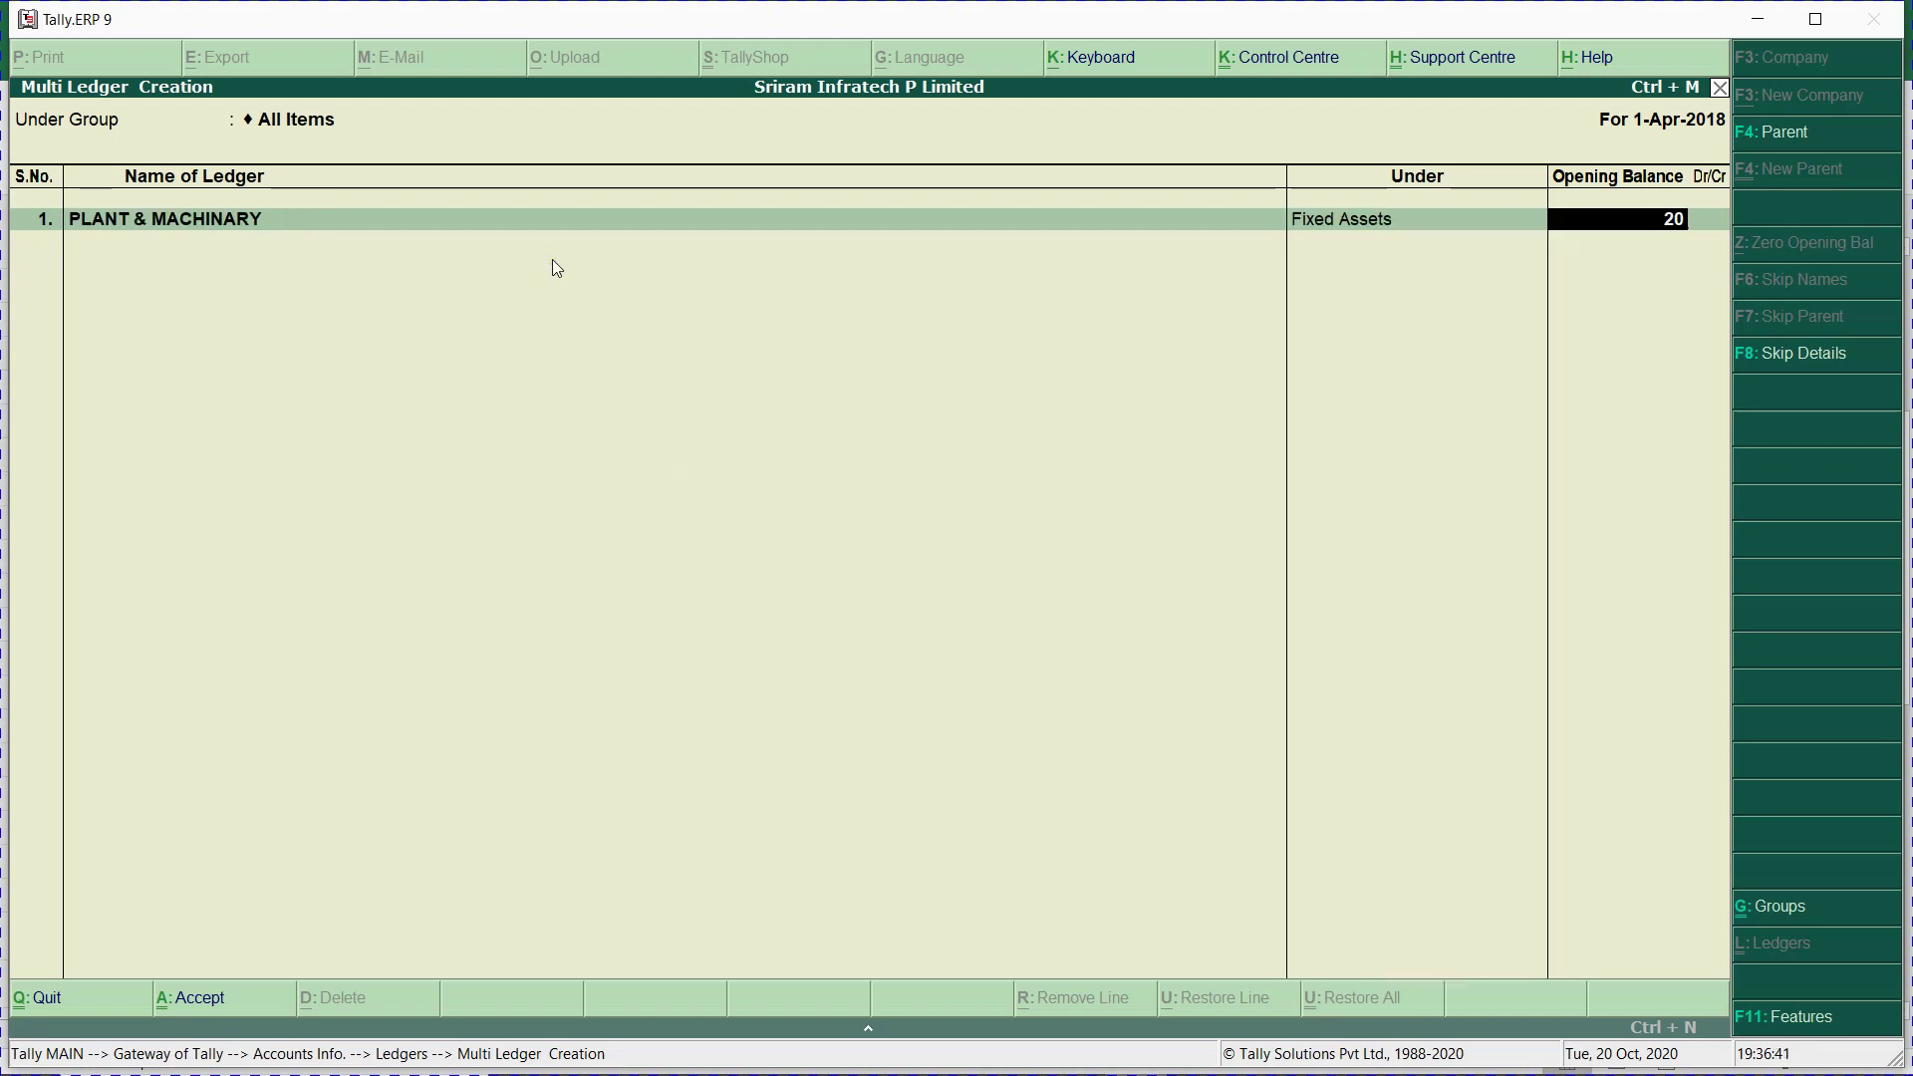
text(200000)
key(Return)
Add Land & Building under Fixed Assets with a 21,00,000 opening balance.
key(Return)
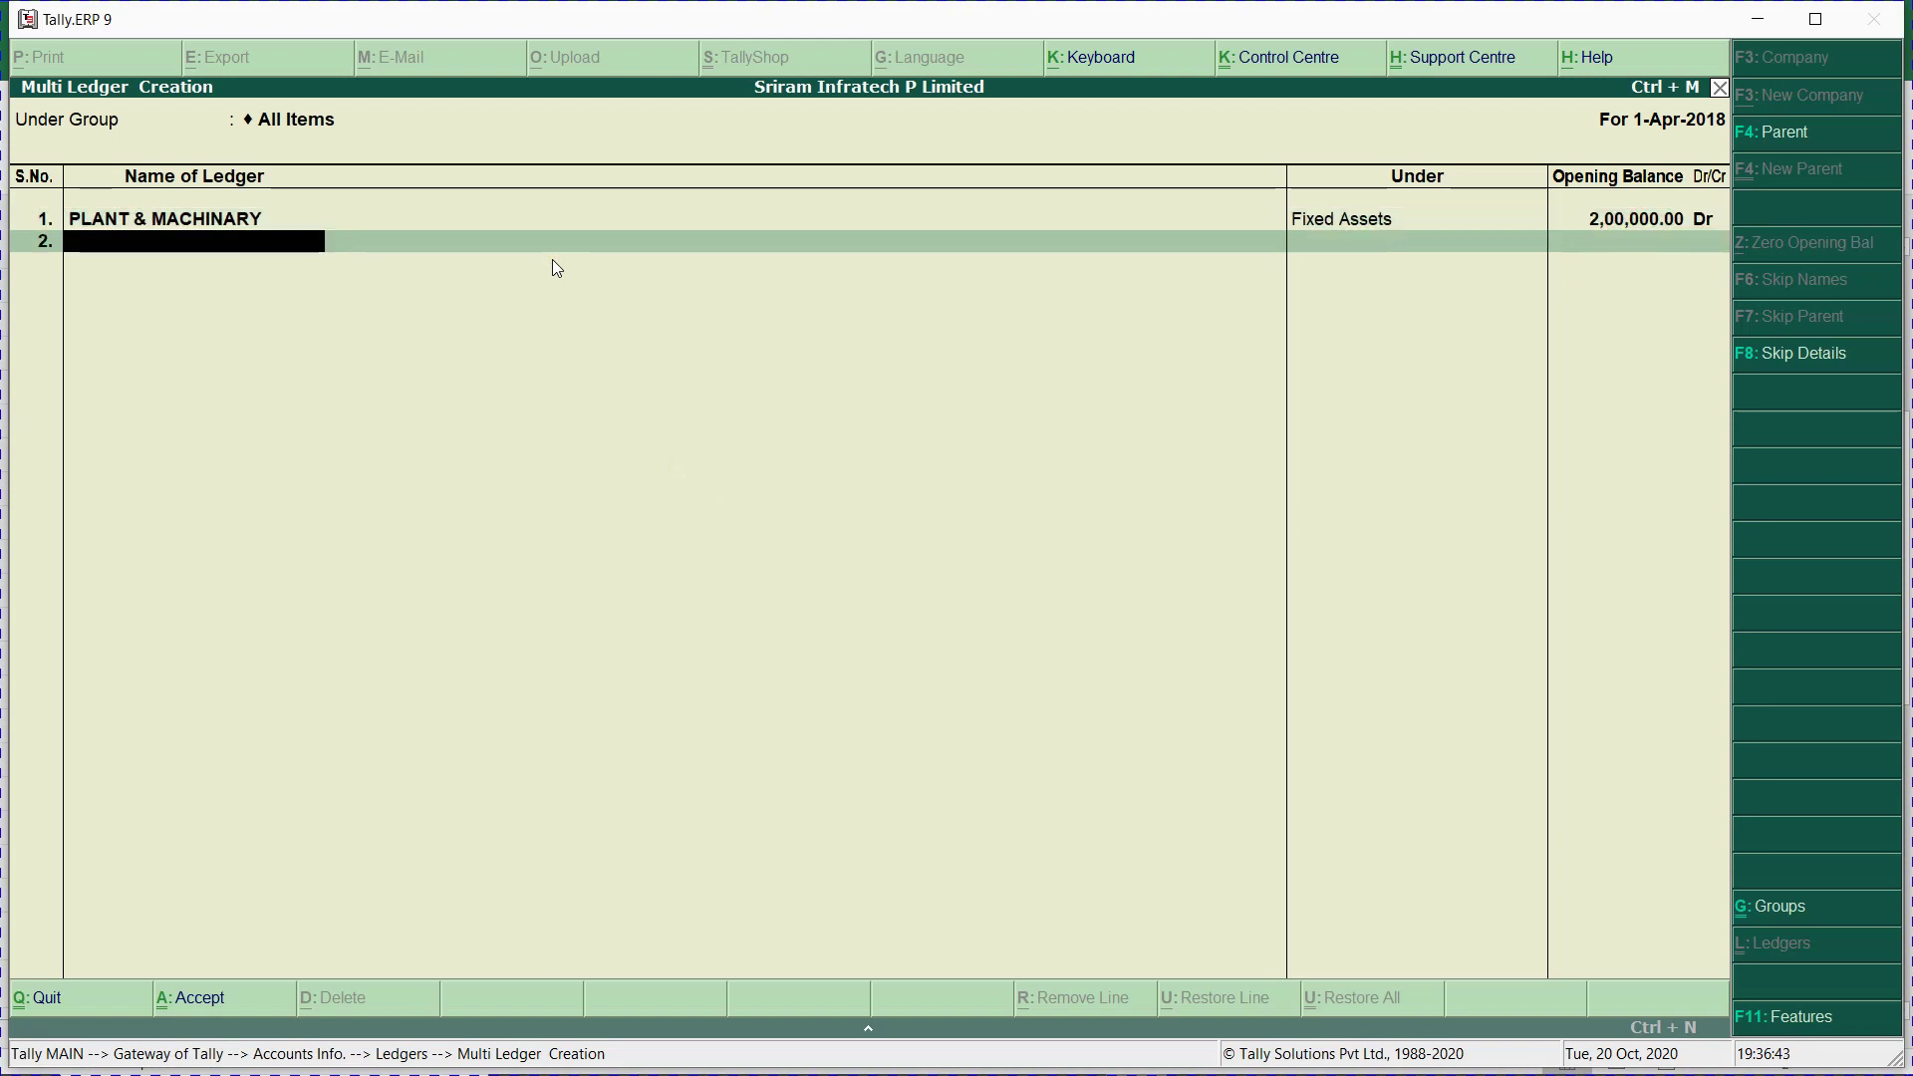
key(alt+Tab)
key(Down)
key(ctrl+c)
key(alt+Tab)
key(ctrl+alt+v)
key(Return)
text(fix)
key(Return)
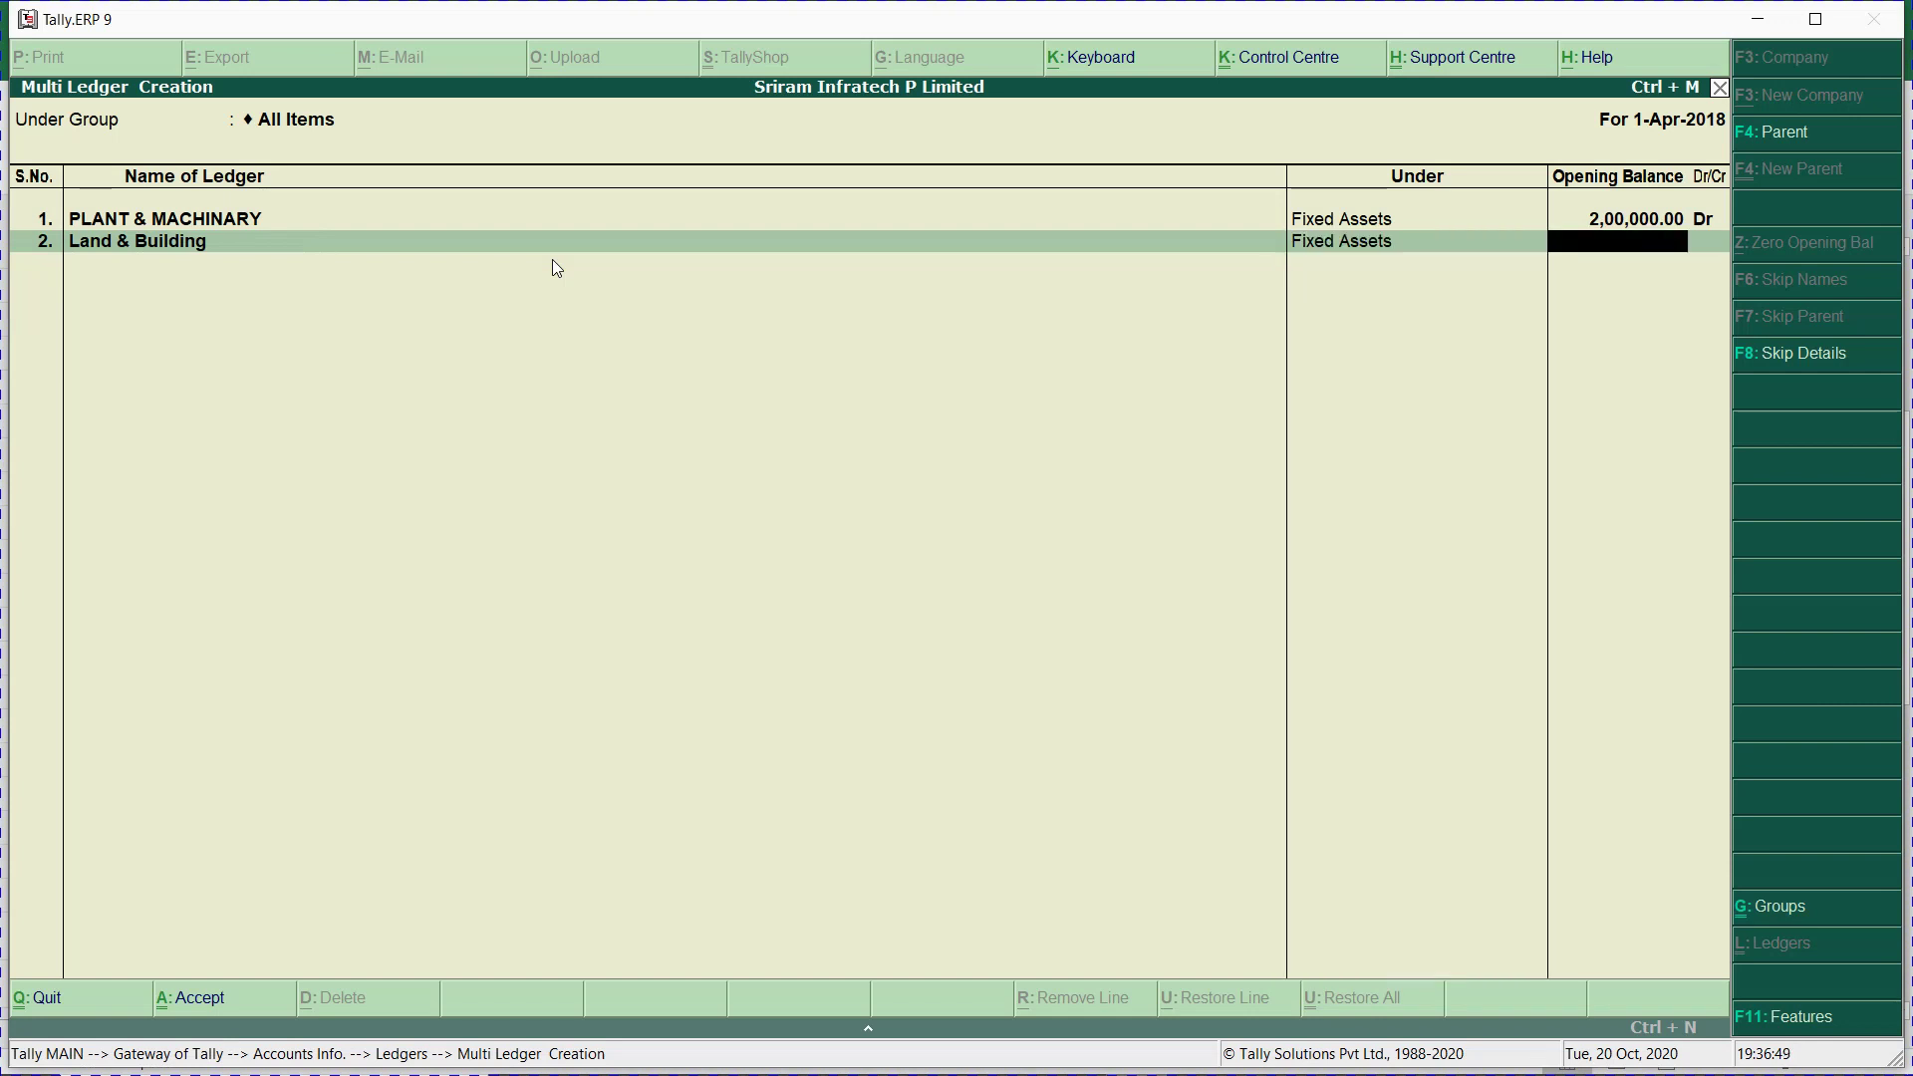
key(alt+Tab)
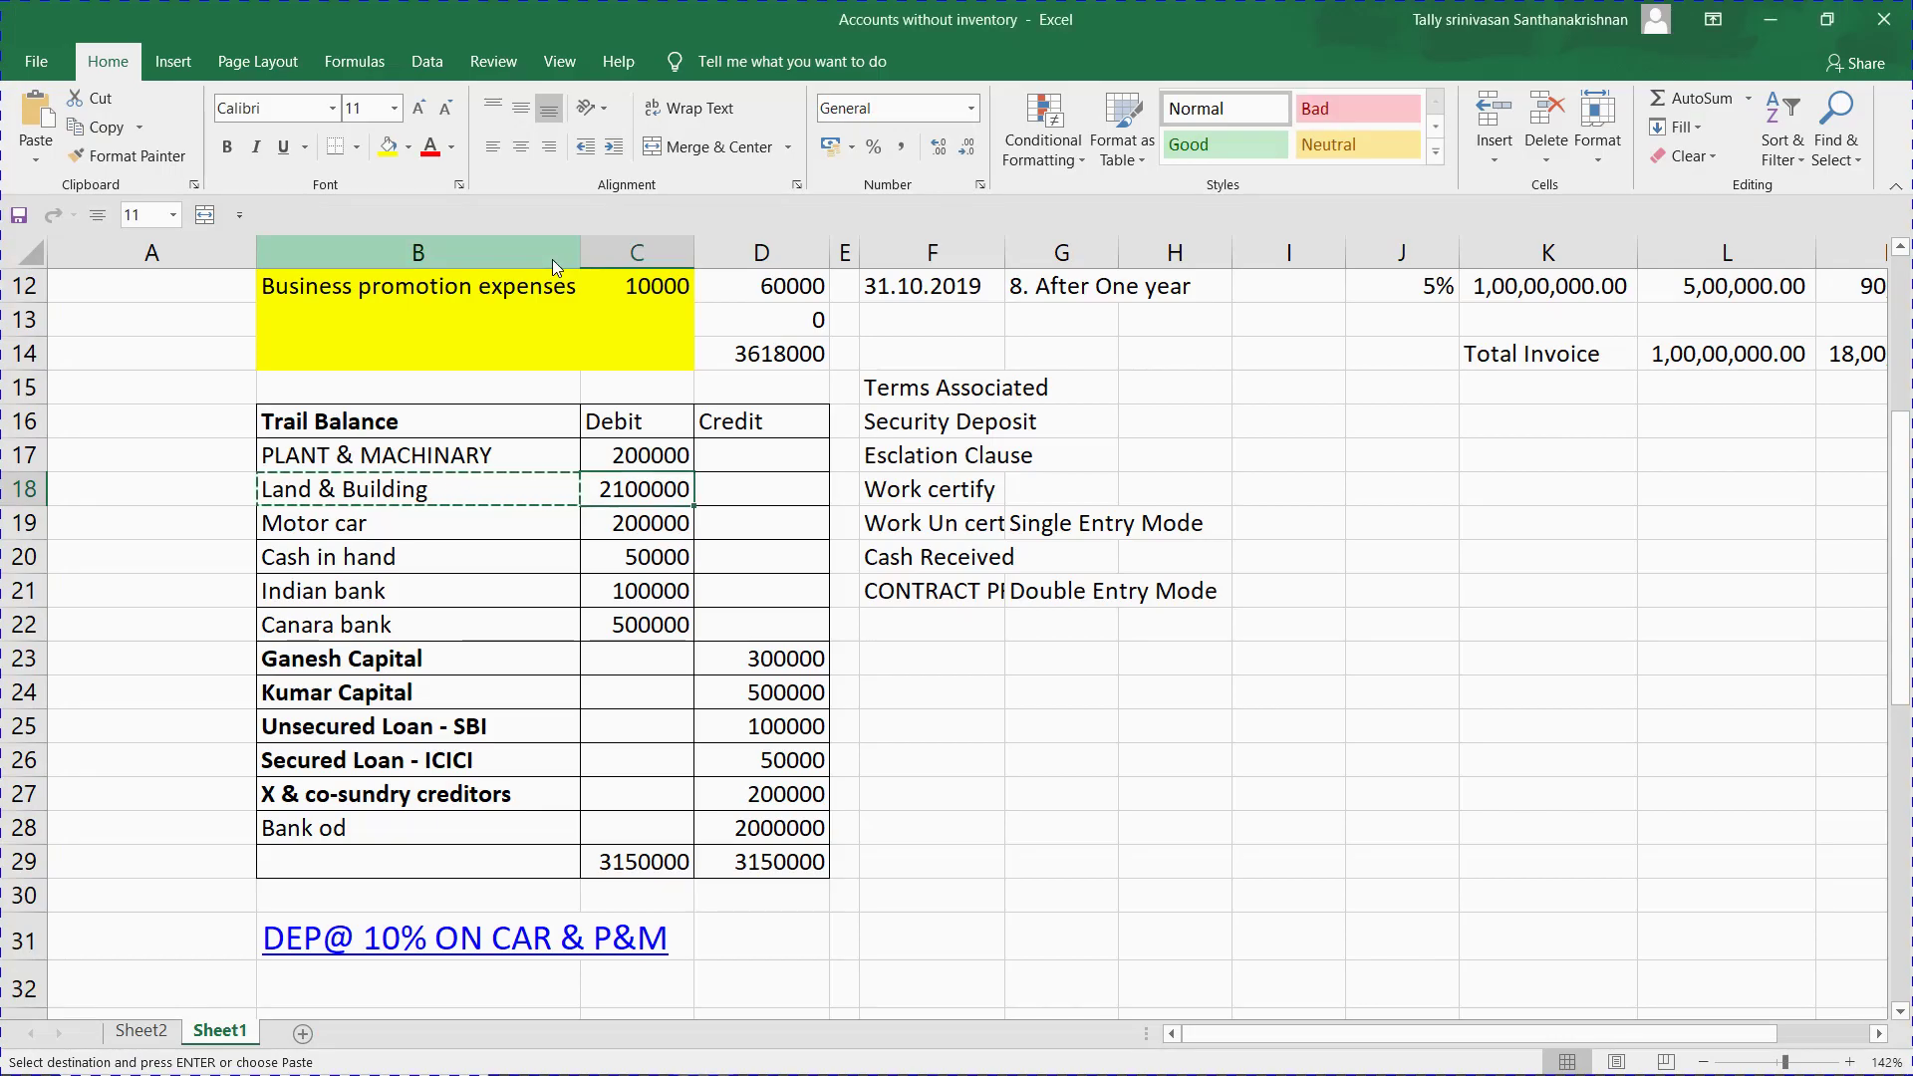
key(alt+Tab)
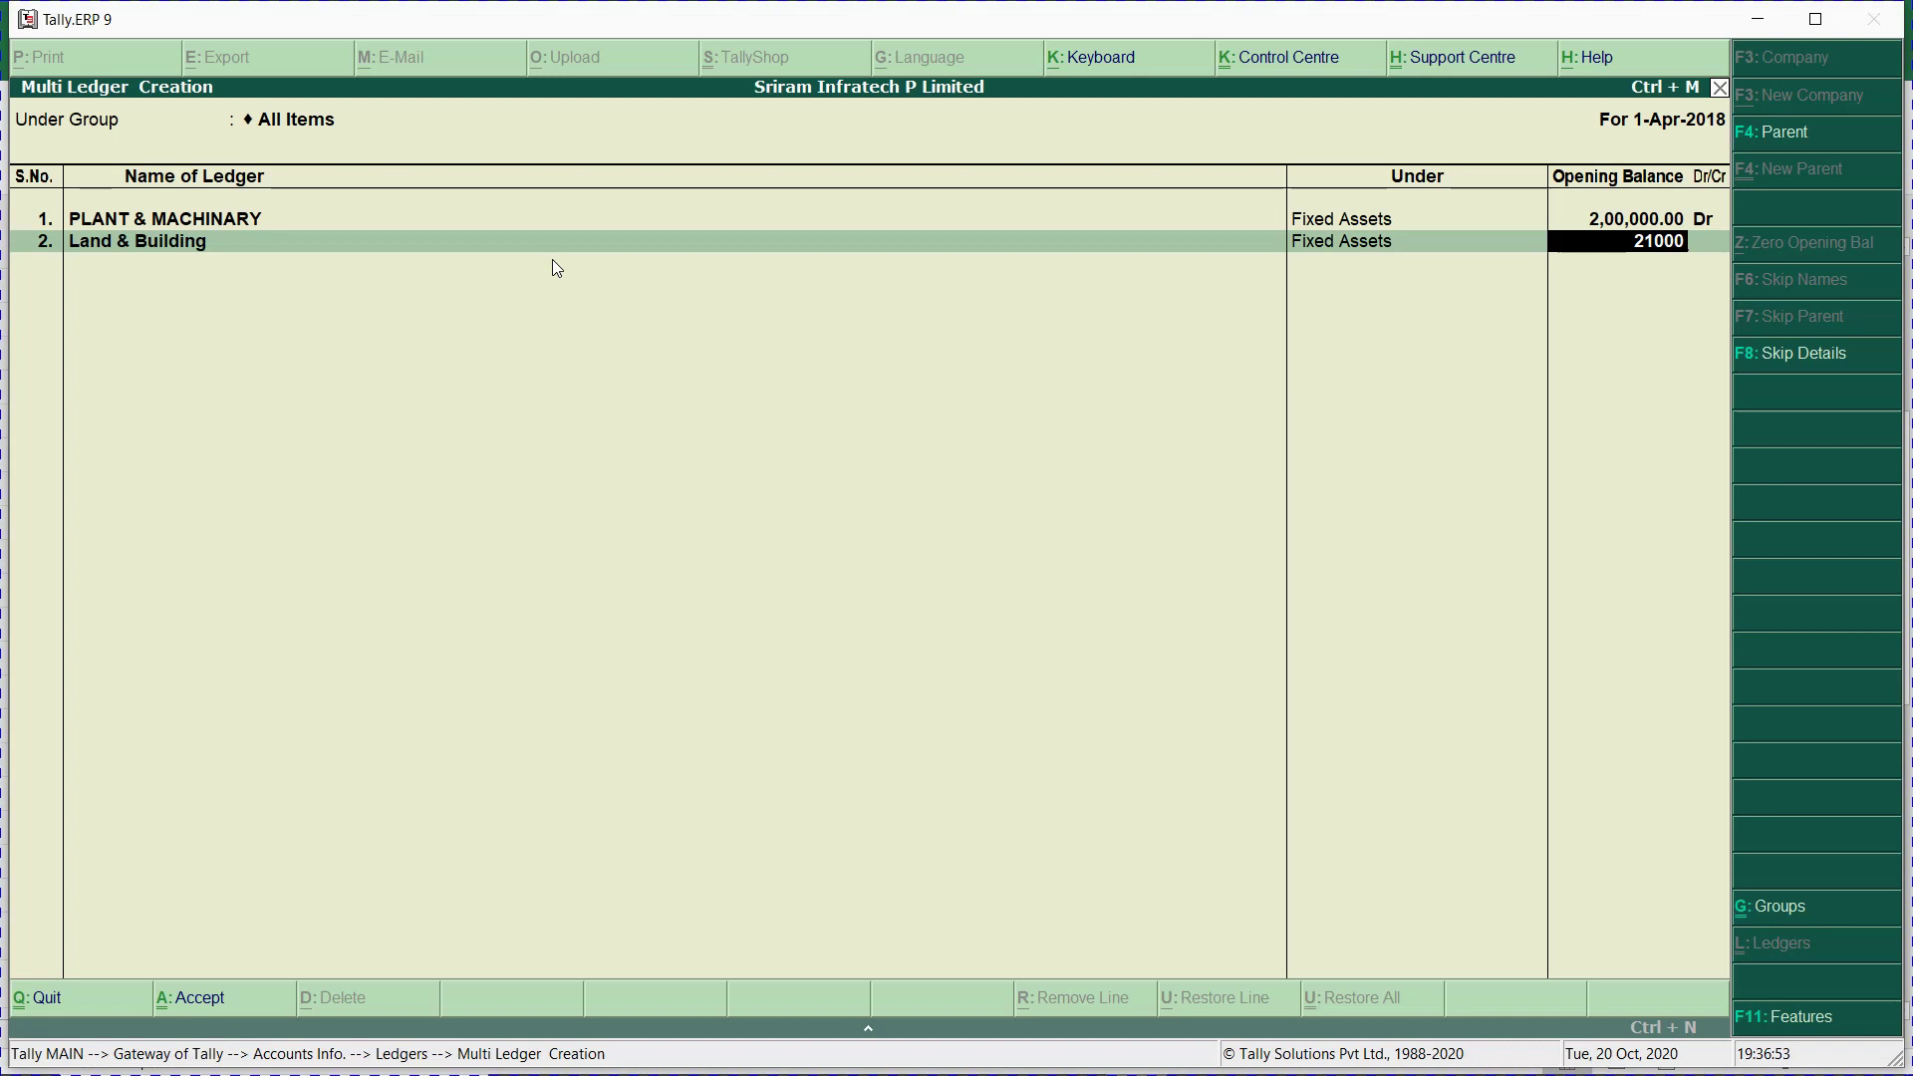
text(2100000)
key(Return)
key(Return)
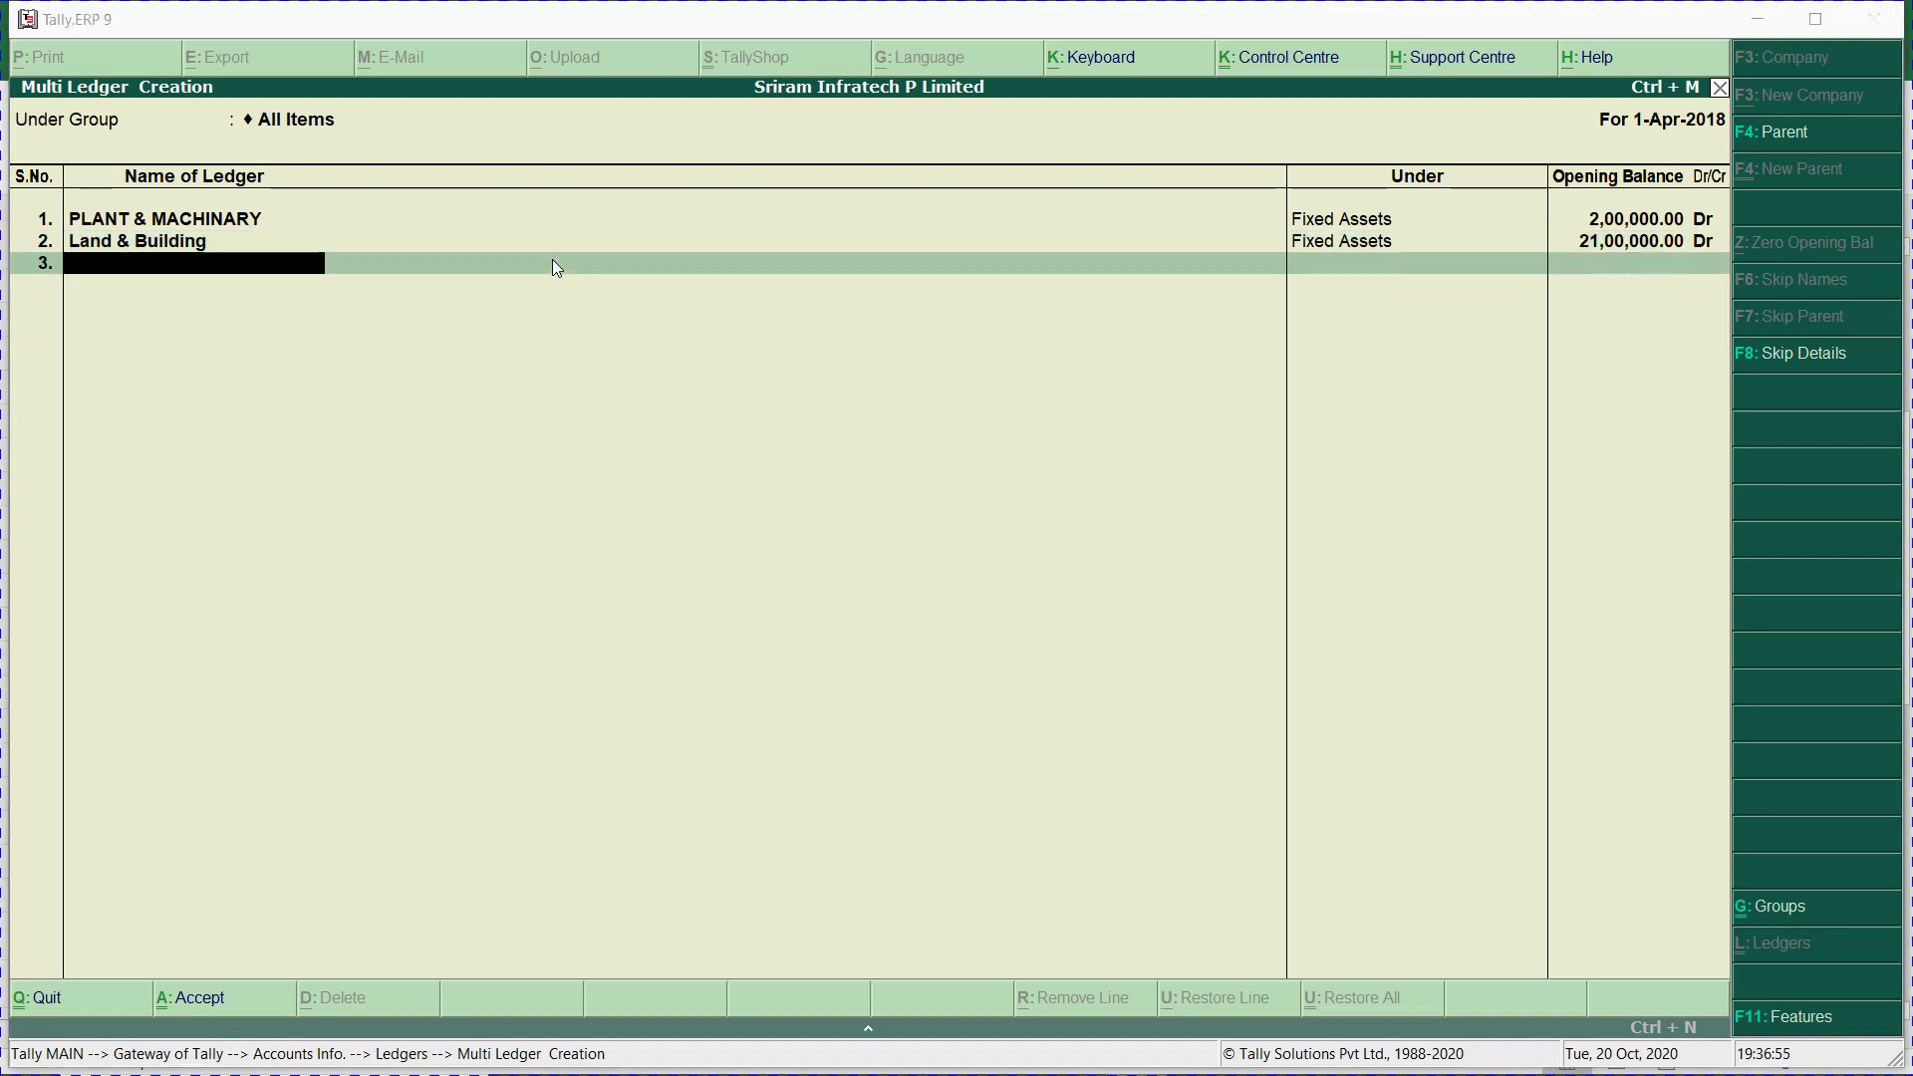
Add Motor car under Fixed Assets with a 2,00,000 opening balance.
key(alt+Tab)
key(Left)
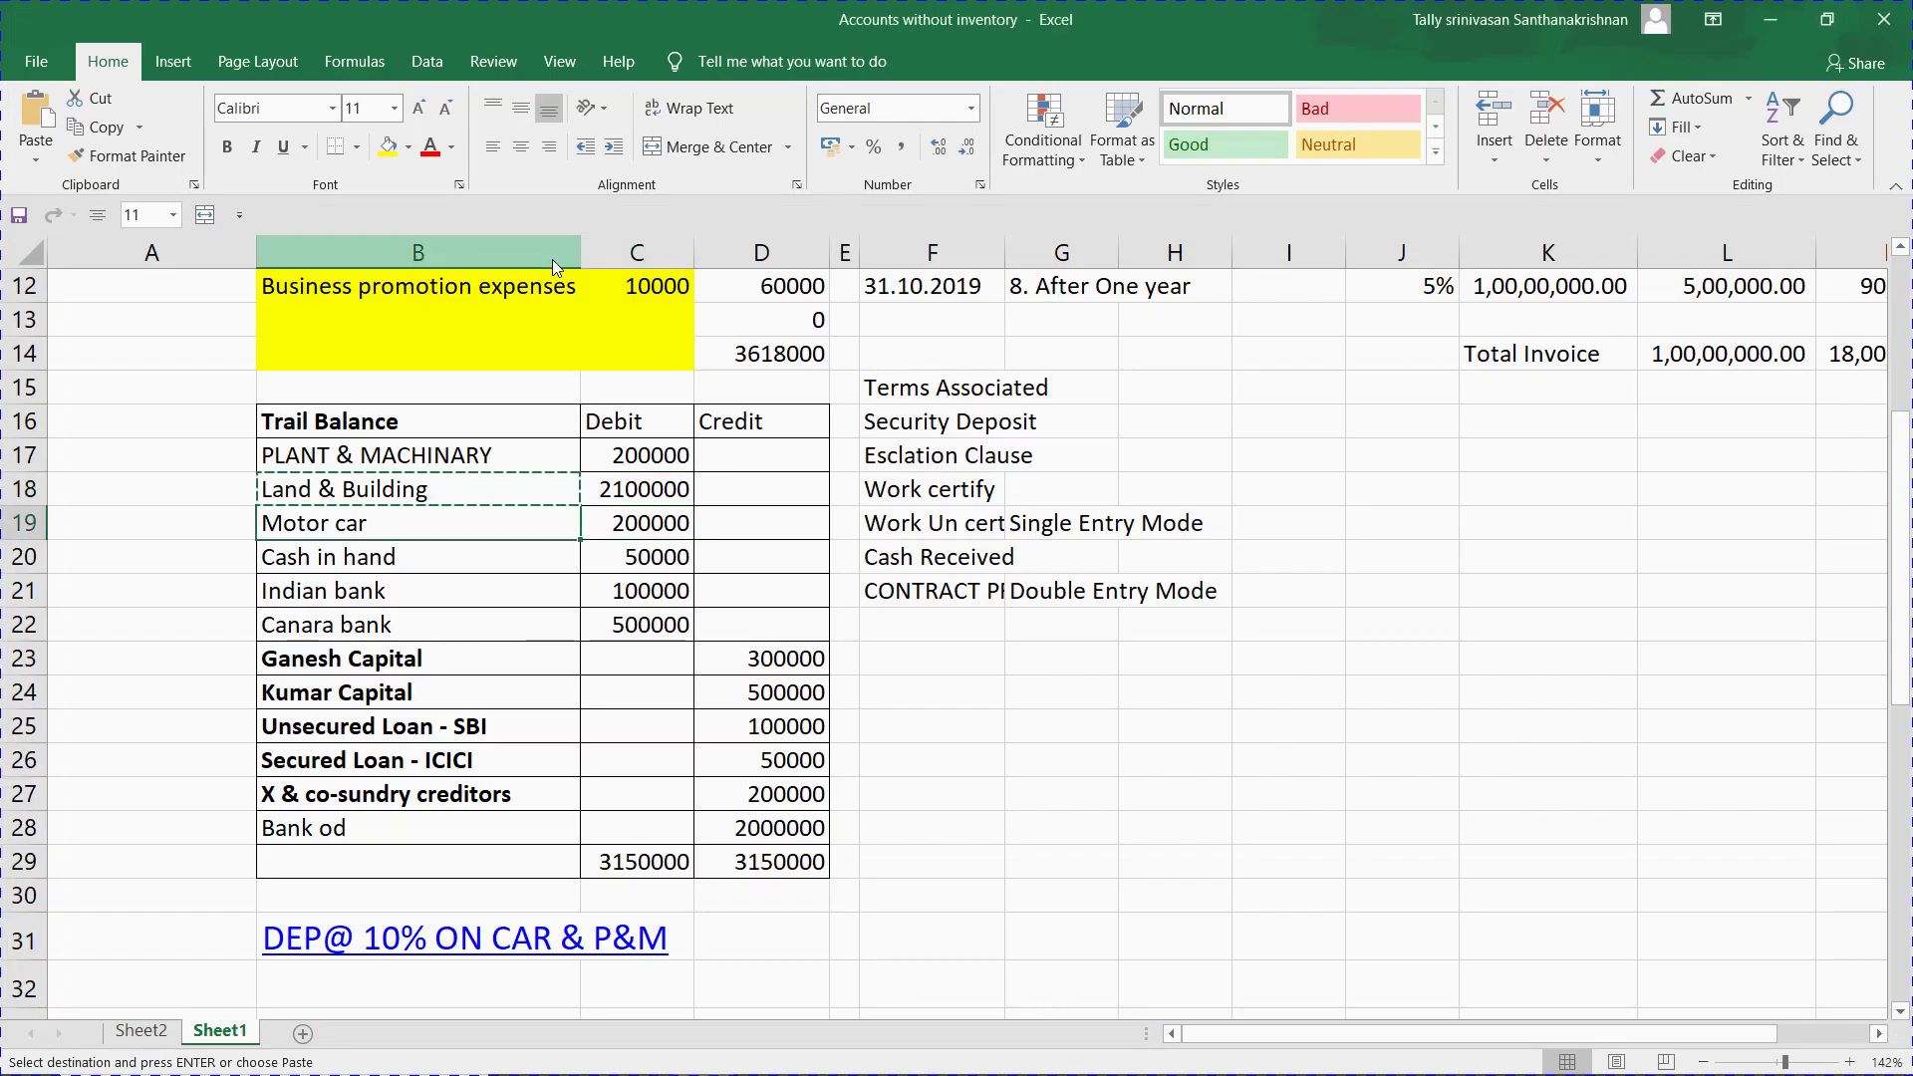
key(ctrl+c)
key(alt+Tab)
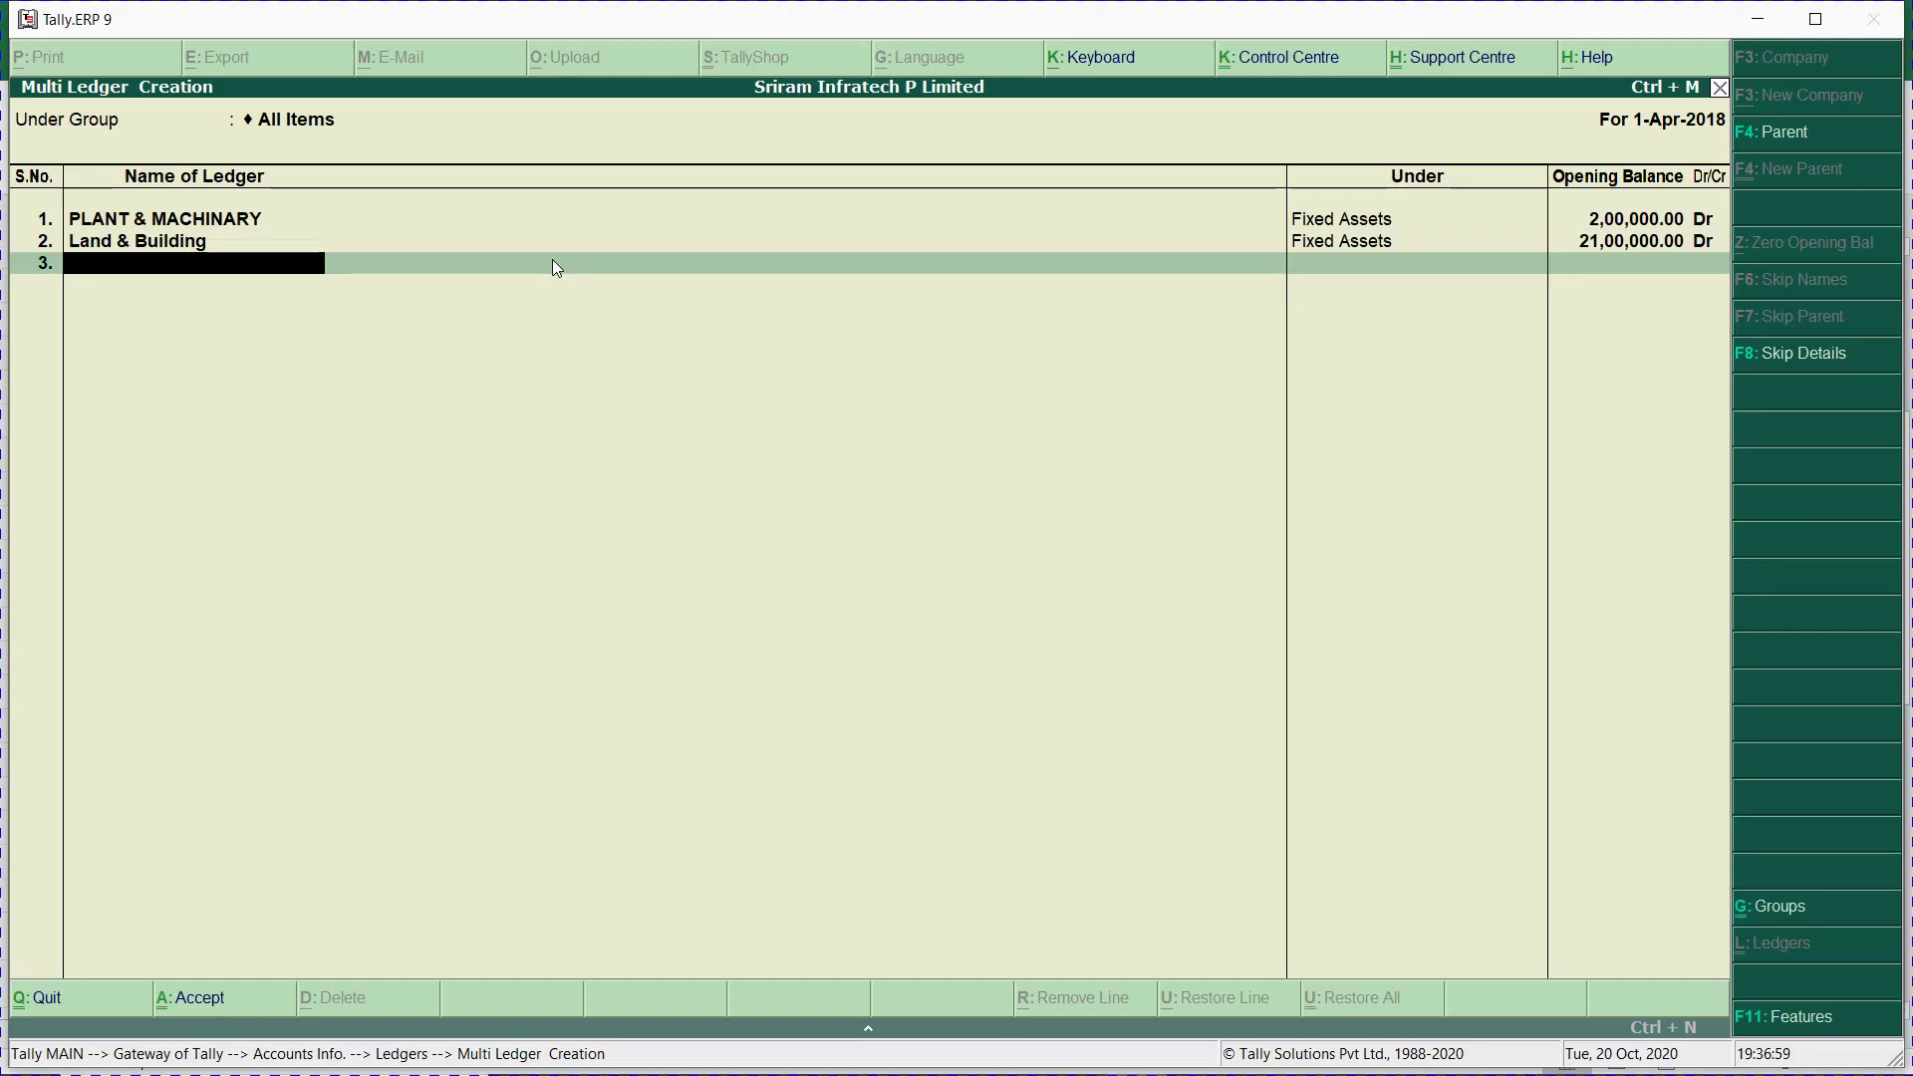
key(ctrl+alt+v)
key(Return)
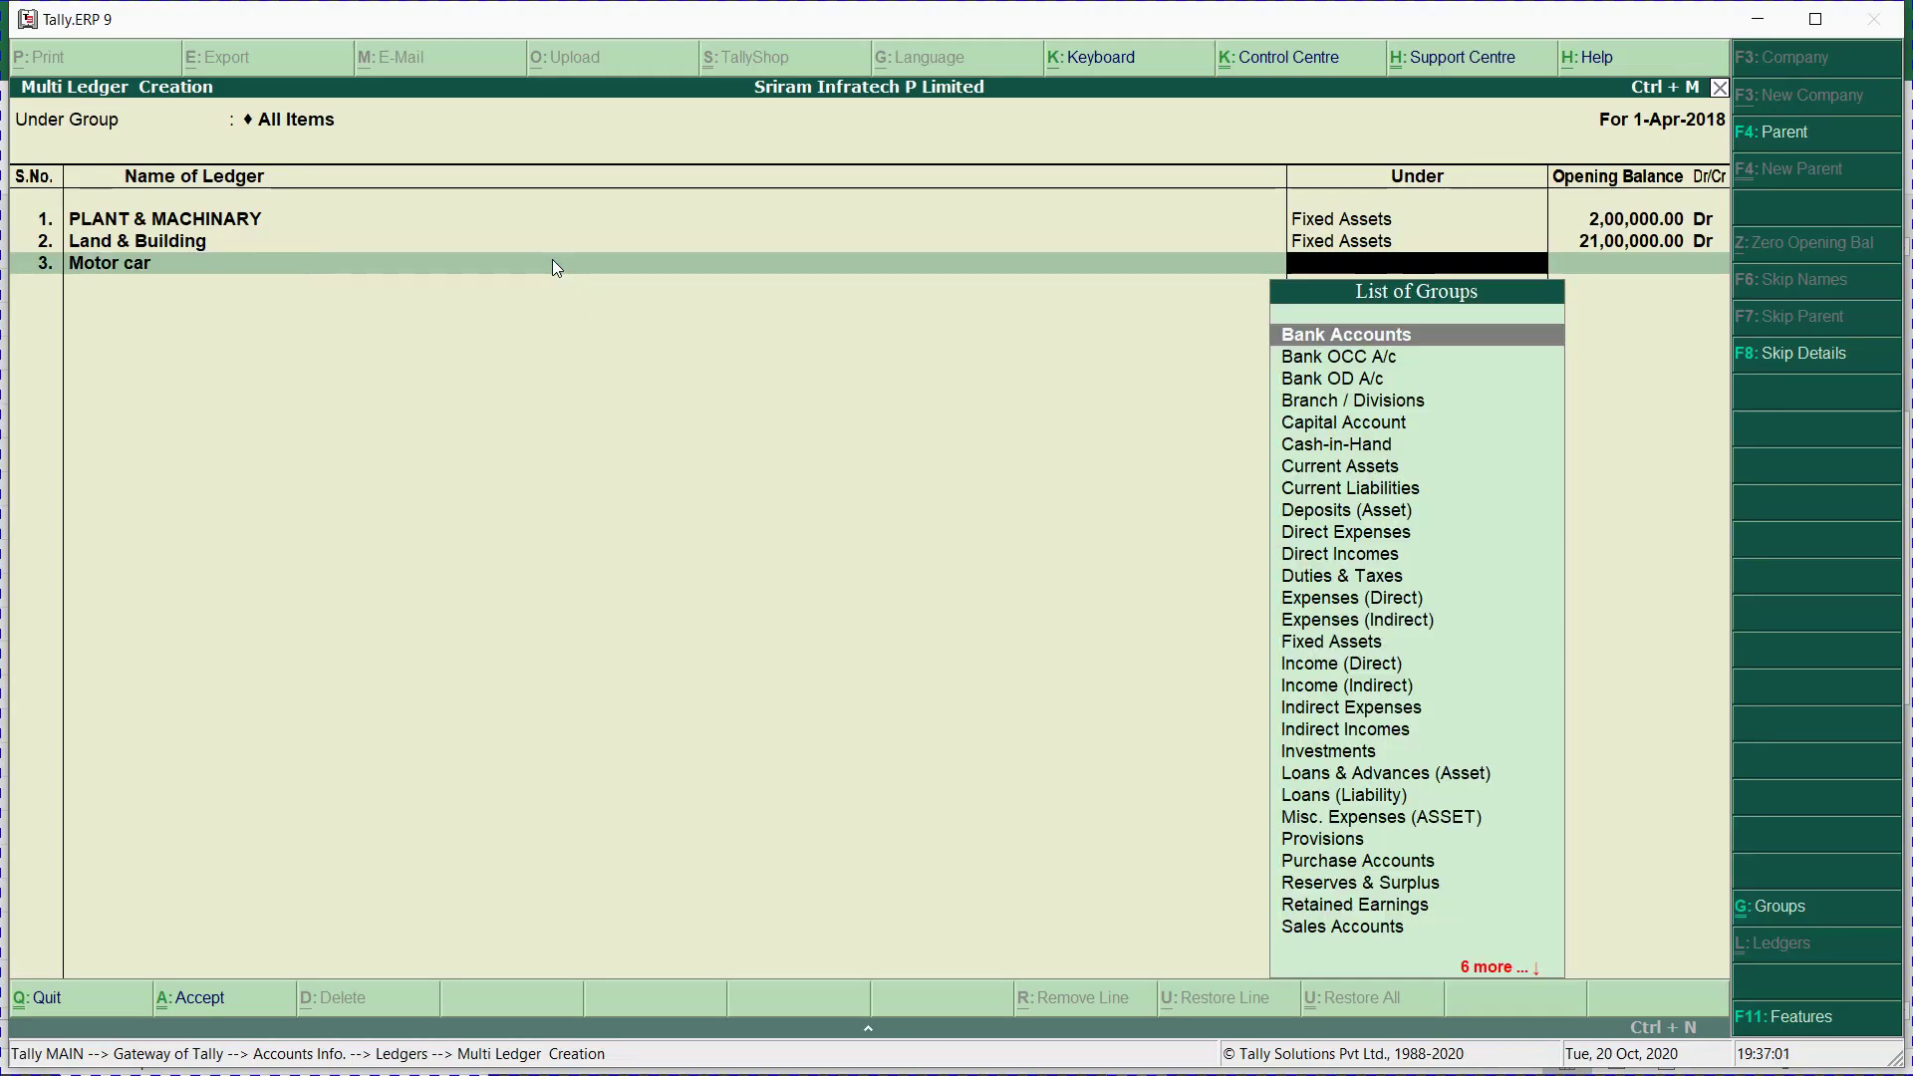
text(f)
key(Return)
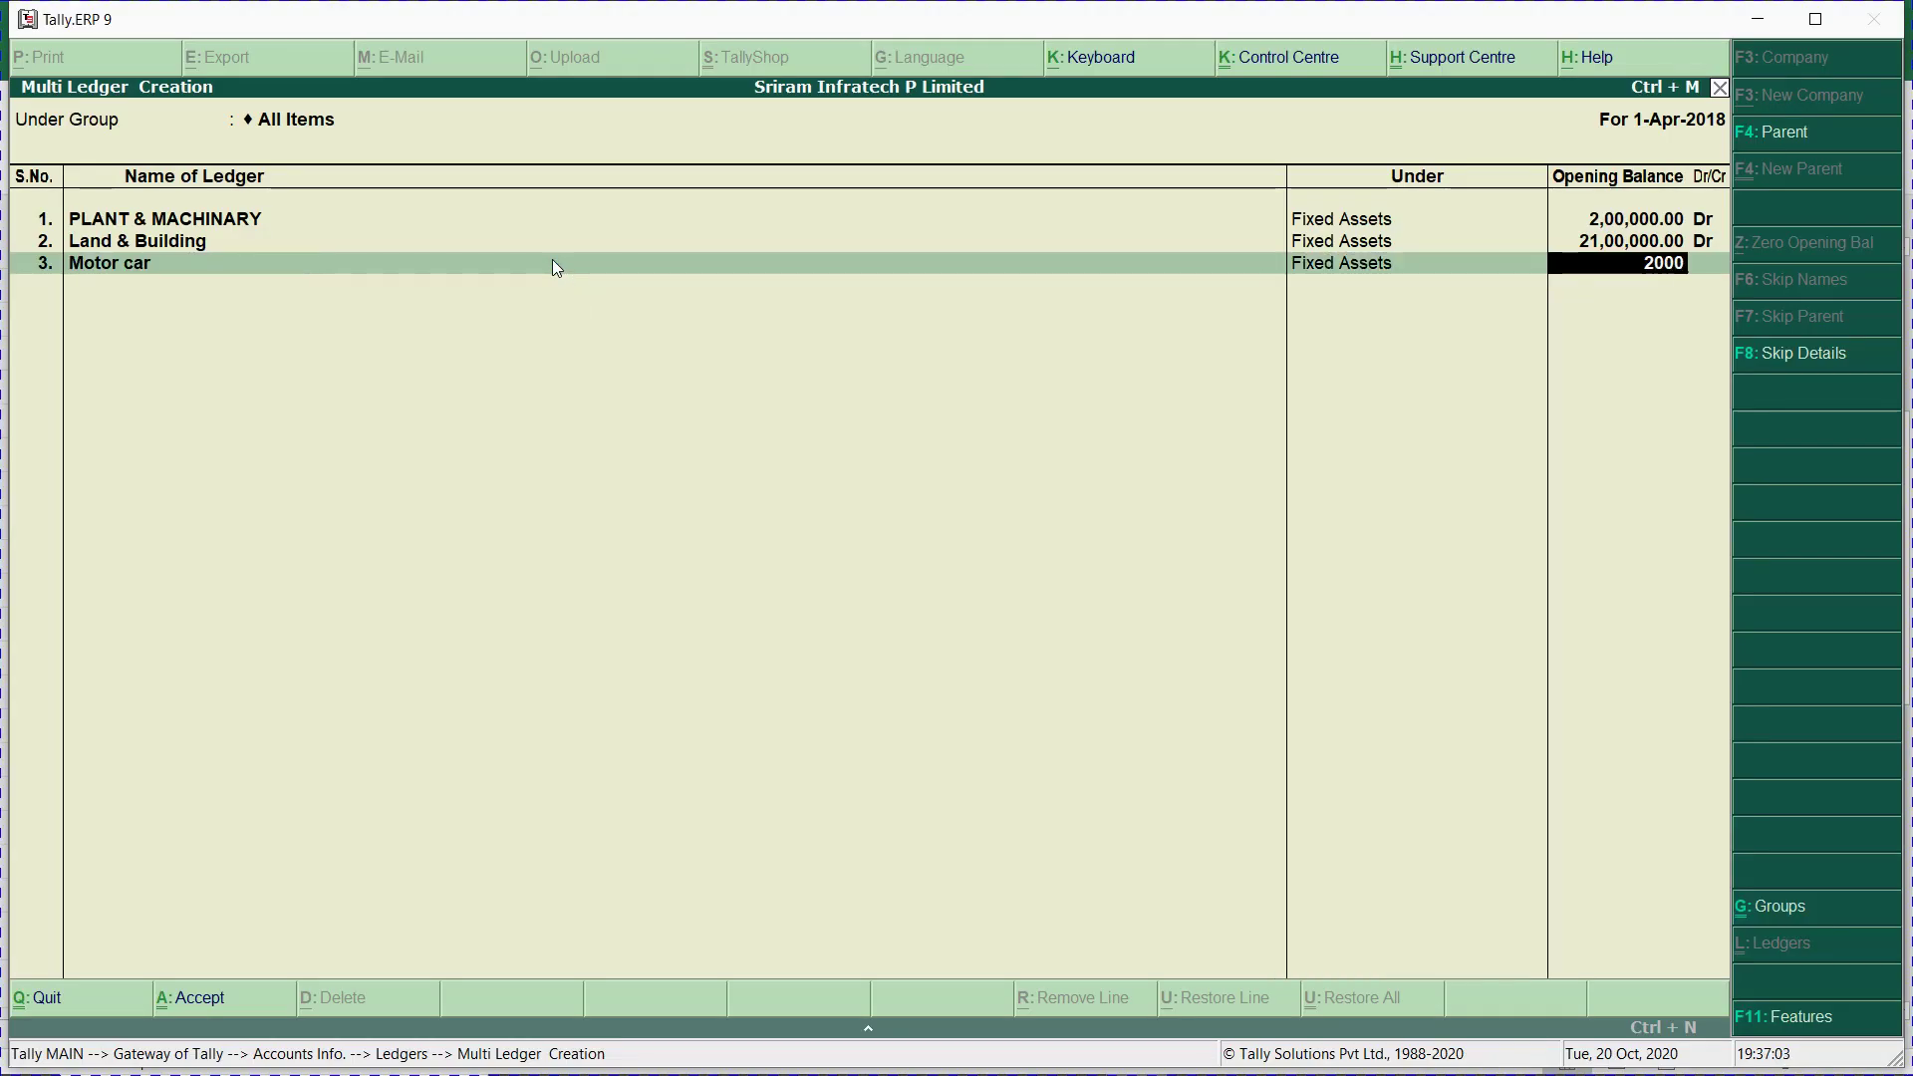
key(Return)
key(Return)
Add Indian bank under Bank Accounts with a 1,00,000 opening balance.
key(alt+Tab)
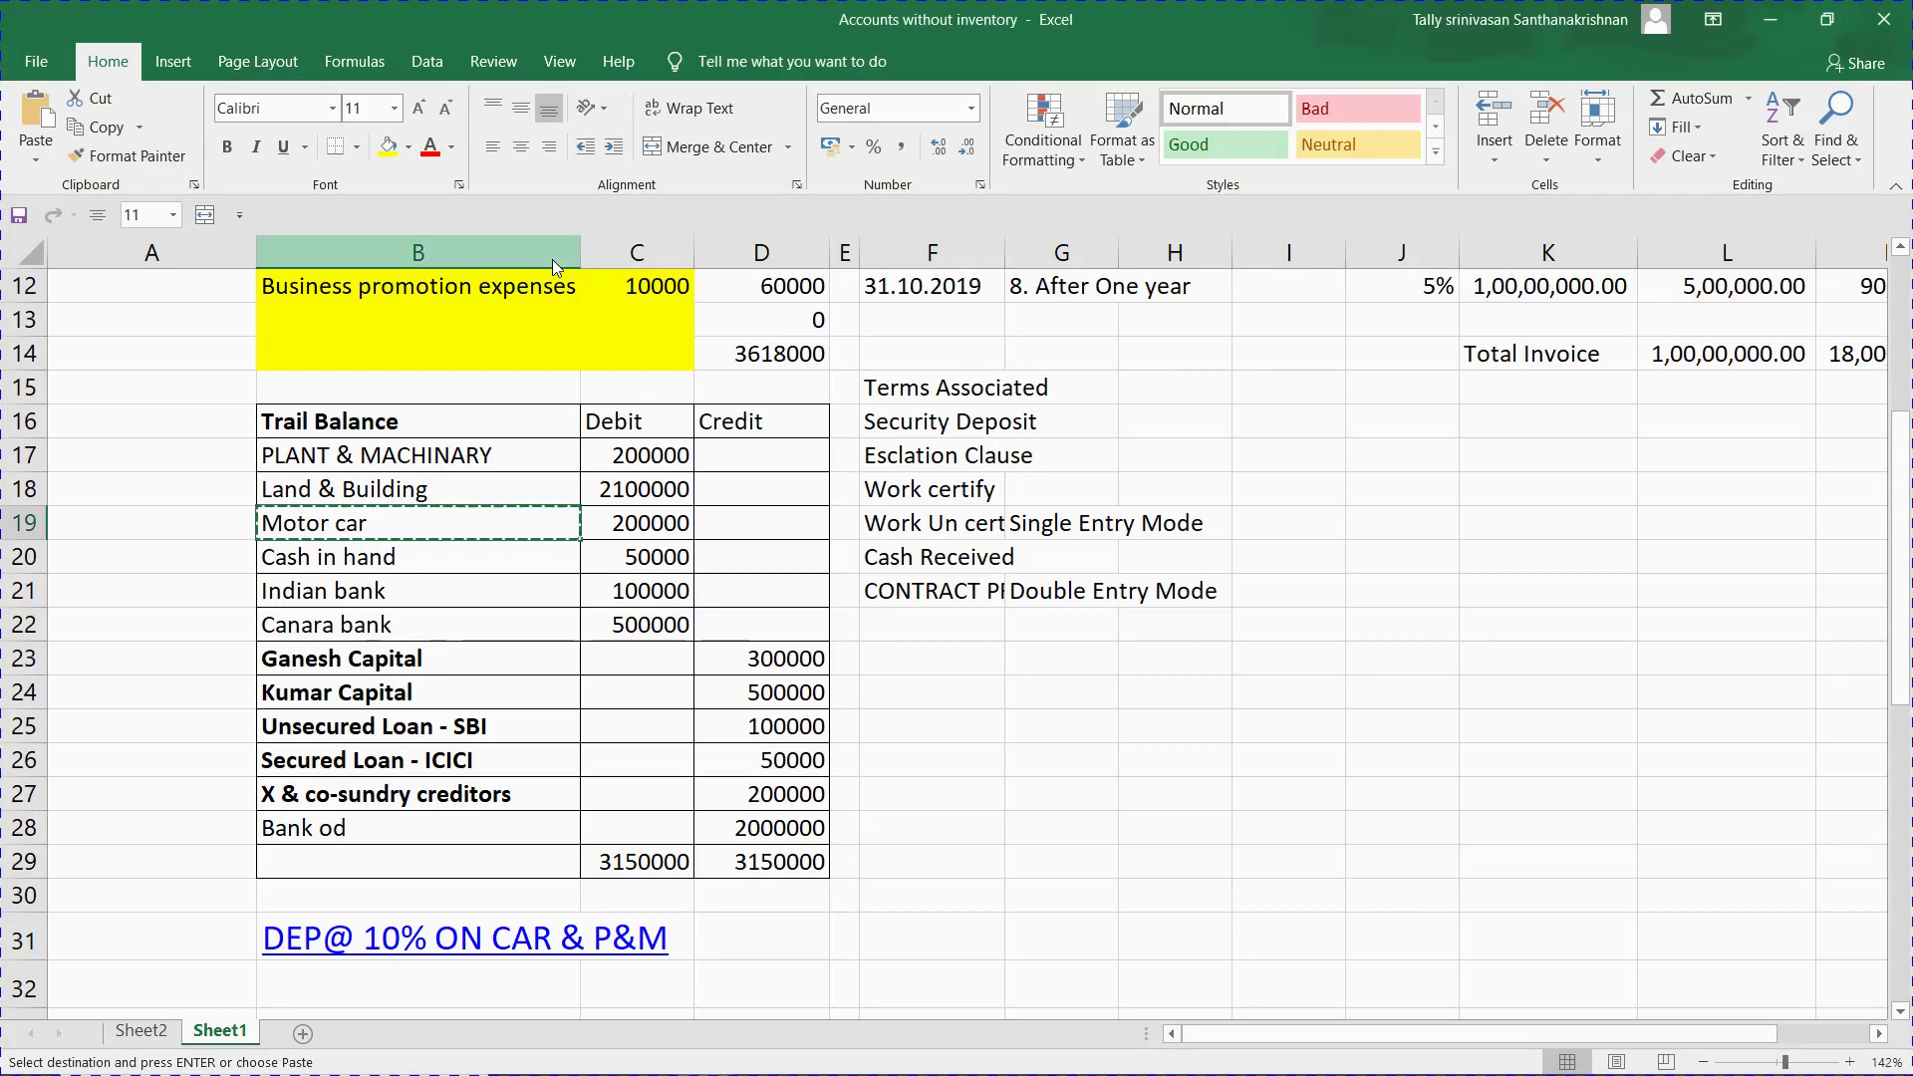
key(Down)
key(ctrl+c)
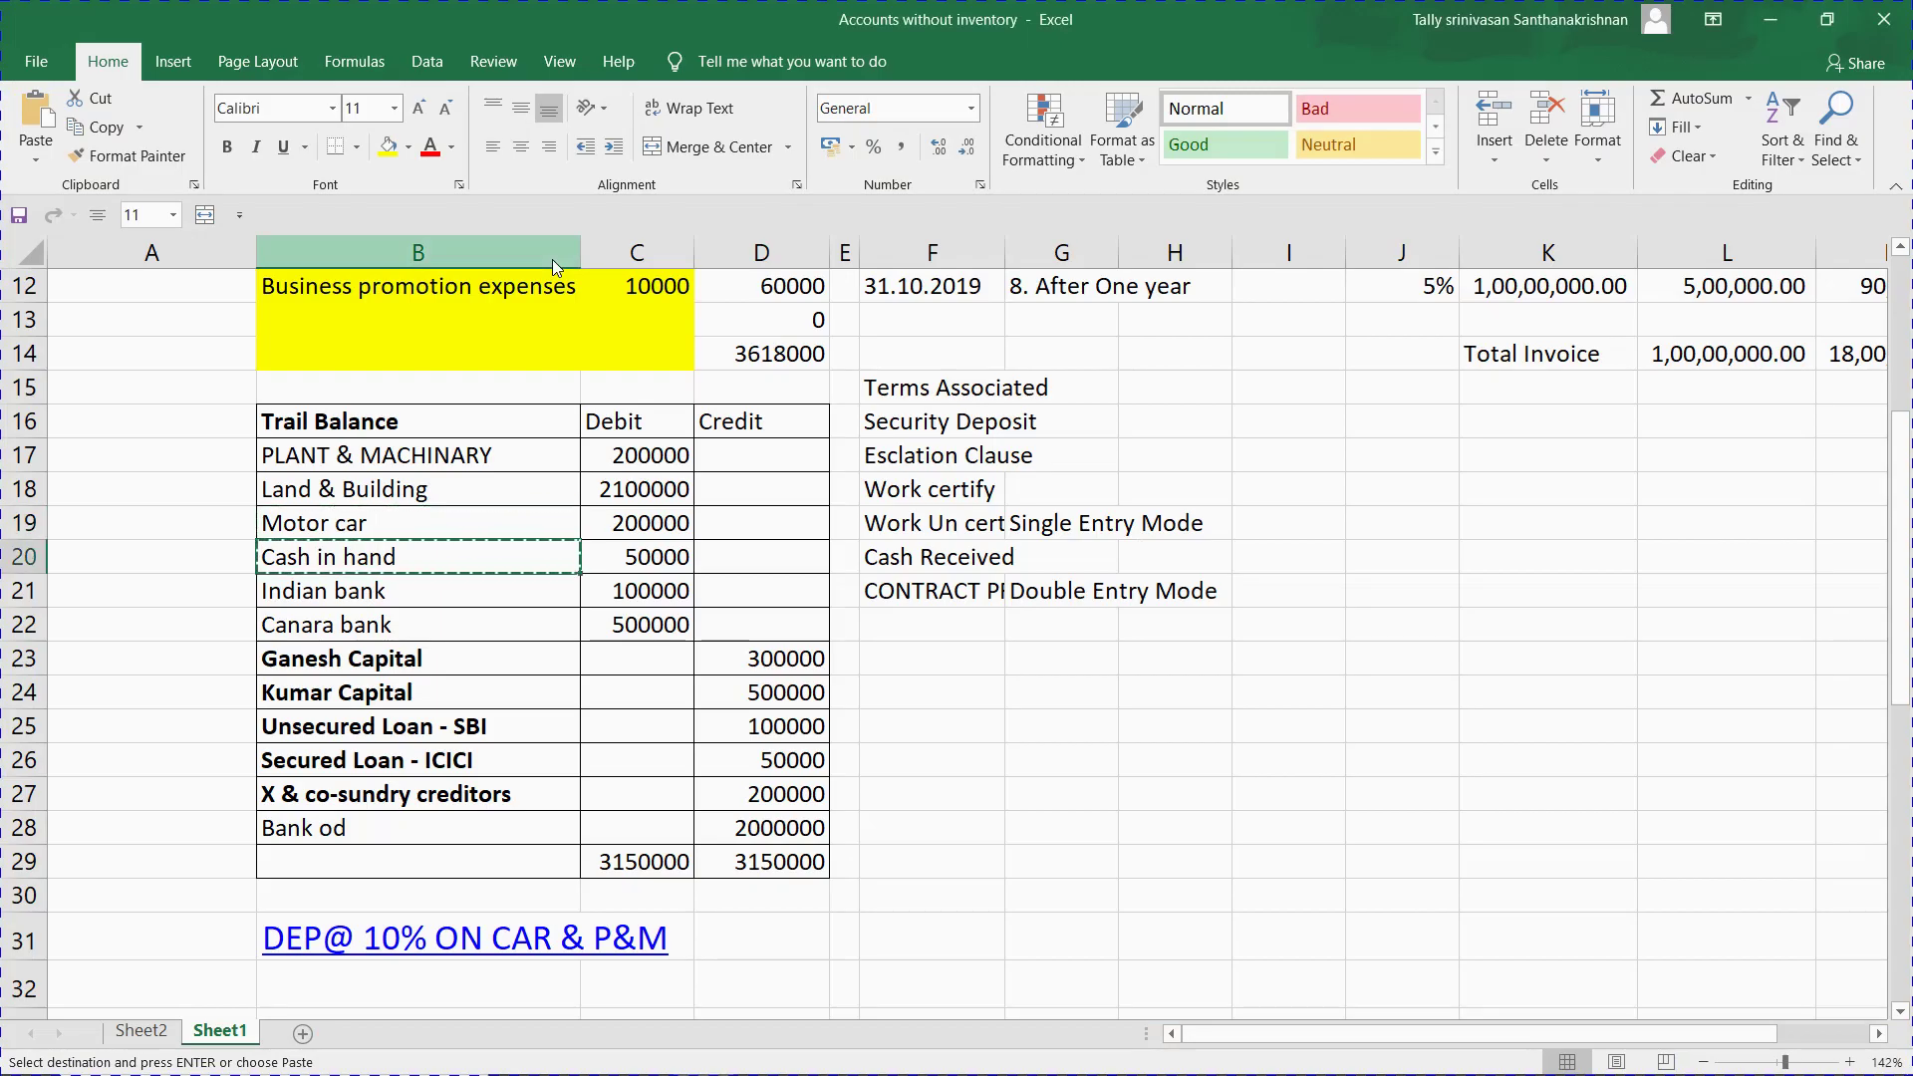
key(Down)
key(ctrl+c)
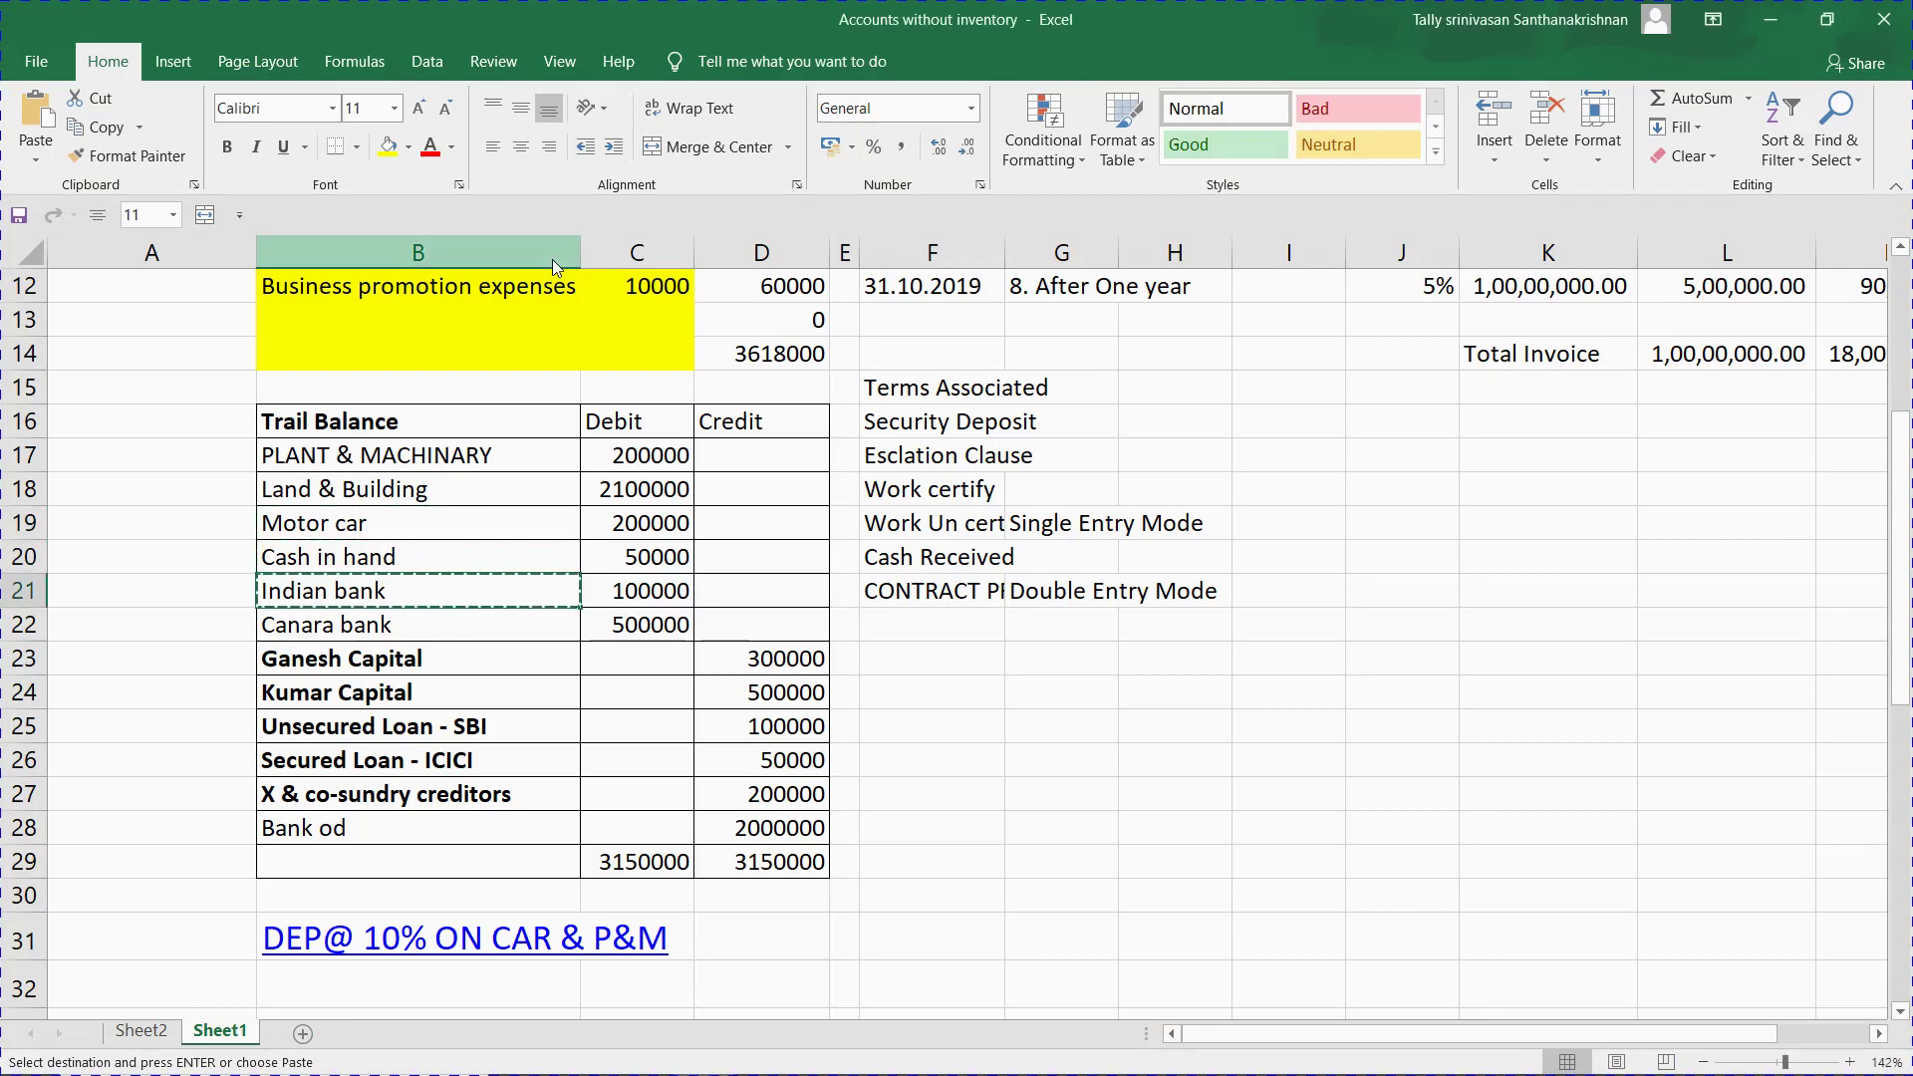
key(alt+Tab)
key(ctrl+v)
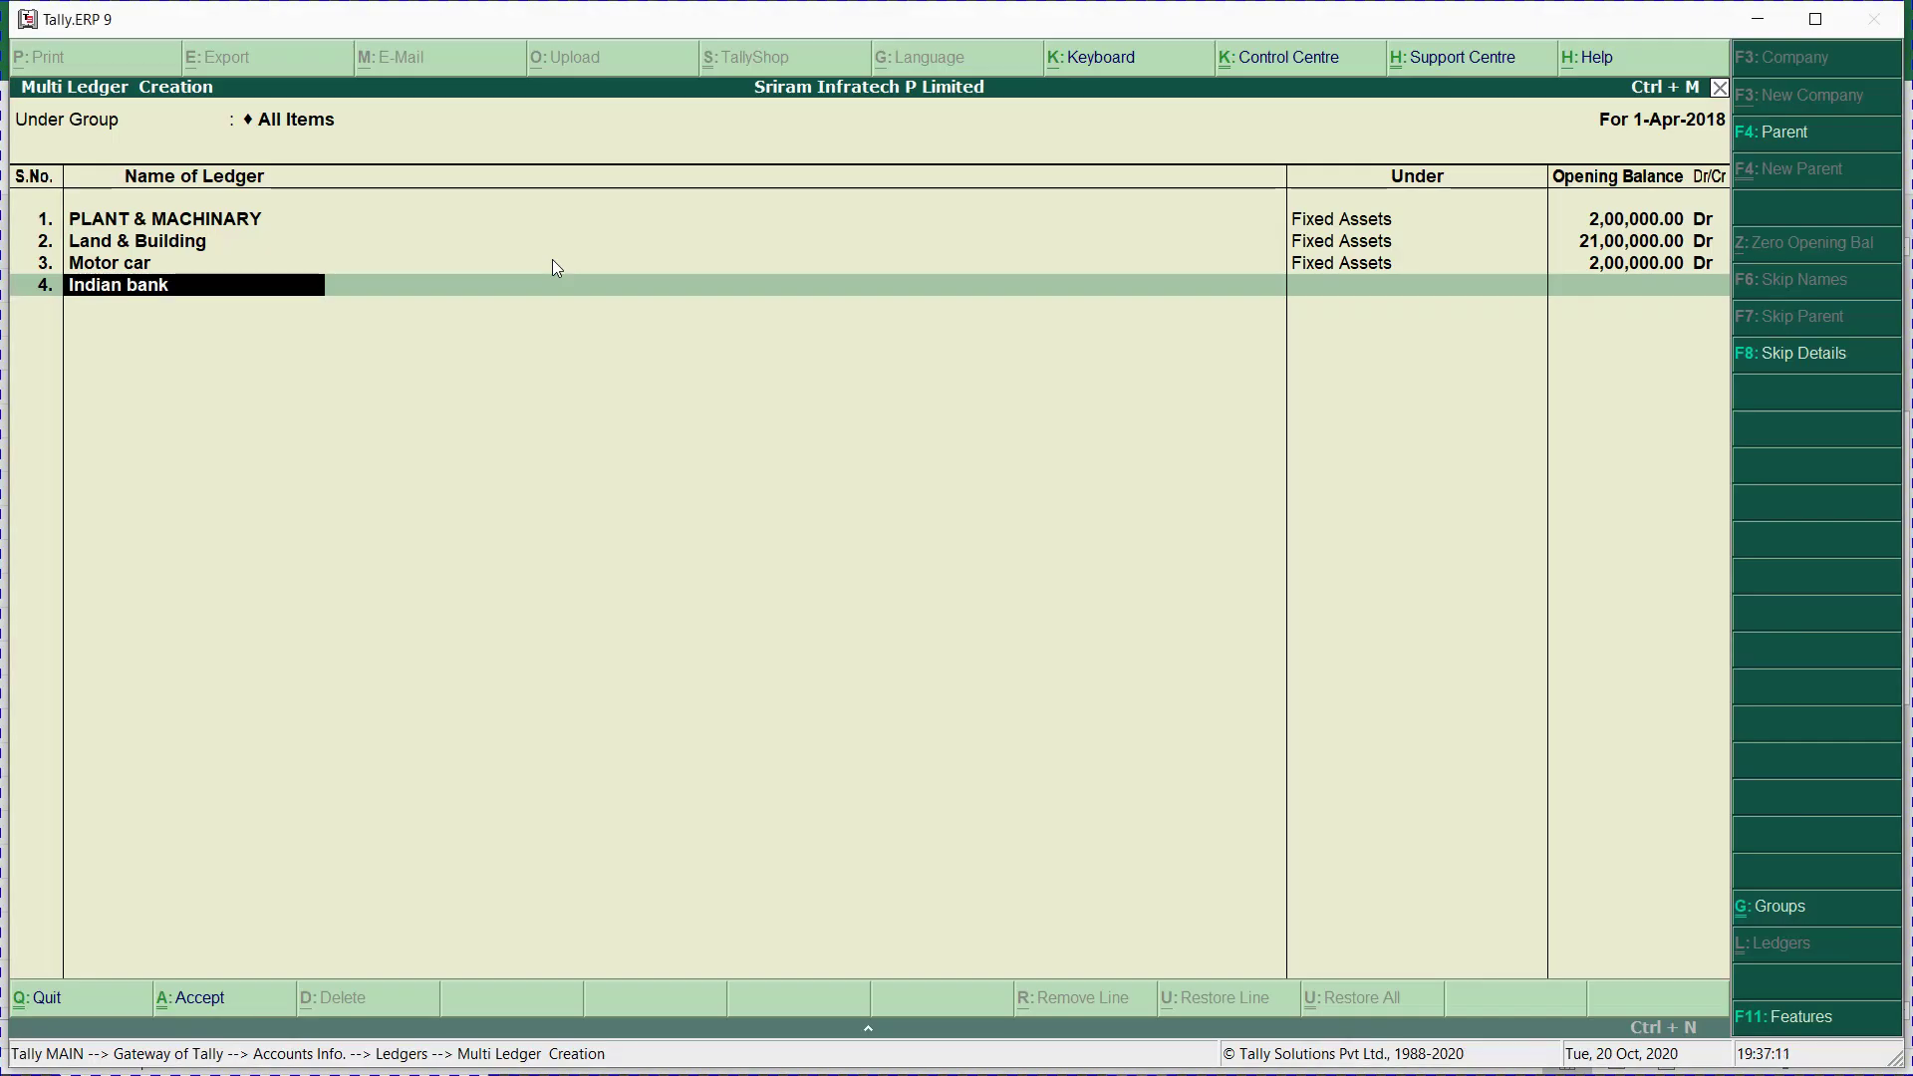
key(Return)
text(BAN)
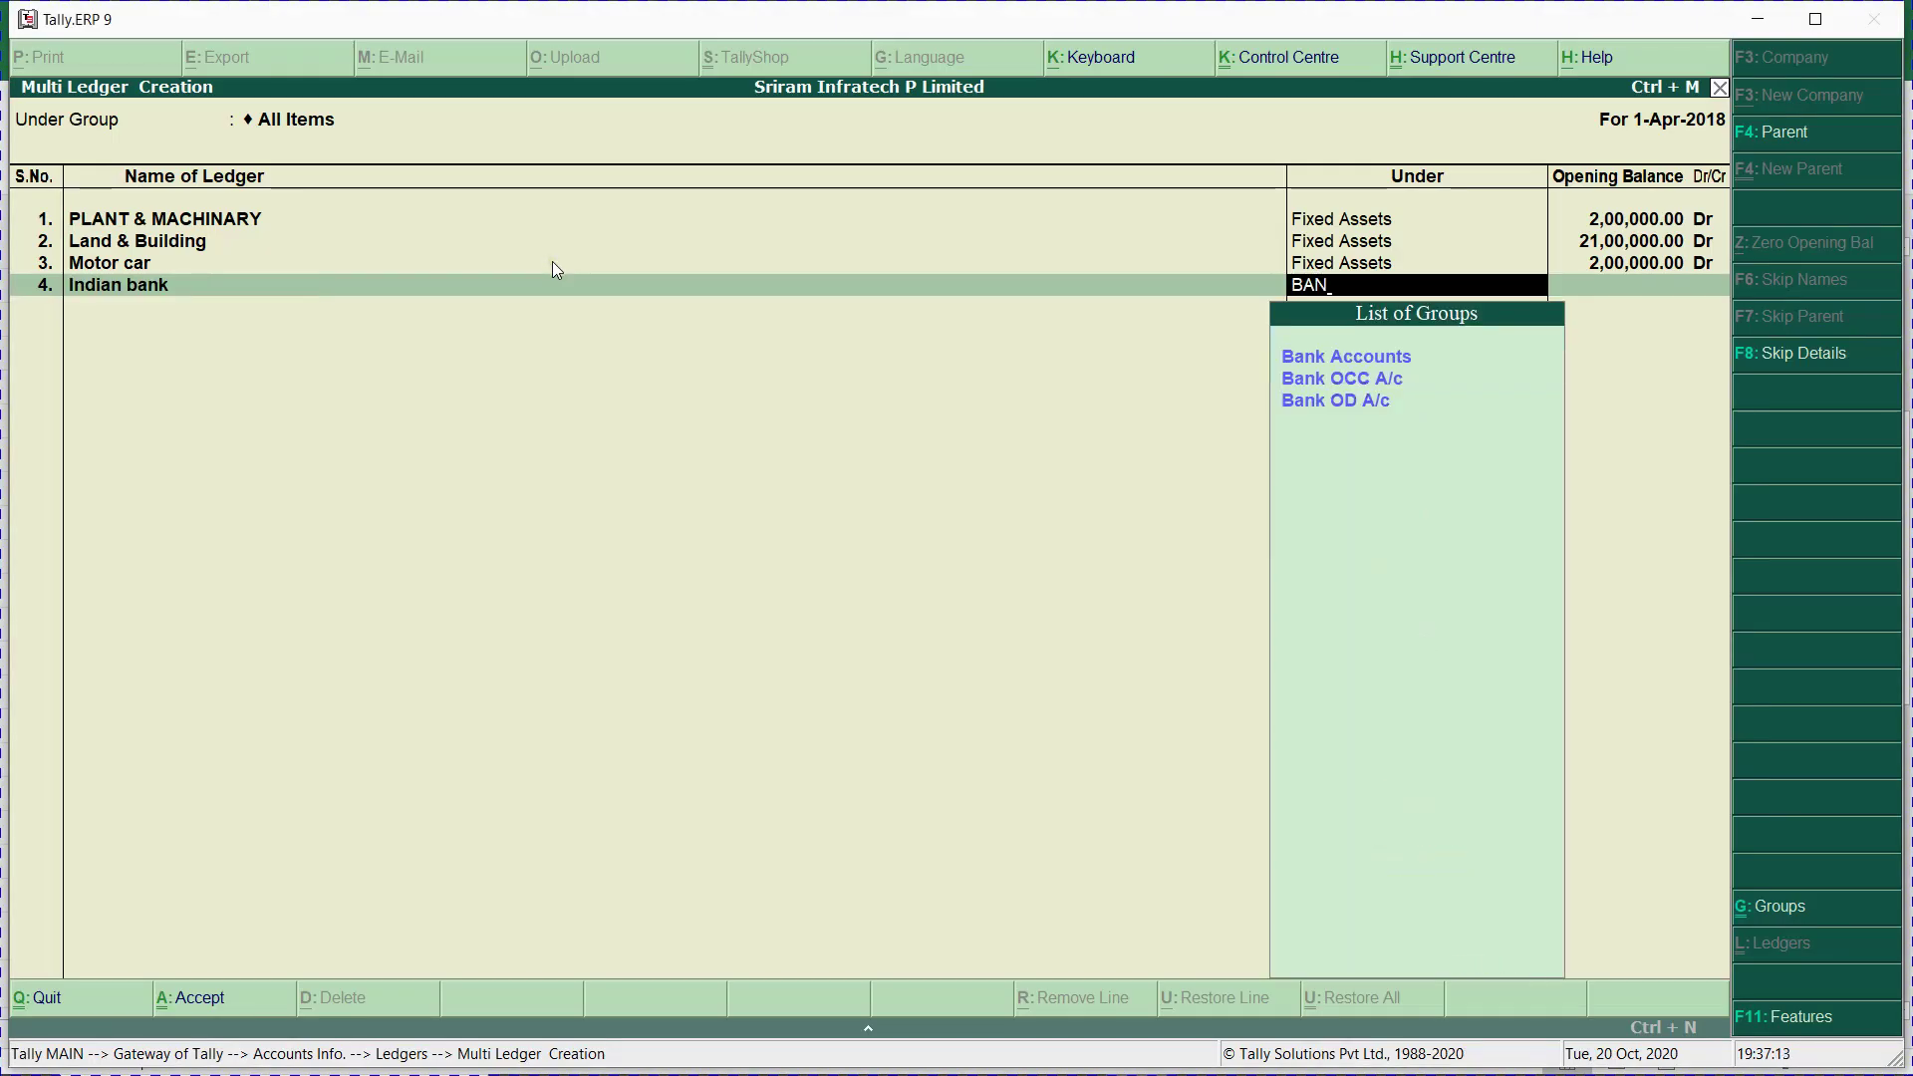
key(Return)
key(alt+Tab)
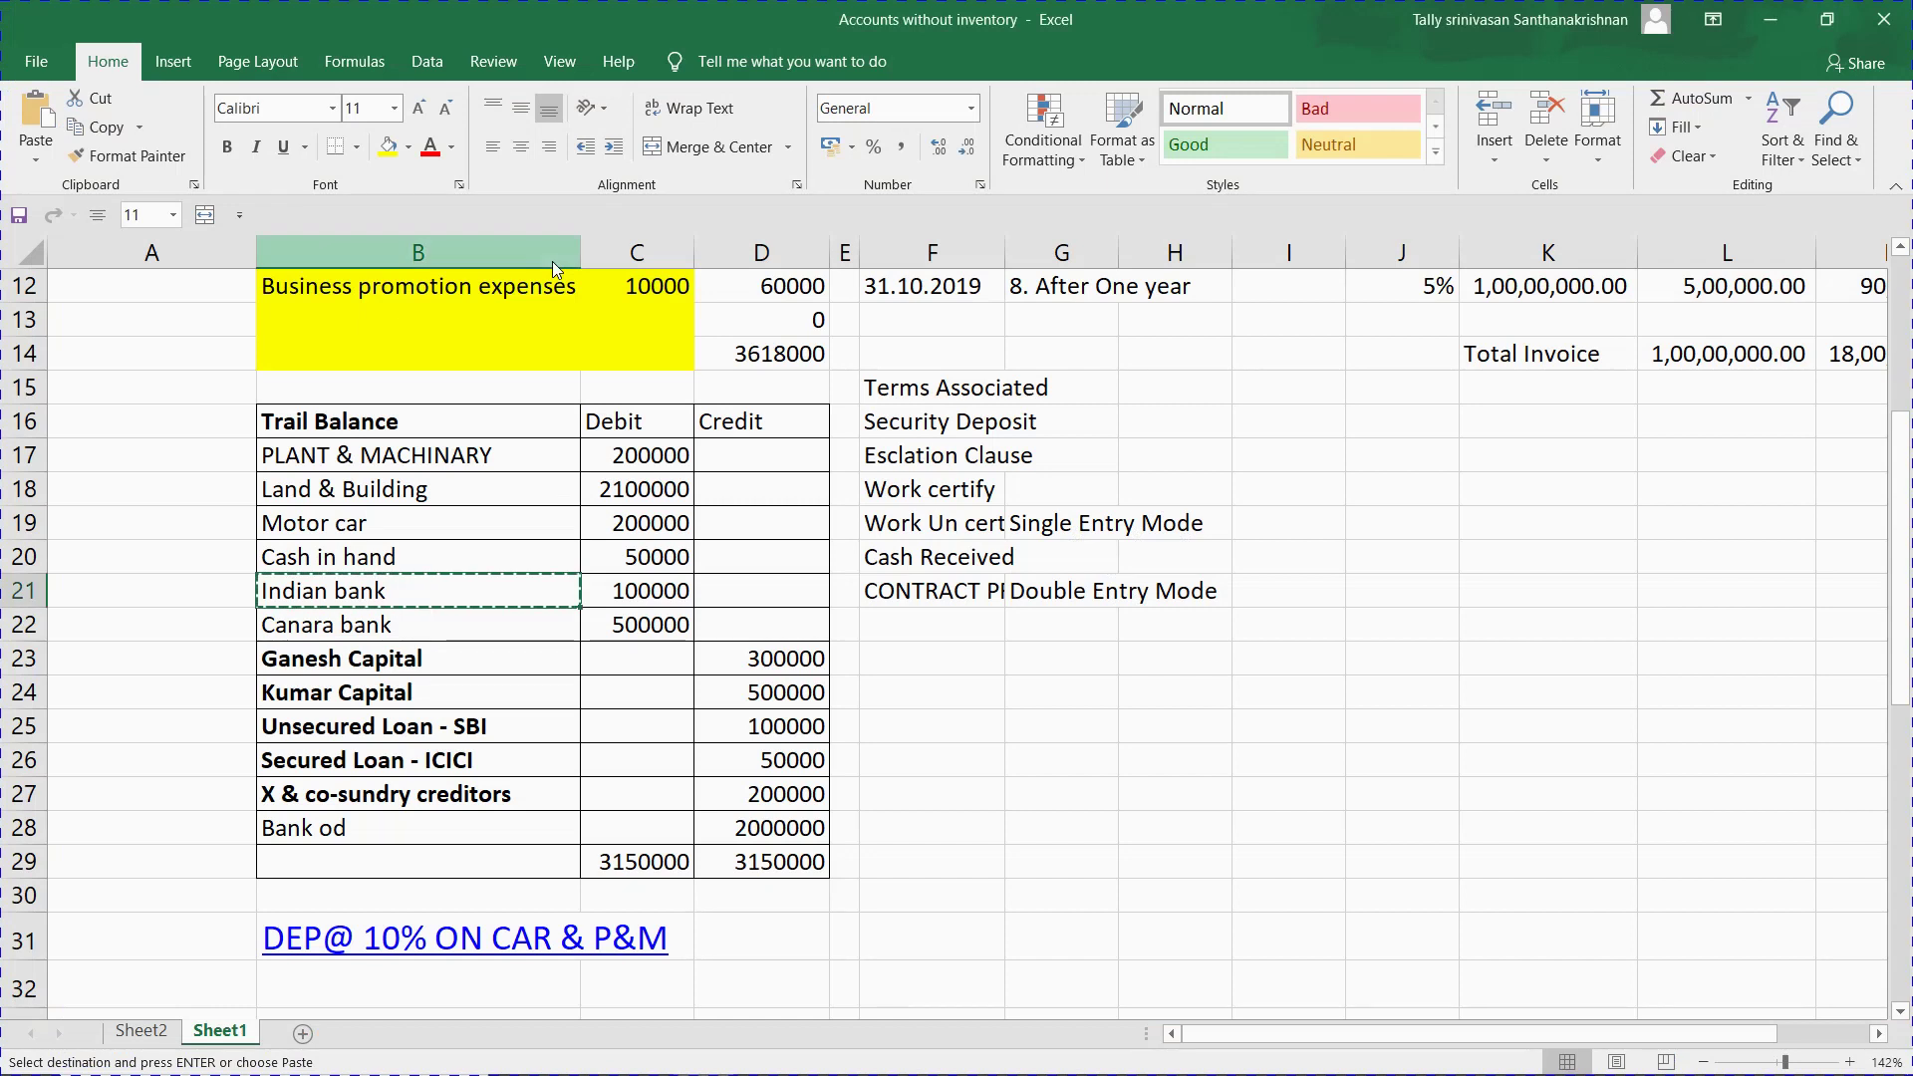
key(alt+Tab)
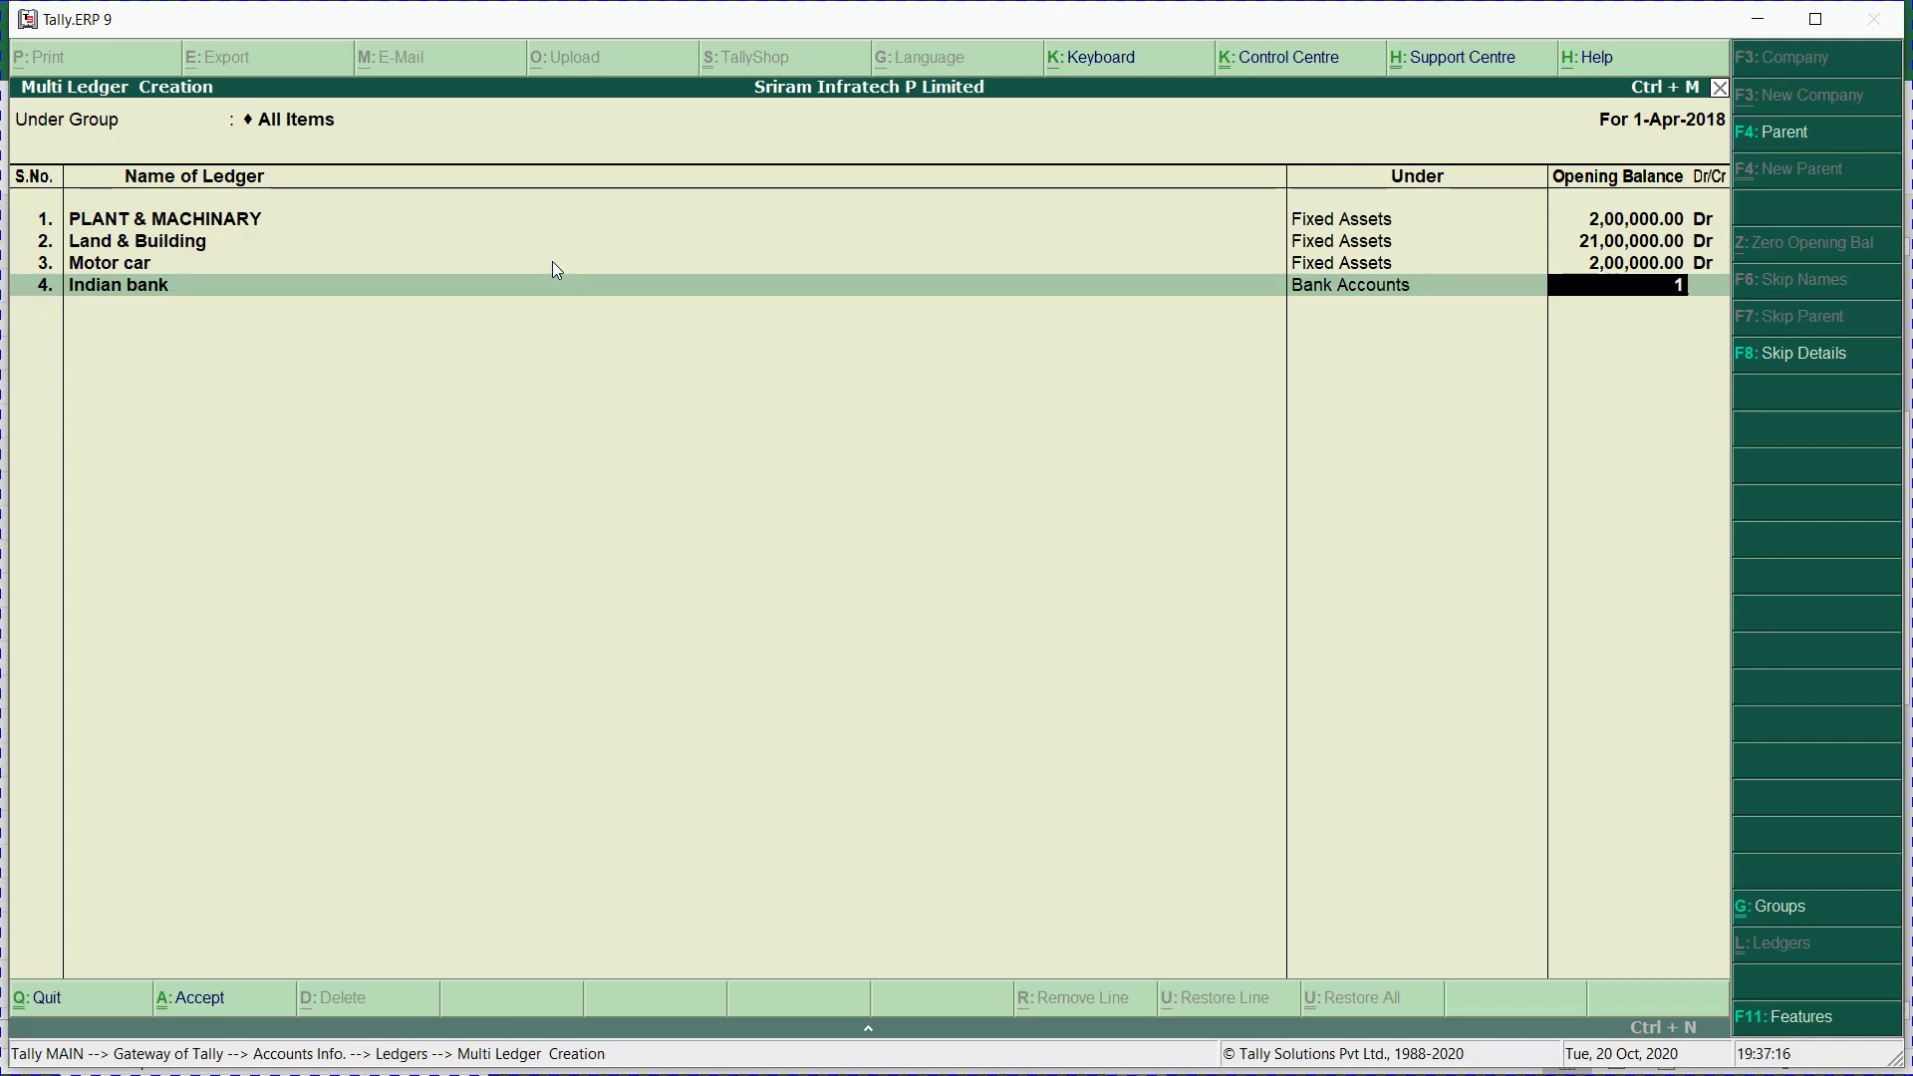
text(100000)
key(Return)
key(Return)
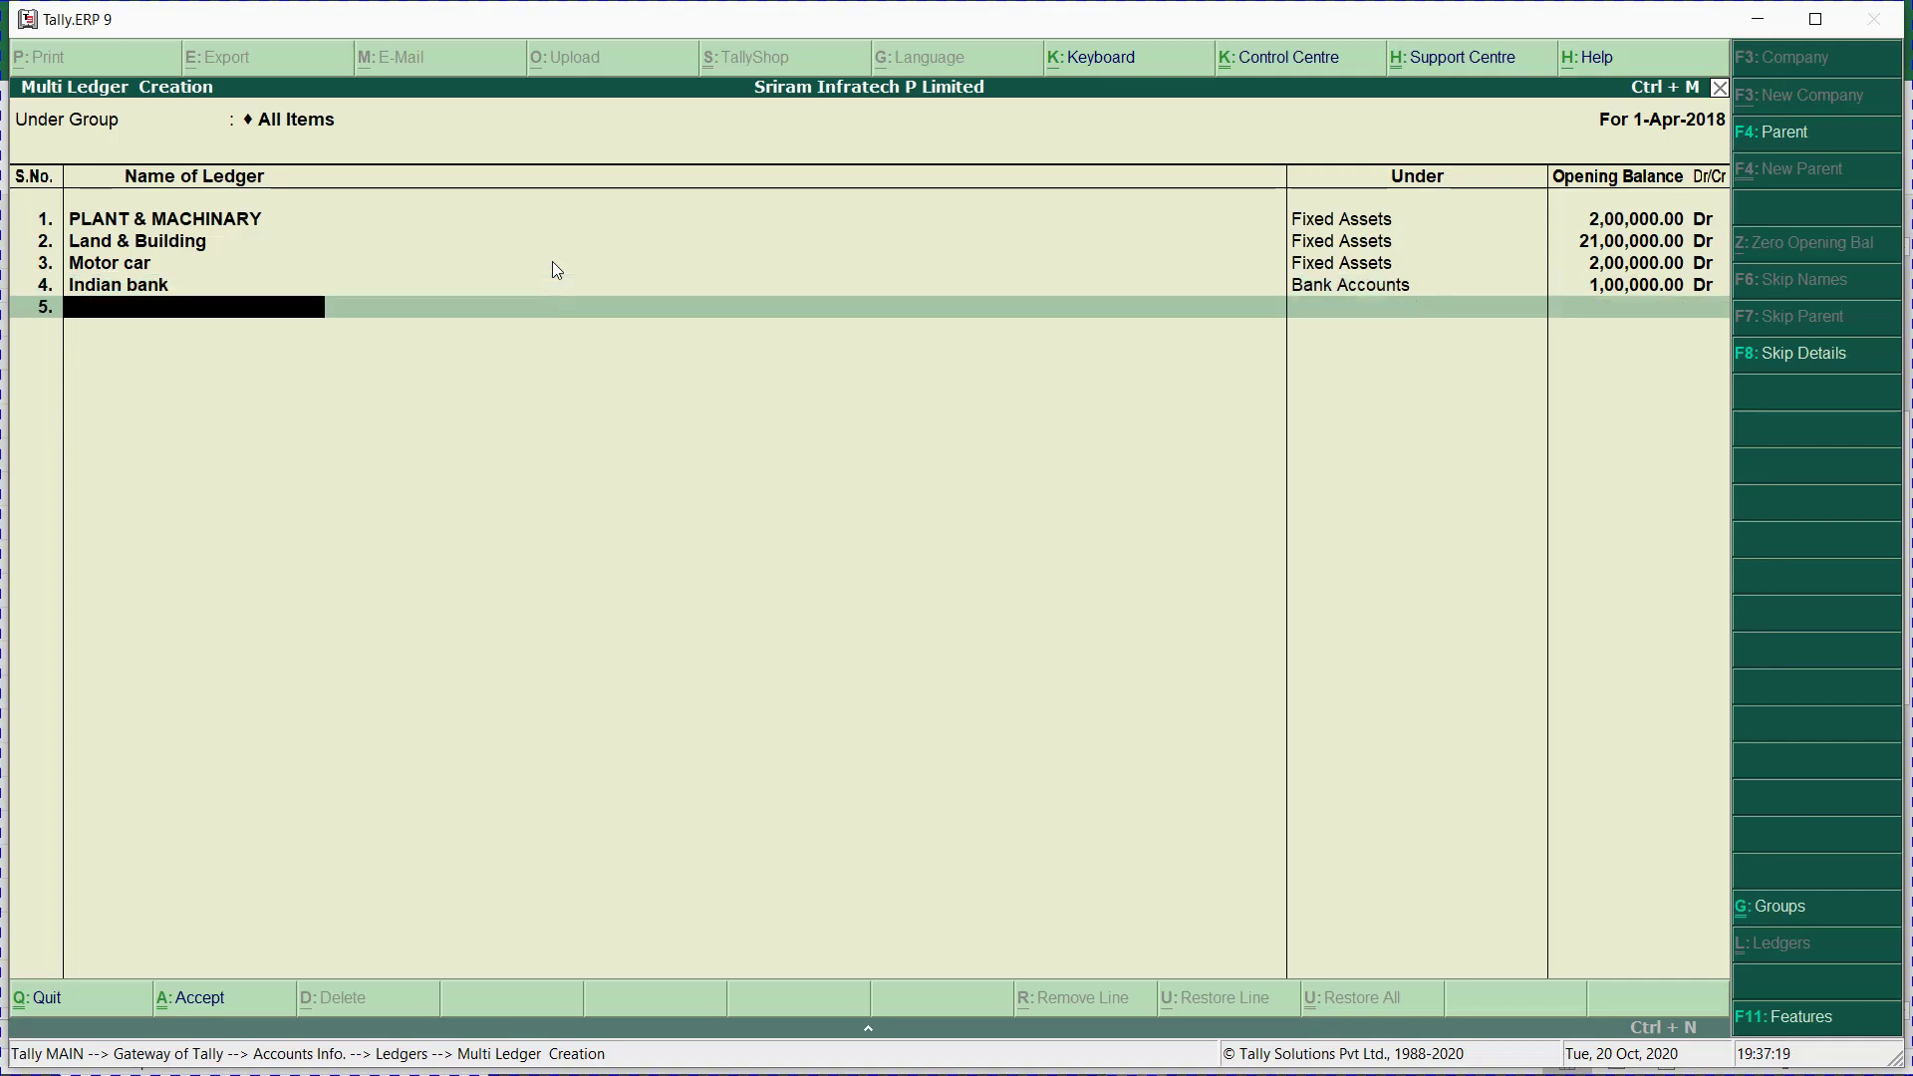
Add Canara bank under Bank Accounts with a 5,00,000 Dr opening balance.
key(alt+Tab)
key(Down)
key(ctrl+c)
key(alt+Tab)
key(alt+Tab)
key(alt+Tab)
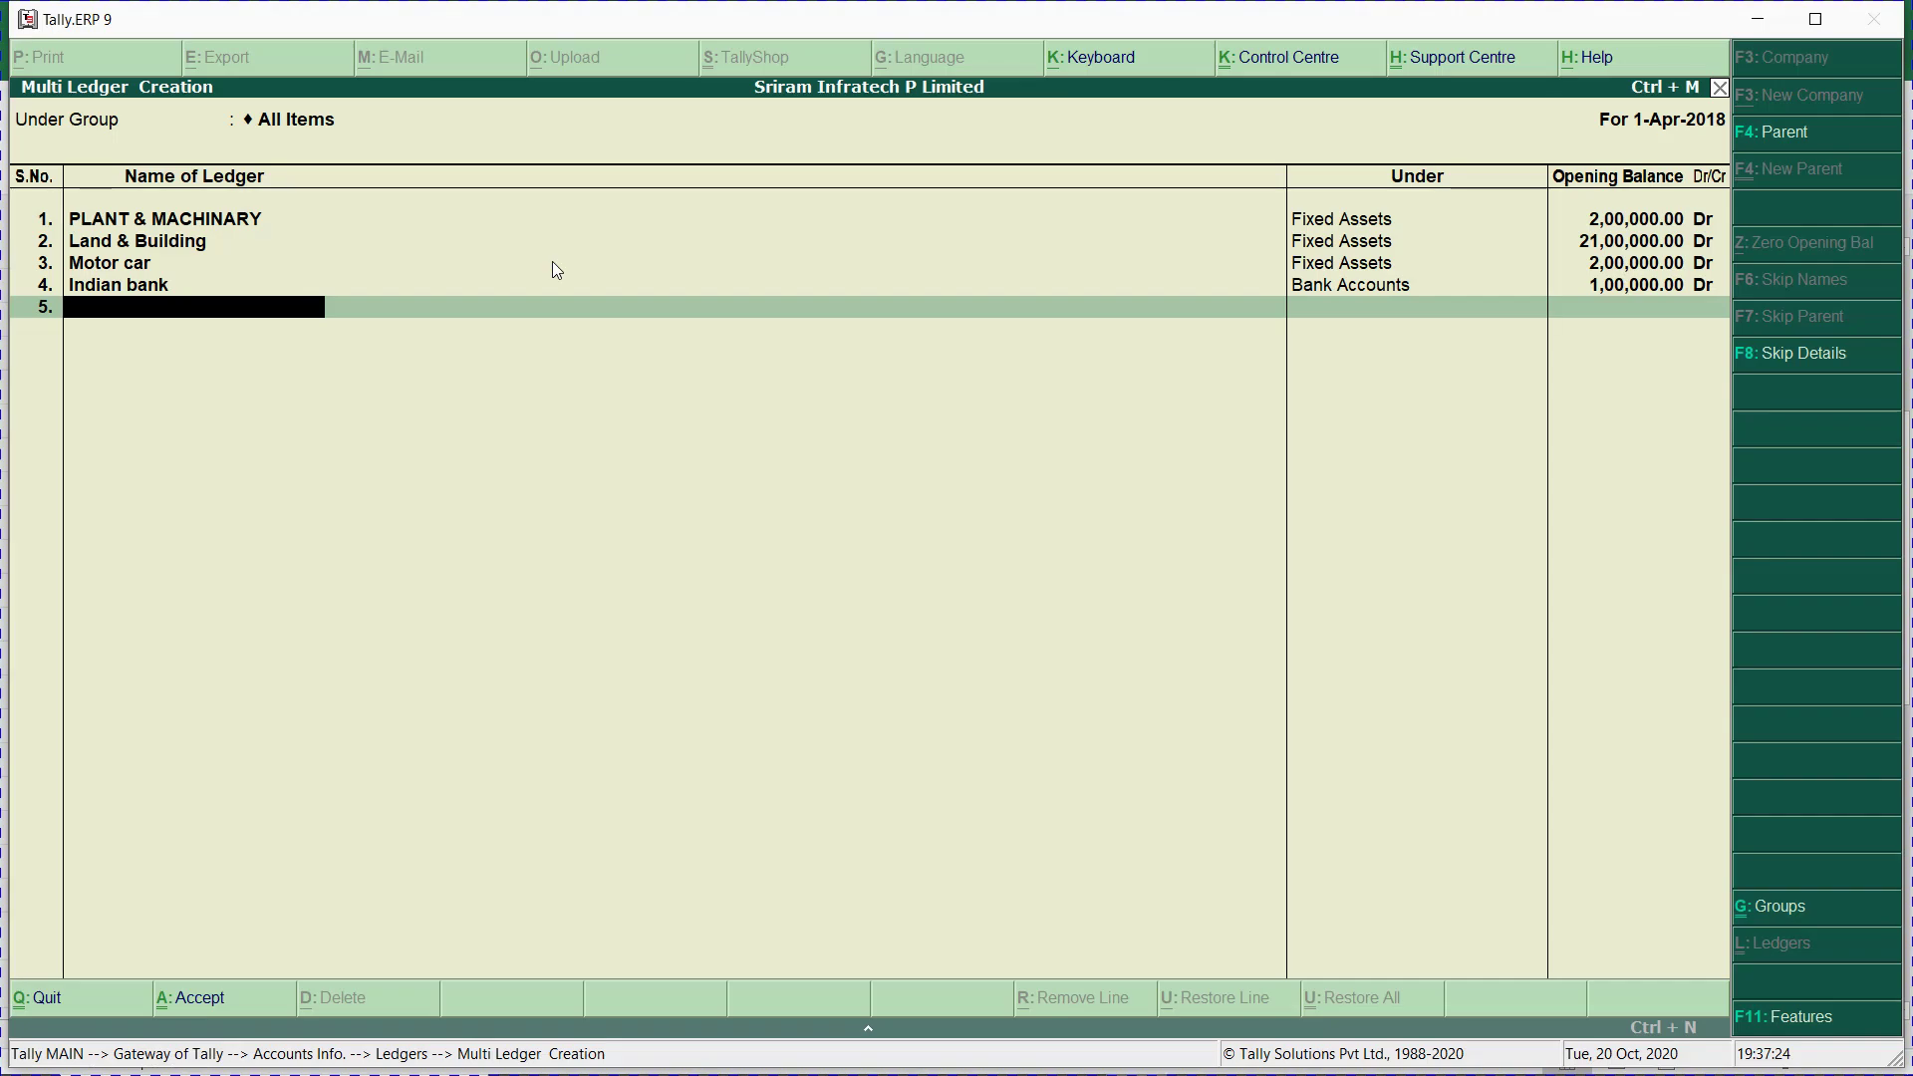
key(ctrl+alt+v)
key(Return)
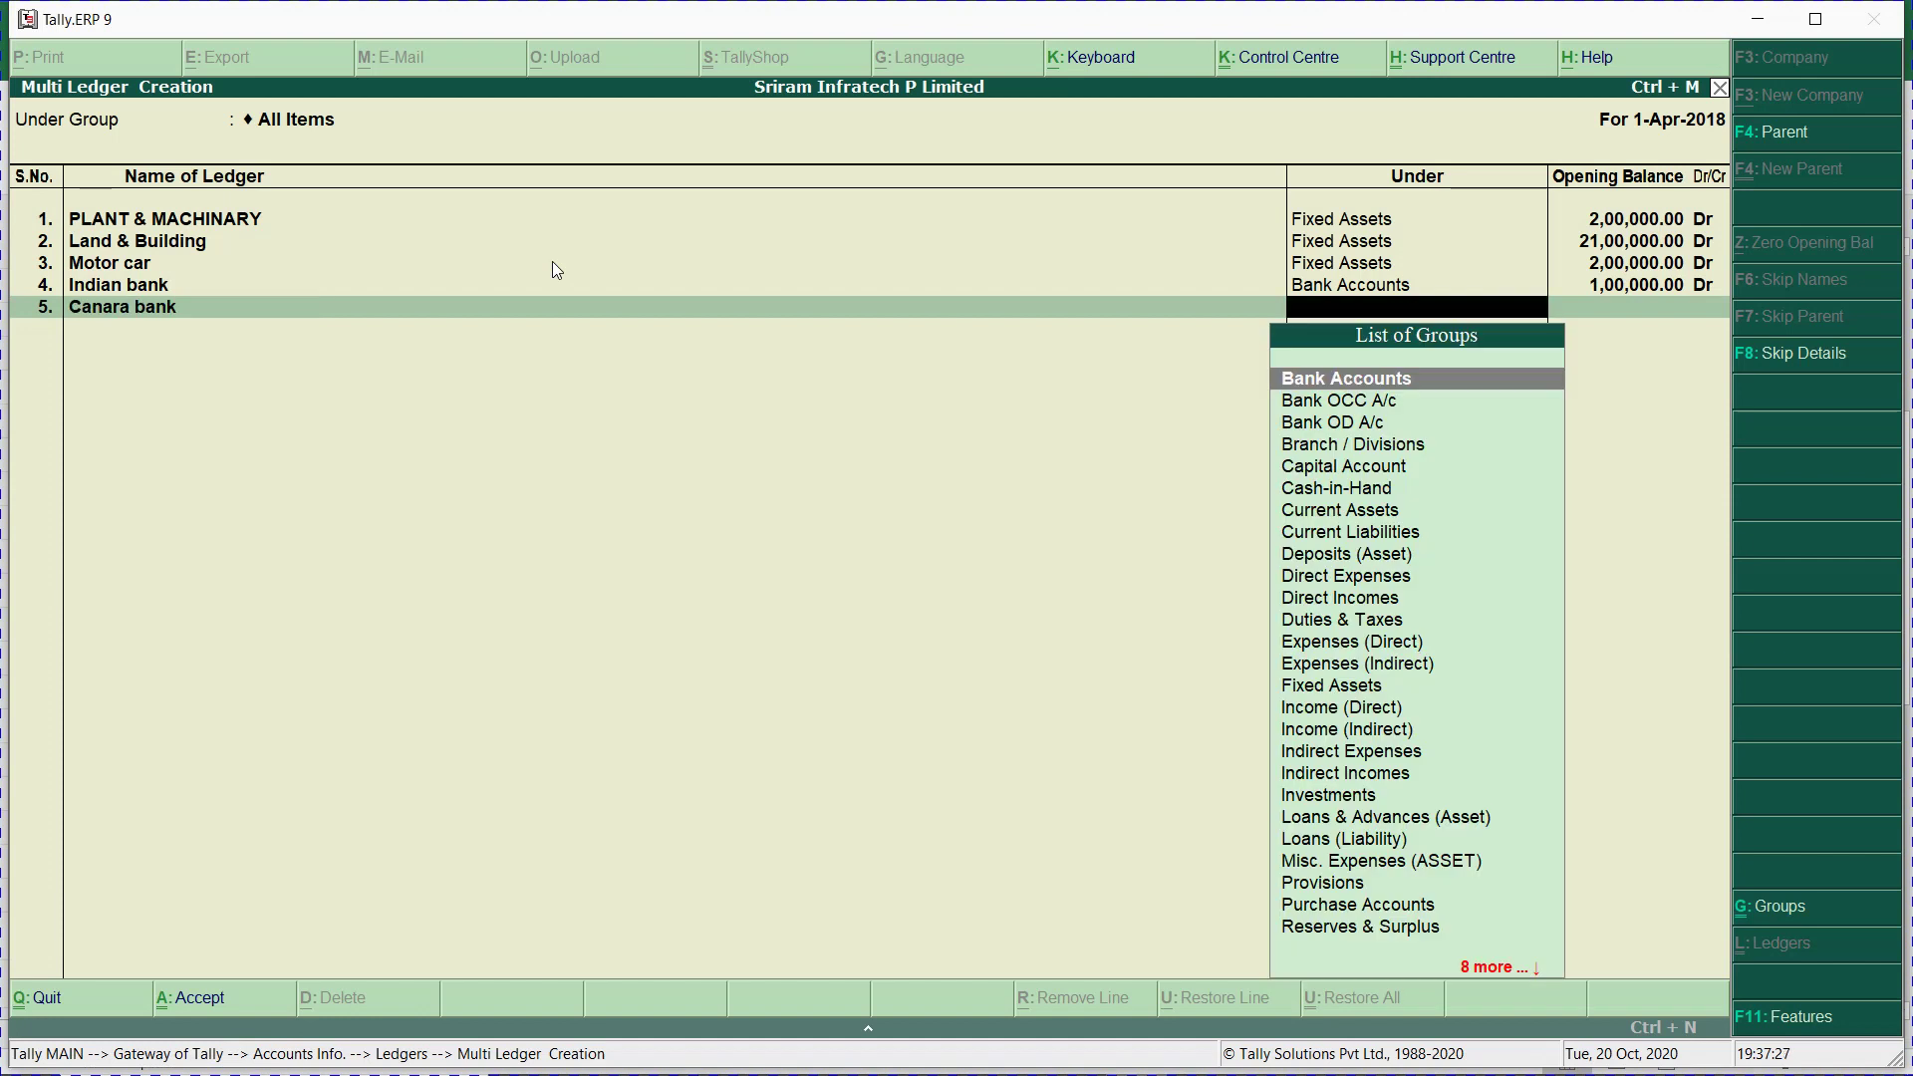
text(Ban)
key(Return)
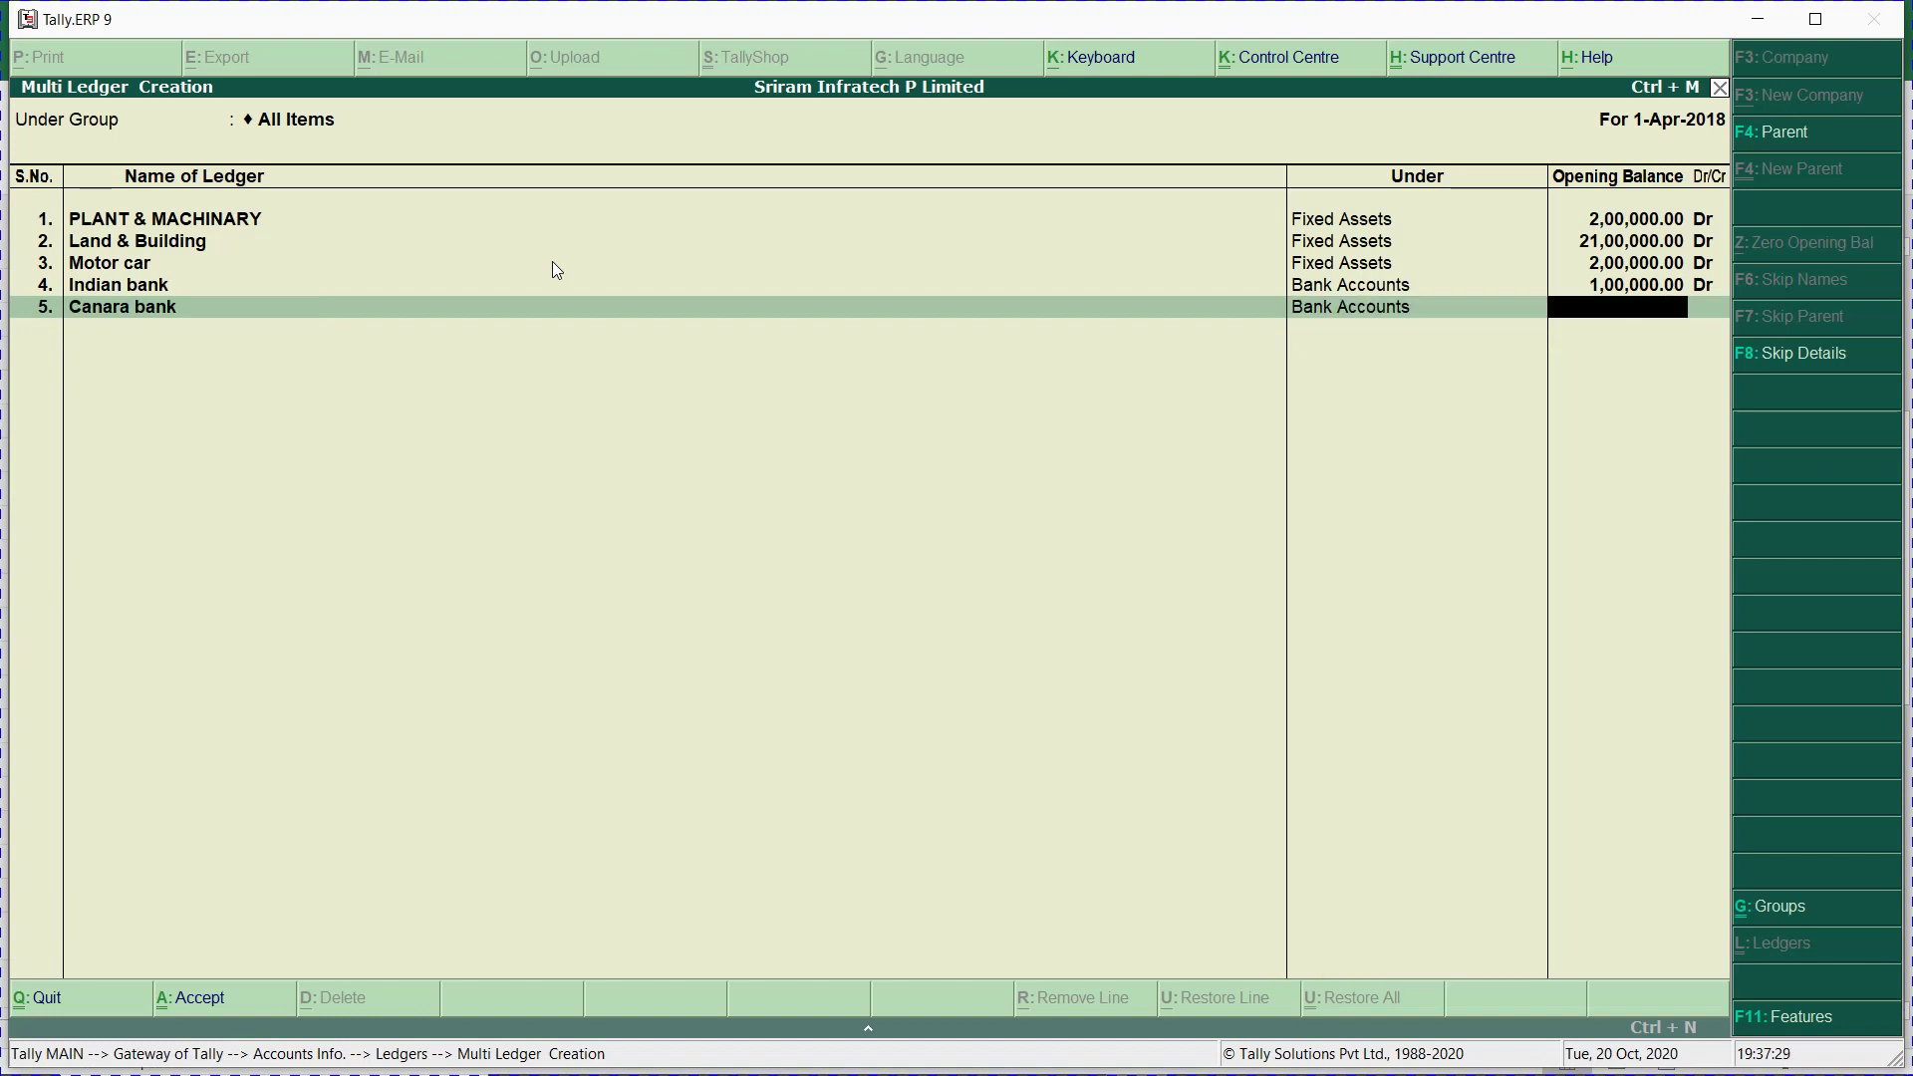
key(alt+Tab)
key(alt+Tab)
key(Return)
key(alt+Tab)
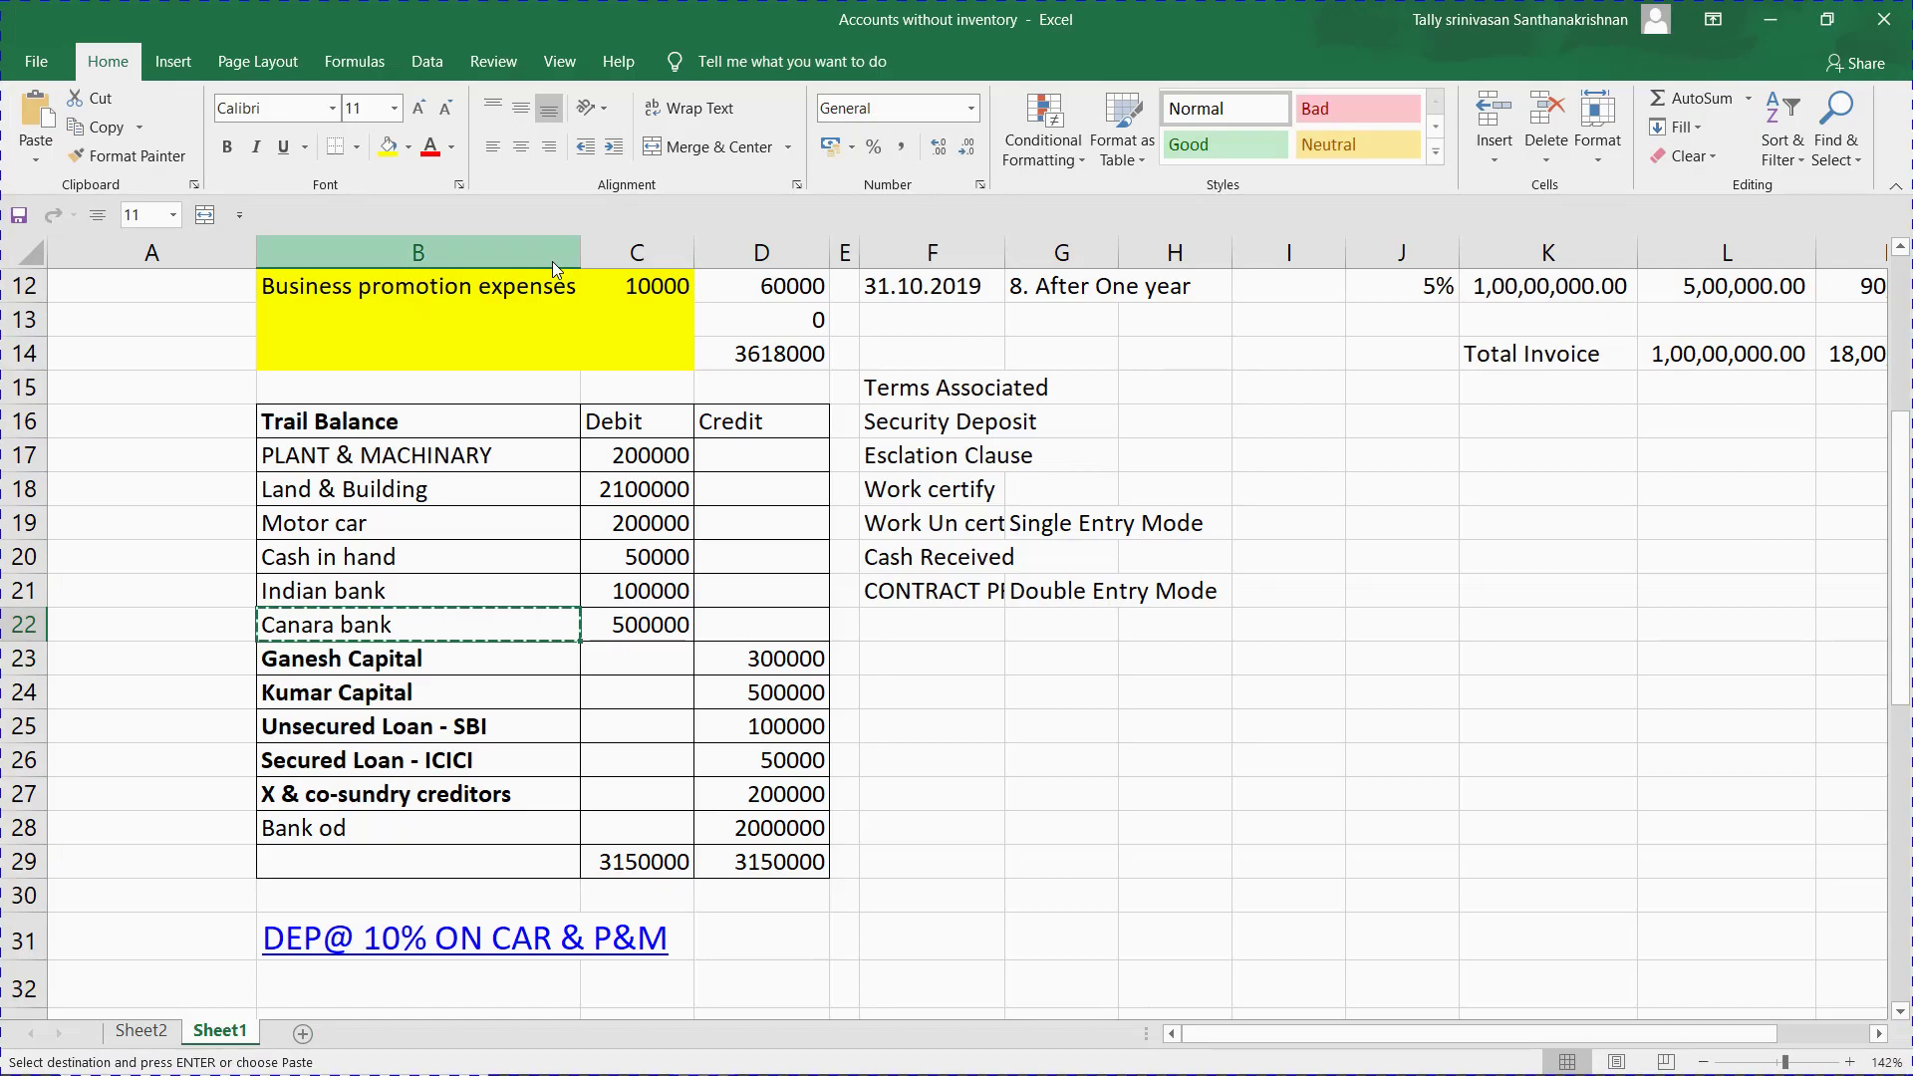
Copy the Ganesh Capital name from the Excel trial balance.
key(Down)
key(ctrl+c)
key(alt+Tab)
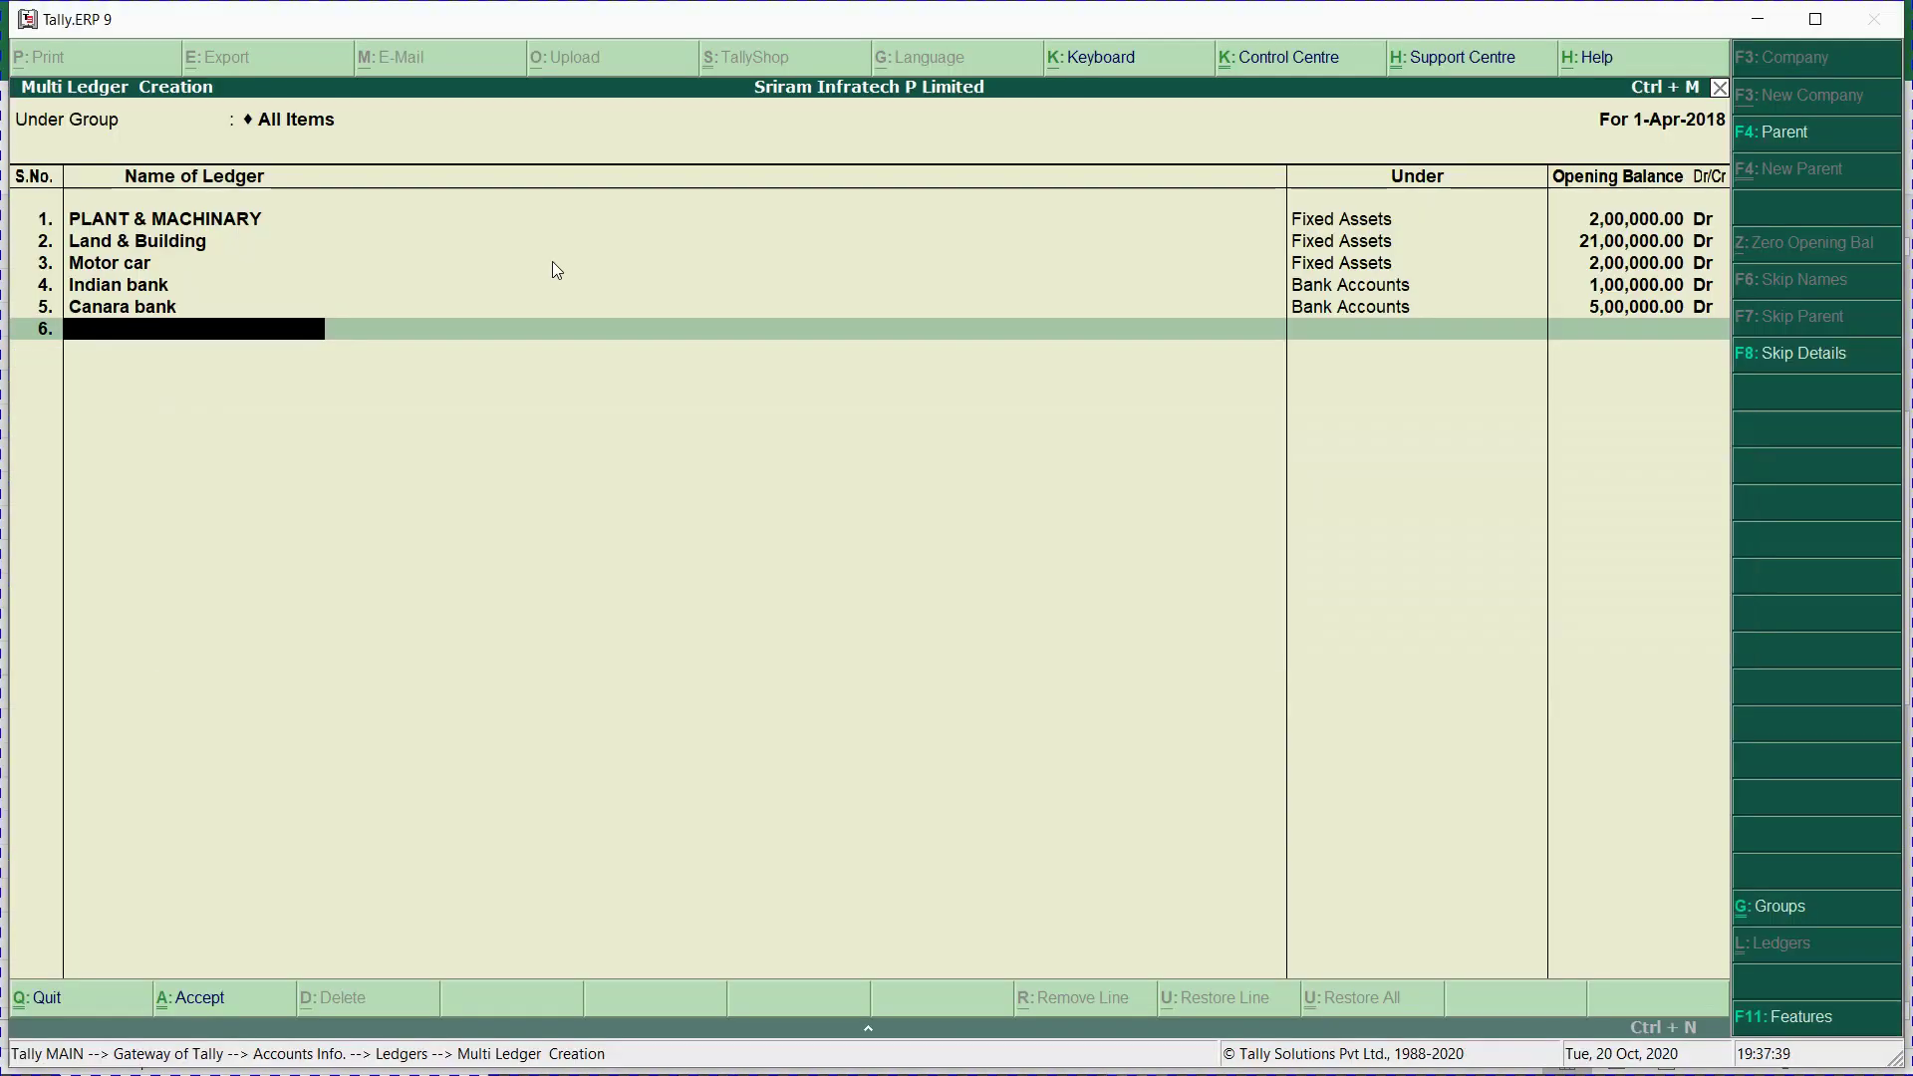
Add Ganesh Capital under Capital Account with a 3,00,000 Cr opening balance.
key(ctrl+alt+v)
key(Return)
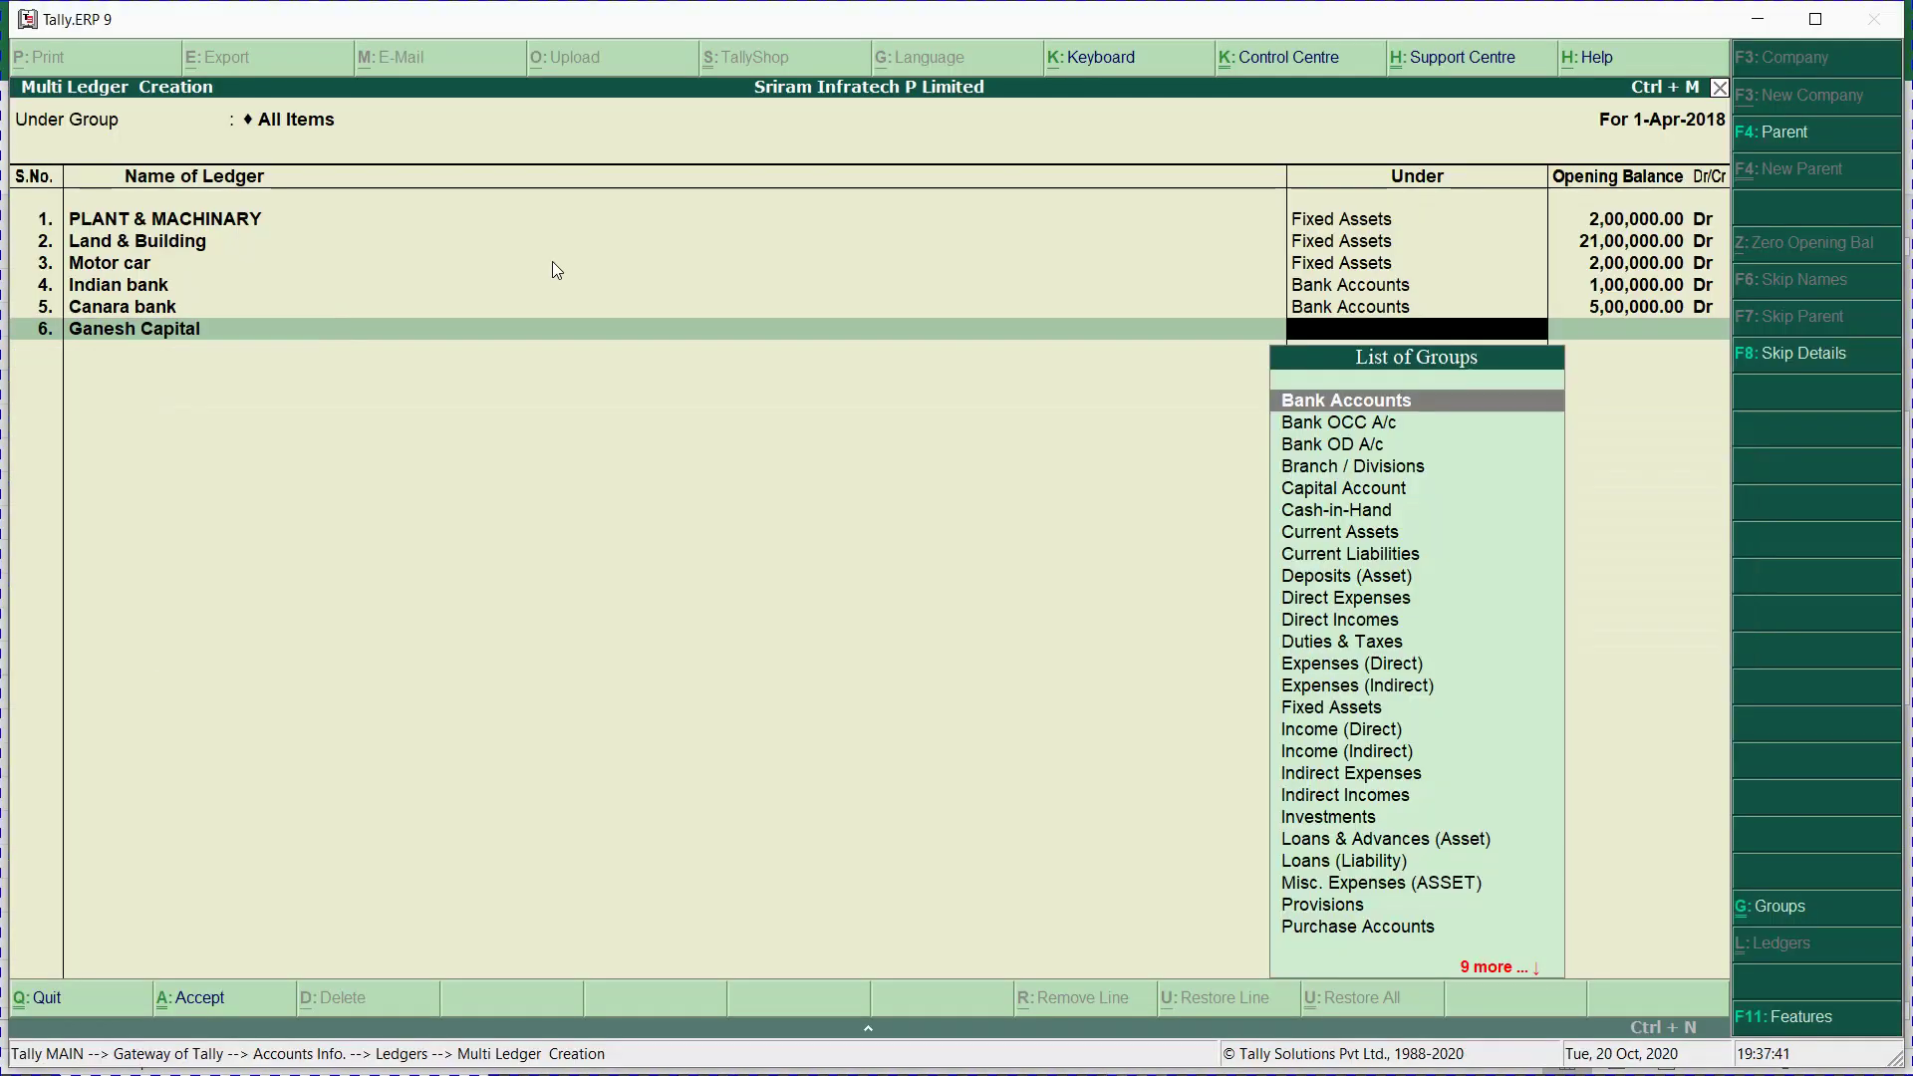
key(alt+Tab)
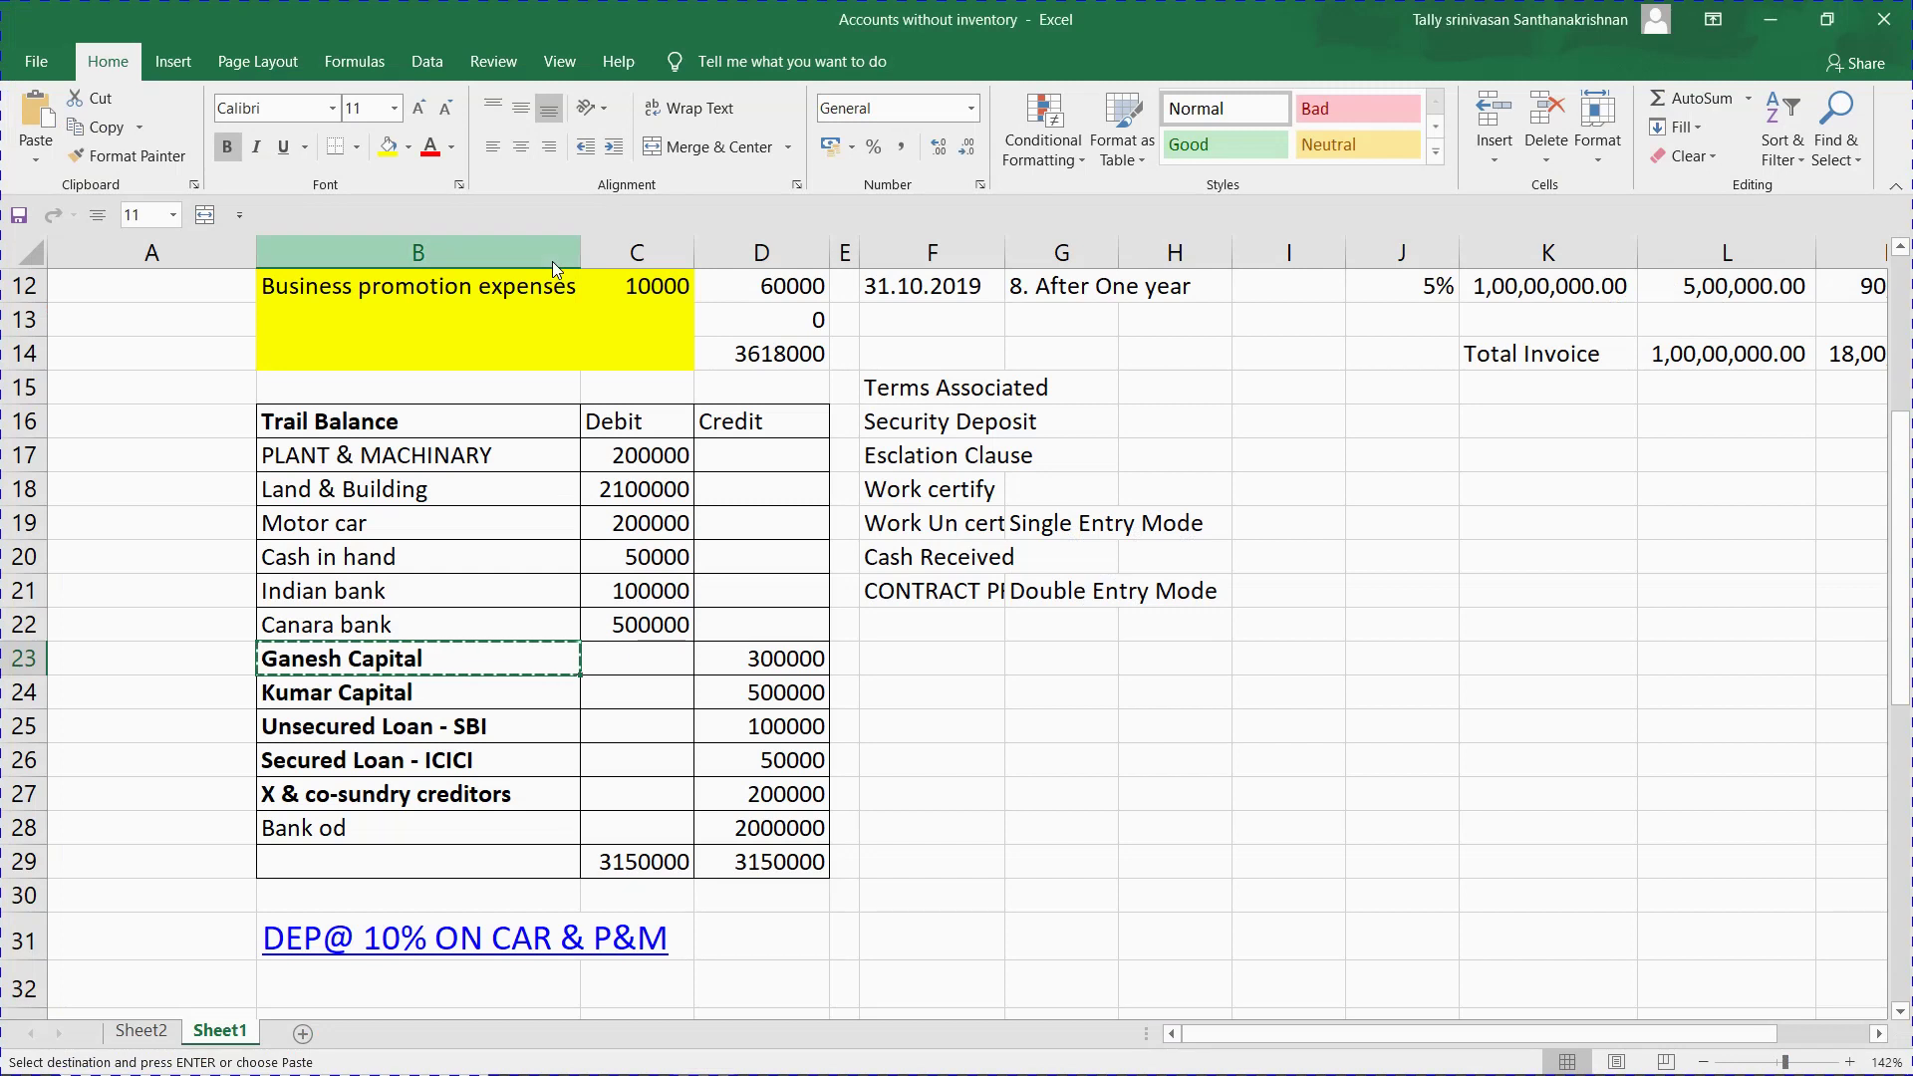
key(alt+Tab)
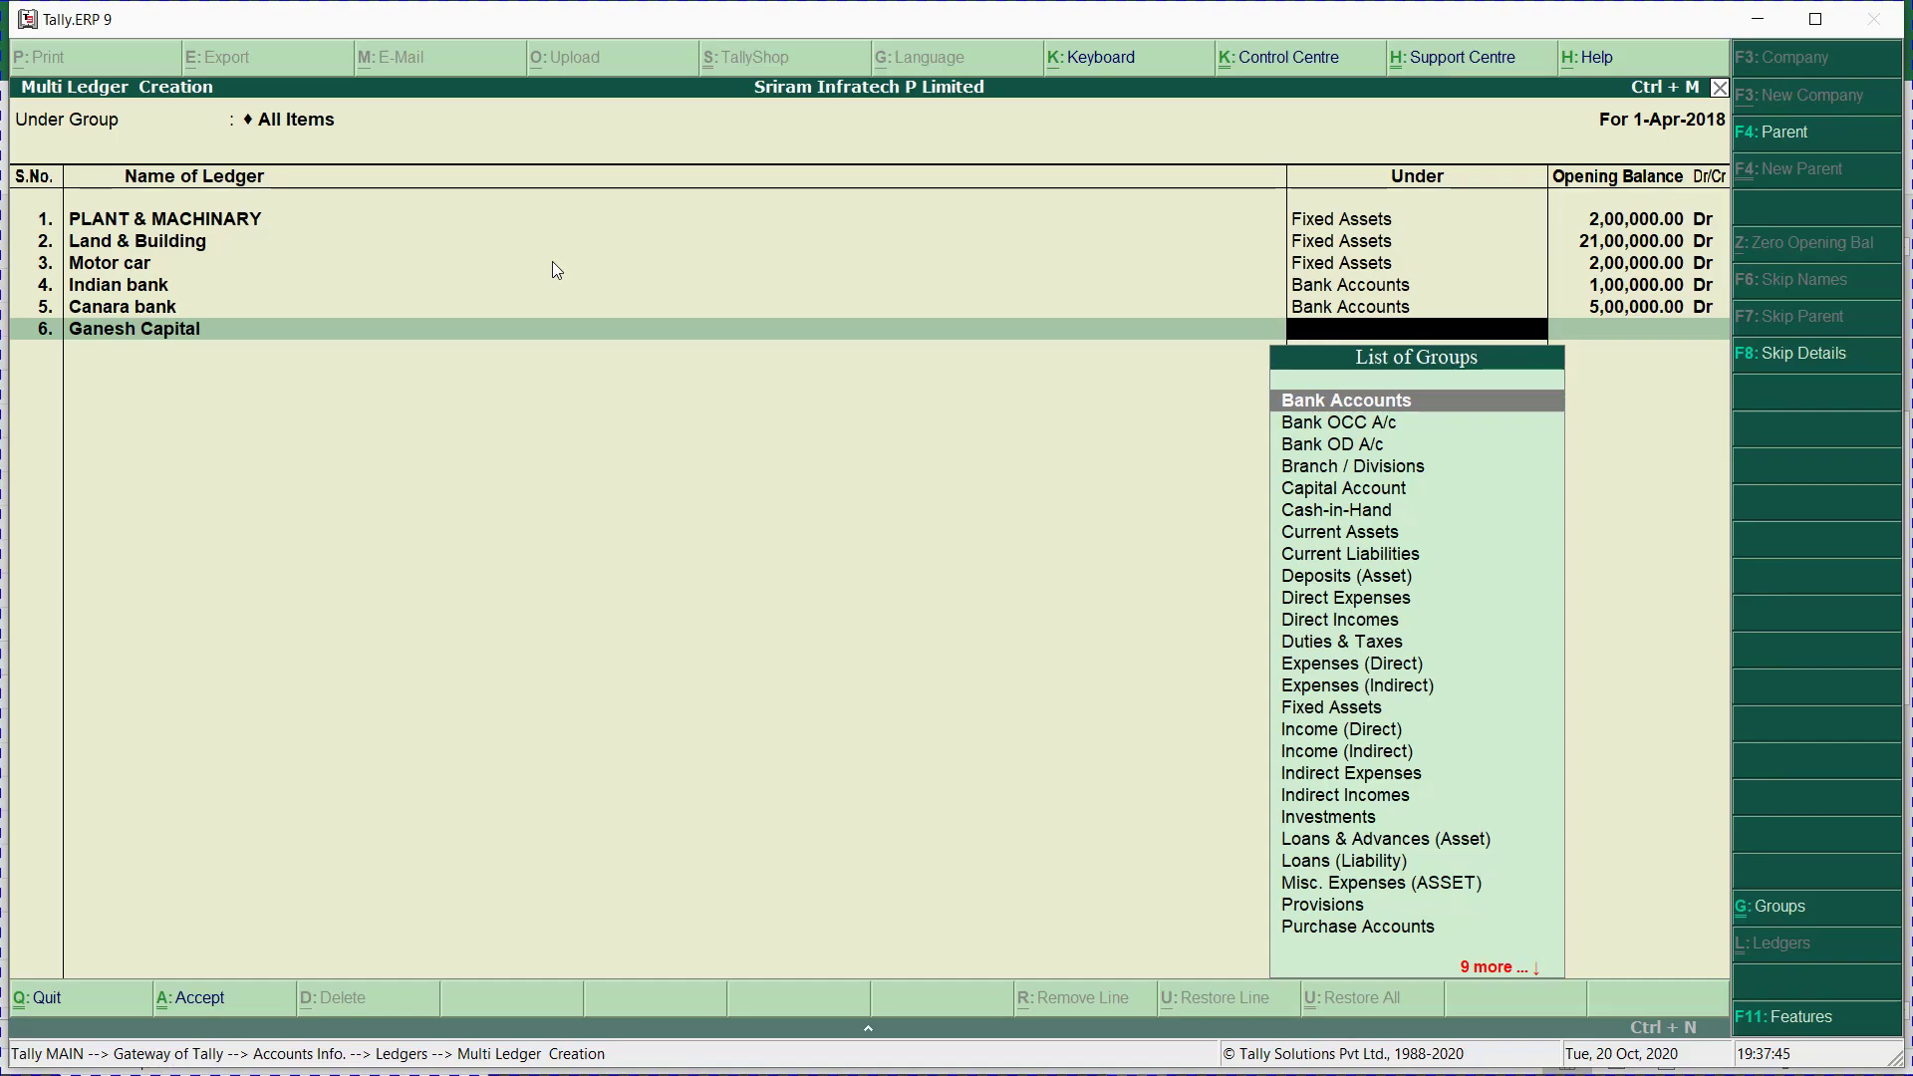
text(Capi)
key(Return)
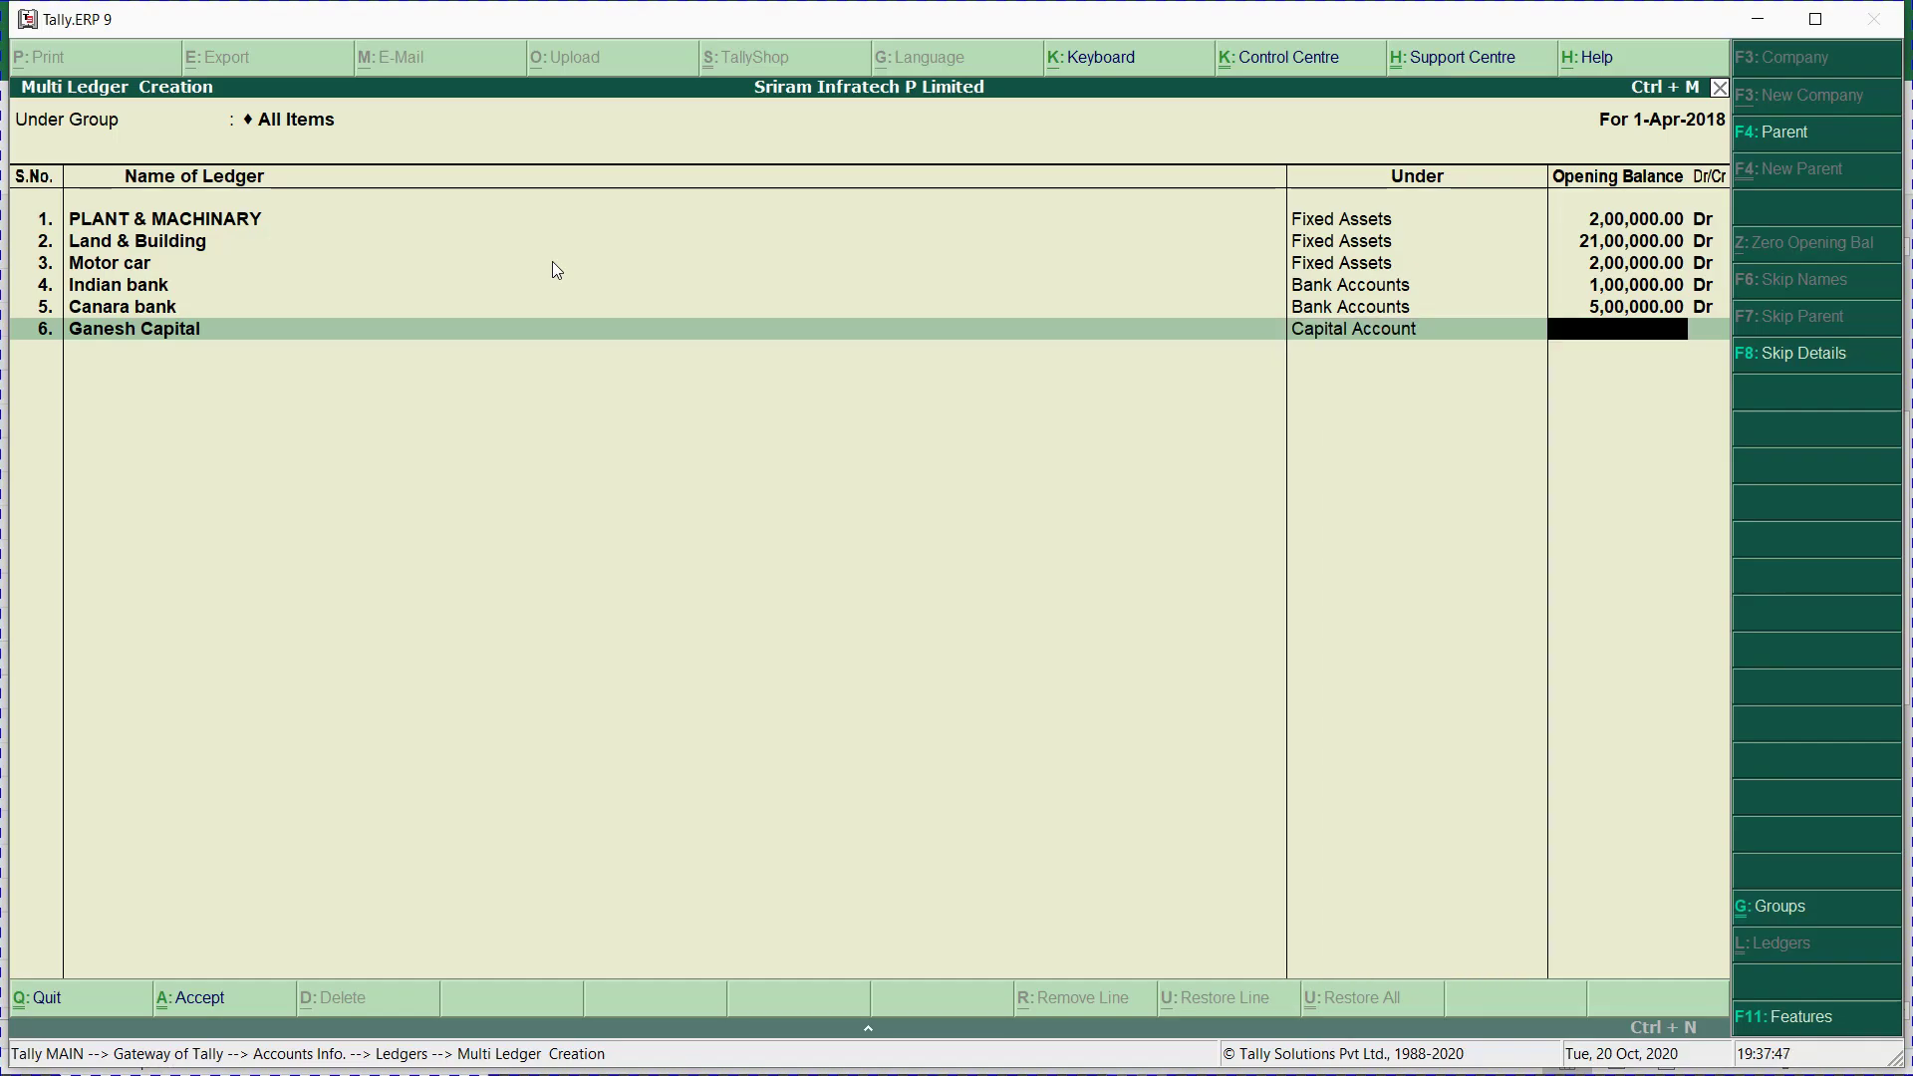
key(Return)
key(Return)
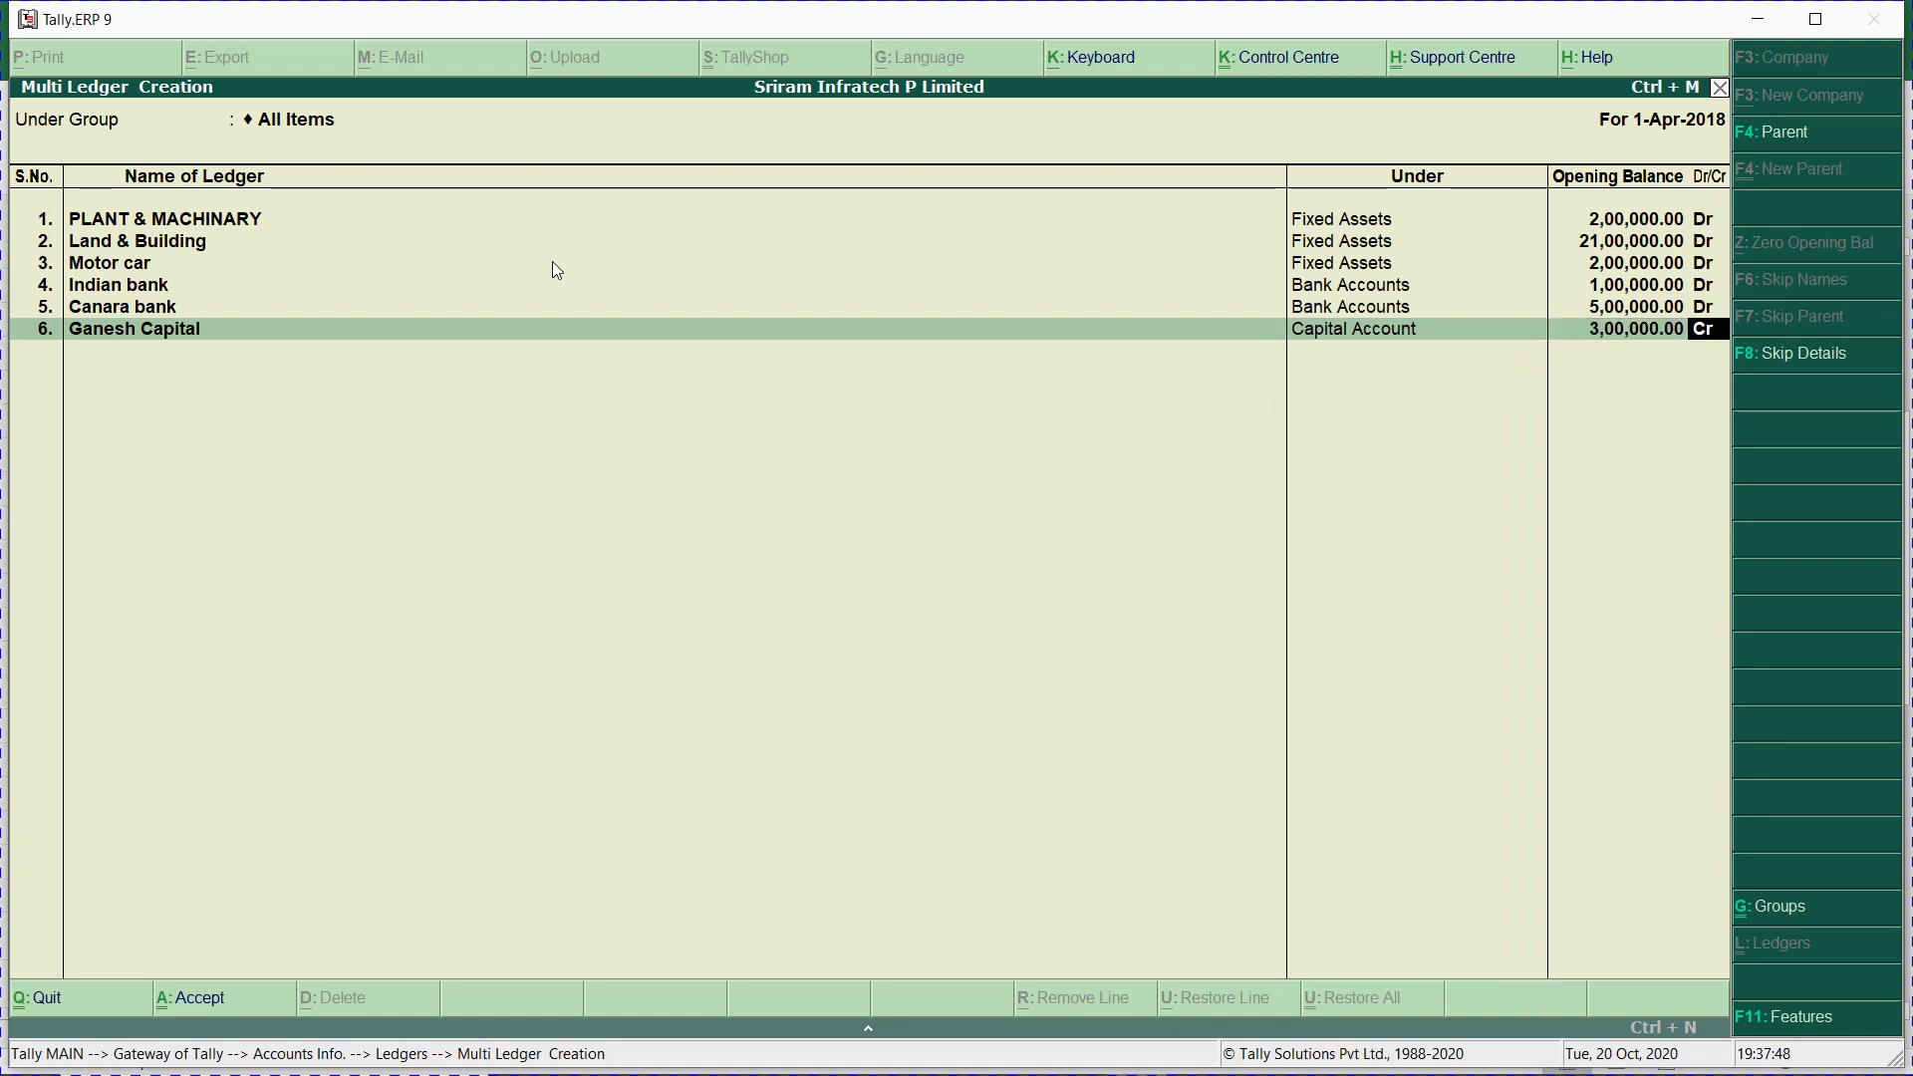
Add Kumar Capital under Capital Account with a 5,00,000 Cr opening balance.
key(alt+Tab)
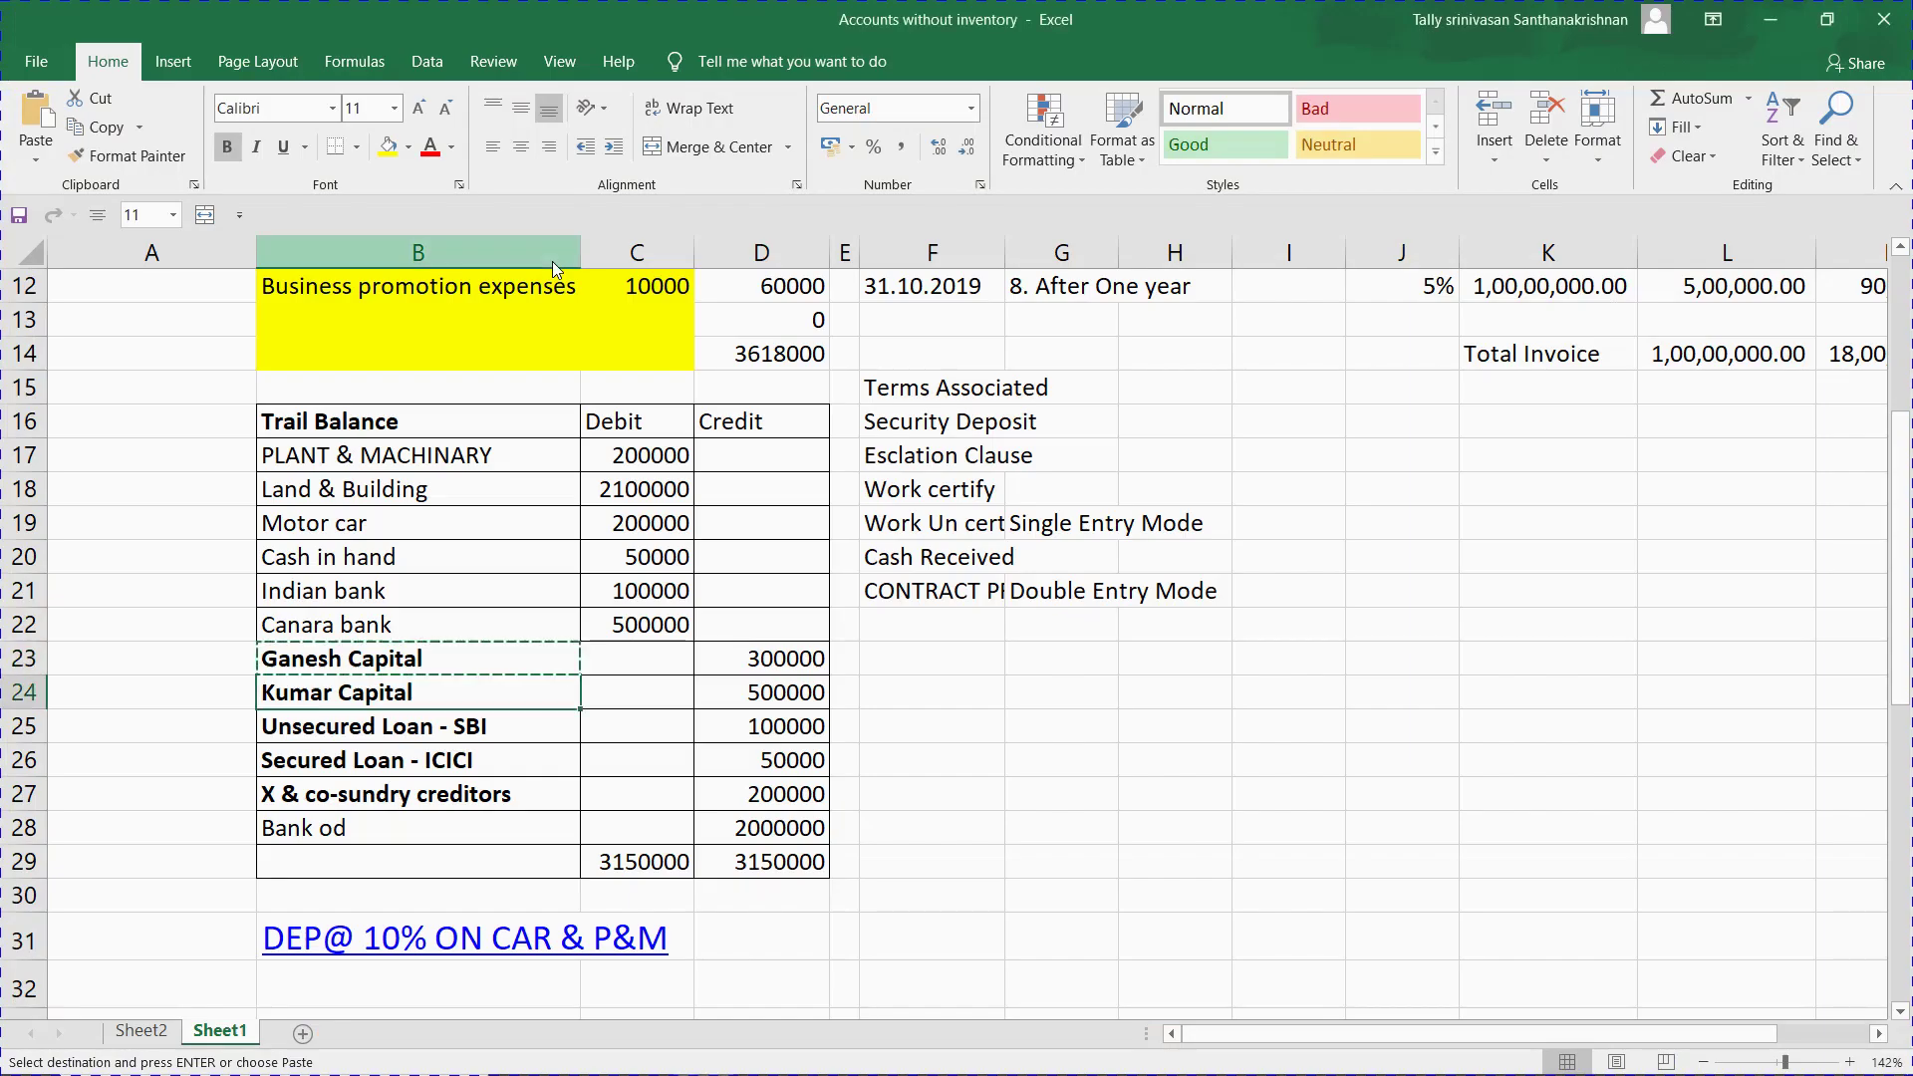
key(alt+Tab)
key(ctrl+alt+v)
key(Return)
text(cap)
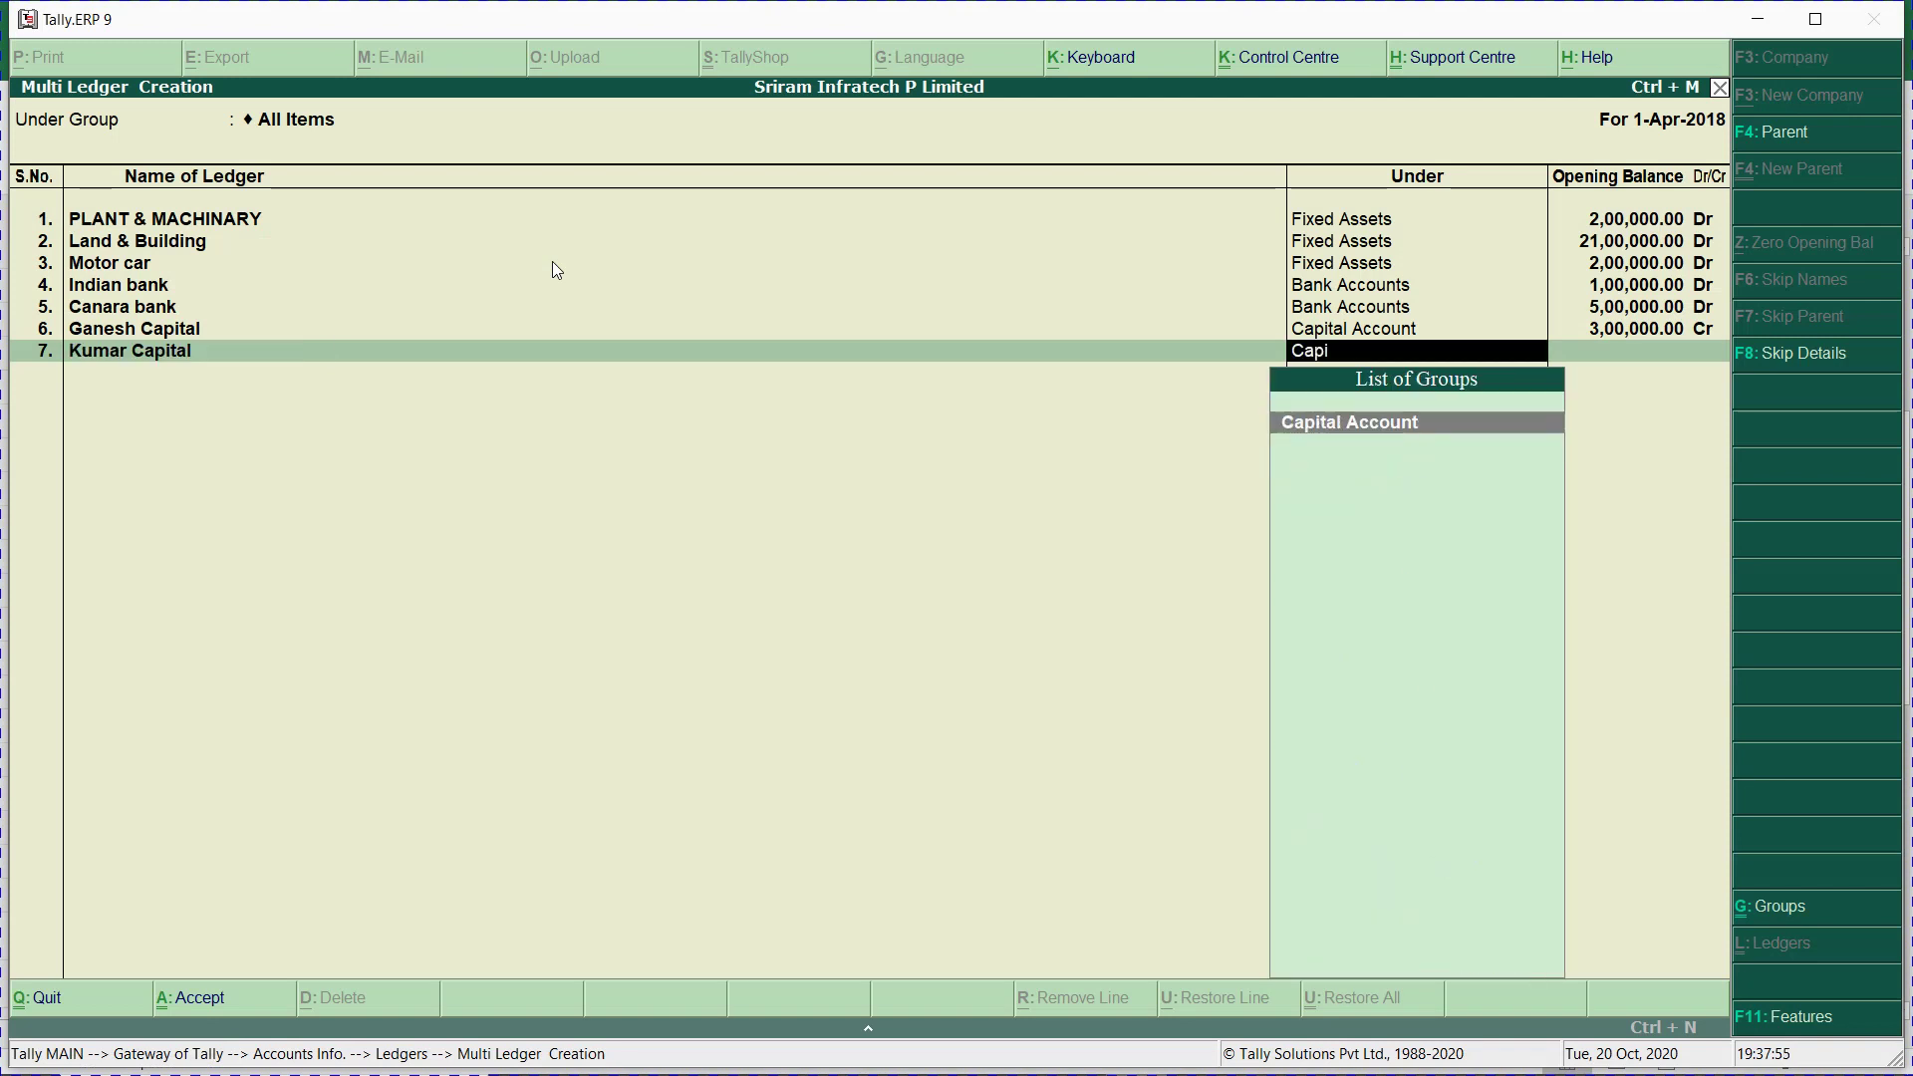
key(Return)
key(alt+Tab)
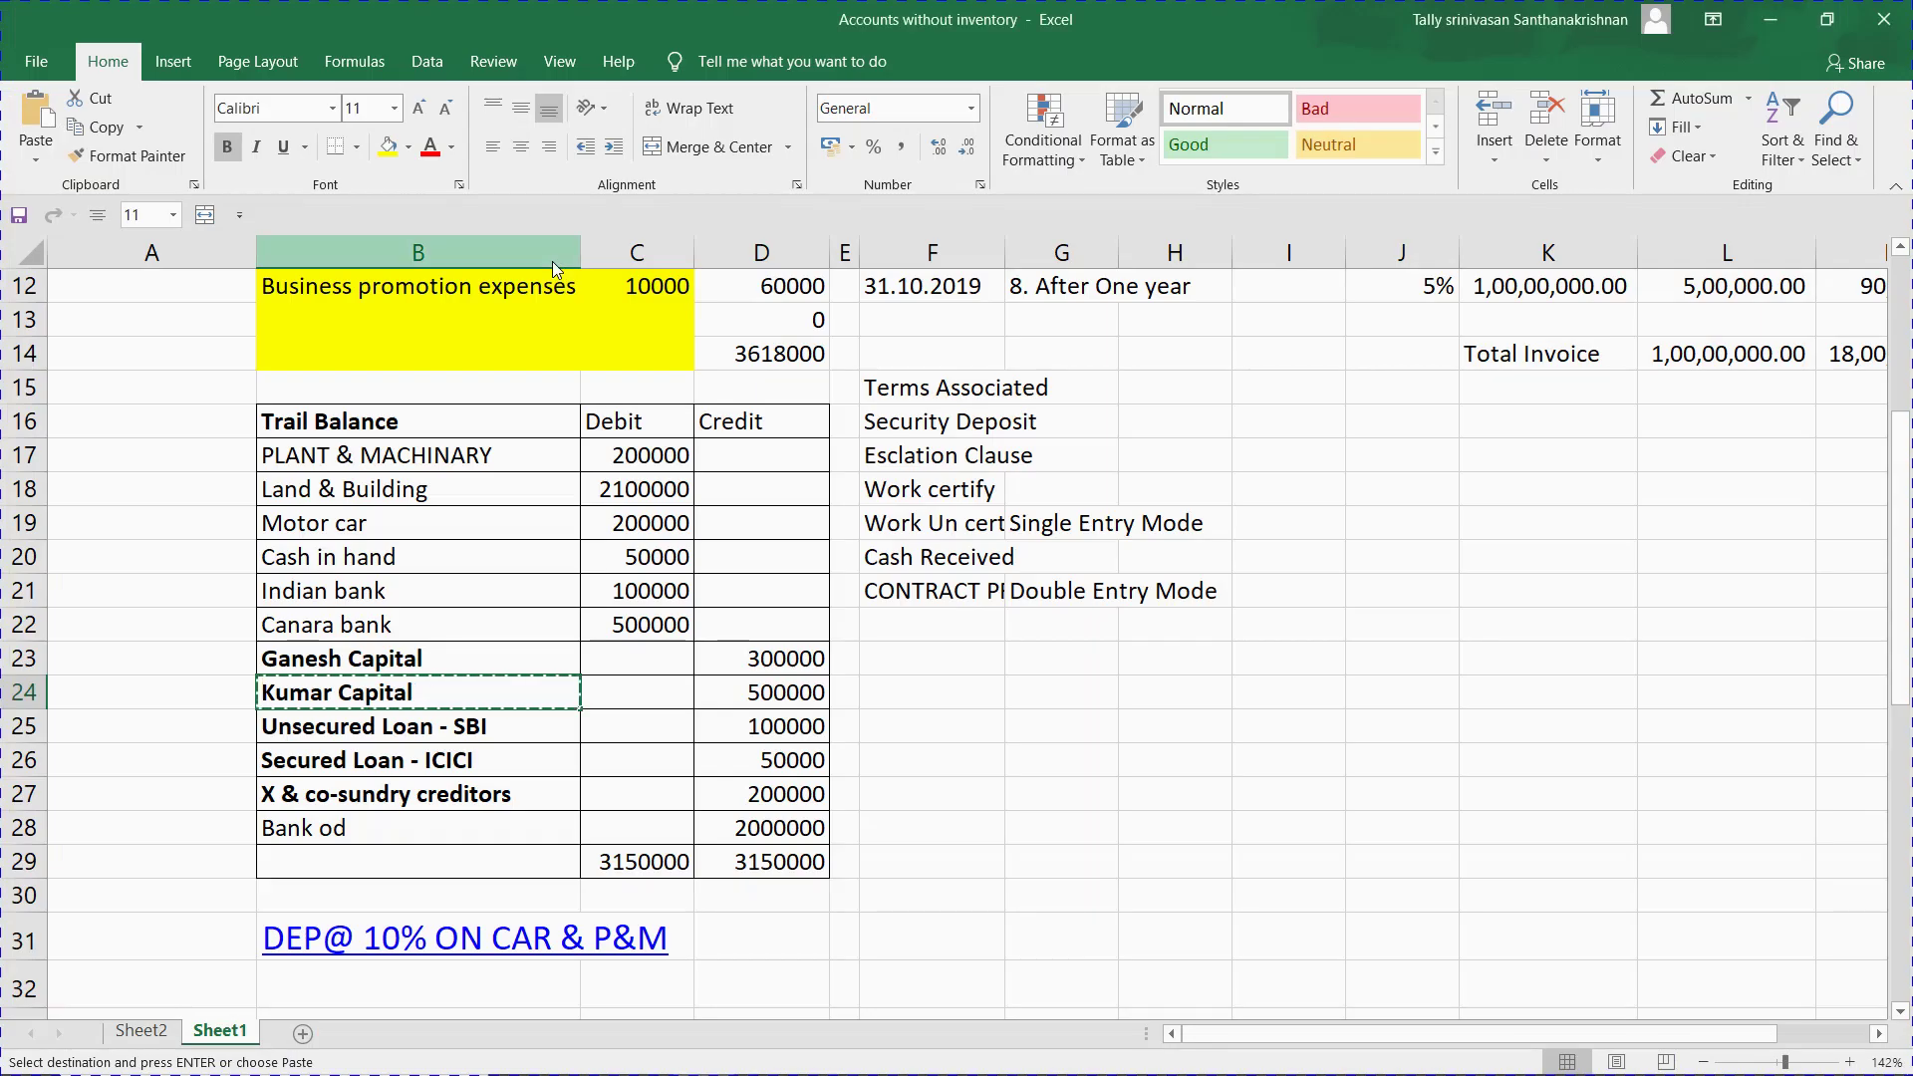
key(alt+Tab)
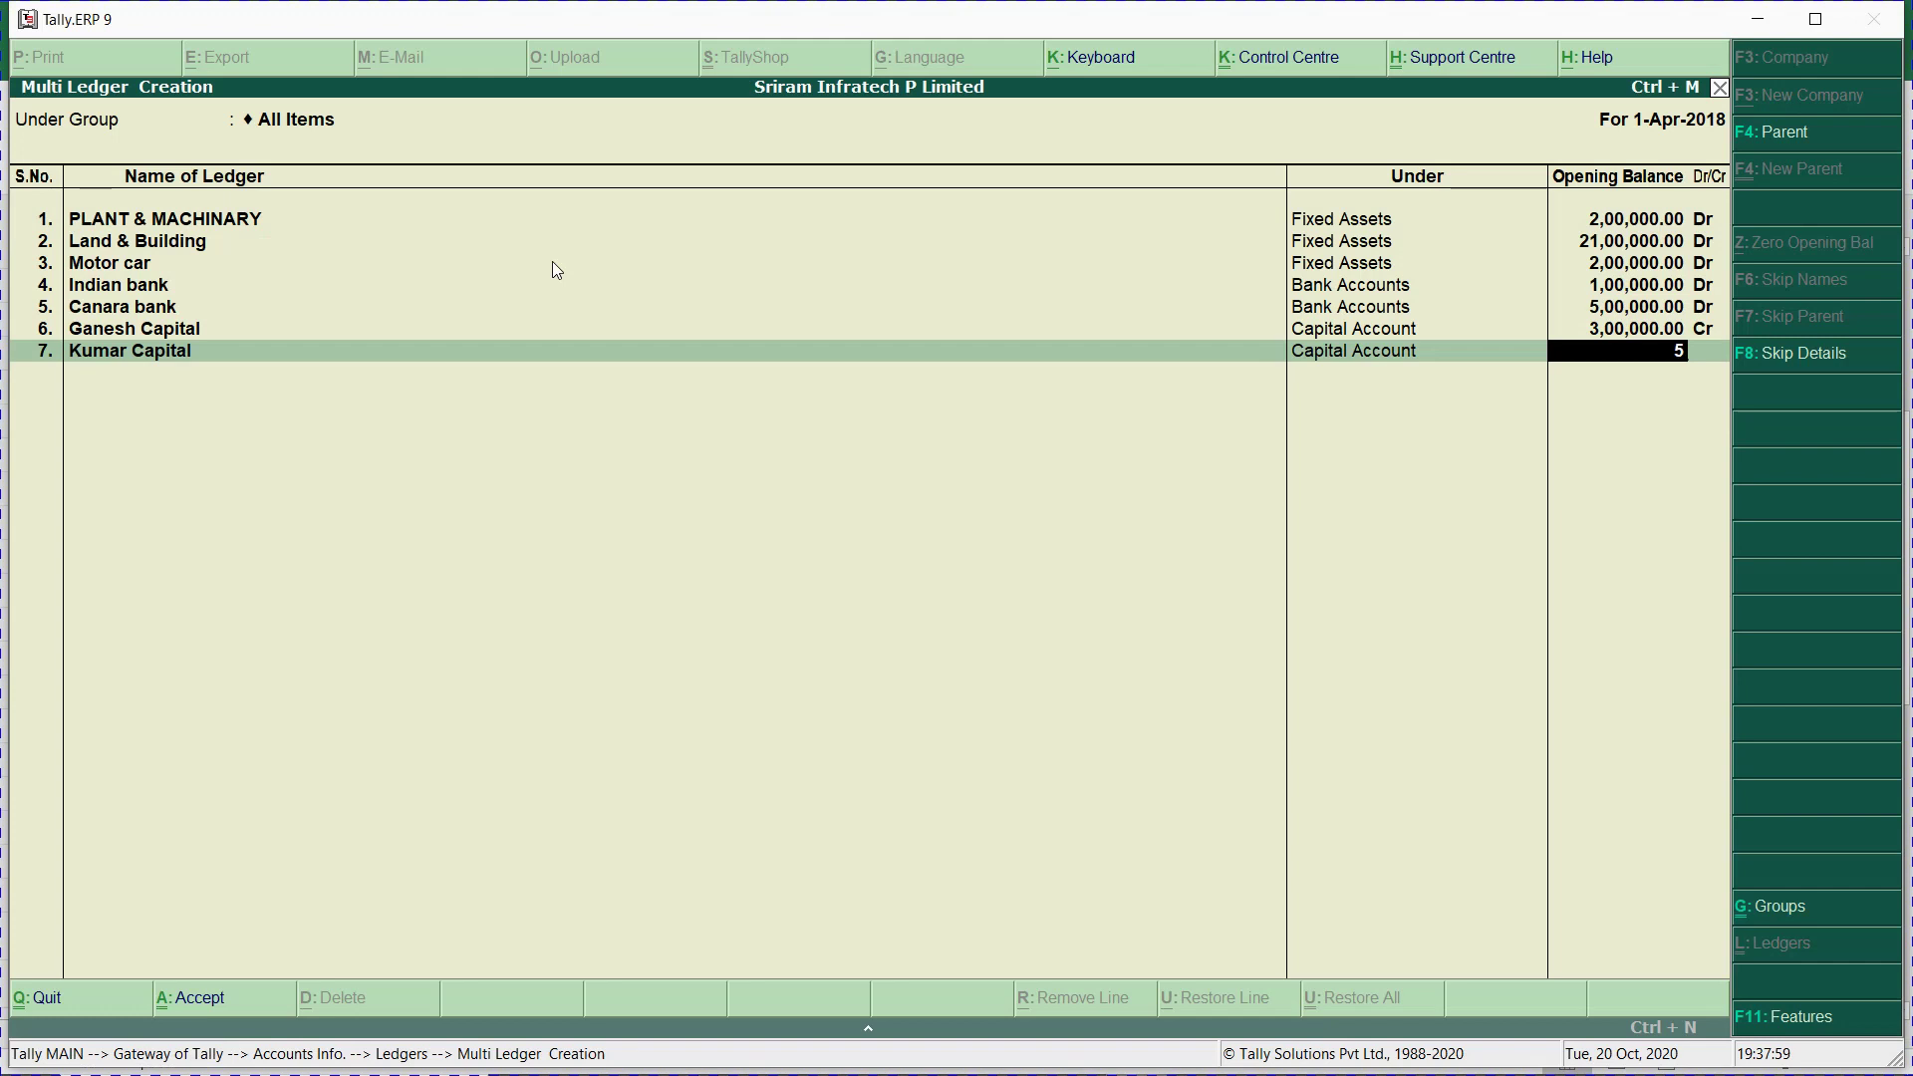
text(500000)
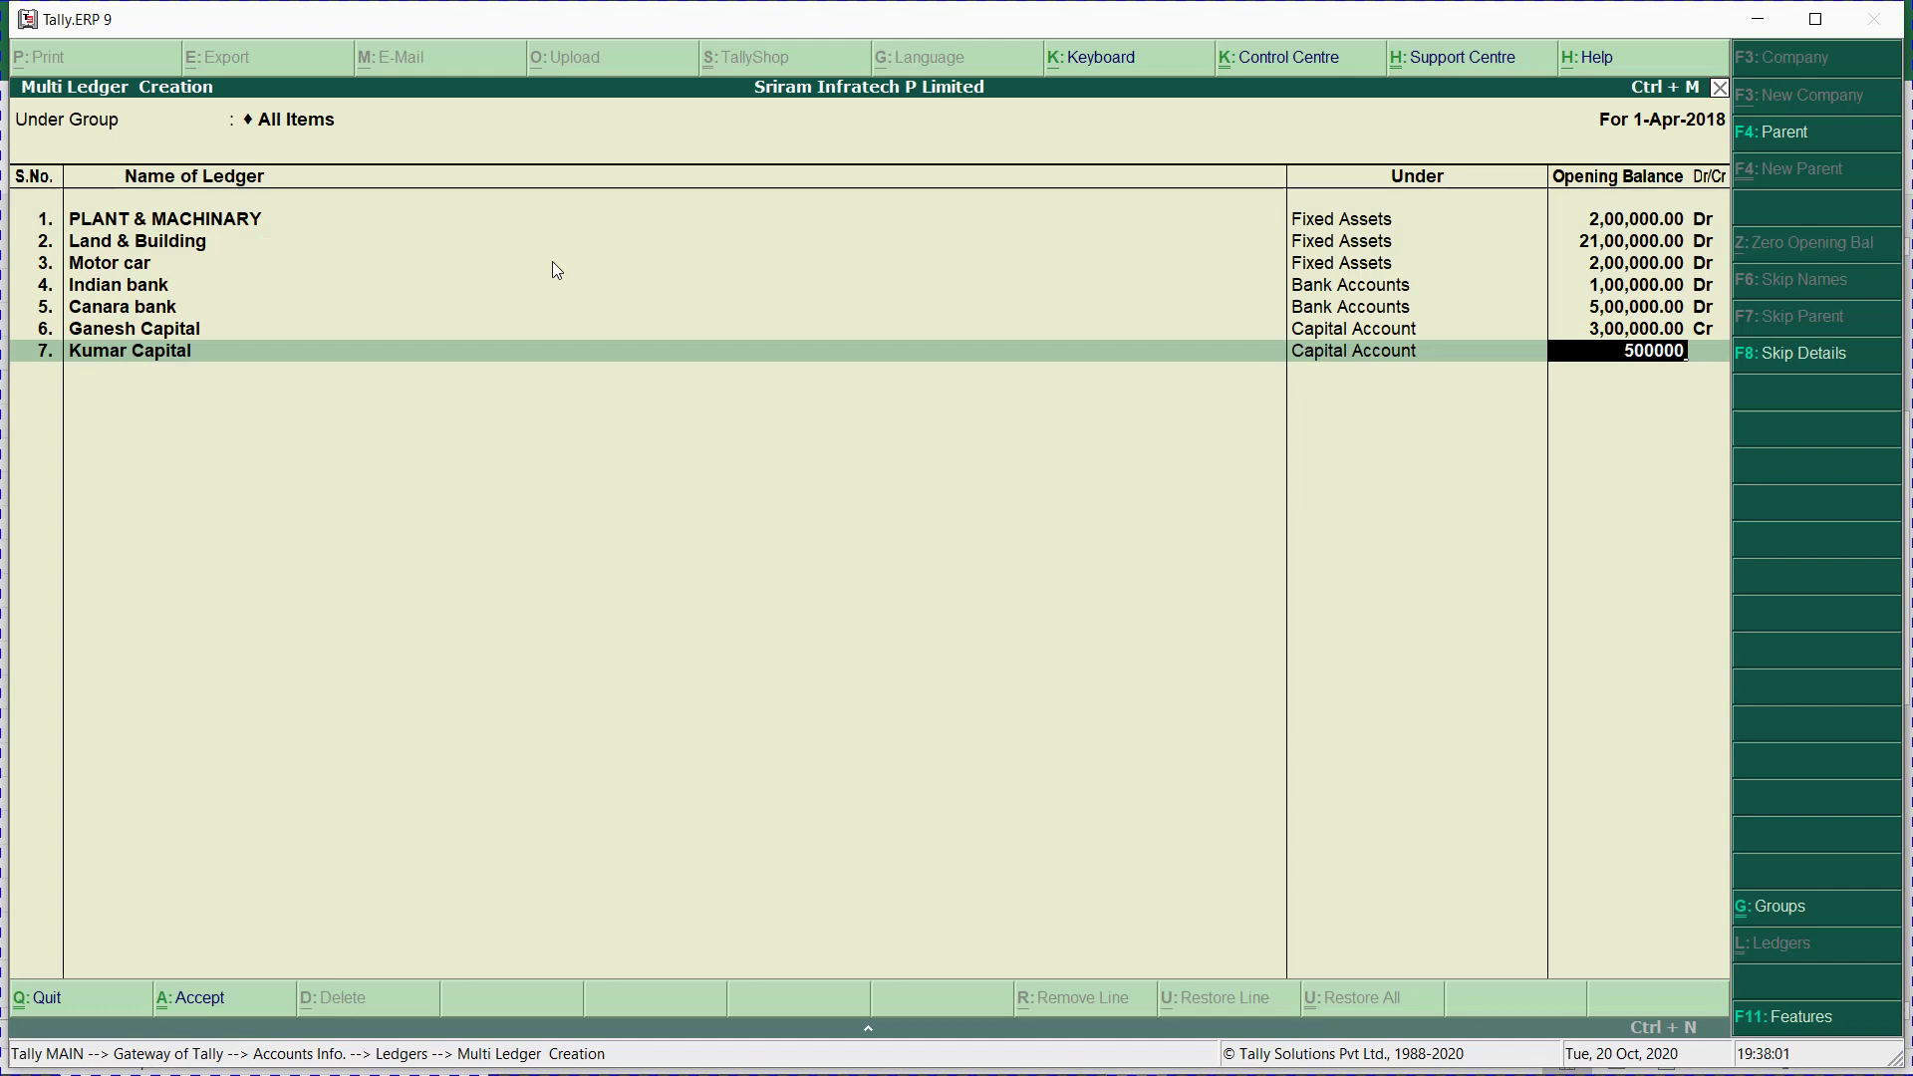
key(Return)
key(Return)
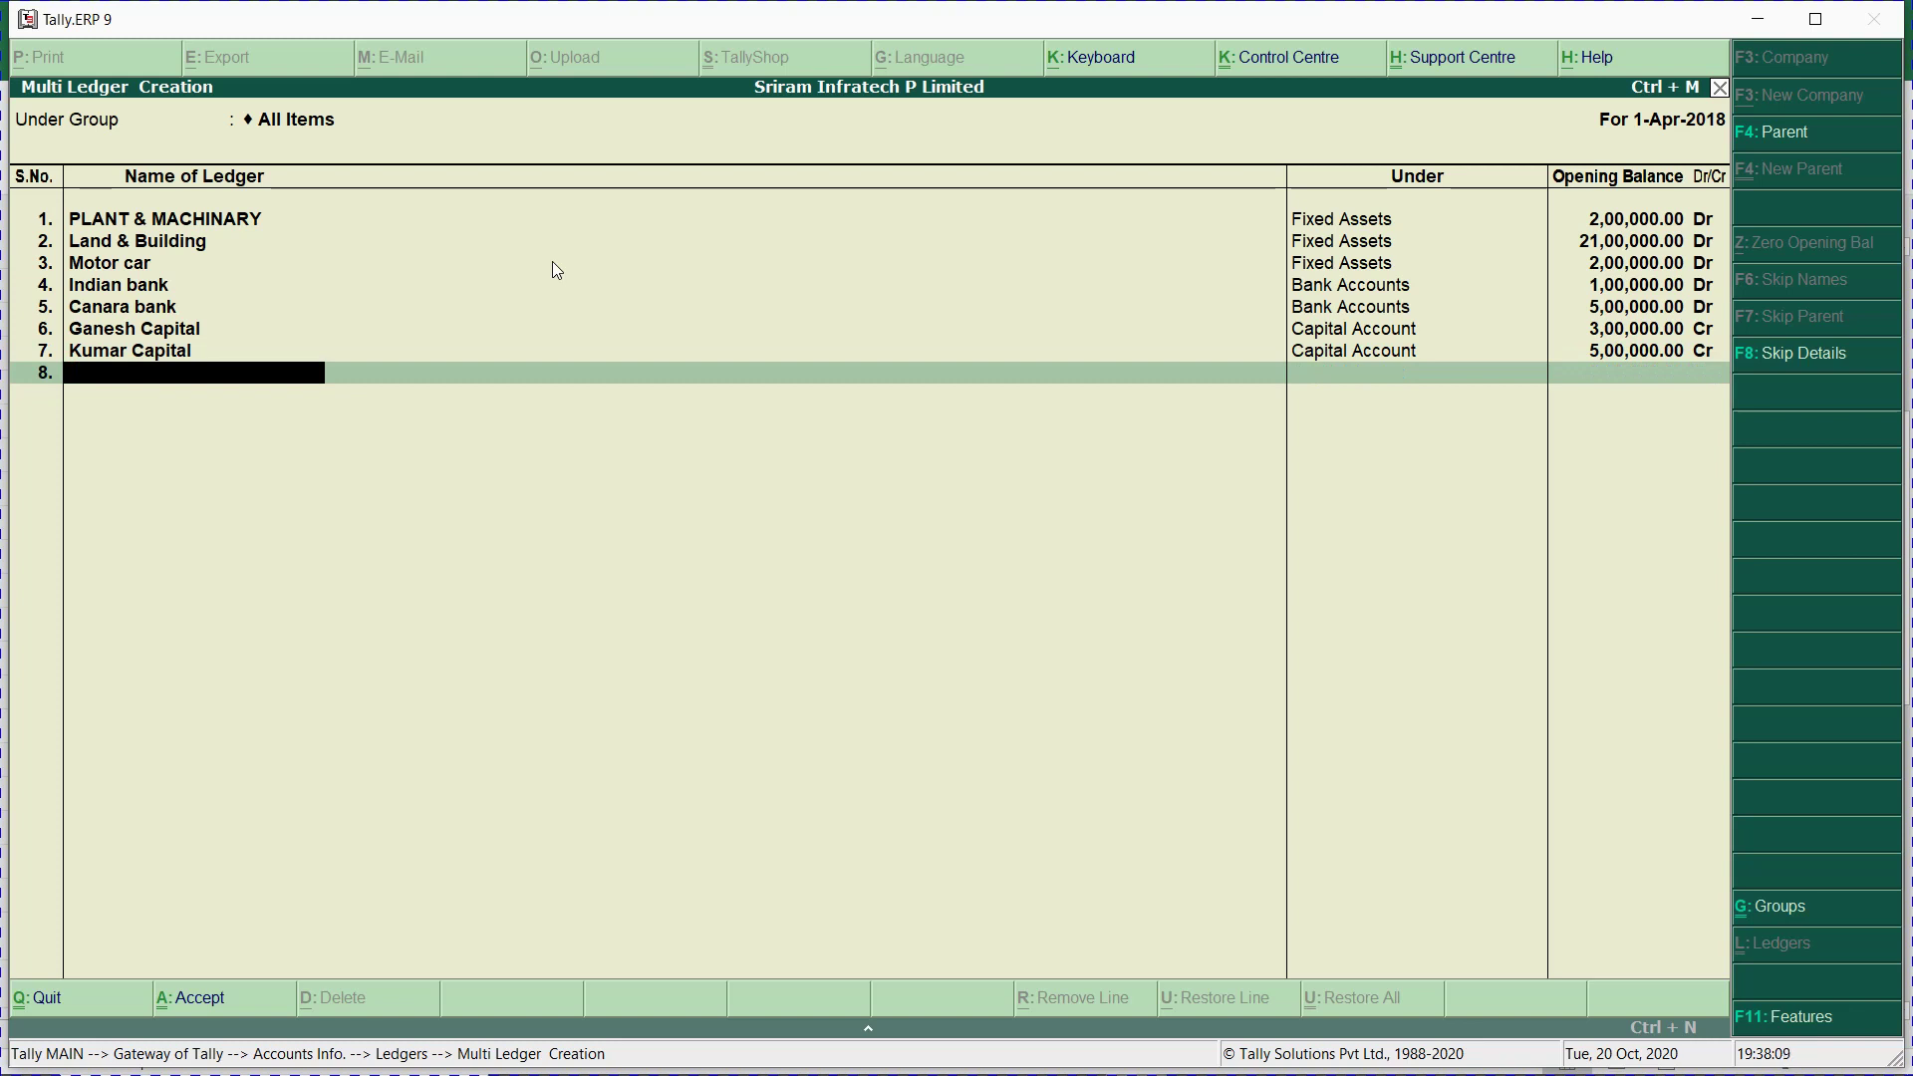
key(alt+Tab)
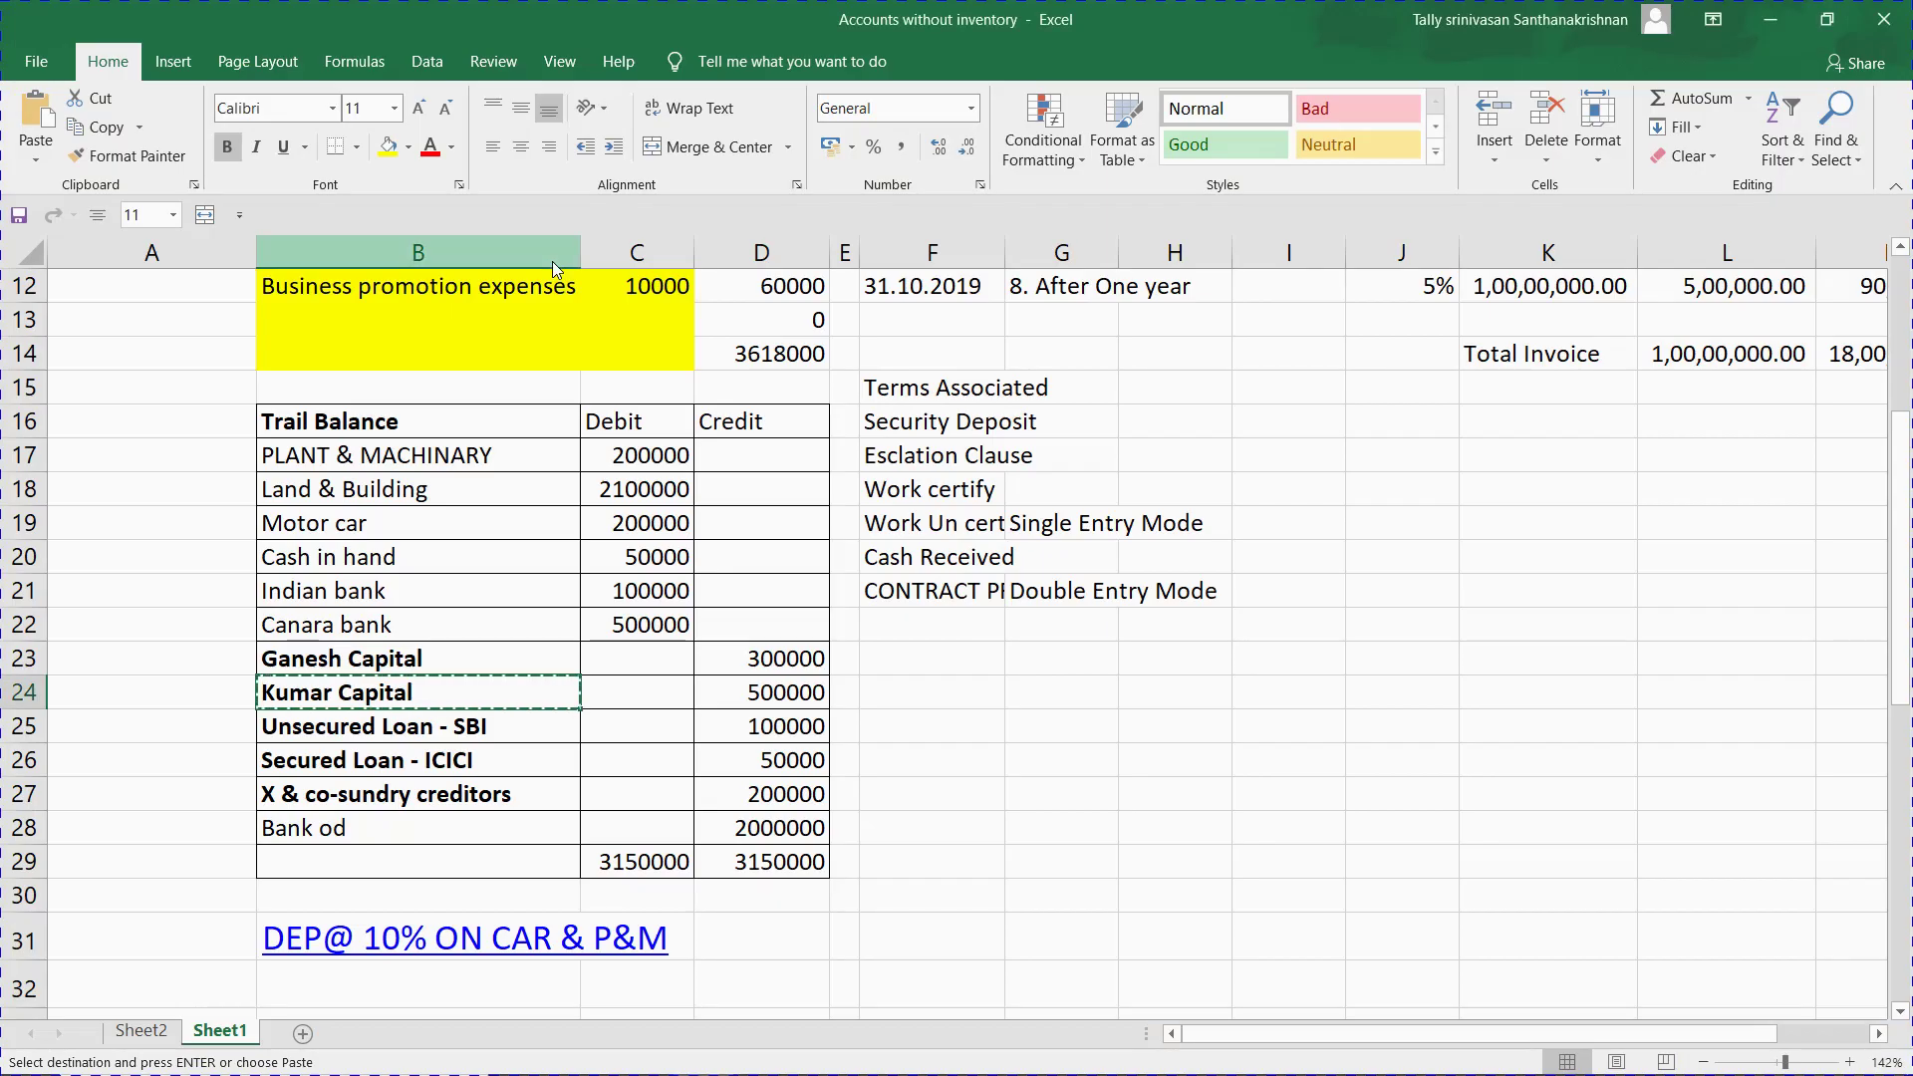
key(alt+Tab)
key(alt+Tab)
key(alt+Tab)
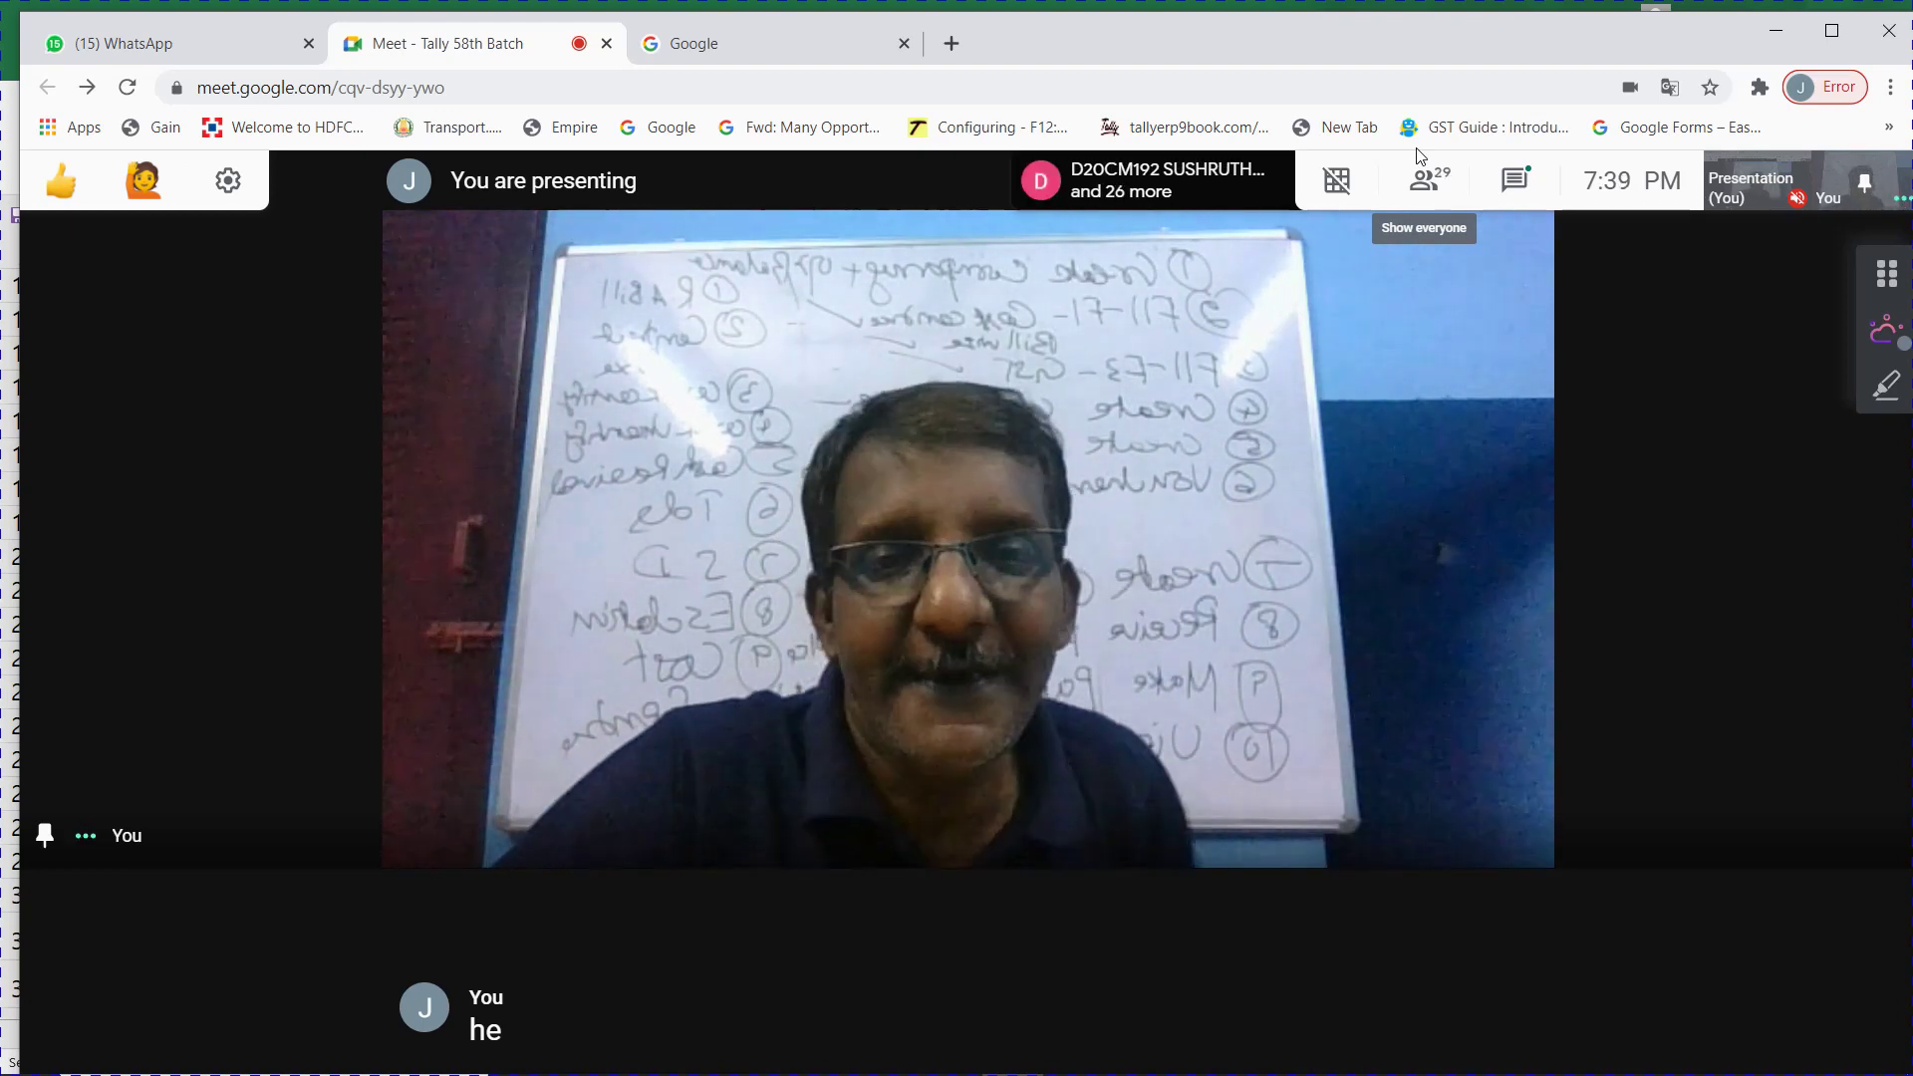
Bring the 'Accounts without inventory' workbook with the balanced trial balance to the front.
key(alt+Tab)
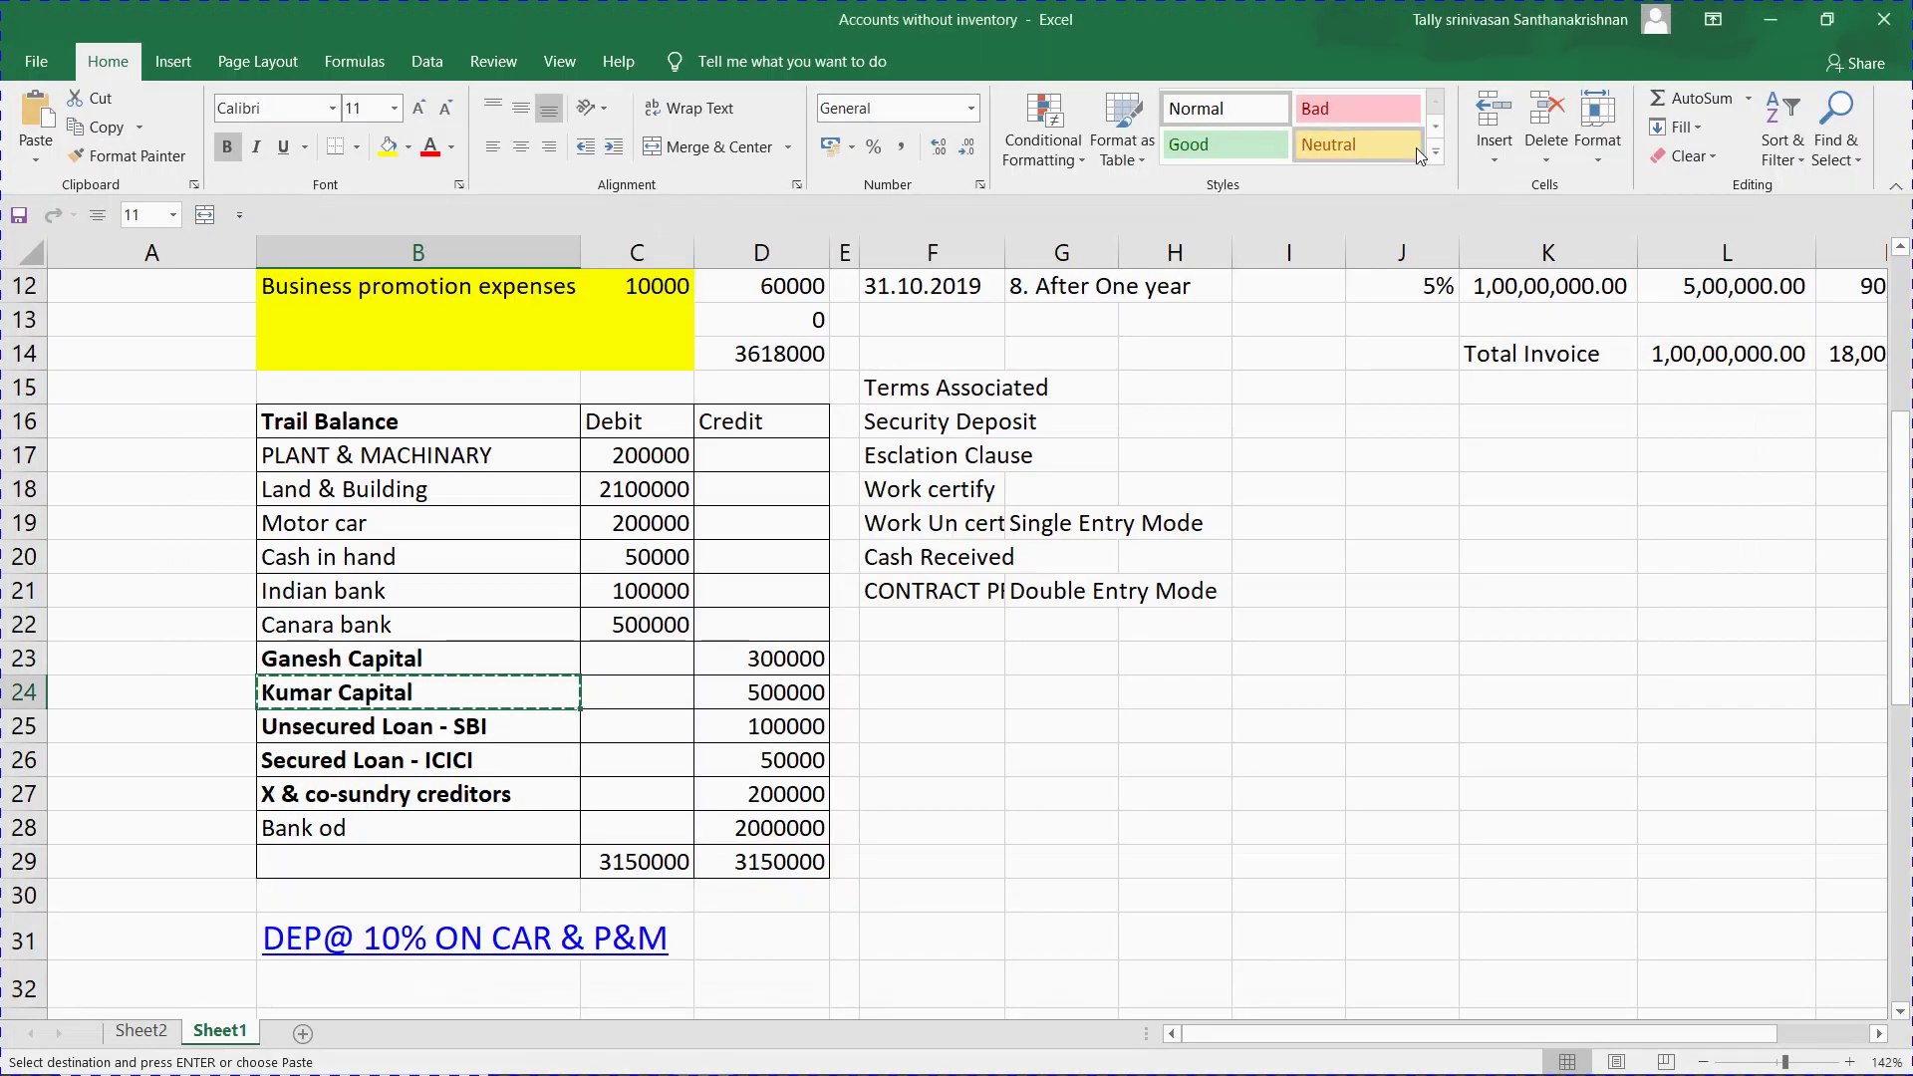
Undo the stray Neutral style, then paste Unsecured Loan - SBI into Tally's ledger row 8.
click(1415, 147)
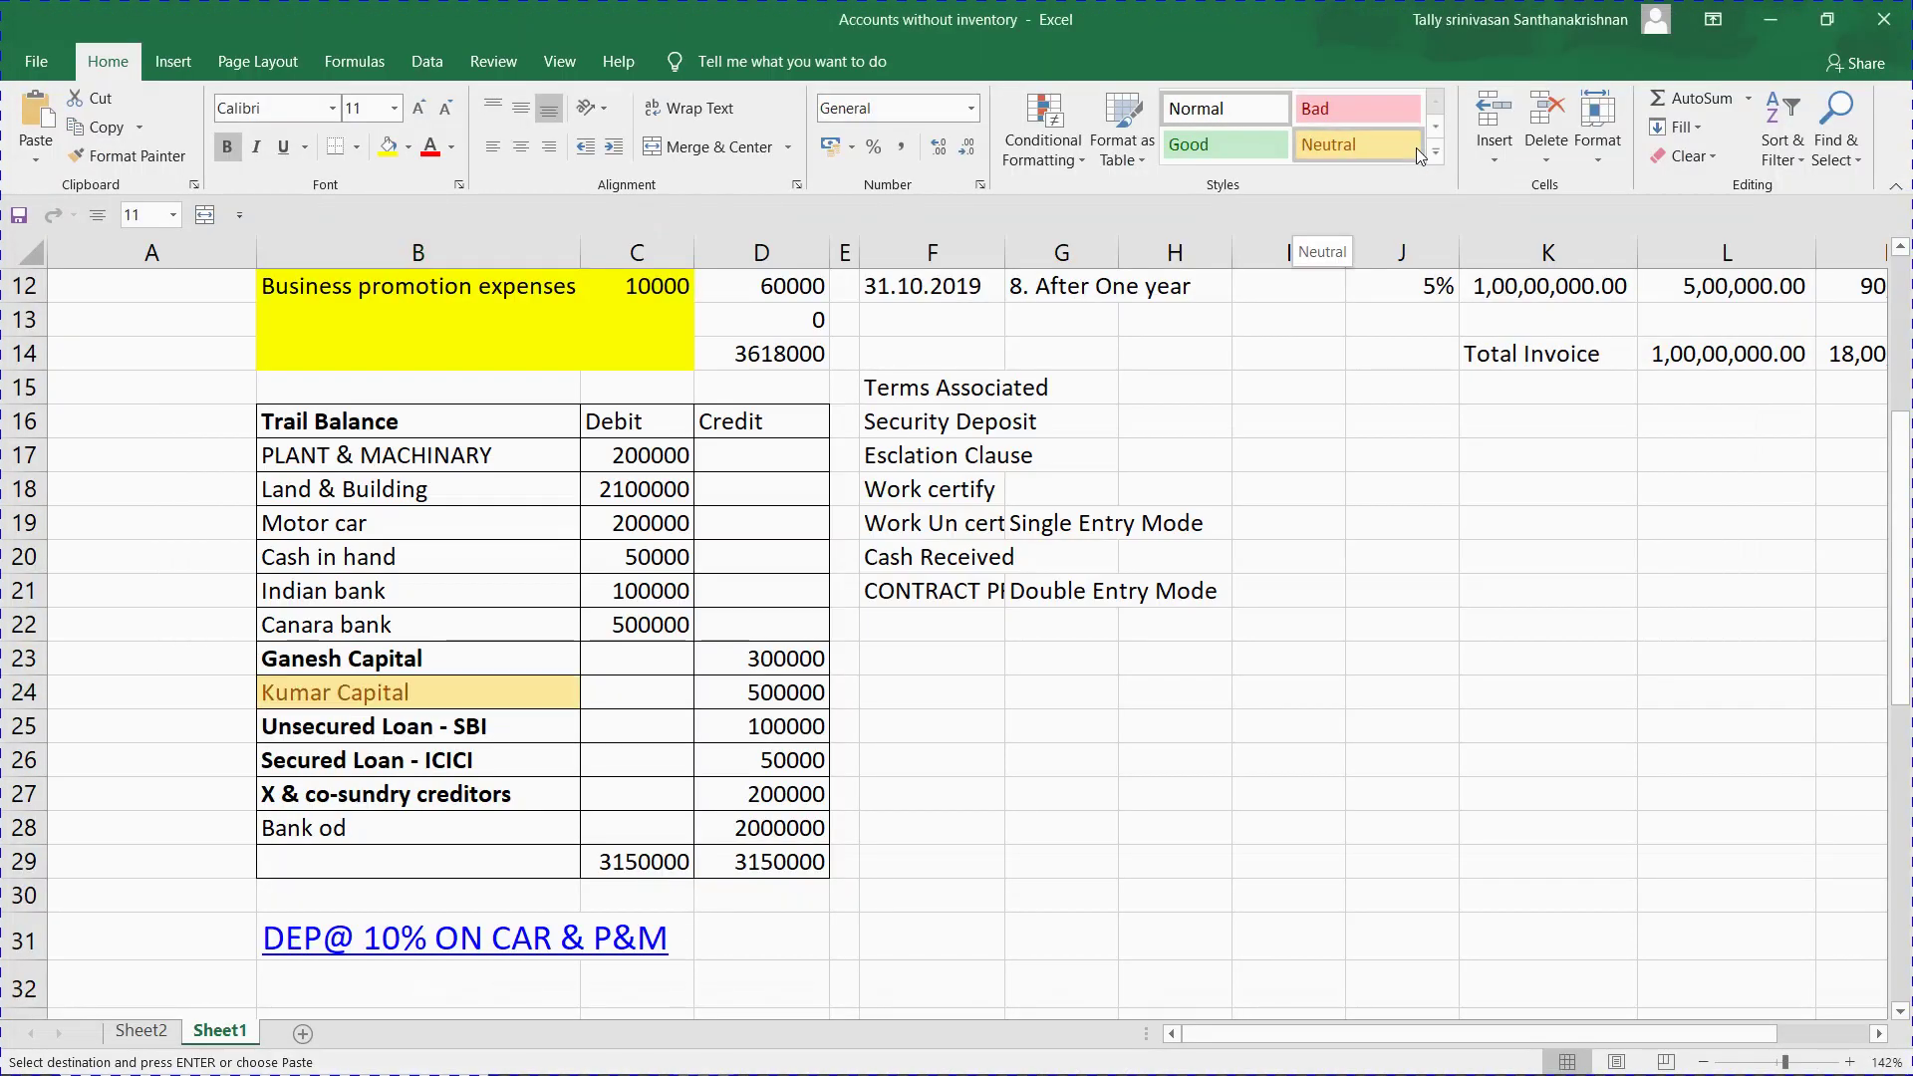
key(ctrl+z)
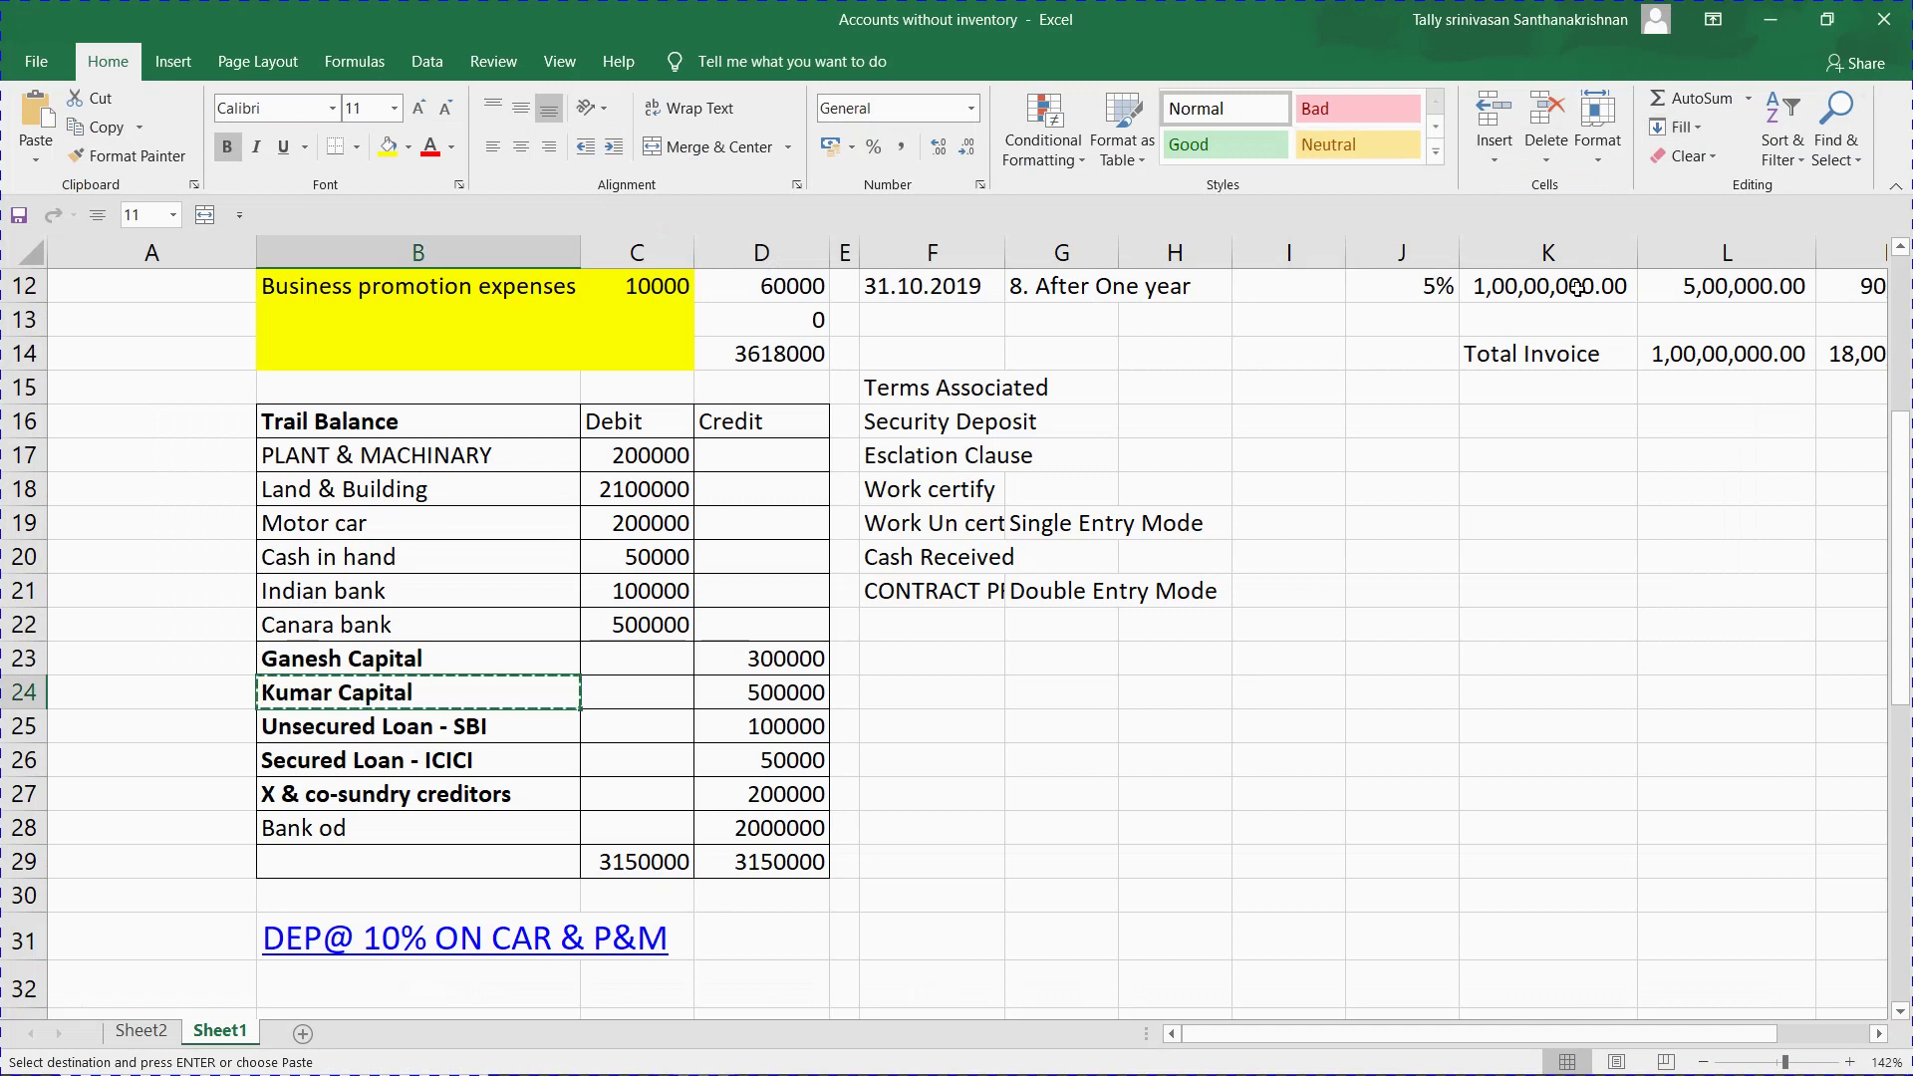
click(445, 730)
key(ctrl+c)
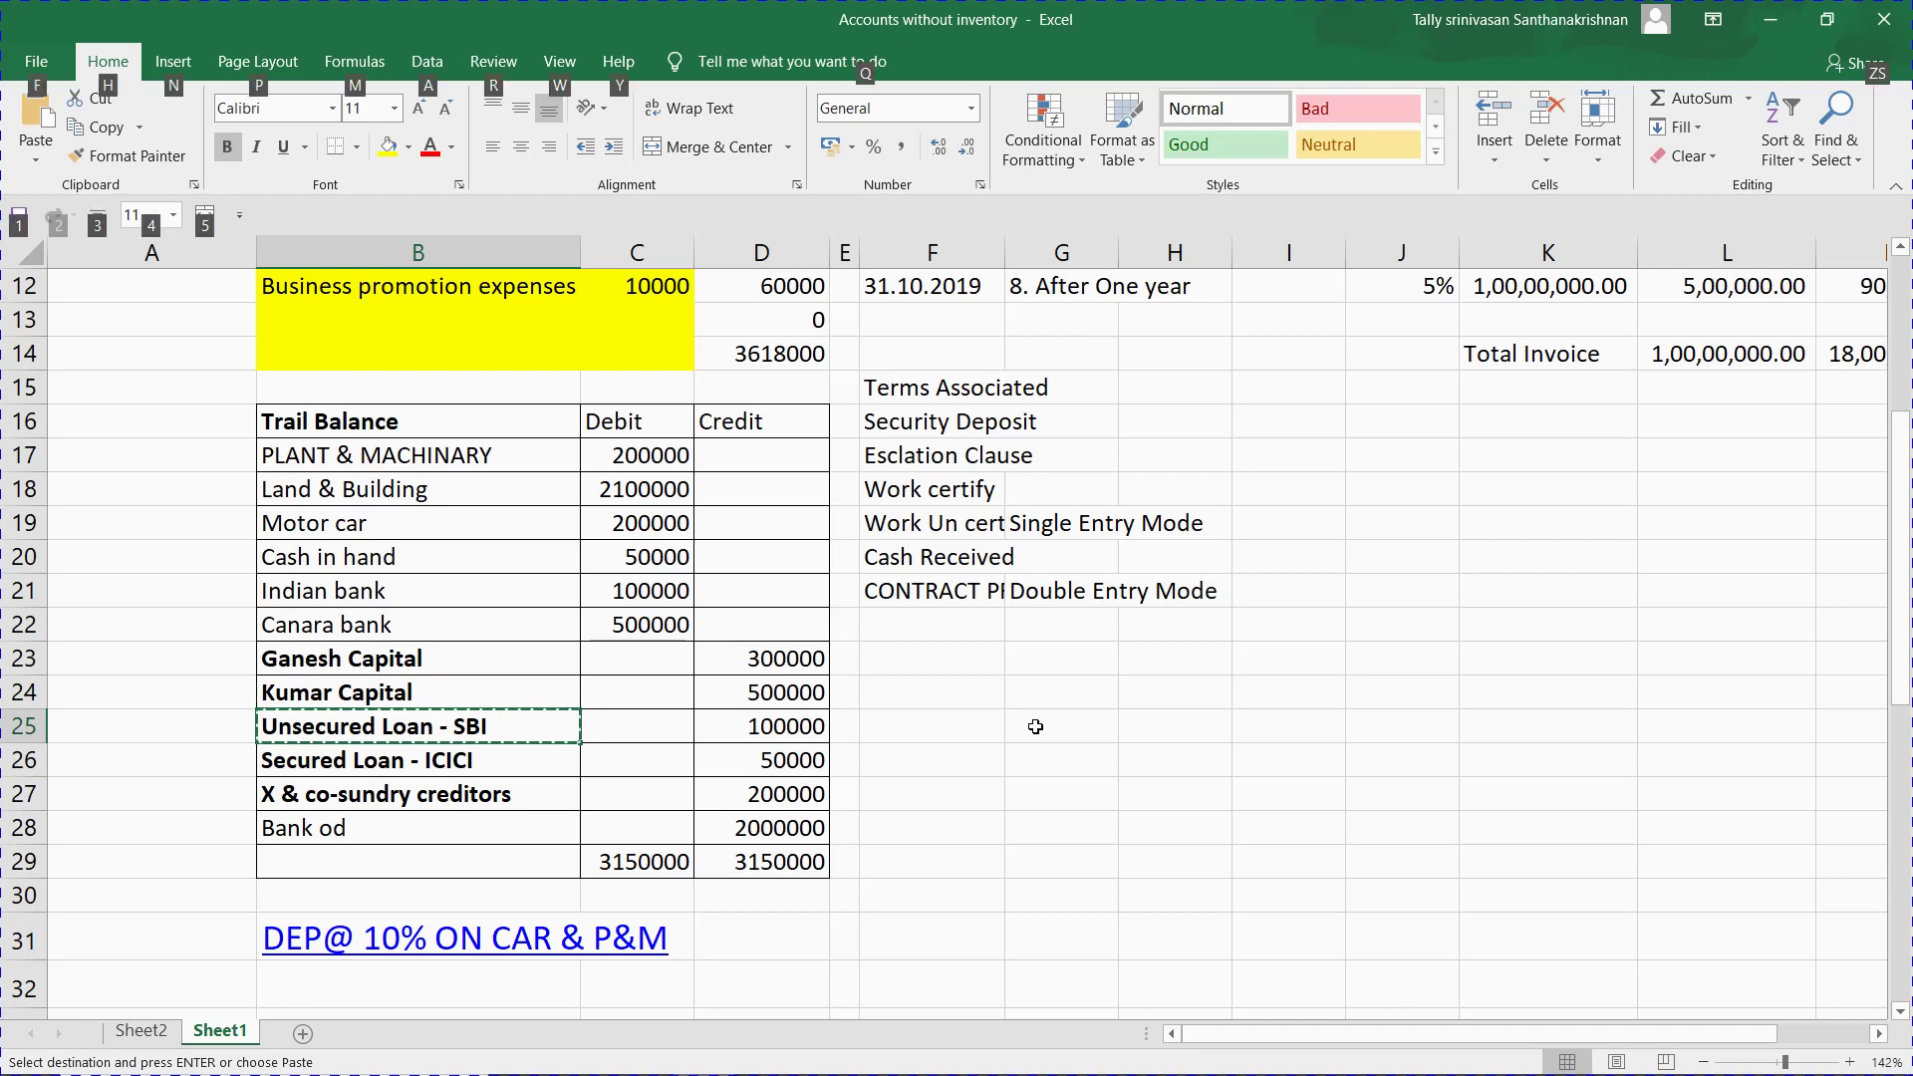
key(alt+Tab)
key(alt+Tab)
key(alt+Tab)
key(alt+Tab)
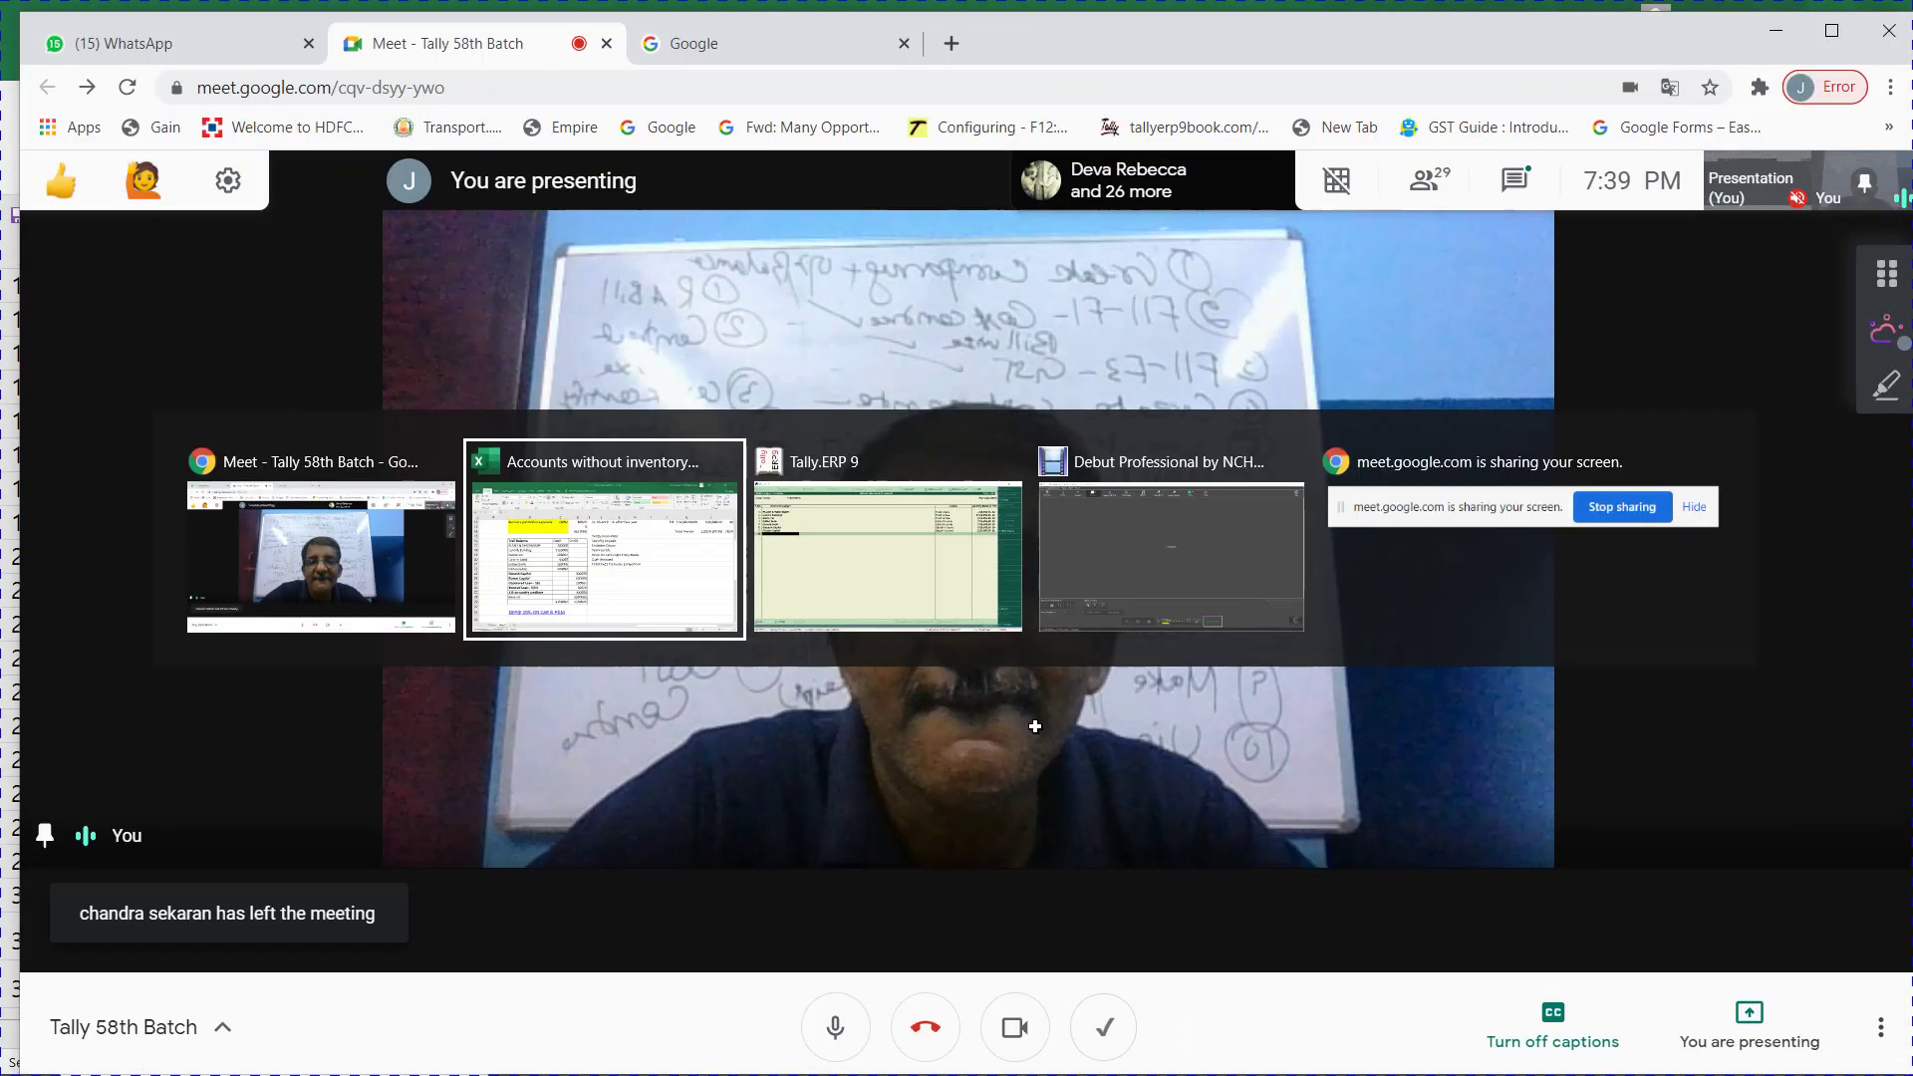
key(alt+Tab)
key(alt+Tab)
key(alt+Tab)
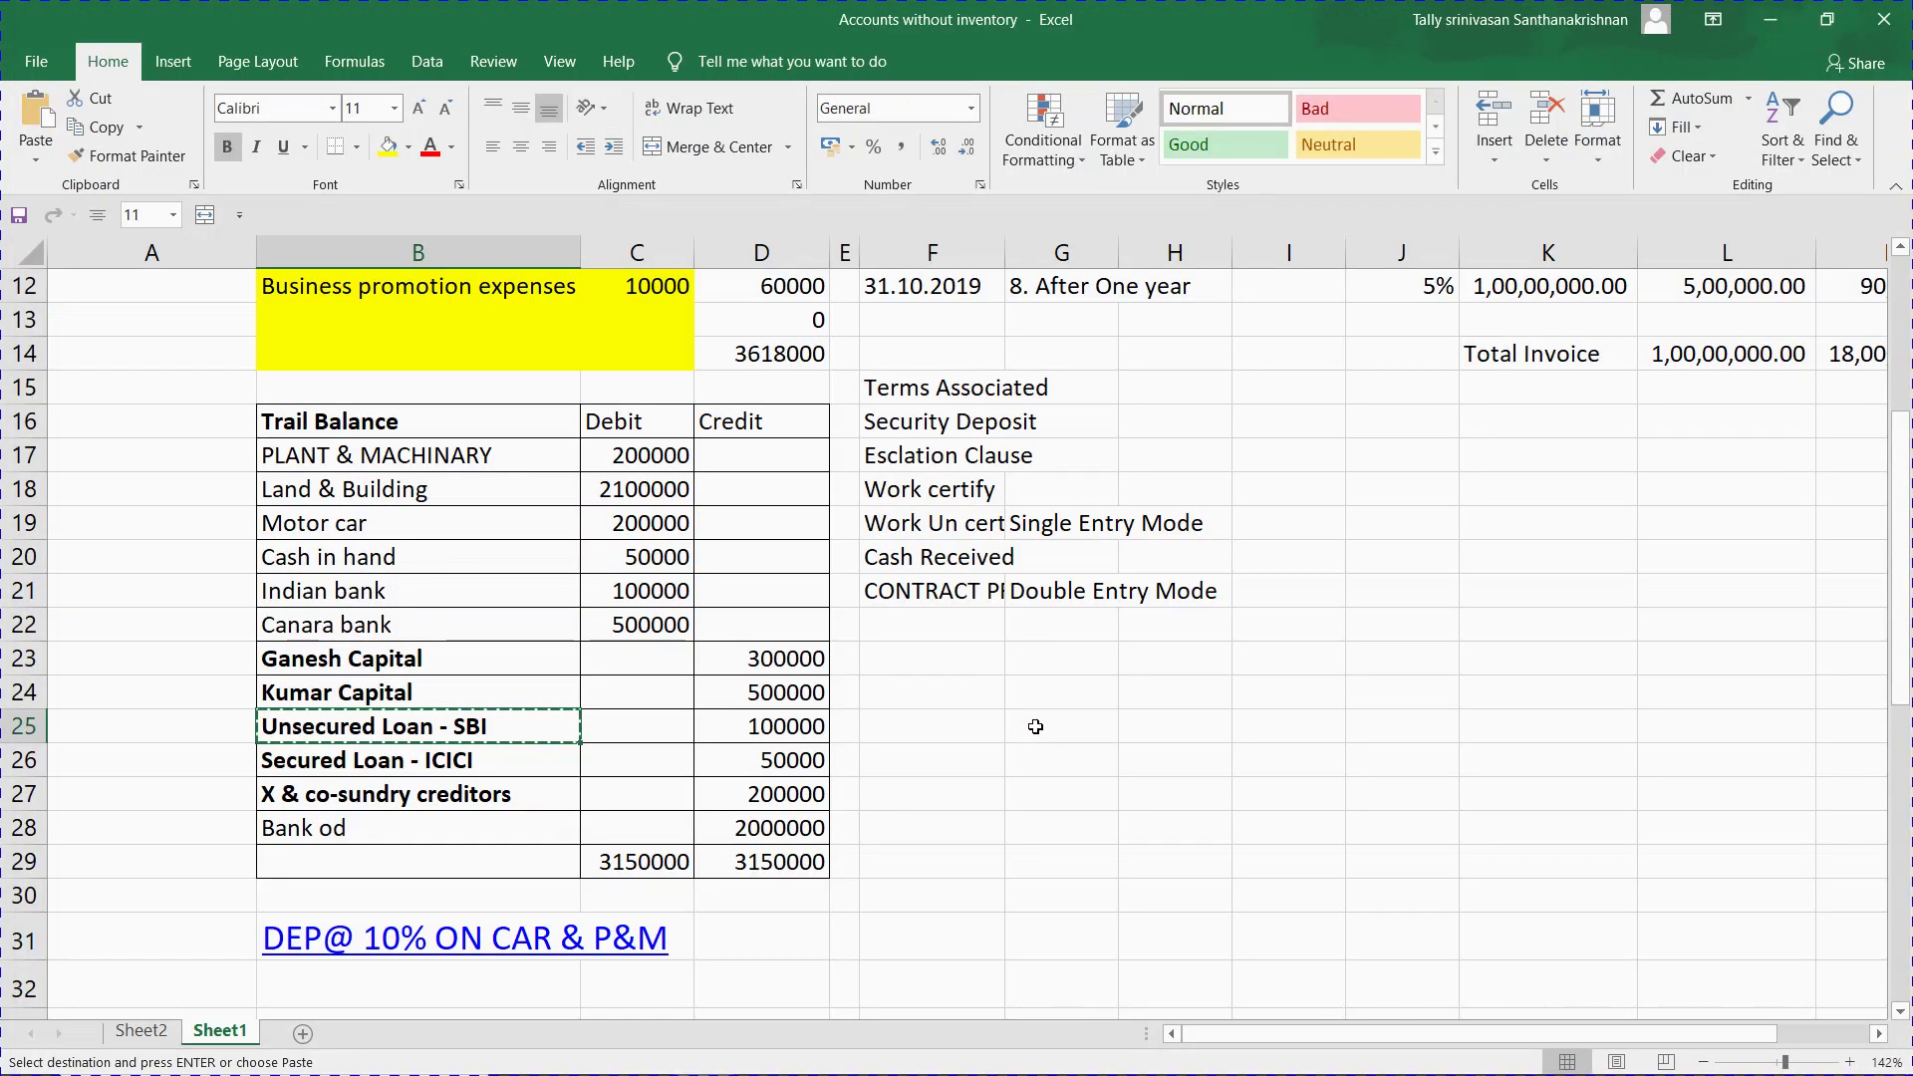
key(alt+Tab)
key(alt+Tab)
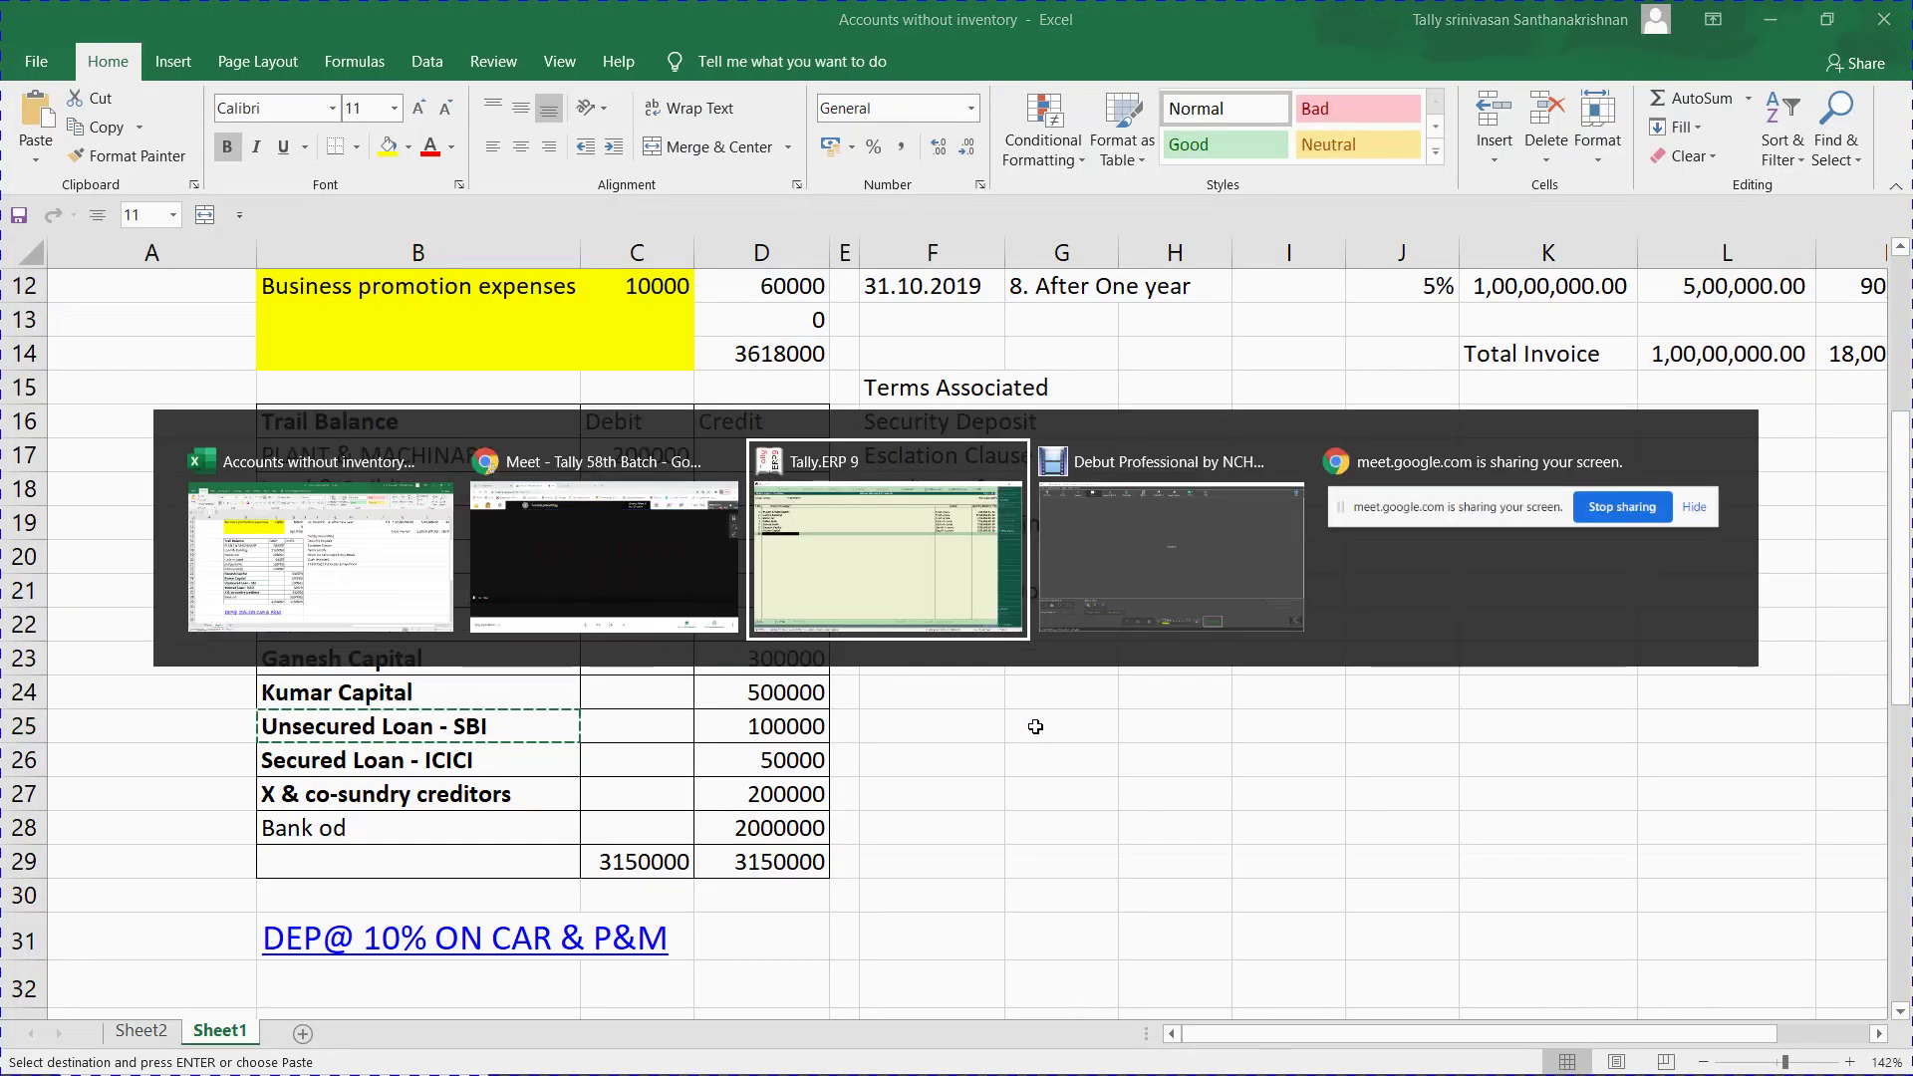
key(ctrl+alt+v)
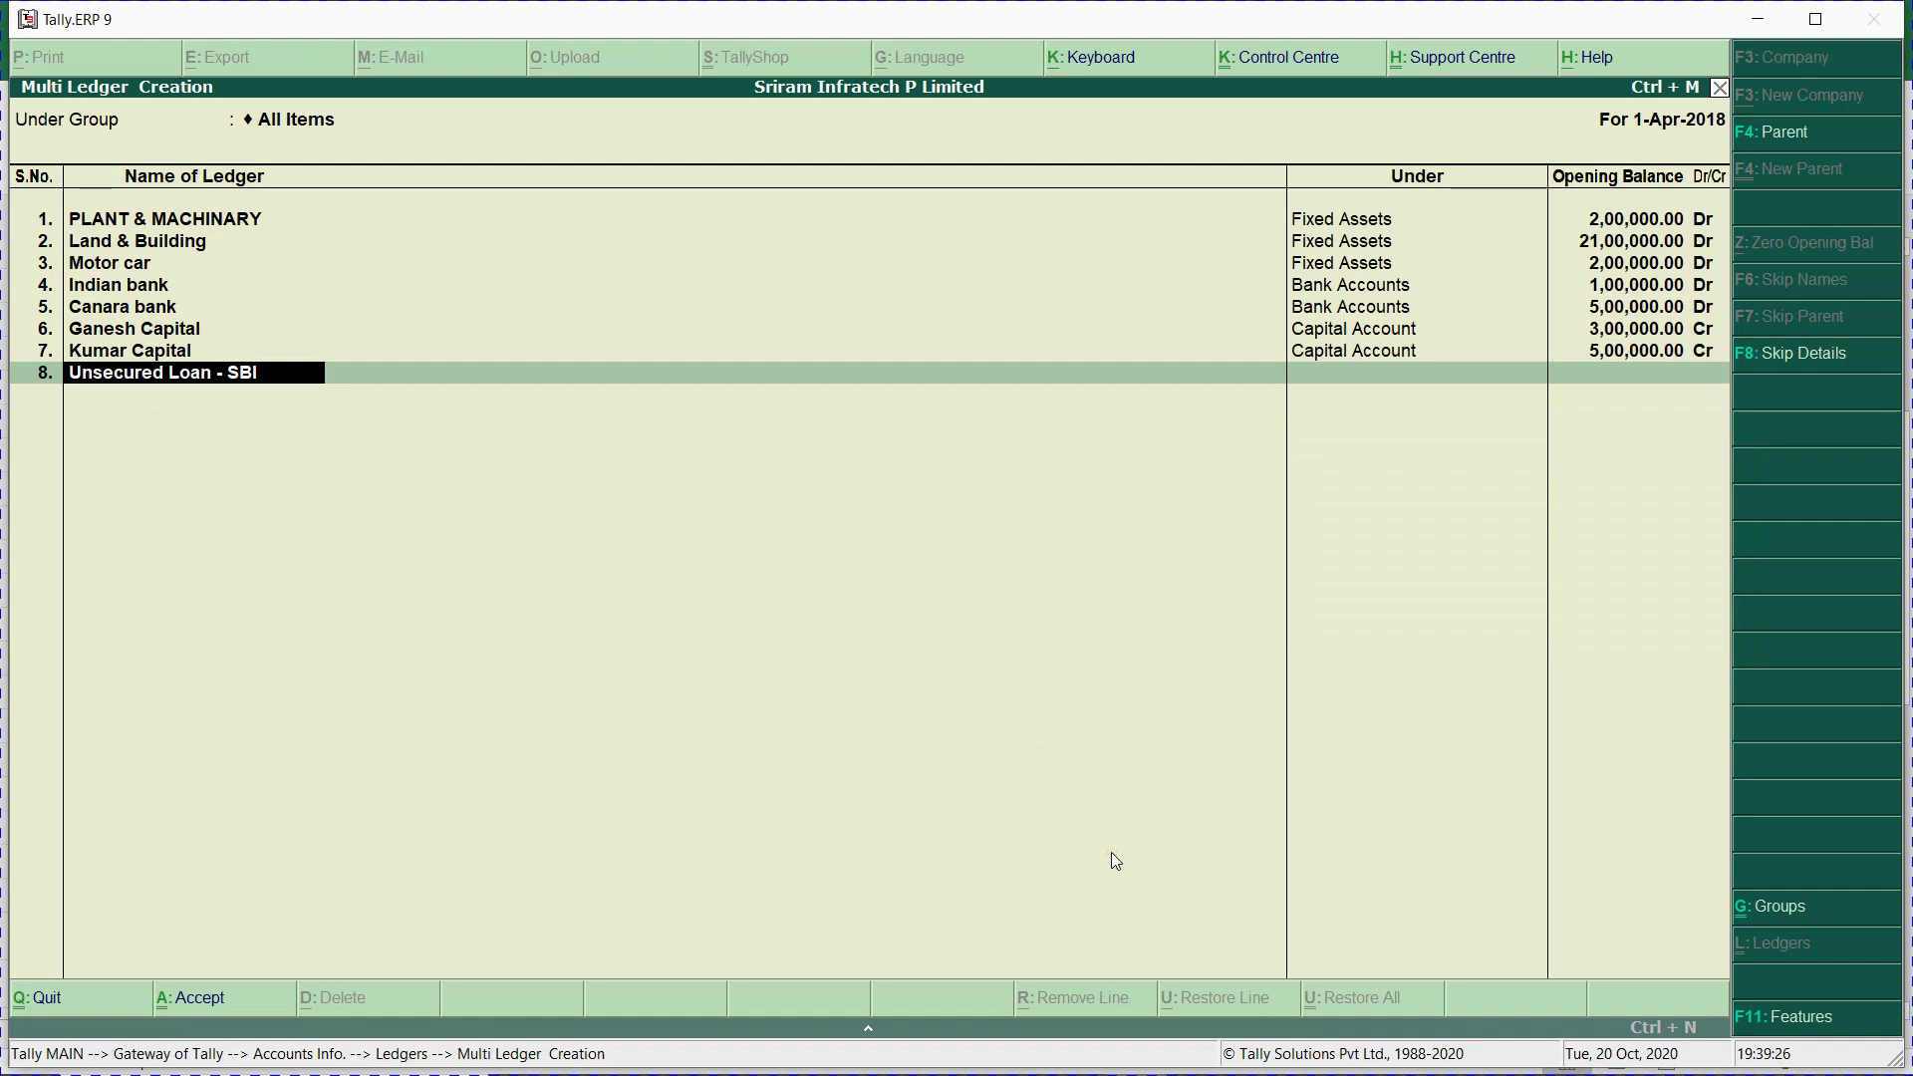
Place Unsecured Loan - SBI under Loans (Liability) with a 1,00,000 Cr opening balance.
key(Return)
text(Lo)
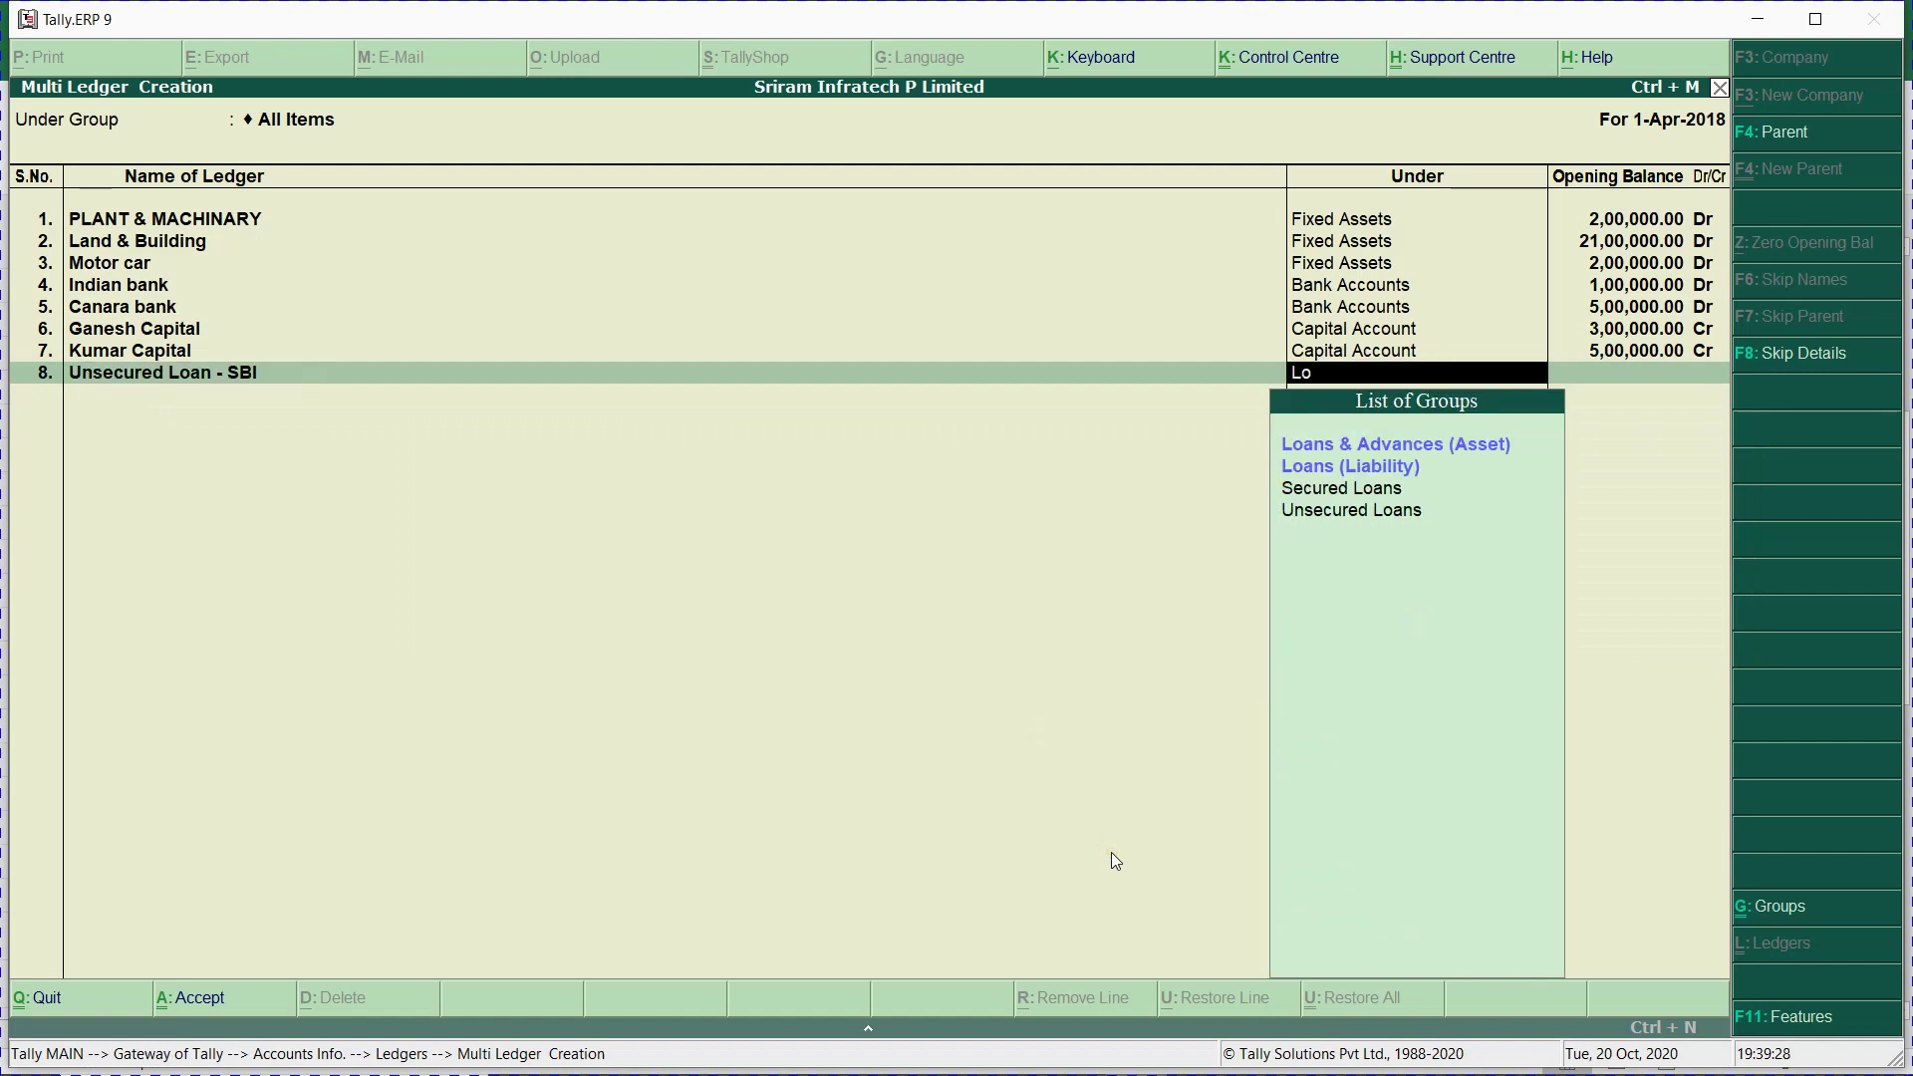
key(Down)
key(Return)
key(alt+Tab)
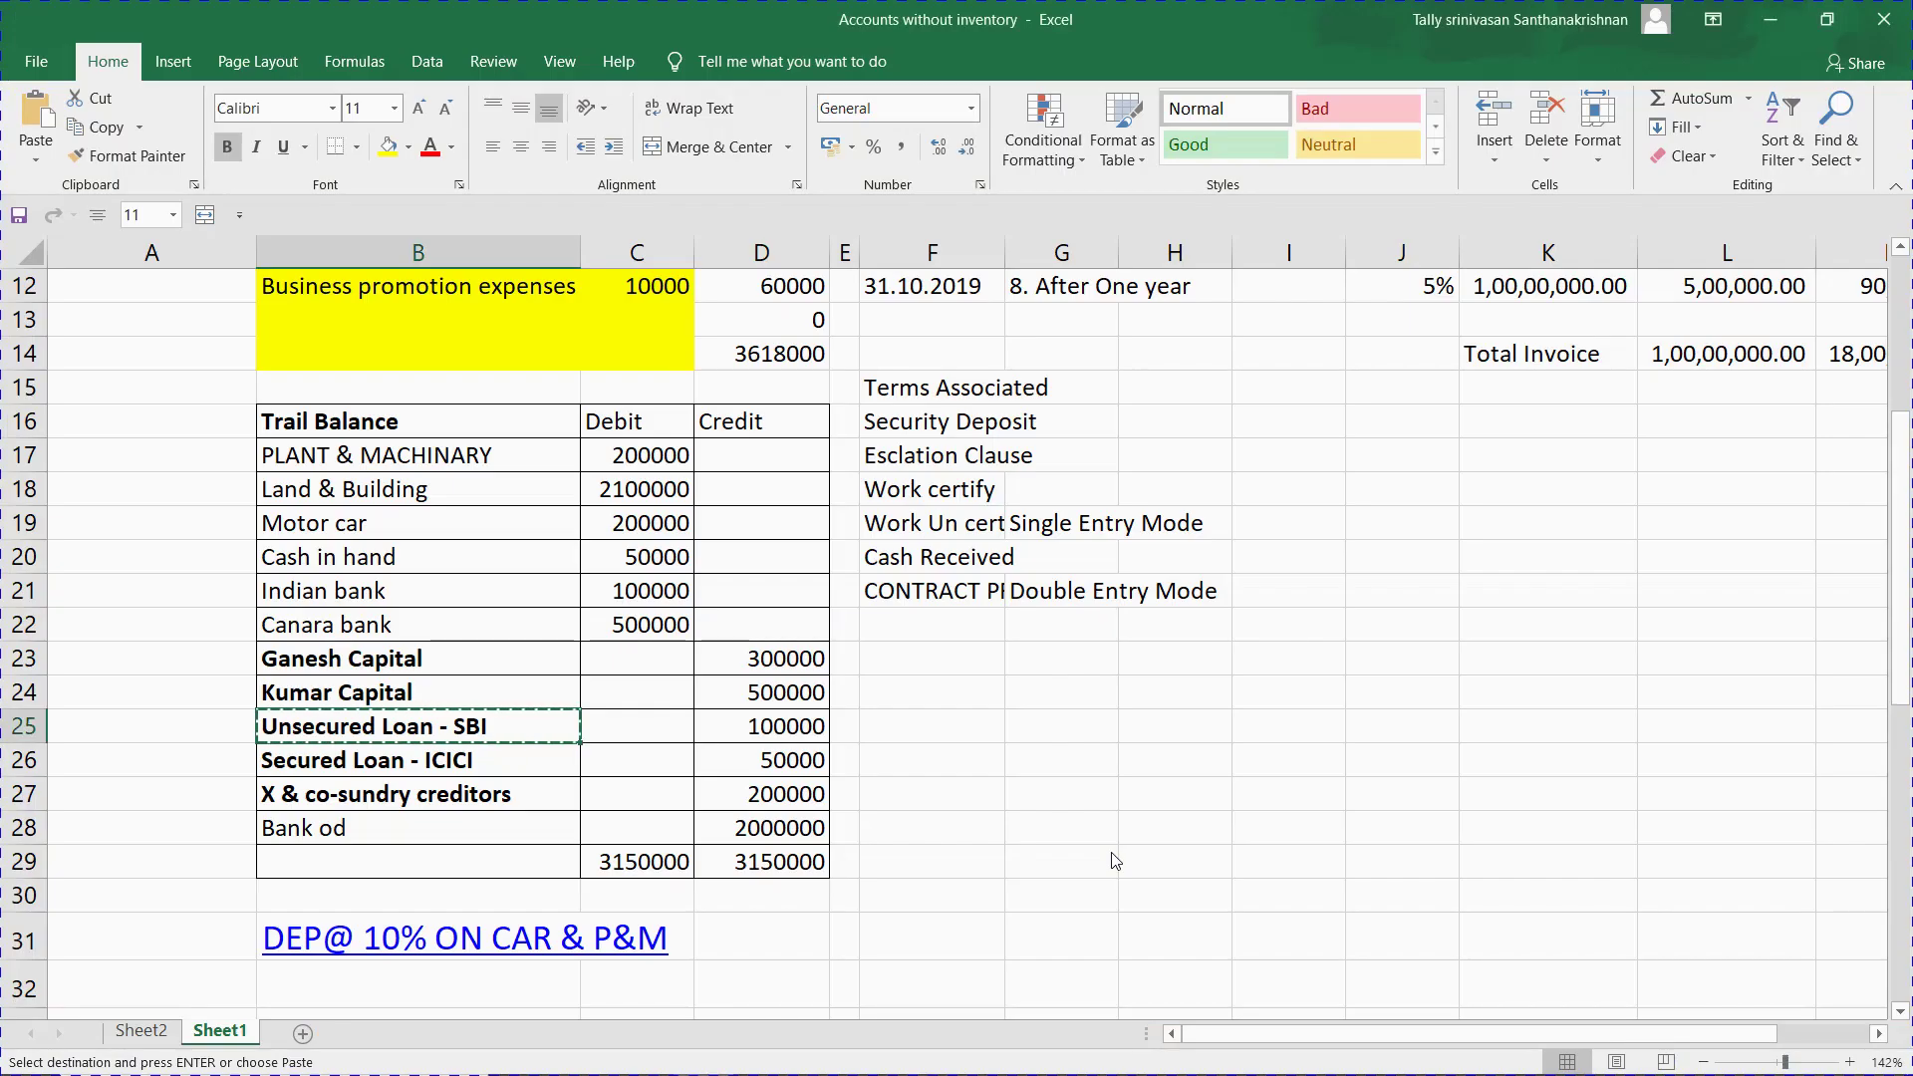
key(alt+Tab)
text(1,00,000)
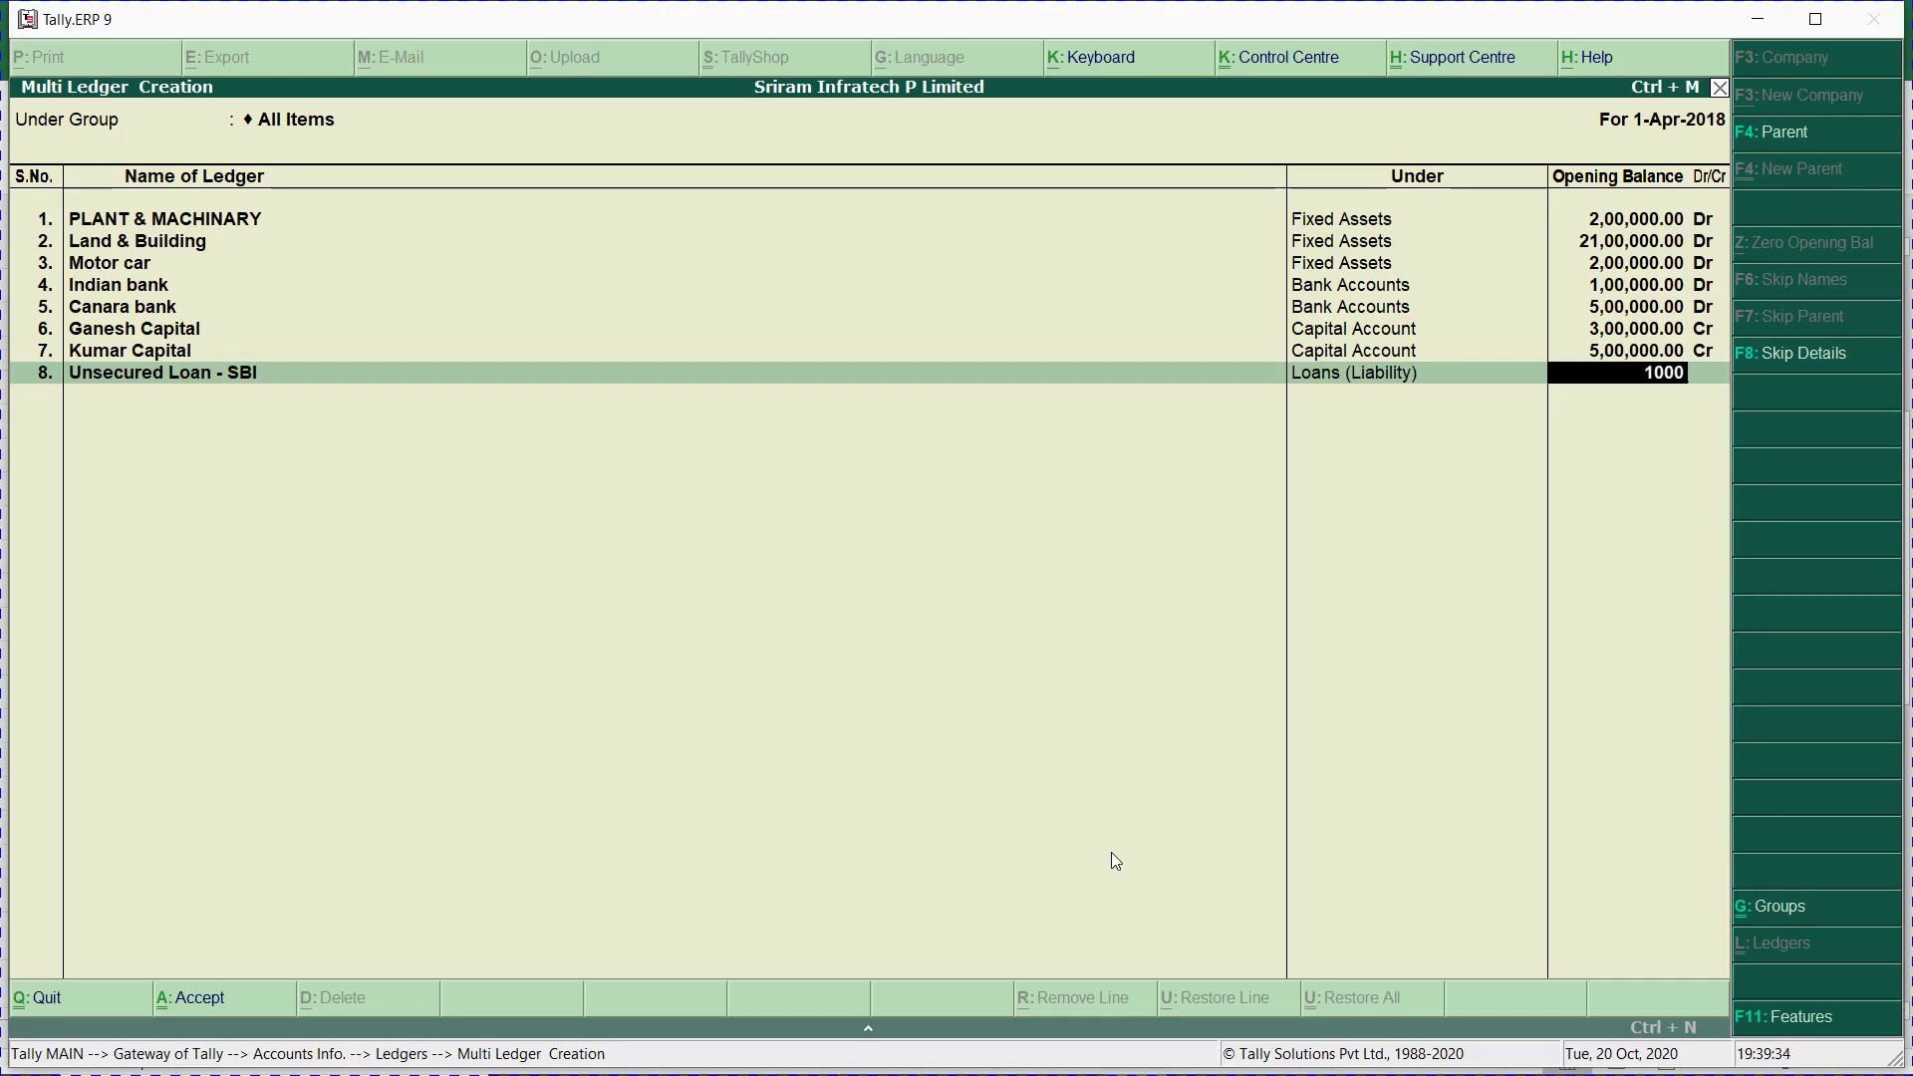
key(Return)
key(Return)
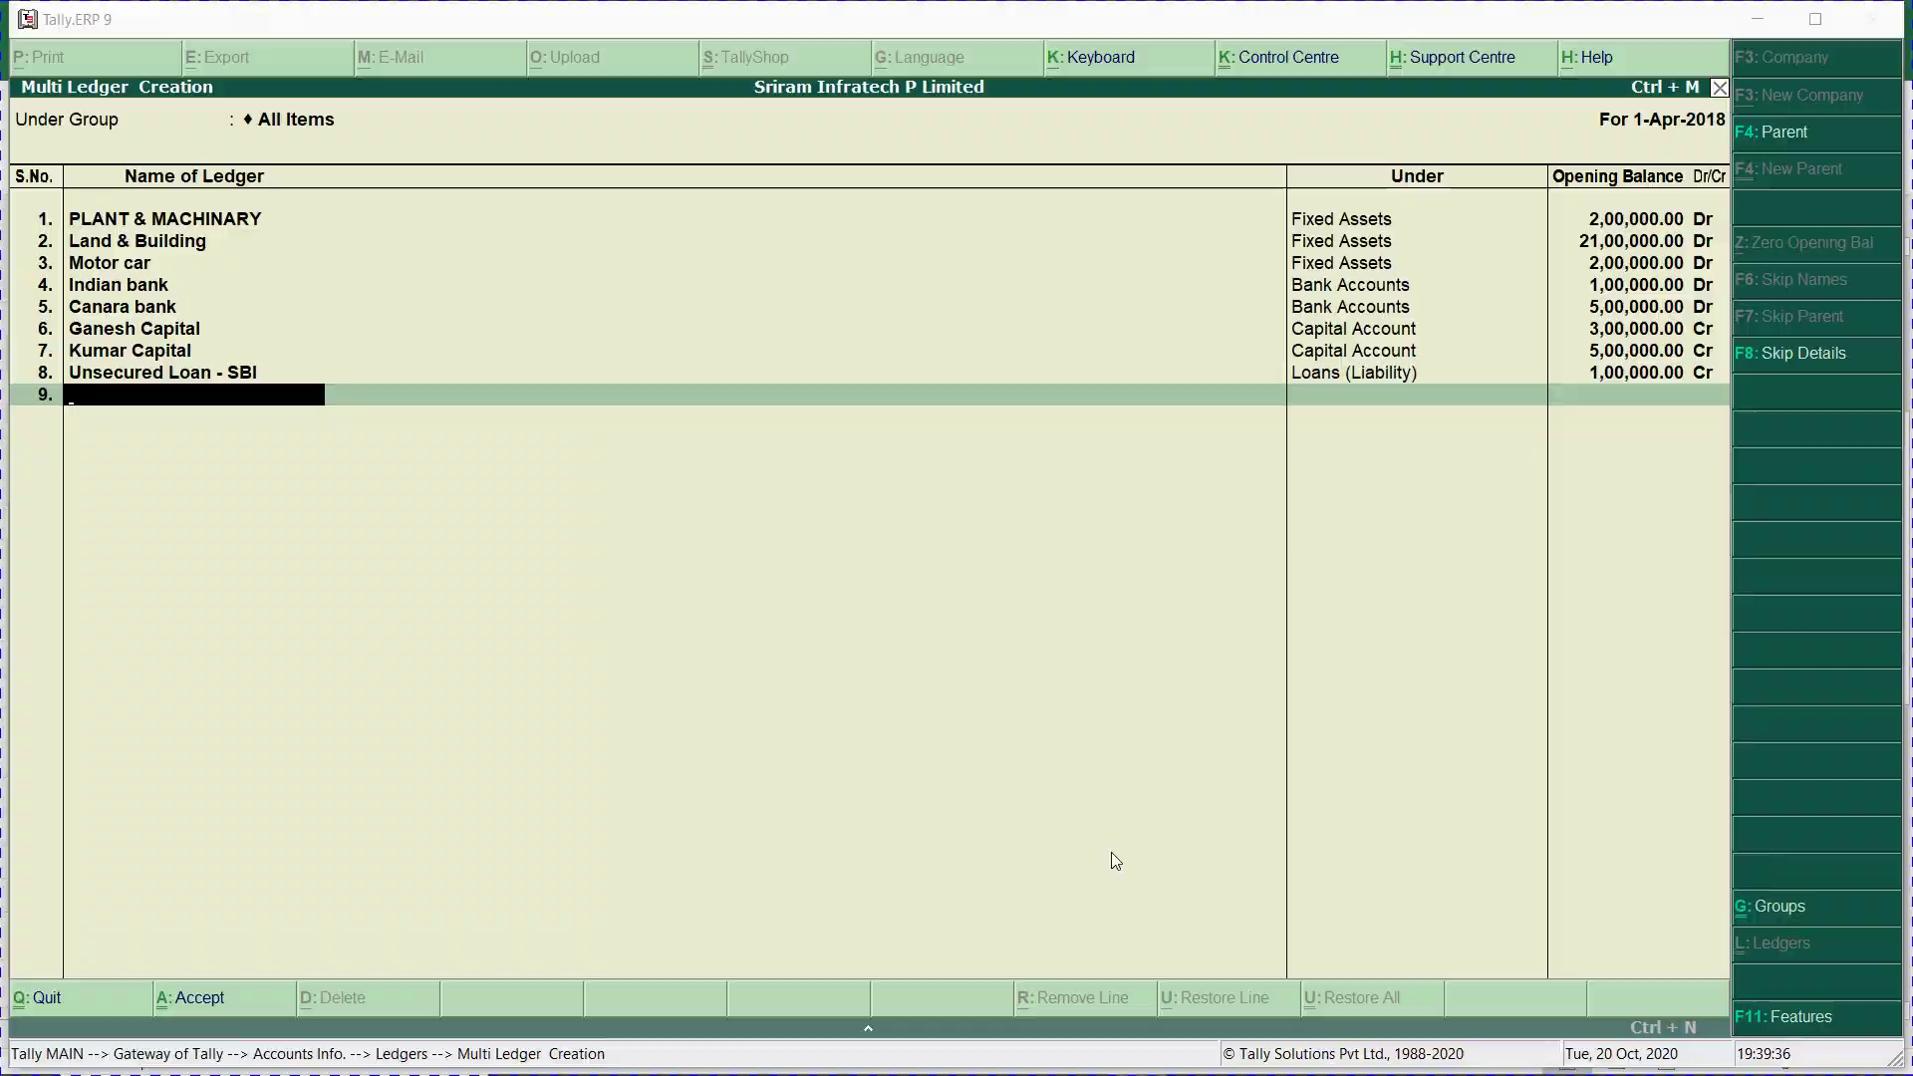
Copy the Secured Loan - ICICI name from Excel into ledger row 9.
key(alt+Tab)
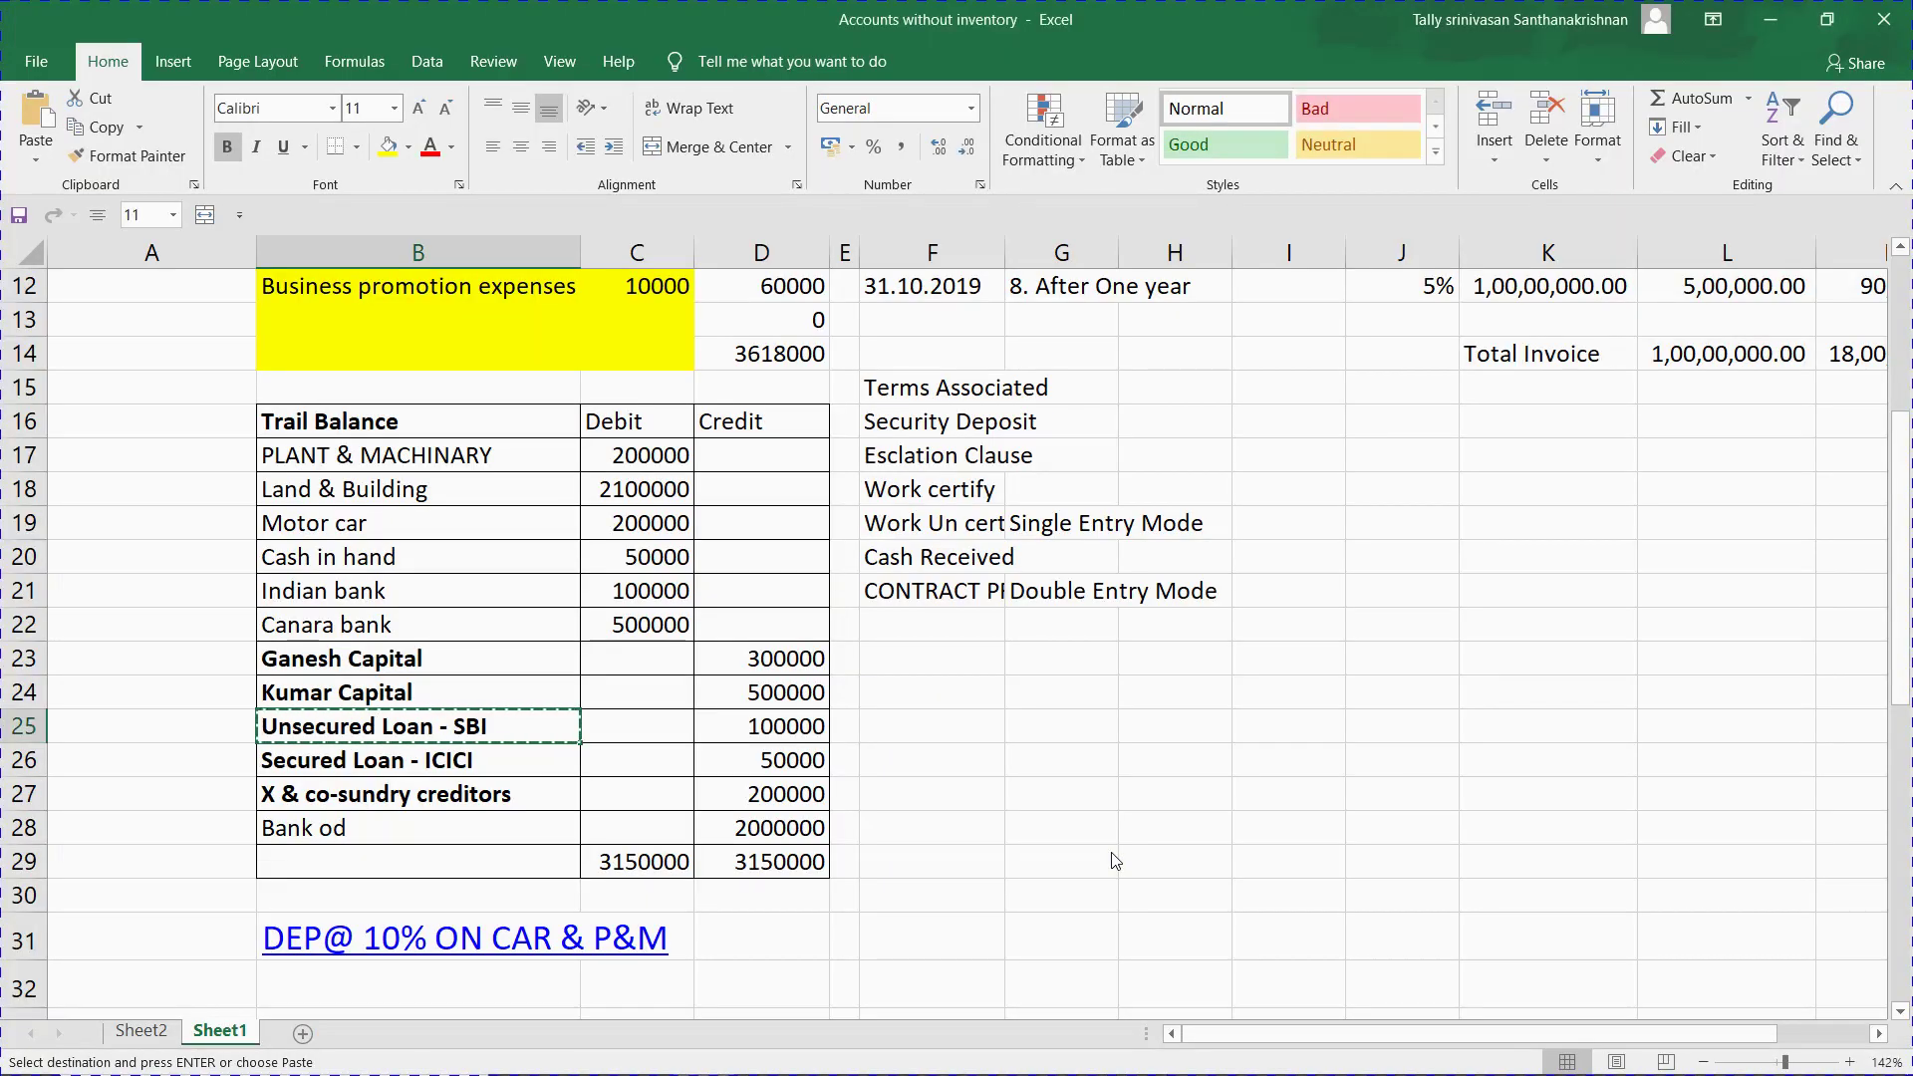
click(1113, 859)
key(ctrl+c)
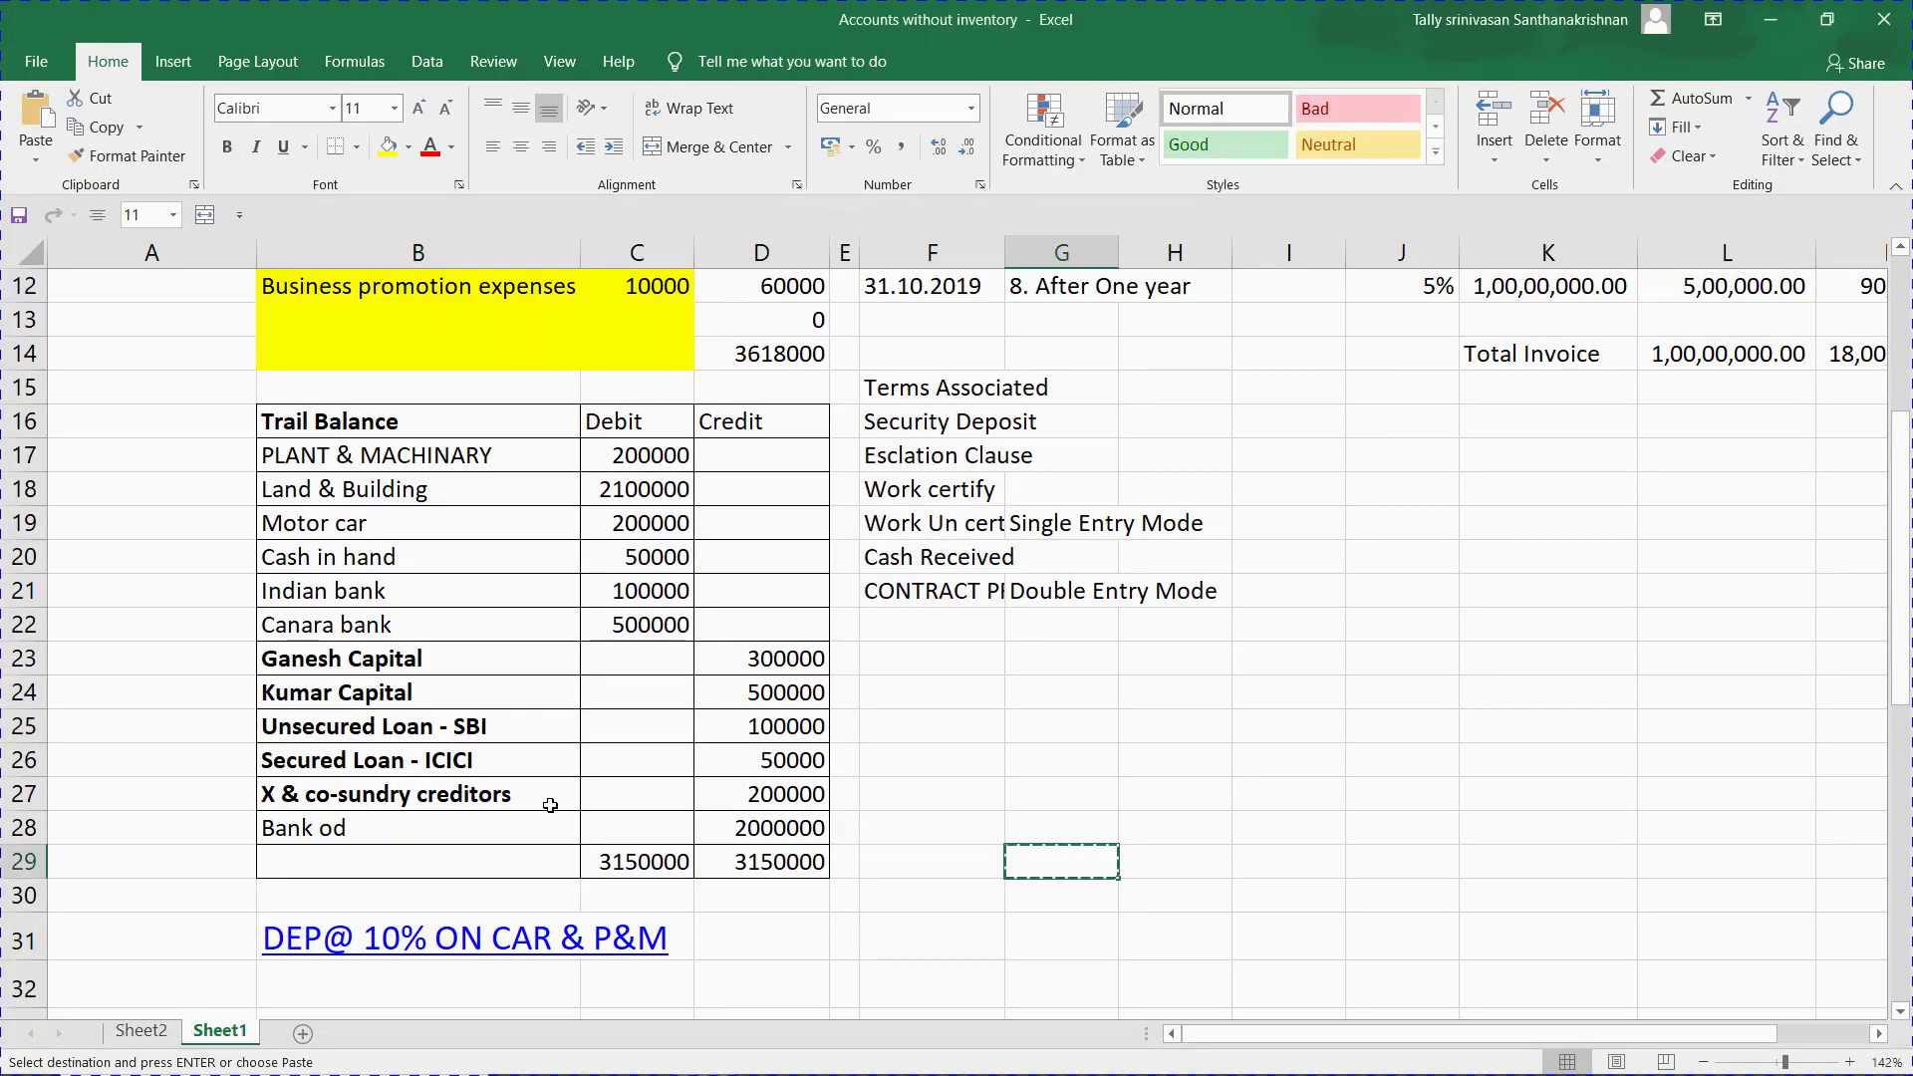
click(495, 771)
key(ctrl+c)
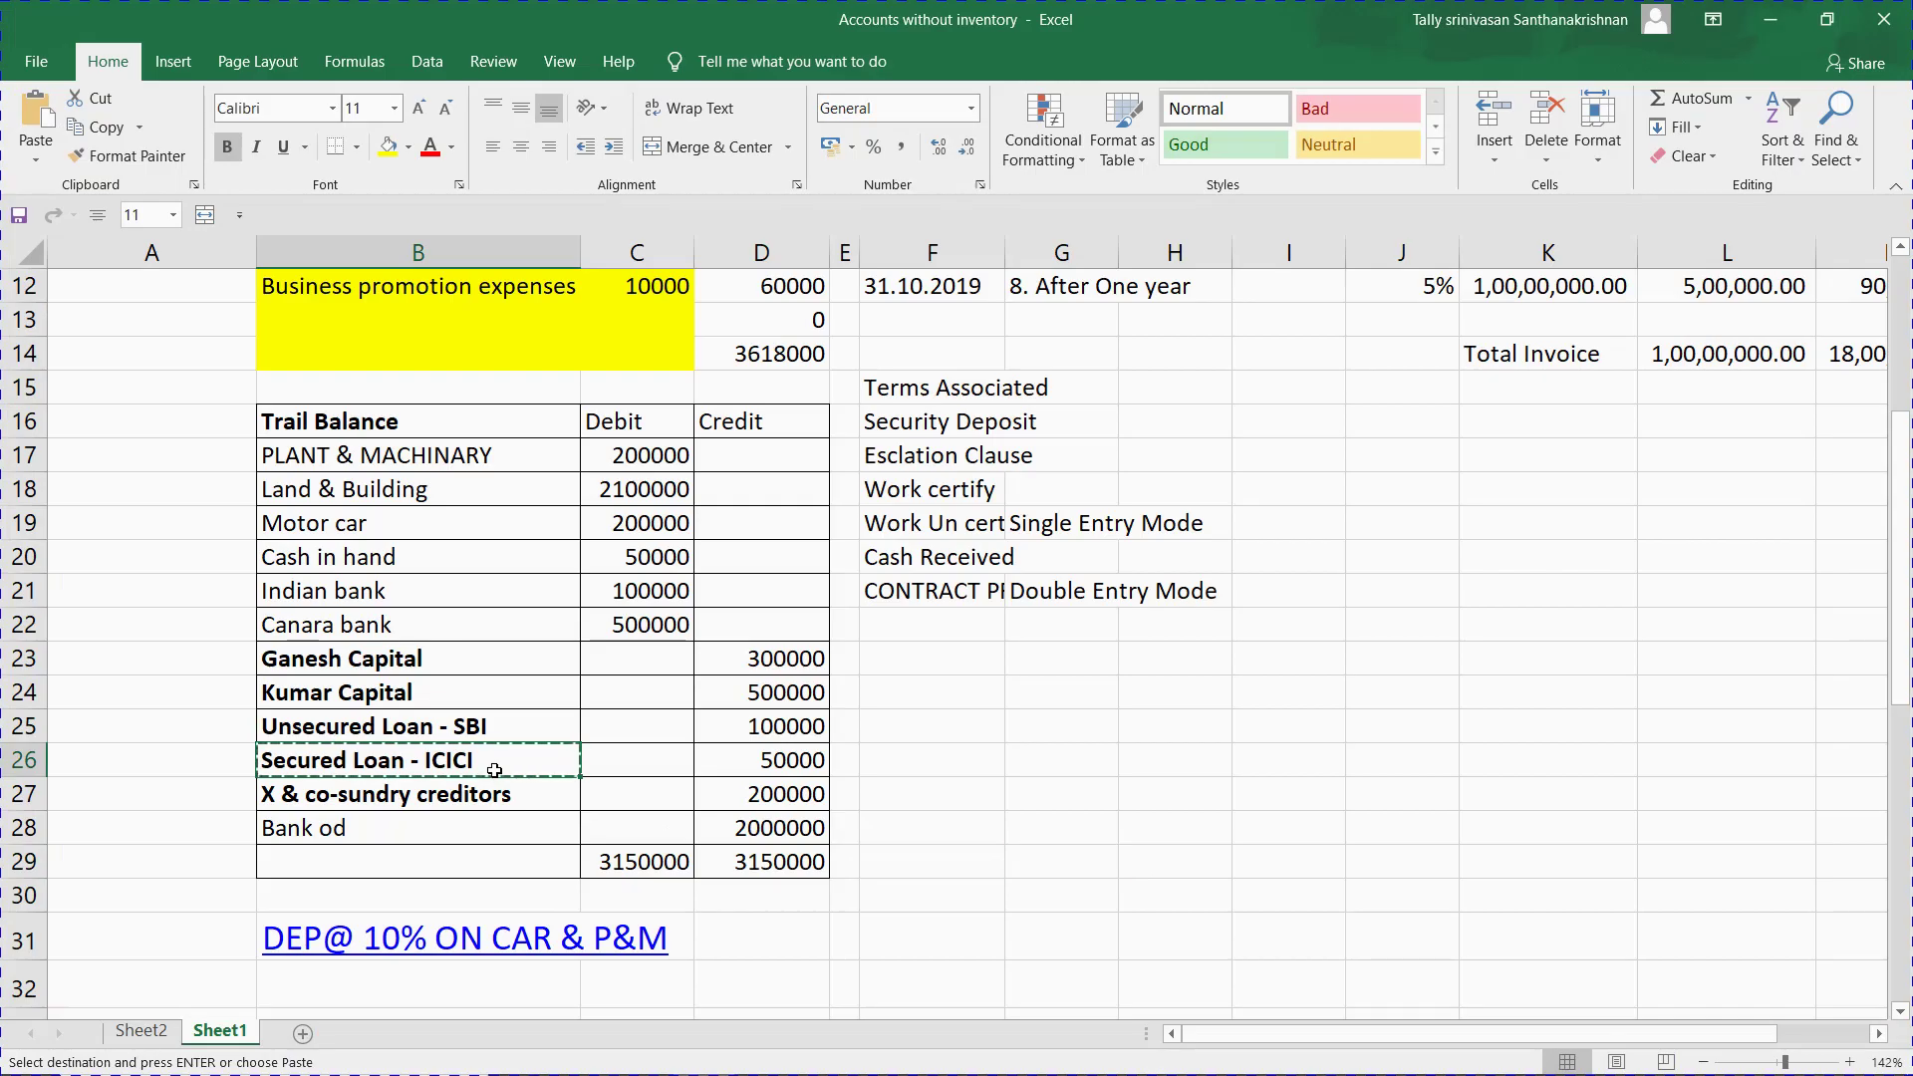
key(alt+Tab)
key(ctrl+alt+v)
Put Secured Loan - ICICI under Loans (Liability) with a 50,000 Cr opening balance.
key(Return)
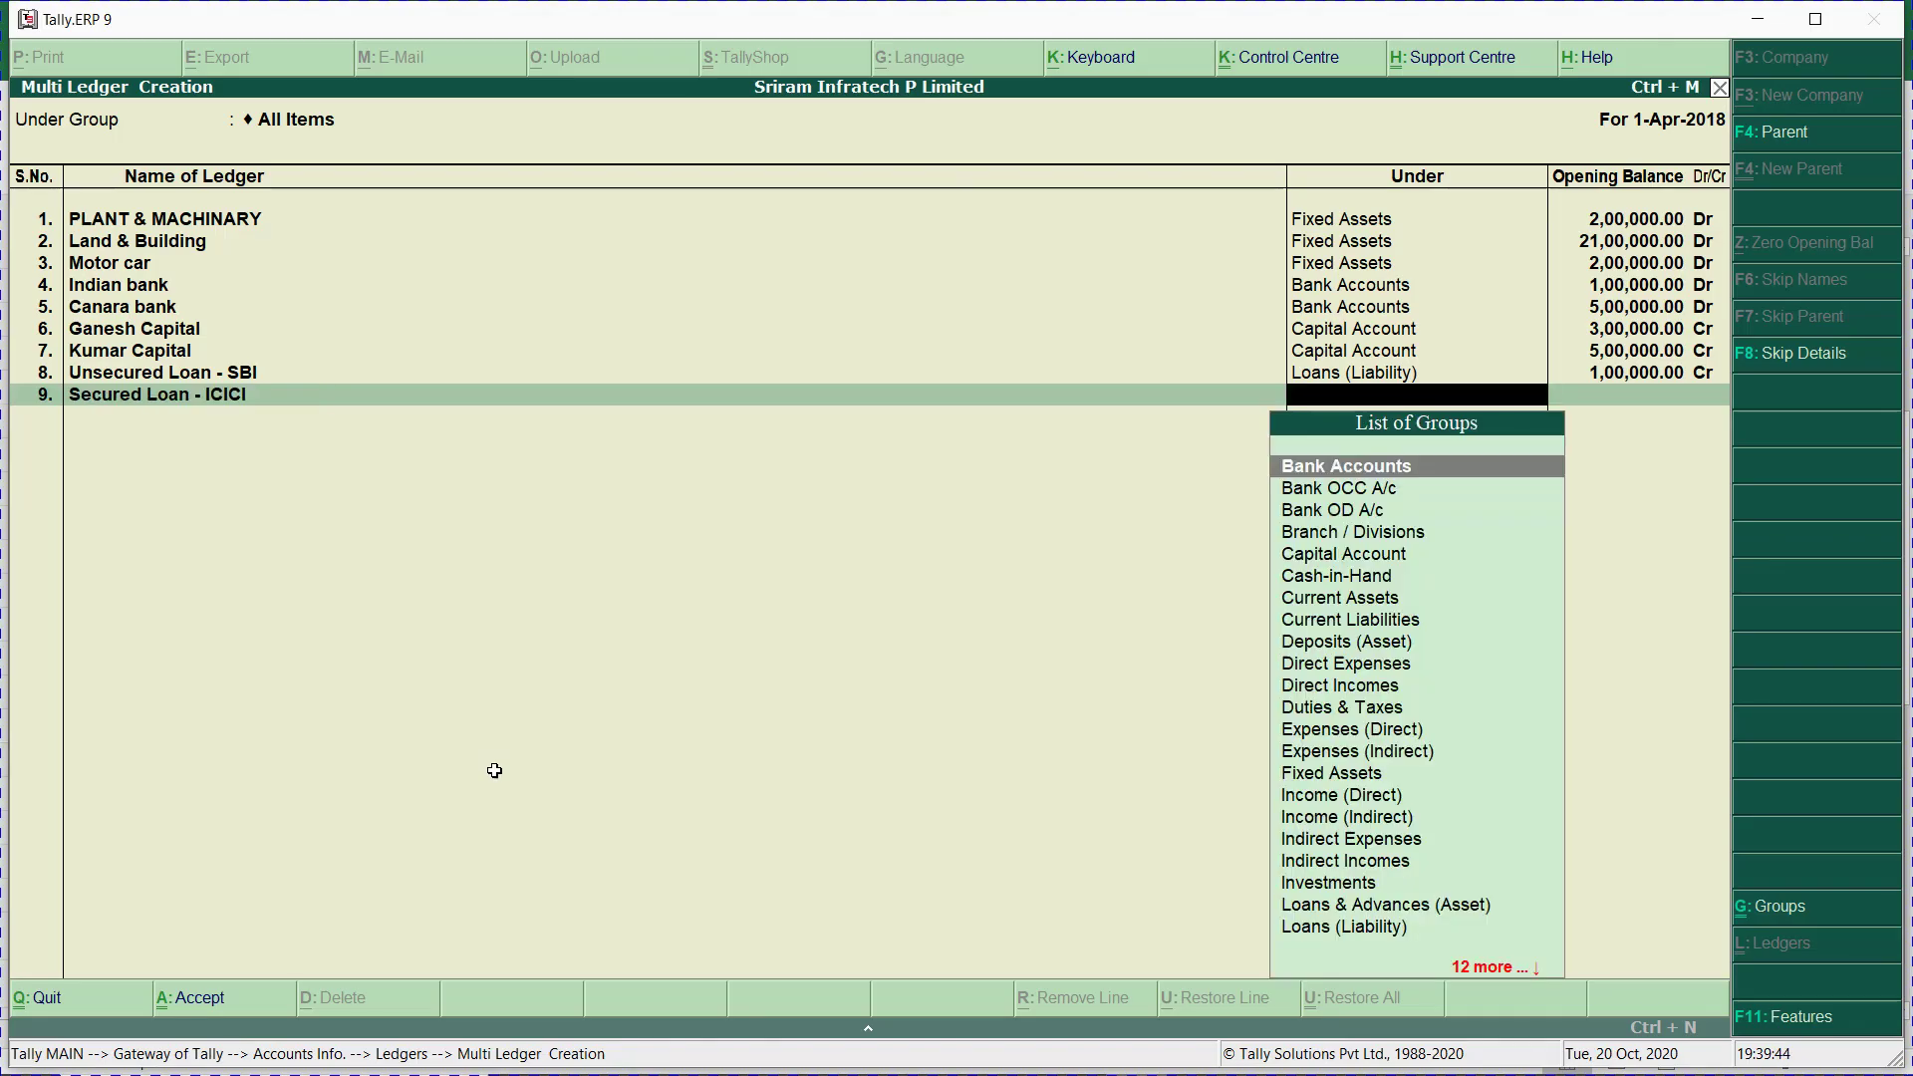
text(Lo)
key(Down)
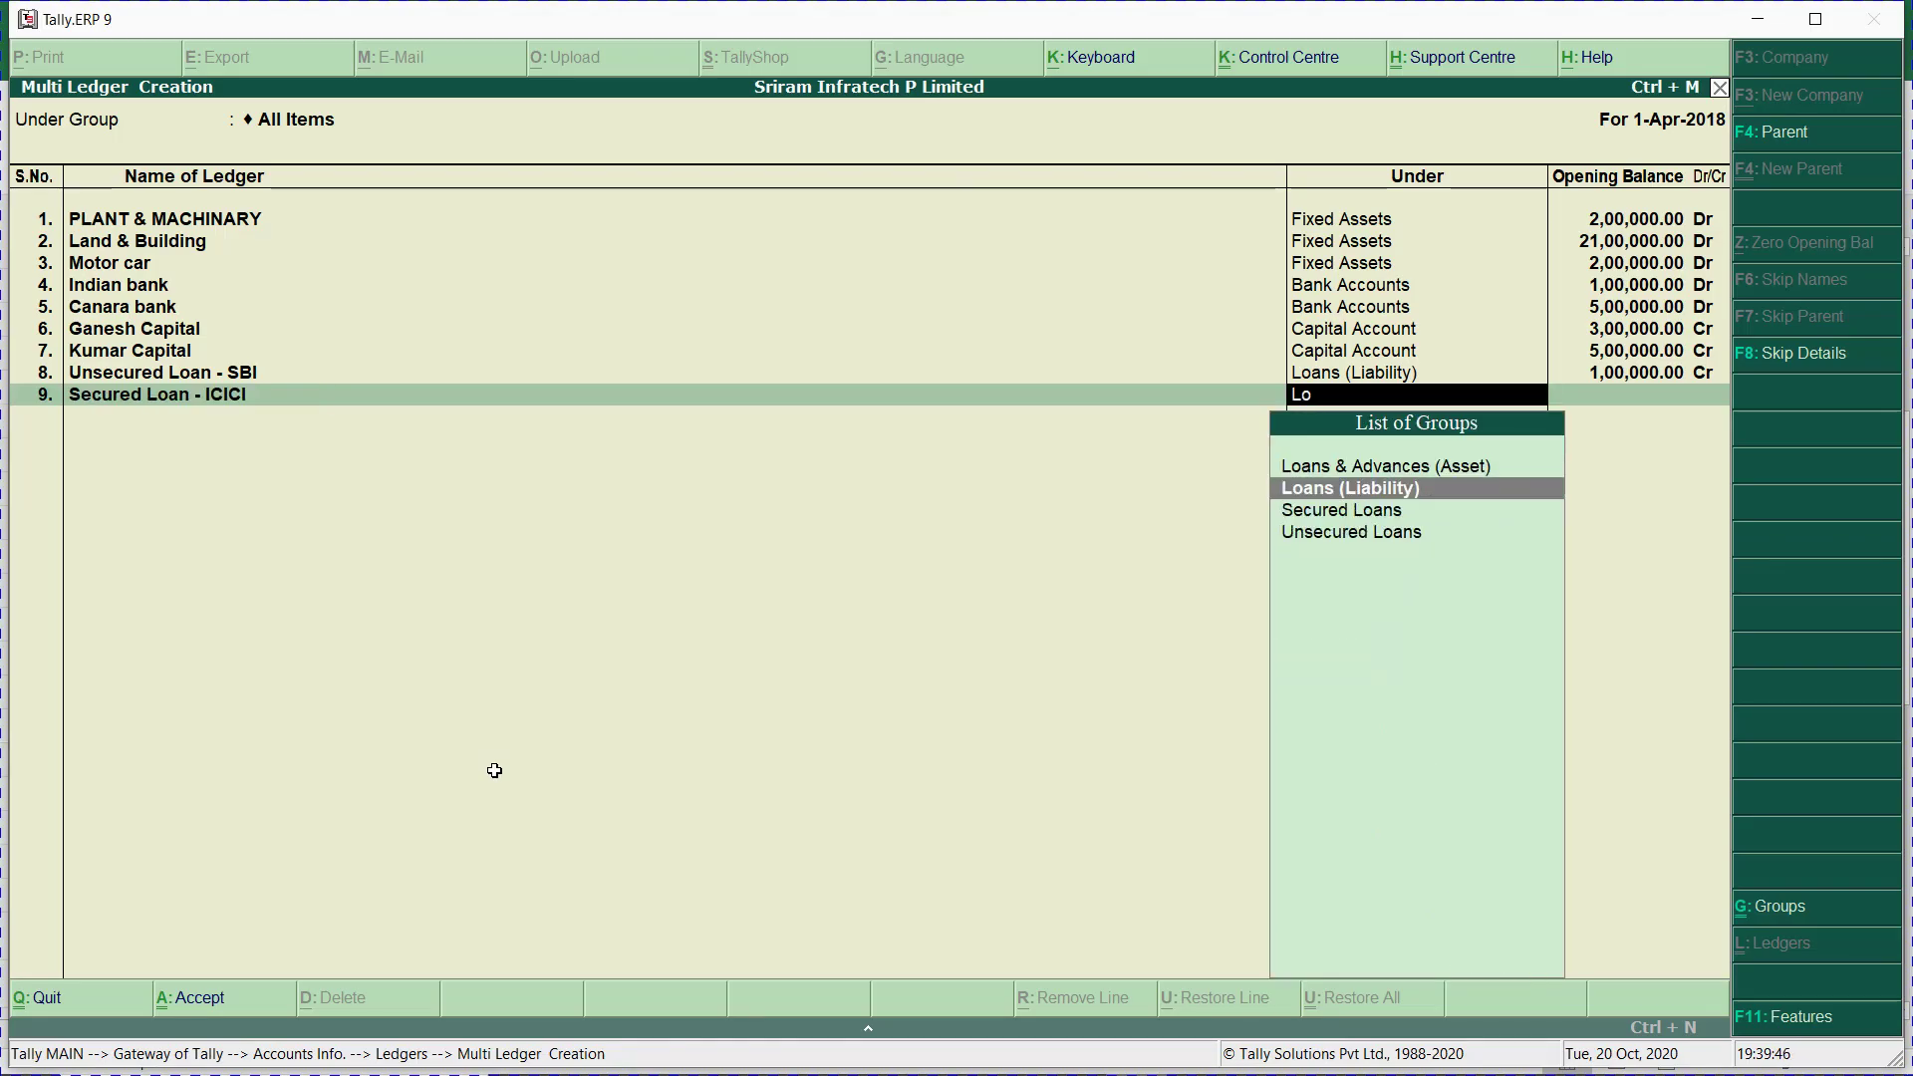
key(Return)
key(alt+Tab)
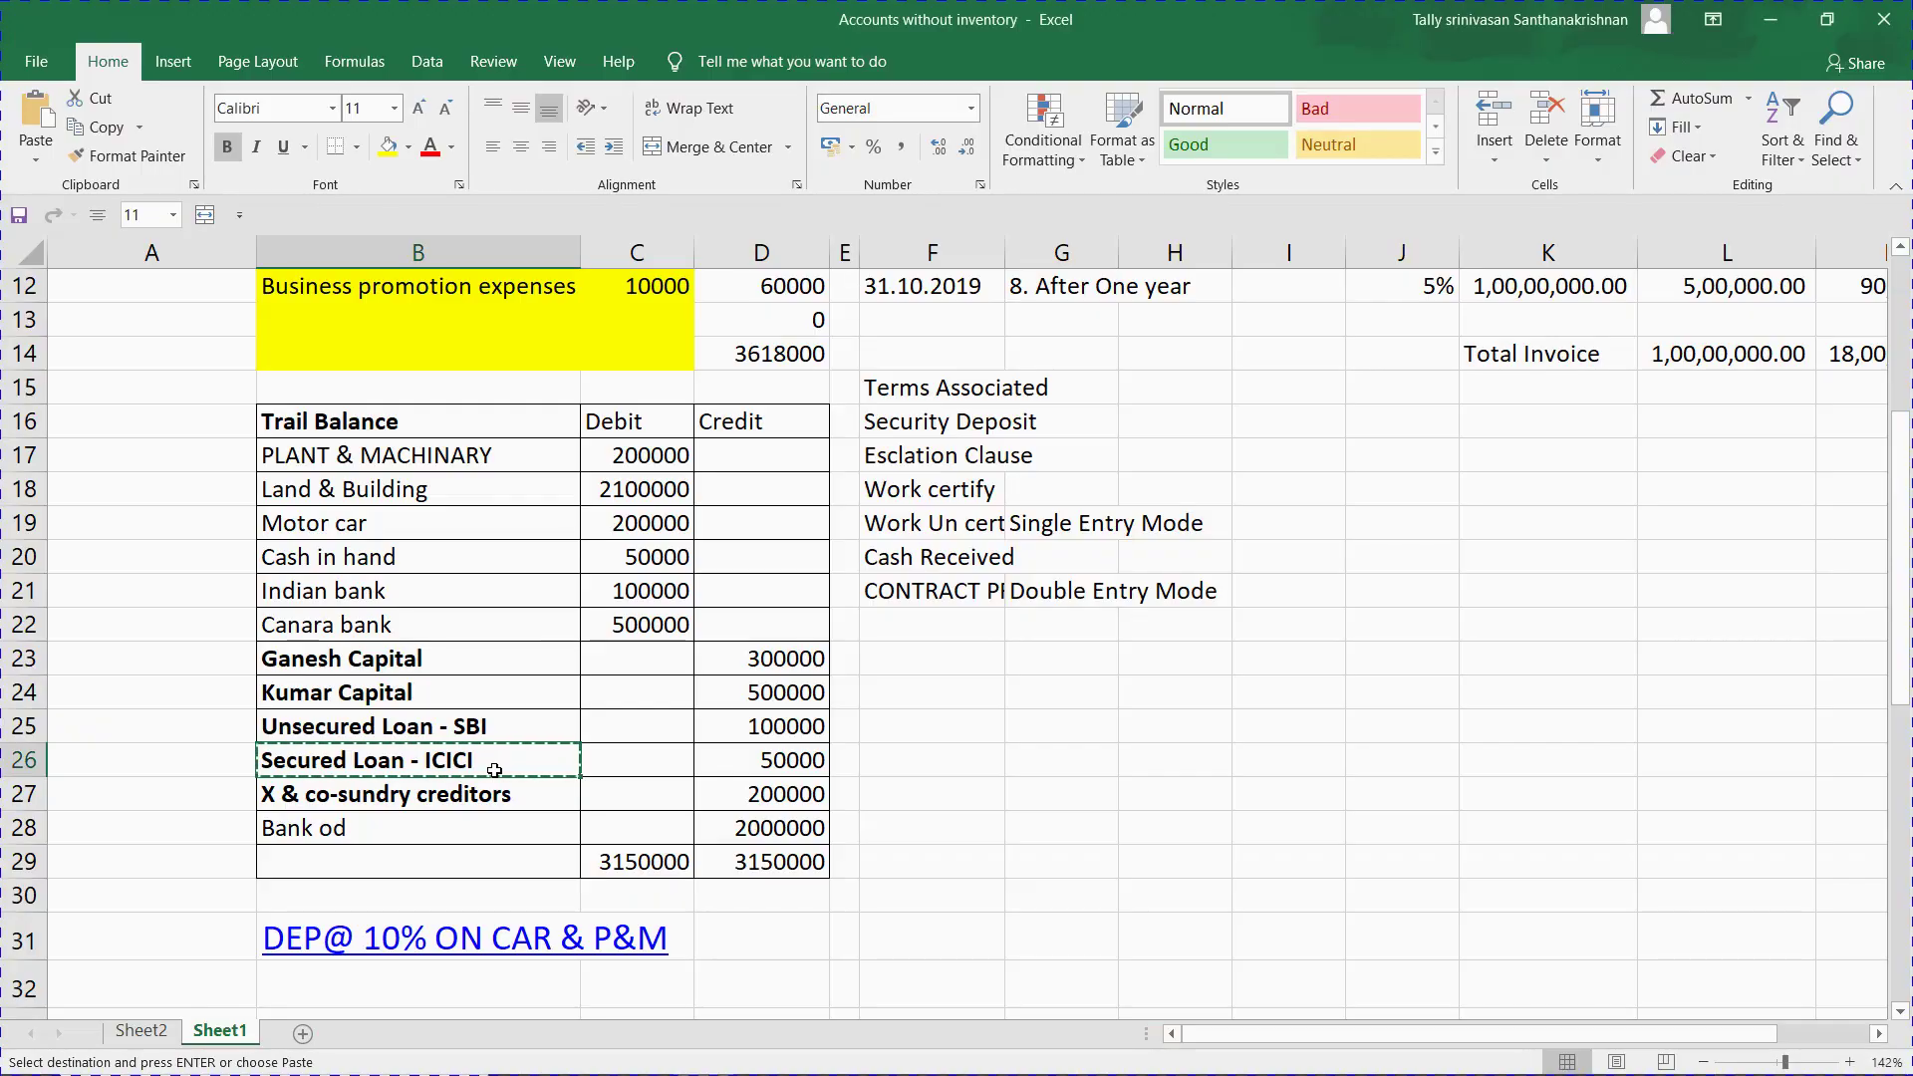
key(alt+Tab)
text(2)
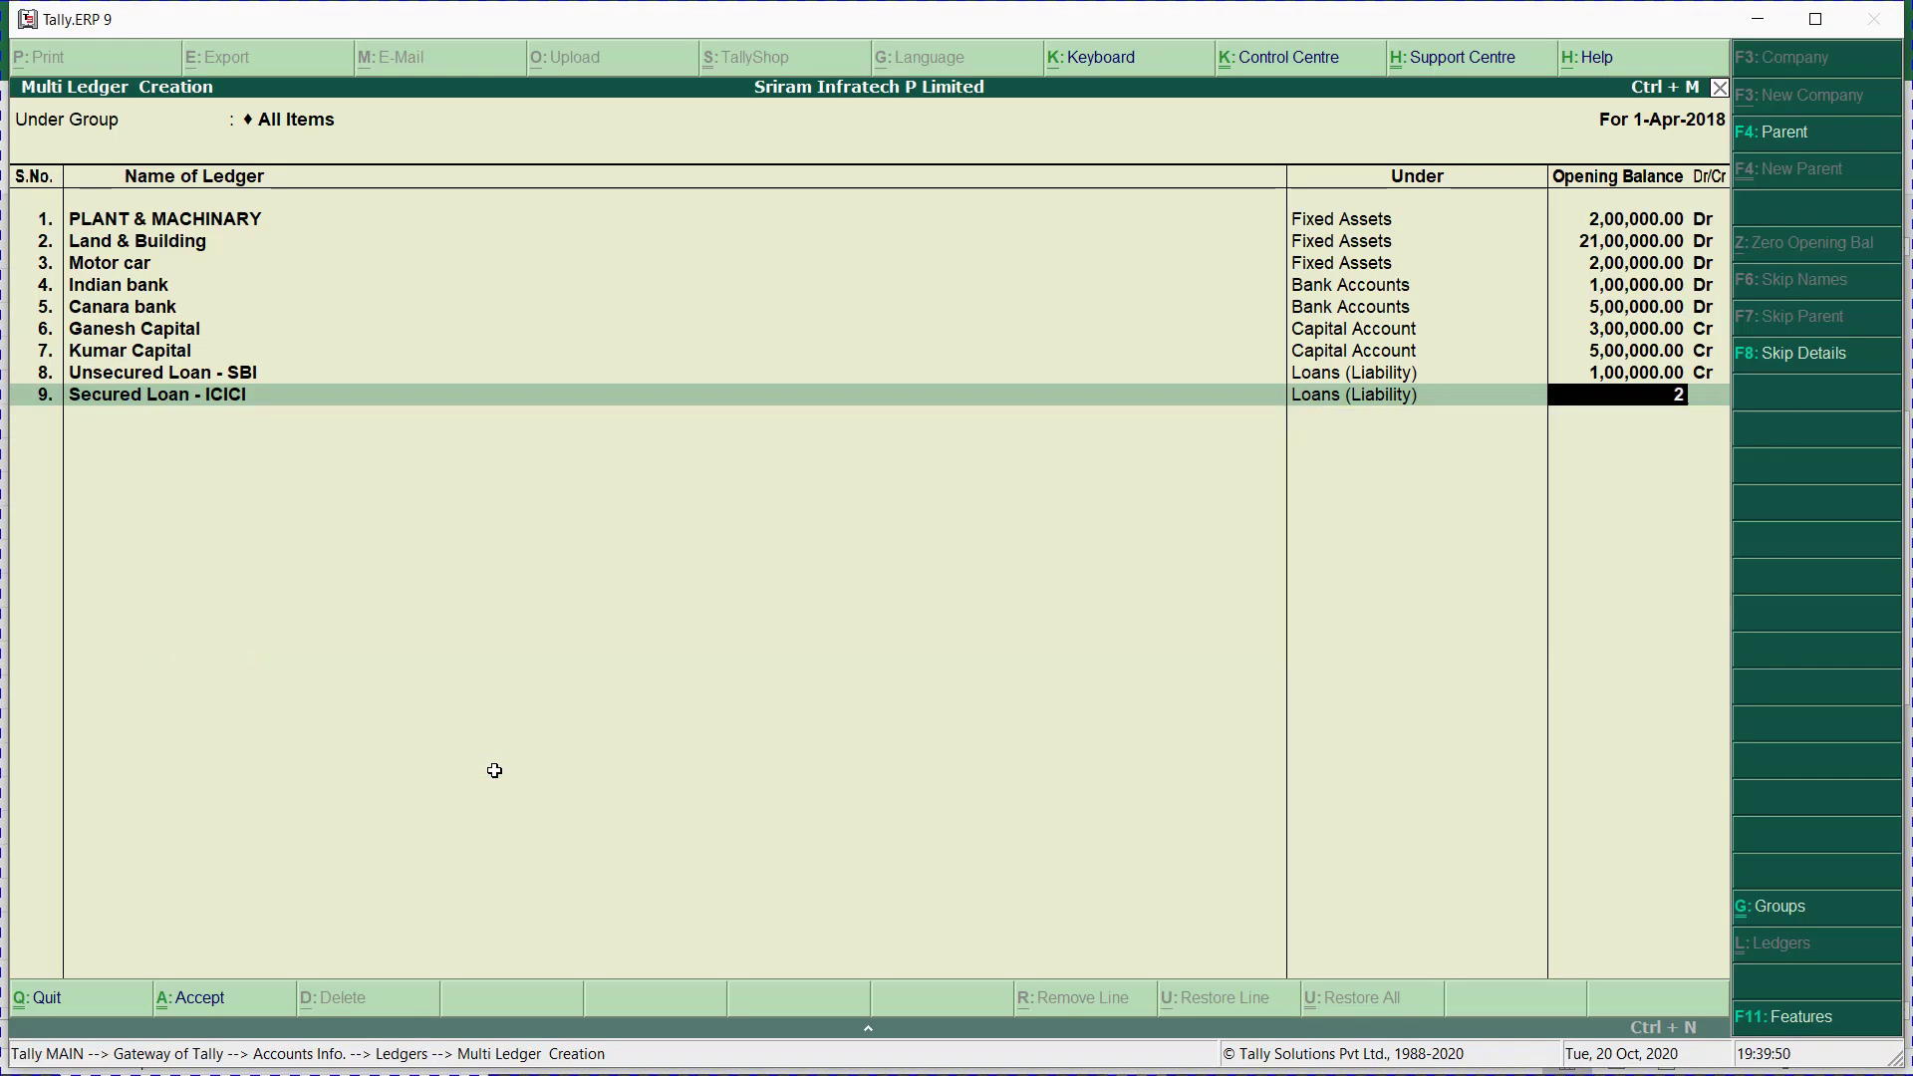
key(BackSpace)
text(50000)
key(Return)
key(Return)
Copy the X & co-sundry creditors name from the Excel trial balance for row 10.
key(alt+Tab)
click(494, 770)
key(ctrl+c)
key(Down)
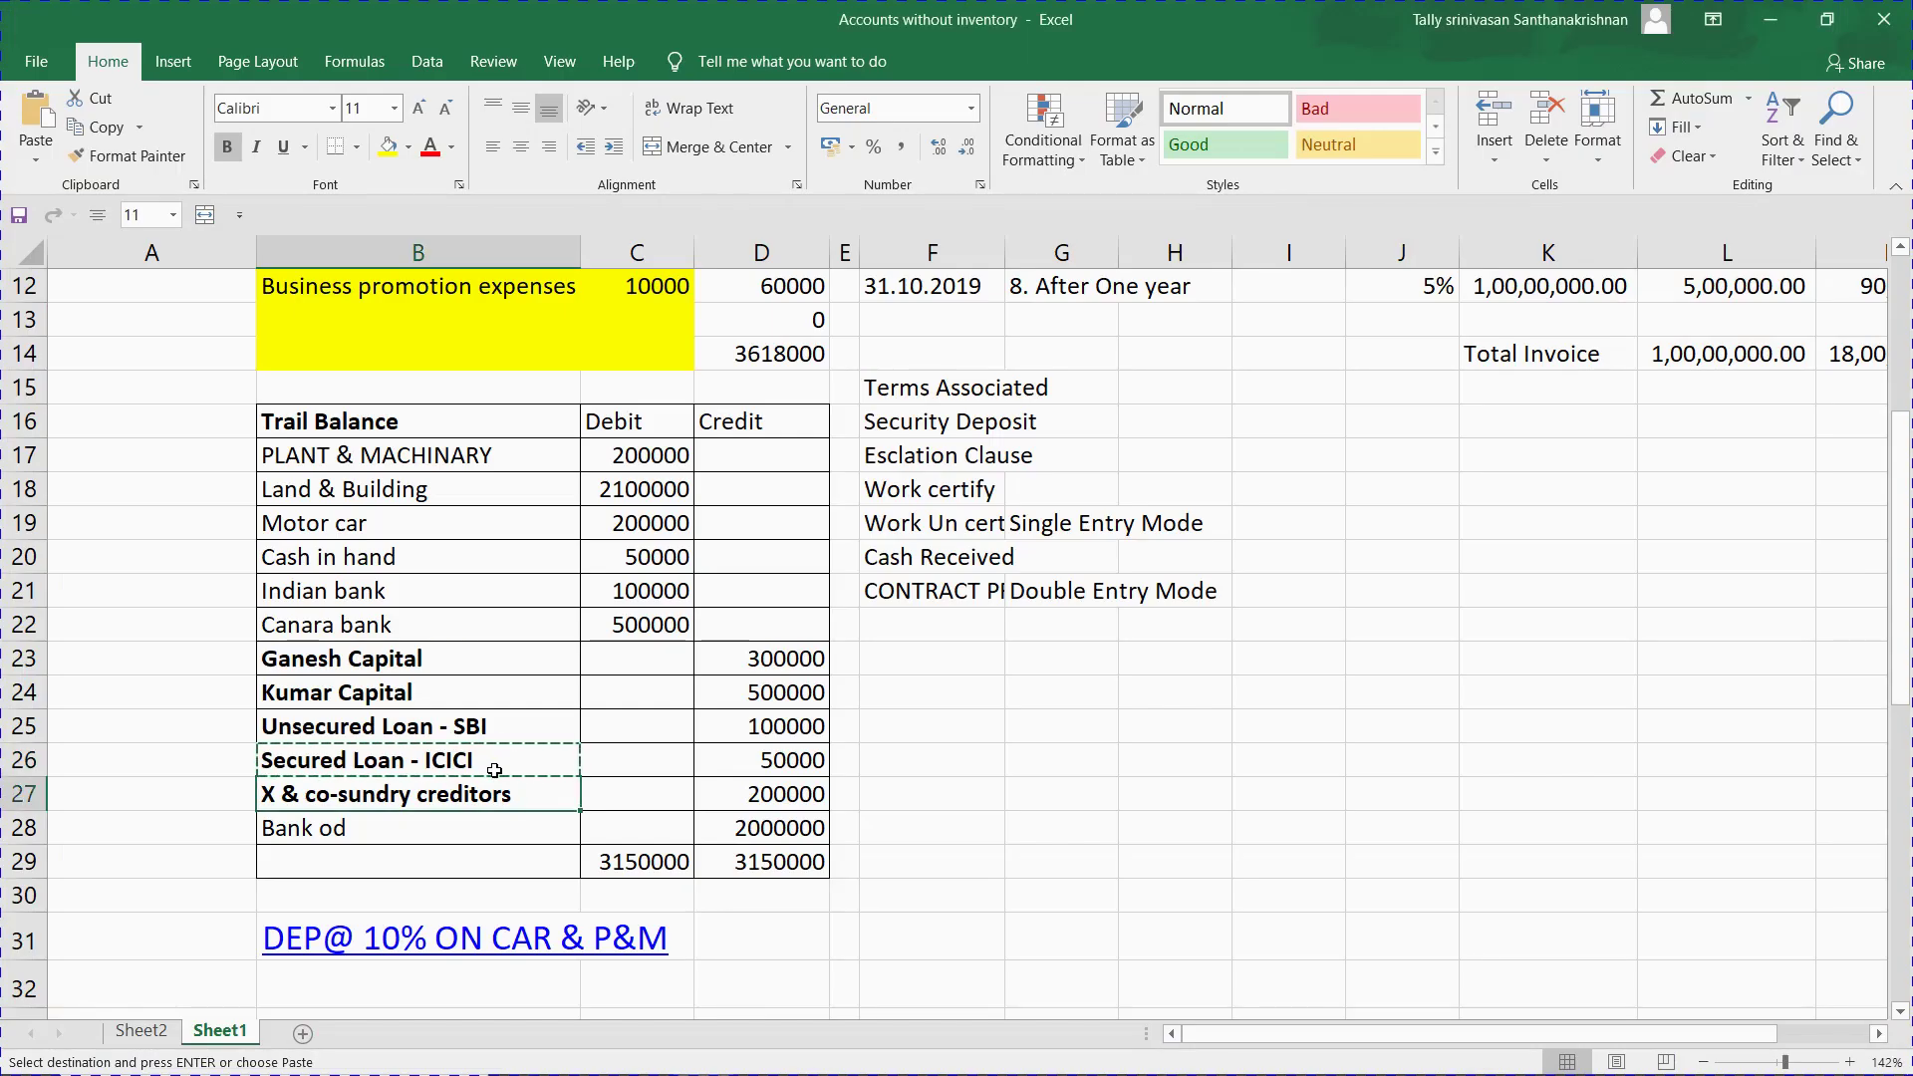
key(alt+Tab)
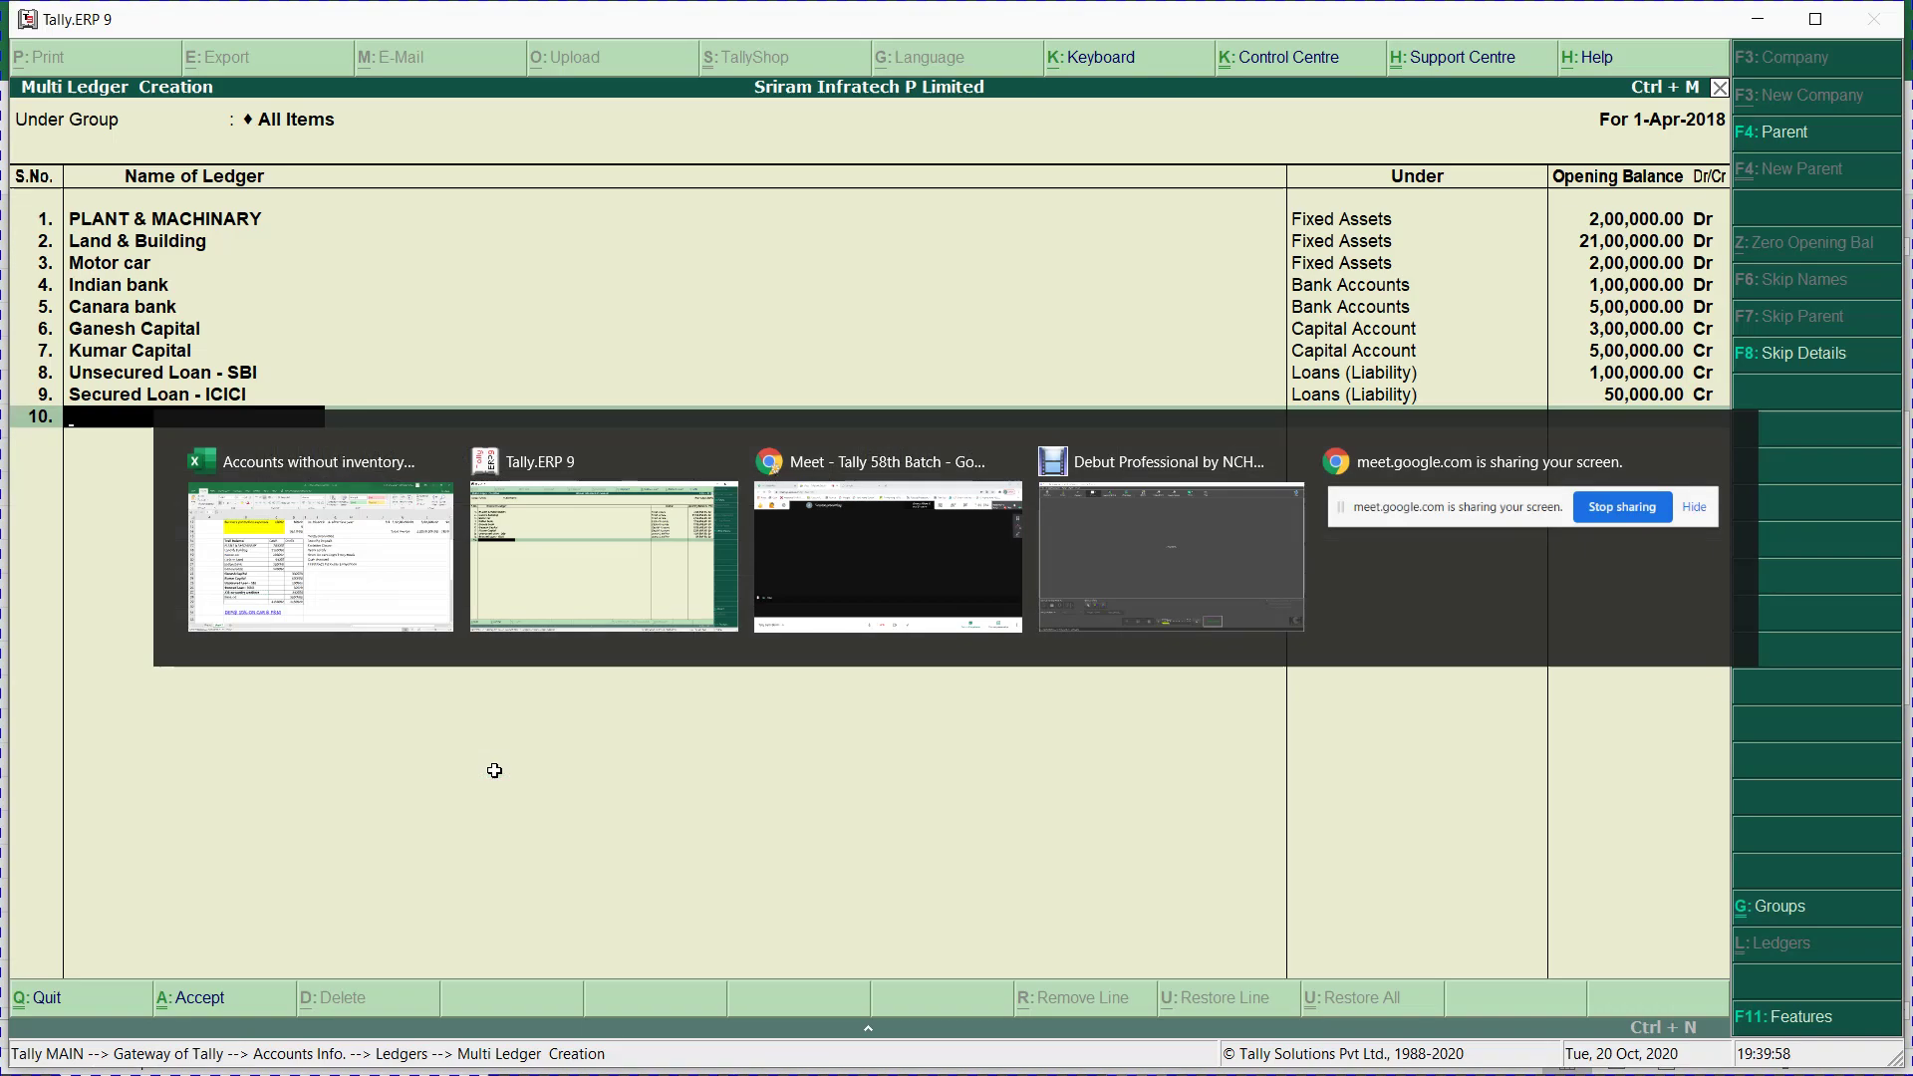
Add X & co-sundry creditors under Sundry Creditors with a corrected 2,00,000 Cr opening balance.
key(ctrl+alt+v)
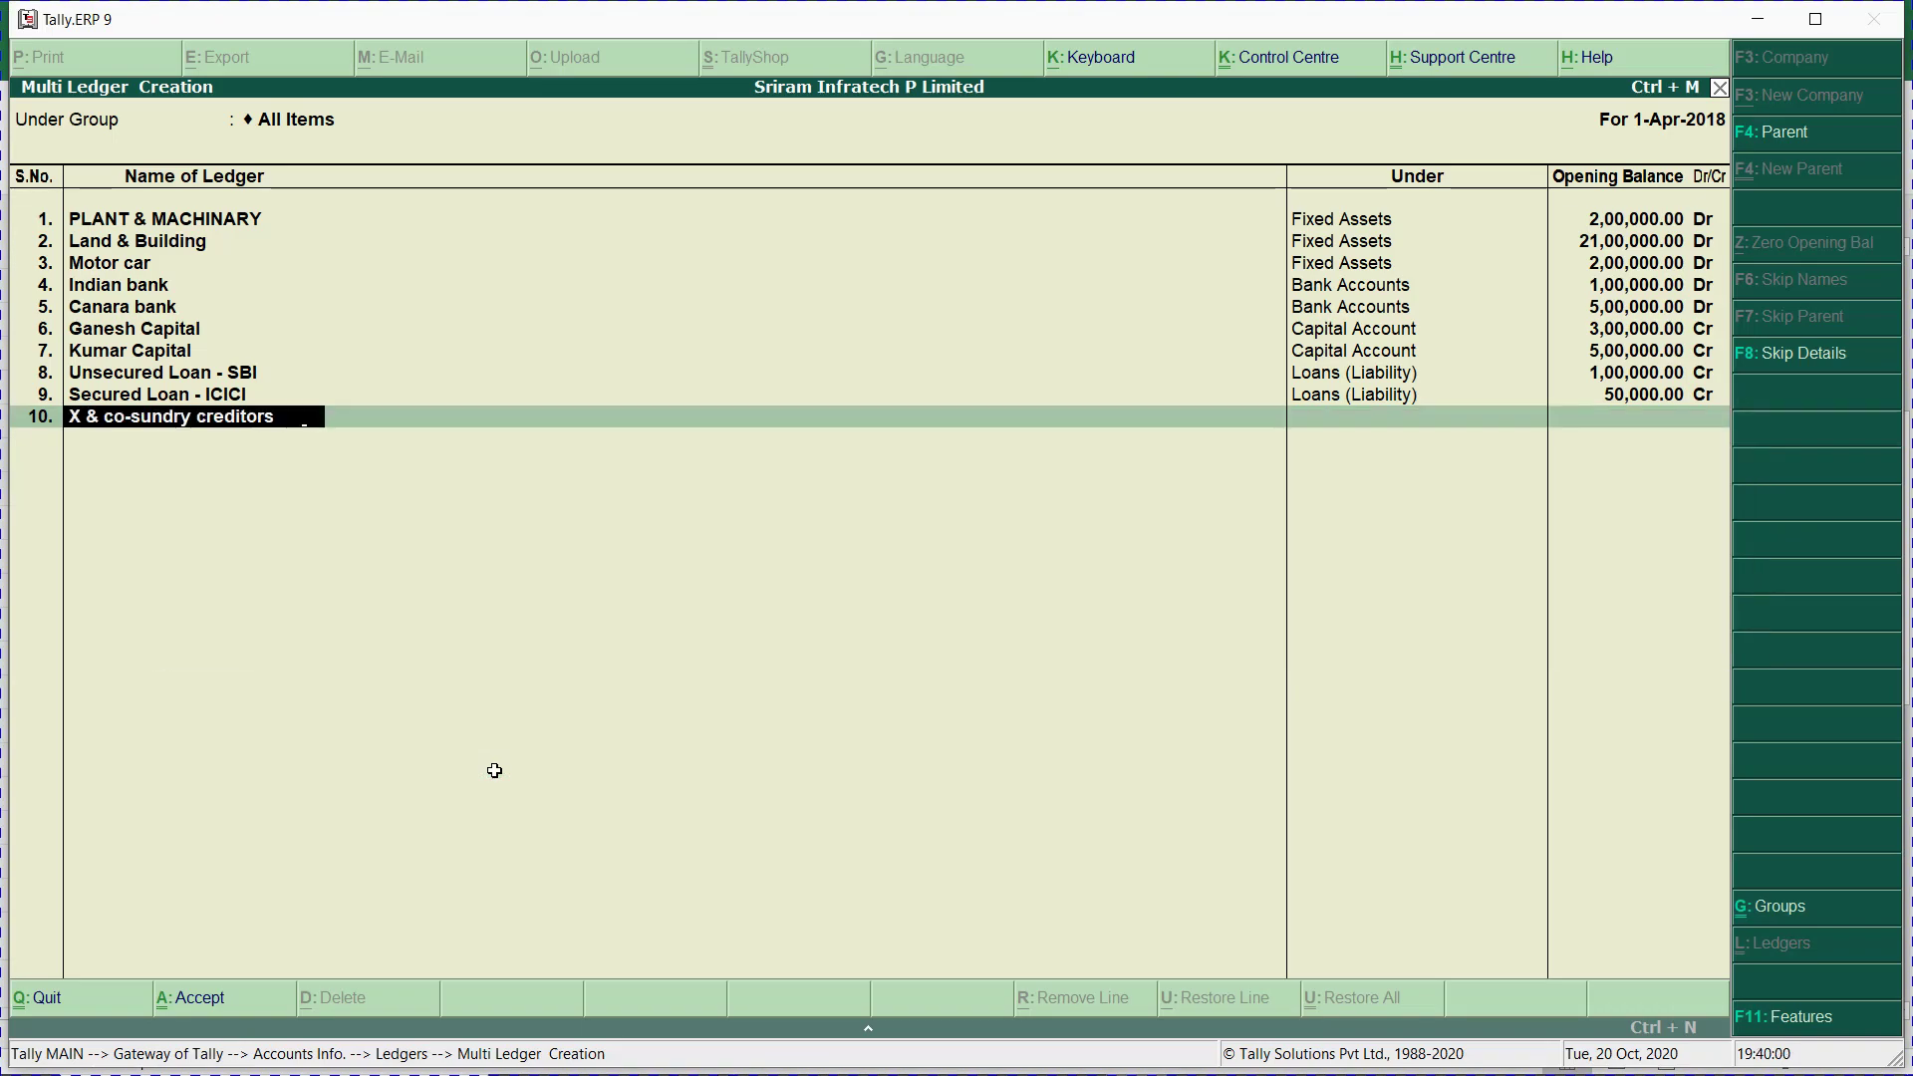
key(Return)
text(Sun)
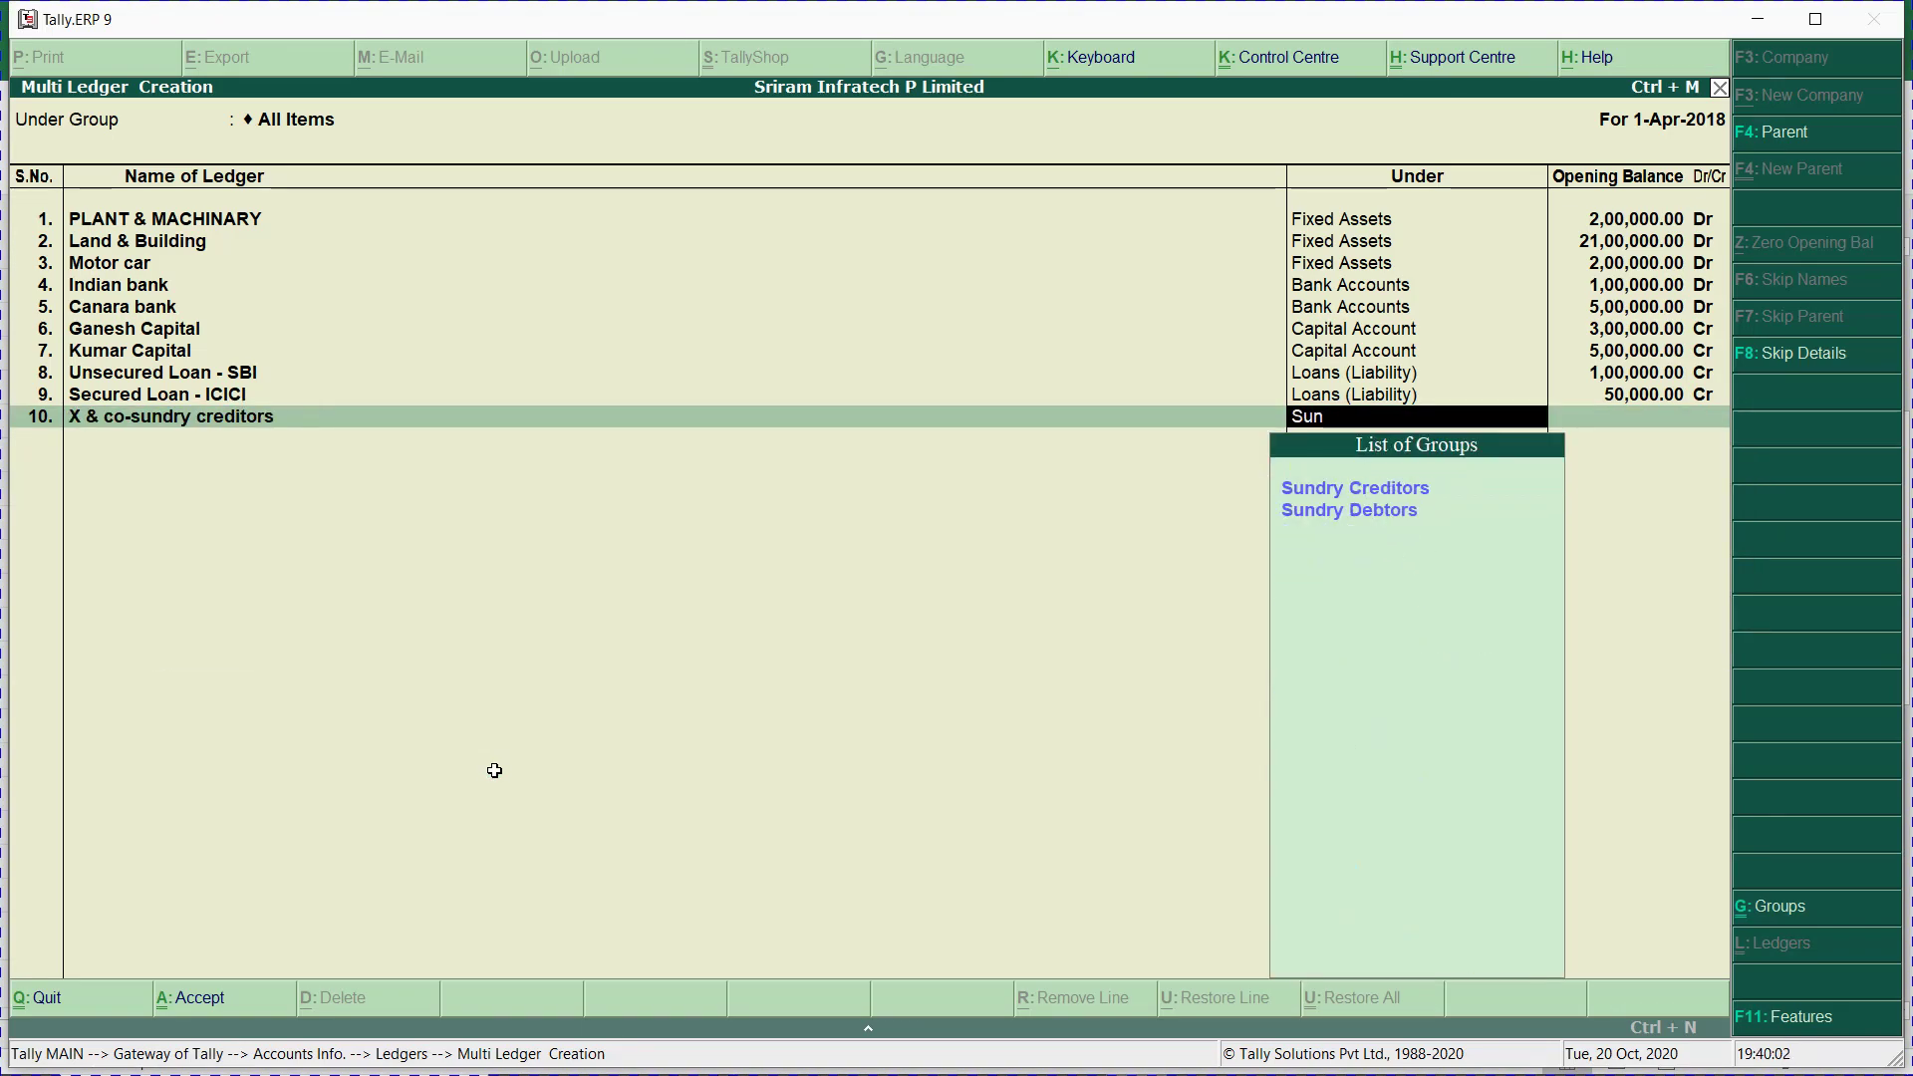
key(Return)
text(2000000)
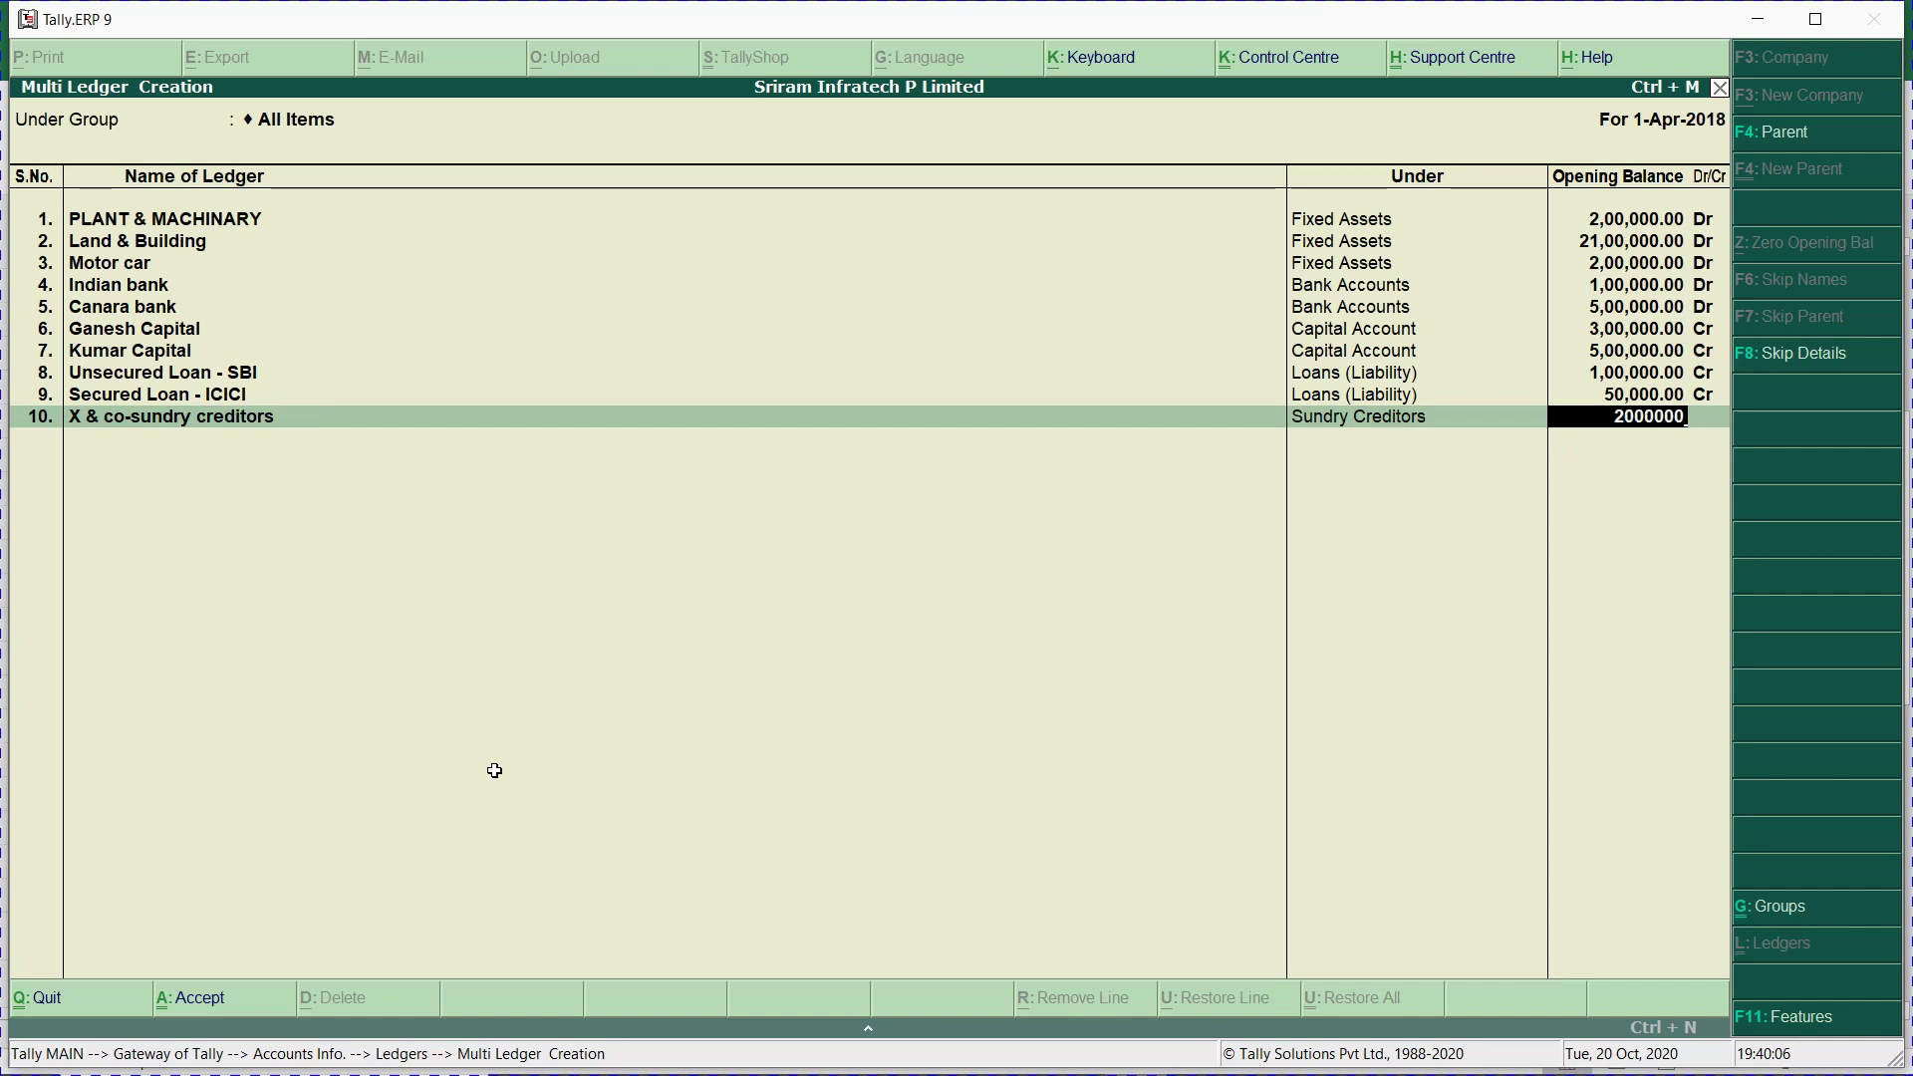
key(Return)
key(BackSpace)
text(2,00,000)
key(Return)
key(Return)
key(Return)
key(Return)
Enter Canara Bank Od A/c as row 11 under the Bank OD A/c group.
key(alt+Tab)
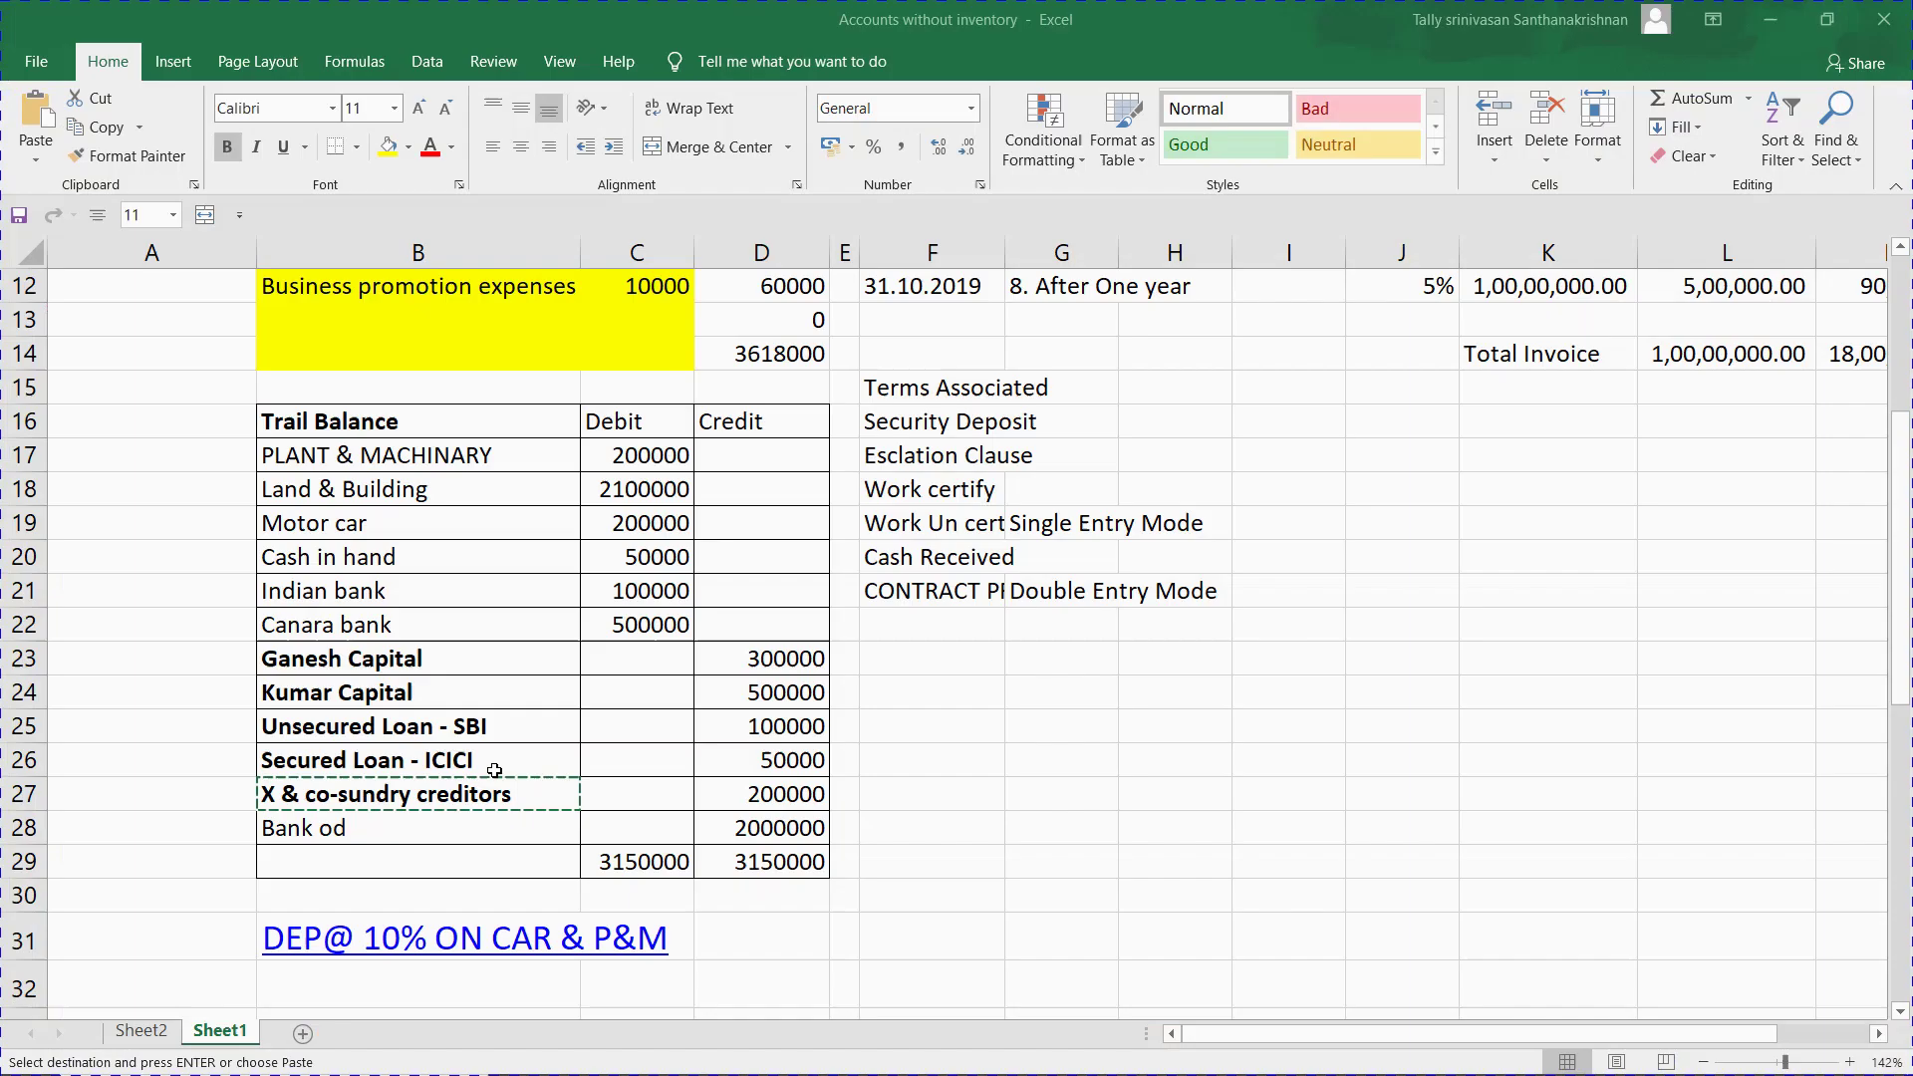
key(shift+Down)
key(ctrl+c)
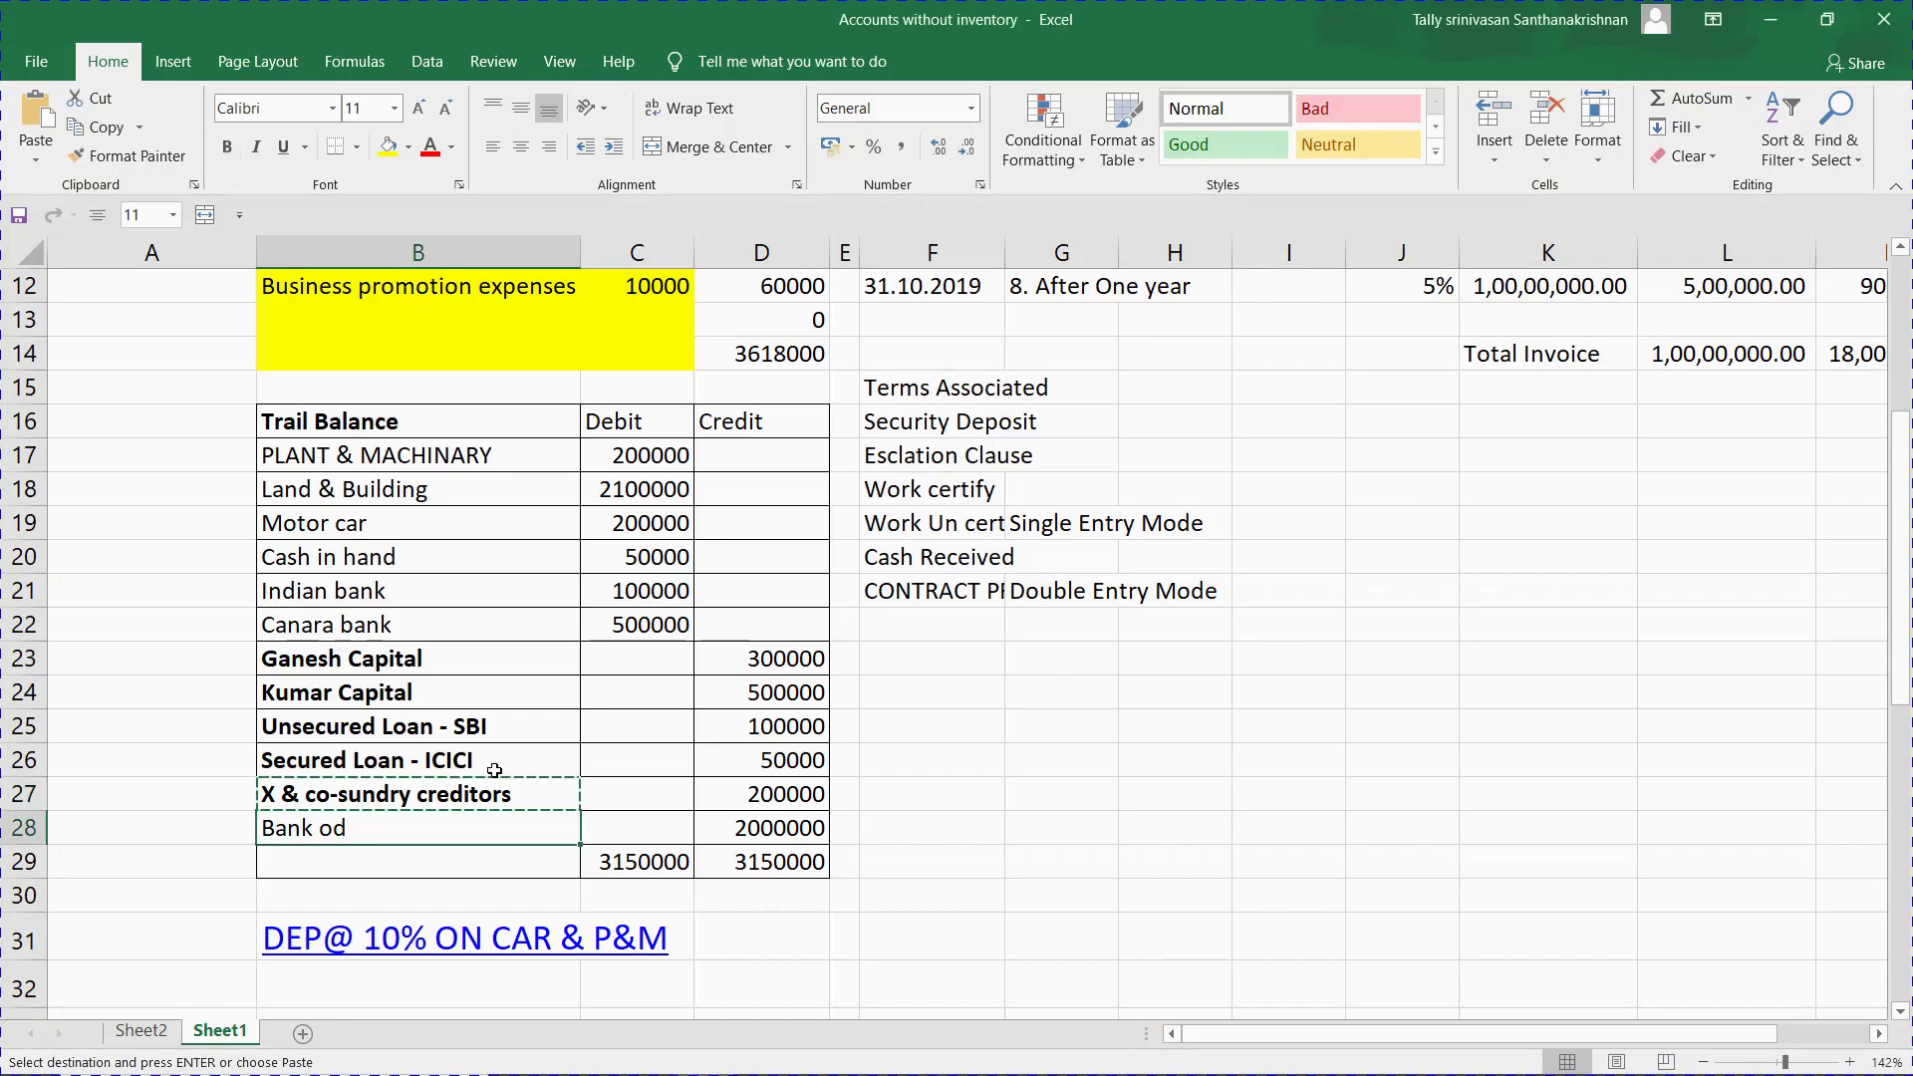
key(Down)
key(ctrl+c)
key(alt+Tab)
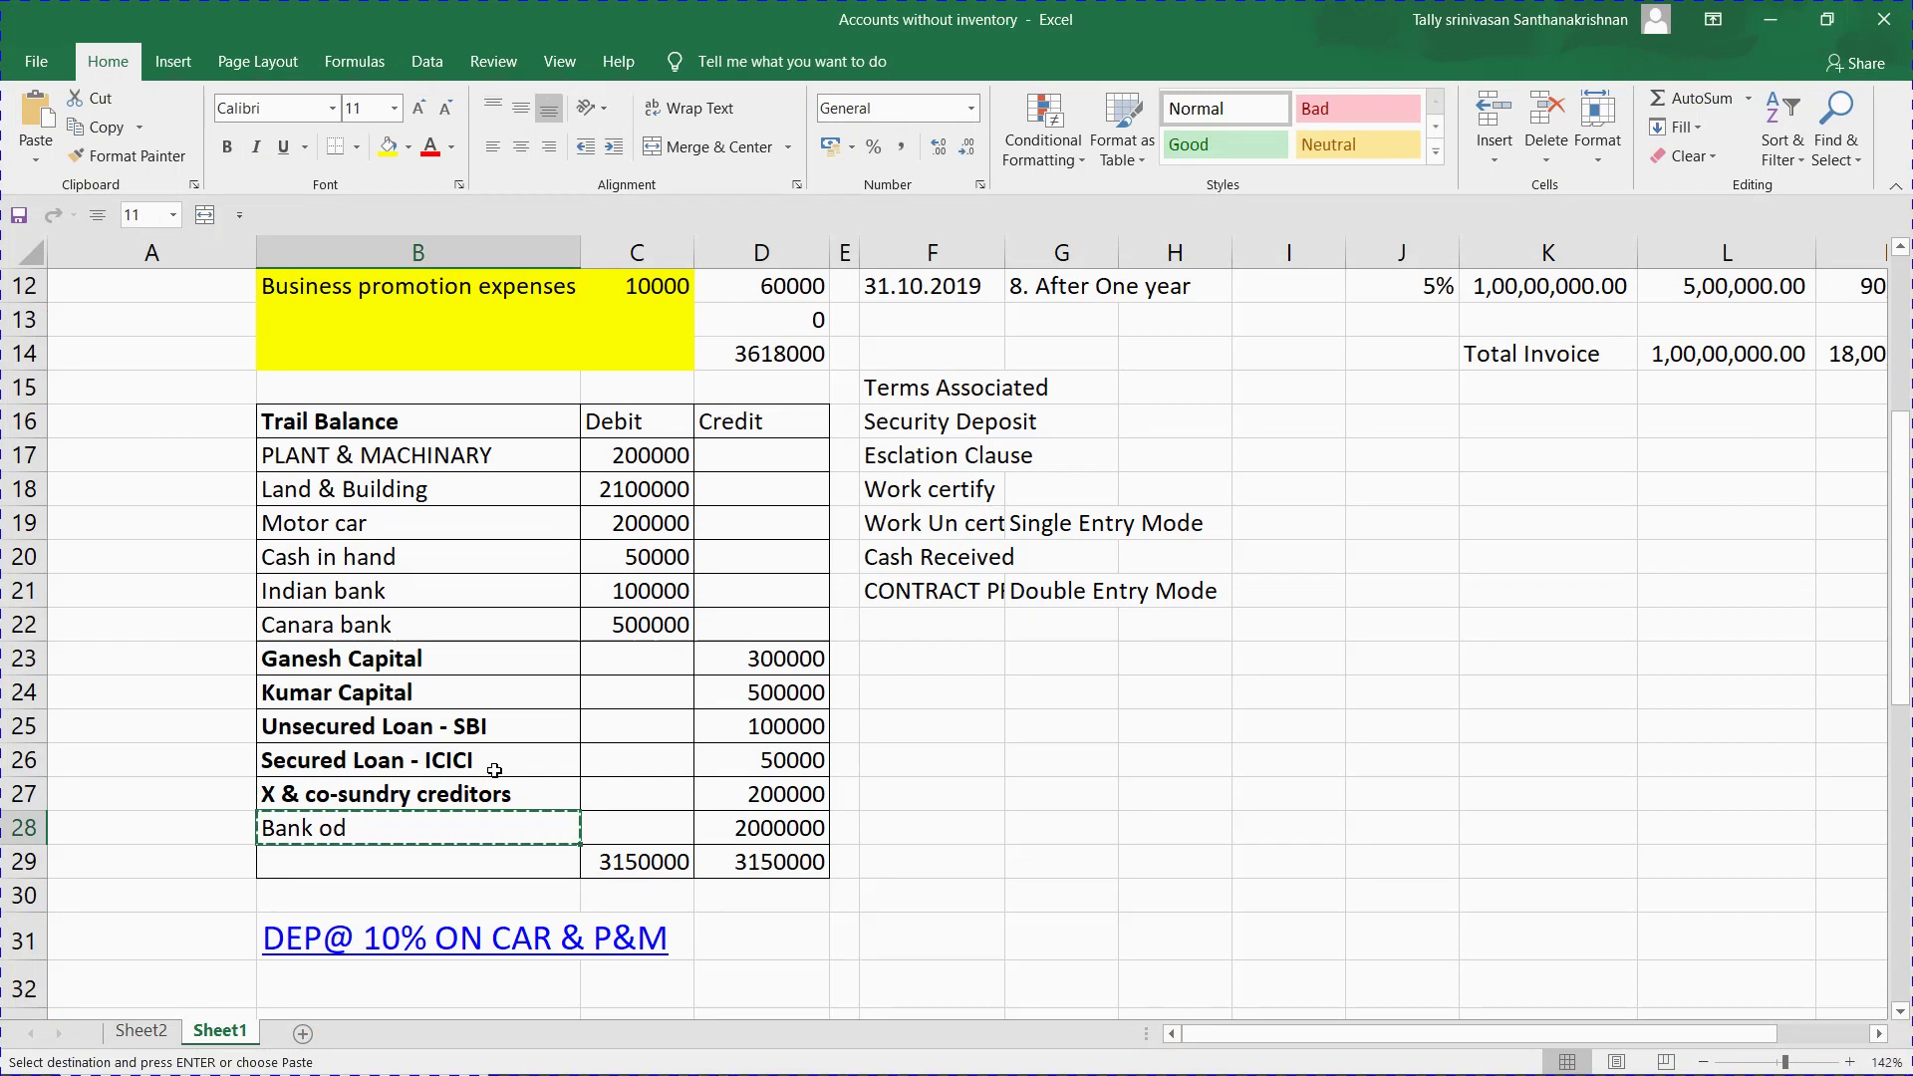
text(Canara Bank Od A/c)
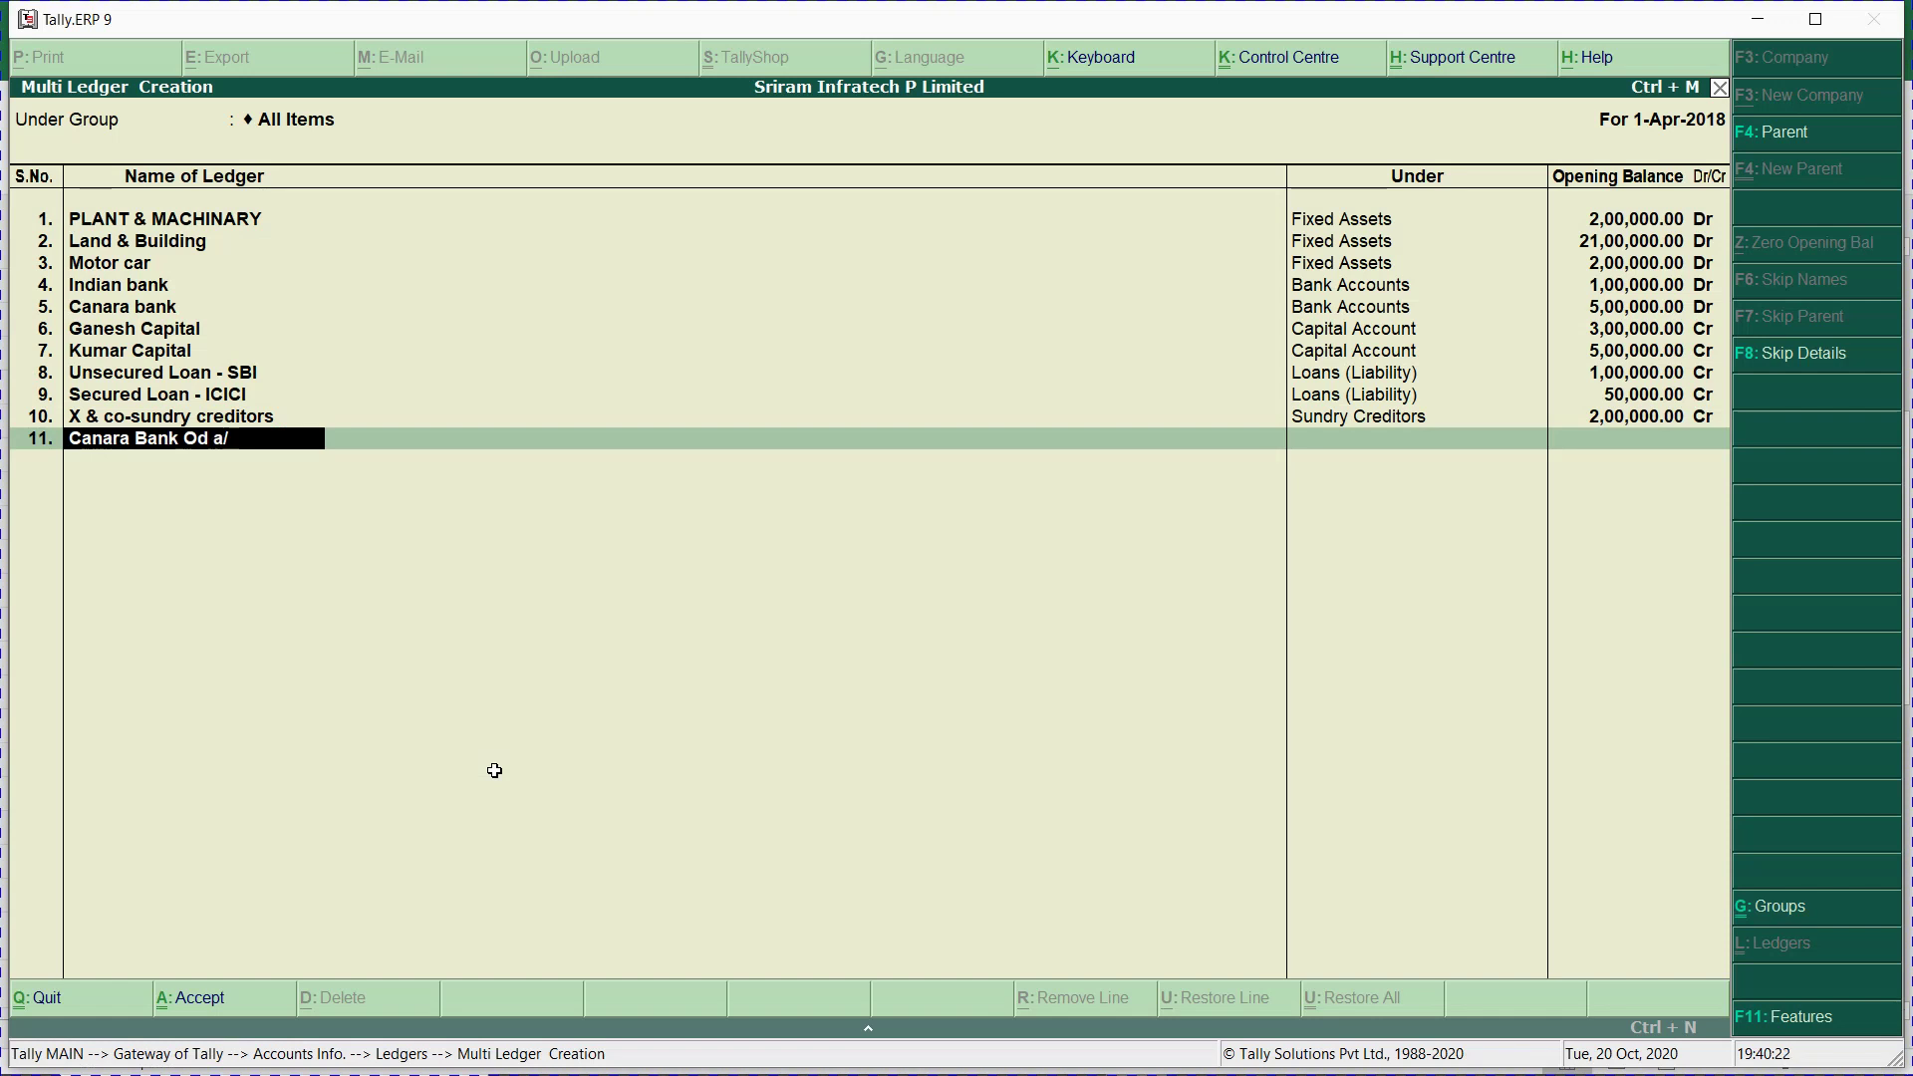
key(Return)
text(Od)
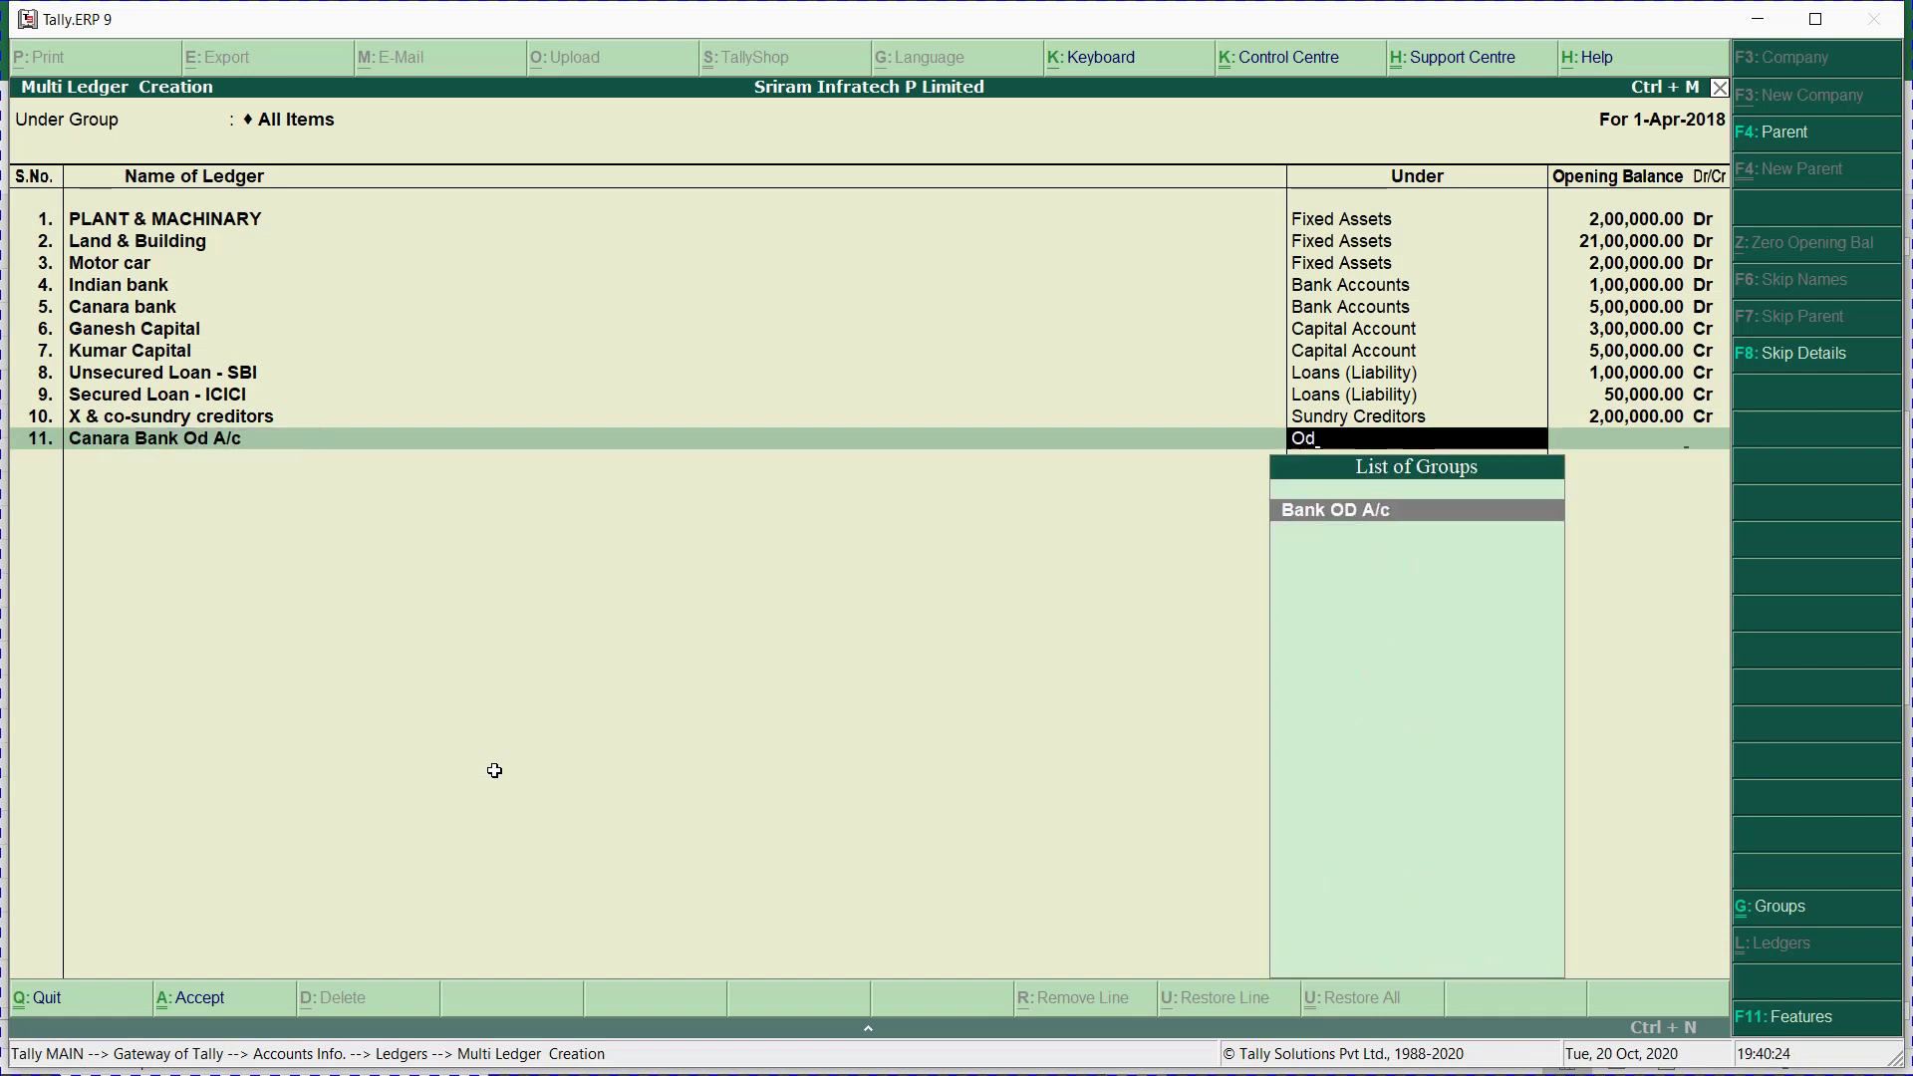
key(Return)
Give Canara Bank Od A/c a 20,00,000 Cr opening balance and finish the ledger list.
key(alt+Tab)
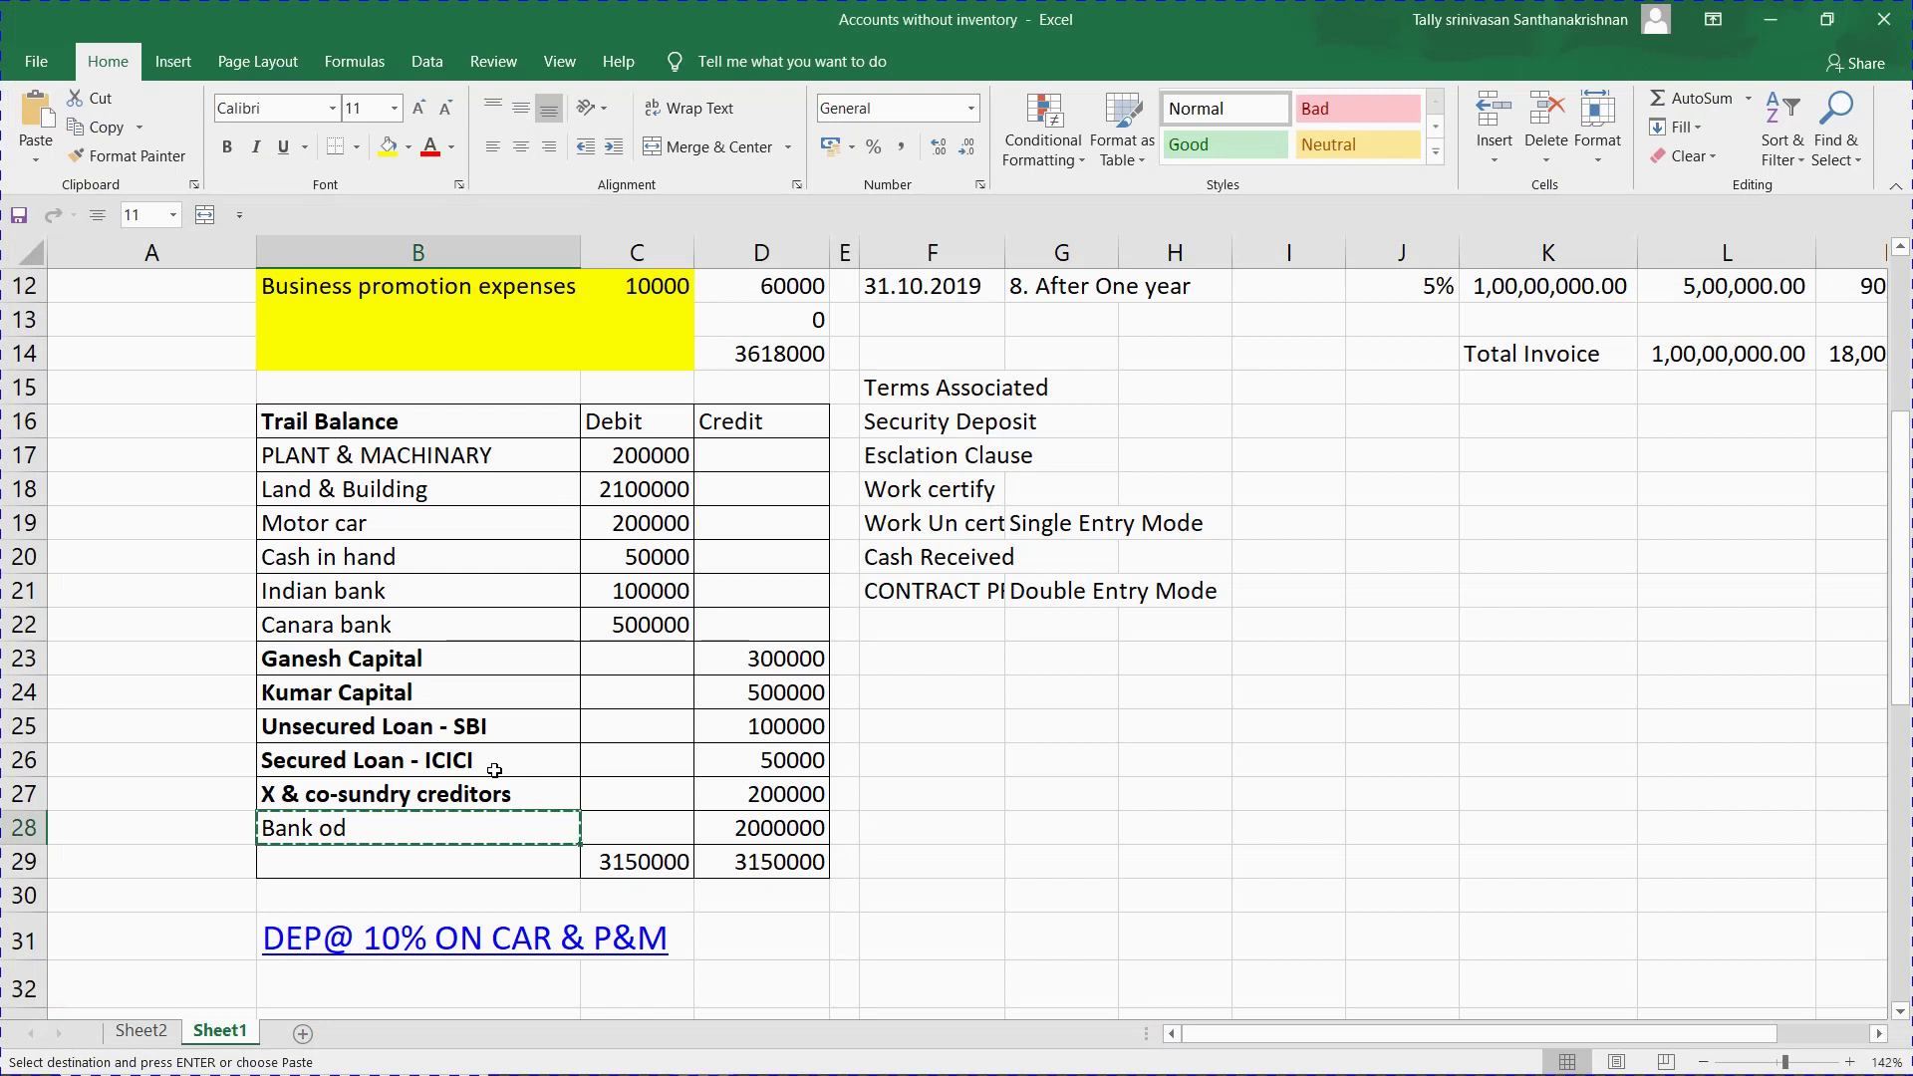
key(alt+Tab)
text(2000000)
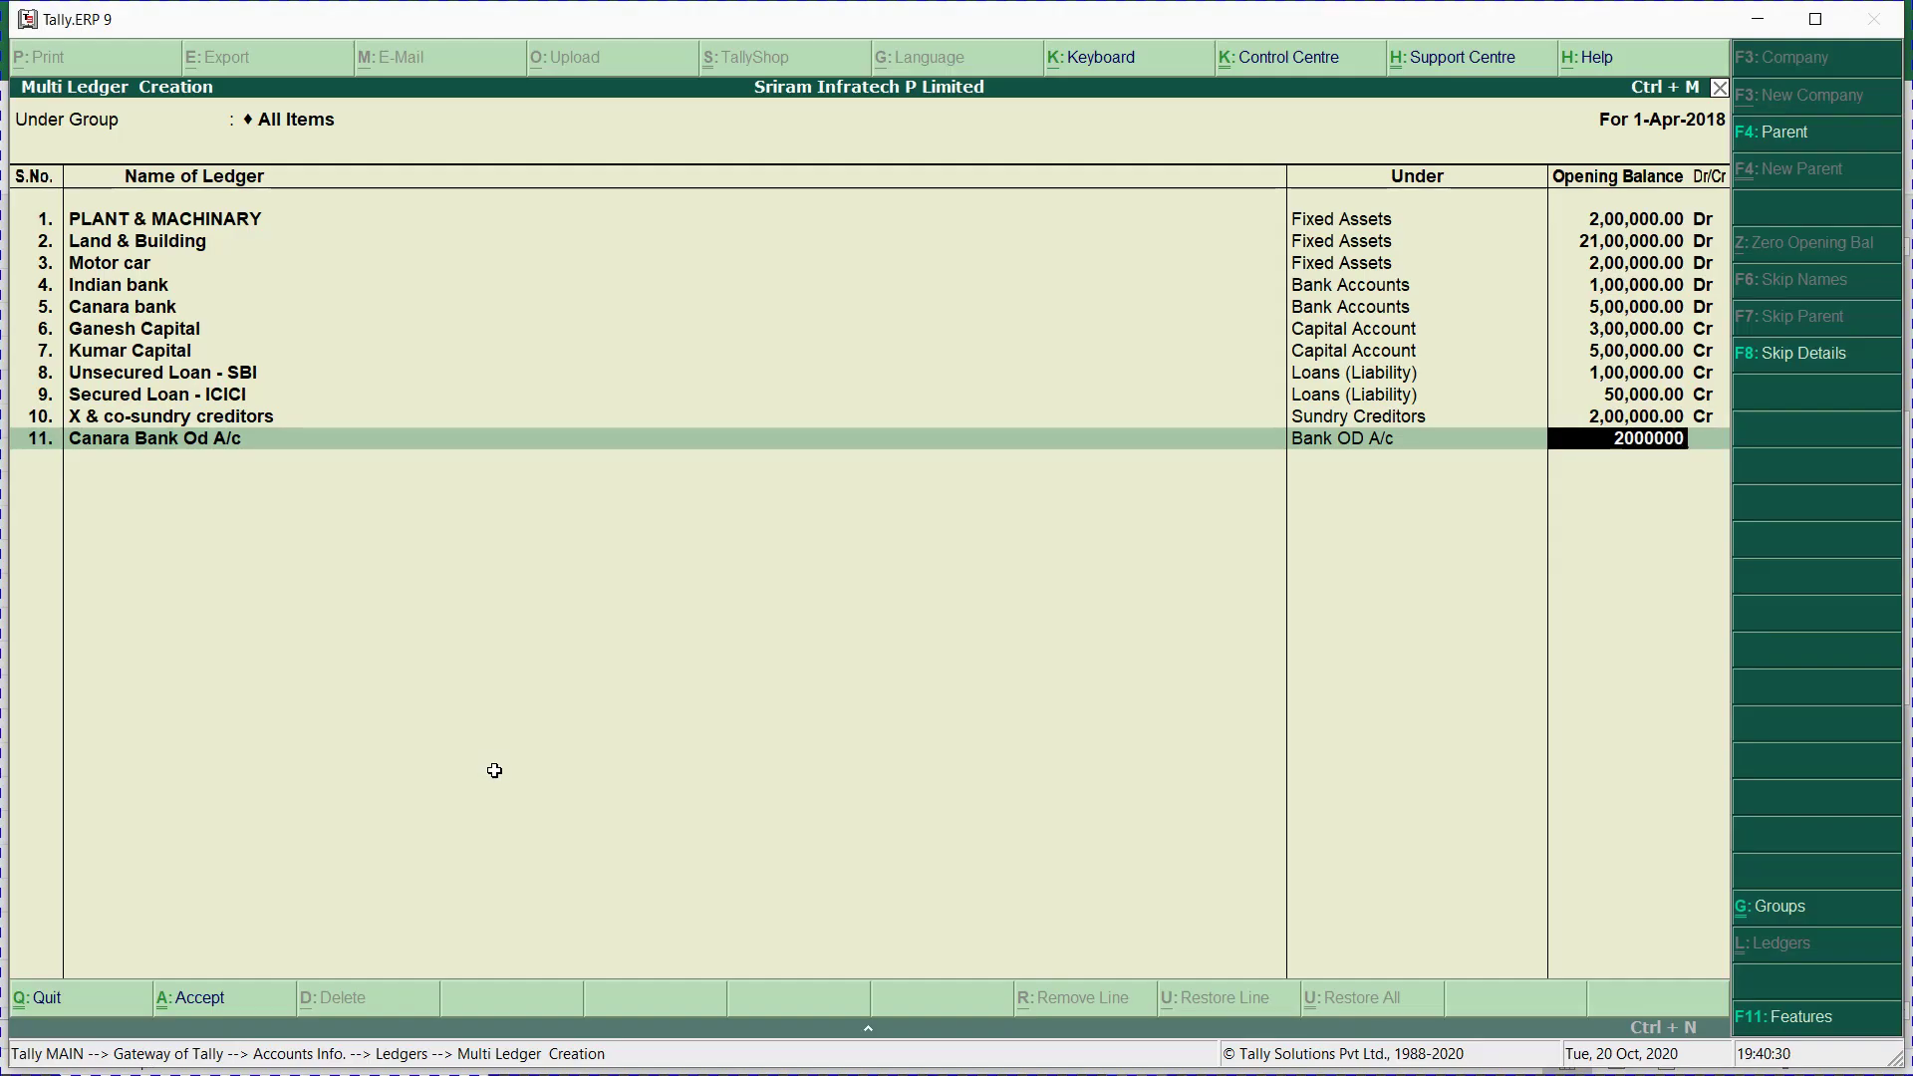
key(Return)
key(Return)
key(Return)
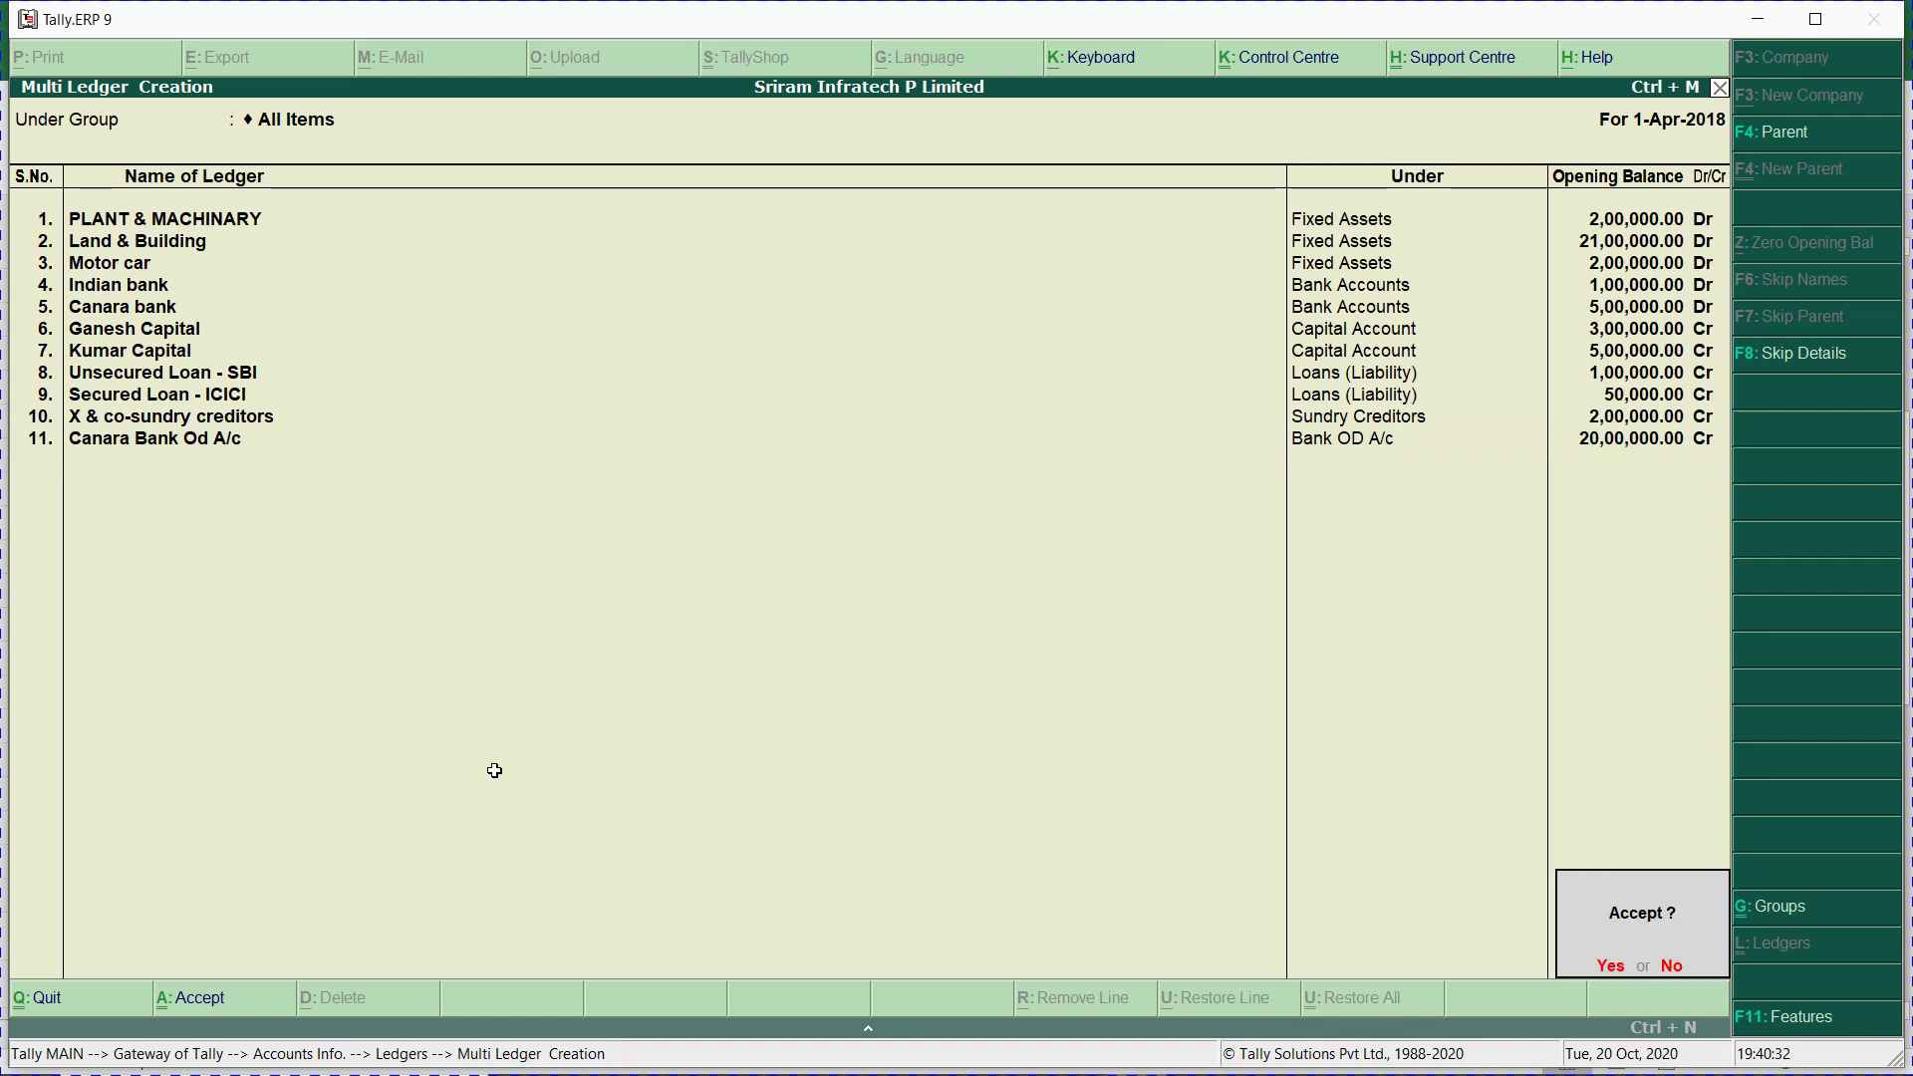
key(Return)
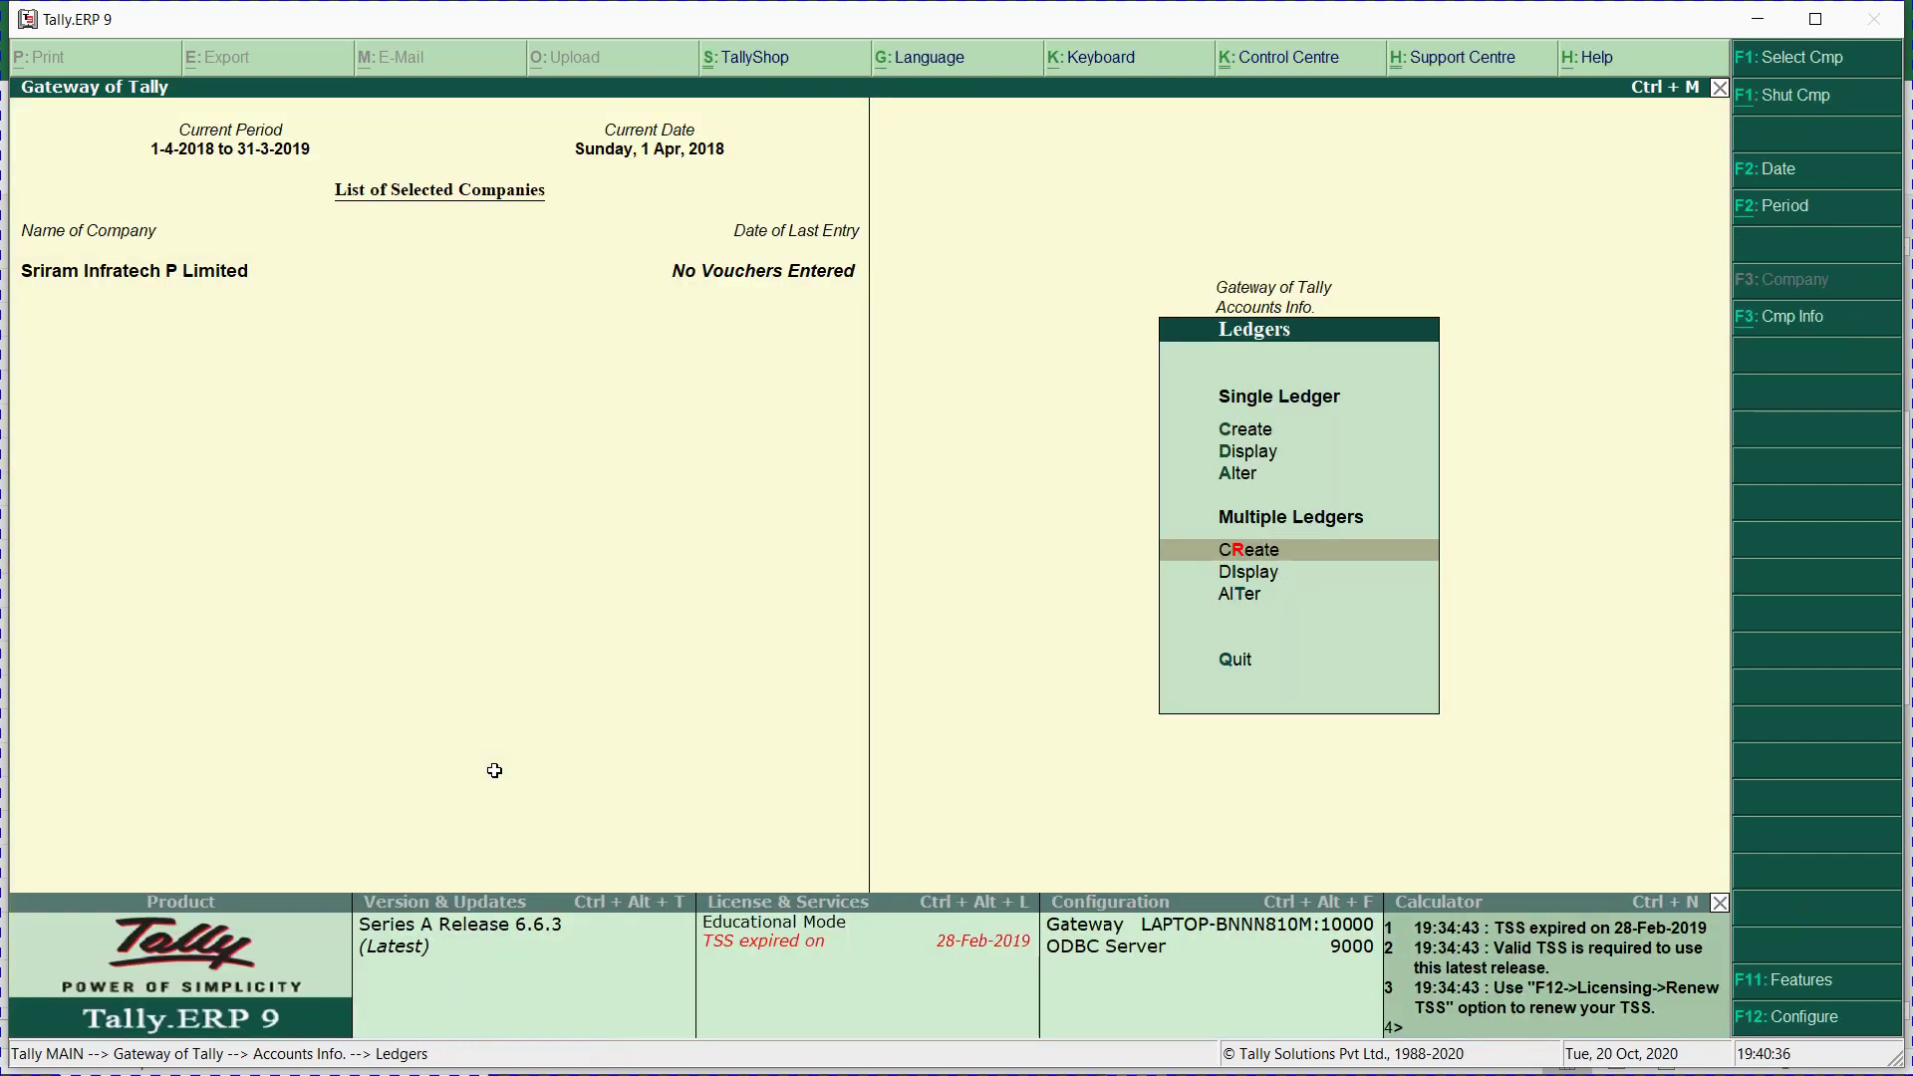
Alter the Cash ledger to a 50,000 Dr opening balance, matching Excel's Cash in hand figure.
text(a)
text(Cas)
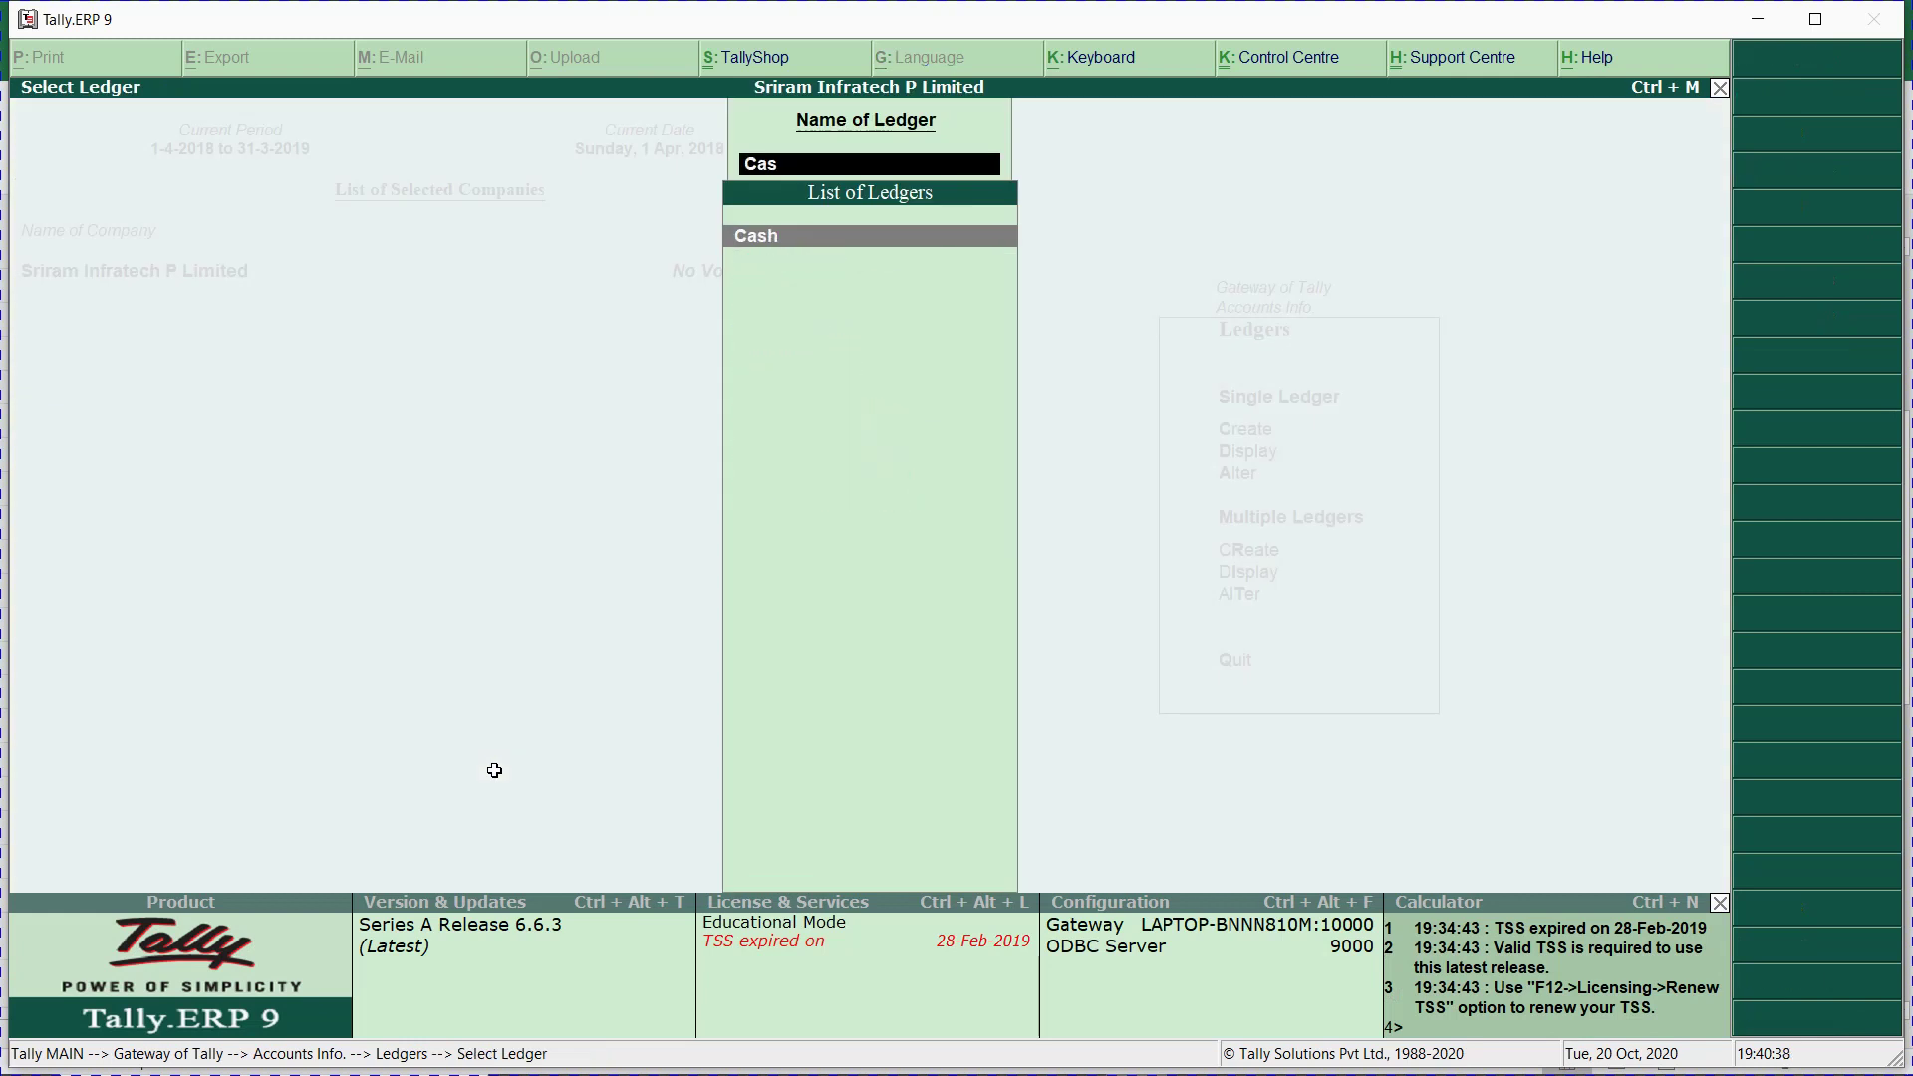
key(Return)
key(Return)
key(Return)
key(Return)
key(Return)
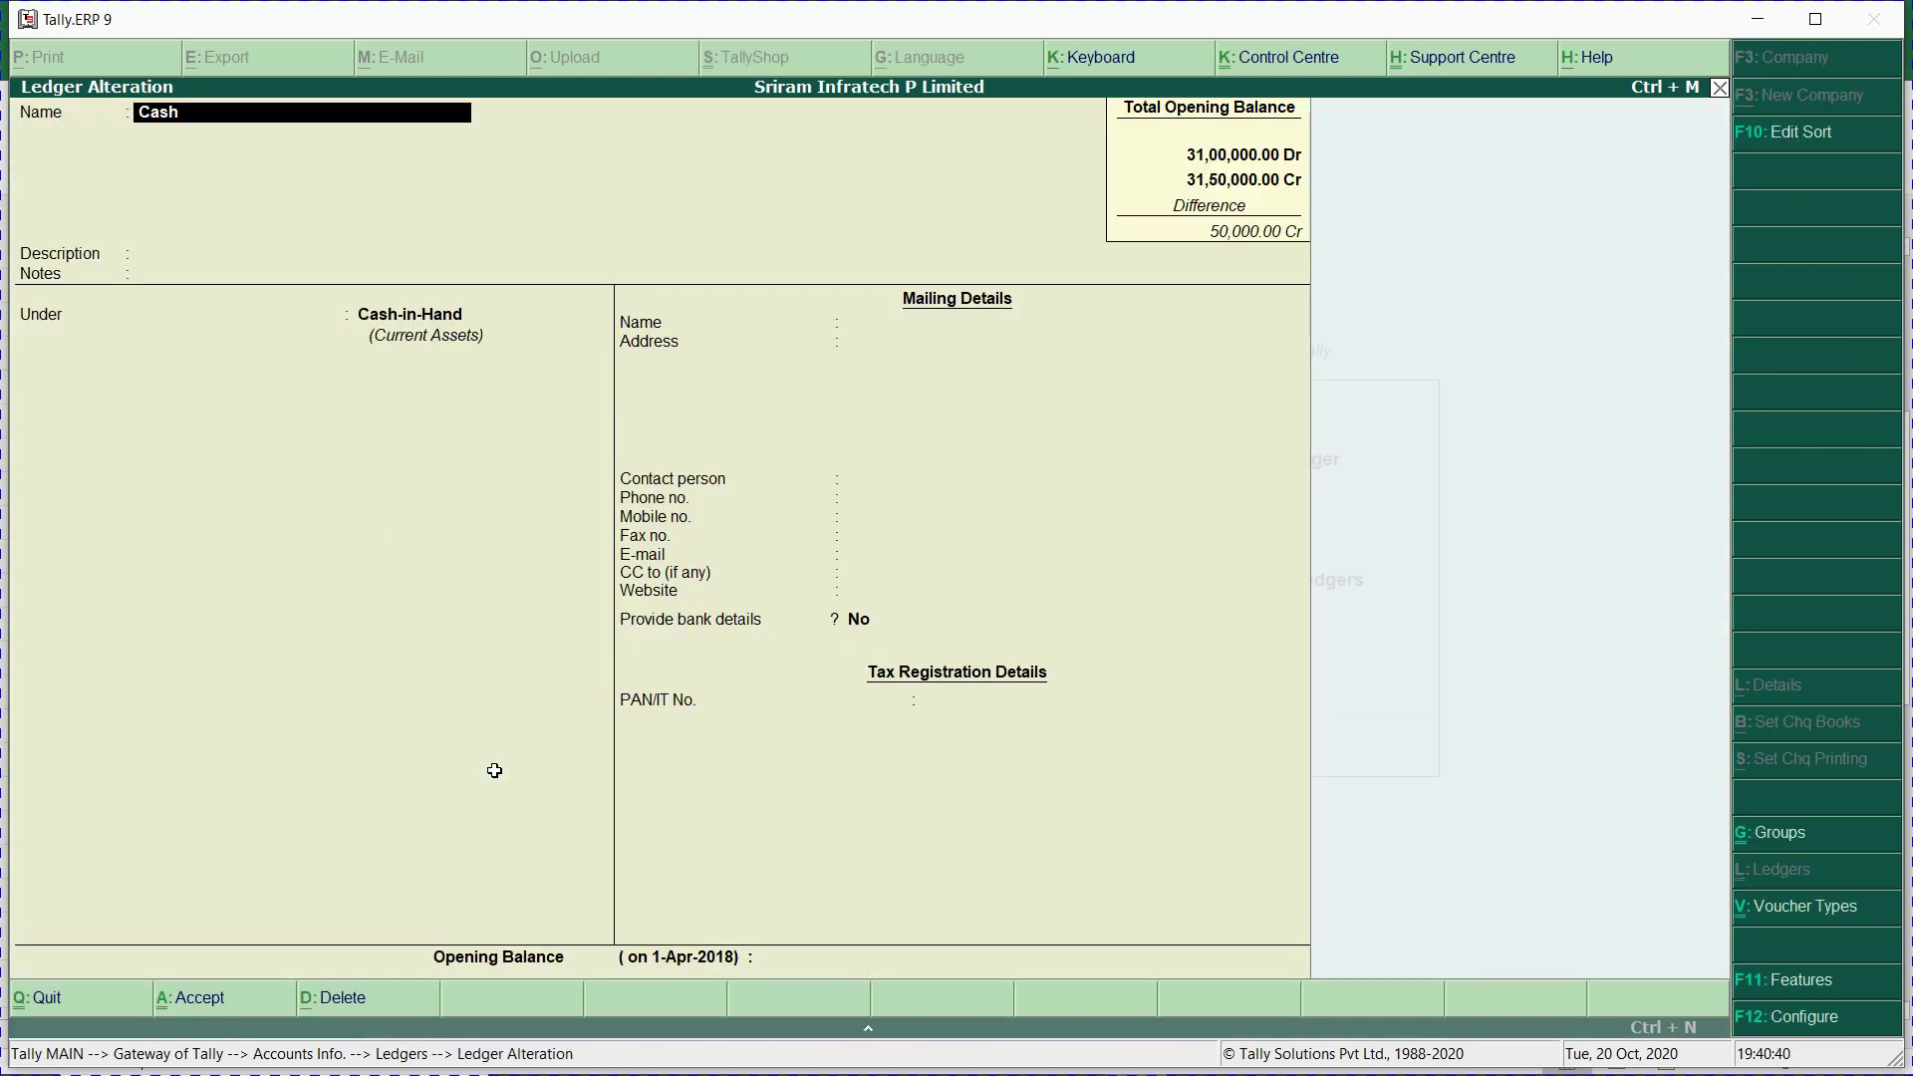
key(Return)
key(Escape)
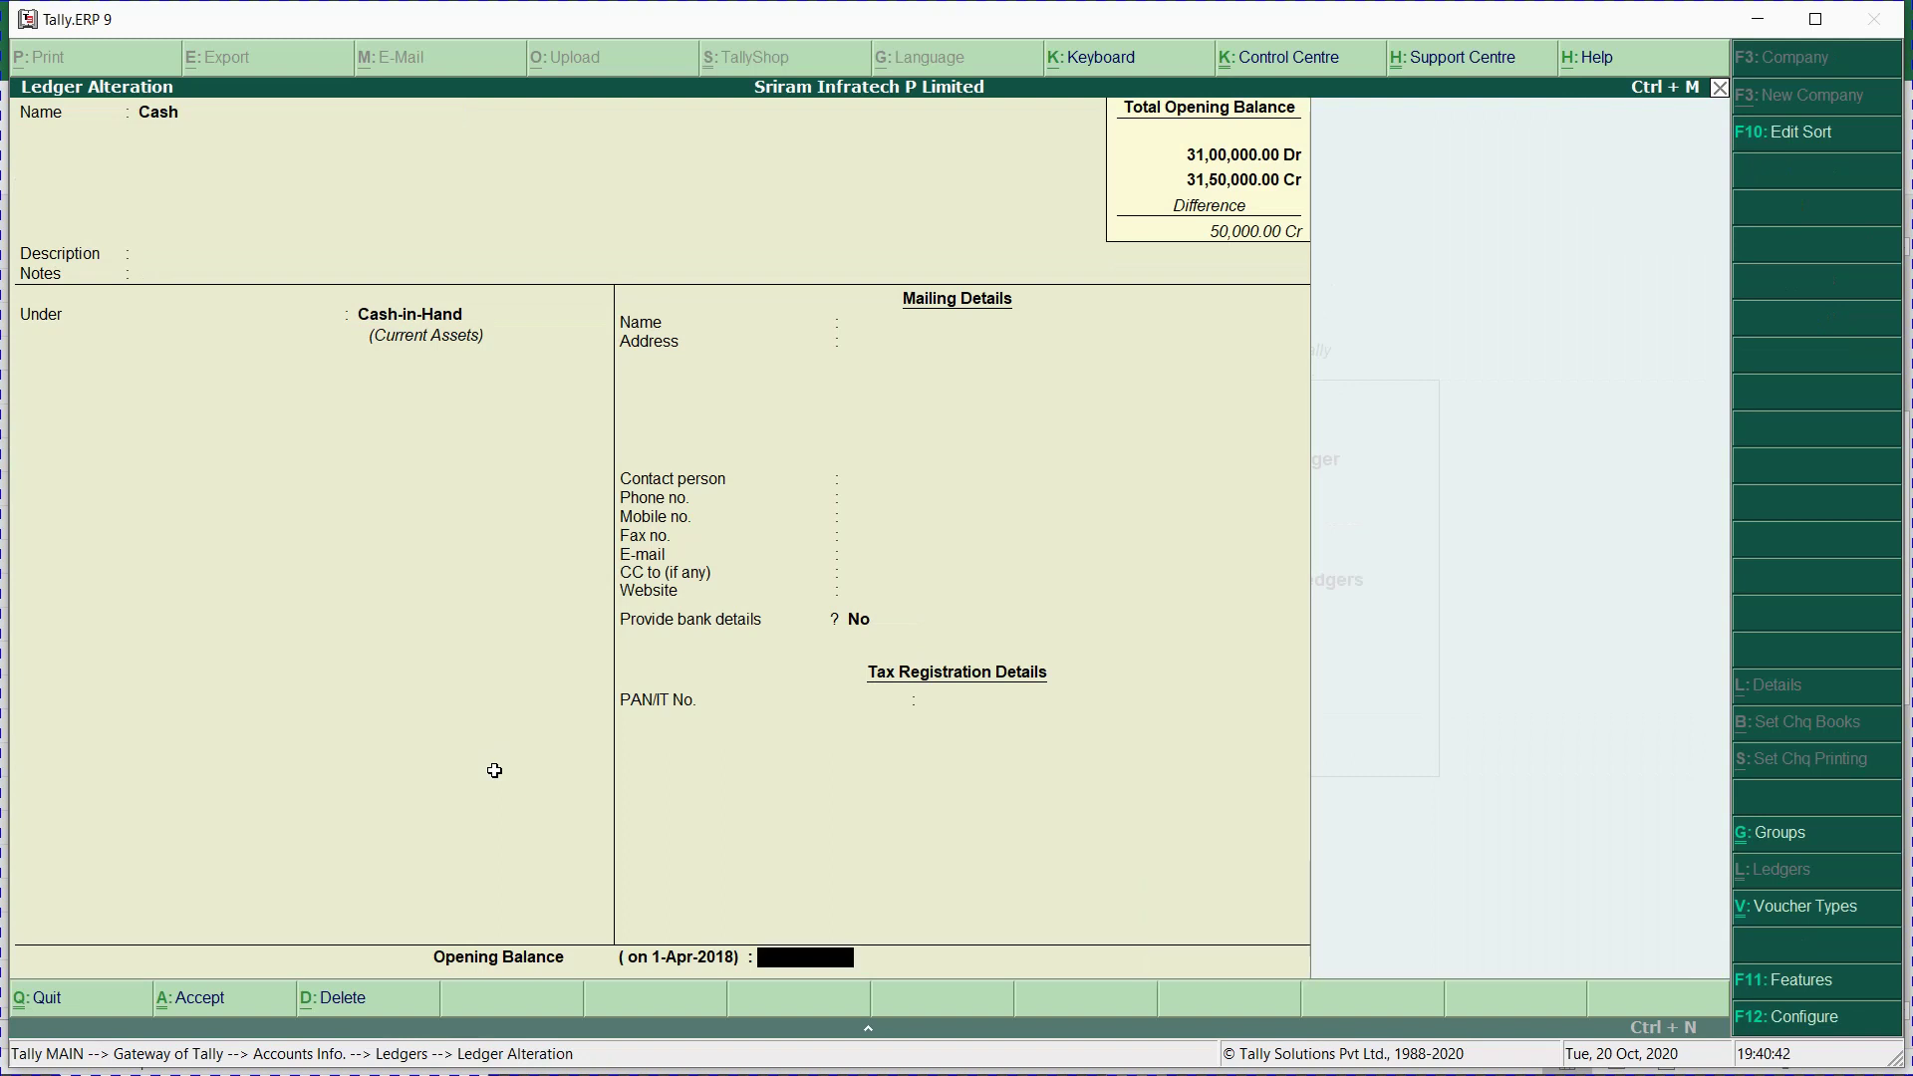
key(alt+Tab)
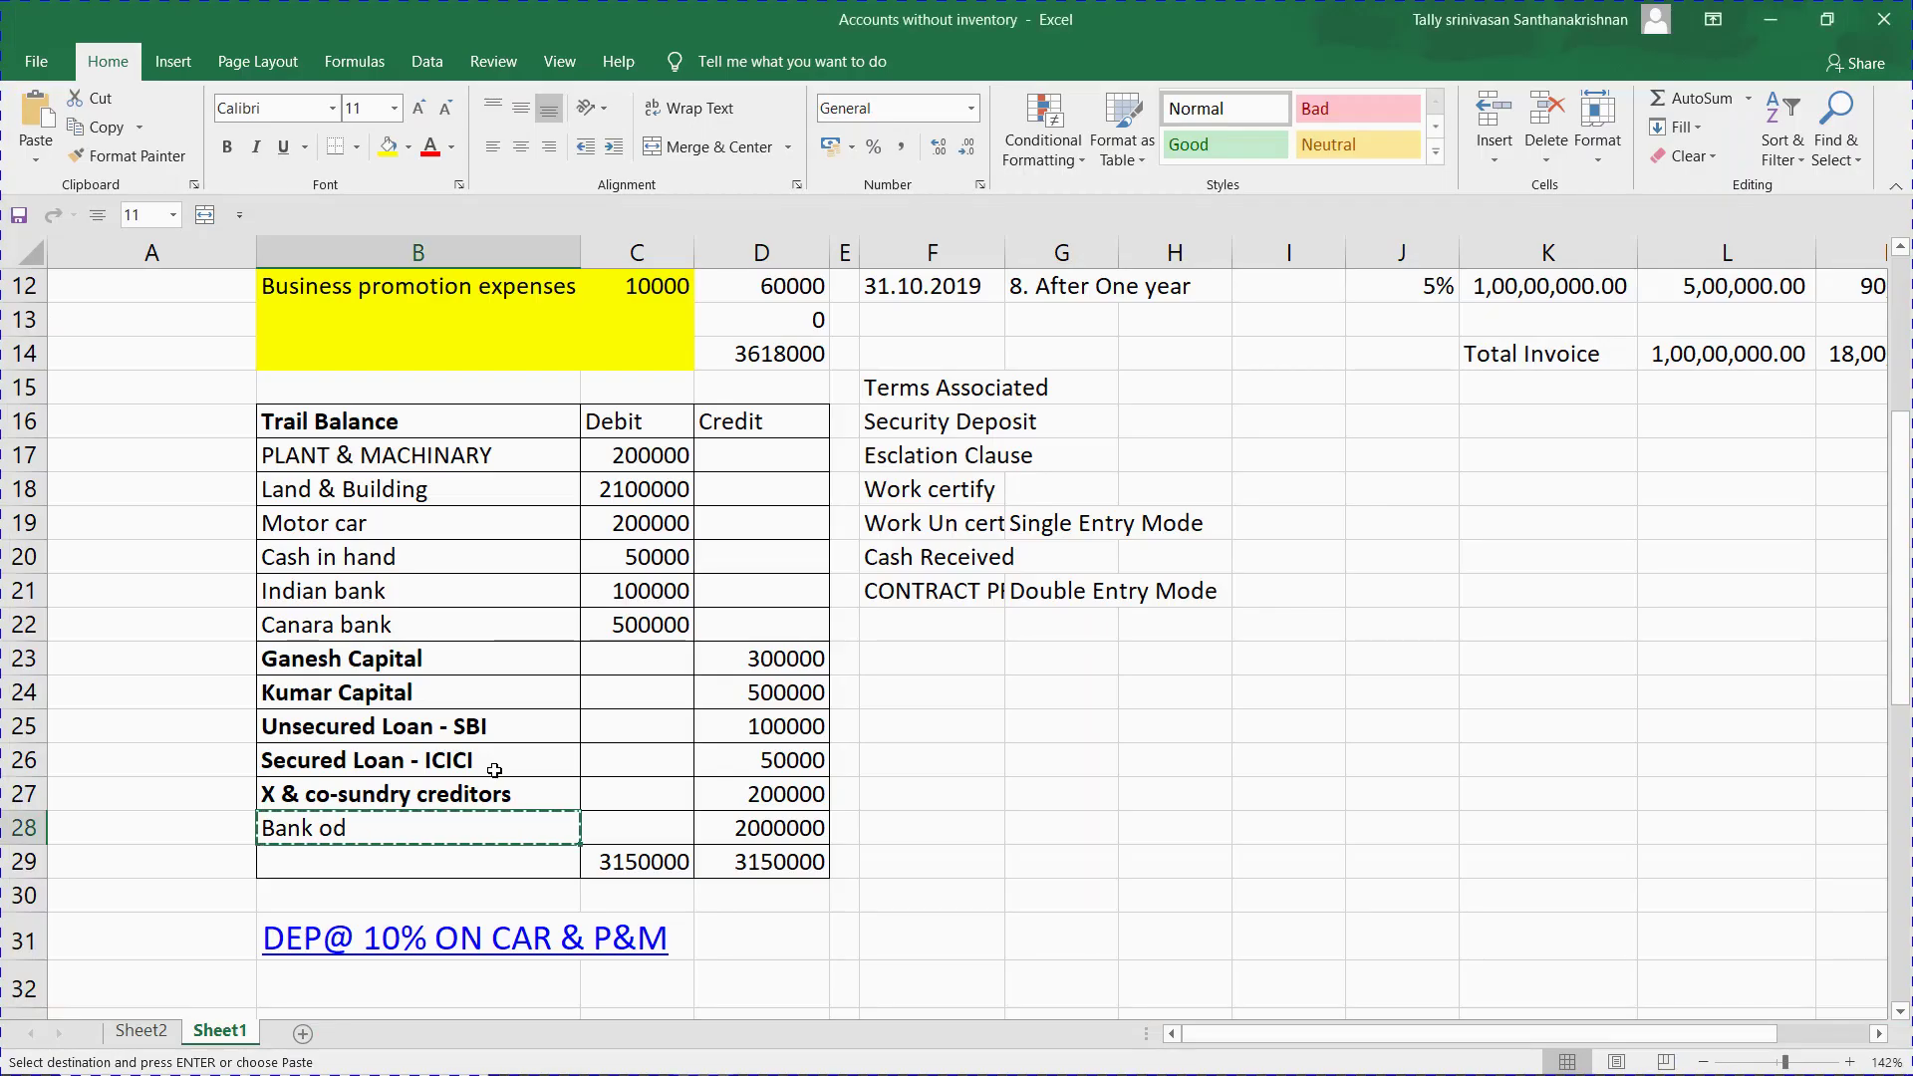
click(653, 549)
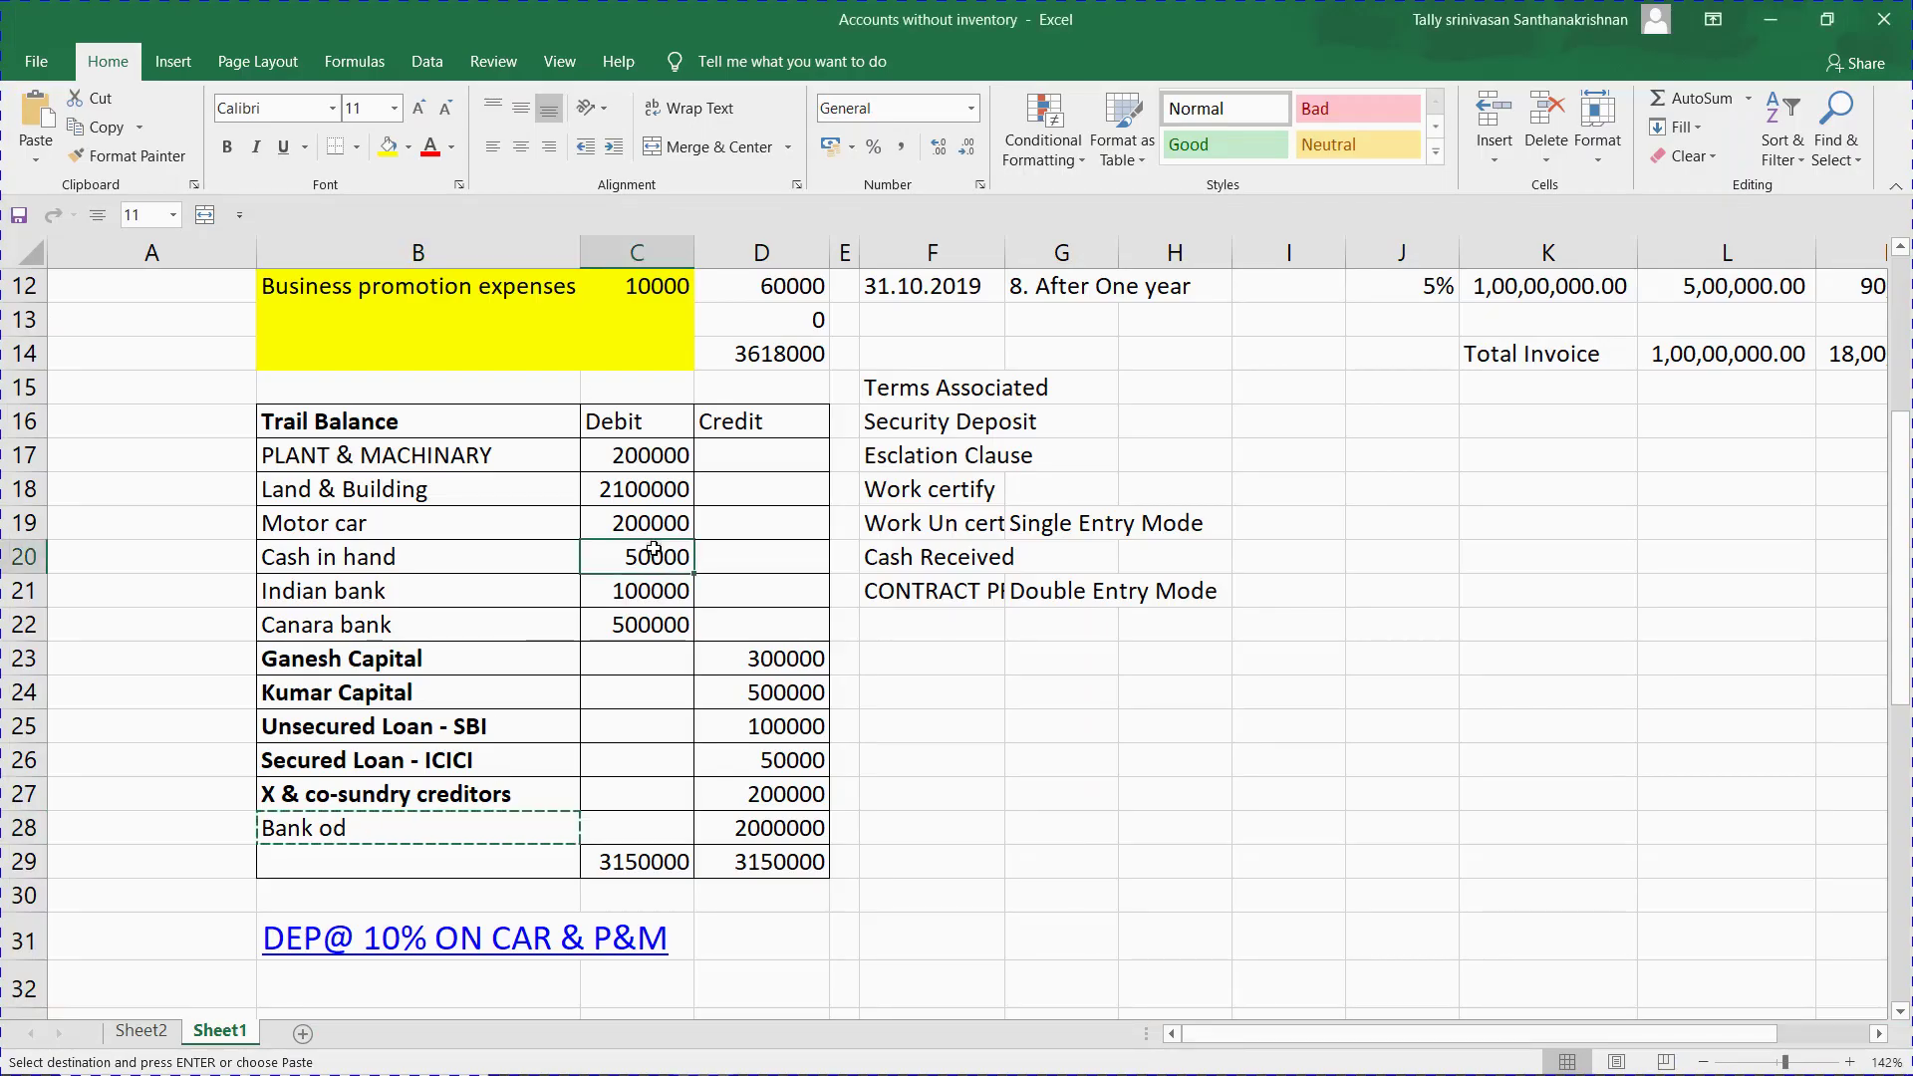
key(alt+Tab)
text(50000)
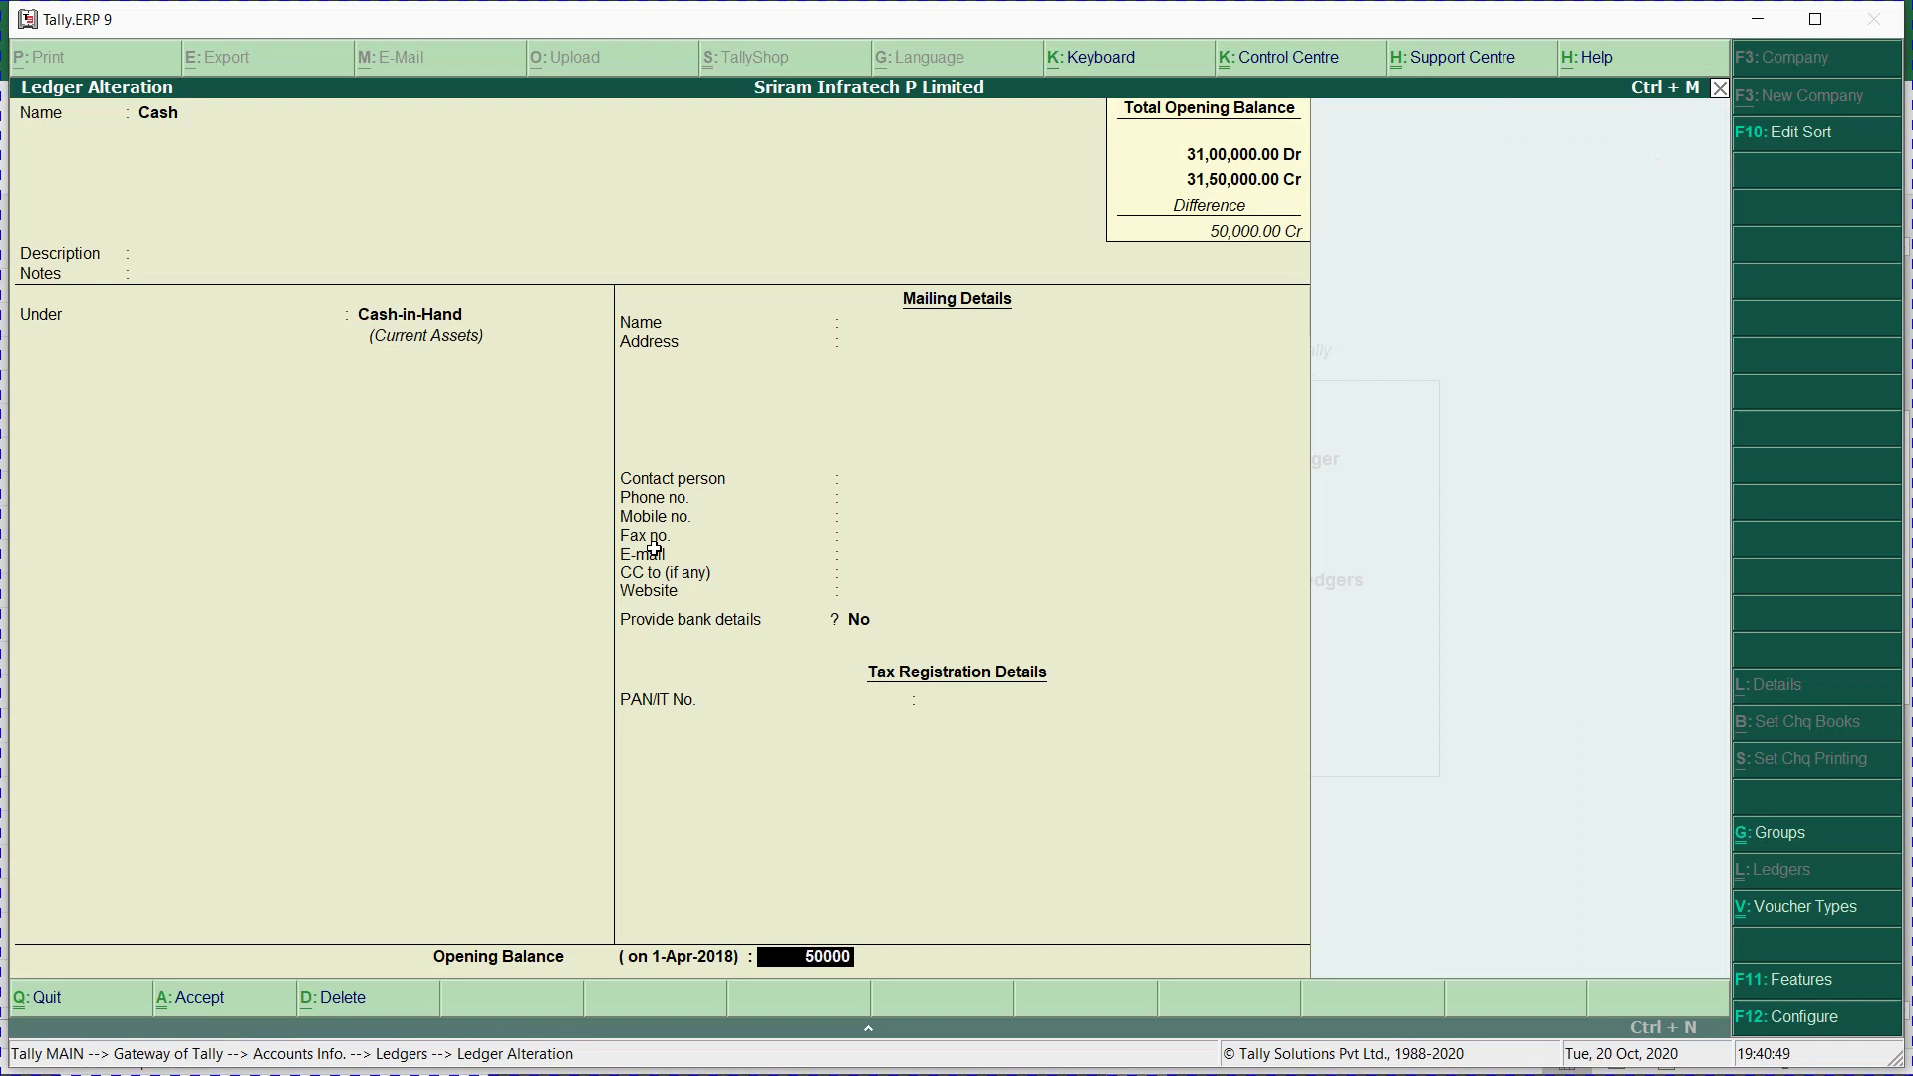
key(Return)
key(Return)
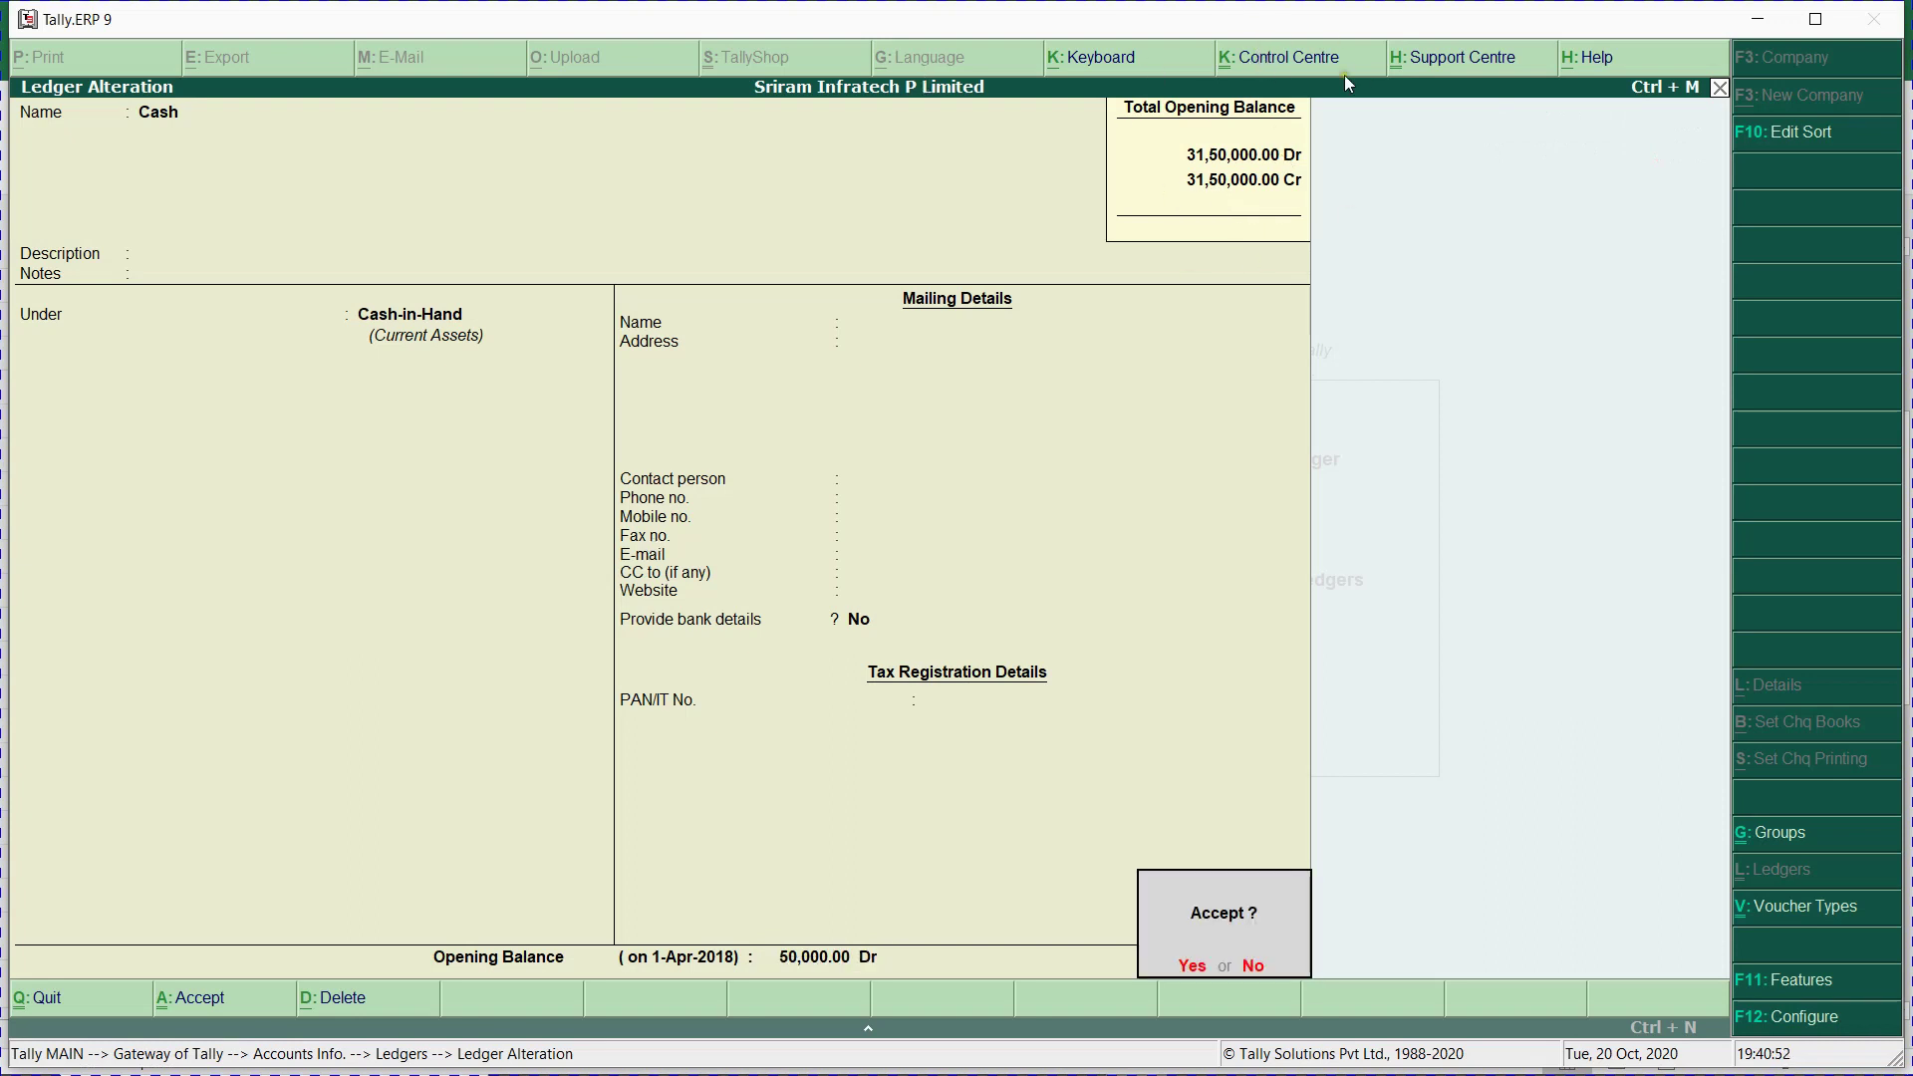
key(Return)
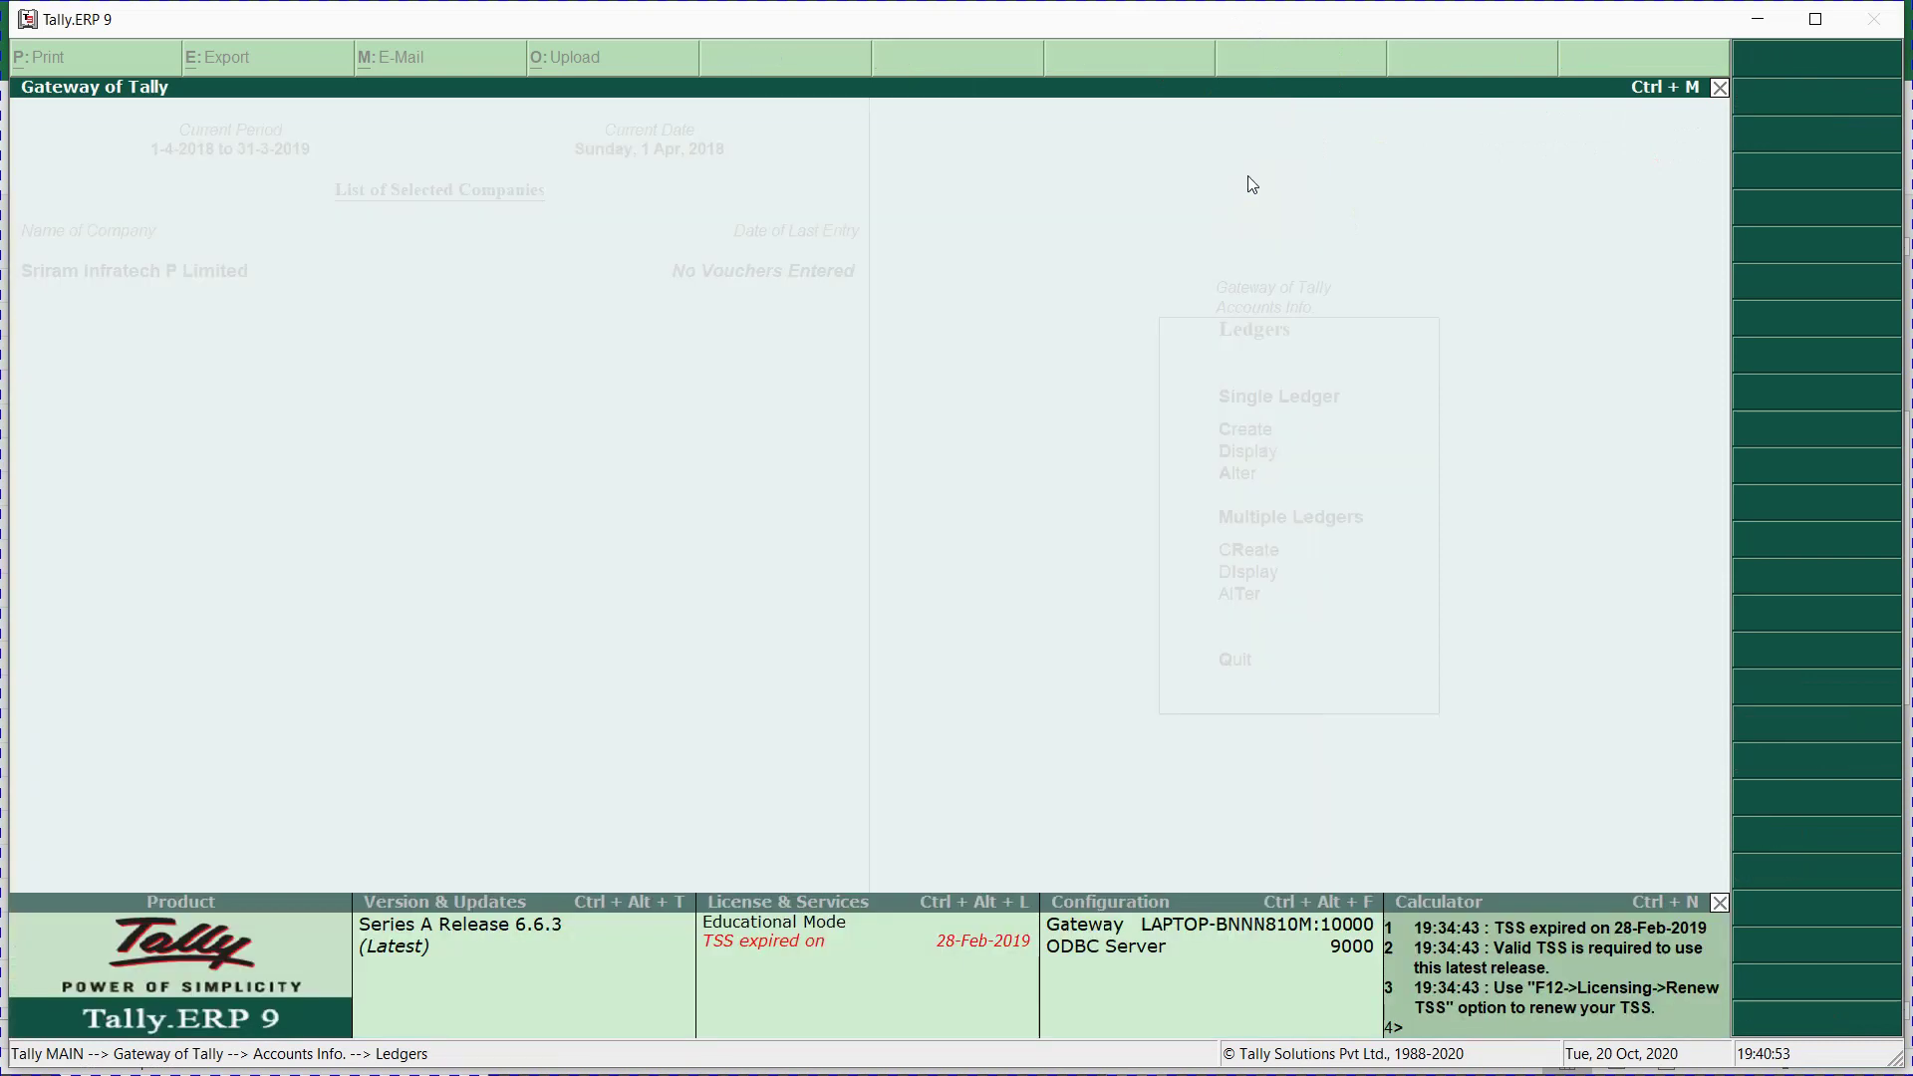
Open Sriram Infratech P Limited's Company Alteration details via Alt+F3 and back out unchanged.
key(Escape)
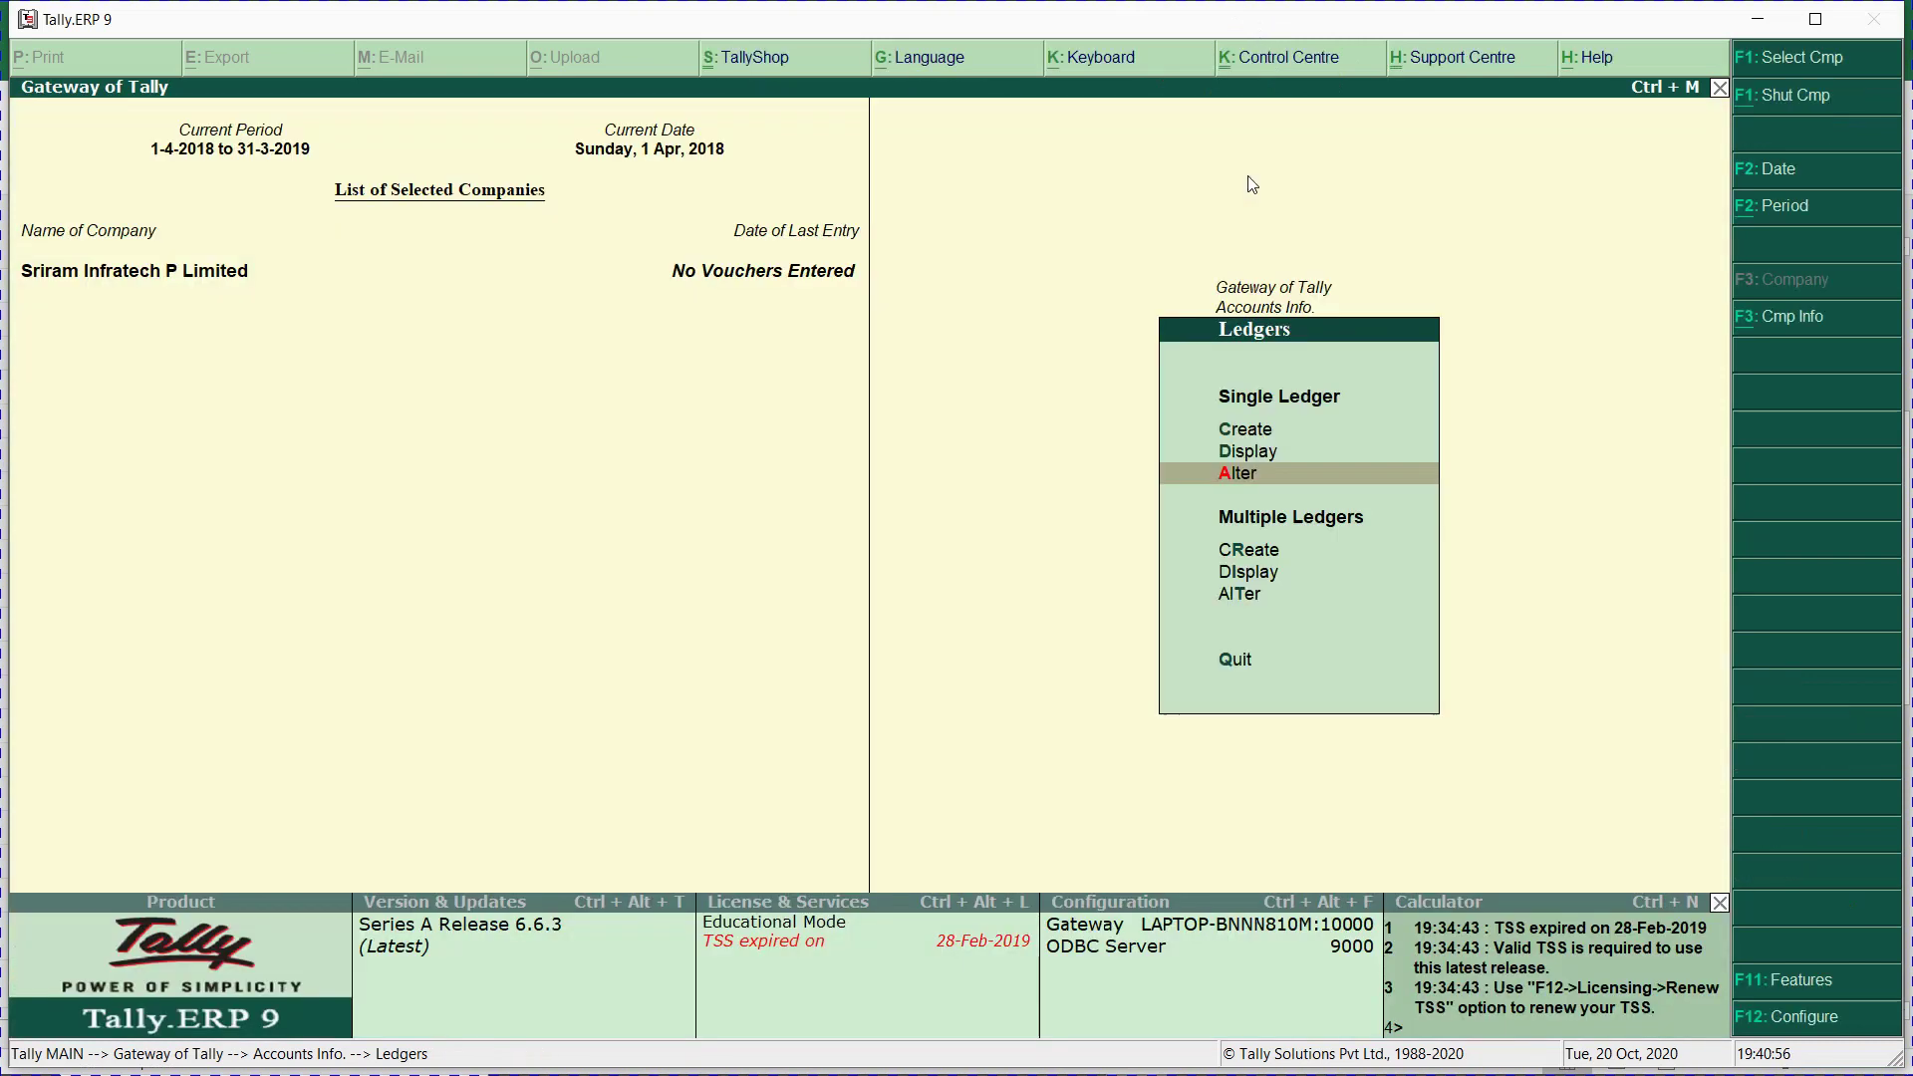
key(Escape)
key(Escape)
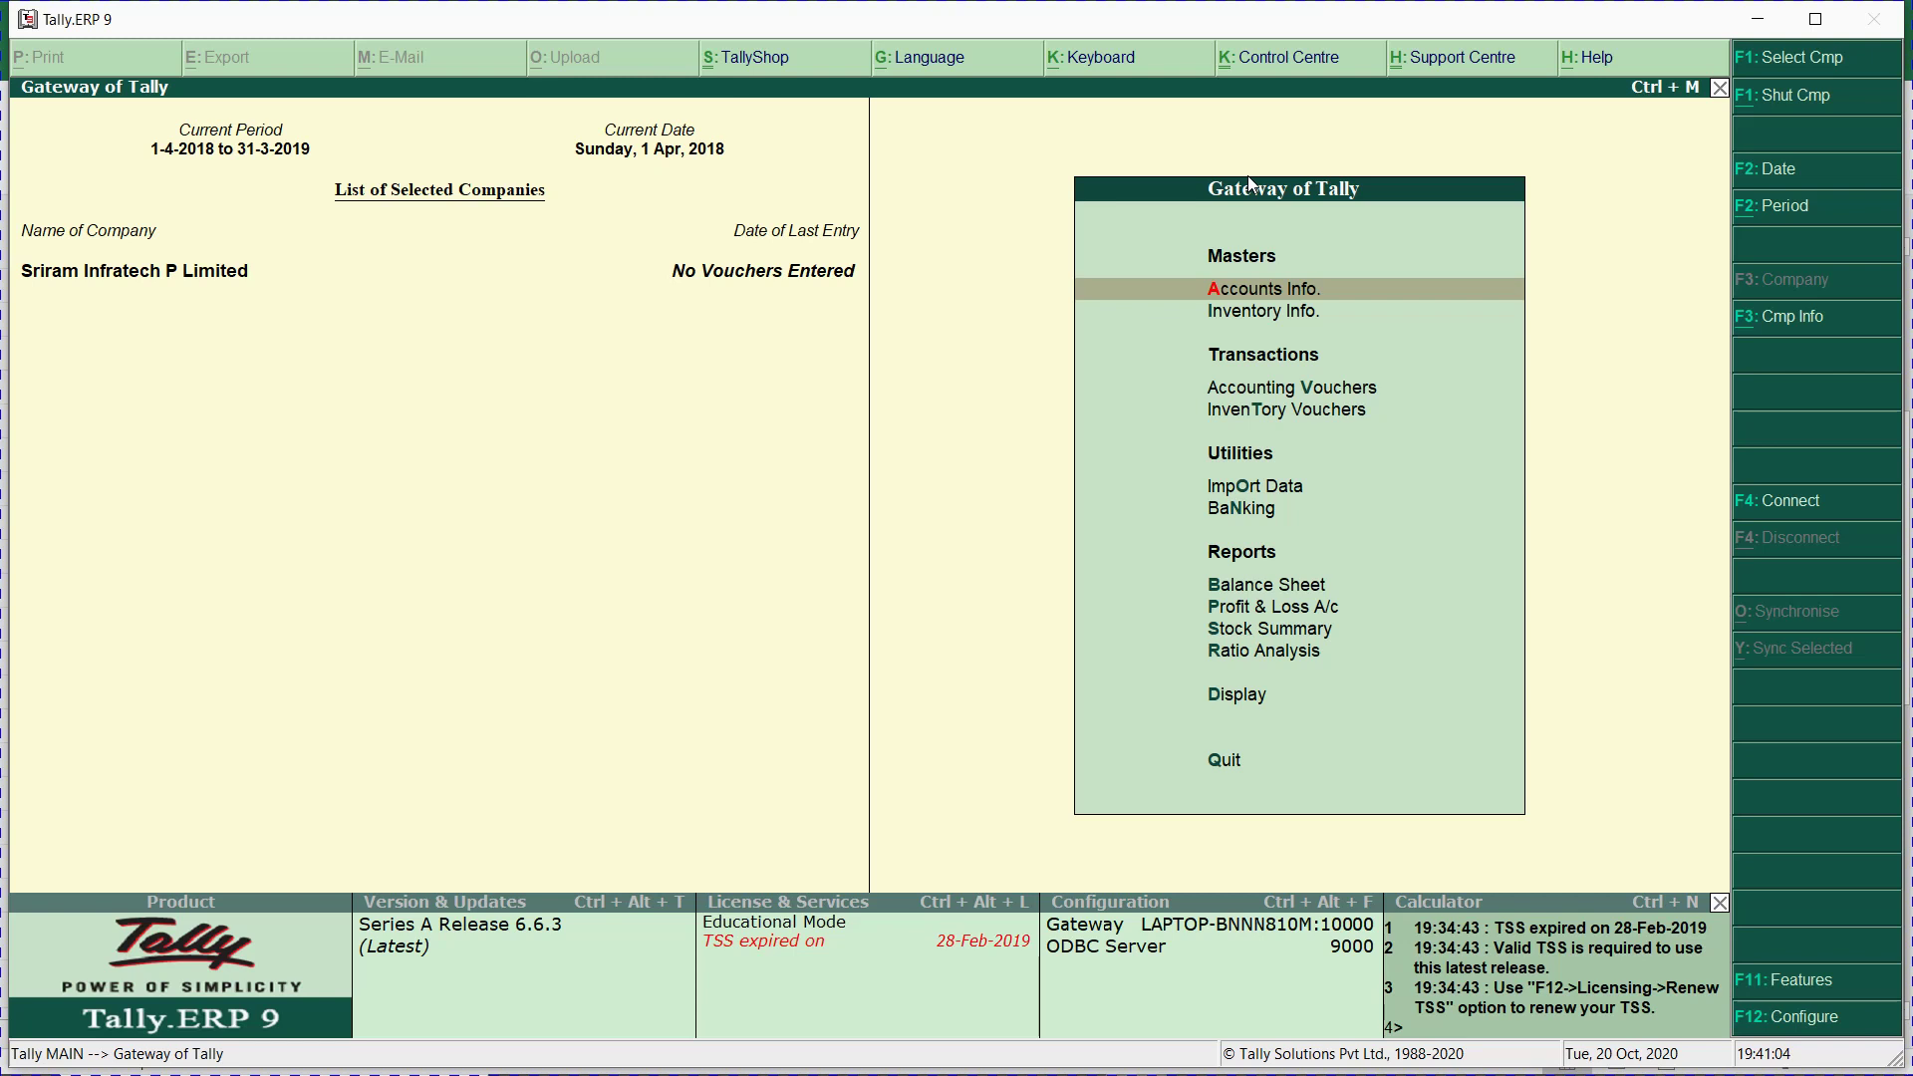
key(Return)
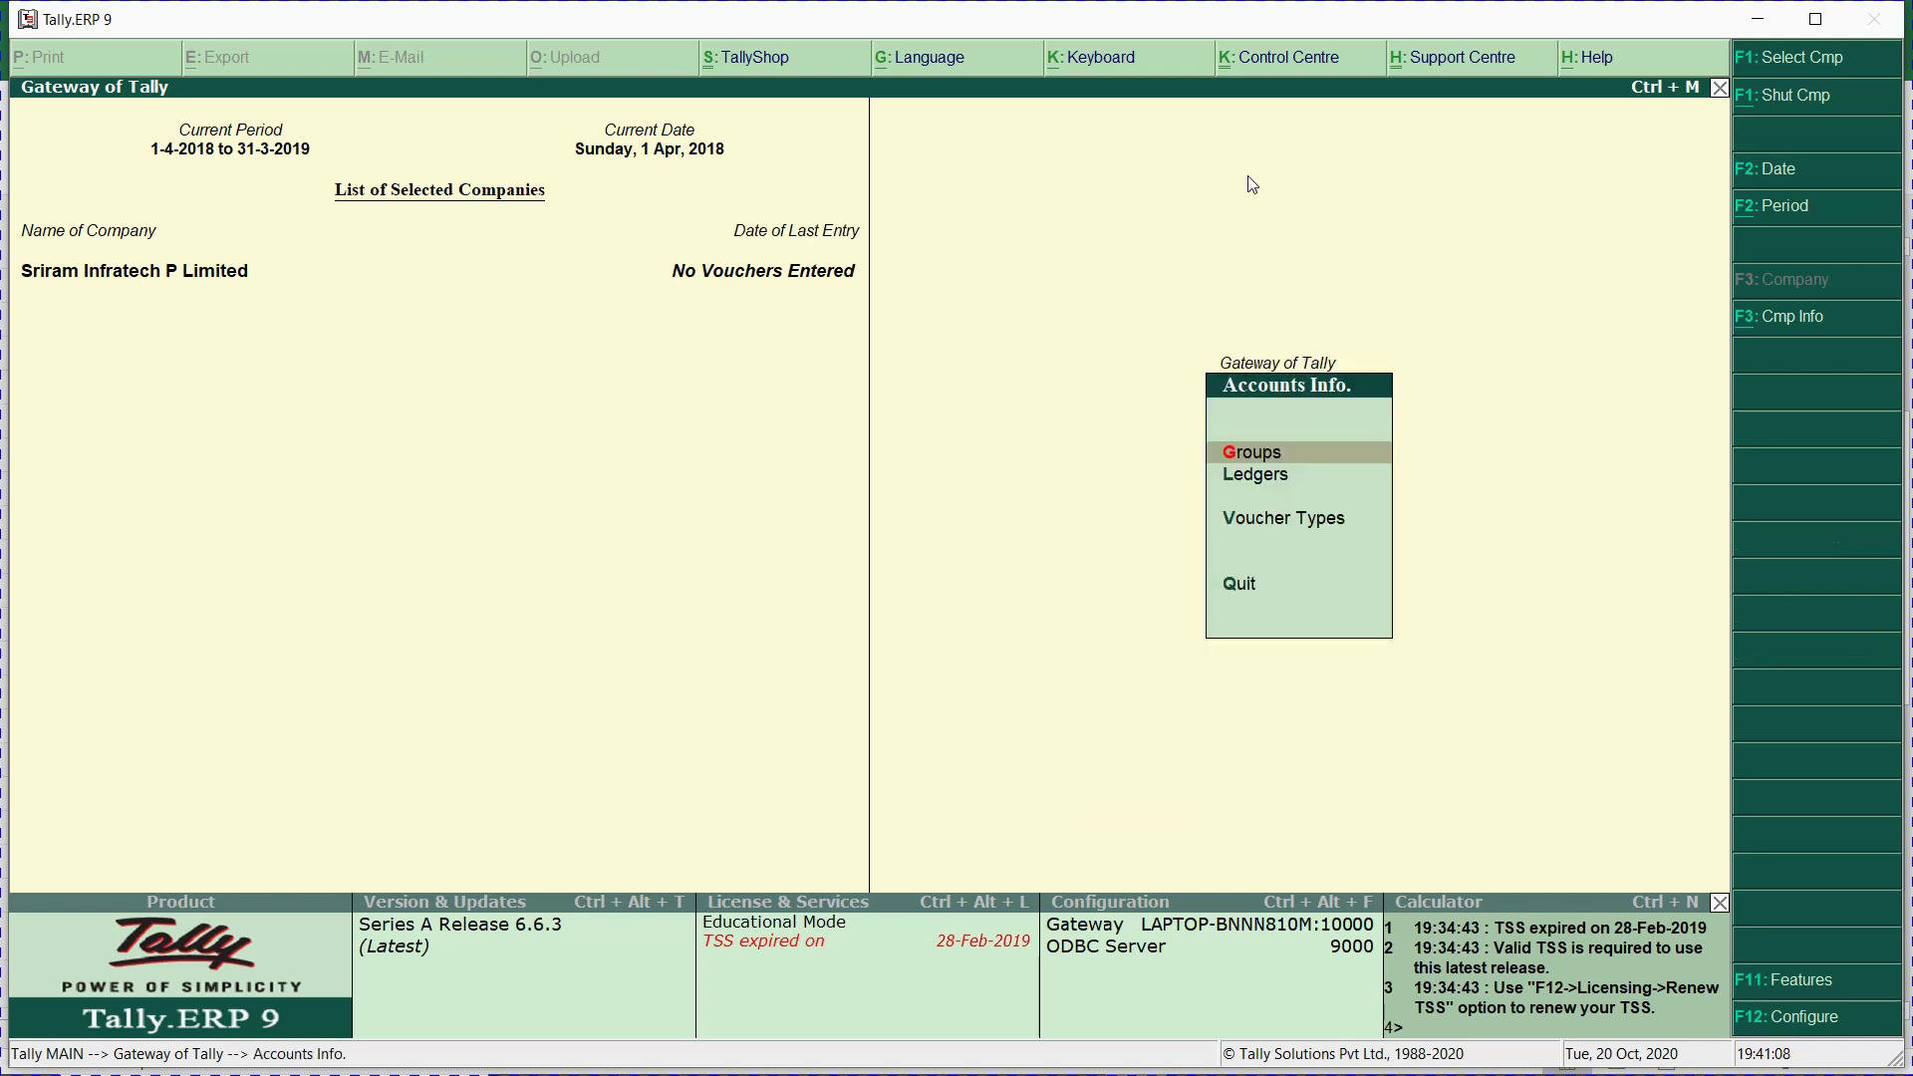
key(Escape)
key(alt+F3)
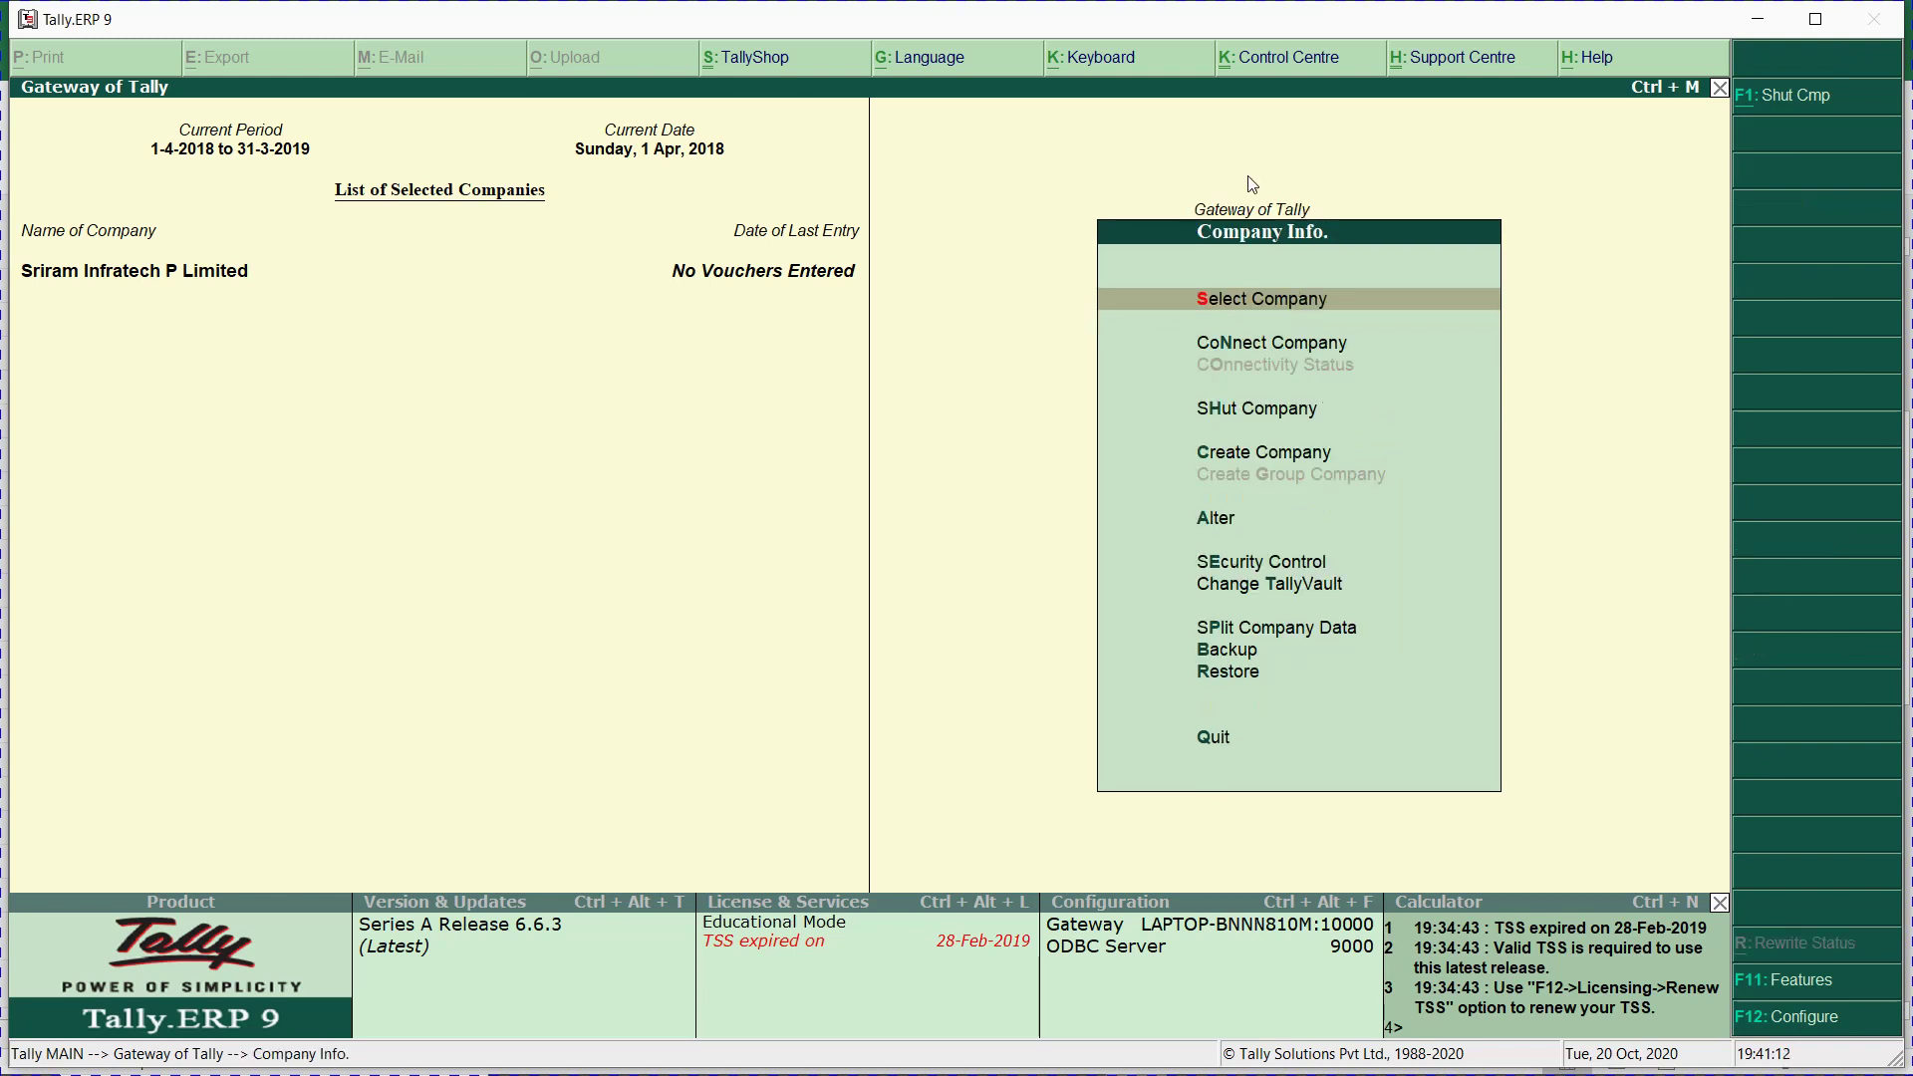
key(Return)
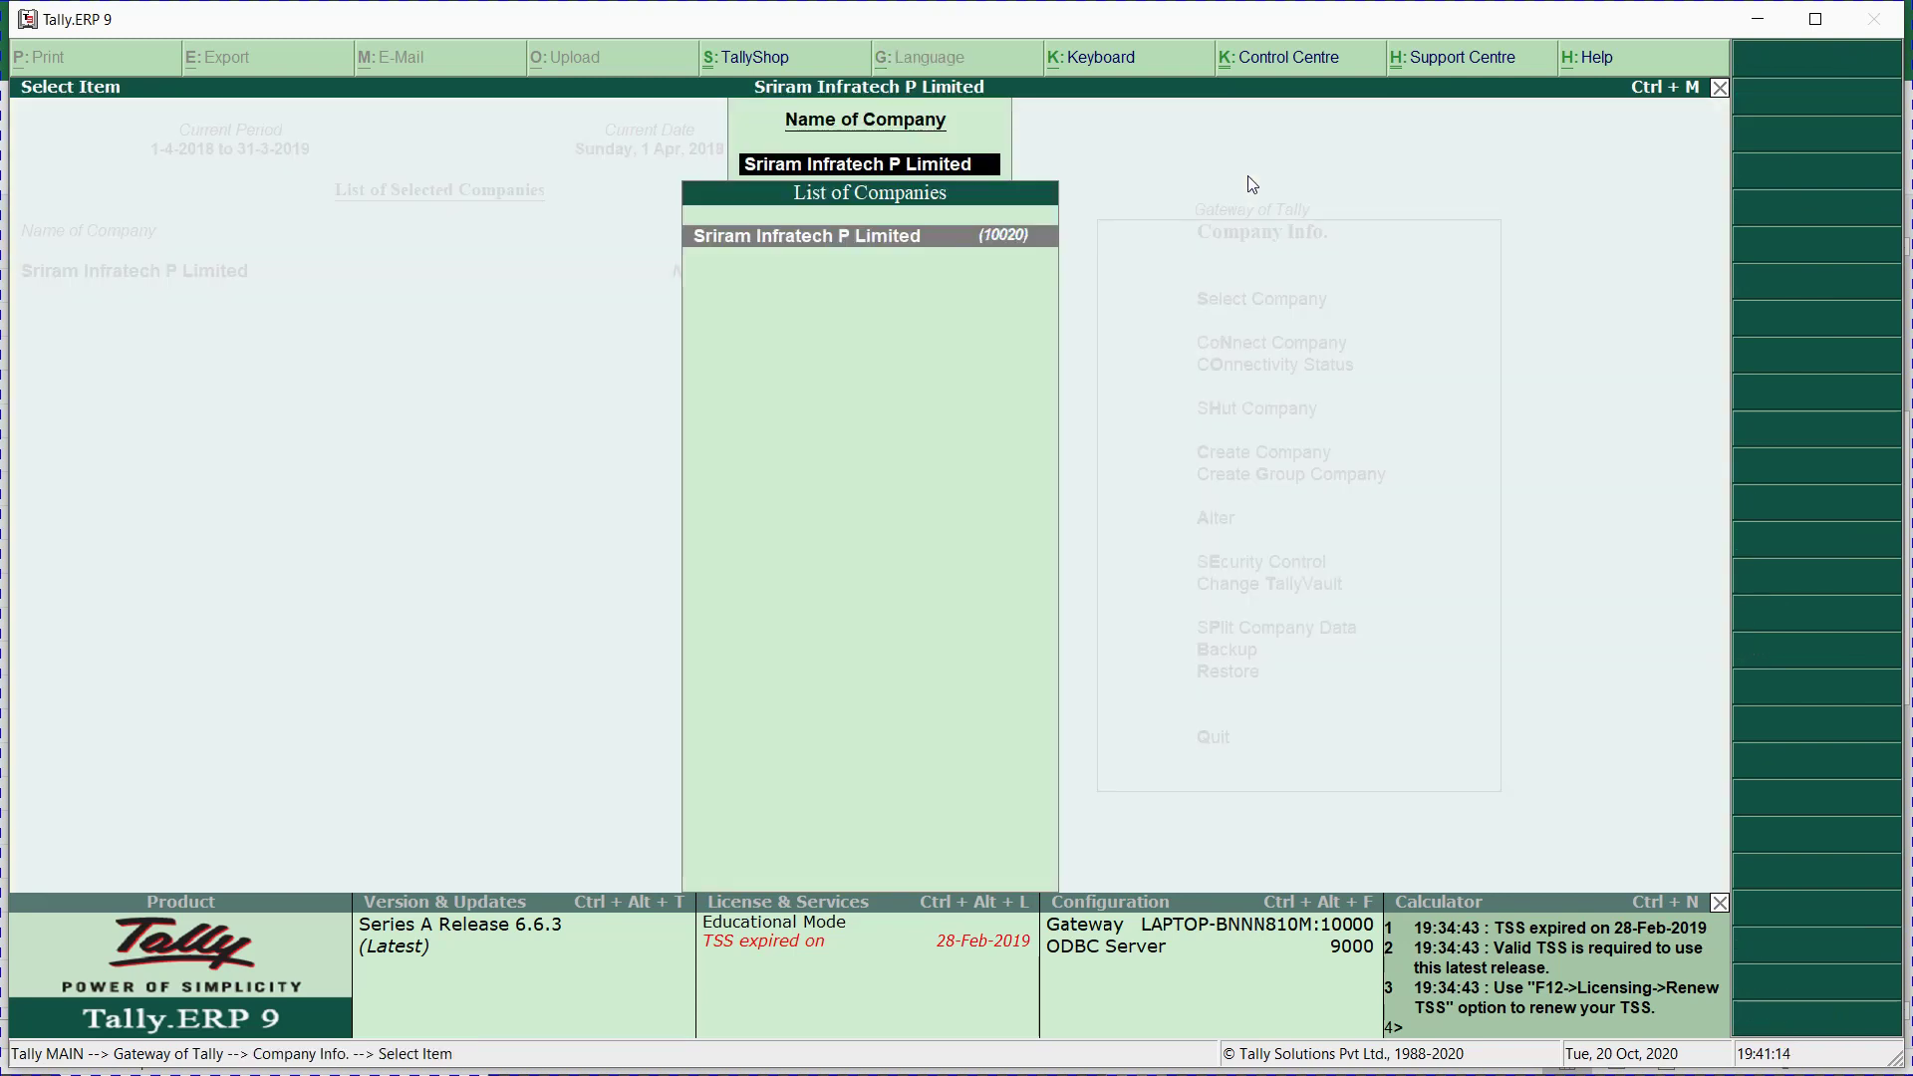
key(Return)
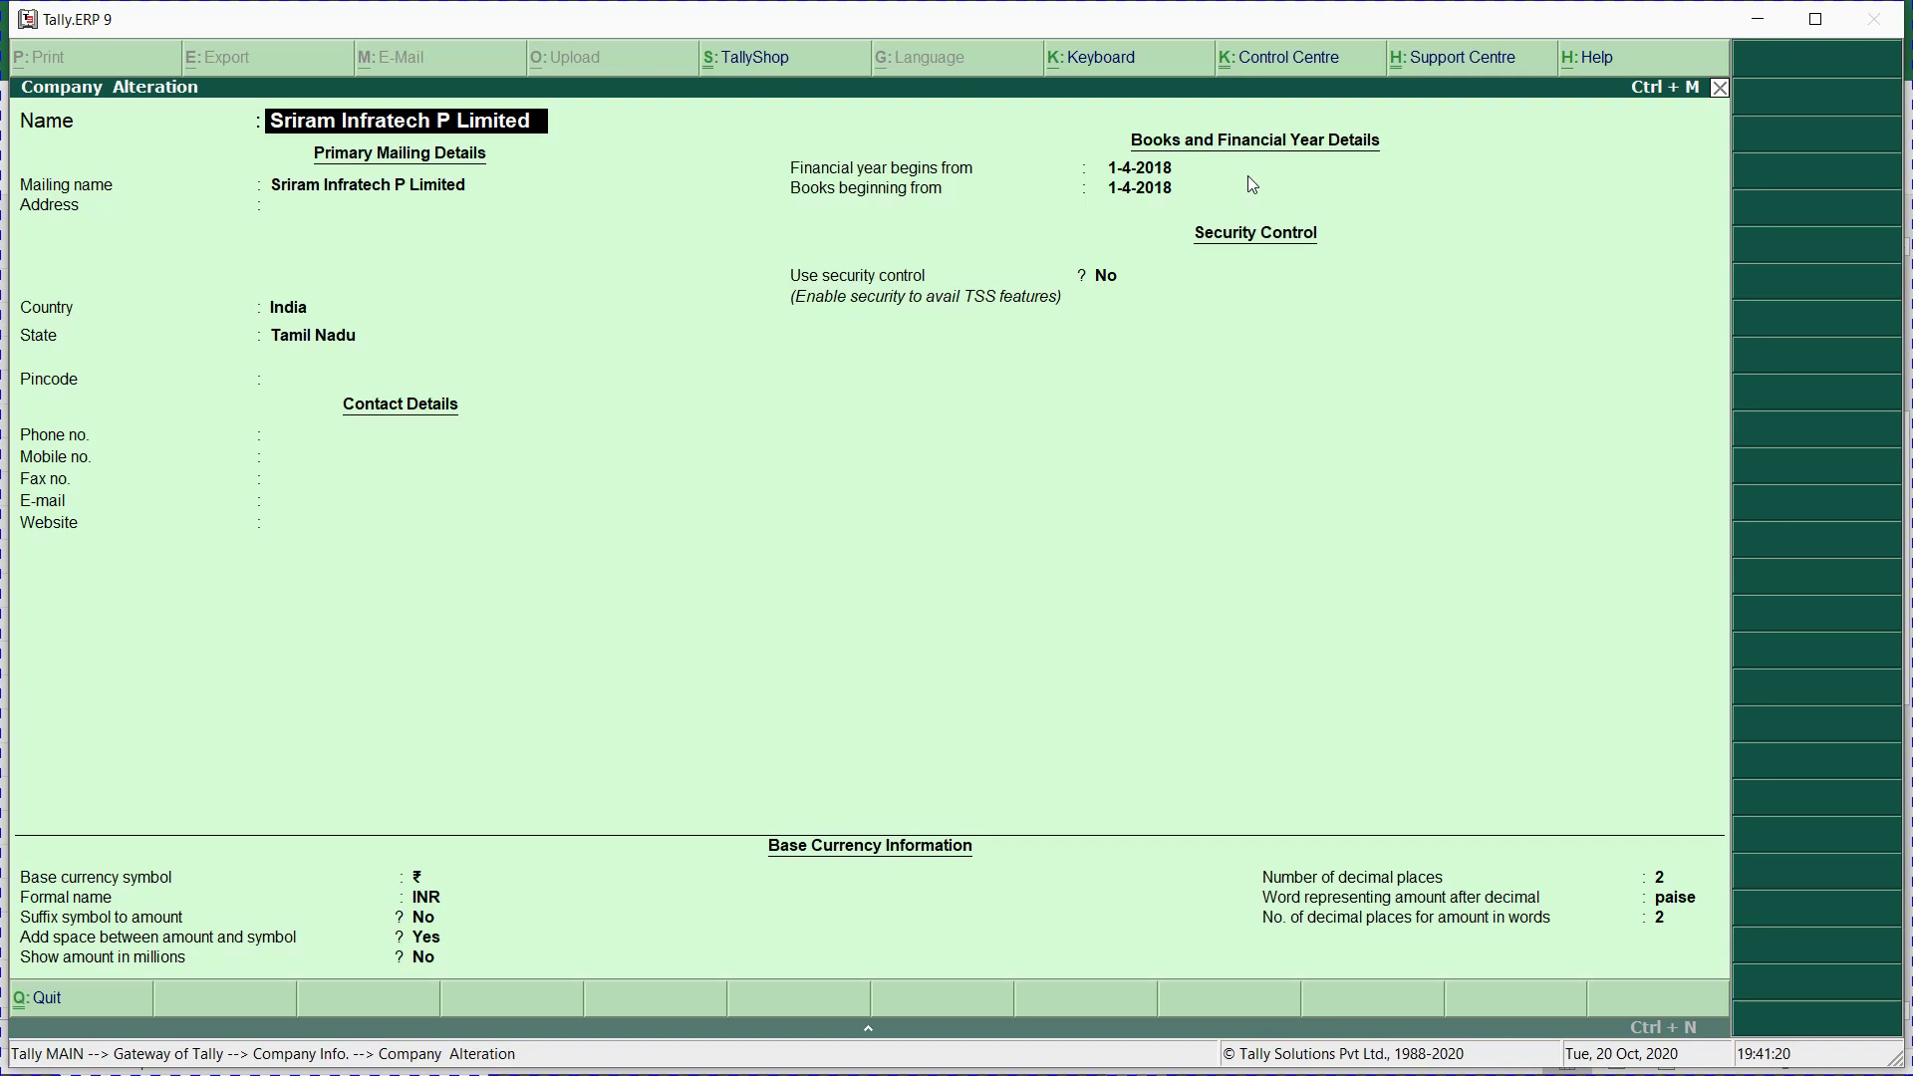
key(Escape)
key(Escape)
key(Escape)
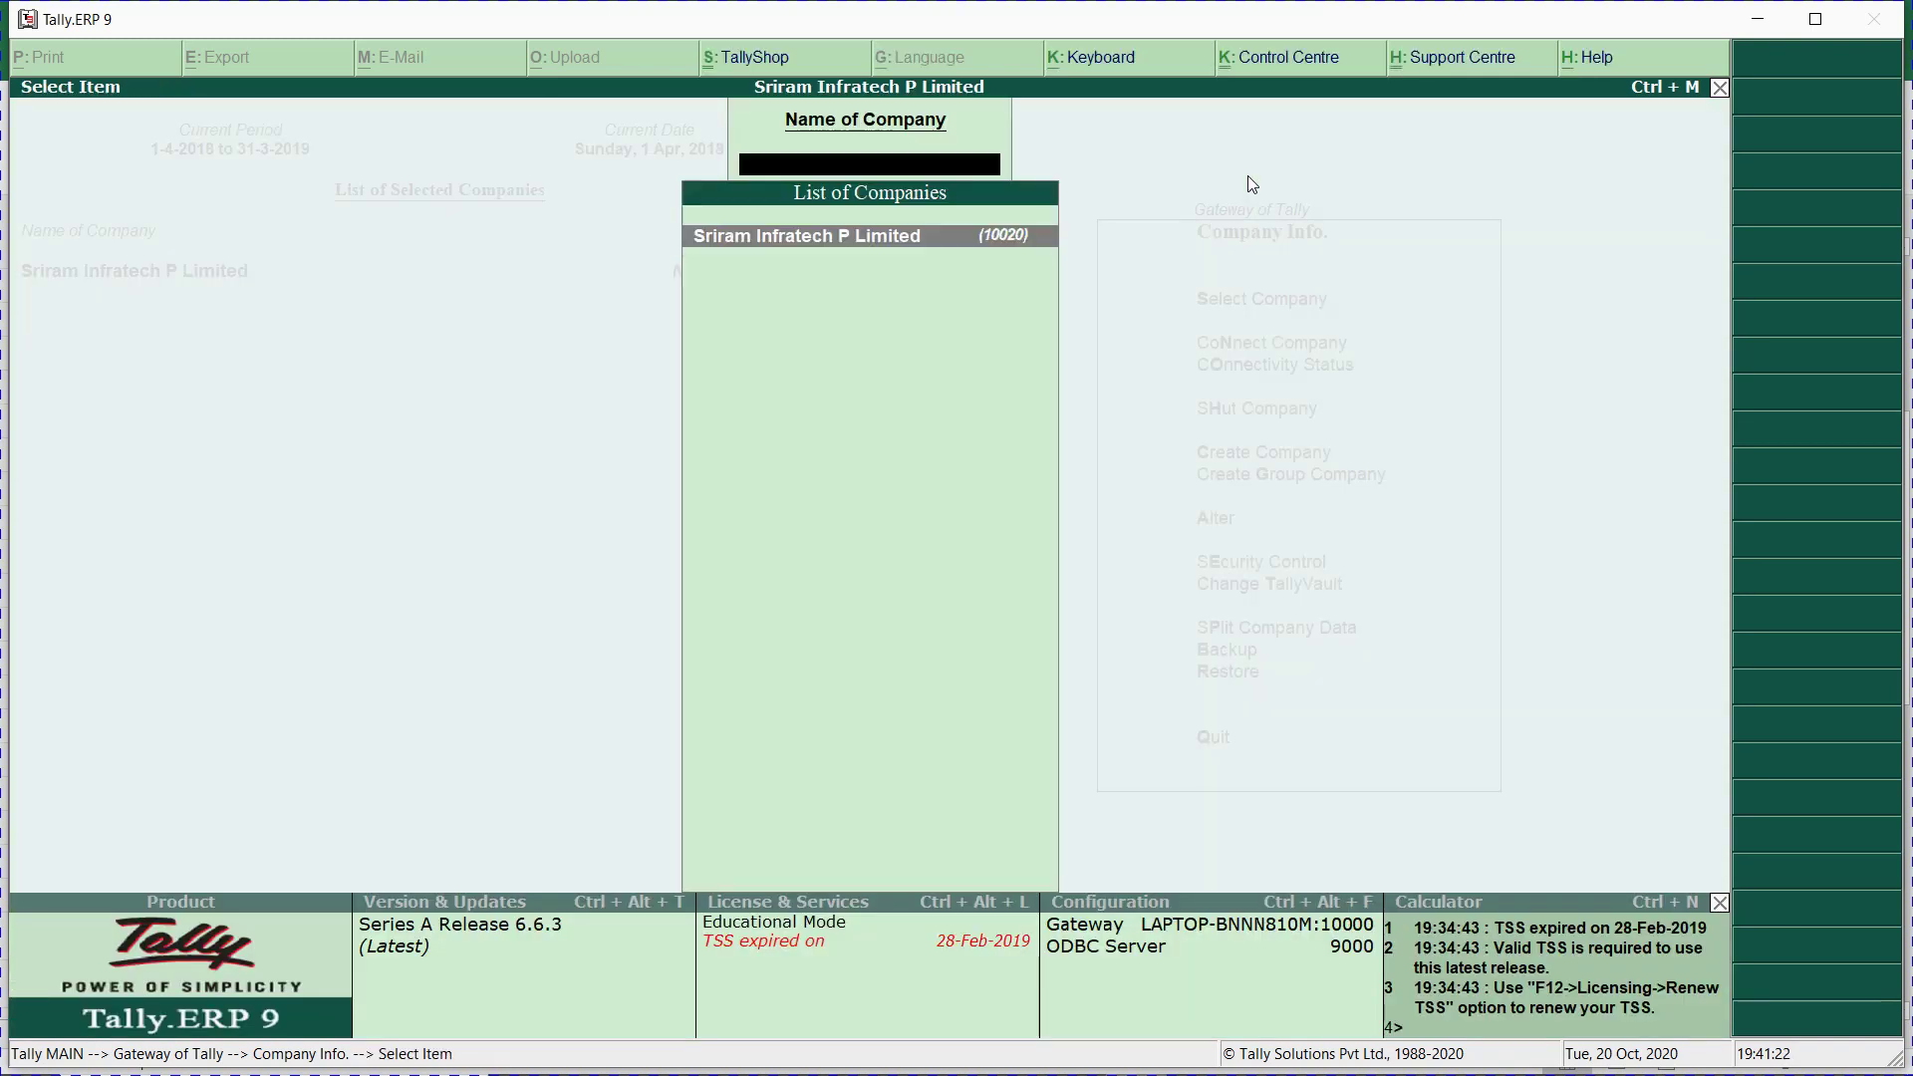
Browse the account groups list under Accounts Info without making changes.
key(Escape)
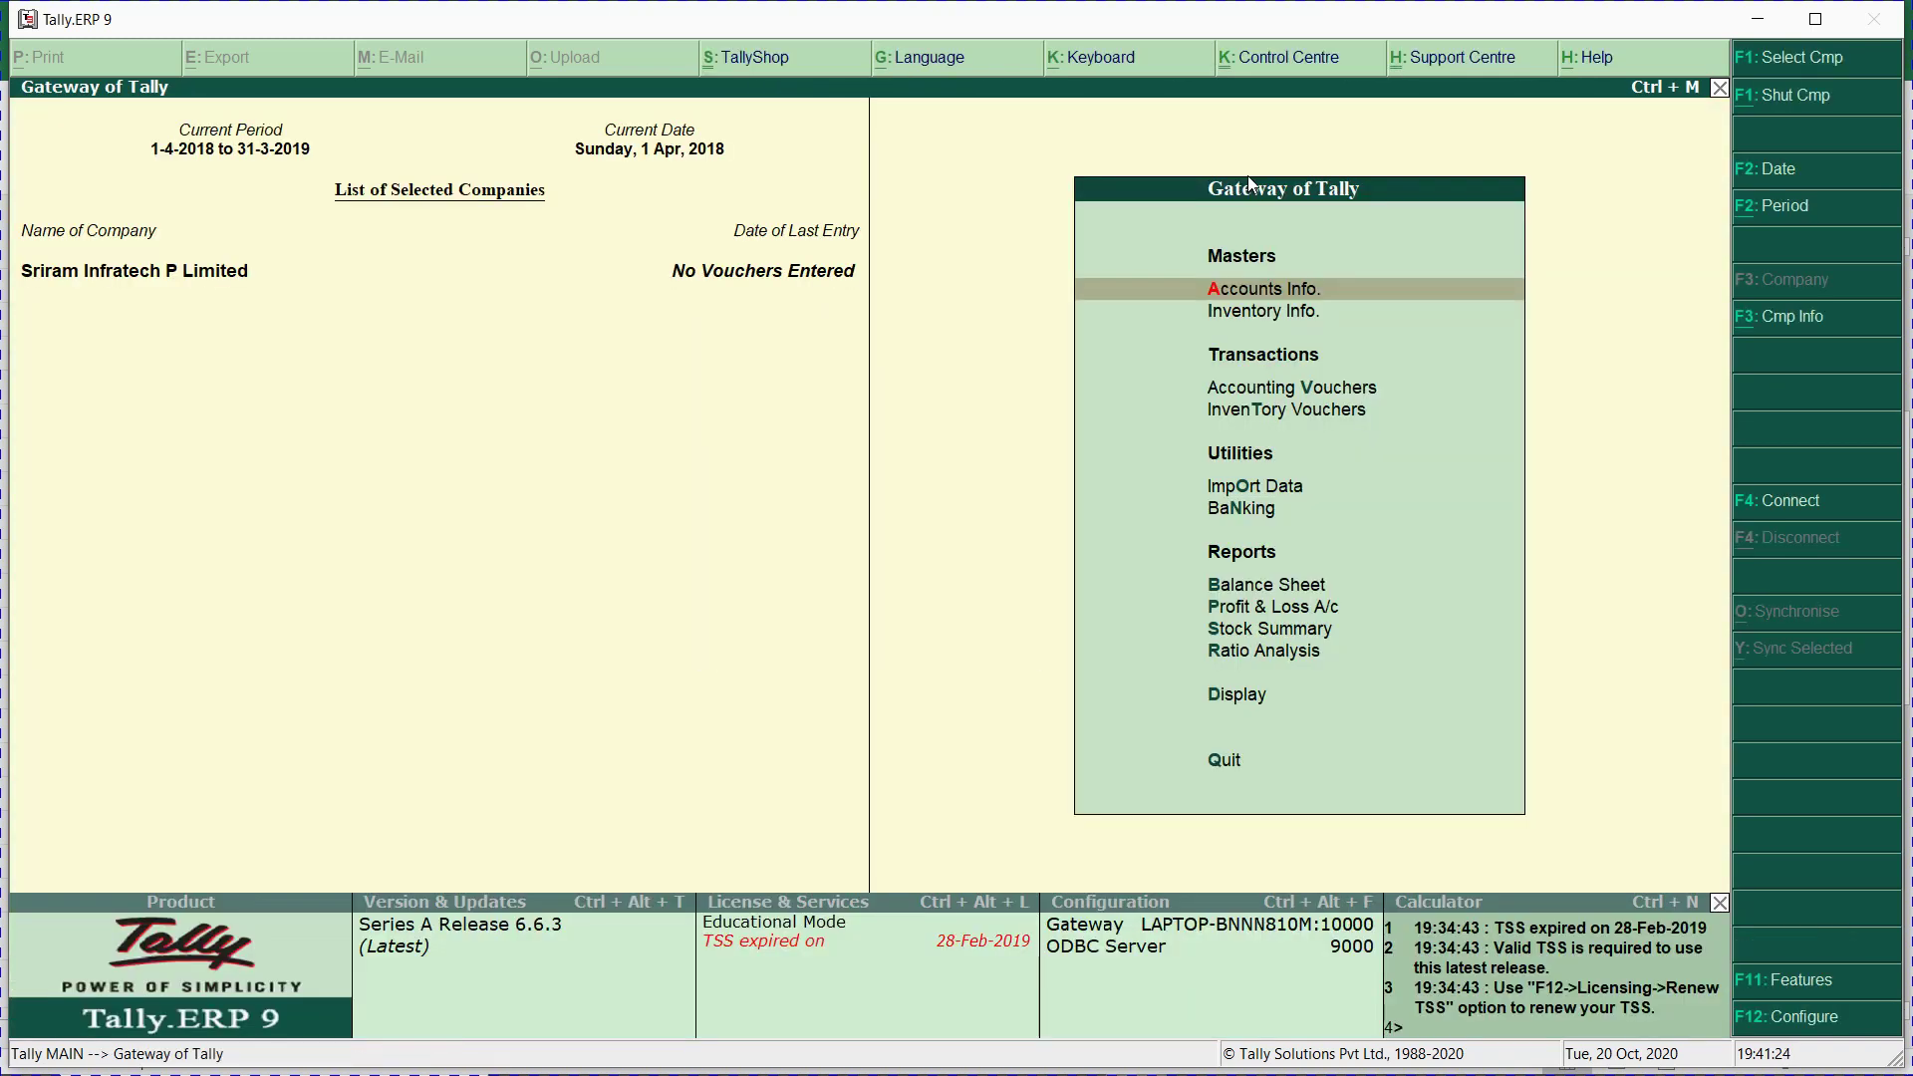
key(Return)
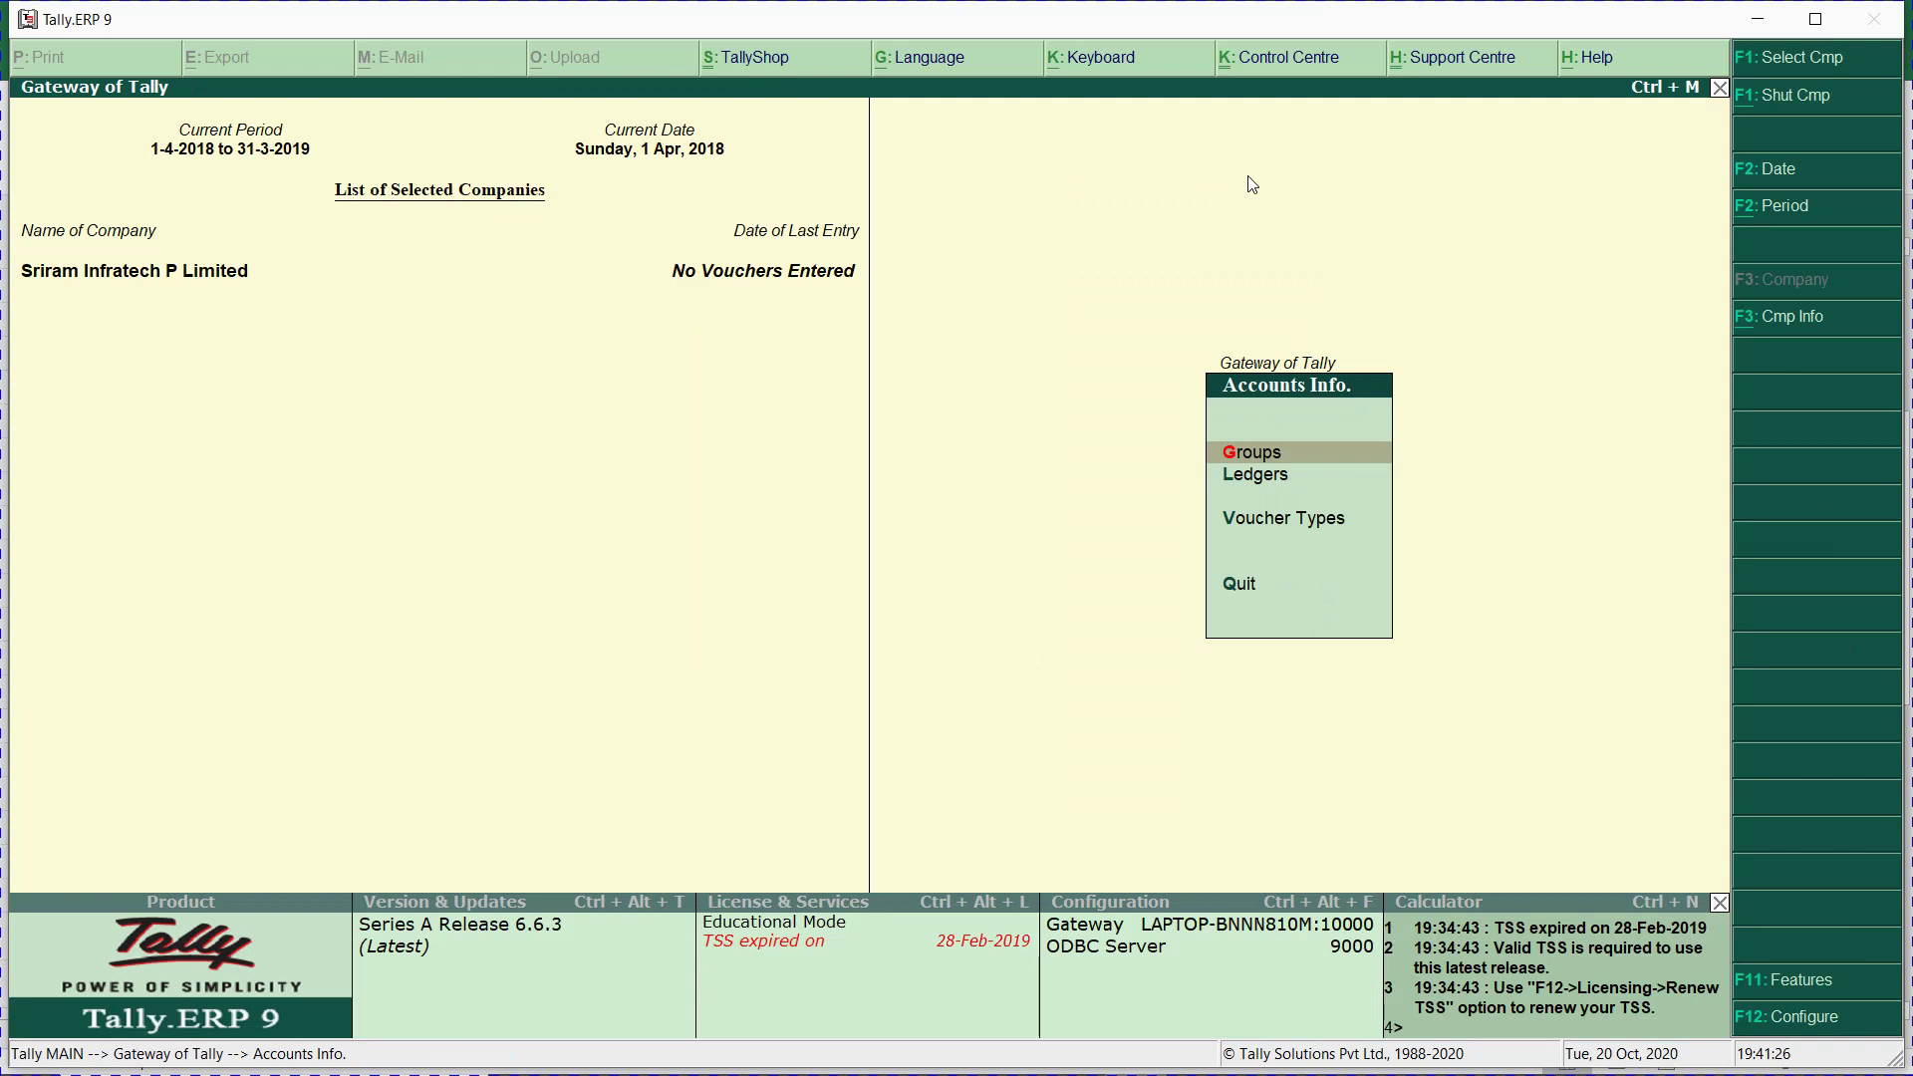
key(Return)
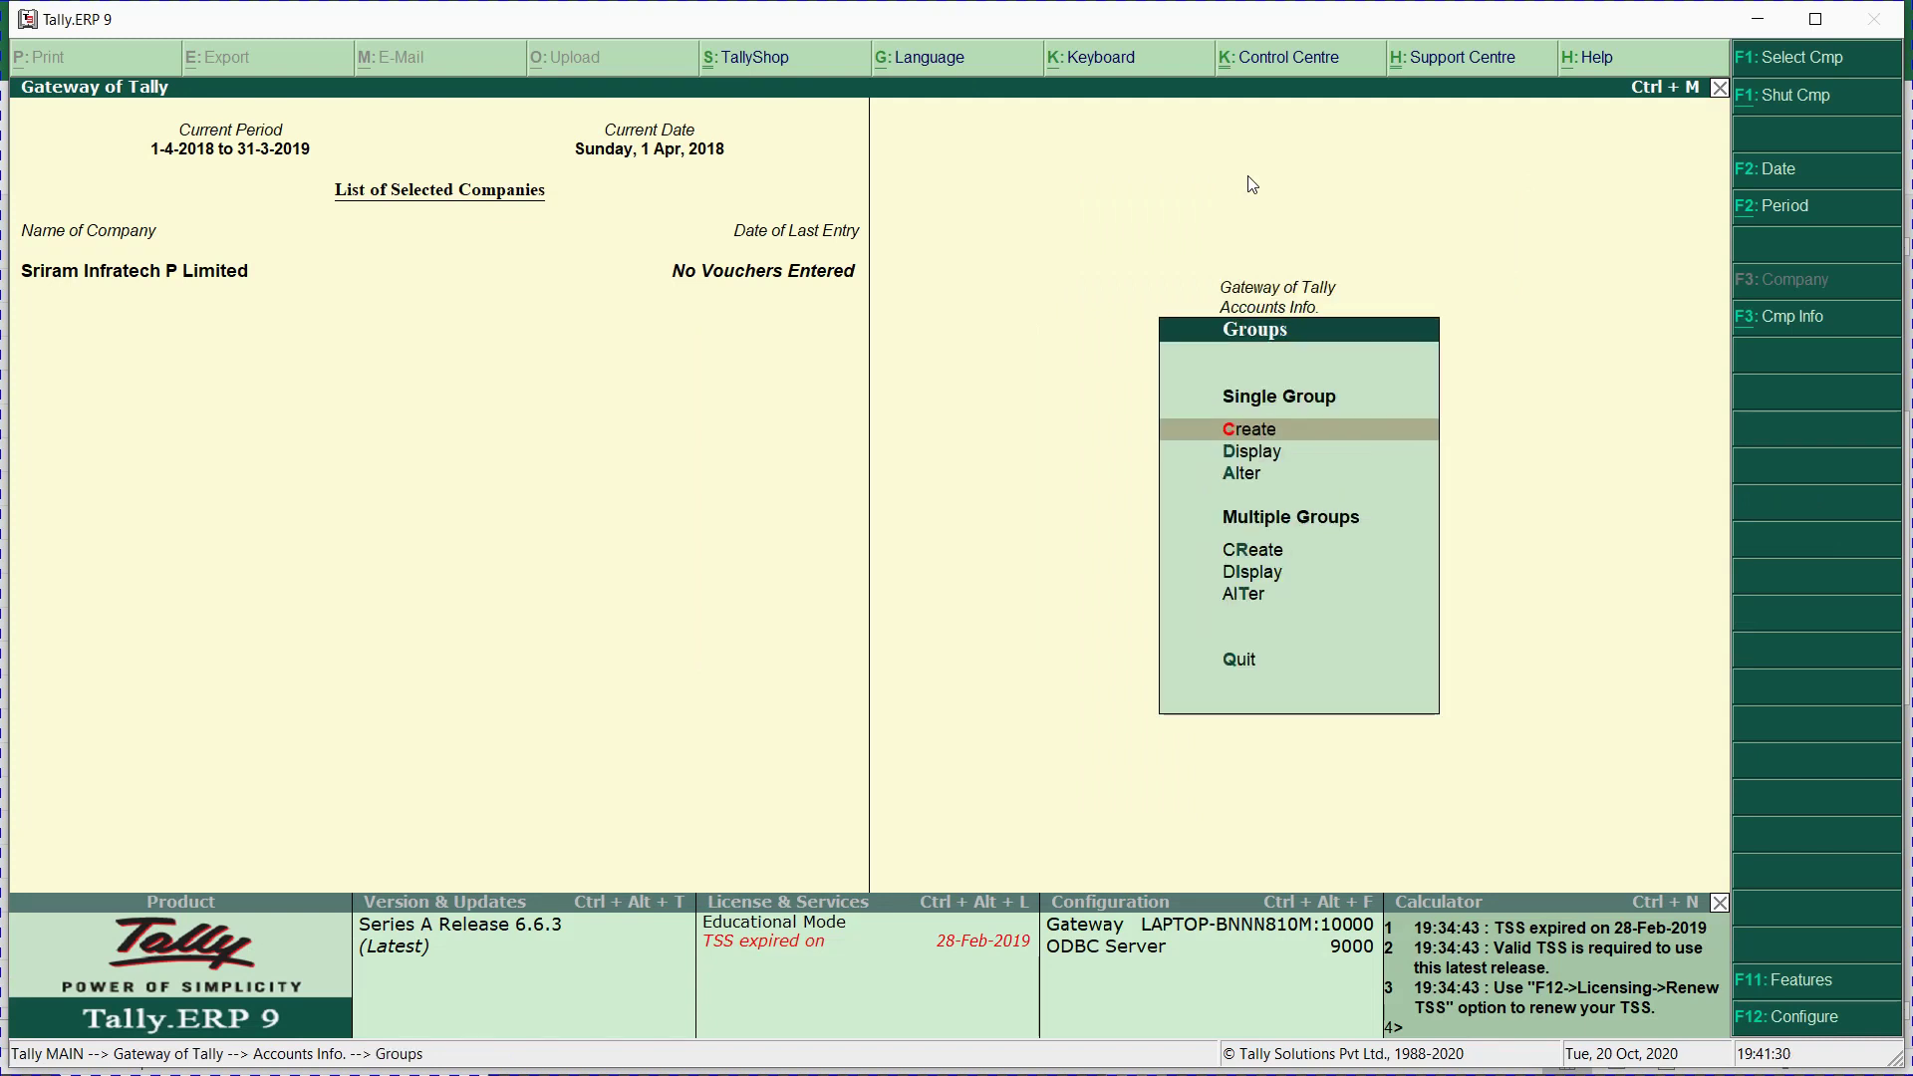
key(d)
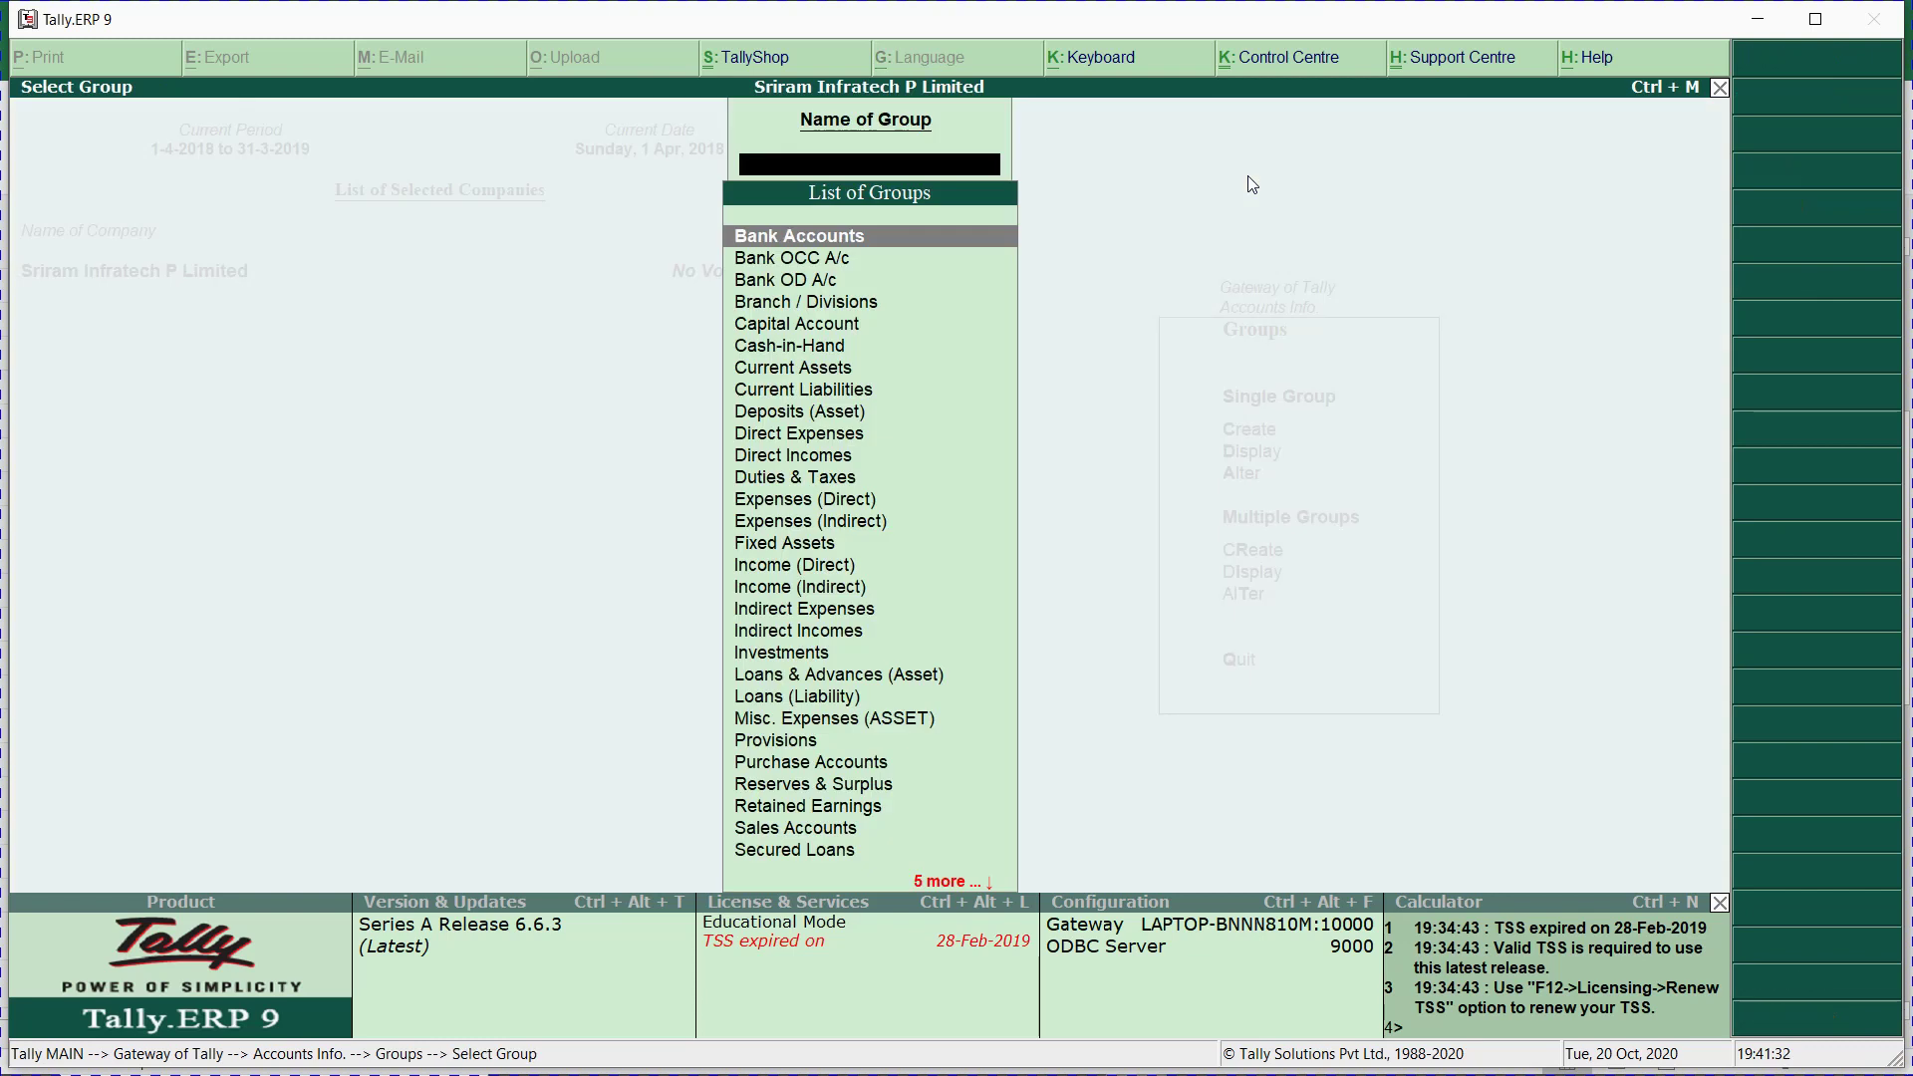
key(Escape)
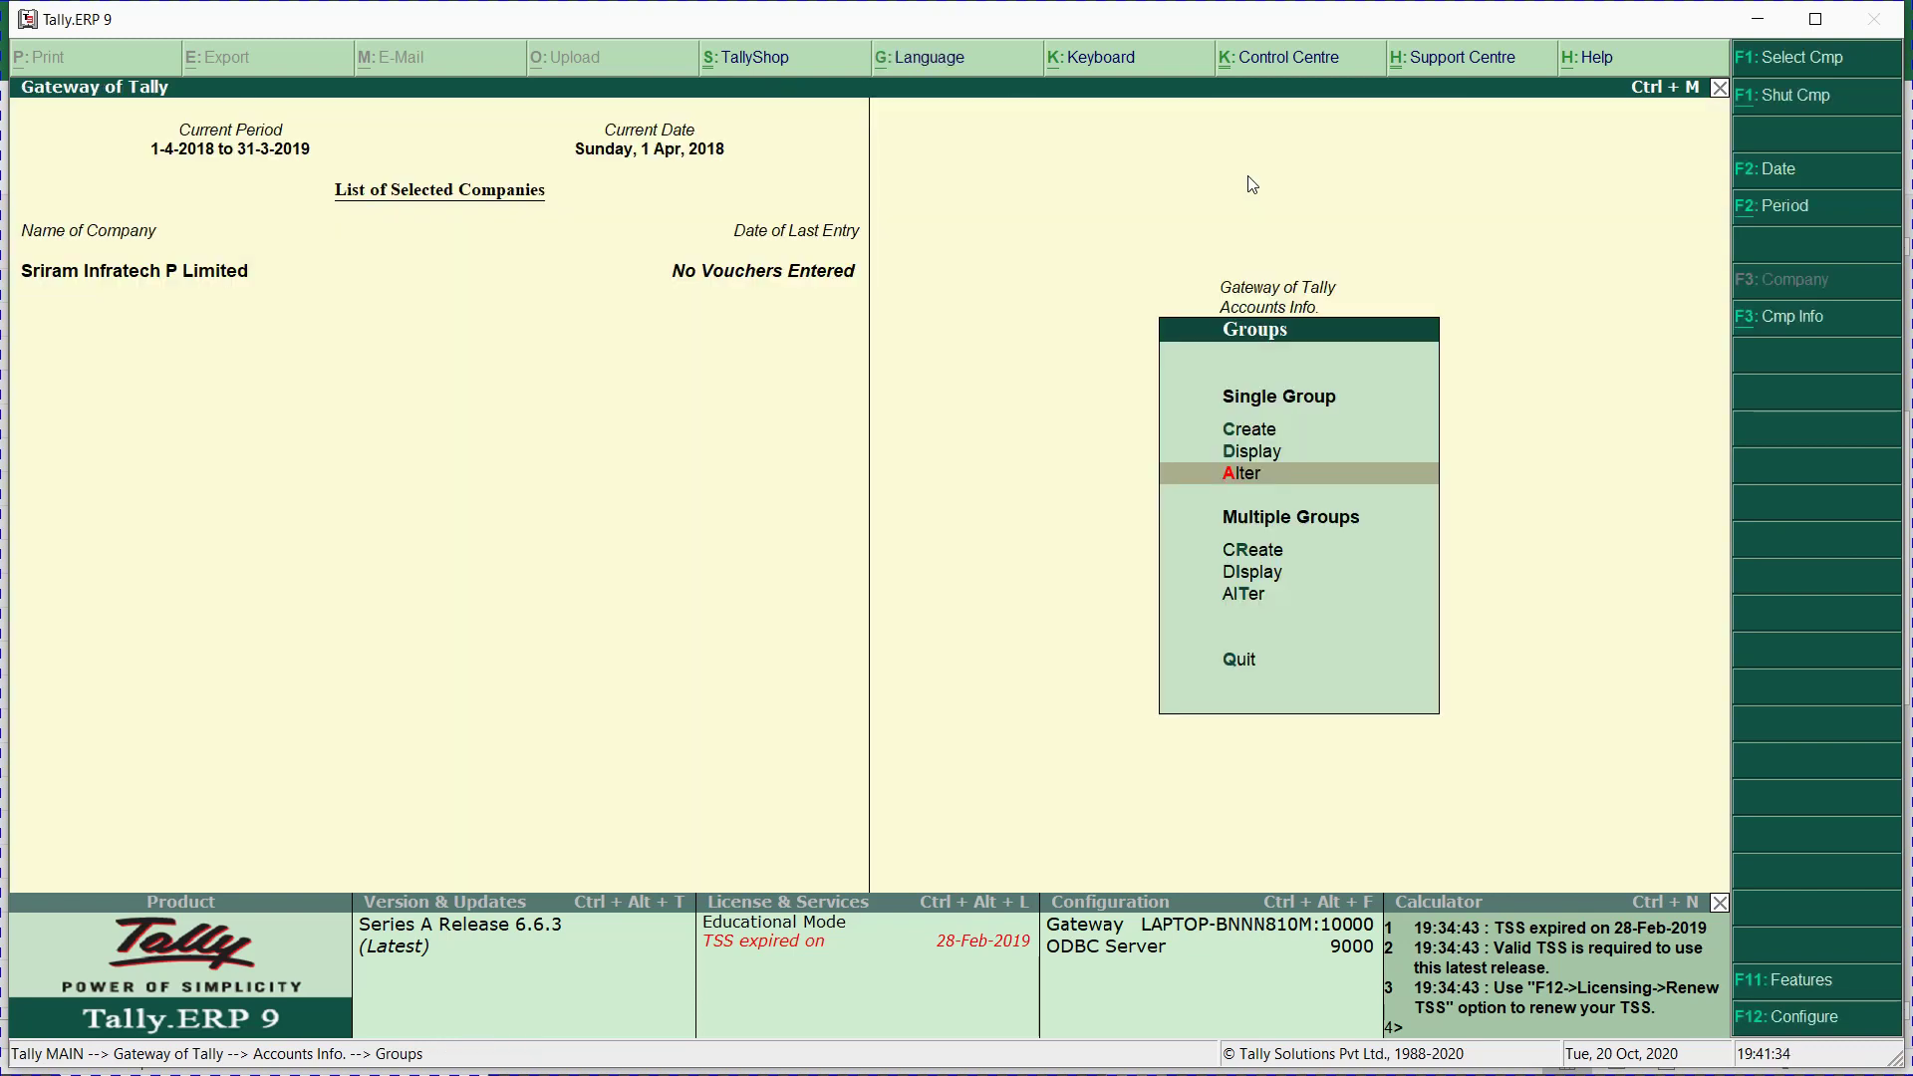
key(Return)
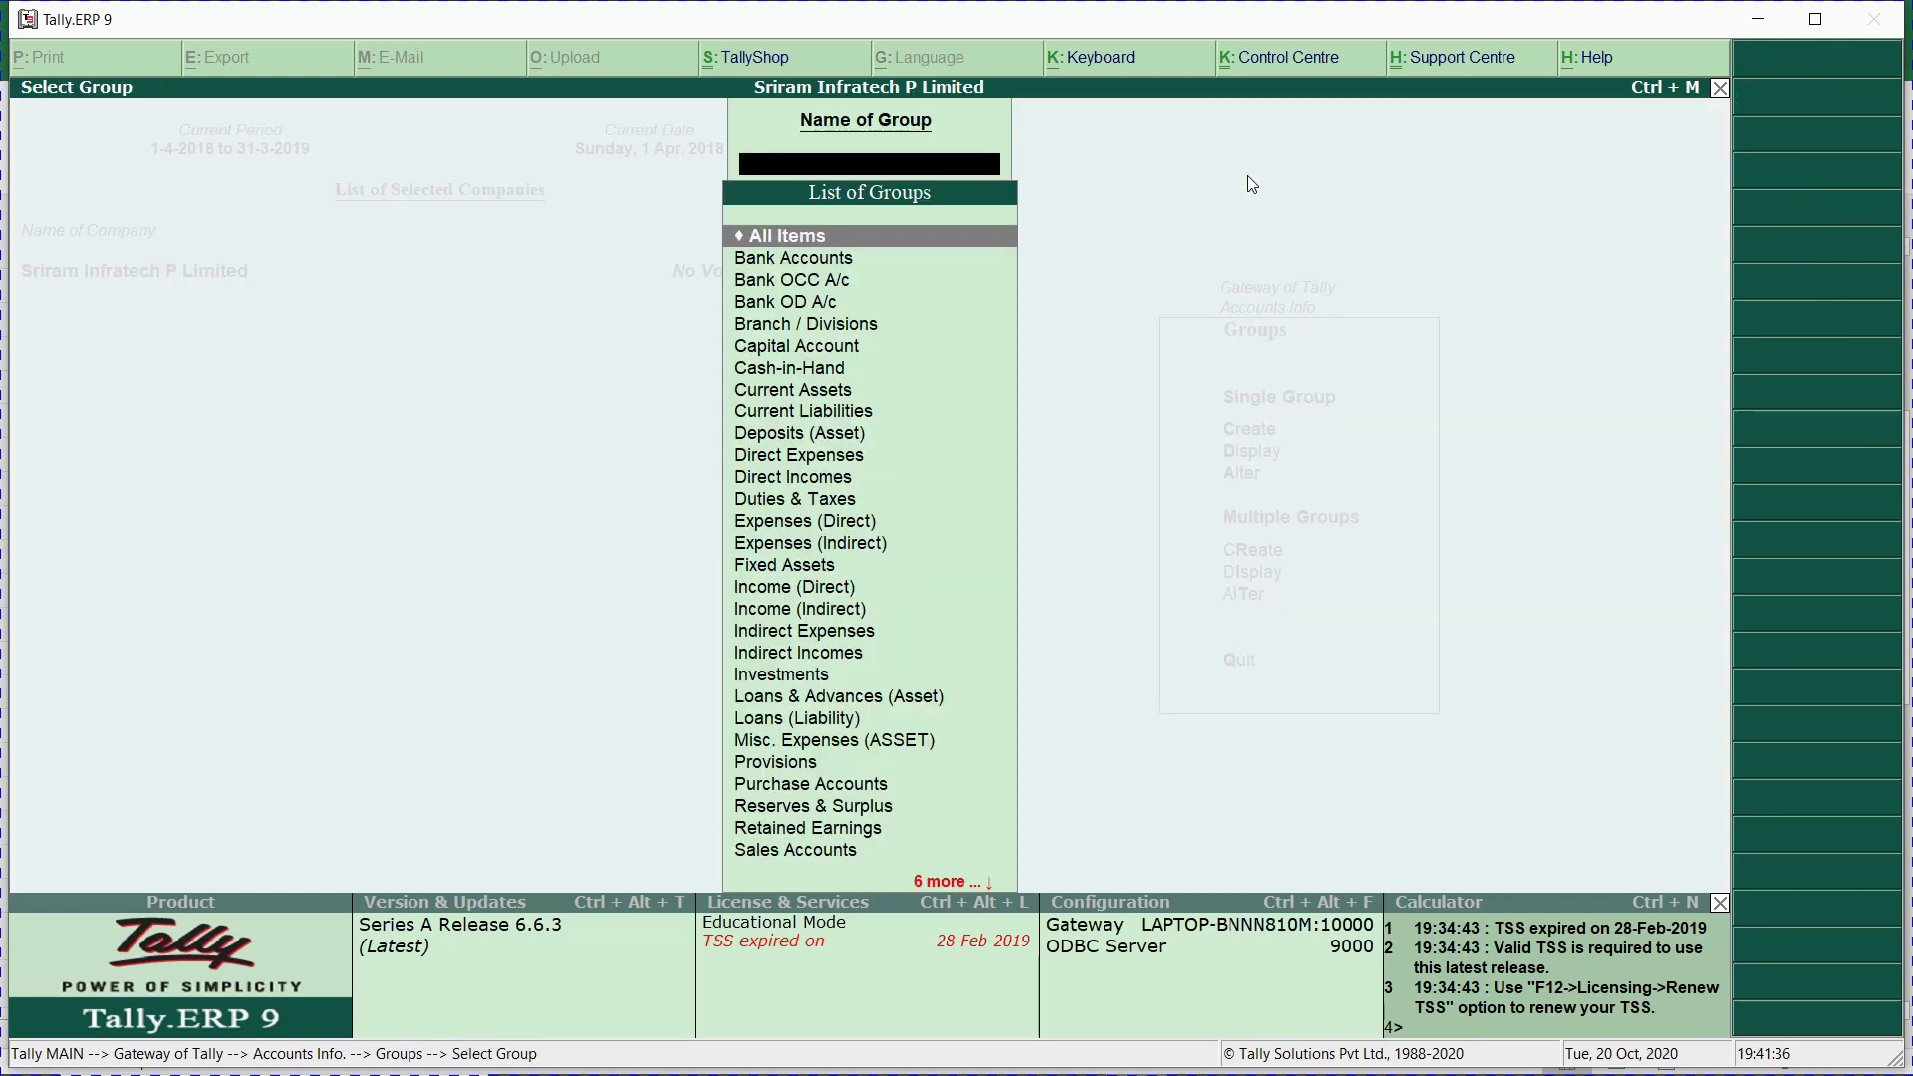
key(Escape)
key(Escape)
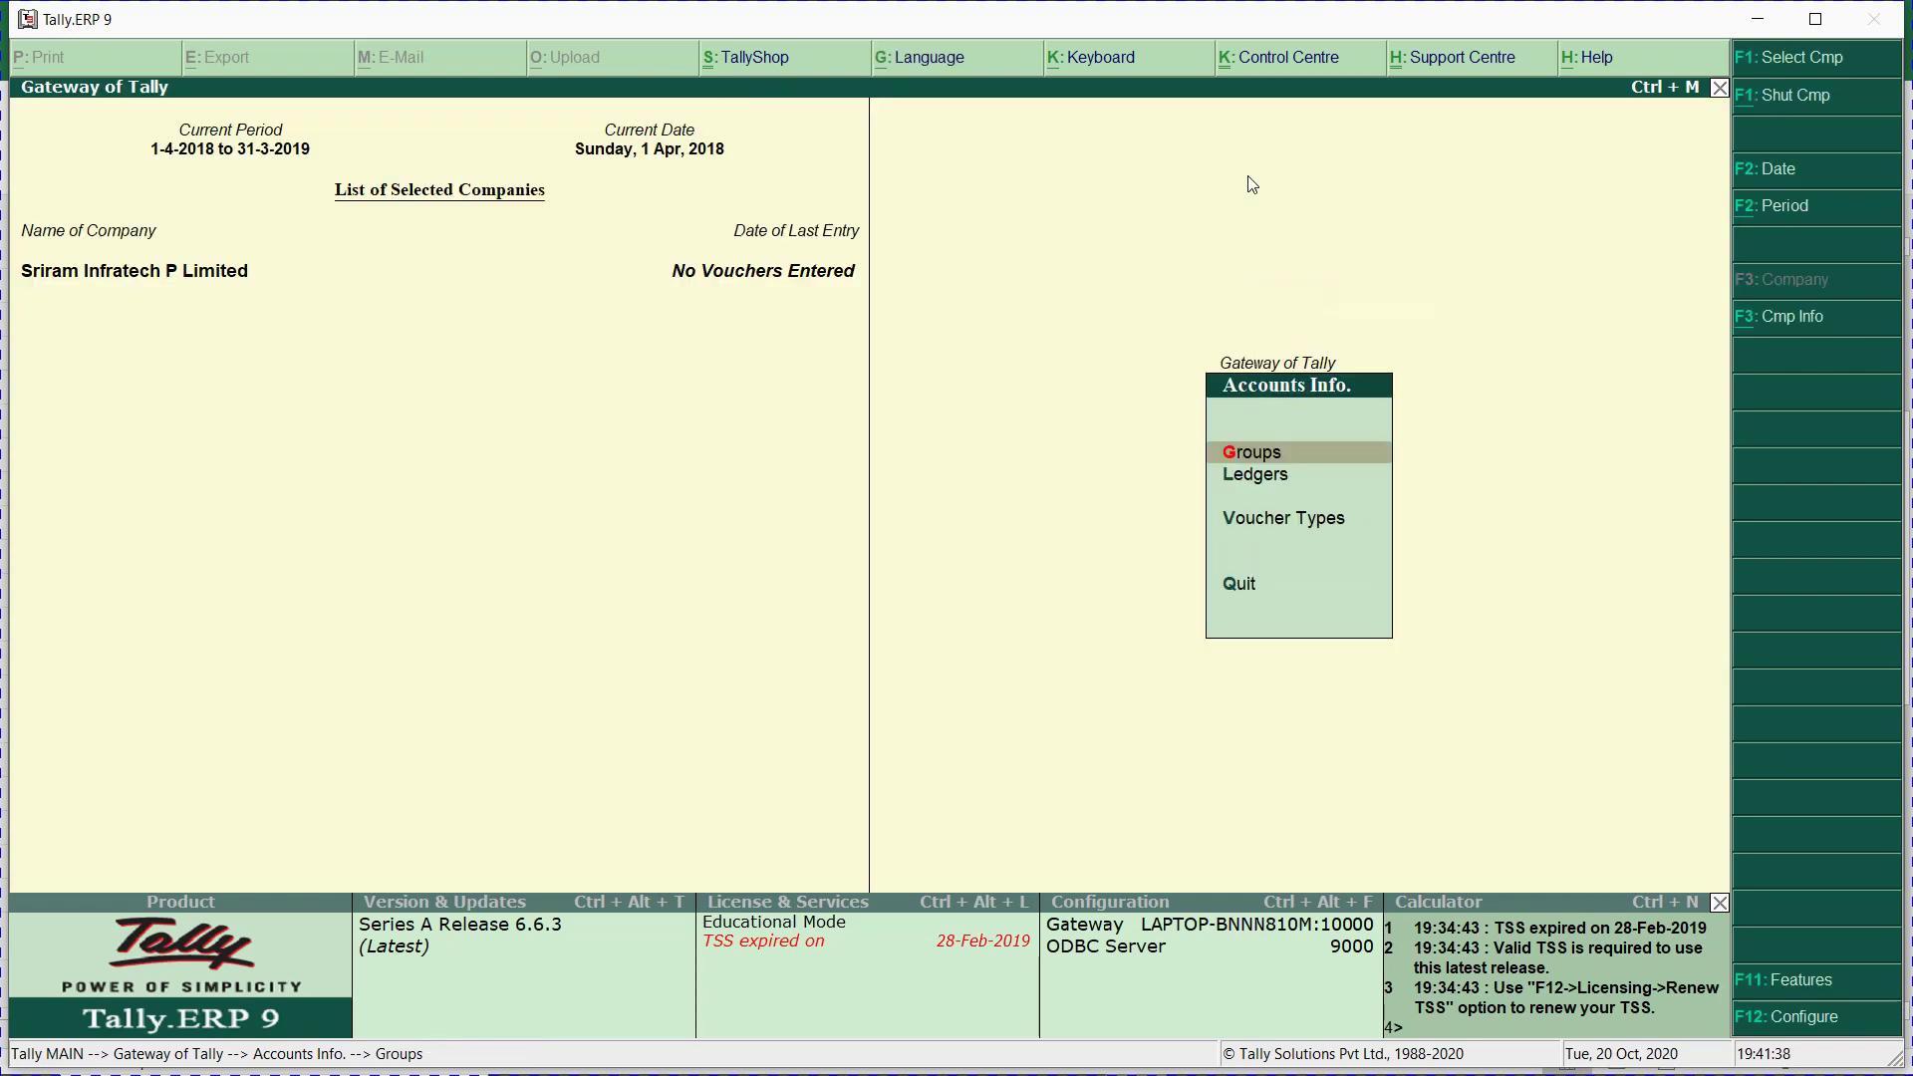
View all 13 ledgers from All Items in Multiple Alter, then back out.
key(l)
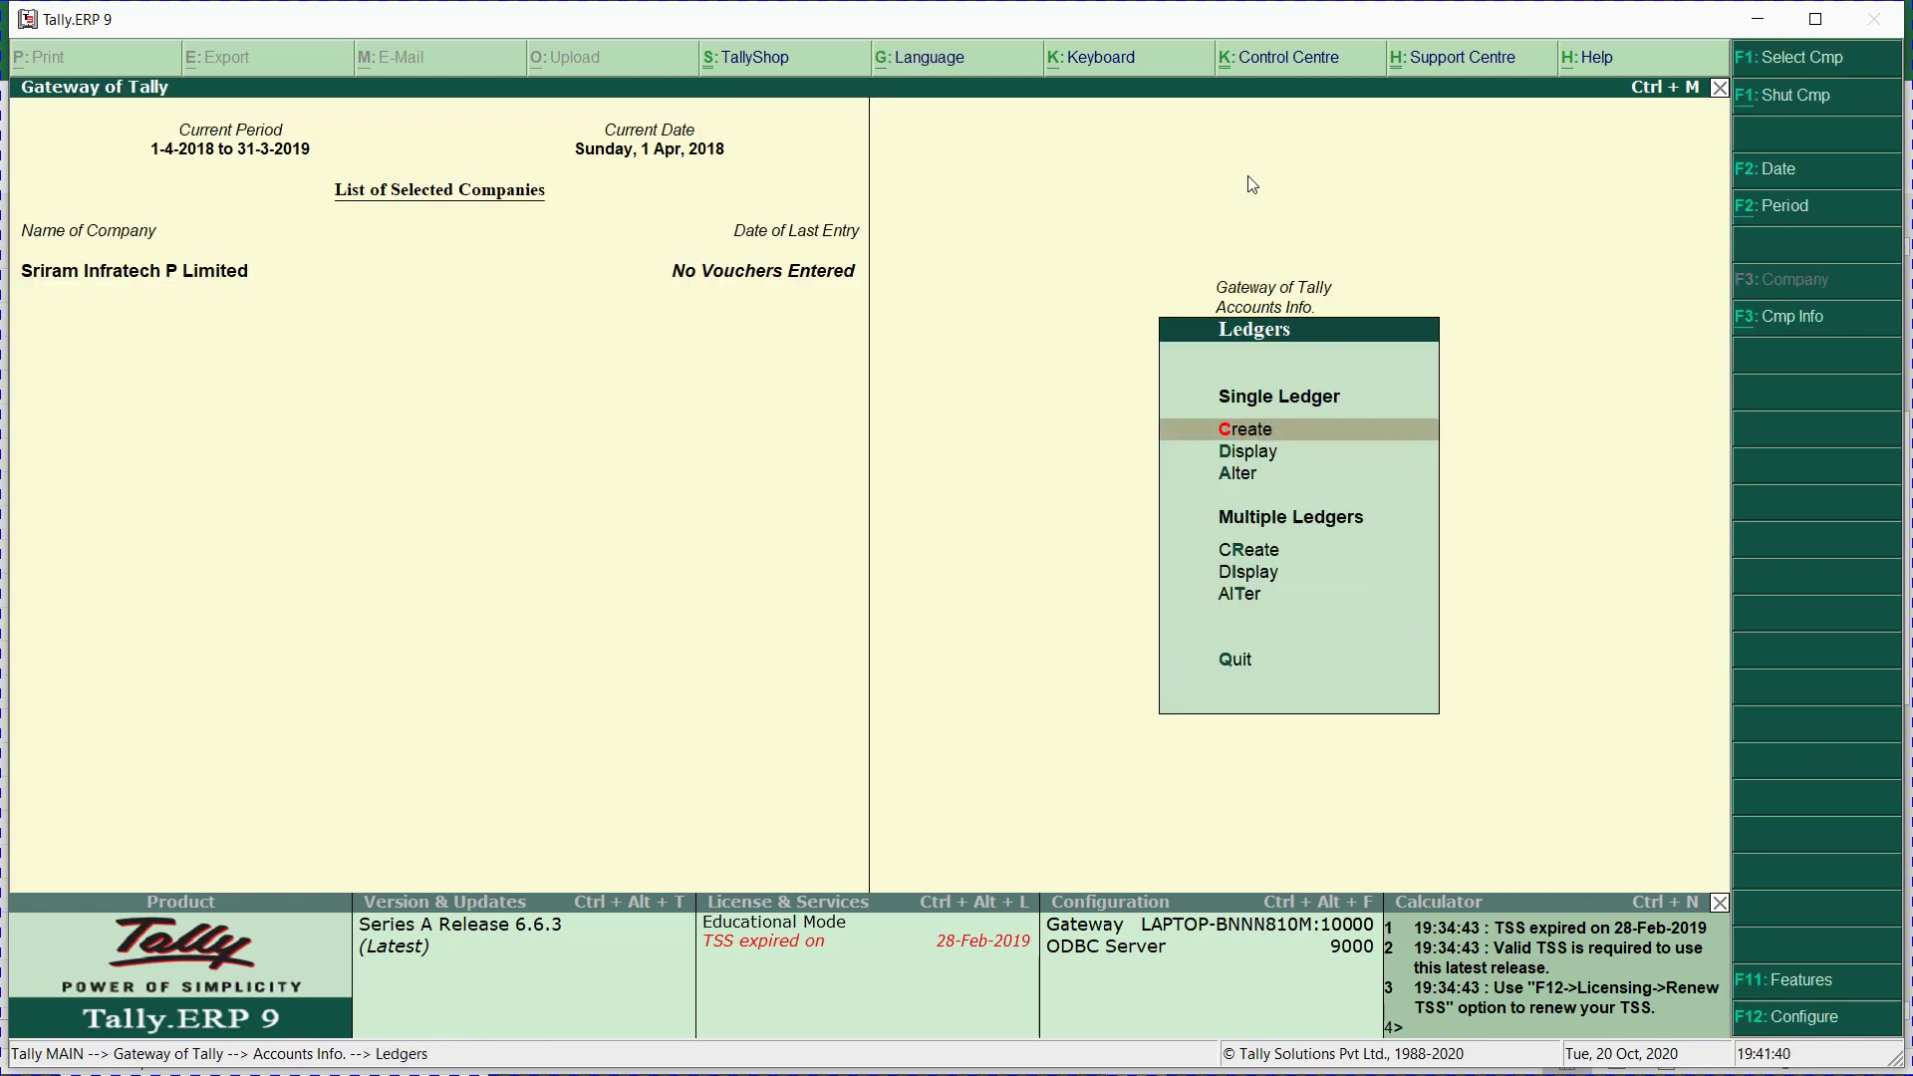
key(Return)
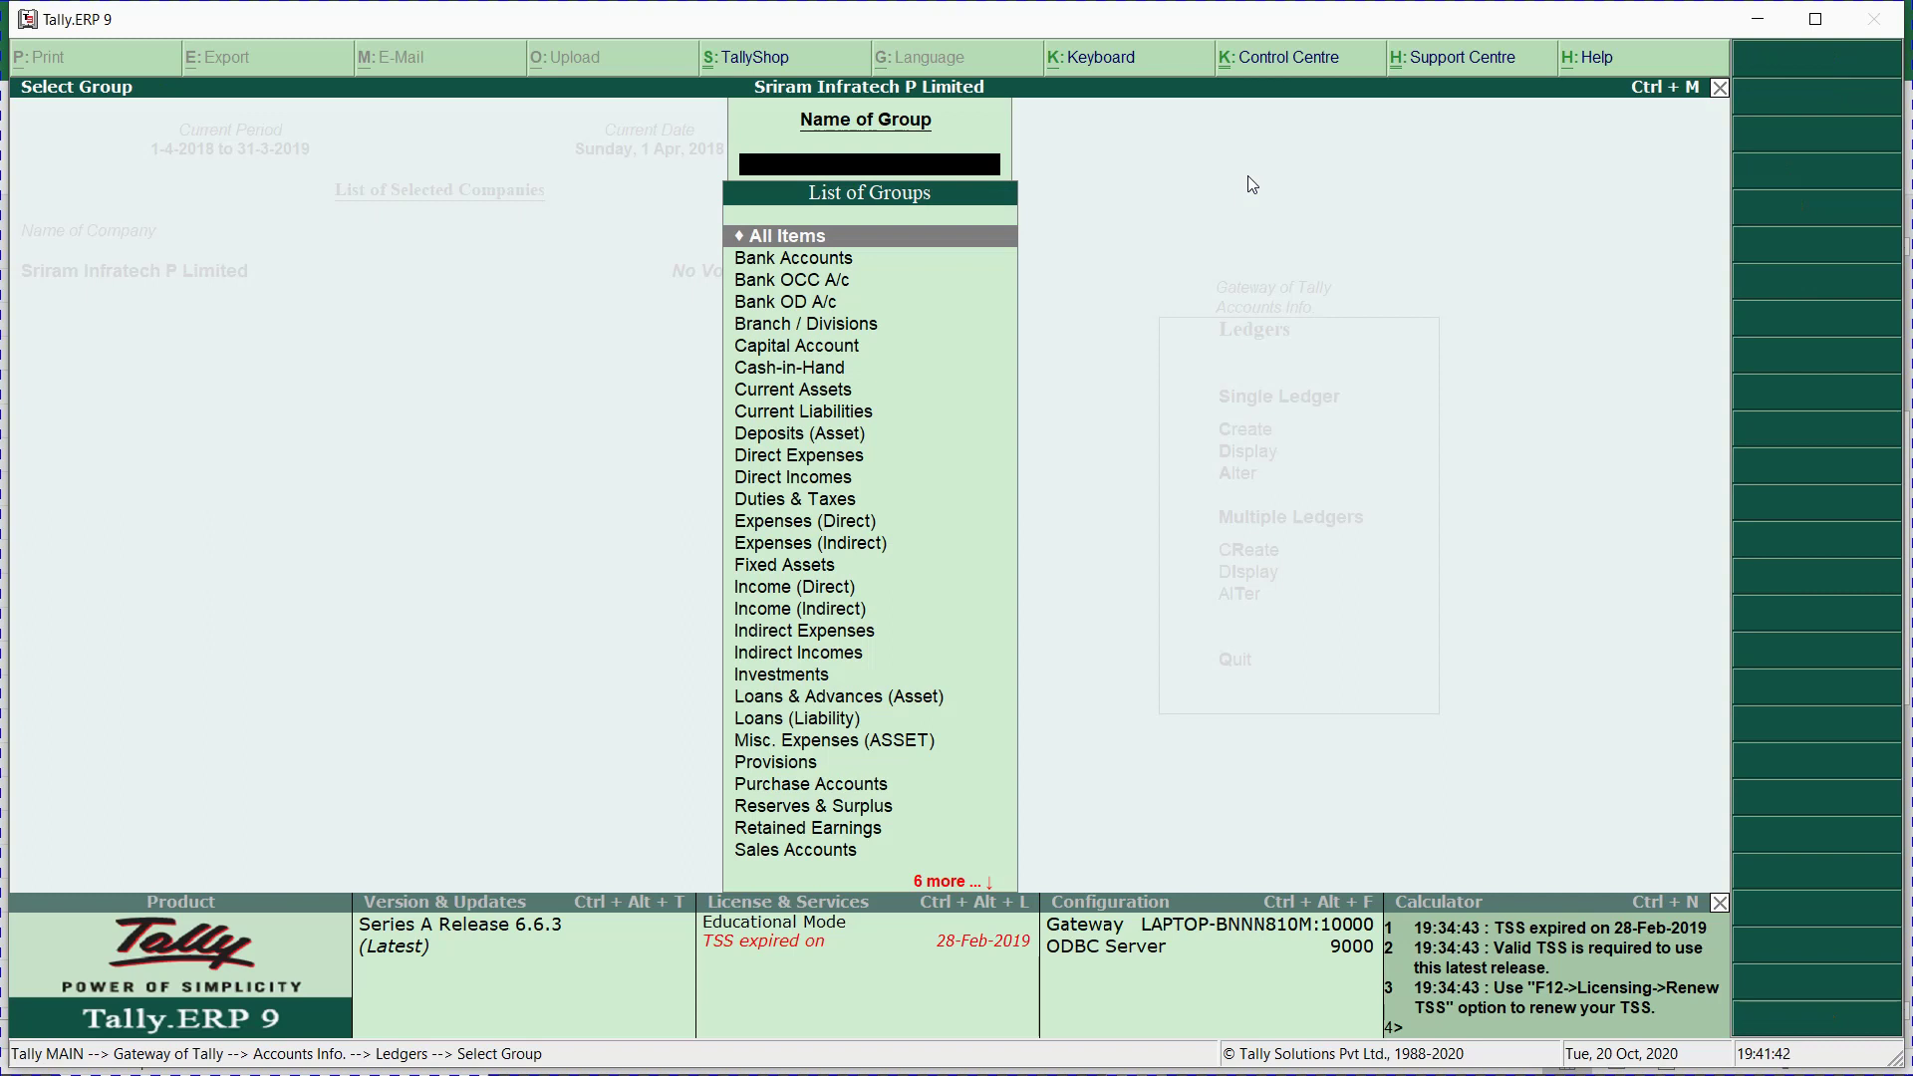
key(Return)
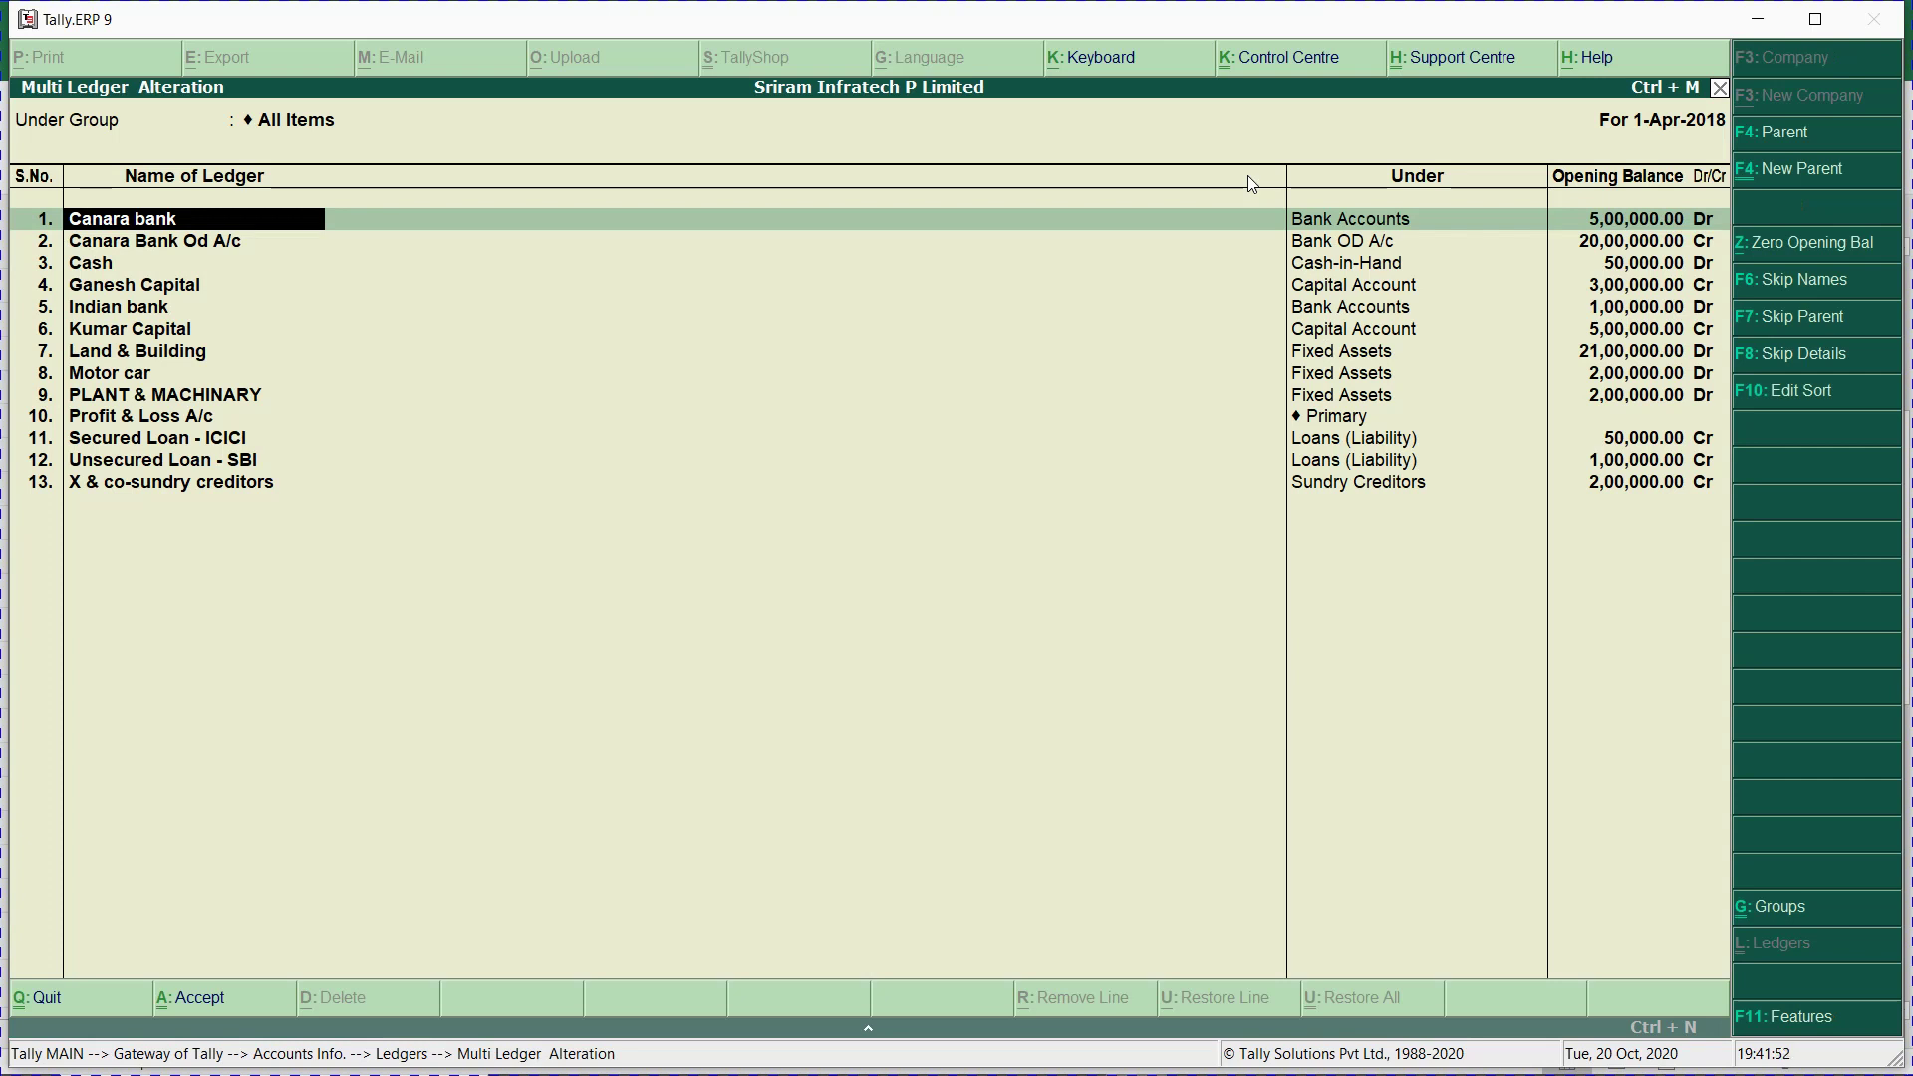
key(Escape)
key(Return)
key(Escape)
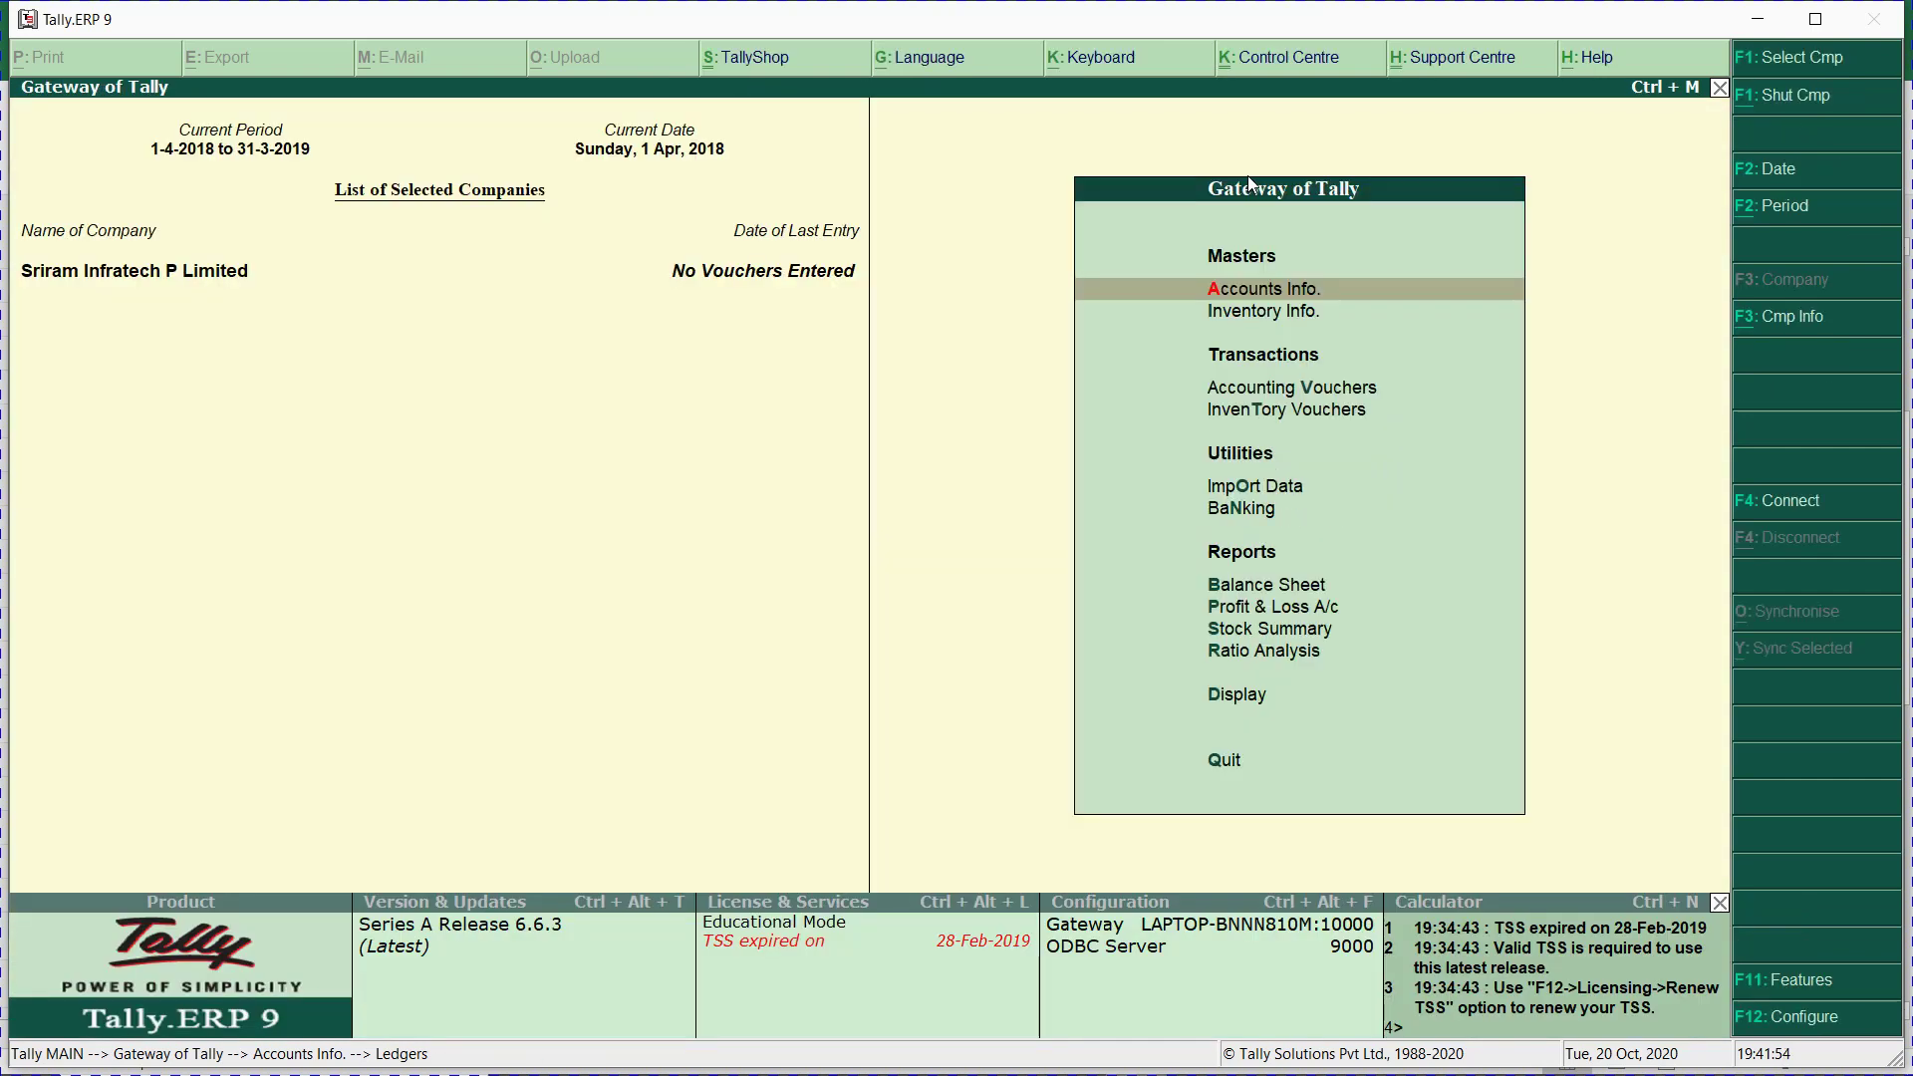
Set Maintain cost centres to Yes in Accounting Features and save the change.
key(Escape)
key(Escape)
click(1794, 981)
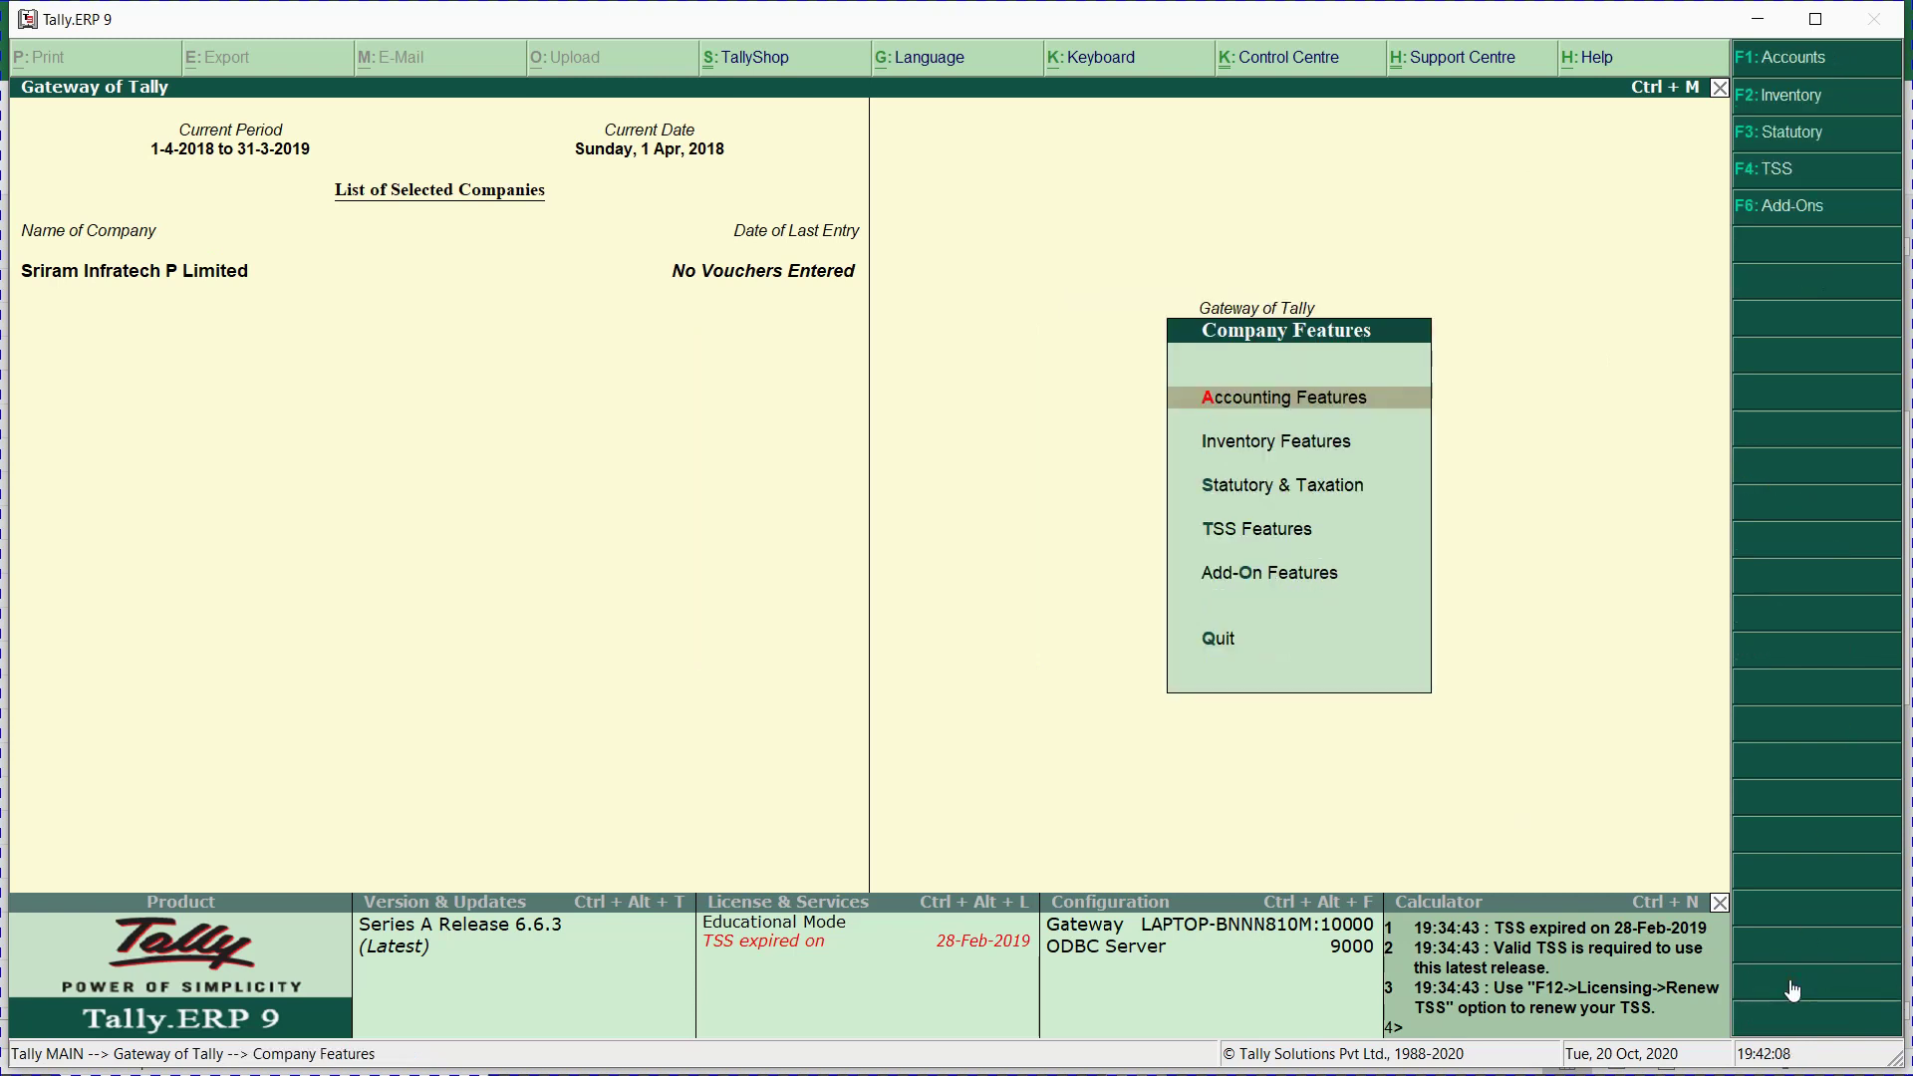
key(Return)
key(Return)
key(Return)
key(Return)
key(Return)
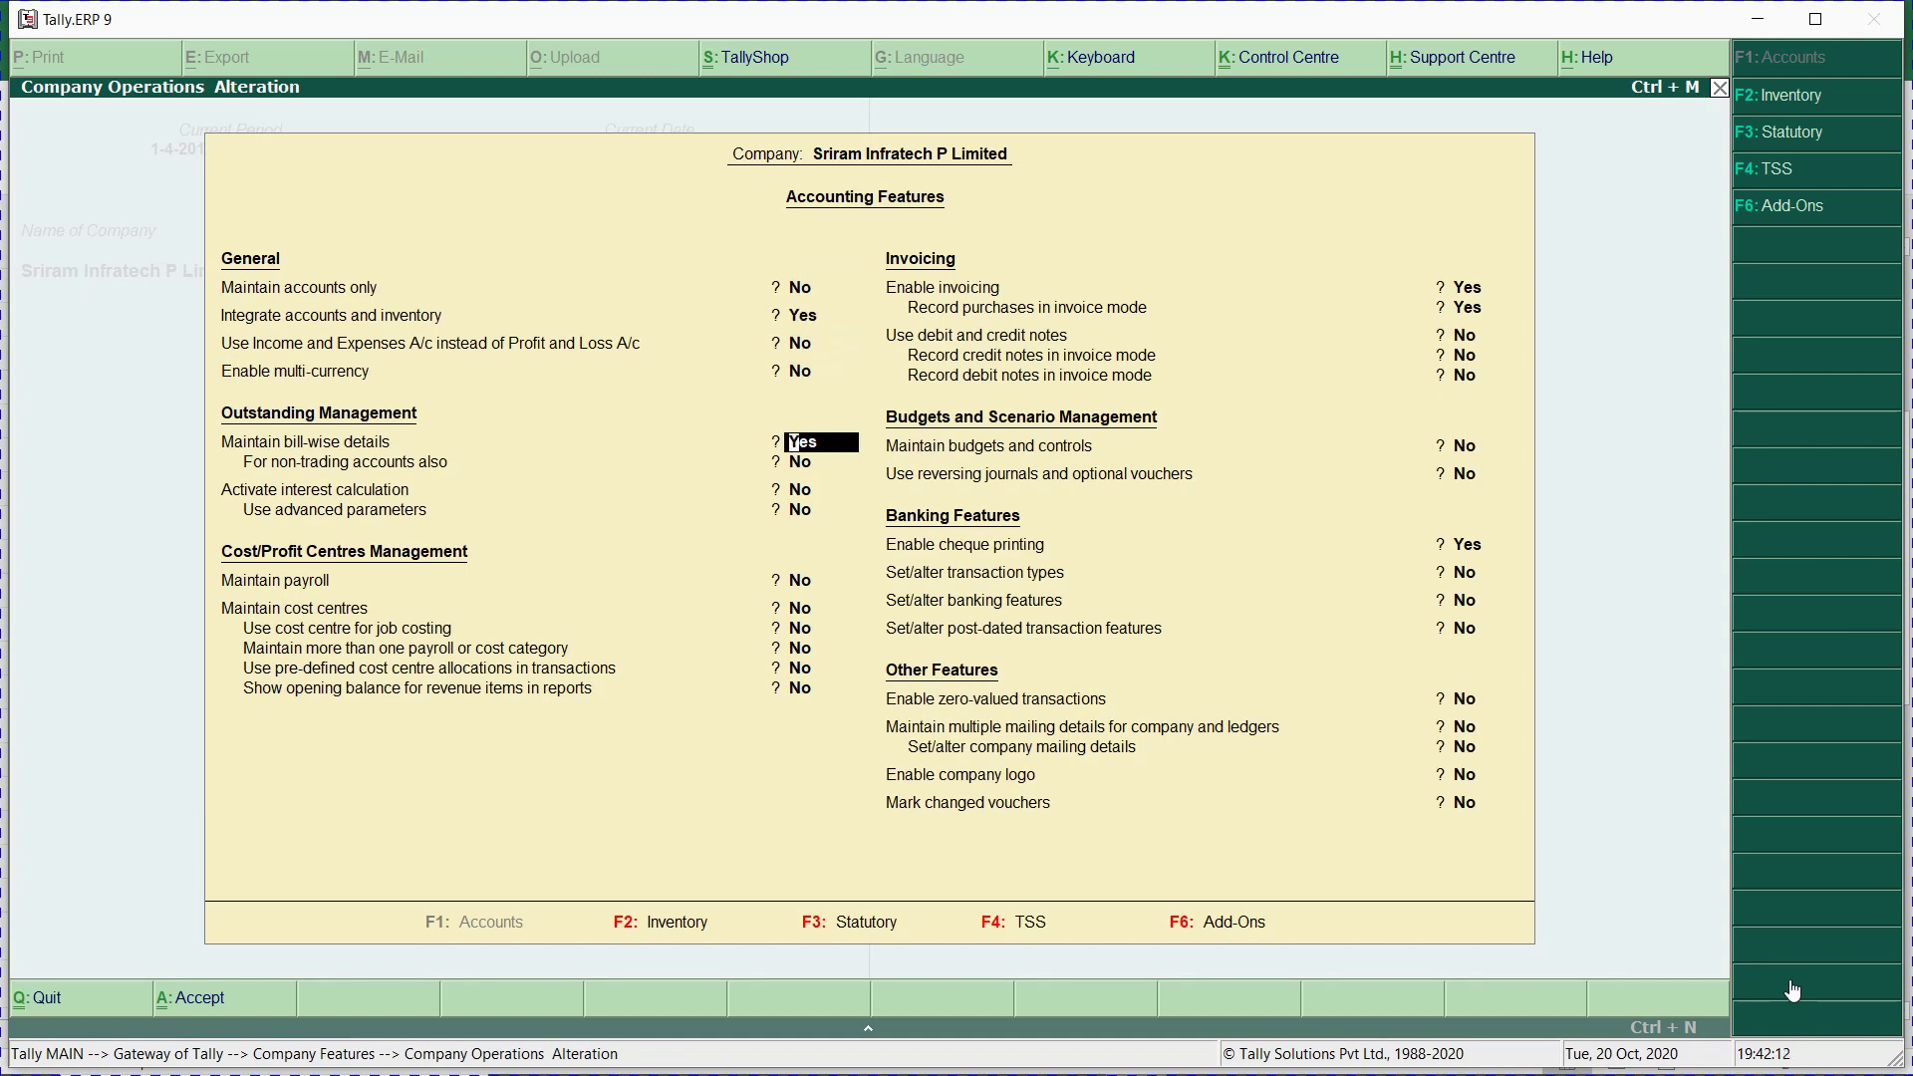
key(Return)
key(Return)
key(Return)
key(Return)
key(y)
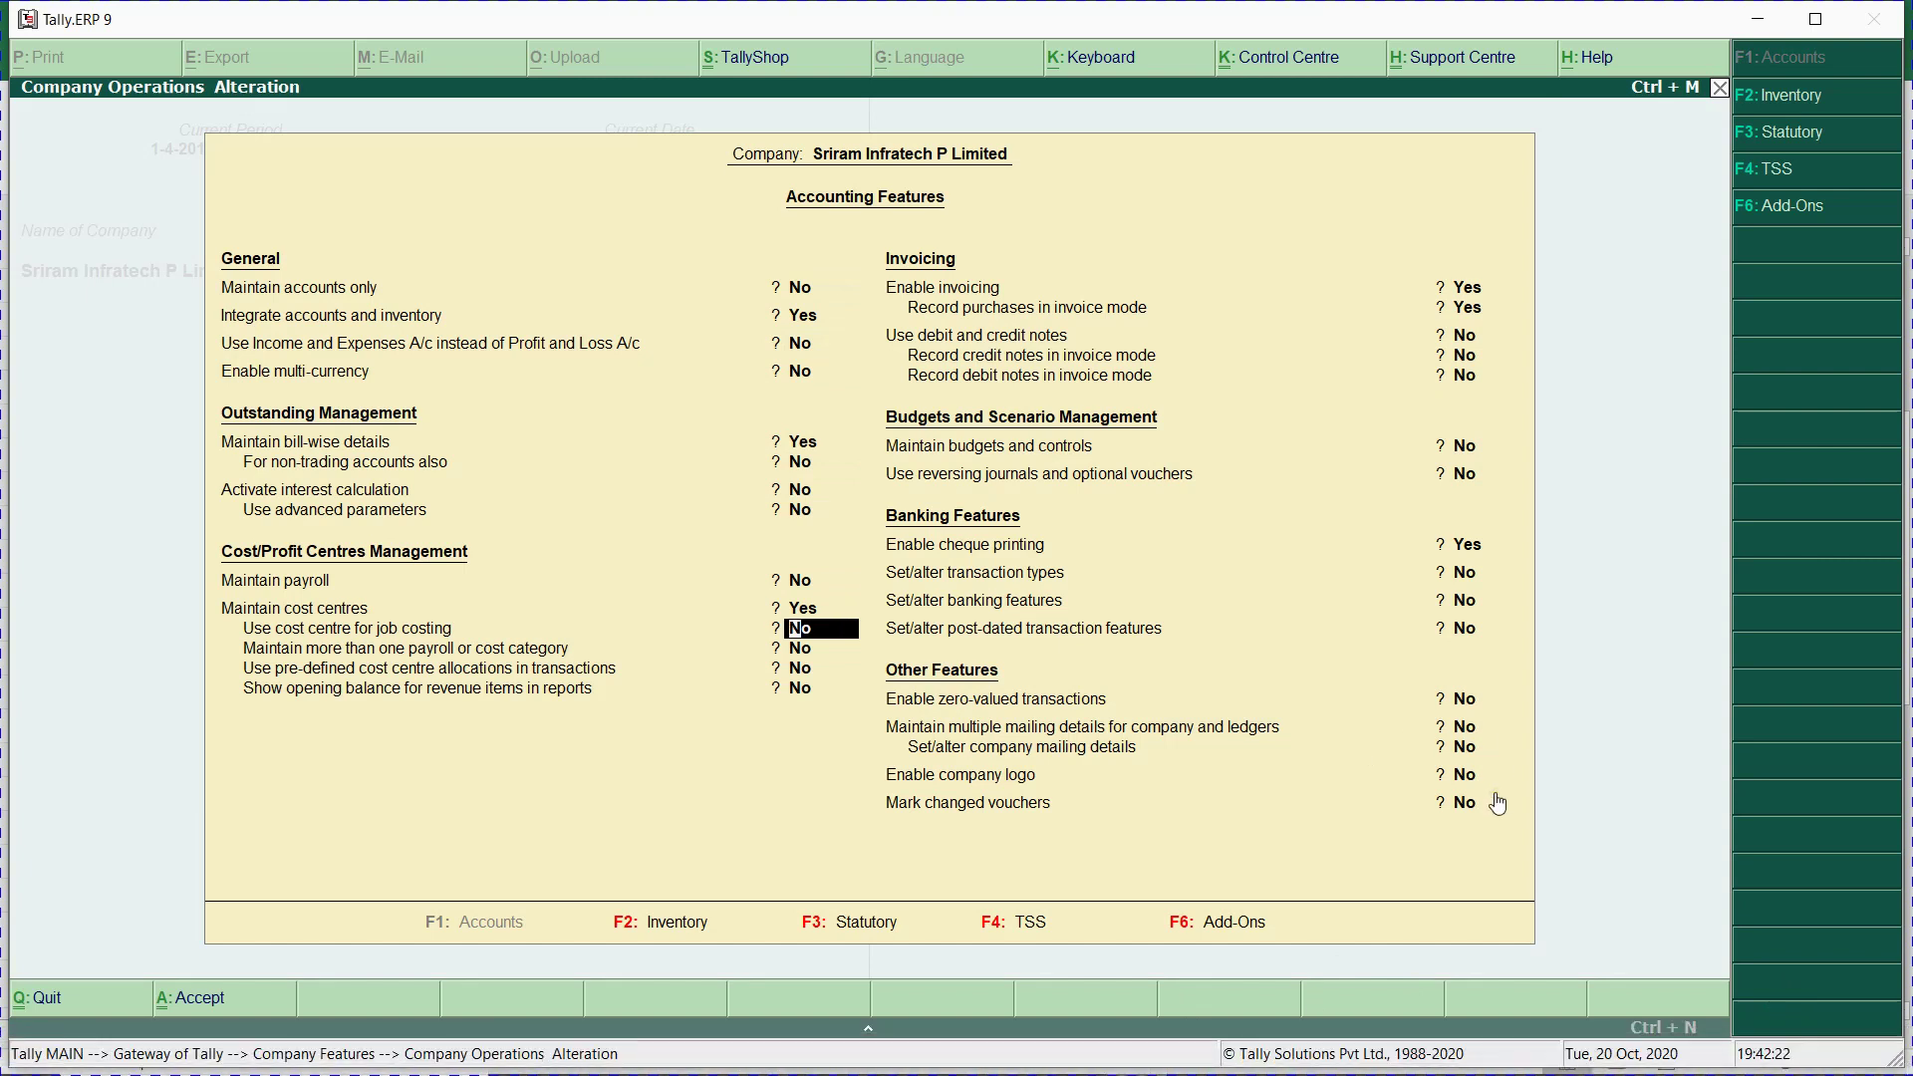
key(Escape)
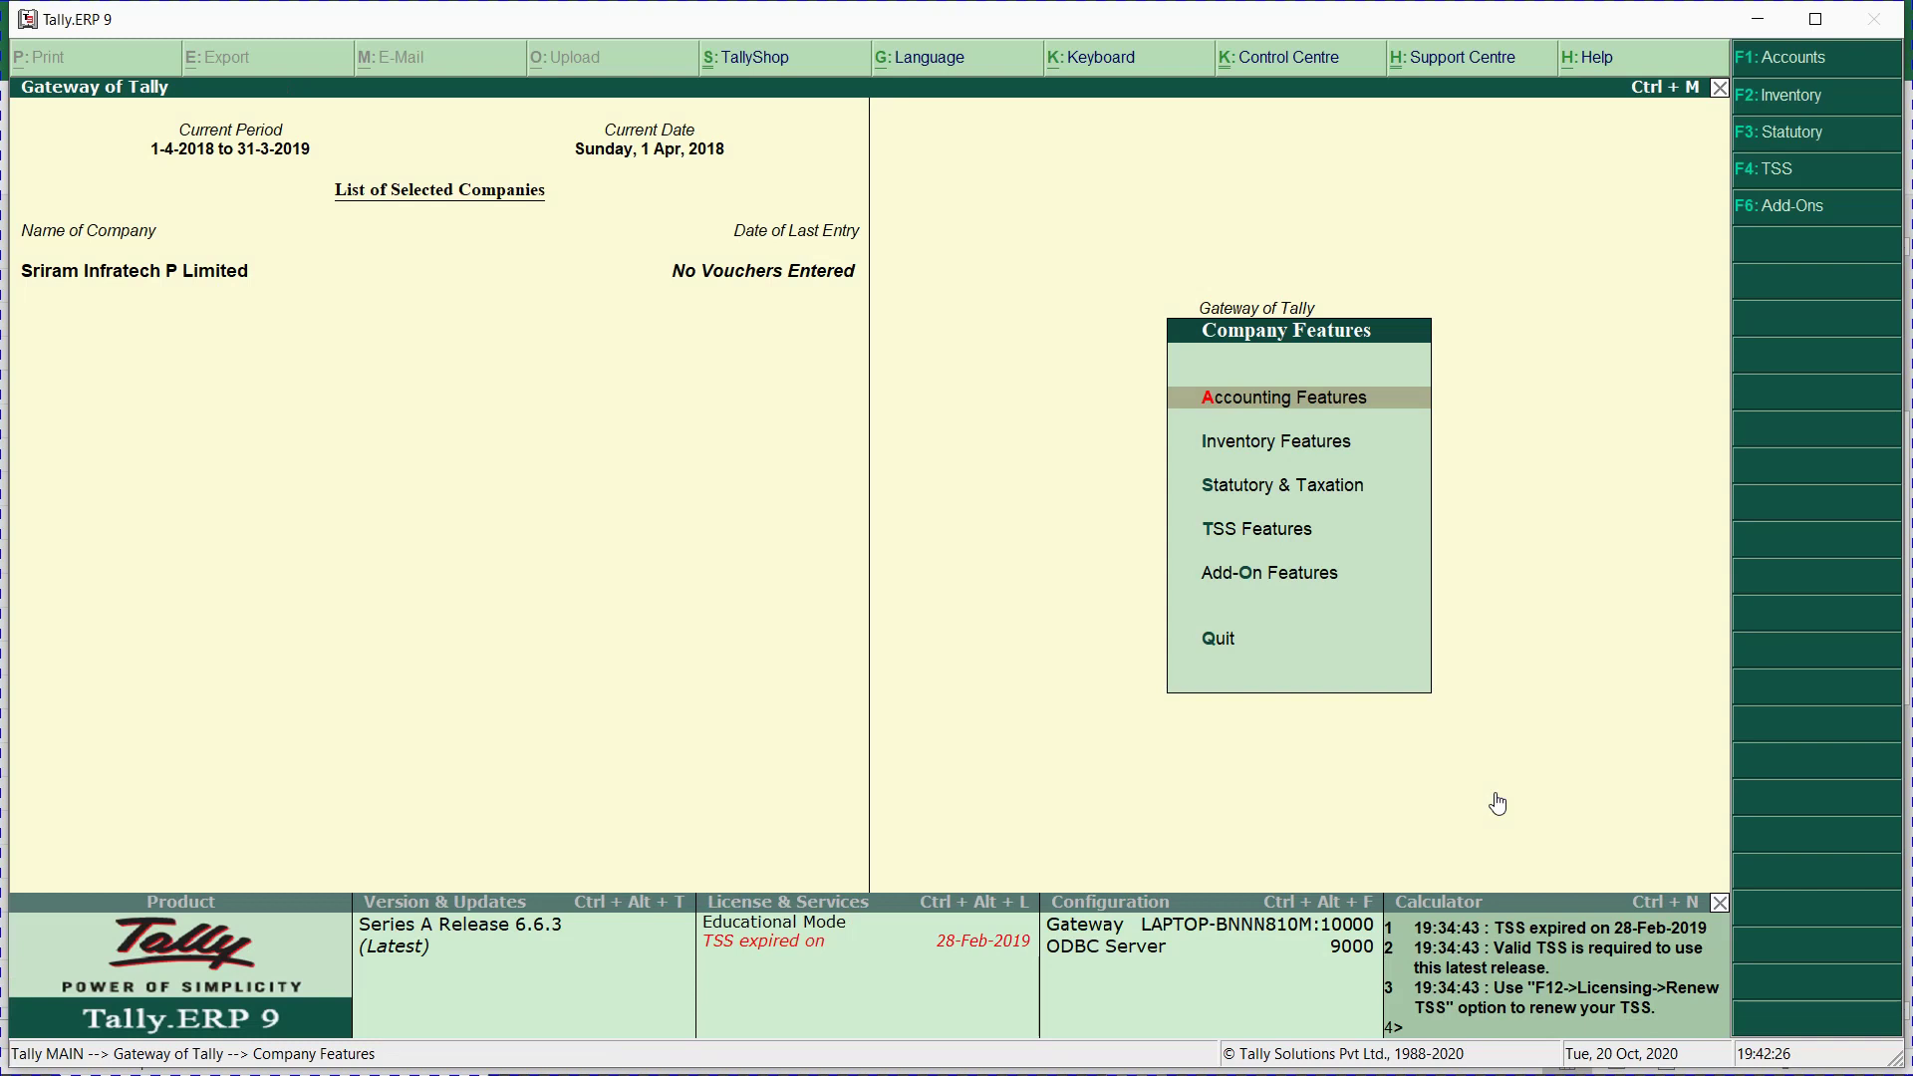
key(Down)
key(Down)
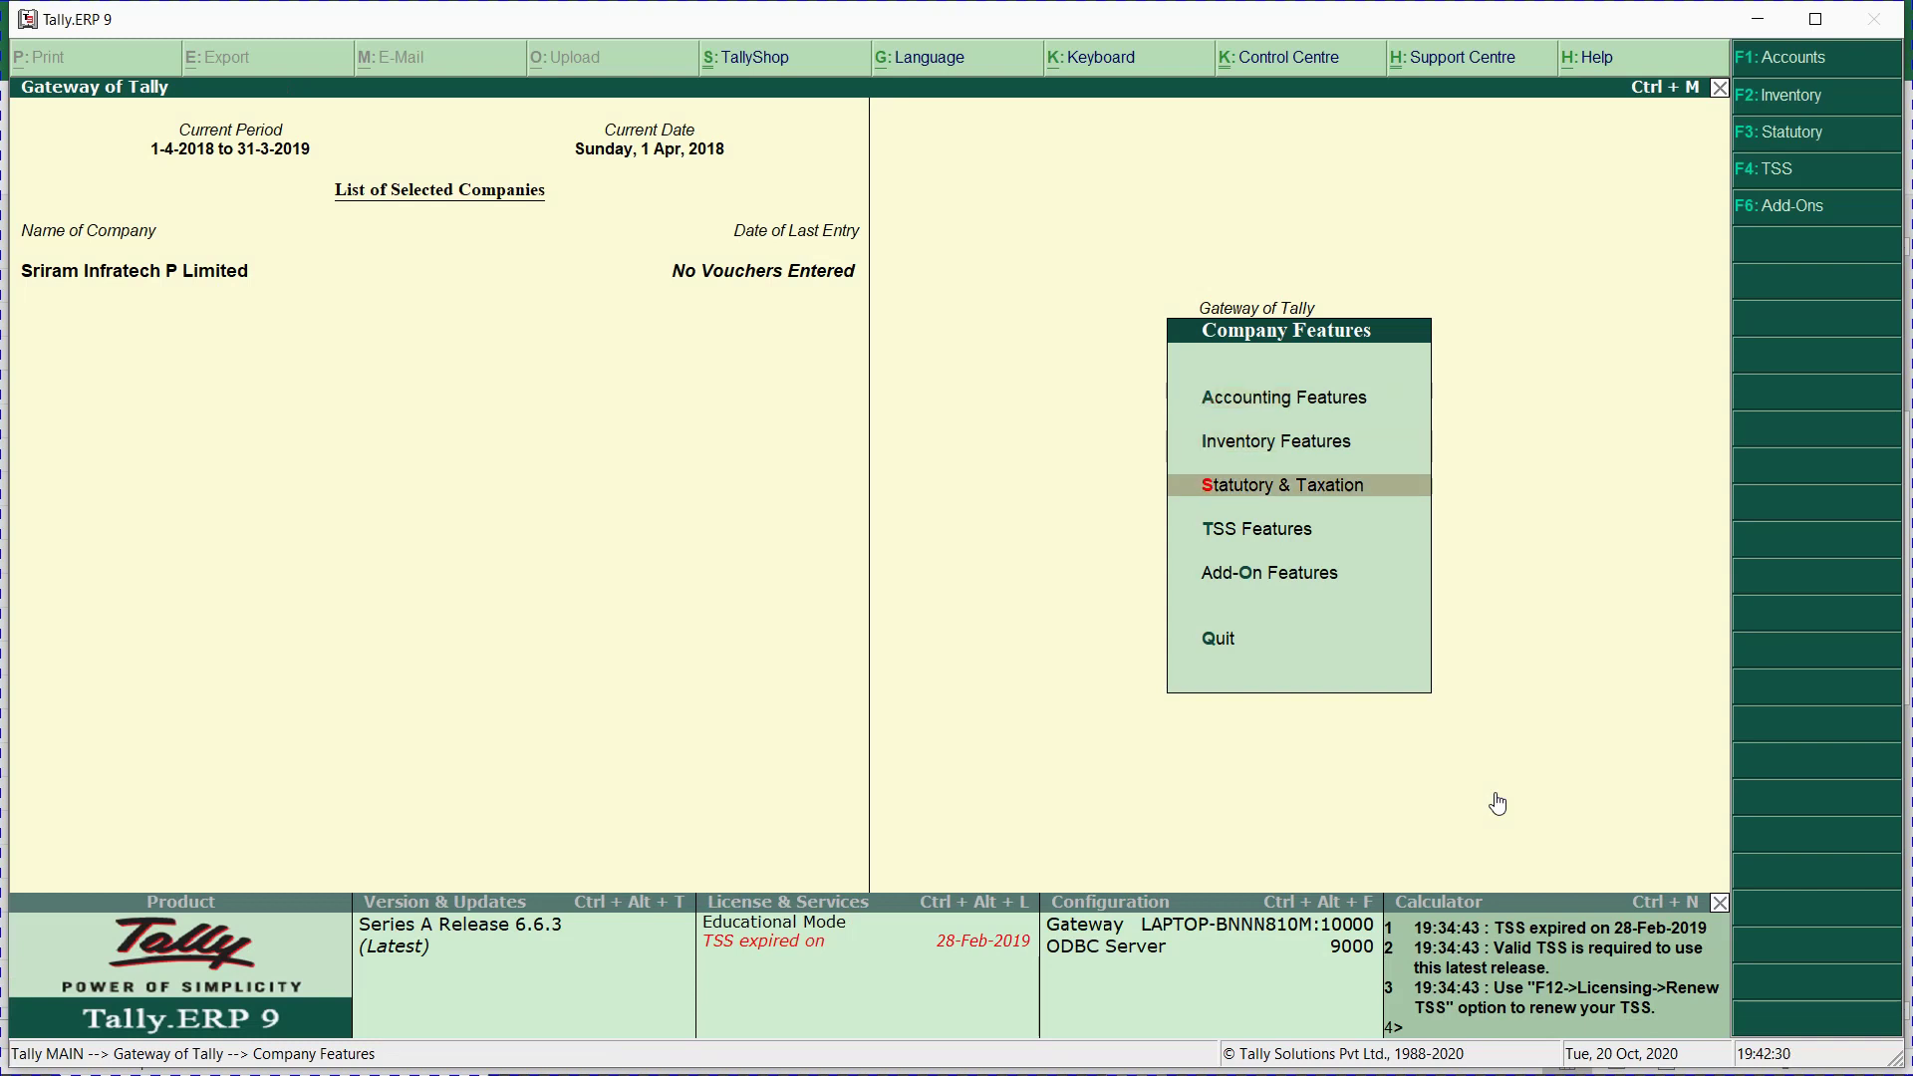
Enable GST as a Regular Tamil Nadu registration and enter the company's GSTIN.
key(Return)
text(y)
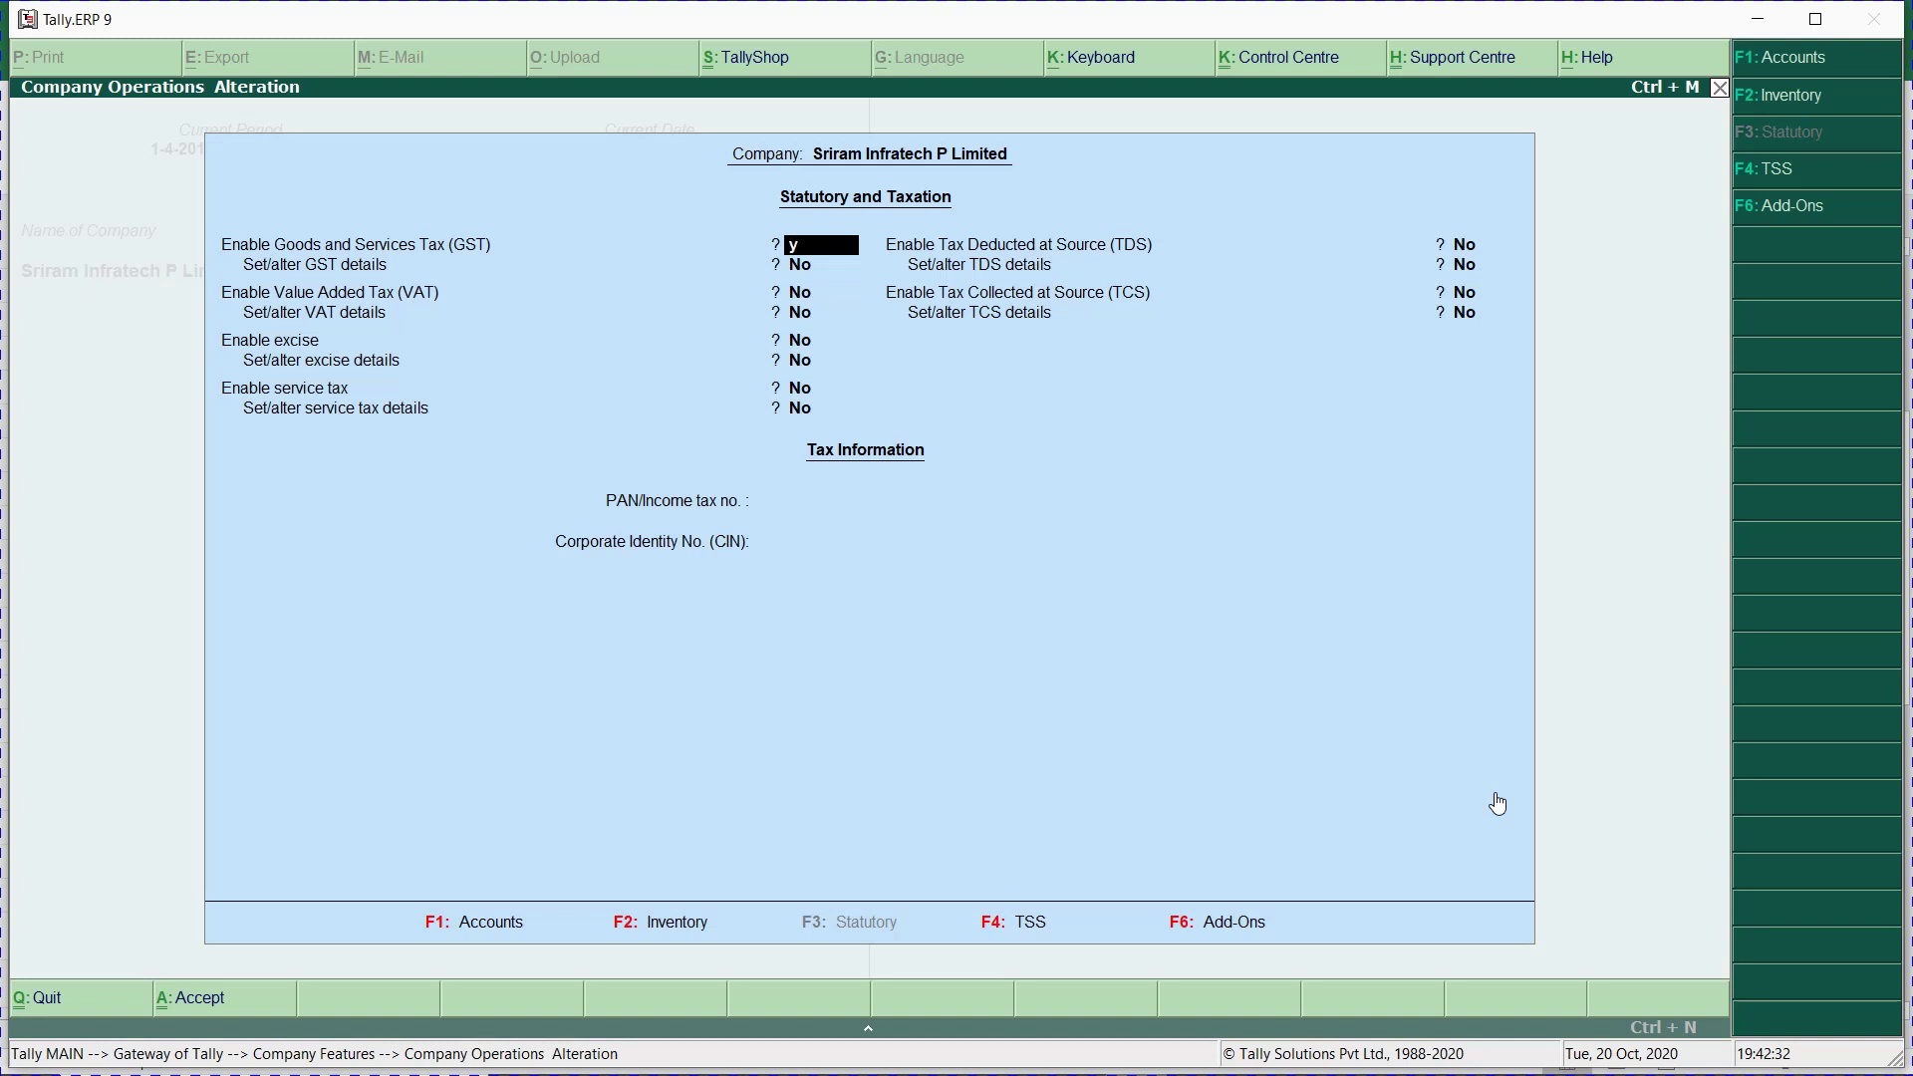
key(Return)
text(y)
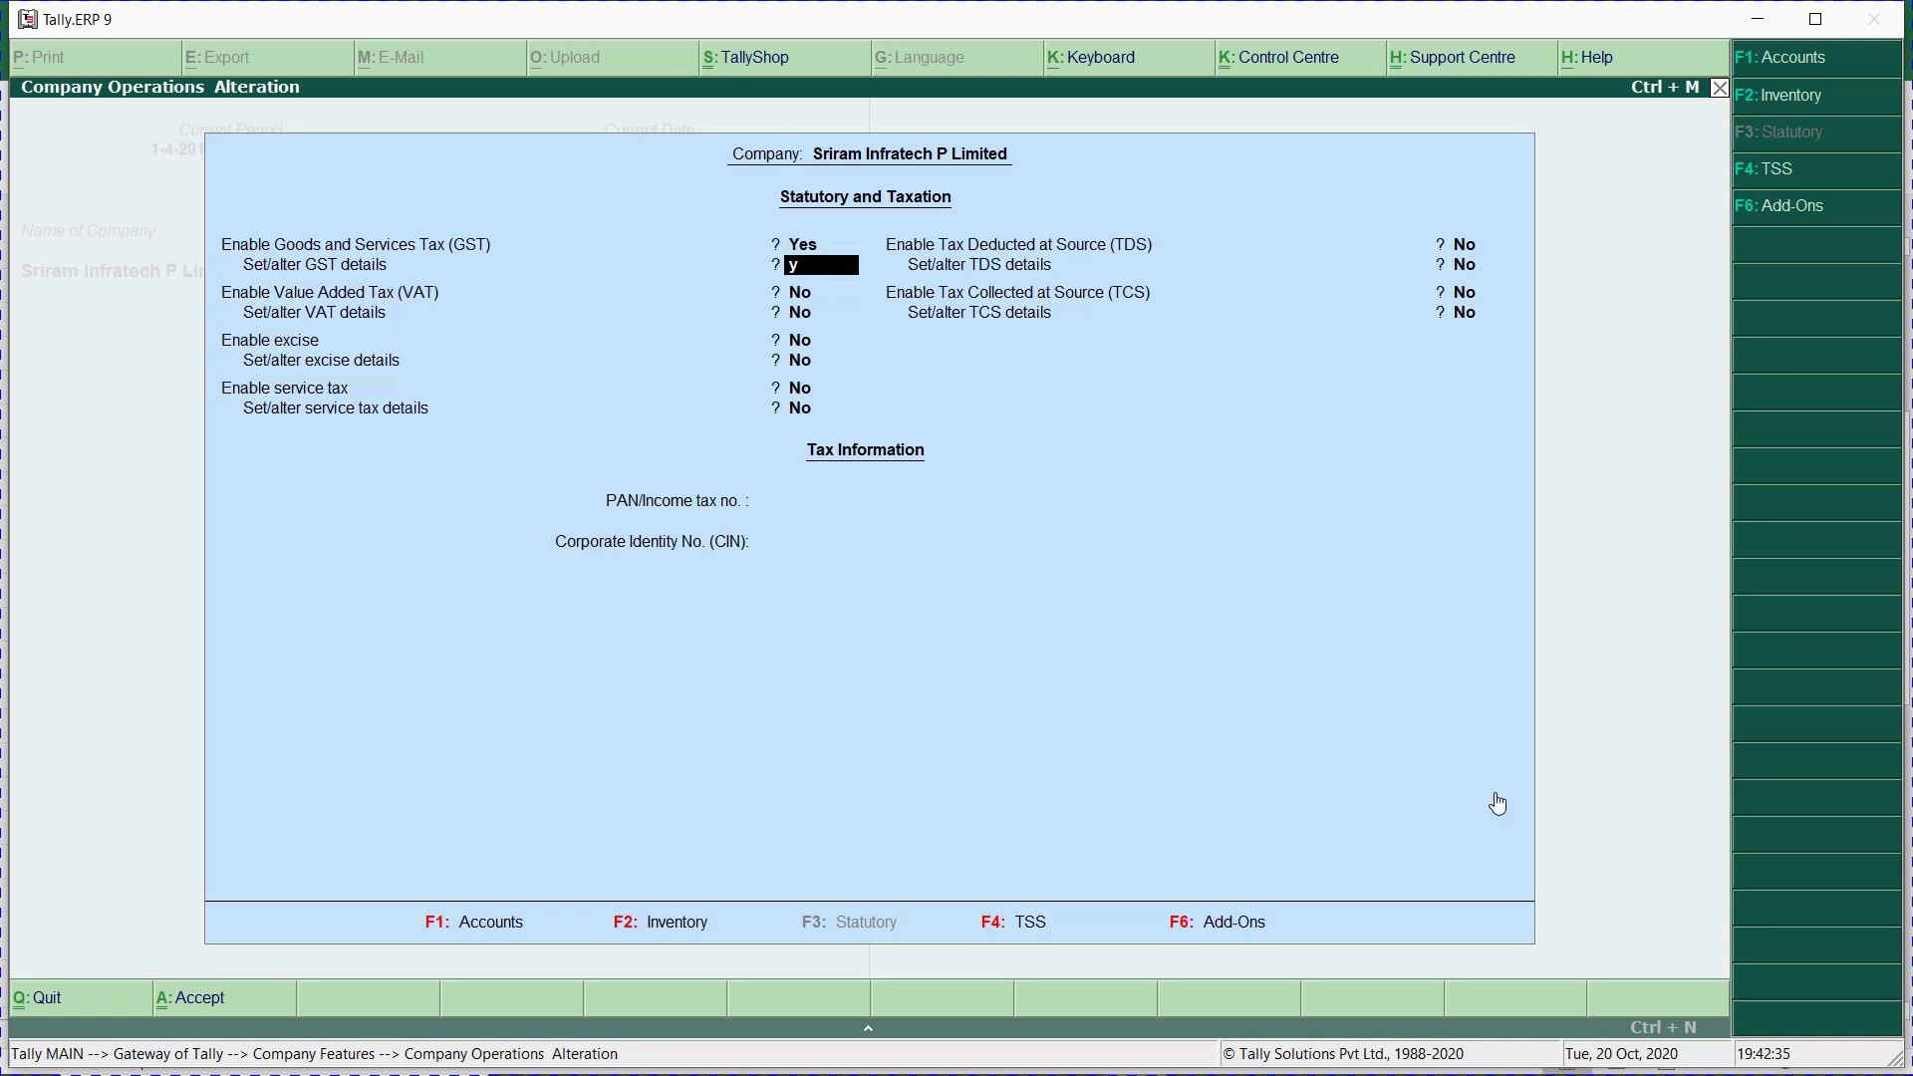
key(Return)
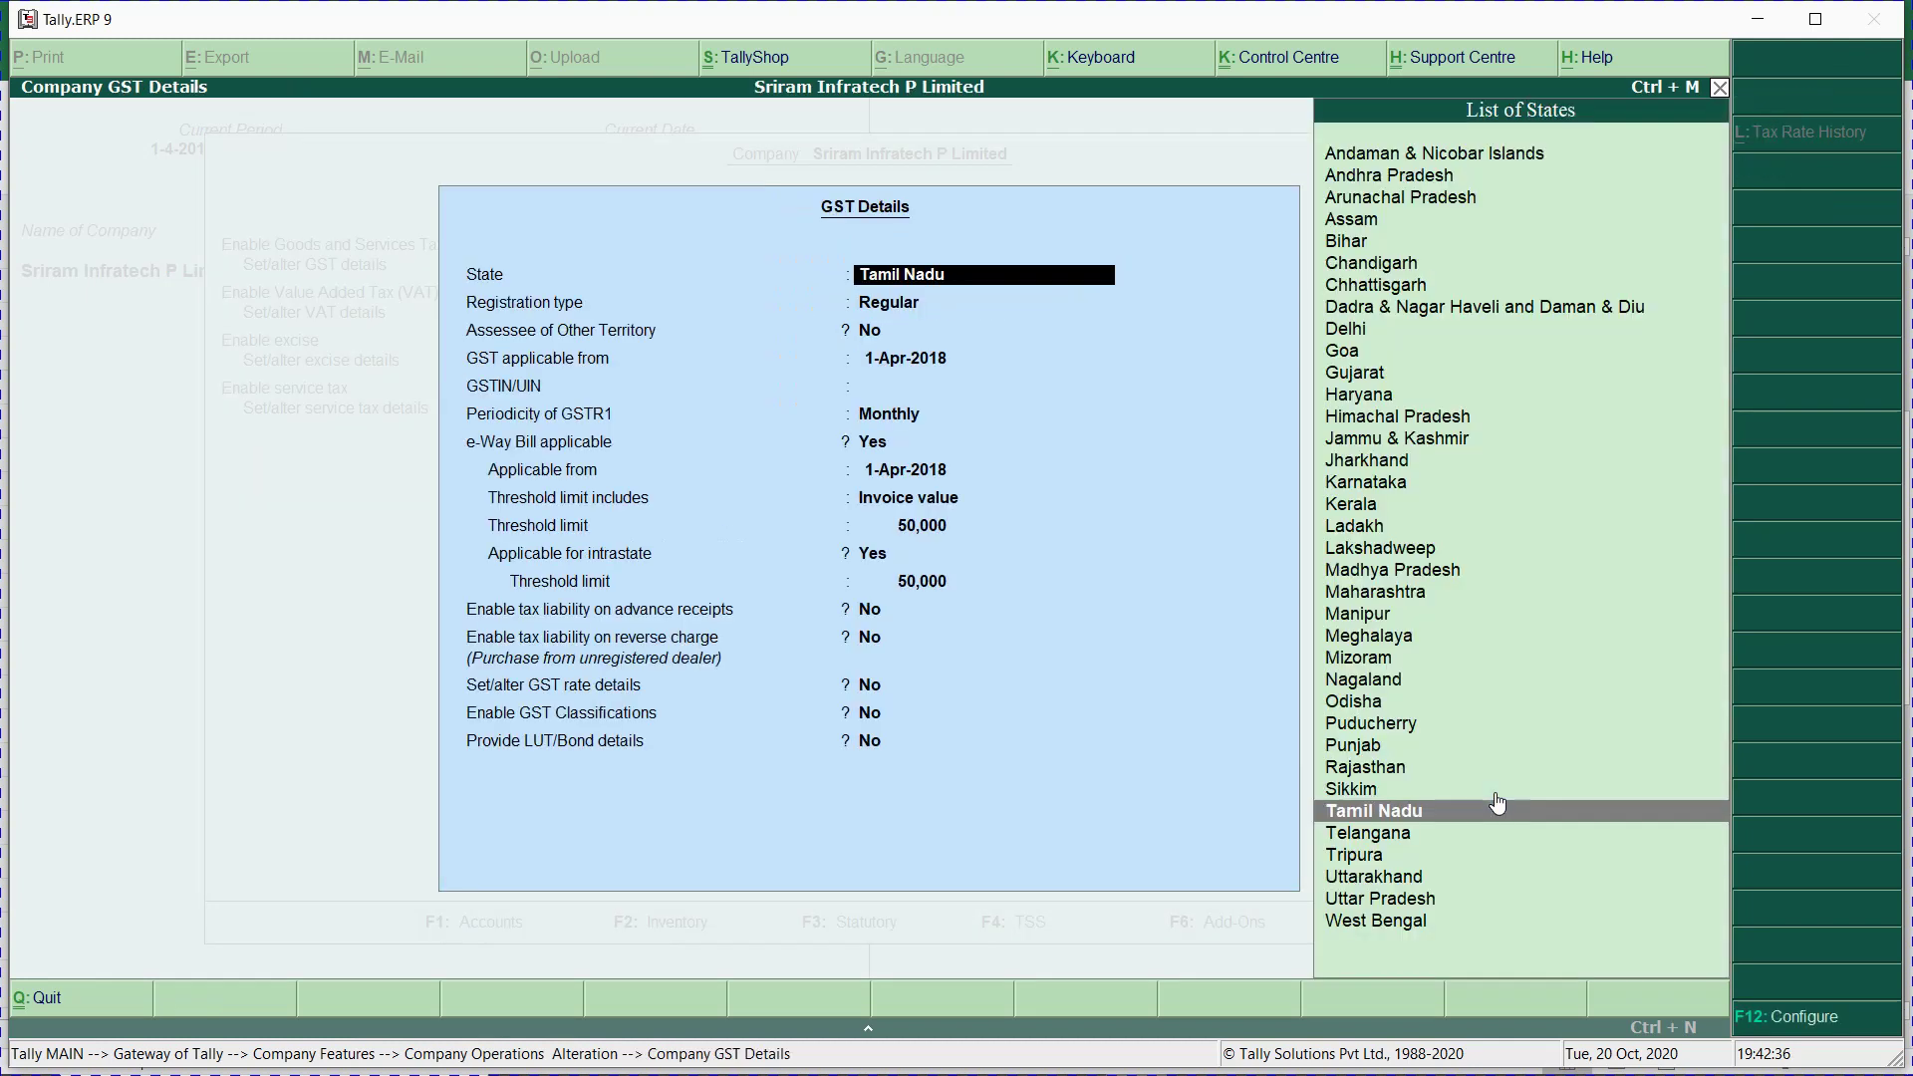
key(Return)
key(Return)
key(Return)
key(Return)
text(33)
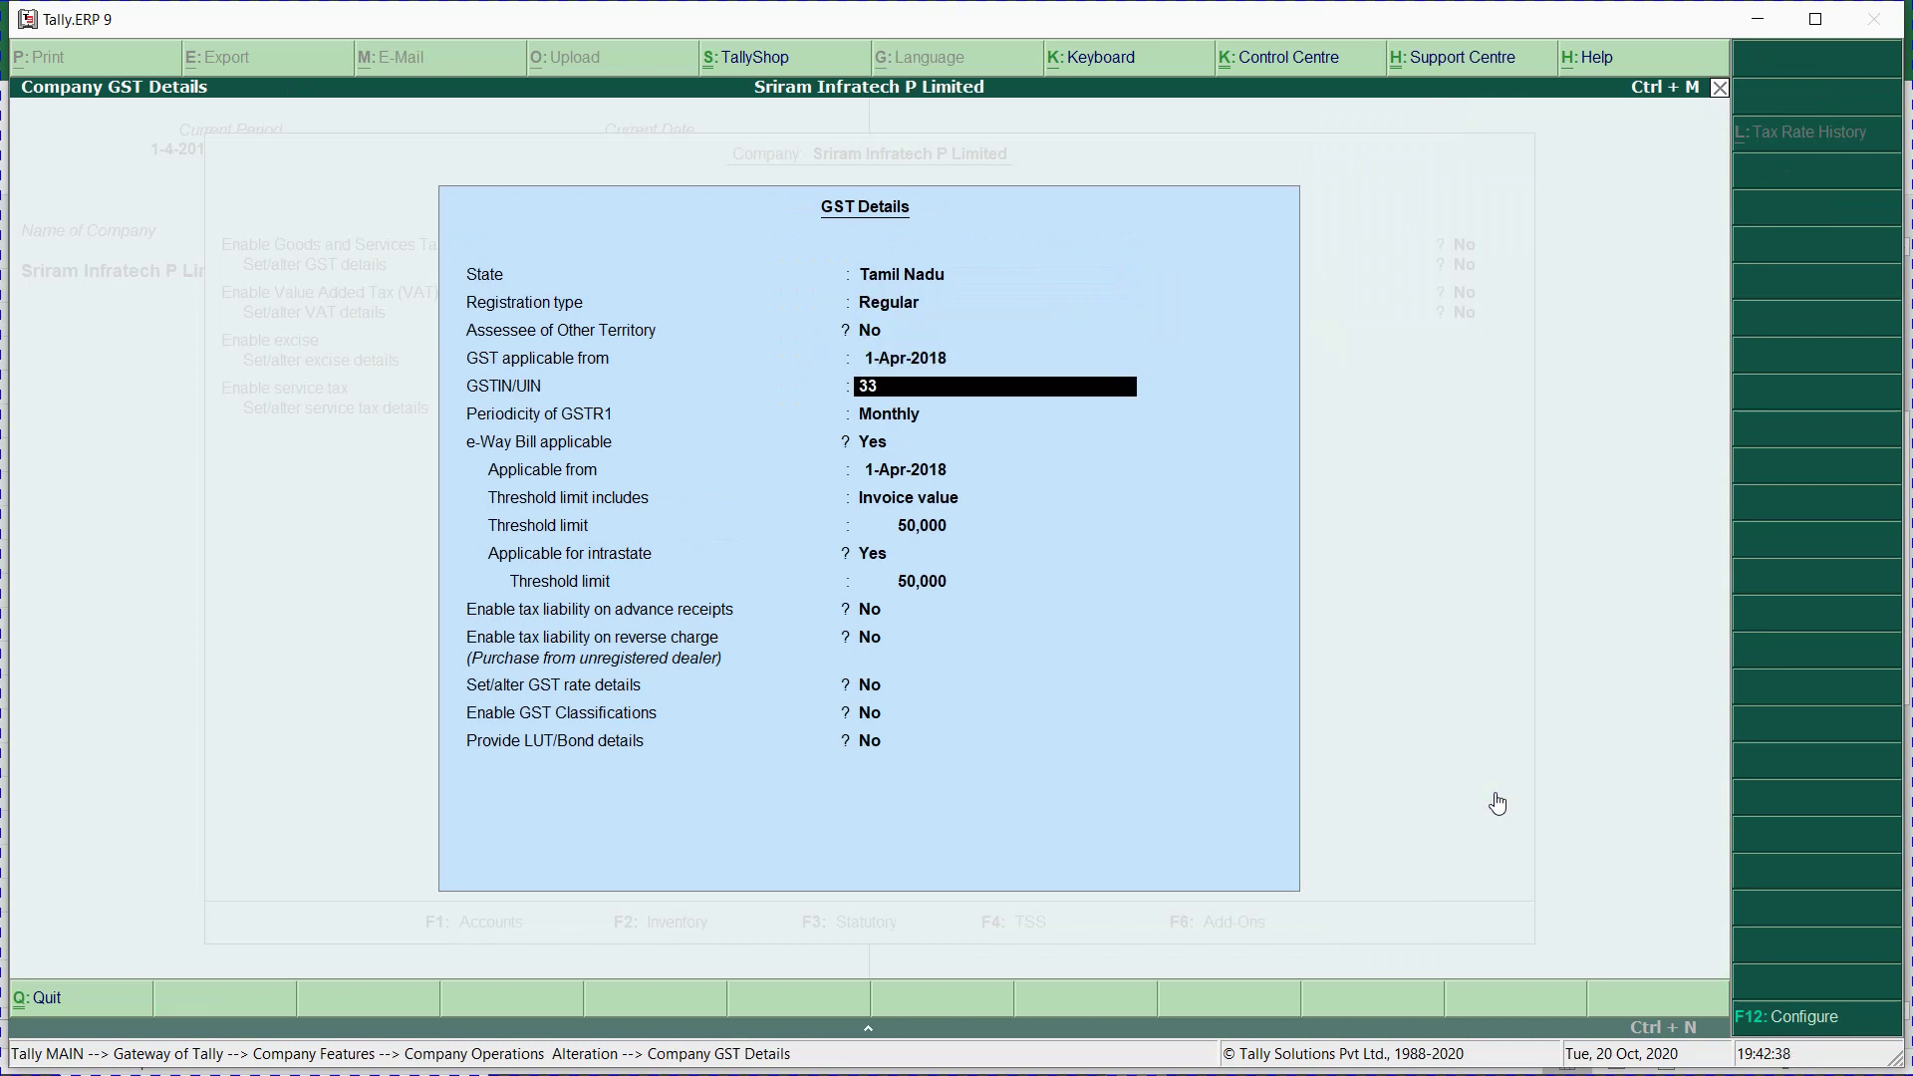
text(AAGCM0529F1Z0)
key(Return)
key(Return)
key(Return)
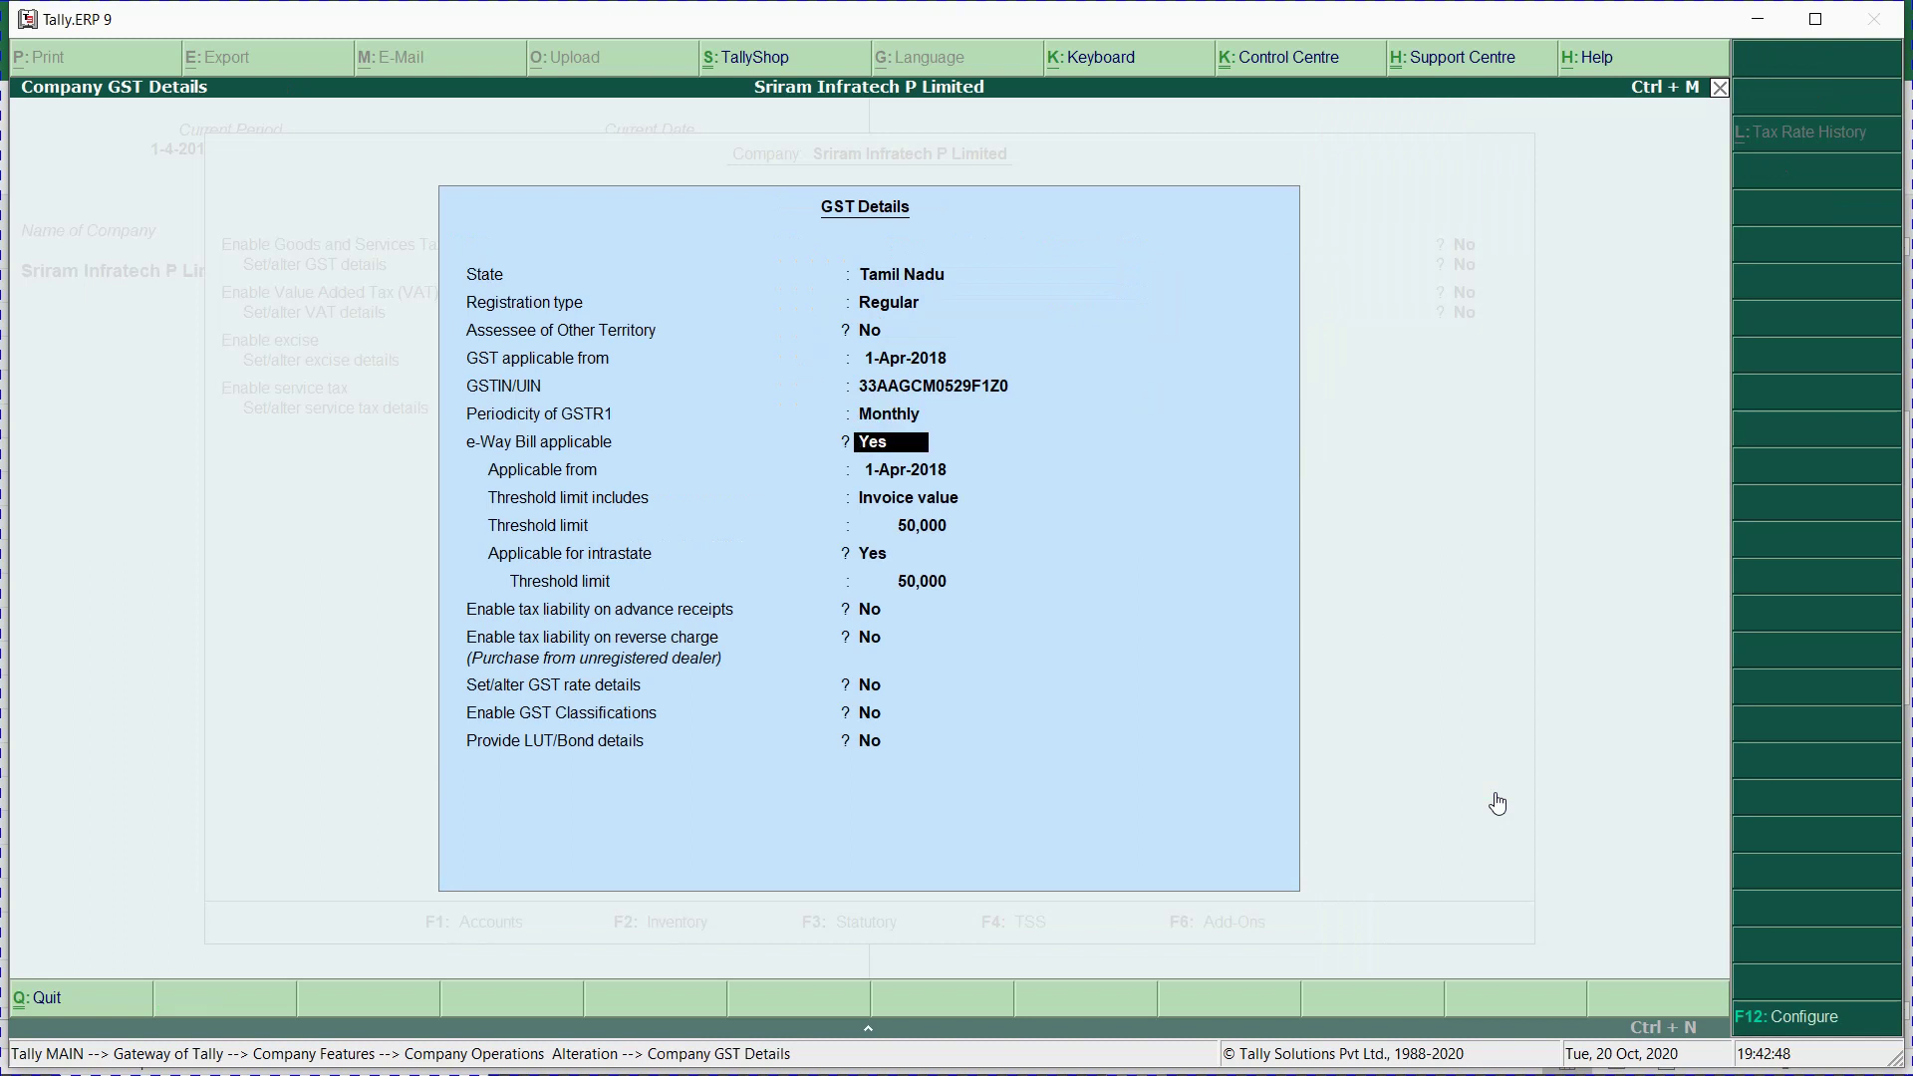
key(Return)
key(Return)
key(Return)
key(Return)
key(Return)
key(Return)
key(Return)
key(Return)
key(Return)
key(Return)
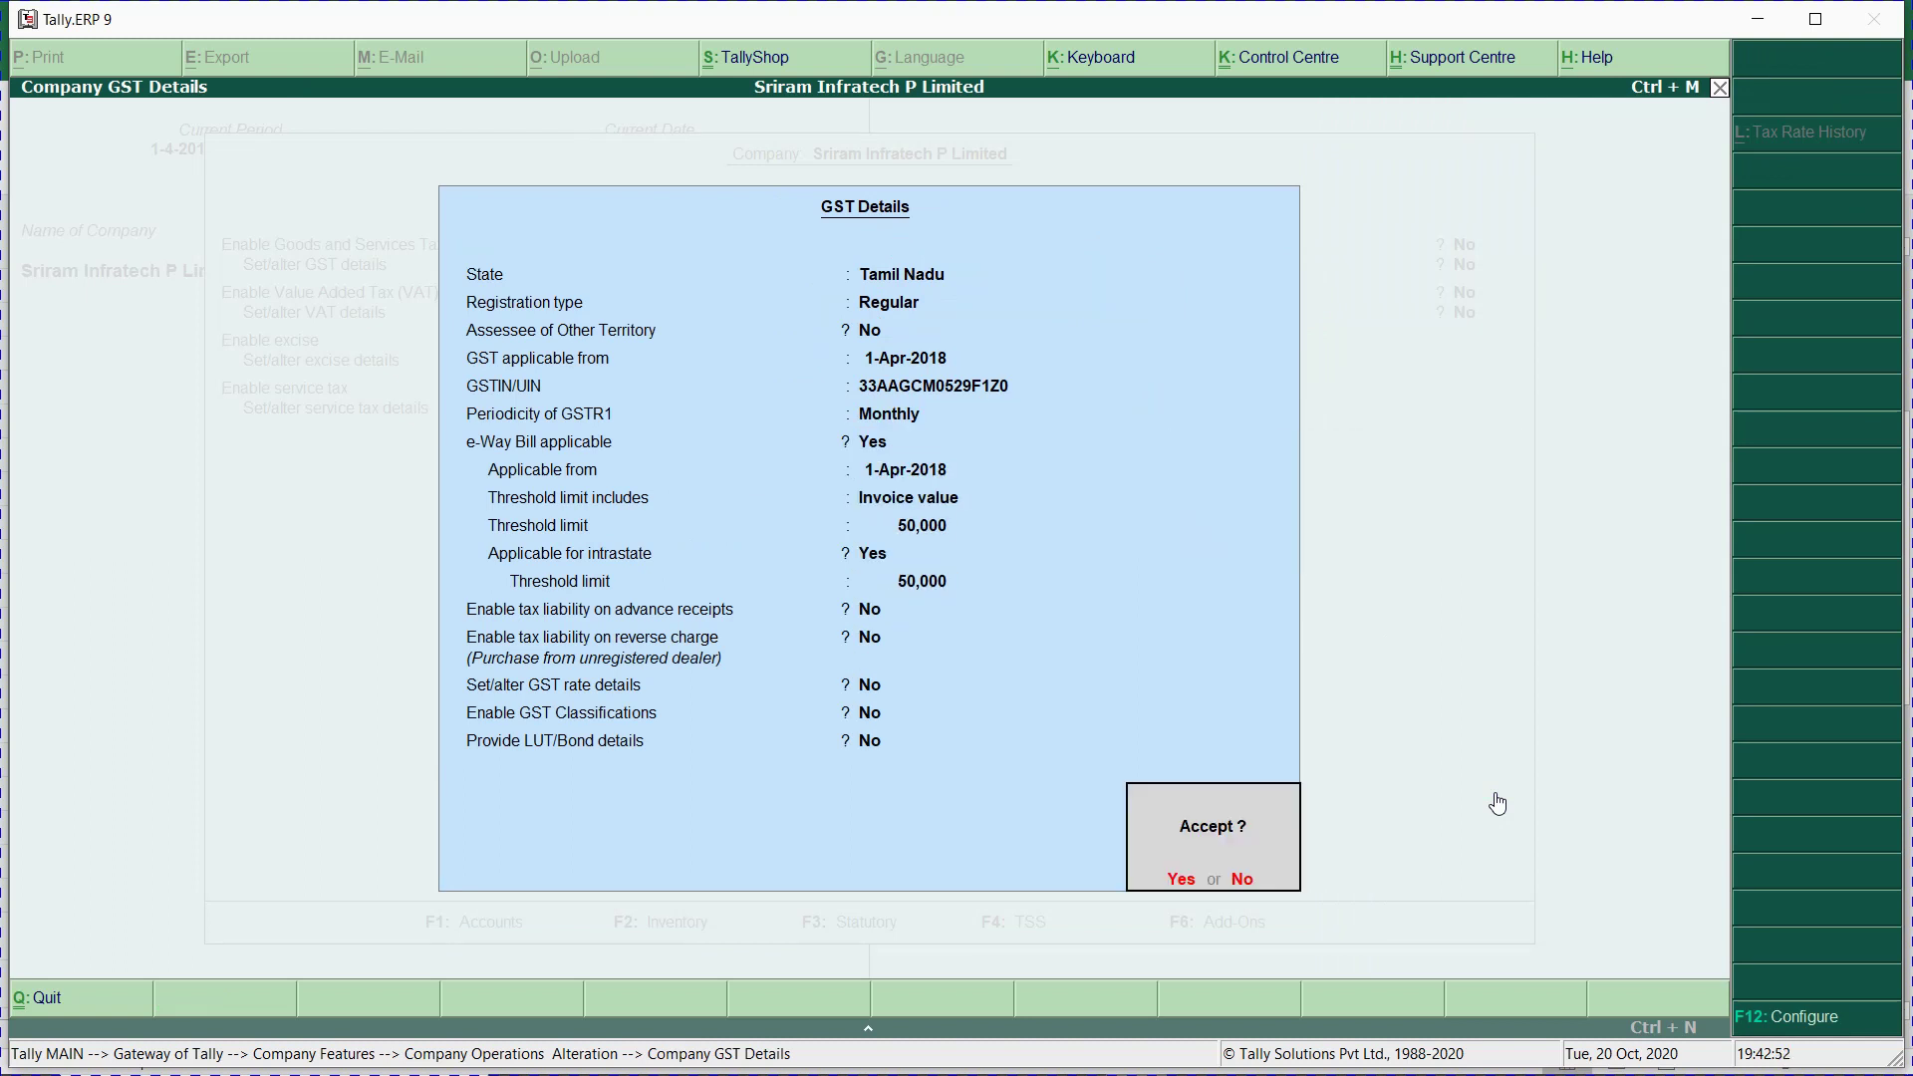
key(Return)
key(Return)
key(Return)
key(Return)
key(Return)
key(Return)
key(Return)
key(Return)
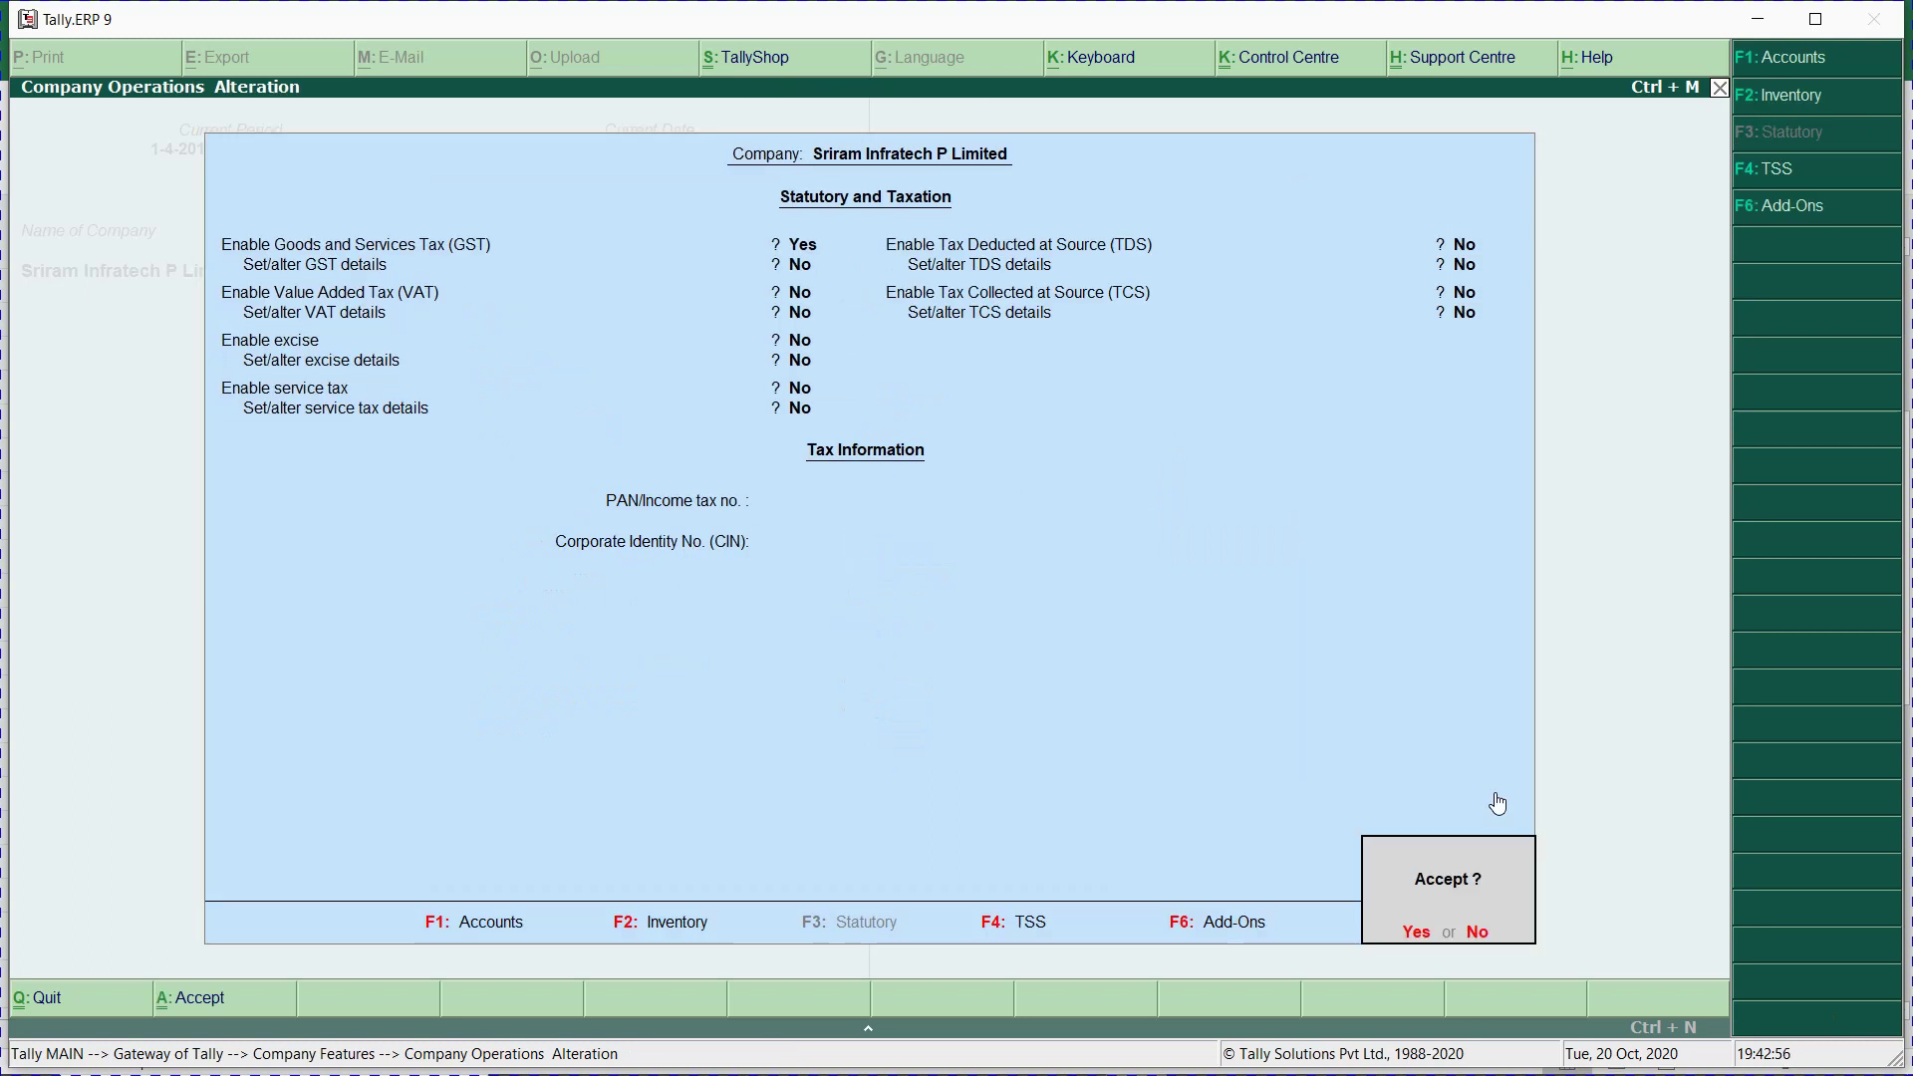
Enter the company's PAN, leave CIN blank, and save the Statutory and Taxation settings.
key(Escape)
key(Up)
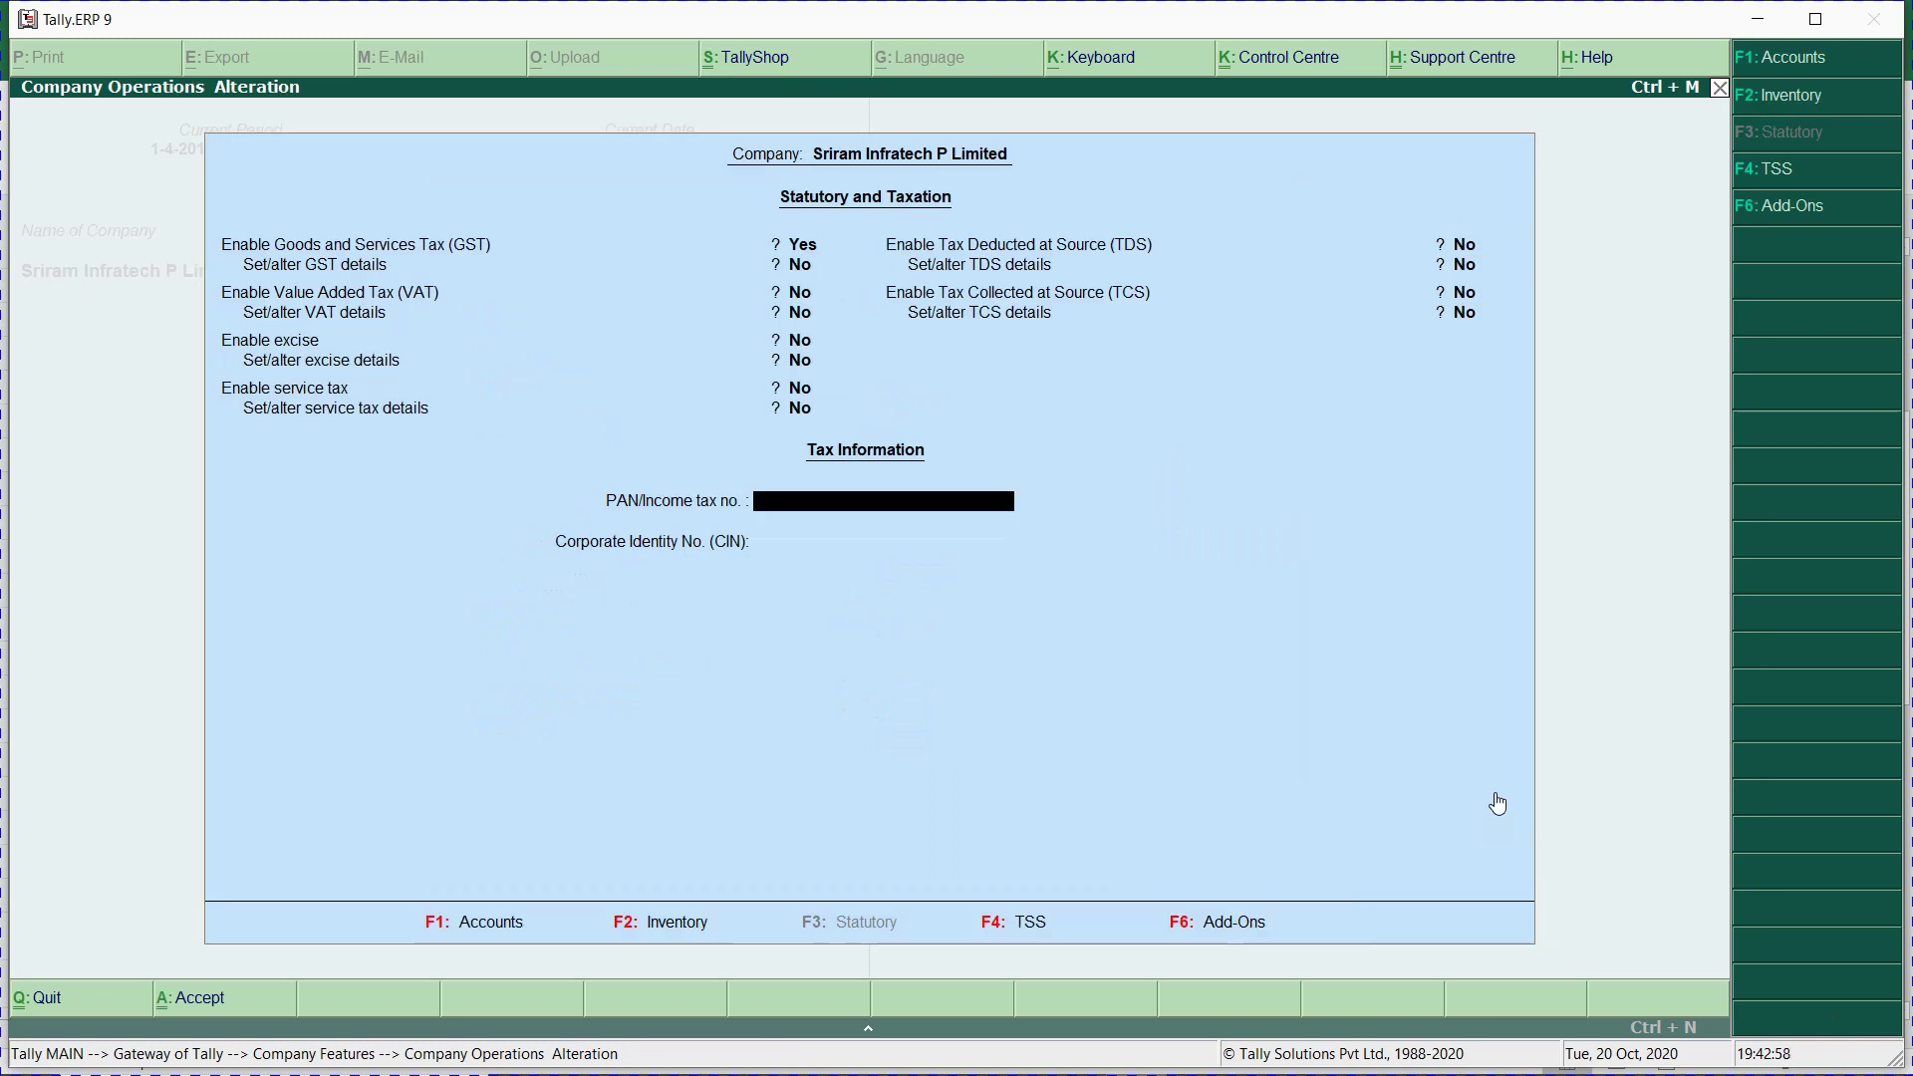
text(AAGCM052)
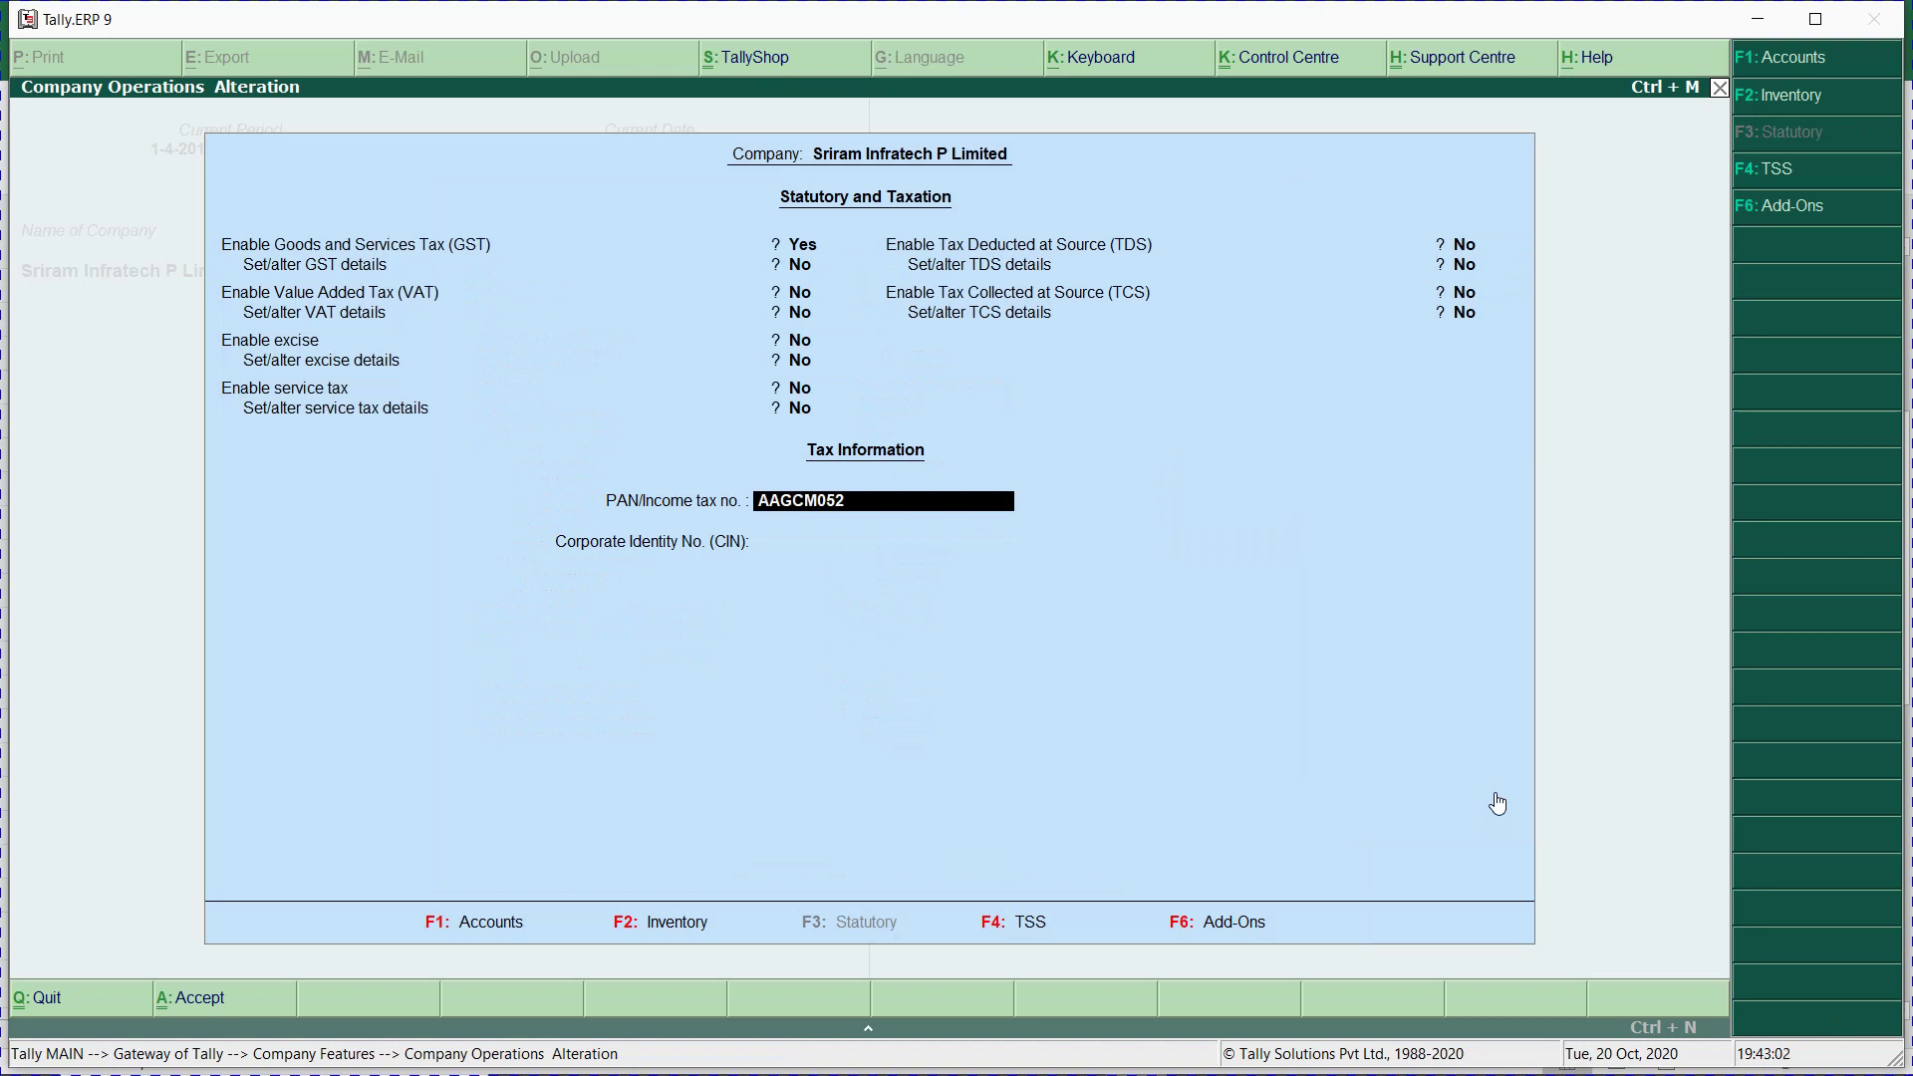
text(9F)
key(Return)
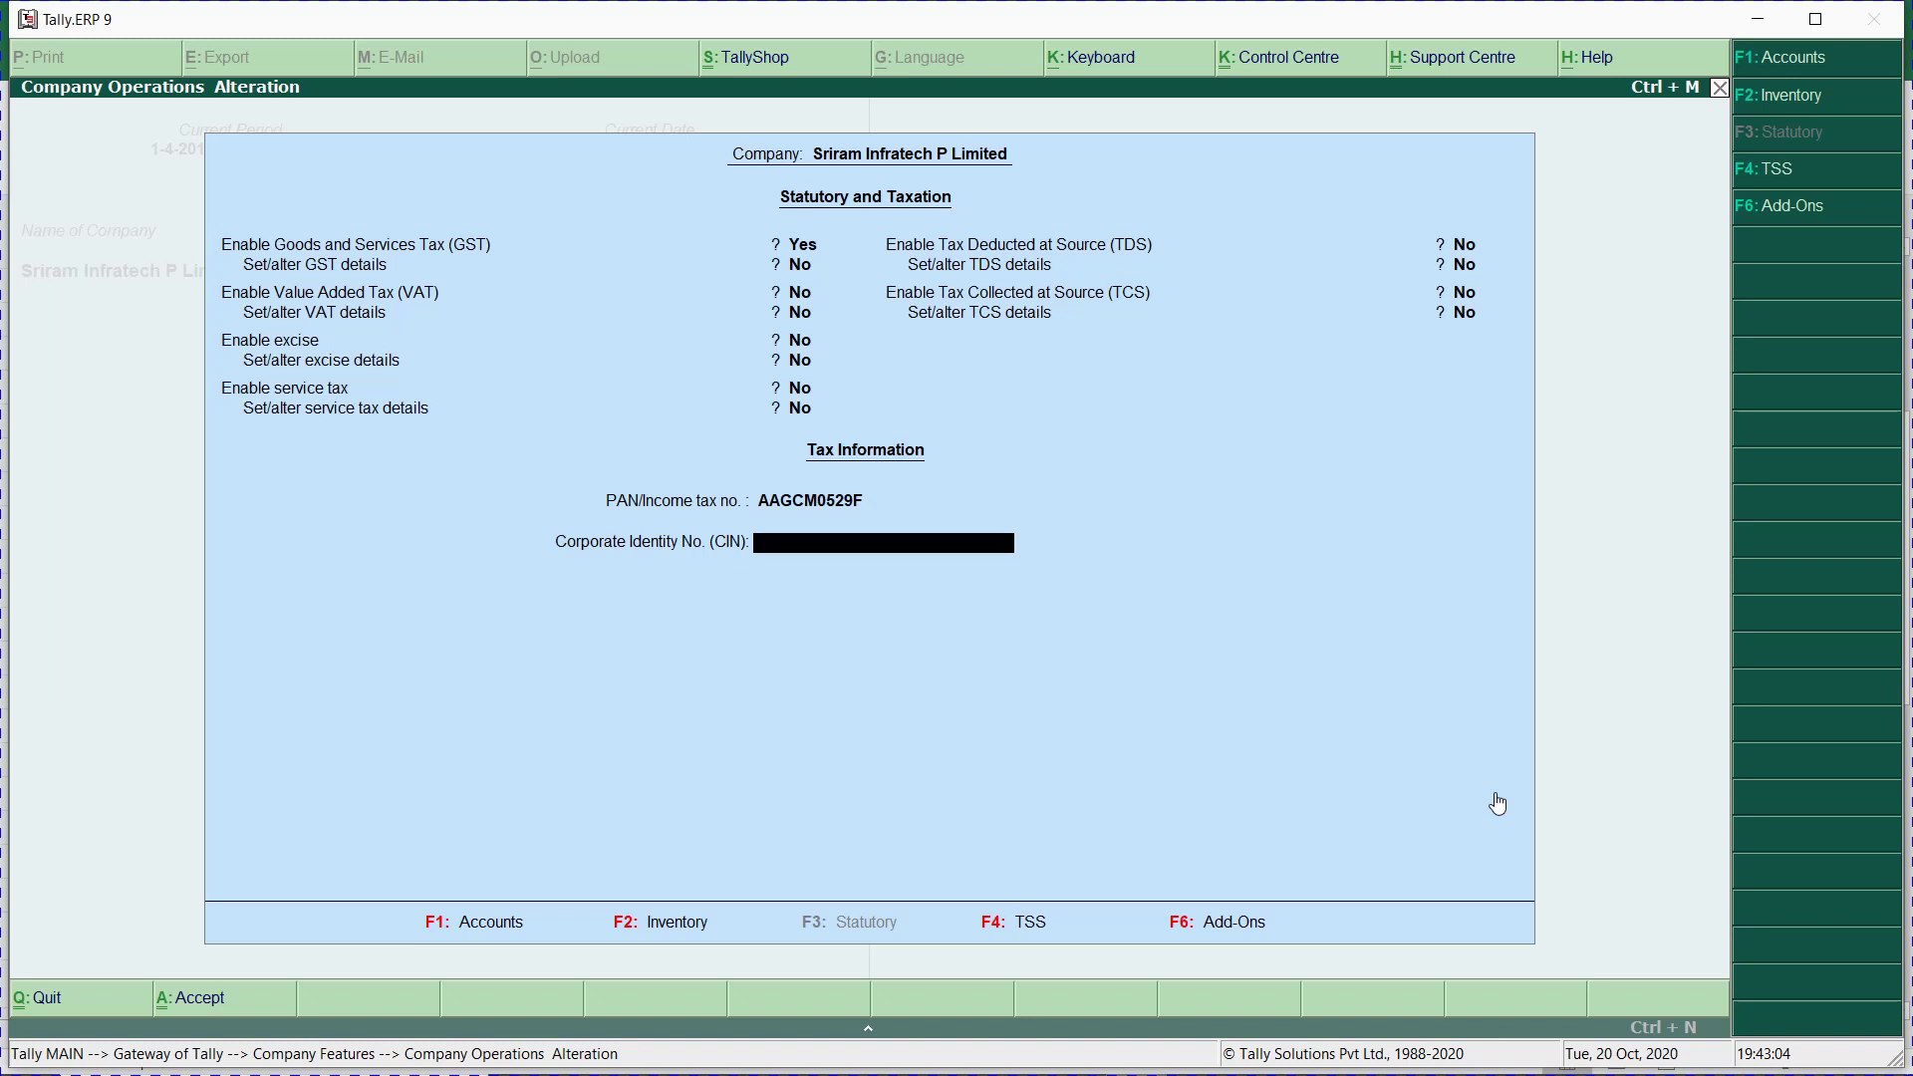
key(Return)
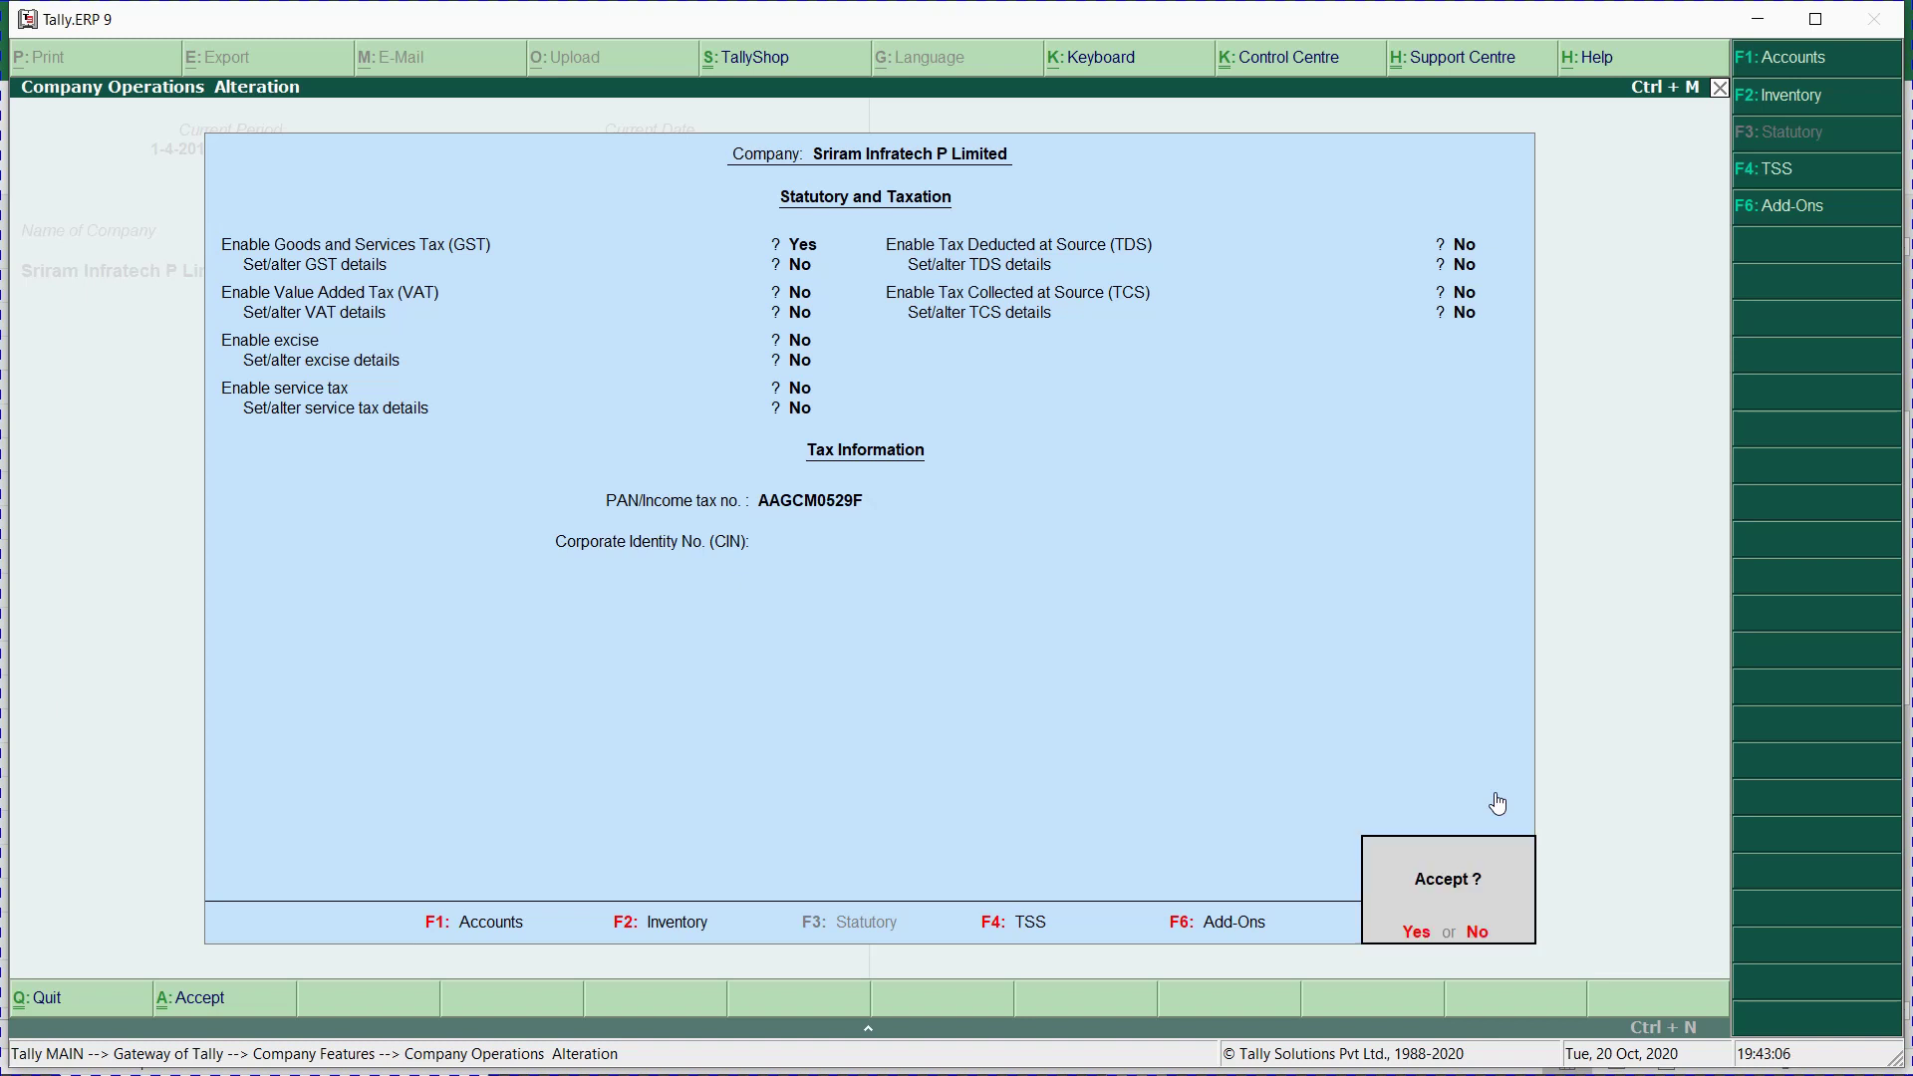
key(Return)
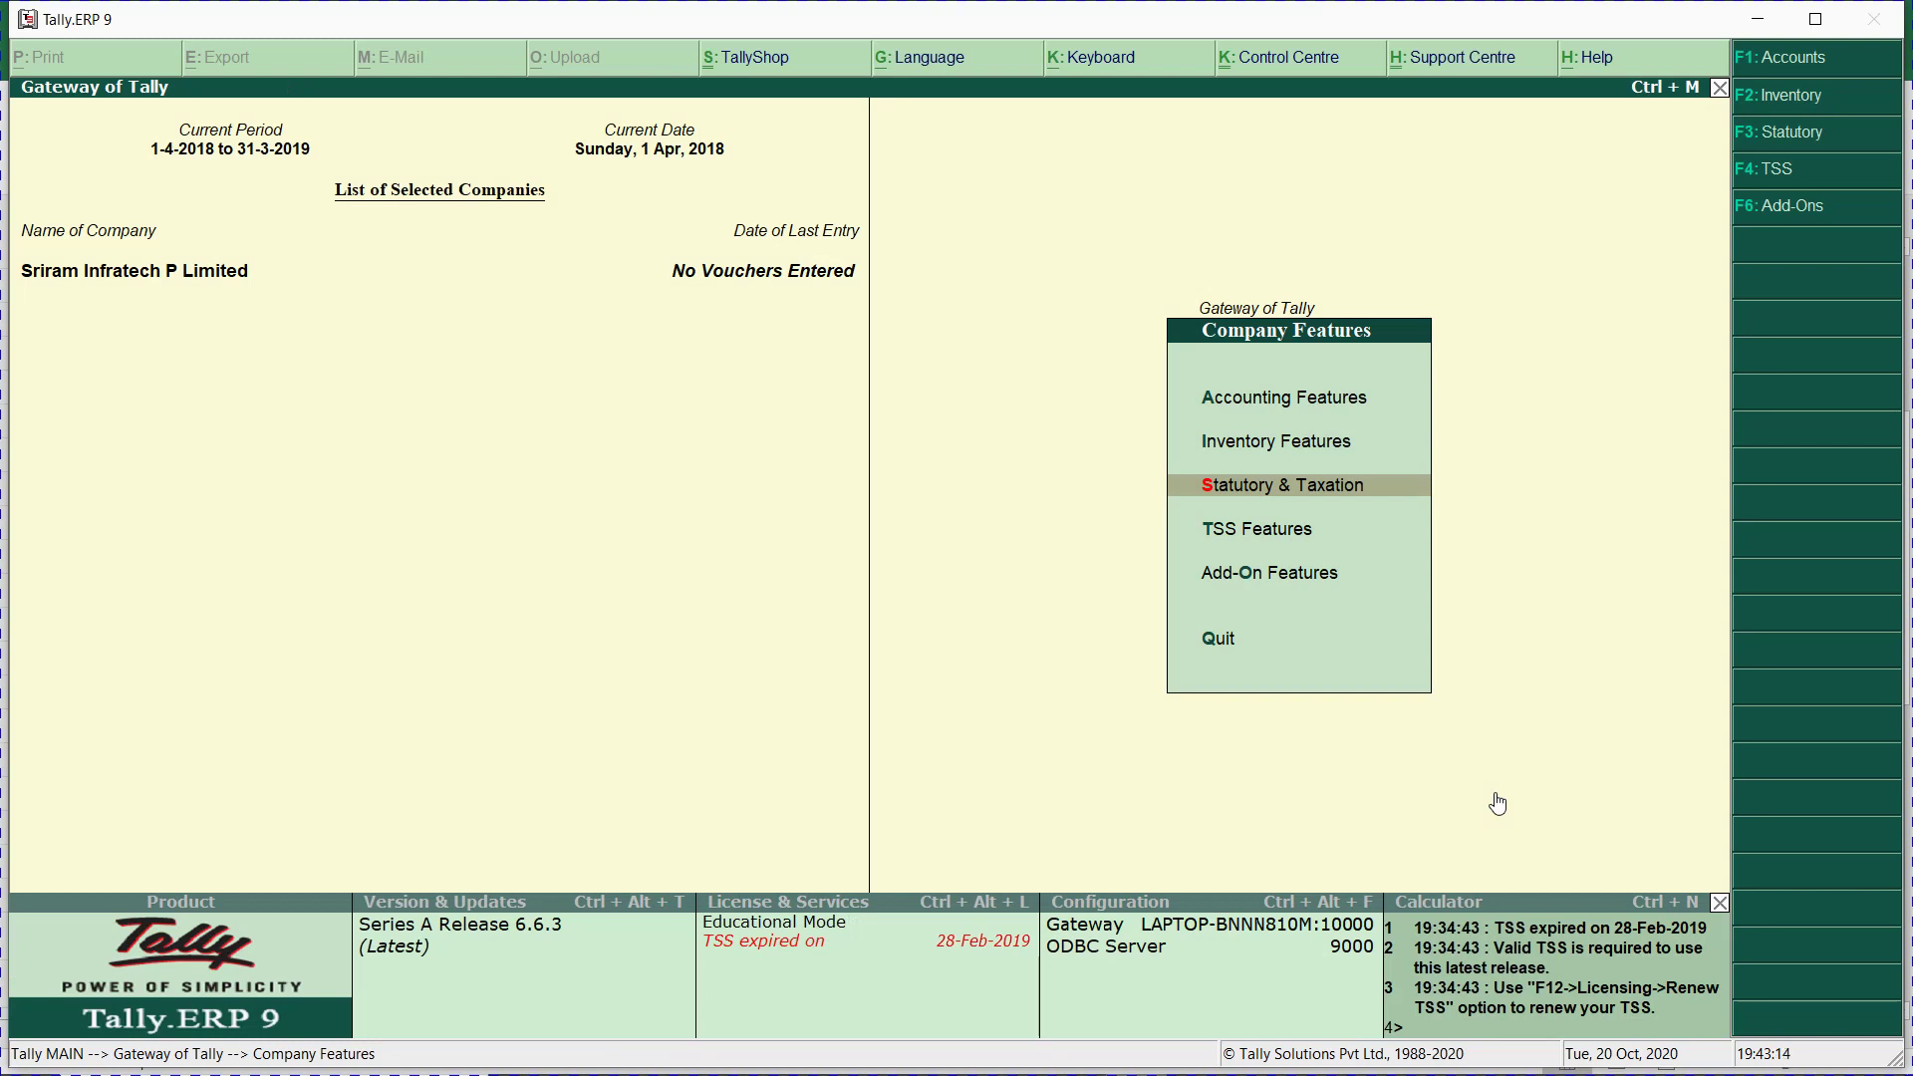
Create the Pune Chemney cost centre with Primary as its parent under Accounts Info > Cost Centres.
key(Escape)
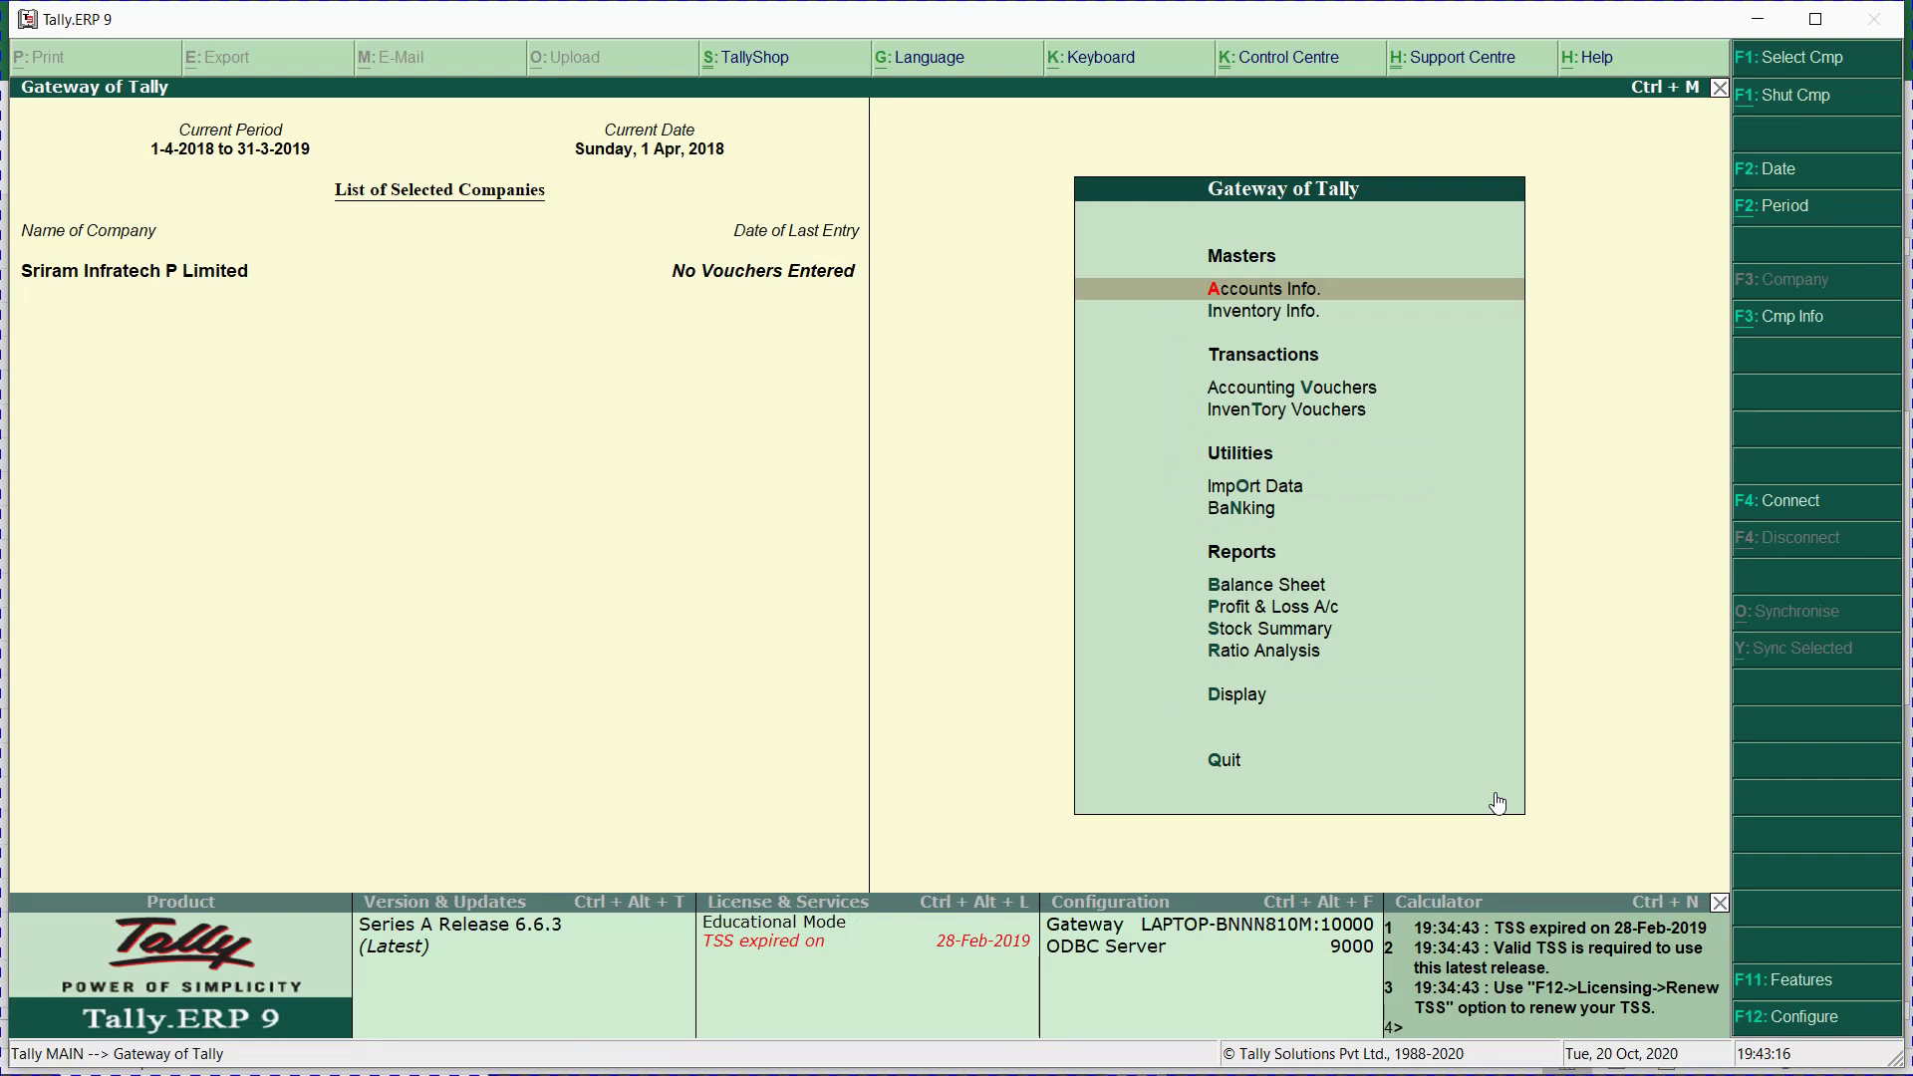
key(alt+Tab)
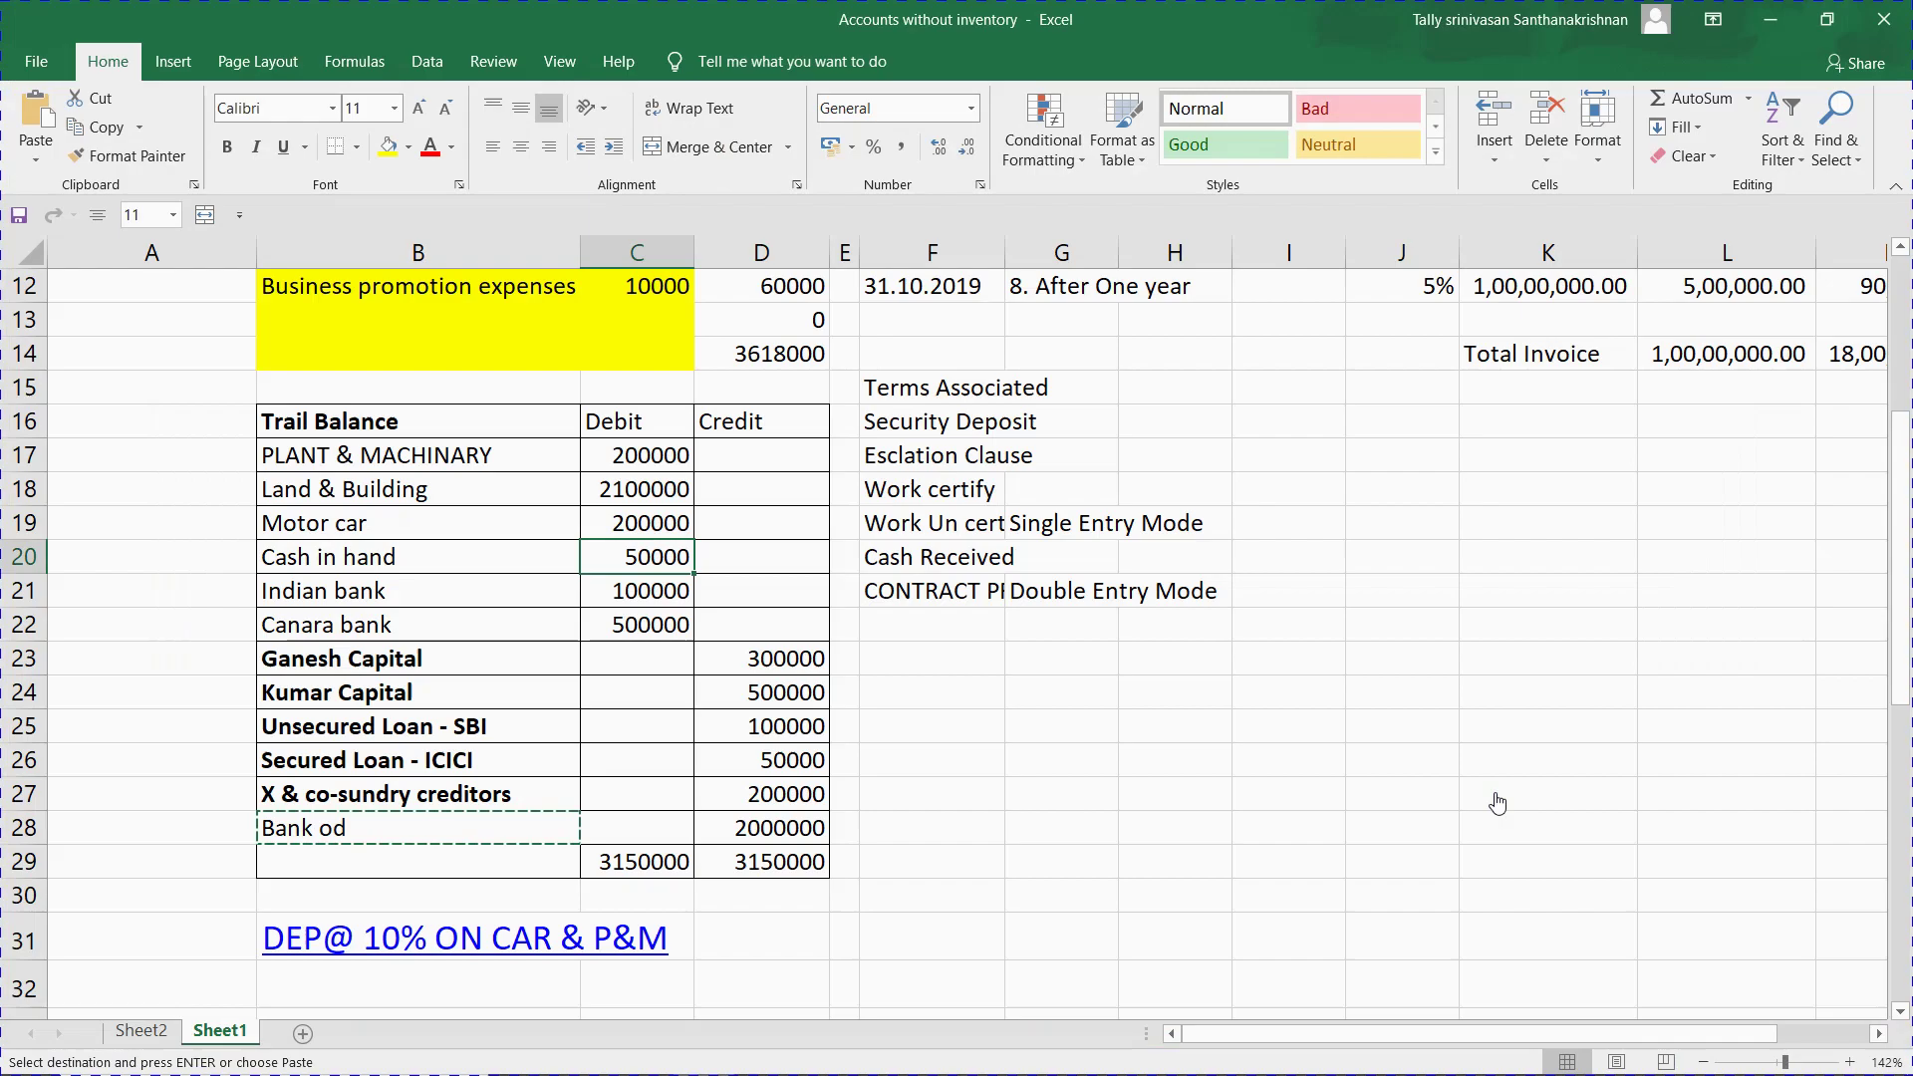
key(alt+Tab)
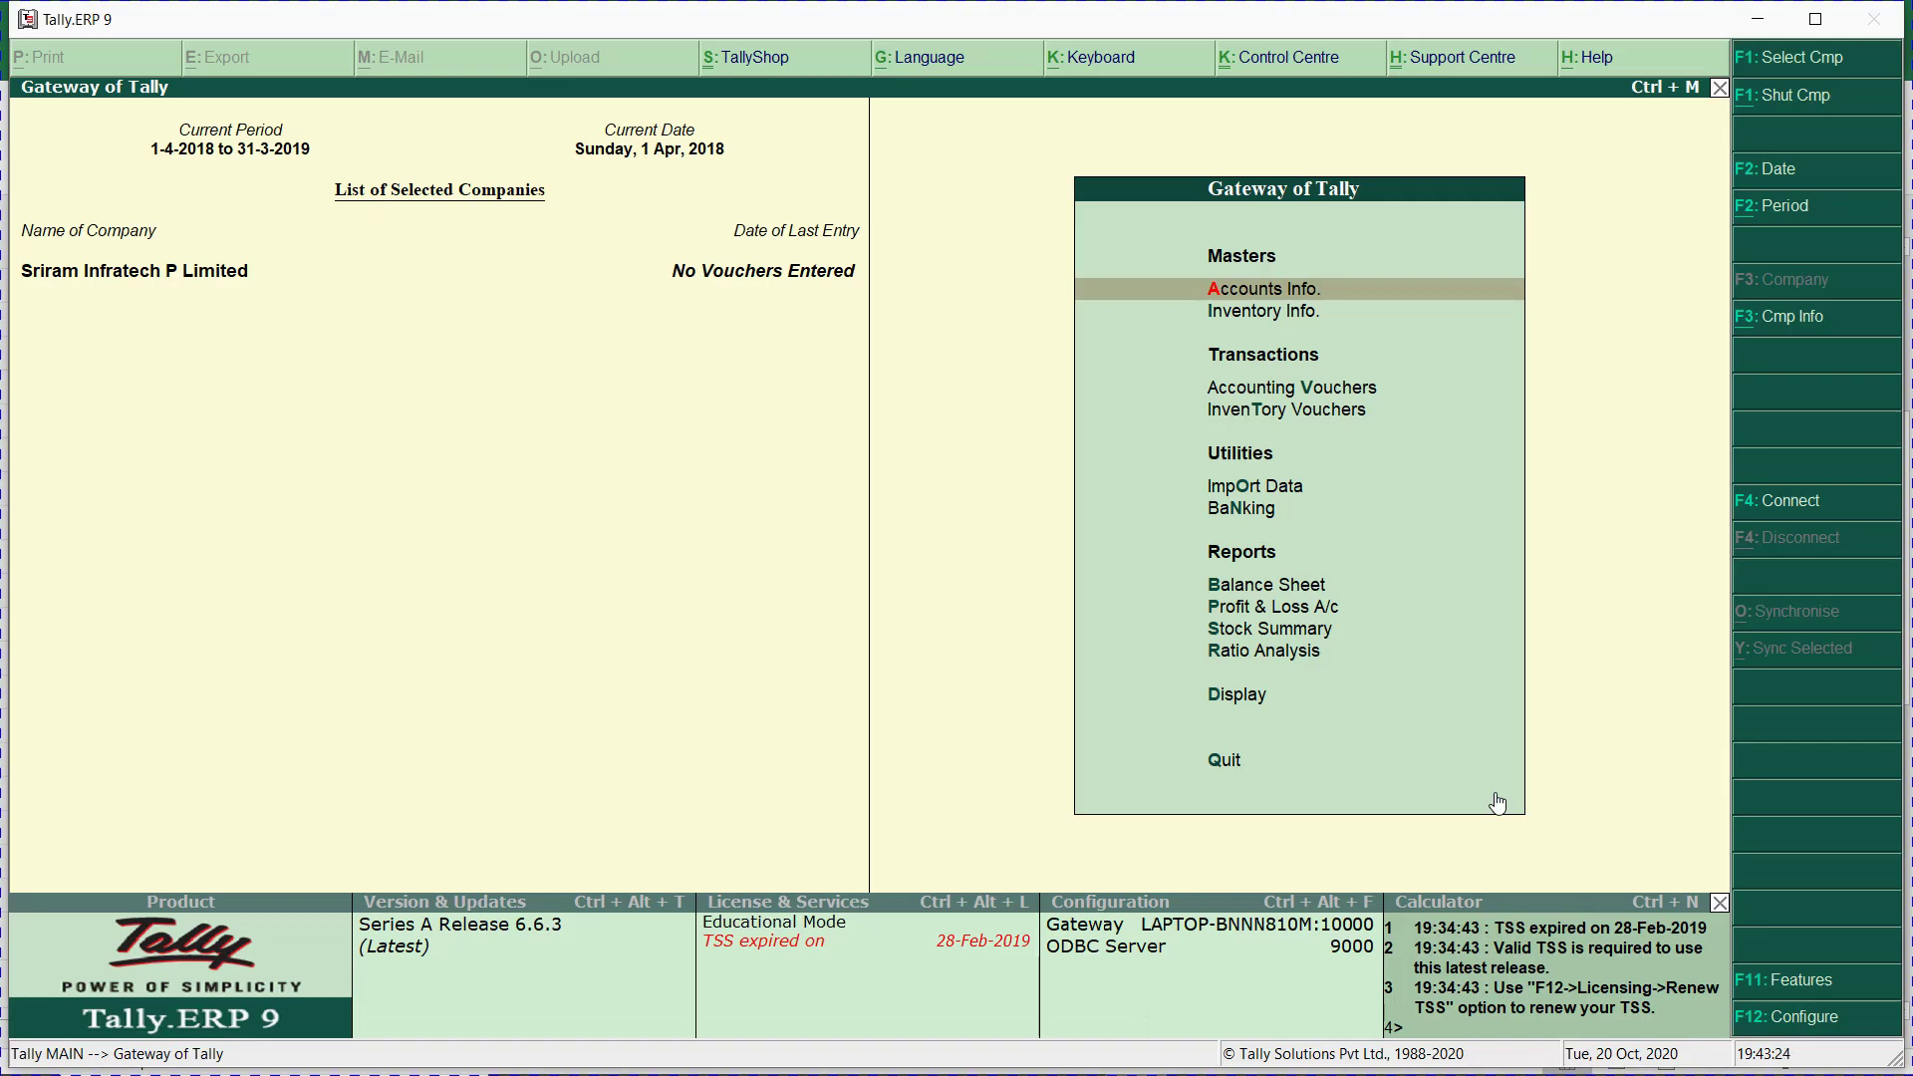
key(Return)
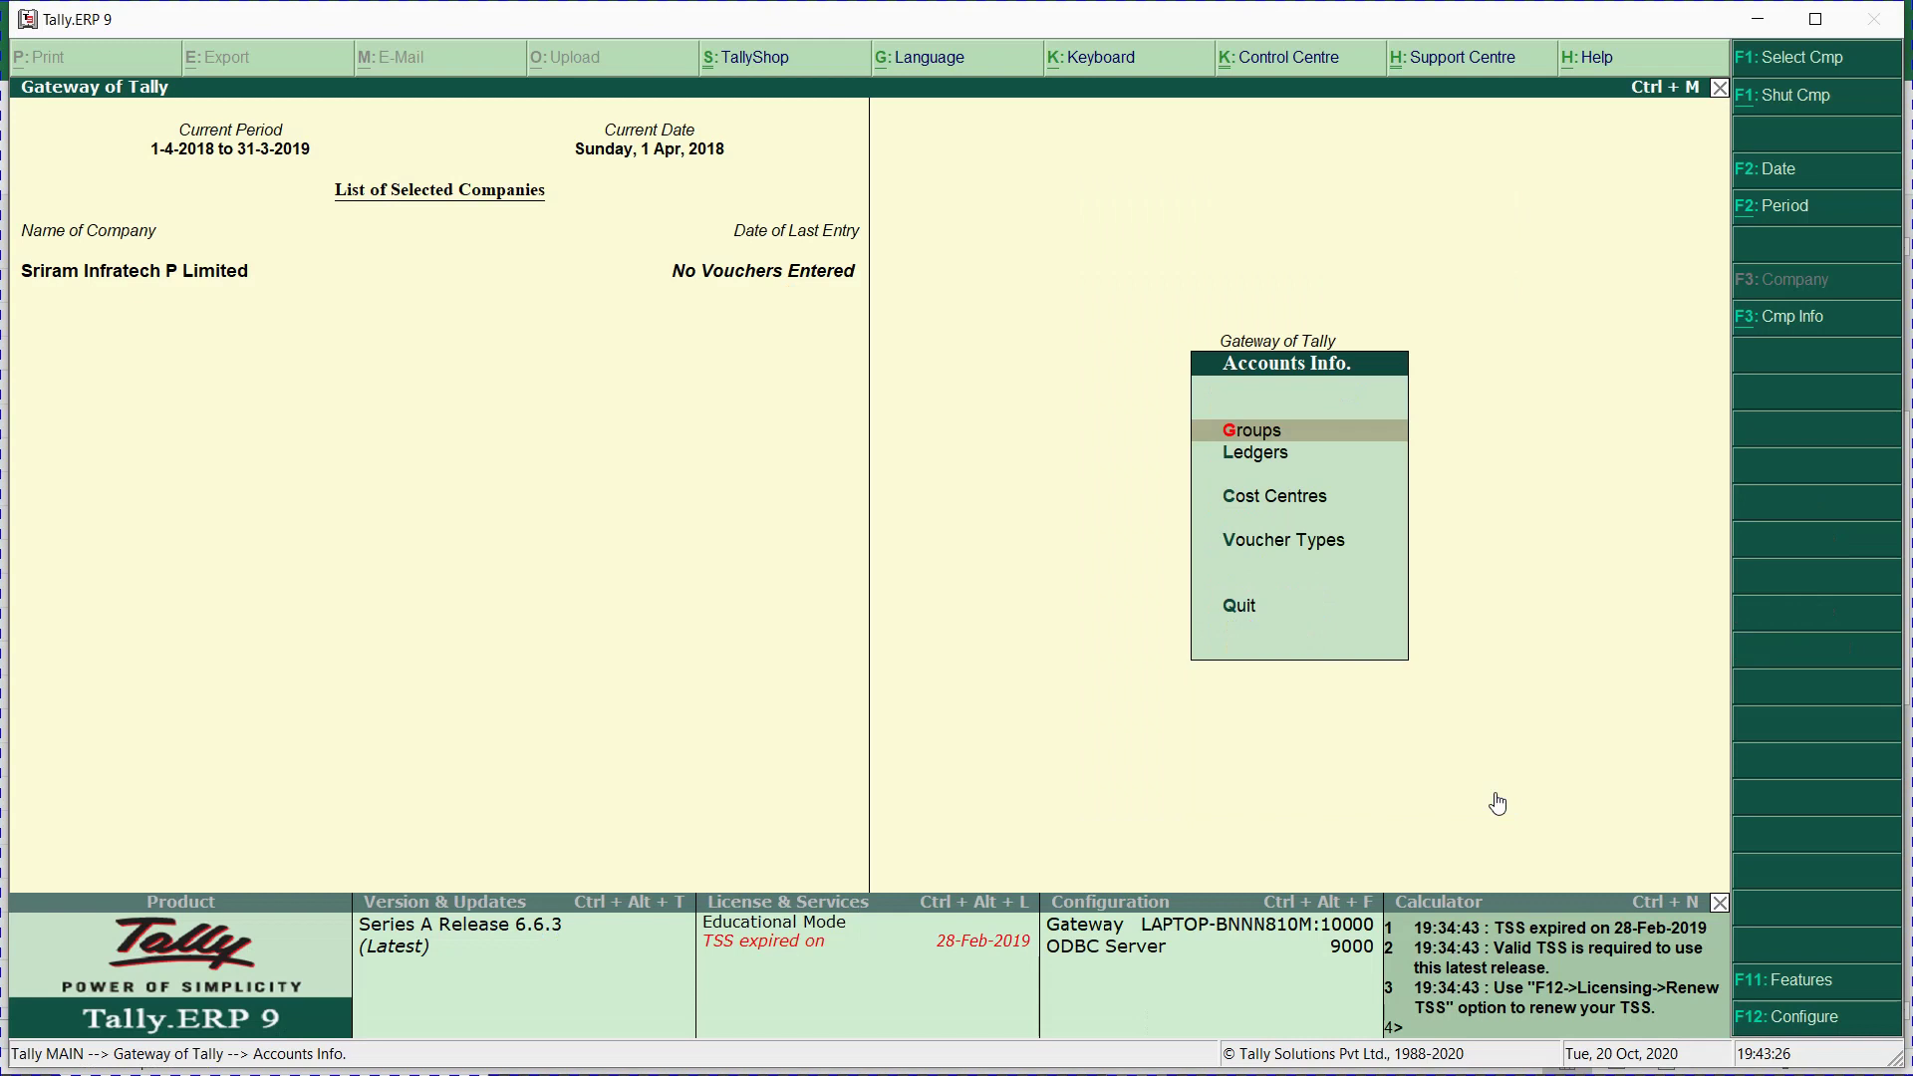
key(c)
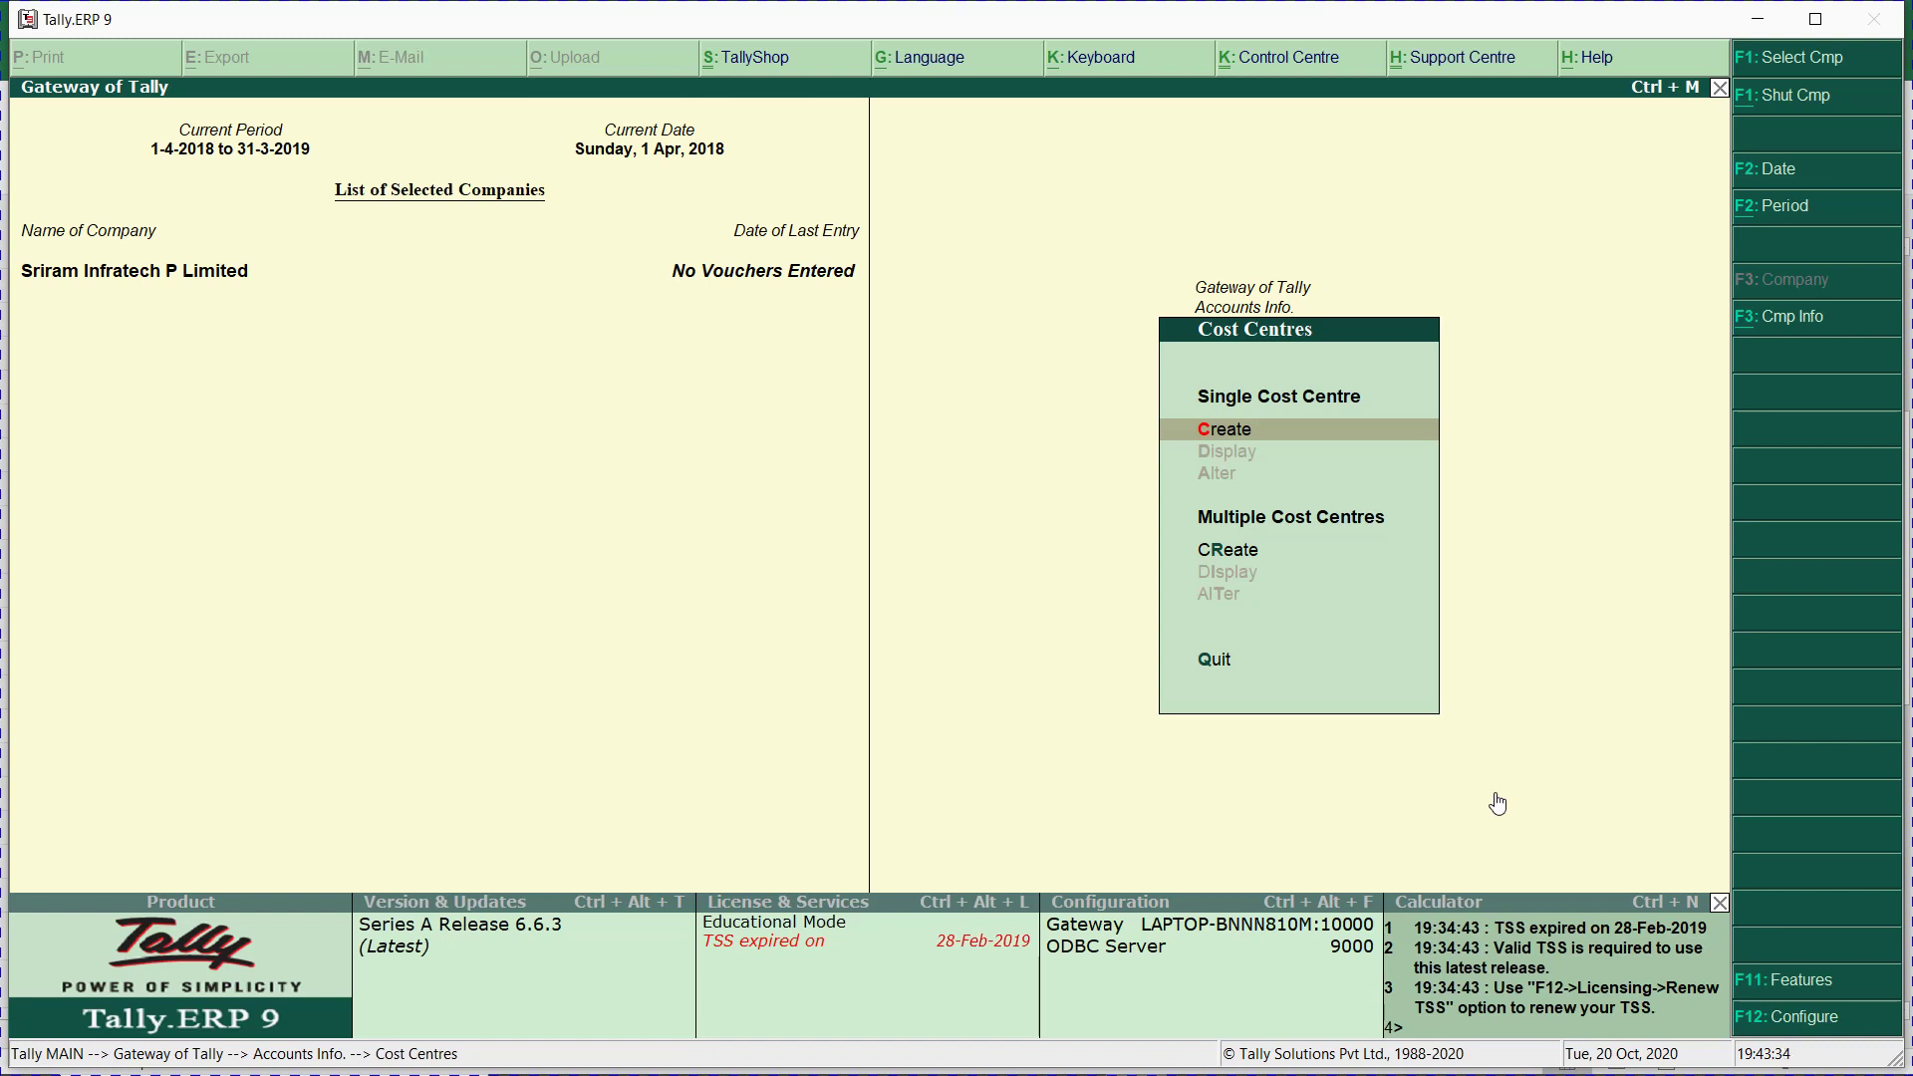
key(Return)
text(Pune Chemney)
key(Return)
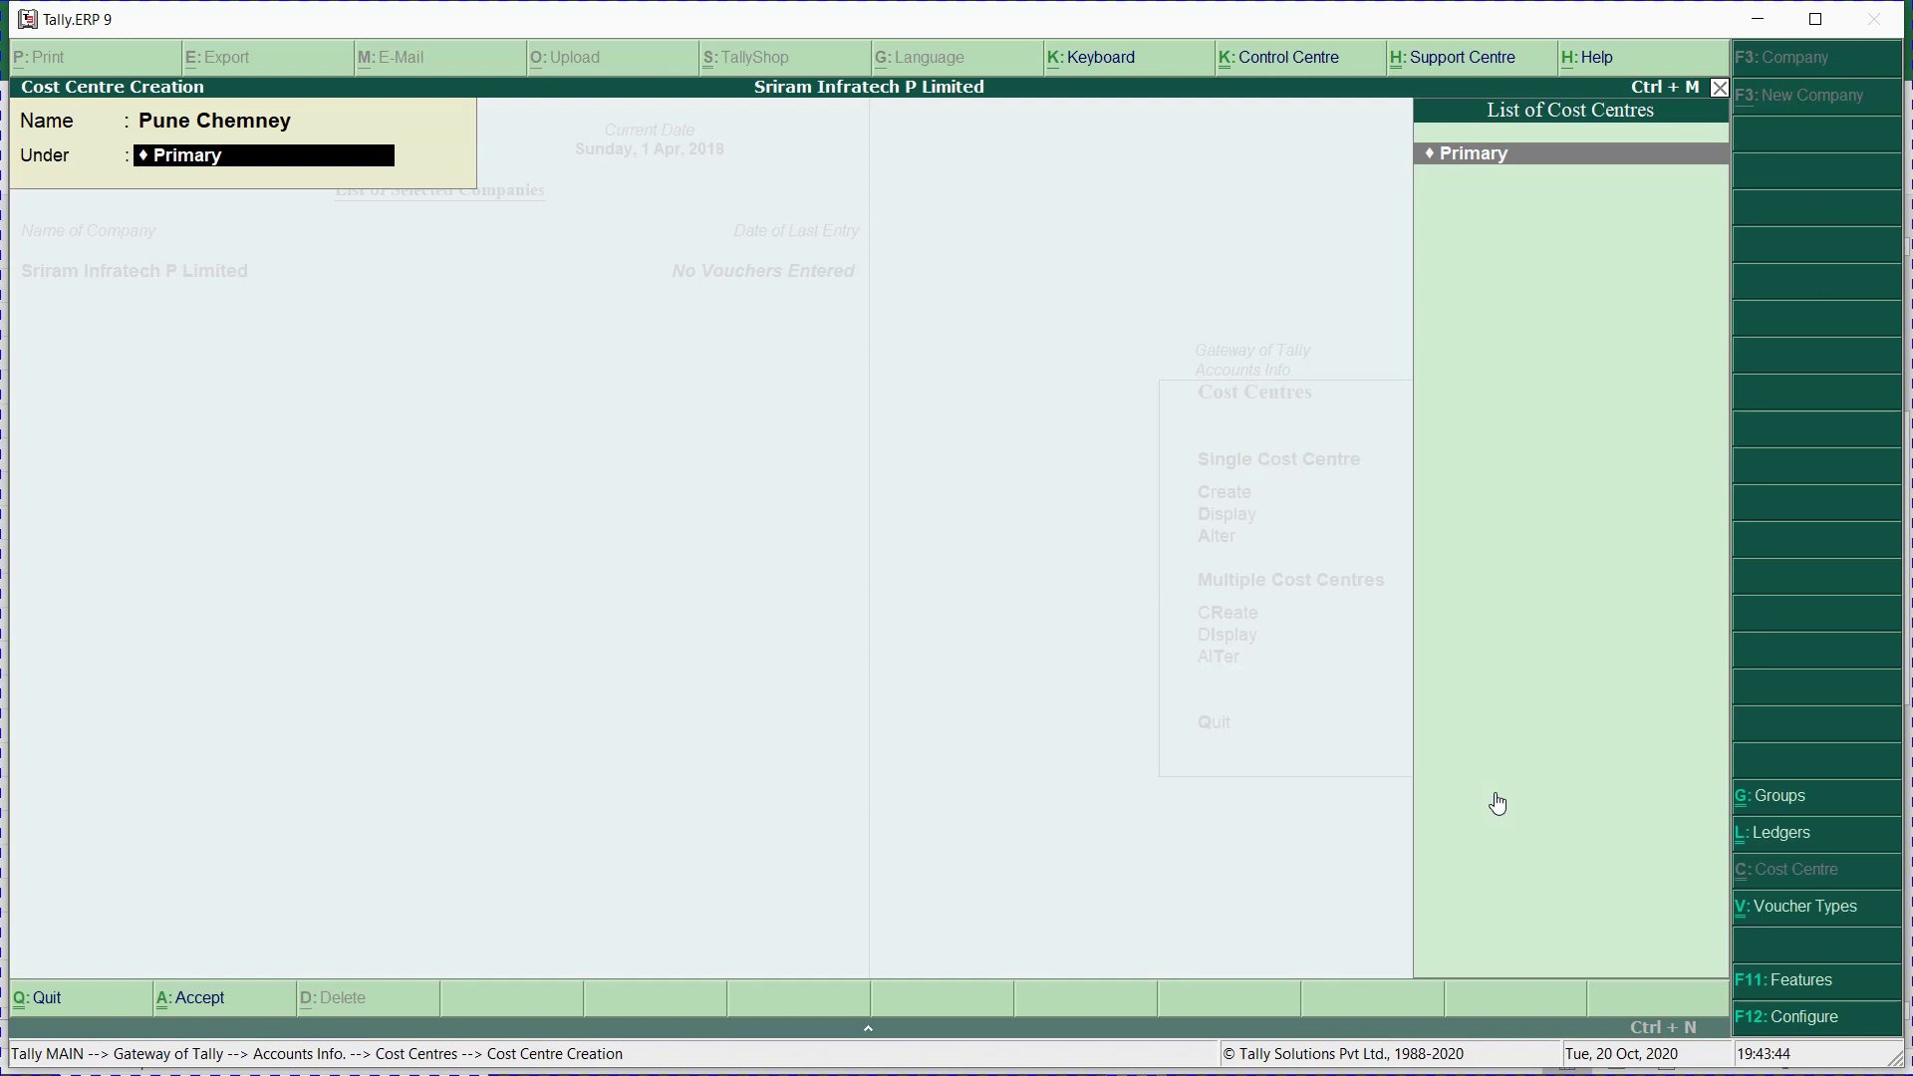
key(Return)
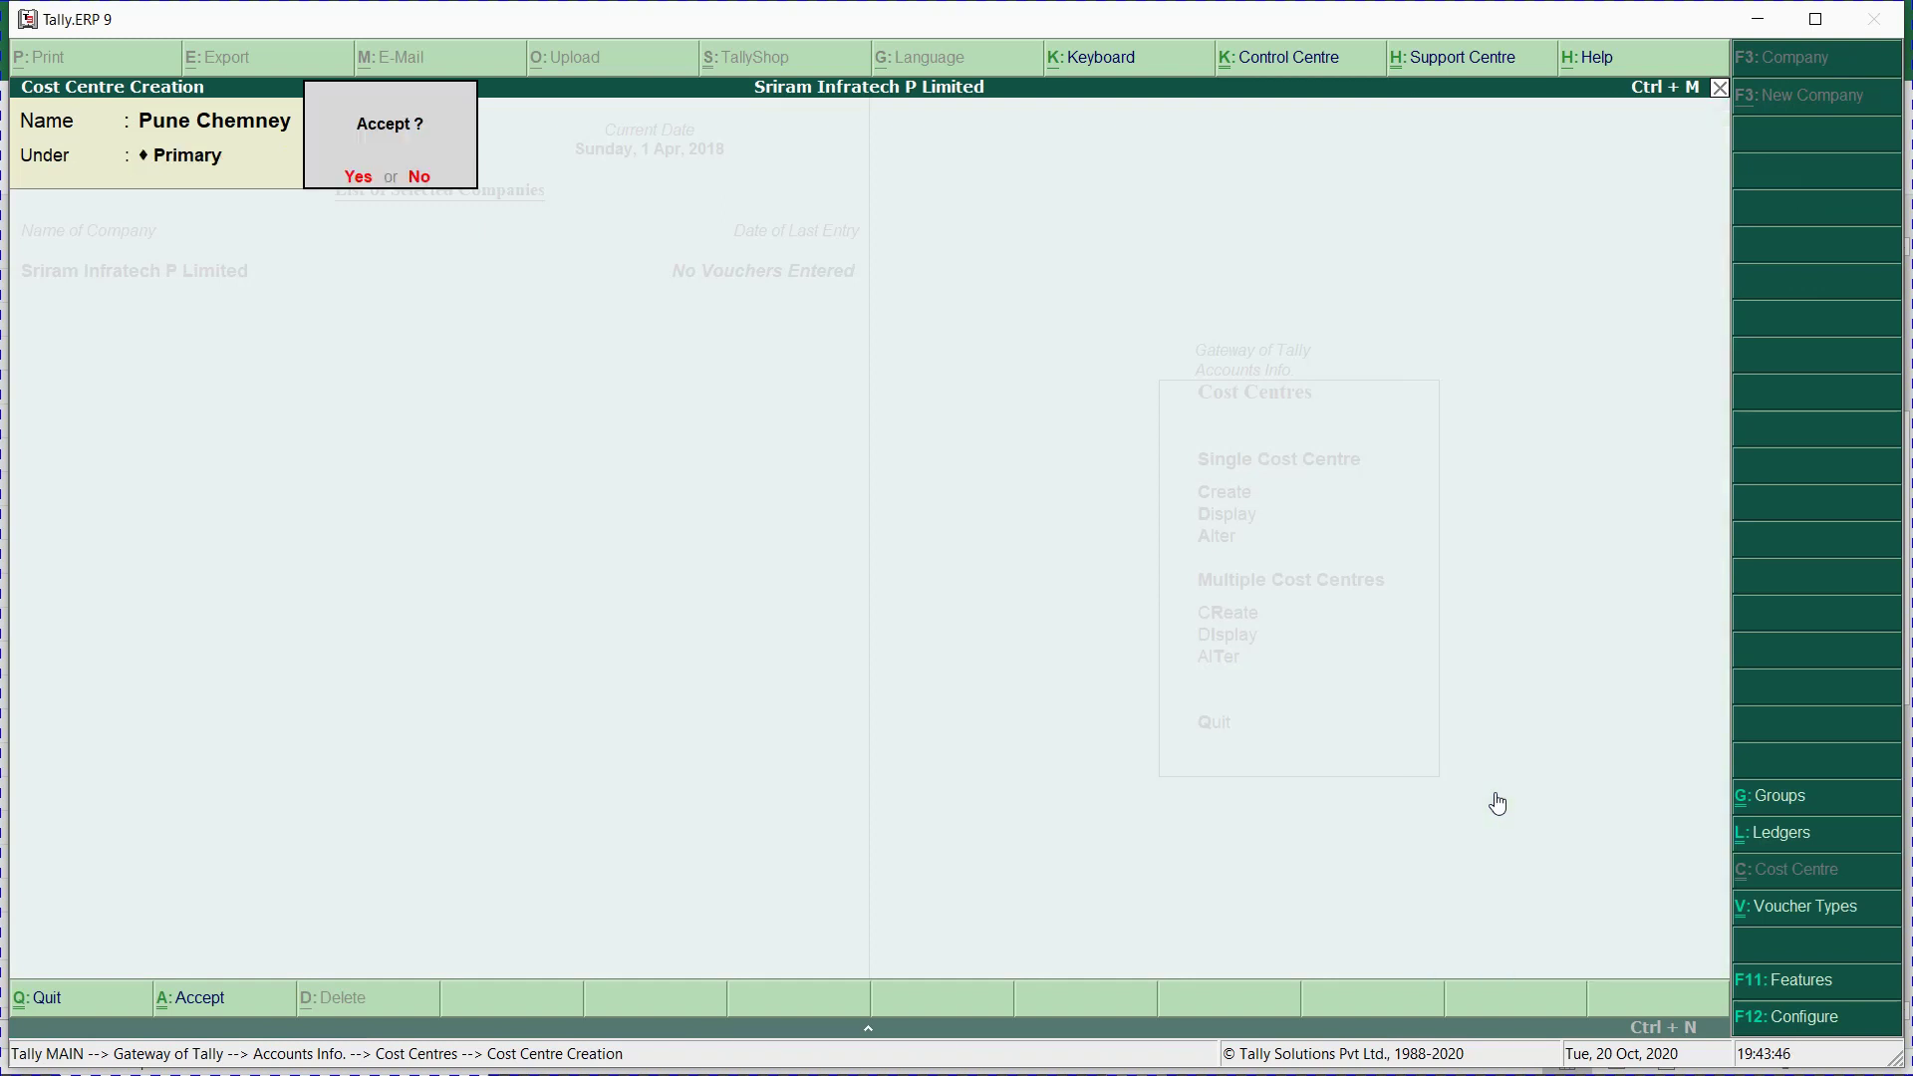
key(y)
Exit cost centre creation back to the Gateway of Tally and switch to the Excel workbook.
key(Escape)
key(y)
key(Escape)
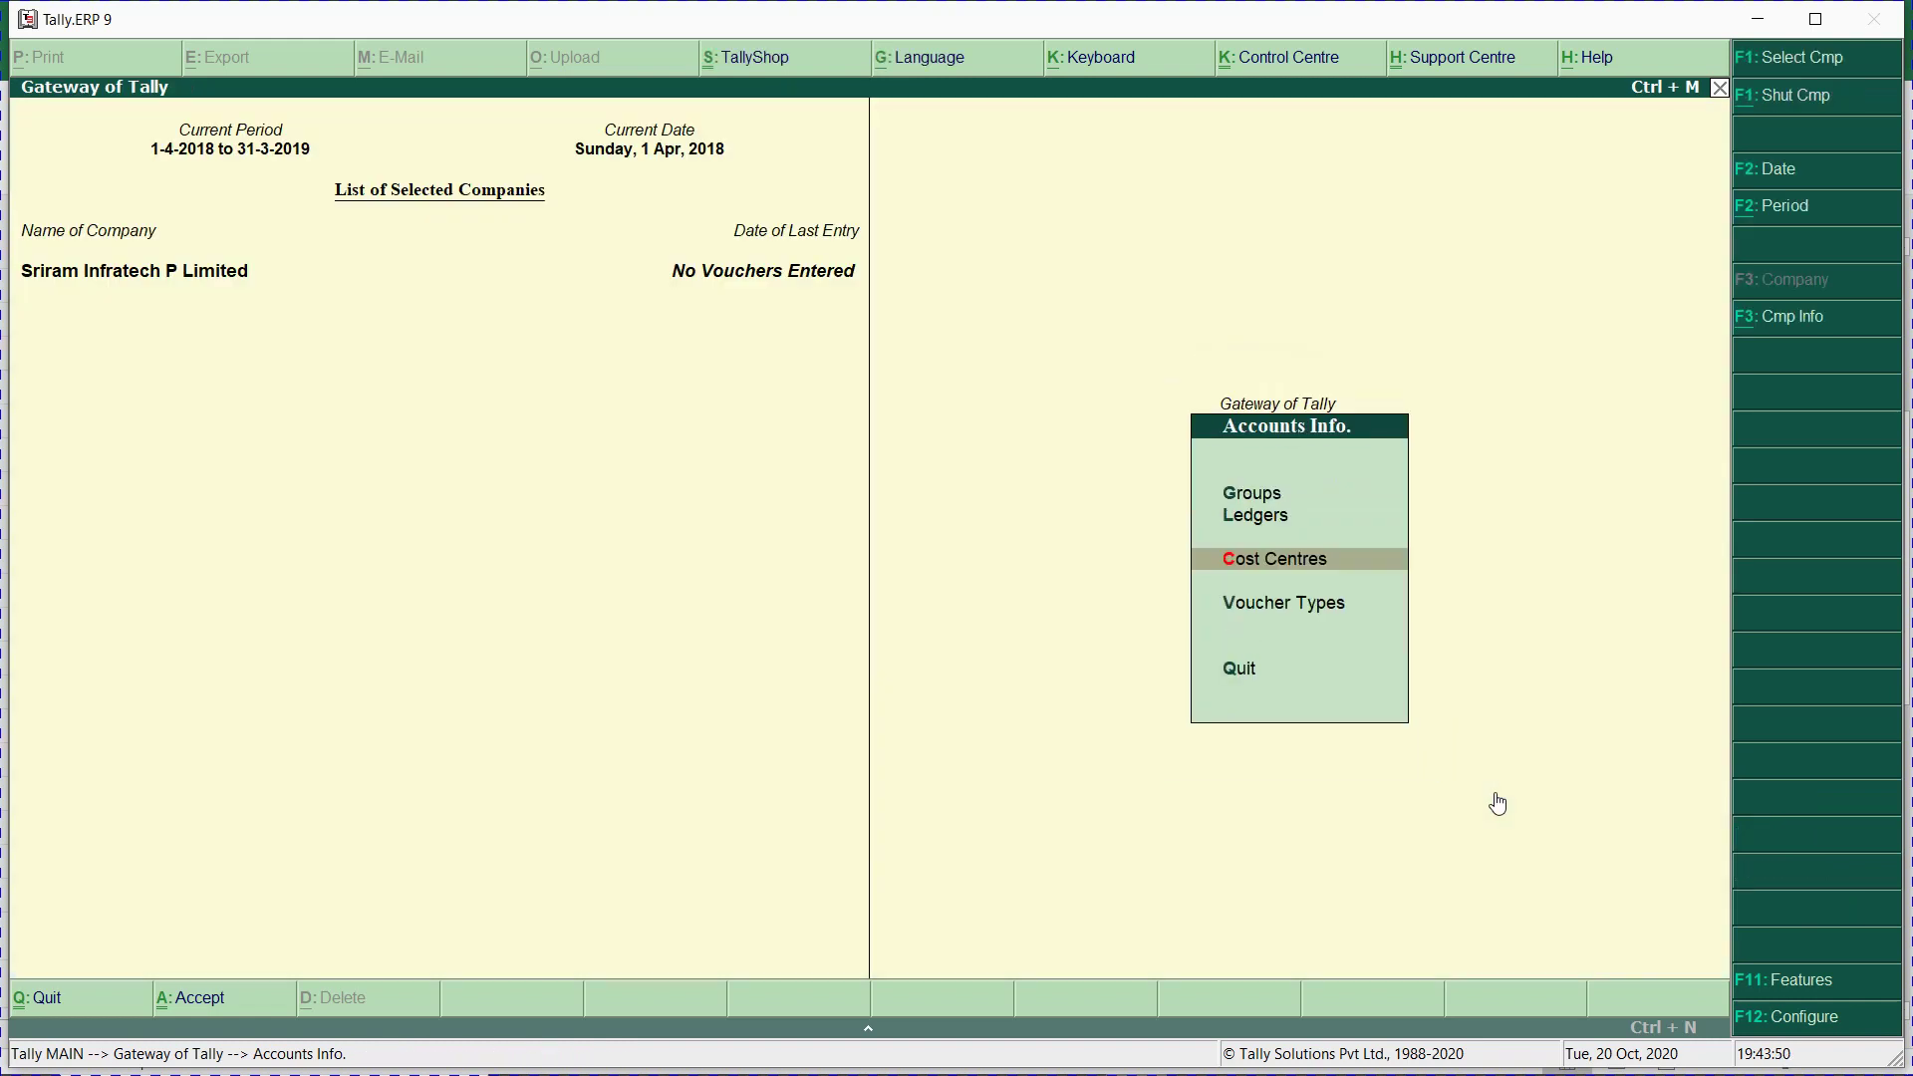
key(Escape)
key(alt+Tab)
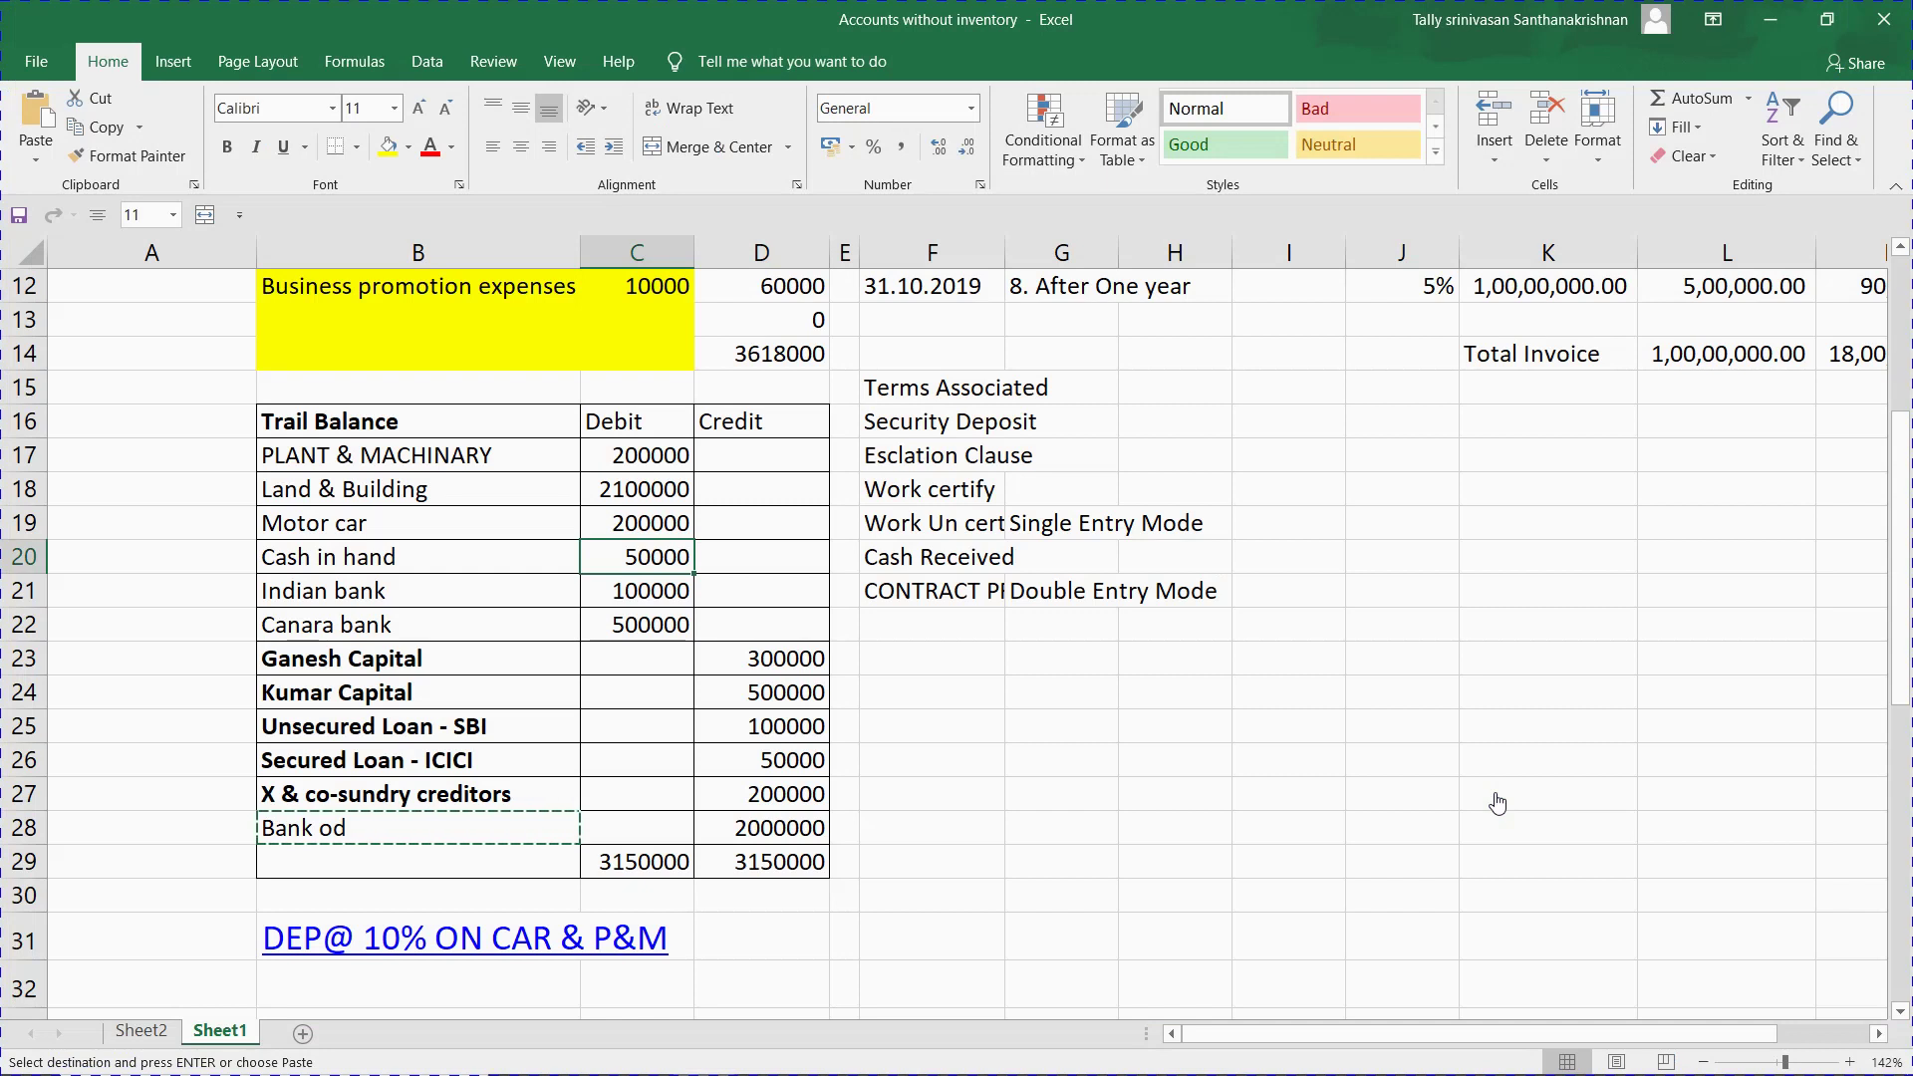
Switch from Excel back to Tally and open the Accounts Info masters.
key(alt+Tab)
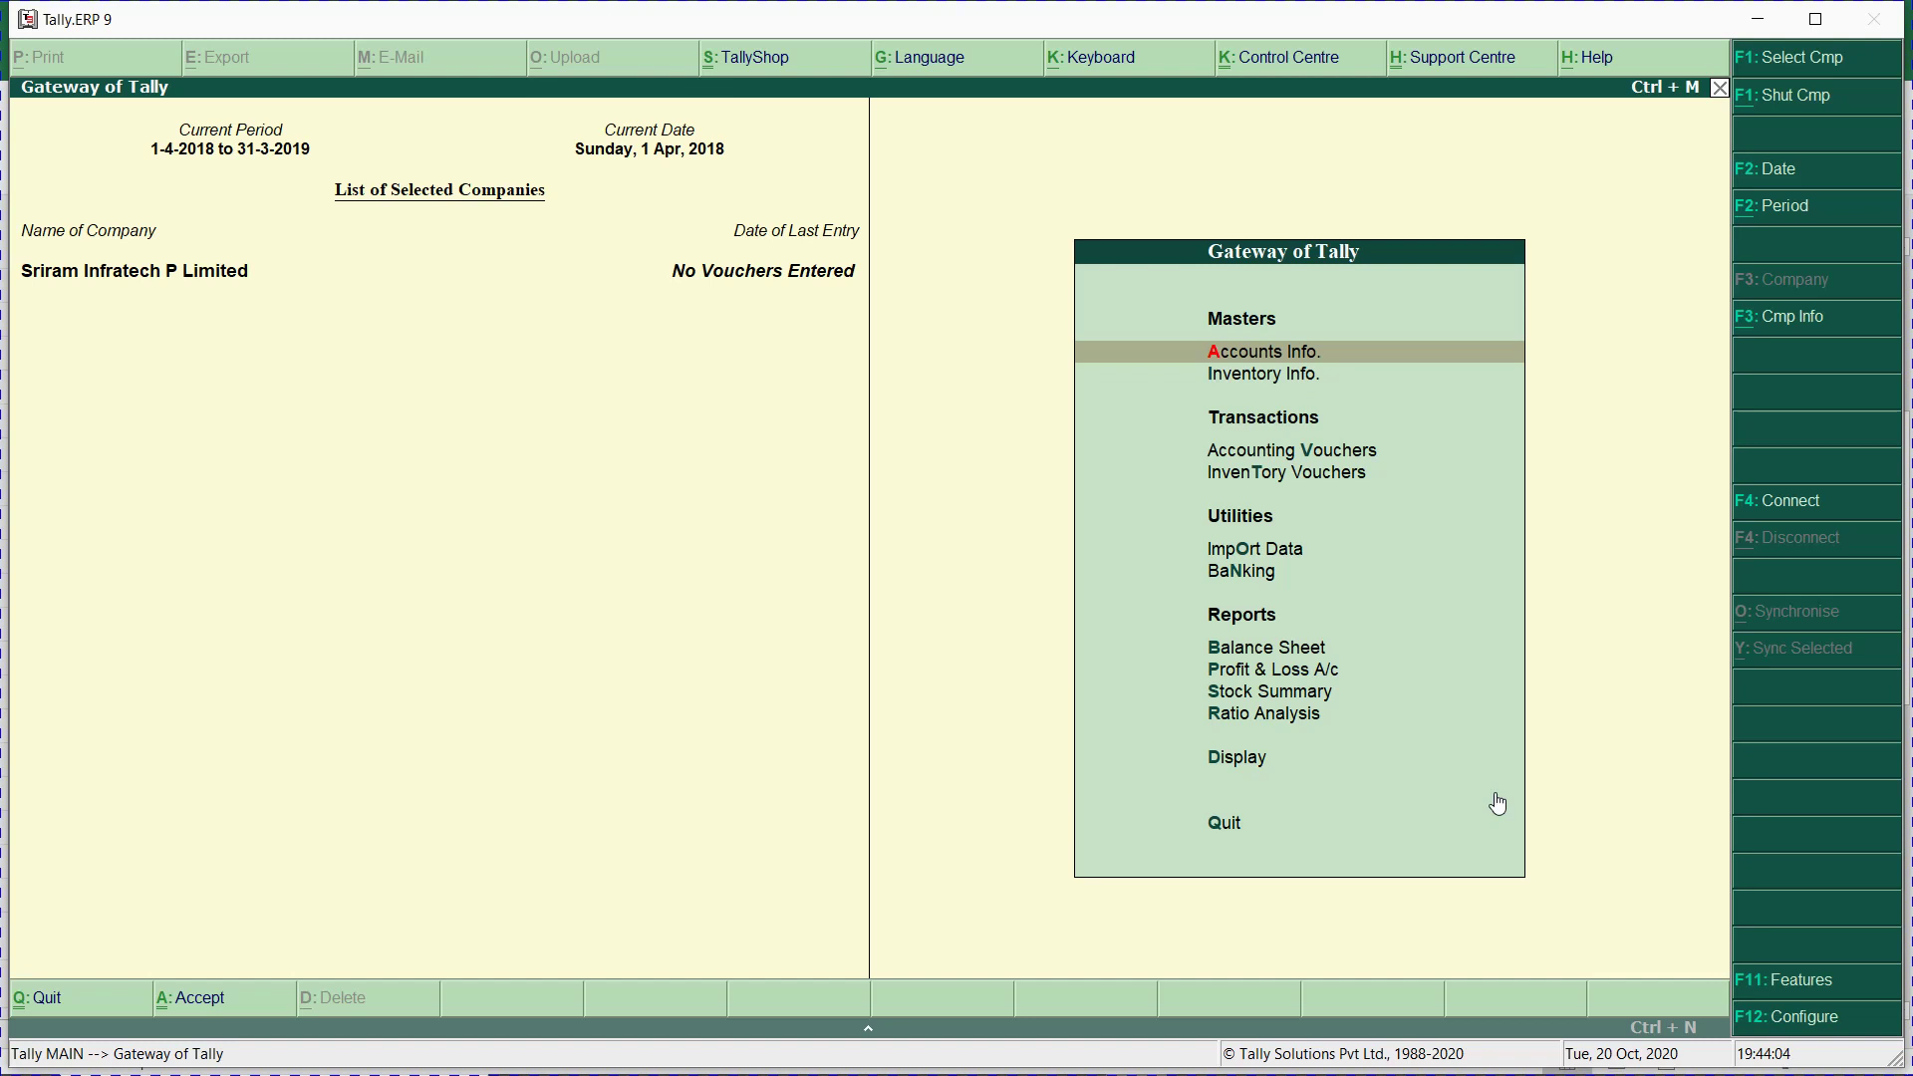
key(Return)
Start a new single ledger and name it Gst Local Sales.
key(l)
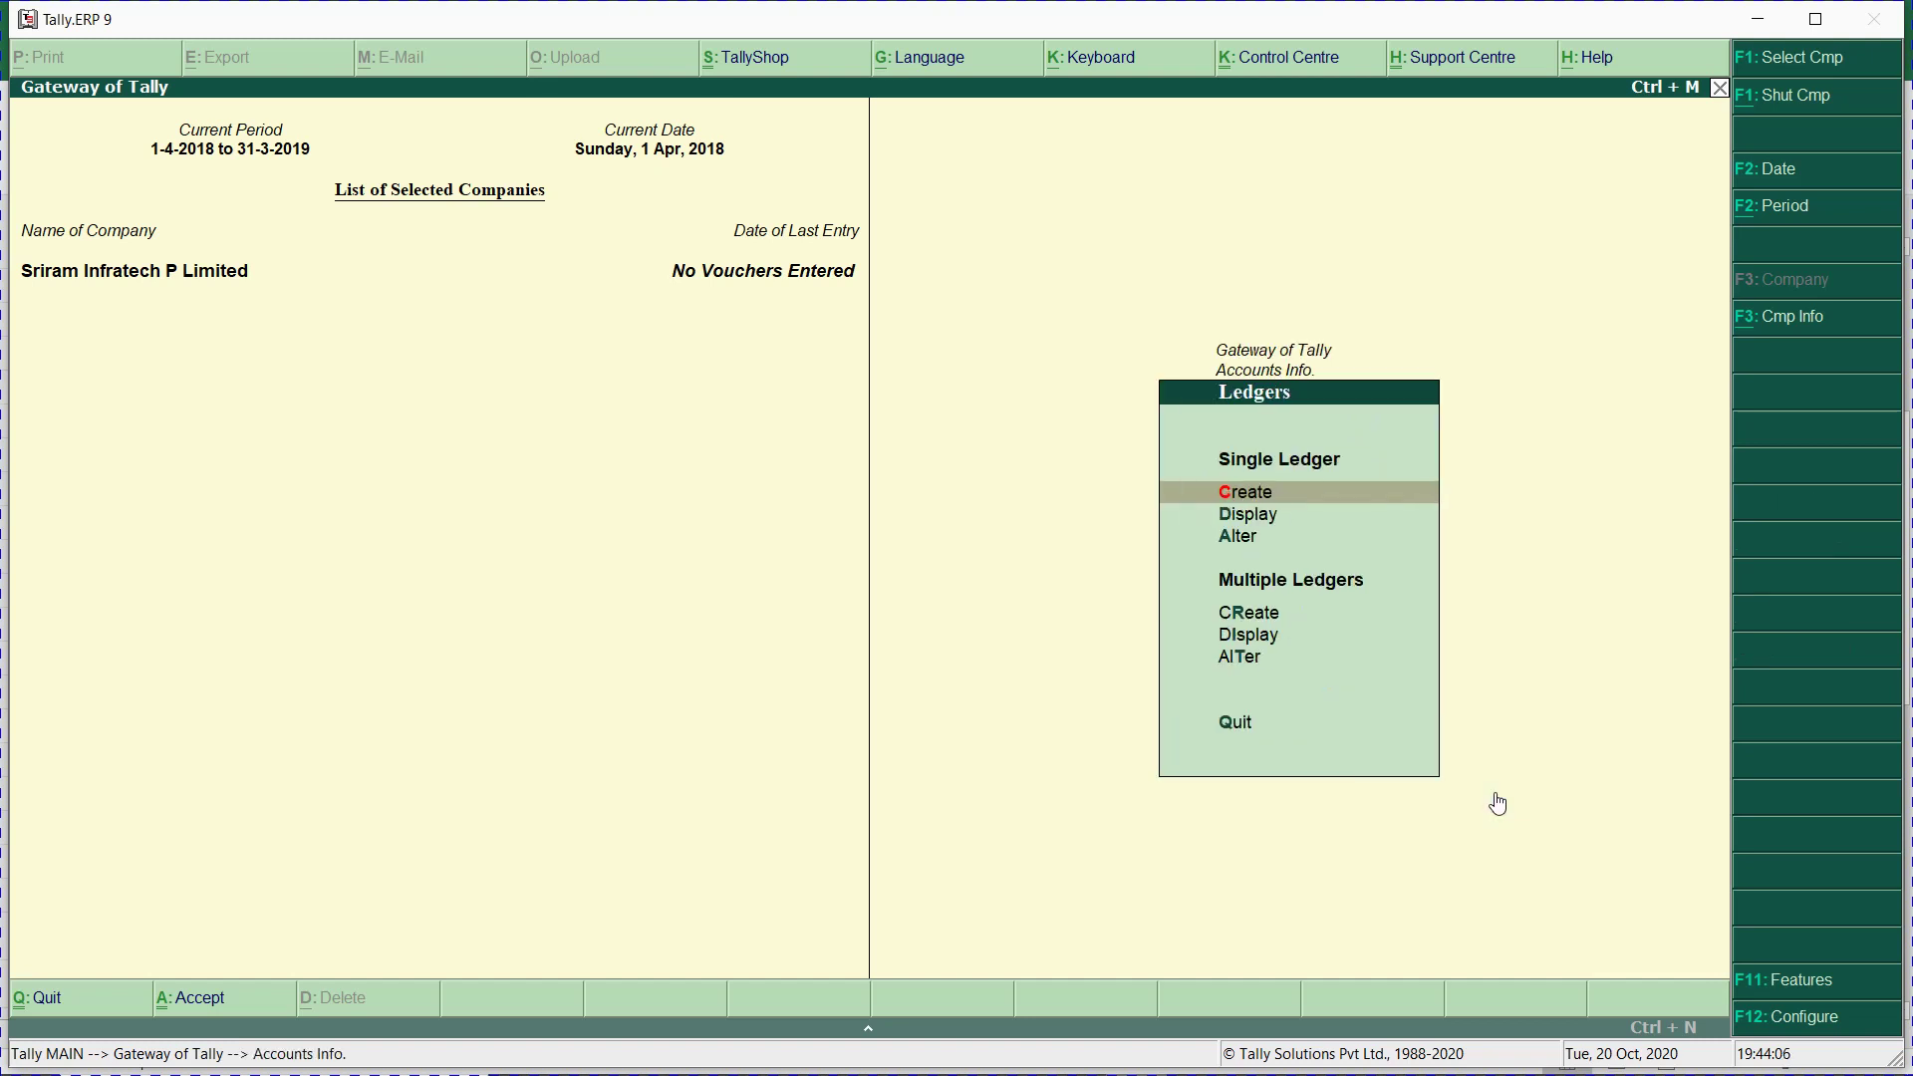
key(Return)
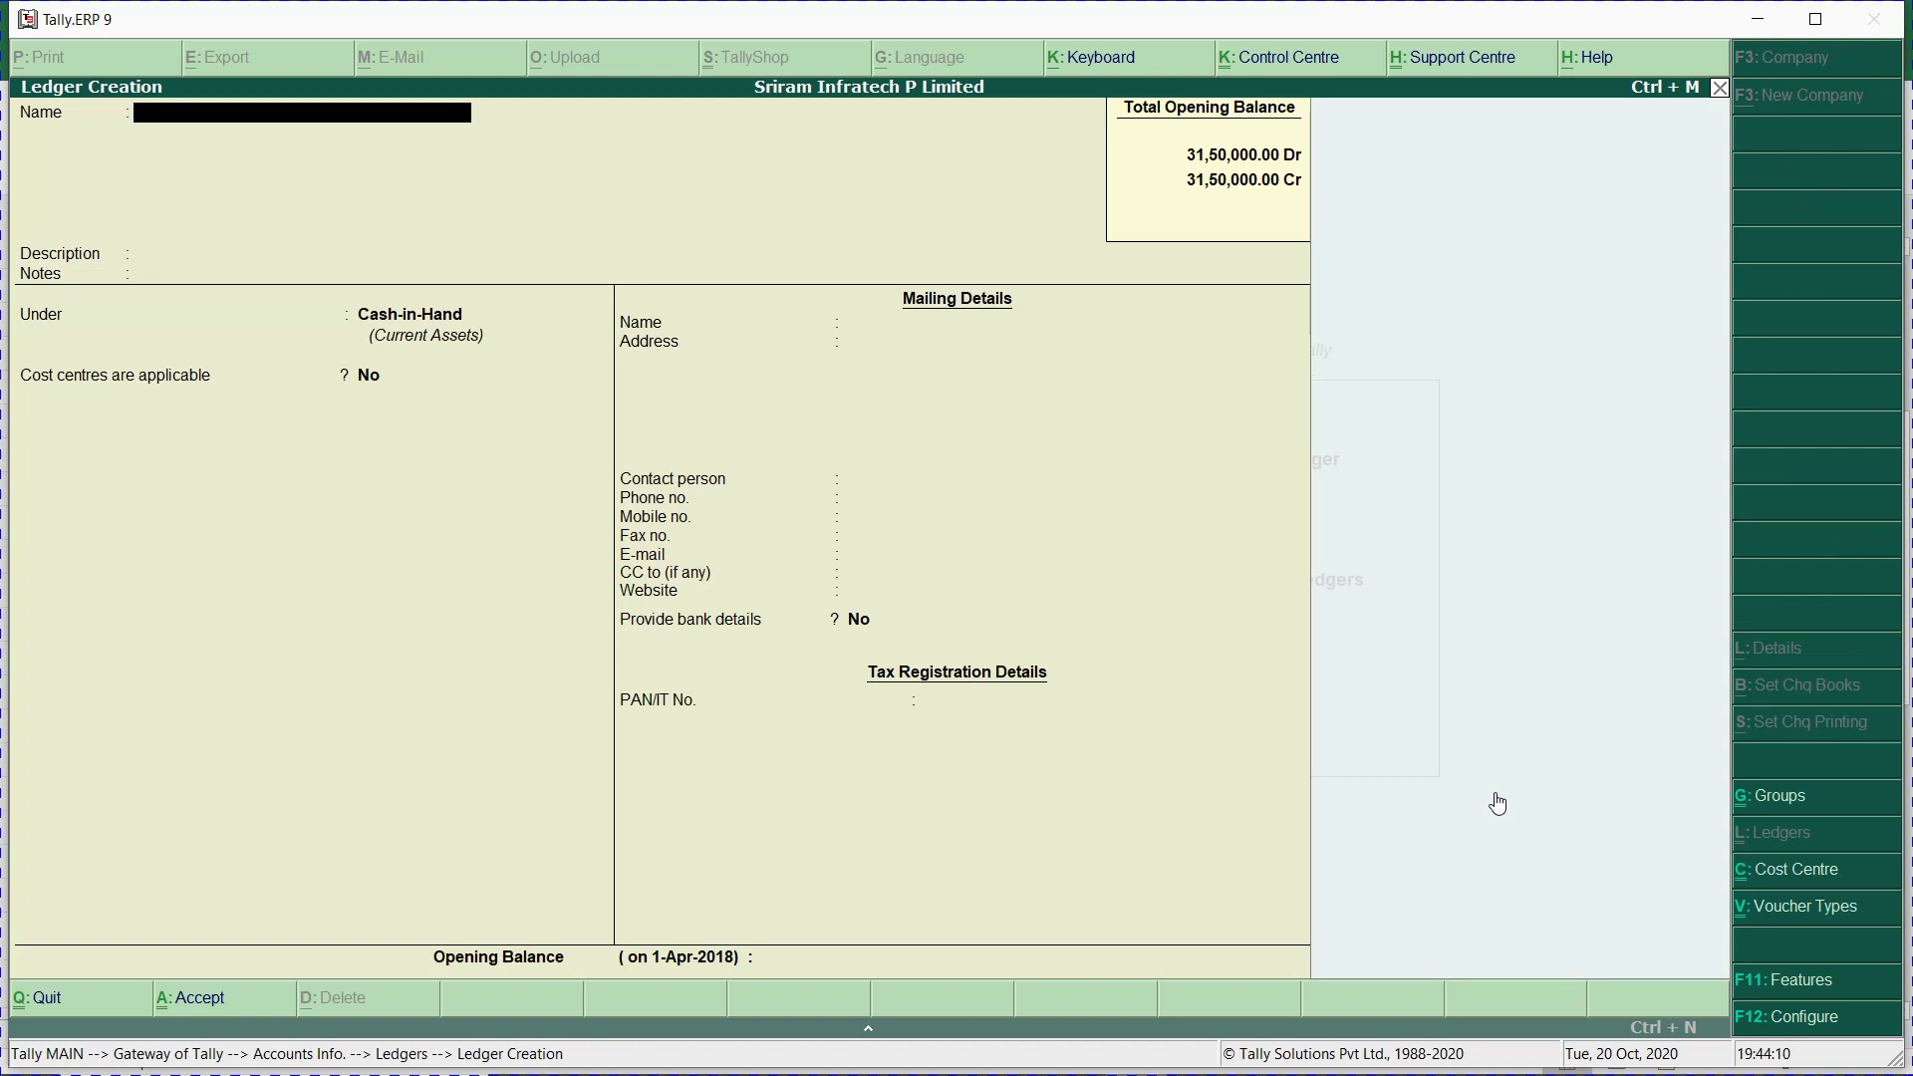
text(Gst)
key(BackSpace)
key(BackSpace)
text(Gst)
text(Local)
key(BackSpace)
key(BackSpace)
key(BackSpace)
key(BackSpace)
key(BackSpace)
text(Local Sale)
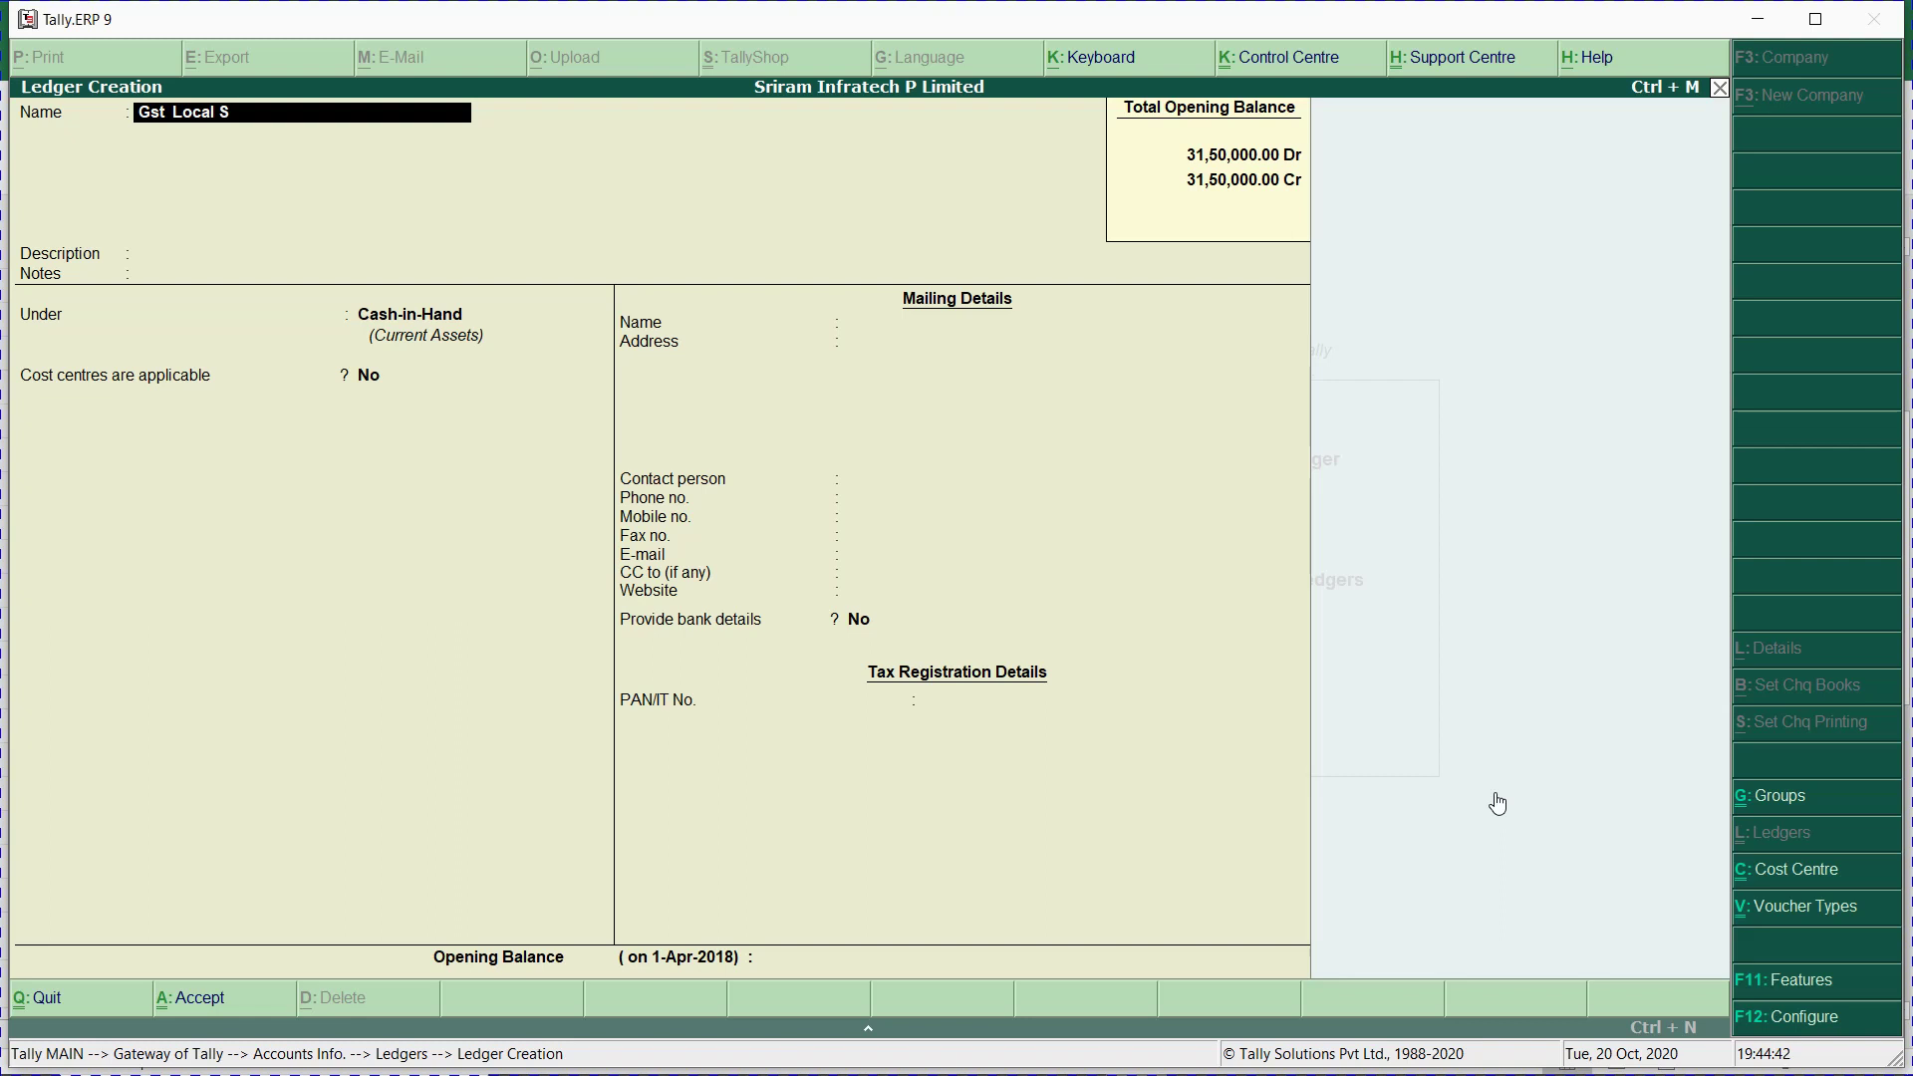
Put Gst Local Sales under Sales Accounts with Goods as the supply type, and accept it.
key(Return)
key(Return)
key(Return)
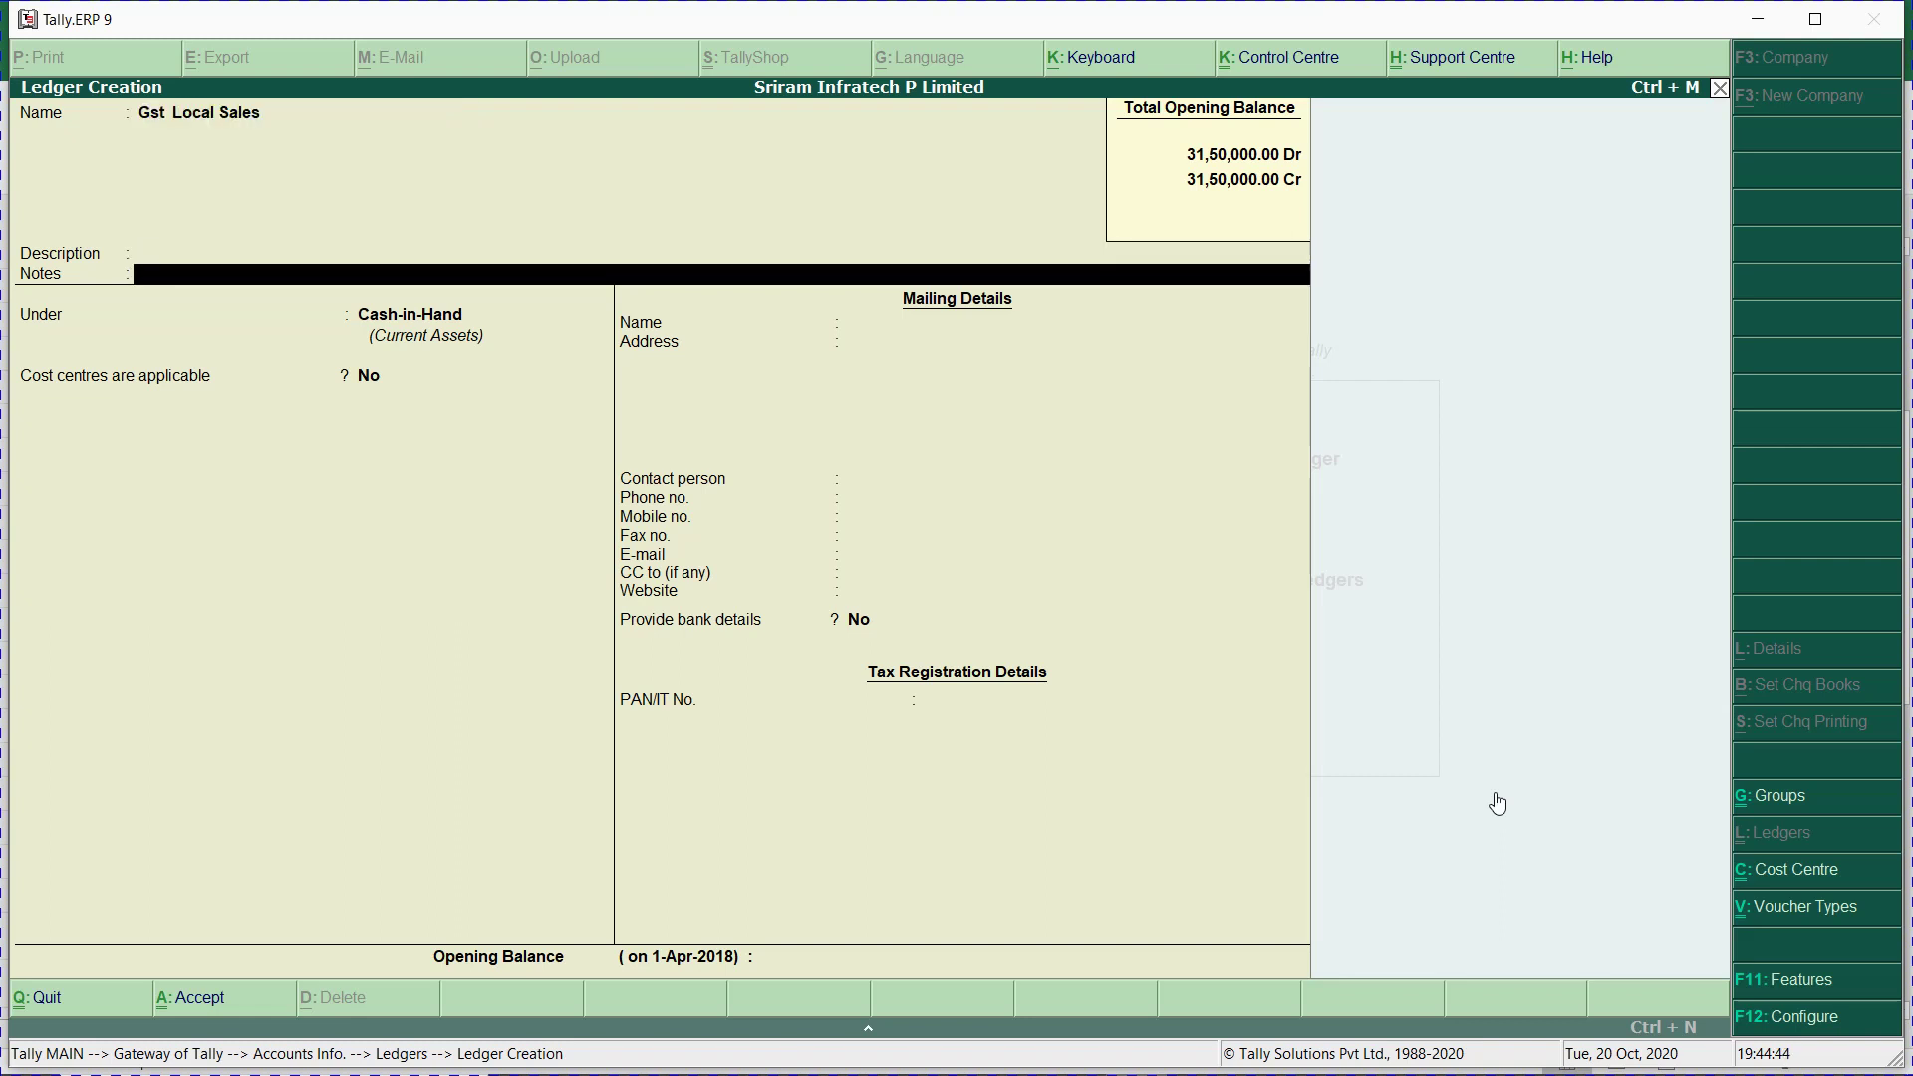
text(Sale)
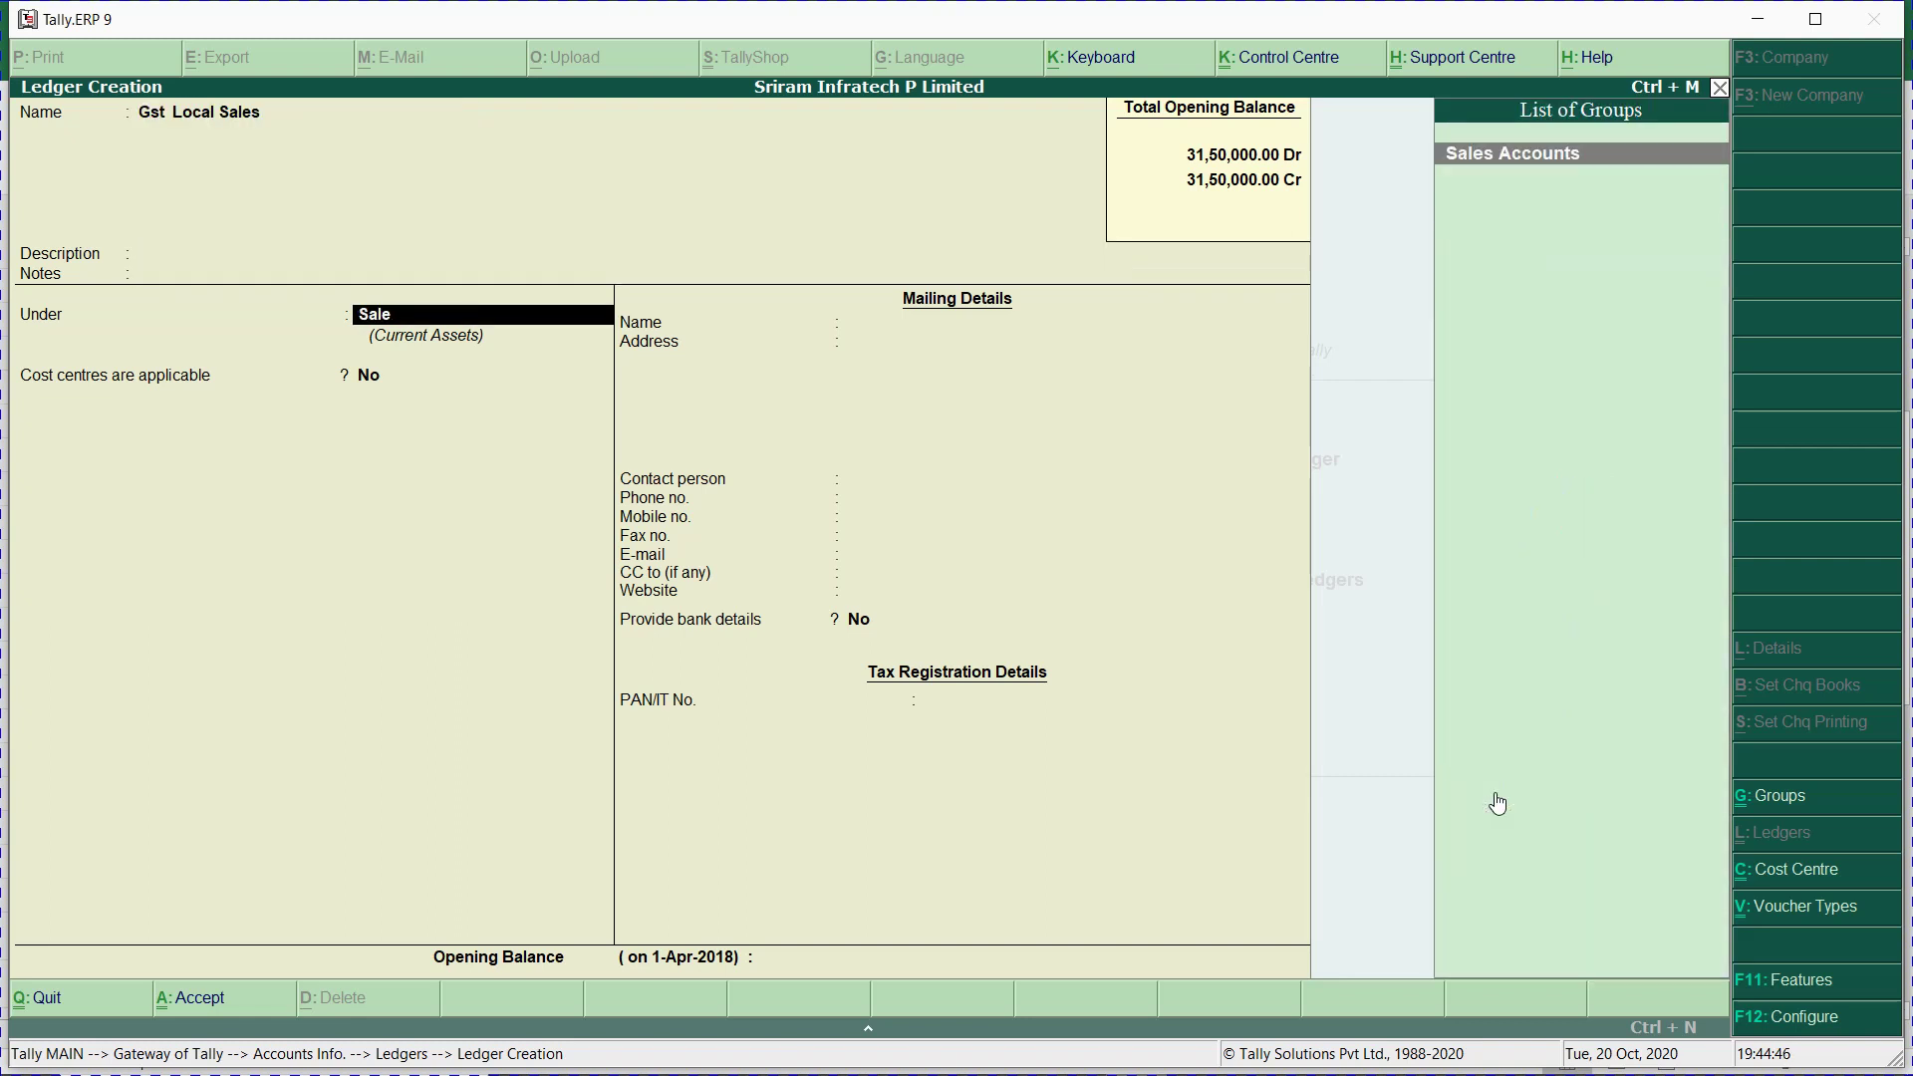
key(Return)
key(Return)
key(Return)
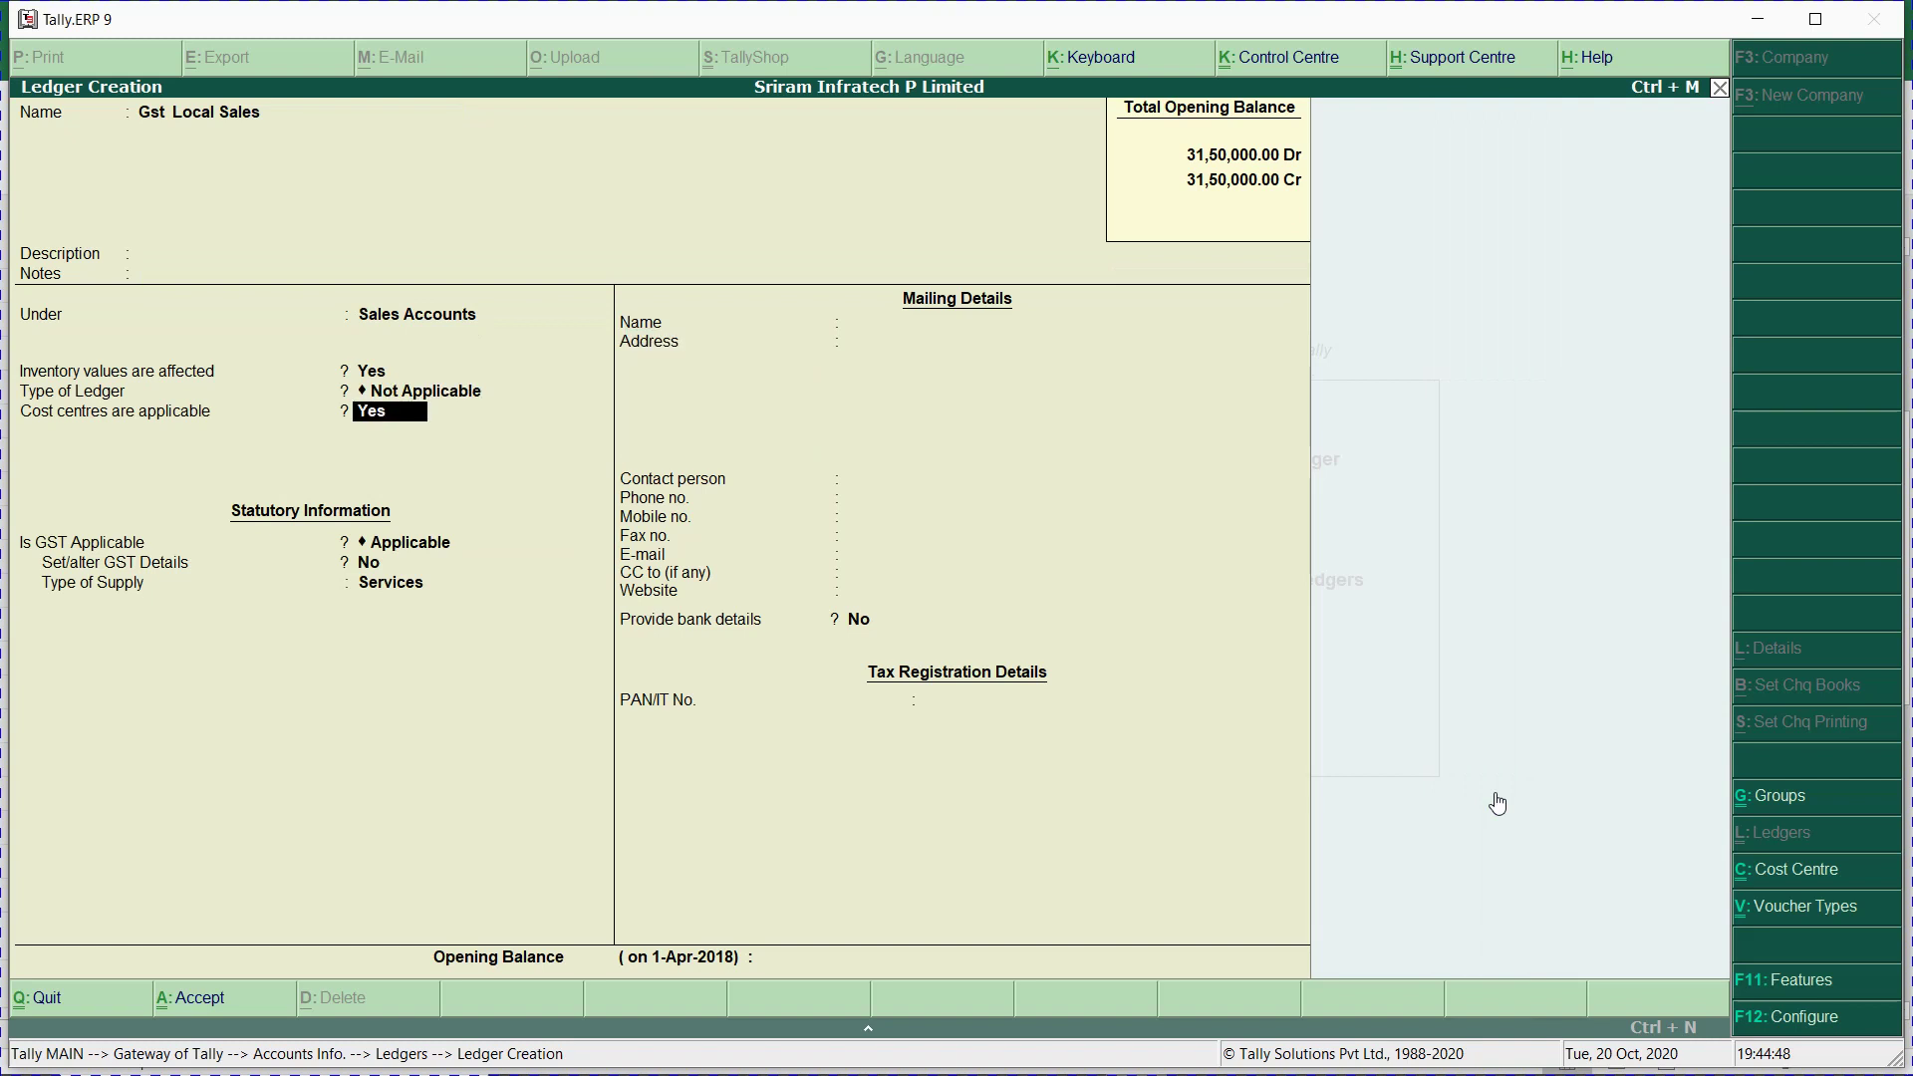
key(Return)
key(Return)
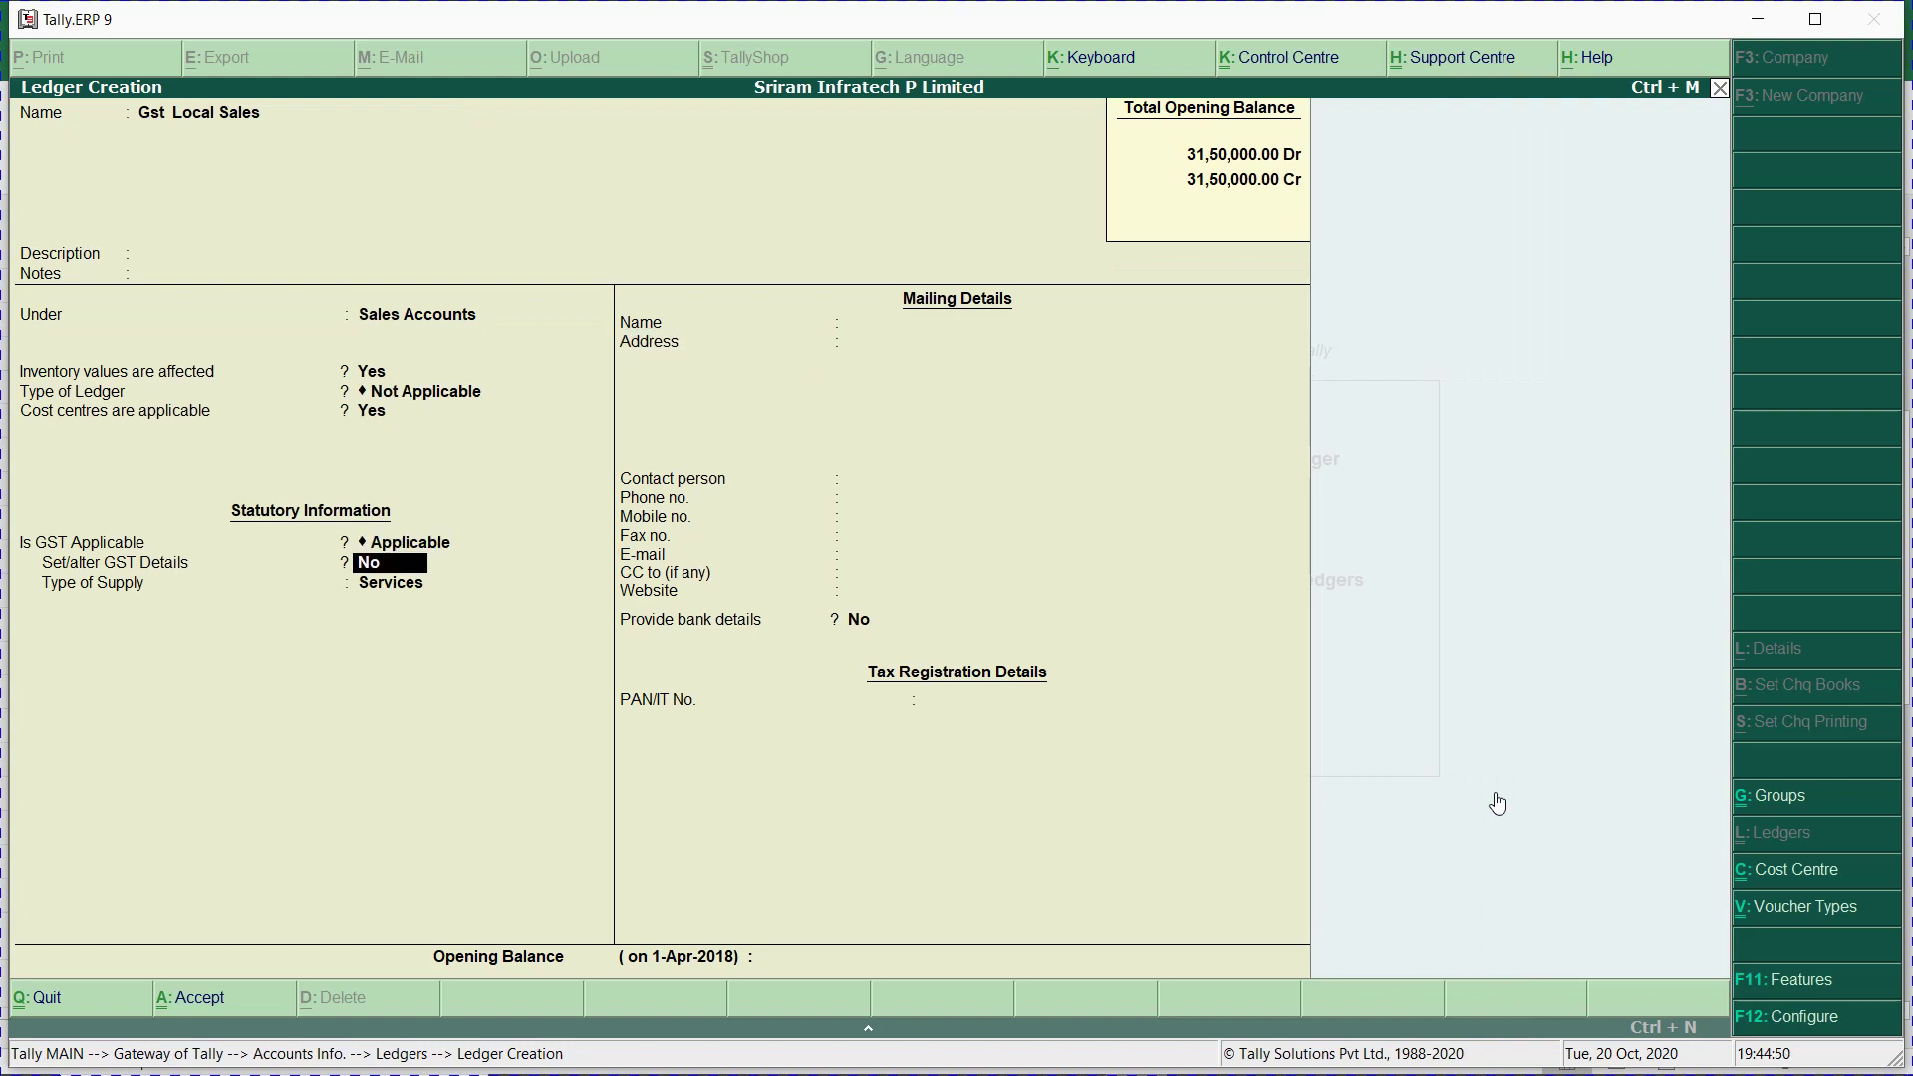
key(Return)
key(Up)
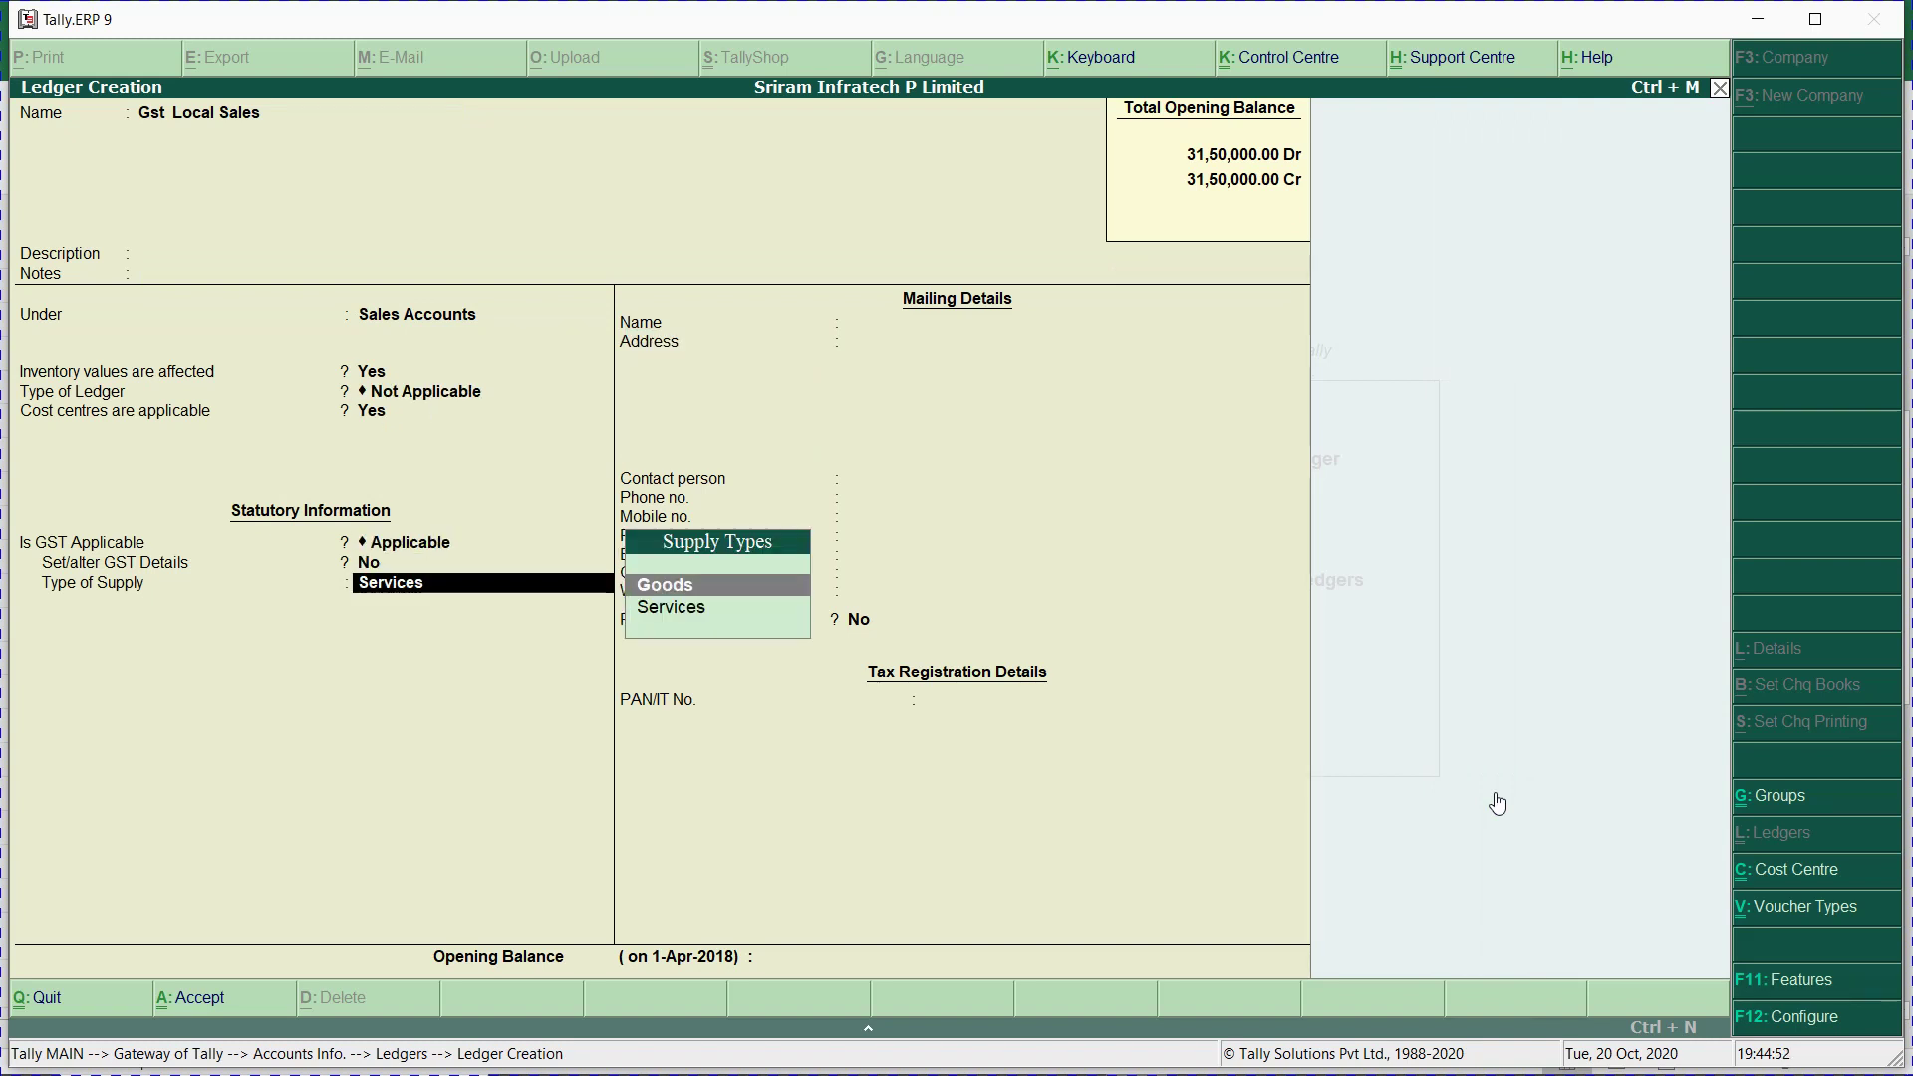
key(Return)
key(Return)
key(Return)
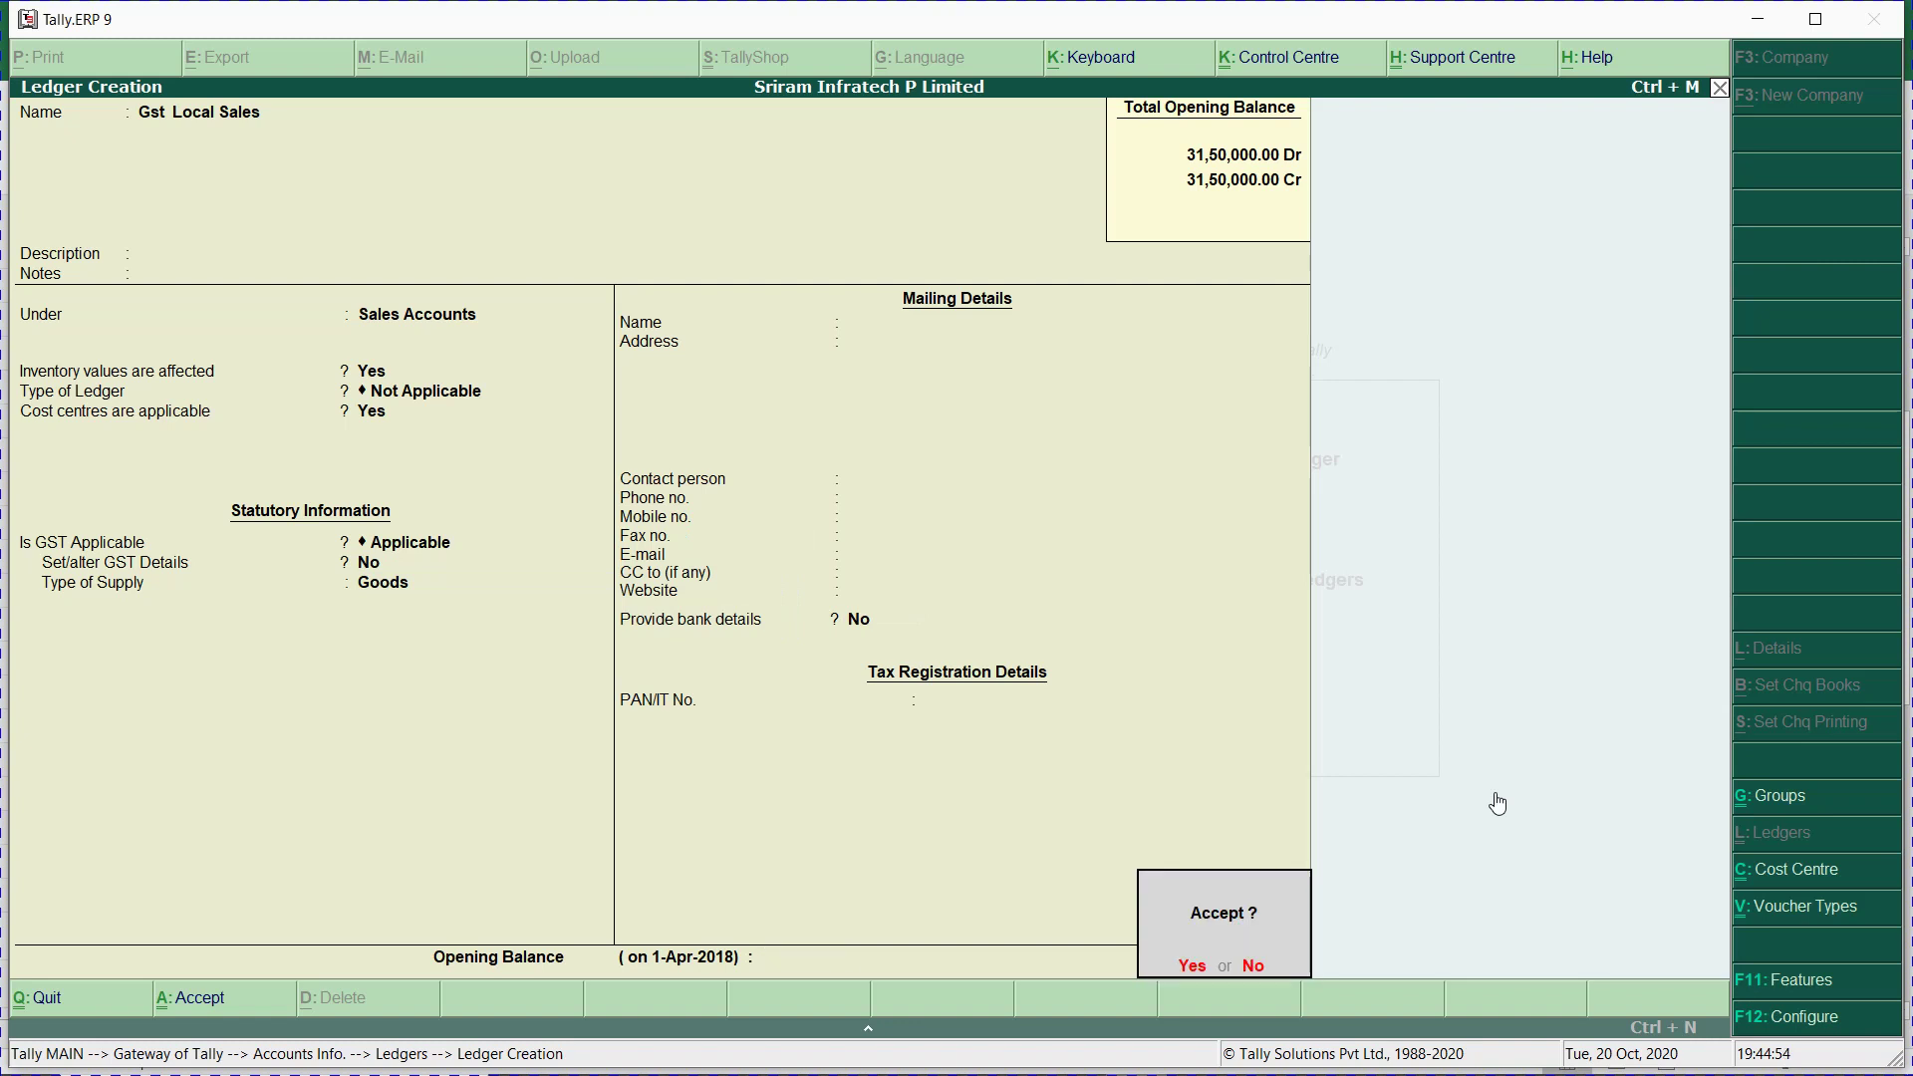
key(Return)
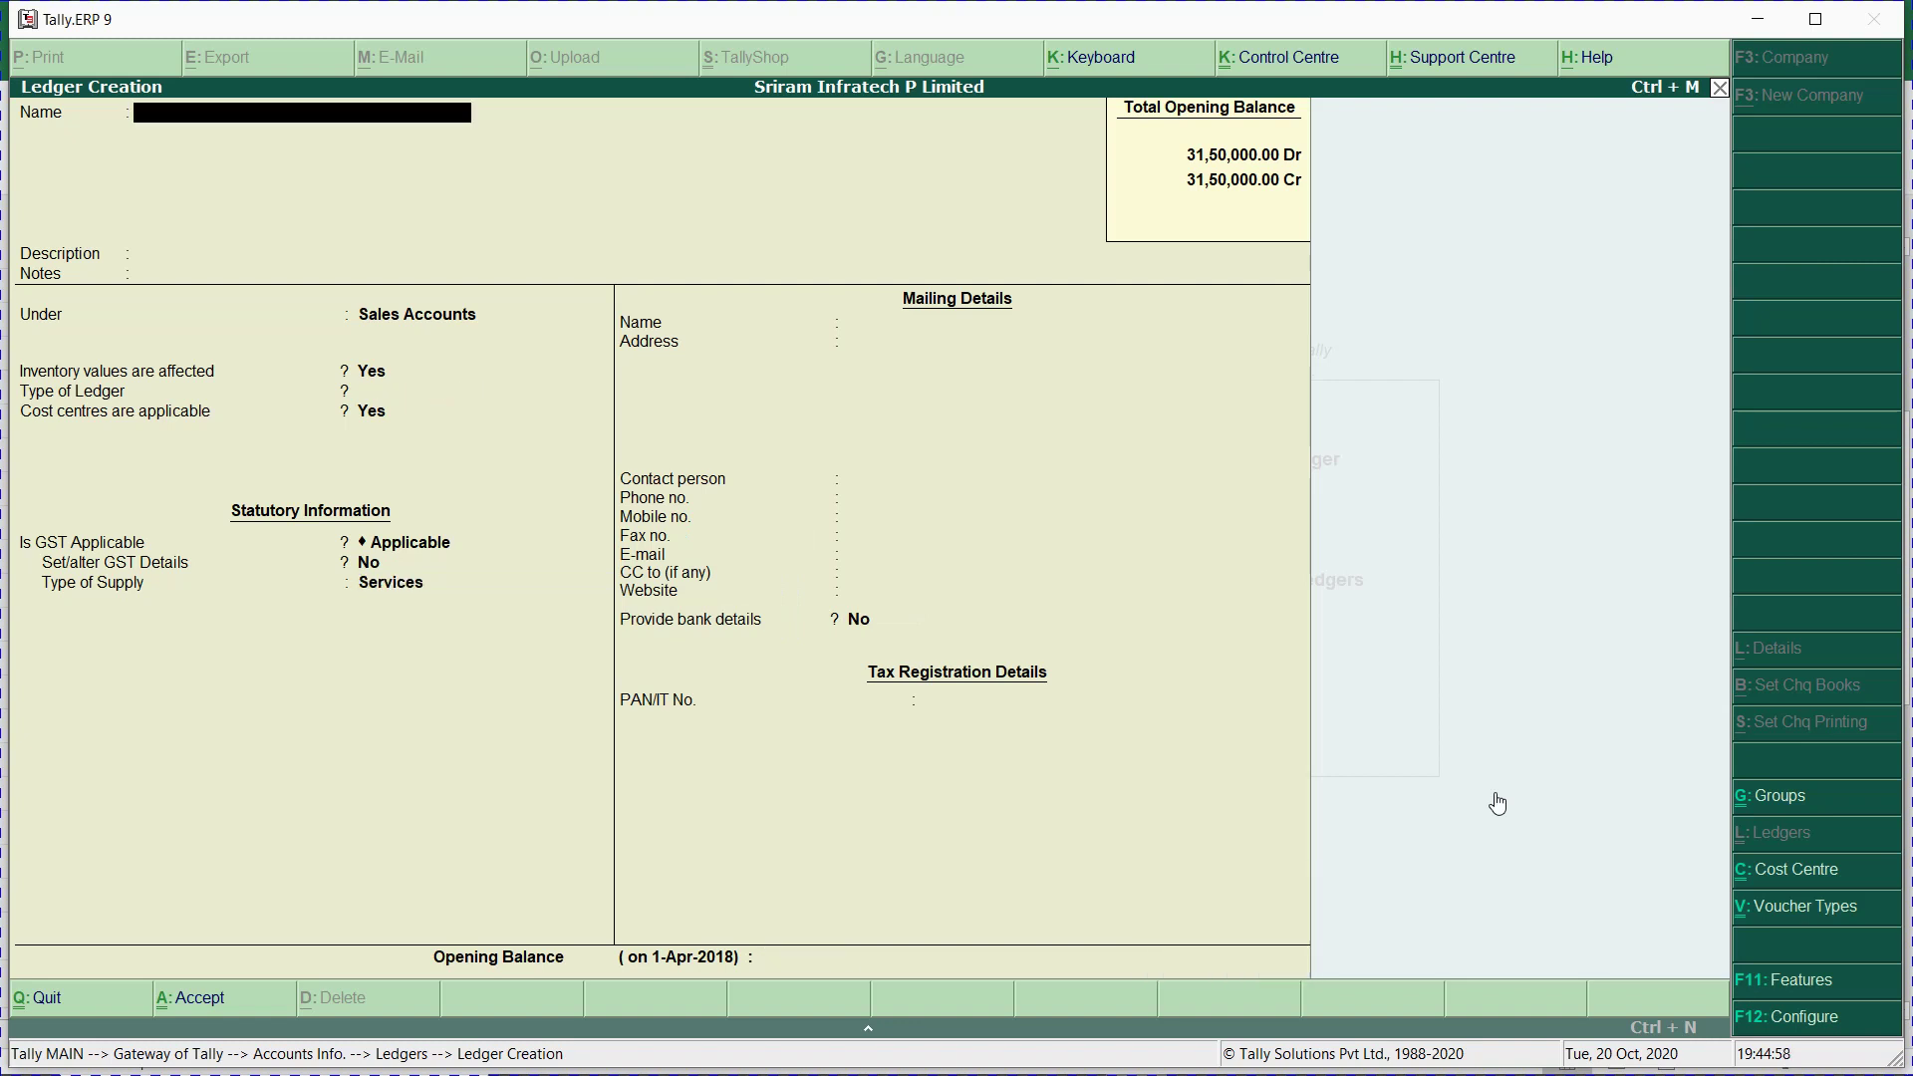
Create a Contract Service Charges ledger under Sales Accounts with GST details enabled.
text(Contract Services)
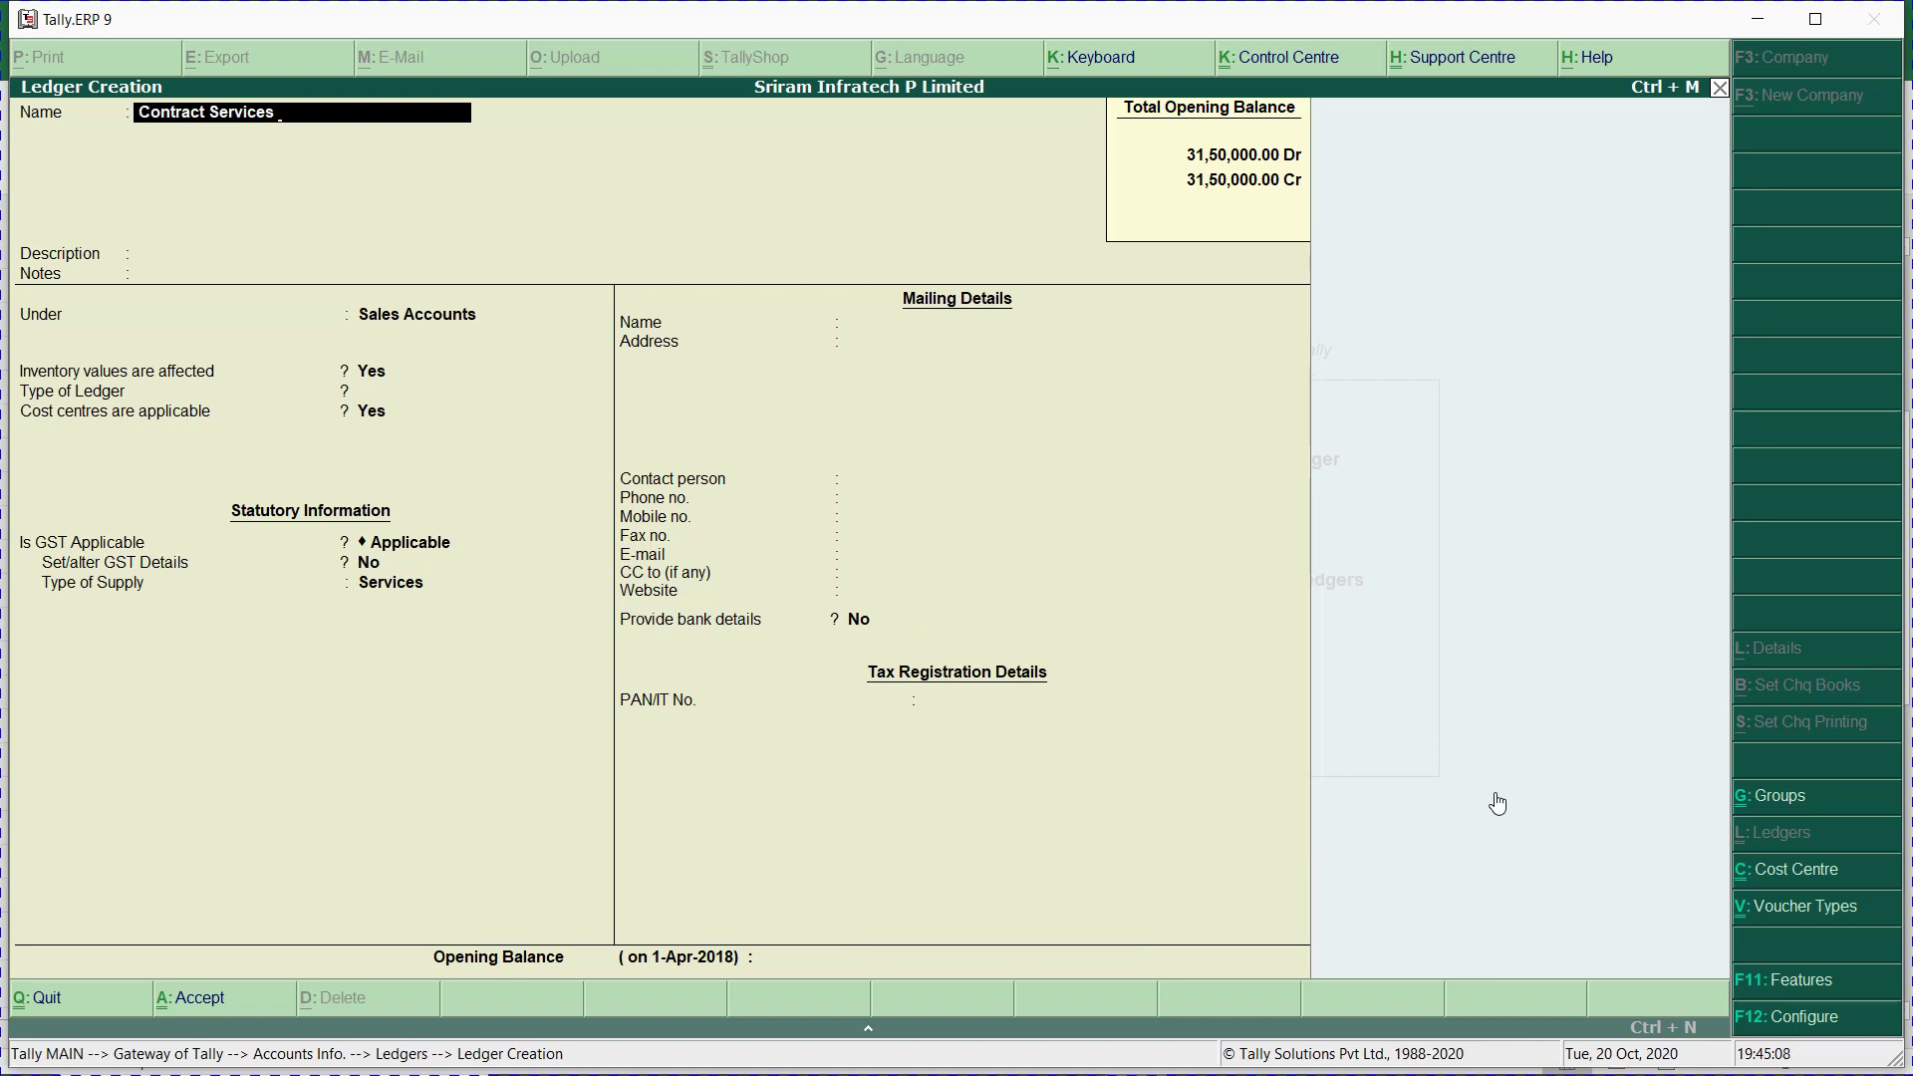
key(BackSpace)
text(Service Charges)
key(Return)
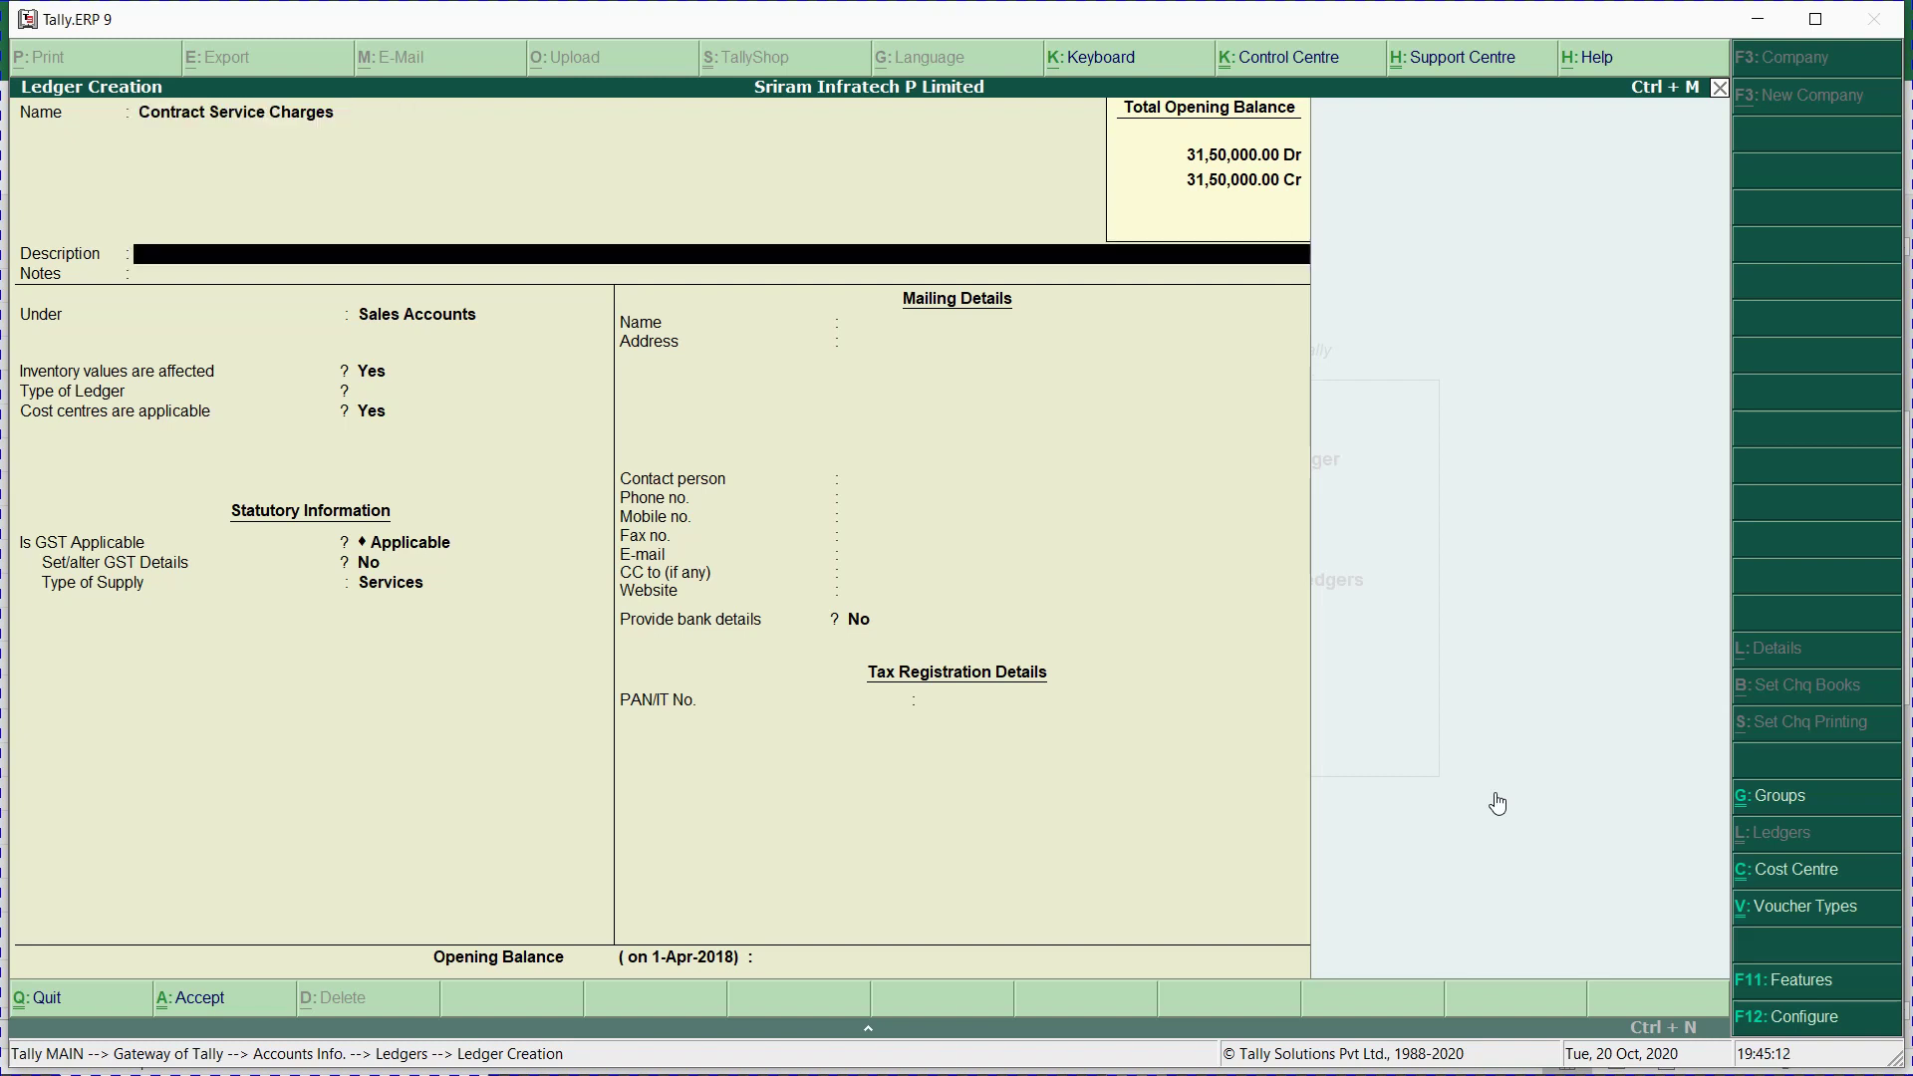
key(Return)
key(Return)
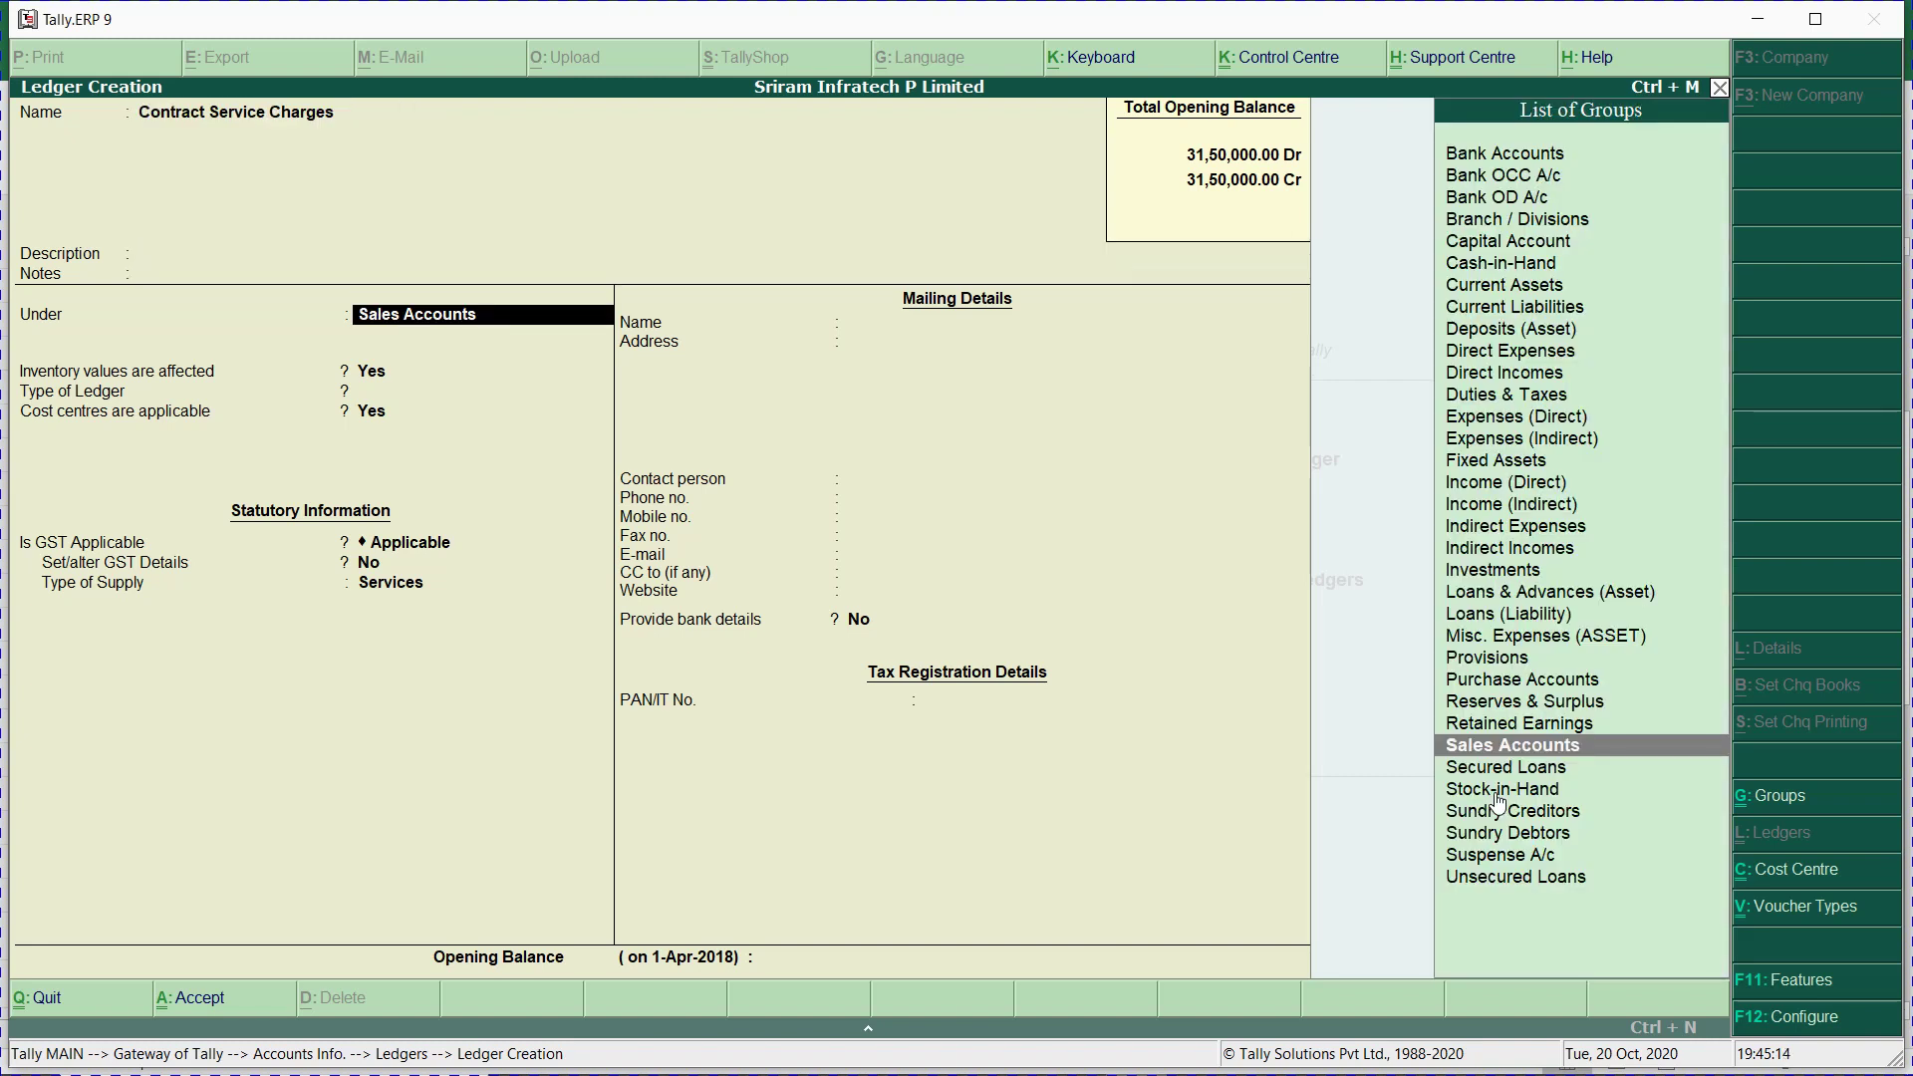
key(Return)
key(Return)
key(Return)
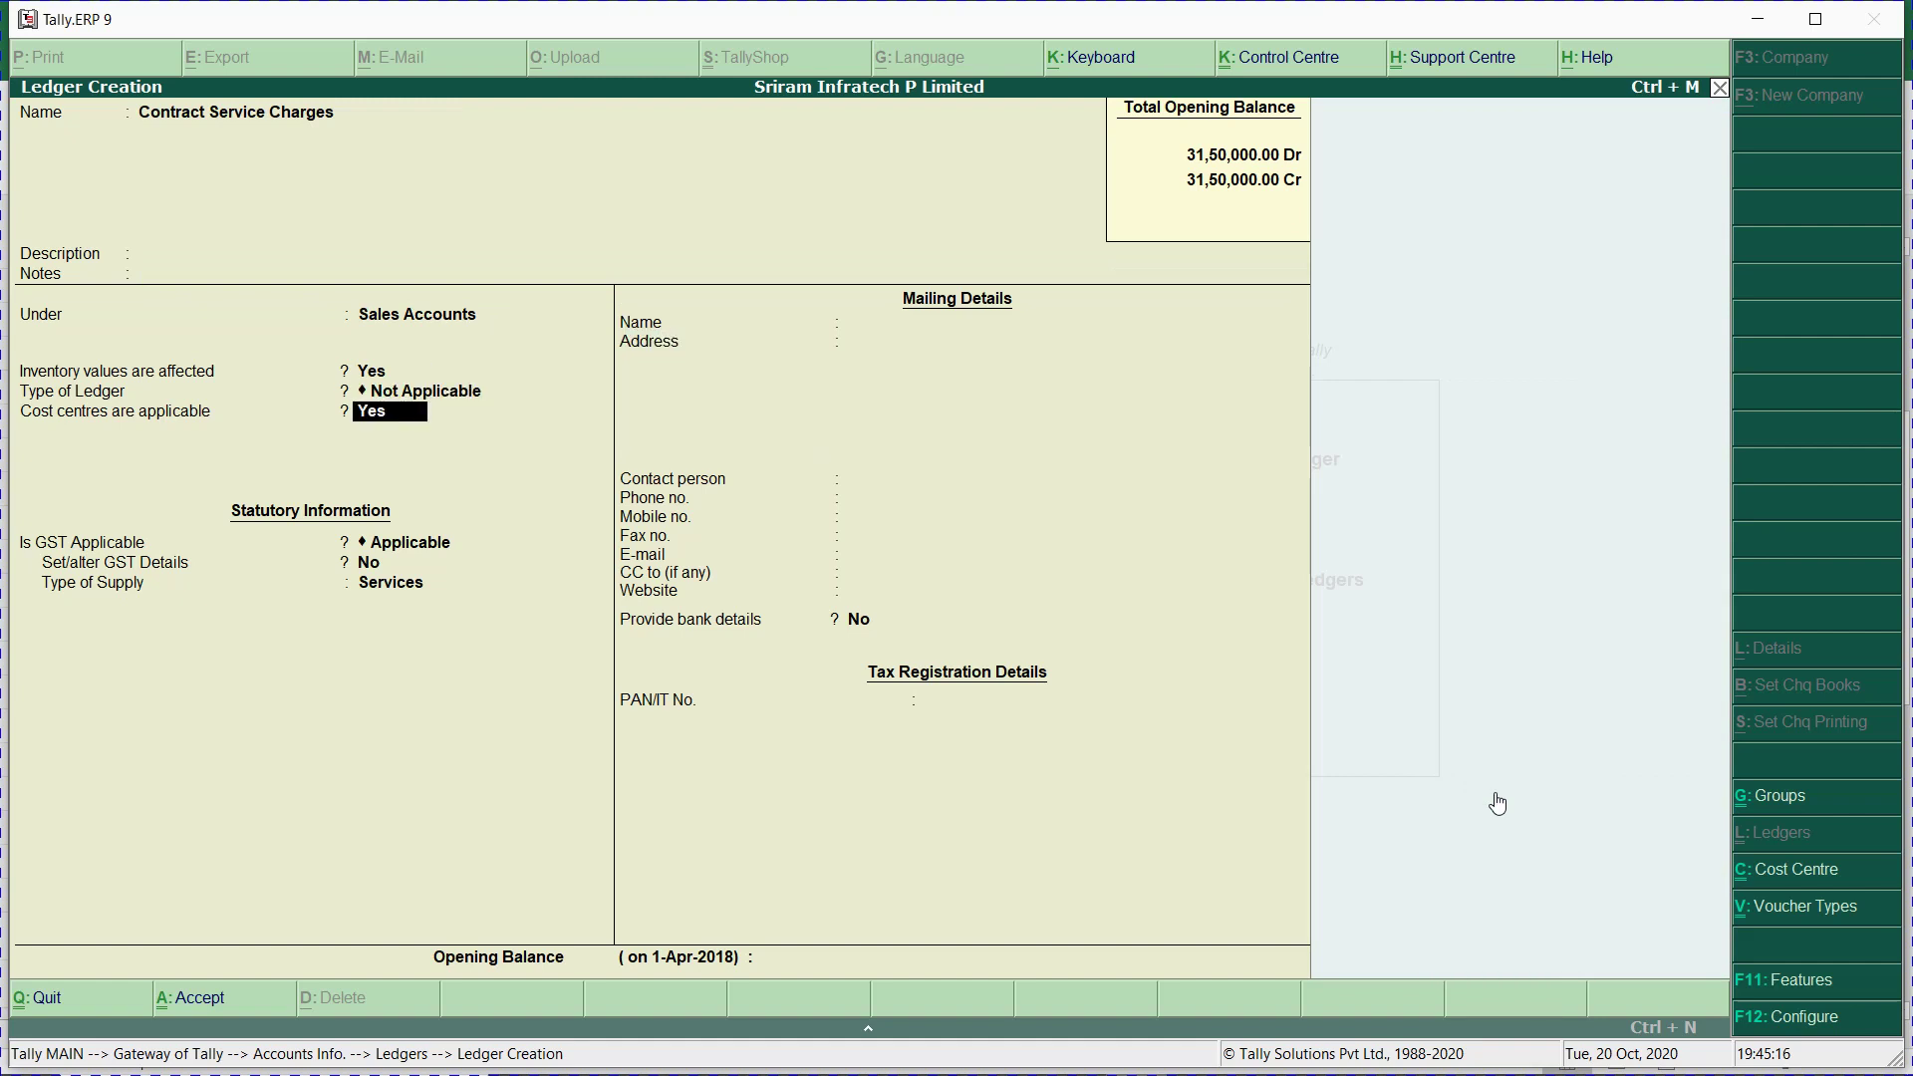
key(Return)
key(Return)
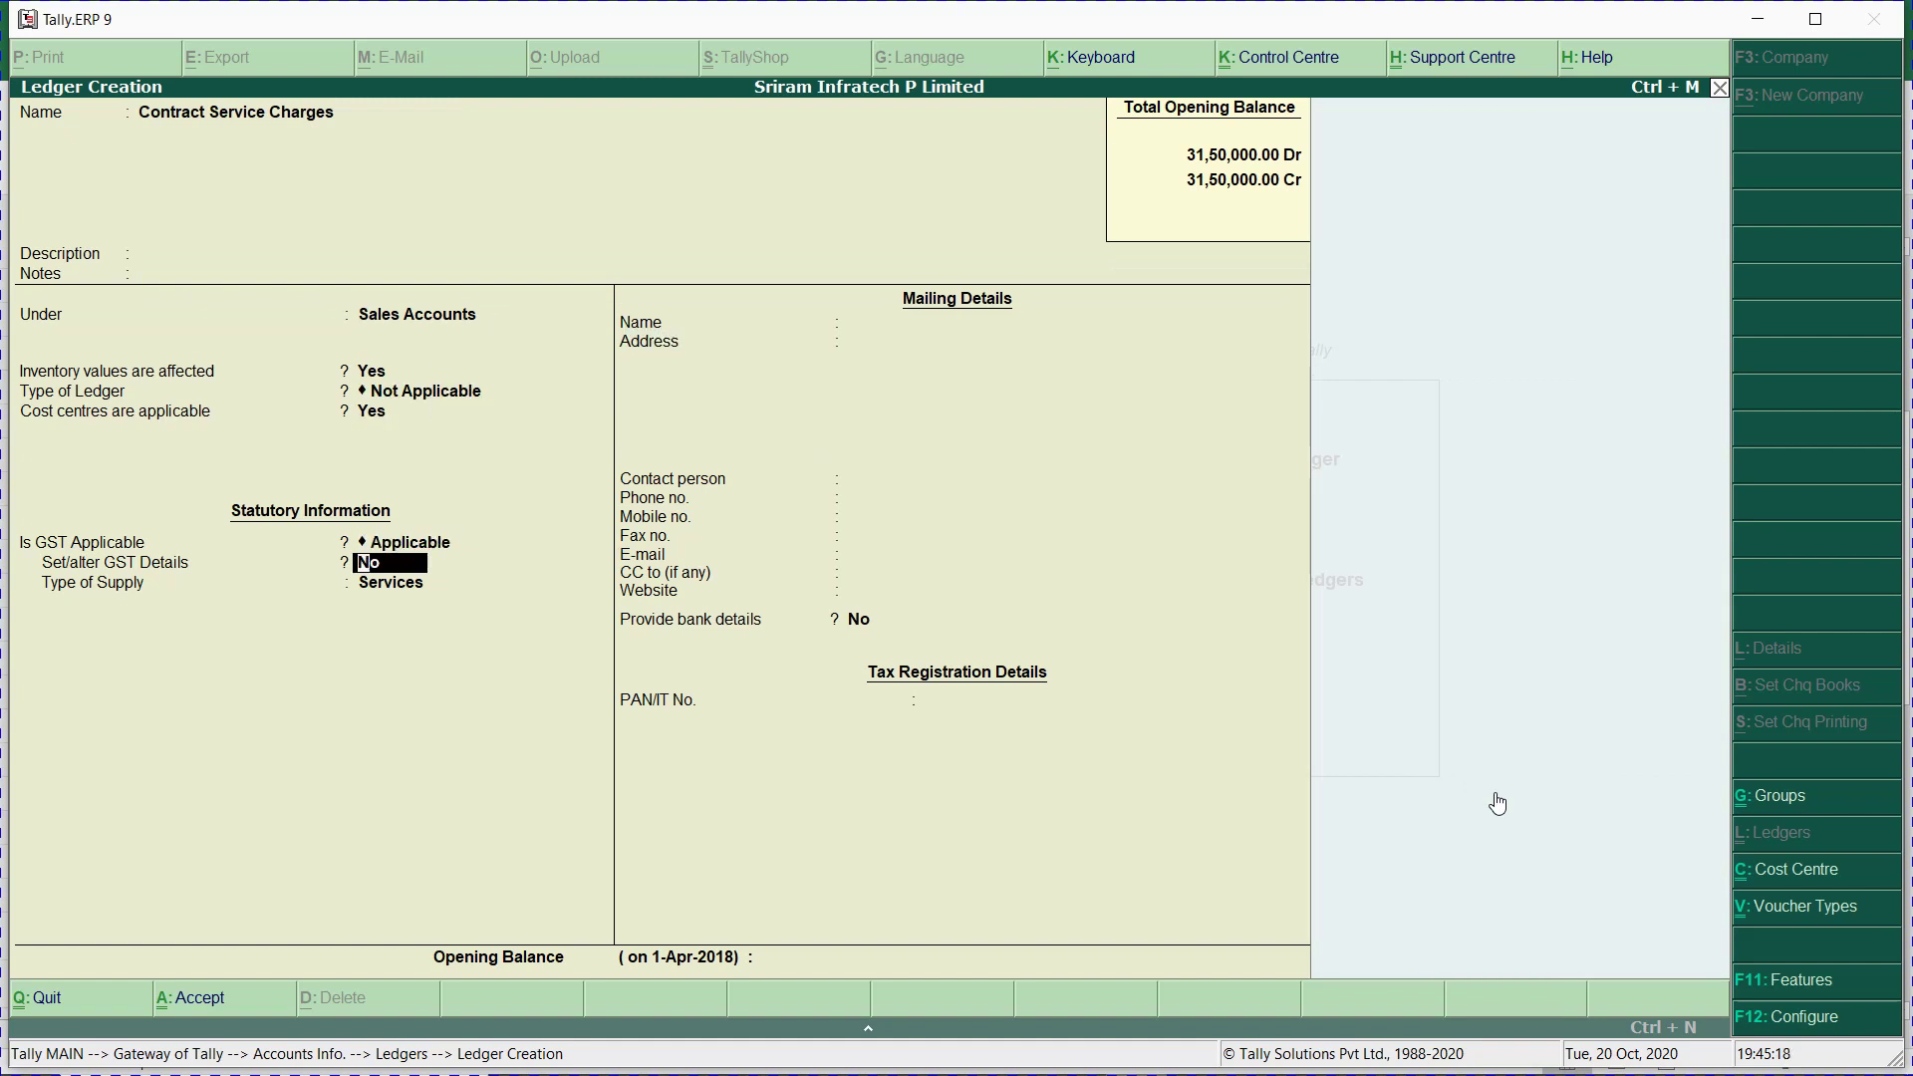
key(y)
key(Return)
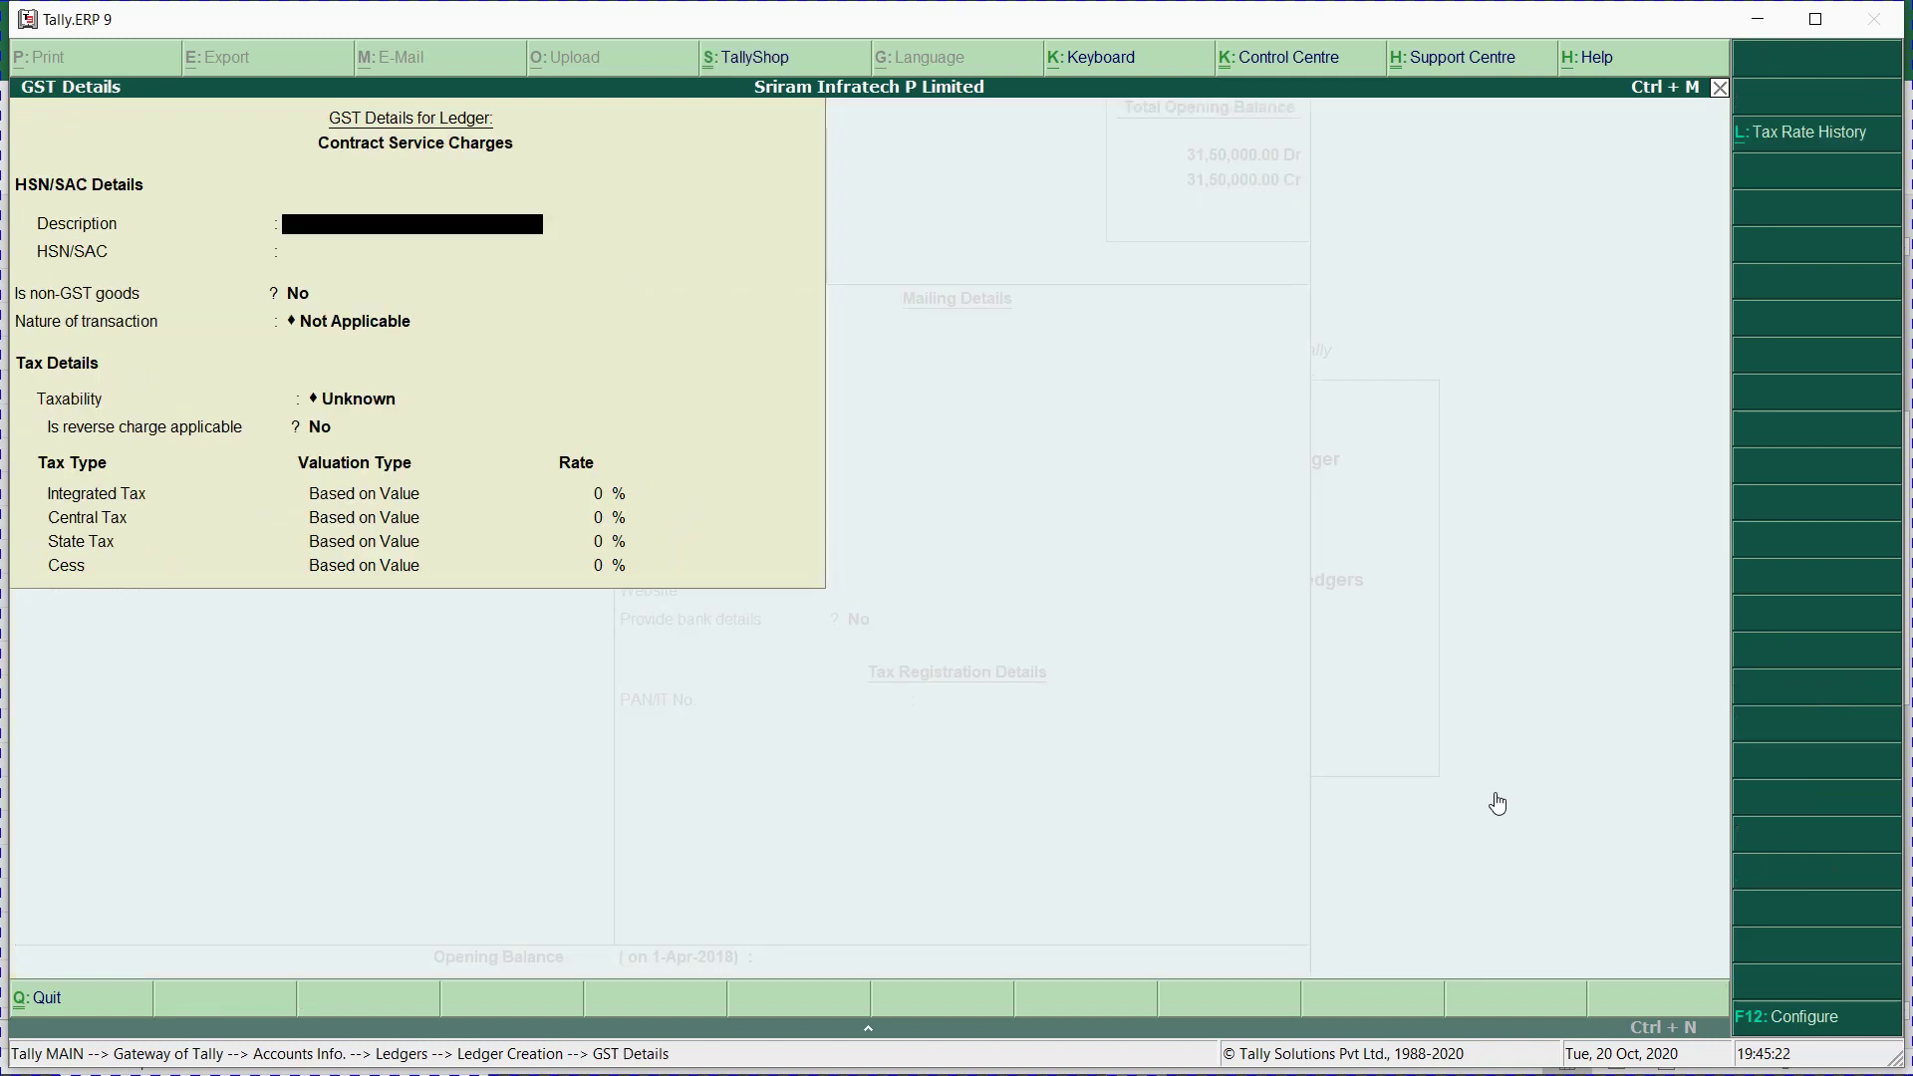
Enter GST details: description Contract Receipts, HSN 4589 8595, Sales Taxable, 18% rate.
text(Contract Receipts)
key(Return)
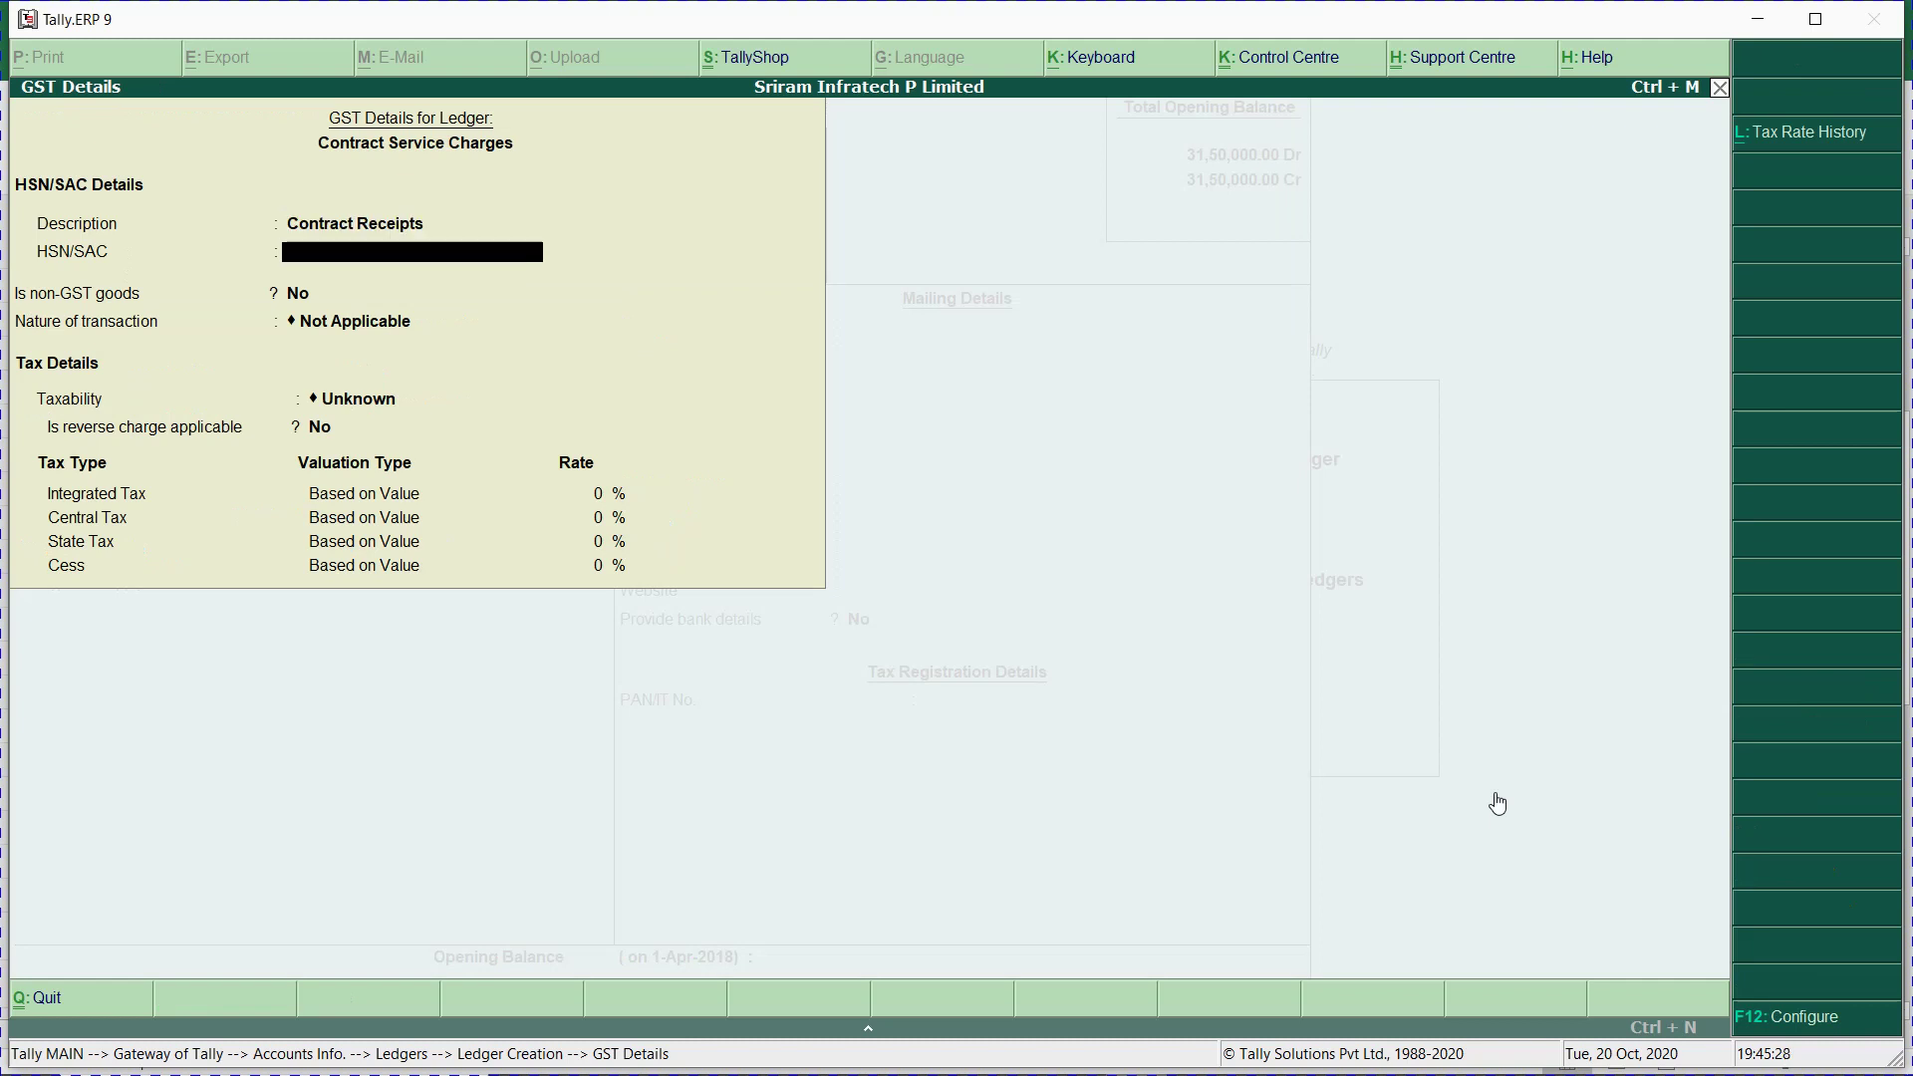
text(4589 8595)
key(Return)
key(Return)
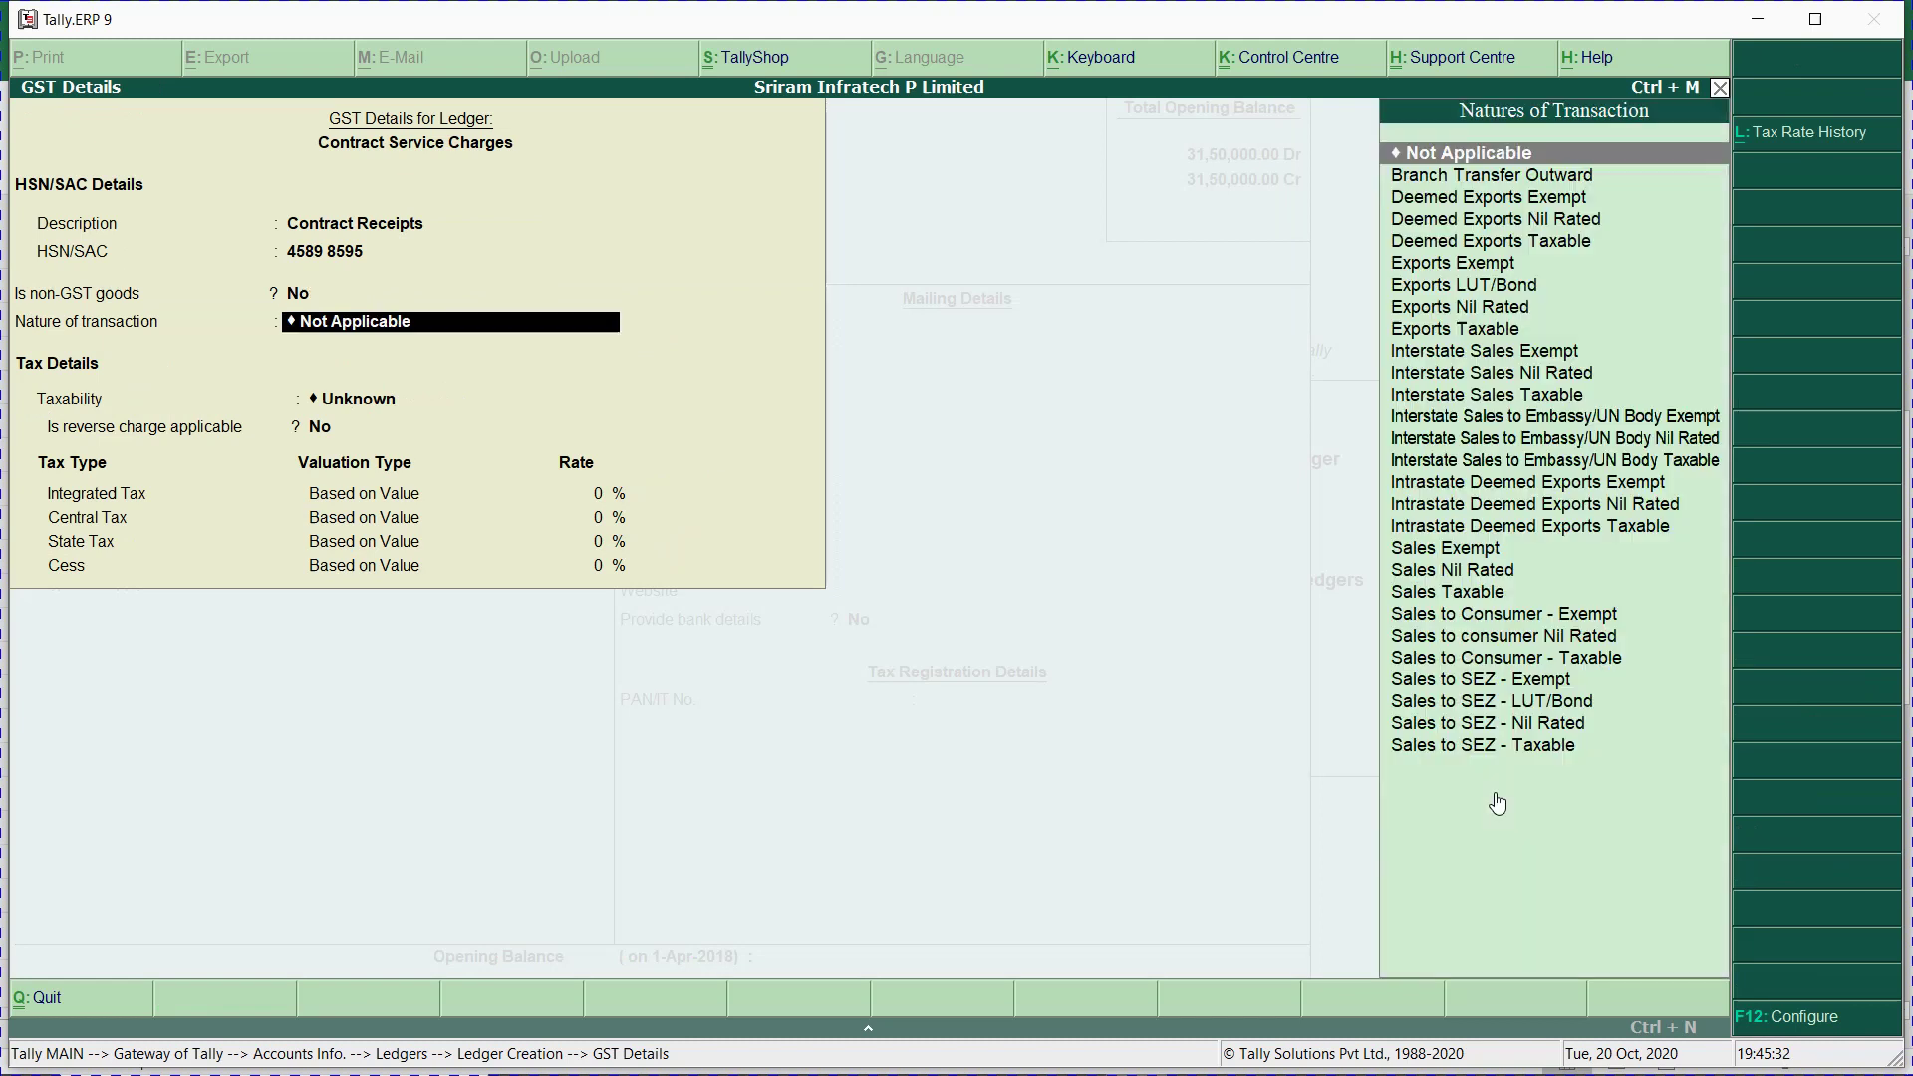
text(Sales)
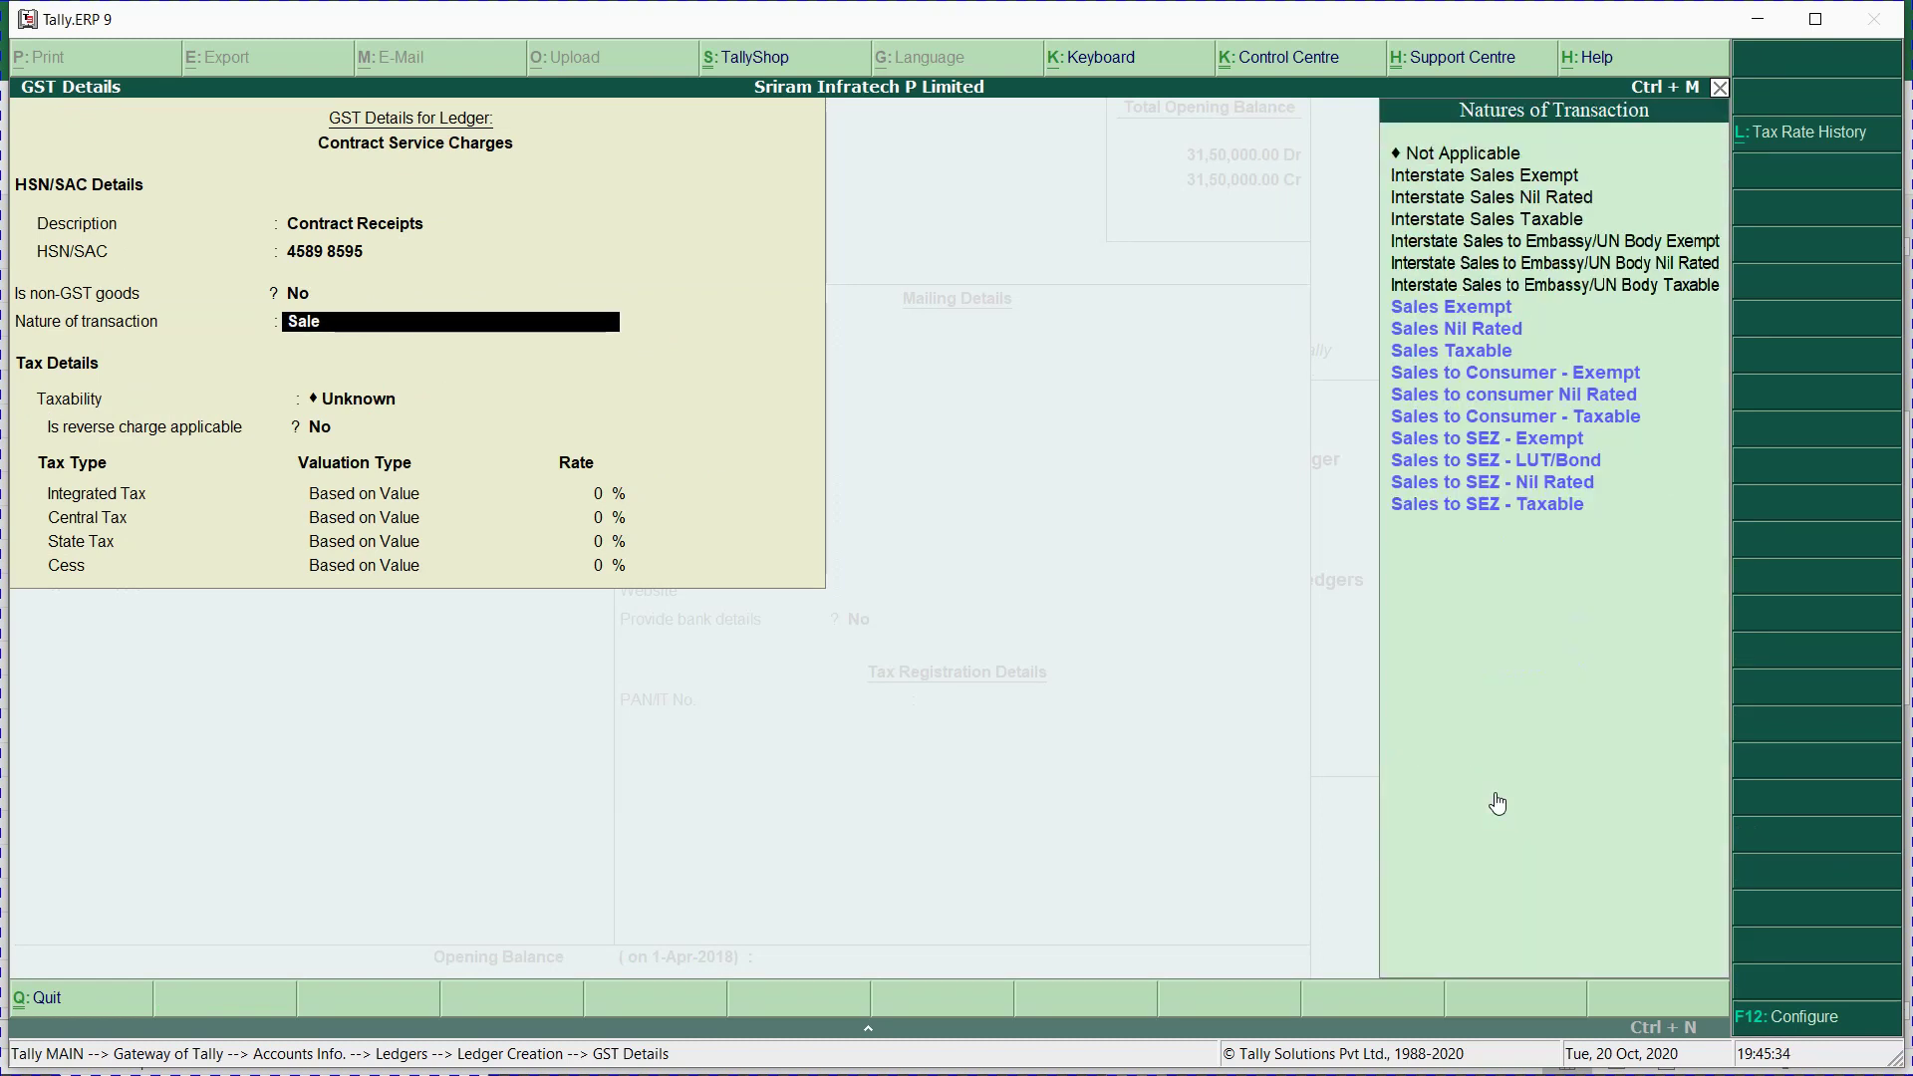
key(Down)
key(Down)
key(Down)
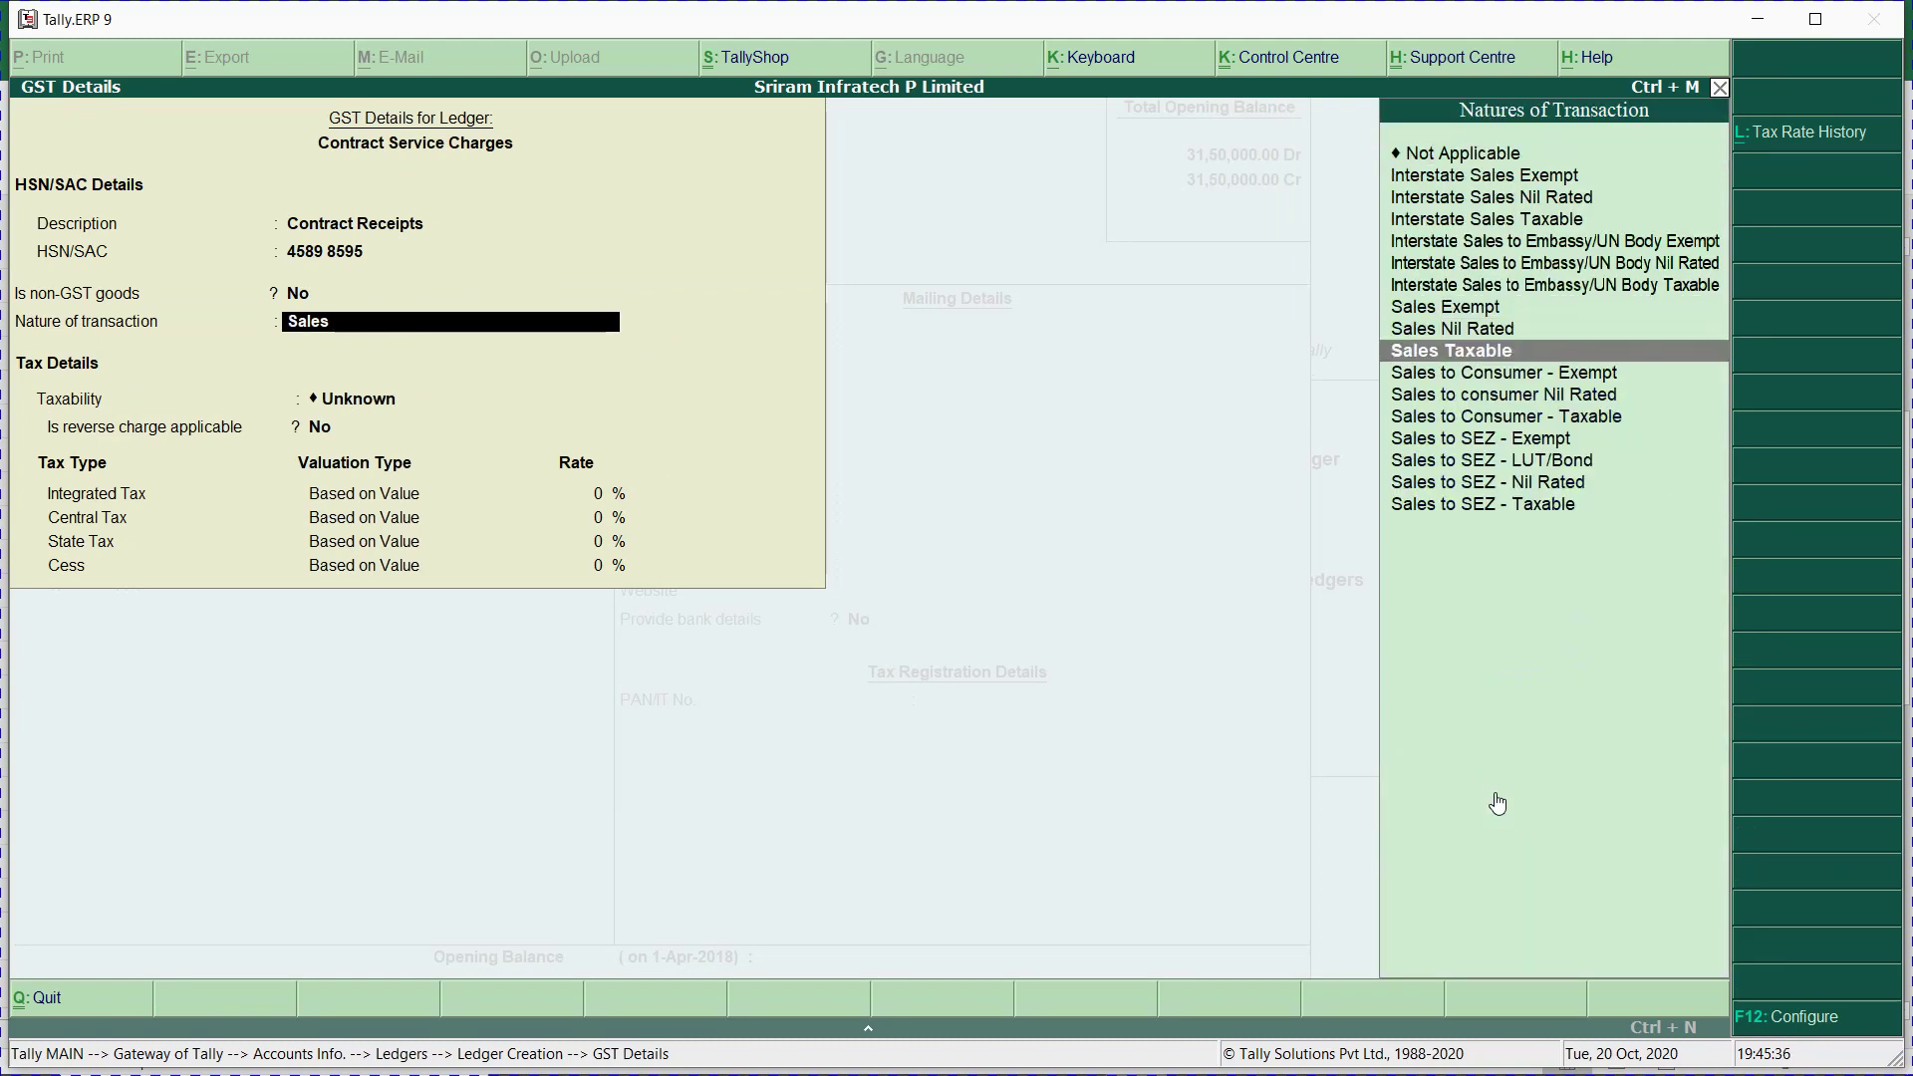
key(Return)
key(Return)
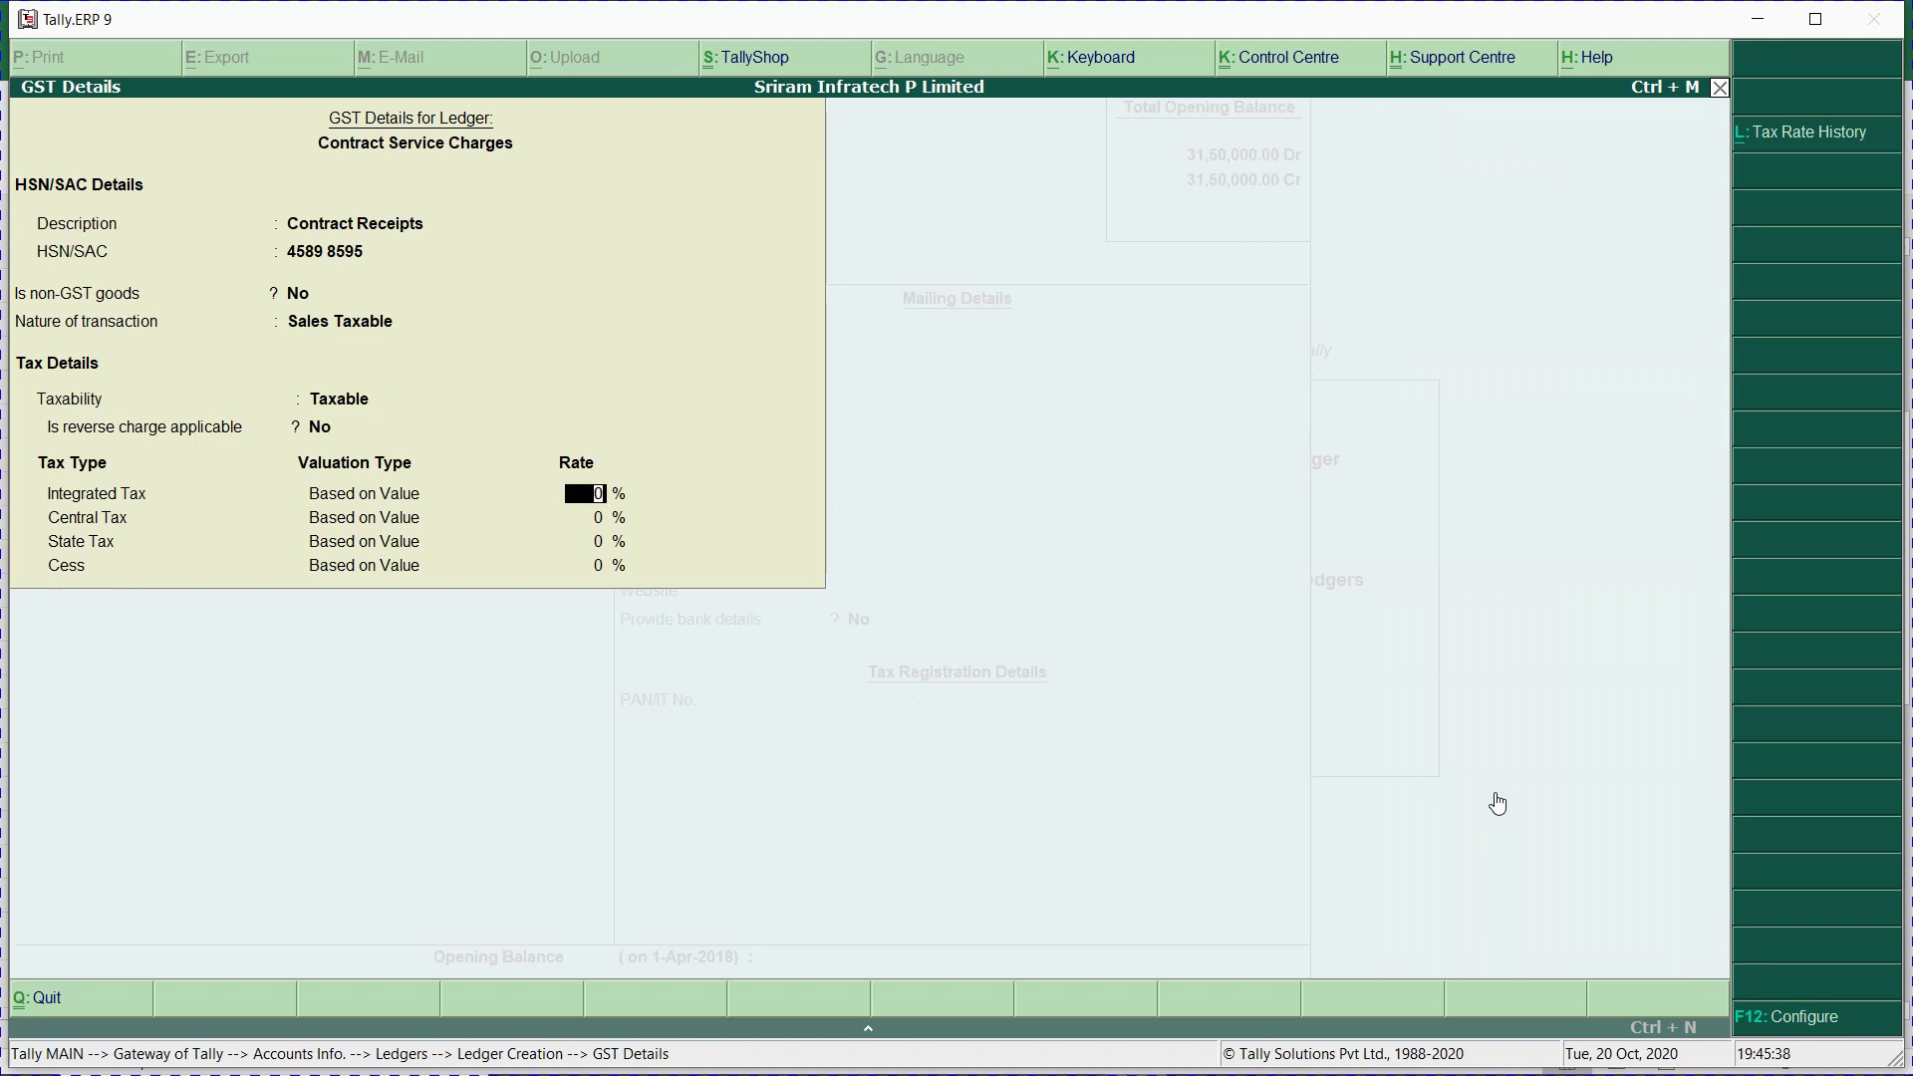
text(18)
key(Return)
text(9)
key(Return)
key(Return)
key(Return)
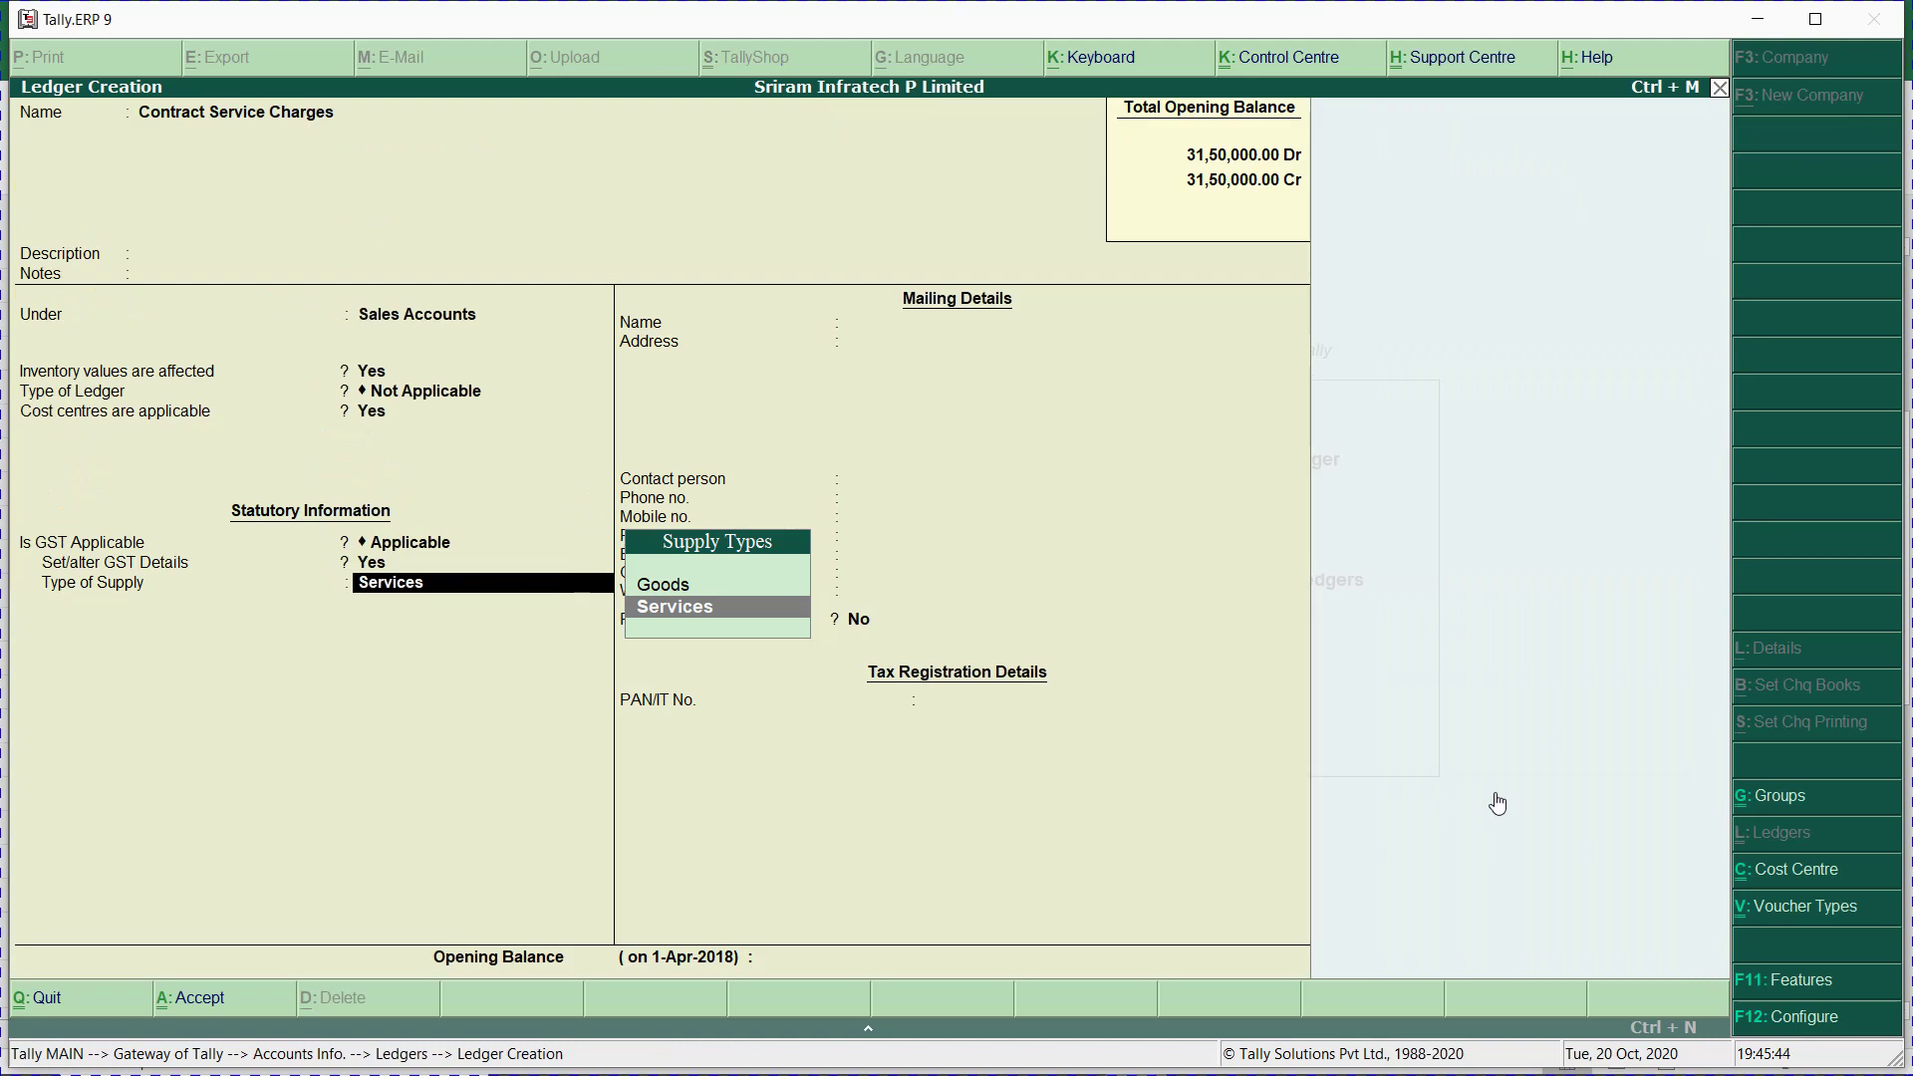
key(Return)
key(Return)
key(Return)
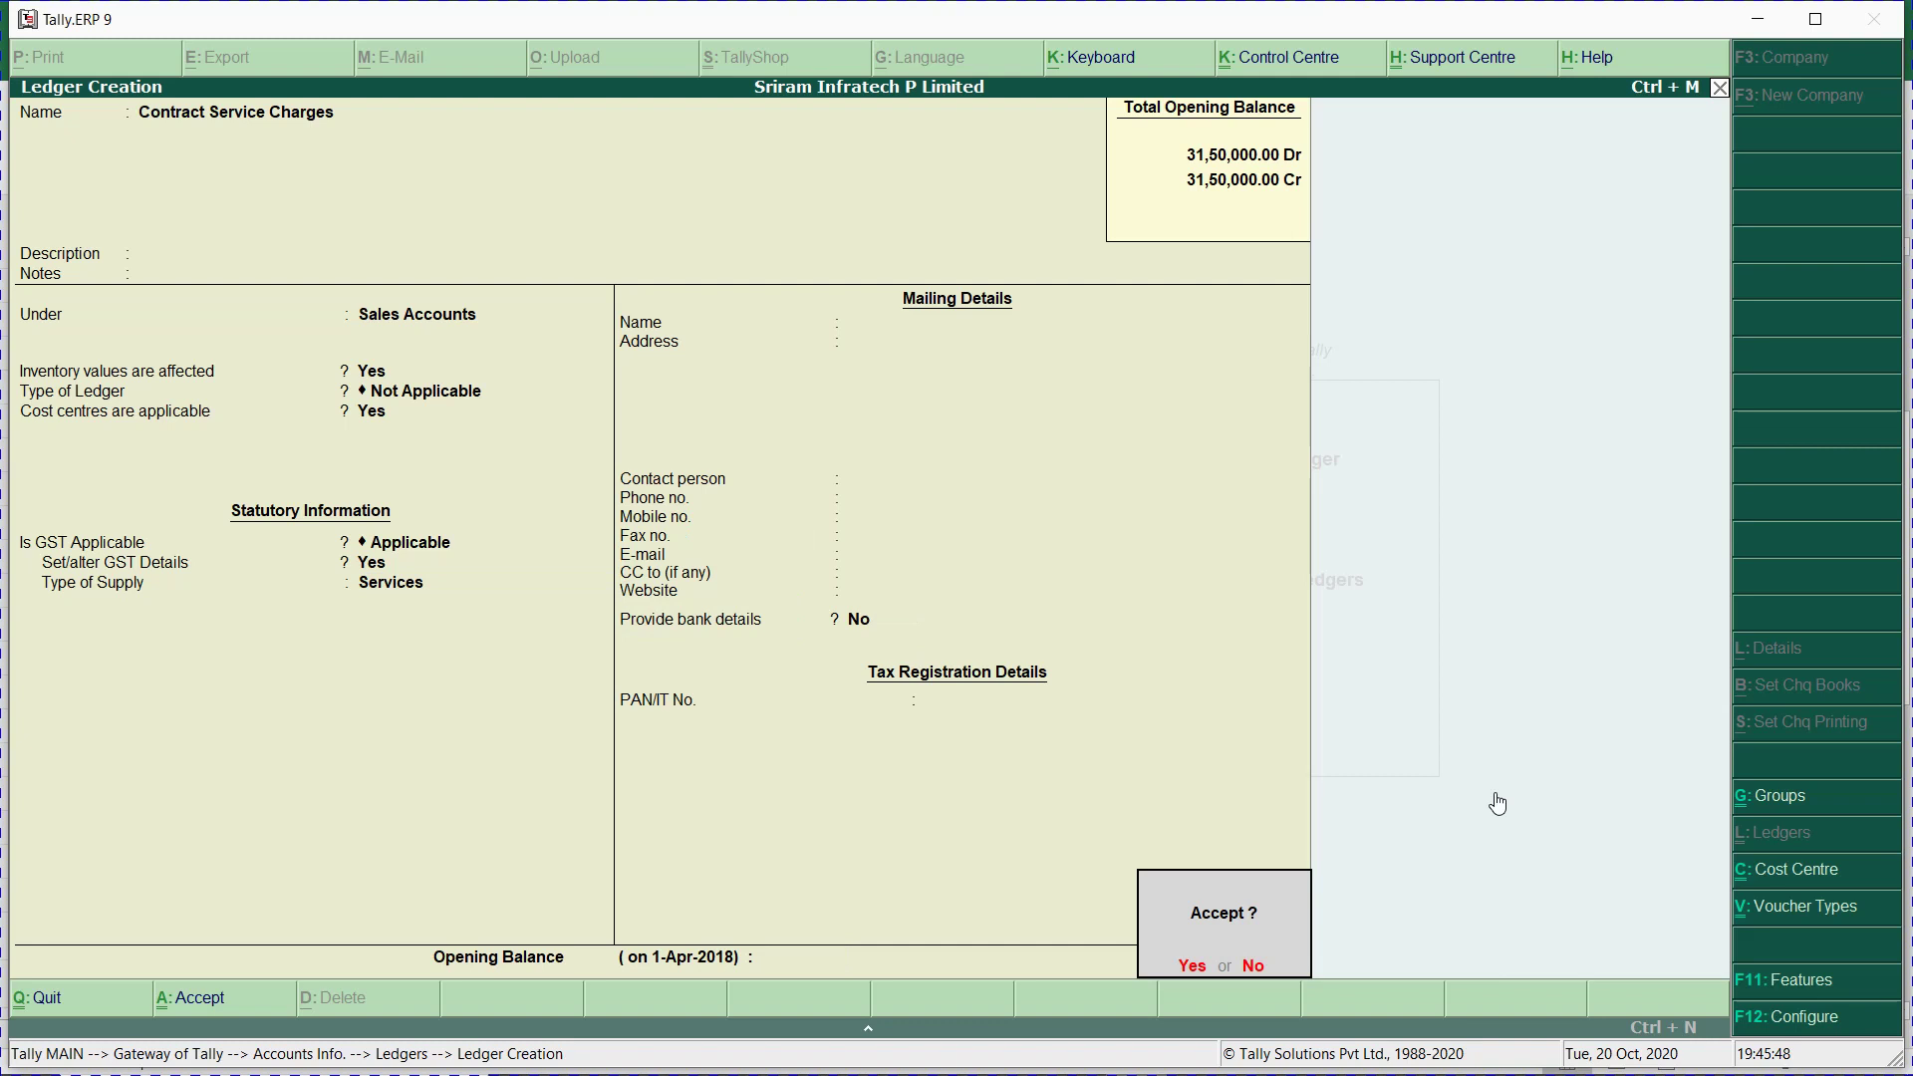
Save Contract Service Charges and create an Output Cgst GST duty ledger under Duties & Taxes.
key(Return)
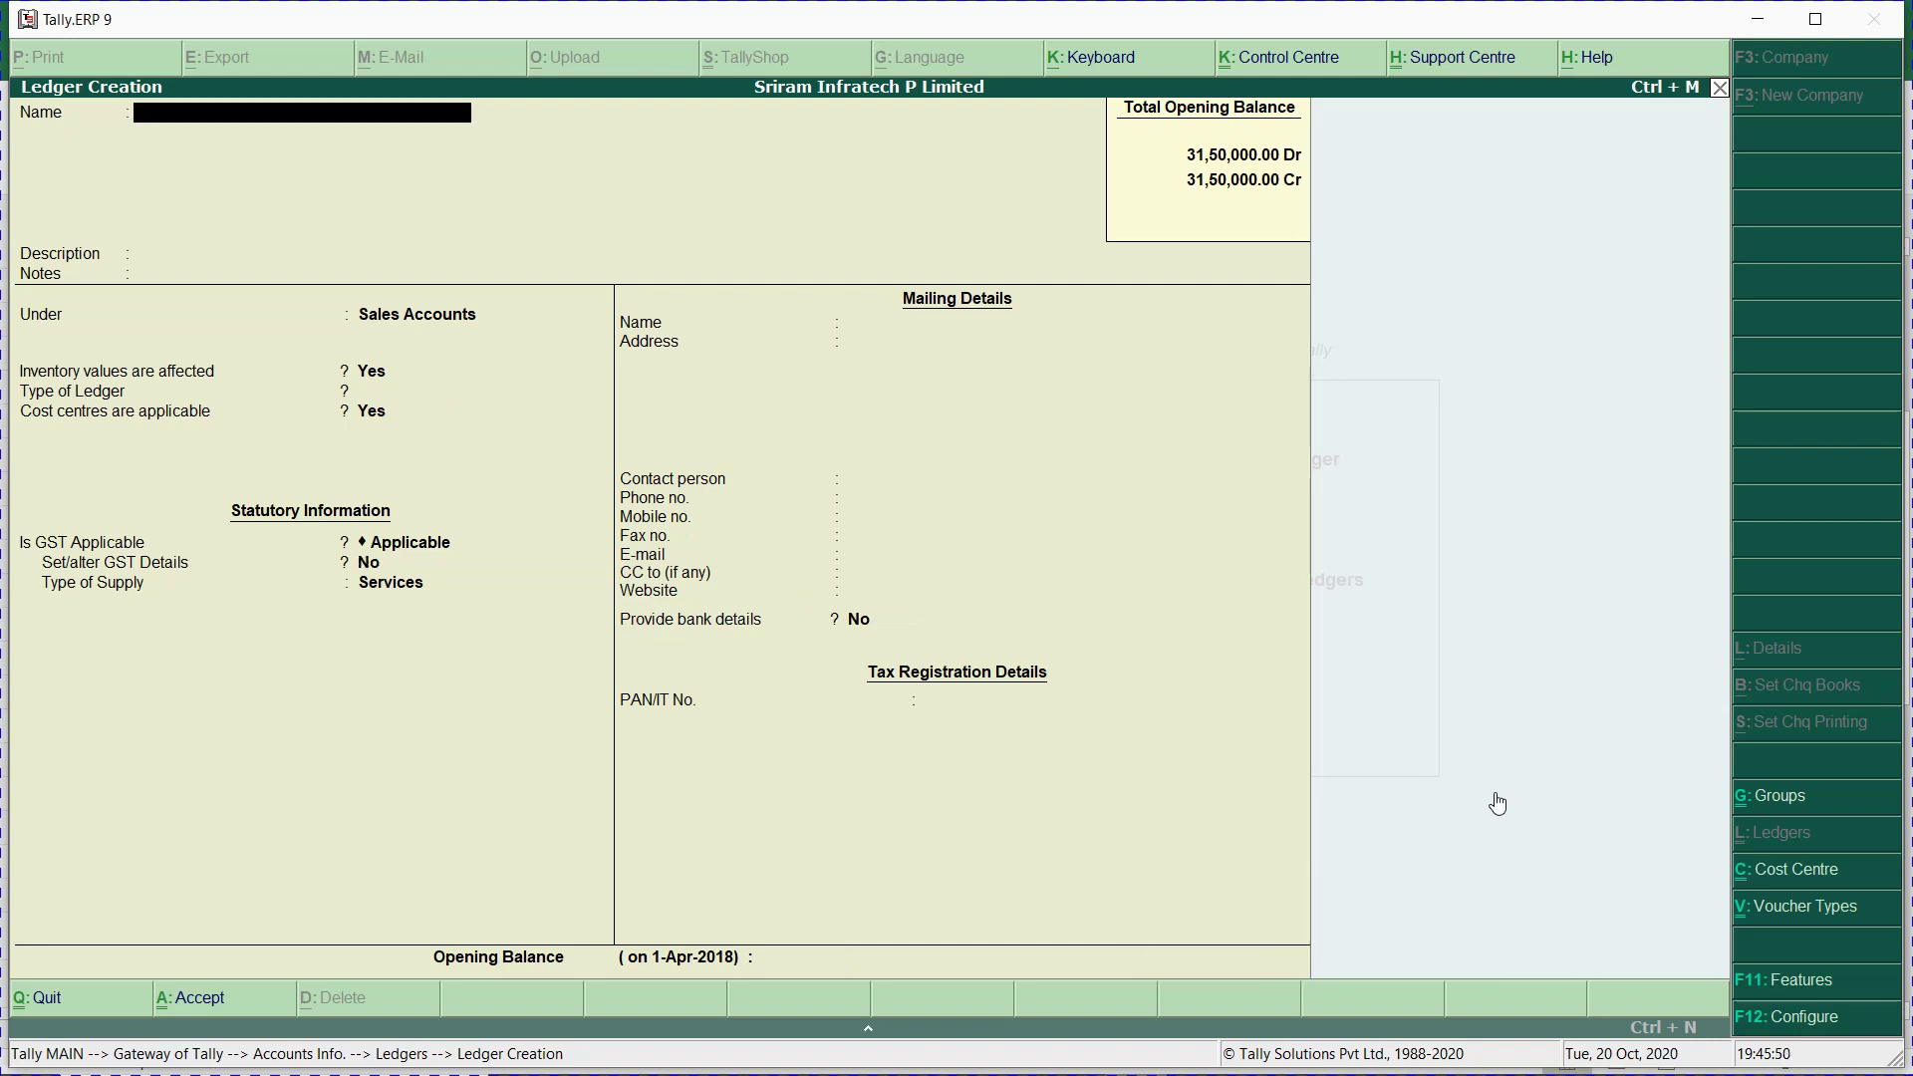
text(Output cgst)
key(Return)
key(Return)
key(Return)
text(Dut)
key(Return)
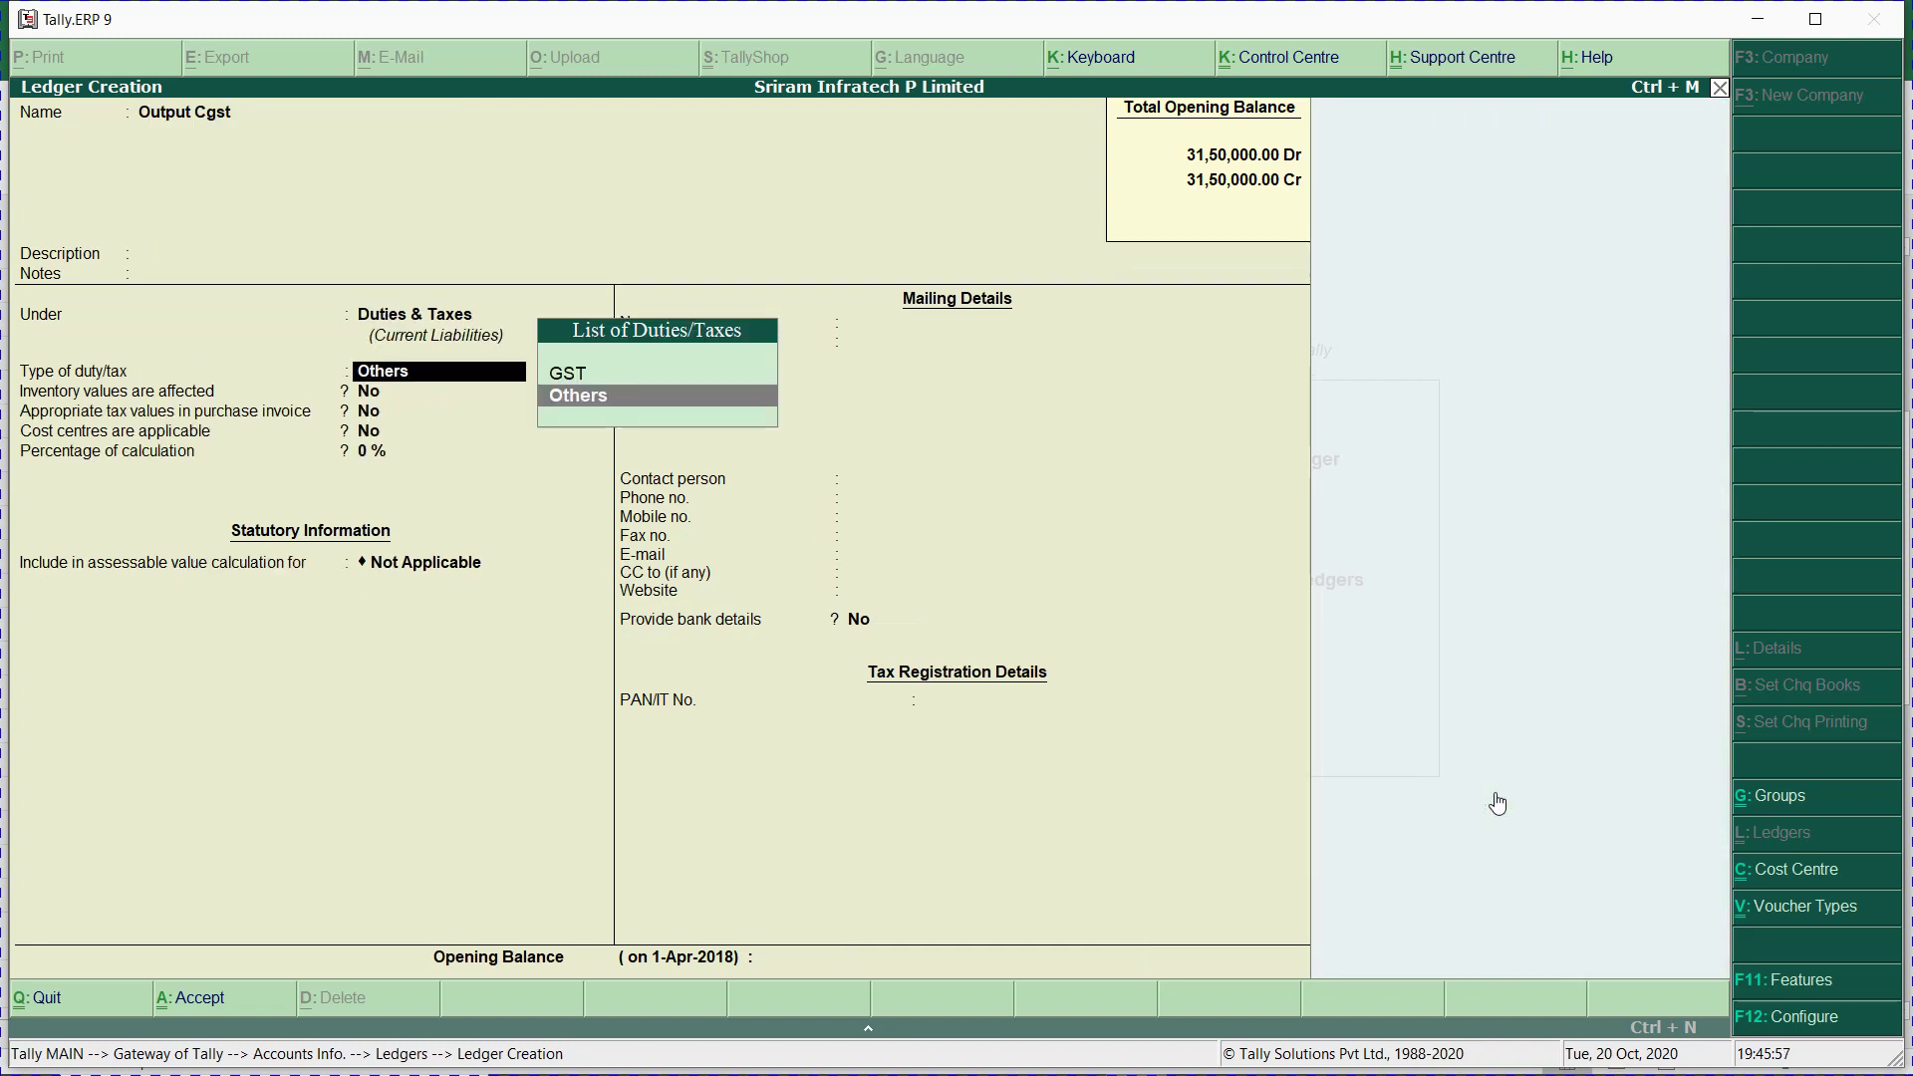
key(Up)
key(Return)
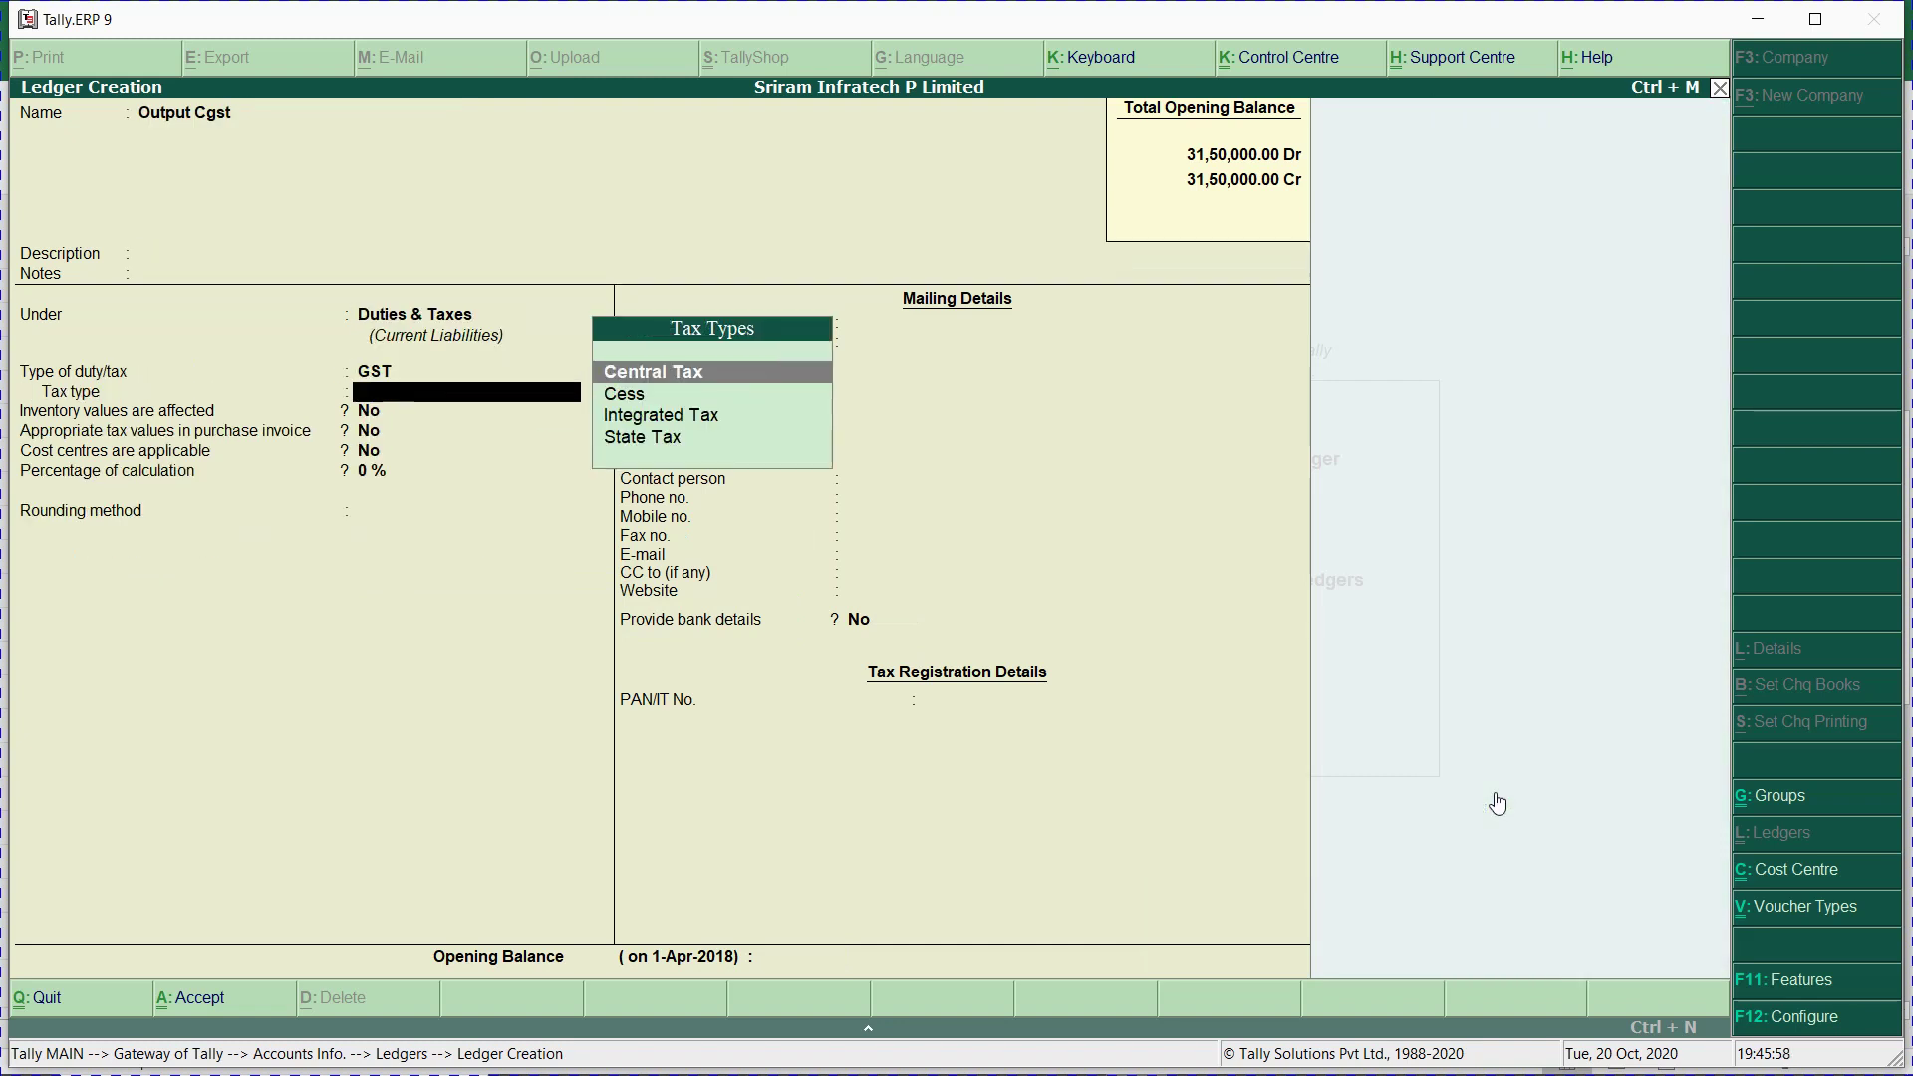
key(Return)
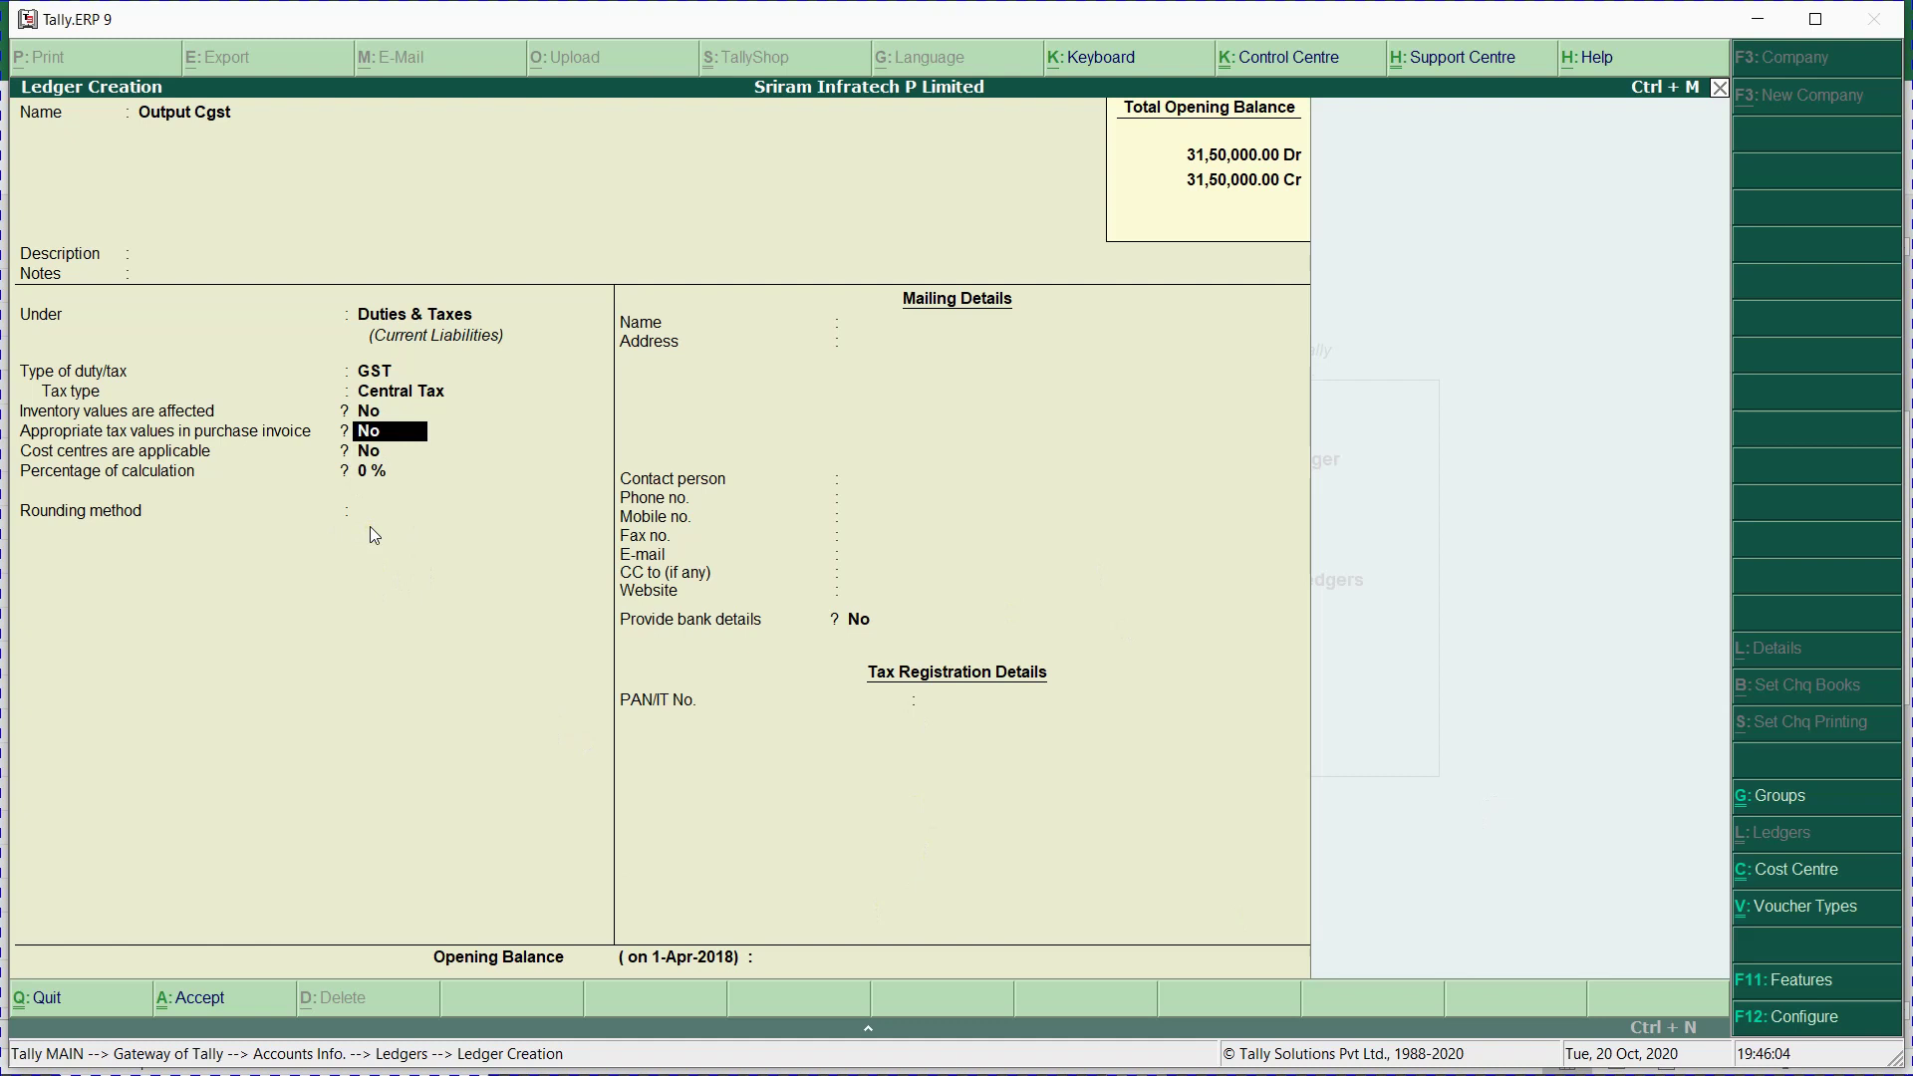
key(ctrl+a)
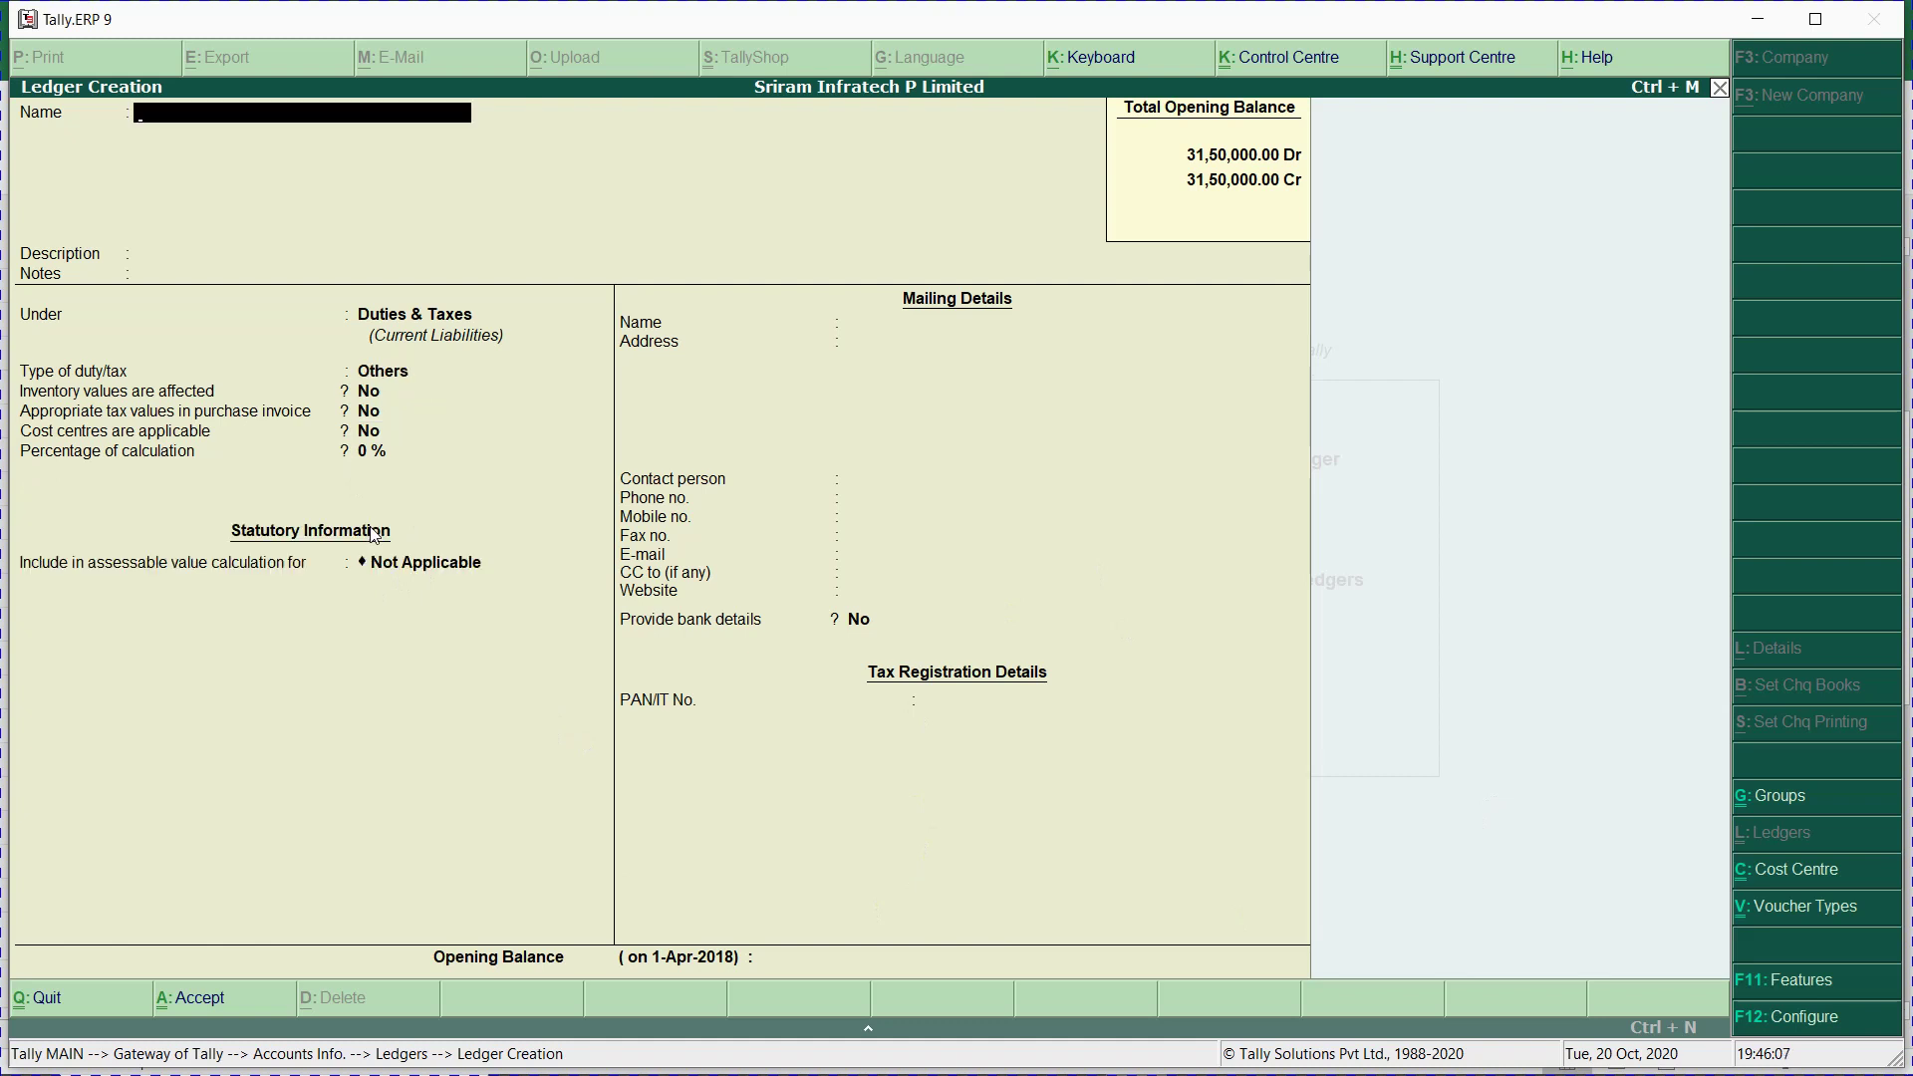
Create and save an Output Sgst ledger as a GST State Tax duty.
text(Output Sgst)
key(Return)
key(Return)
key(Return)
key(Return)
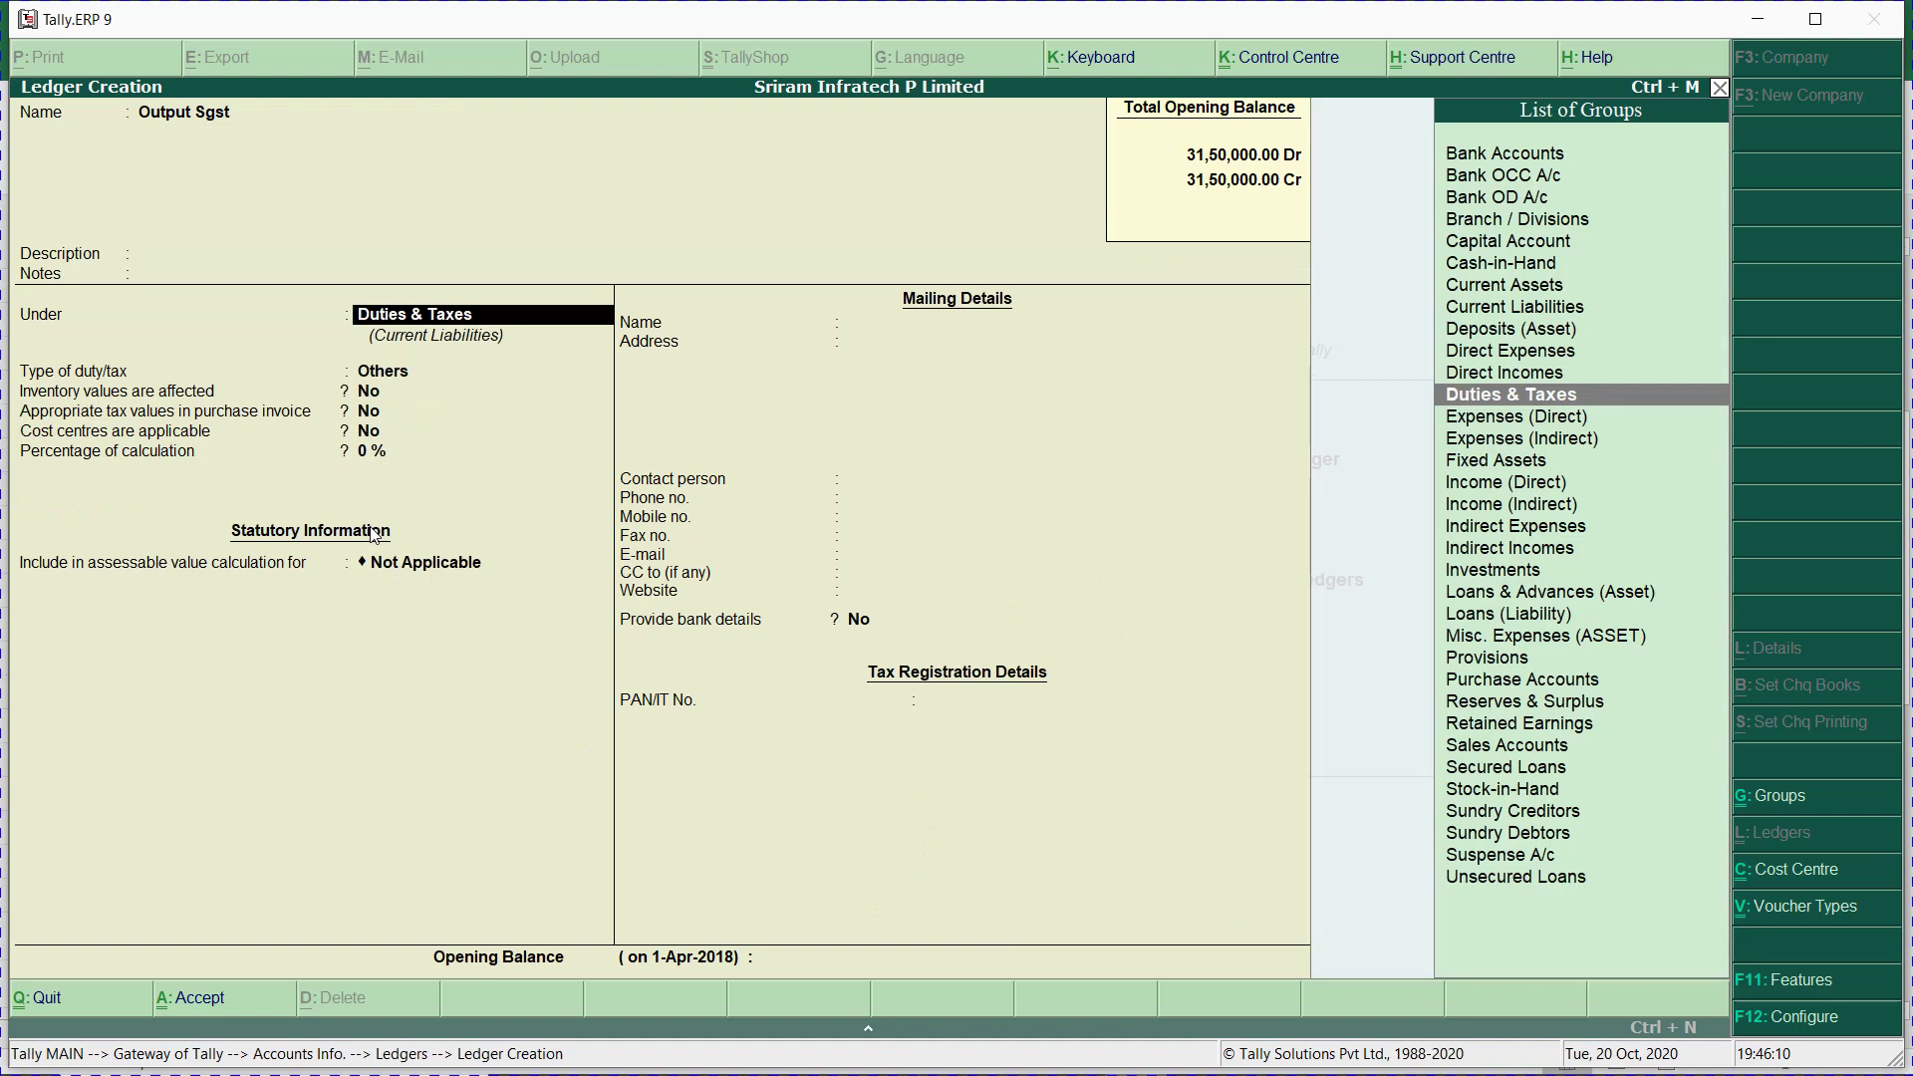
key(Return)
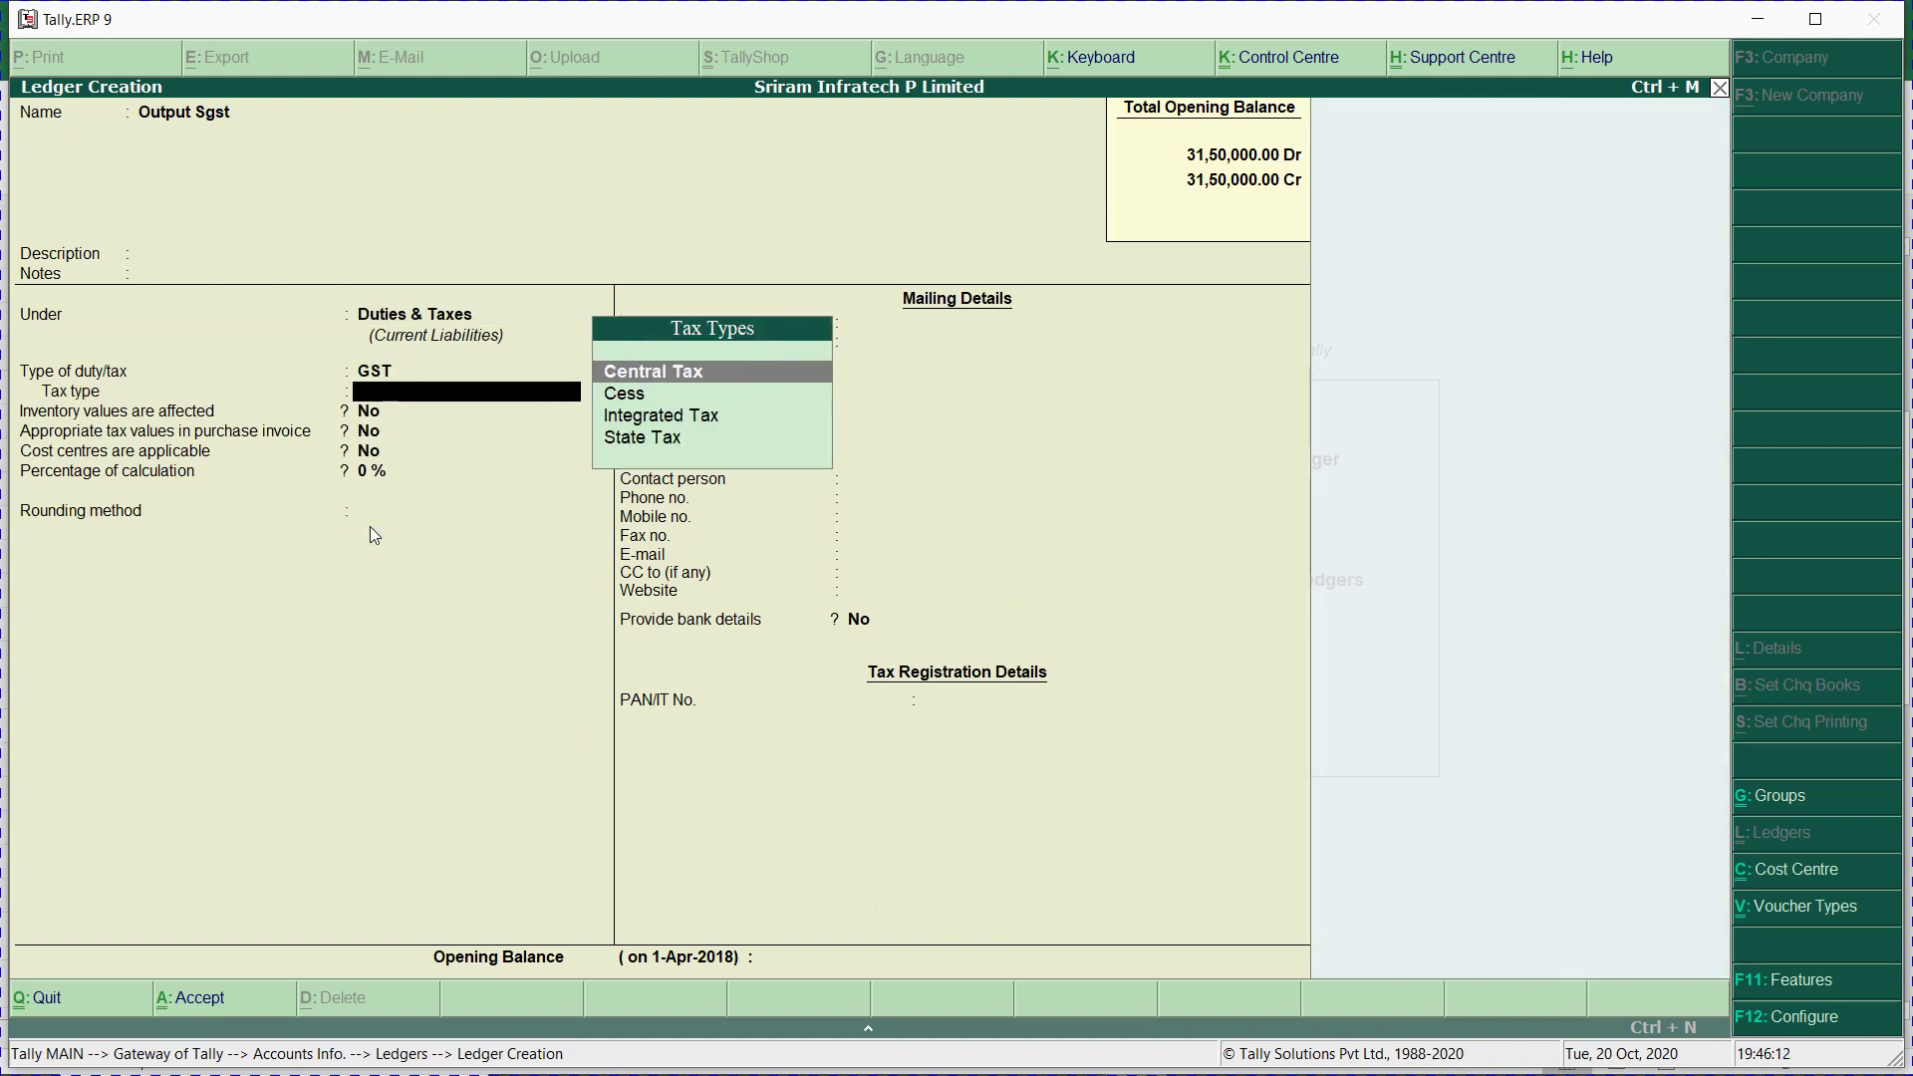
key(Down)
key(Down)
key(Return)
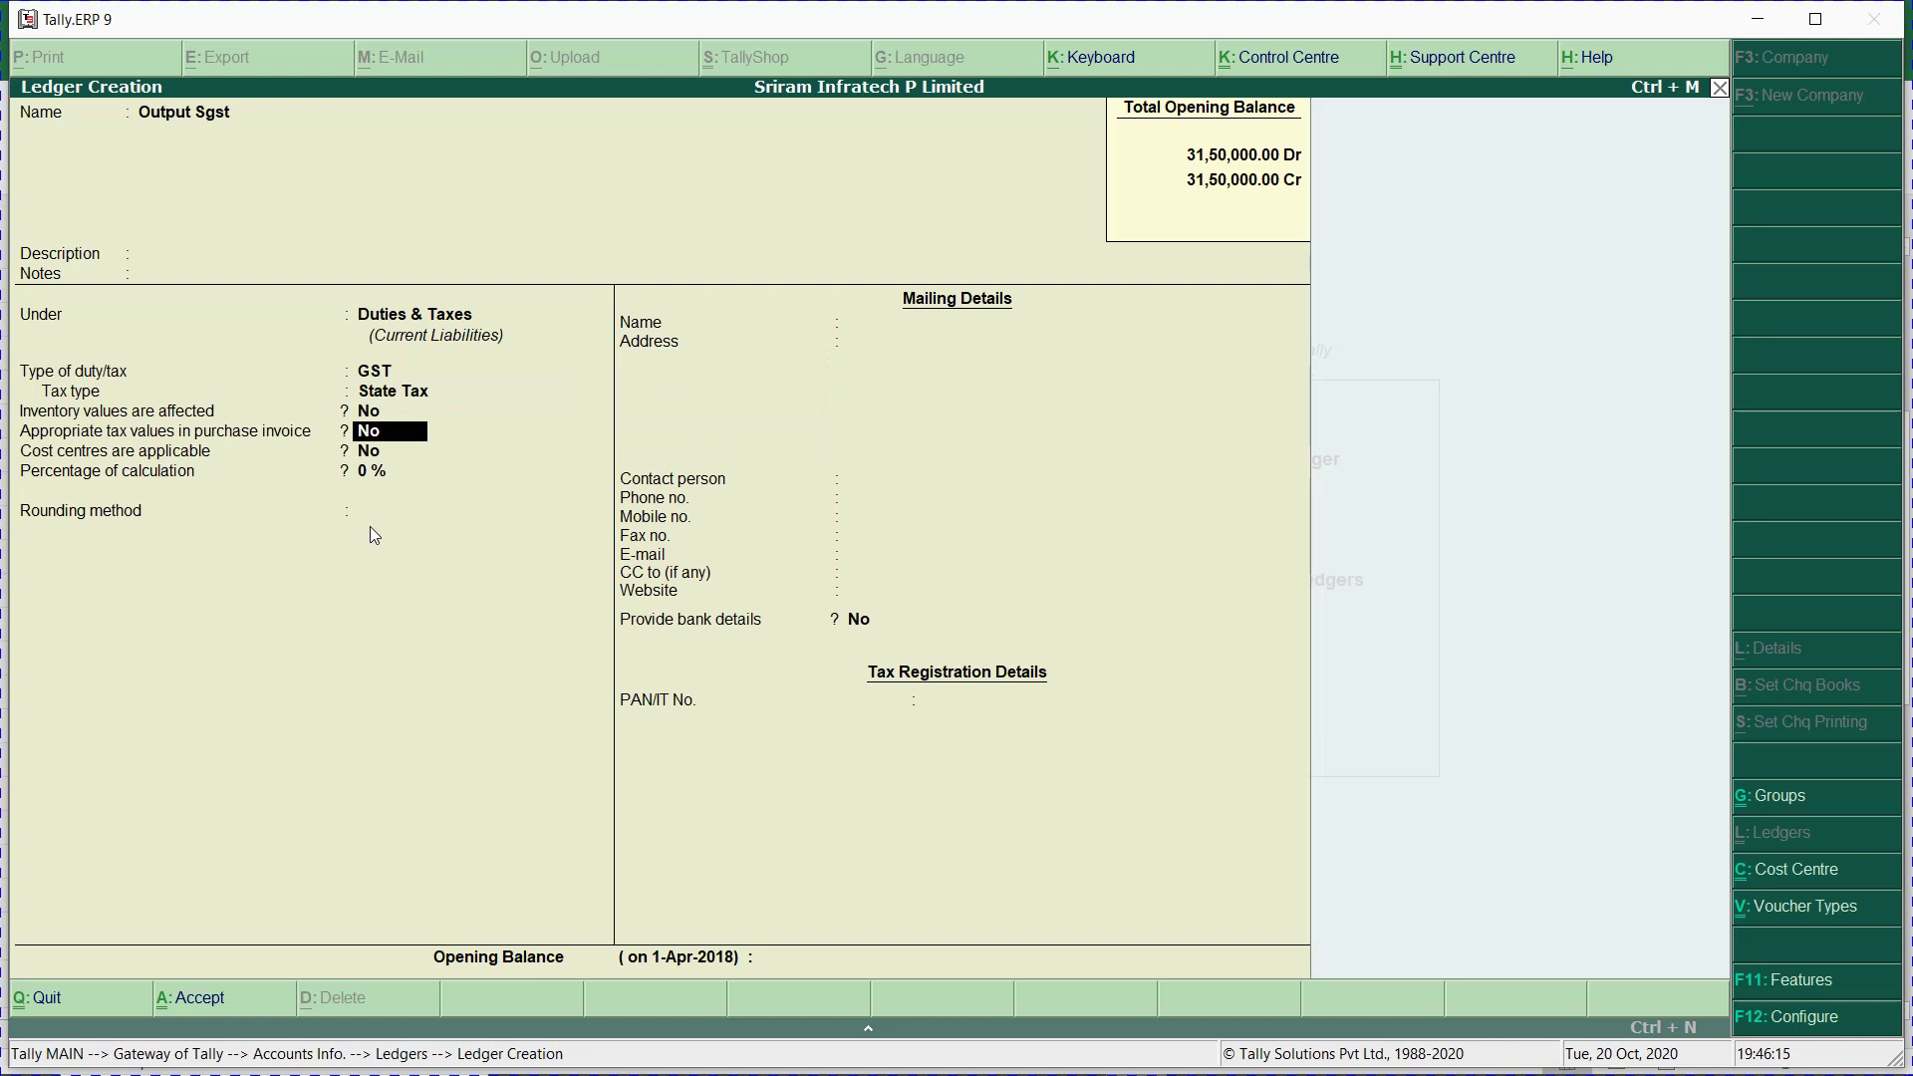
key(ctrl+a)
Save a Round Off ledger under Indirect Expenses with GST Not Applicable, then switch to Excel.
text(Round Off)
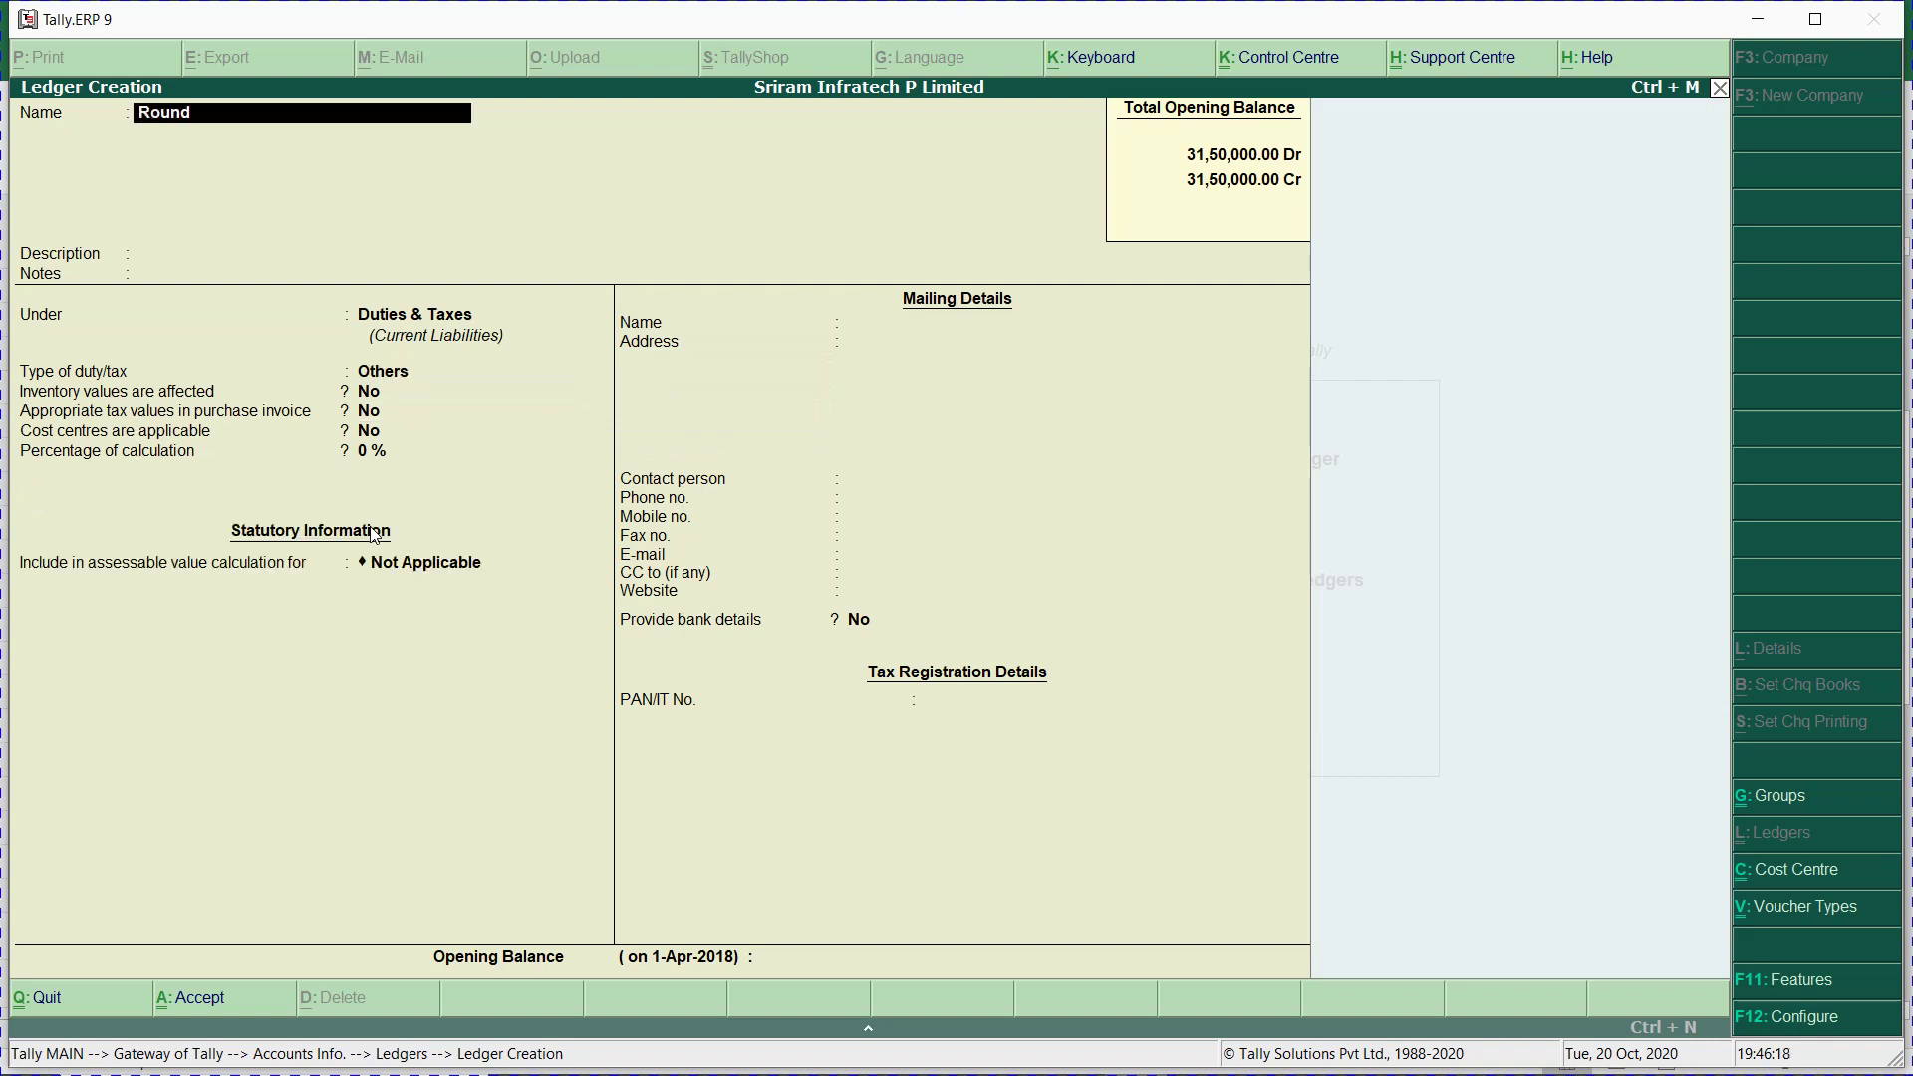
key(Return)
key(Return)
key(Return)
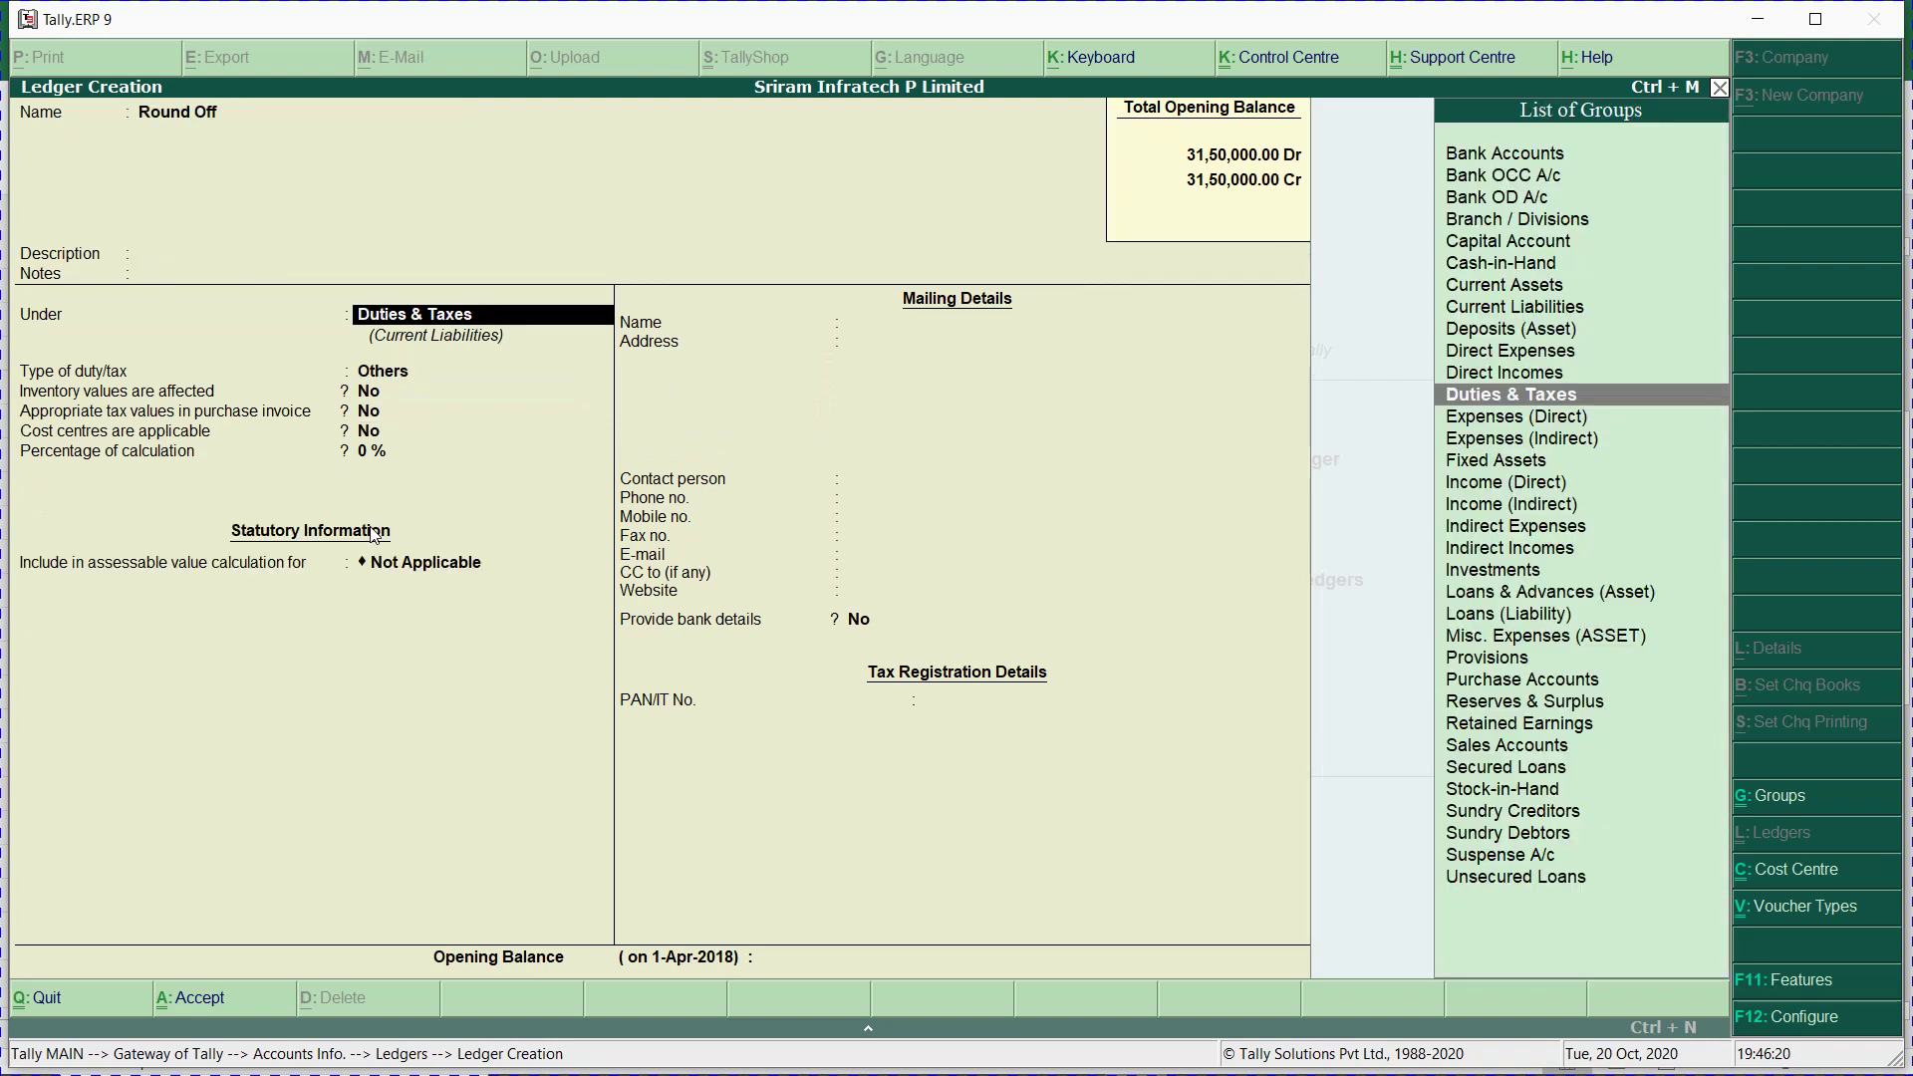
text(Ind)
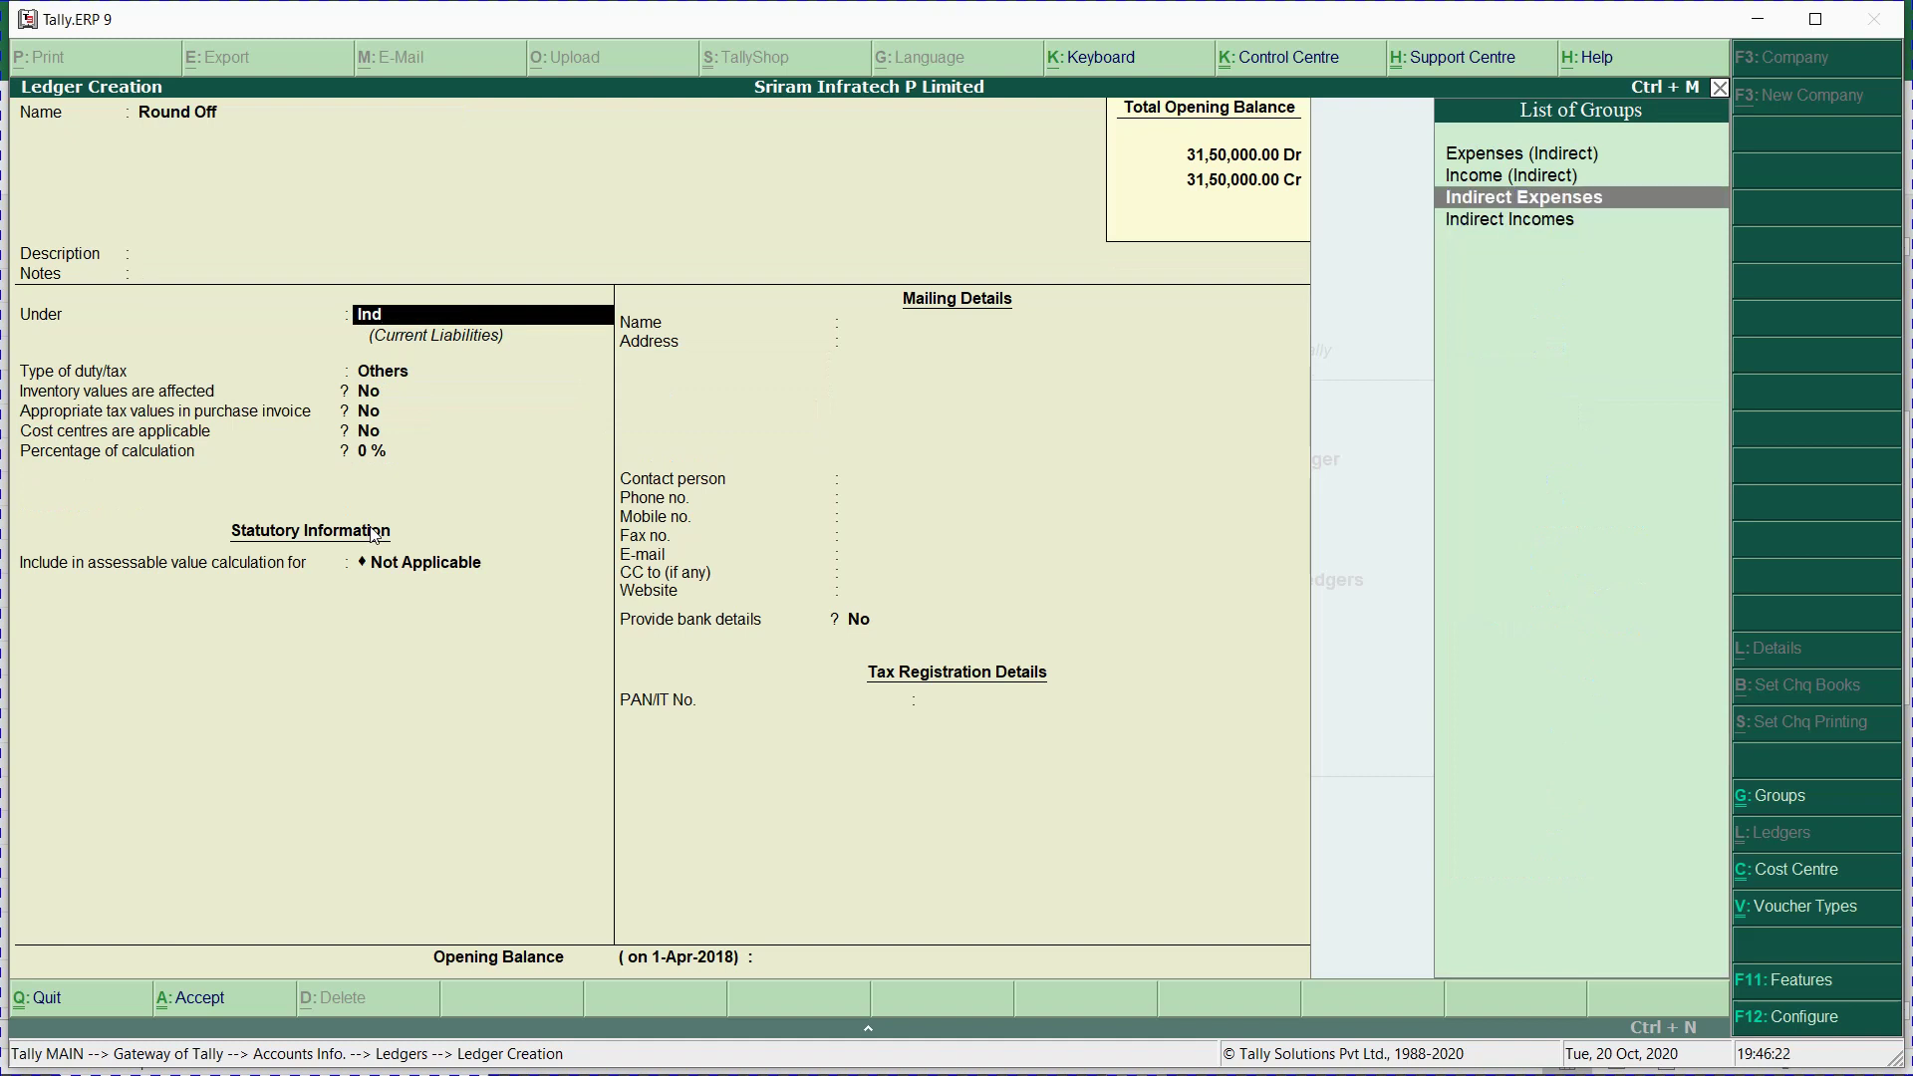
key(Return)
key(Return)
key(Return)
key(Return)
key(Return)
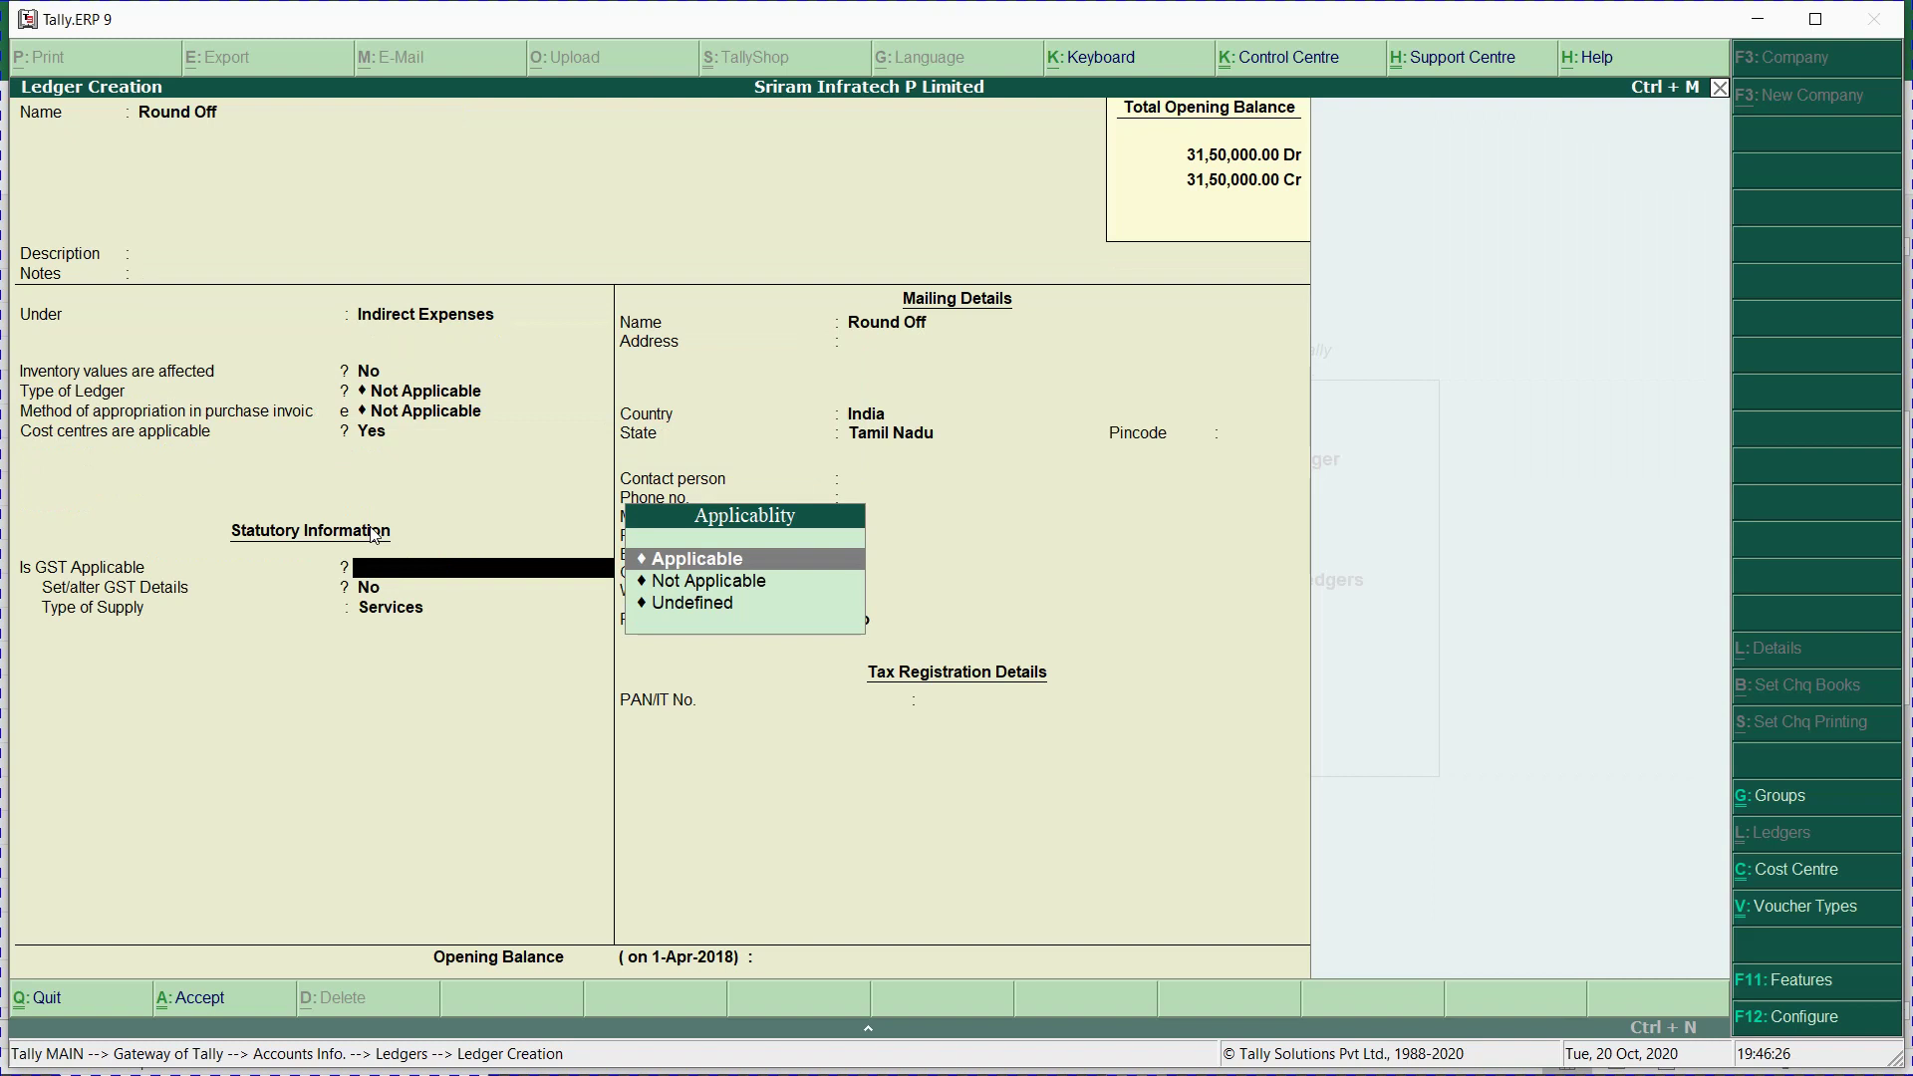
key(Down)
key(Return)
key(Return)
key(Return)
key(Return)
key(Return)
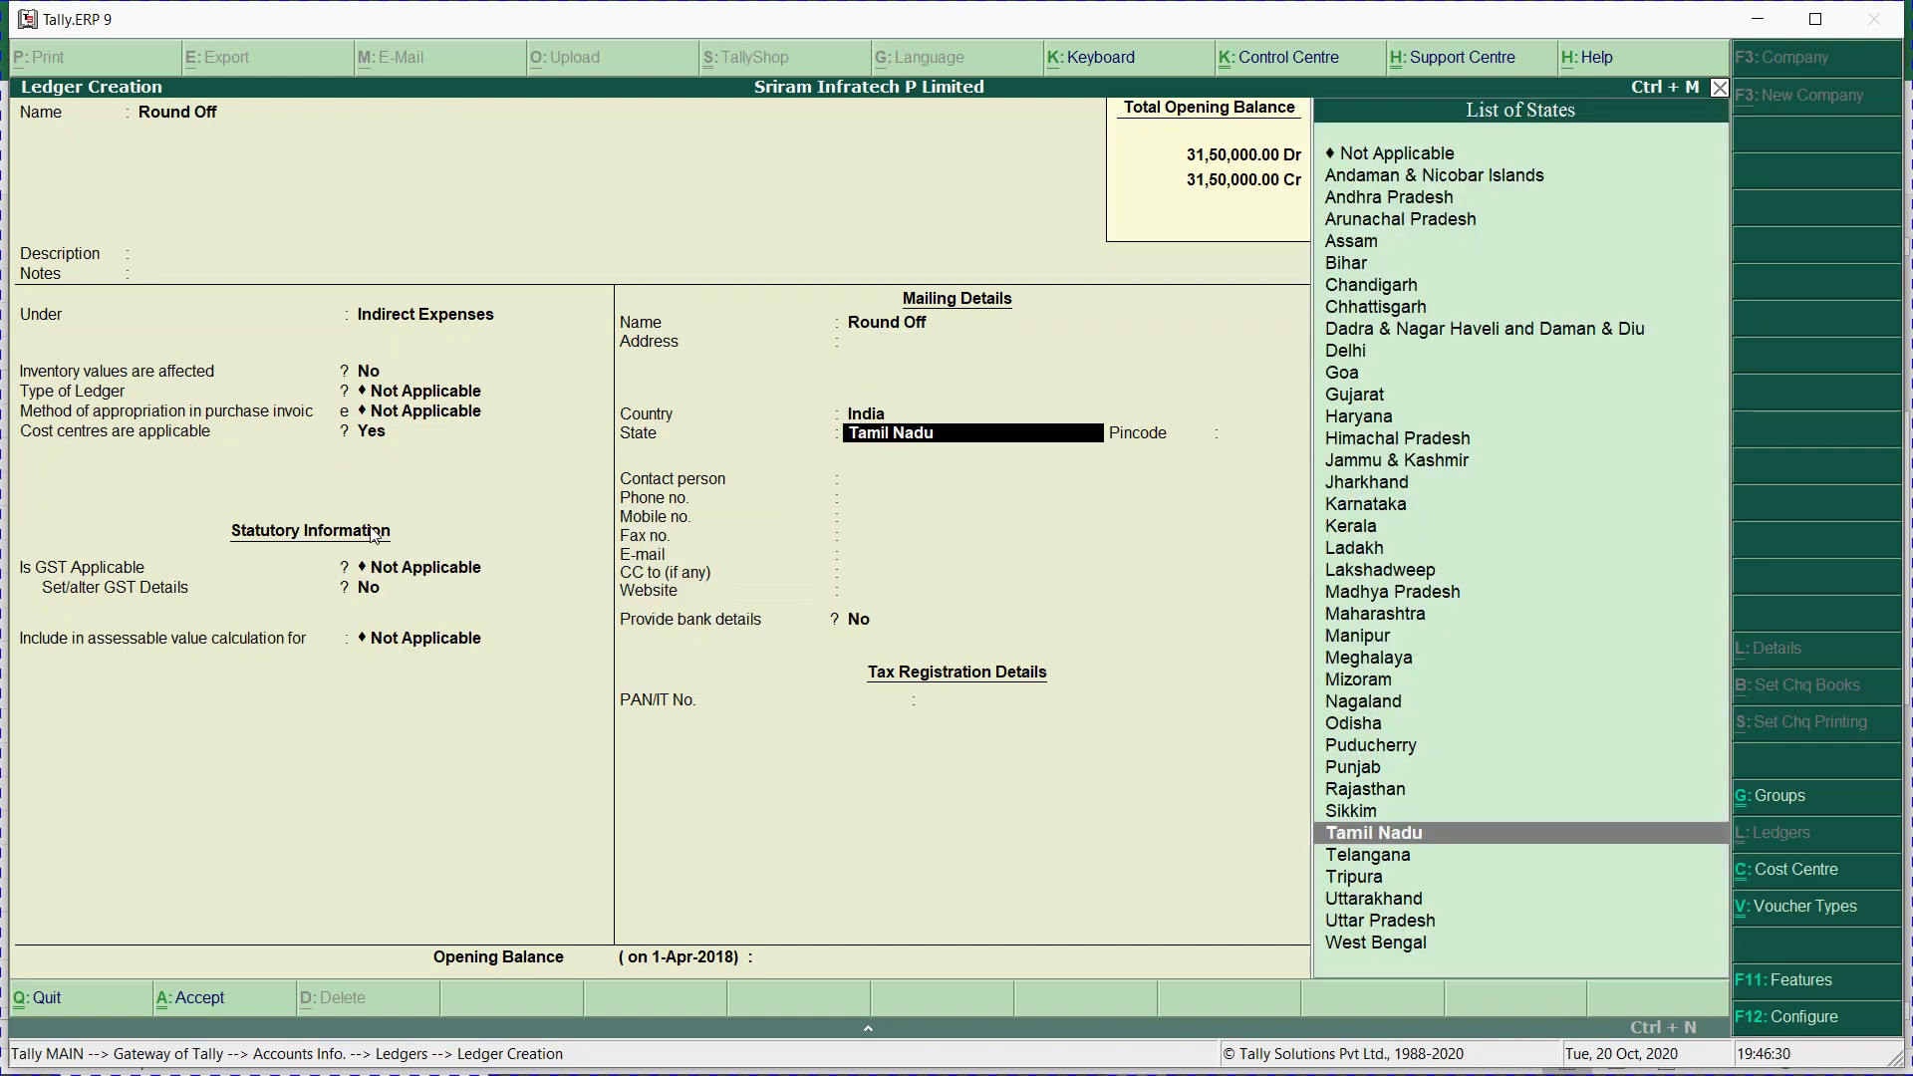
key(ctrl+a)
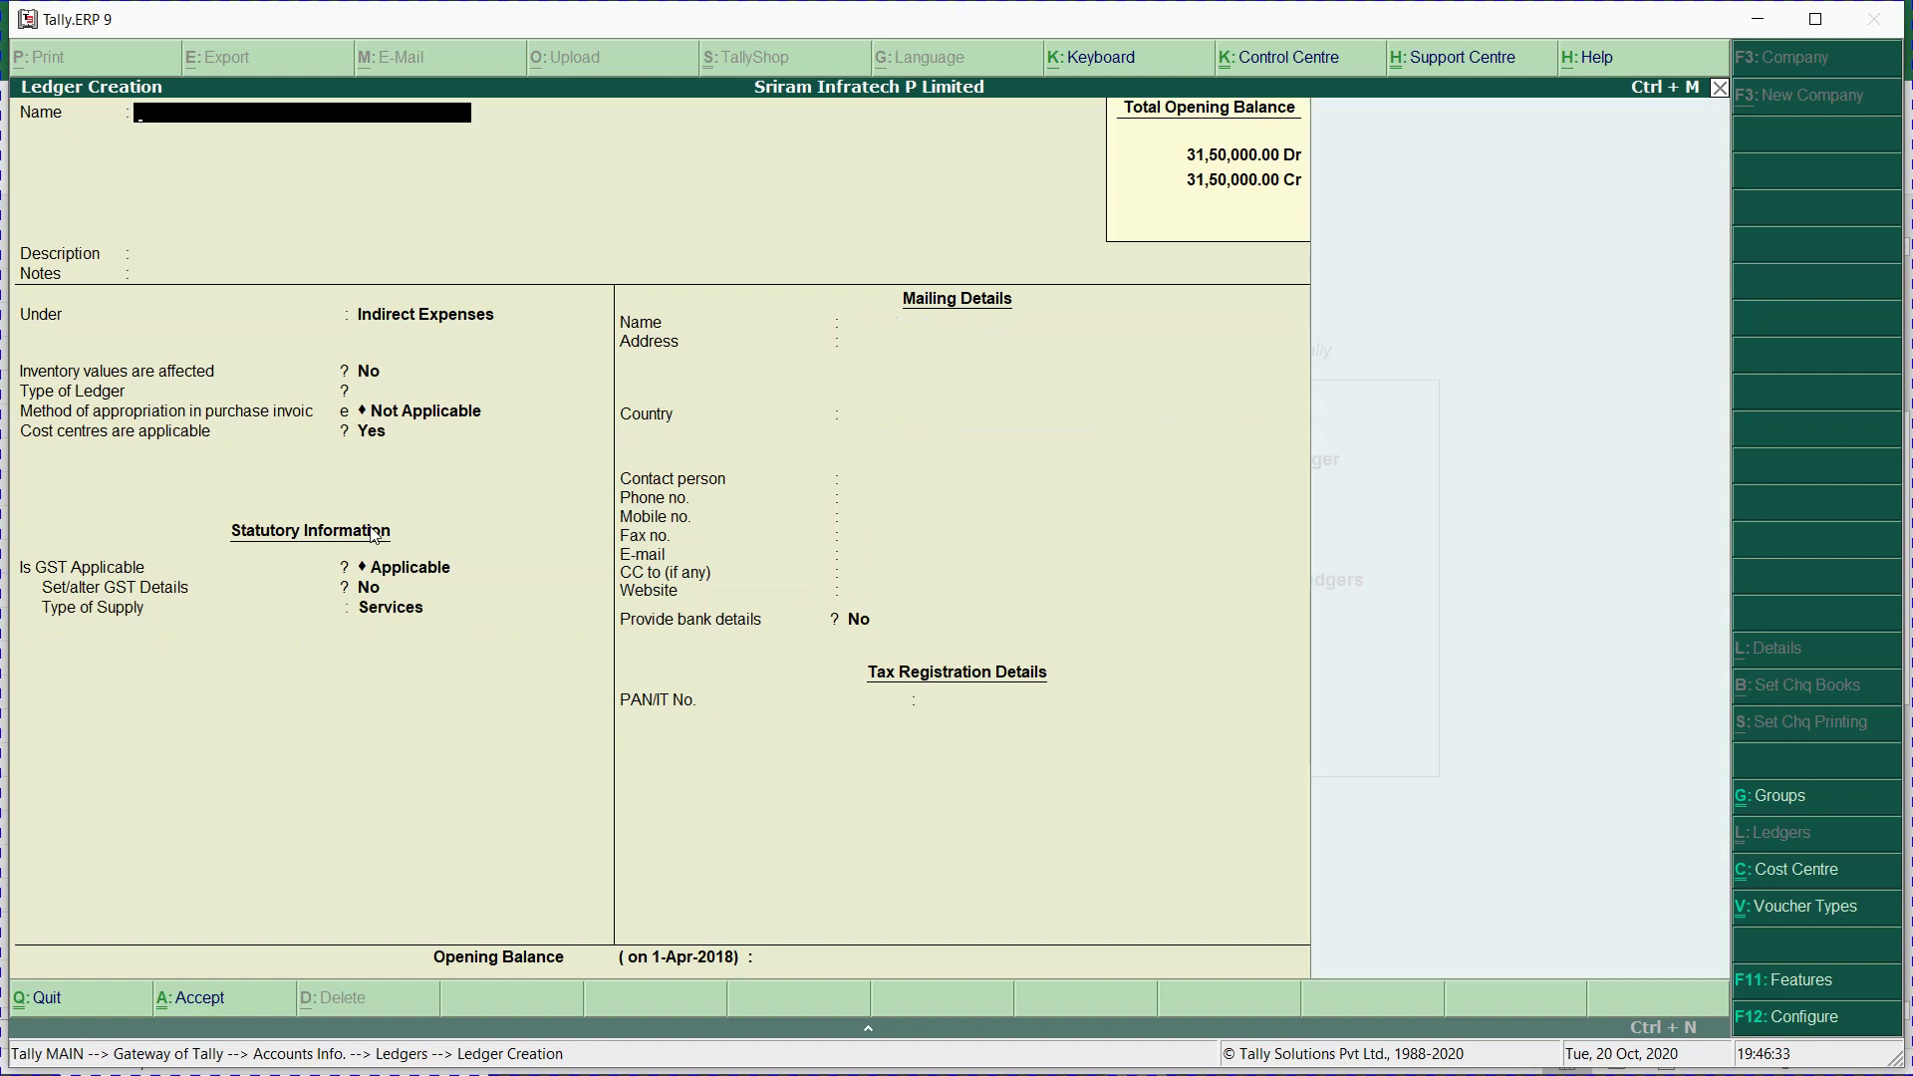
key(alt+Tab)
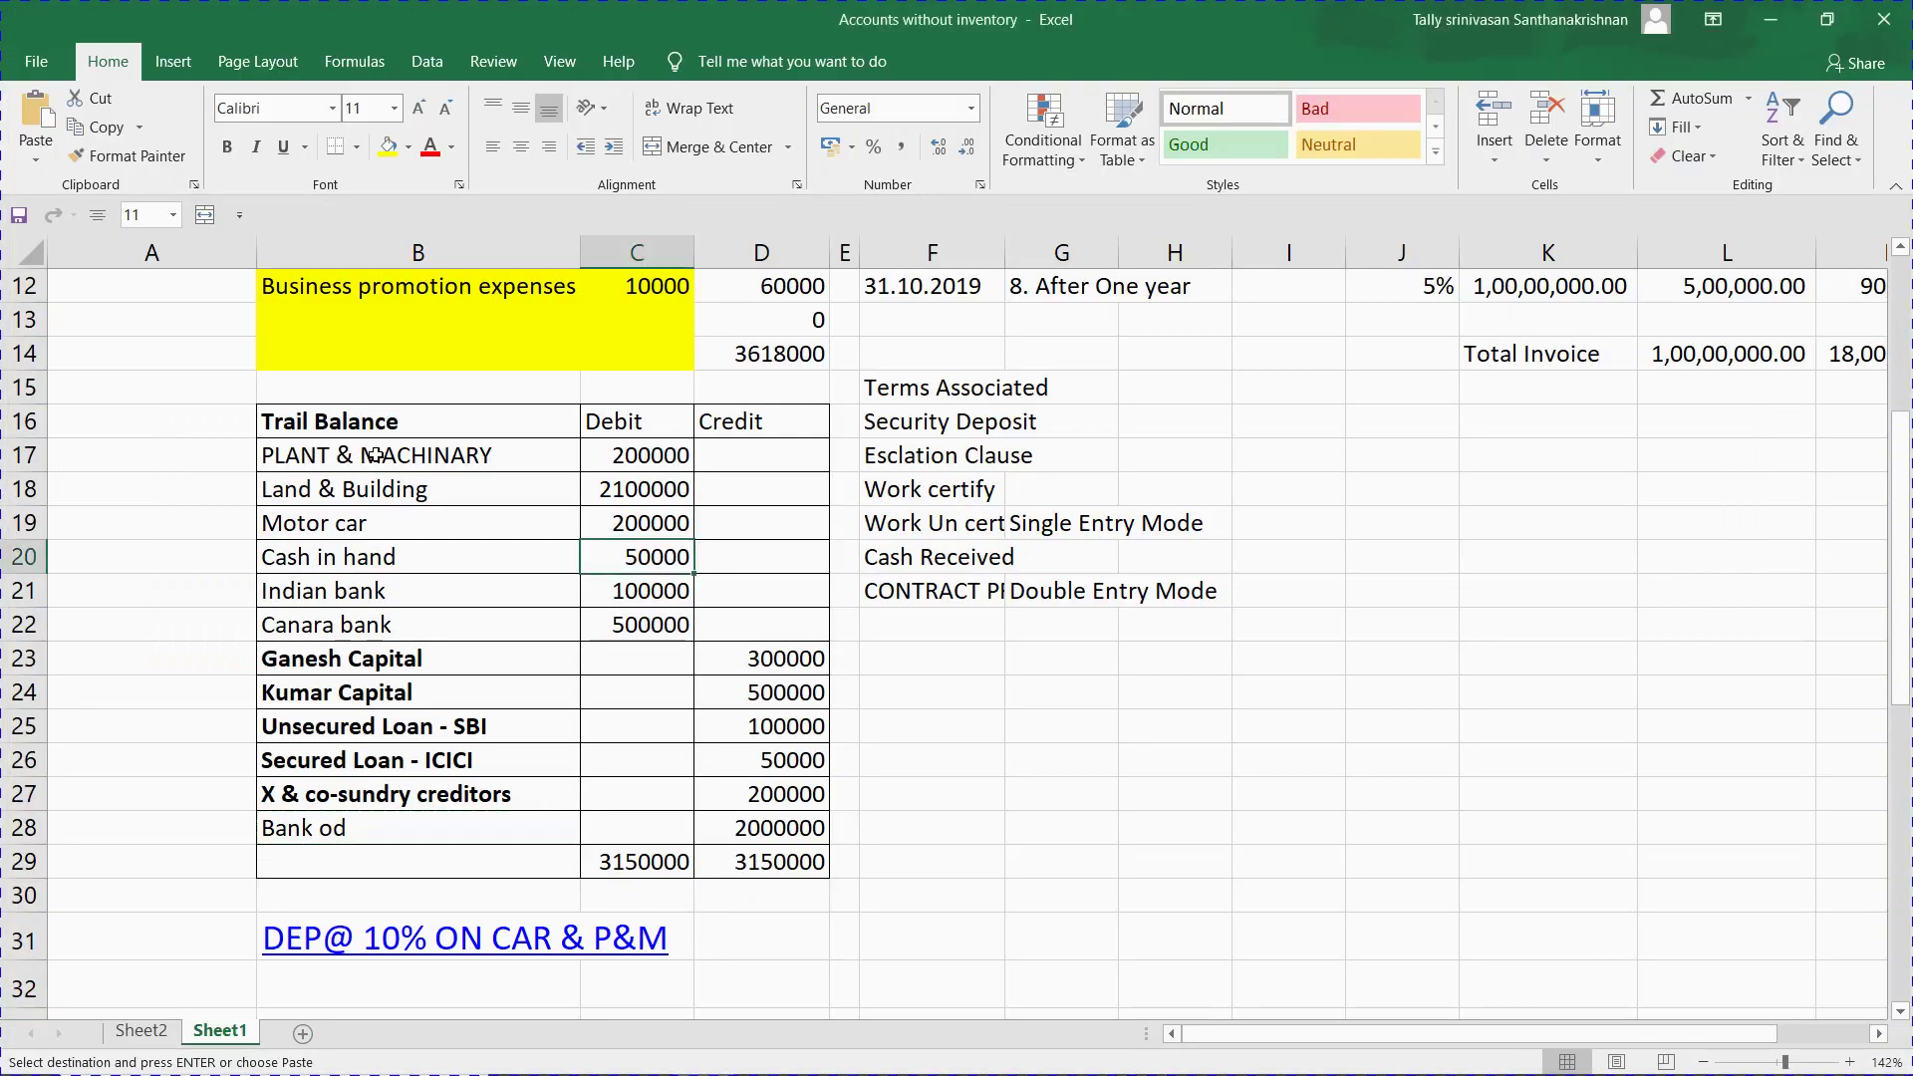
Check the Excel expense list's Salary and Office Rent rows, then return to Tally.
click(398, 425)
key(Up)
key(ctrl+Up)
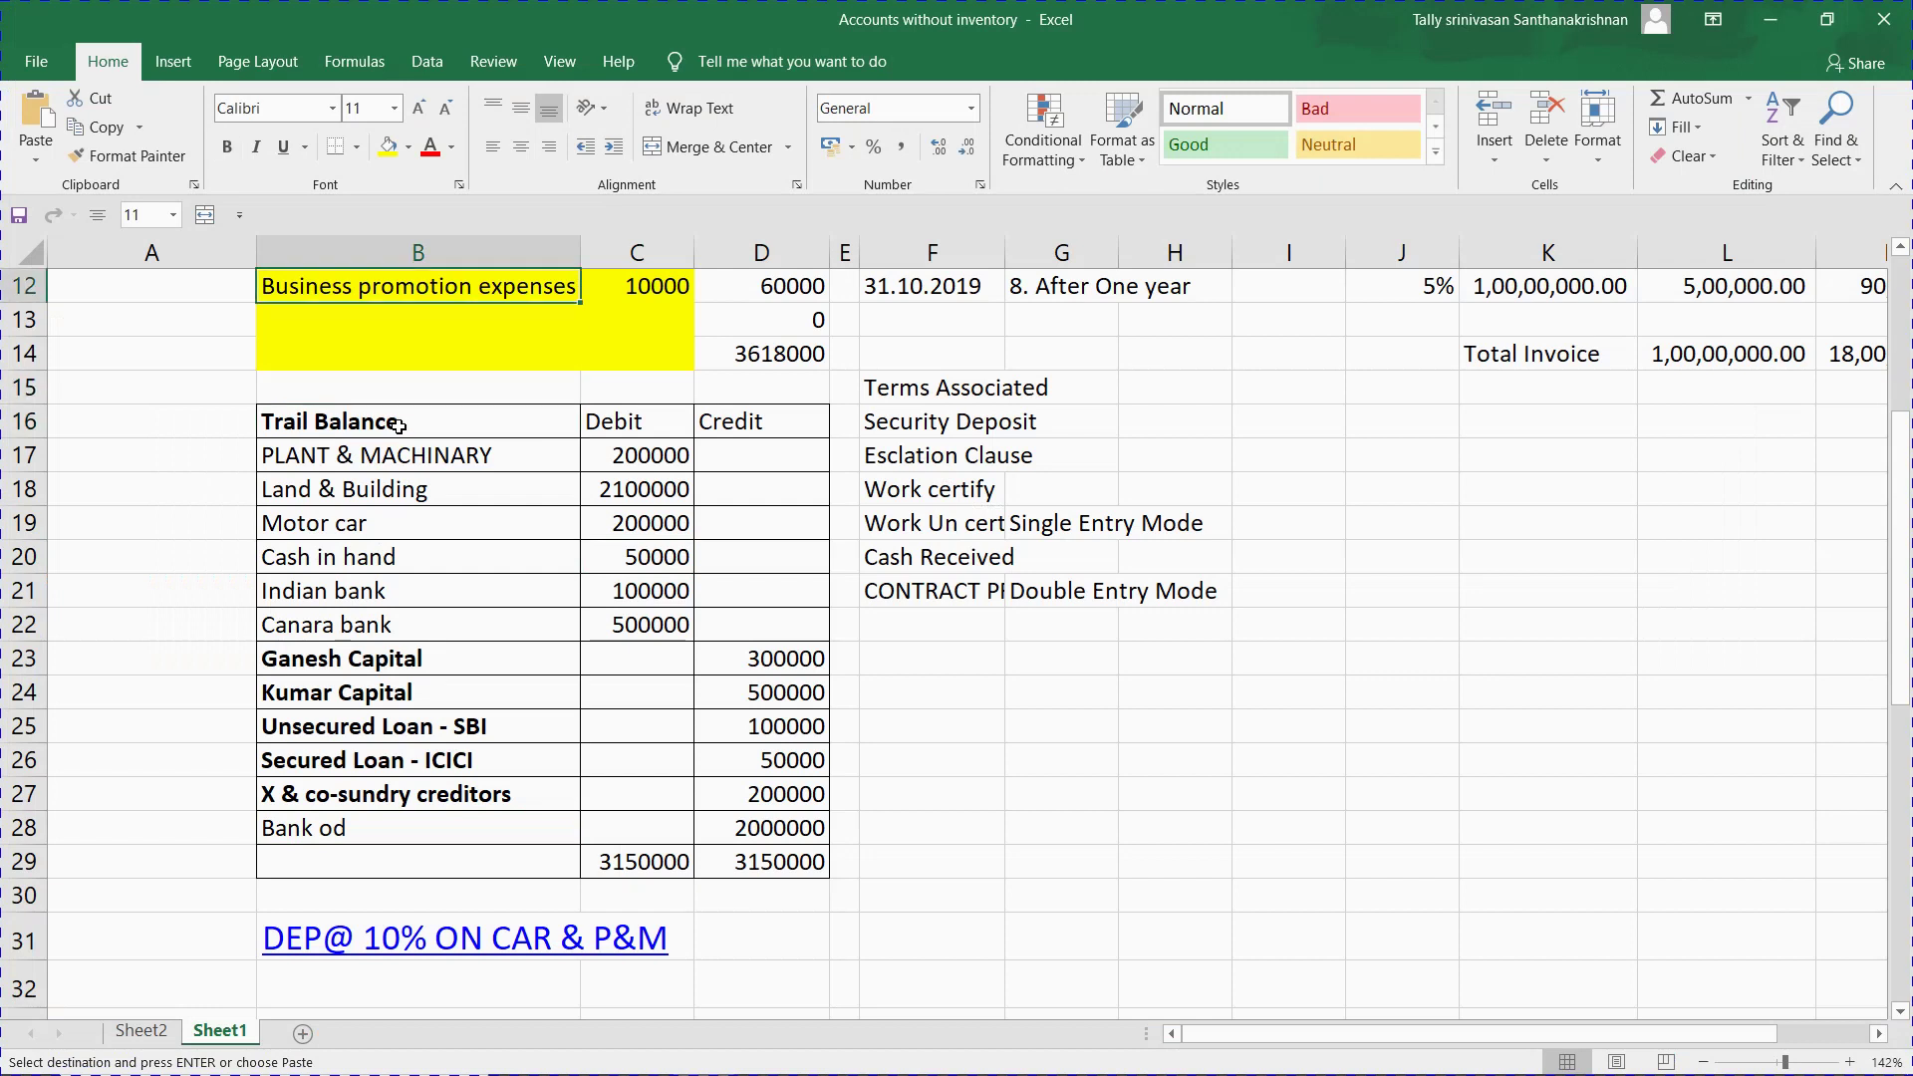
key(ctrl+Up)
key(Down)
key(Down)
key(Down)
key(Down)
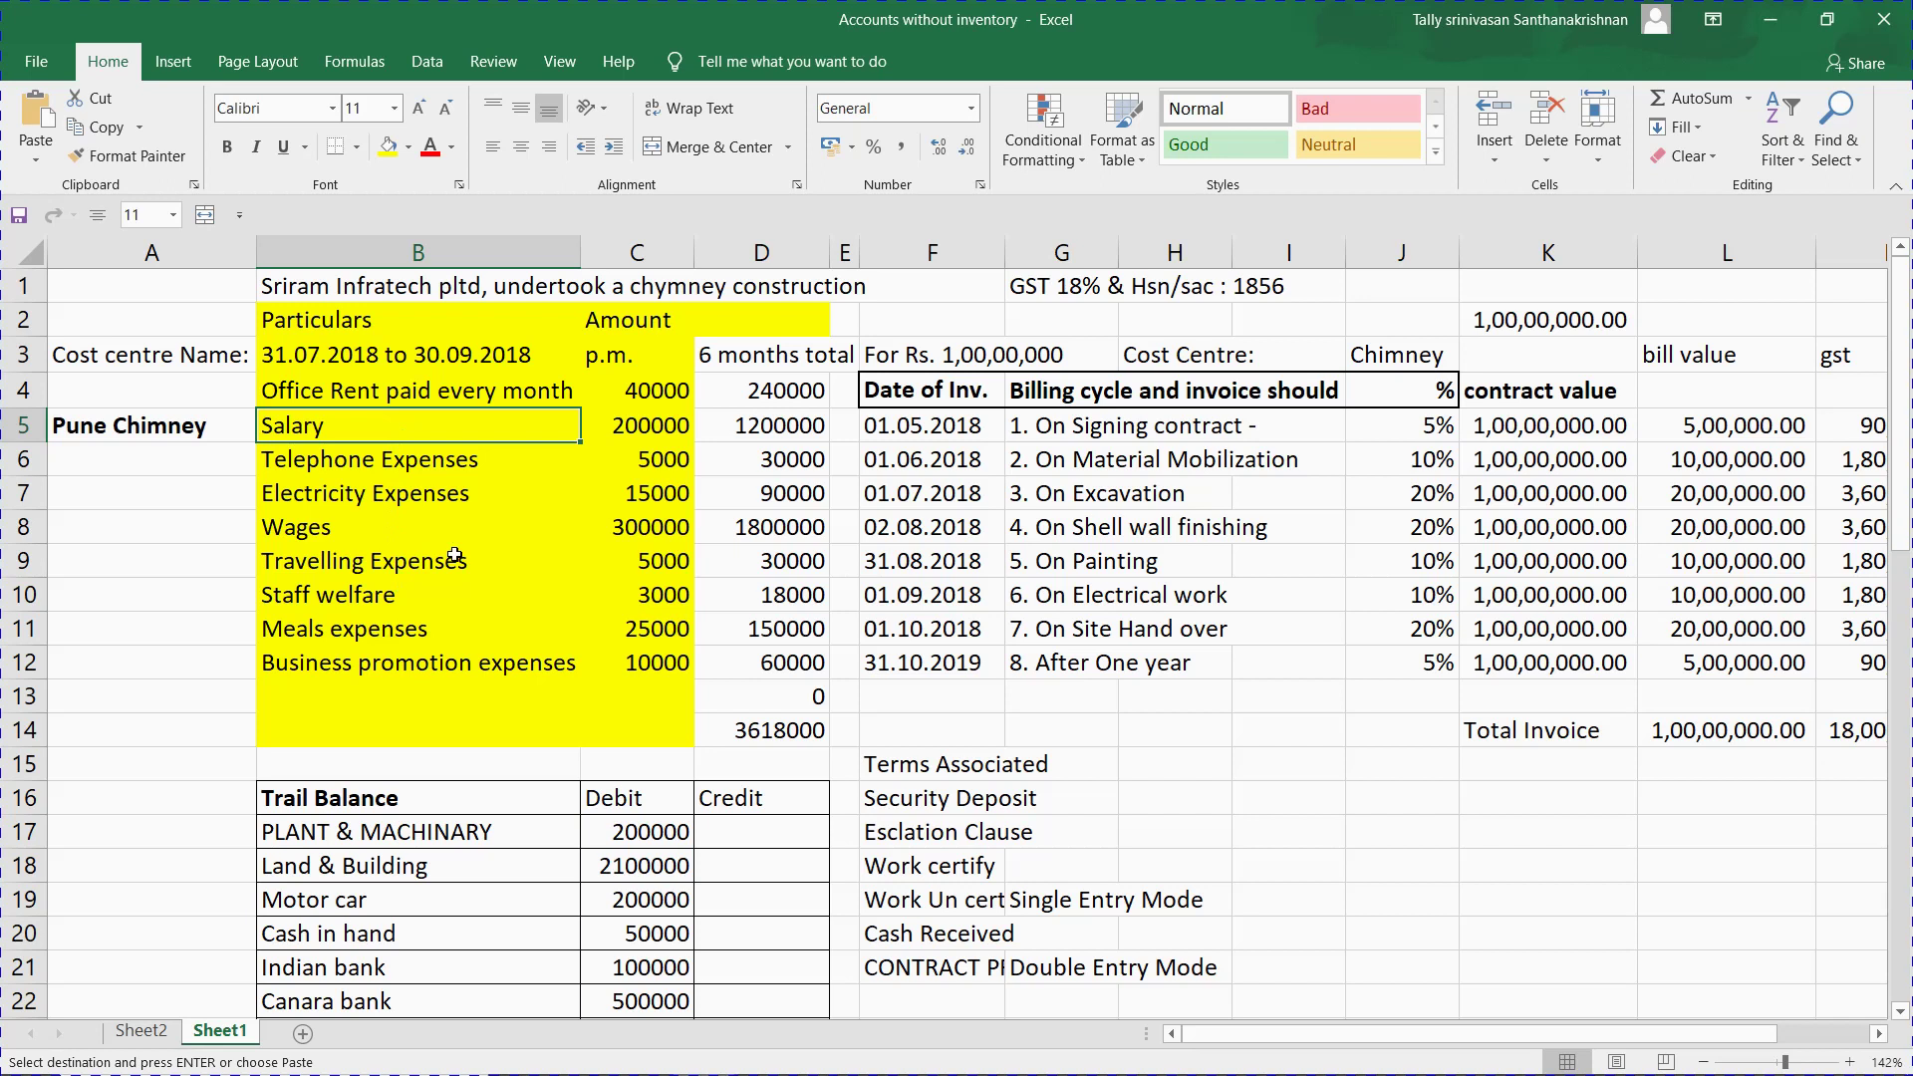
key(Up)
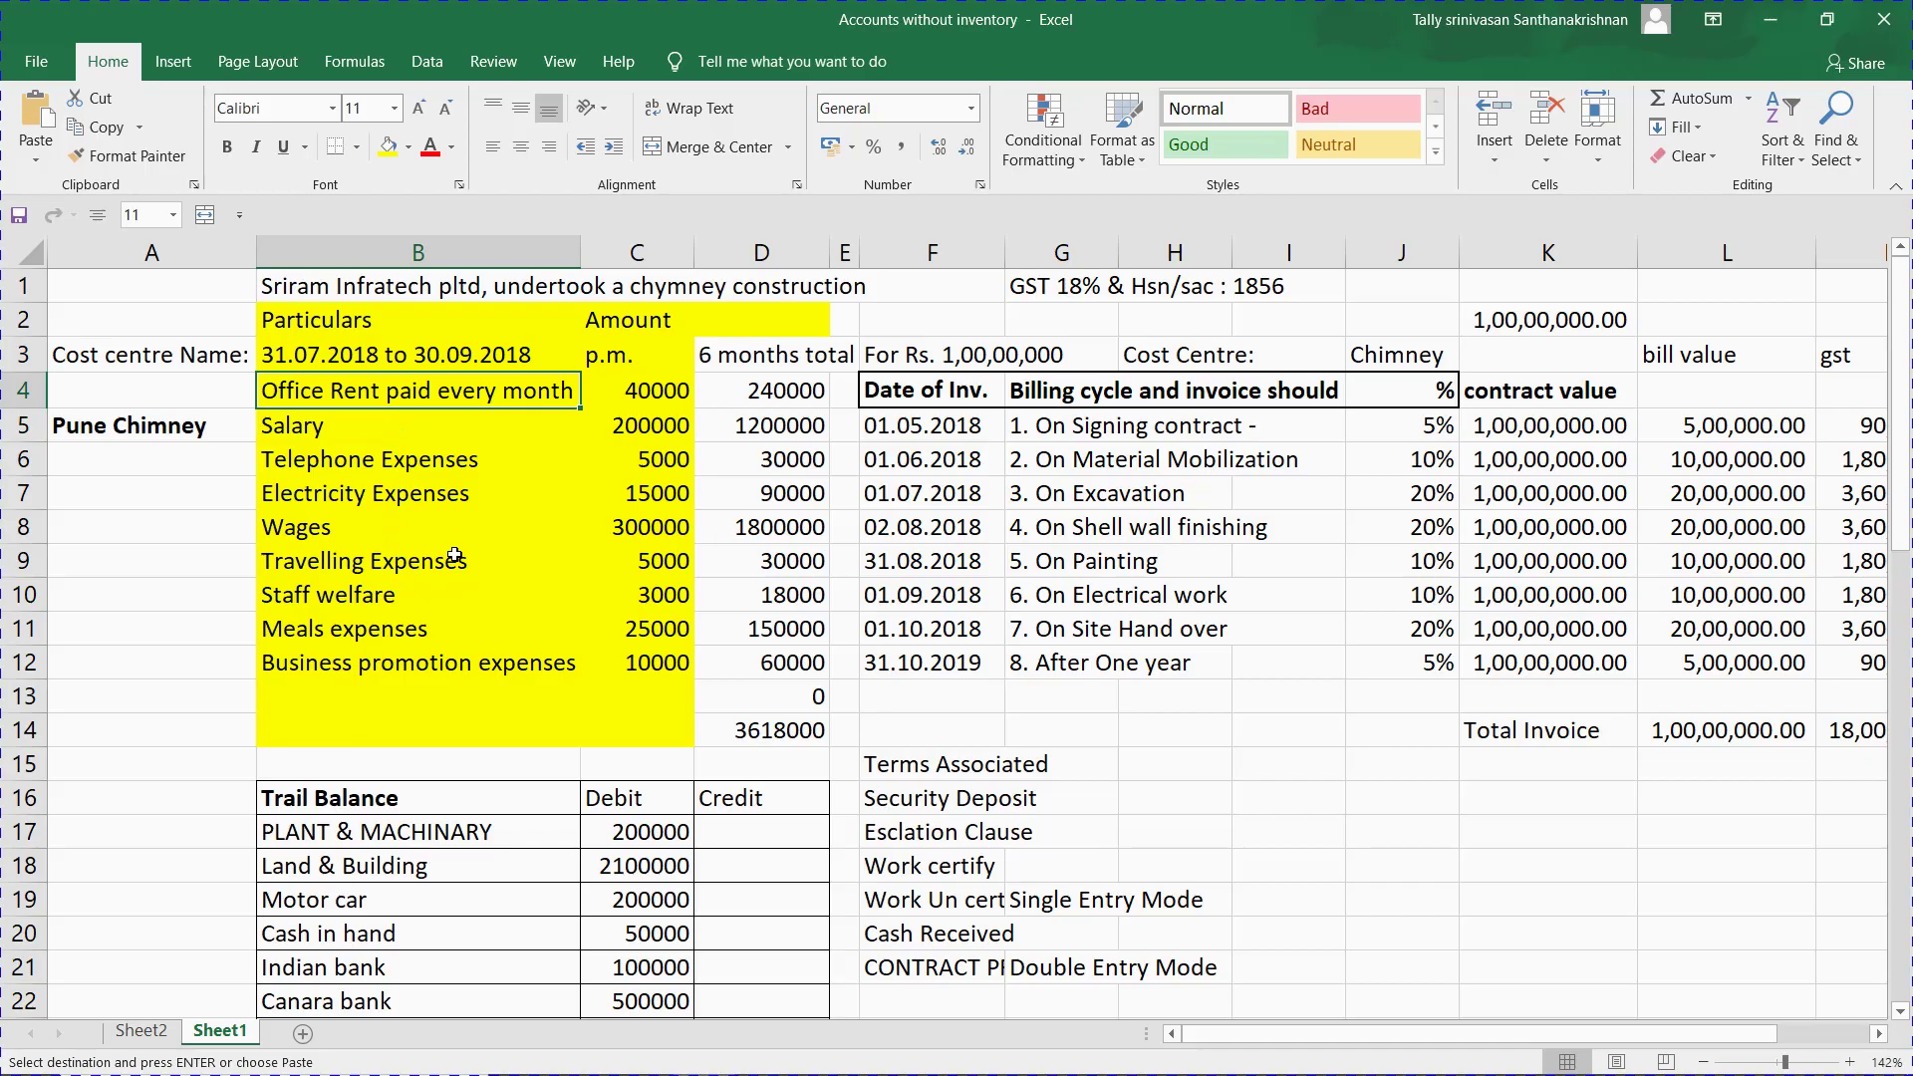
key(alt+Tab)
Create an Office Rent ledger under Indirect Expenses, checking the next name in Excel.
text(O)
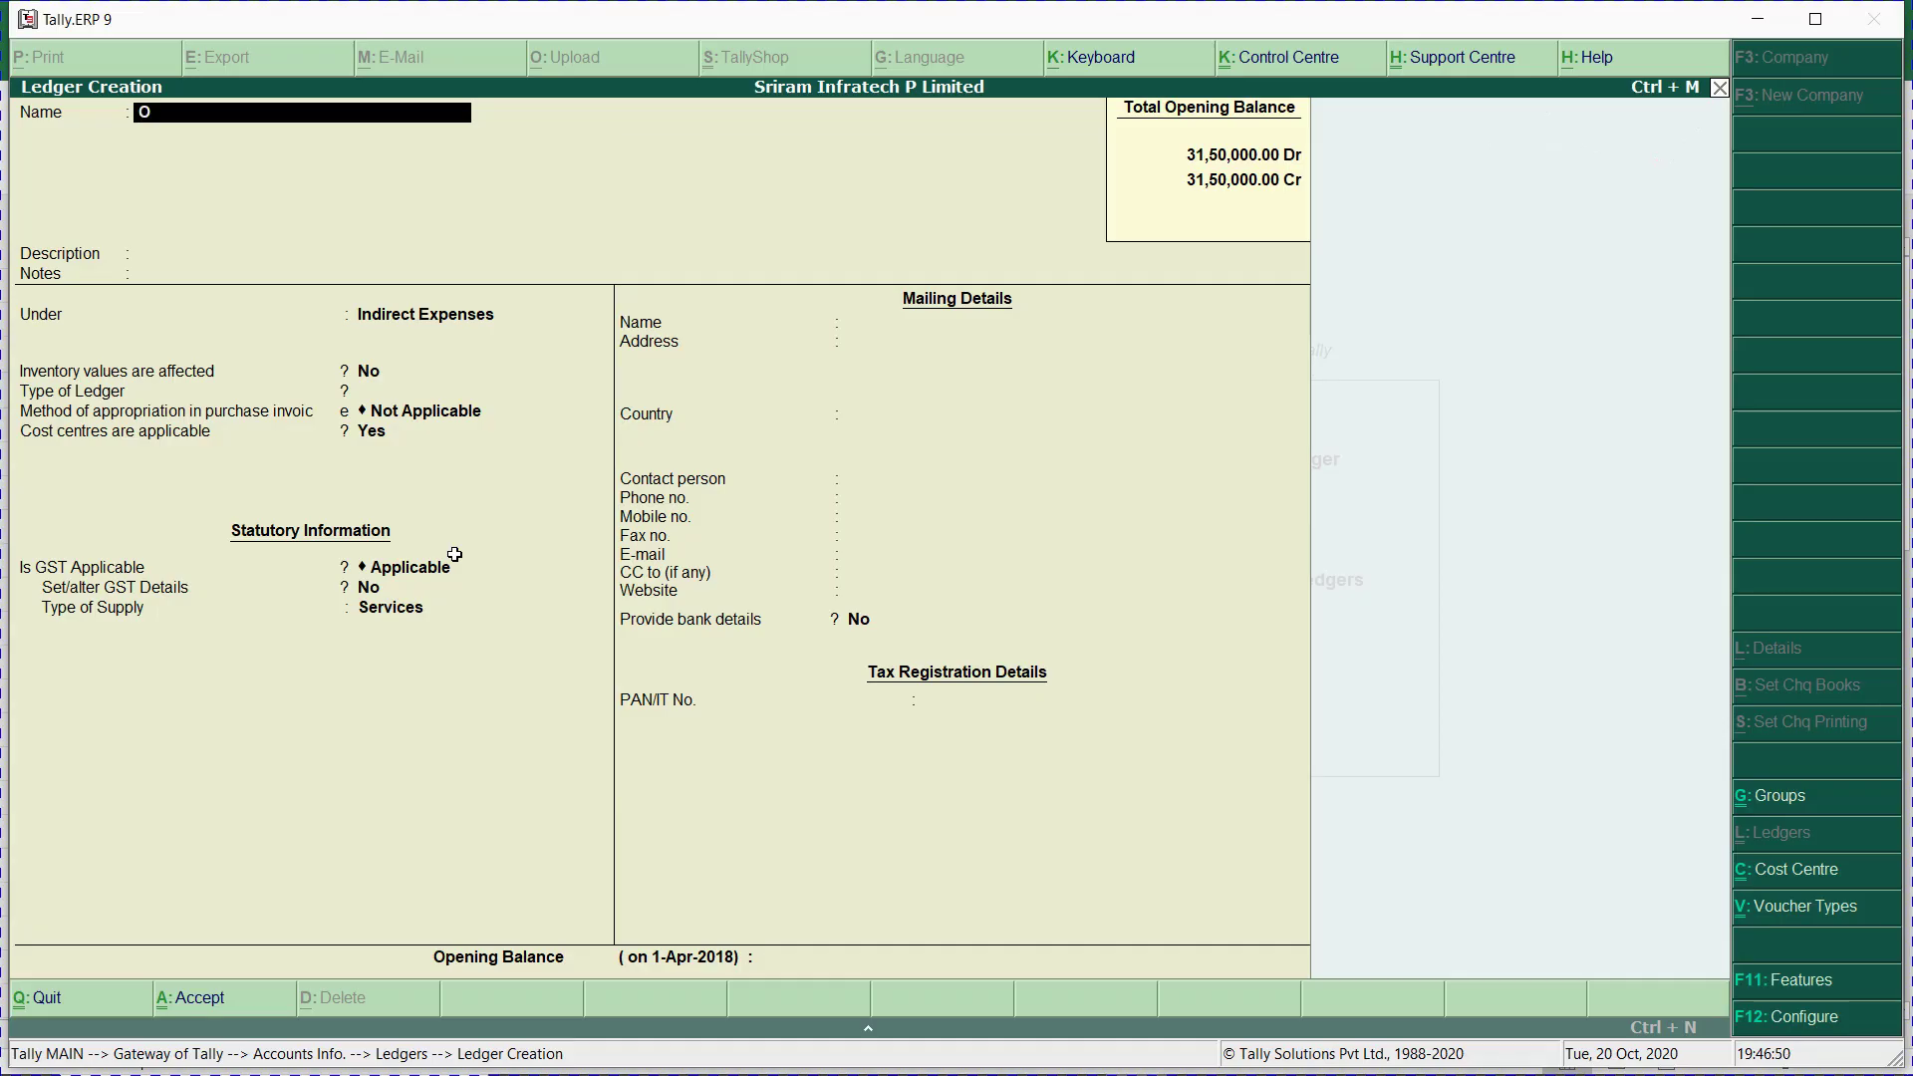
text(ffice Rent)
key(Return)
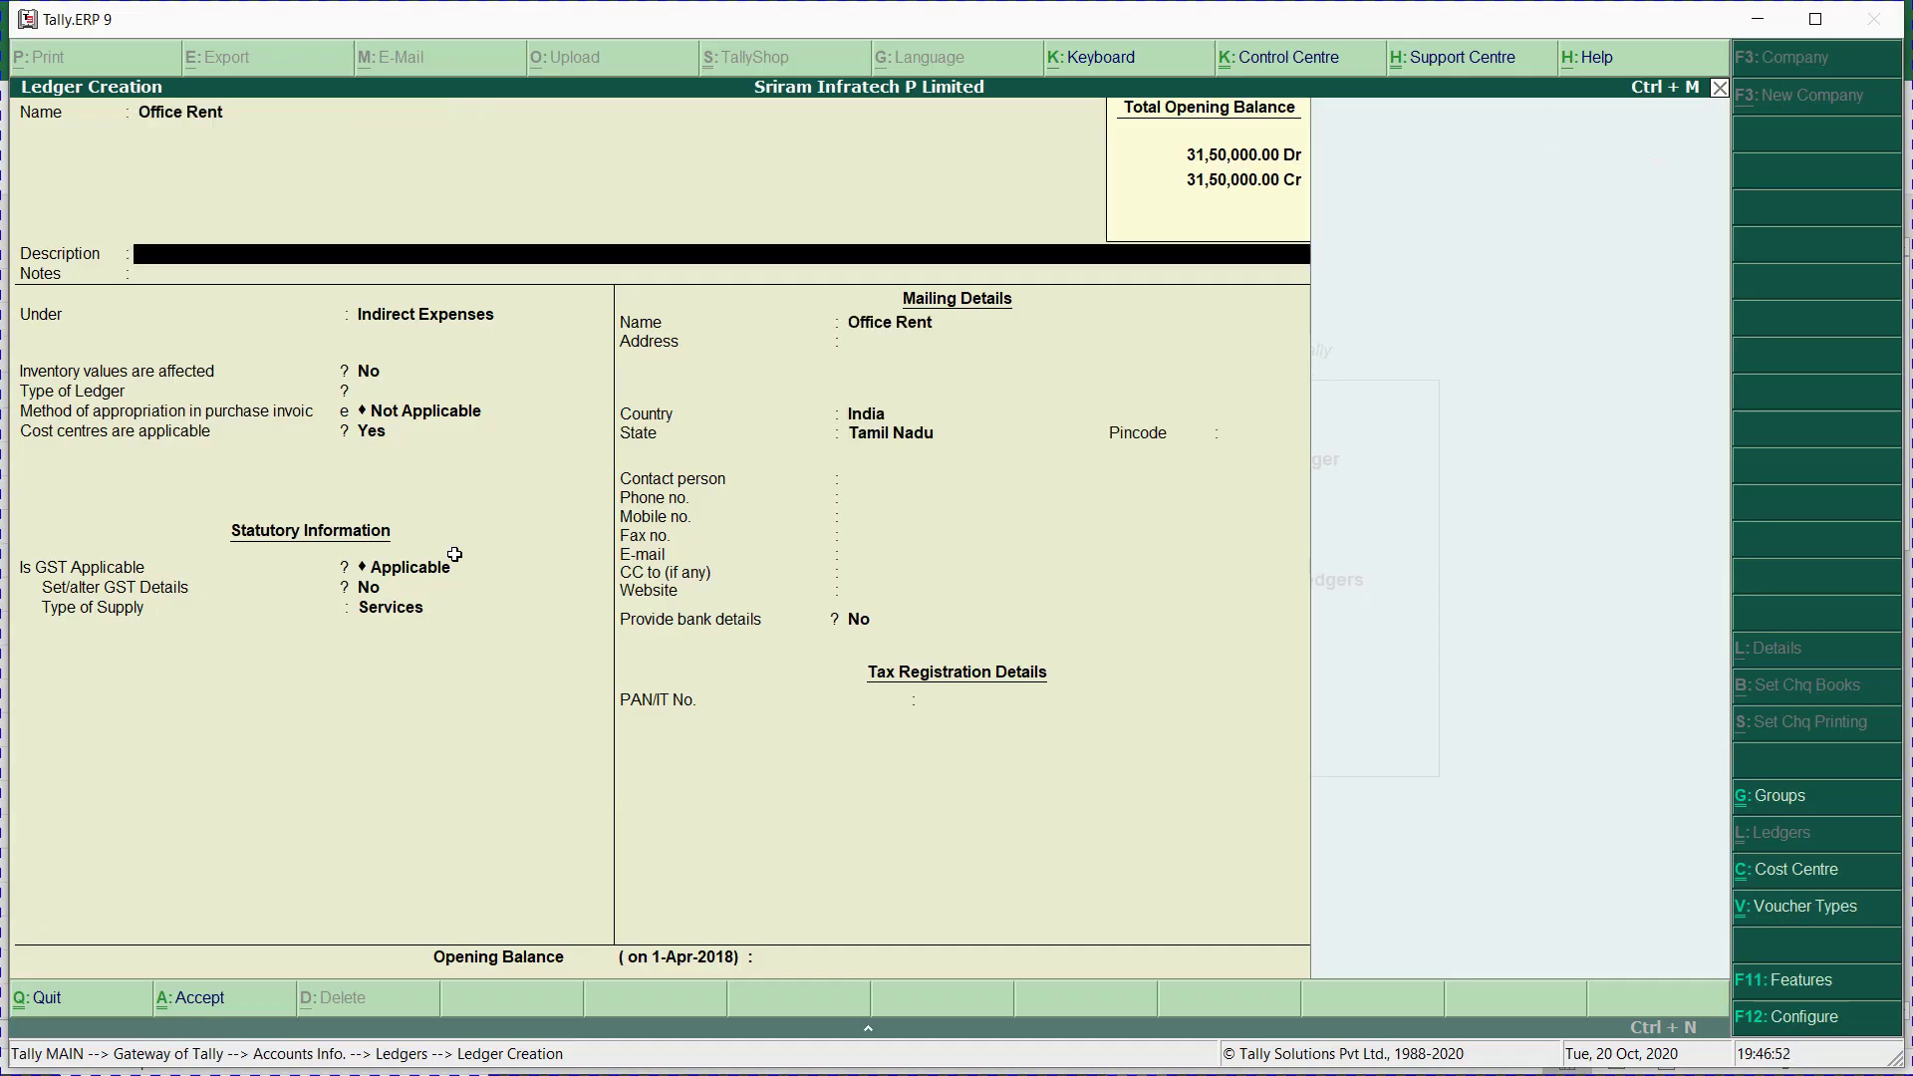
key(Return)
key(Return)
key(Return)
key(Return)
key(Return)
key(Return)
key(Return)
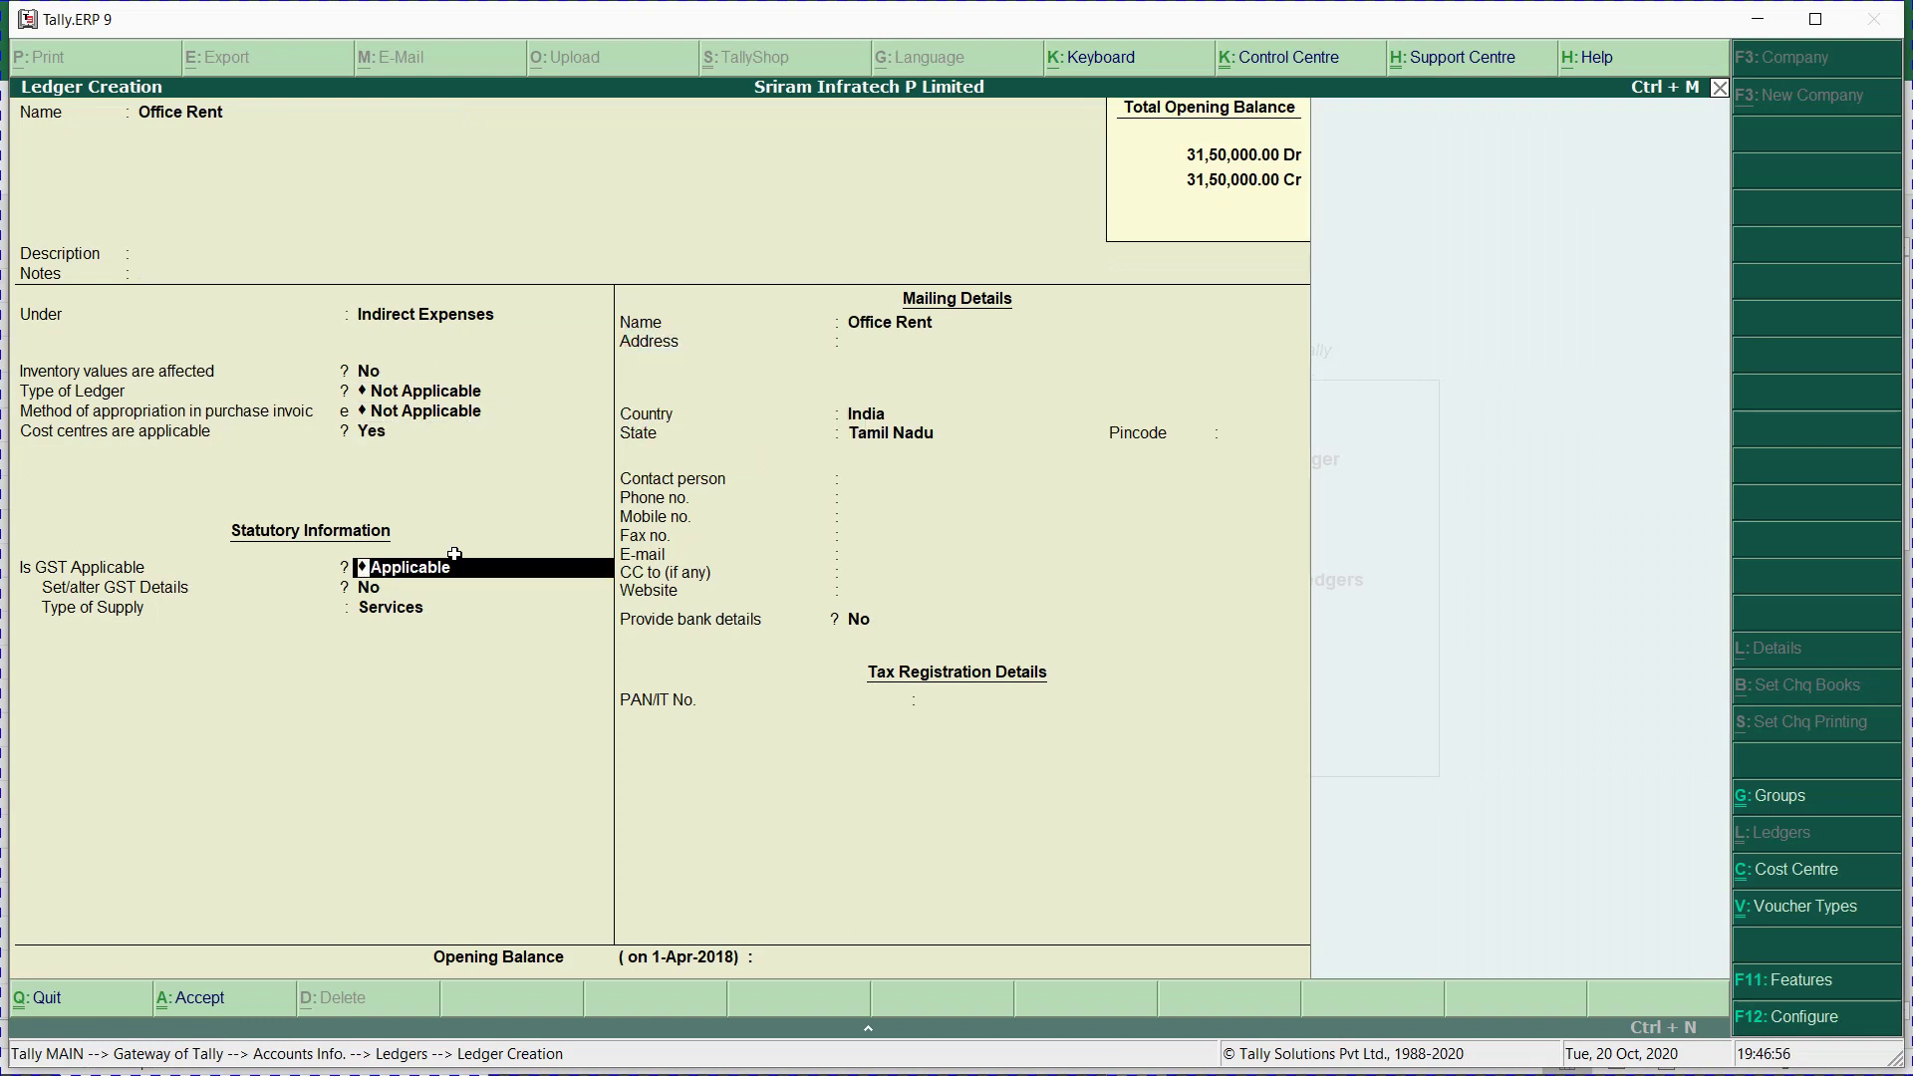
key(BackSpace)
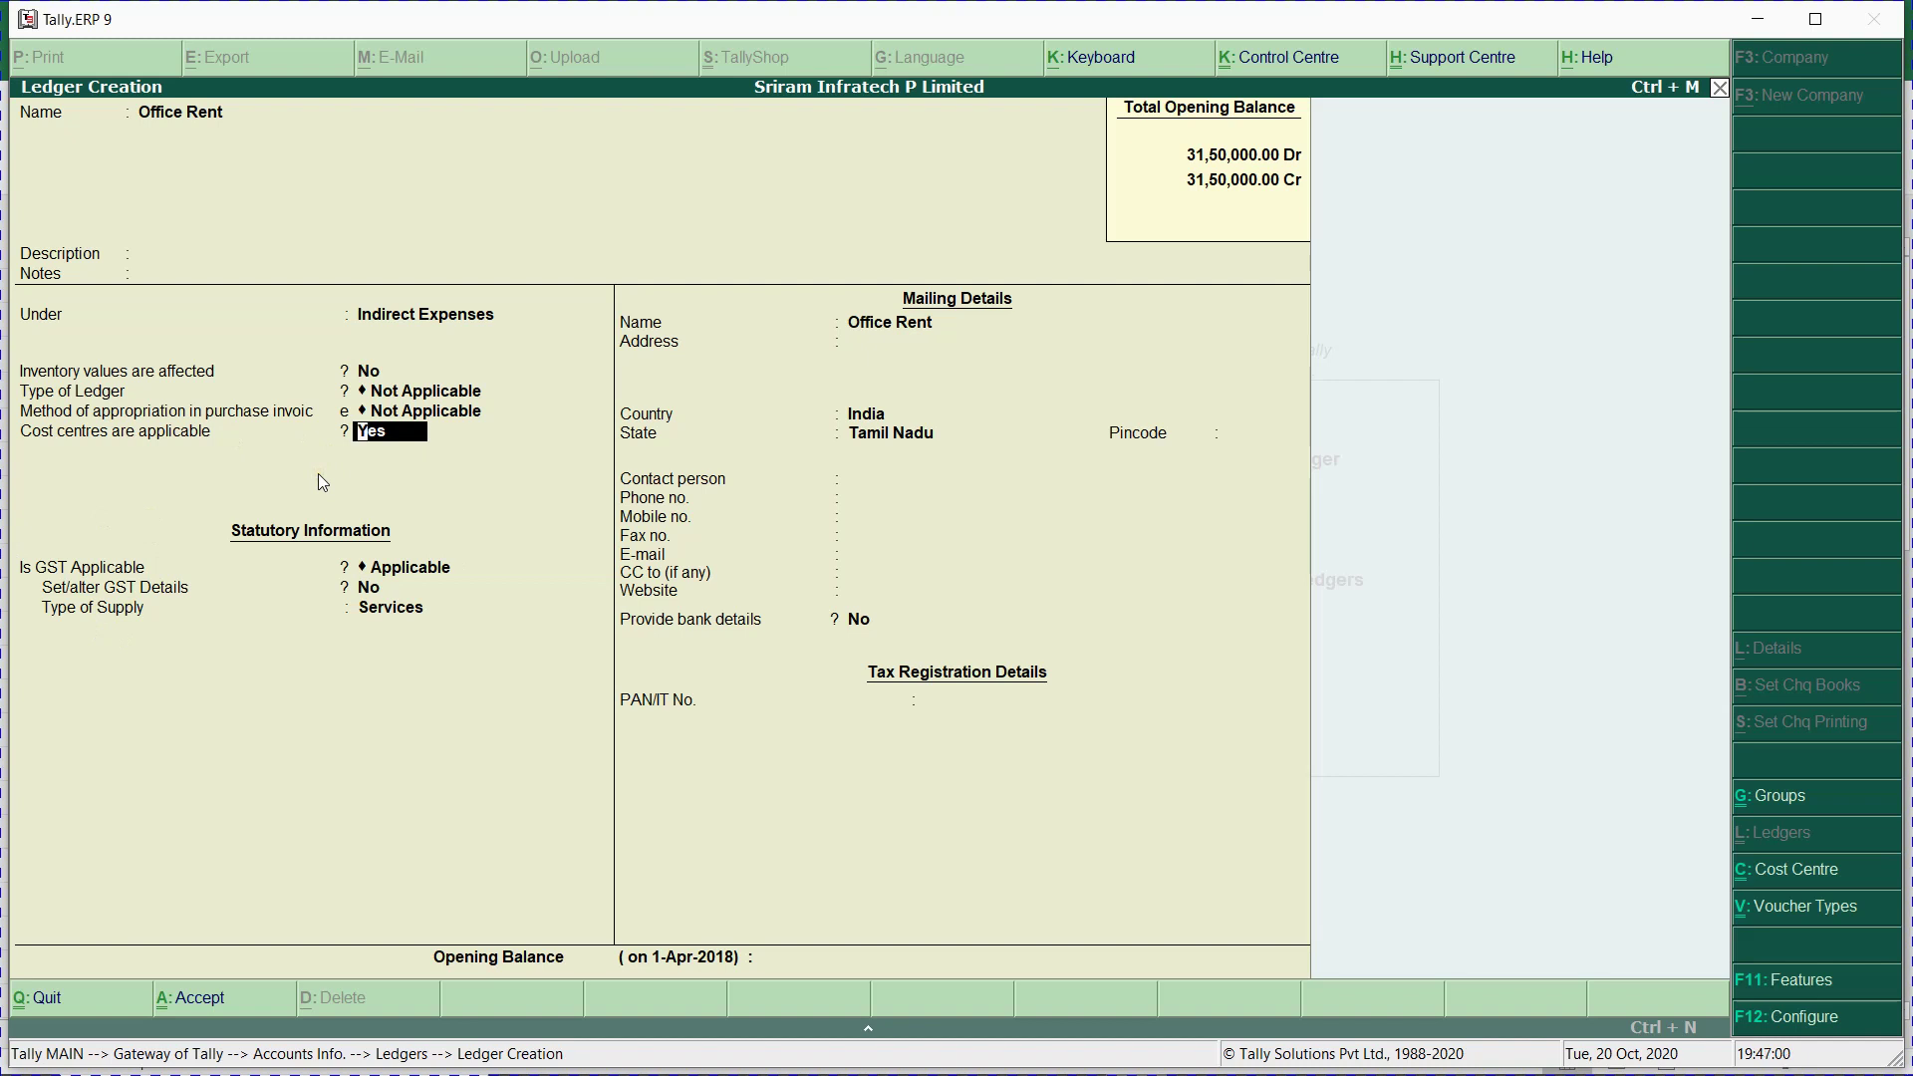
key(alt+Tab)
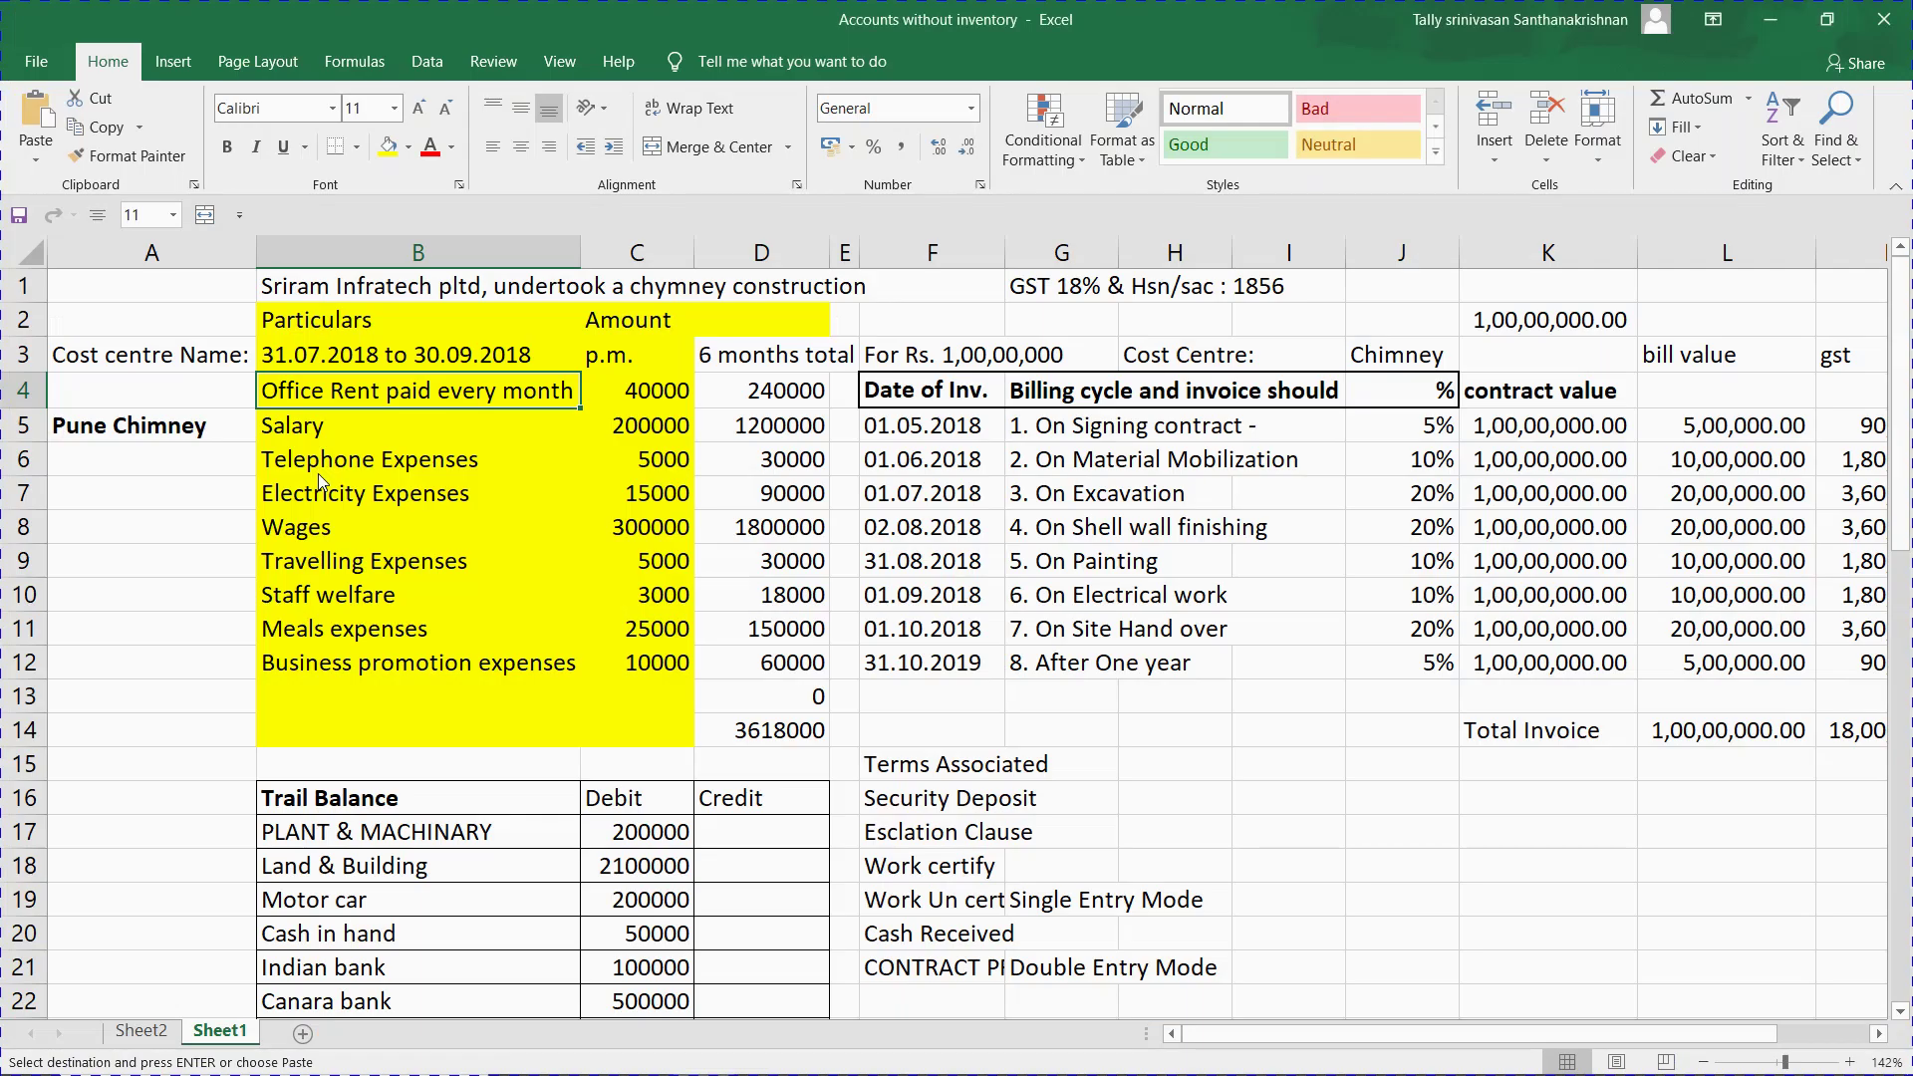
key(Down)
key(alt+Tab)
Create a Salary ledger under Indirect Expenses, then quit ledger creation.
text(Salary)
key(Return)
key(Return)
key(Return)
key(Return)
key(Return)
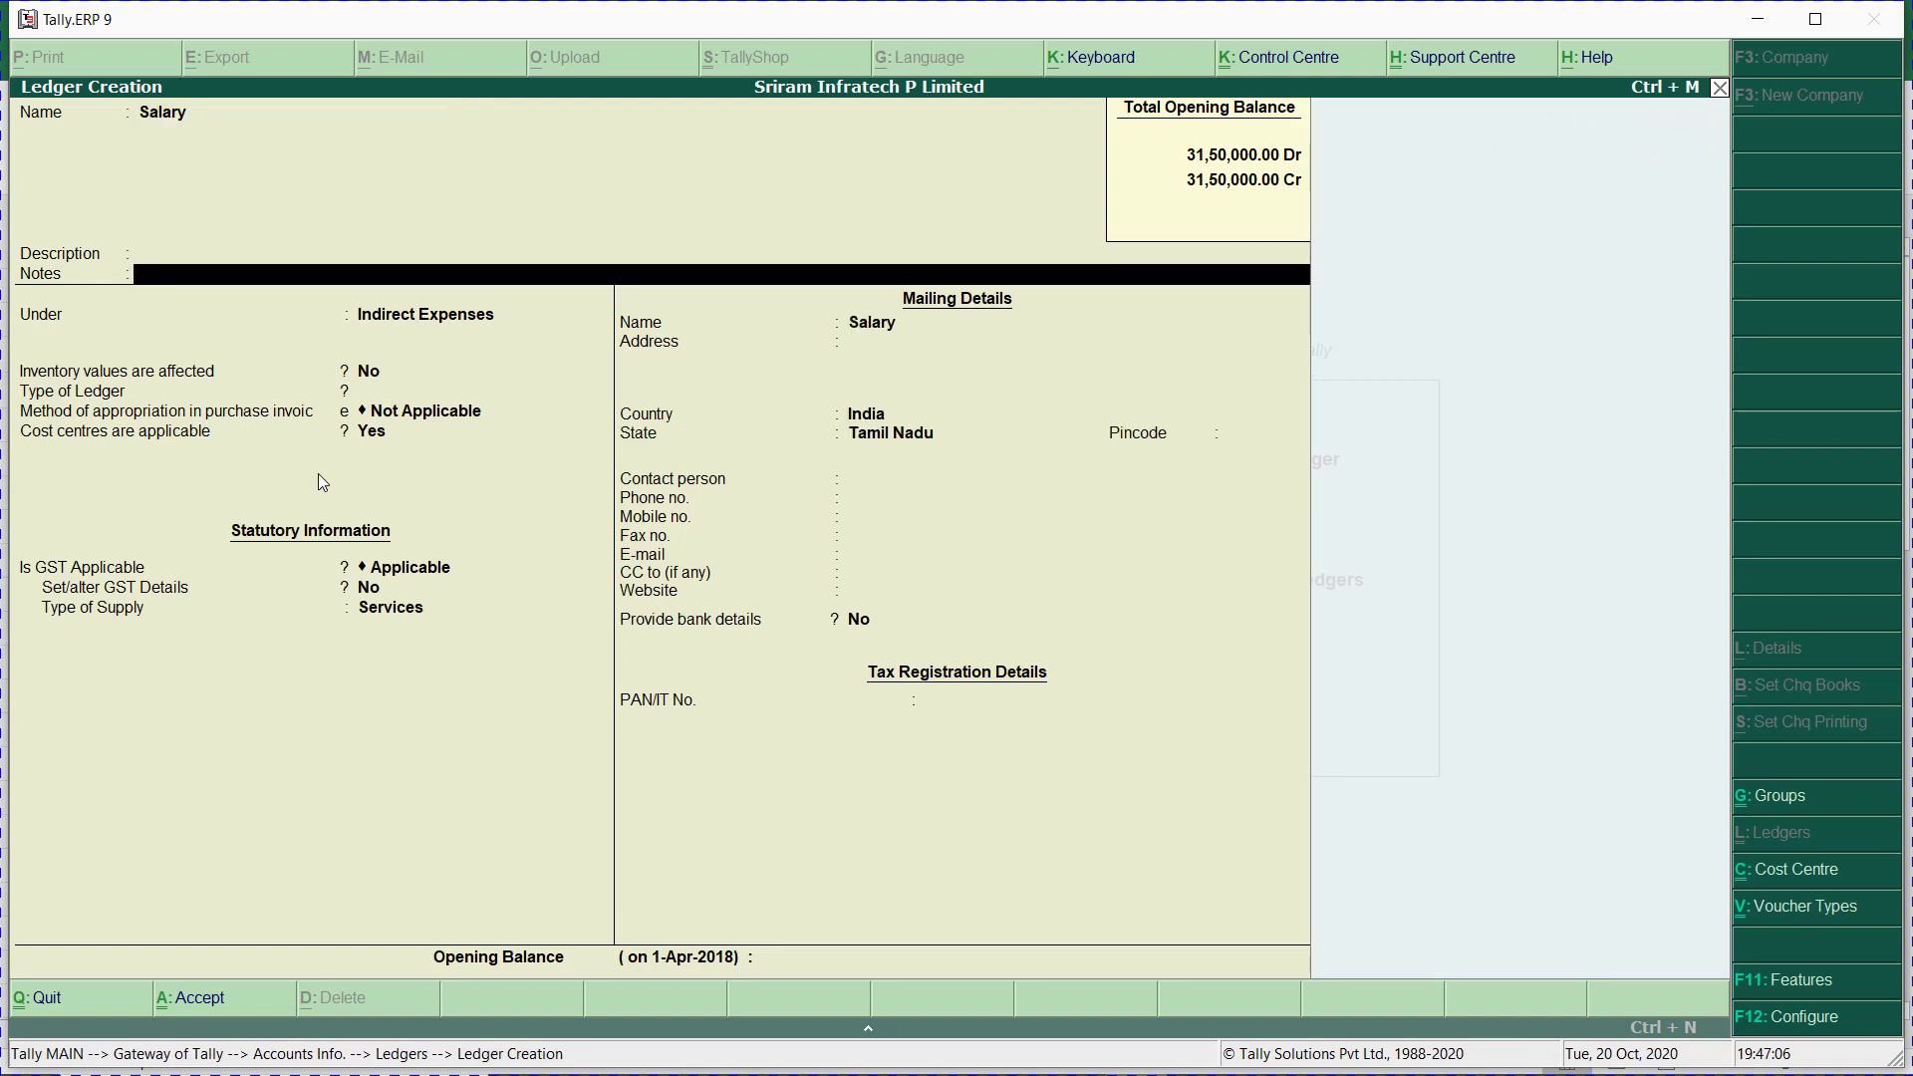
key(Return)
key(Return)
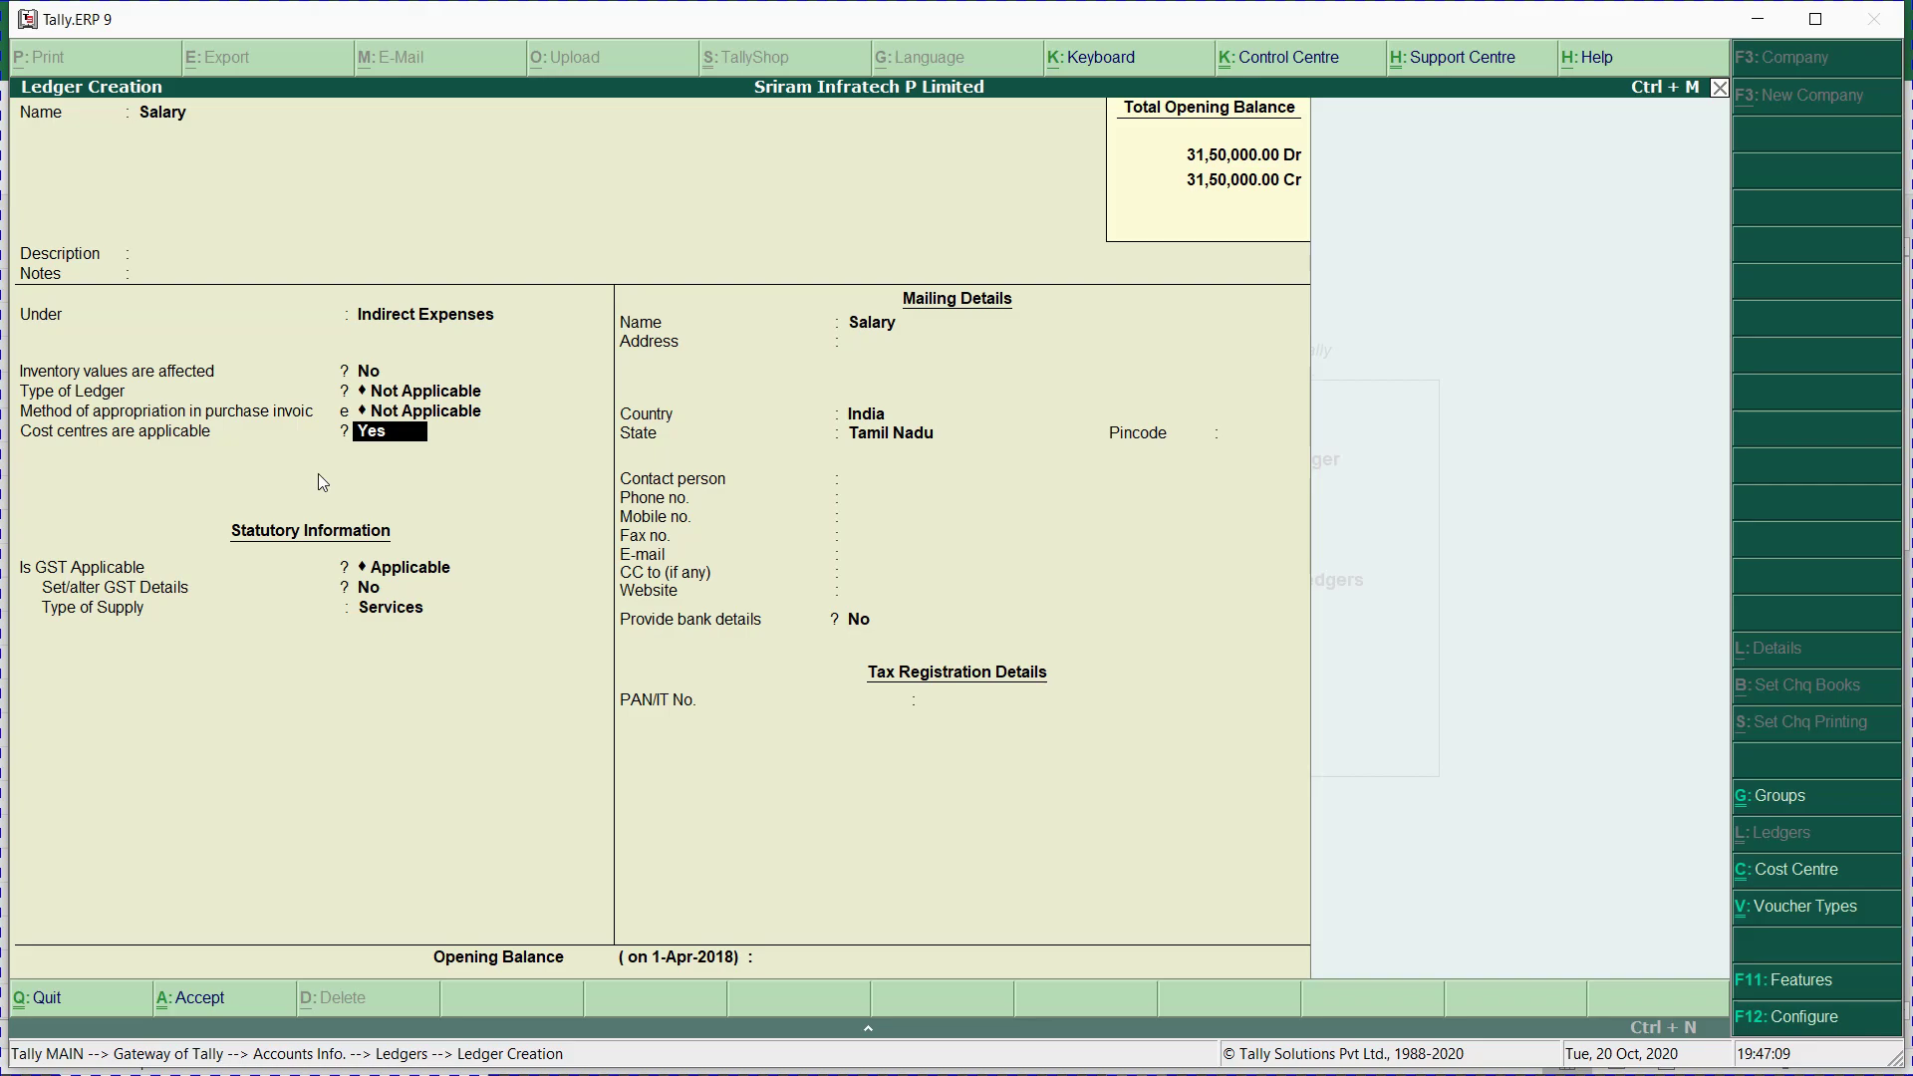
key(alt+Tab)
key(Down)
key(Up)
key(Up)
key(alt+Tab)
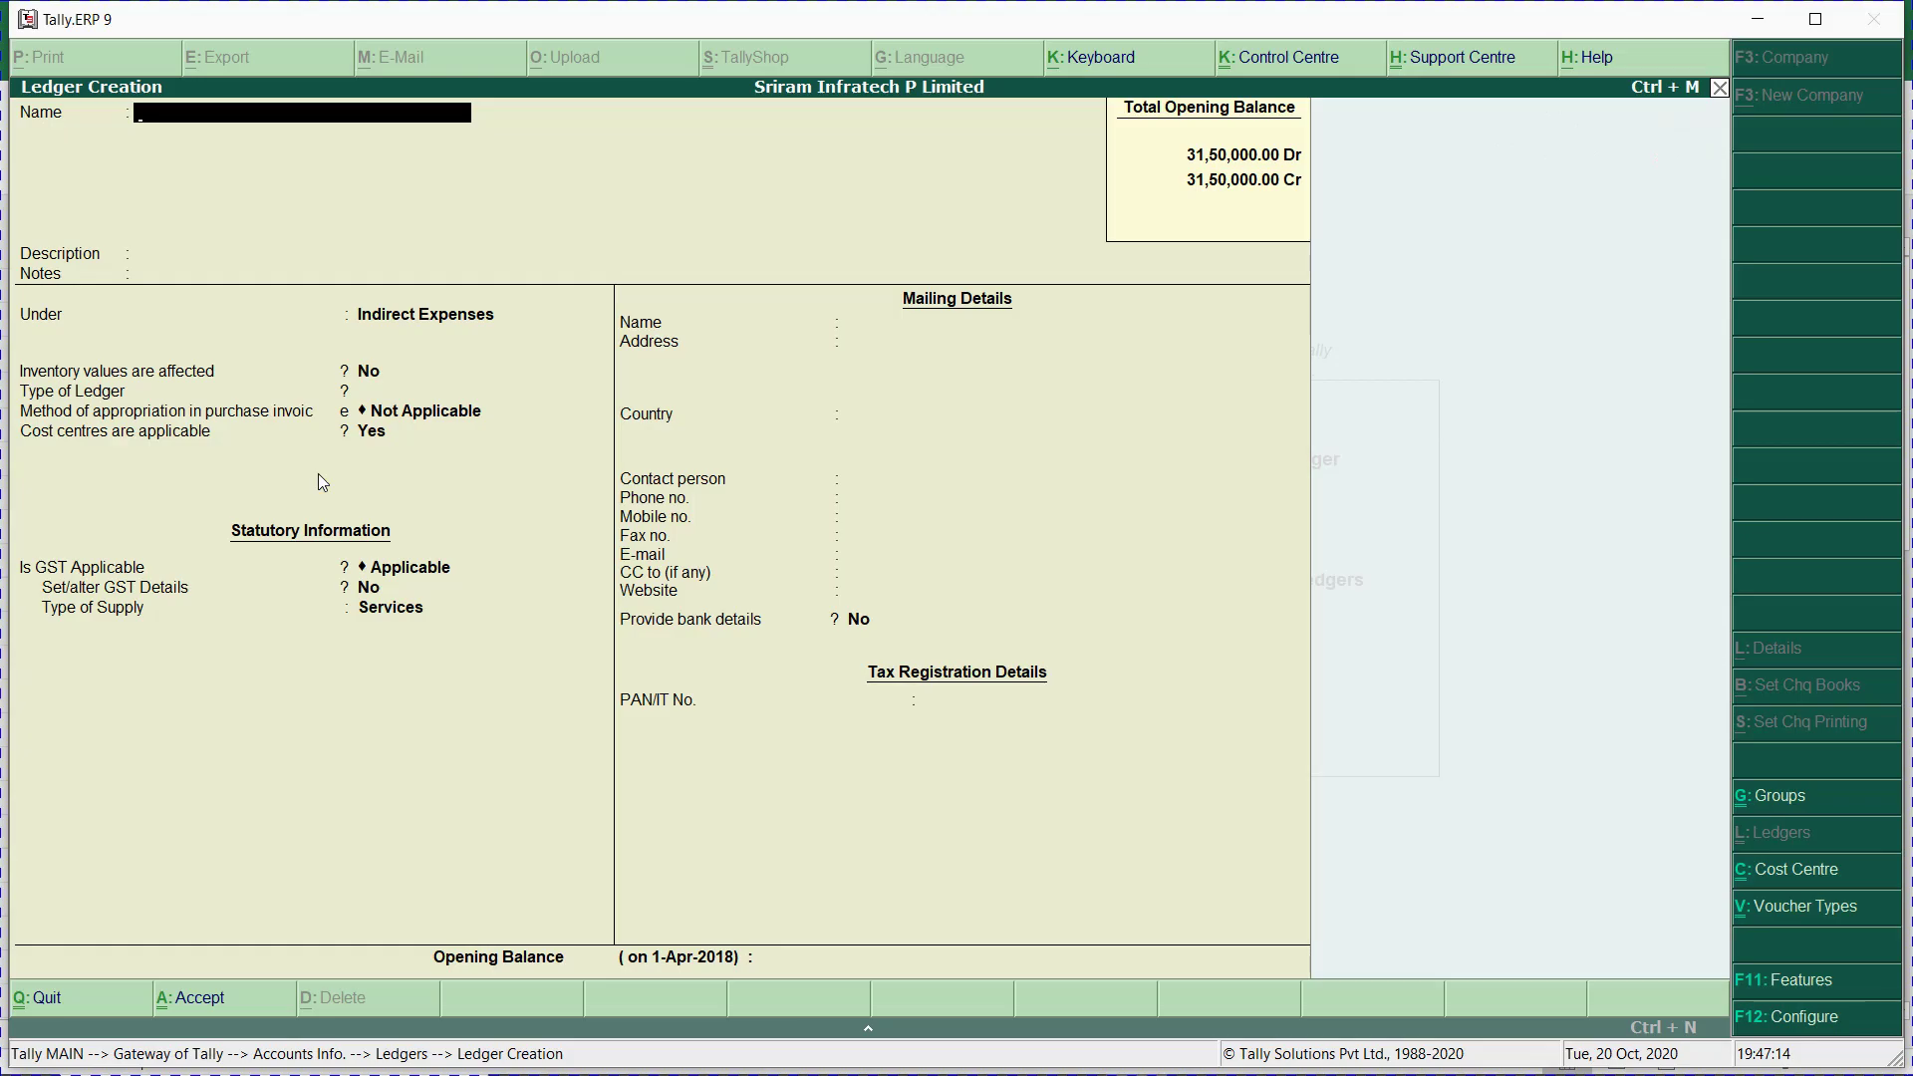
key(Escape)
key(Return)
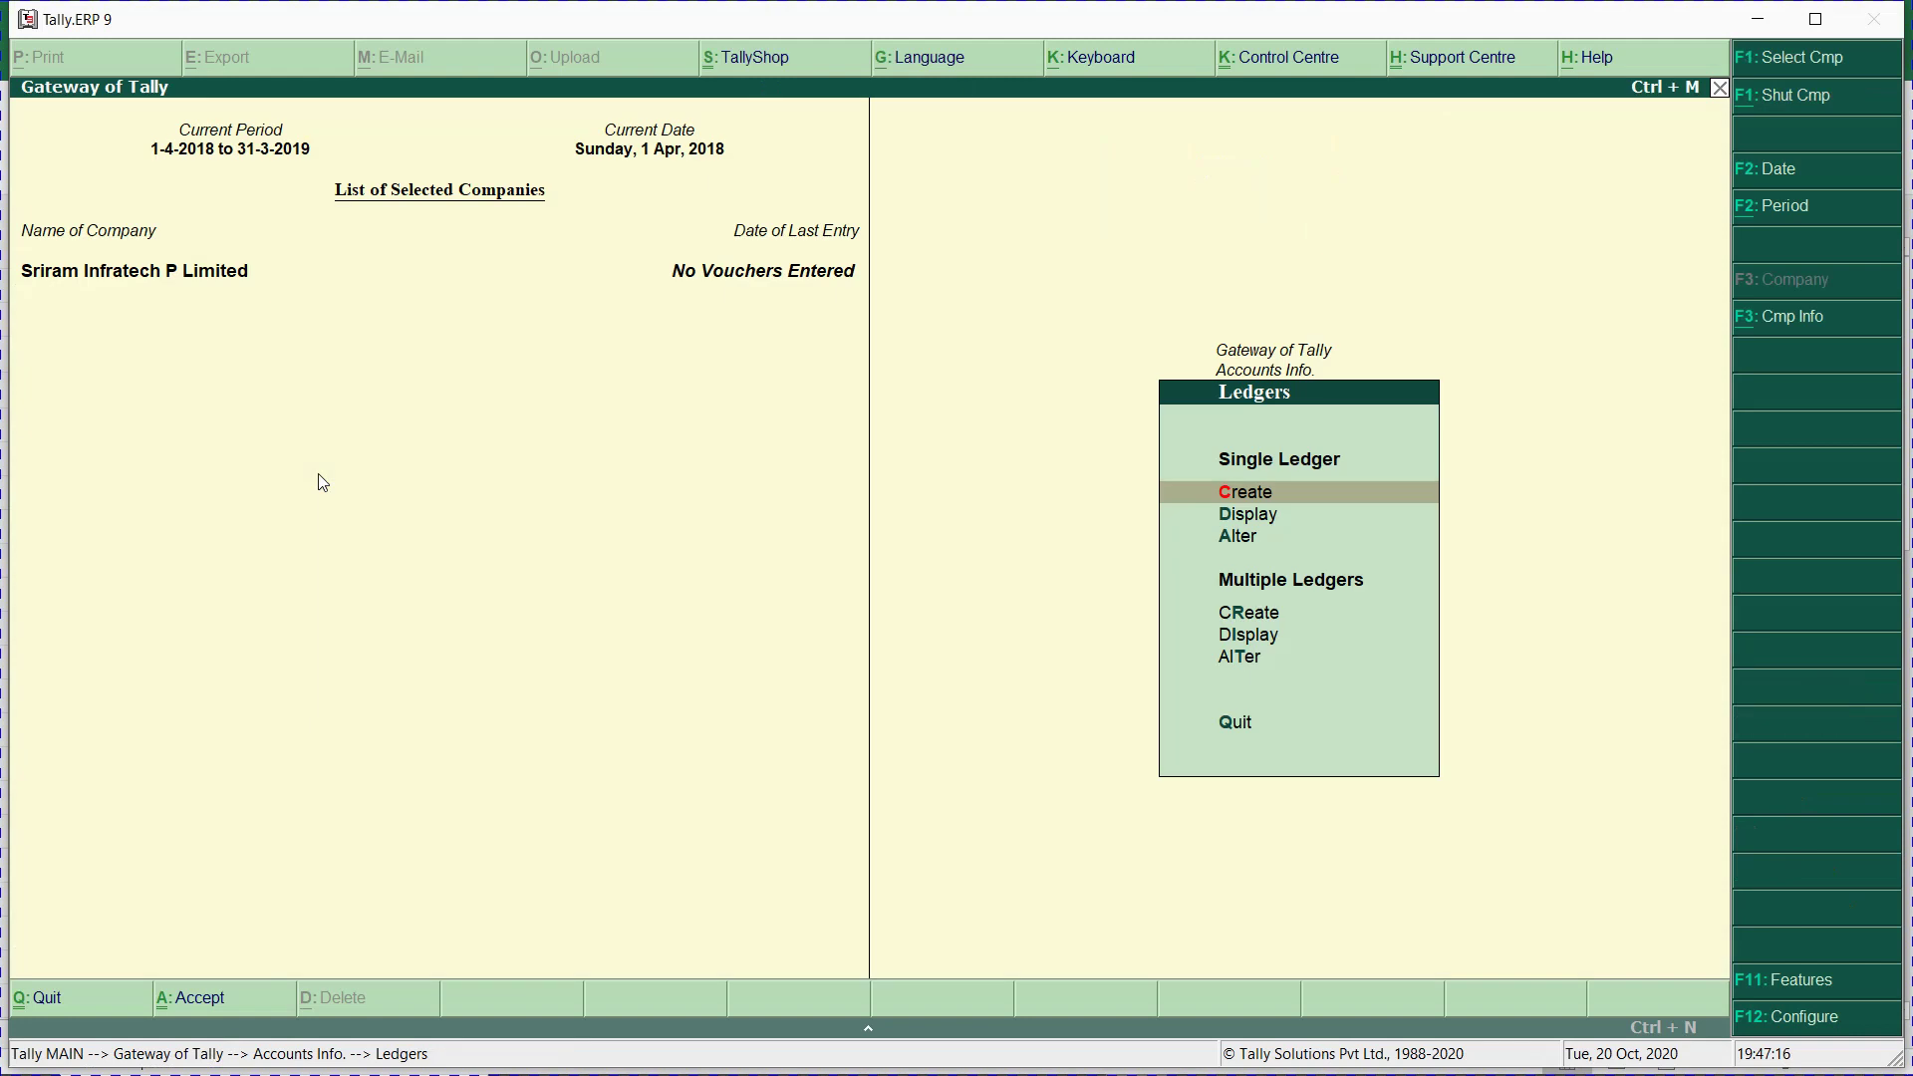
Alter the Office Rent ledger so GST applicability and duty type are both Not Applicable.
key(a)
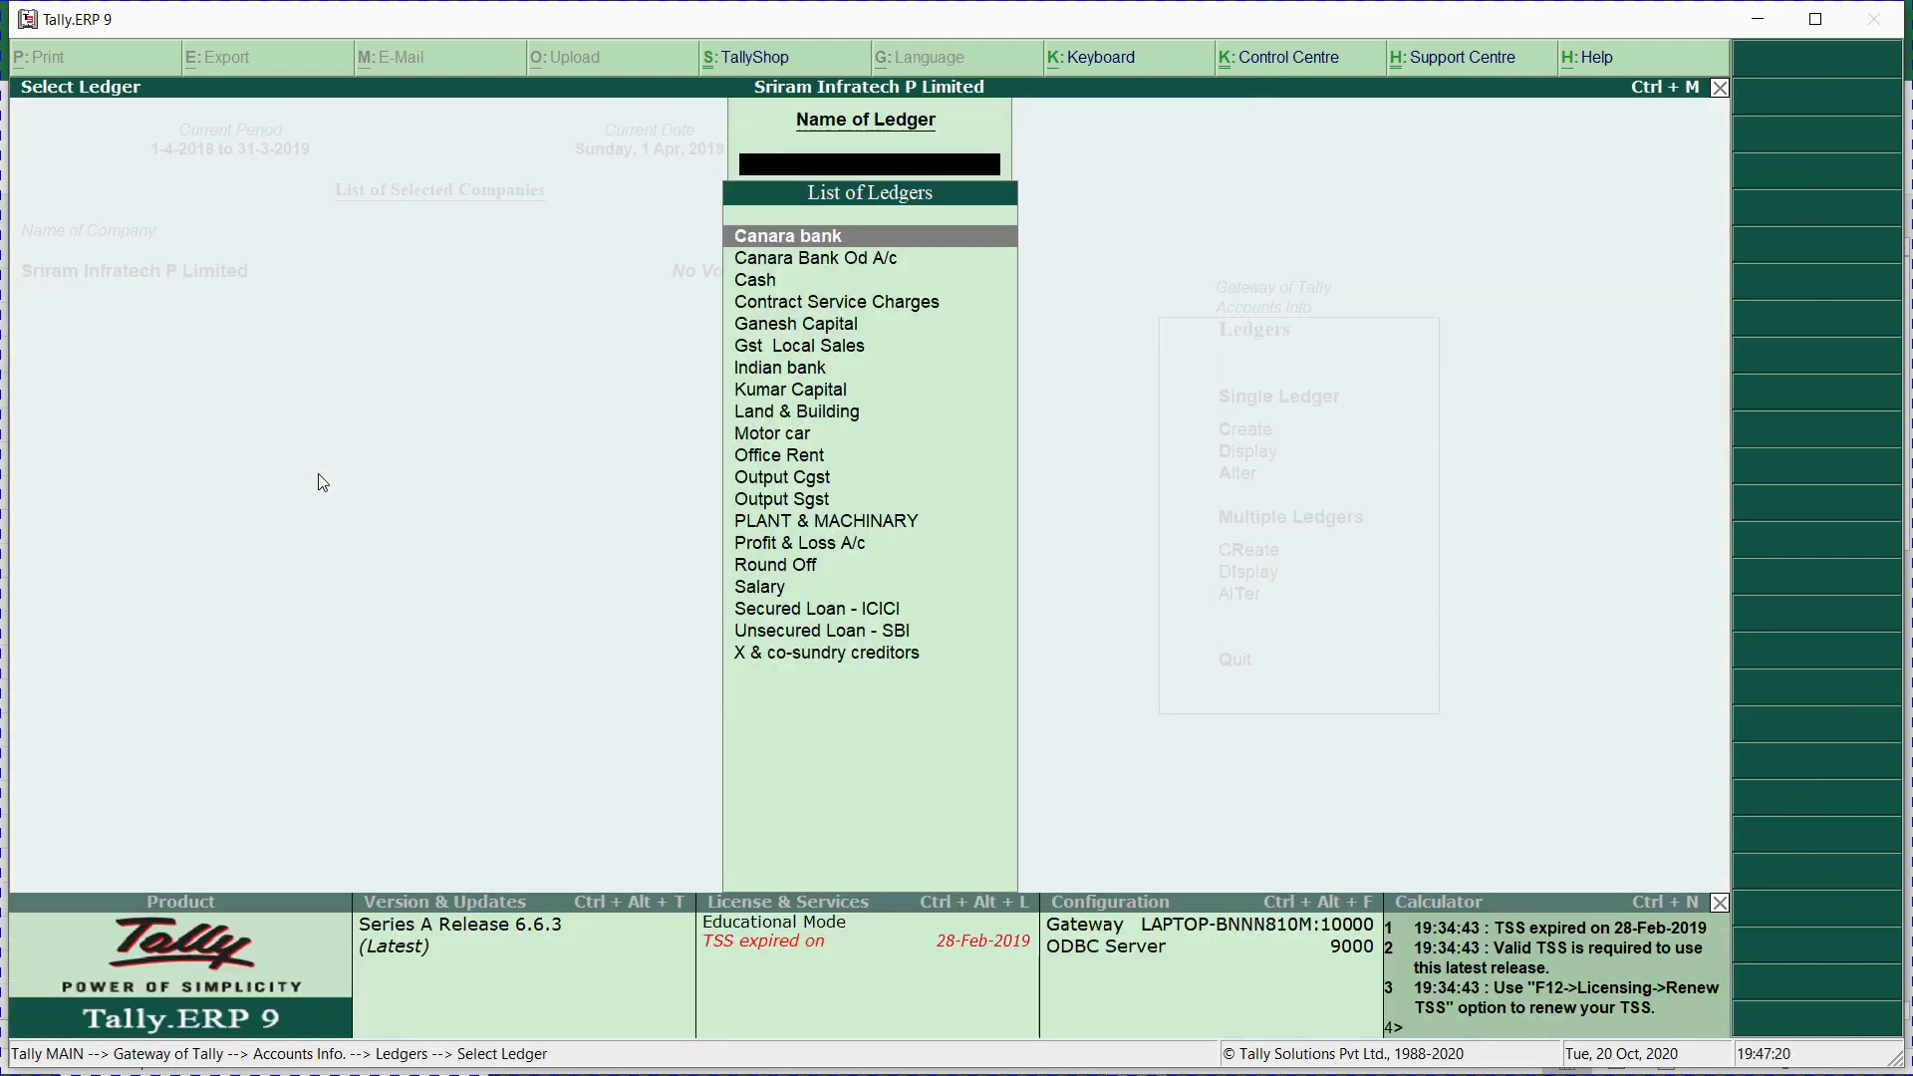
text(Rent)
key(Return)
key(Return)
key(Return)
key(Return)
key(Return)
key(Return)
key(Return)
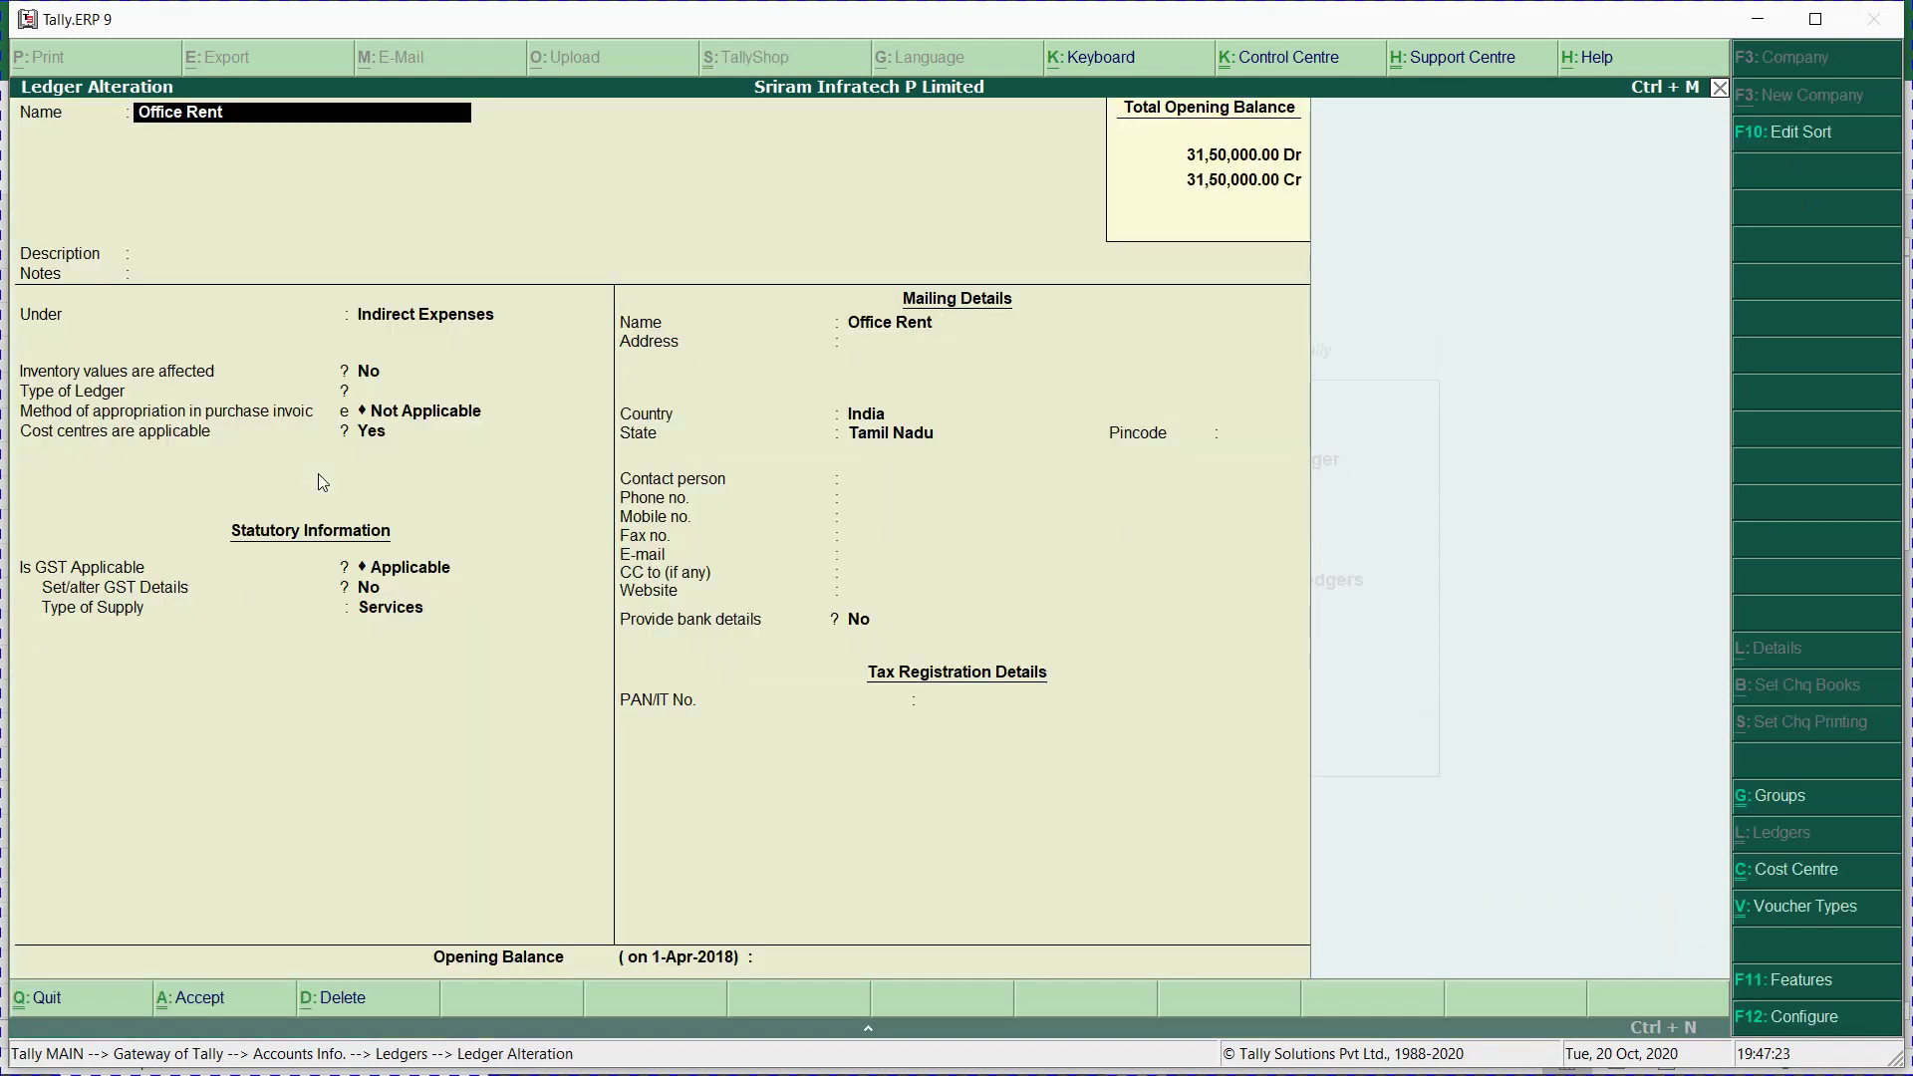
key(Return)
key(Return)
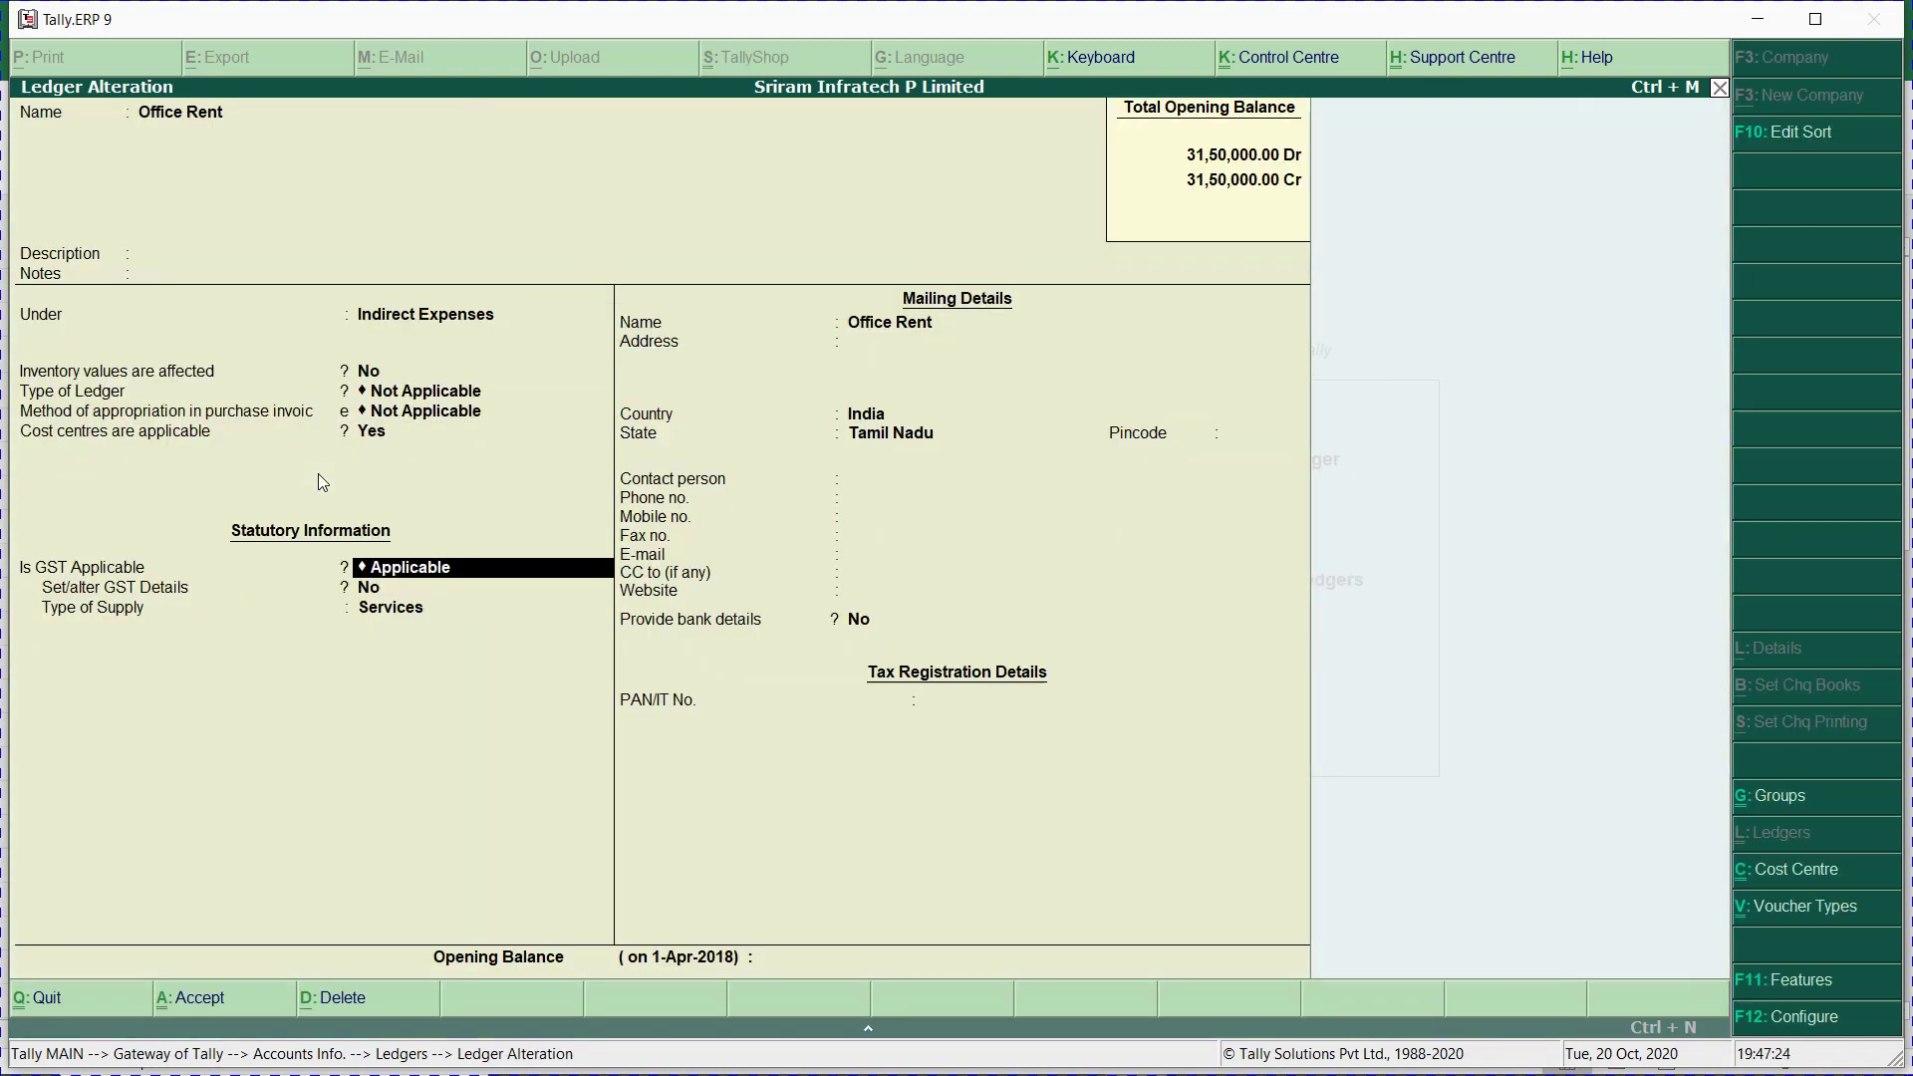
key(Down)
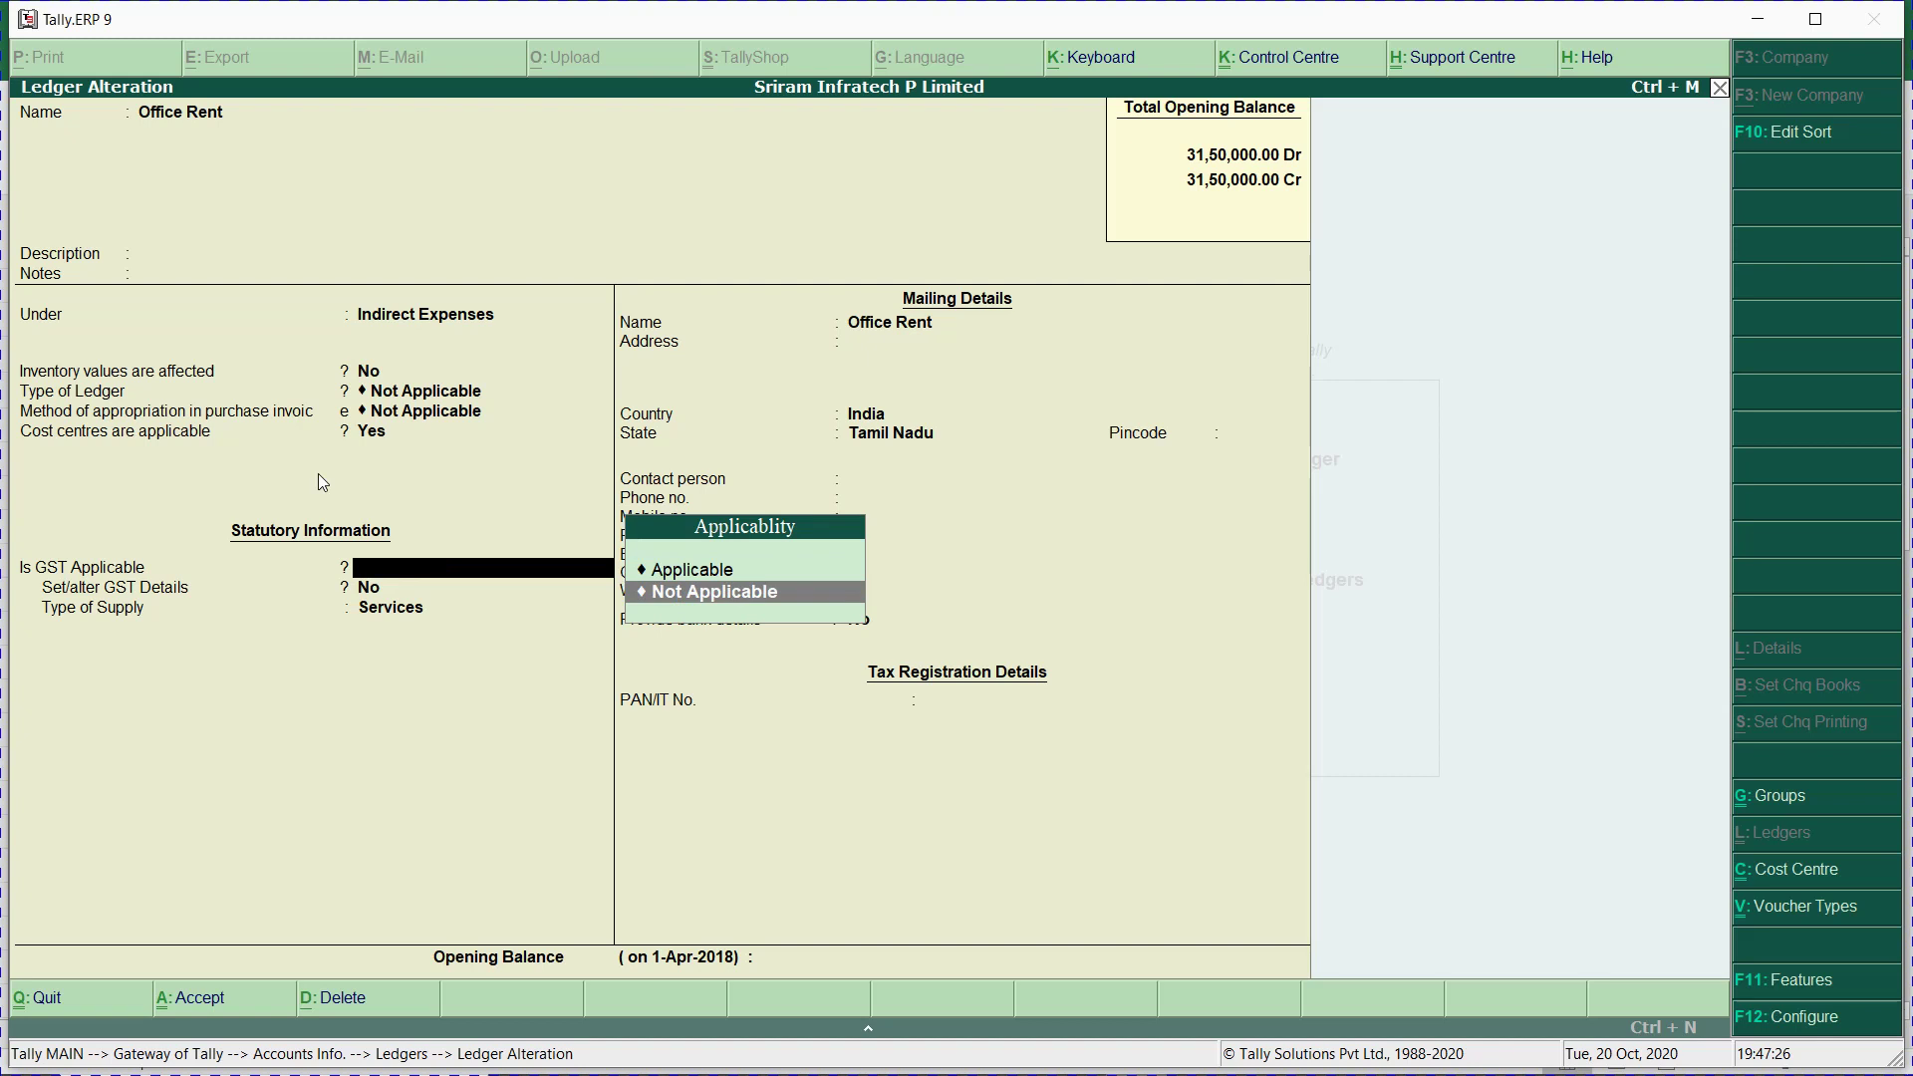
key(Return)
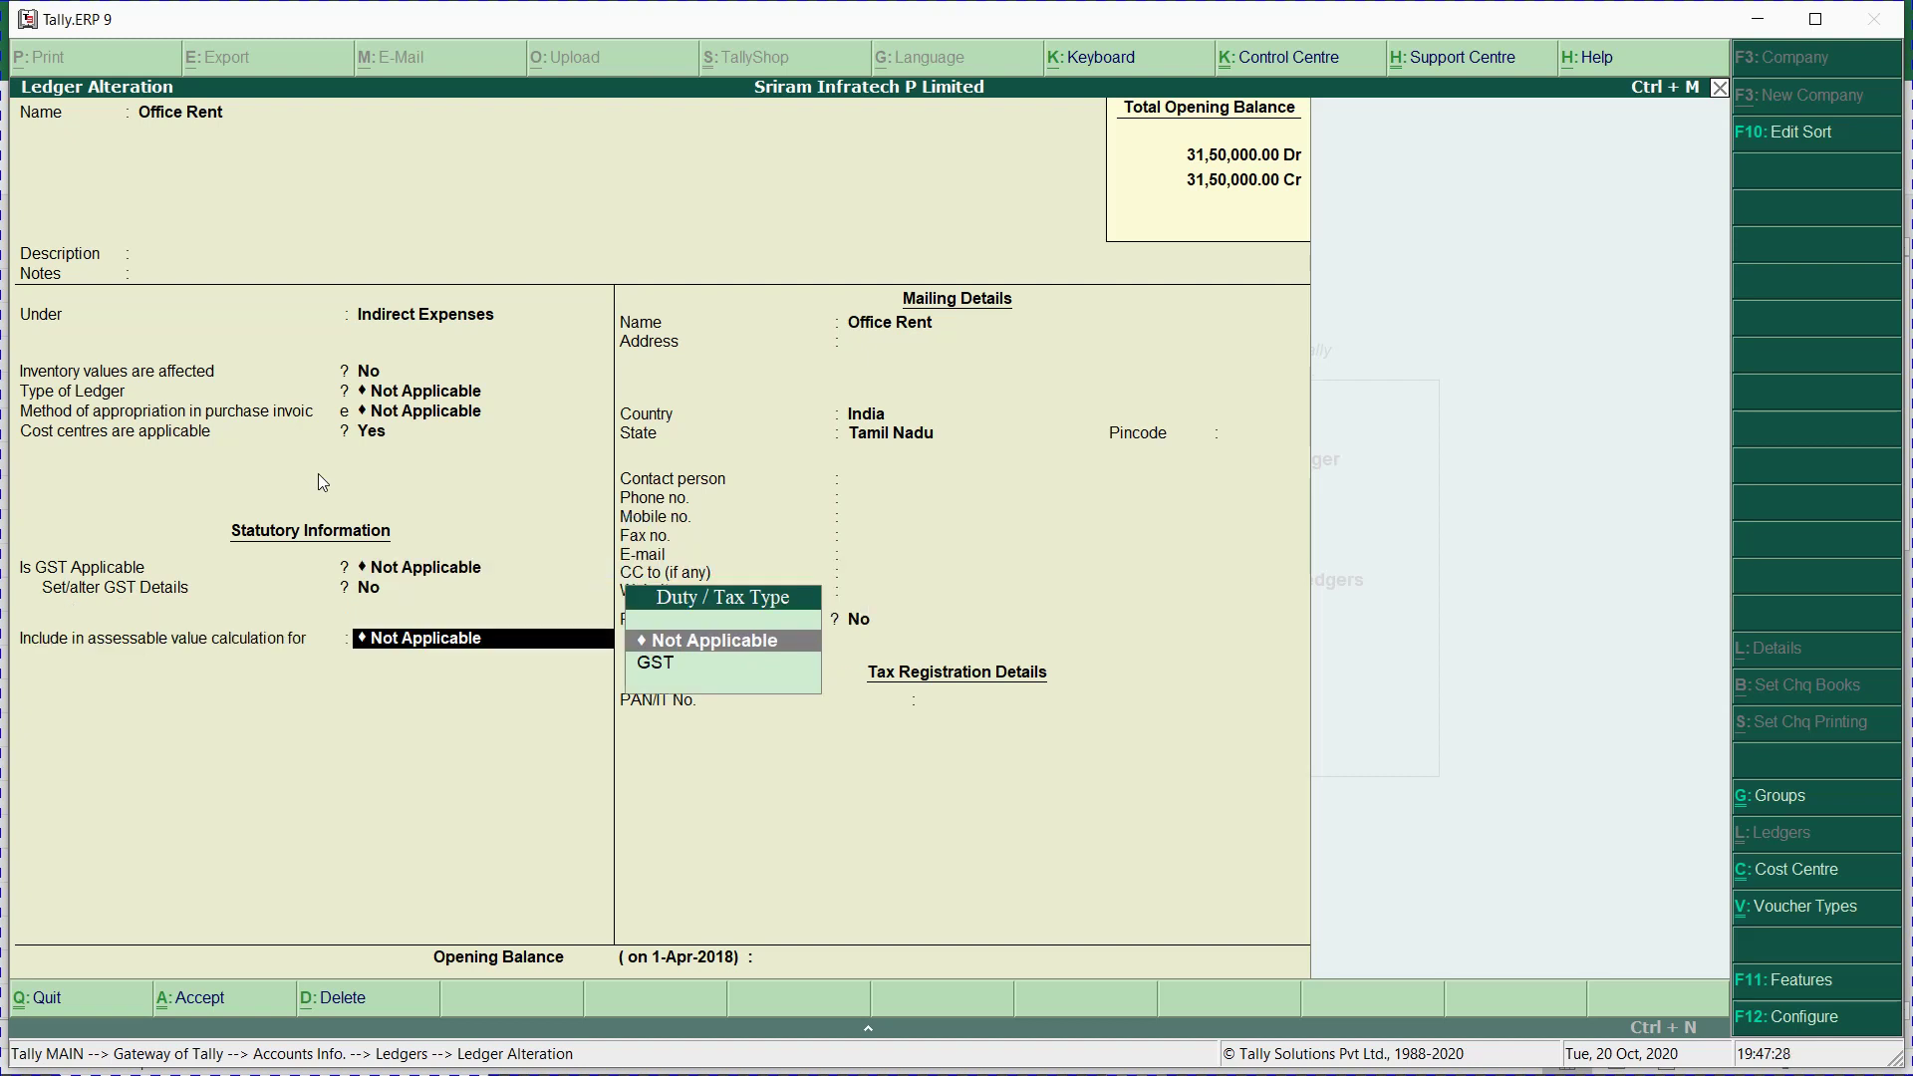
key(Return)
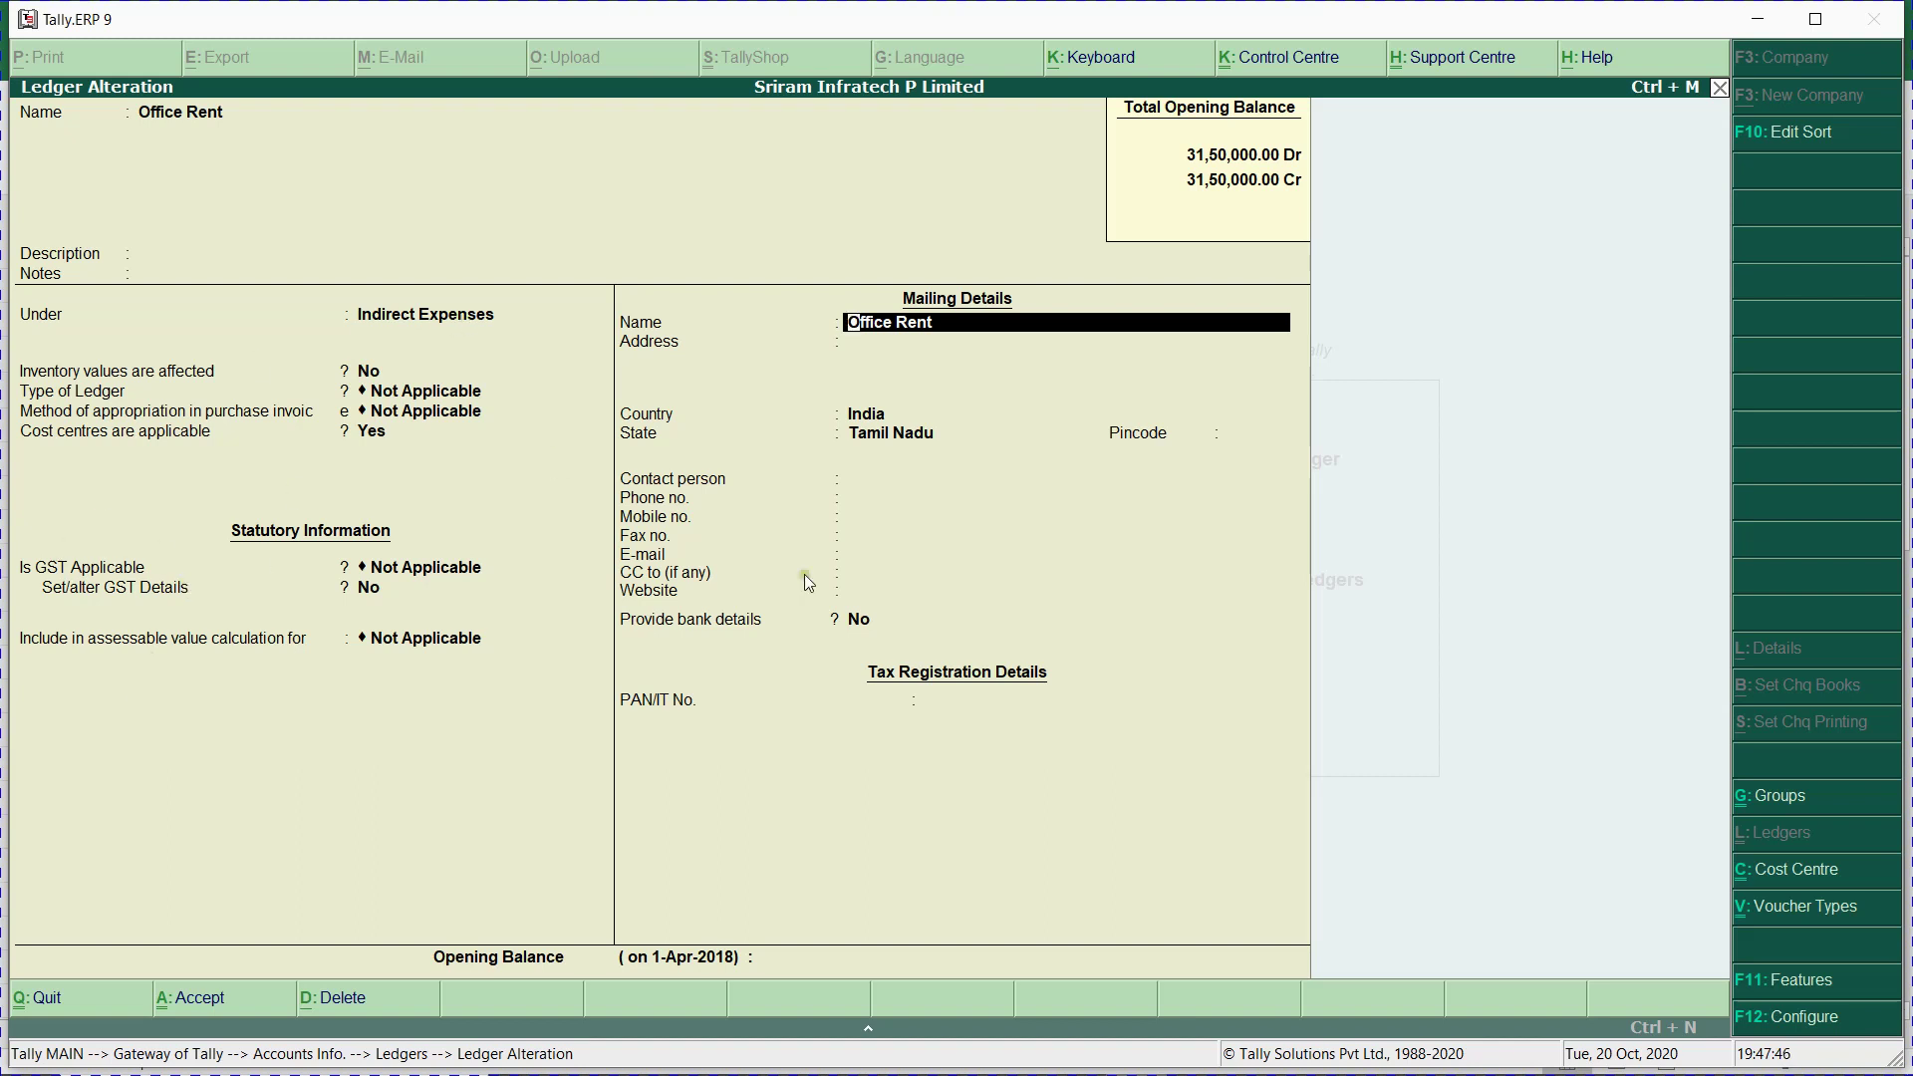
Accept the Office Rent ledger alteration and return to the Select Ledger list.
key(Return)
key(Return)
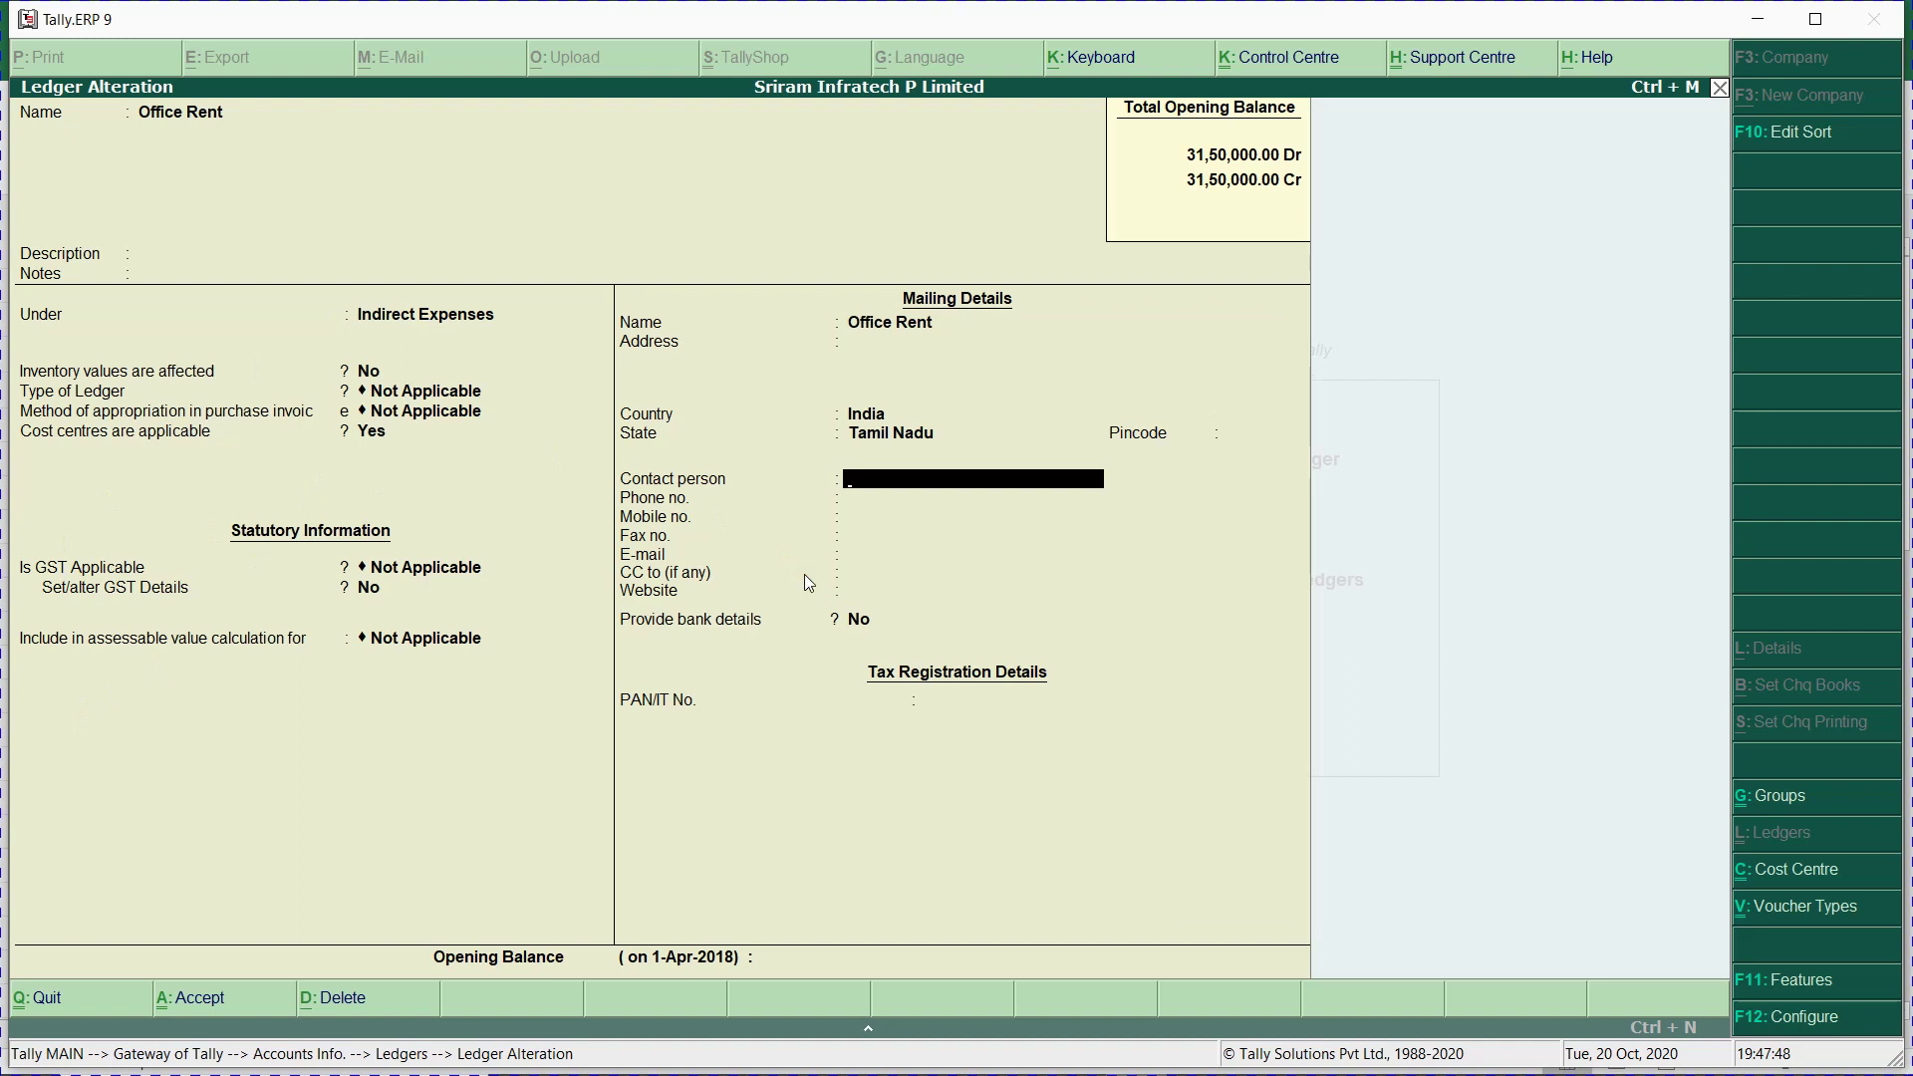
key(ctrl+a)
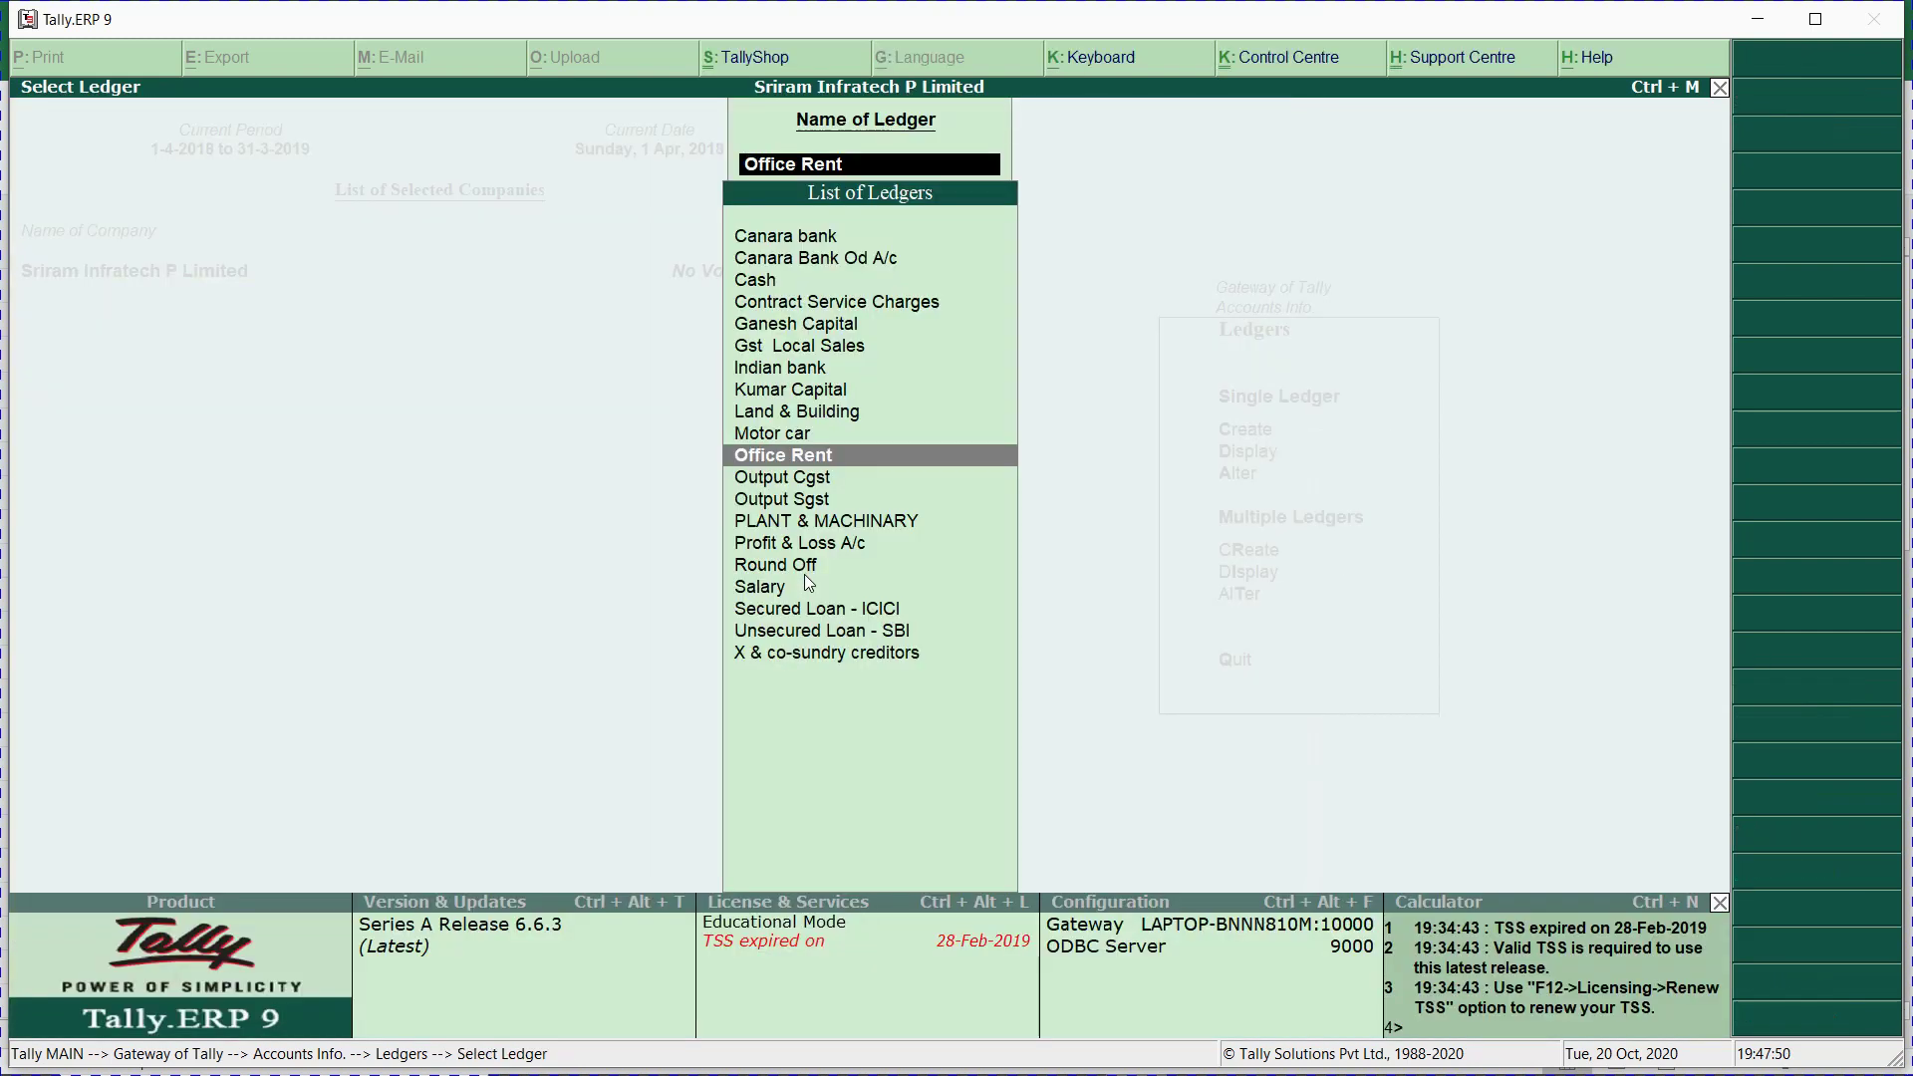
Alter the Salary ledger so GST applicability is Not Applicable.
text(sala)
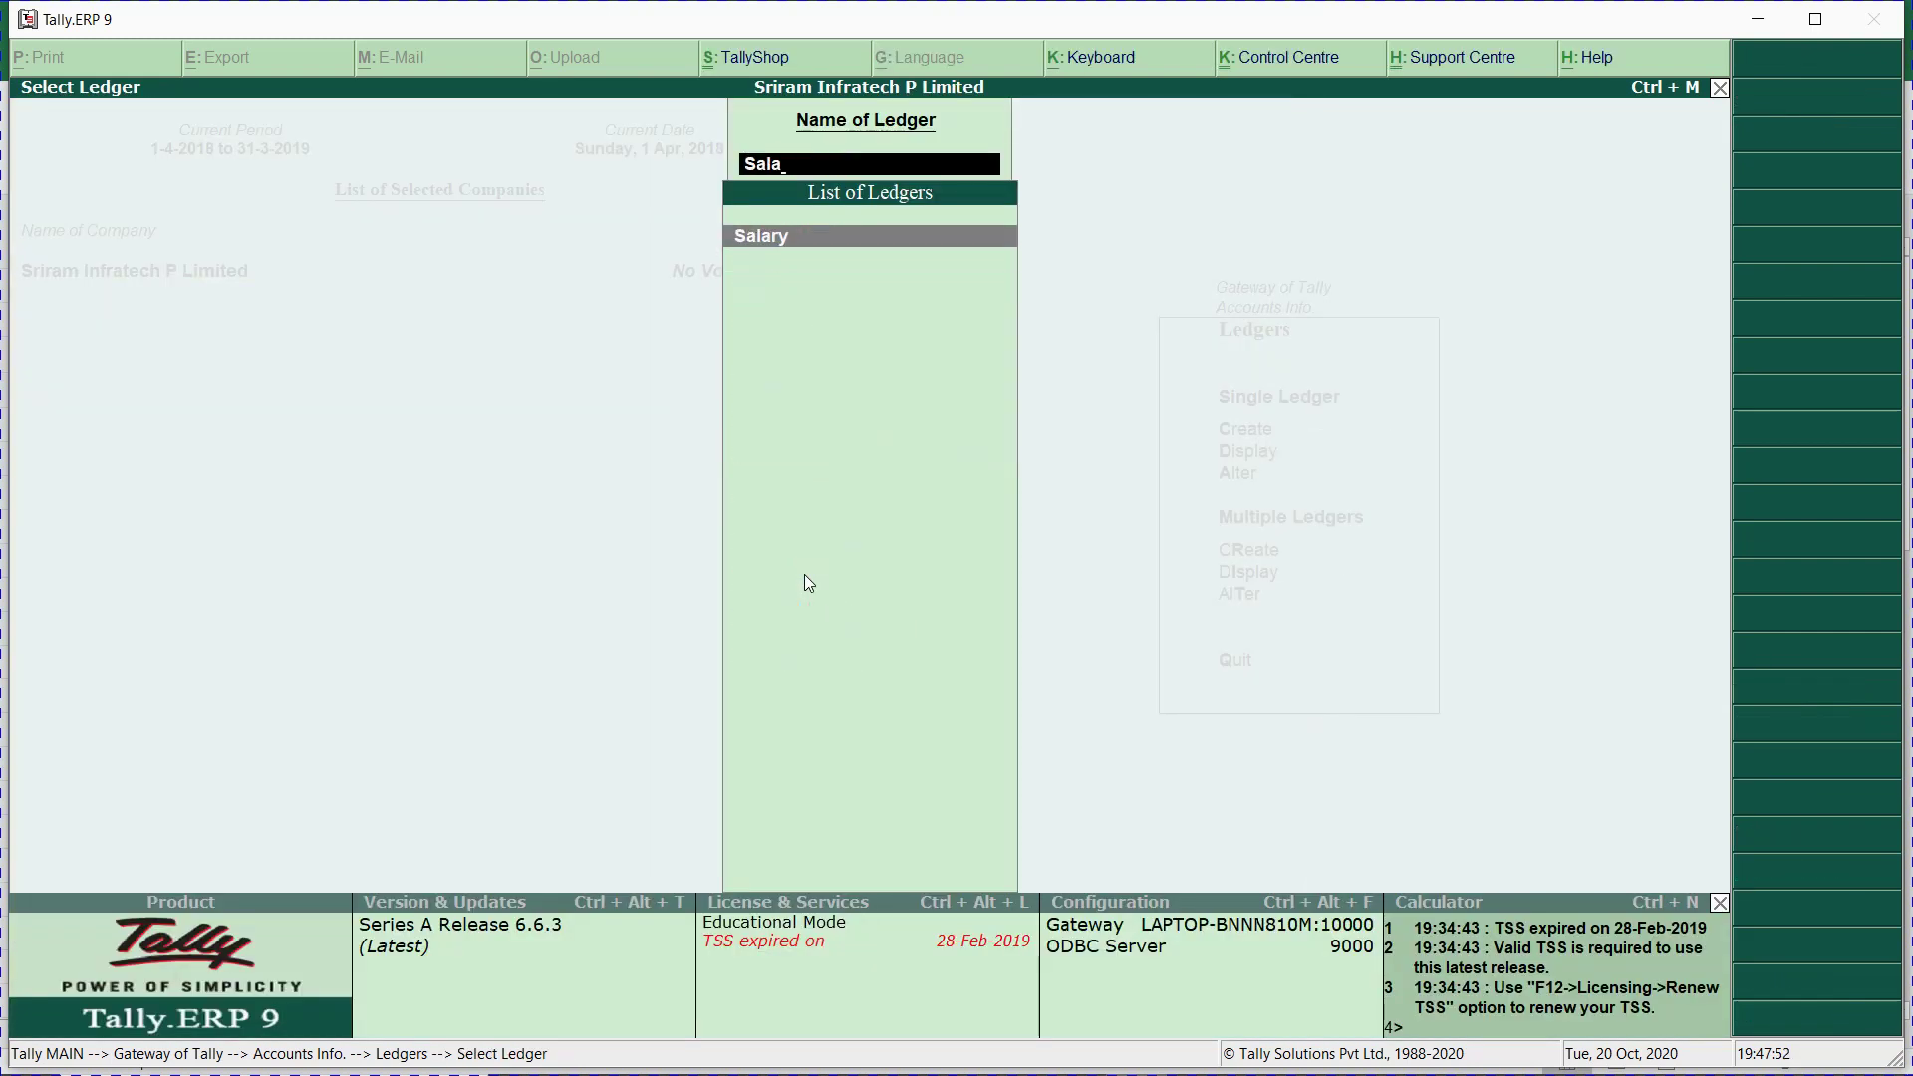
key(Return)
key(Return)
key(Return)
key(Return)
key(Return)
key(Return)
key(Return)
key(Return)
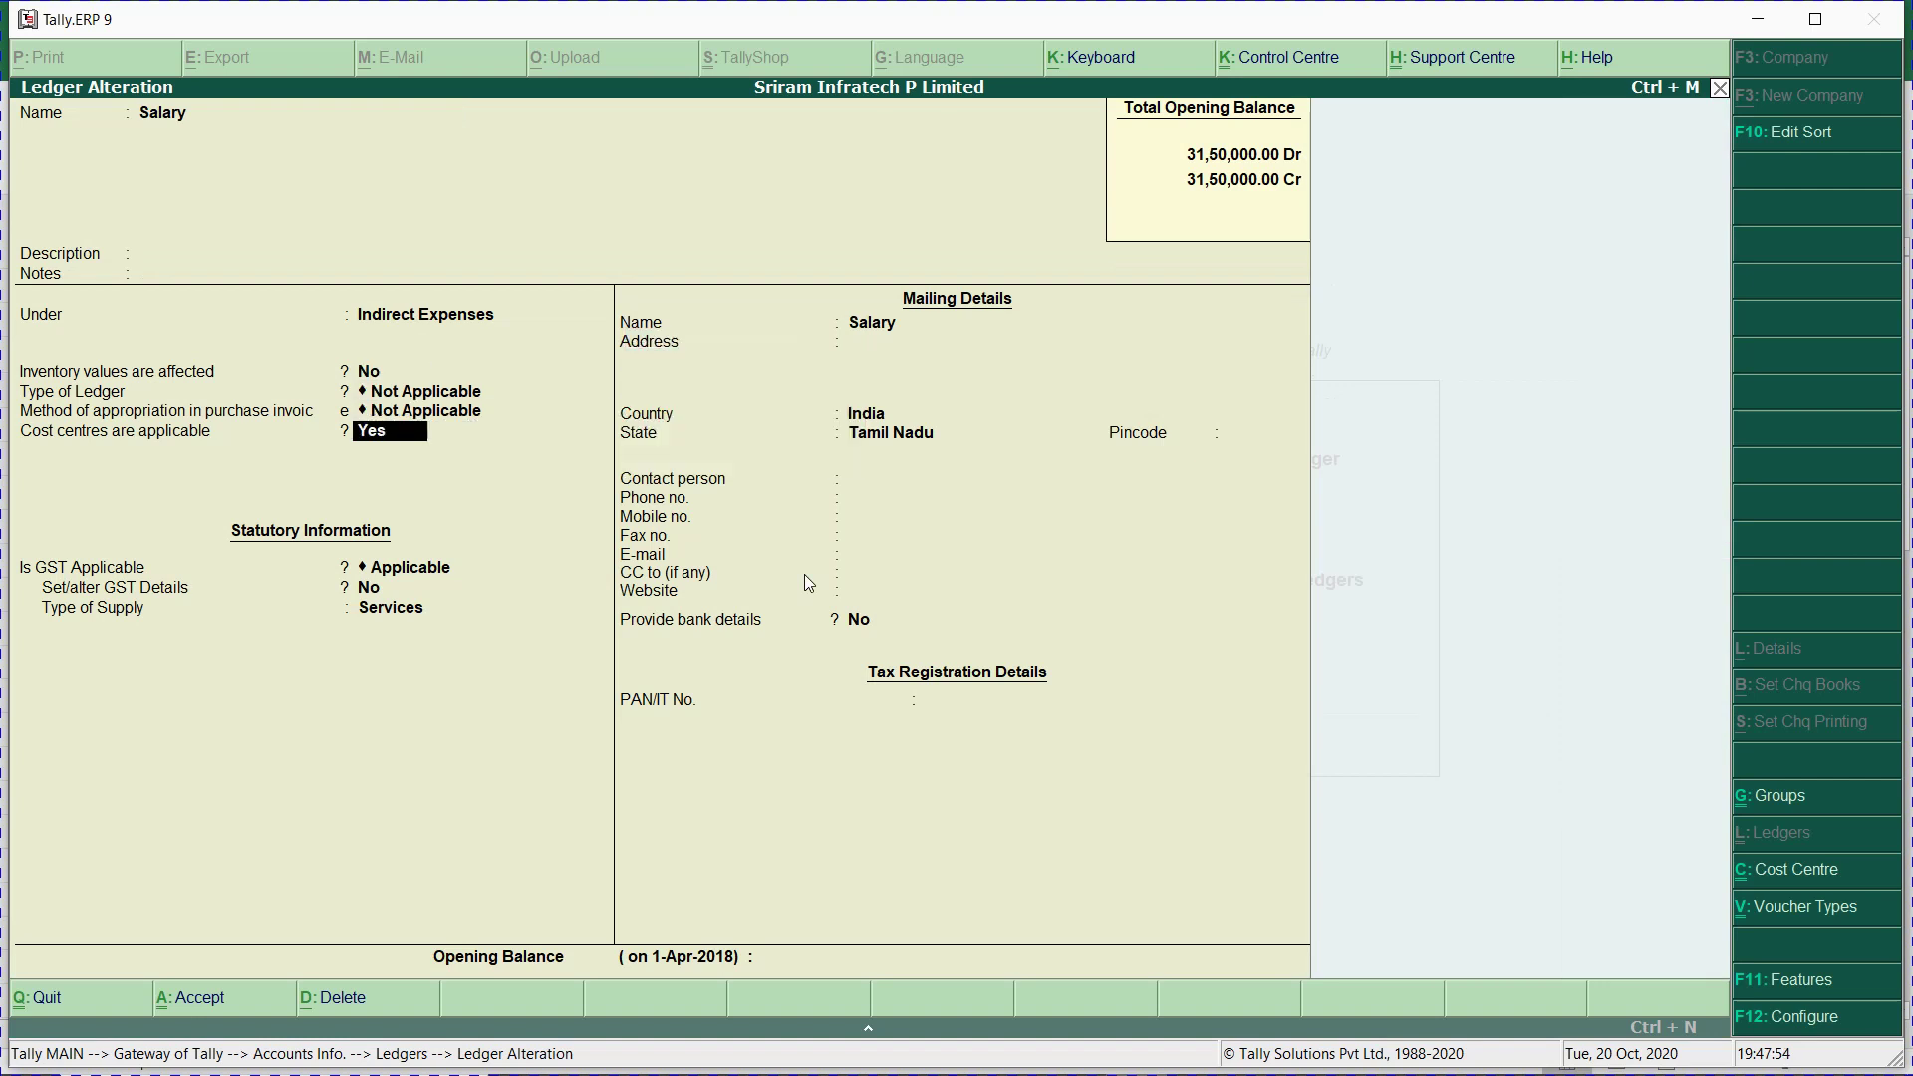
key(Down)
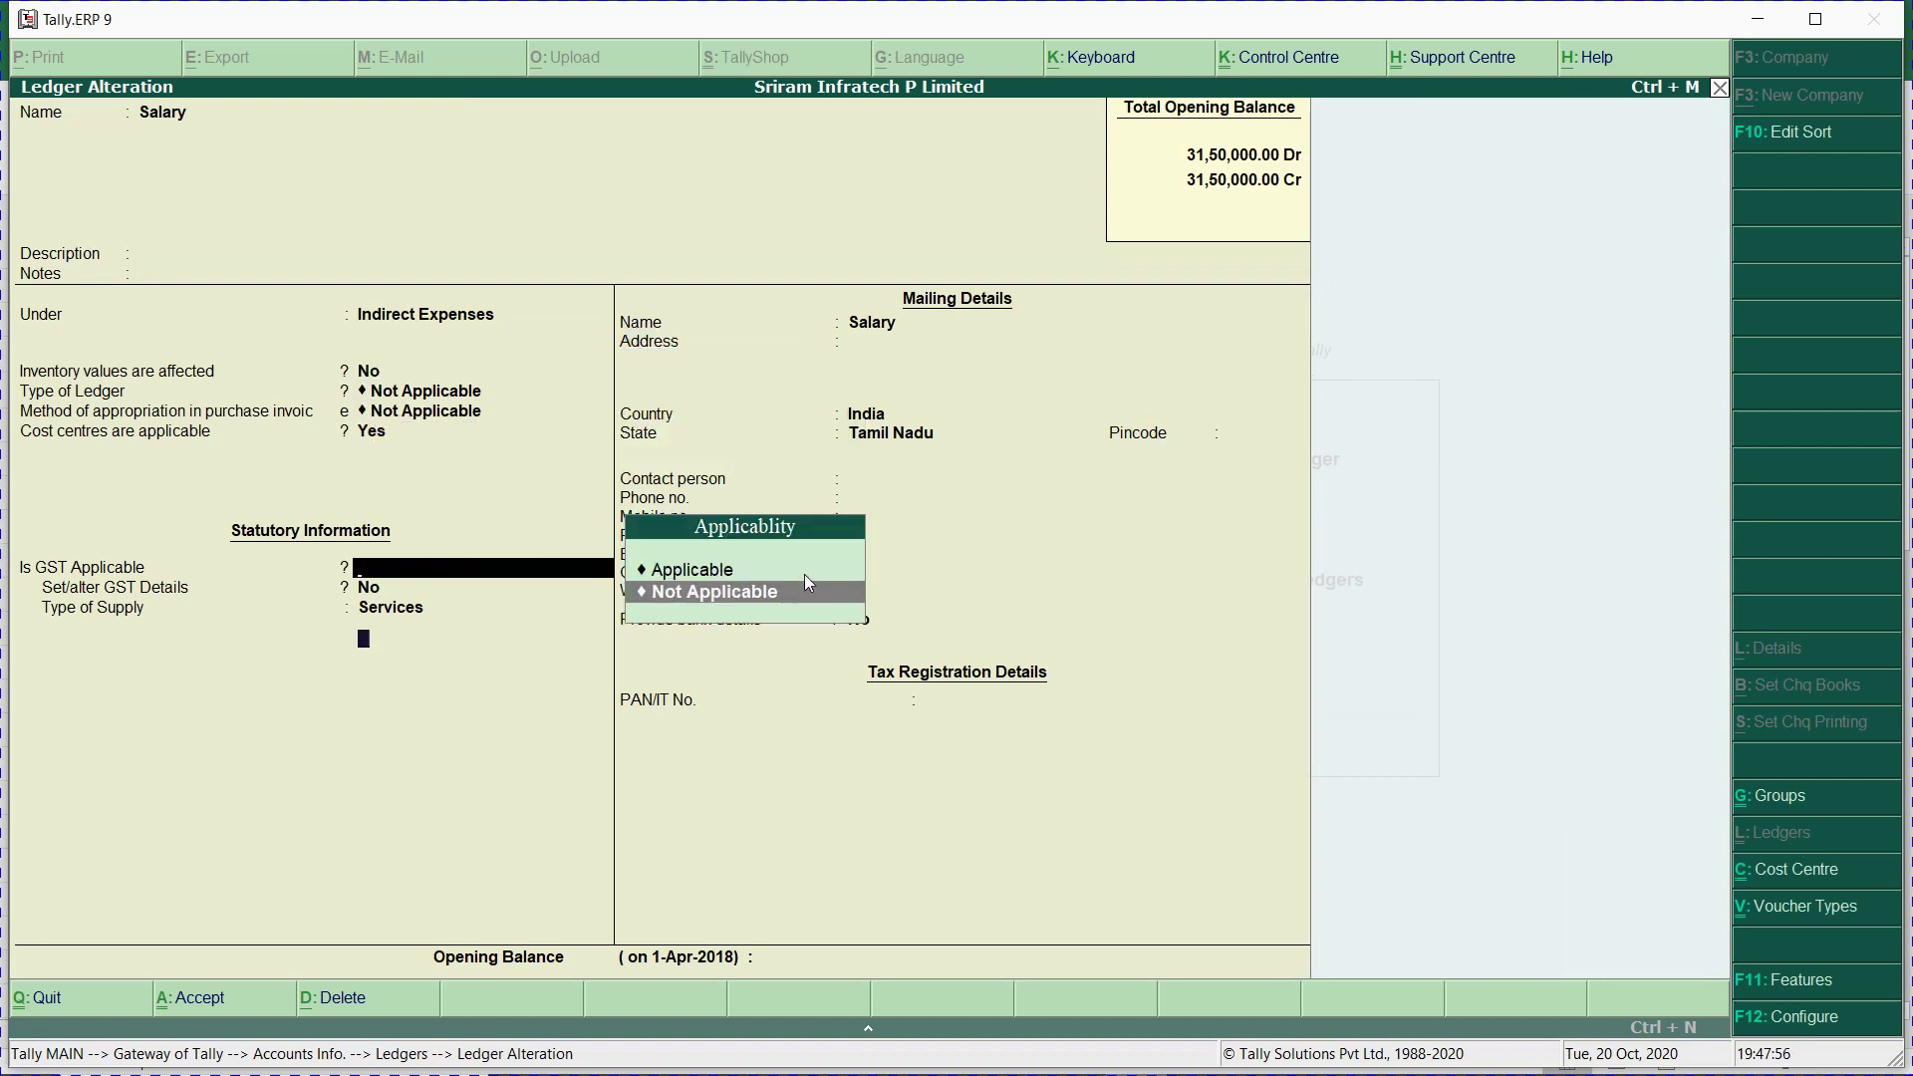
key(Return)
key(Return)
key(Return)
key(Return)
key(Return)
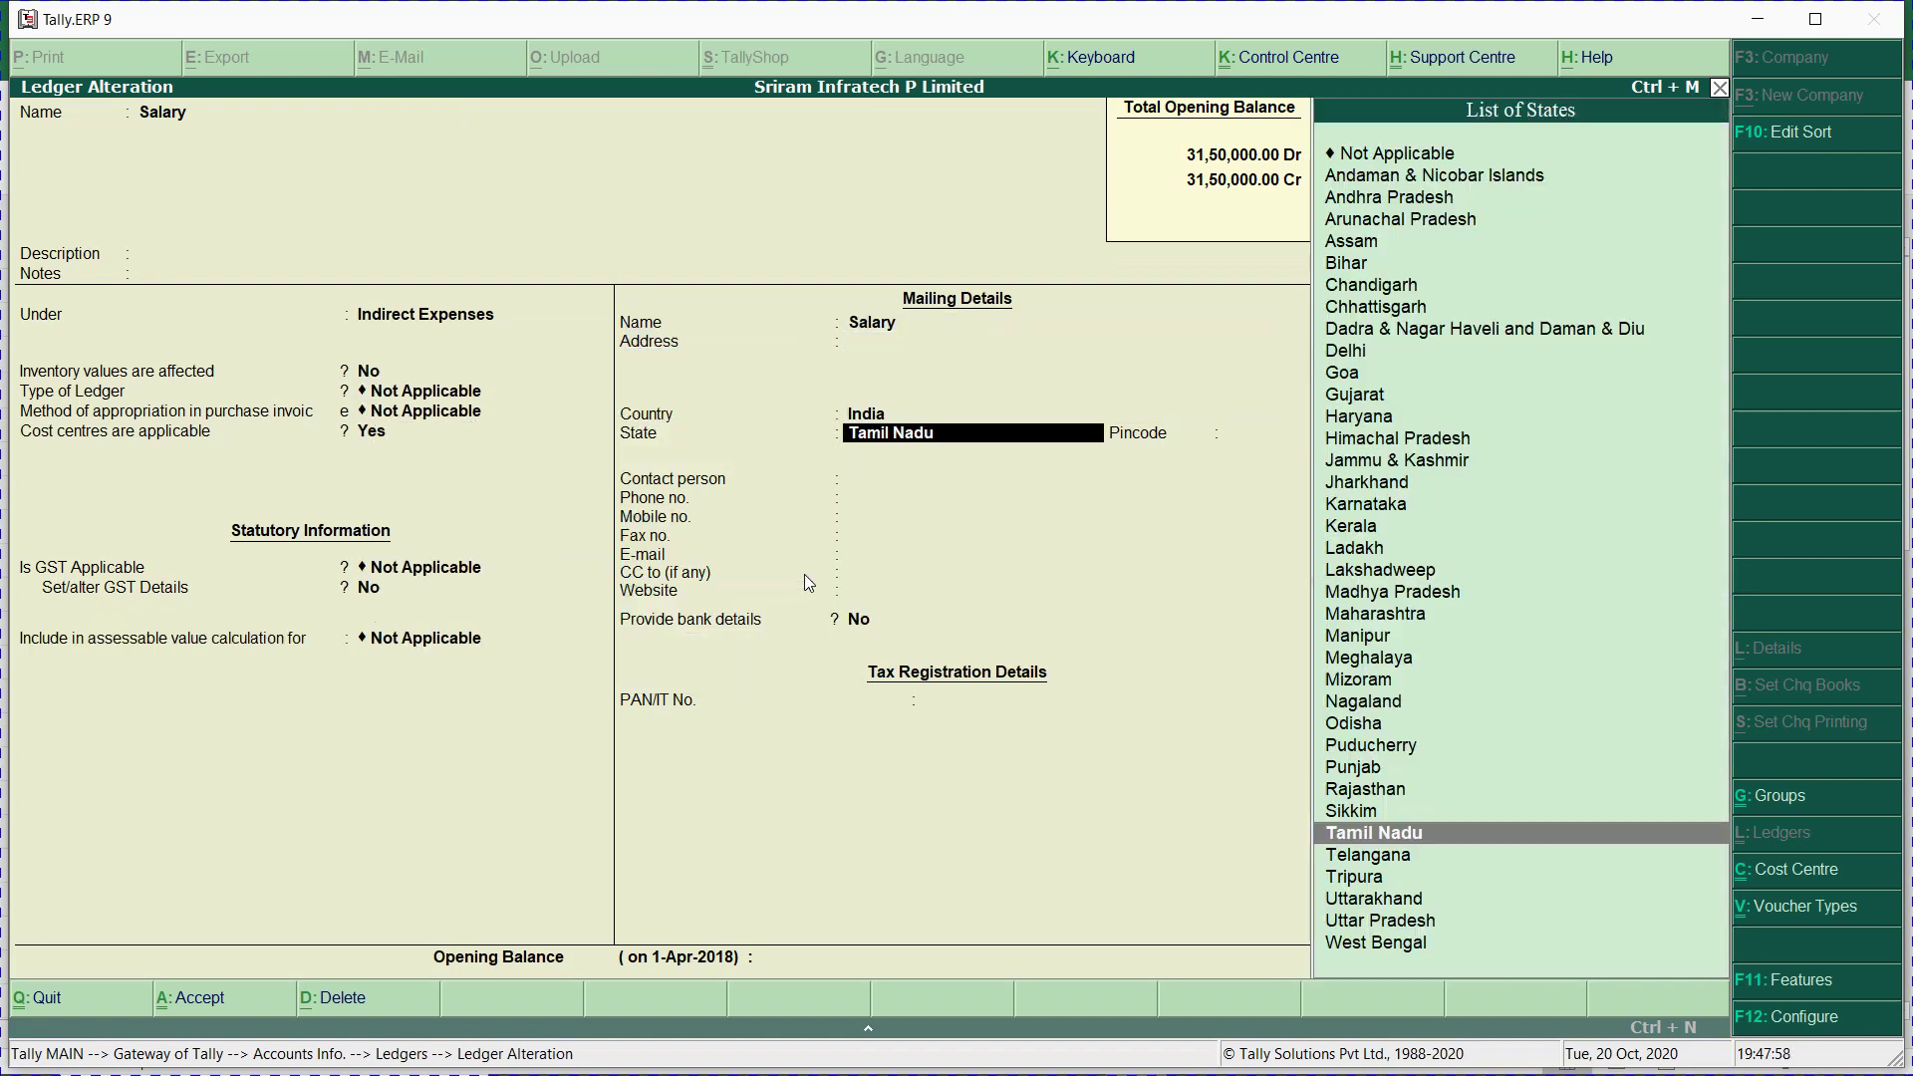
key(ctrl+a)
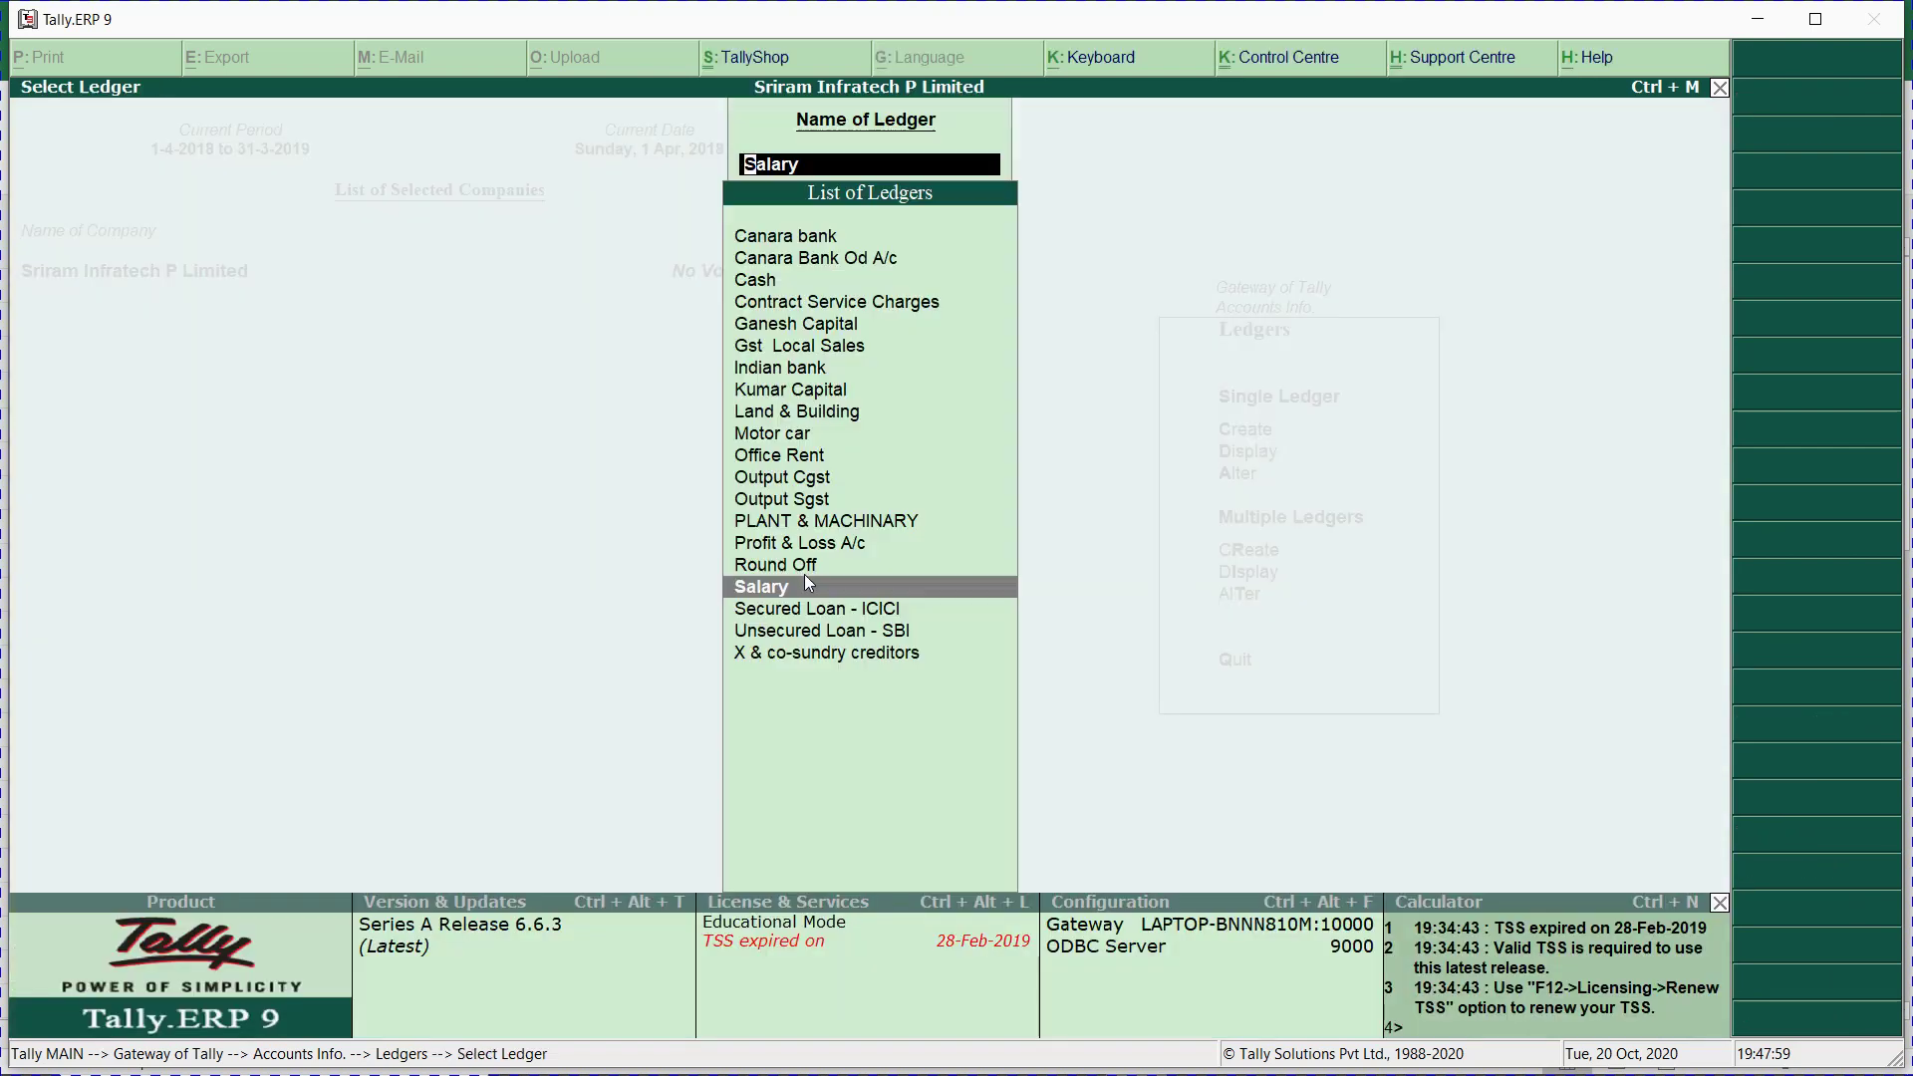
Take Telephone Expenses from Excel cell B6 and return to Tally's Ledgers menu.
key(alt+Tab)
key(Down)
key(Down)
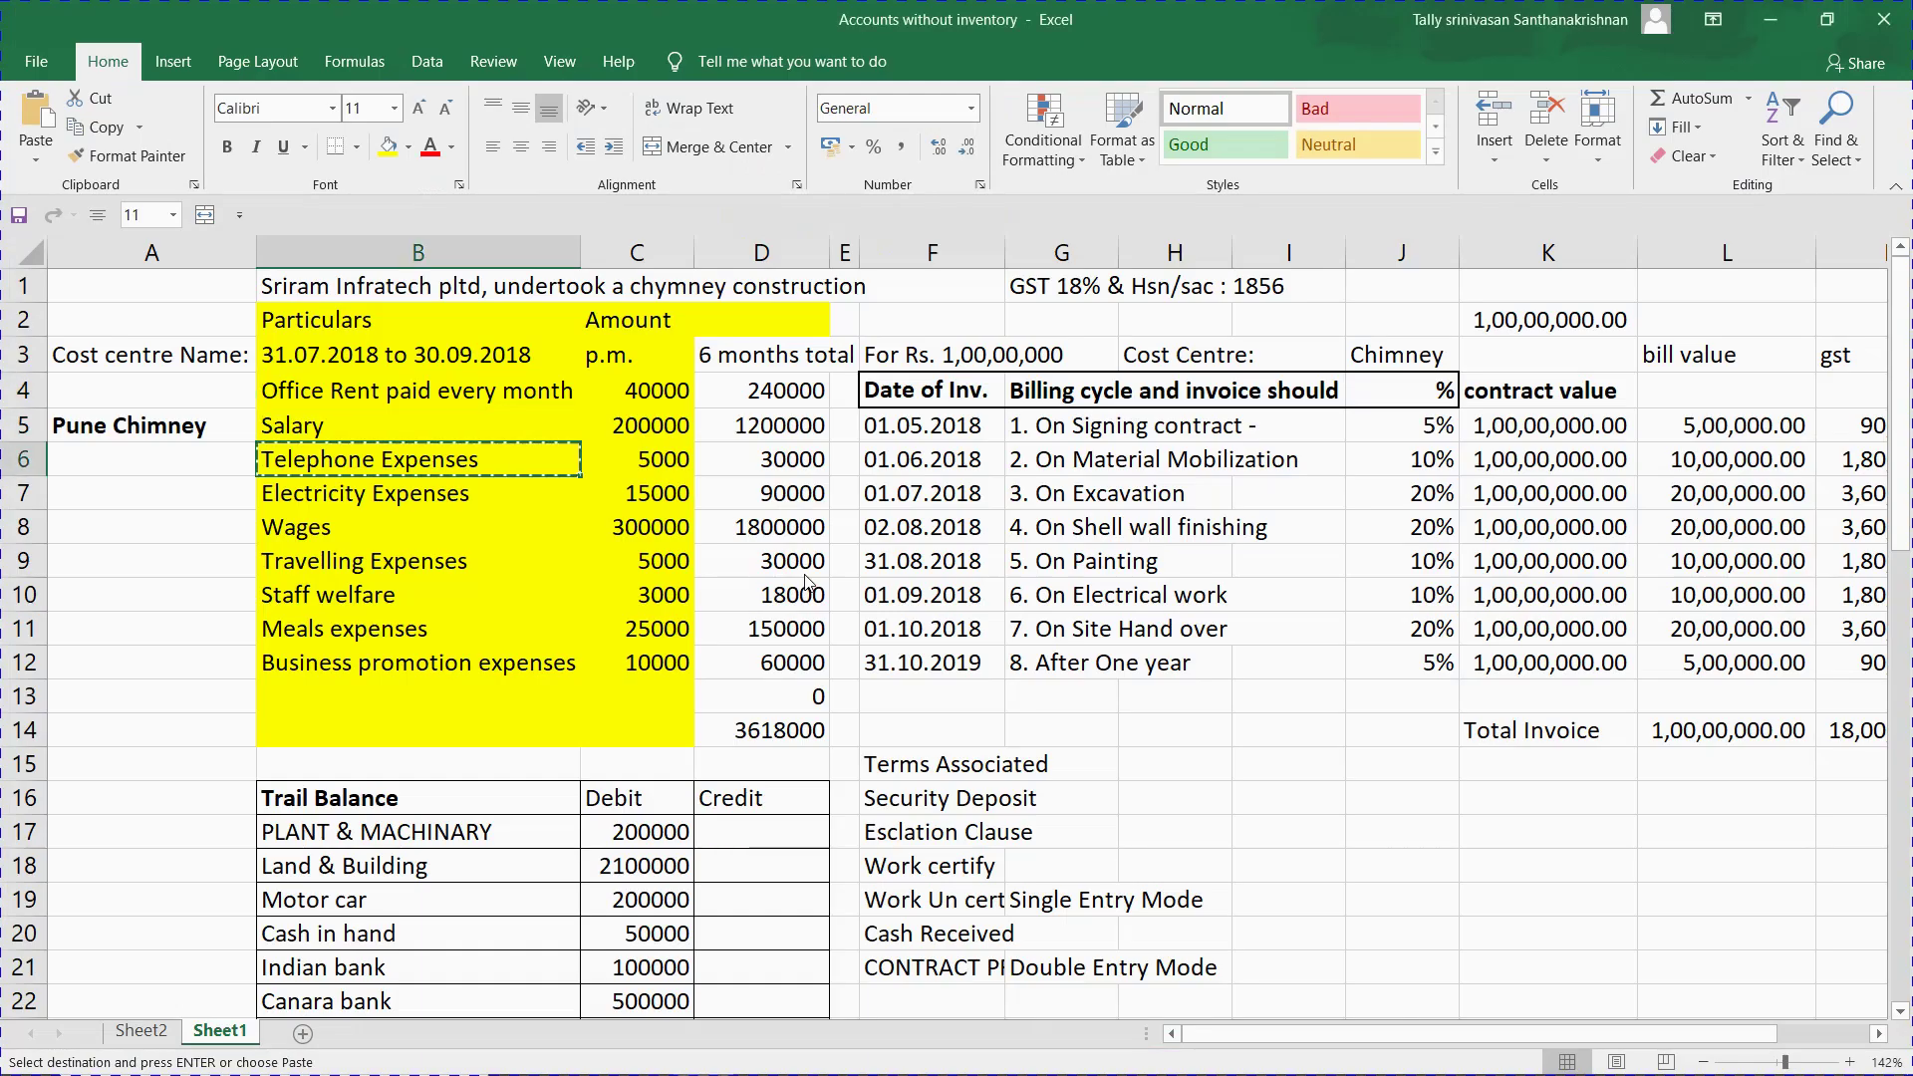
key(alt+Tab)
key(Escape)
key(Escape)
key(Escape)
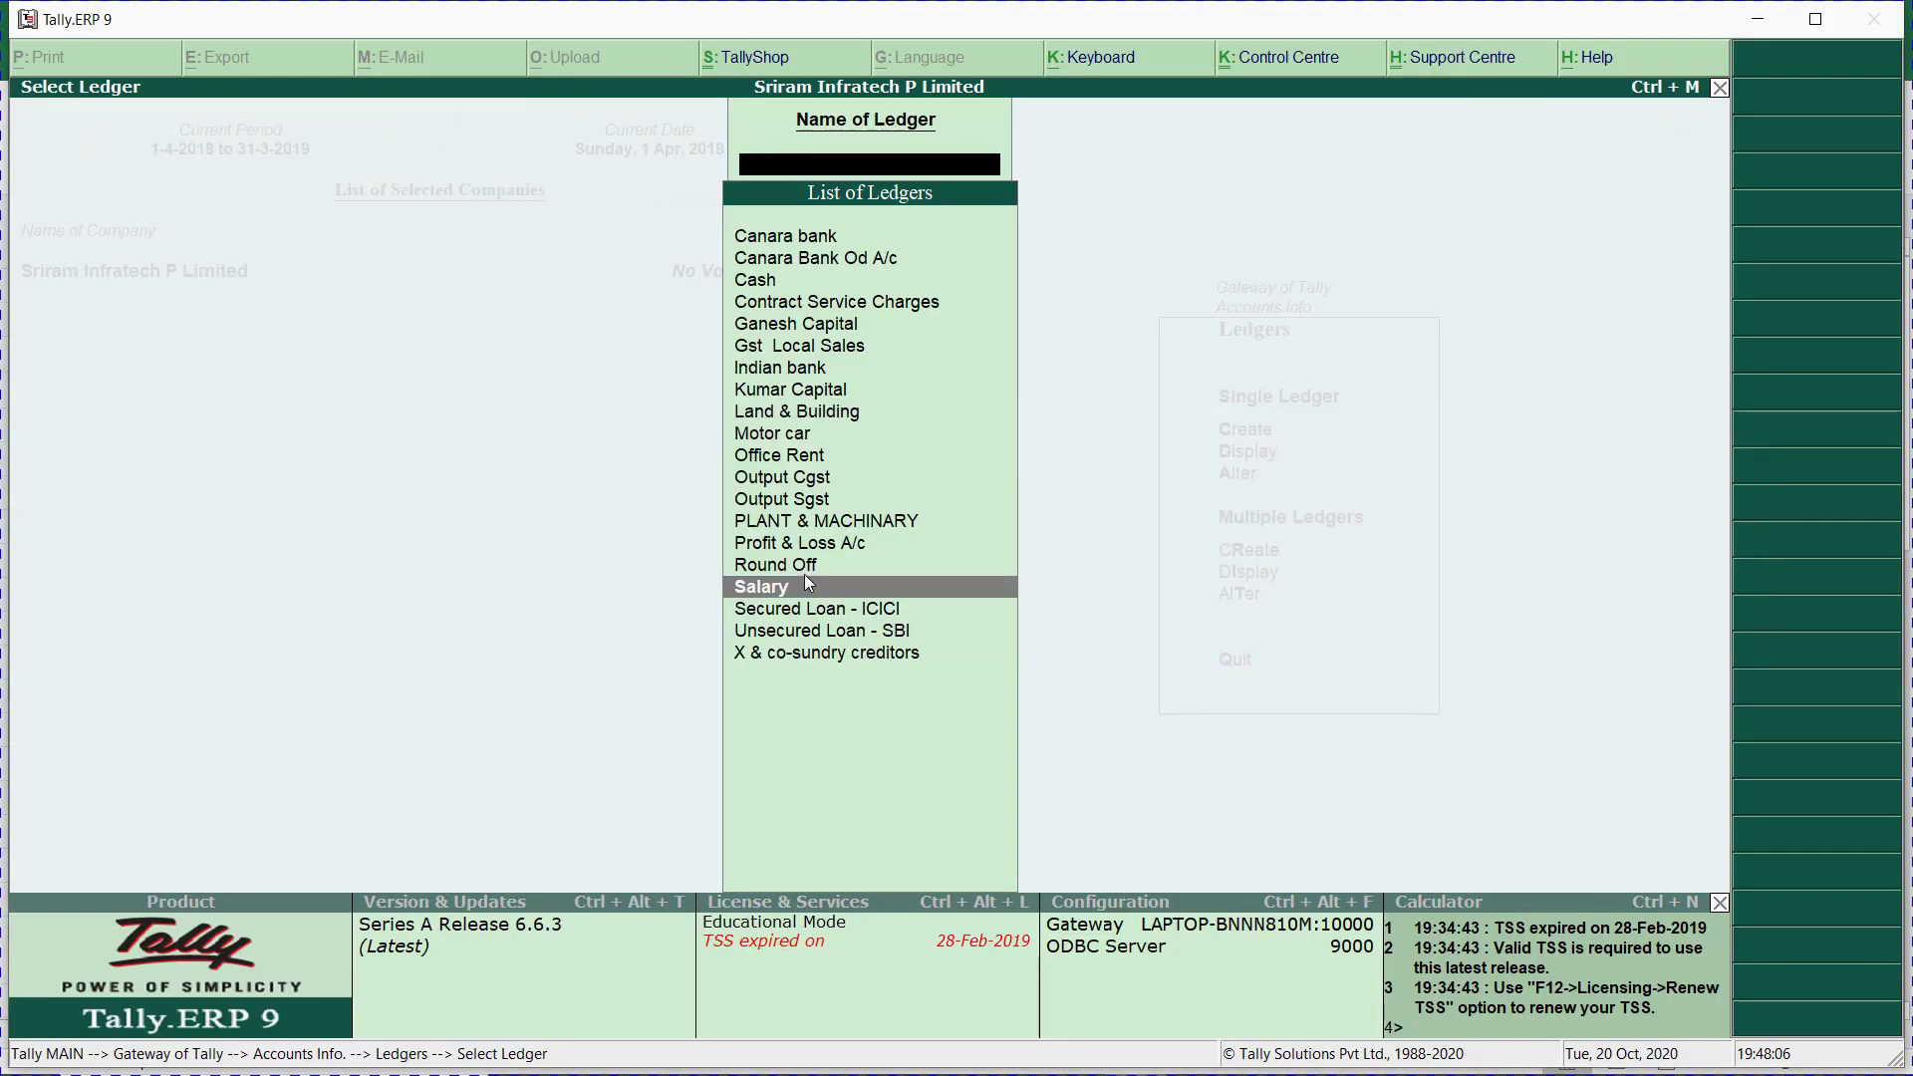
key(Return)
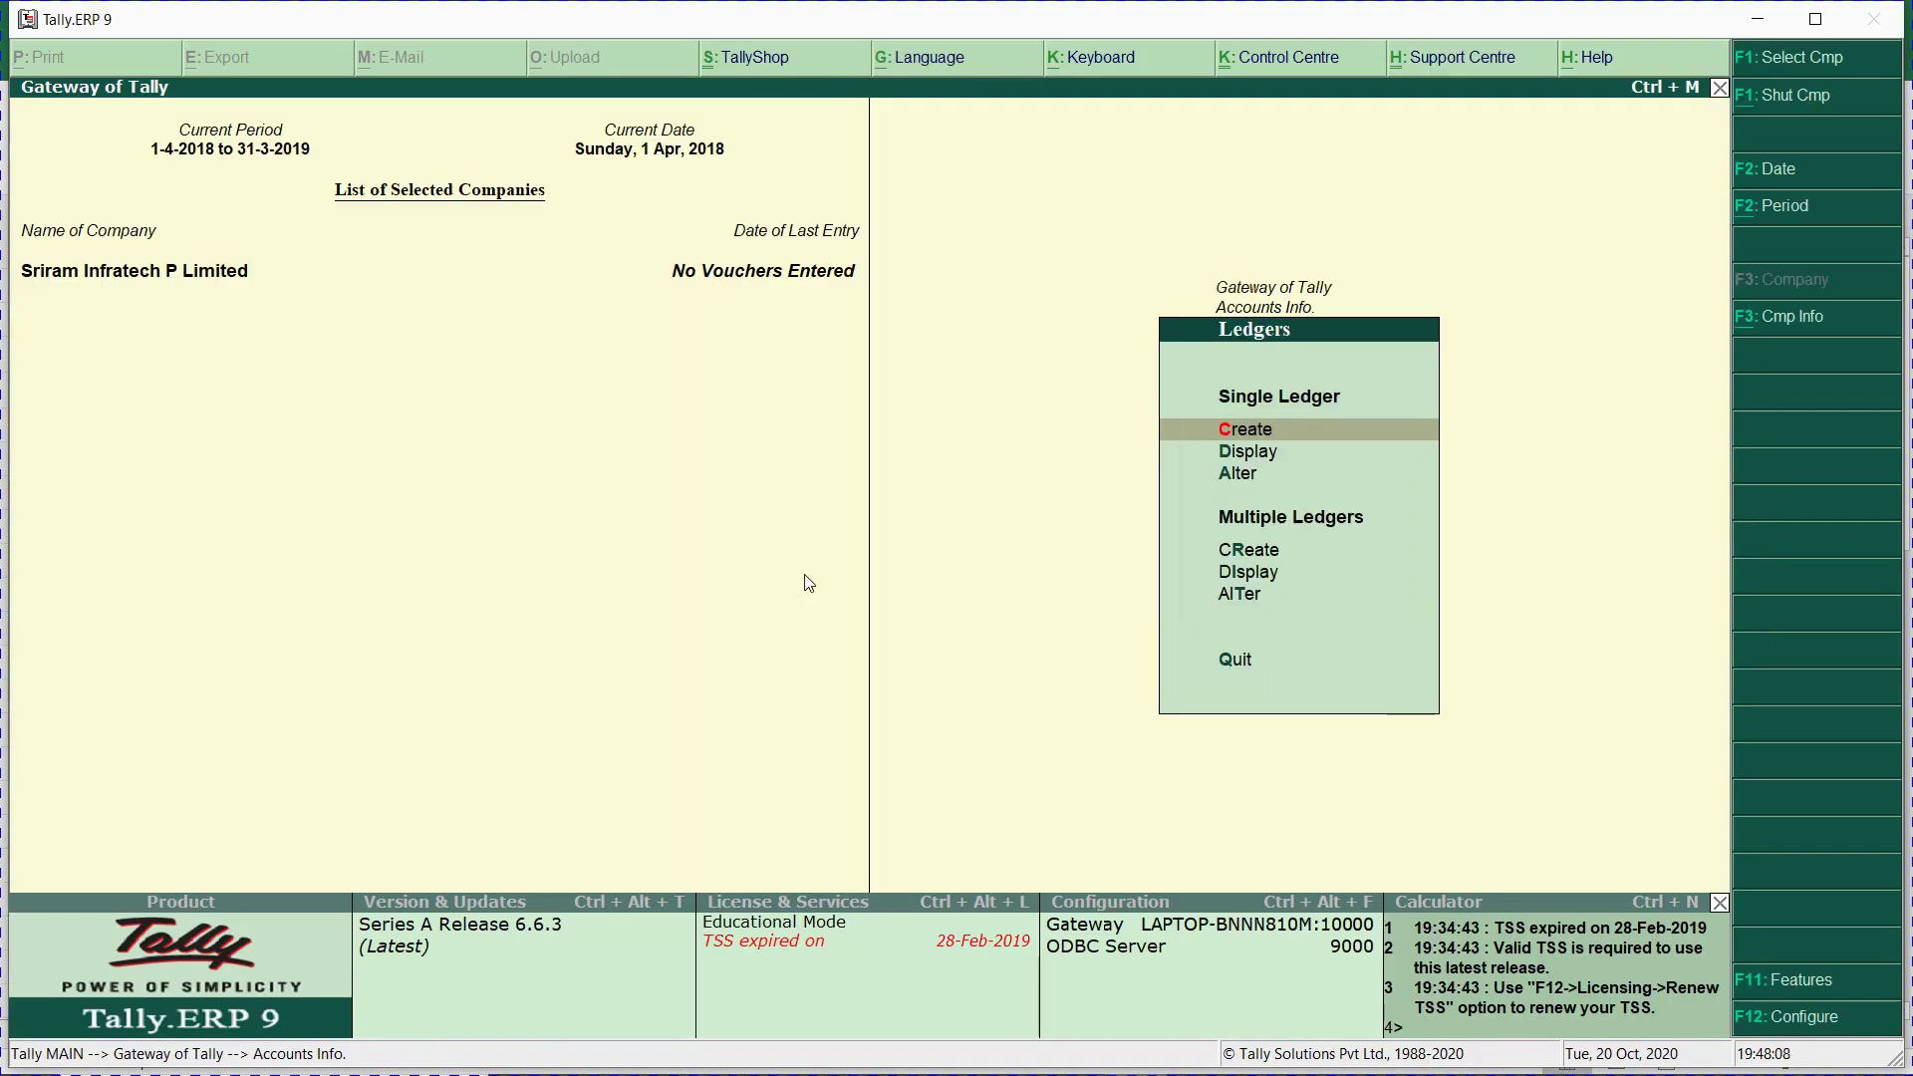
Create a Telephone Expenses ledger under Indirect Expenses with GST Not Applicable.
key(Return)
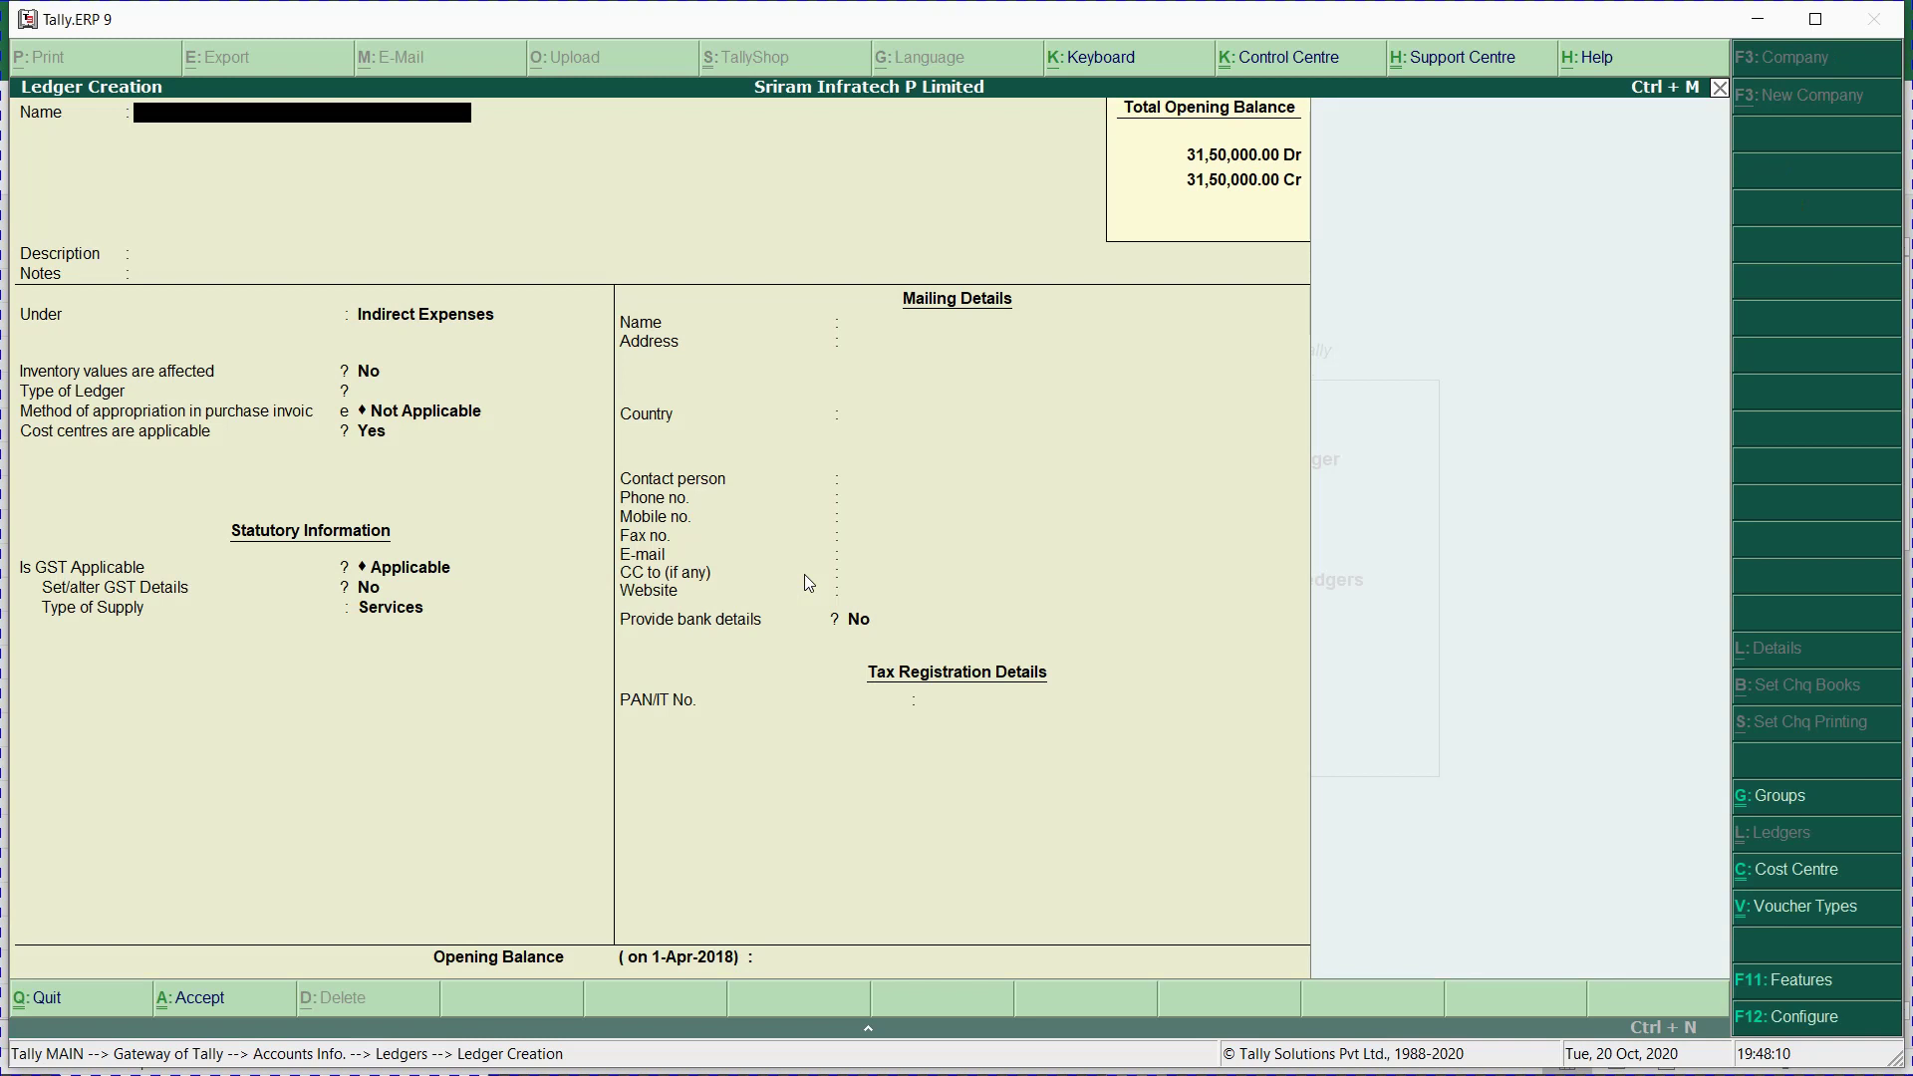
key(ctrl+alt+v)
key(Return)
key(Return)
key(Return)
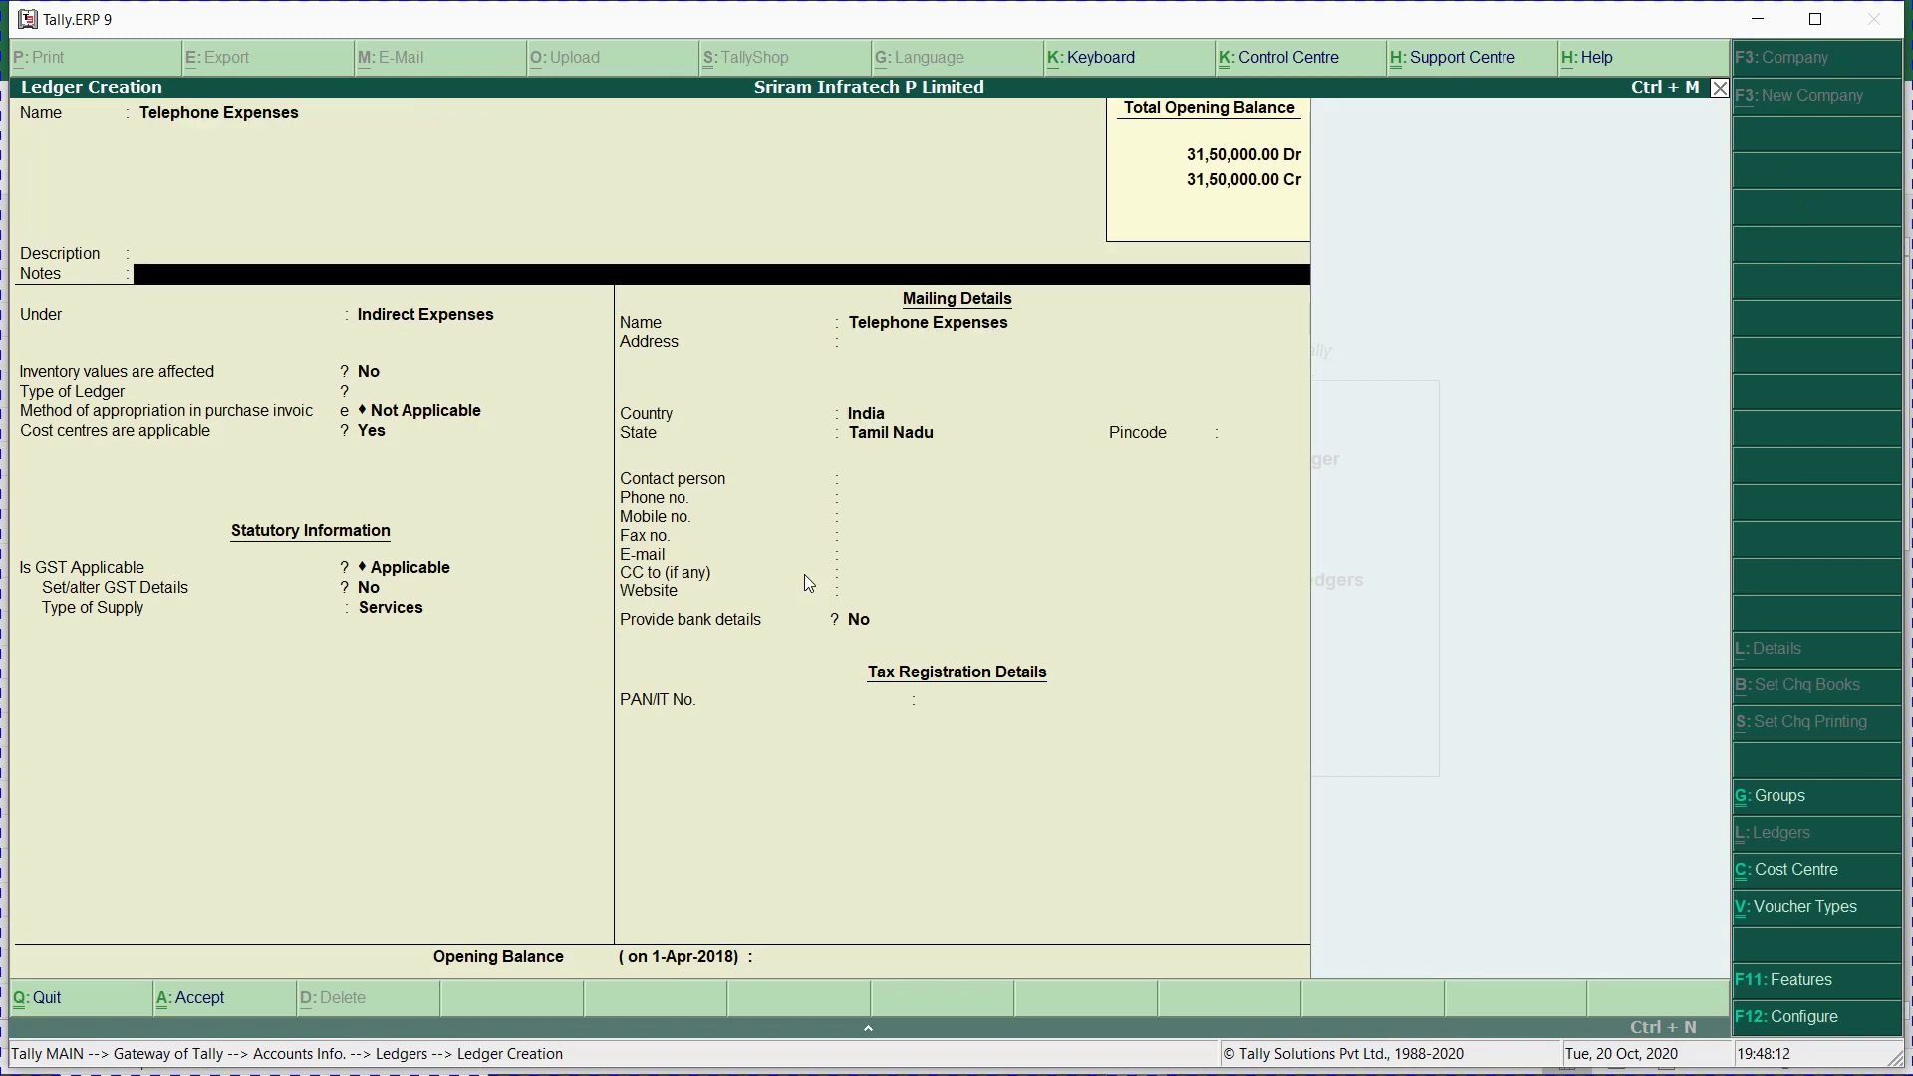
key(Return)
key(Return)
key(Return)
key(Return)
key(Return)
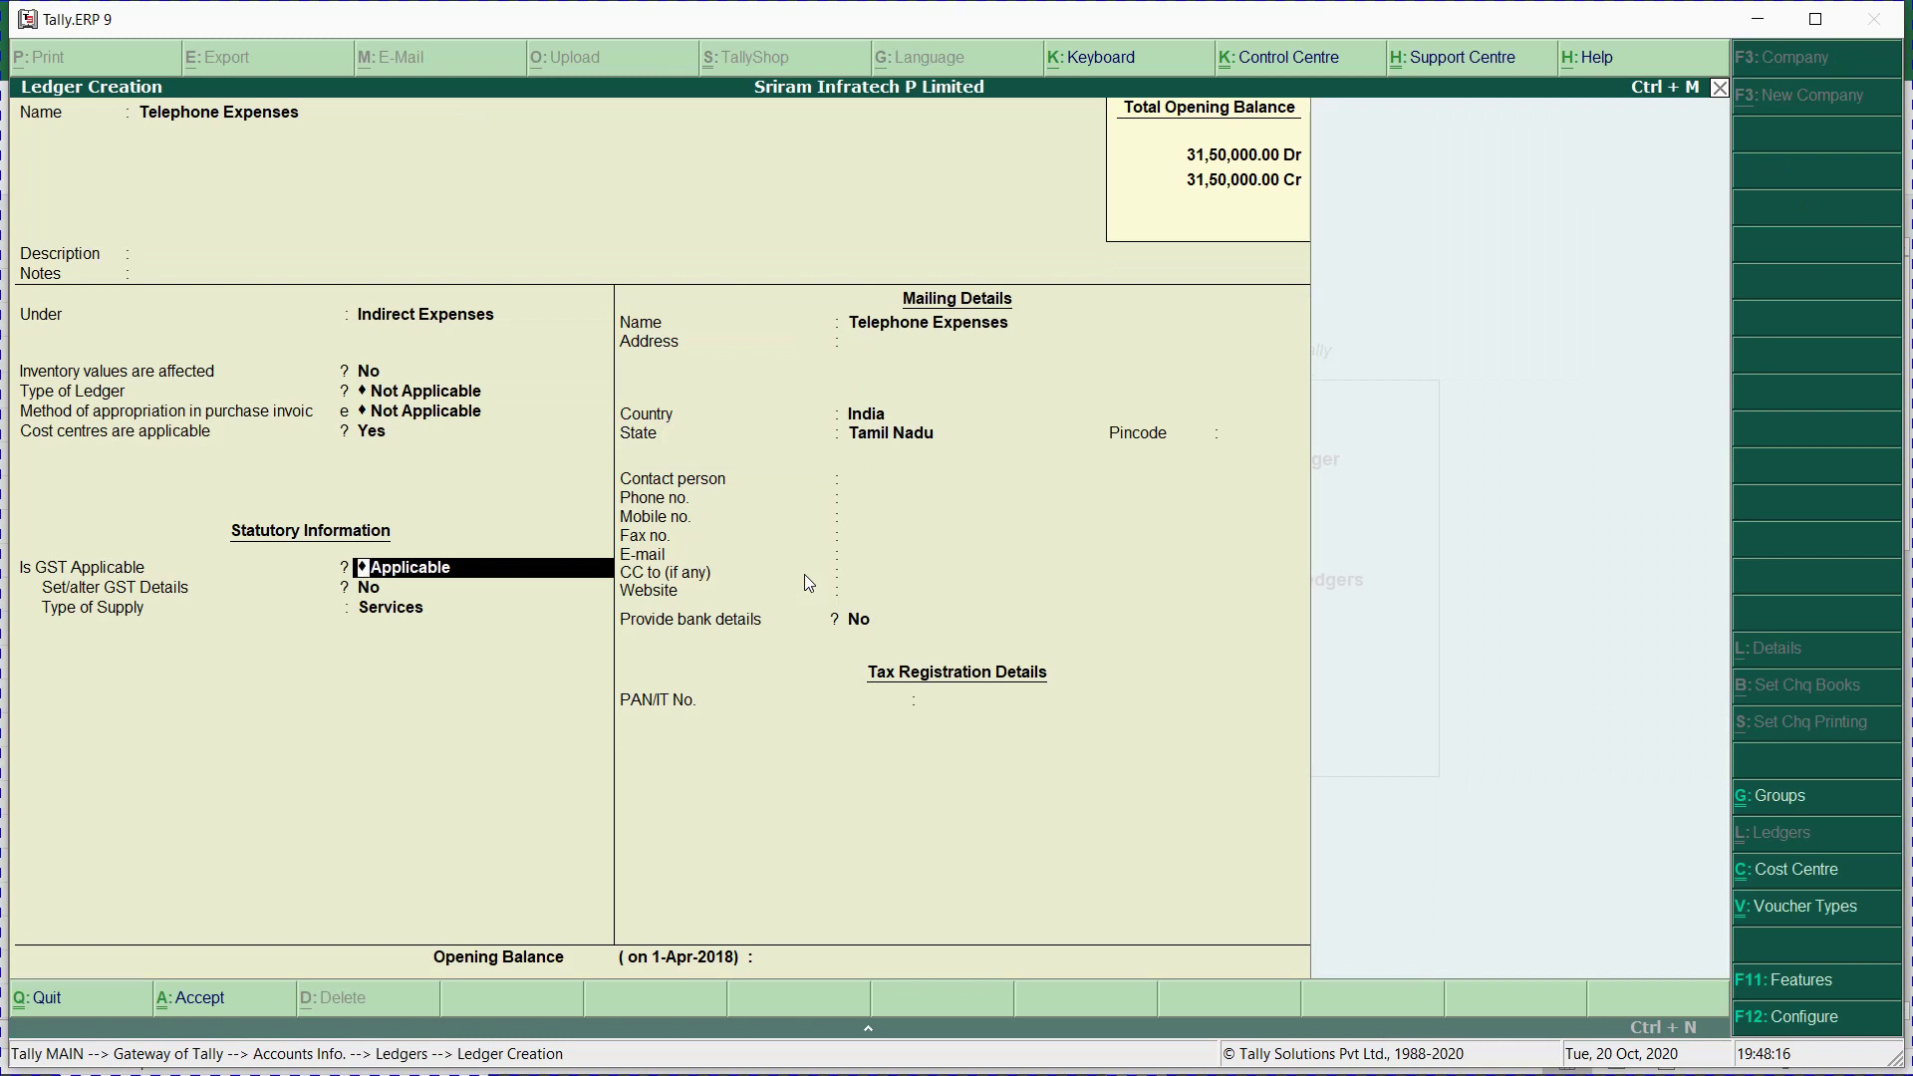
key(BackSpace)
key(Down)
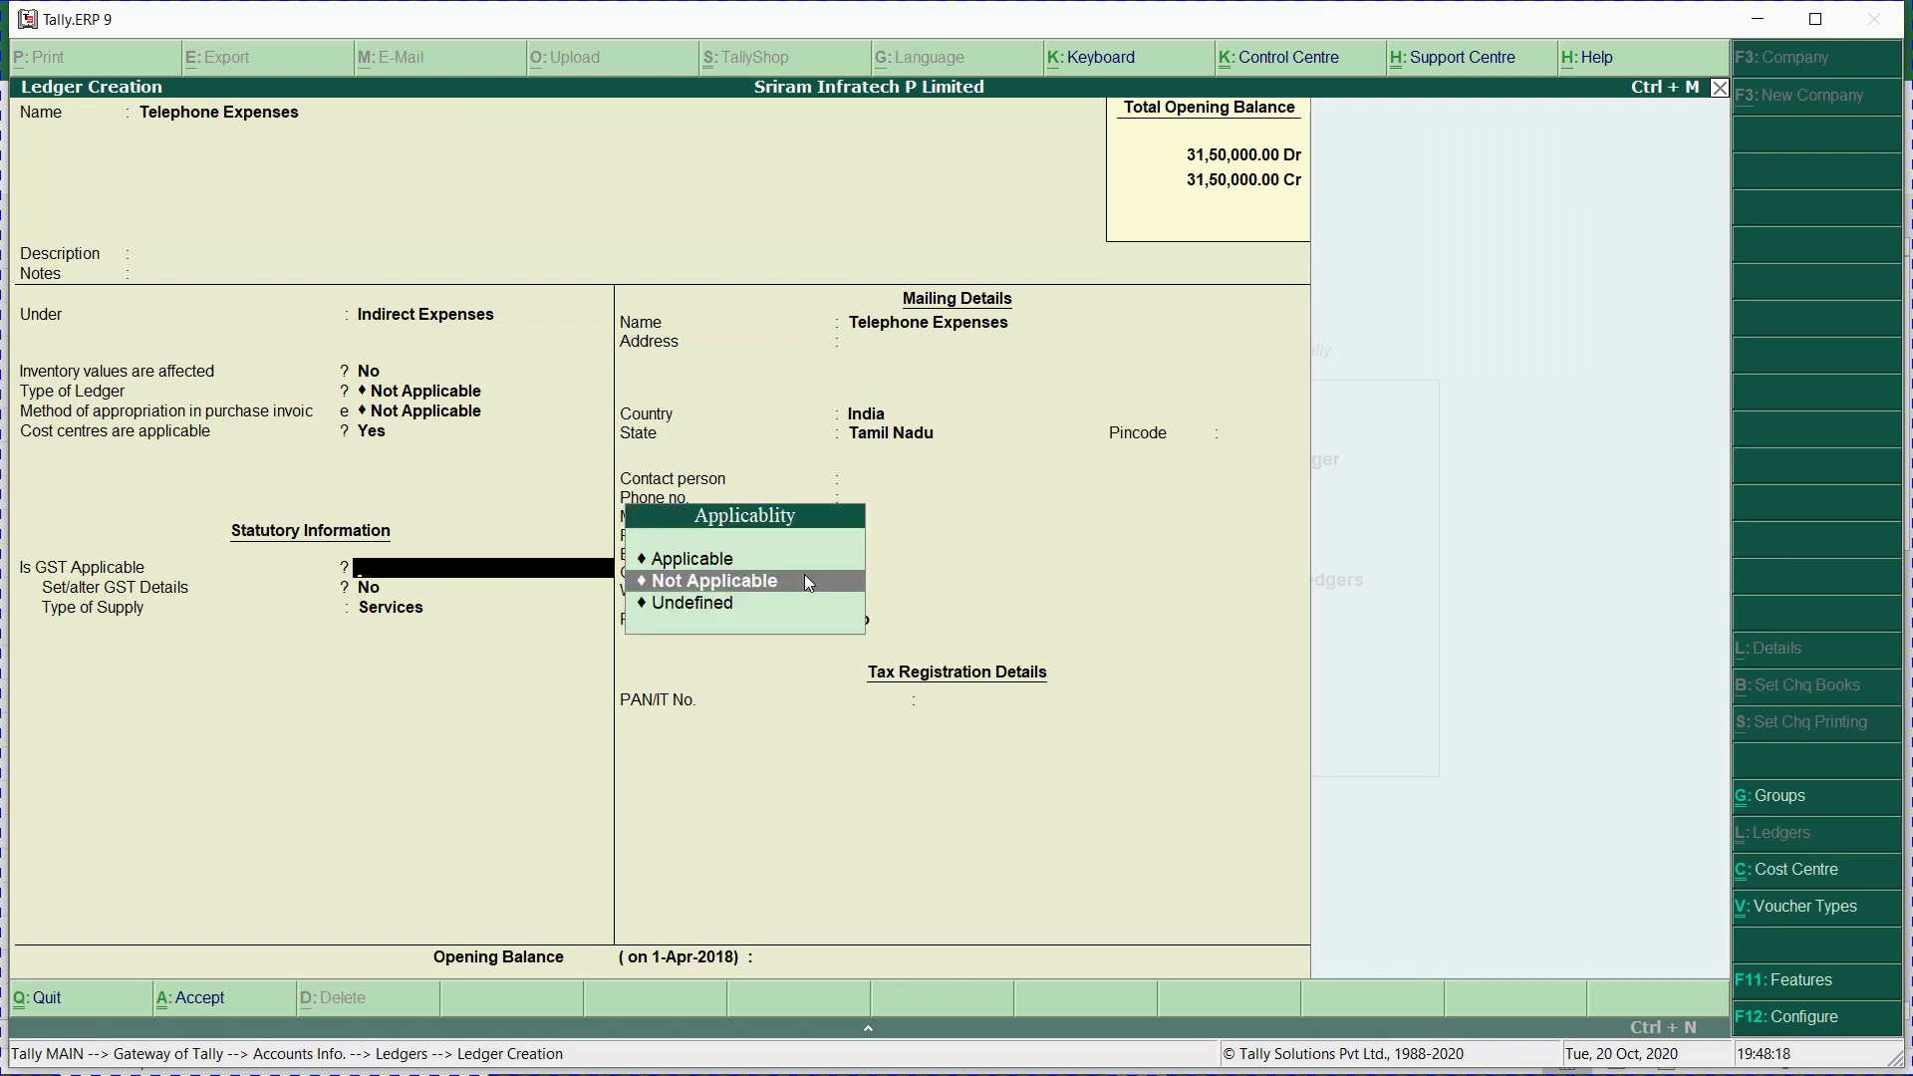
key(Return)
key(Return)
key(Return)
key(Return)
key(Return)
key(Return)
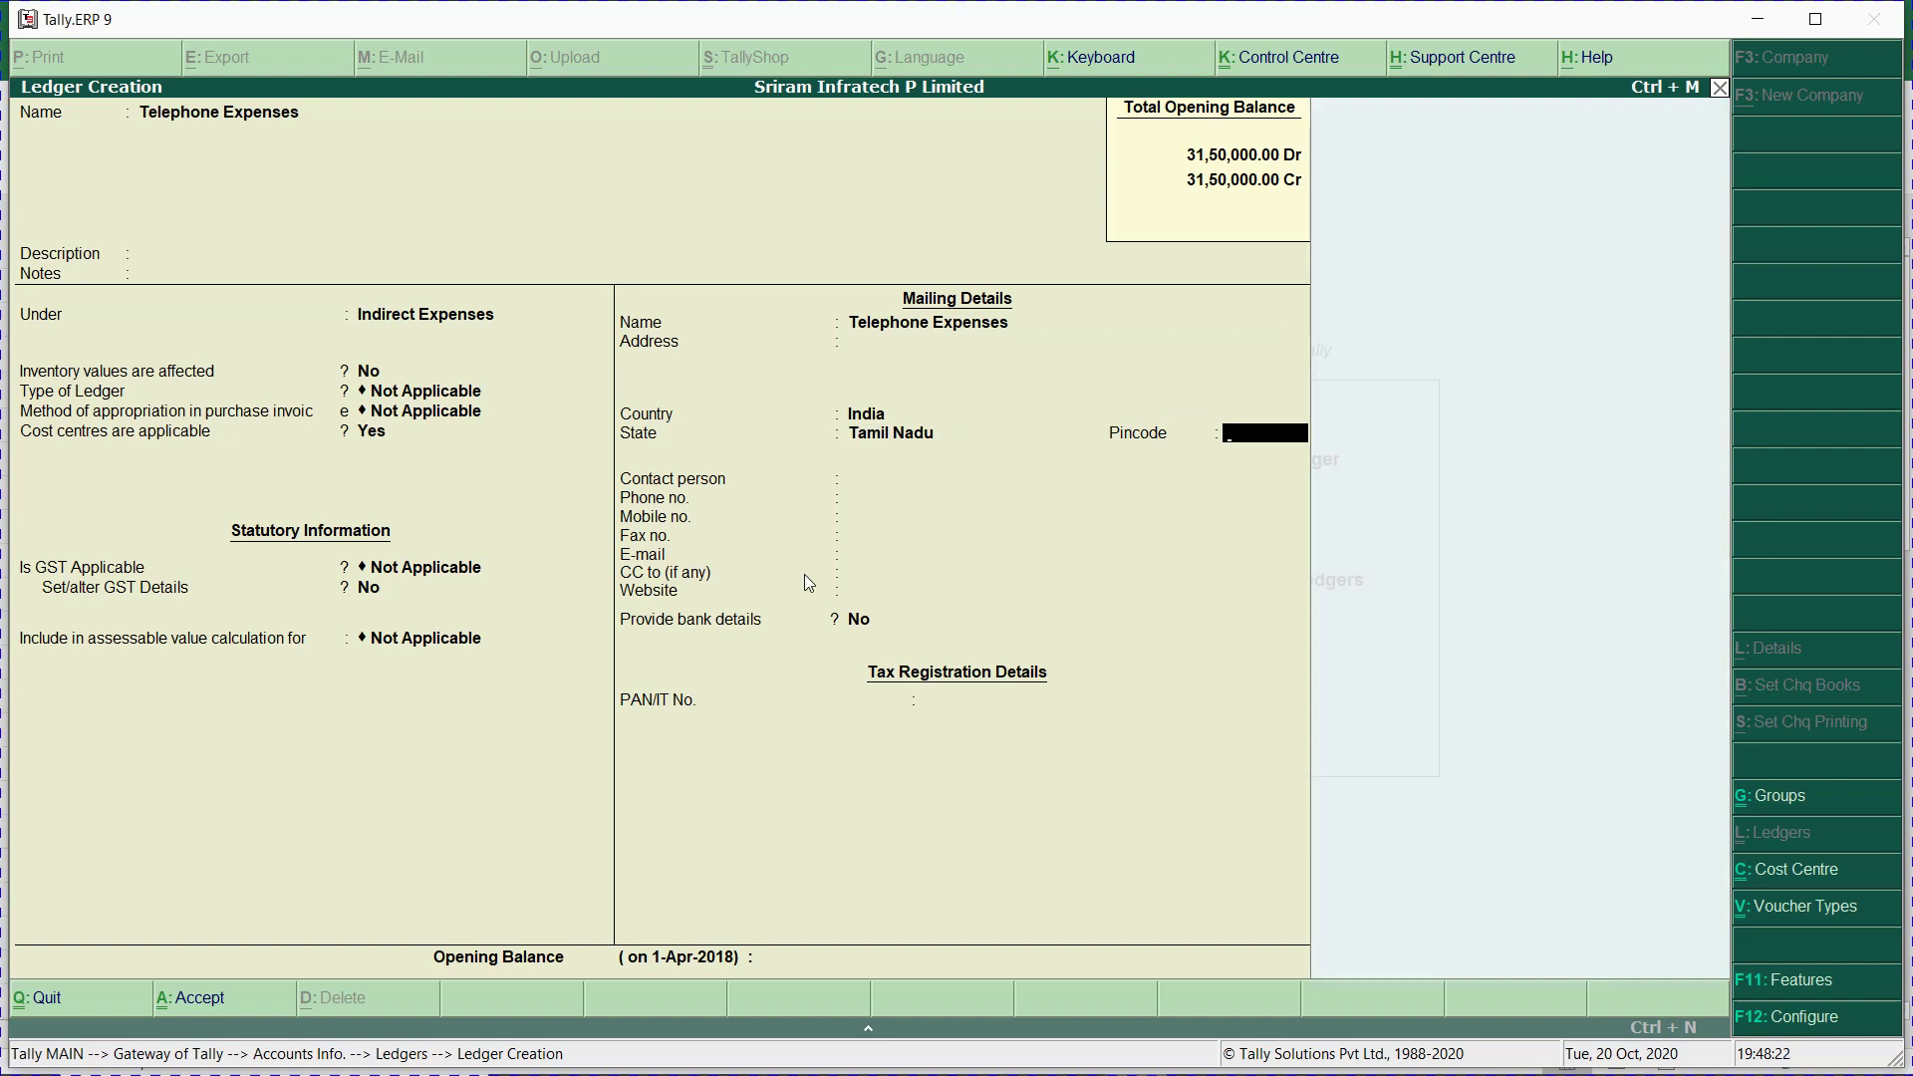
key(ctrl+a)
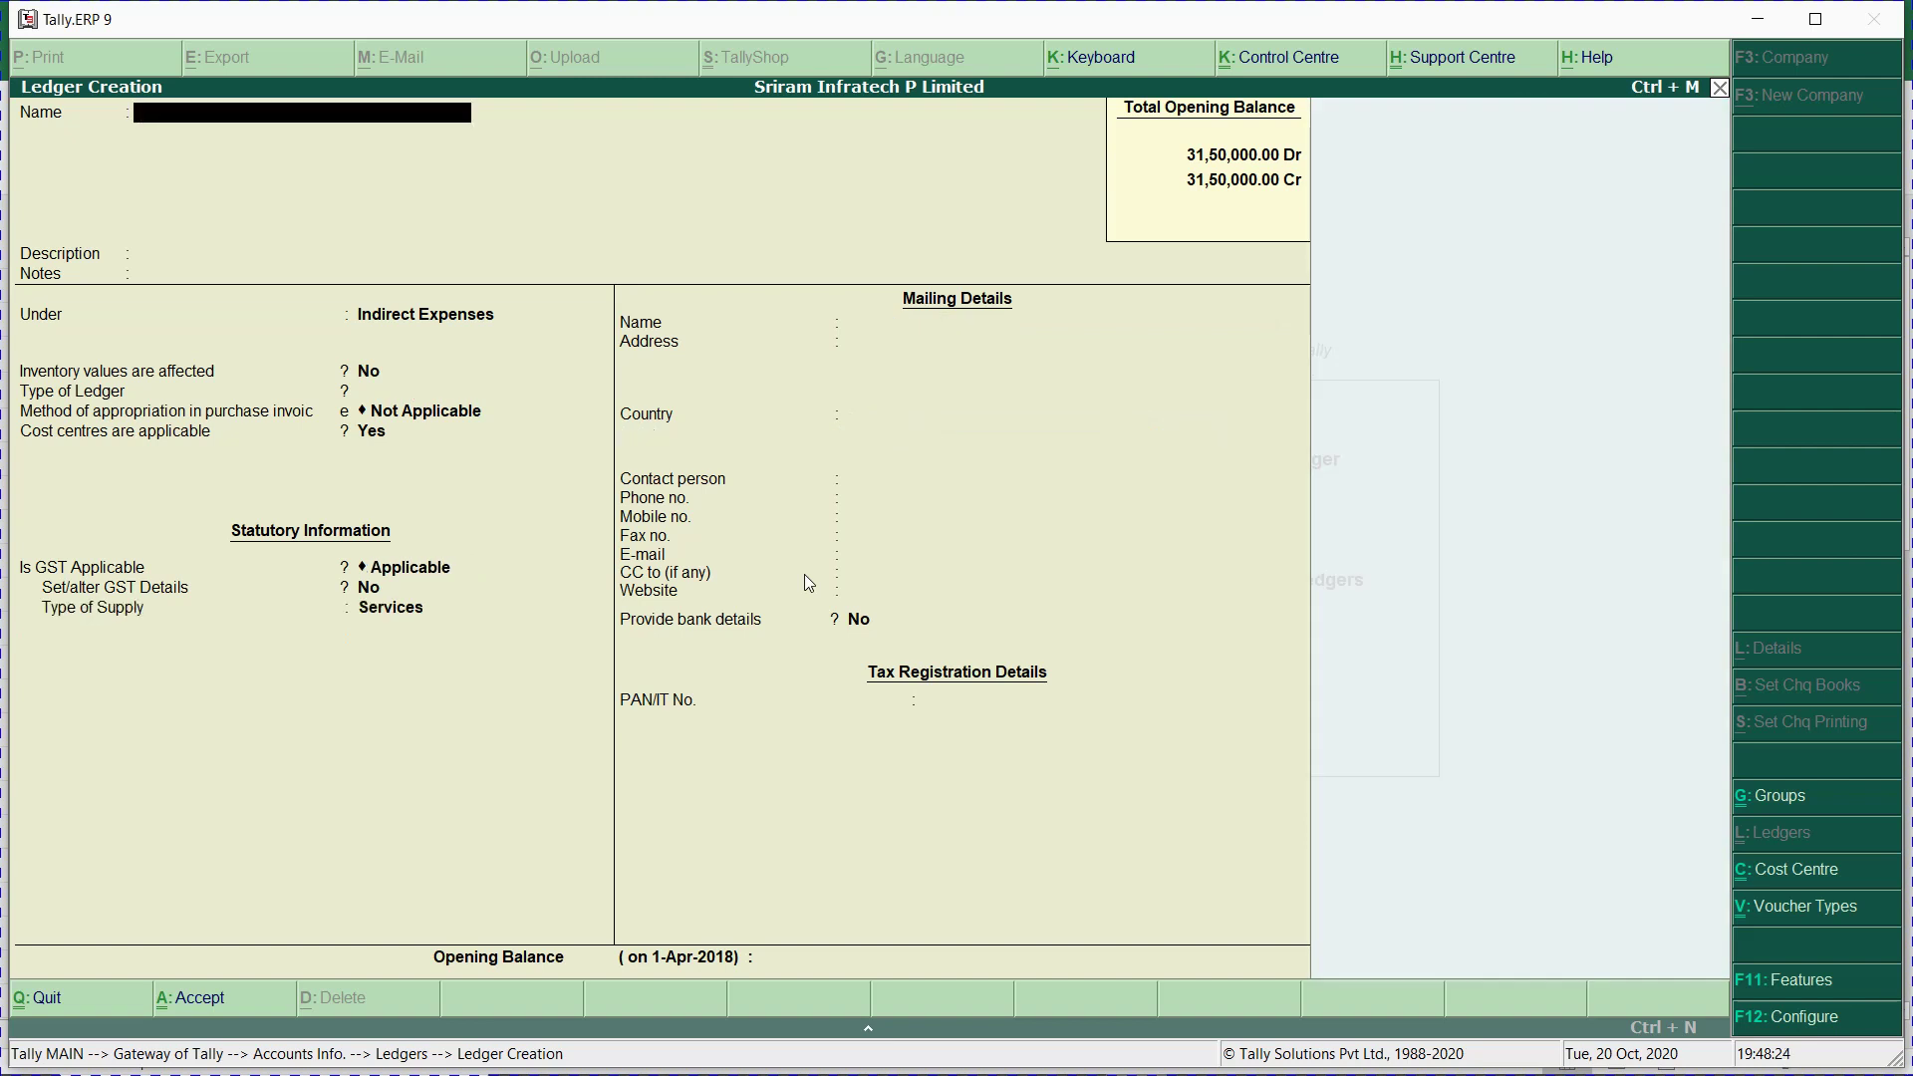
Create an Electricity Expenses ledger from Excel cell B7, GST Not Applicable.
key(alt+Tab)
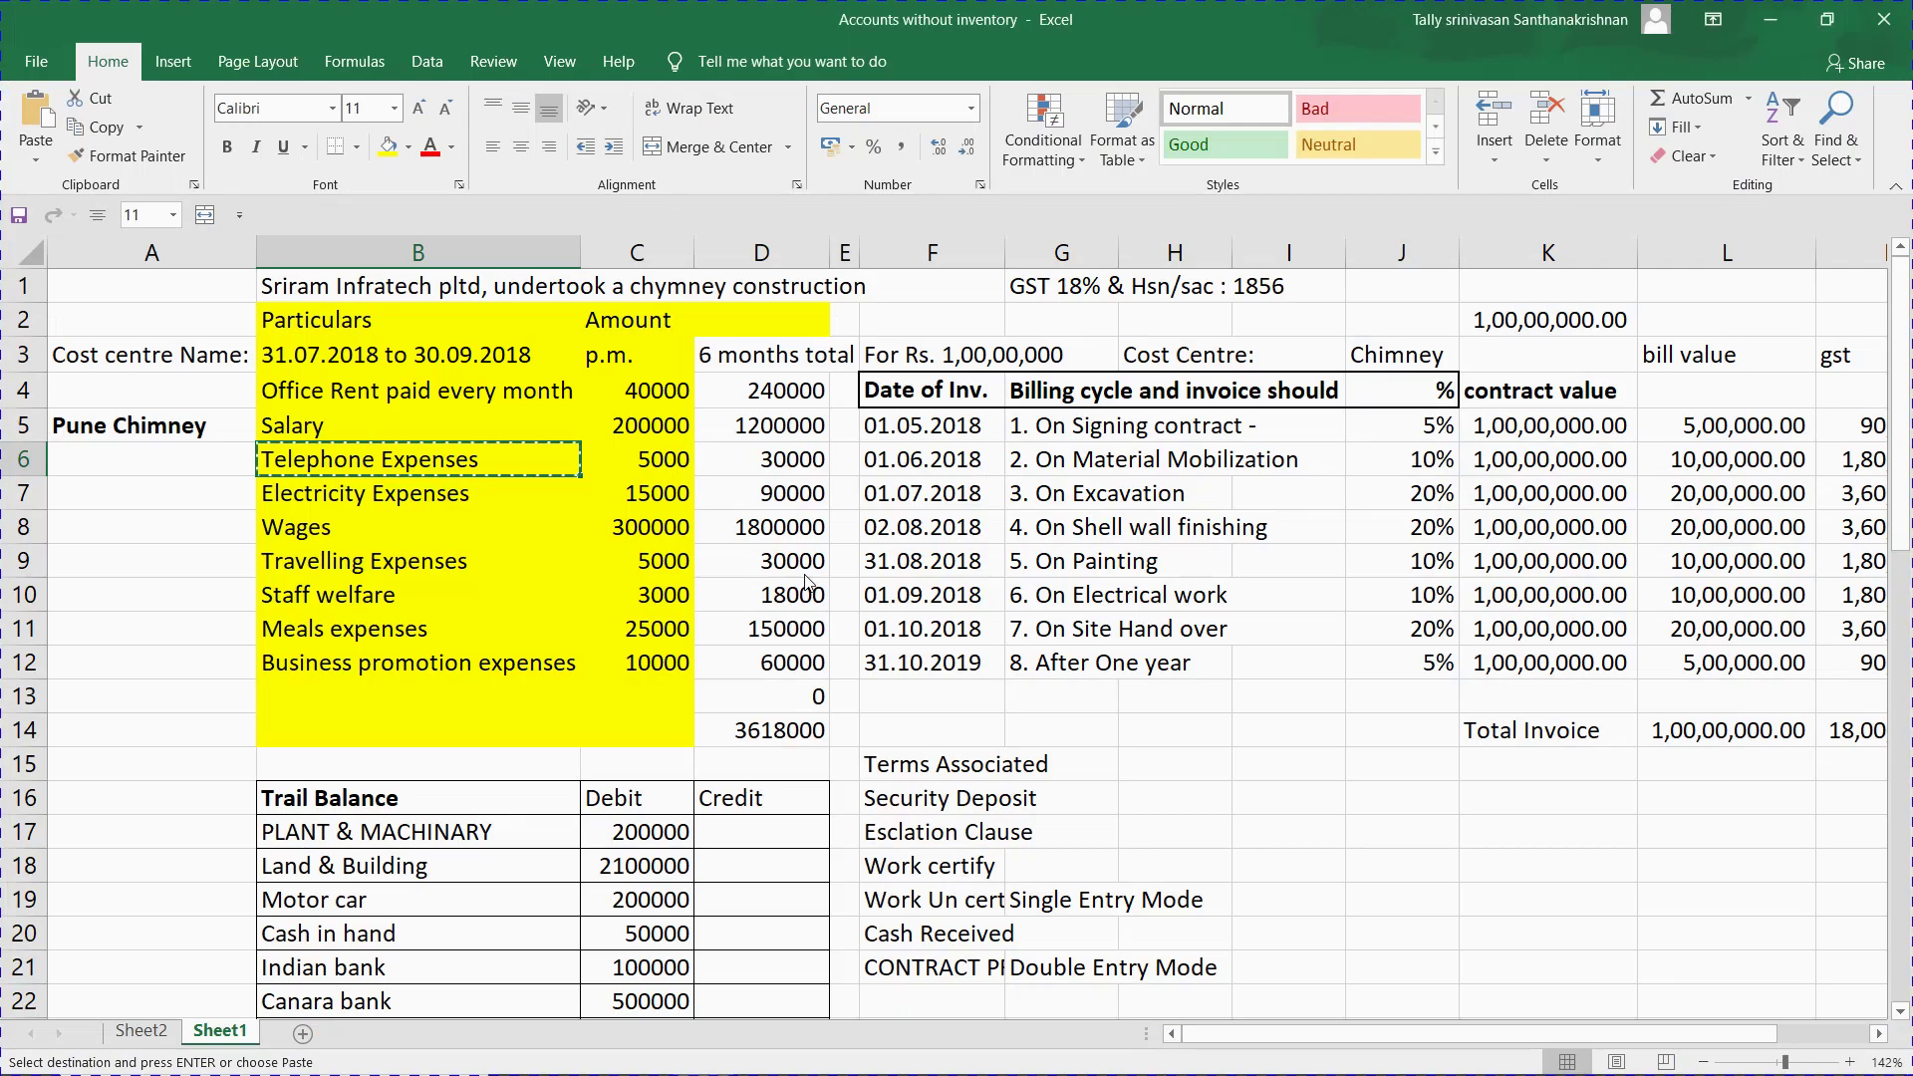
key(Down)
key(ctrl+c)
key(alt+Tab)
key(ctrl+alt+v)
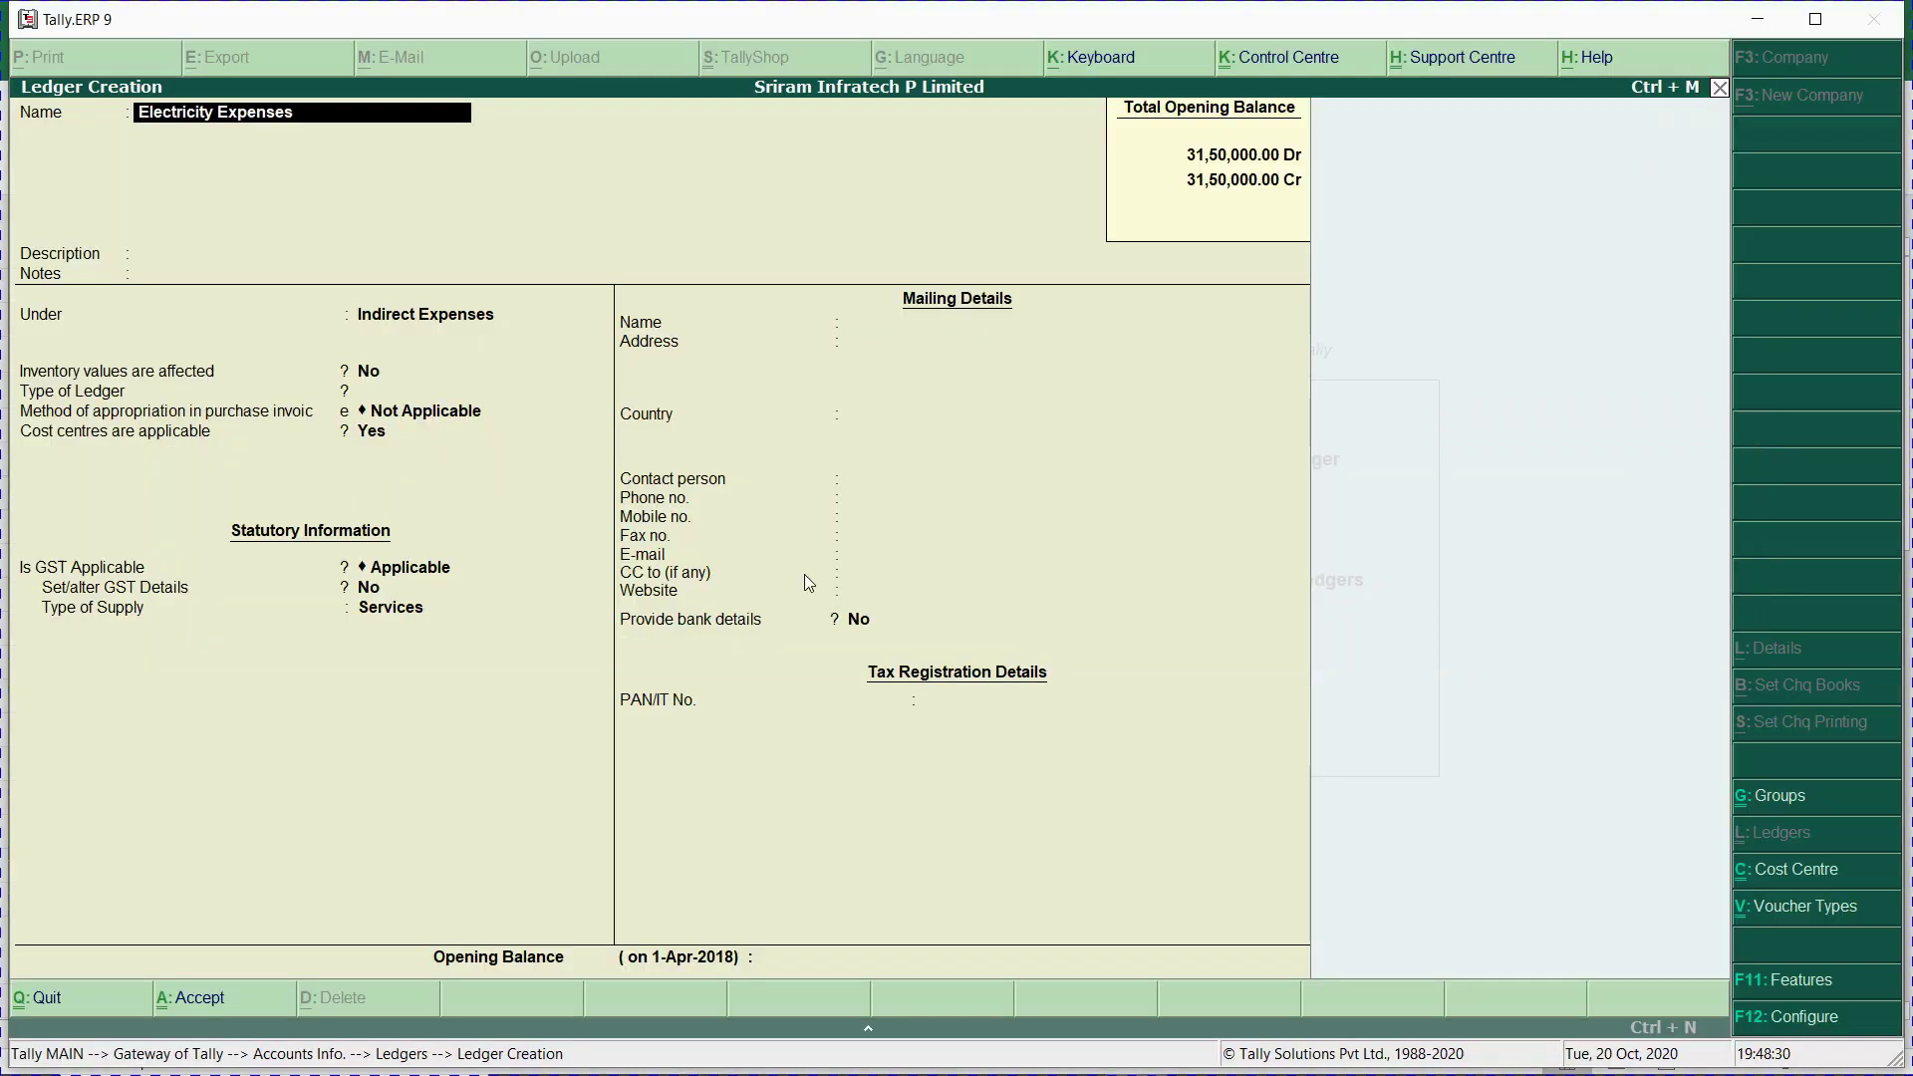
key(Return)
key(Return)
key(Return)
key(Return)
key(Return)
key(Return)
key(Return)
key(Return)
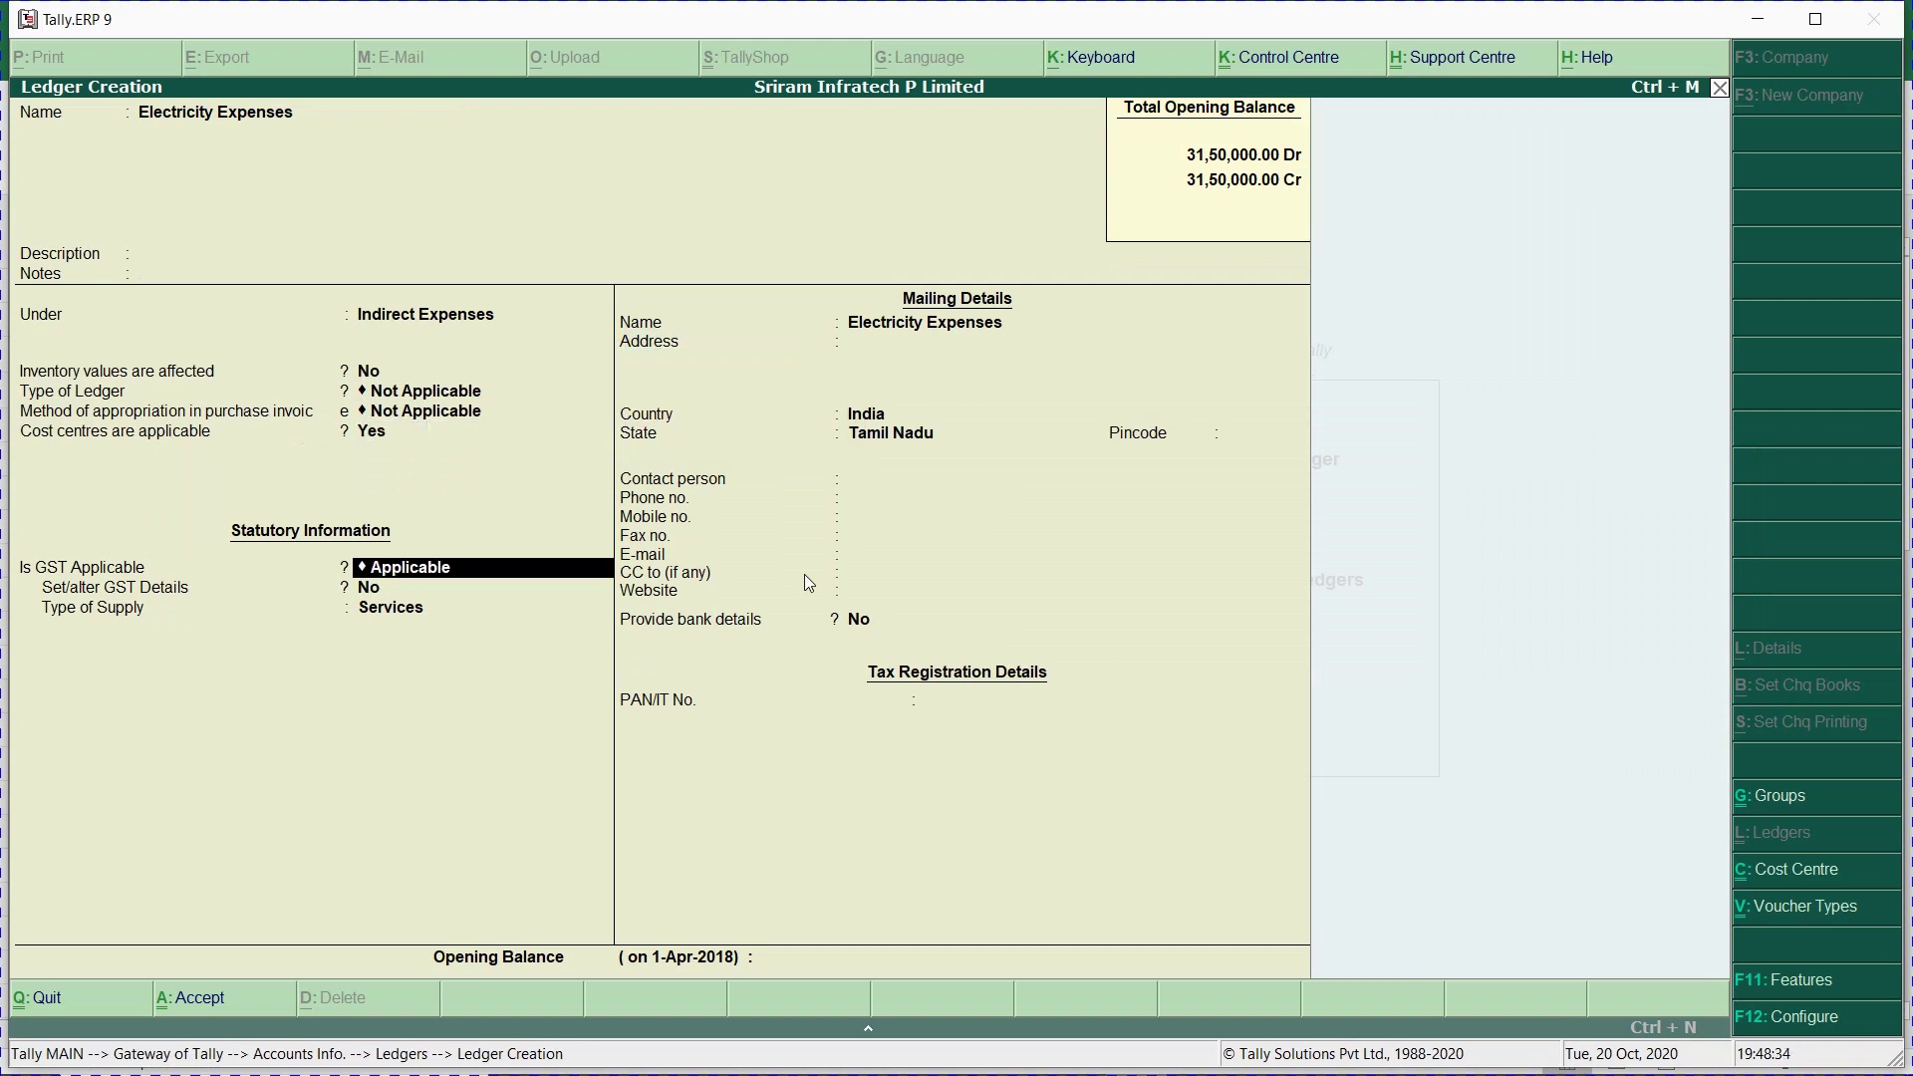
key(Down)
key(Return)
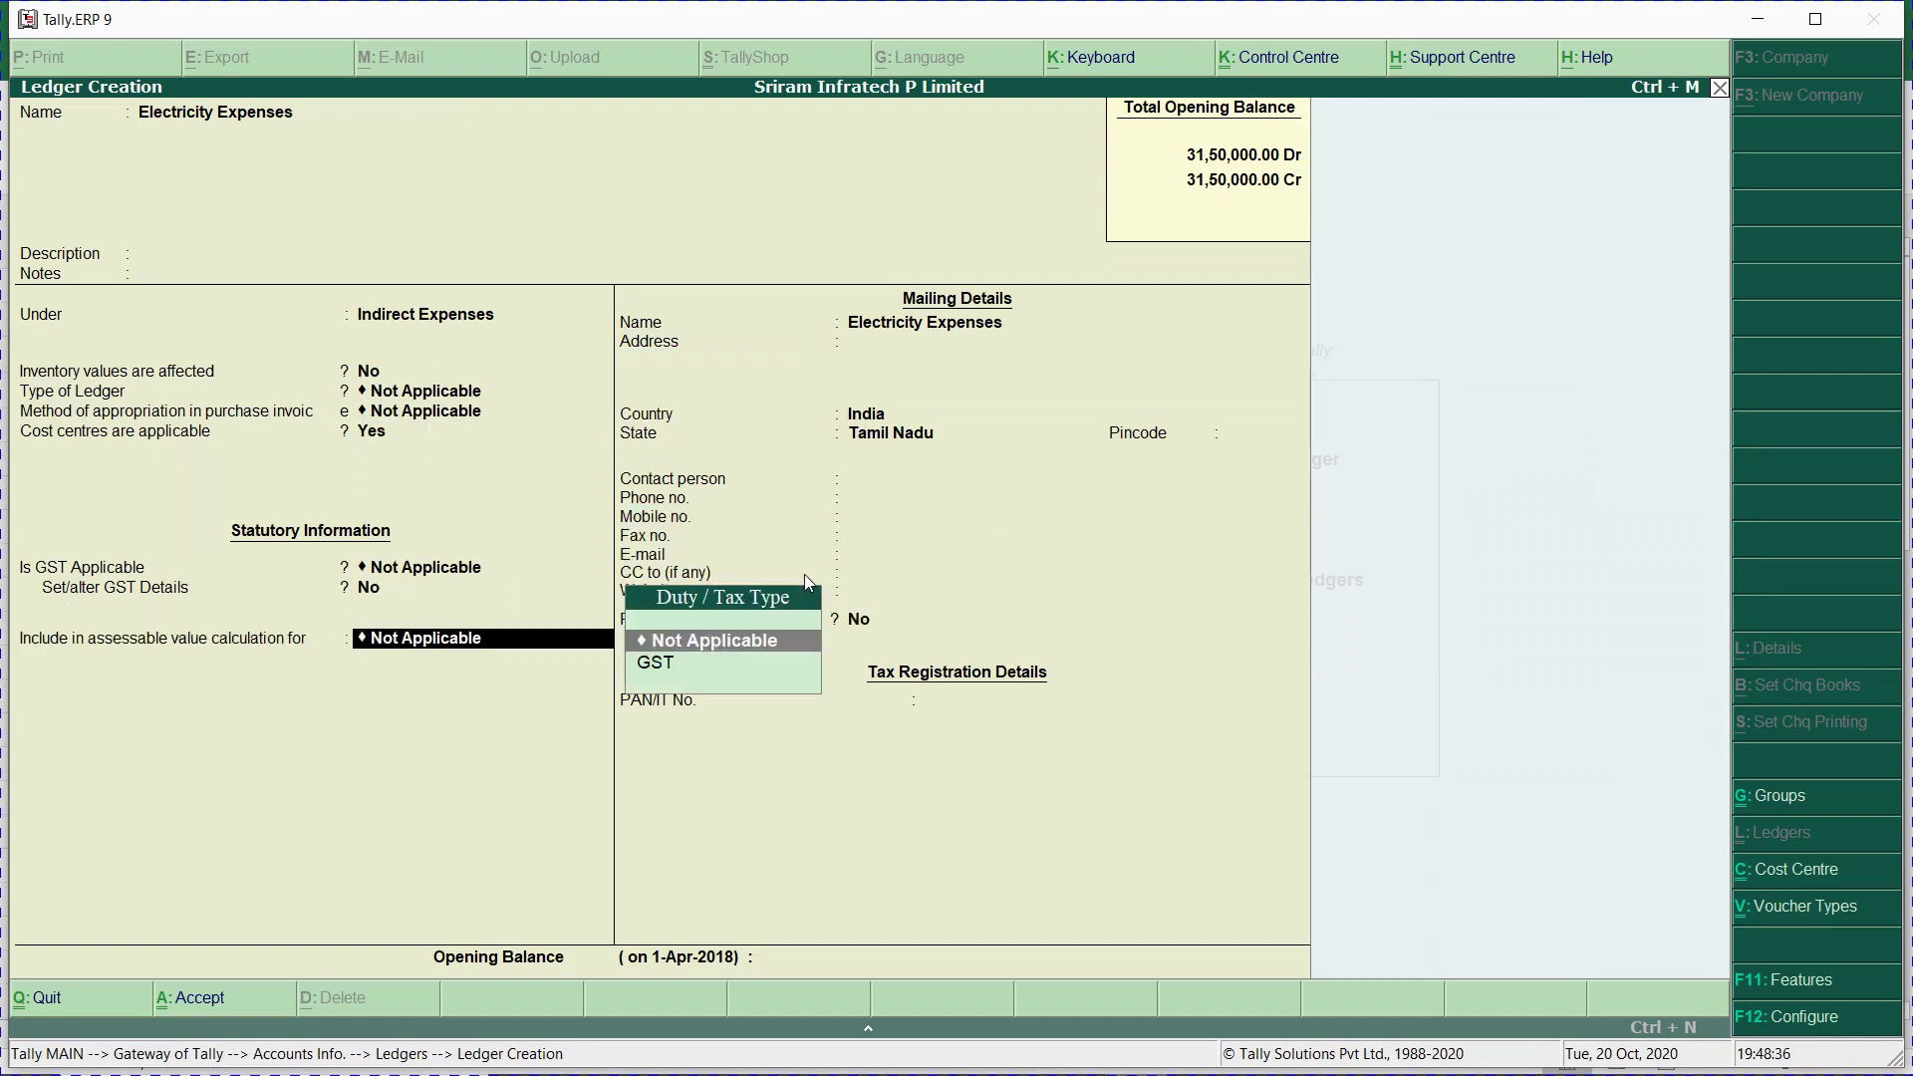
key(Return)
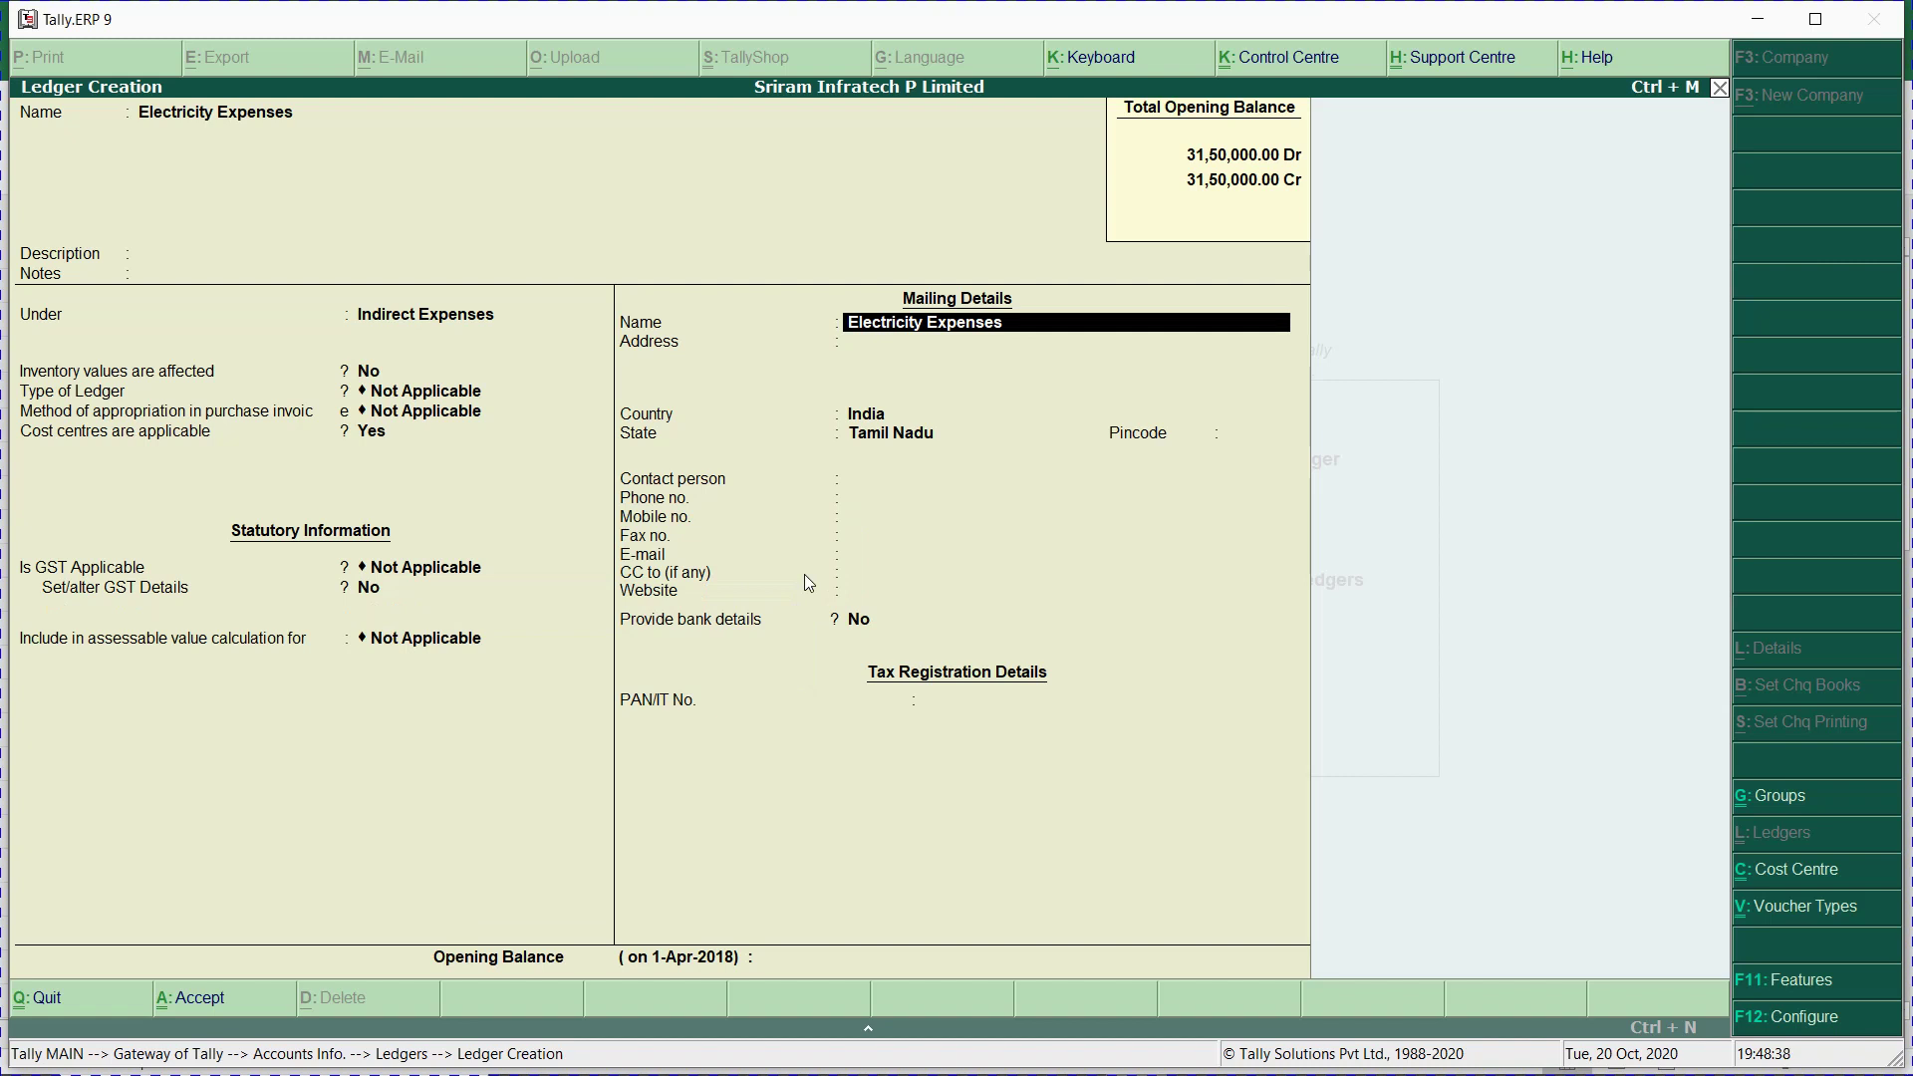
Create a Wages ledger from Excel cell B8 under Indirect Expenses, GST Not Applicable.
key(alt+Tab)
key(Down)
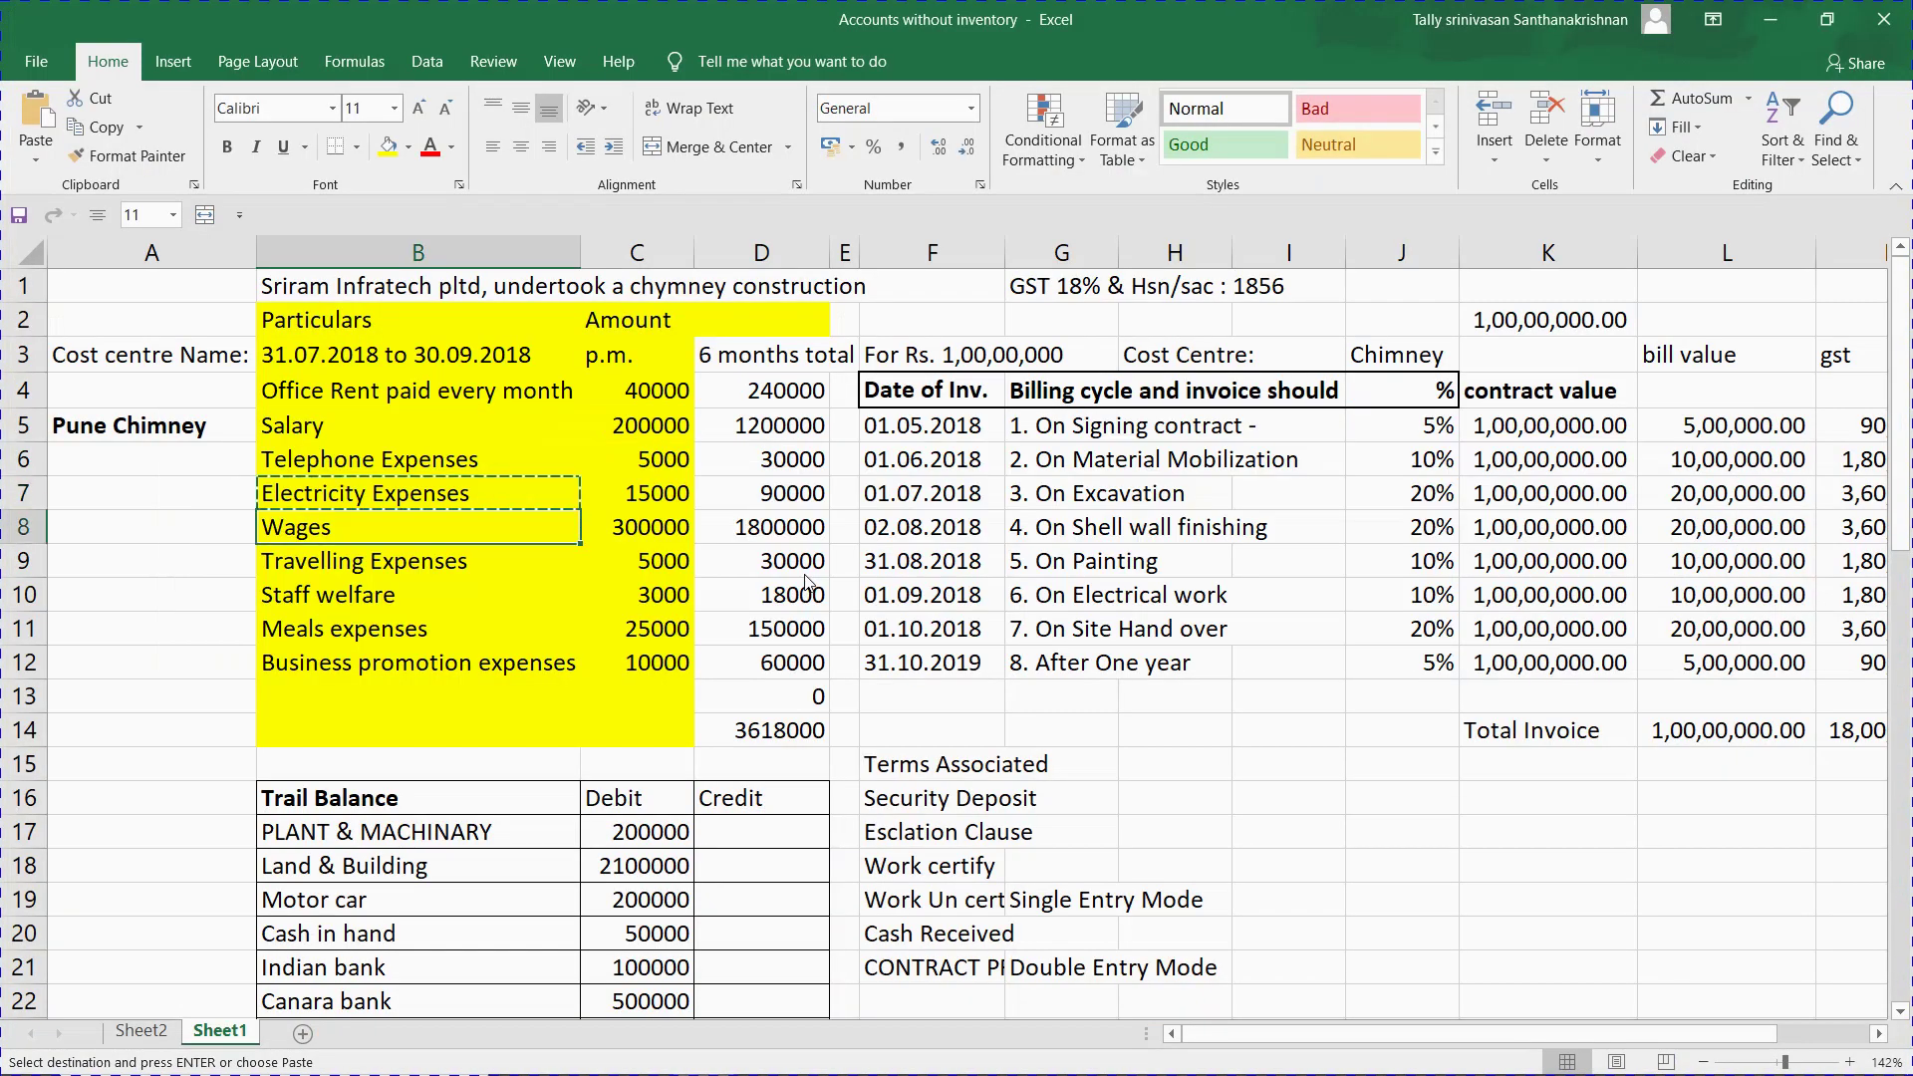
key(ctrl+c)
key(alt+Tab)
key(ctrl+alt+v)
key(Return)
key(Return)
key(Return)
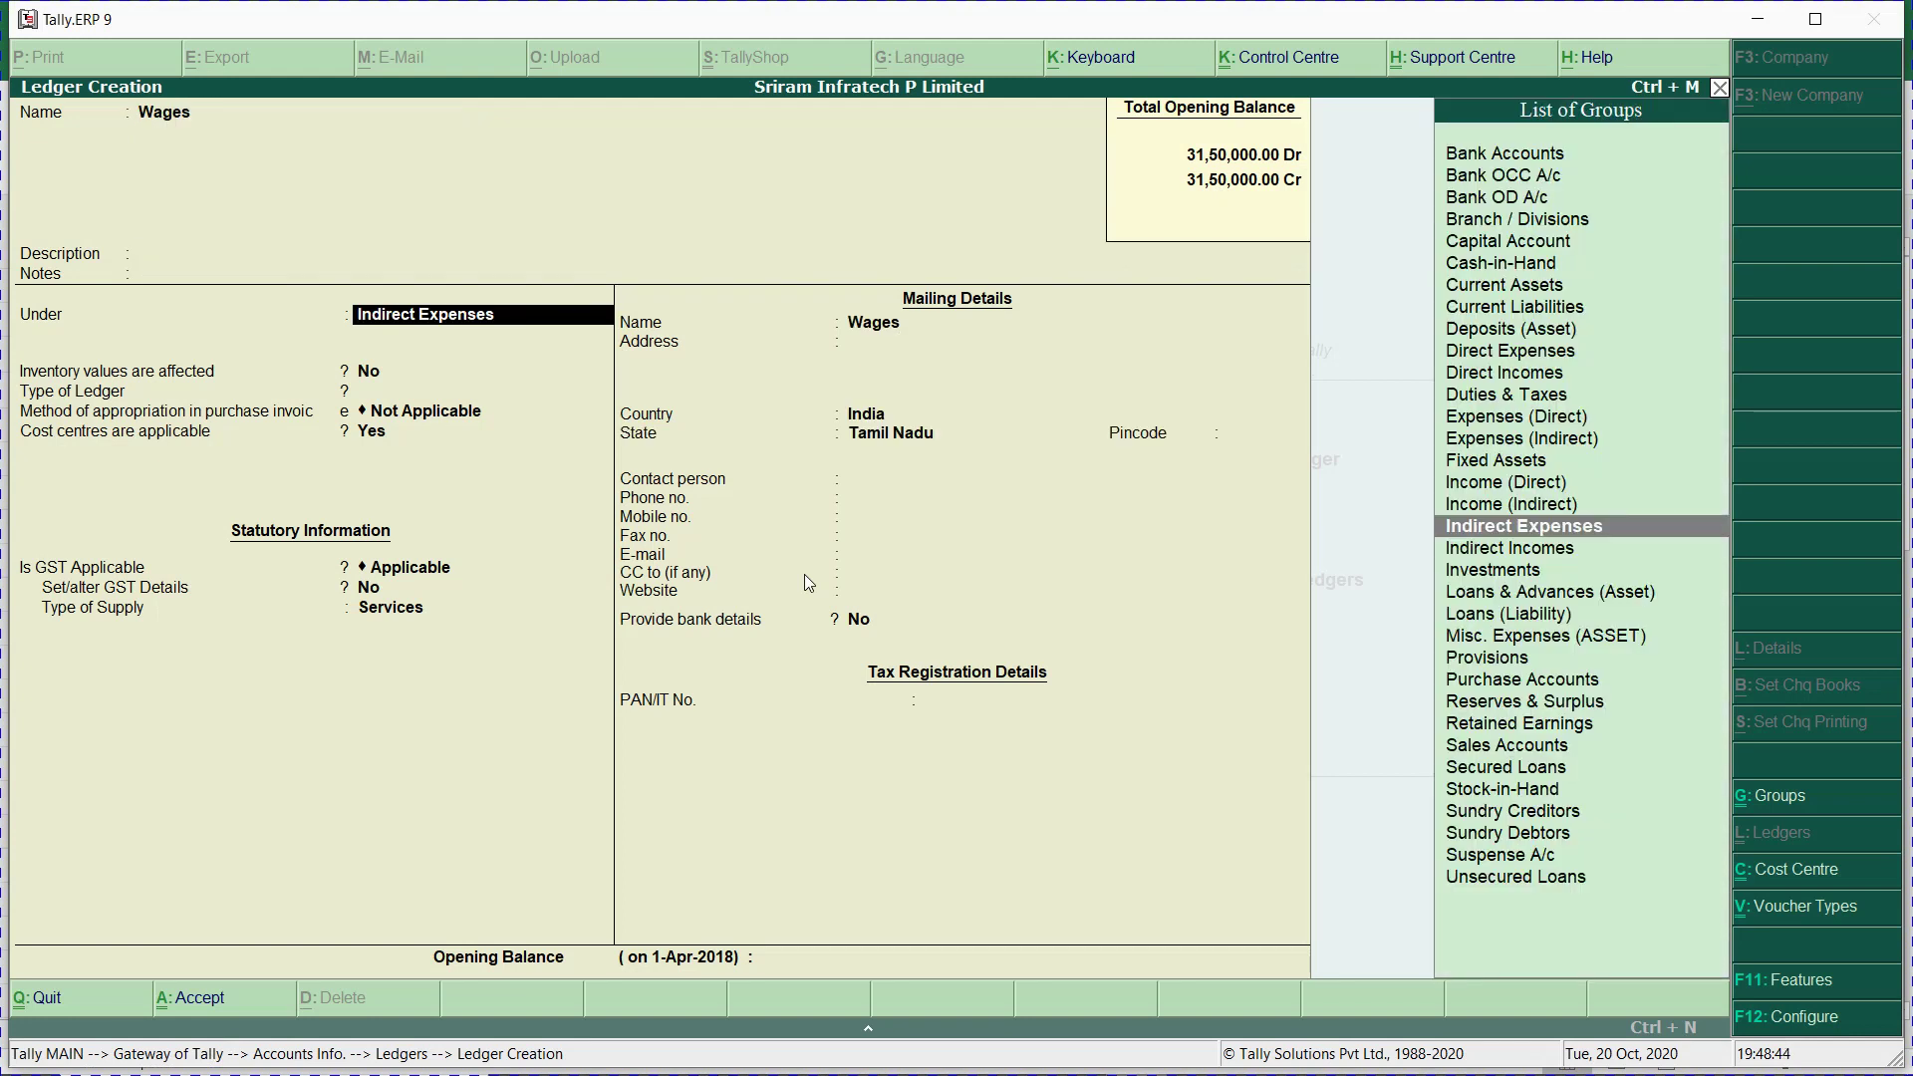
key(Return)
key(Return)
key(Return)
key(Return)
key(Return)
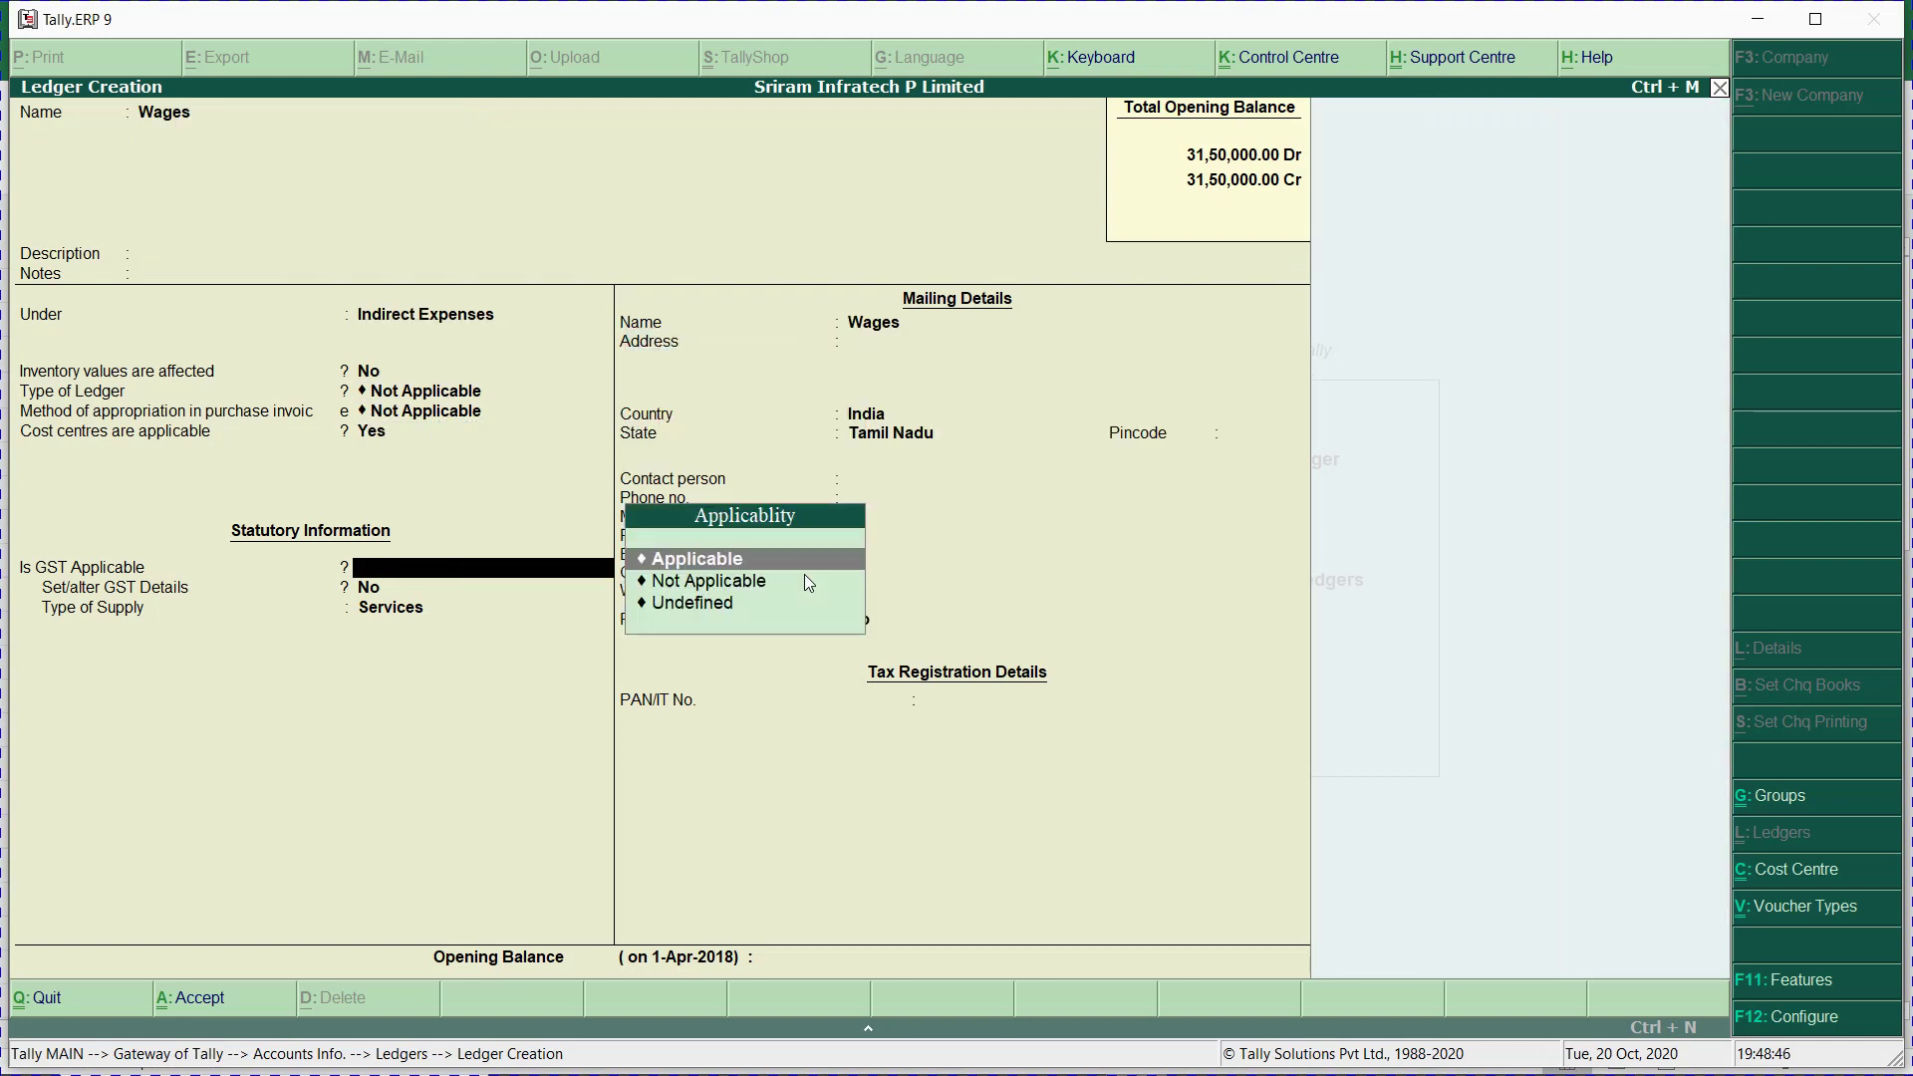
key(Down)
key(Return)
key(Return)
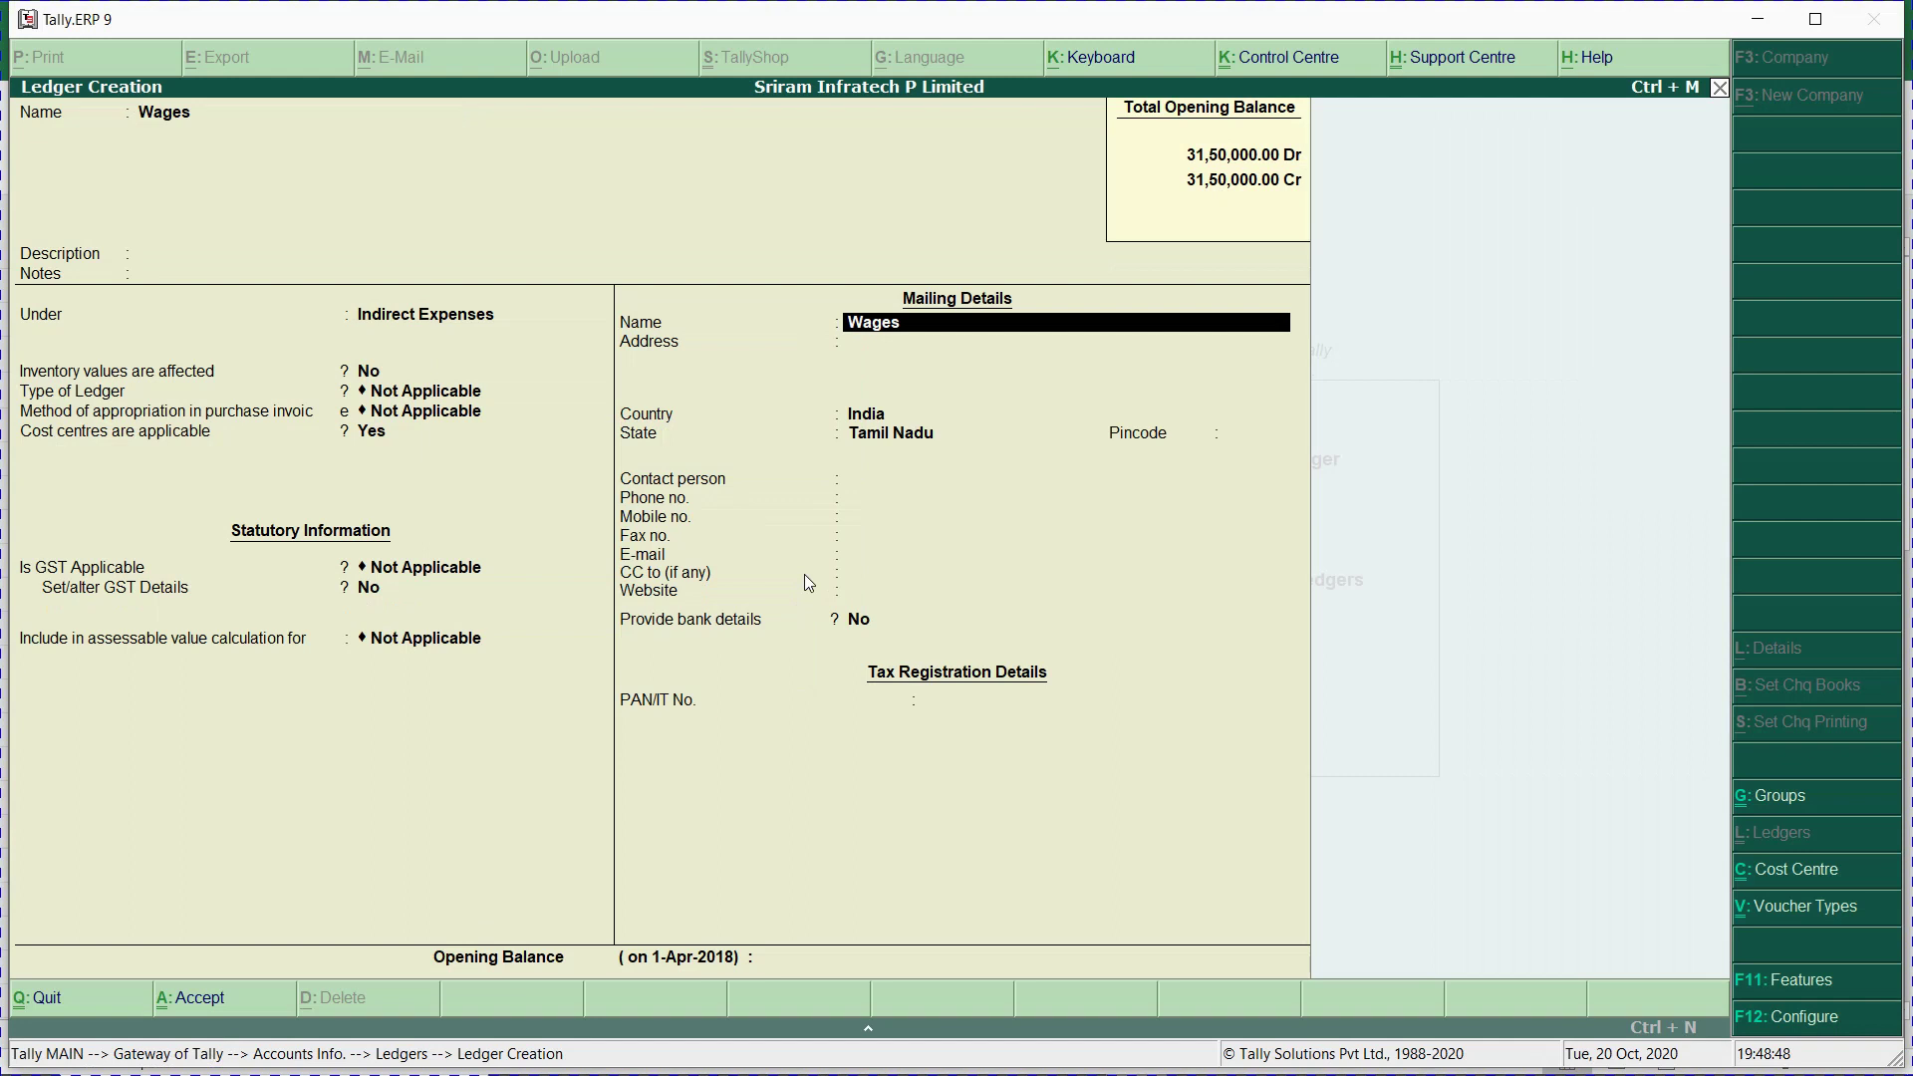
key(ctrl+a)
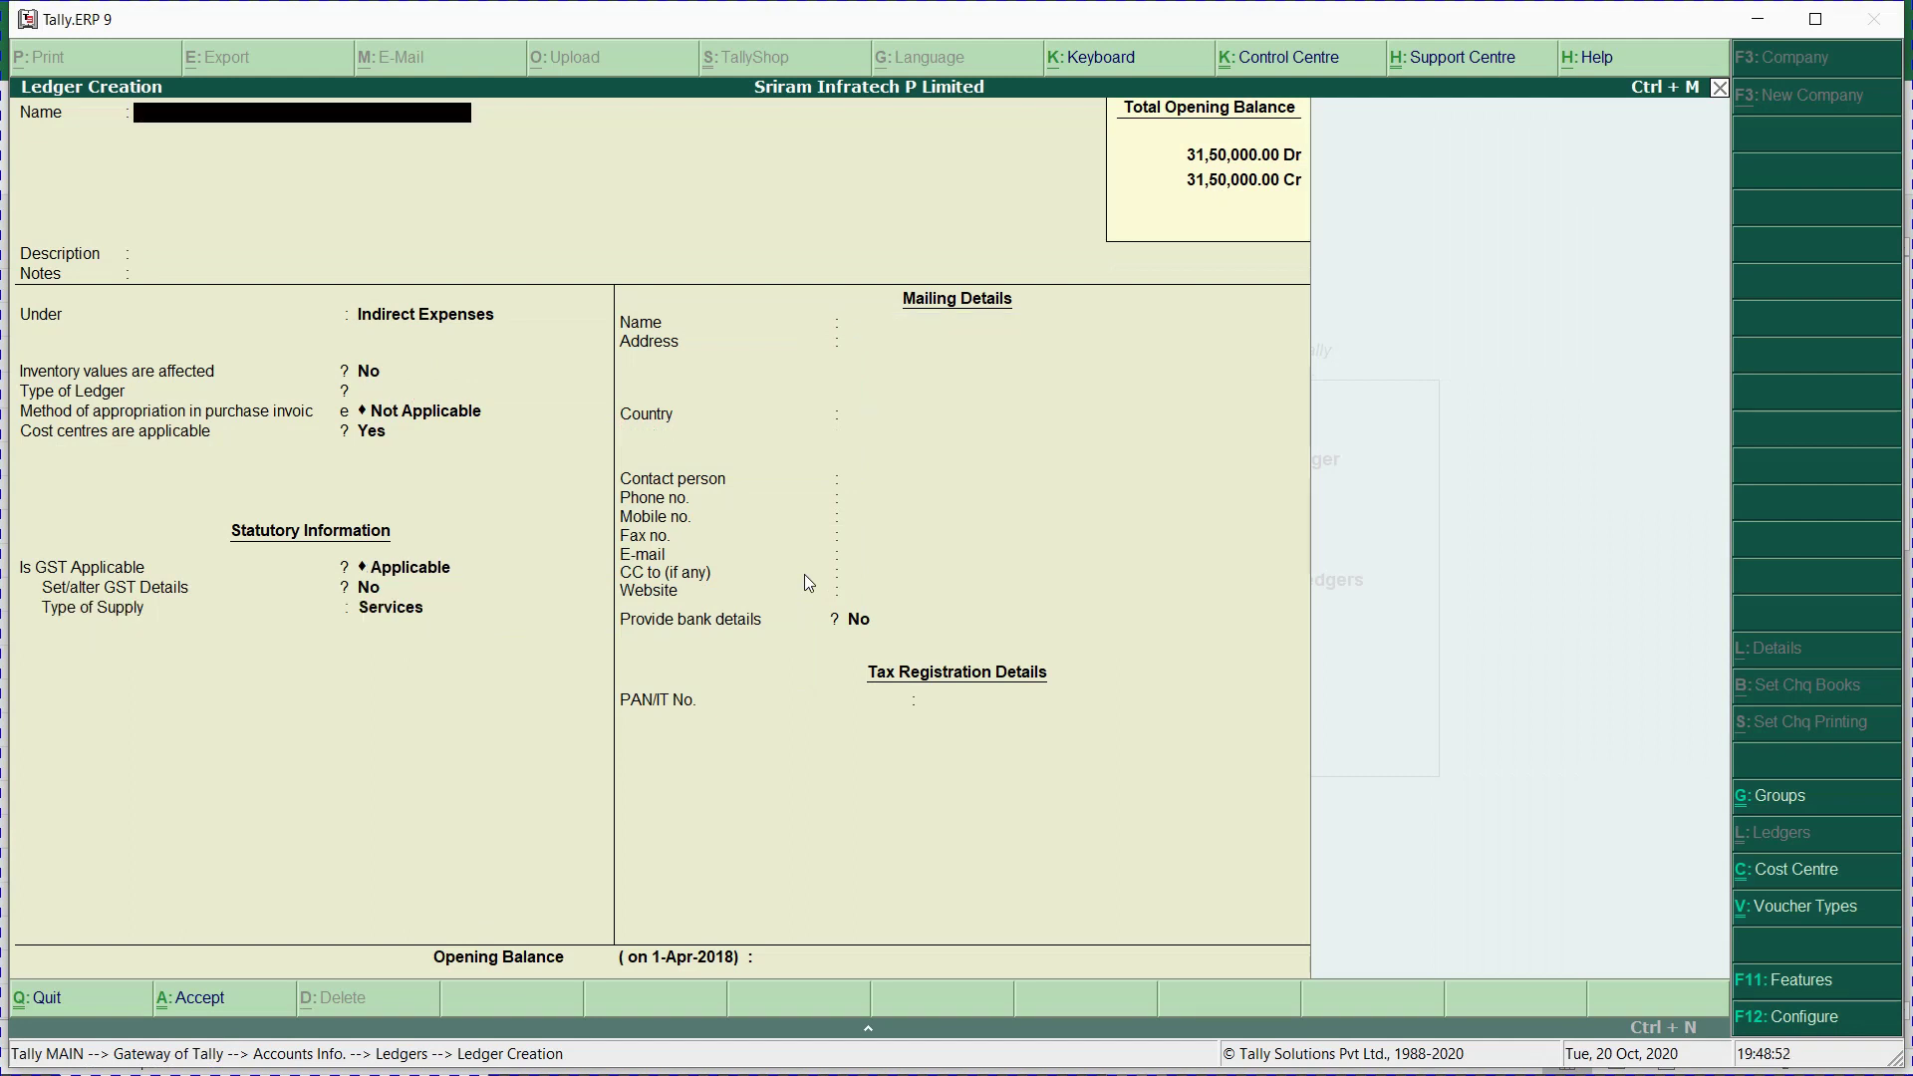
key(alt+Tab)
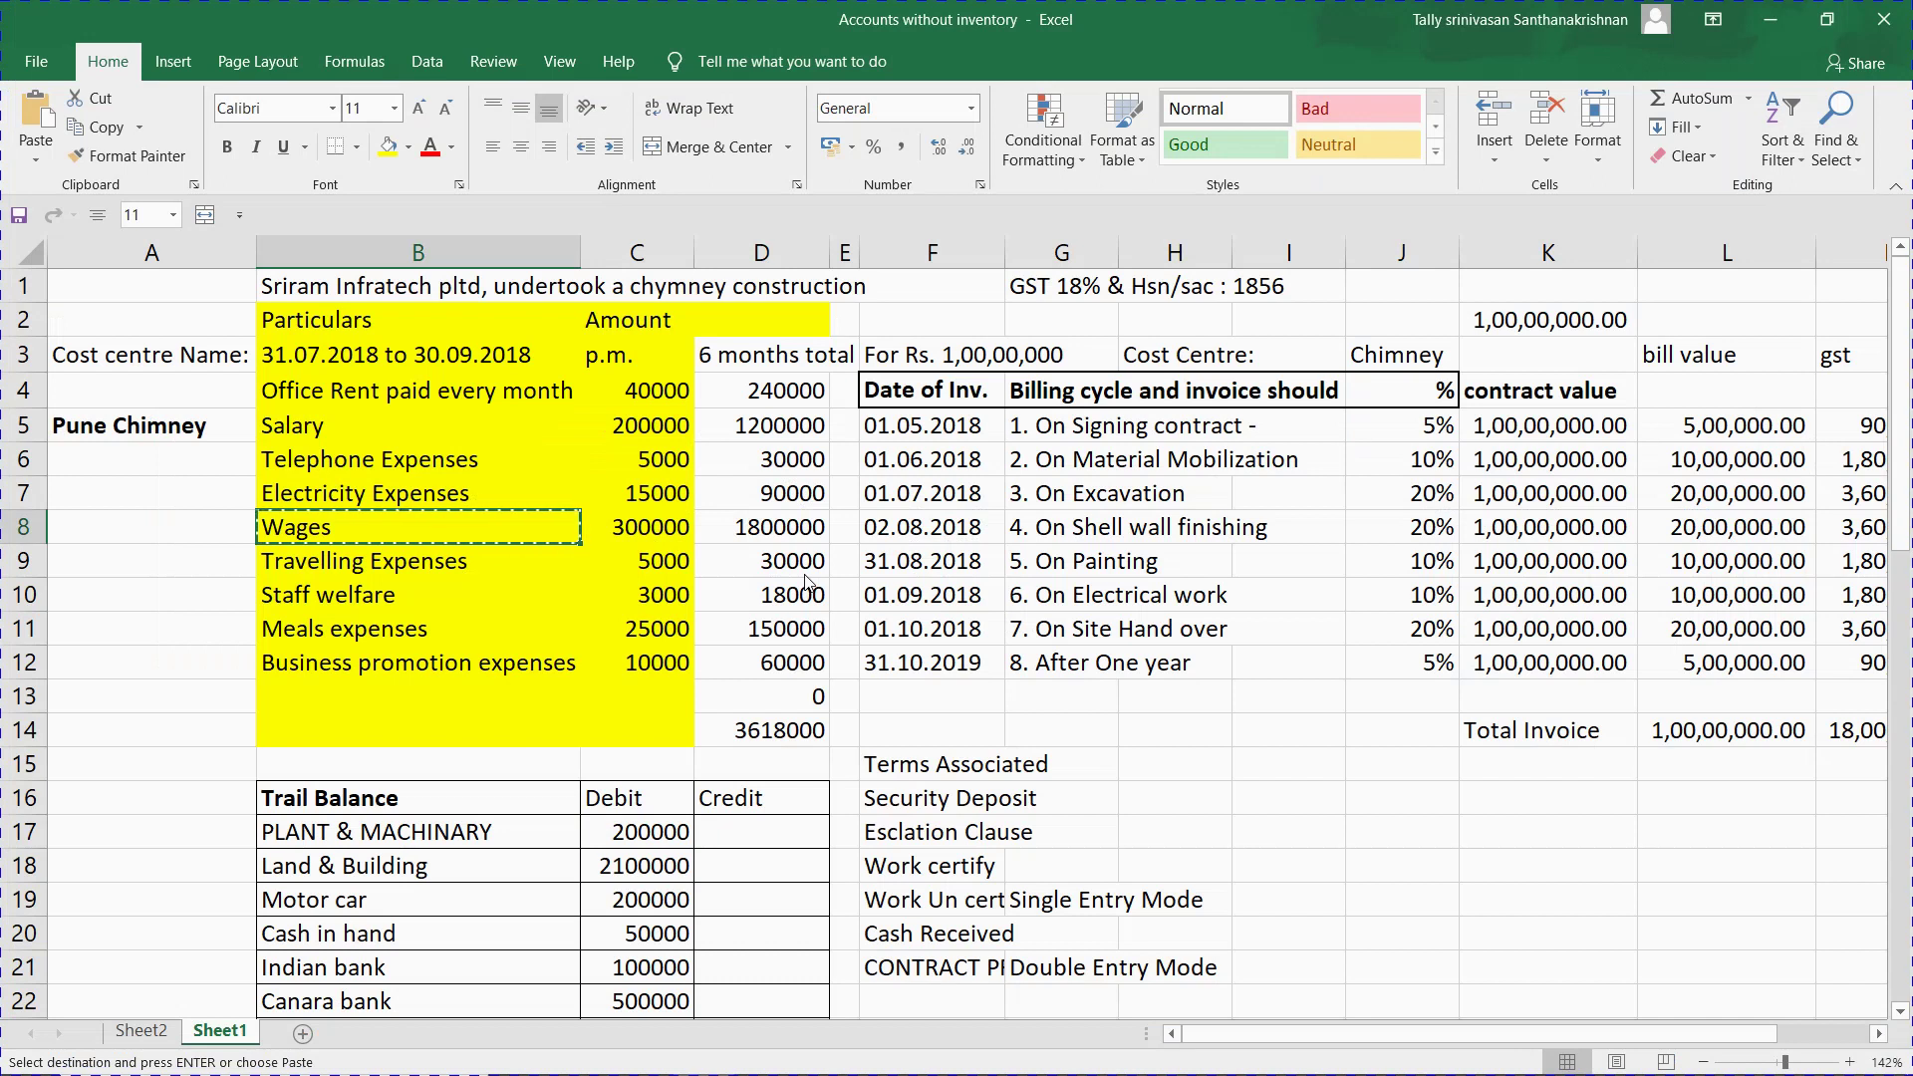
Create a Travelling Expenses ledger from Excel cell B9 with GST Not Applicable.
key(Down)
key(ctrl+c)
key(alt+Tab)
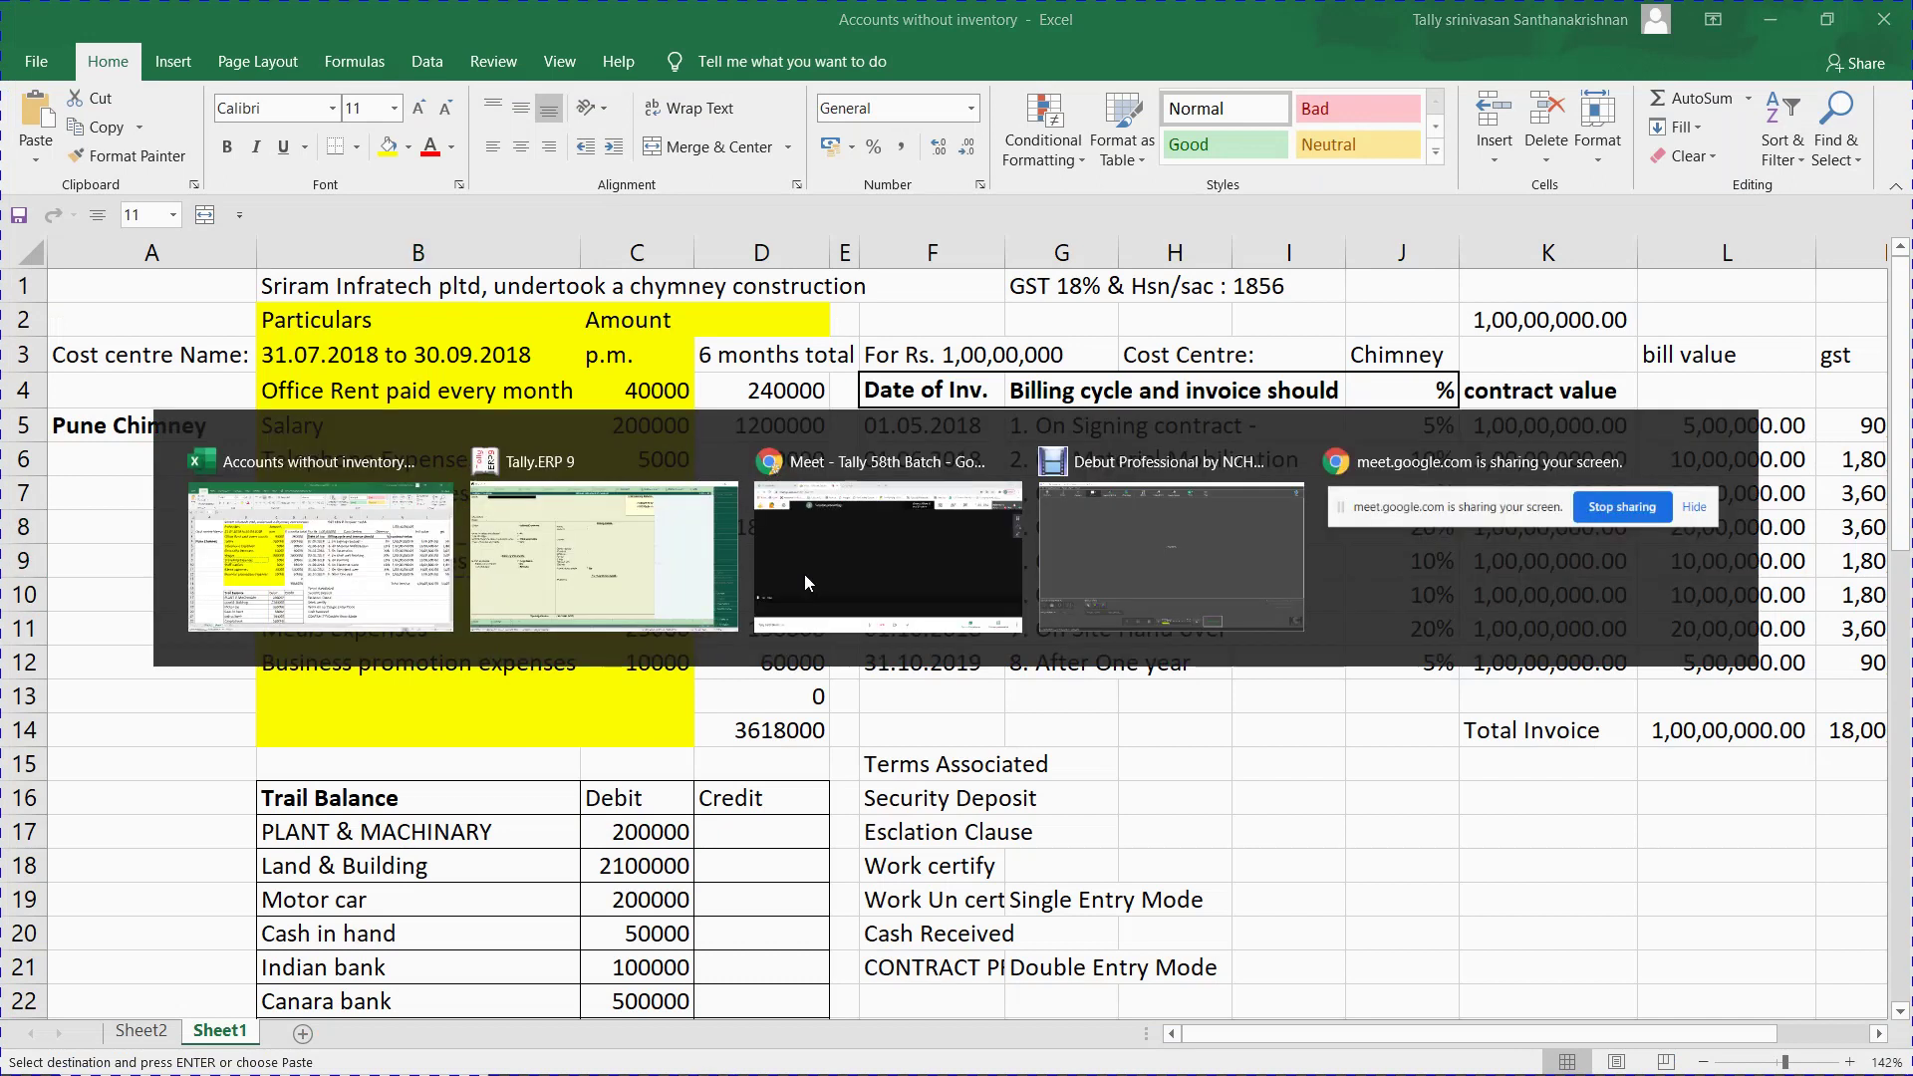
key(ctrl+alt+v)
key(Return)
key(Return)
key(Return)
key(Return)
key(Return)
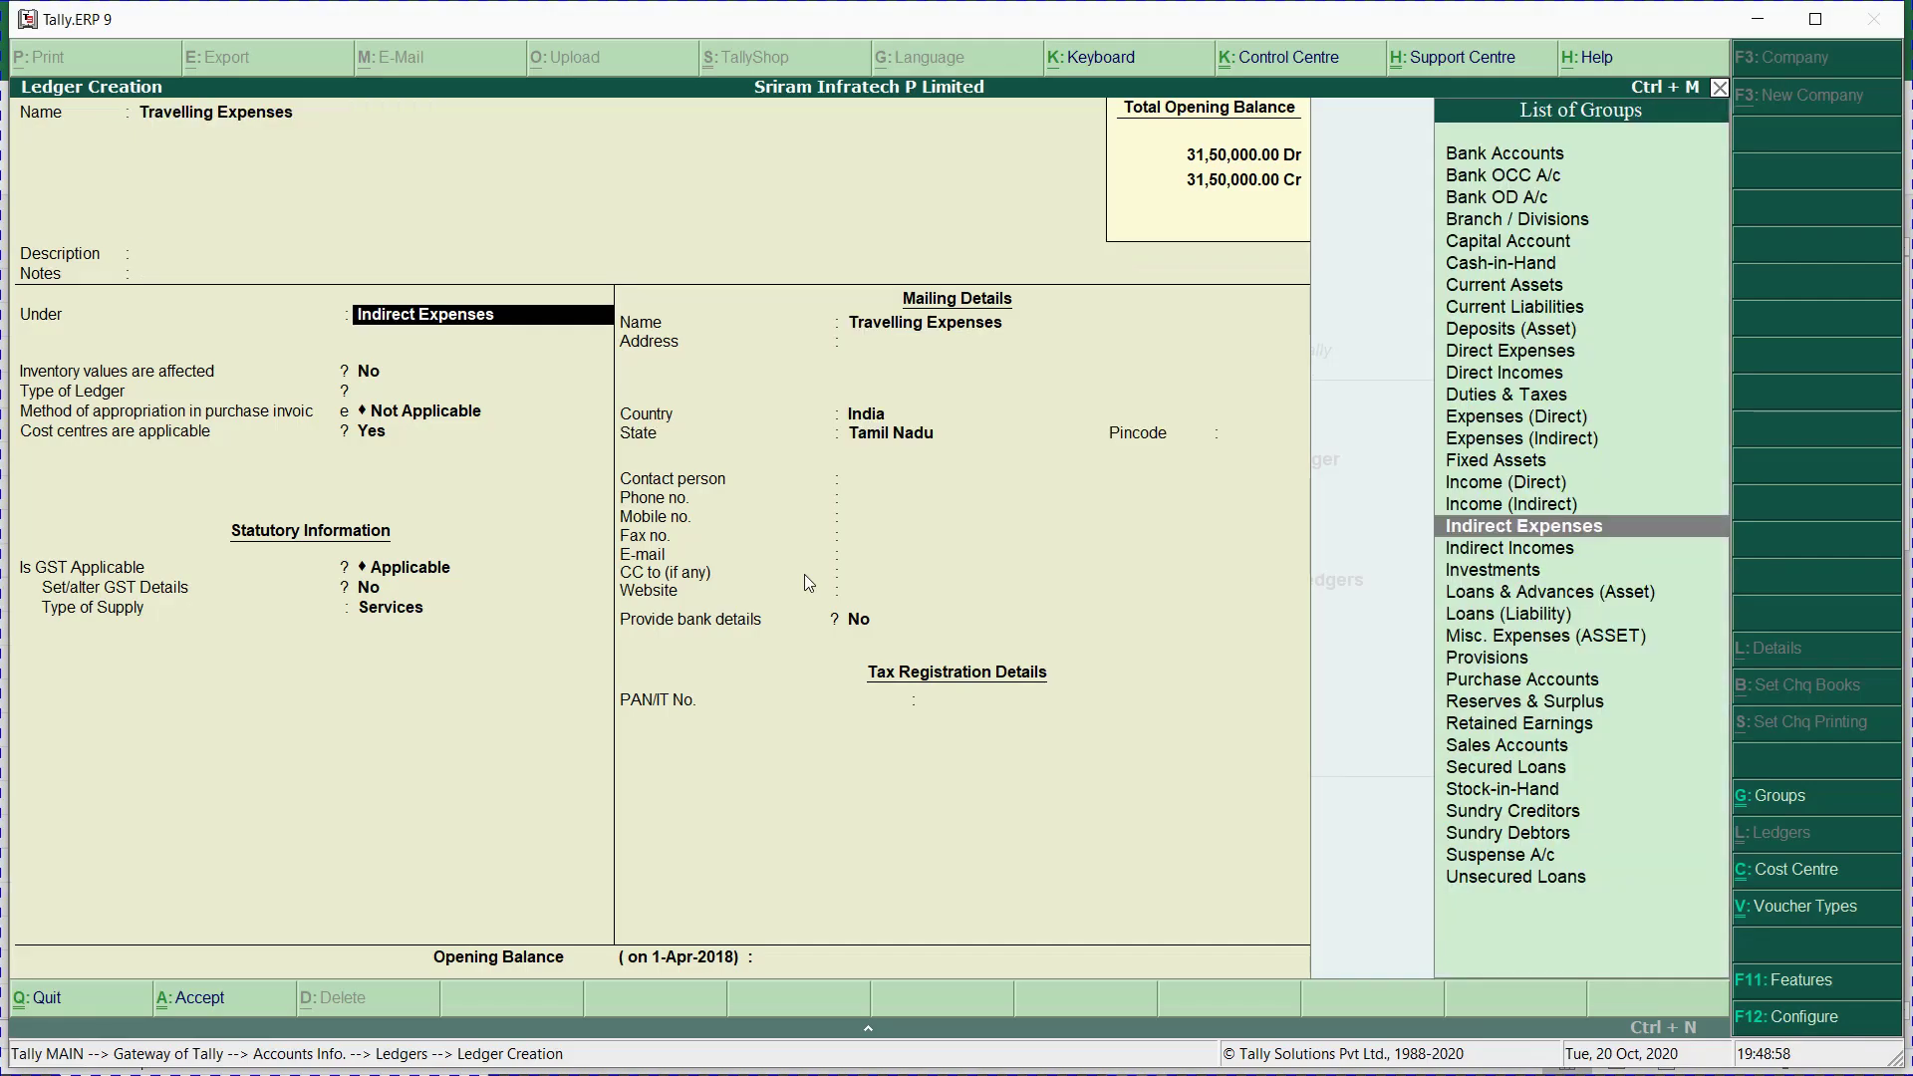
key(Return)
key(Return)
key(Return)
key(Down)
key(Return)
key(Return)
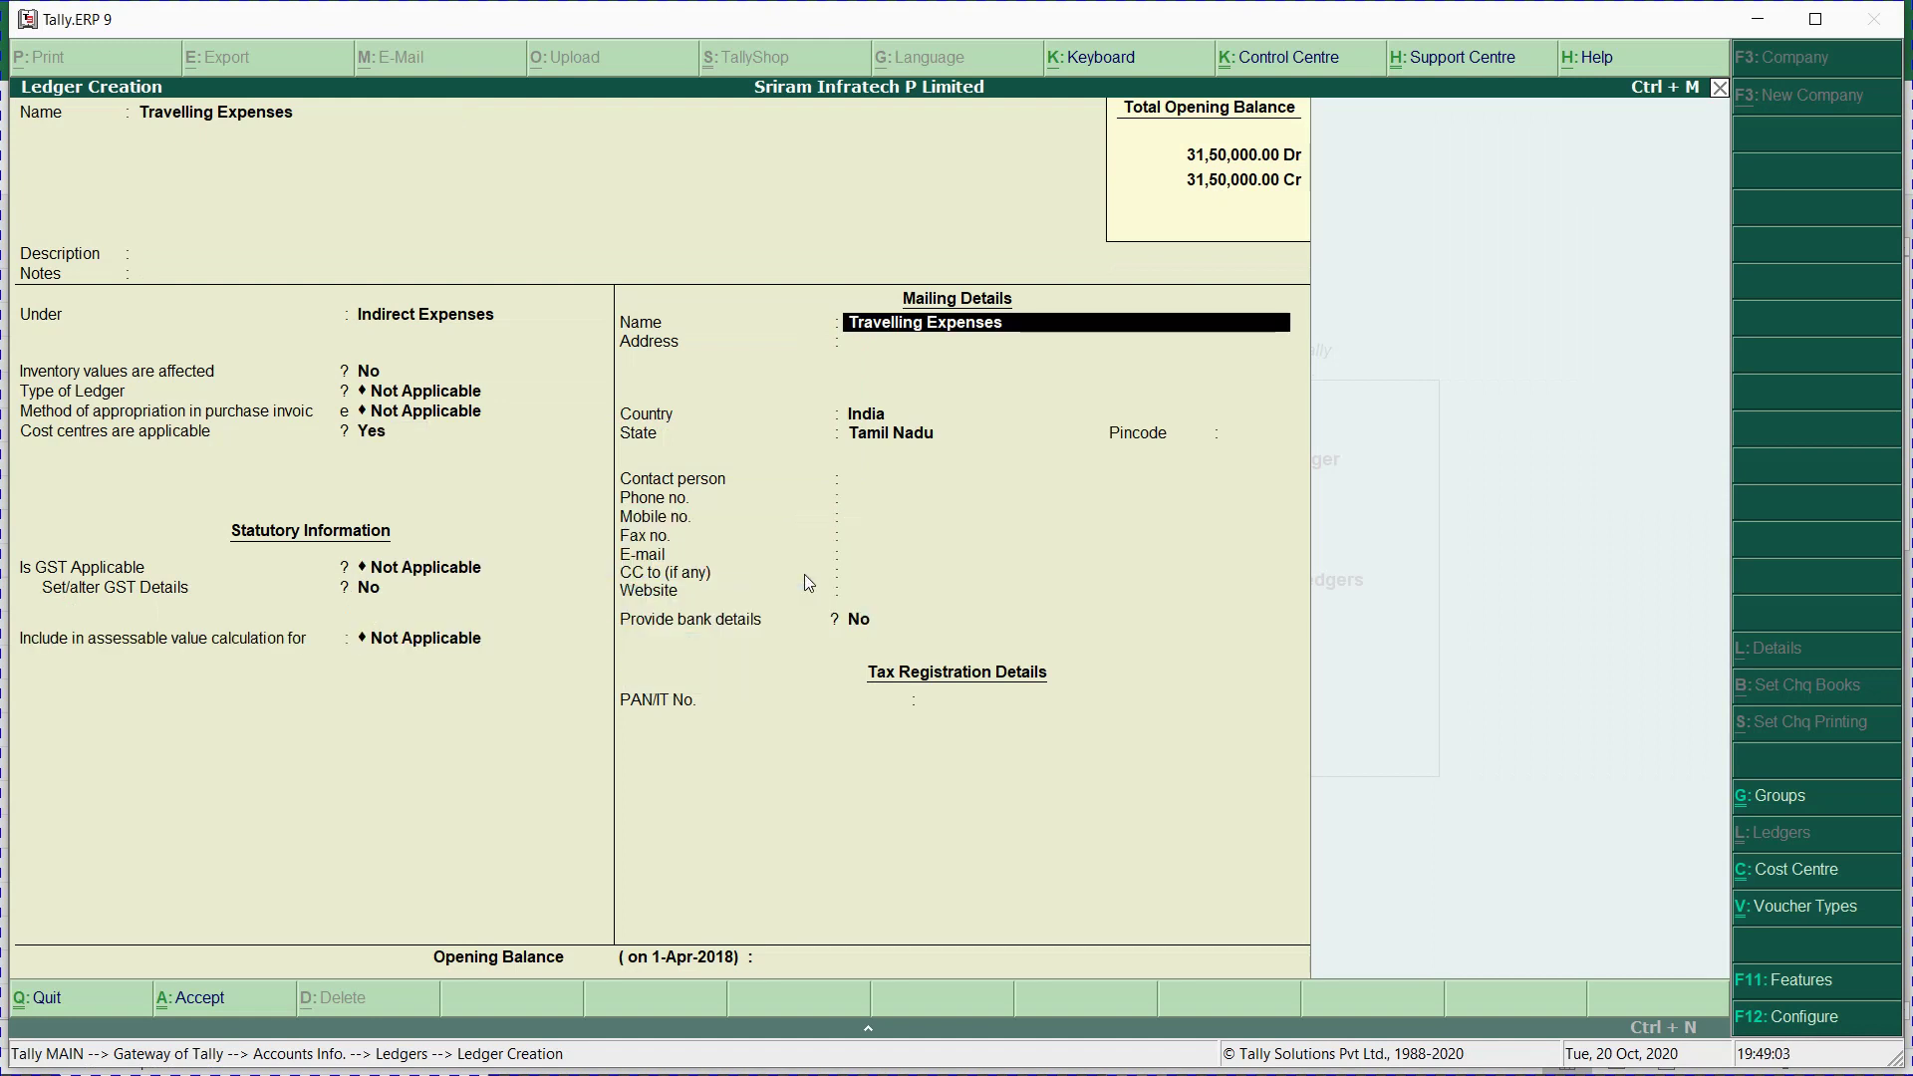
Create a Staff welfare ledger under Indirect Expenses with GST Not Applicable.
key(alt+Tab)
key(Down)
key(ctrl+c)
key(alt+Tab)
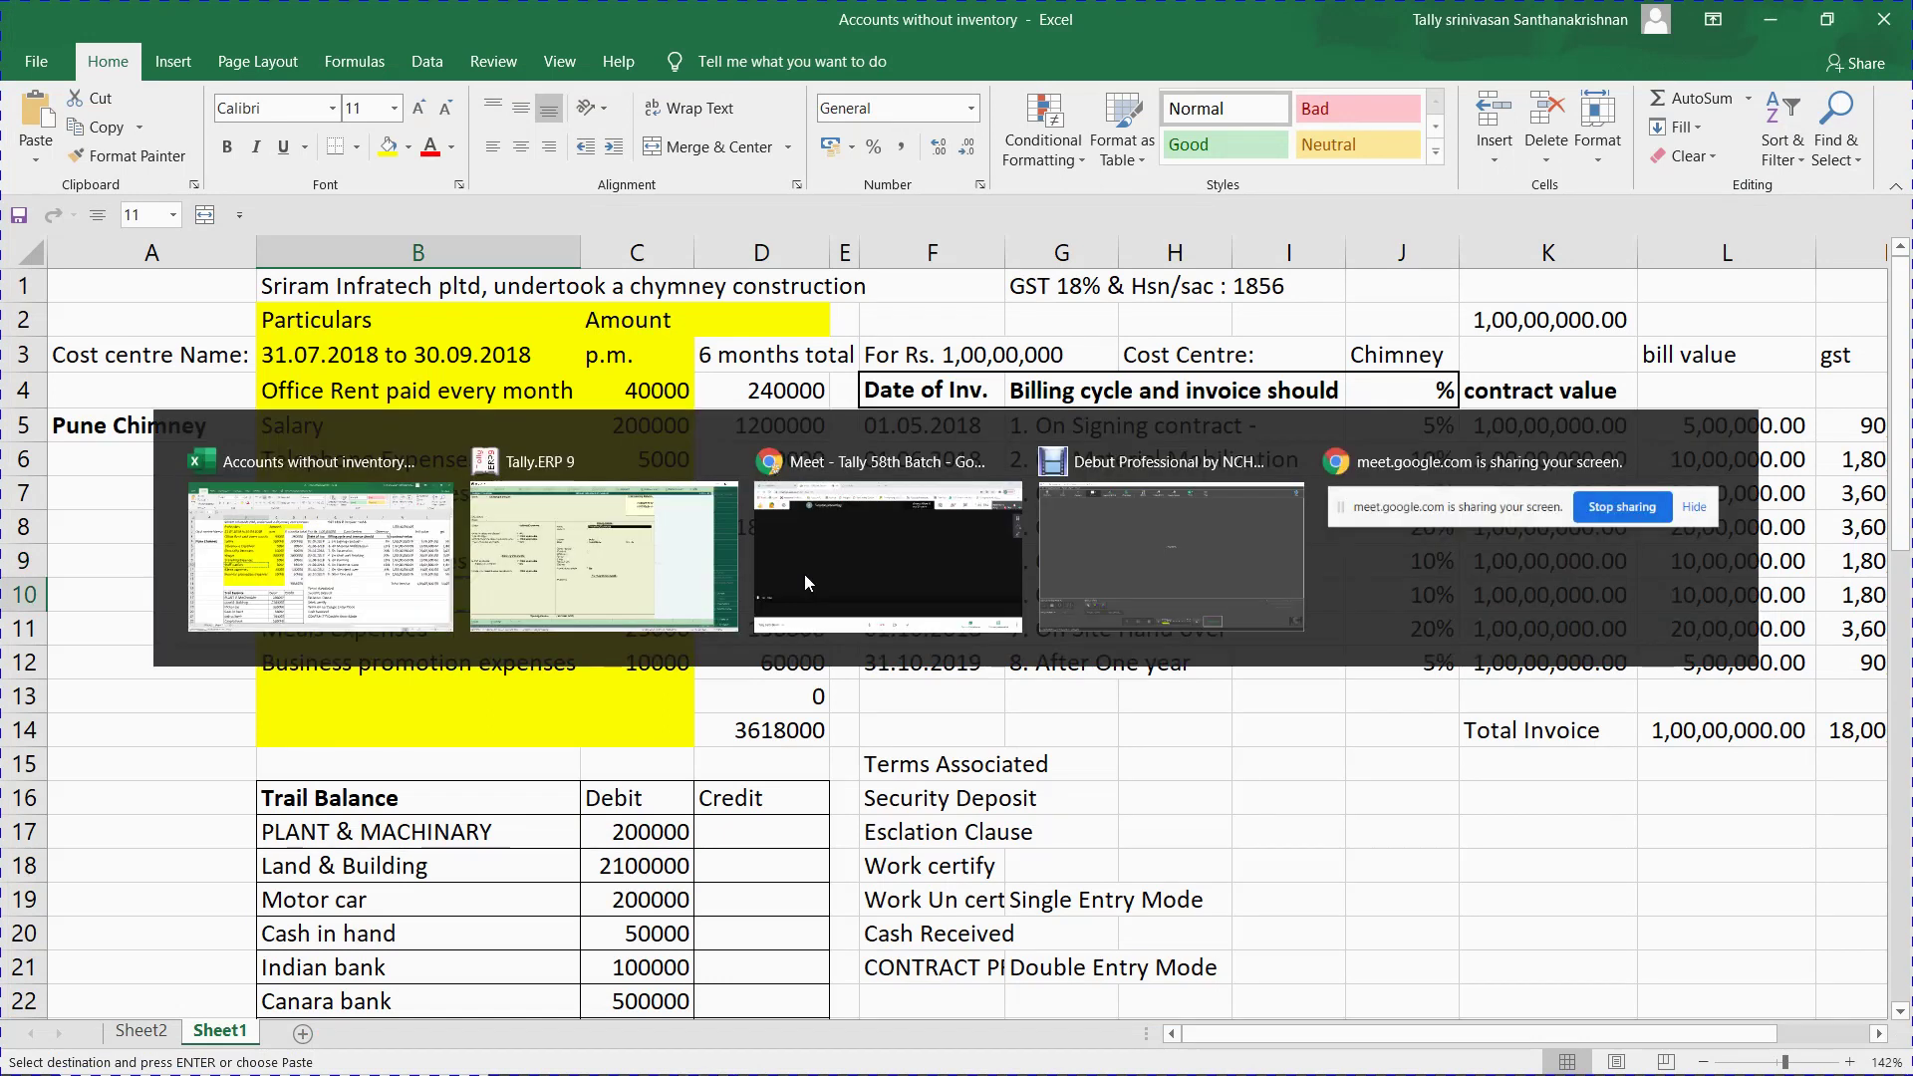
key(ctrl+v)
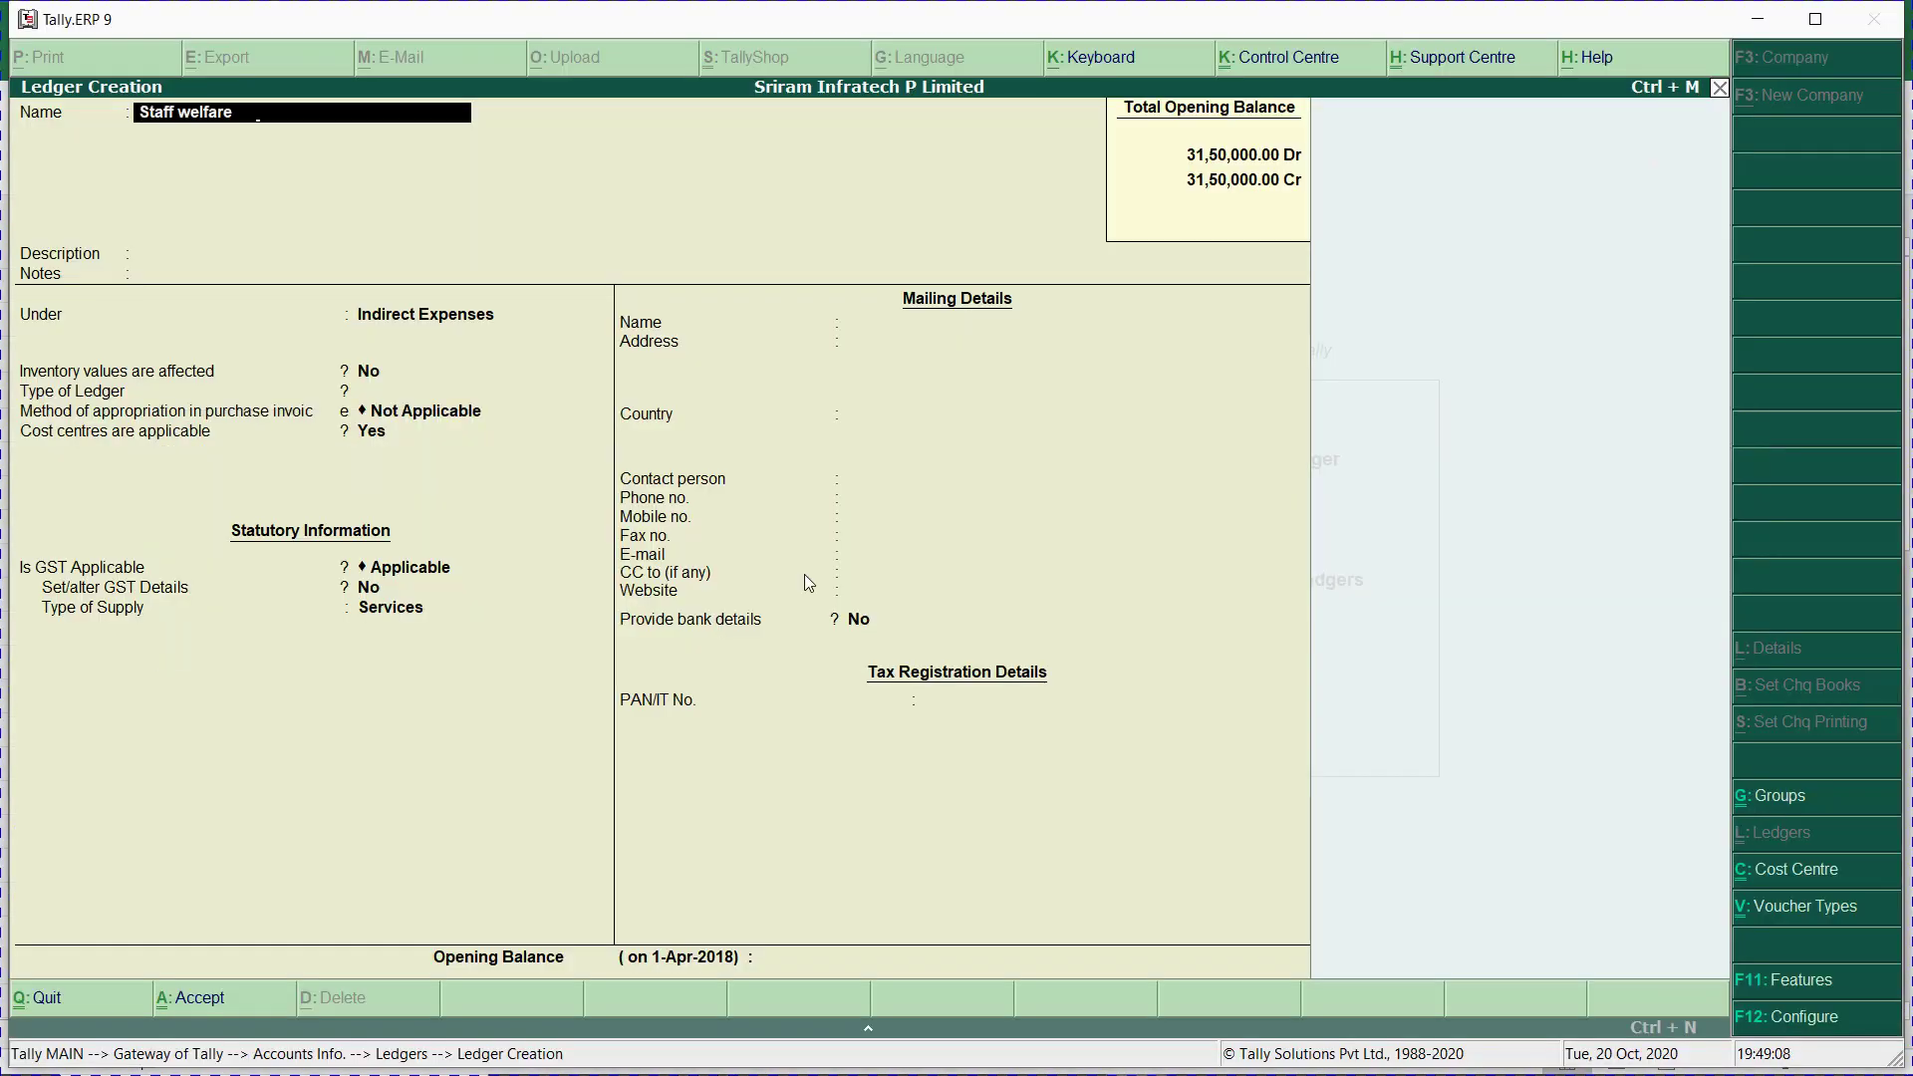
key(Return)
key(Return)
key(Return)
key(Return)
key(Return)
key(Return)
key(Return)
key(Return)
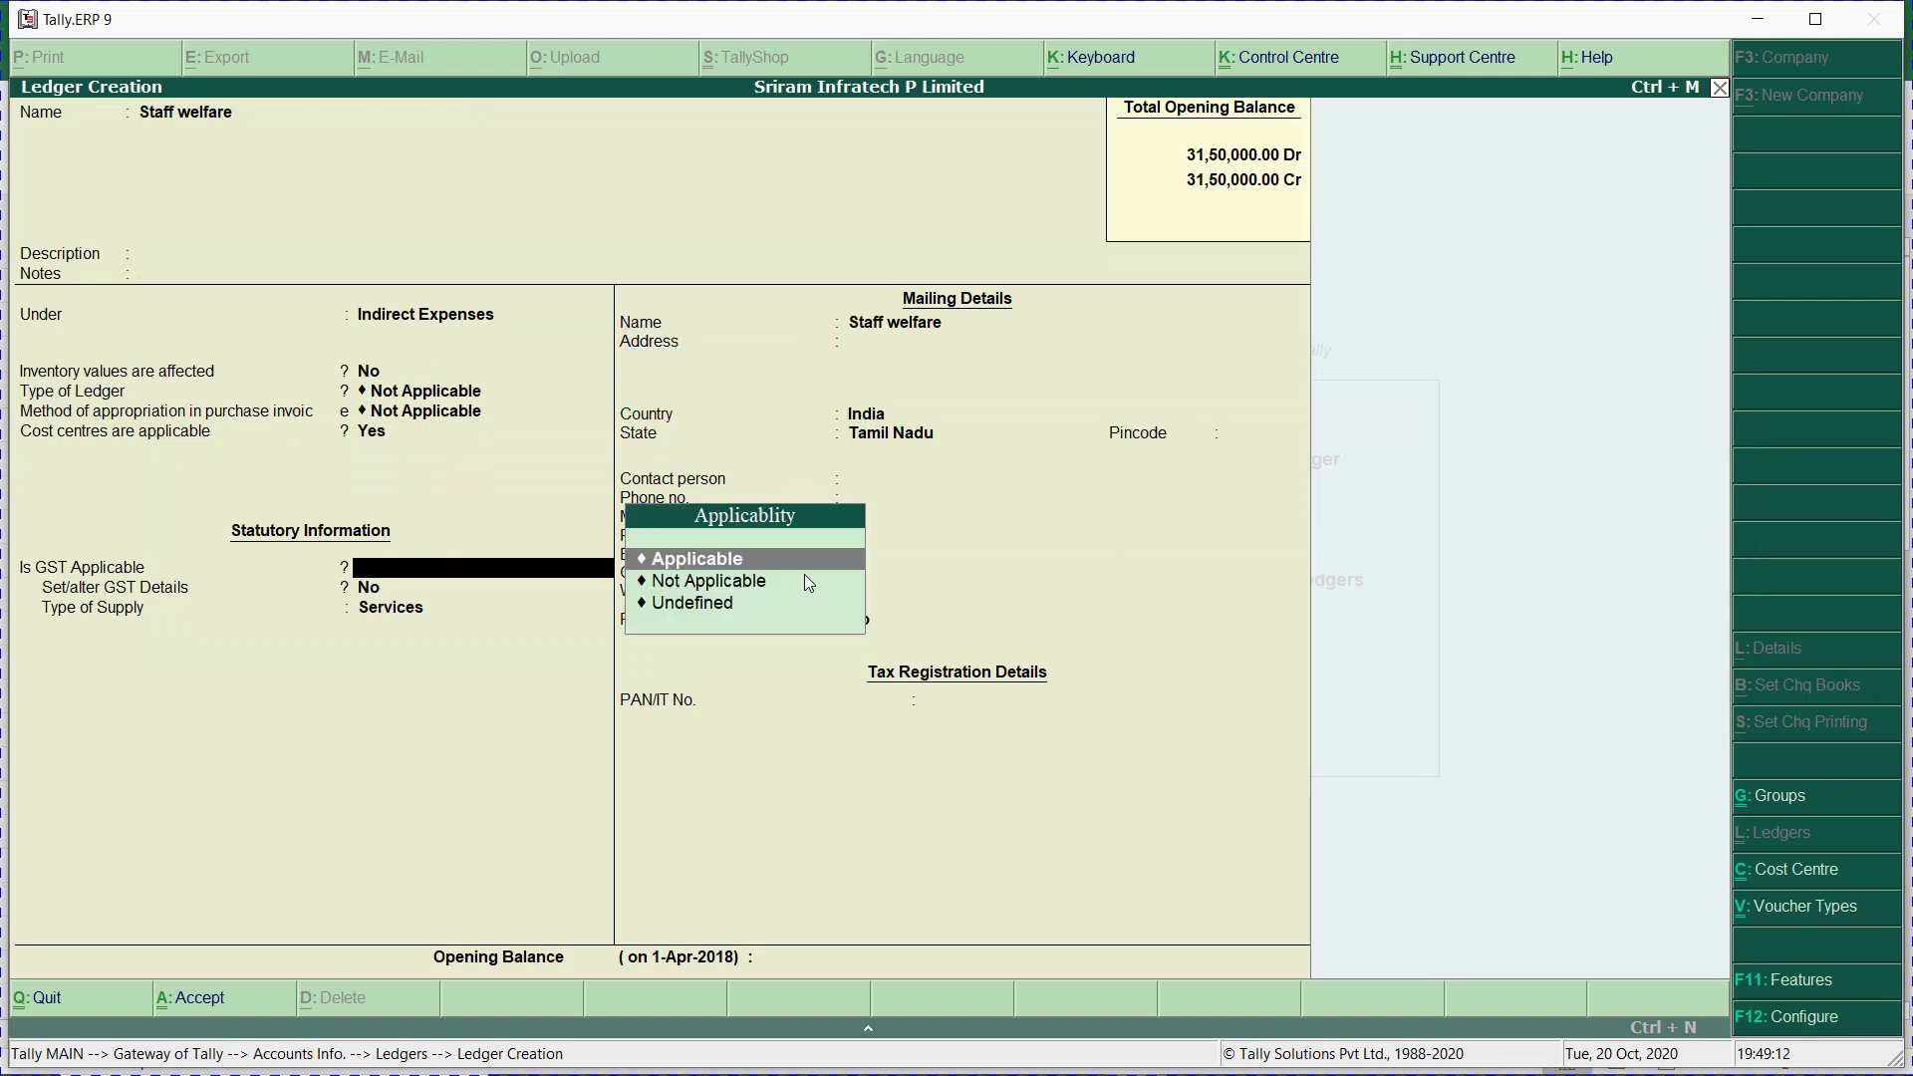
key(Down)
key(Return)
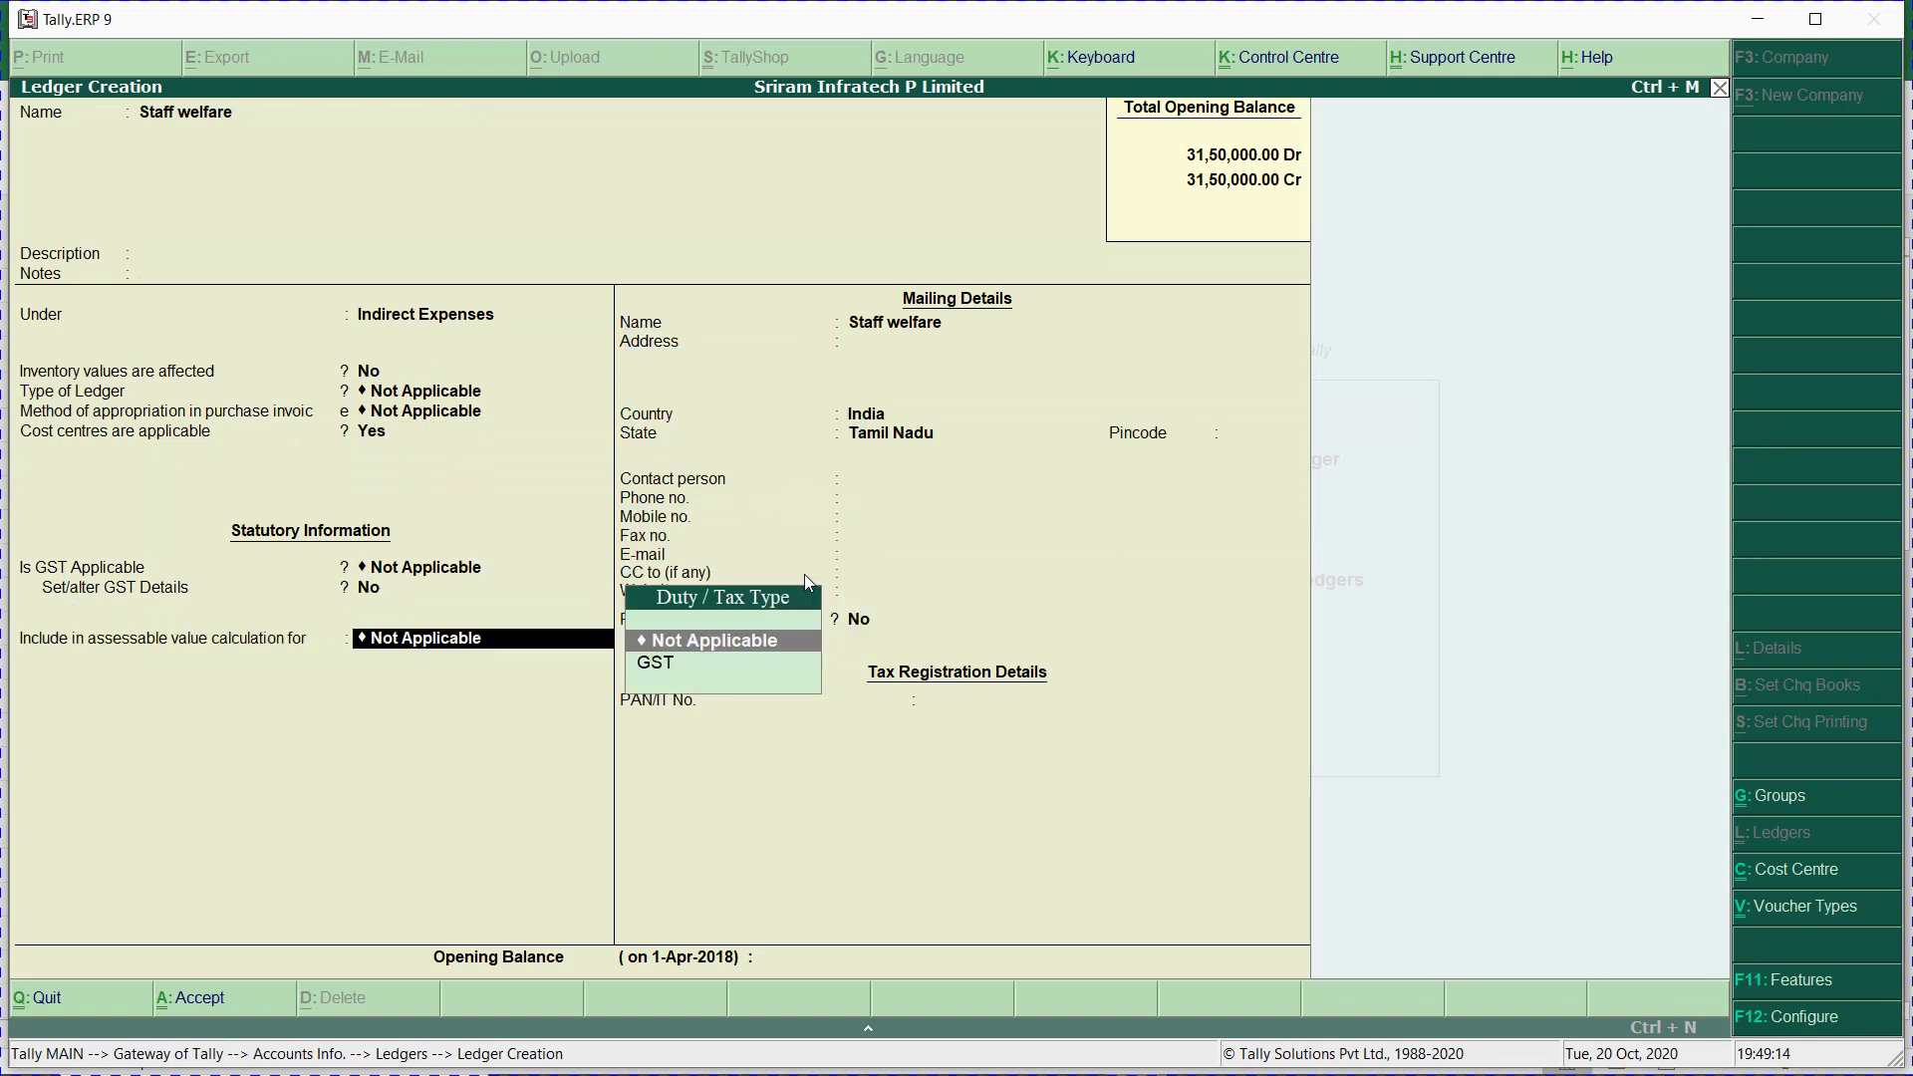
key(Return)
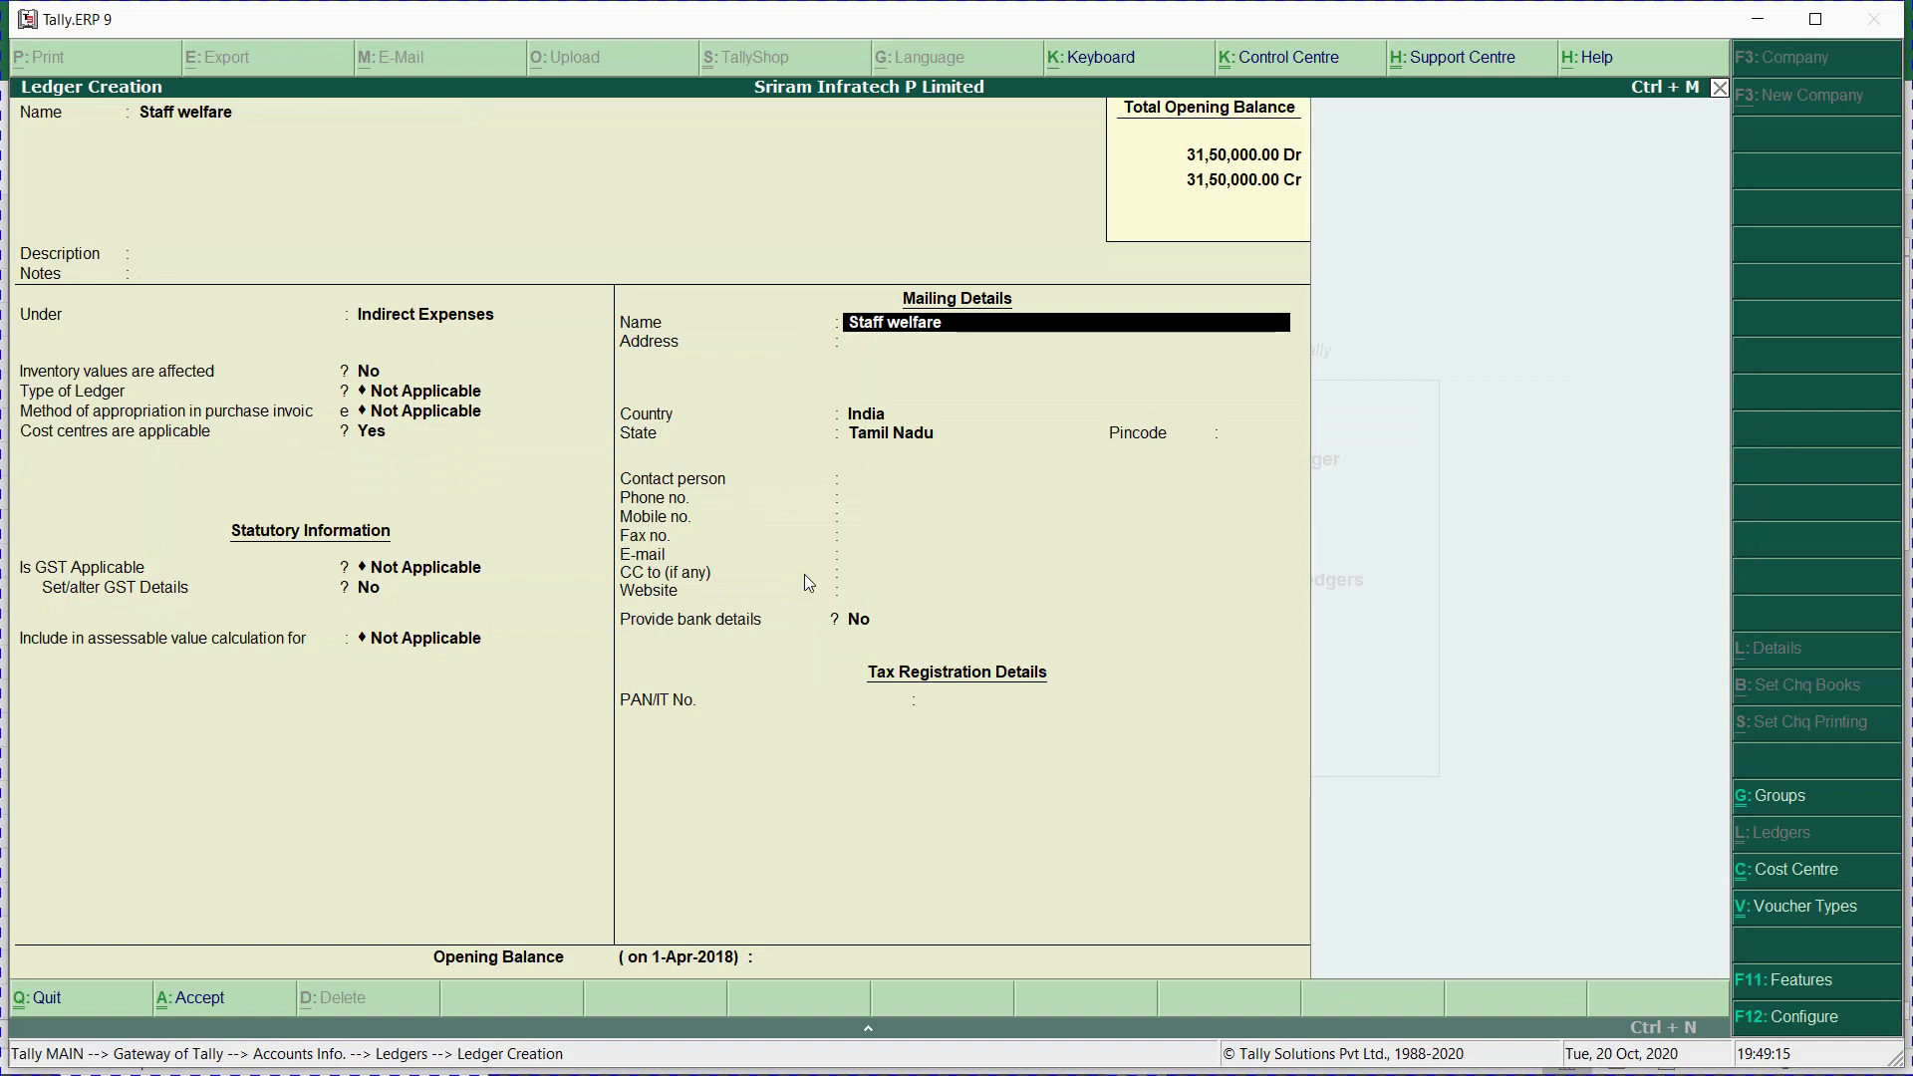
Create a Meals expenses ledger under Indirect Expenses with GST Not Applicable.
key(alt+Tab)
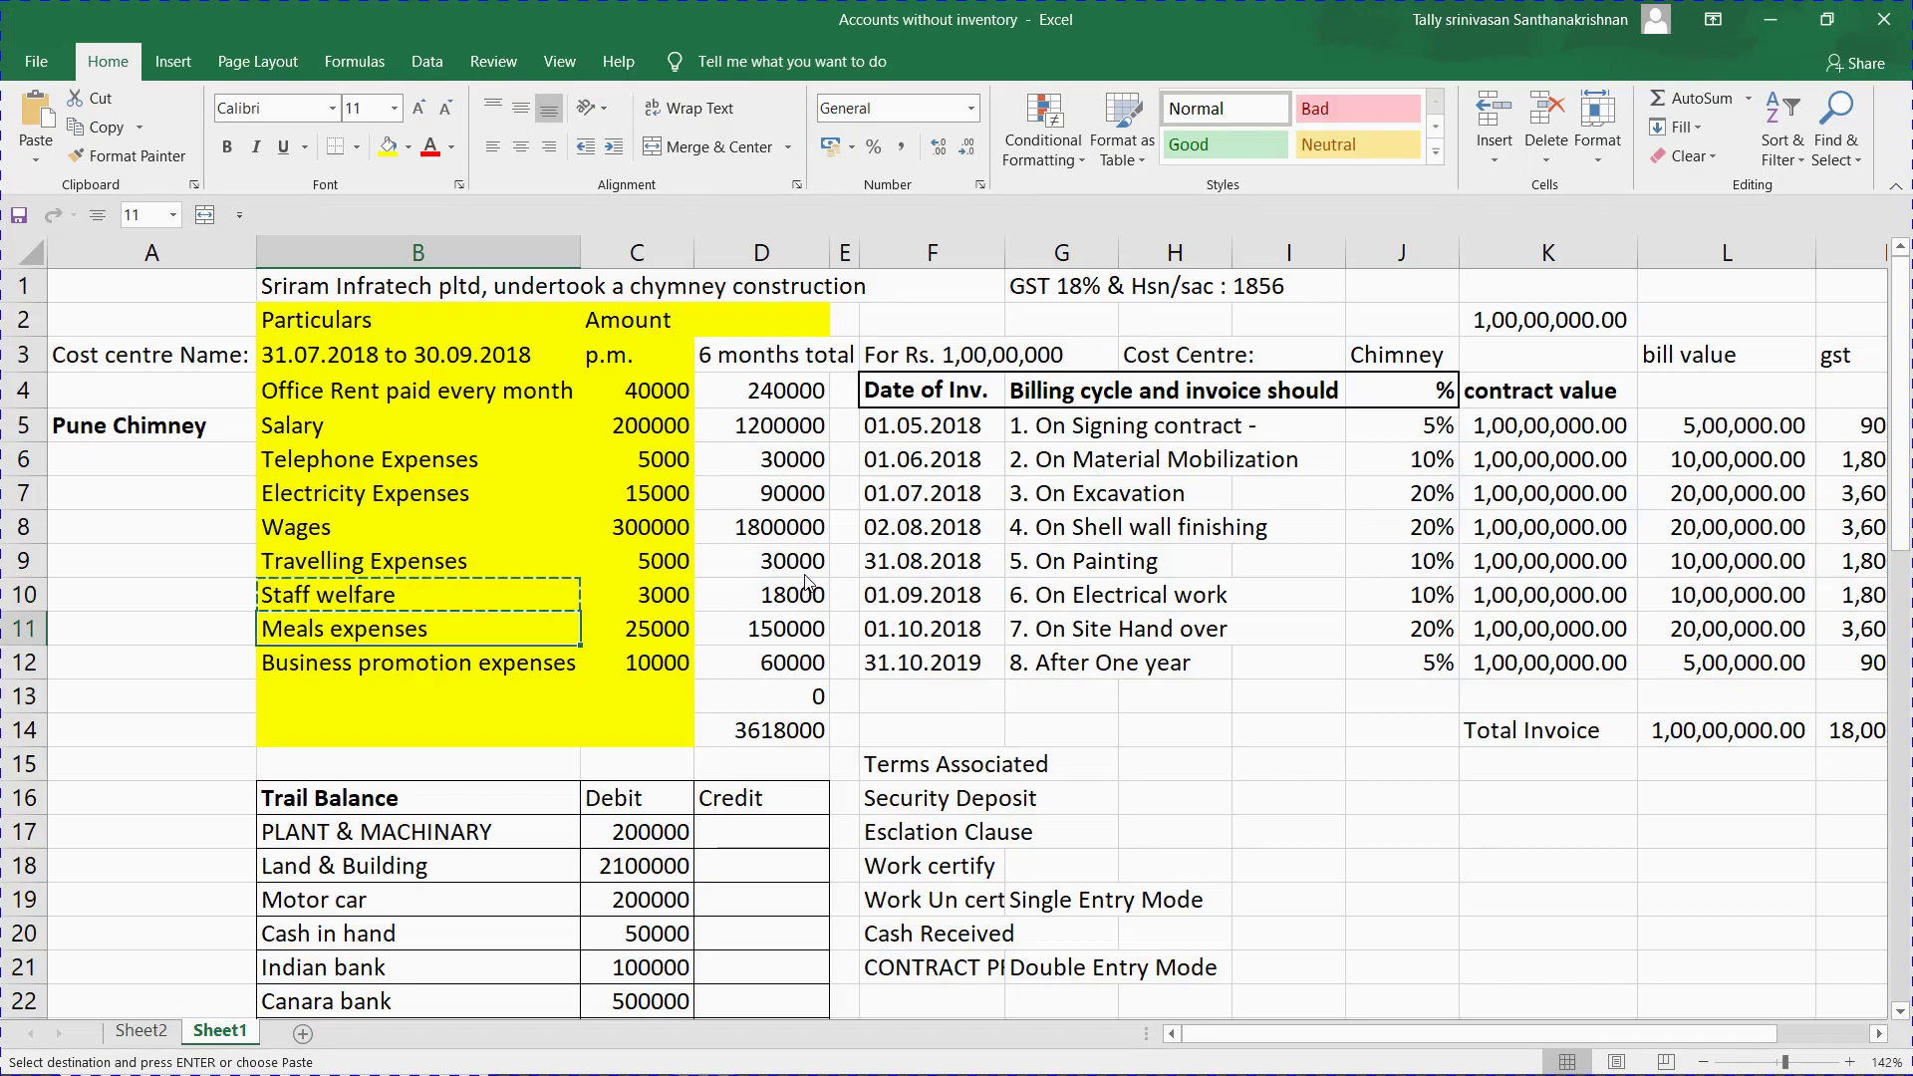
key(ctrl+c)
key(alt+Tab)
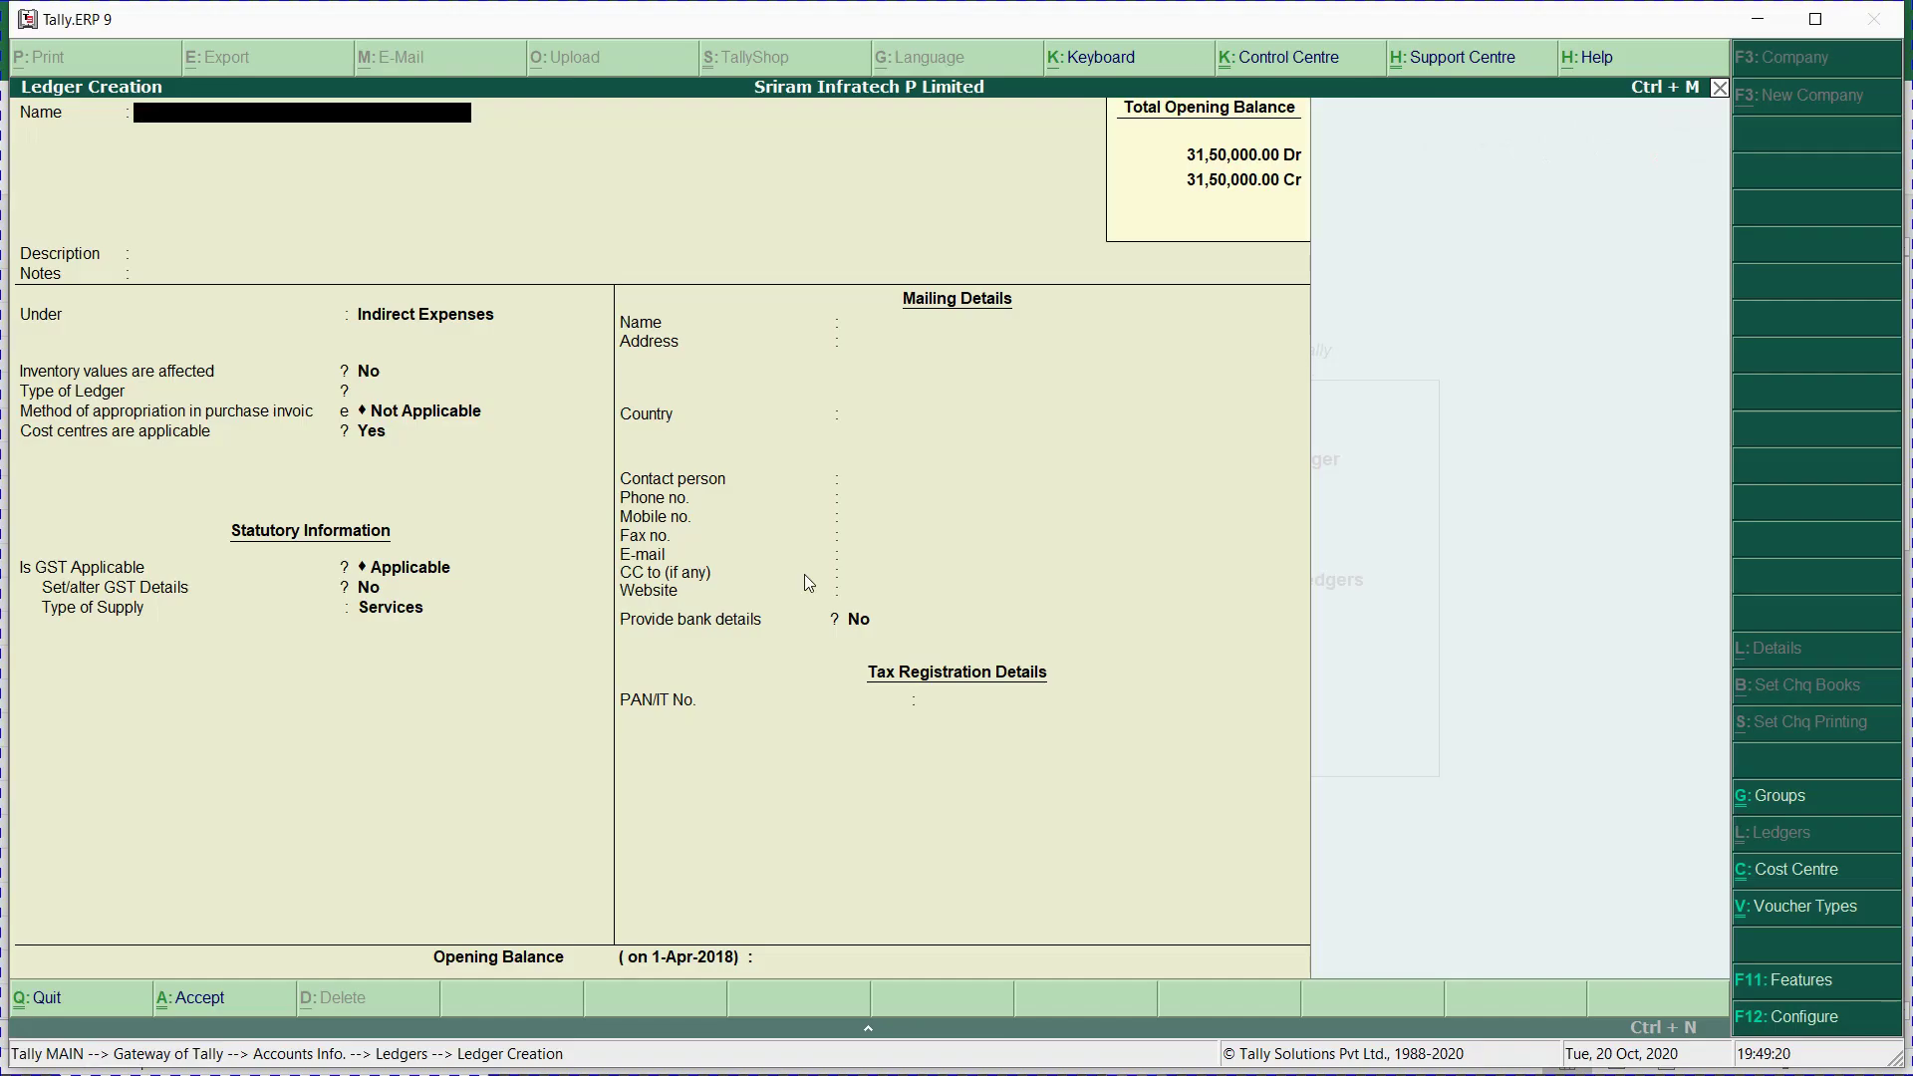
key(ctrl+alt+v)
key(Return)
key(Return)
key(Return)
key(Return)
key(Return)
key(Return)
key(Return)
key(Return)
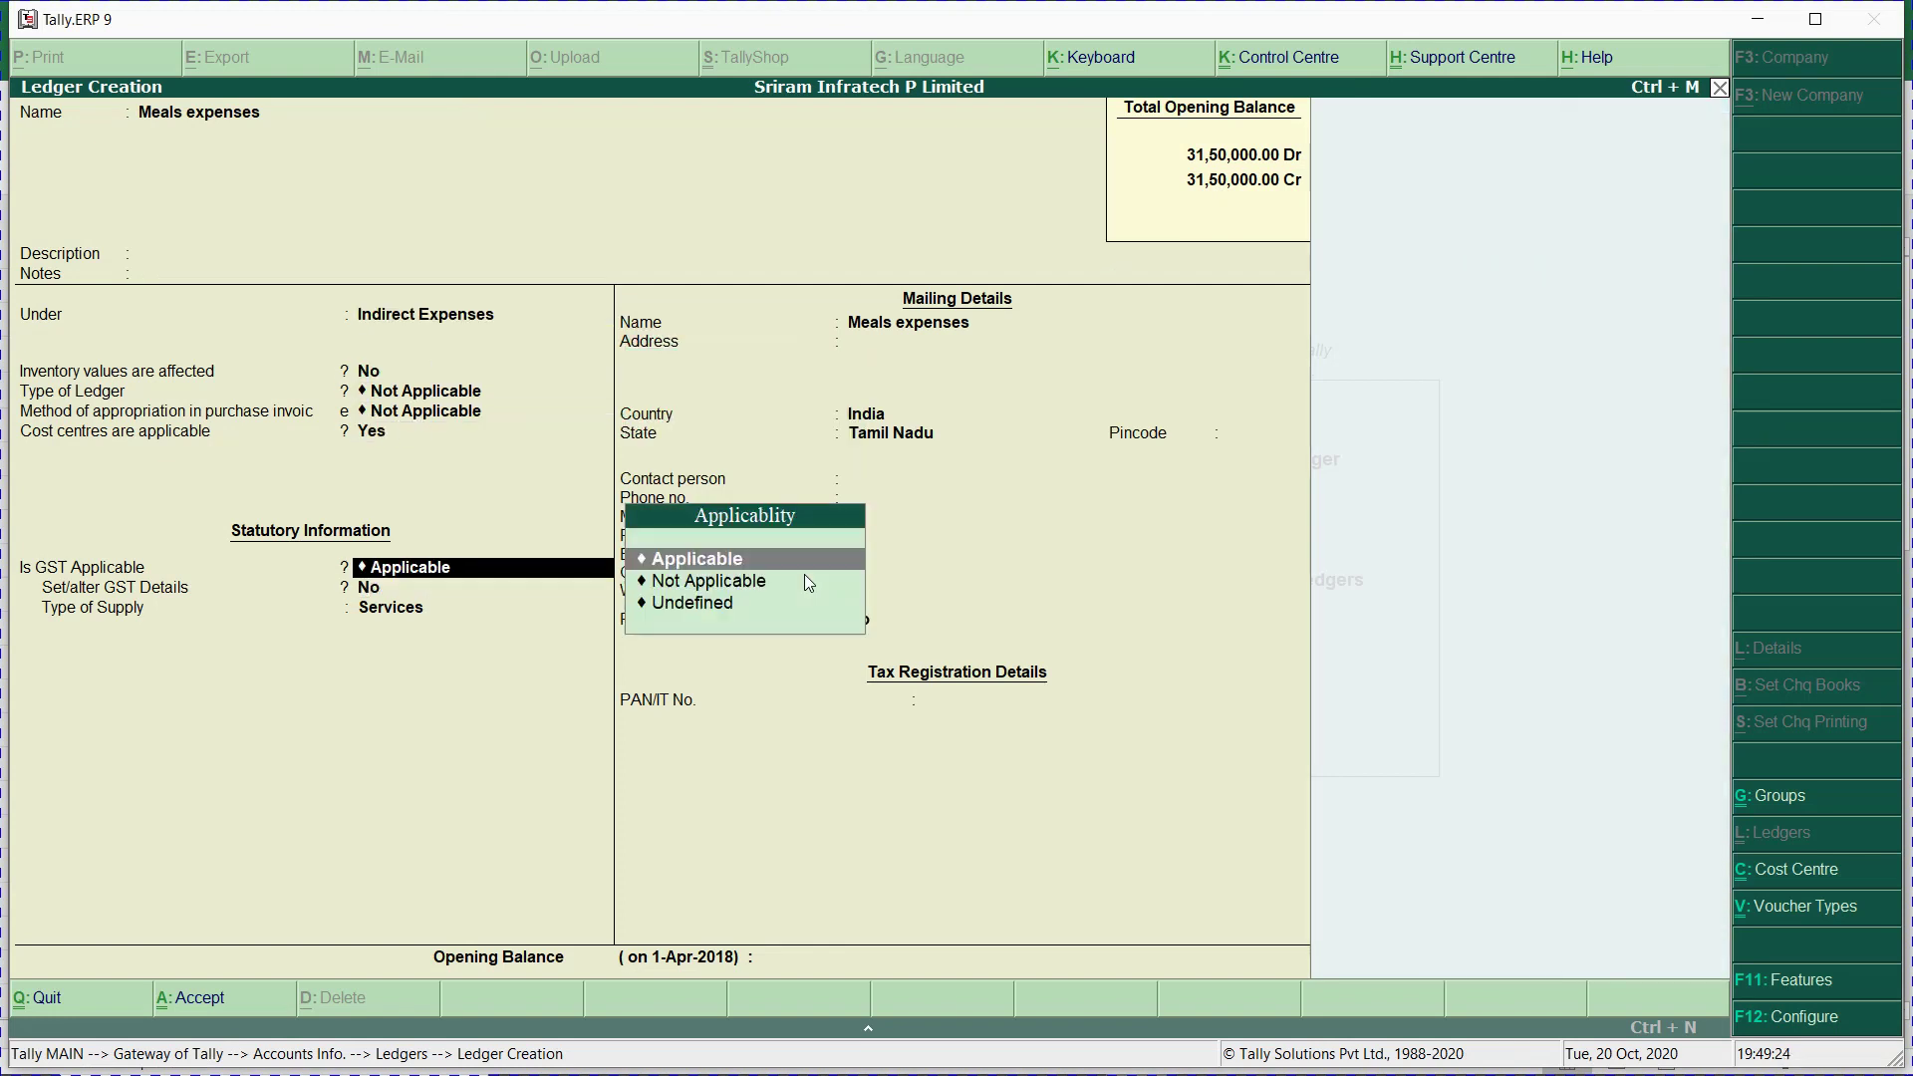
key(Down)
key(Return)
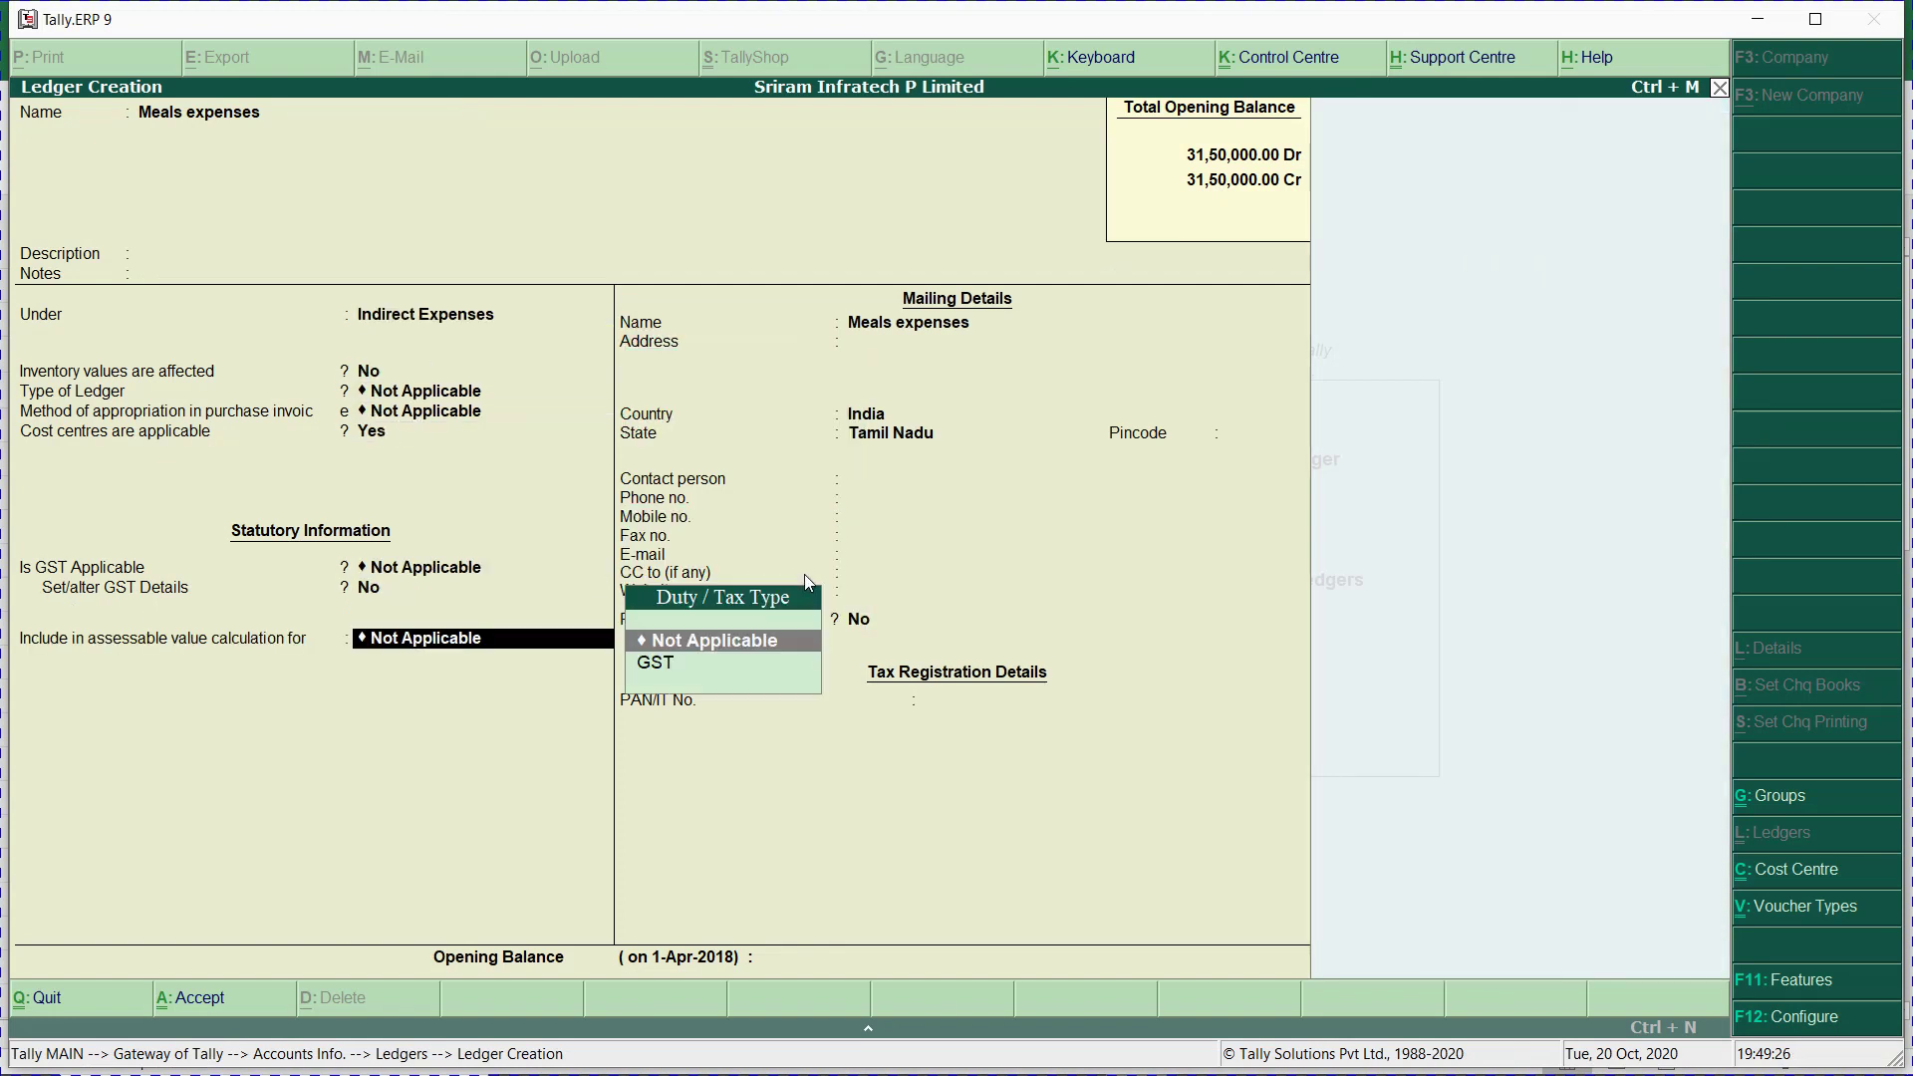
key(Return)
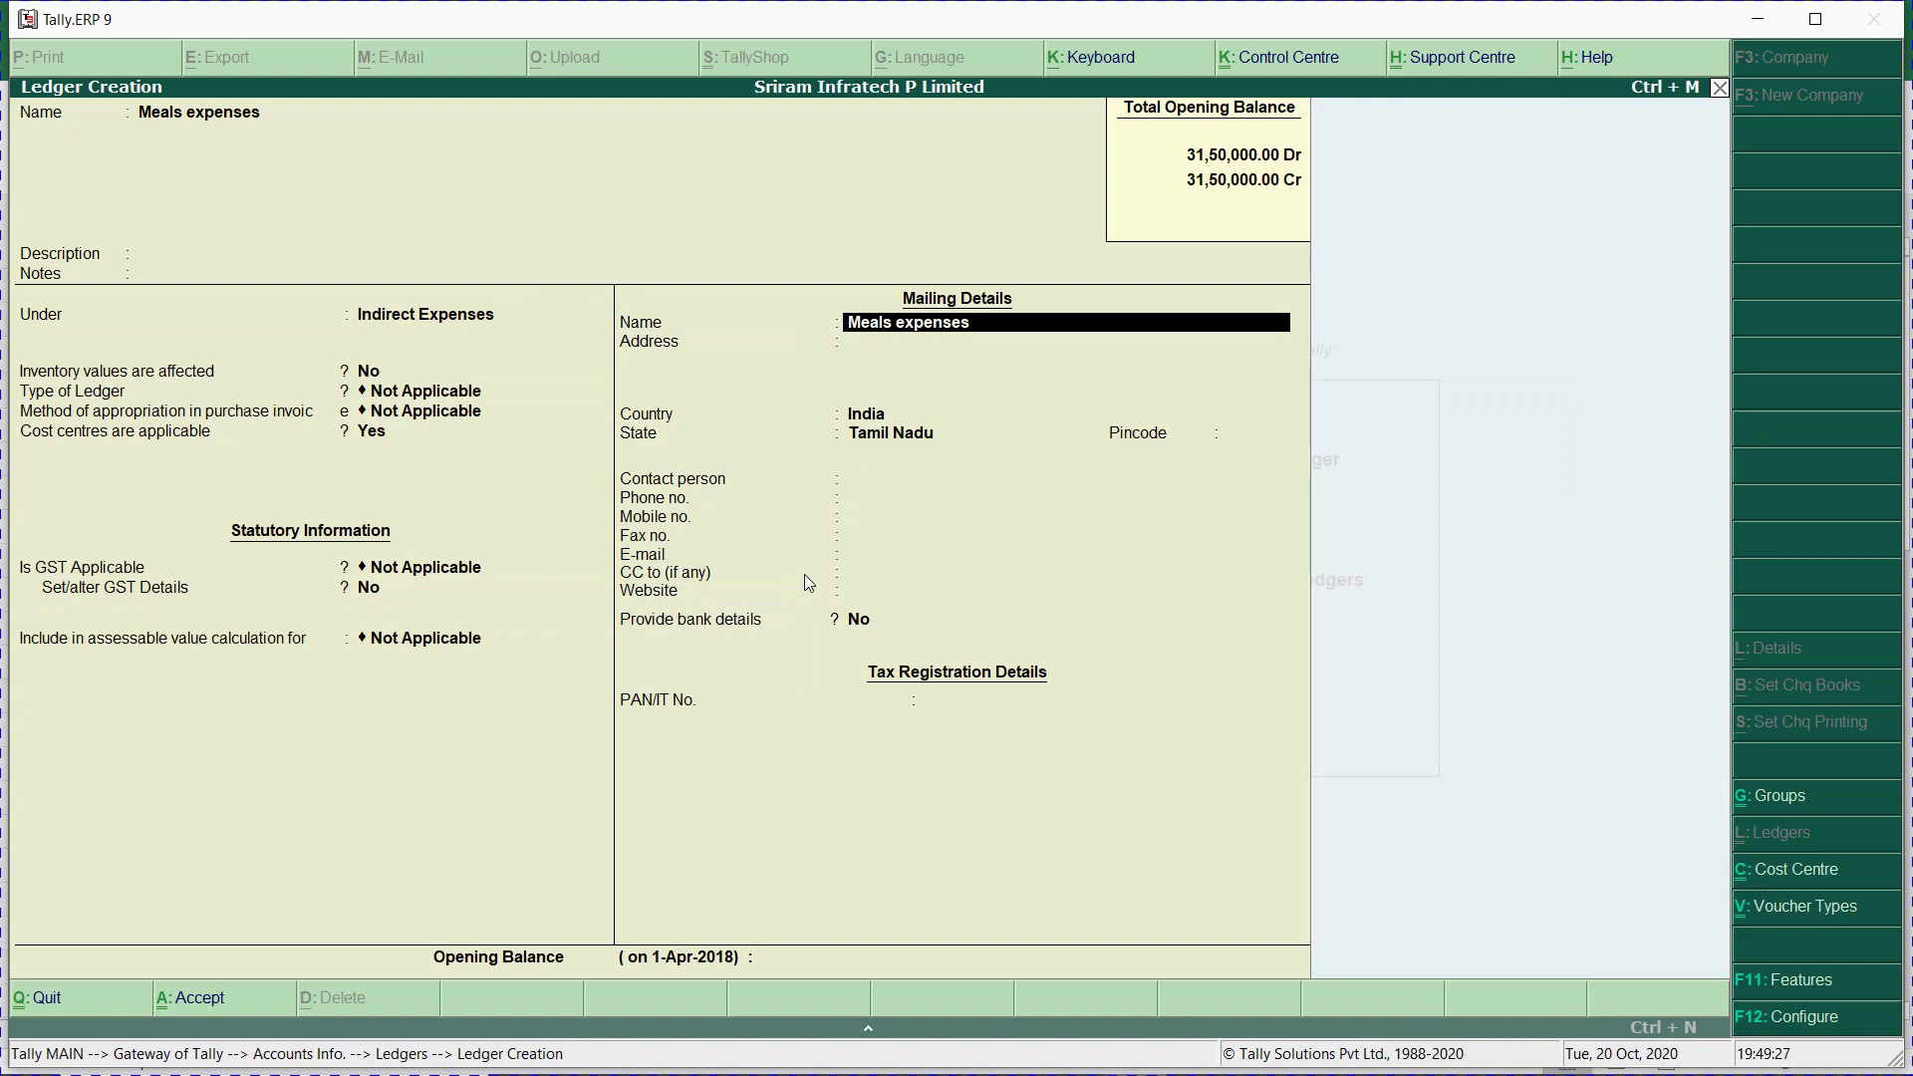
key(ctrl+a)
Create a Business promotion expenses ledger under Indirect Expenses with GST Not Applicable.
key(alt+Tab)
key(shift+Down)
key(ctrl+c)
key(Escape)
key(alt+Tab)
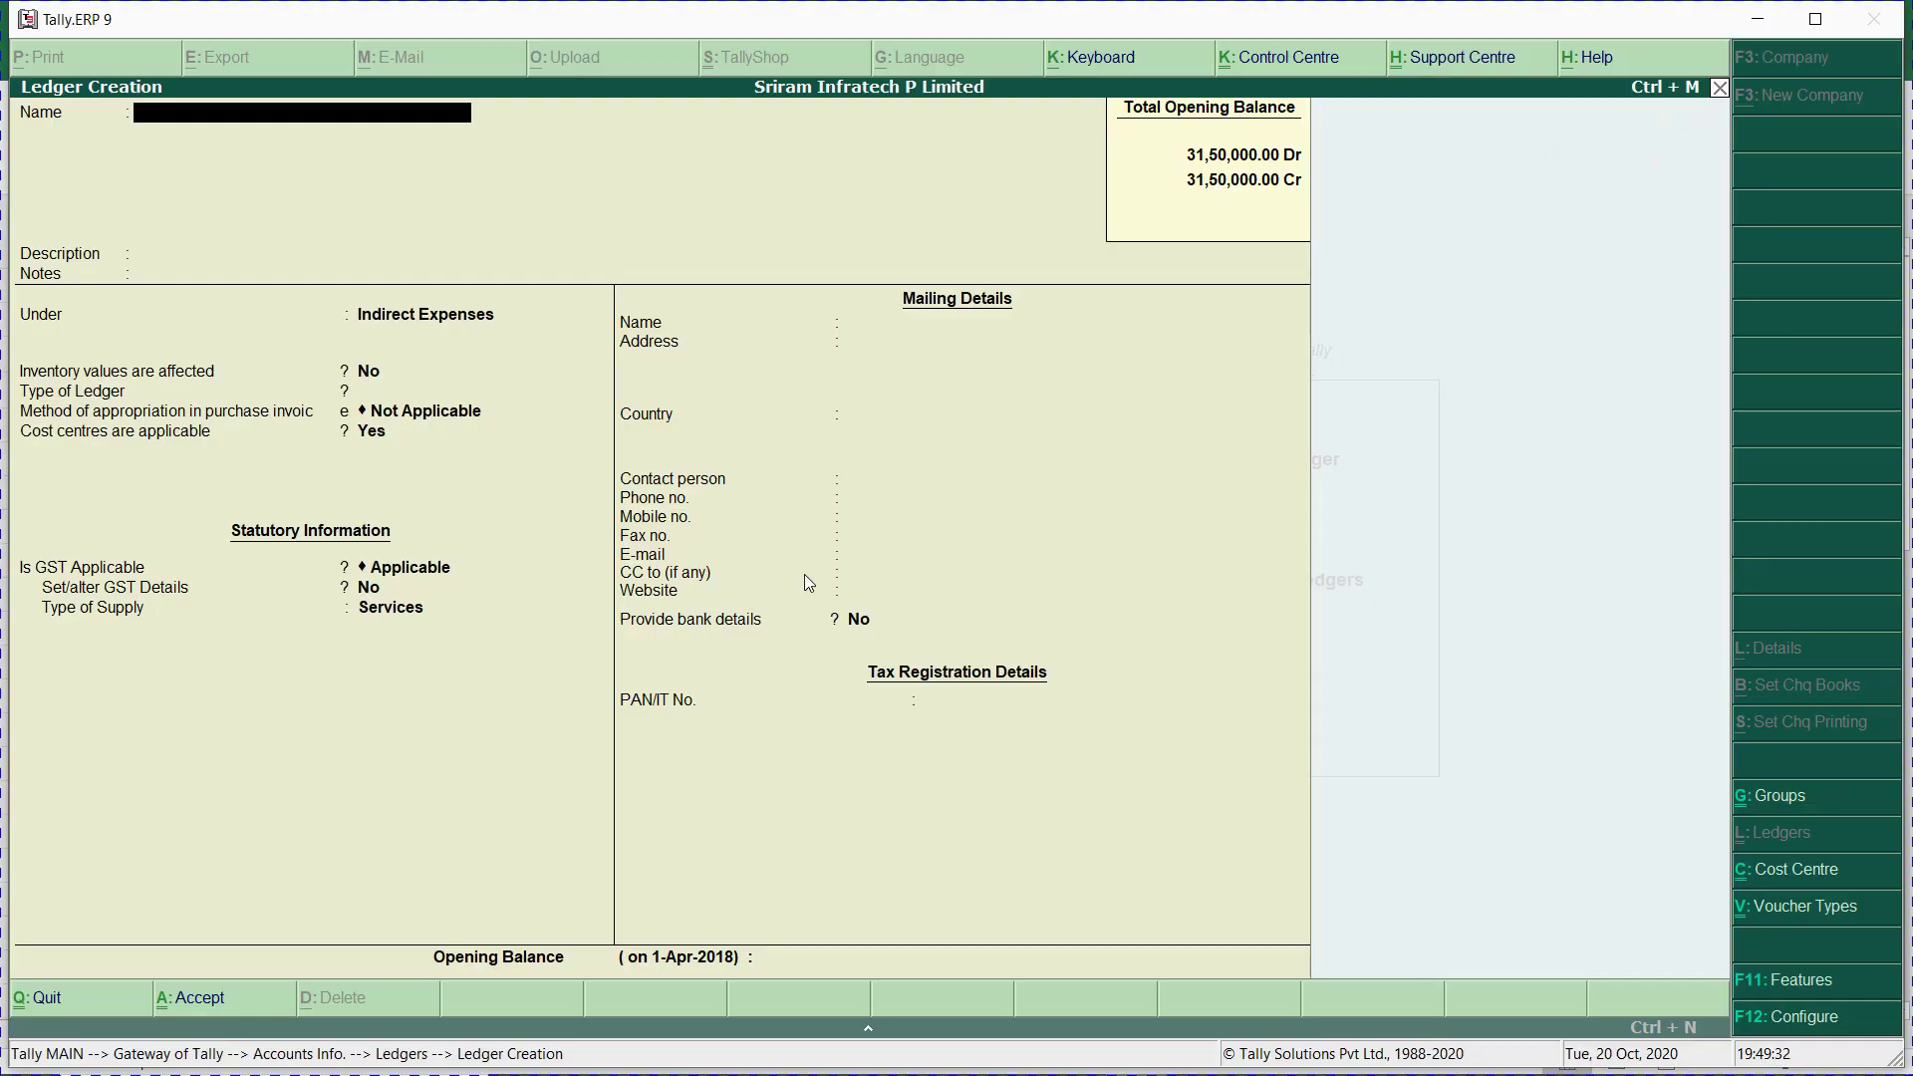
key(ctrl+alt+v)
key(Return)
key(Return)
key(Return)
key(Return)
key(Return)
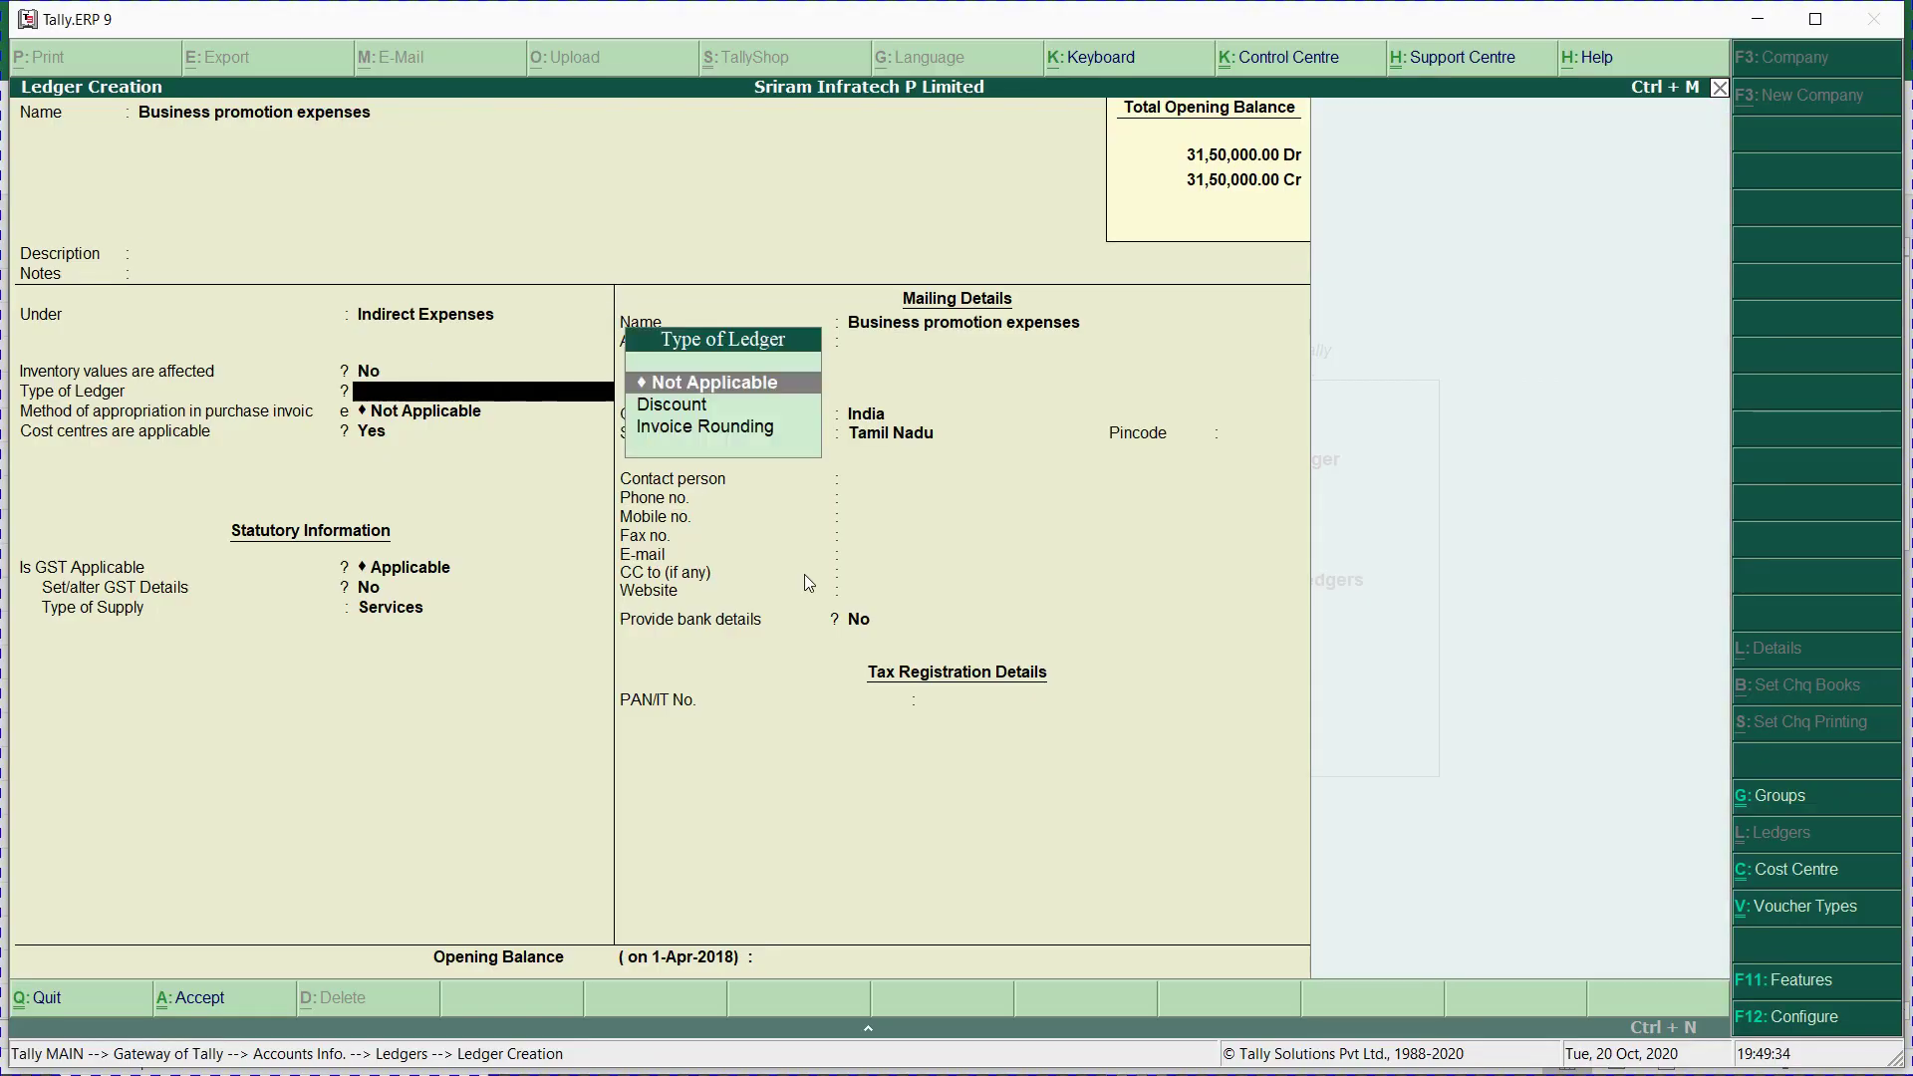
key(Return)
key(Return)
key(Return)
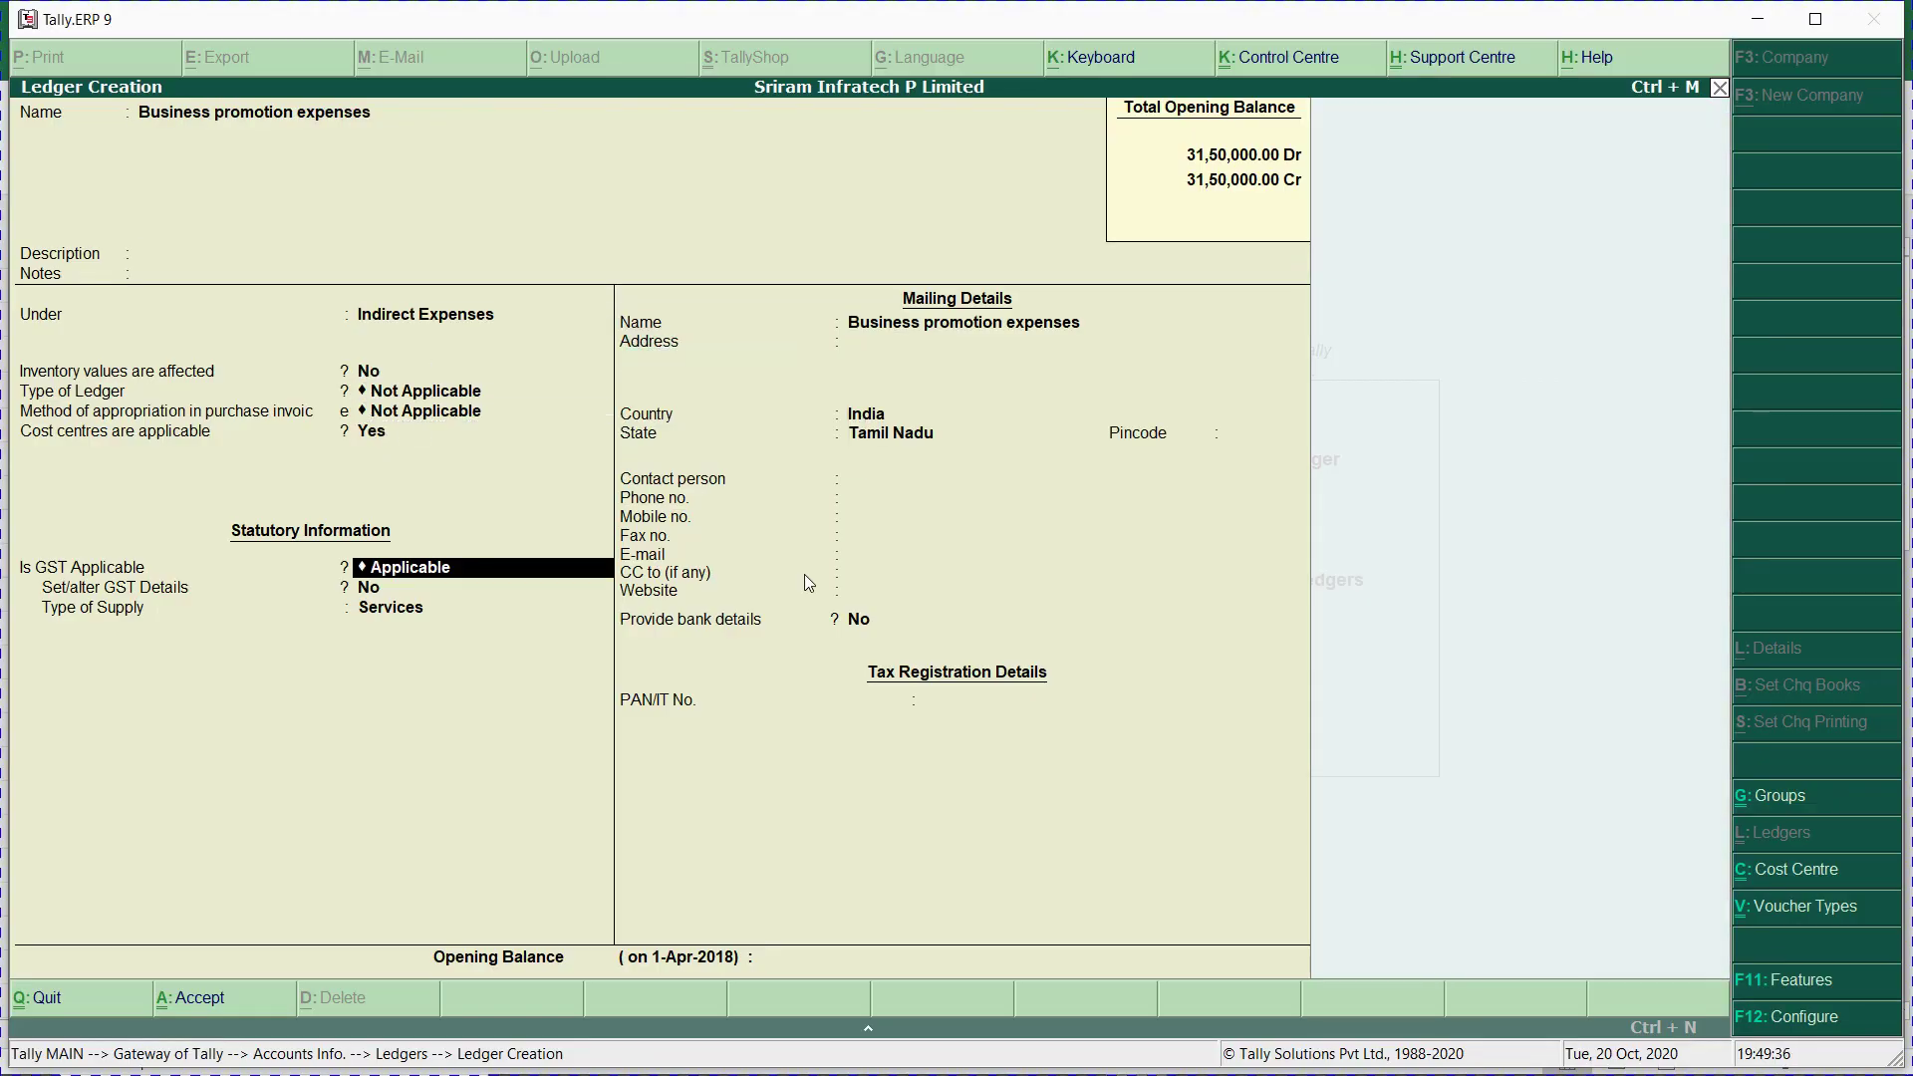
key(Down)
key(Return)
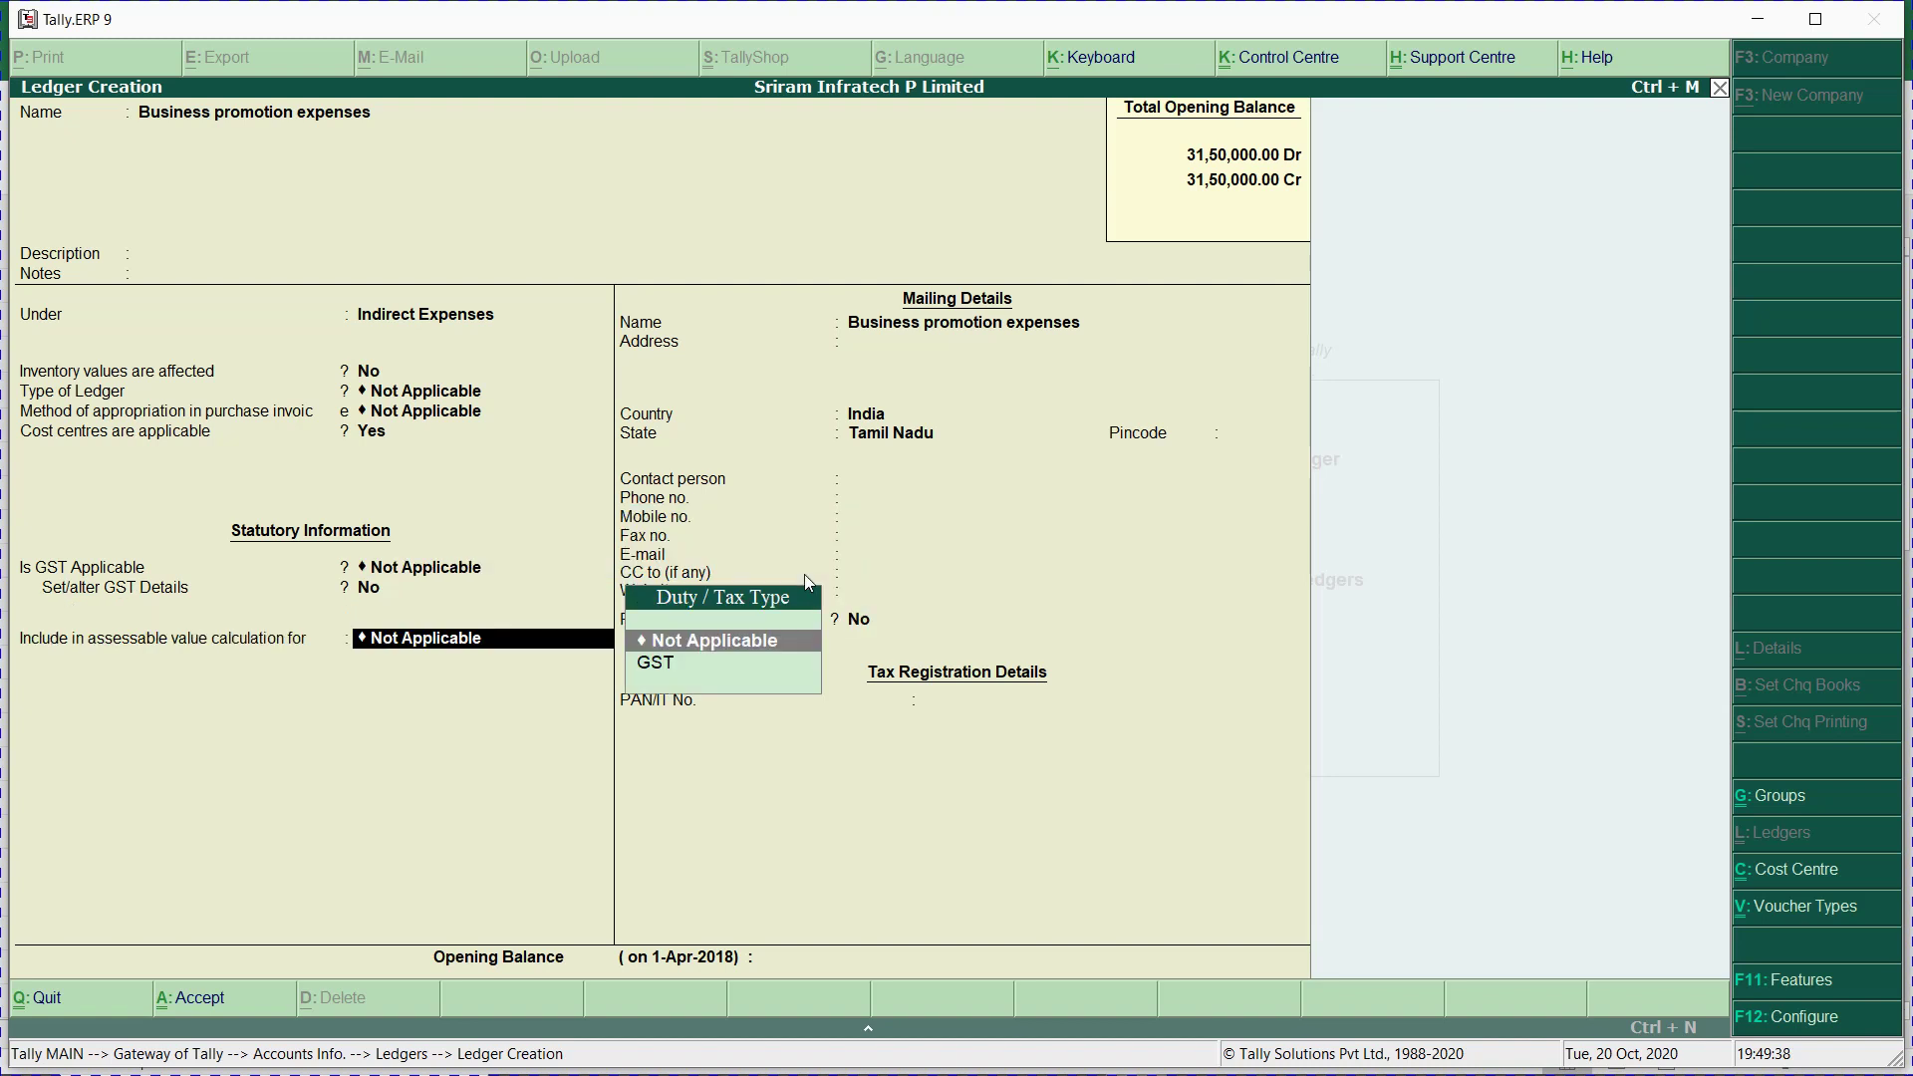
key(Return)
Exit Ledger Creation back to the Accounts Info menu.
key(alt+Tab)
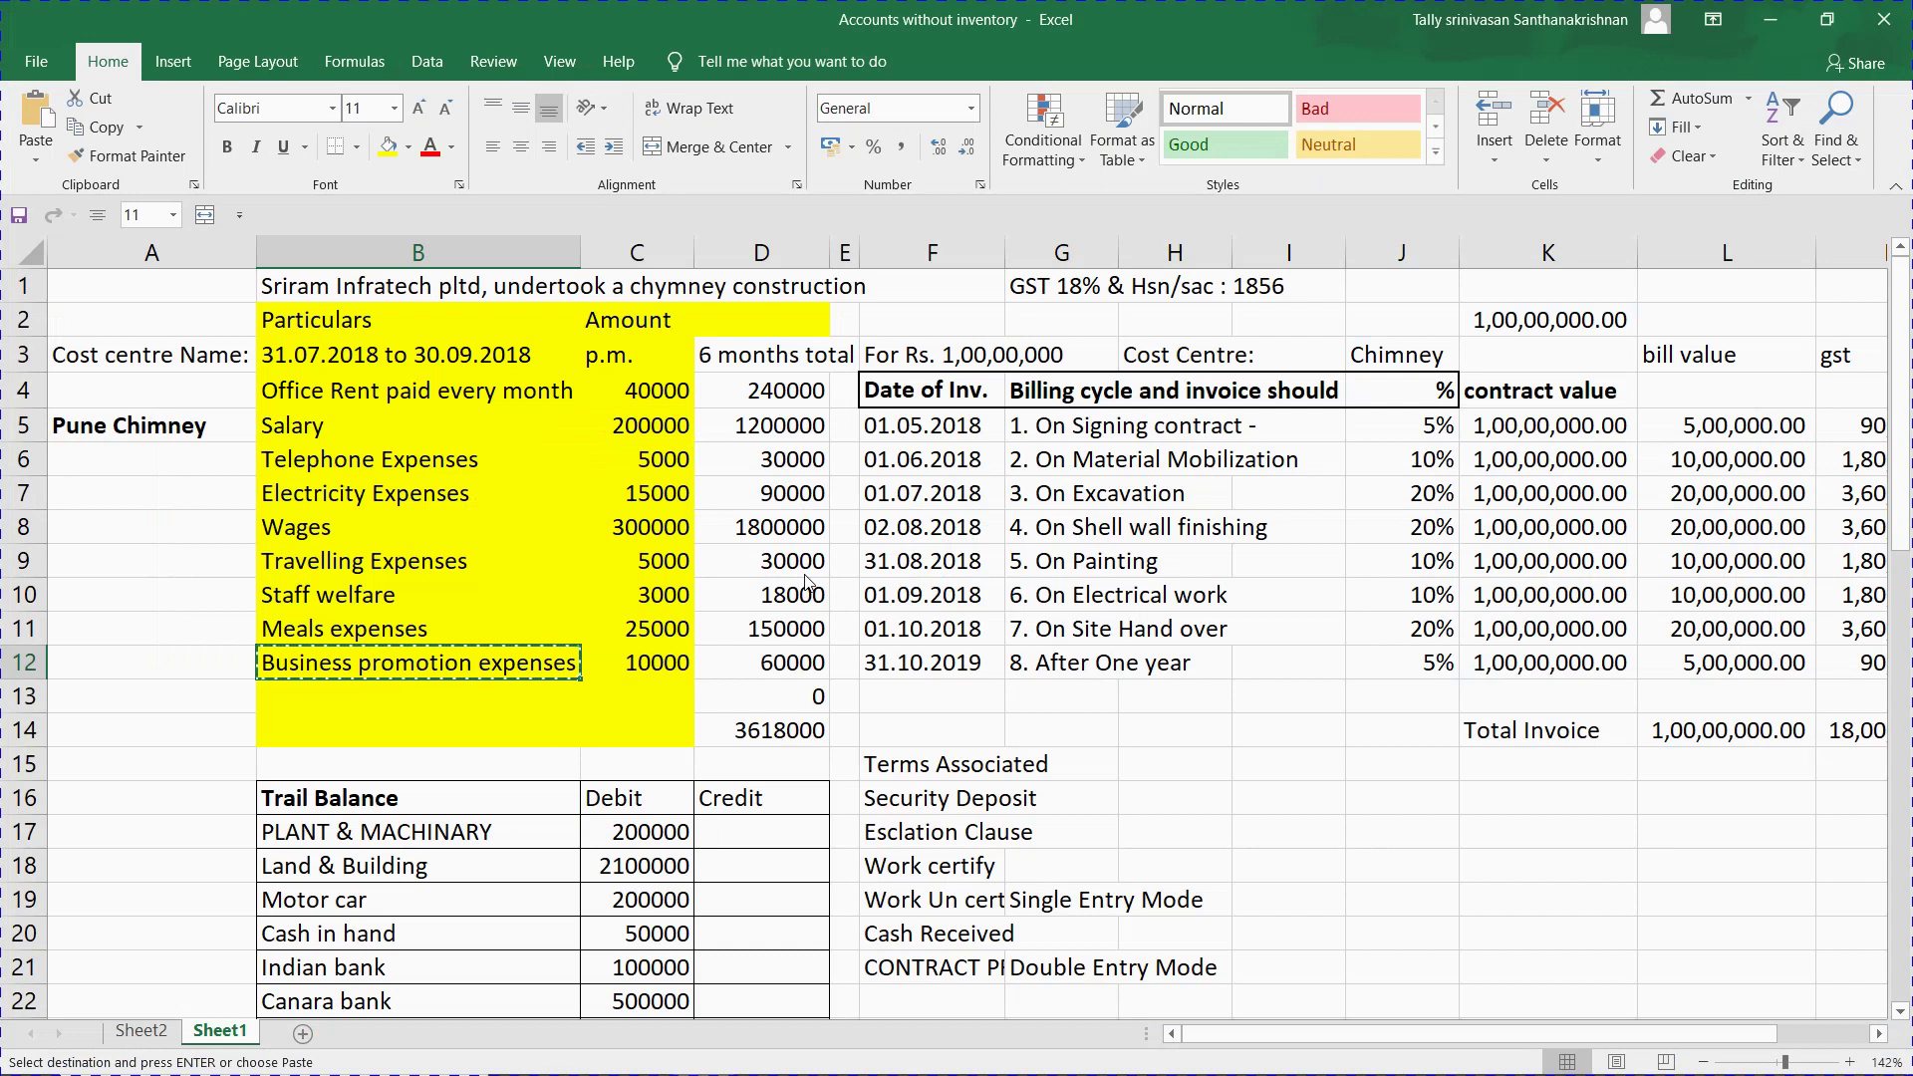
key(alt+Tab)
key(Escape)
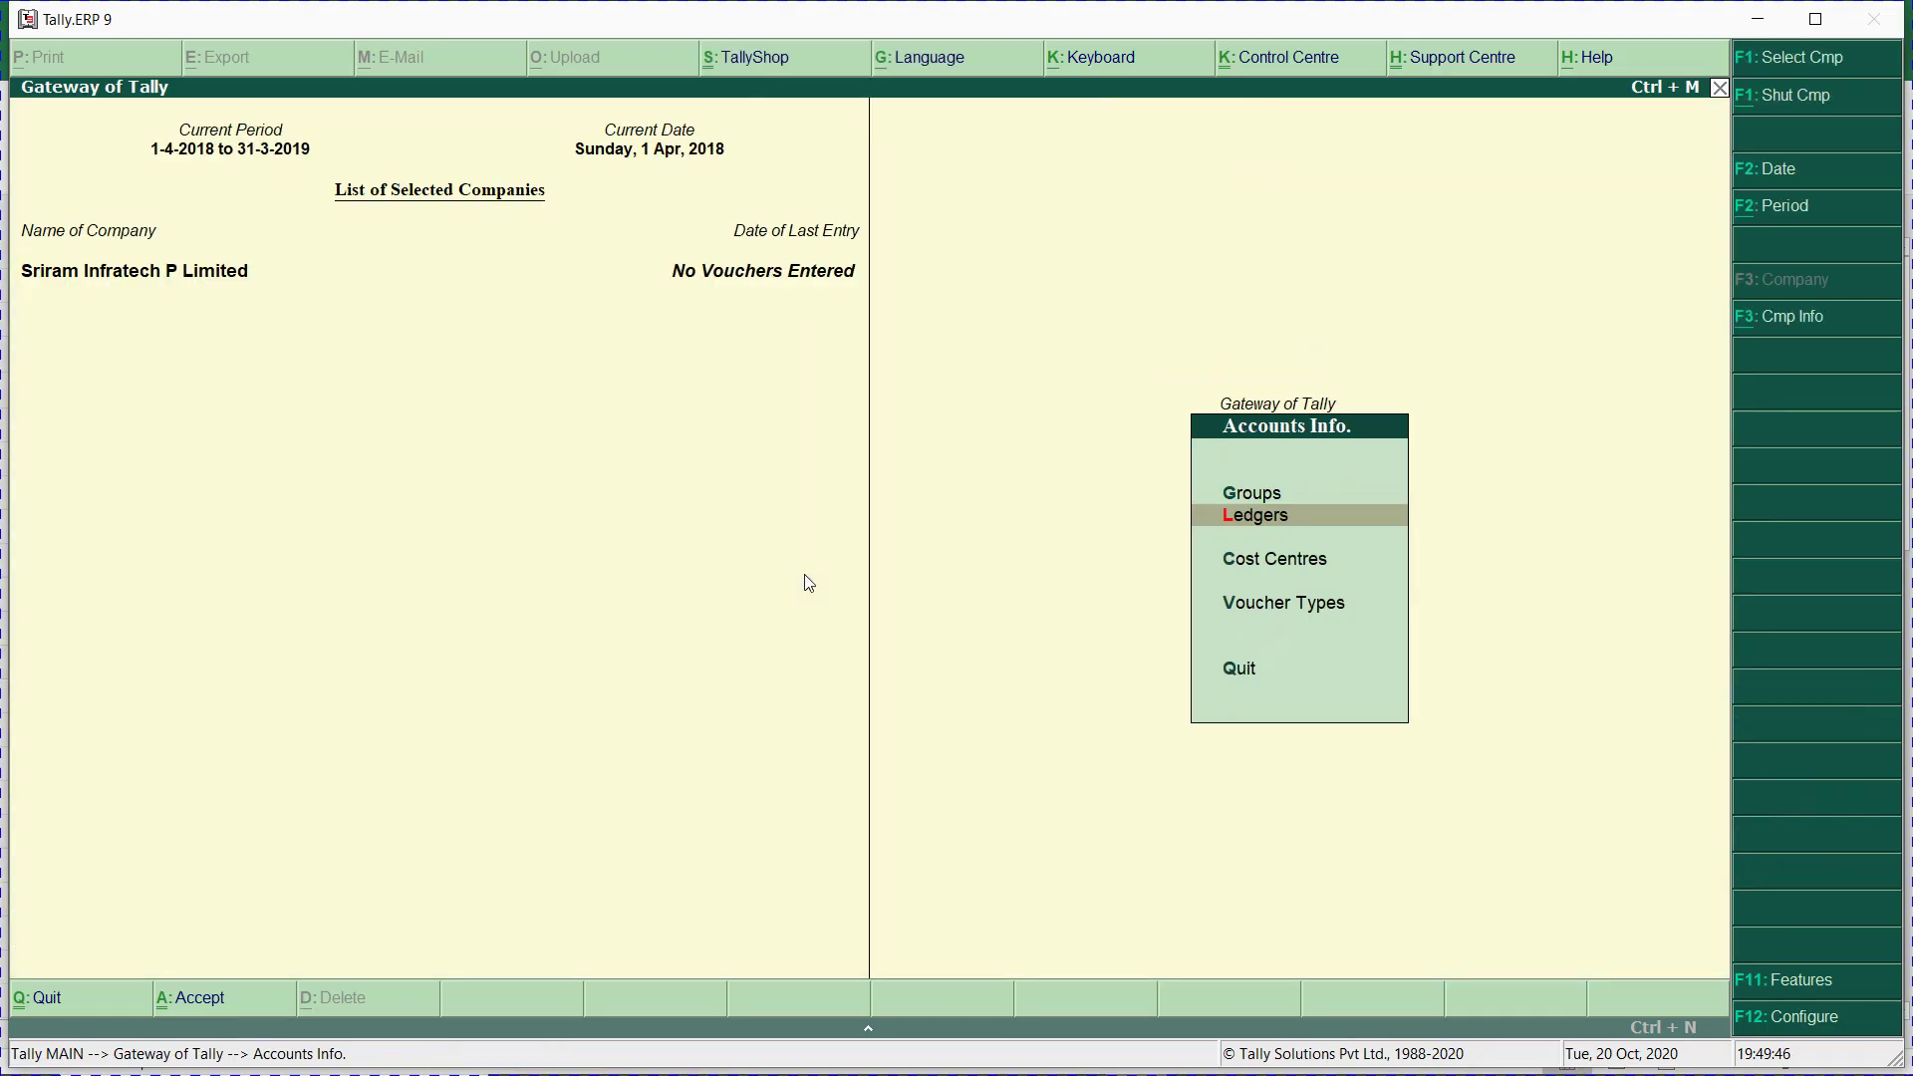
Go through Accounts Info to Voucher Types and start a new voucher type.
key(Escape)
key(Escape)
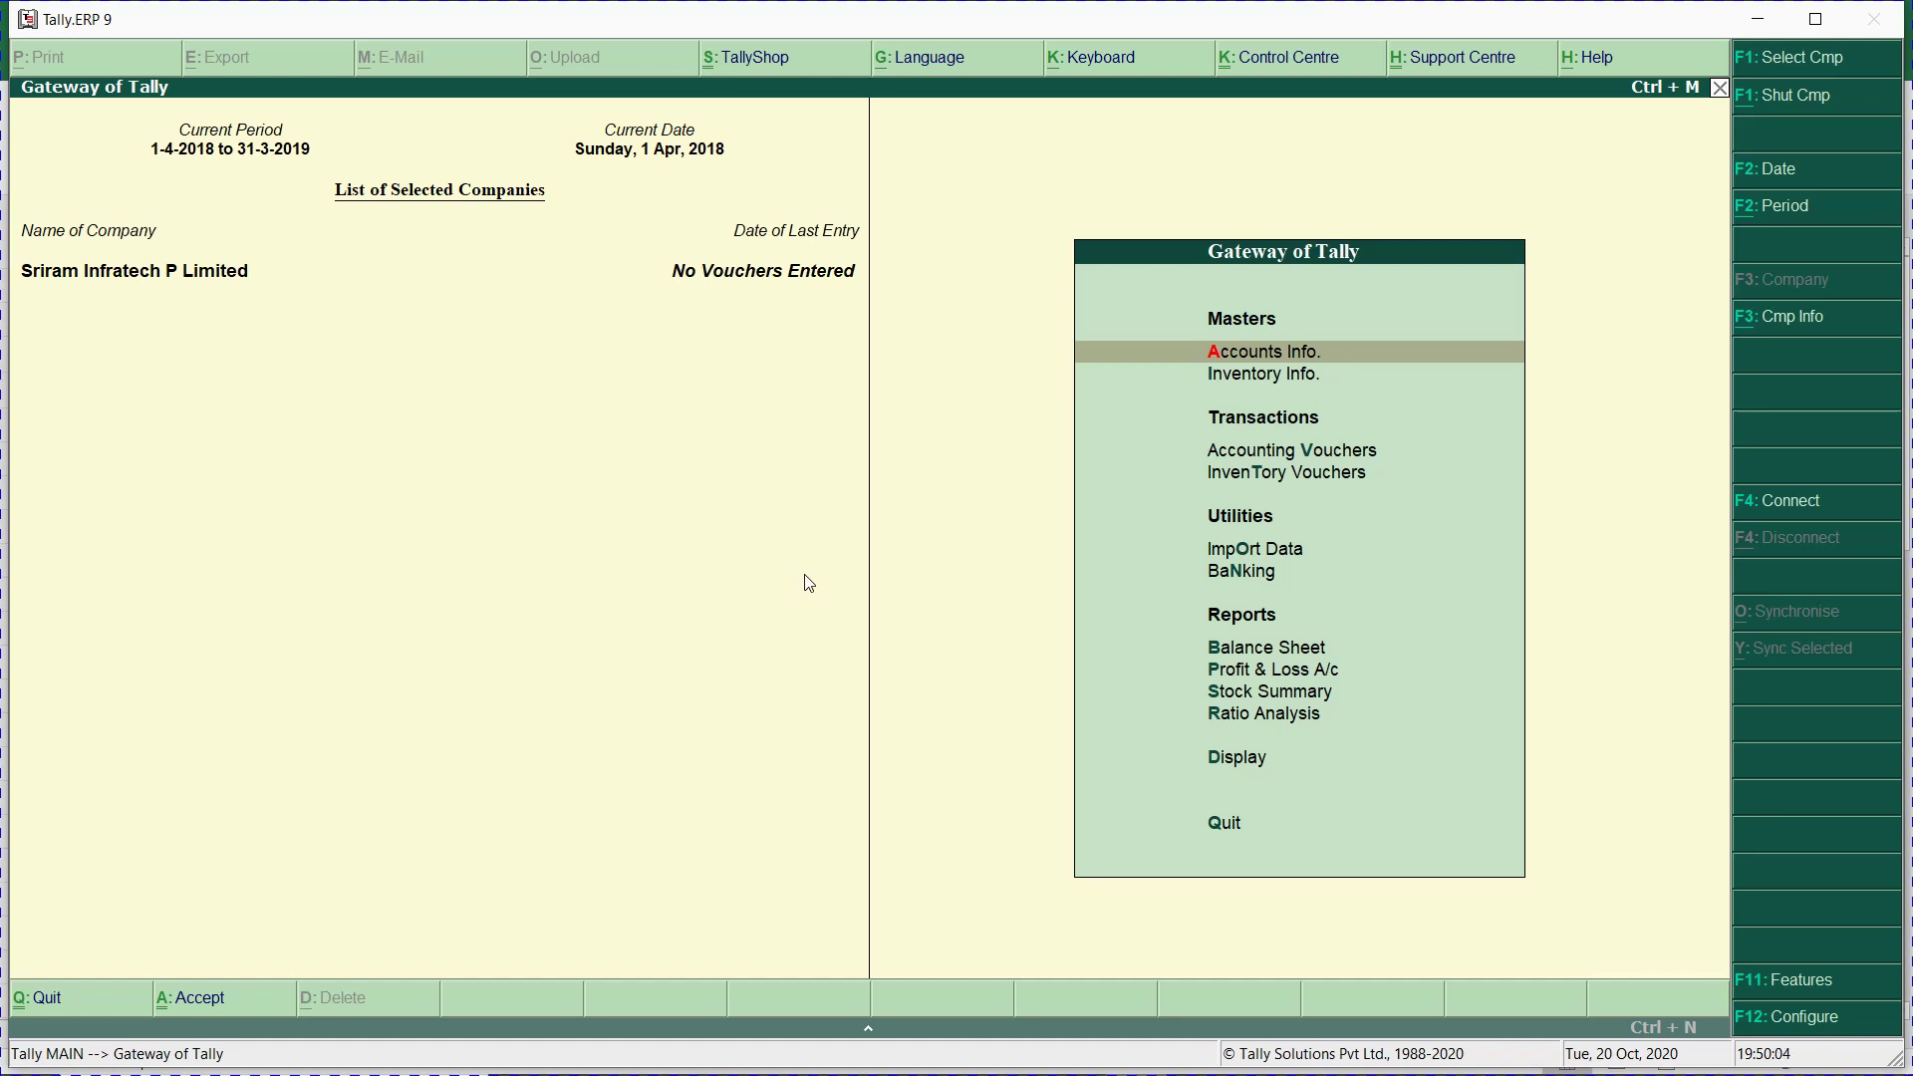
key(Return)
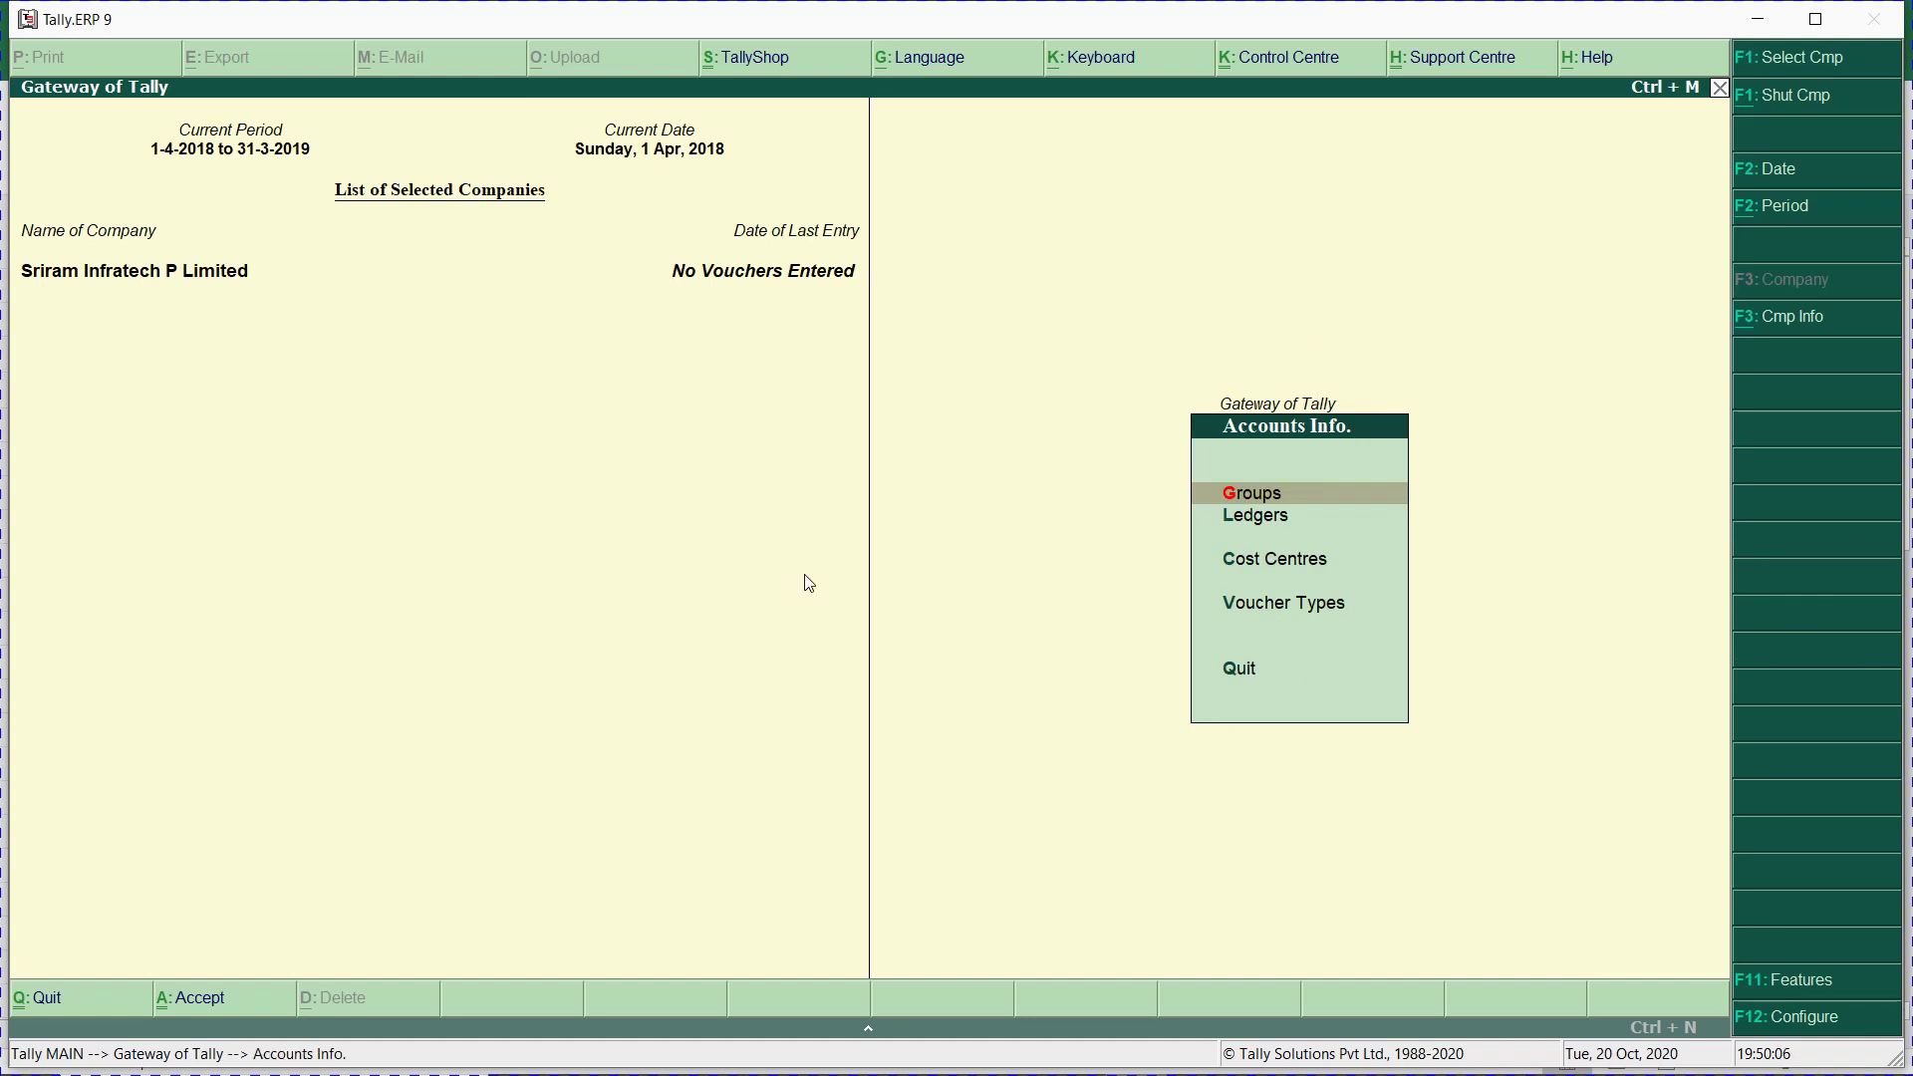
key(v)
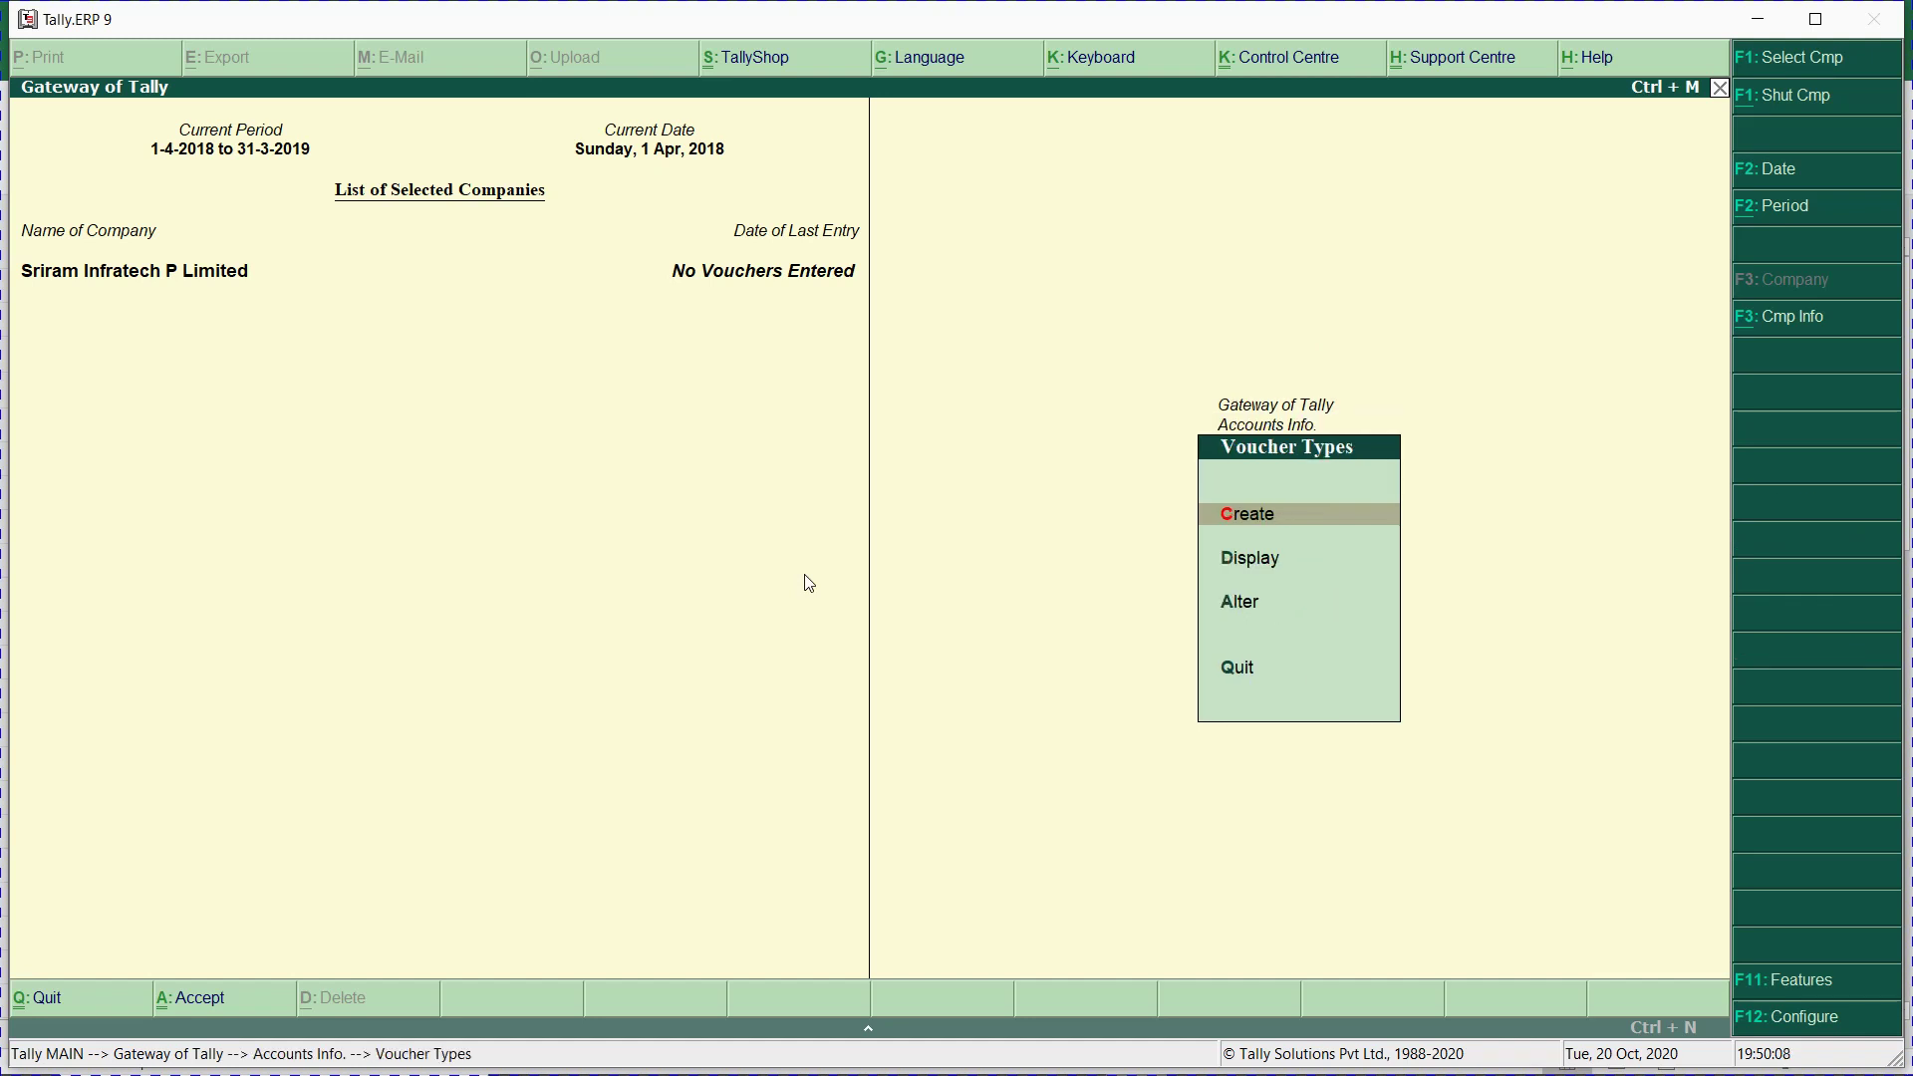
key(Return)
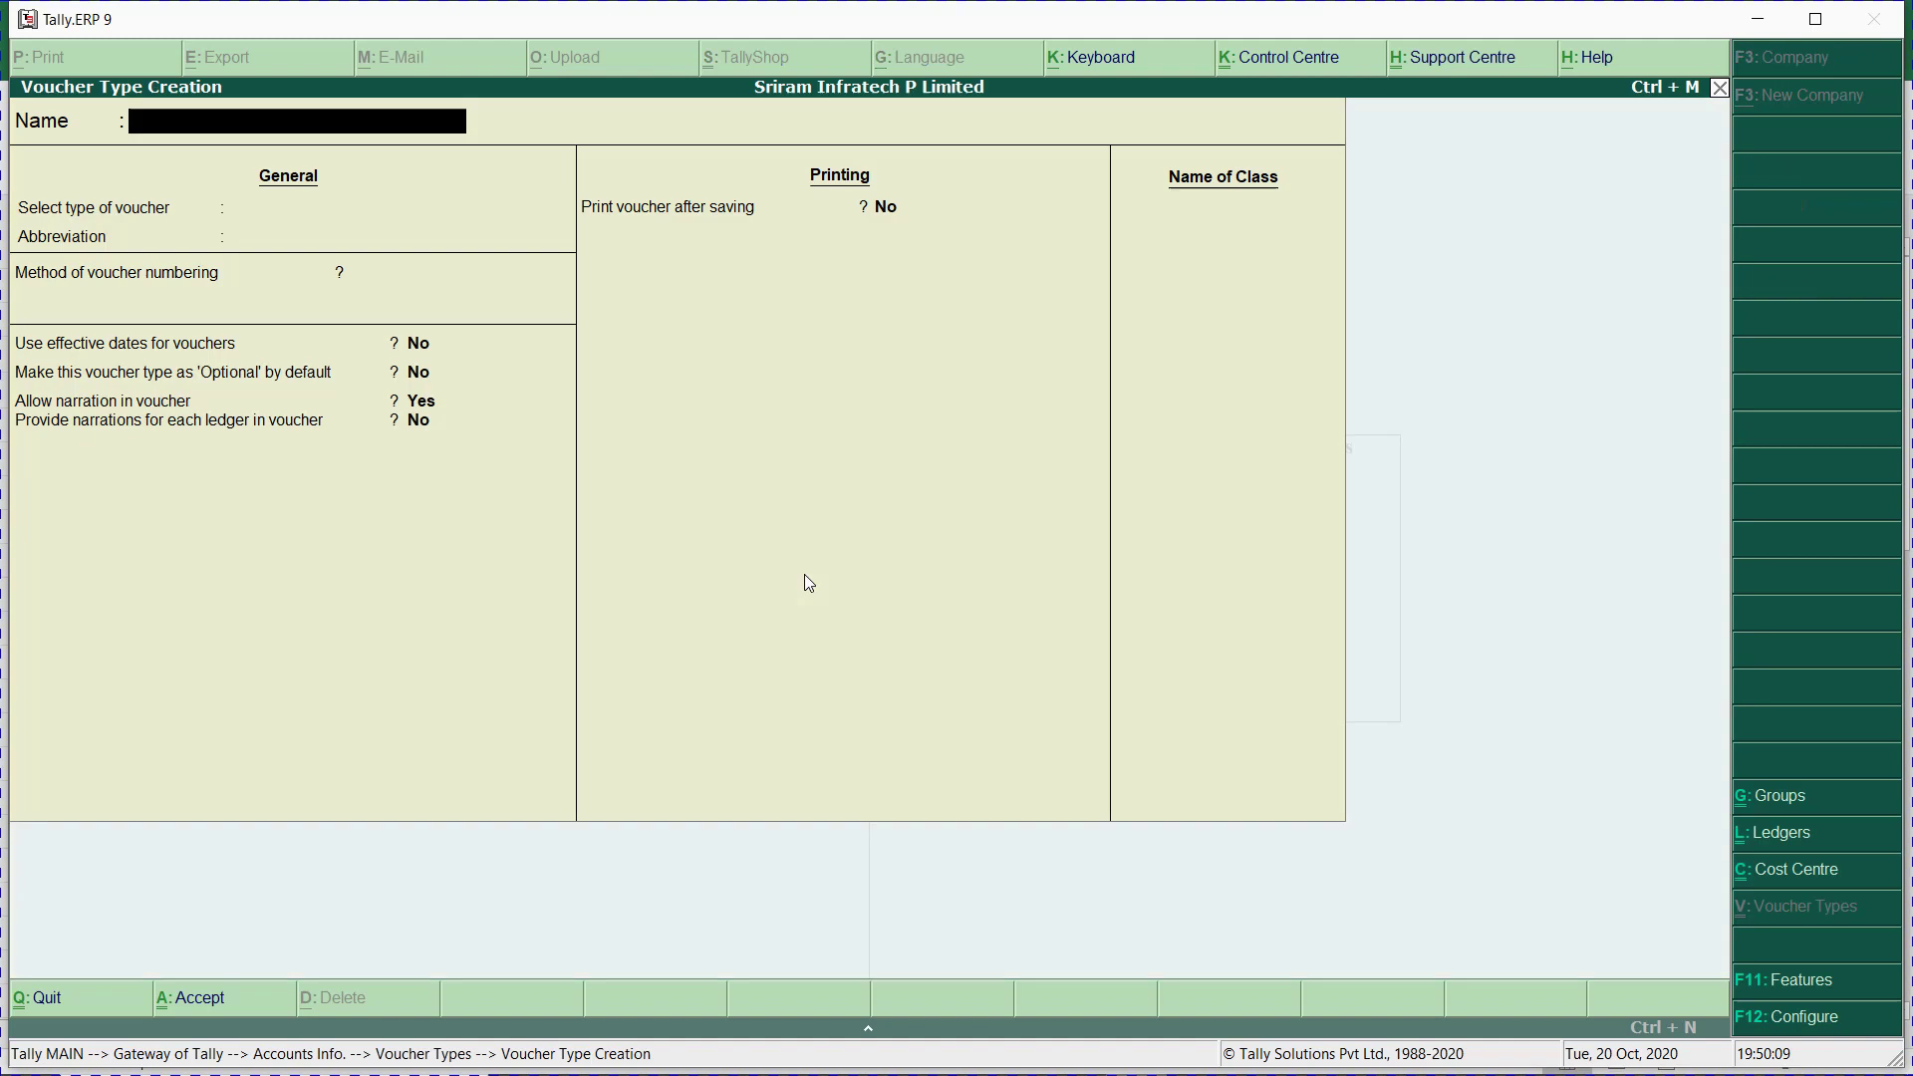
Name the voucher type 'Gst Service Invoice' as a Sales type with abbreviation Sale.
text(Gst Seer)
key(BackSpace)
text(rvice Invoice)
key(Return)
text(Sale)
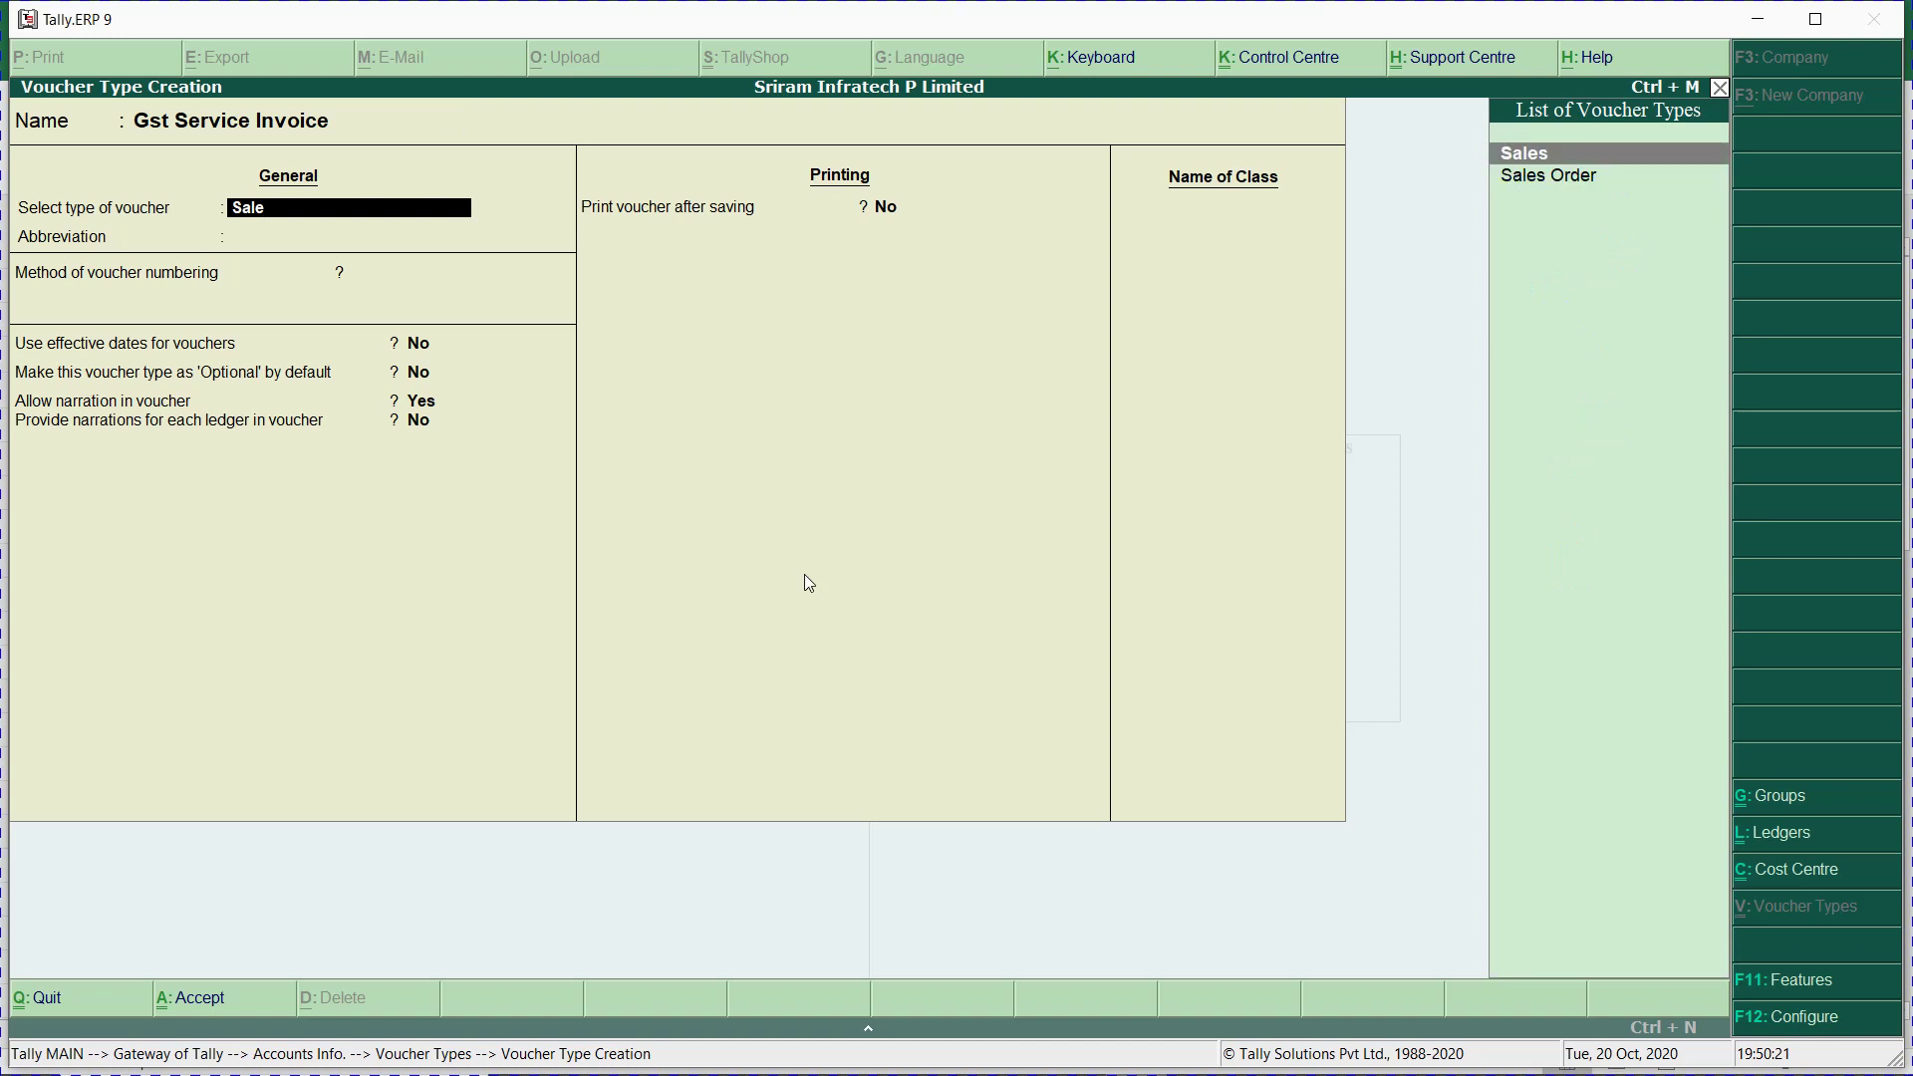
key(Return)
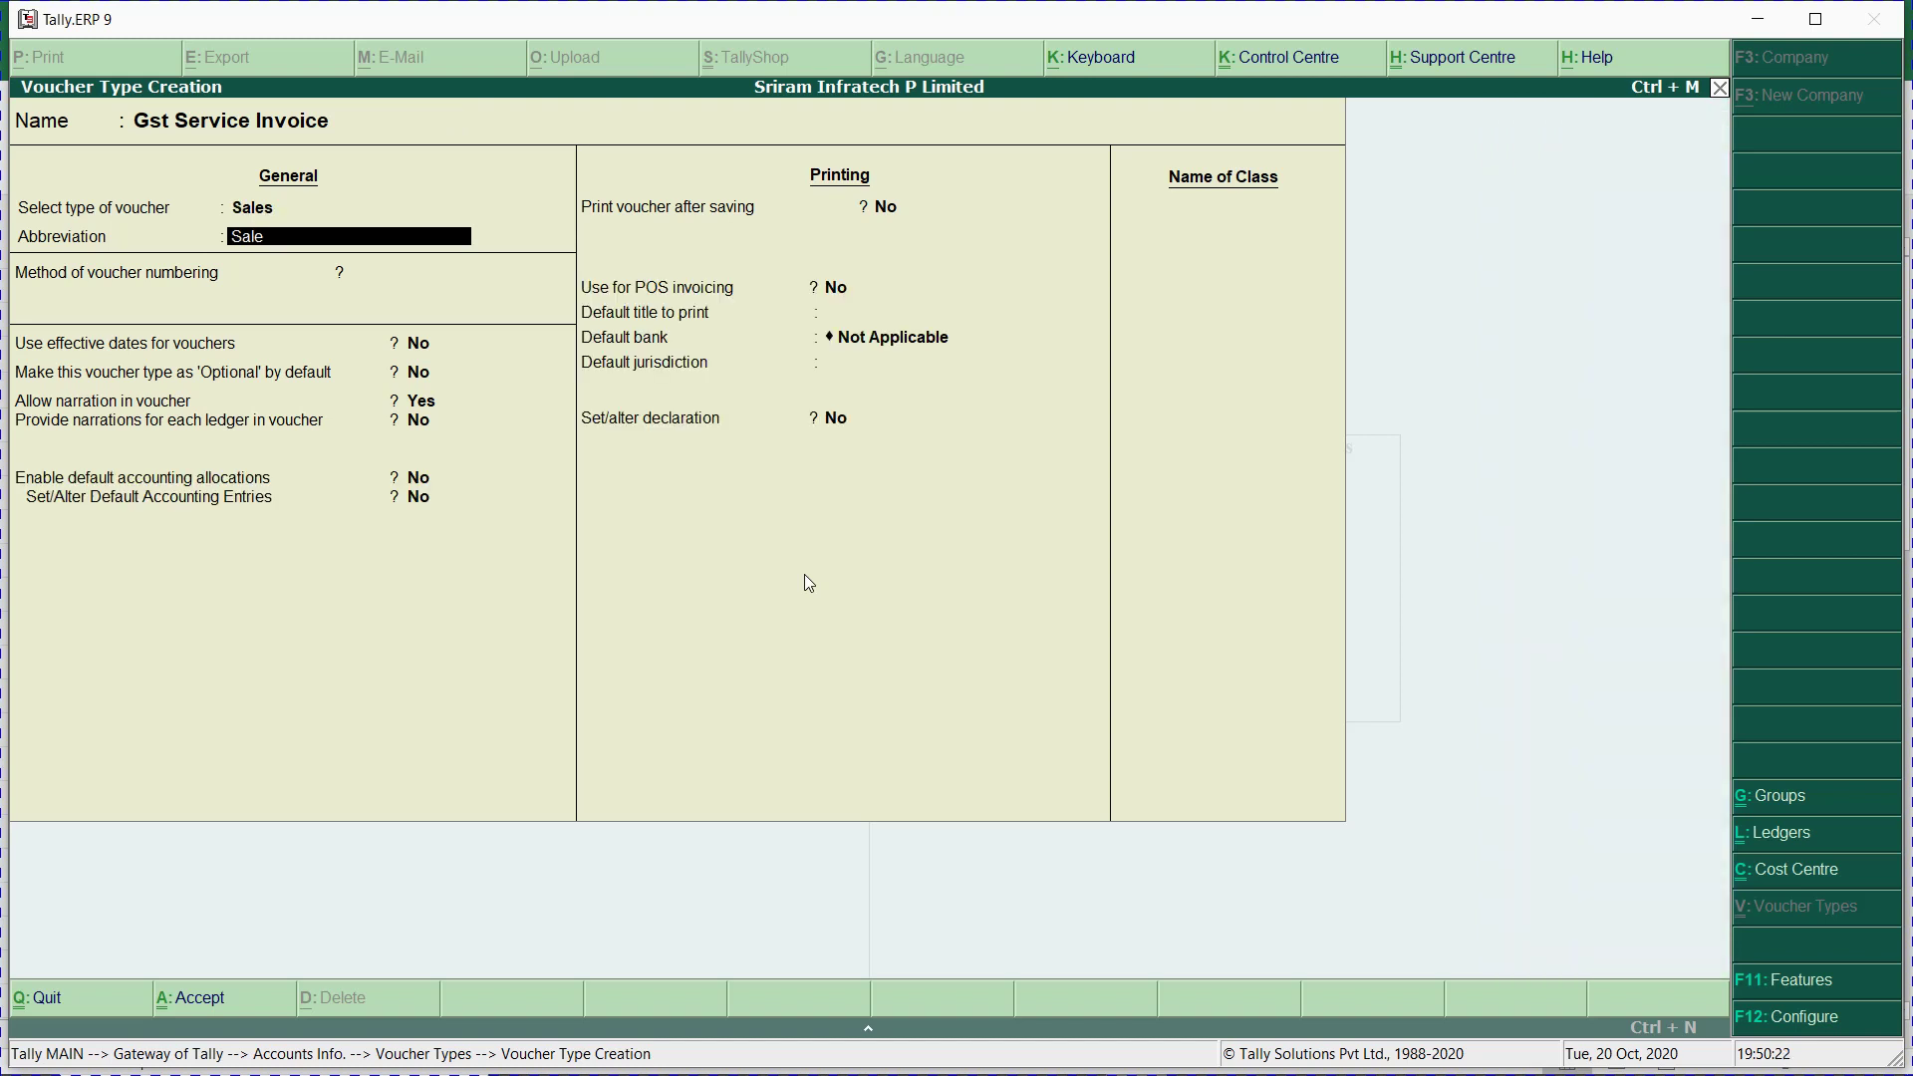
key(Return)
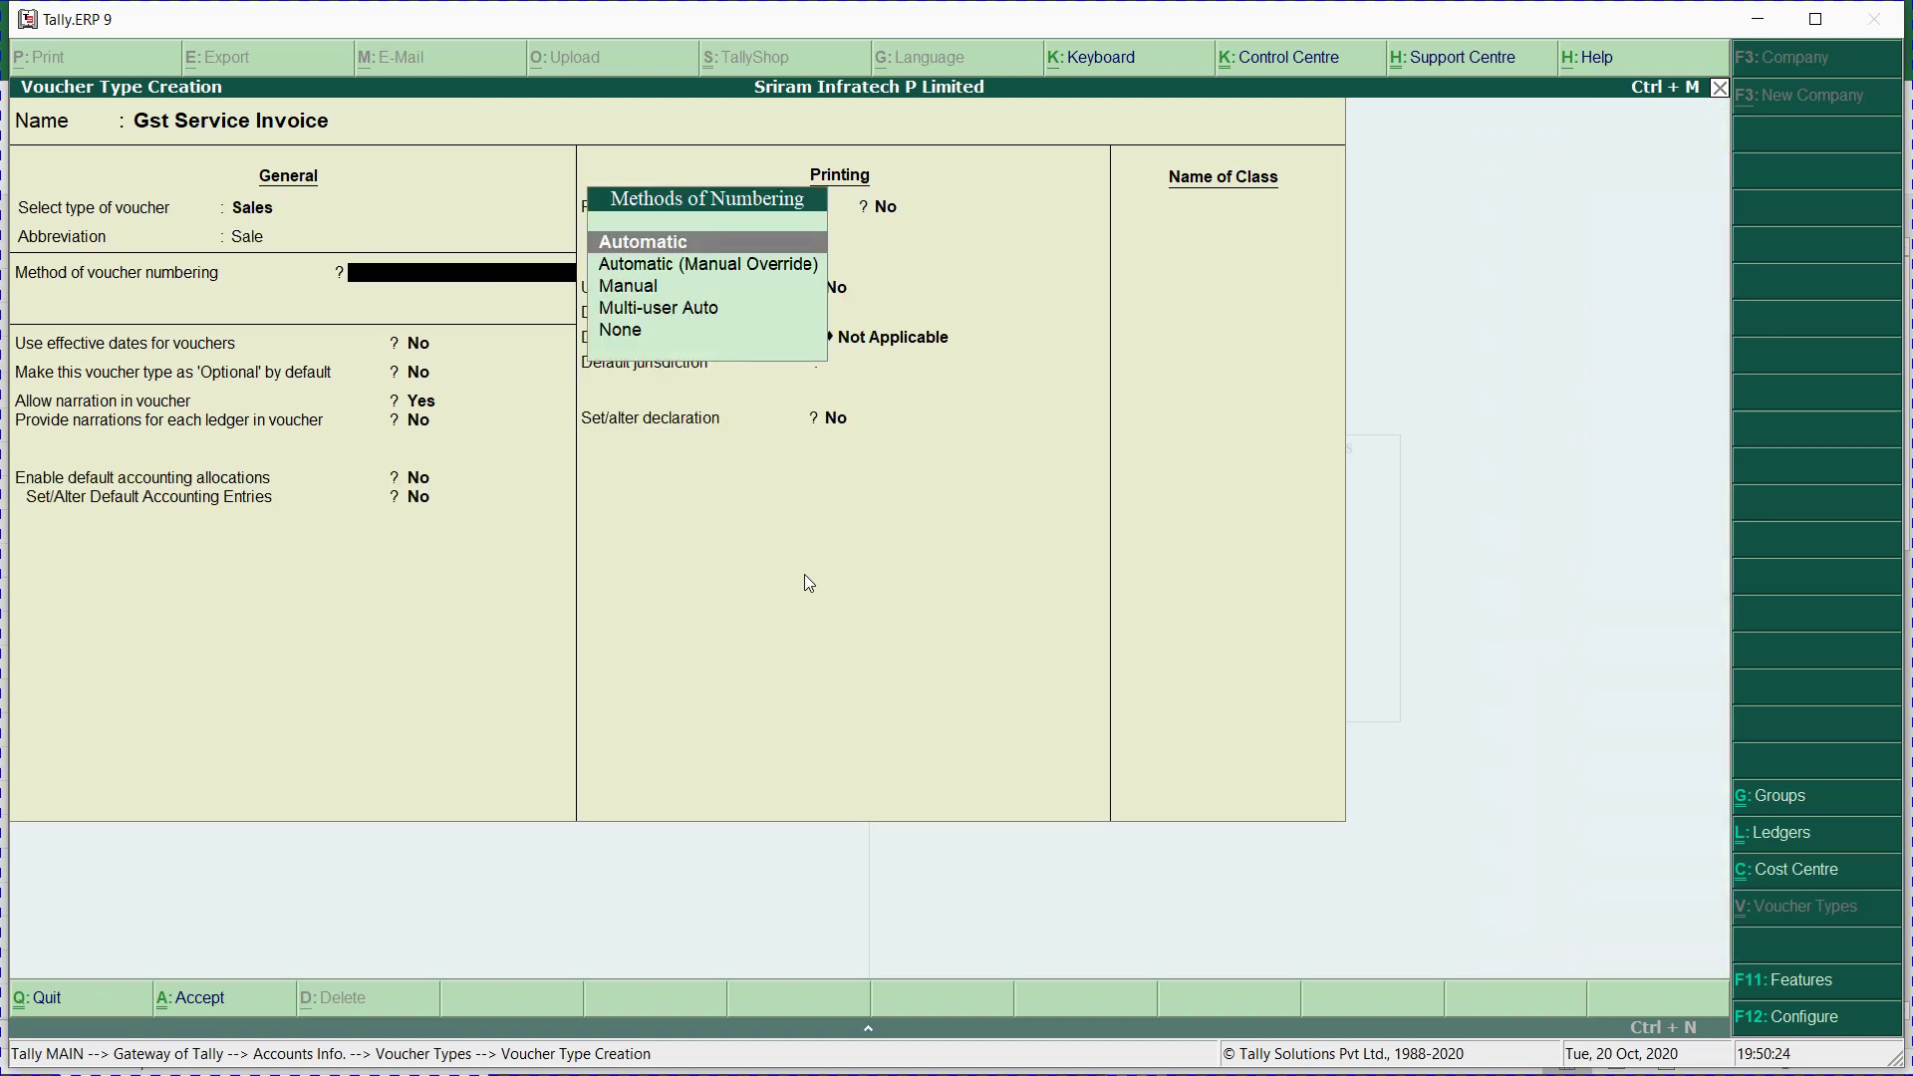
Set Manual voucher numbering with duplicate voucher numbers prevented.
key(Down)
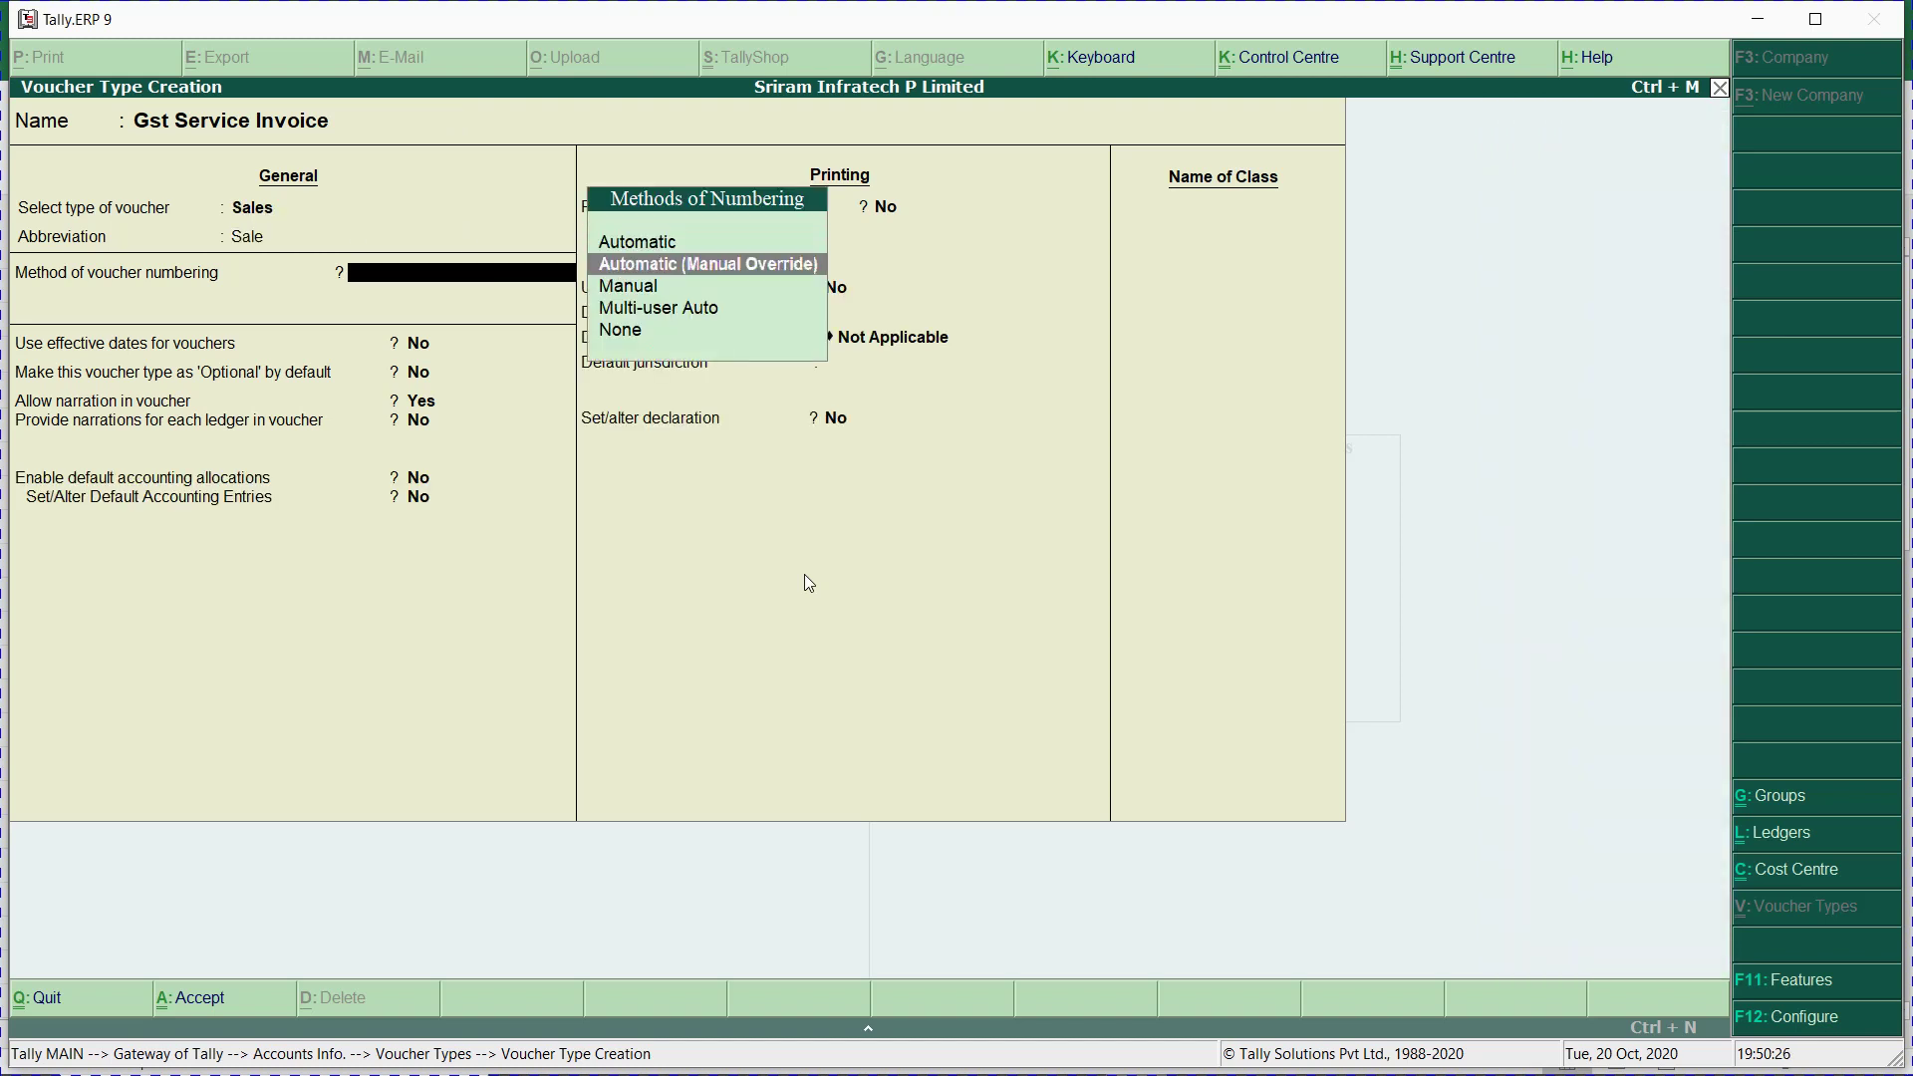
key(Down)
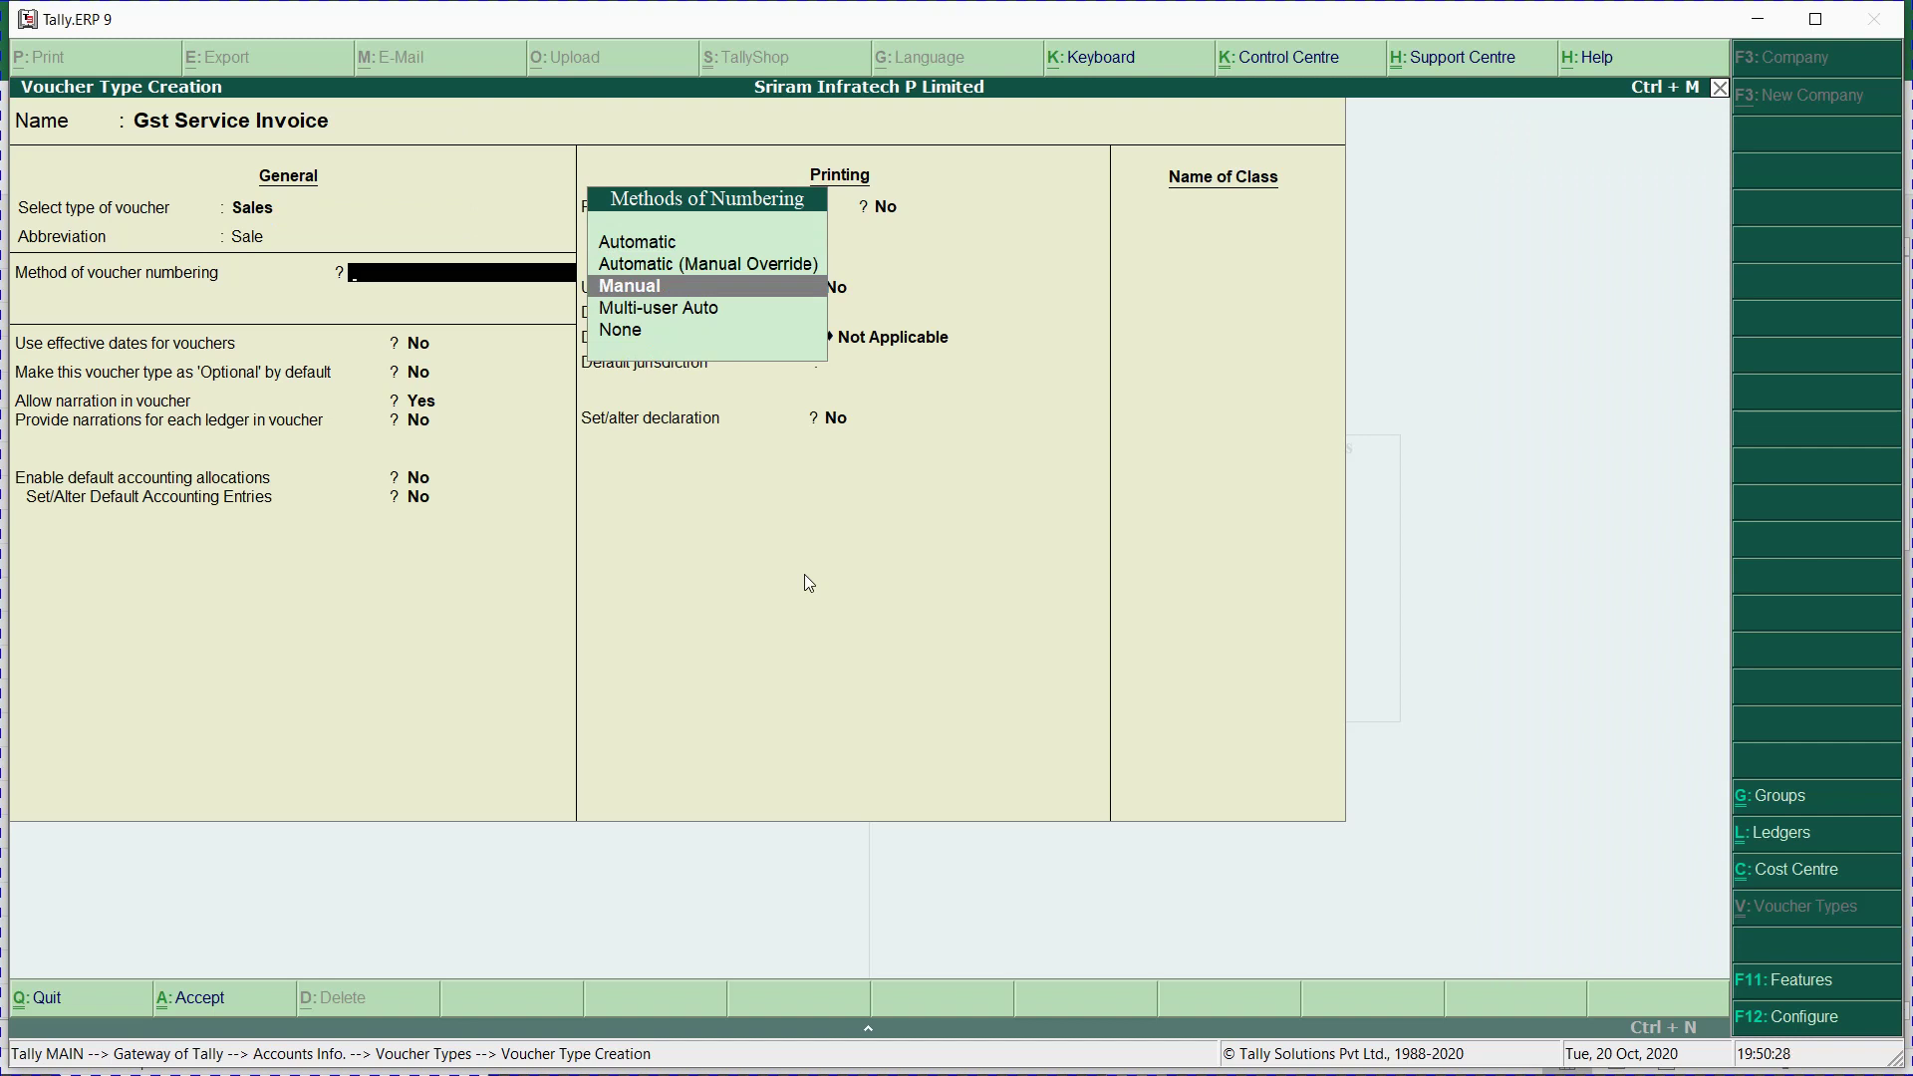
key(Return)
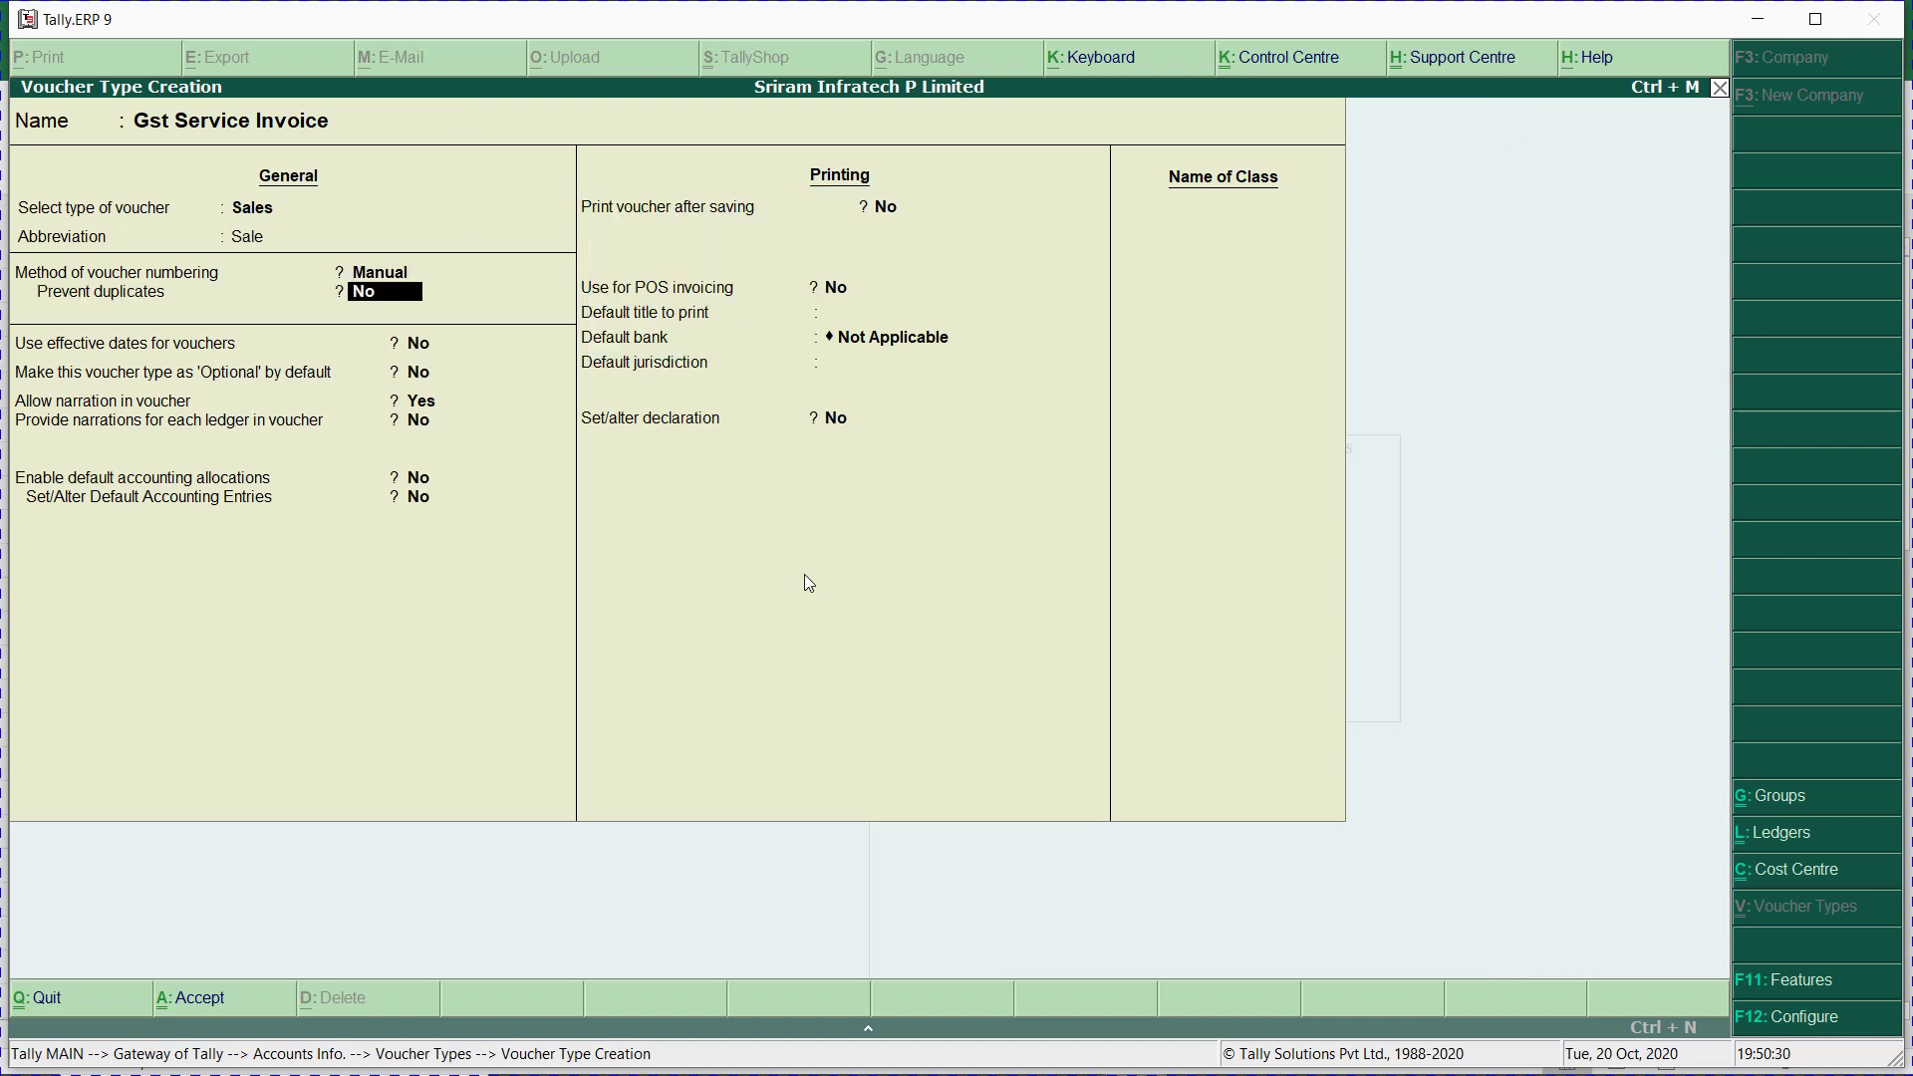
key(y)
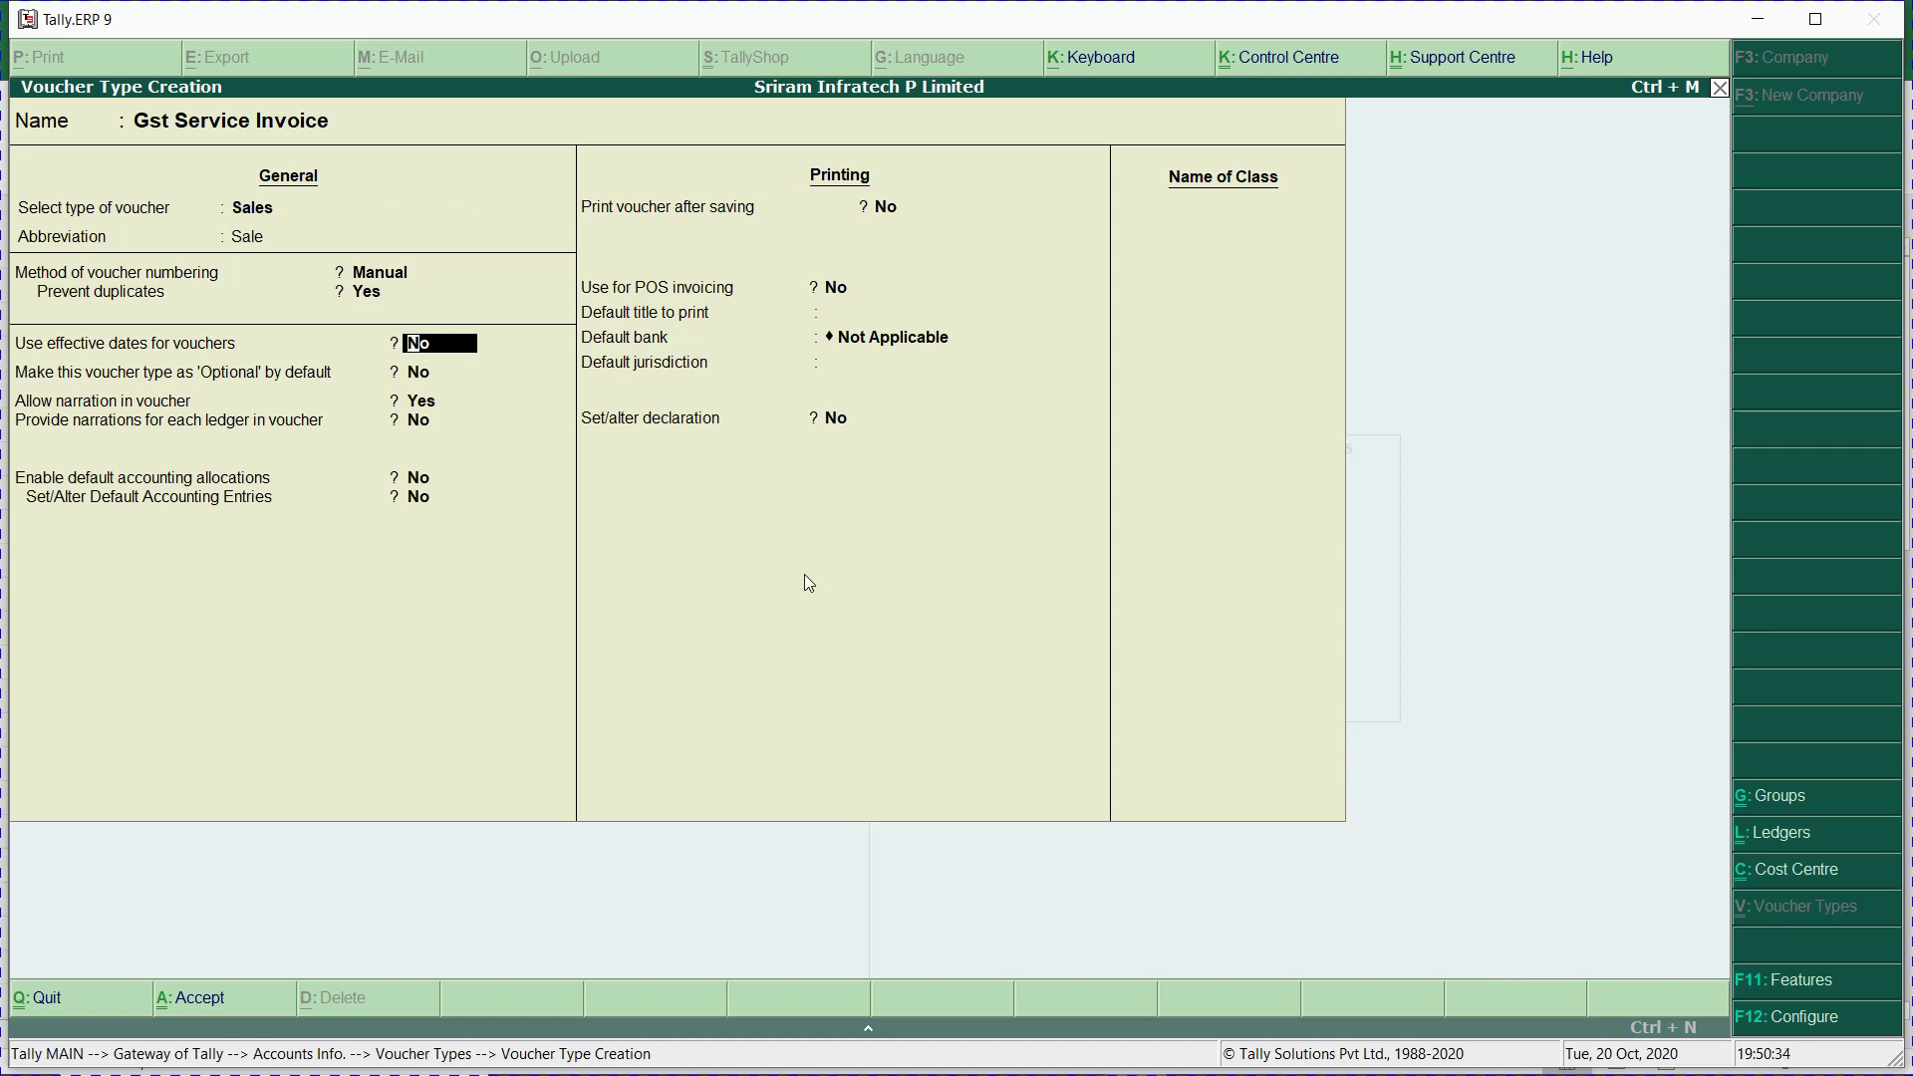
key(Up)
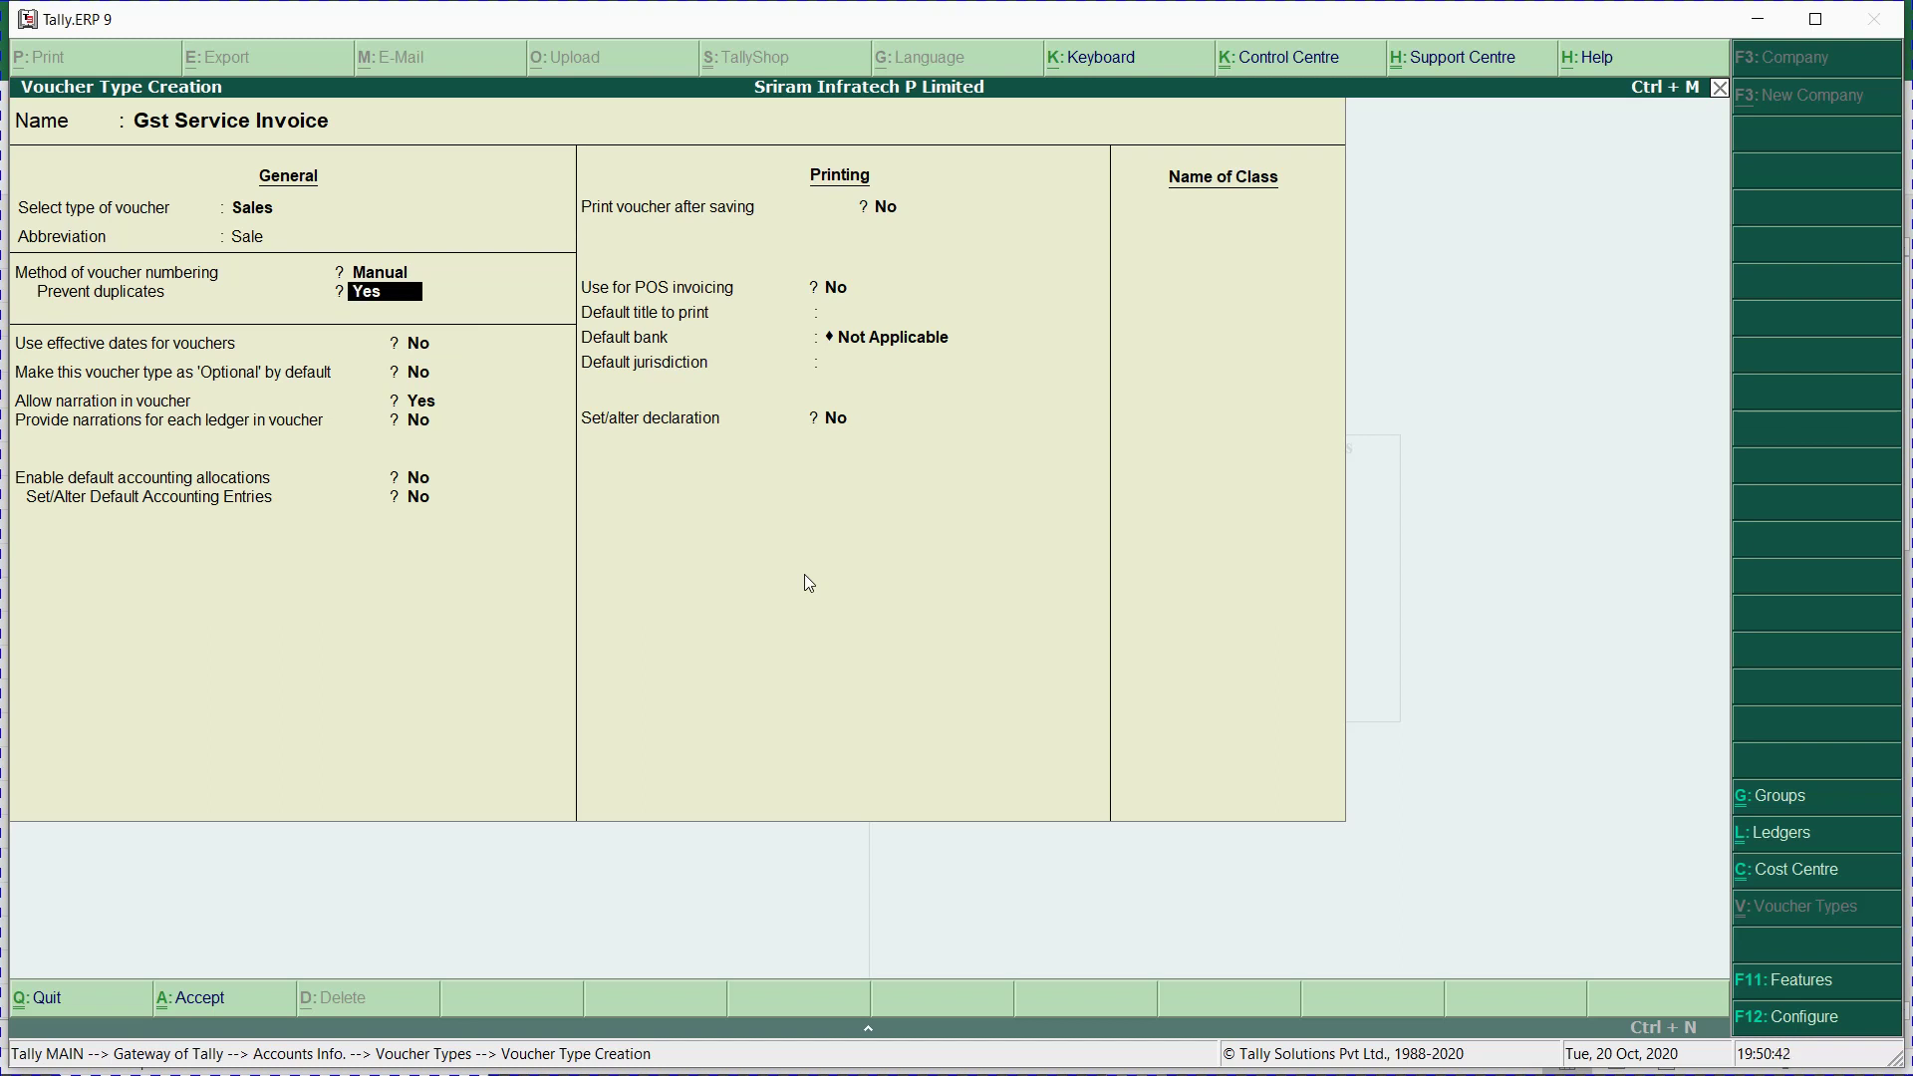
key(Return)
key(Return)
key(Return)
key(Return)
key(Return)
key(Return)
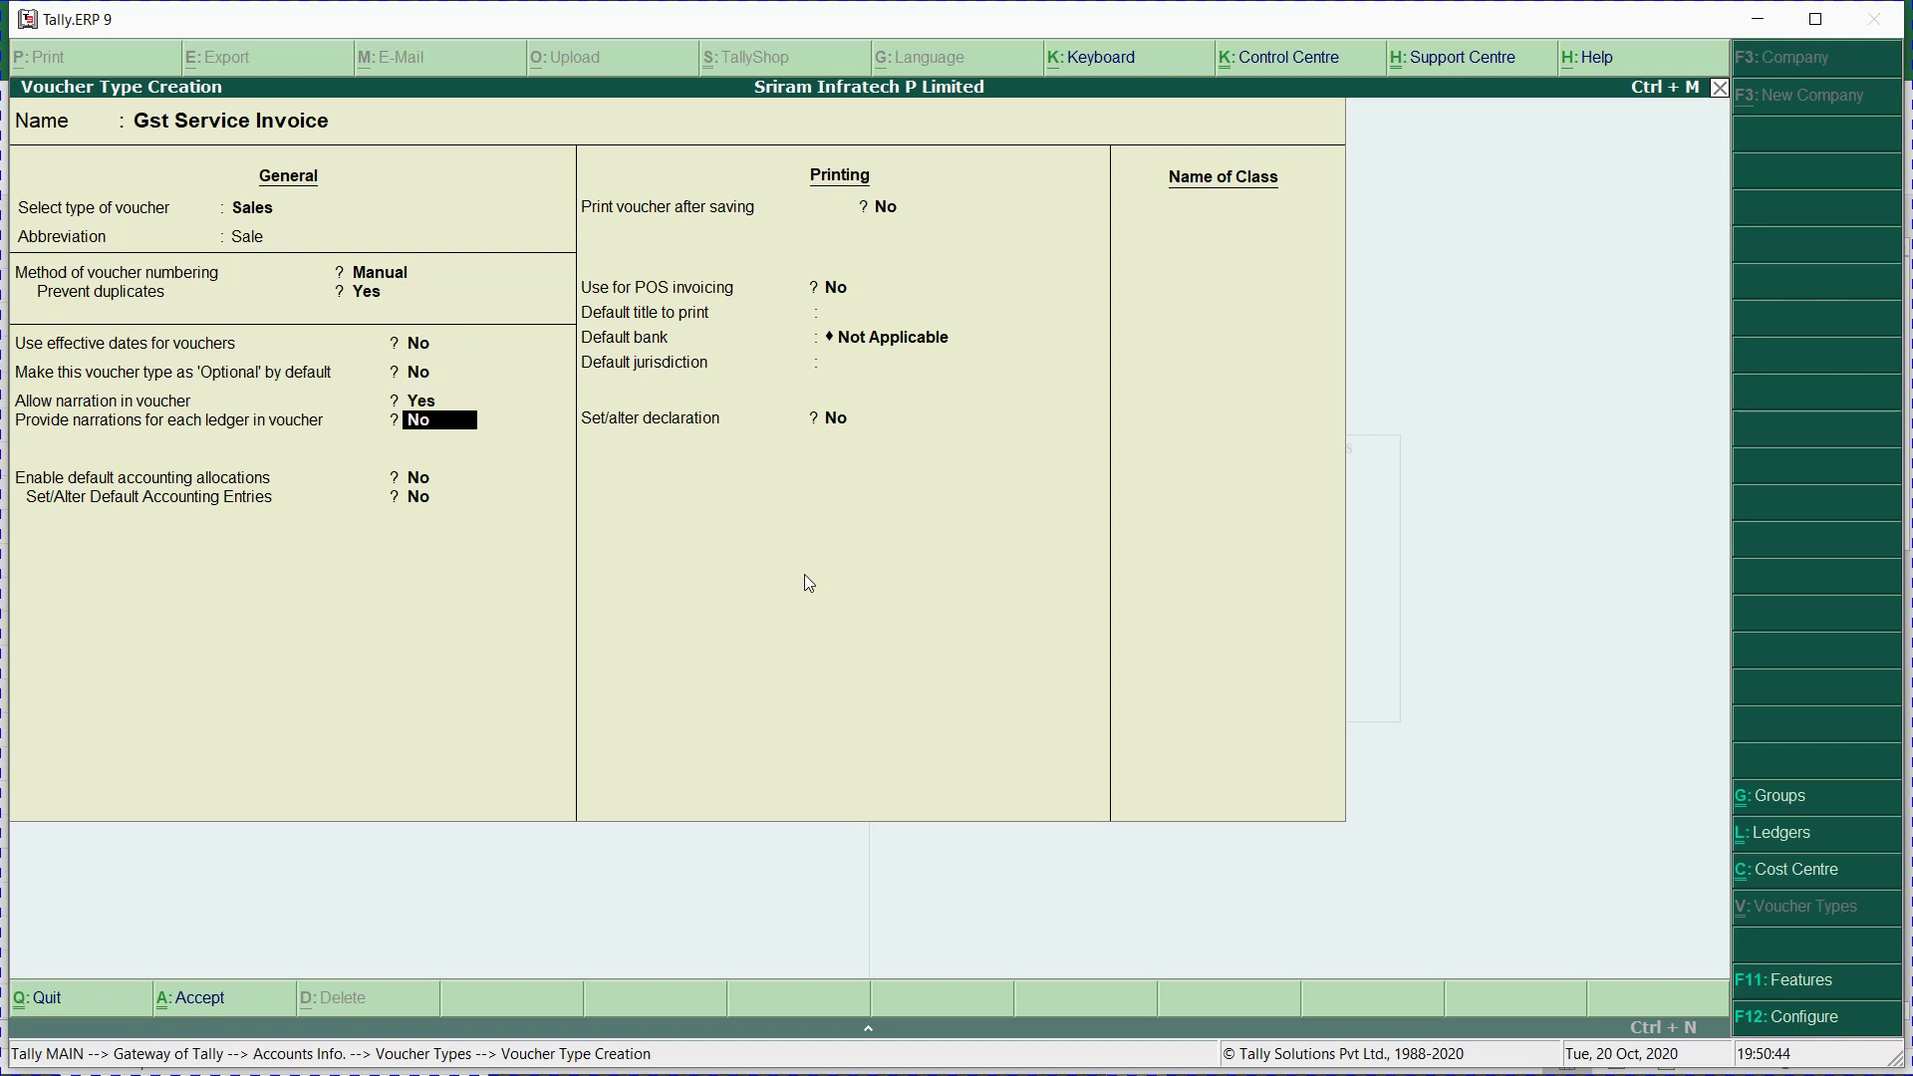
key(Return)
key(Return)
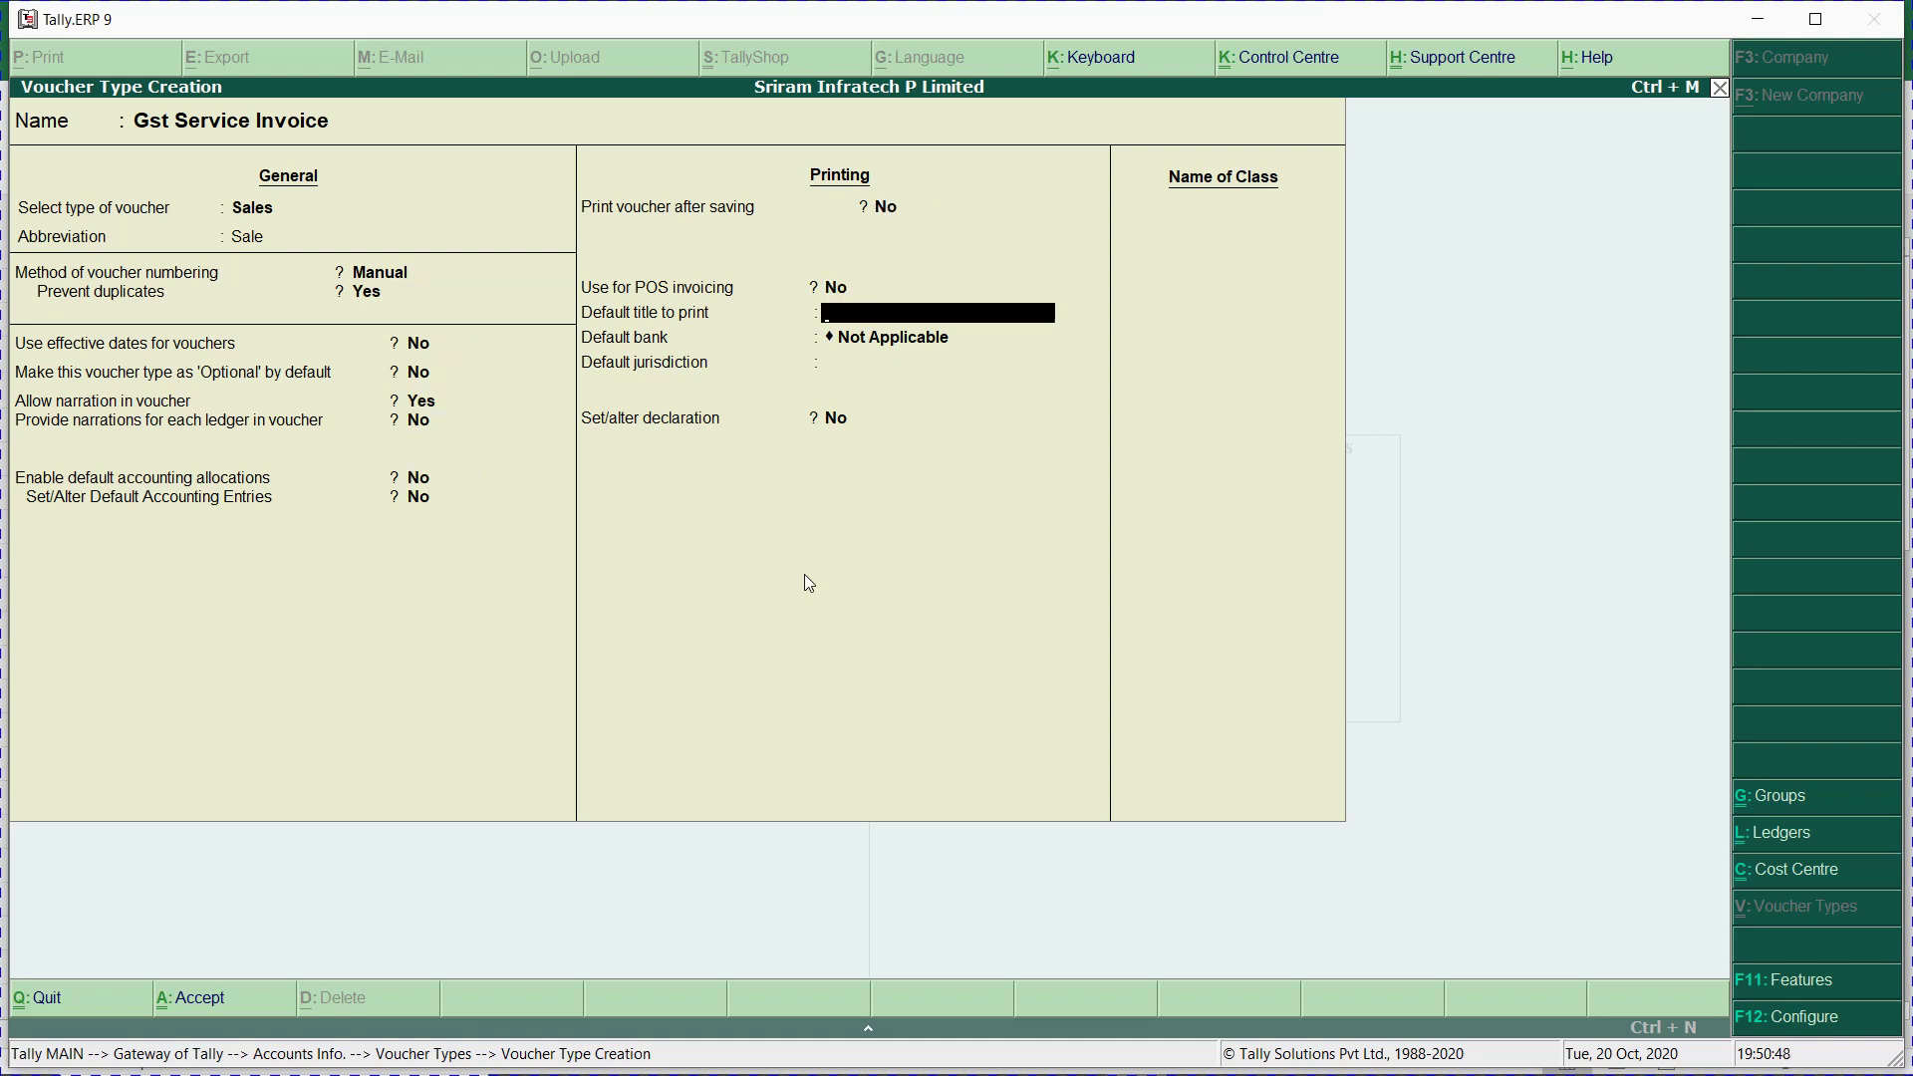
Set title 'Tax invoice', bank Canara Bank Od A/c, jurisdiction Chennai, class 'Gst Service Invoice'.
text(Tax invoice)
key(Return)
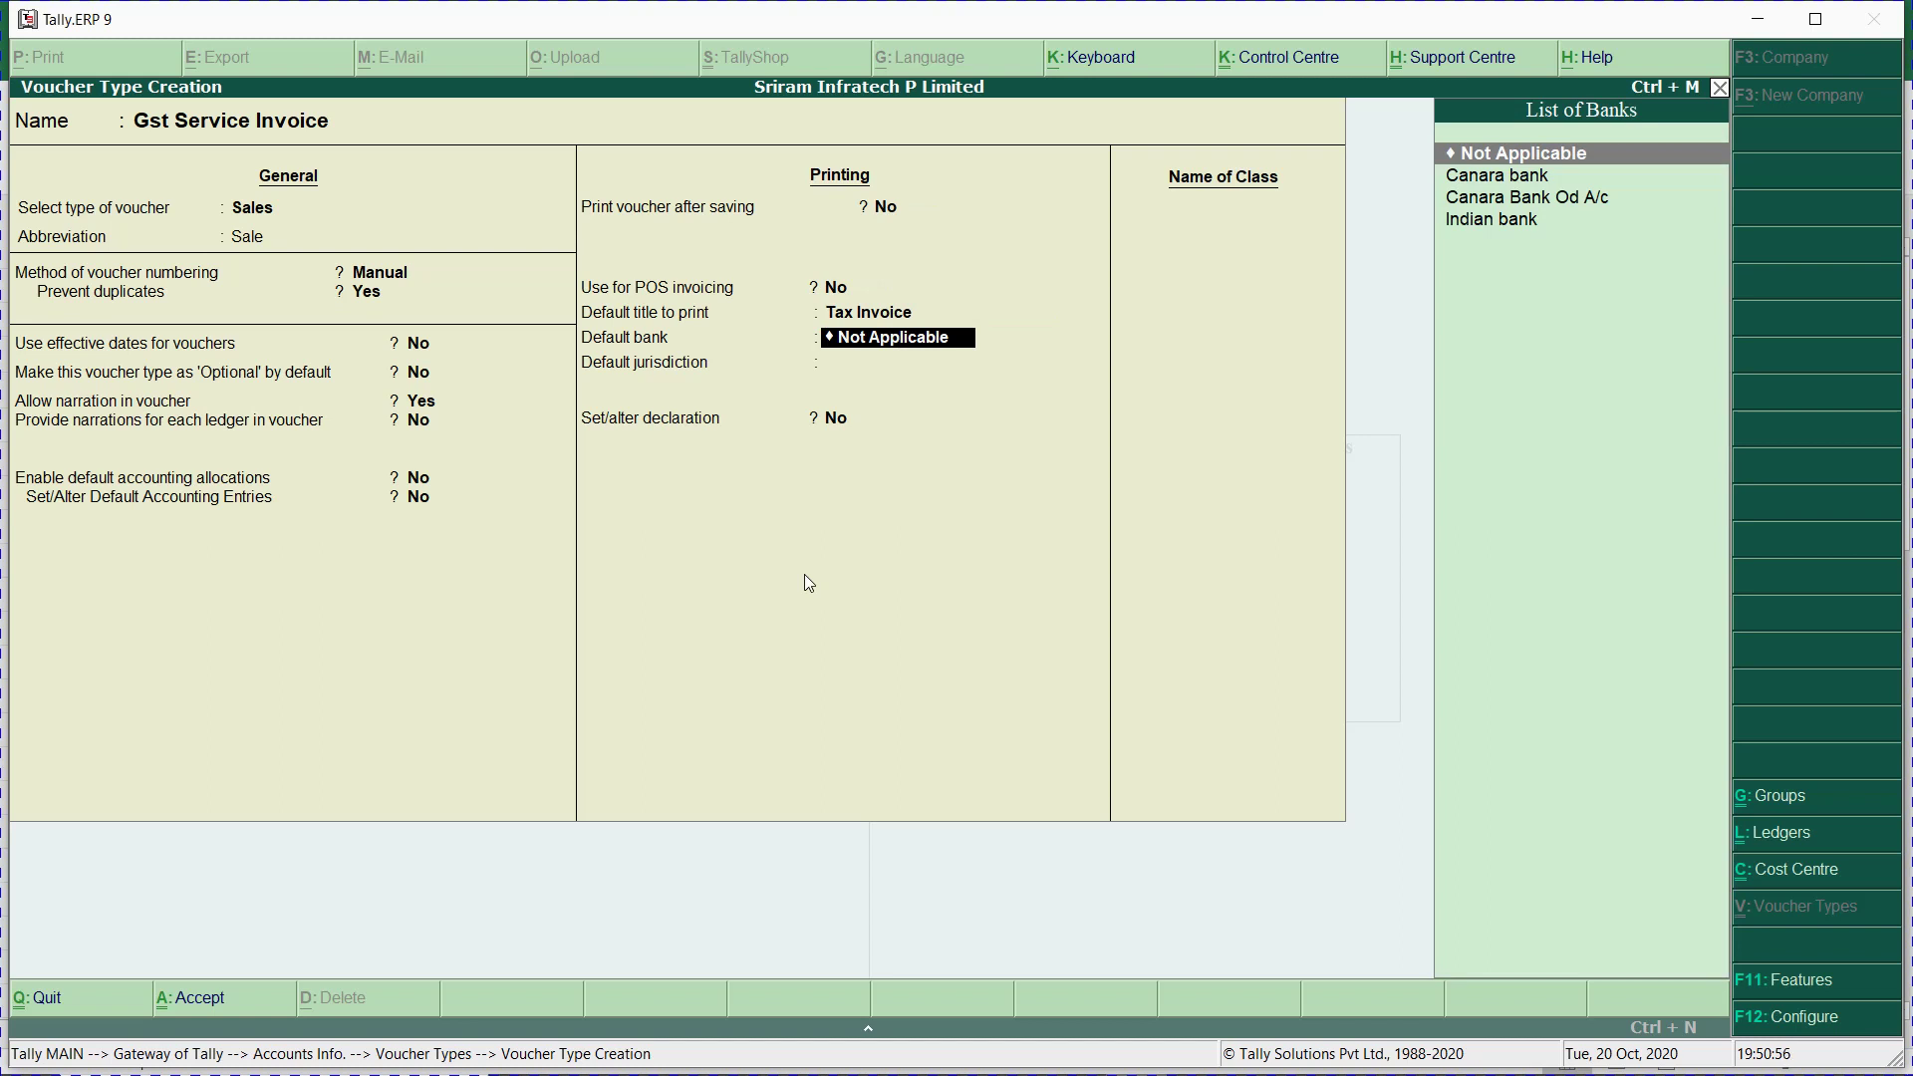
key(Down)
key(Down)
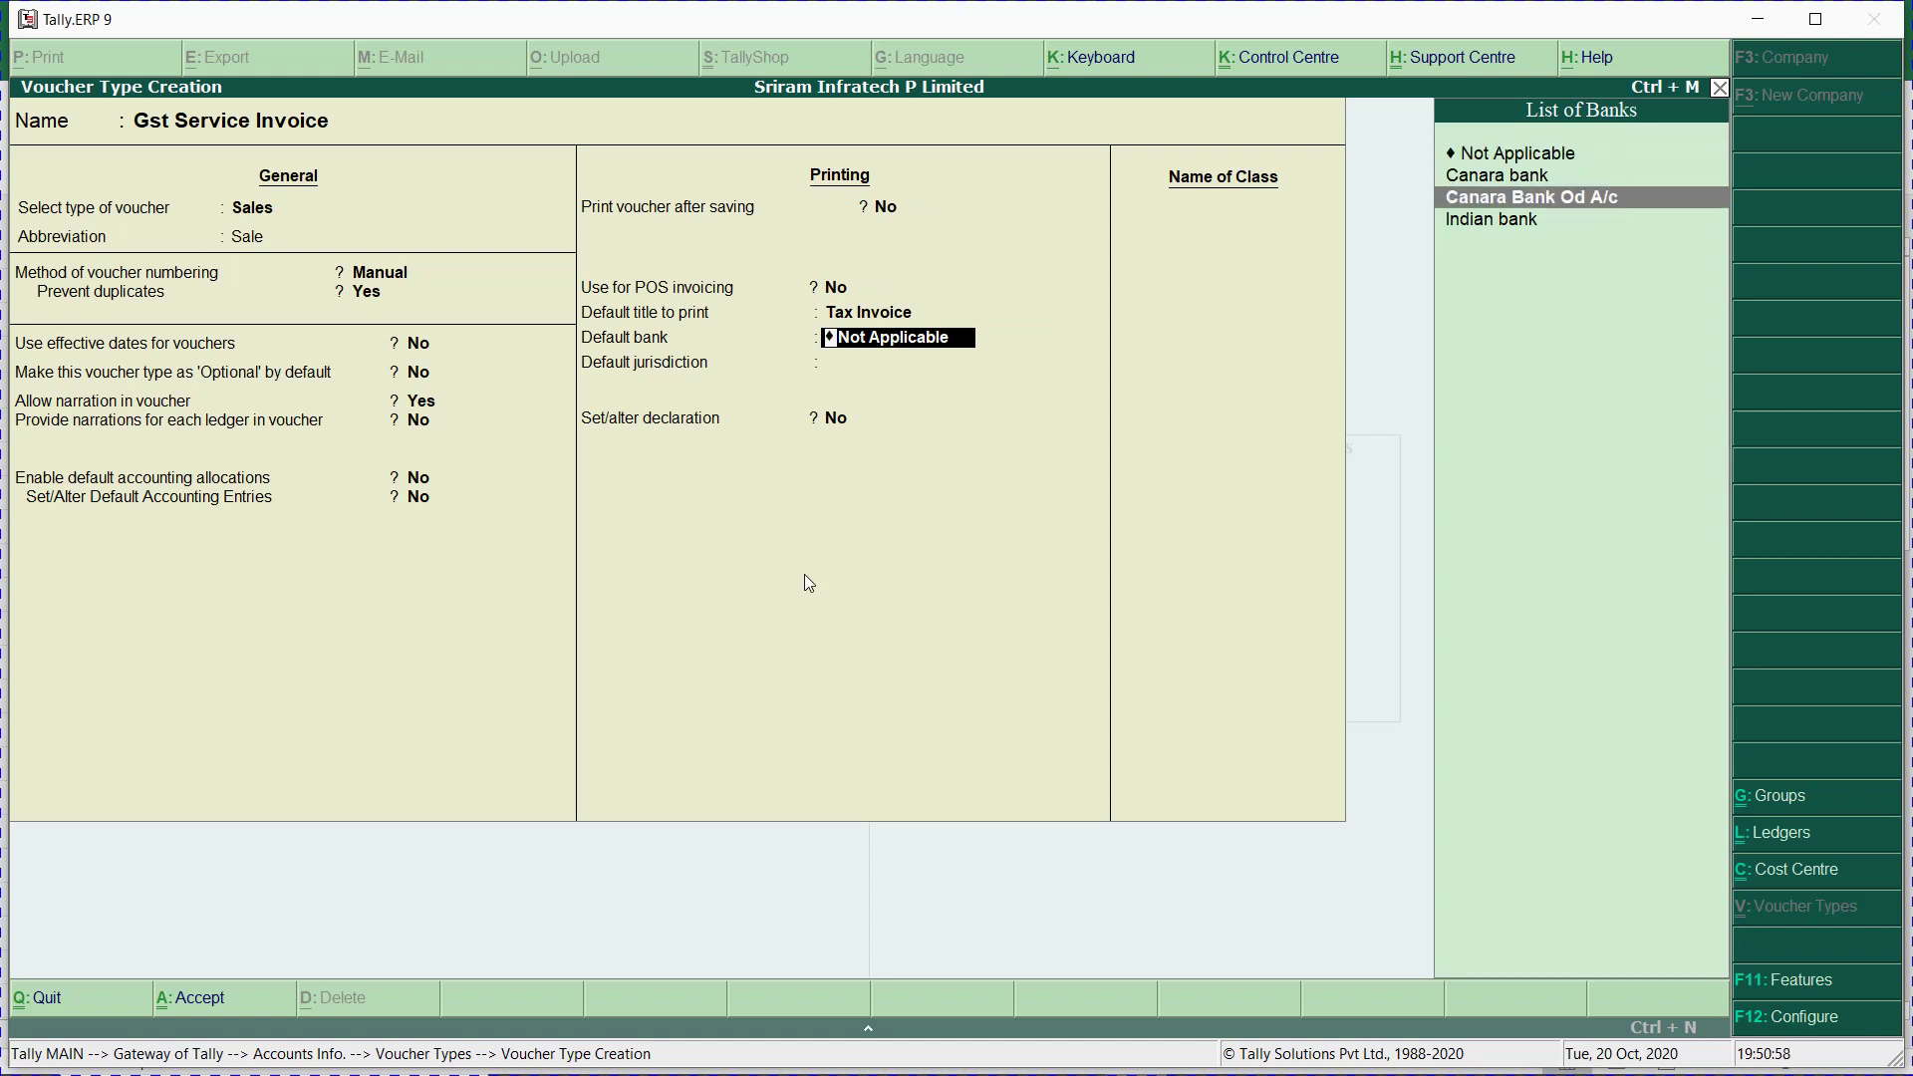
key(Return)
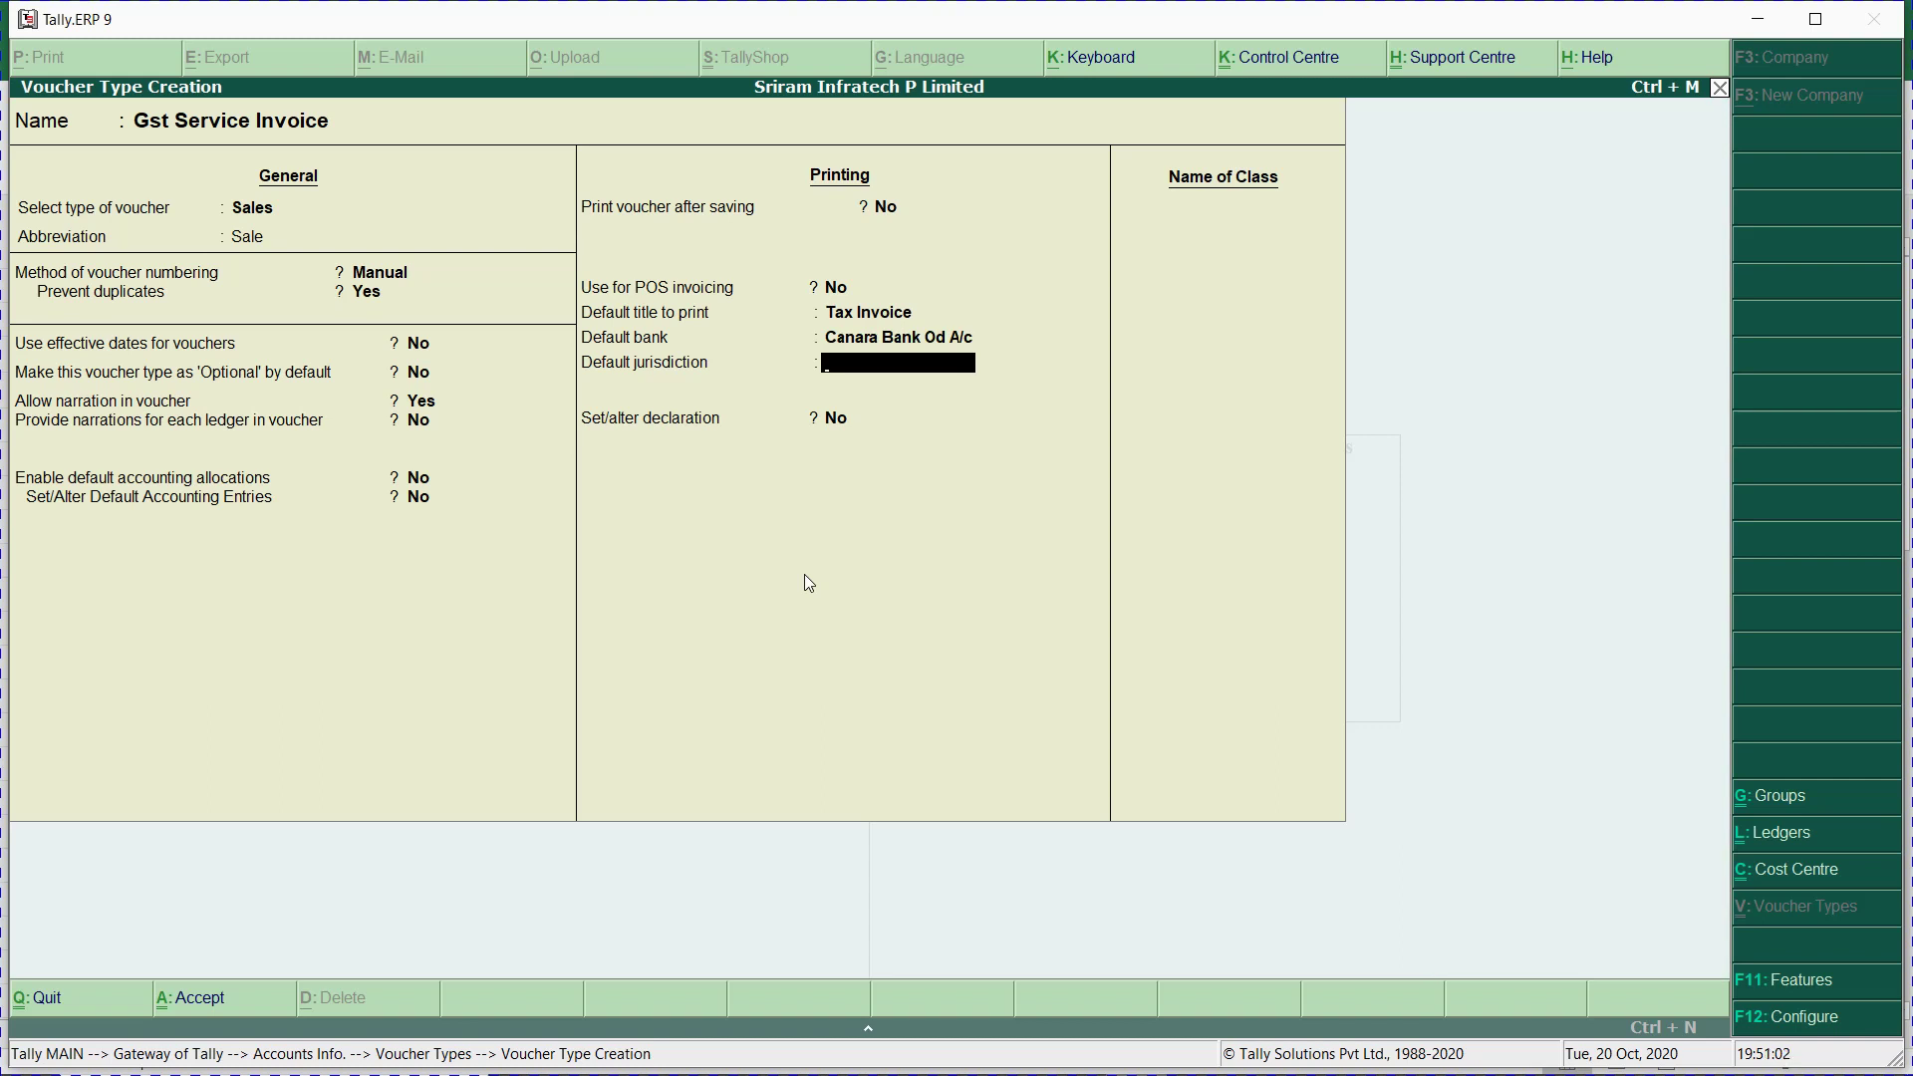
text(Chennai)
key(Return)
key(Return)
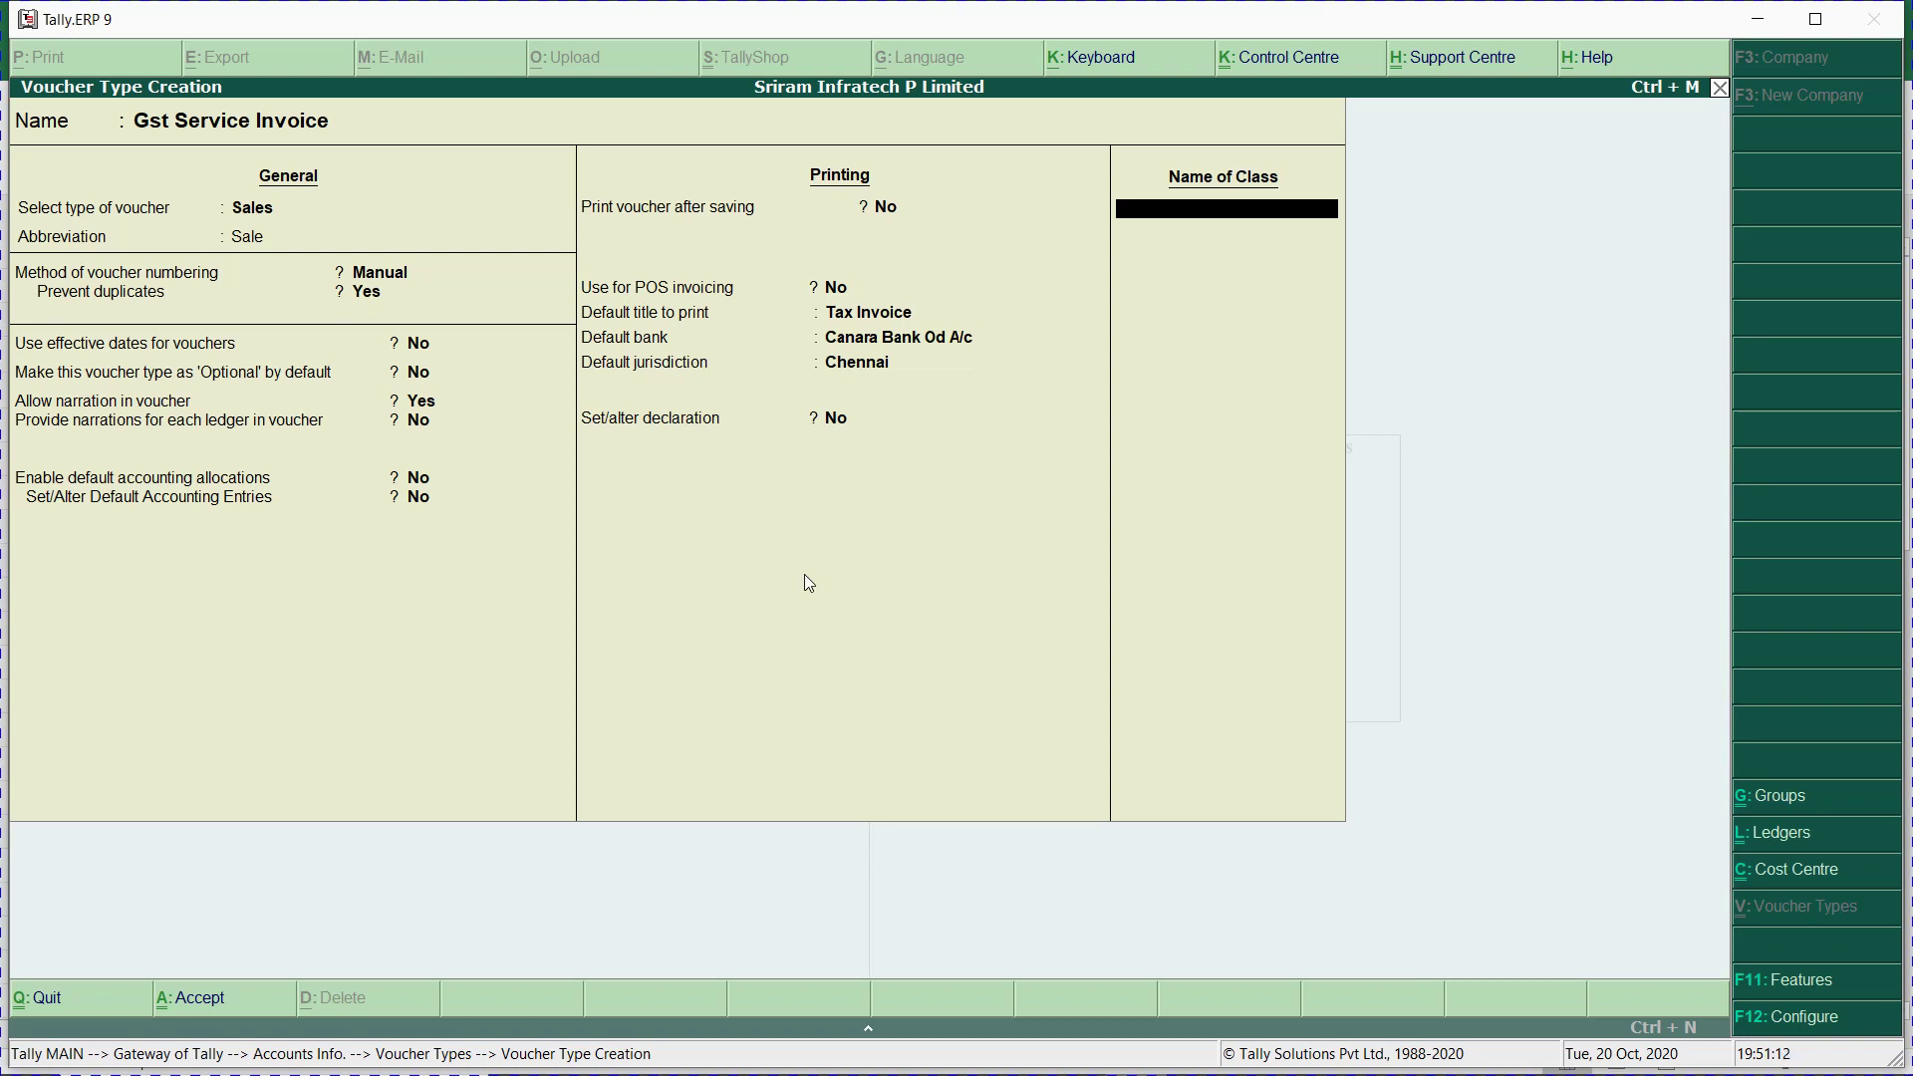
text(Gst Service Invoice)
key(Return)
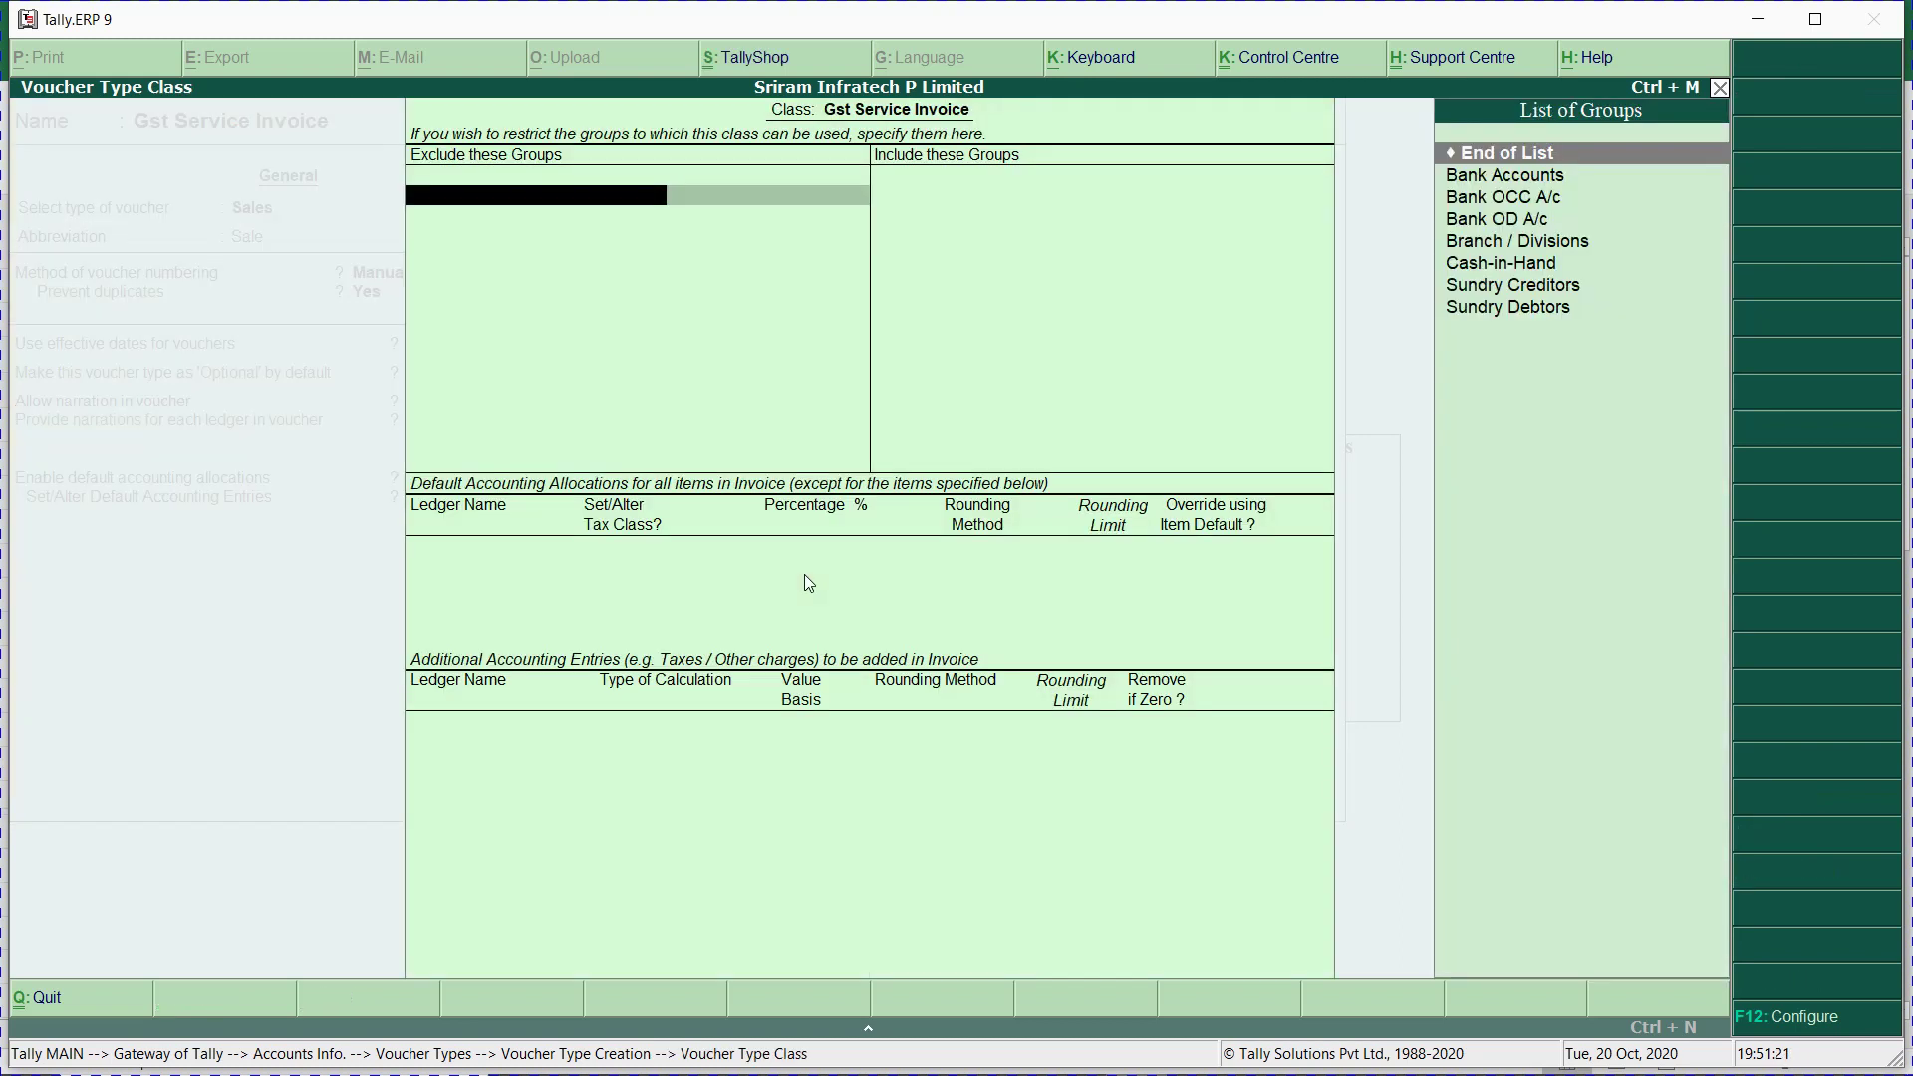
Leave group restrictions empty and allocate 100% to Gst Local Sales.
key(Return)
key(Return)
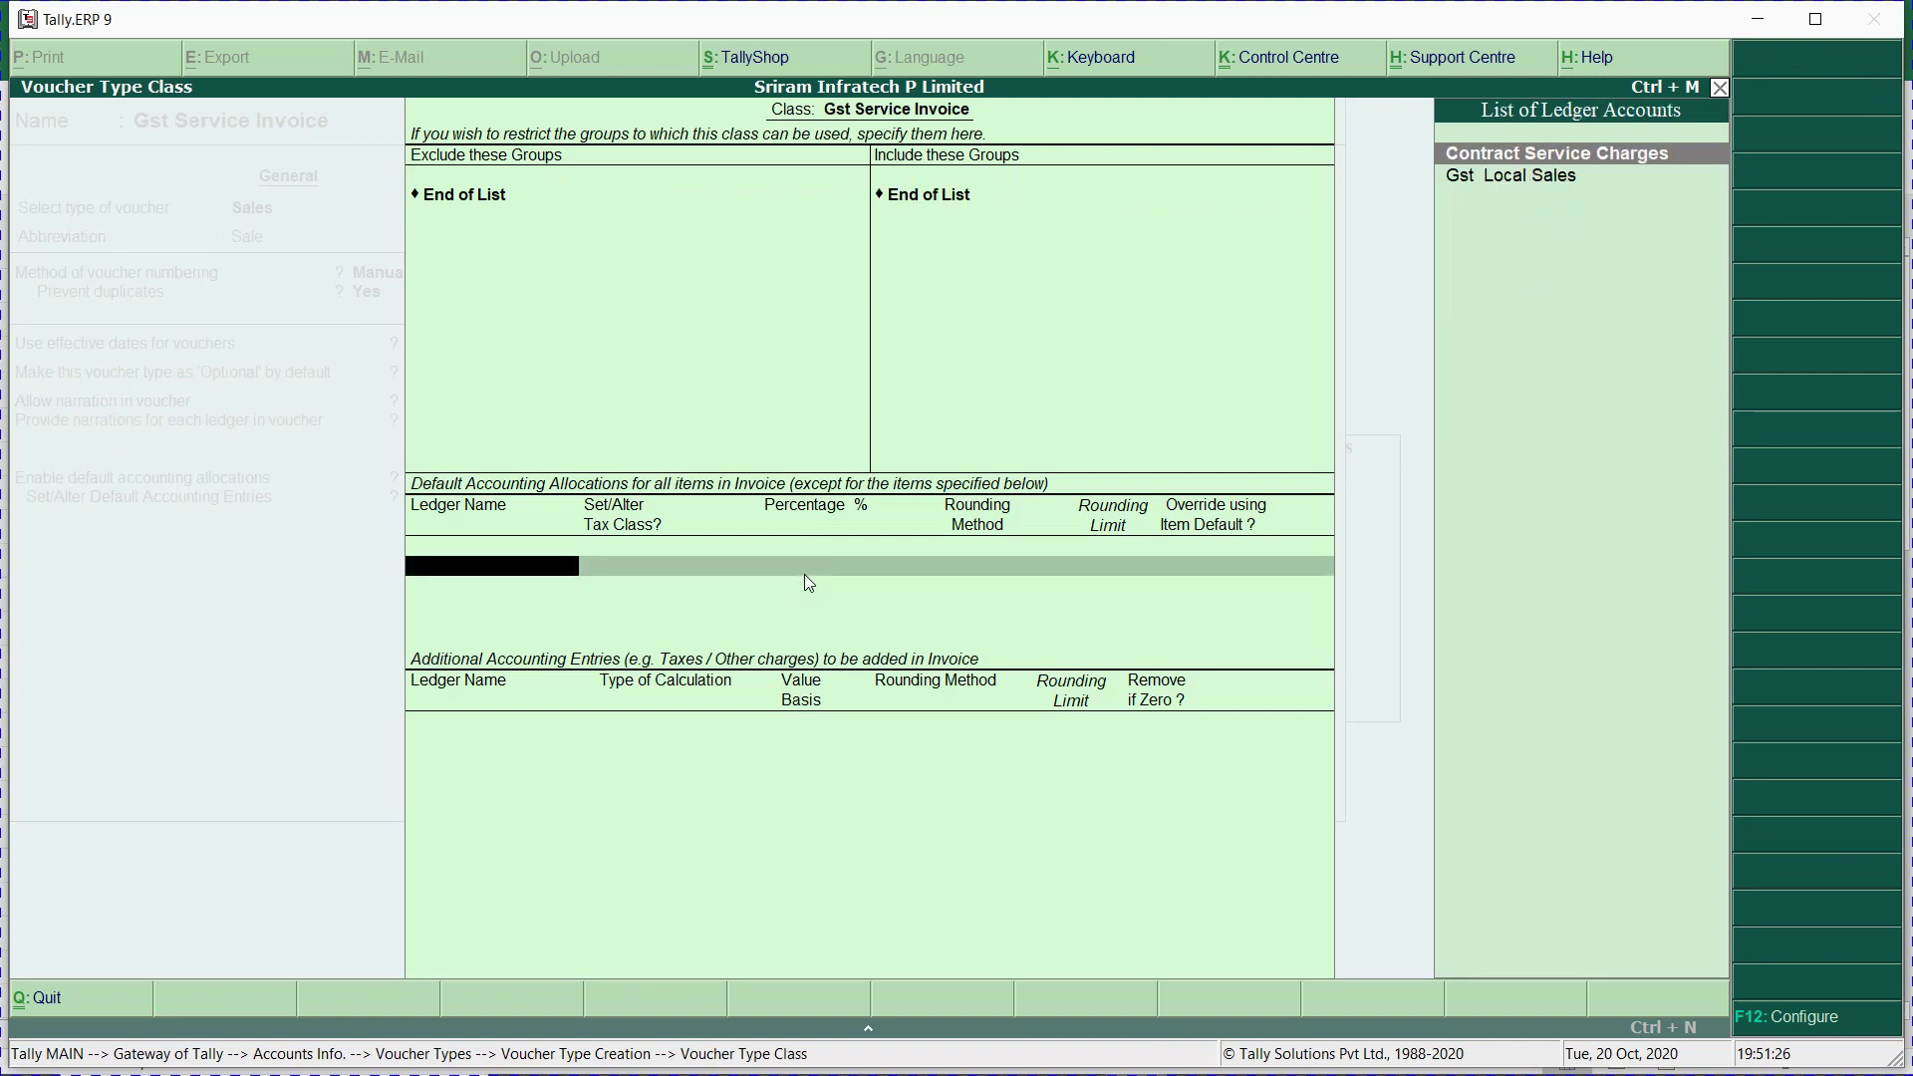
key(Down)
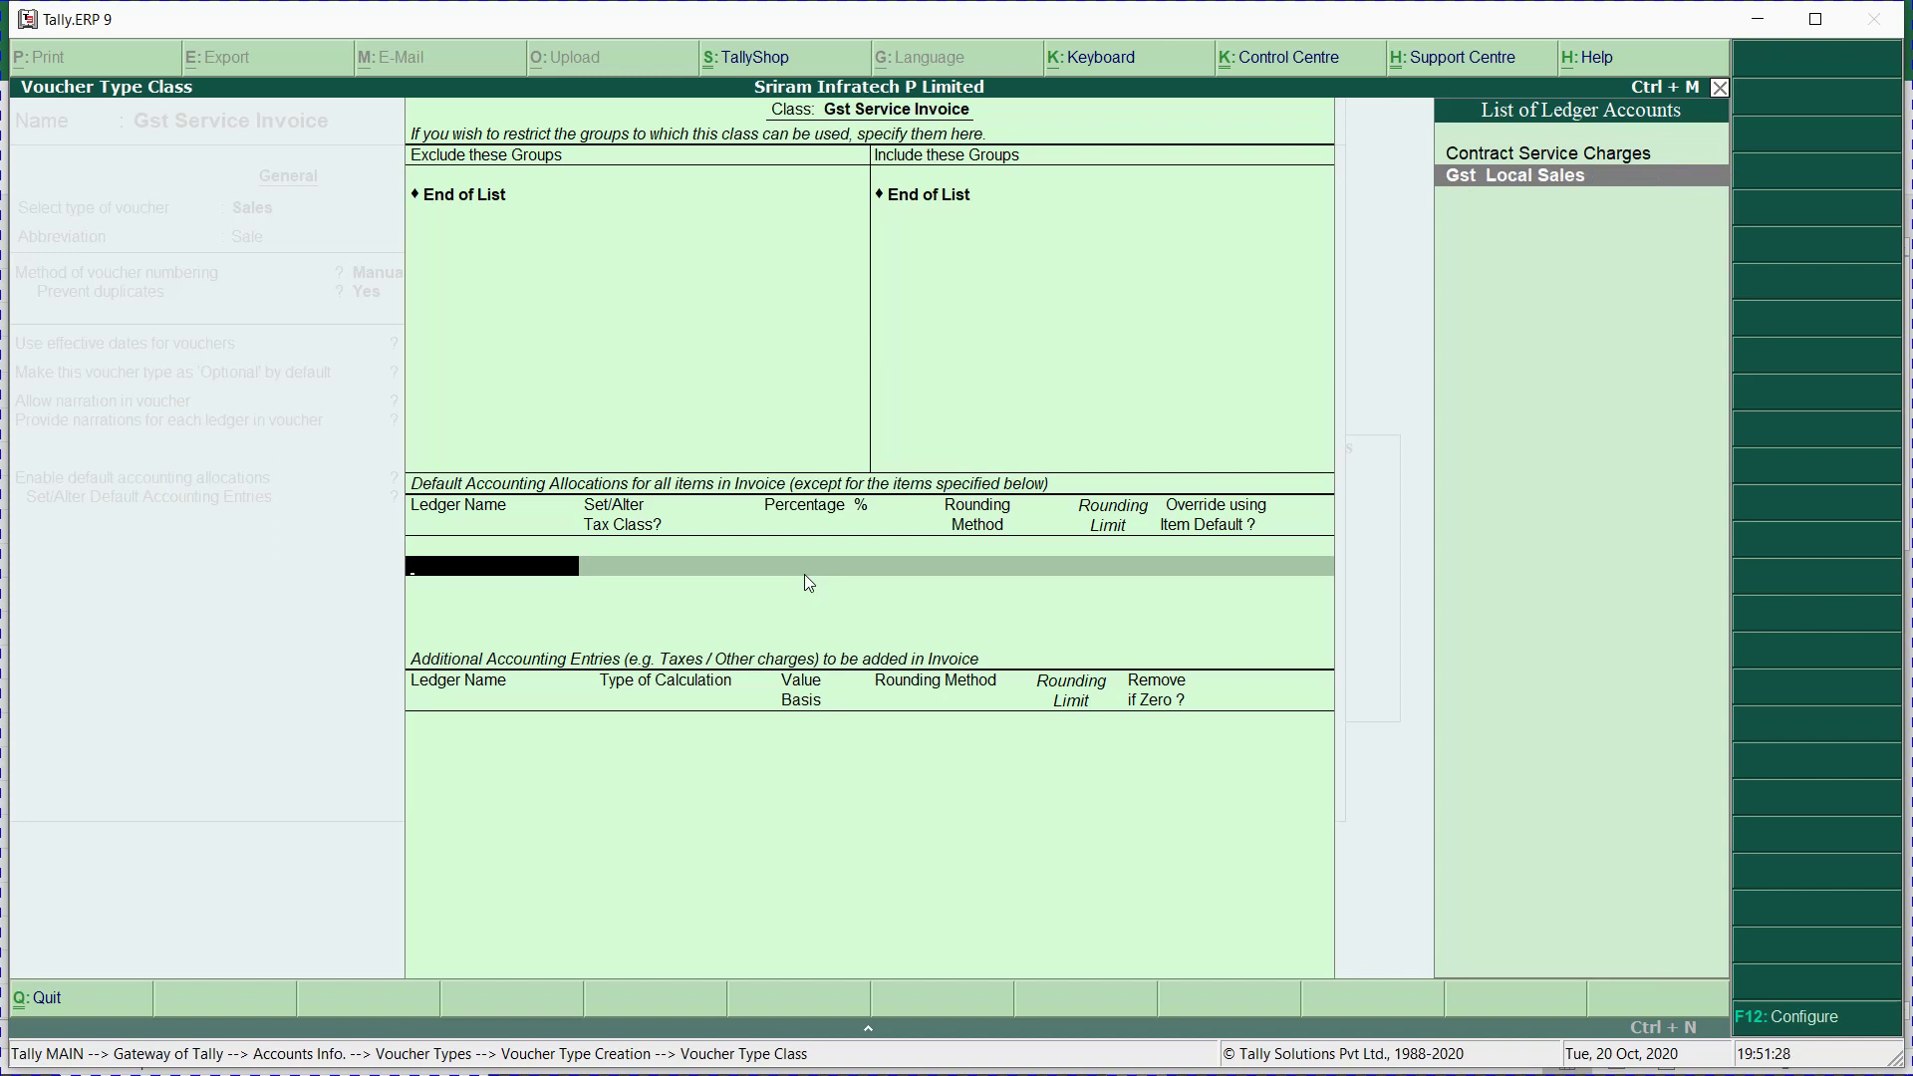
key(Return)
key(Return)
key(Return)
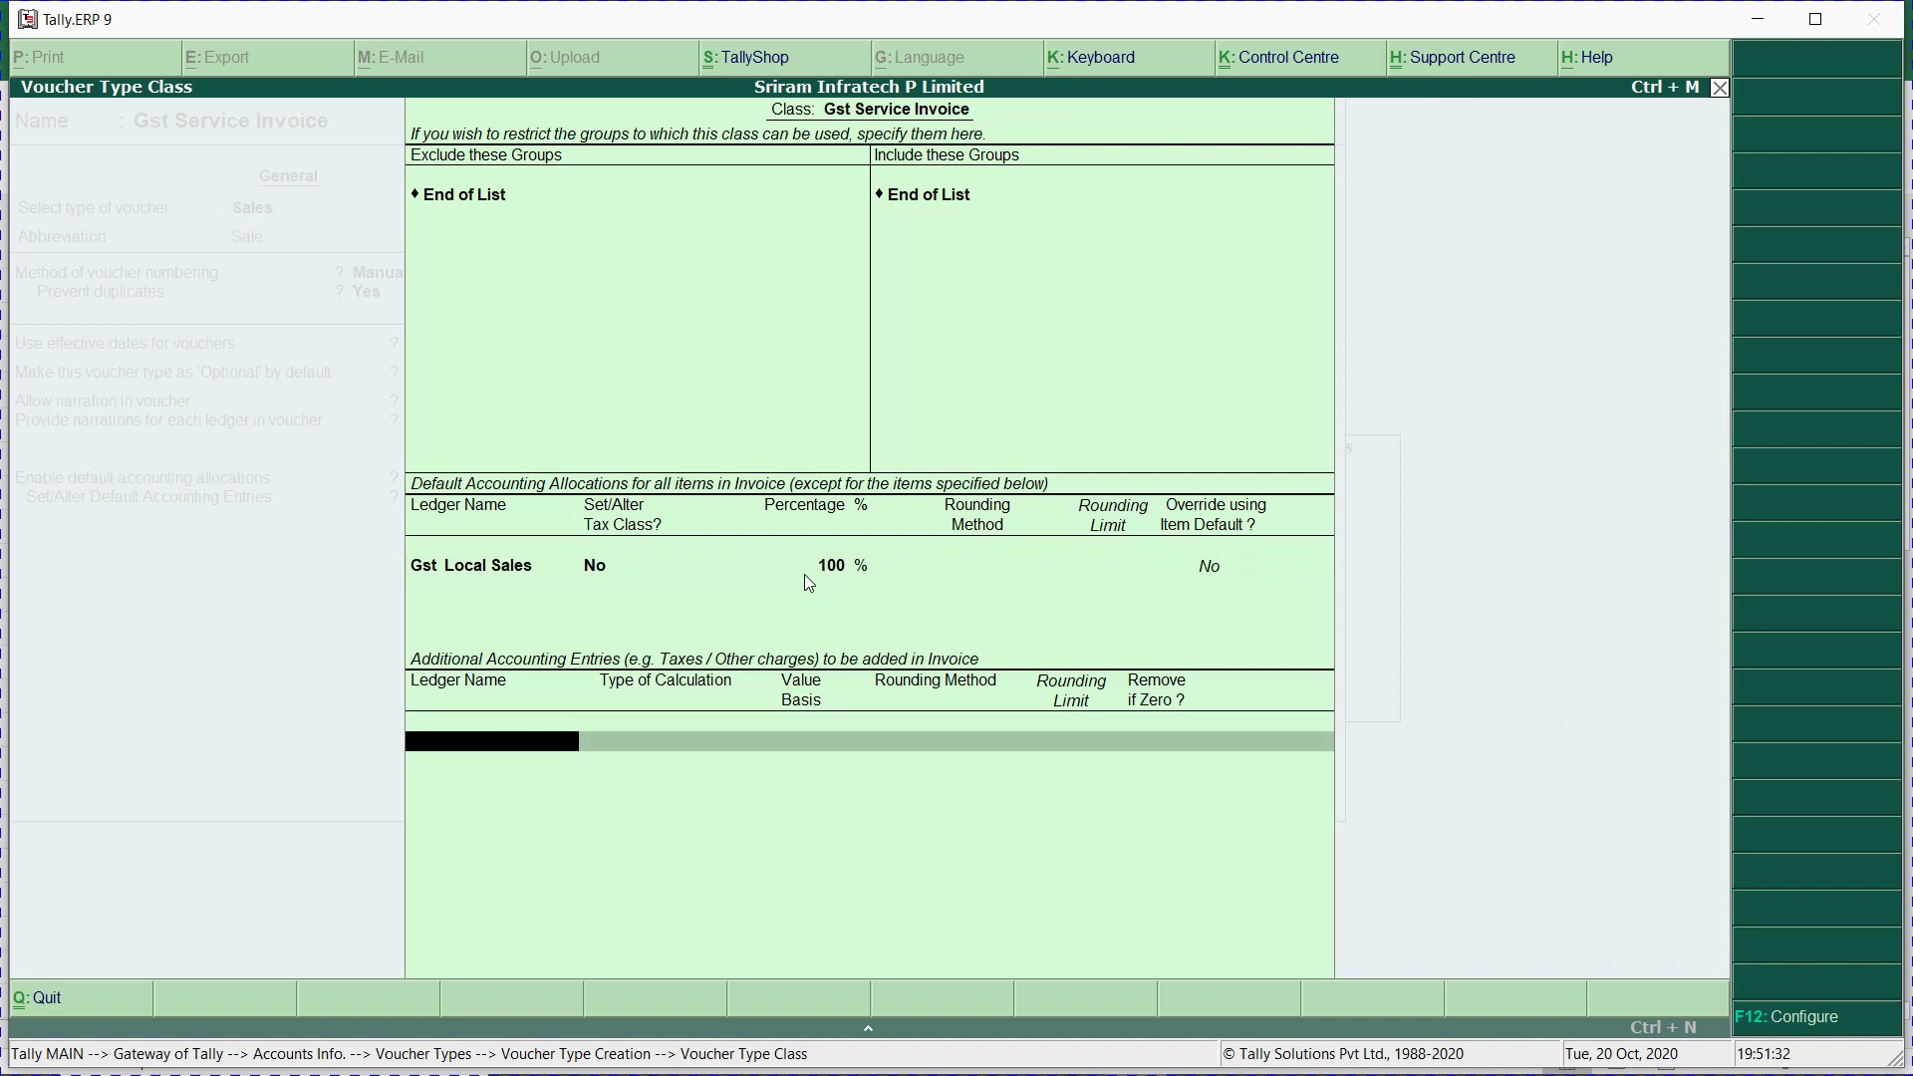
Add Contract Service Charges as an additional entry and open it for alteration.
text(G)
key(Up)
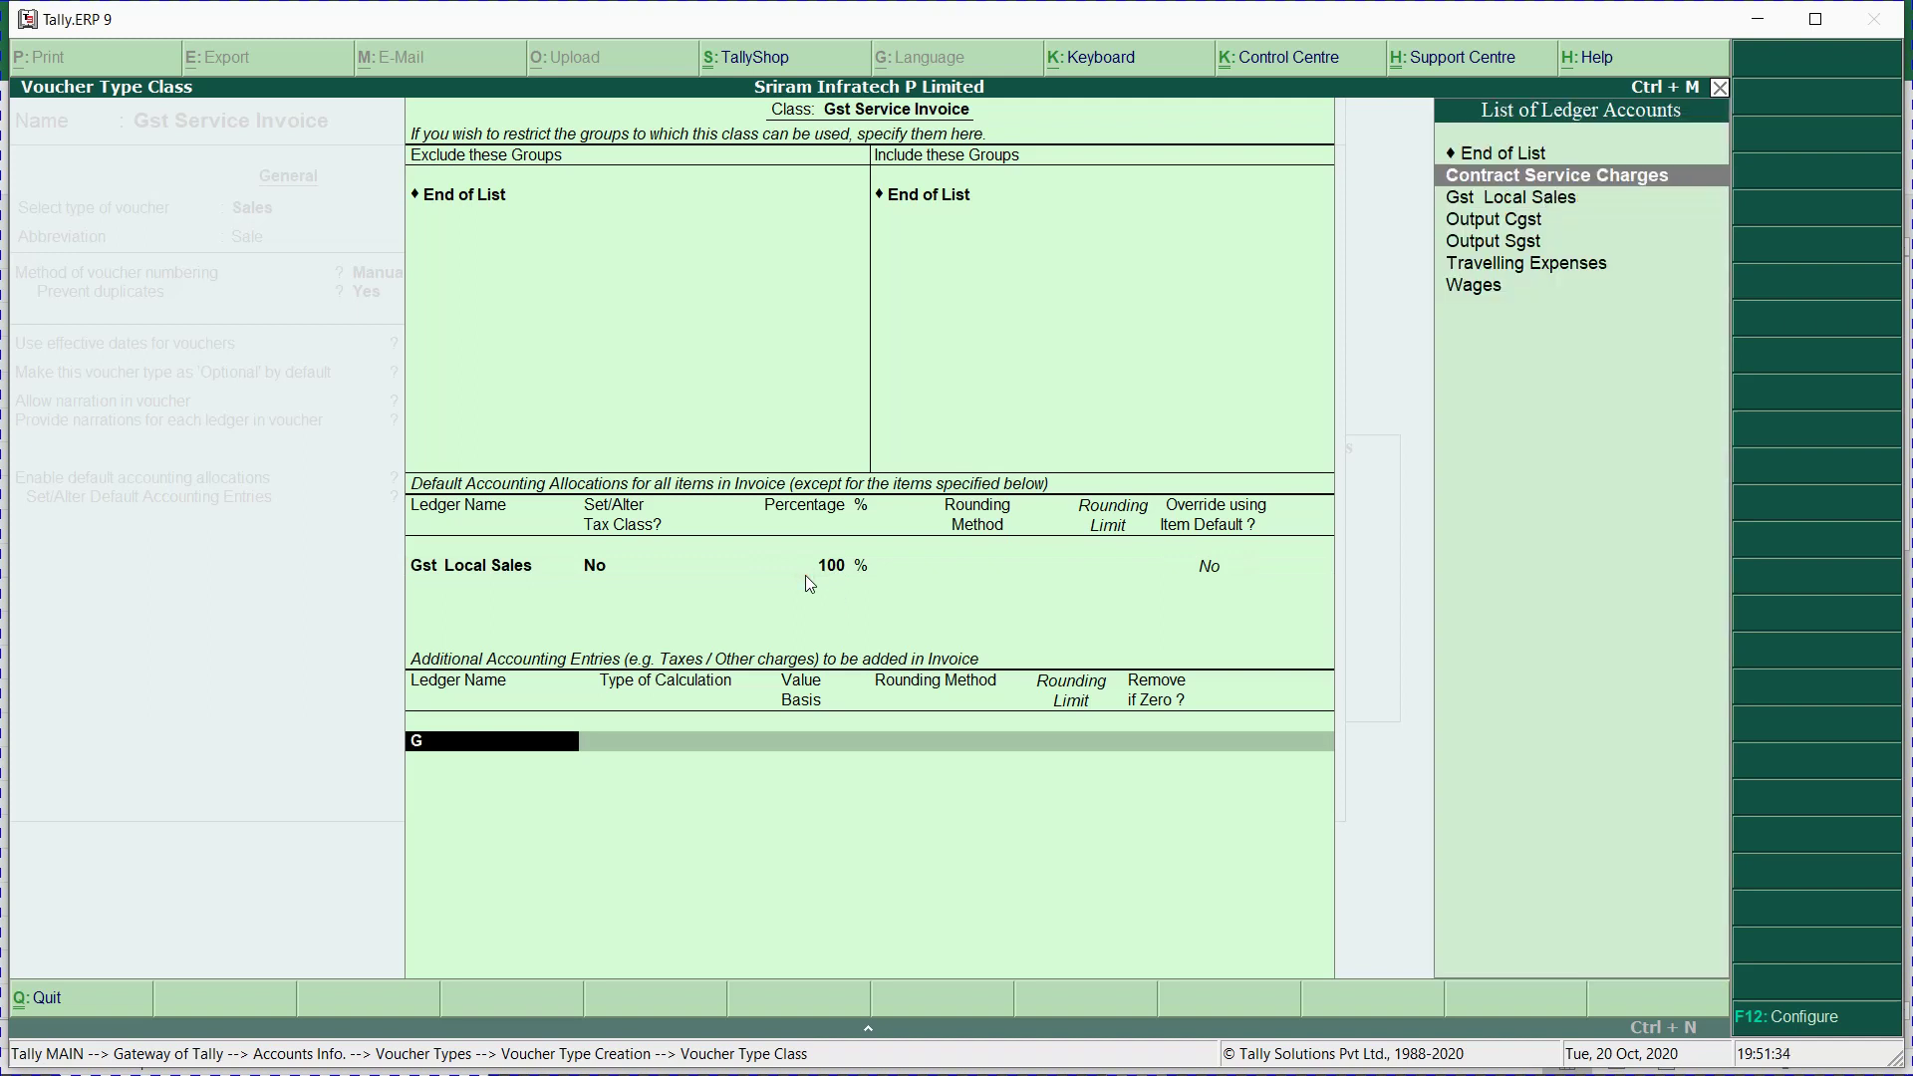
key(Return)
key(Escape)
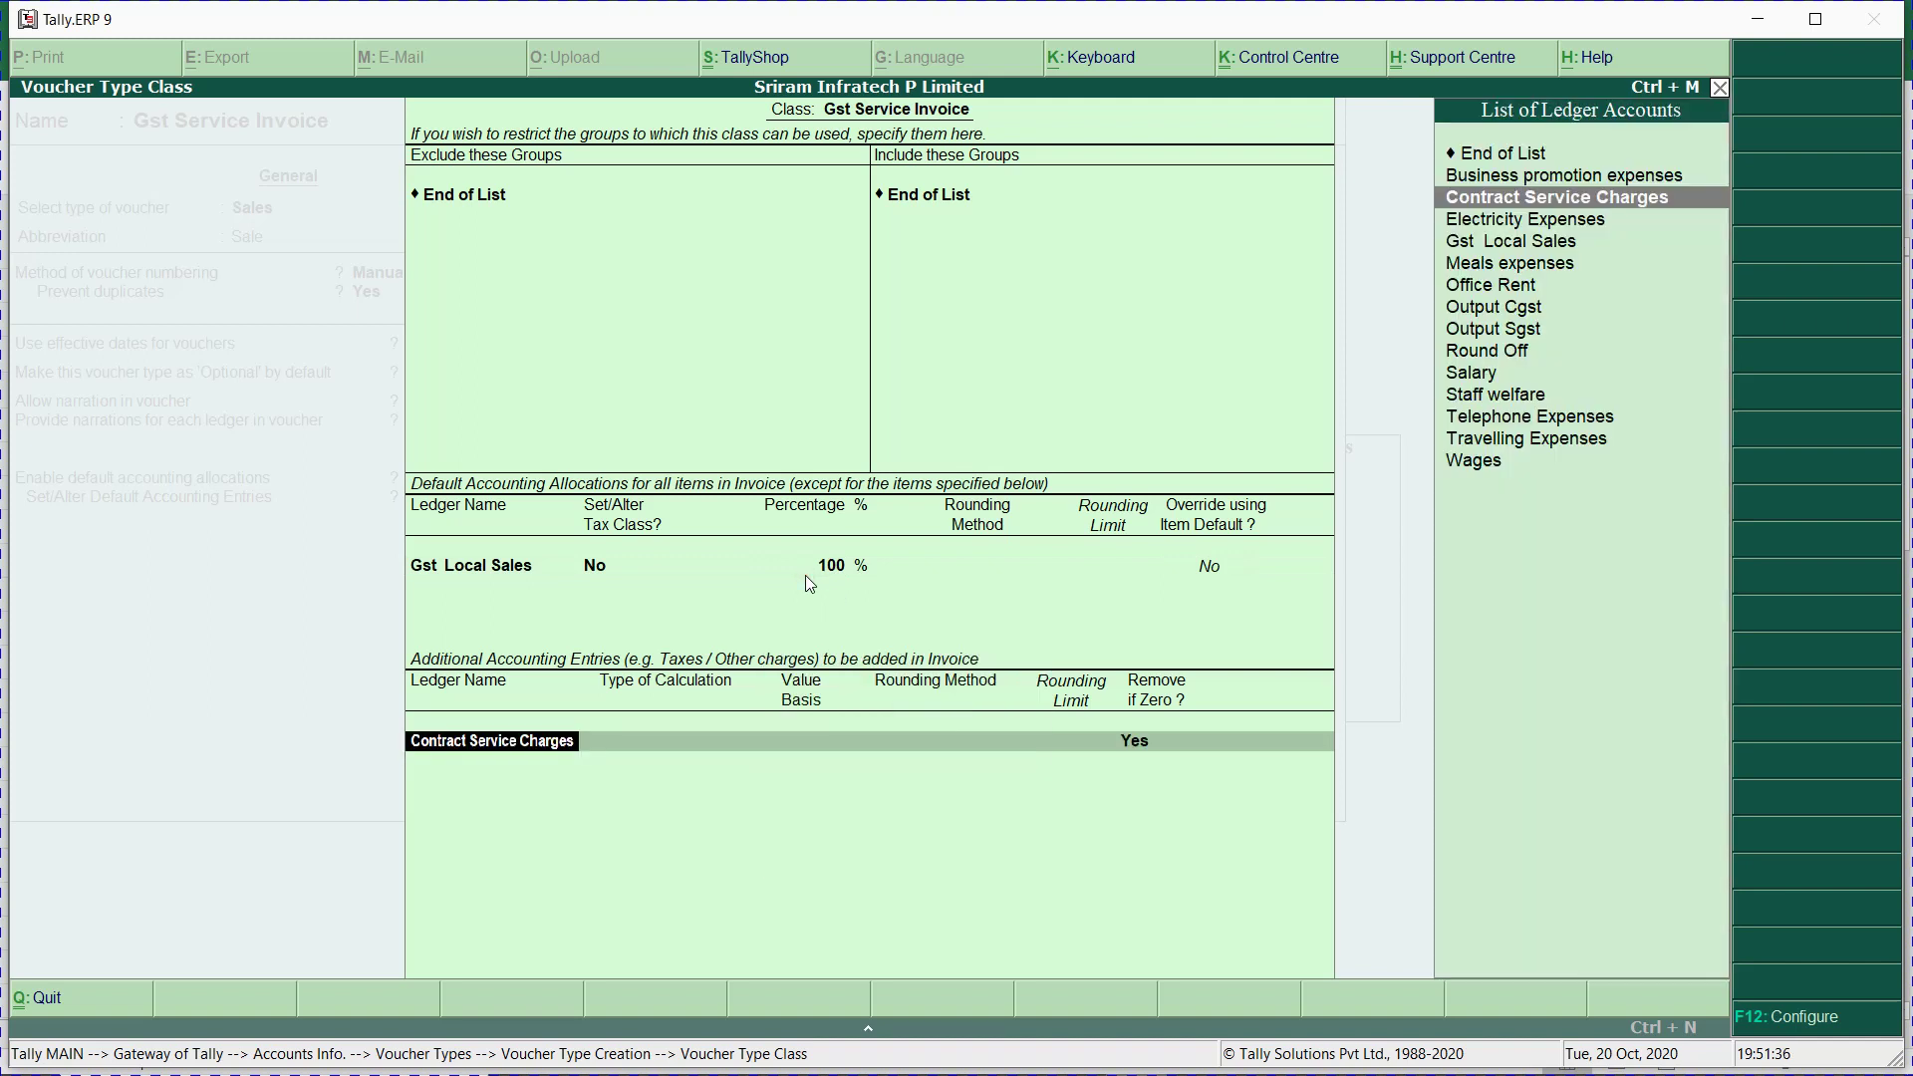
key(ctrl+Return)
key(Return)
key(Return)
key(Return)
Set Contract Service Charges' 'Inventory values are affected' to No and save it.
key(Return)
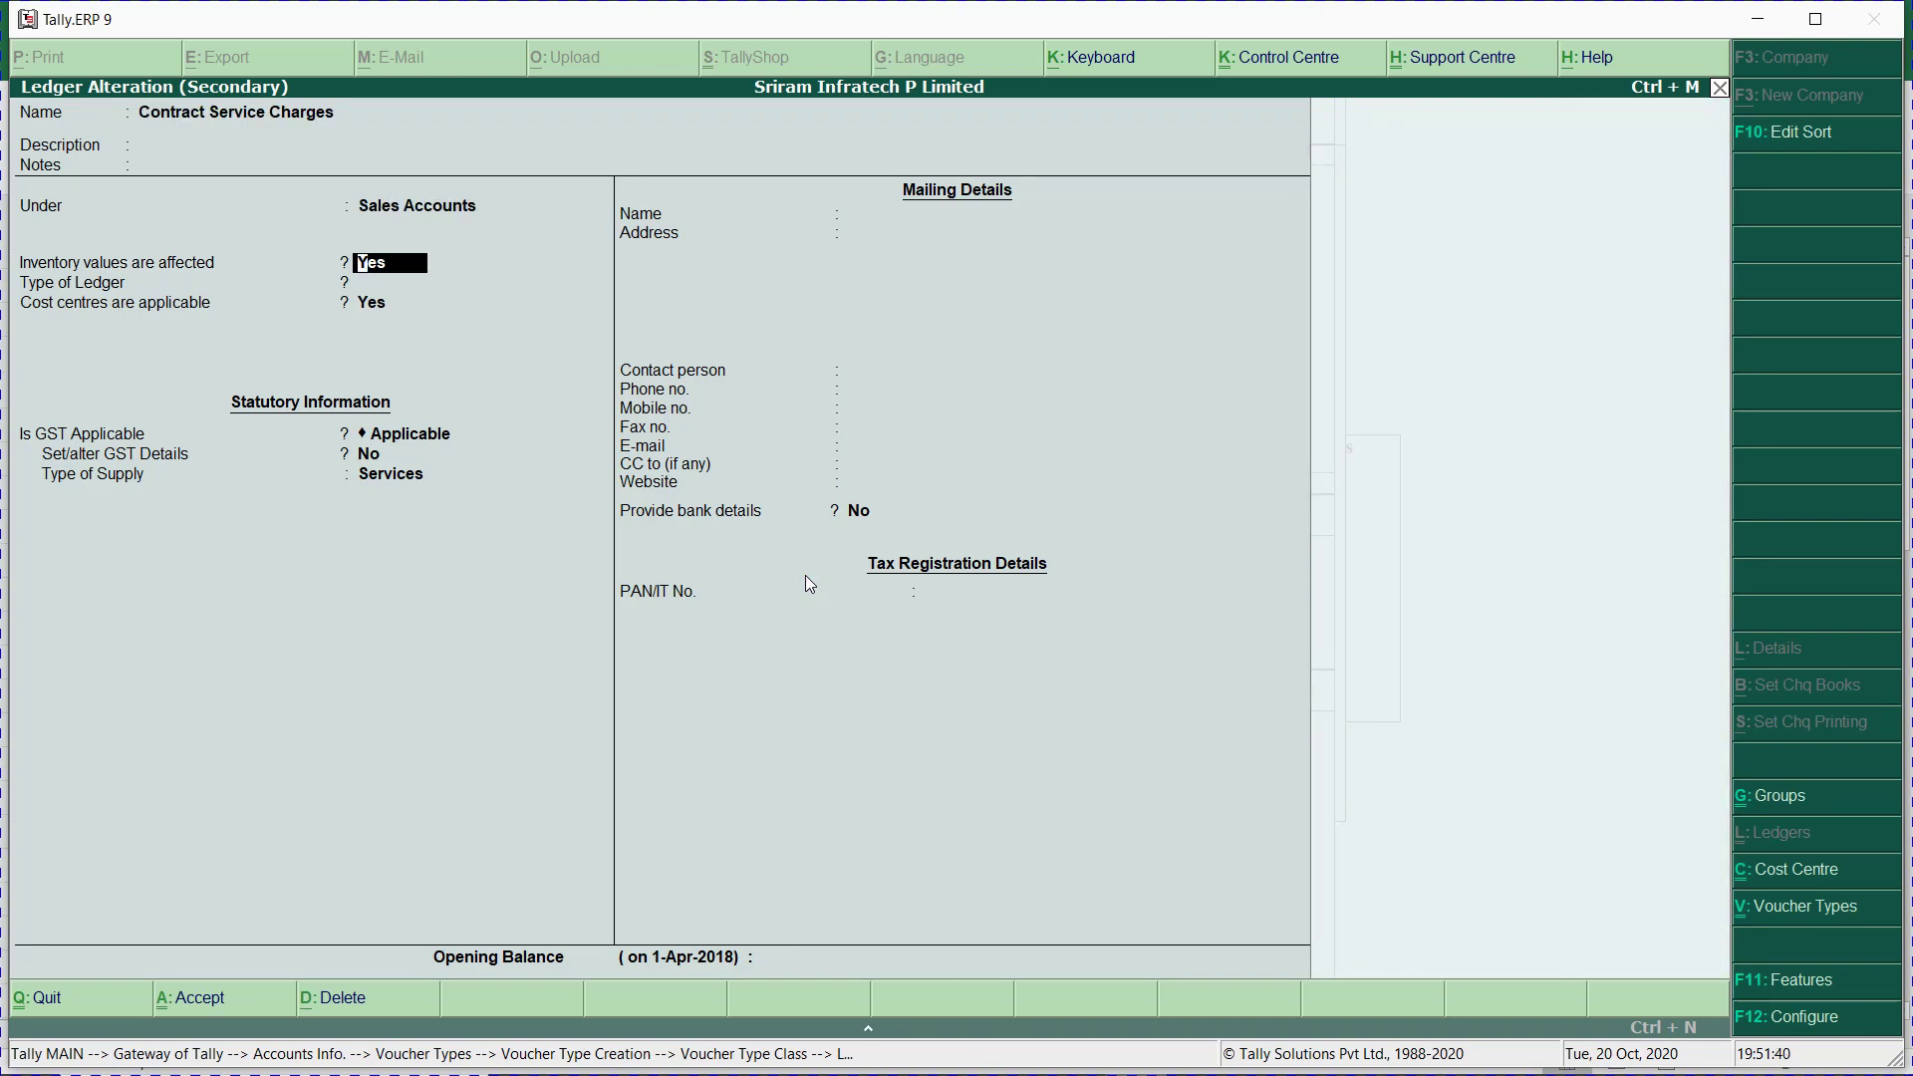
text(n)
key(Return)
key(Return)
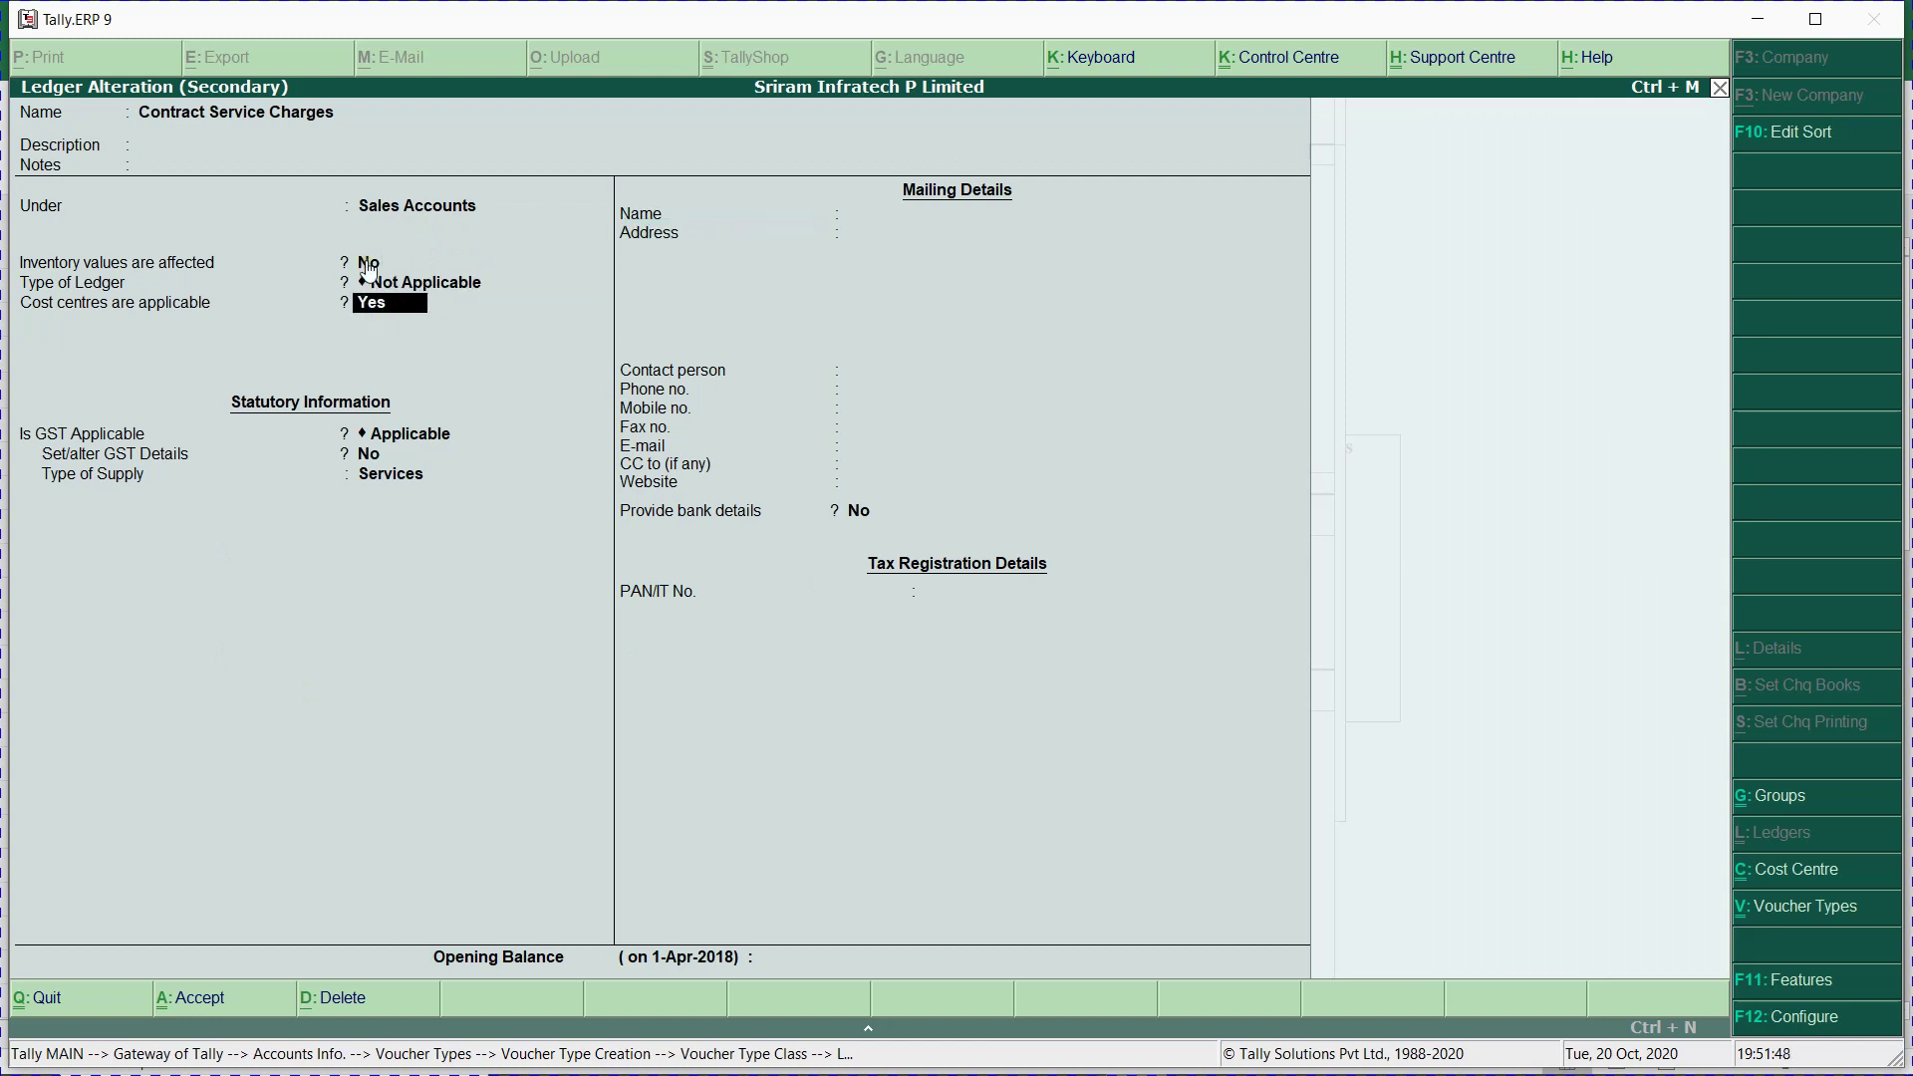
key(ctrl+a)
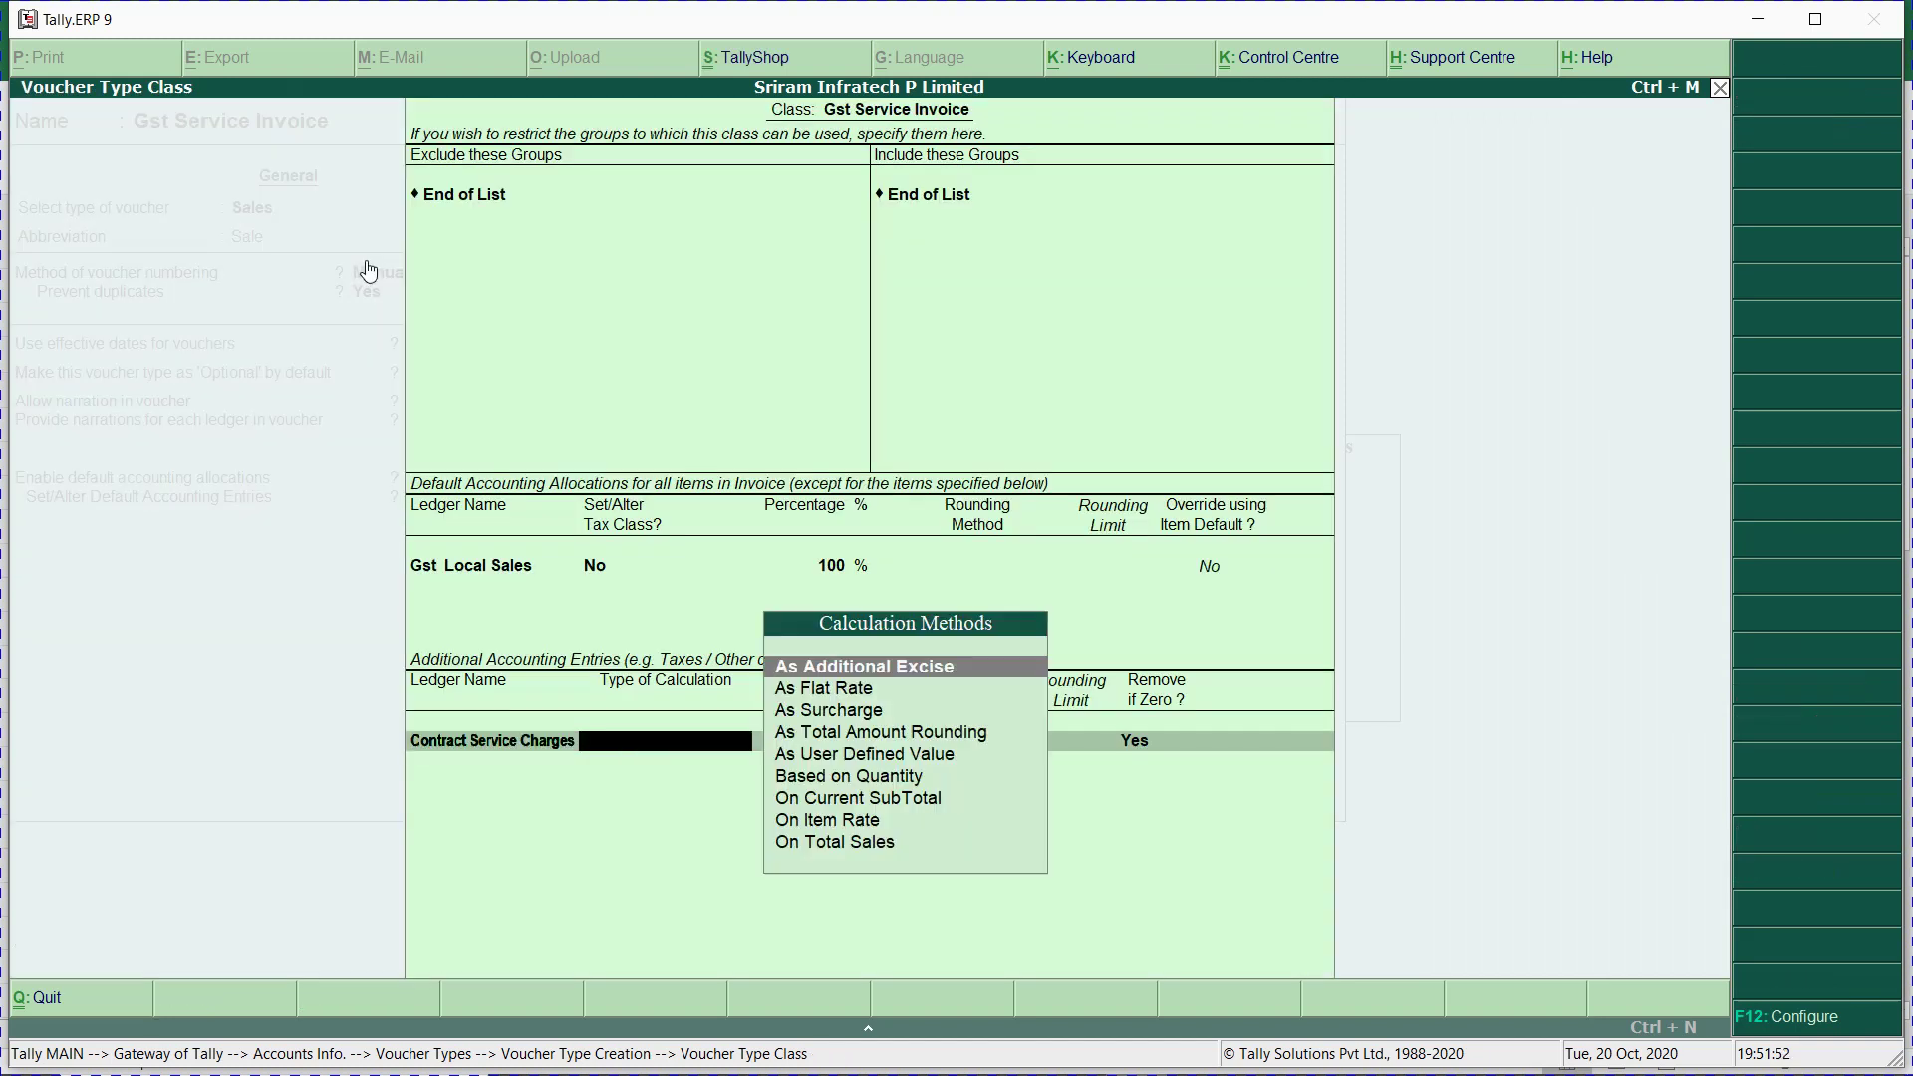
Make Contract Service Charges a user-defined value and add Output Cgst and Output Sgst.
text(u)
key(Return)
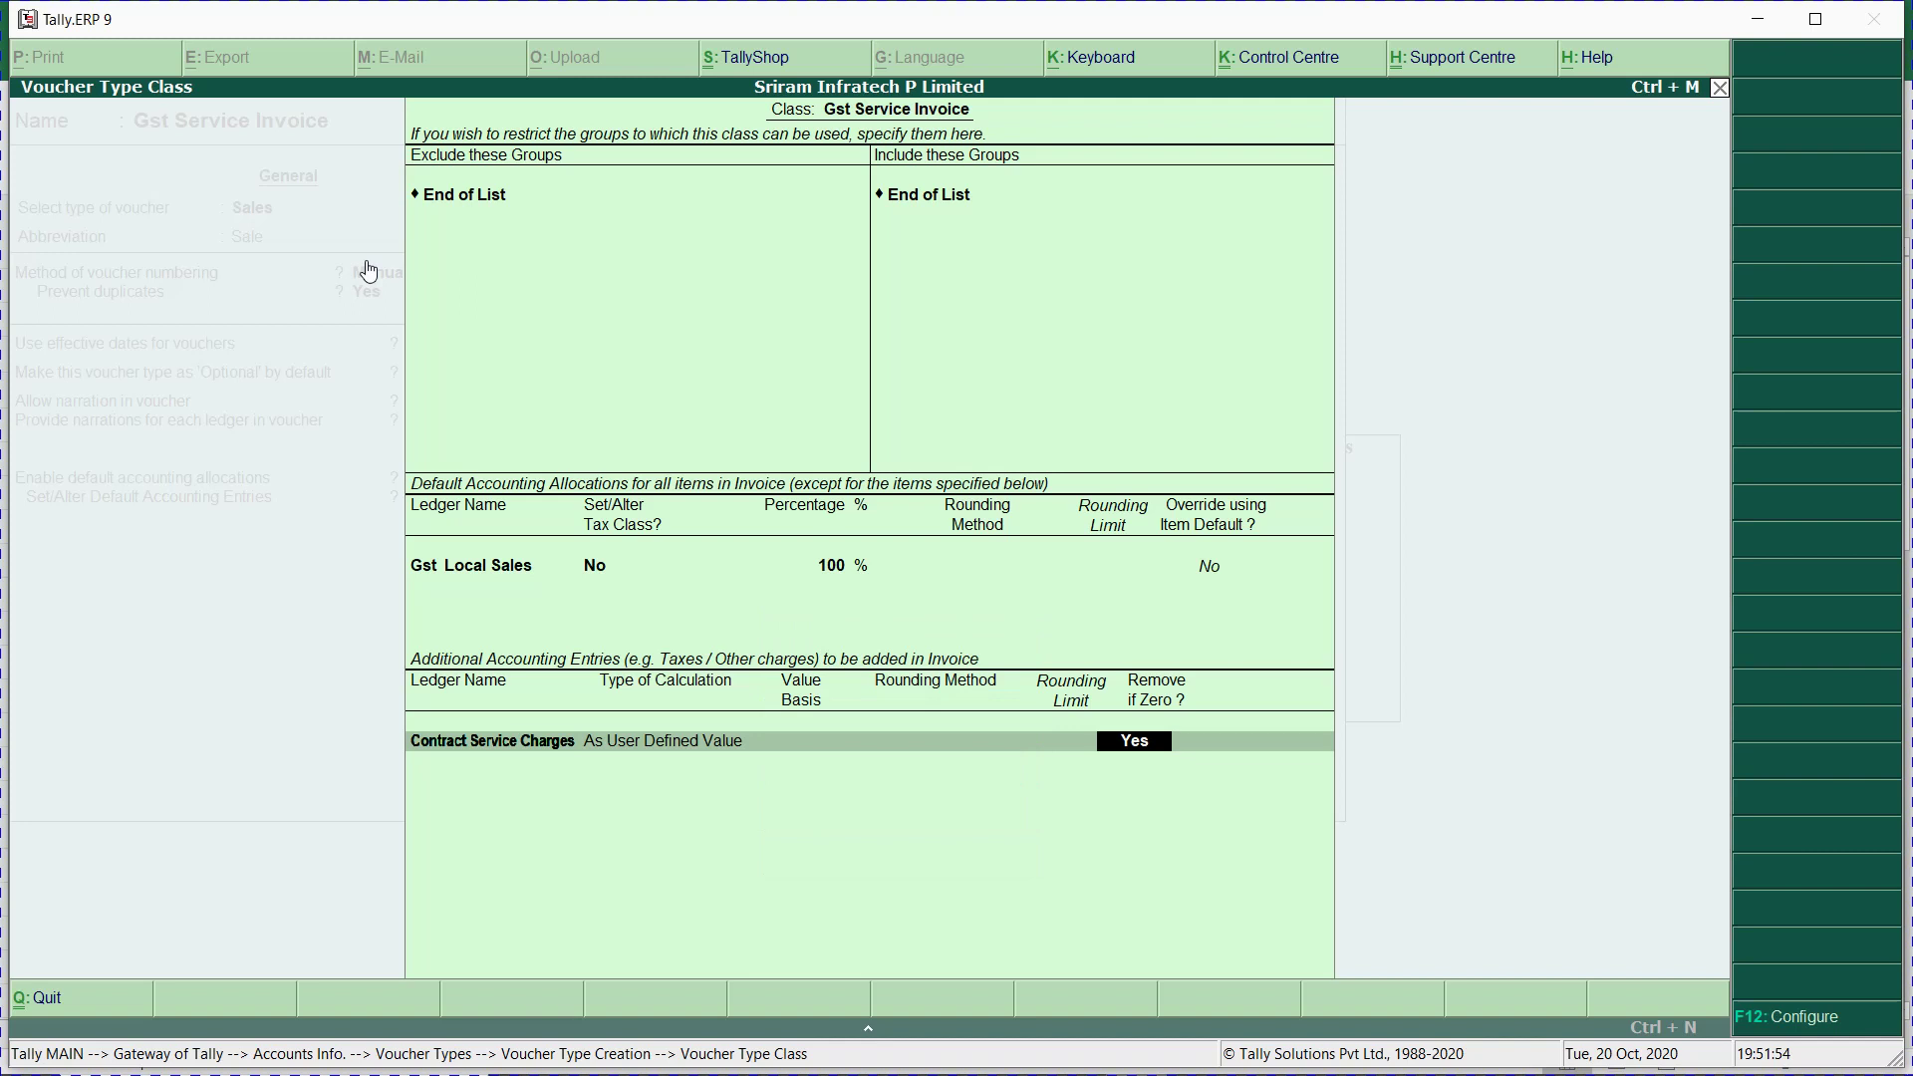
key(Return)
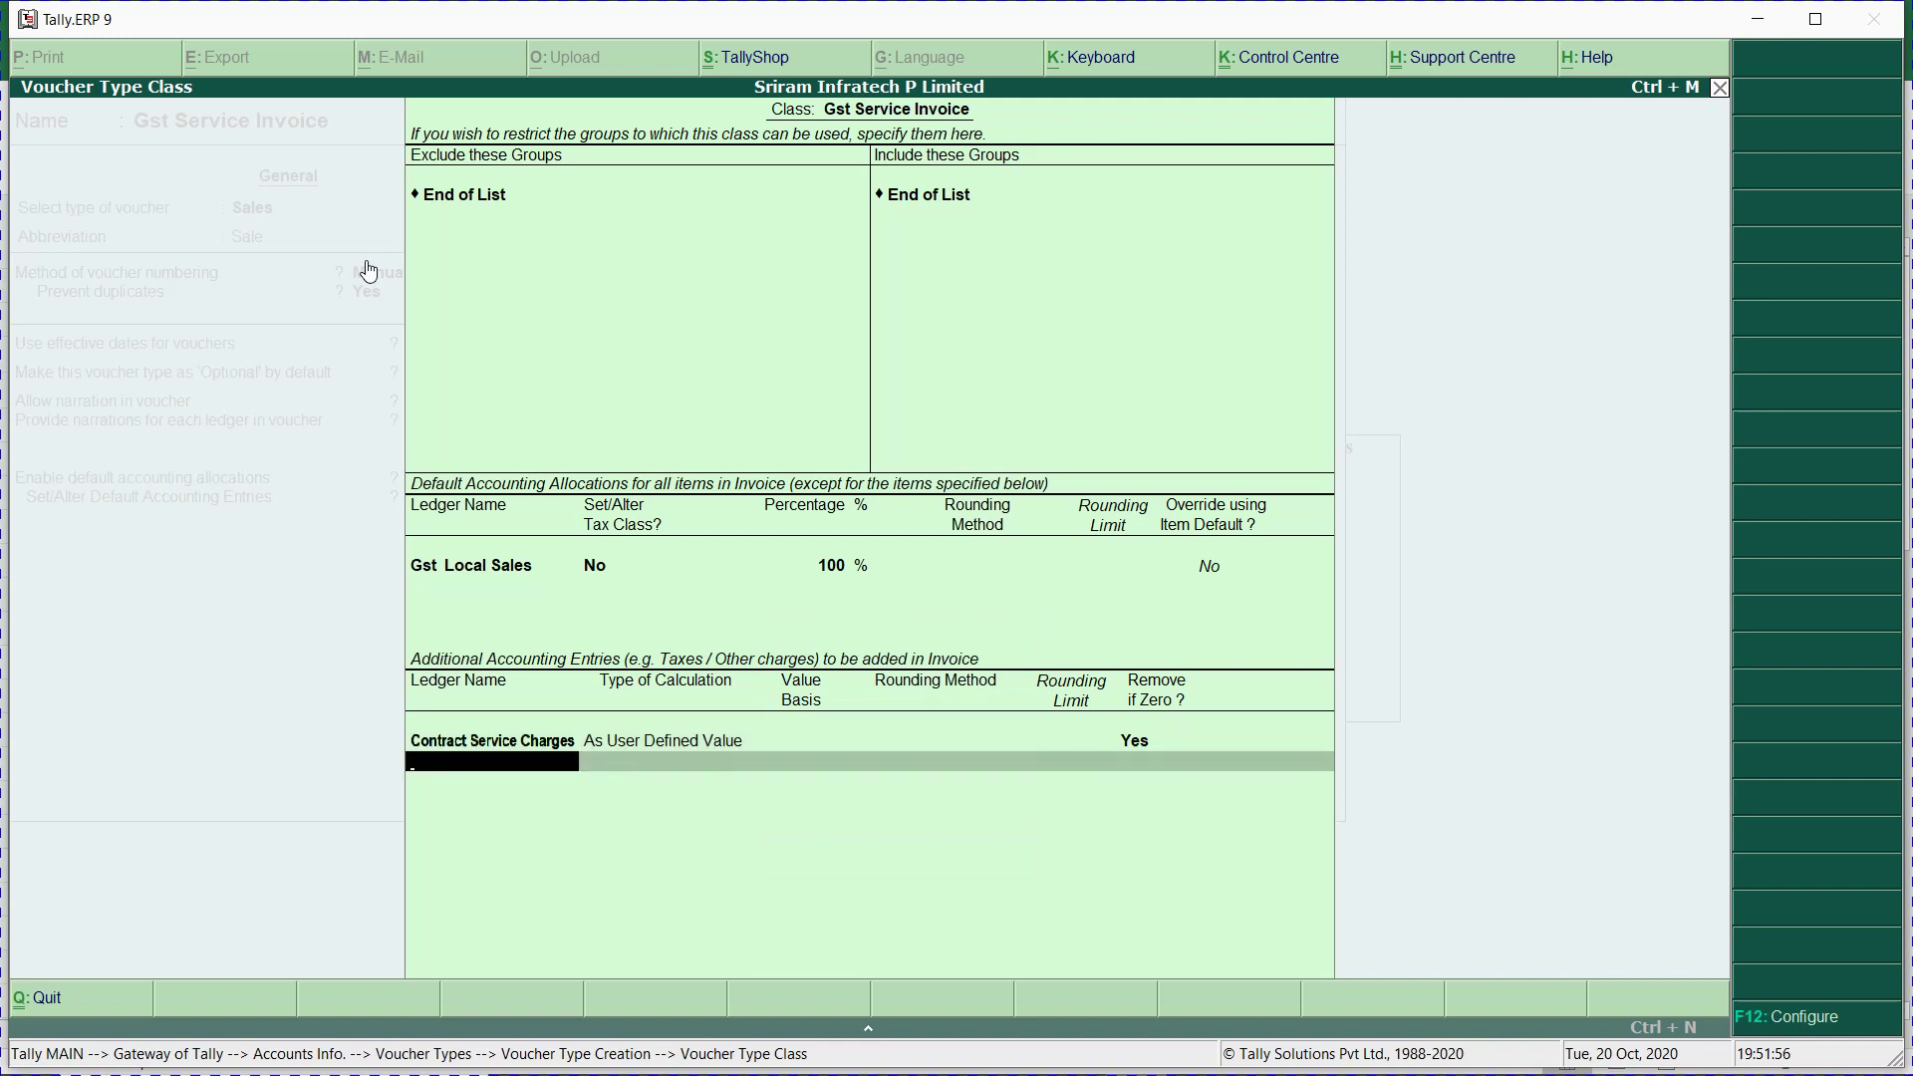
text(Out)
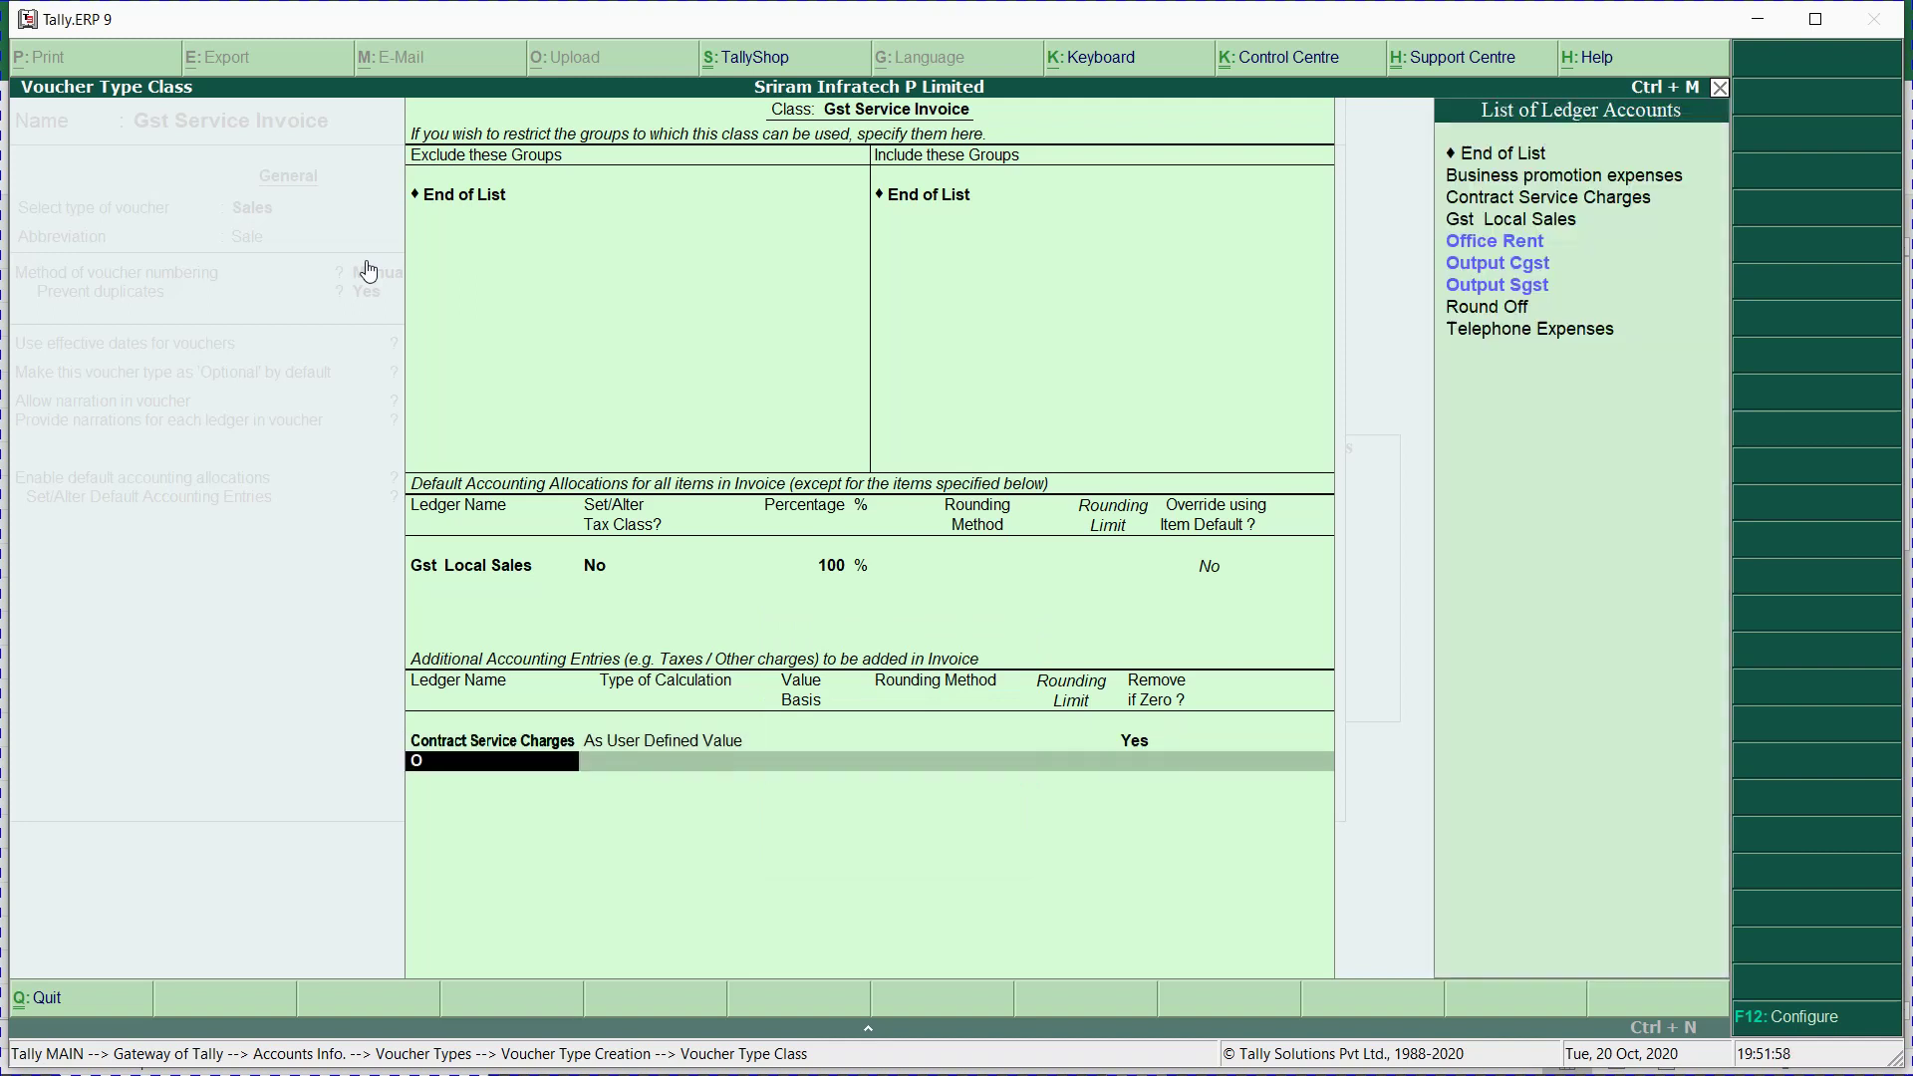
key(Return)
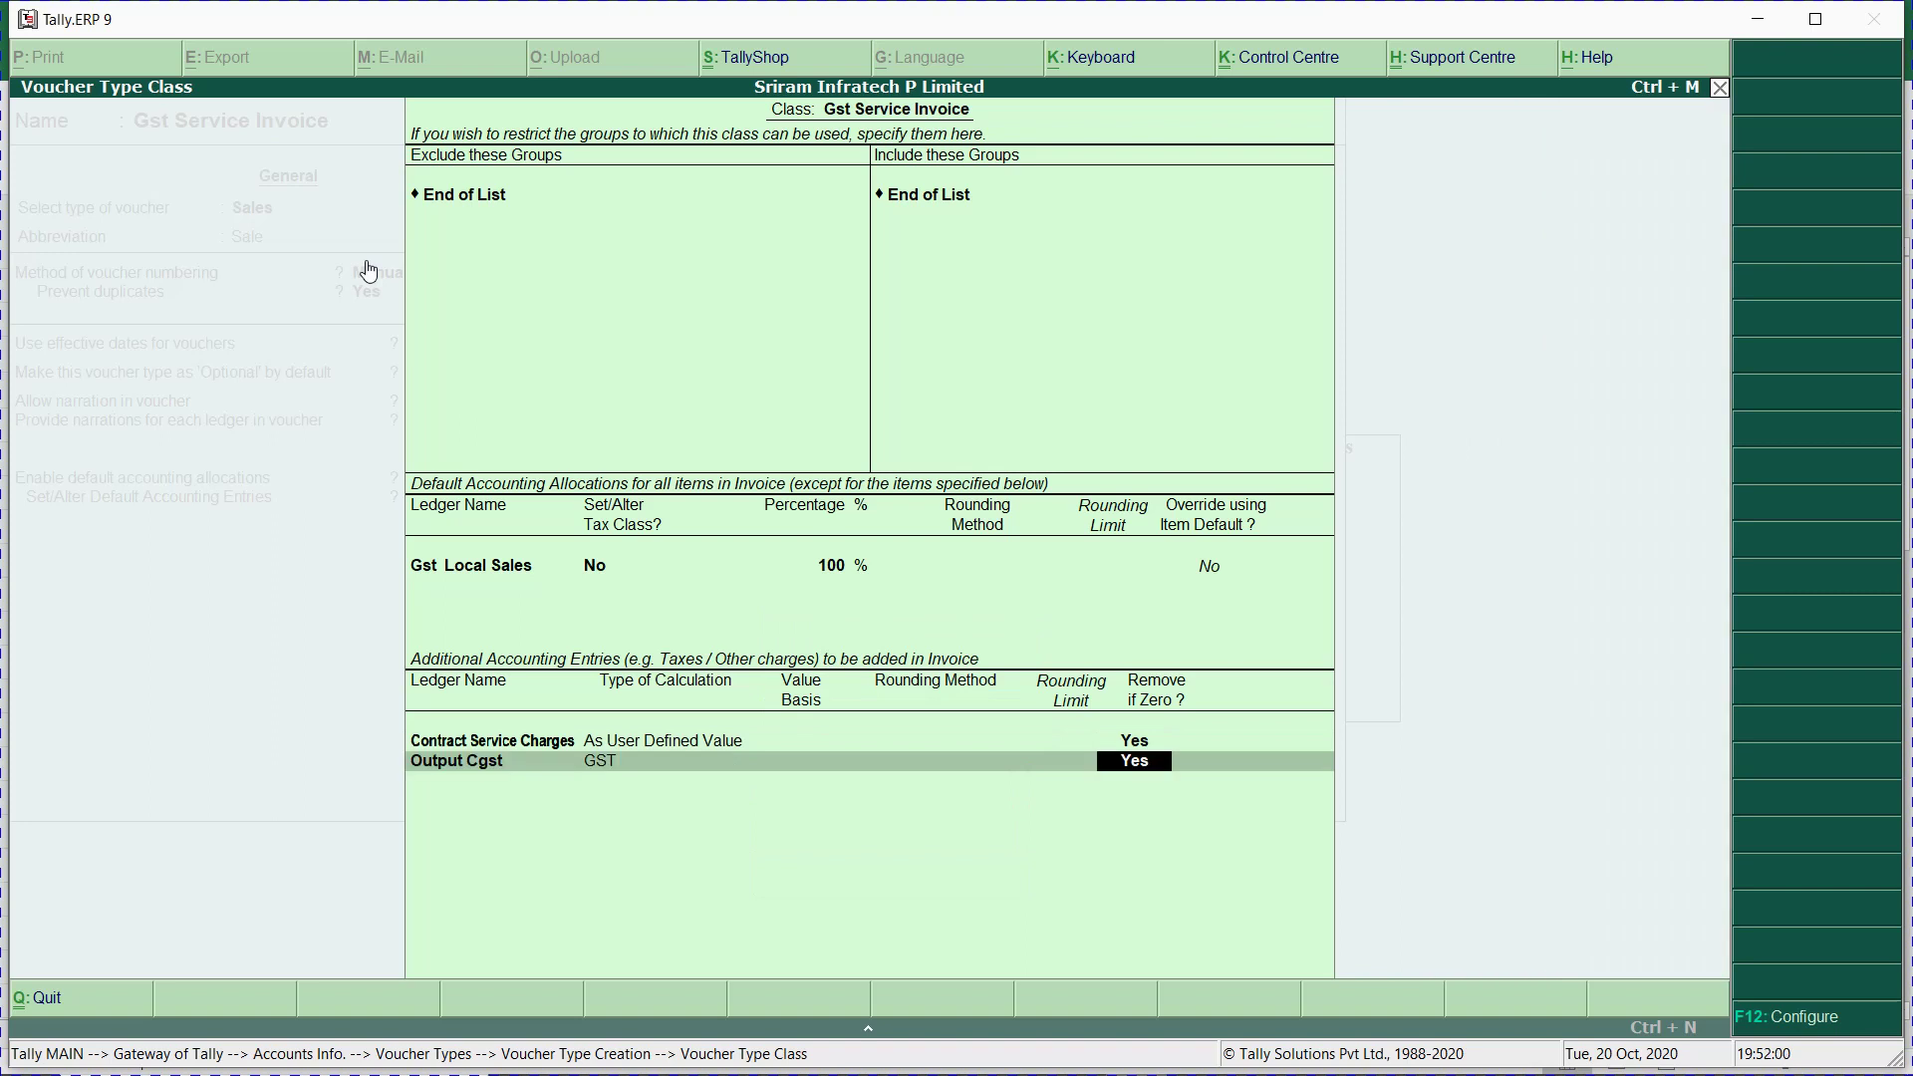
key(Return)
text(Out)
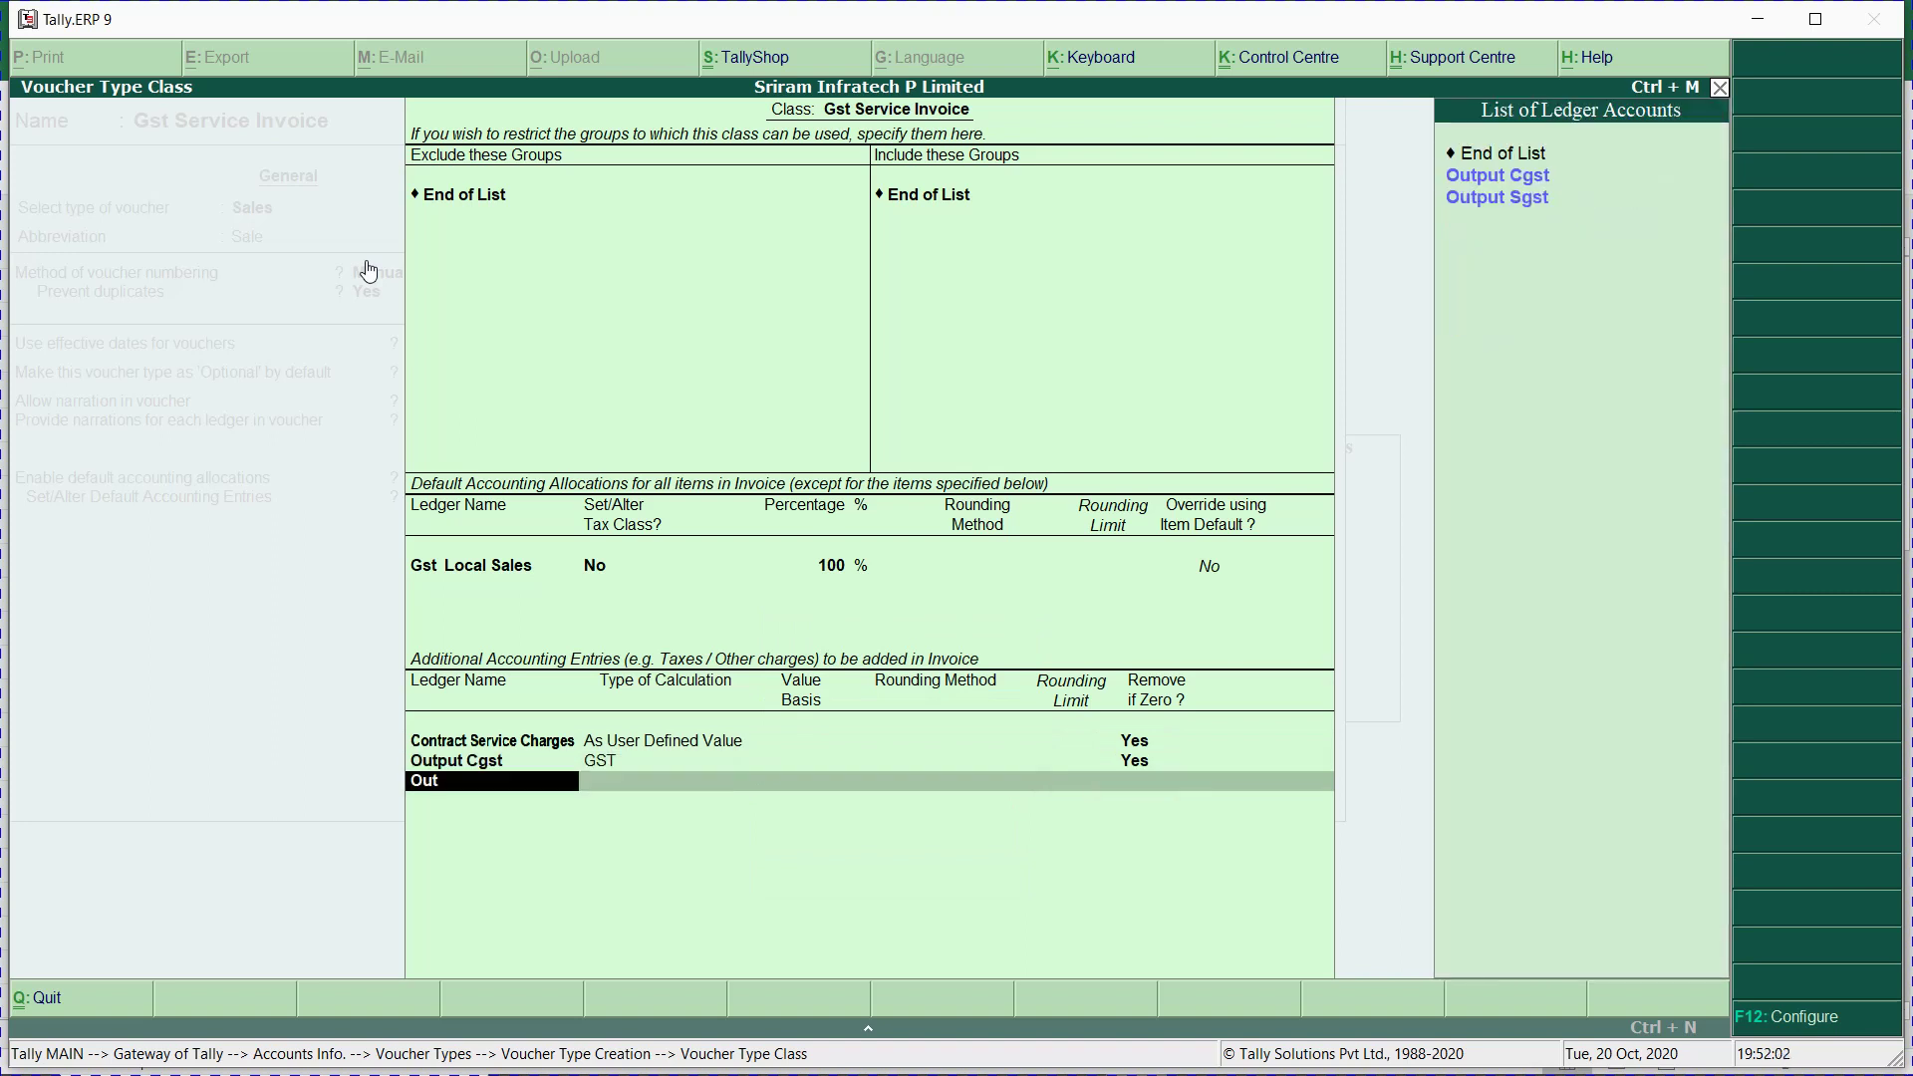
key(Down)
key(Return)
Add Round Off as Total Amount Rounding with Normal Rounding, limit 1, and finish the class.
key(Return)
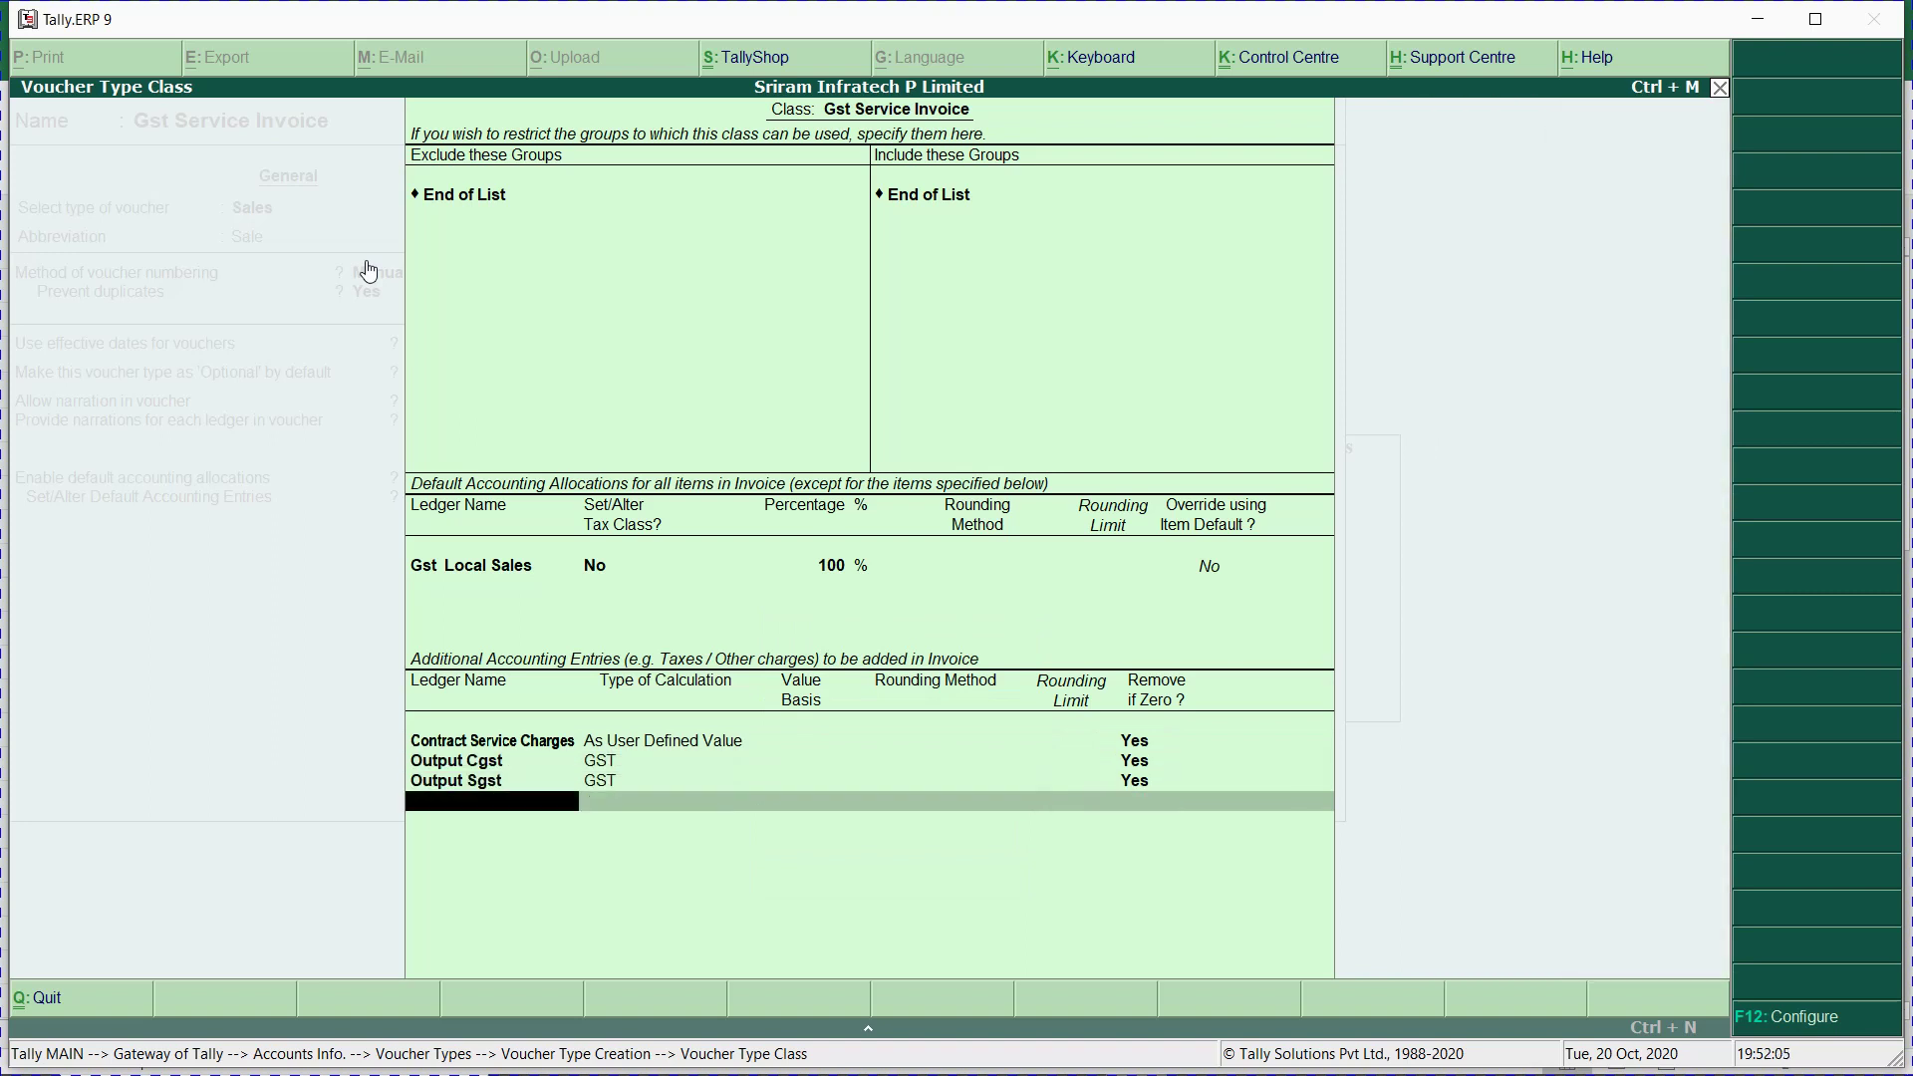
text(ro)
key(Return)
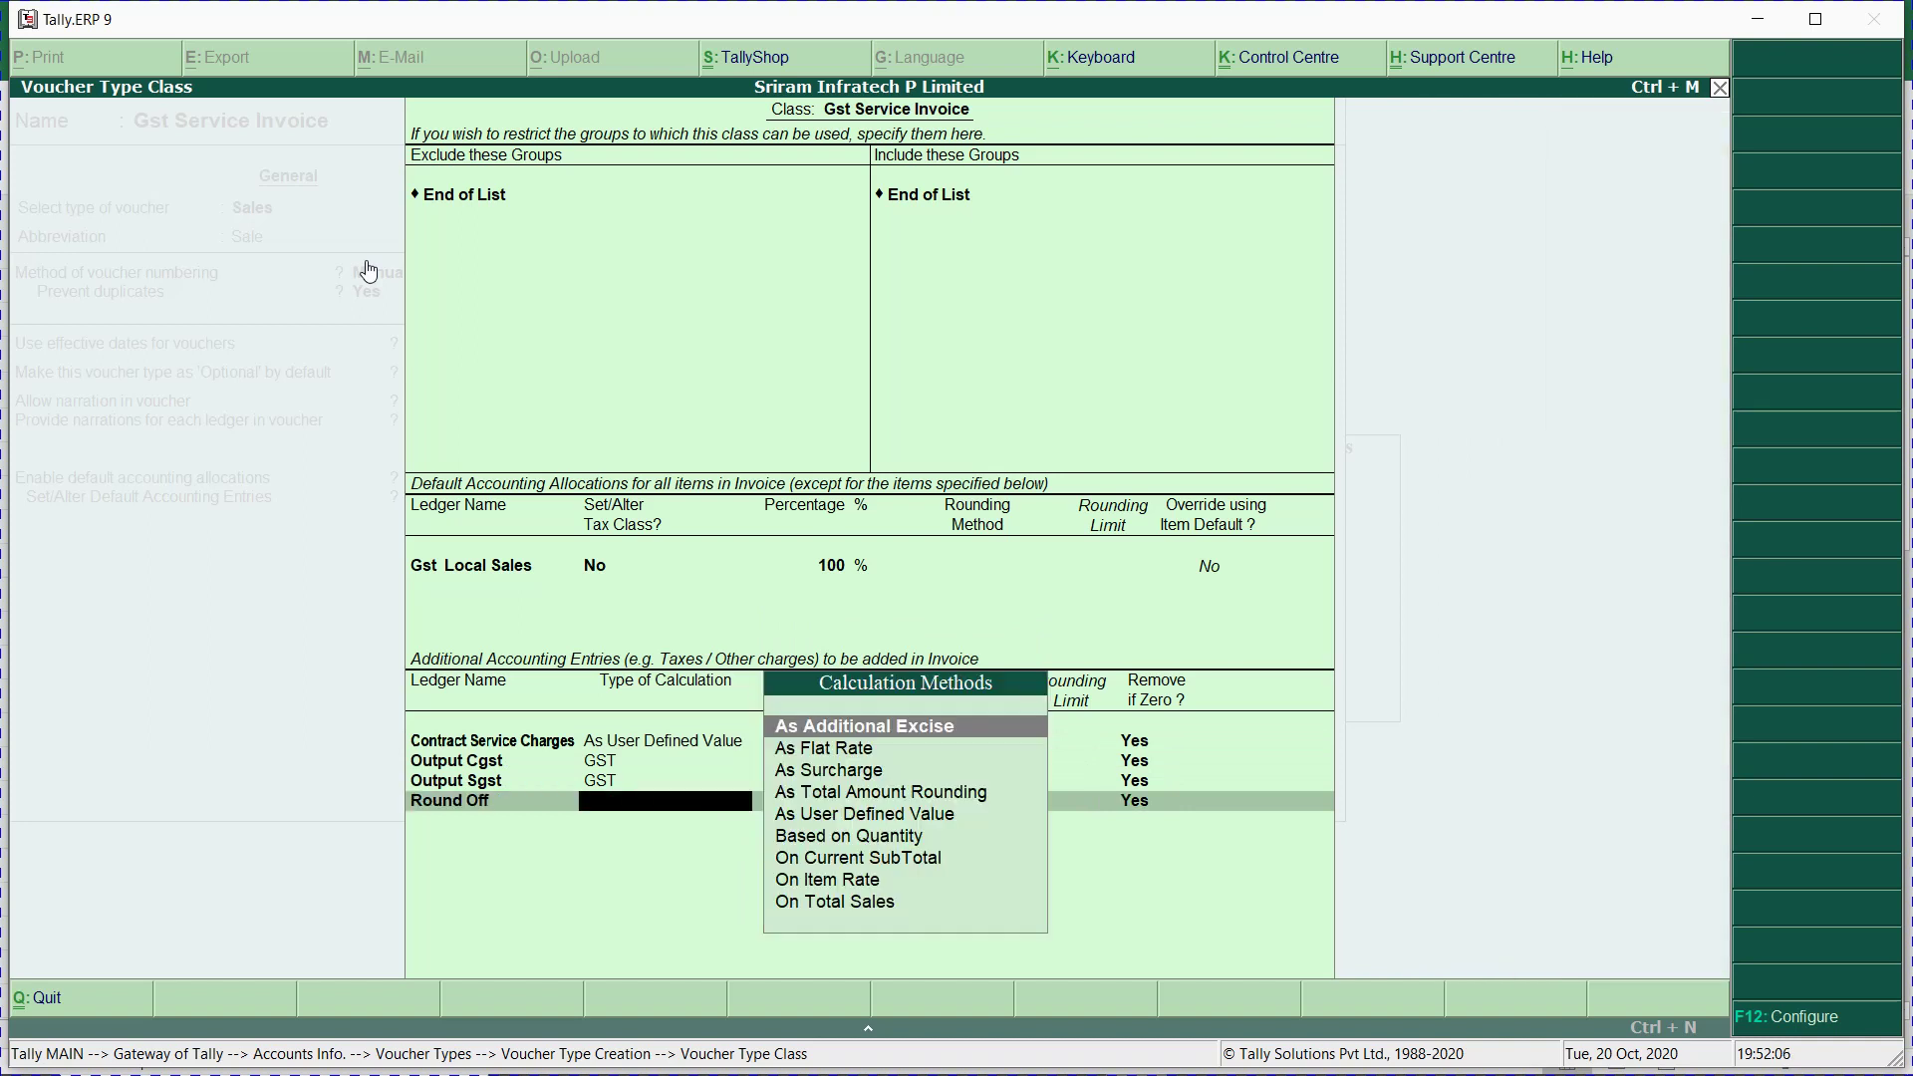
text(ast)
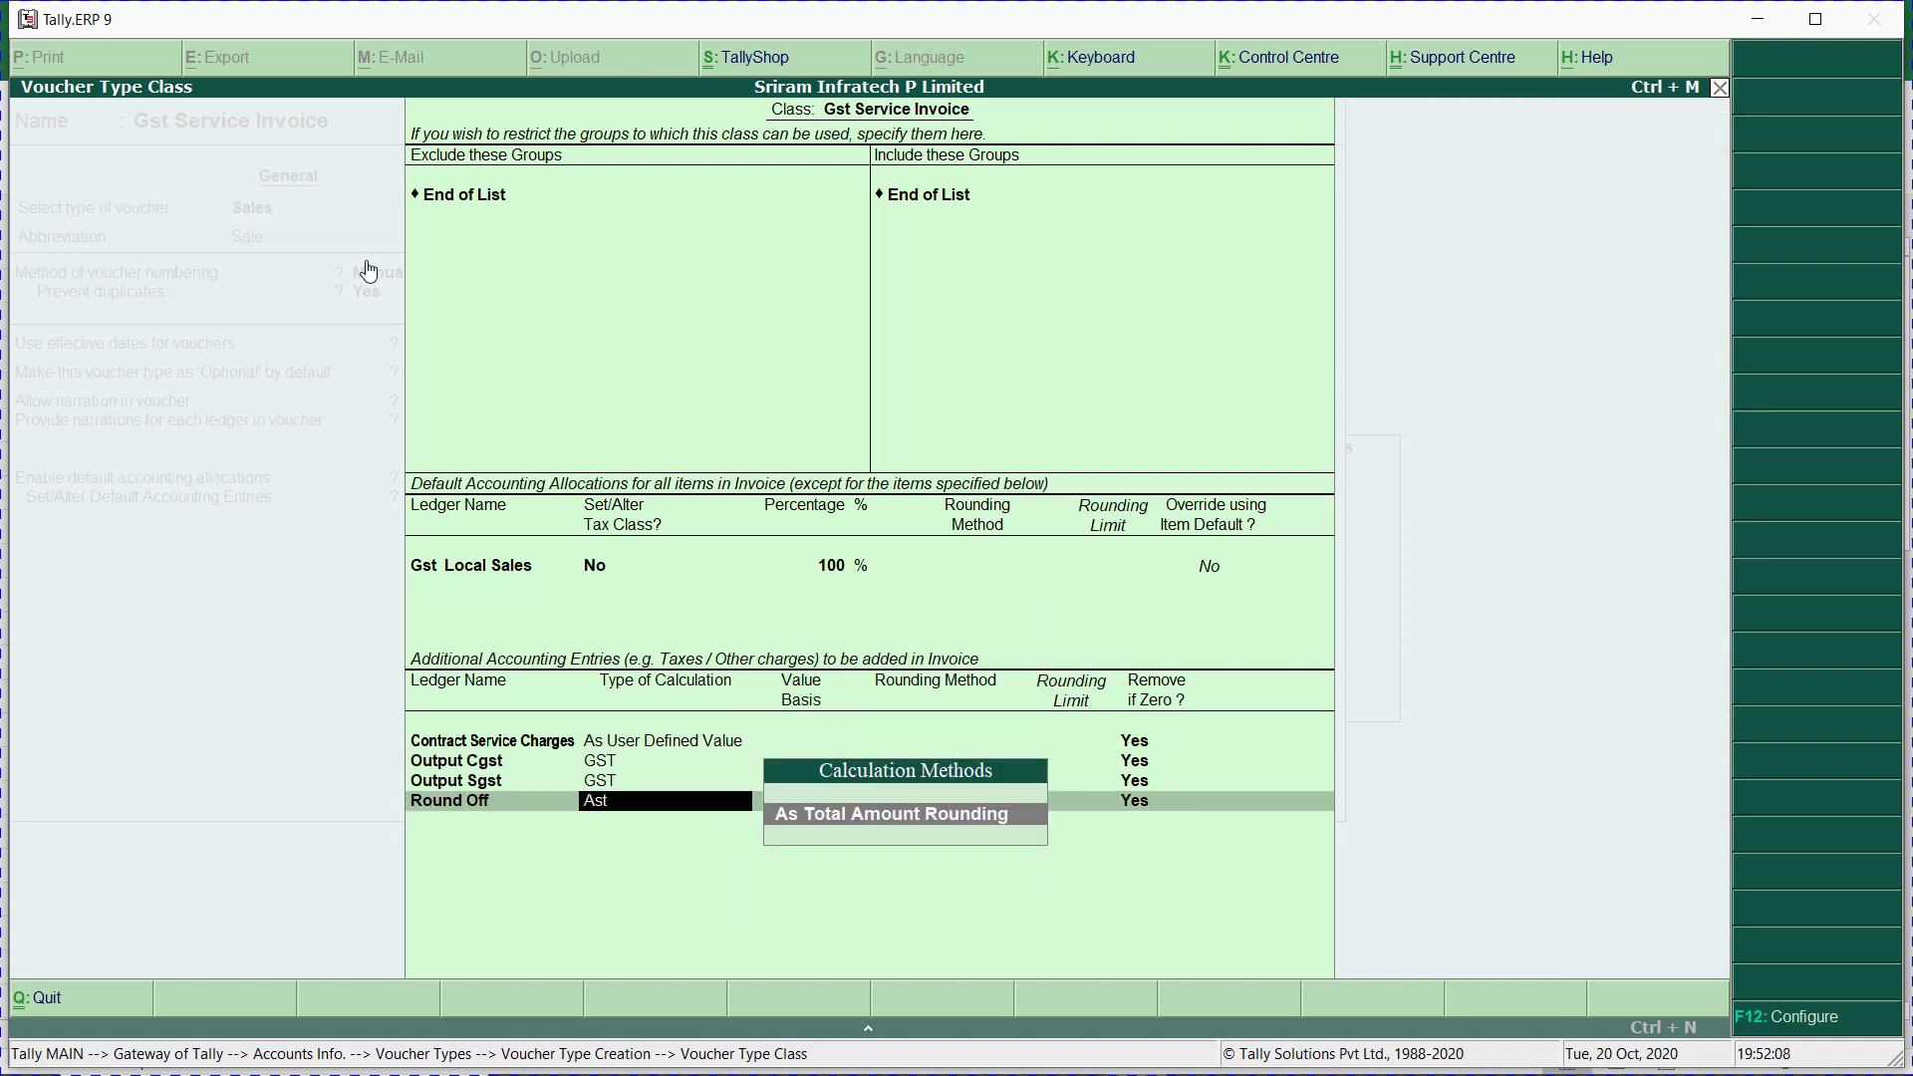
key(Return)
key(Return)
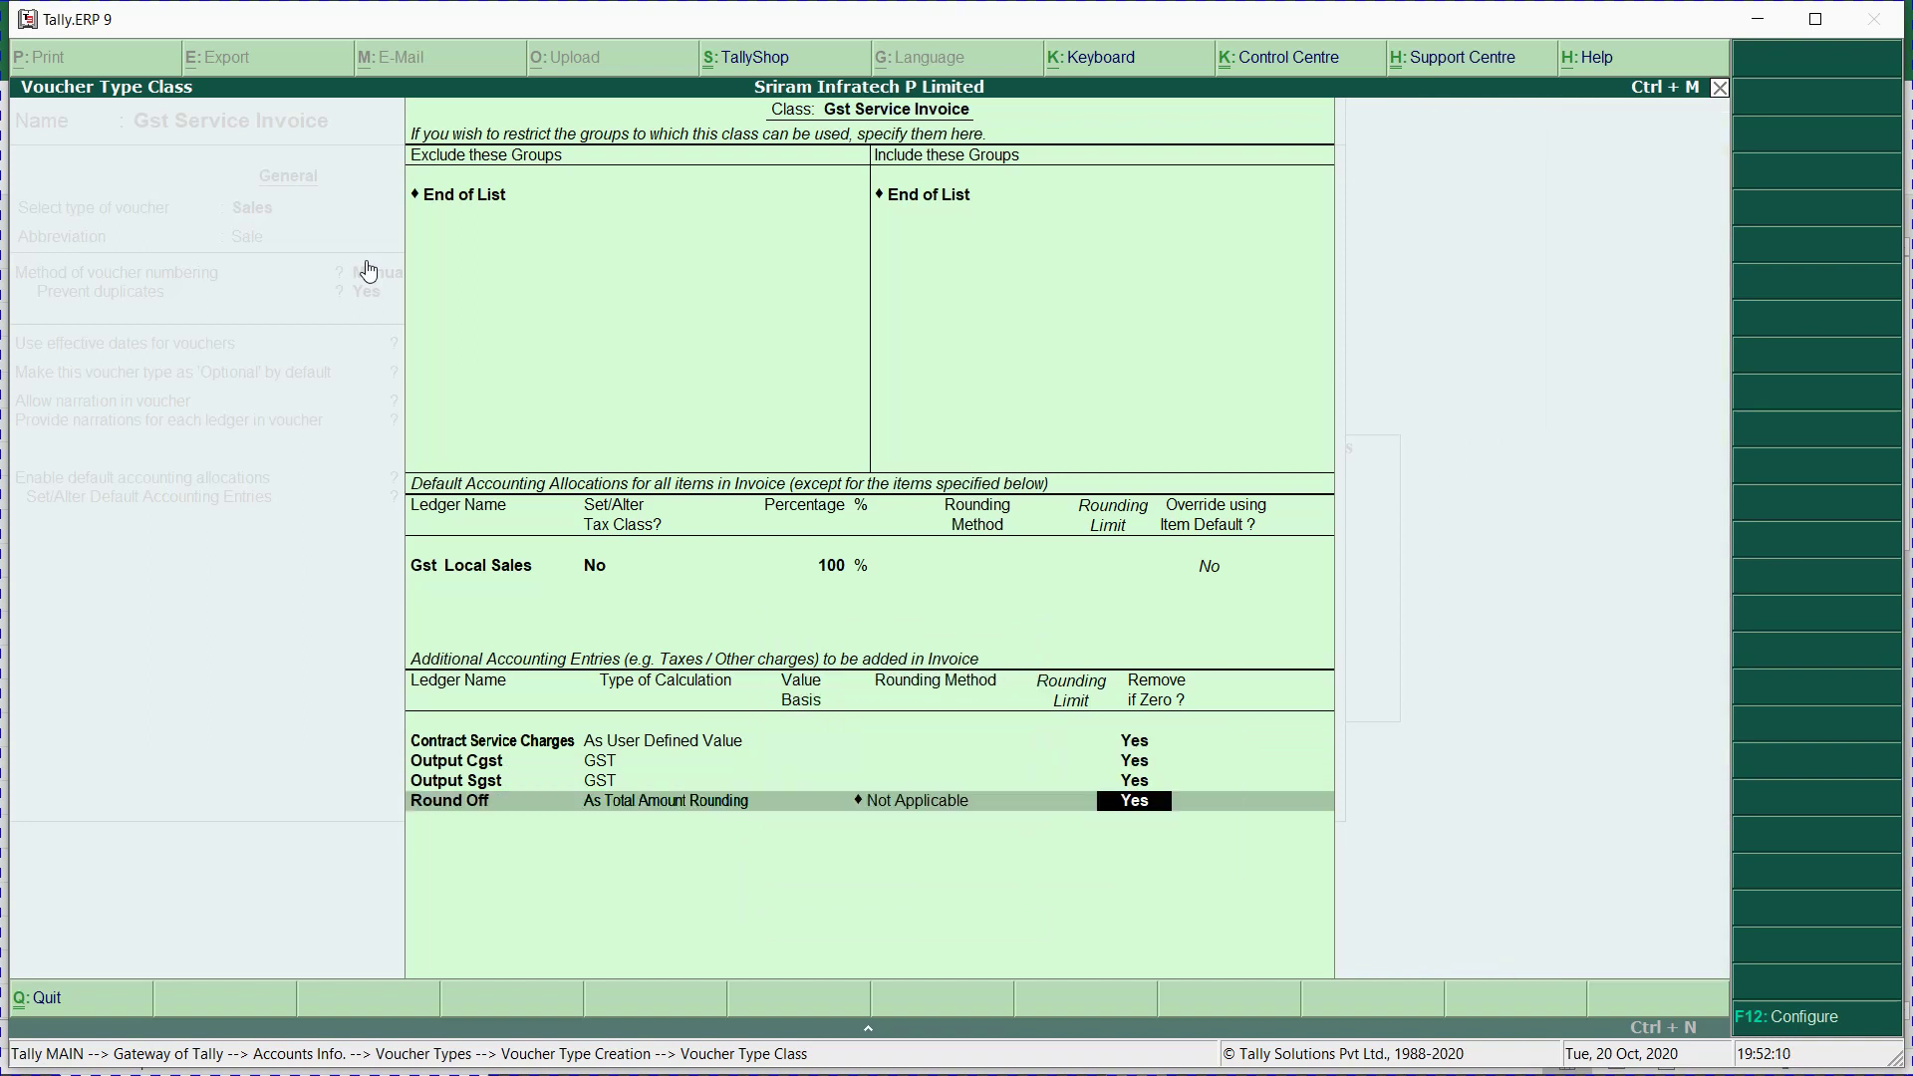
key(BackSpace)
text(Nor)
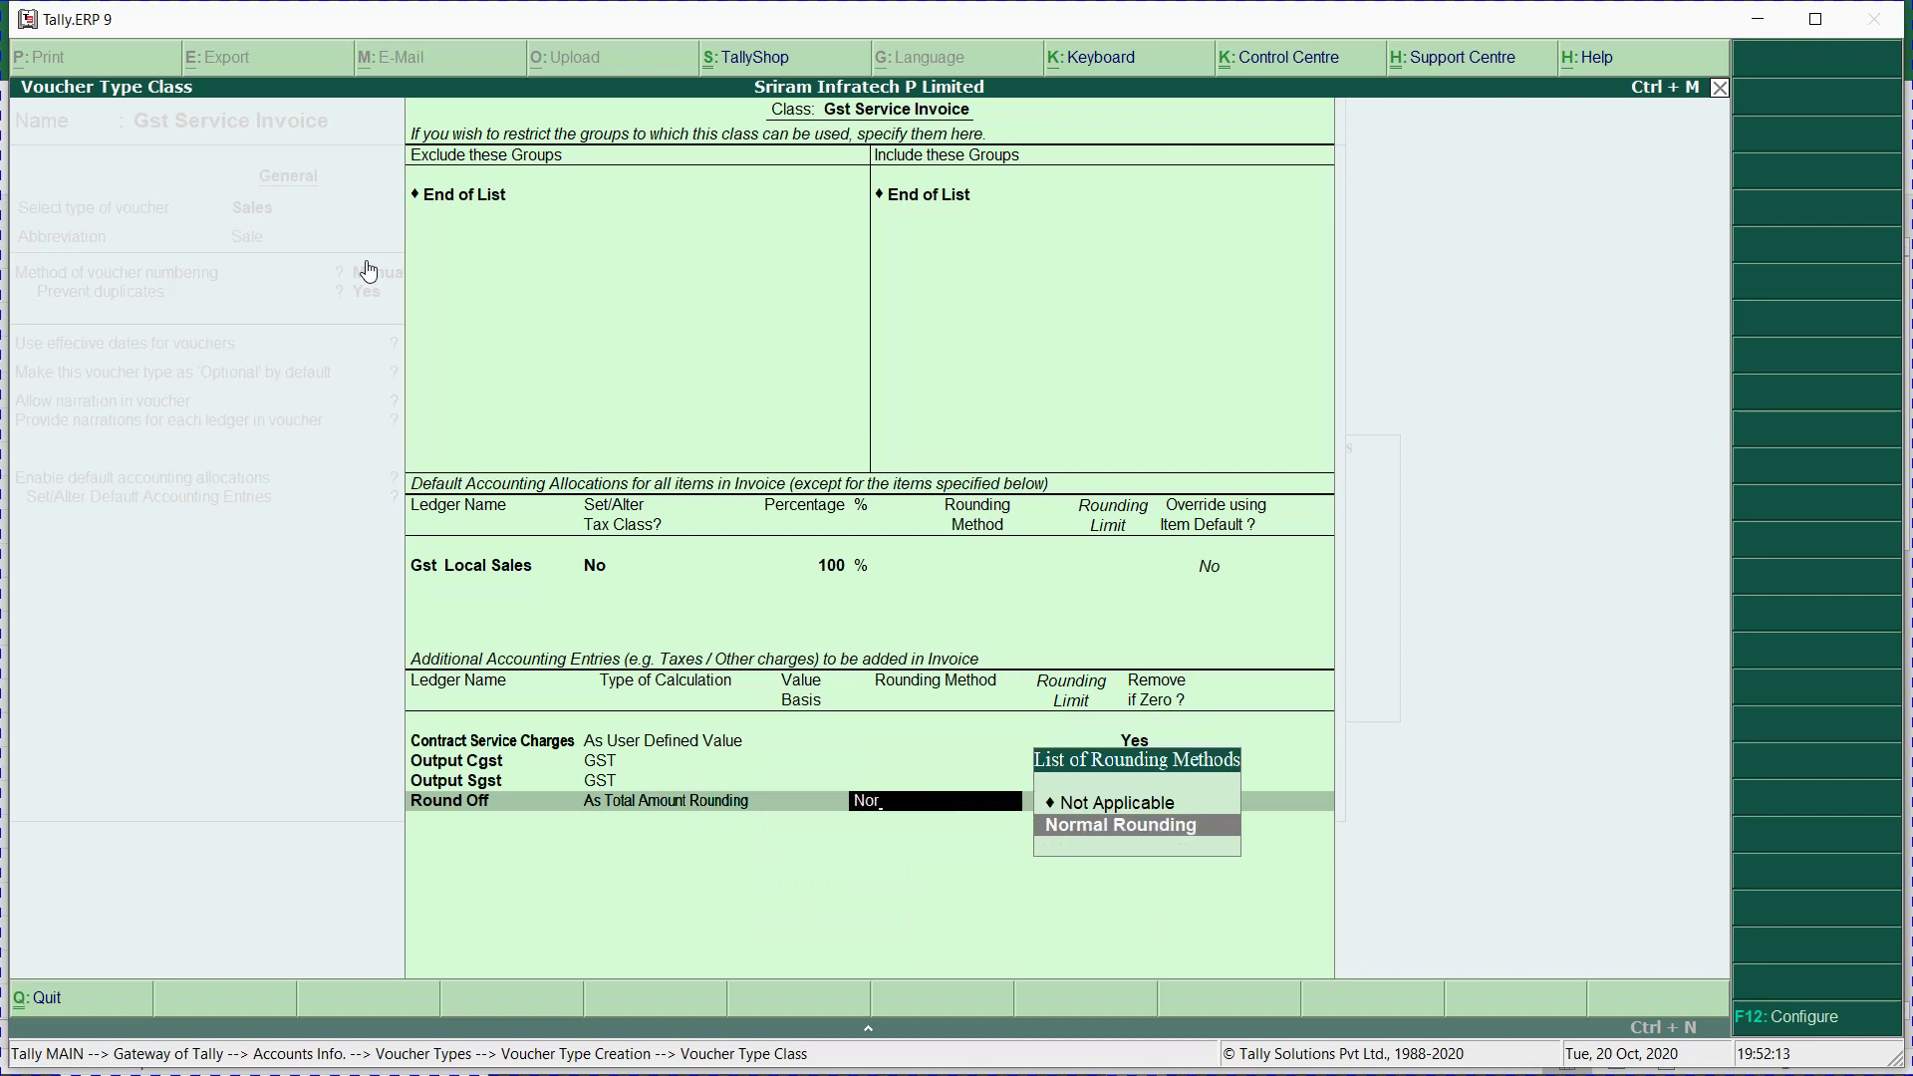
key(Return)
key(Return)
key(Return)
key(Return)
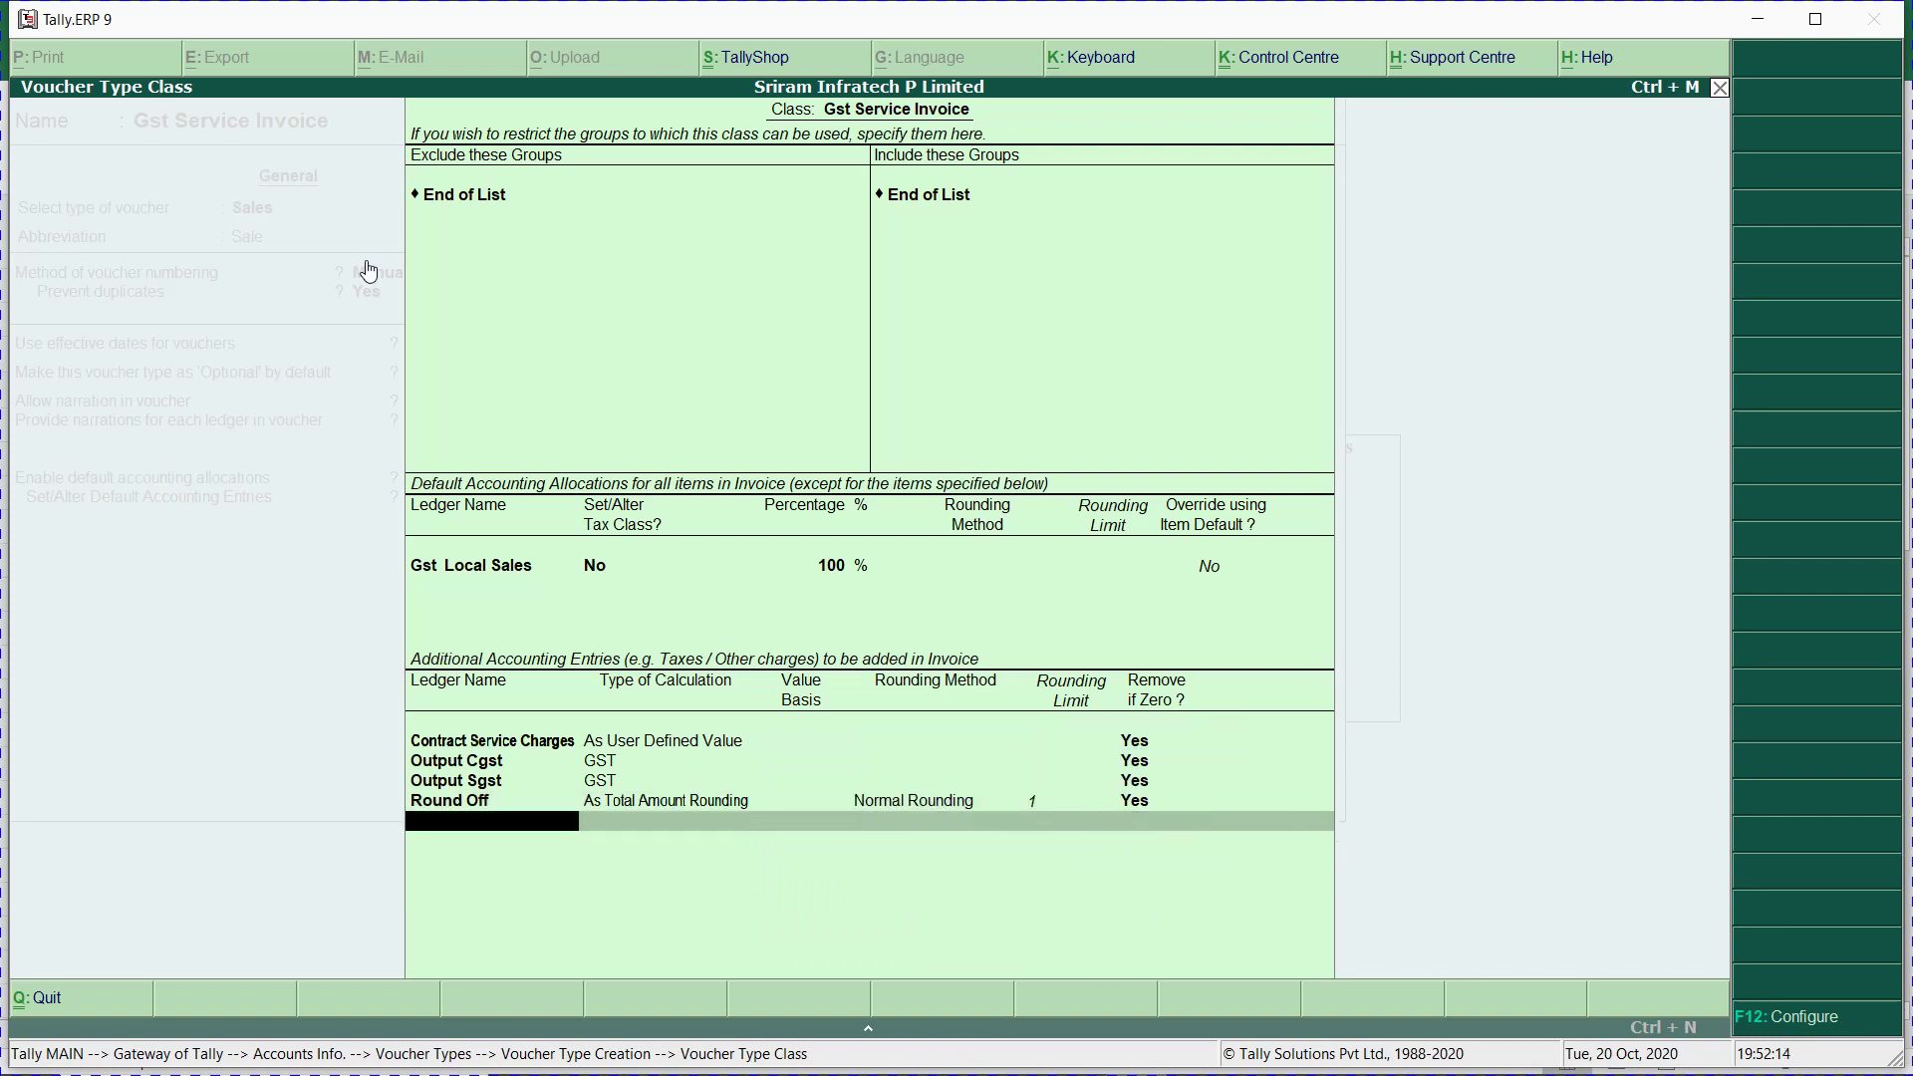
key(Return)
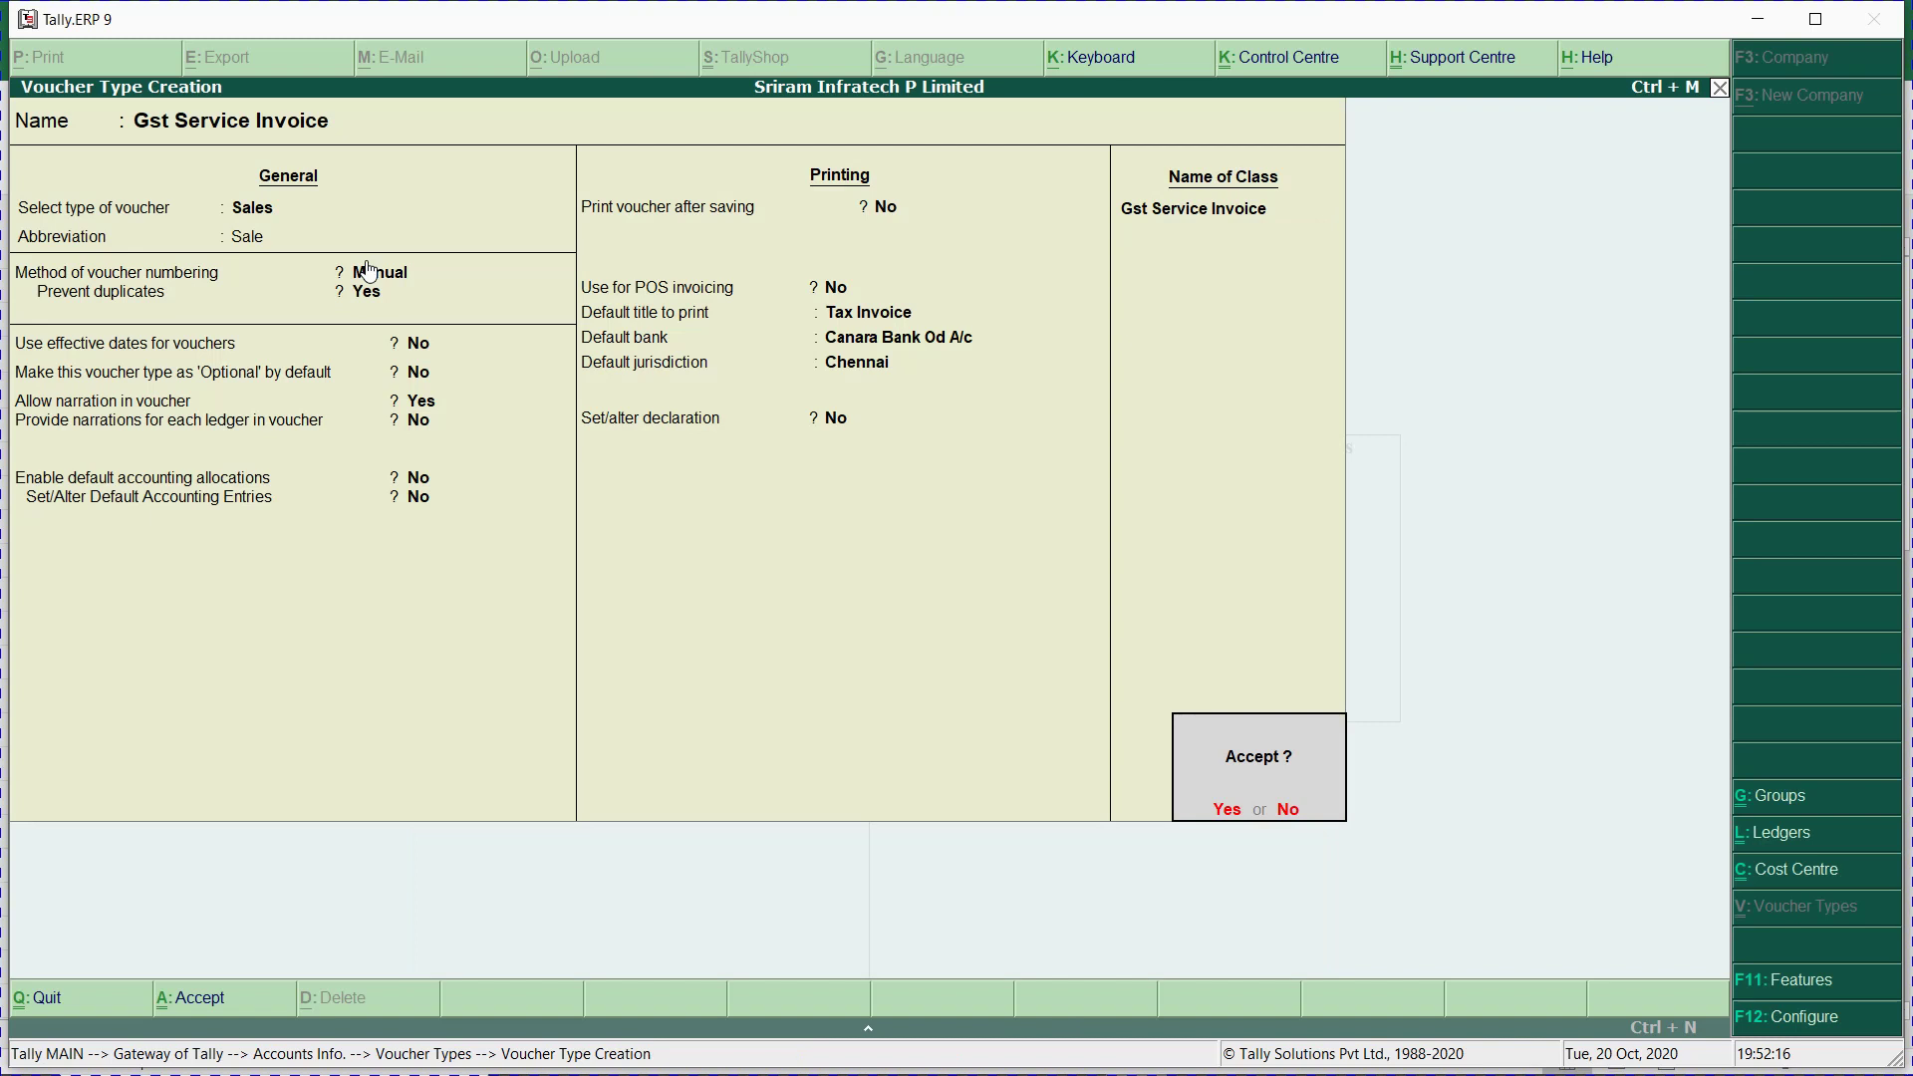
key(Return)
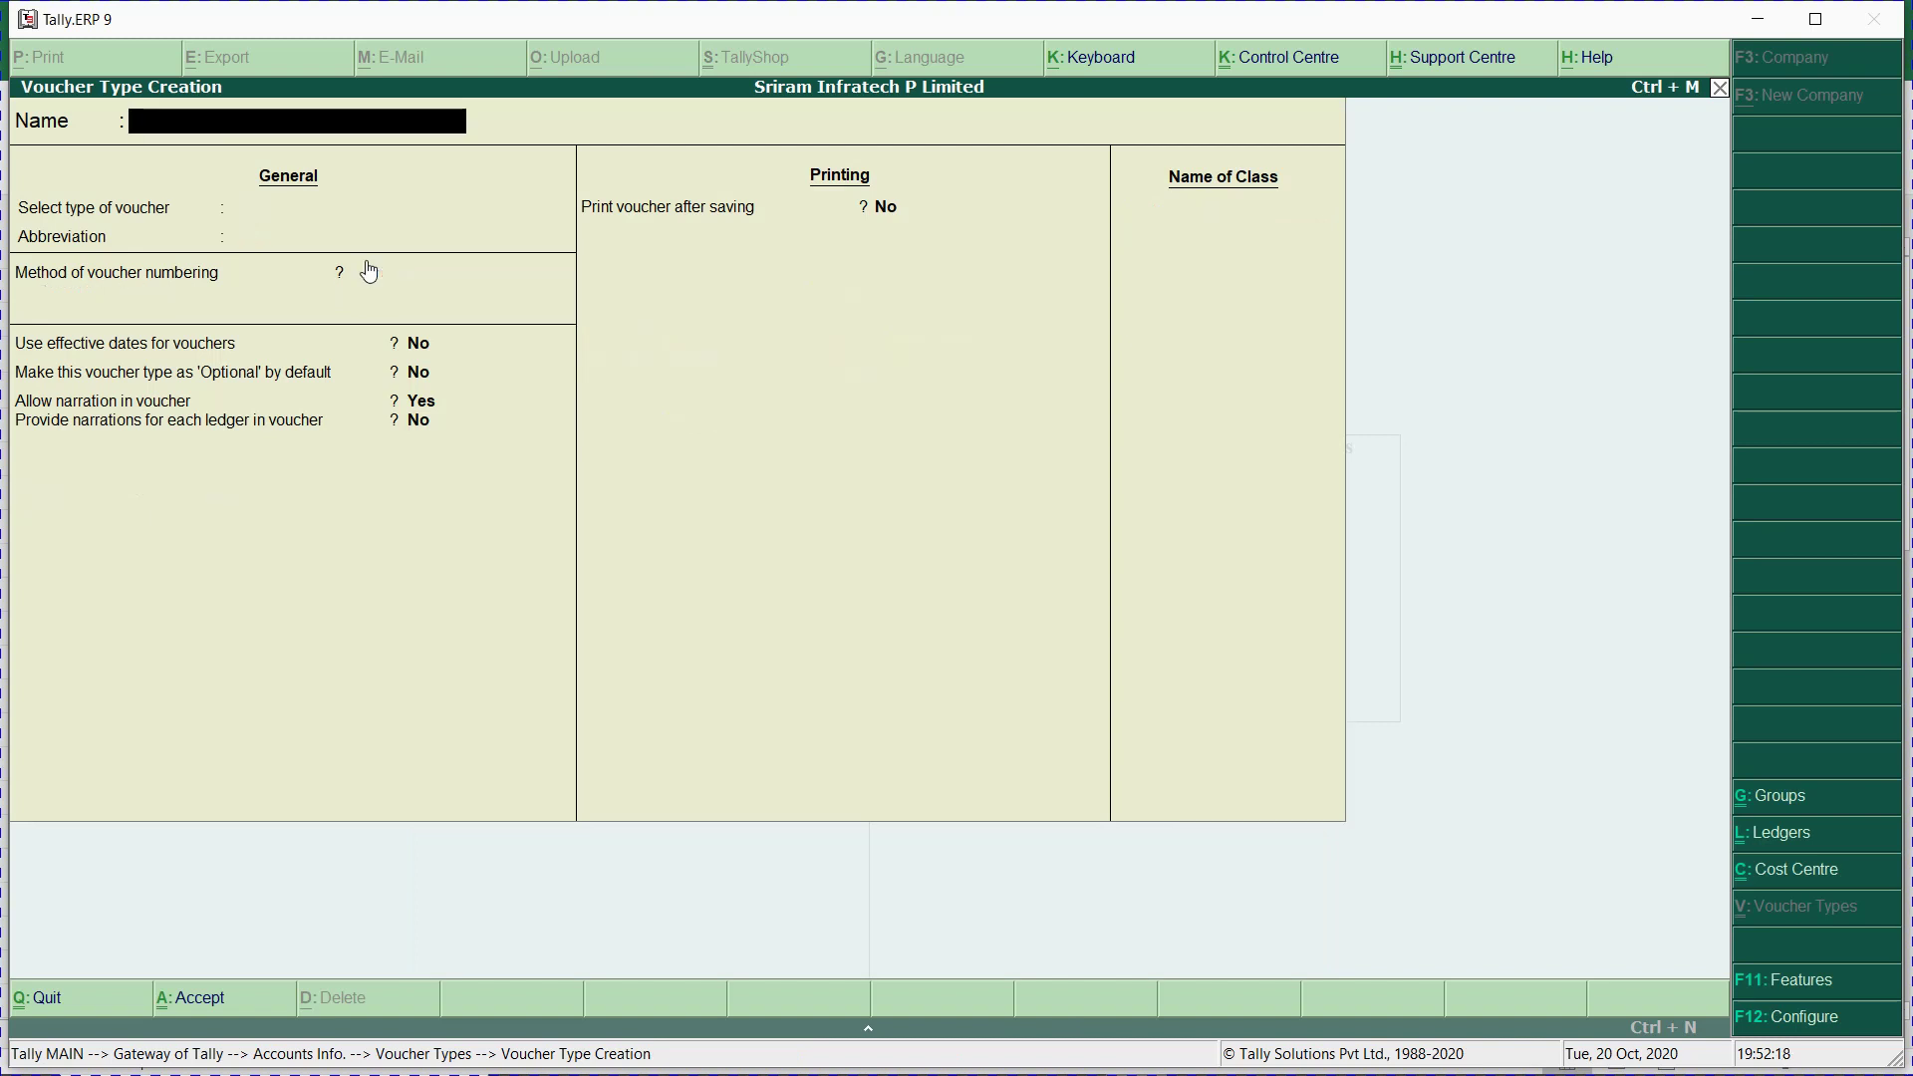
Name the new voucher type Canara Bank Payment, type Payment, with automatic numbering.
key(alt+Tab)
key(Down)
key(Down)
key(Down)
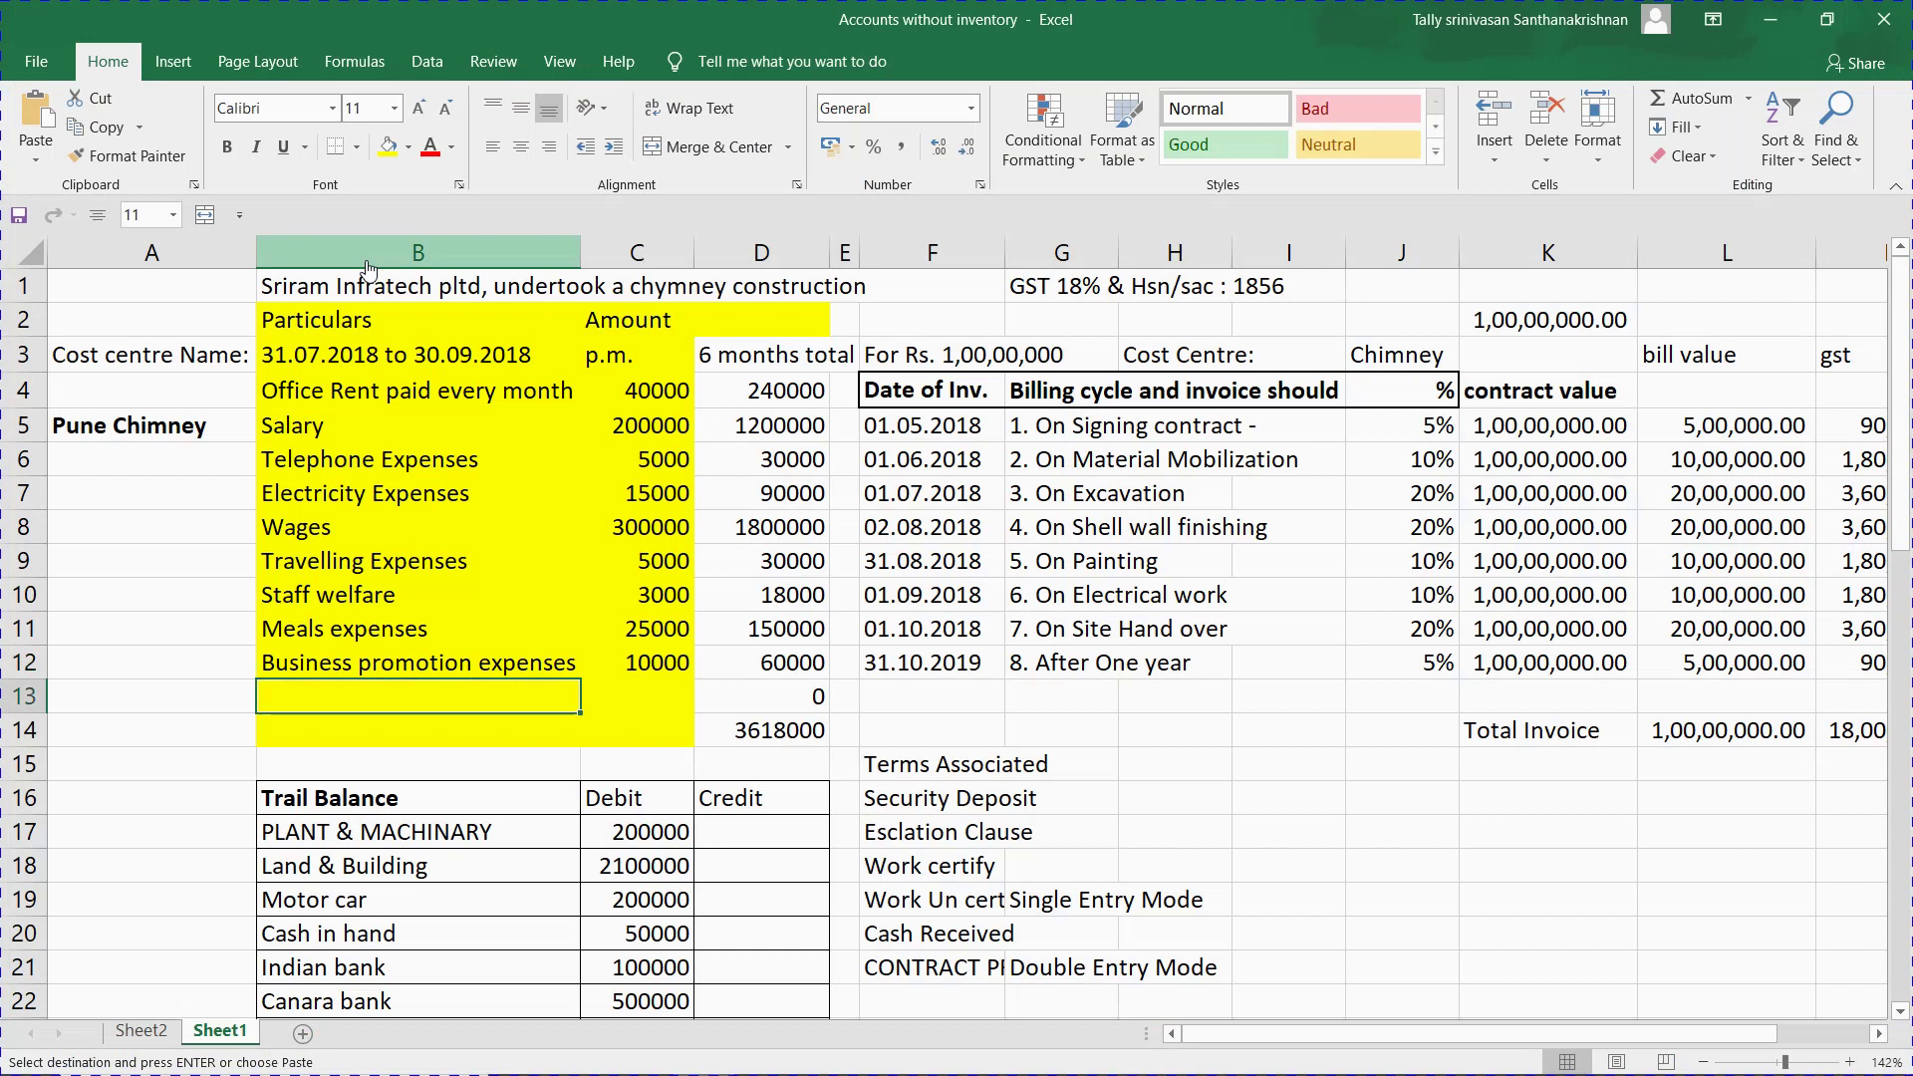
key(alt+Tab)
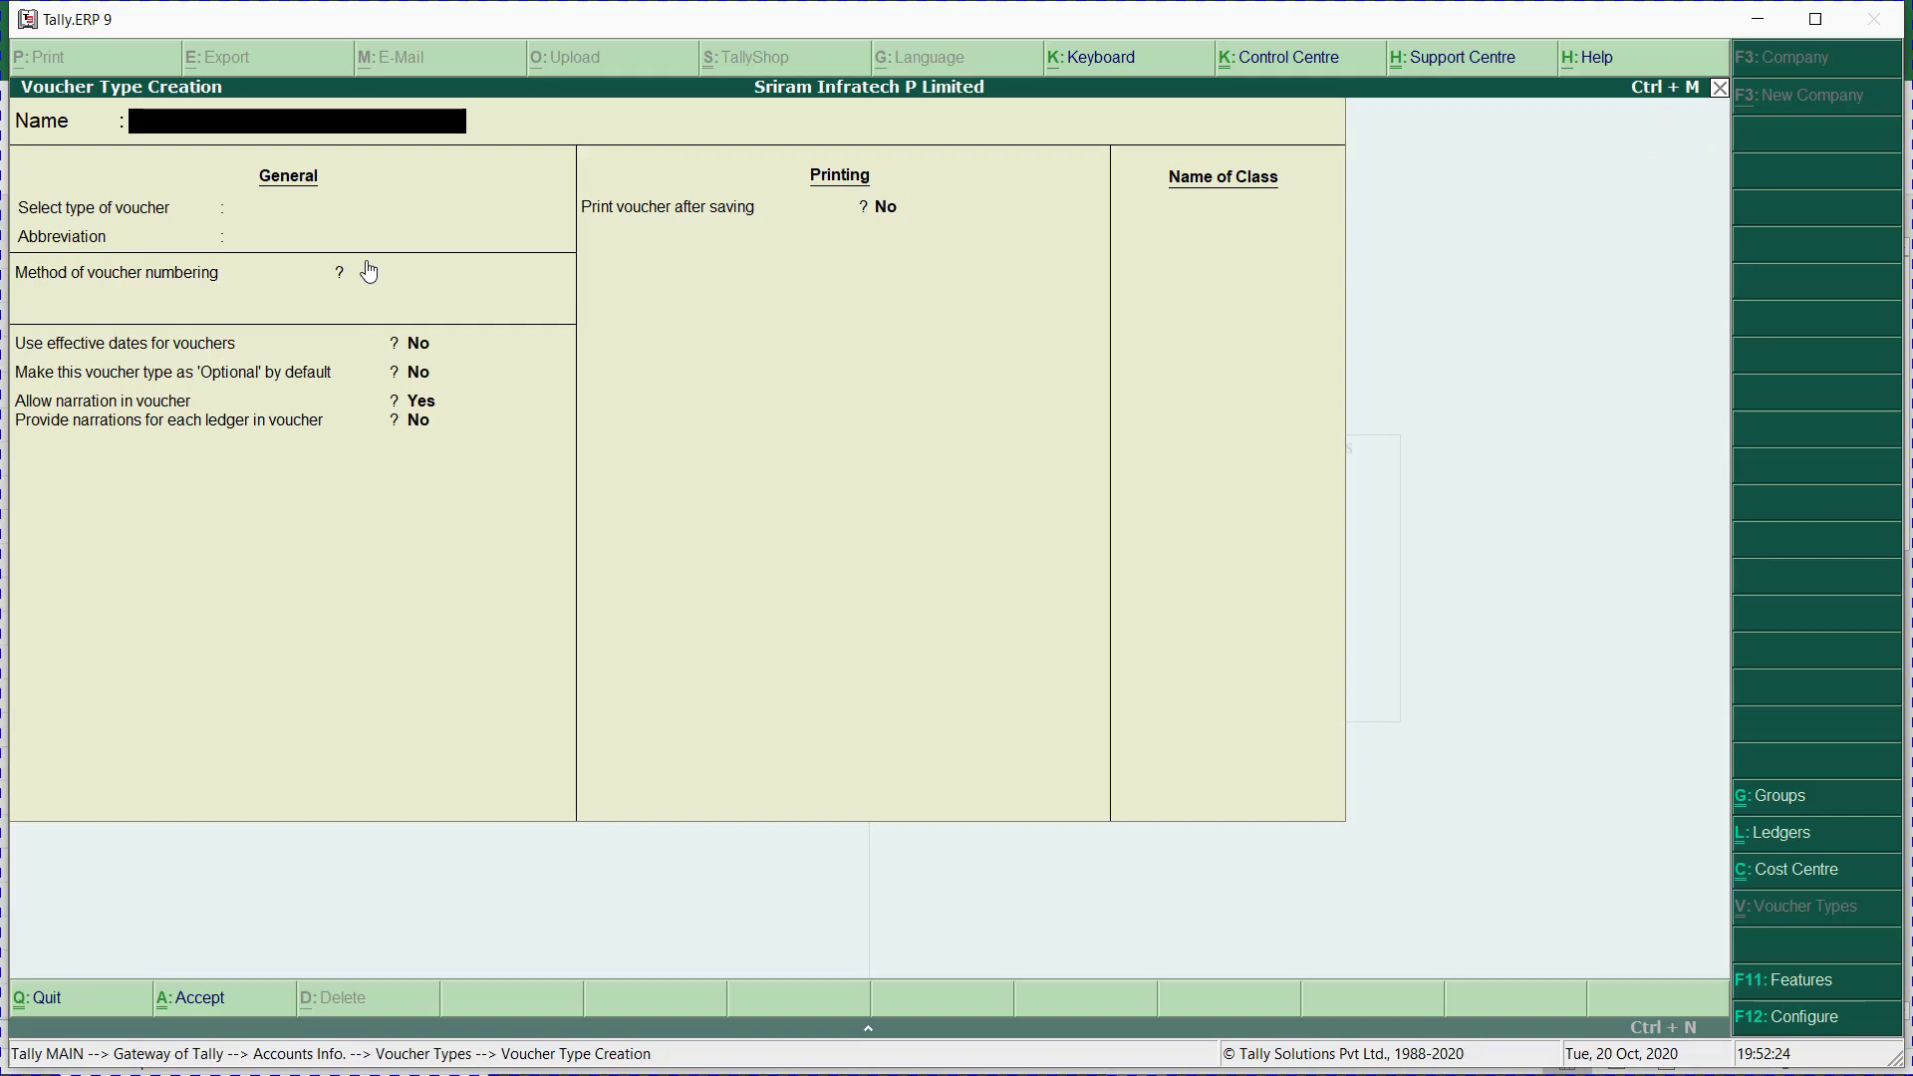
text(Canara Bank)
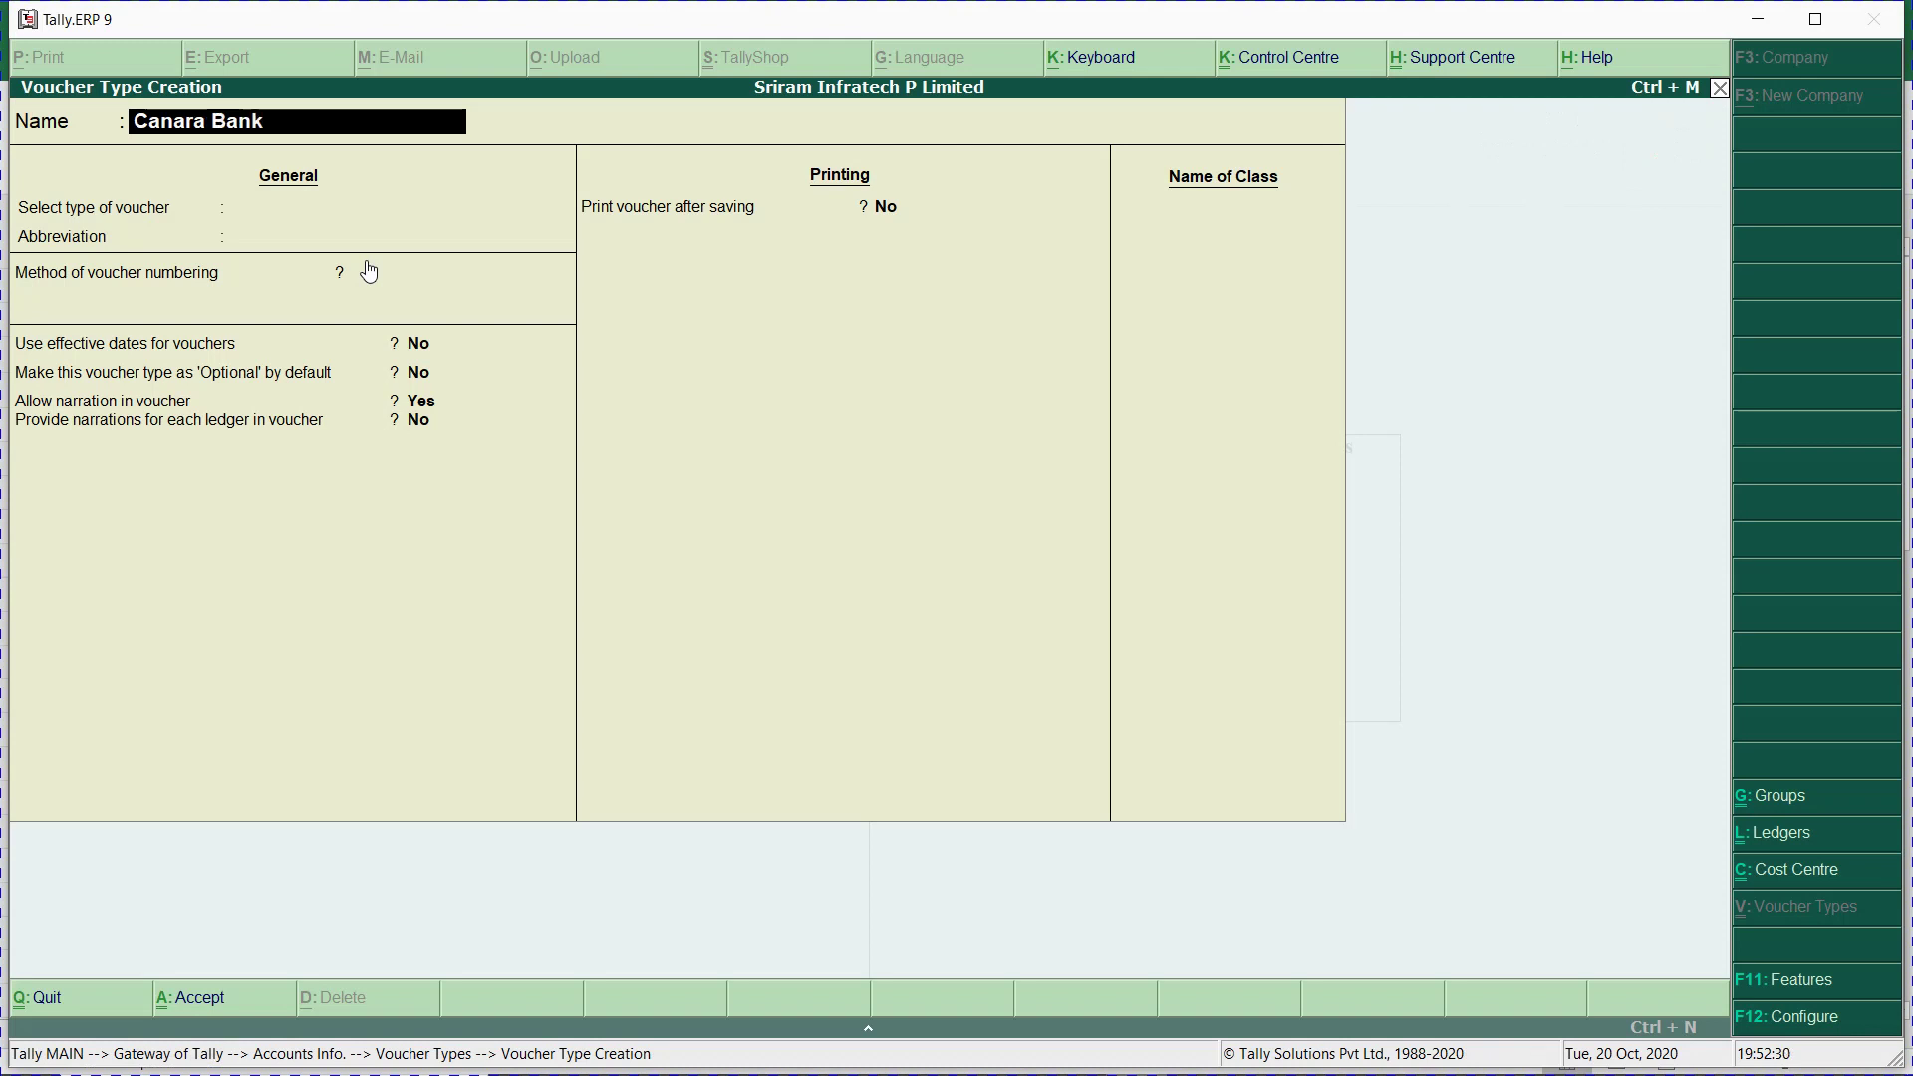
text( Payment)
key(Return)
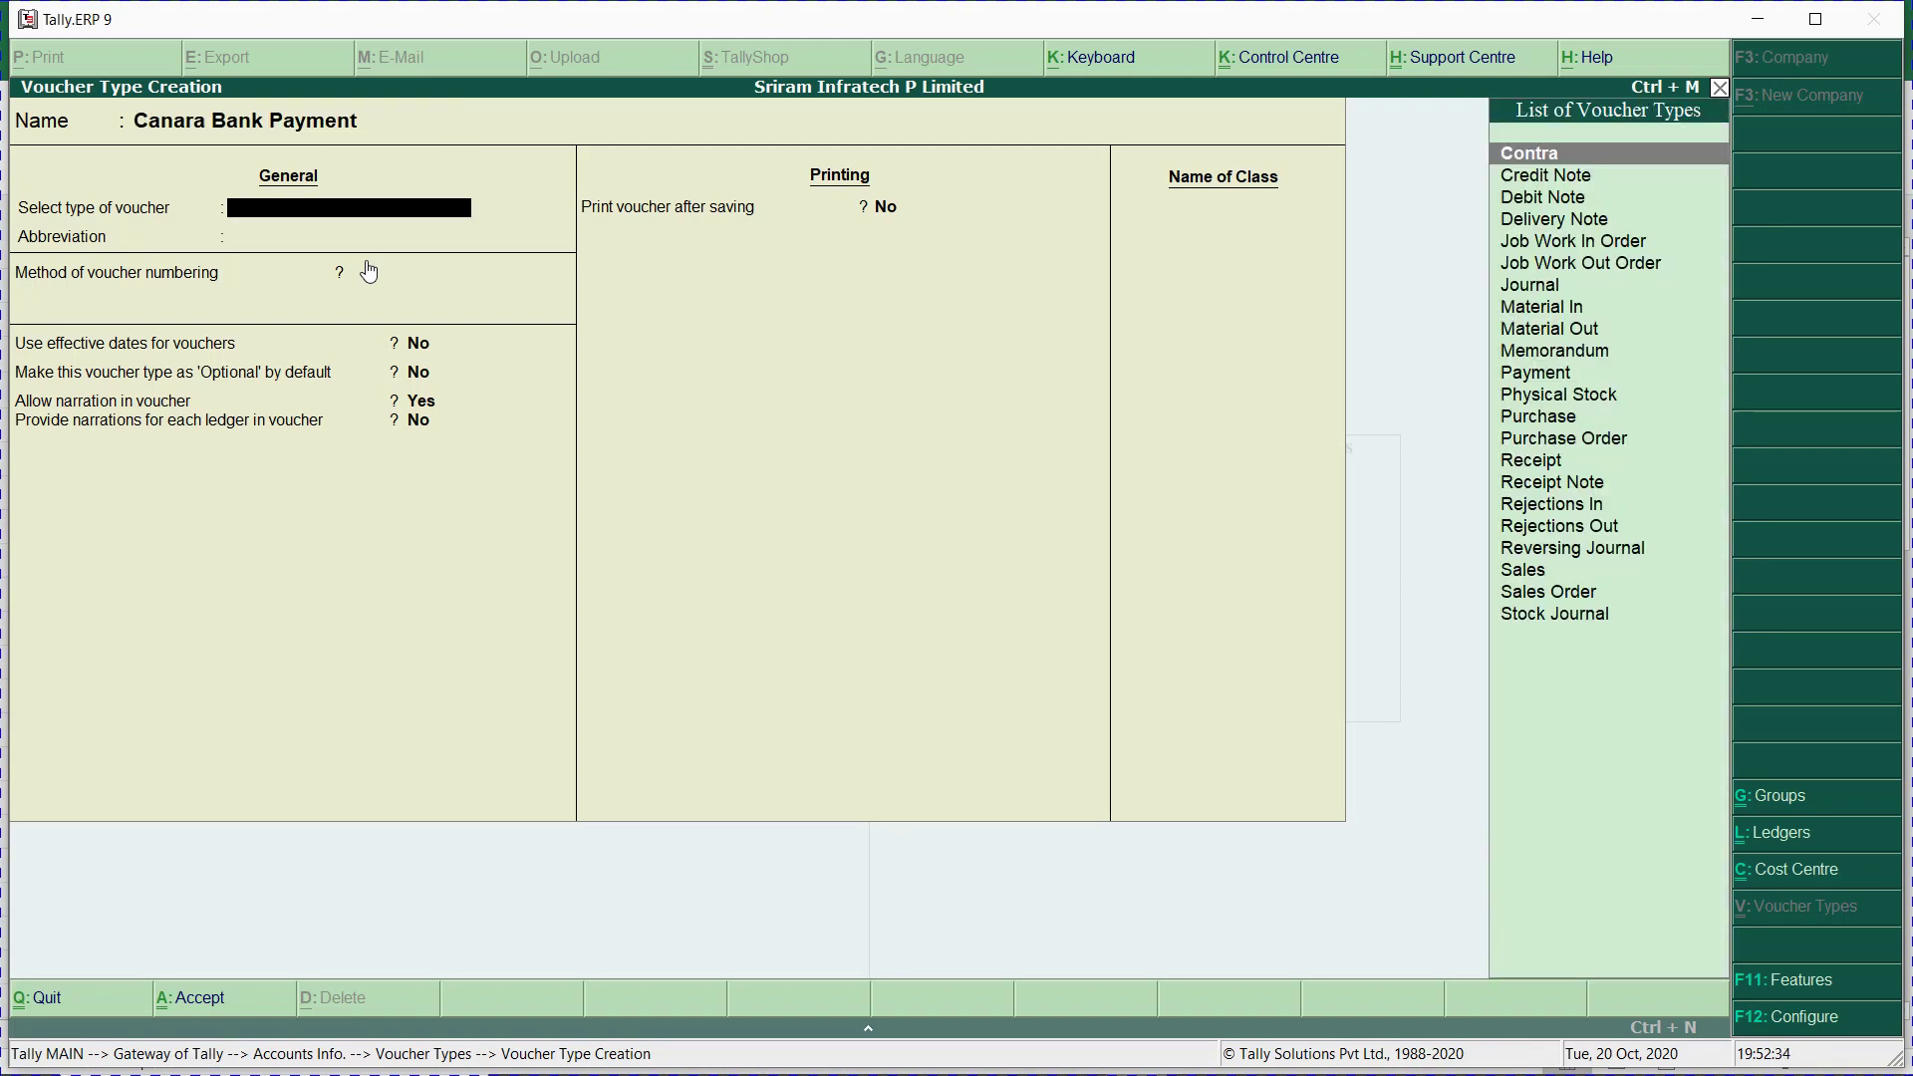
text(Pay)
key(Return)
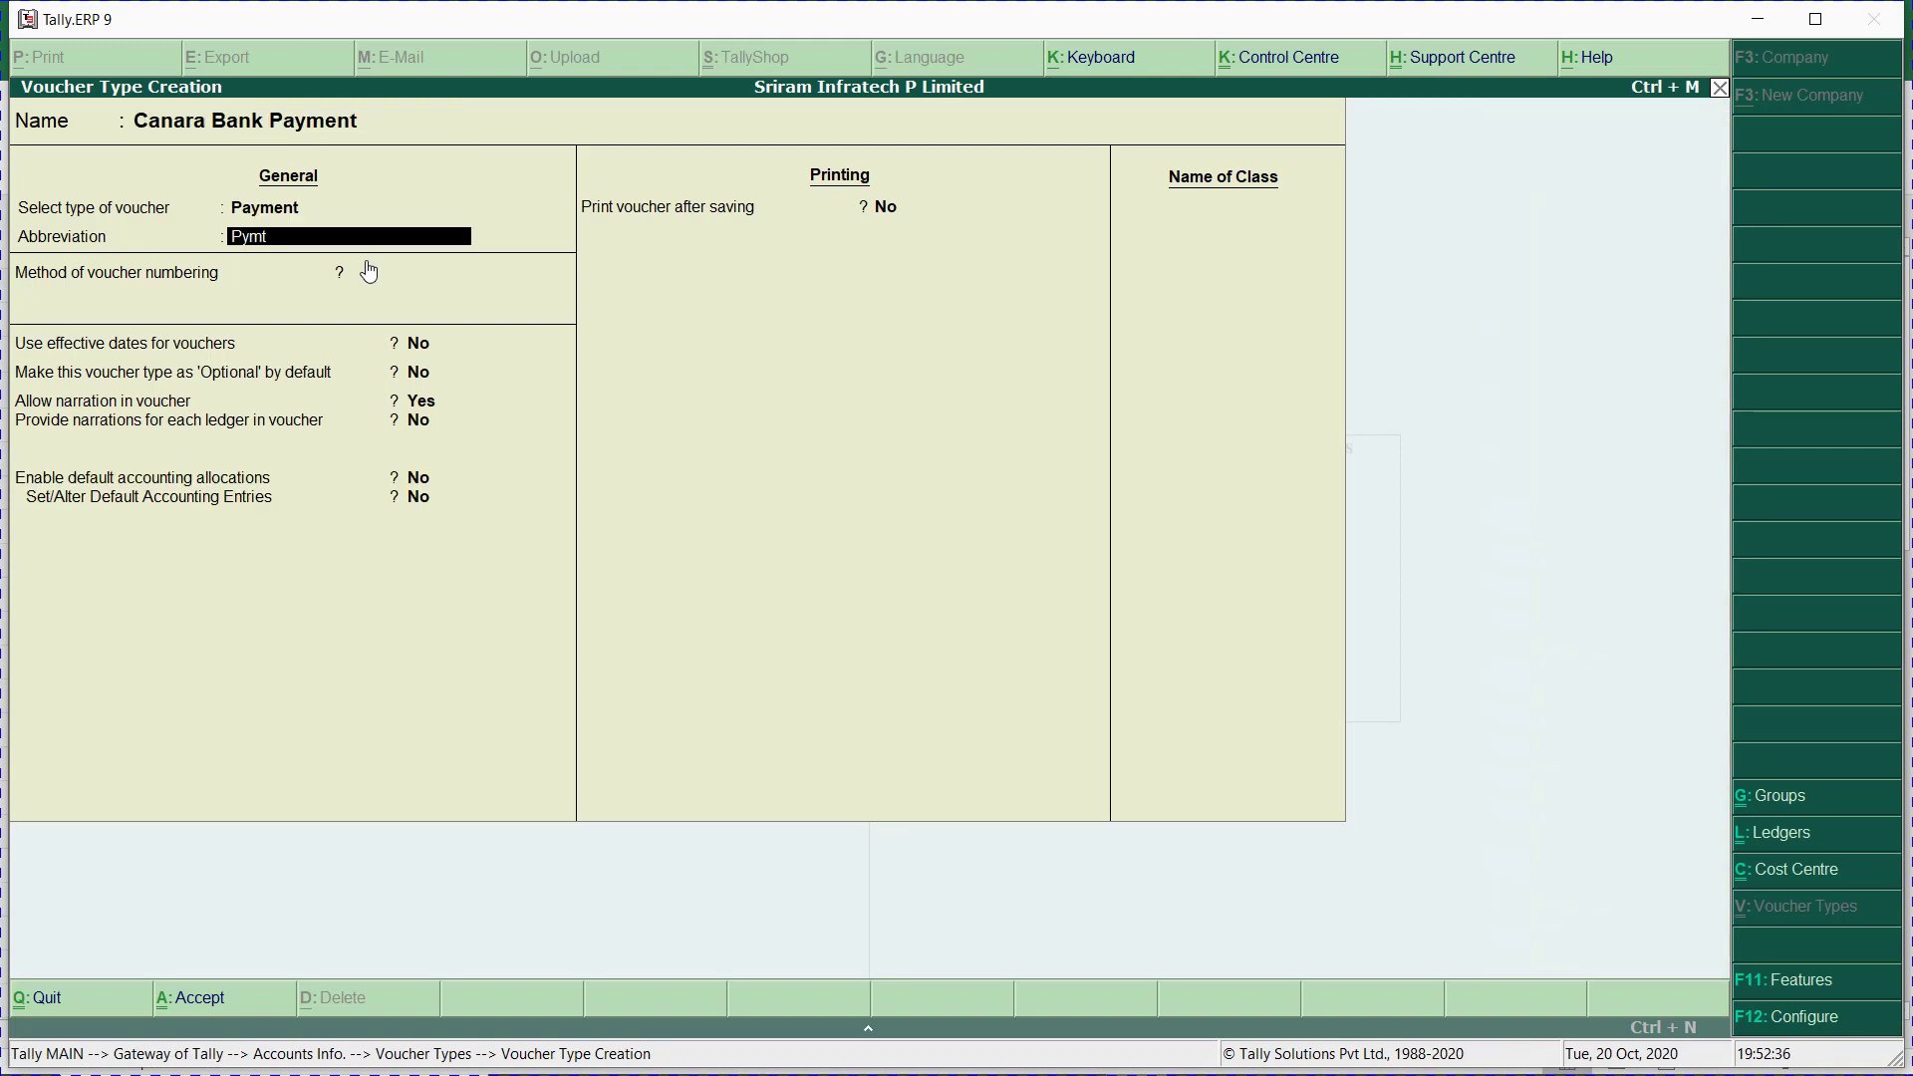
key(Return)
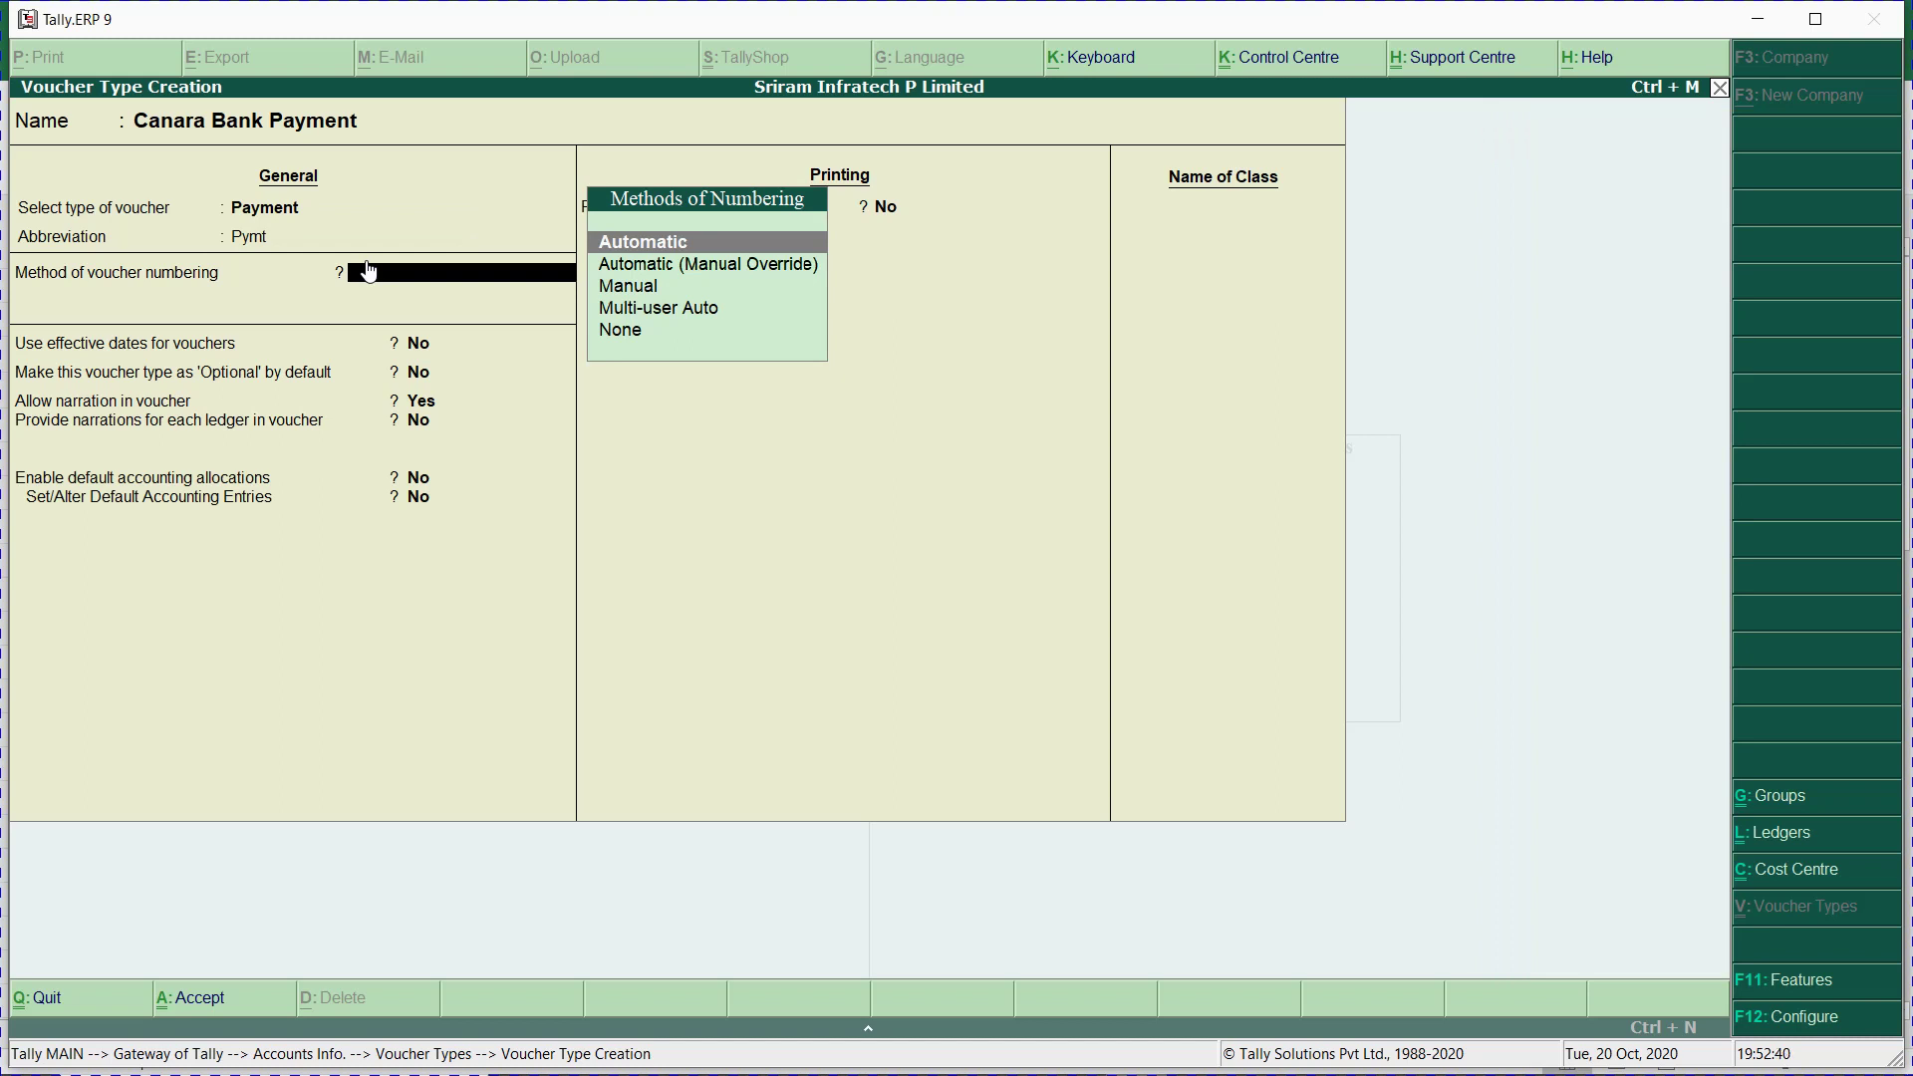
key(Return)
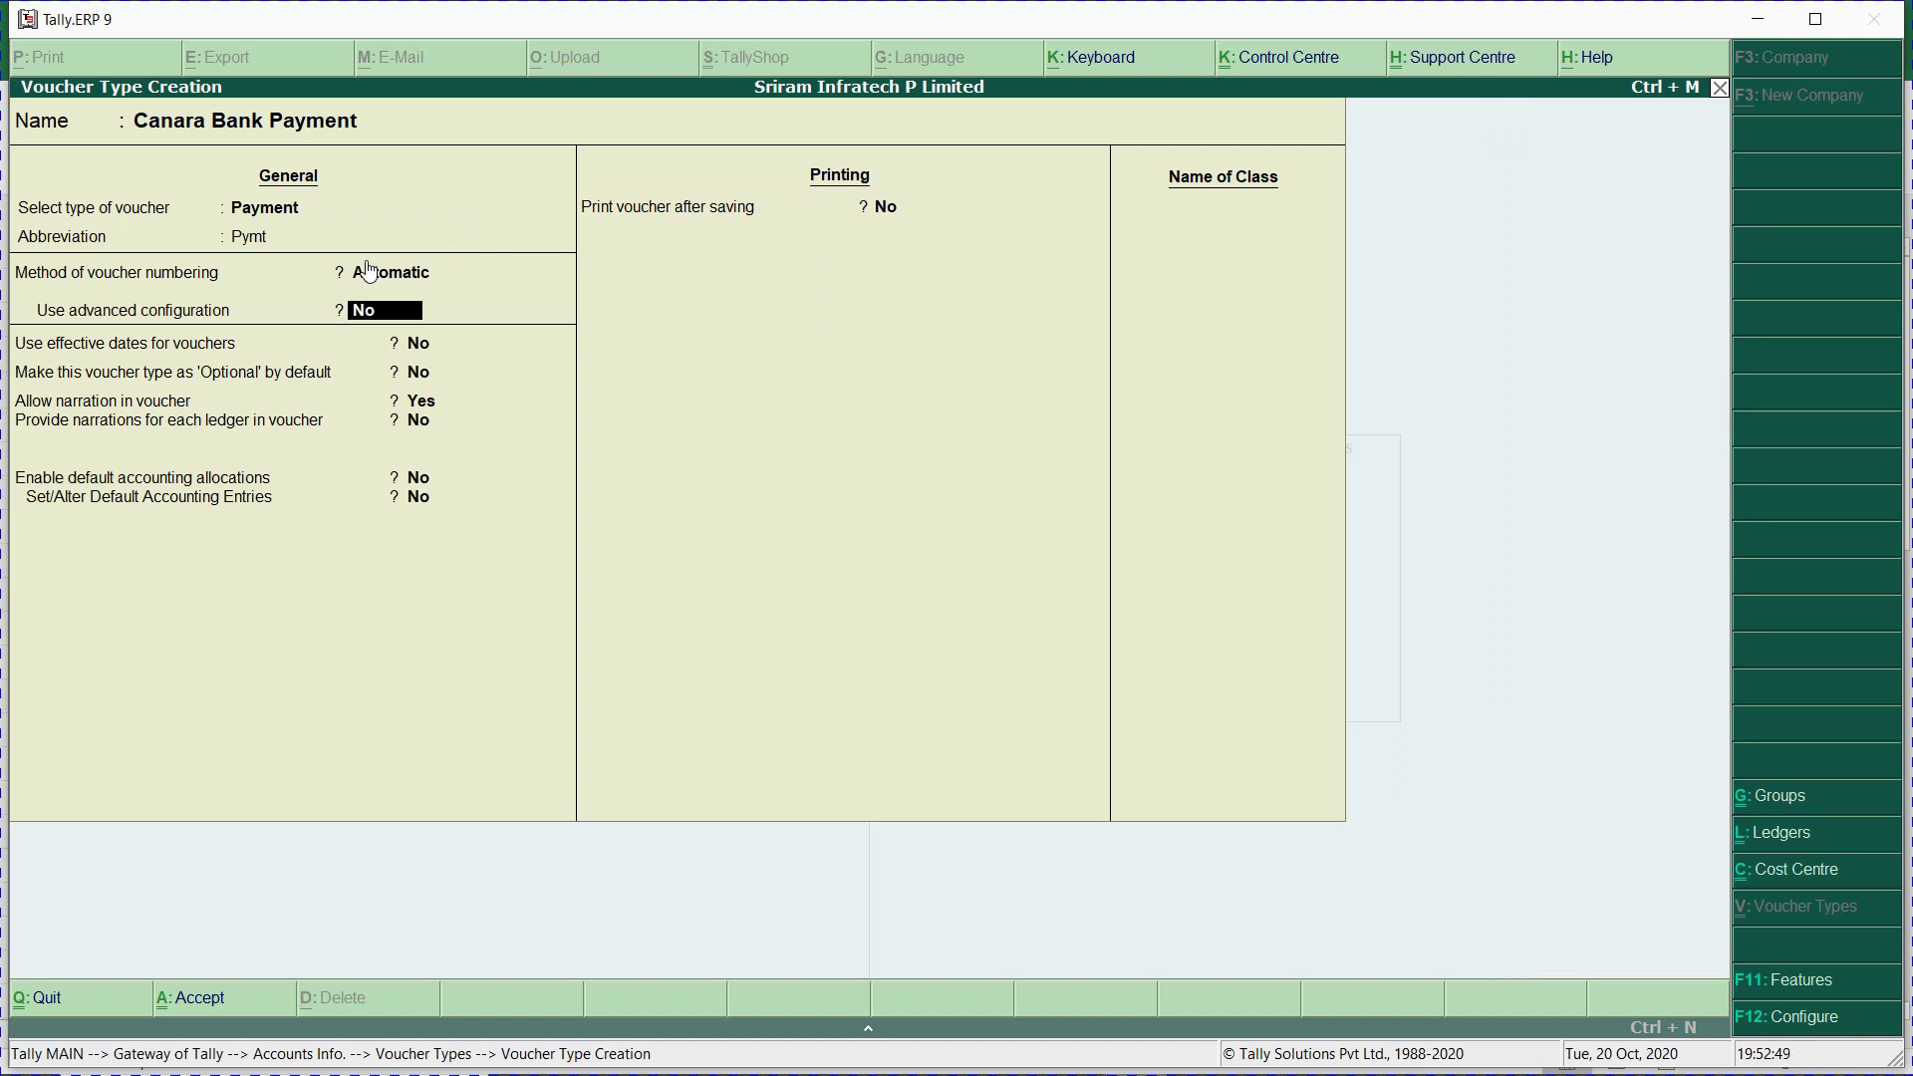
Add a Payment class with cost-centre allocations on and ledger Canara Bank Od A/c, then save.
key(Return)
key(Return)
key(Return)
key(Return)
key(Return)
key(Return)
key(Return)
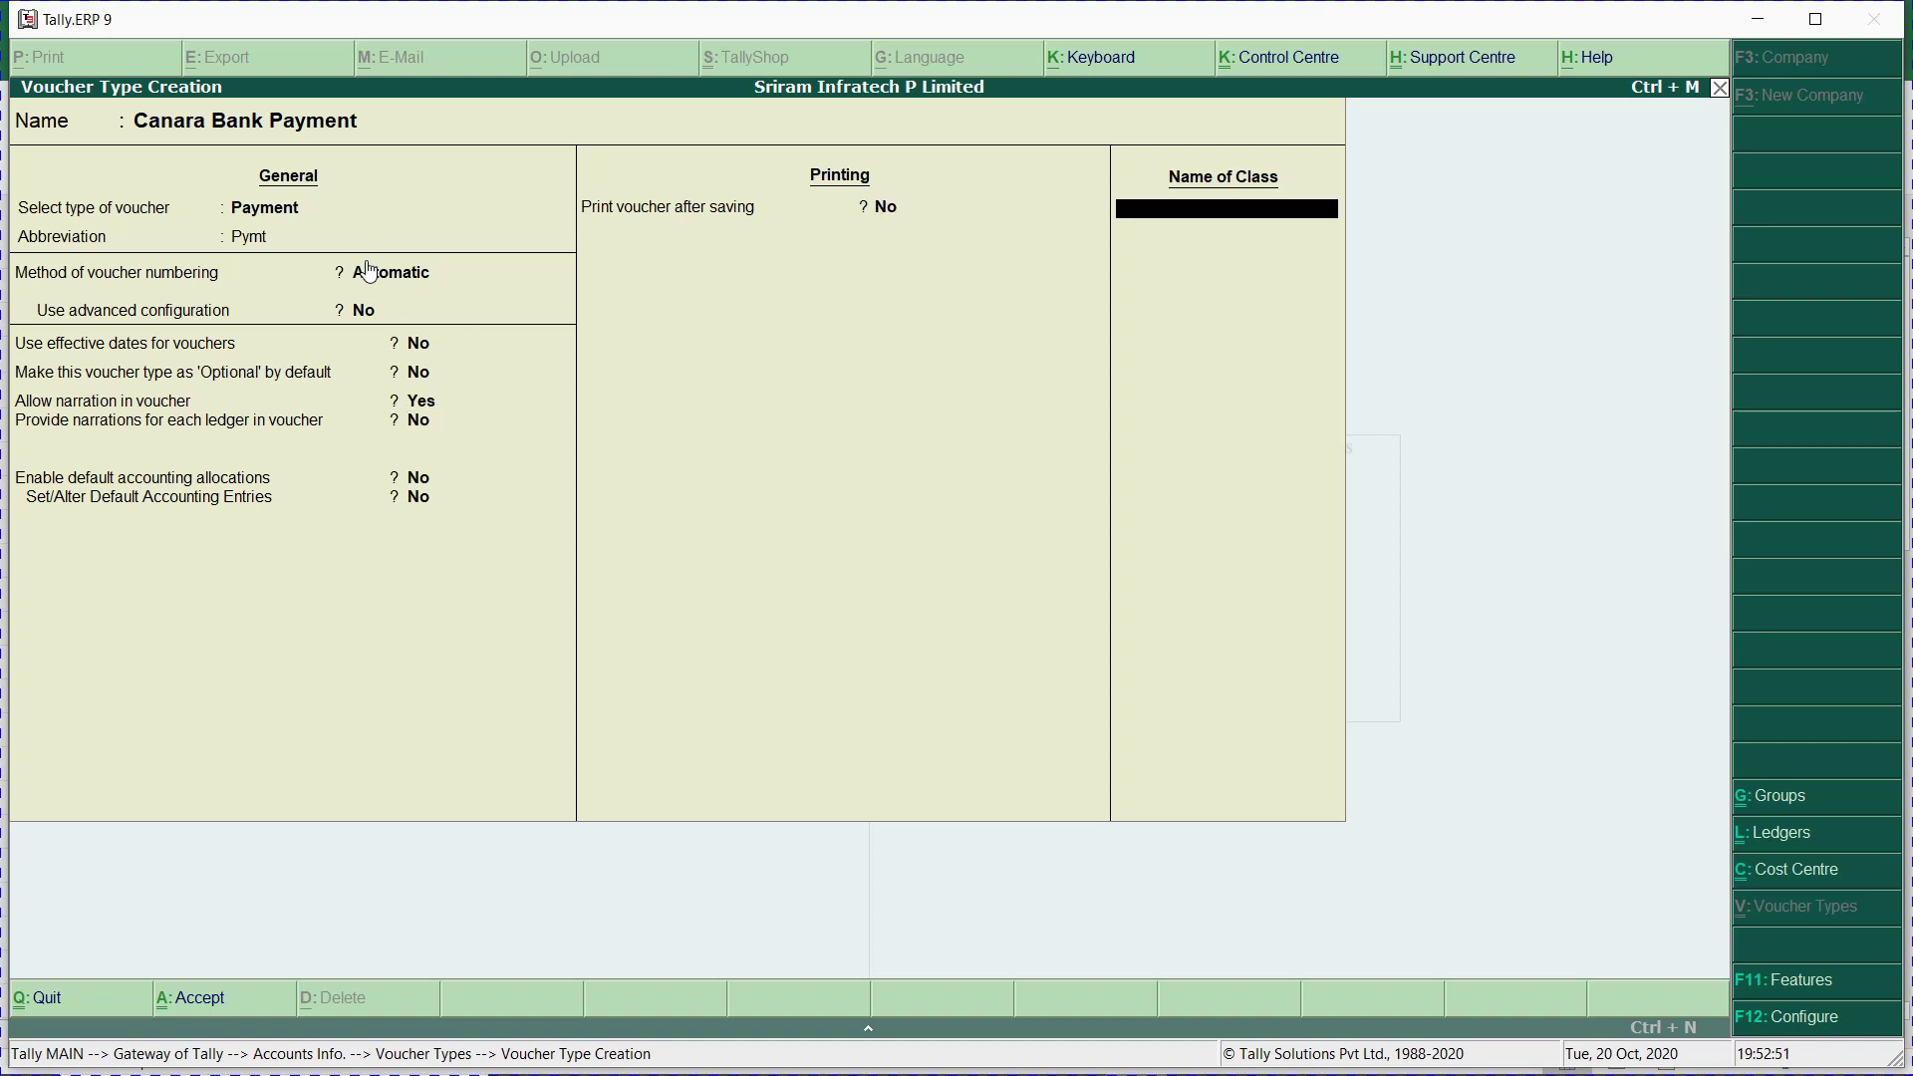
text(ayment)
key(Return)
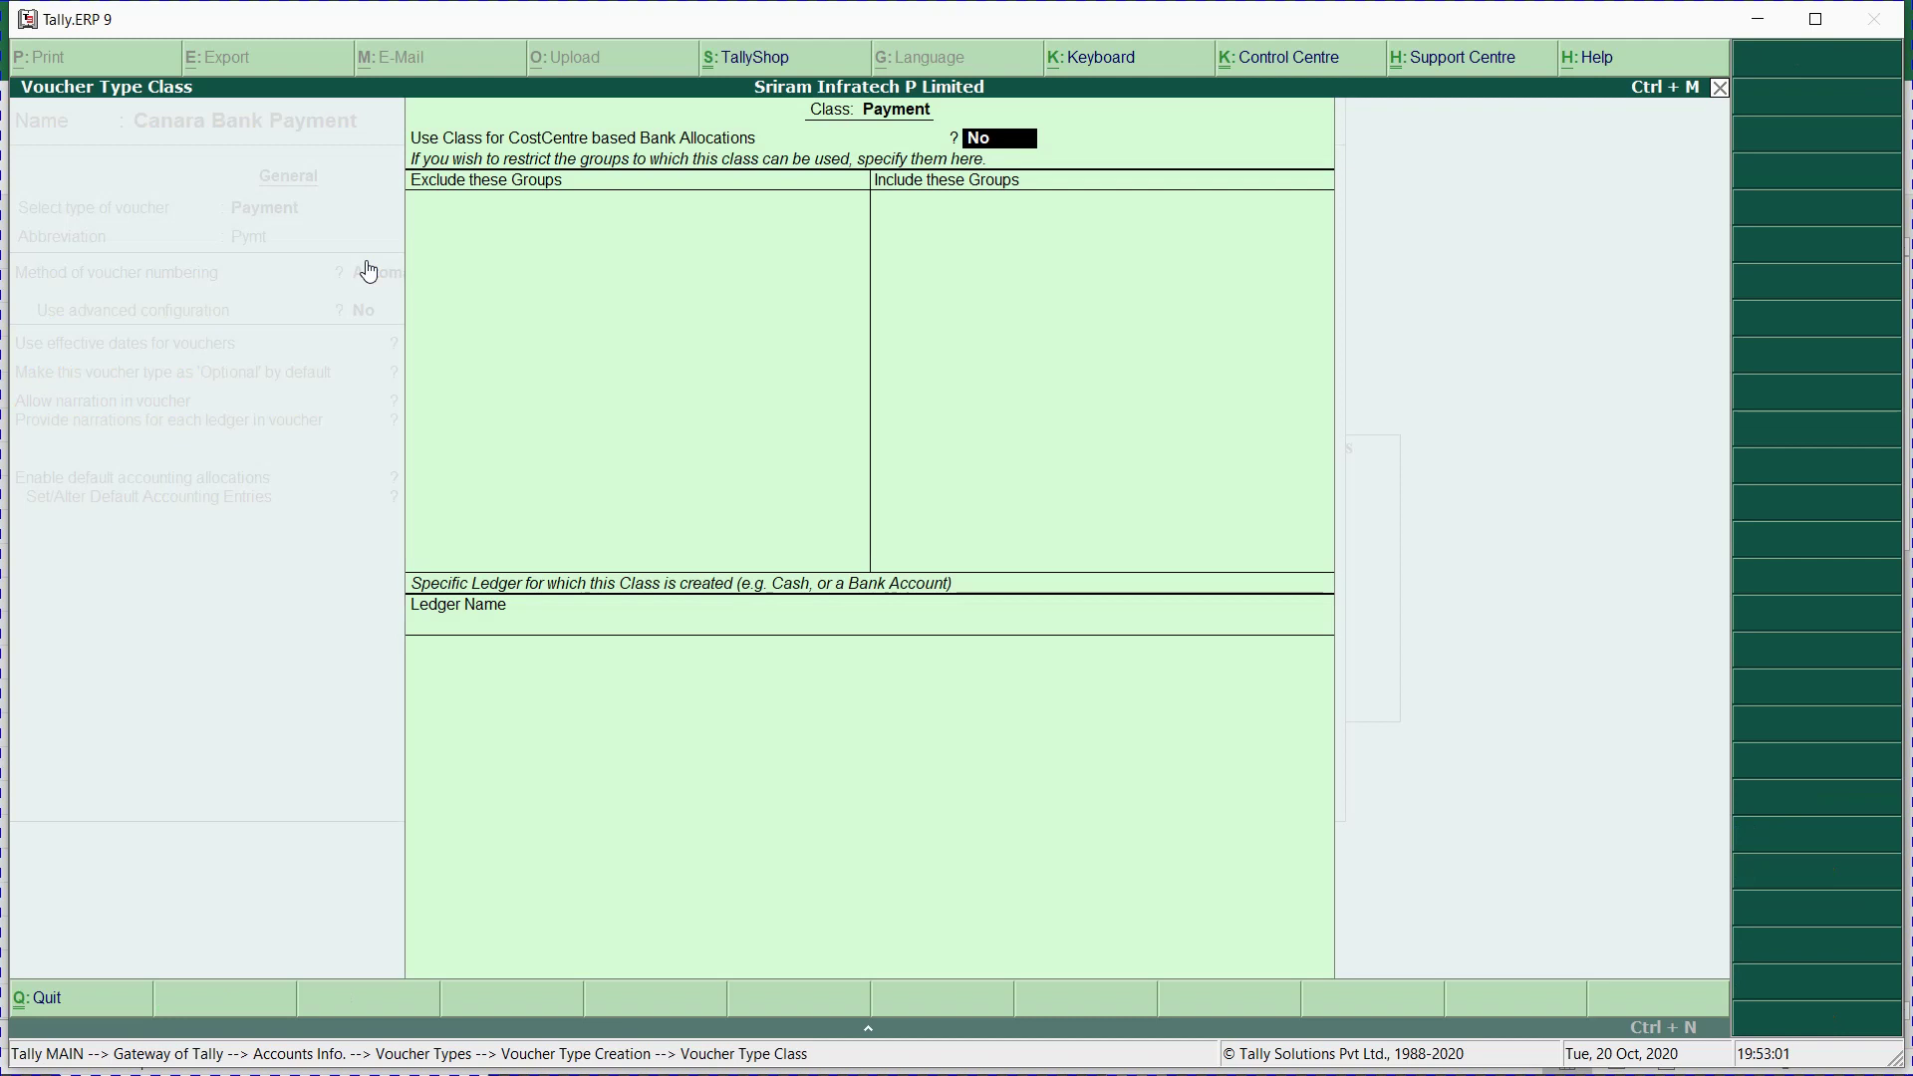
key(y)
key(Return)
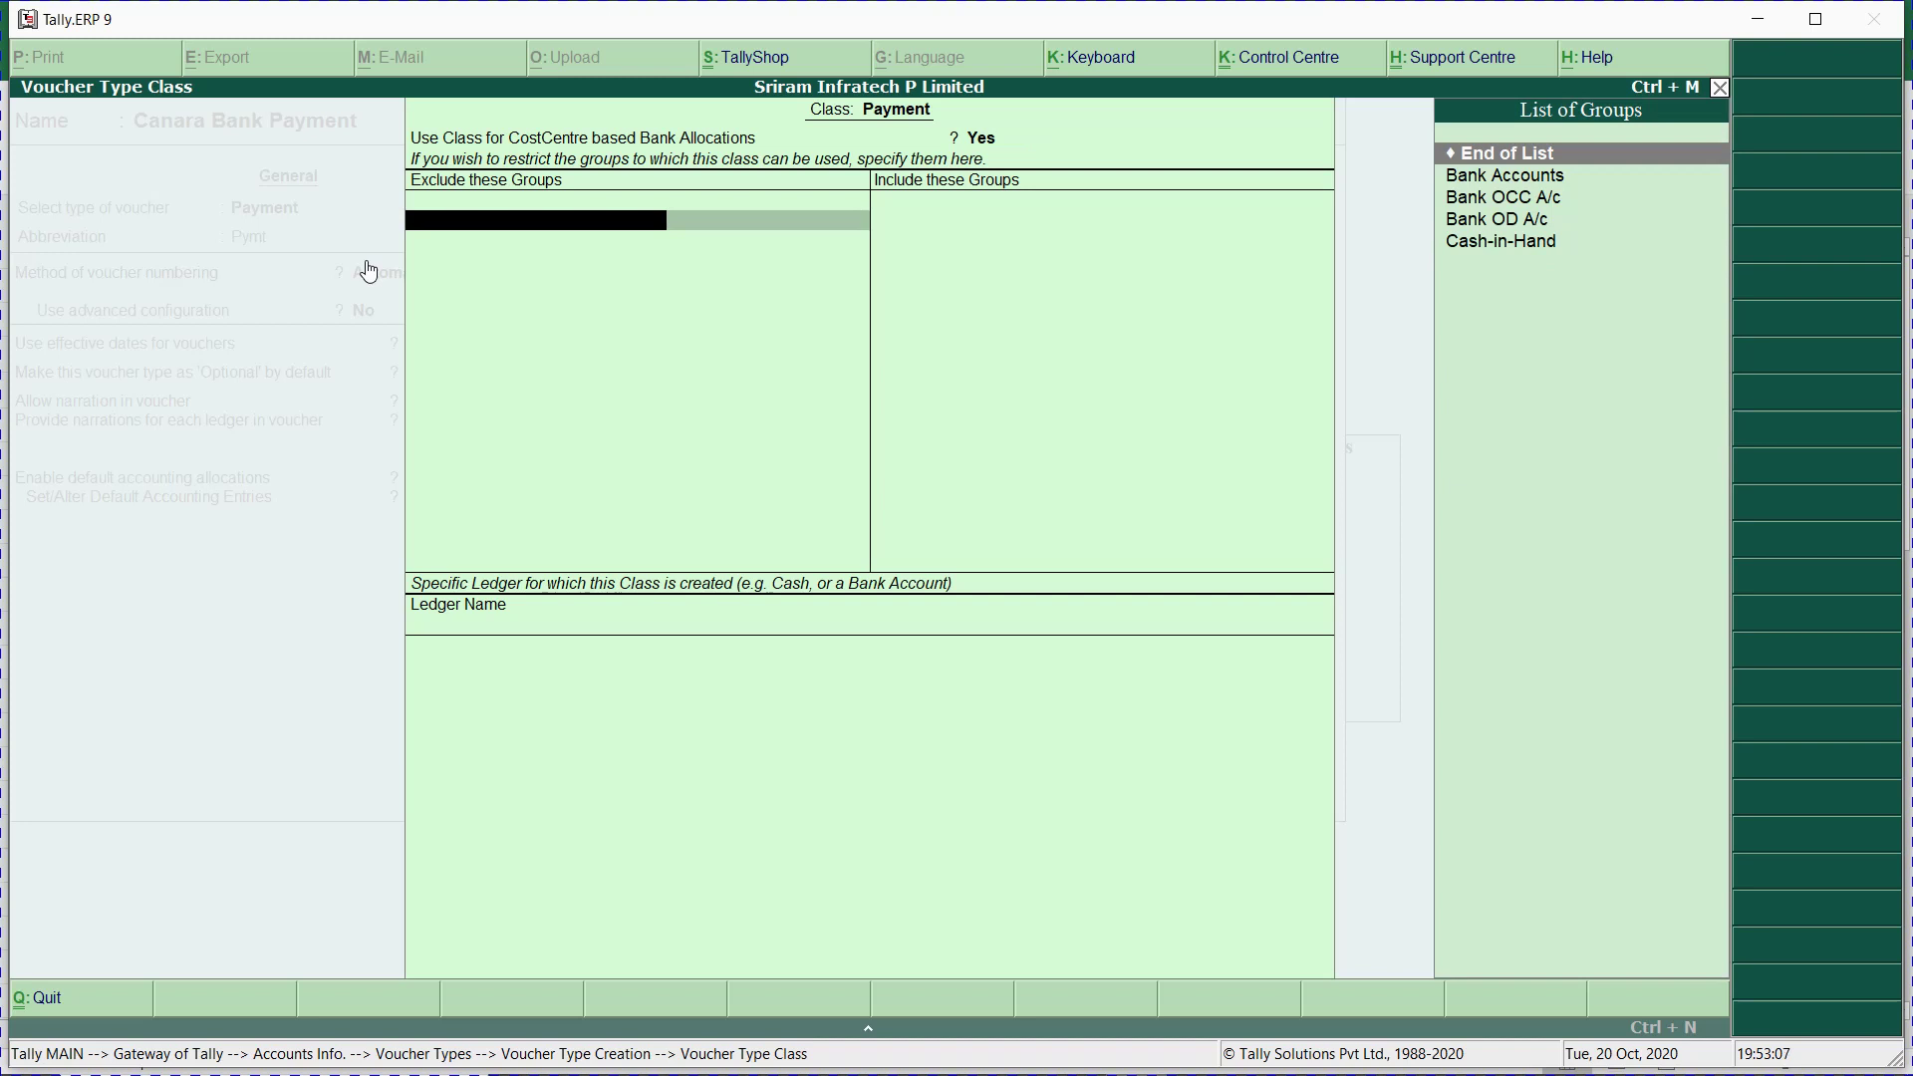
key(Return)
key(Return)
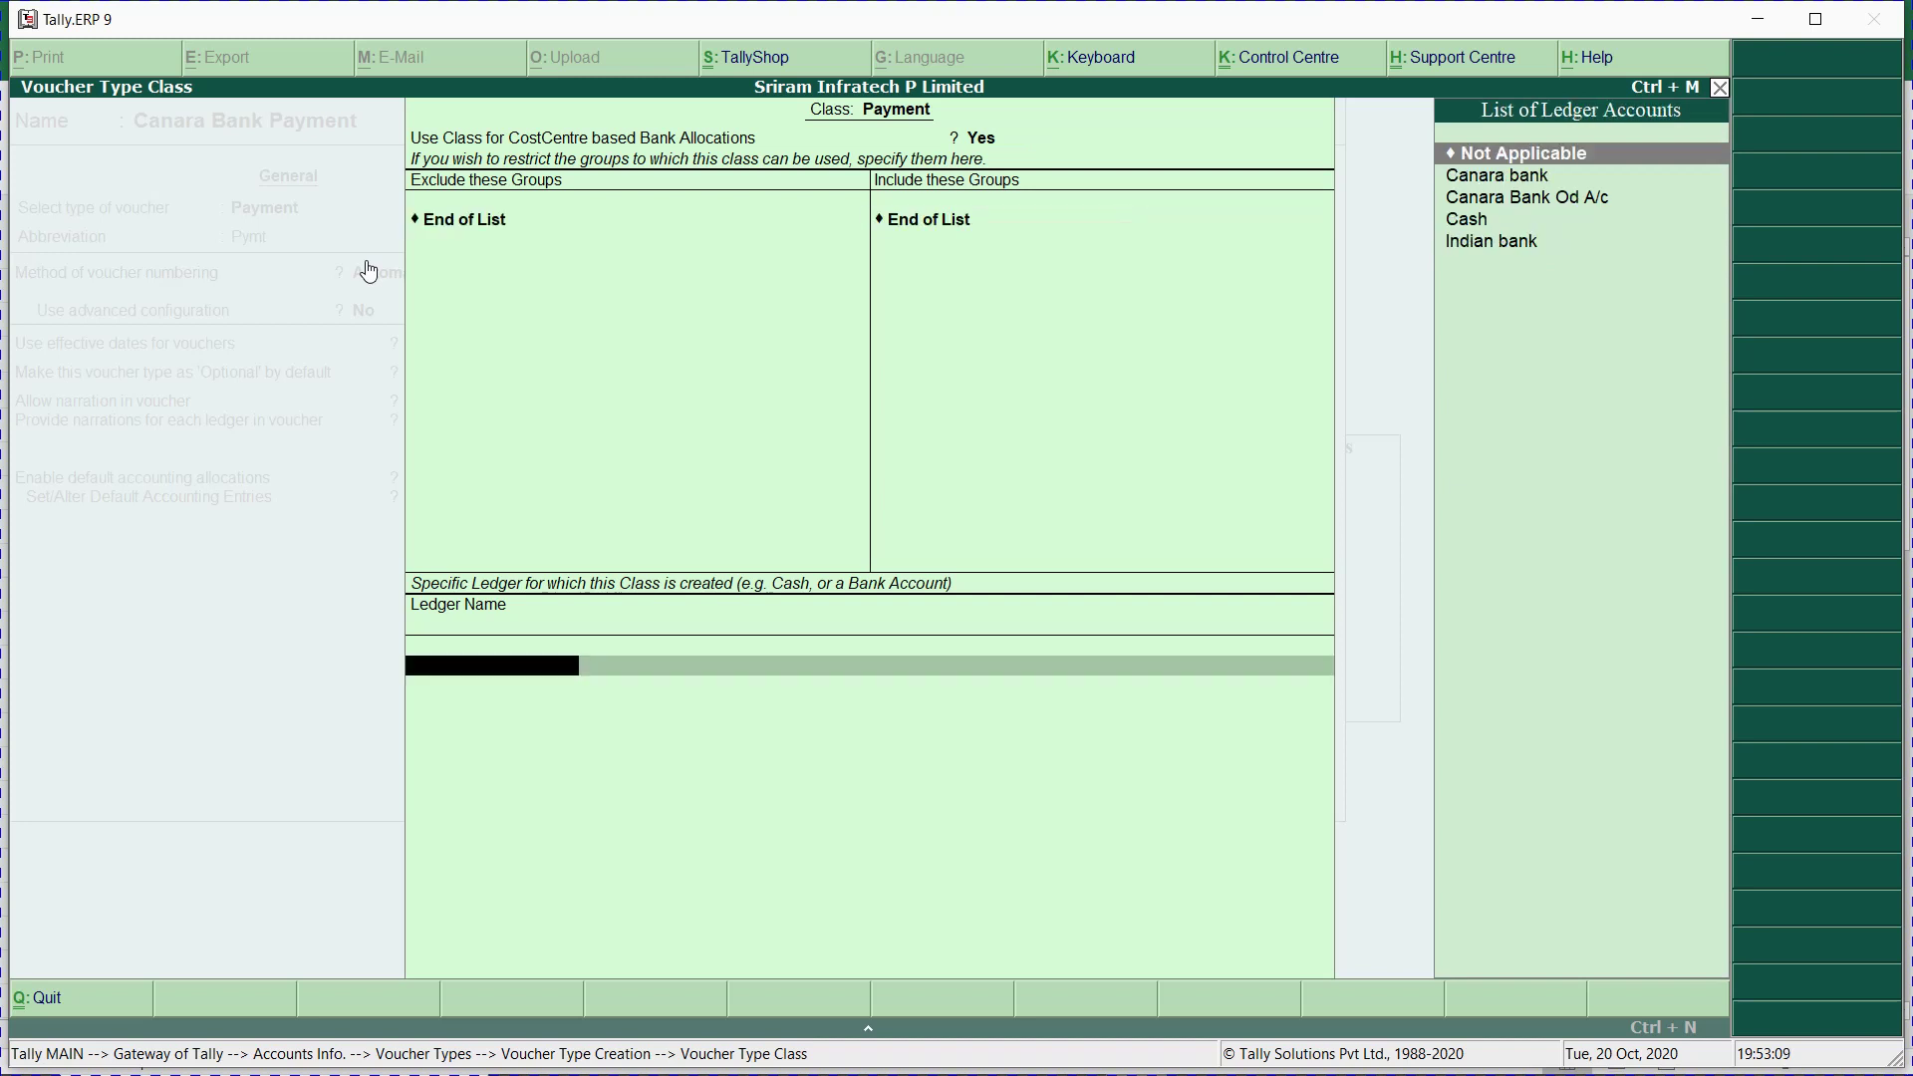
key(Down)
key(Down)
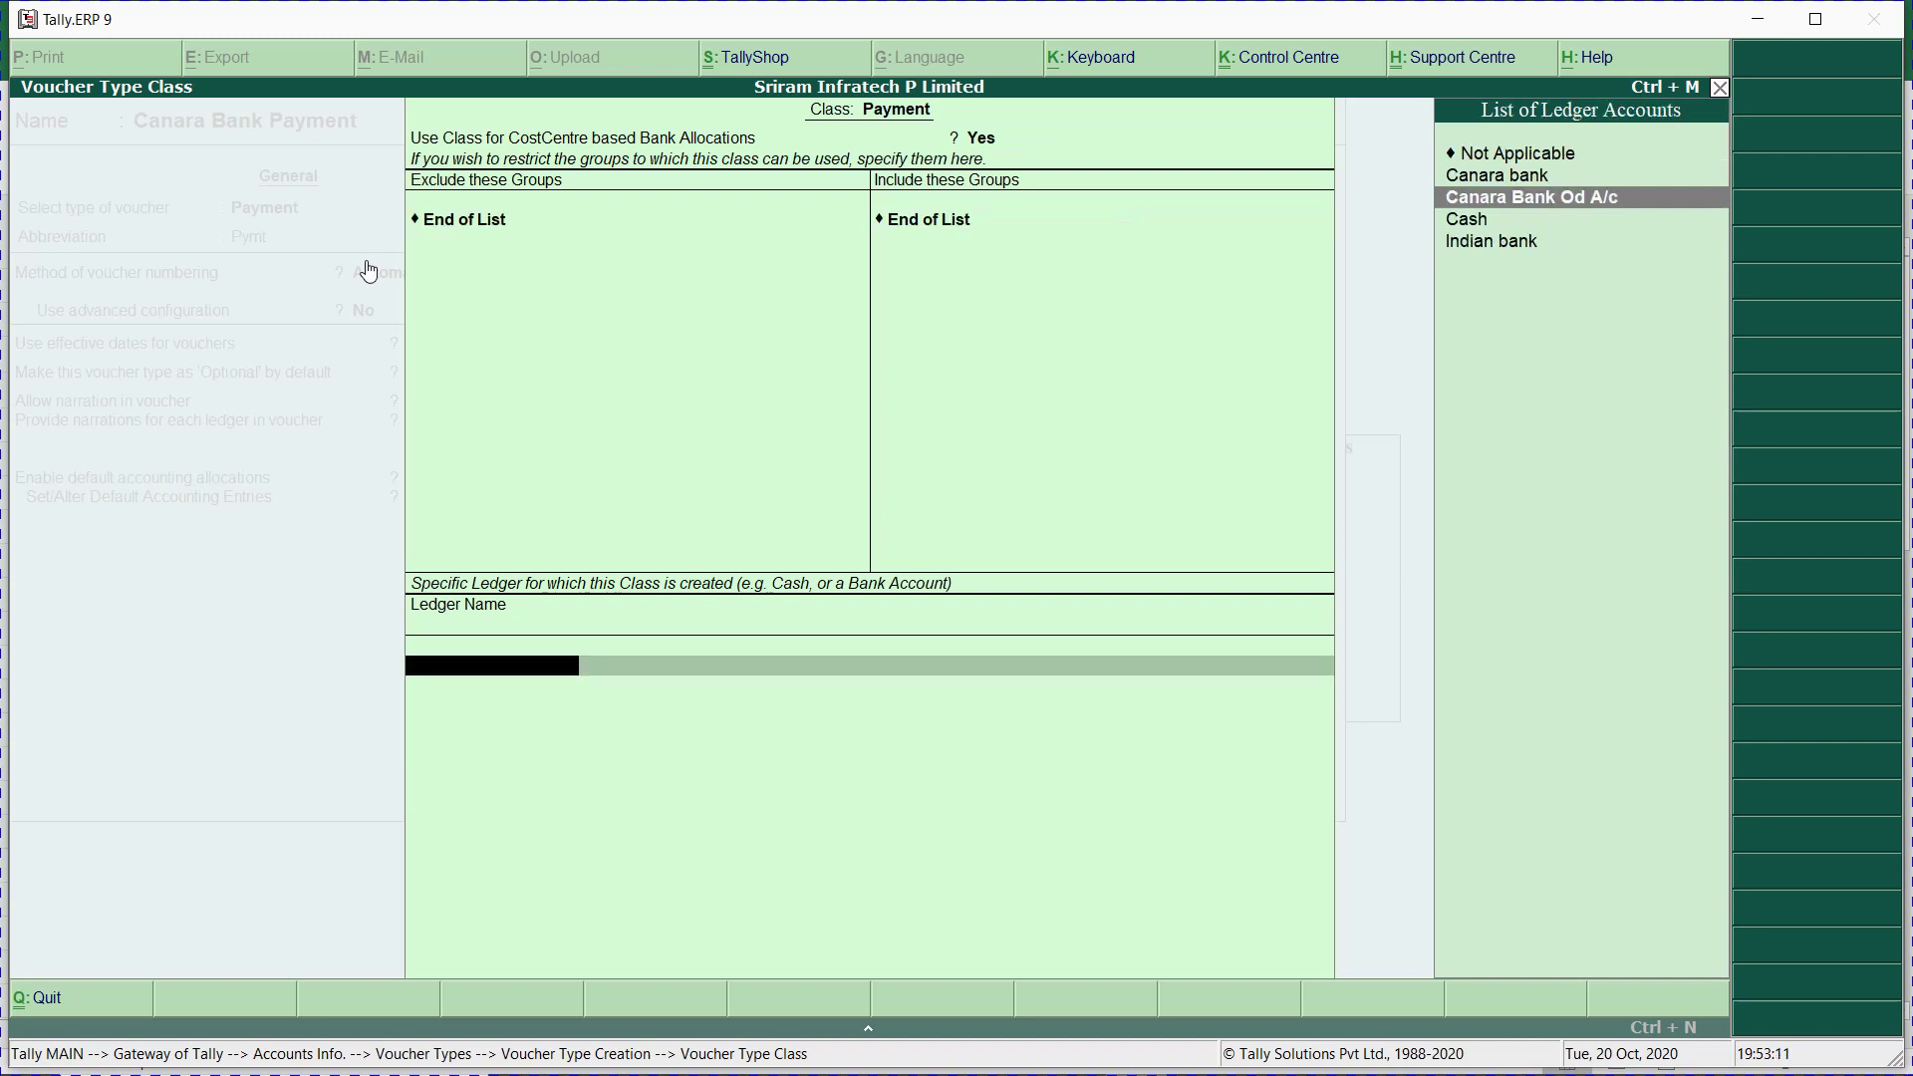
key(Return)
key(Return)
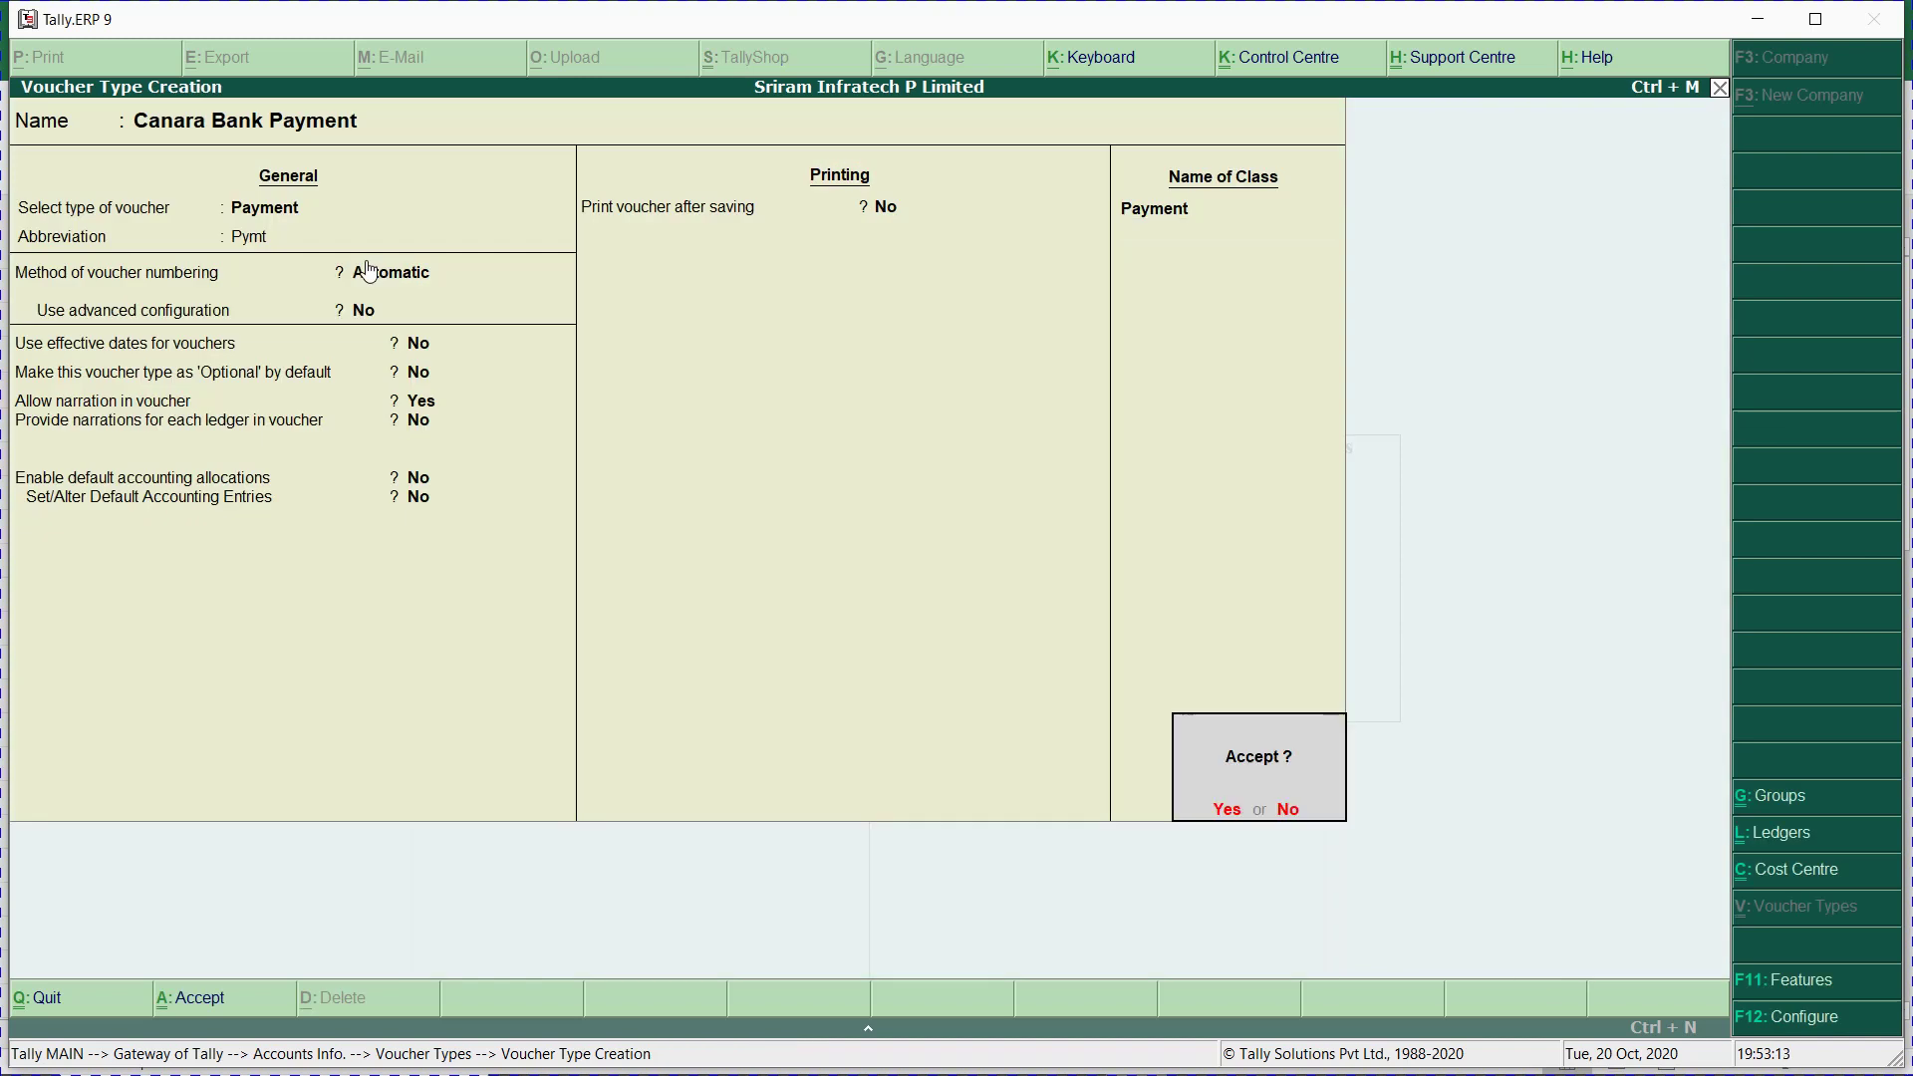
key(Return)
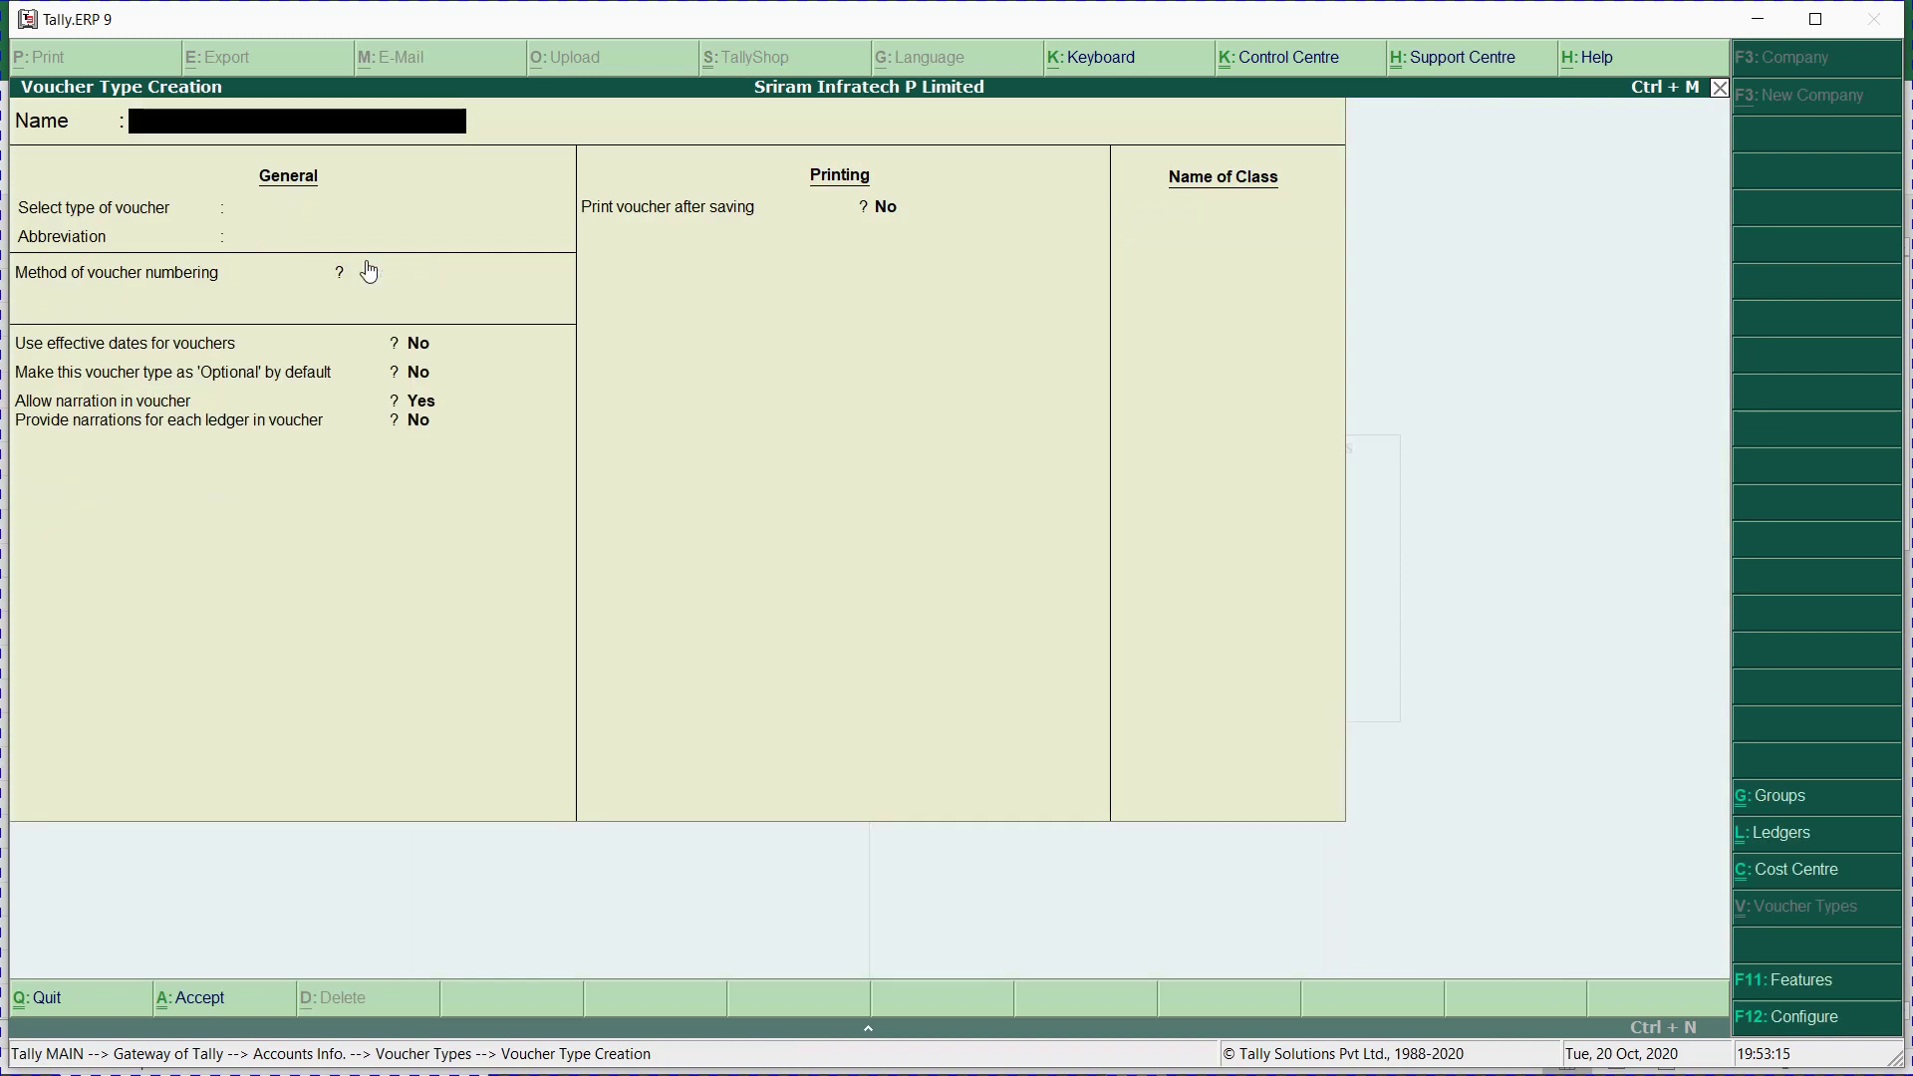
key(Escape)
key(Return)
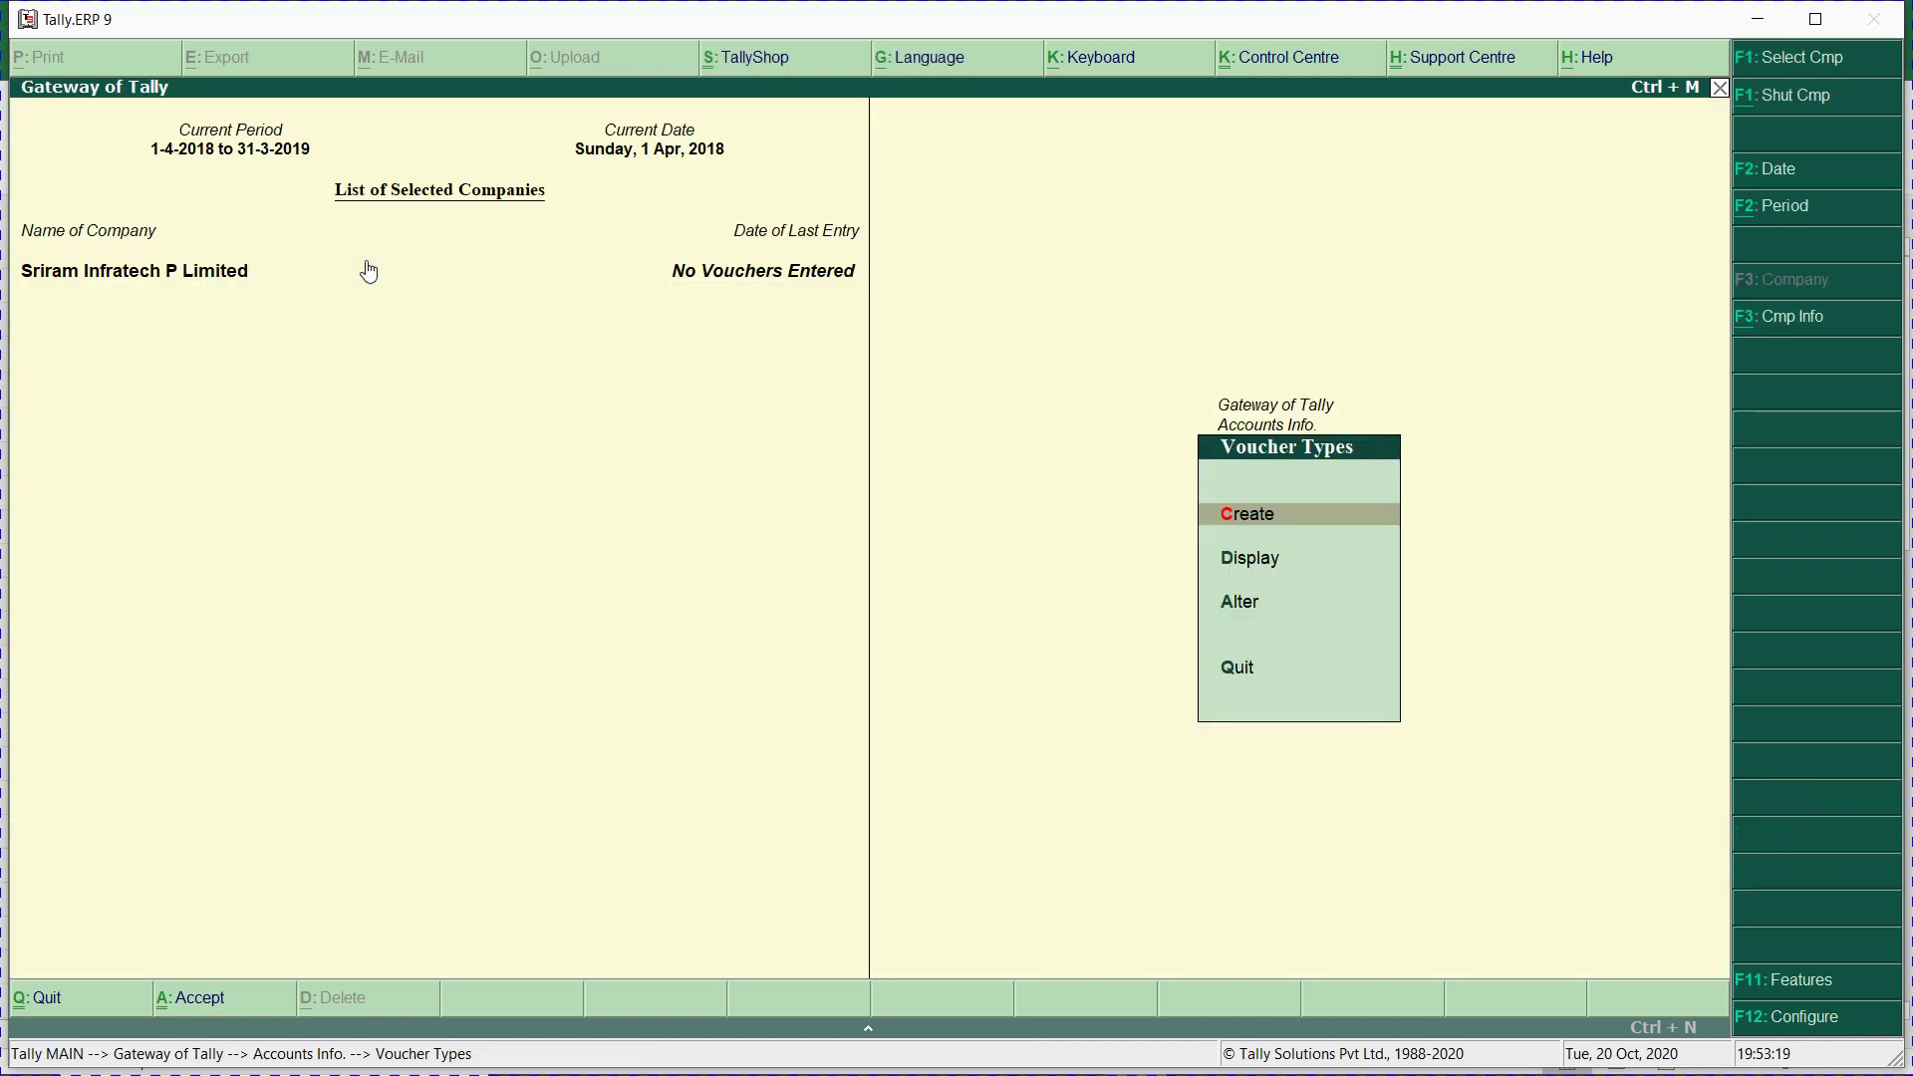
Re-save Canara Bank Payment unchanged, keeping its Payment class with Canara Bank Od A/c.
key(a)
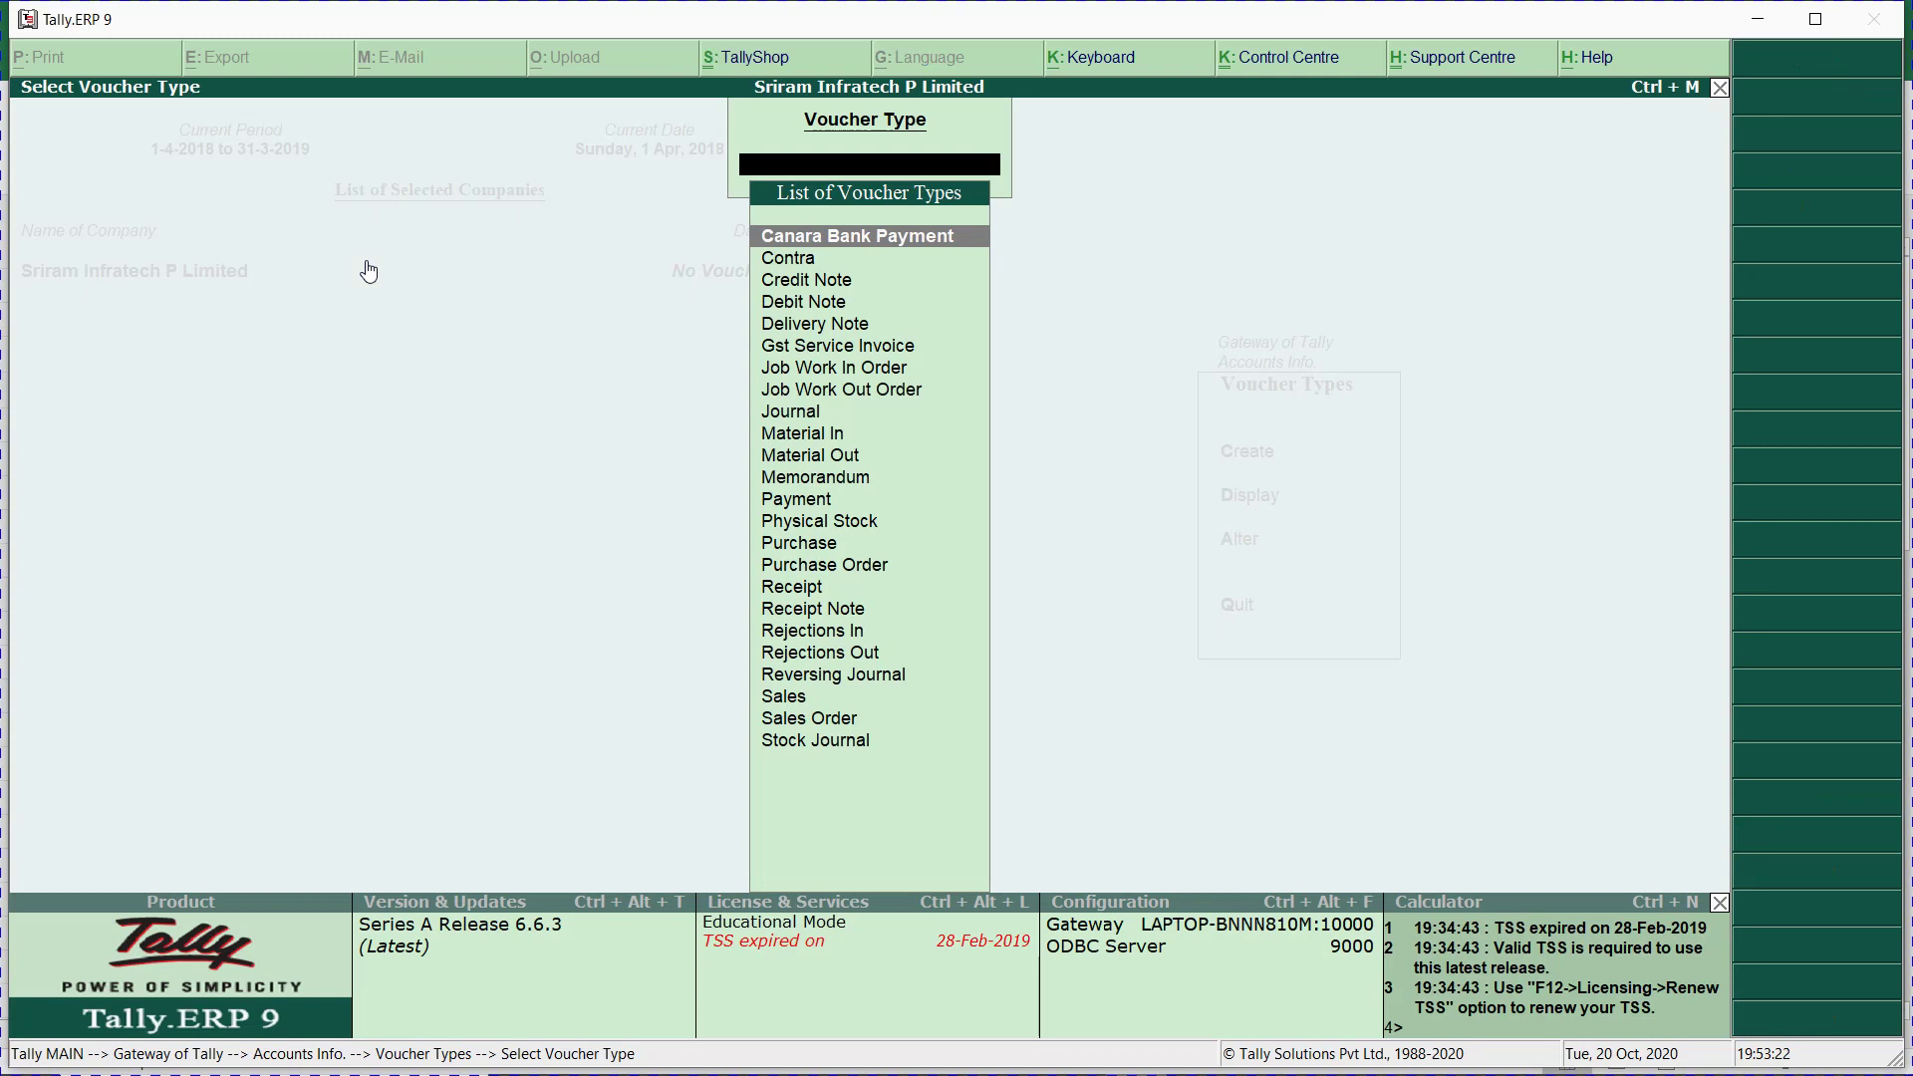
key(Return)
key(Return)
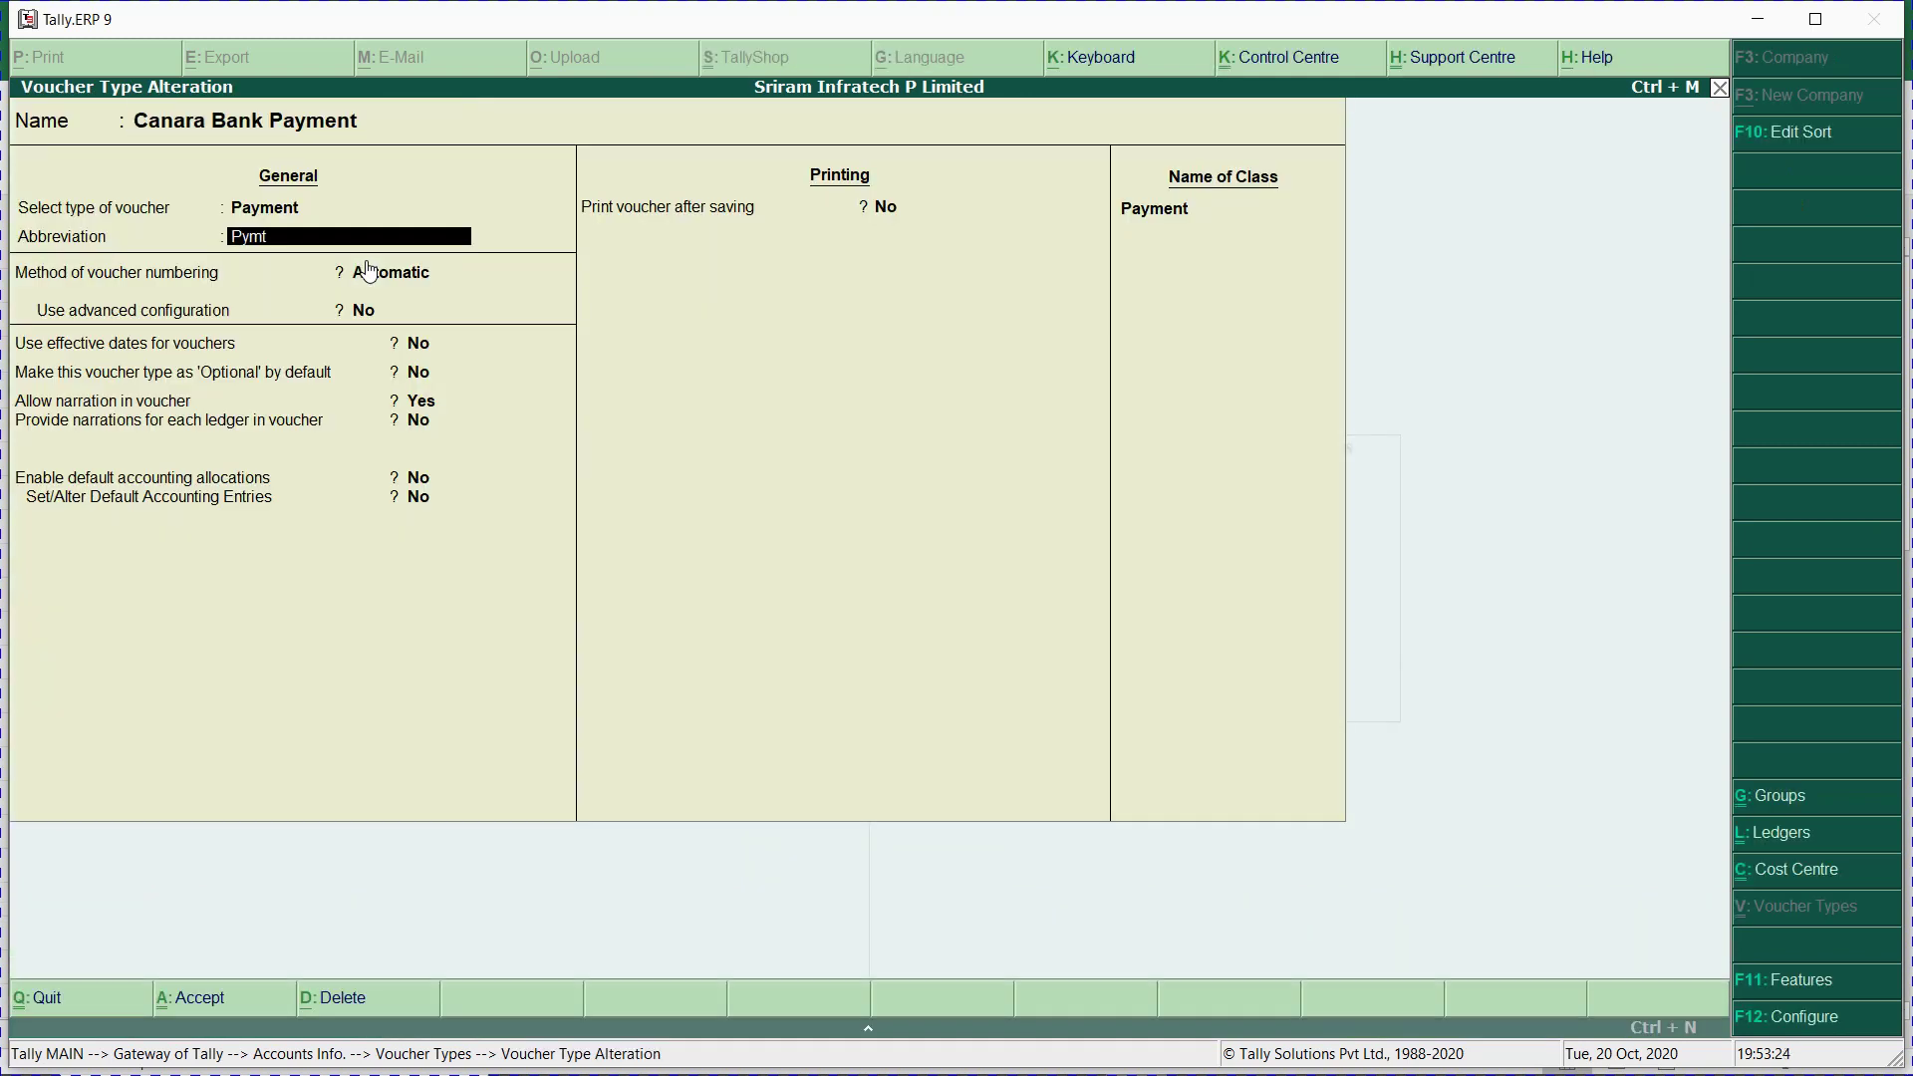
key(Return)
key(Return)
key(Return)
key(Return)
key(Return)
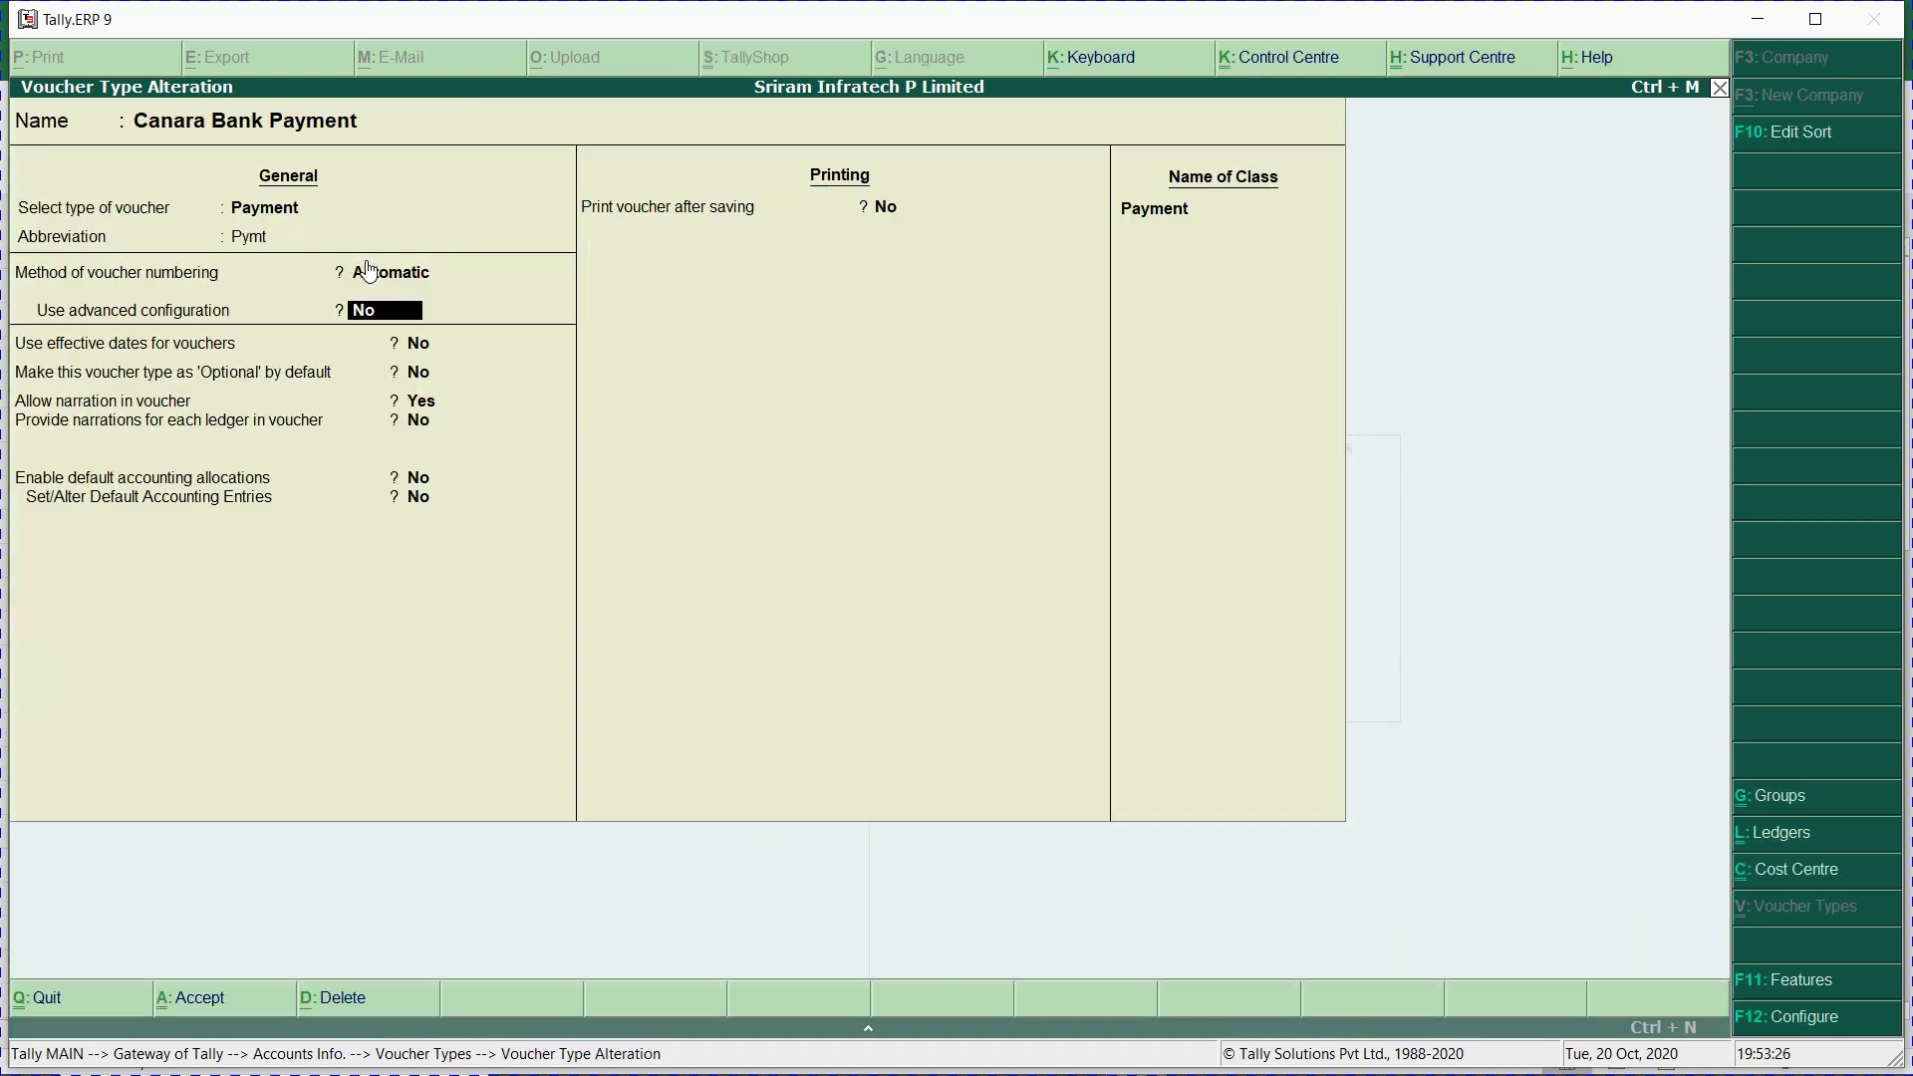
key(Return)
key(Return)
key(Return)
key(Return)
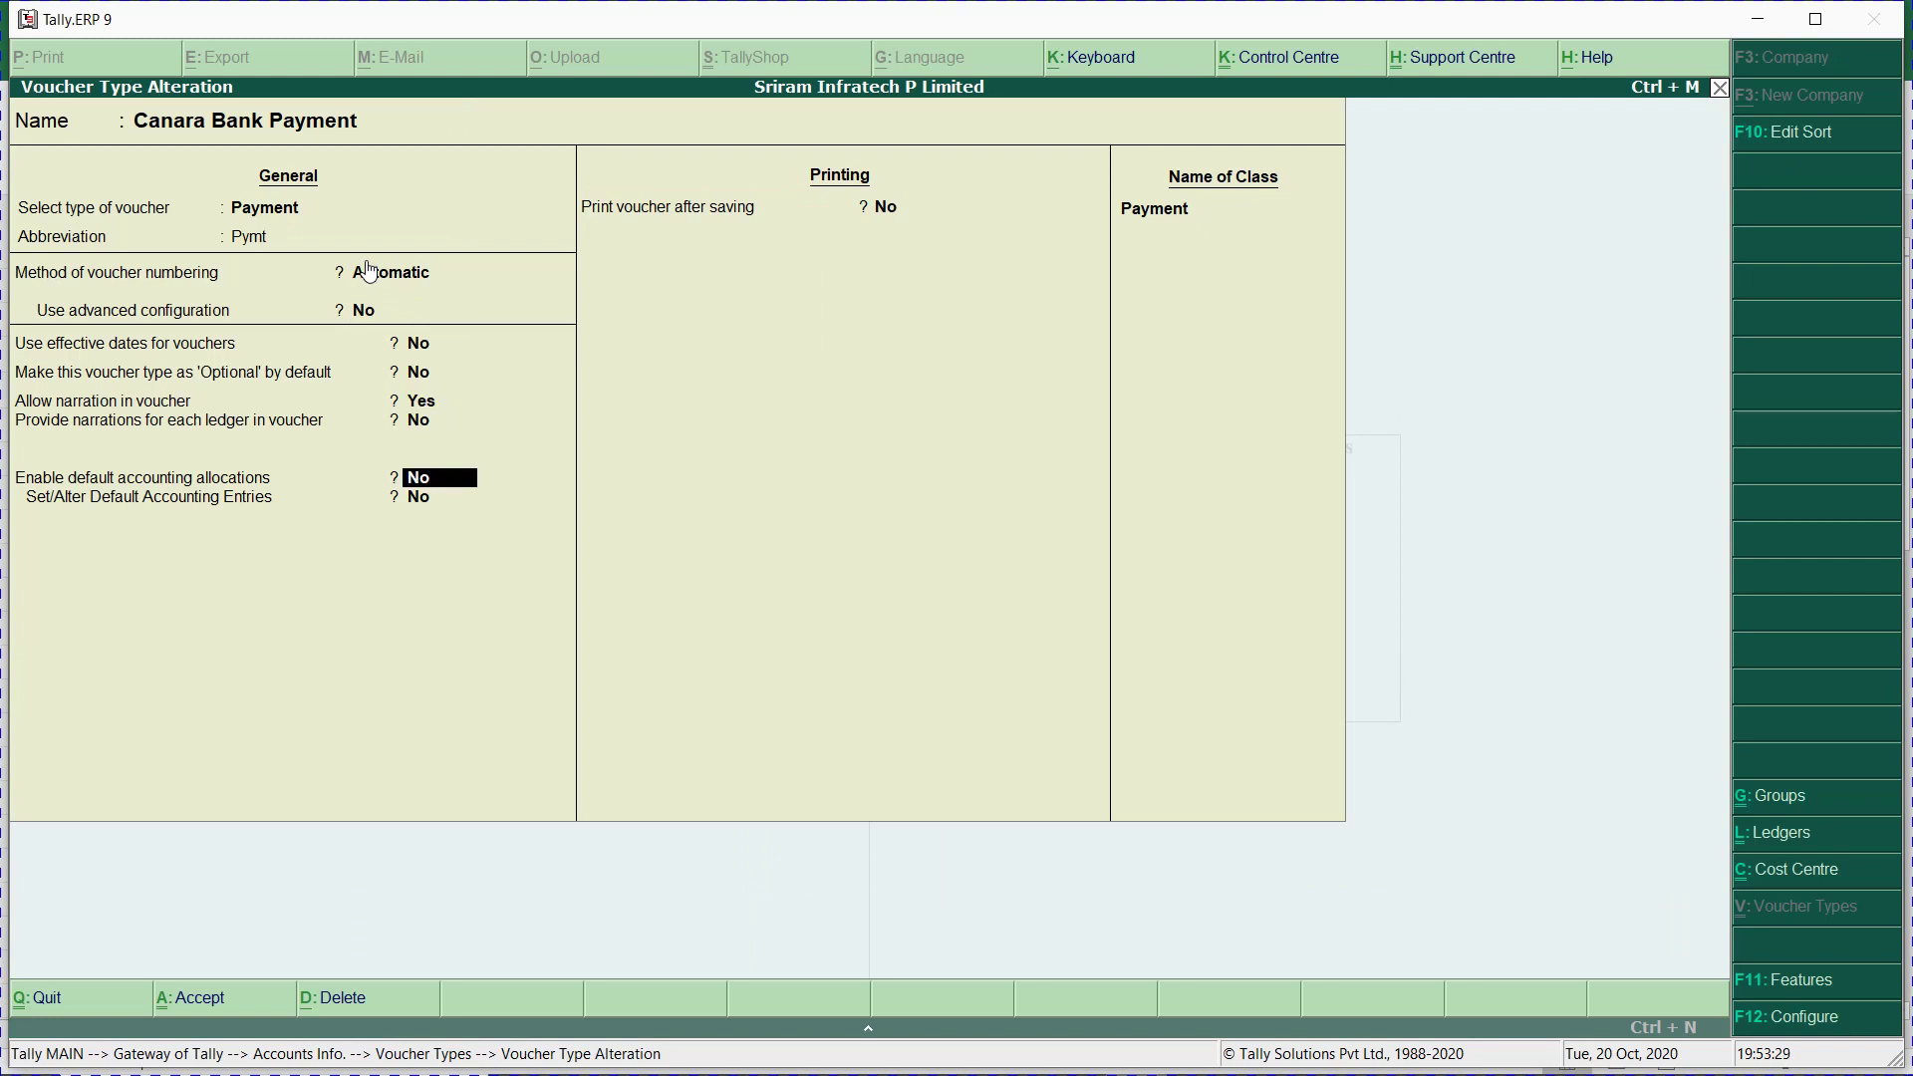
key(Return)
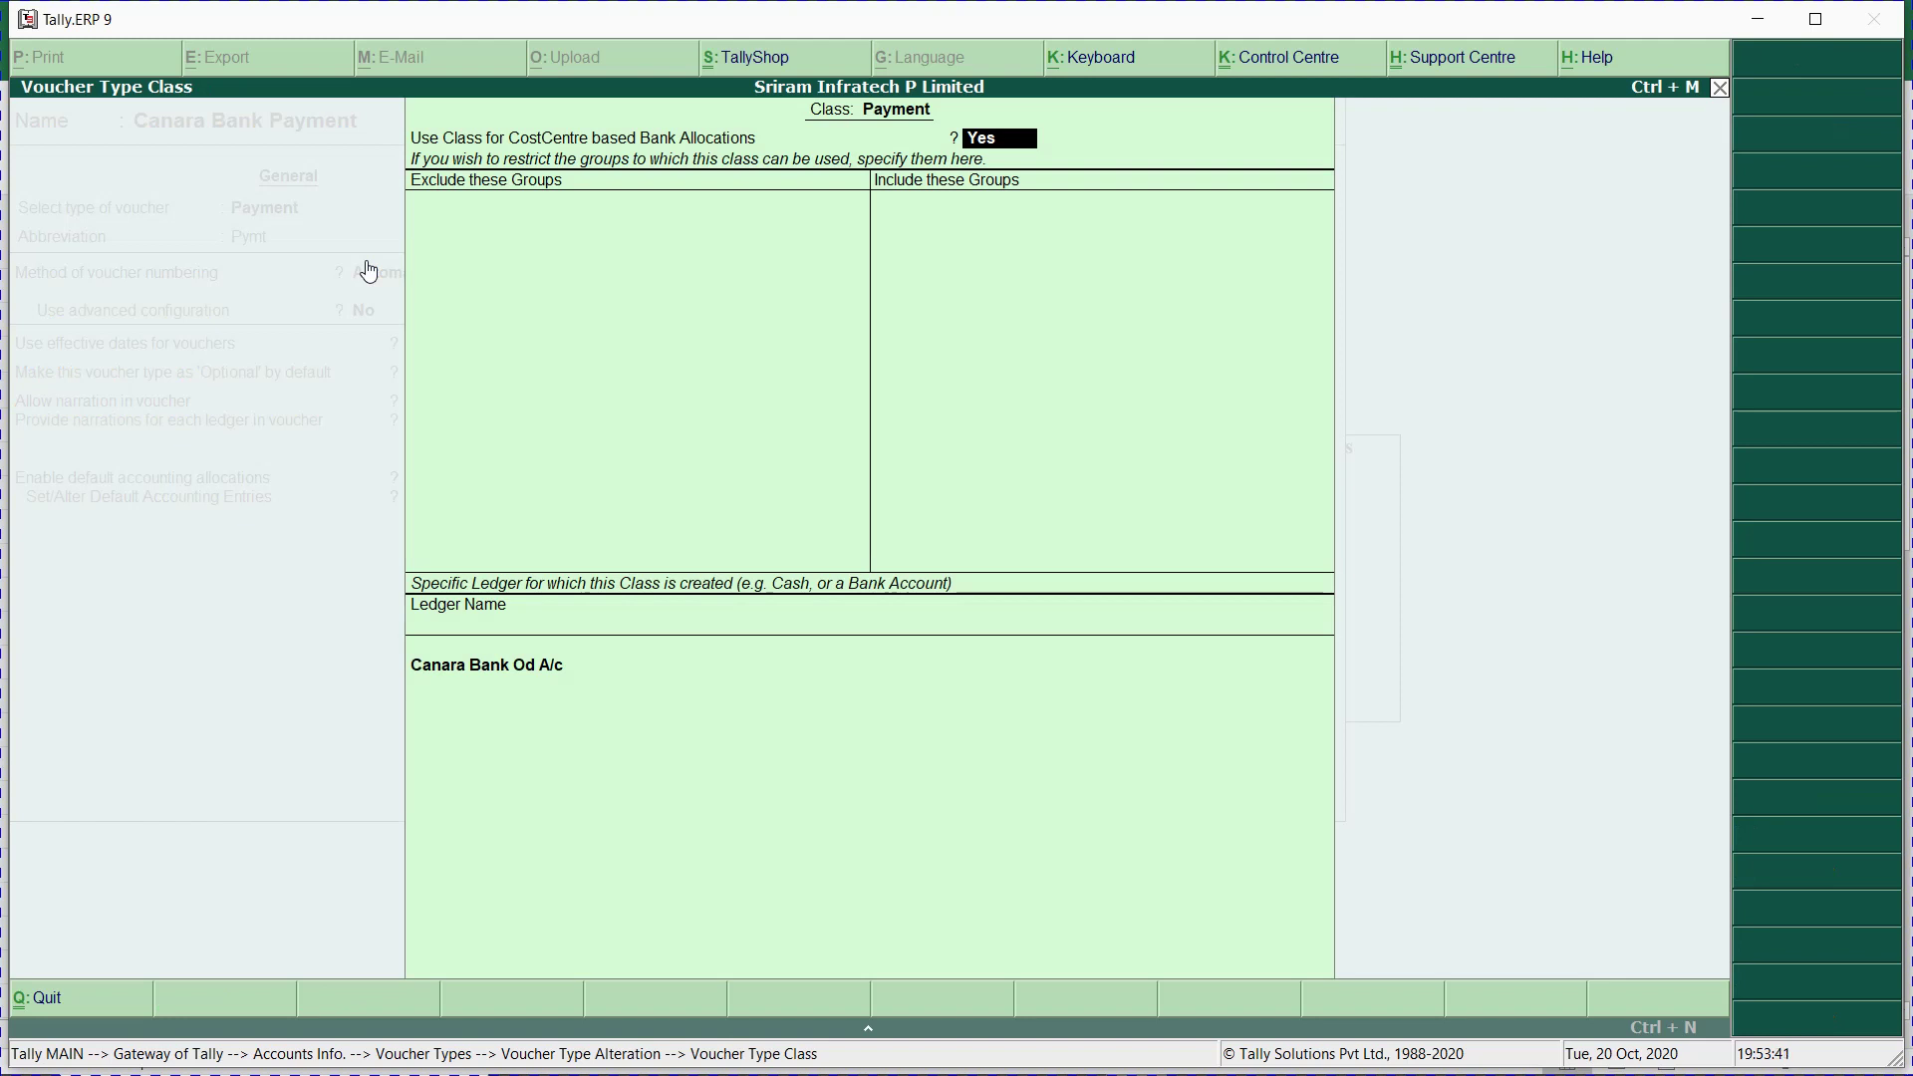
key(Return)
key(Return)
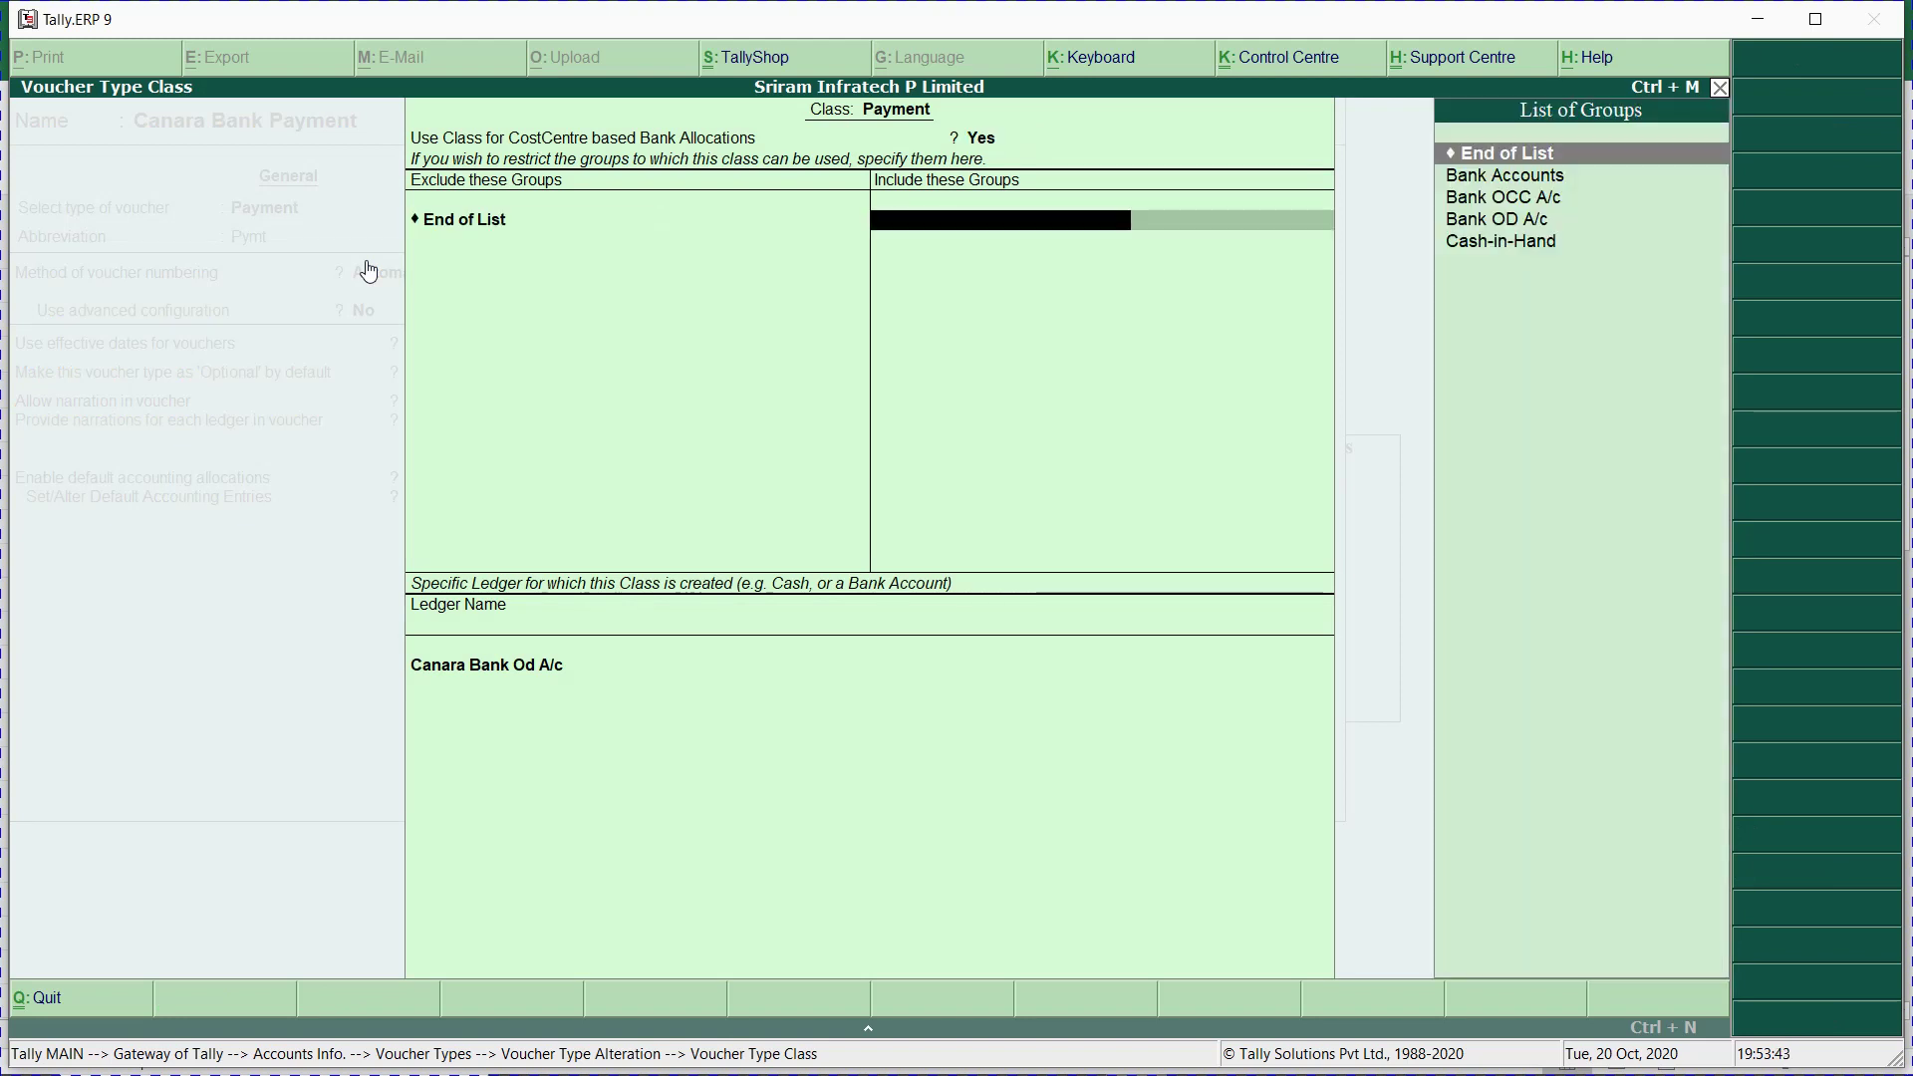
key(Return)
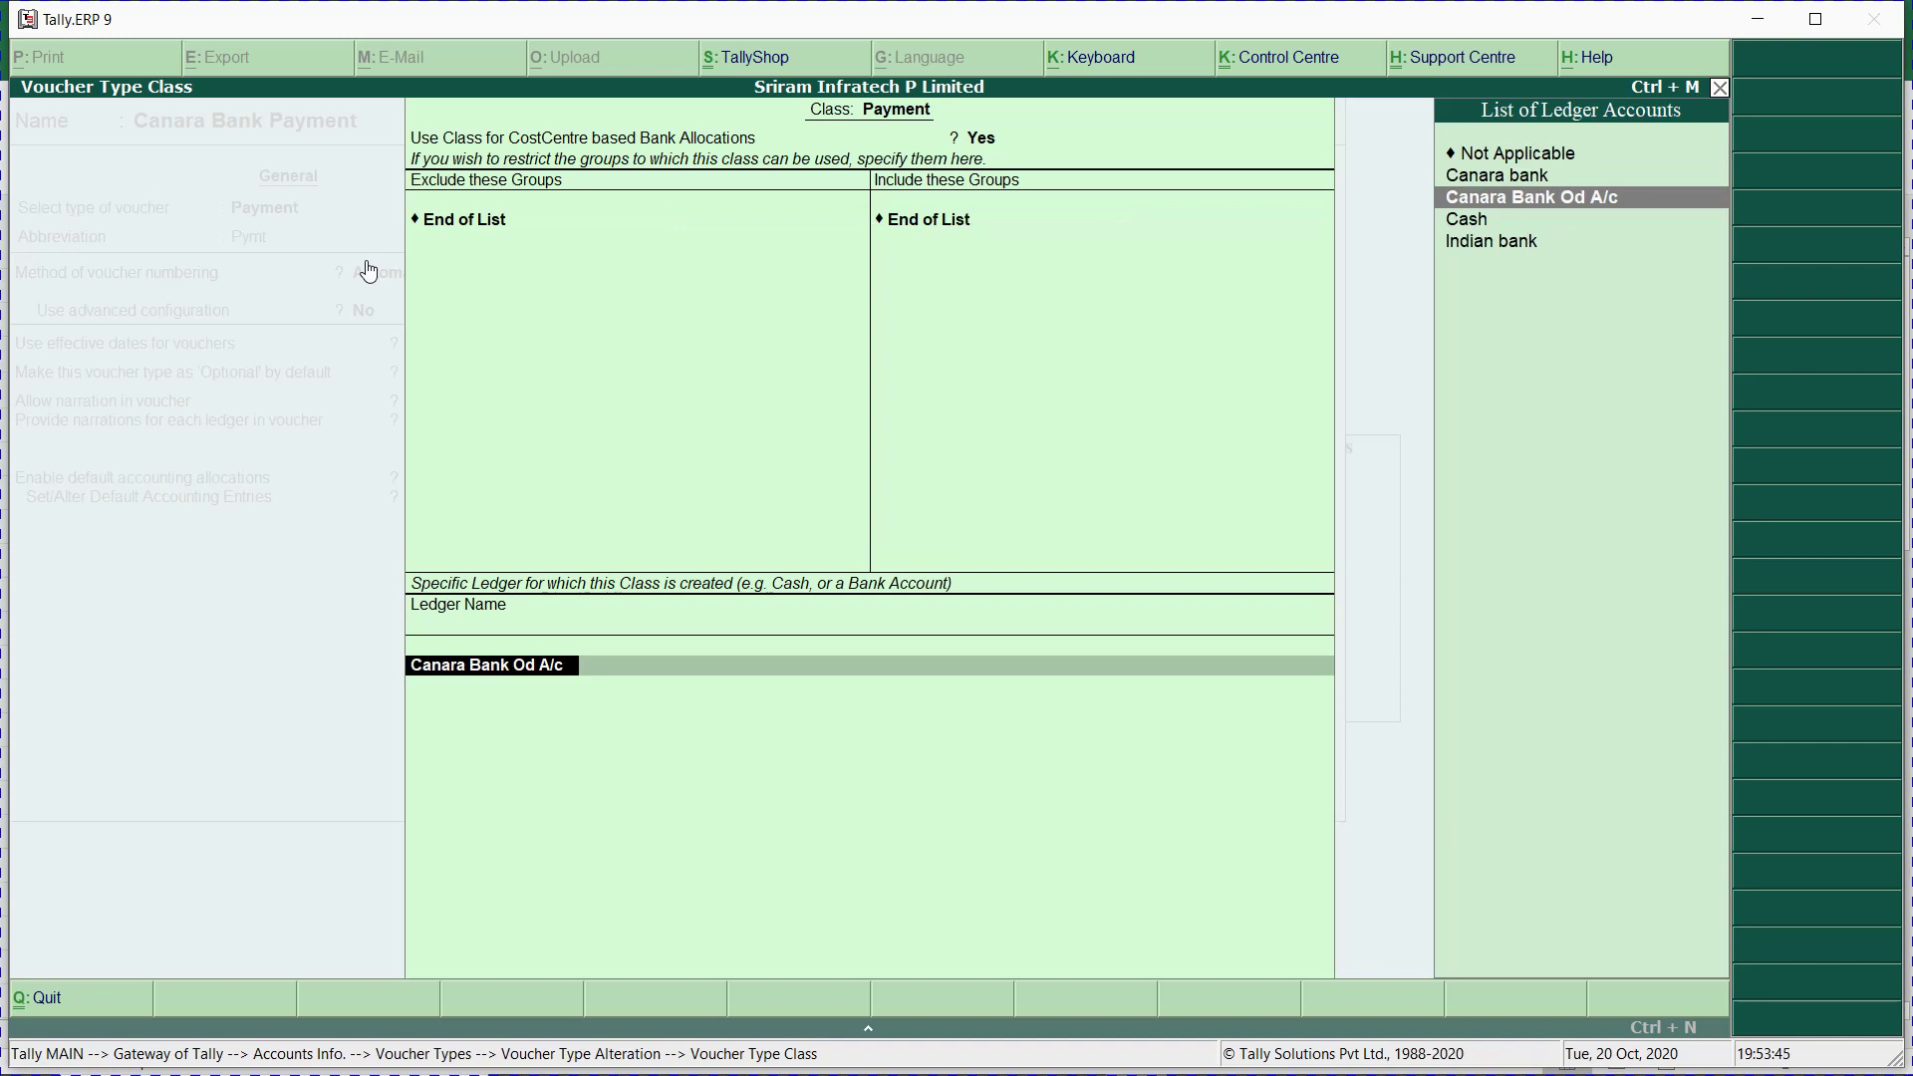
key(Return)
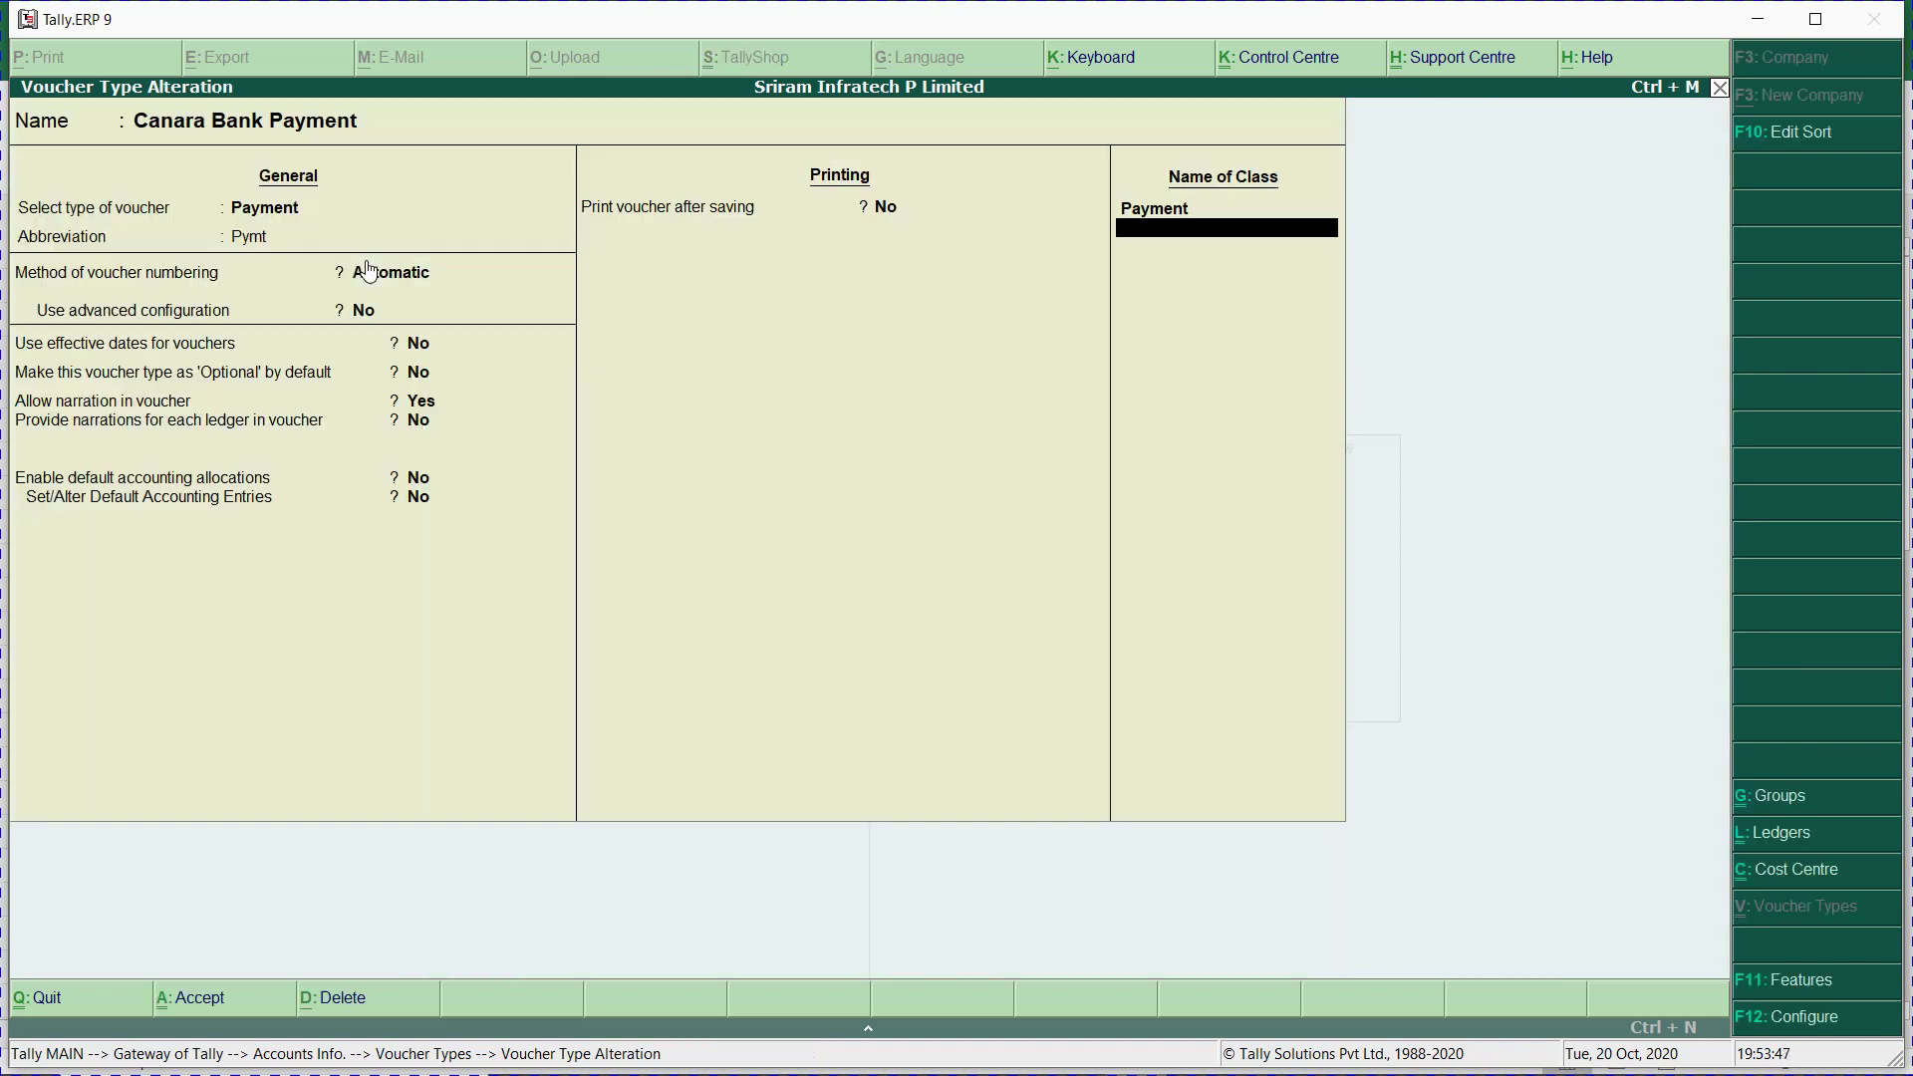
key(Return)
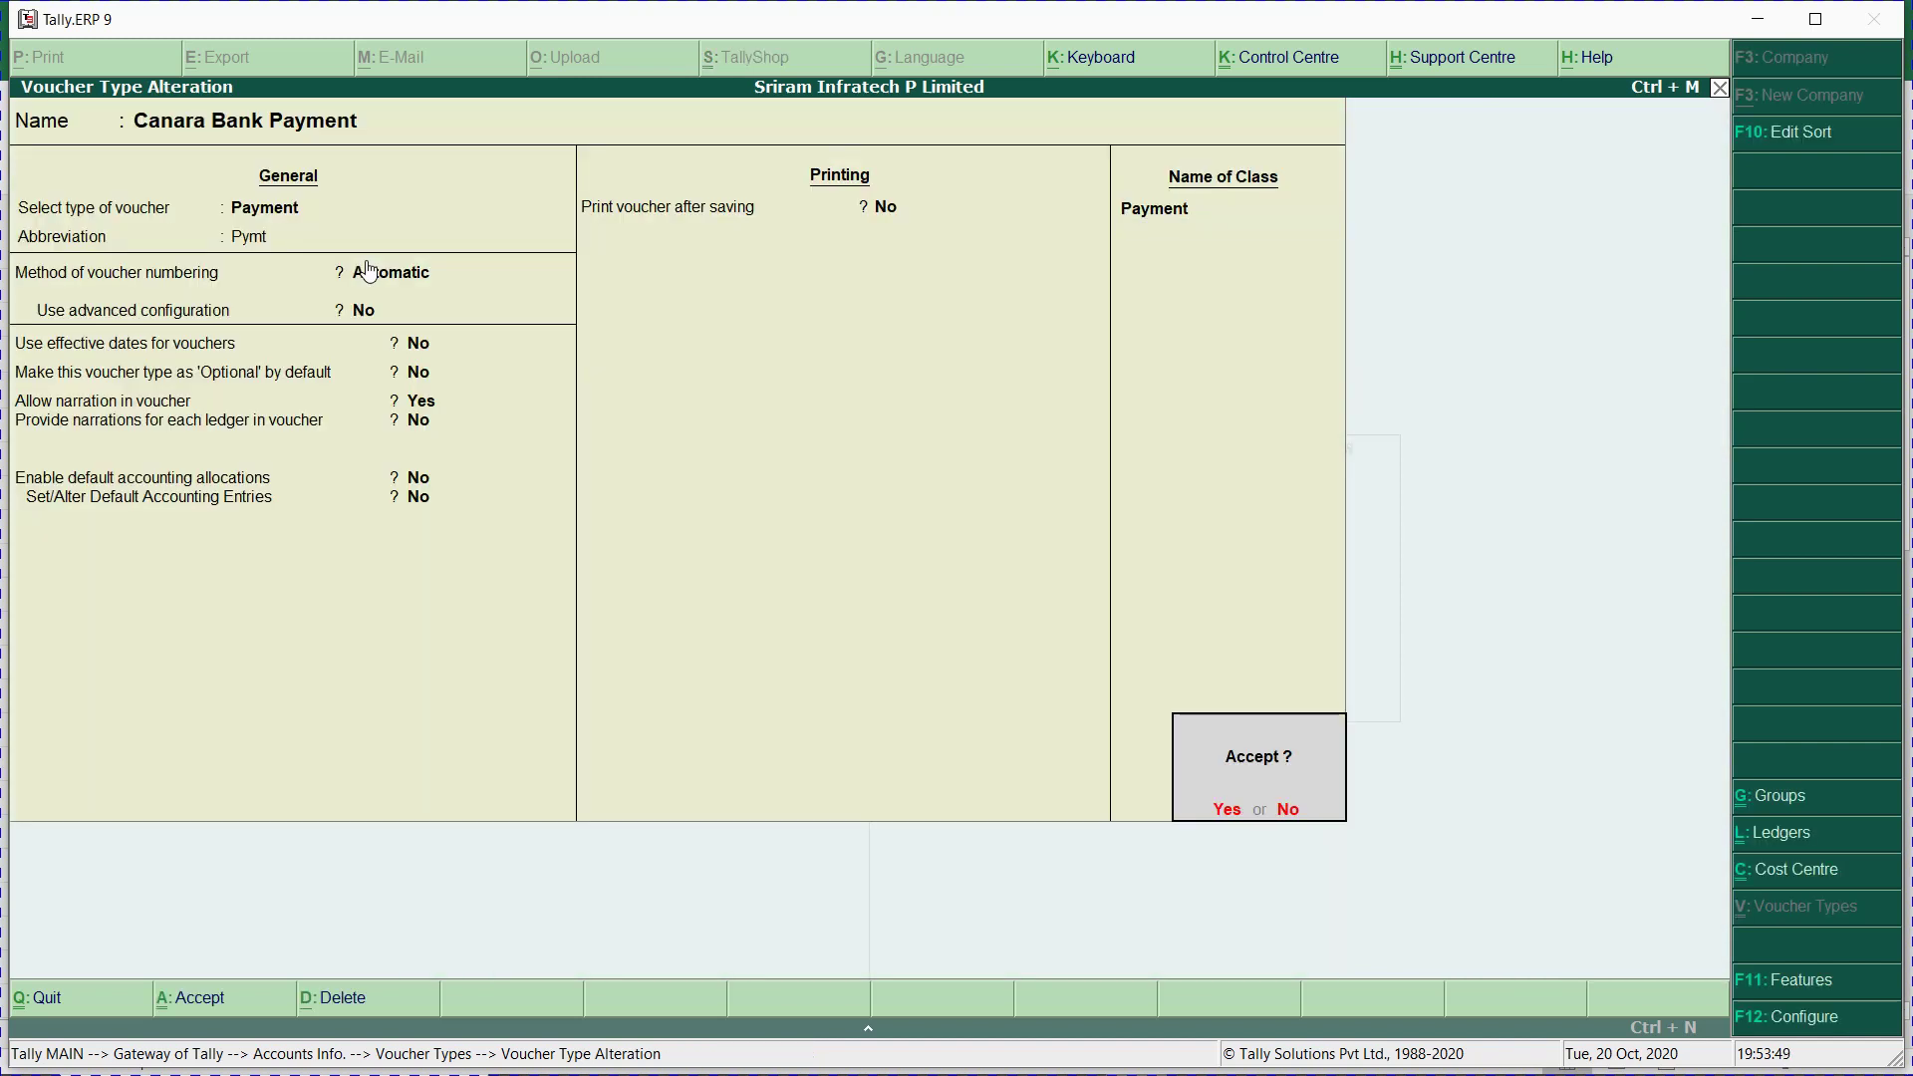
key(y)
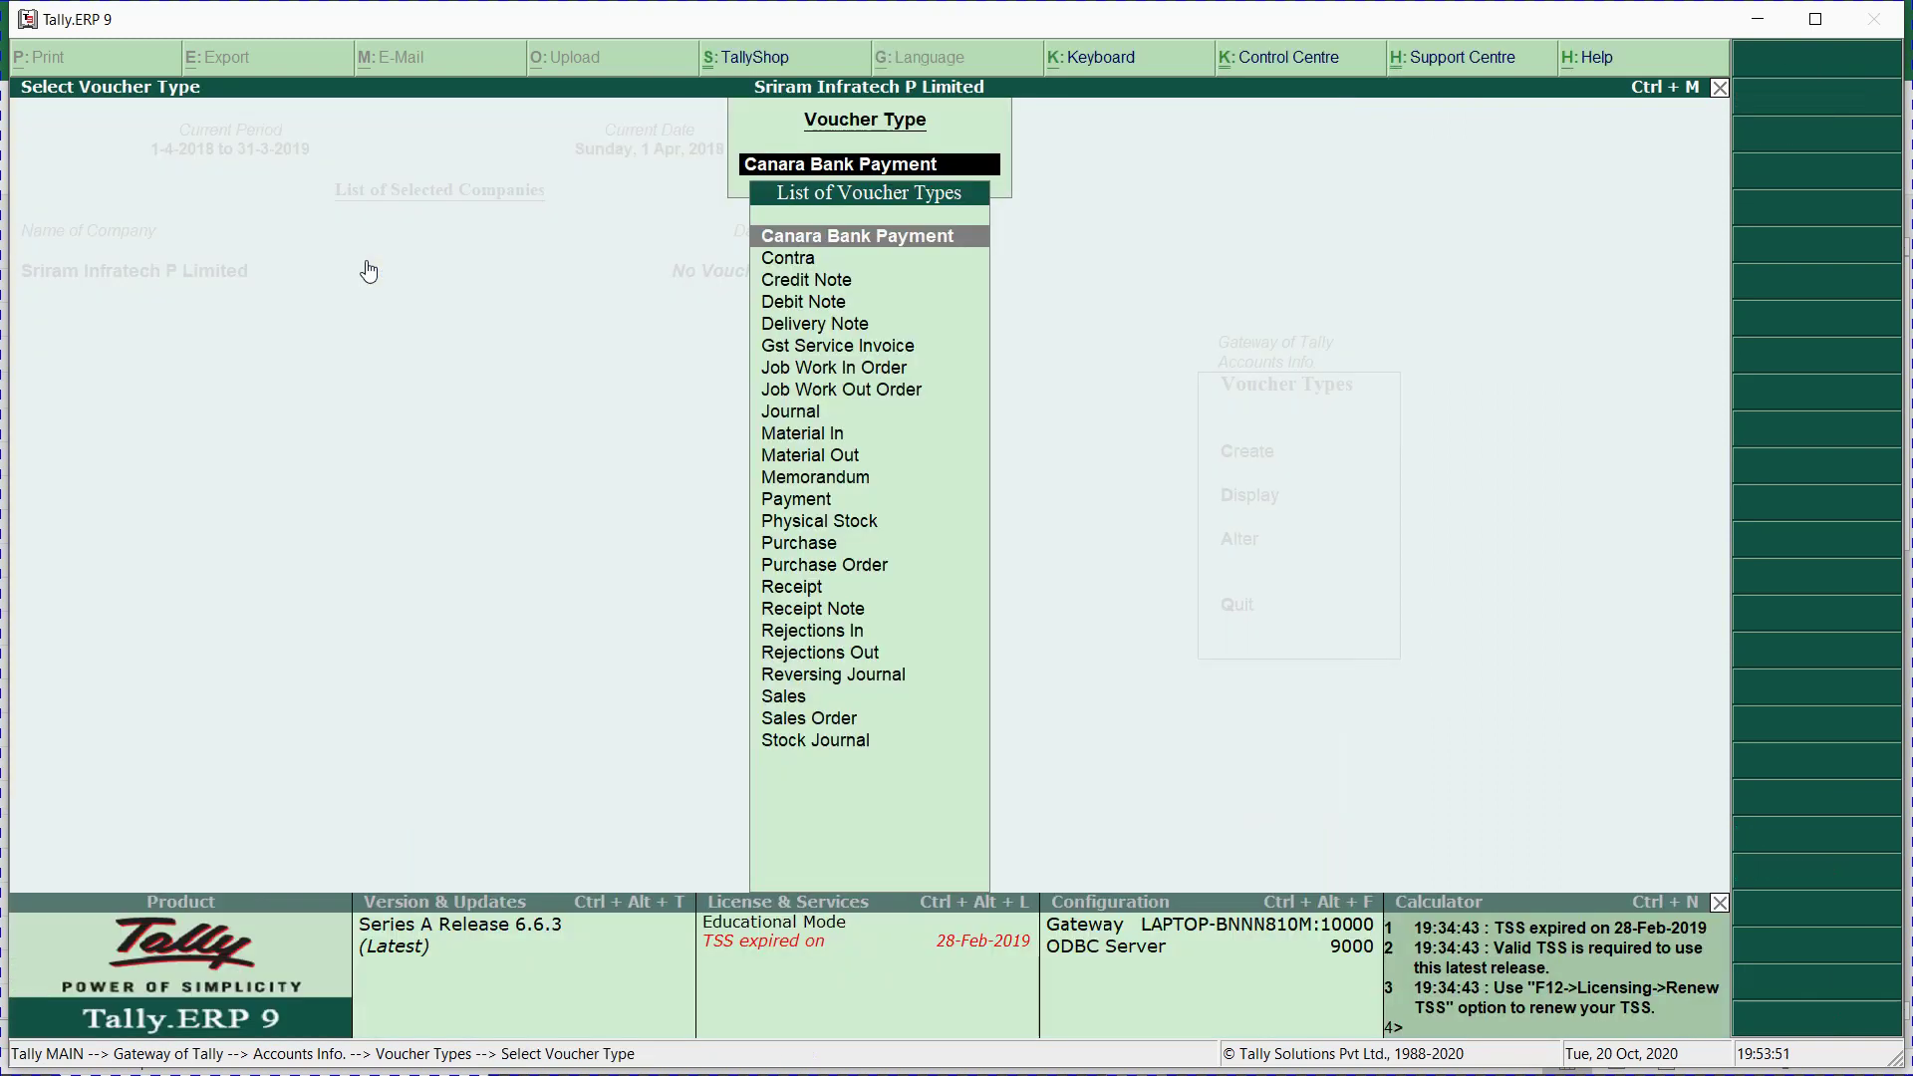
key(Escape)
key(Escape)
key(Escape)
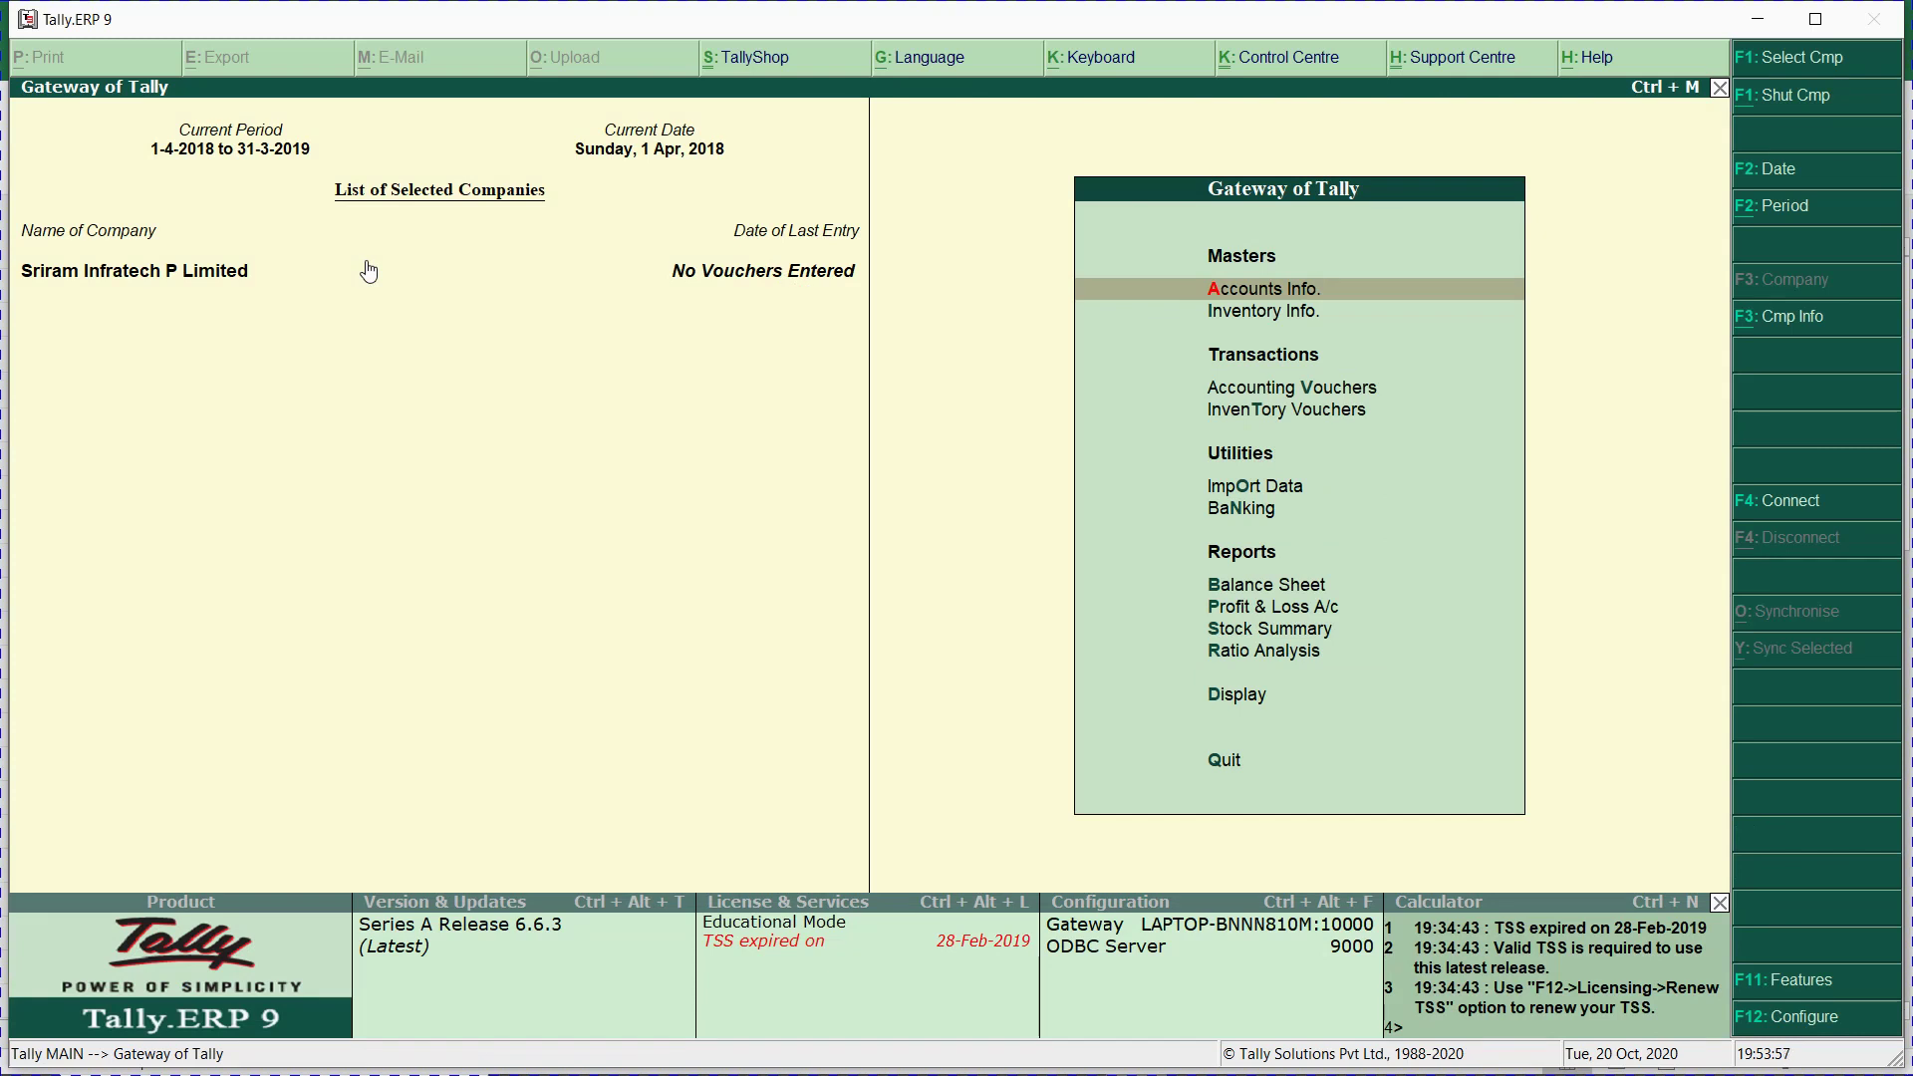
Review the first milestone row in Excel: On Signing, bill value 5,00,000.
key(alt+Tab)
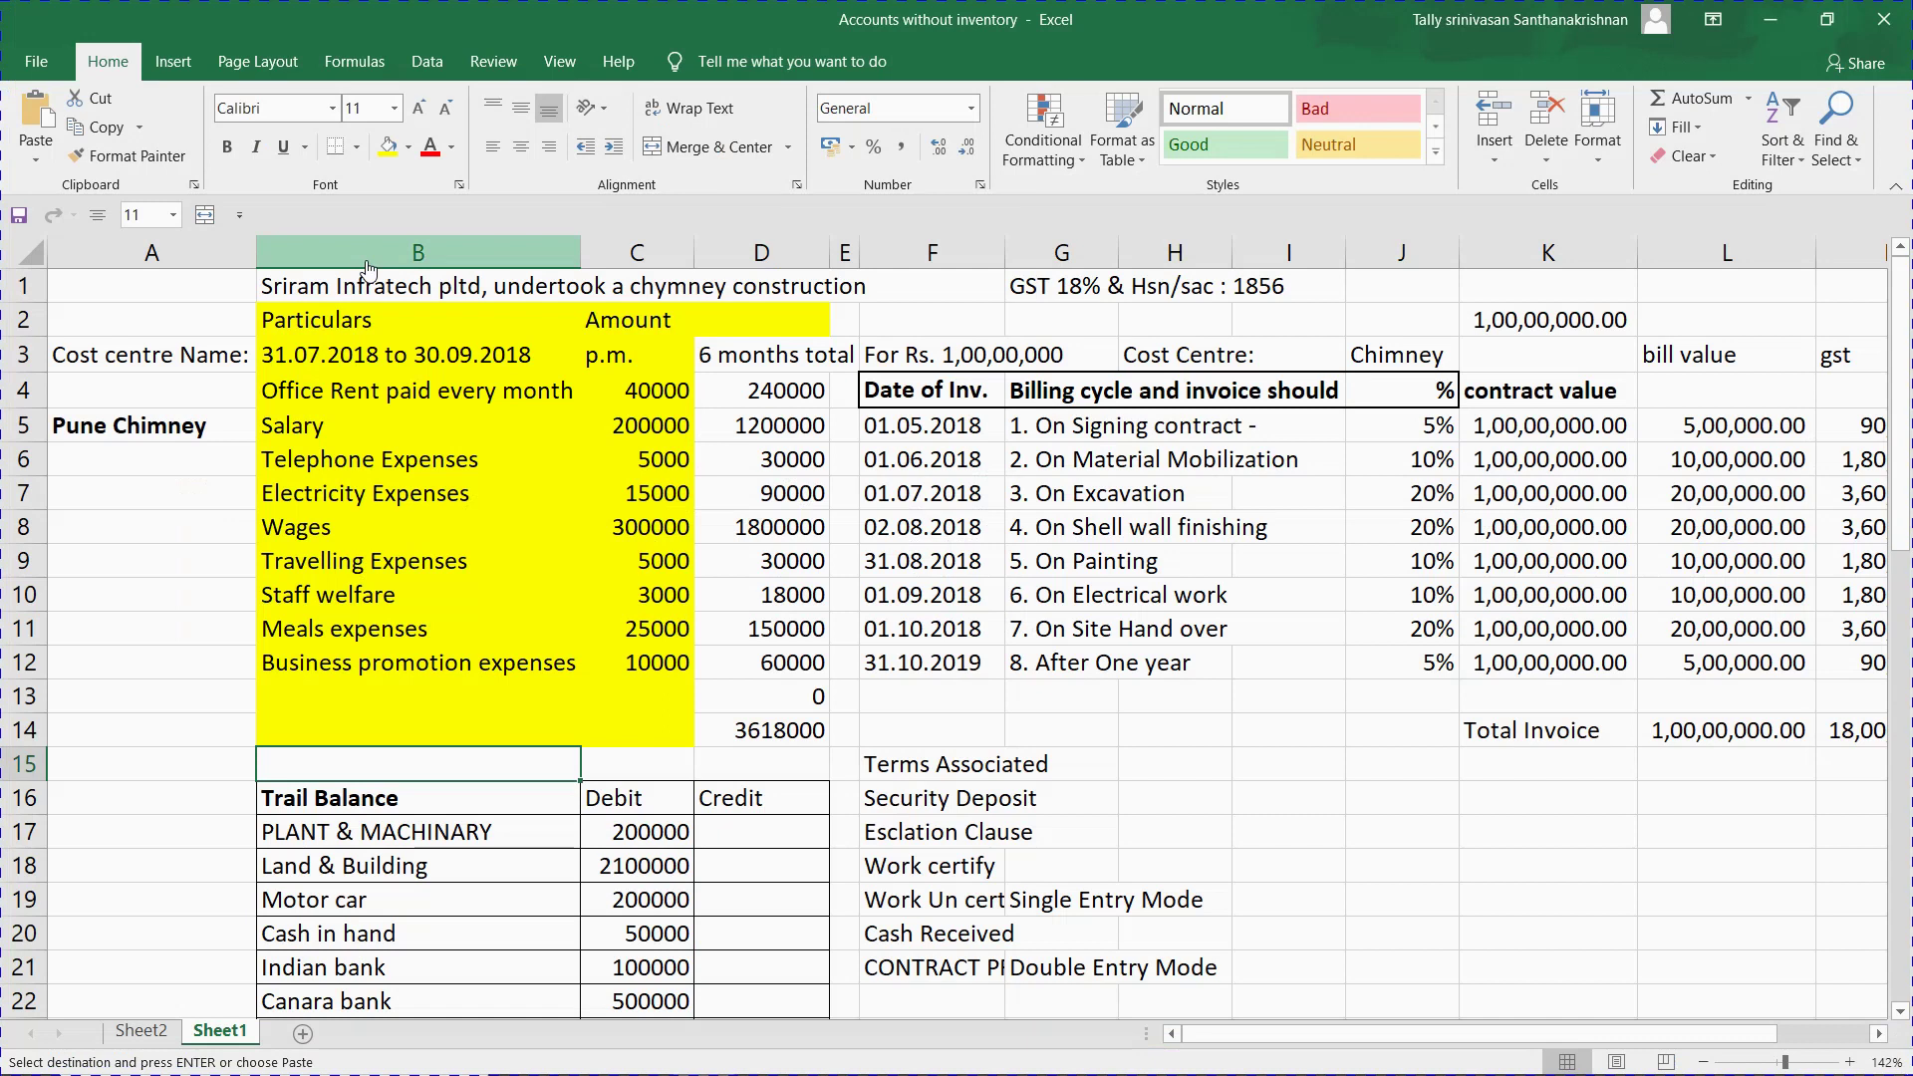
key(alt+Tab)
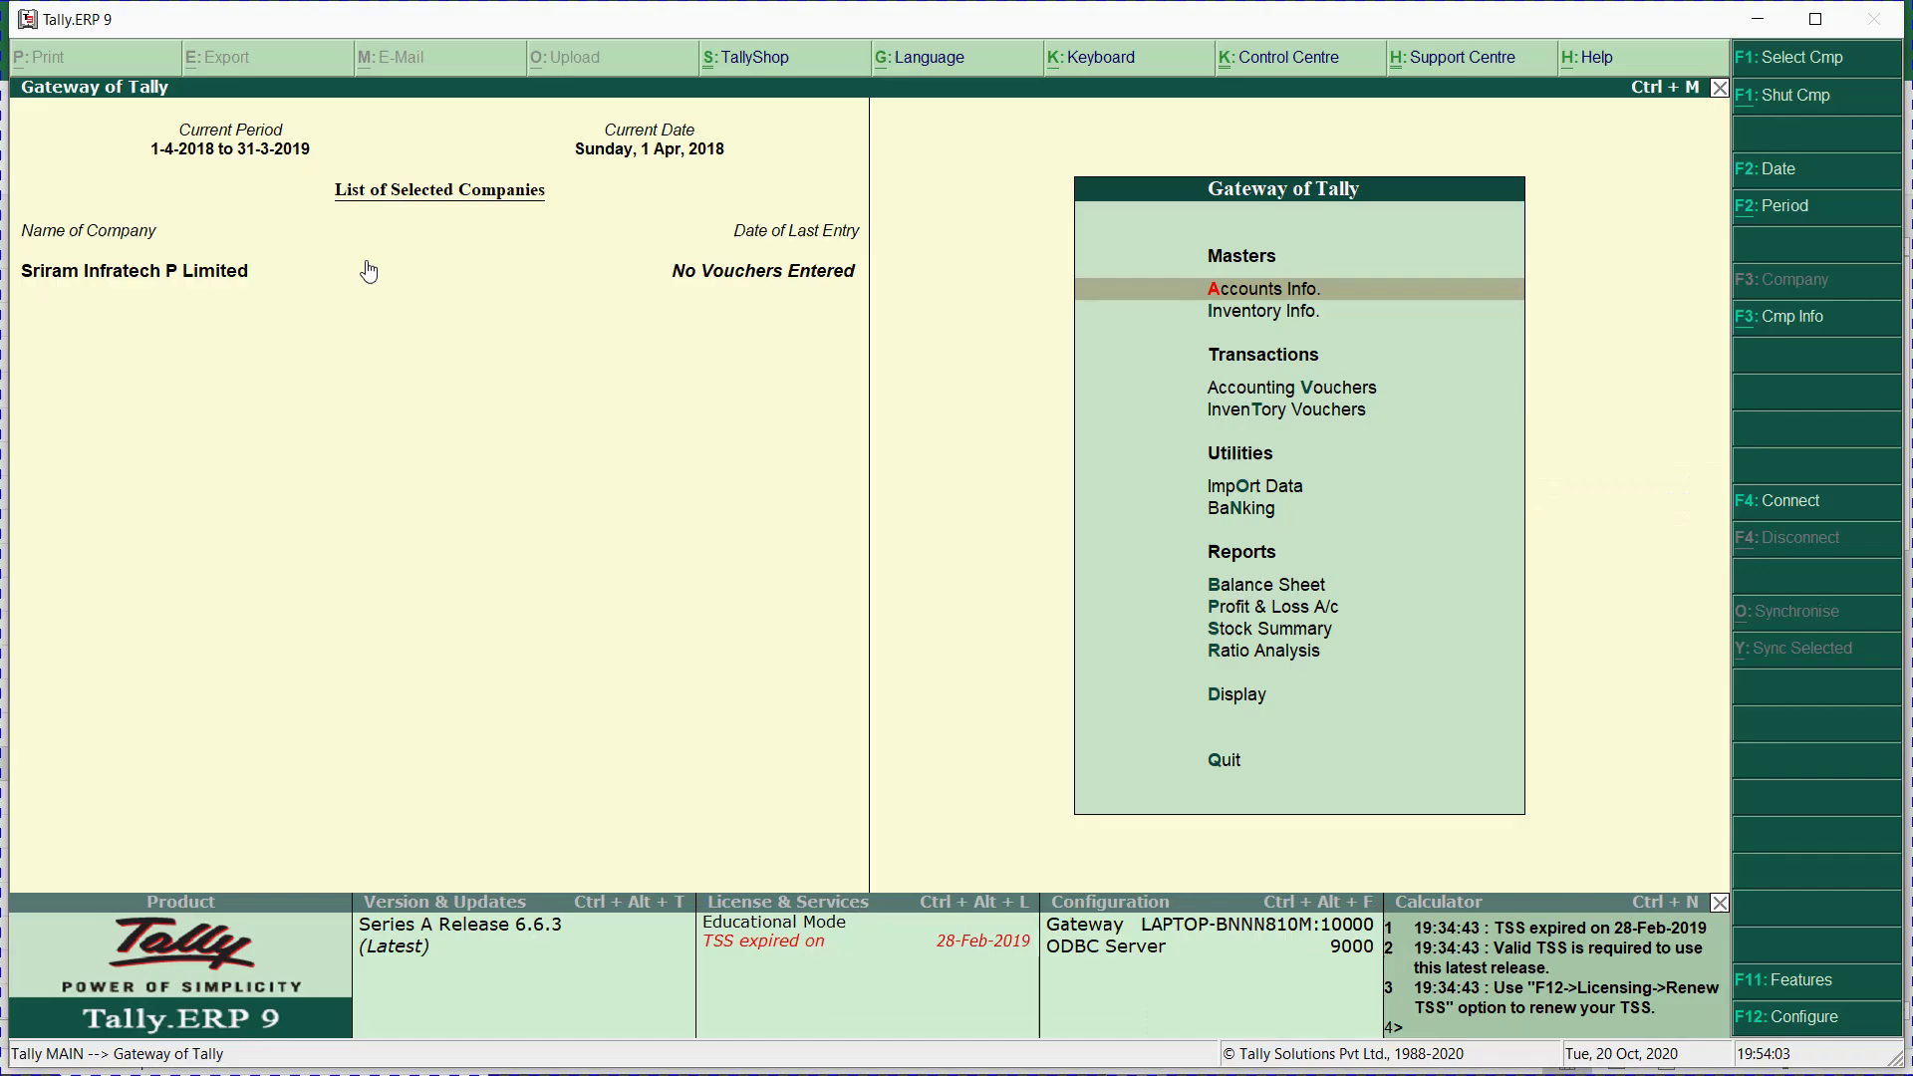
key(alt+Tab)
key(Down)
key(Down)
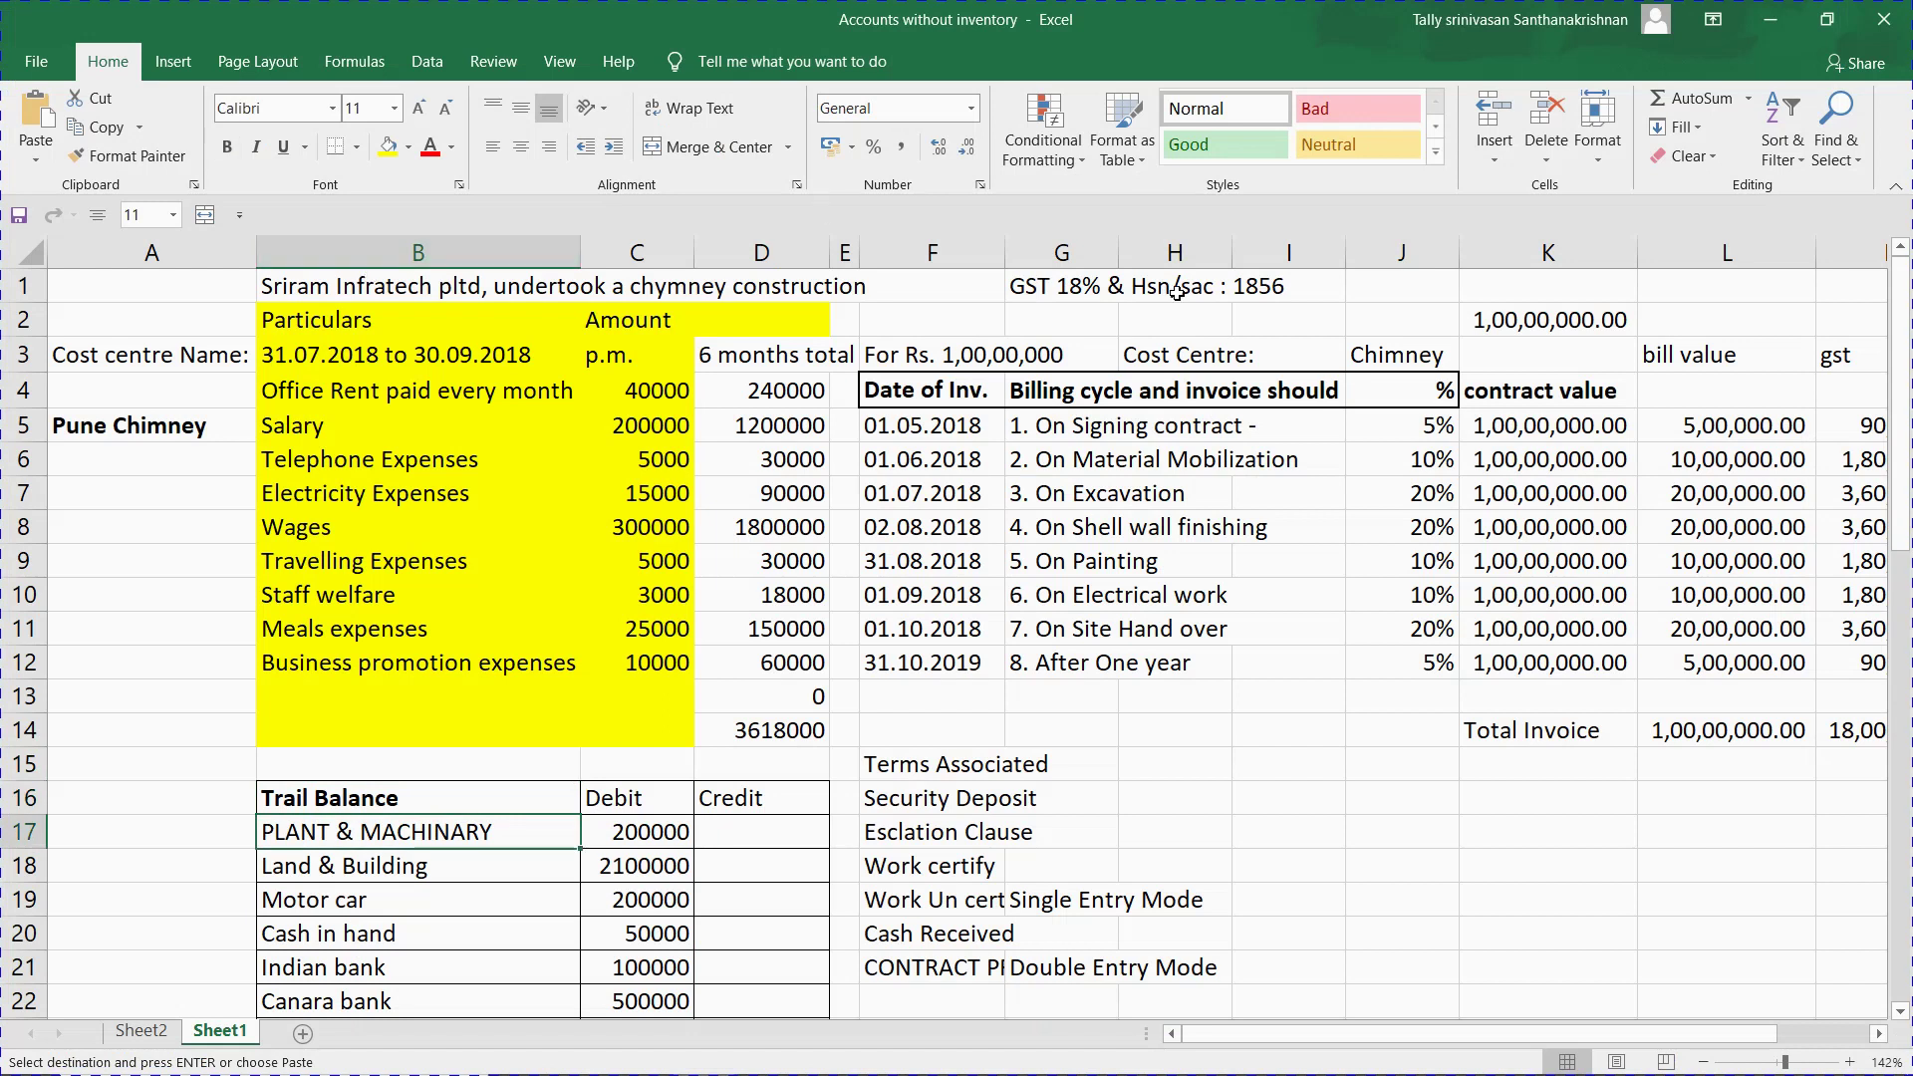
click(1182, 417)
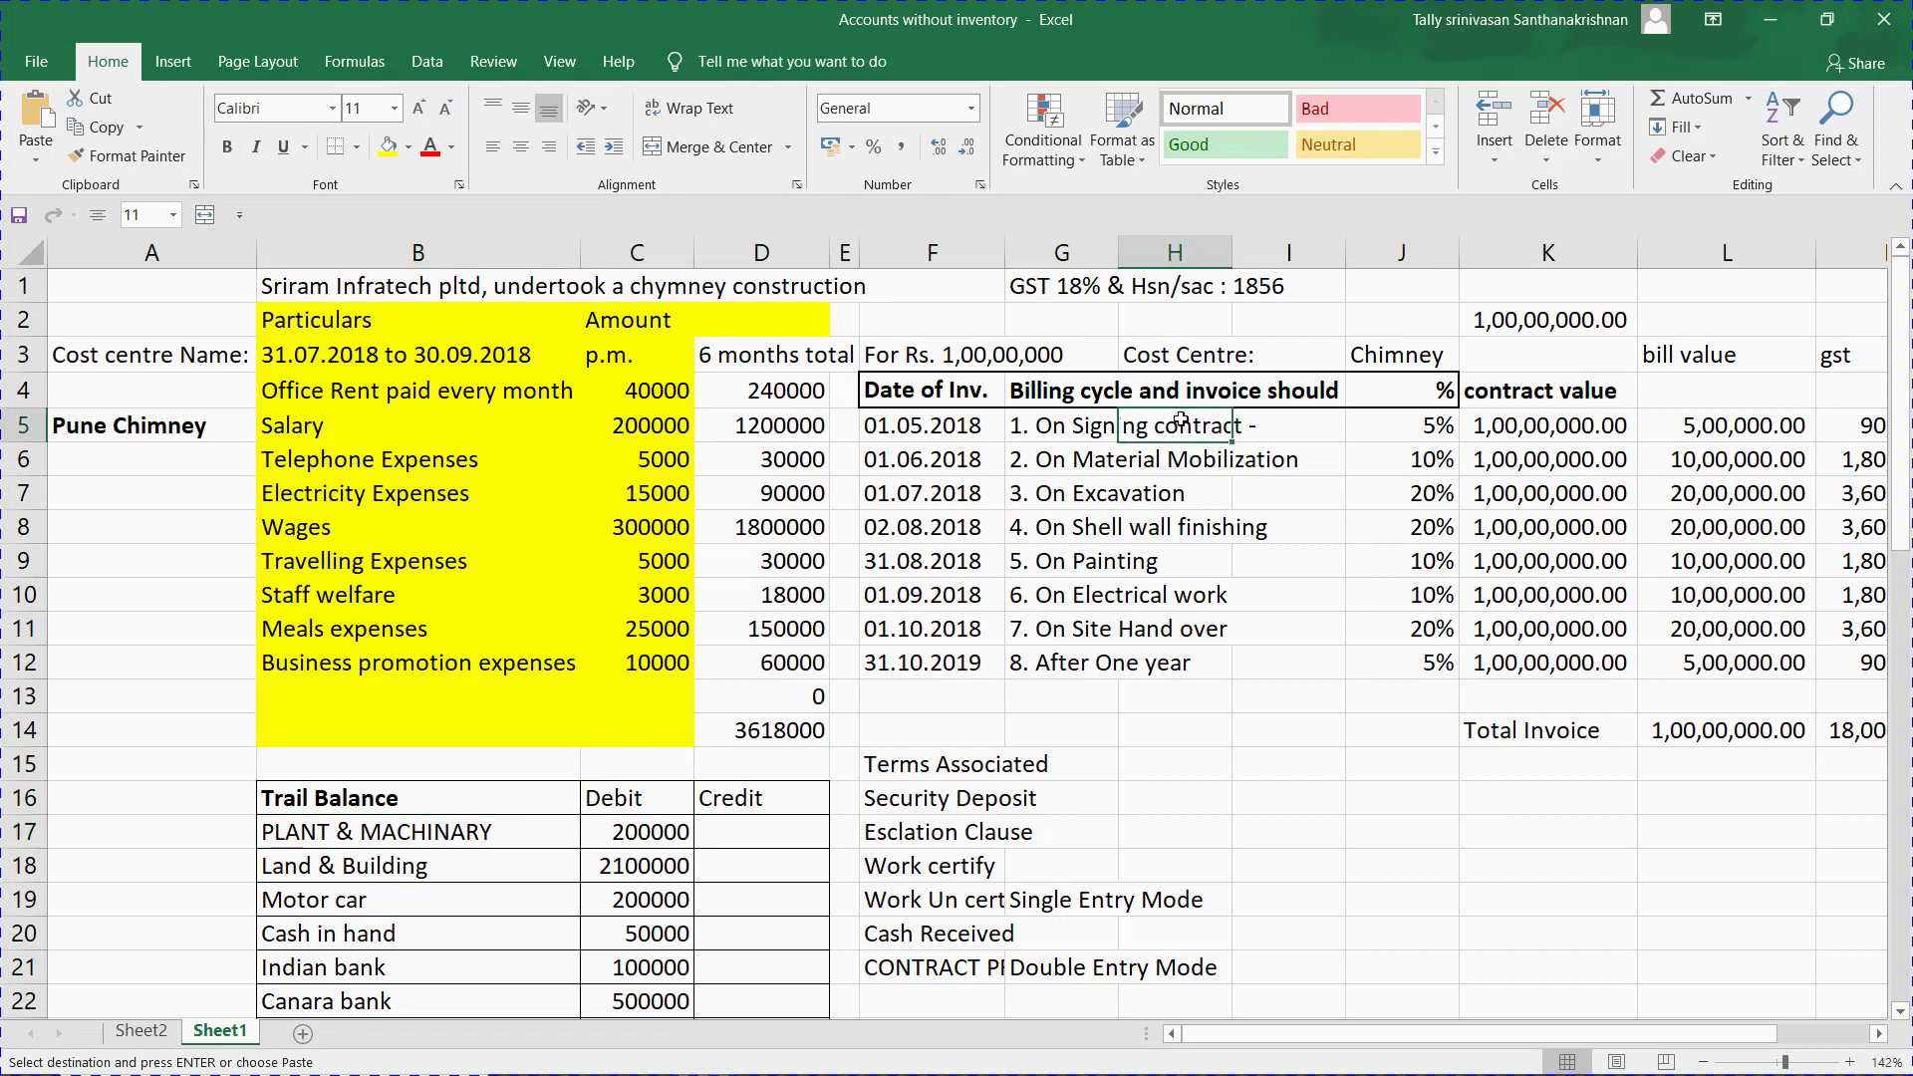
click(1083, 434)
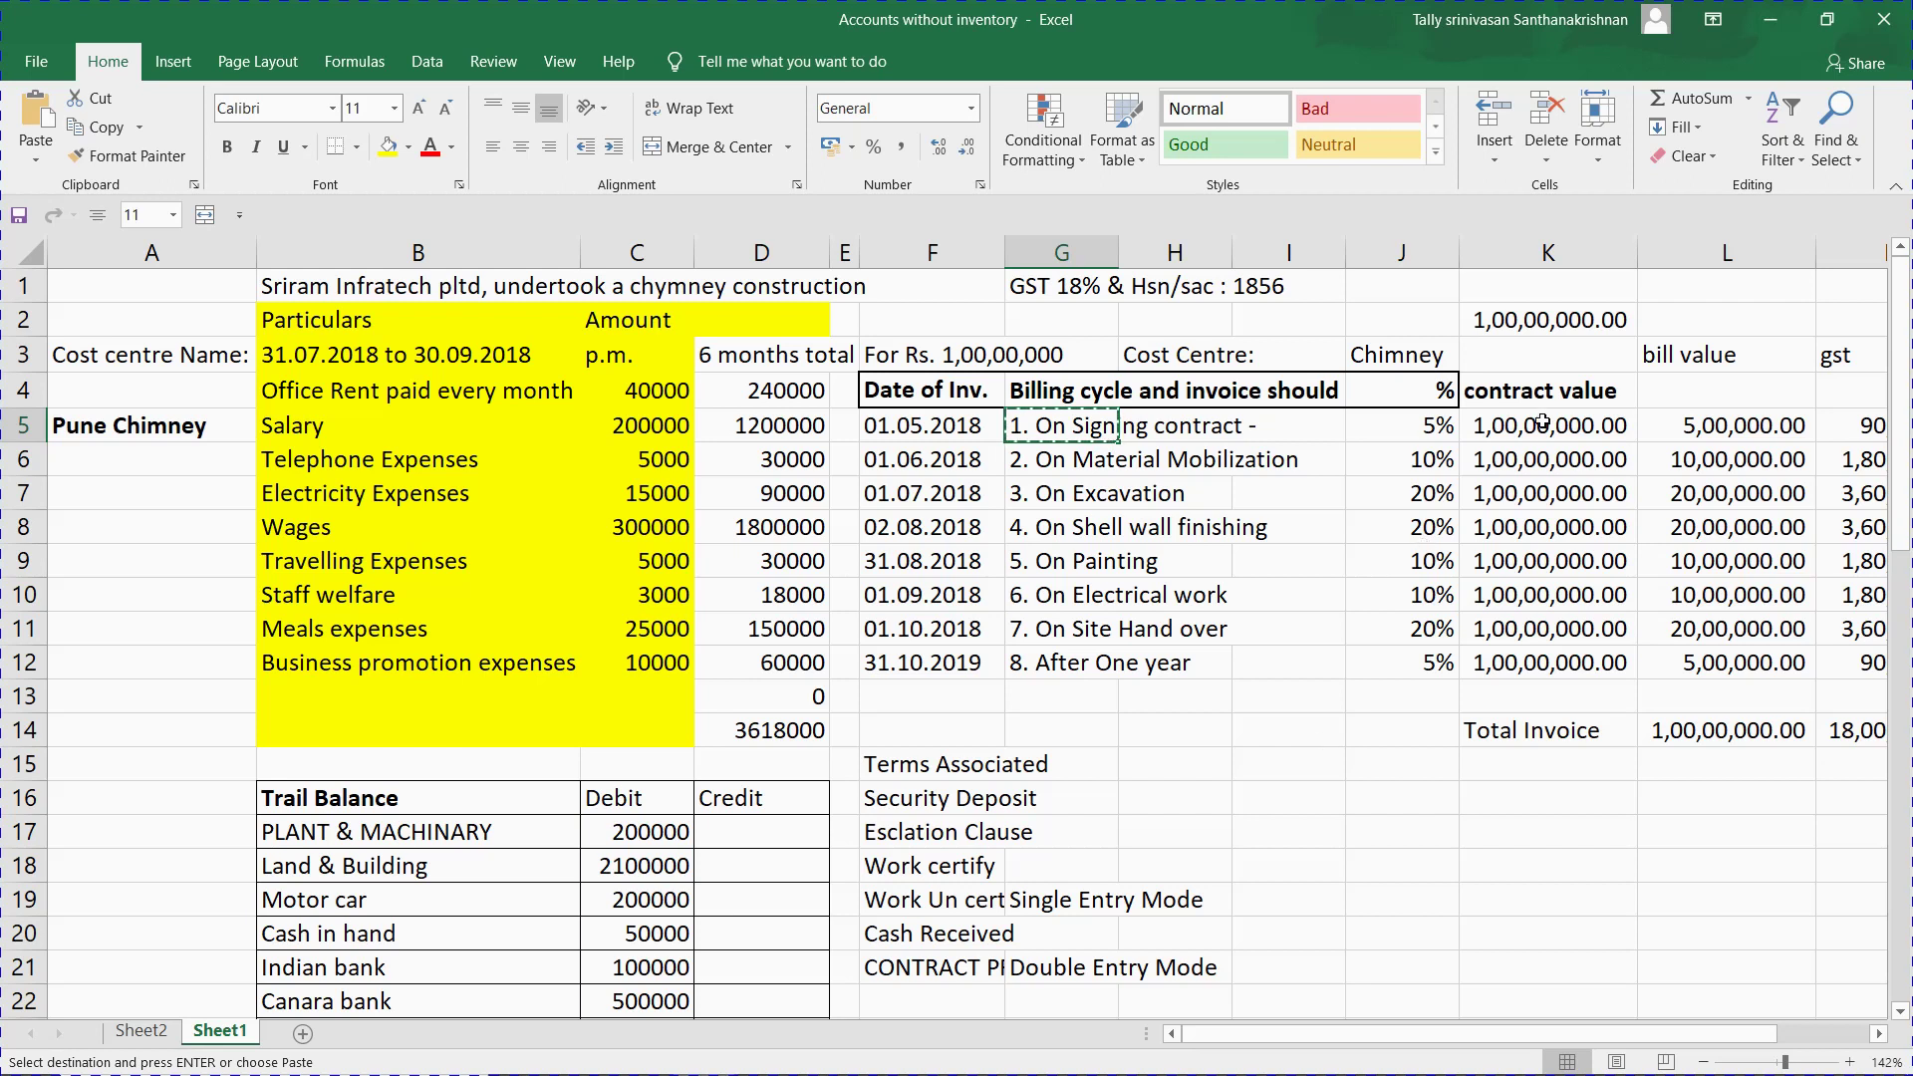
click(1745, 427)
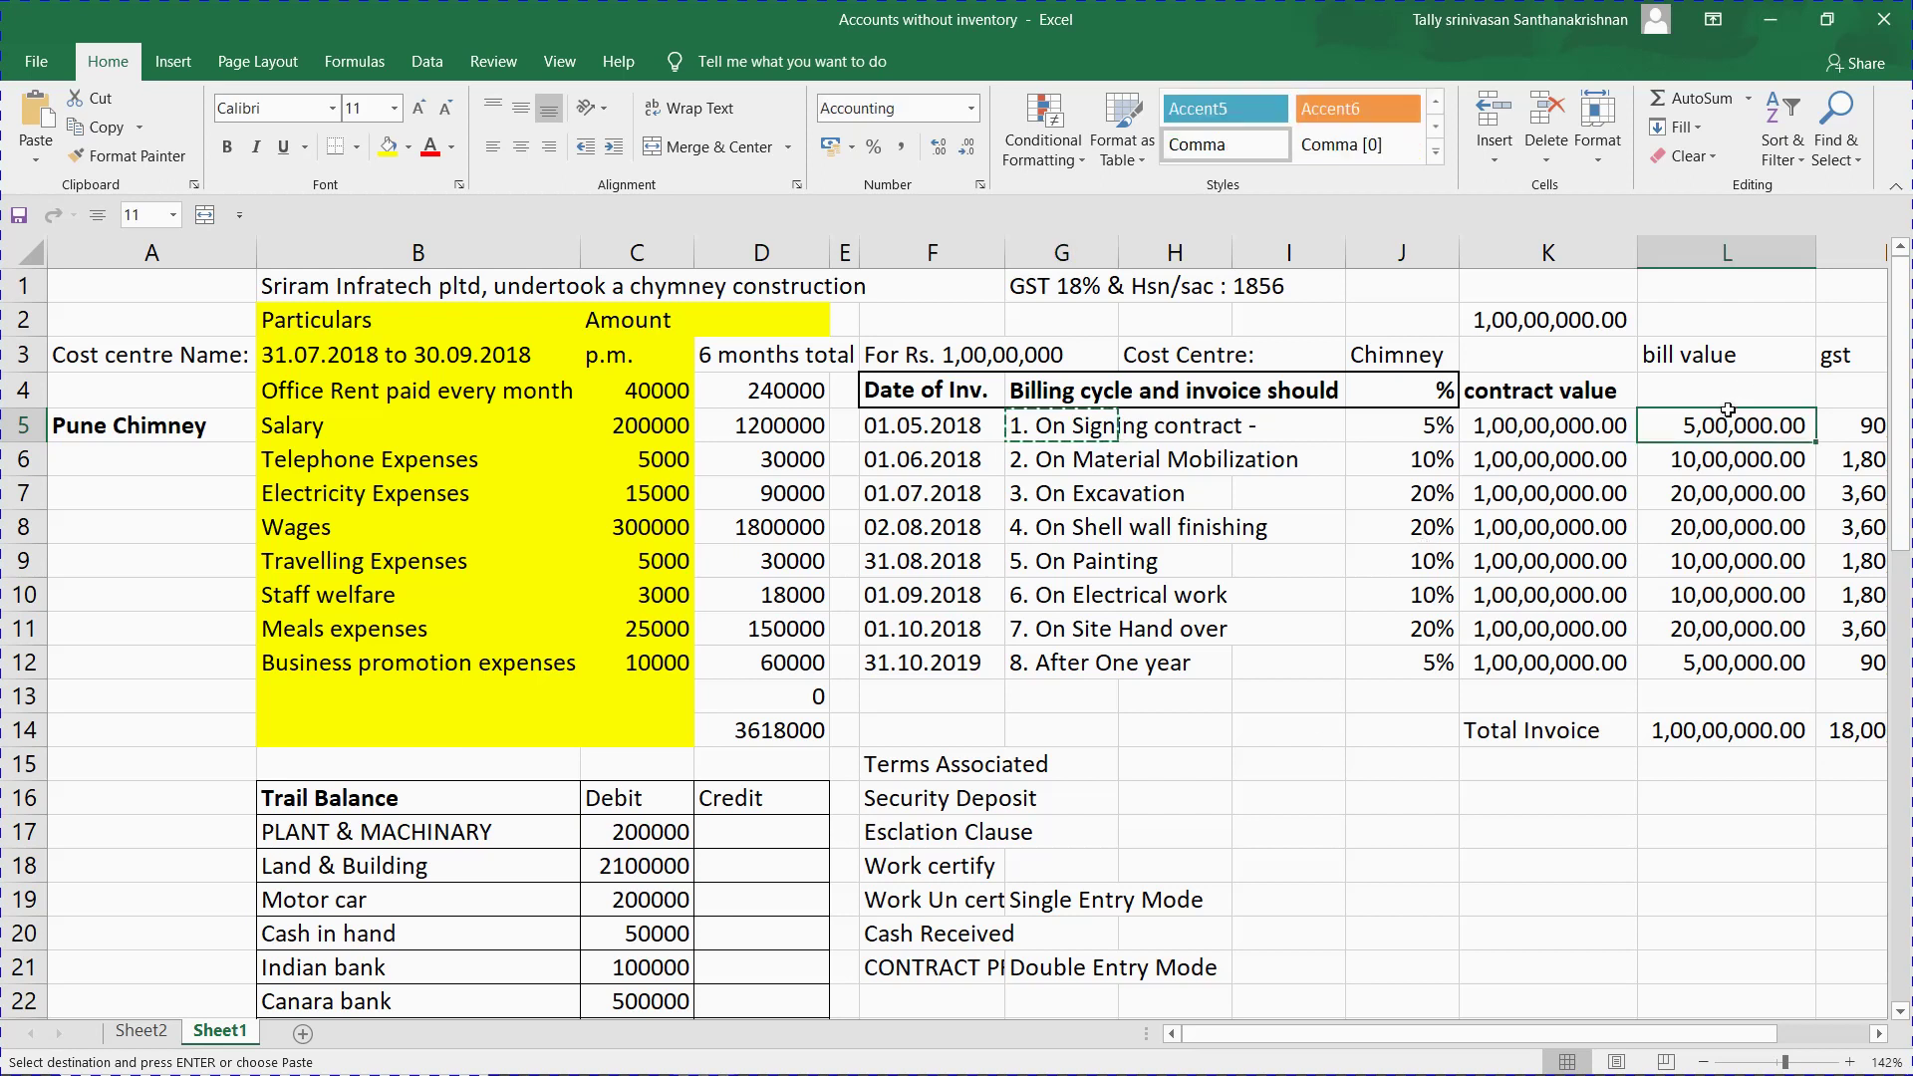
key(alt+Tab)
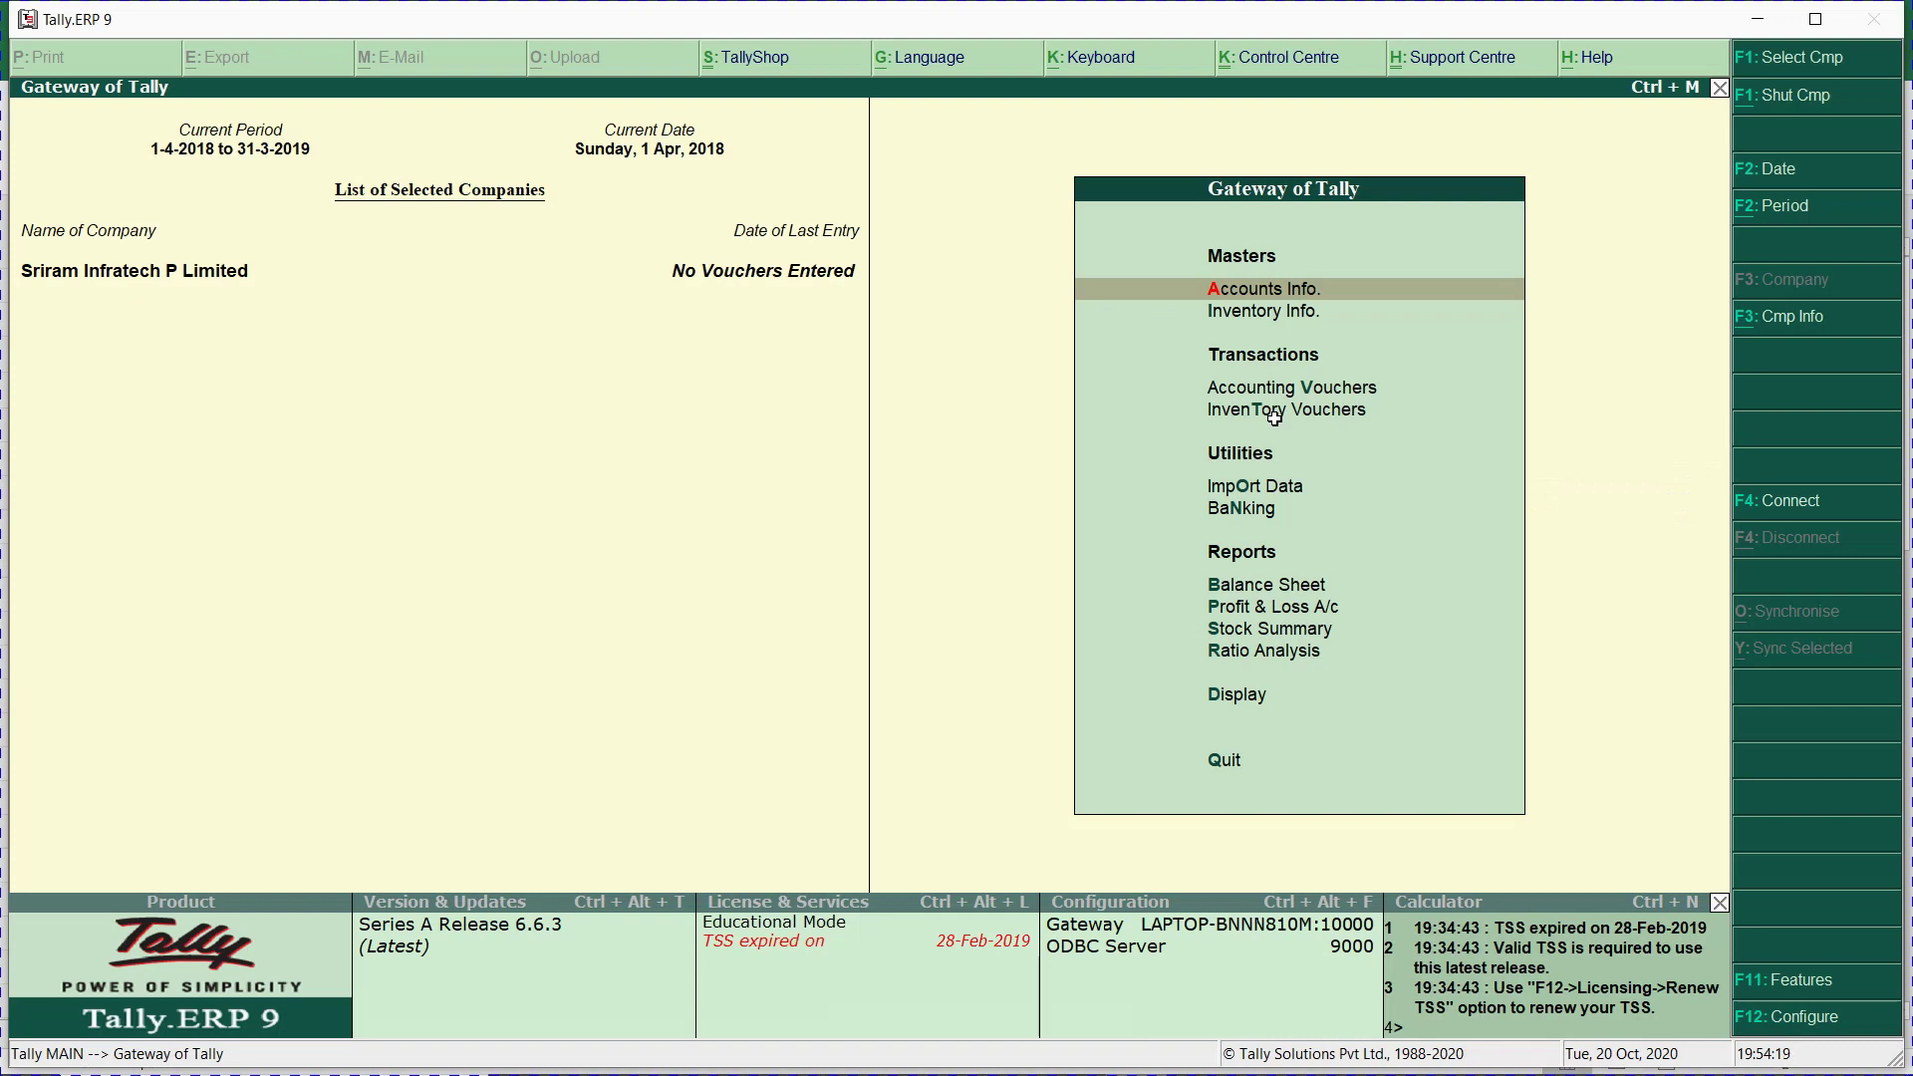
Check the current date and accounting period, leaving both unchanged.
key(F2)
key(BackSpace)
key(Escape)
key(alt+F2)
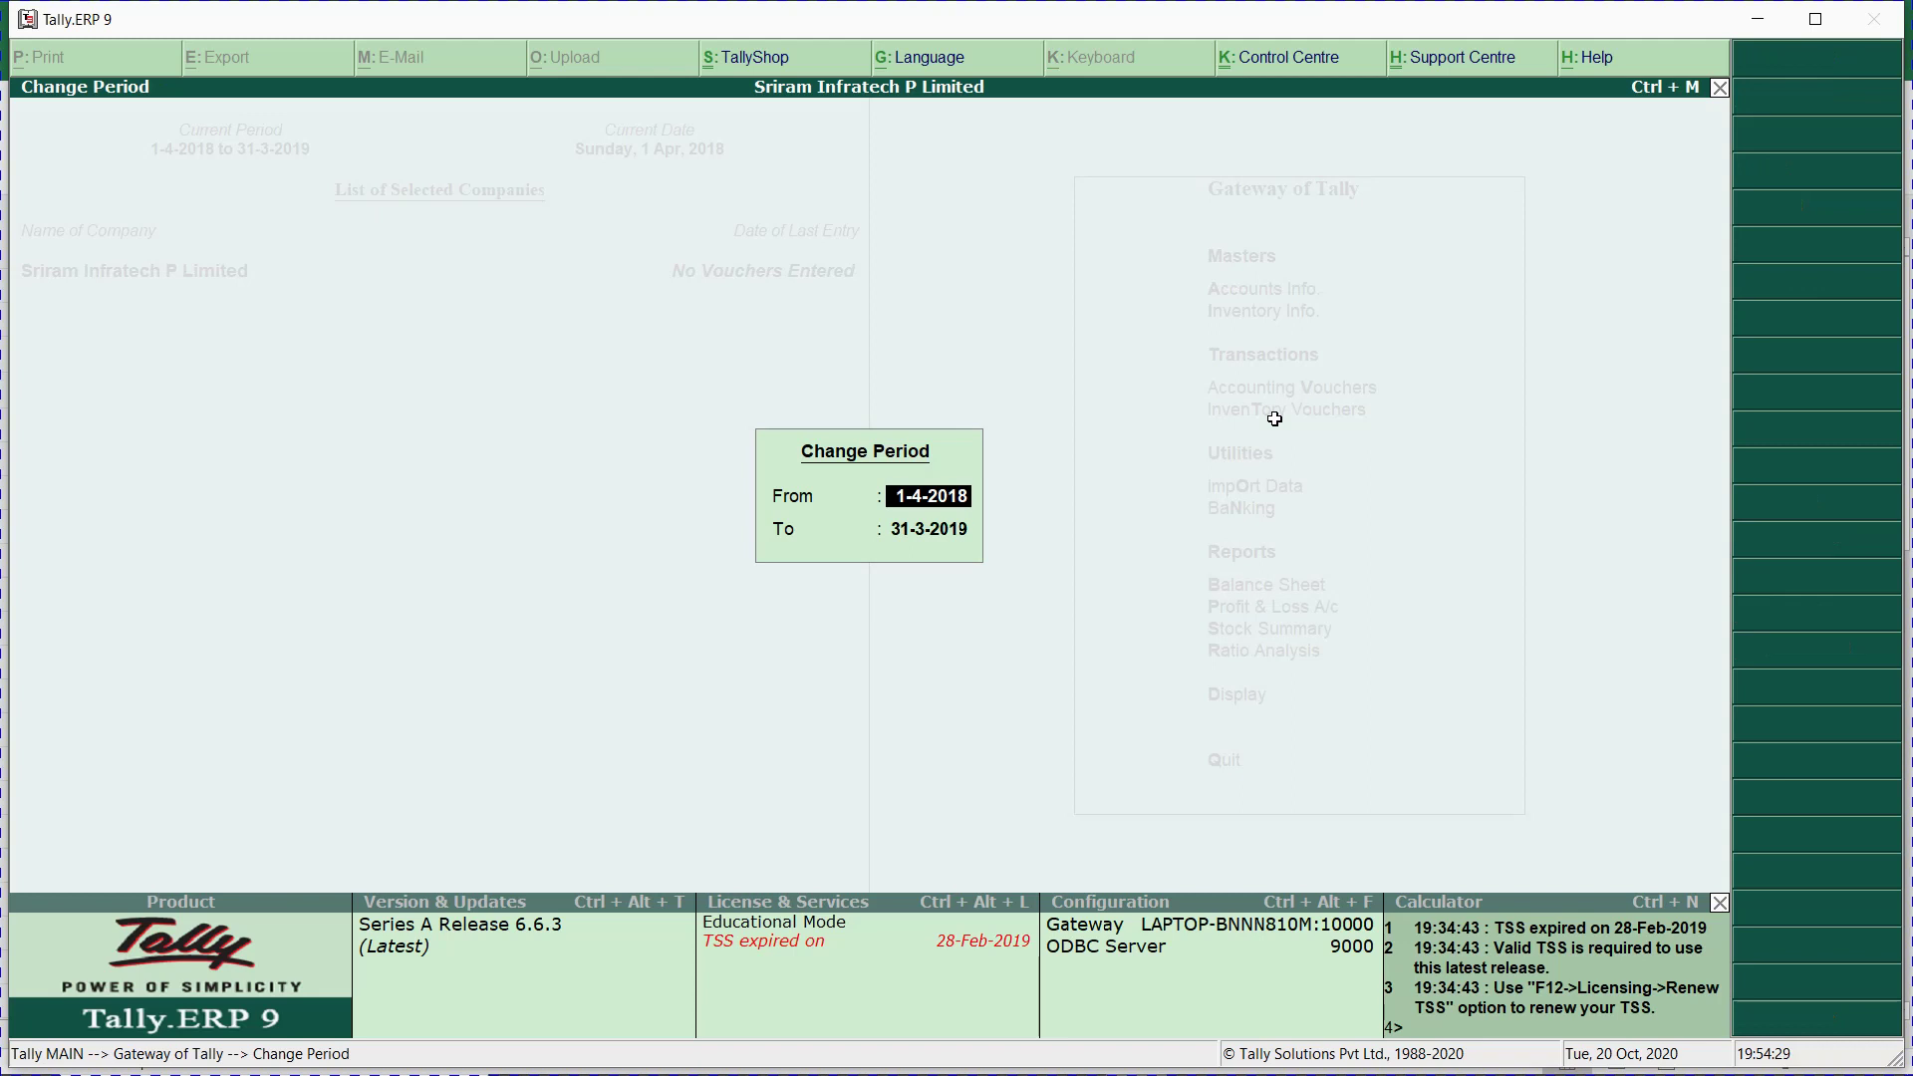
key(Escape)
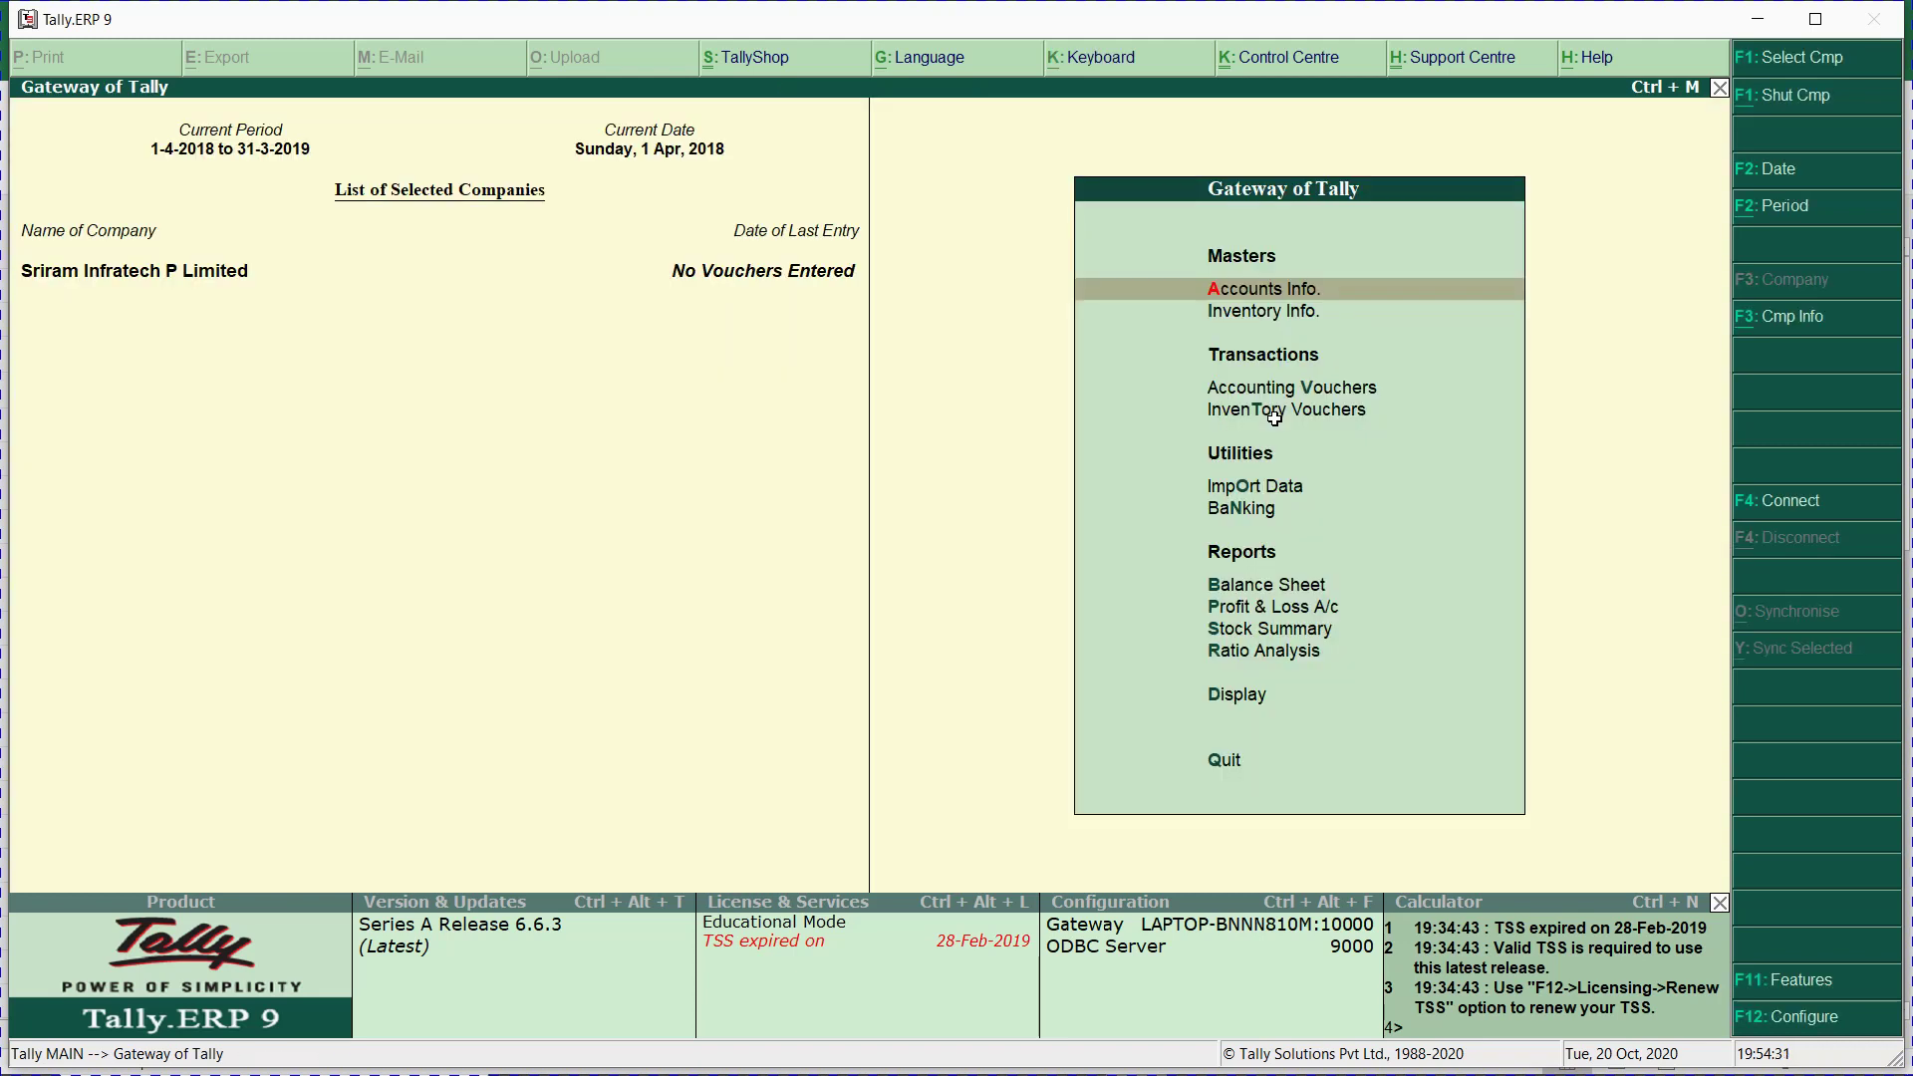
Start a new Sales voucher with Gst Service Invoice as both type and class.
key(v)
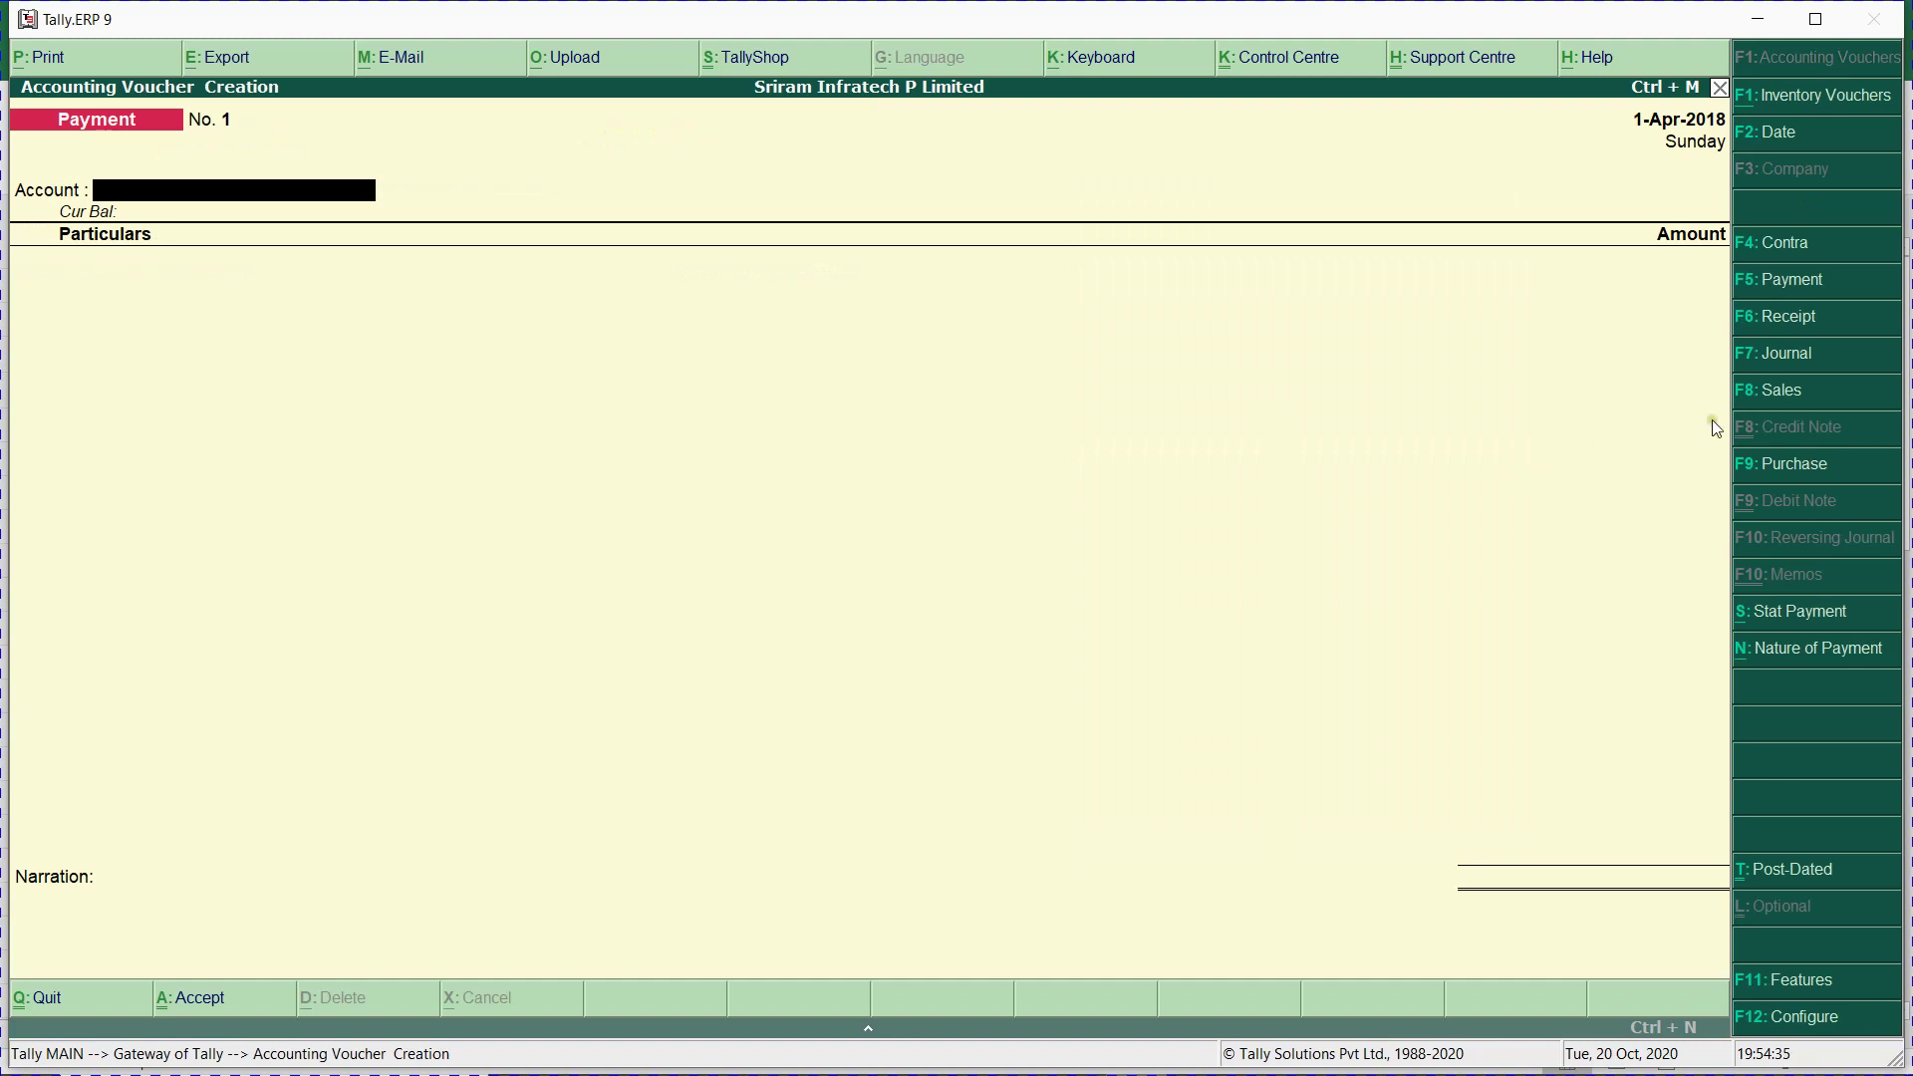
click(1794, 401)
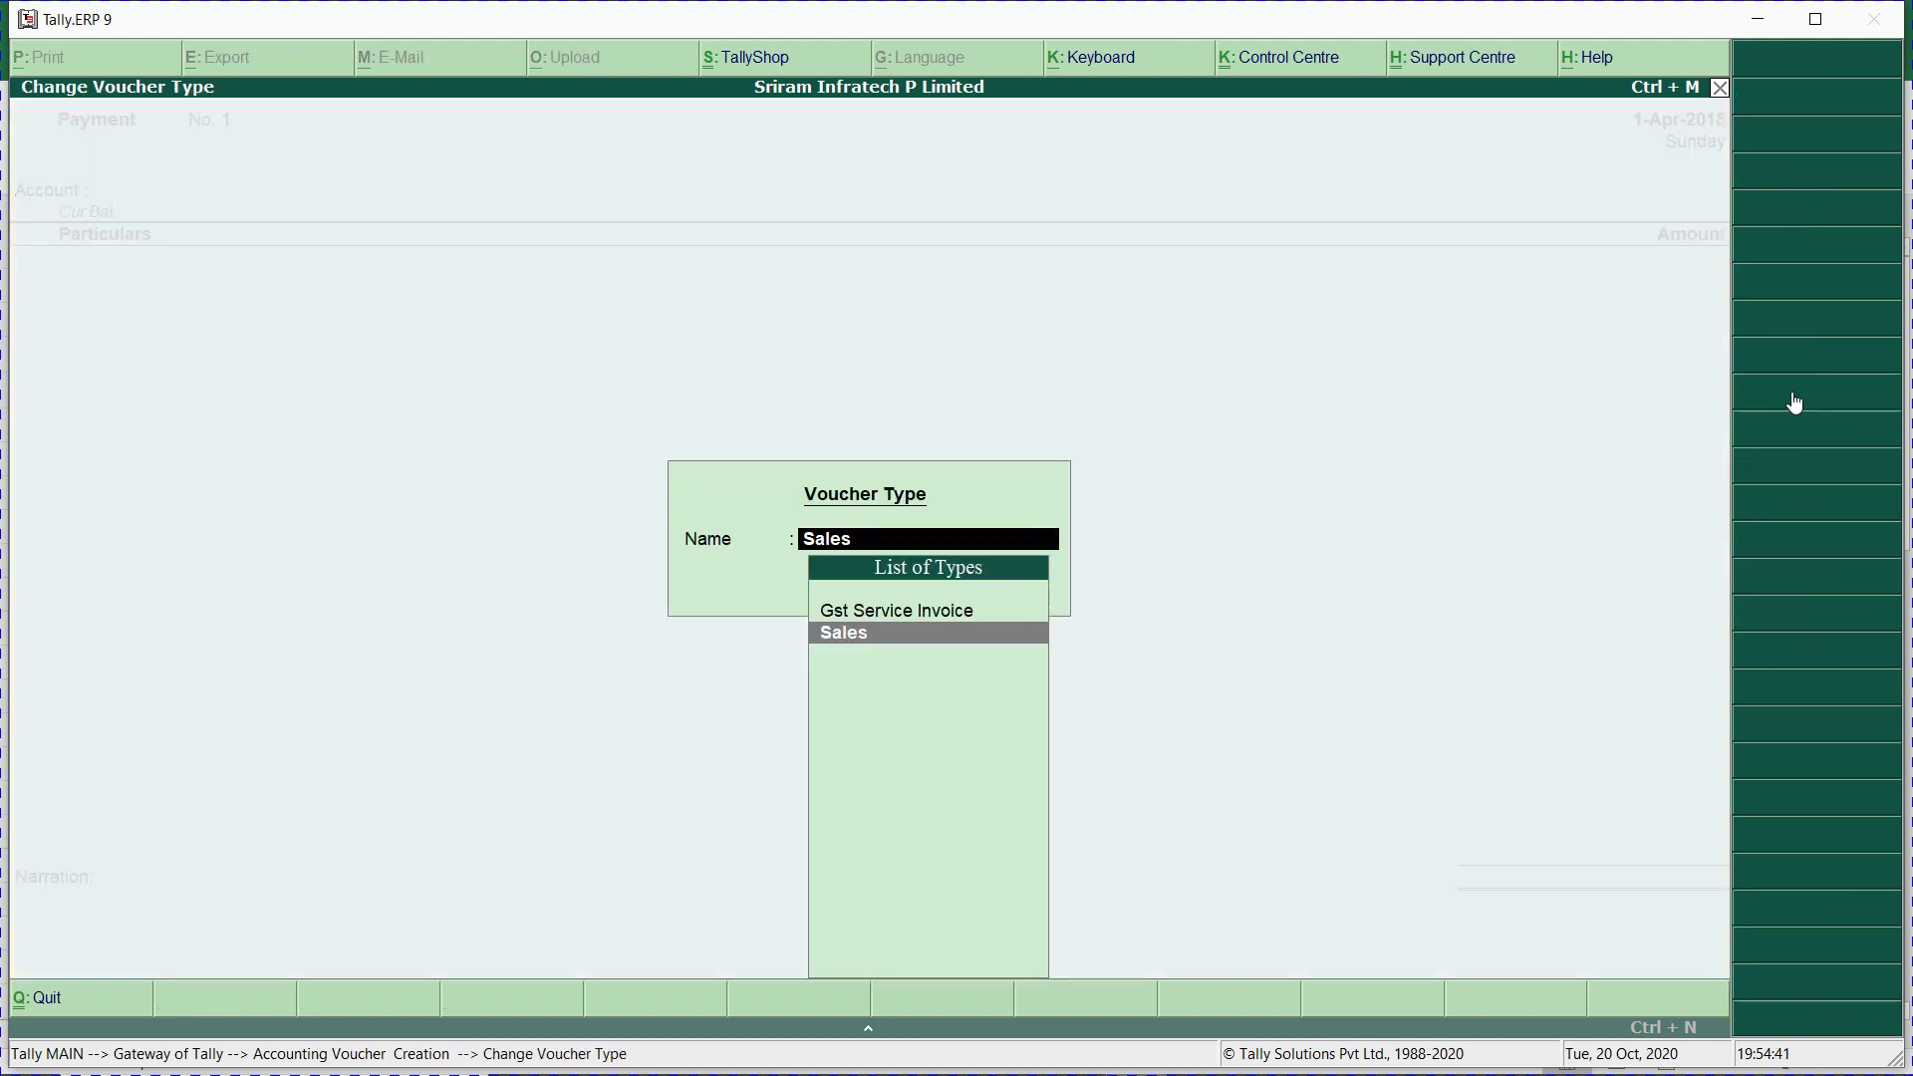
key(Up)
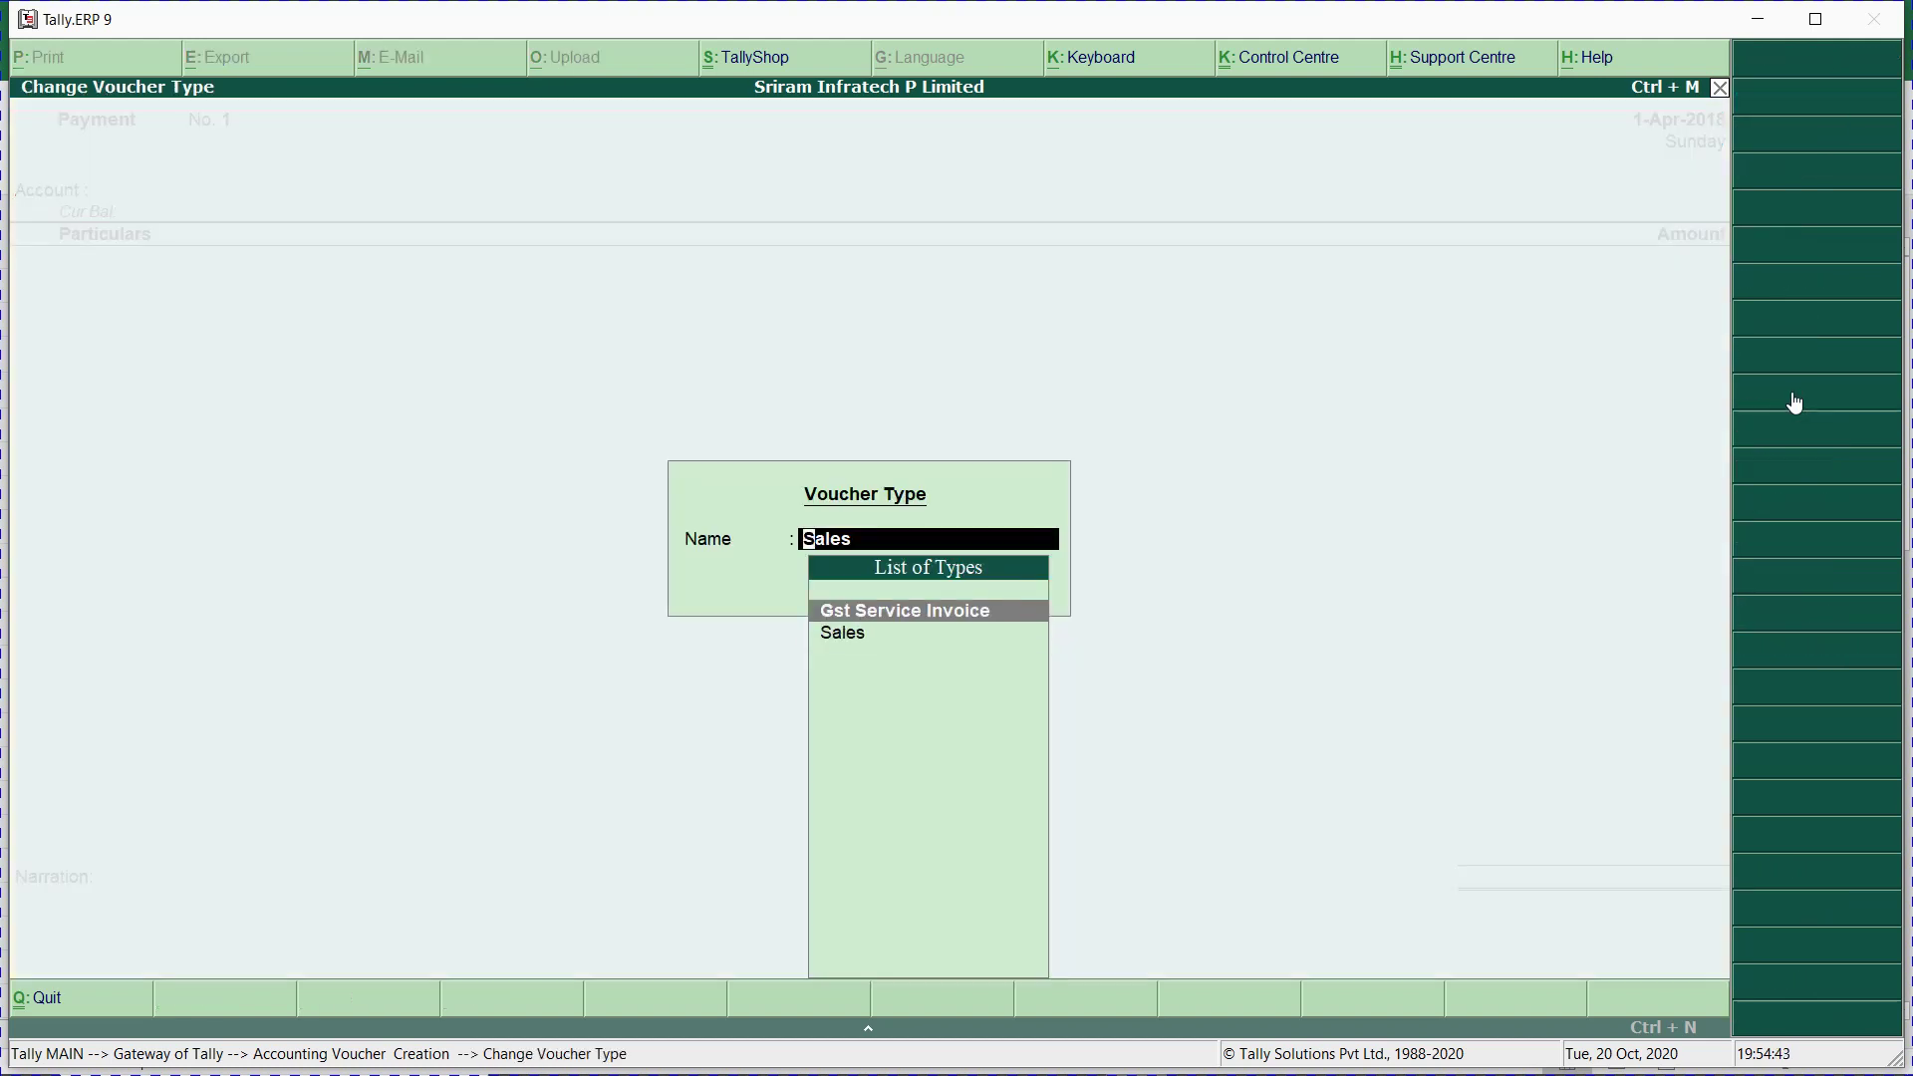
key(Return)
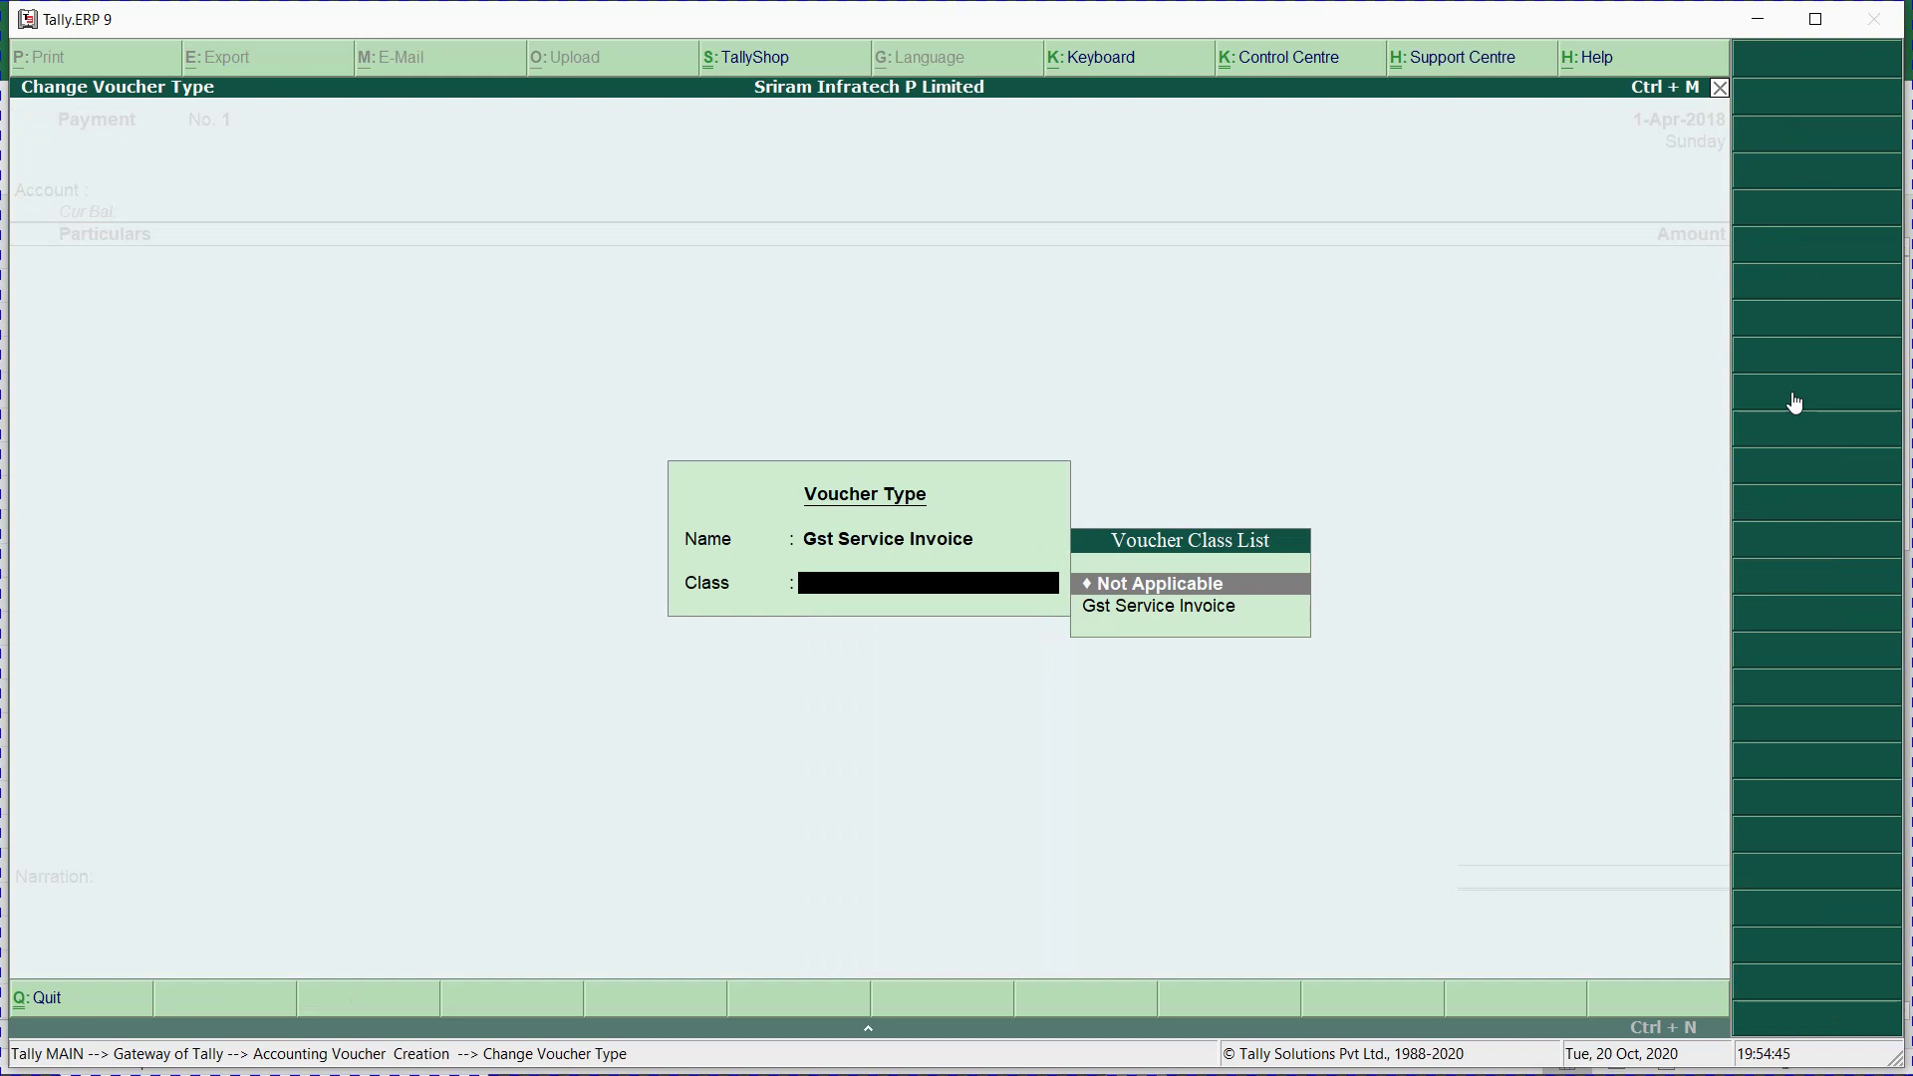
key(Down)
key(Return)
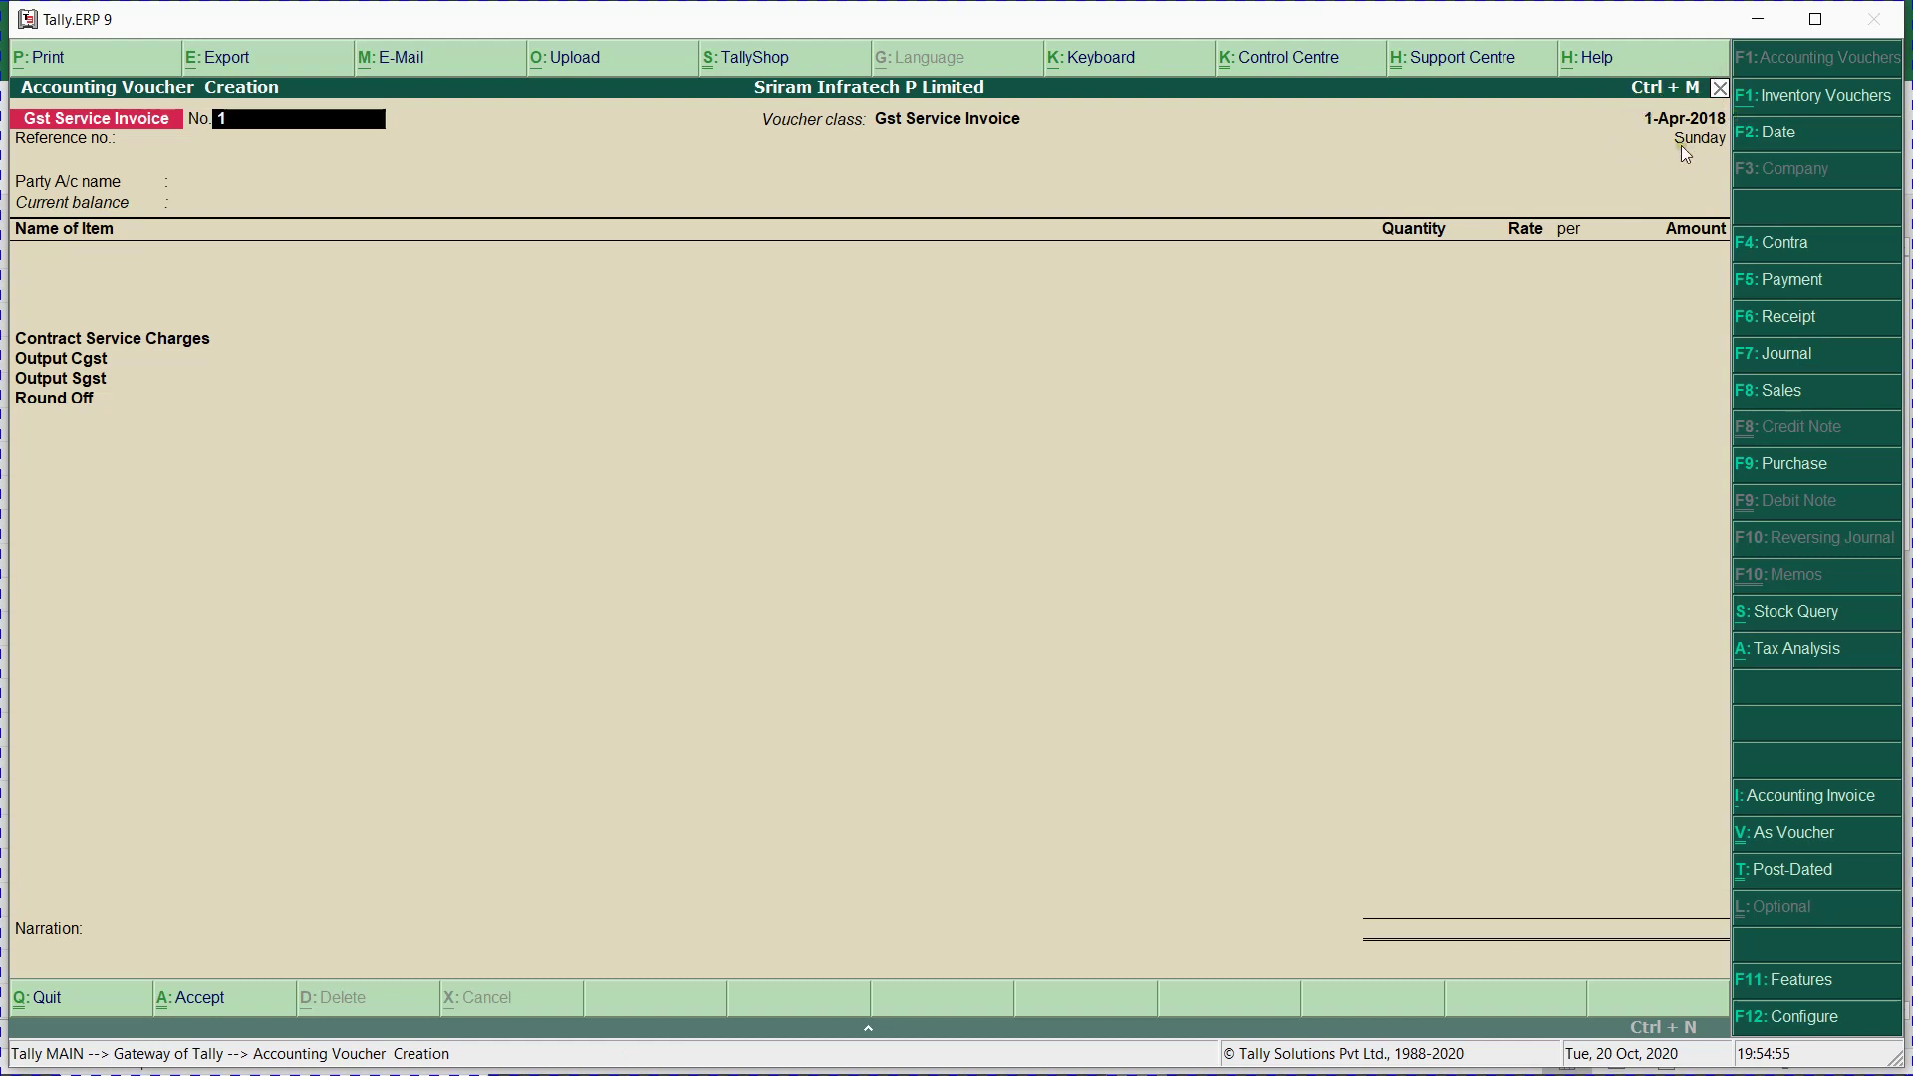
key(alt+Tab)
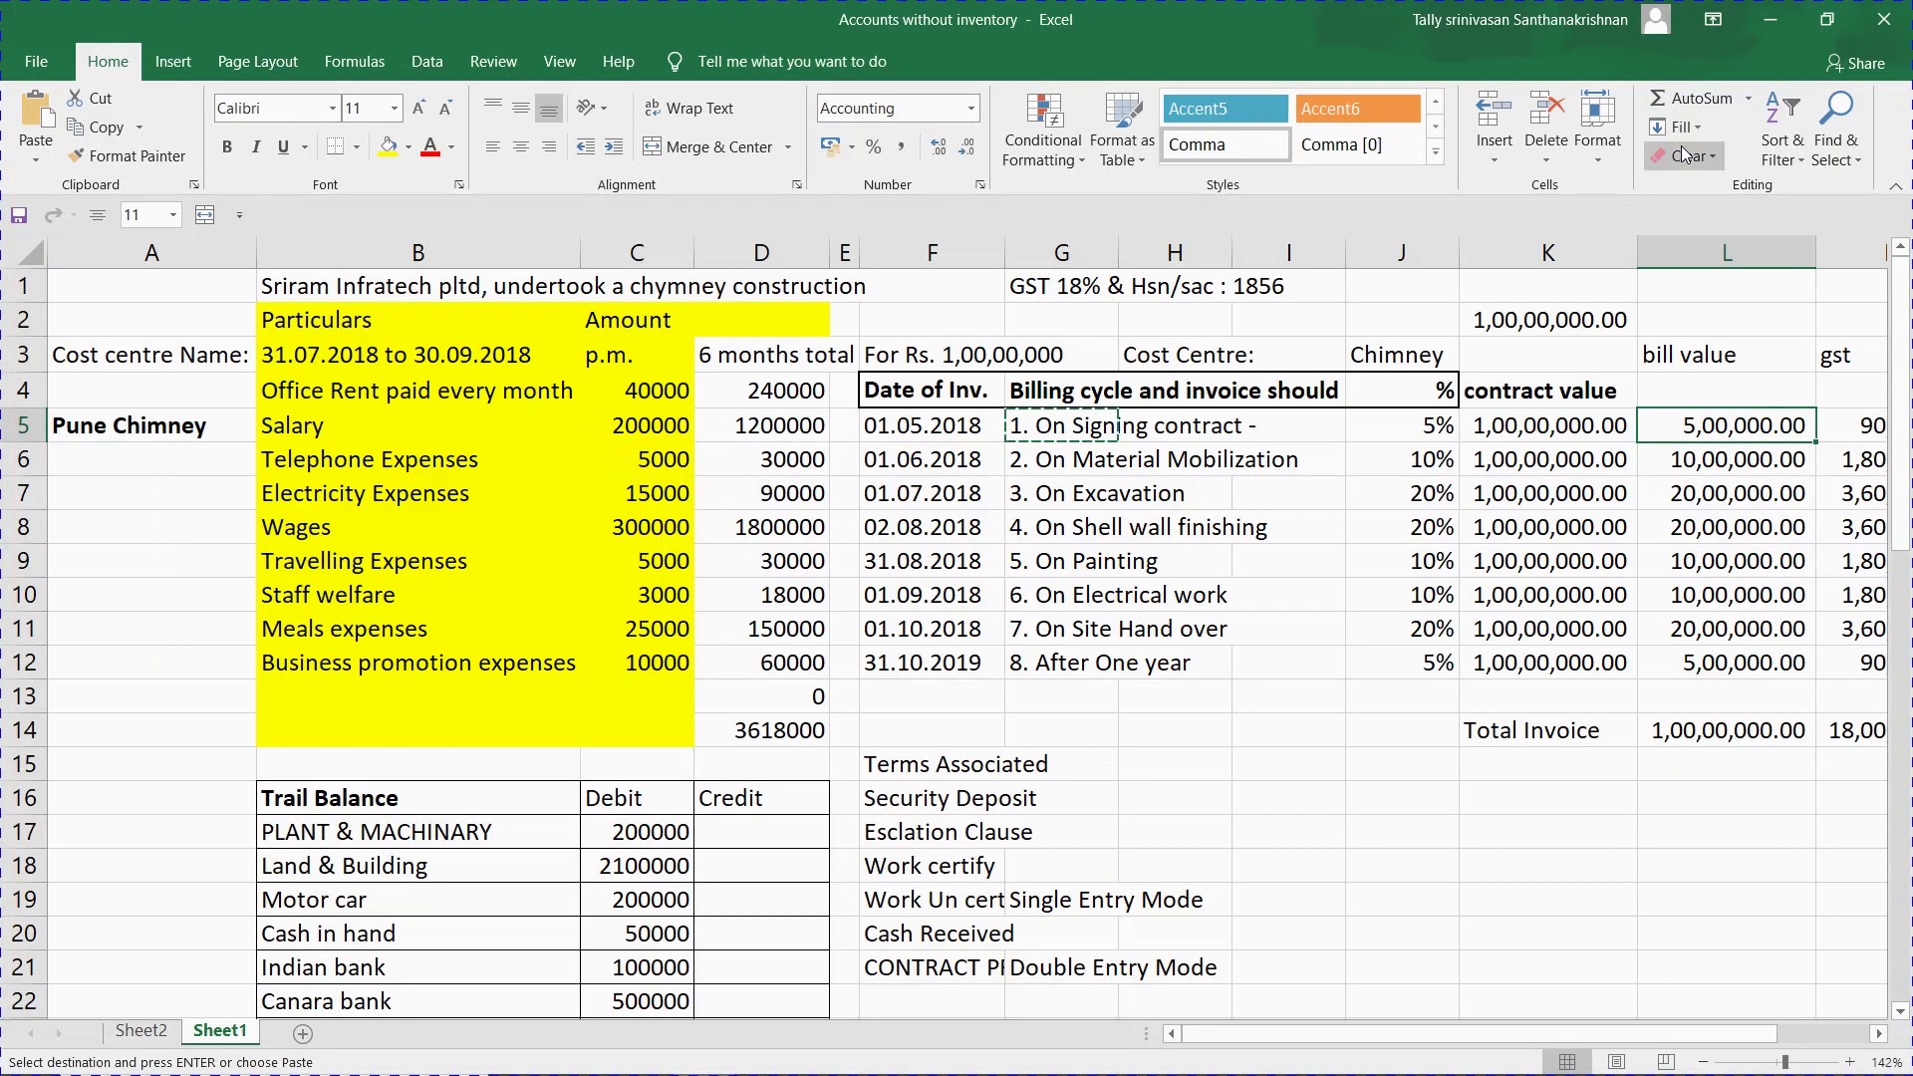
key(alt+Tab)
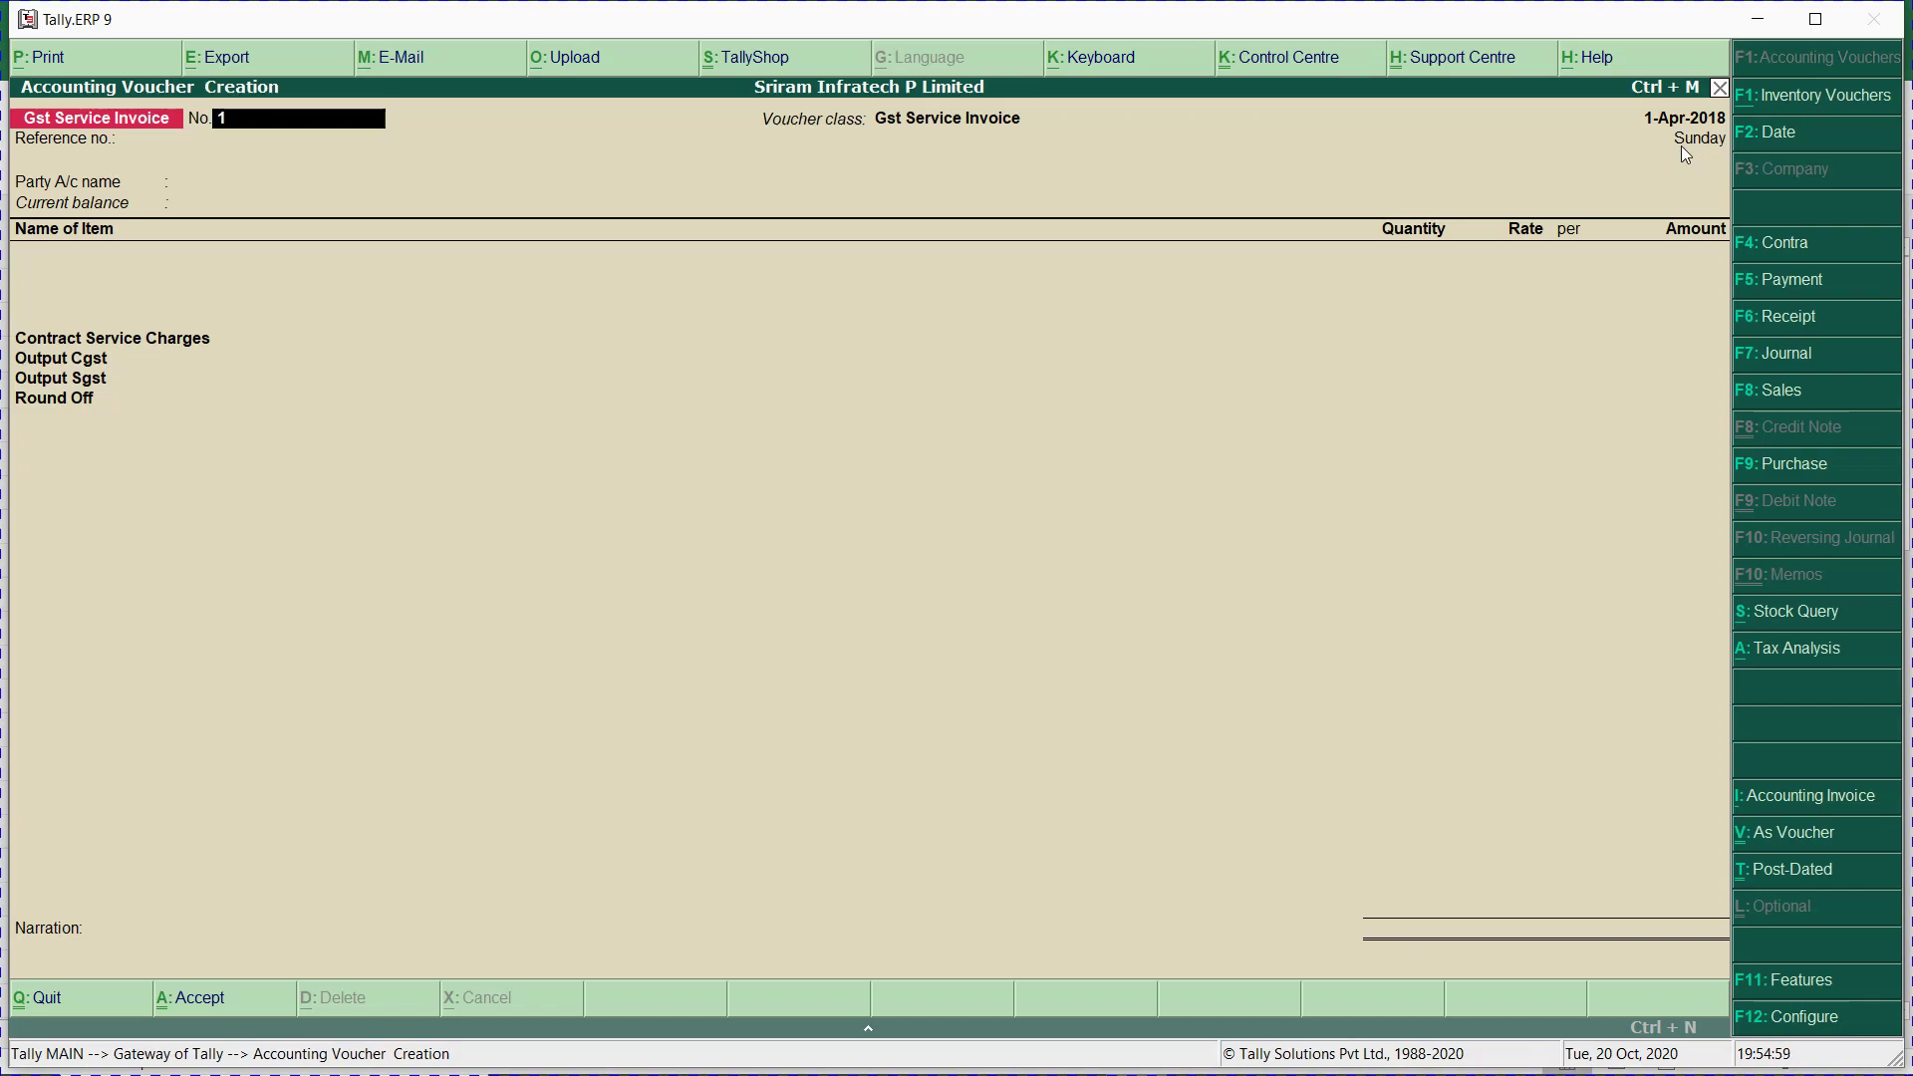
key(F2)
Date the invoice 1.5.2018 and enter RA BILL NO 1 as voucher number and reference.
text(1.5.2018)
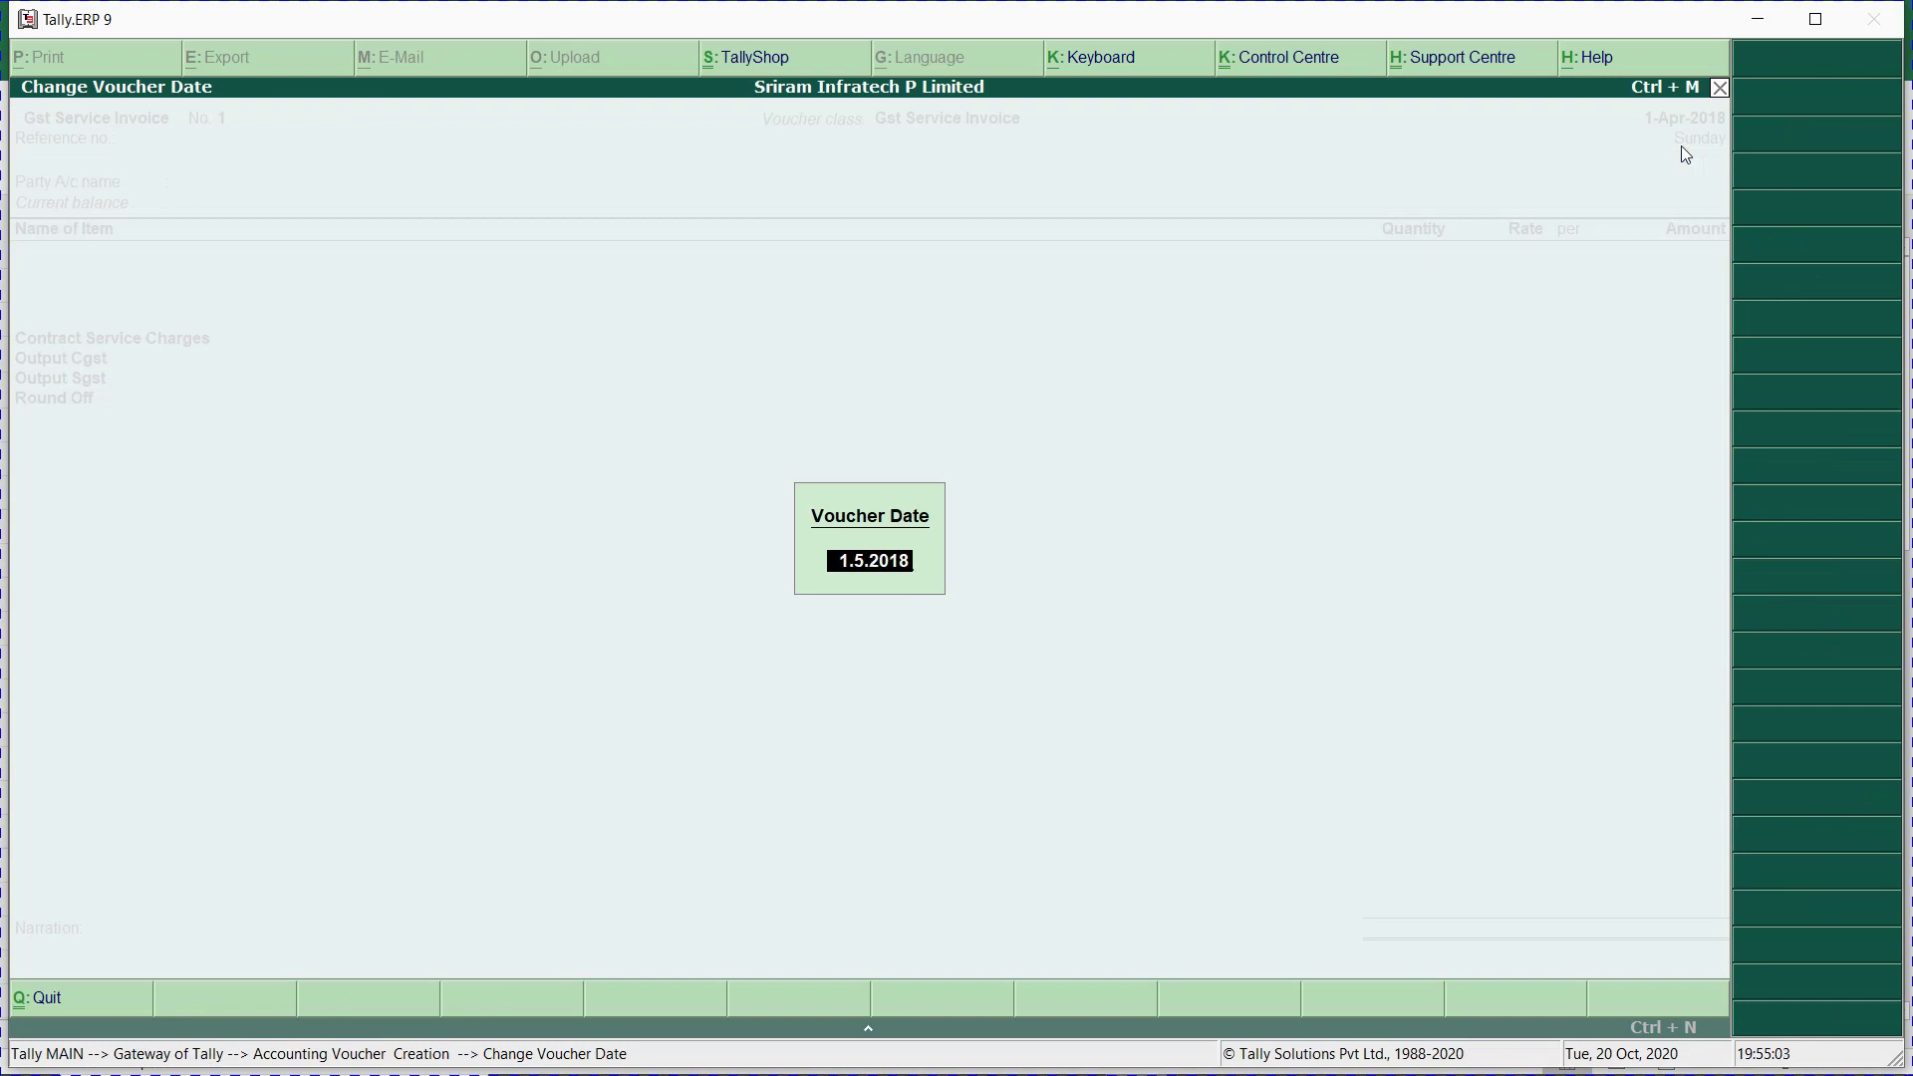
key(Return)
key(BackSpace)
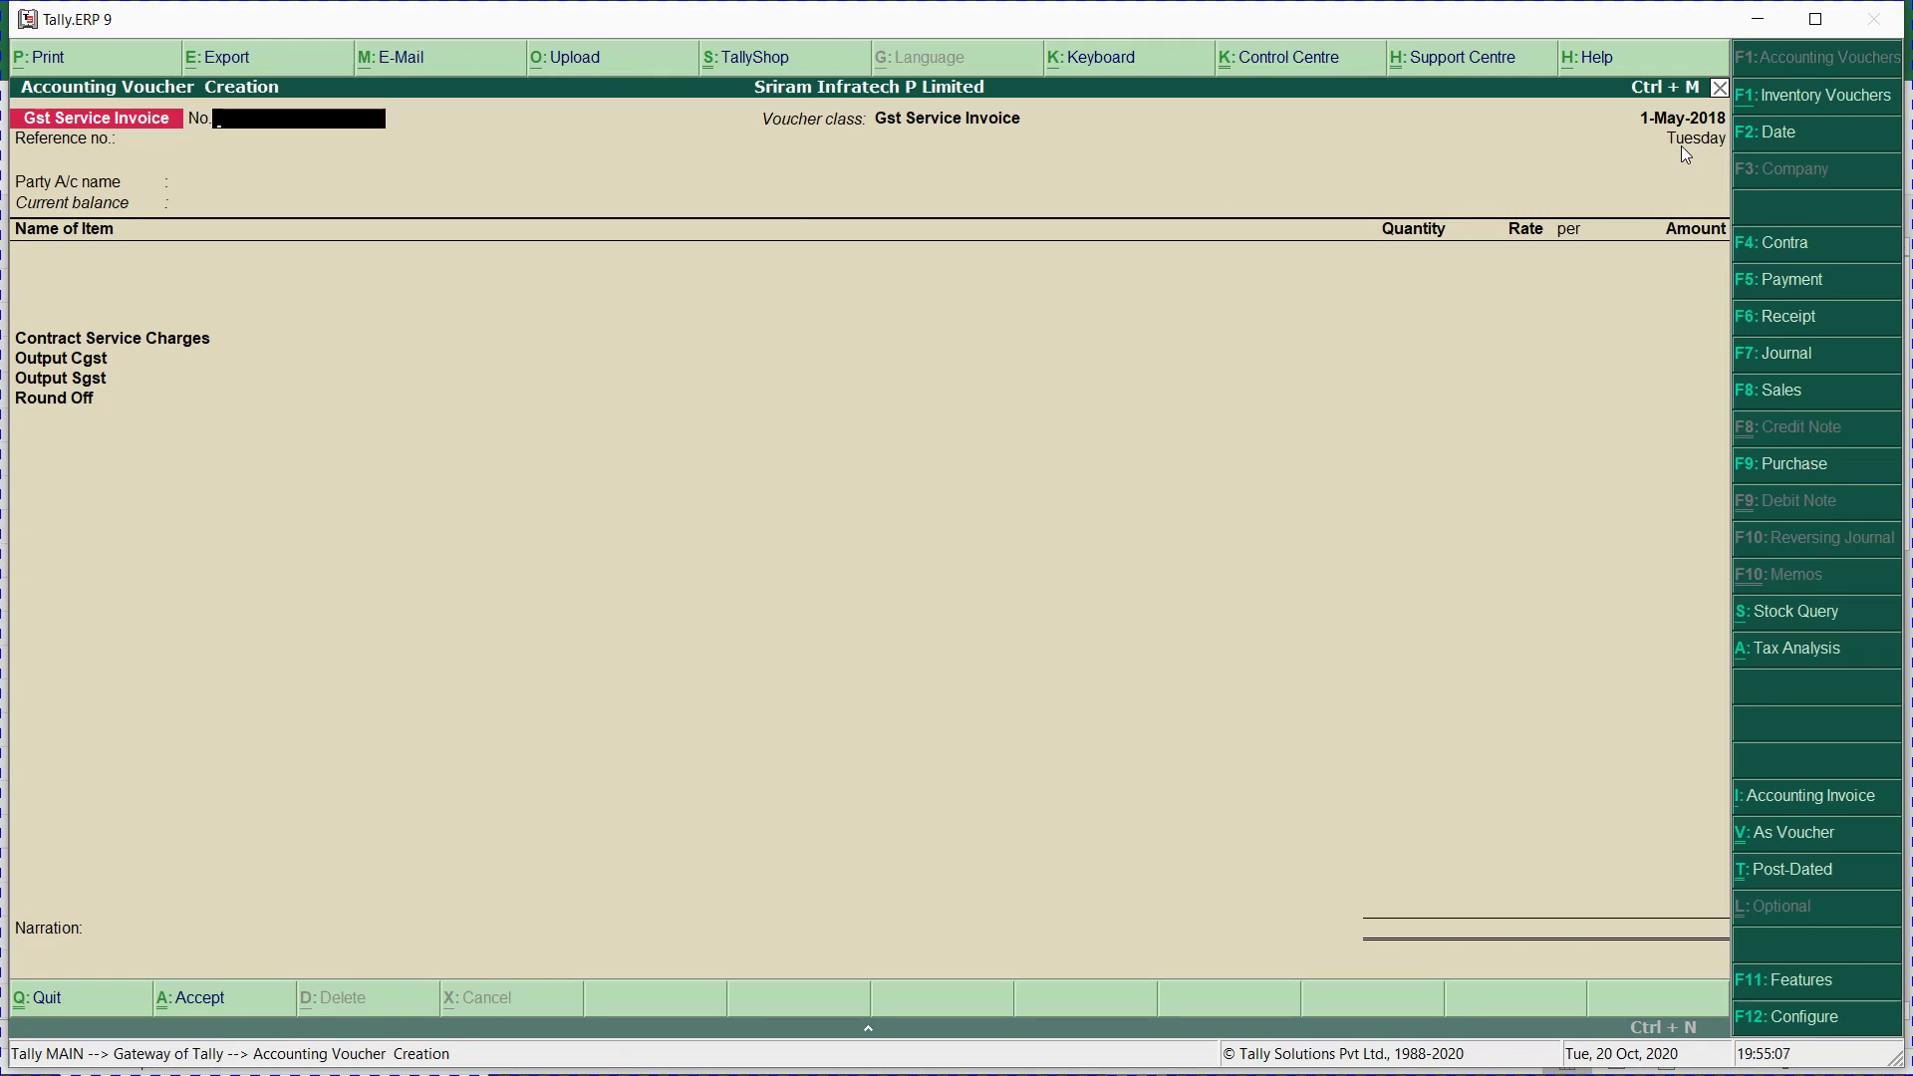
key(alt+Tab)
key(alt+Tab)
key(alt+Tab)
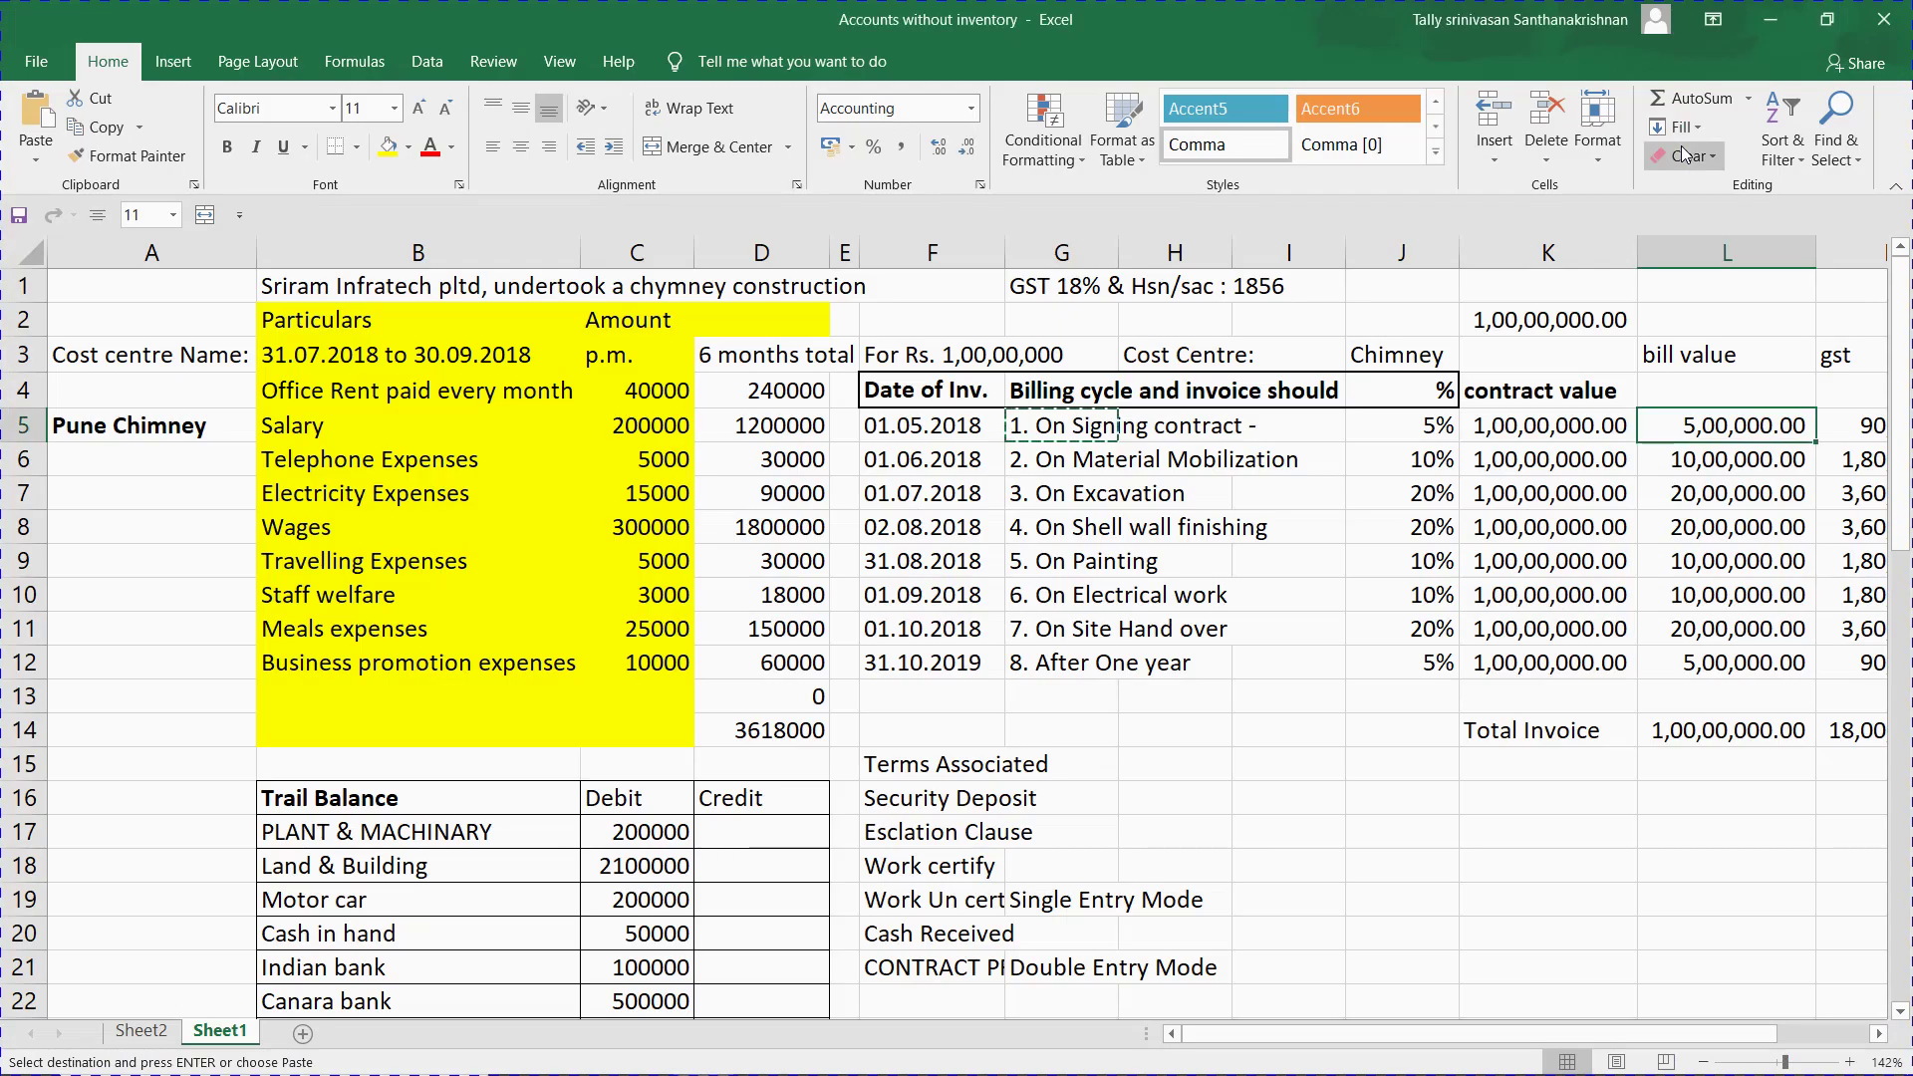
key(alt+Tab)
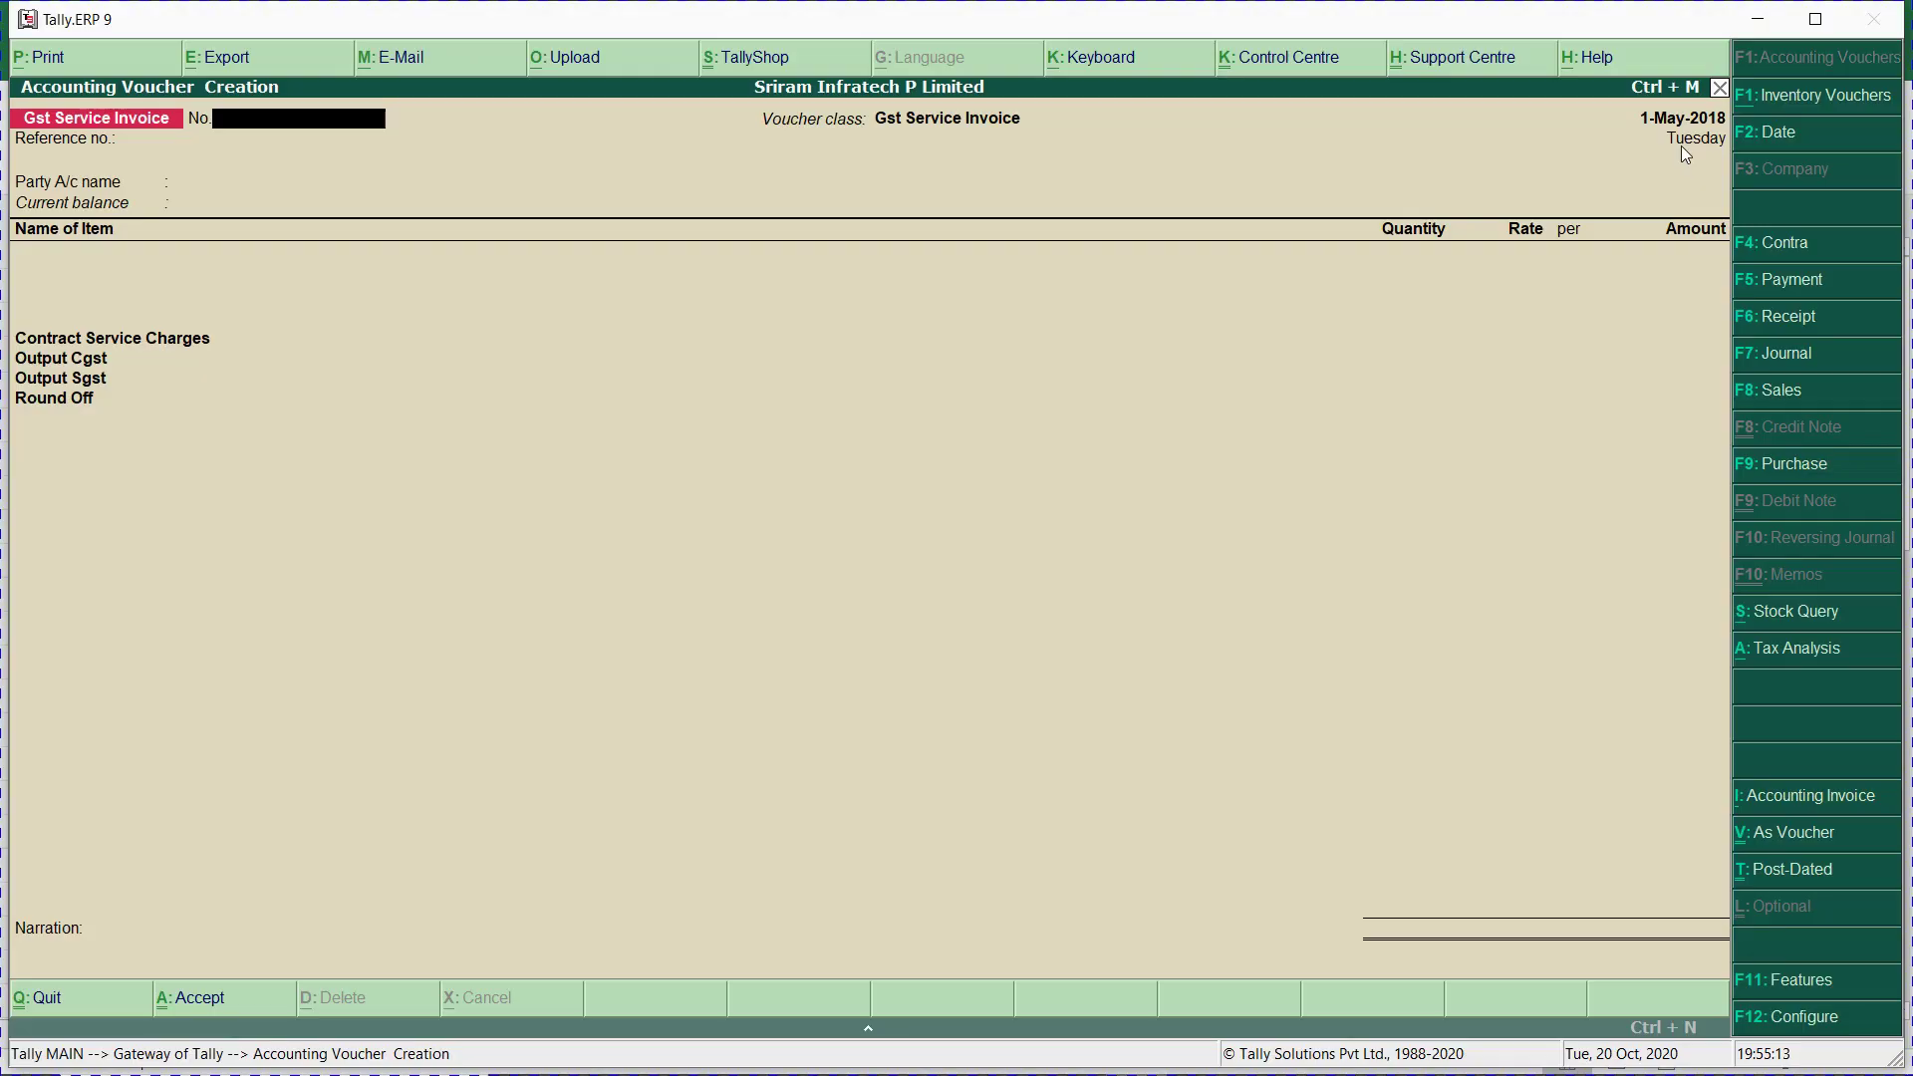
text(RA BILL NO 1)
key(Return)
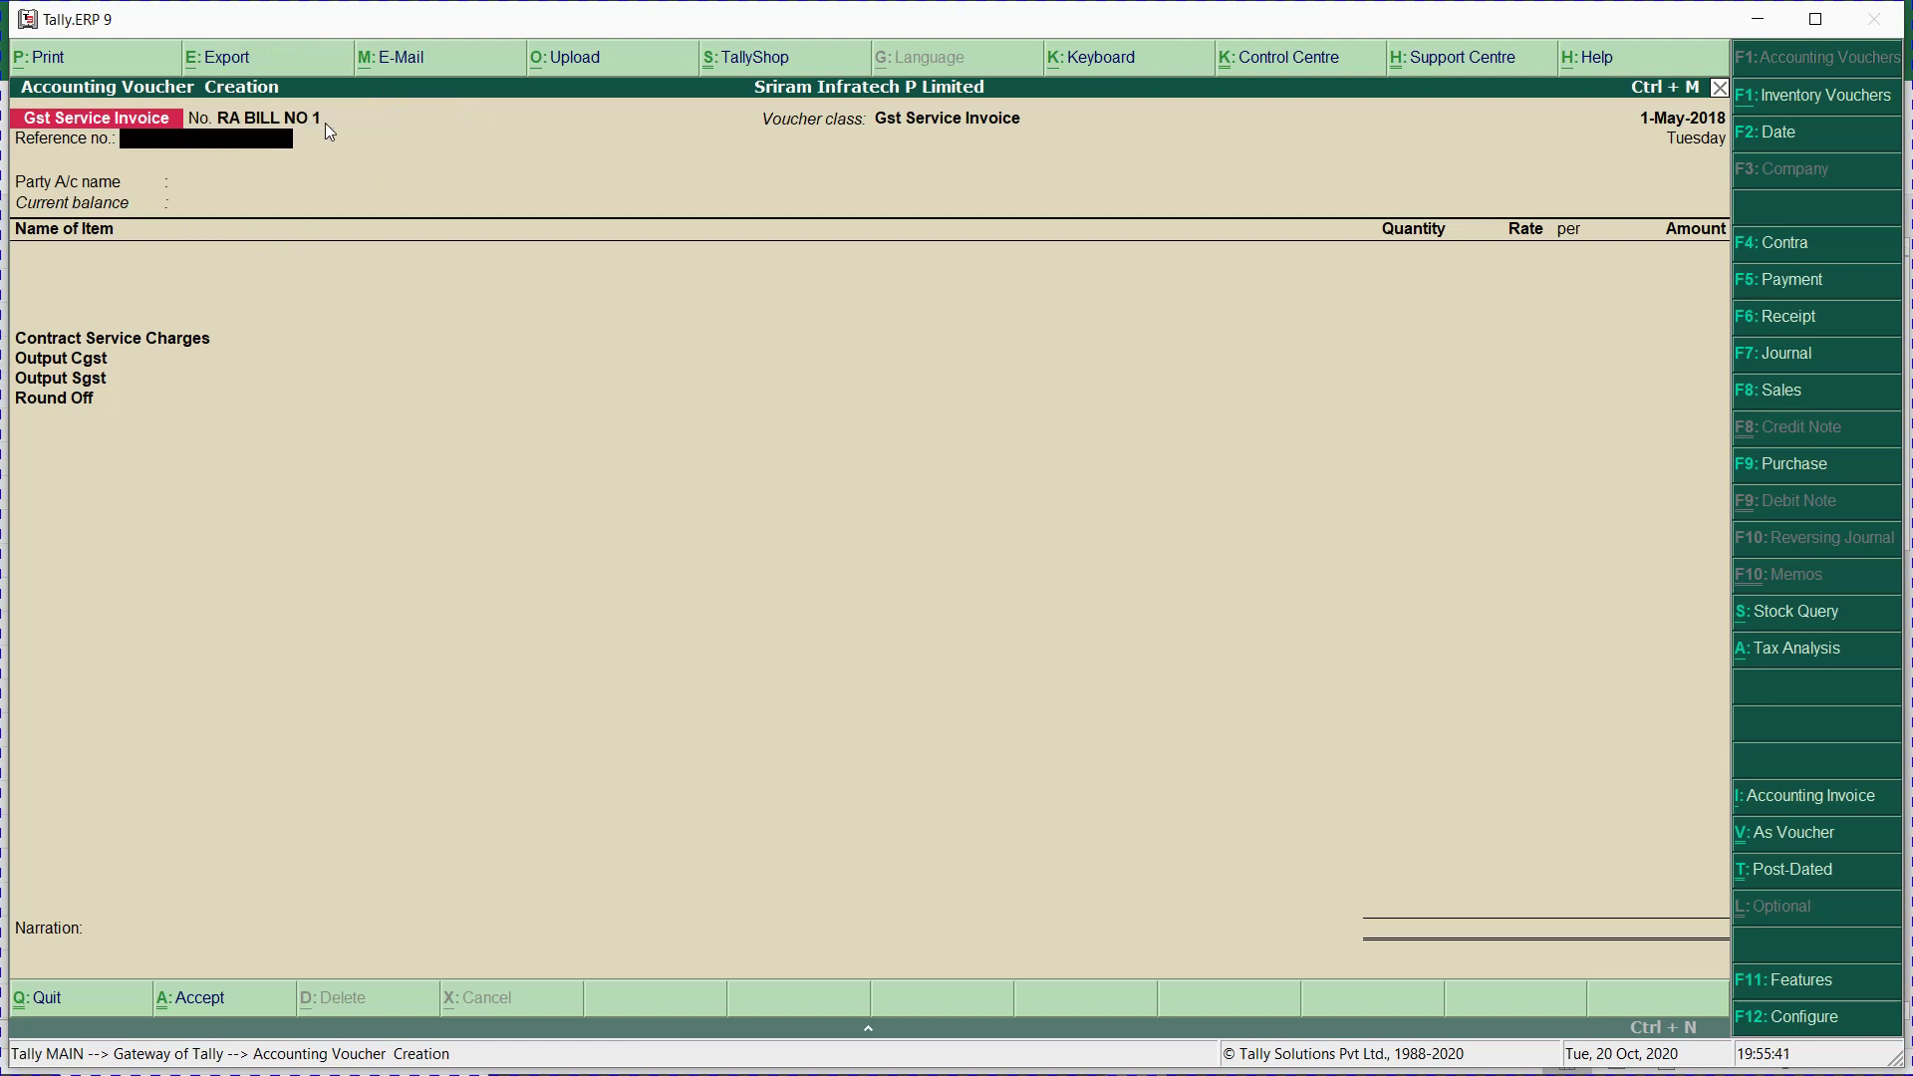
key(ctrl+alt+v)
key(Return)
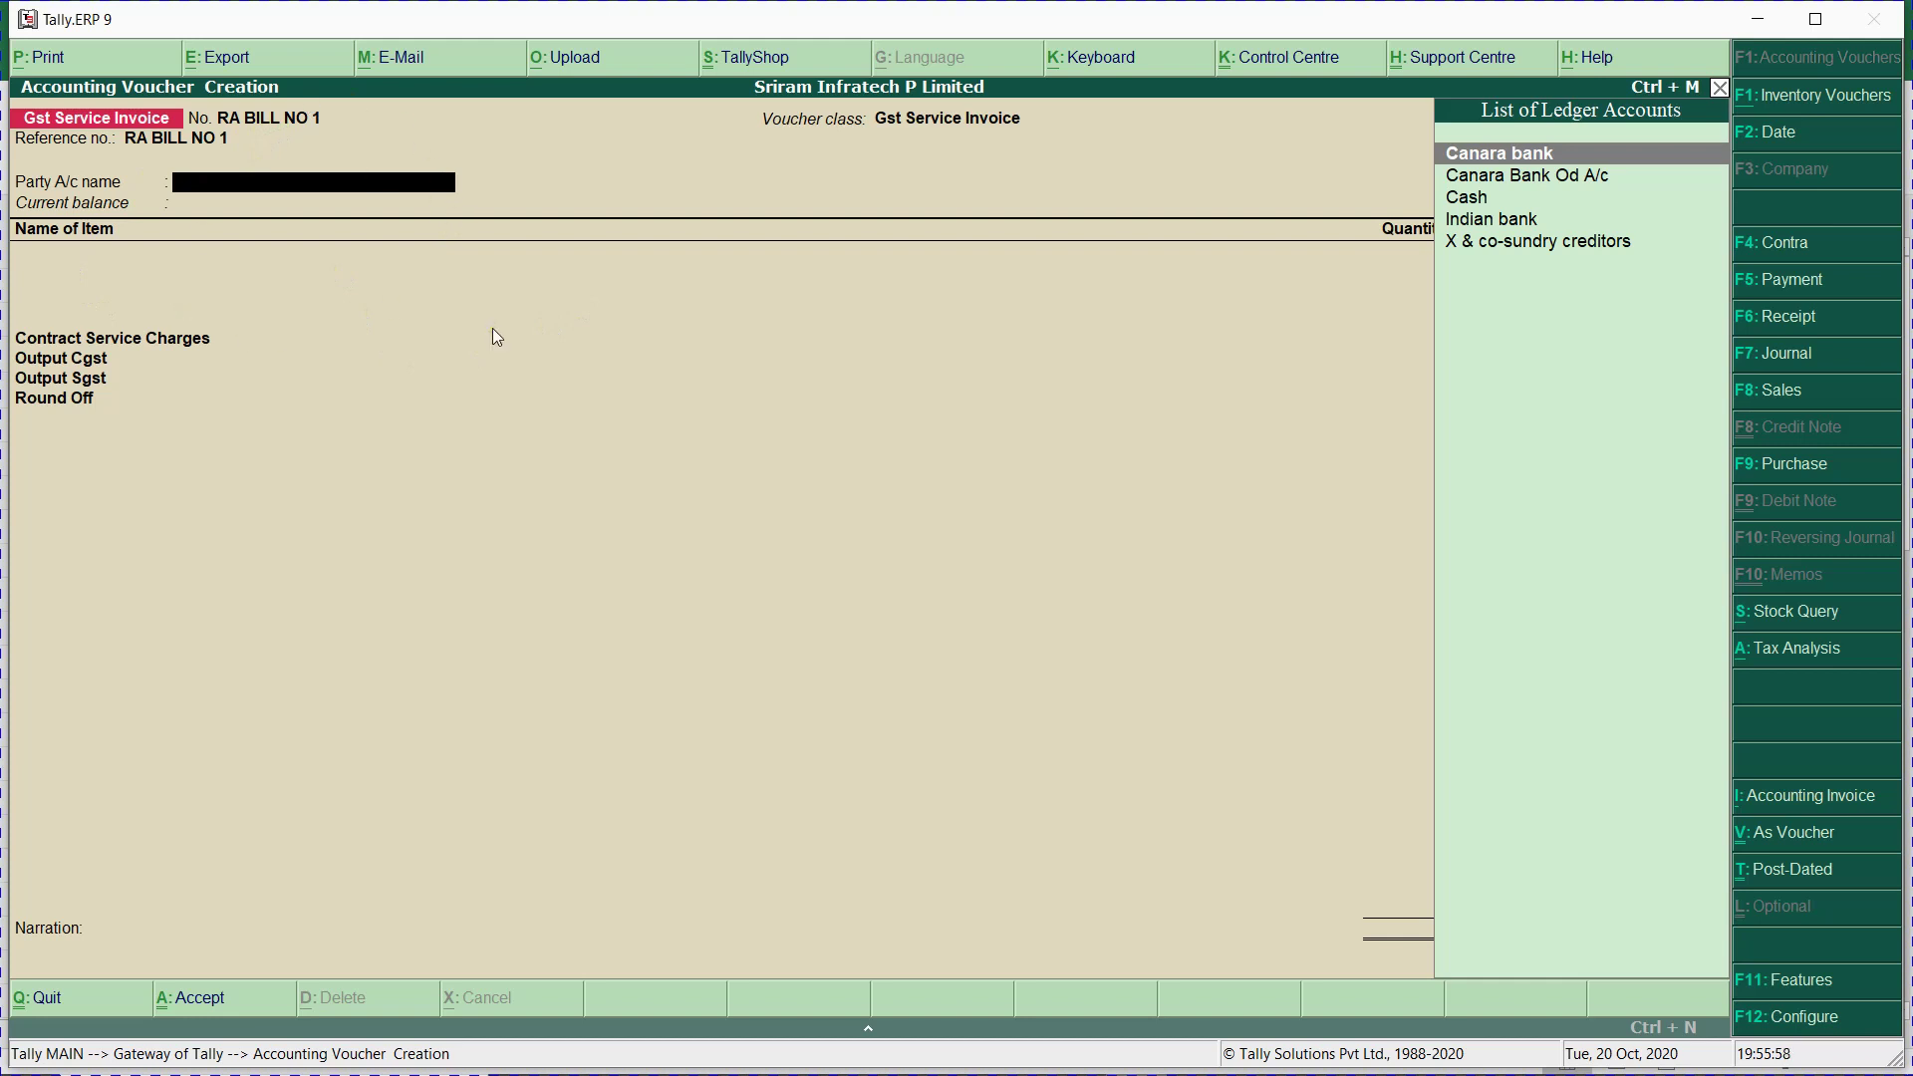
Create the ledger BHUSAN STEEL LIMITED under Sundry Debtors and set it as the invoice's party.
key(alt+c)
text(BHU)
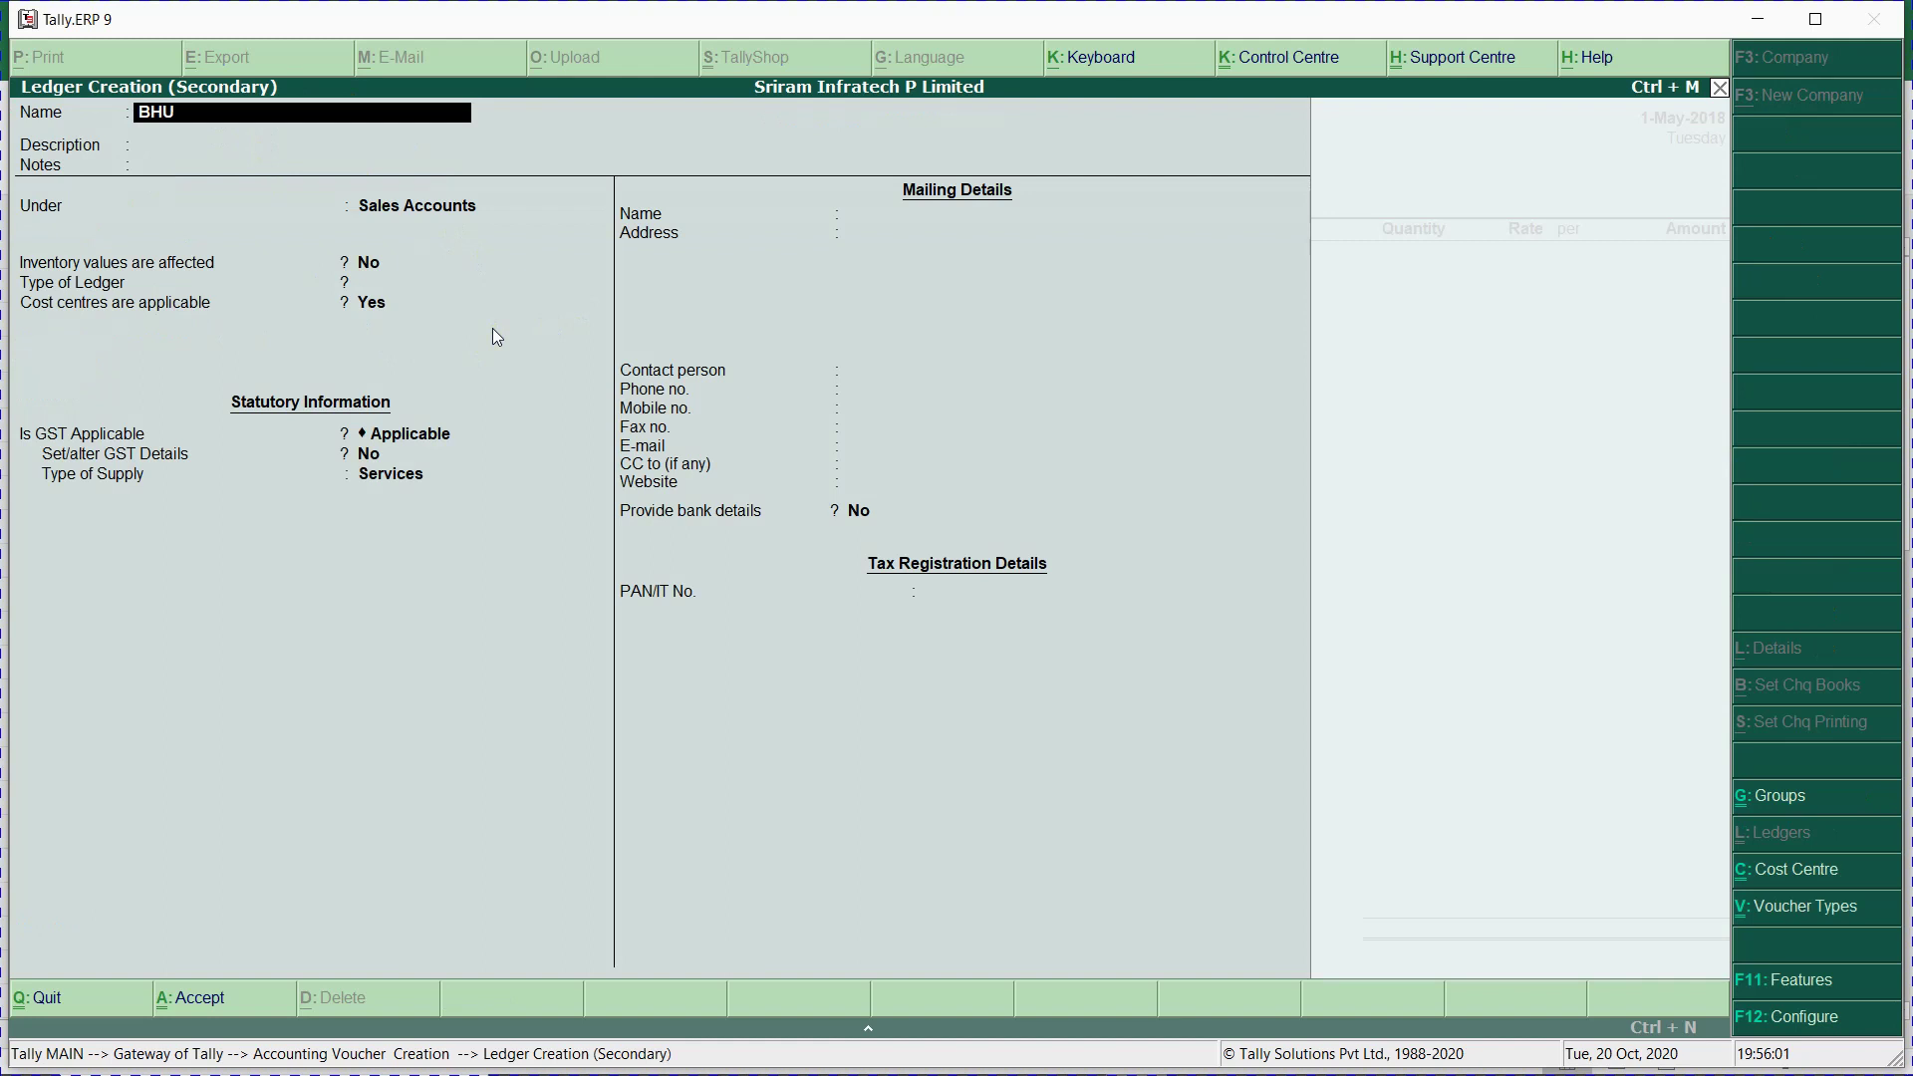
text(SAN STEEL LIMITED)
key(Return)
key(Return)
key(Return)
text(SUND)
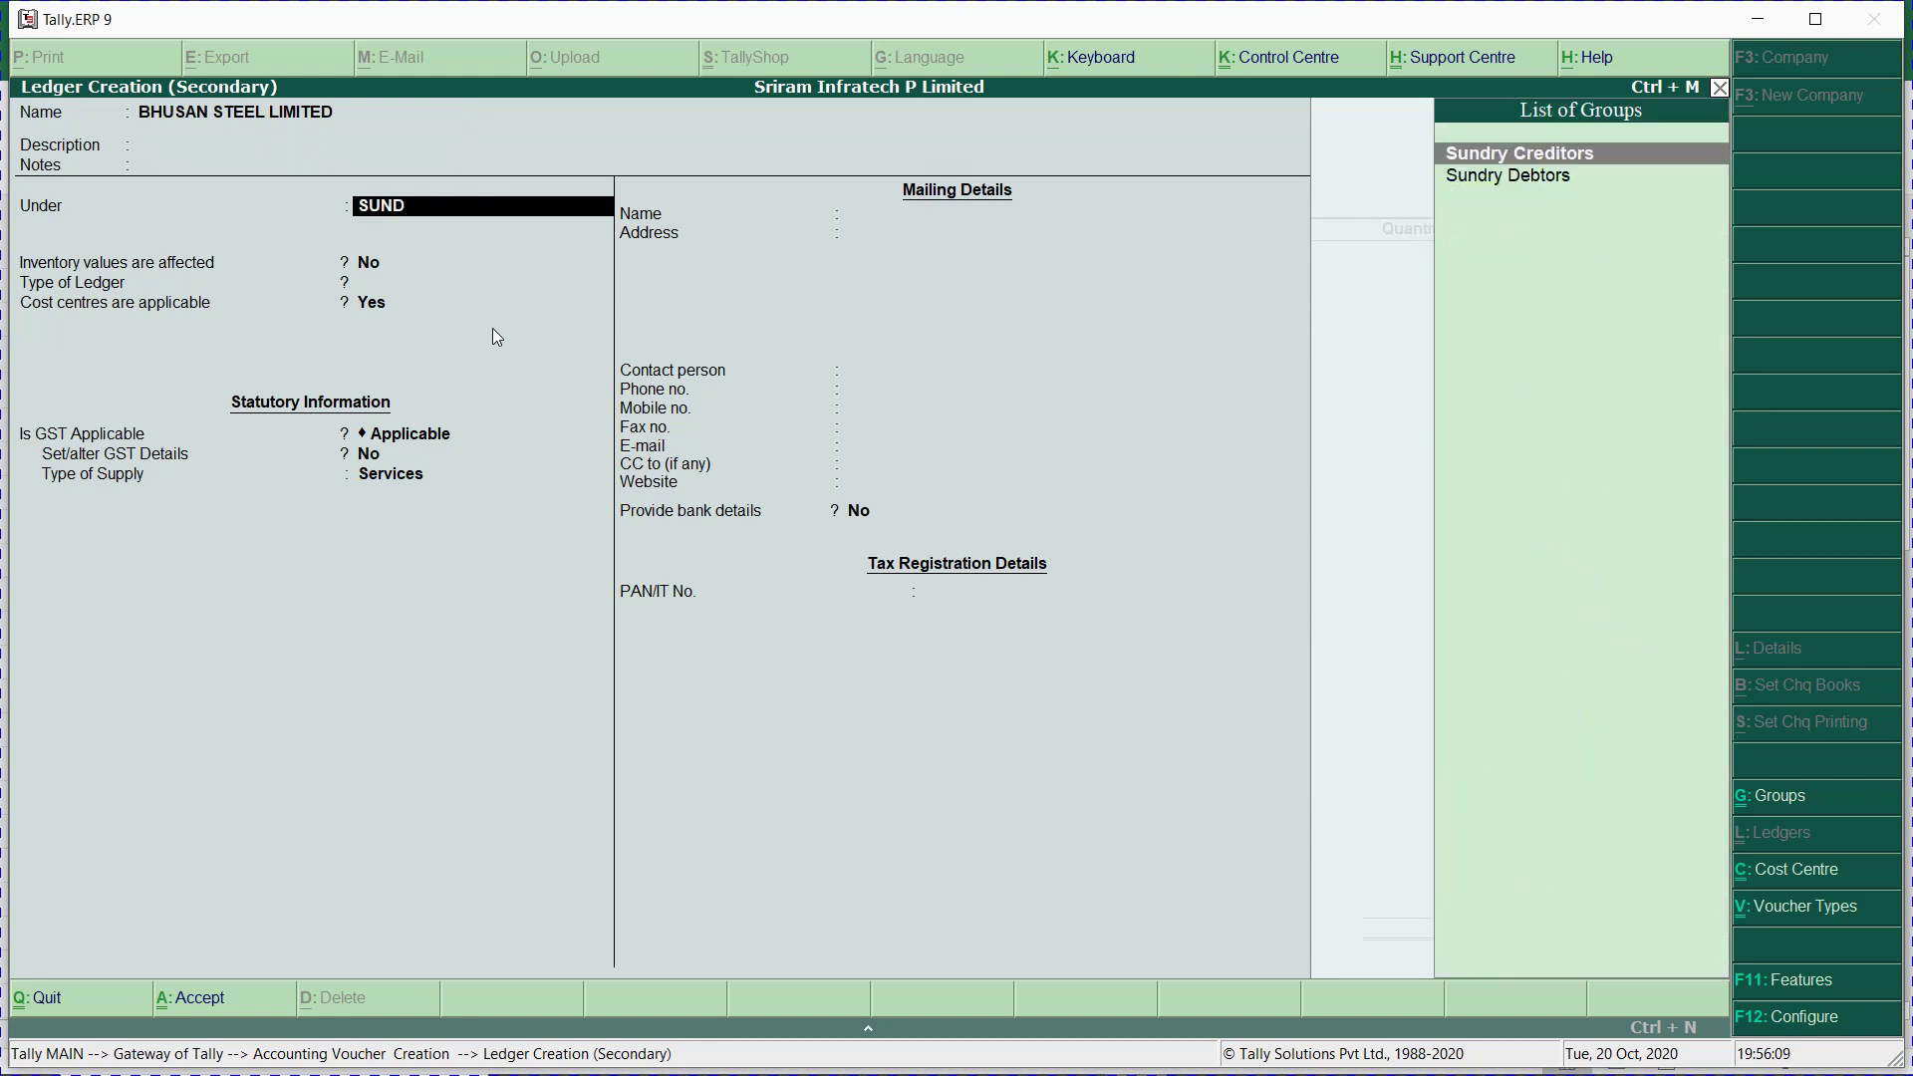
key(Down)
key(Return)
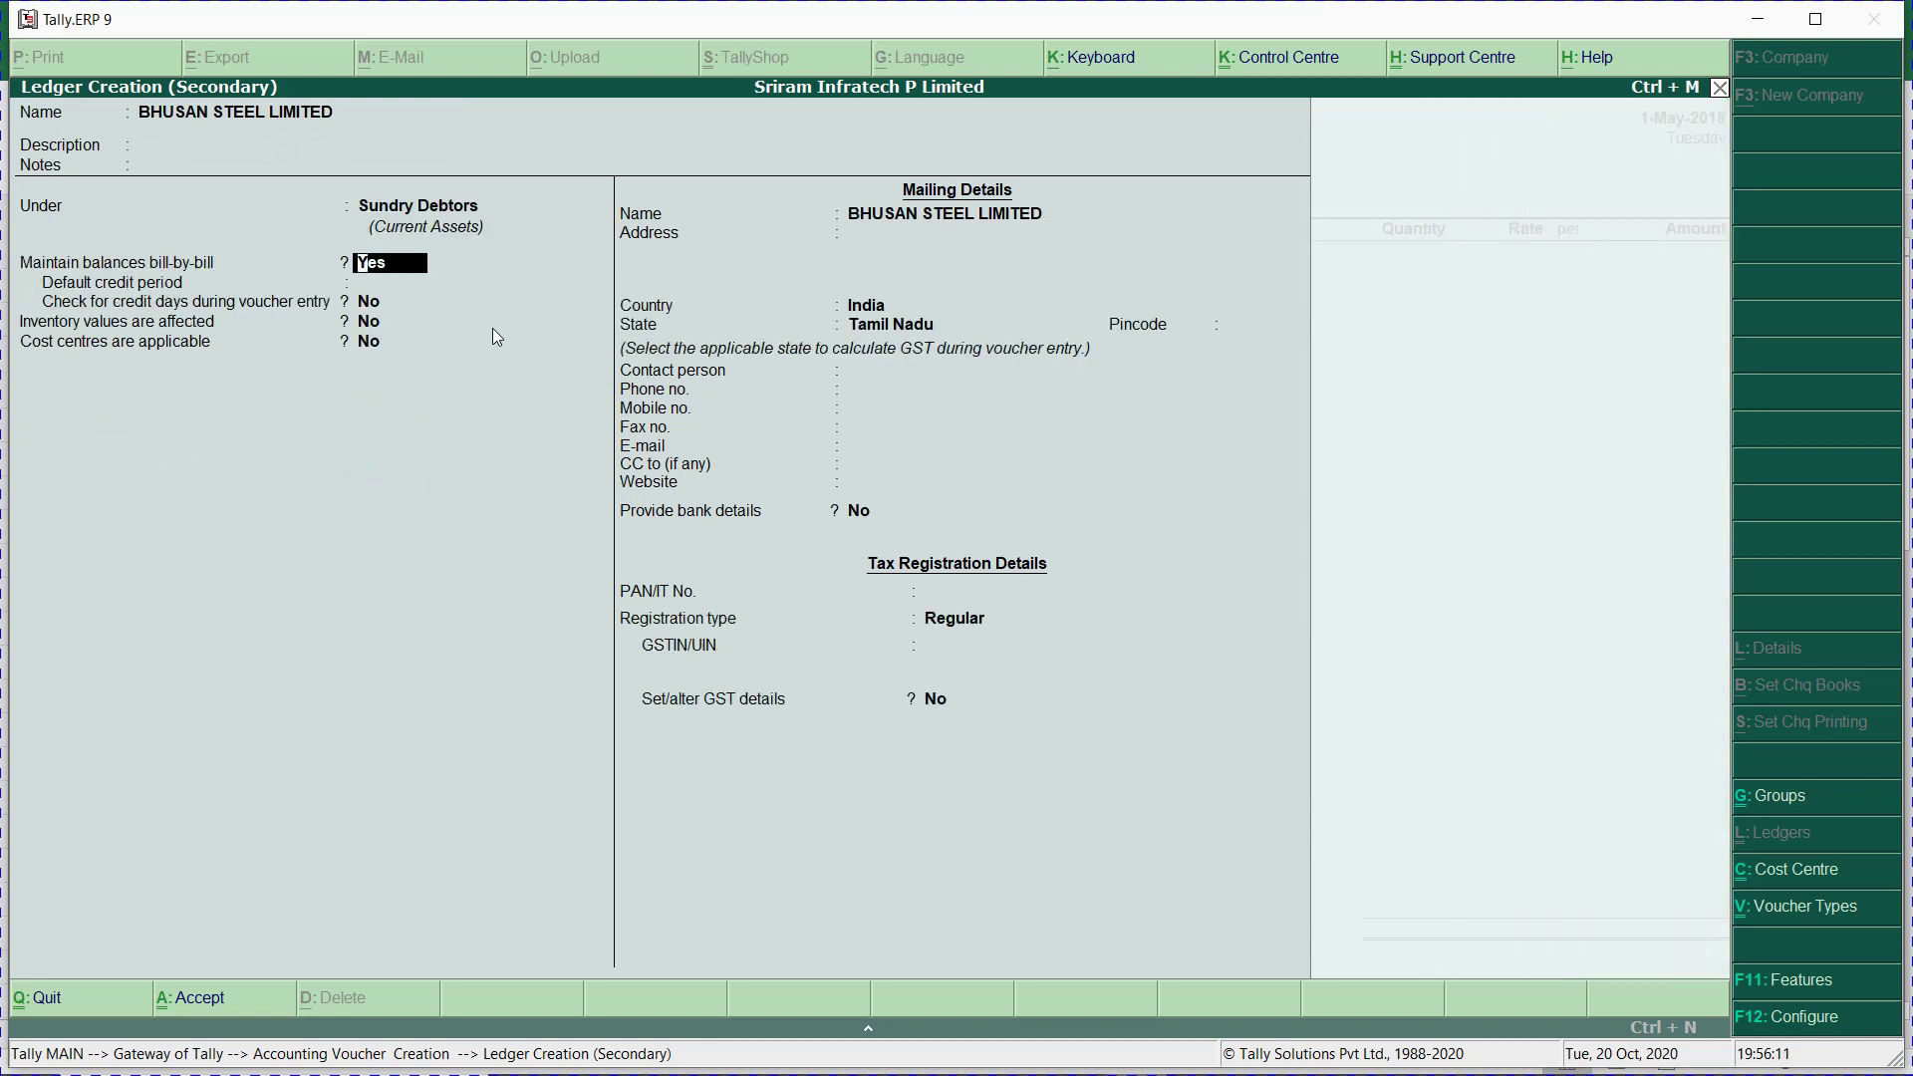
key(Return)
key(Return)
key(Return)
key(Return)
key(Return)
key(Return)
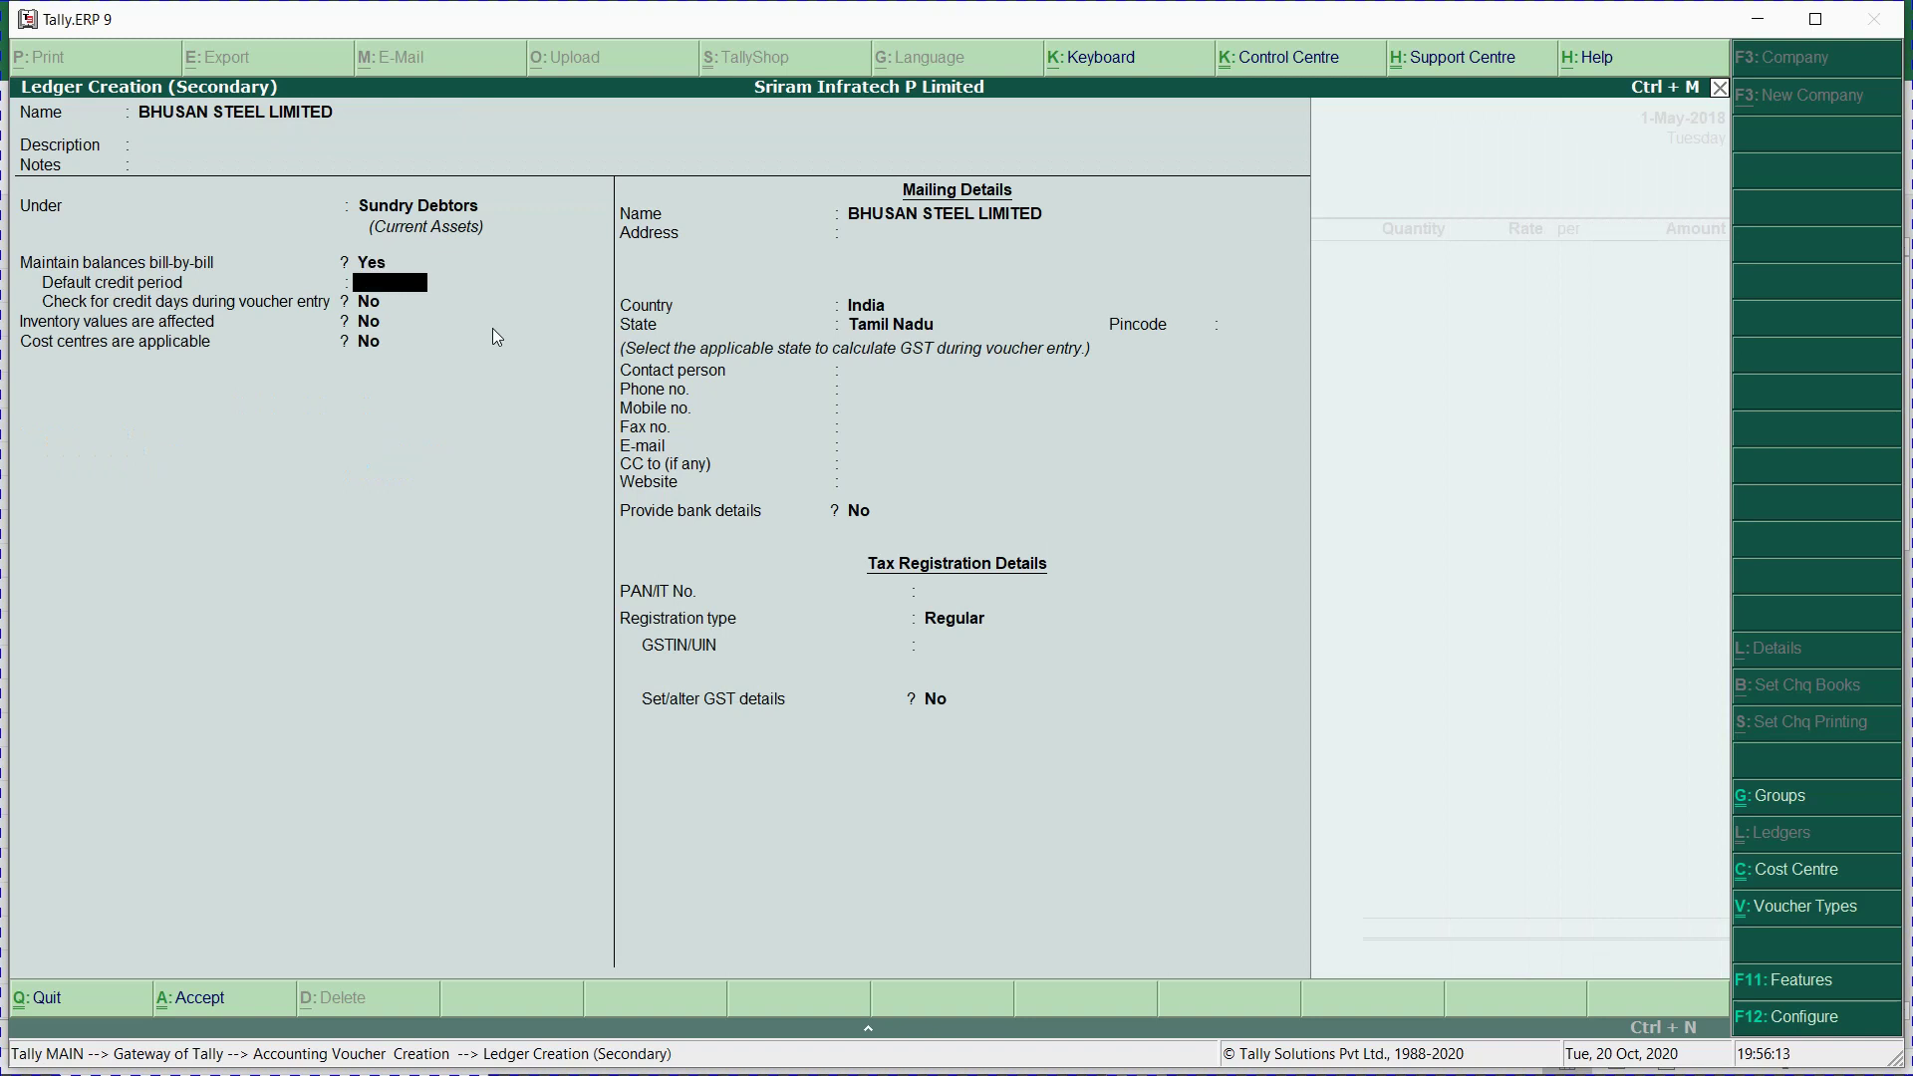
key(Return)
key(Return)
key(Return)
key(Return)
key(Return)
key(Return)
key(Return)
key(Return)
key(Return)
key(Return)
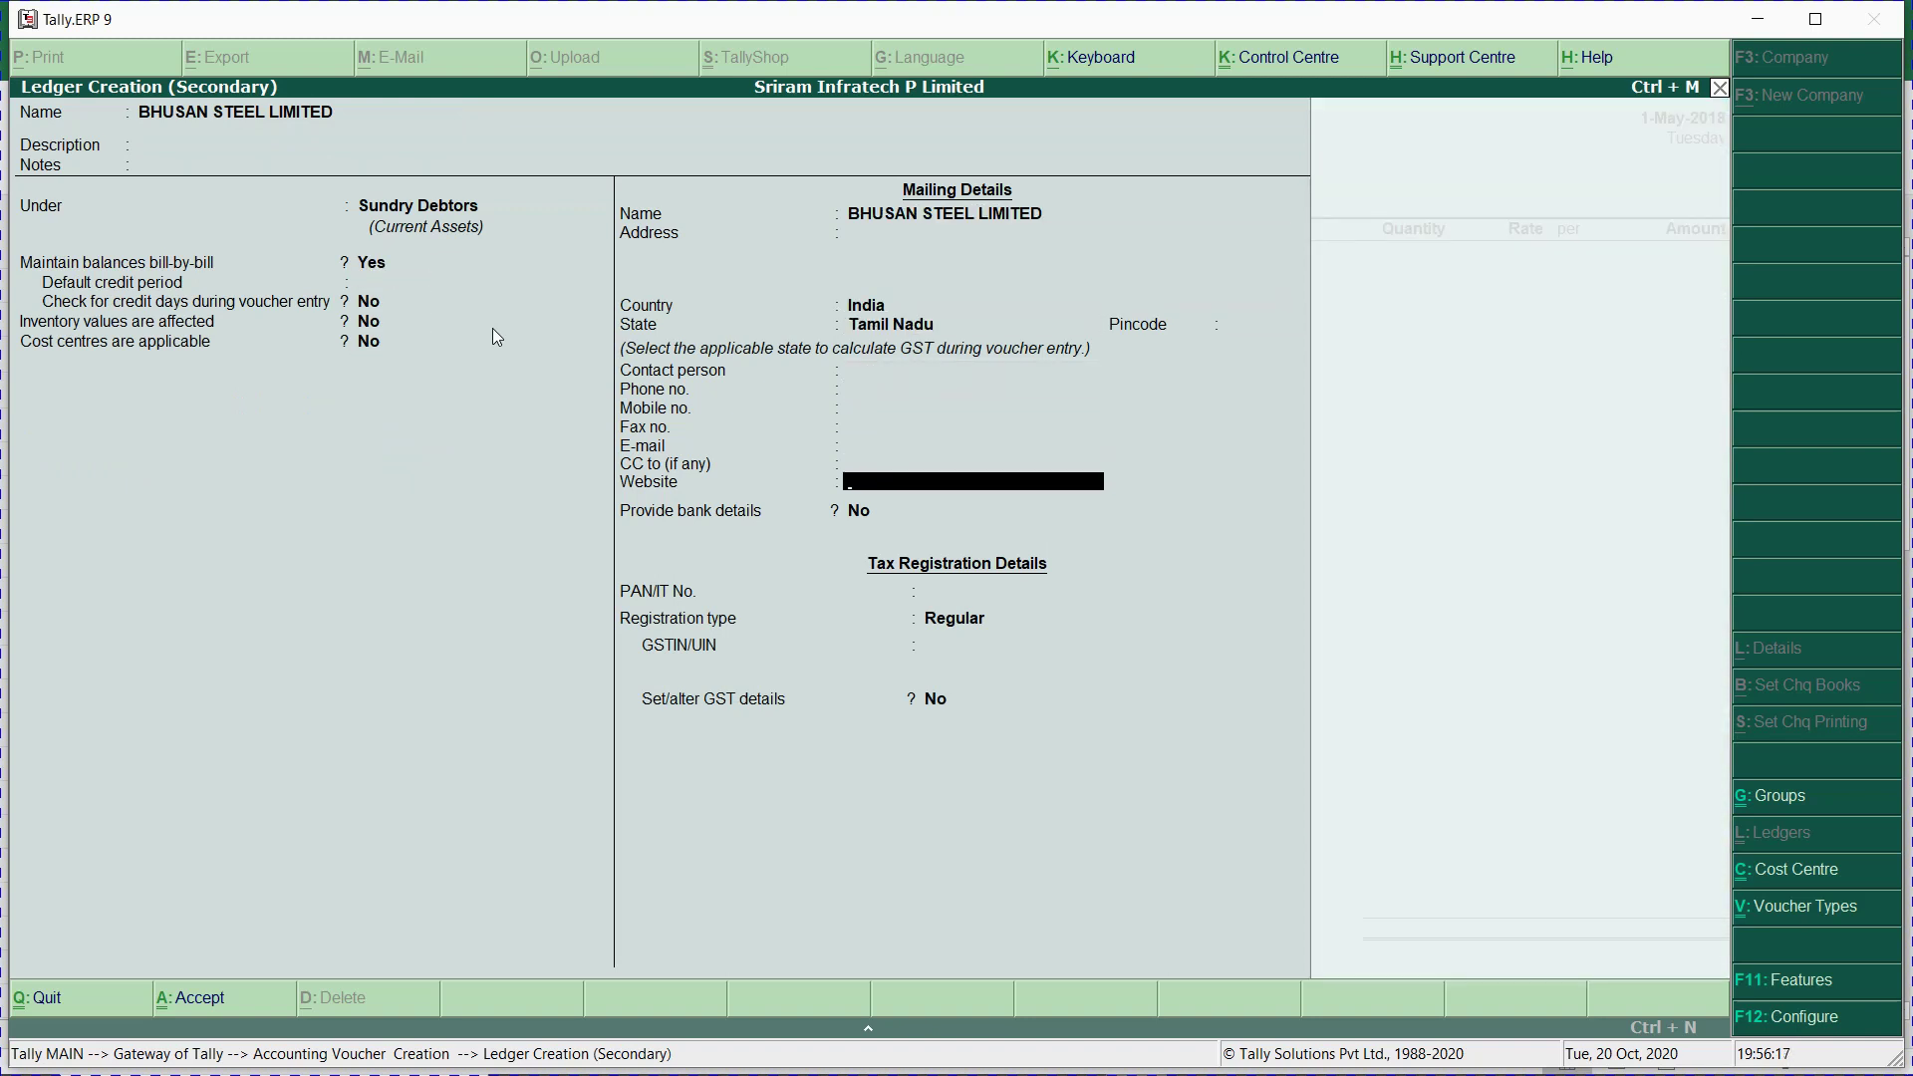
key(ctrl+a)
key(Return)
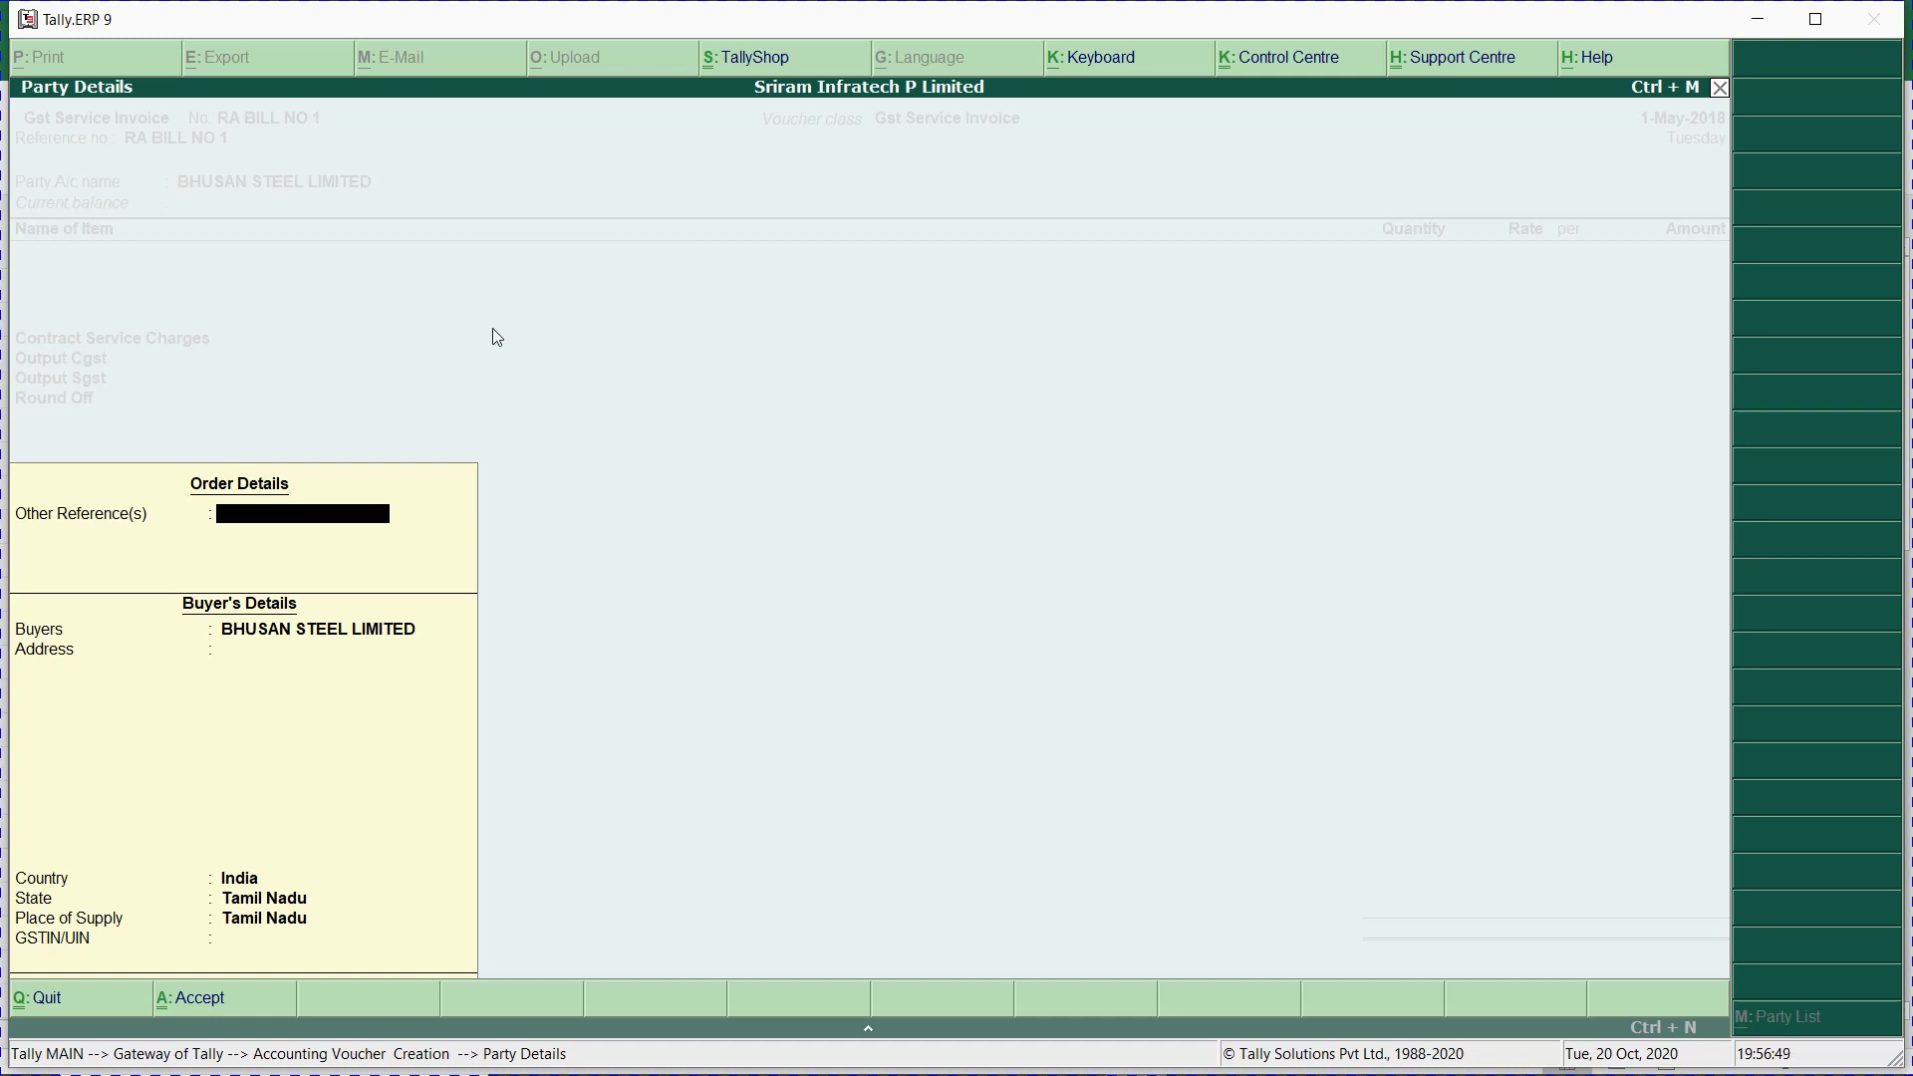
Accept the party details and enter 500000 against Contract Service Charges.
key(Return)
key(Return)
key(Return)
key(Return)
key(Return)
key(Return)
key(Return)
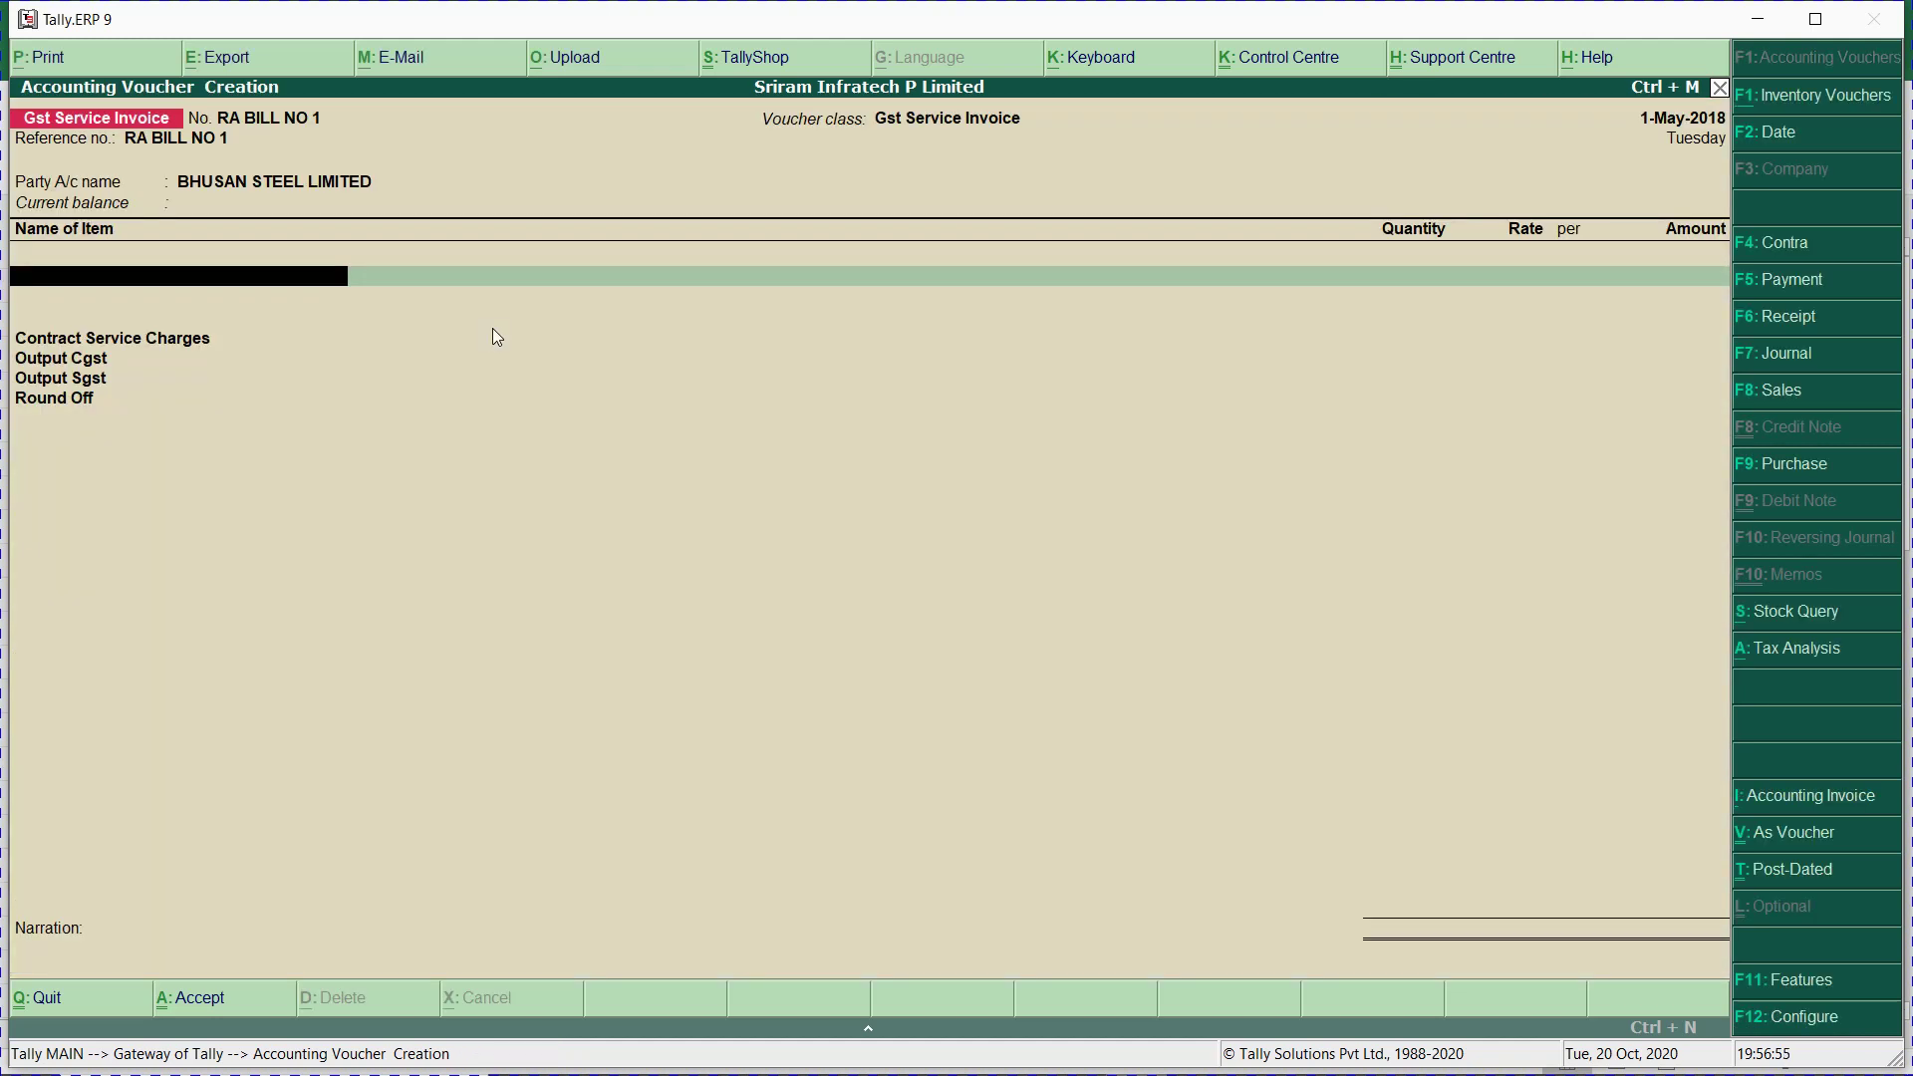
key(Return)
key(Return)
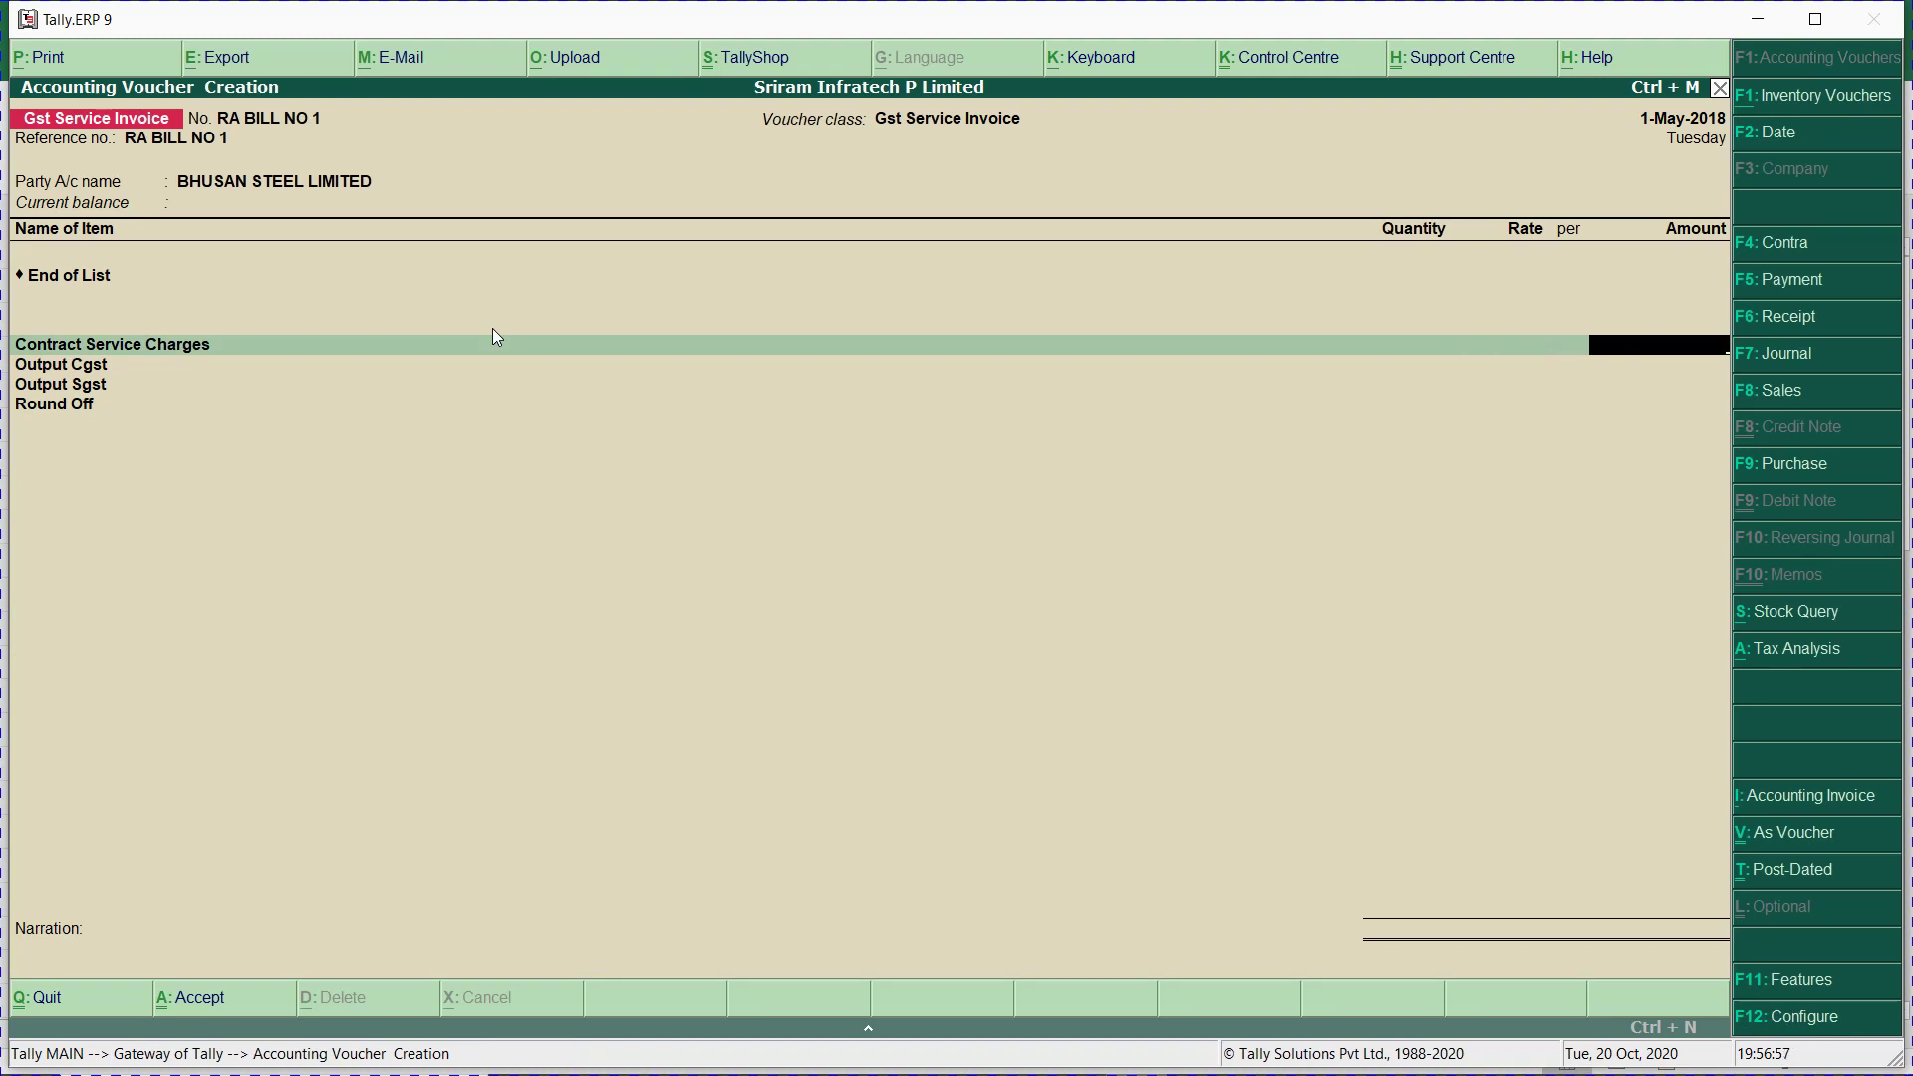
key(alt+Tab)
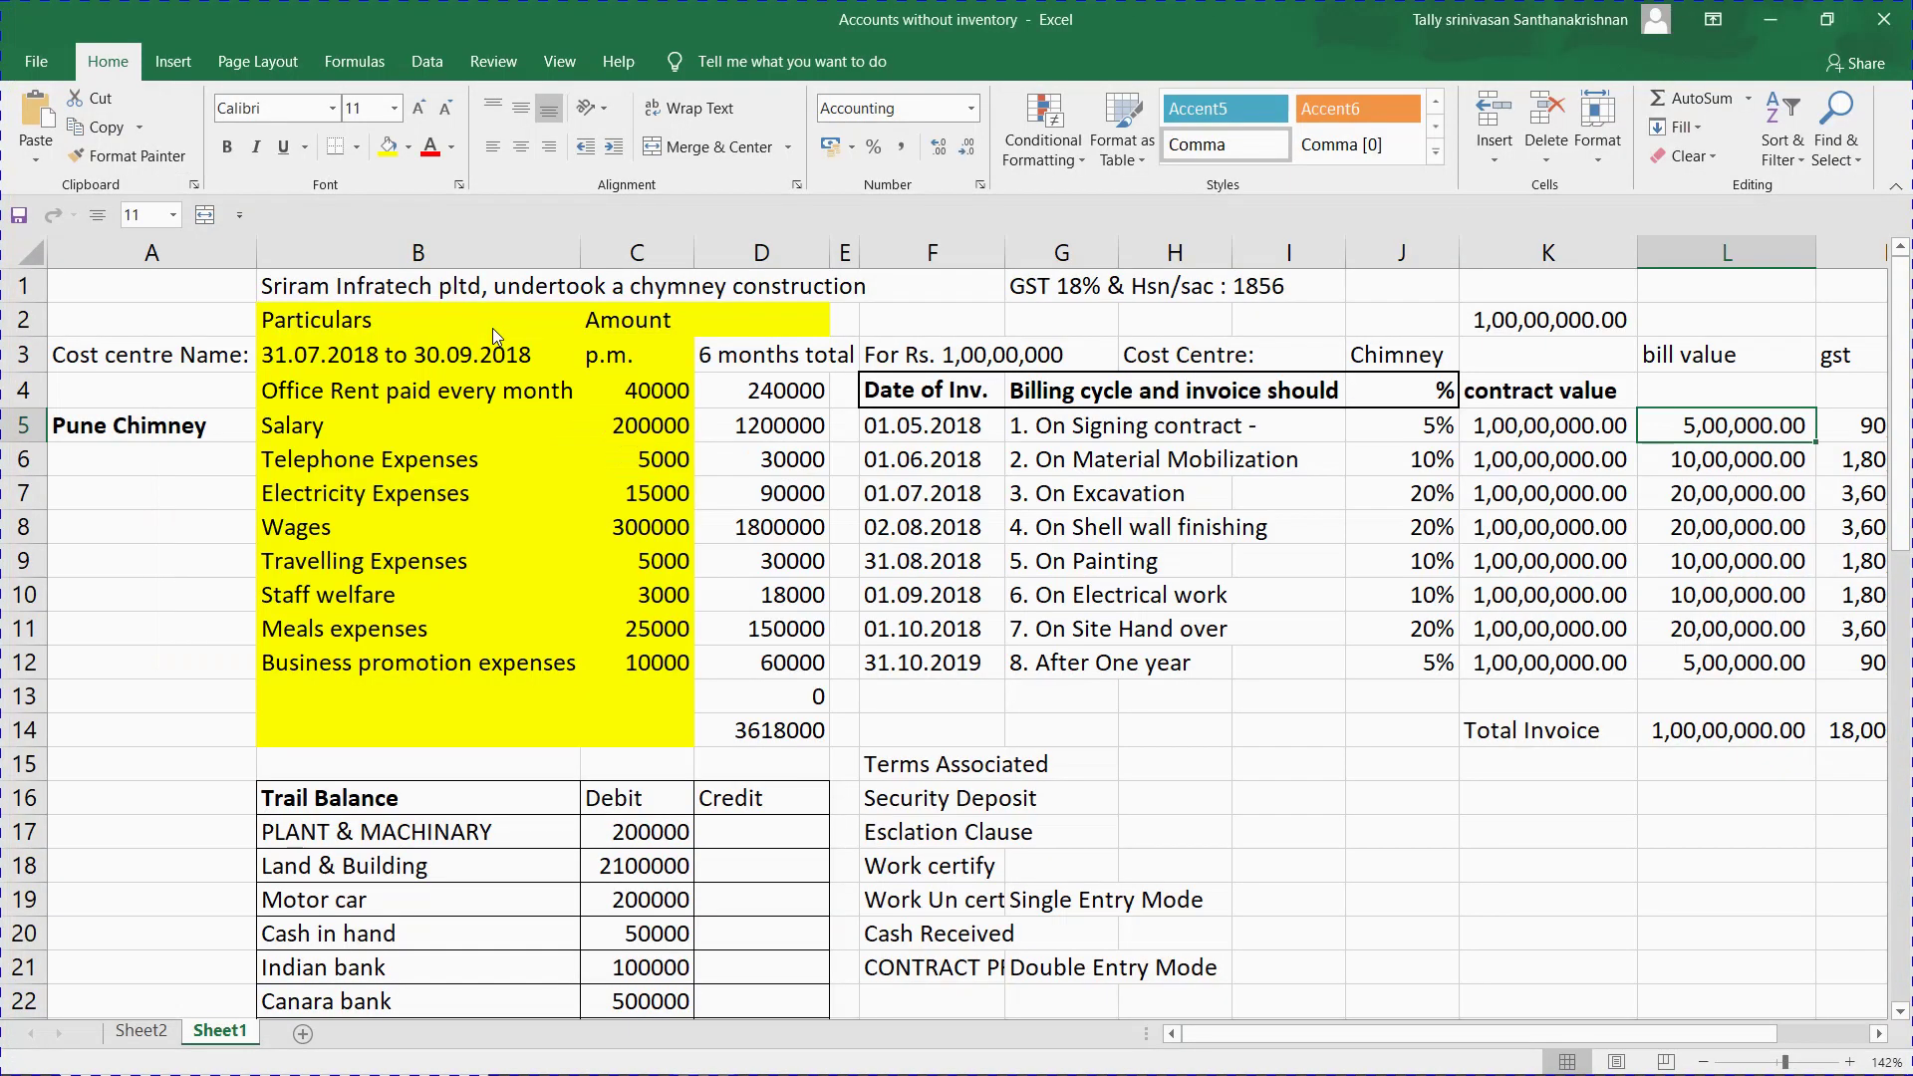
key(alt+Tab)
text(500000)
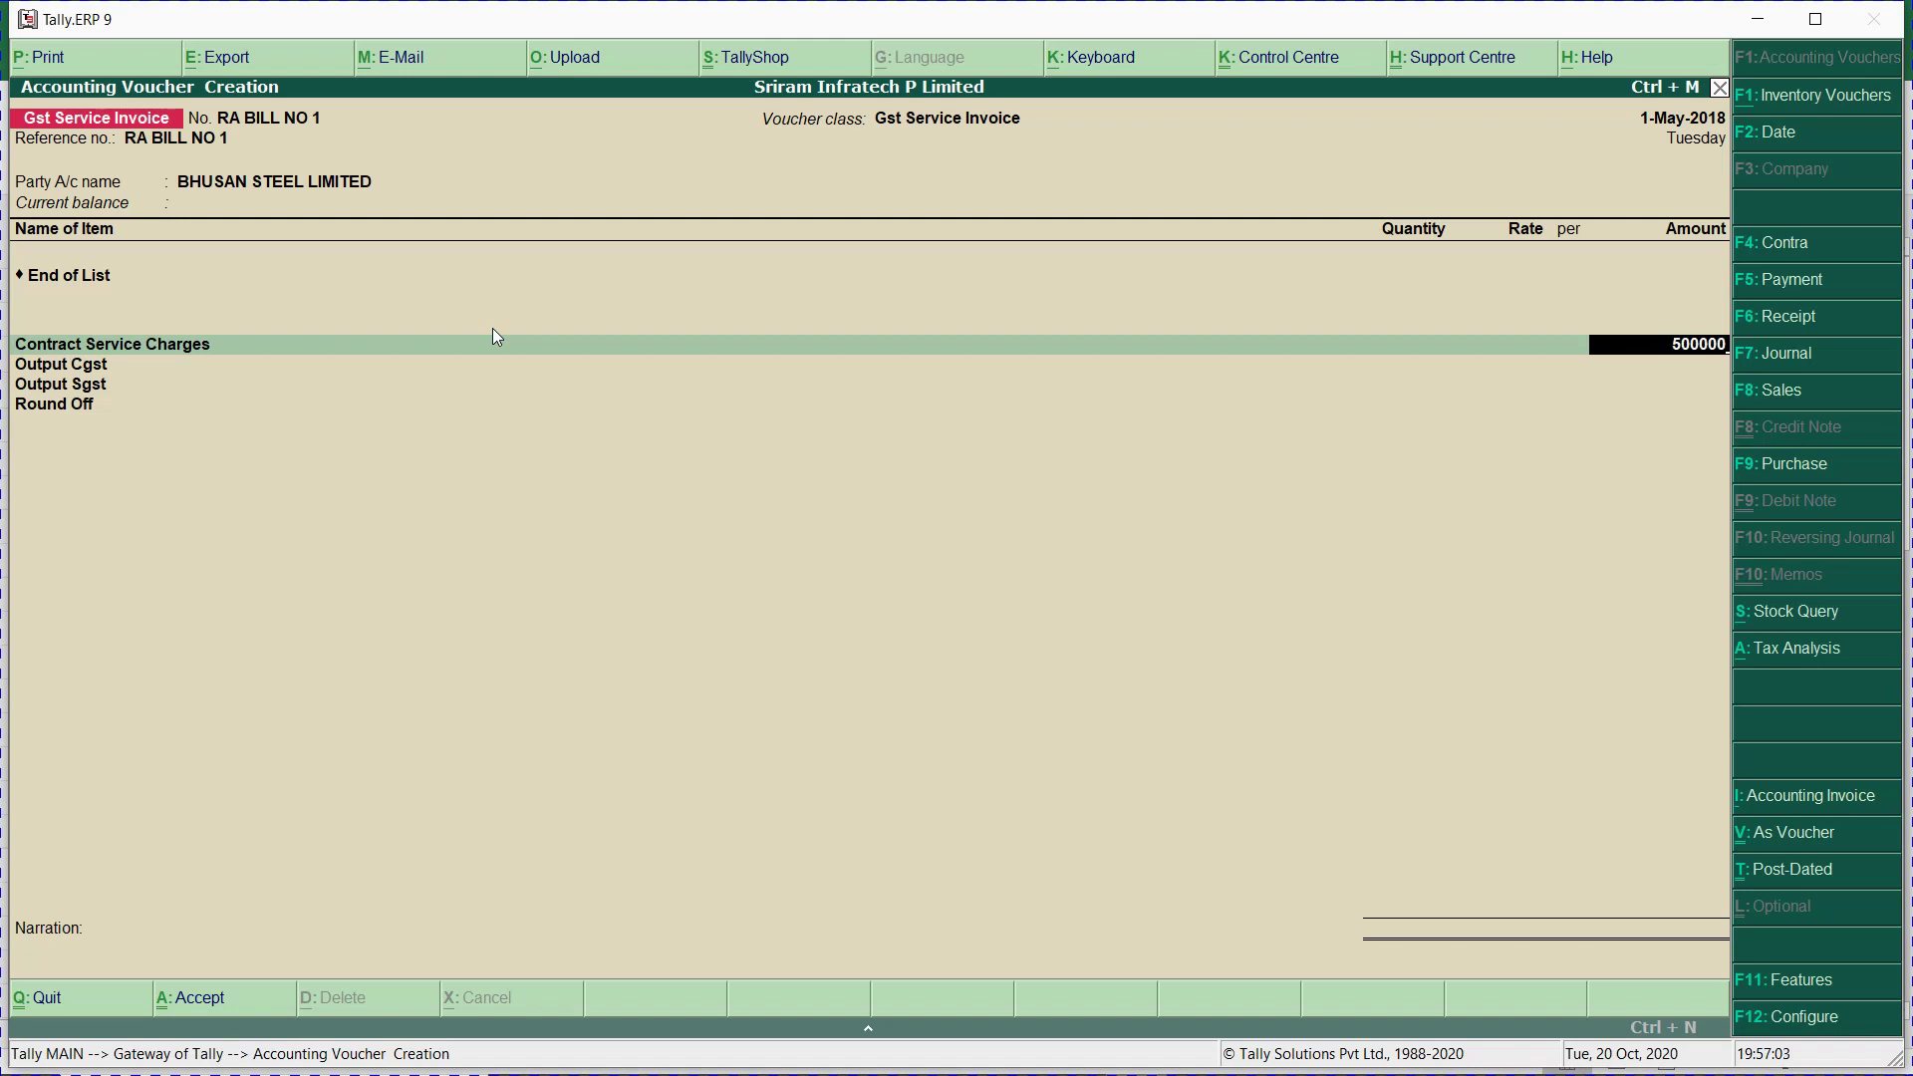
key(Return)
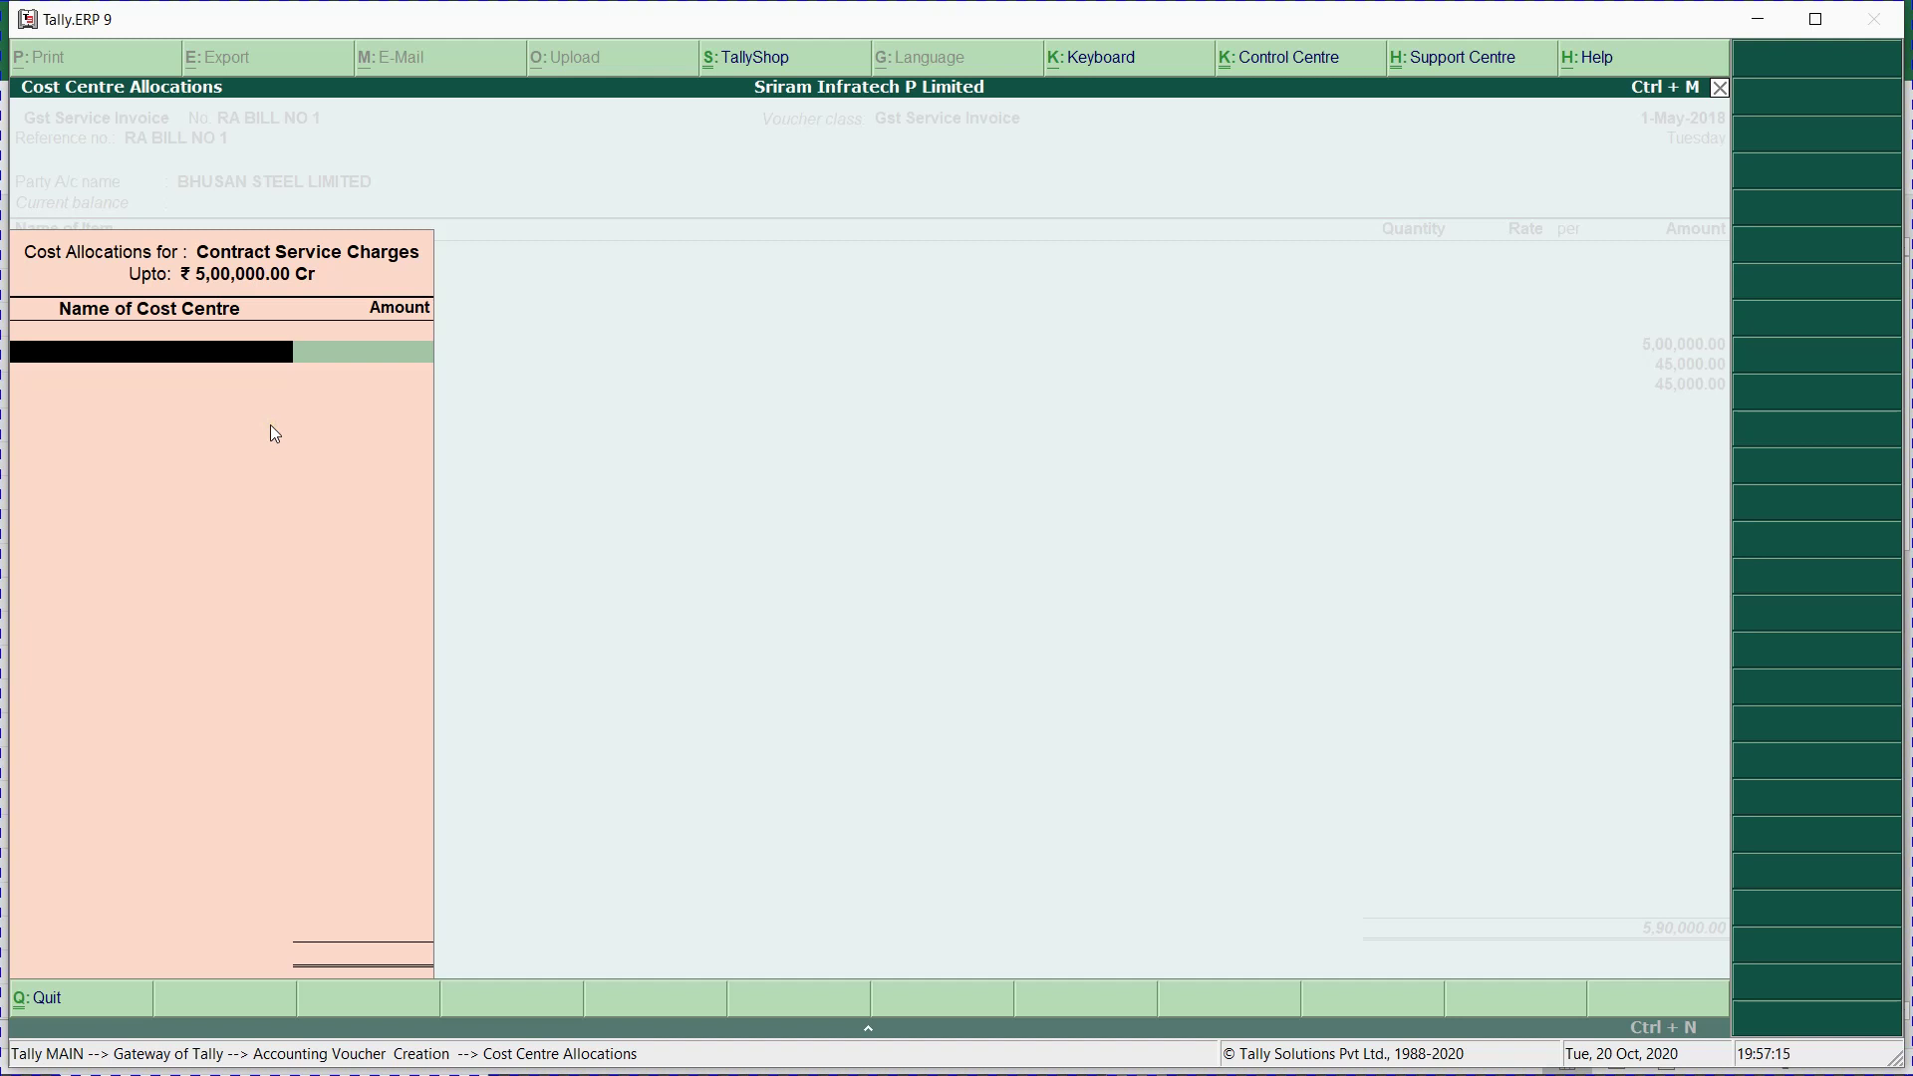
Assign the full 5,00,000.00 to the Pune Chemney cost centre.
text(P)
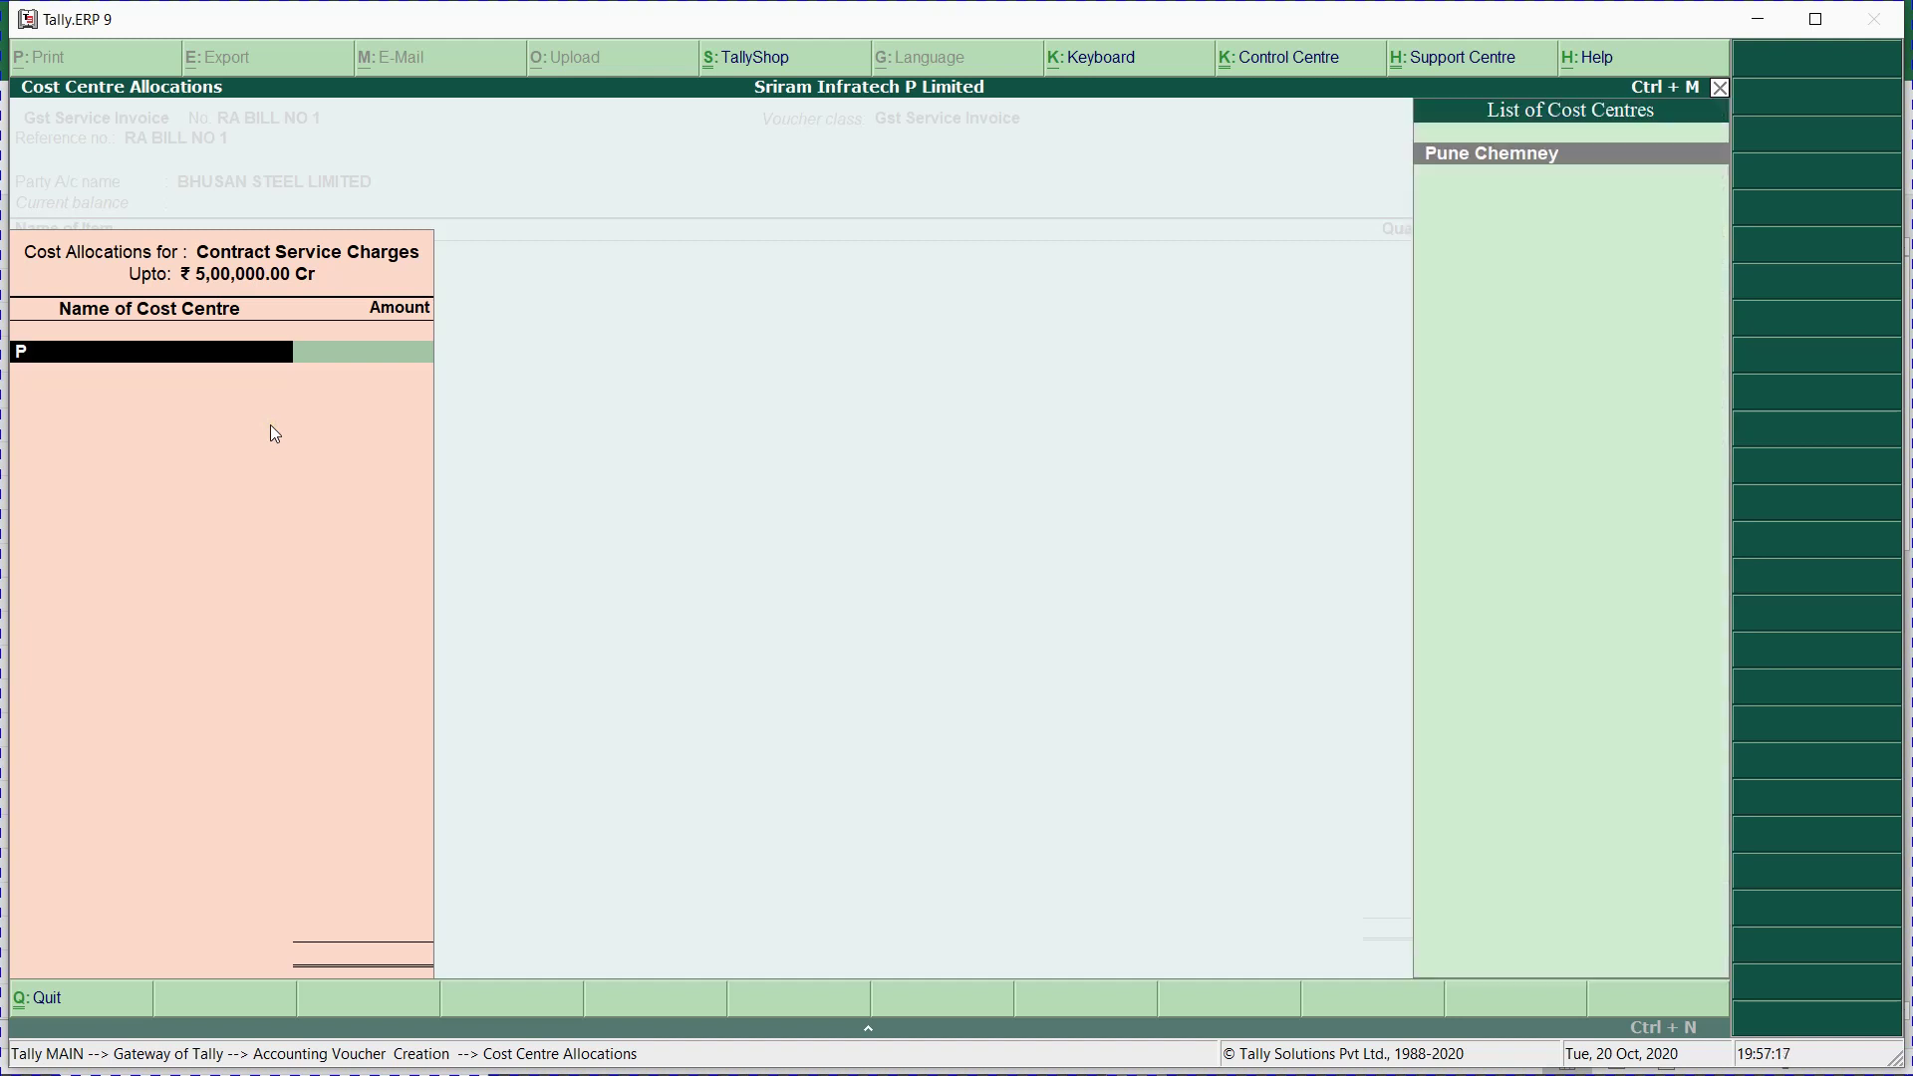
key(Return)
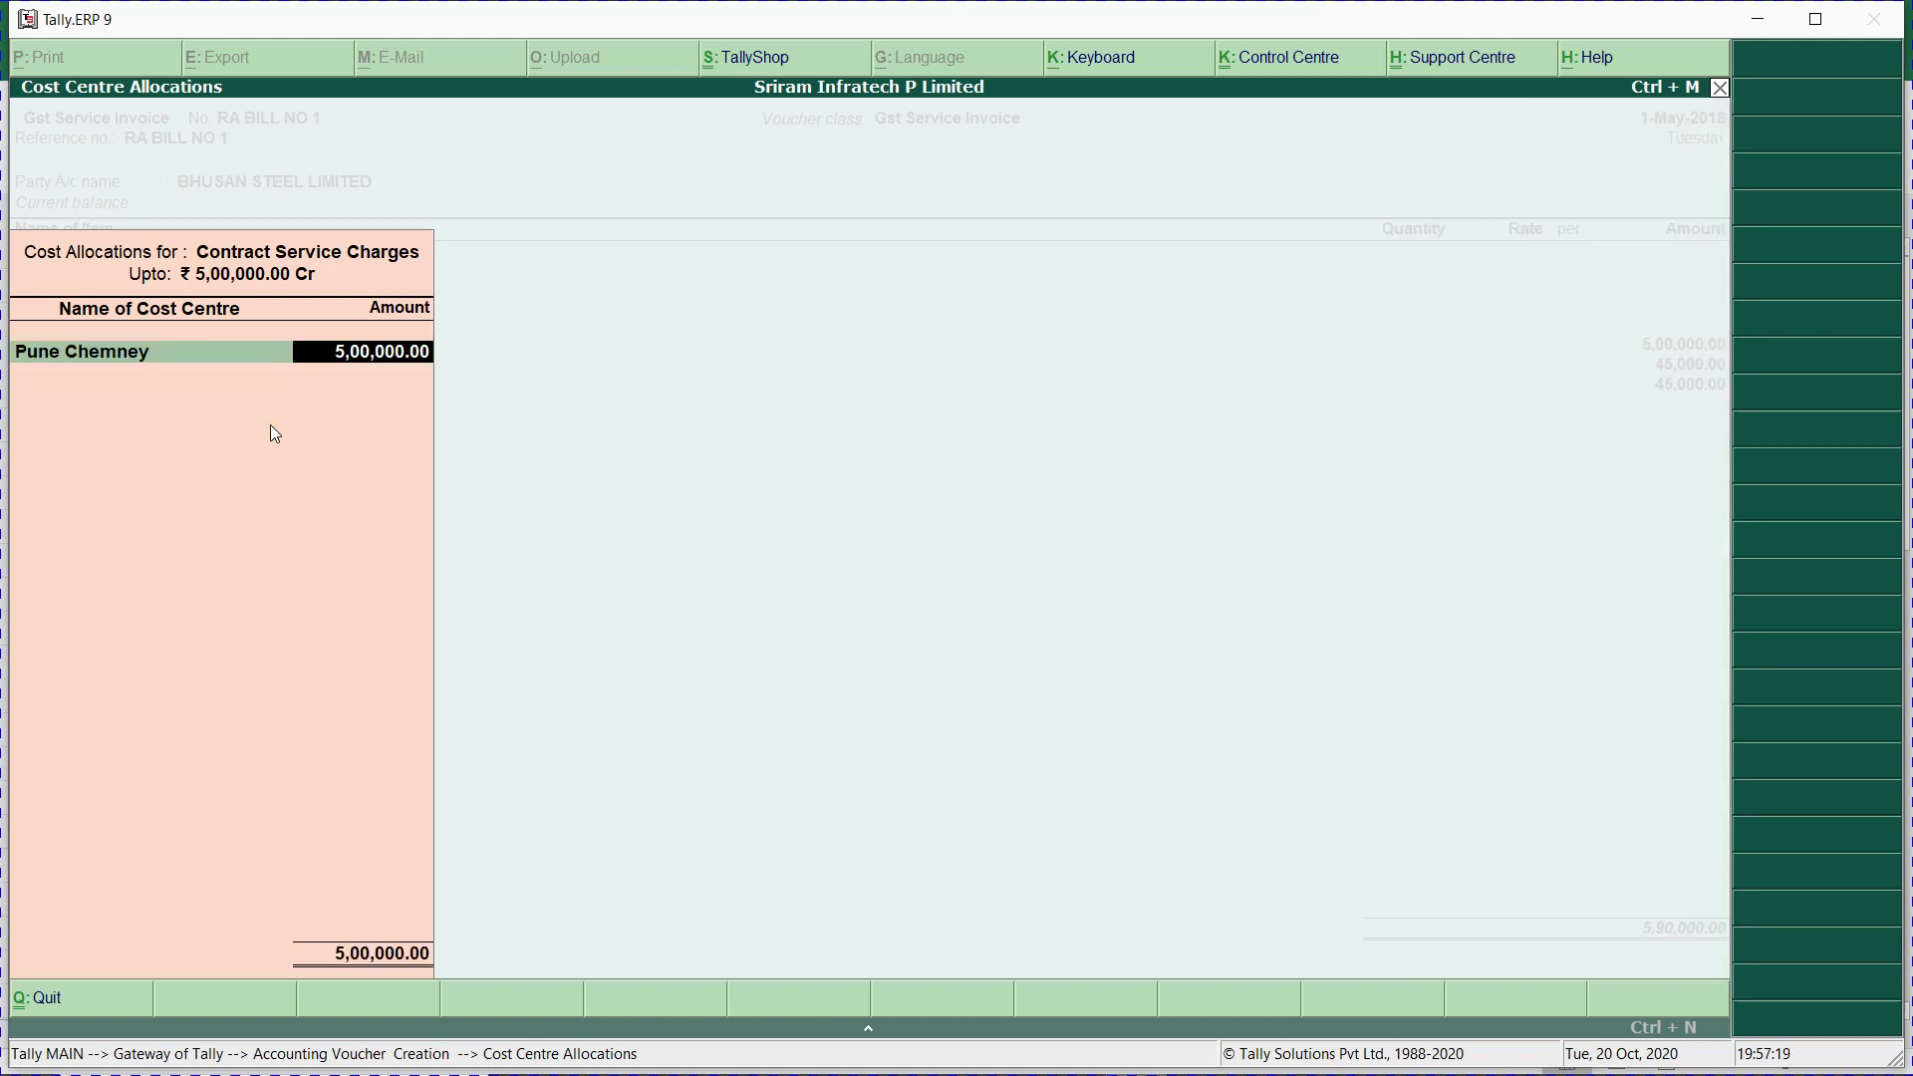
key(Return)
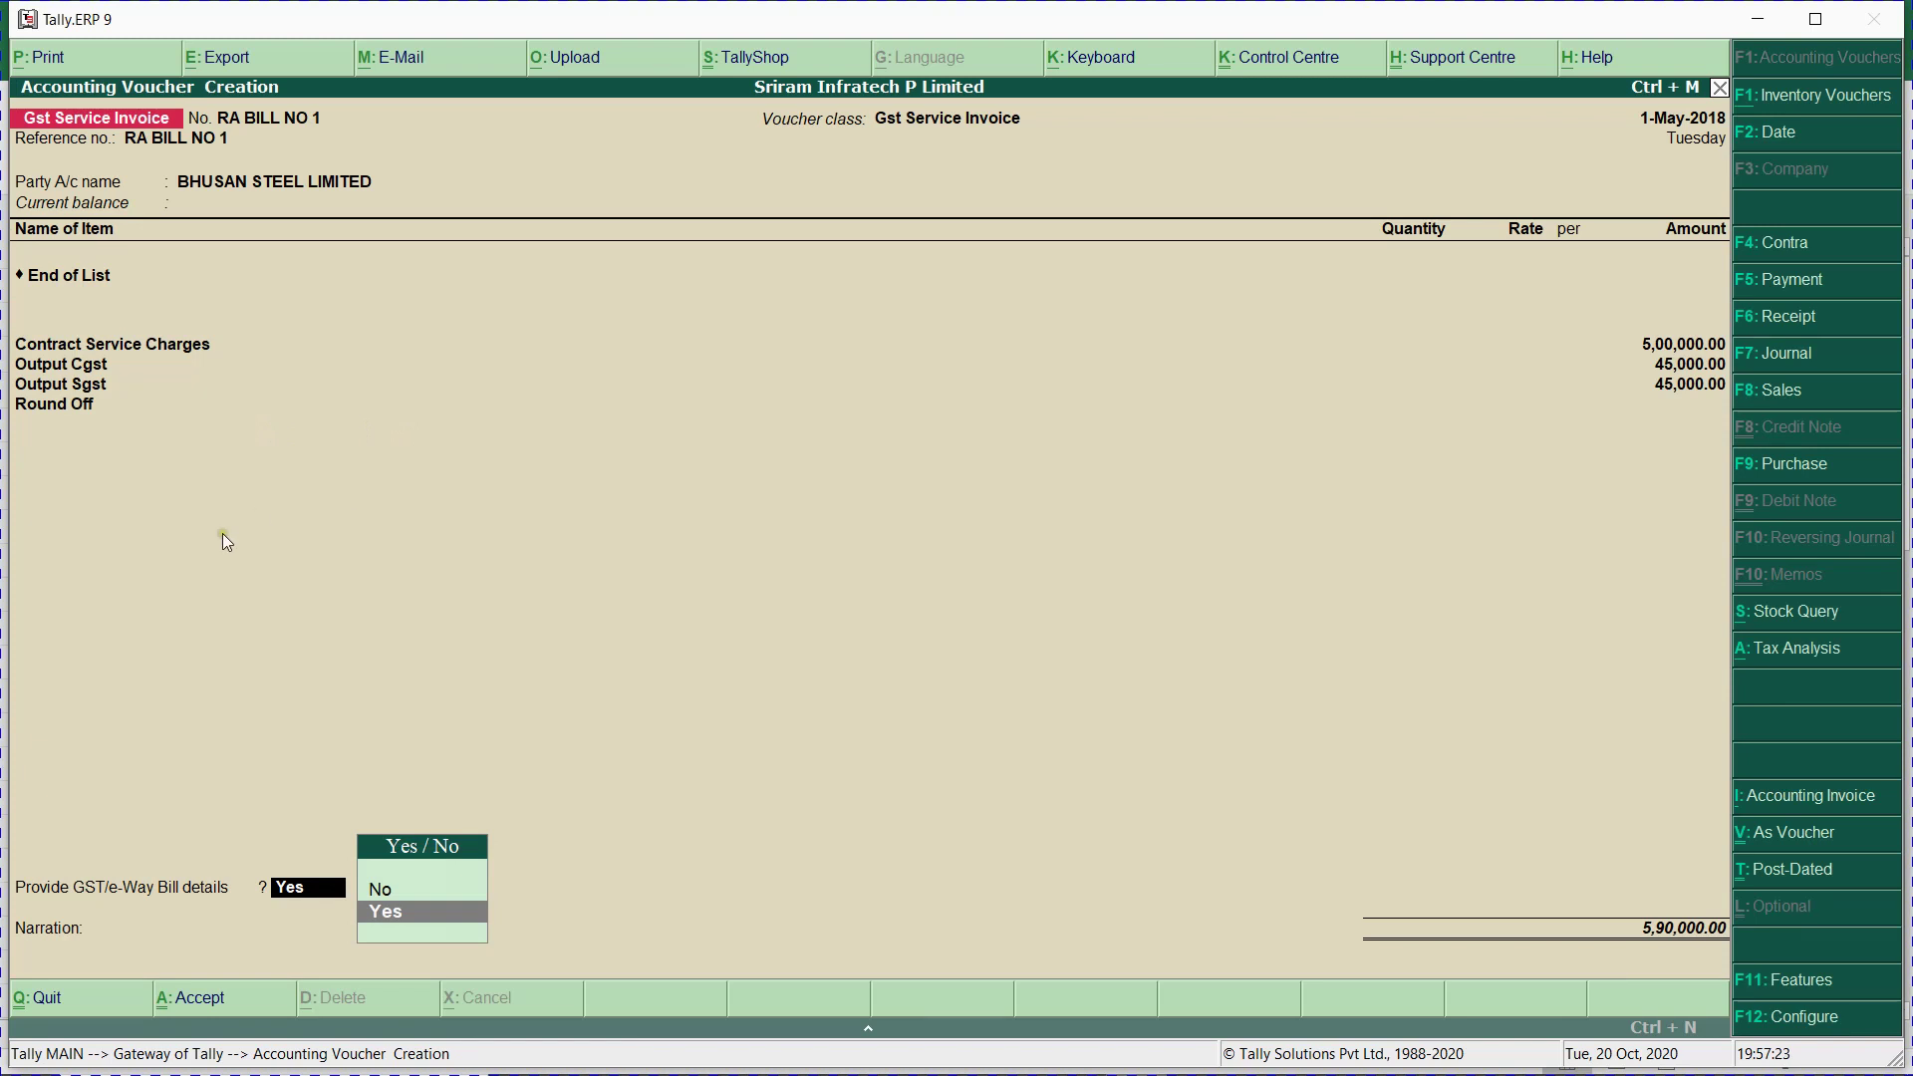
Fill the e-Way Bill details with document type Tax Invoice and vehicle type Regular.
key(Return)
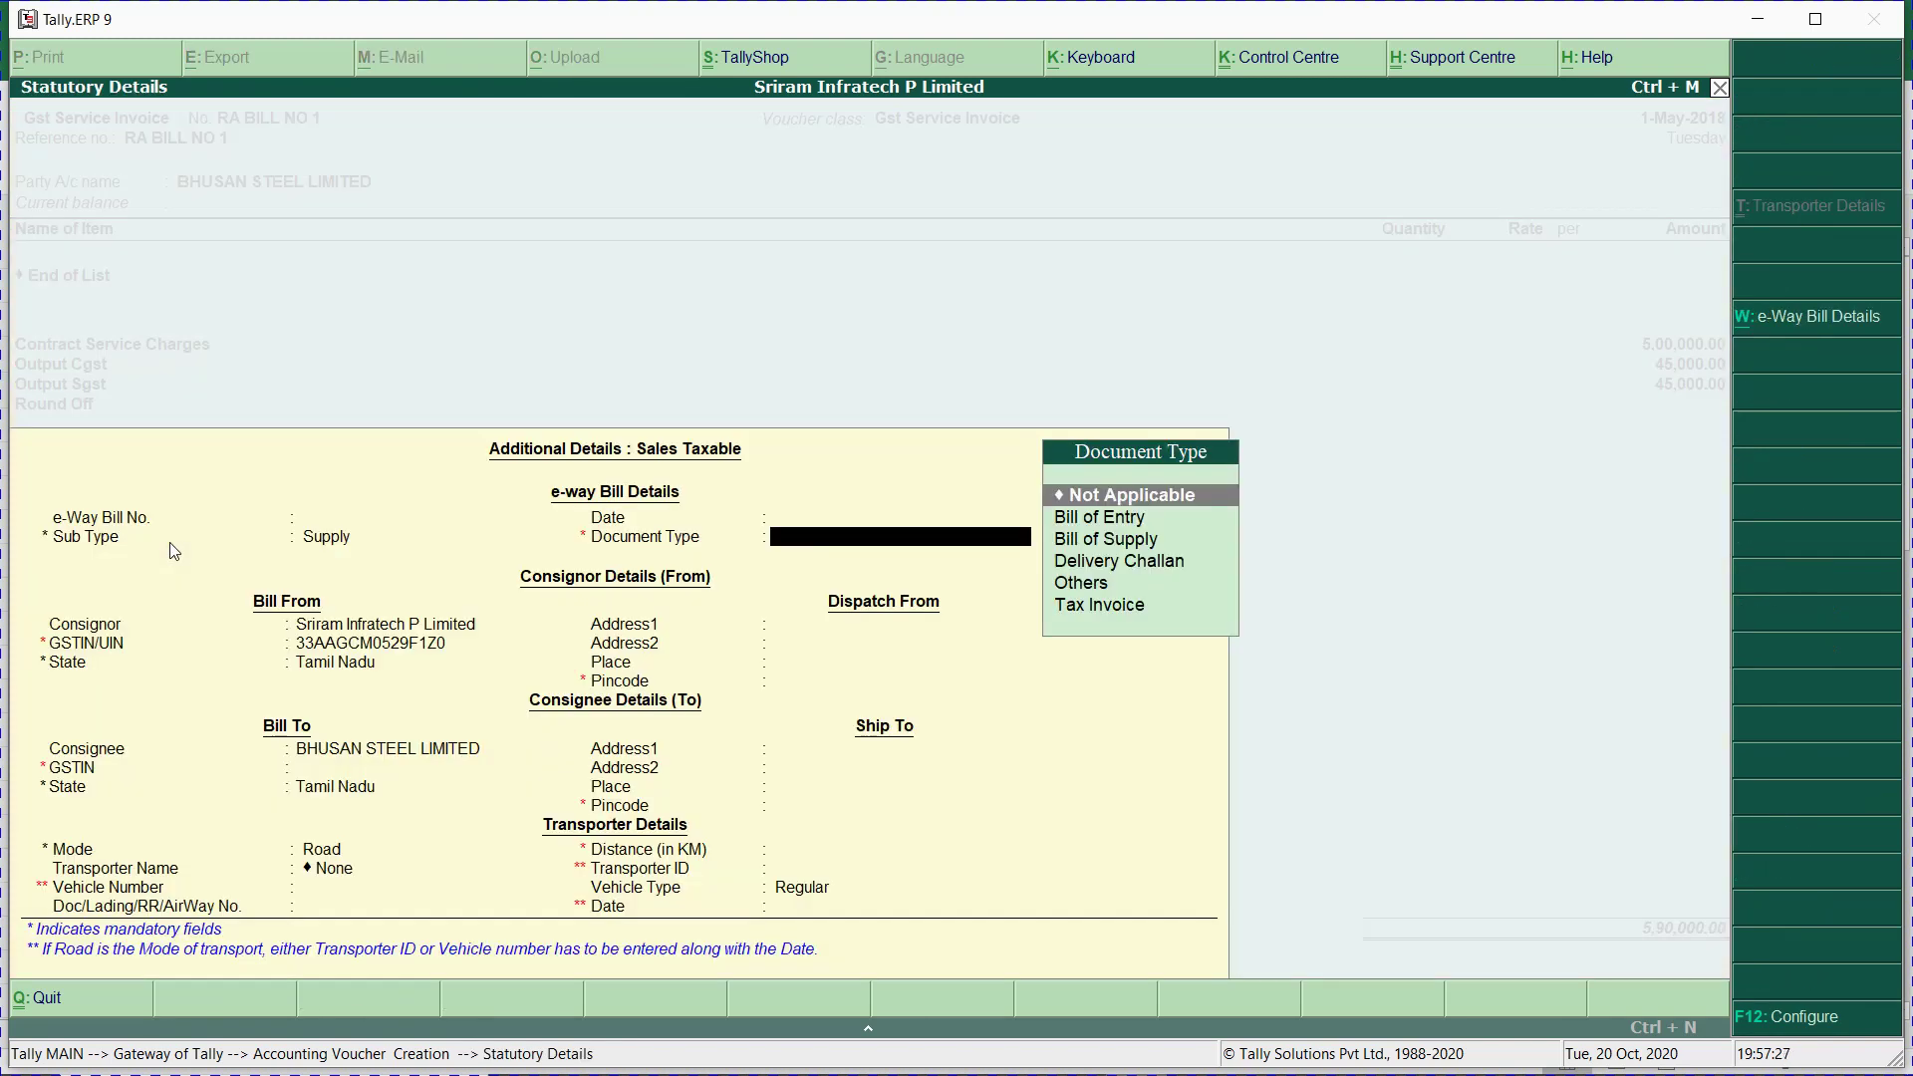
key(Escape)
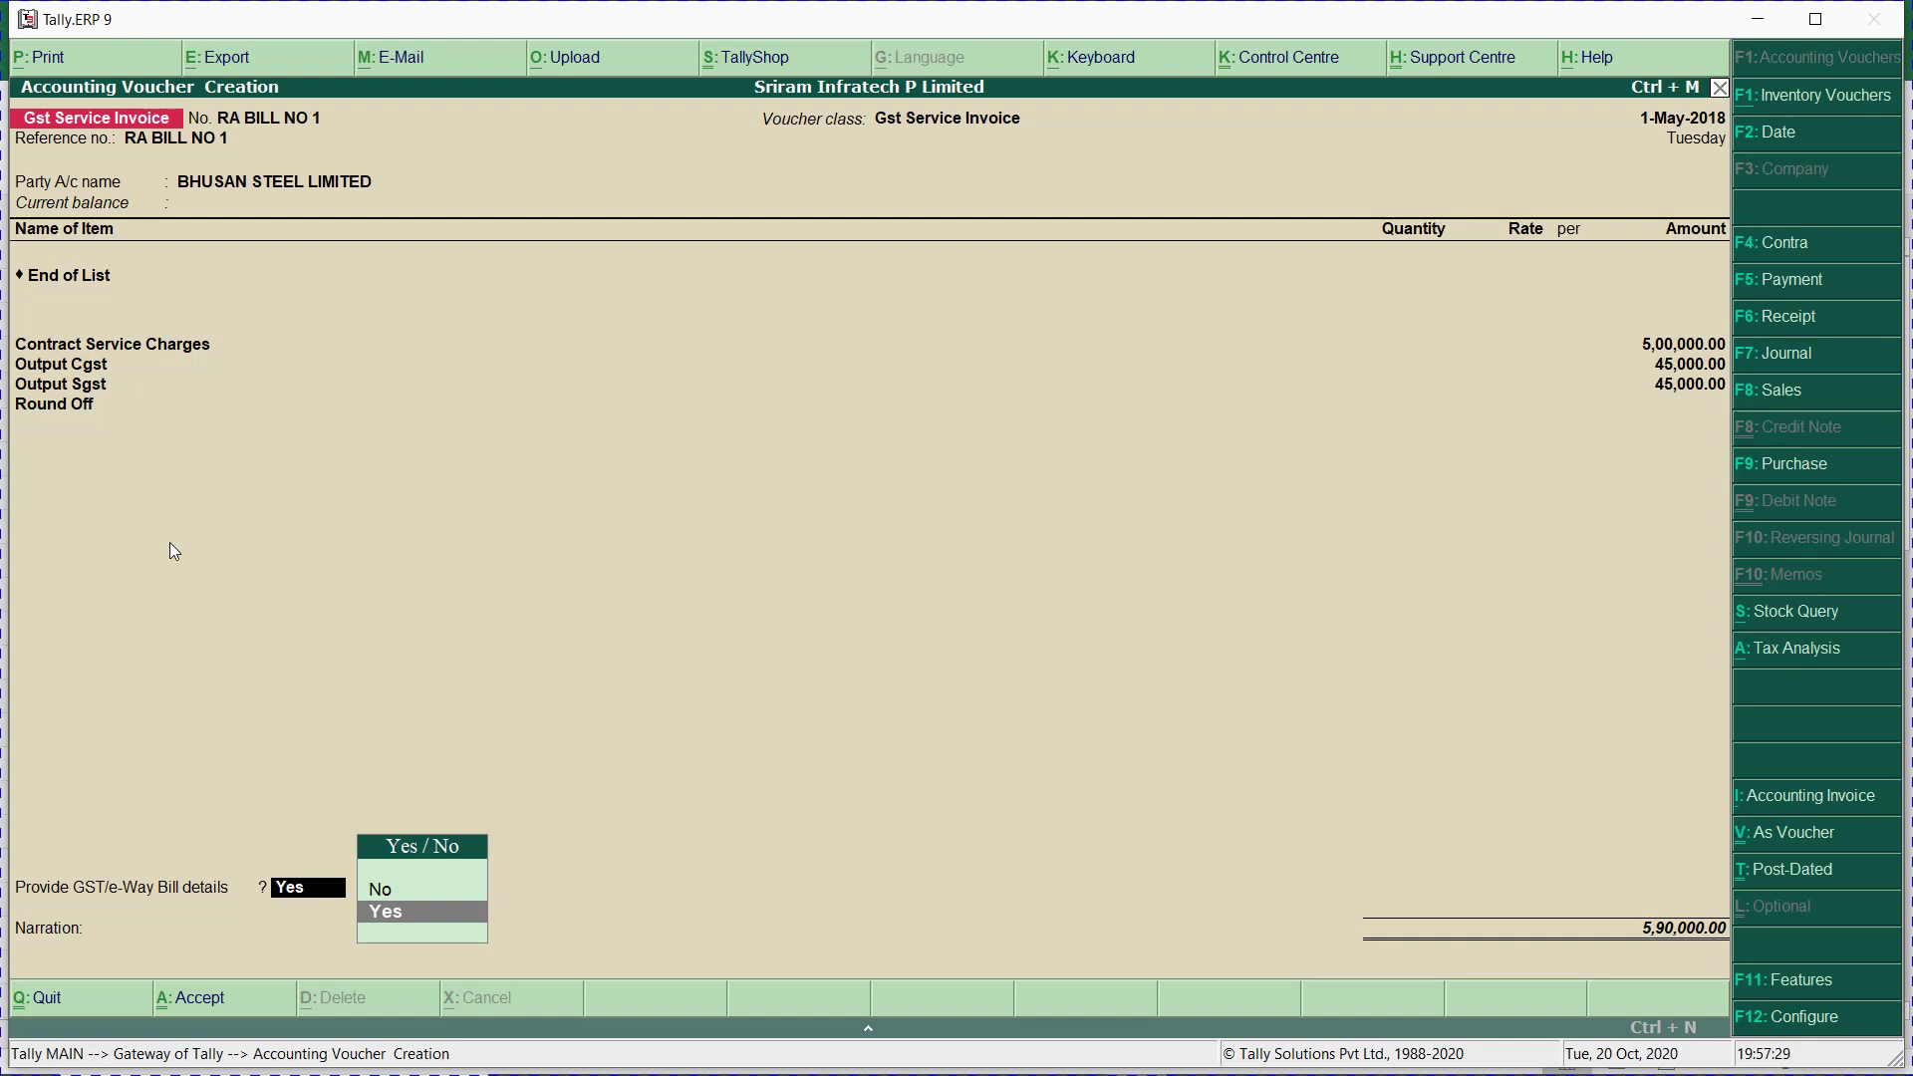
key(Return)
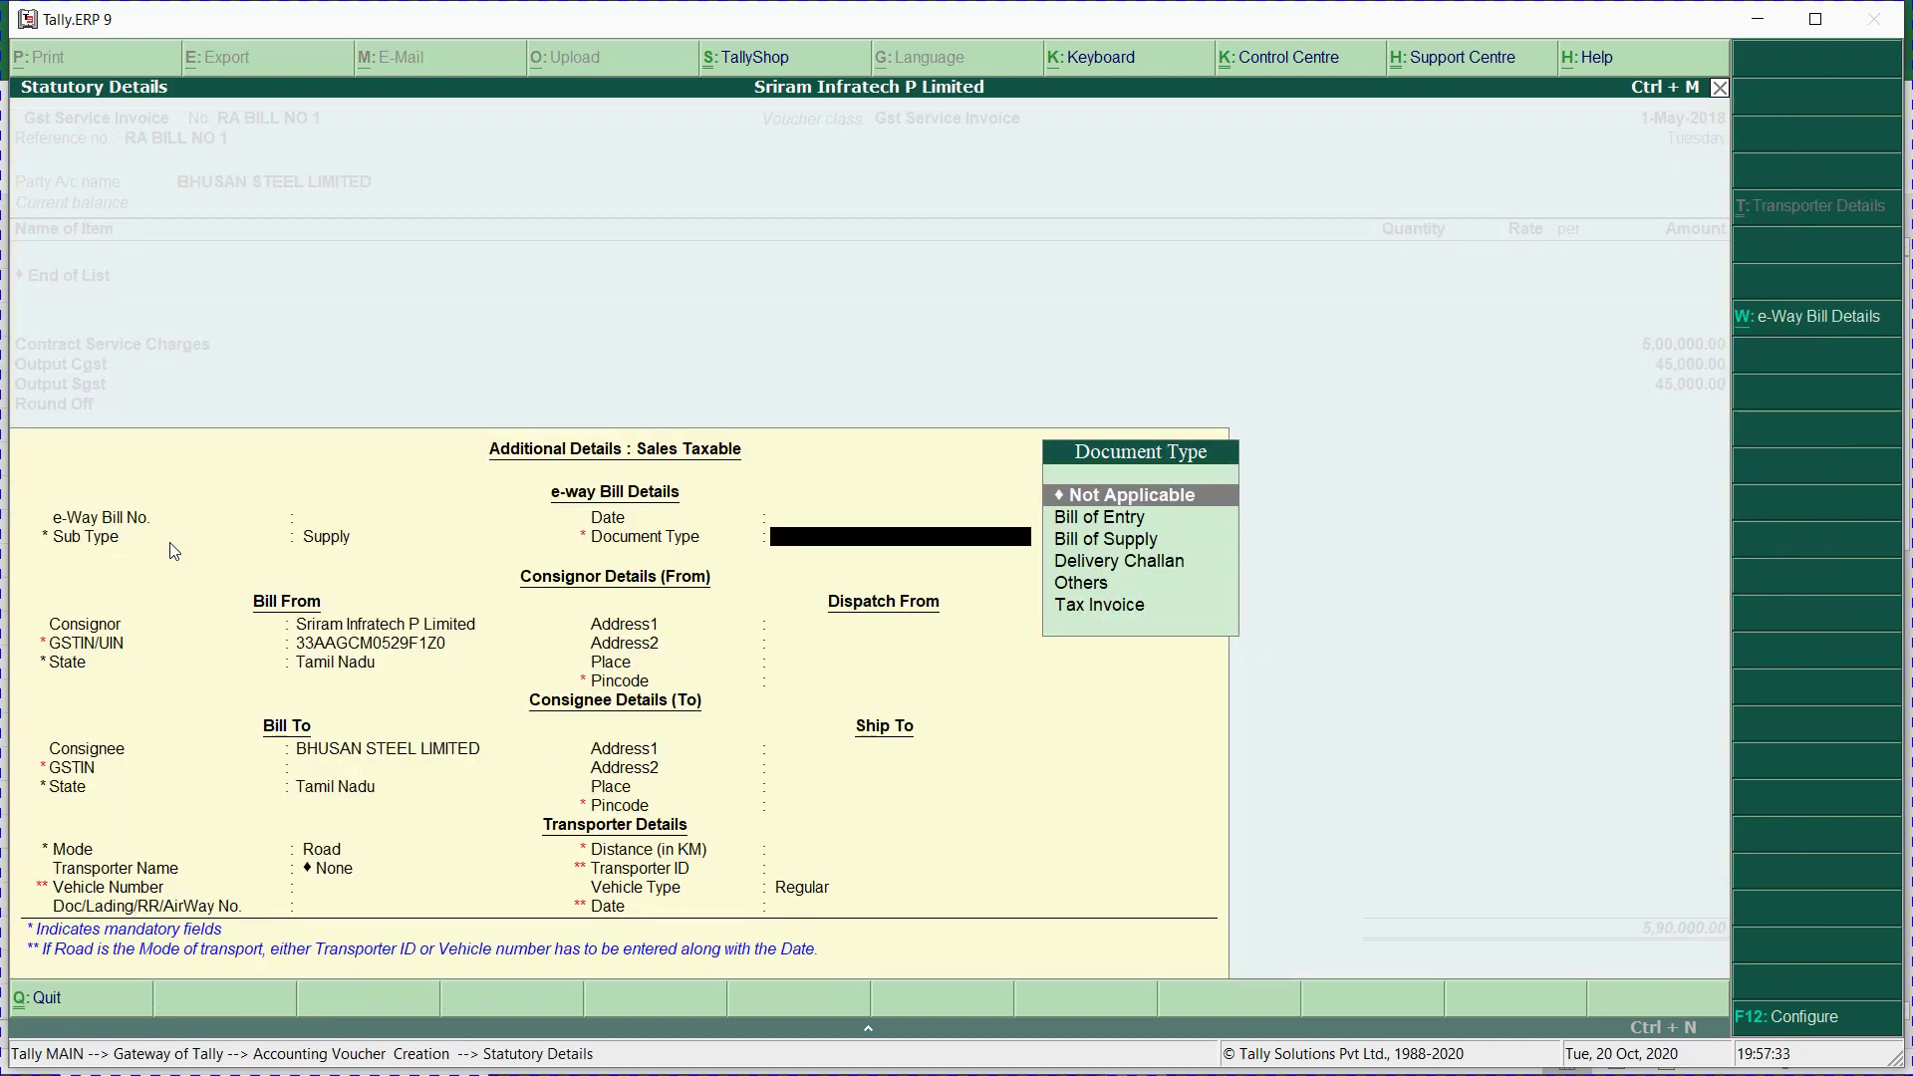
key(Down)
key(Down)
key(Down)
key(Down)
key(Down)
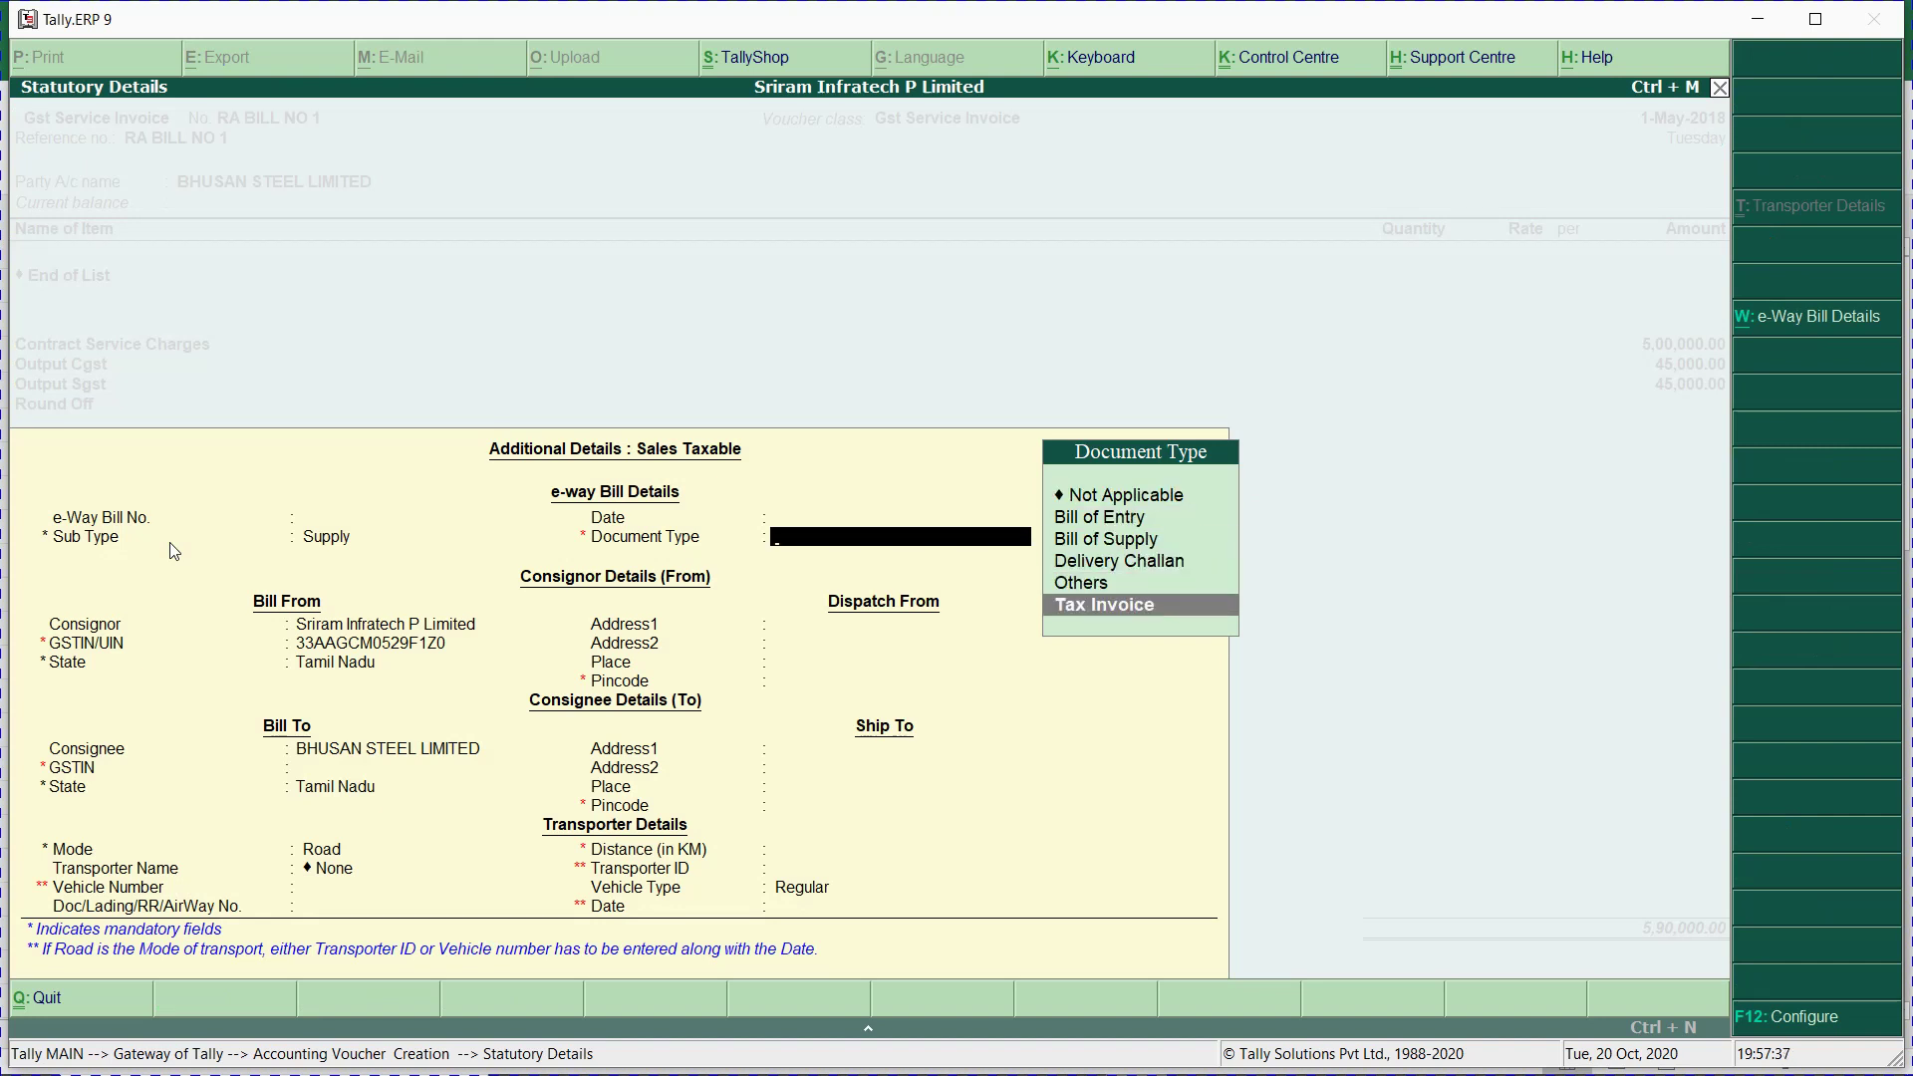
key(Return)
key(Return)
key(Return)
key(Return)
key(Return)
key(Return)
key(Return)
key(Return)
key(Return)
key(Return)
key(Return)
key(Return)
key(Return)
key(Return)
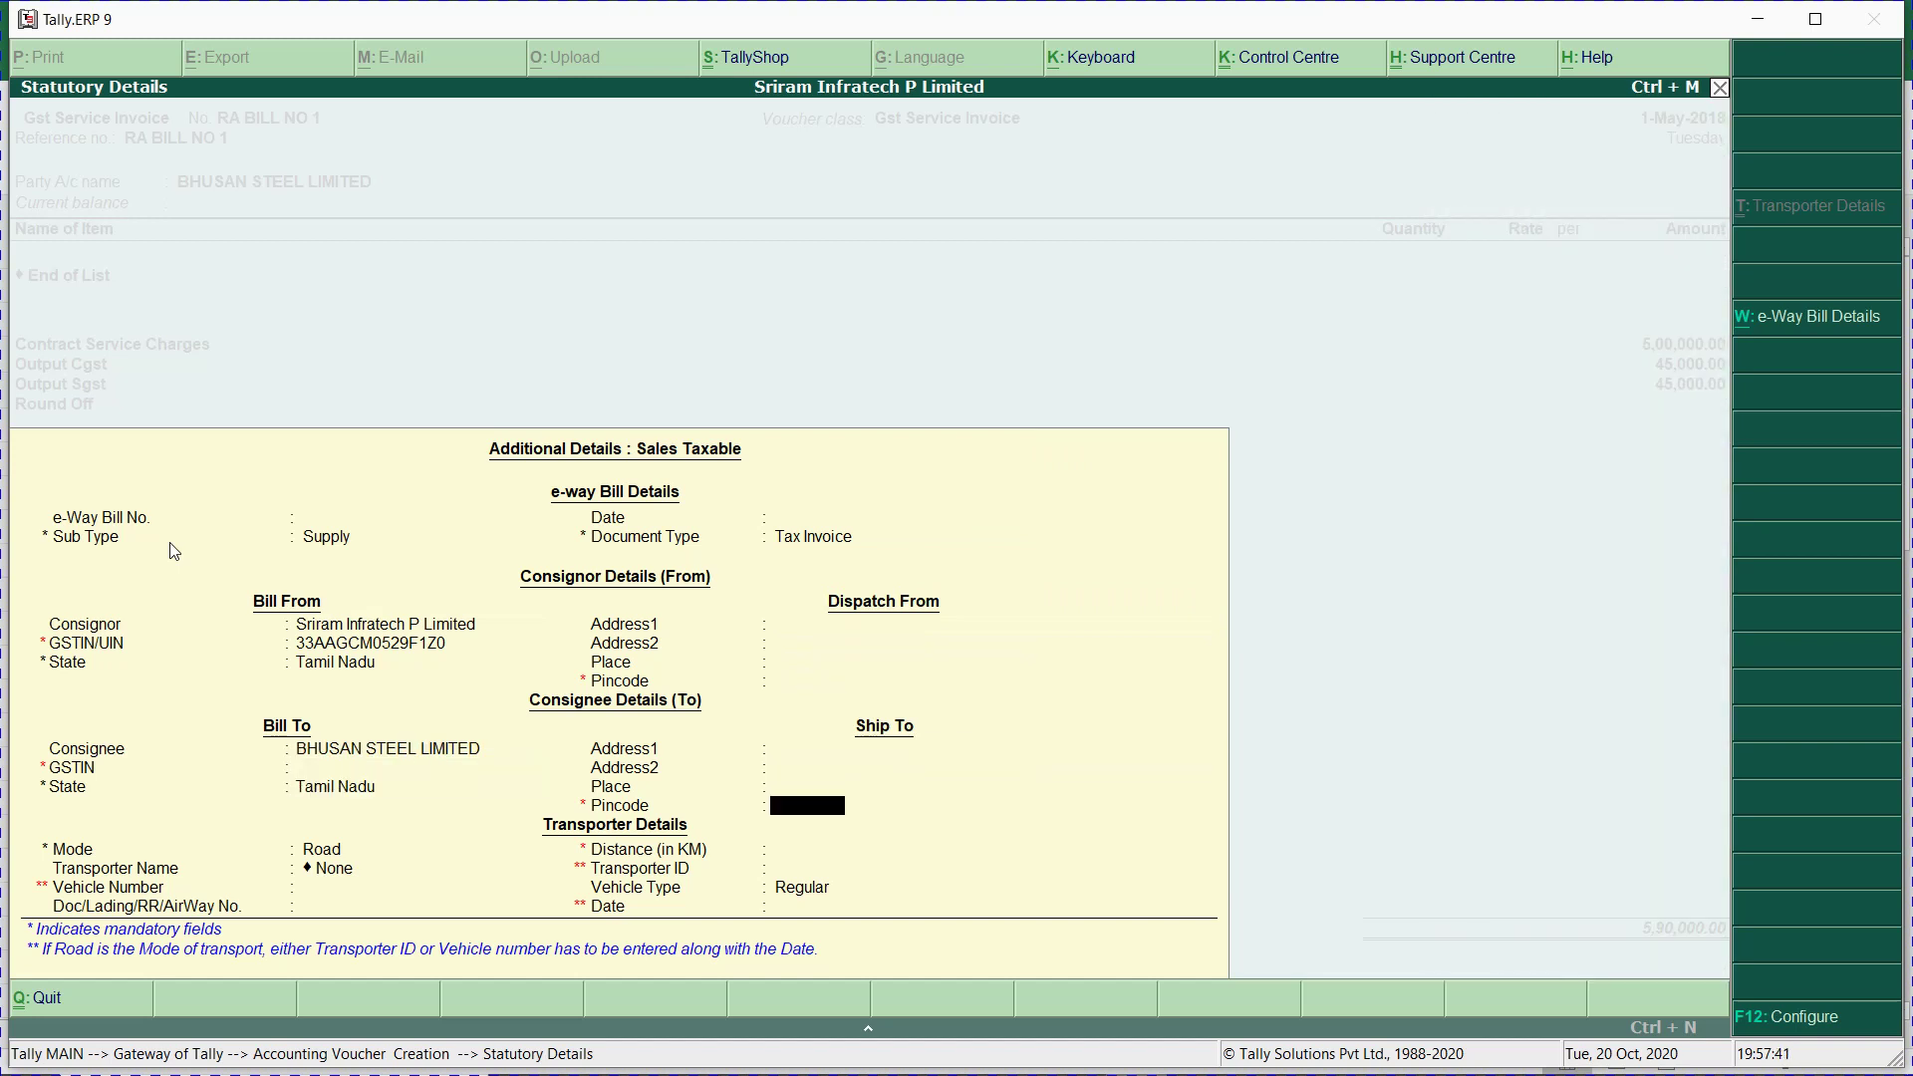
key(Return)
key(Return)
key(Return)
key(Return)
key(Return)
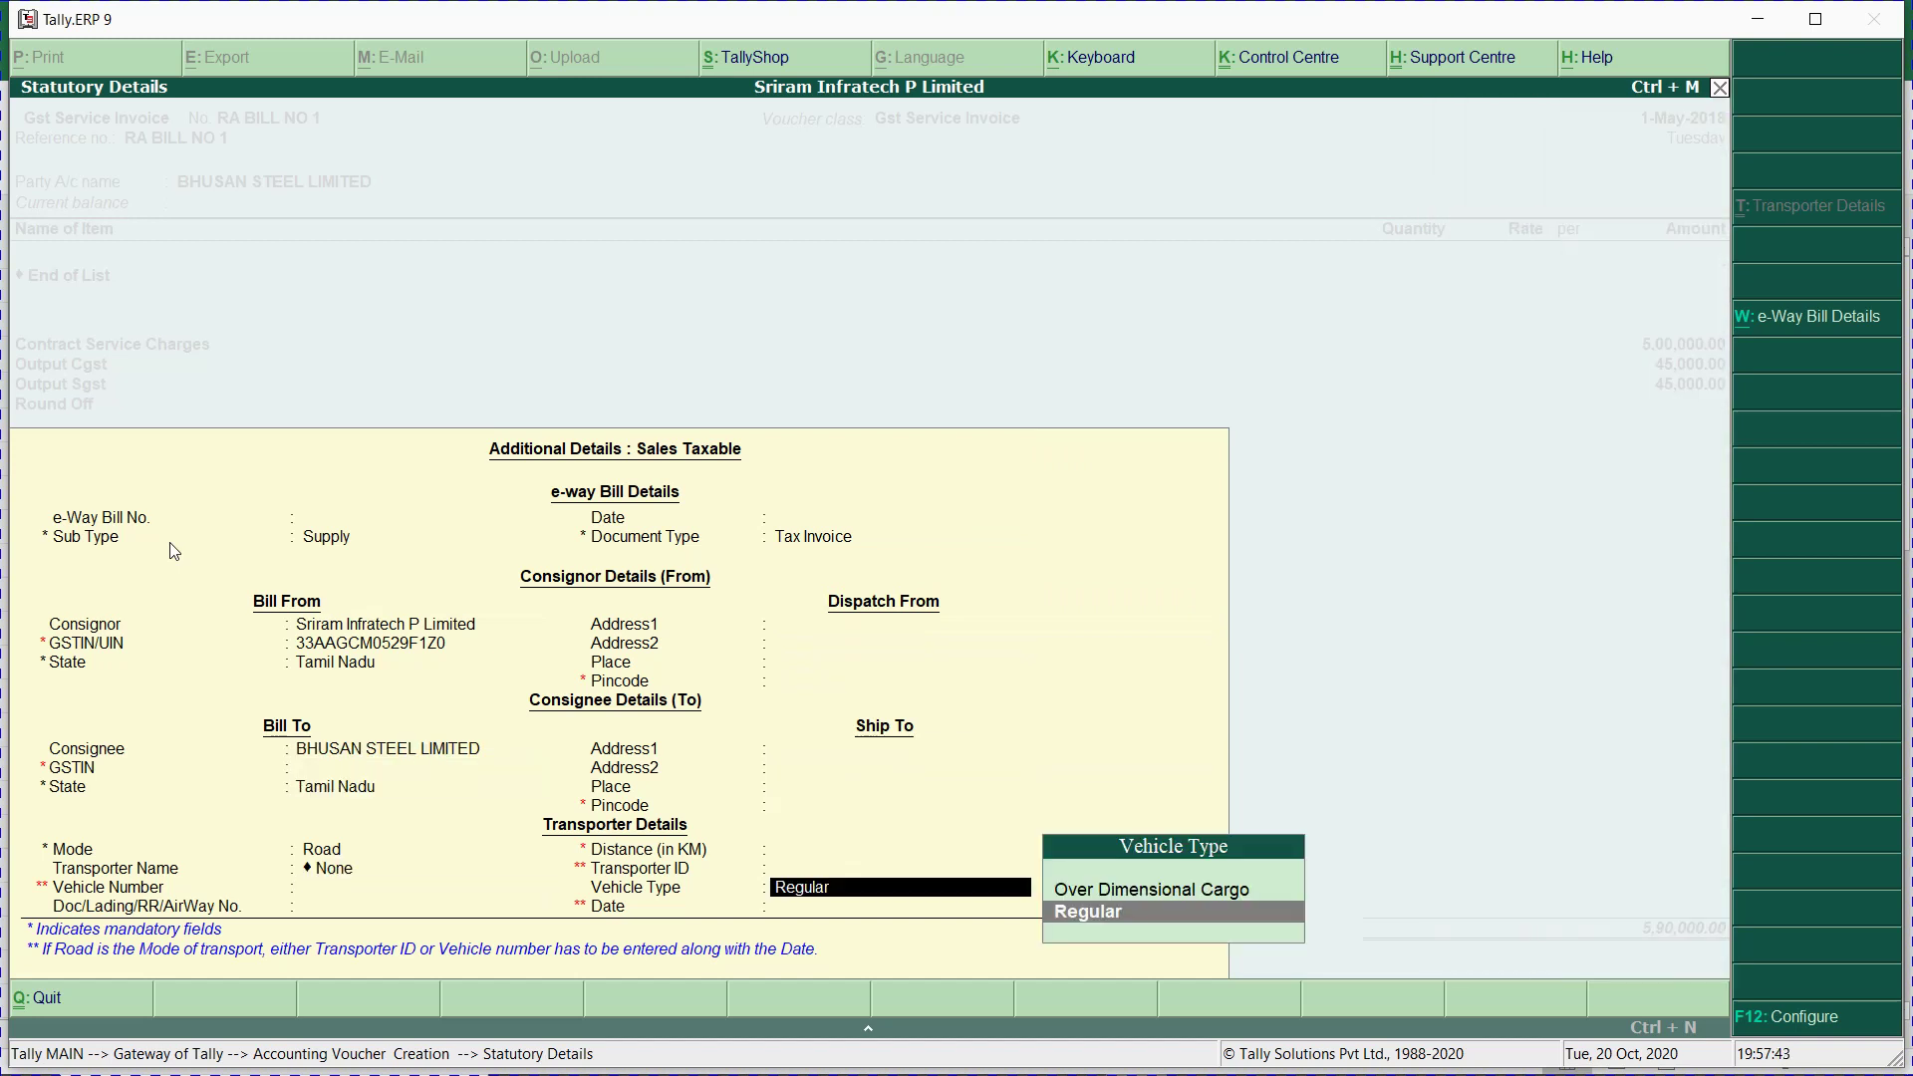
key(BackSpace)
key(Return)
key(Return)
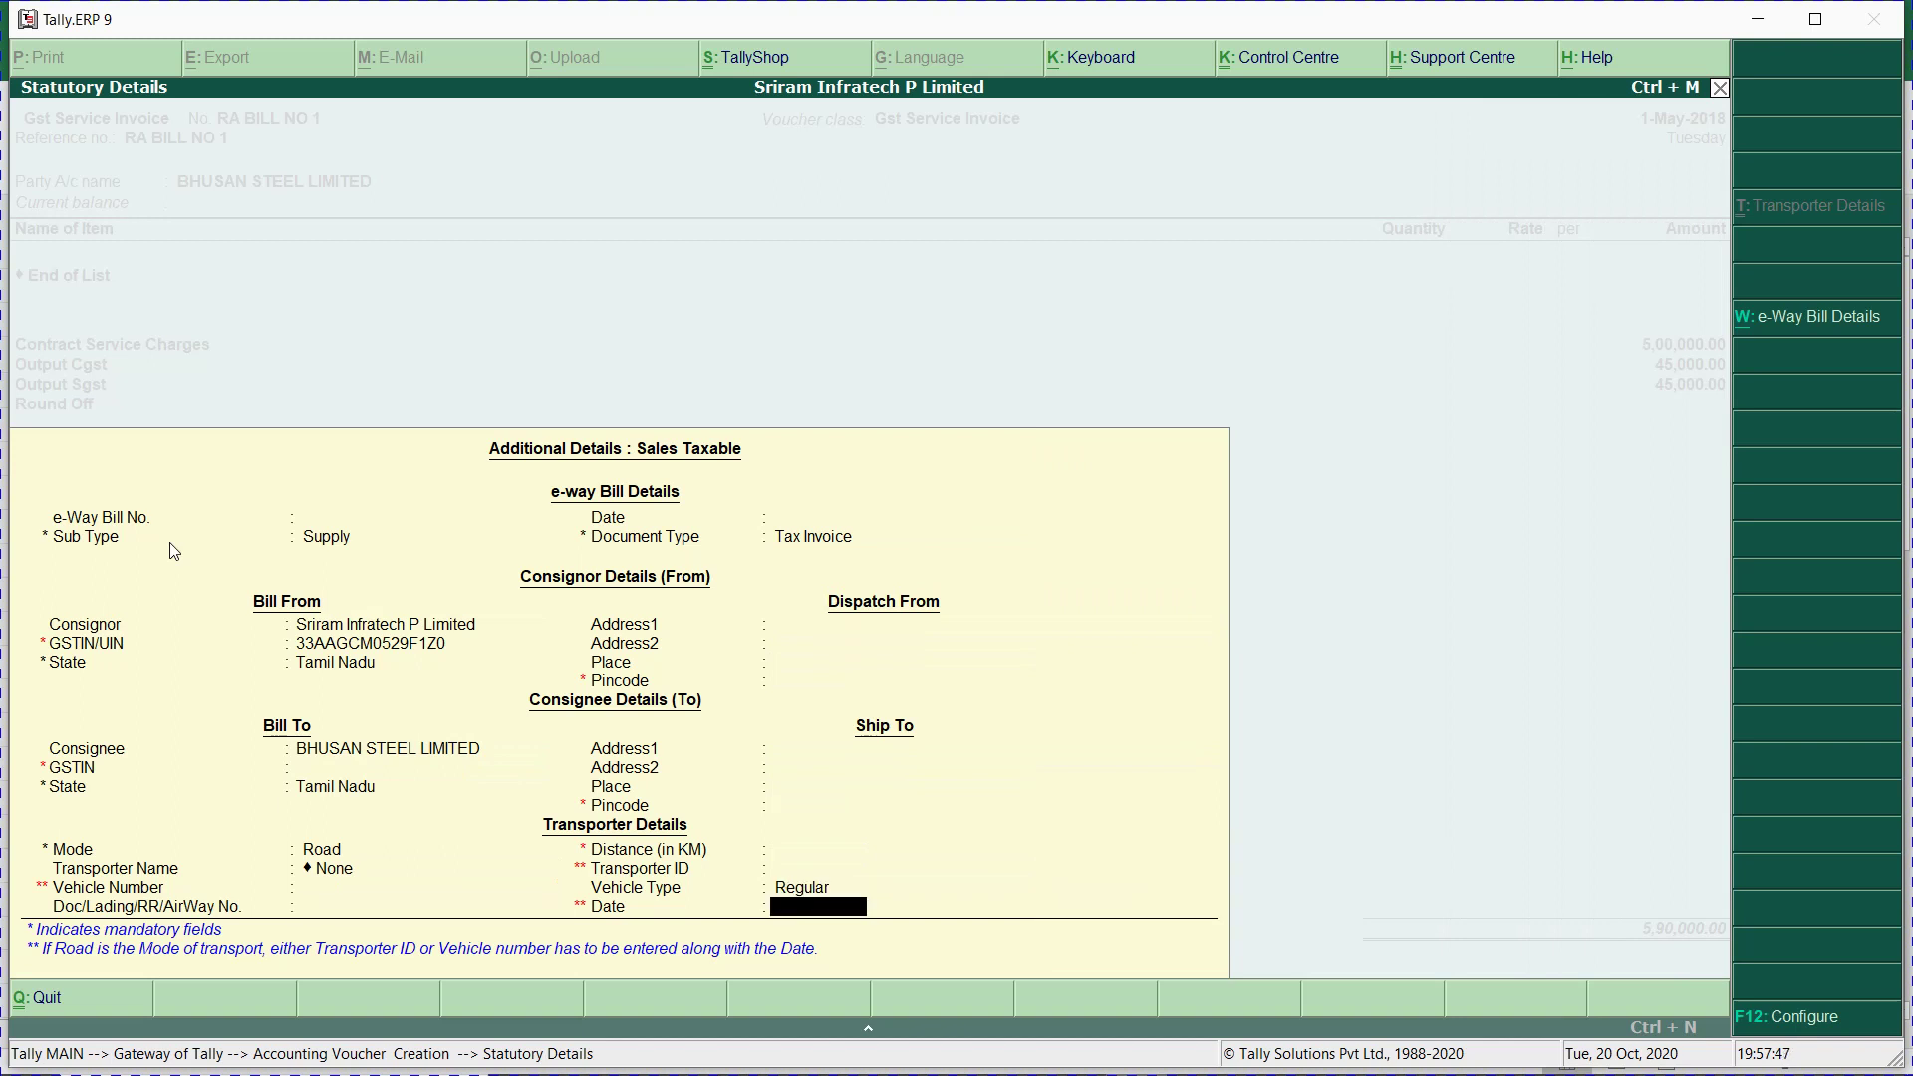
key(Return)
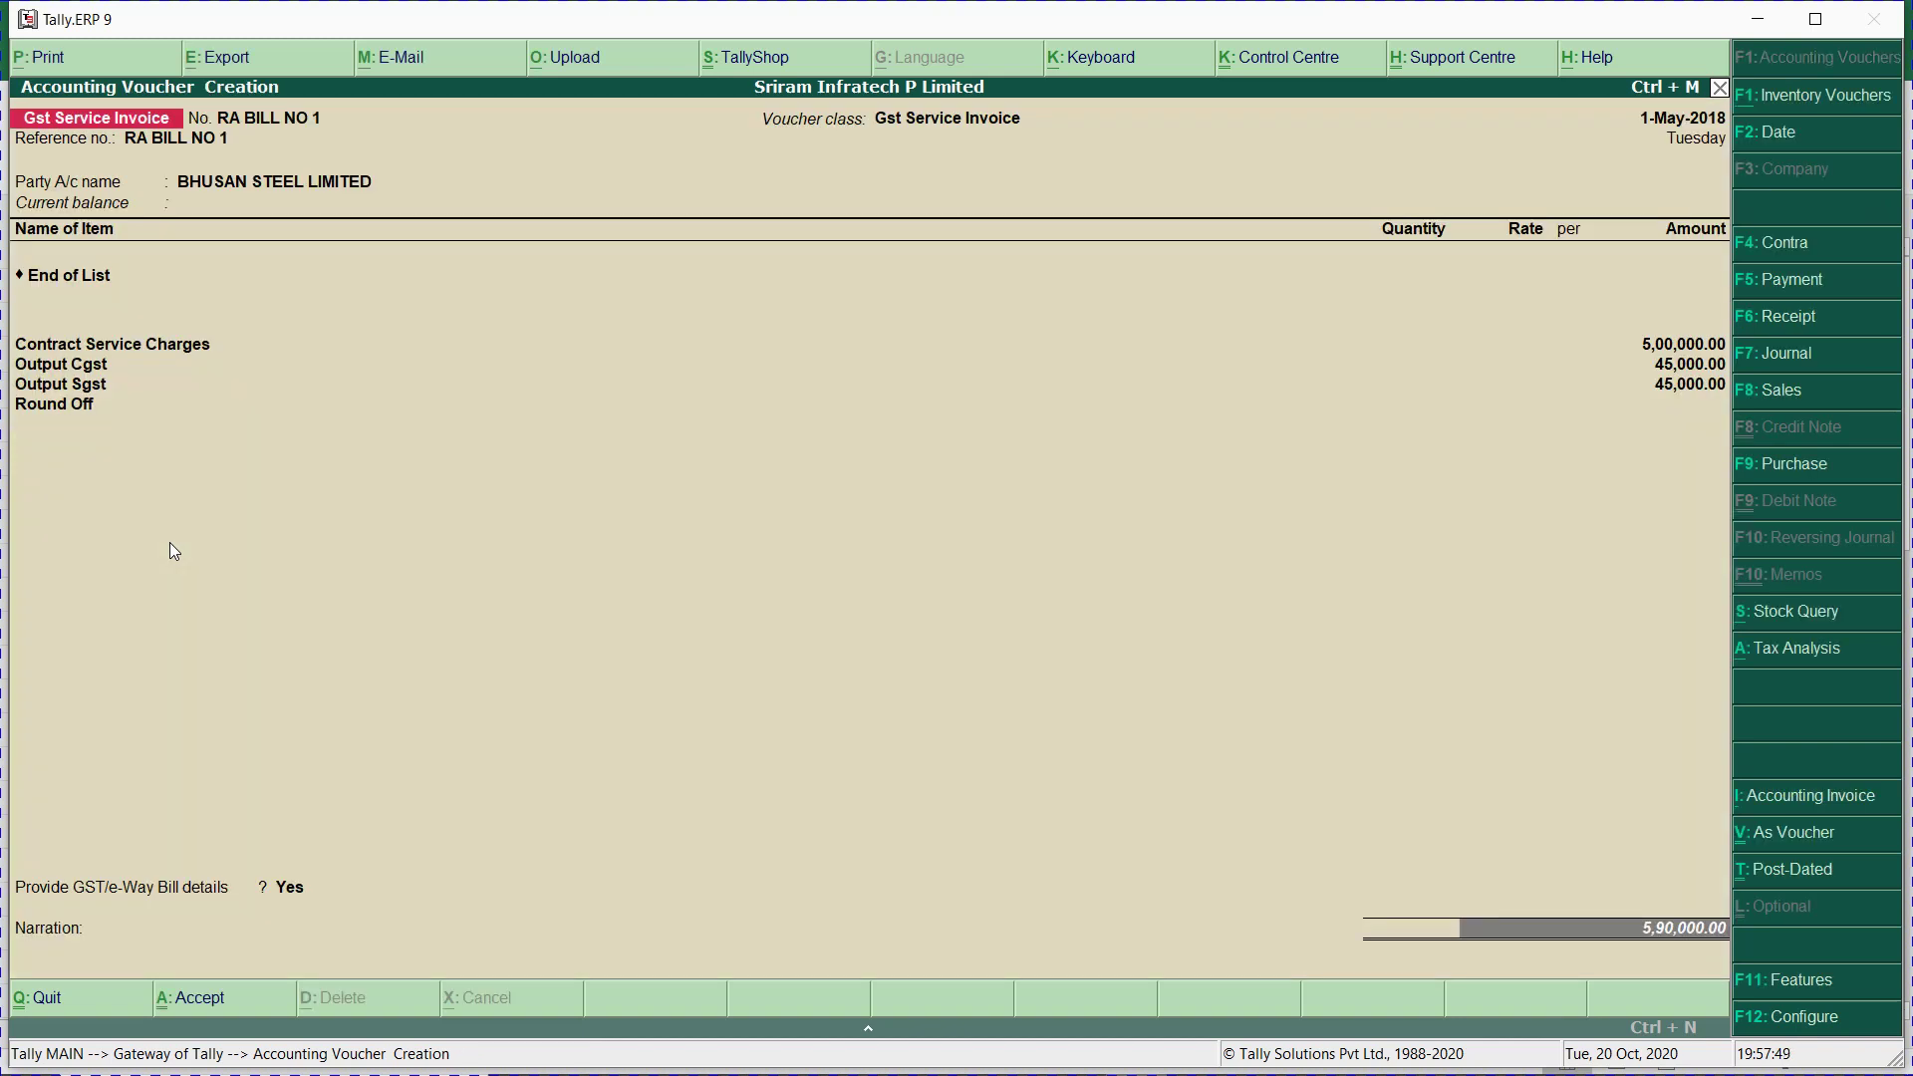
key(Return)
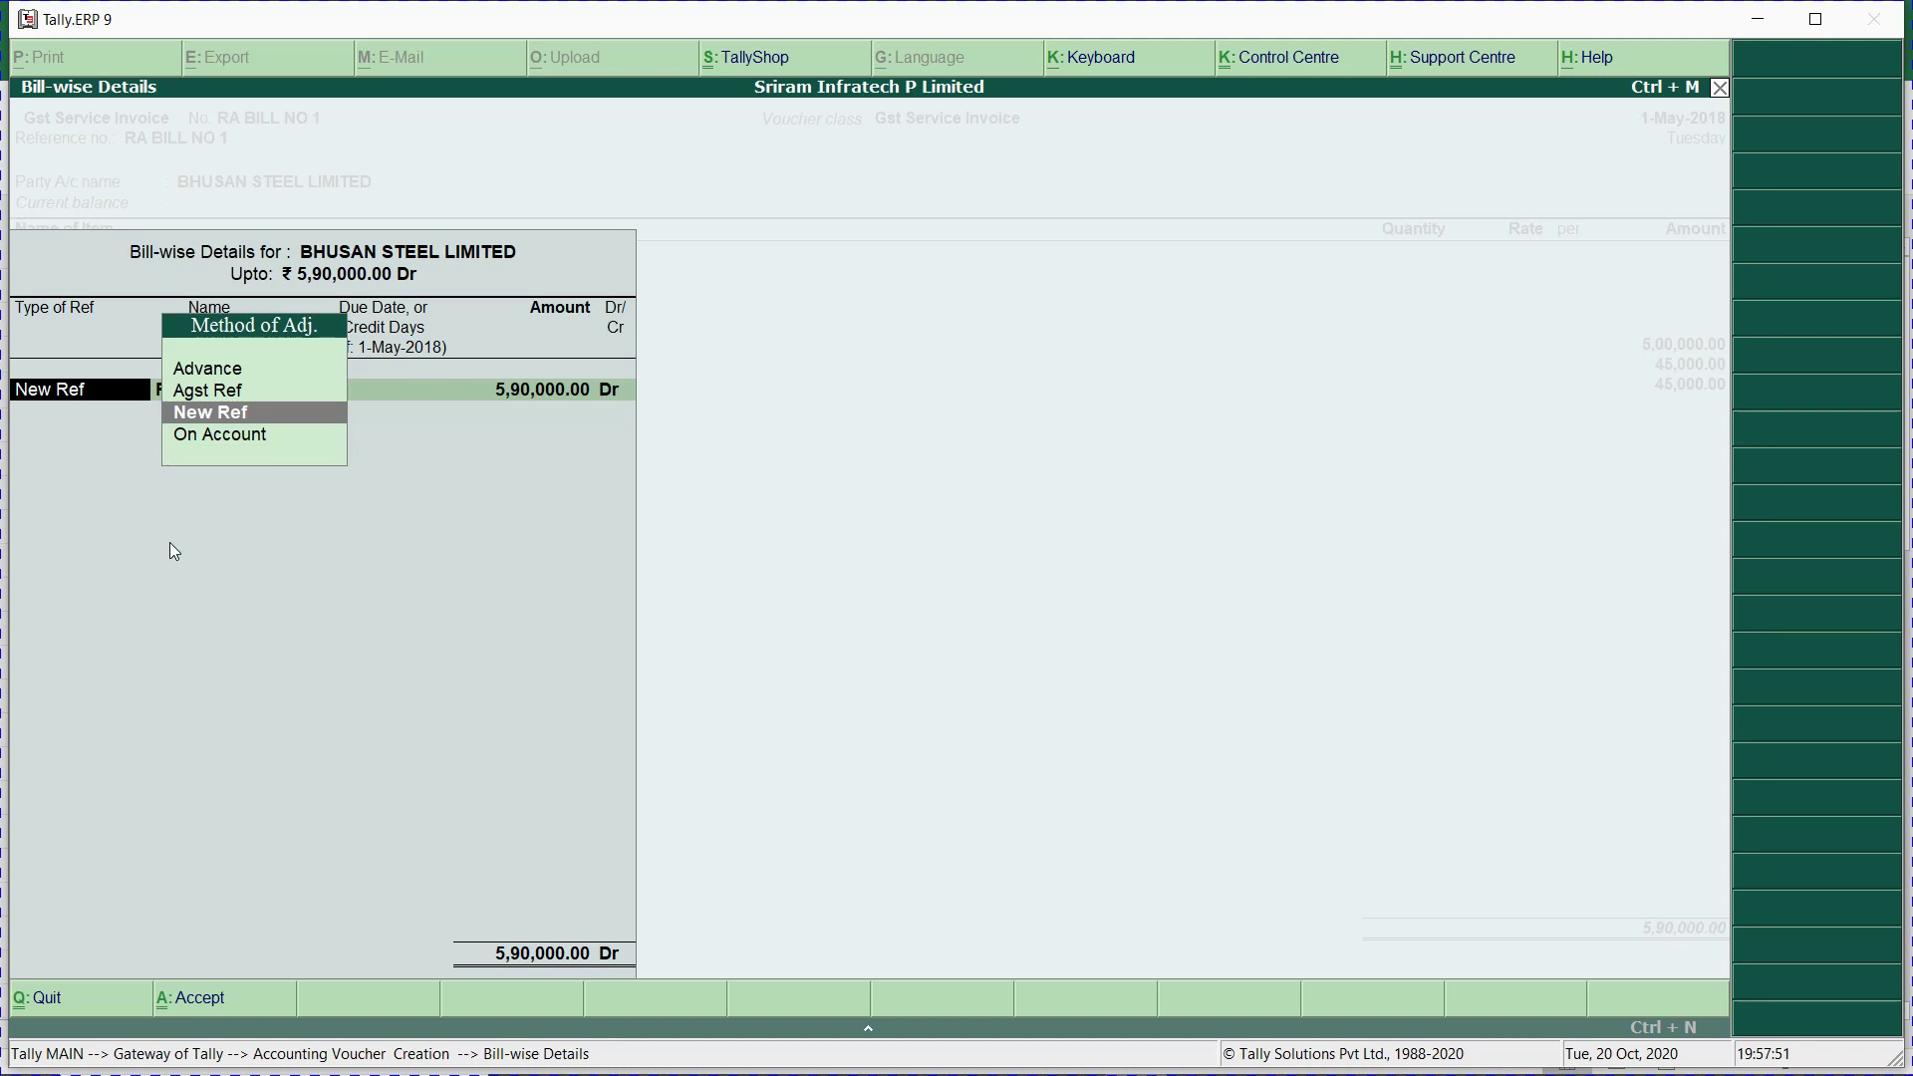
Add RA BILL NO 1 as a New Ref with a 30-day credit period.
key(Return)
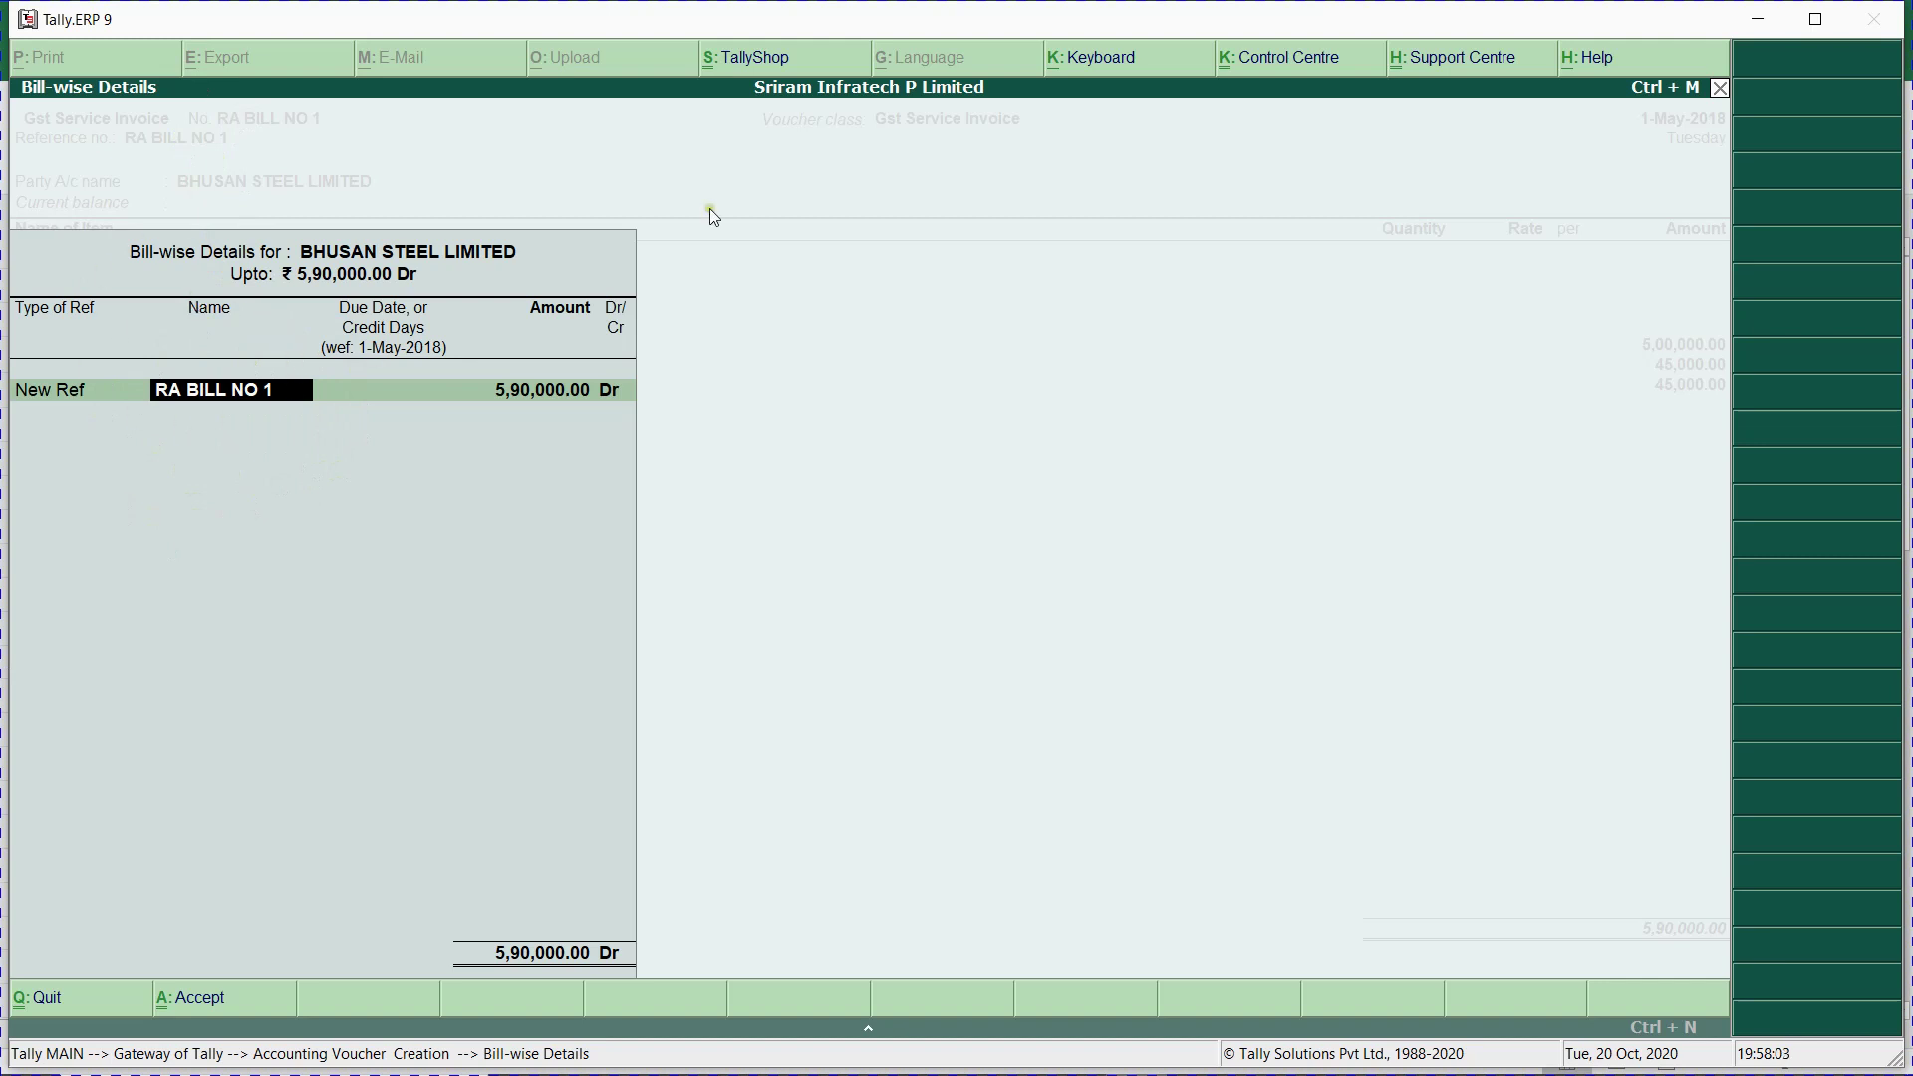
key(Return)
key(Return)
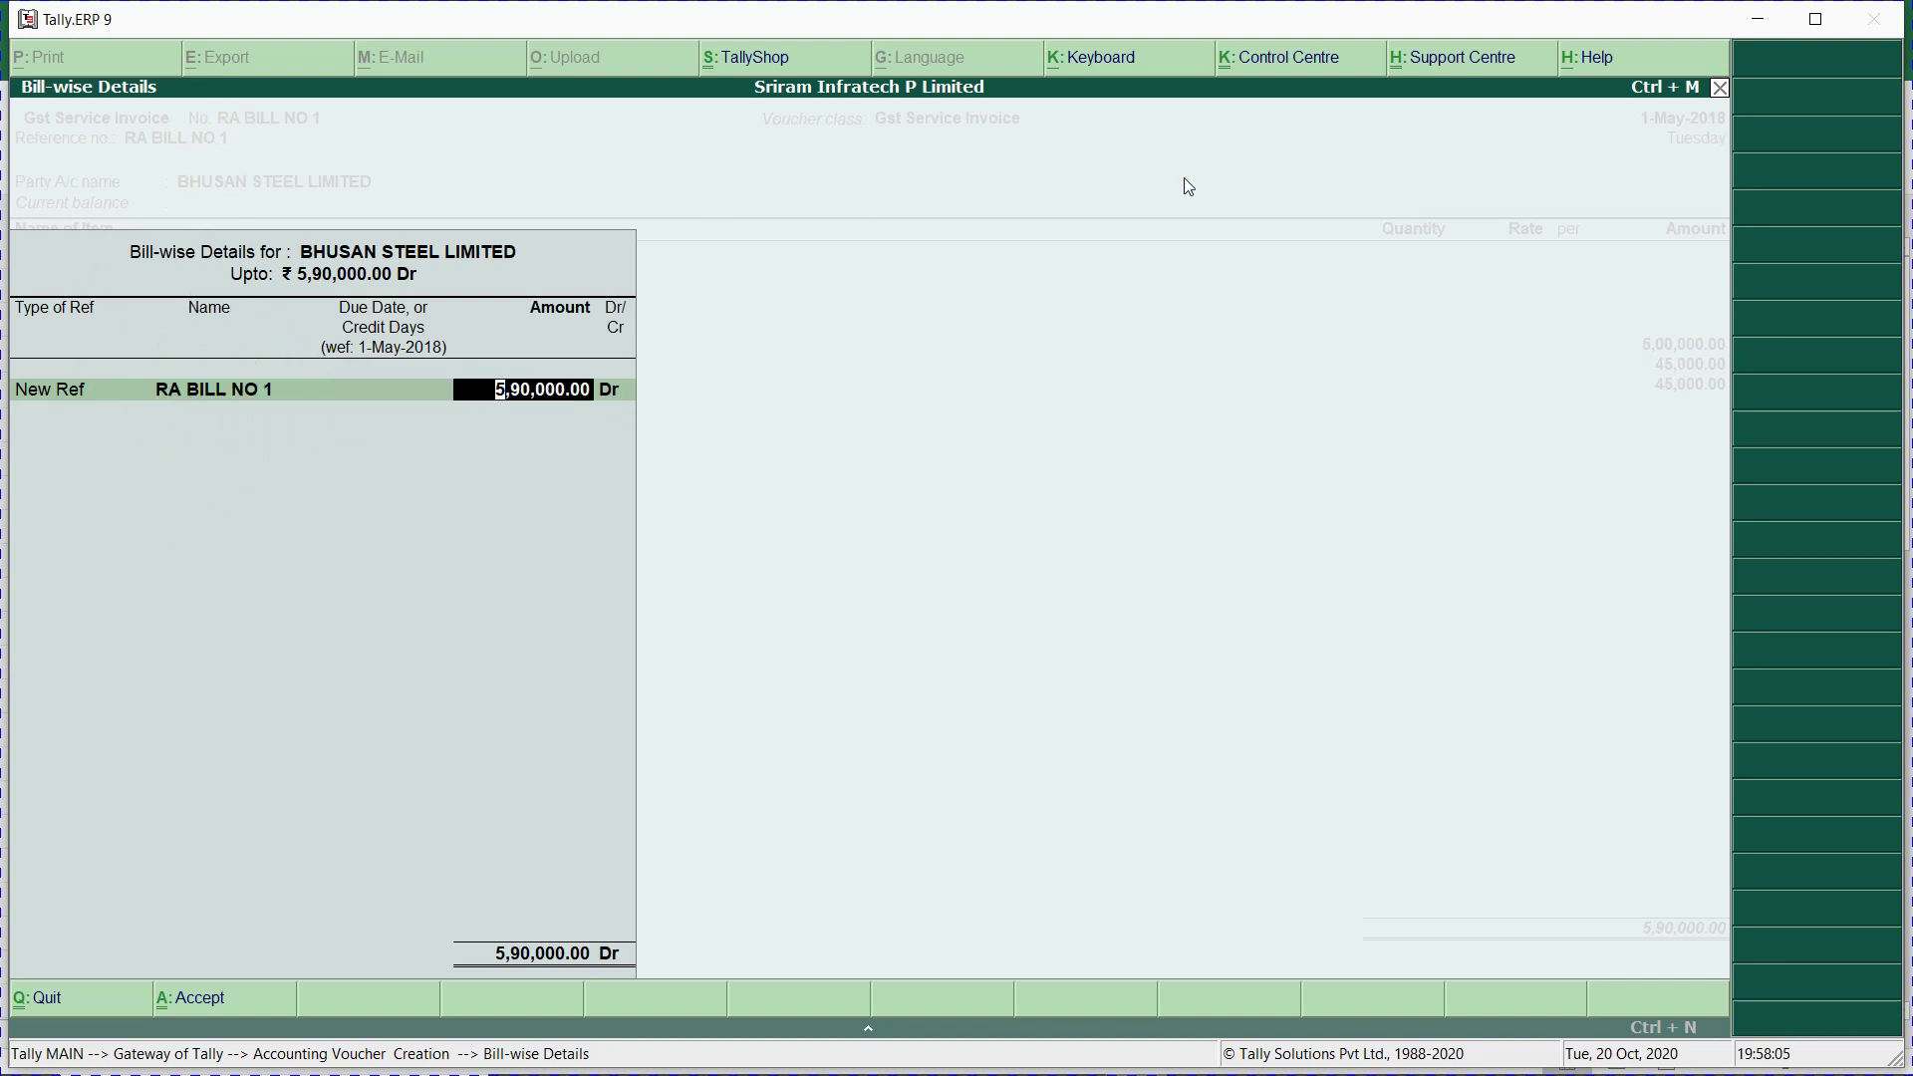
key(BackSpace)
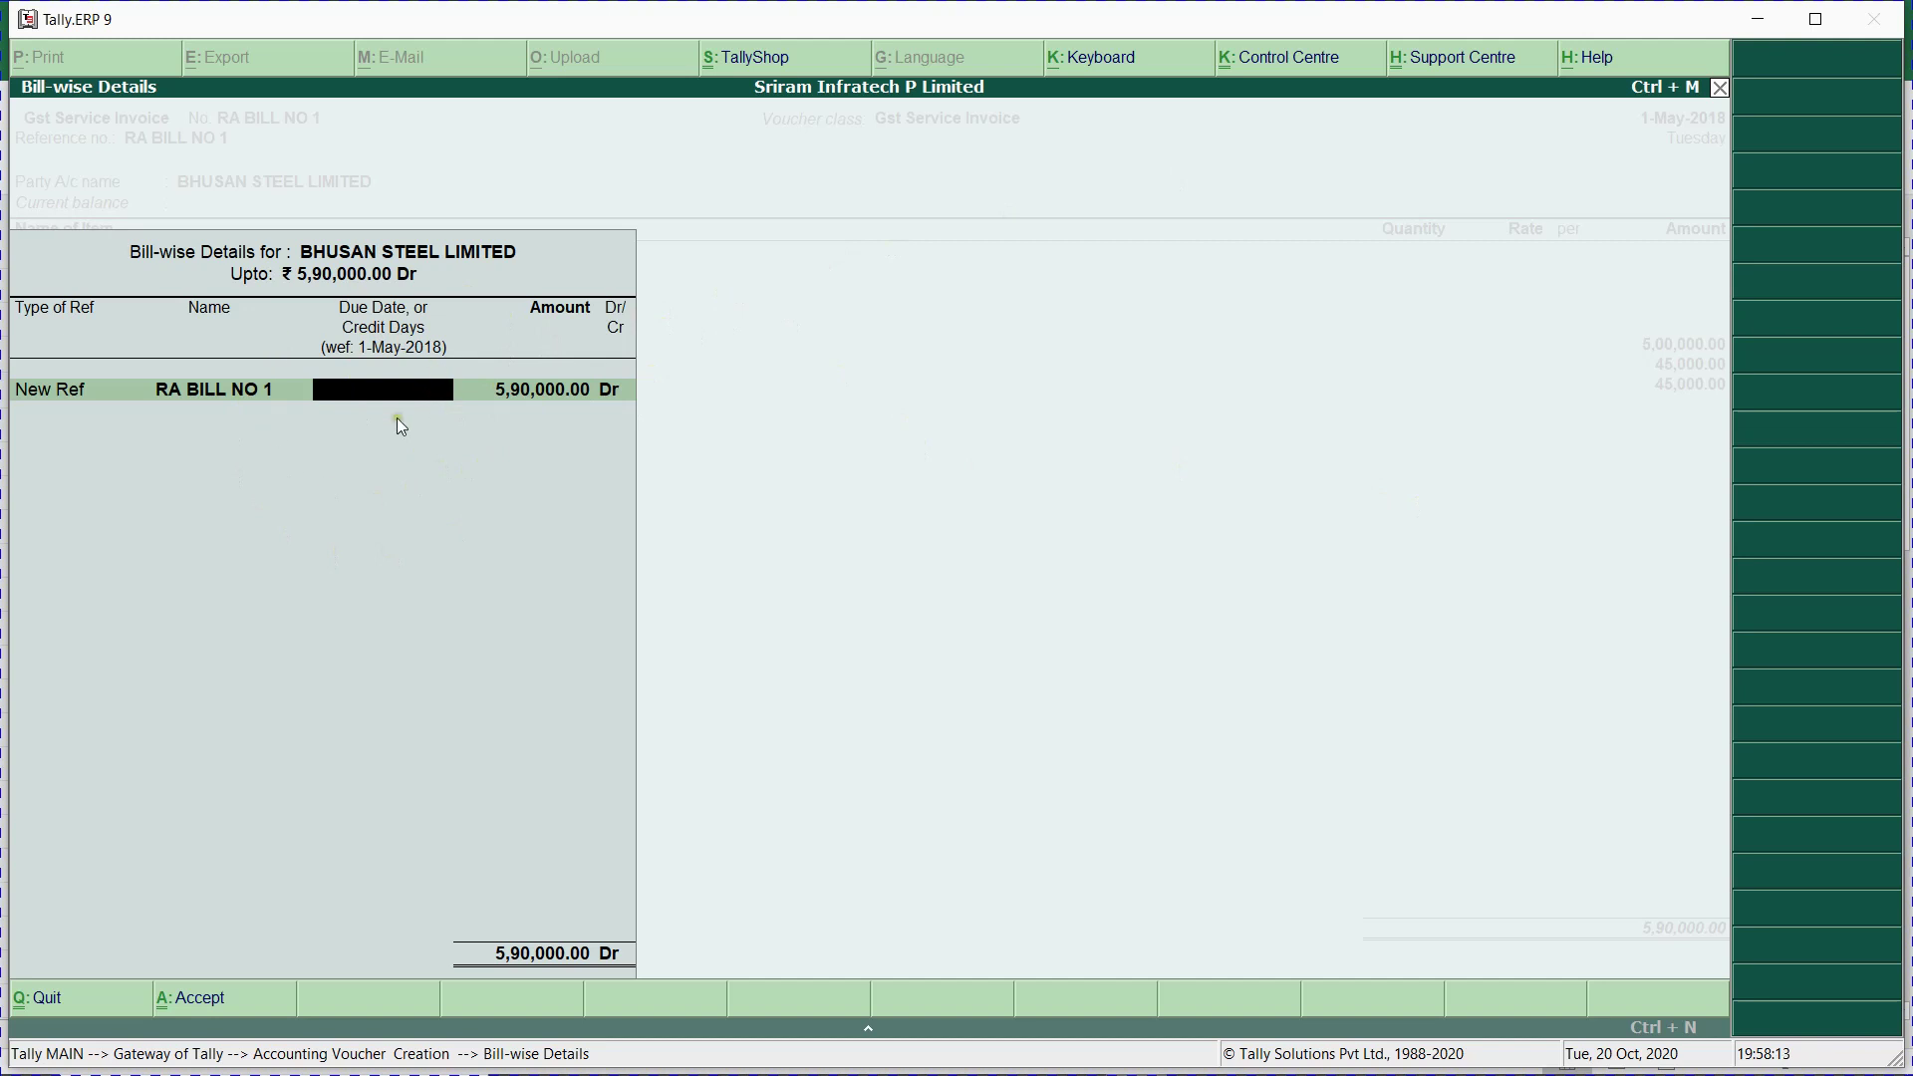
text(30)
key(Return)
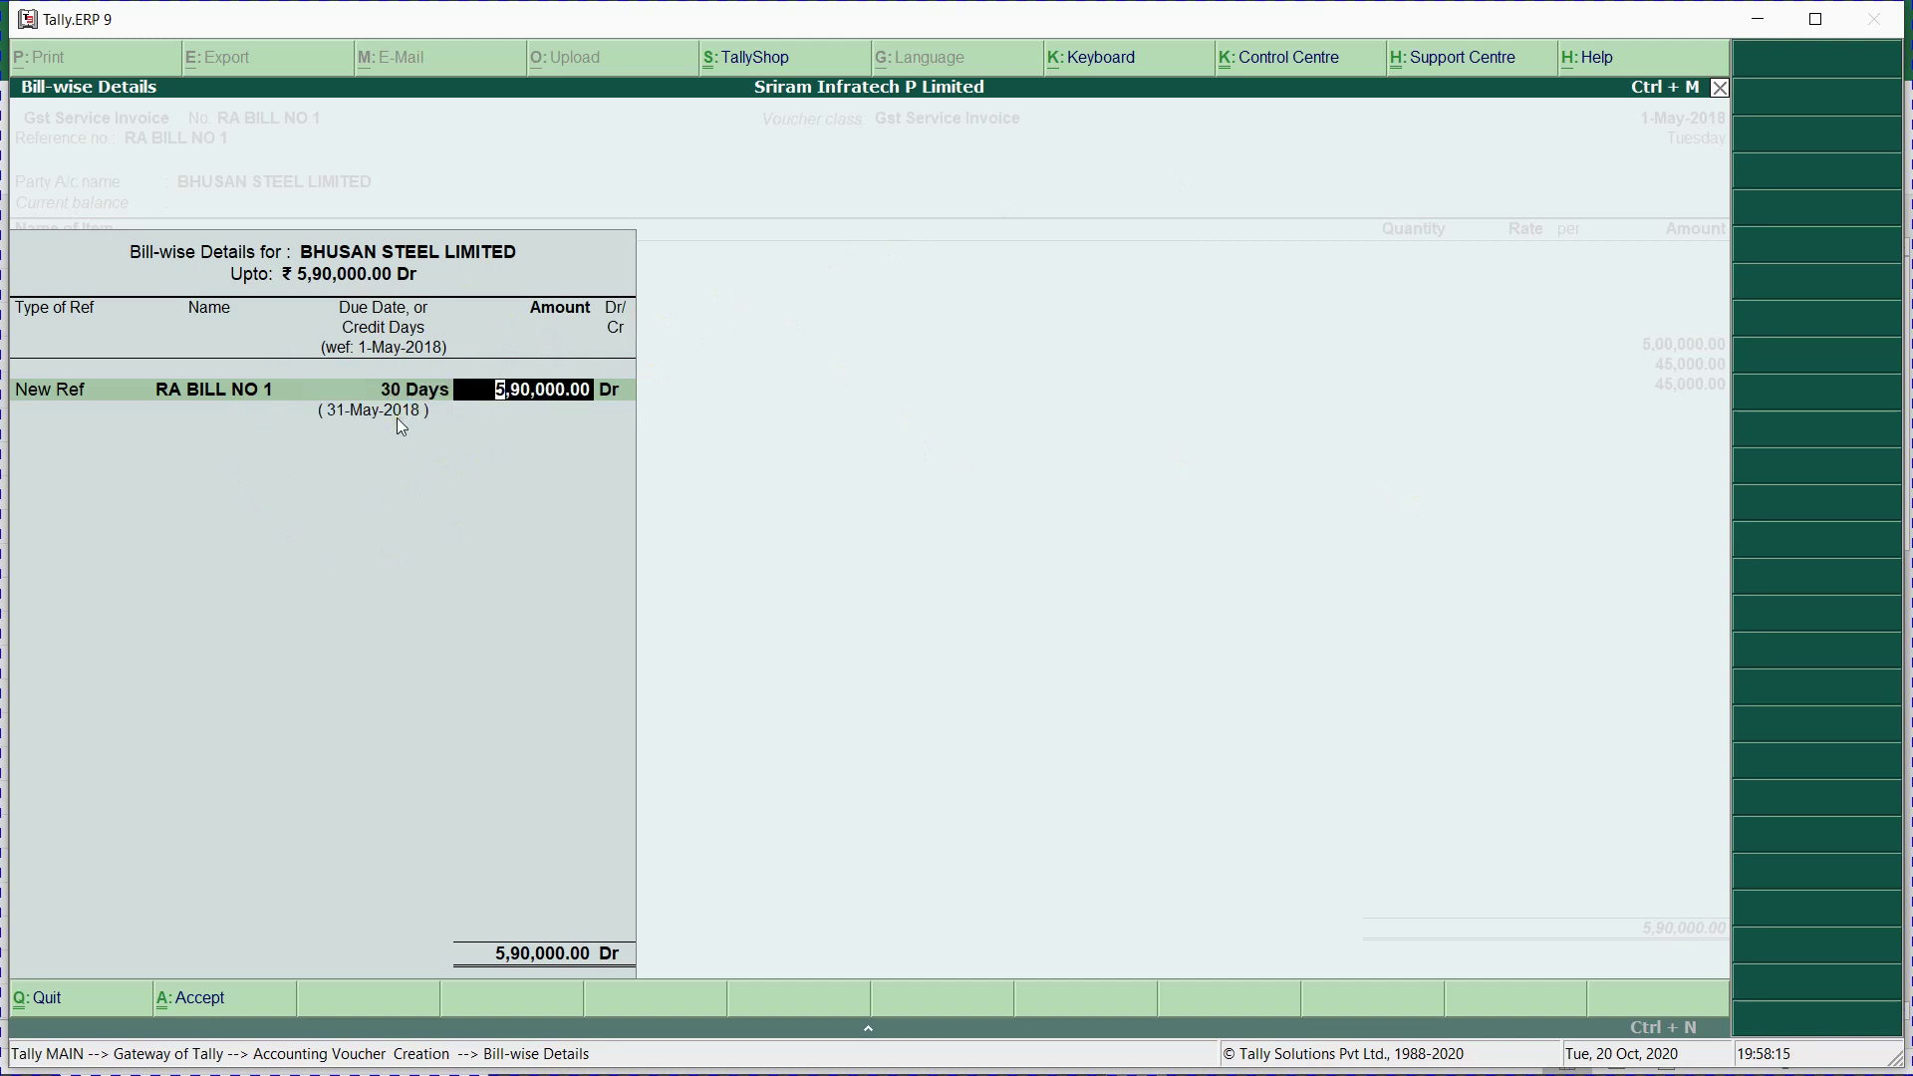
Try credit periods of 15 days, 1 day, 1 month and 1 year, returning to 30 days.
key(BackSpace)
text(15)
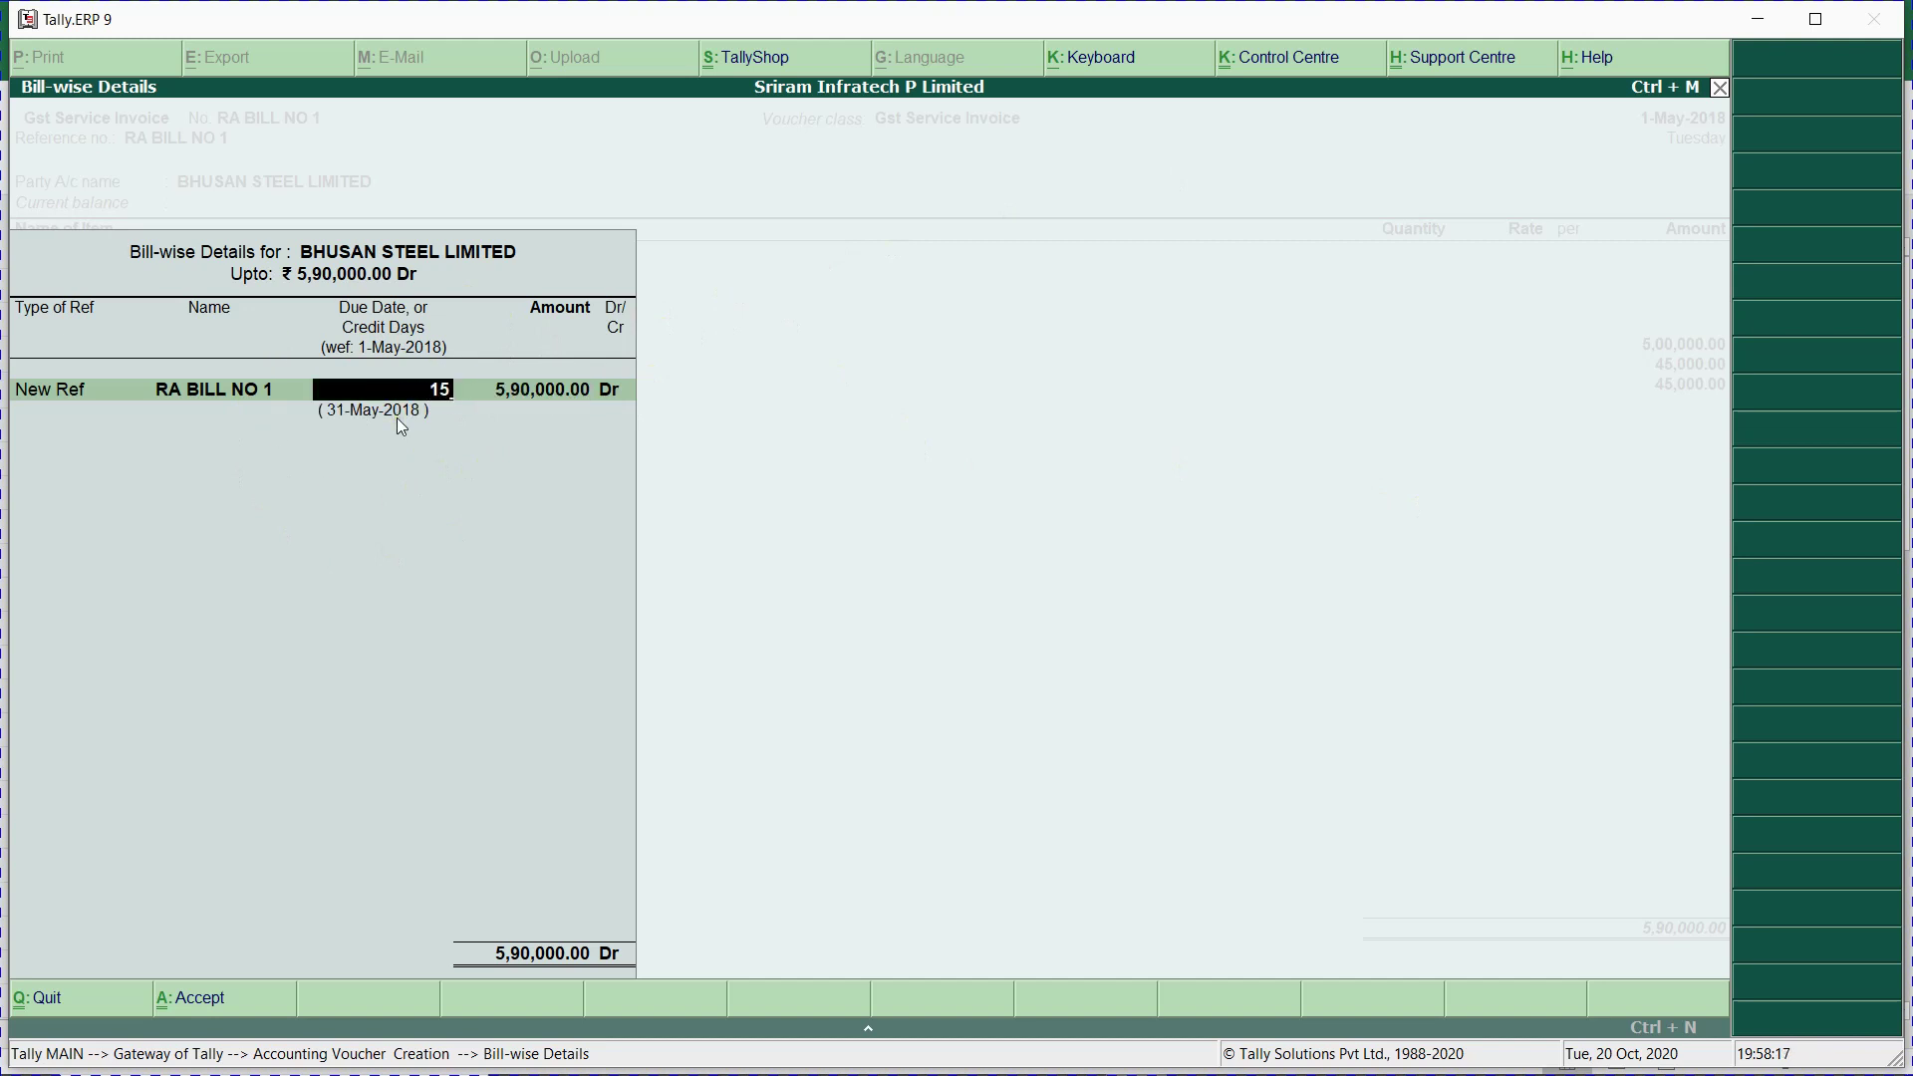
key(Return)
key(BackSpace)
text(1)
key(Return)
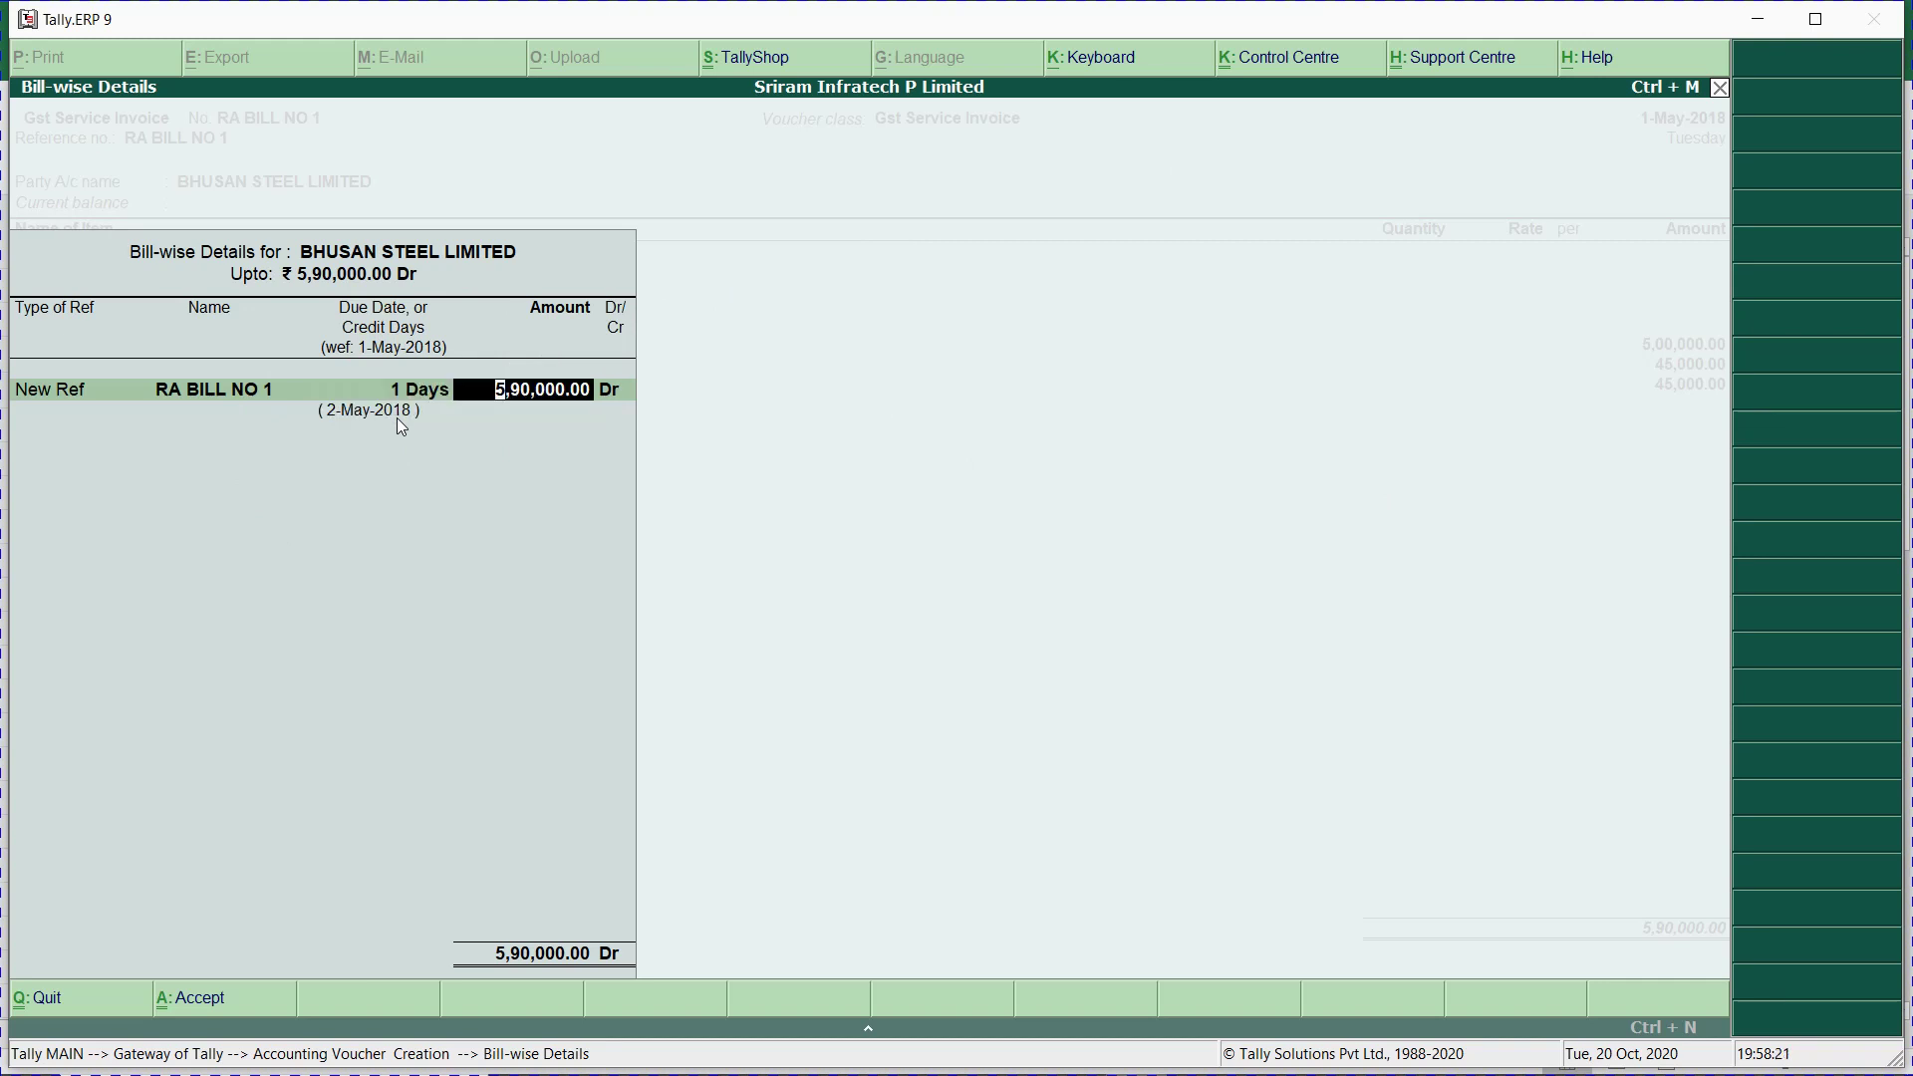
key(BackSpace)
text(1M)
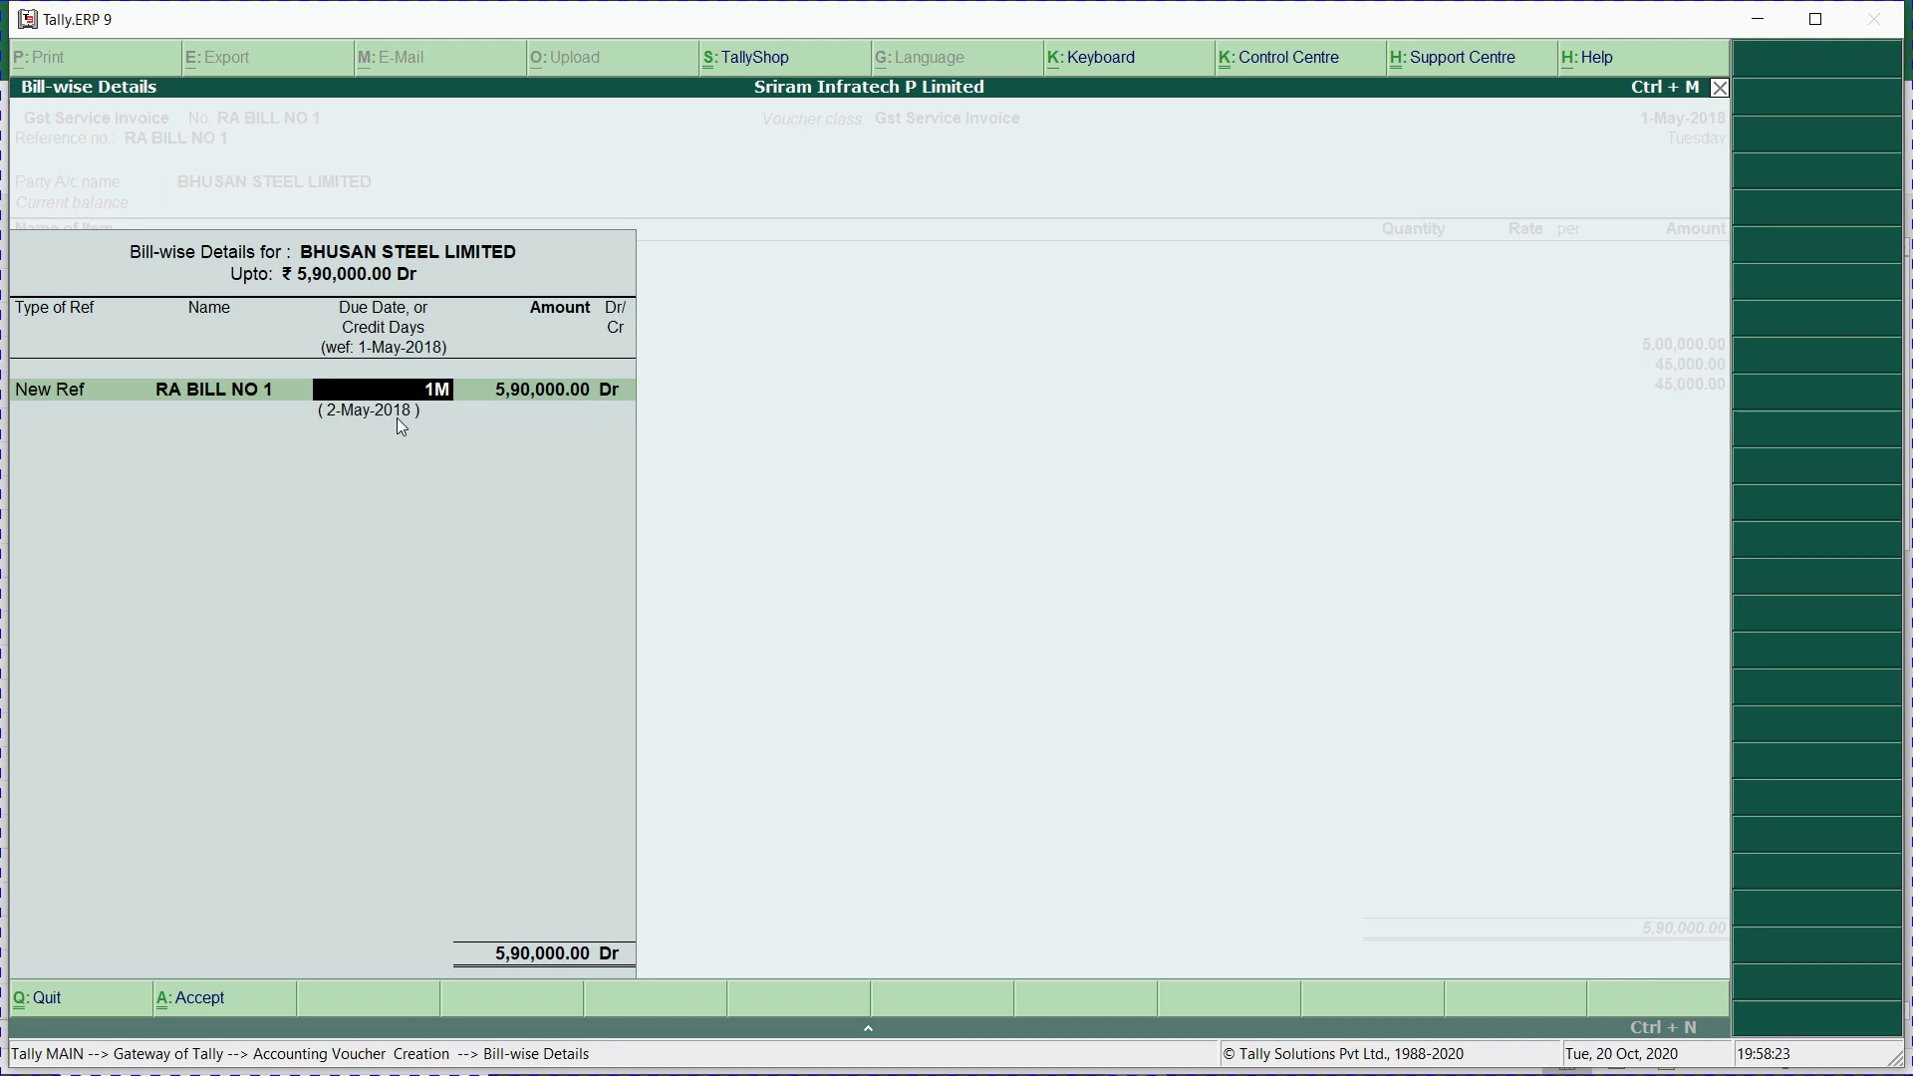
key(Return)
key(BackSpace)
text(1Y)
key(Return)
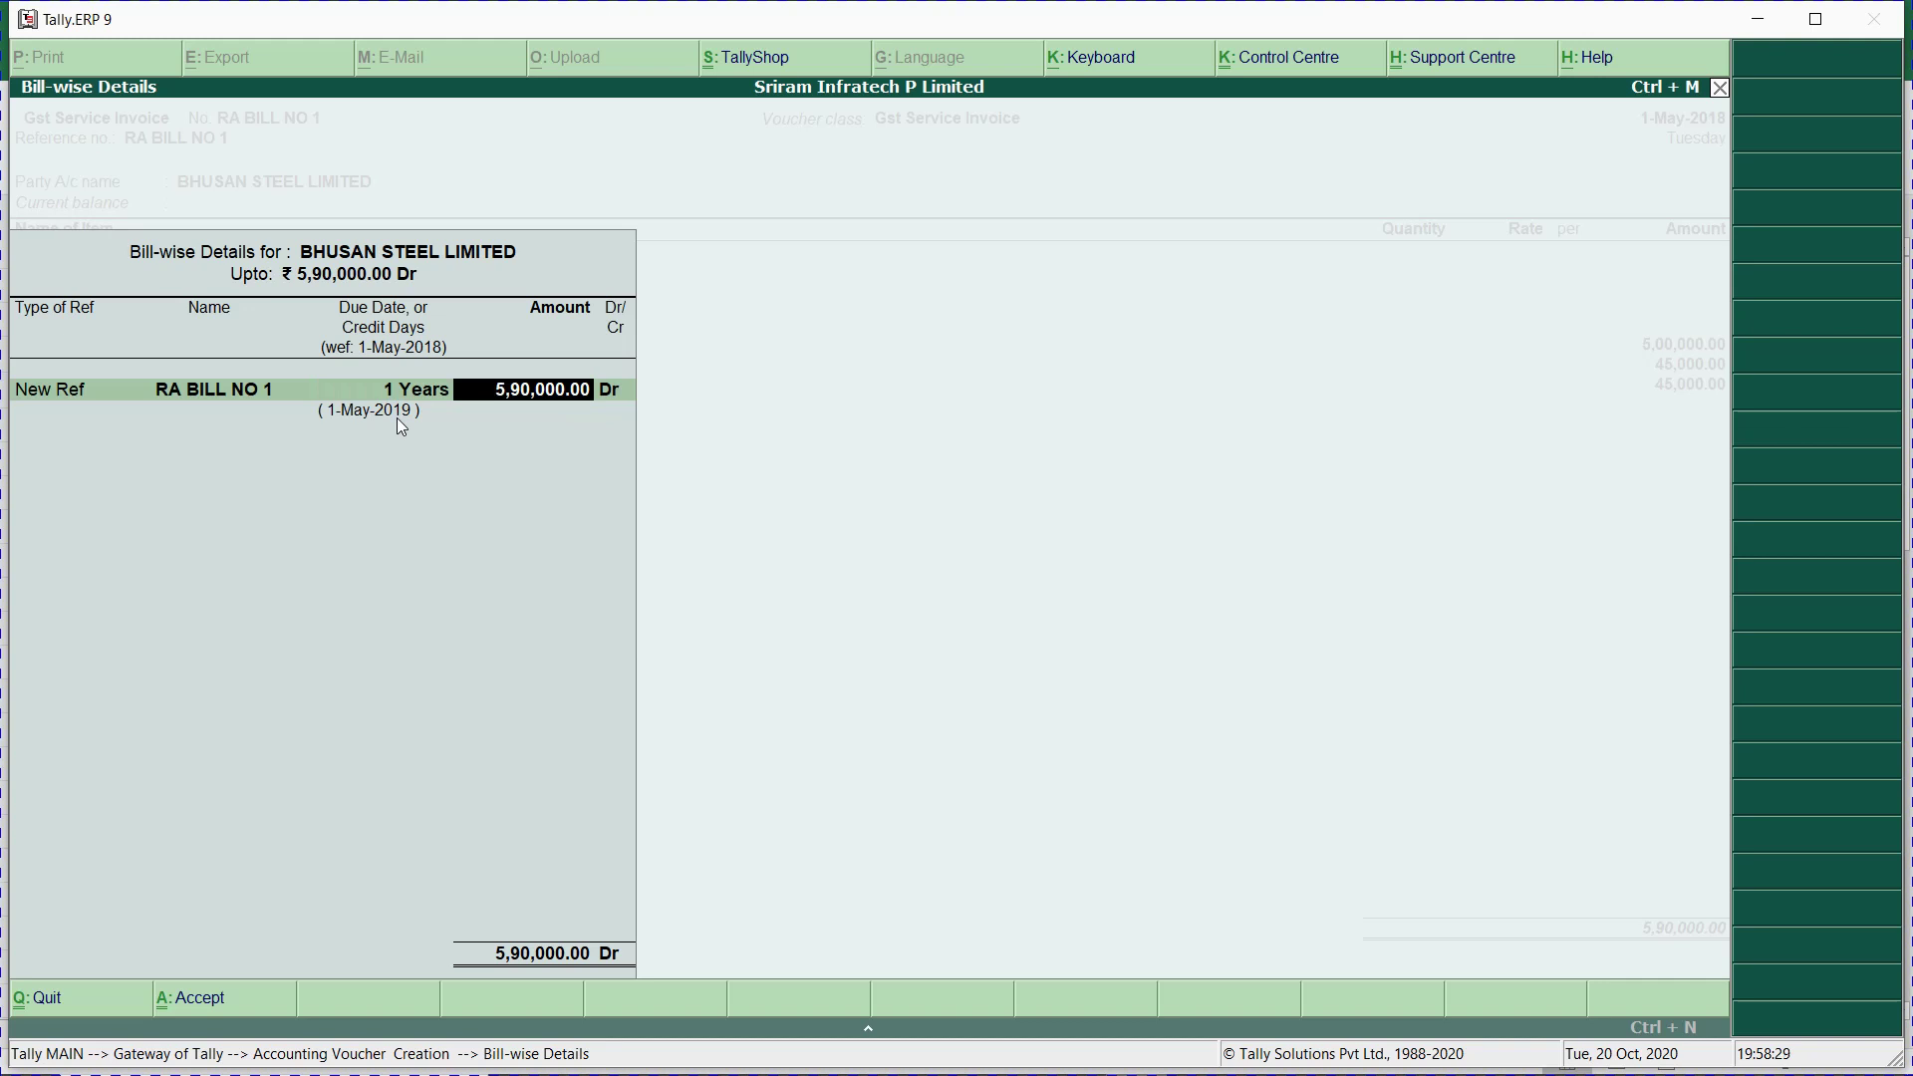
key(BackSpace)
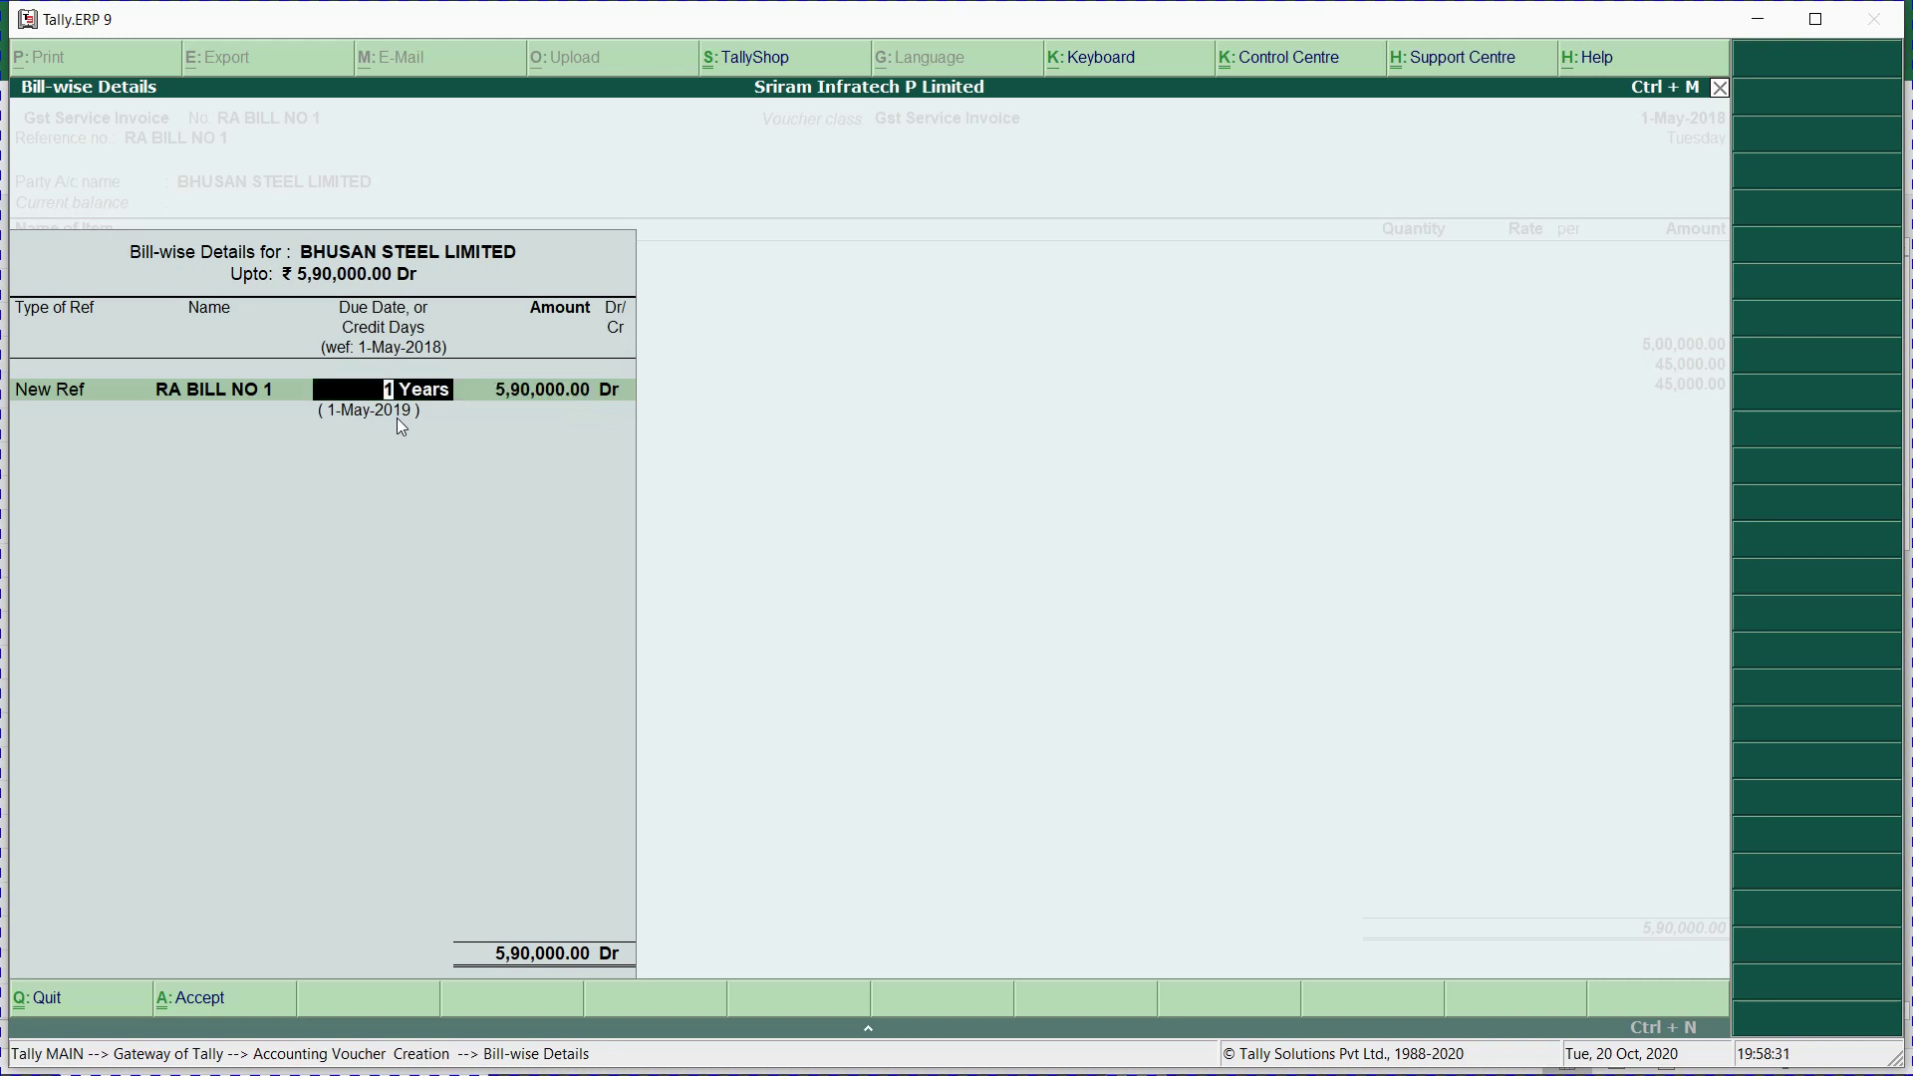
text(10)
key(BackSpace)
key(BackSpace)
text(30)
key(Return)
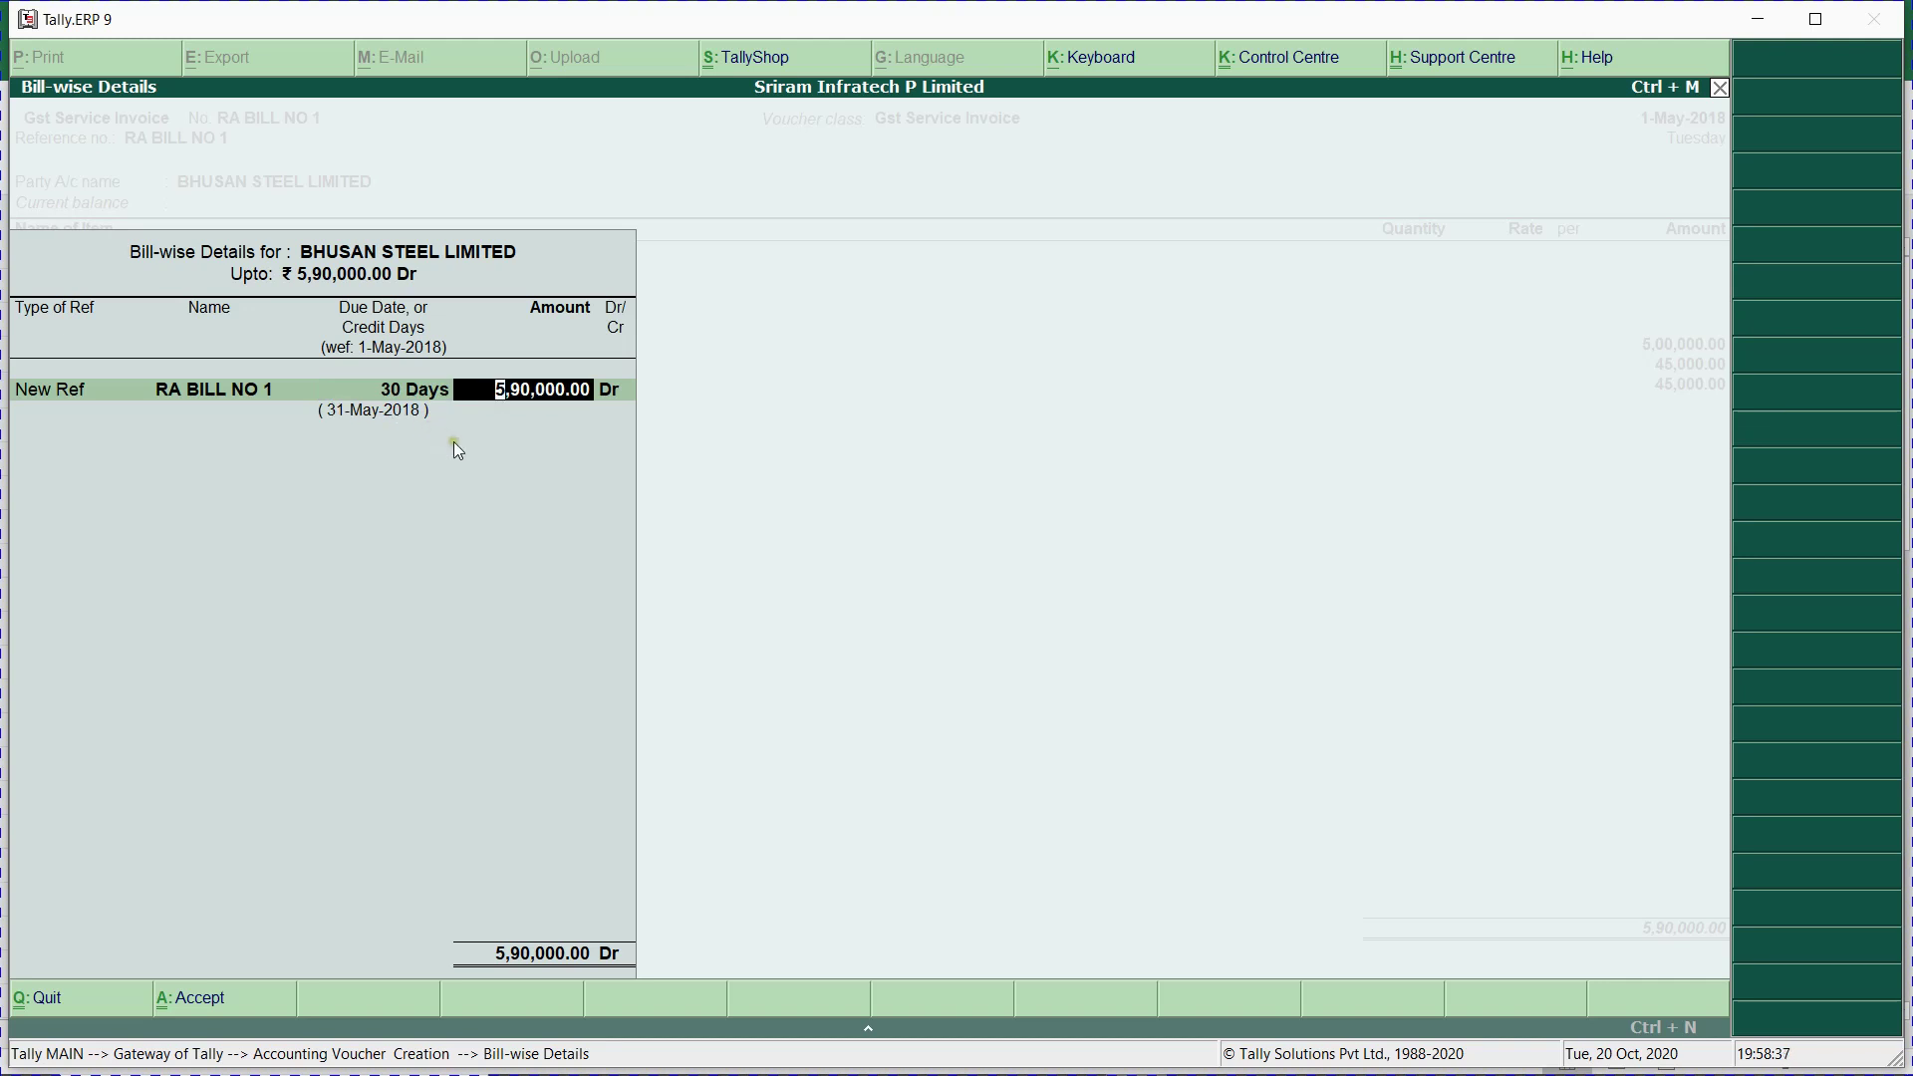
Retry 1 day and 1 year, then settle on 30 days, due 31-May-2018.
key(BackSpace)
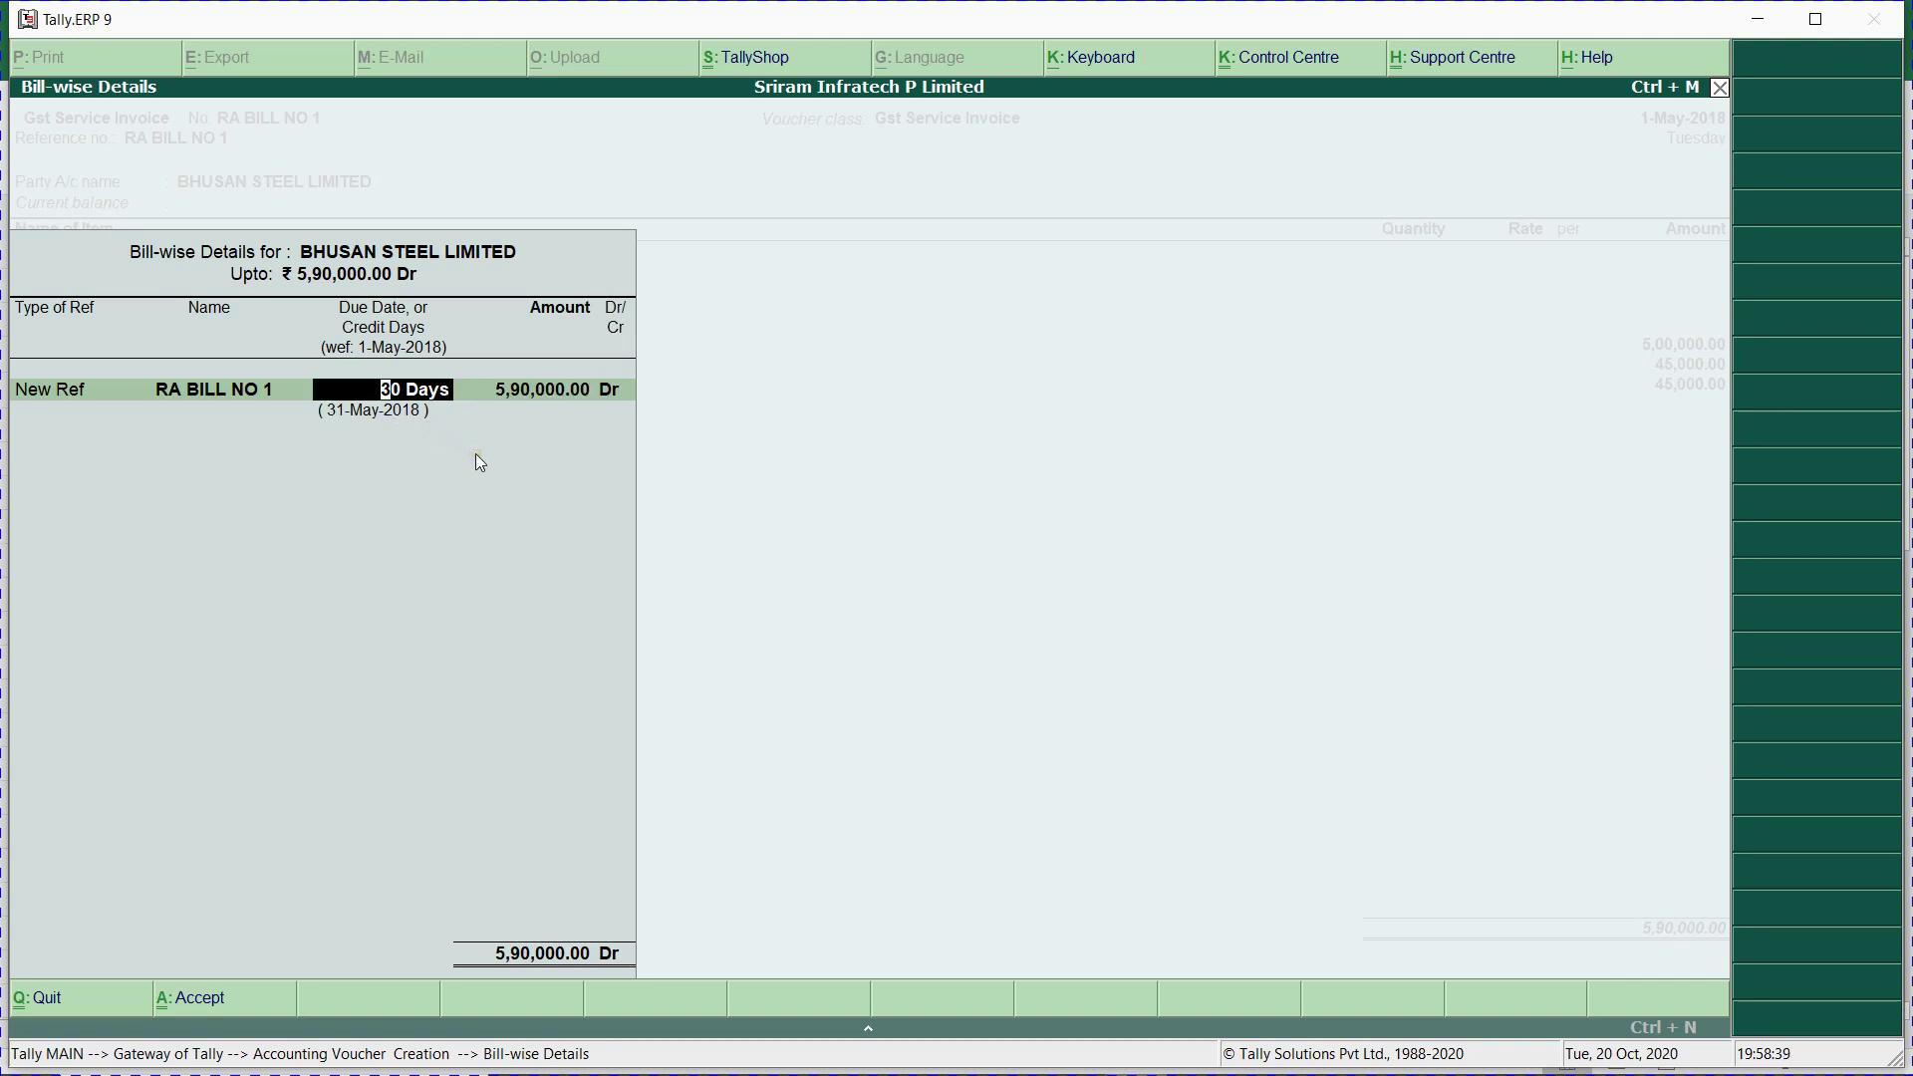
text(1)
key(Return)
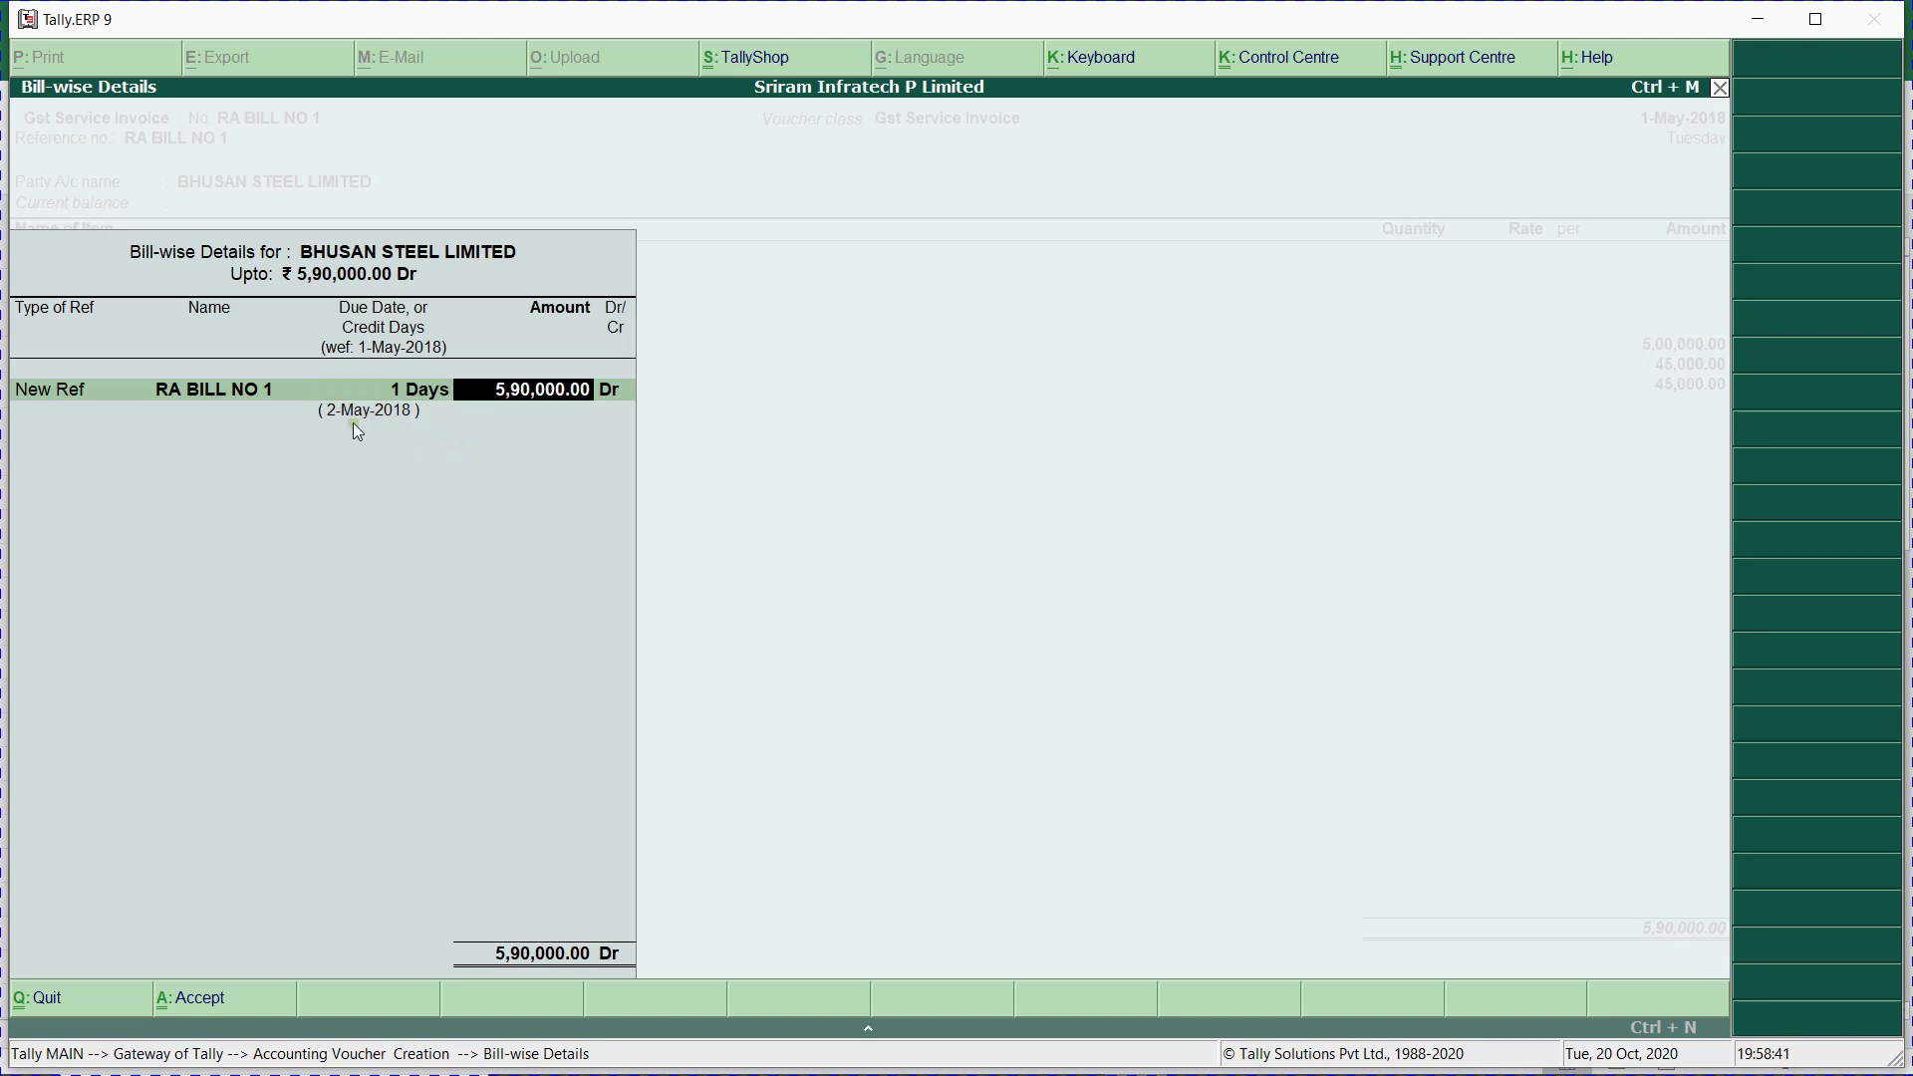
key(BackSpace)
key(Return)
text(1 Y)
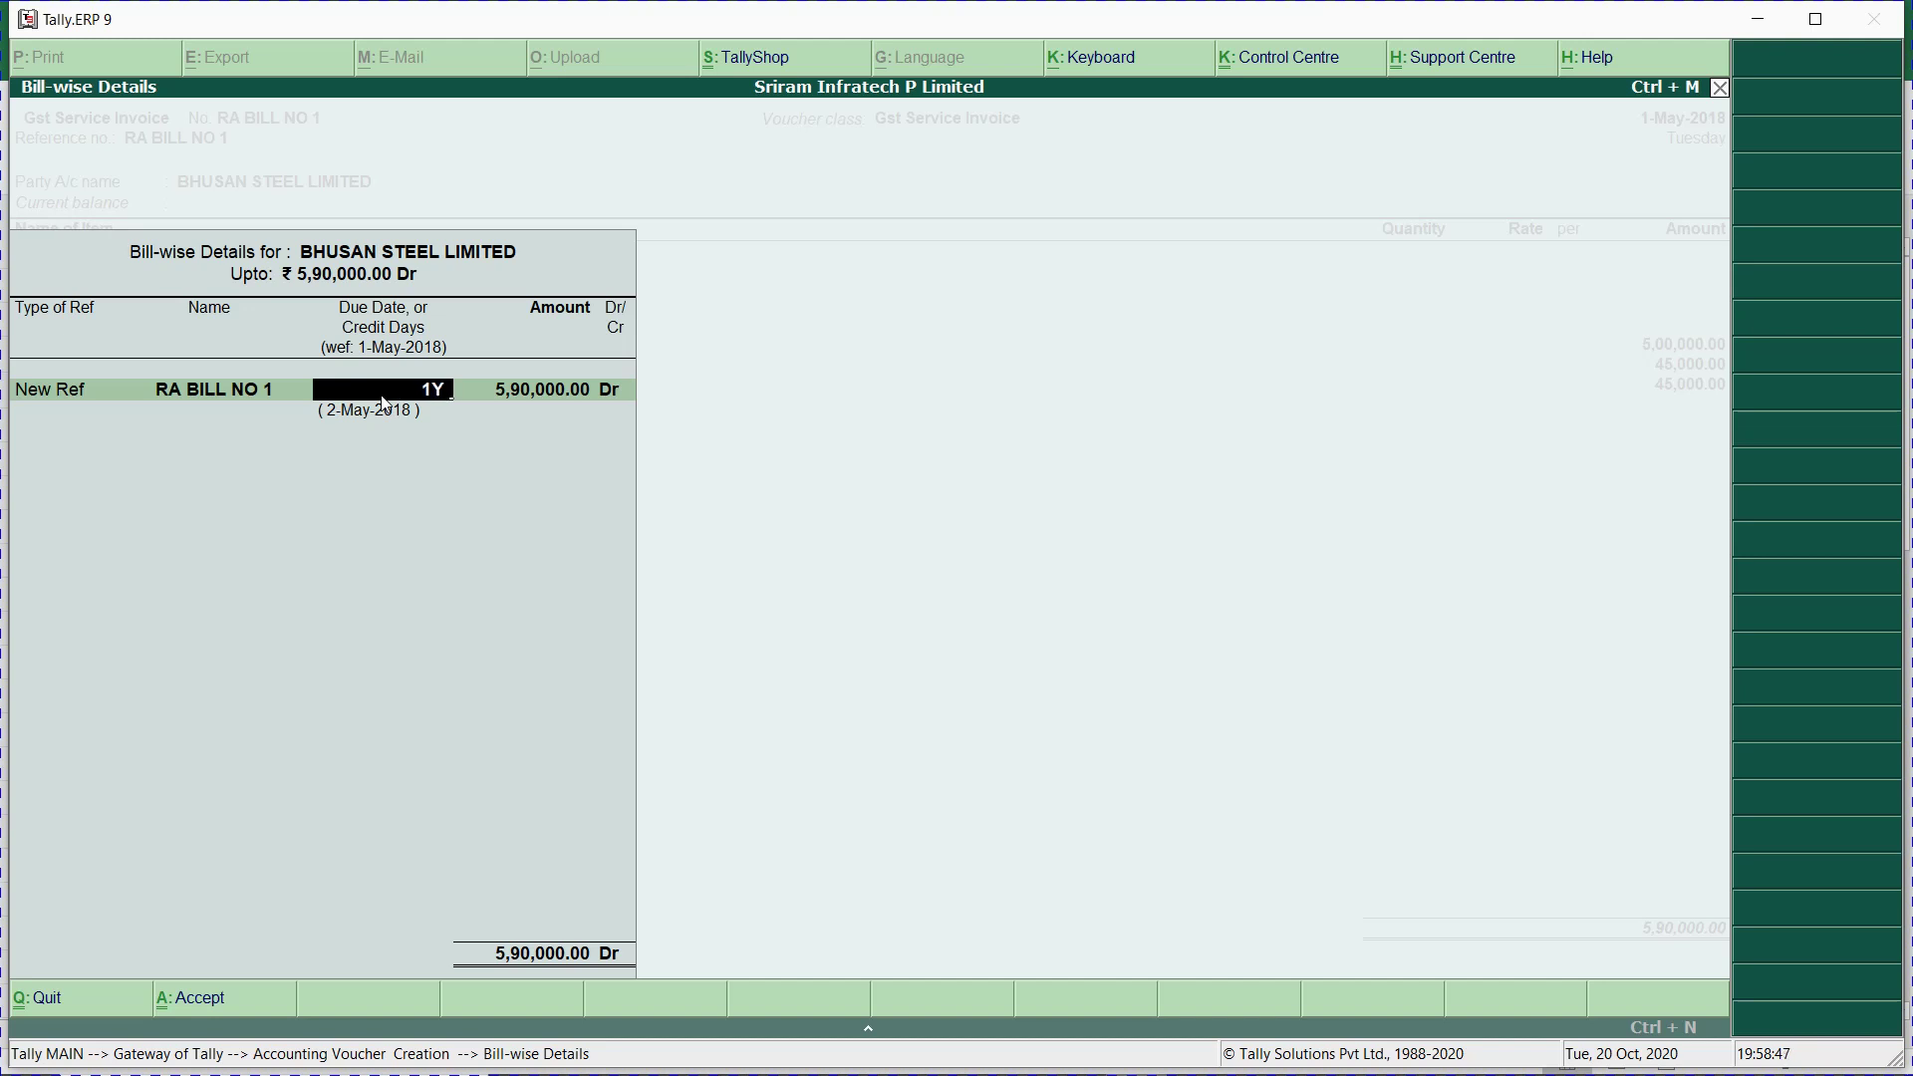
key(Return)
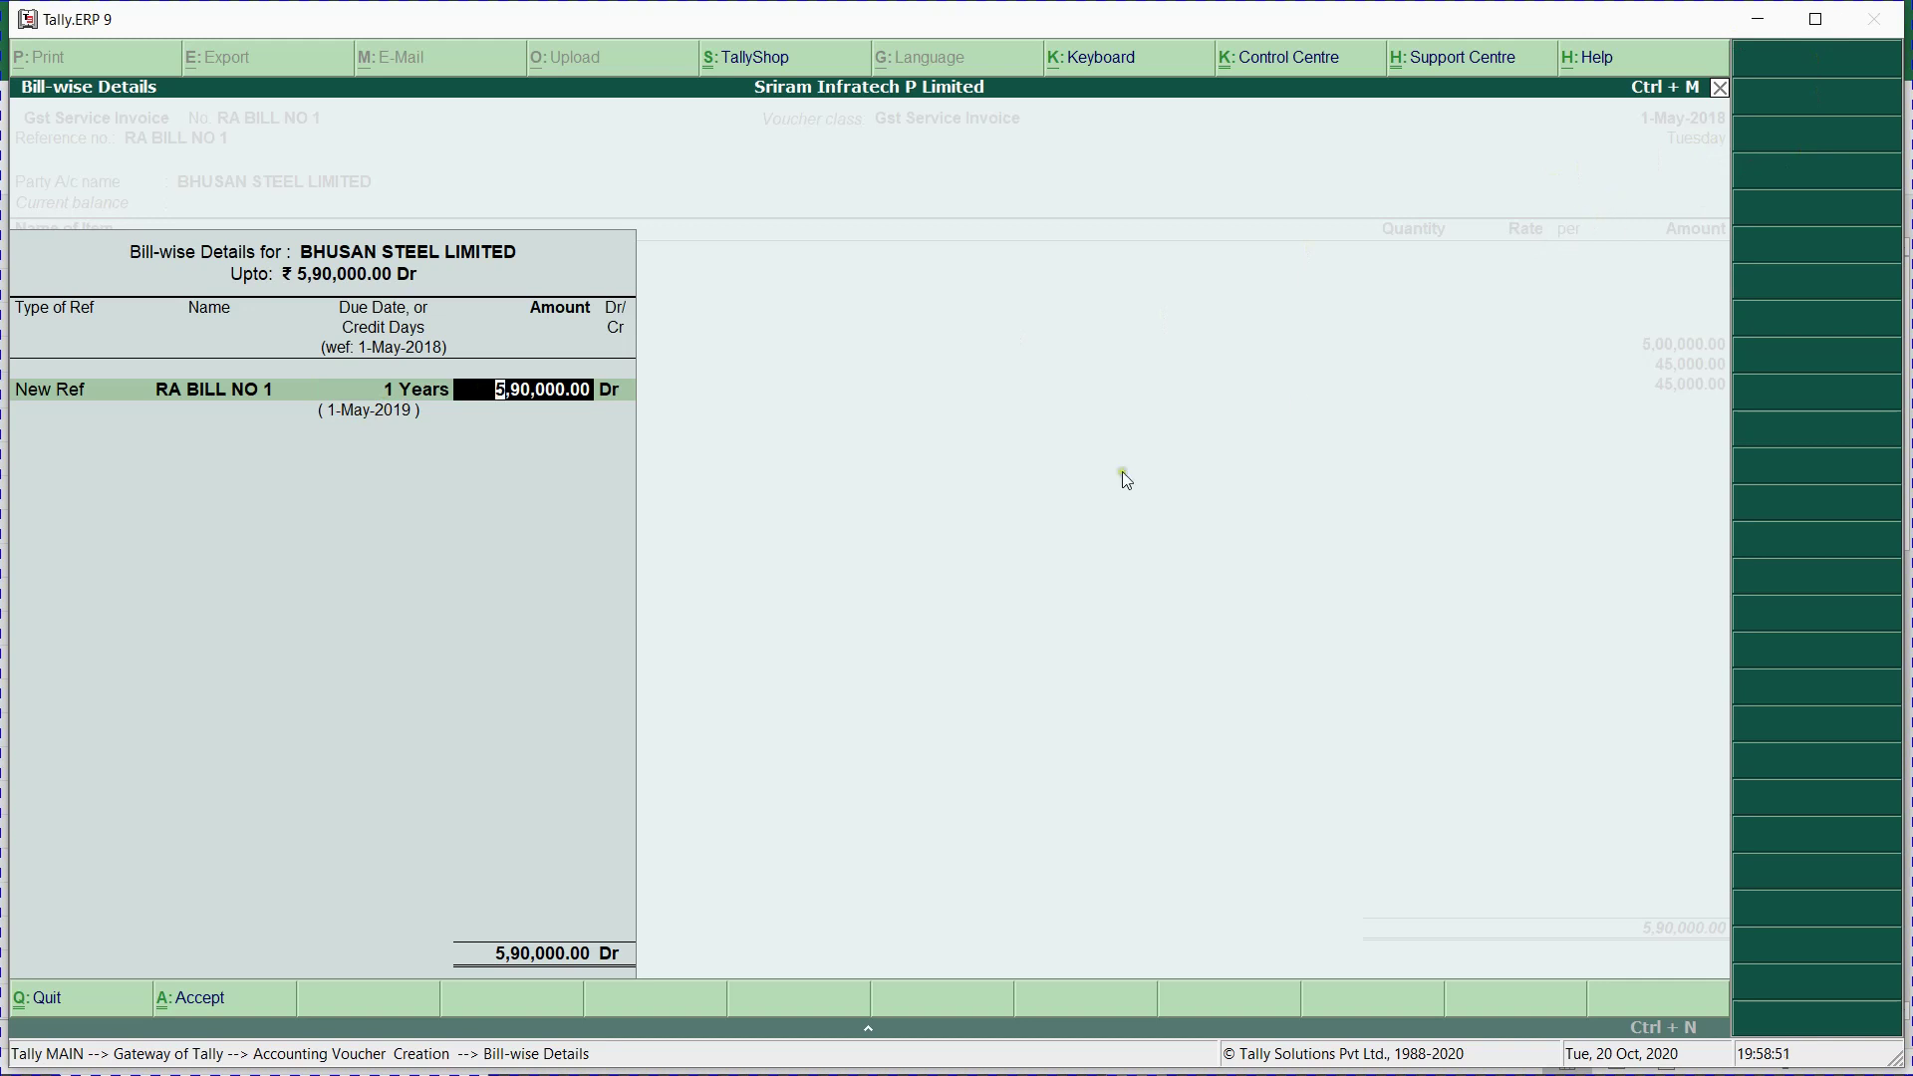
key(BackSpace)
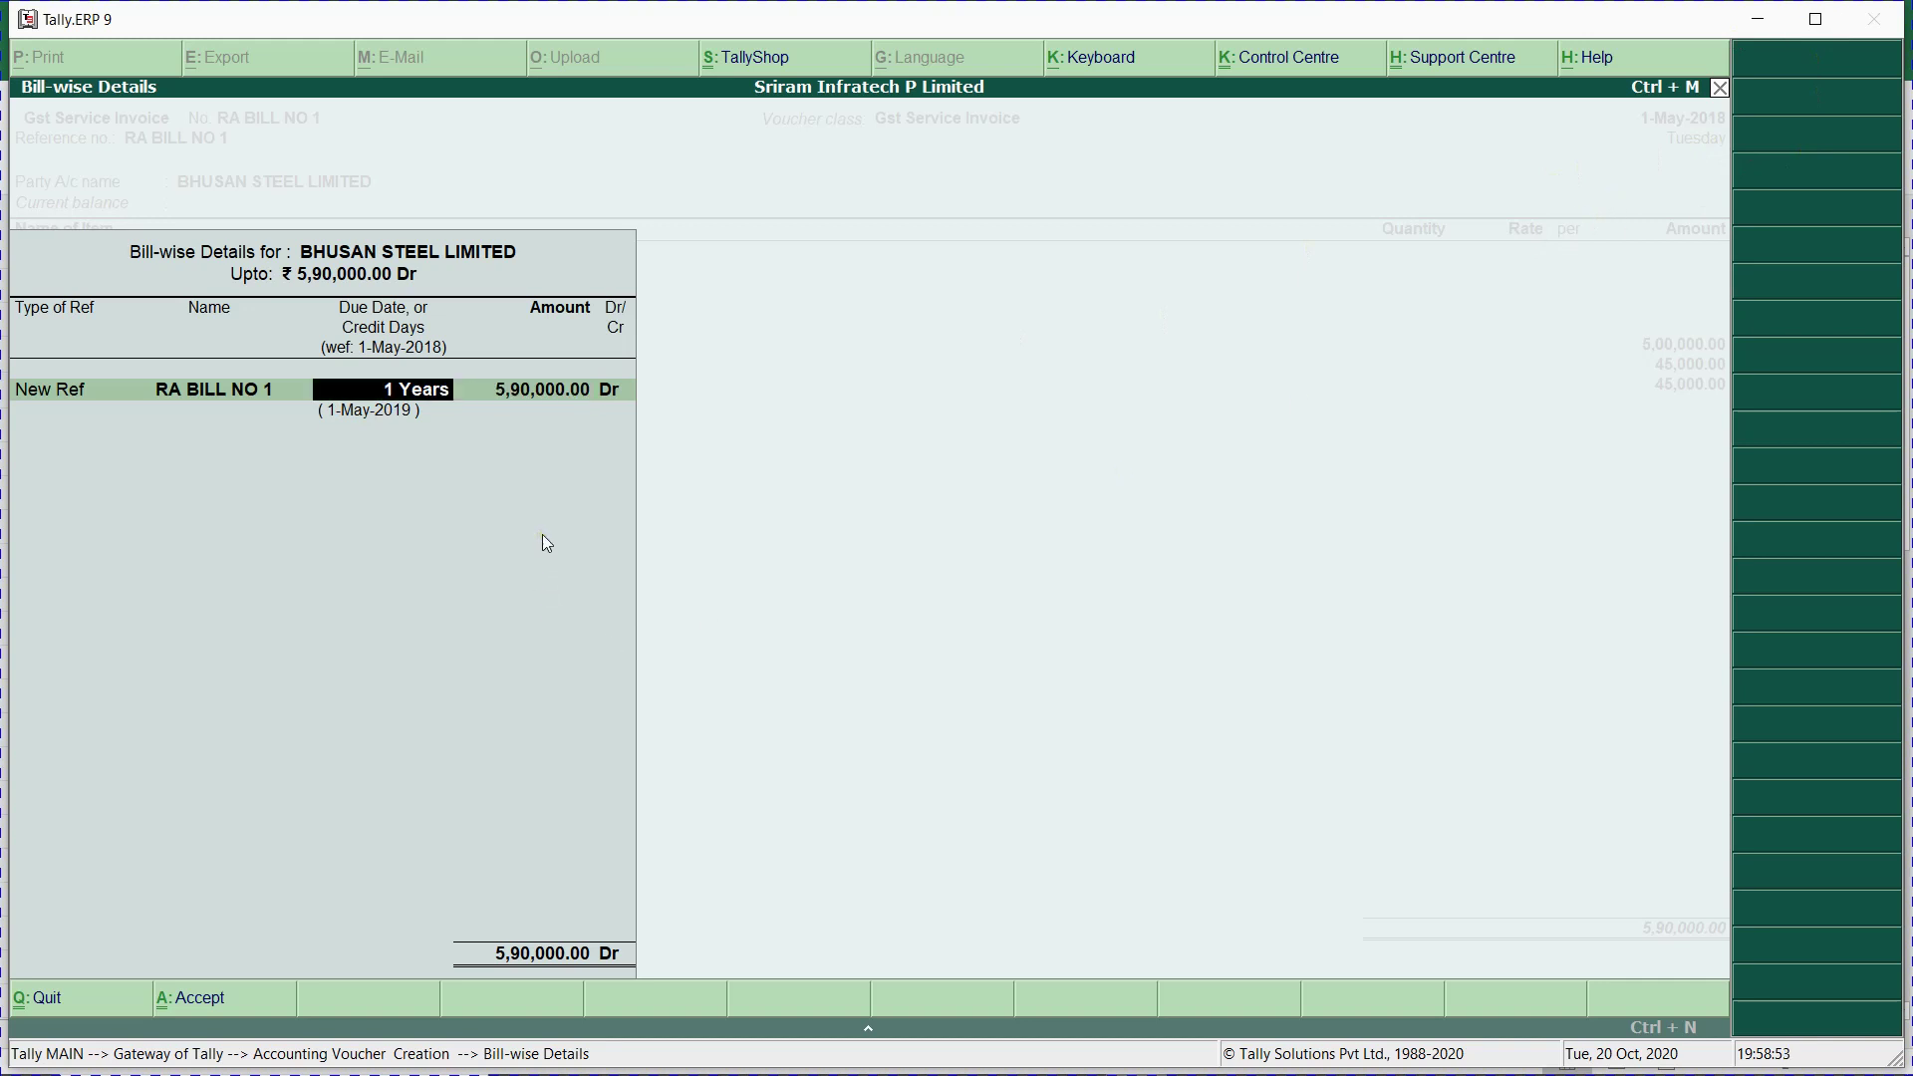
text(30)
key(Return)
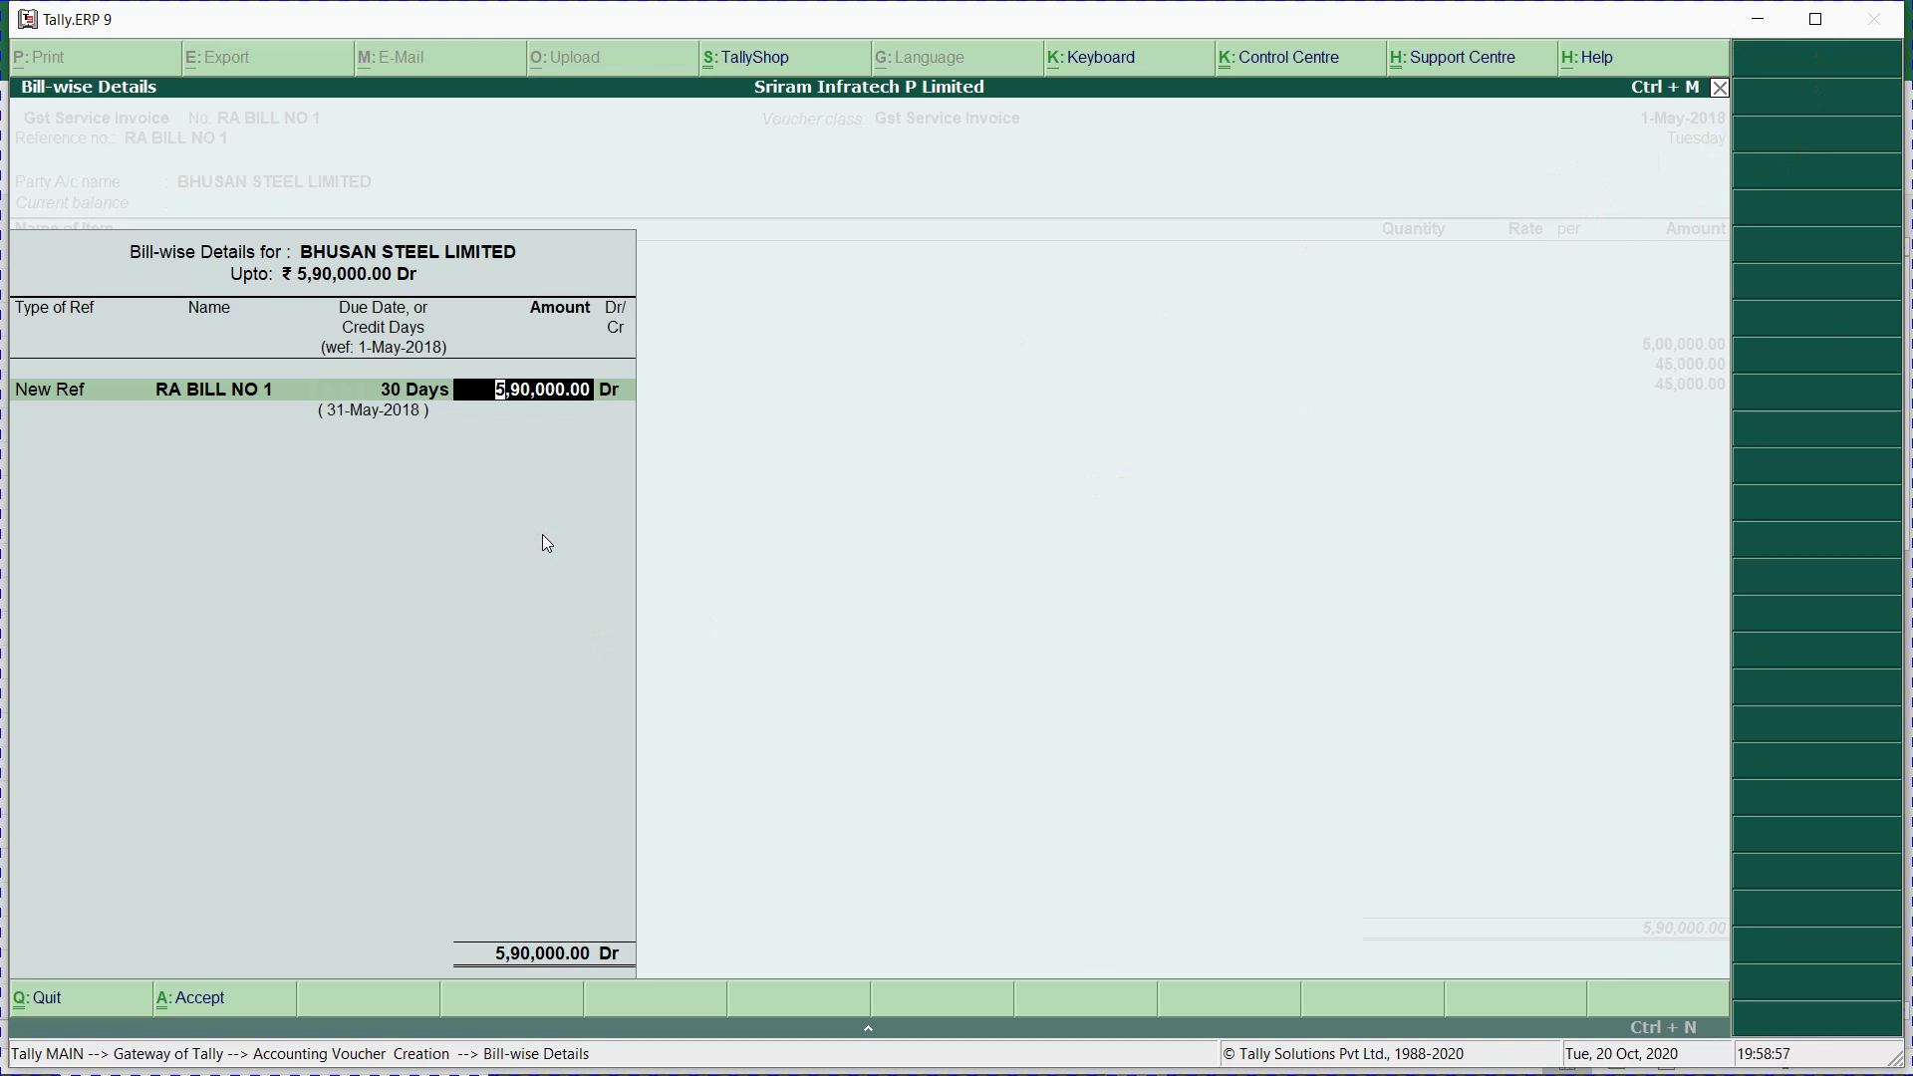
key(Return)
key(Return)
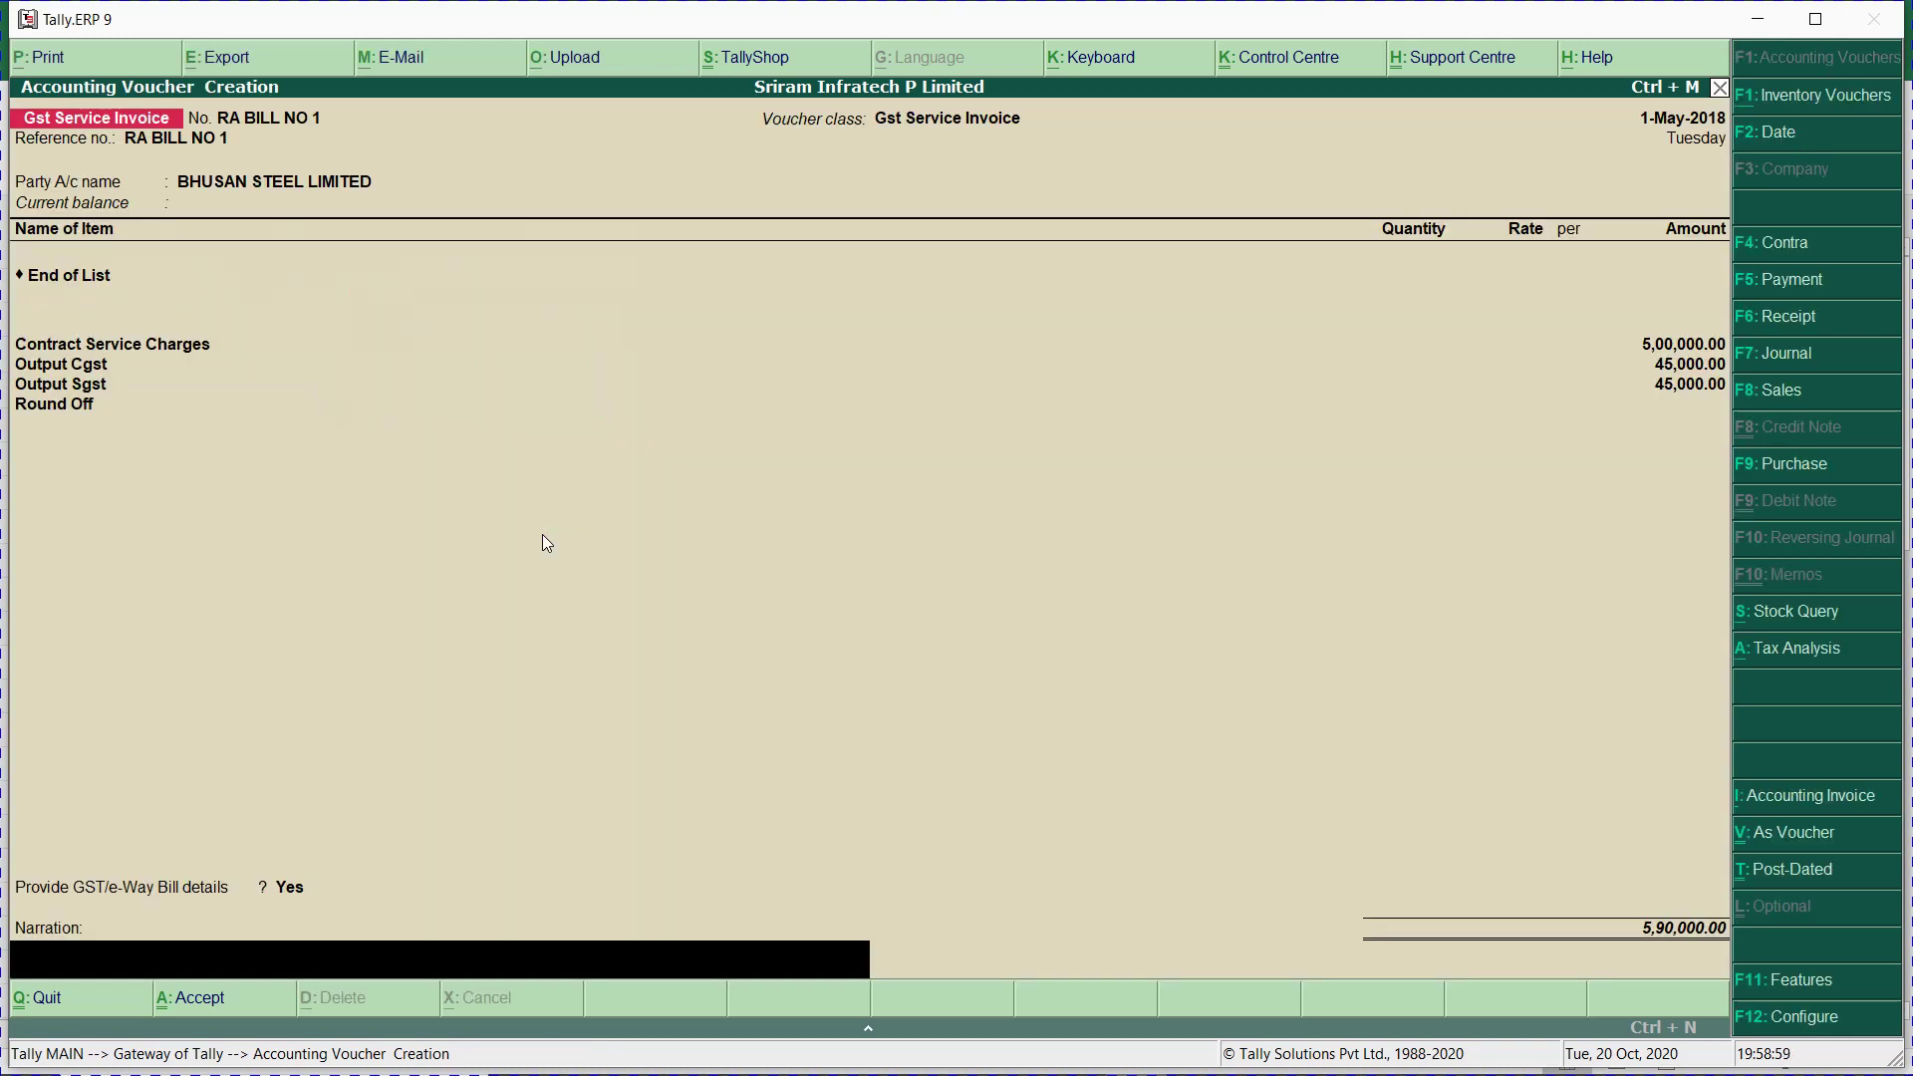
key(Return)
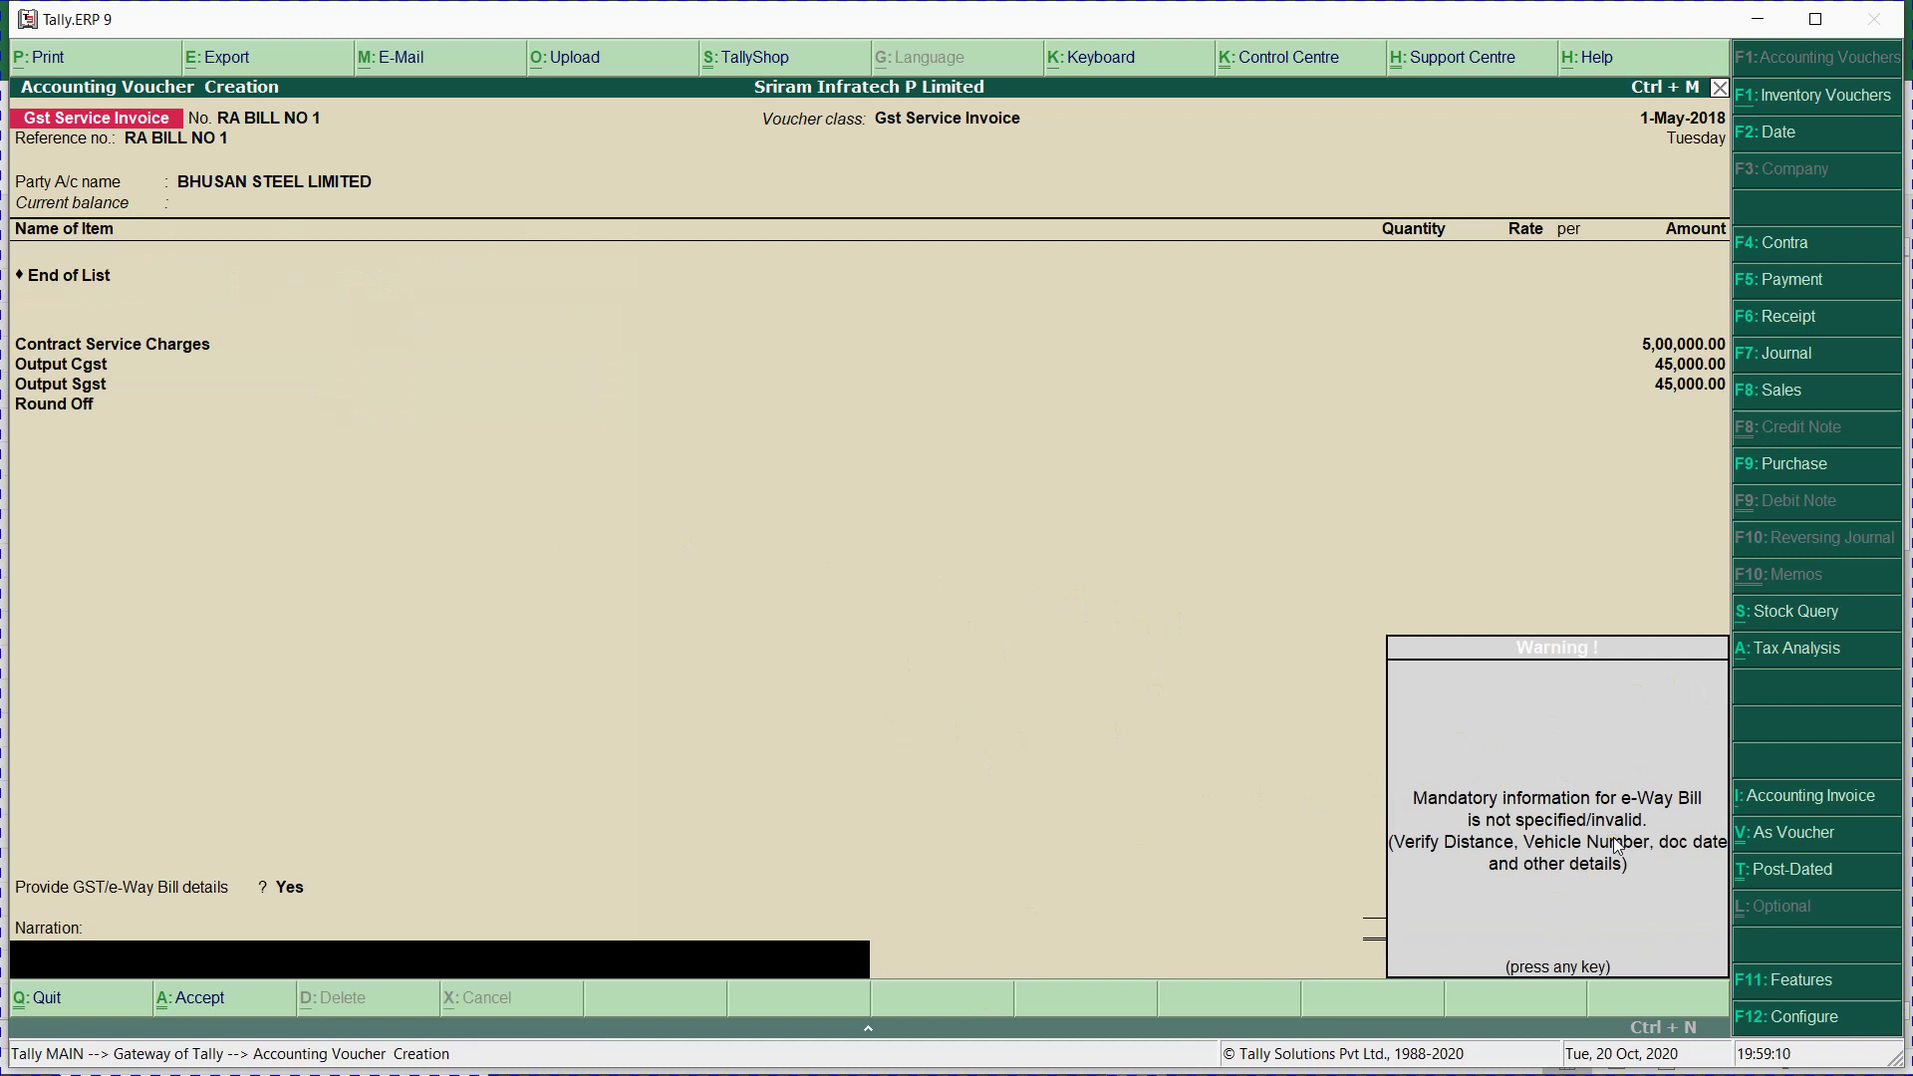
Accept the RA BILL NO 1 invoice past the e-Way Bill warning, then show the Excel workbook.
key(Return)
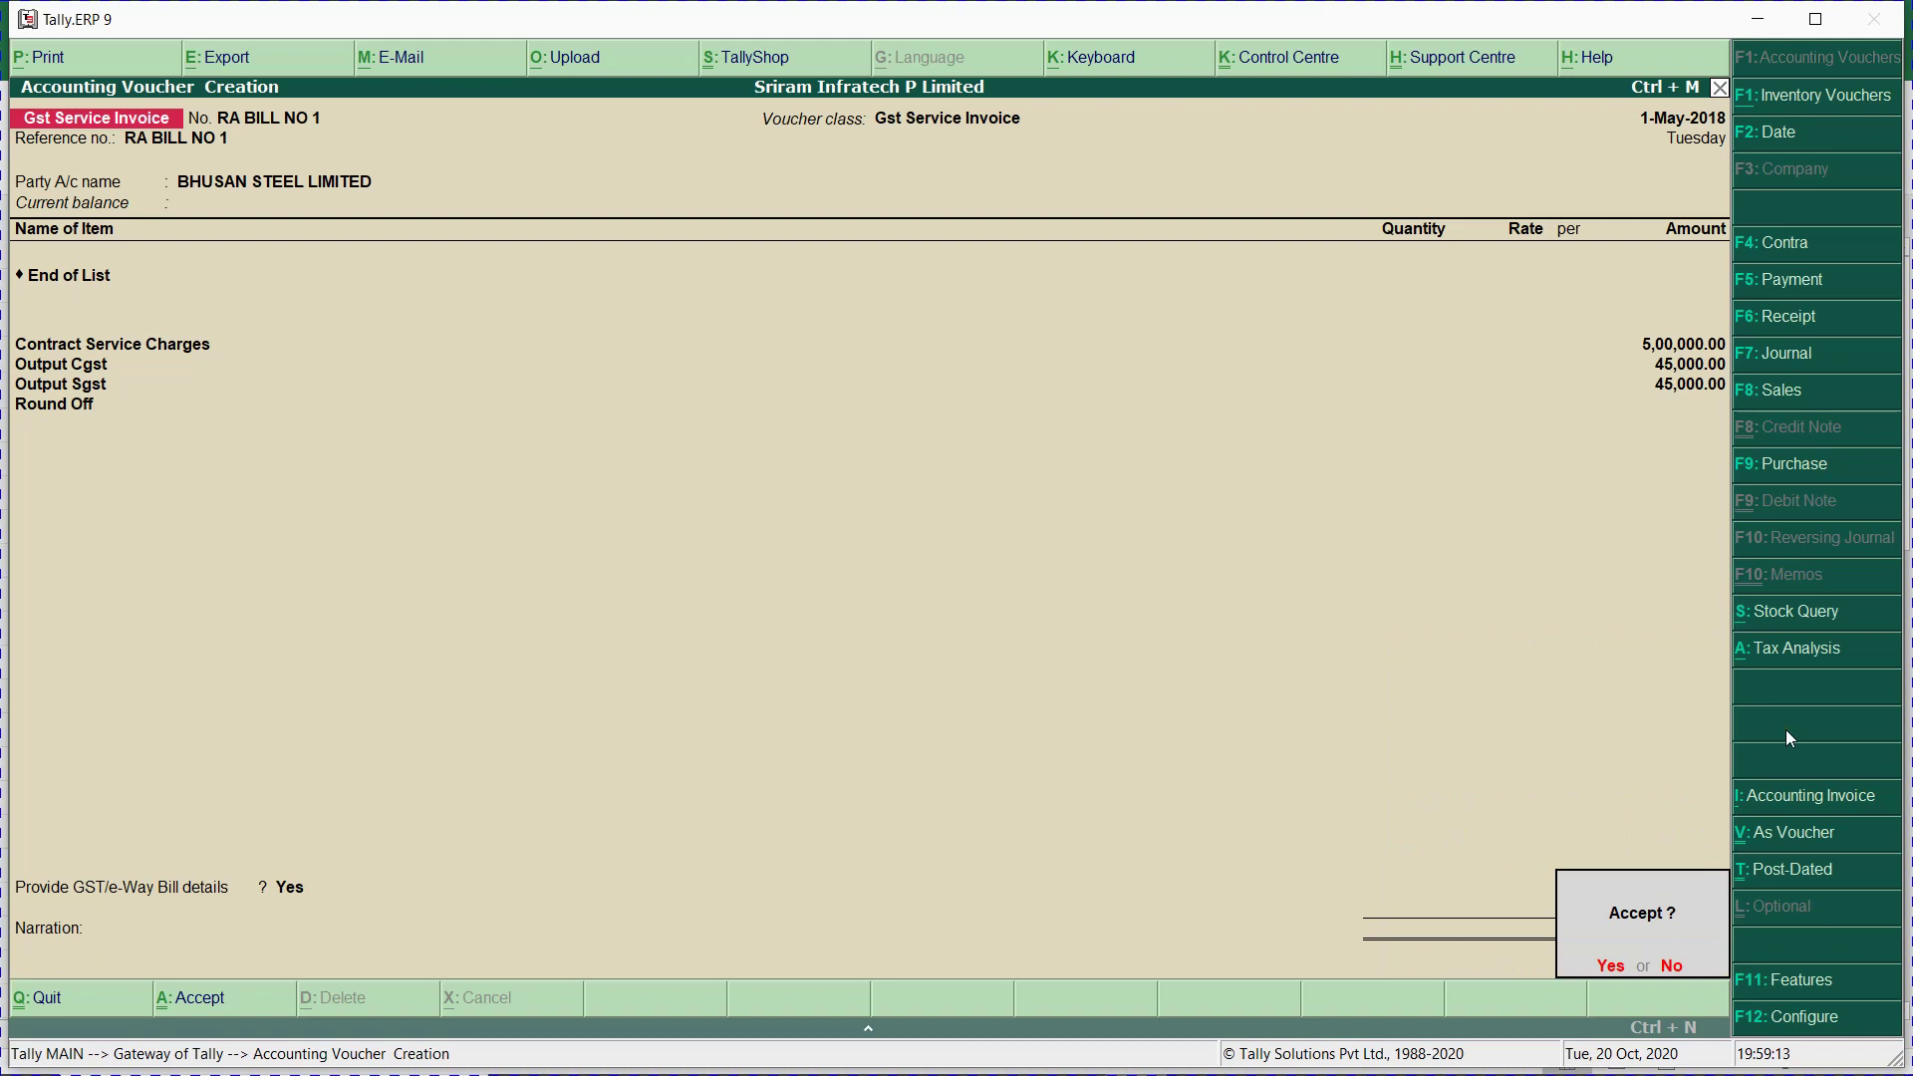
key(Return)
key(alt+Tab)
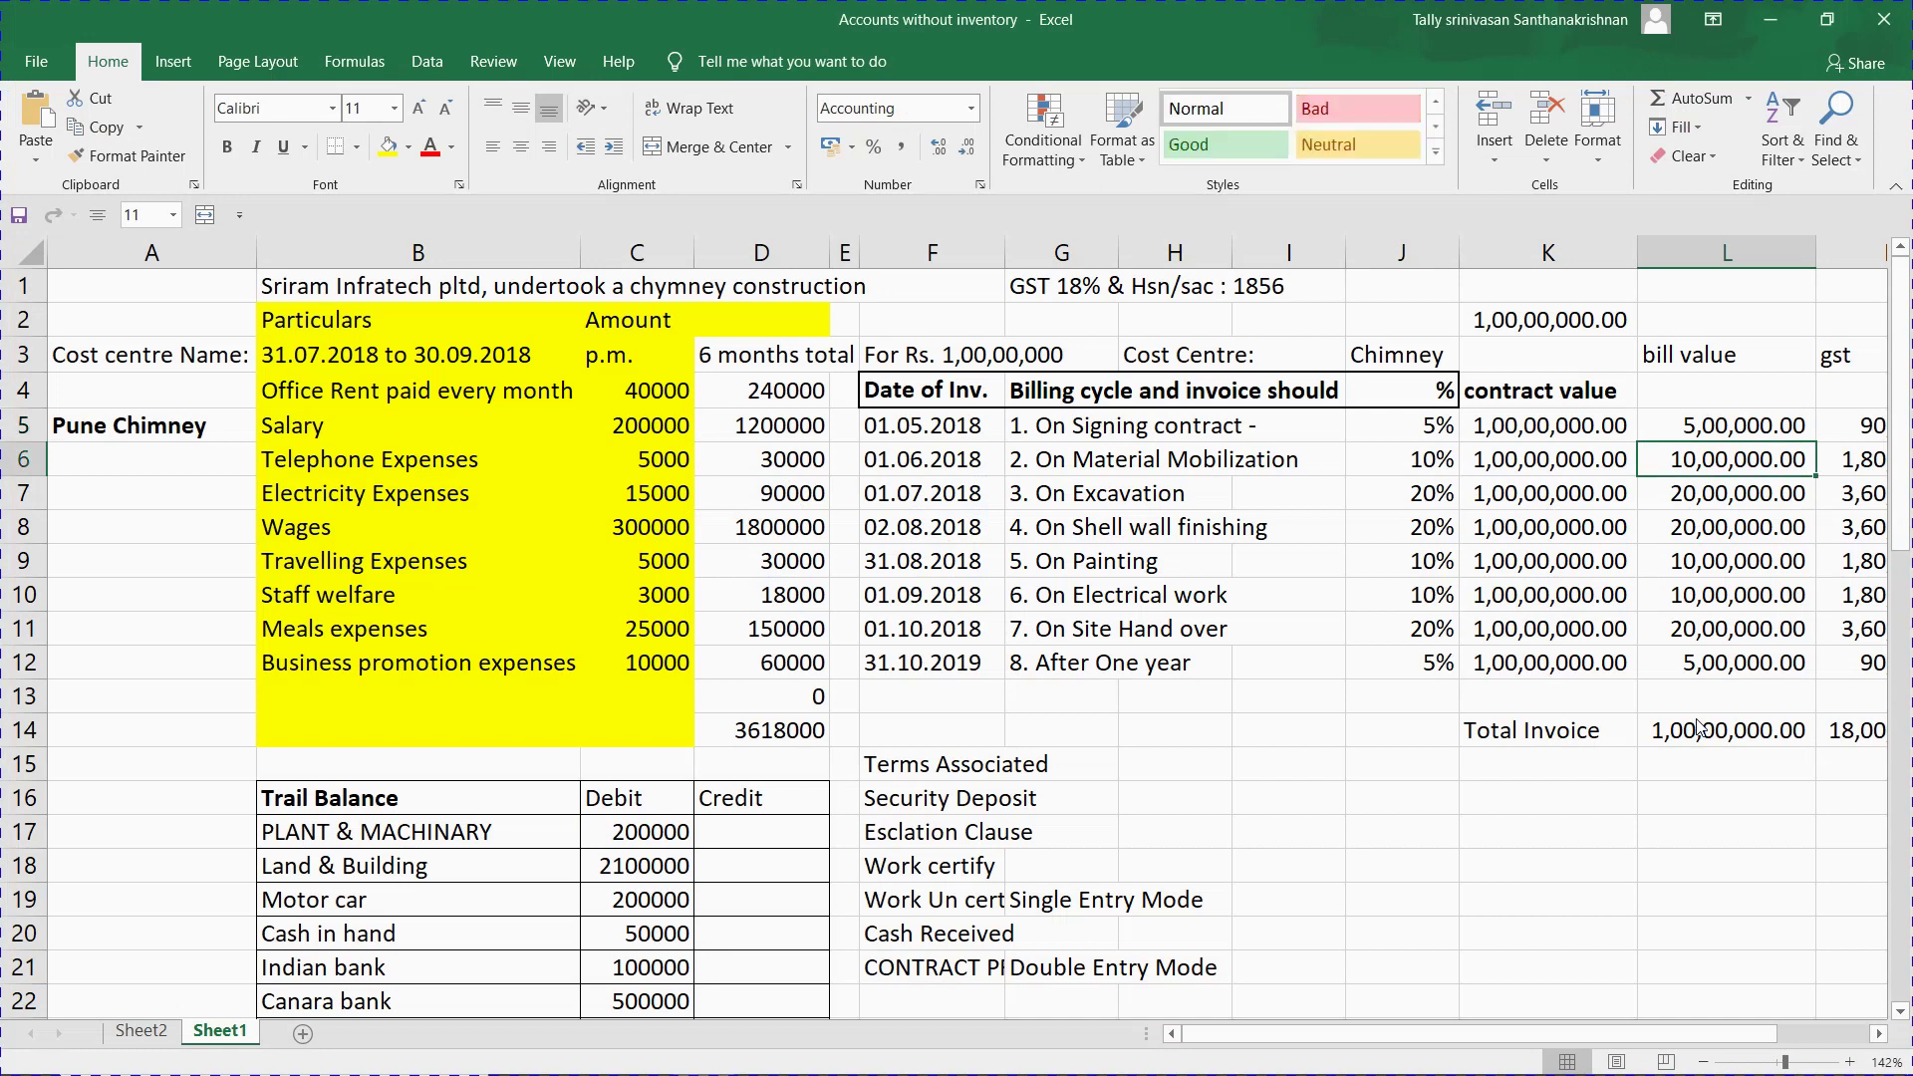
key(Left)
key(Left)
key(Left)
key(Left)
key(Left)
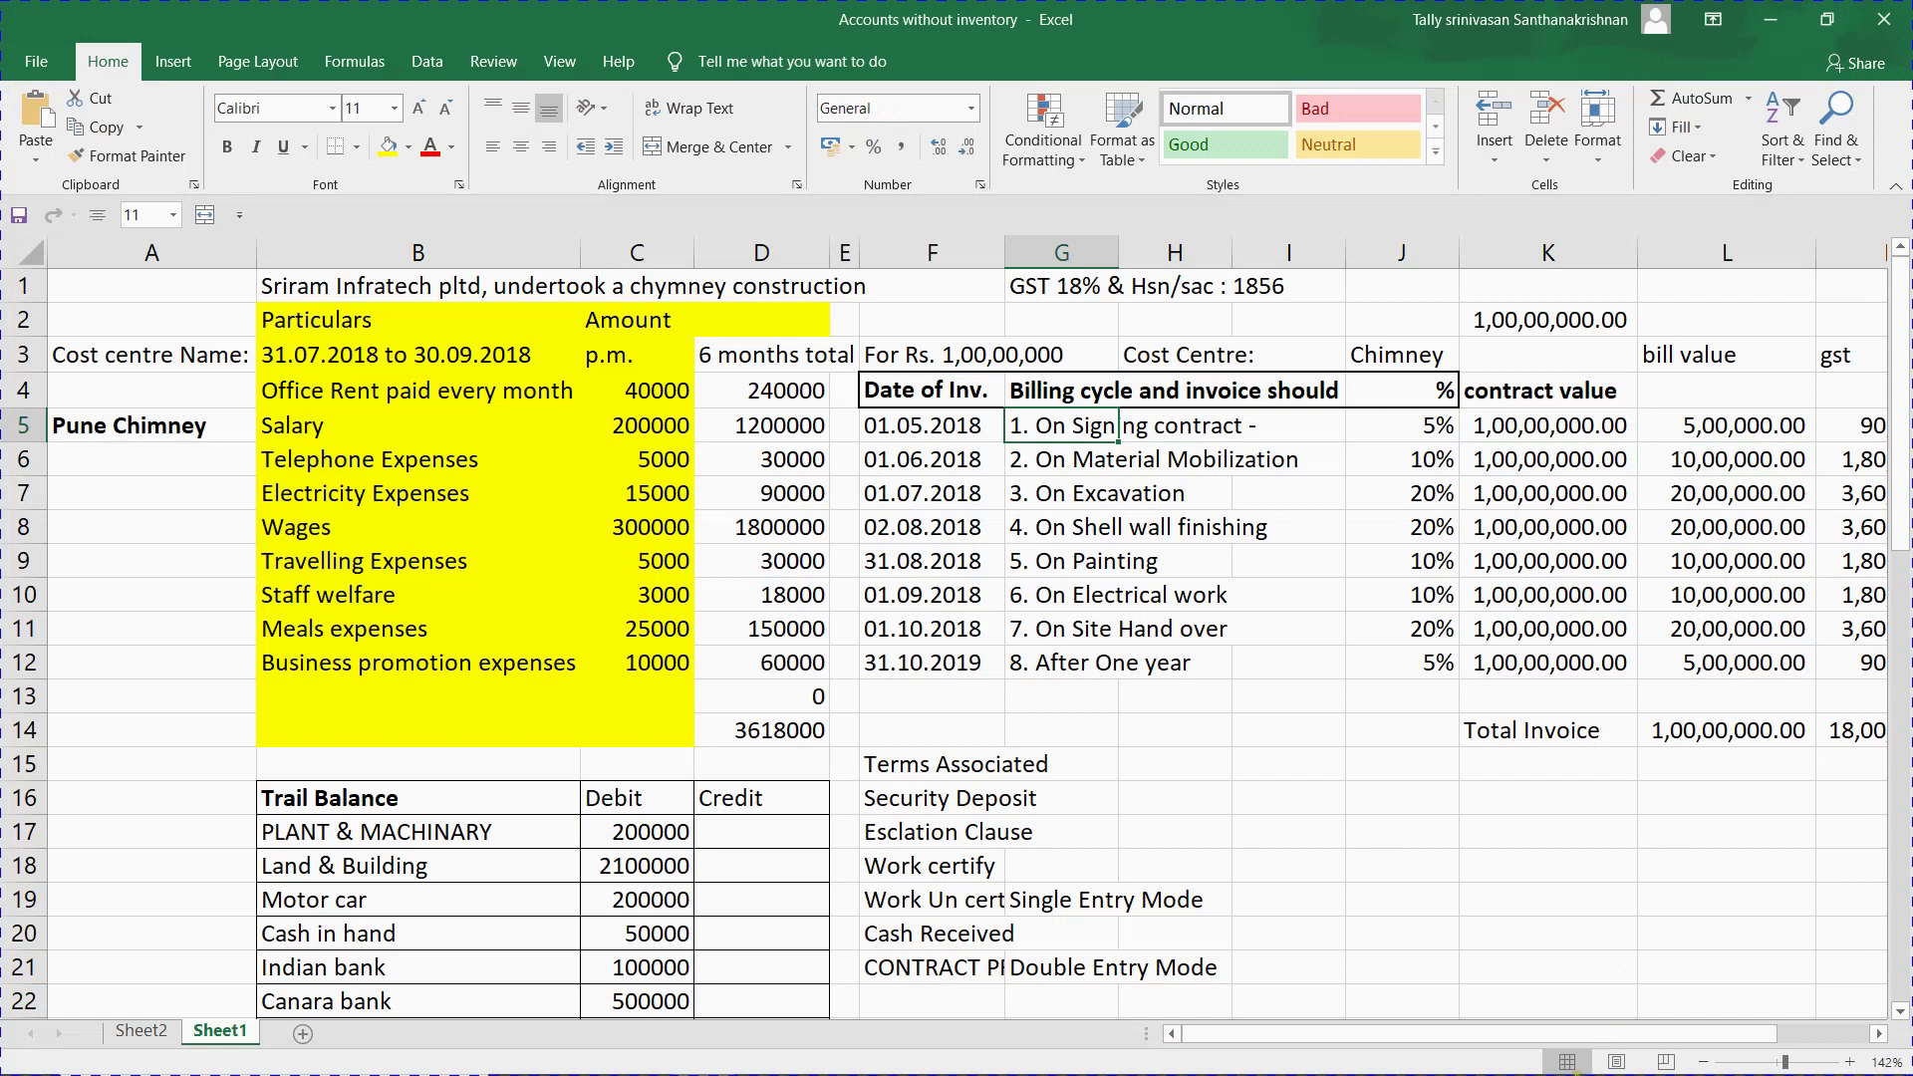
mouse_move(1137, 1071)
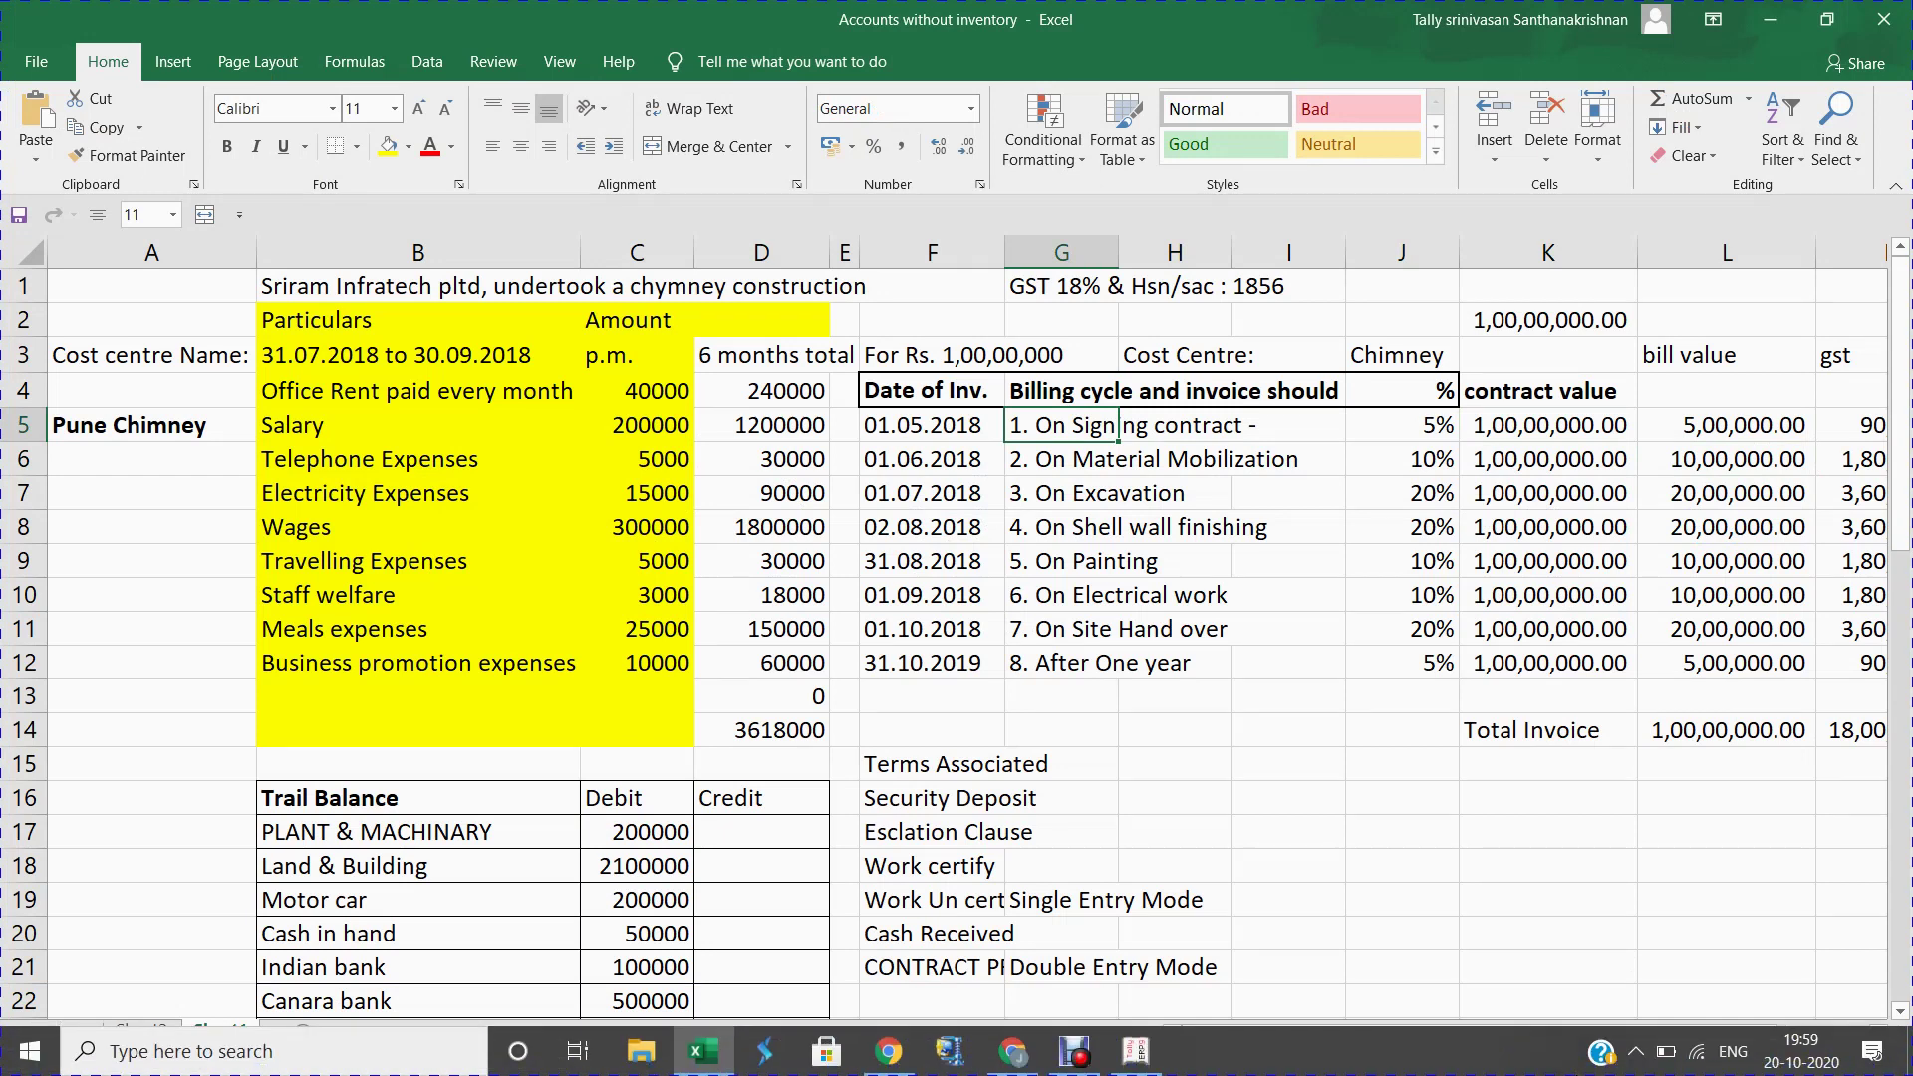
click(932, 426)
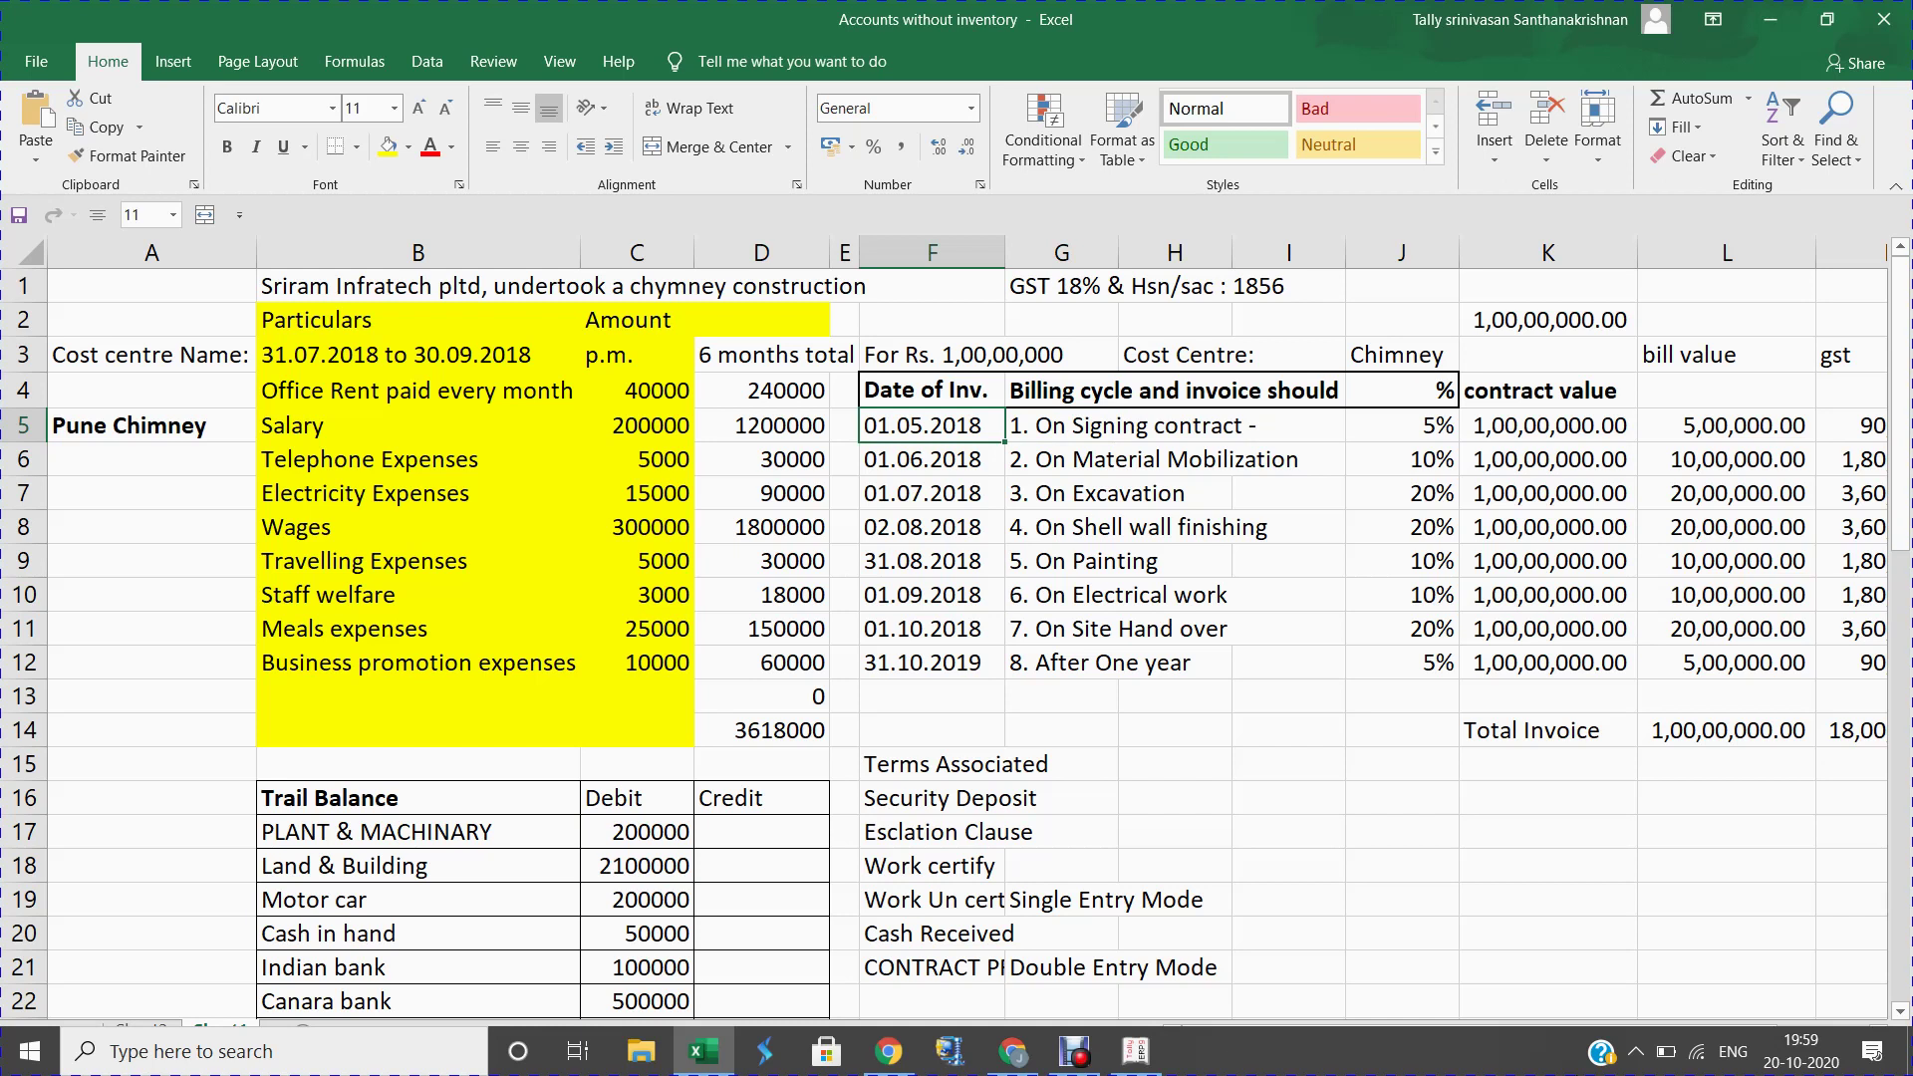
key(Right)
key(Right)
key(Right)
key(Right)
key(Right)
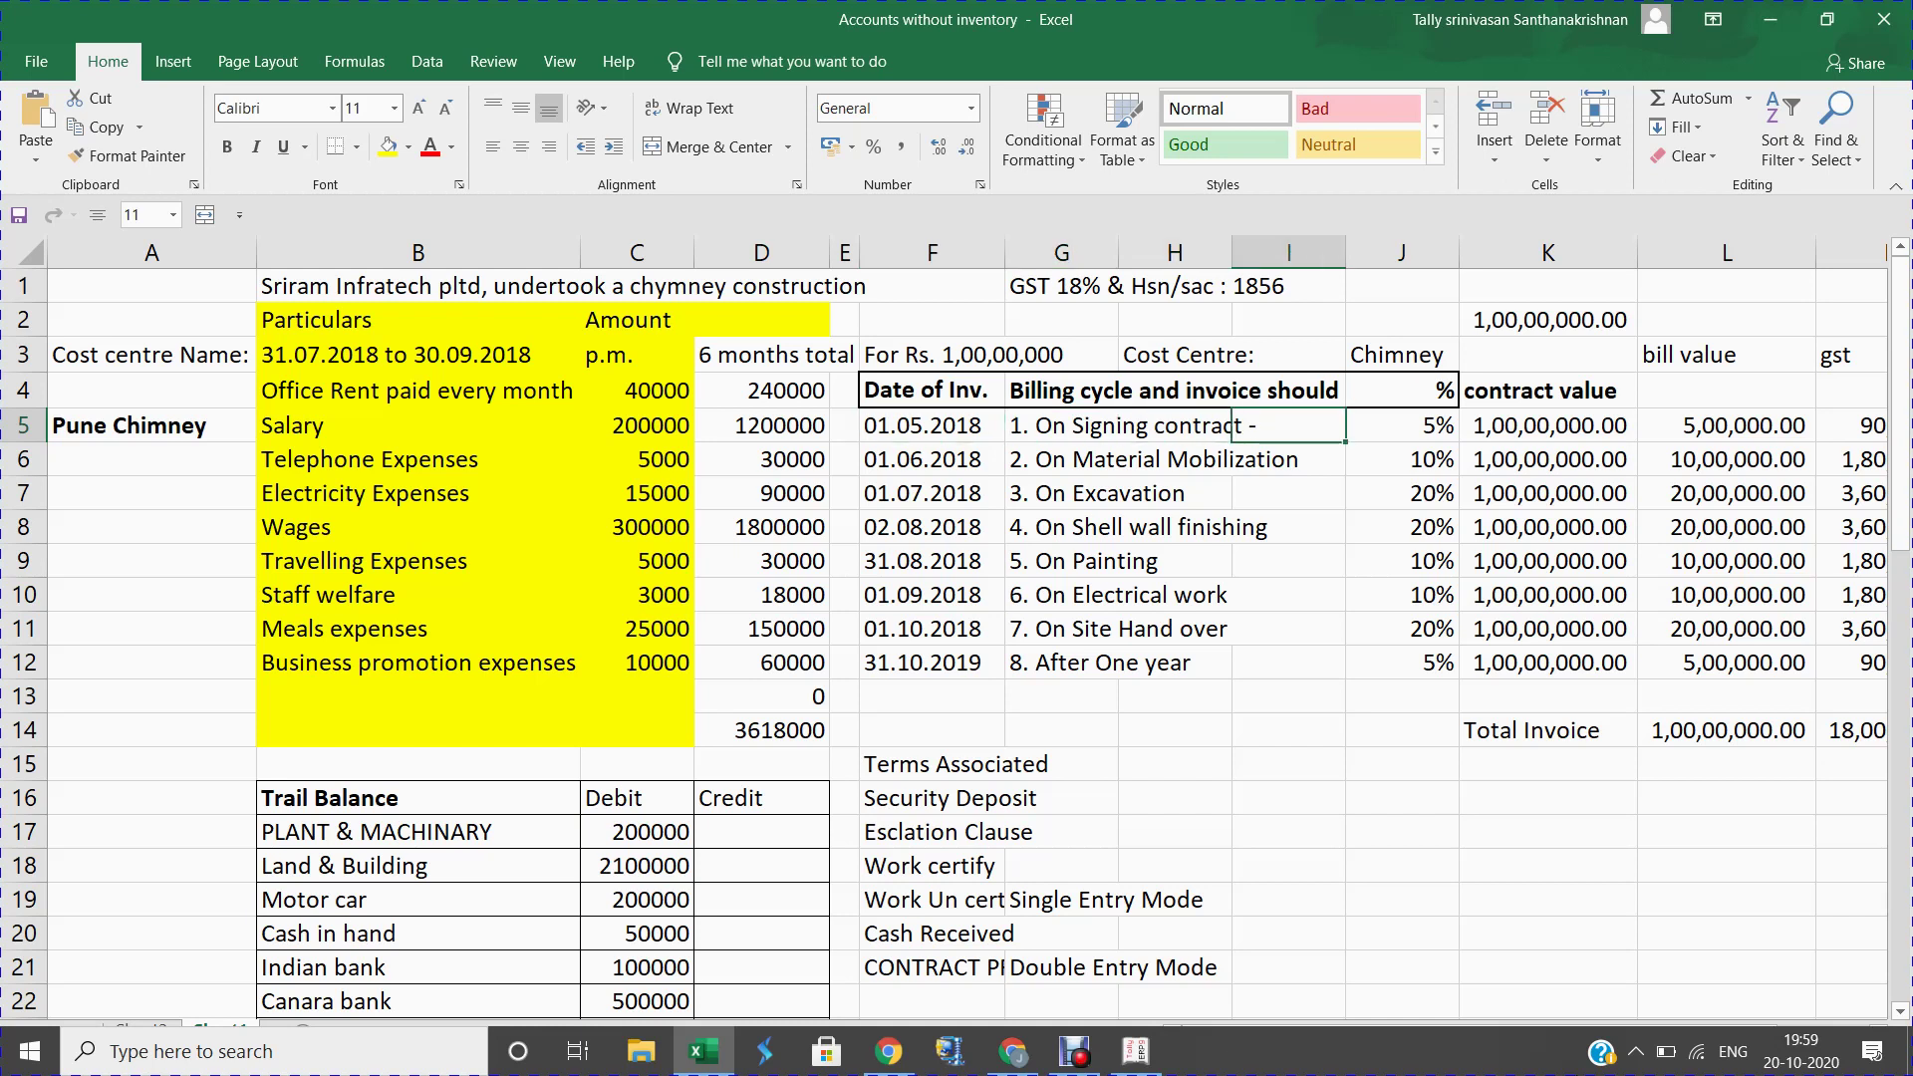
key(Right)
key(Right)
scroll(1737, 426, right, 1)
click(1737, 425)
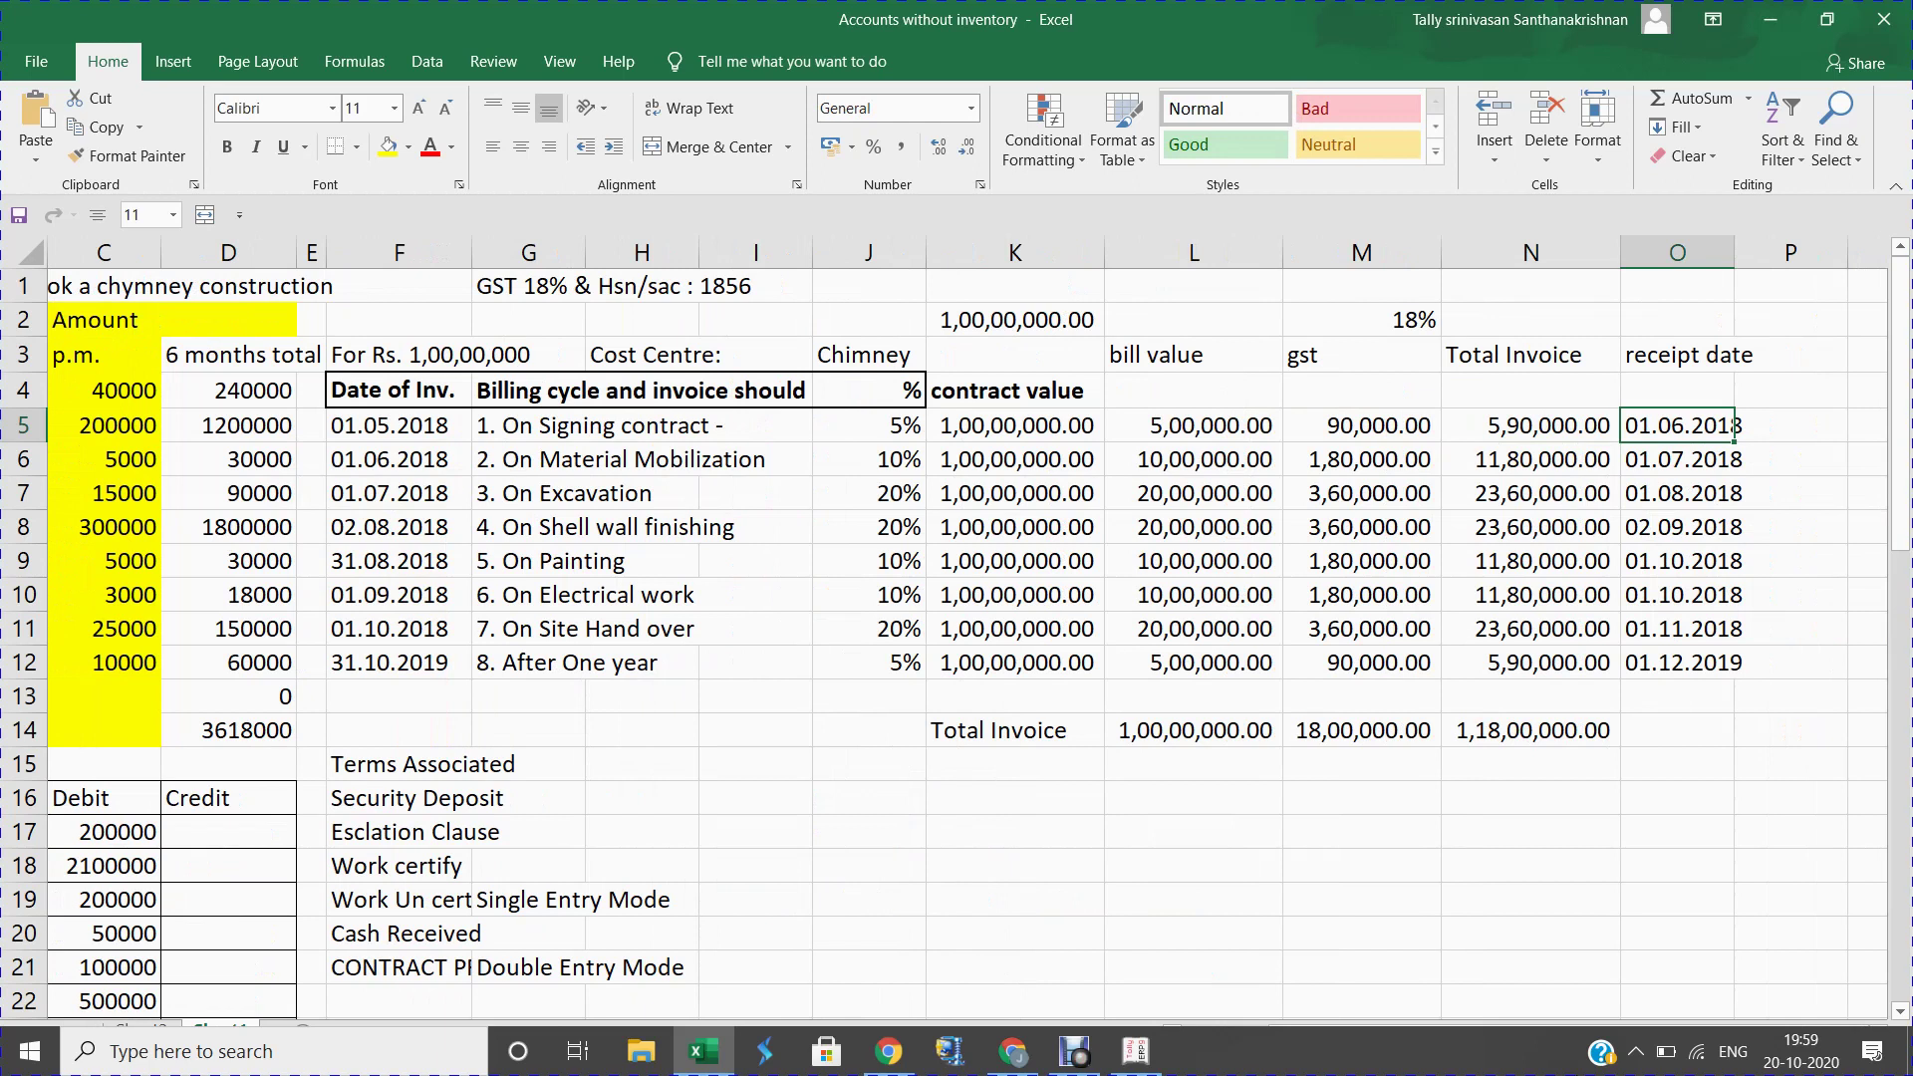
key(Left)
key(Right)
key(Right)
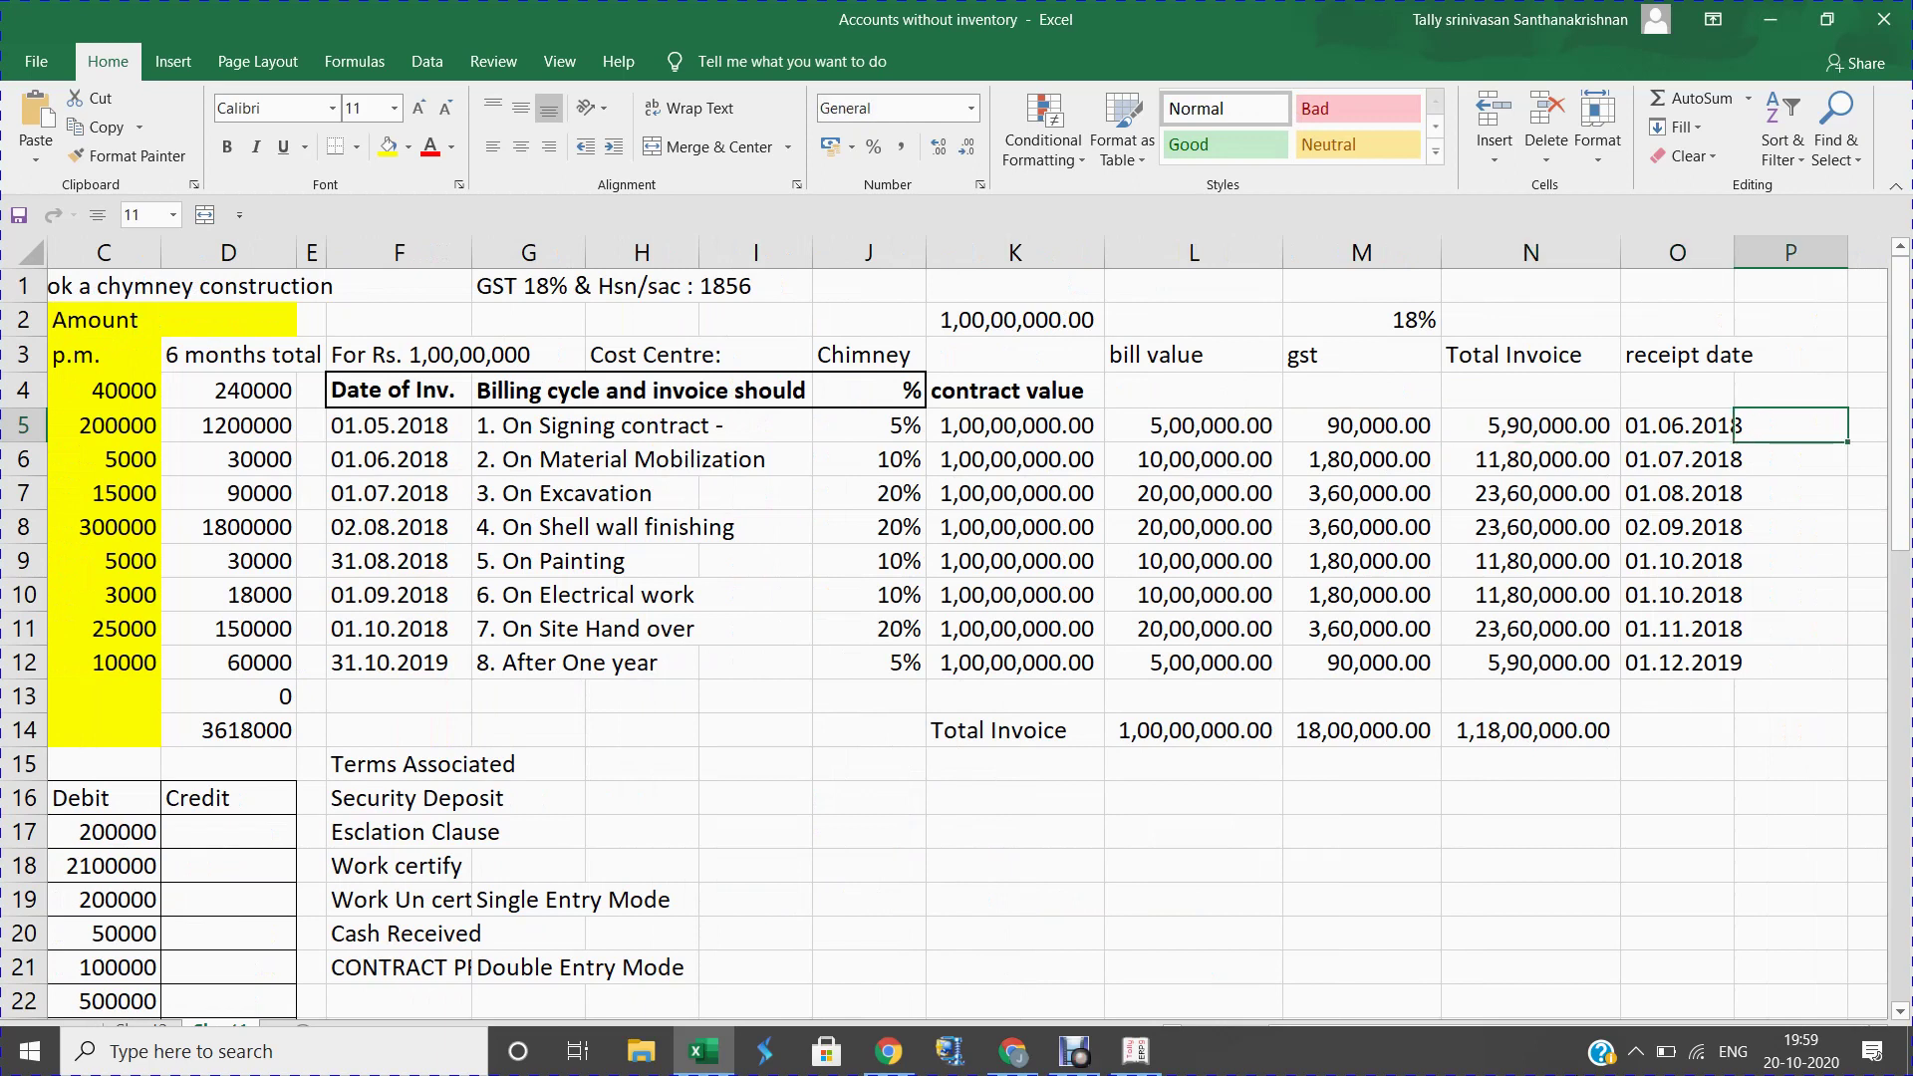
key(Left)
key(Left)
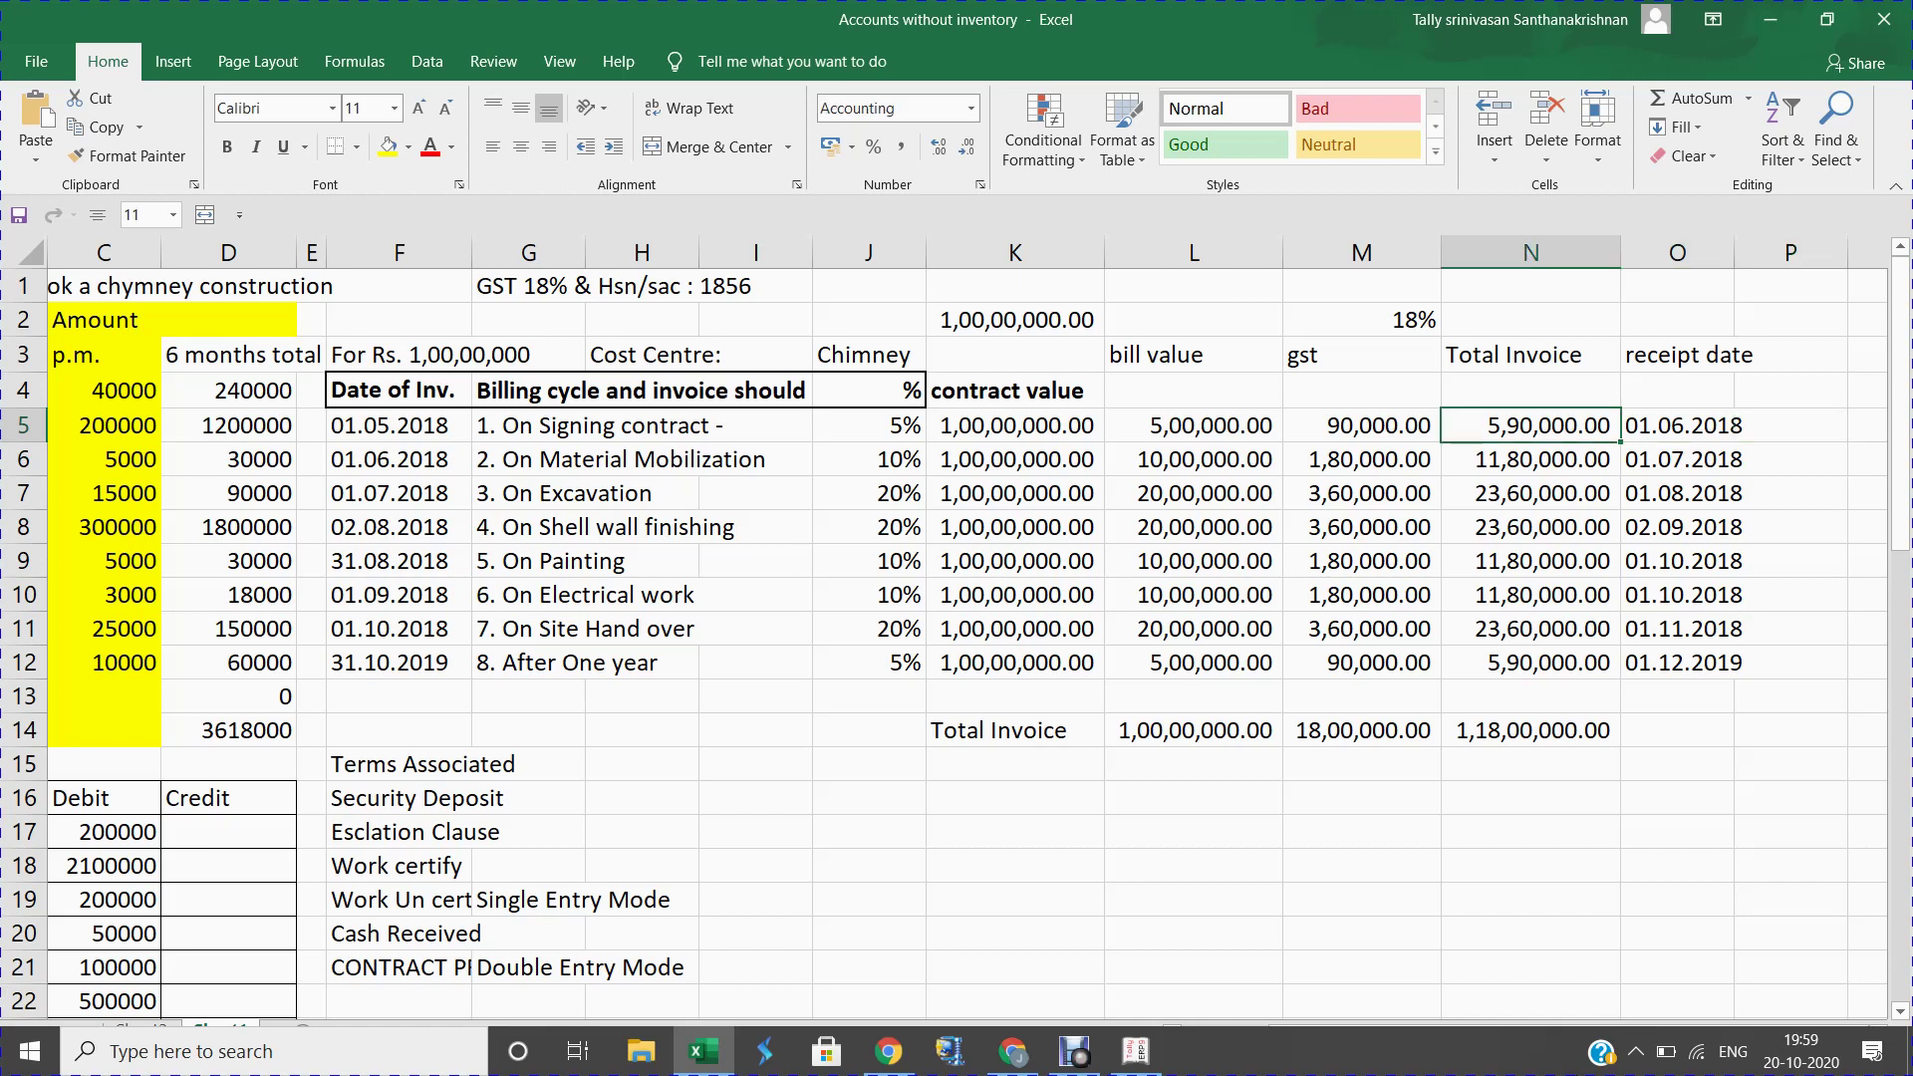
key(Right)
key(Right)
key(Right)
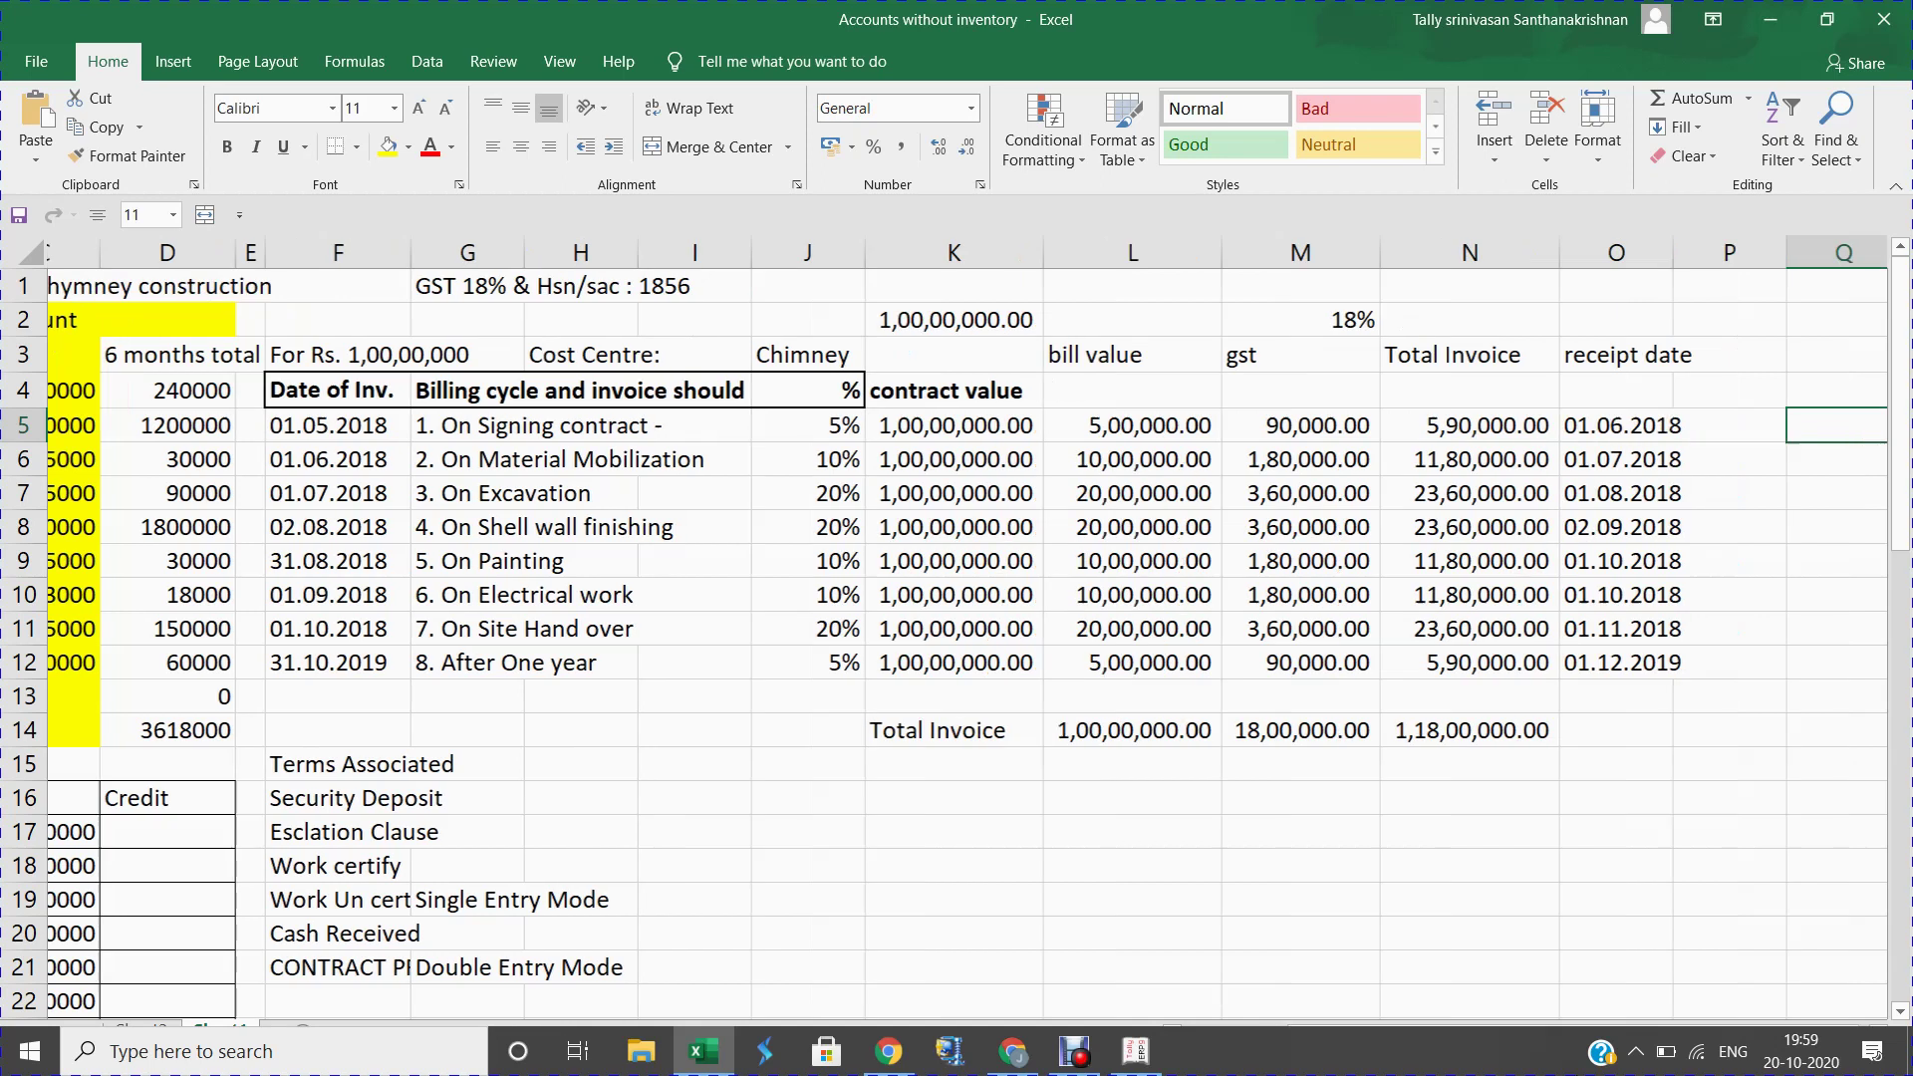
key(Up)
key(Up)
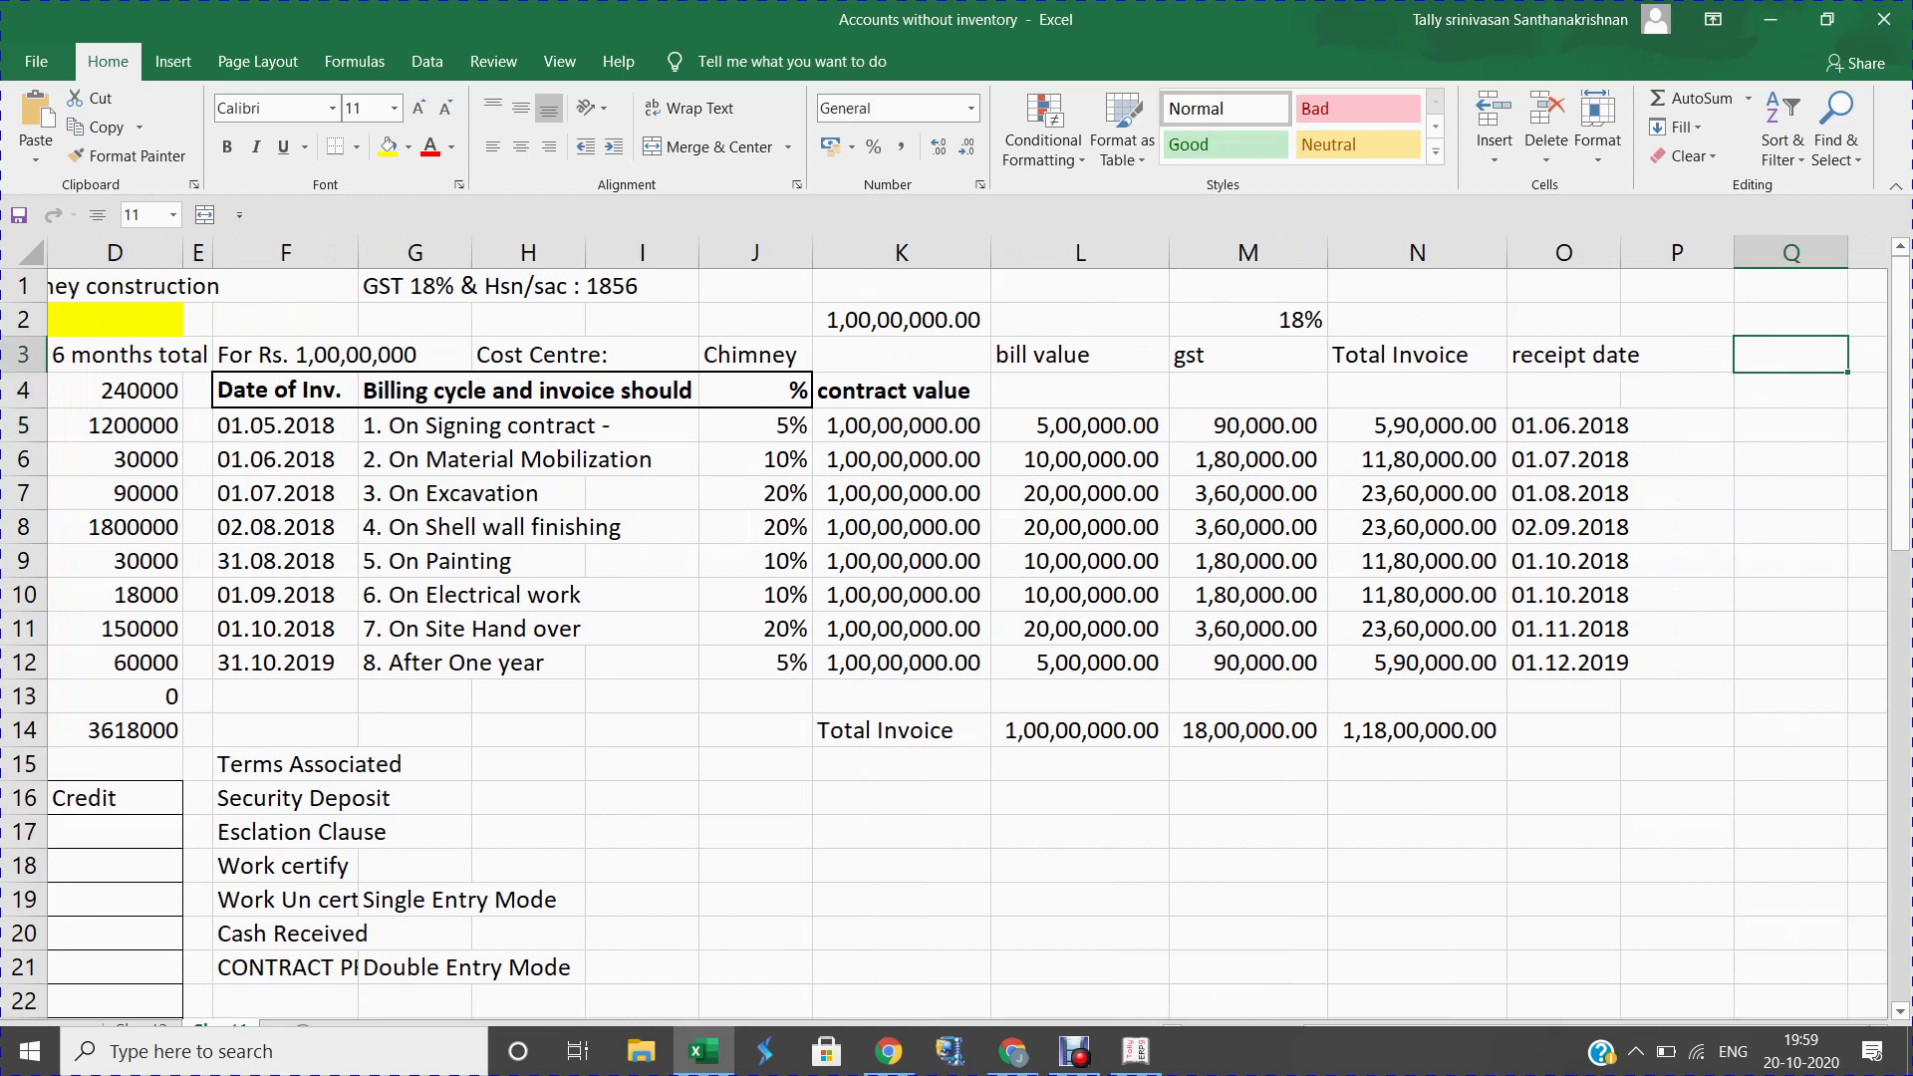
Enter the heading 'Amount received' in Q3, wrapped over two lines.
text(Amont)
key(BackSpace)
key(BackSpace)
key(BackSpace)
text(un)
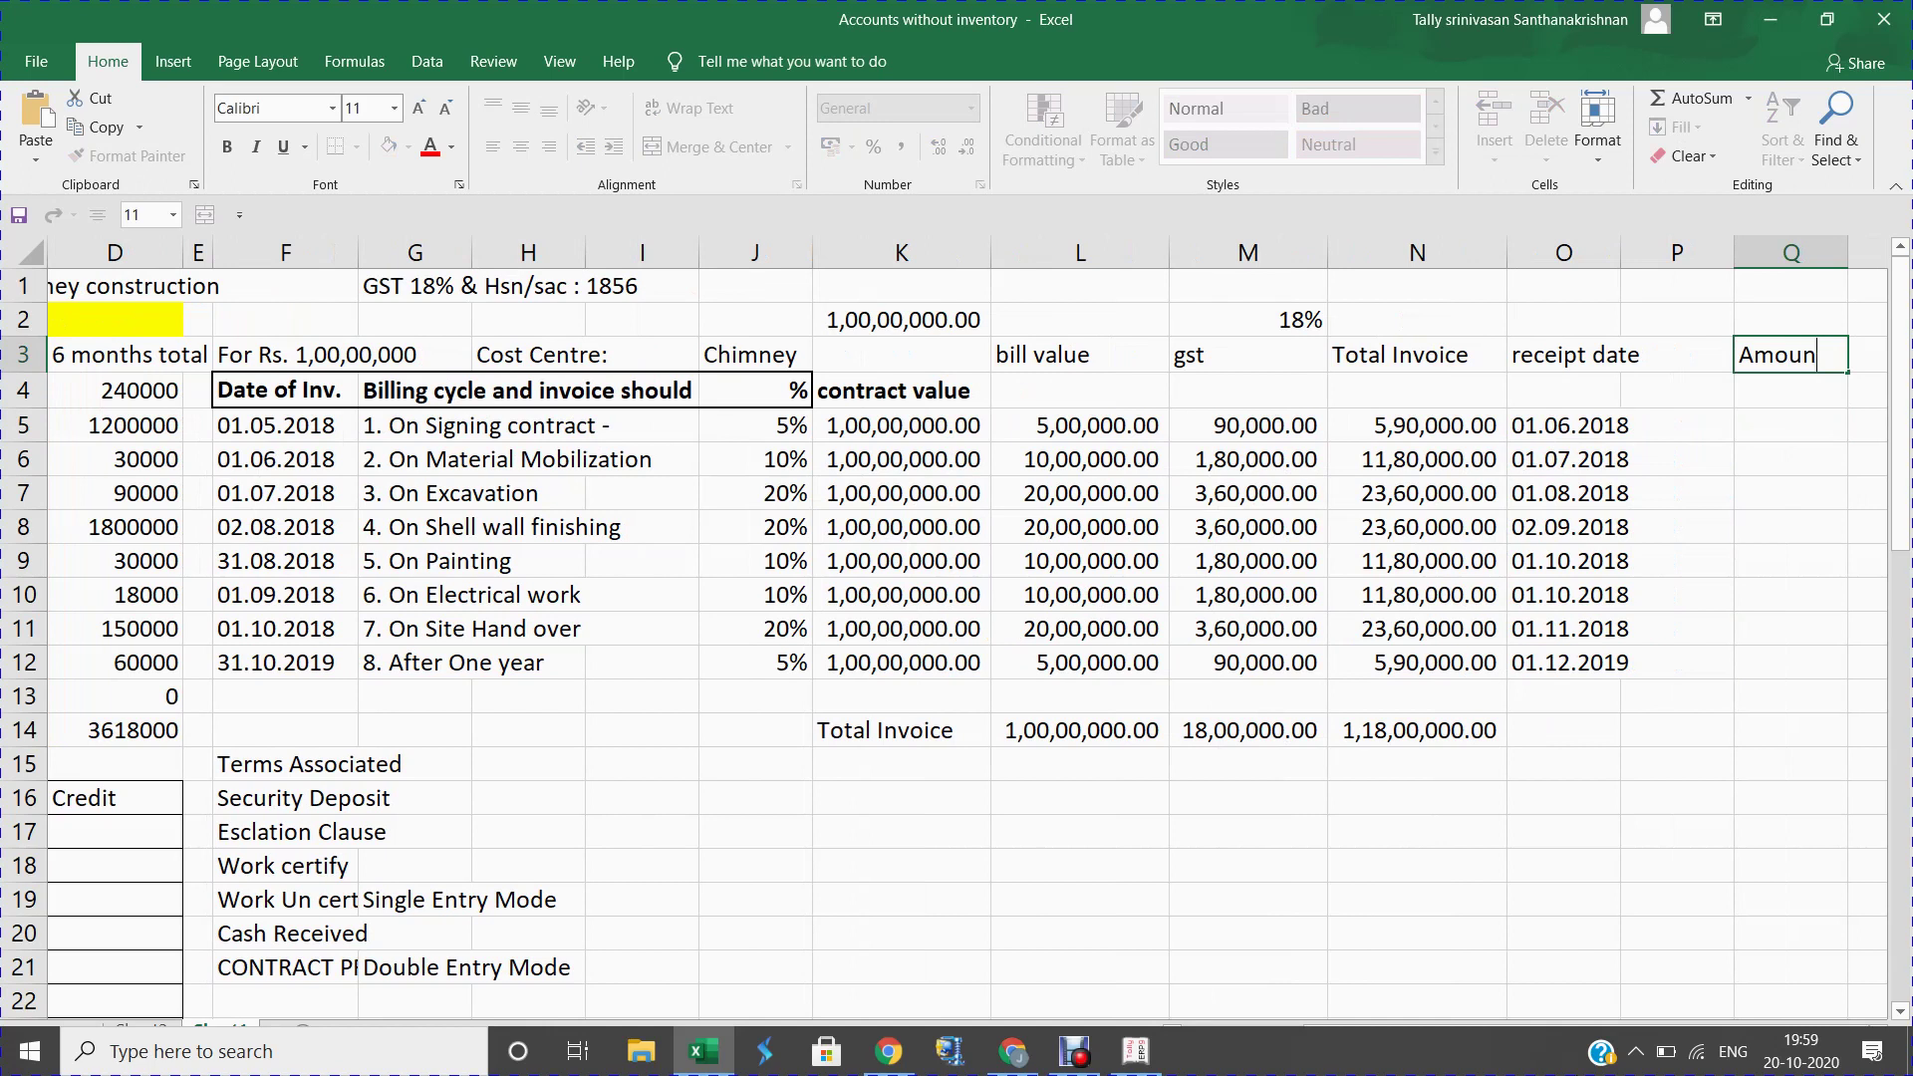
text(t received)
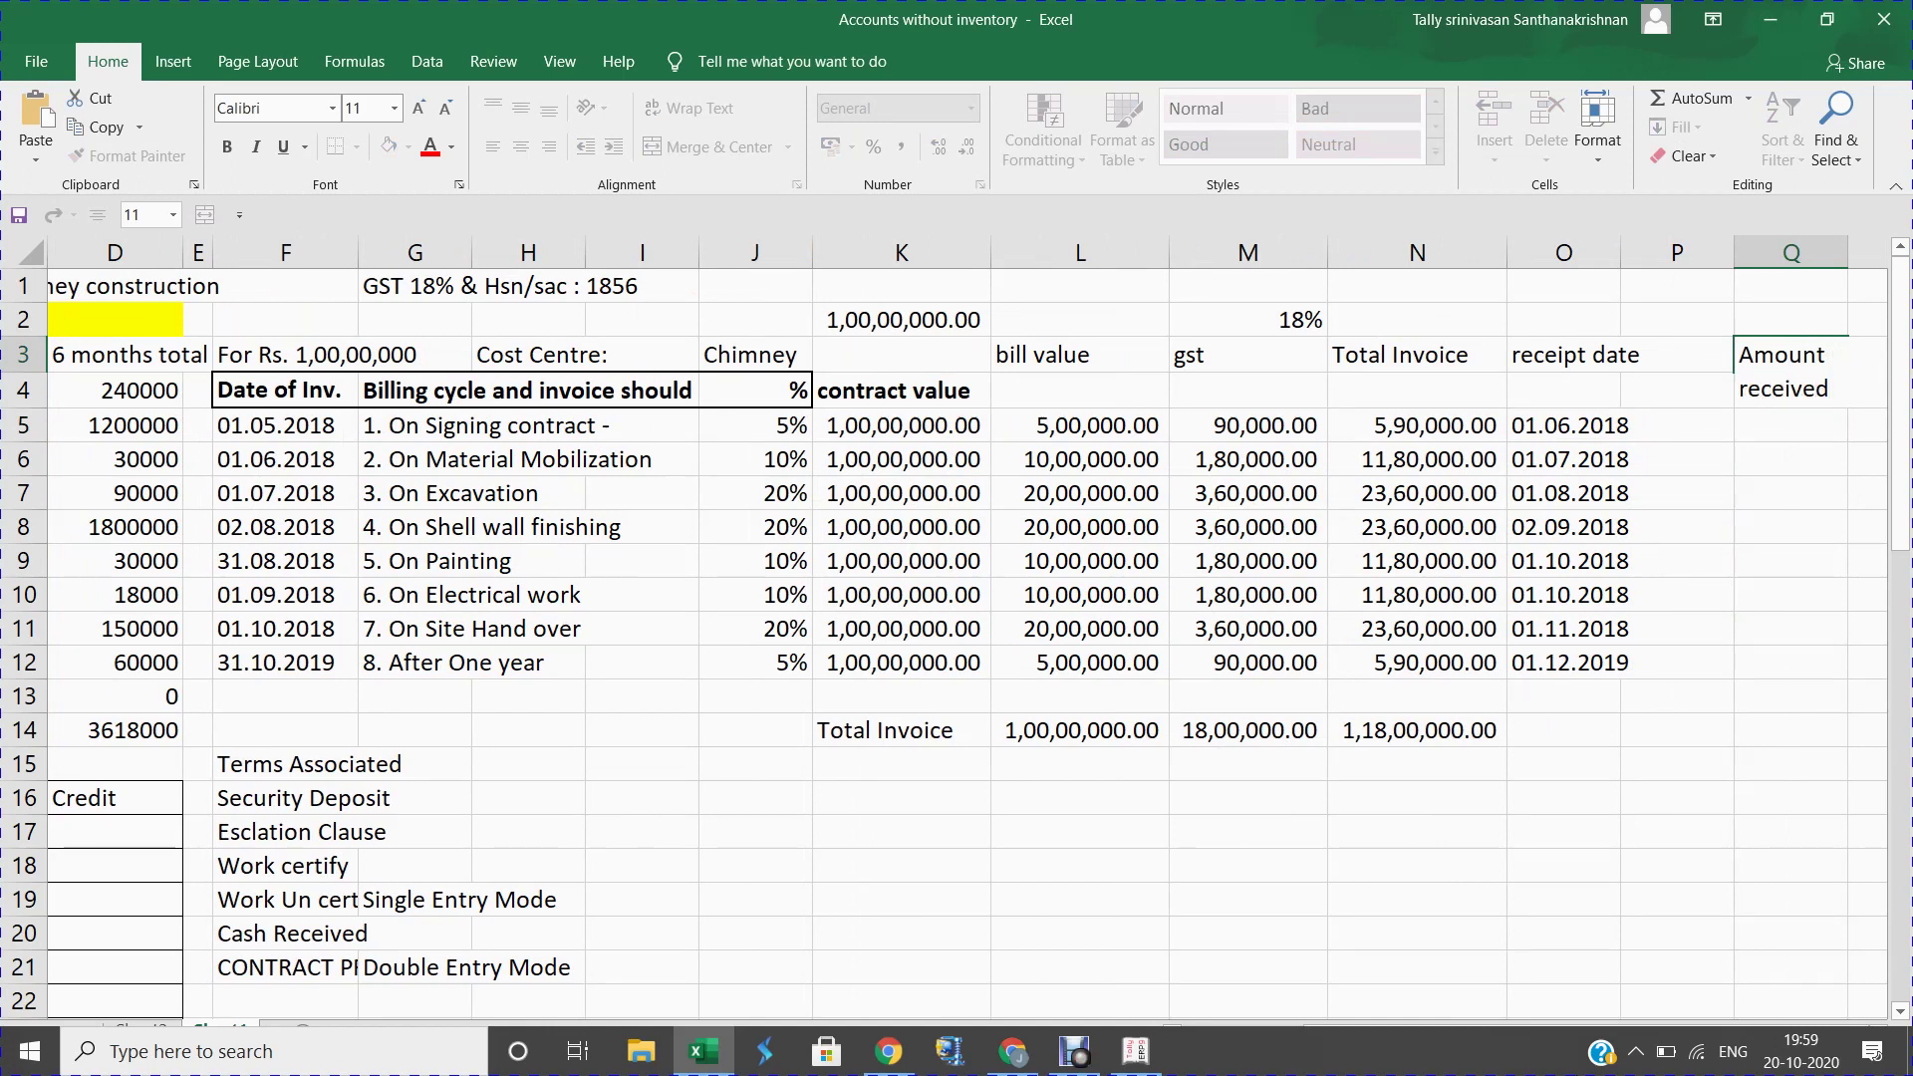
key(Return)
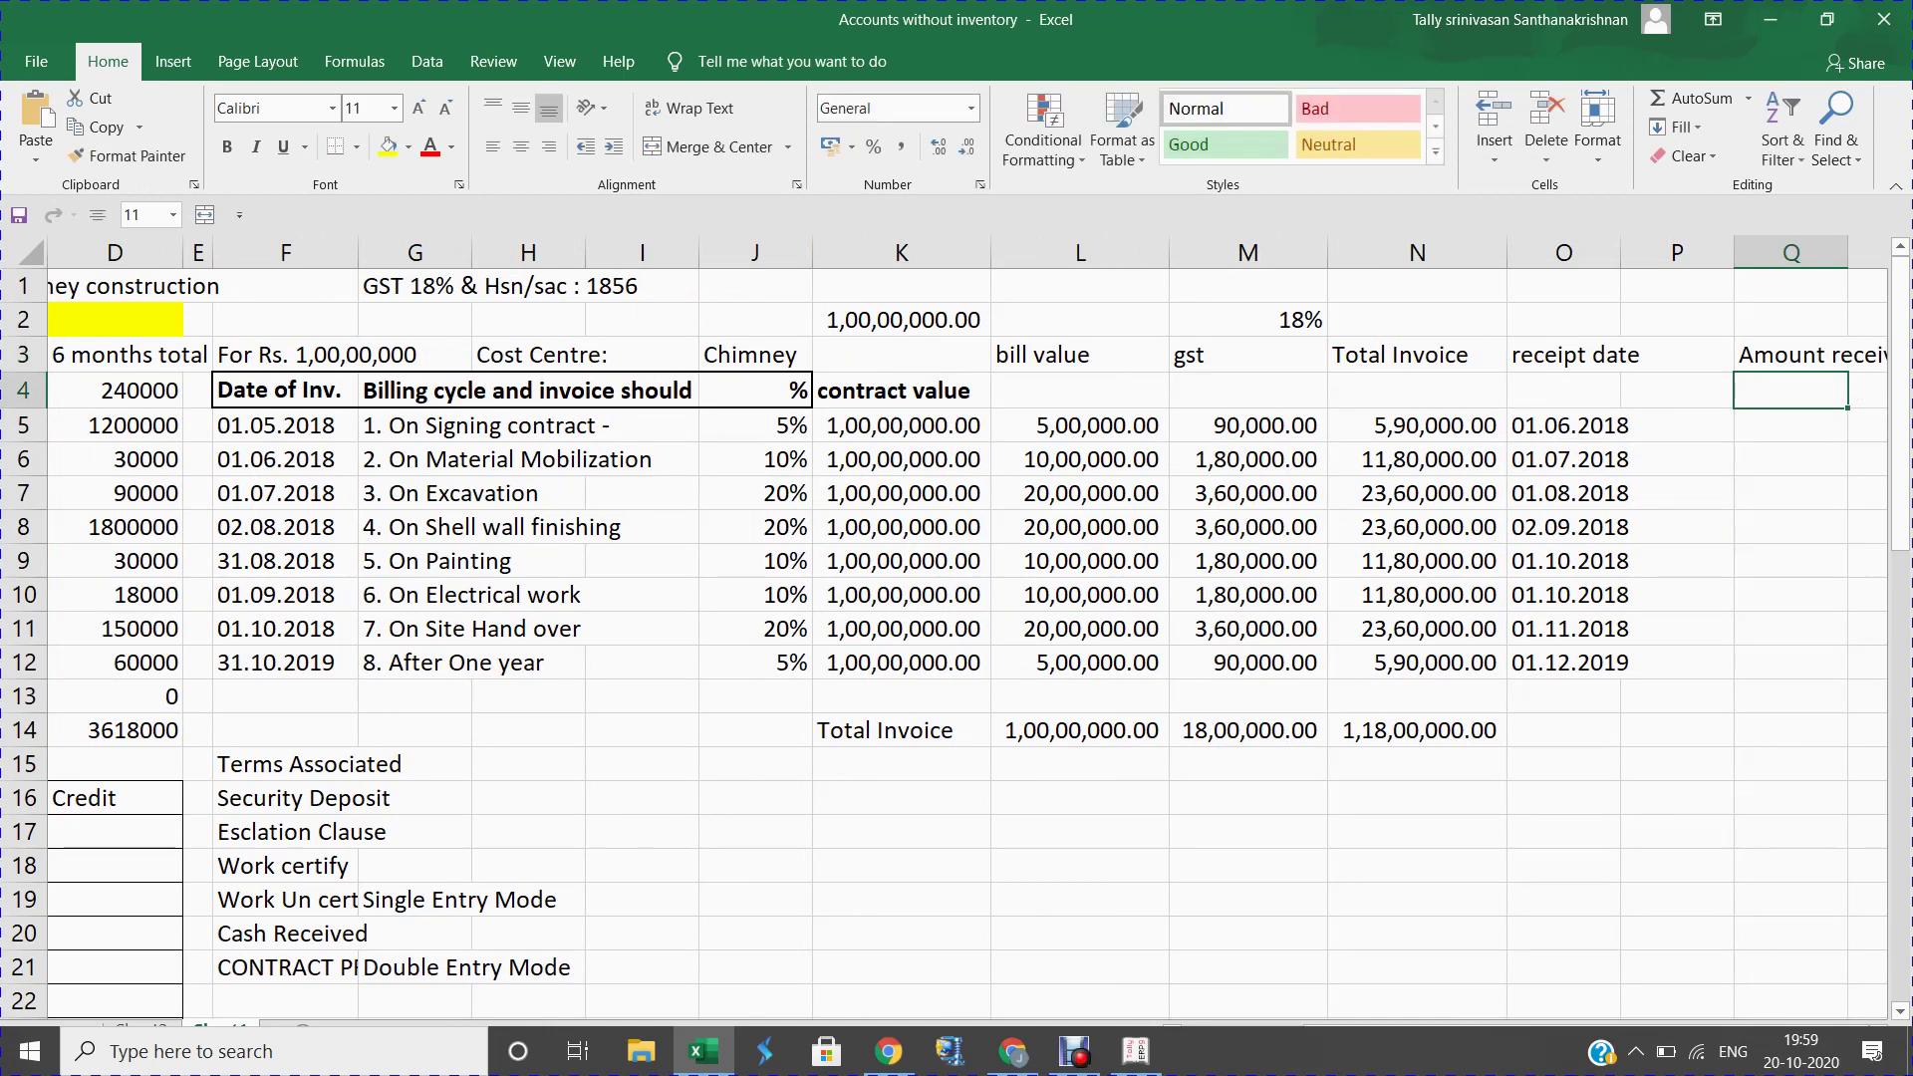
click(1791, 354)
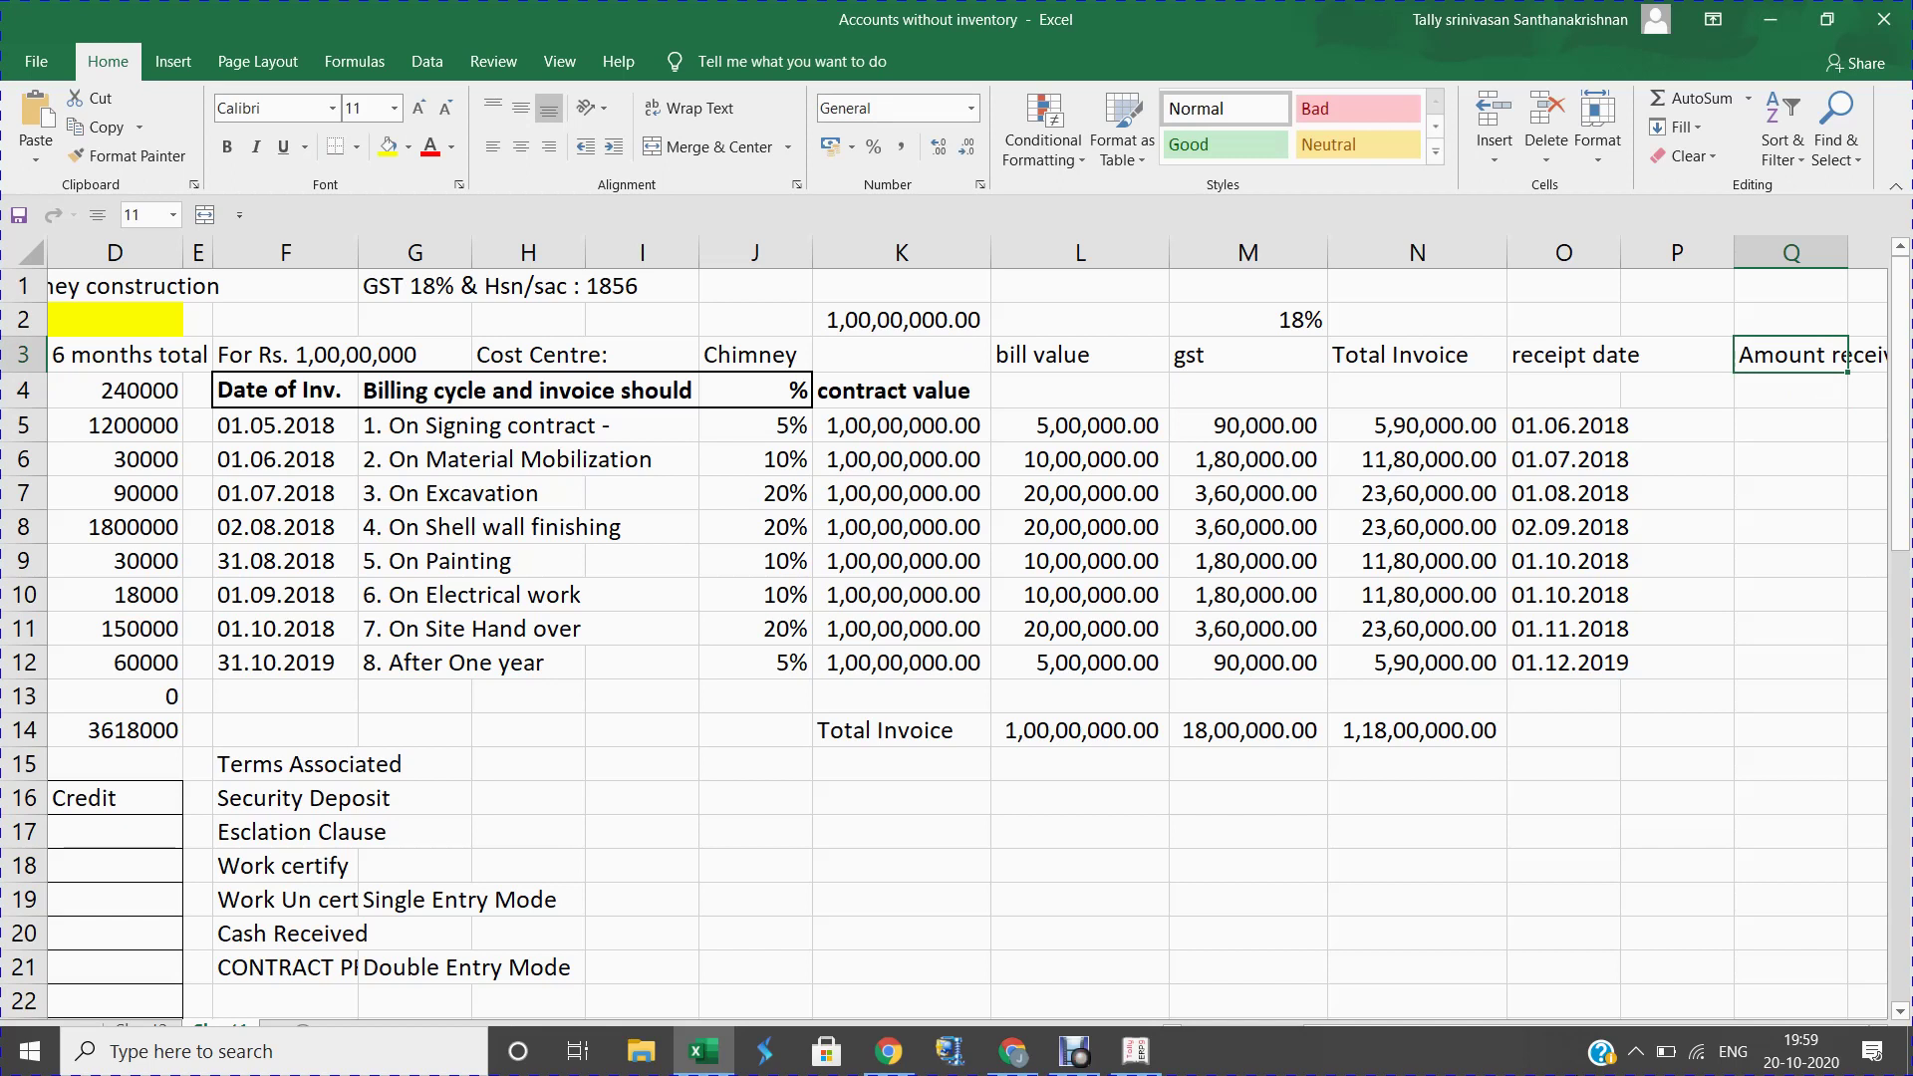
key(F2)
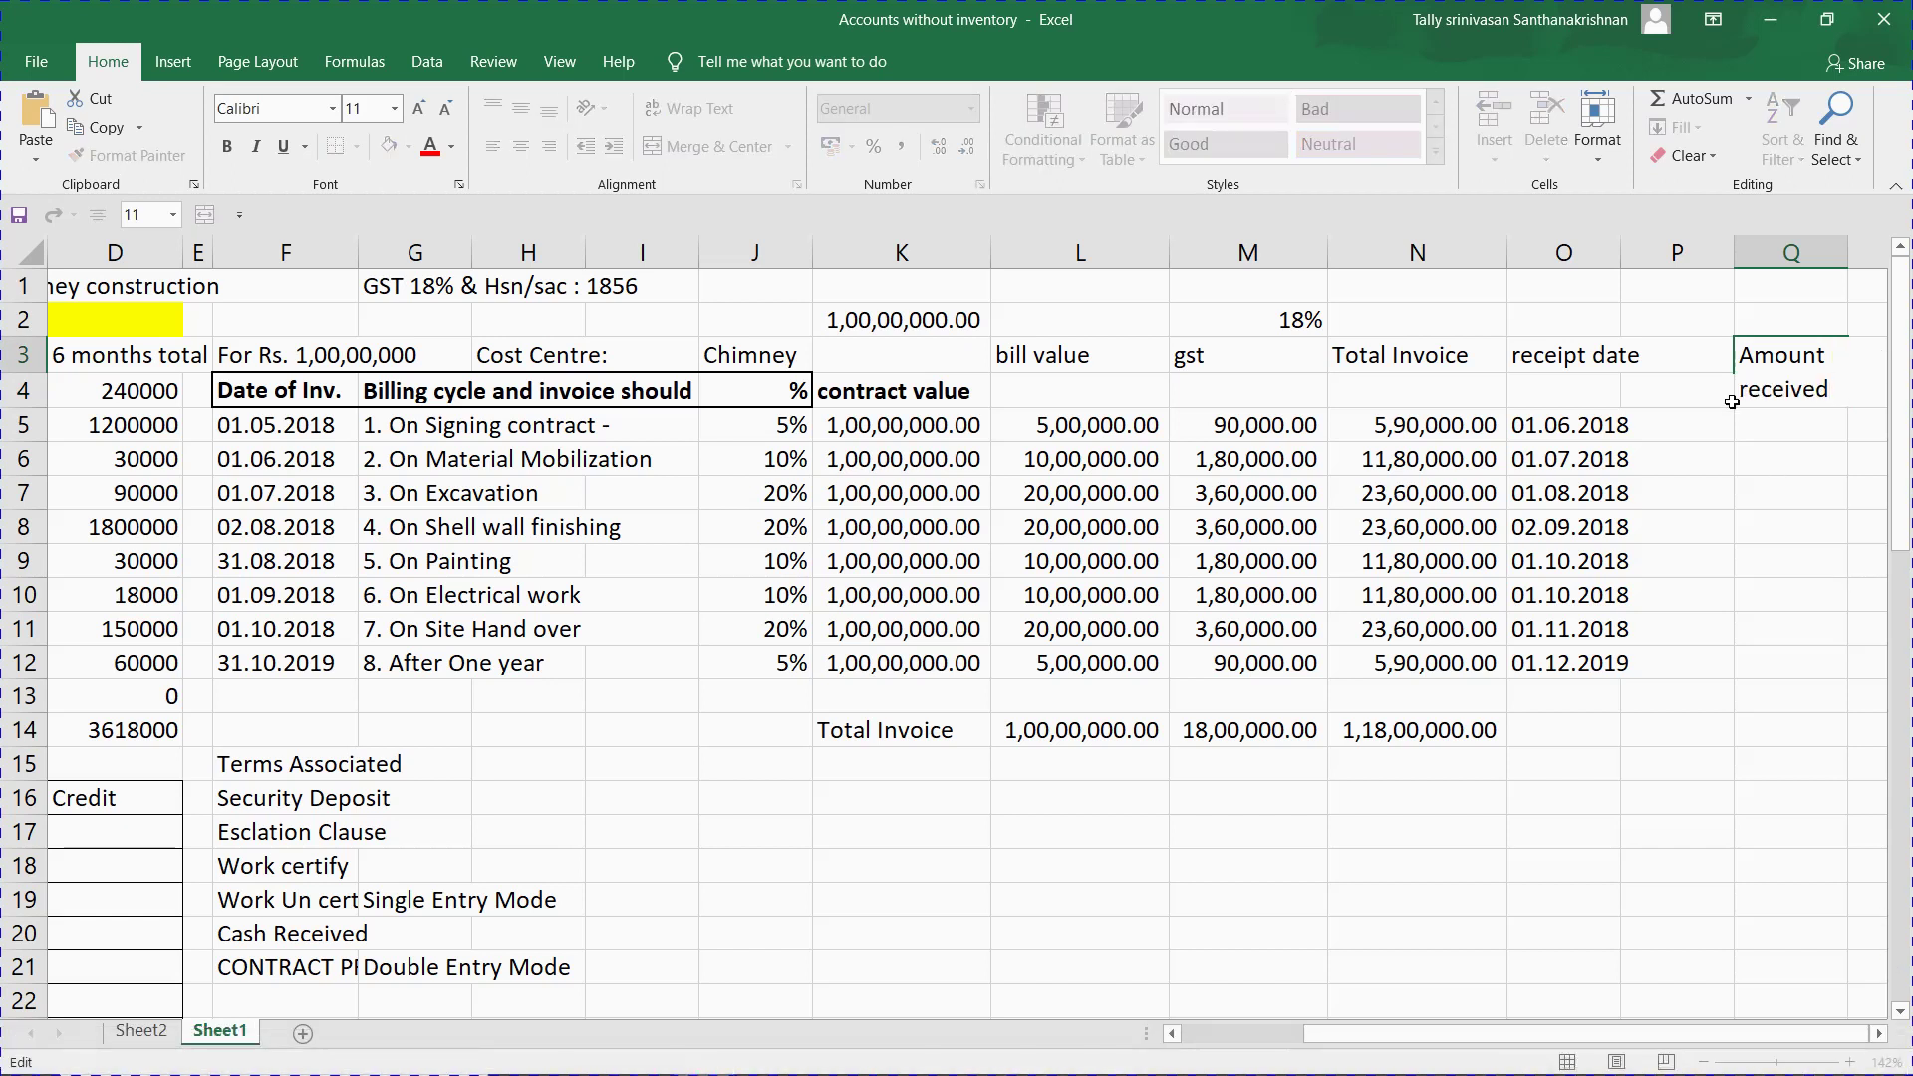
key(Left)
key(Left)
key(Left)
key(Left)
key(Left)
key(Left)
click(1760, 428)
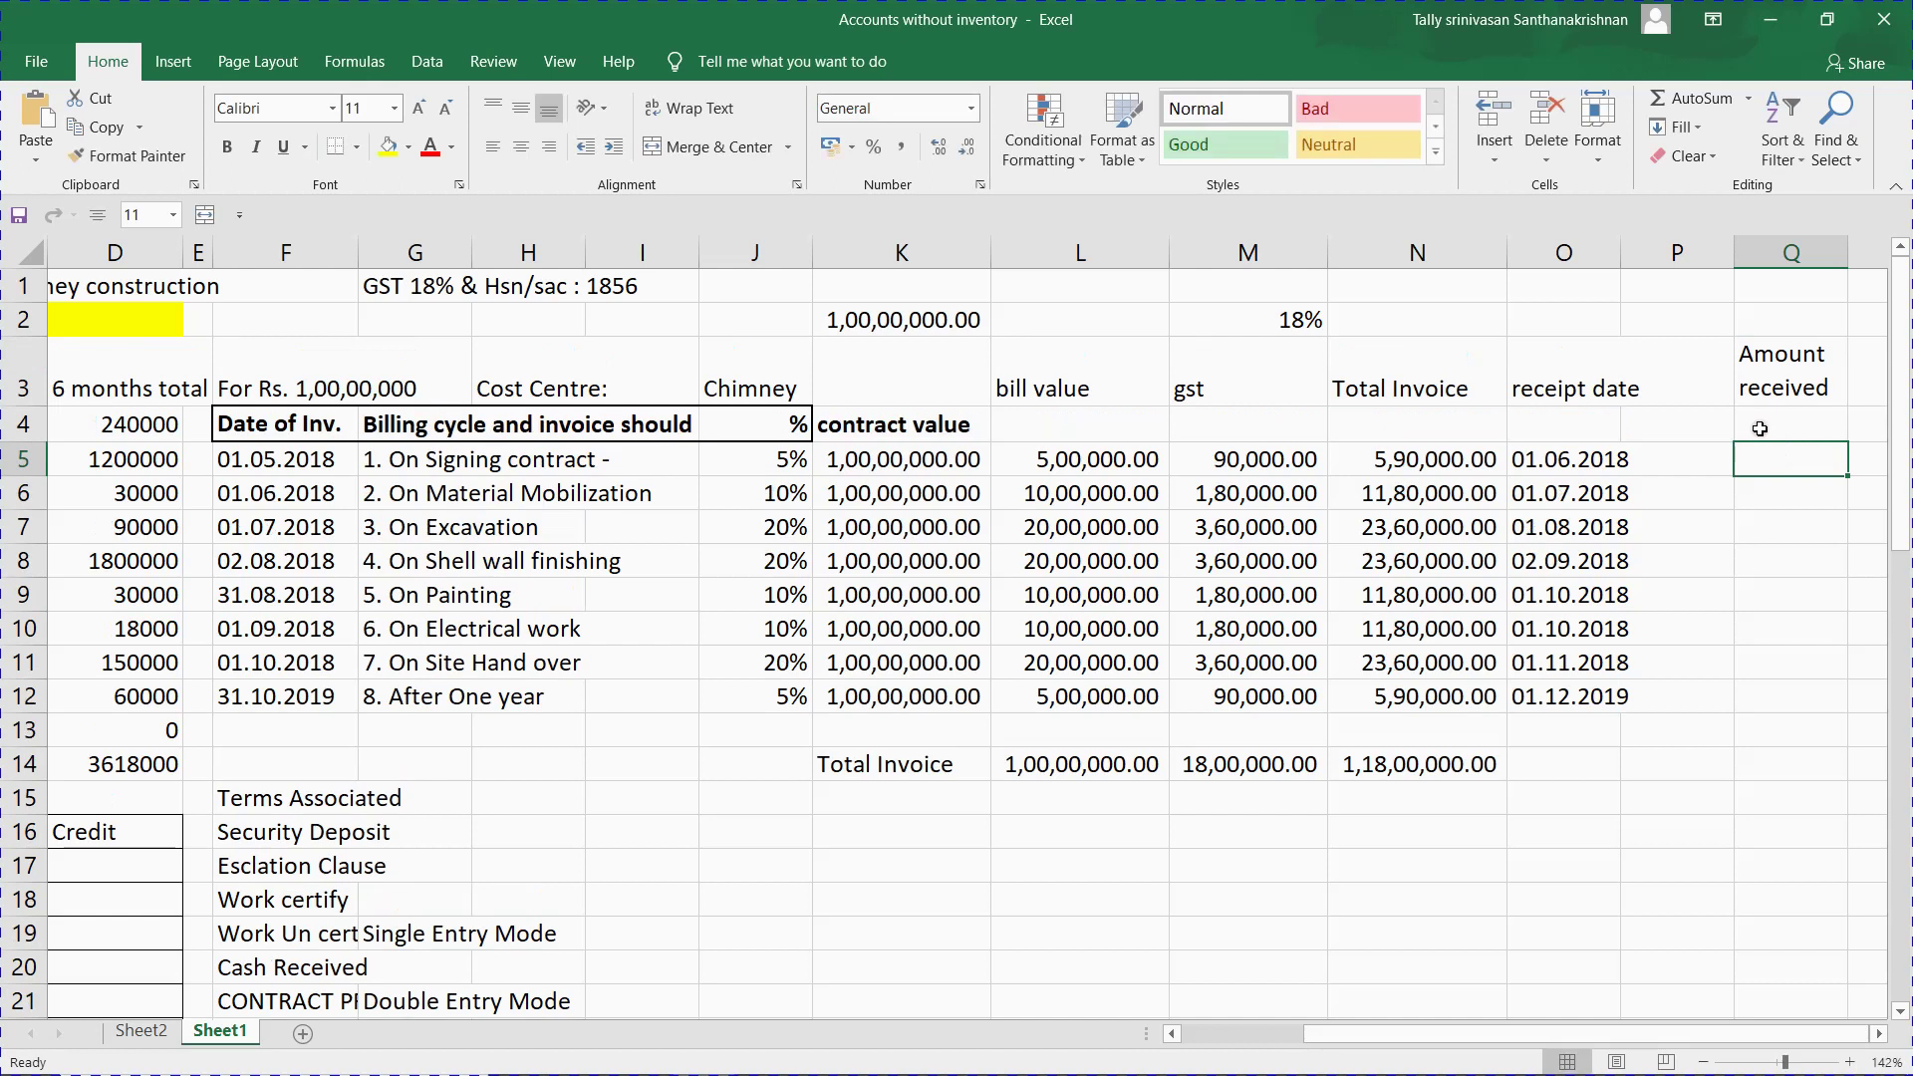
Try a ROUND formula for 80% of N5 in Q5, then abandon it after an error.
text(=round(()
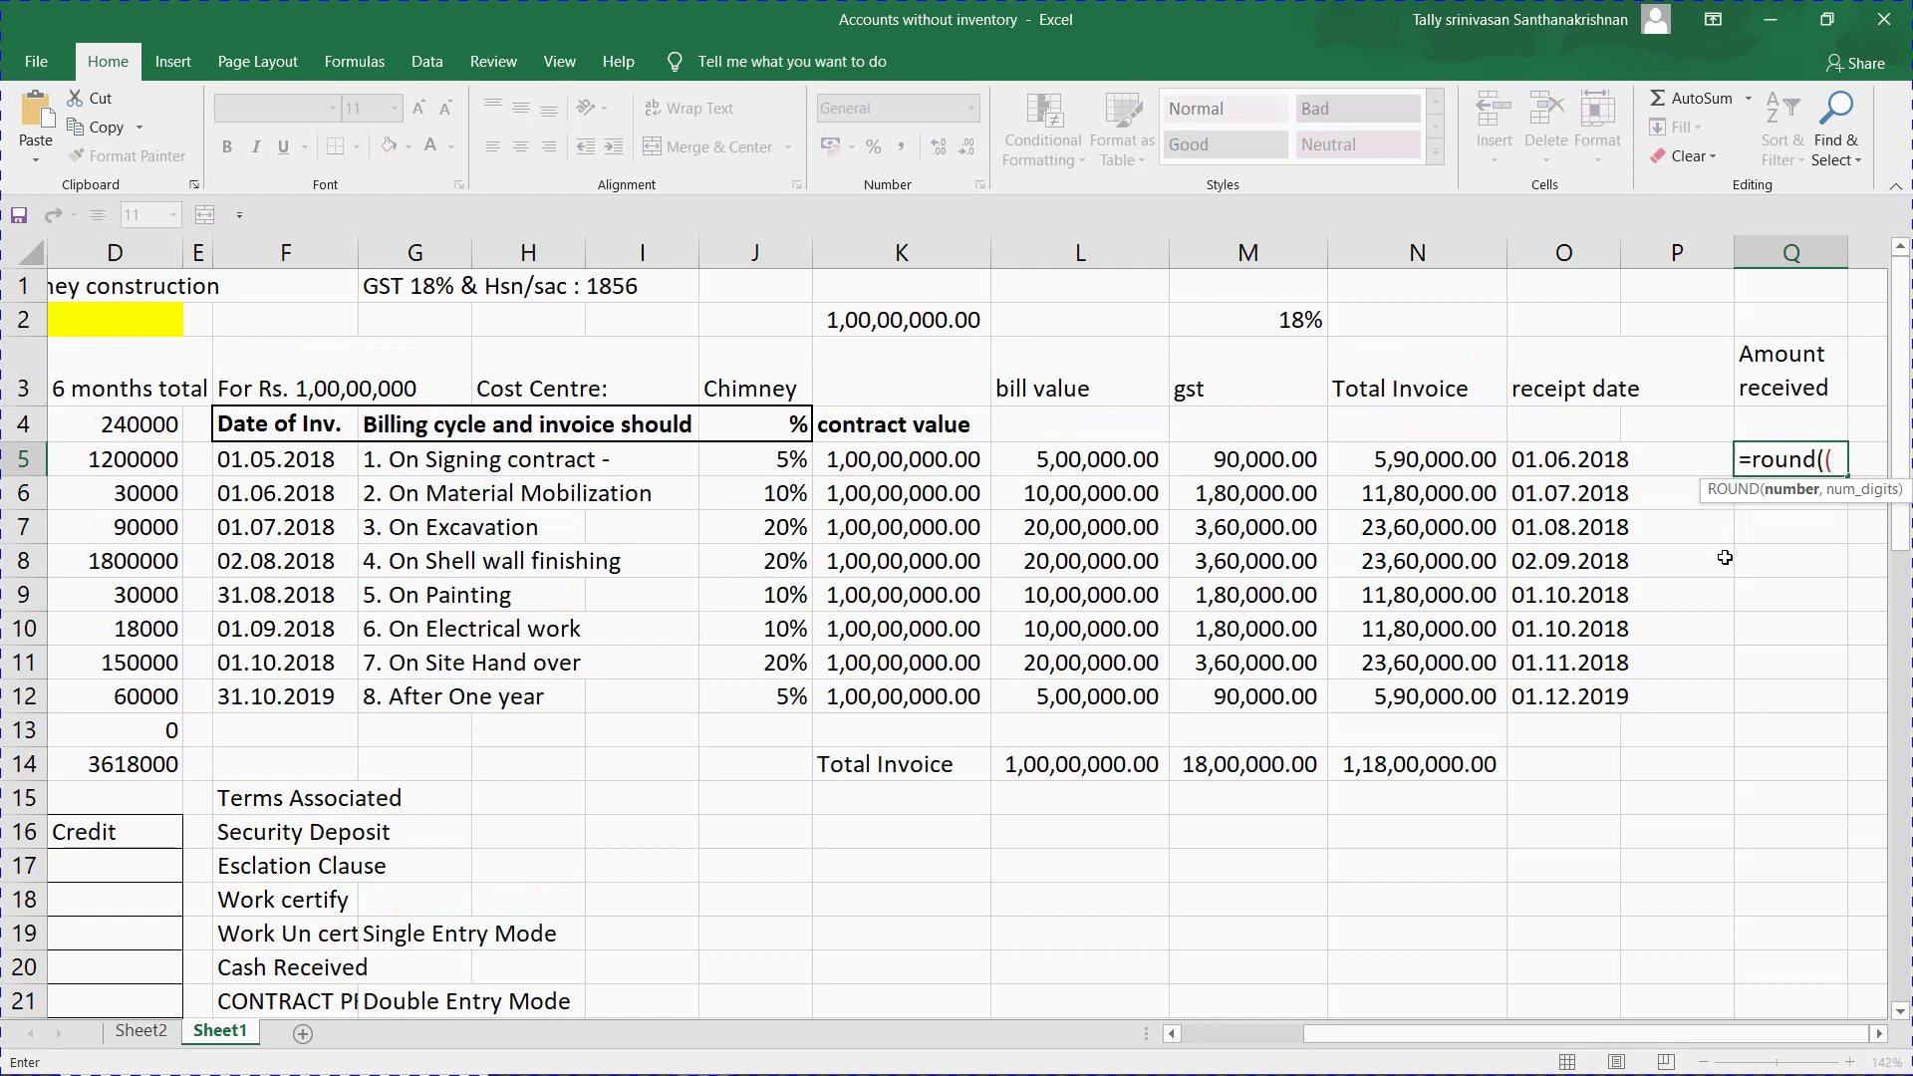
key(BackSpace)
key(Left)
key(Left)
key(Left)
text(*80)
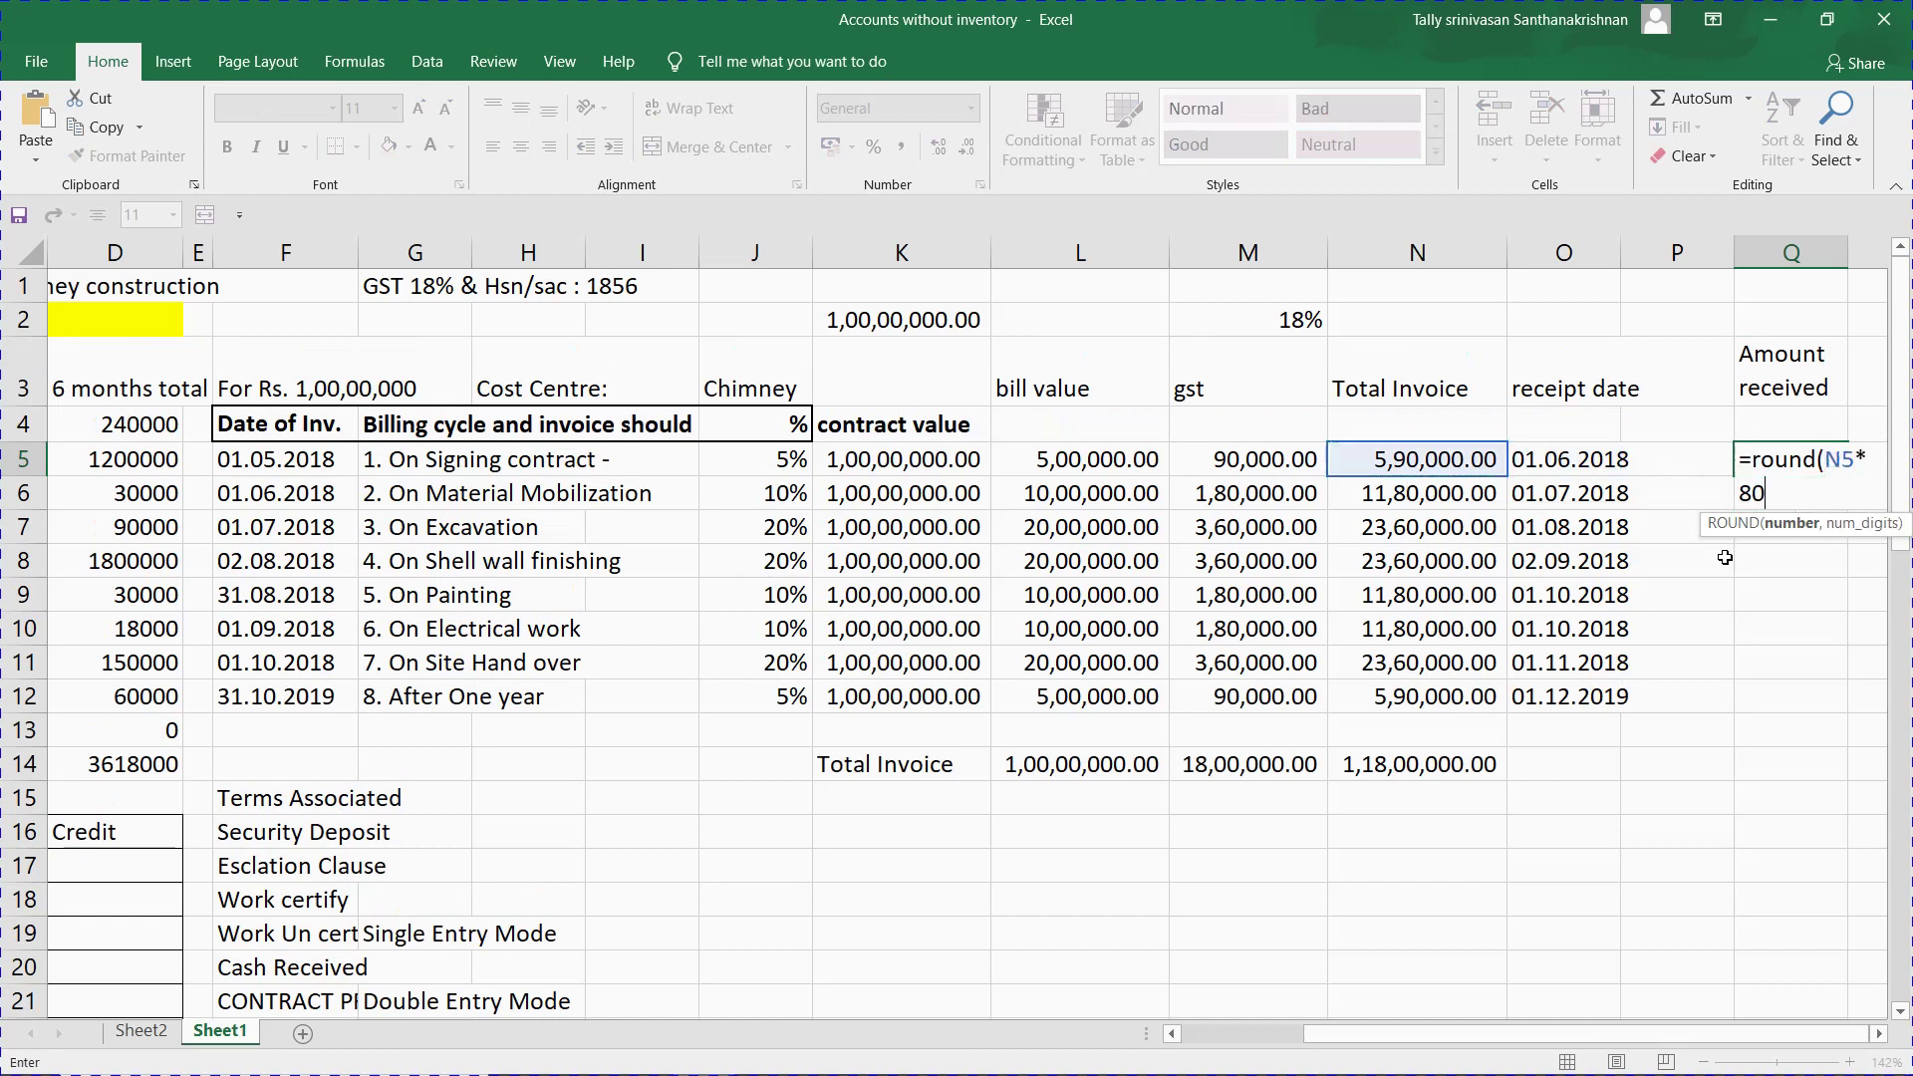
text(%),0))
key(Return)
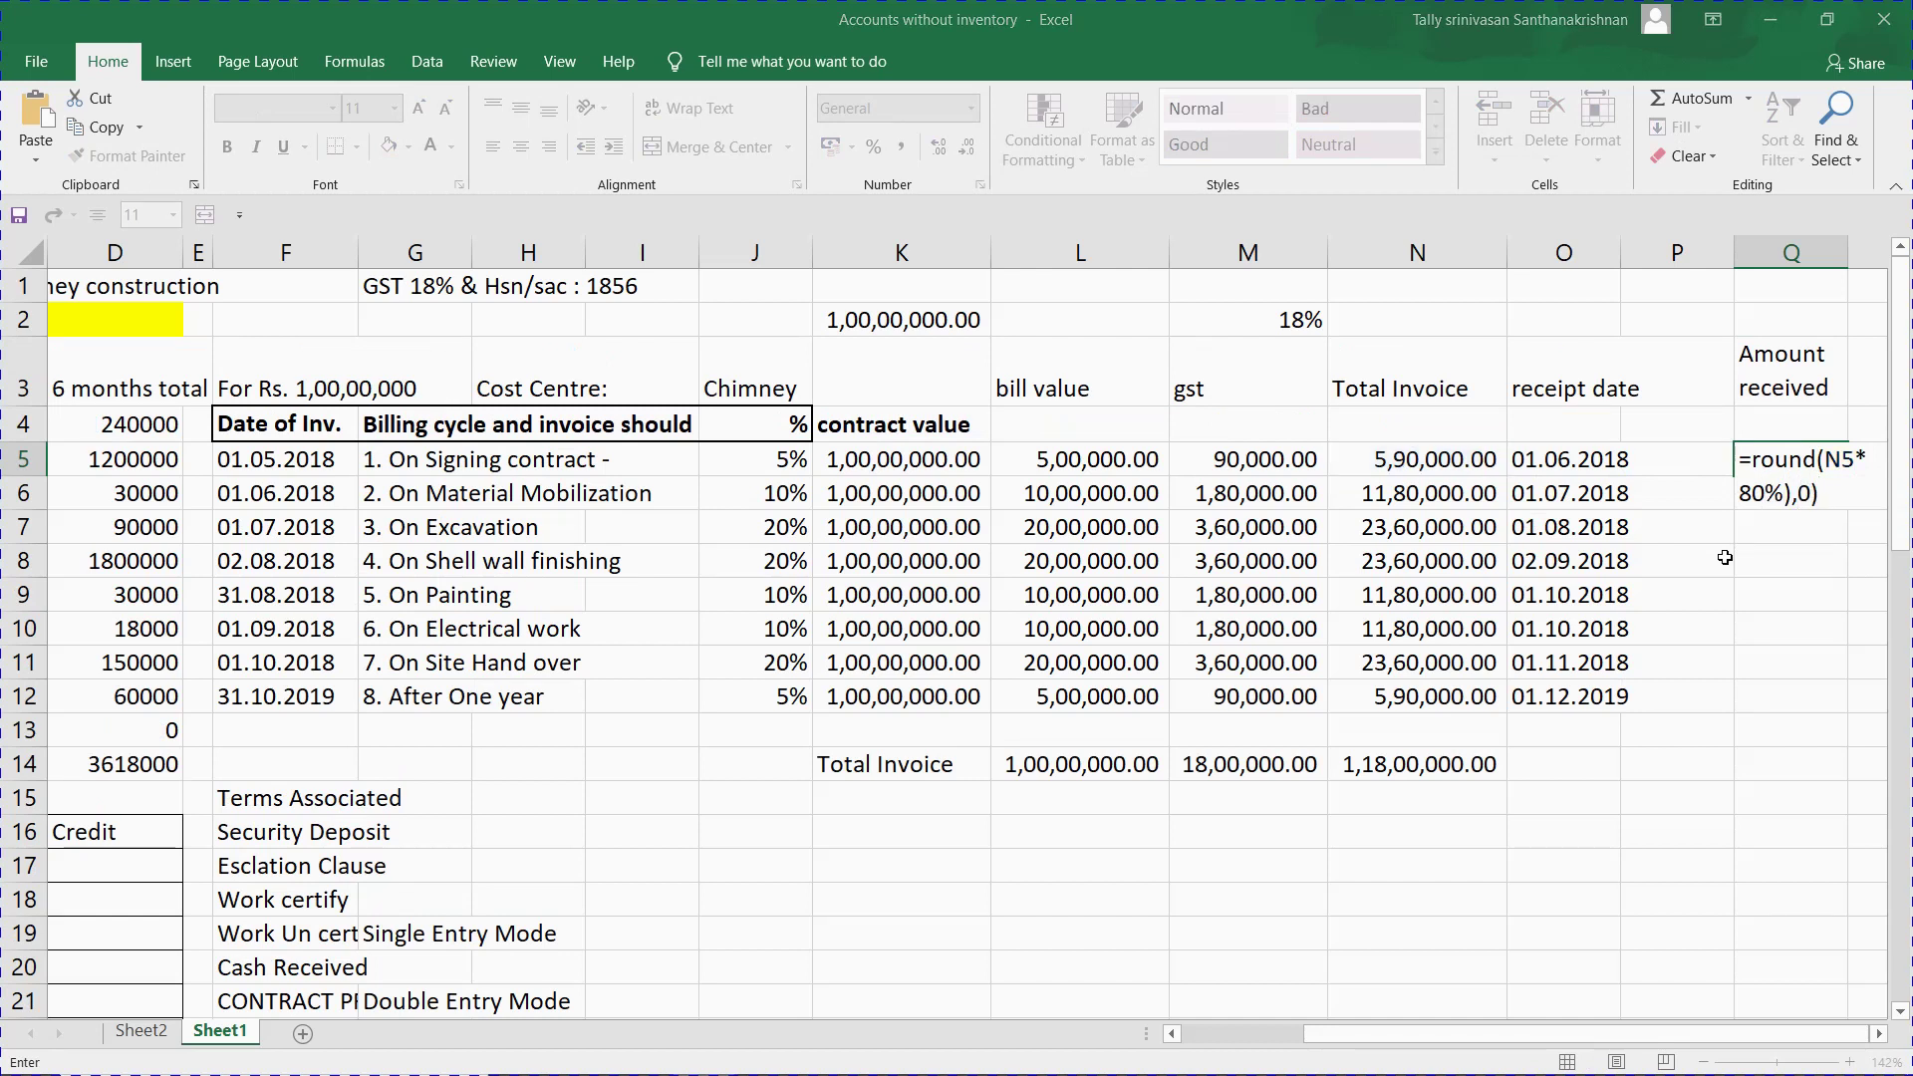
key(Return)
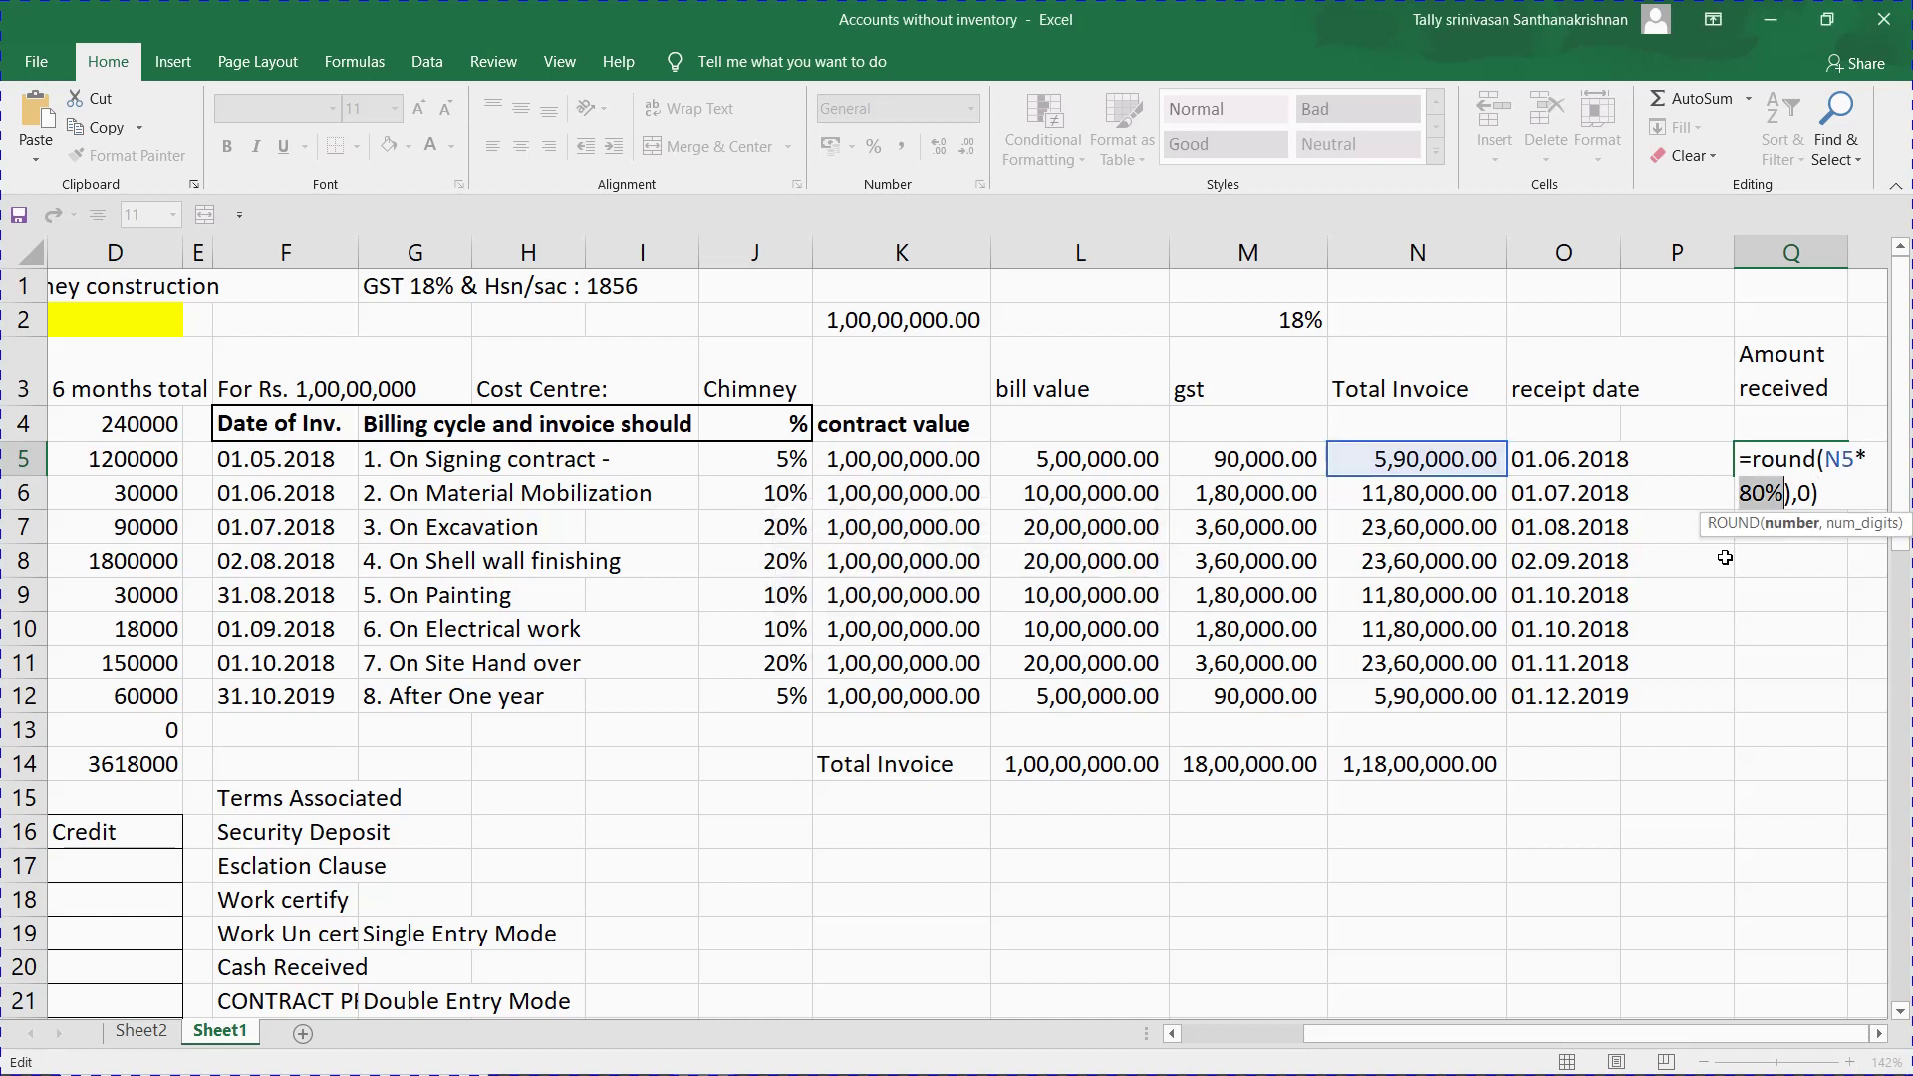
key(Escape)
Enter a quick 80/100 calculation of N5 in Q5, which gives -472000.
text(-)
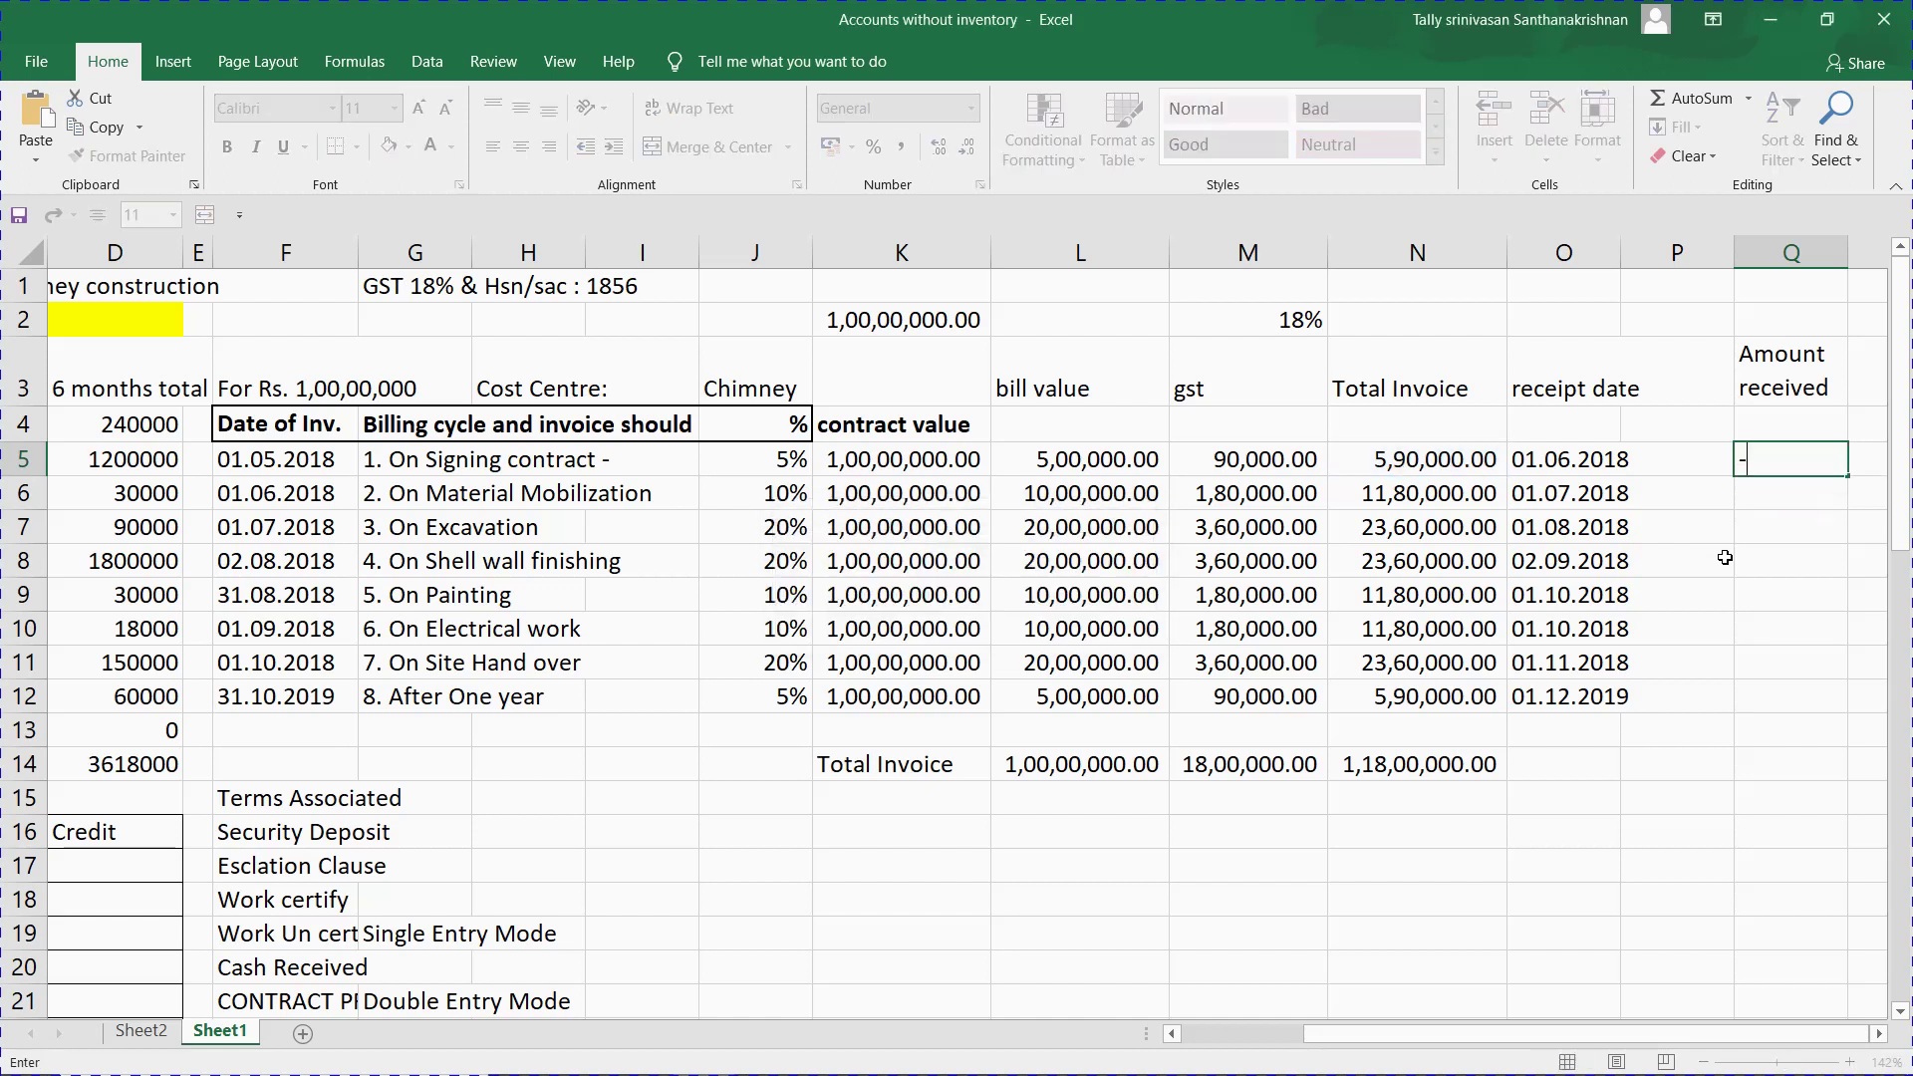
key(Left)
key(Left)
key(Left)
text(*)
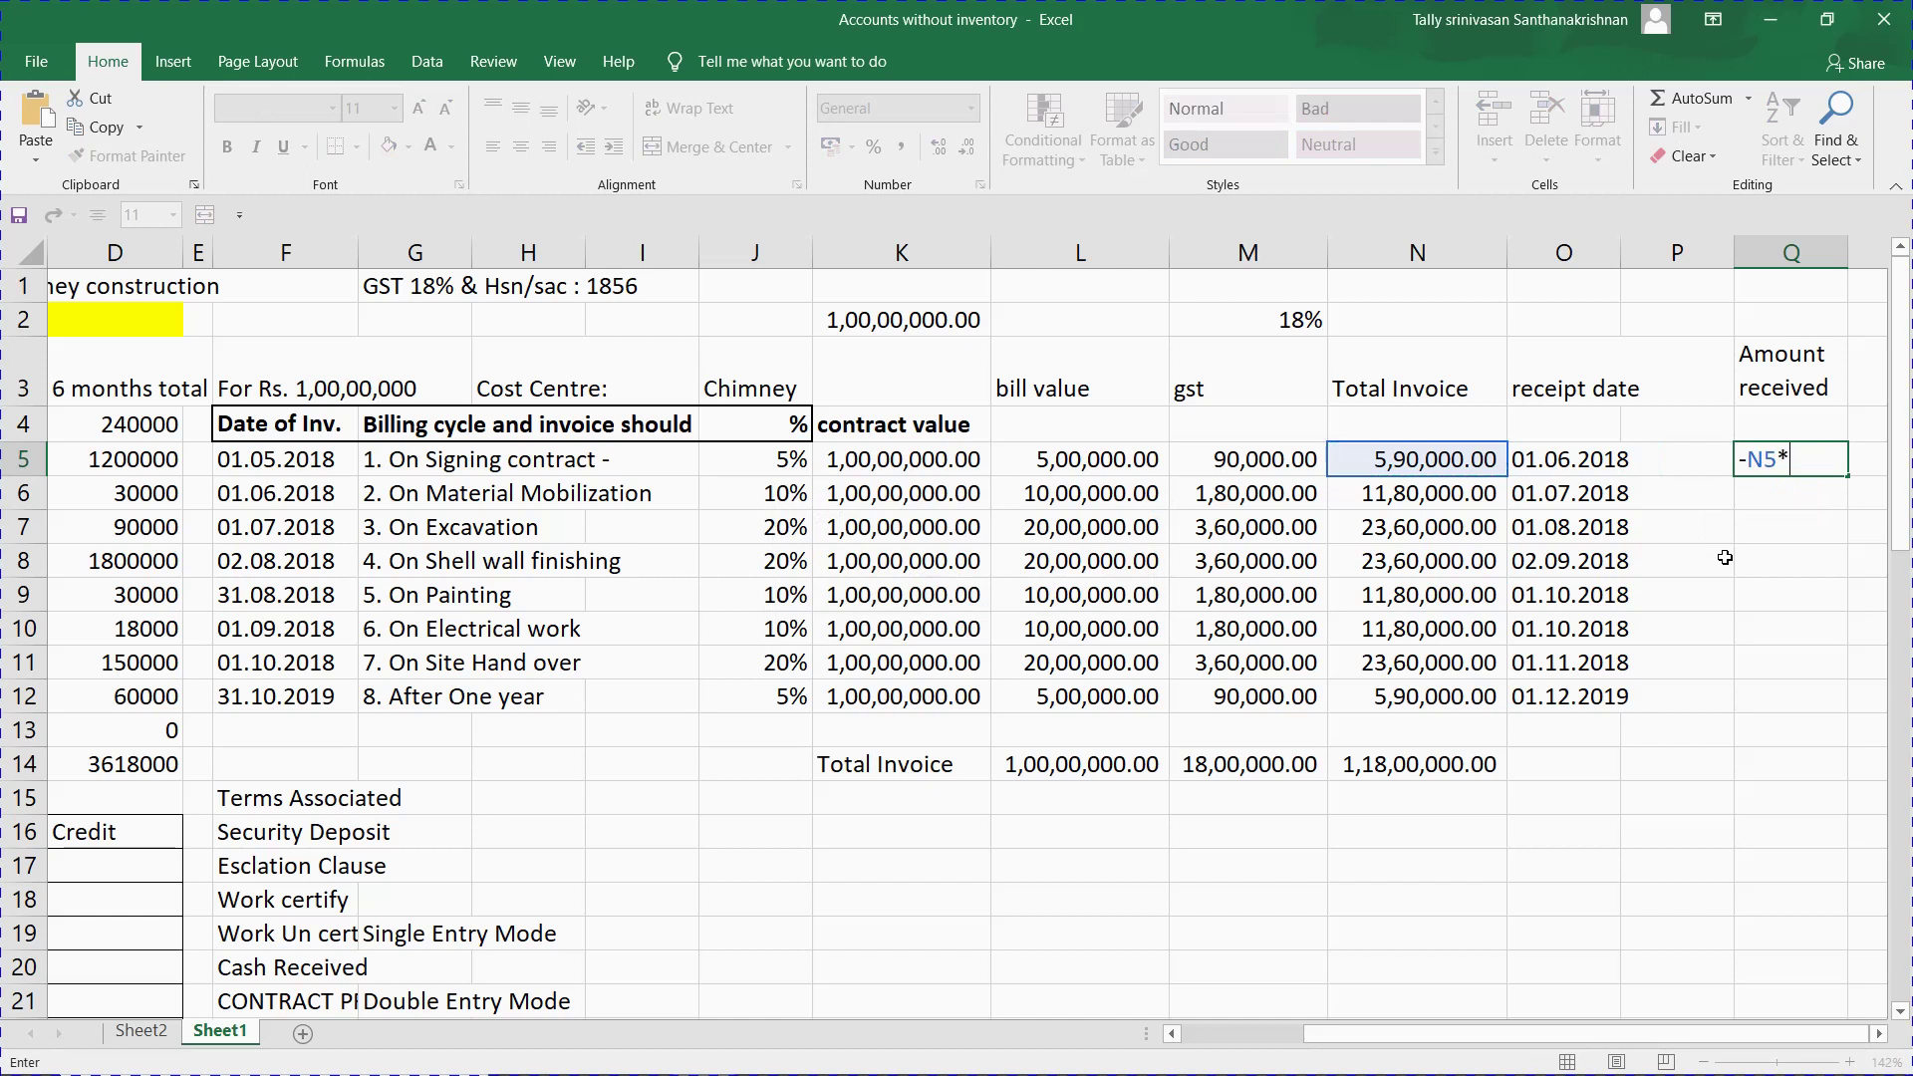
text(80/100)
key(Return)
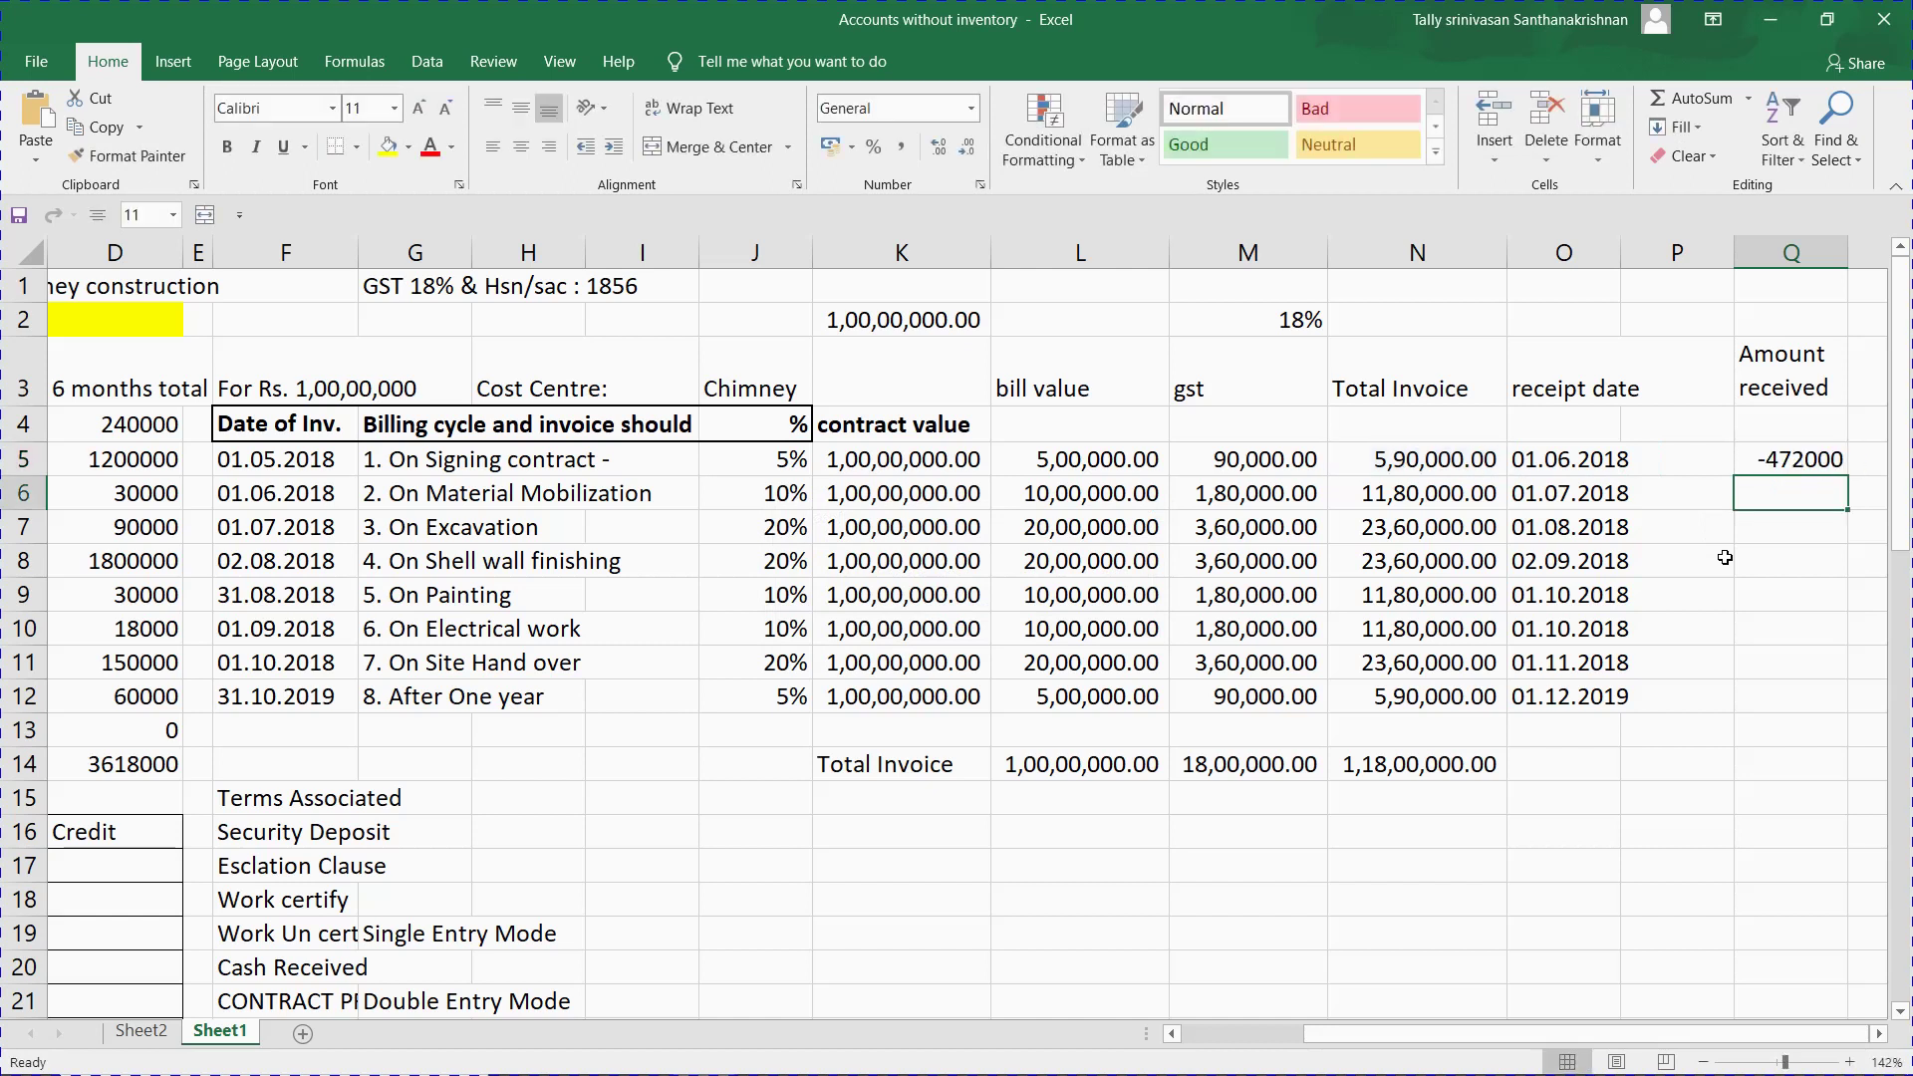
key(Up)
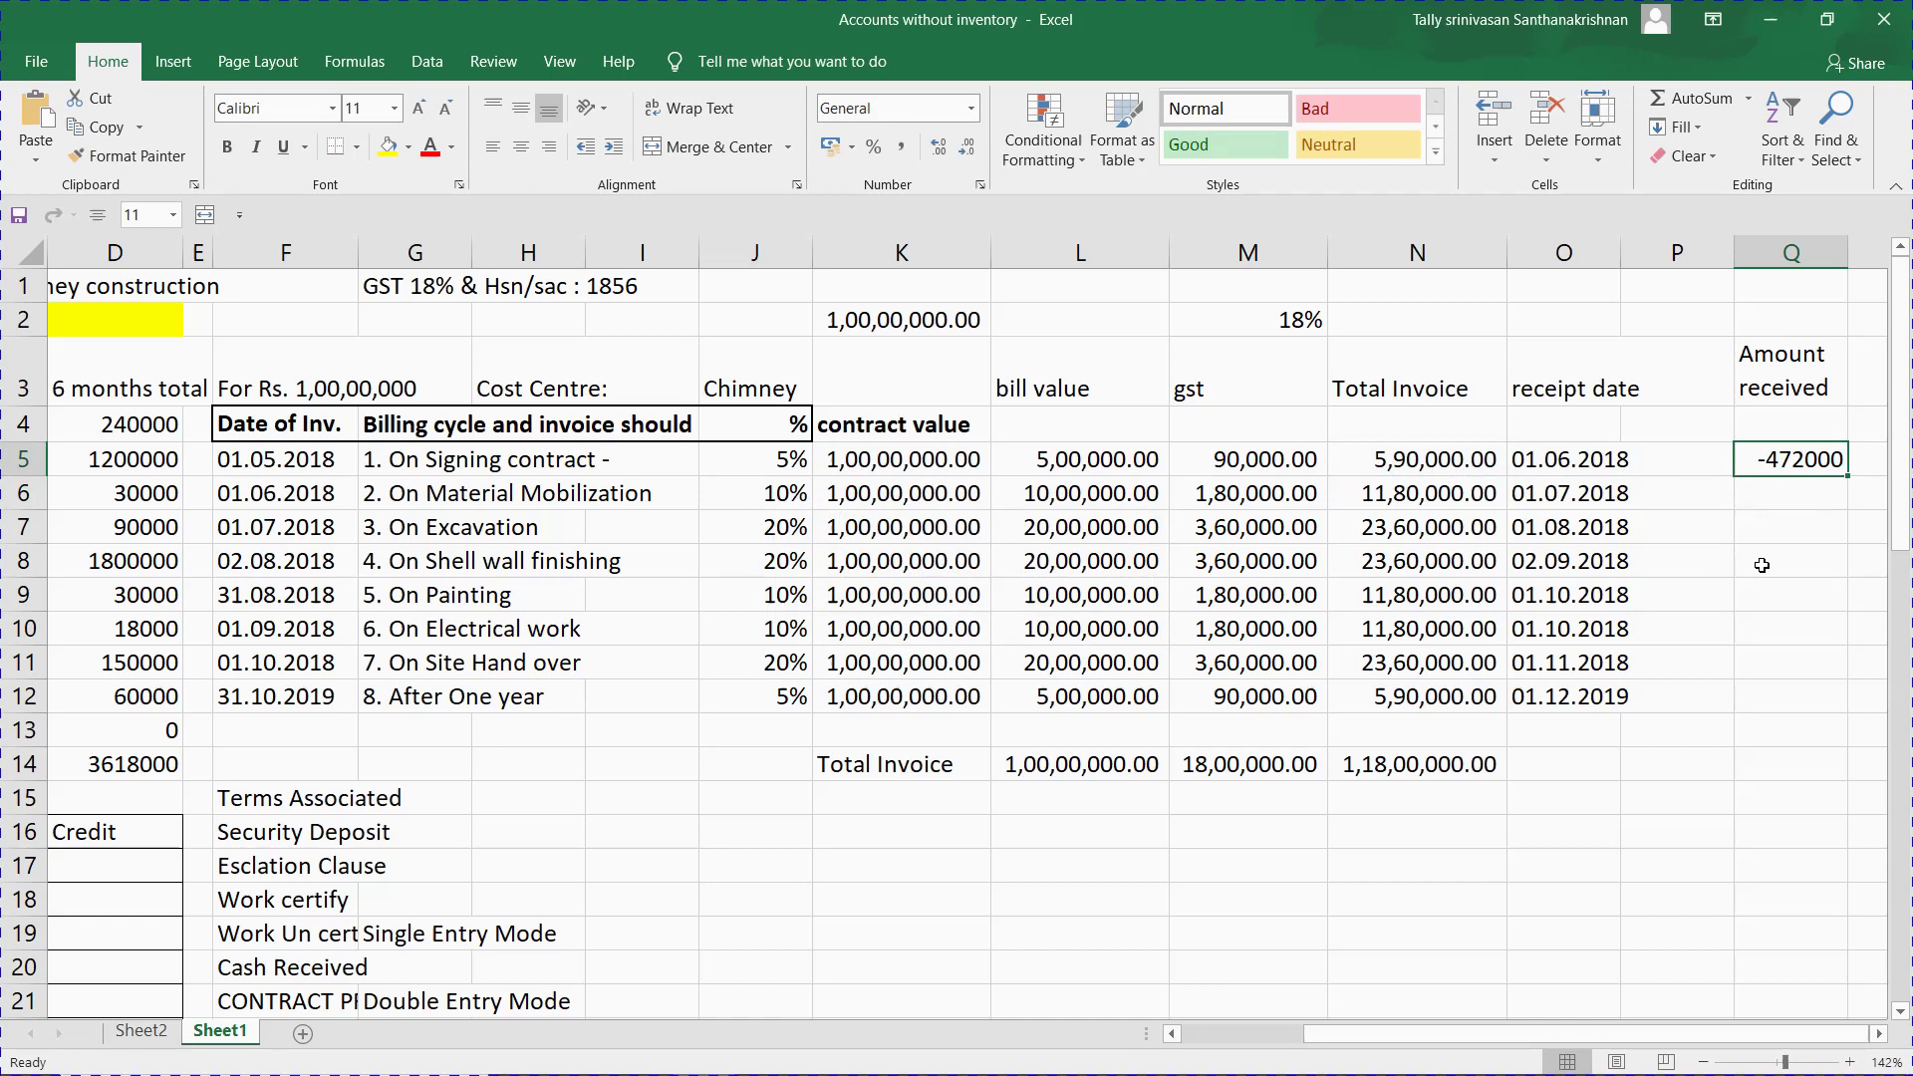
Replace Q5 with =ROUND((N5*80%),0) to show 472000, and copy it.
text(=)
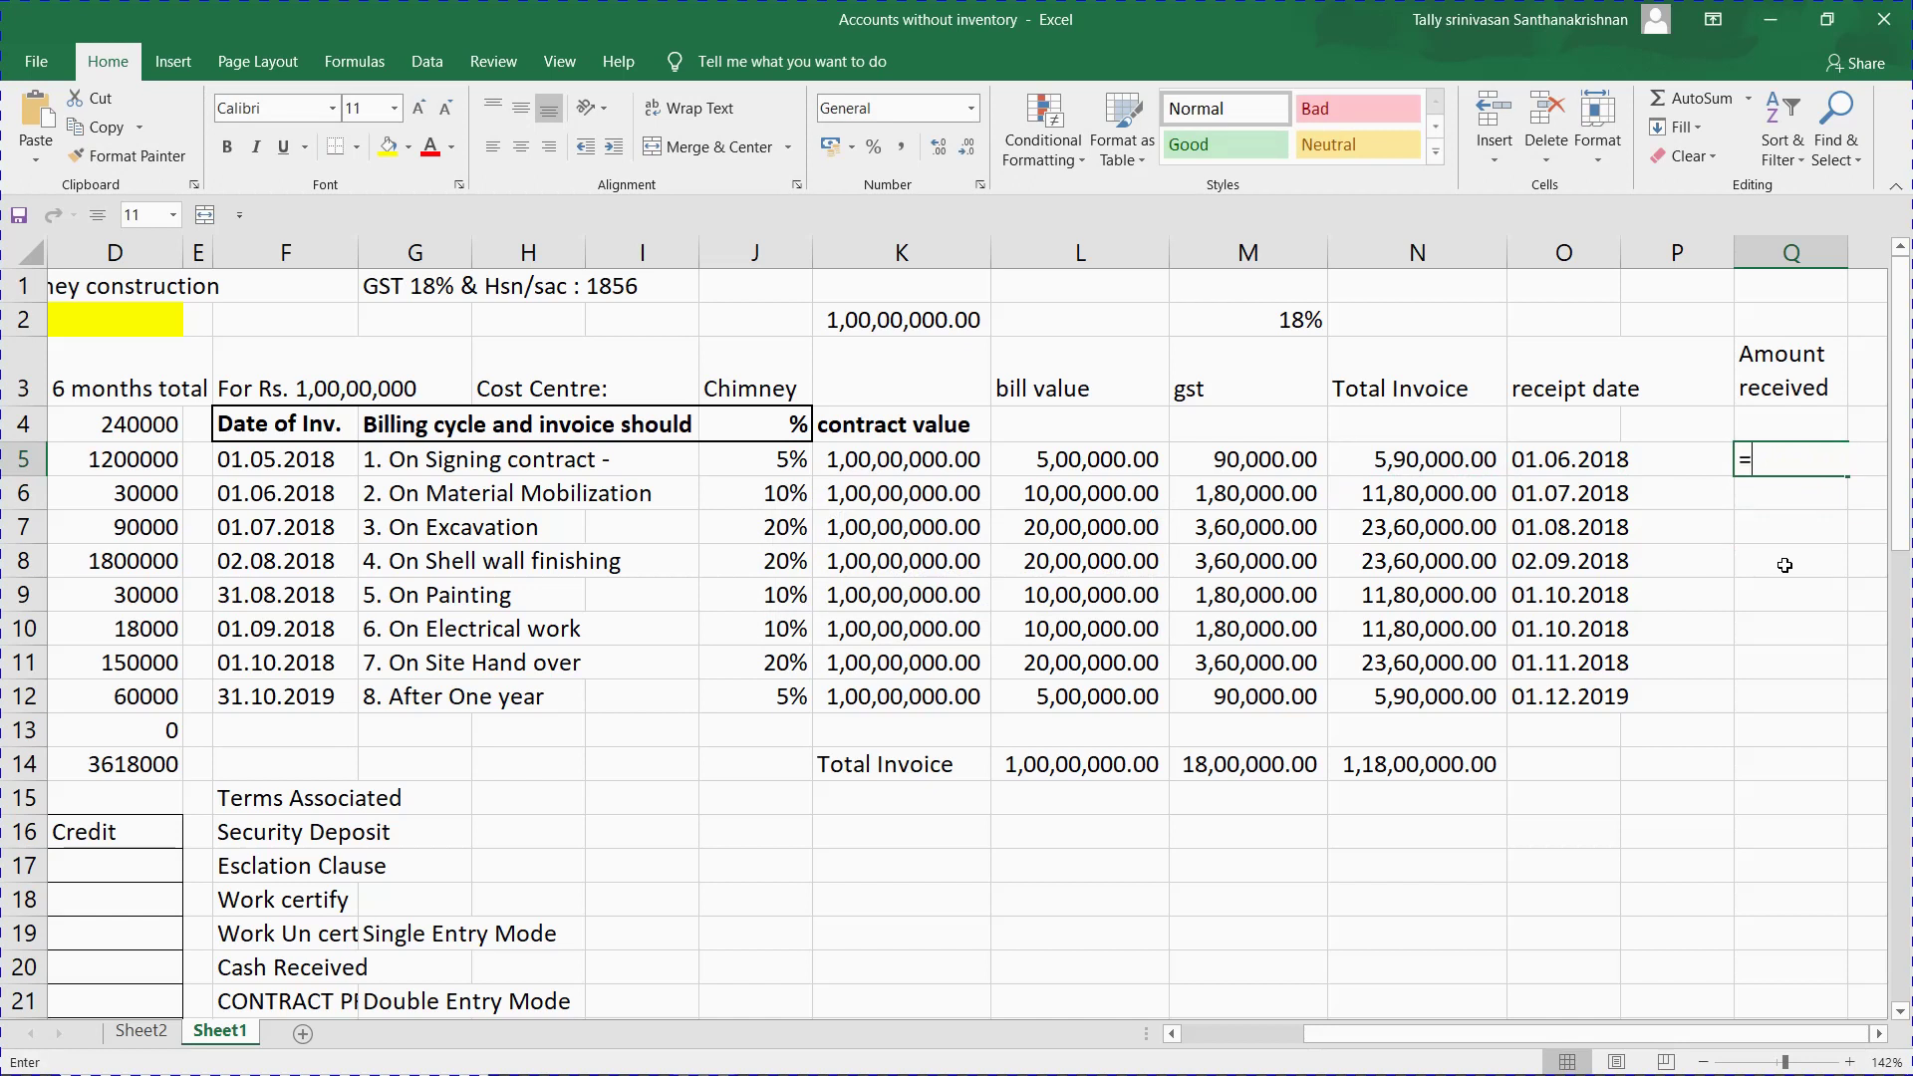
text(round(()
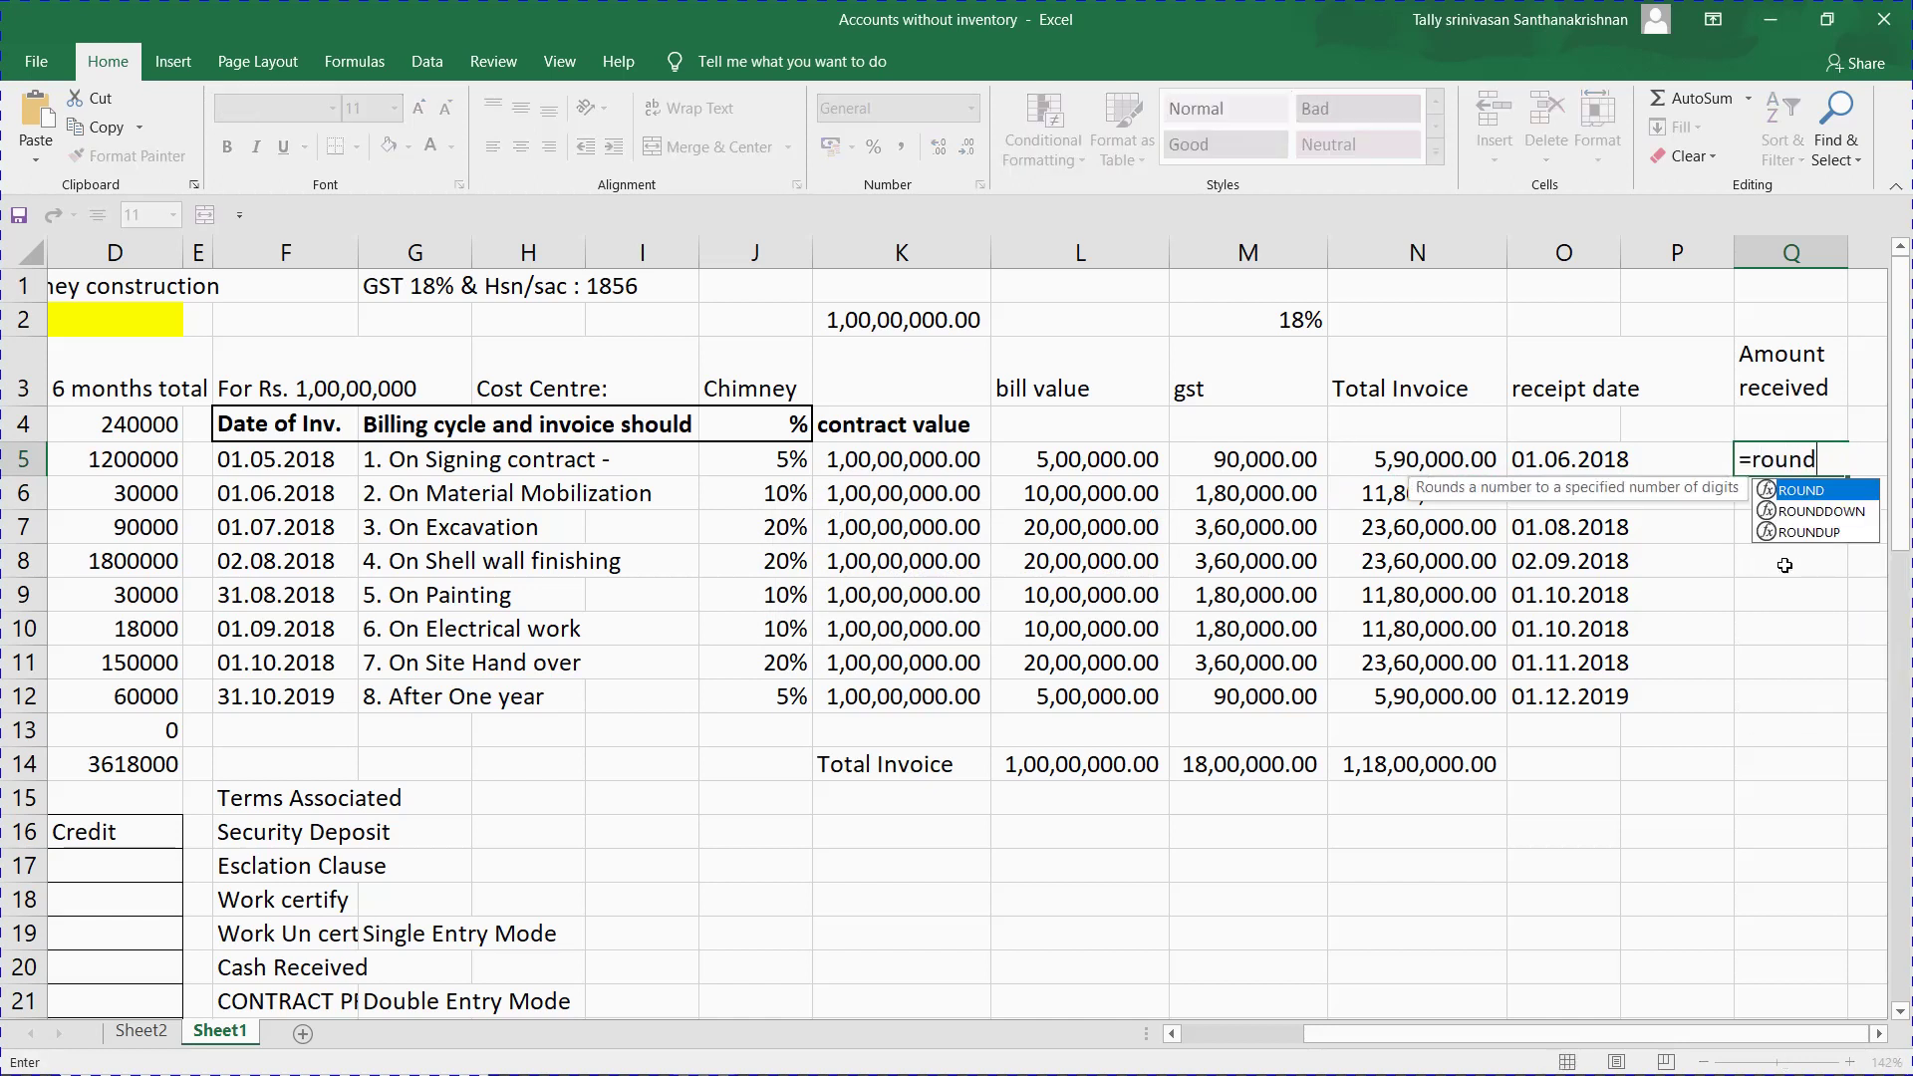
key(Left)
key(Left)
key(Left)
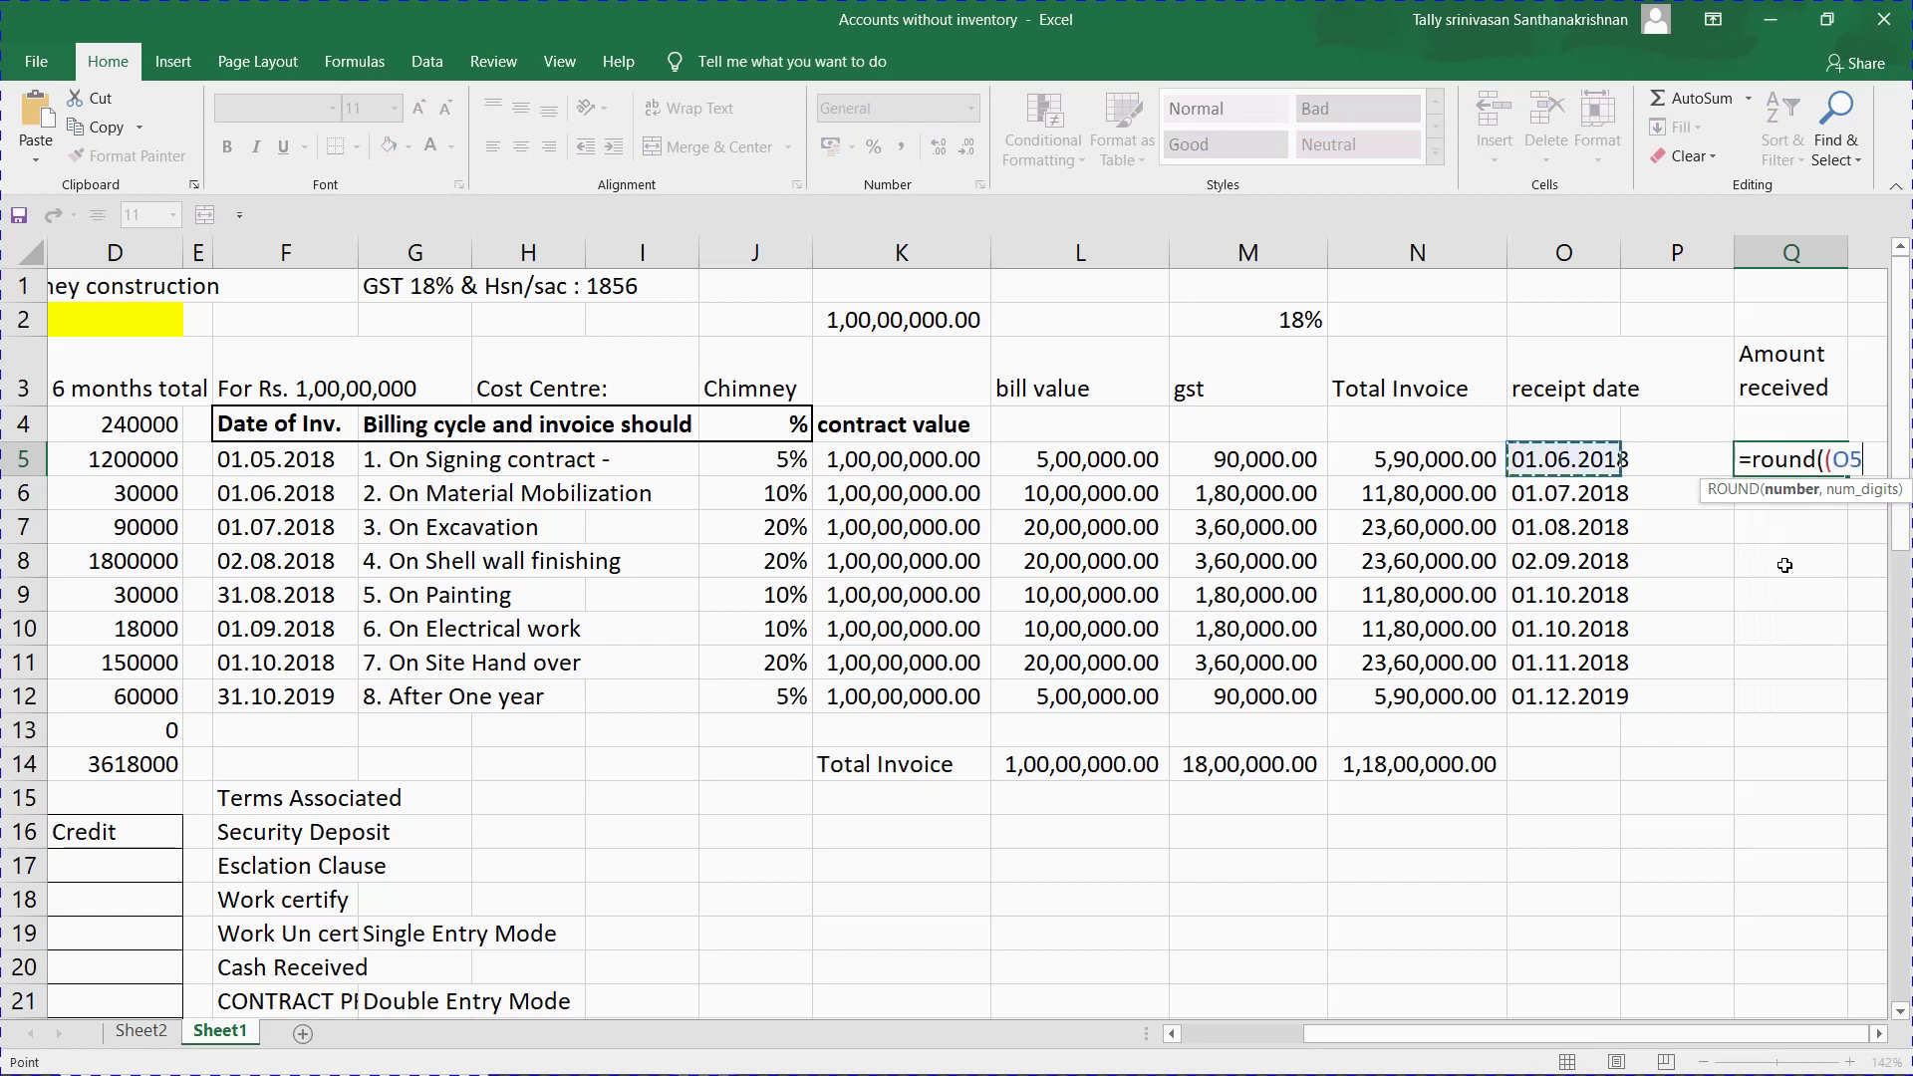
text(*90)
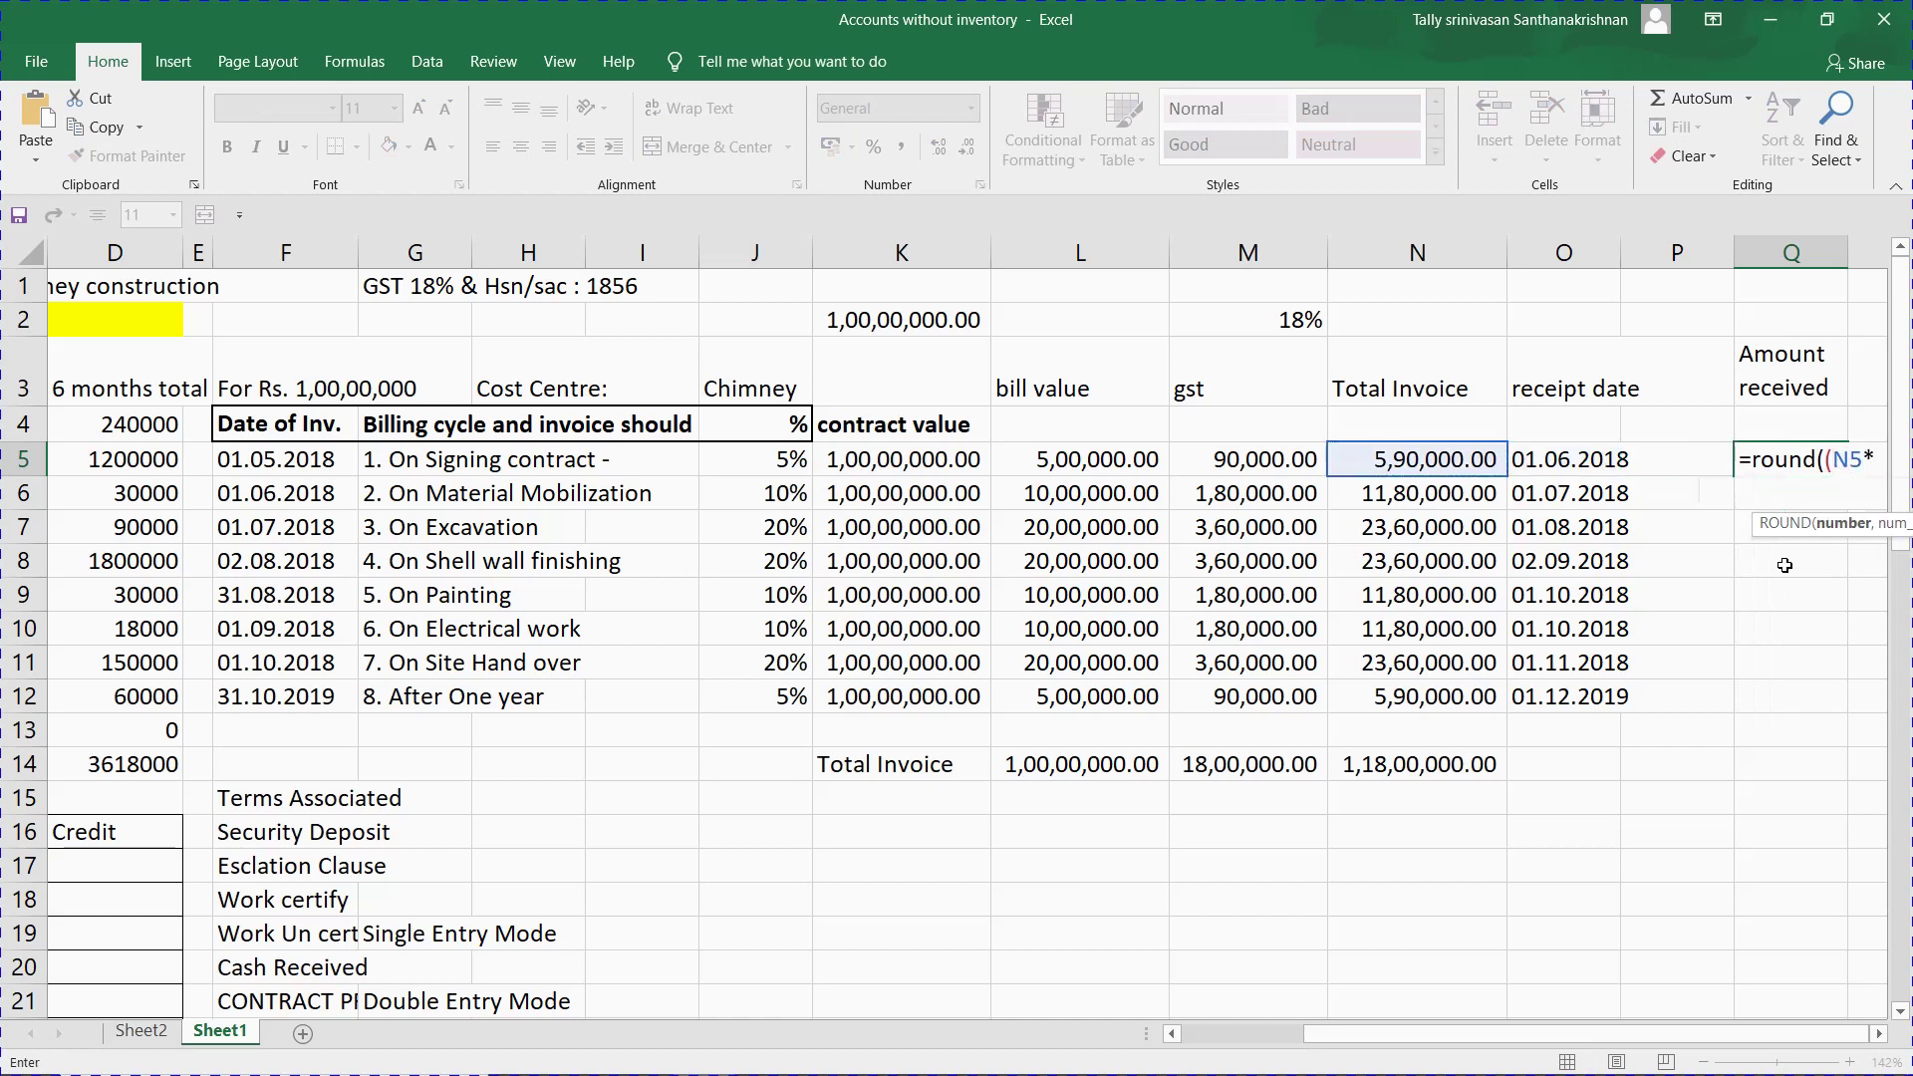
key(BackSpace)
key(BackSpace)
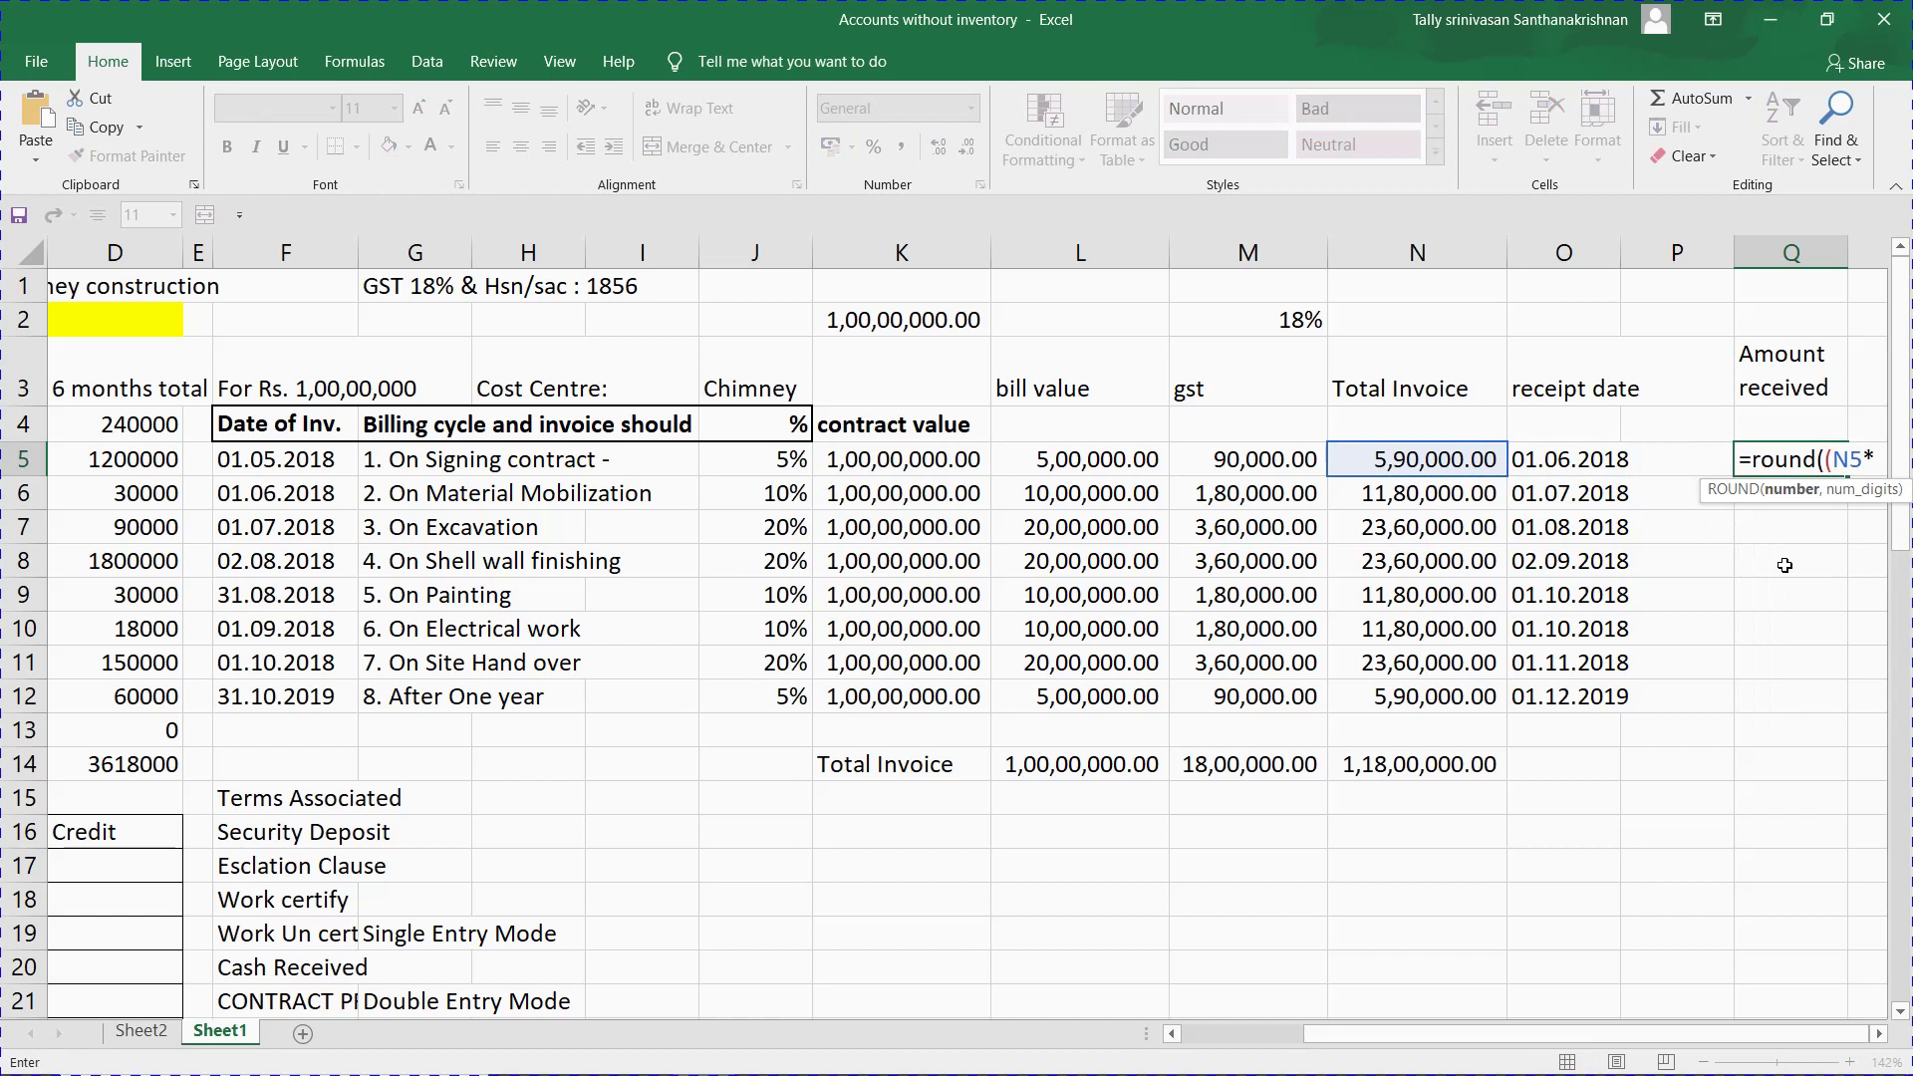
text(80%)
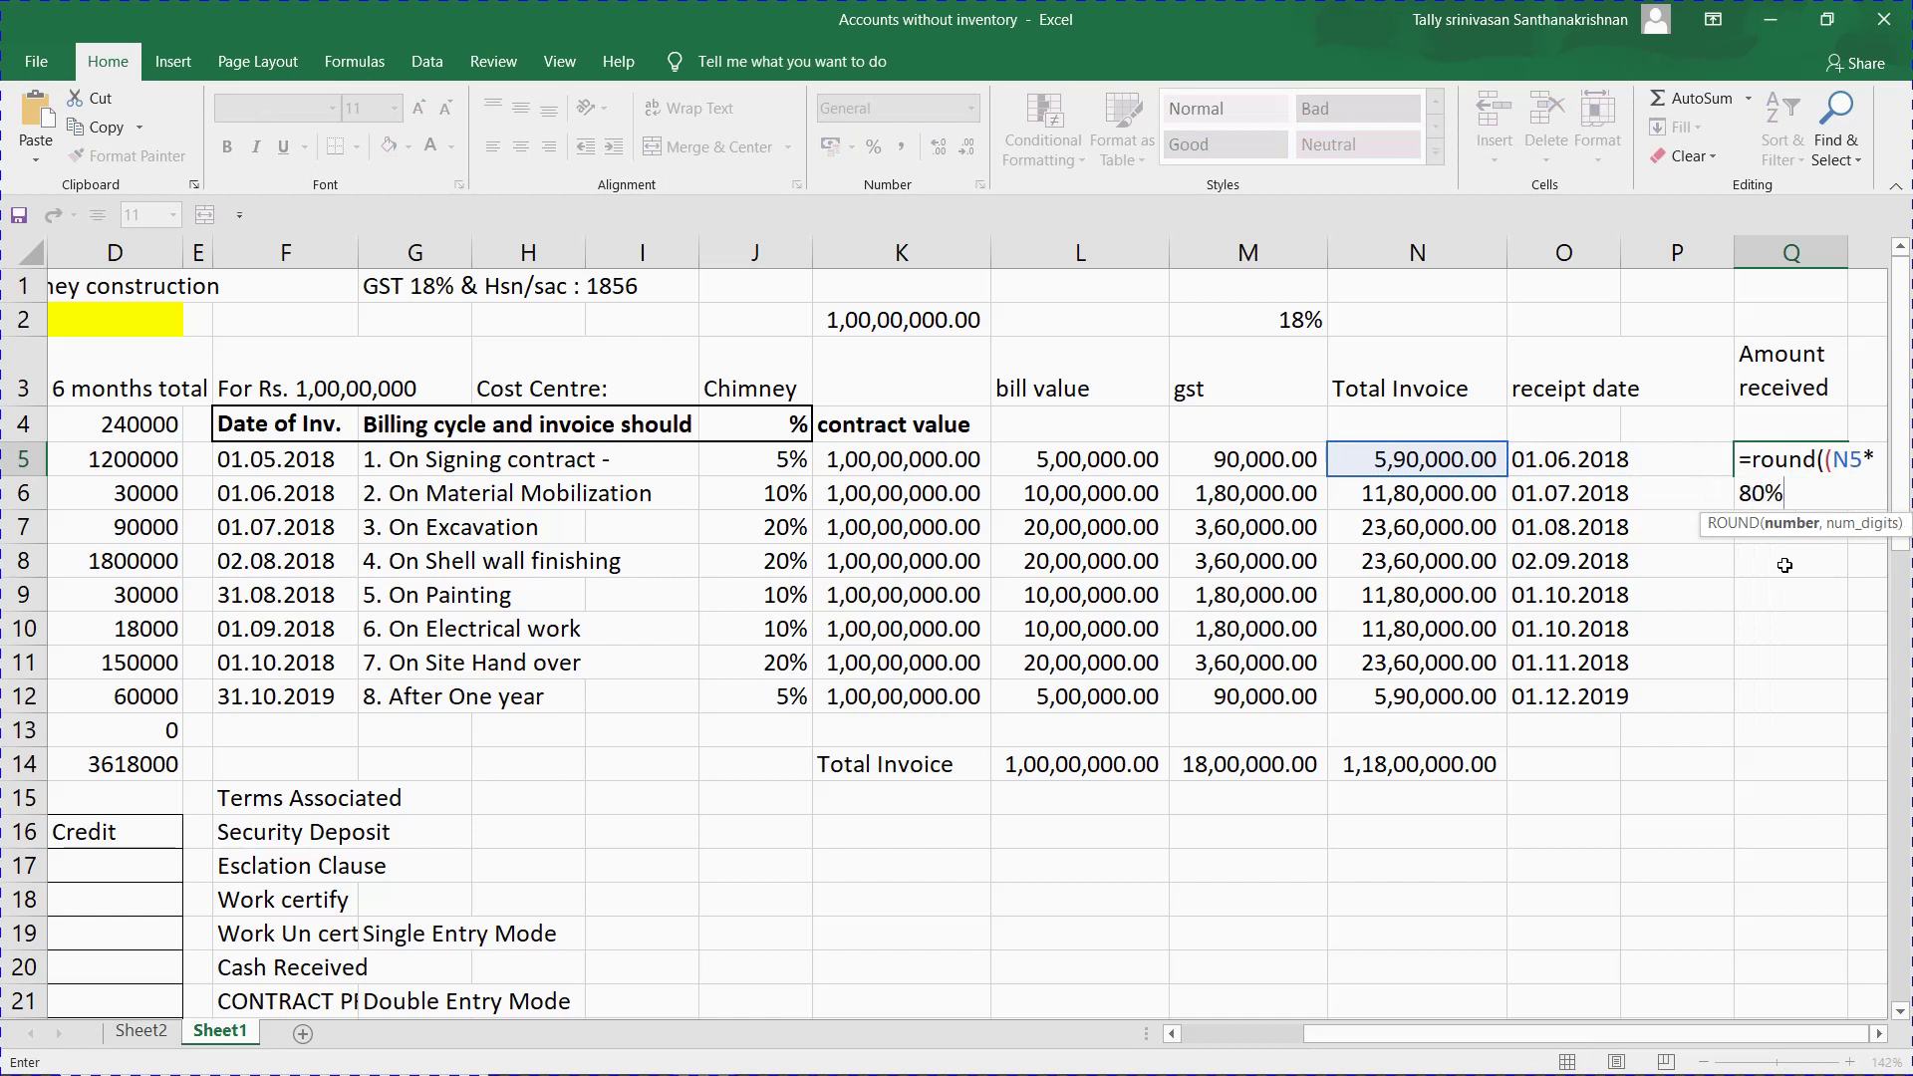
text(),0))
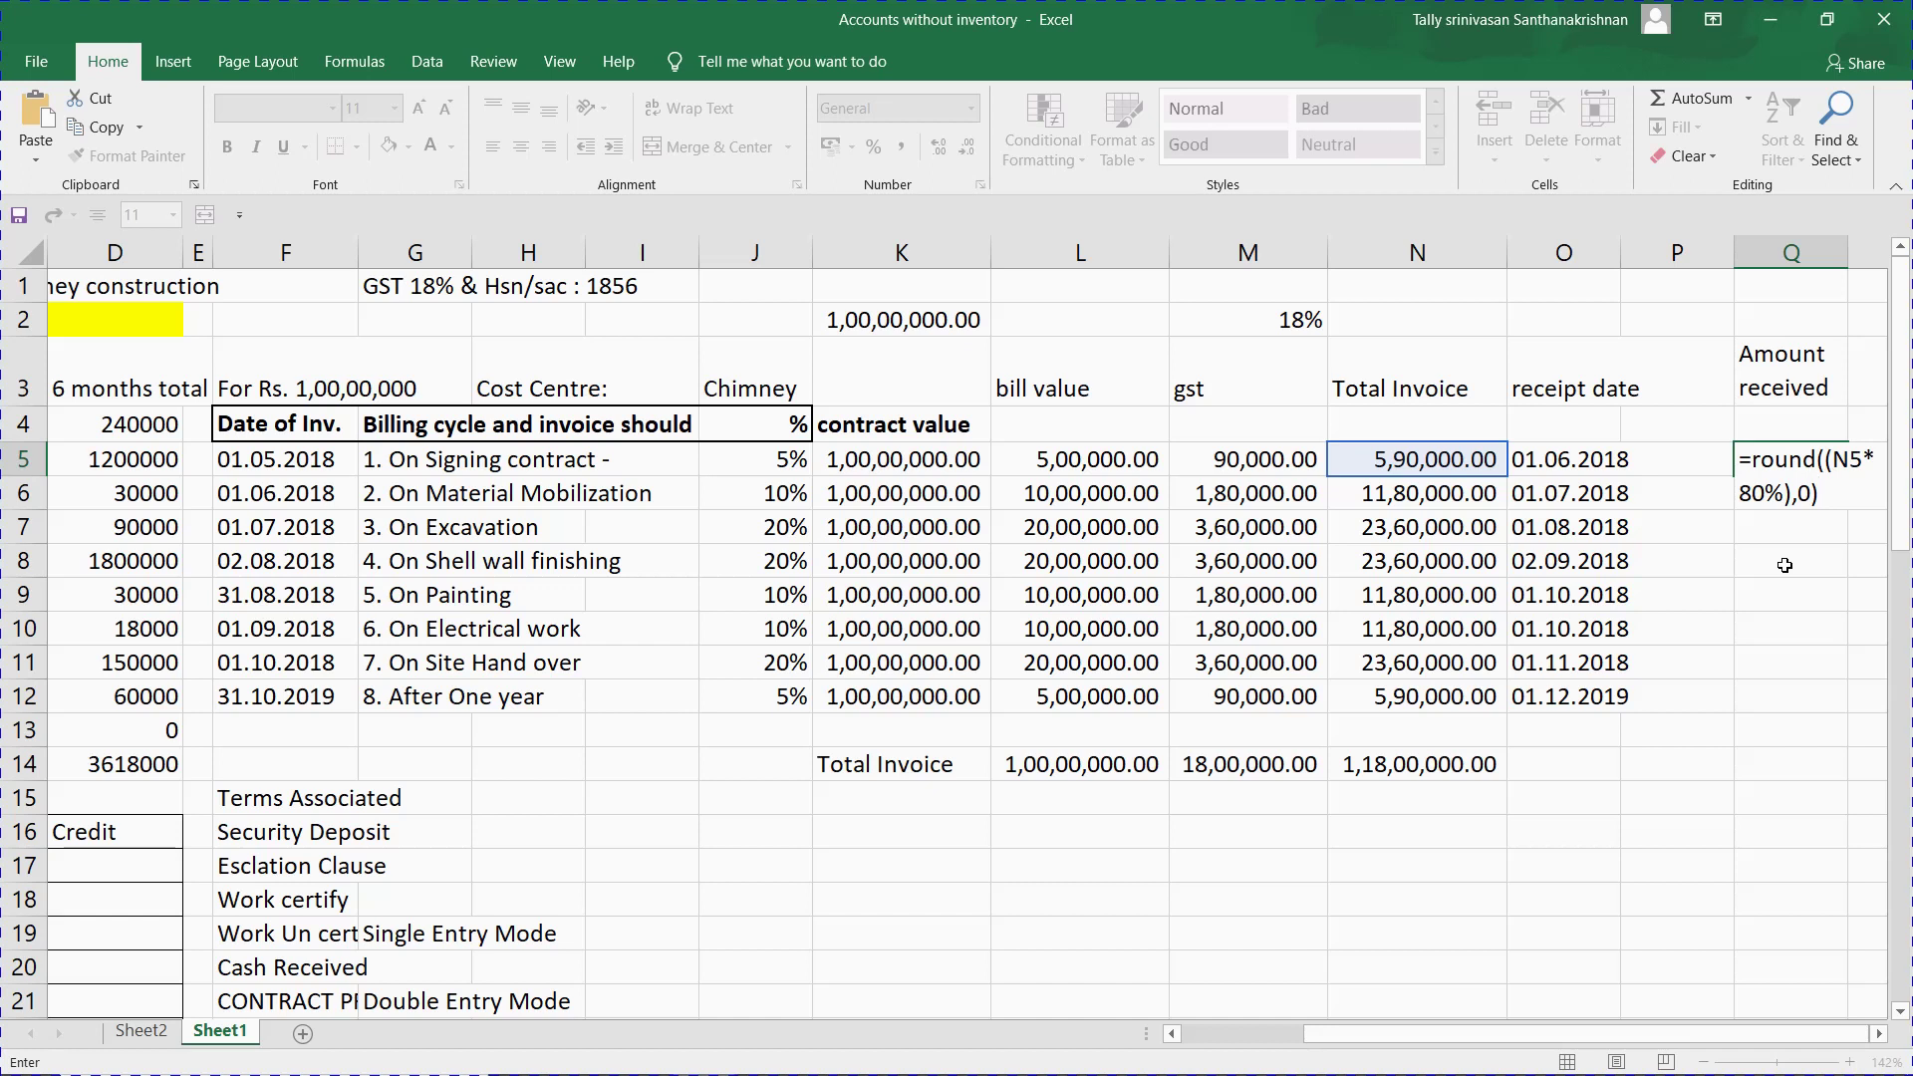
key(Return)
key(Up)
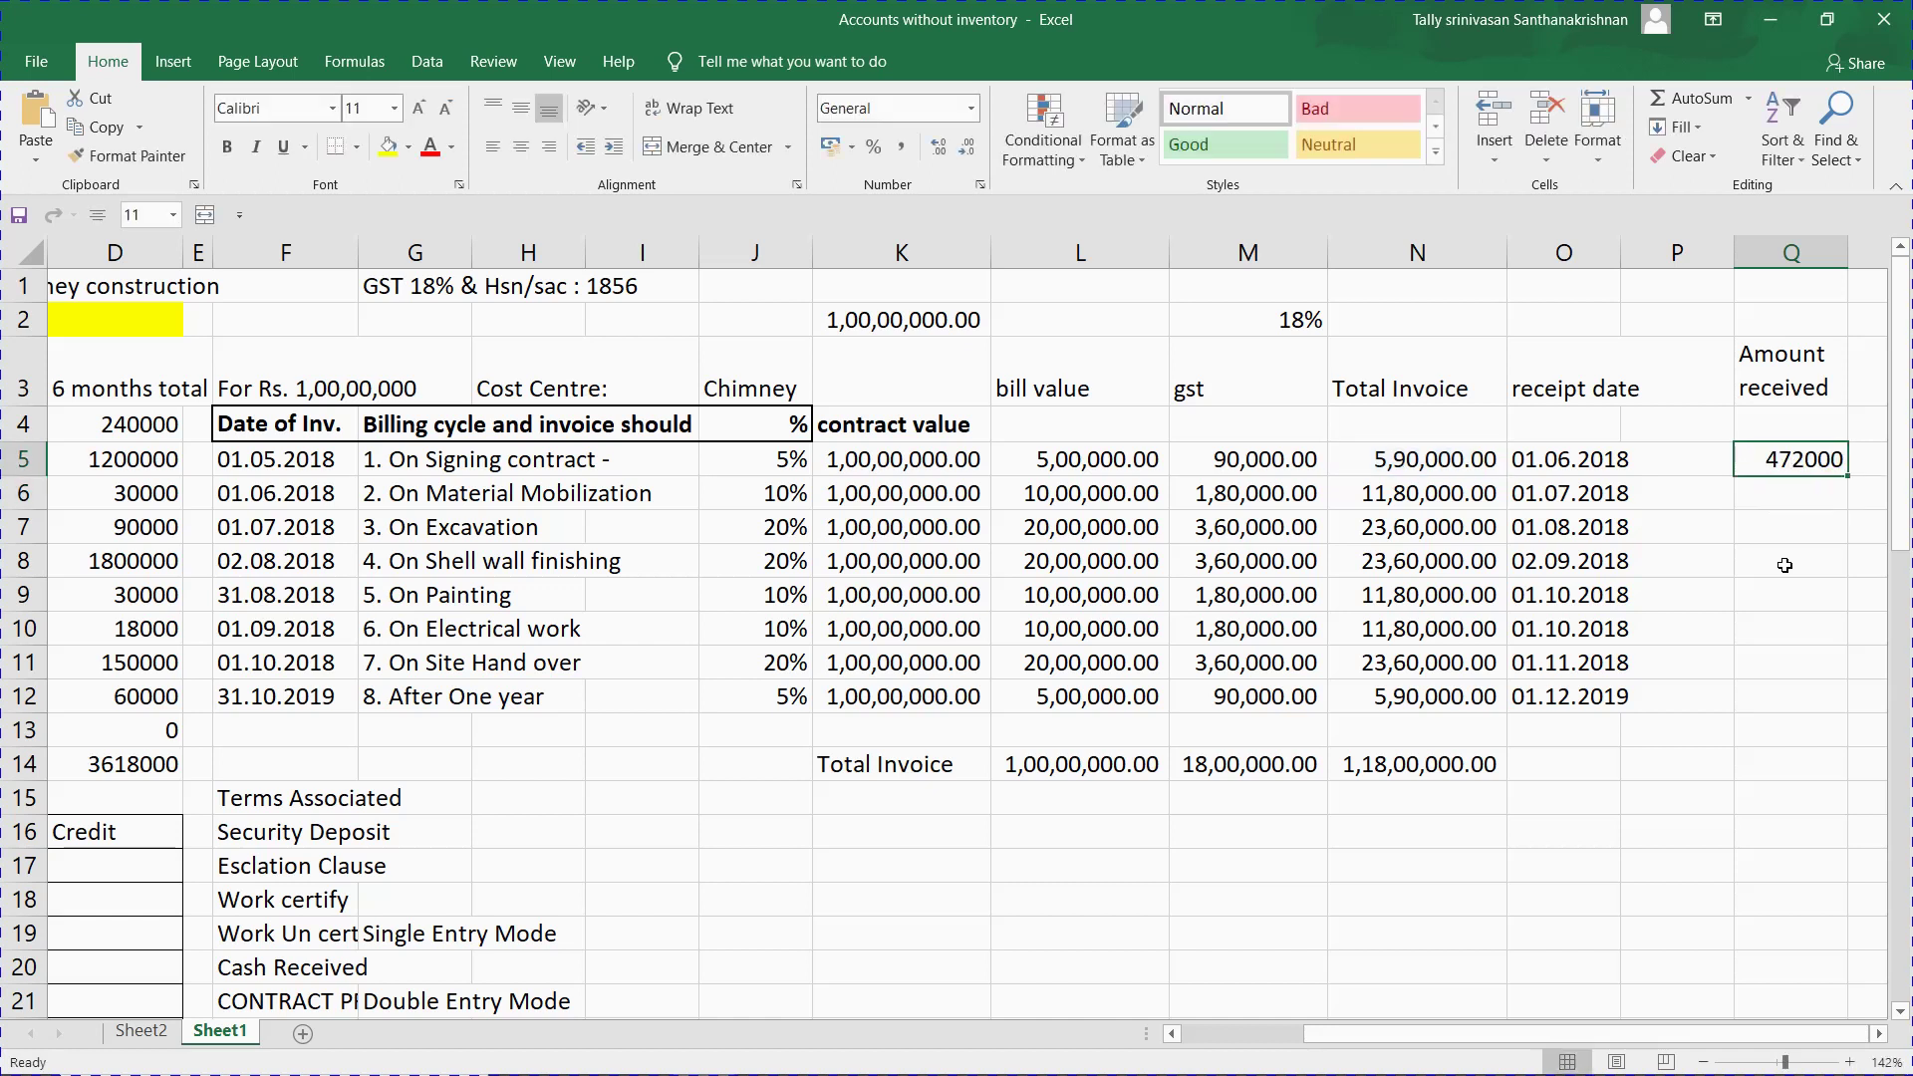
key(ctrl+c)
Fill the Q5 formula down to Q12, then Paste Special the whole sheet over itself.
key(shift+Down)
key(shift+Down)
key(shift+Down)
key(shift+Down)
key(shift+Down)
key(shift+Down)
key(shift+Down)
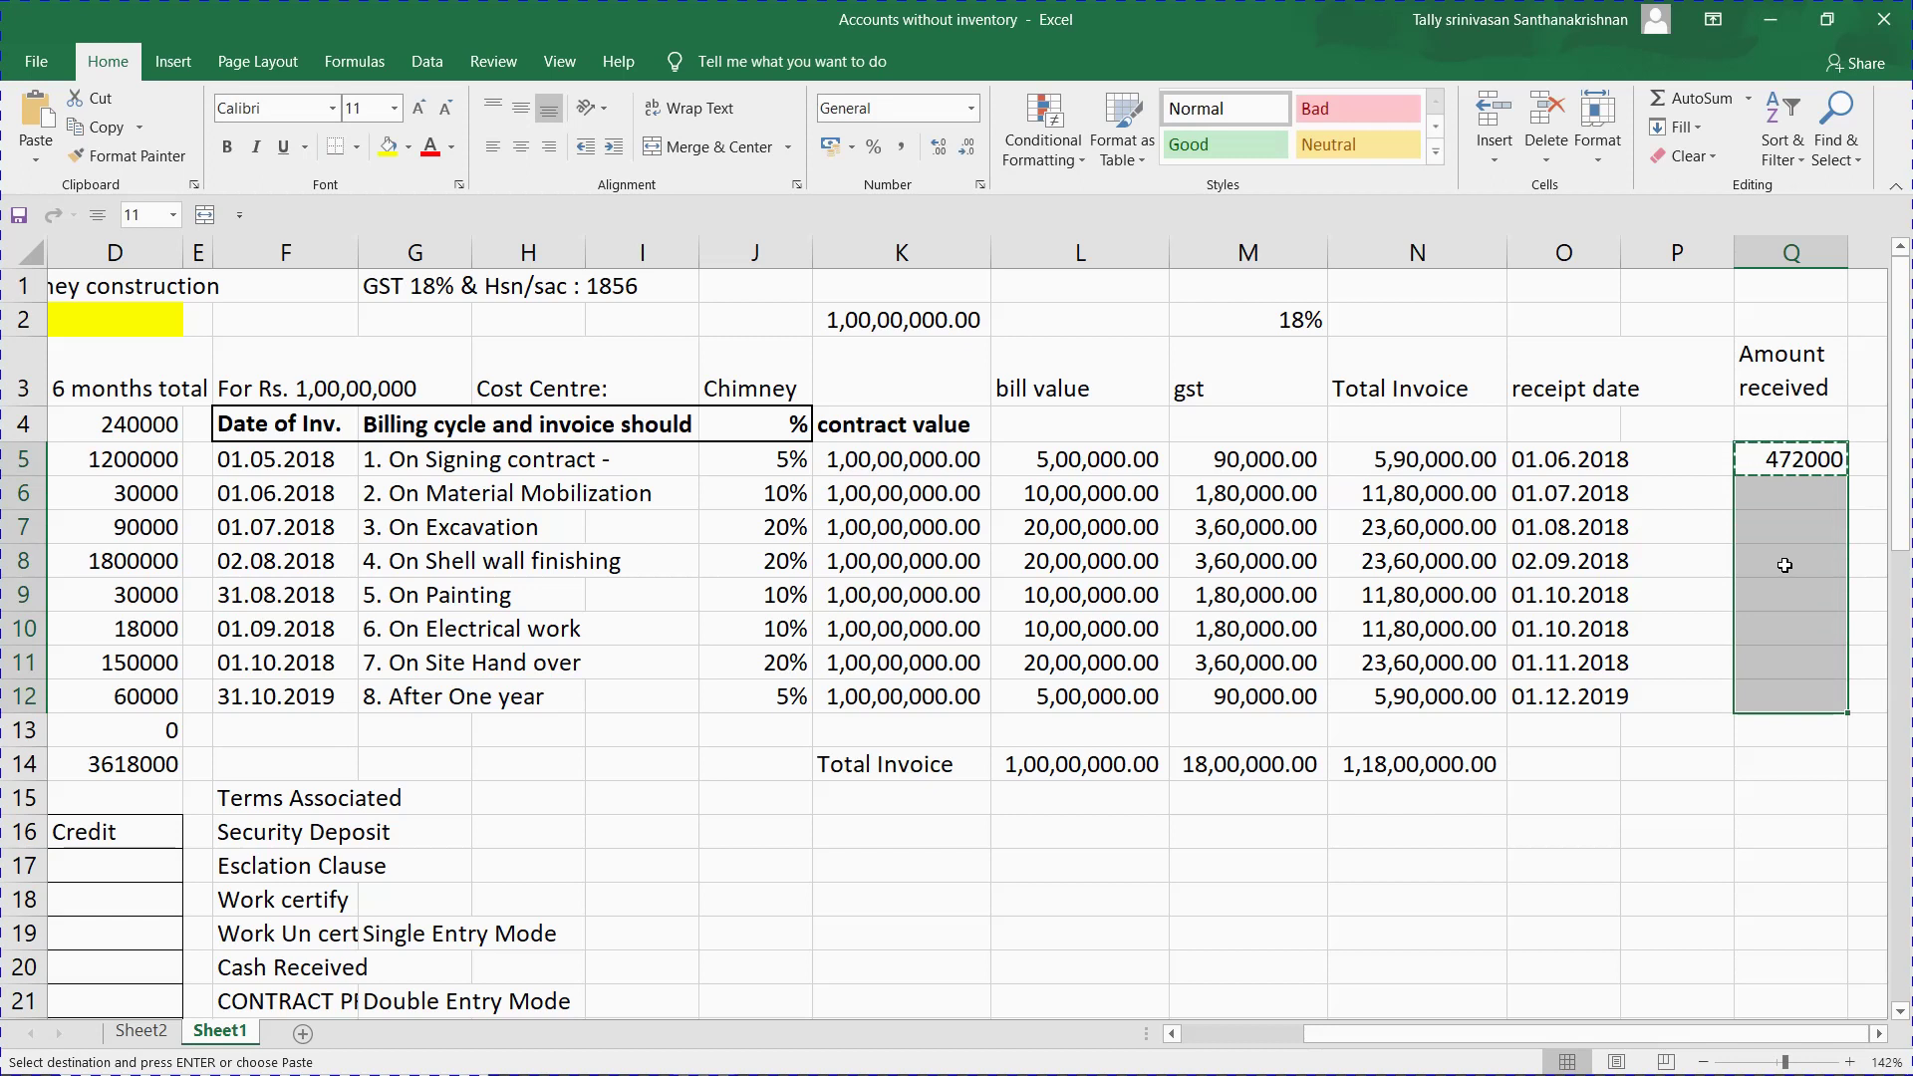
key(Return)
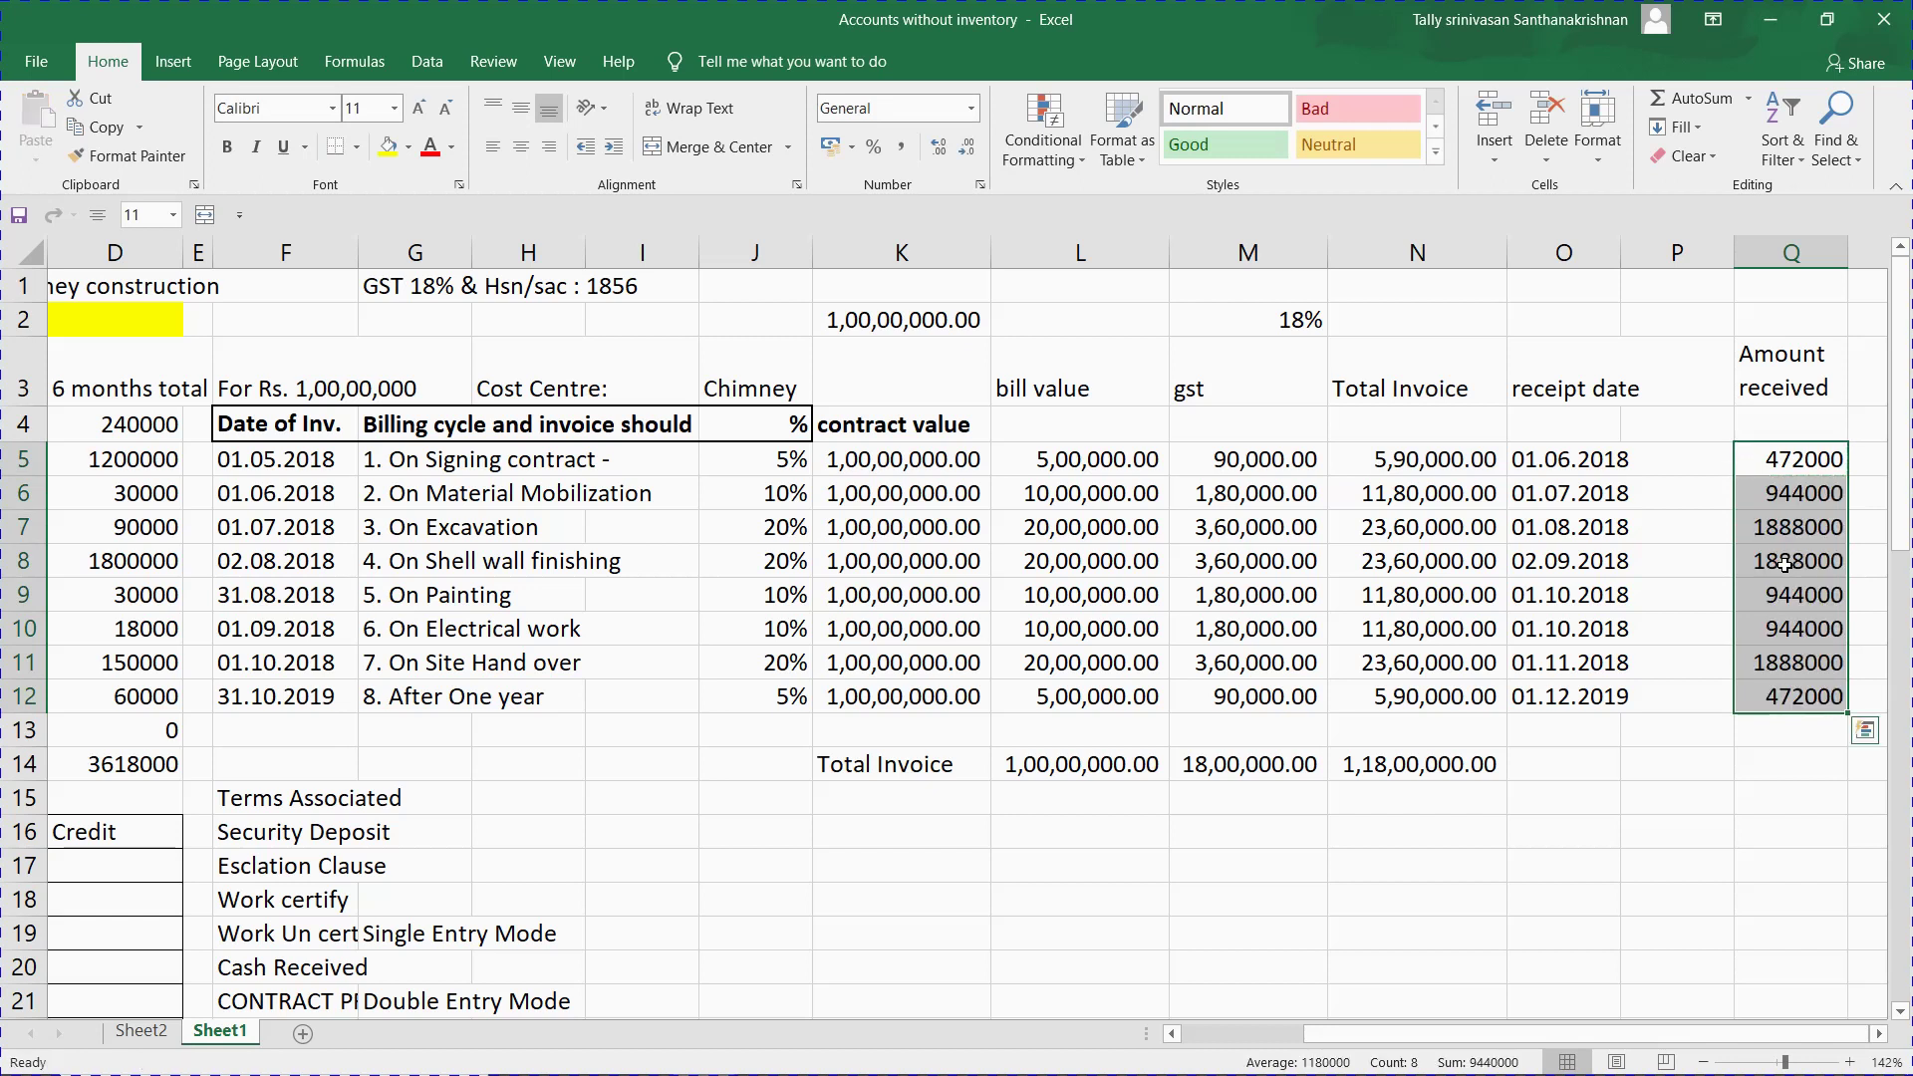
key(ctrl+a)
key(ctrl+c)
key(ctrl+alt+v)
key(v)
key(Return)
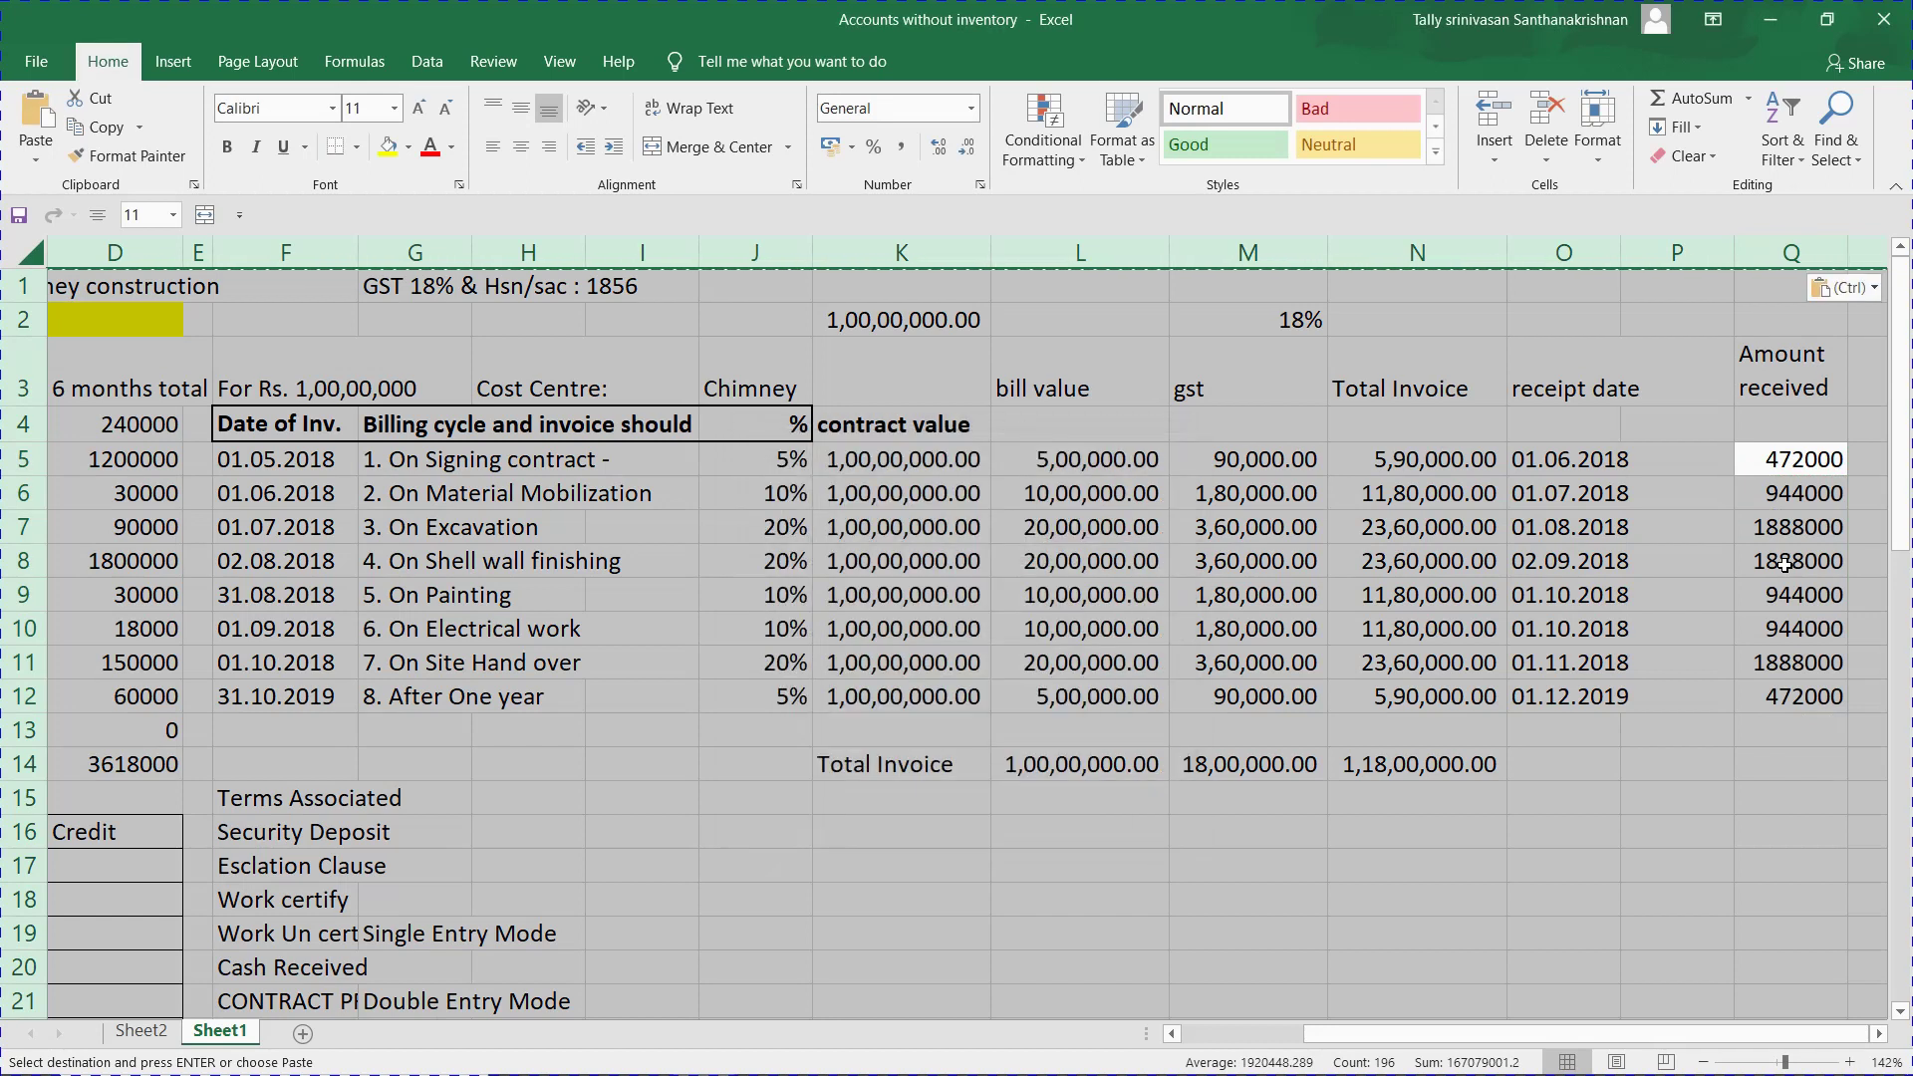
Check the 472000 amount in Q5 against the receipt date in O5.
click(1766, 768)
click(1791, 463)
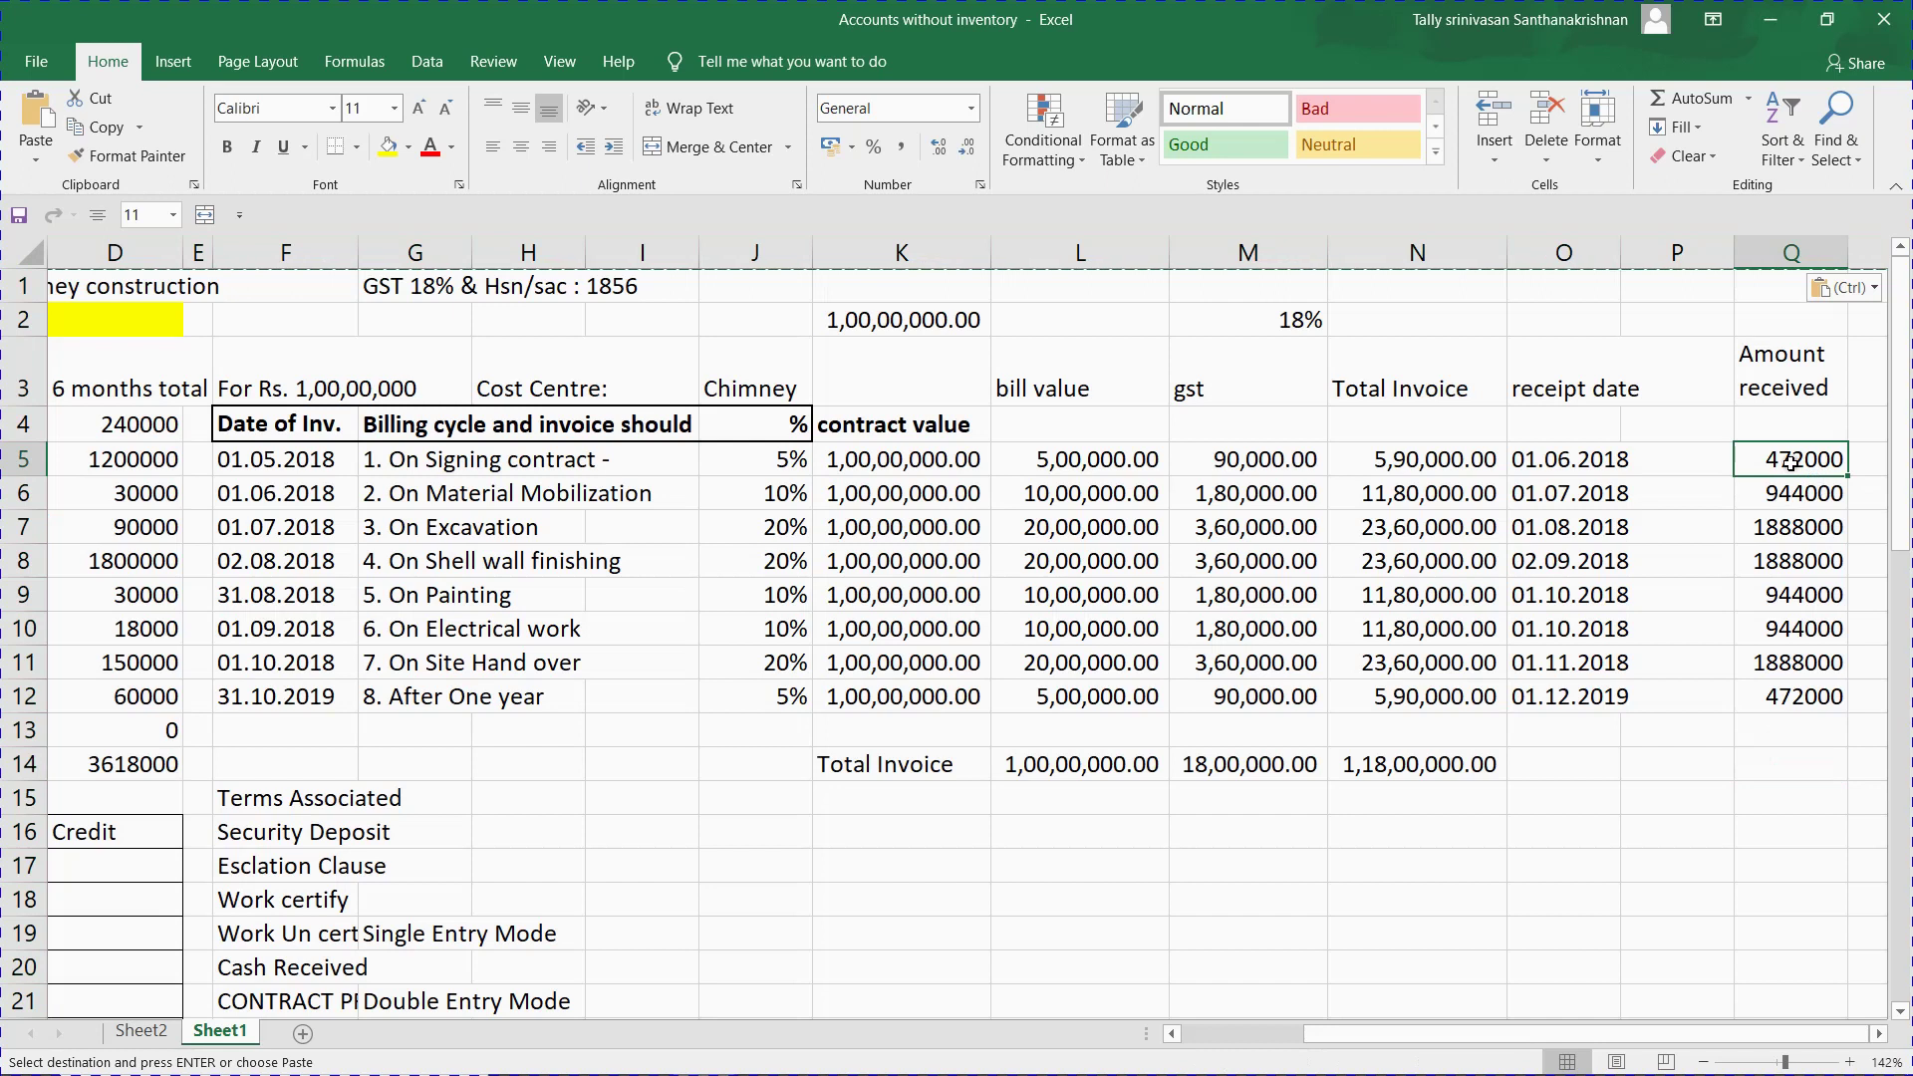
click(1576, 451)
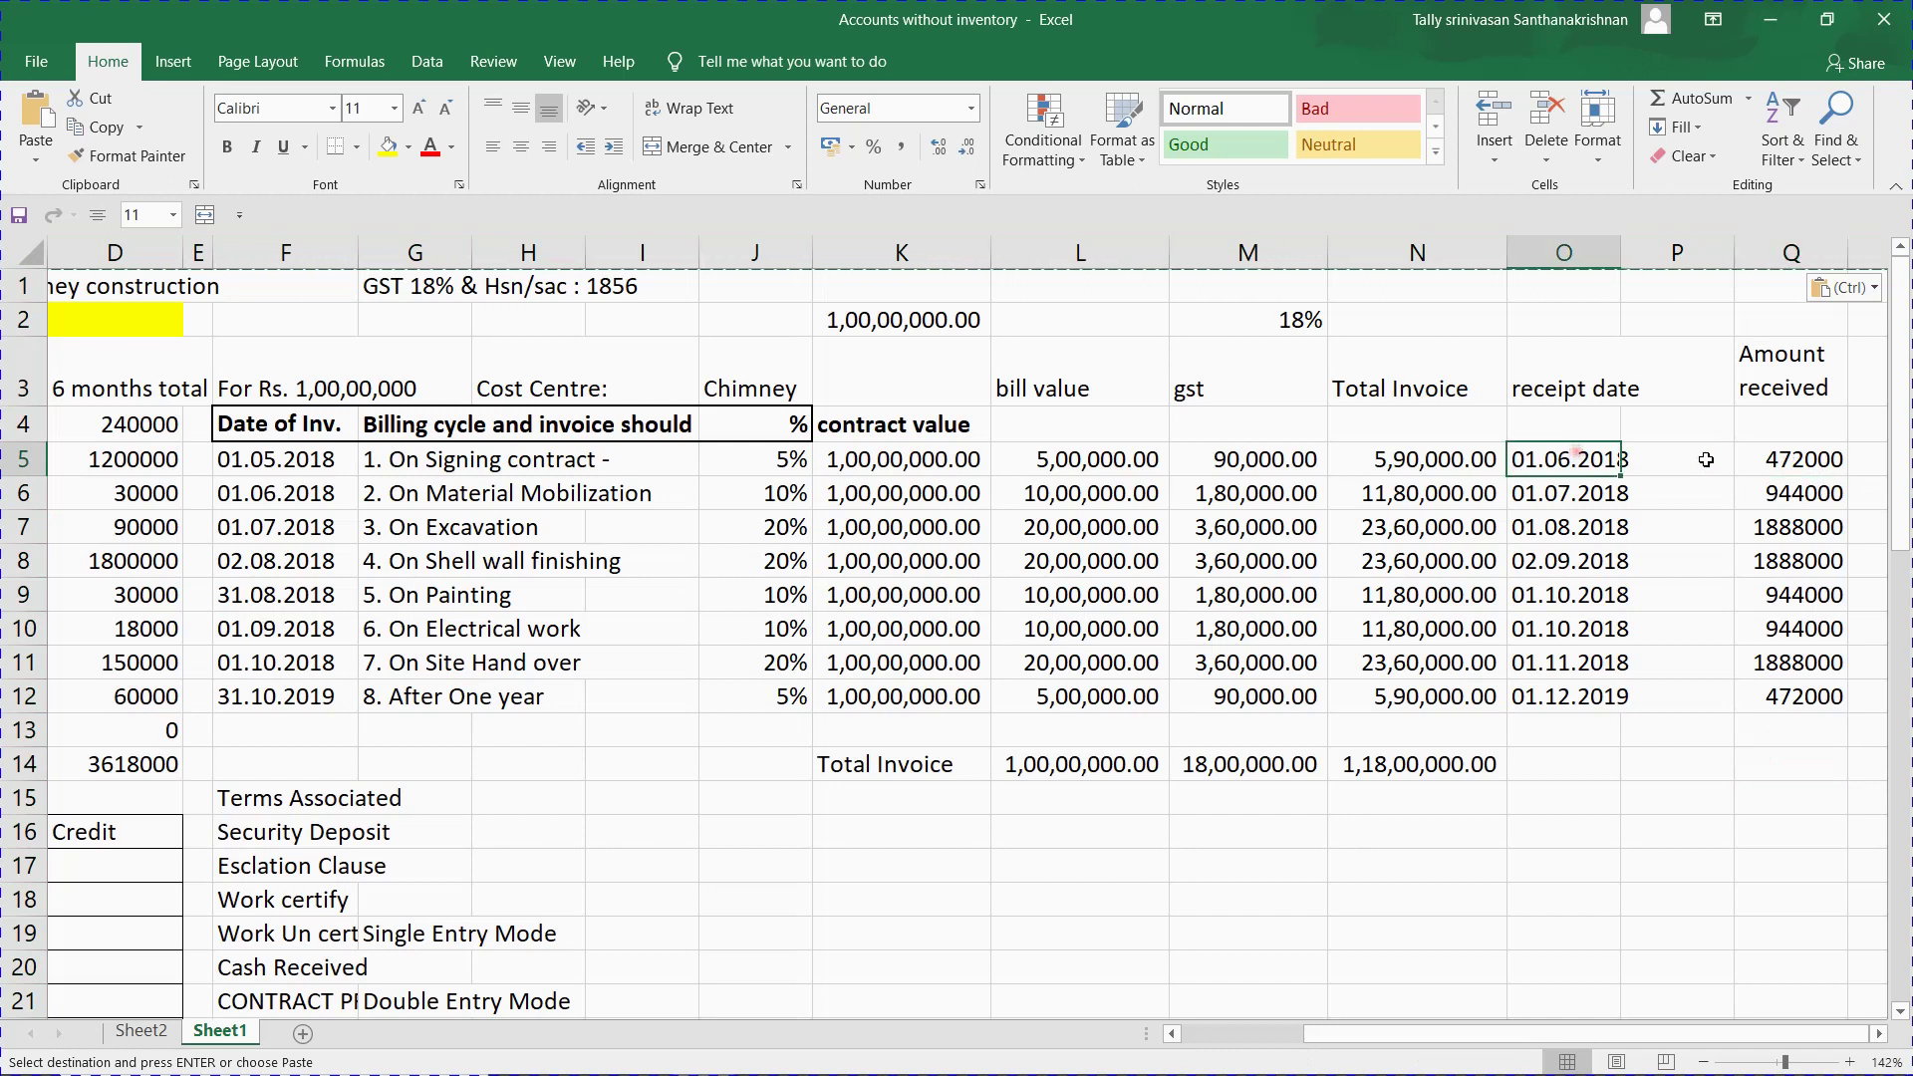
click(1778, 460)
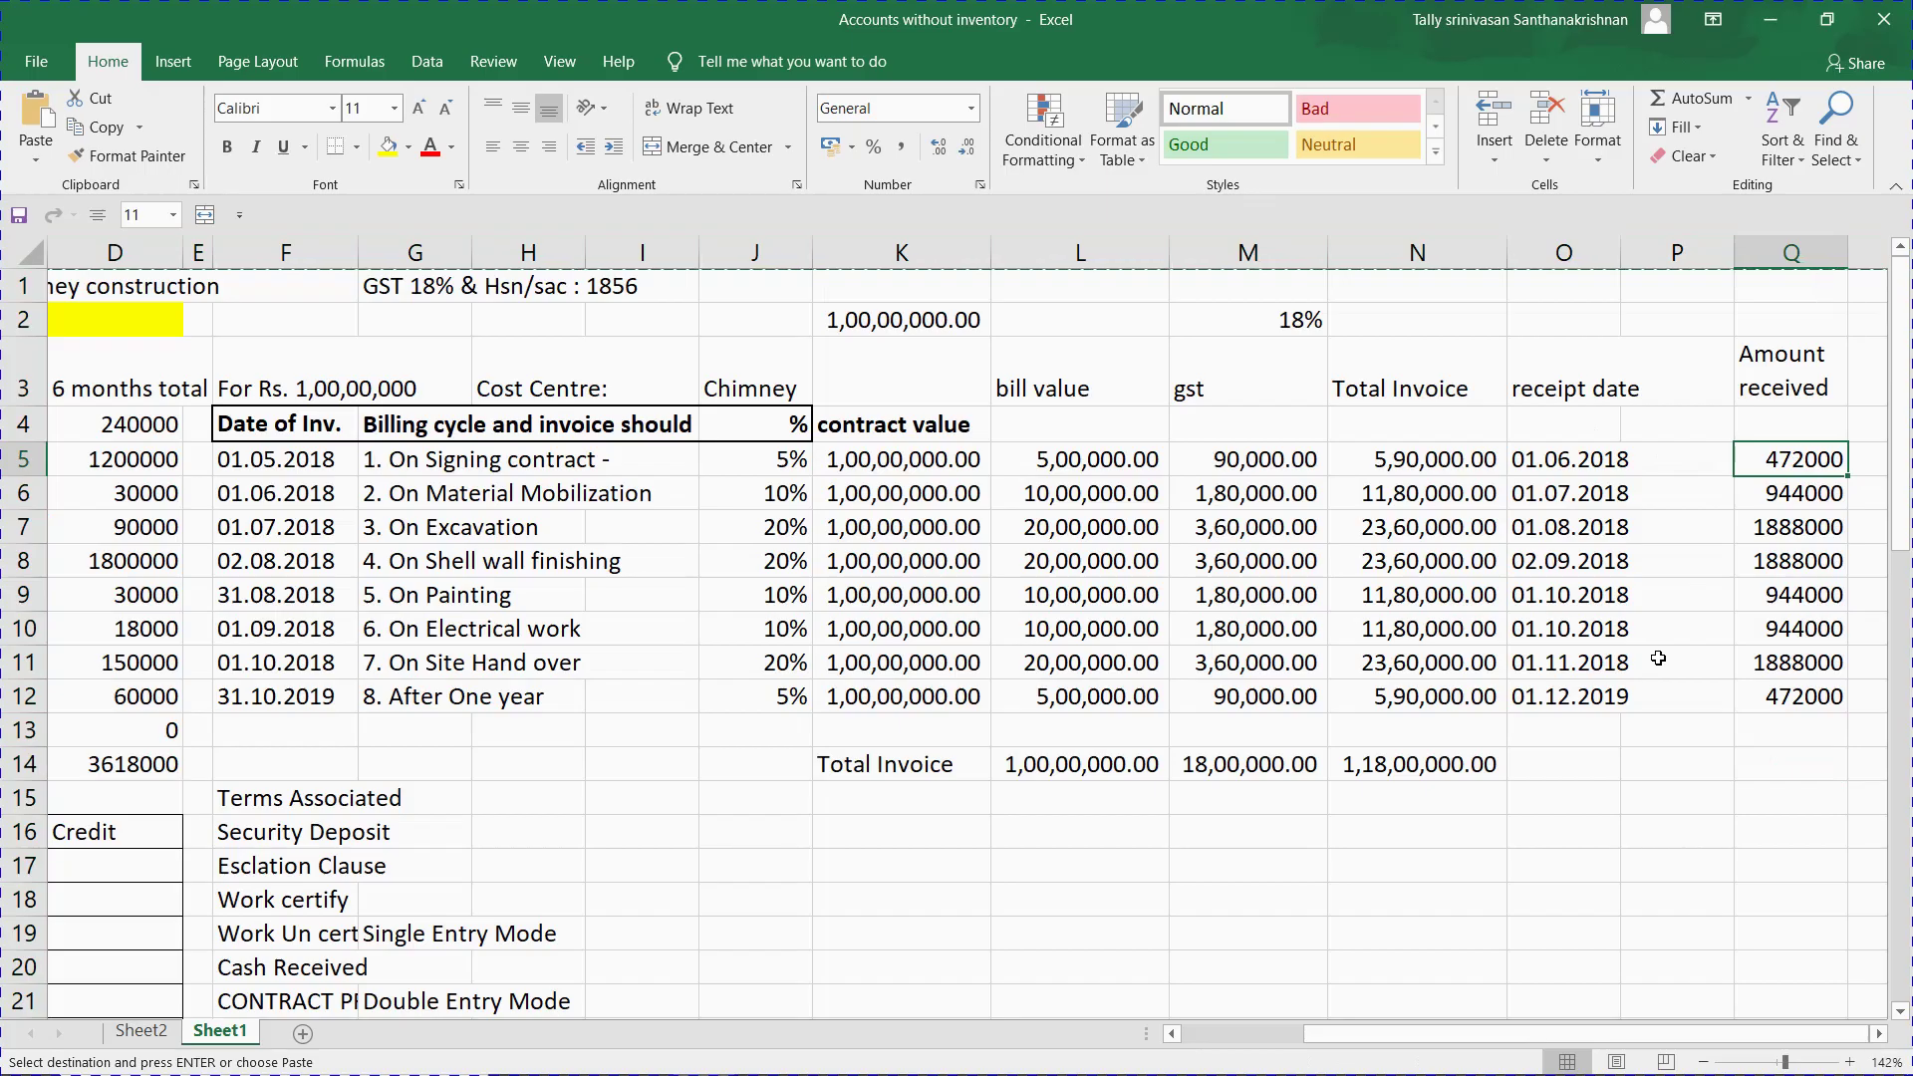
key(alt+Tab)
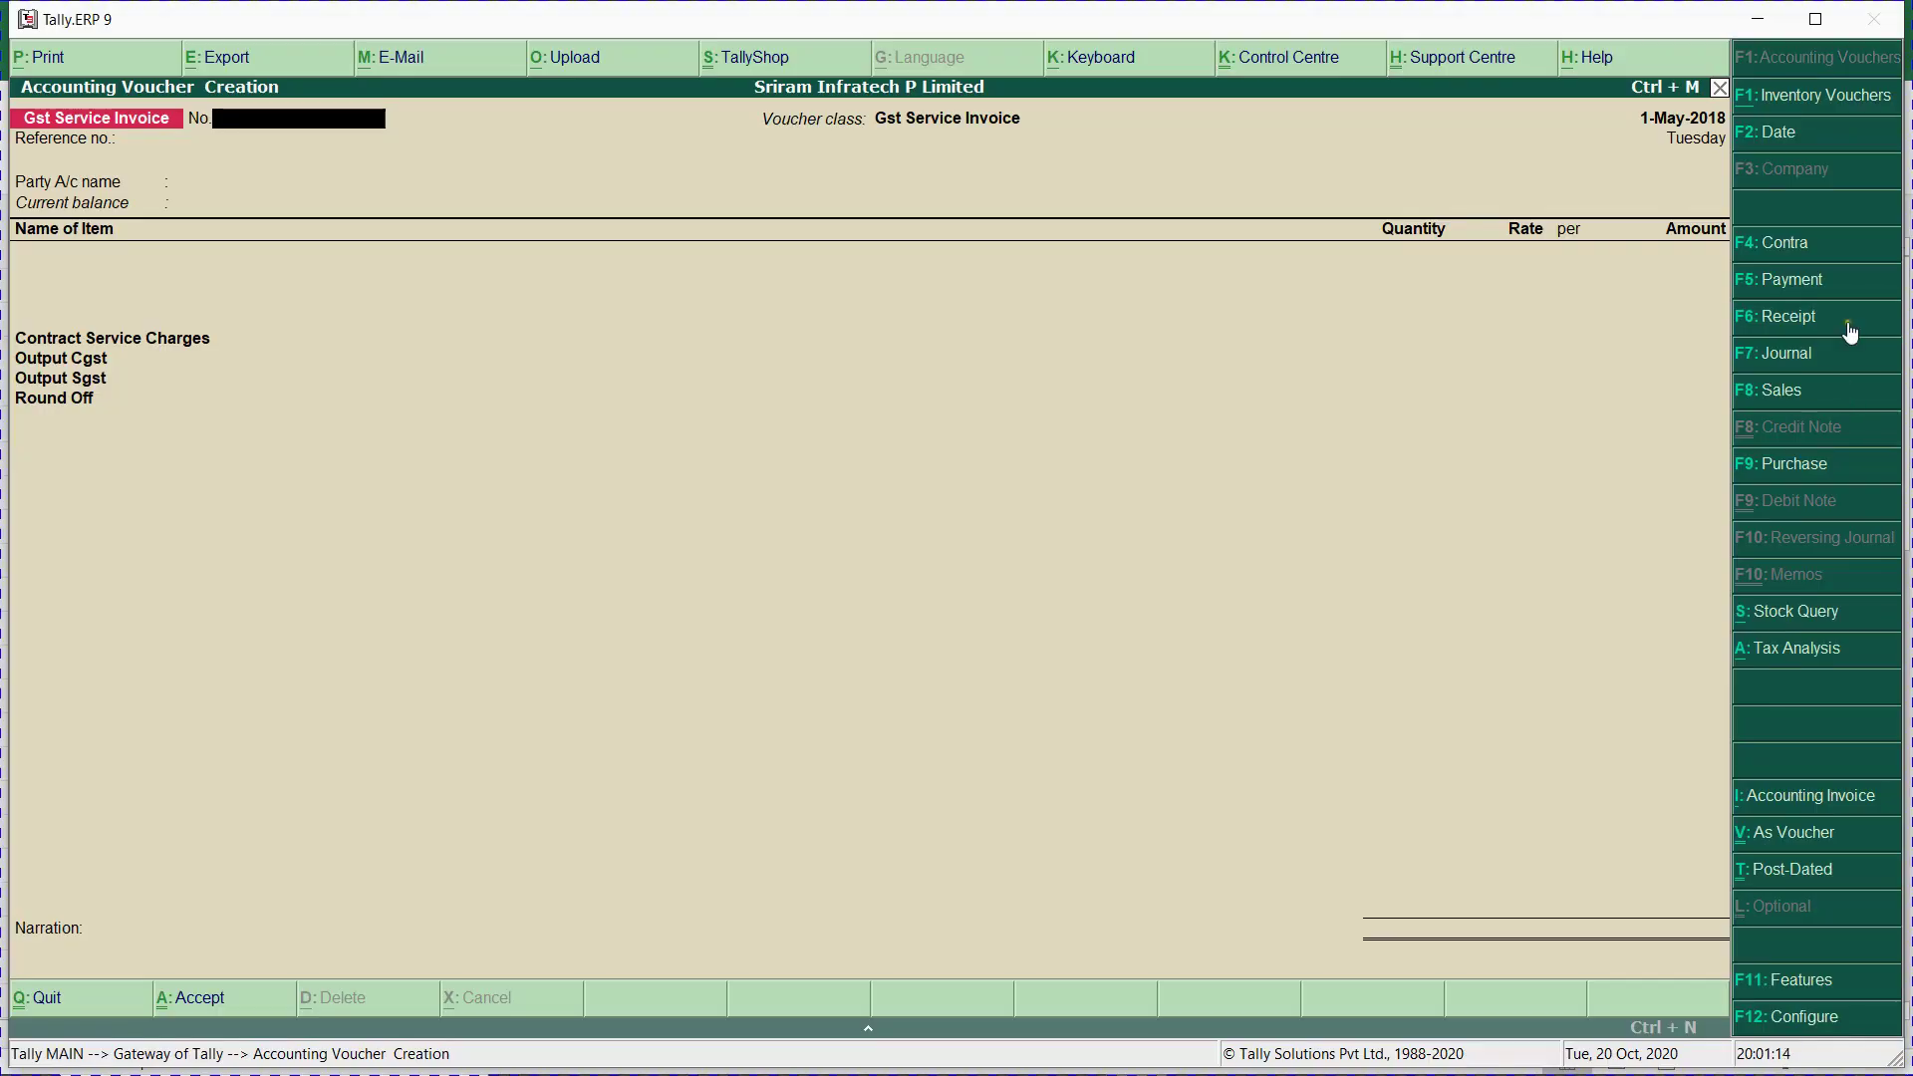
Start a Receipt voucher into Canara Bank Od A/c from BHUSAN STEEL LIMITED.
click(1796, 319)
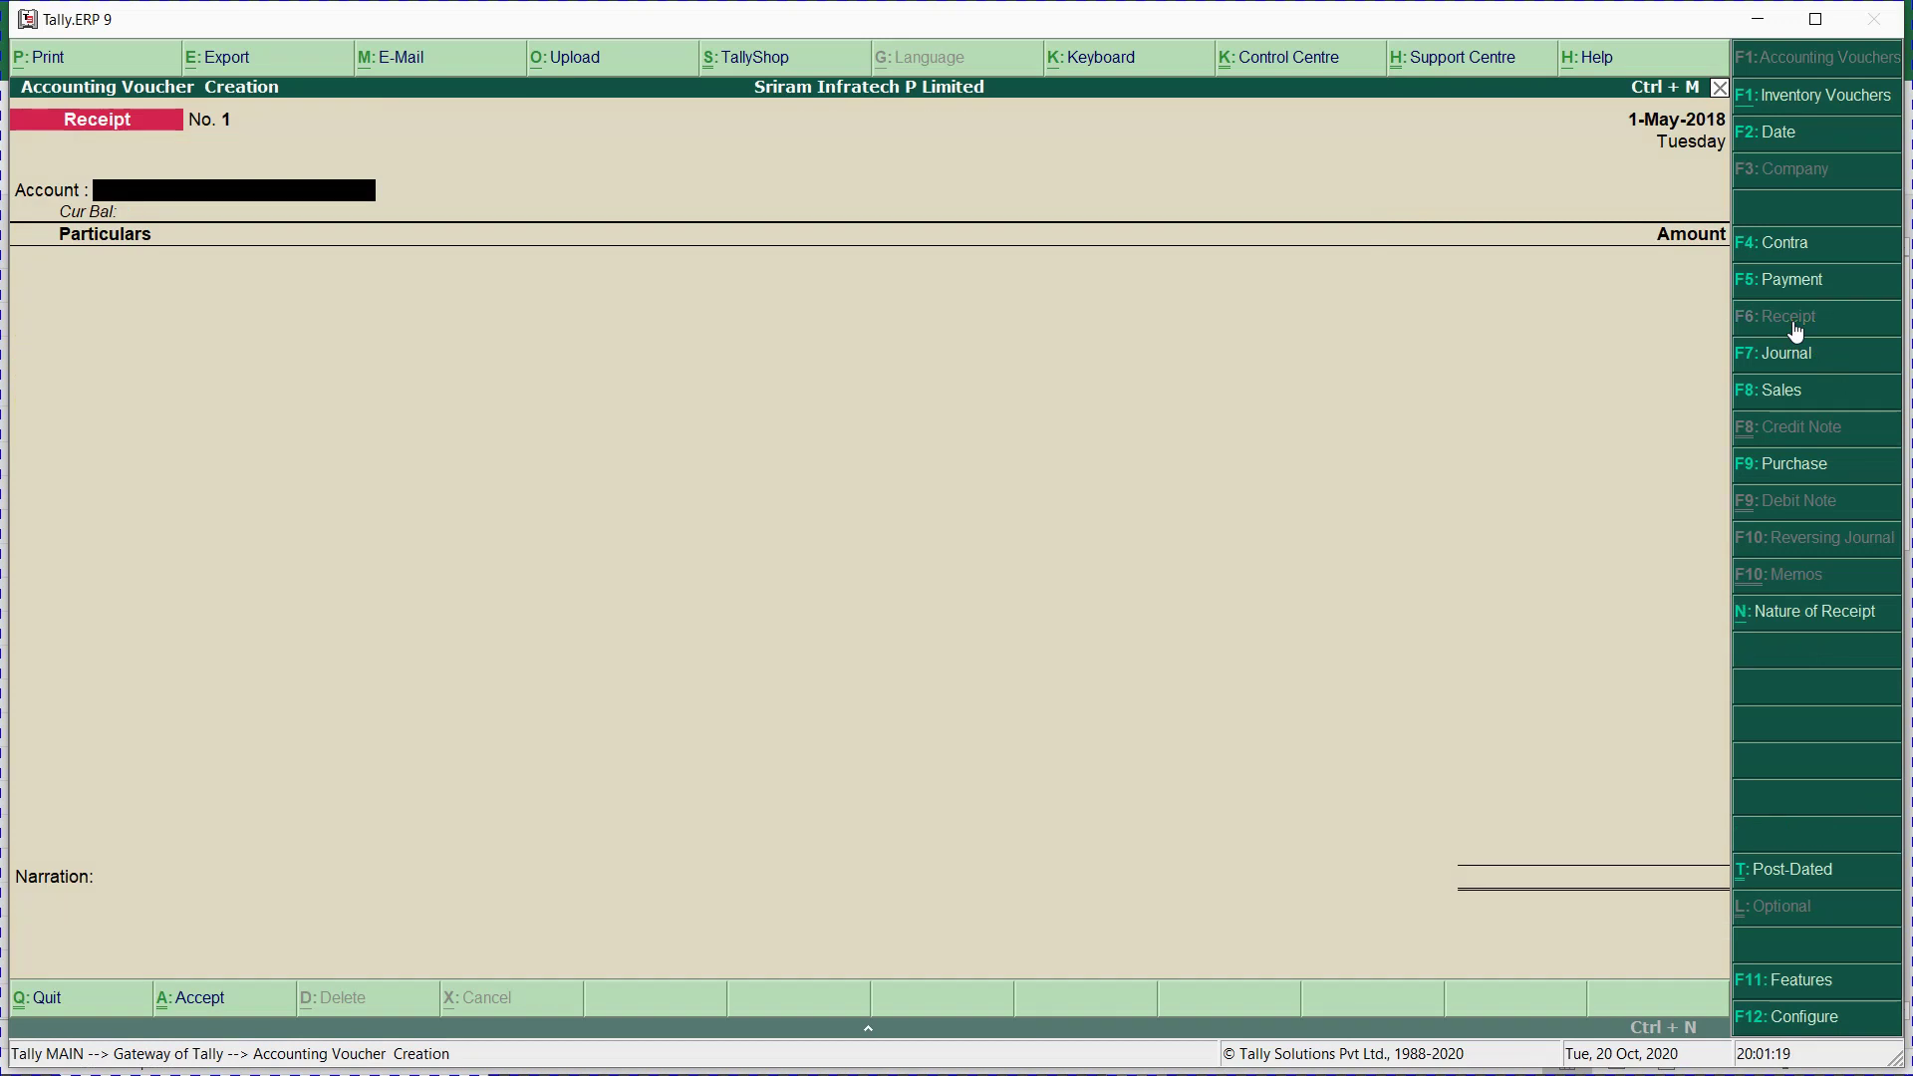
text(Od)
key(Return)
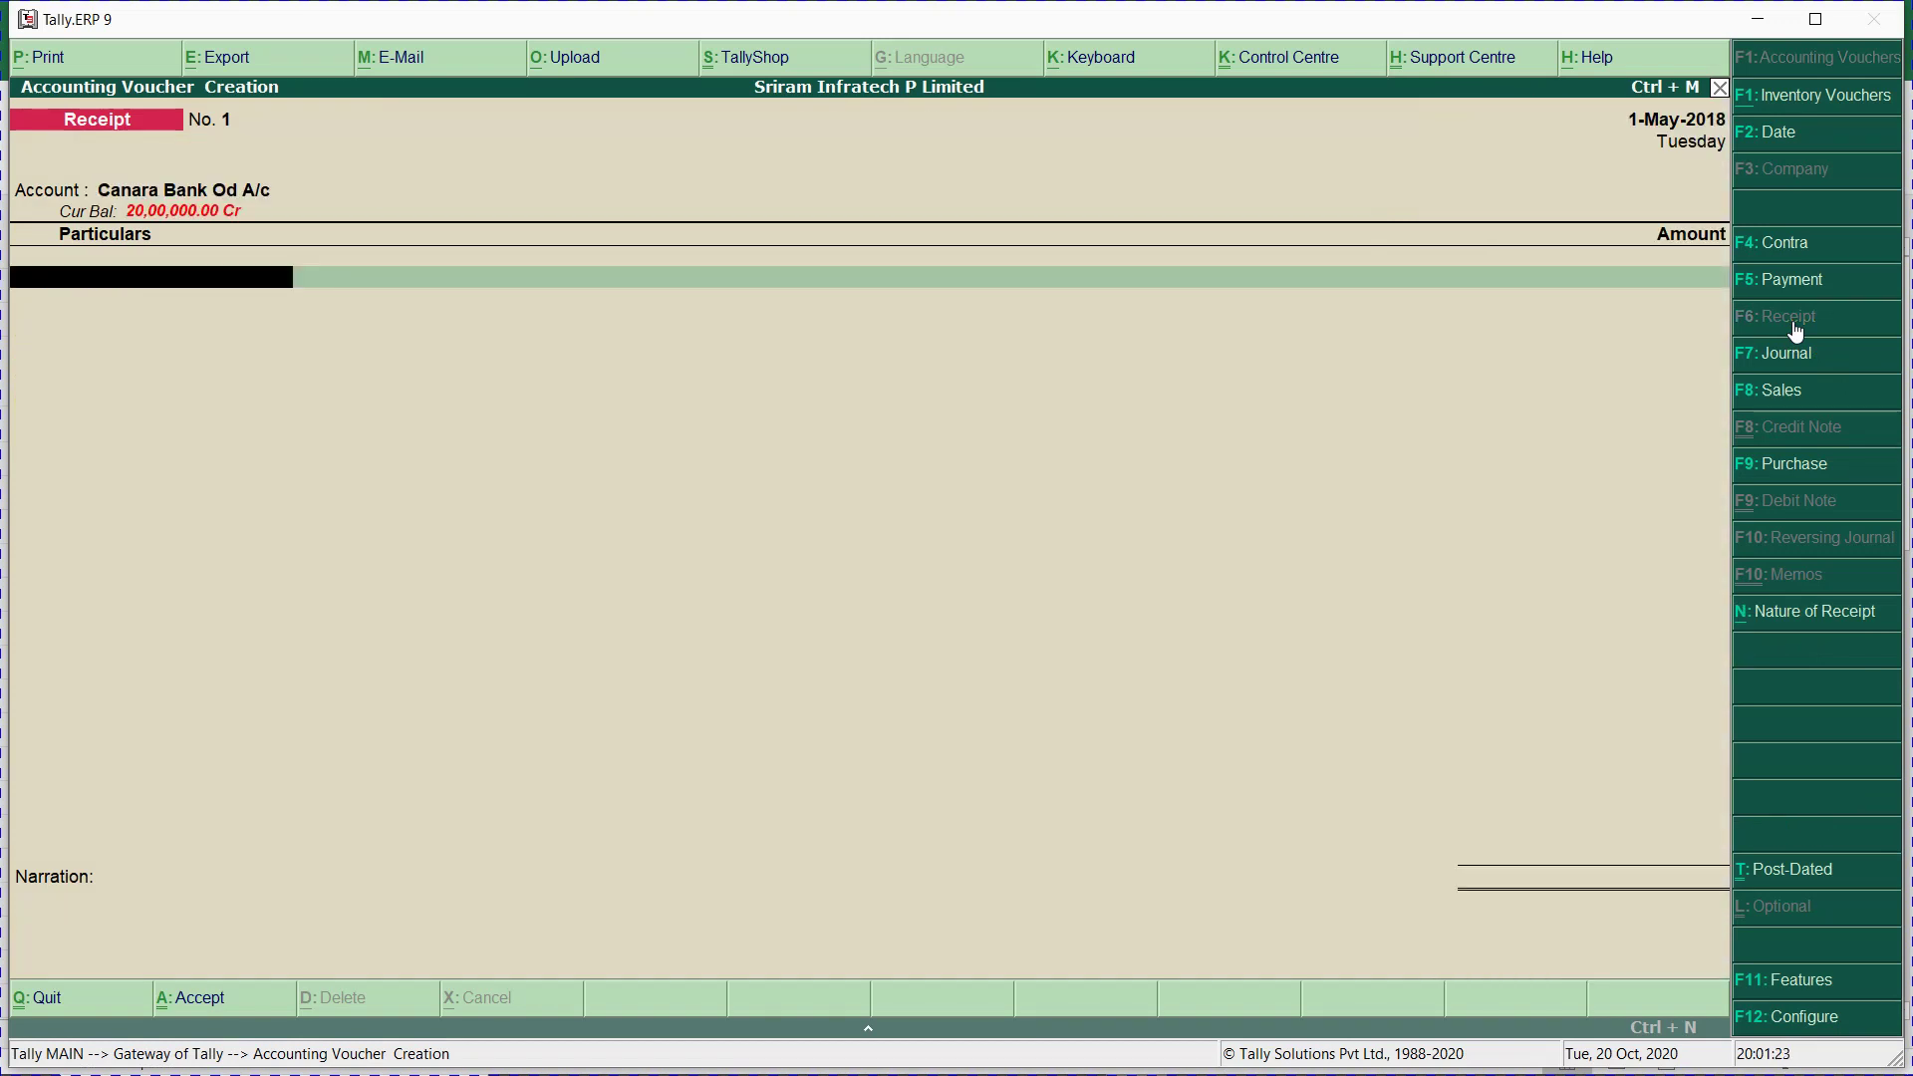
text(Bhu)
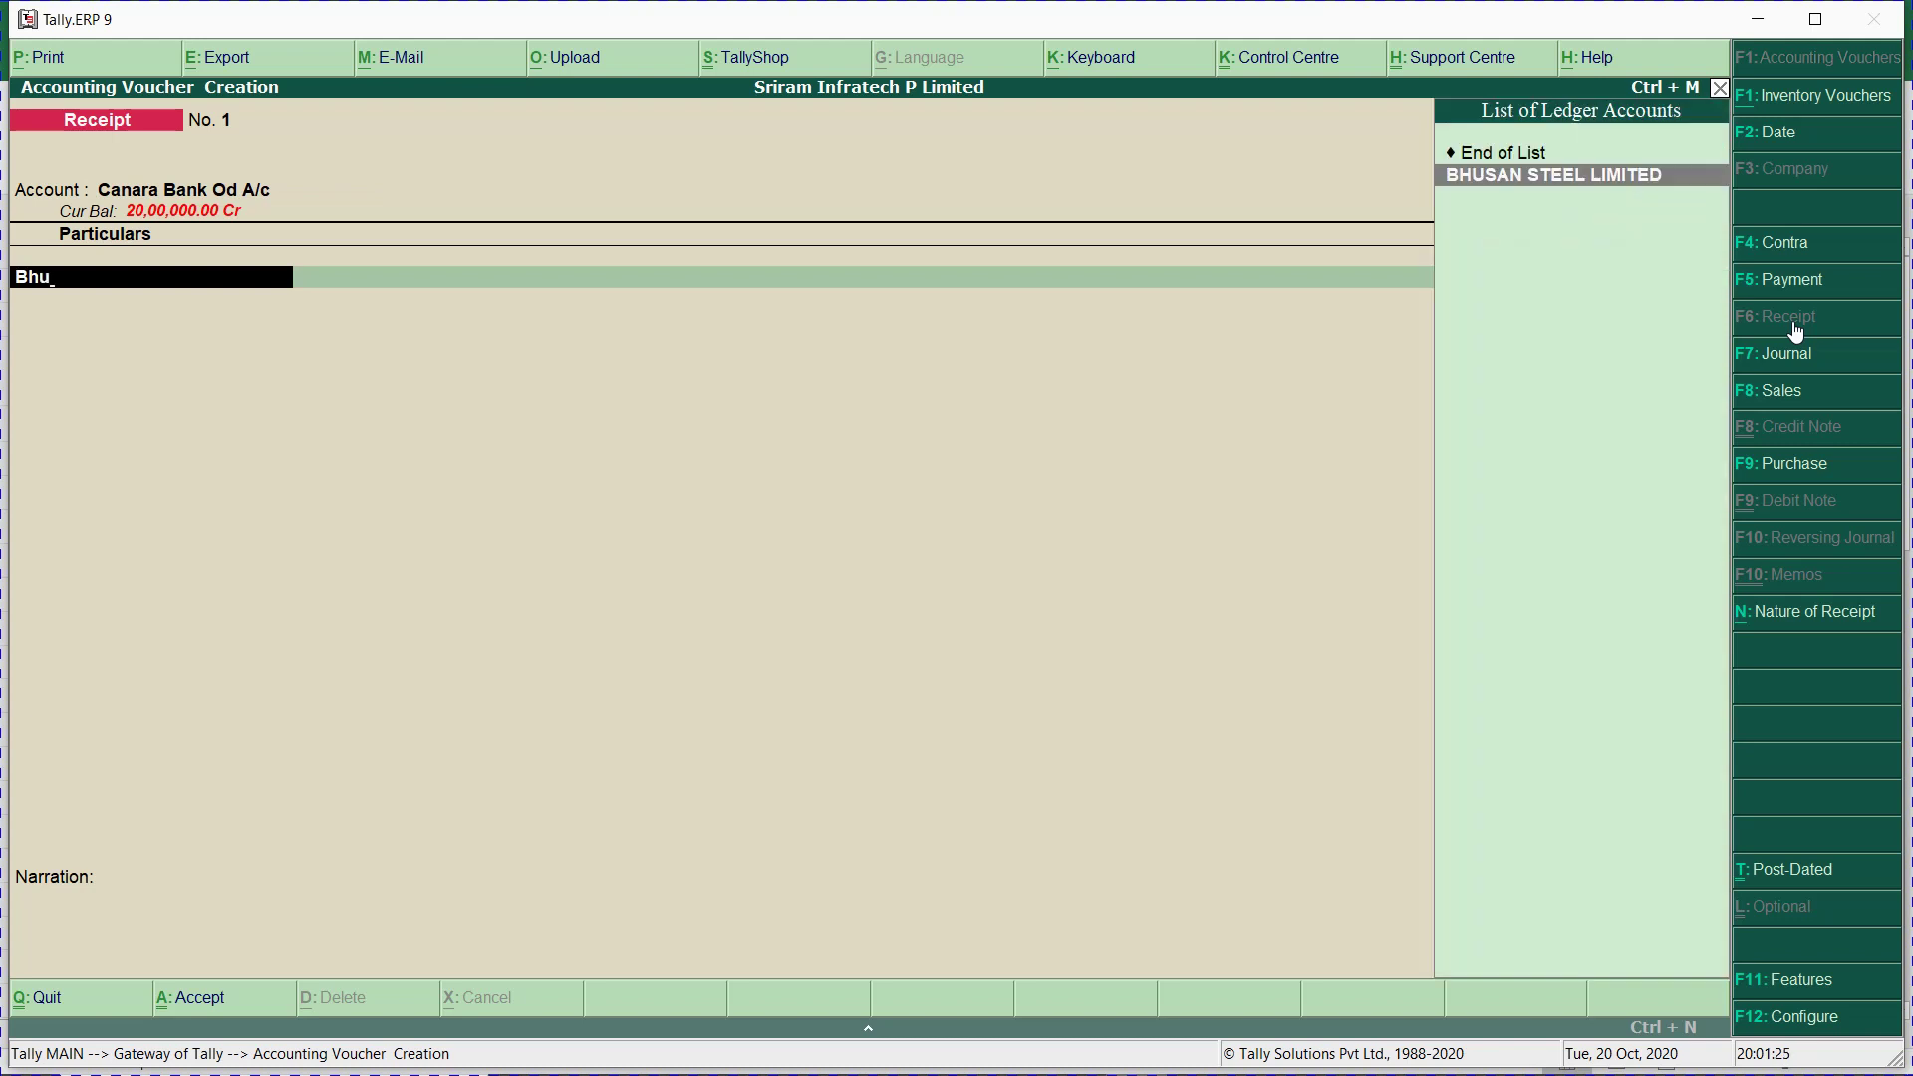
key(Return)
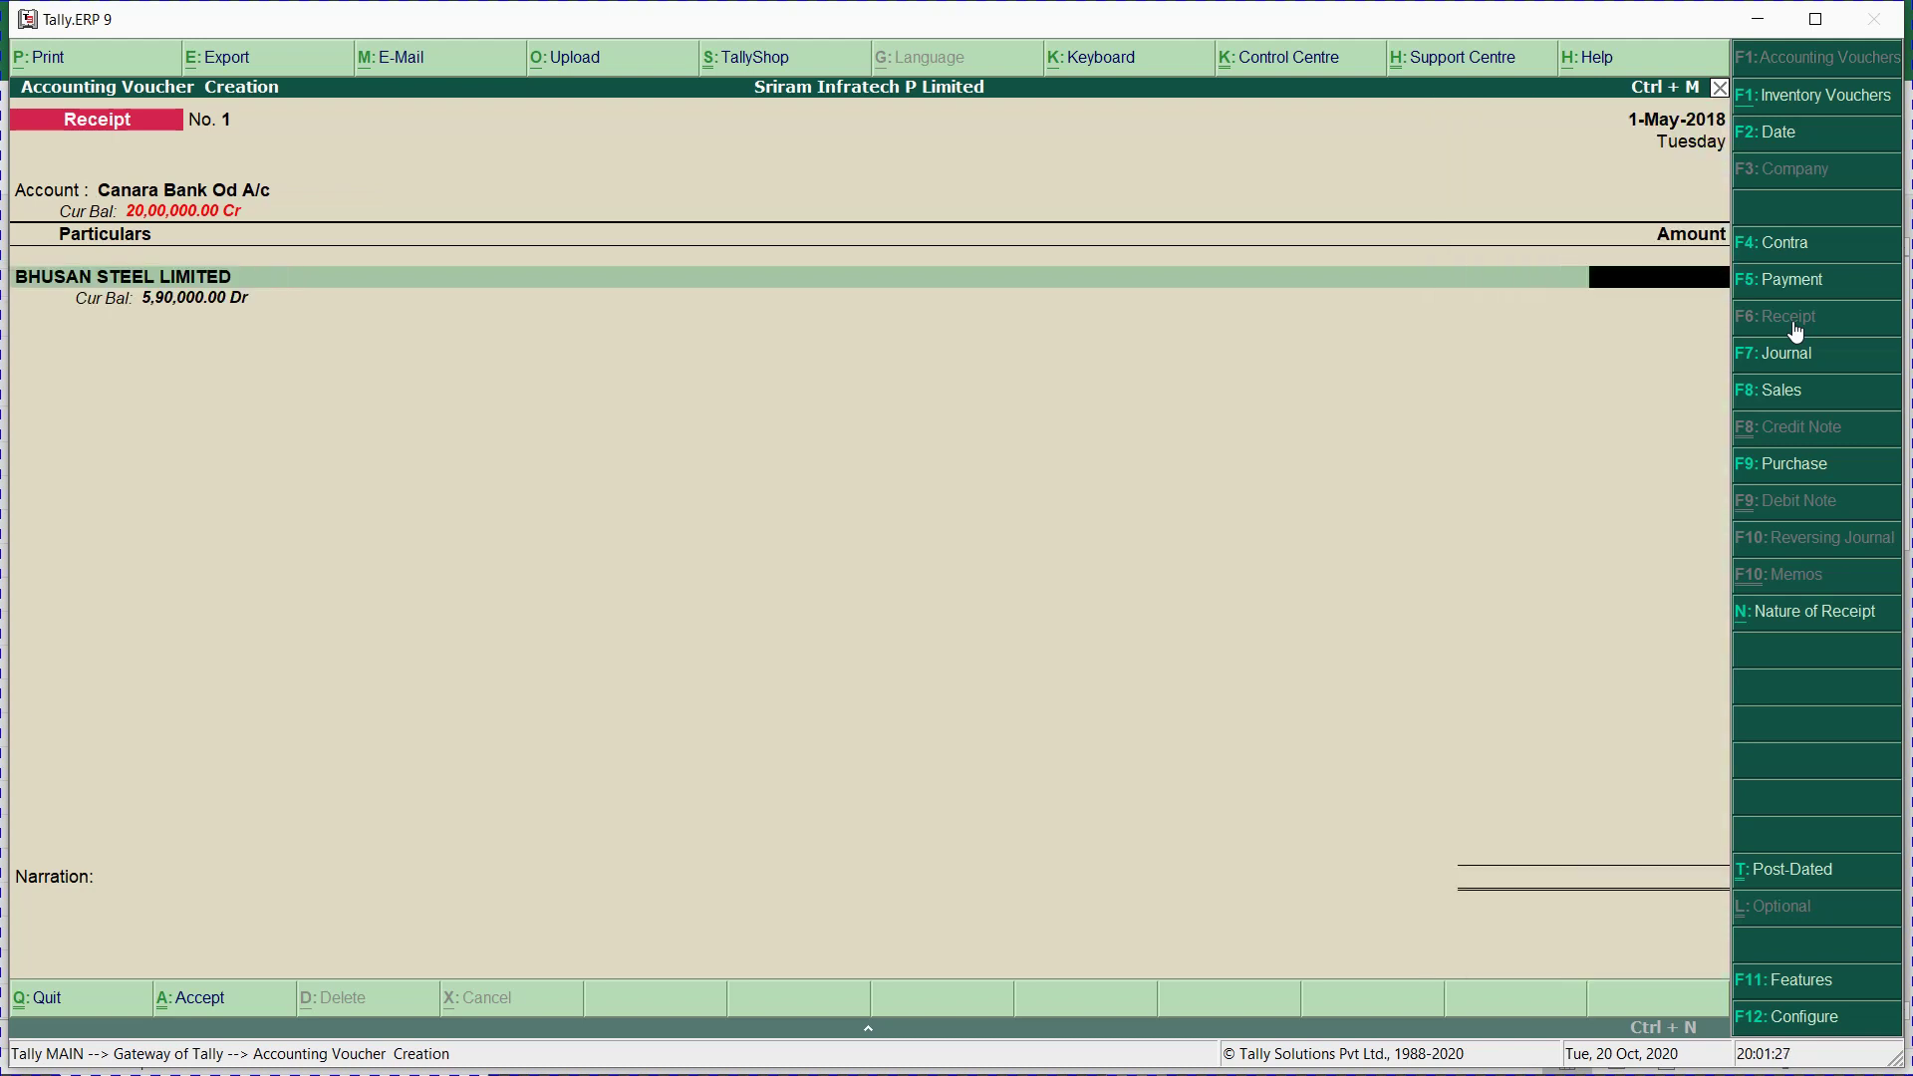
Set the receipt voucher date to 1-Jun-2018, checking the spreadsheet figures along the way.
key(alt+Tab)
key(alt+Tab)
key(alt+Tab)
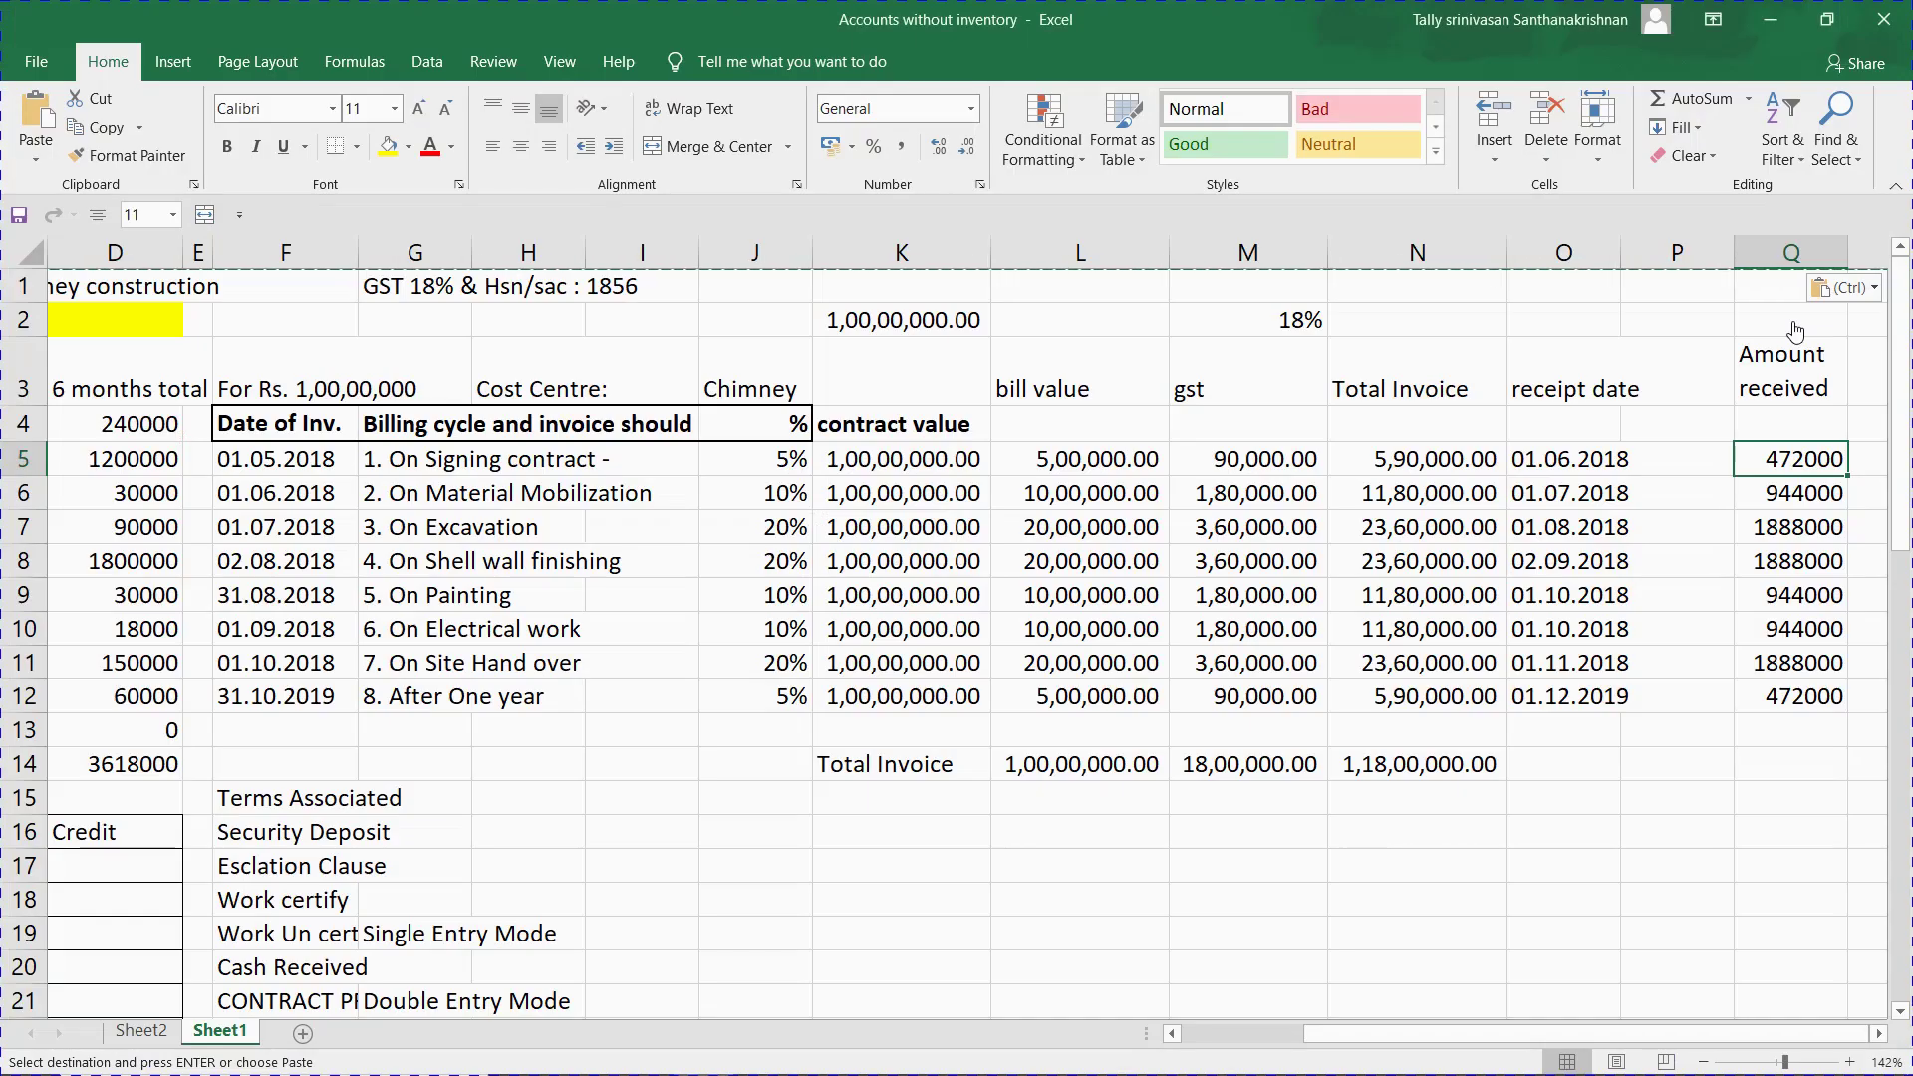
key(alt)
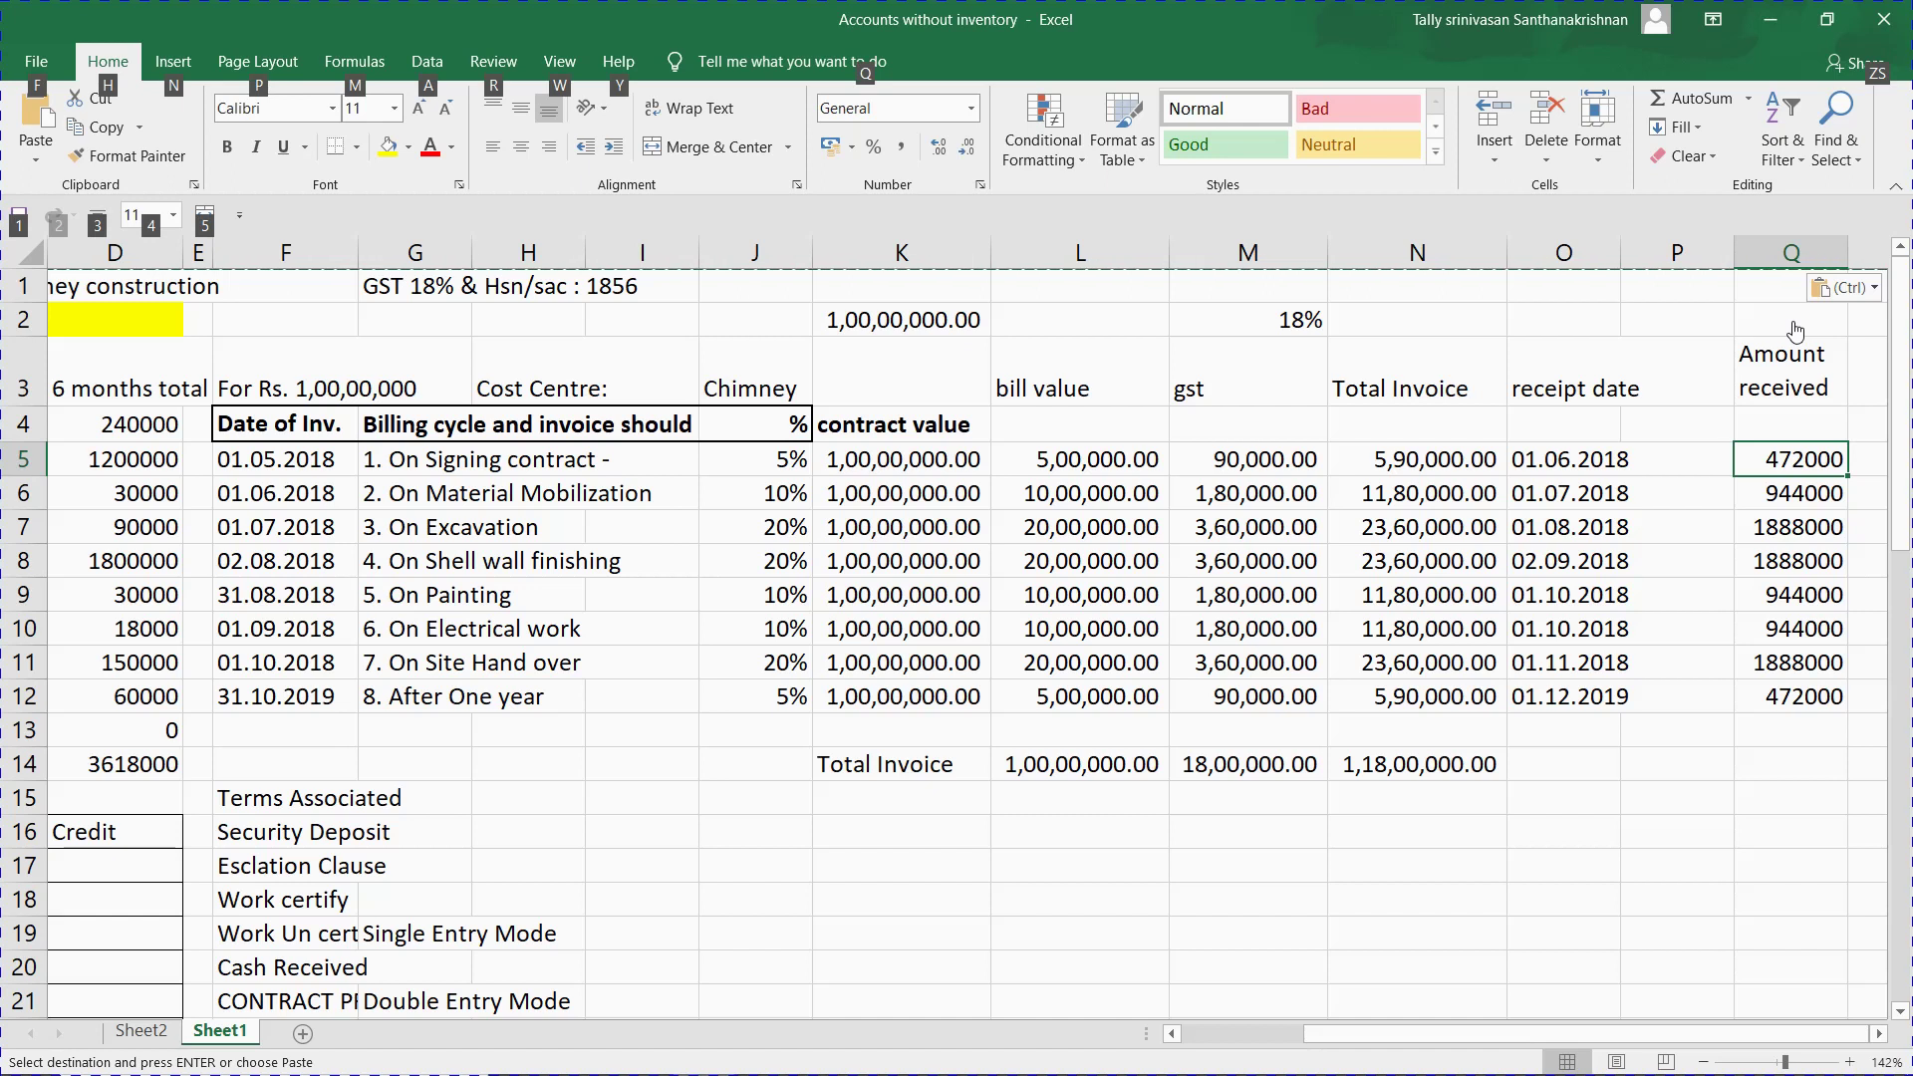
key(alt+Tab)
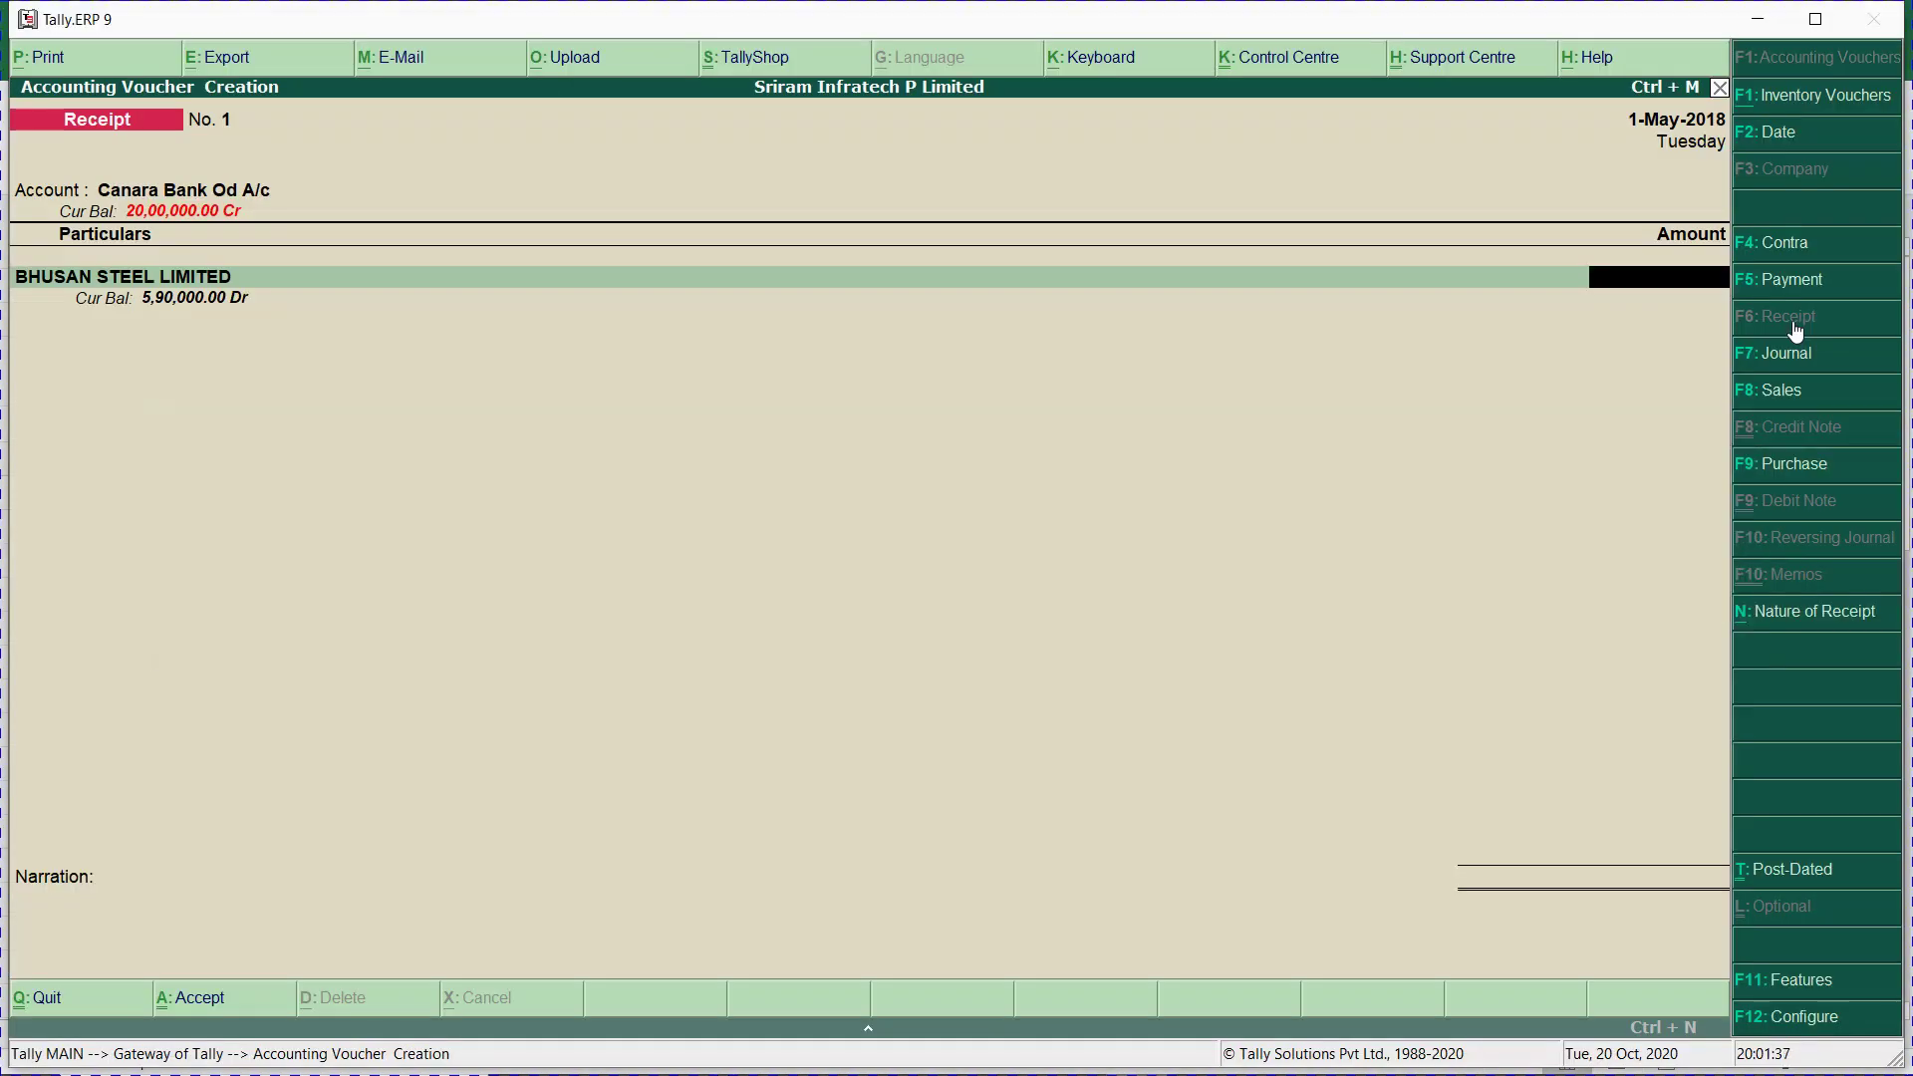
key(F2)
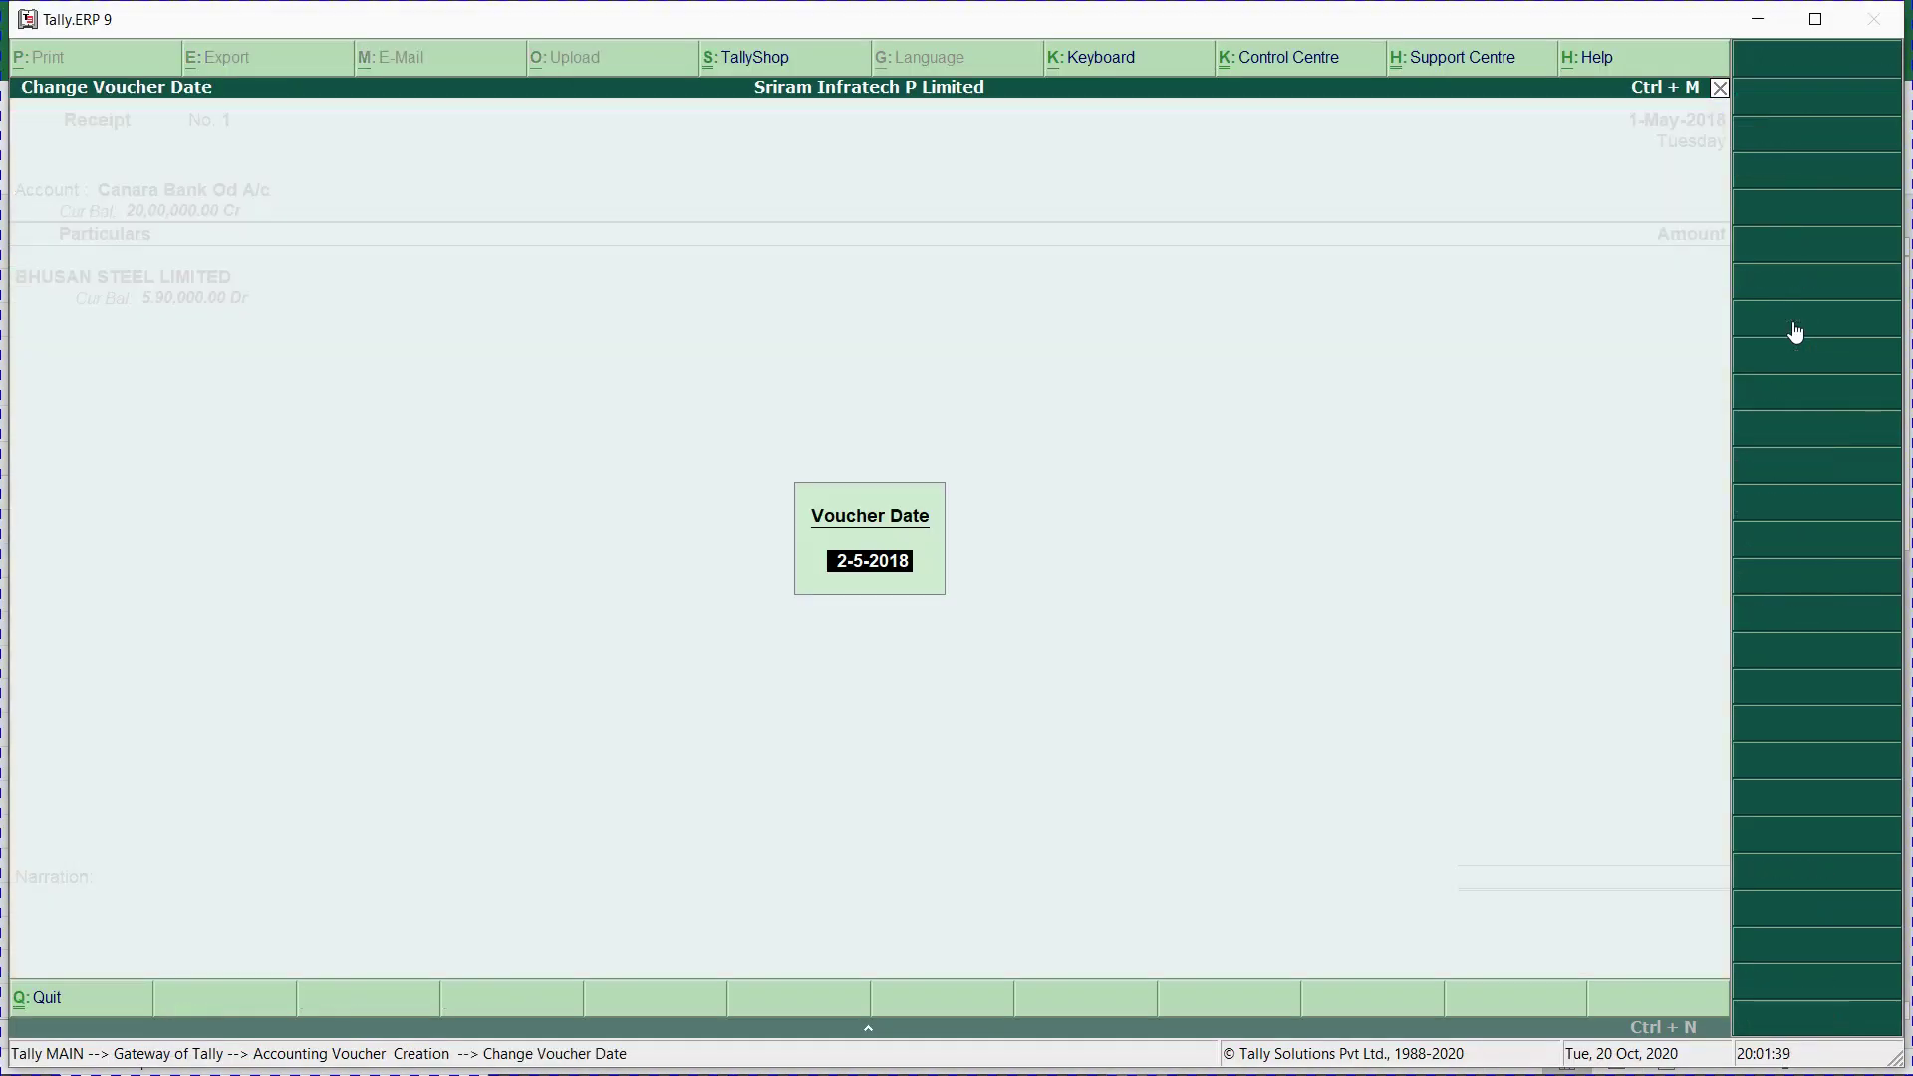
text(1-6)
key(Return)
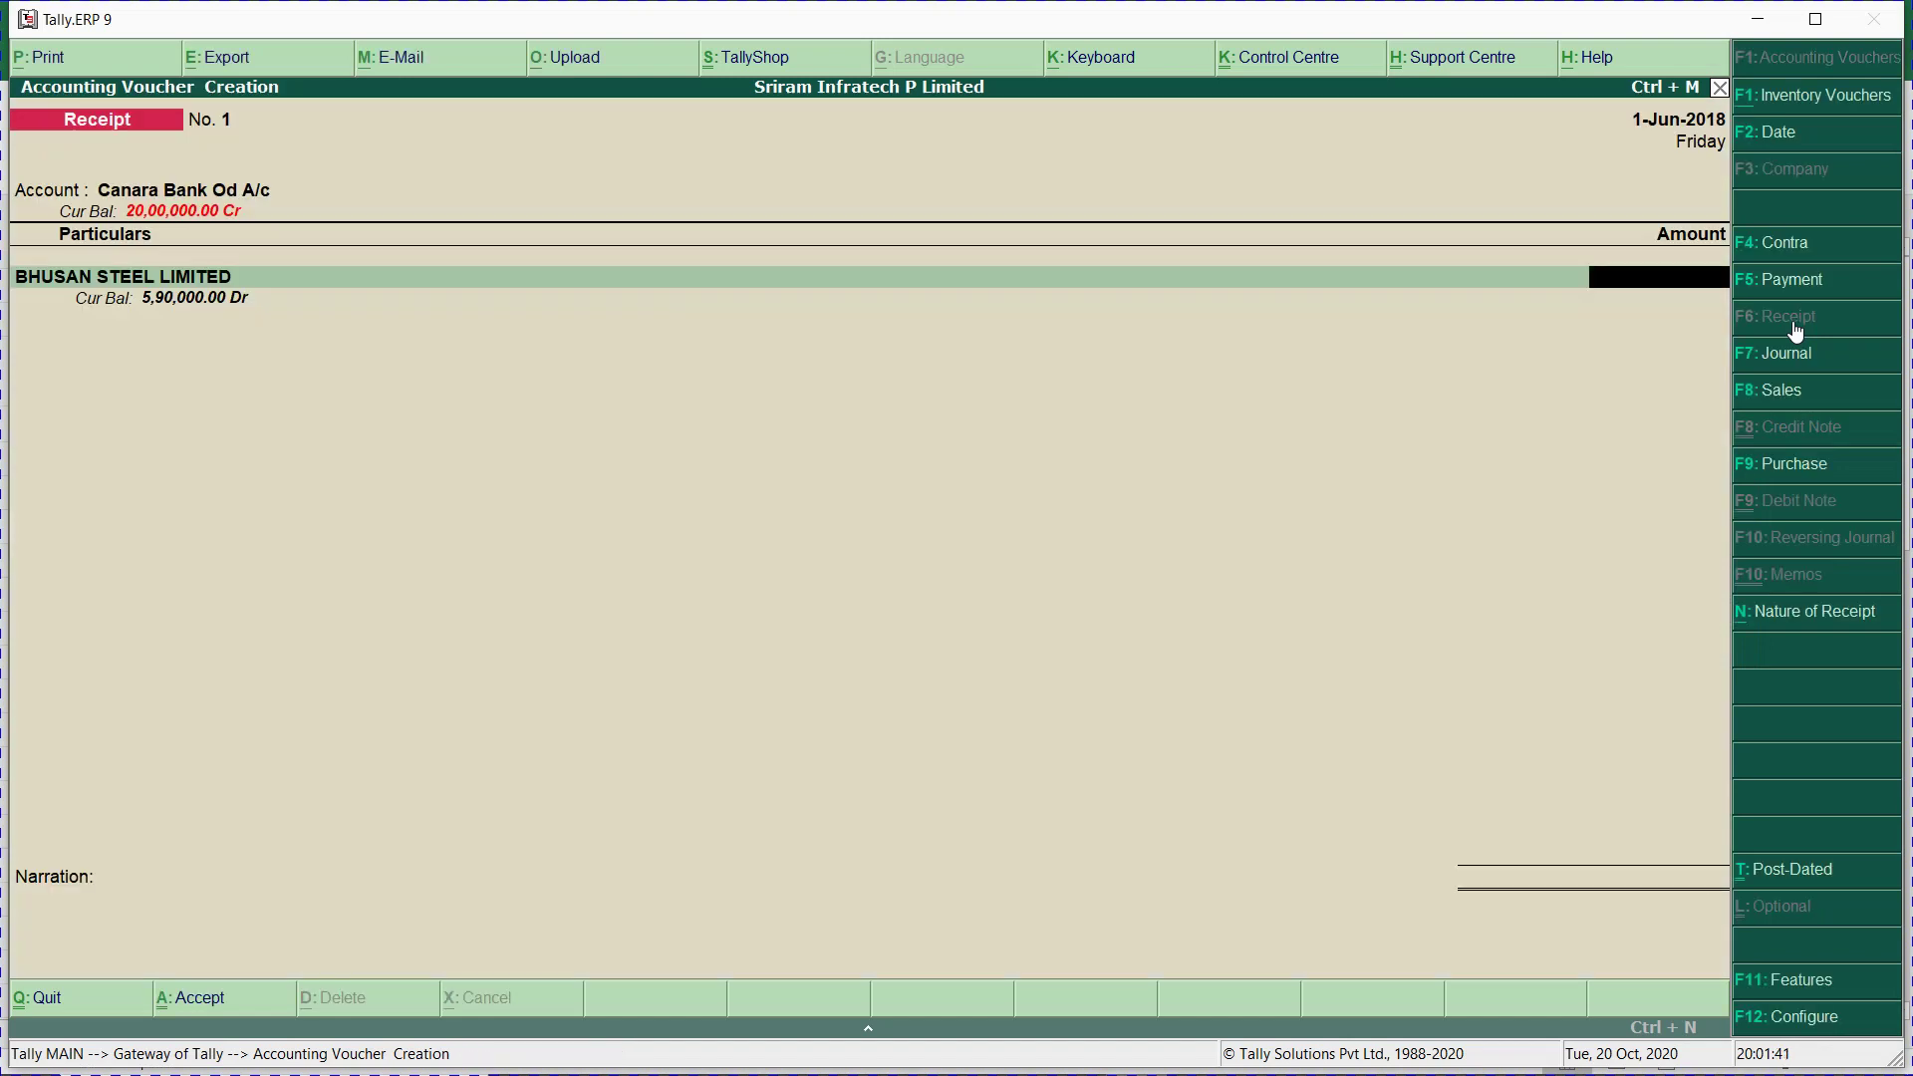
key(alt+Tab)
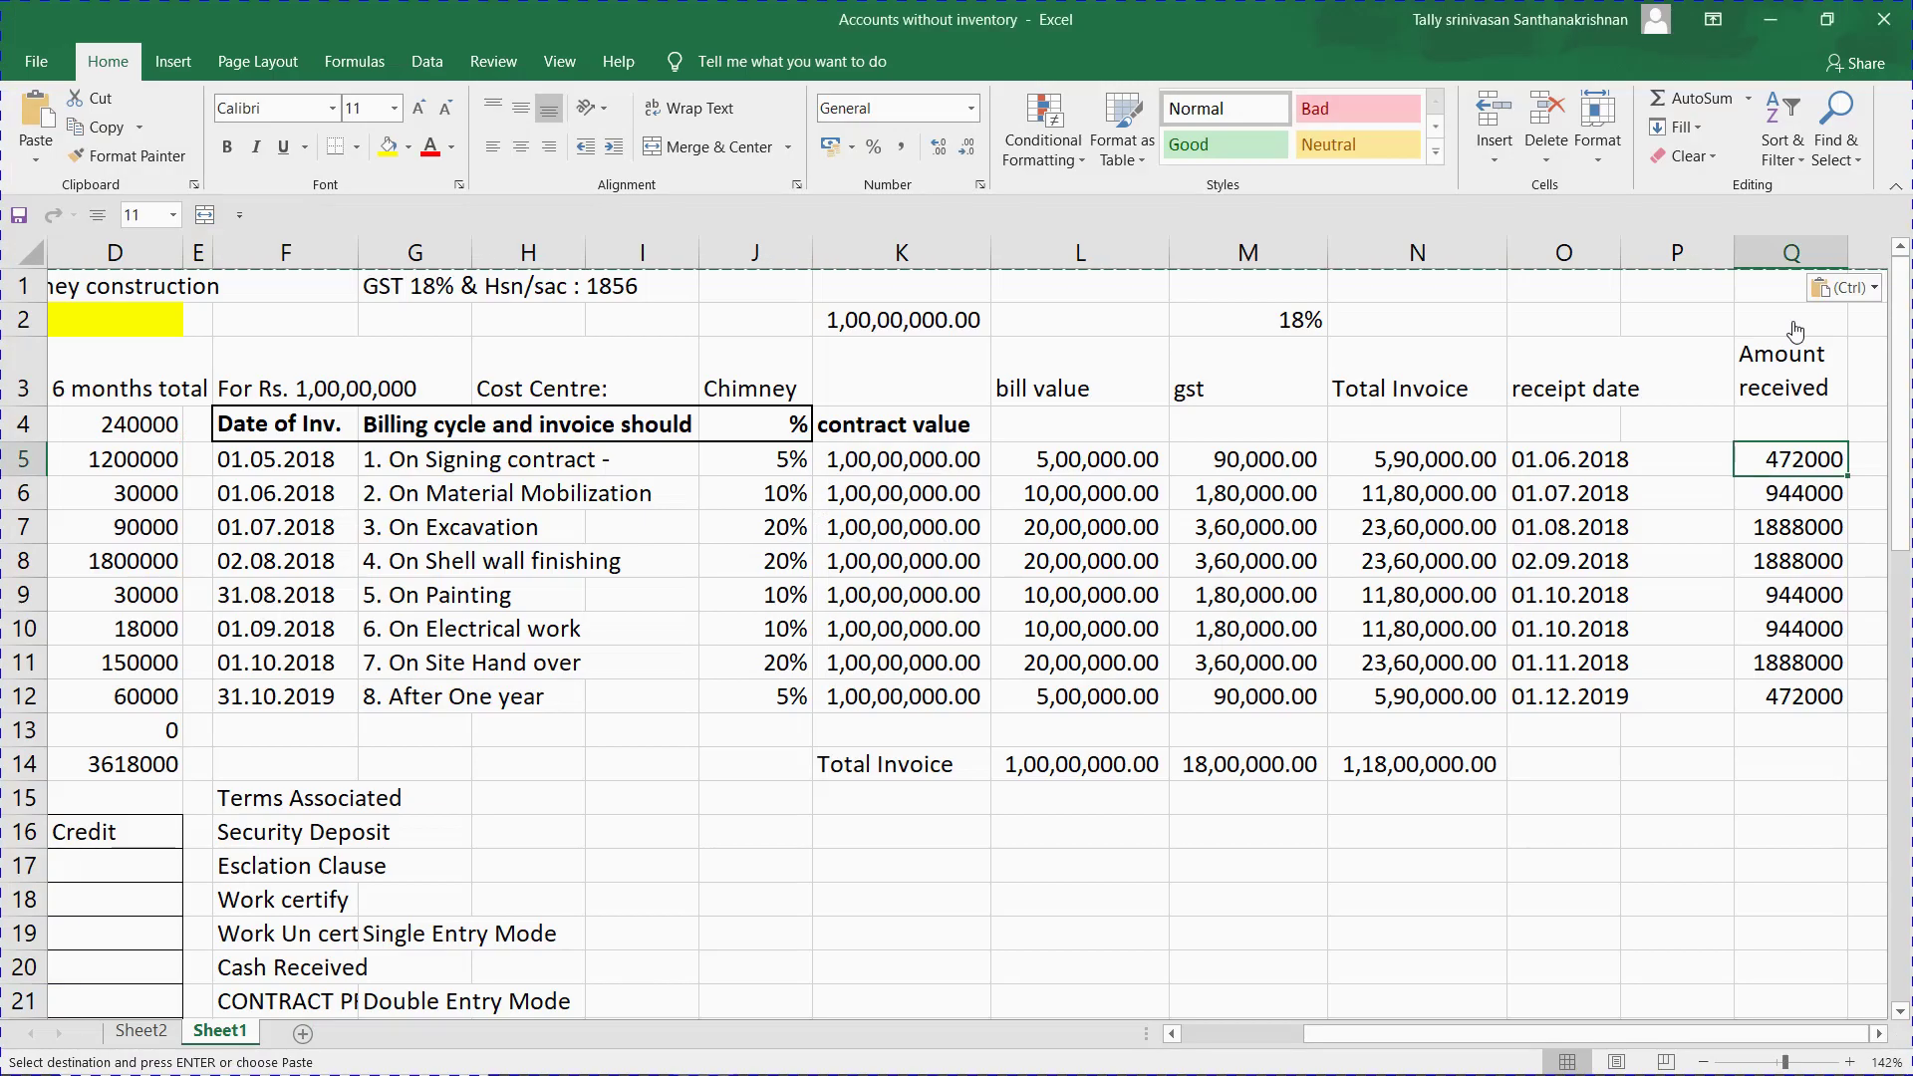
key(alt+Tab)
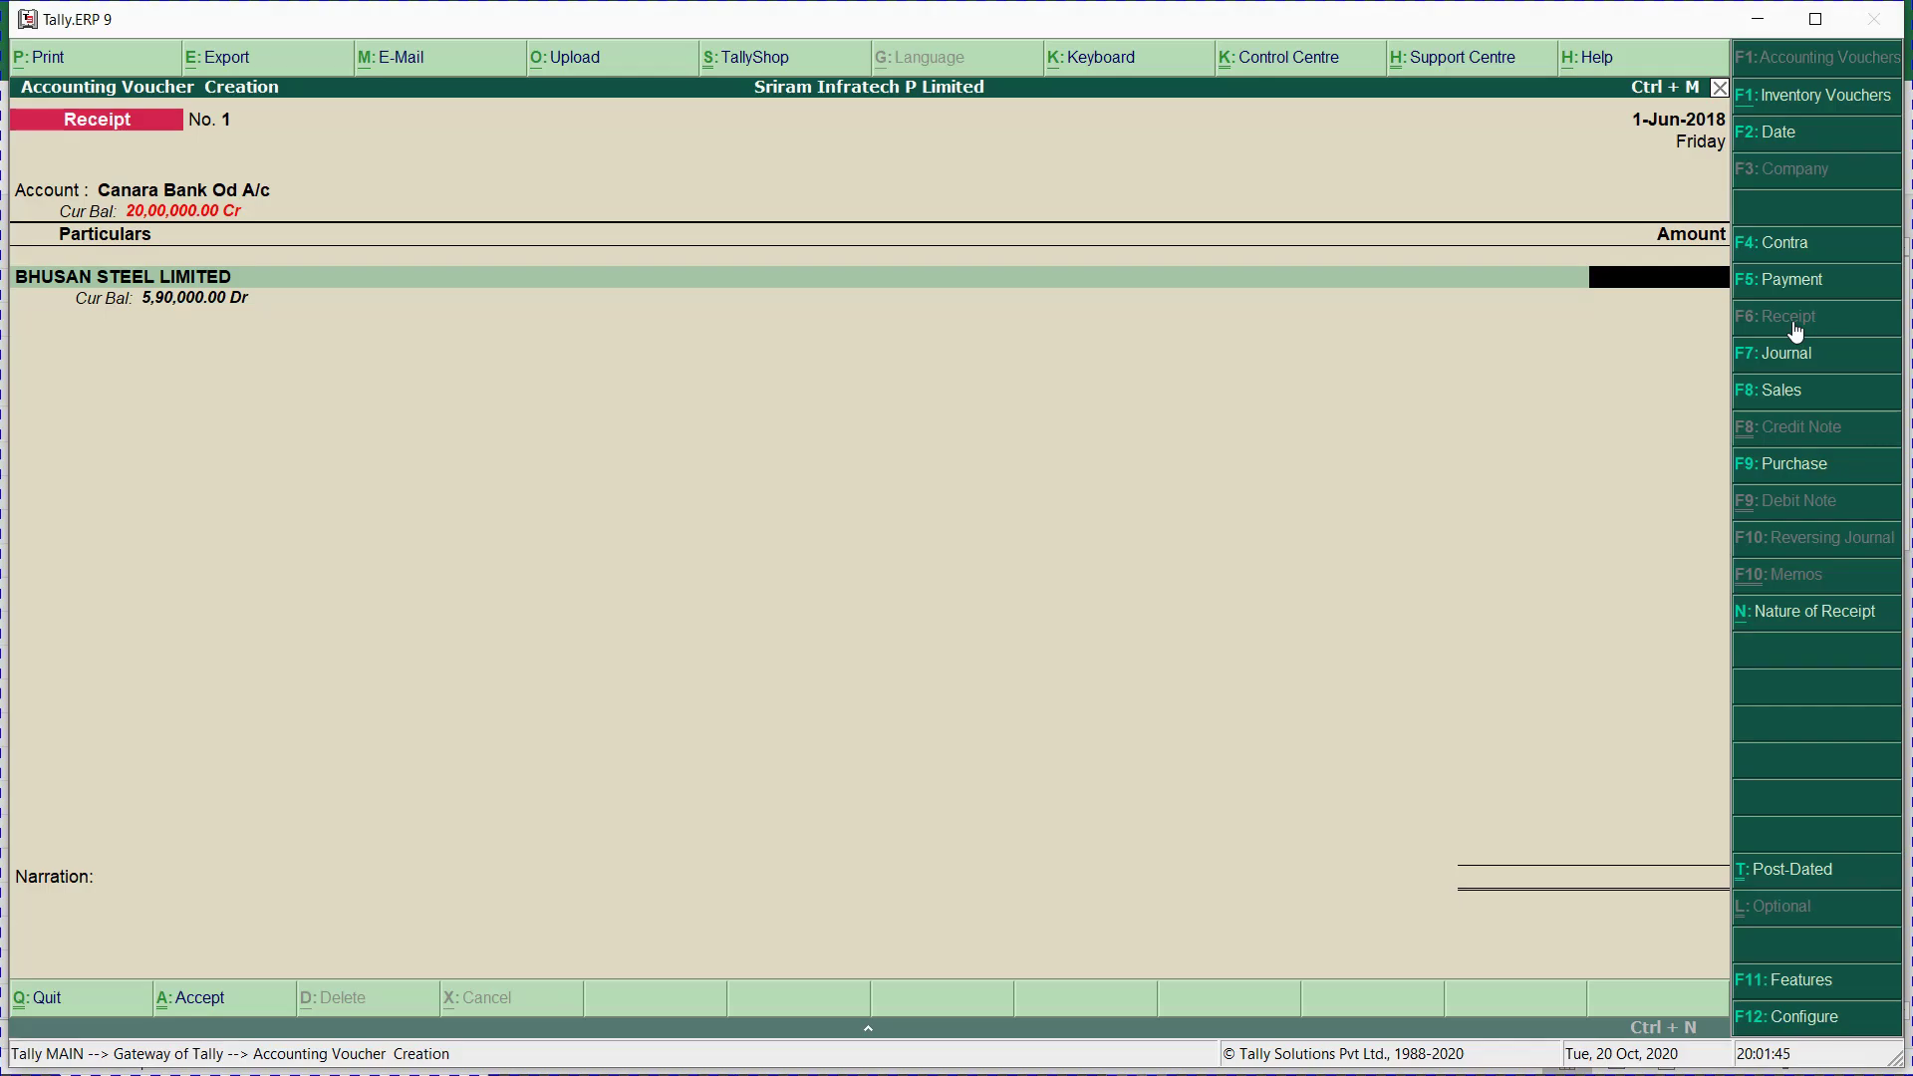
key(F2)
key(BackSpace)
key(Escape)
key(alt+Tab)
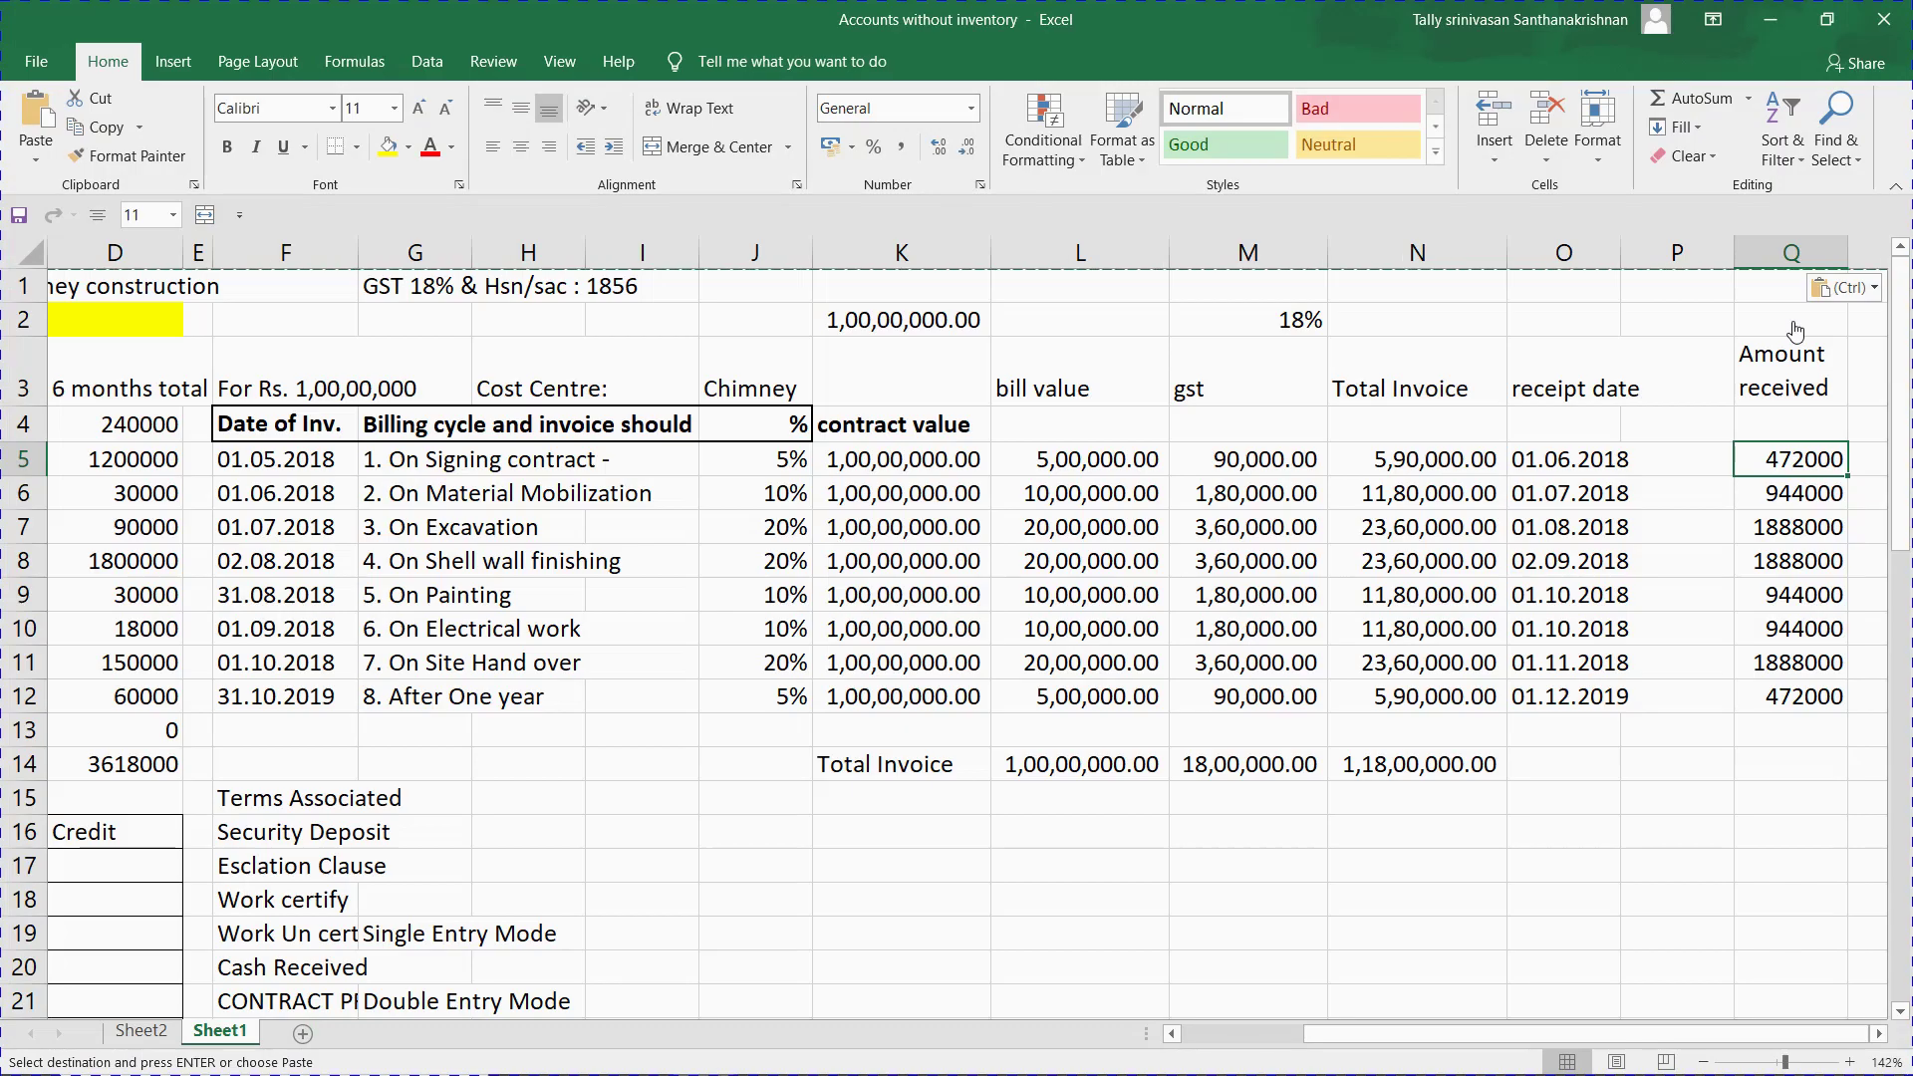
key(alt+Tab)
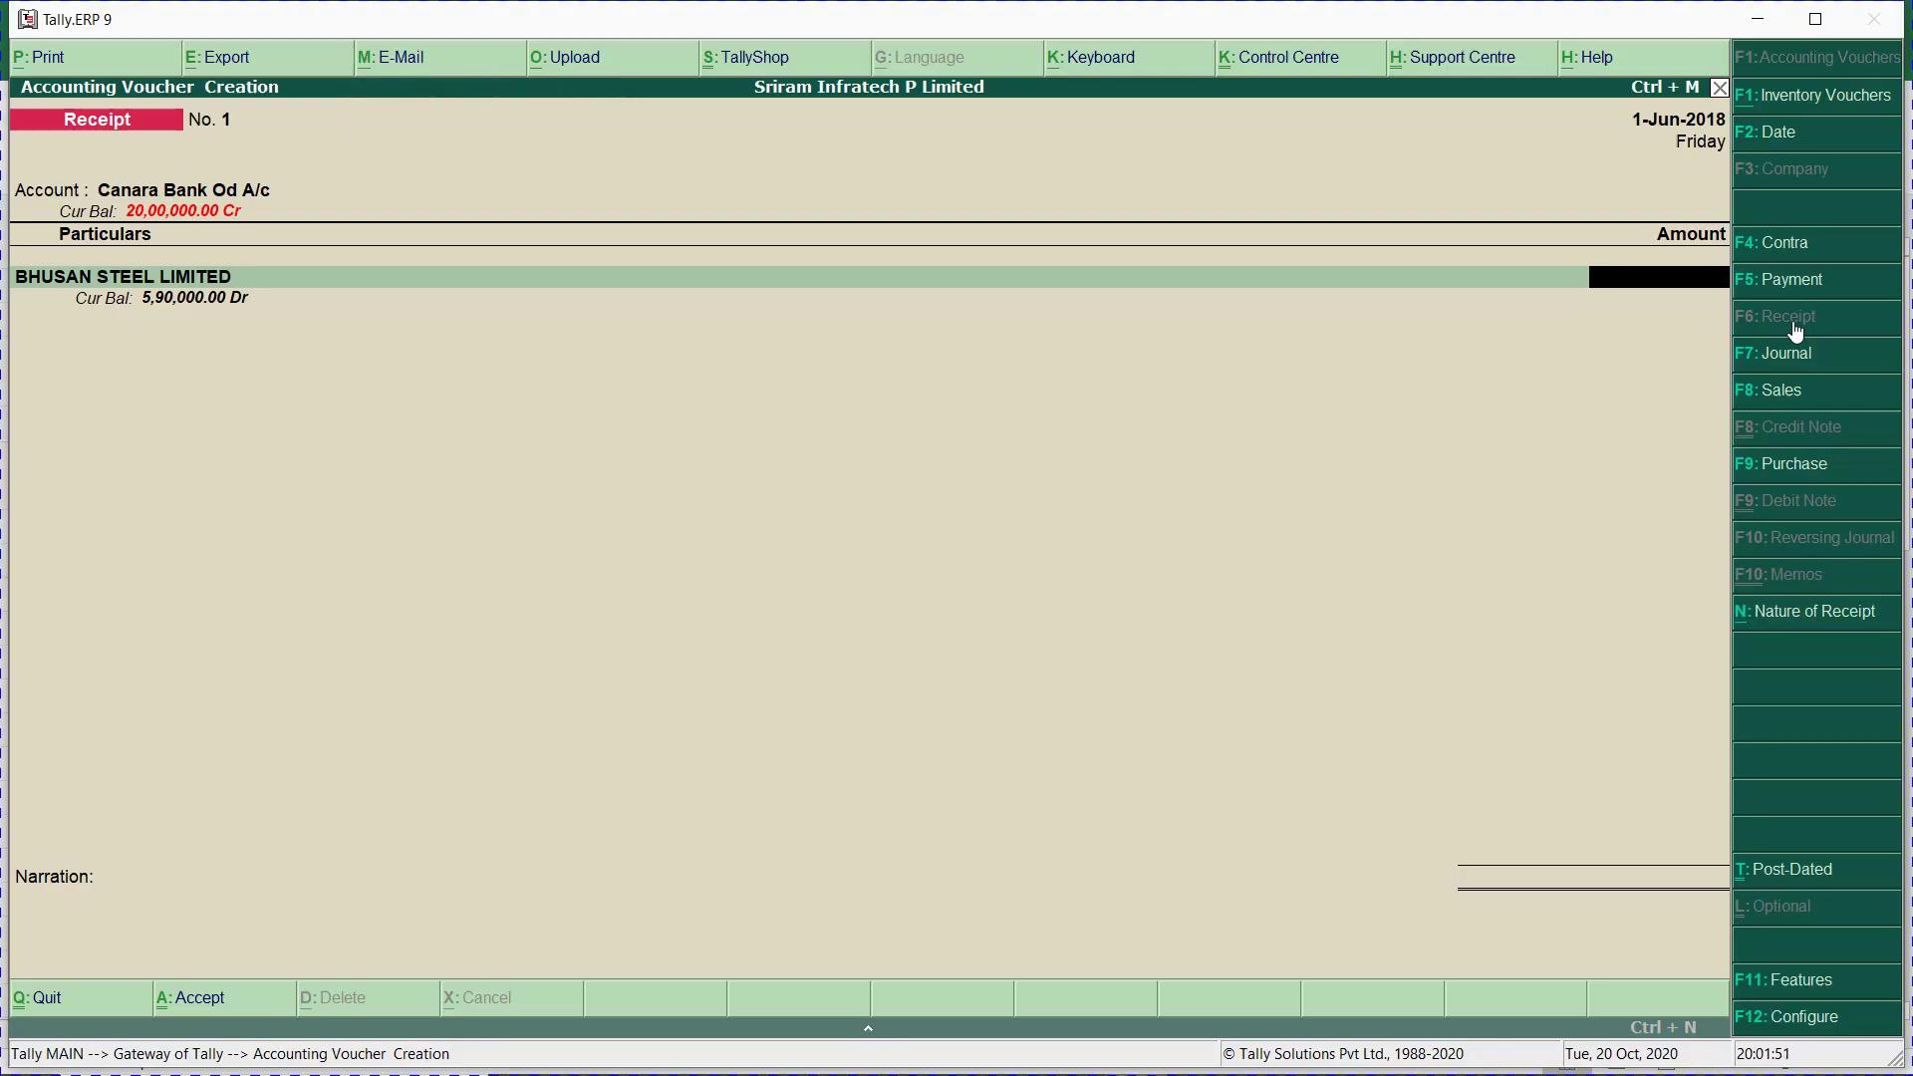
Enter 472000 received and adjust it against RA BILL NO 1.
text(472000)
key(Return)
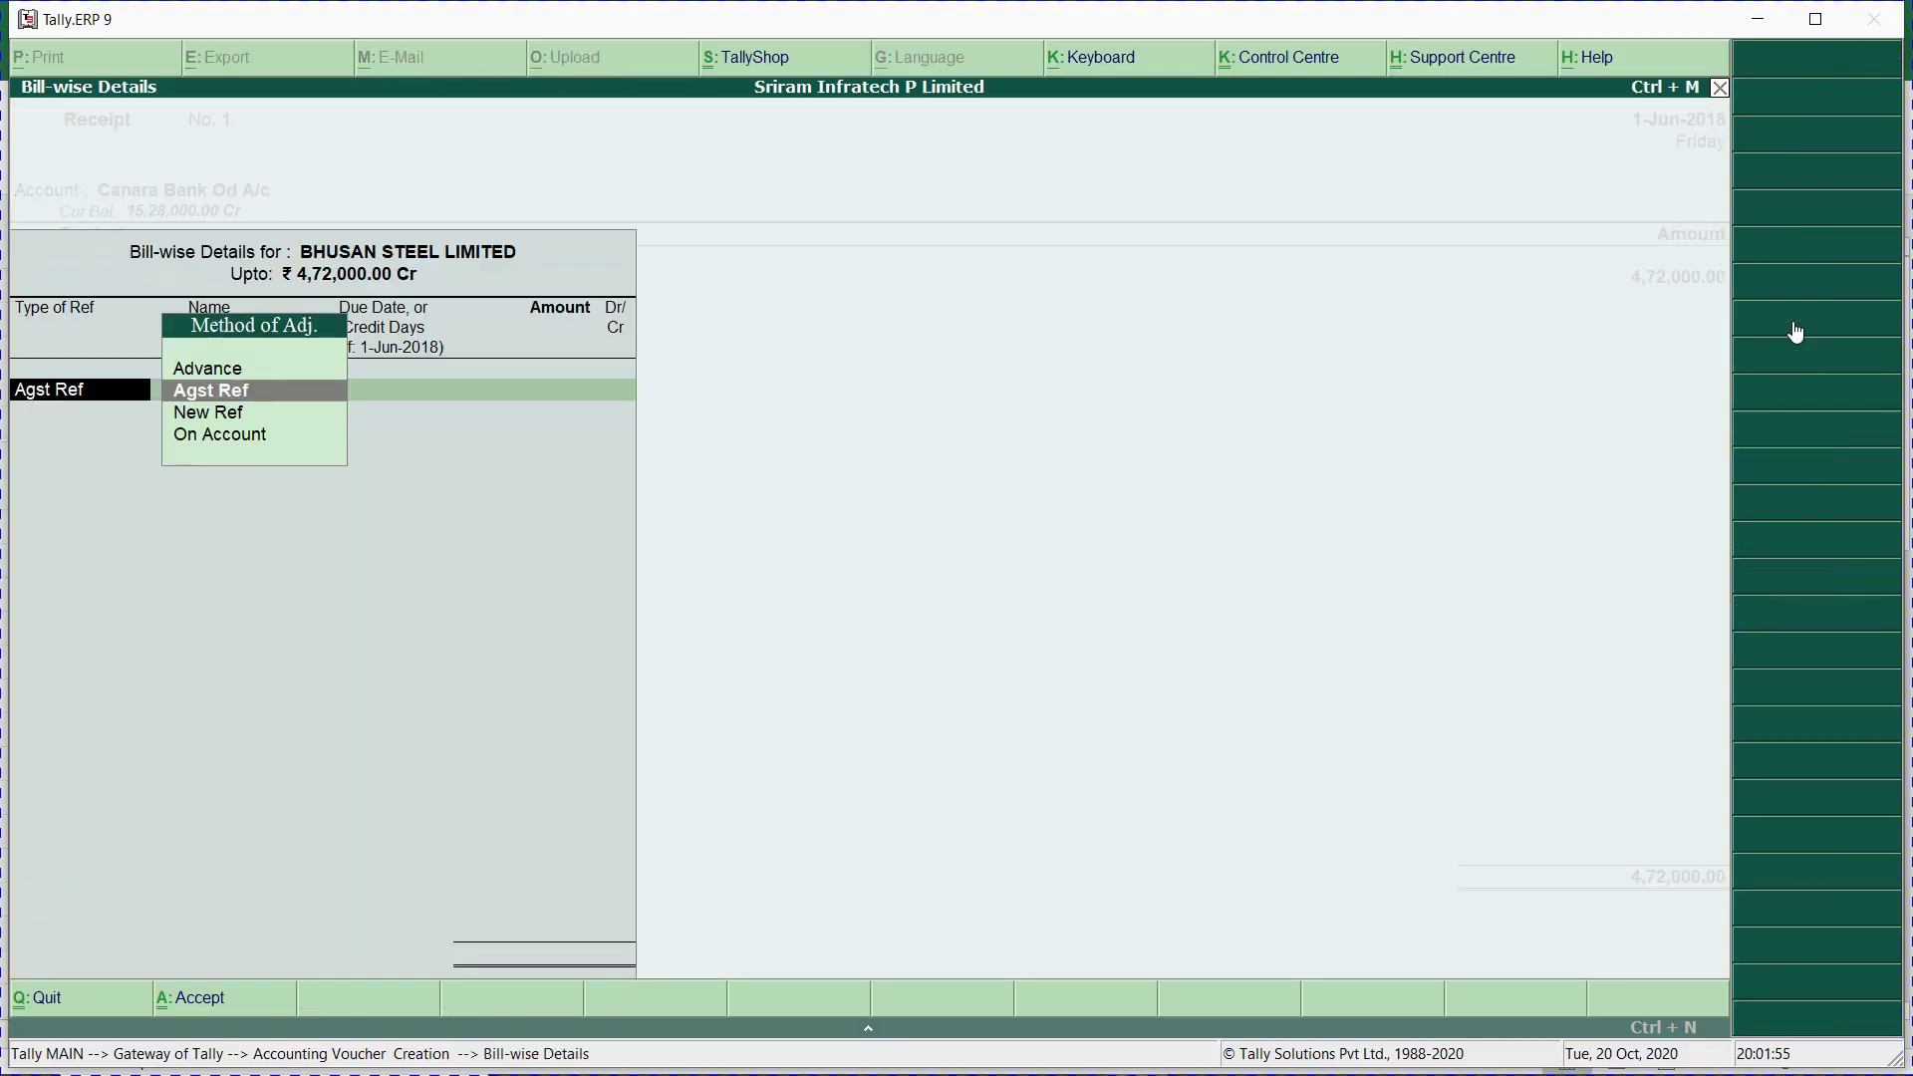
key(Return)
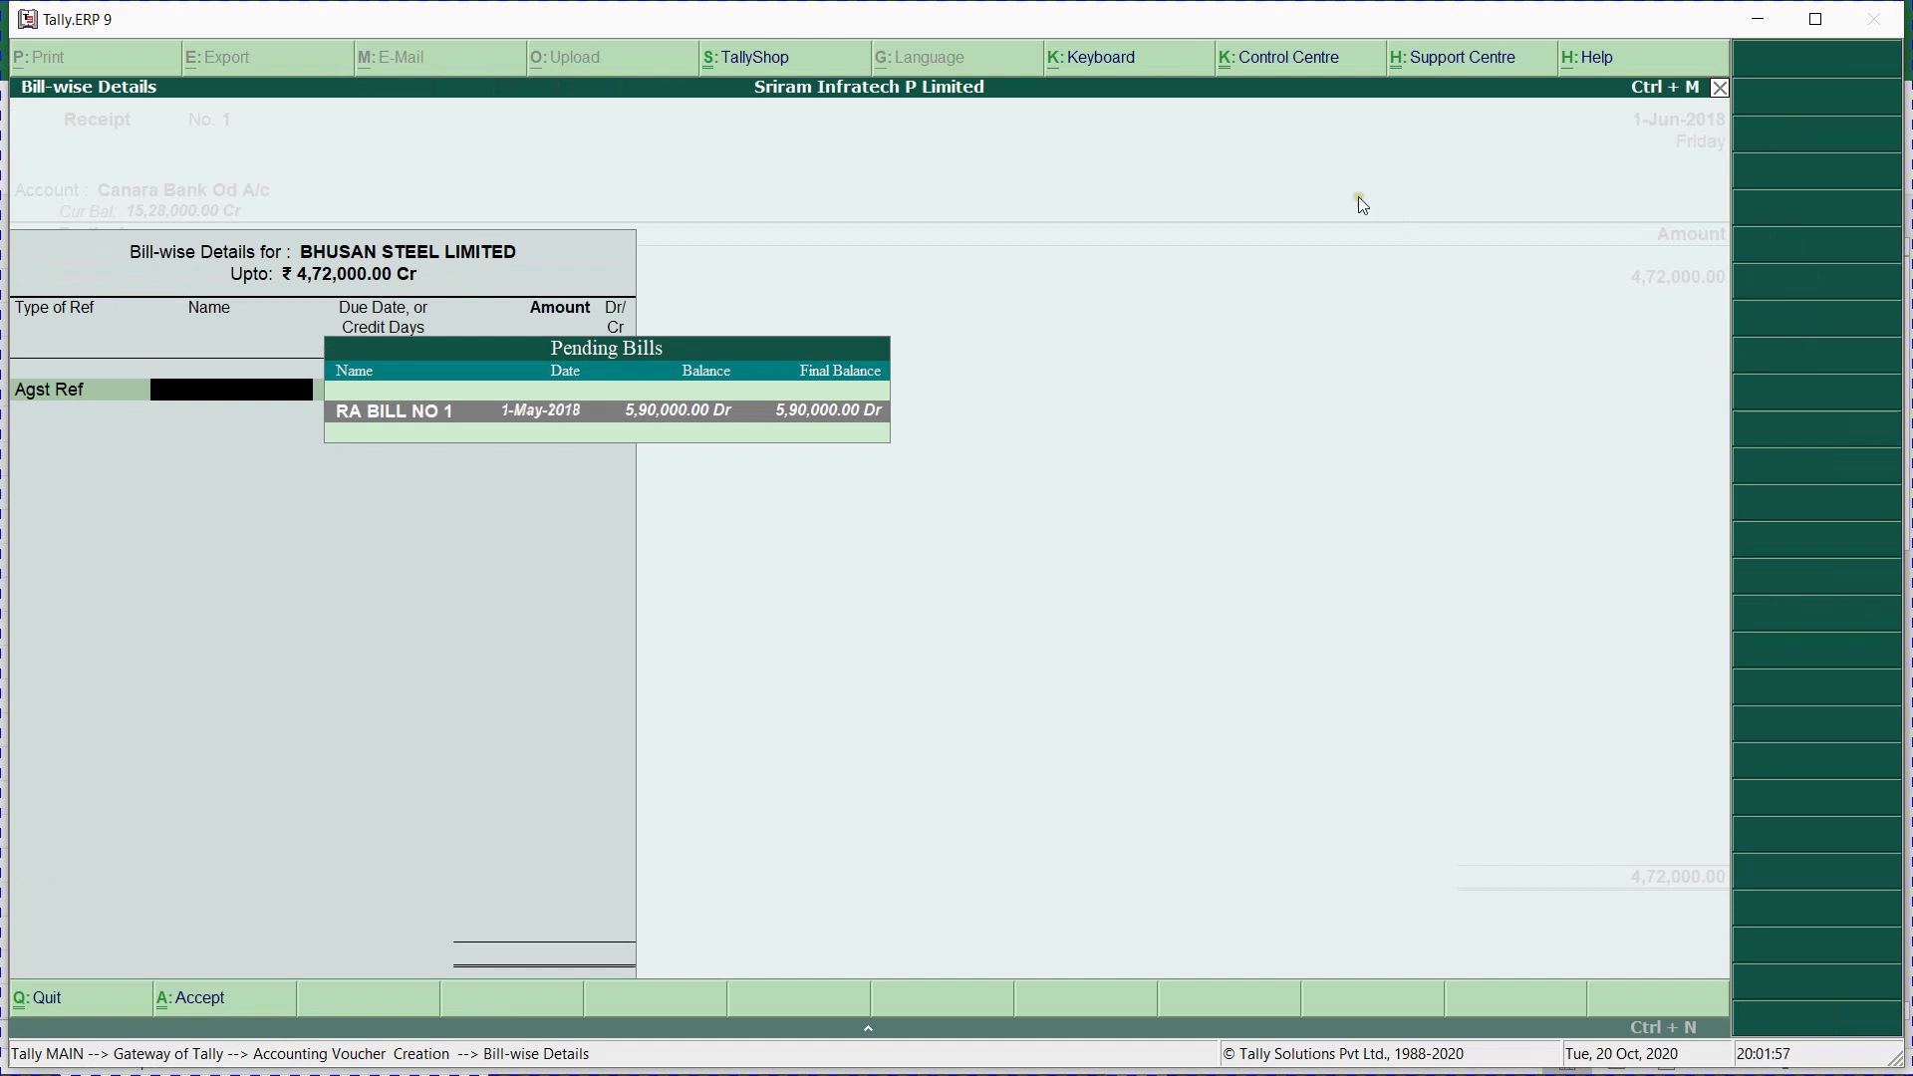
key(Return)
key(Return)
key(Return)
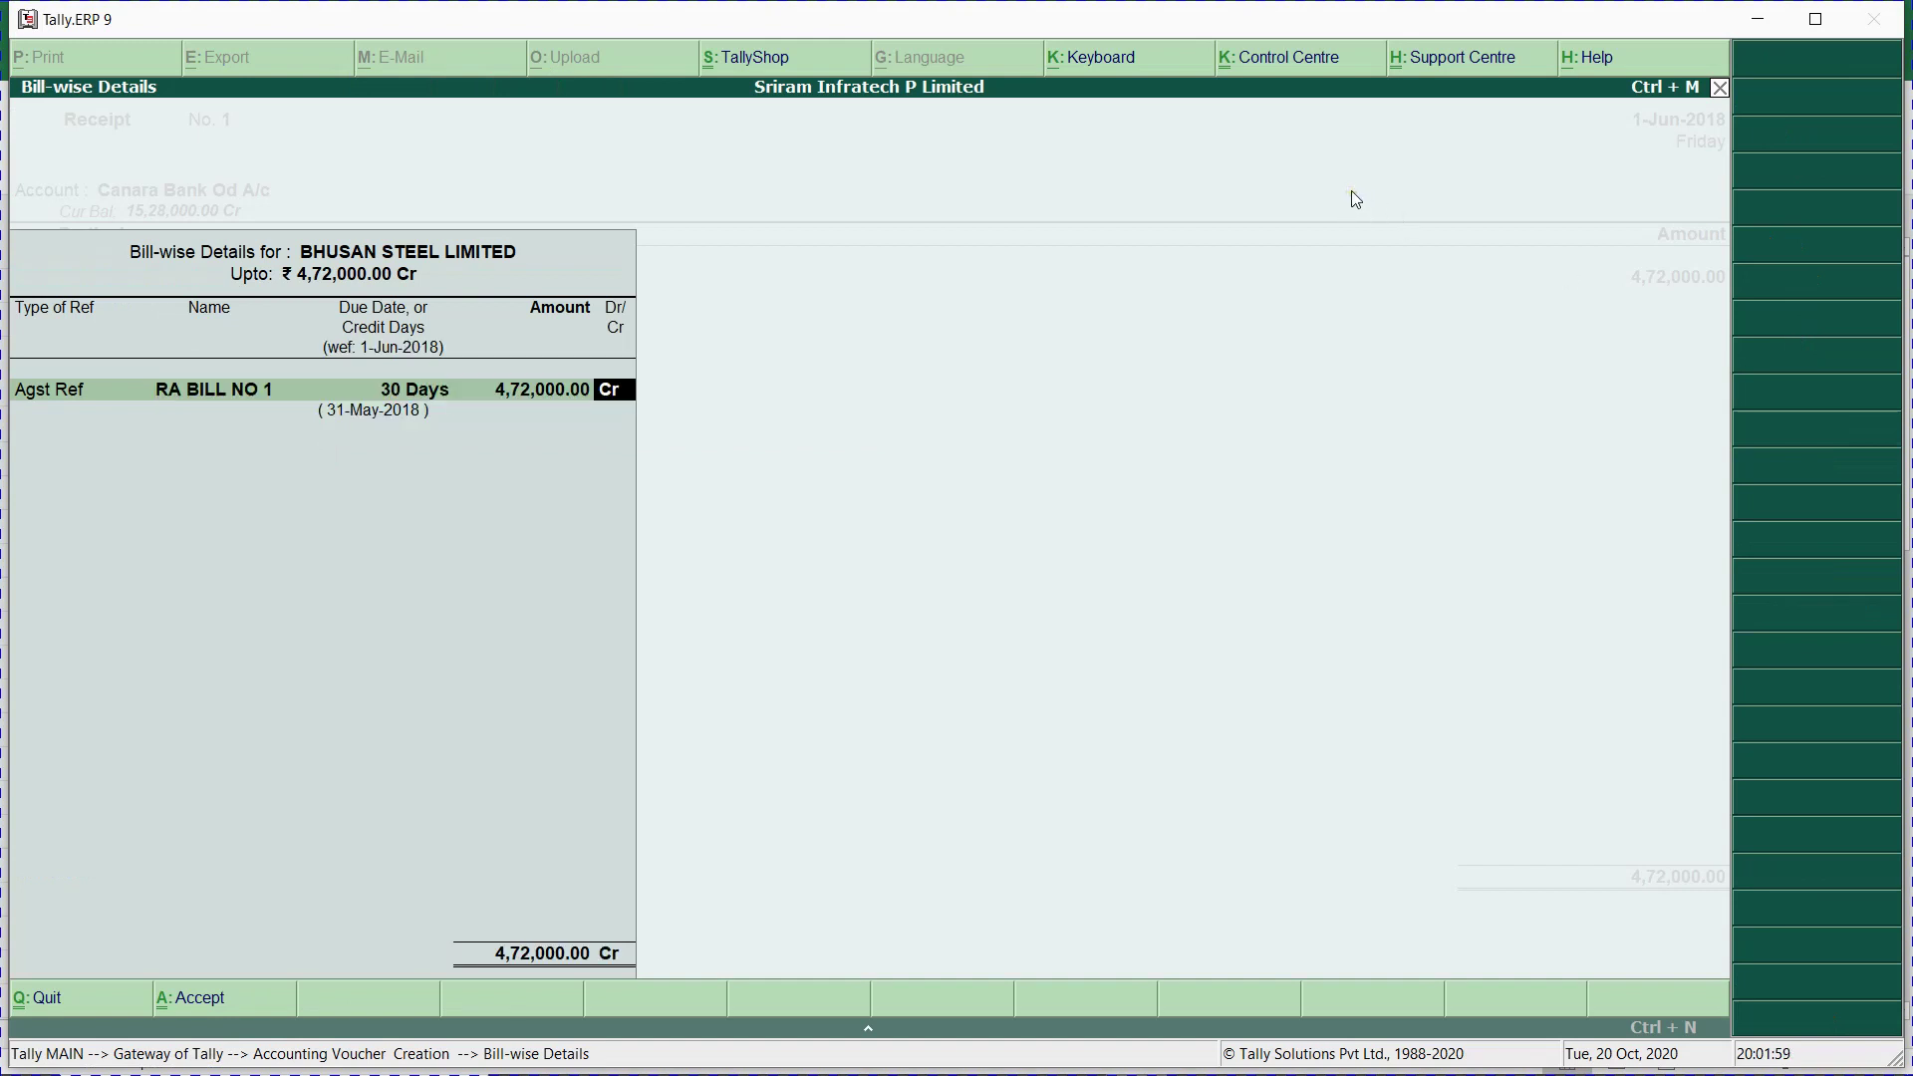
key(Return)
key(Return)
Fill in the cheque number and cheque date 1-Jun-2018, and enter a bank name.
key(Return)
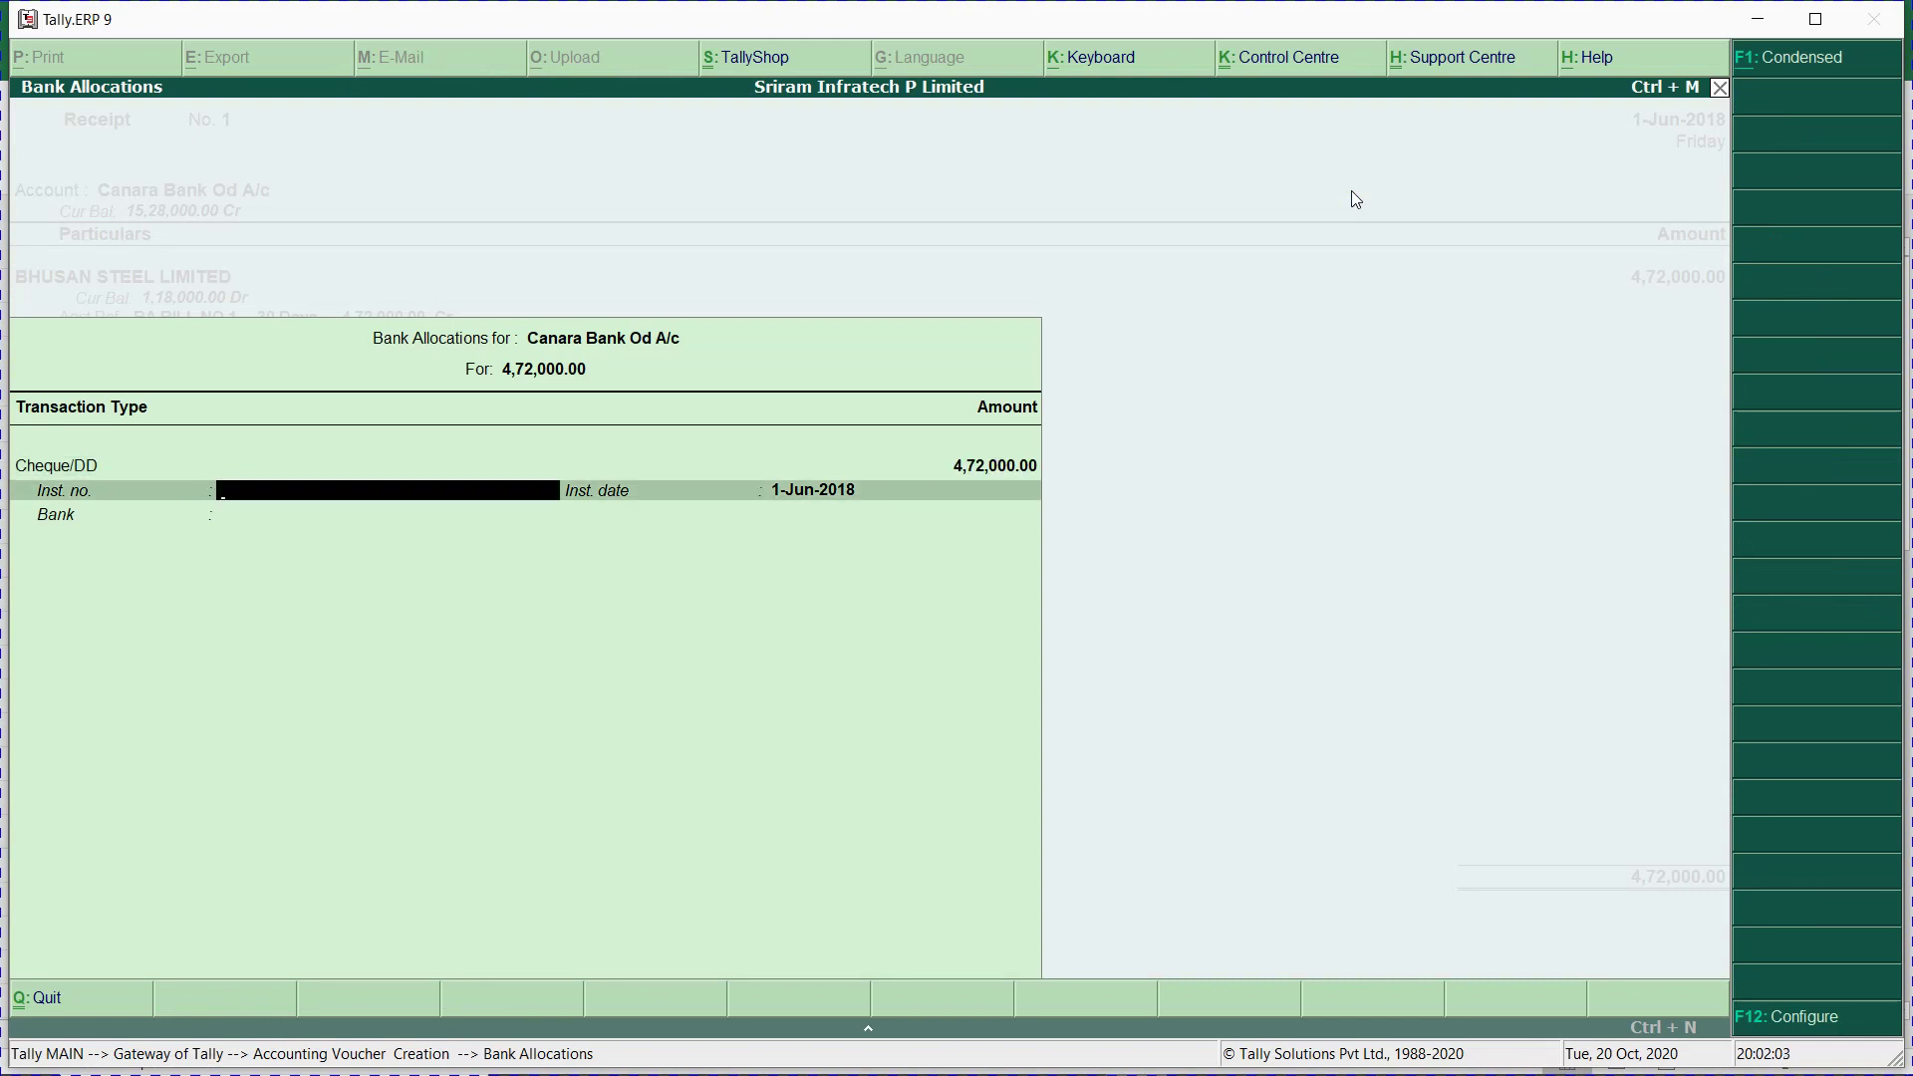
text(458901)
key(Return)
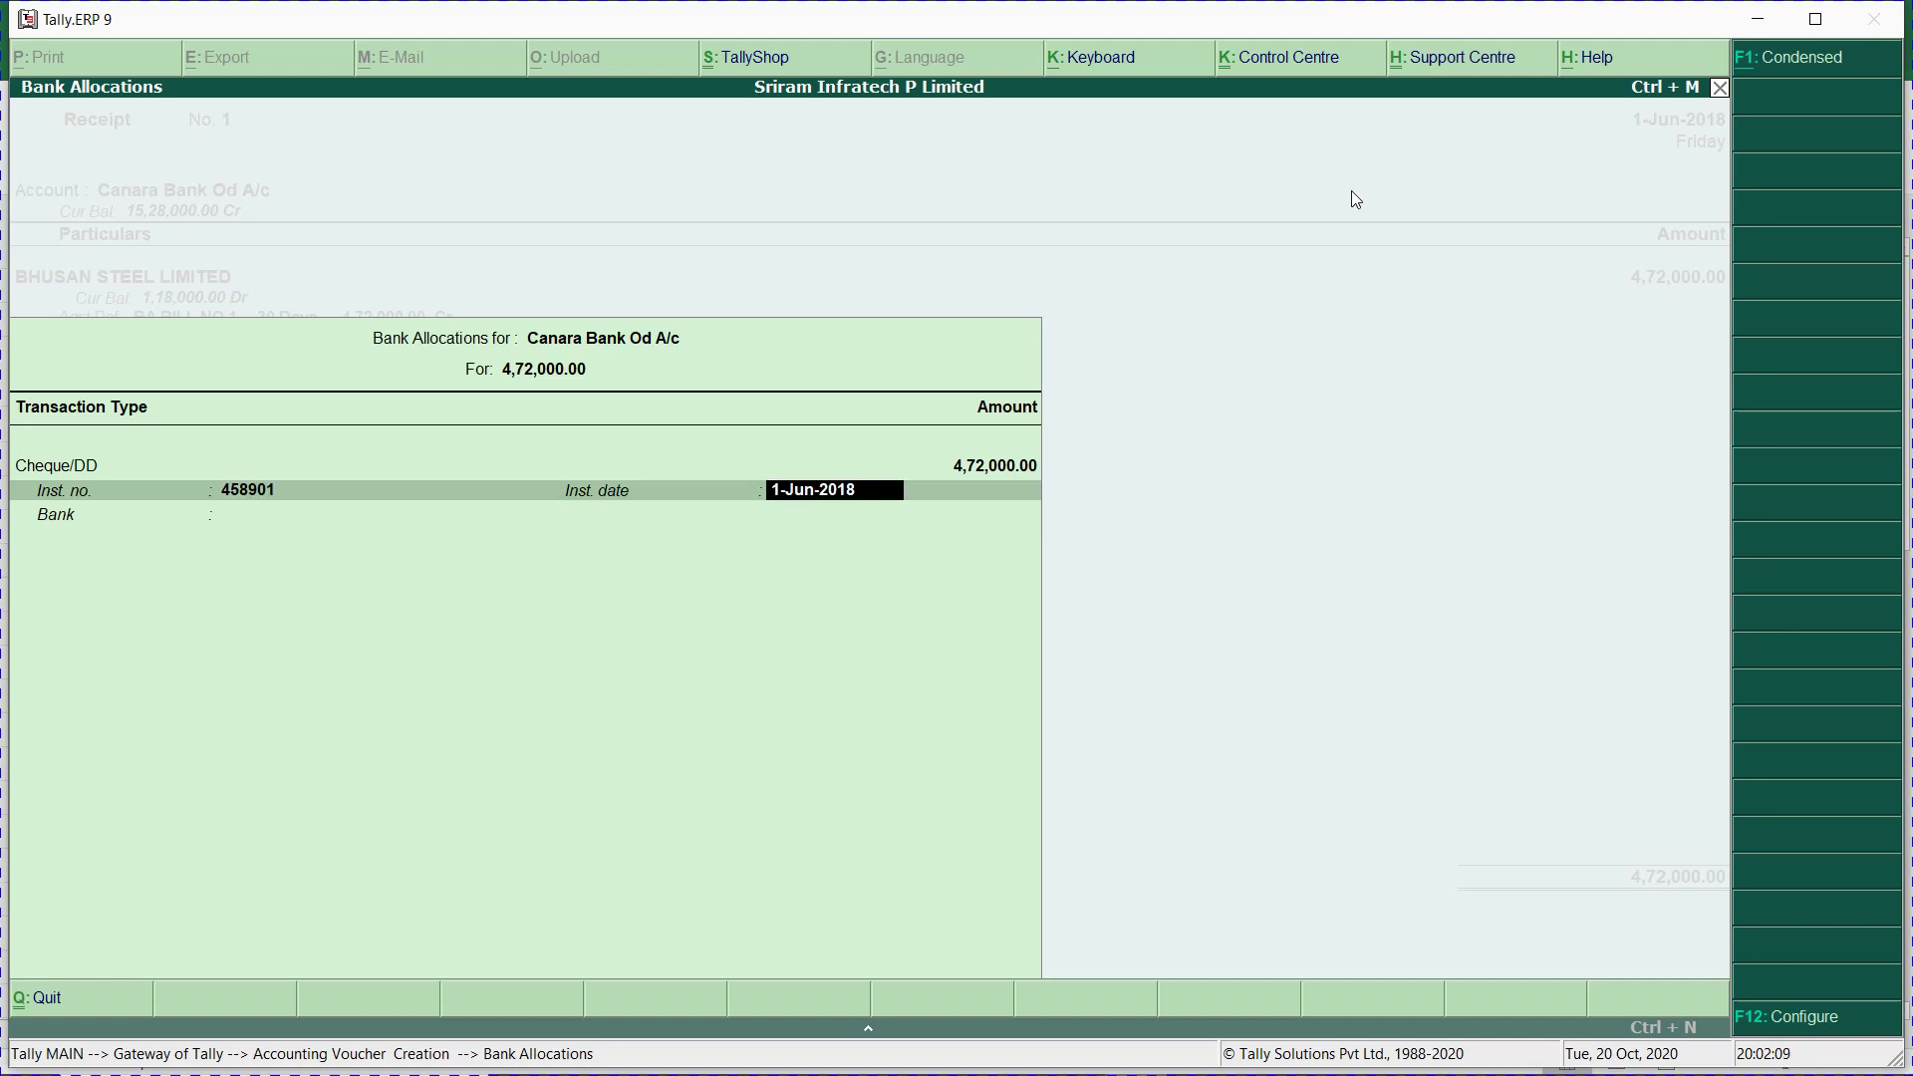
key(Return)
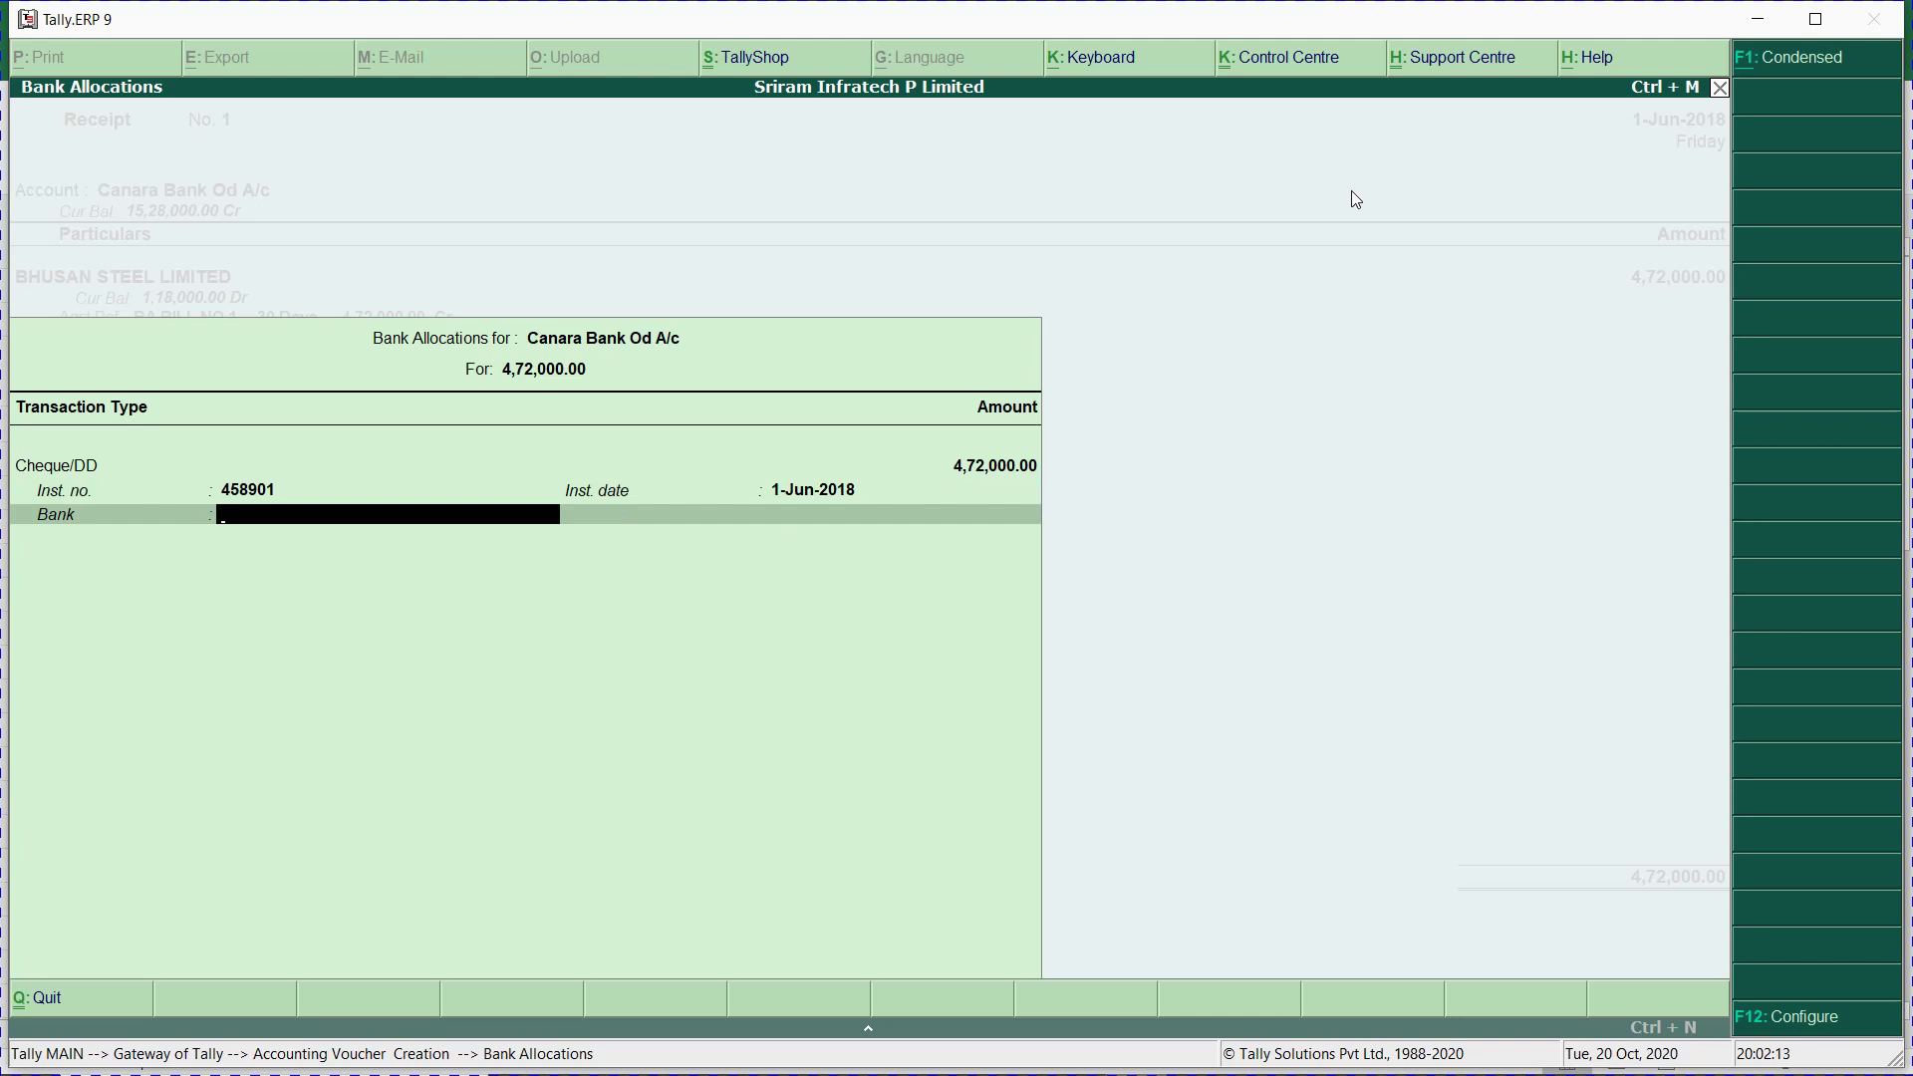
text(s)
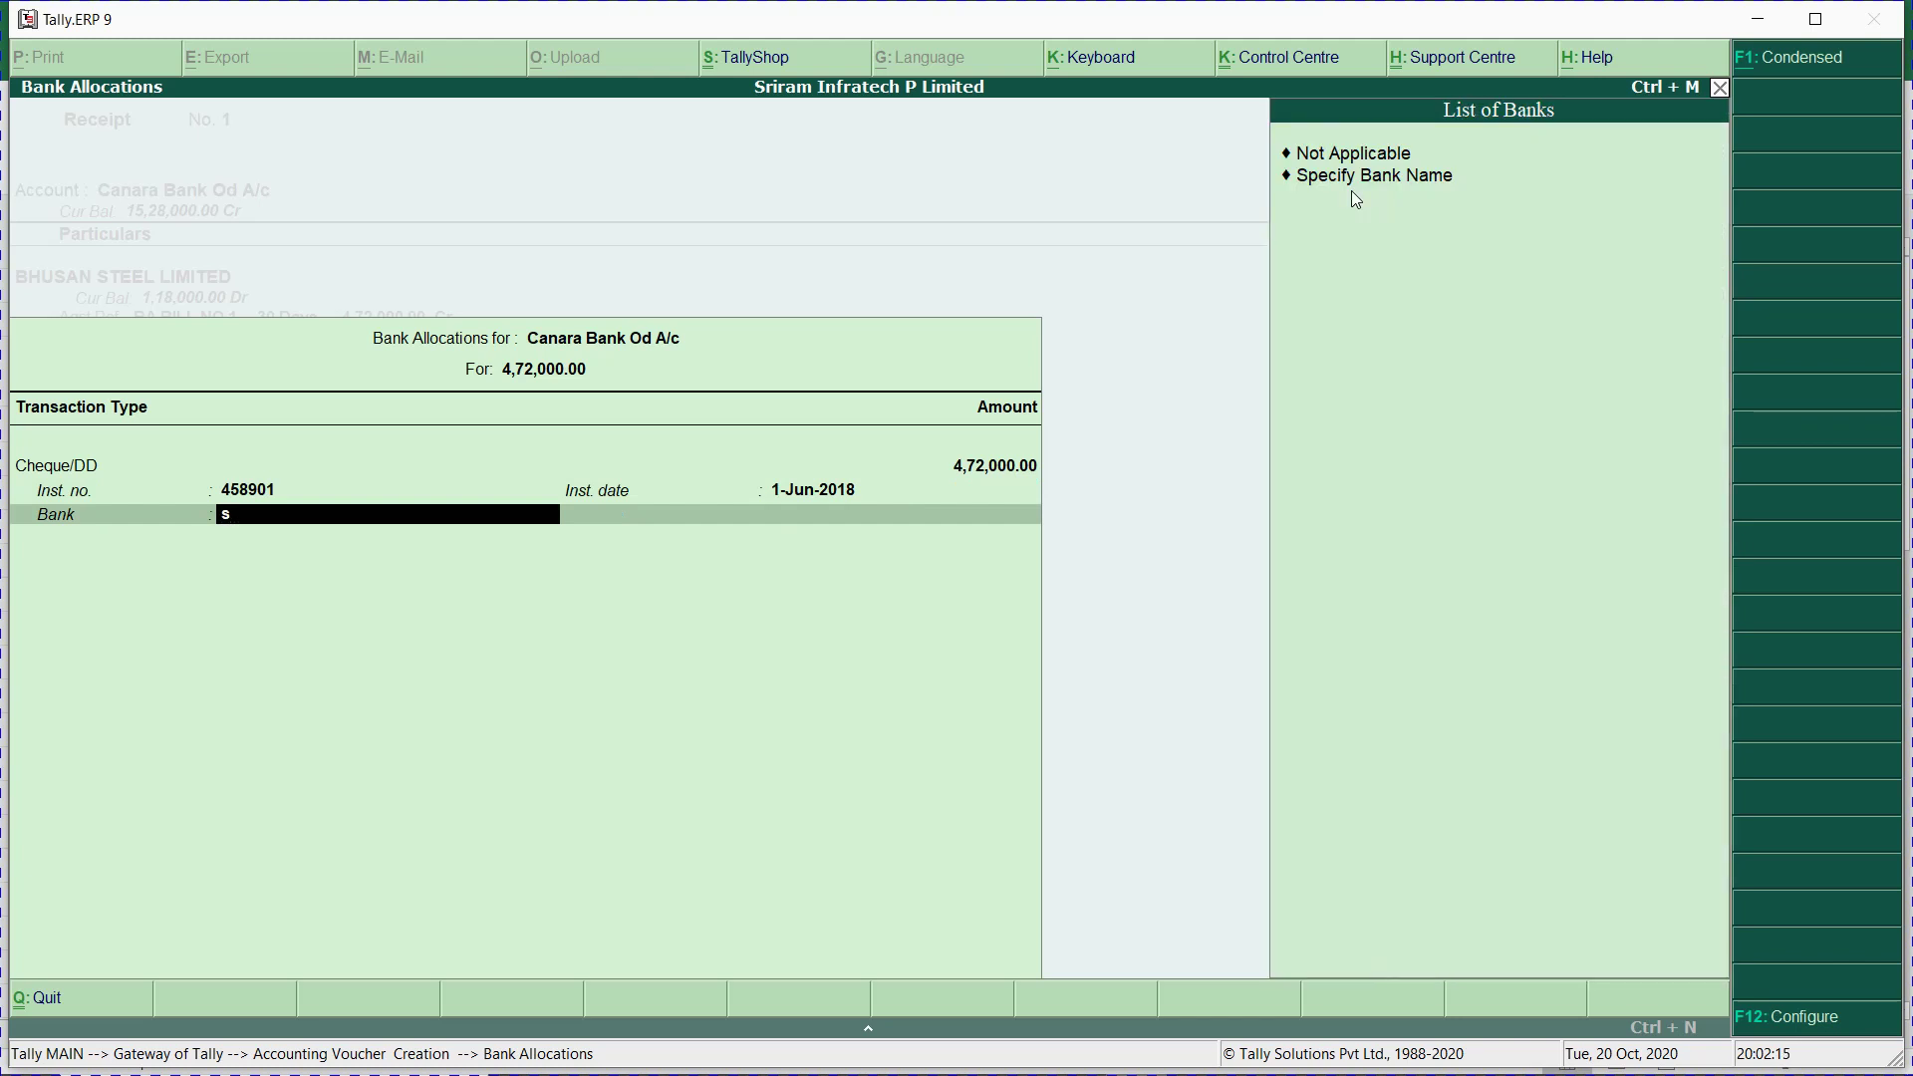
key(Down)
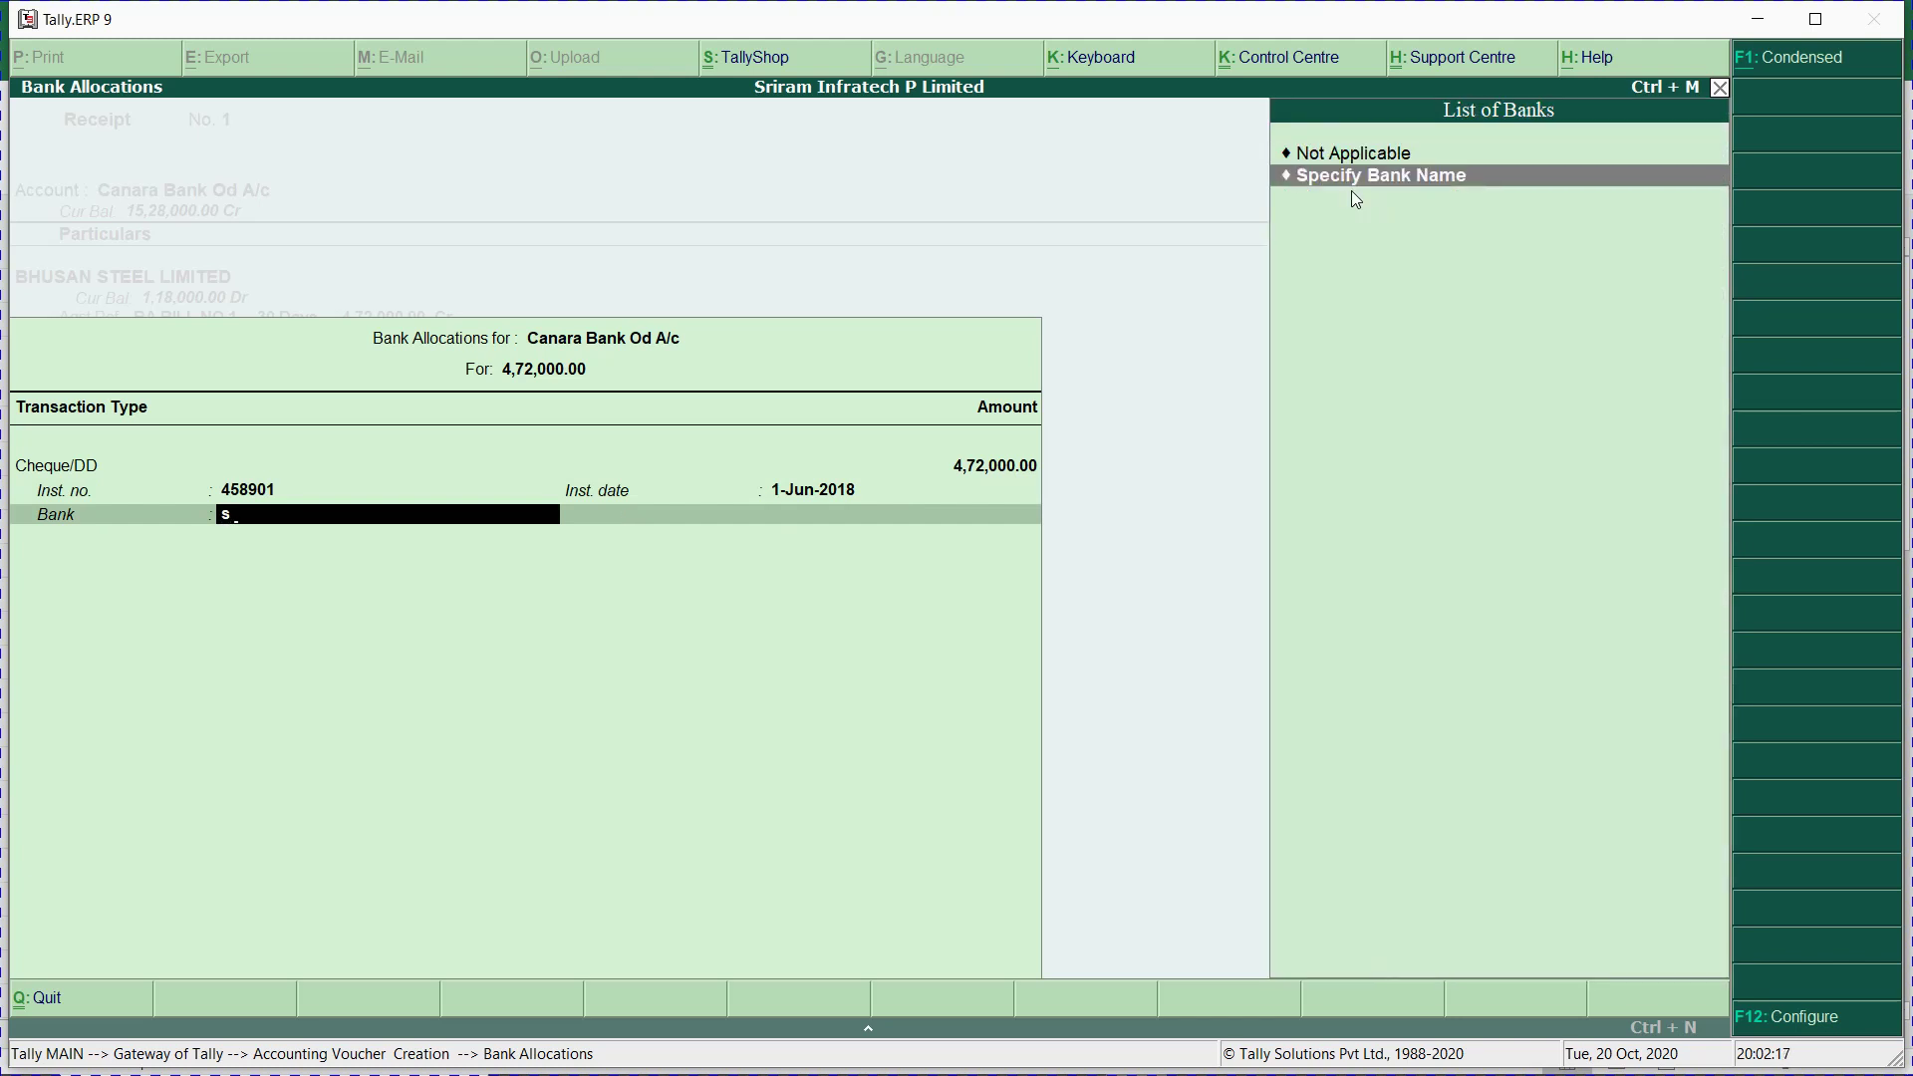
key(Return)
text(Ssbi)
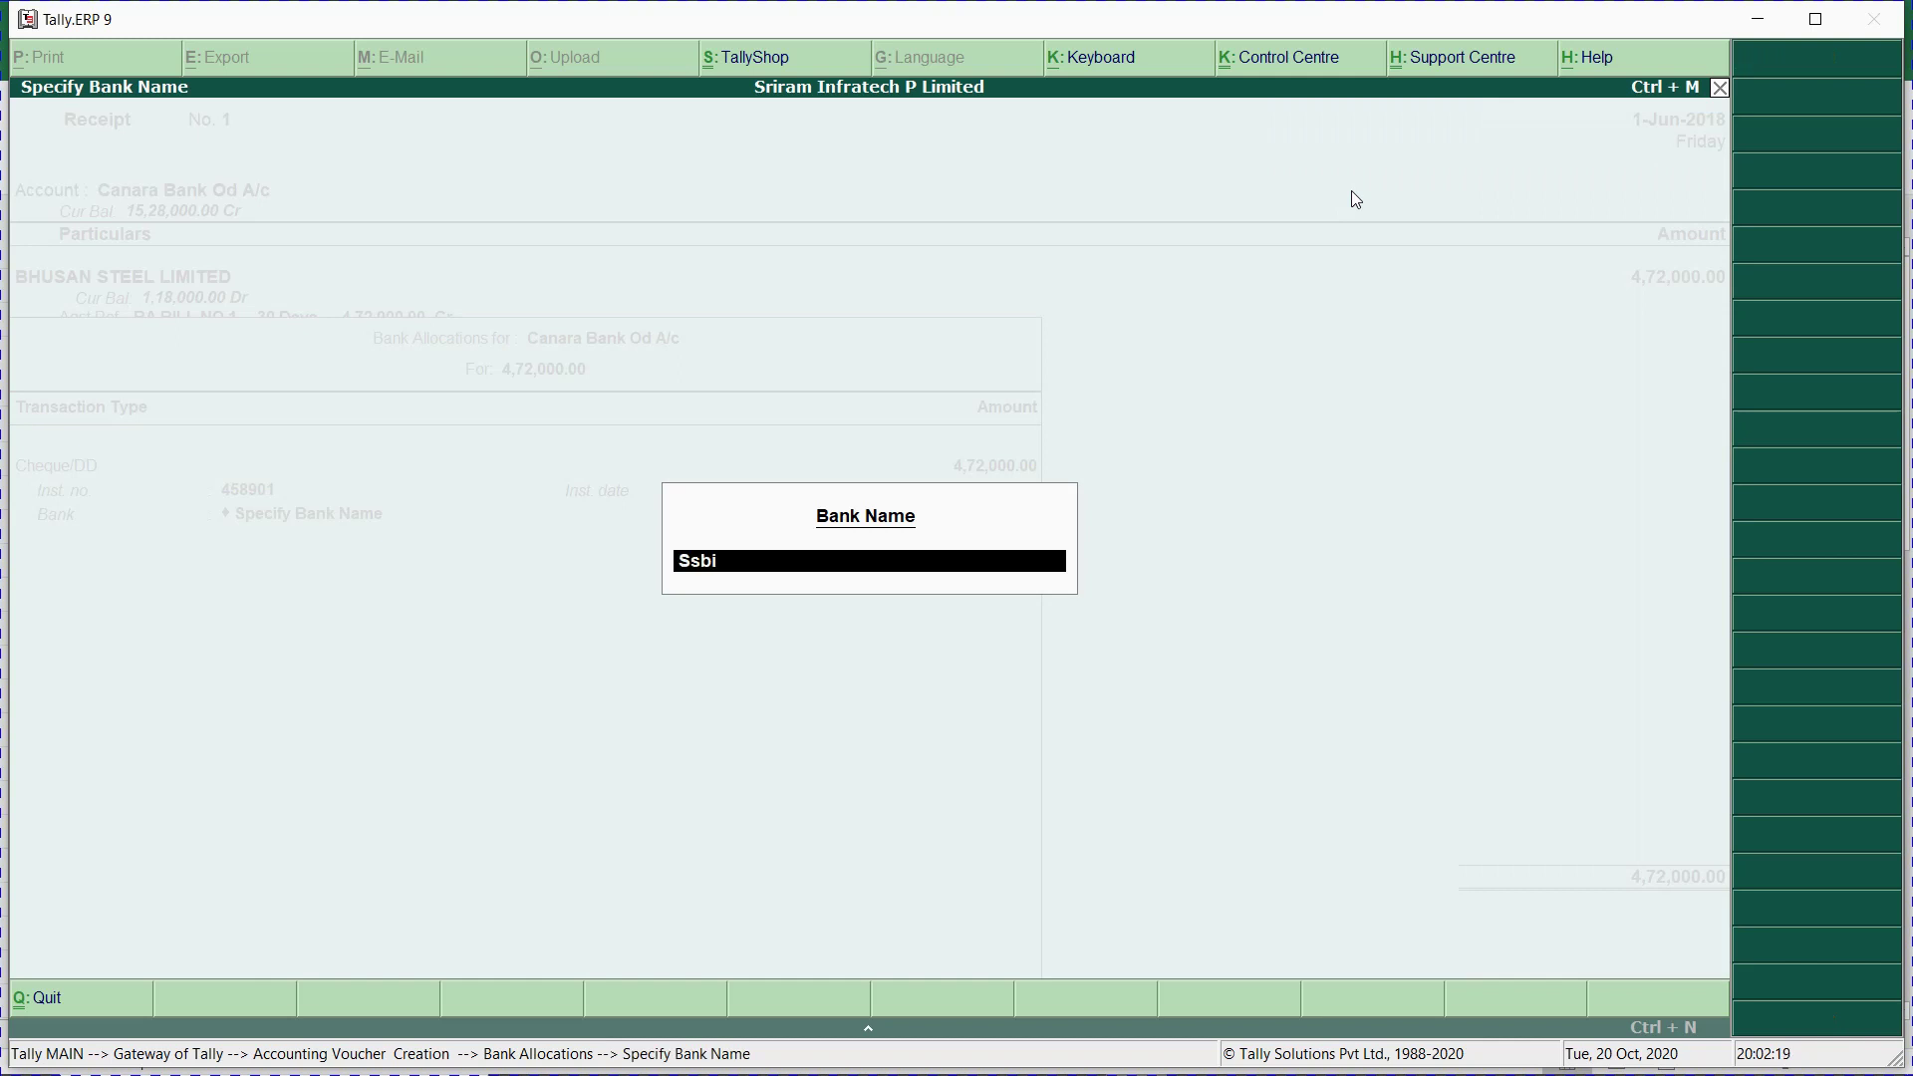
key(Return)
Reopen the cheque details and correct the bank name to SBI.
key(BackSpace)
key(BackSpace)
key(Return)
key(Return)
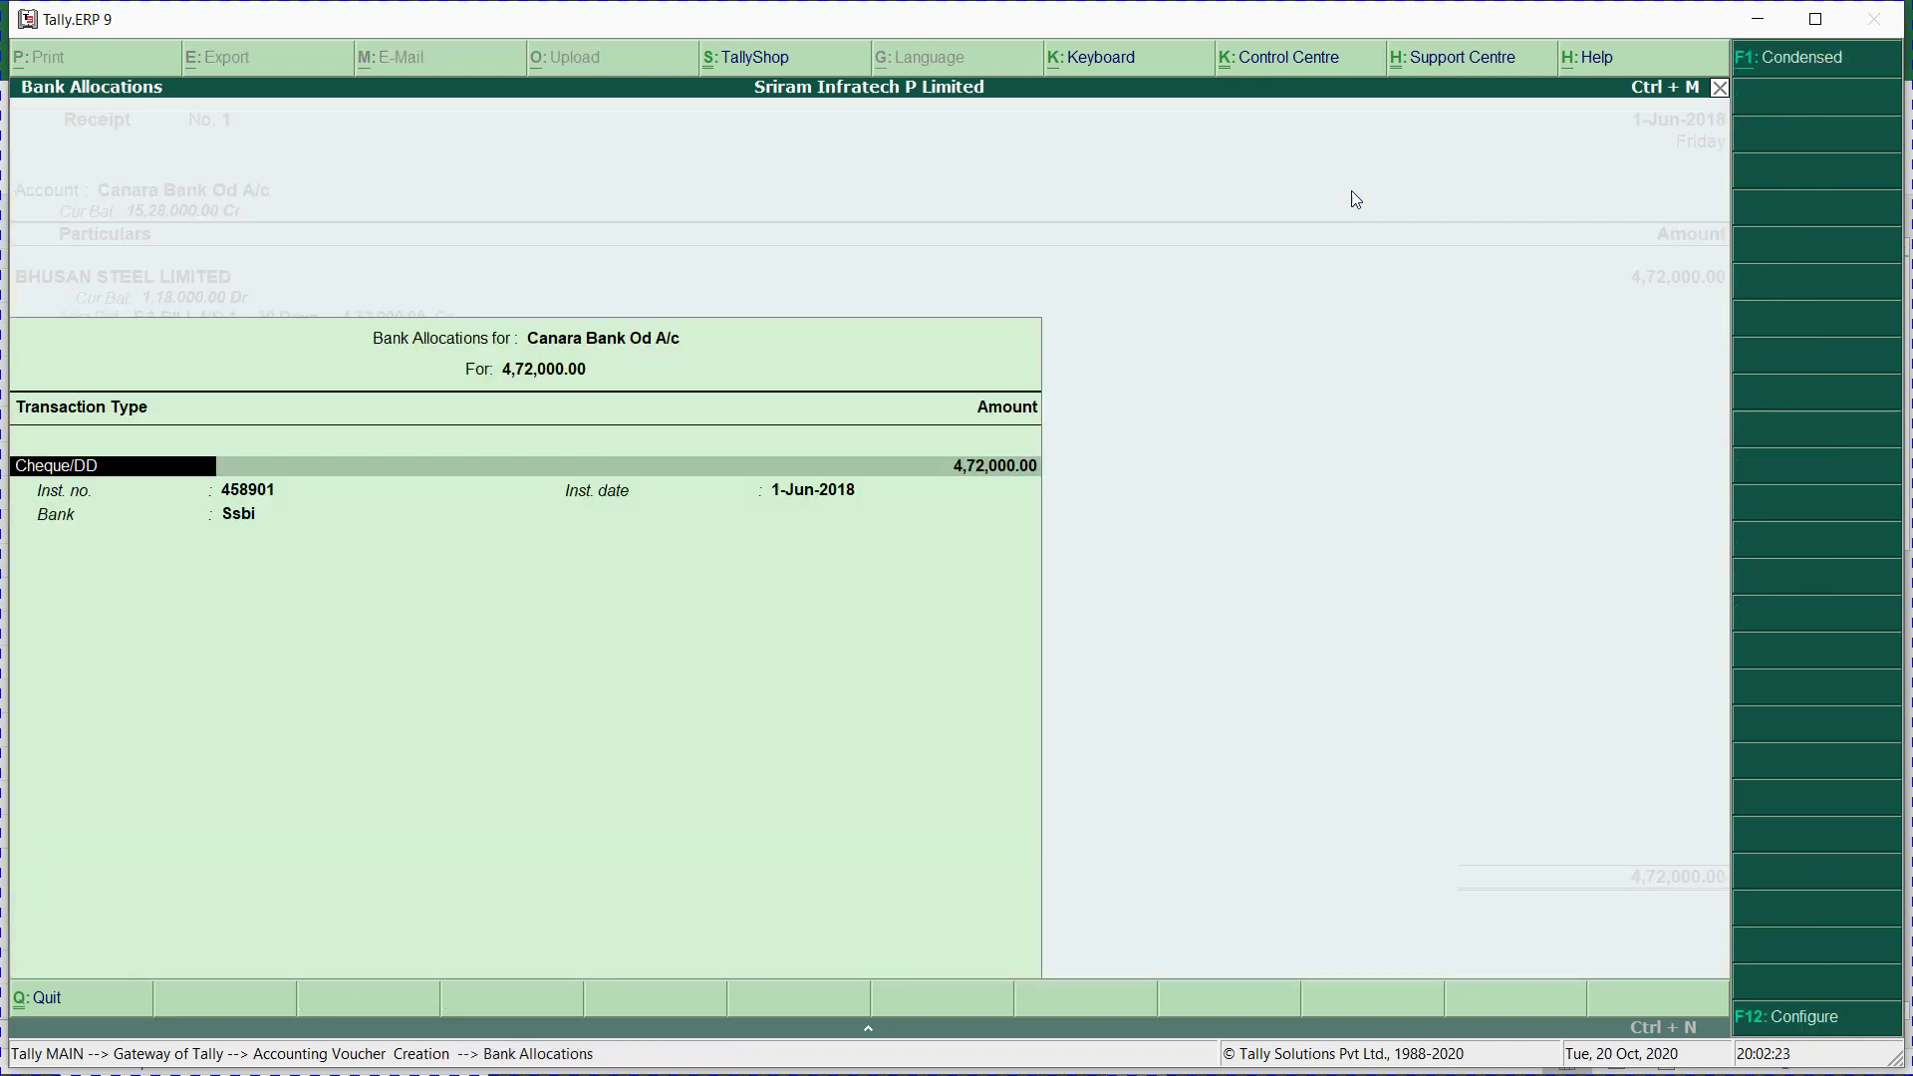
key(Return)
key(Return)
key(Return)
key(Return)
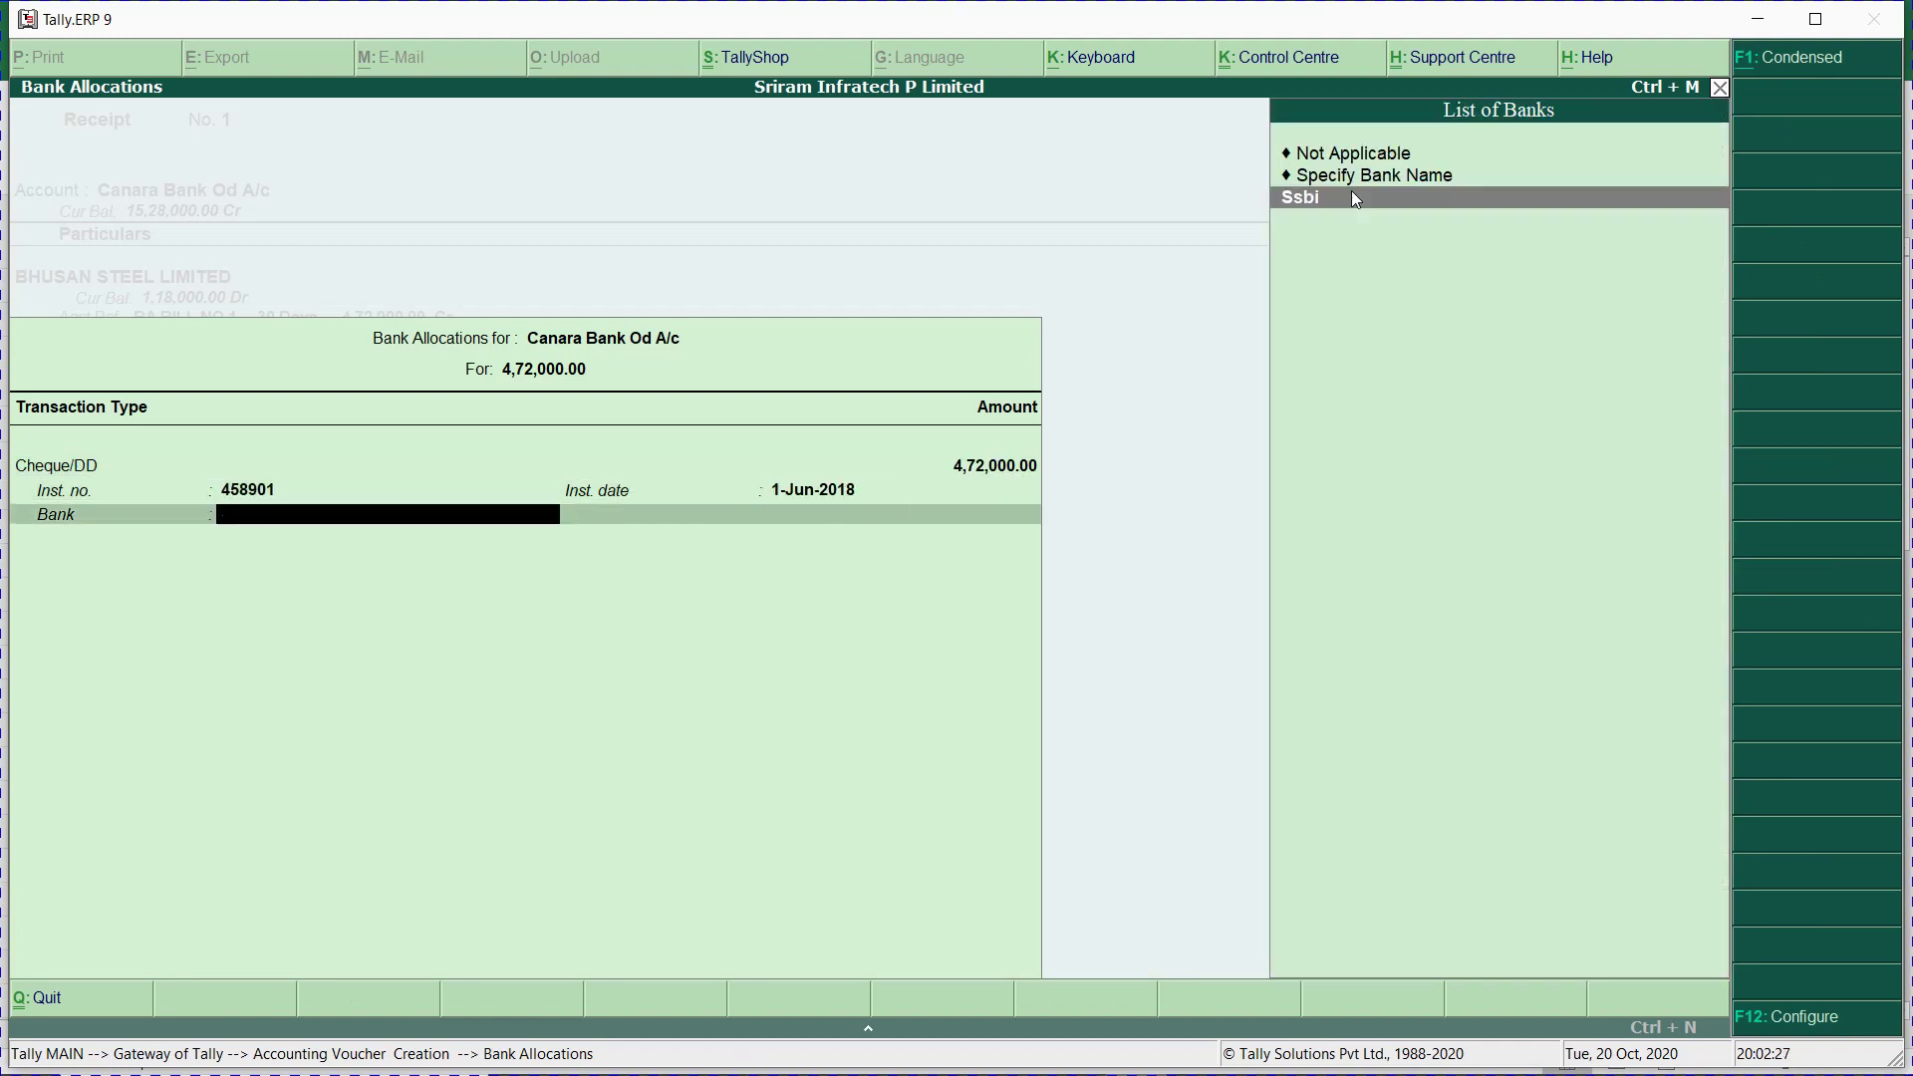
key(Up)
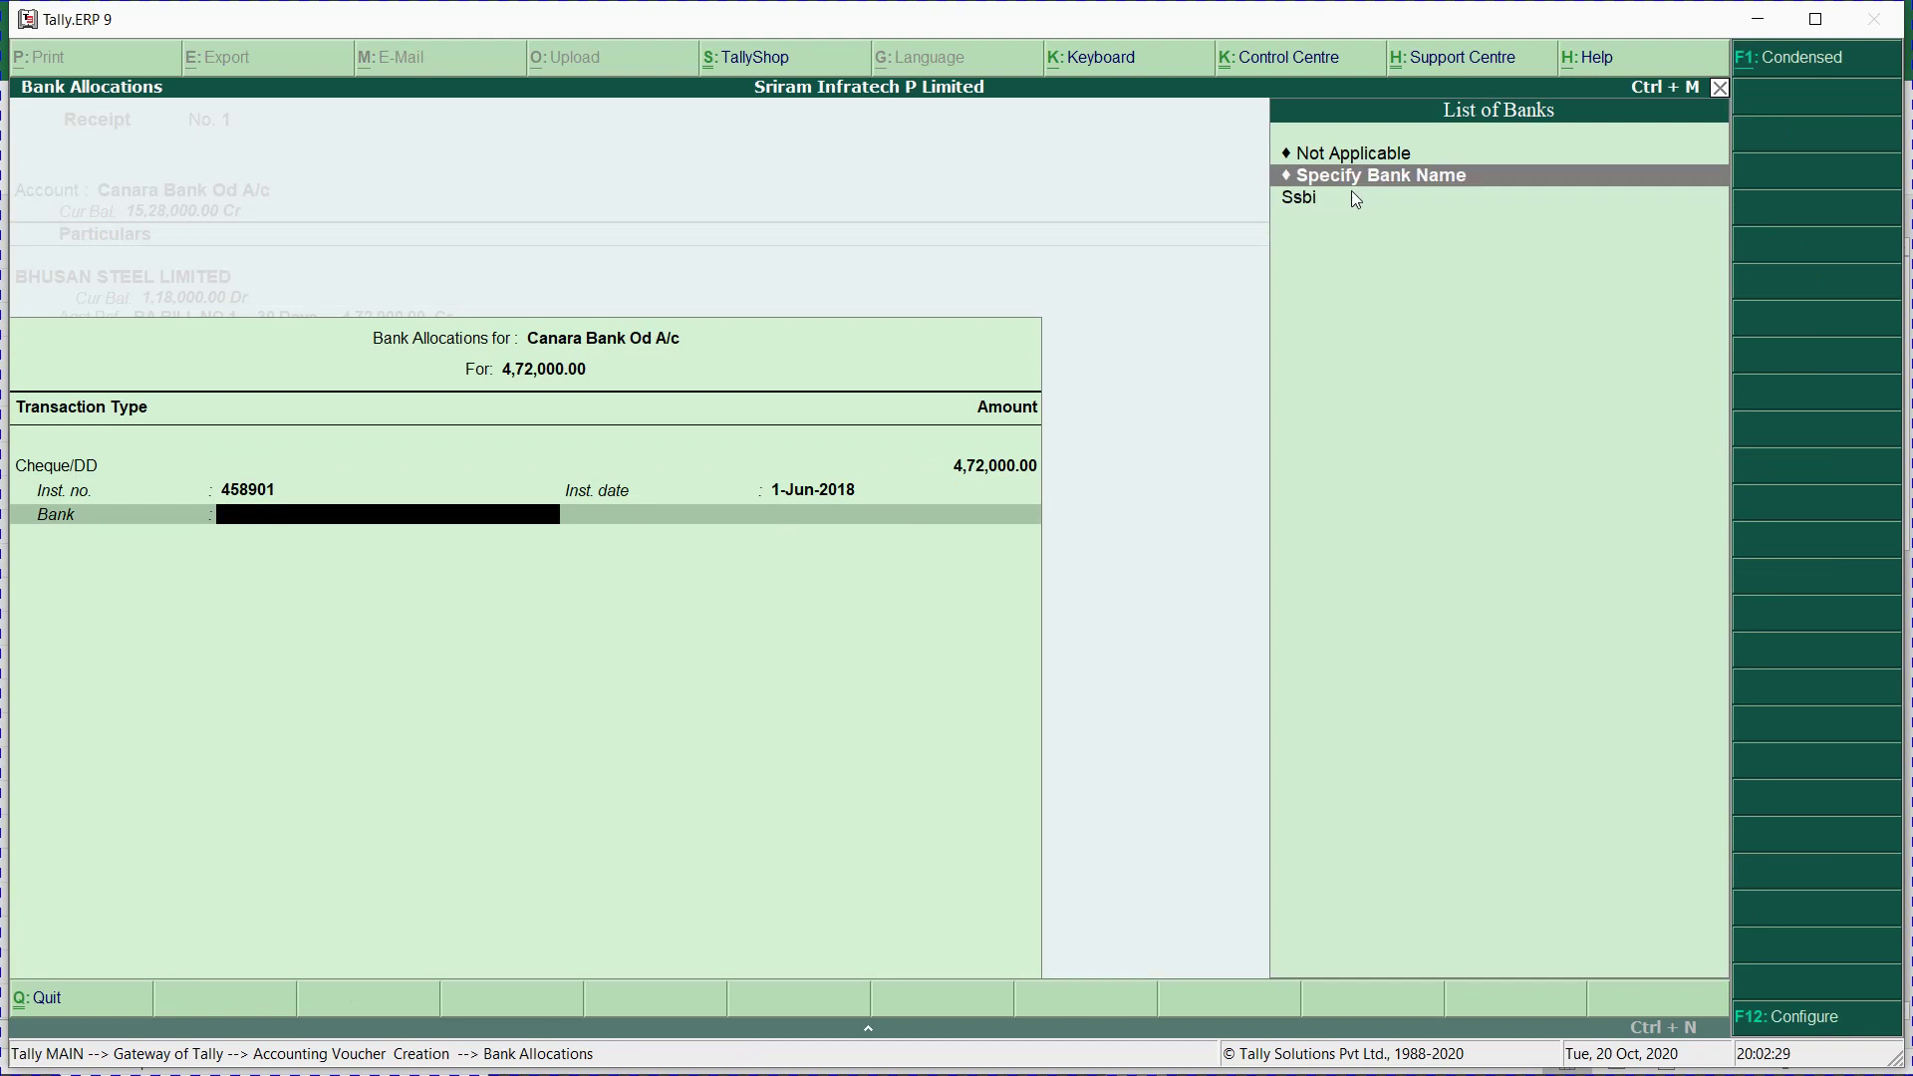
key(Return)
text(SBI)
key(Return)
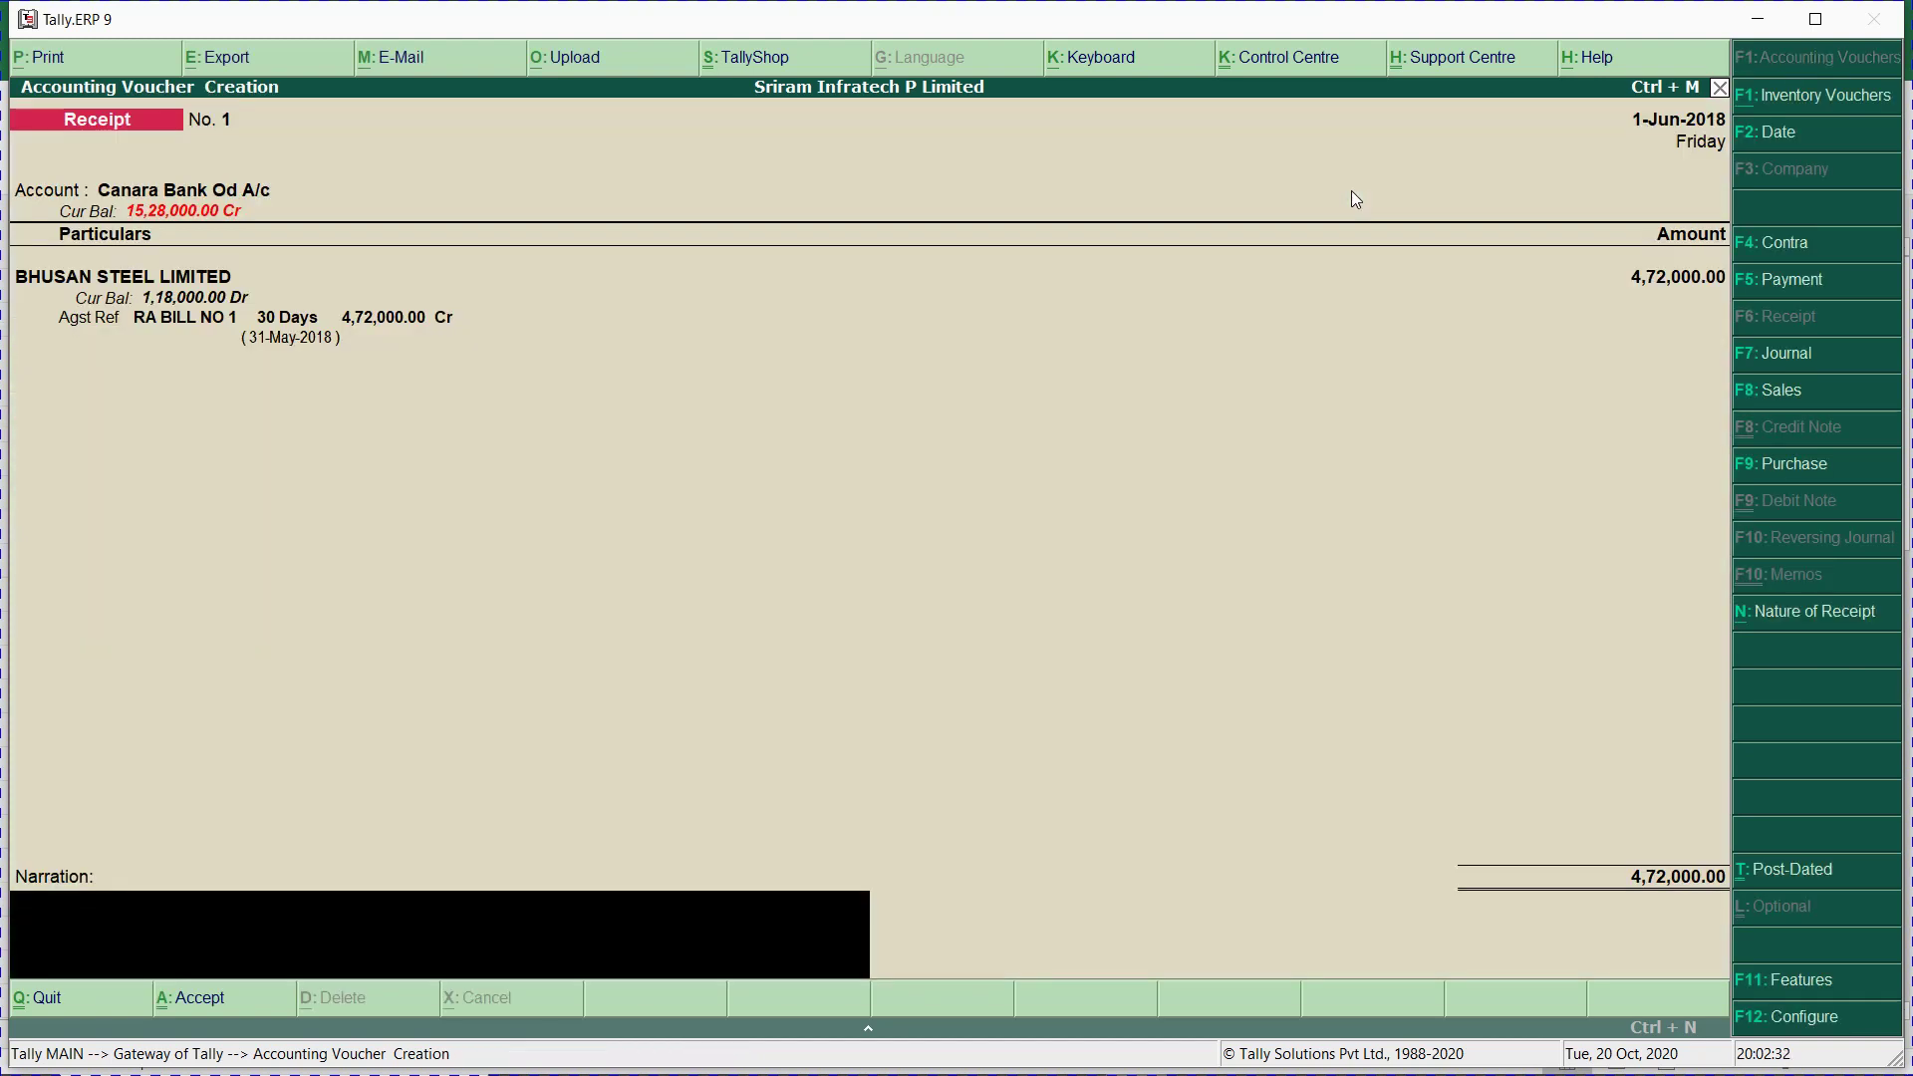
Add the narration 'Being the amount received from bhushan steel' and save the receipt.
key(Return)
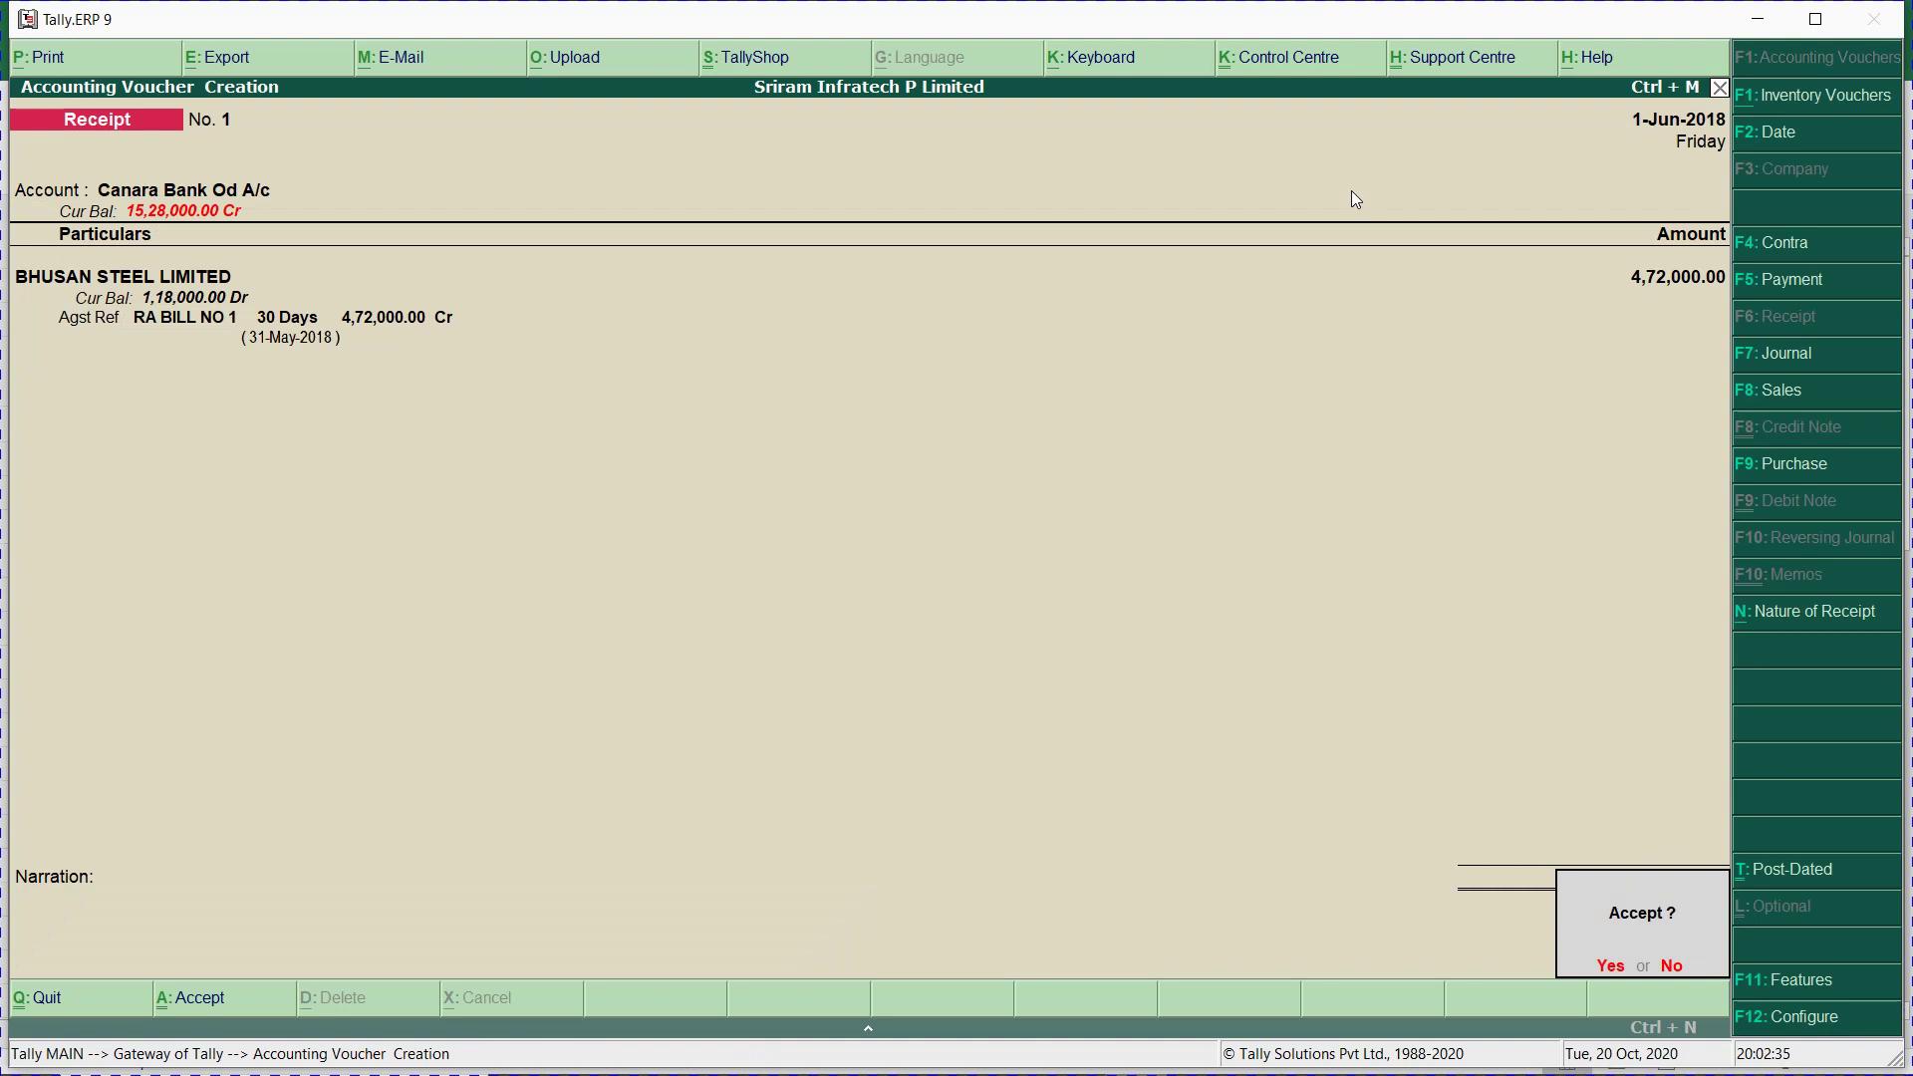
key(Escape)
text(Being thea)
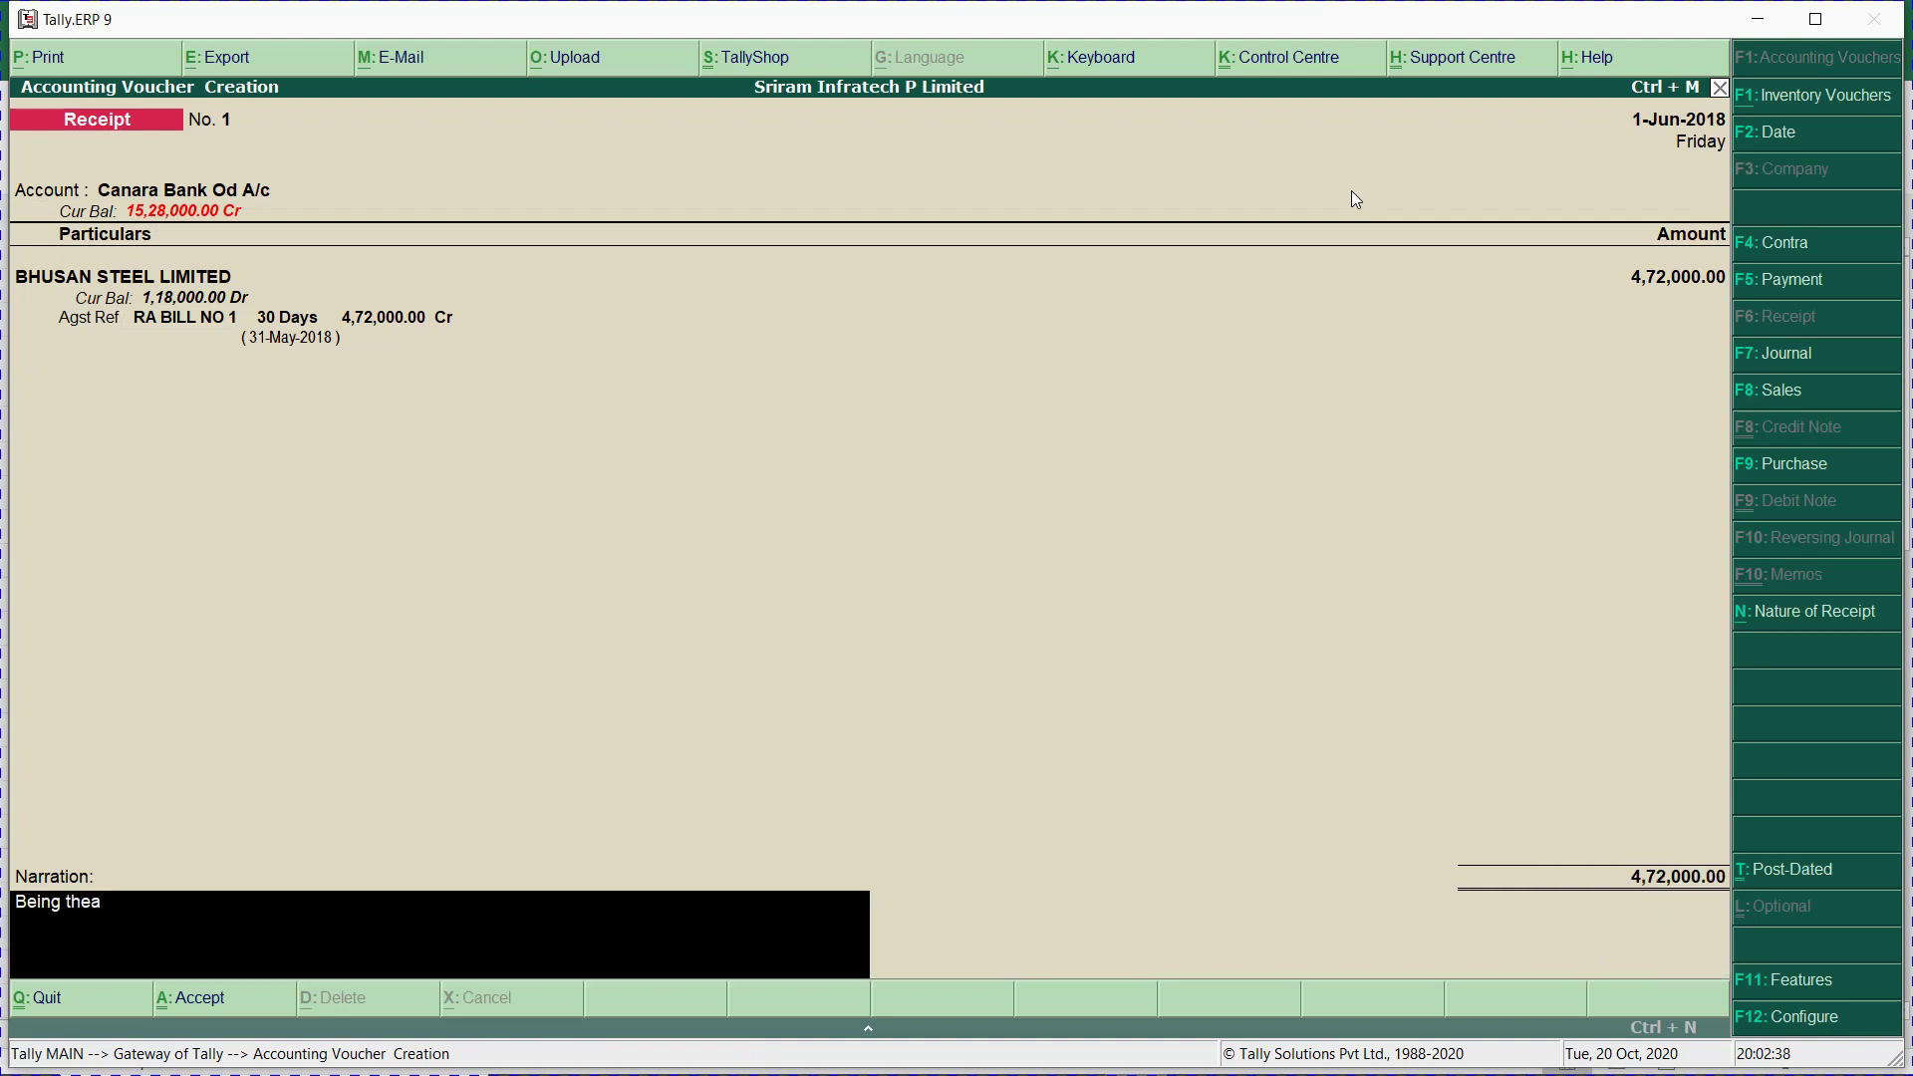
key(BackSpace)
text(amount received from bhushan)
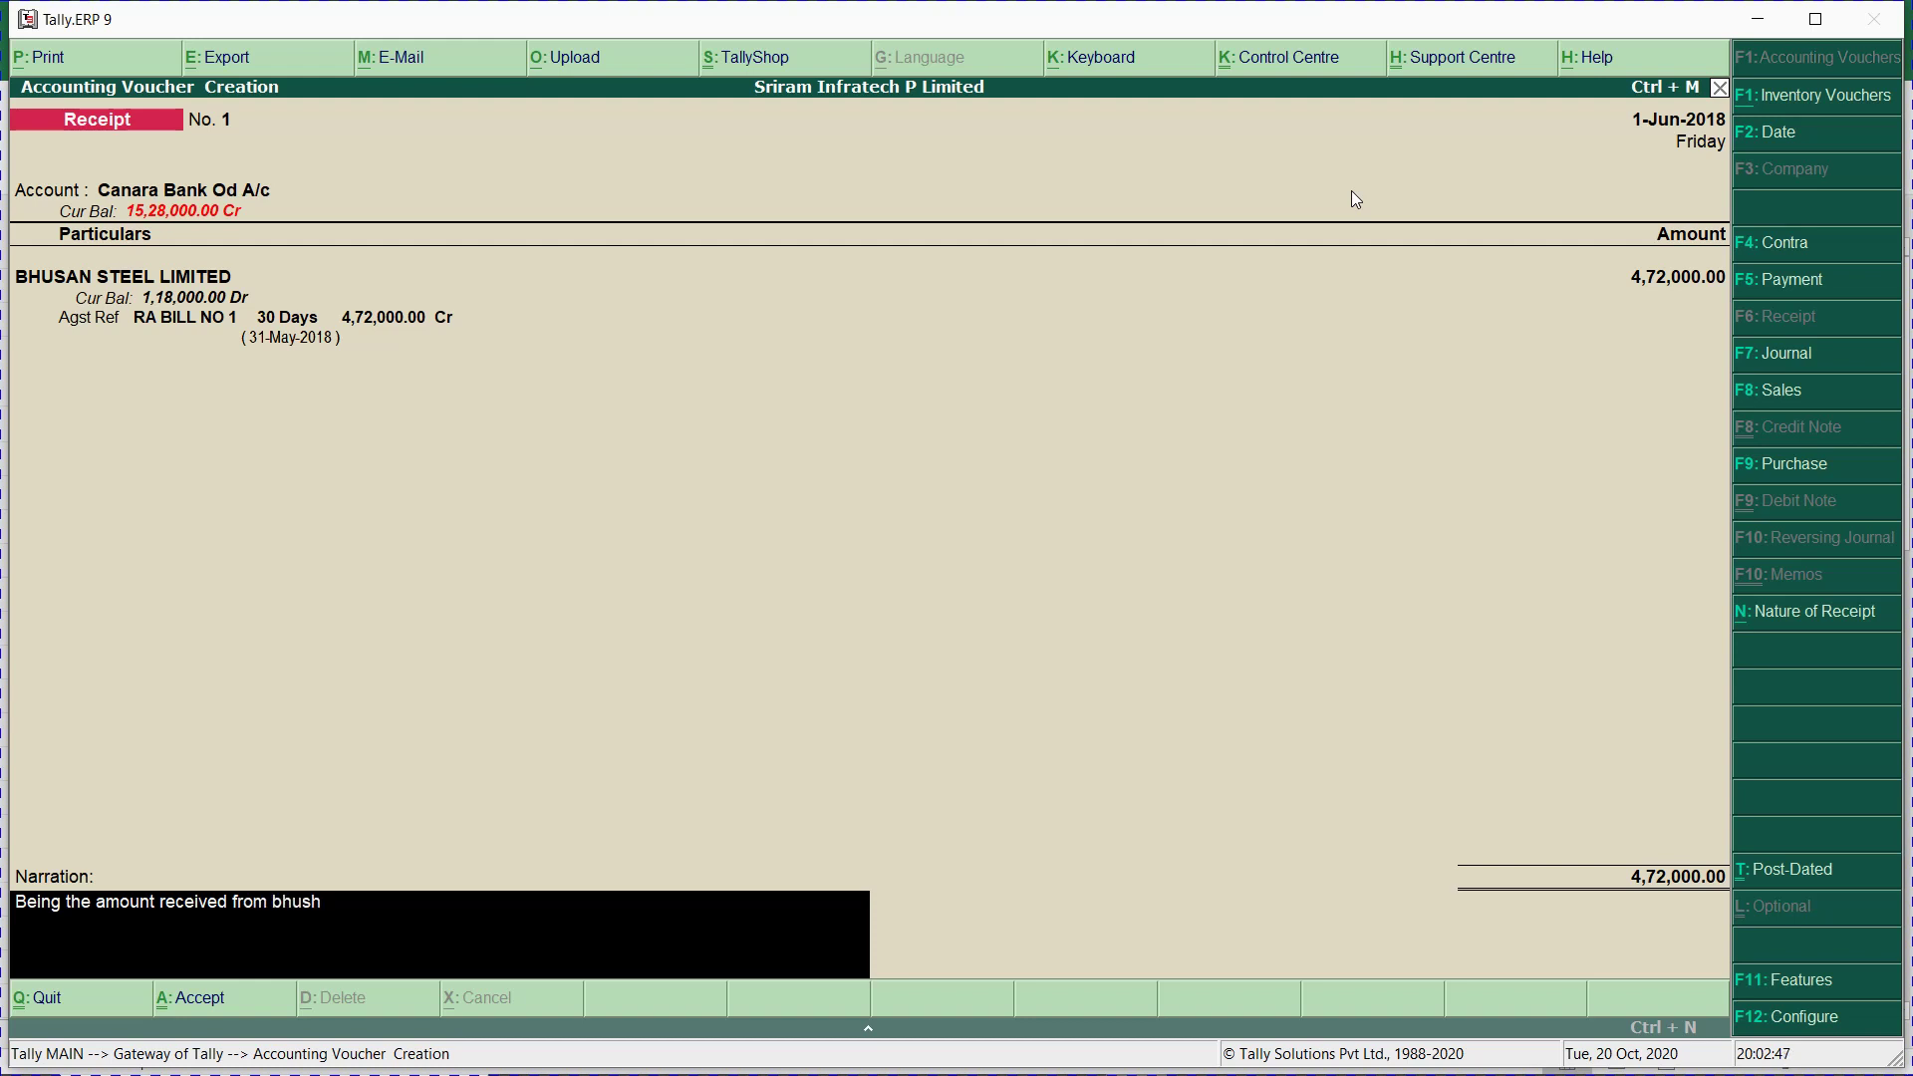
text( stee)
key(Return)
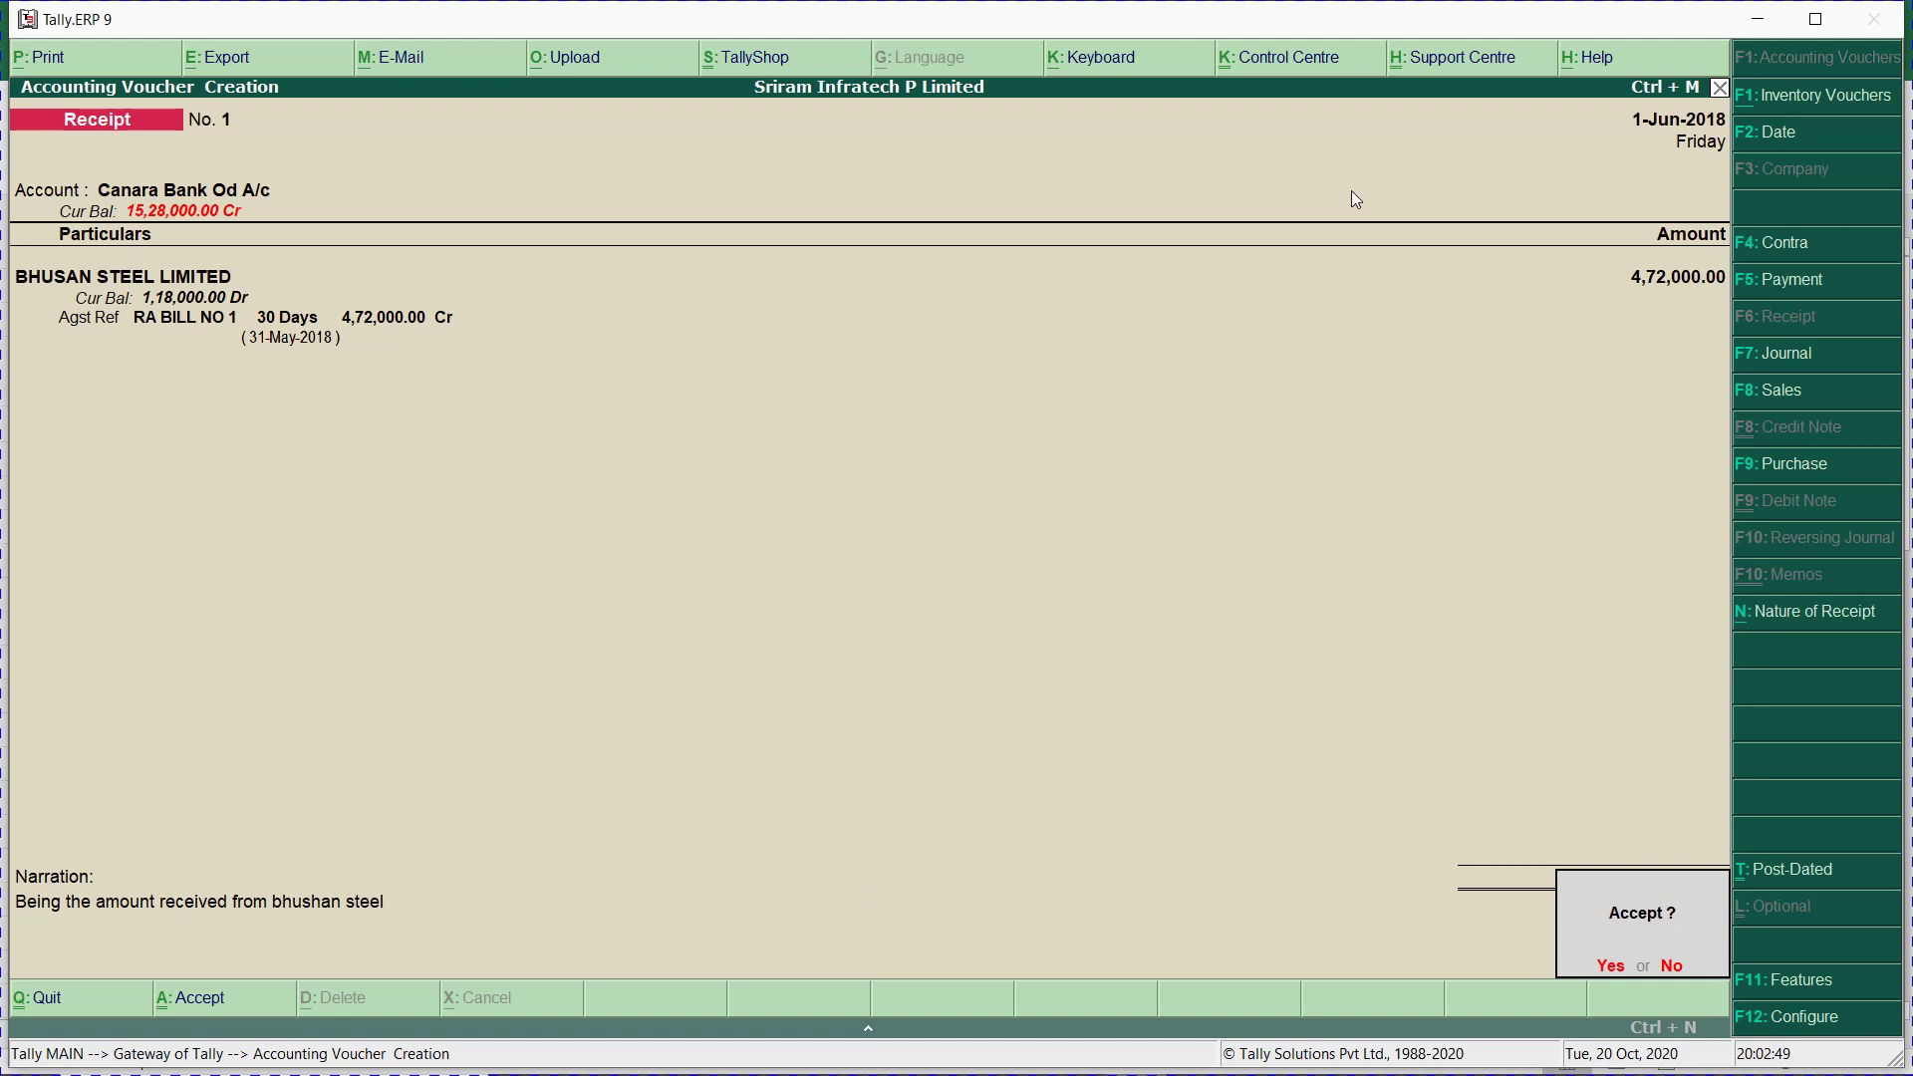
key(Return)
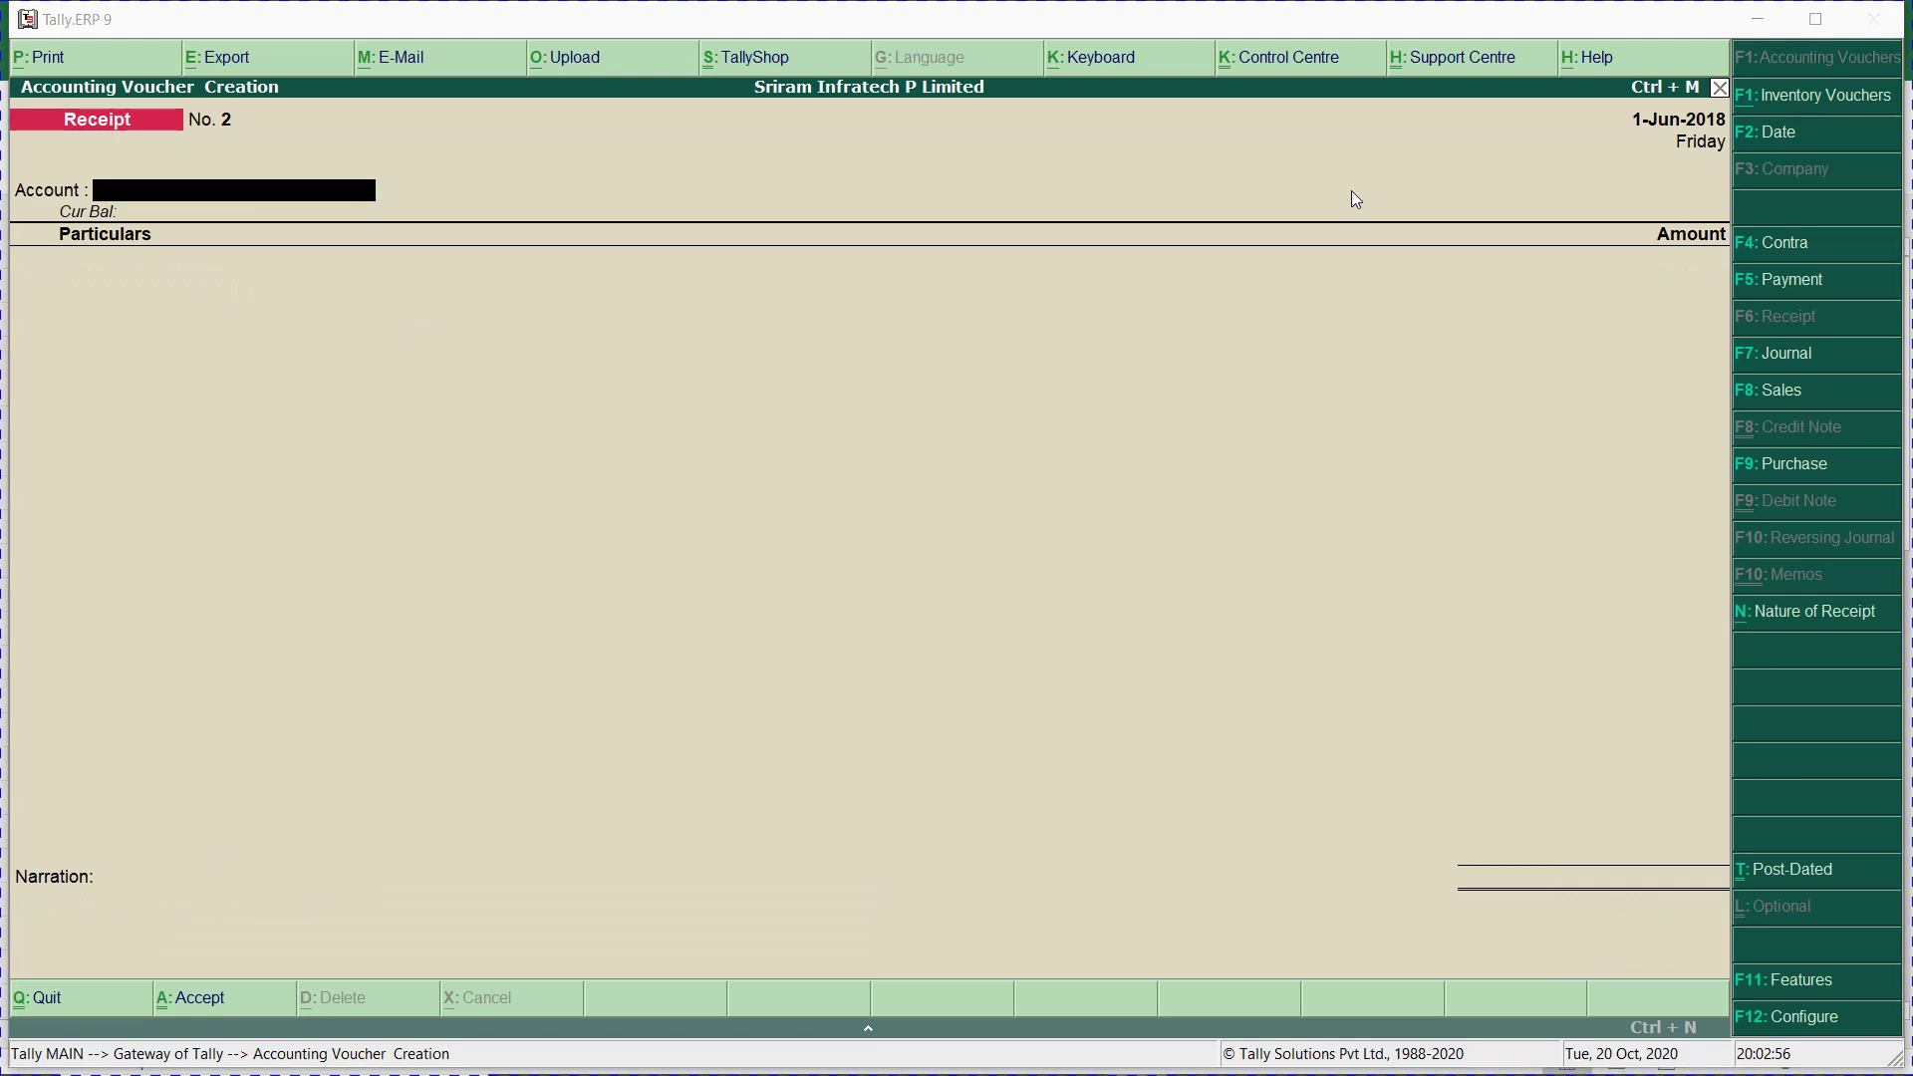
key(alt+Tab)
key(Down)
key(Down)
key(Down)
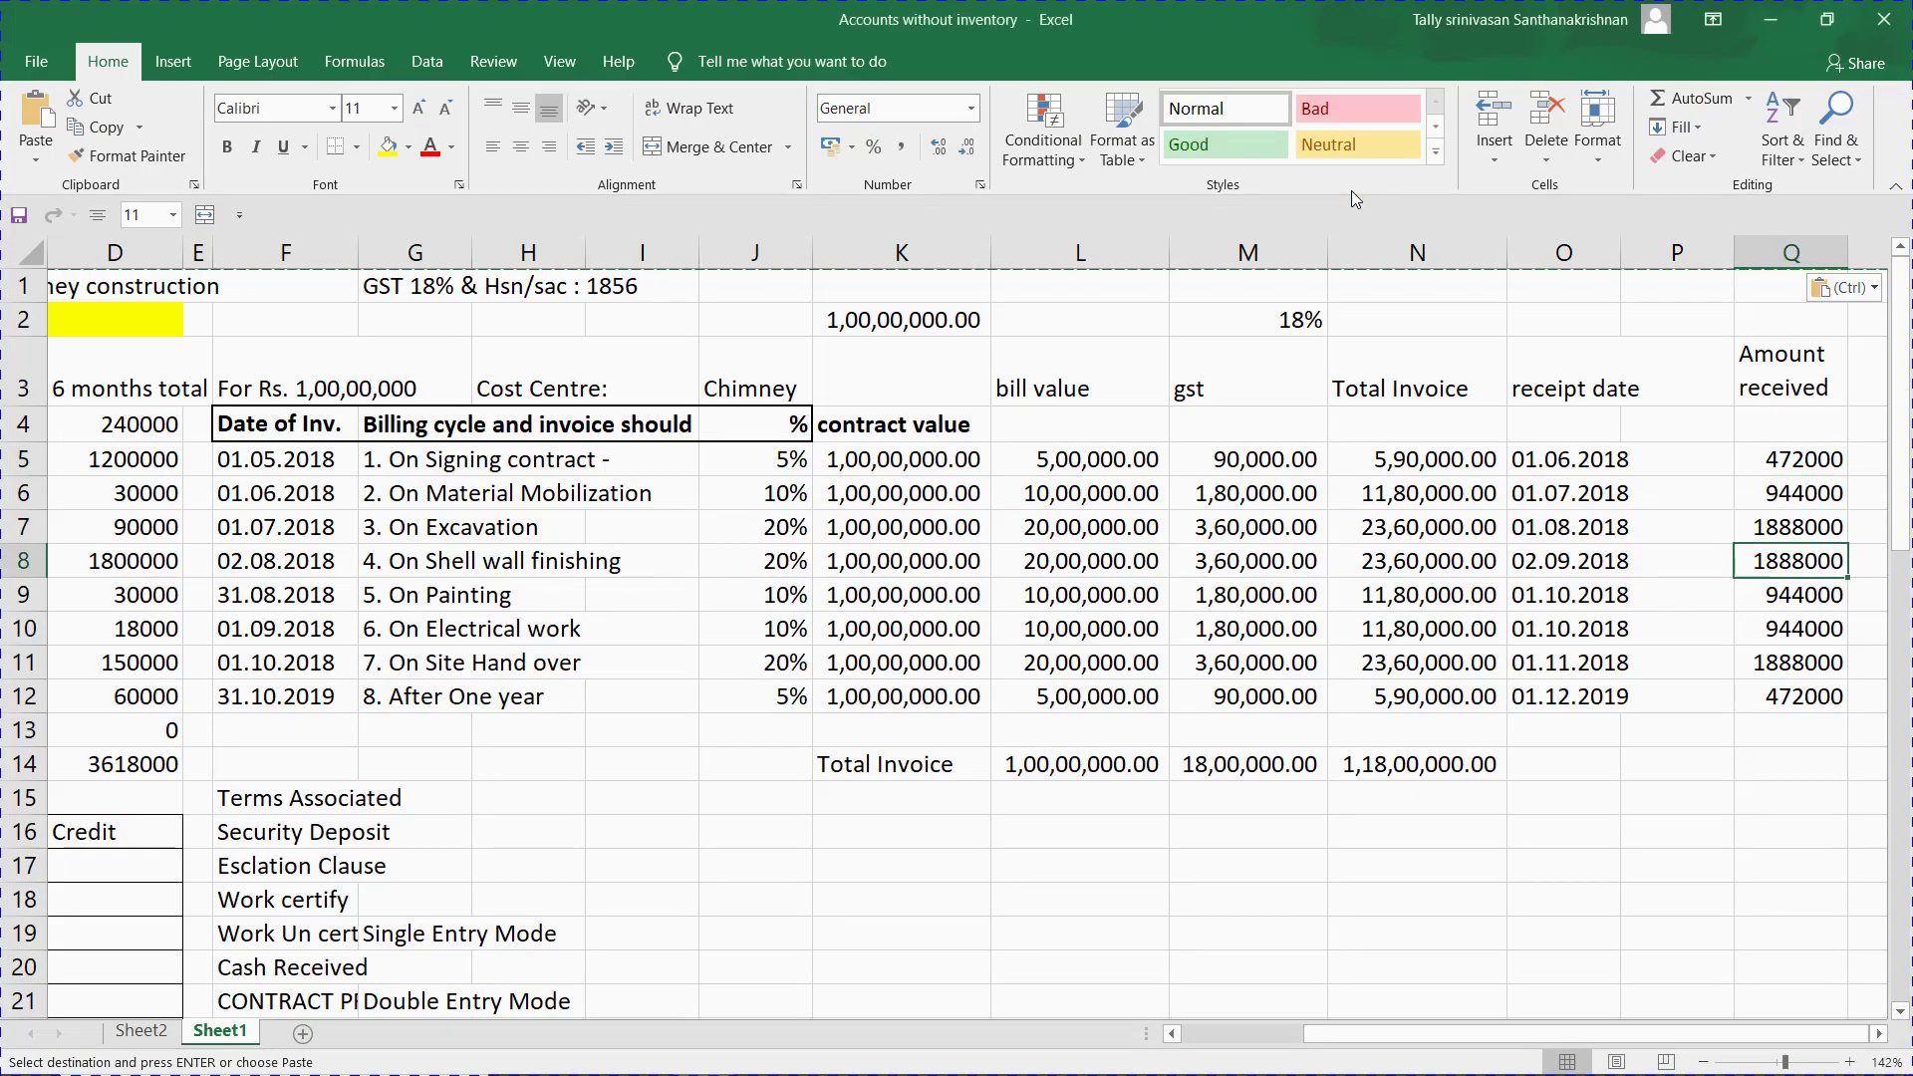
key(Up)
key(Up)
key(Up)
key(Left)
key(Left)
key(Left)
key(Left)
key(Left)
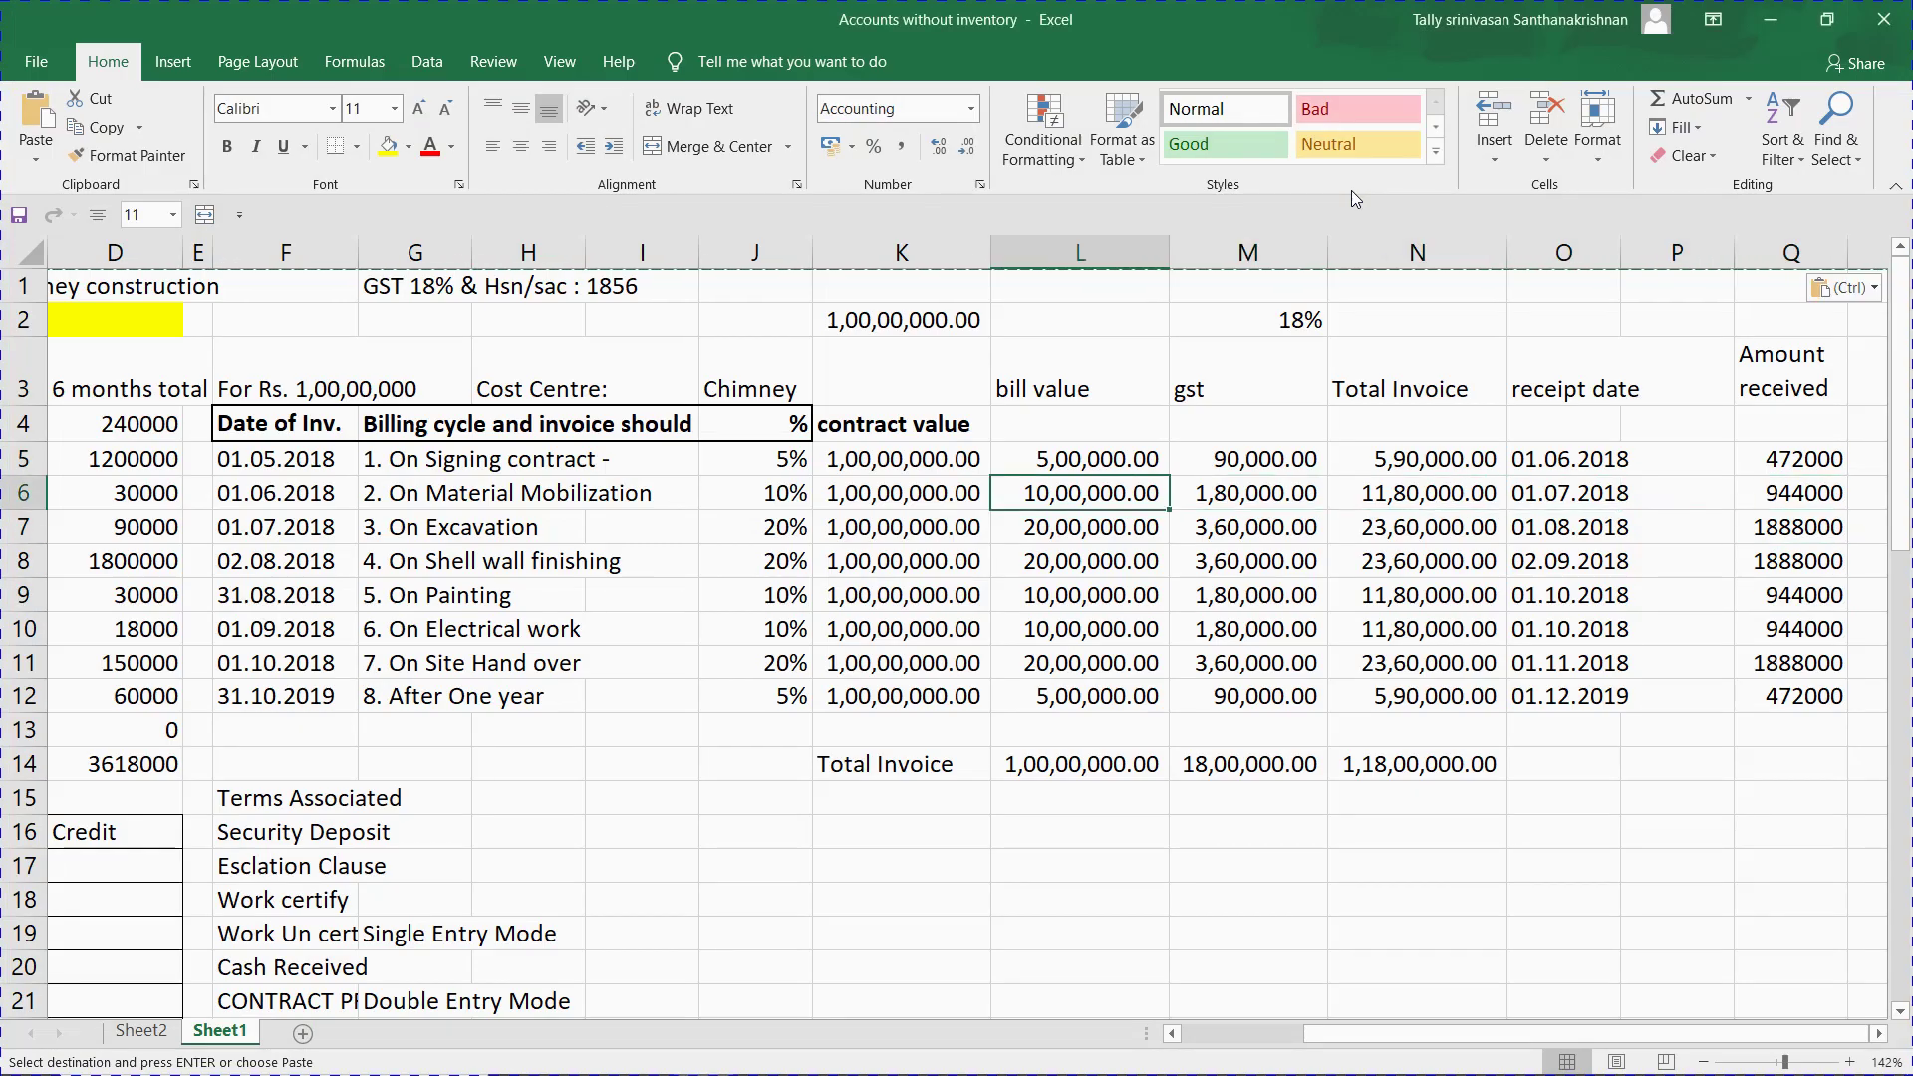
key(Right)
key(Right)
key(Right)
key(Left)
key(Left)
key(Left)
key(Left)
key(Left)
key(Left)
key(Left)
key(Left)
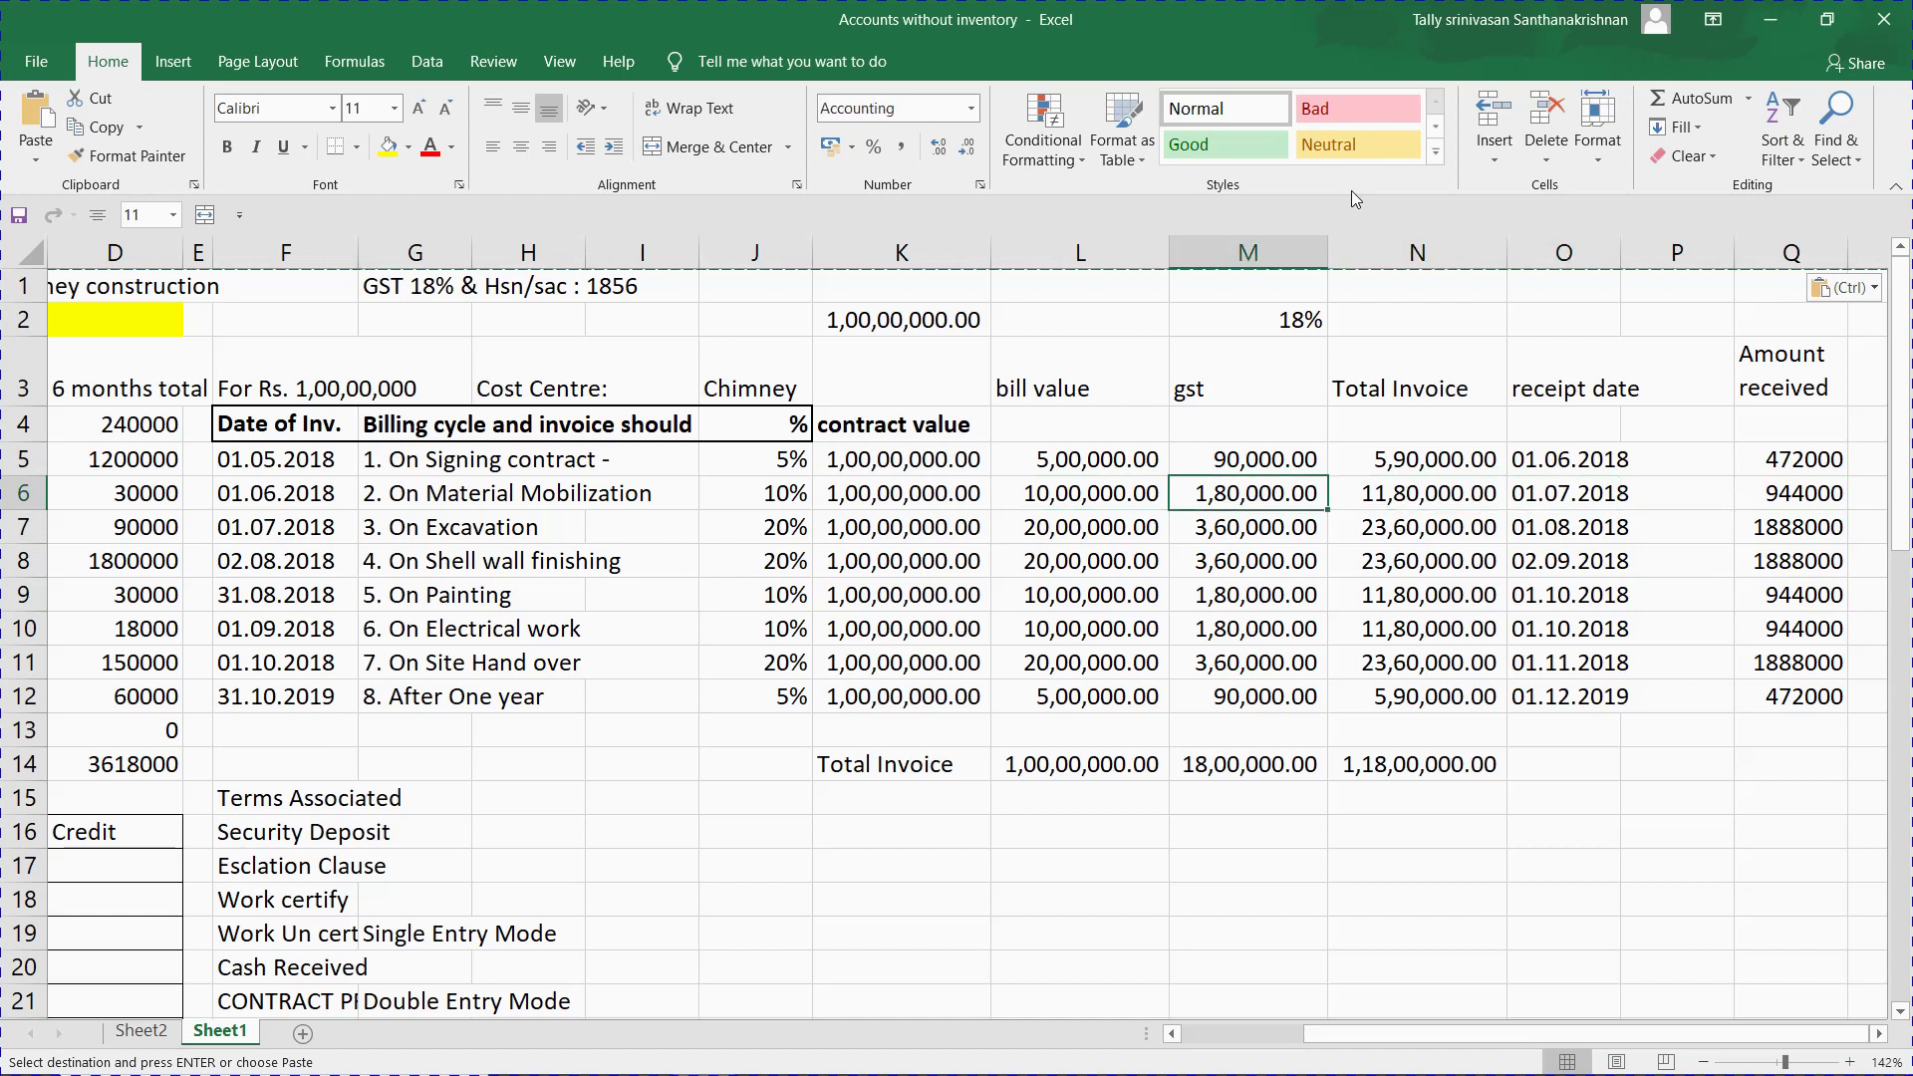
key(Left)
key(Right)
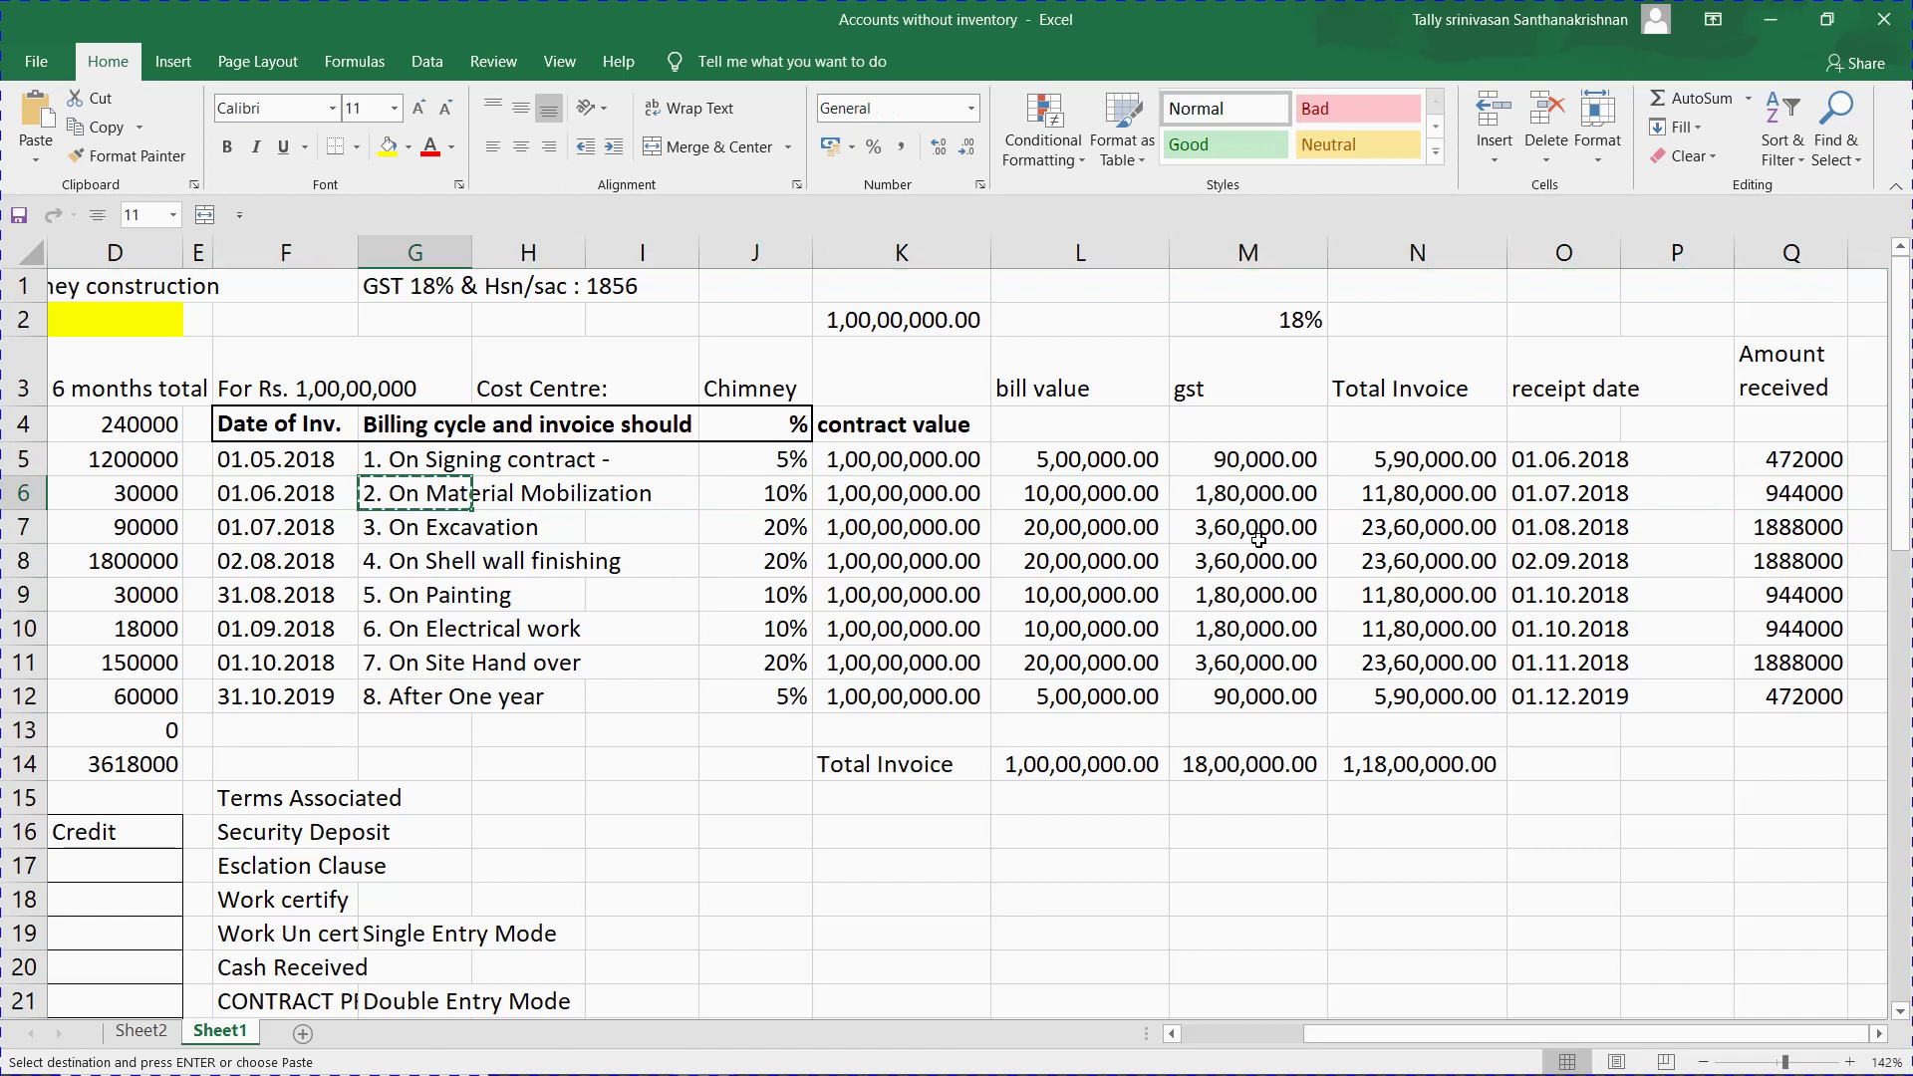
key(alt+Tab)
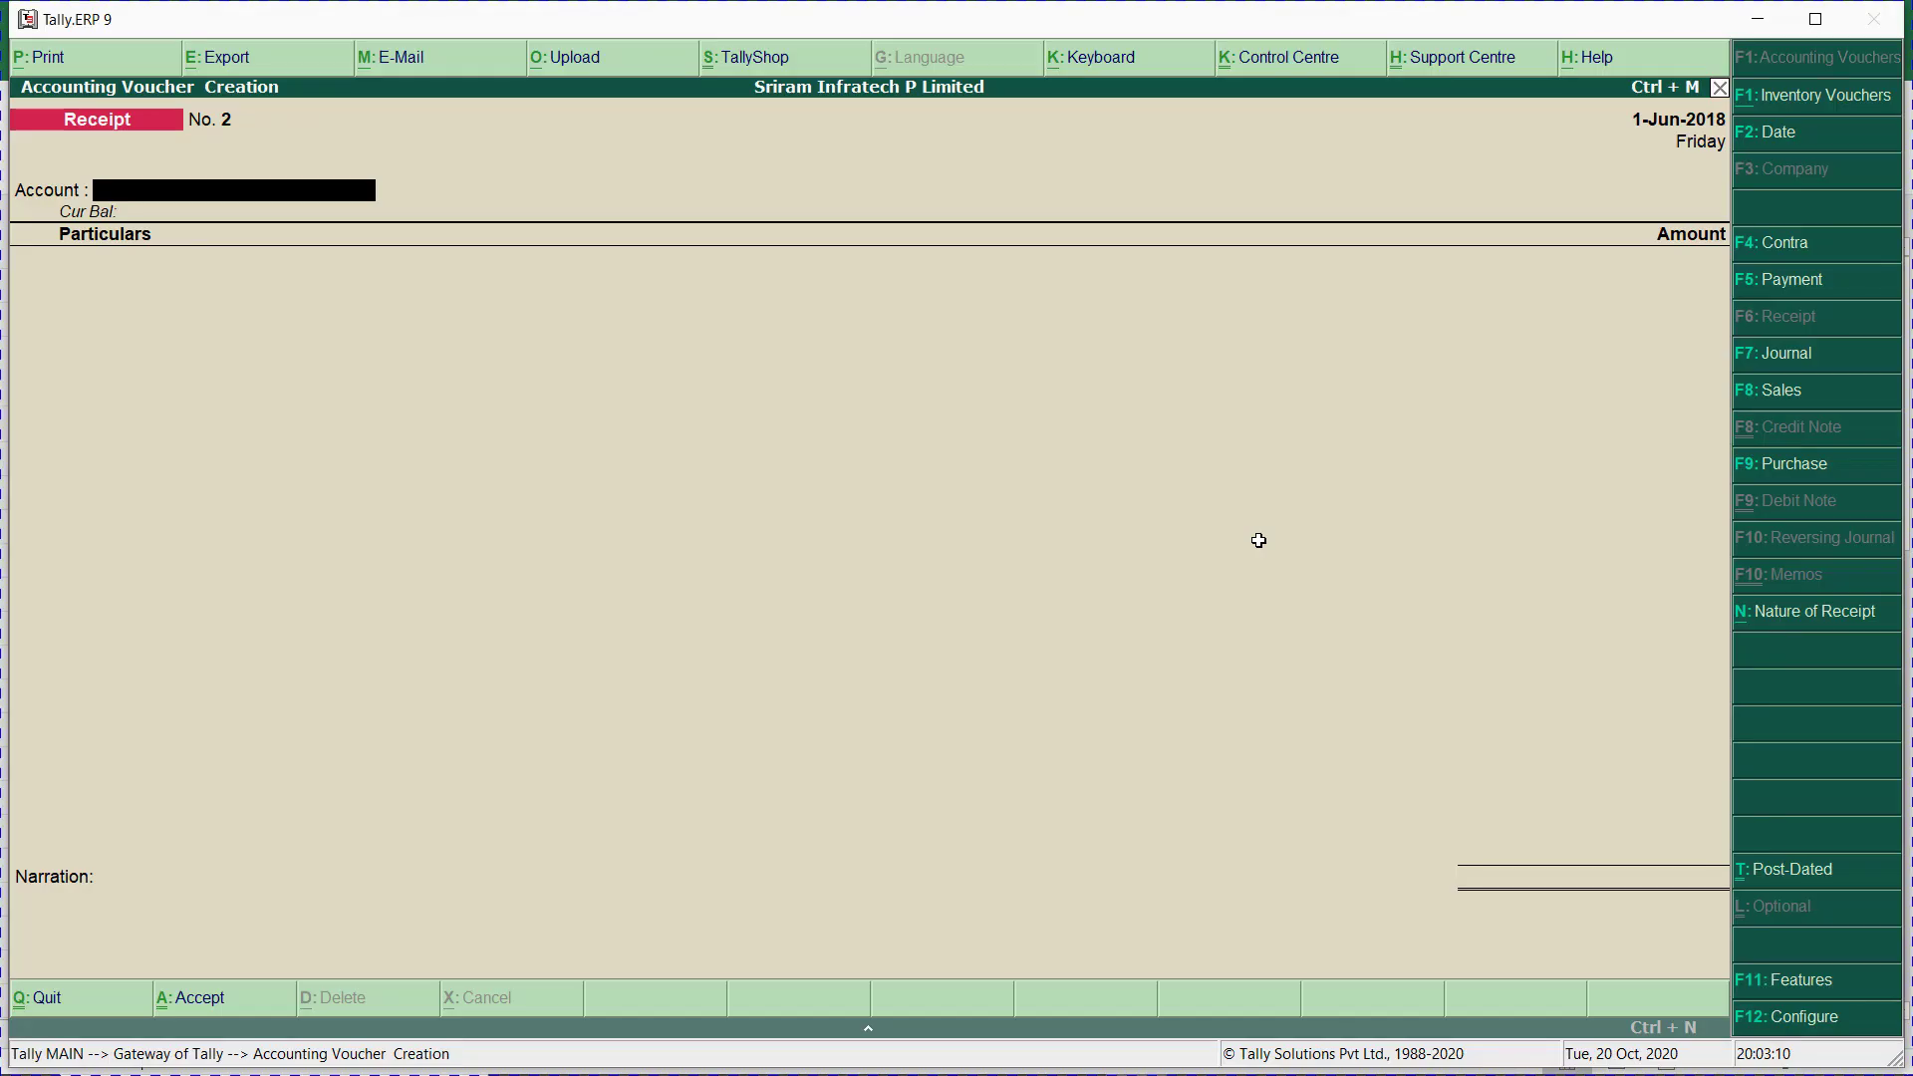
Switch to a sales voucher with Gst Service Invoice as voucher type and class.
click(1787, 395)
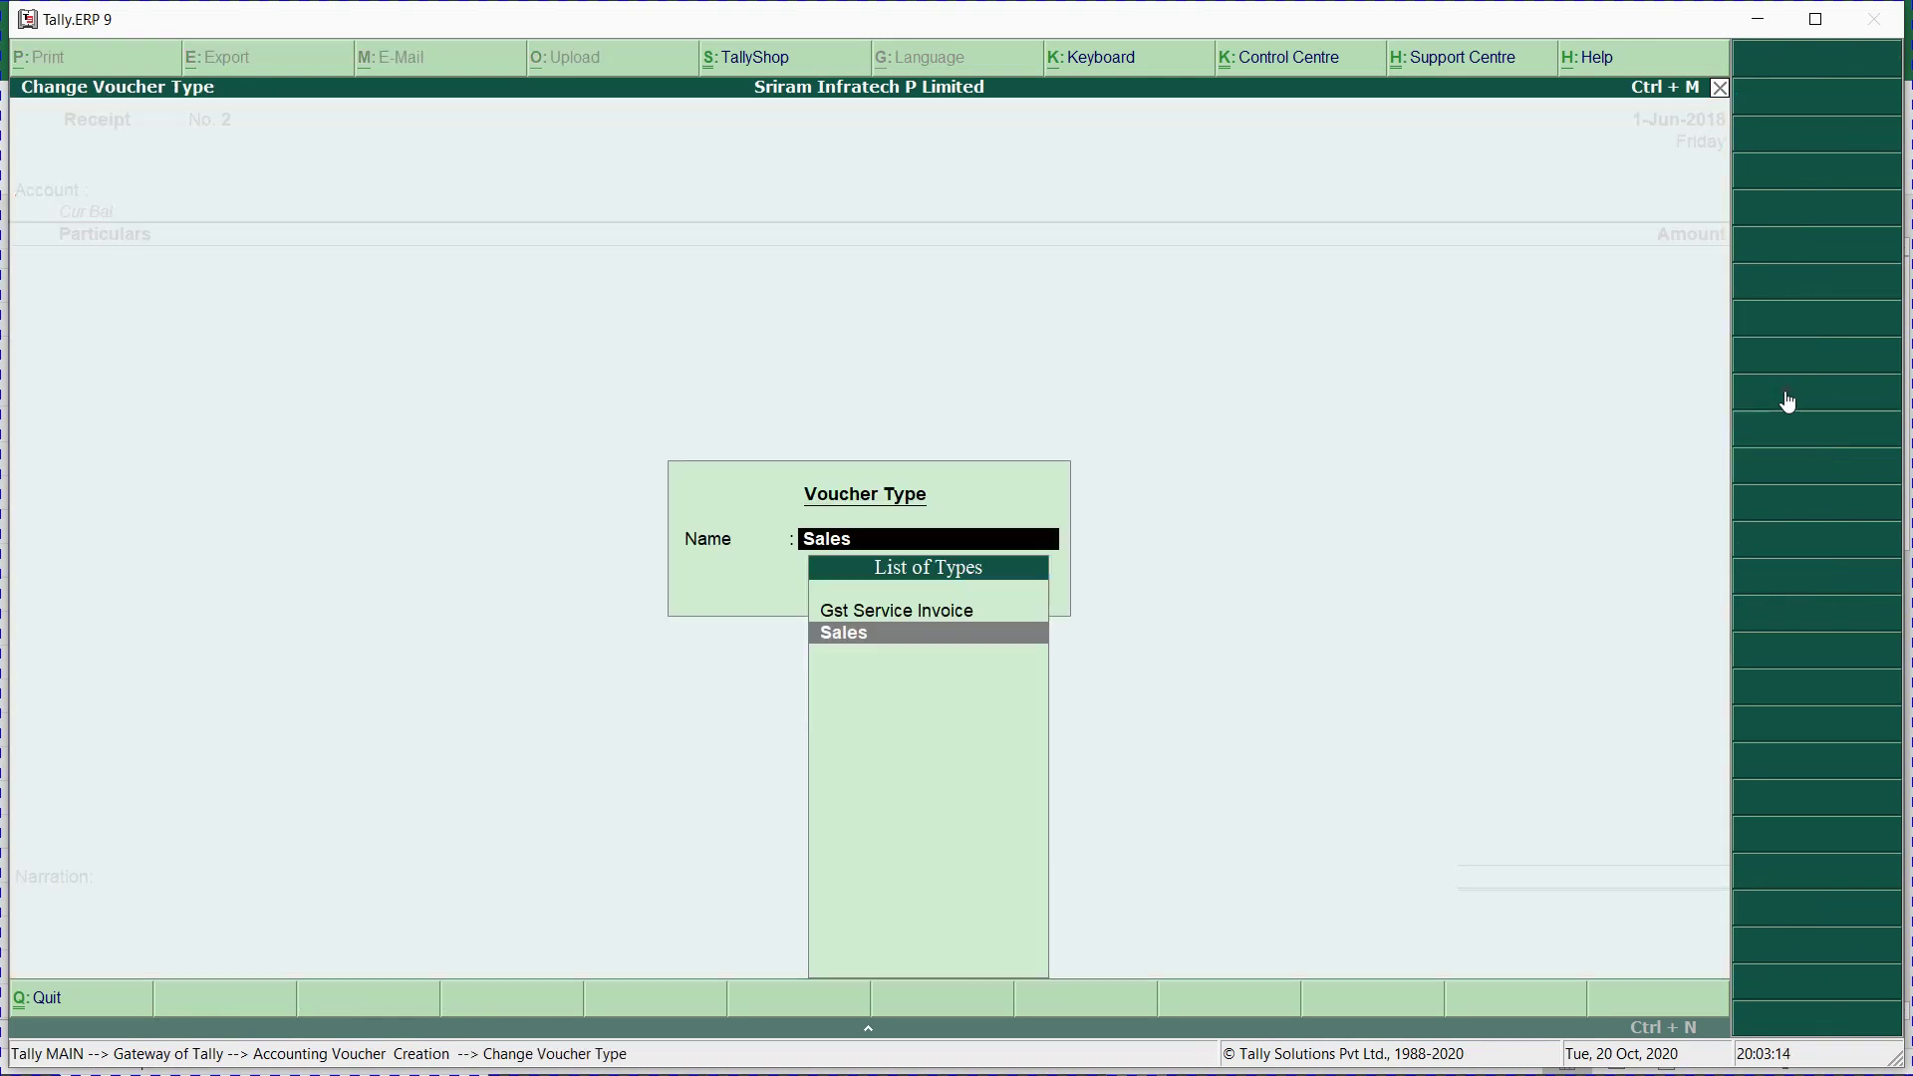
key(Up)
key(Return)
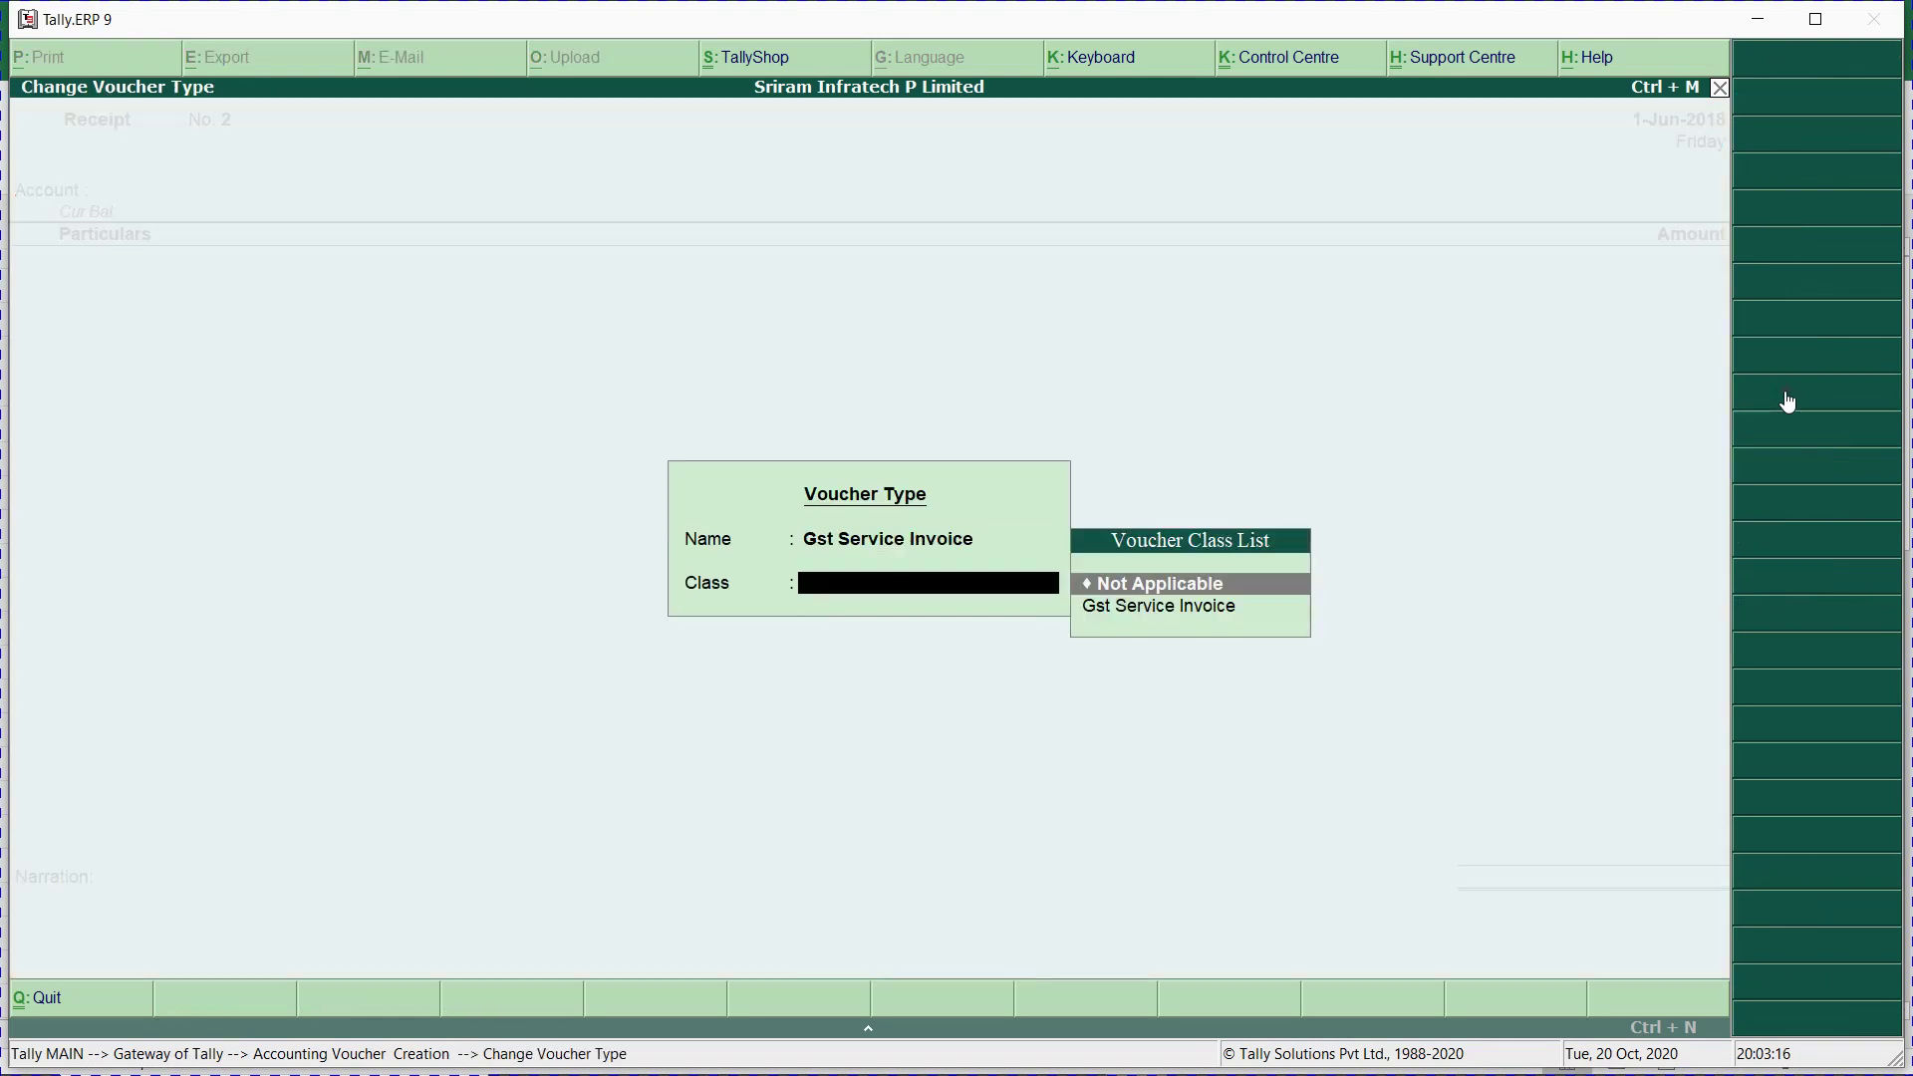
key(Down)
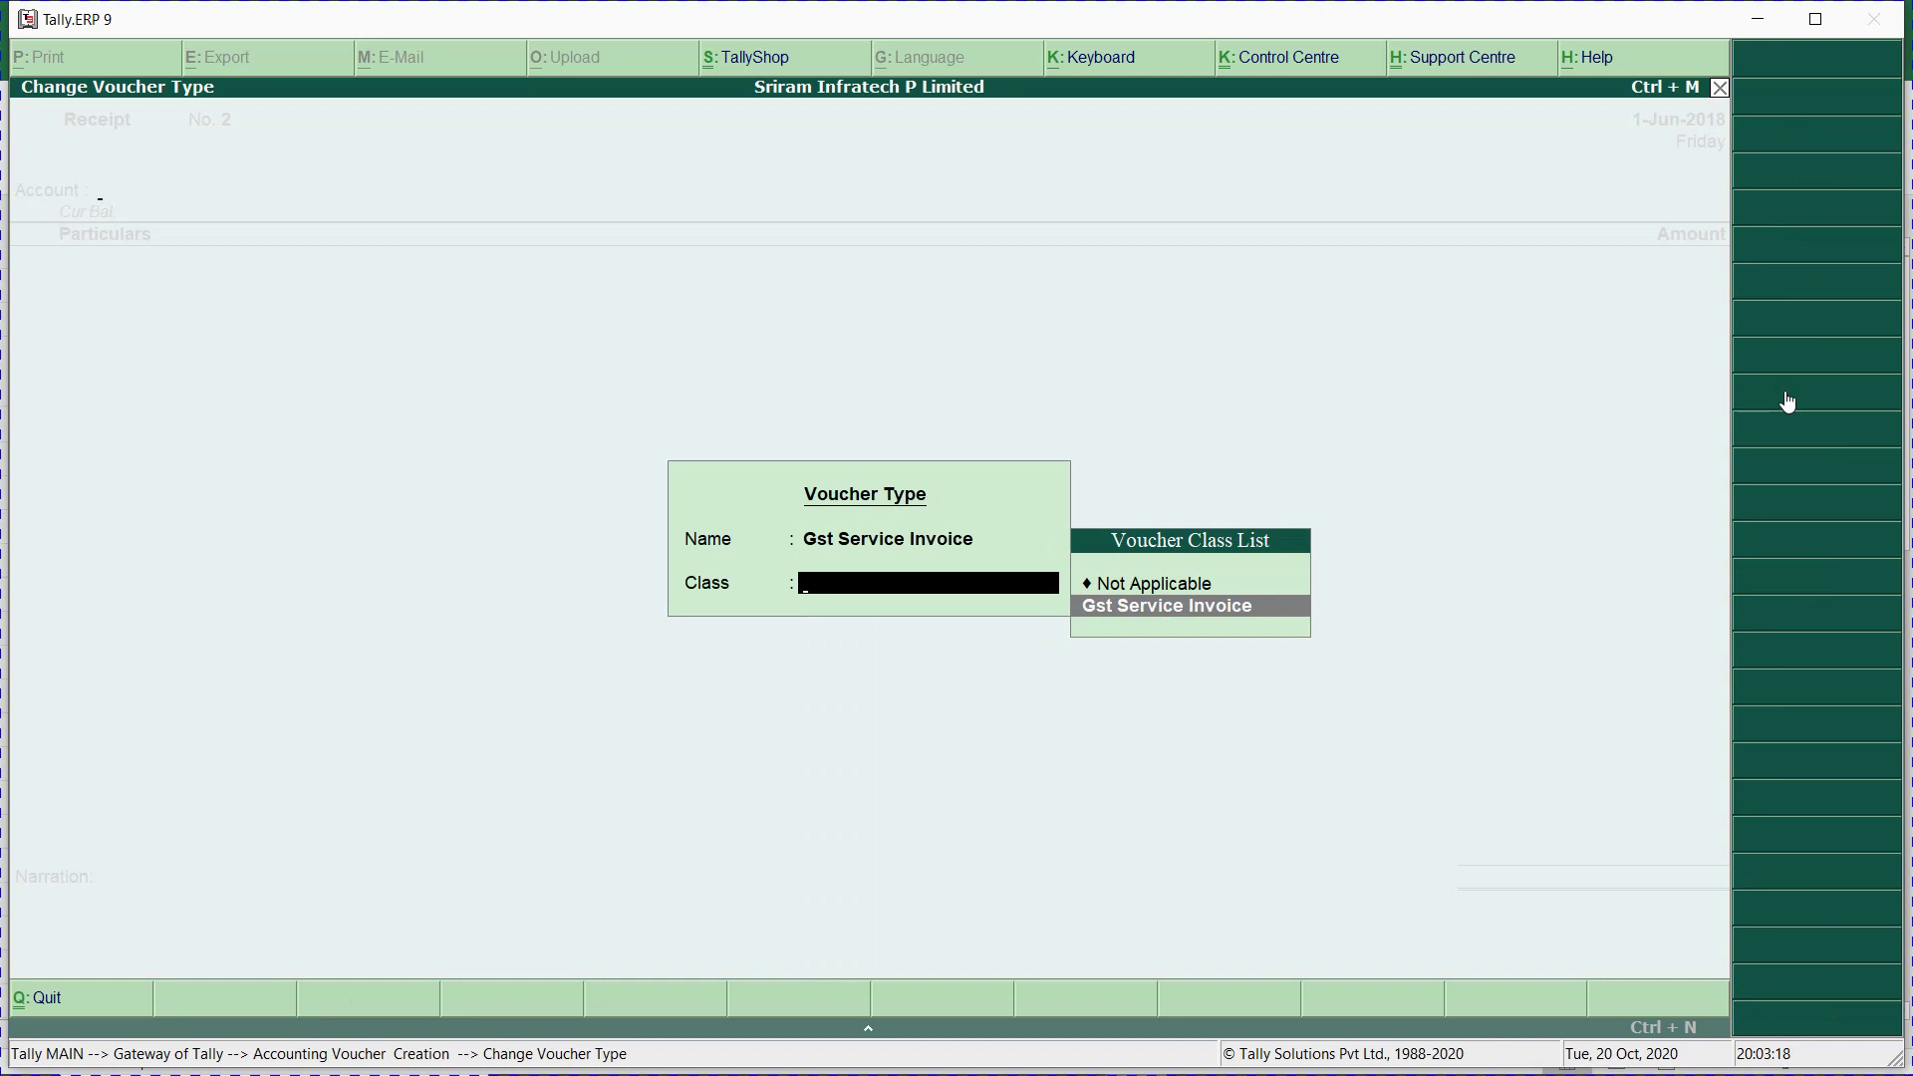
key(Return)
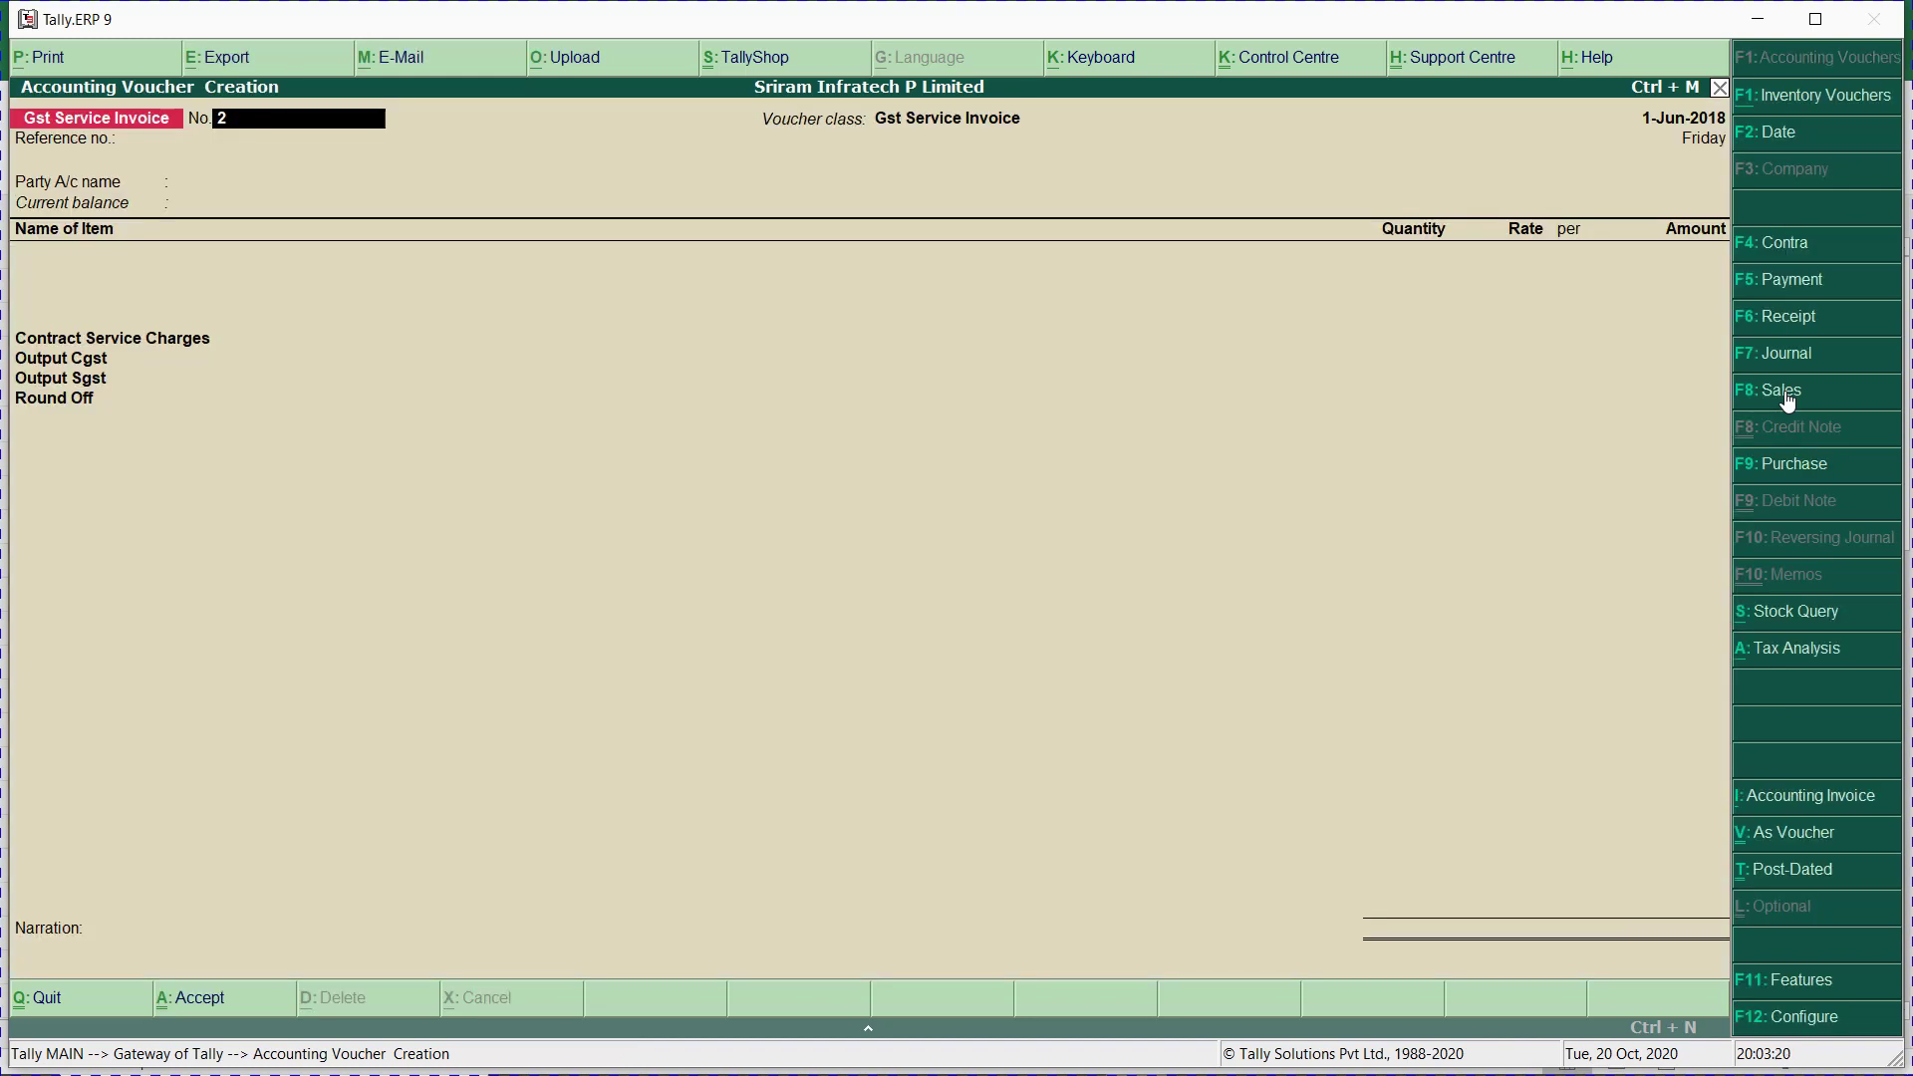
Set both the voucher number and reference number to RA BILL 2.
key(BackSpace)
text(ra)
key(BackSpace)
key(BackSpace)
text(RA BILL 1)
key(BackSpace)
text(2)
key(Return)
key(ctrl+alt+v)
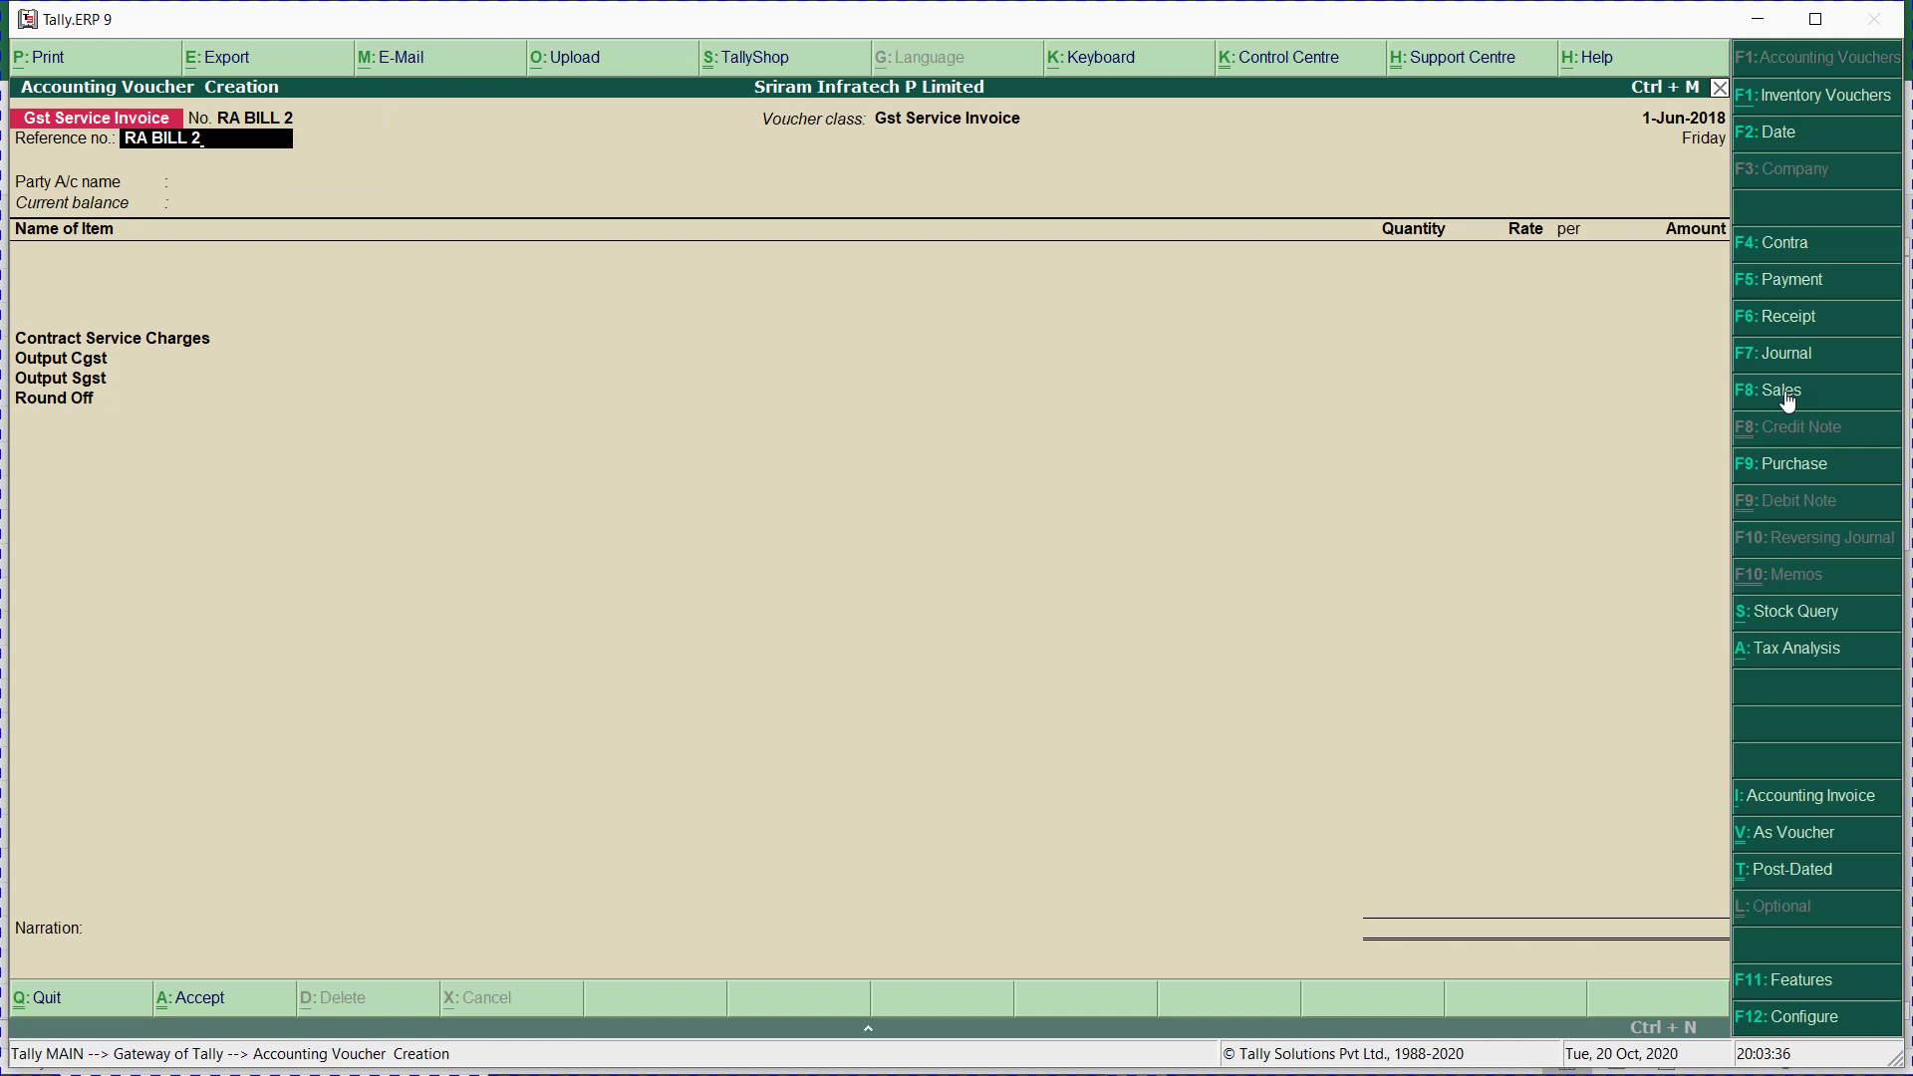
key(Return)
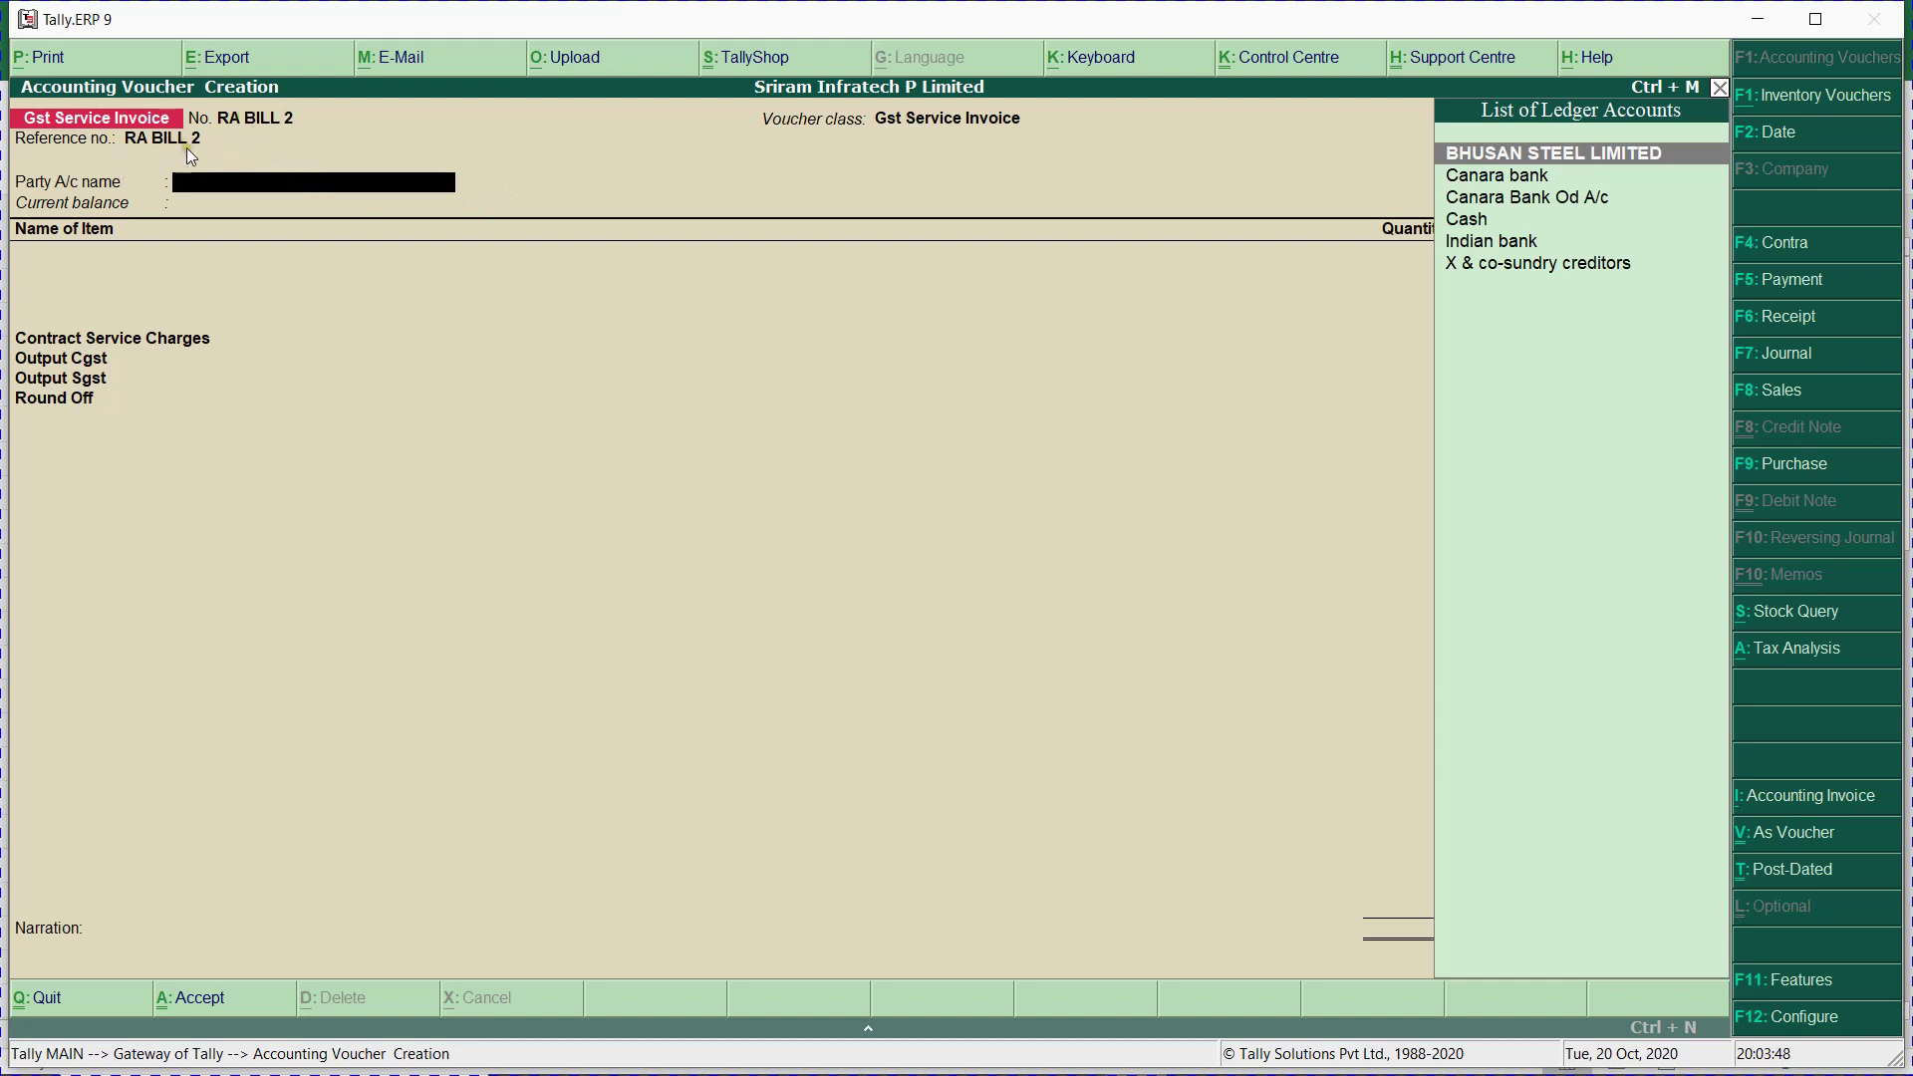
Select BHUSAN STEEL LIMITED as party and enter 10,00,000 for Contract Service Charges after checking the Excel bill.
key(Return)
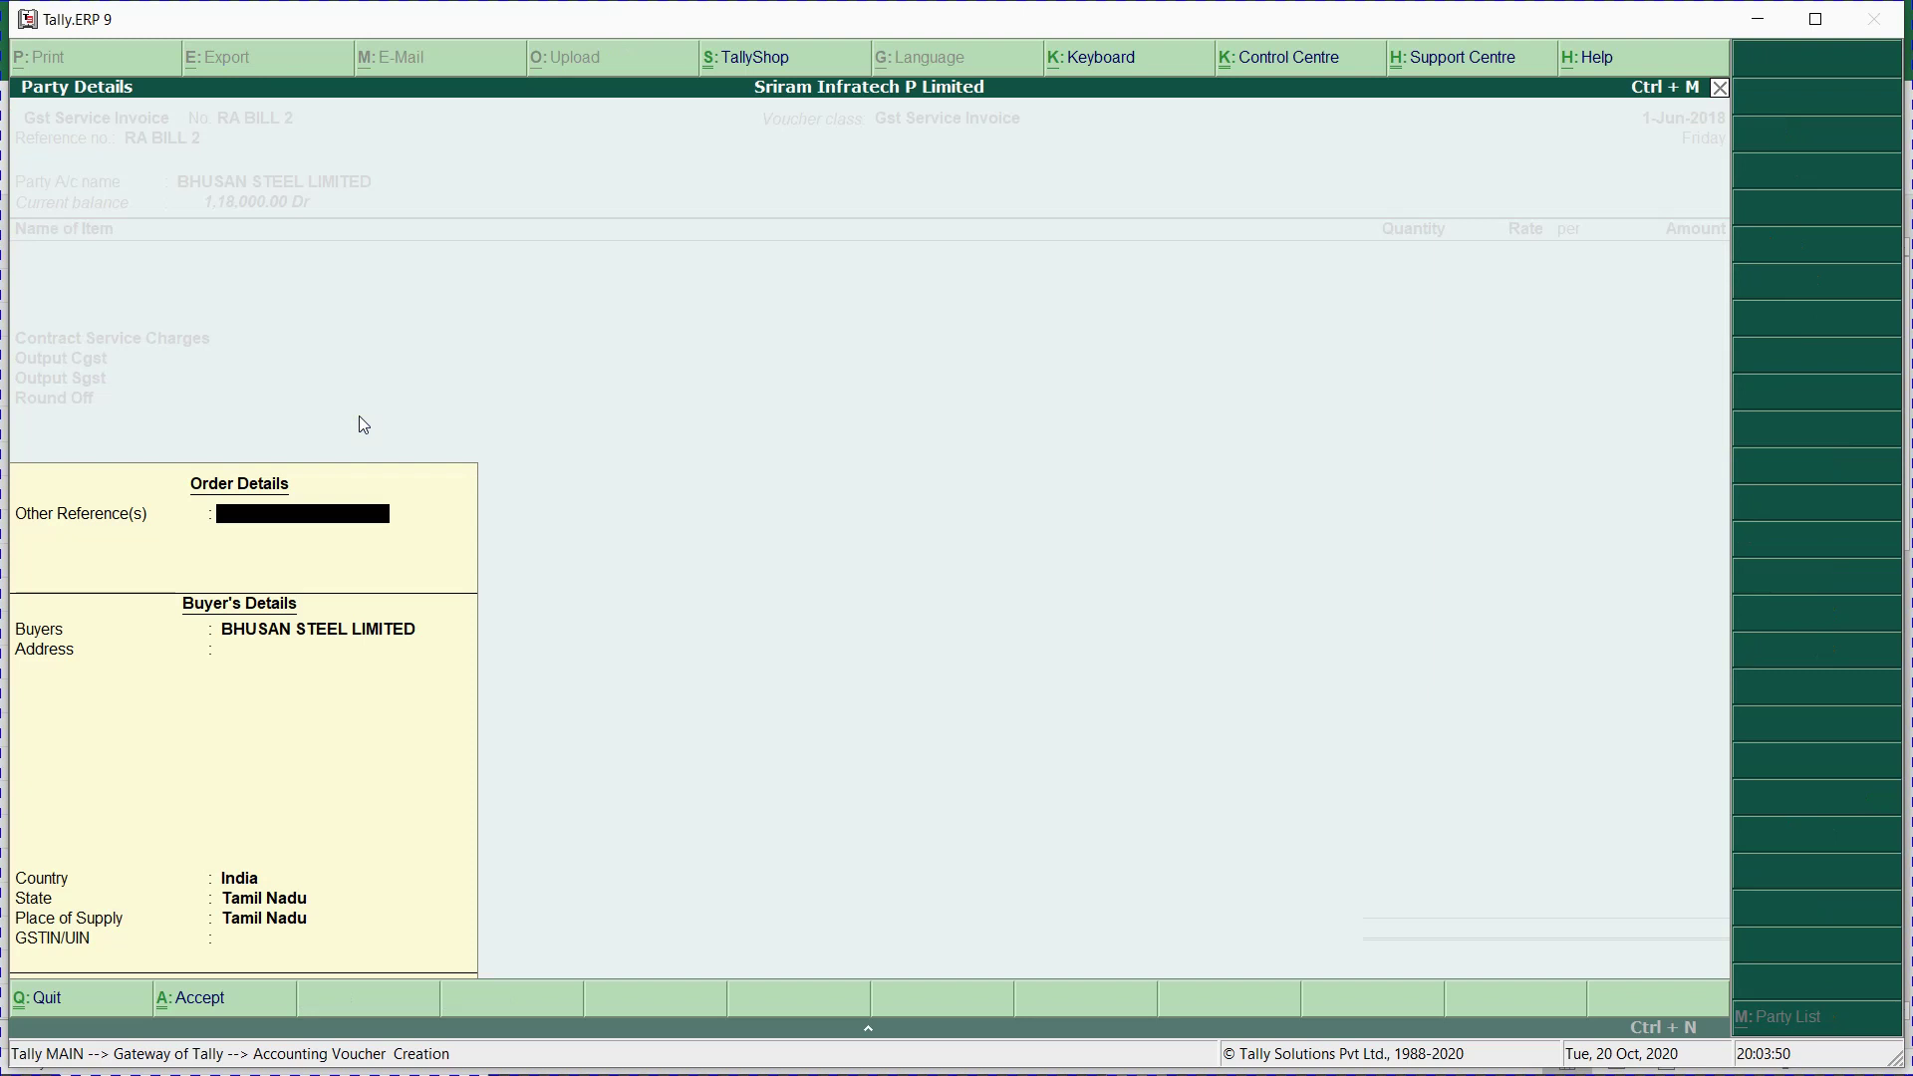
key(Return)
key(Return)
key(Return)
key(Return)
key(Return)
key(Return)
key(Return)
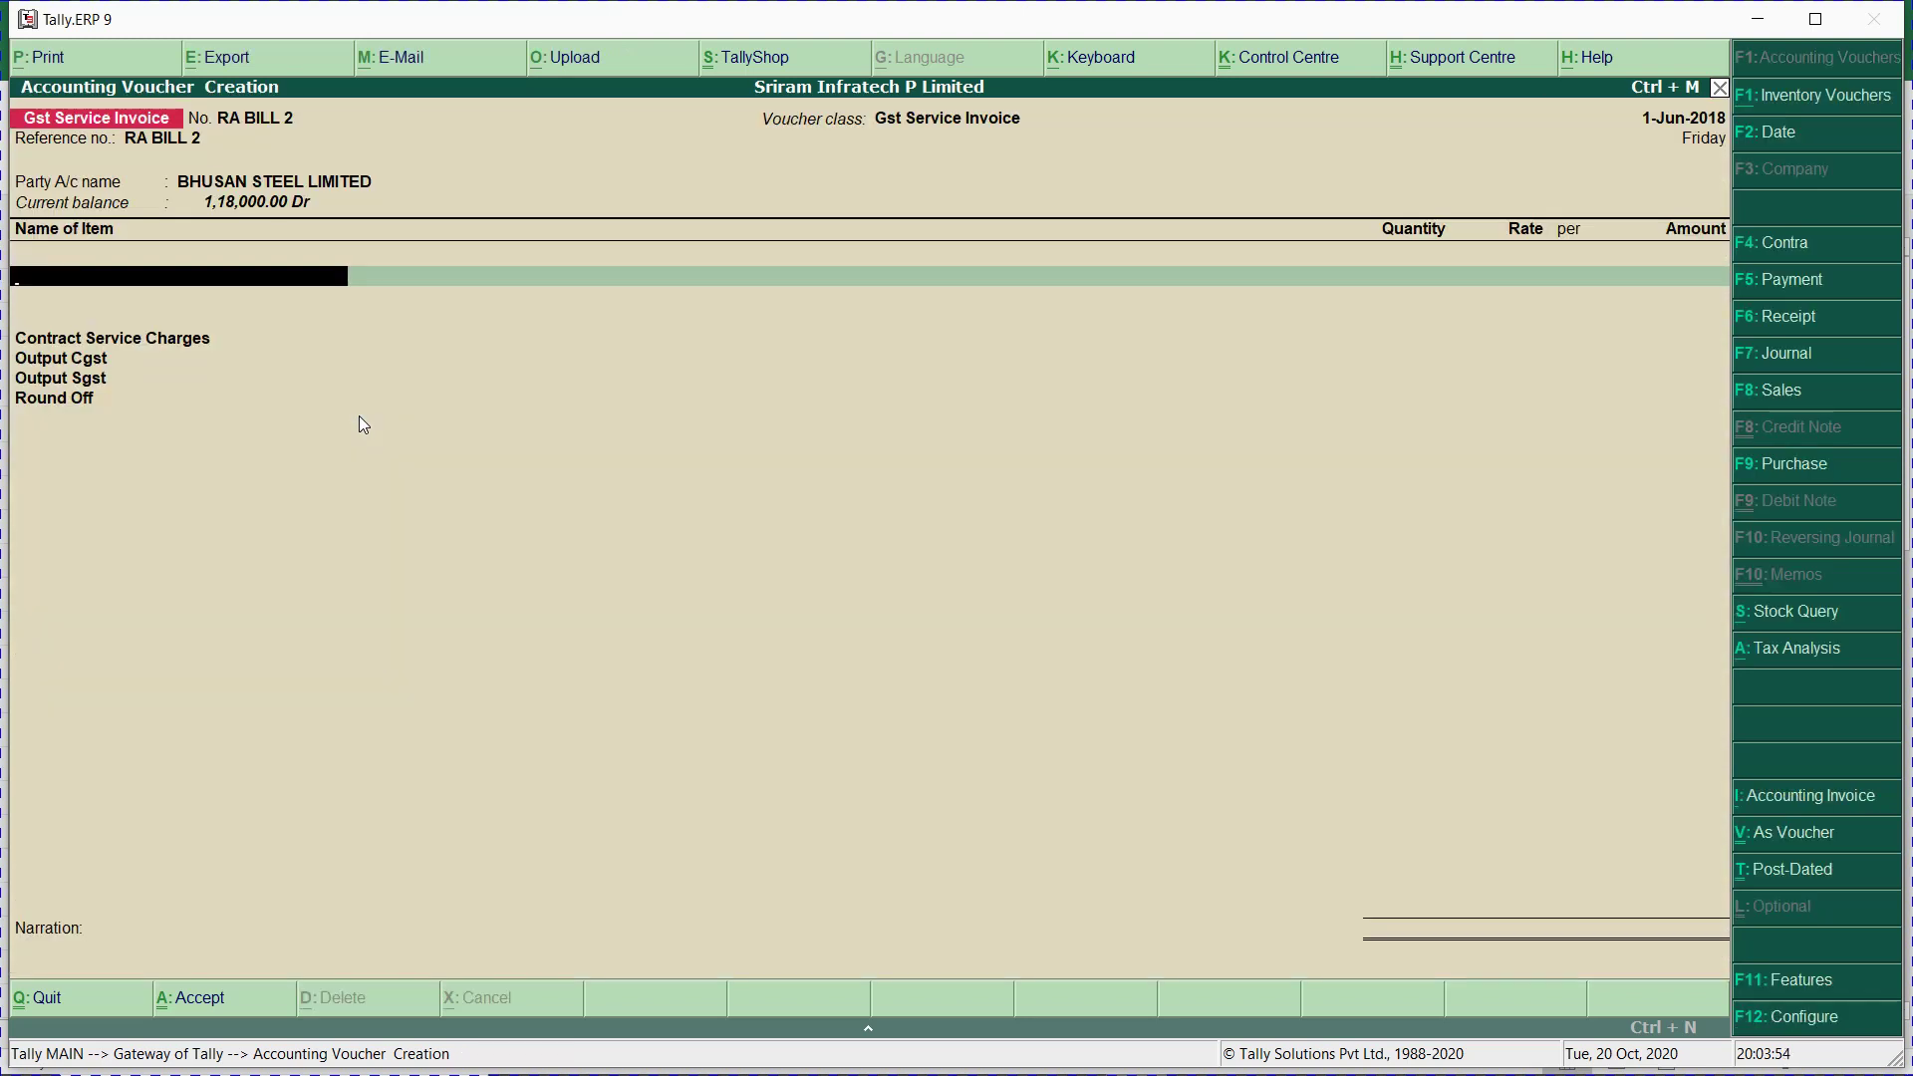
key(Return)
key(Return)
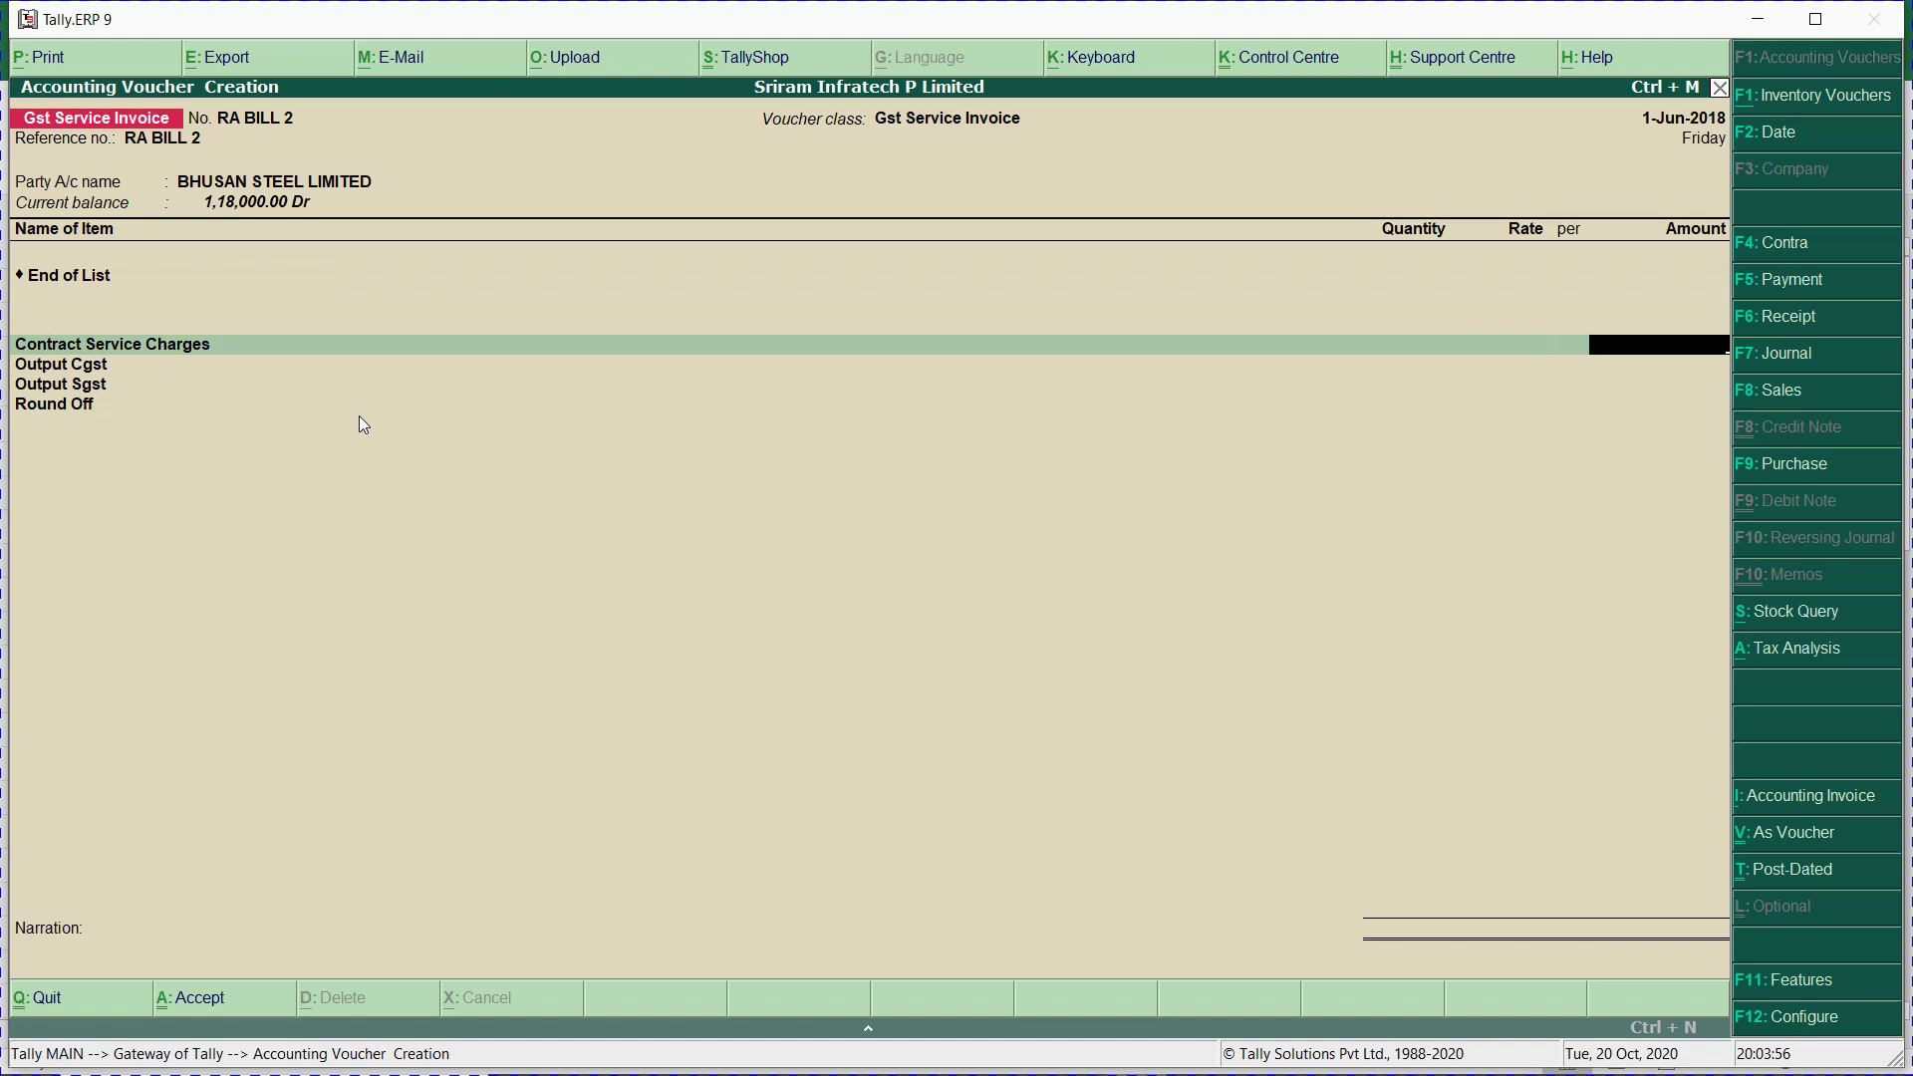
key(alt+Tab)
key(Down)
key(Down)
key(Down)
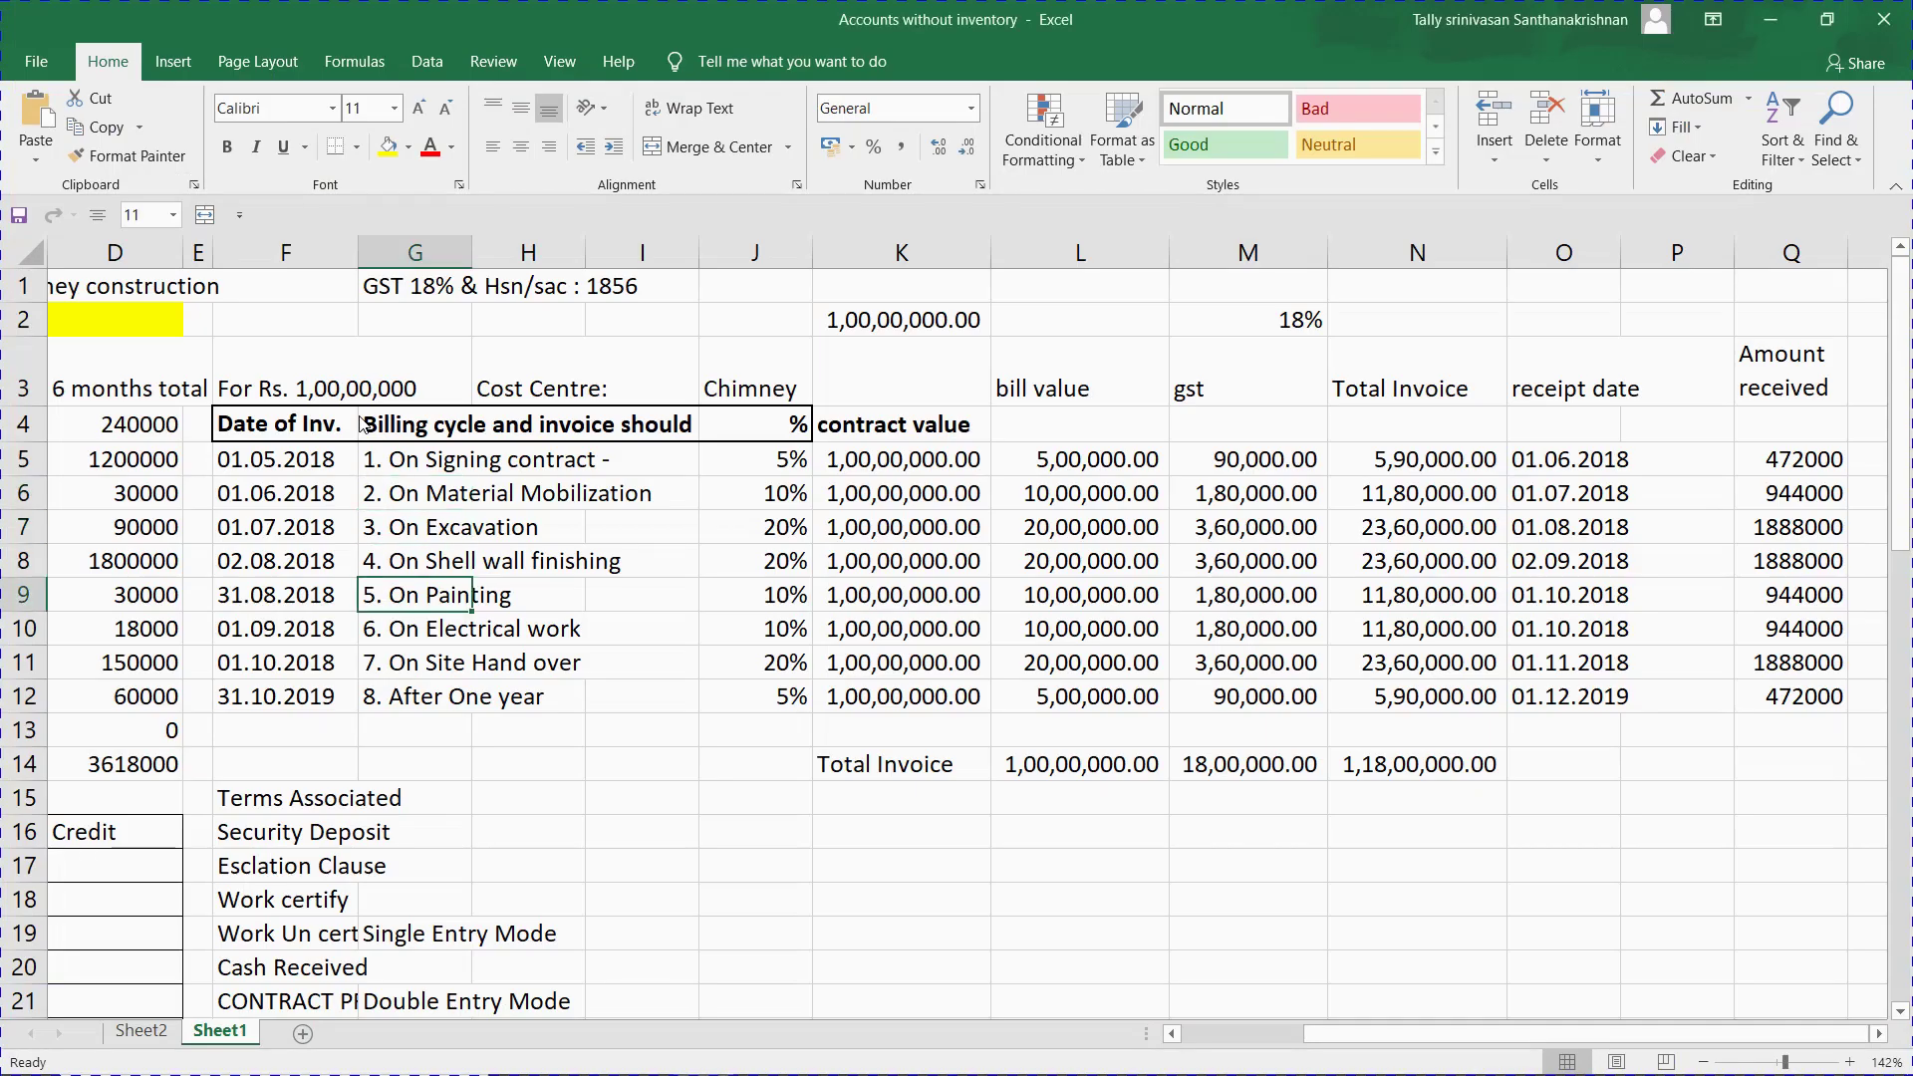
click(1067, 492)
key(alt+Tab)
text(1000000)
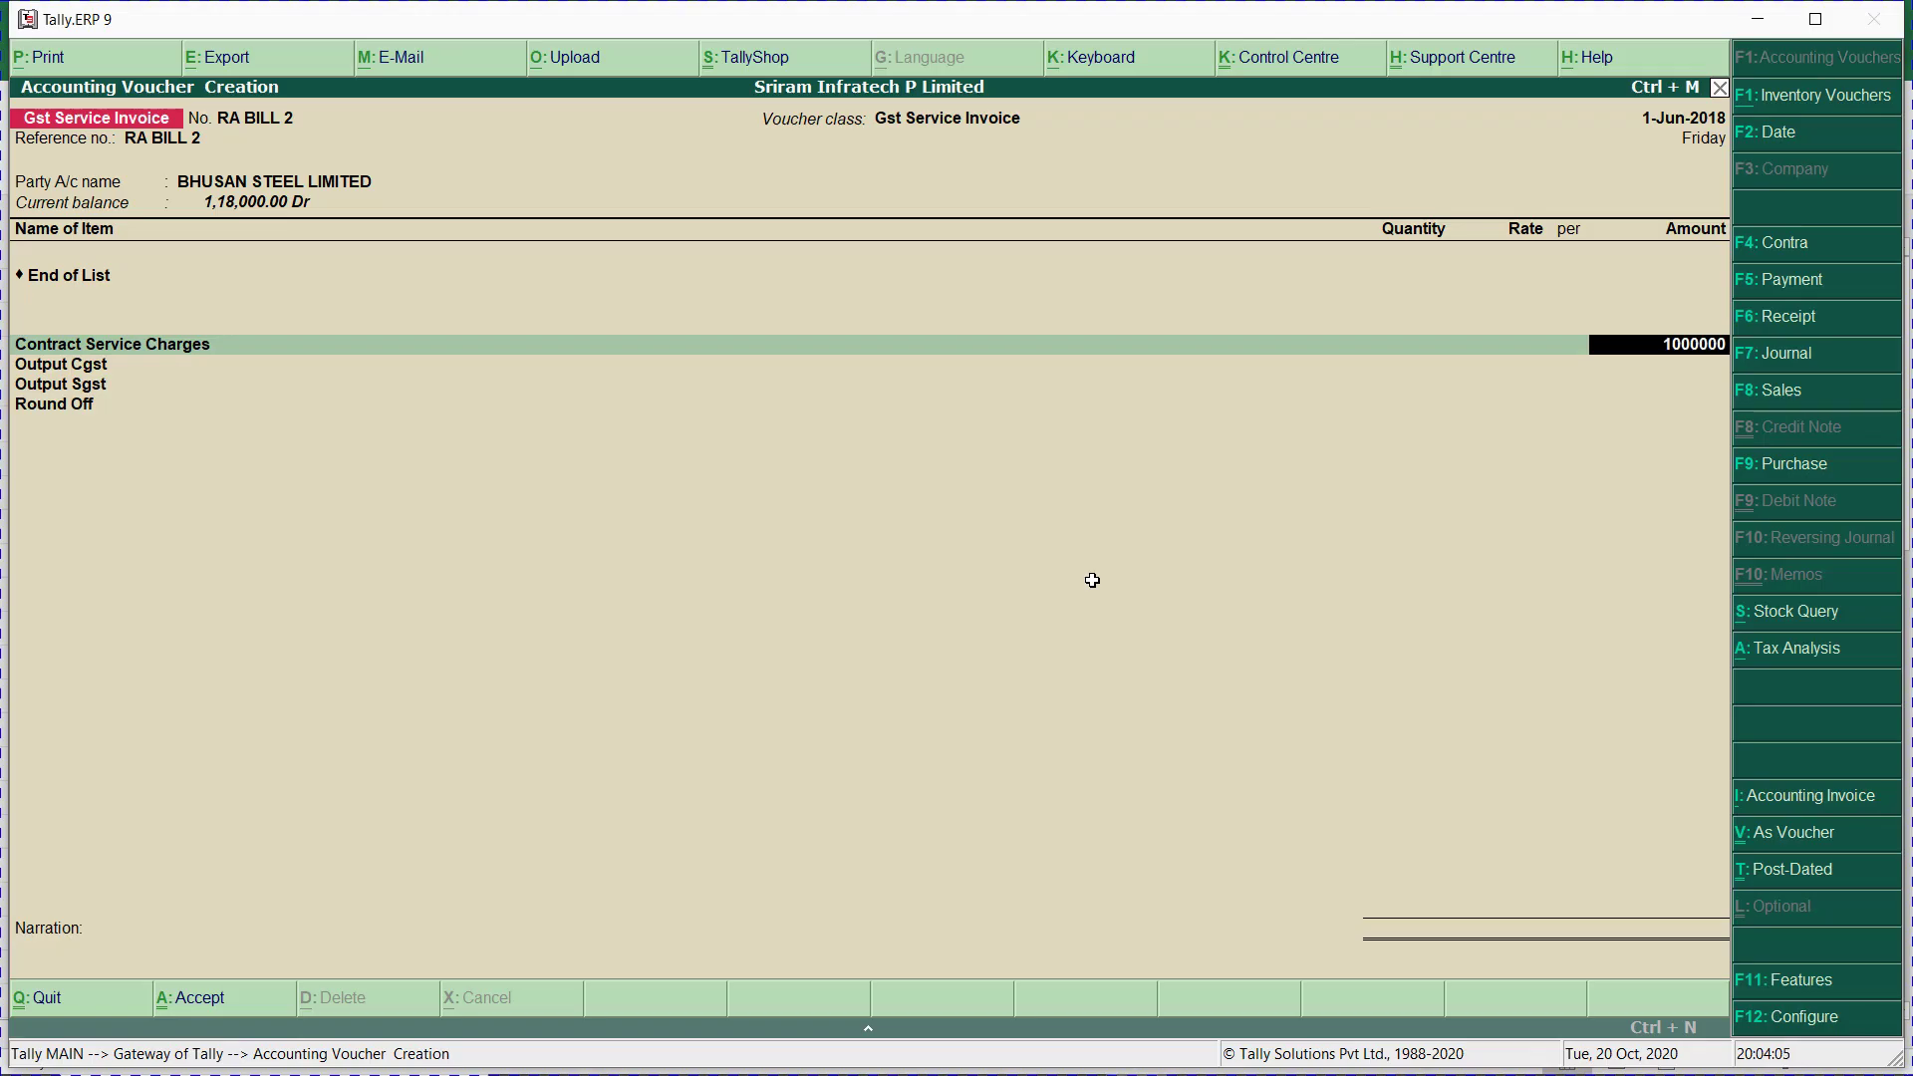
Allocate the full amount to Pune Chemney cost centre and set GST/e-Way Bill details to No.
key(Return)
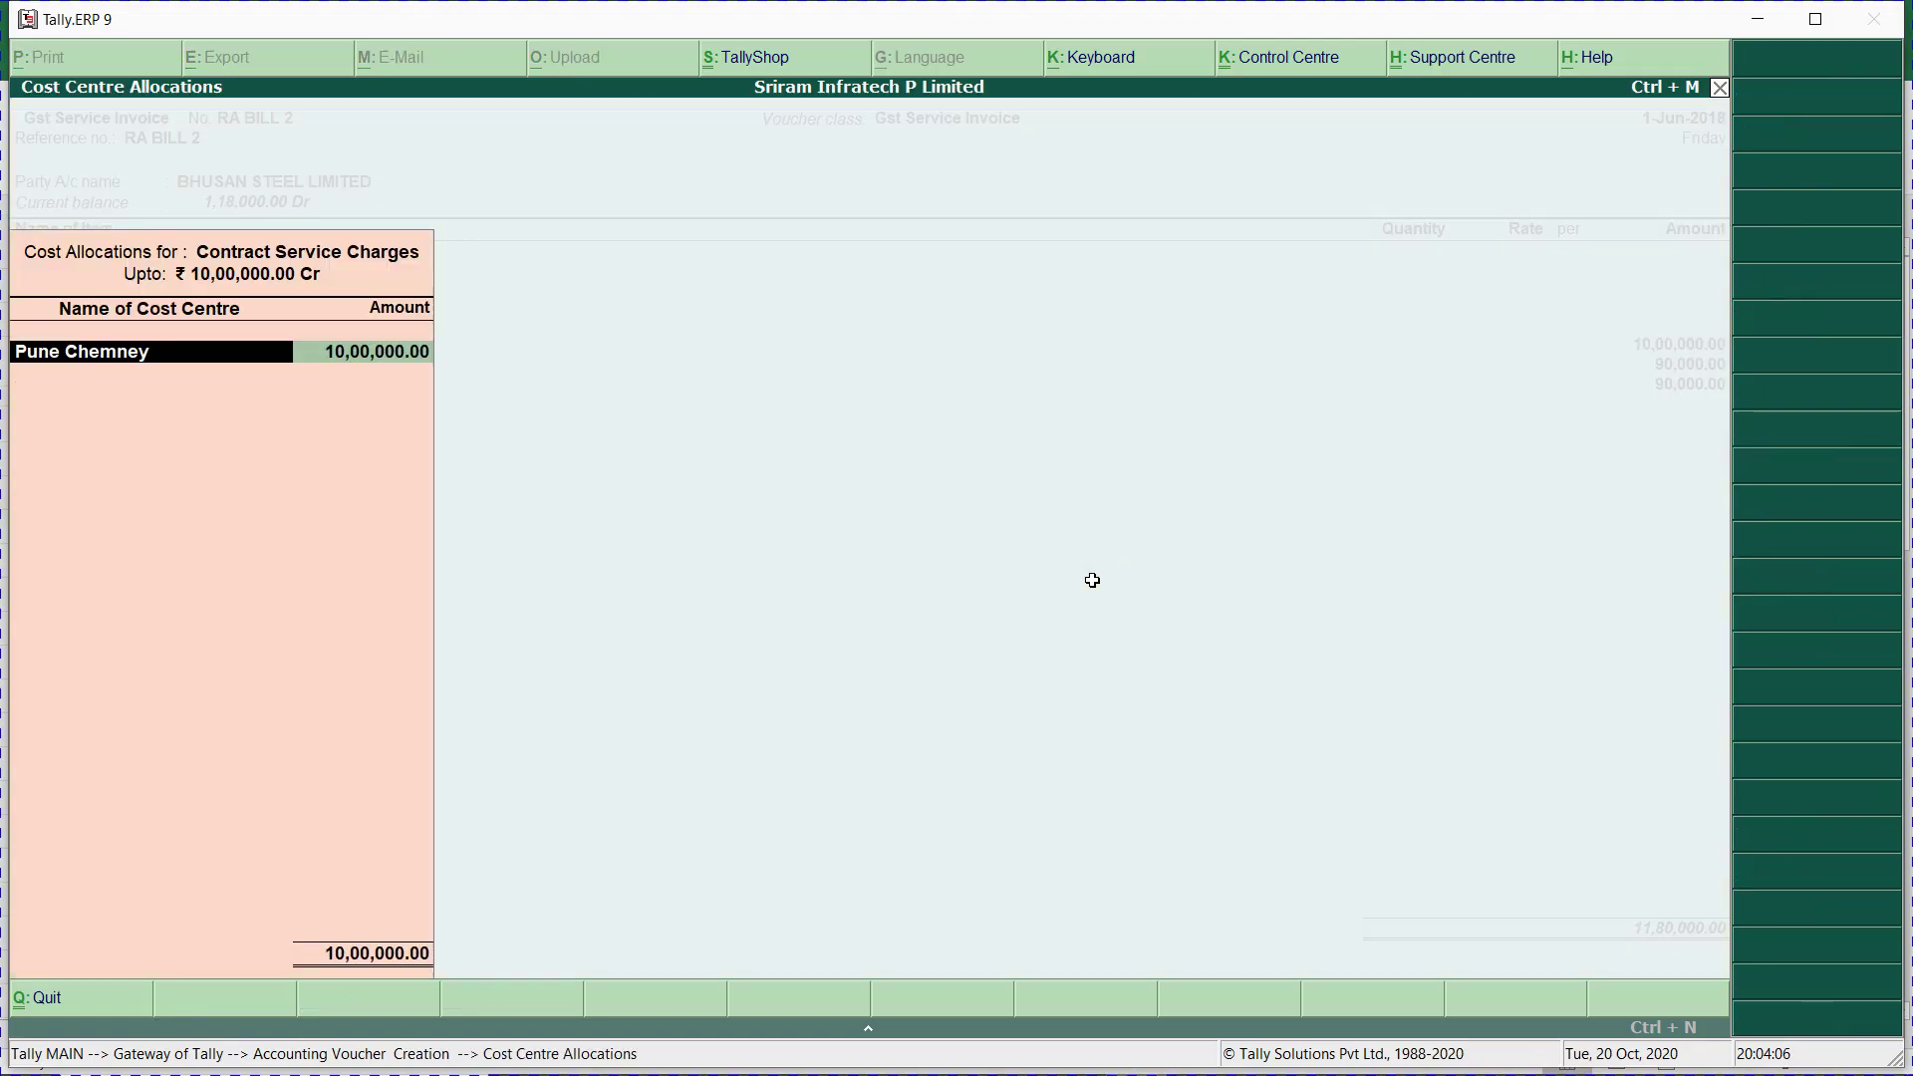
key(Return)
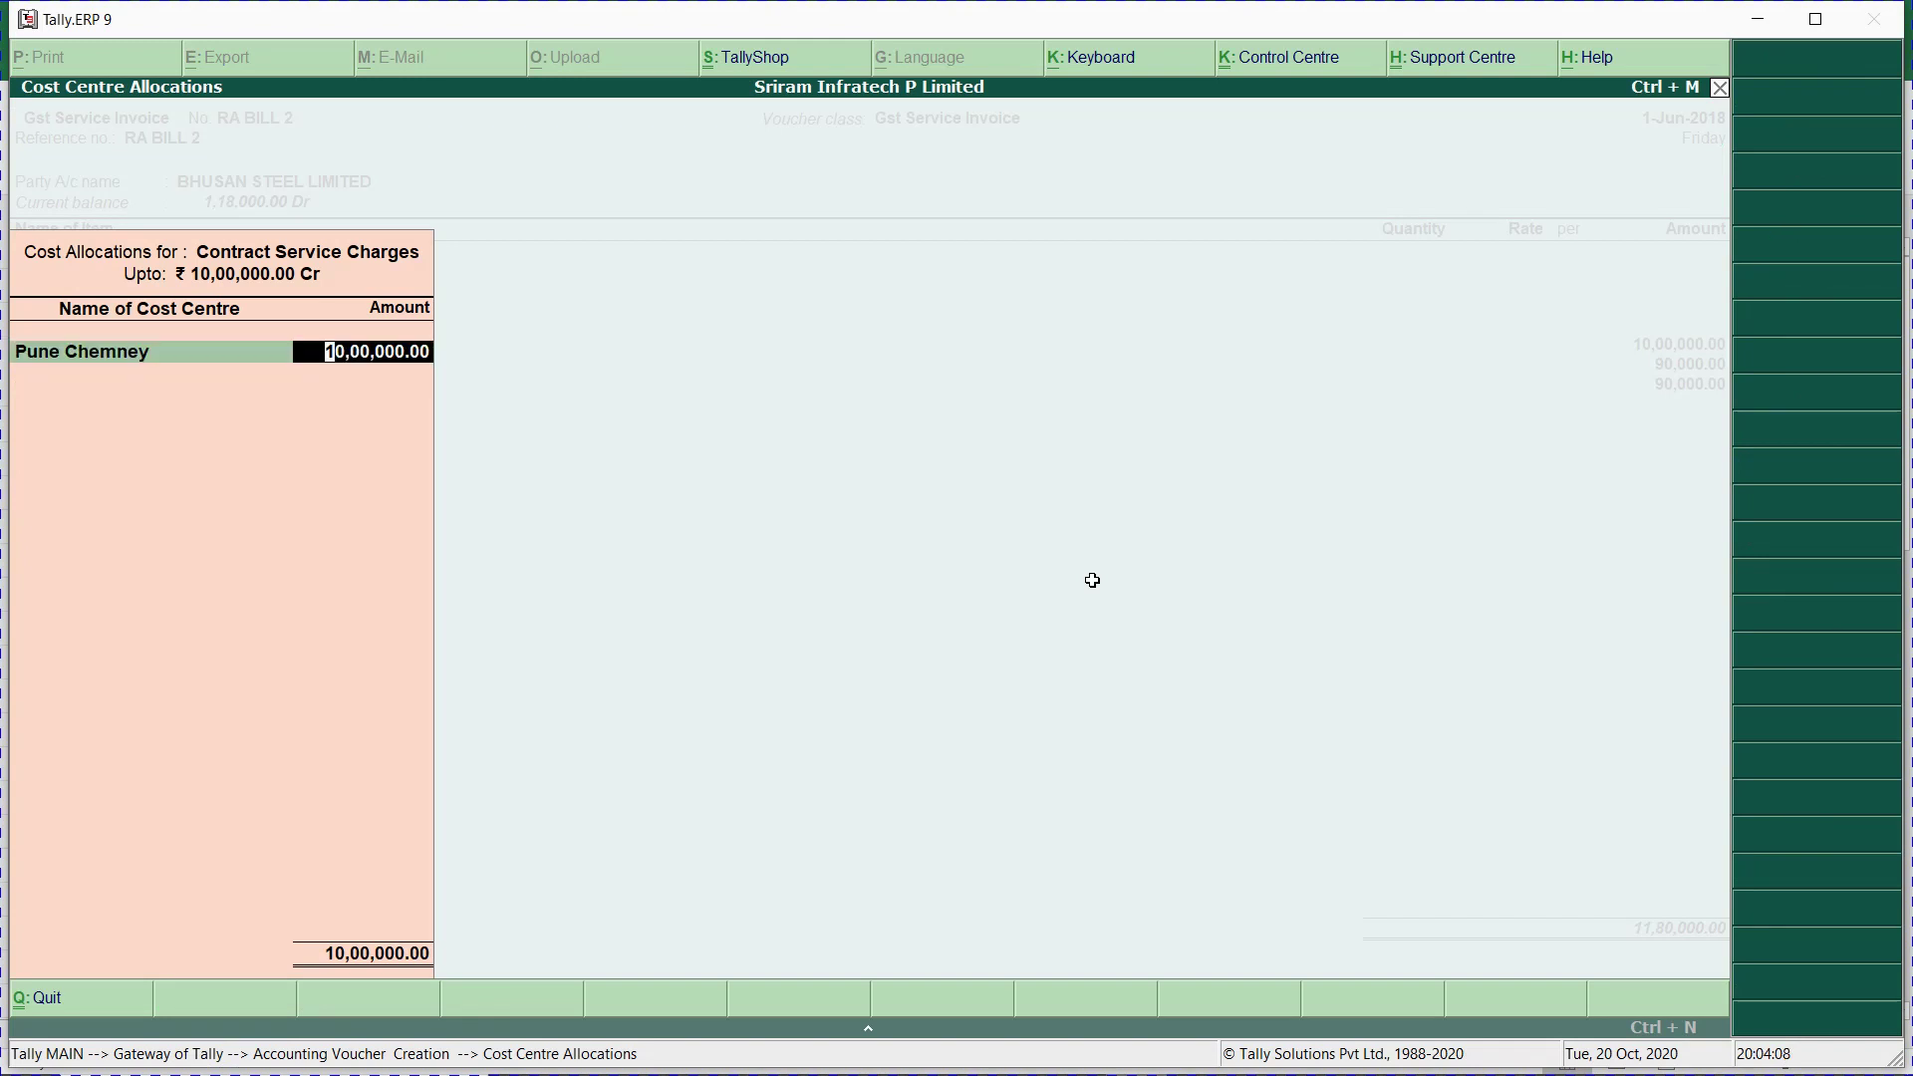
key(Return)
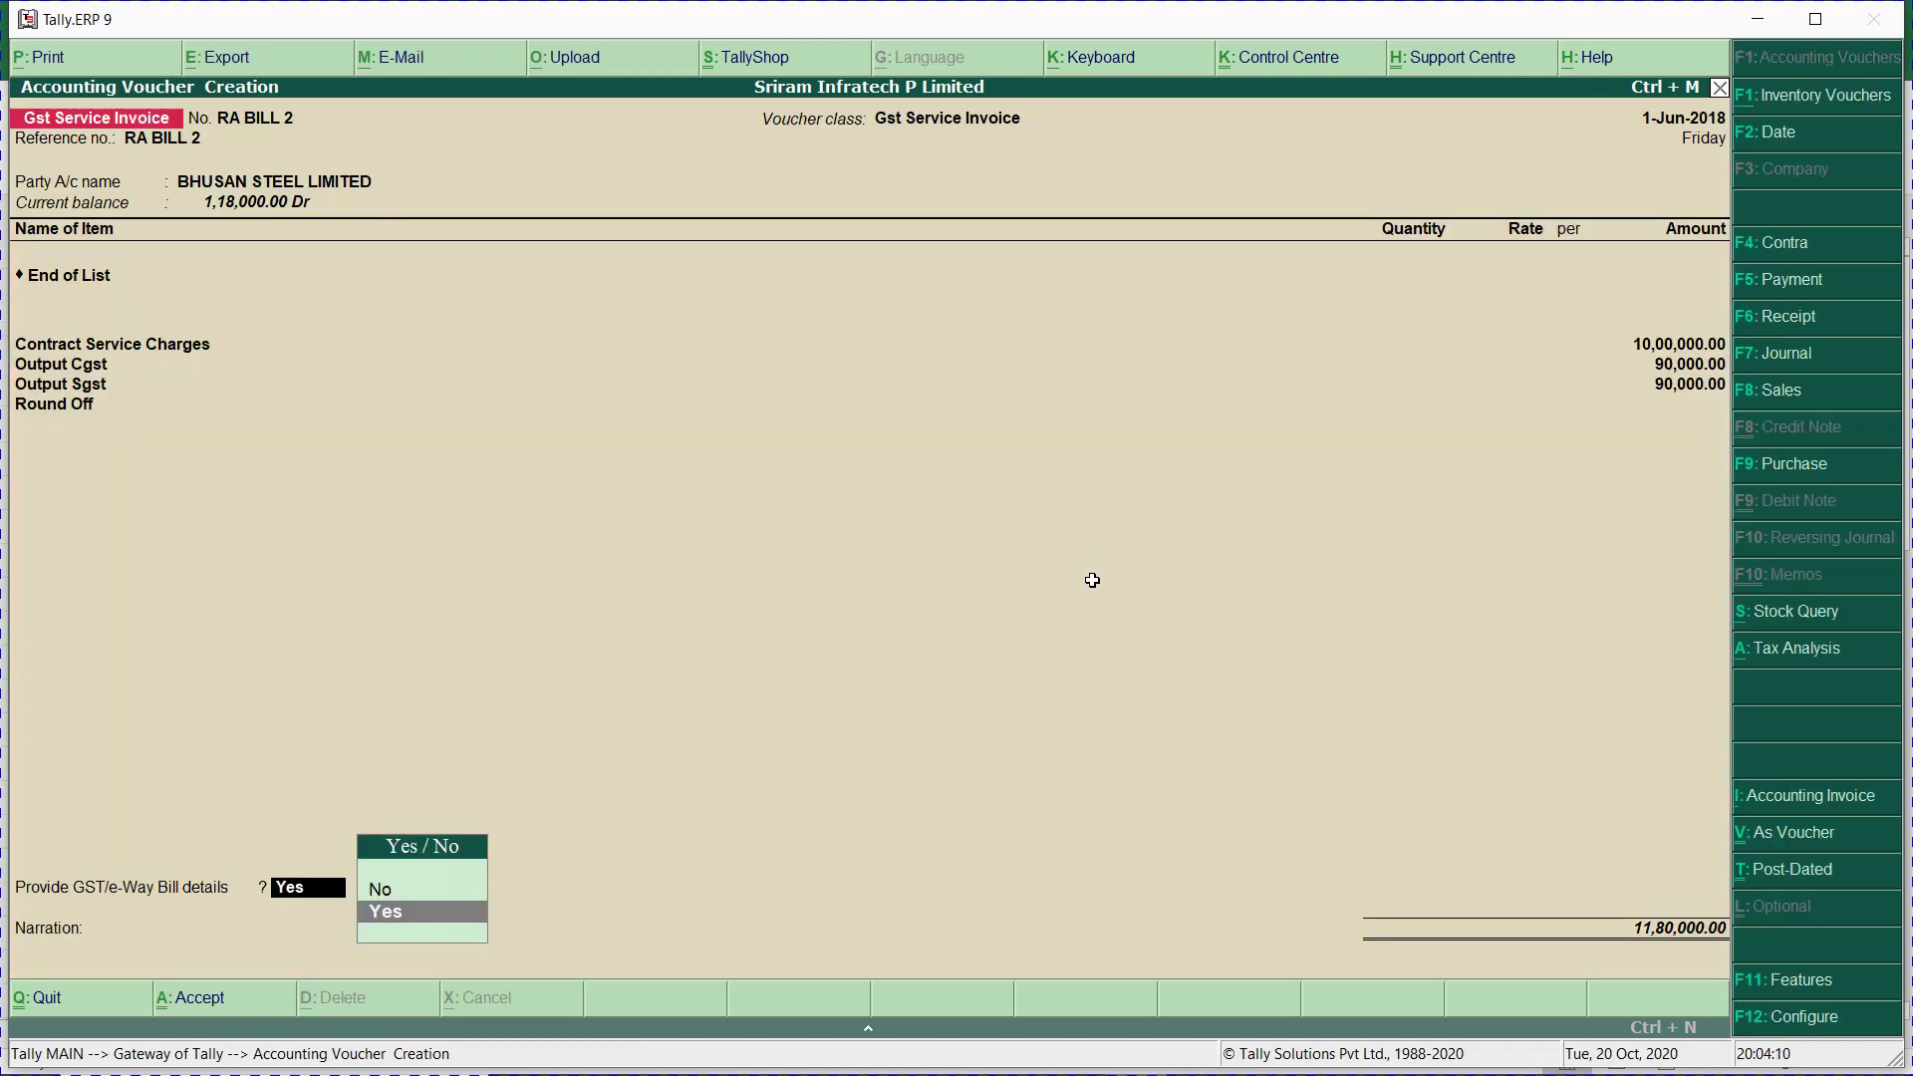
key(Up)
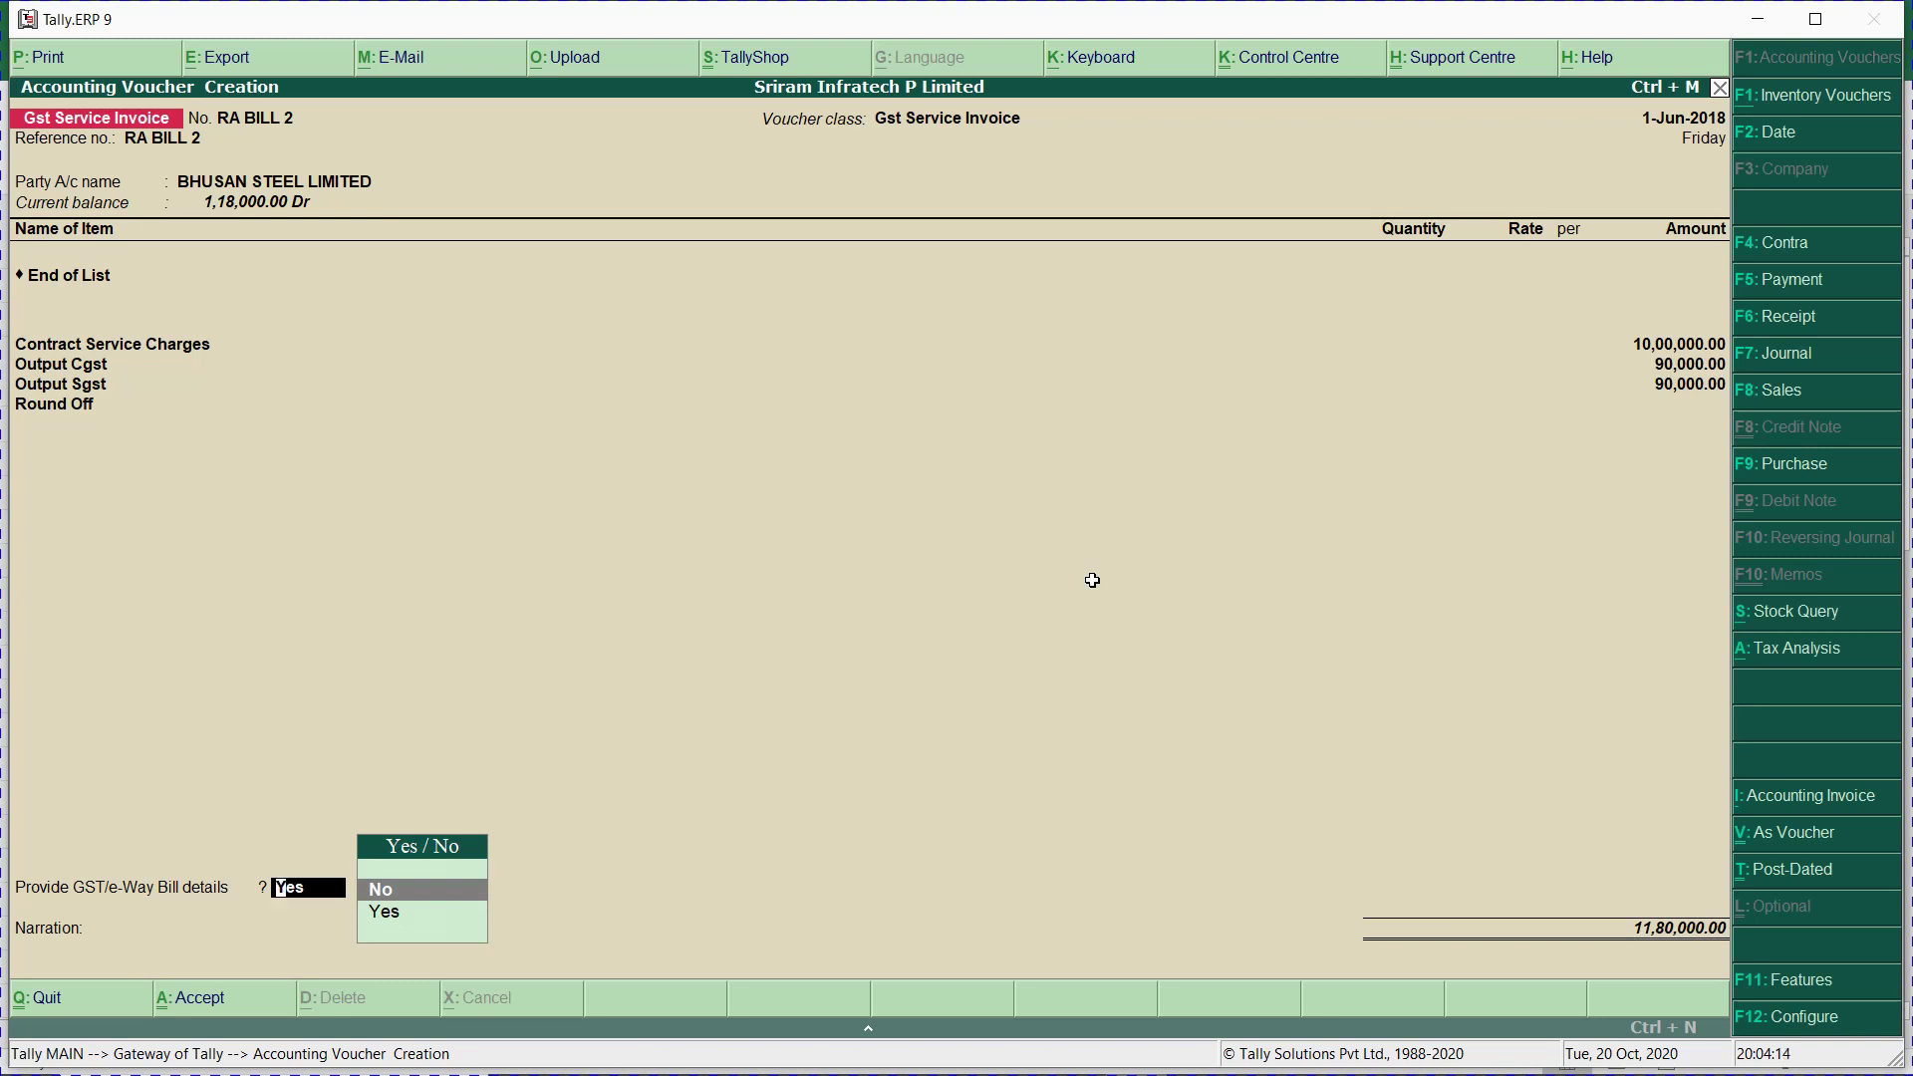
key(Return)
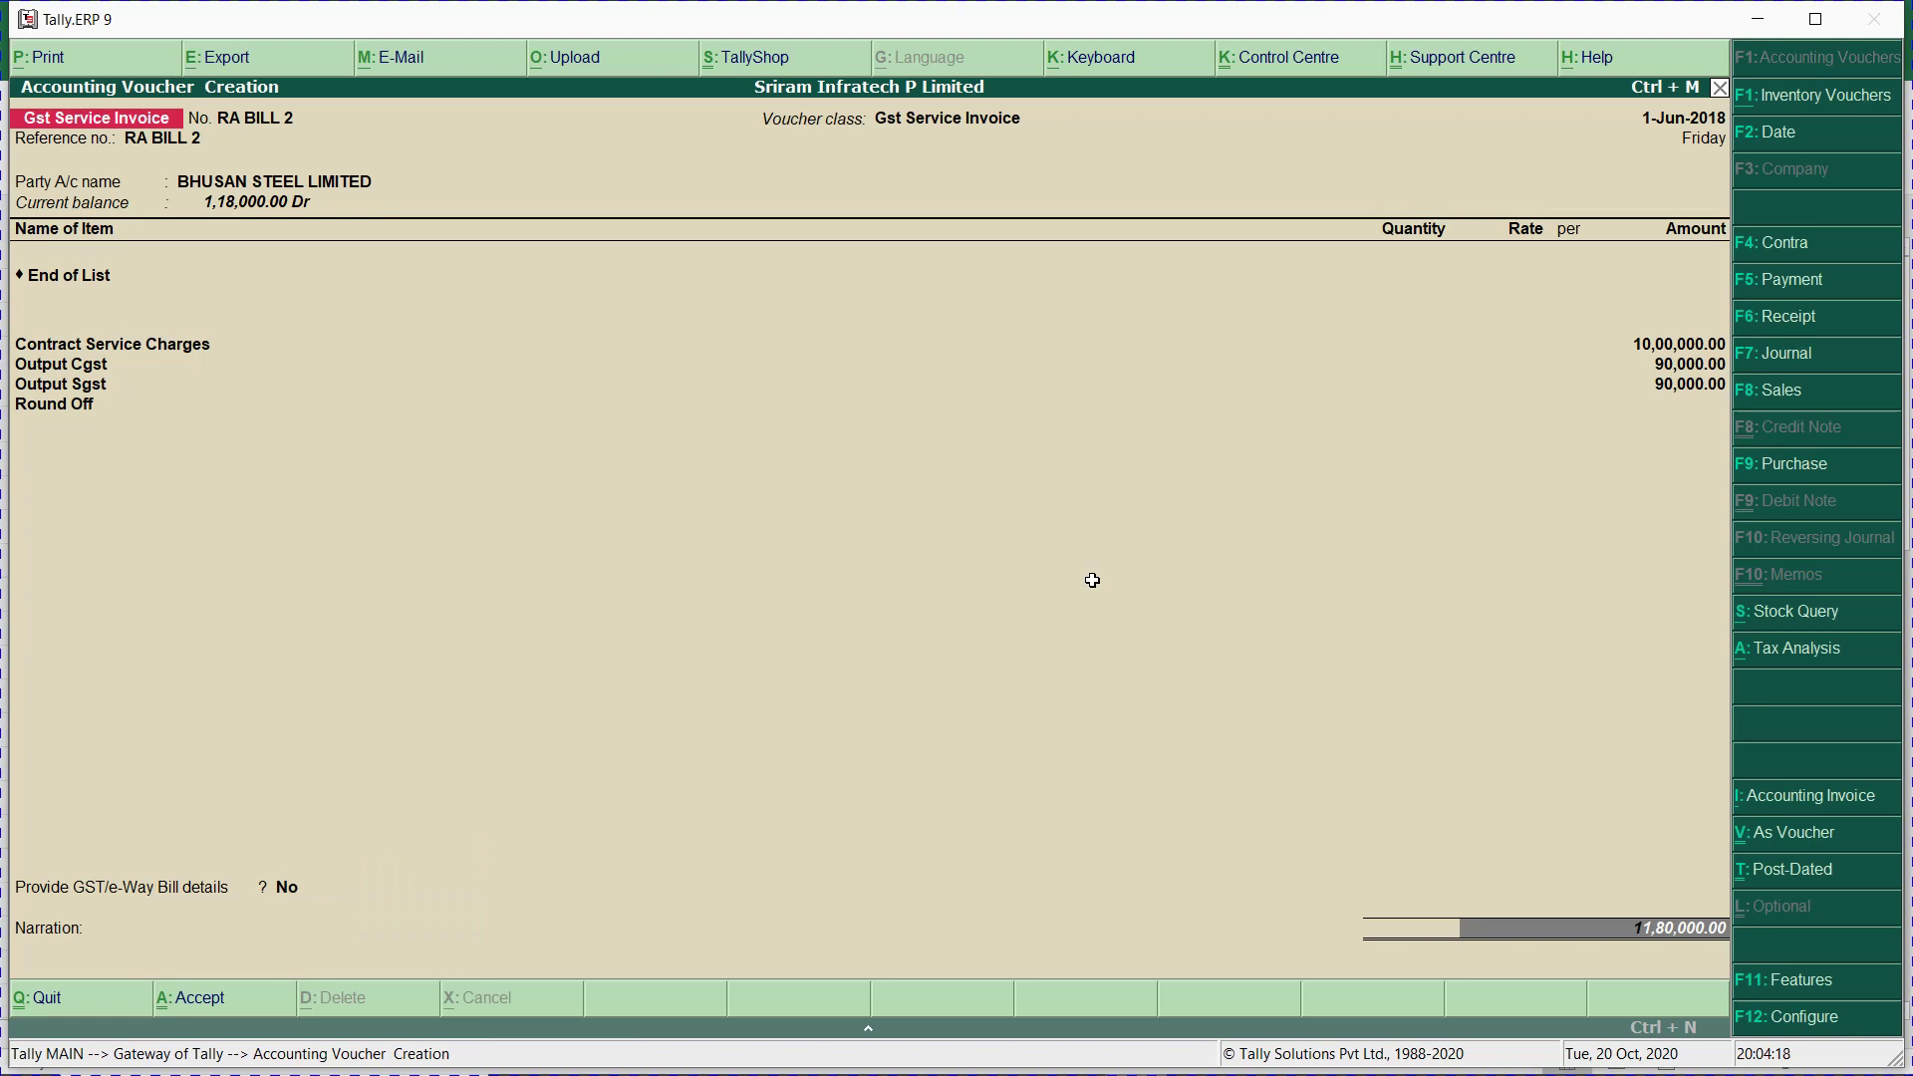
key(Return)
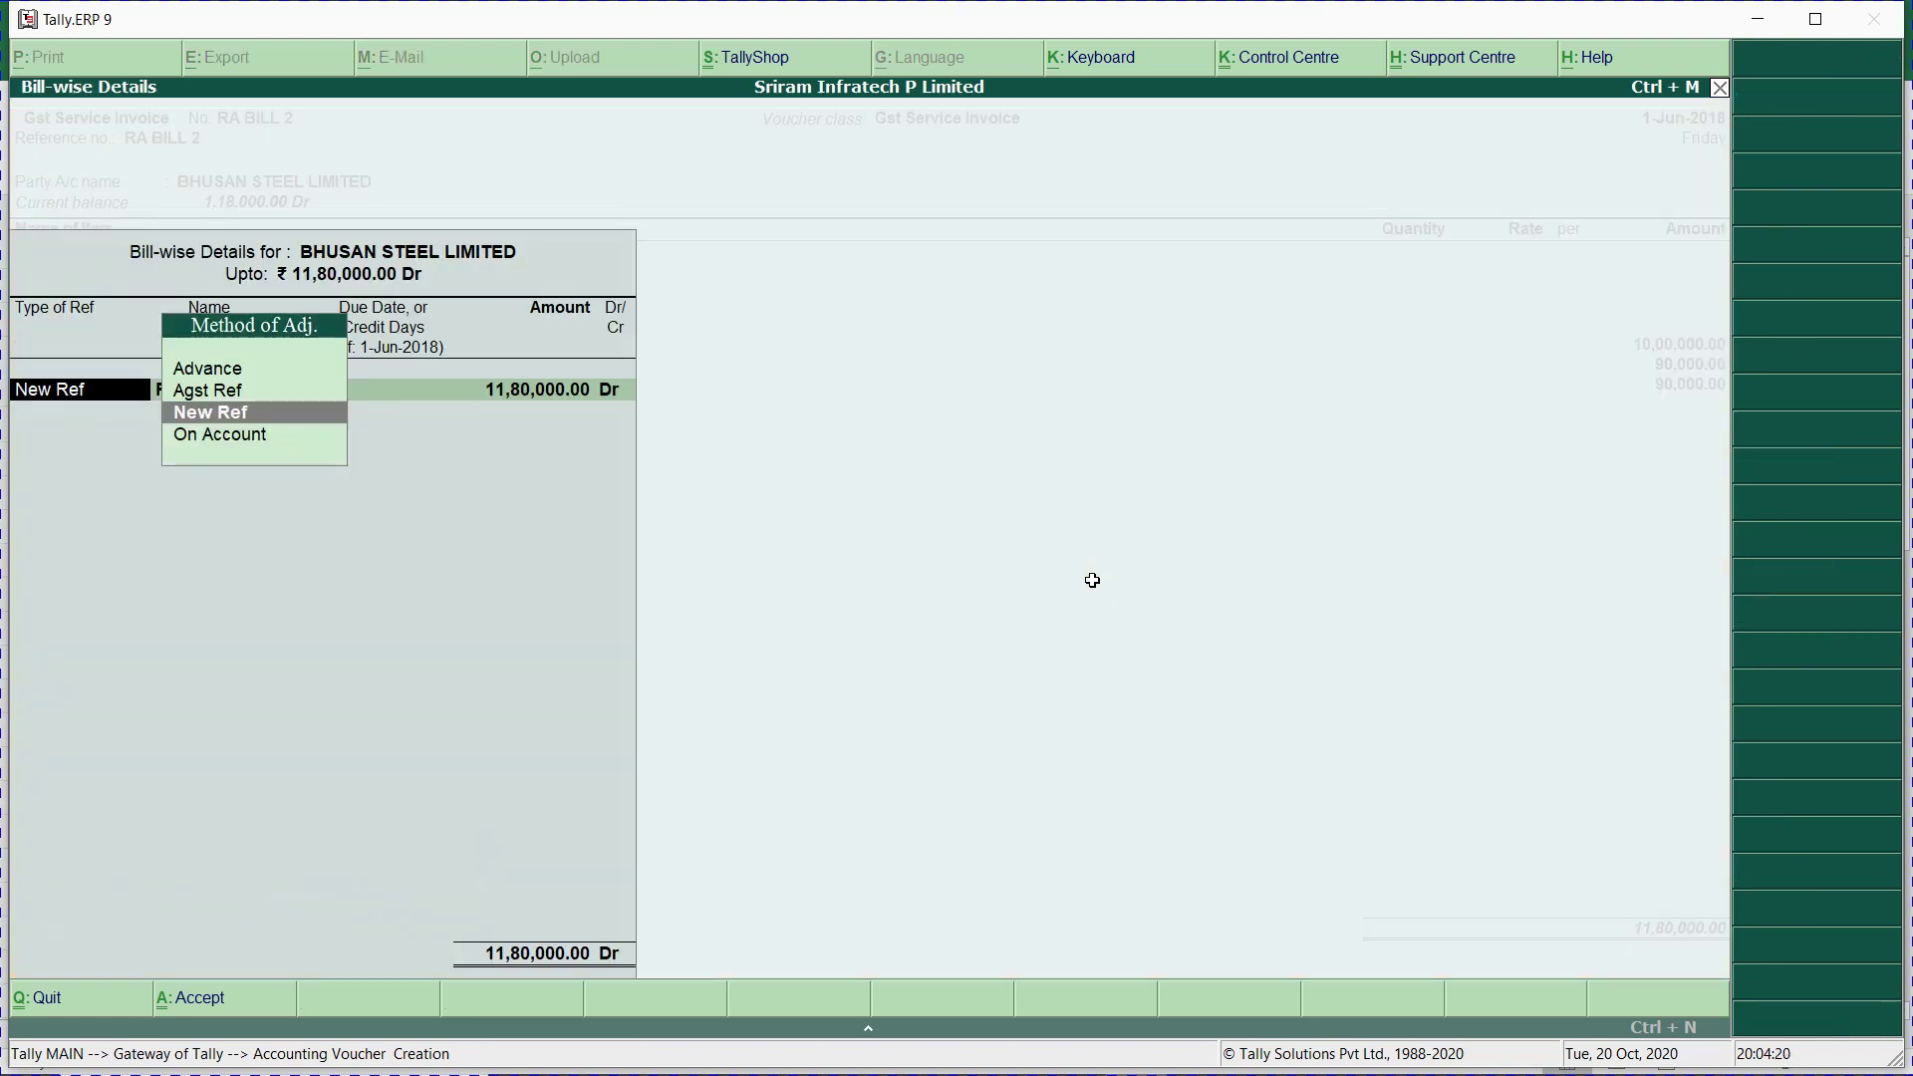
Record the 11,80,000 bill as a New Ref and check the material mobilization stage in Excel.
key(Return)
key(Return)
key(Return)
key(Return)
key(Return)
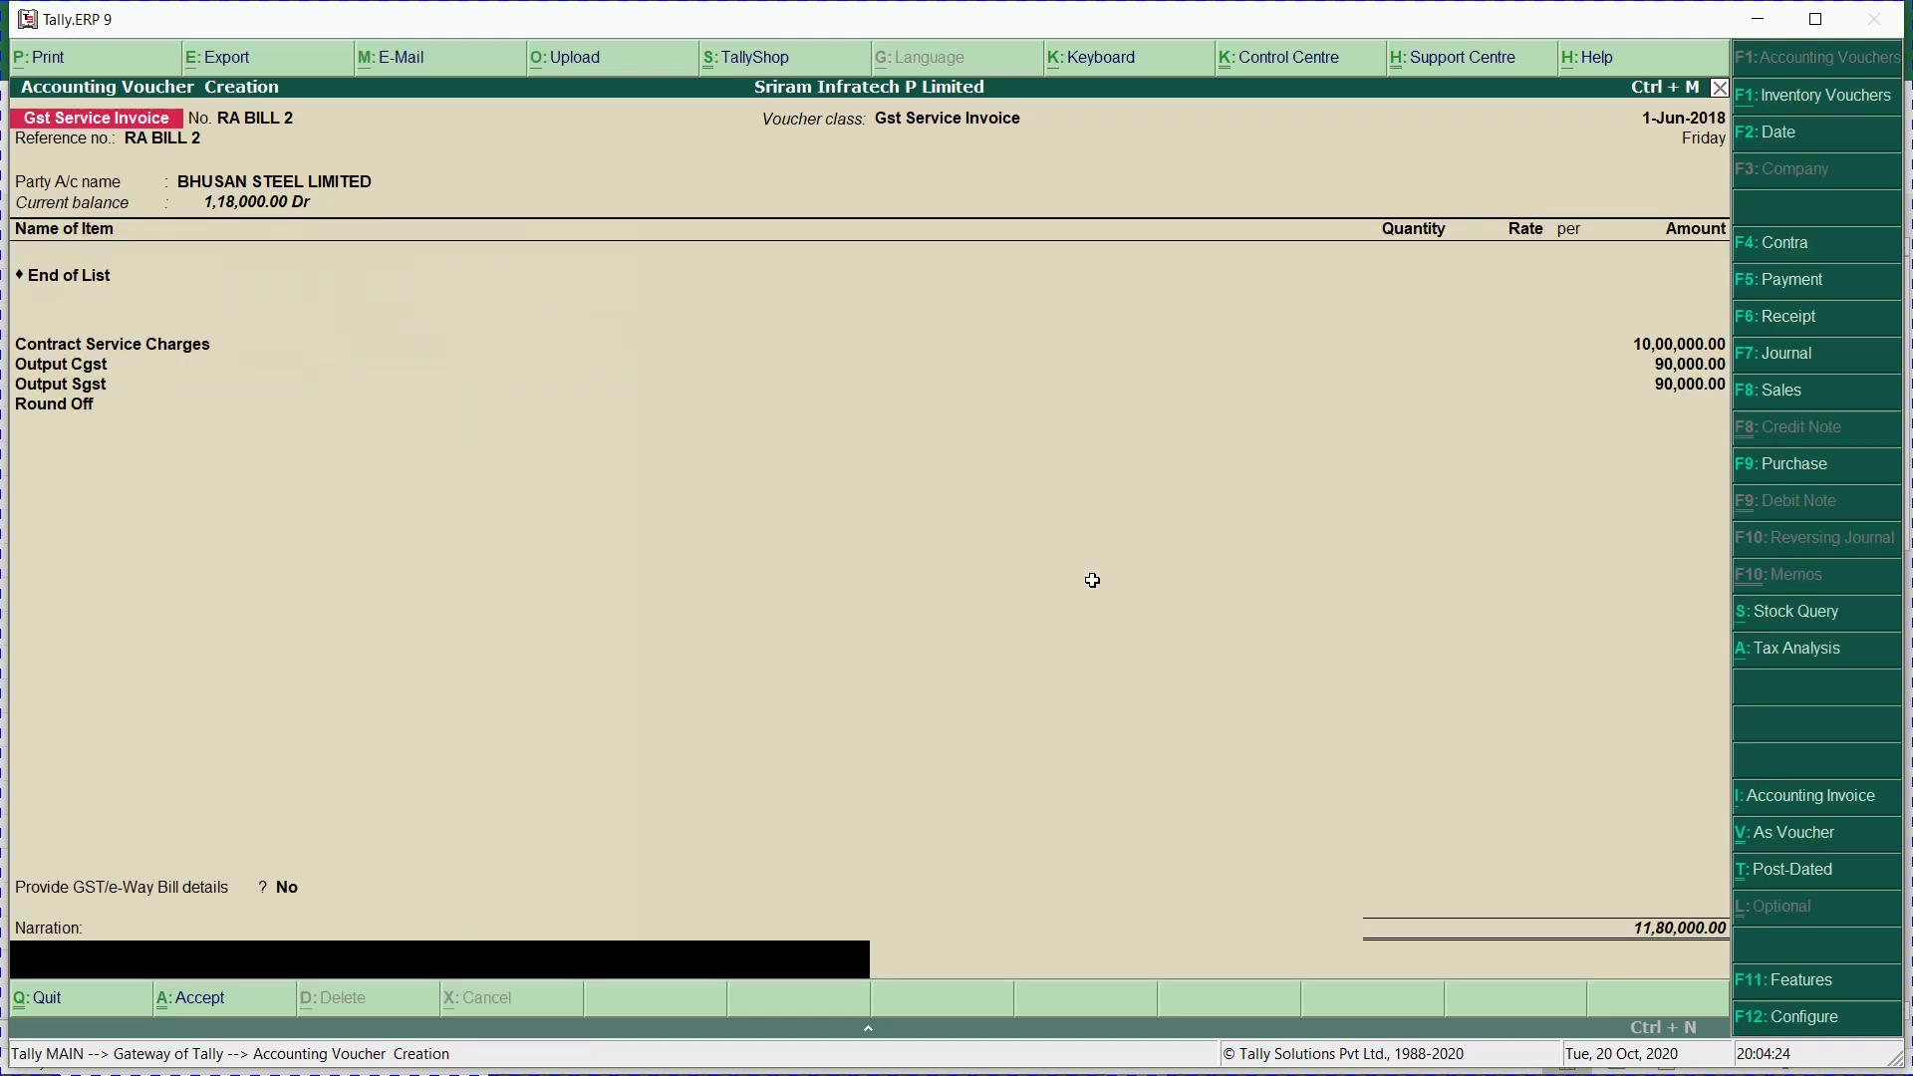
key(alt+Tab)
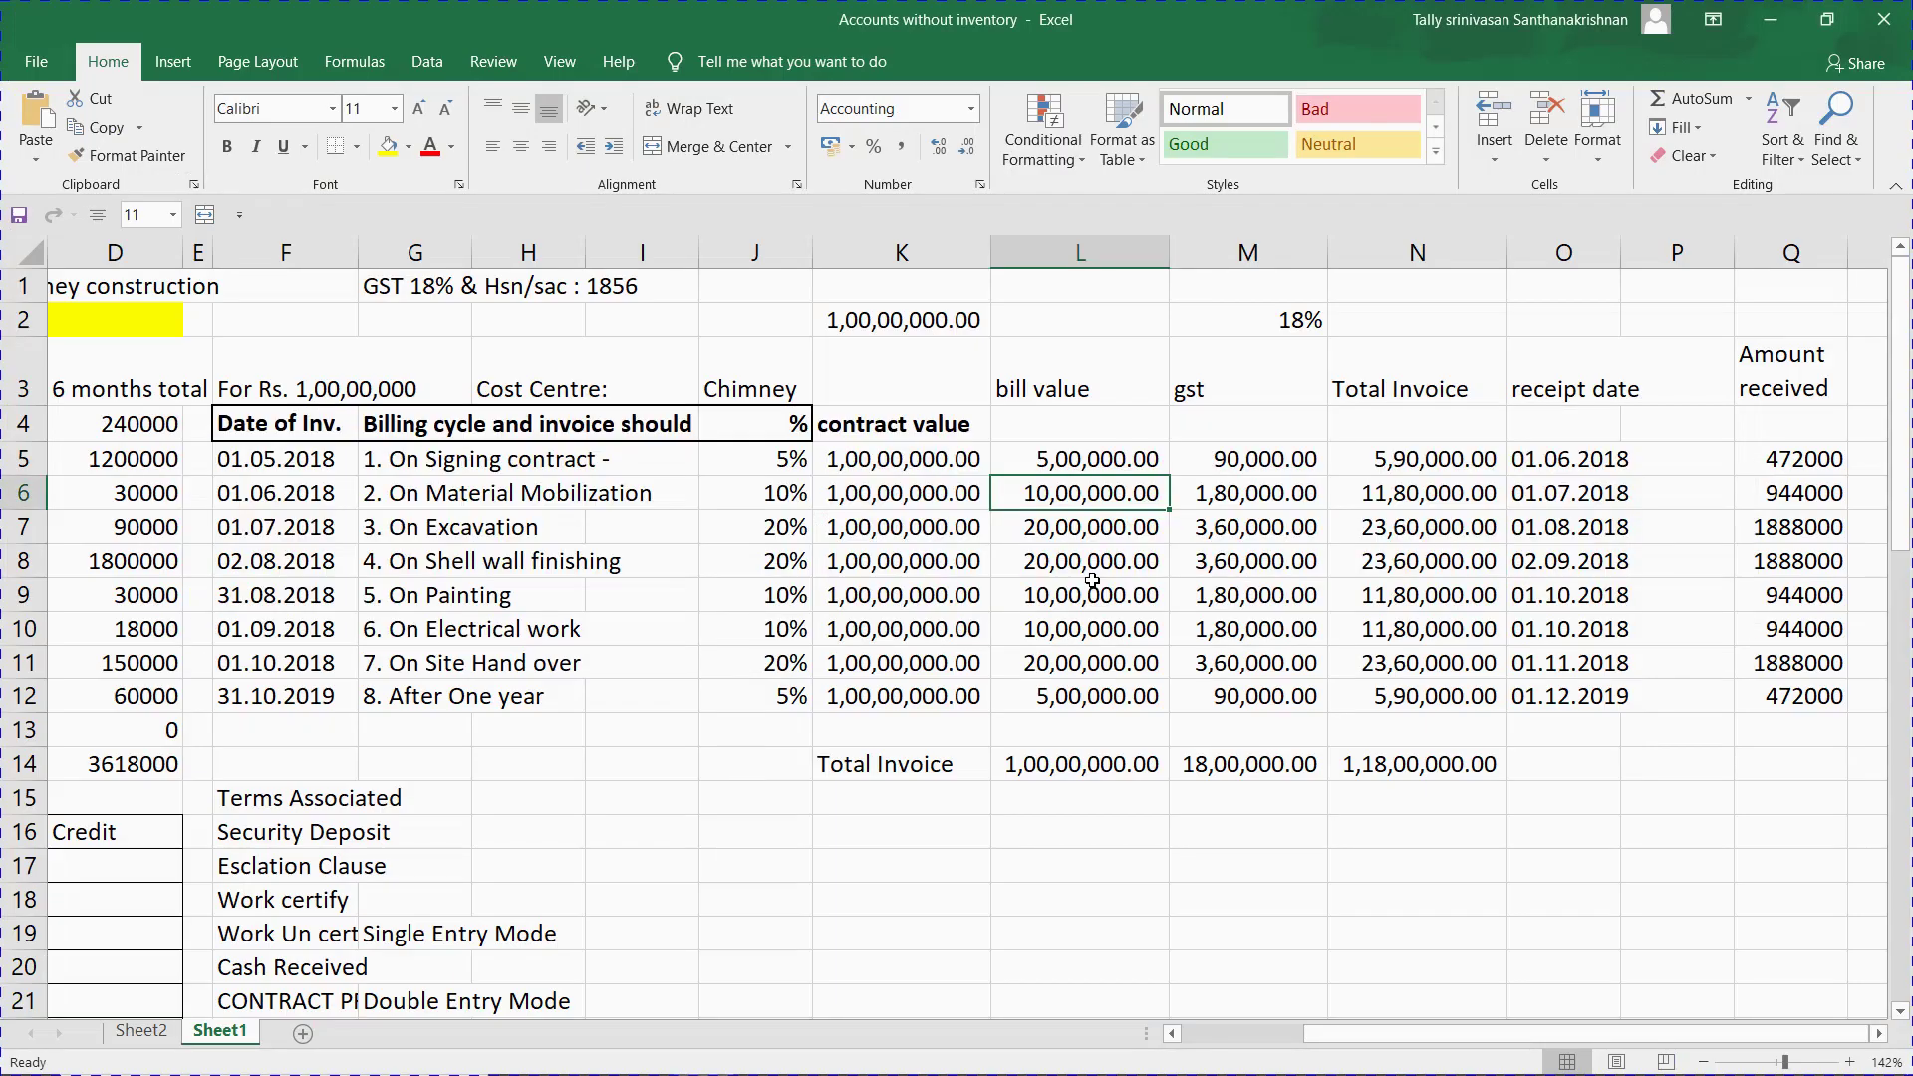
key(Left)
key(Left)
key(Left)
key(Left)
key(Left)
key(Left)
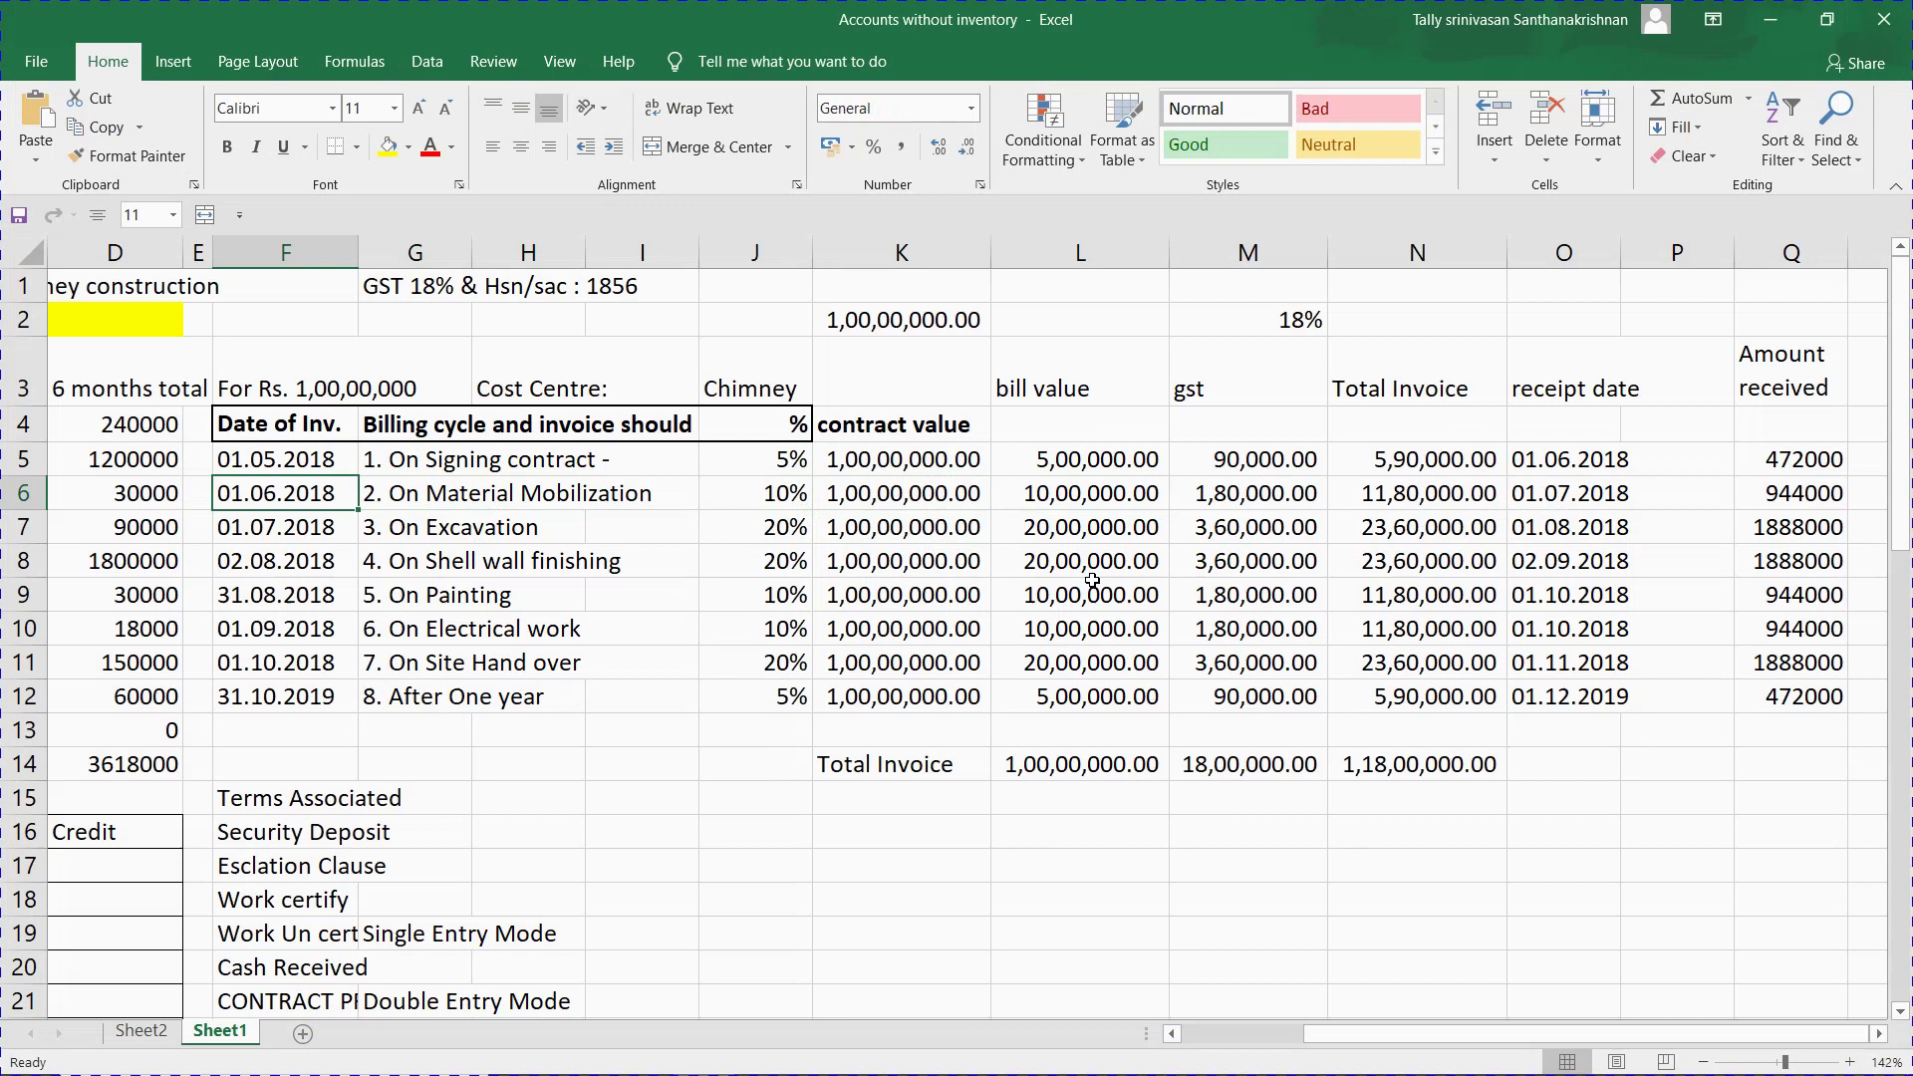
key(Right)
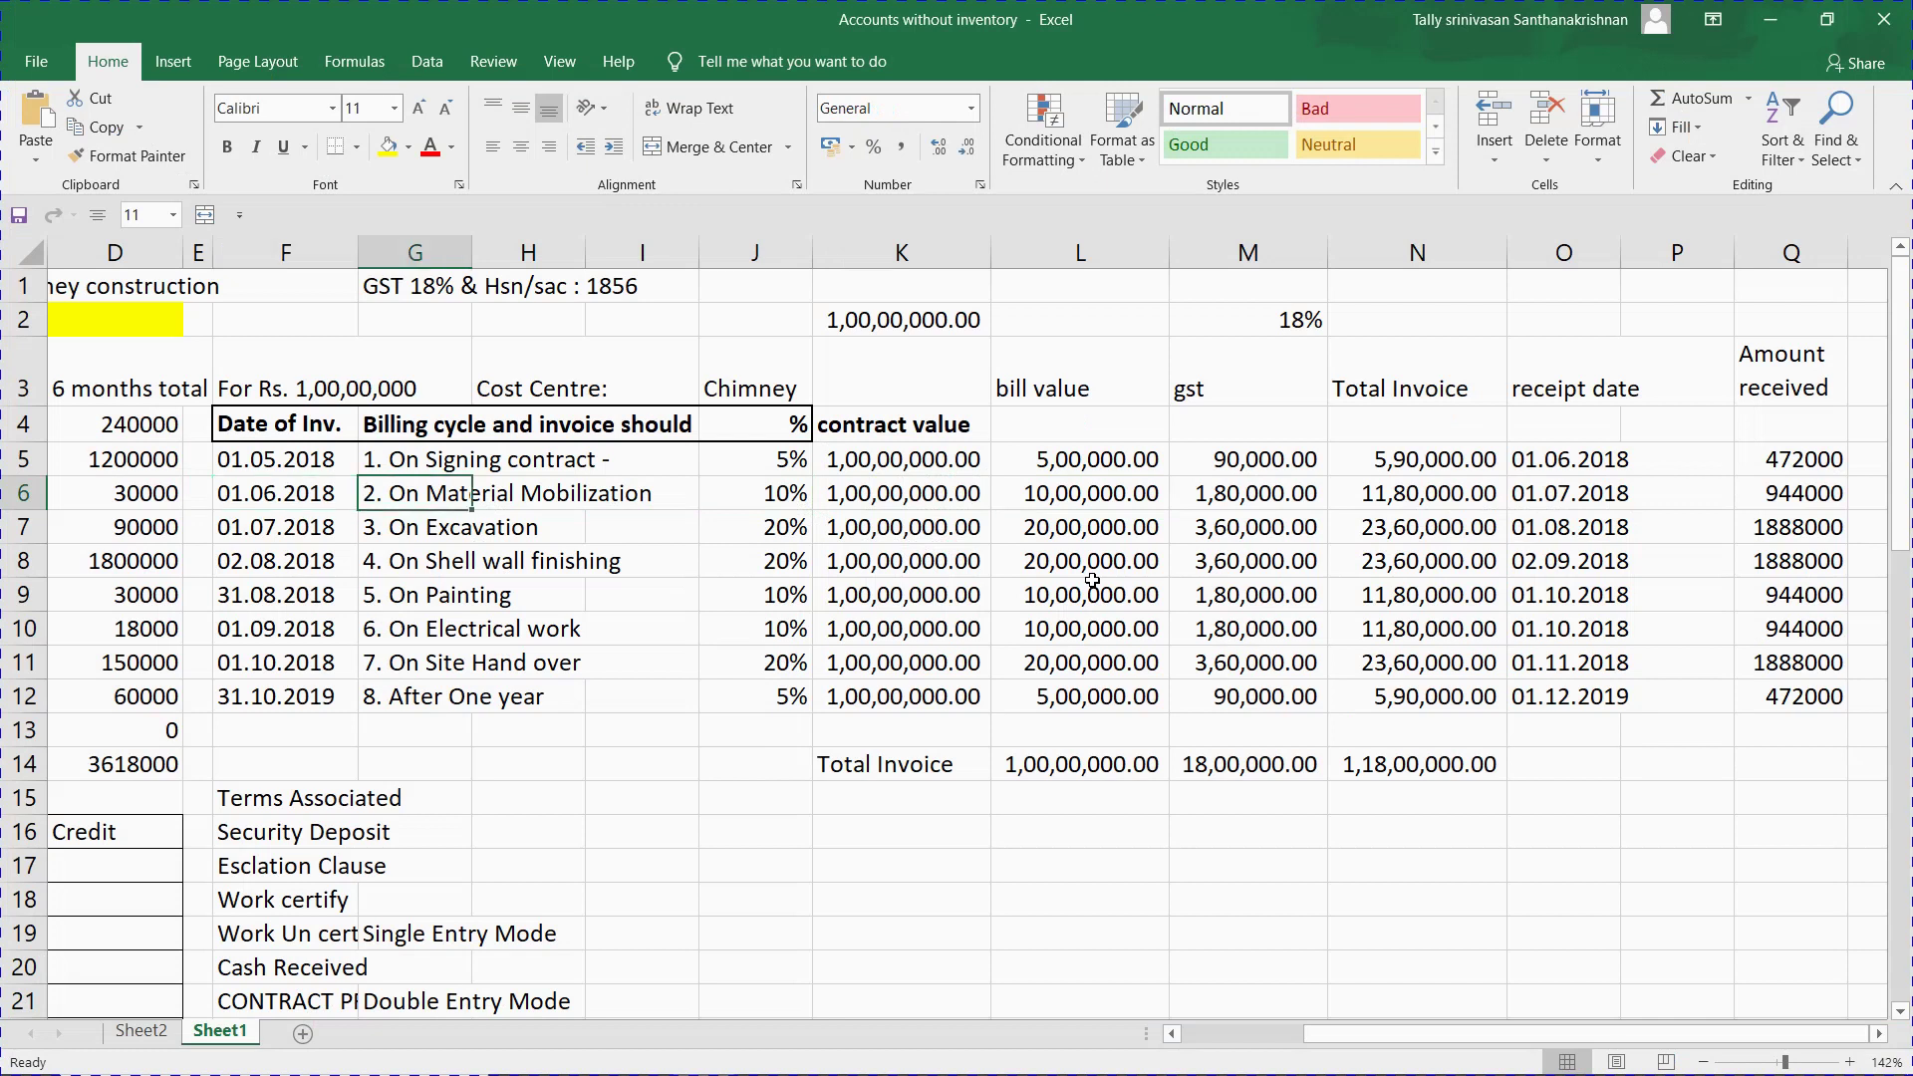
key(alt+Tab)
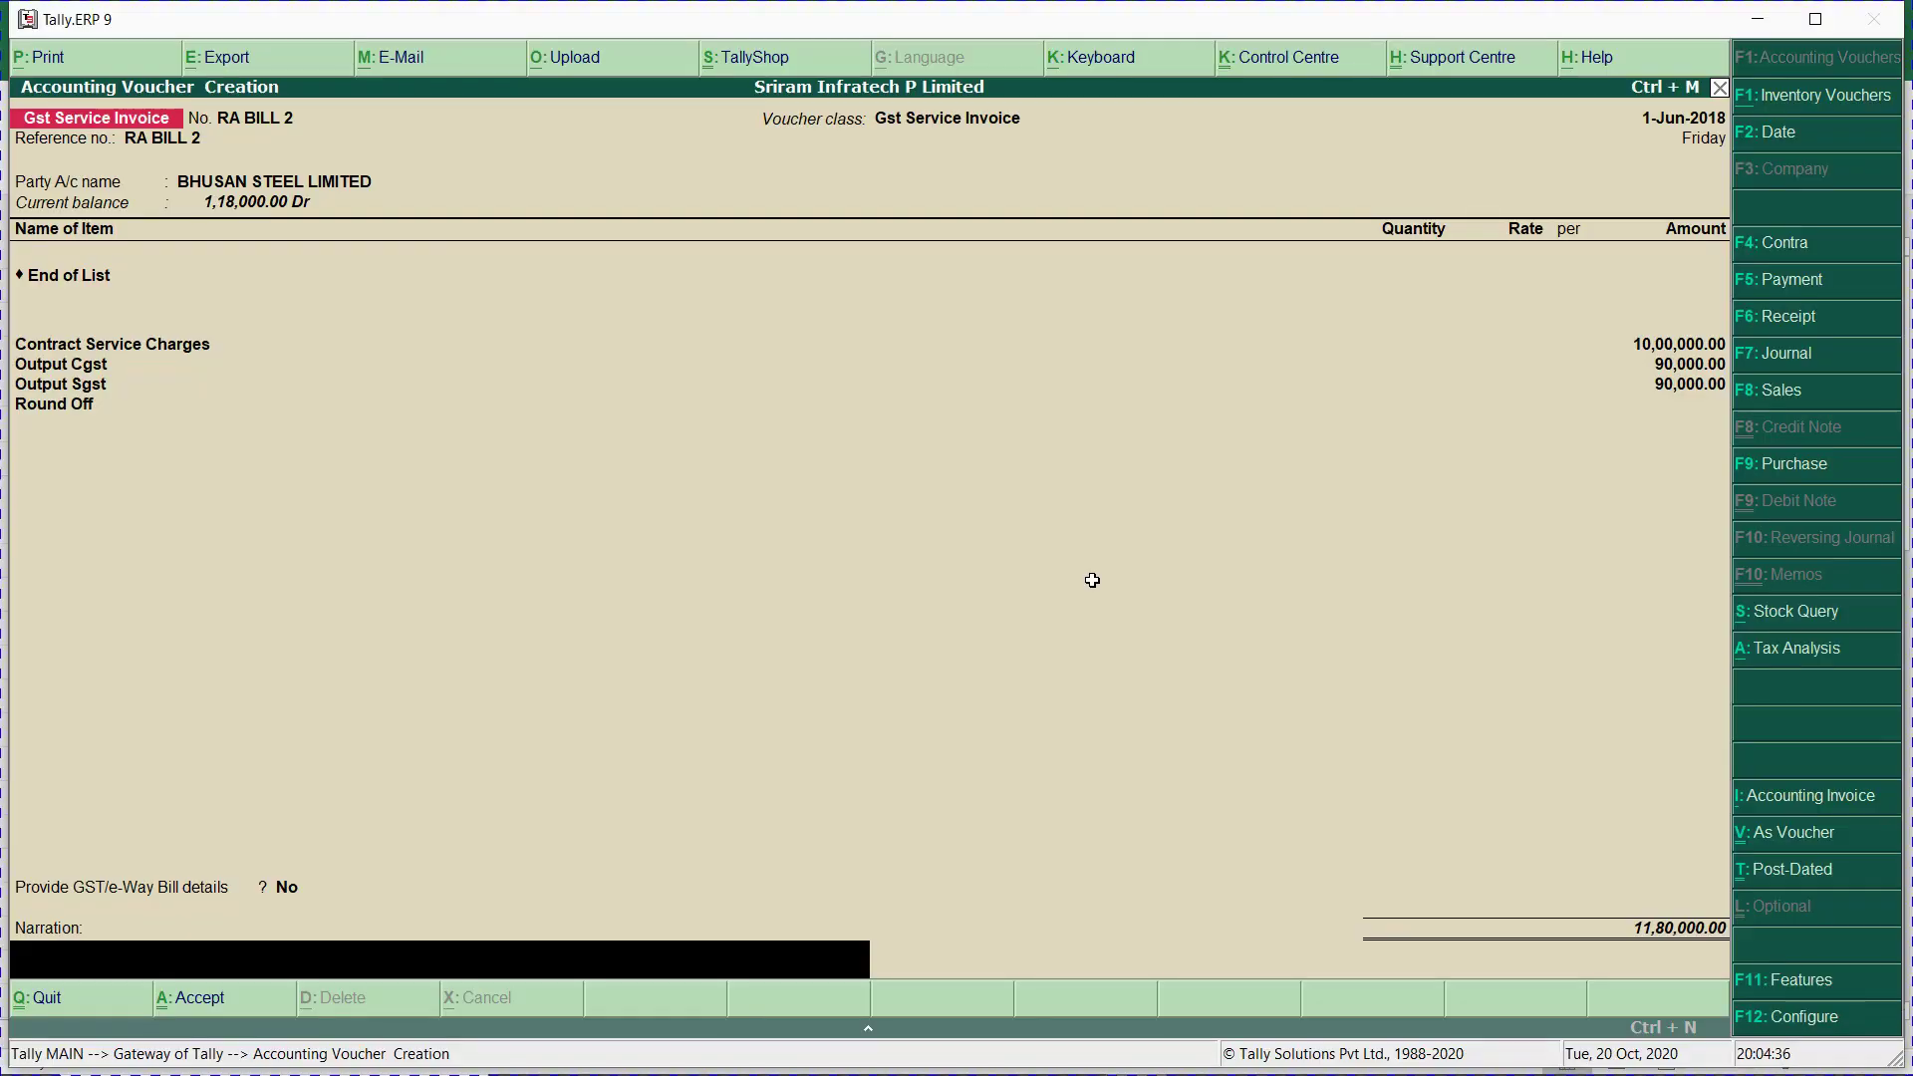
Type the narration 'Ra bill submited as per the contract terms no 2'.
text(BILL)
key(BackSpace)
key(BackSpace)
key(BackSpace)
key(BackSpace)
text(rA B)
key(BackSpace)
key(BackSpace)
key(BackSpace)
key(BackSpace)
key(BackSpace)
key(BackSpace)
key(BackSpace)
key(BackSpace)
text(Ra b)
text(ll)
text(ill submite)
text(d as per the contrac)
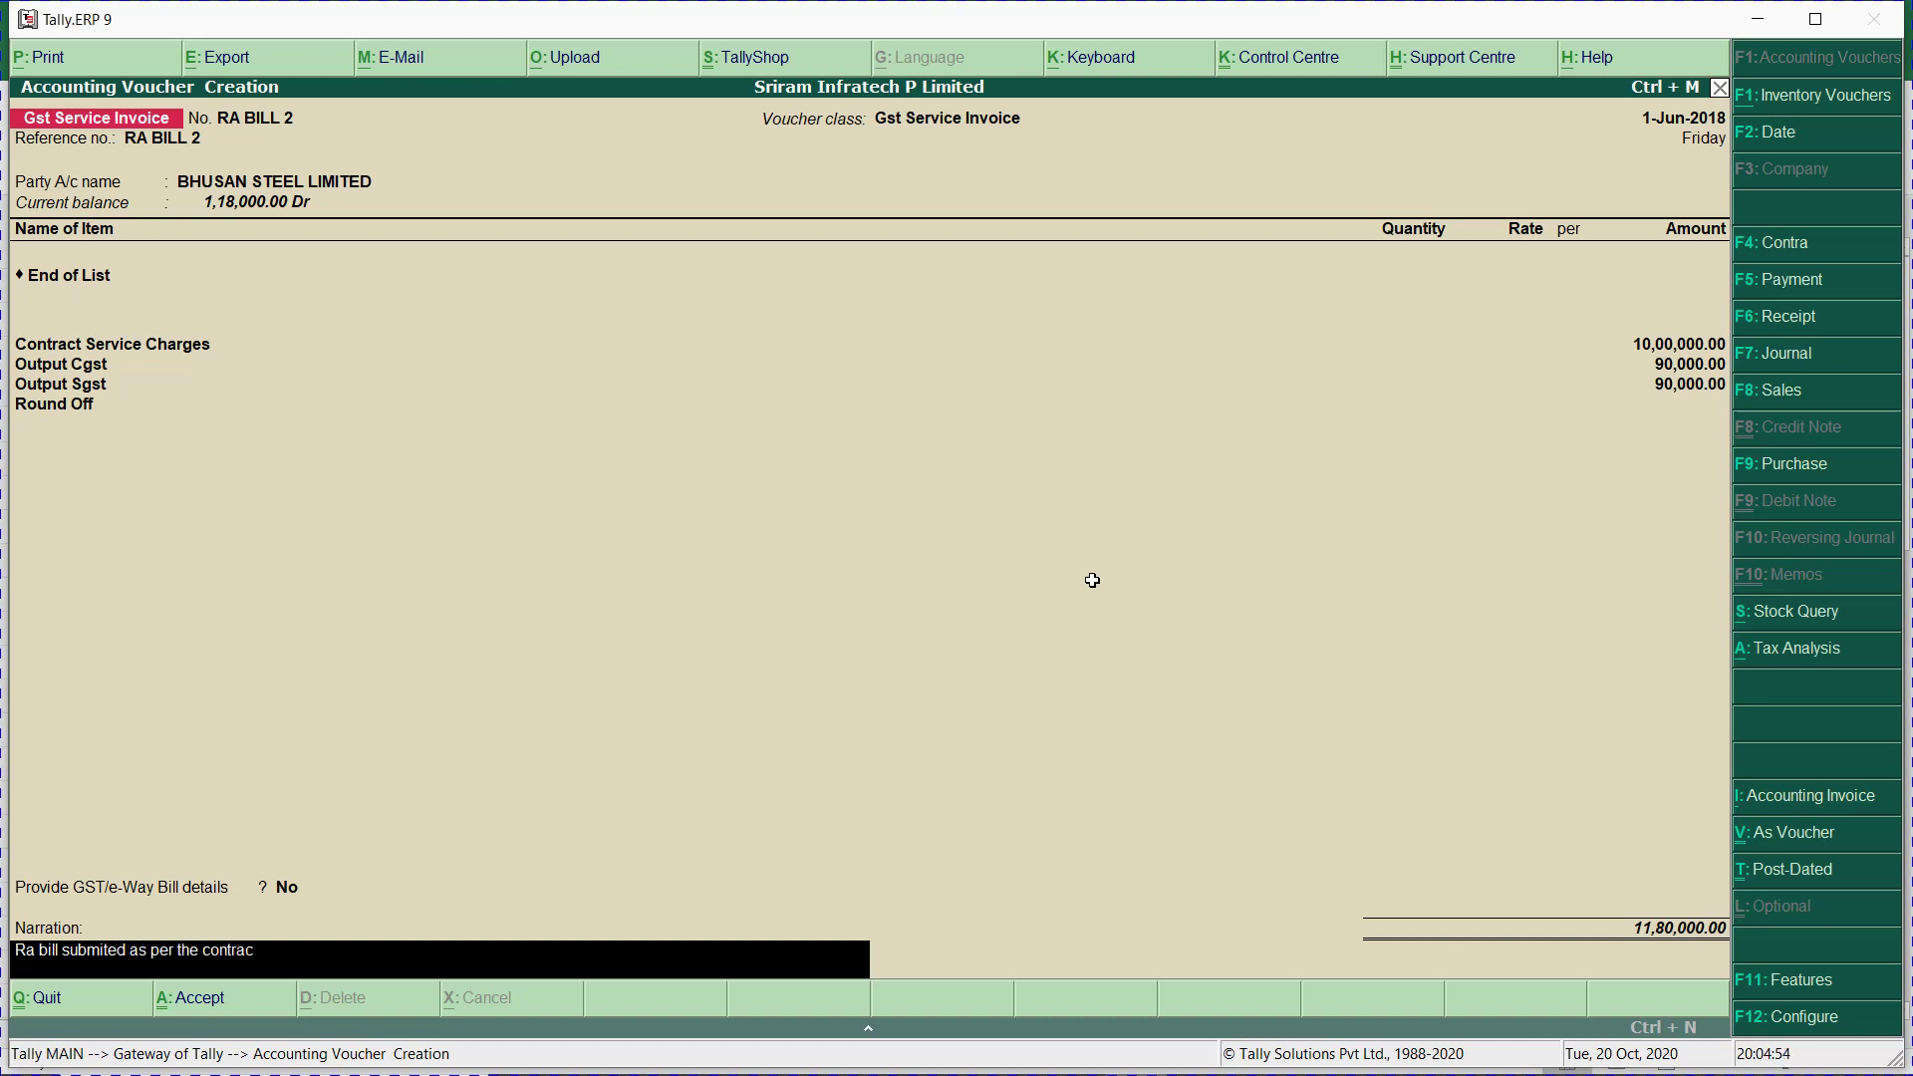
text(t terms no 2)
key(alt+Tab)
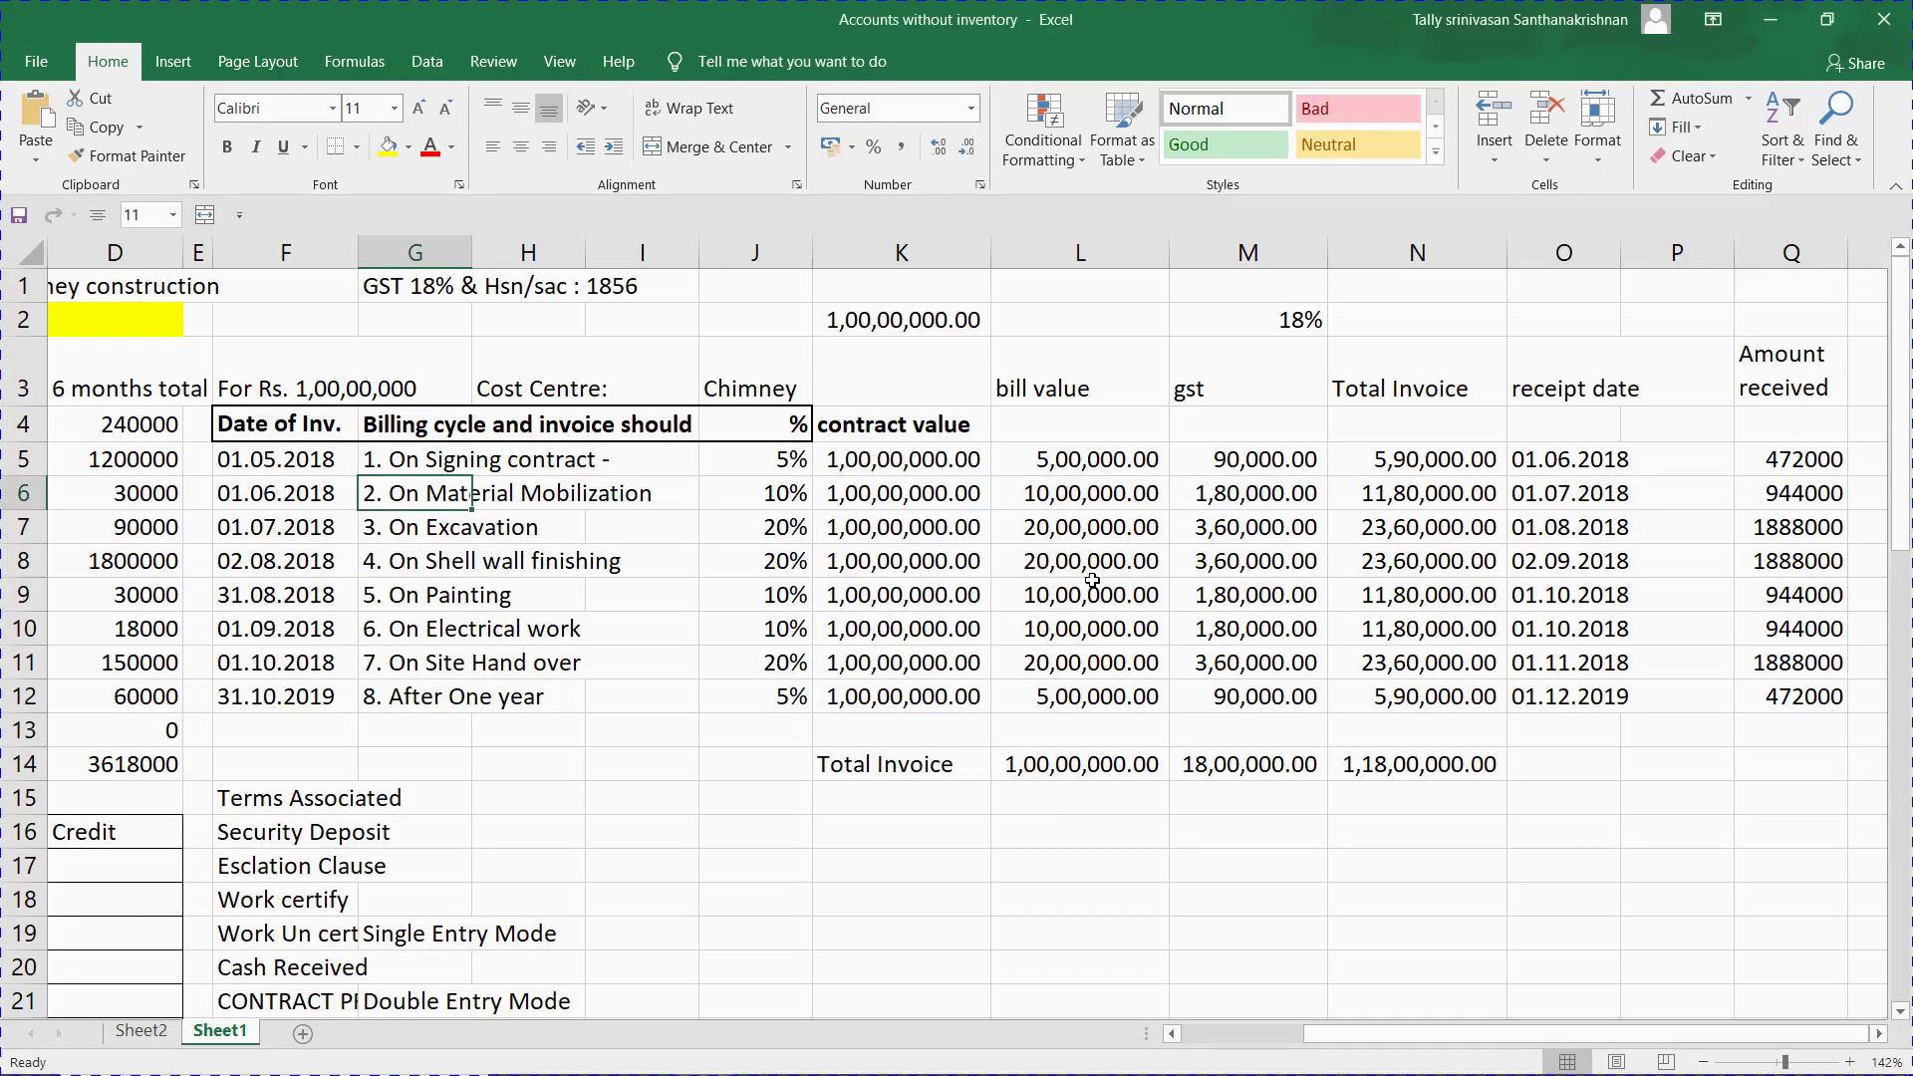
Extend the narration with ', 10% of the contract value for on material mobilization . REf. work order no'.
key(alt+Tab)
text(, 10% of the contract value for)
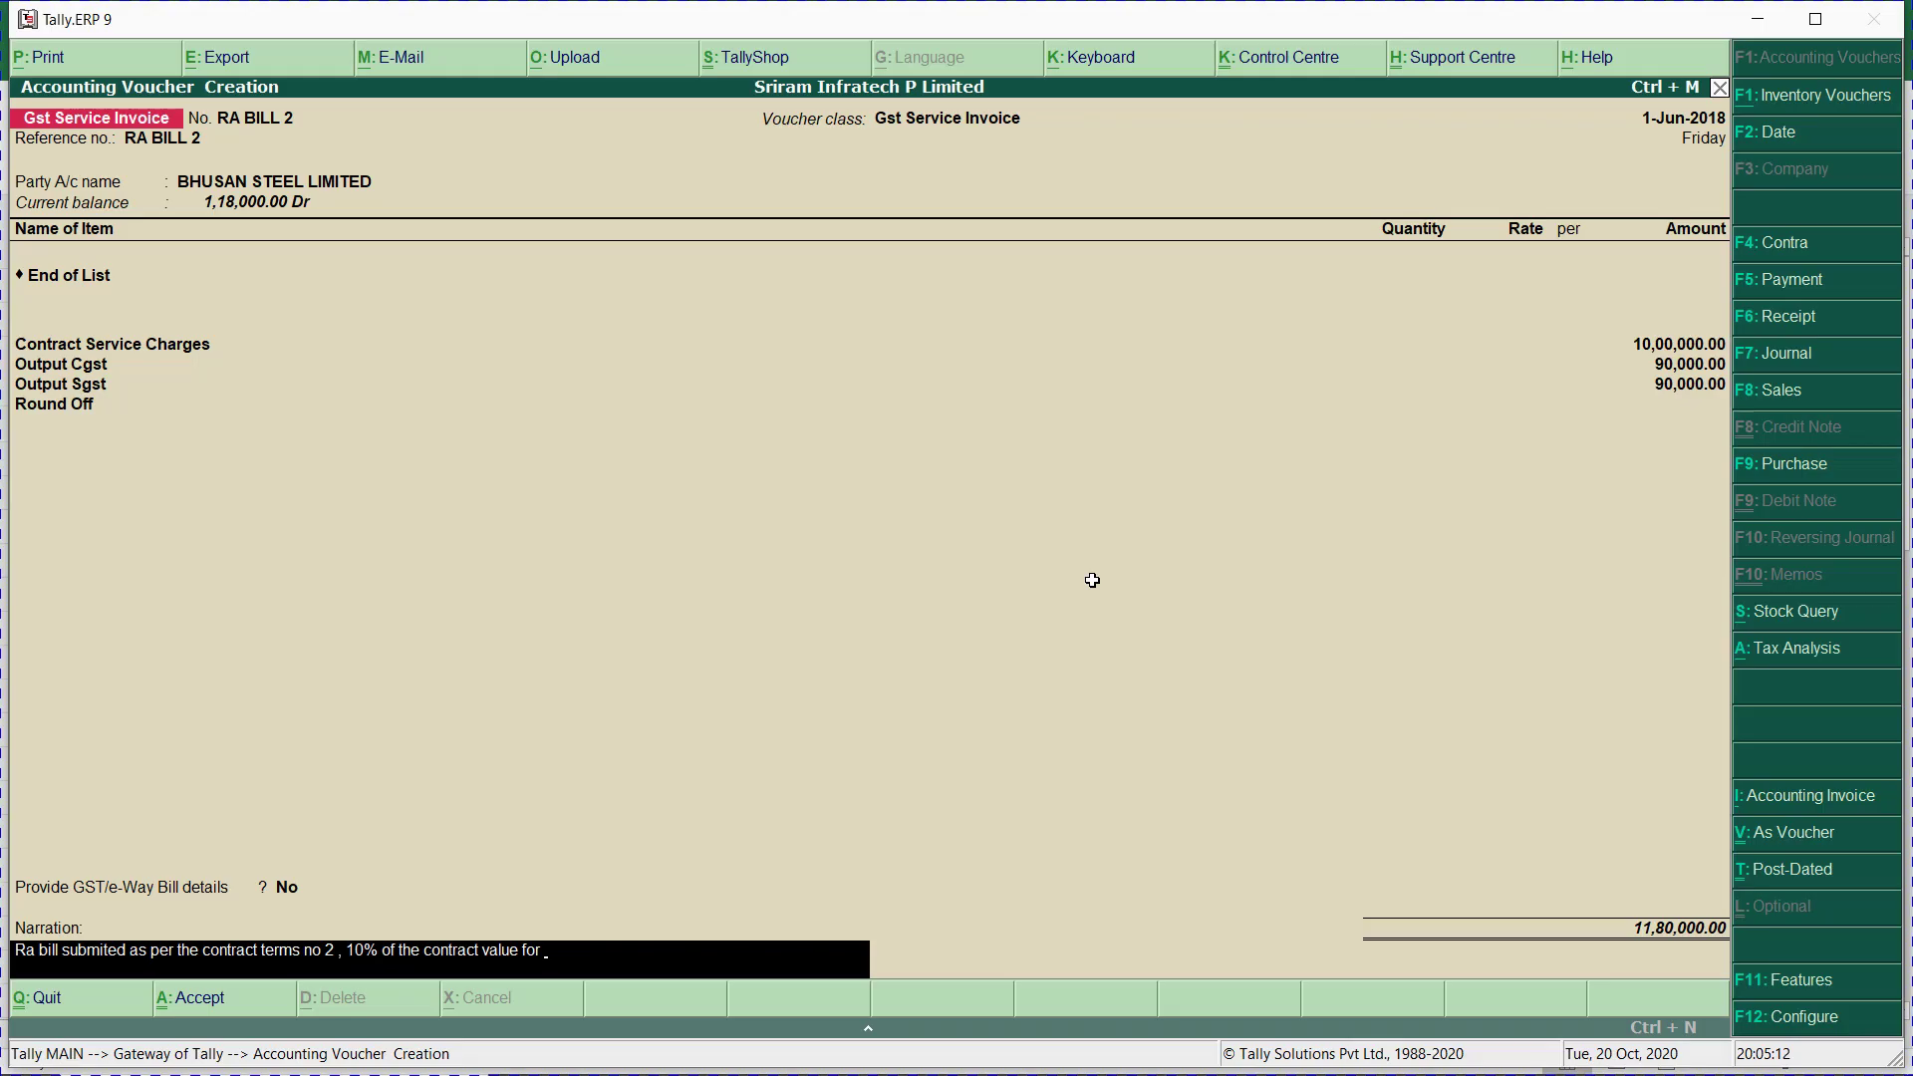
key(alt+Tab)
key(alt+Tab)
text(r on material mobilization)
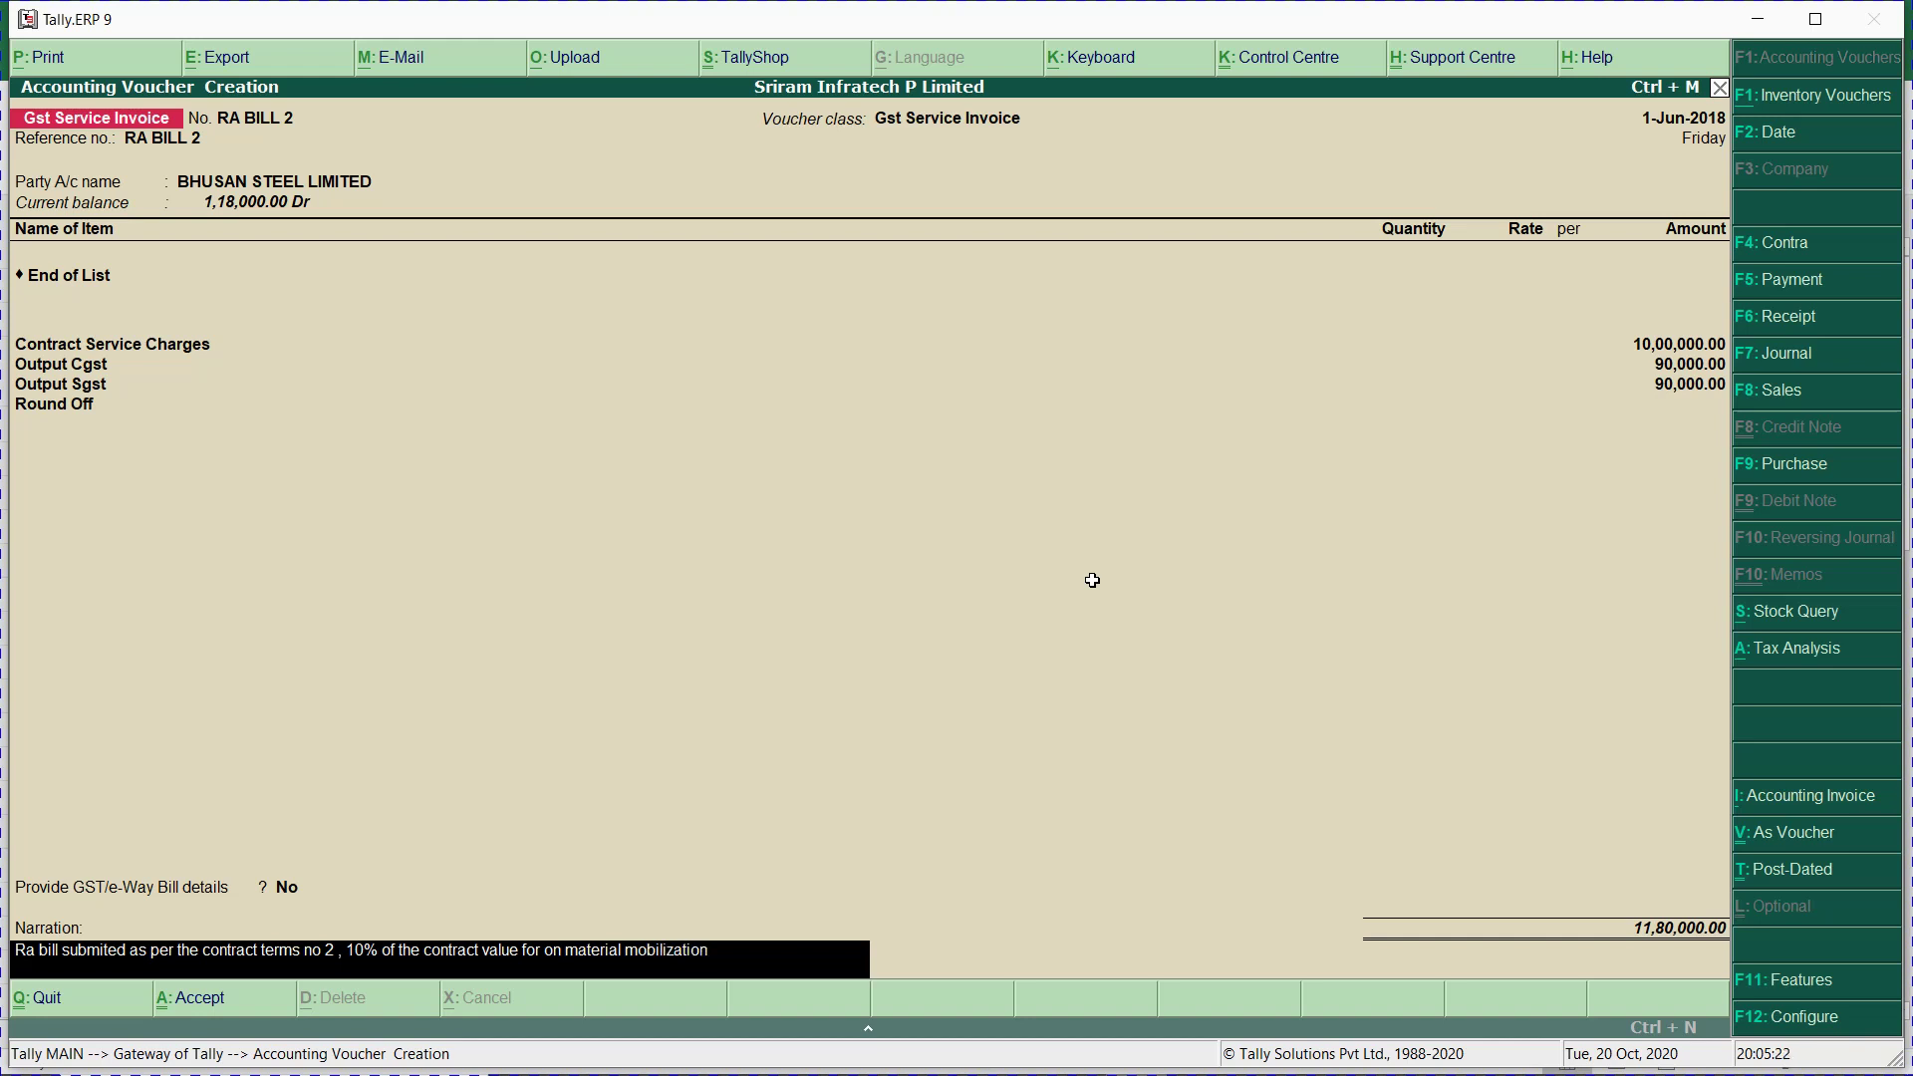
text( . REf. work order no)
Save the RA BILL 2 invoice past the e-Way Bill warning and reopen it for alteration.
key(Return)
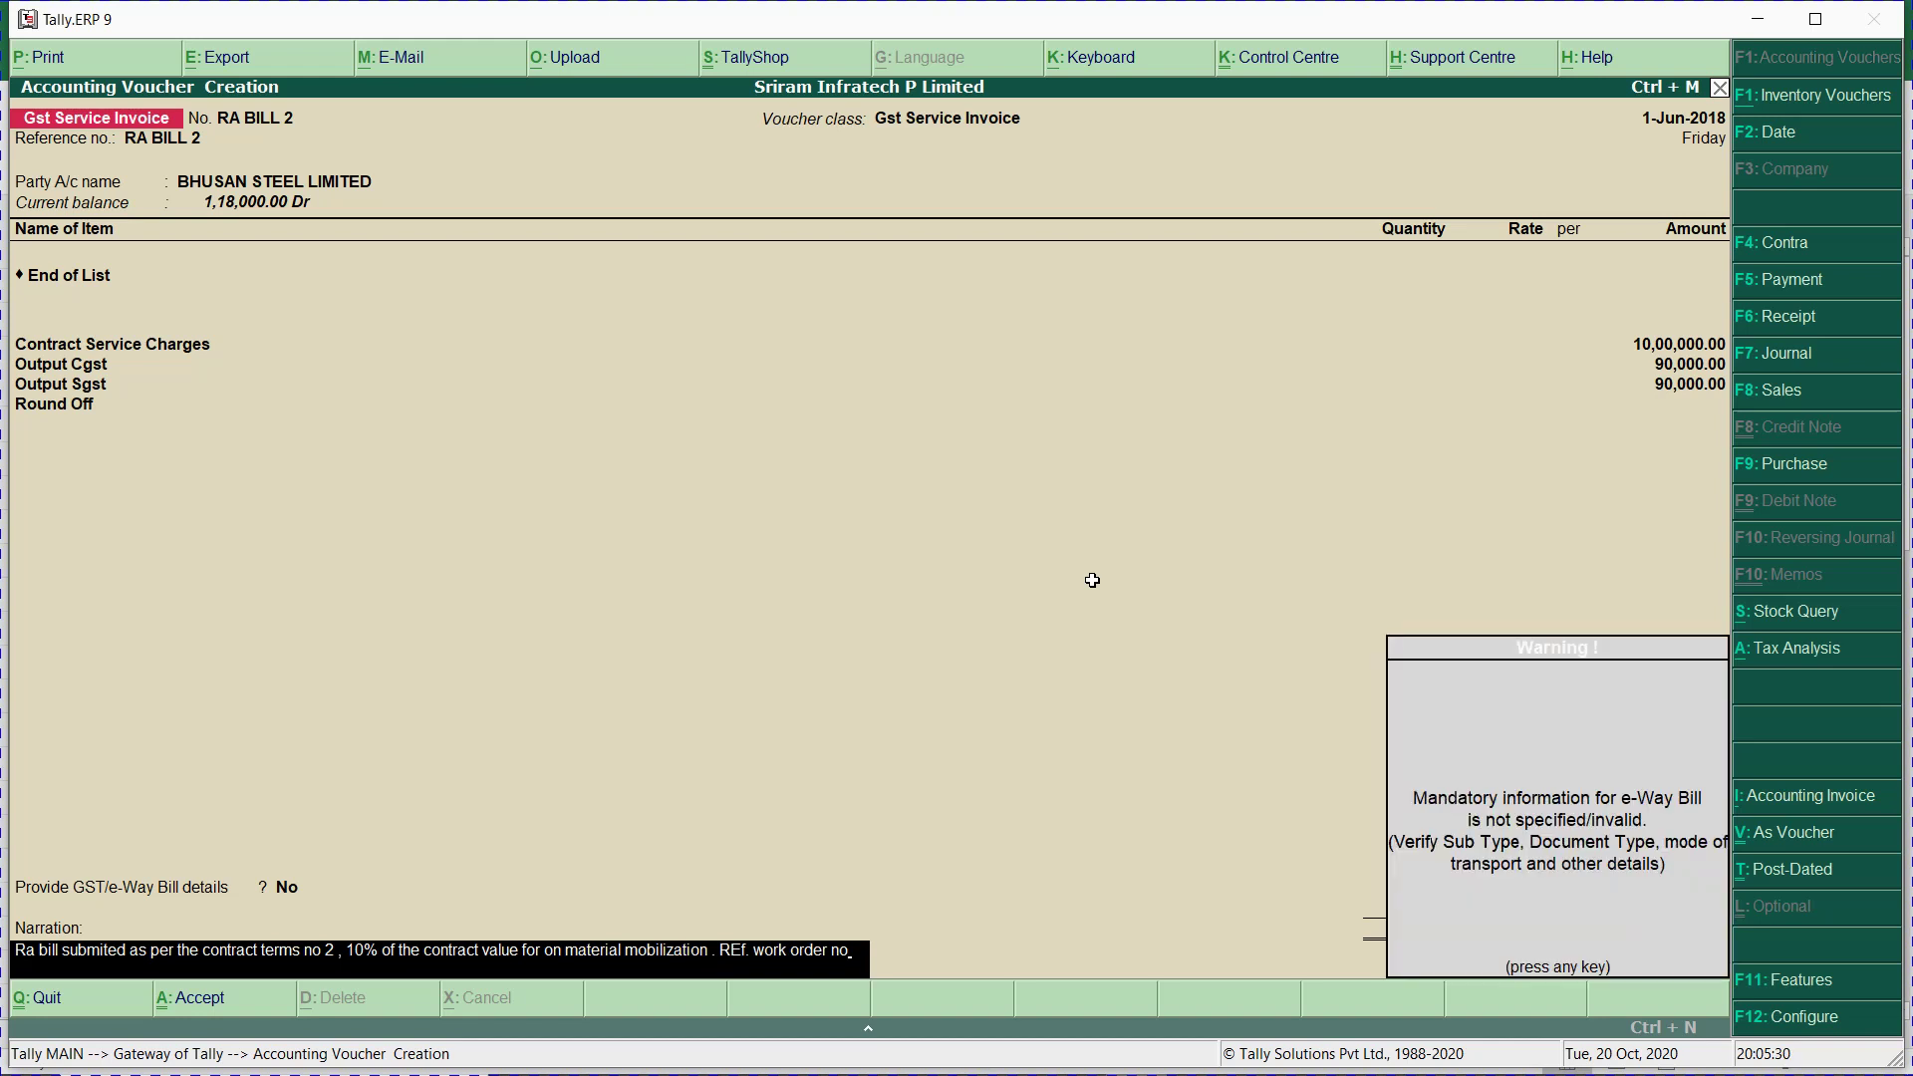
key(Return)
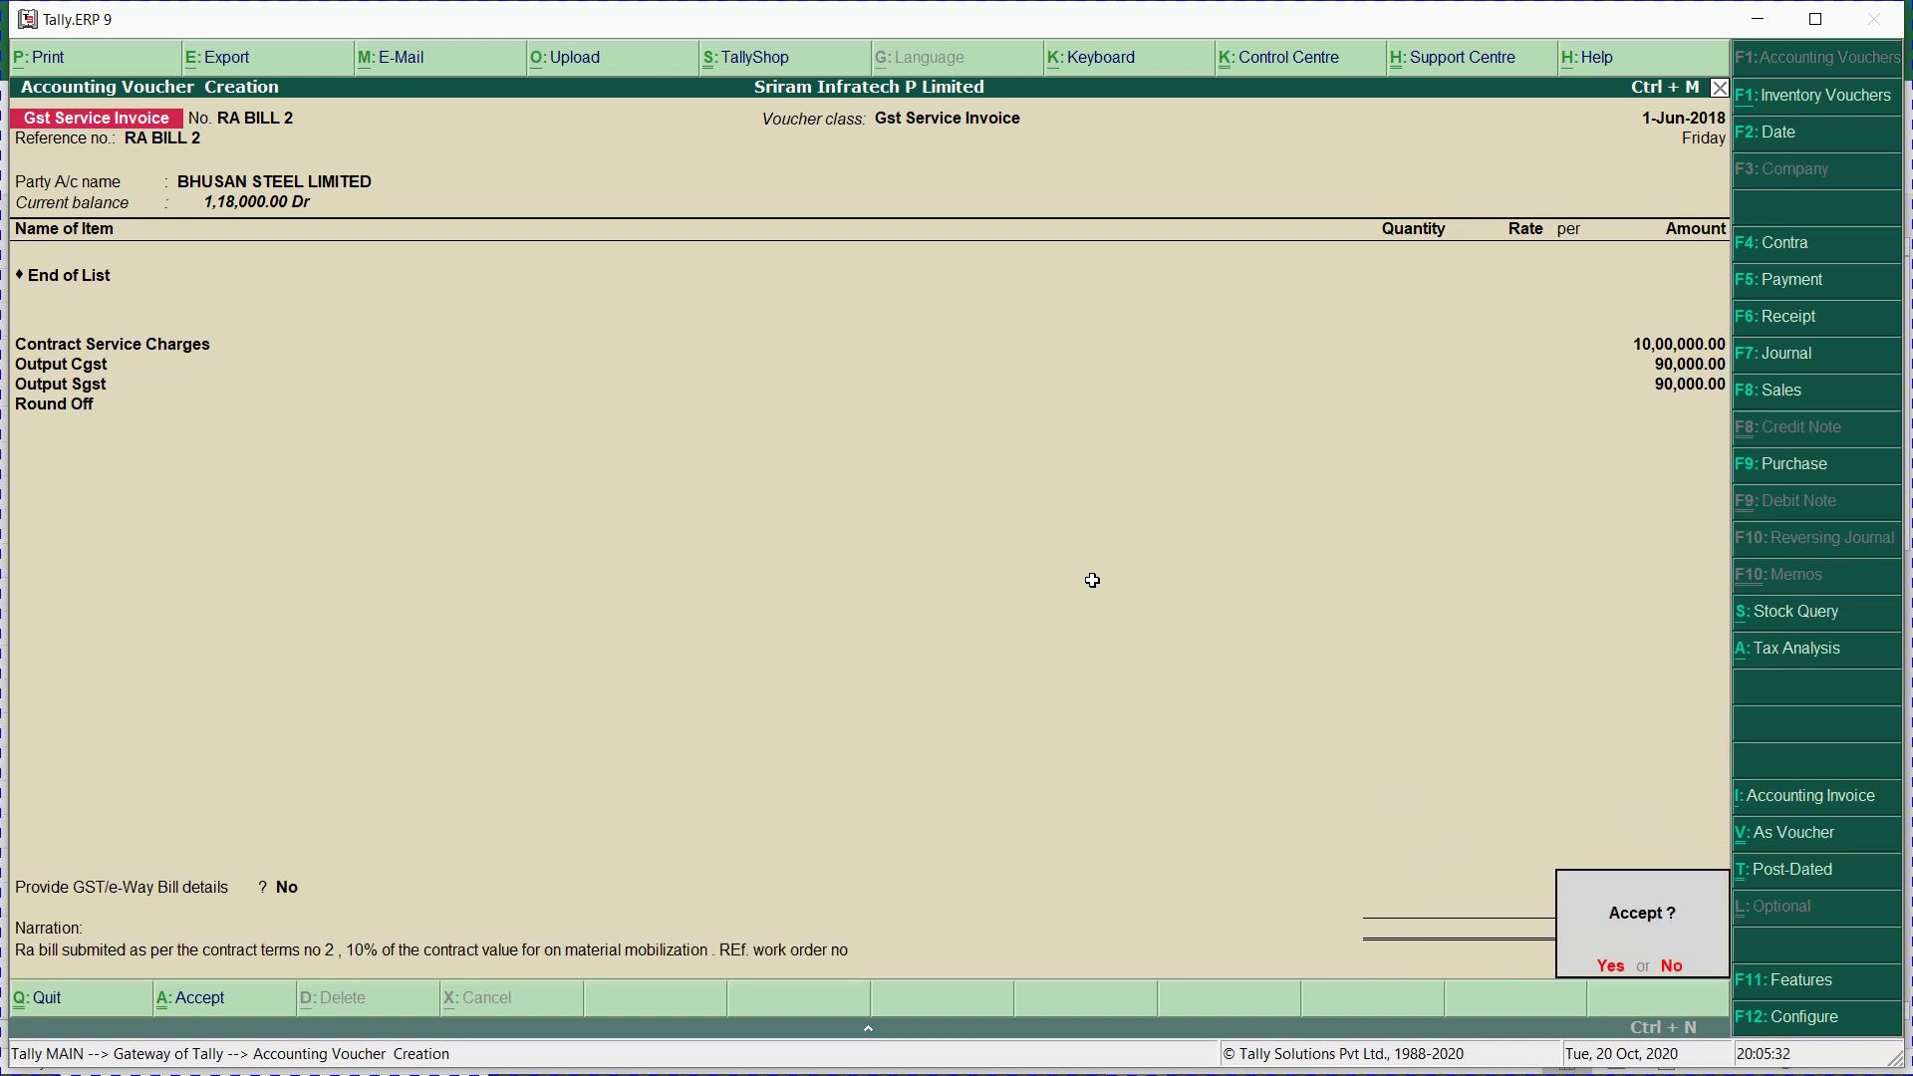
key(Return)
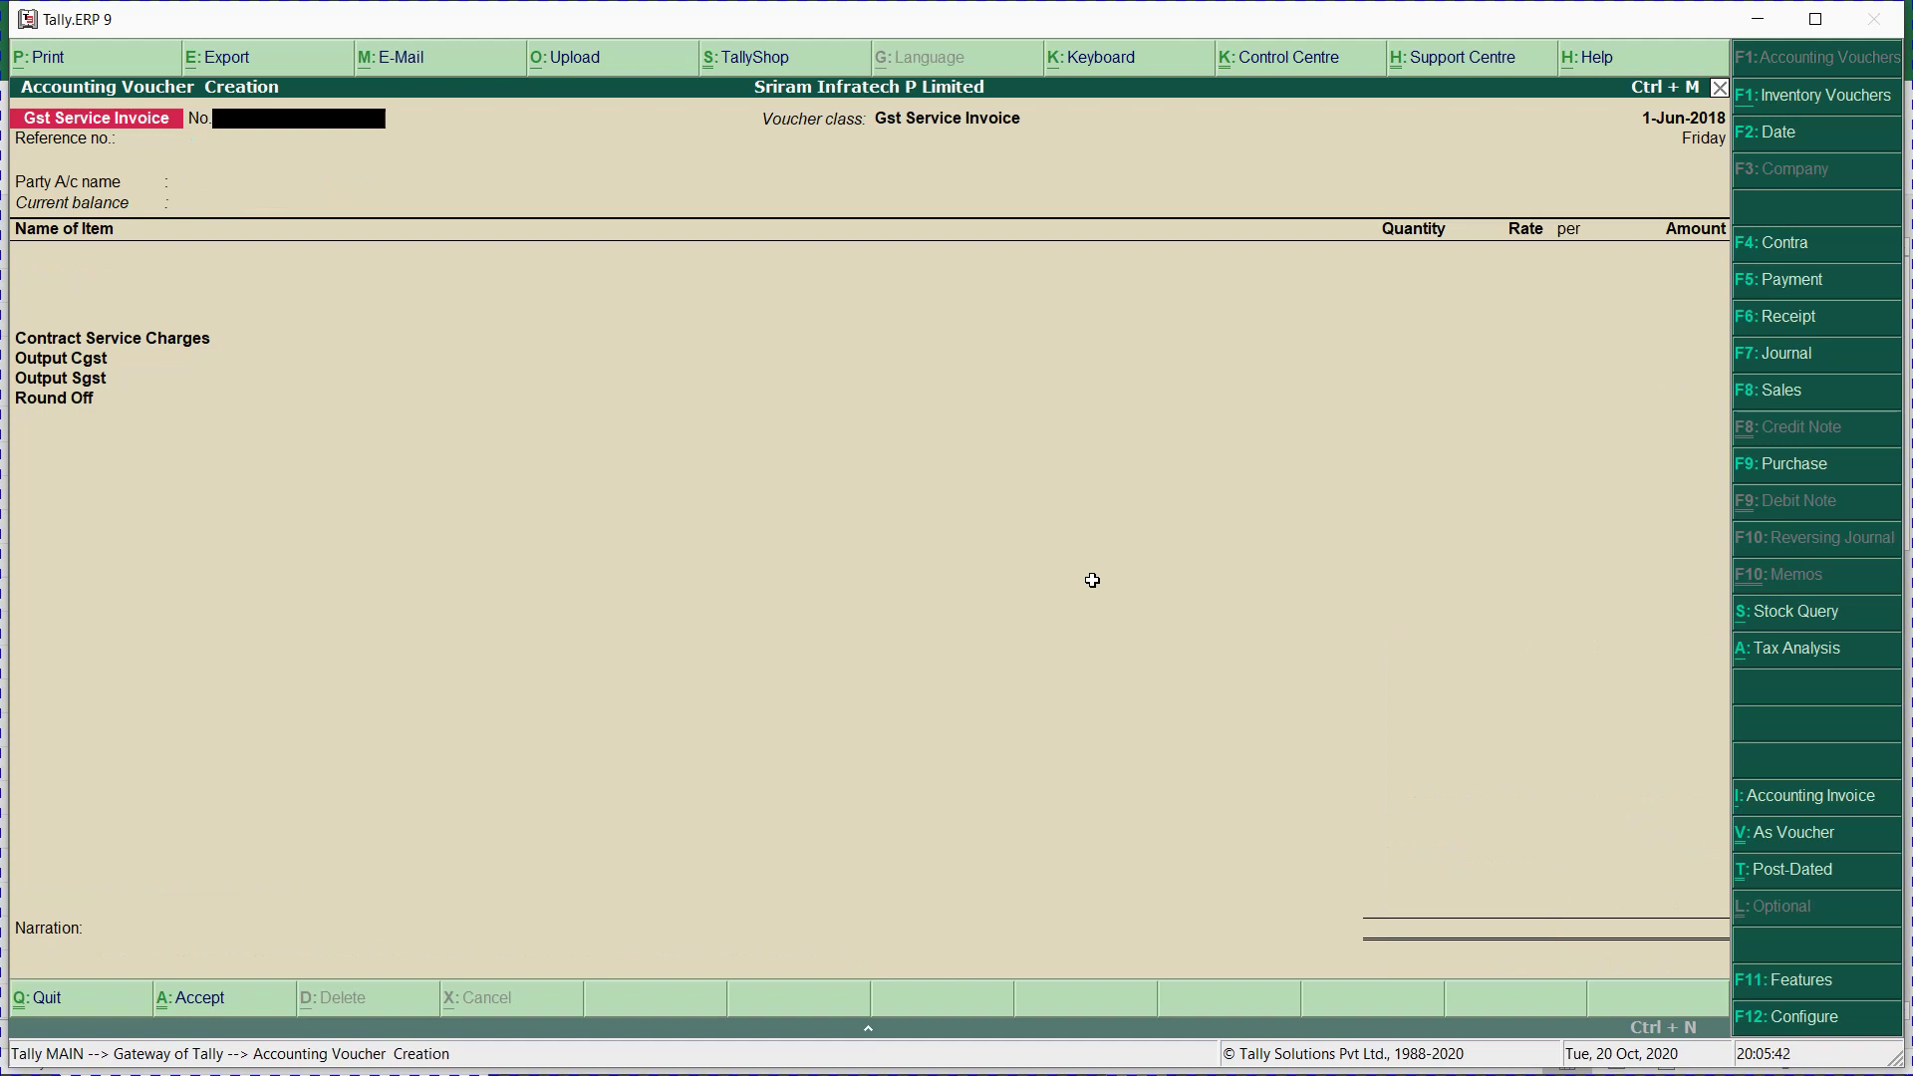
key(Page_Up)
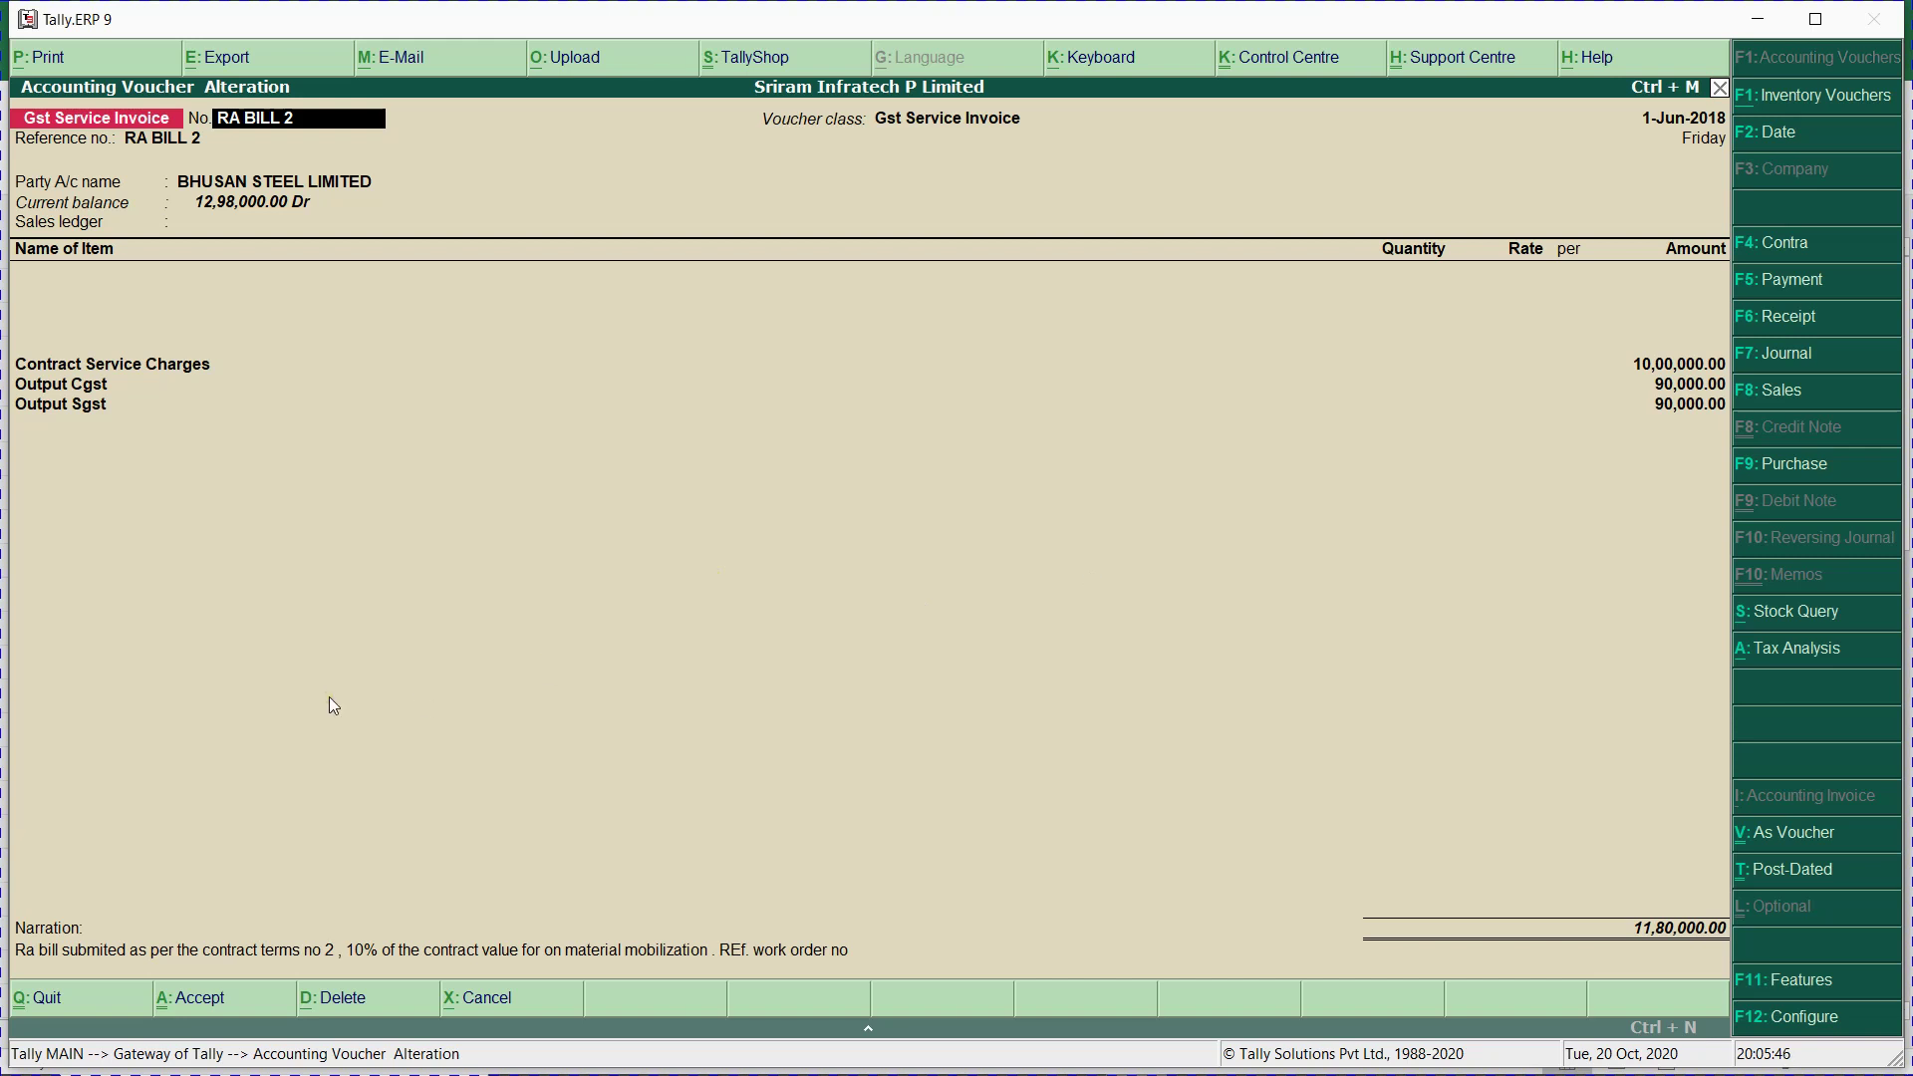
Preview the RA BILL 2 invoice print, scrolling through the whole page, then close it.
key(alt+p)
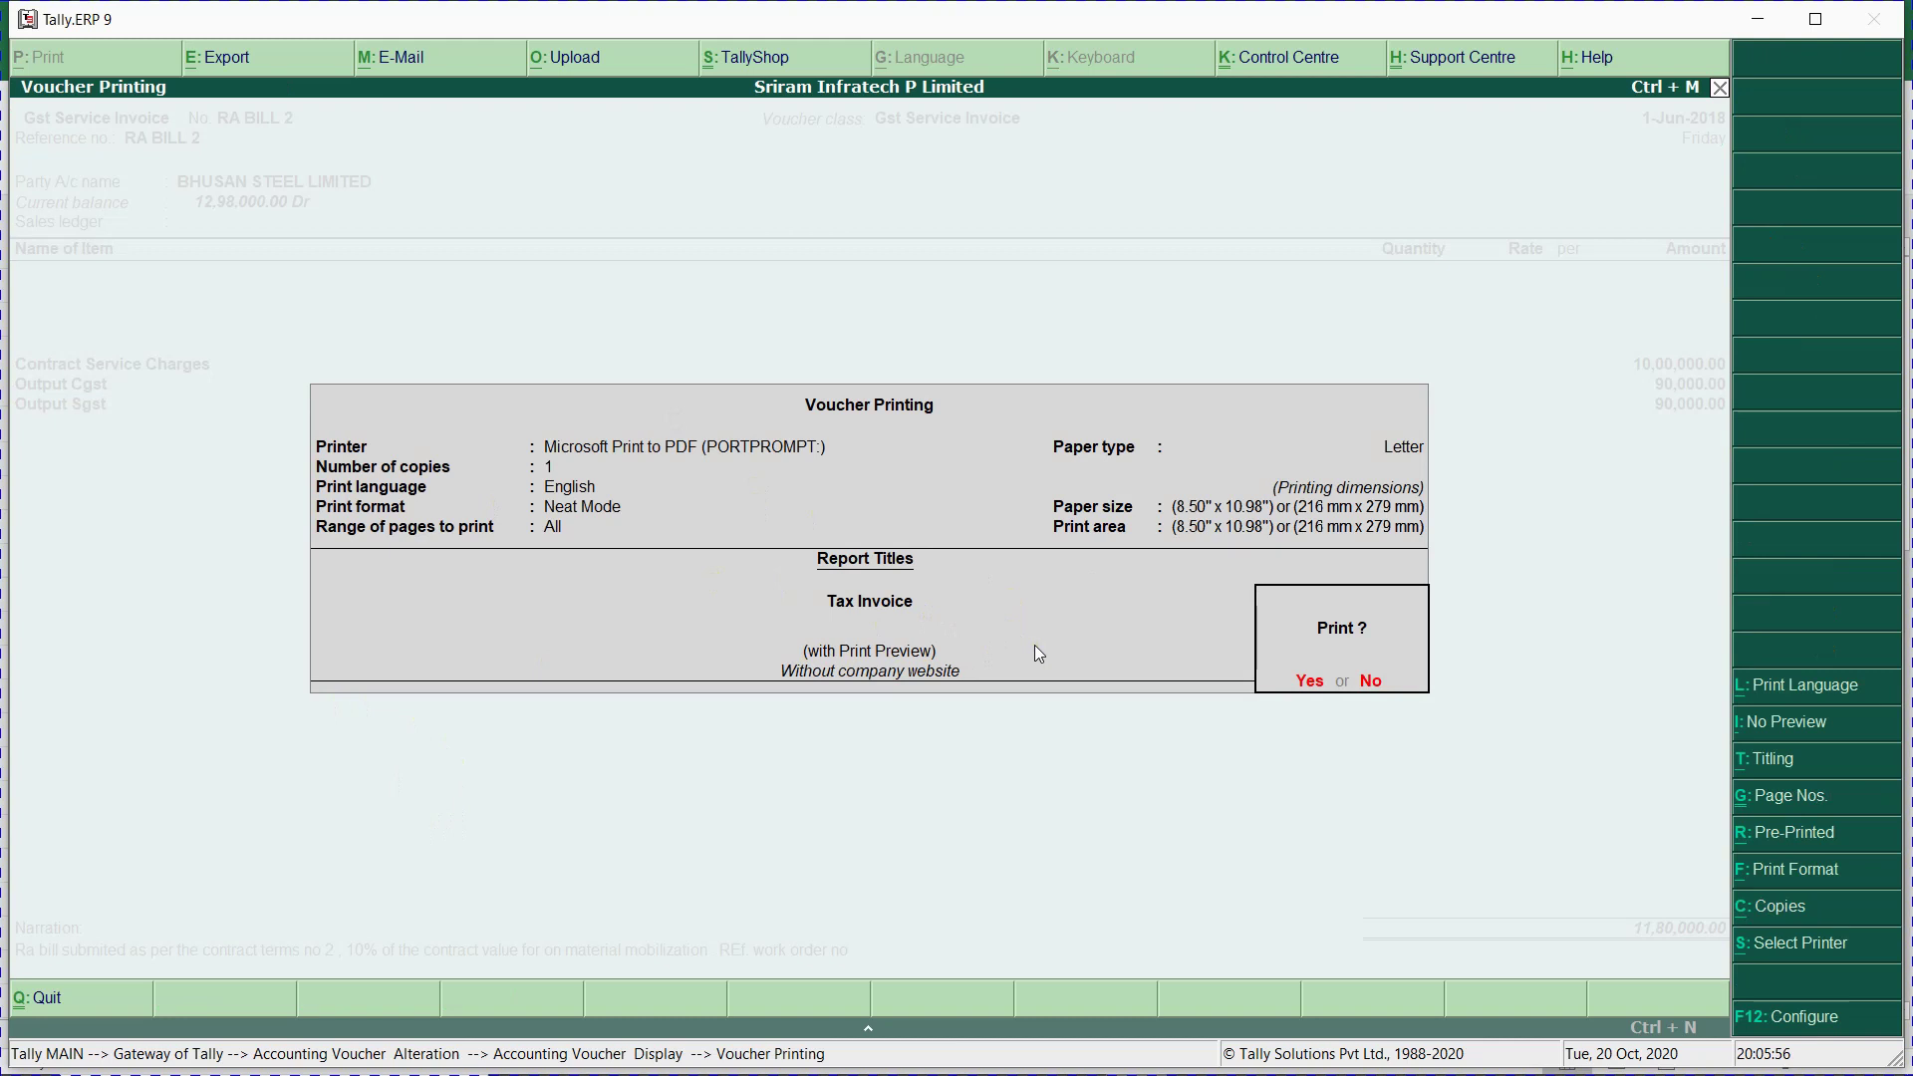
key(Return)
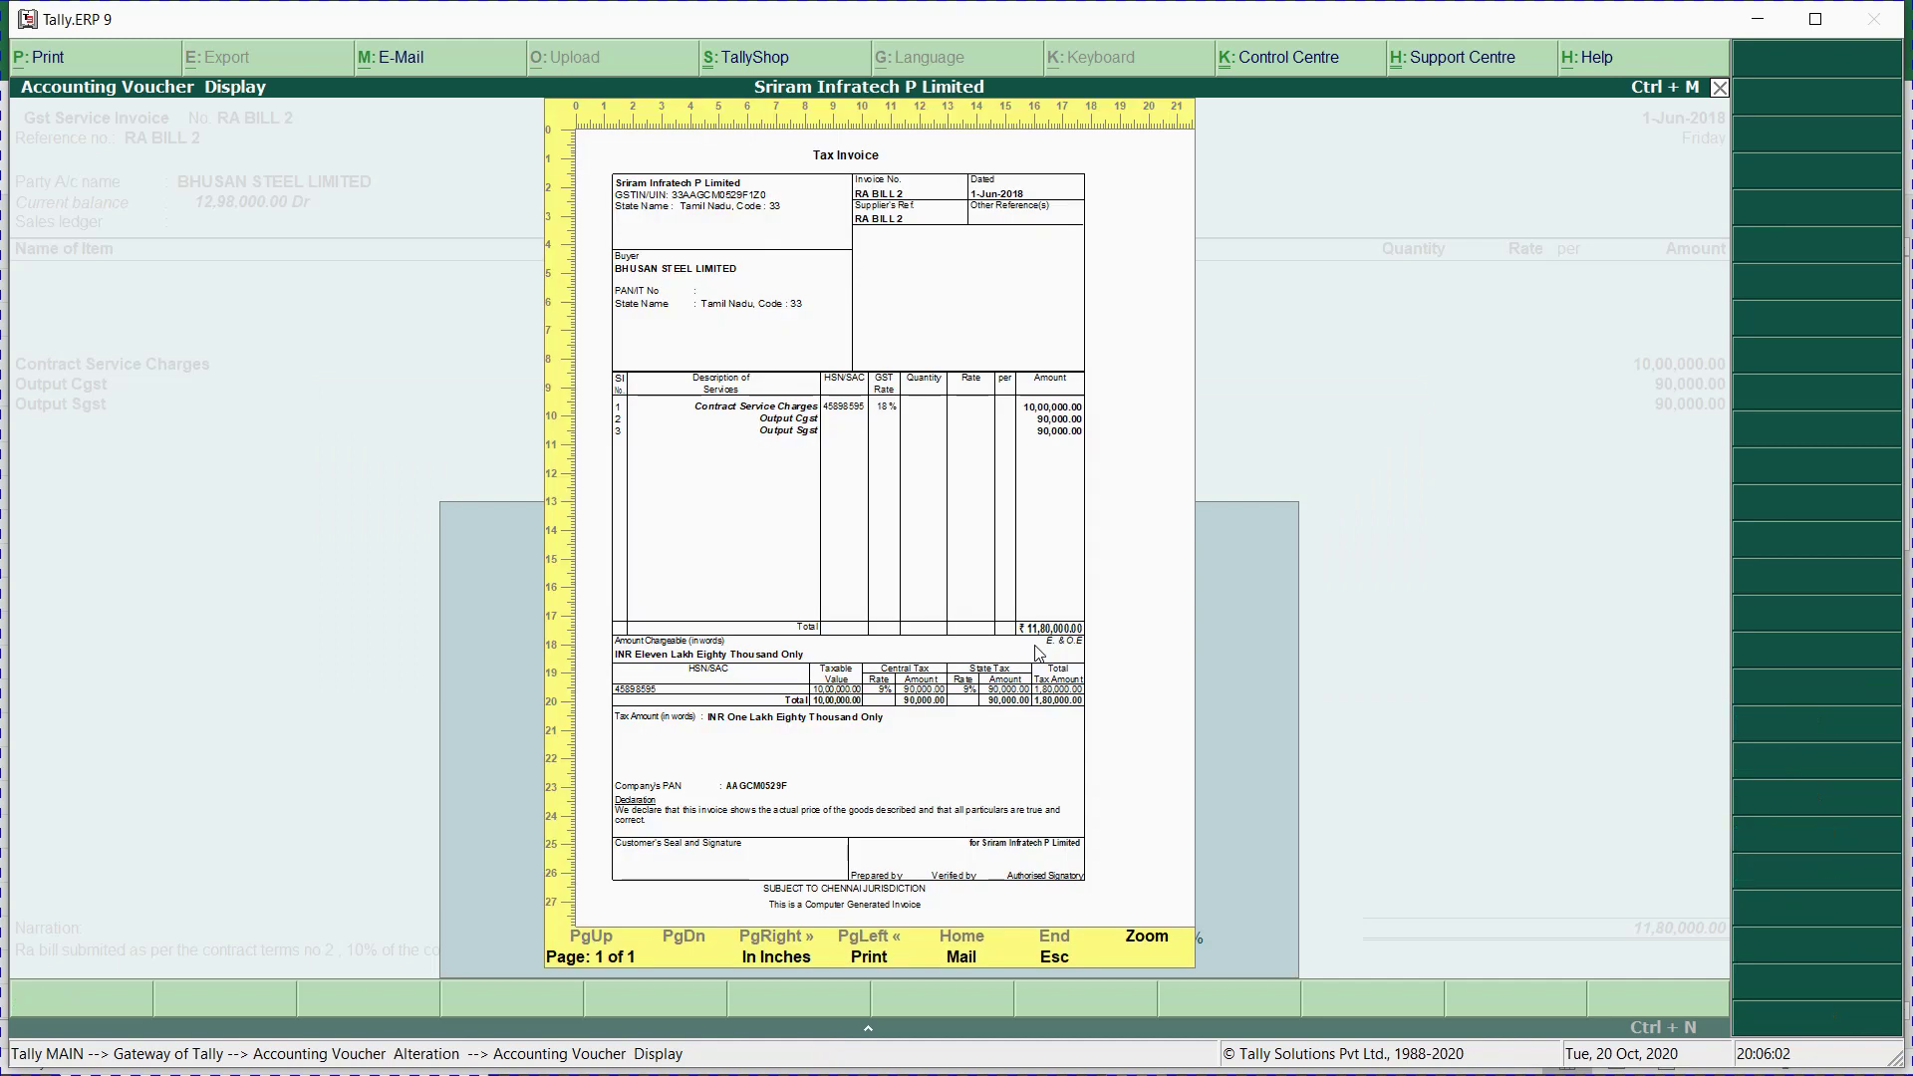
click(1037, 653)
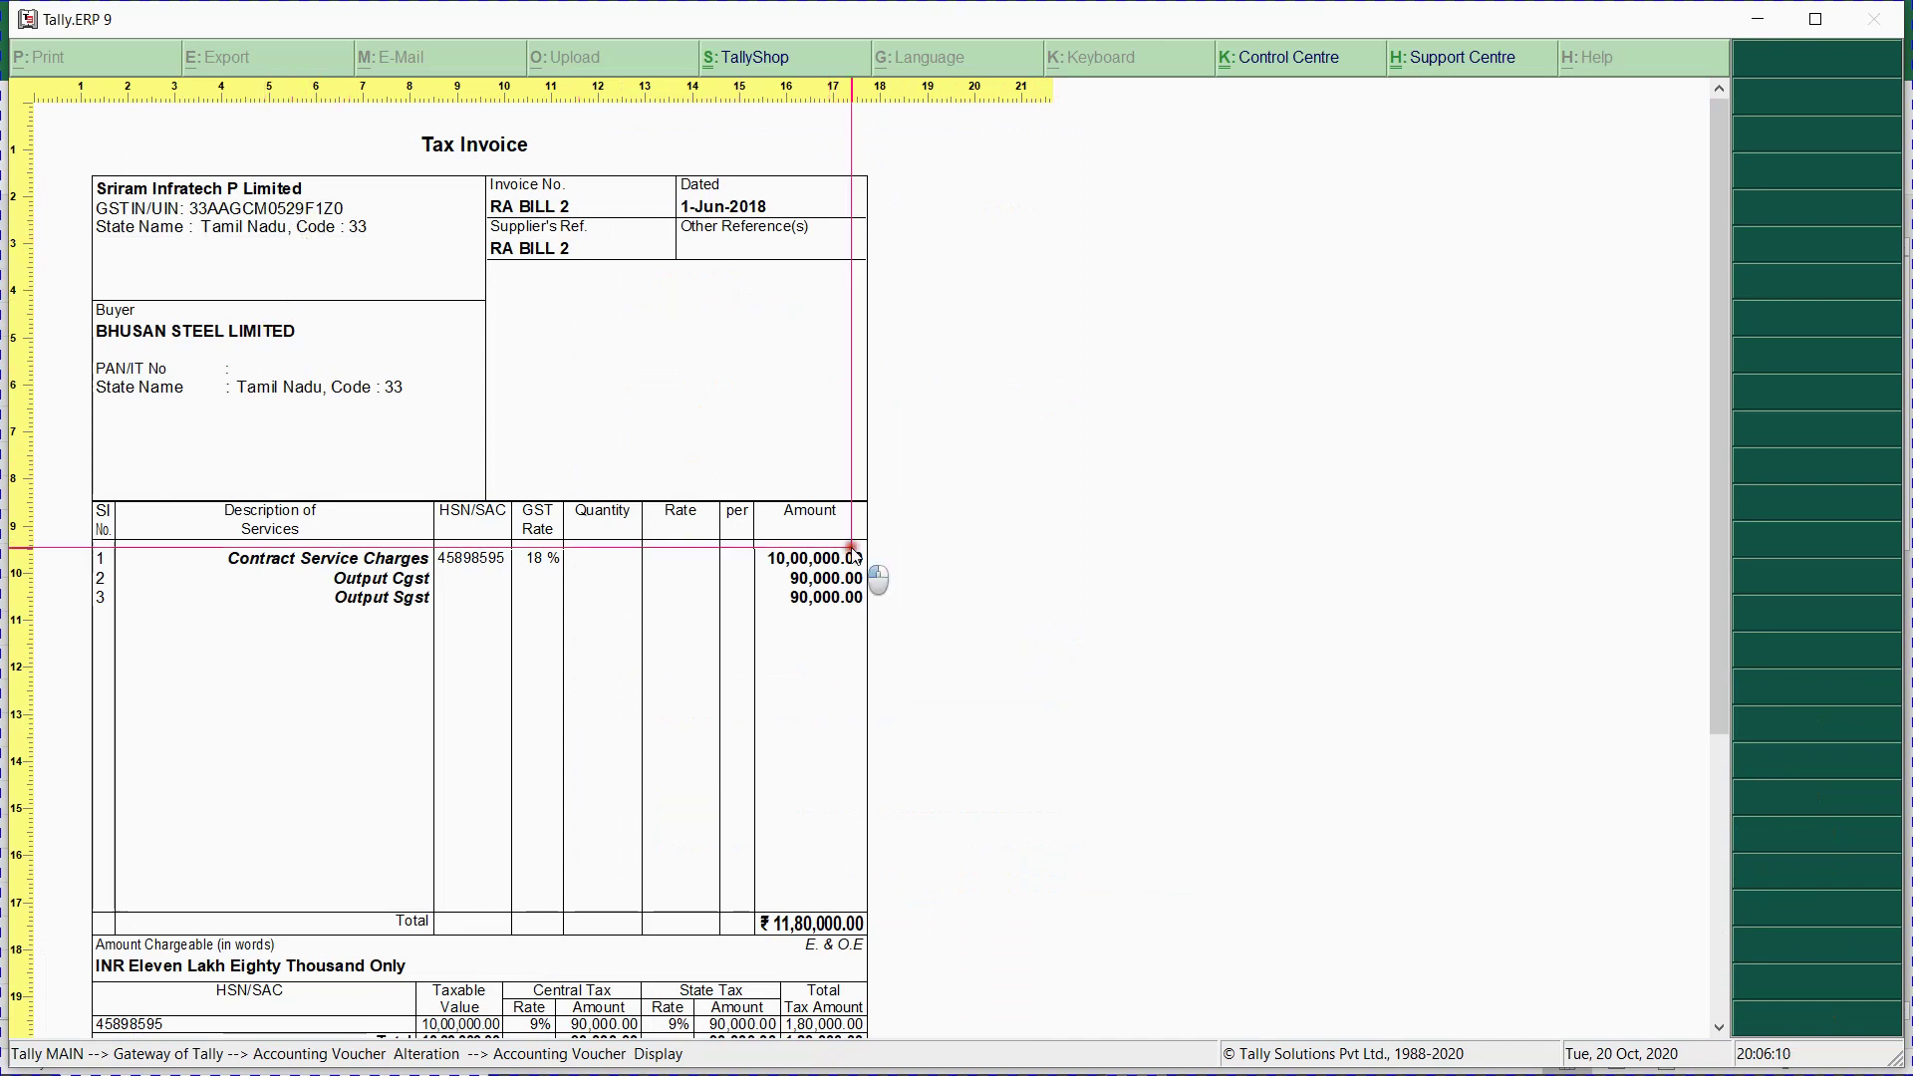
scroll(854, 556, down, 1)
scroll(855, 556, down, 5)
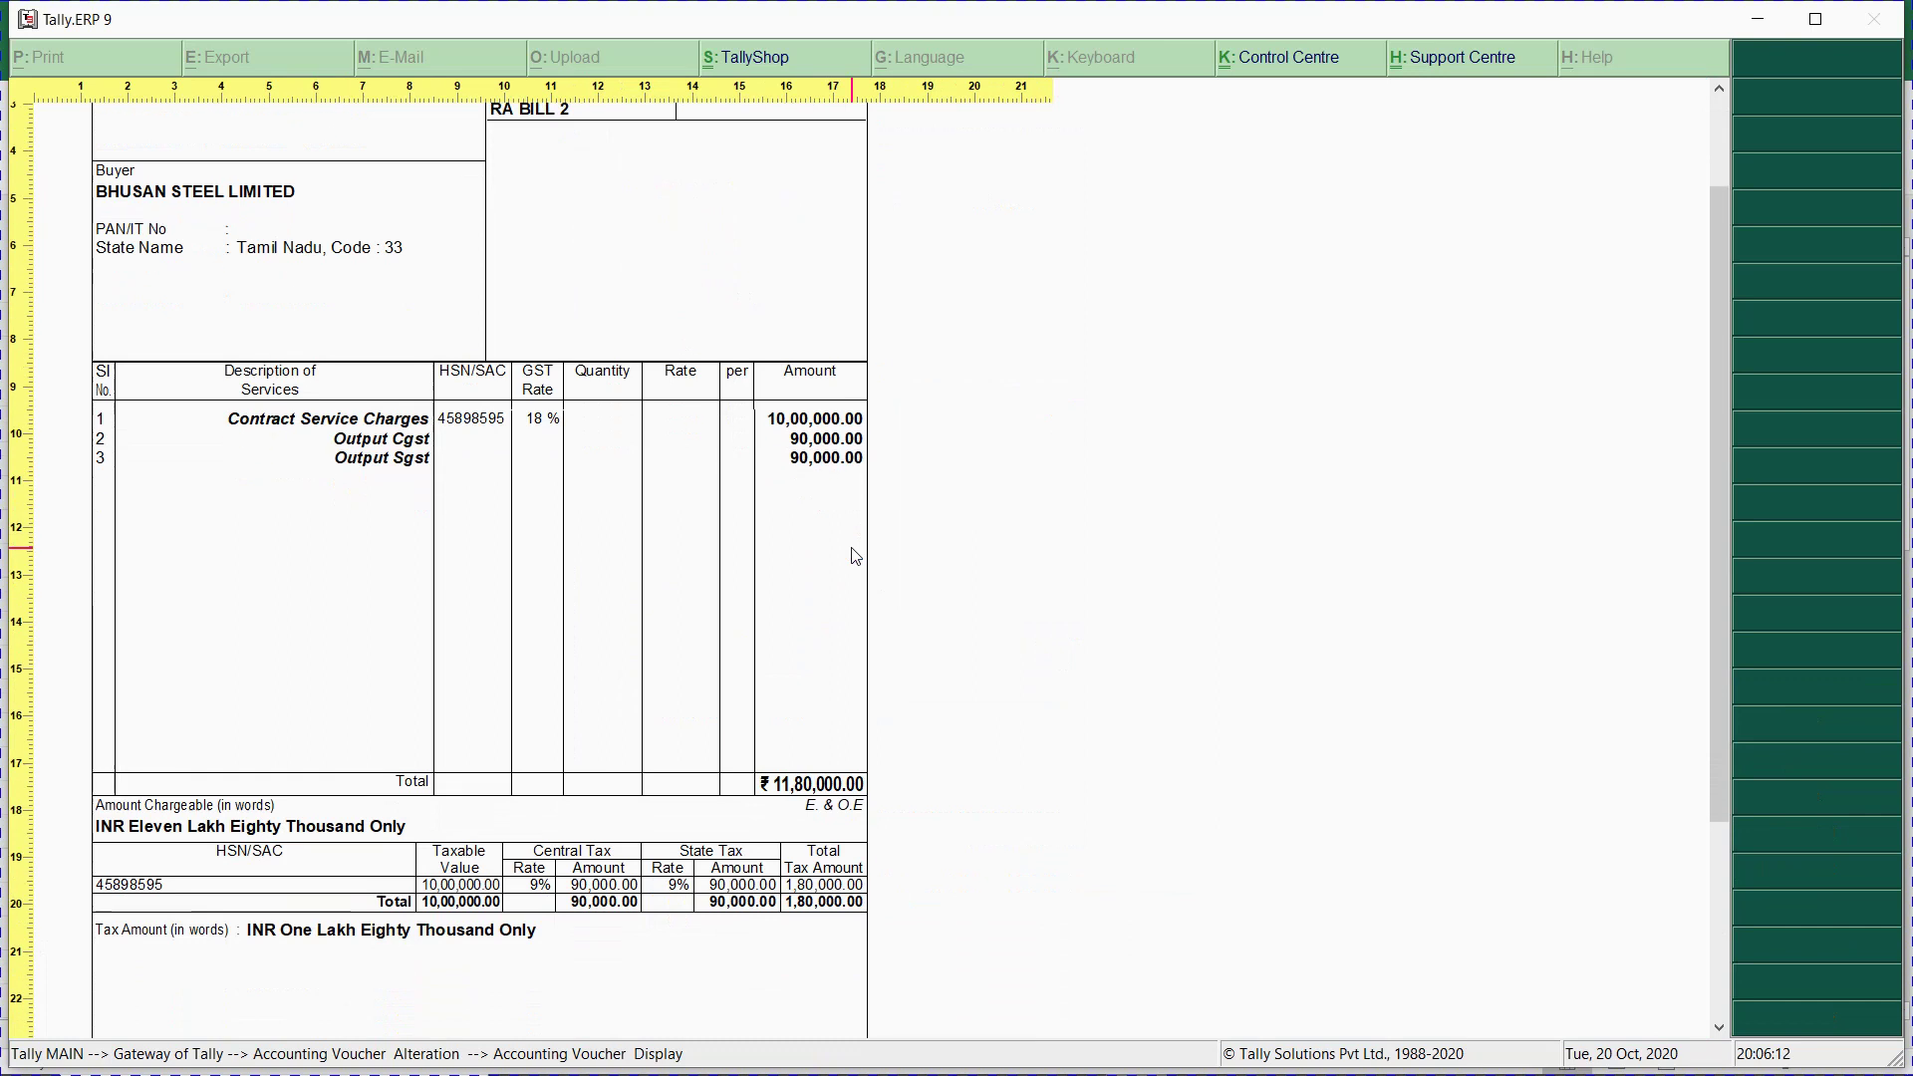
scroll(855, 557, down, 2)
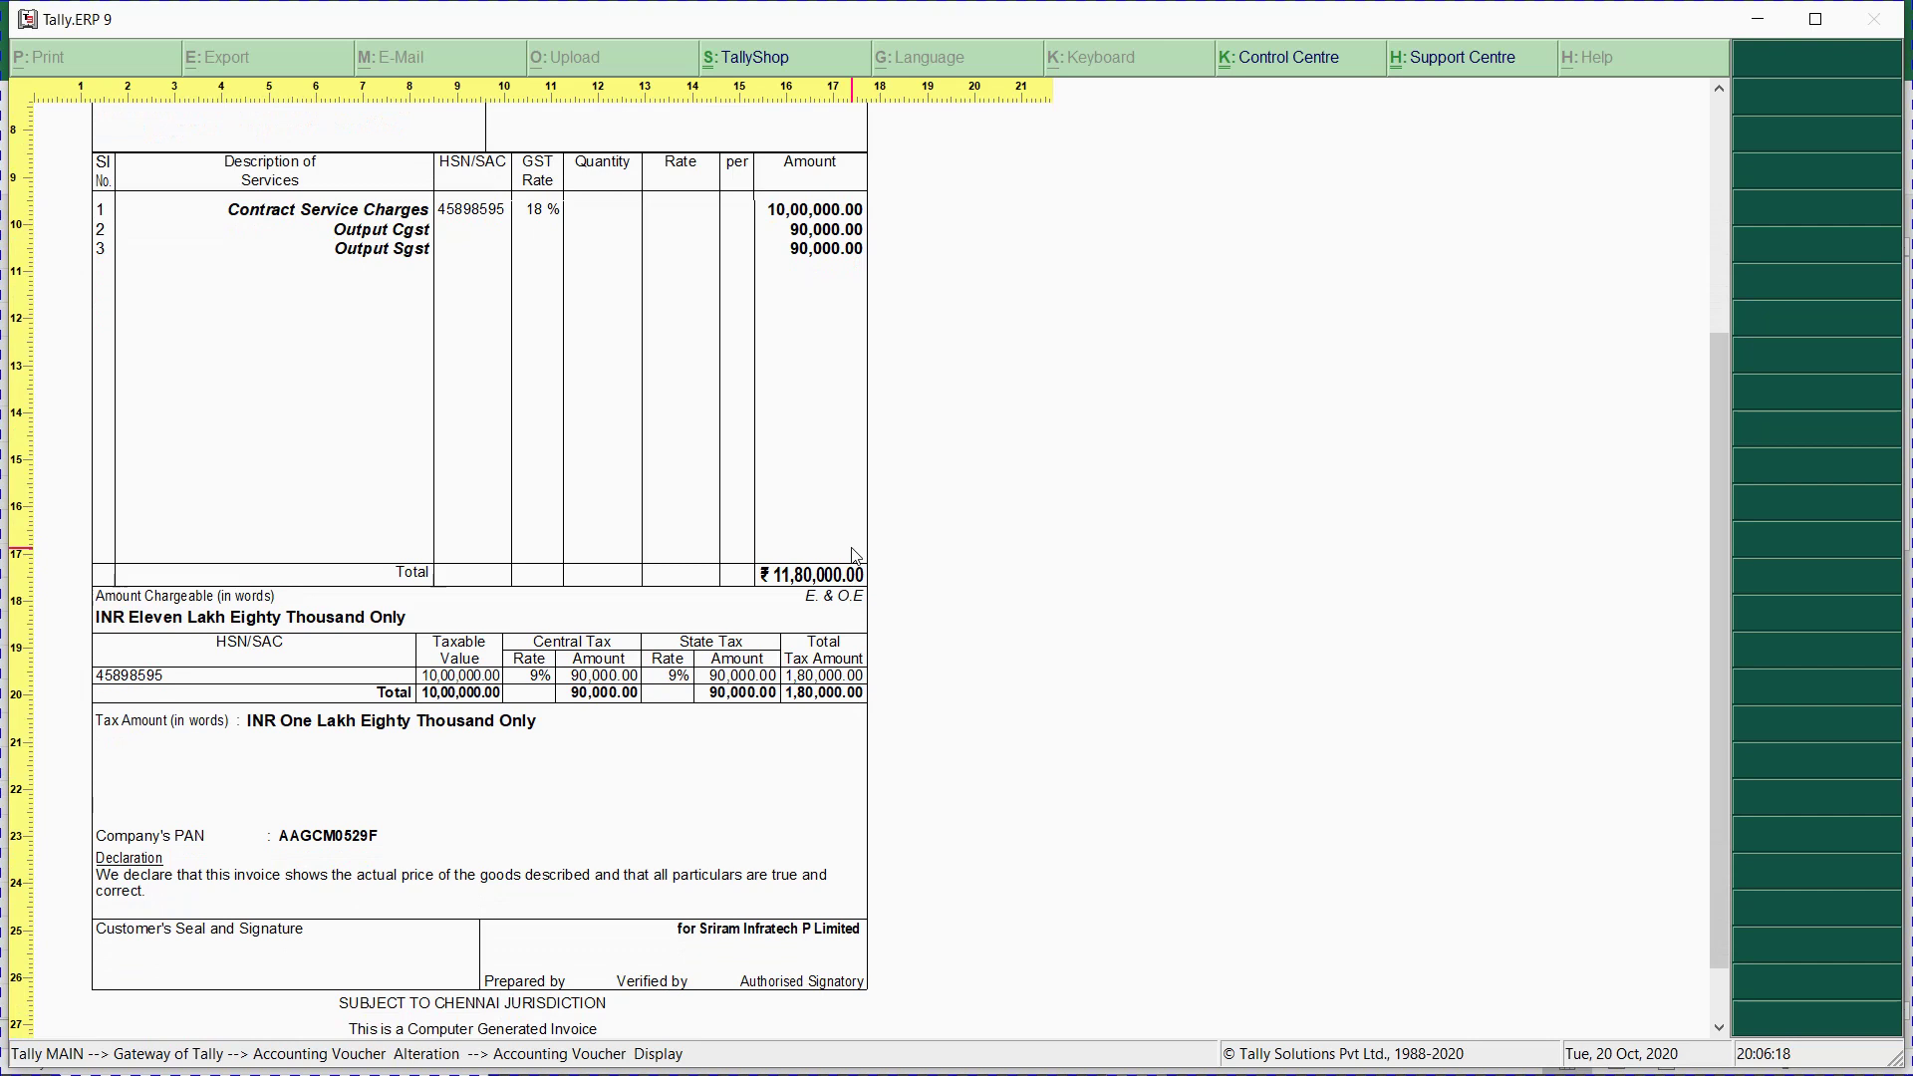
scroll(855, 557, down, 1)
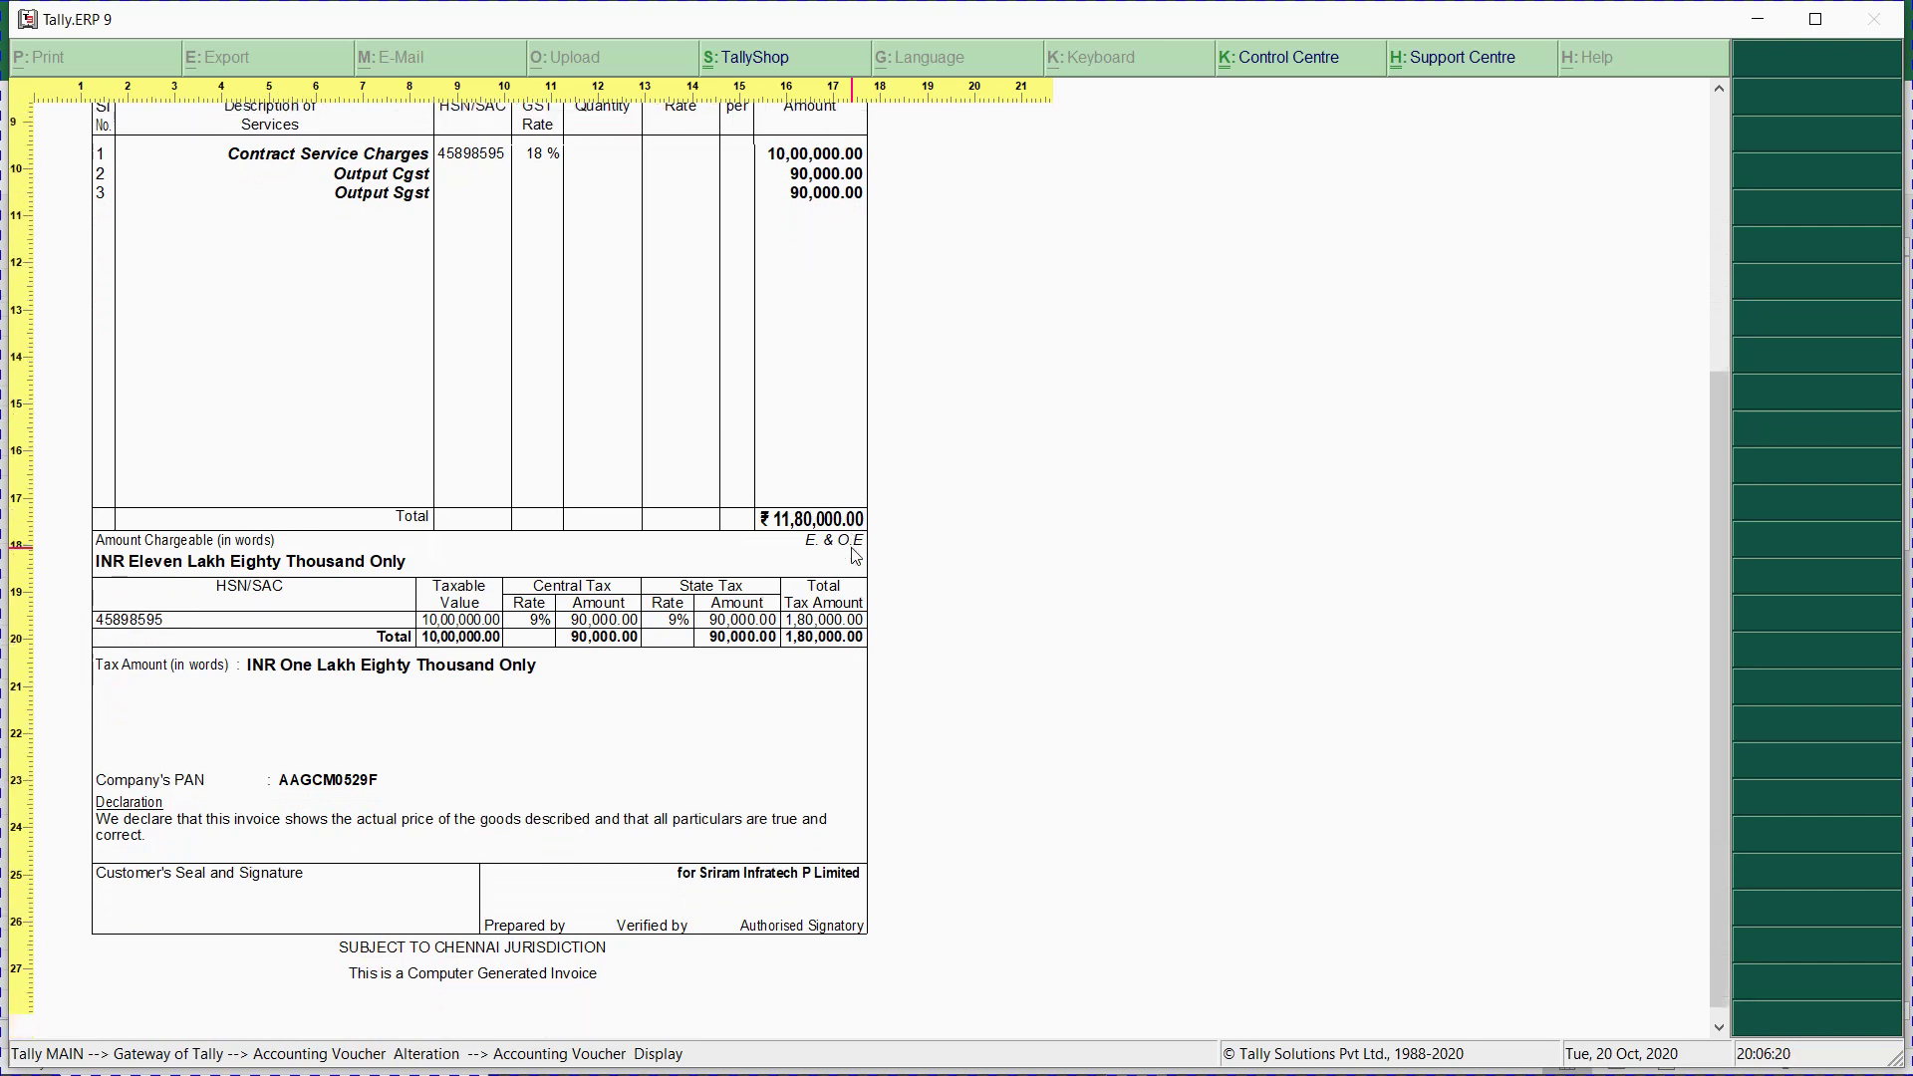
click(855, 556)
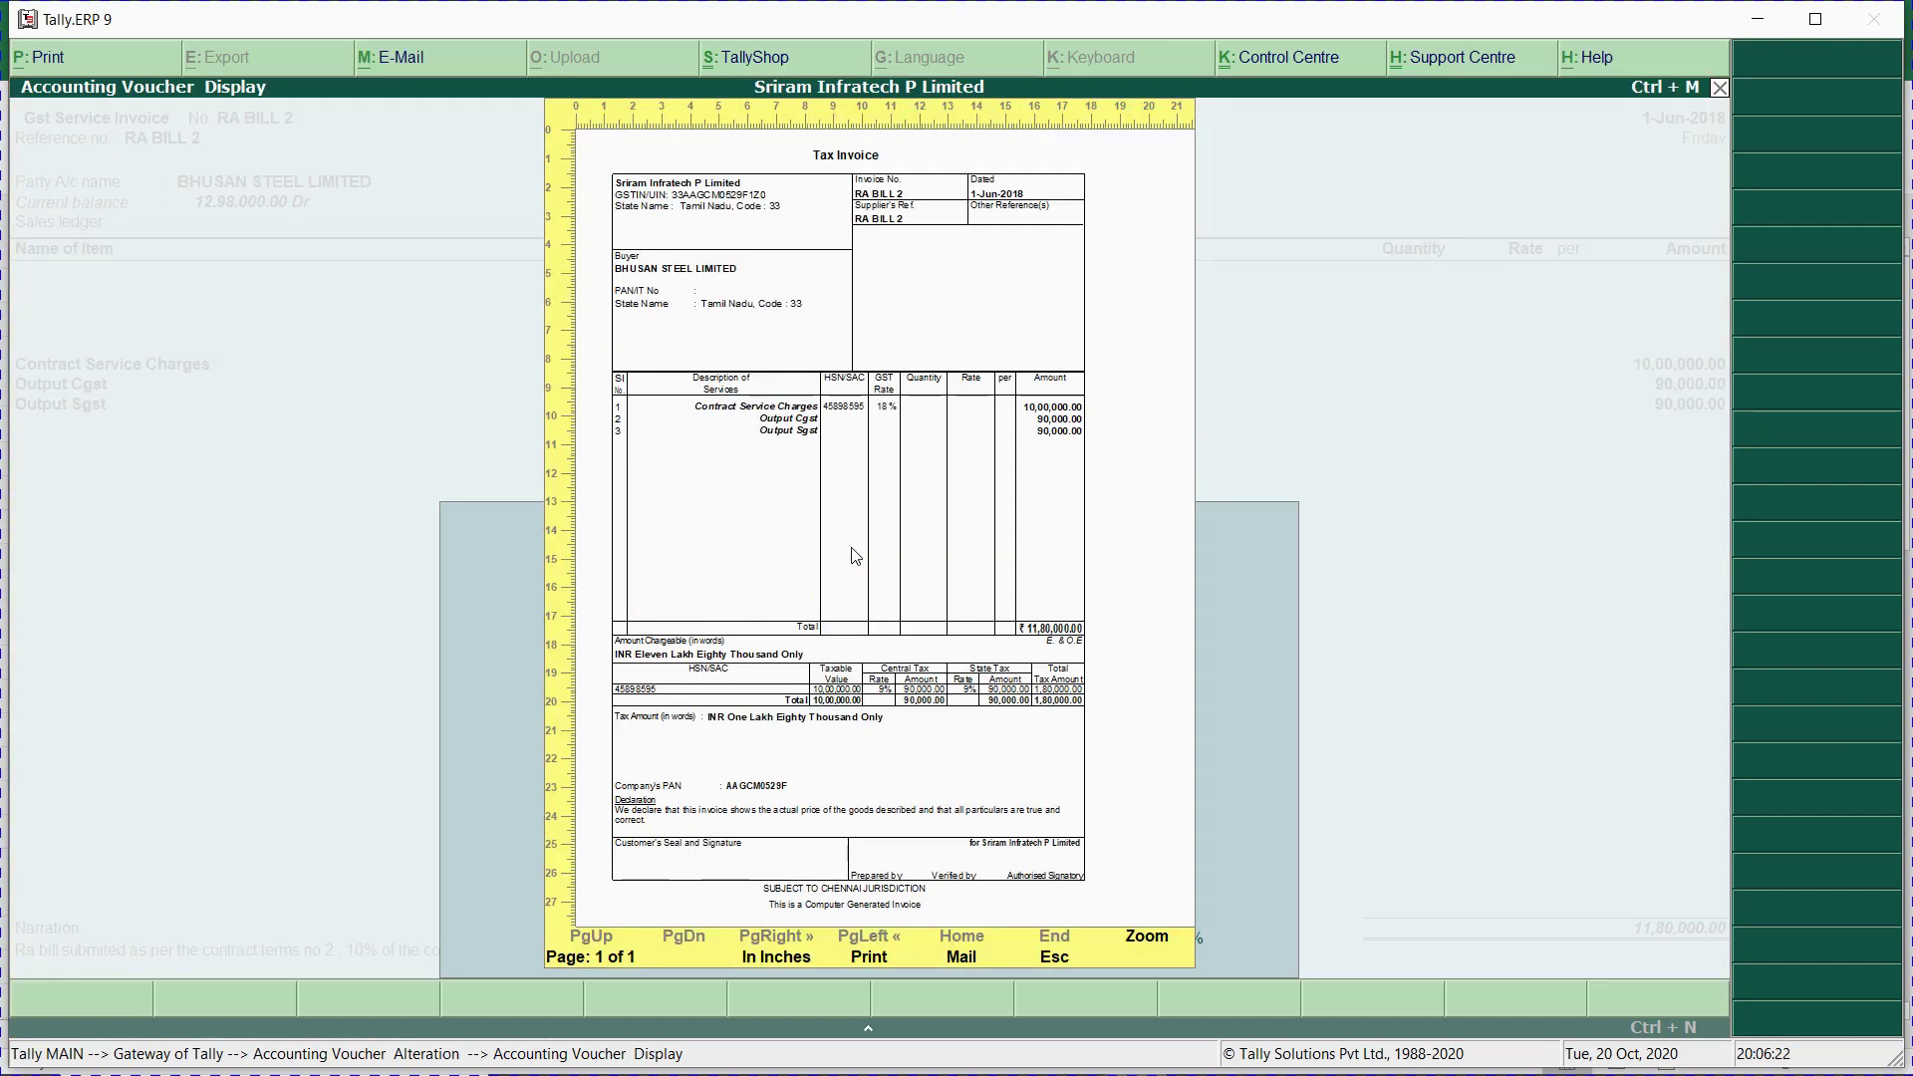
key(Escape)
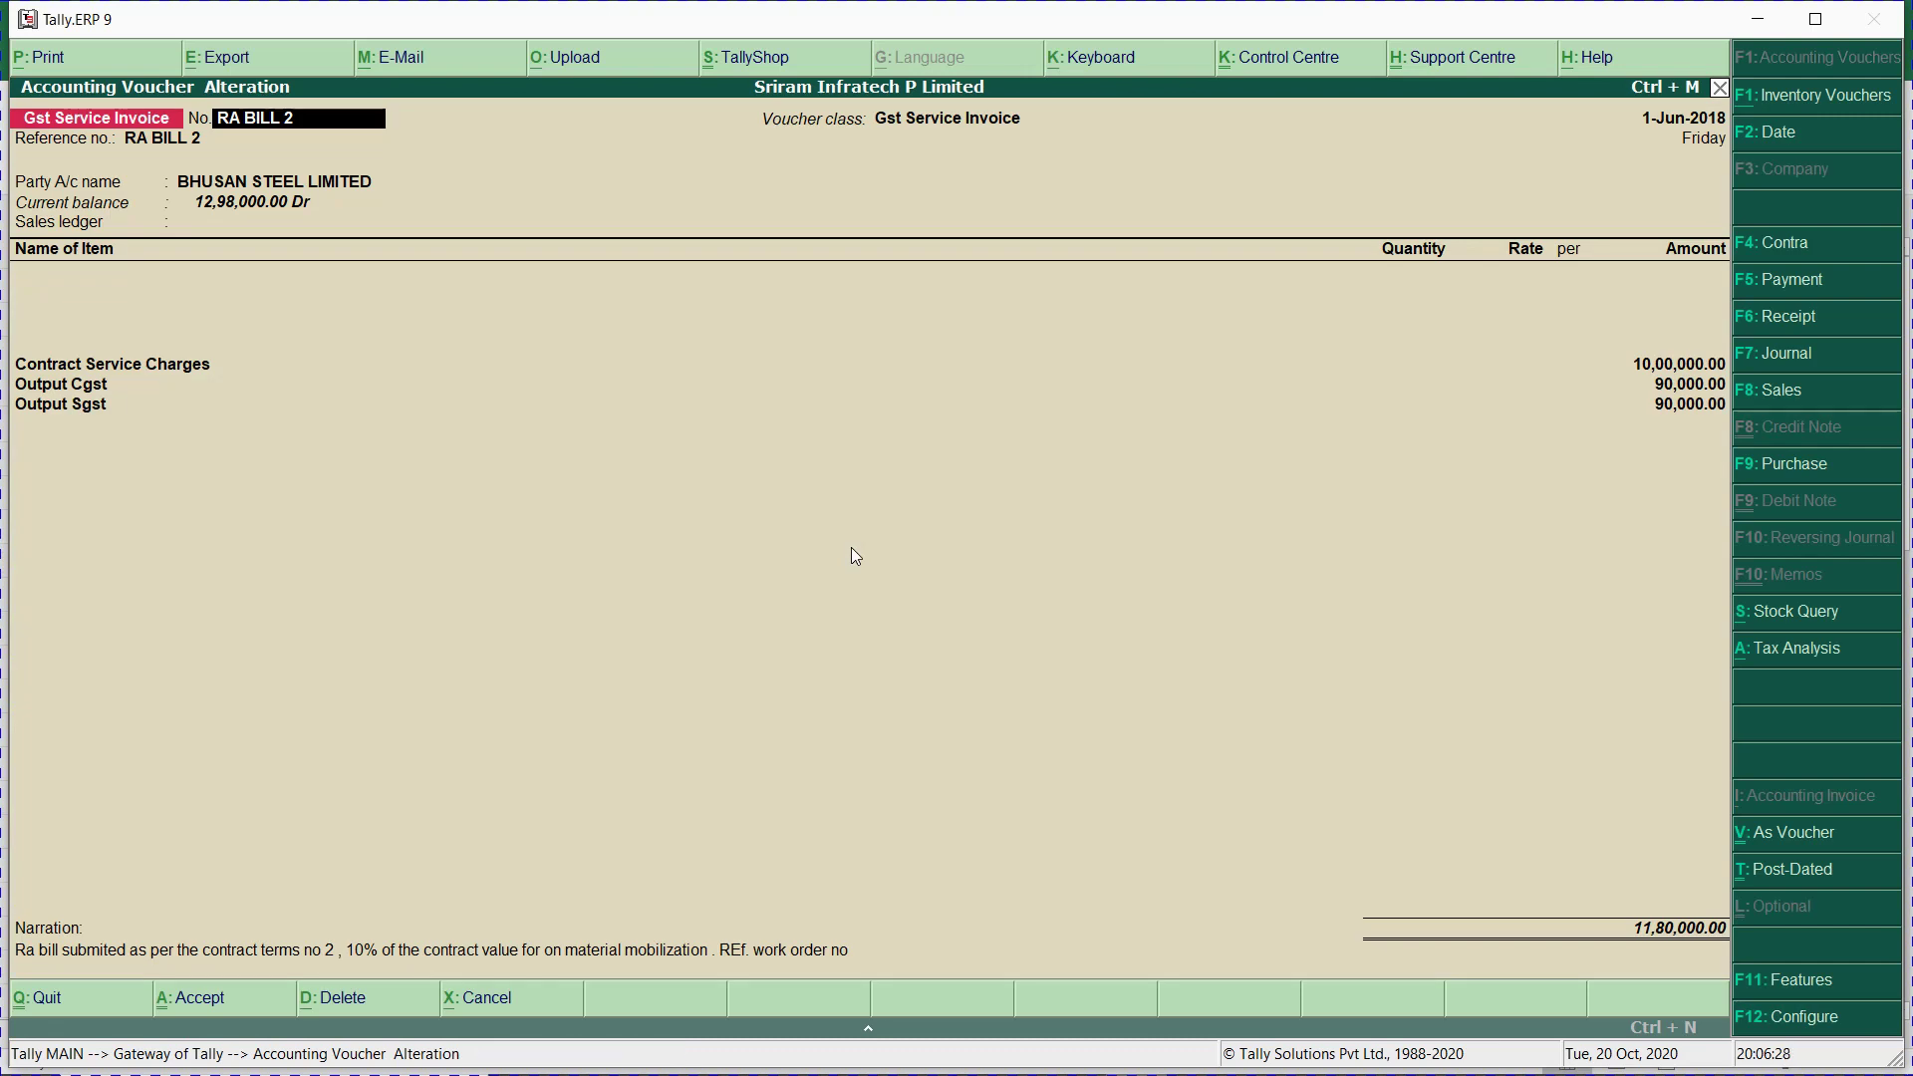
Check the sales invoice F12 configuration and close it unchanged.
key(F12)
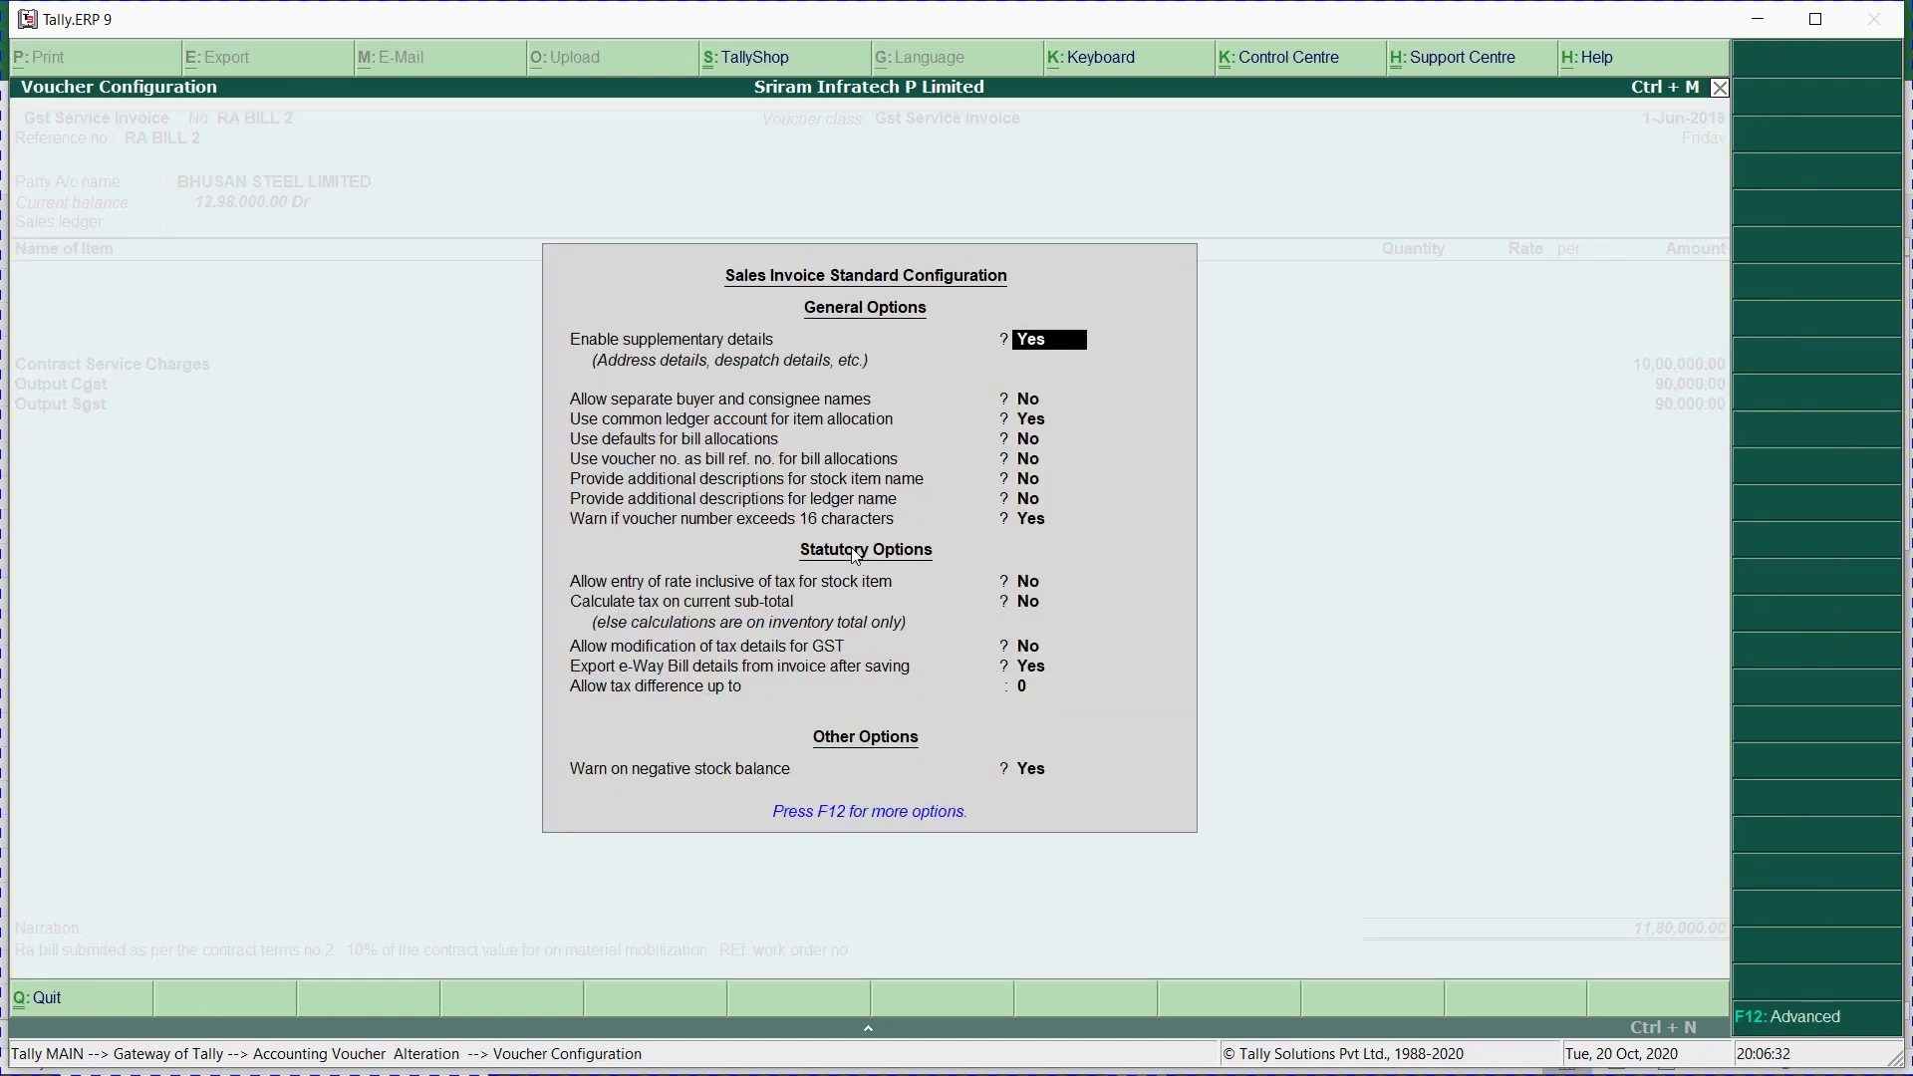
key(Return)
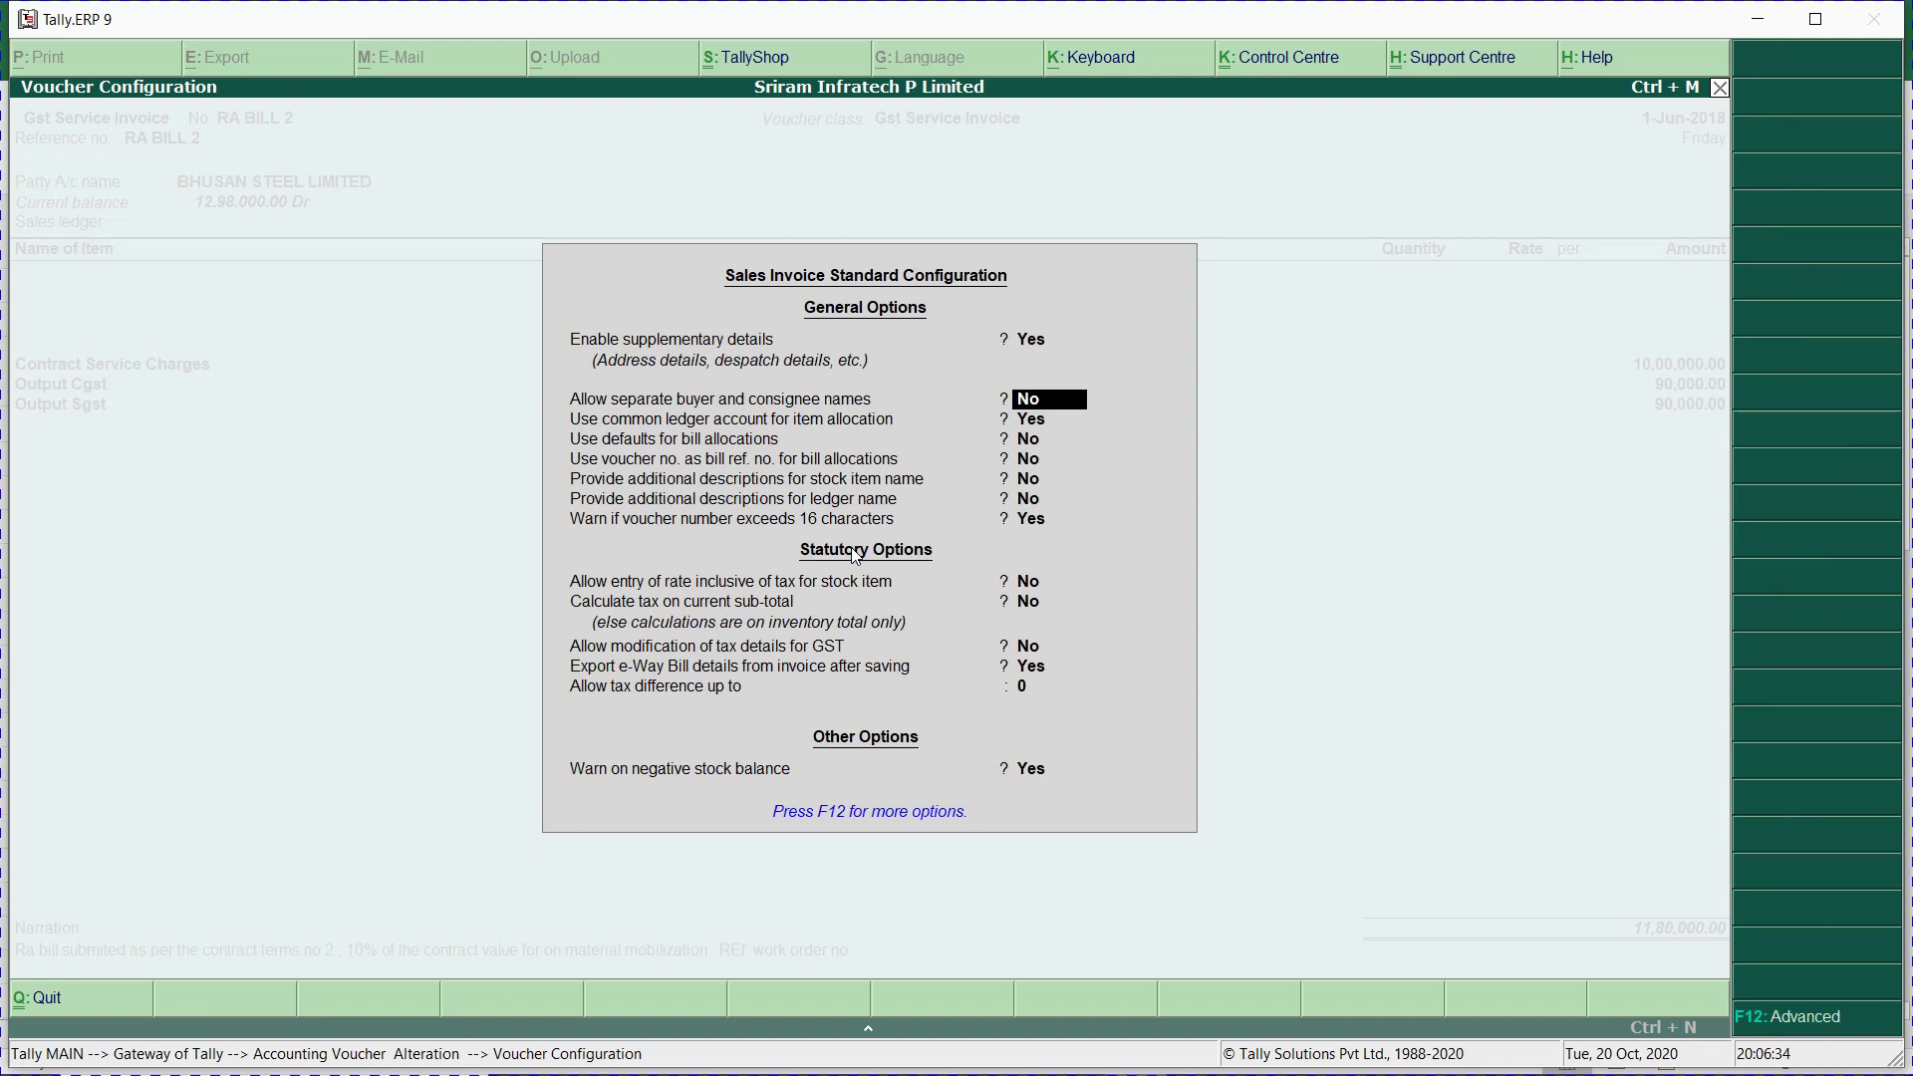
key(Escape)
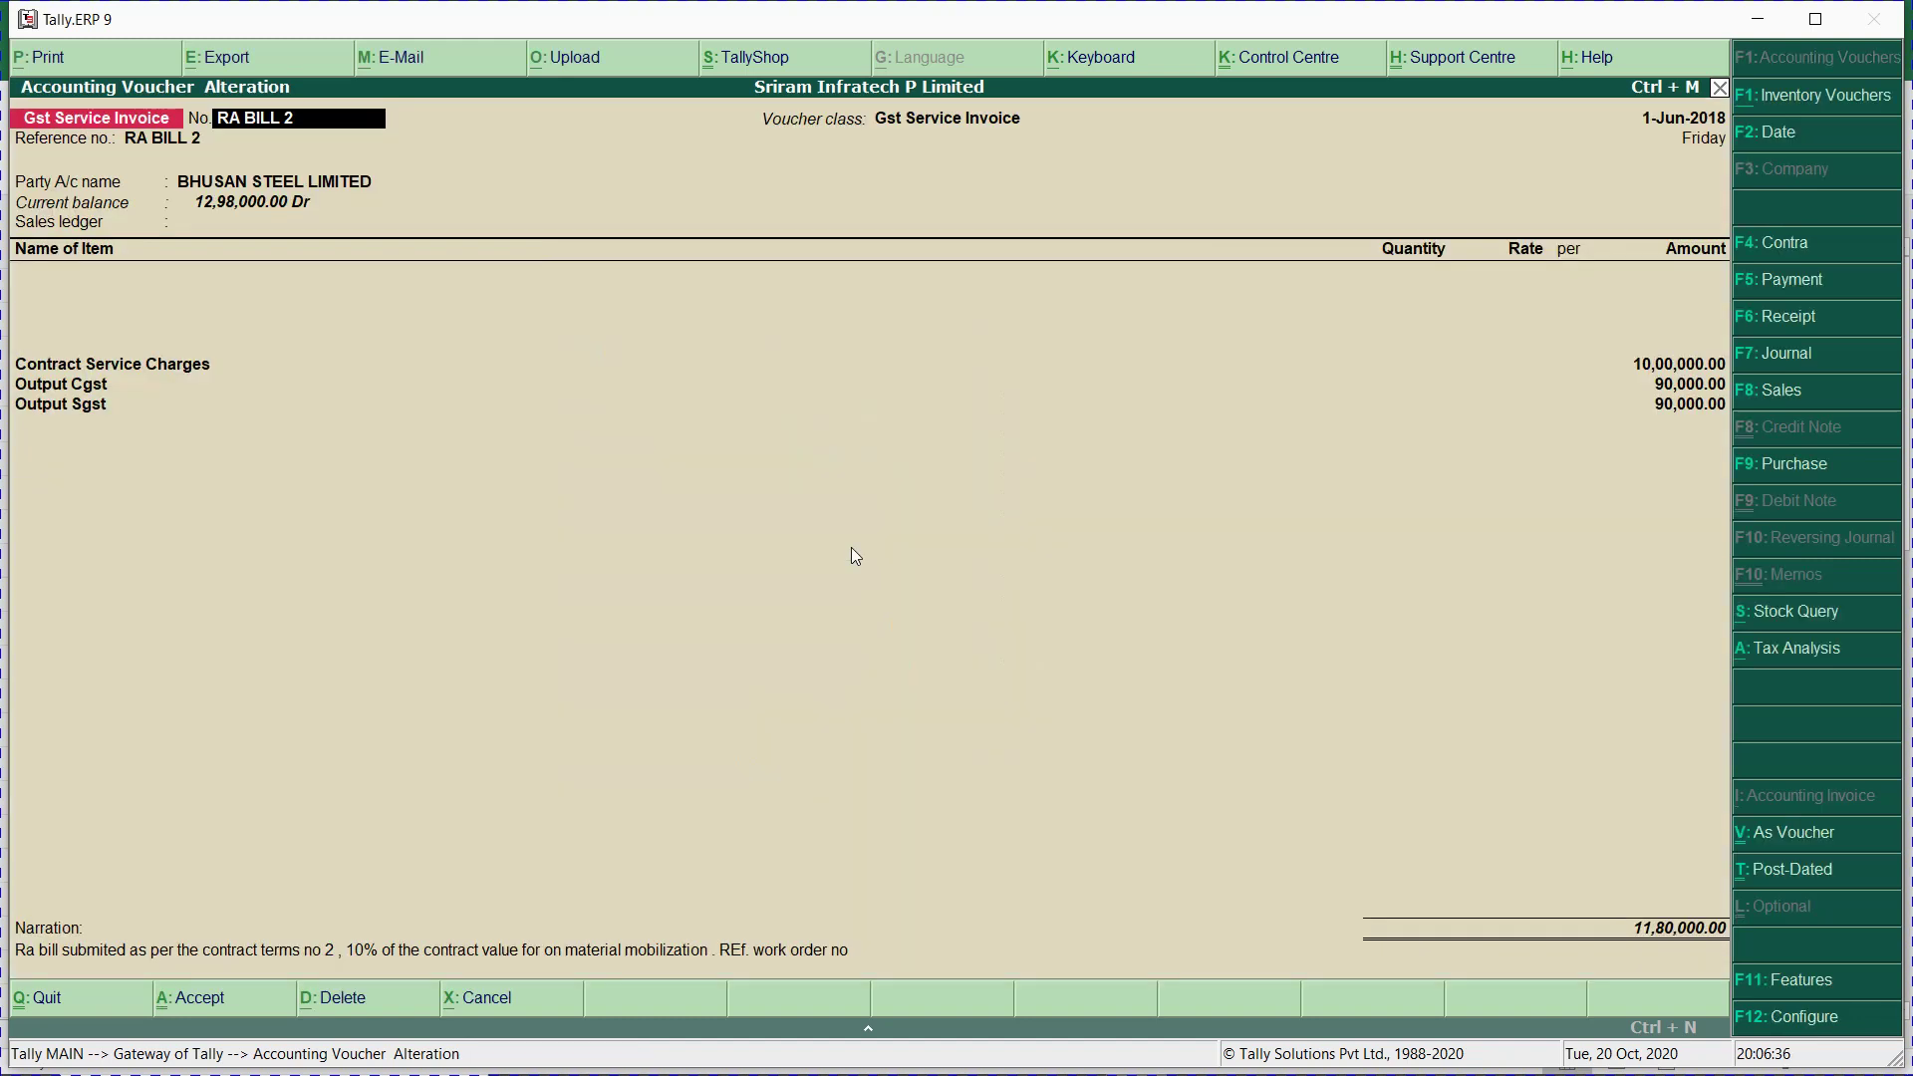
Set Print Bank Details to Yes in the invoice print configuration.
key(alt+p)
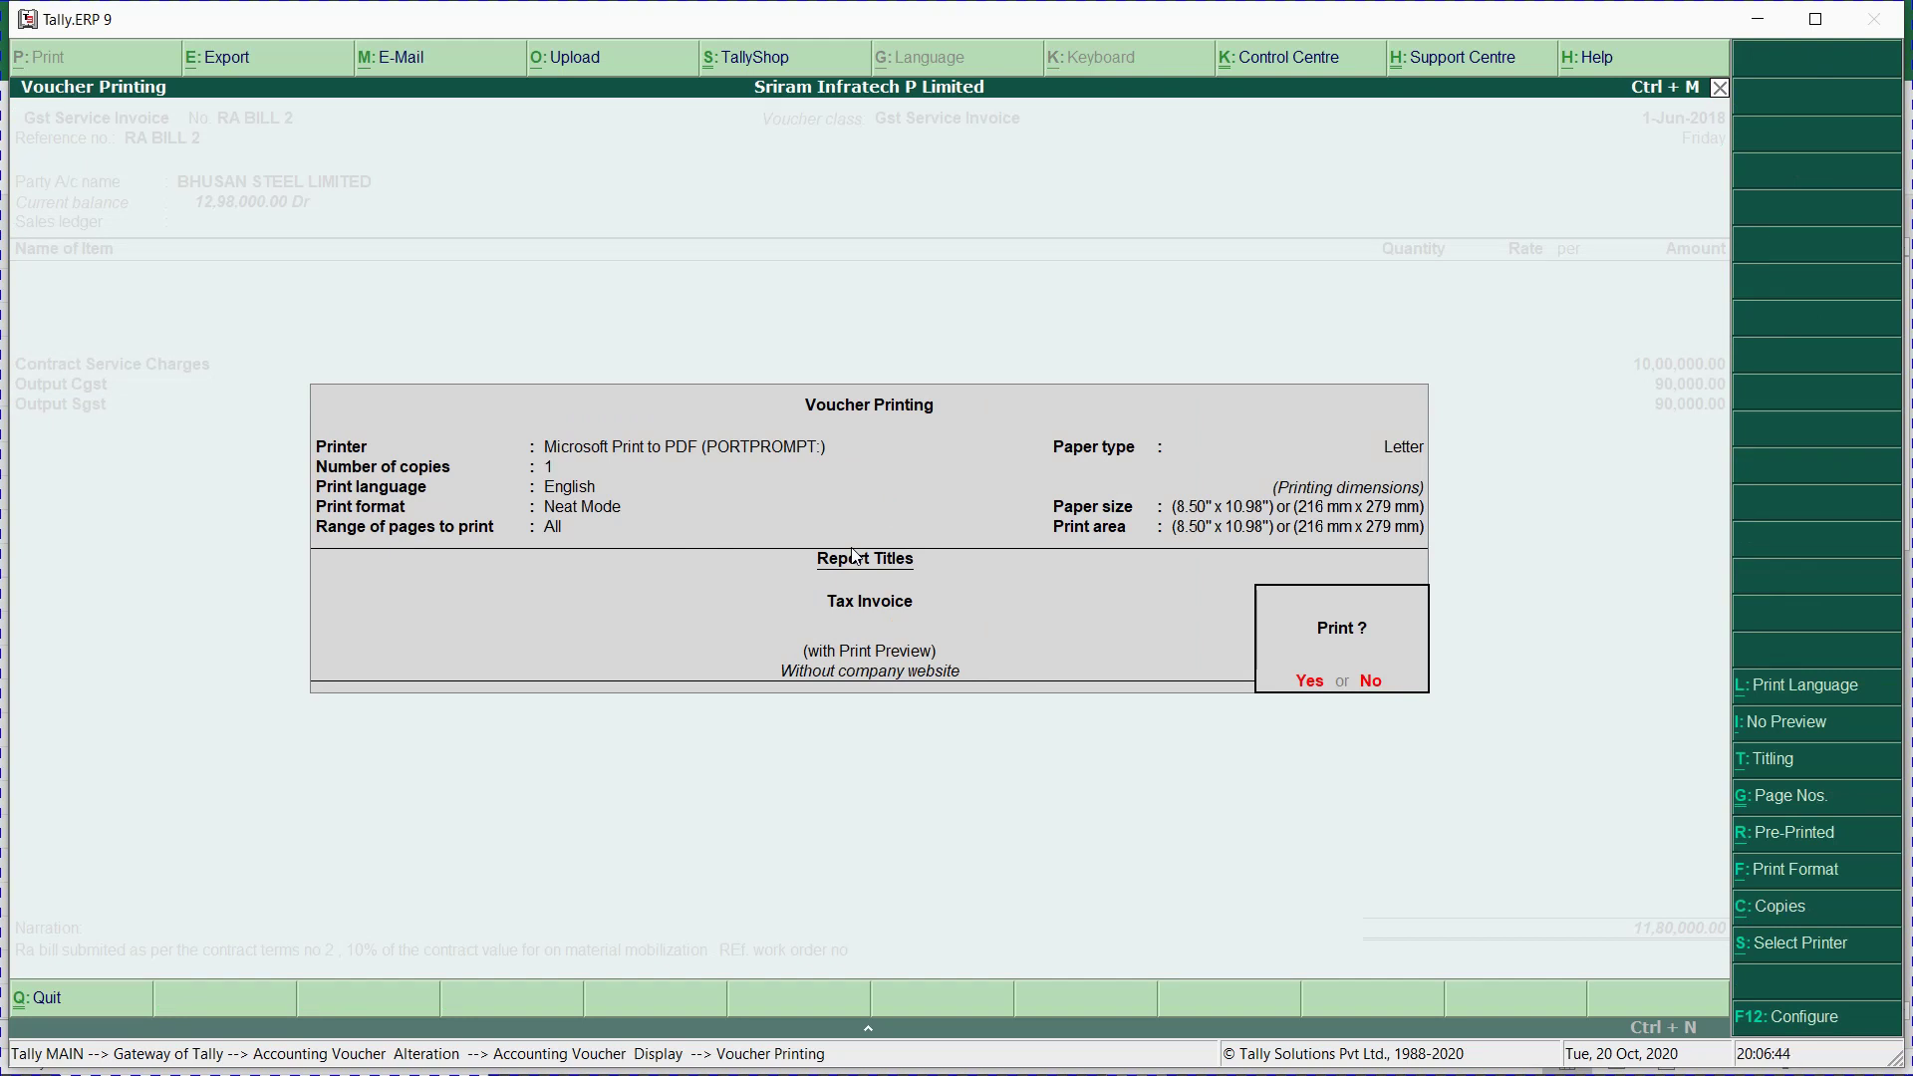
key(F12)
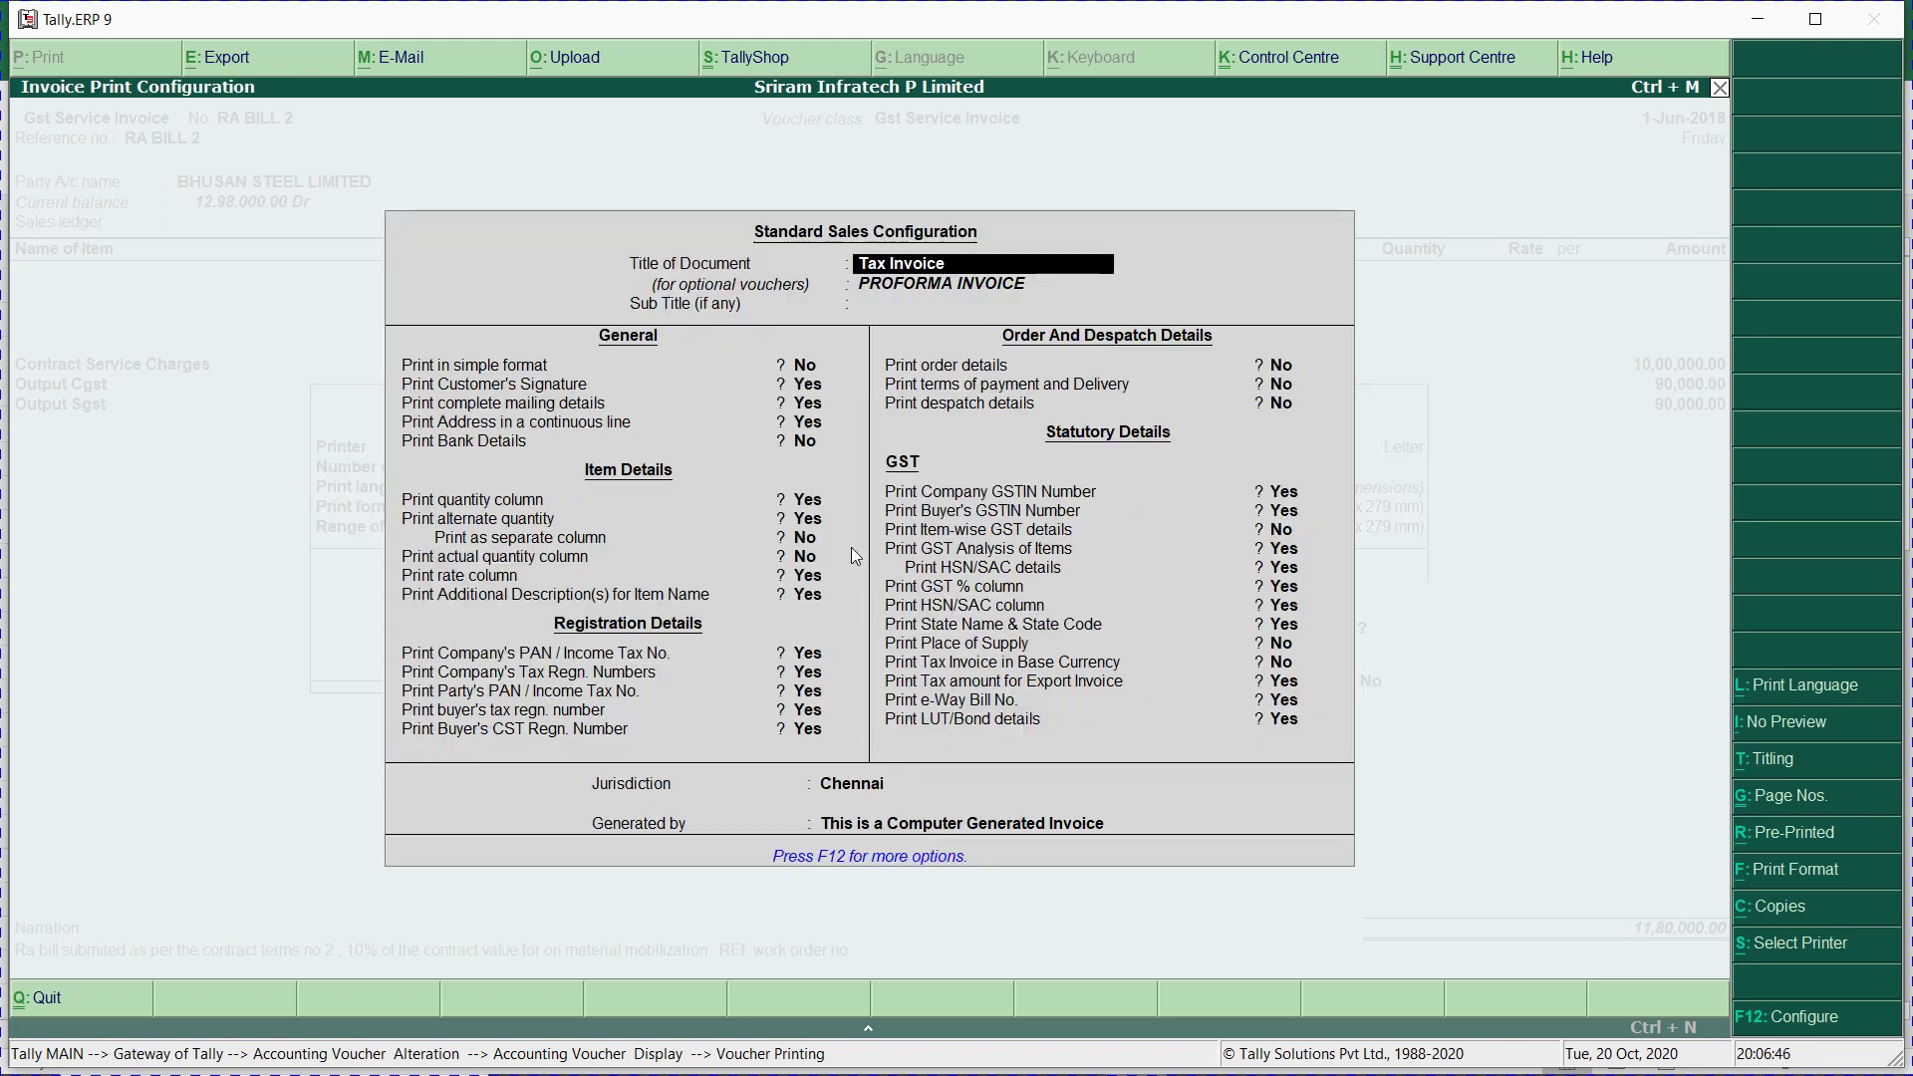
key(Return)
key(Return)
key(Return)
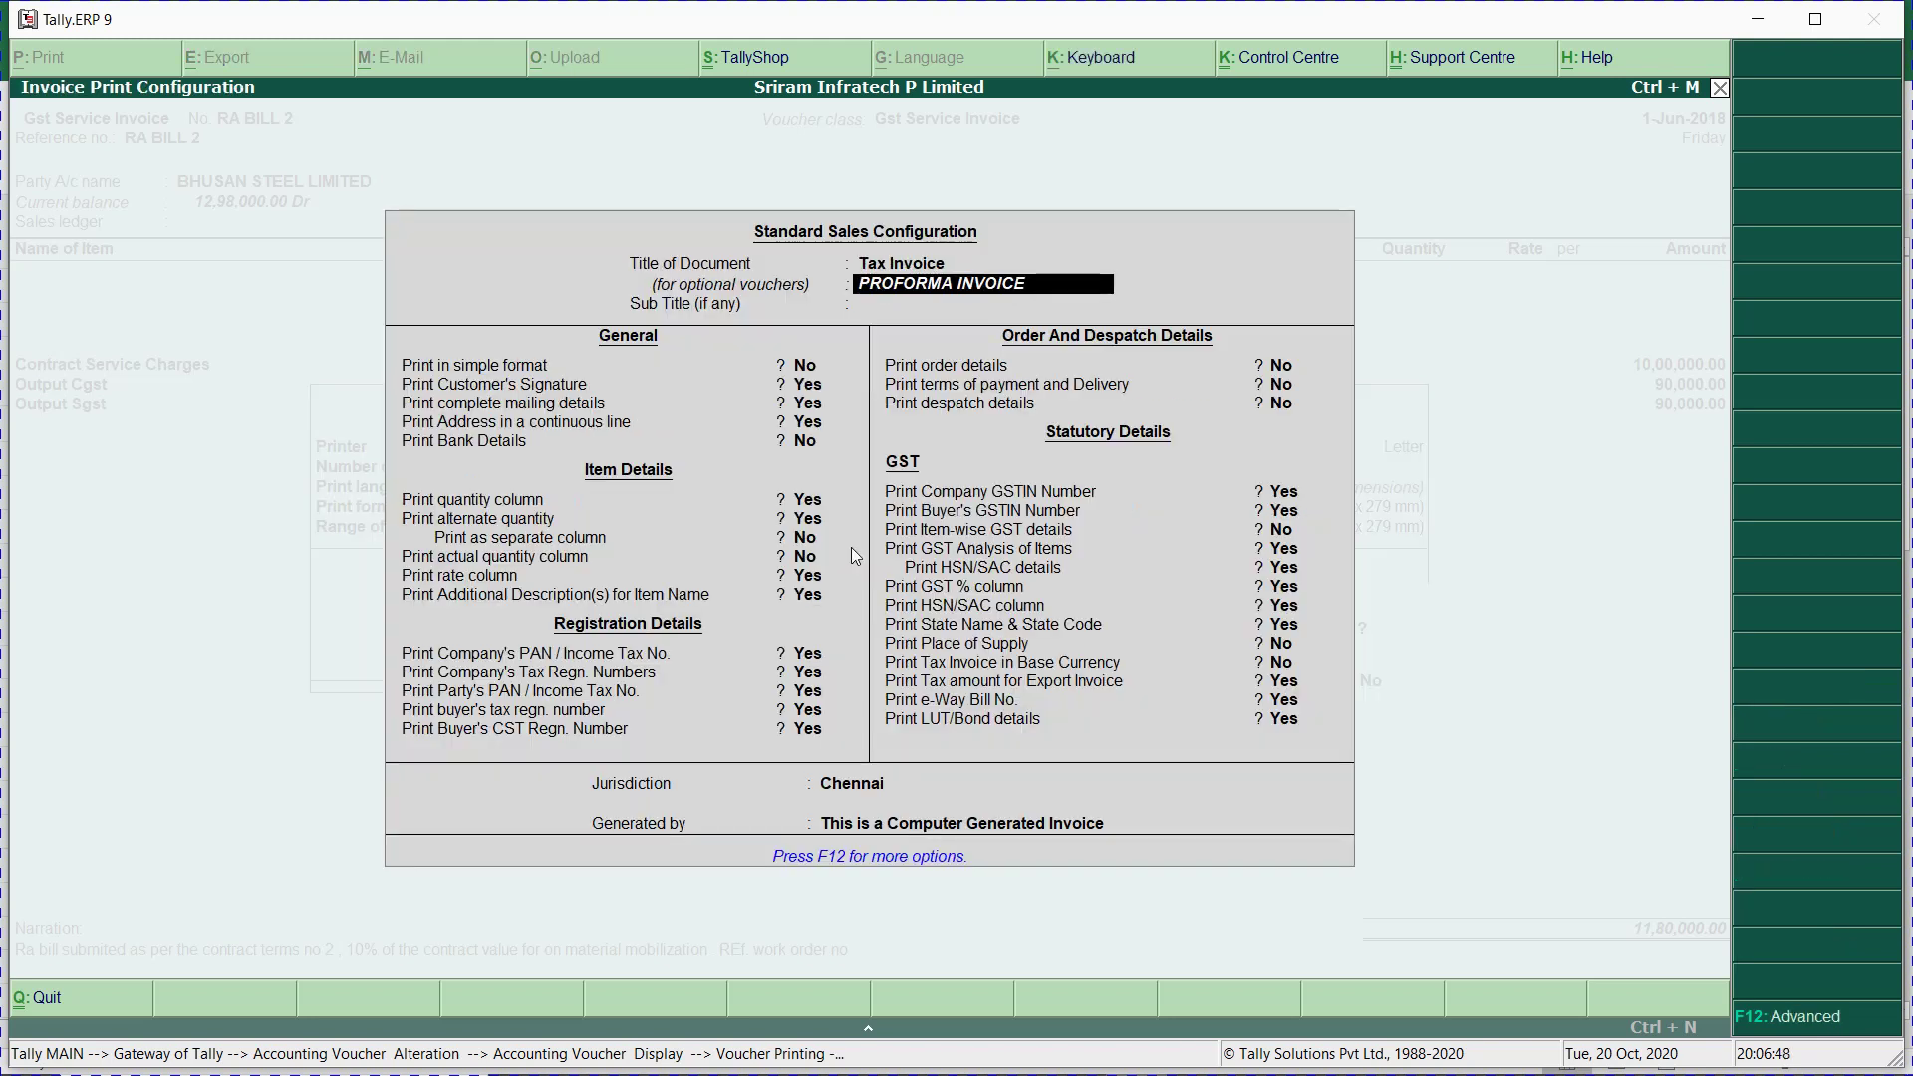
key(Return)
key(Return)
key(Return)
key(Return)
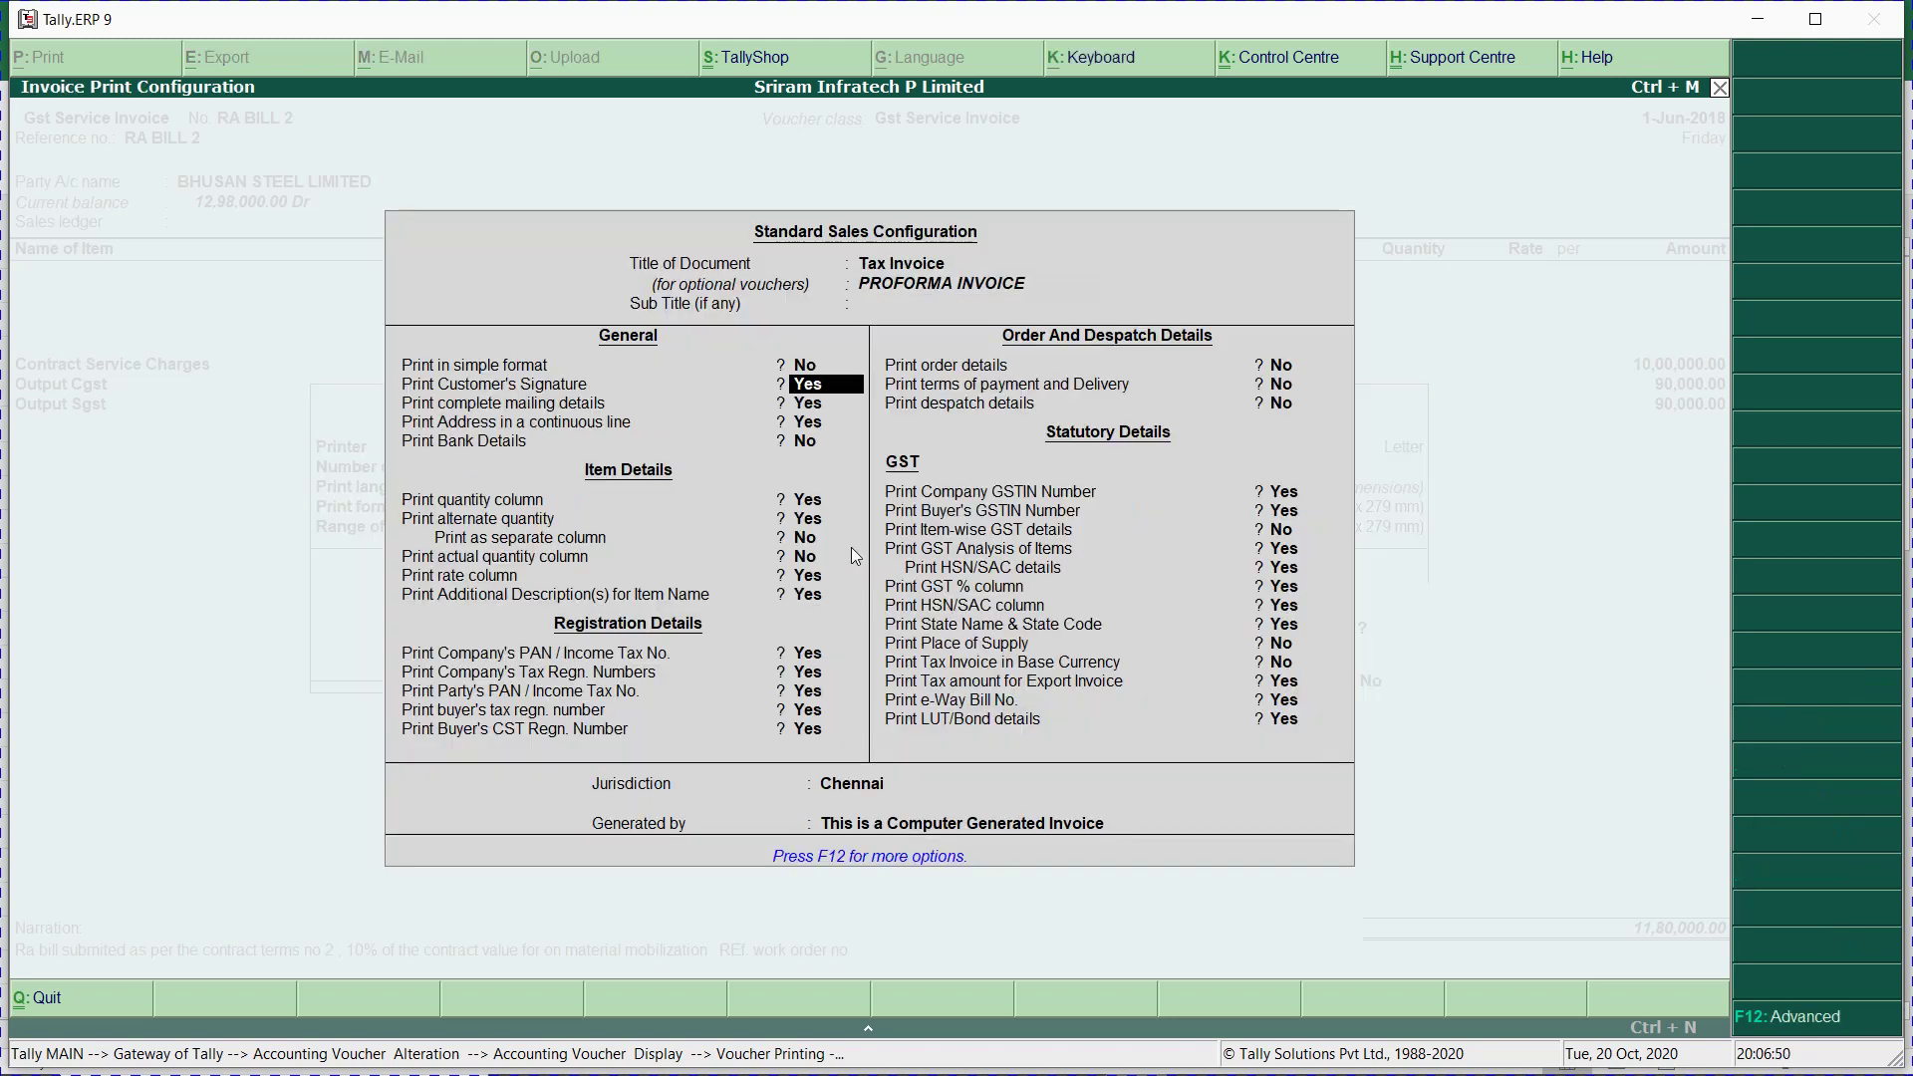
key(Return)
key(Return)
key(Return)
key(Return)
key(Return)
key(Return)
key(Return)
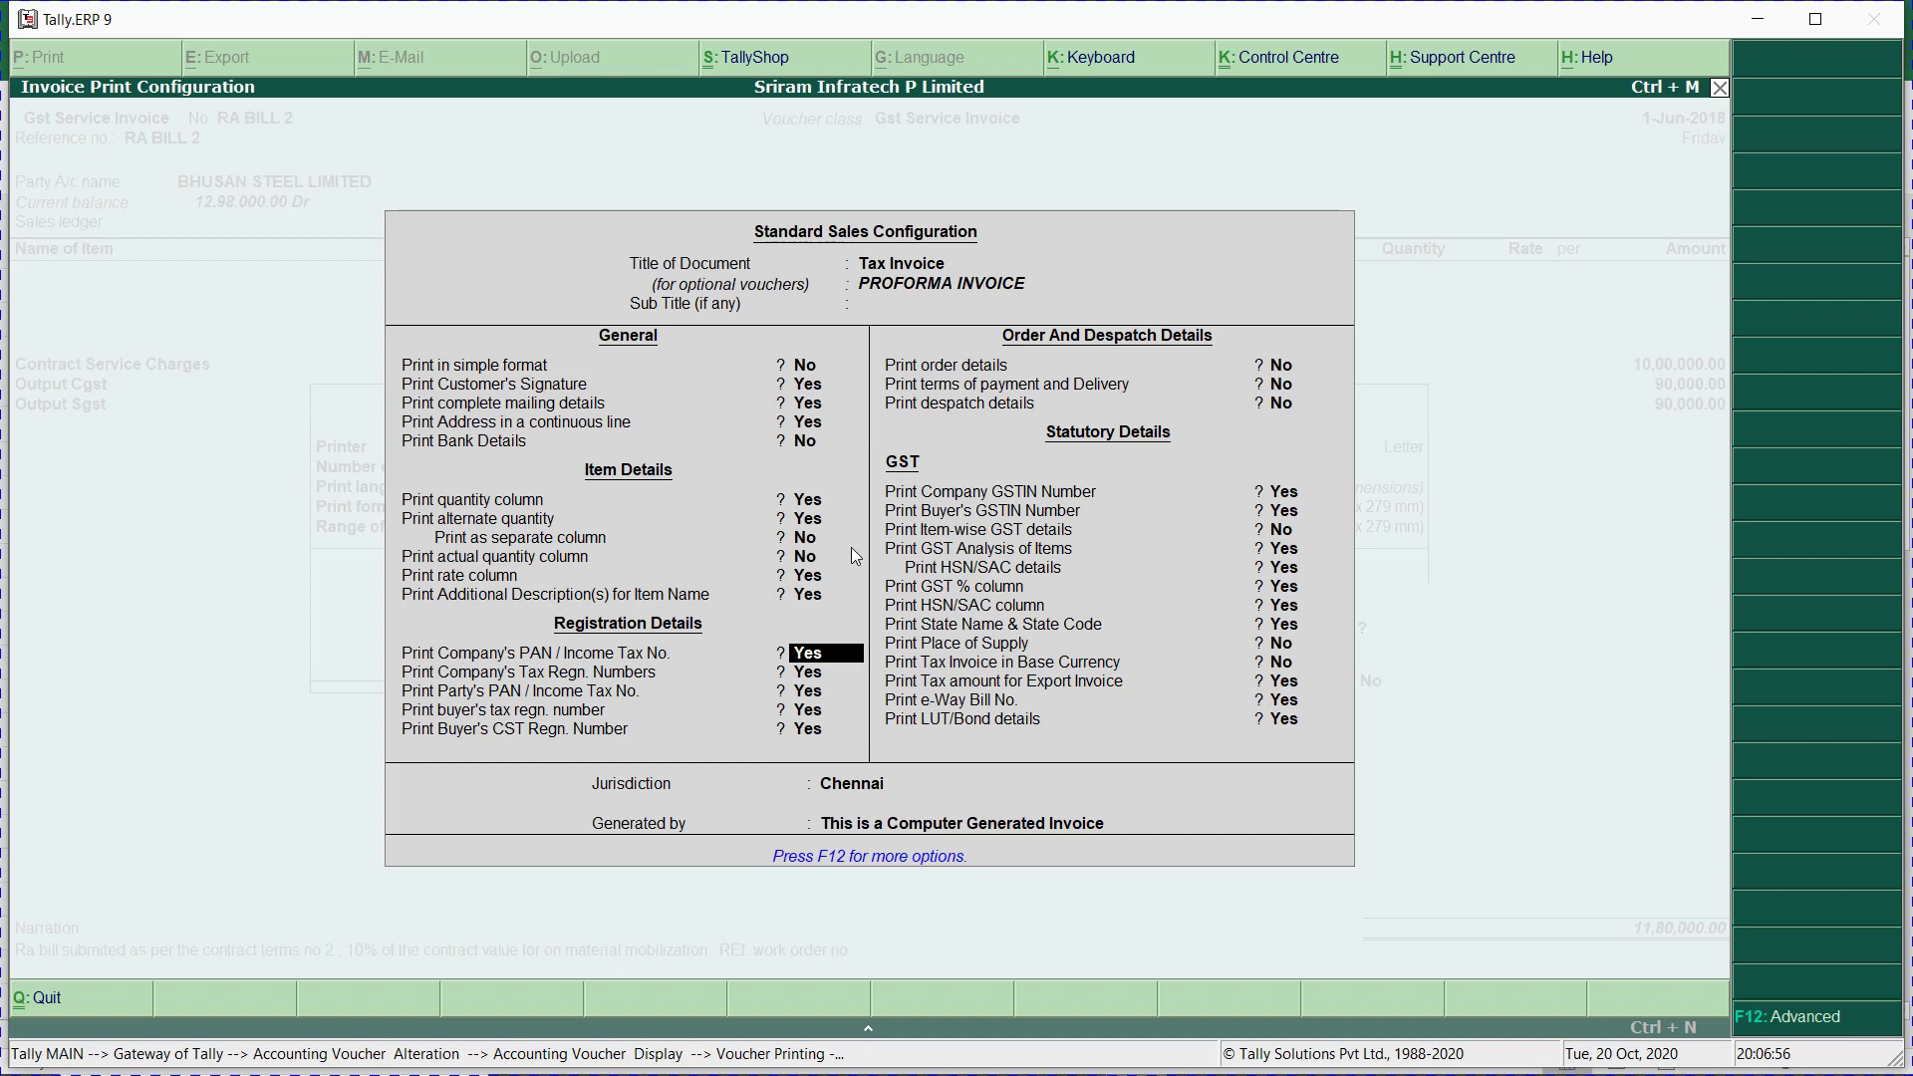
key(Return)
key(Return)
key(Return)
key(Return)
key(Return)
key(Return)
key(Return)
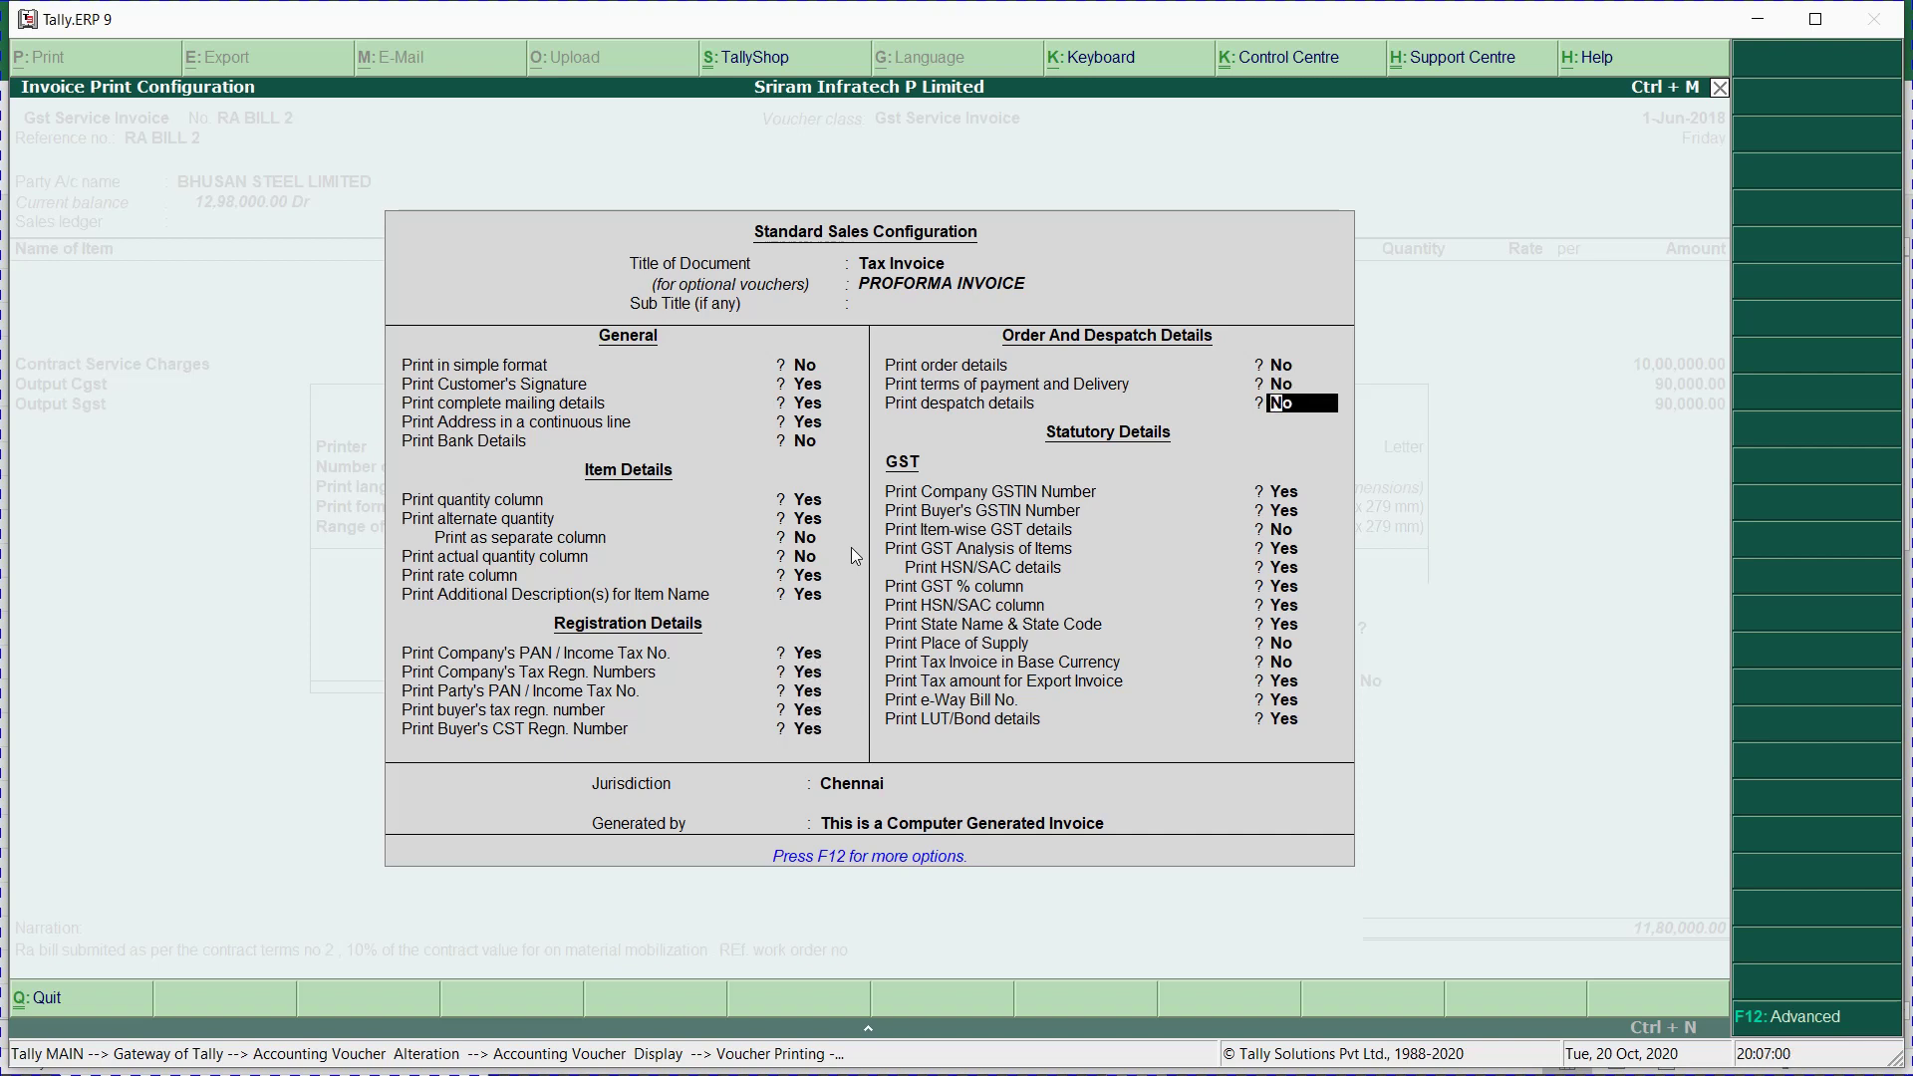
key(Up)
key(Up)
key(Up)
key(Up)
key(Up)
key(Up)
key(Up)
key(Up)
key(Up)
key(Up)
key(Up)
key(Up)
key(Up)
key(Up)
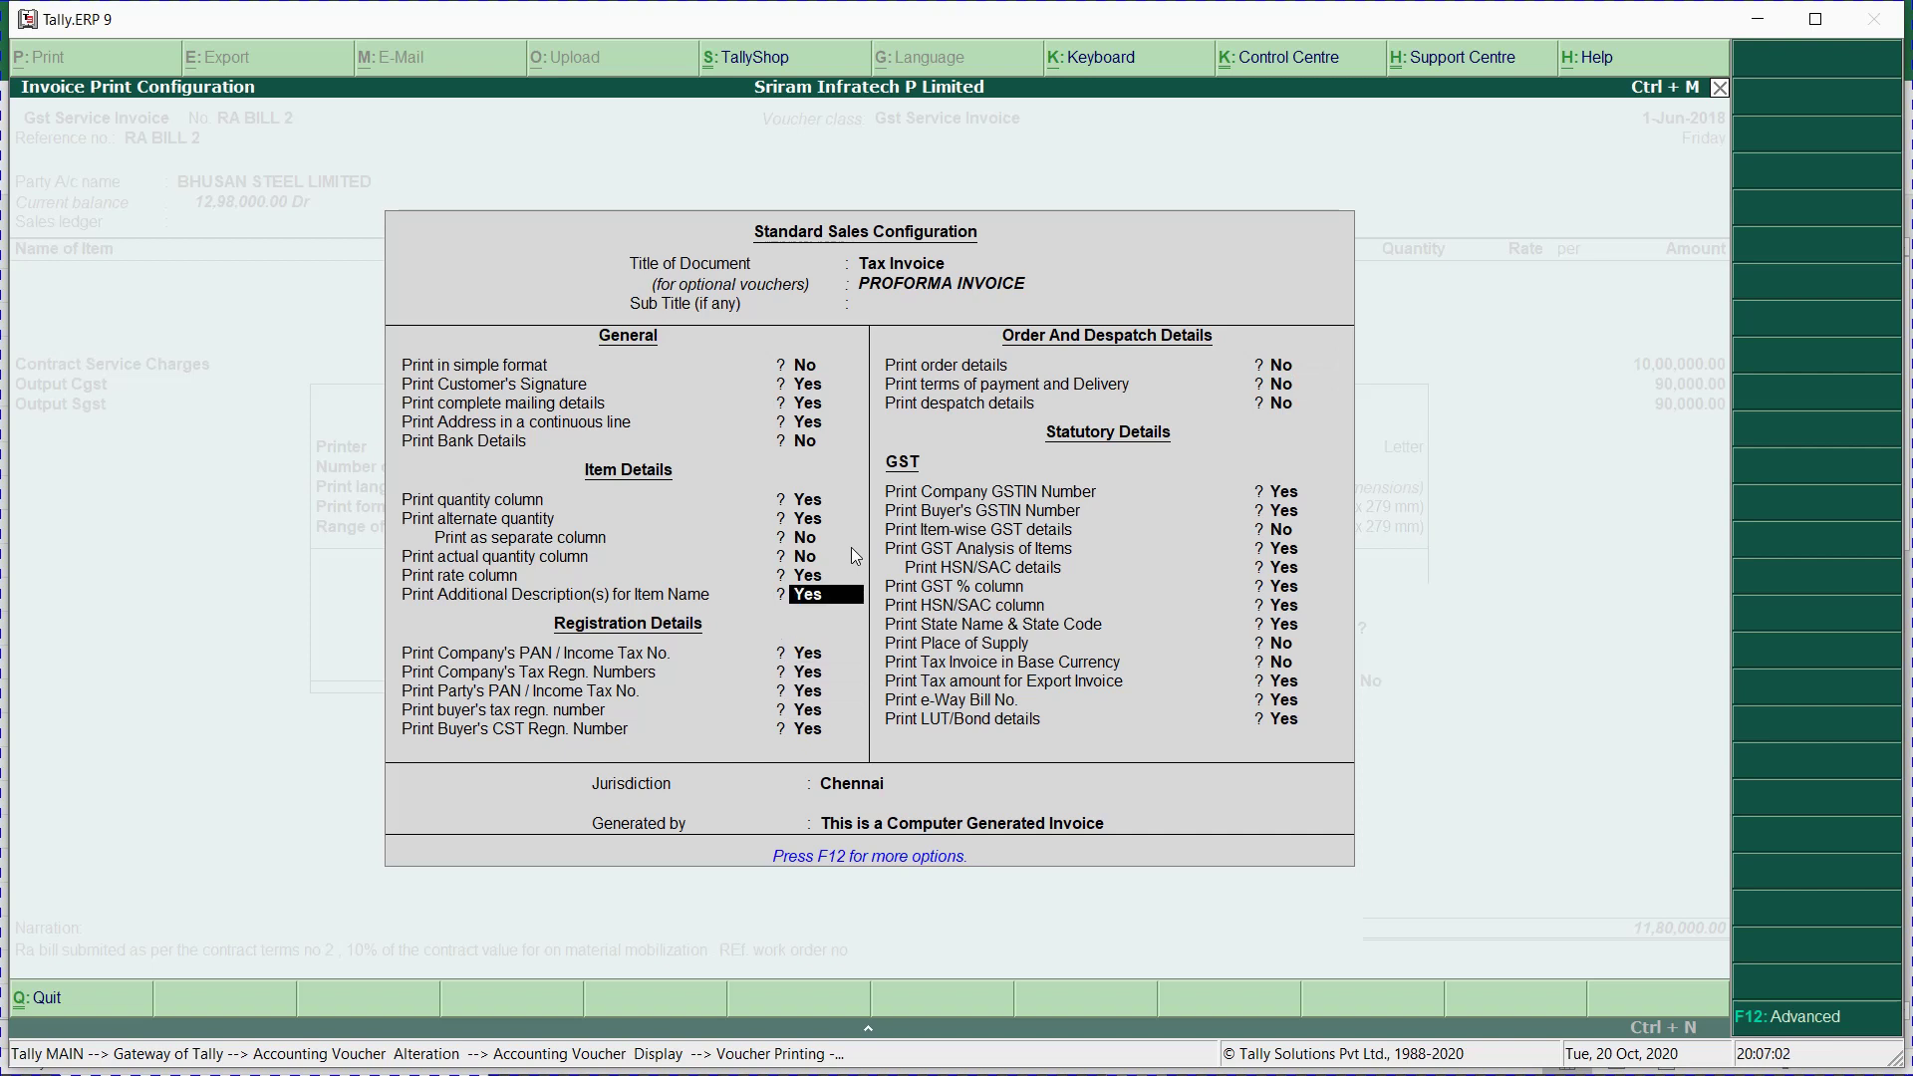
key(Up)
key(Down)
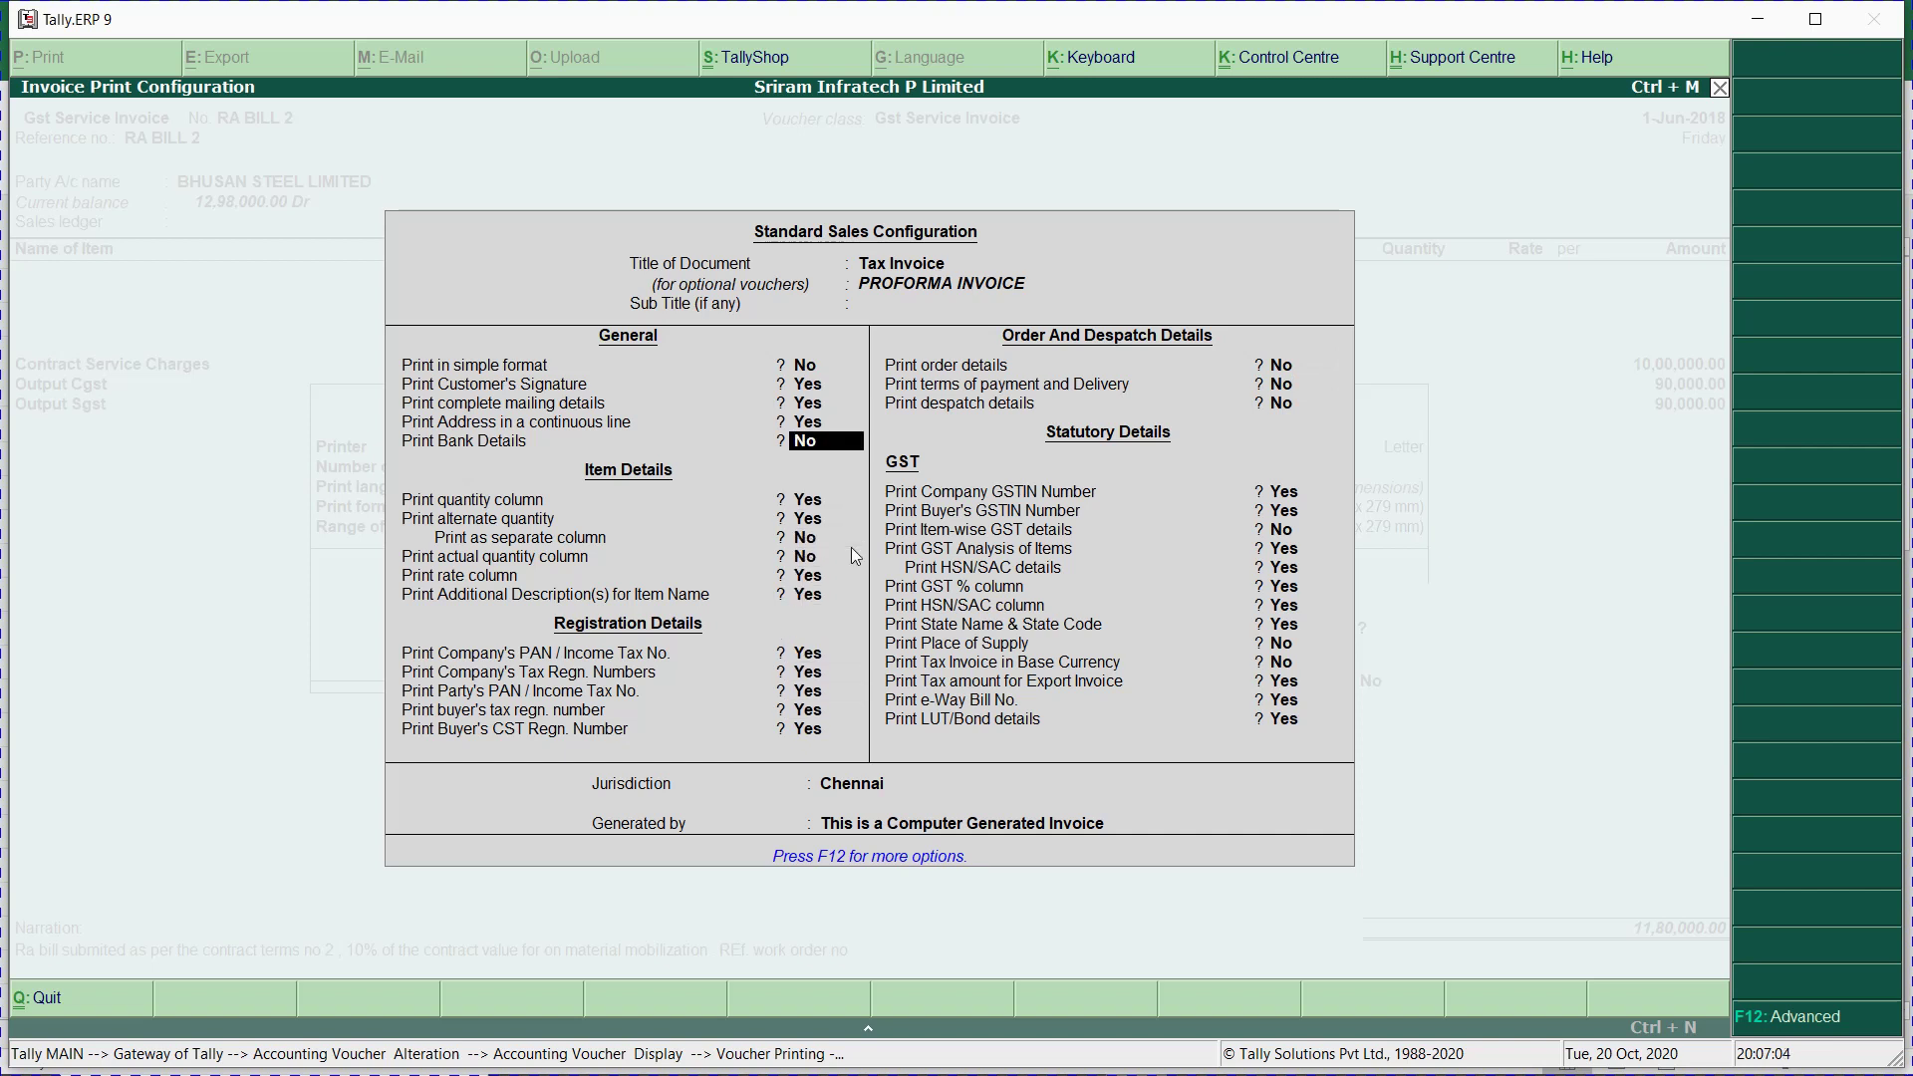
text(y)
key(Return)
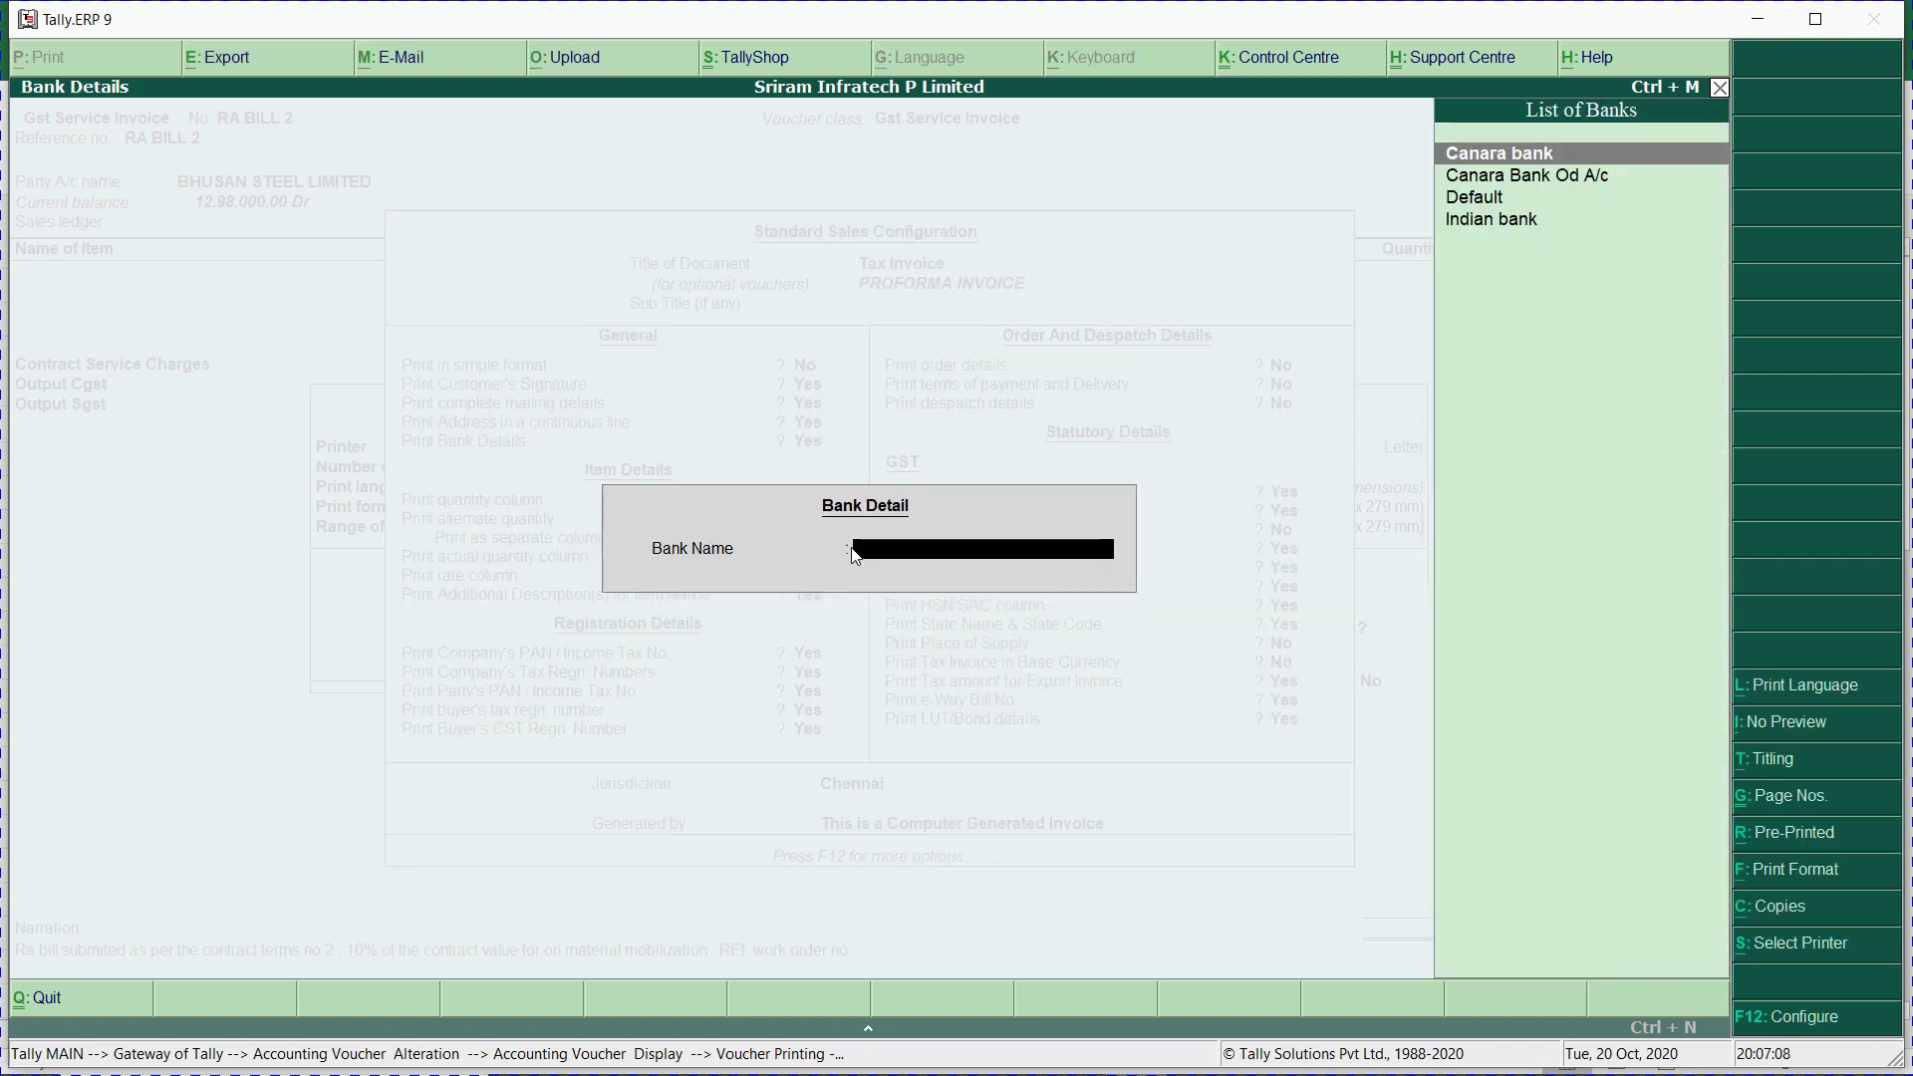
Choose Canara Bank Od A/c as the printed bank and generate the enlarged invoice preview.
key(Down)
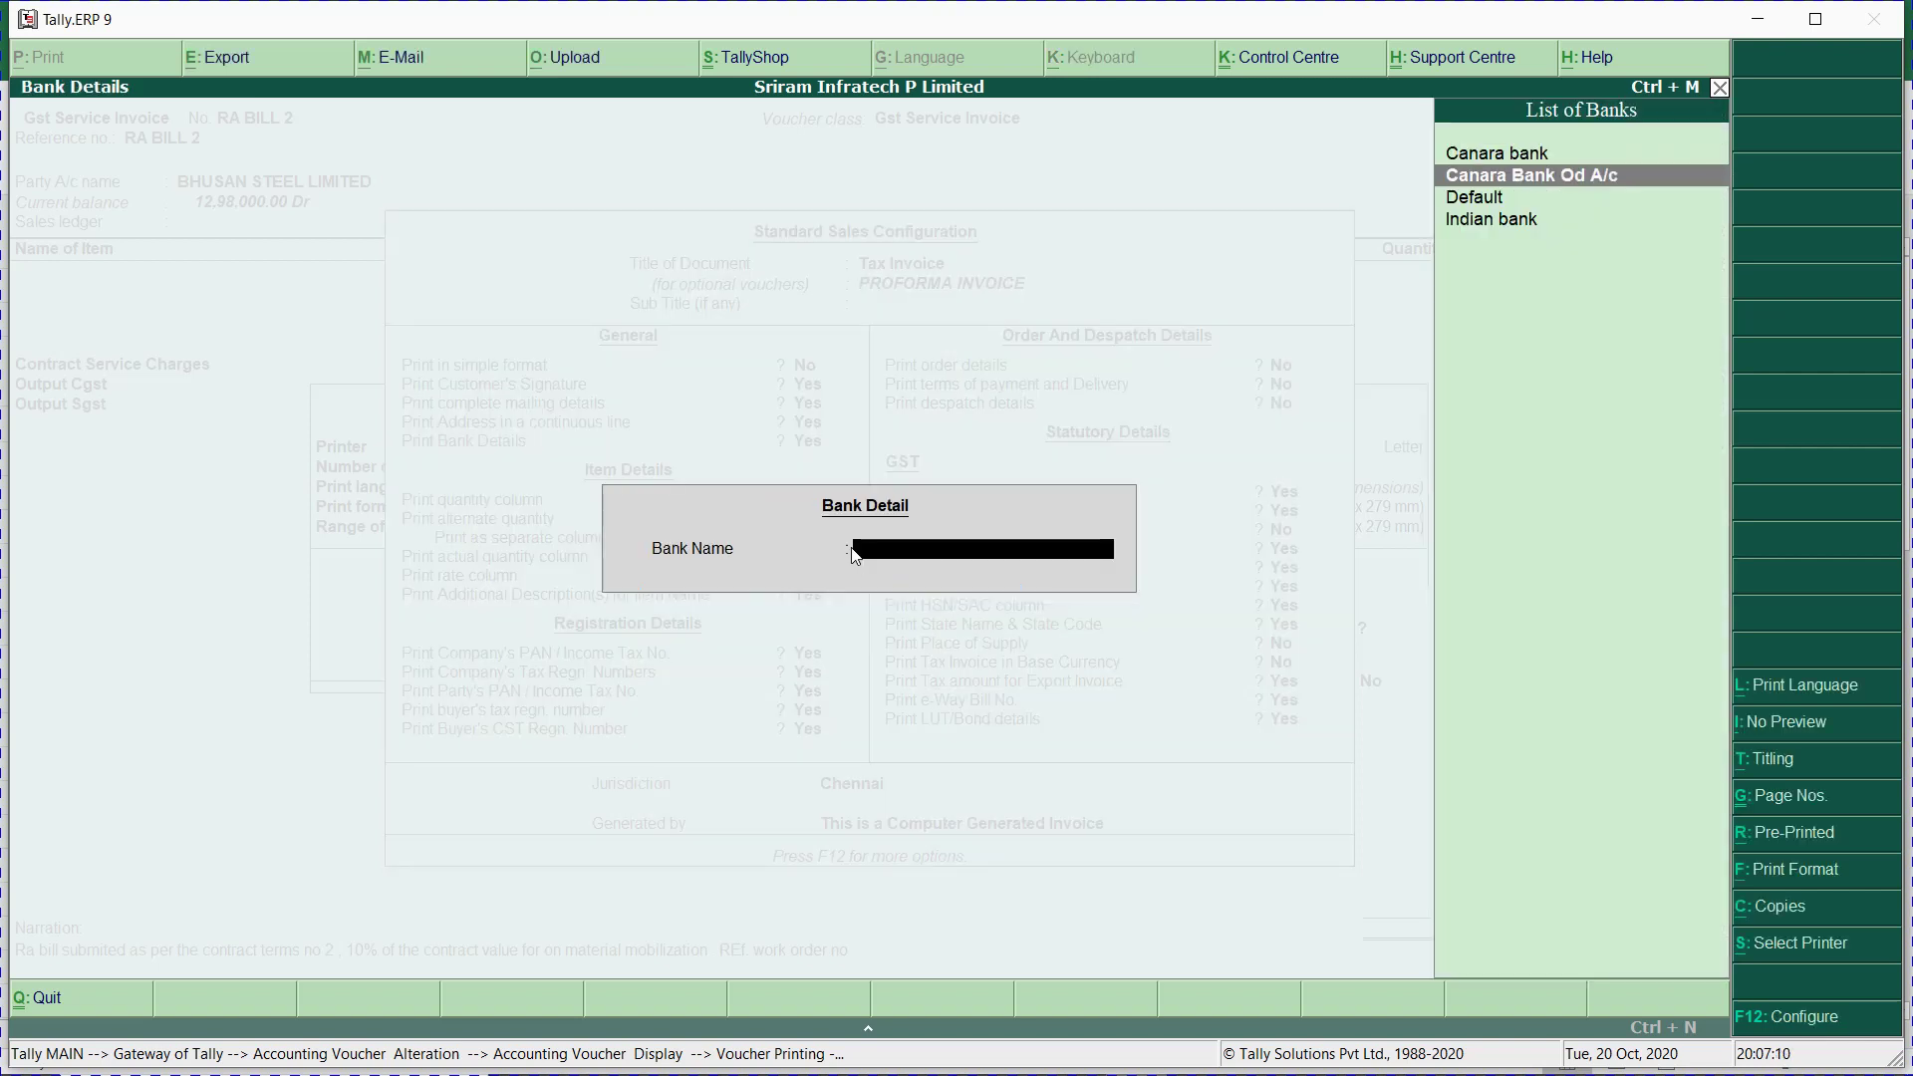
key(Return)
key(Return)
key(Return)
key(Return)
key(Return)
key(Return)
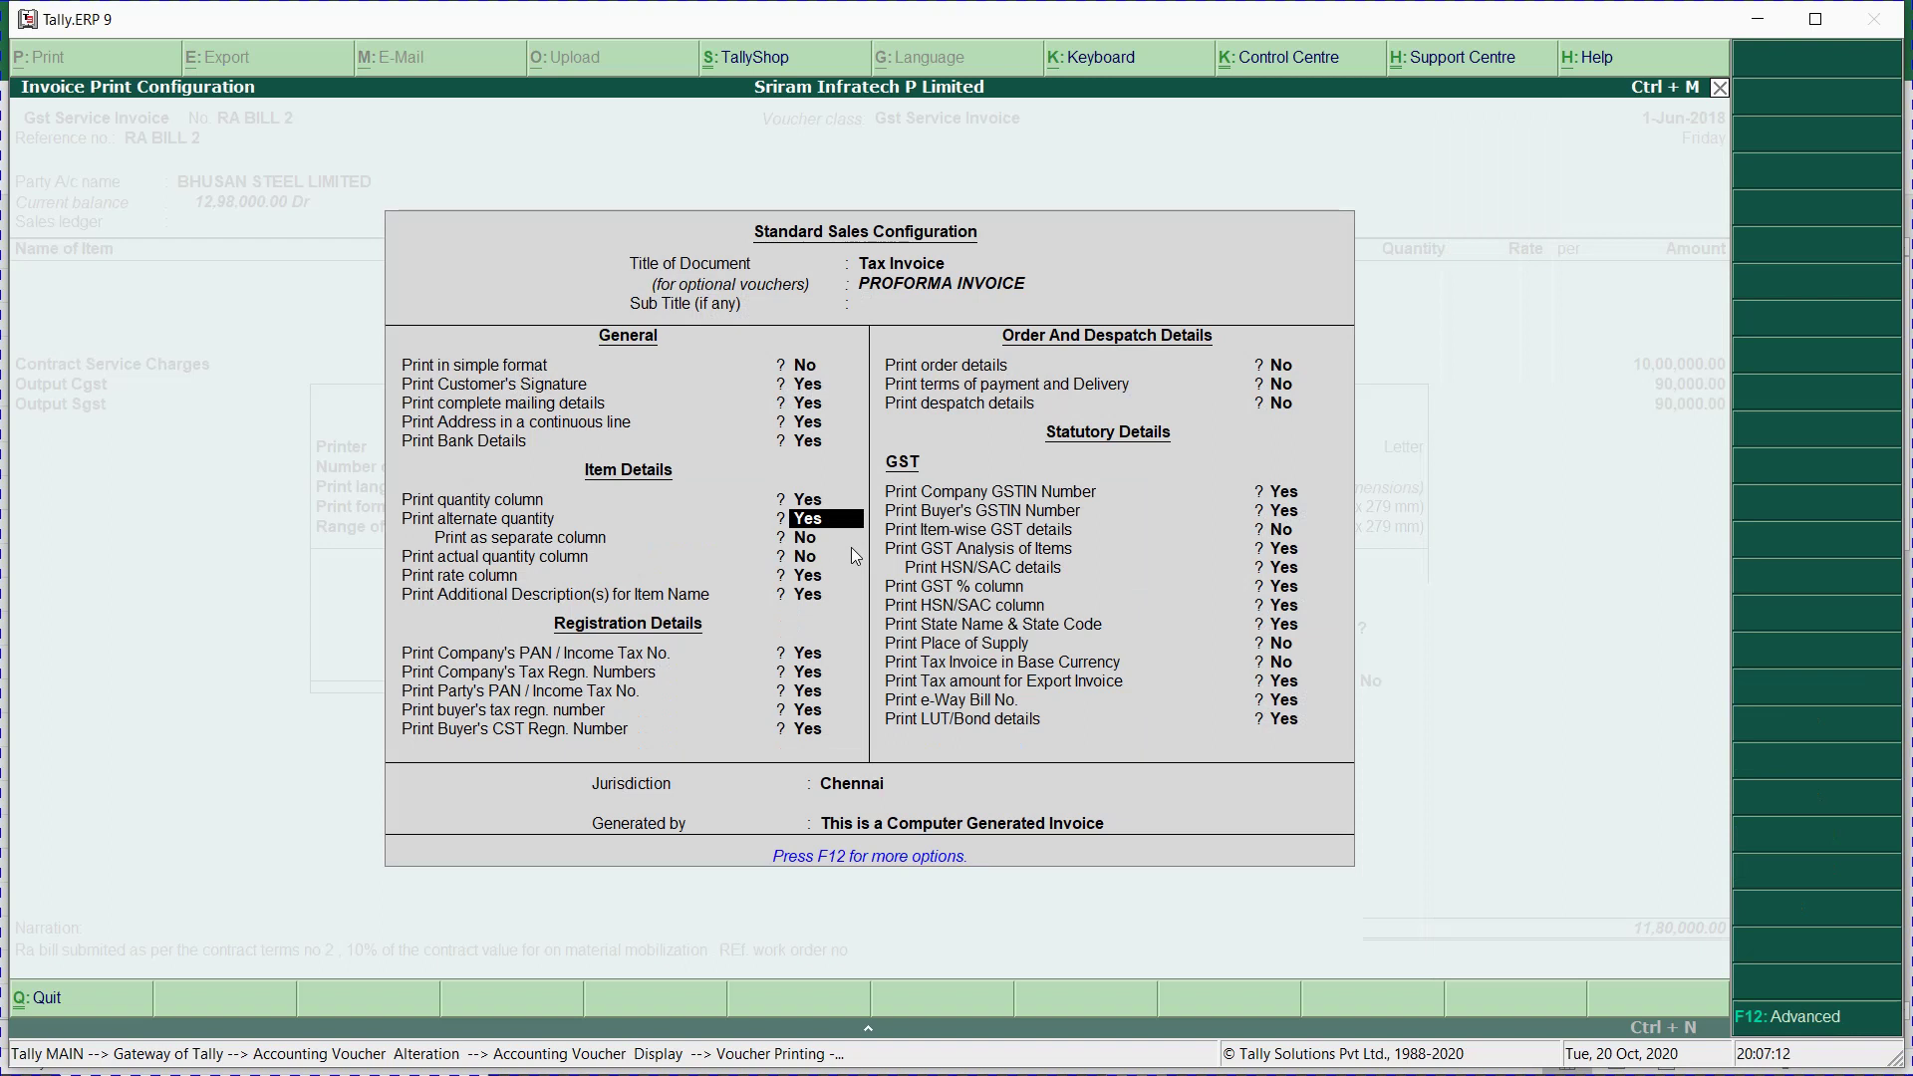
key(ctrl+a)
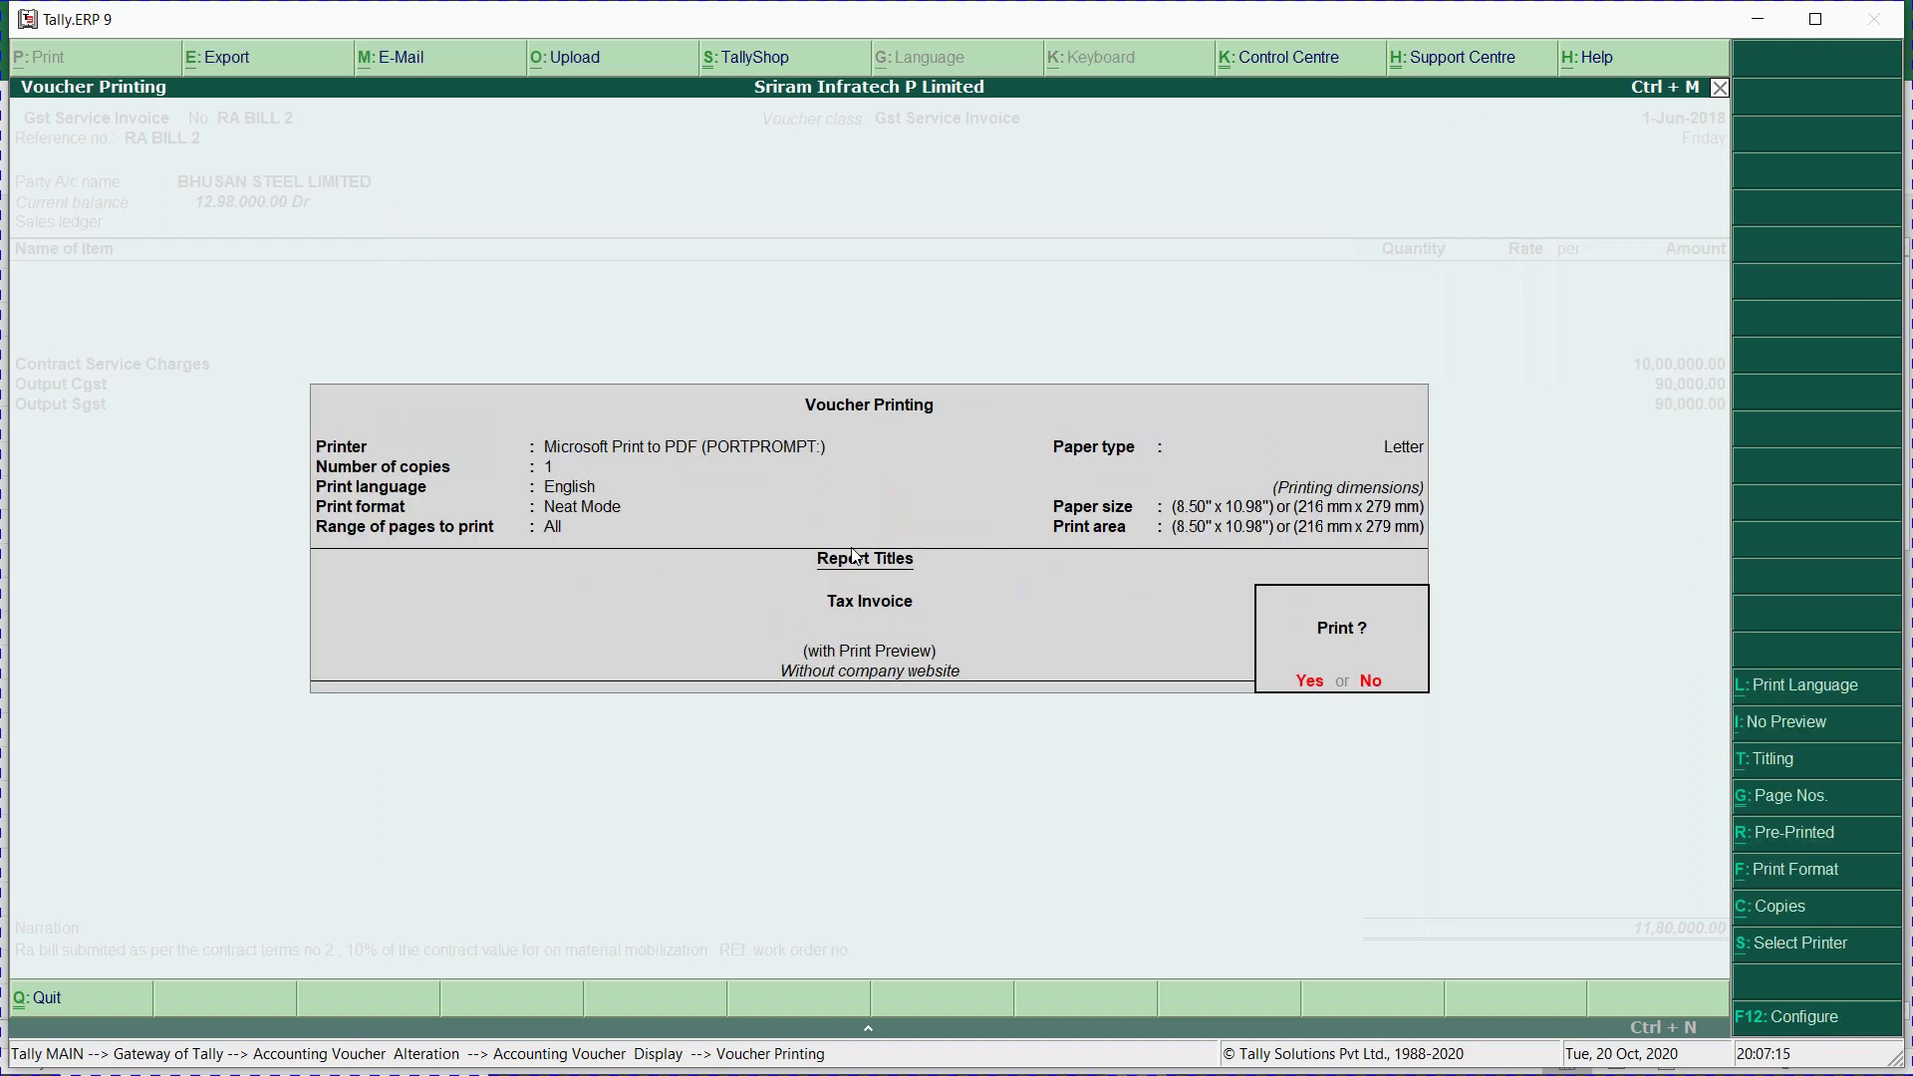
key(Return)
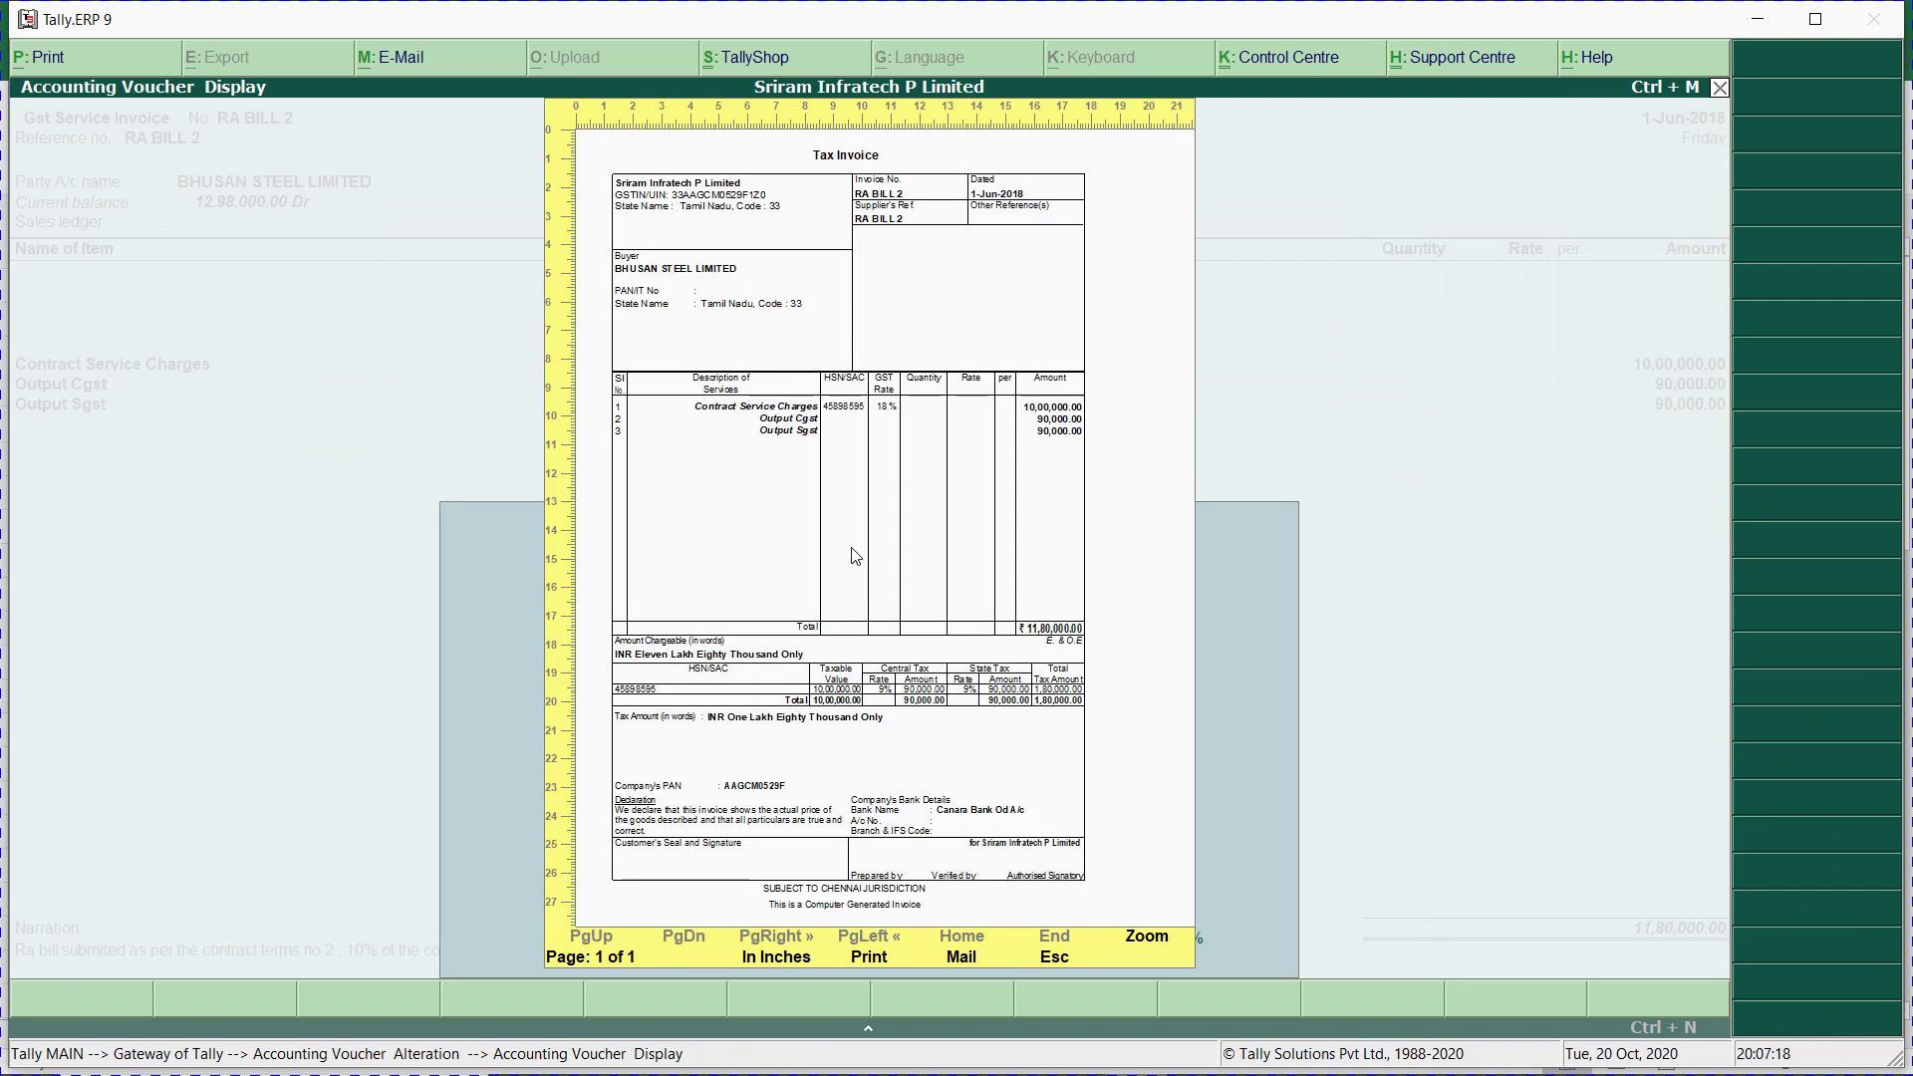
click(854, 556)
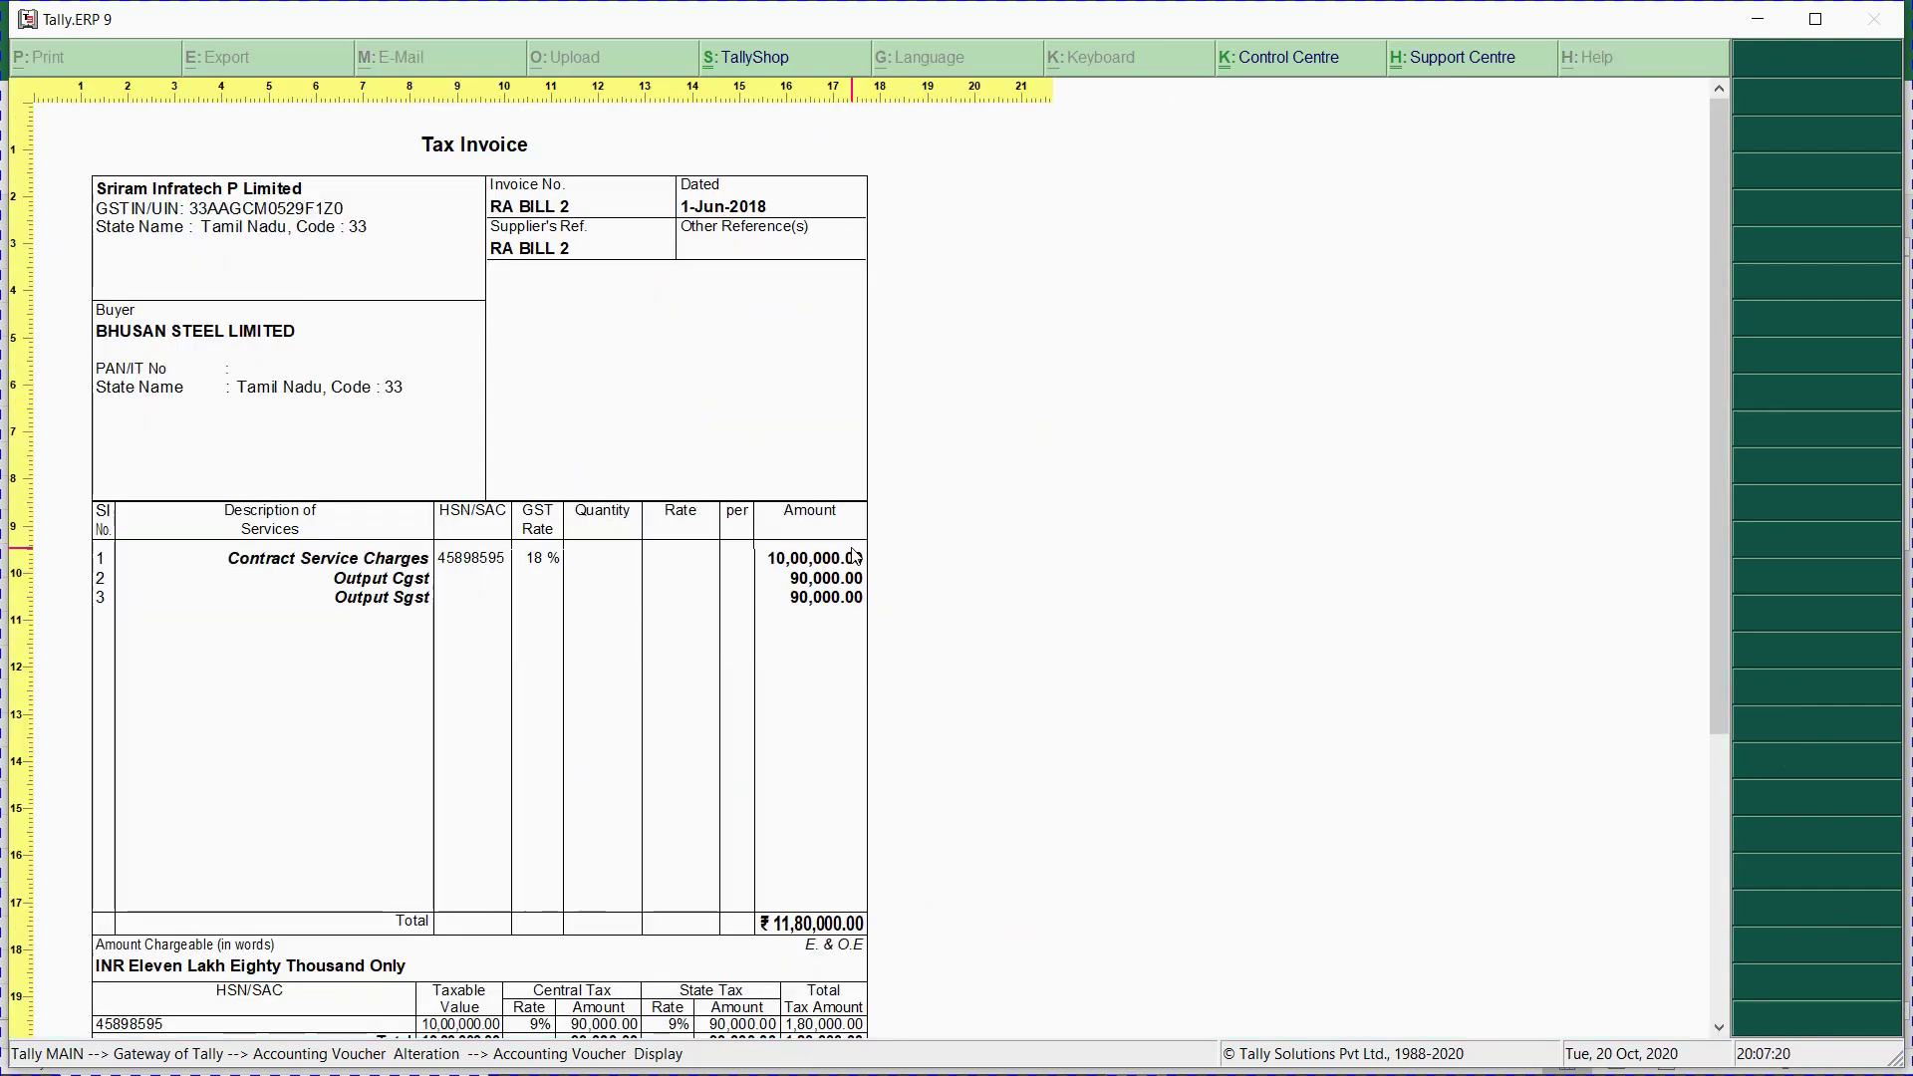
Scroll the enlarged invoice down to its Canara Bank details, then close the preview.
scroll(854, 558, down, 1)
scroll(854, 557, down, 5)
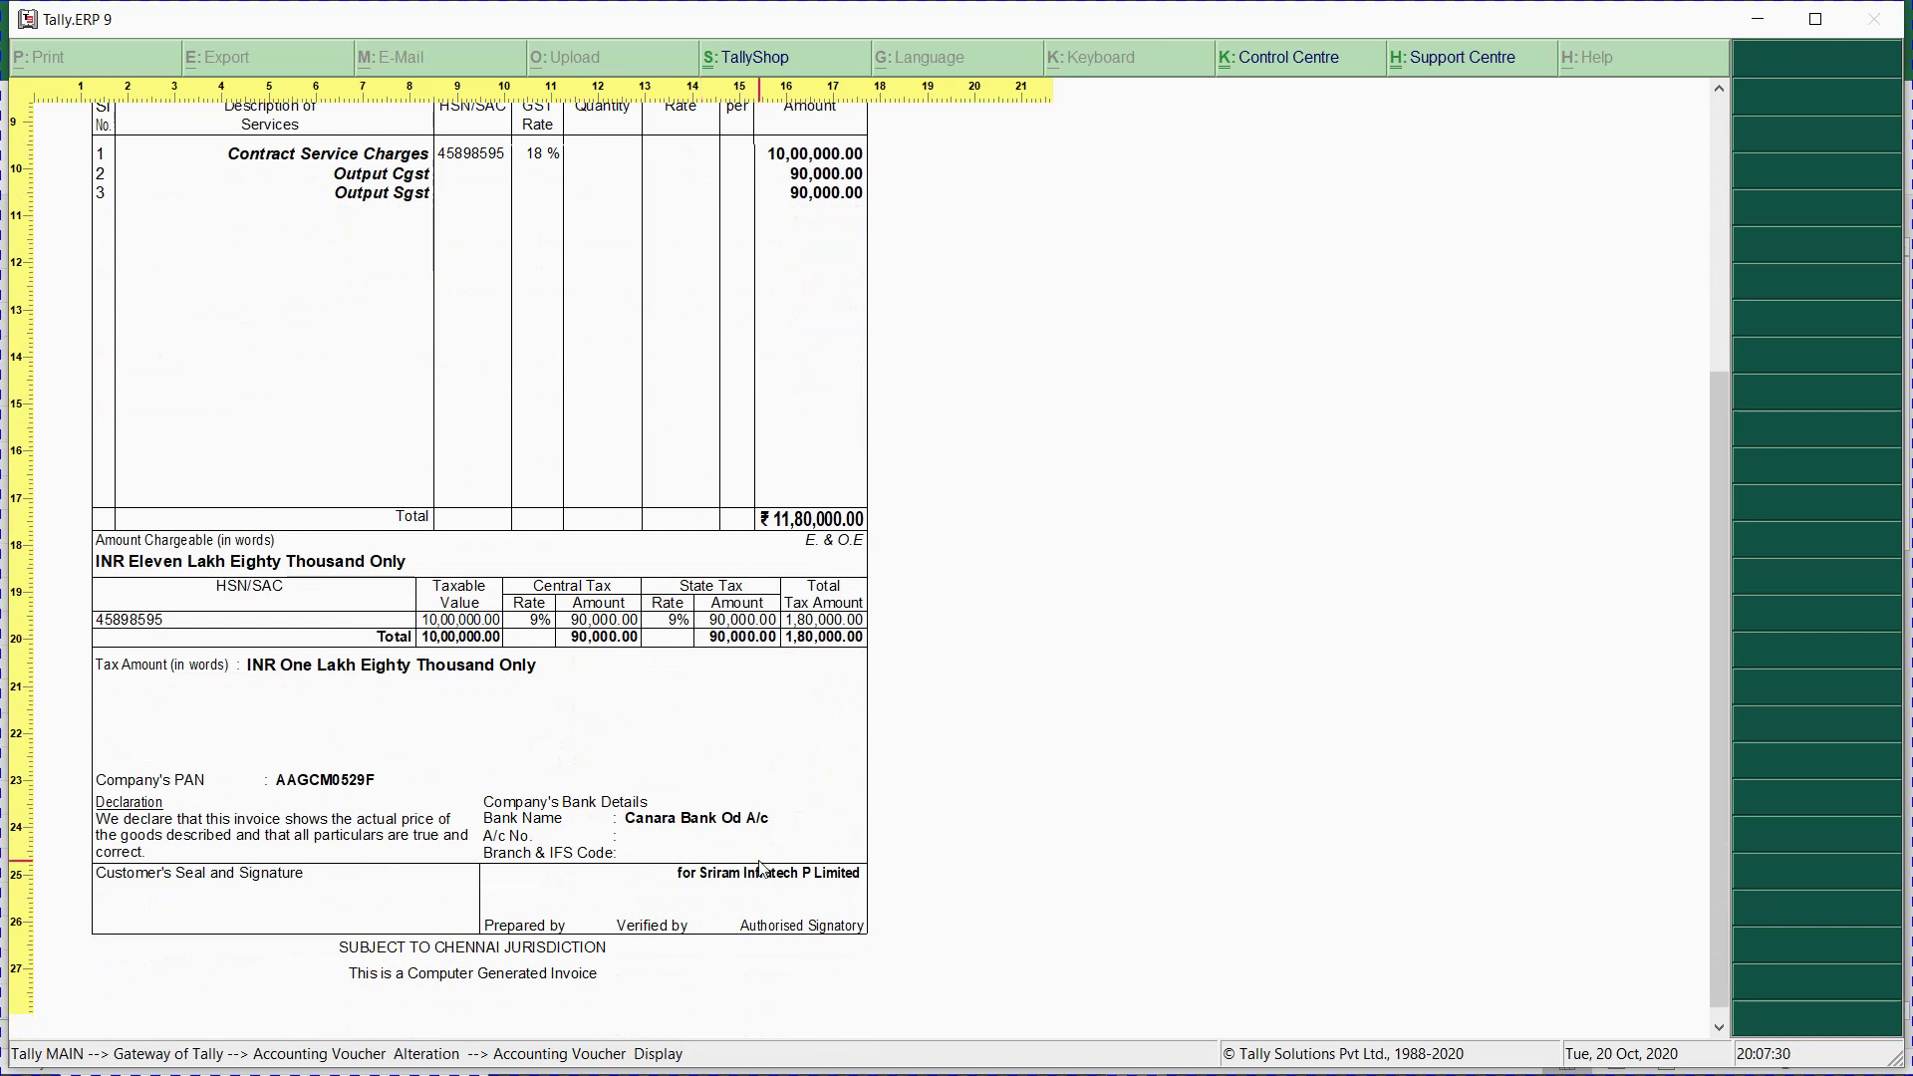
key(Escape)
key(Escape)
key(Escape)
Quit the RA BILL 2 alteration and return to the Gateway of Tally.
key(y)
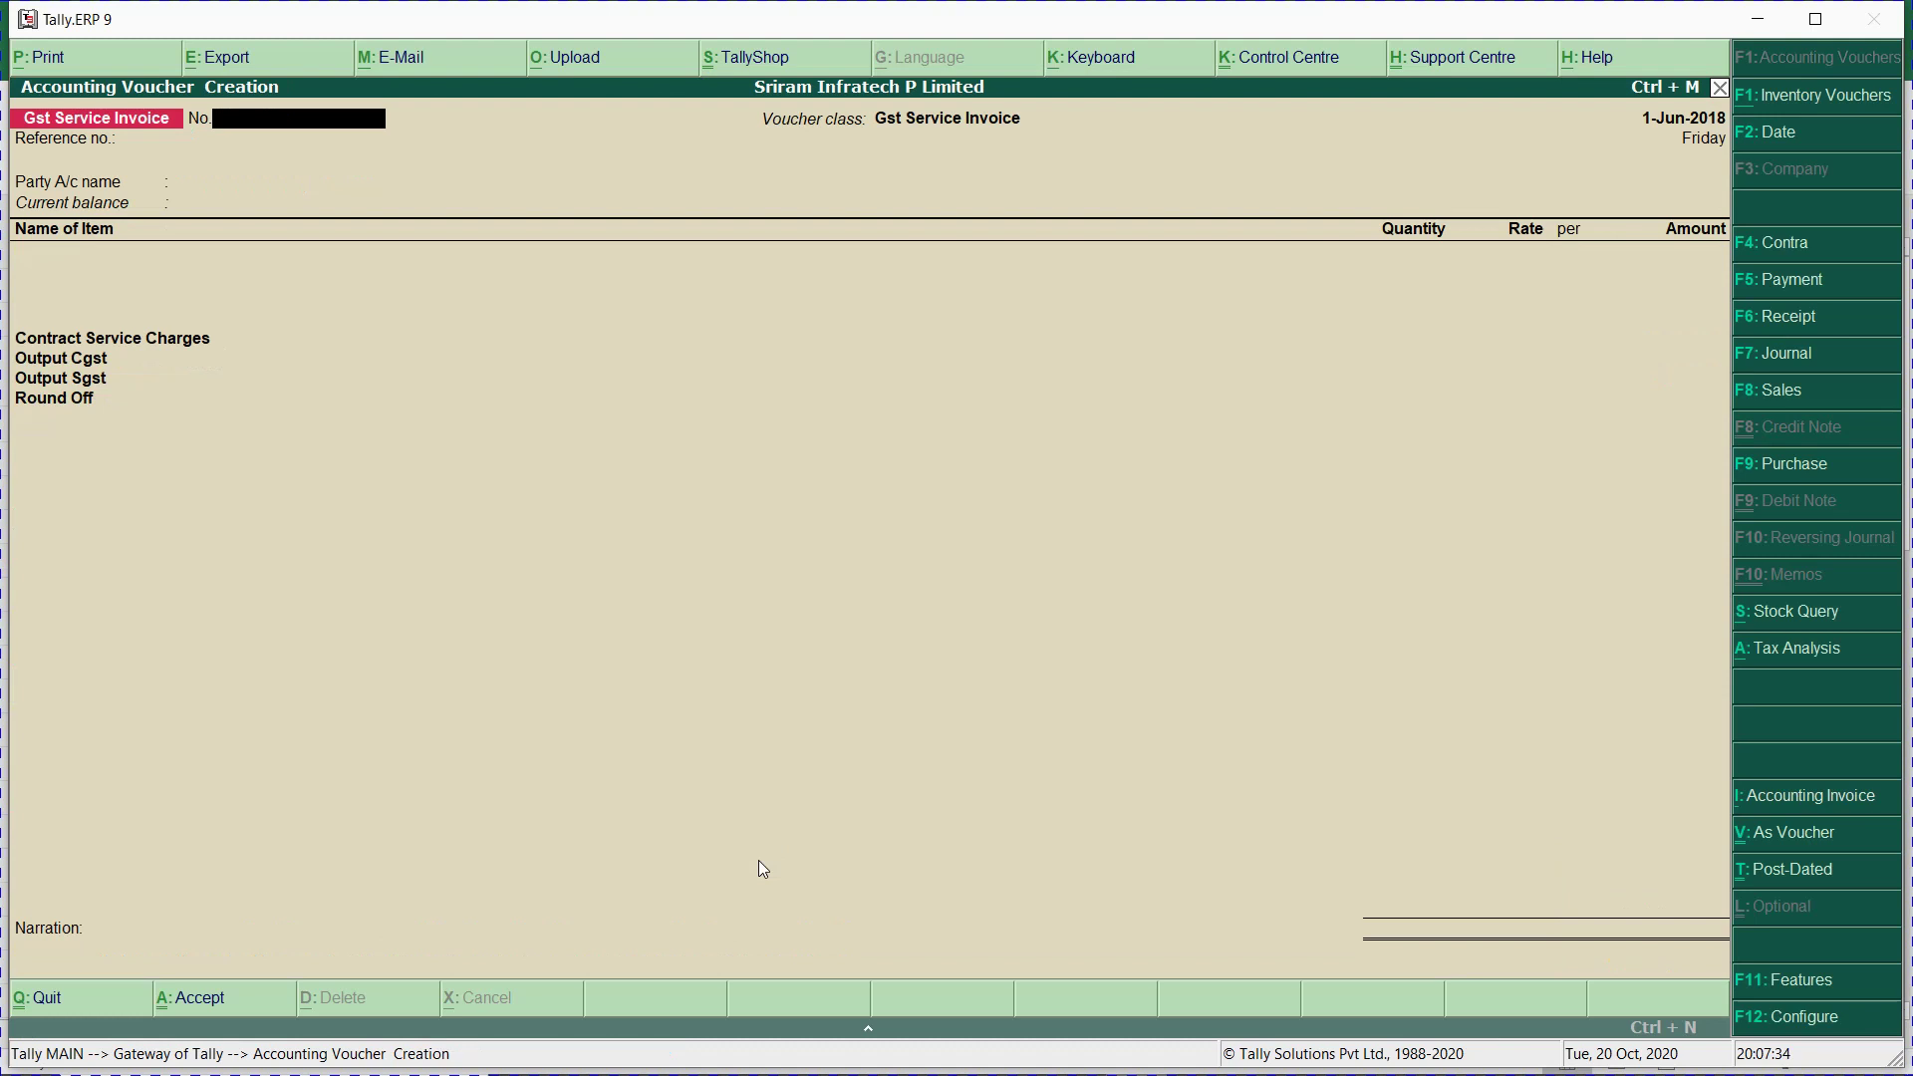
key(Escape)
key(y)
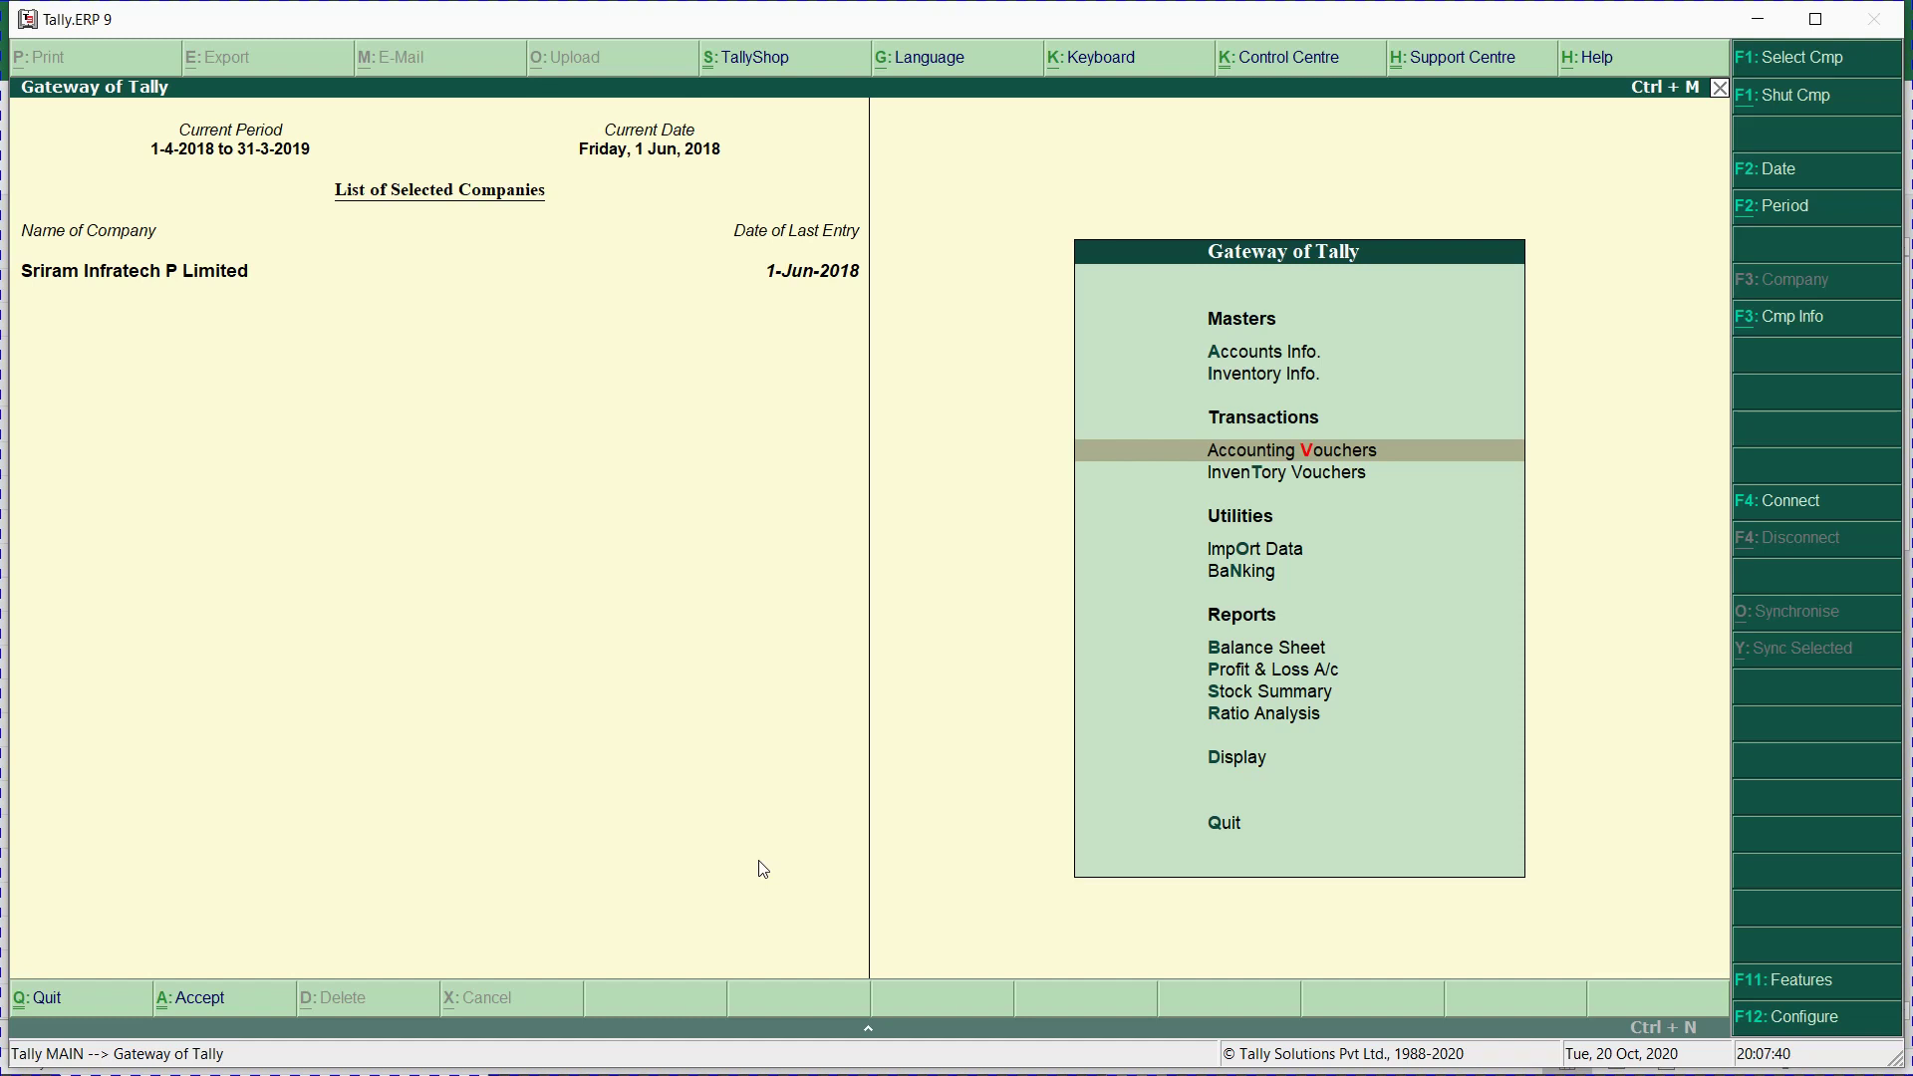
Start a Canara Bank Payment voucher with class Payment and bring up the Excel sheet.
key(Return)
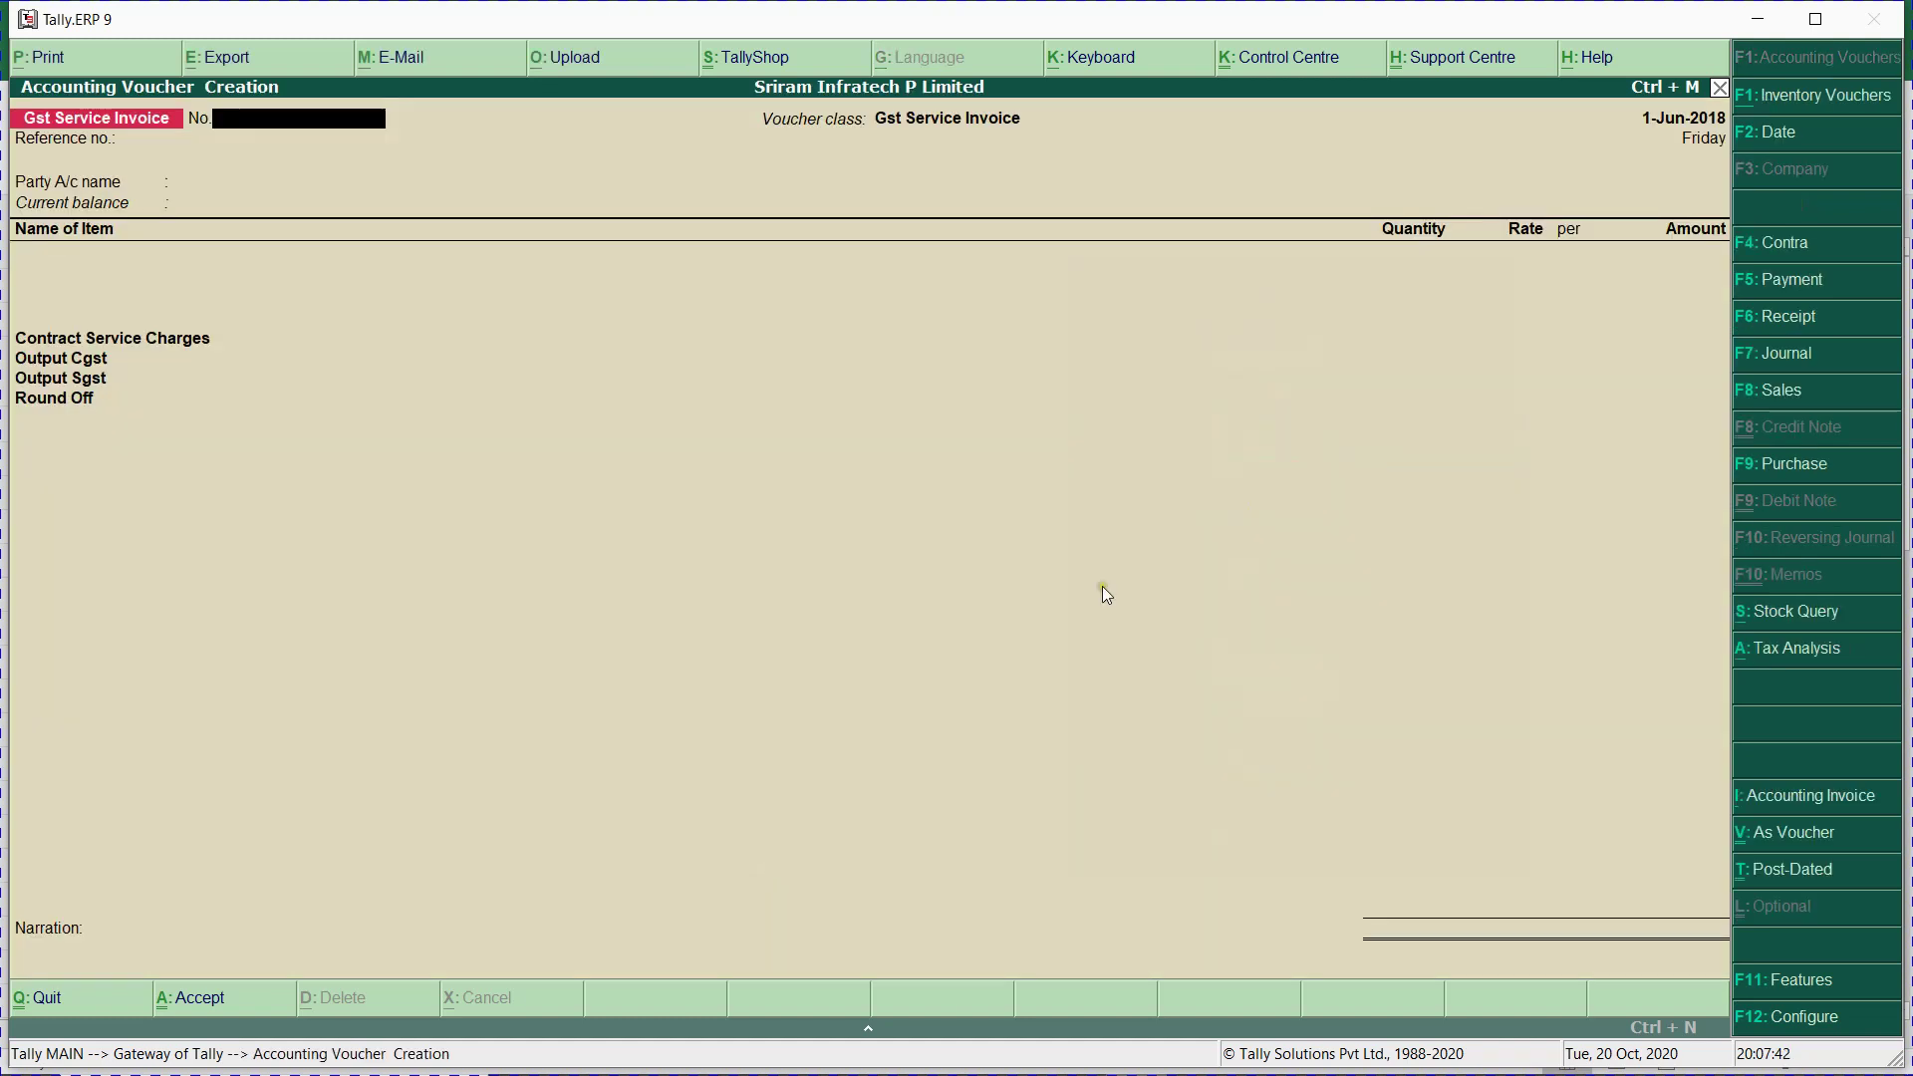
click(1779, 282)
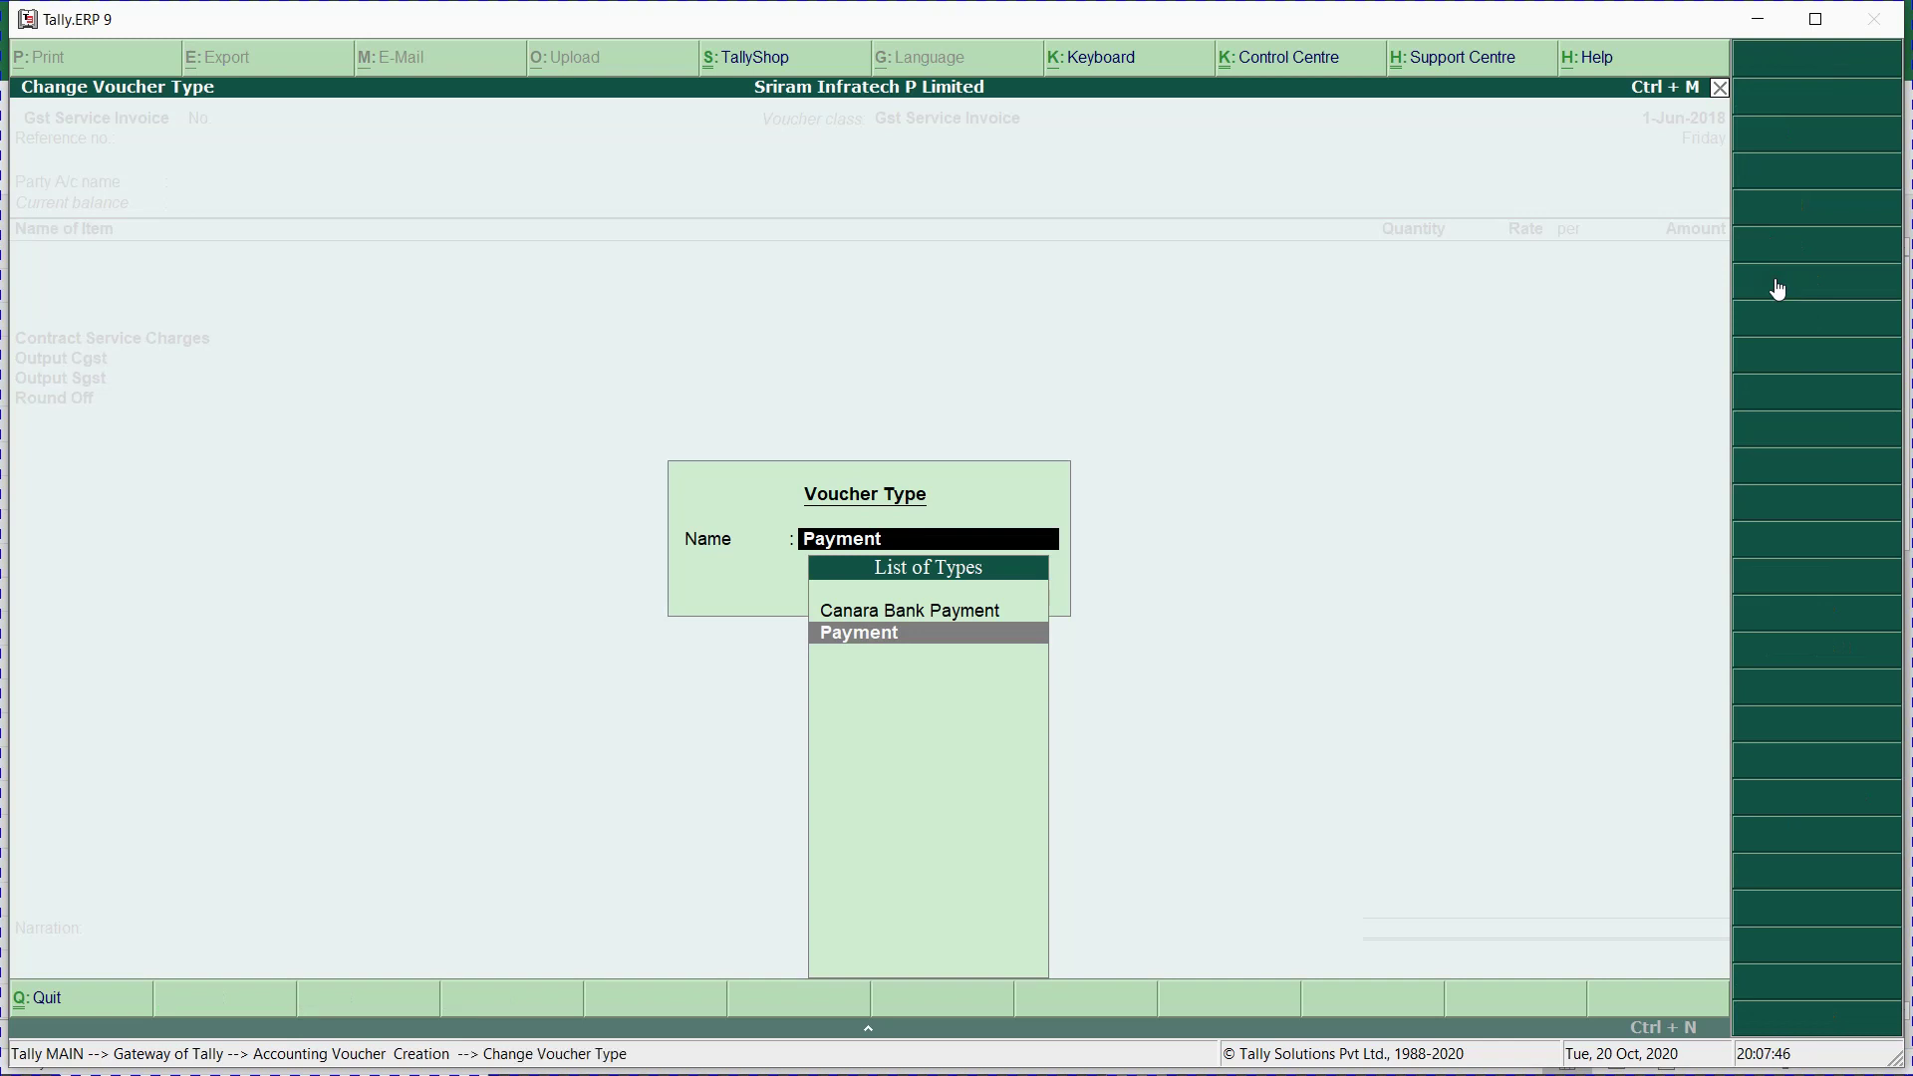
key(Up)
key(Return)
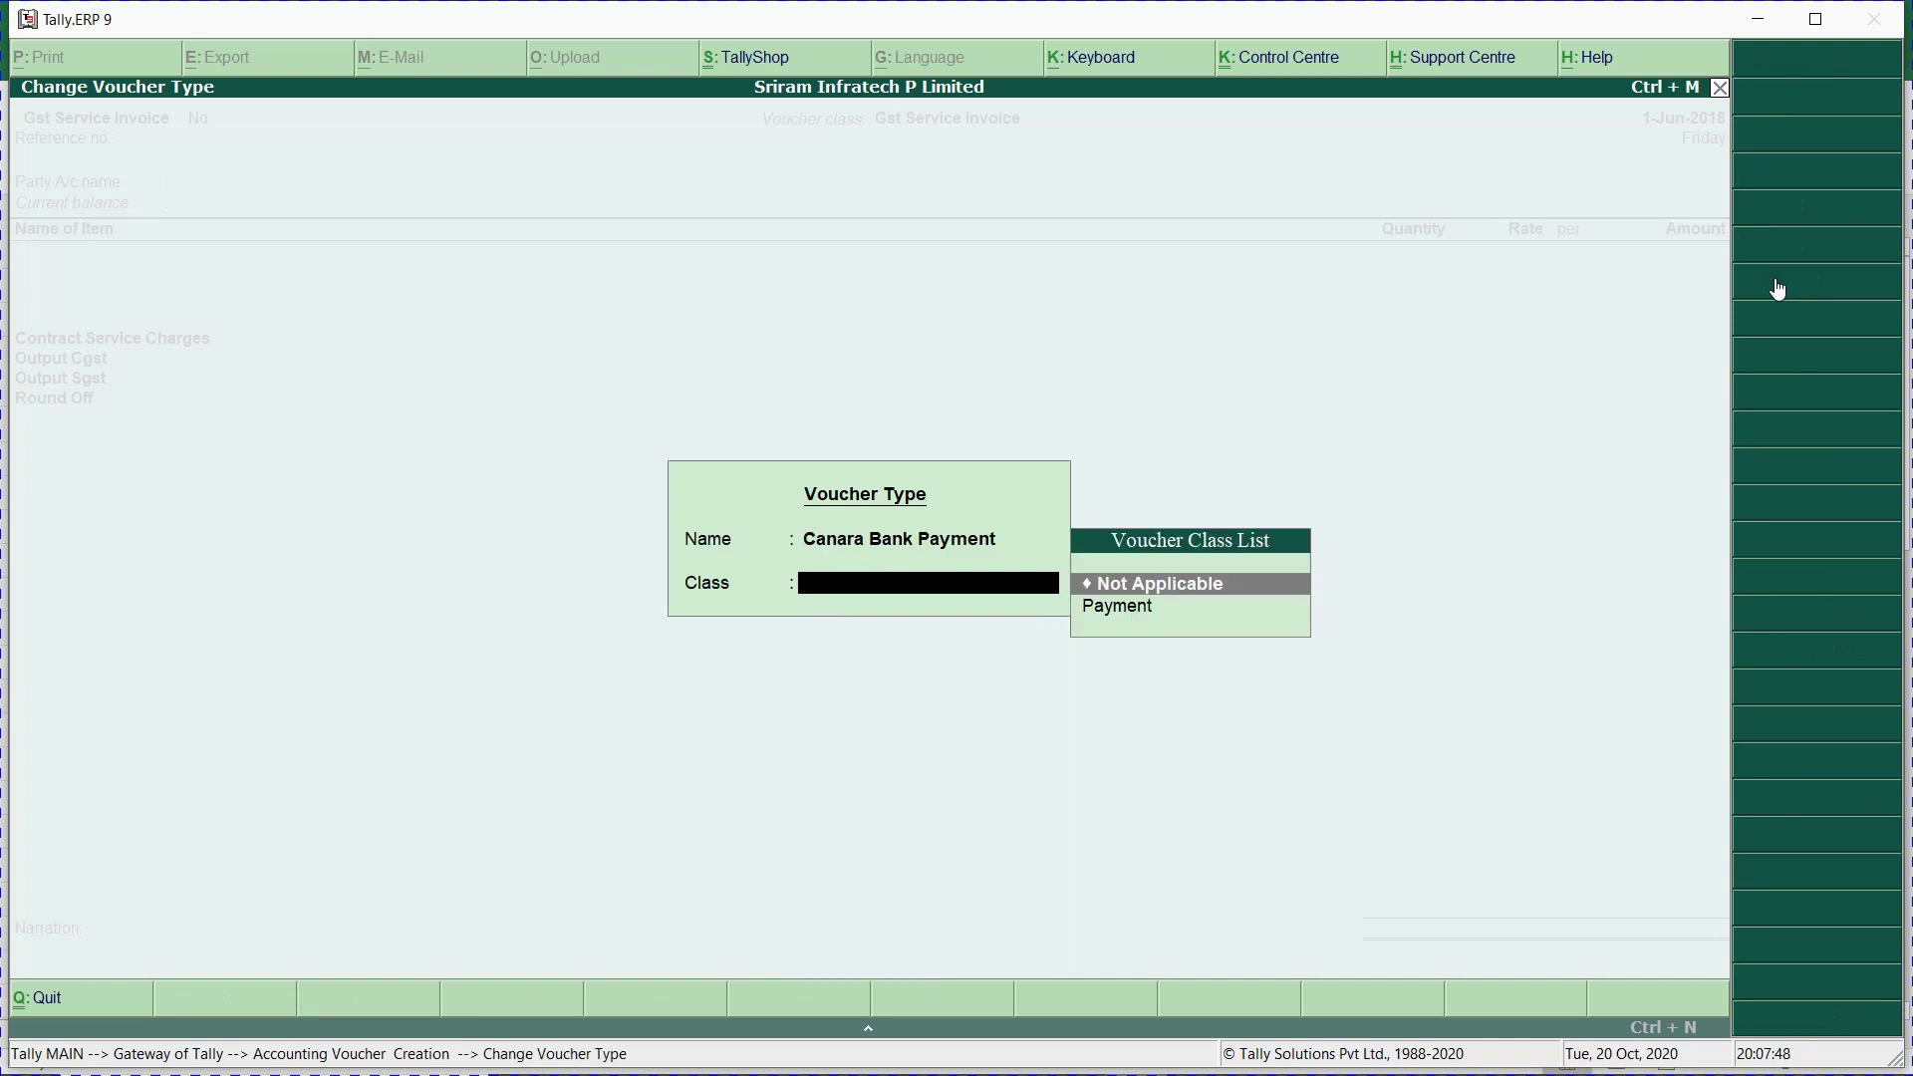
key(Down)
key(Return)
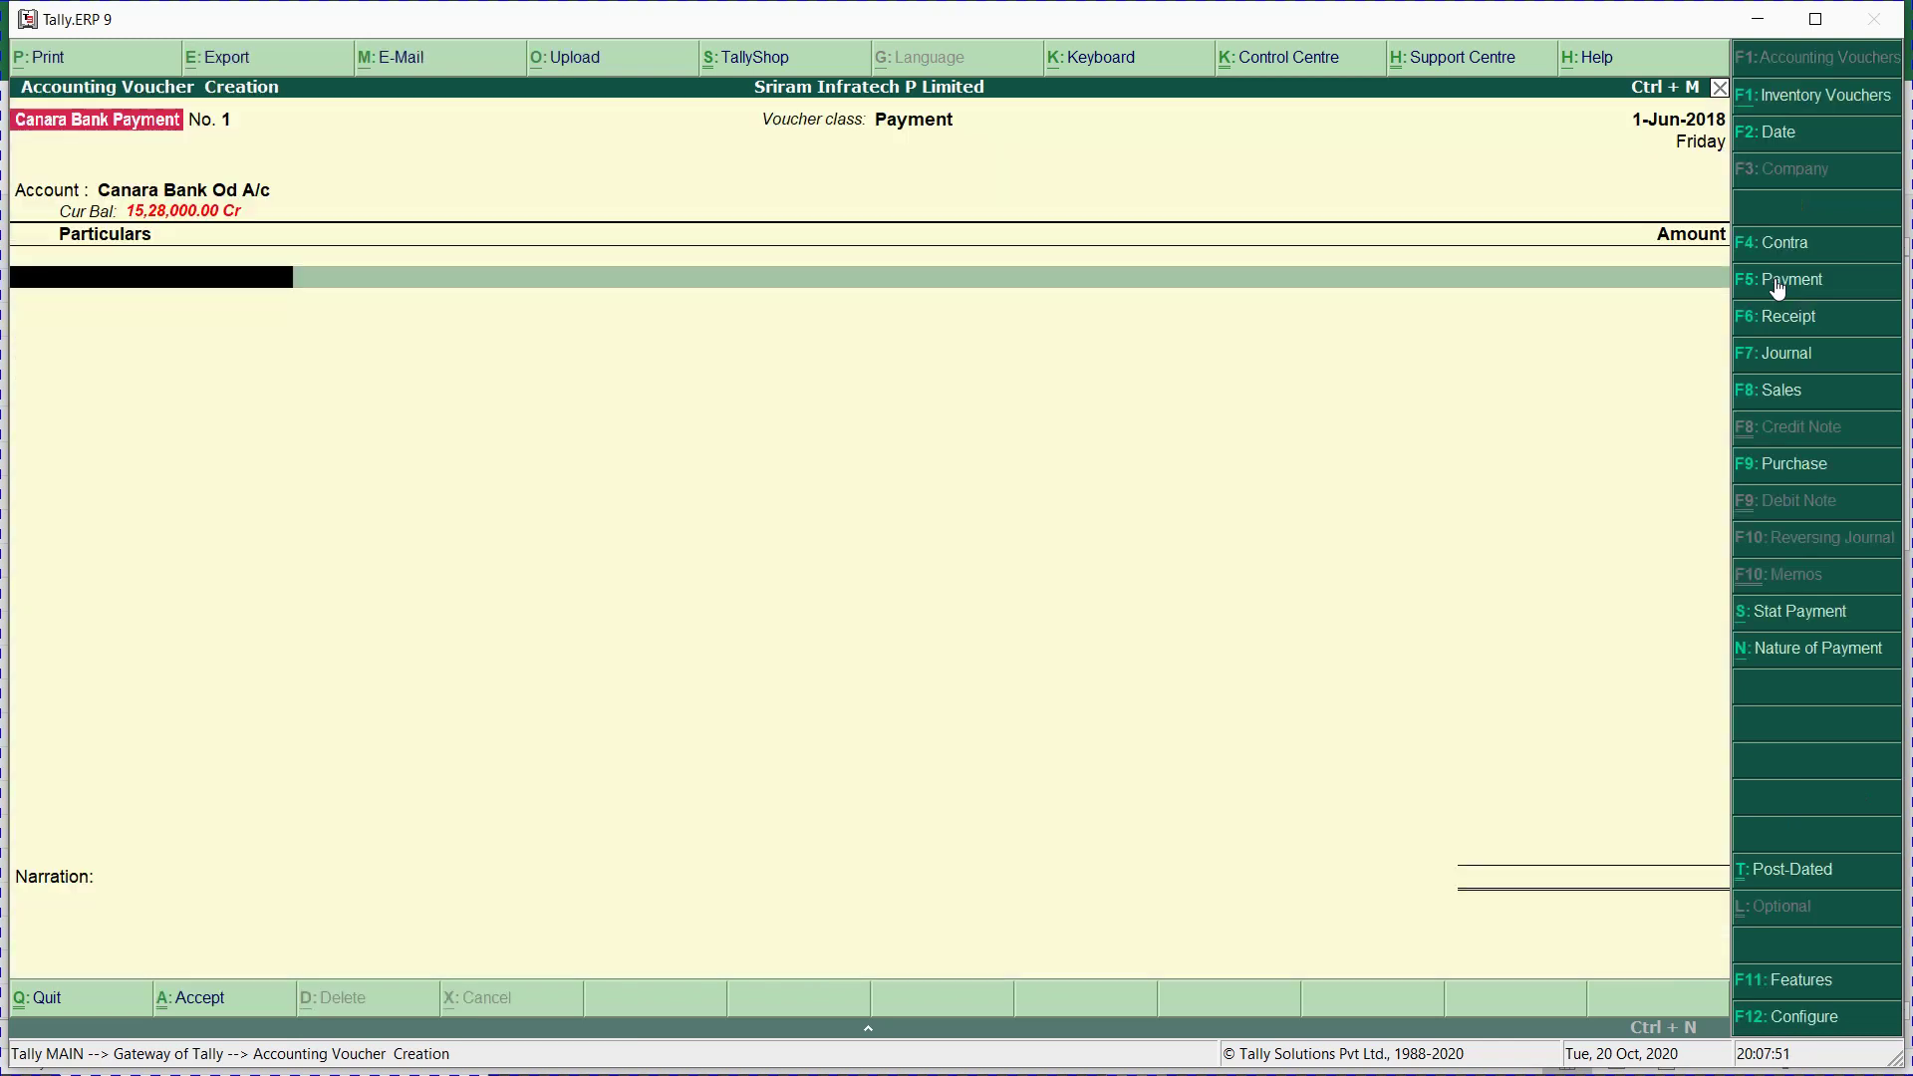
key(alt+Tab)
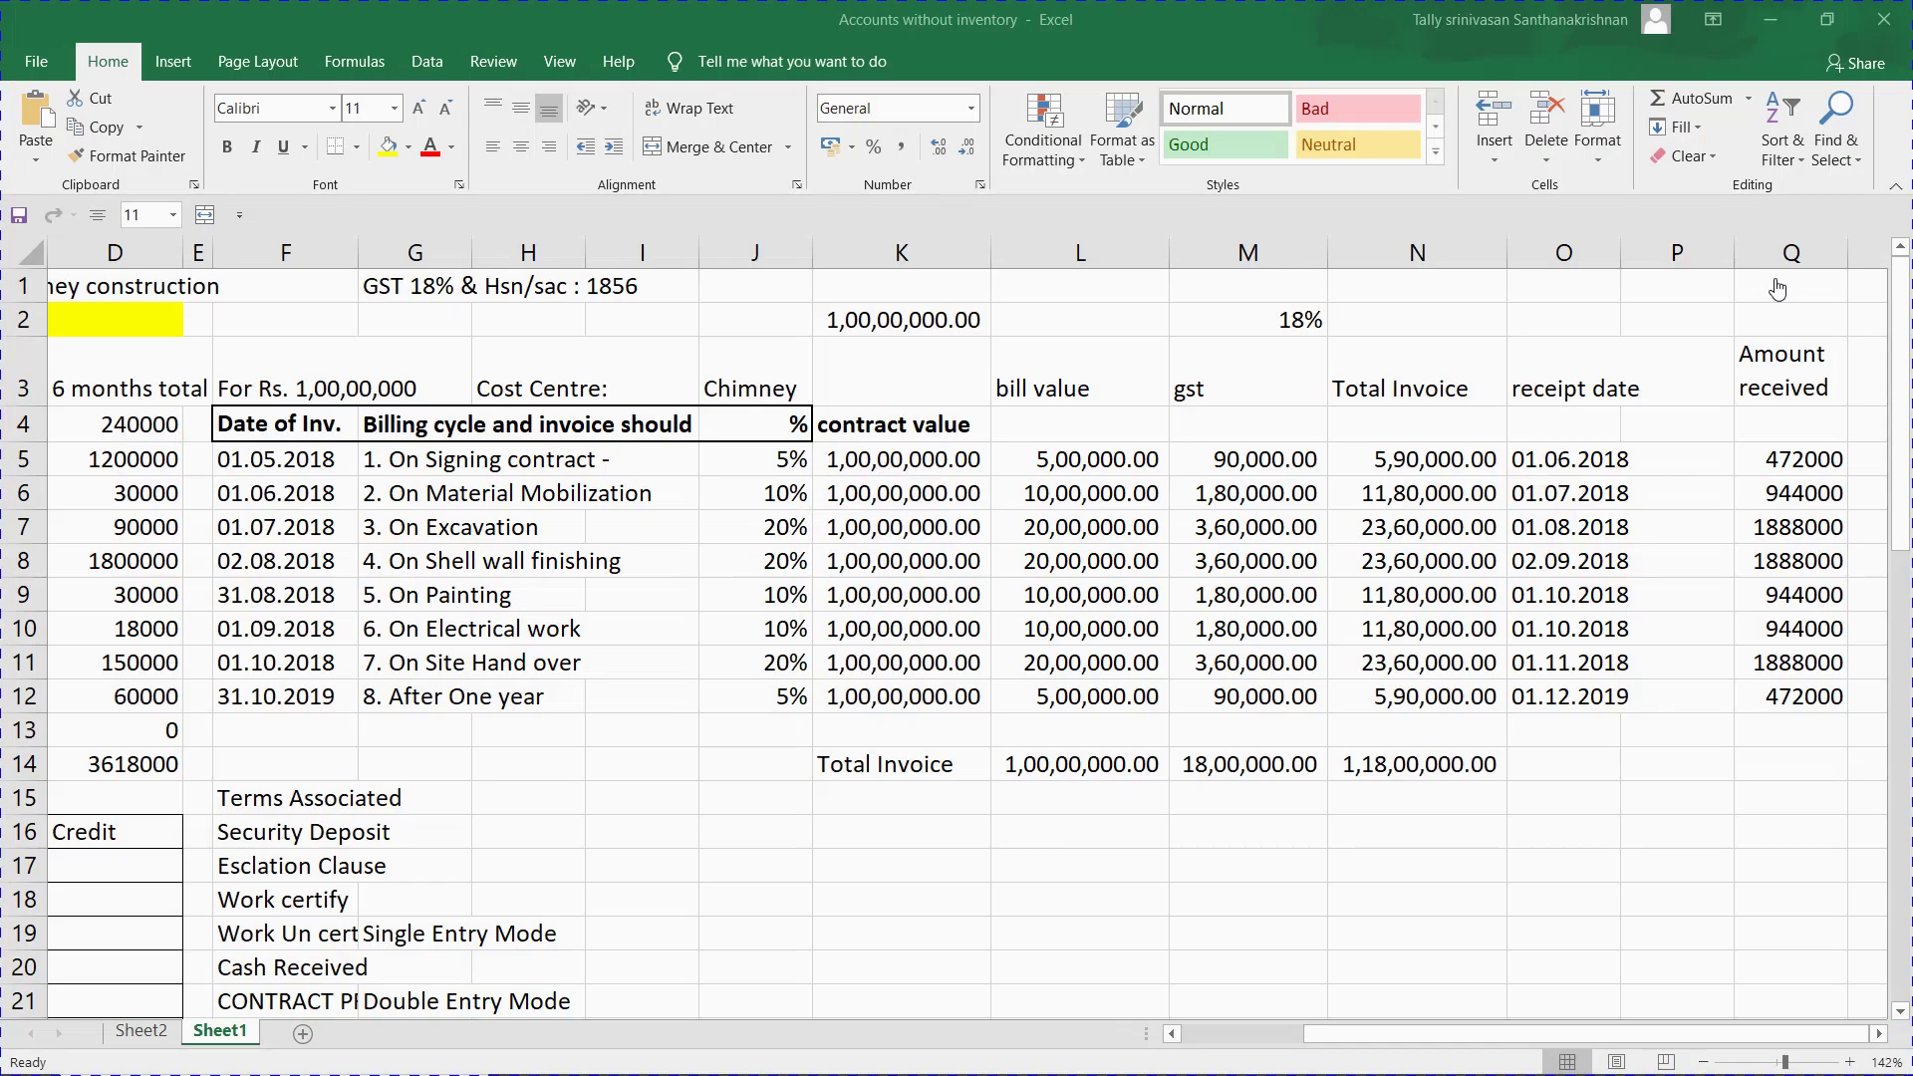
Look up Pune Chimney's monthly Office Rent and Salary in Excel, then return to Tally.
key(Up)
key(Left)
key(Left)
key(Left)
key(Left)
key(Left)
key(Left)
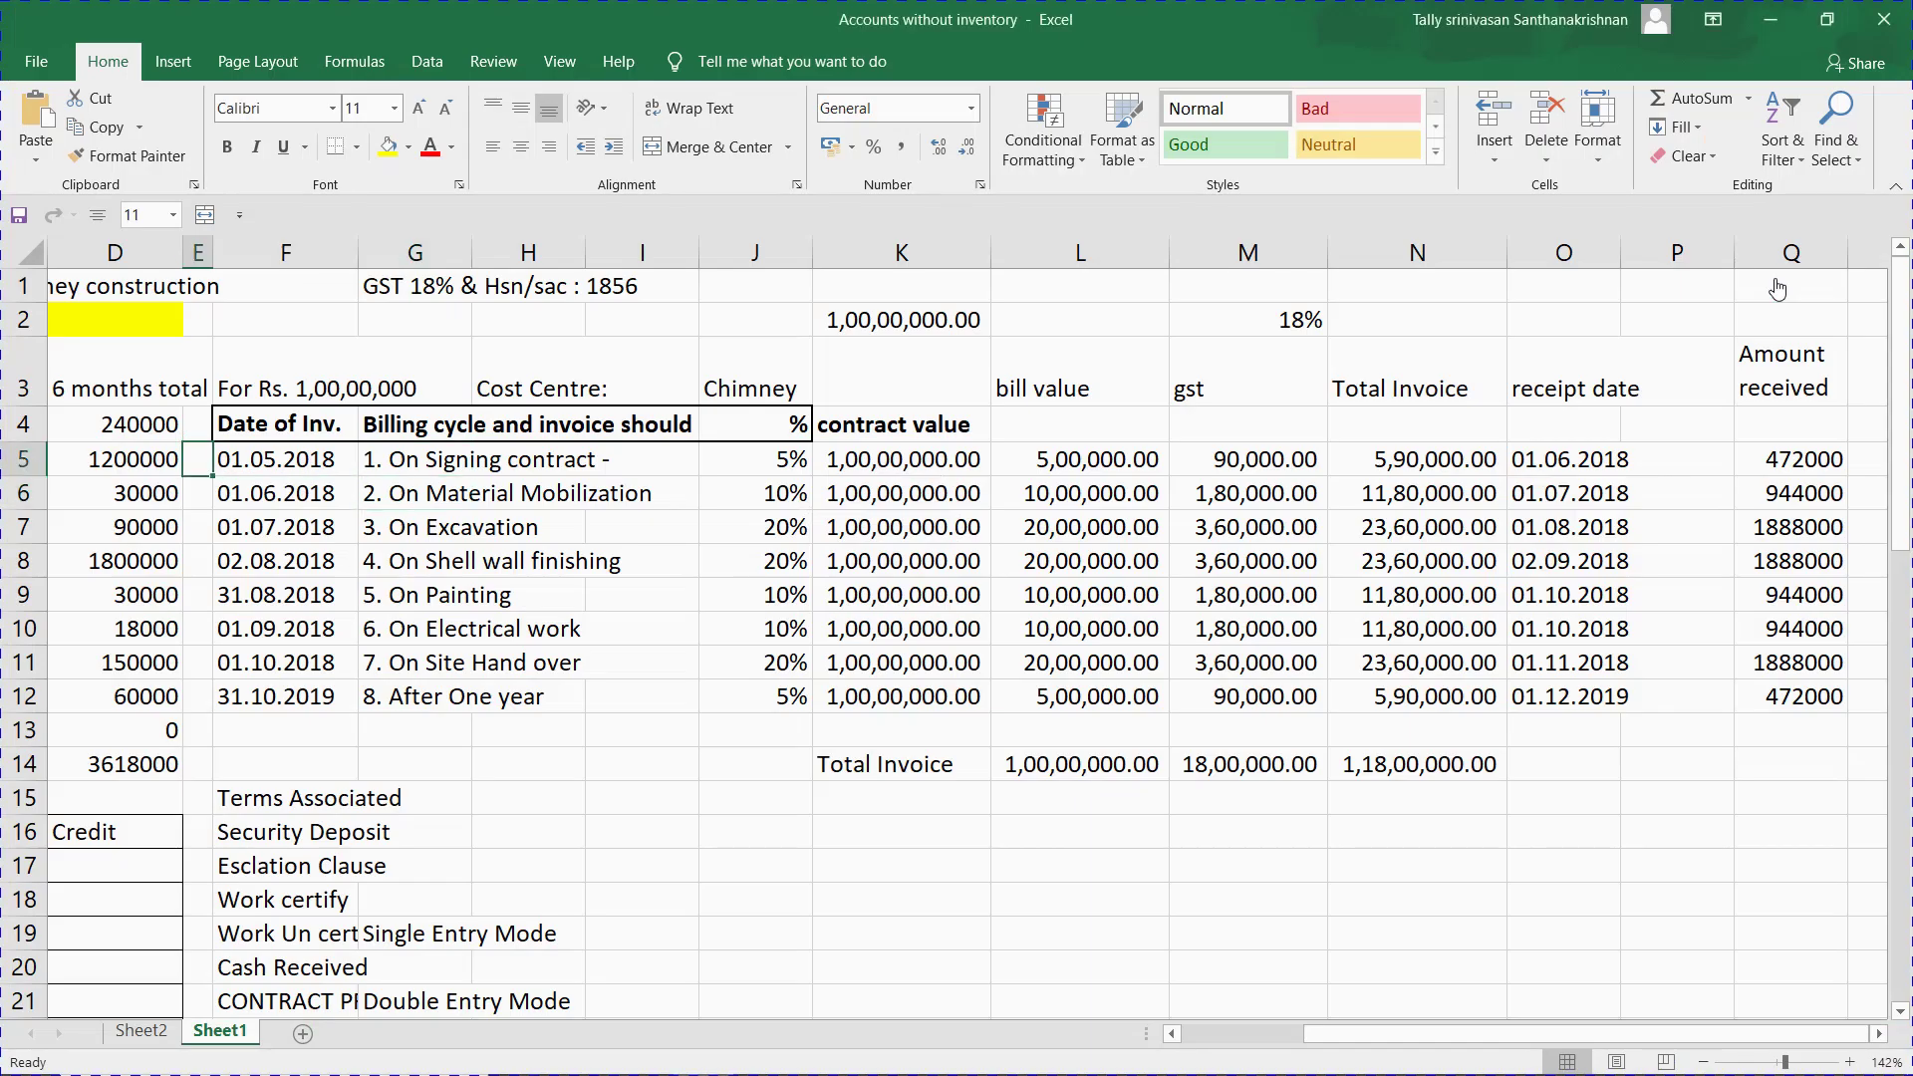
key(Right)
key(Up)
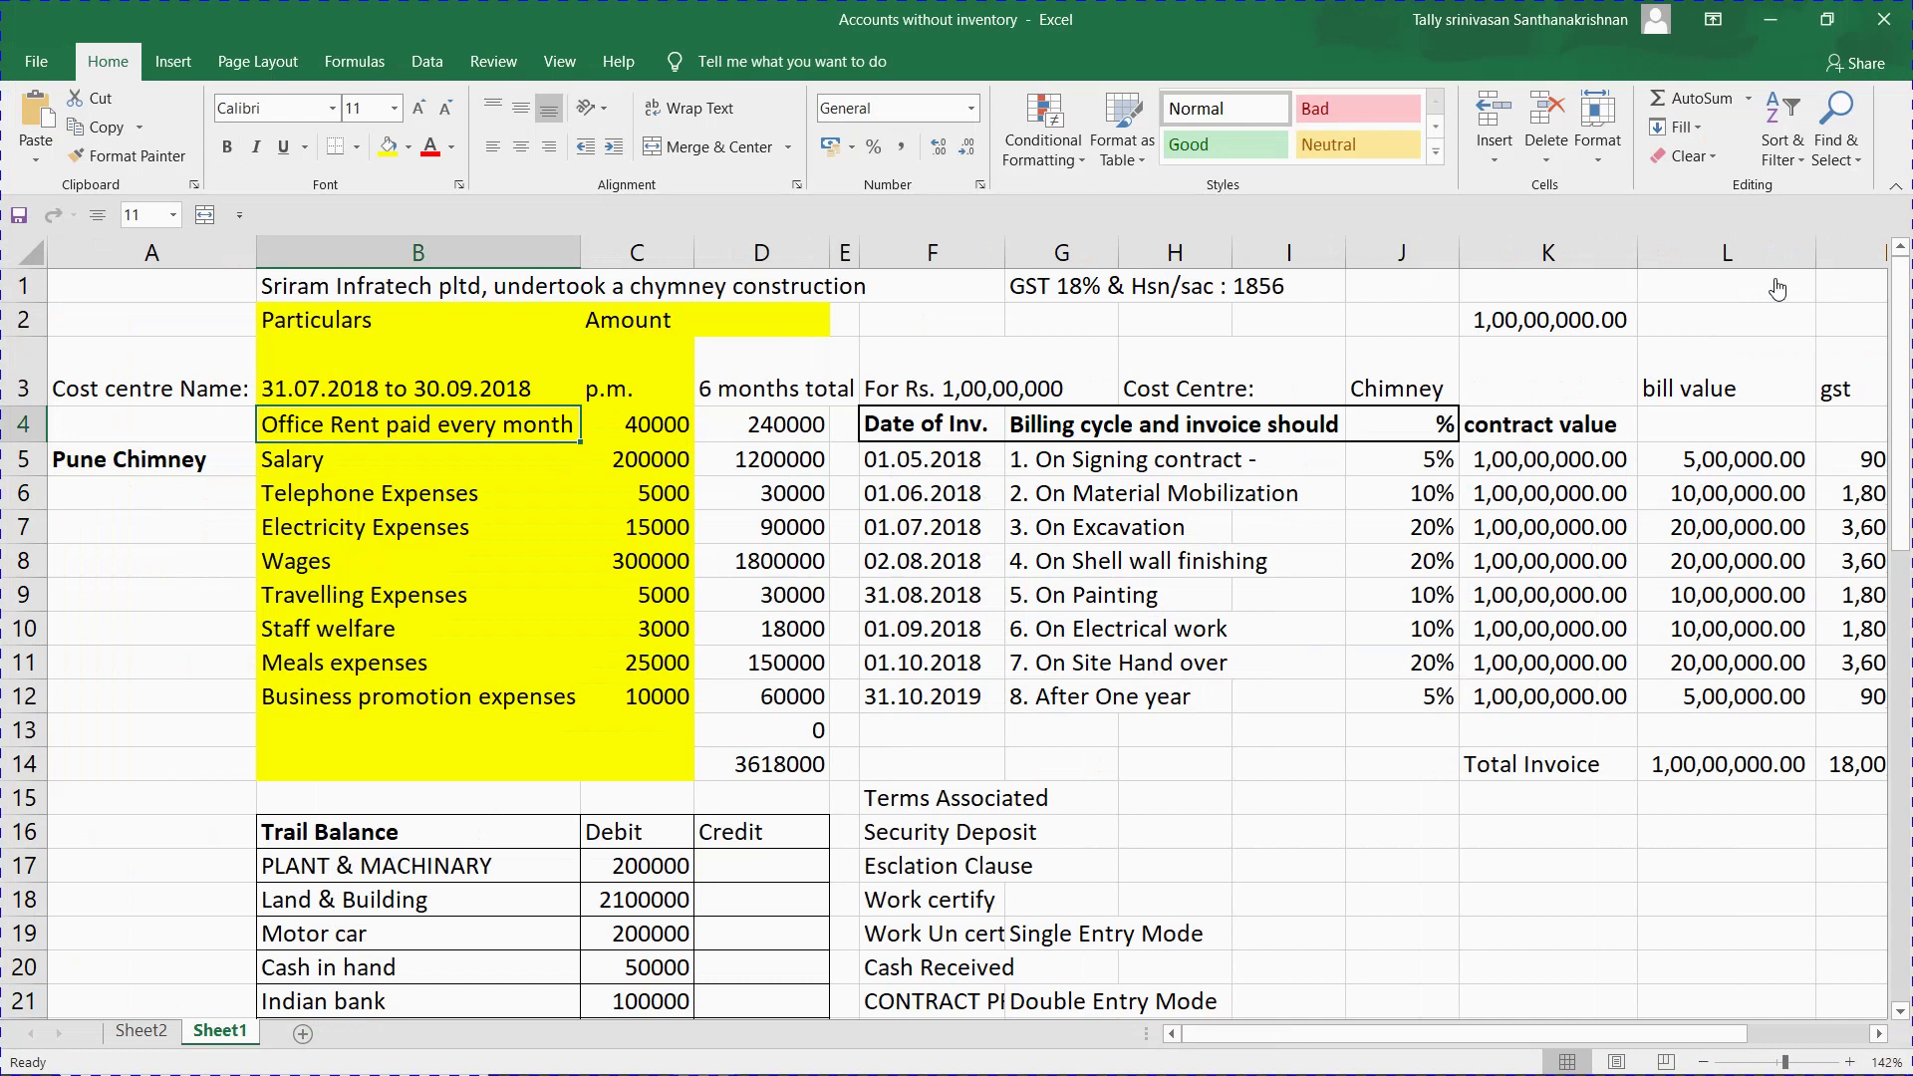
key(alt+Tab)
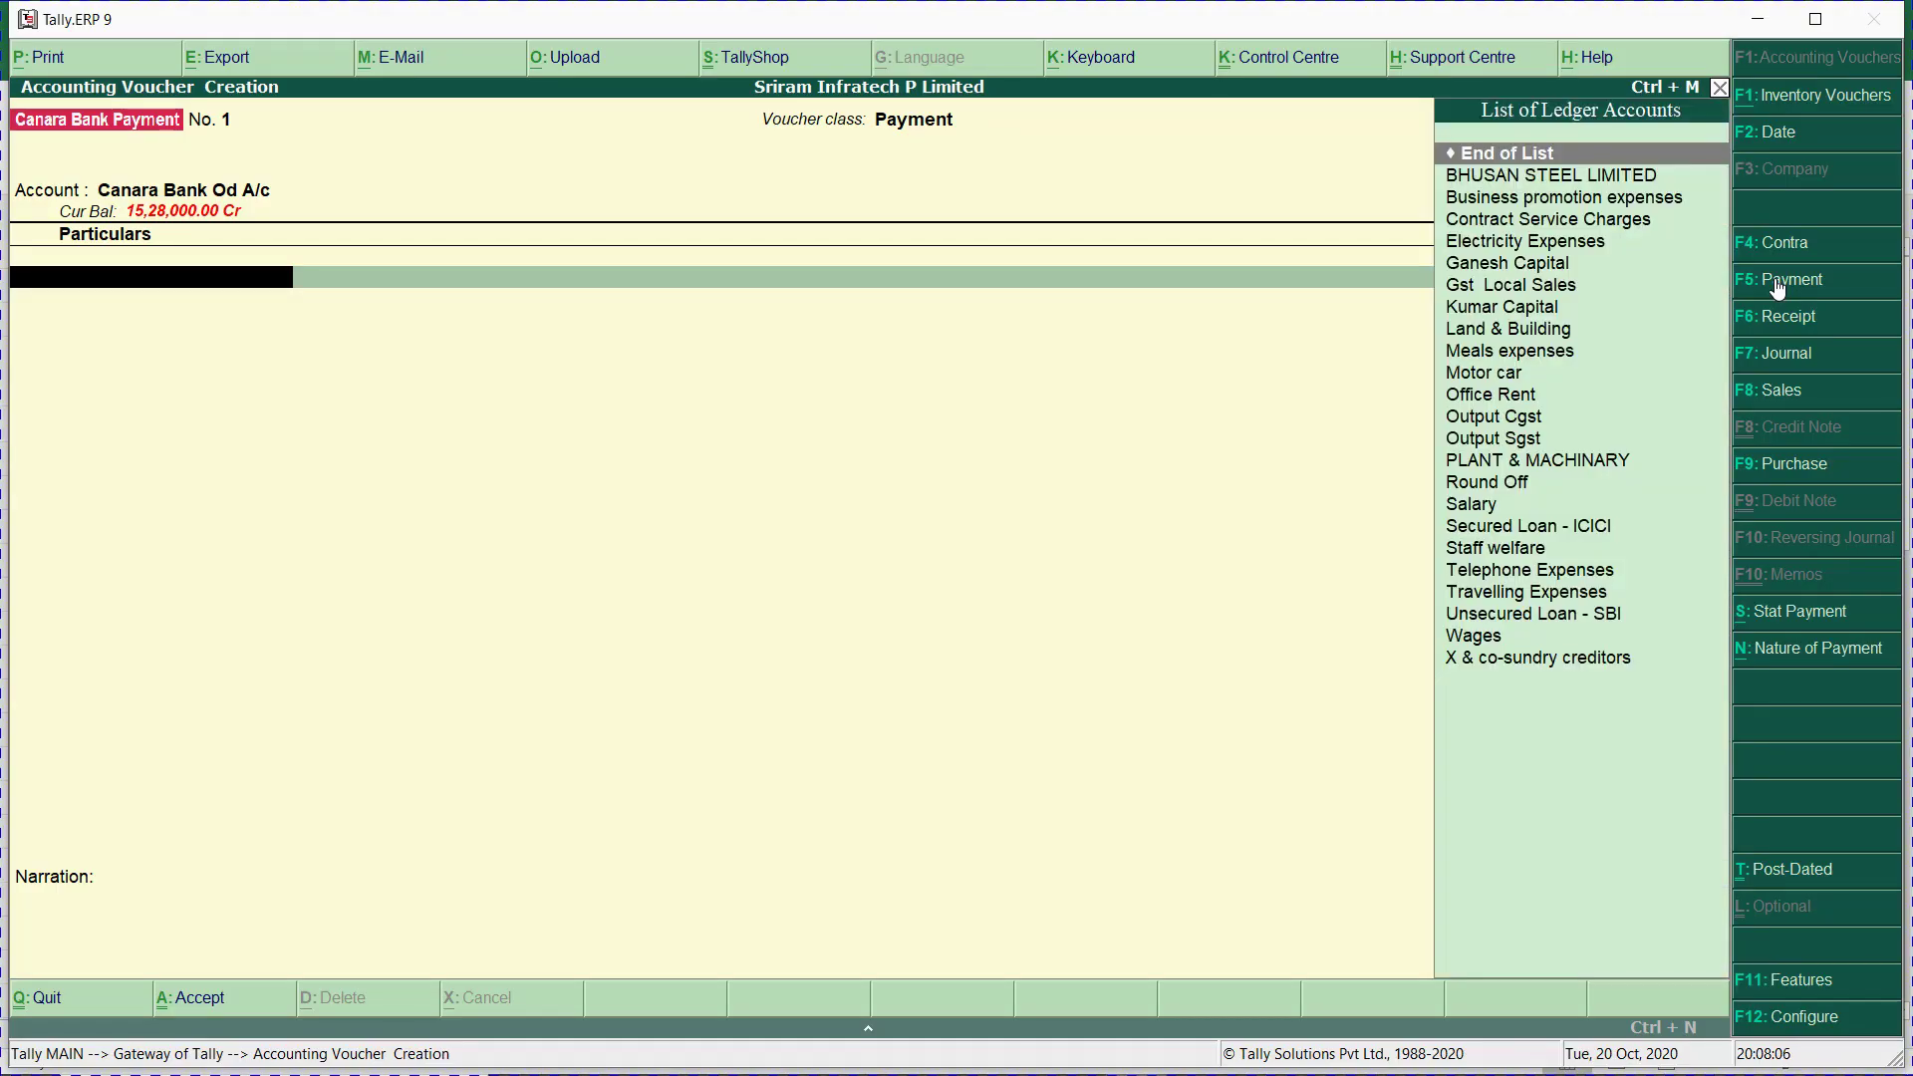
Leave the payment voucher and open Canara Bank Od A/c through Accounts Info > Ledgers > Alter.
key(Escape)
key(Return)
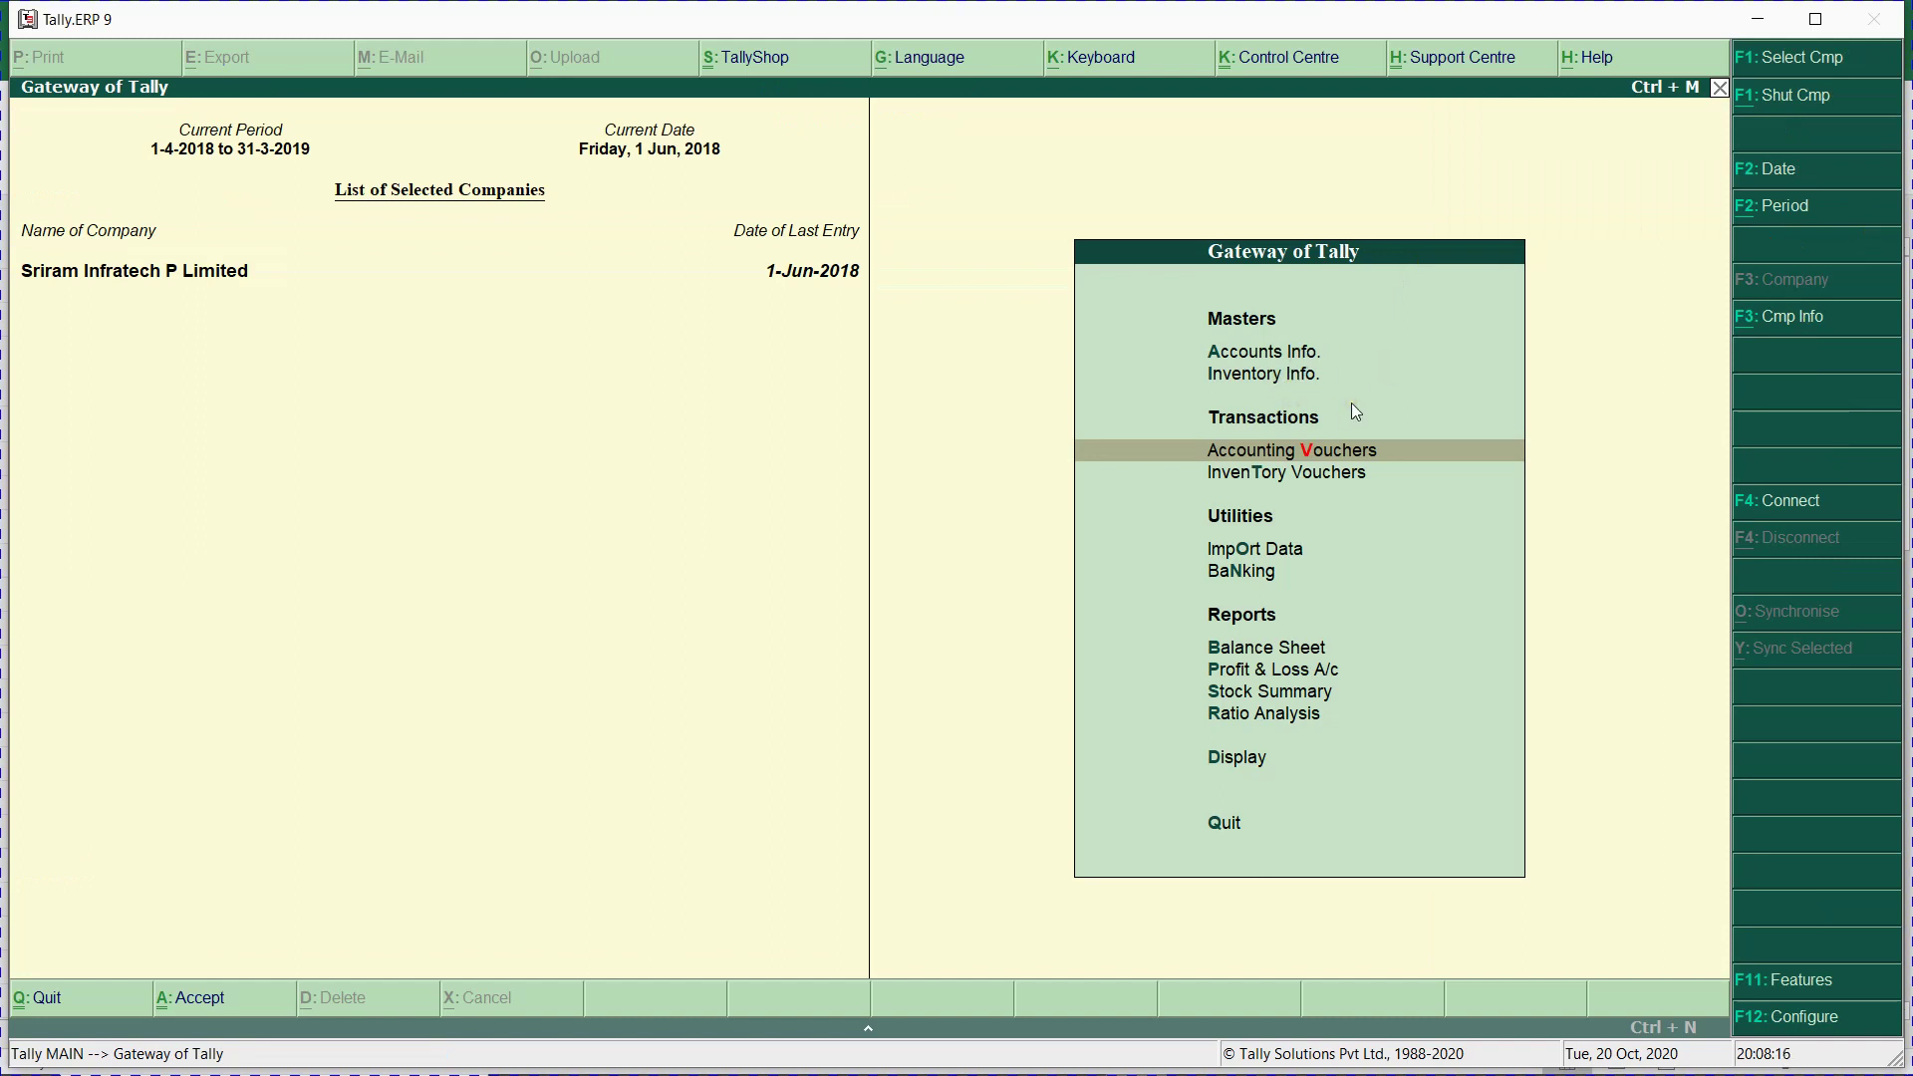
key(a)
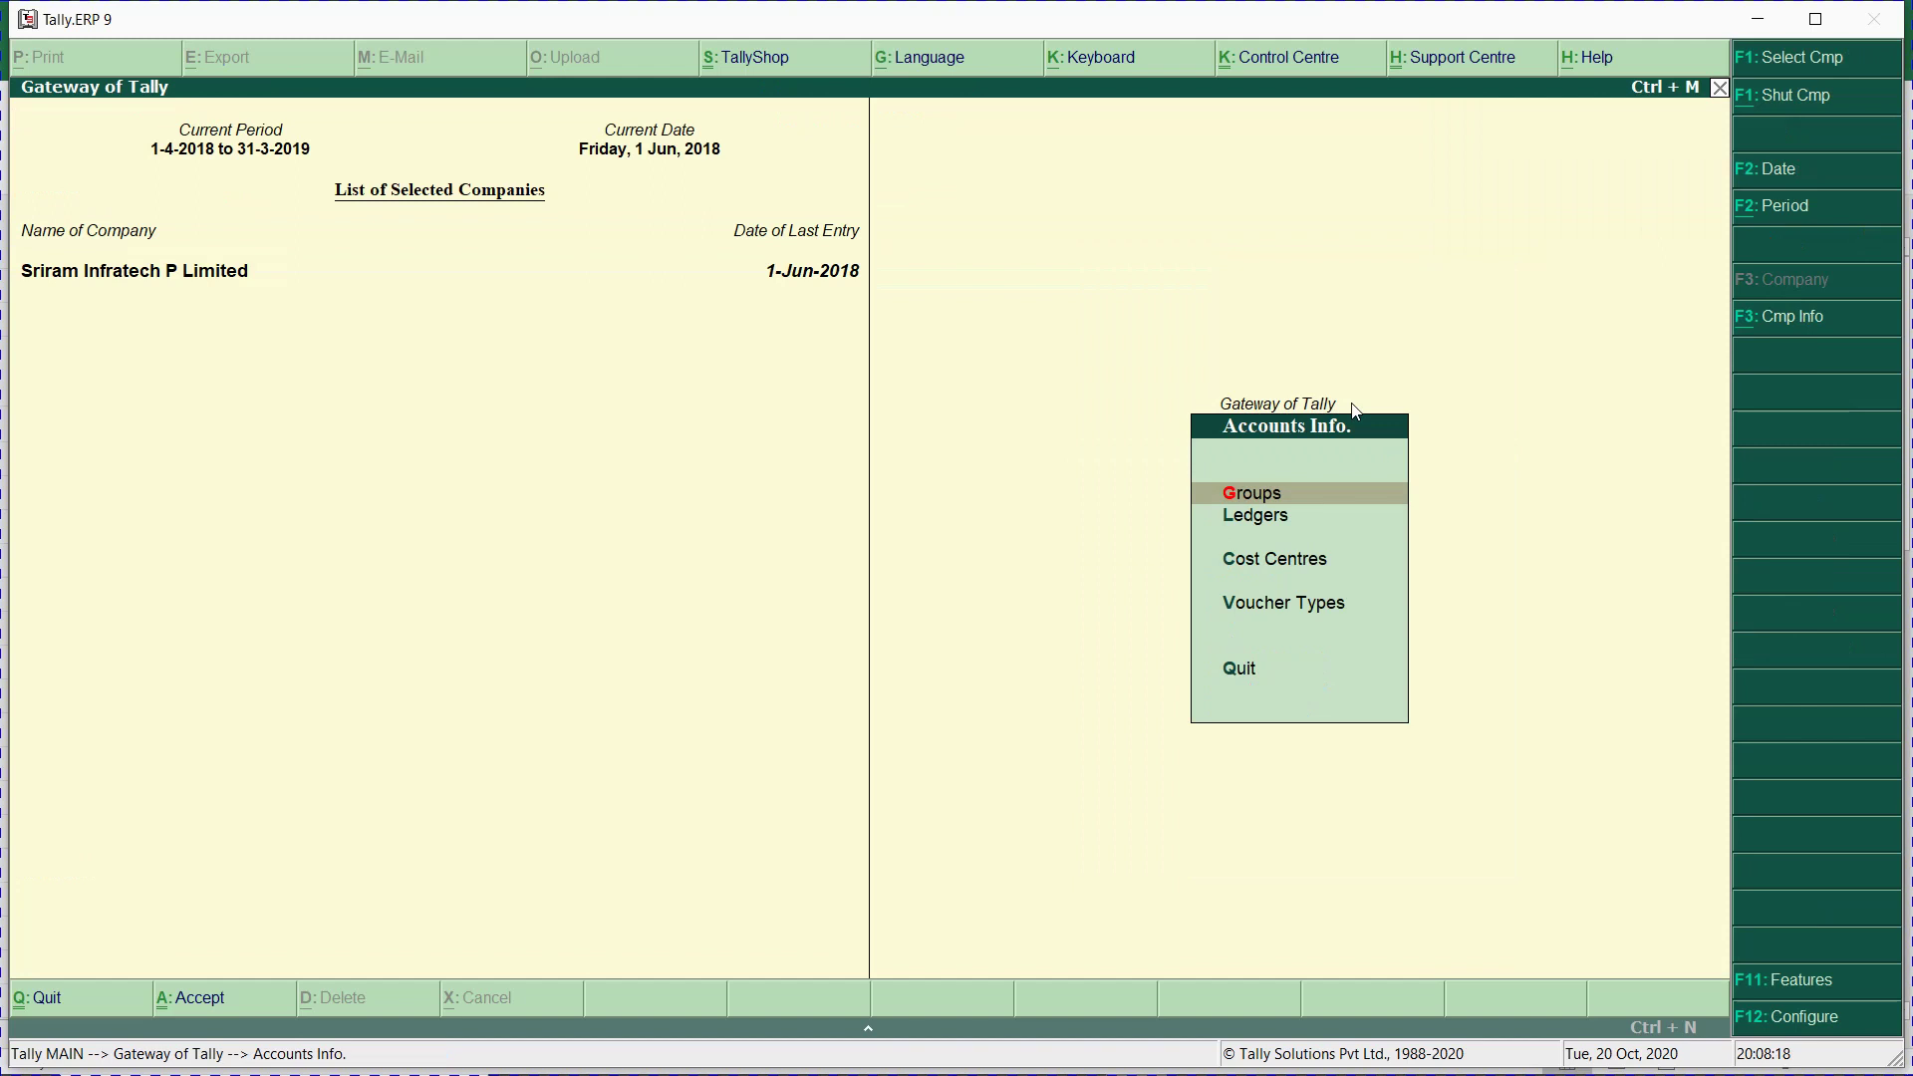
key(l)
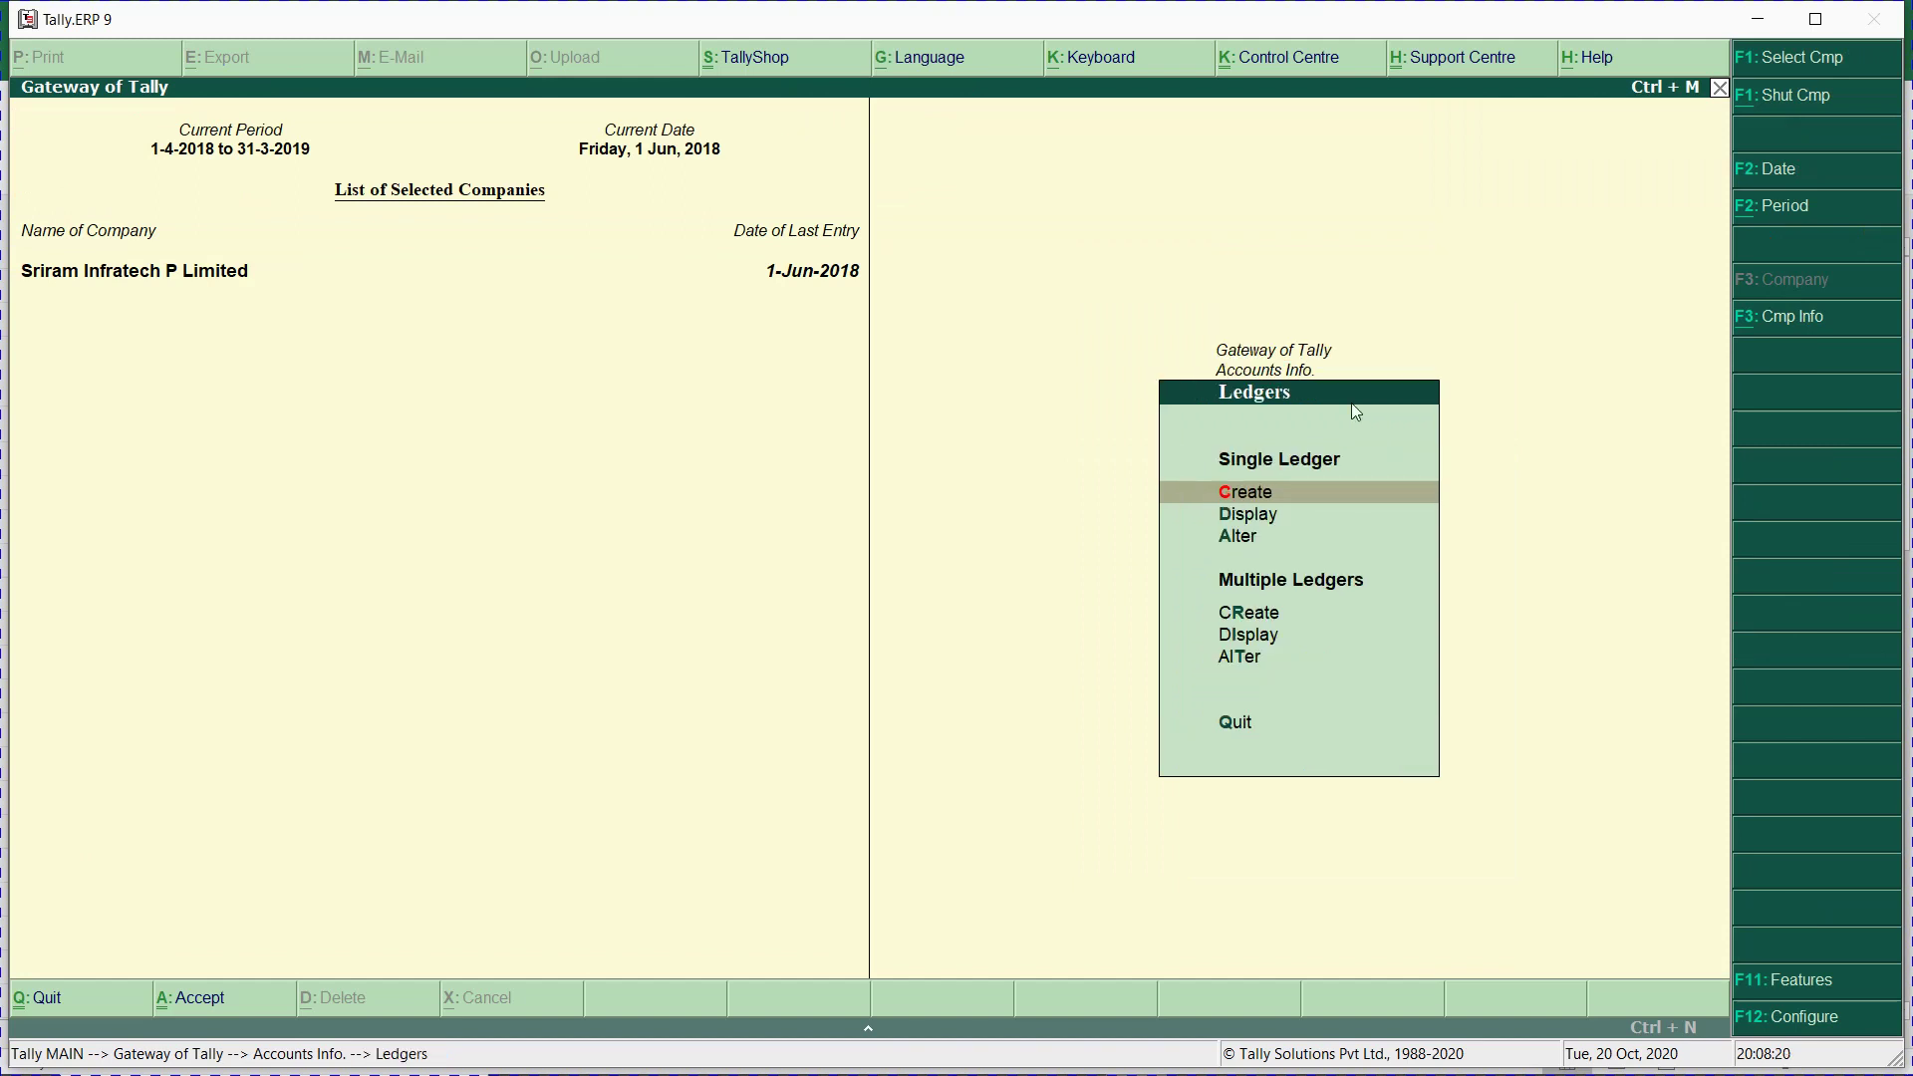
key(a)
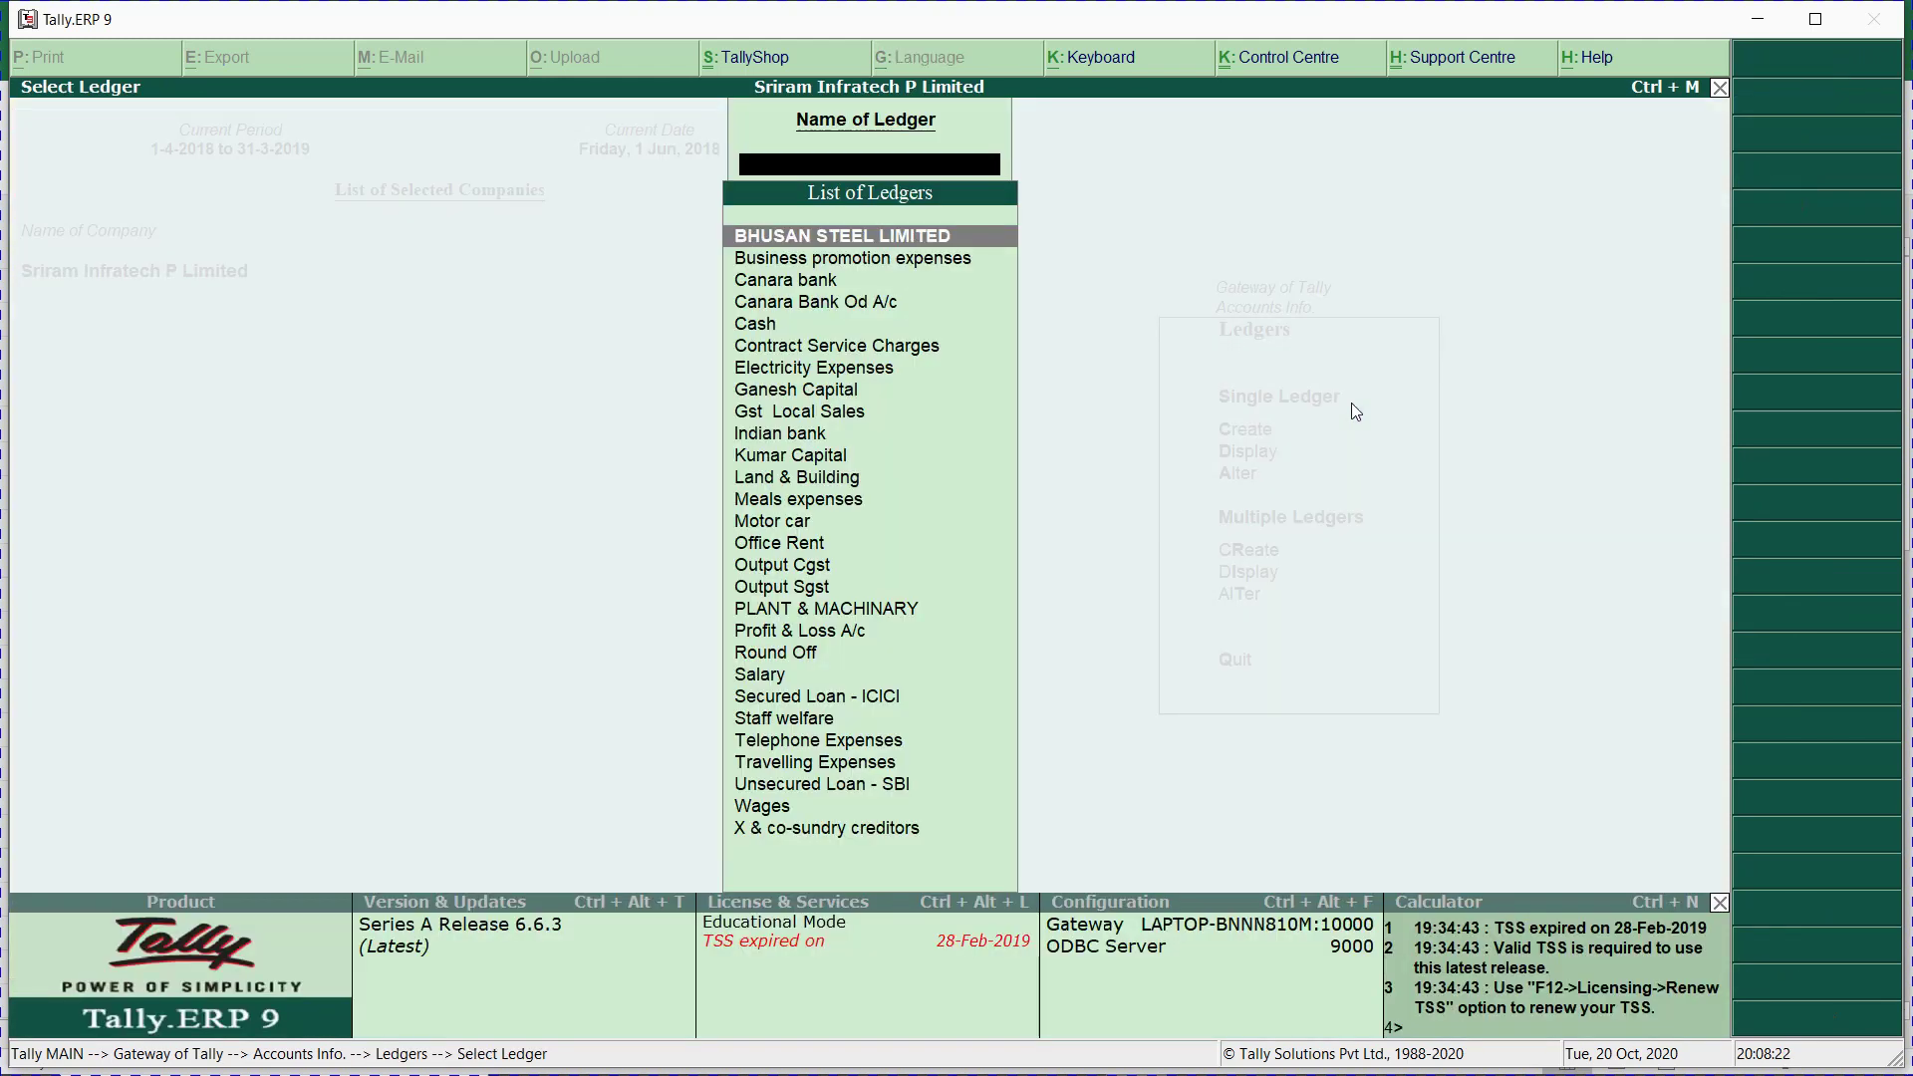
text(Cana)
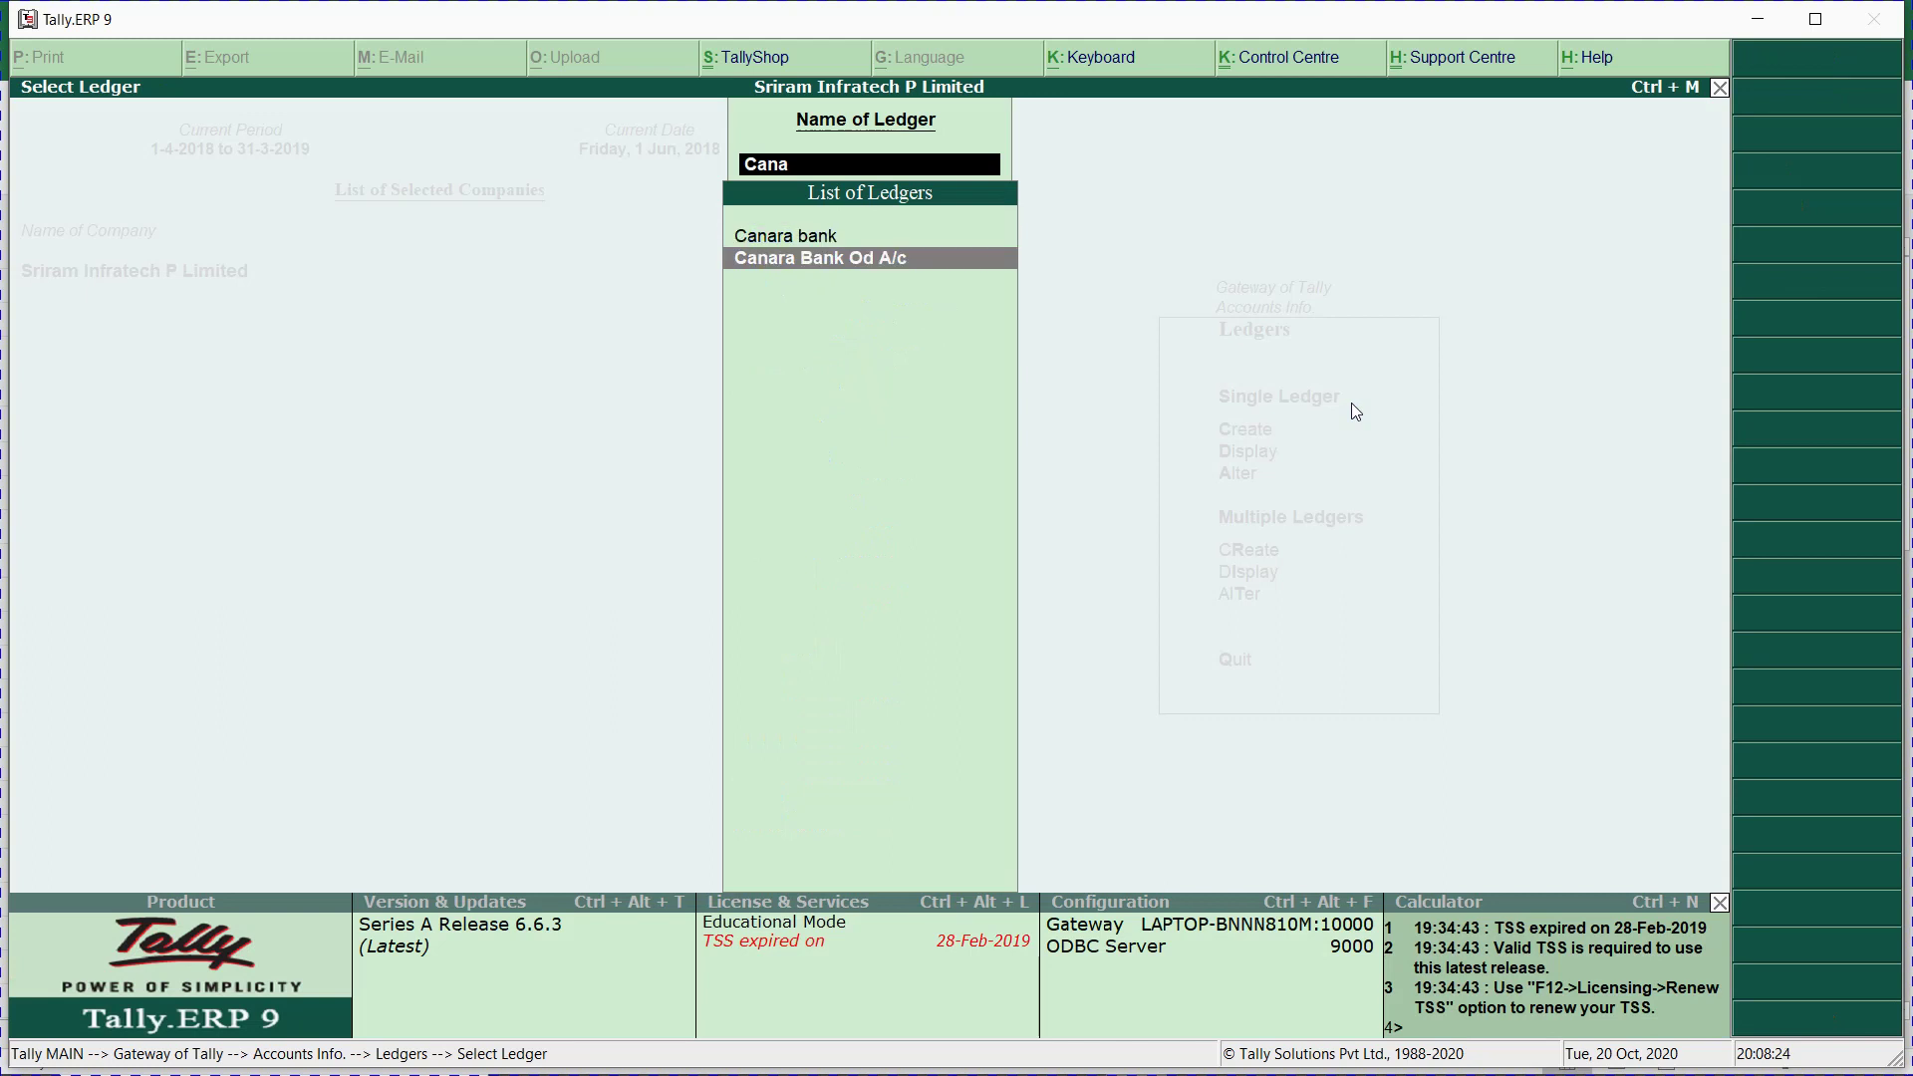
key(Return)
key(Return)
key(Return)
key(Return)
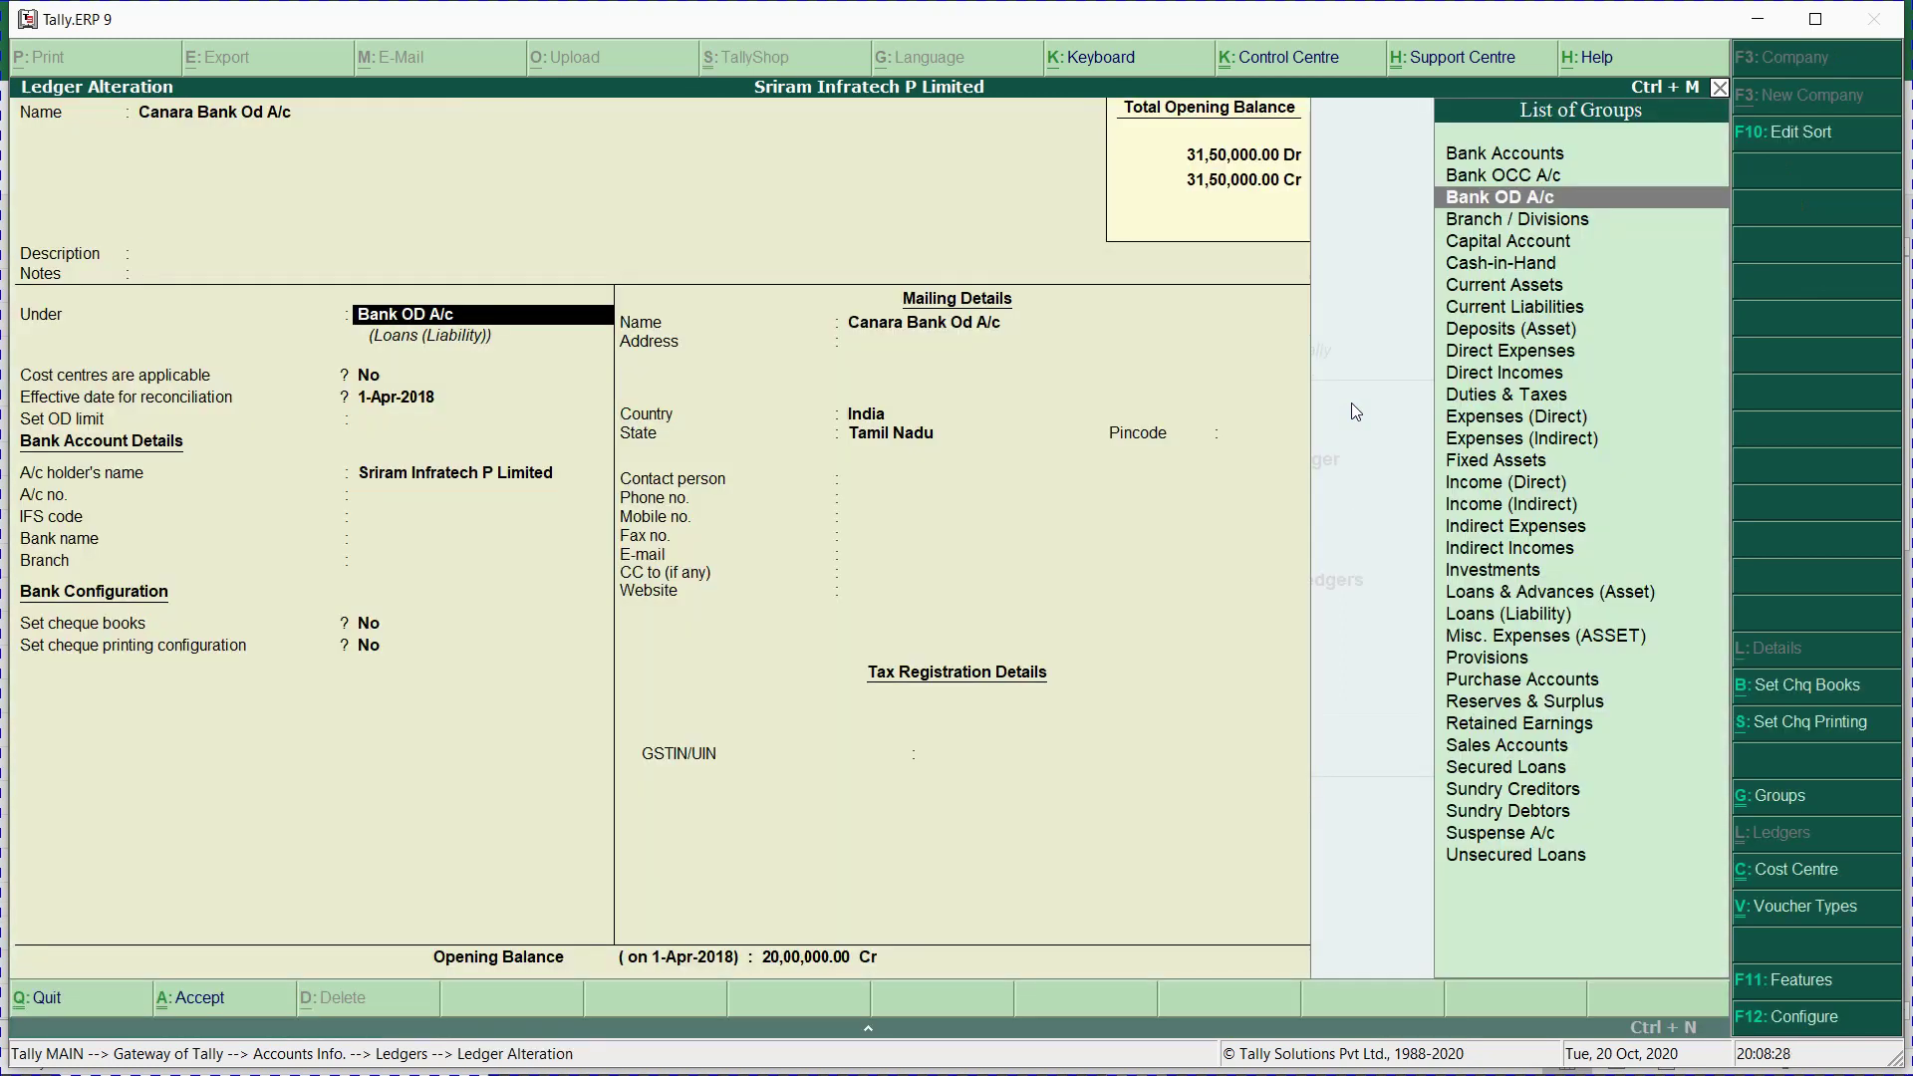
Set the OD limit to 5,00,000, enter the bank account number and IFS code IDCB0000012.
key(Return)
key(Return)
key(Return)
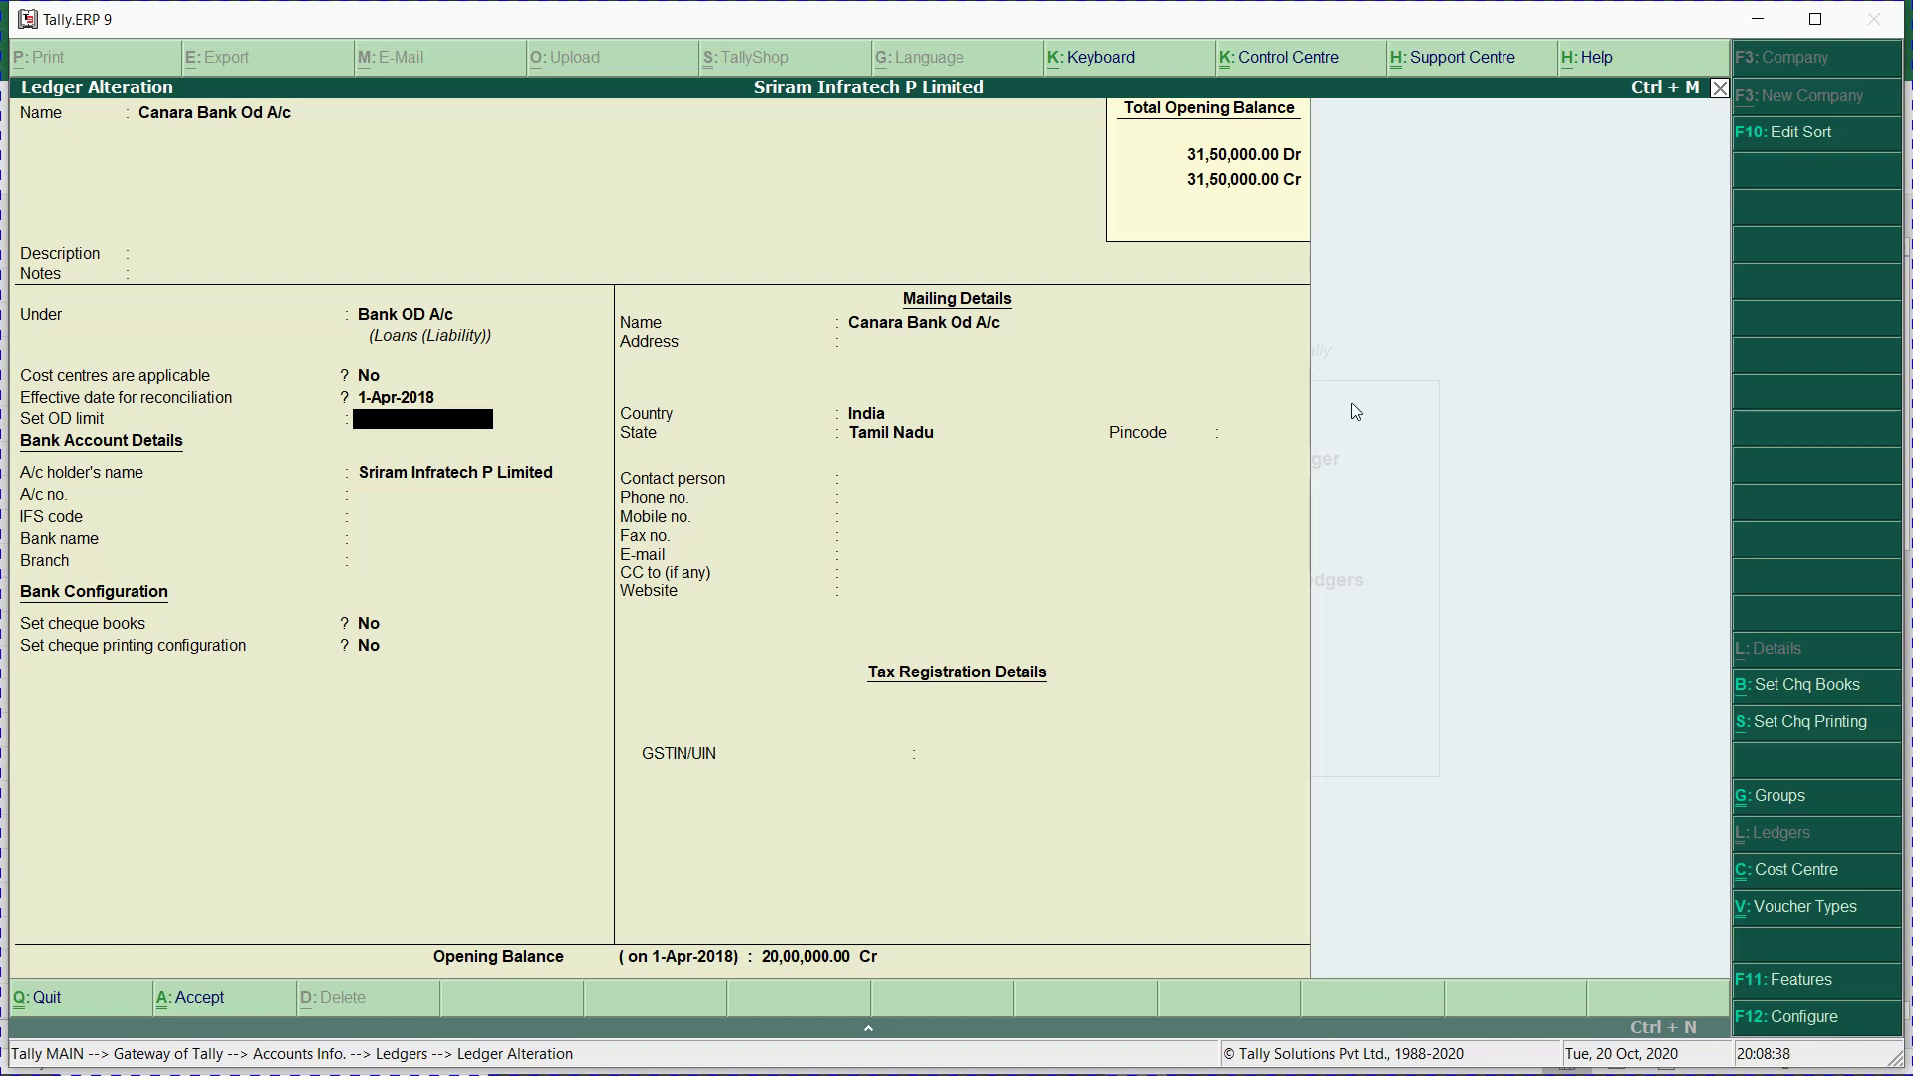
text(500000)
key(Return)
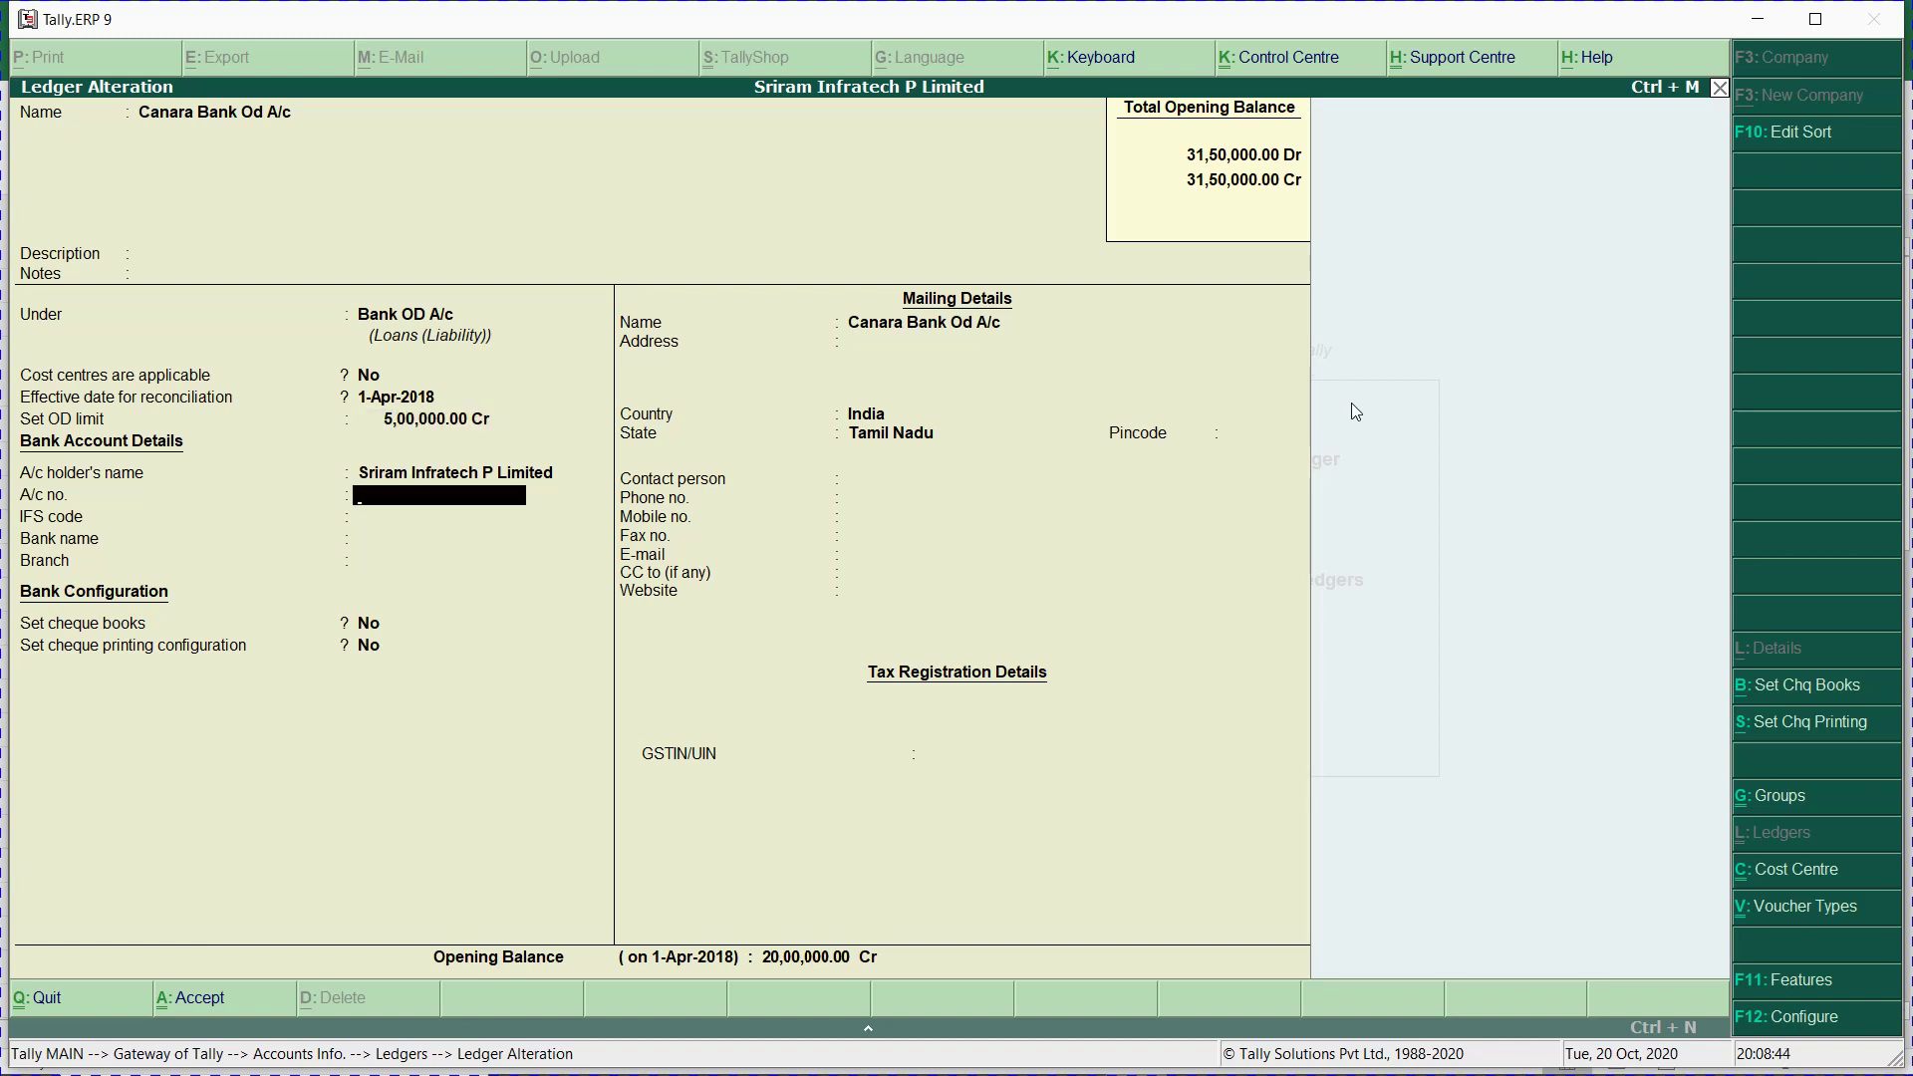
text(123456789)
key(Return)
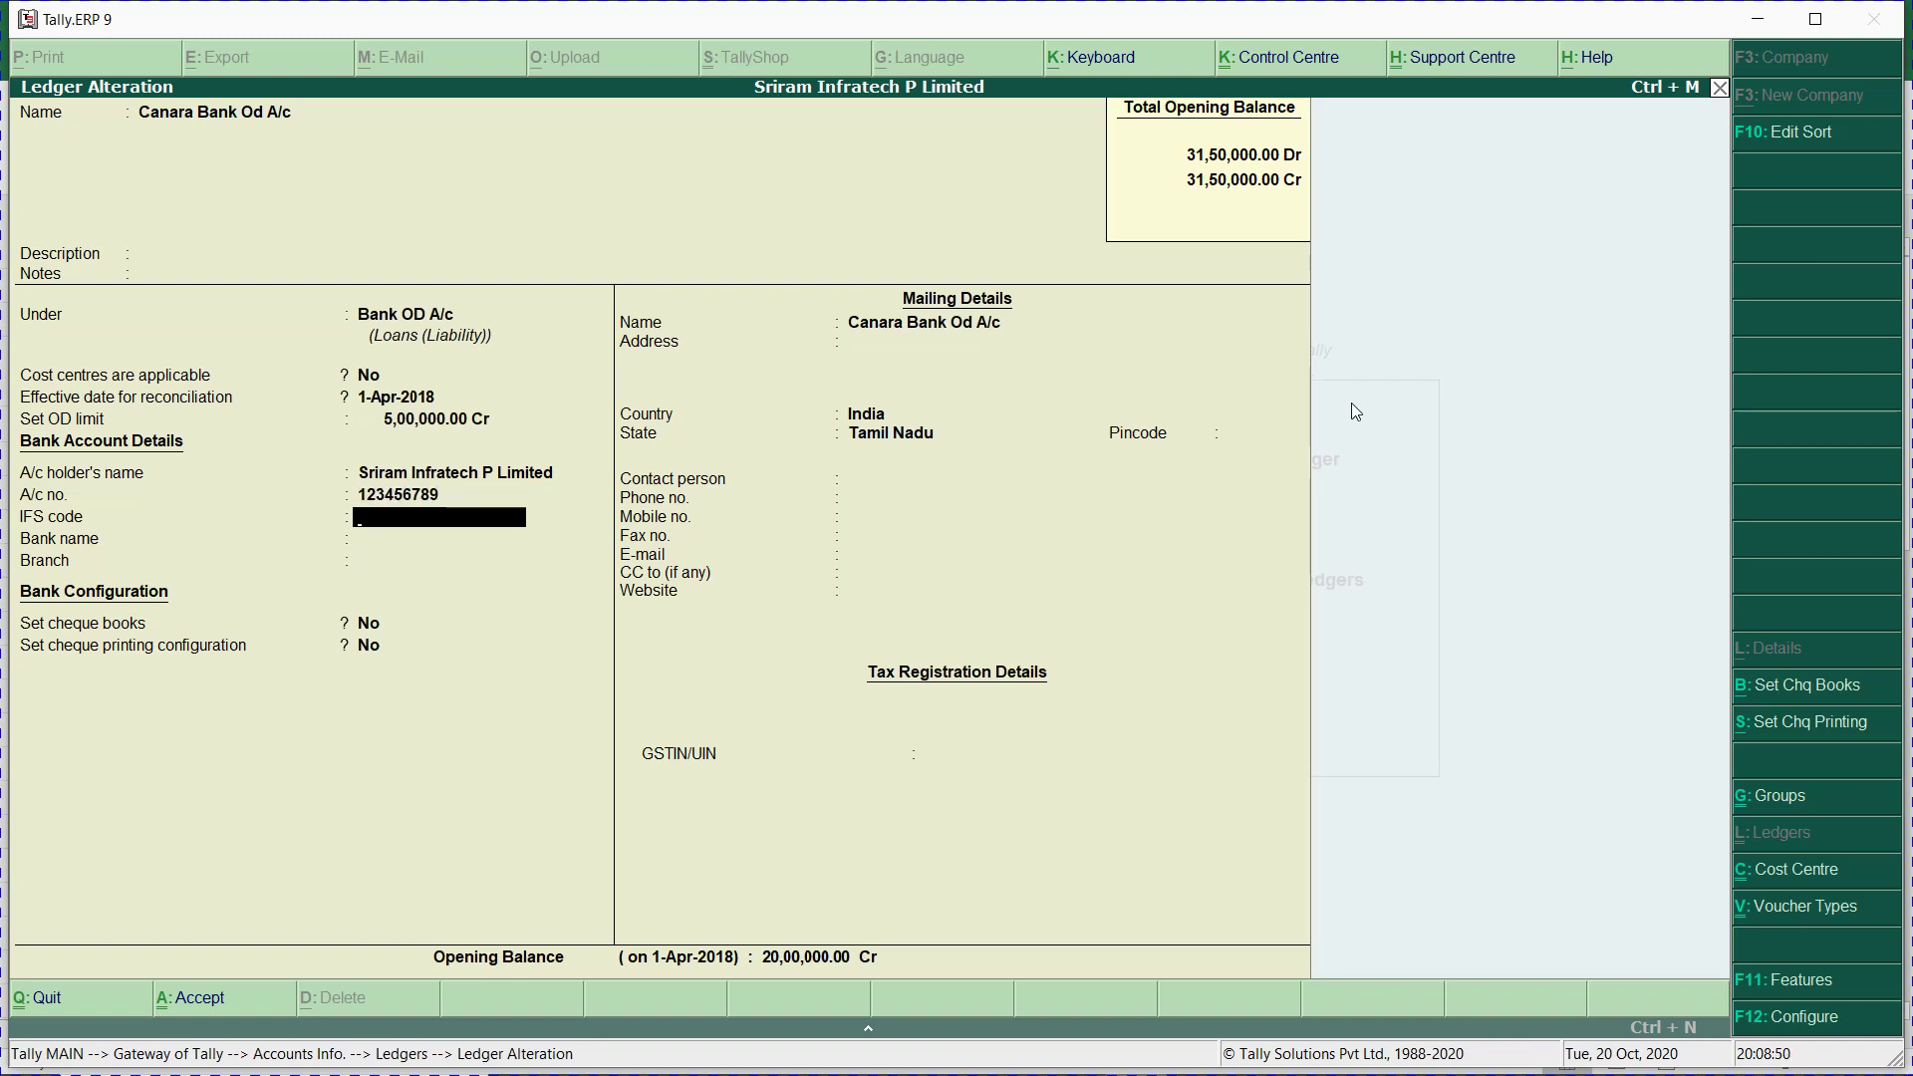
text(IDCB0000012)
key(Return)
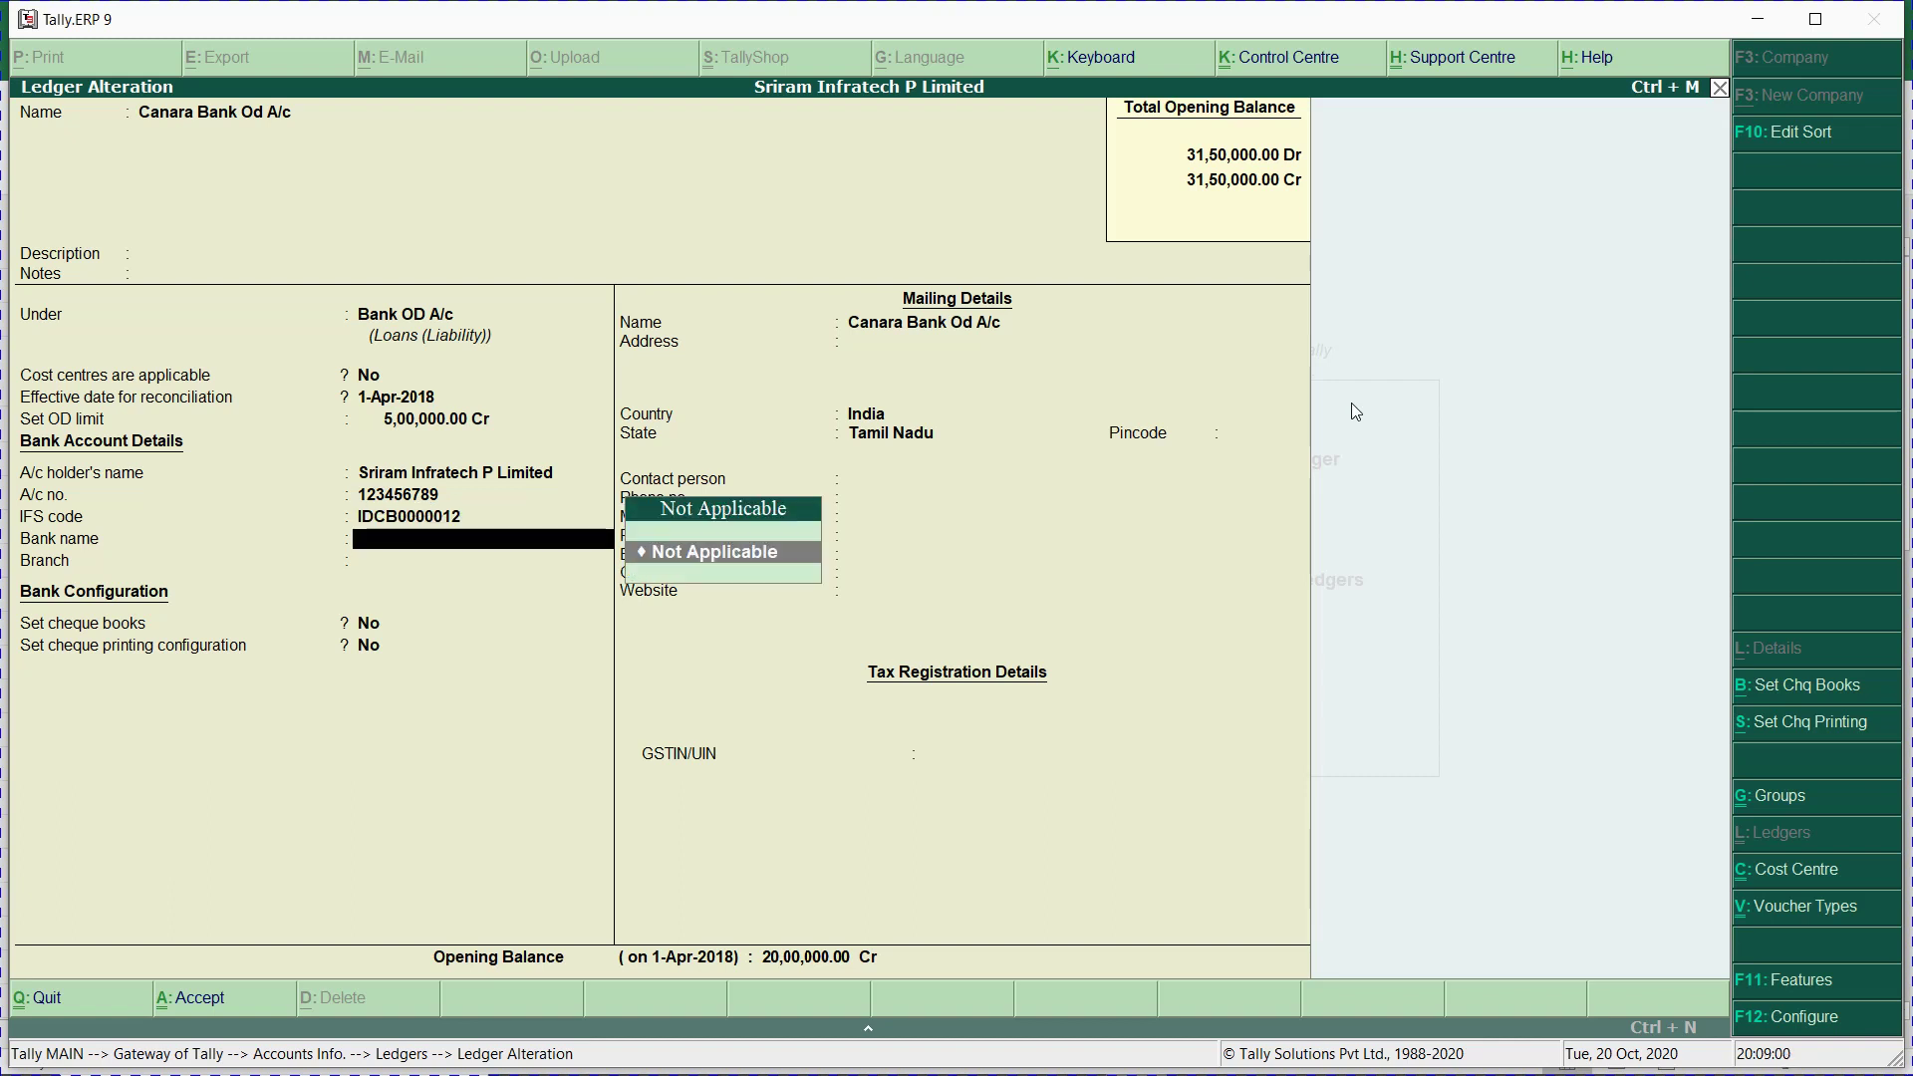
Leave bank name Not Applicable, set branch to Chennai and enable cheque books.
key(Return)
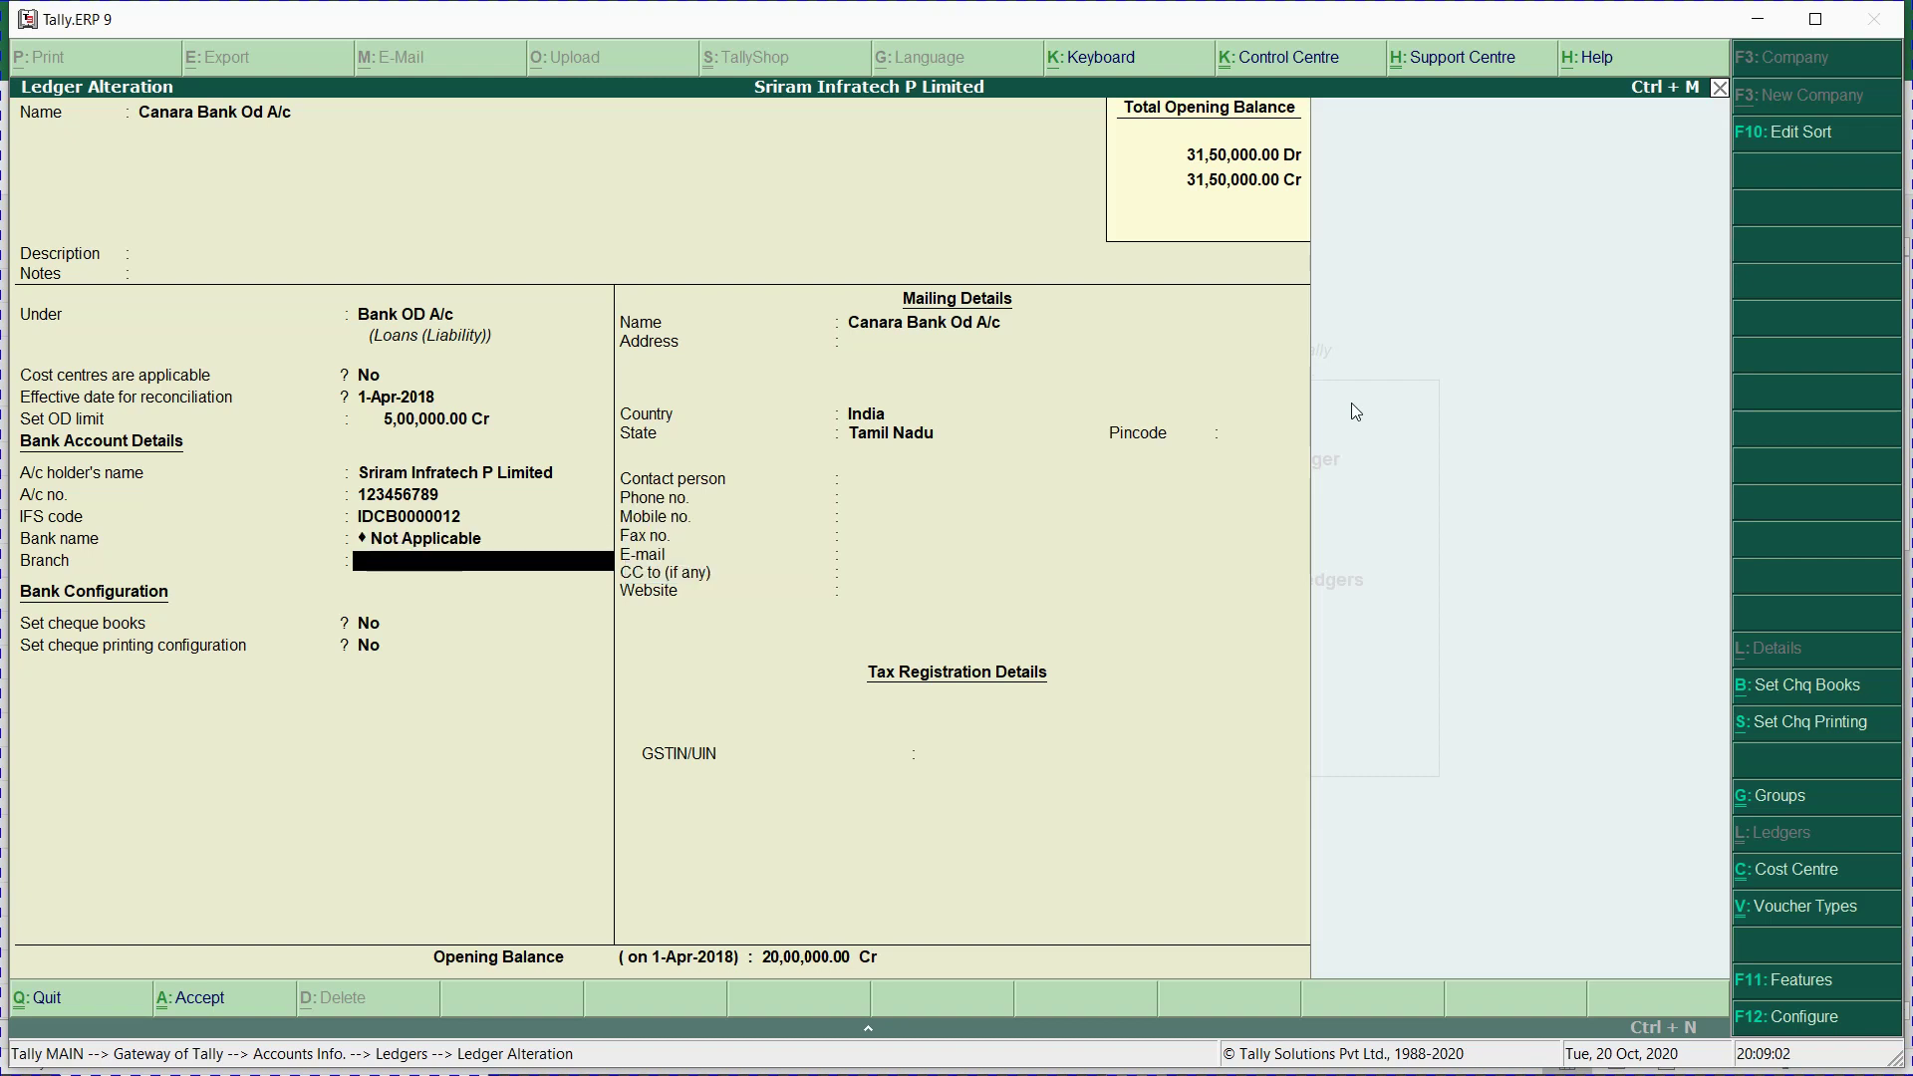
text(Chennai)
key(Return)
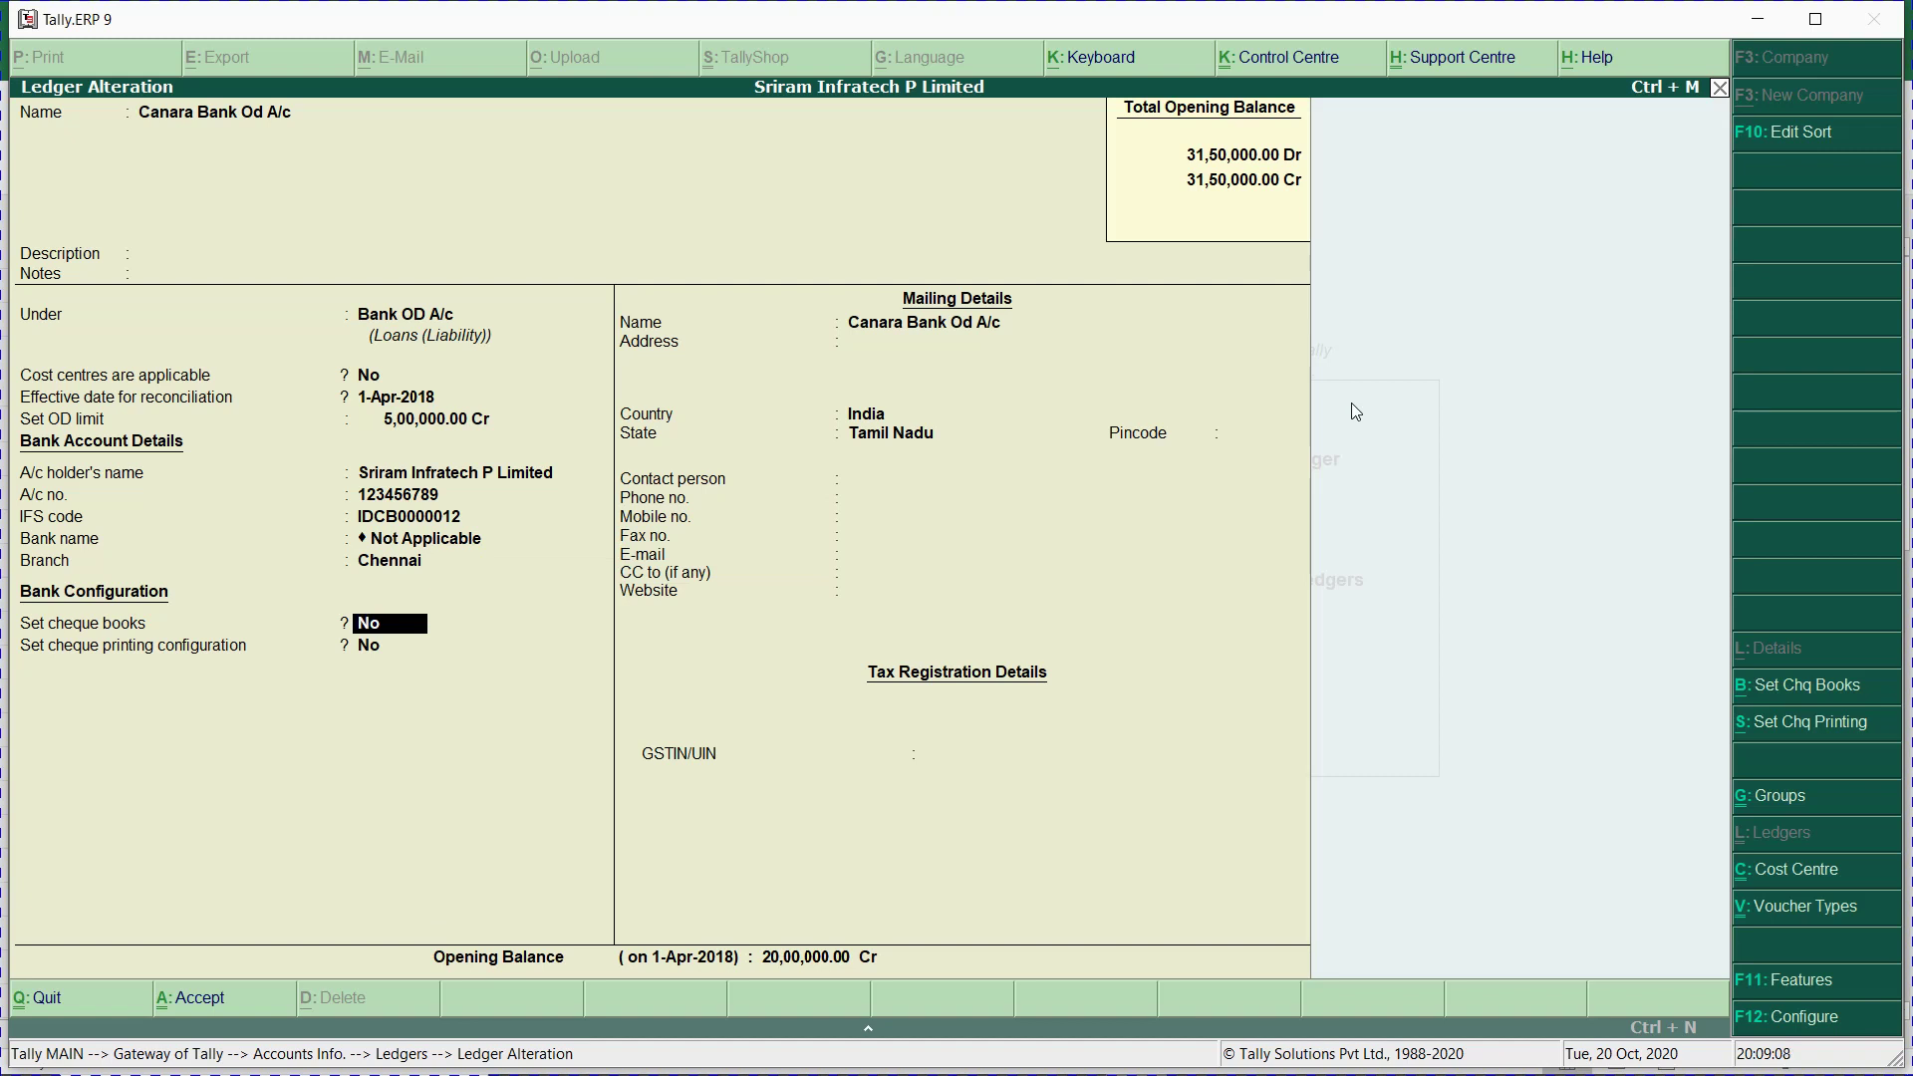
text(y)
key(Return)
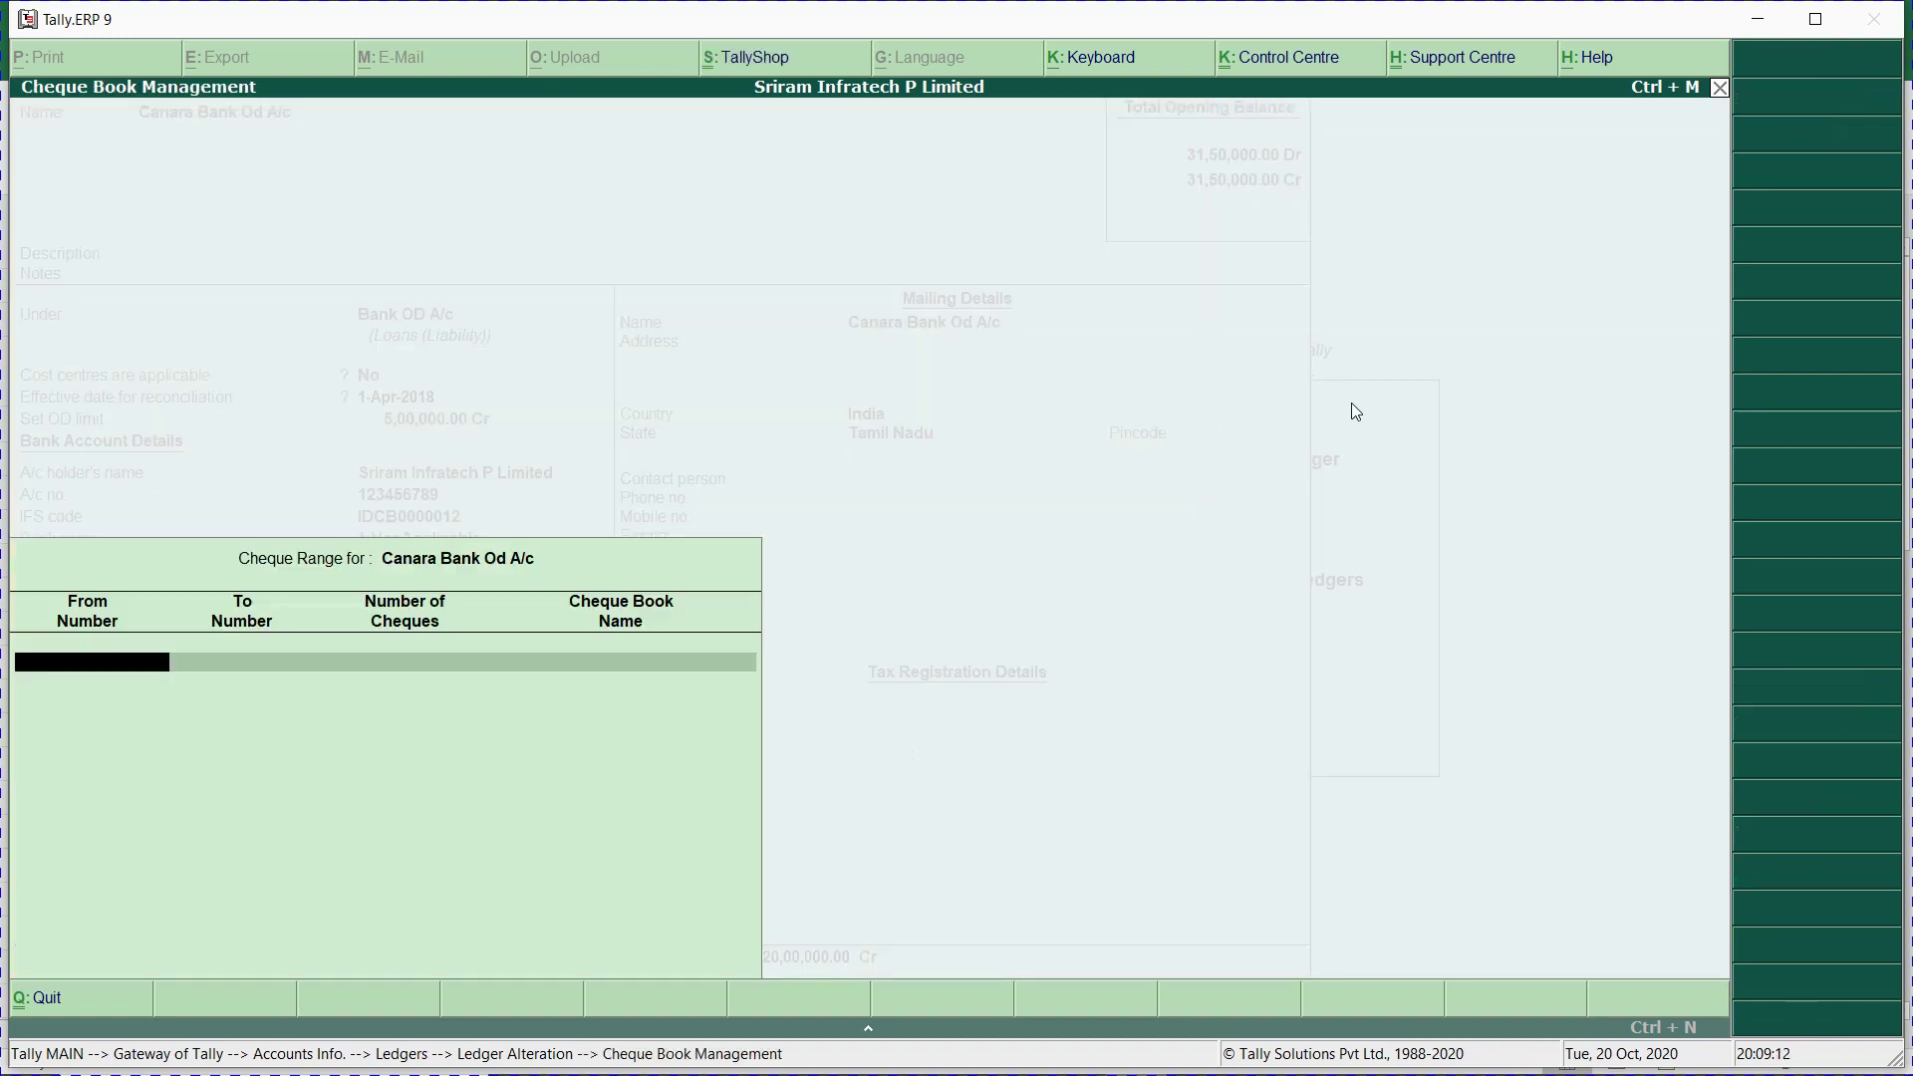
Record cheque book 'Book No1' for cheques 121101–121200 (100 cheques) on Canara Bank Od A/c.
text(121101)
key(Return)
text(121200)
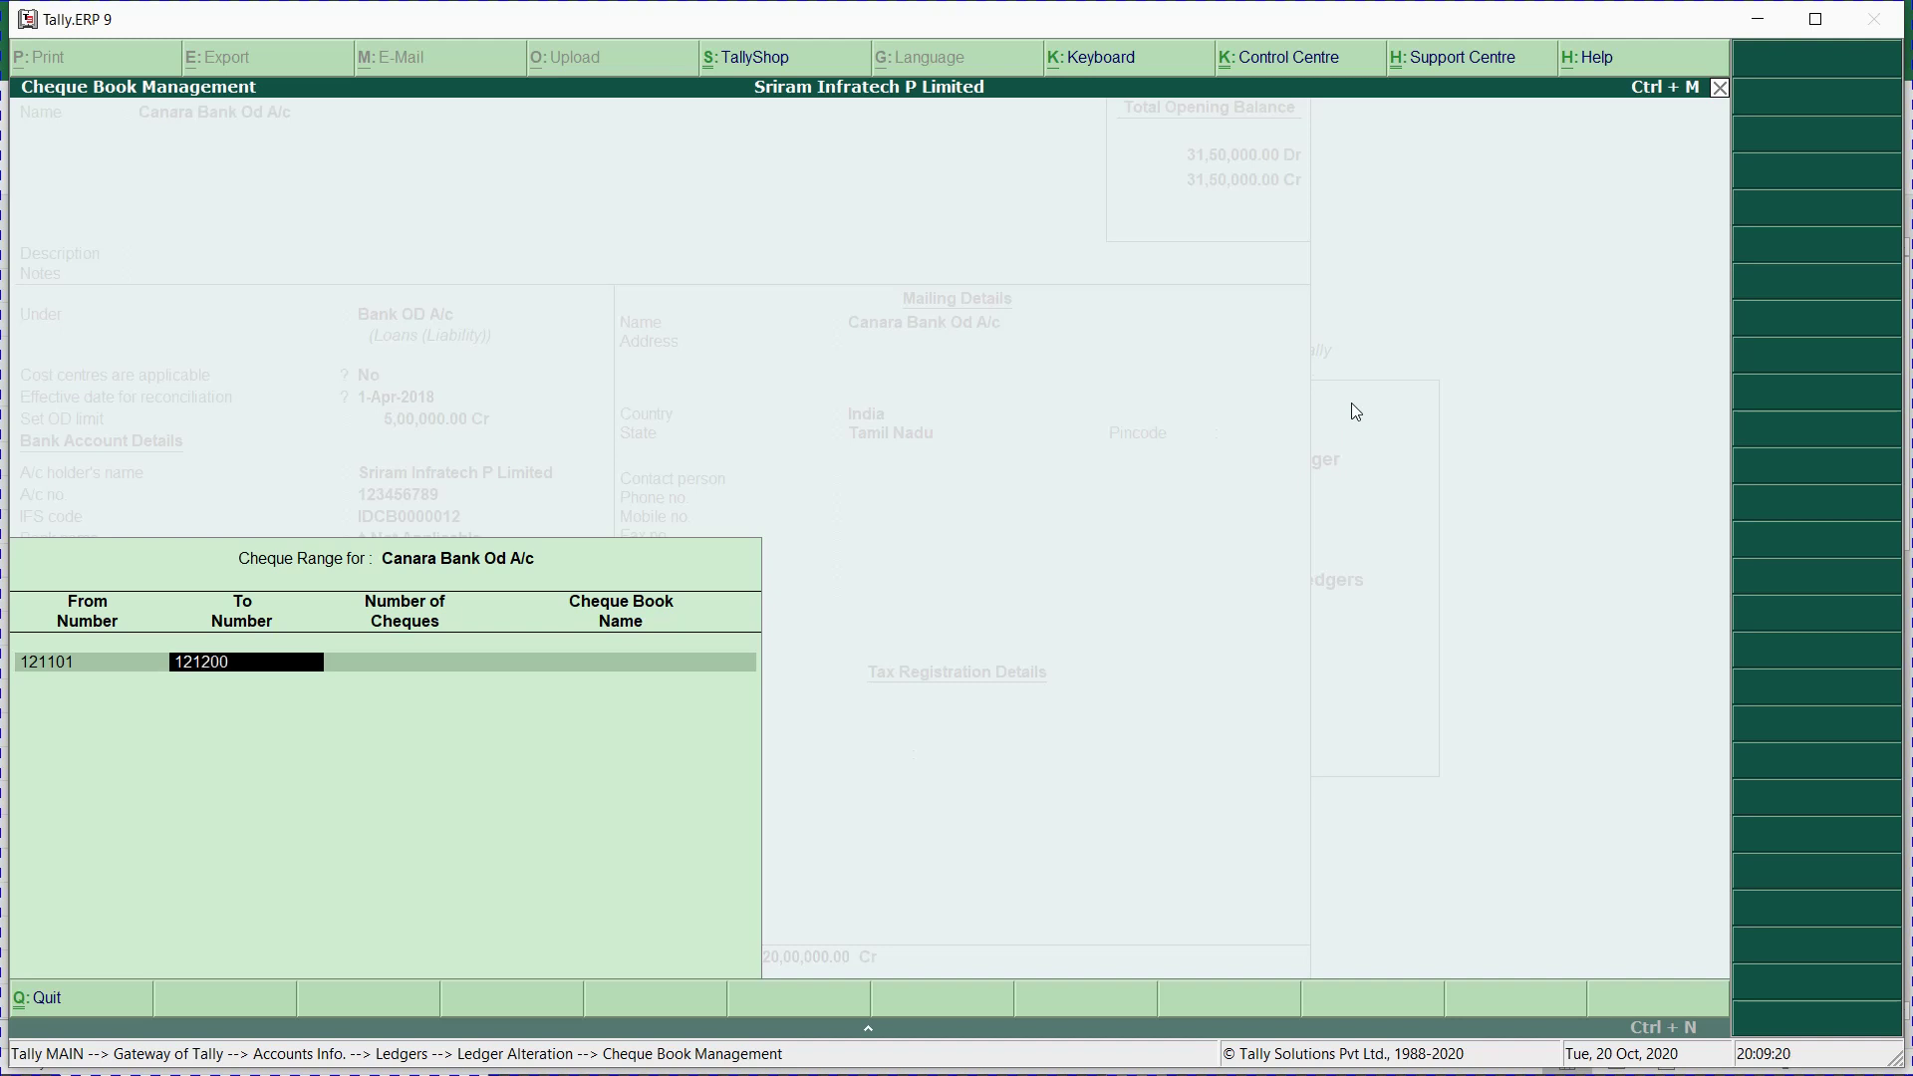
key(Return)
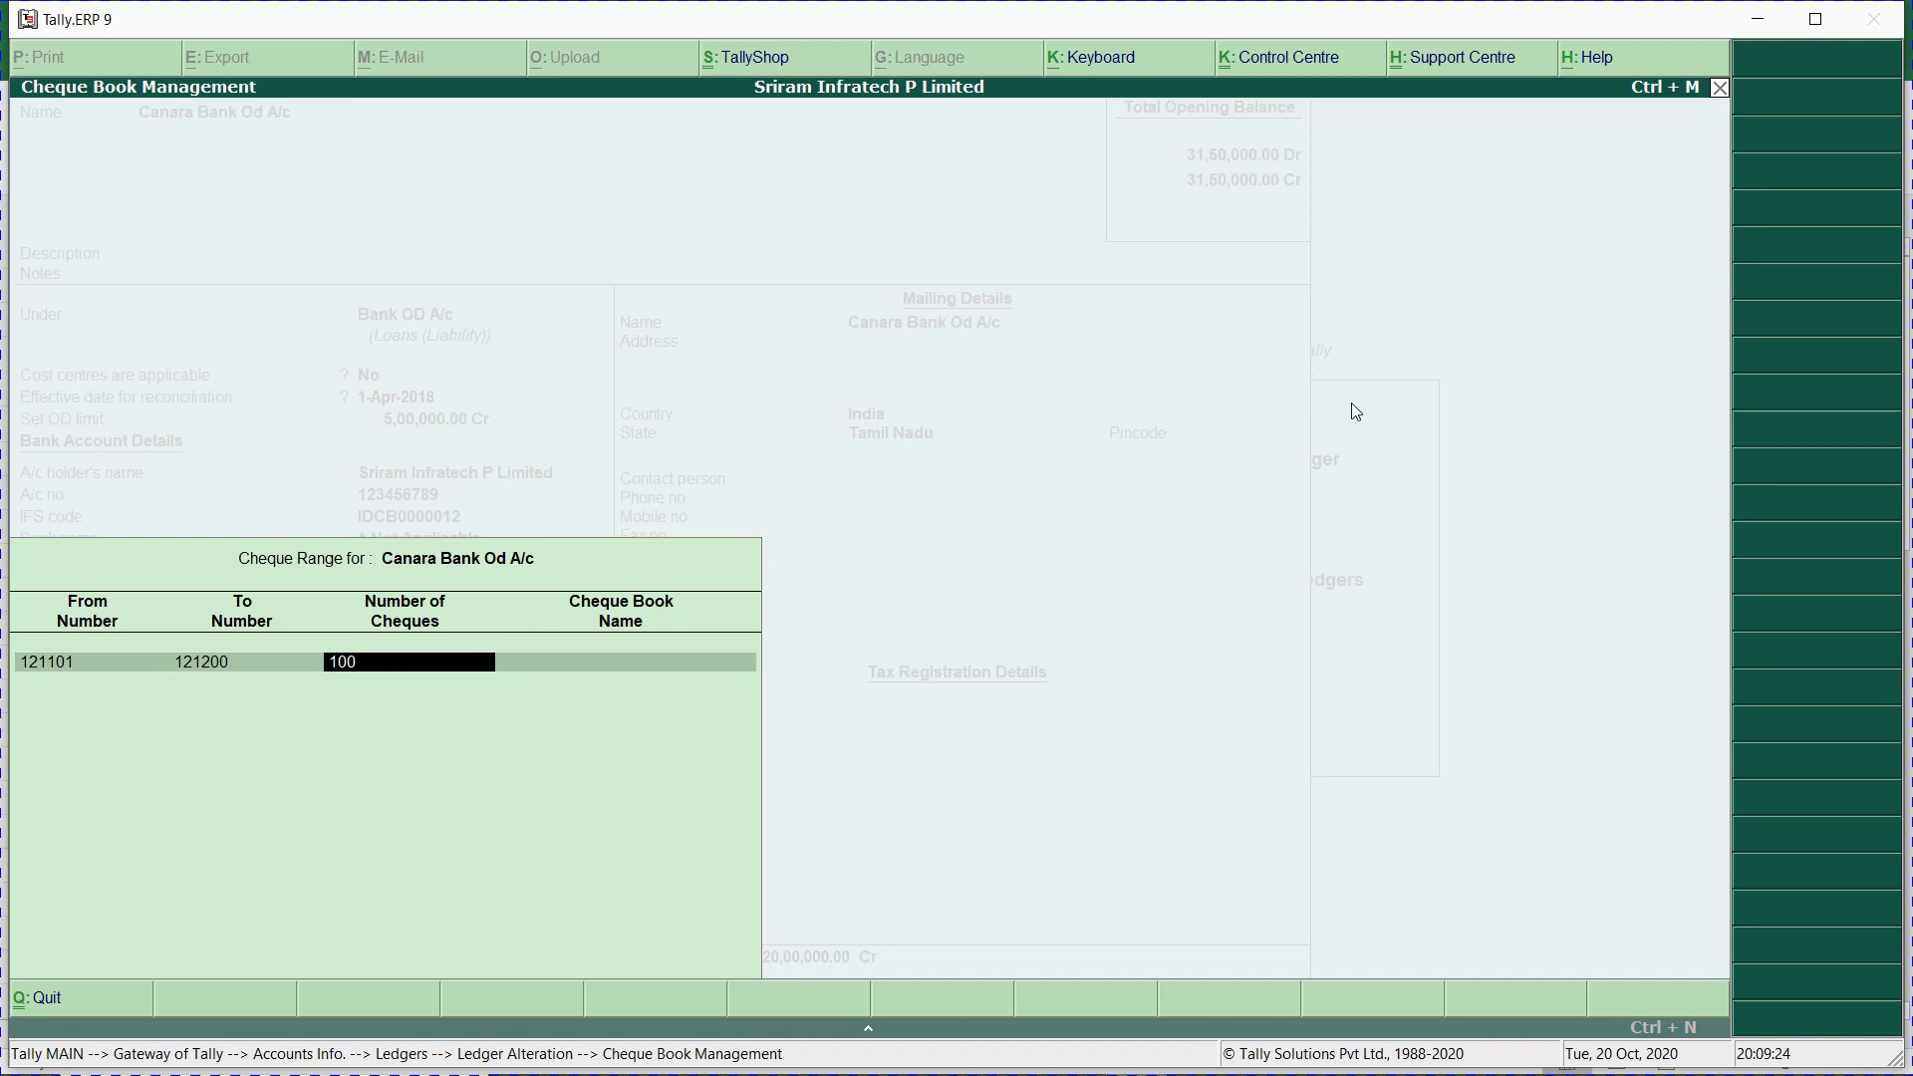
key(Return)
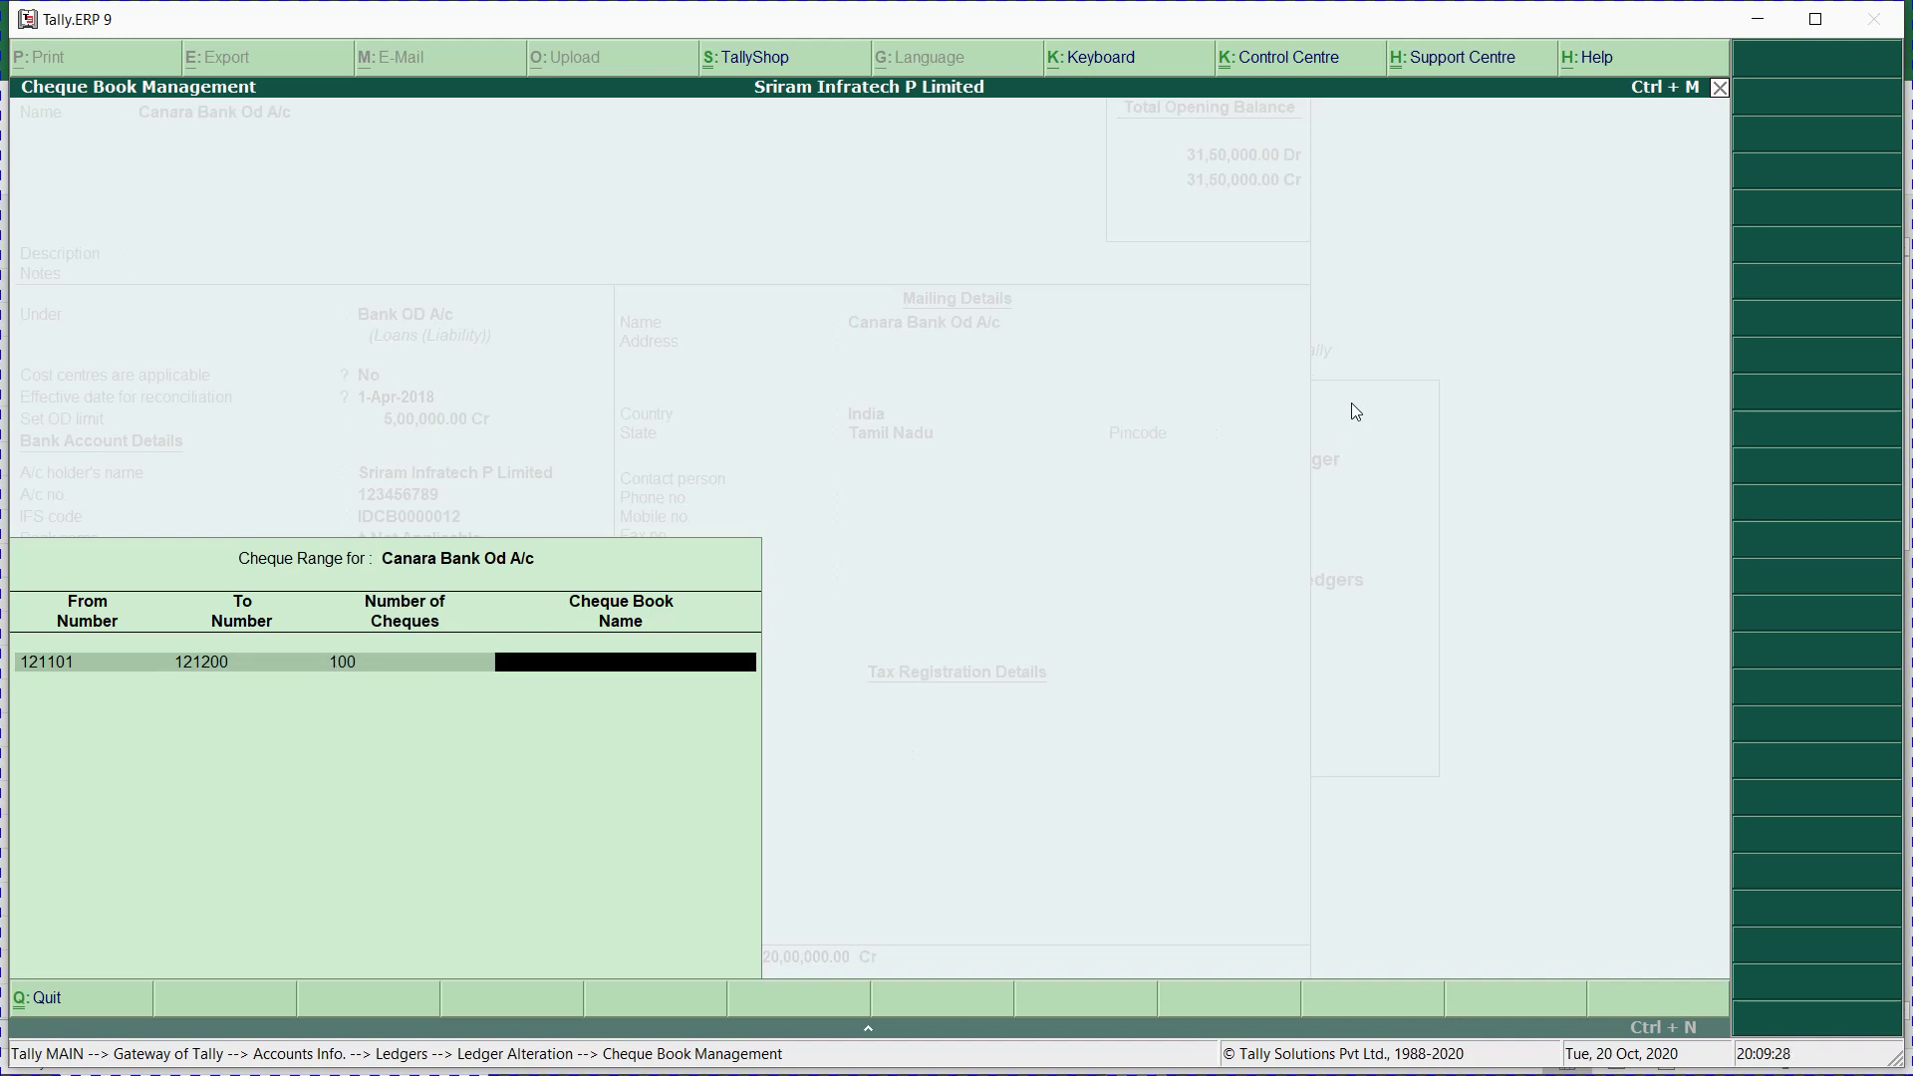
text(Exp)
key(BackSpace)
key(BackSpace)
key(BackSpace)
text(ok No)
key(Return)
key(Return)
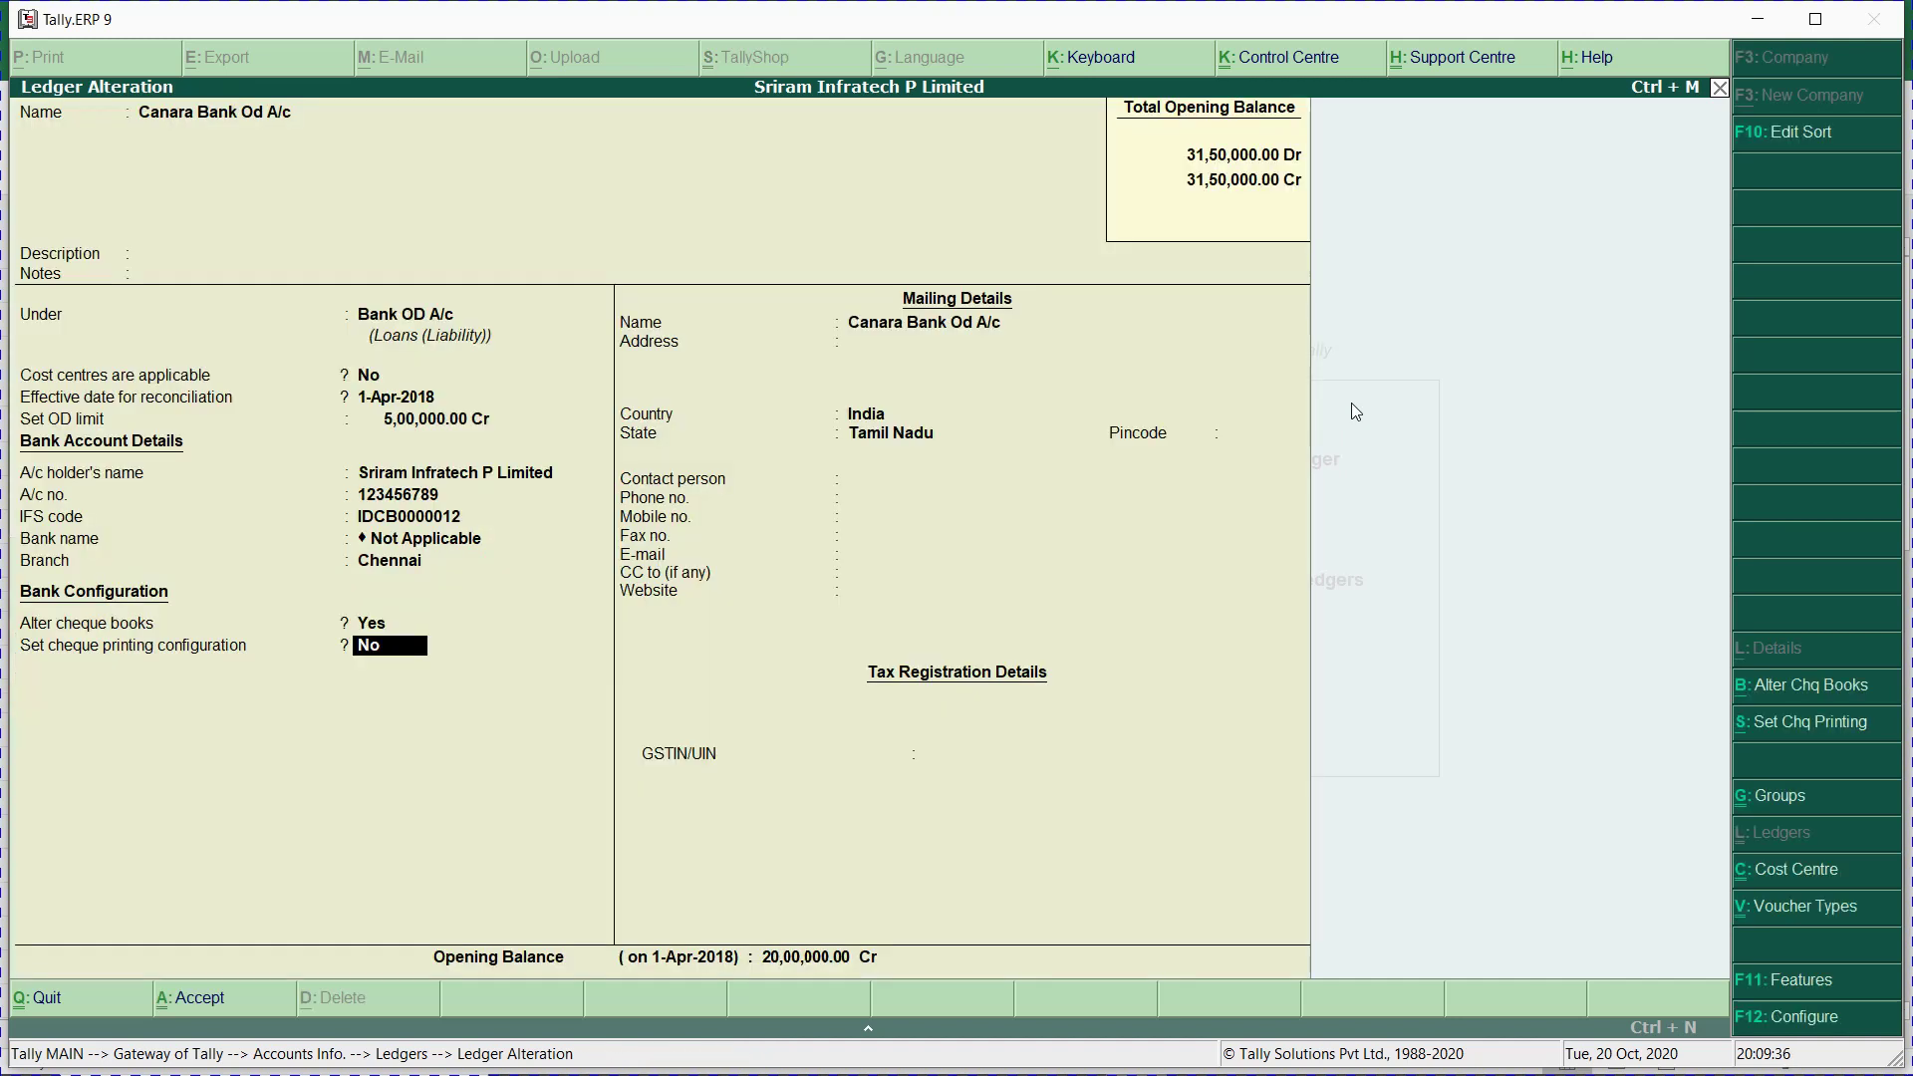
Save the altered Canara Bank Od A/c ledger.
key(Return)
key(Return)
key(Return)
key(Return)
key(Return)
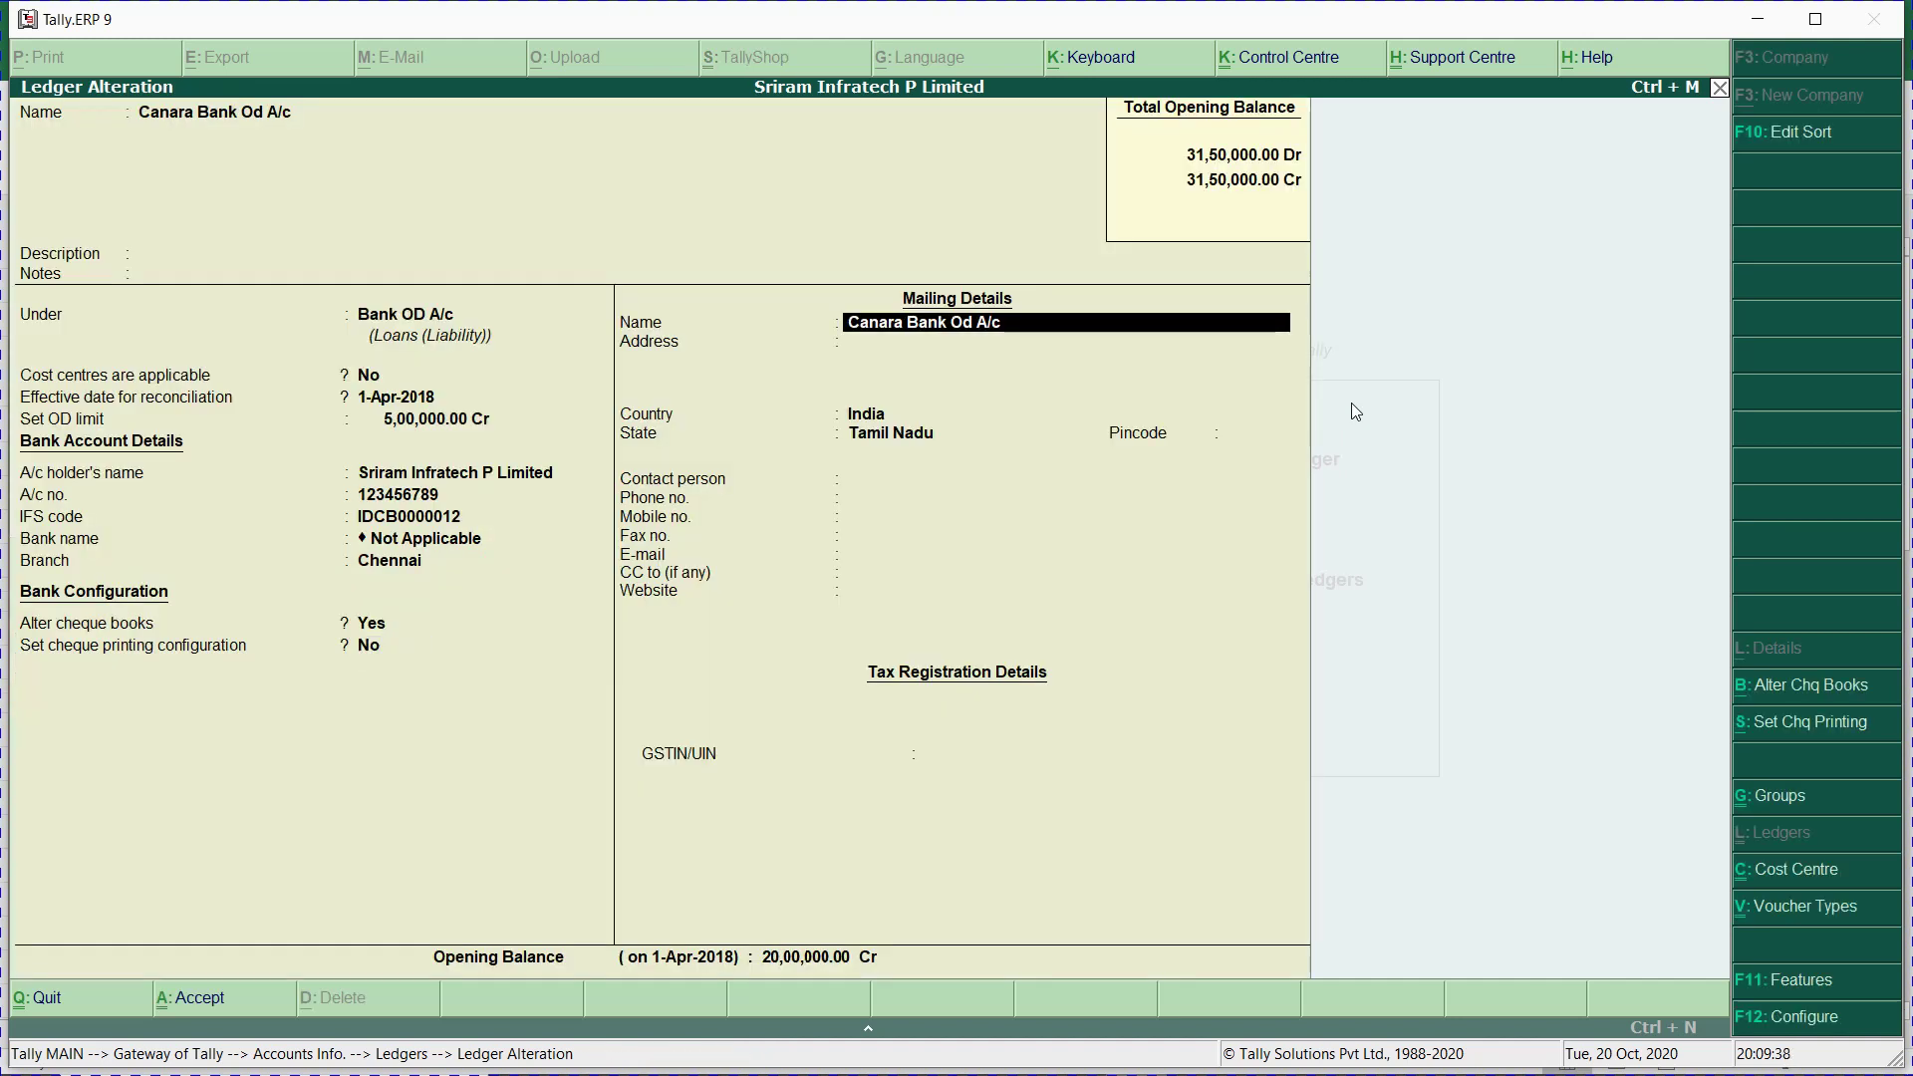
key(Return)
key(Return)
key(Return)
key(Return)
key(Return)
key(Return)
key(Return)
key(Return)
key(Return)
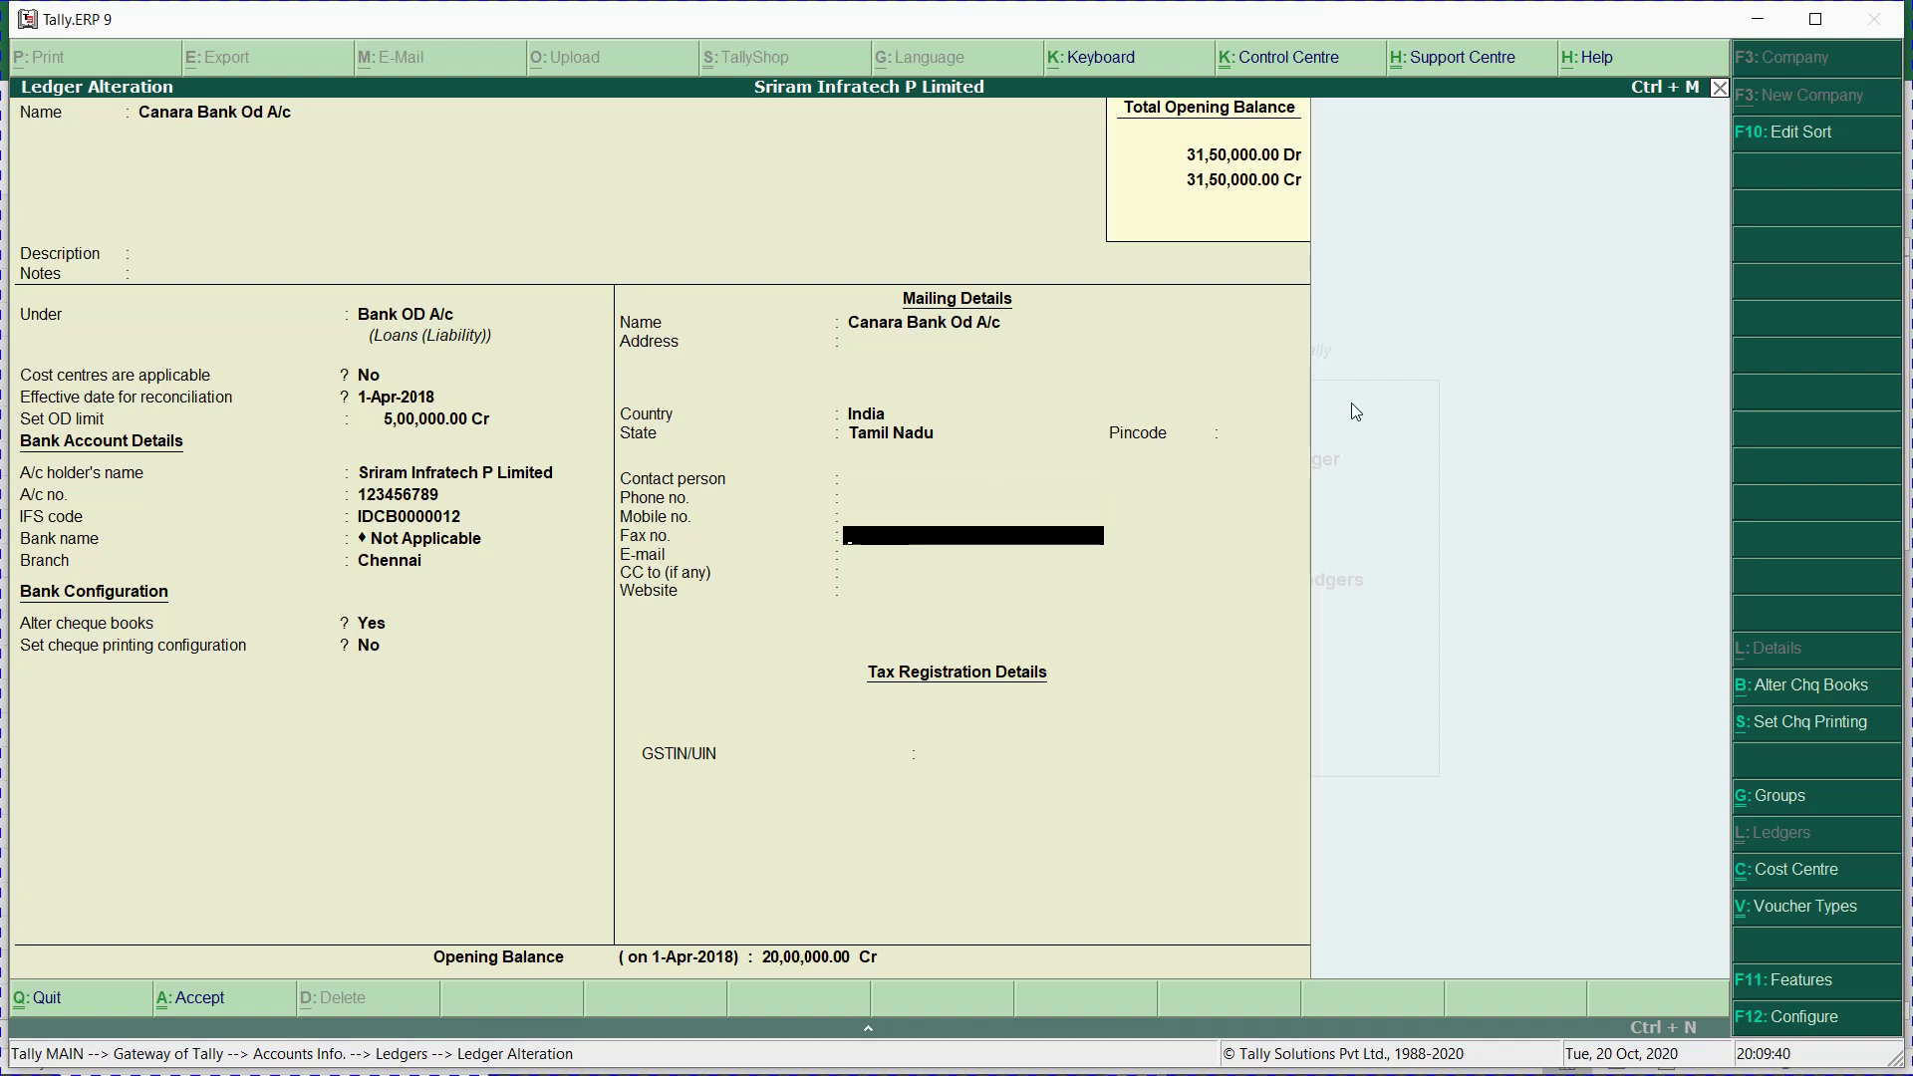
key(Return)
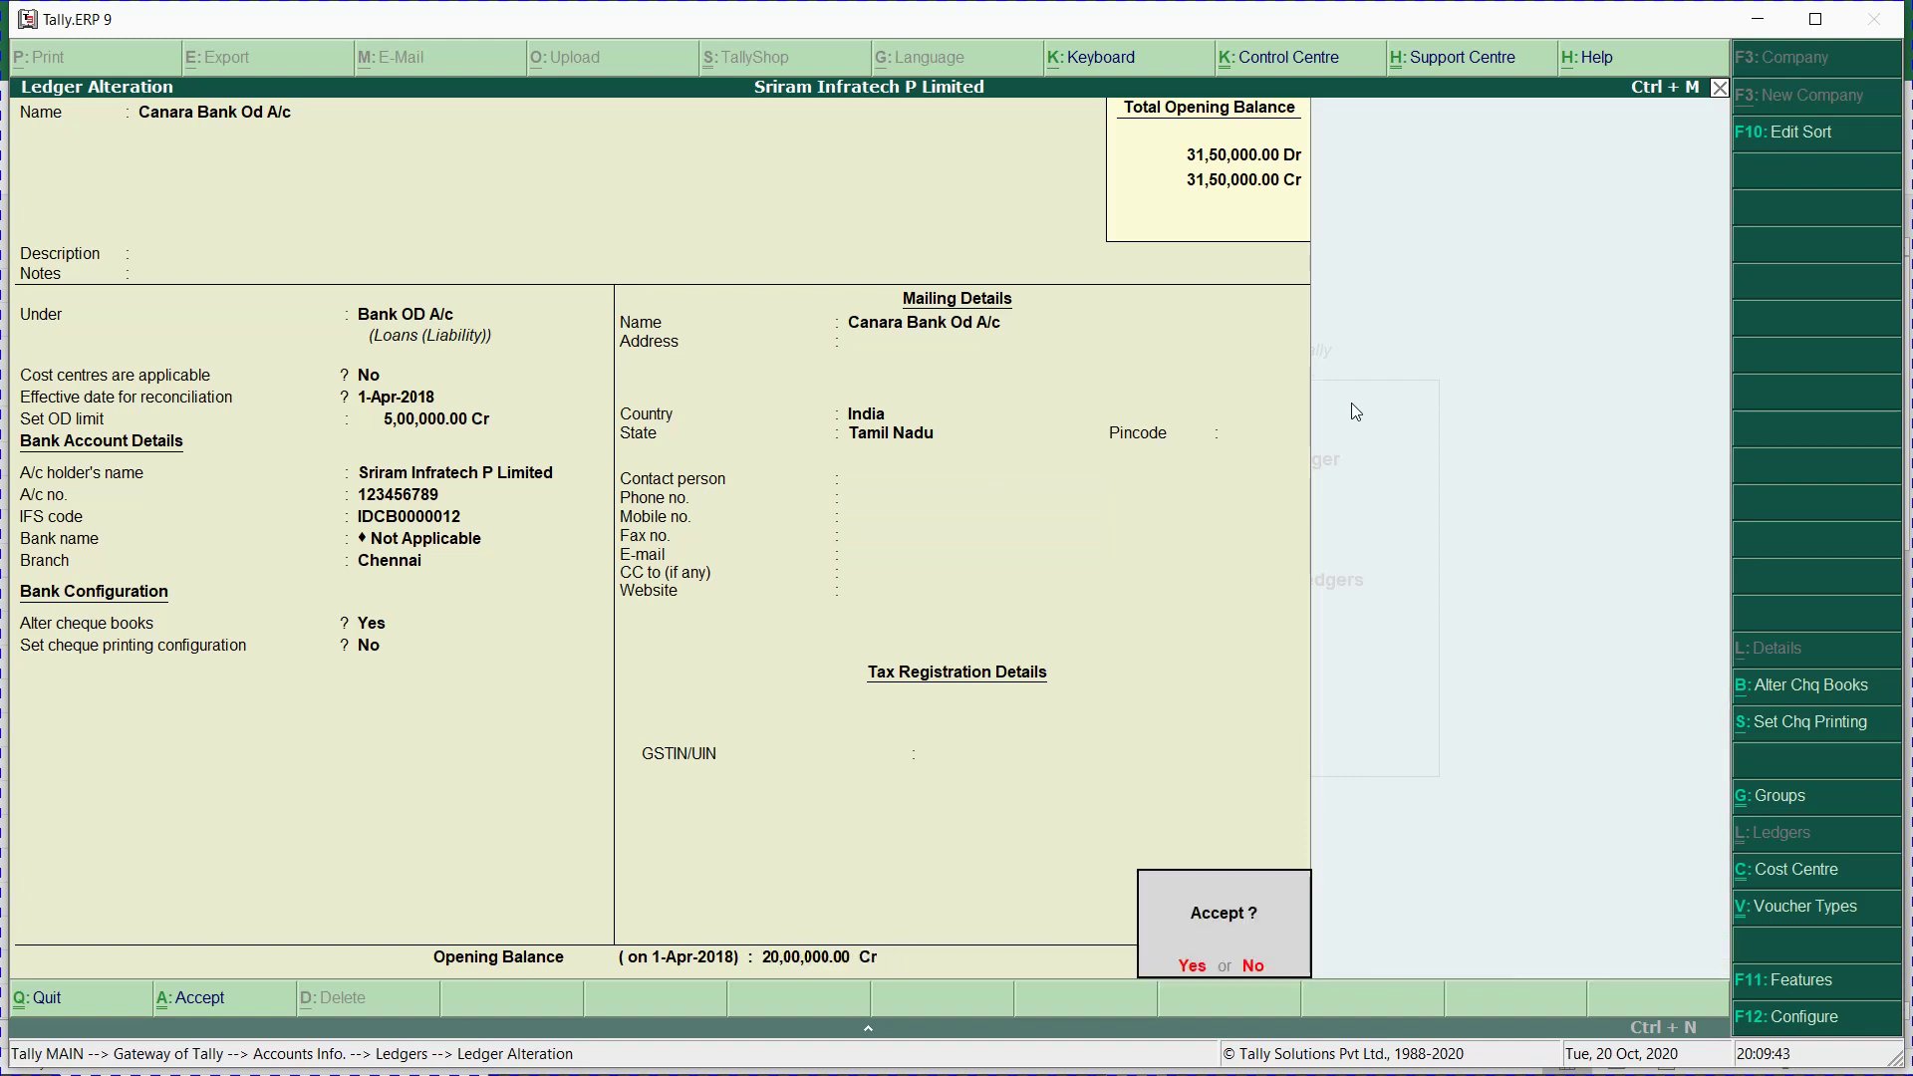
key(Return)
Start a new accounting voucher and bring the Pune Chimney expense workbook forward.
key(Escape)
key(Escape)
key(Escape)
key(Escape)
key(Escape)
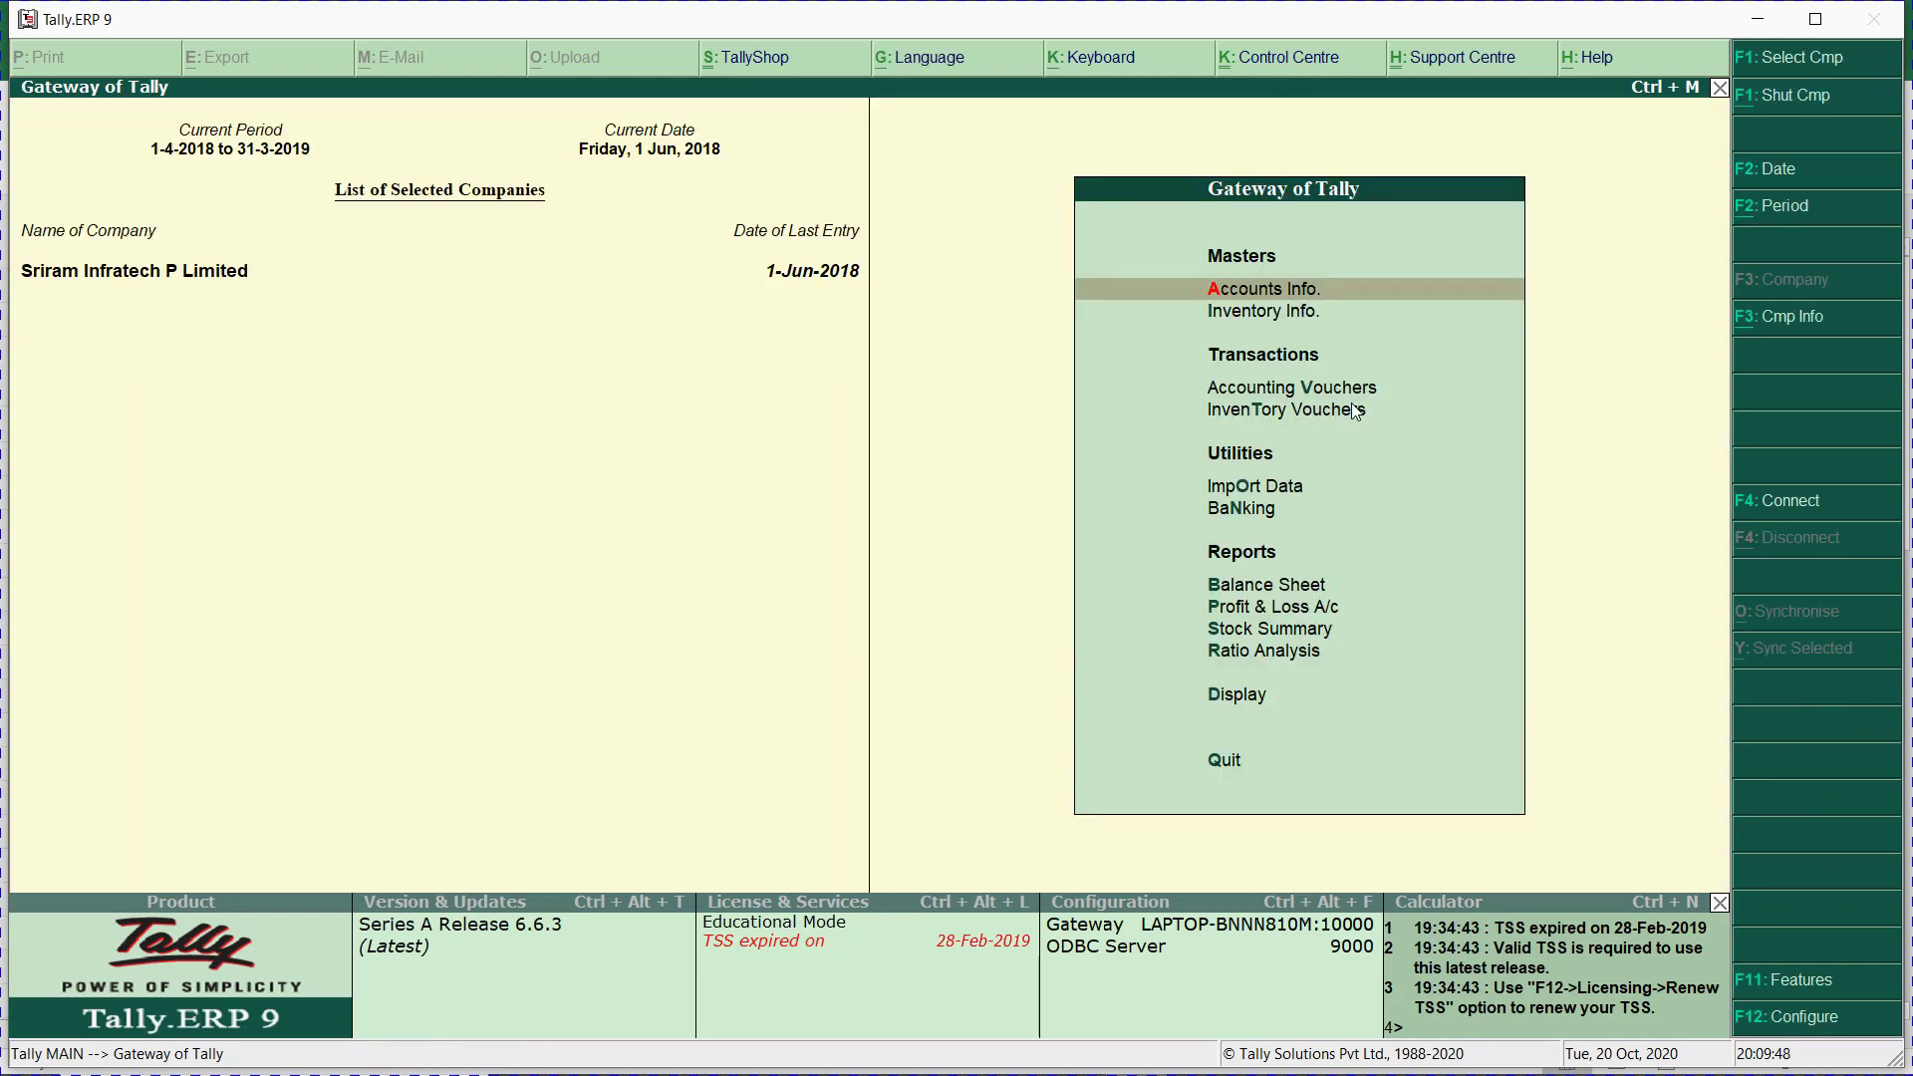
key(v)
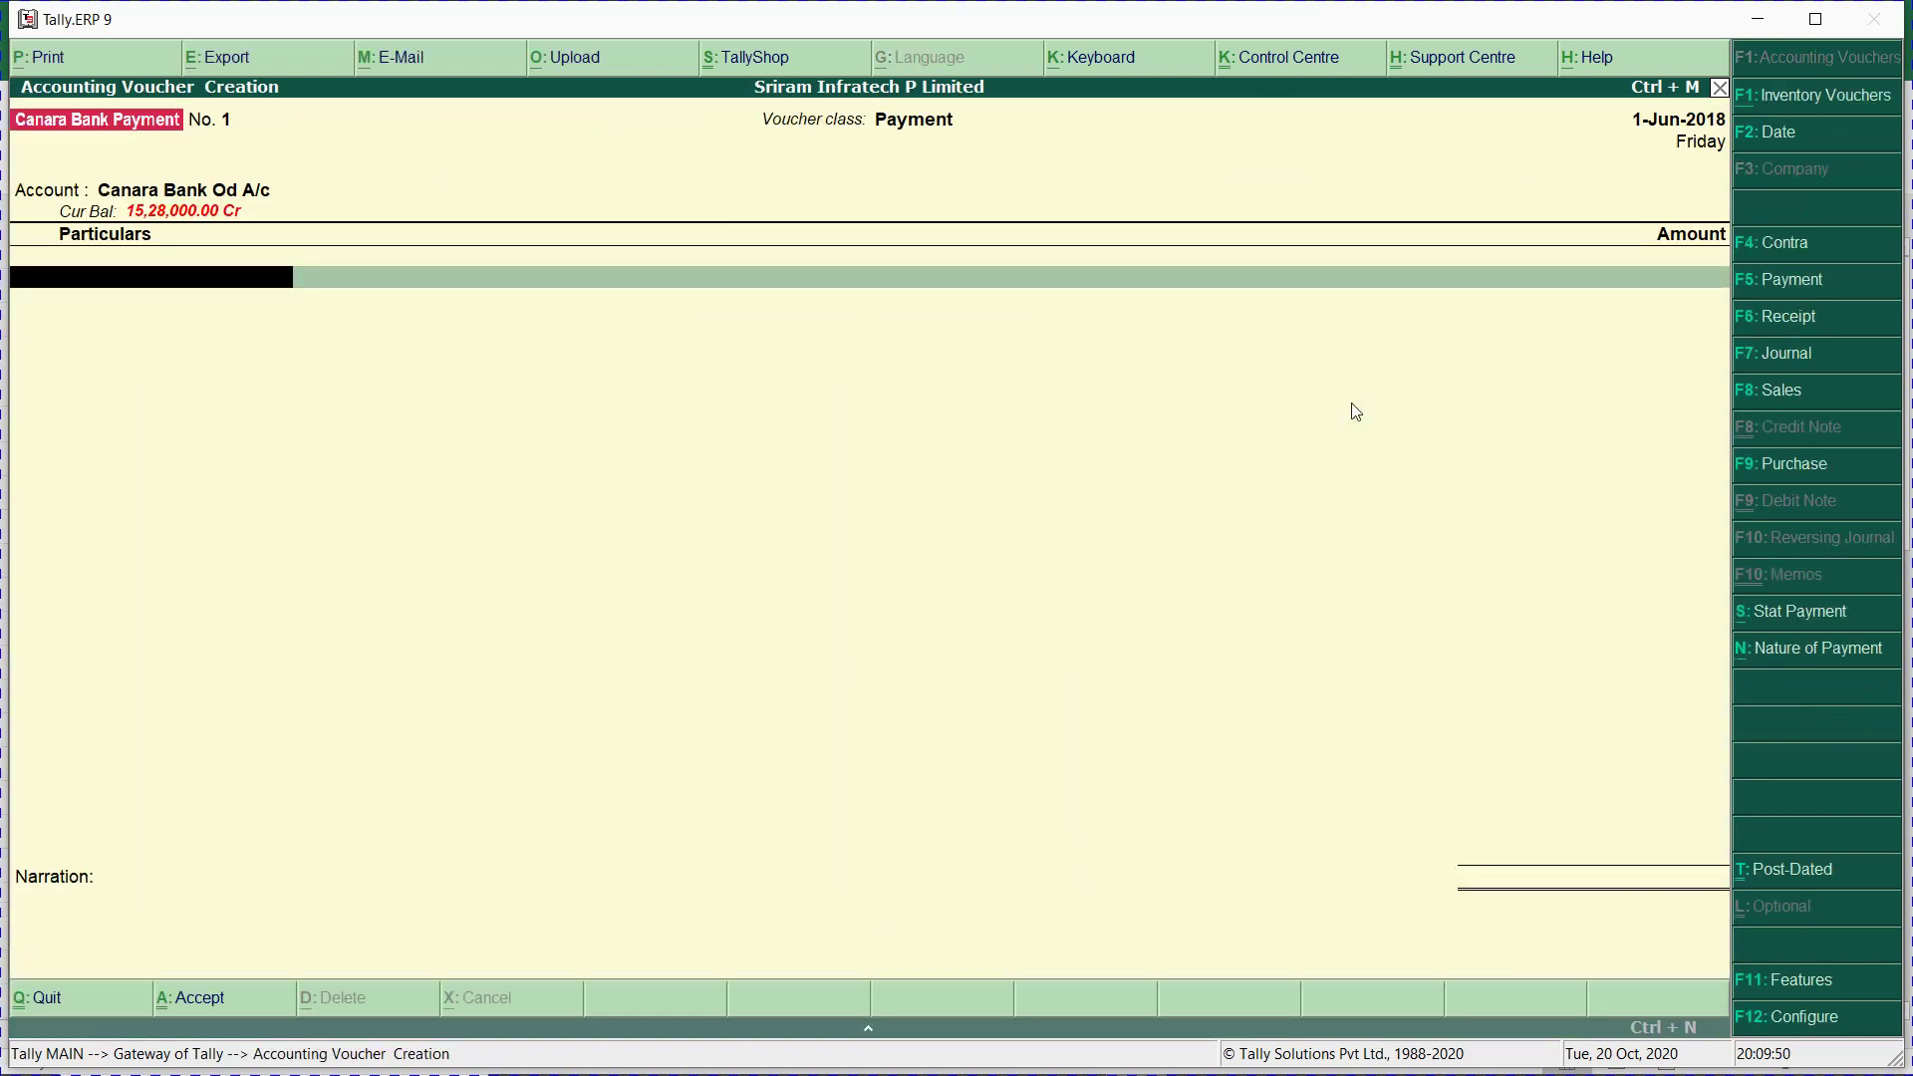
key(alt+Tab)
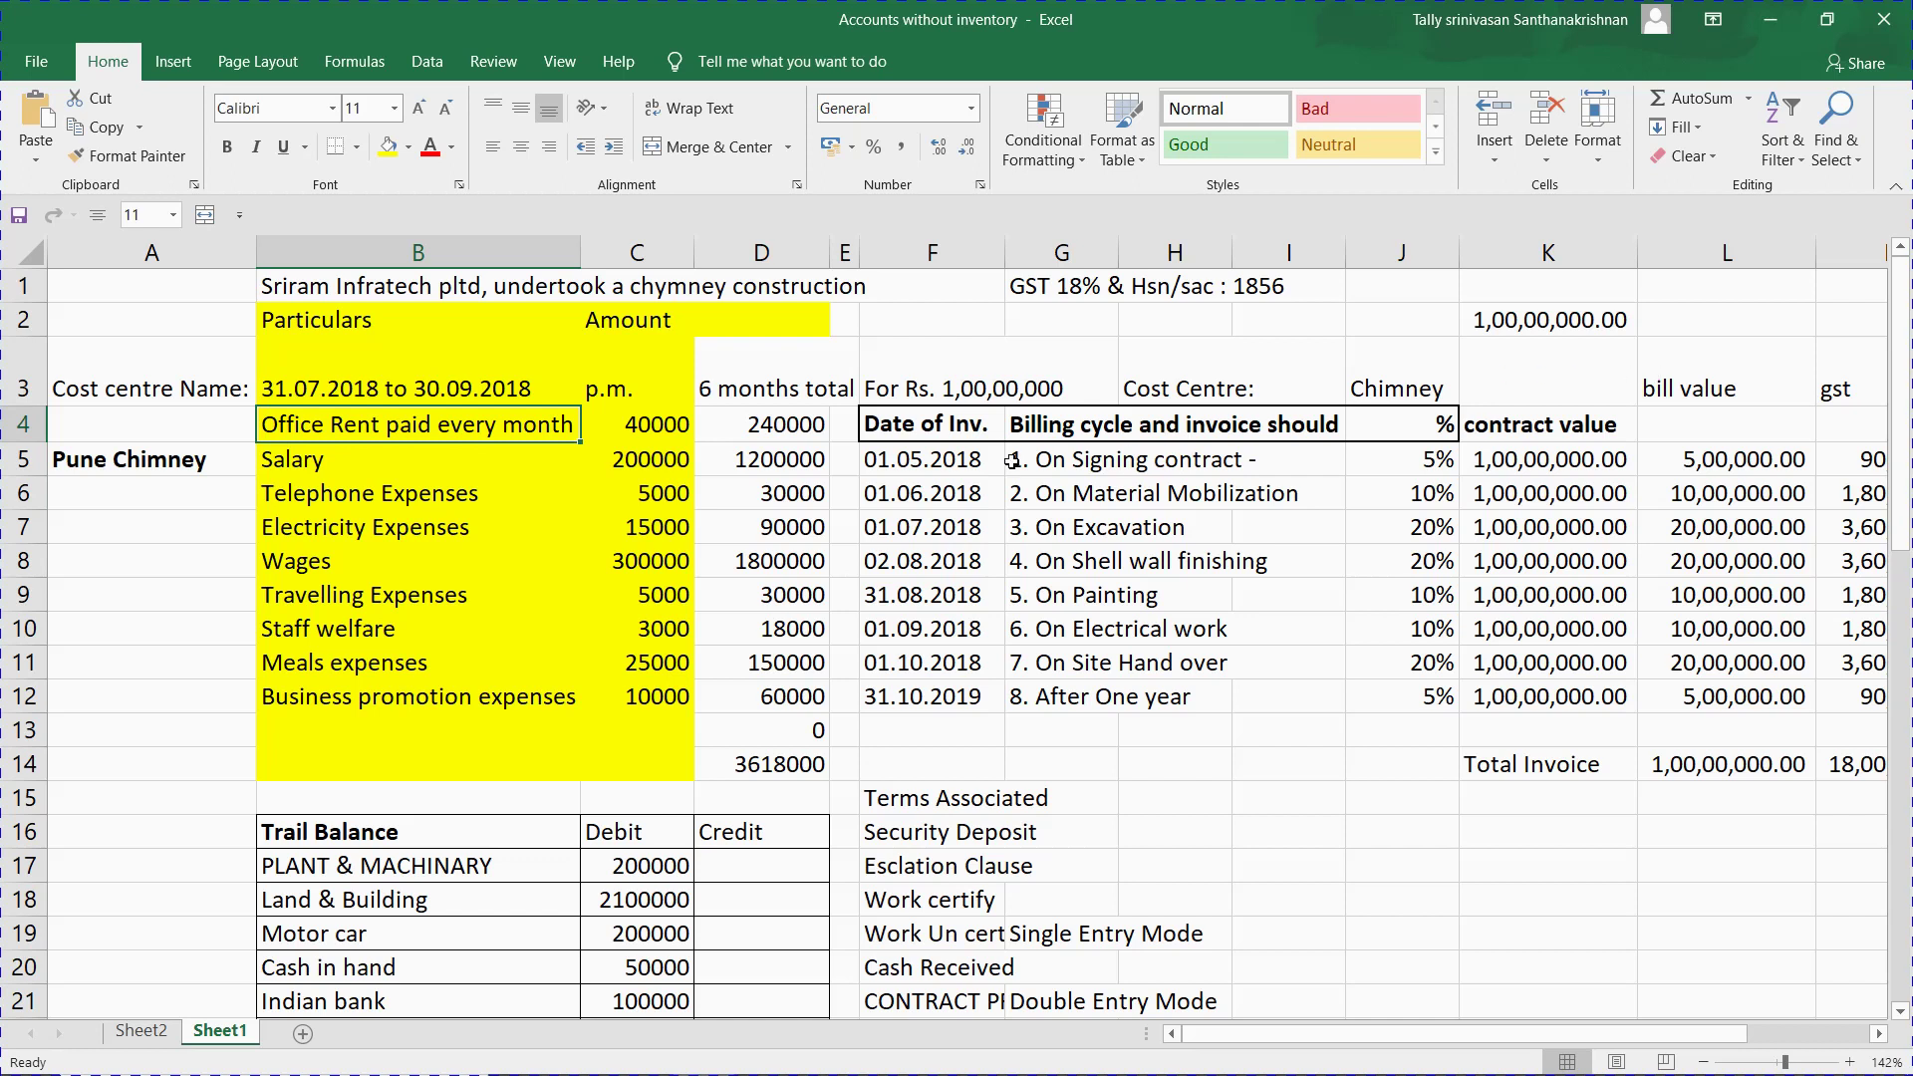
click(968, 461)
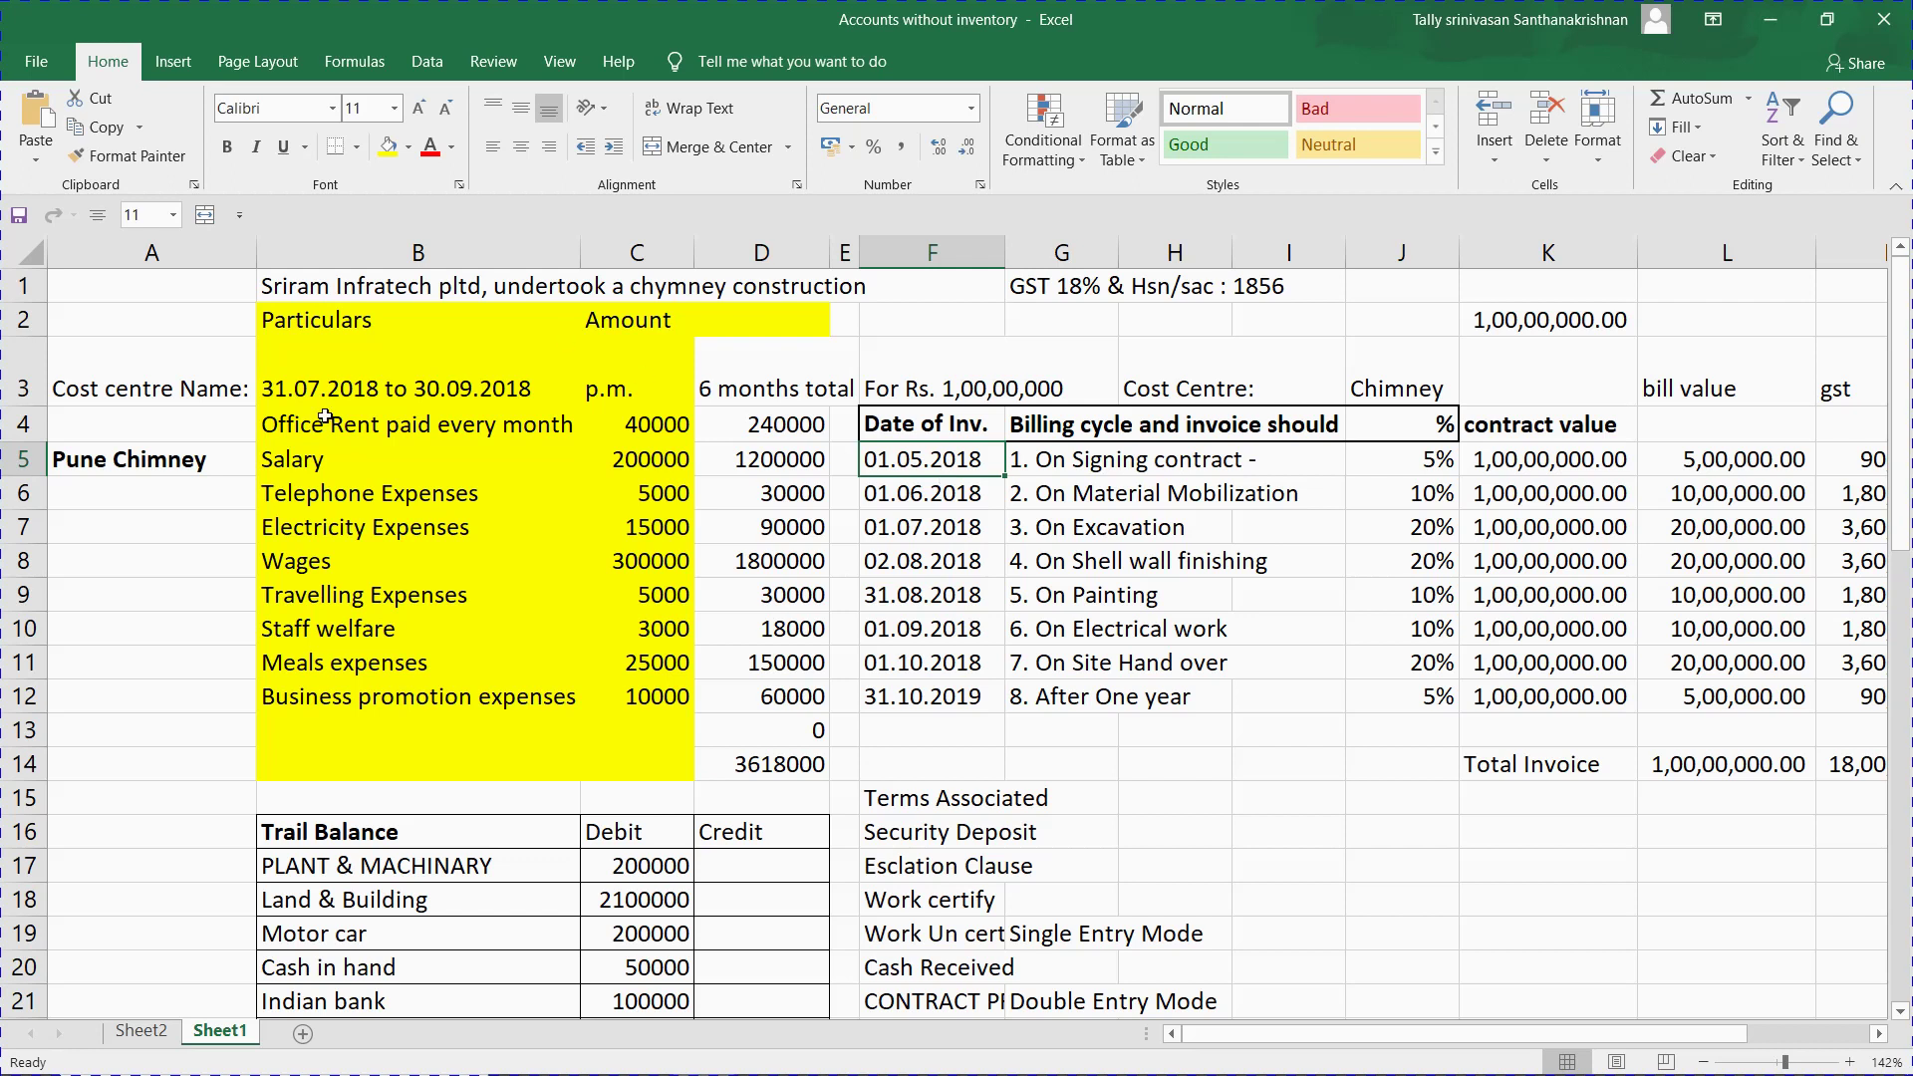
click(293, 396)
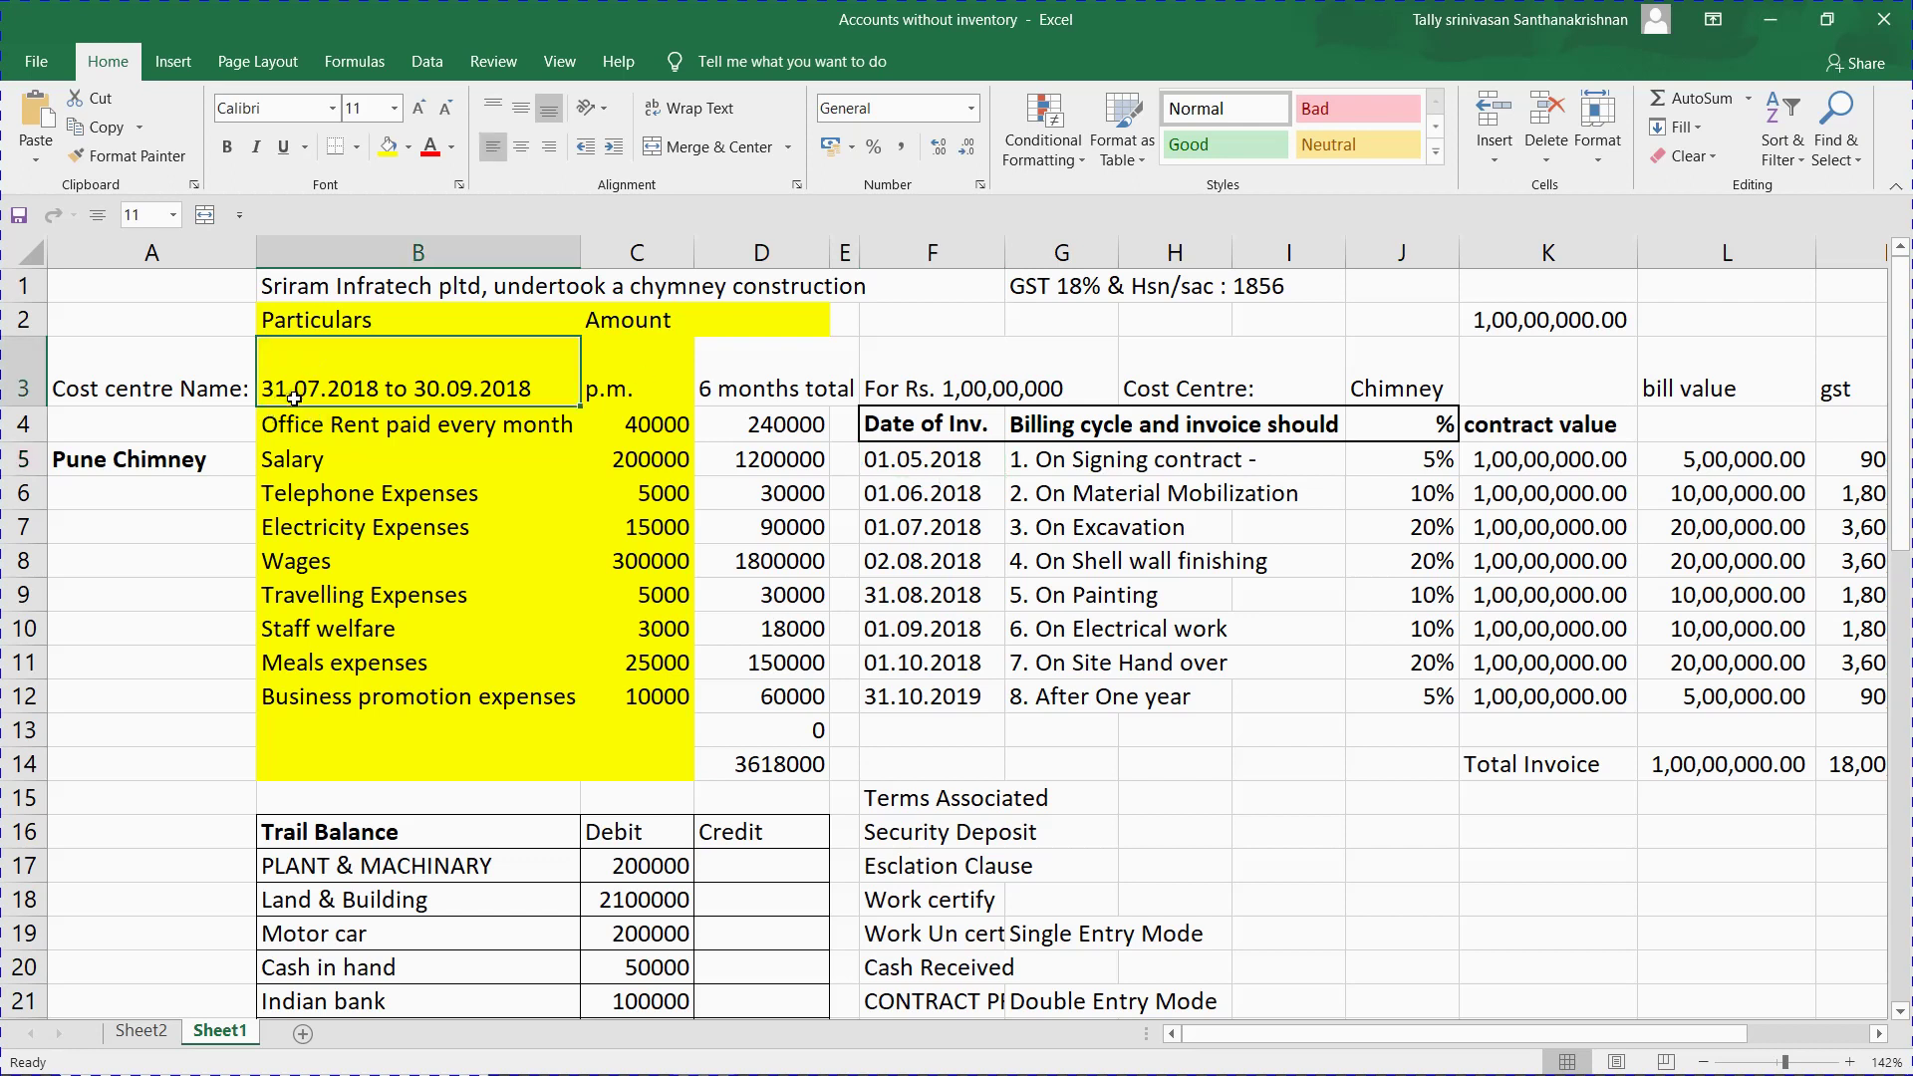
Reopen a Canara Bank Payment voucher and date it 31-May-2018.
key(alt+Tab)
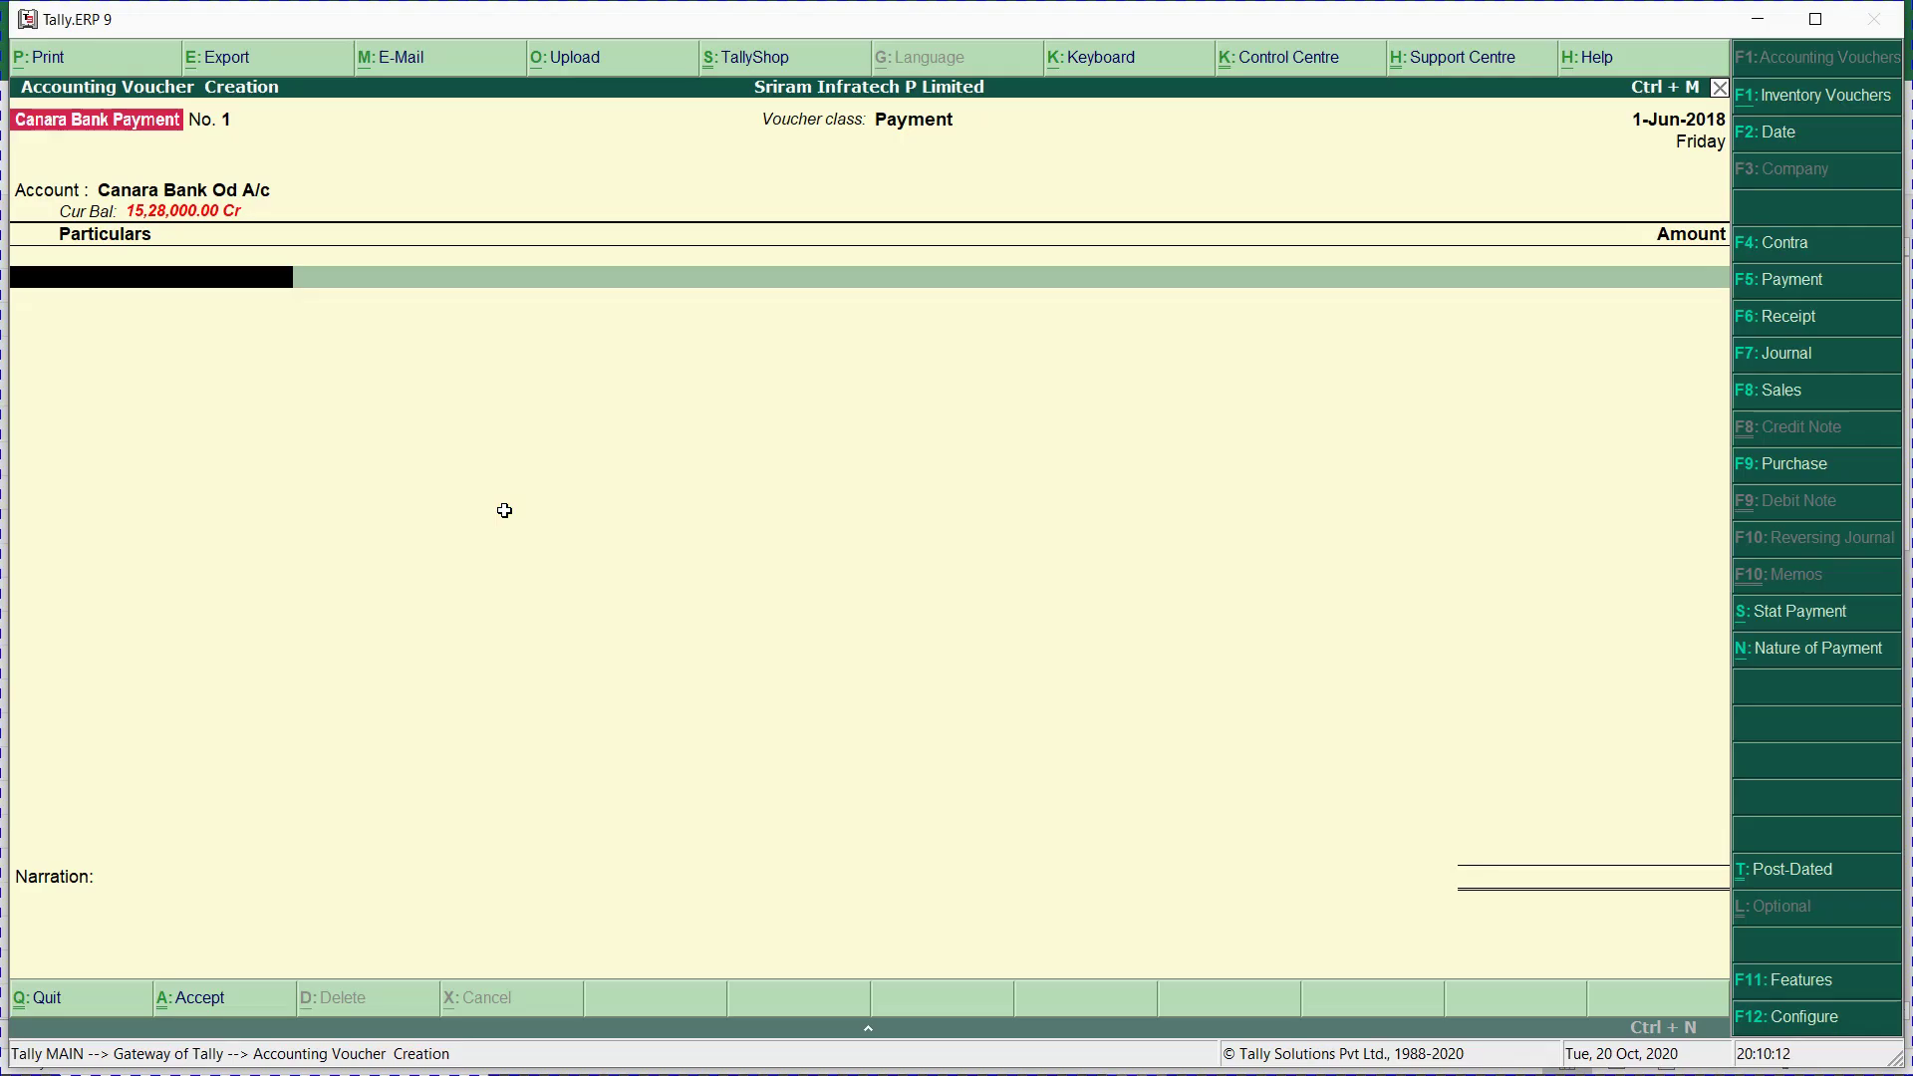
key(F2)
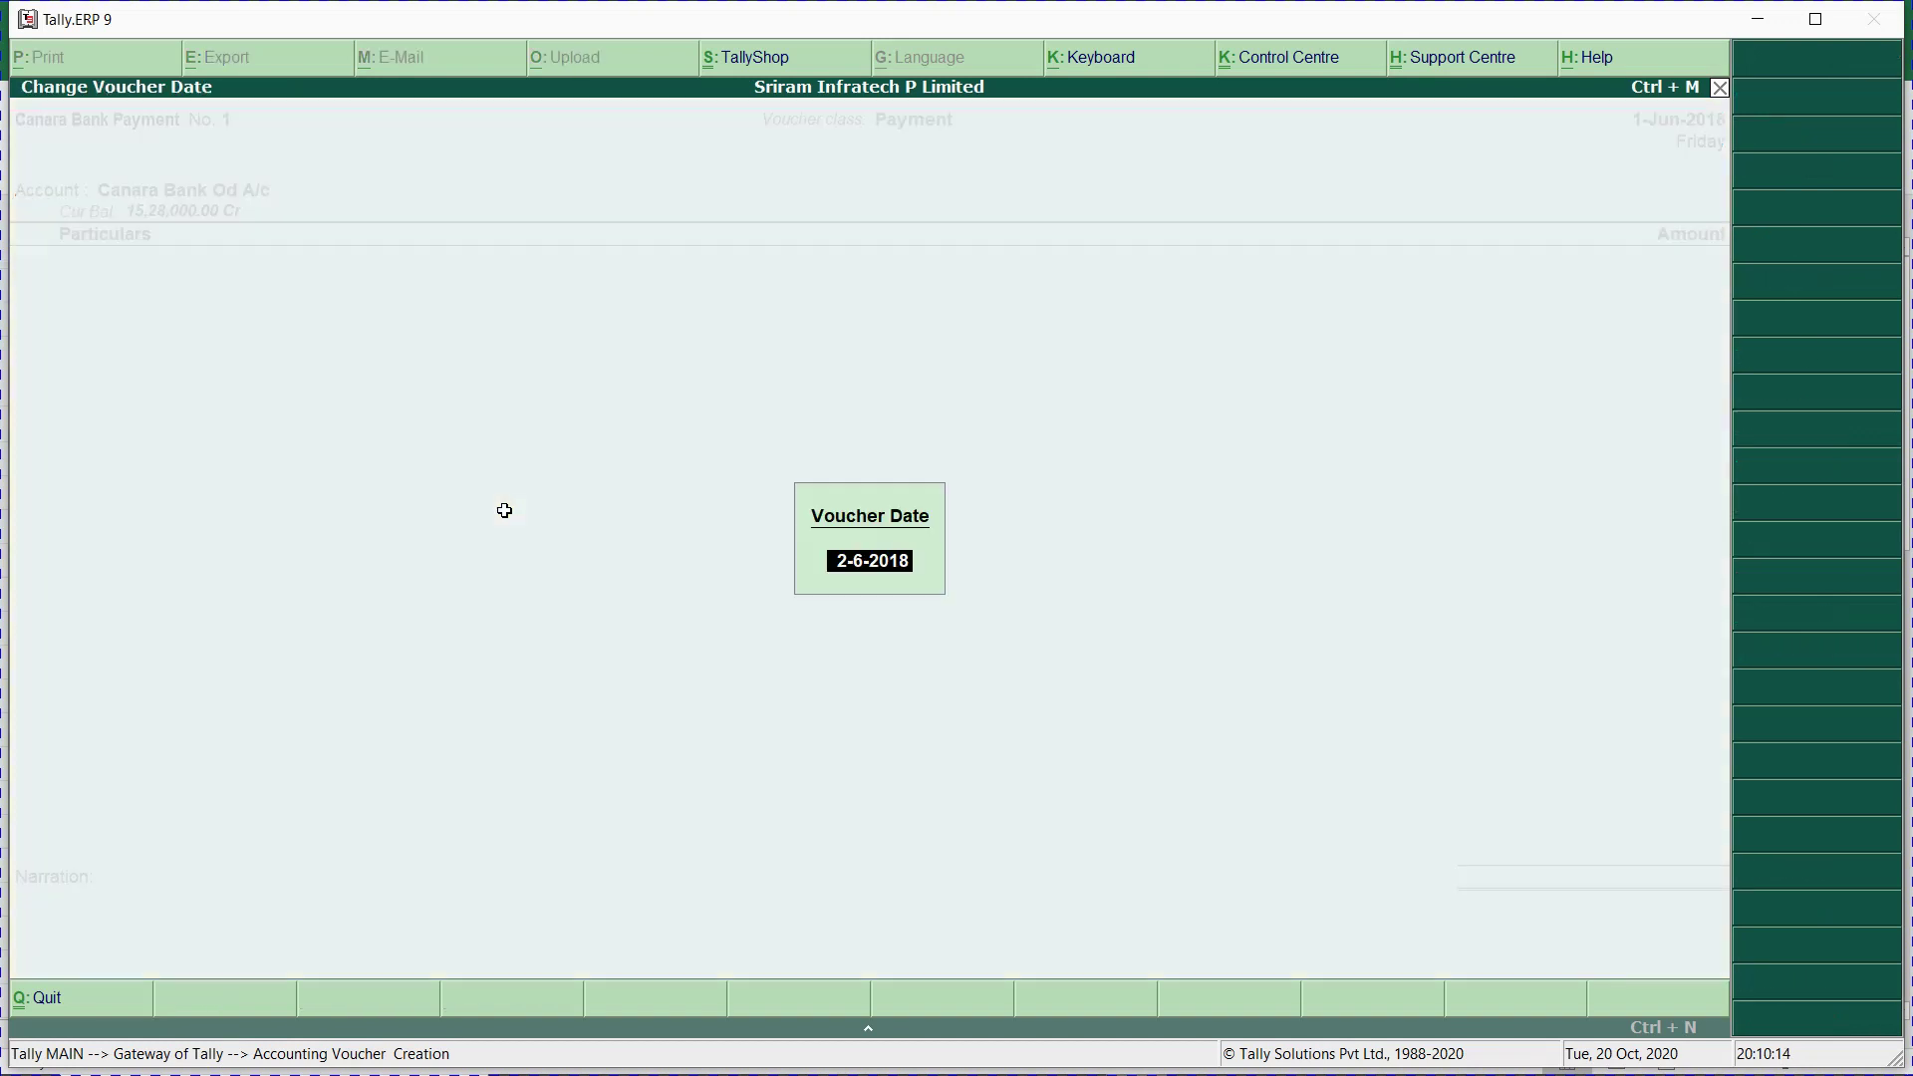
key(BackSpace)
key(Escape)
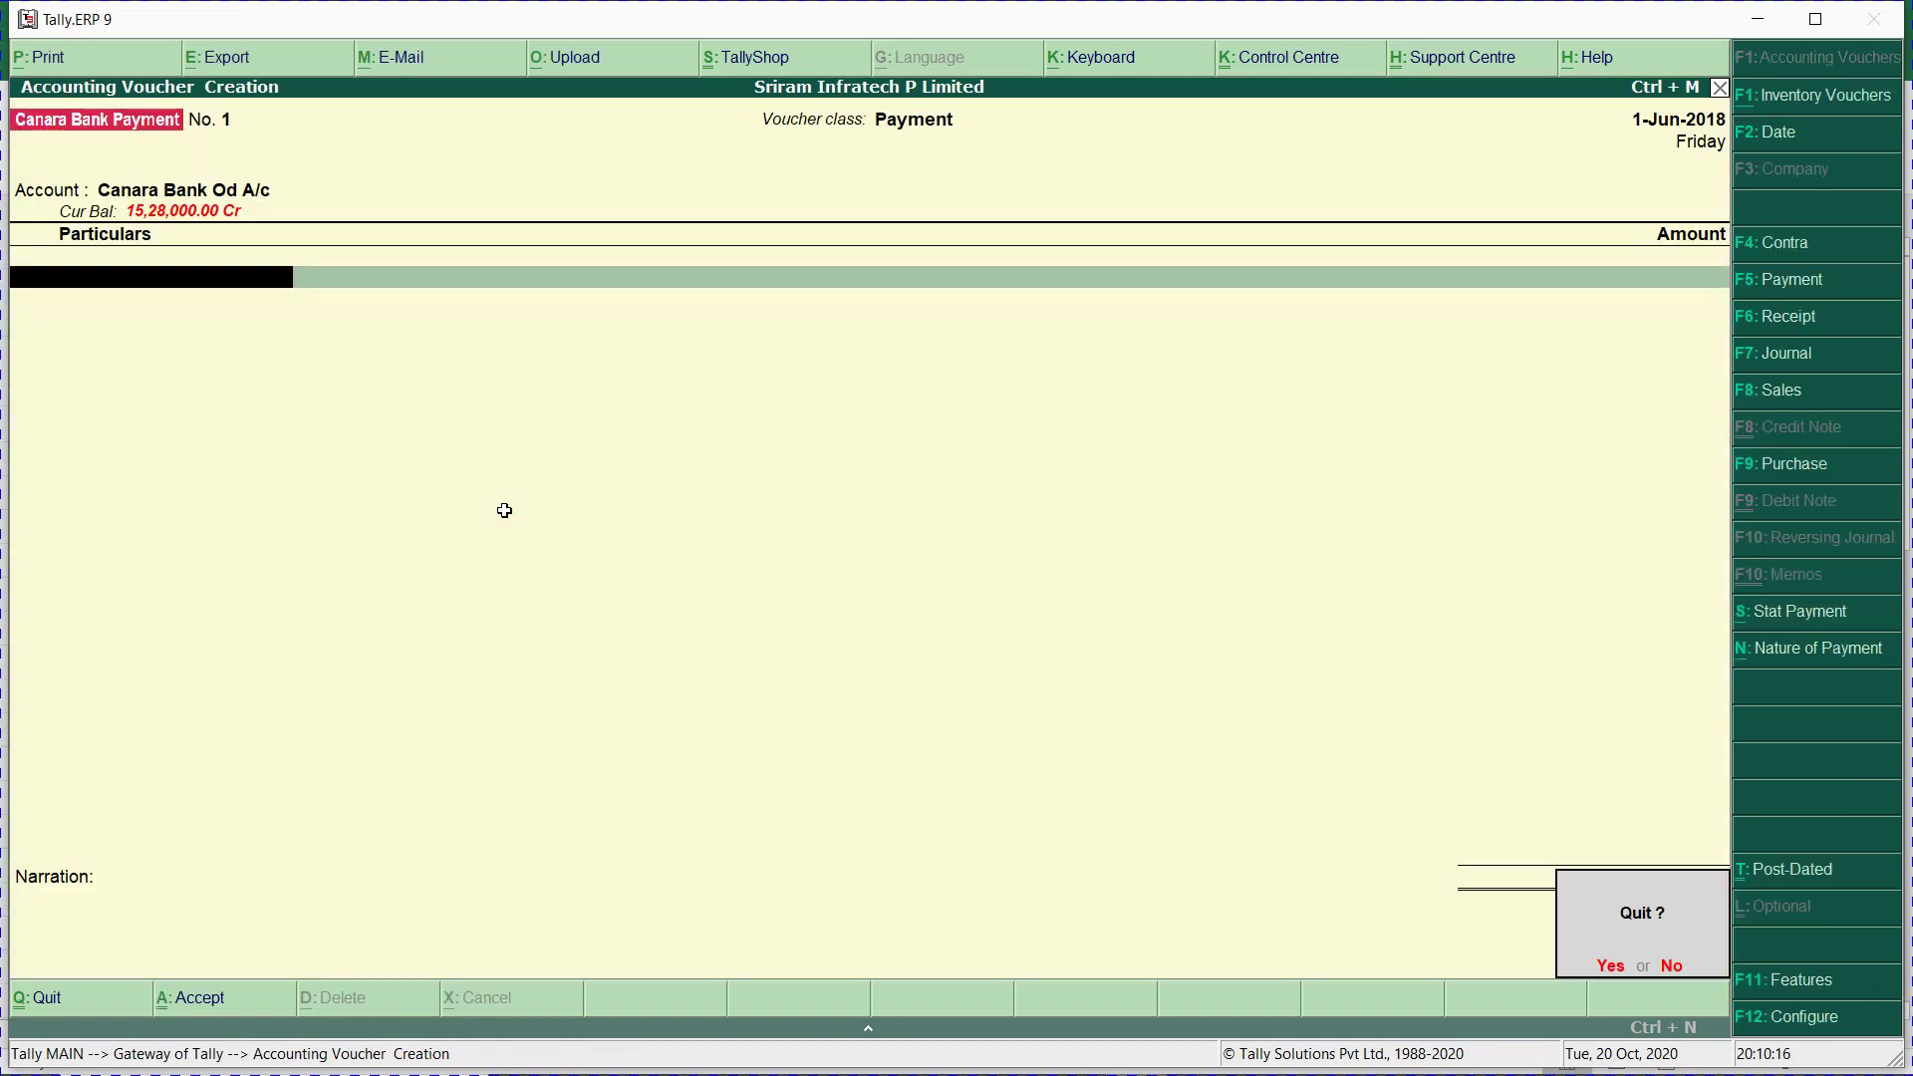
key(Escape)
key(Return)
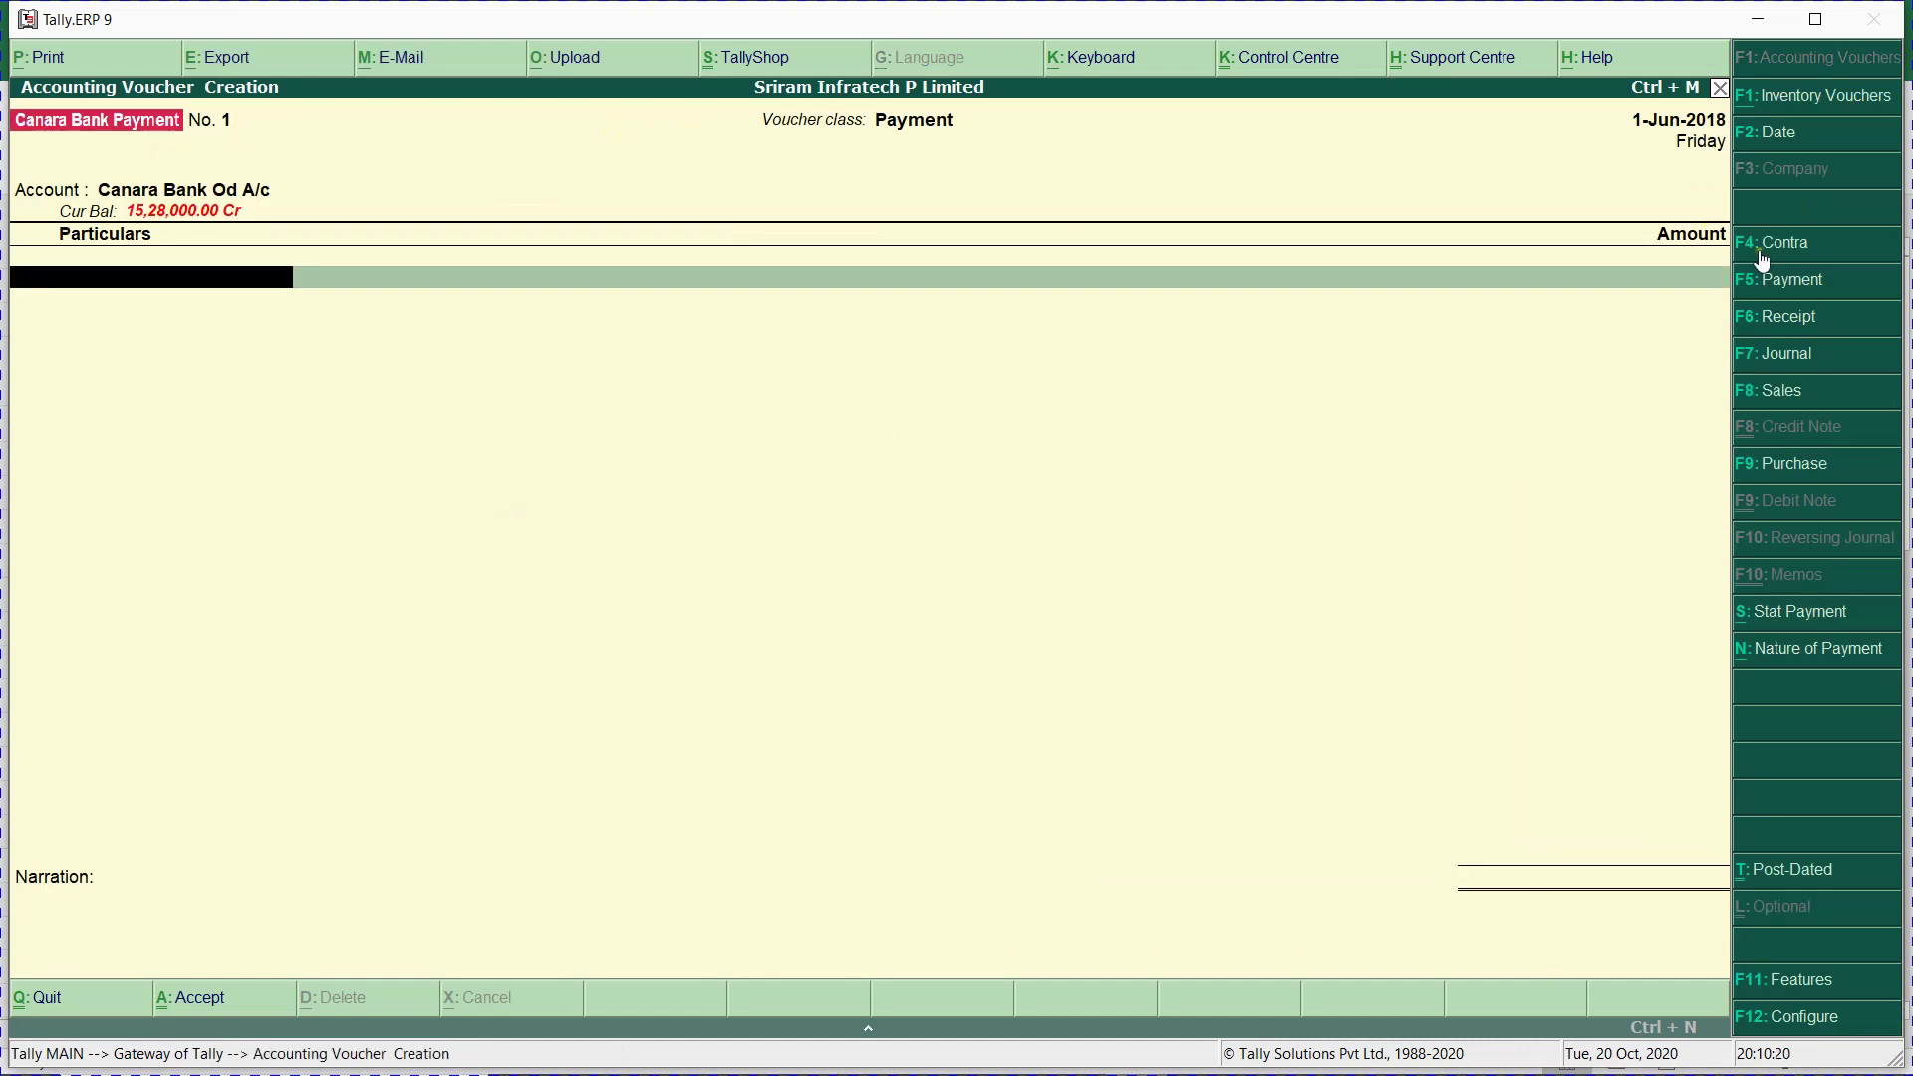
click(1780, 284)
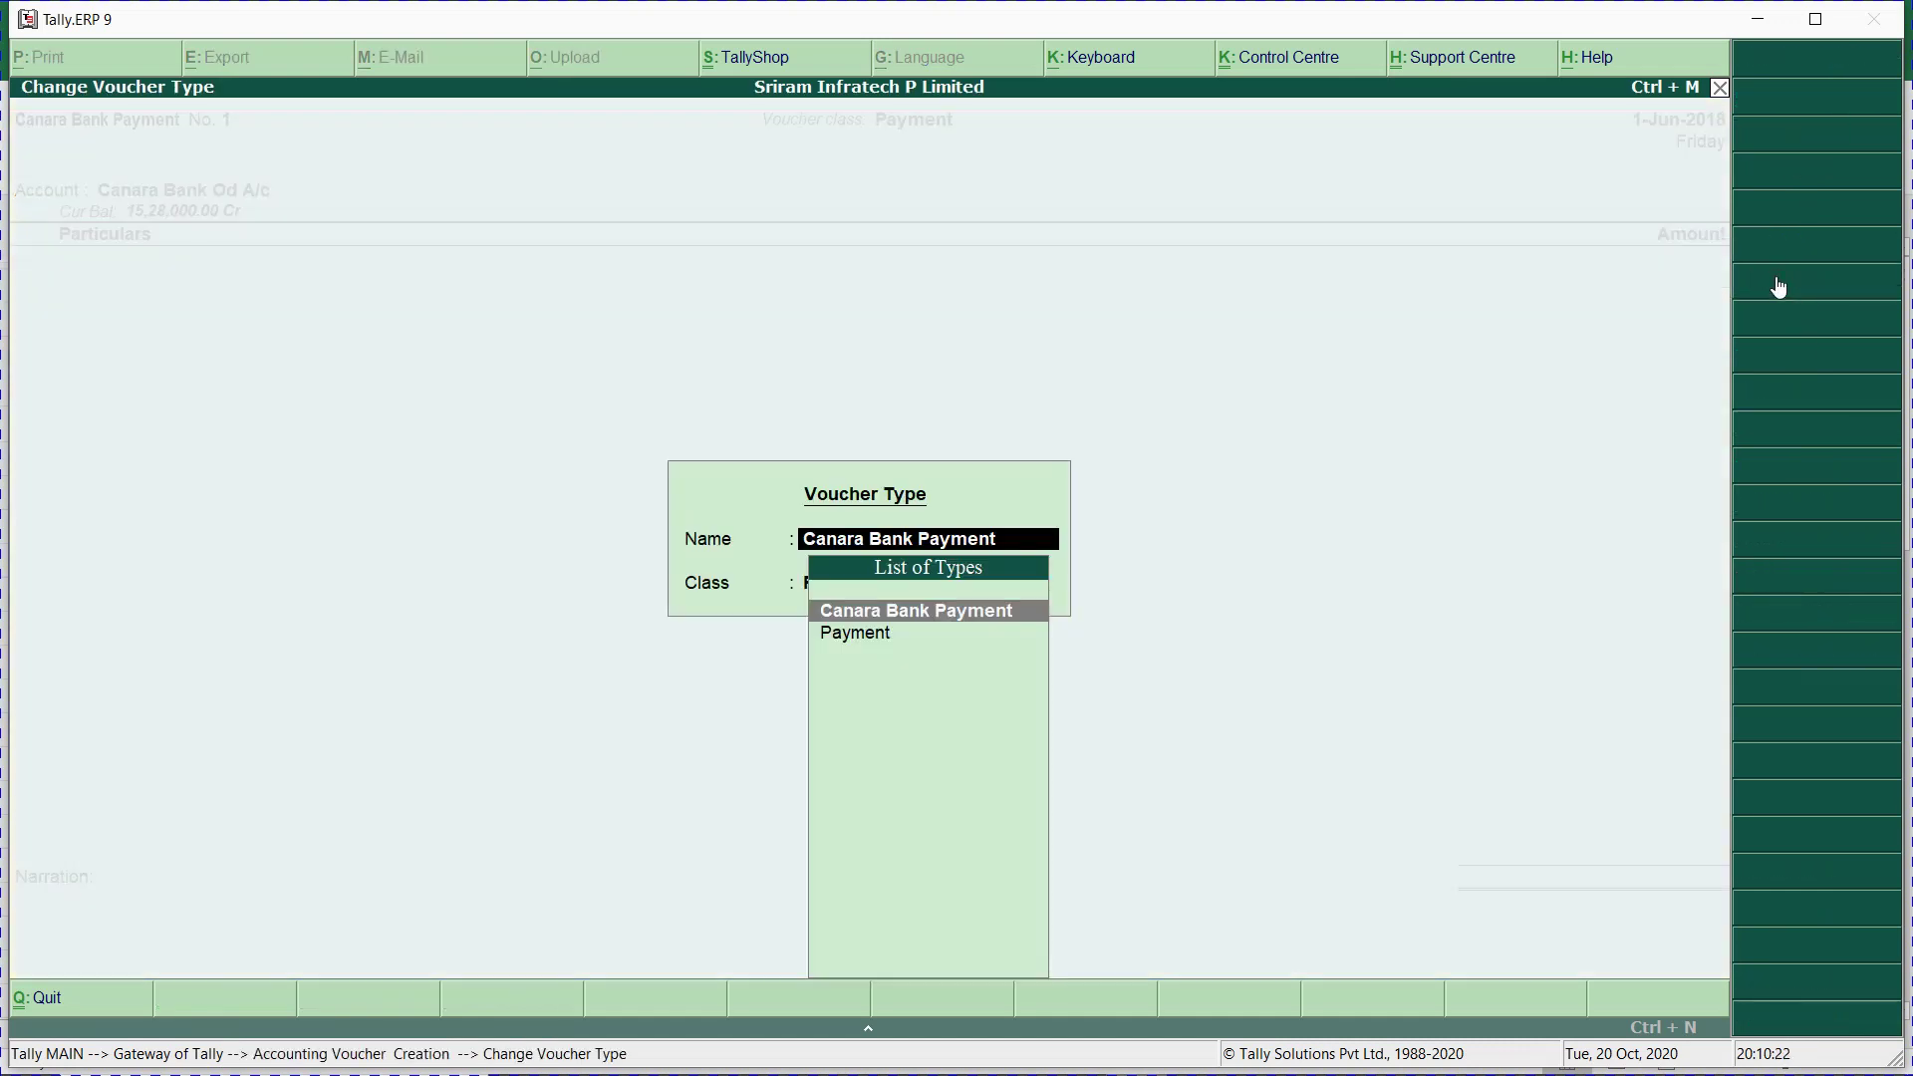
key(Return)
key(Return)
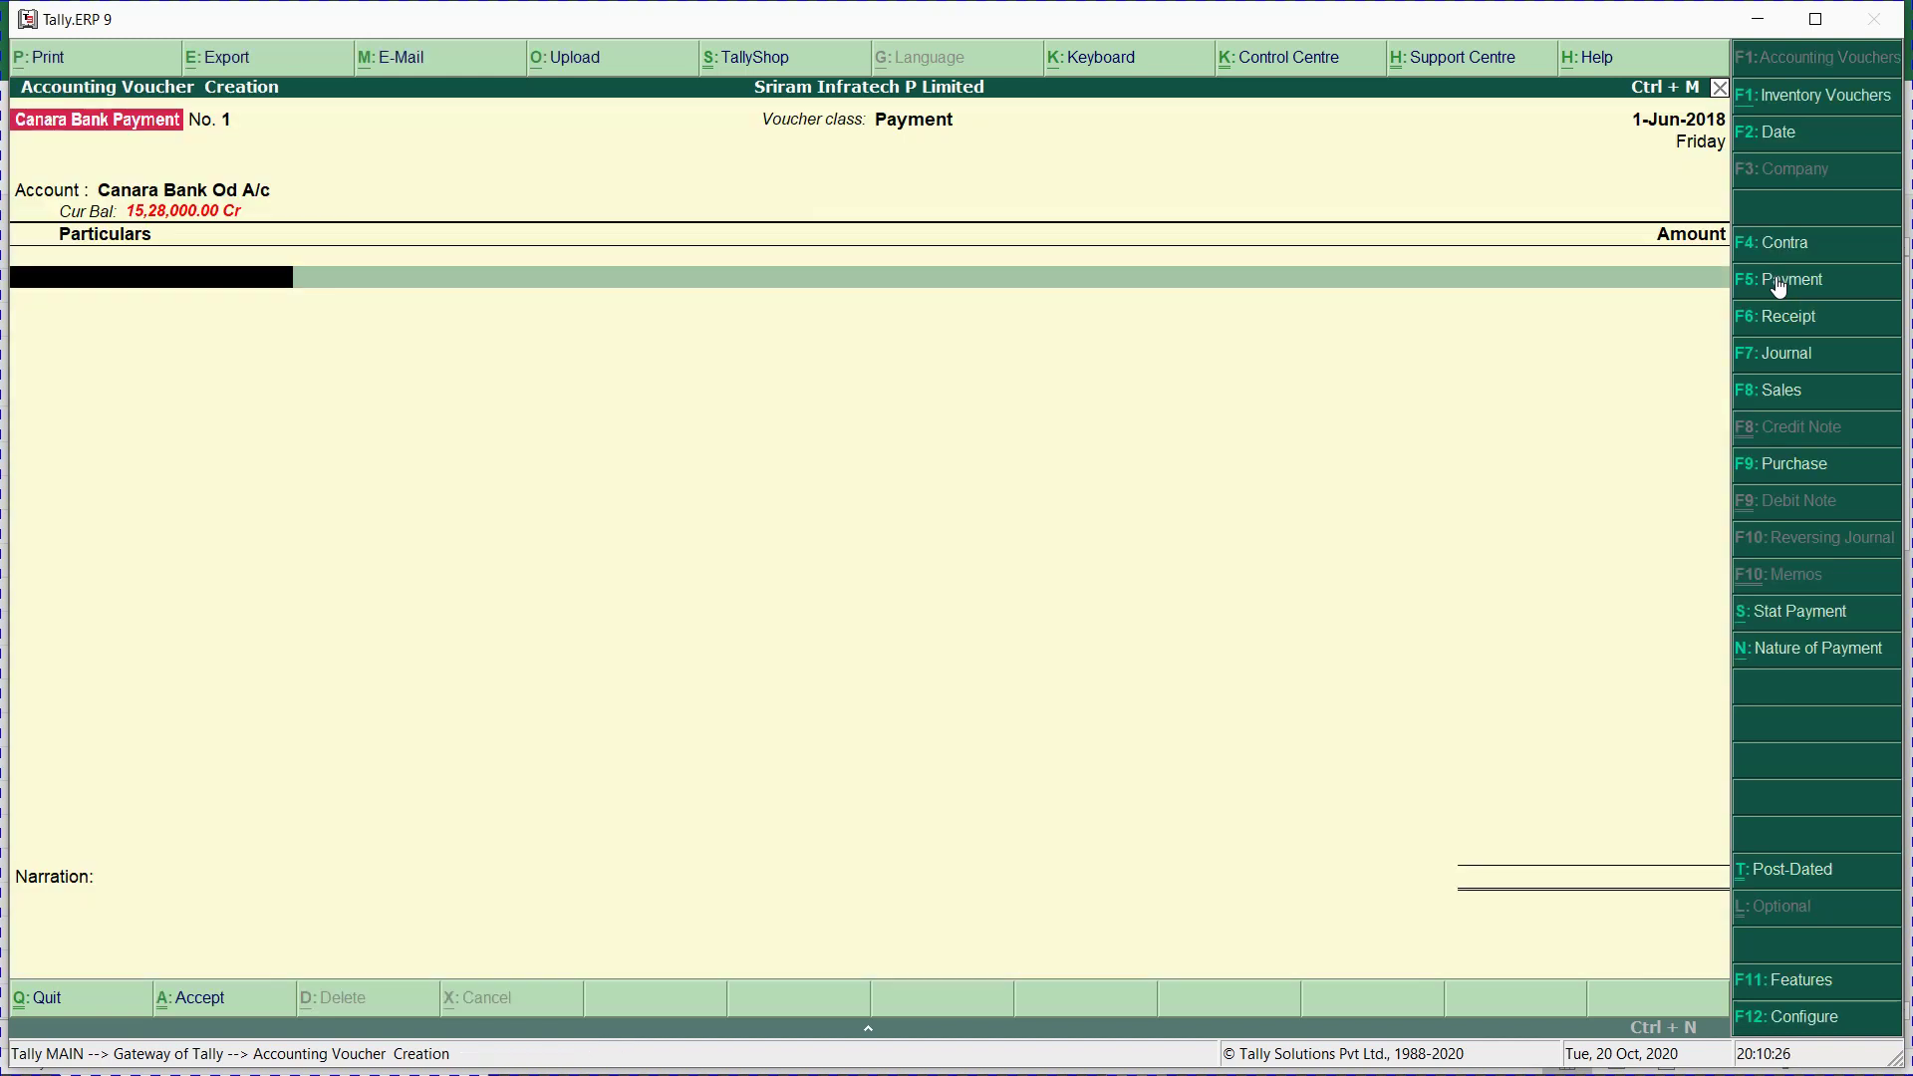
key(F2)
text(31-5)
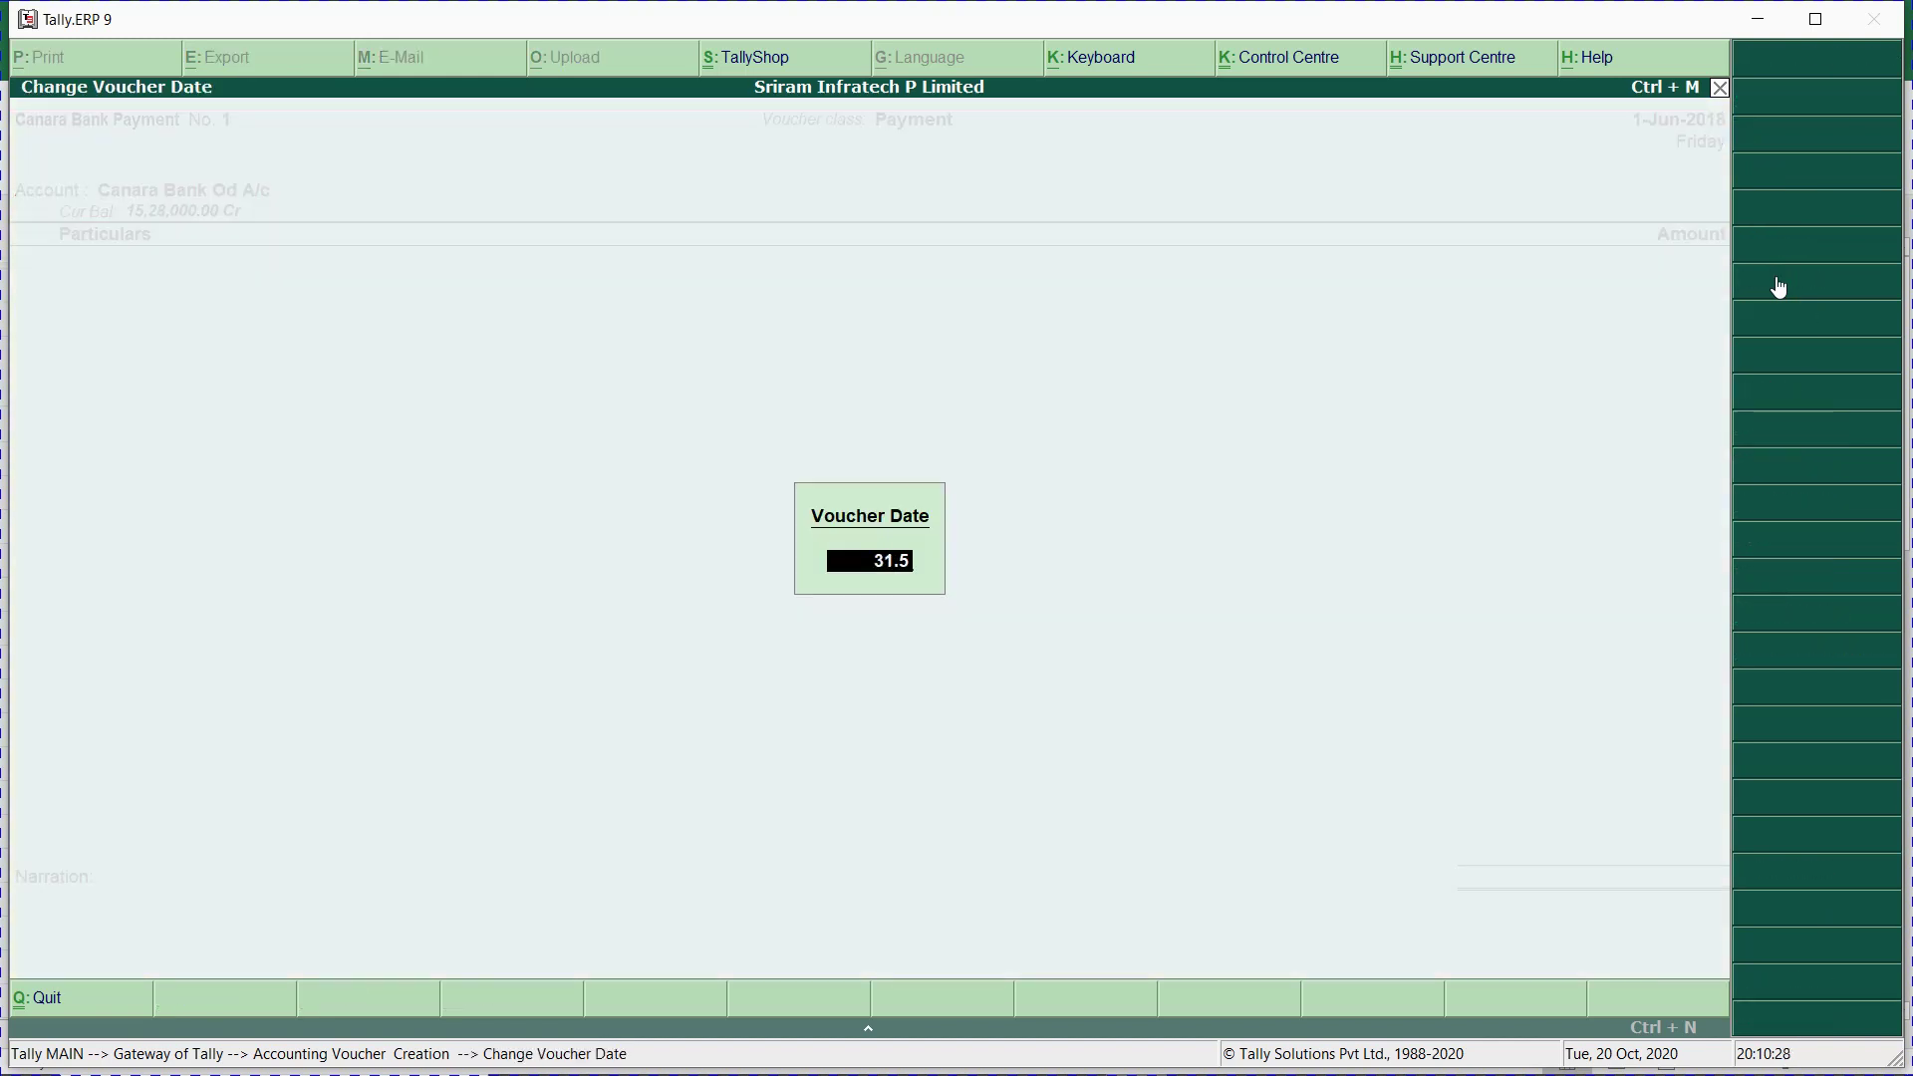
key(Return)
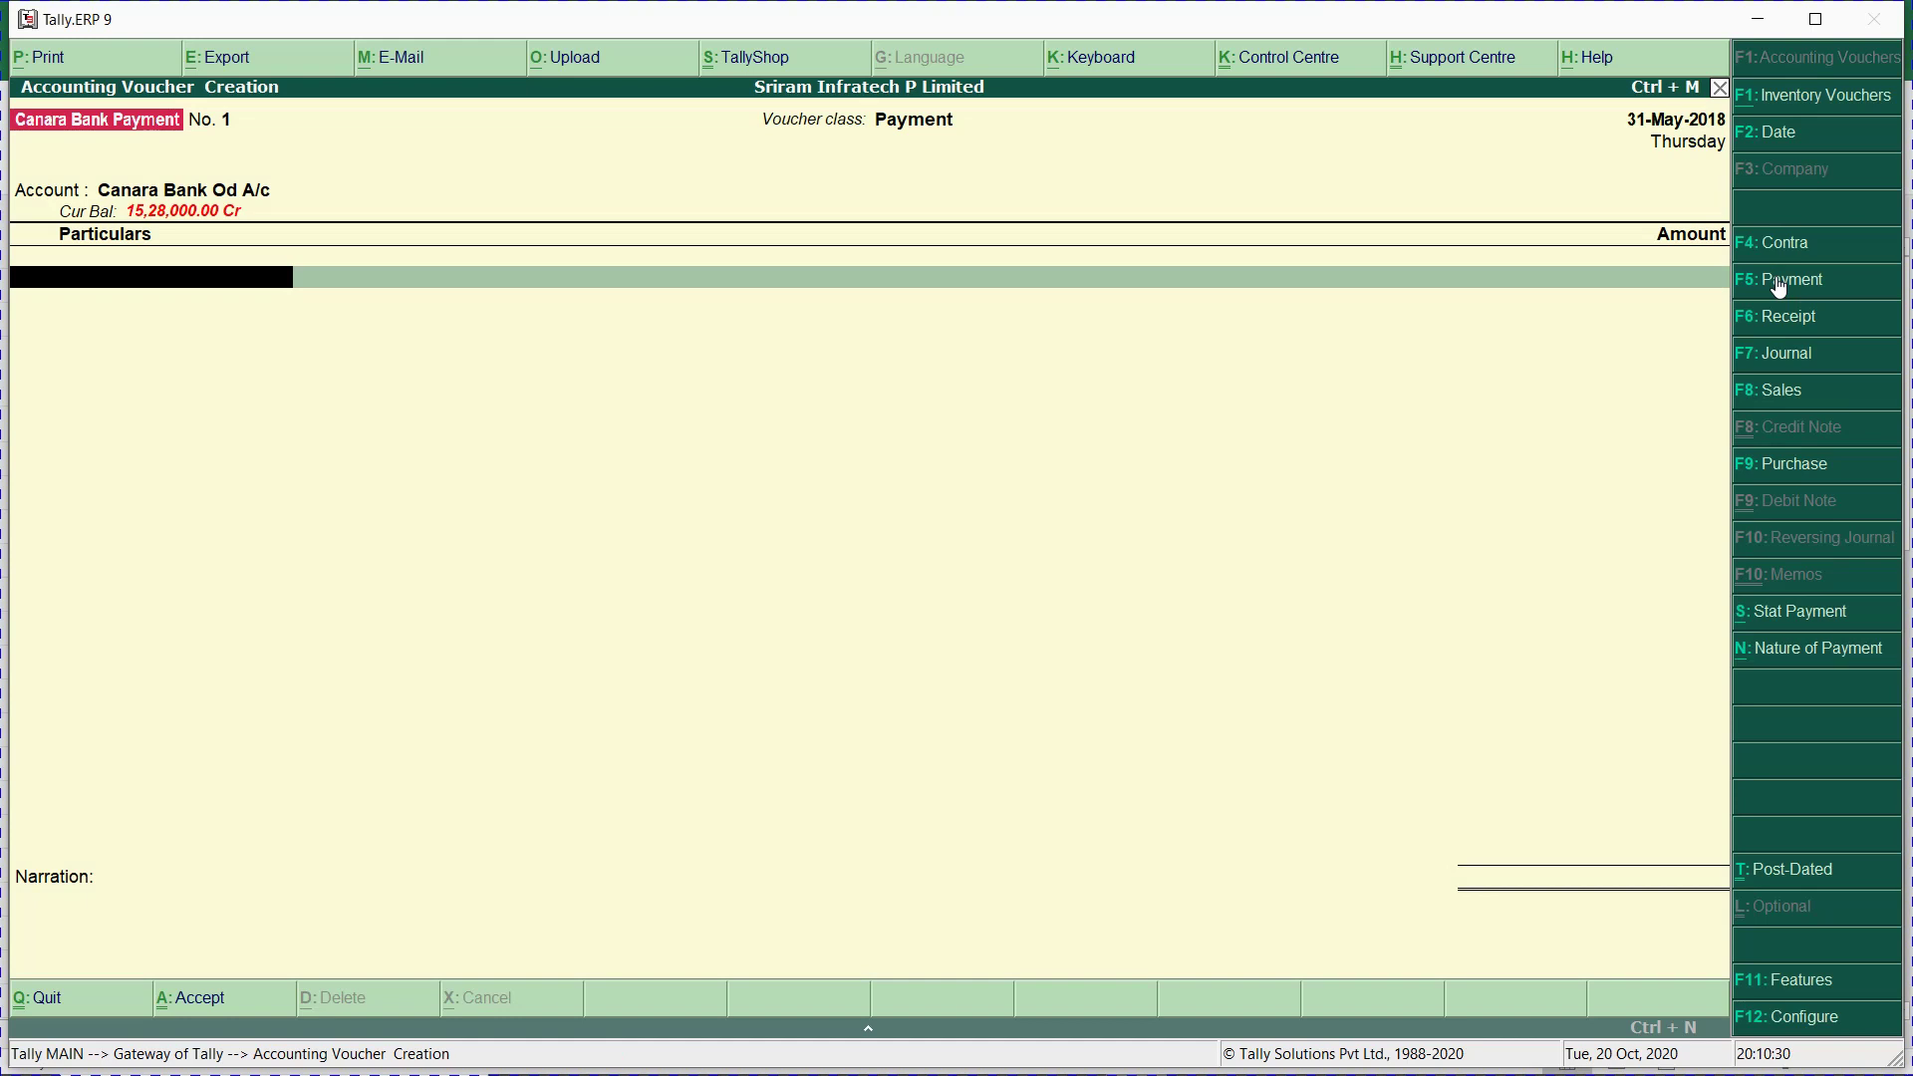
Debit Office Rent 40,000, checked against the expense sheet, allocated to Pune Chemney.
text(Rent)
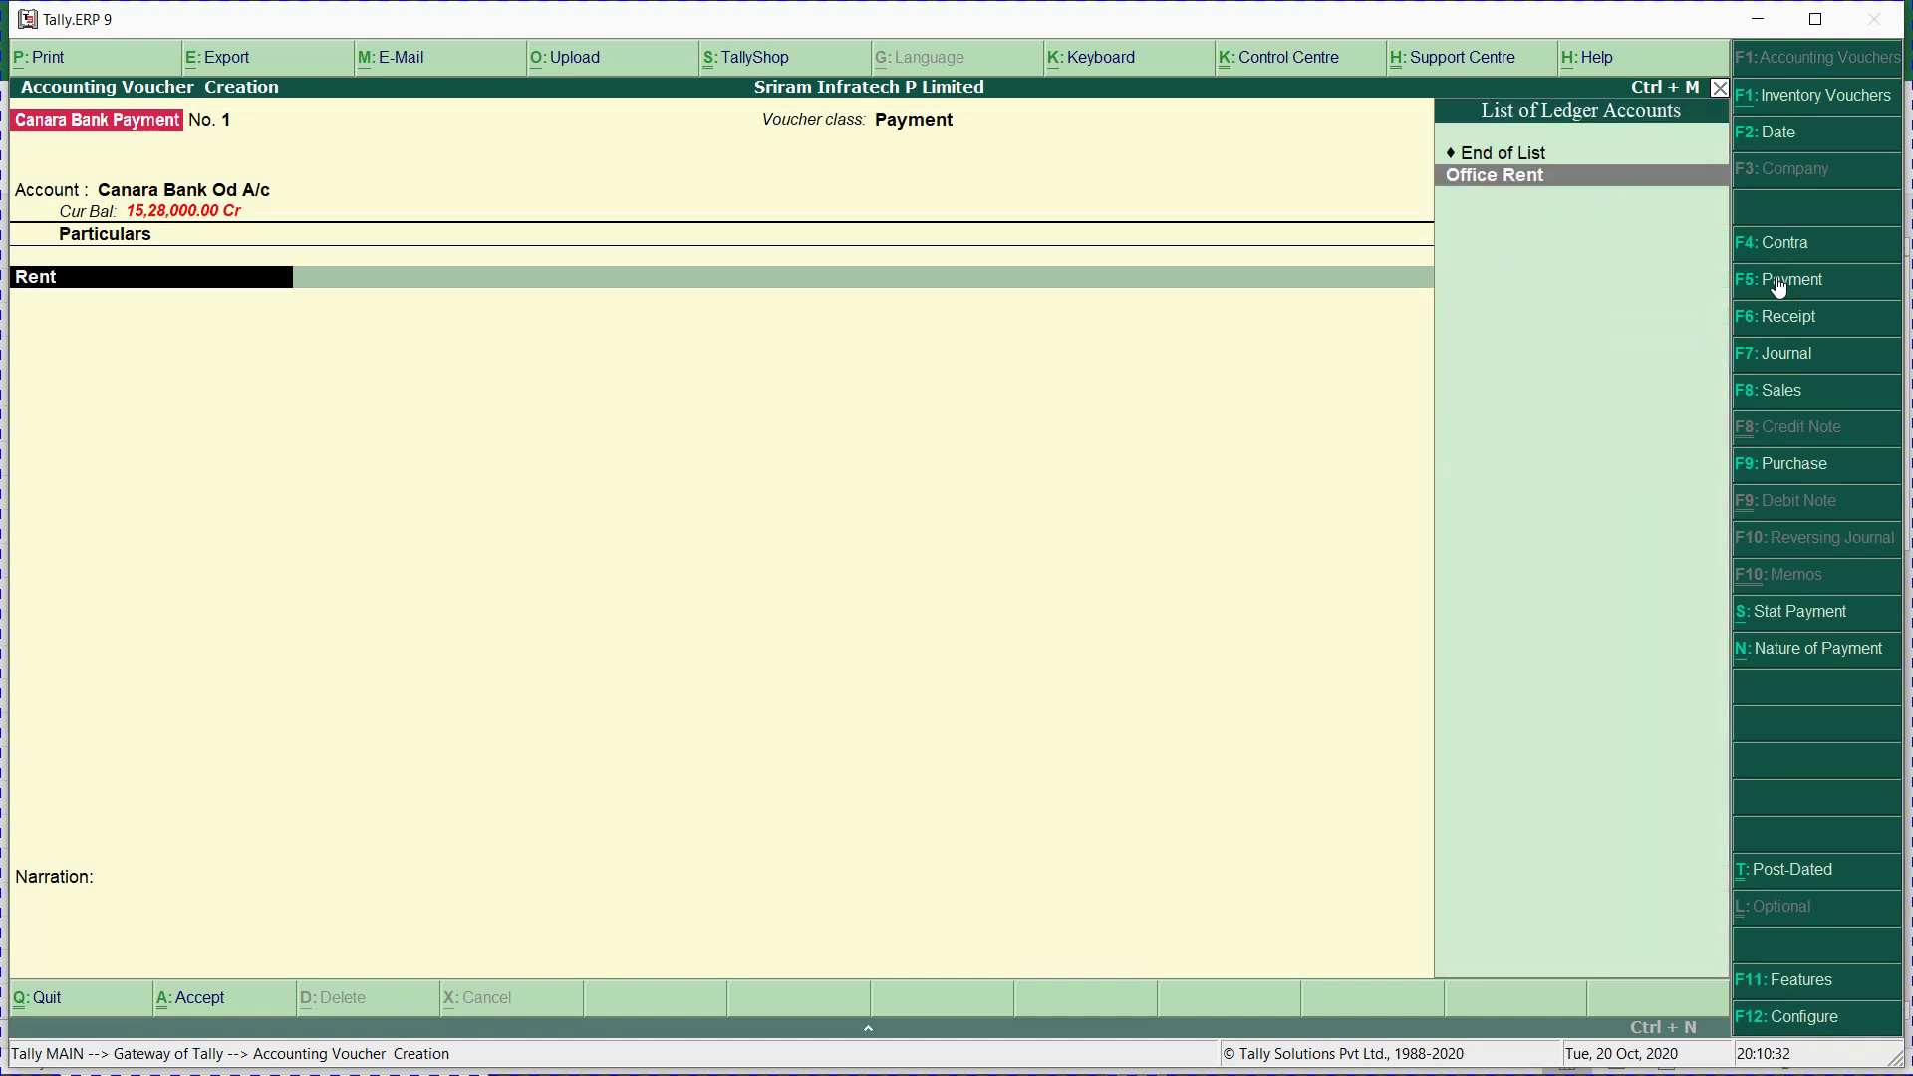
key(Return)
key(alt+Tab)
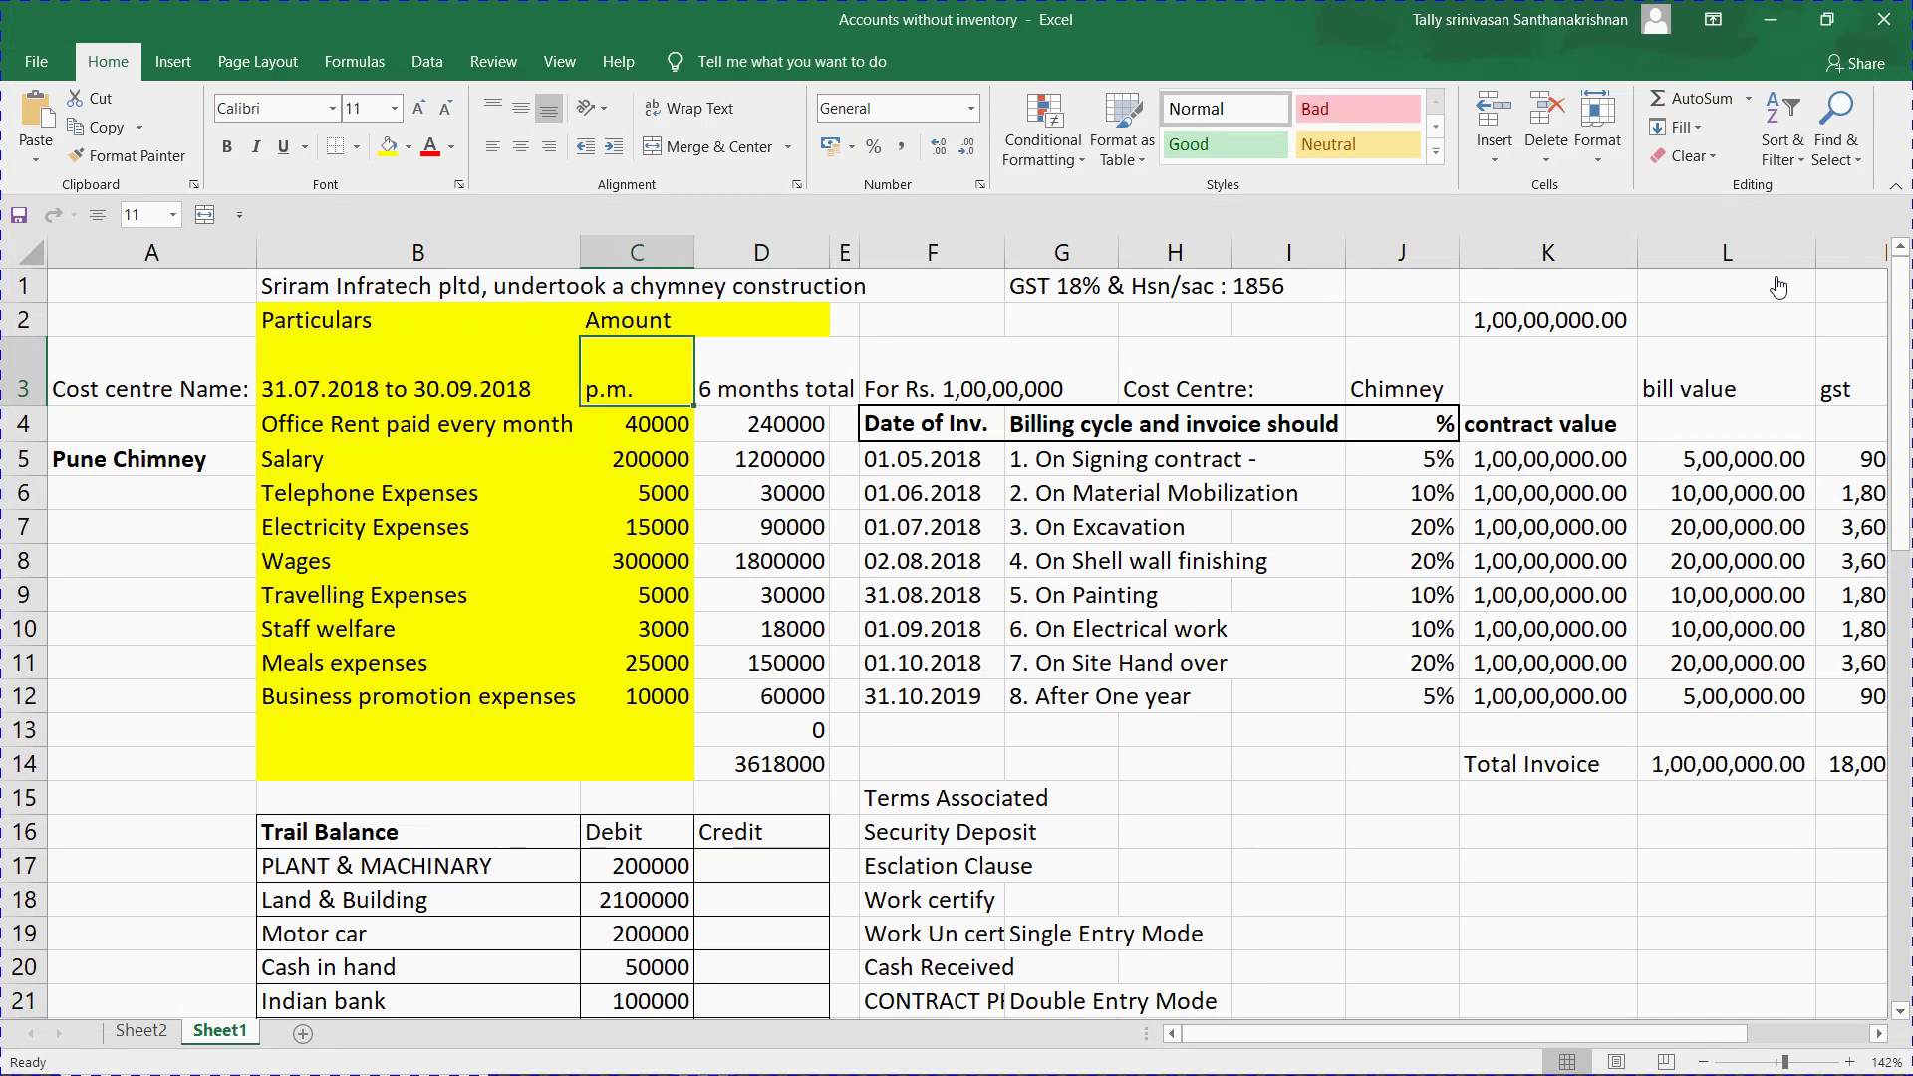
key(Down)
key(alt+Tab)
text(40,000)
key(Return)
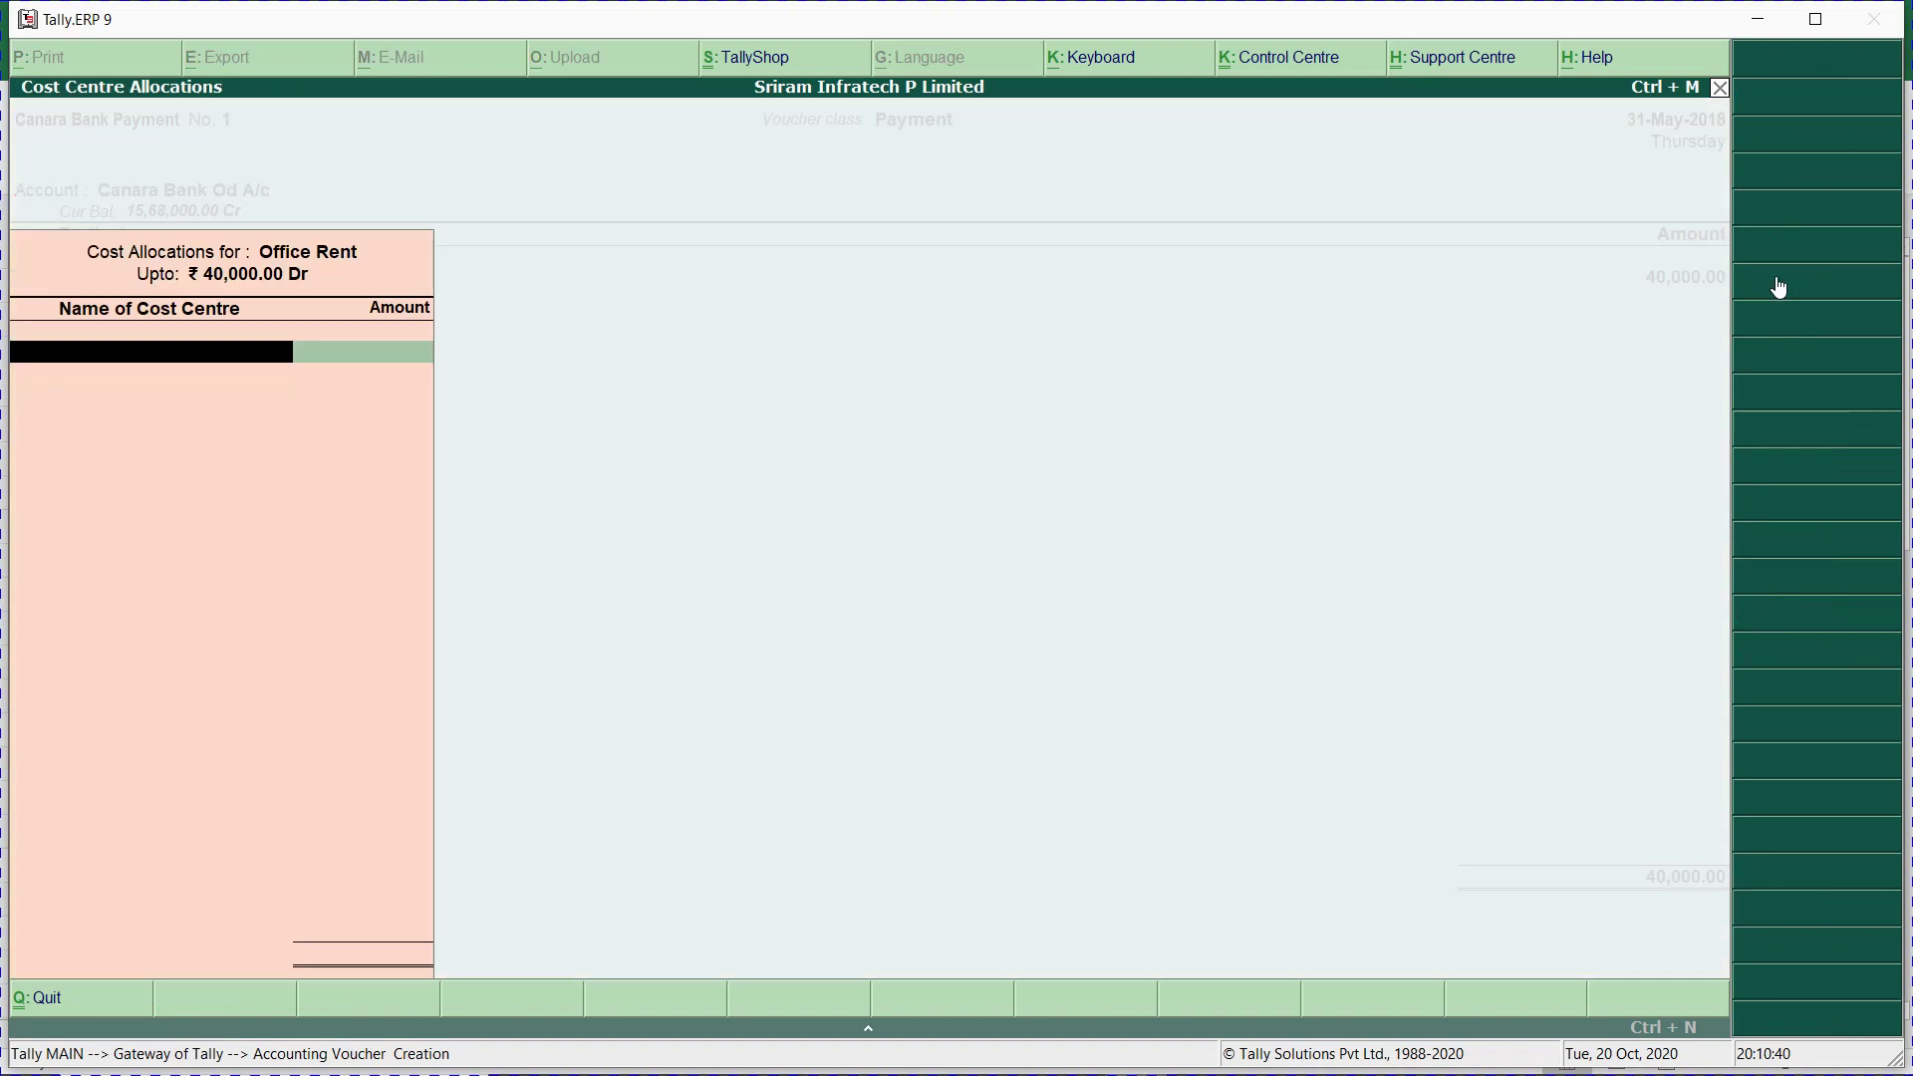
text(P)
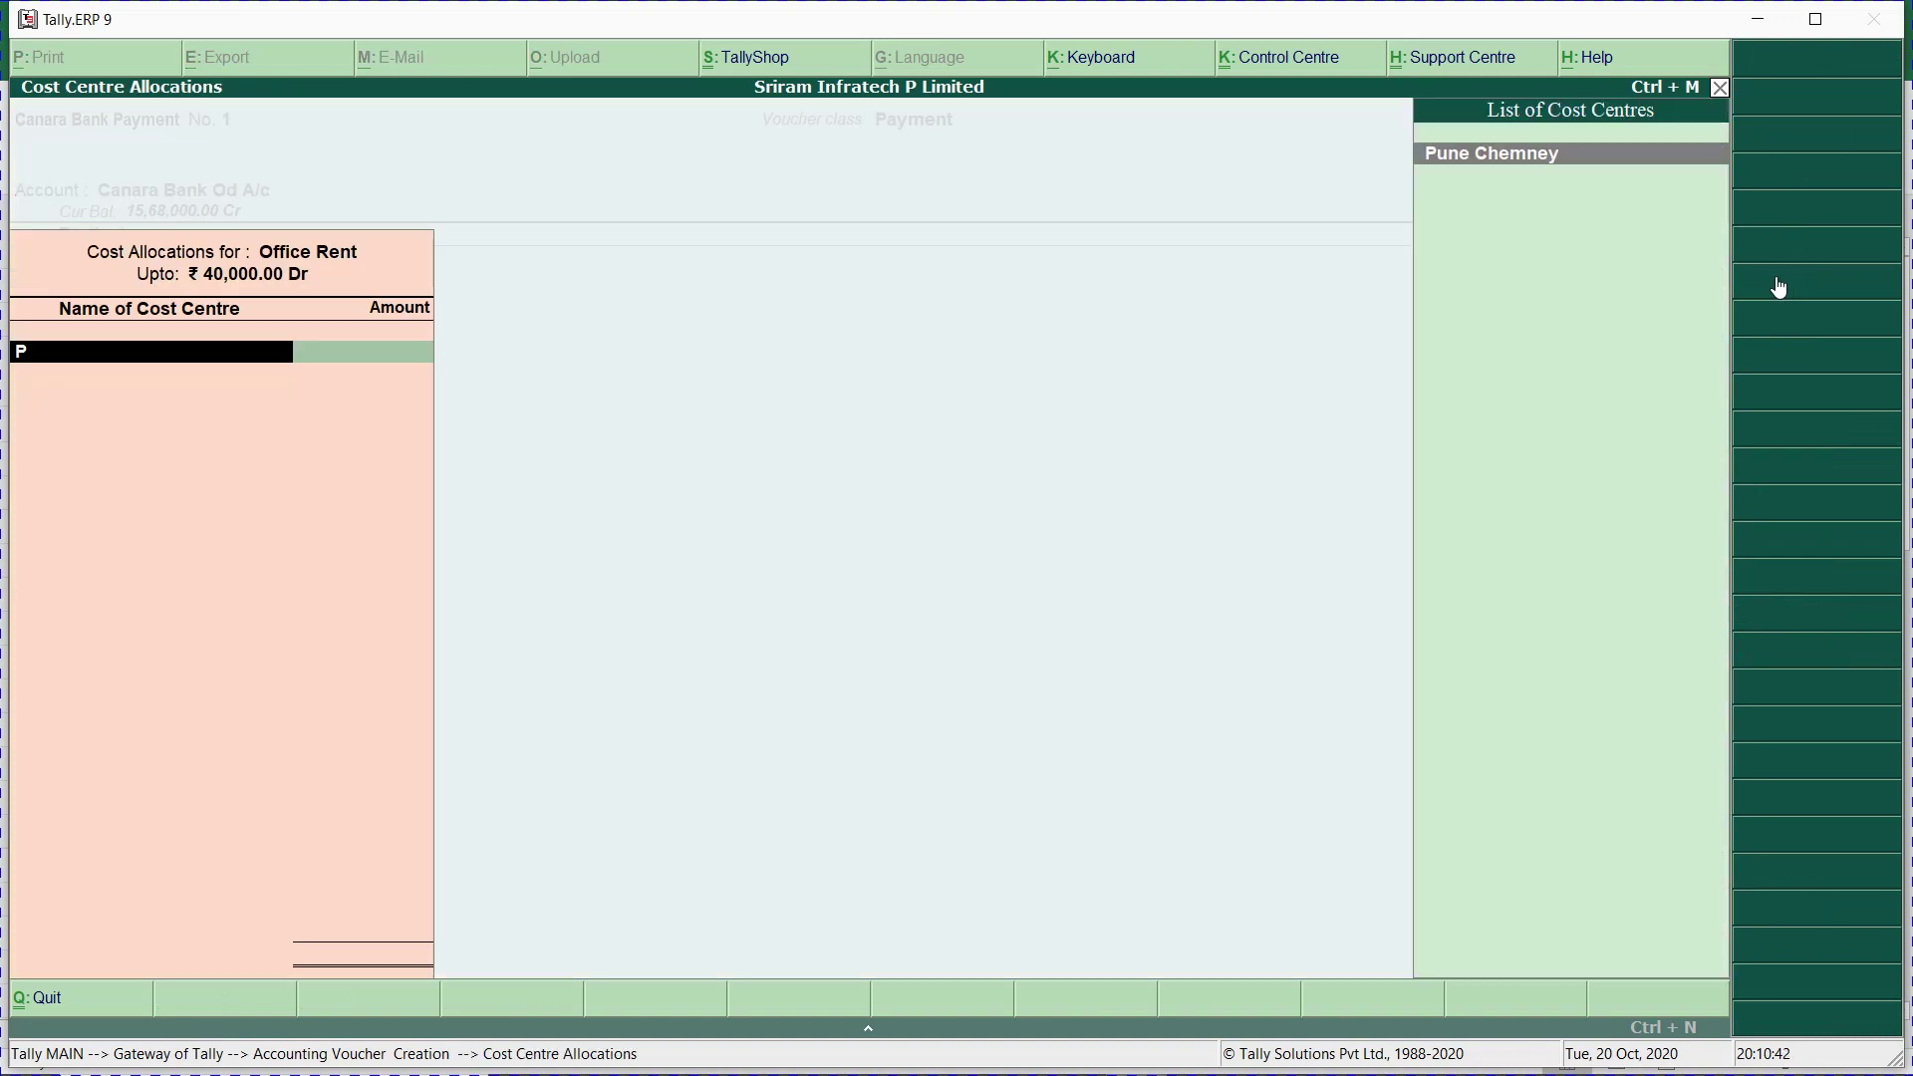
key(Return)
key(Return)
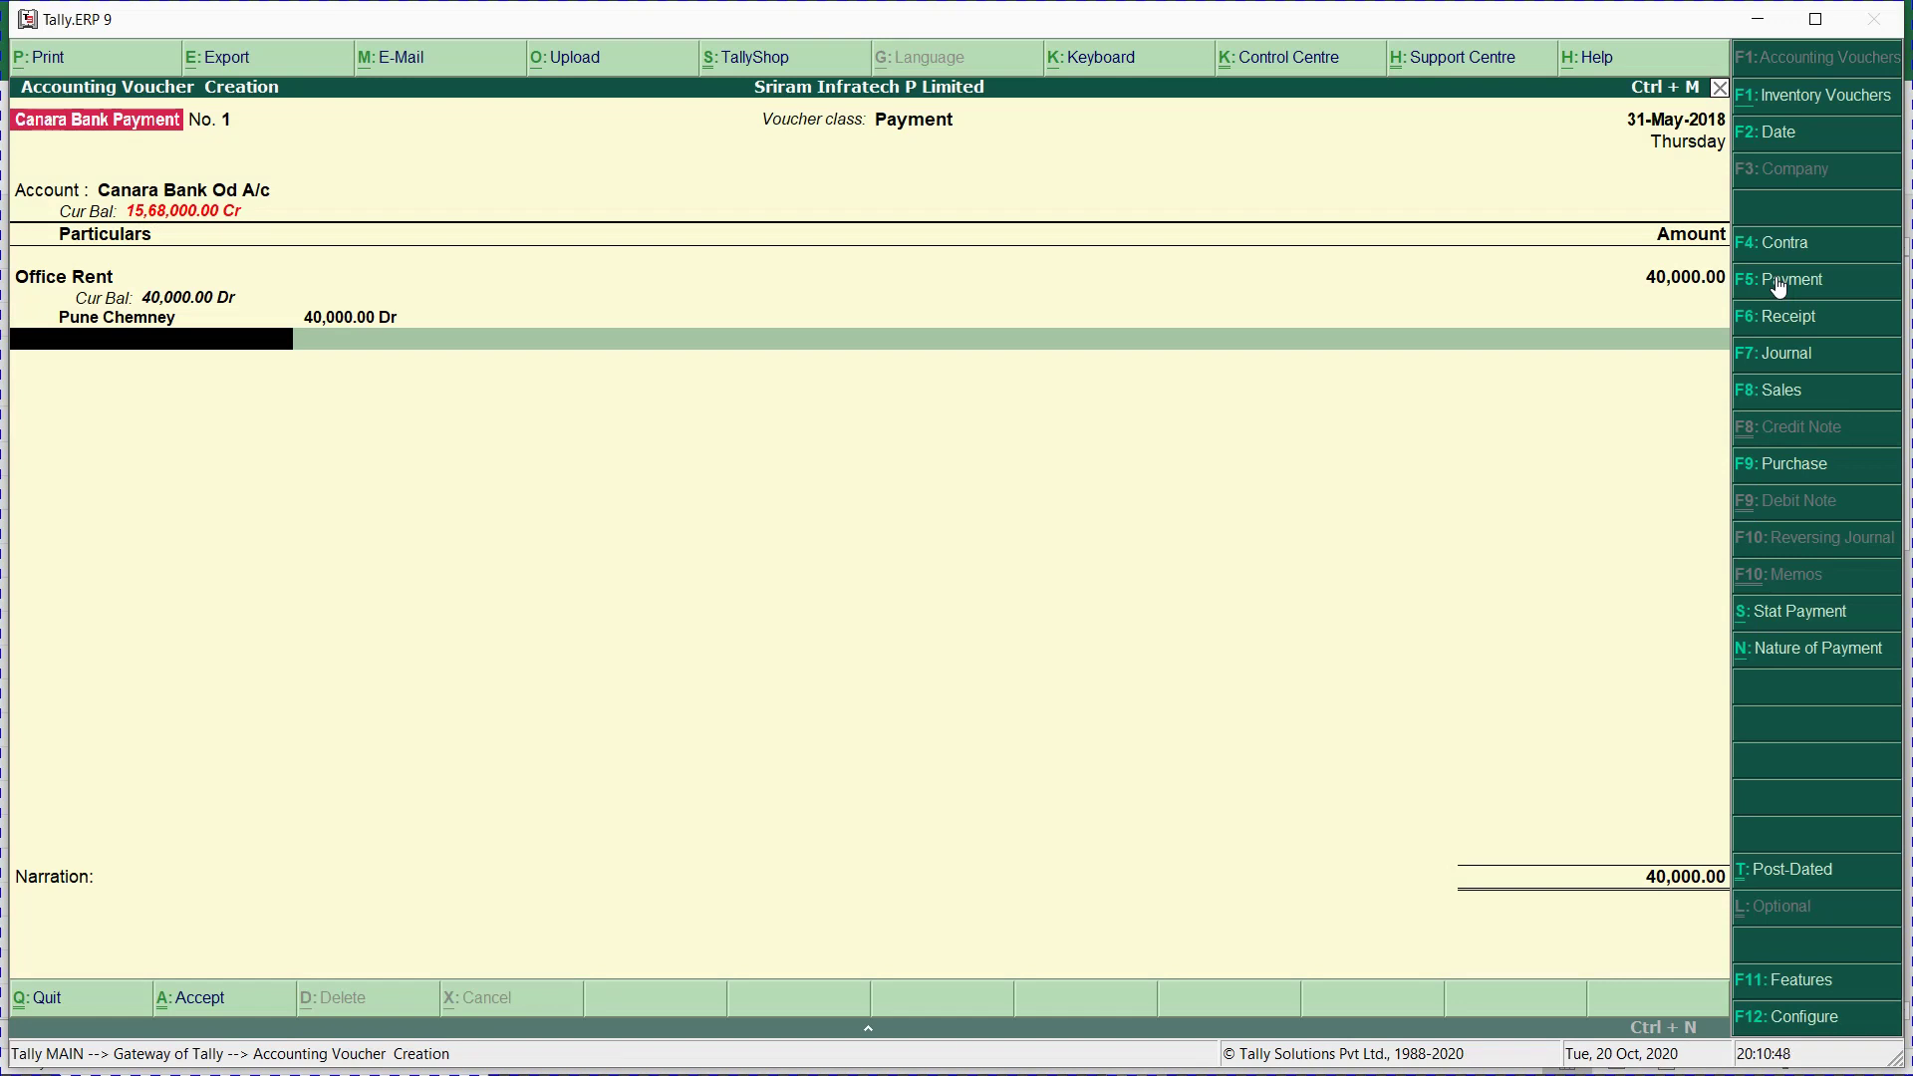
Accept the bank allocation as cheque 121101 for 40,000 and reach the save prompt.
key(Return)
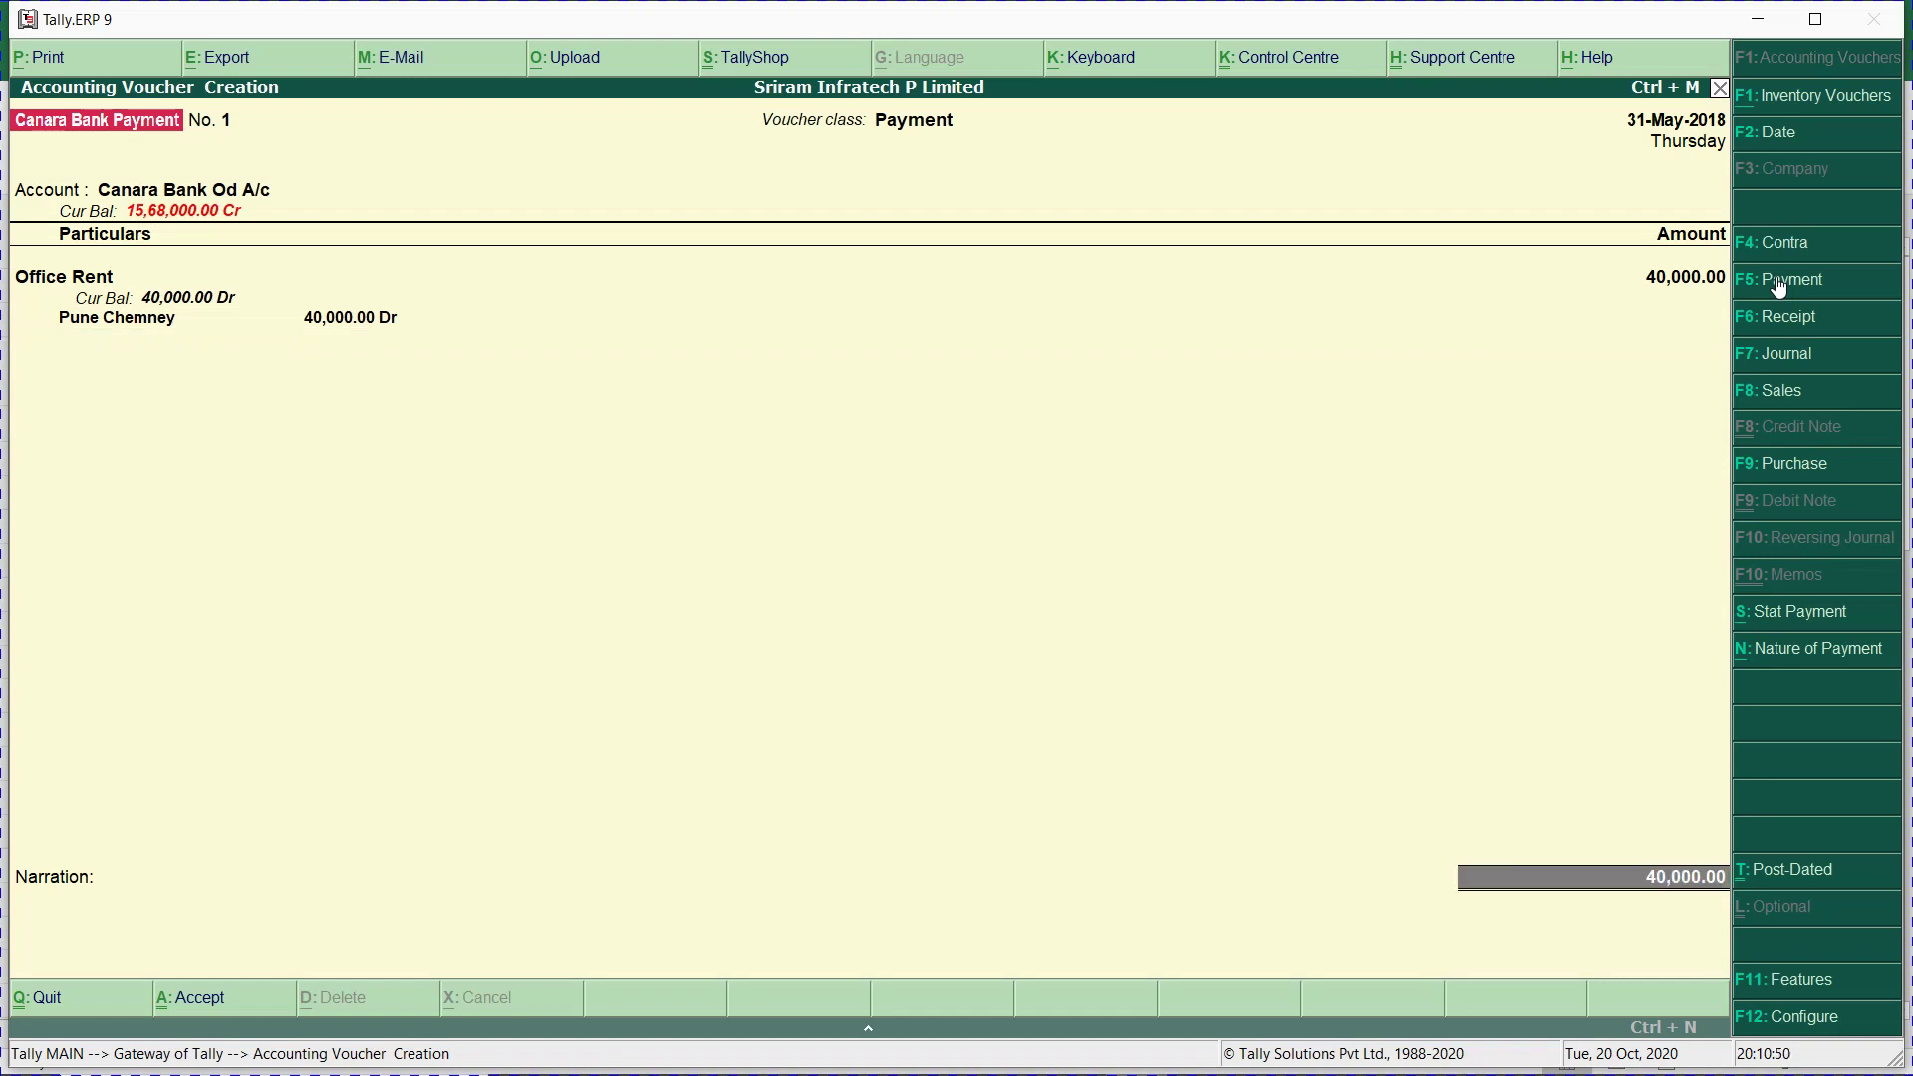
key(Return)
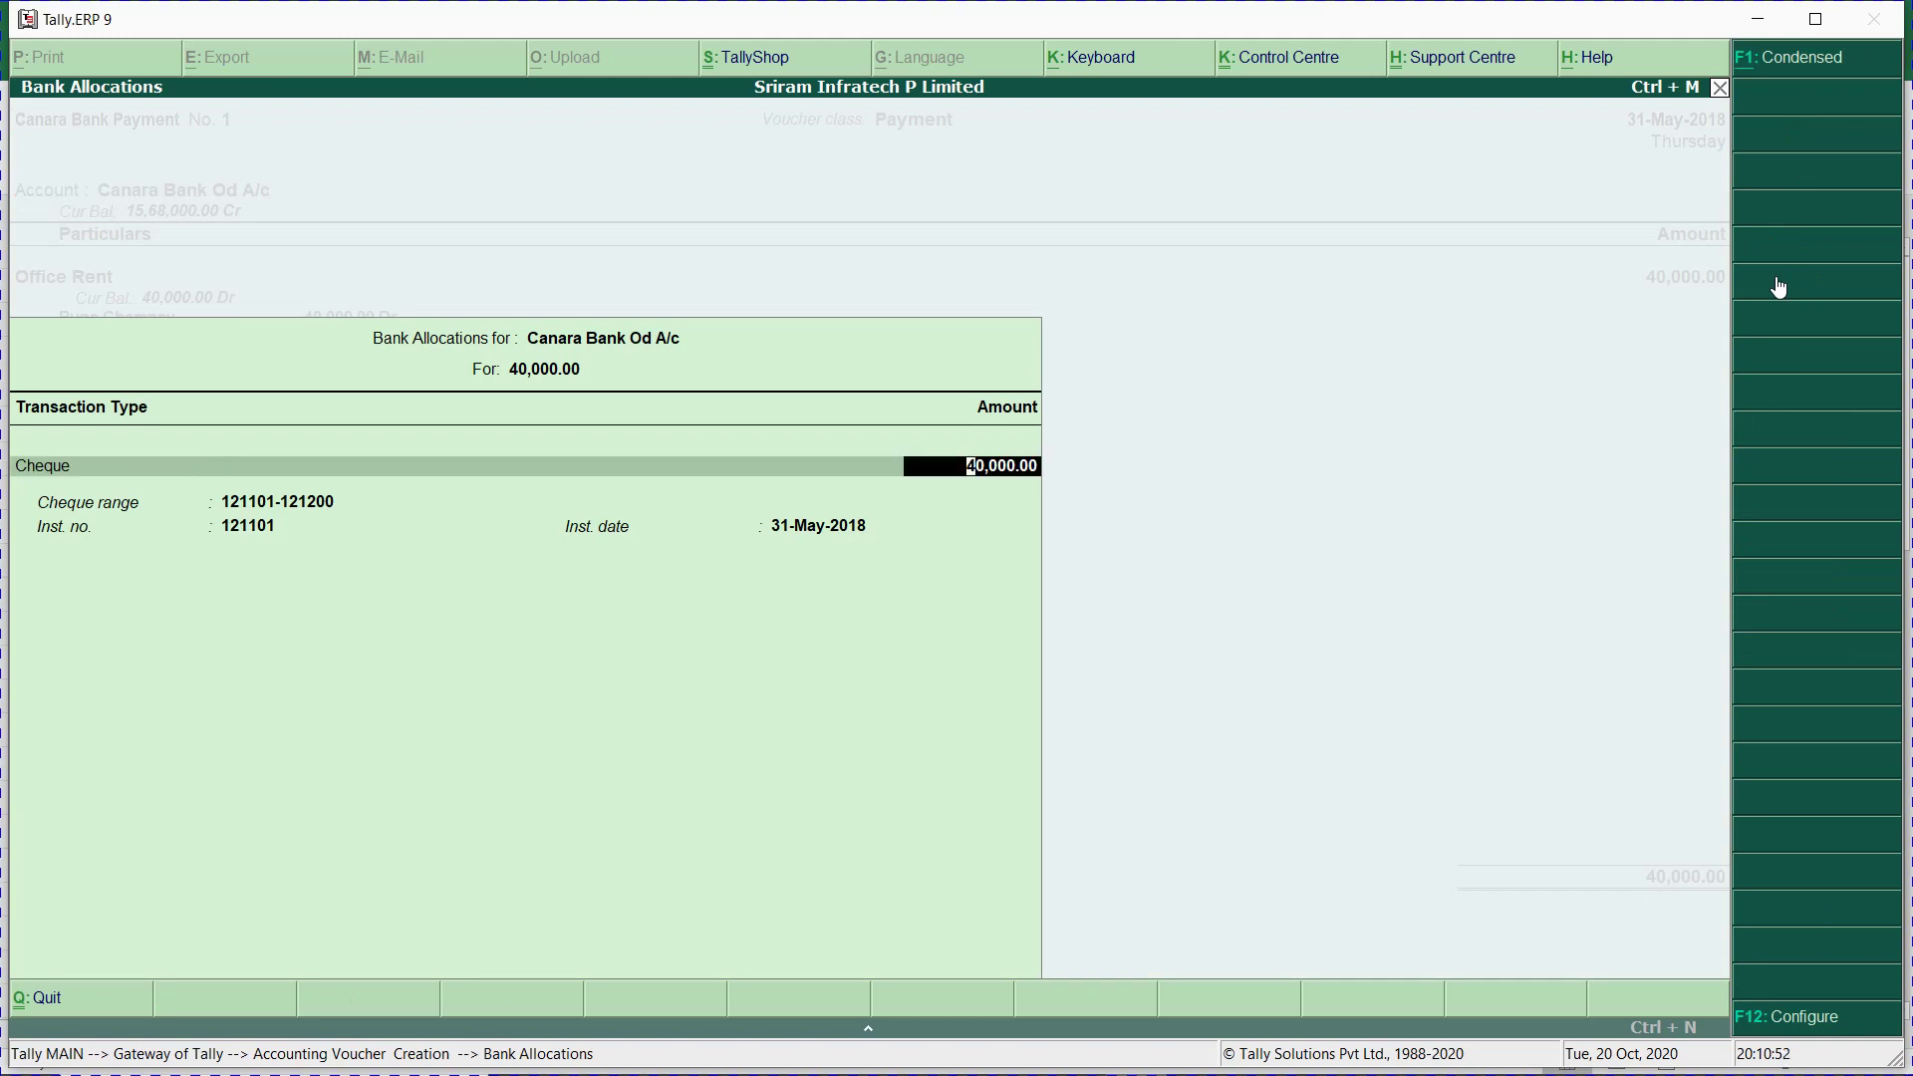
key(Return)
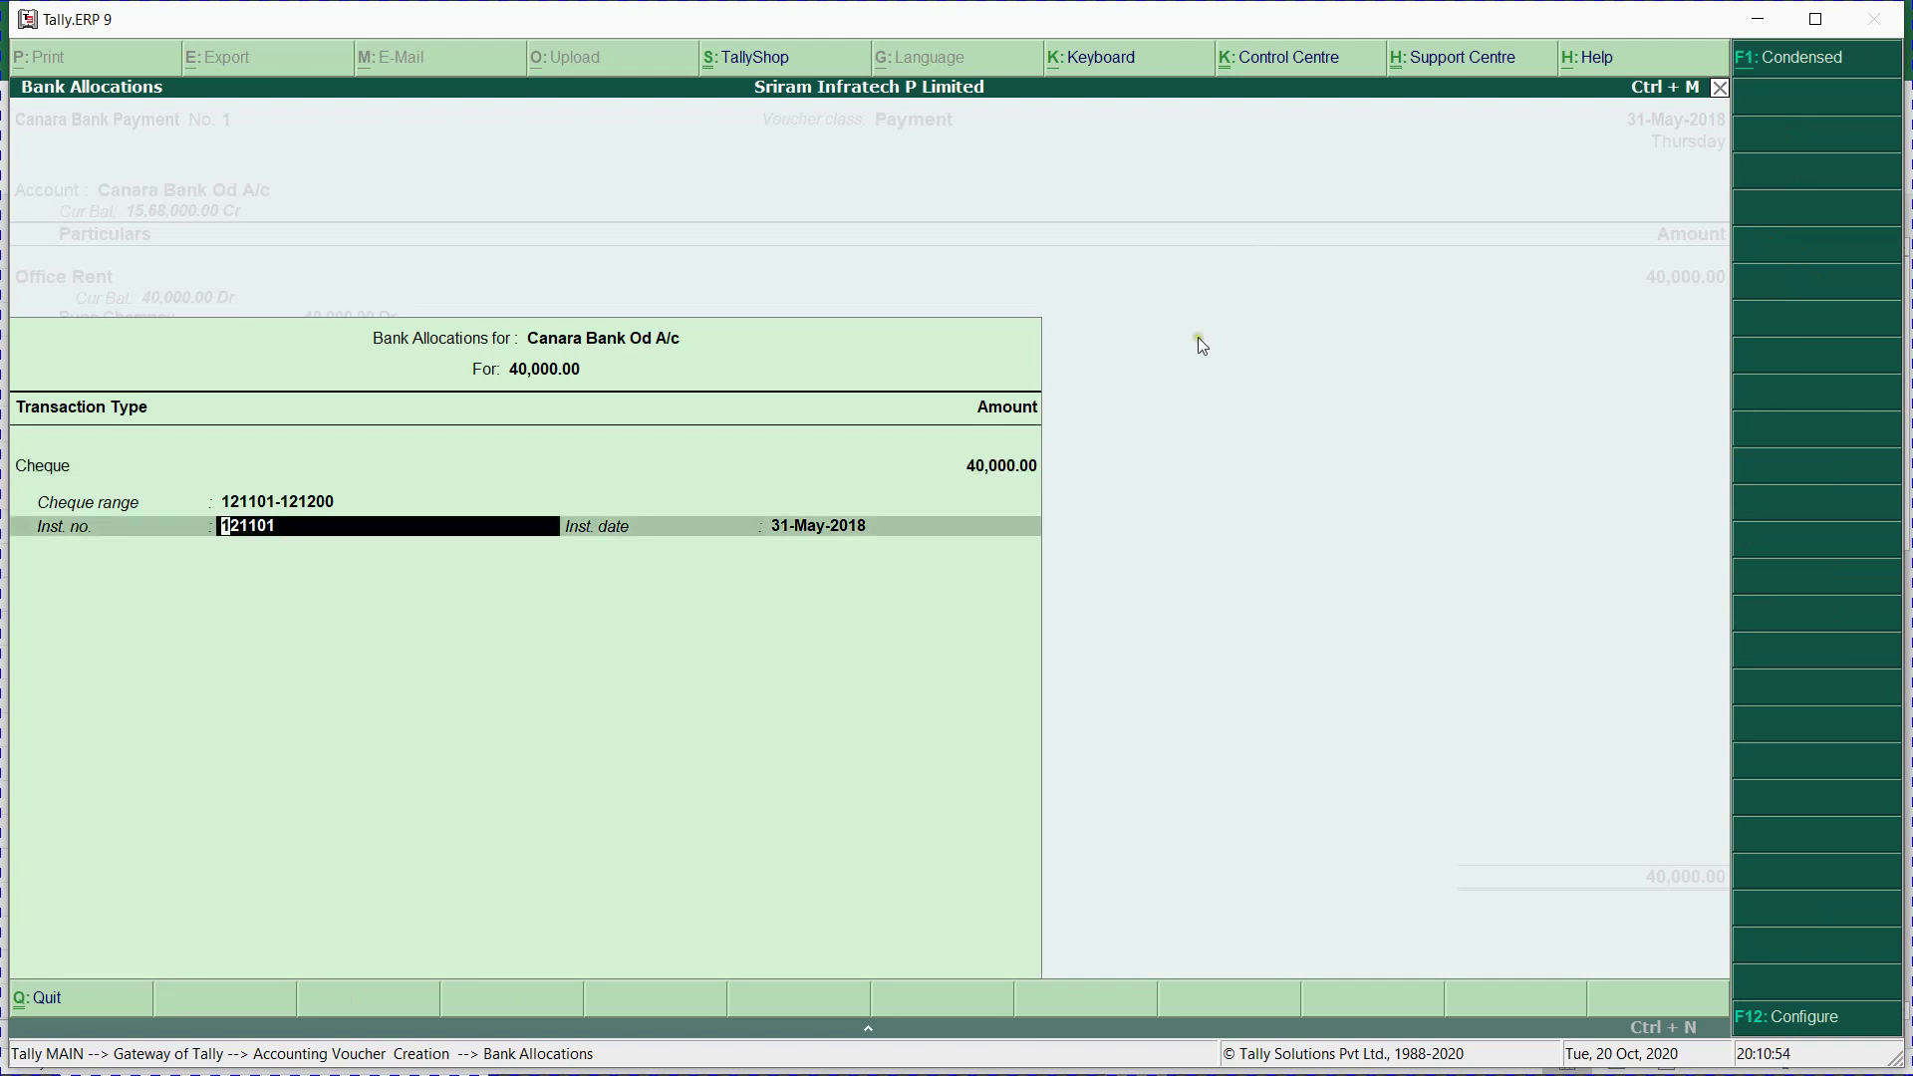
key(Return)
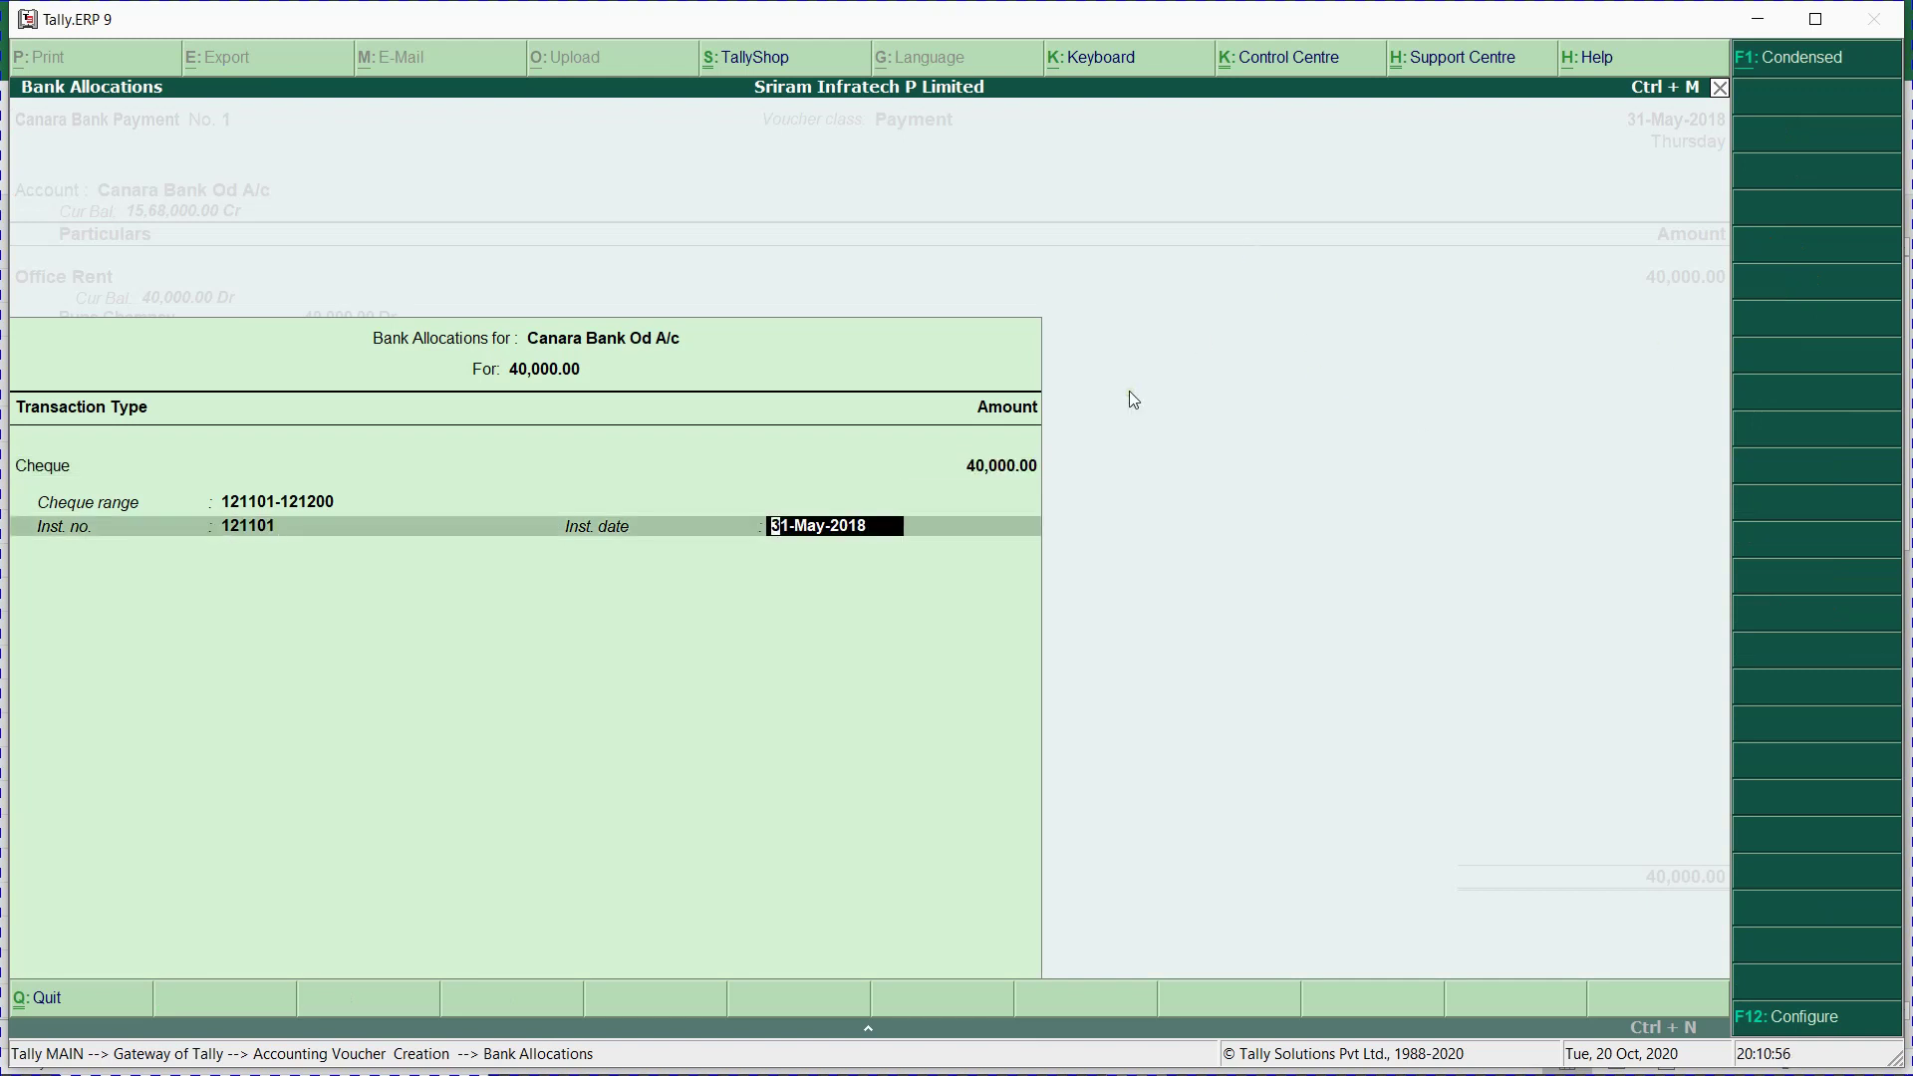
key(Return)
key(Return)
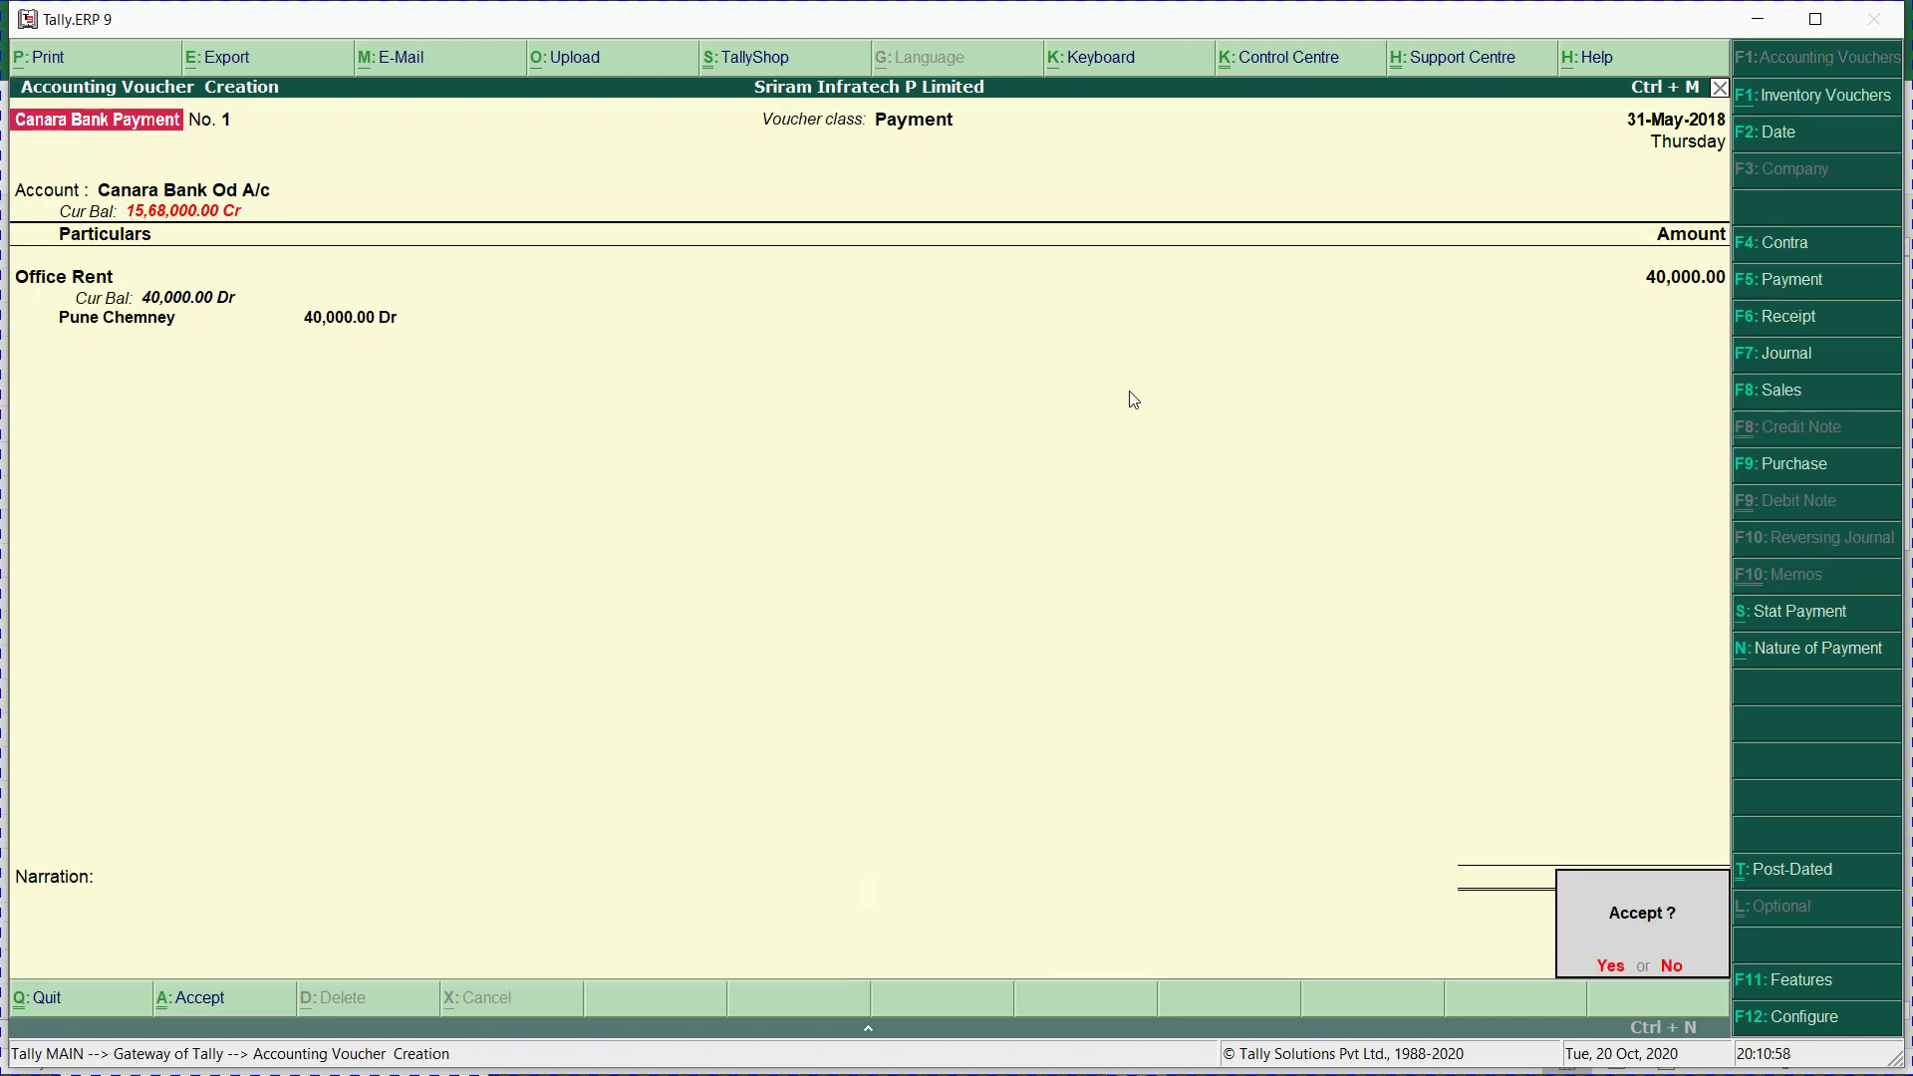
Save voucher No. 1 and look up the Salary amount of 2,00,000 in the sheet.
key(Return)
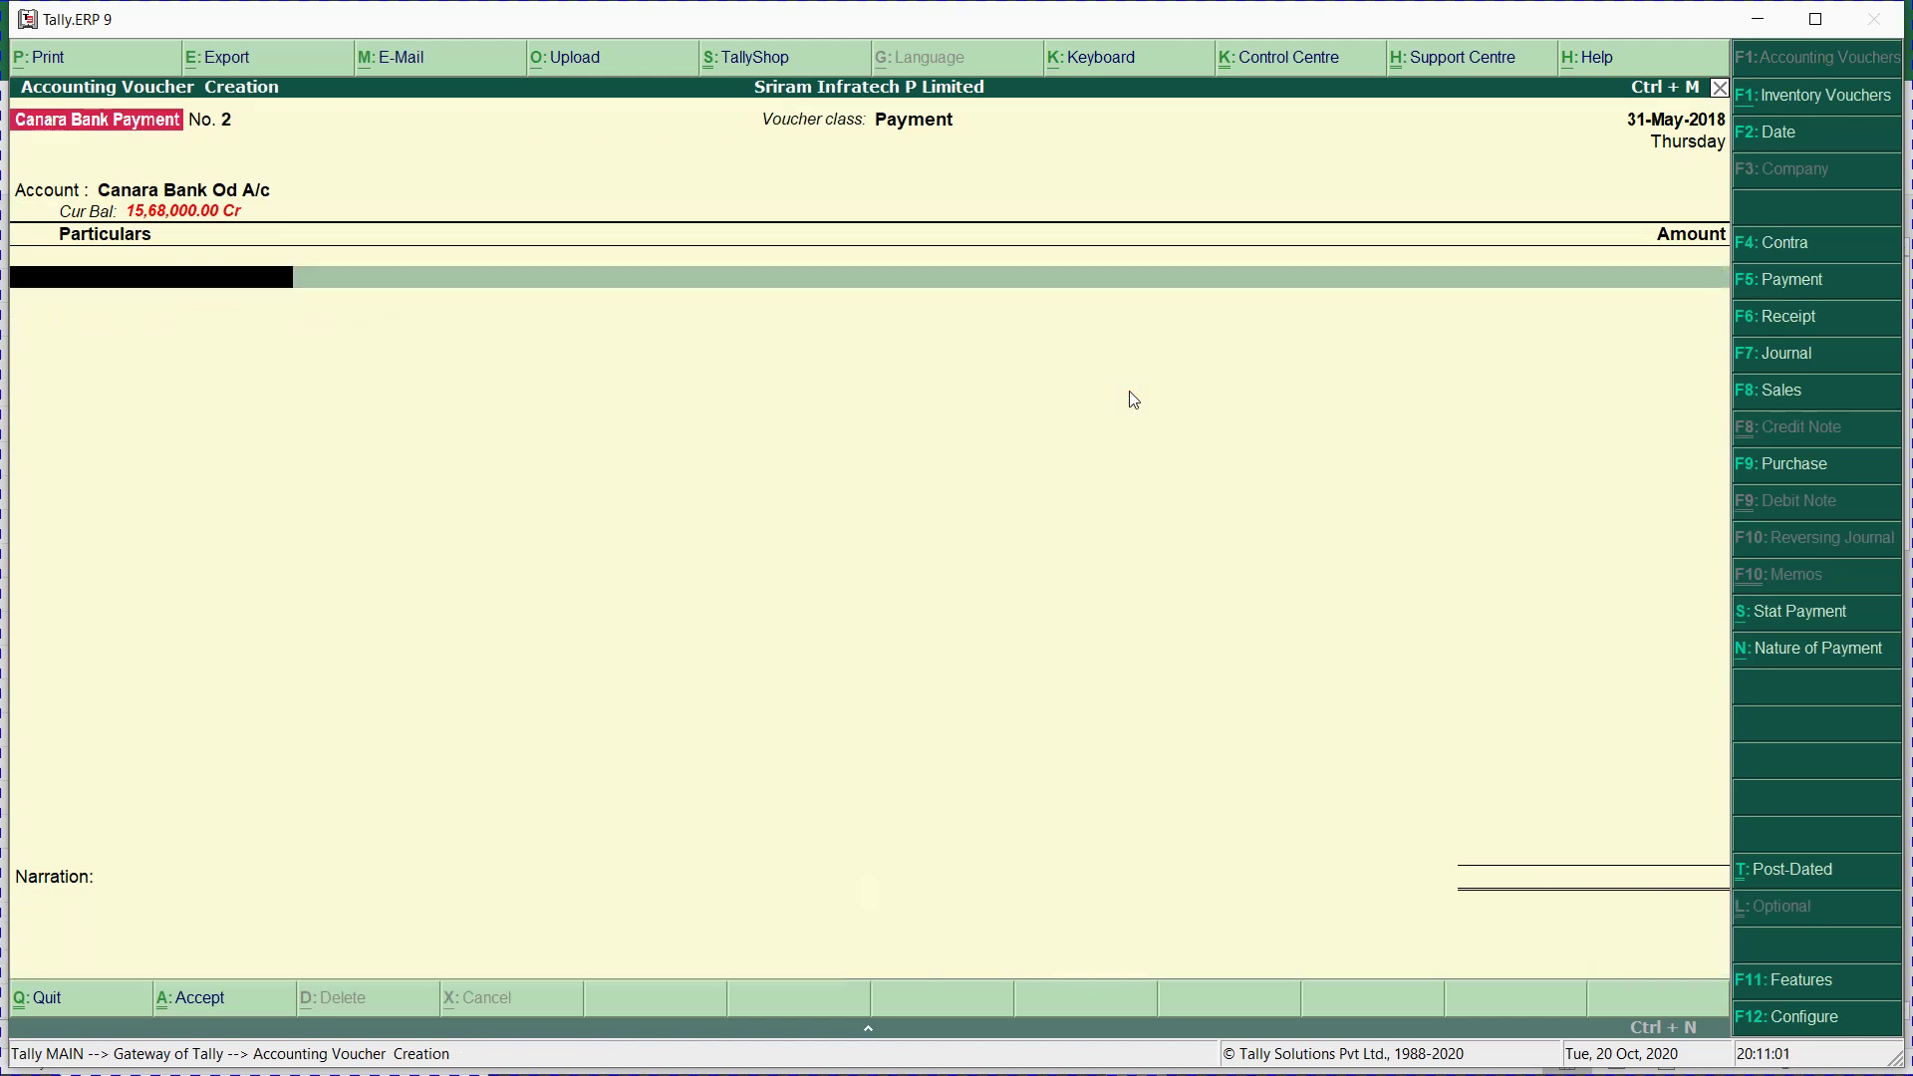
key(alt+Tab)
key(Down)
key(alt+Tab)
text(Sala)
key(Return)
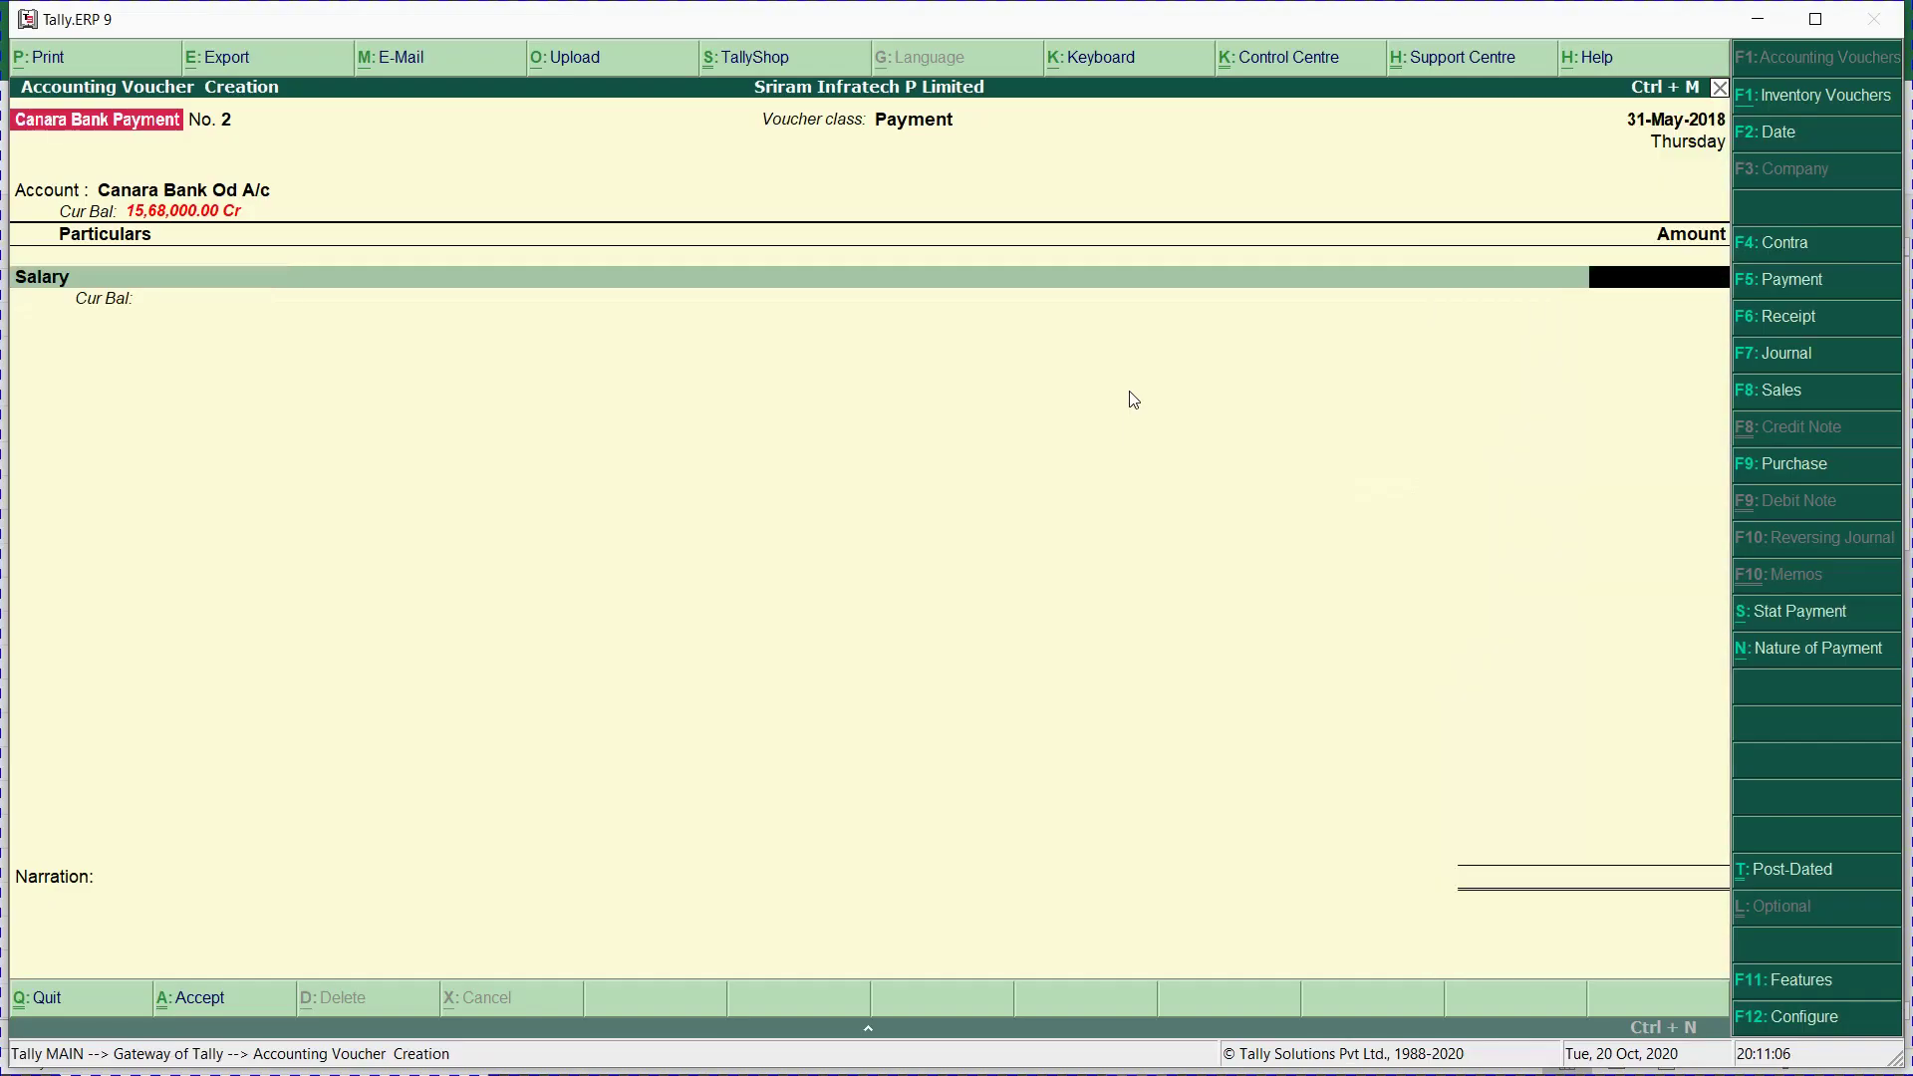
Debit Salary 2,00,000 allocated to Pune Chemney and move on to bank details.
key(alt+Tab)
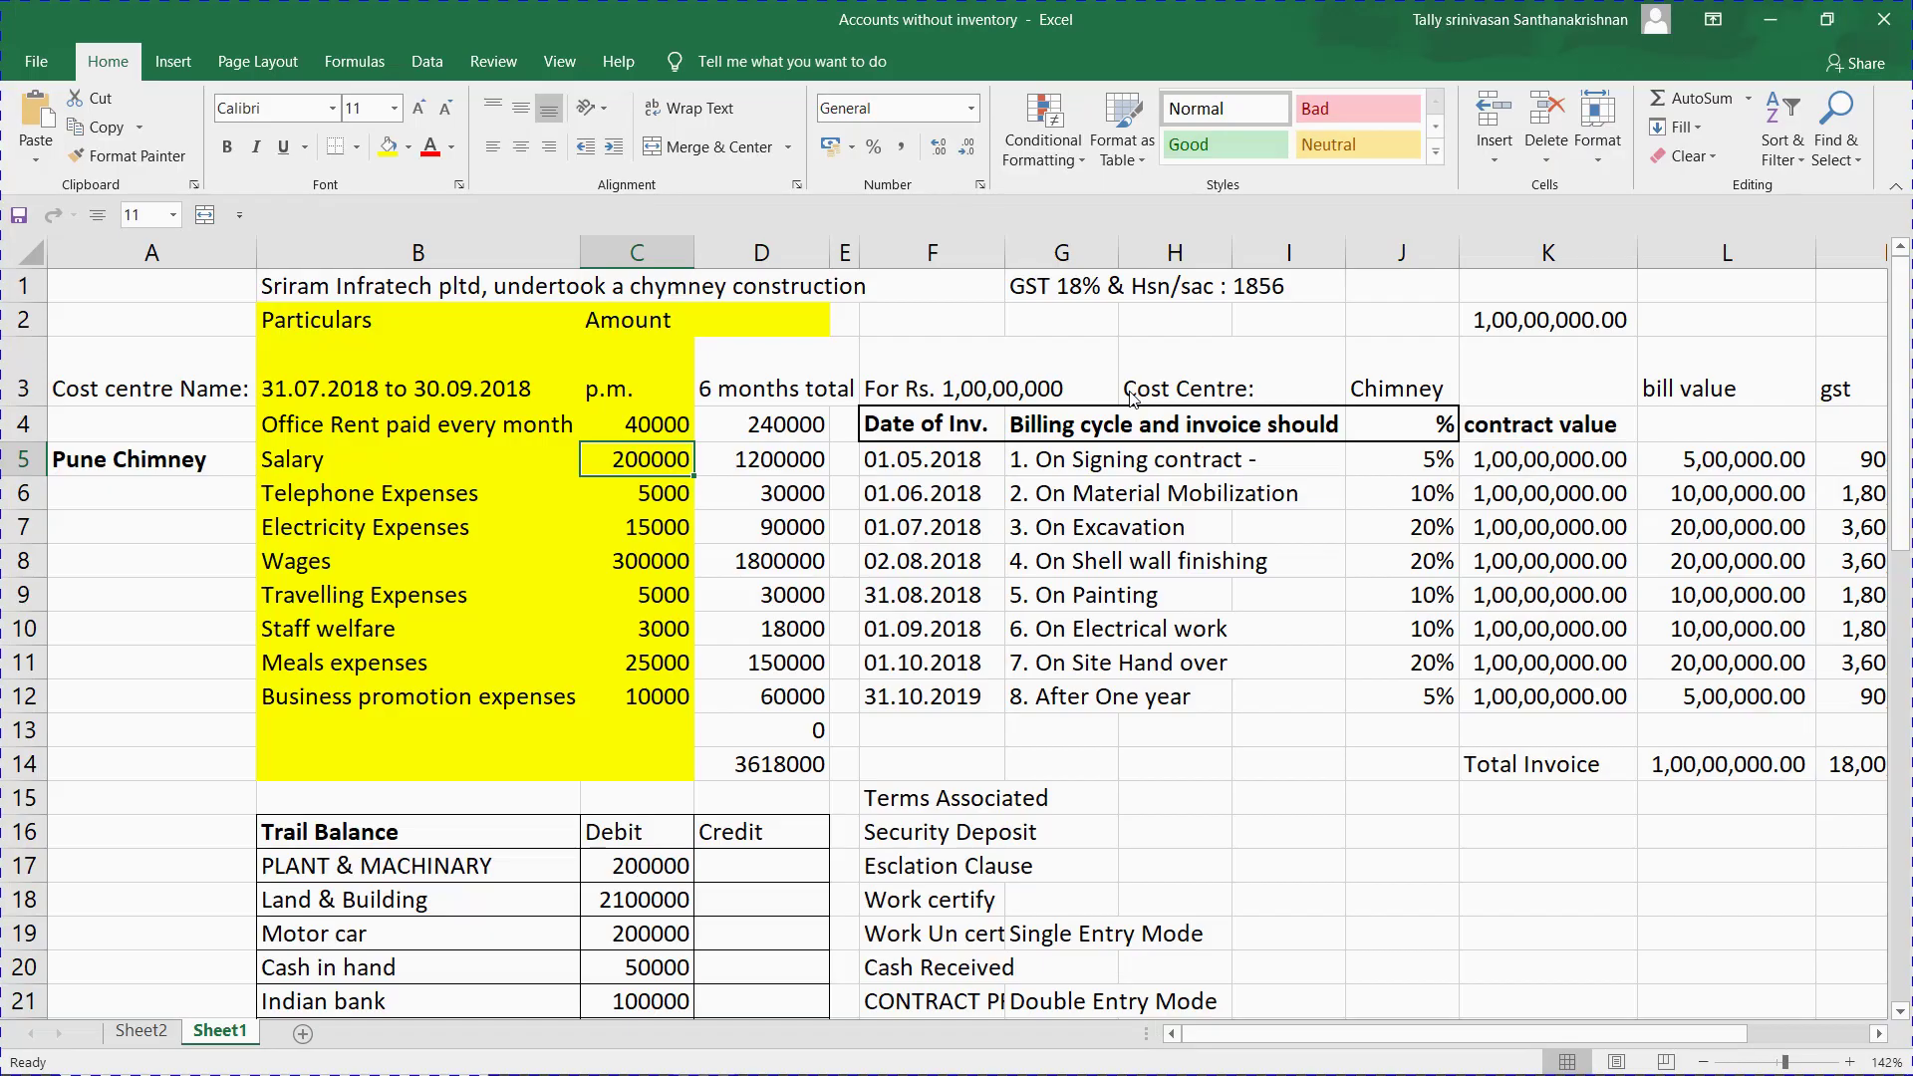
key(alt+Tab)
text(2,00,)
text(00000)
key(Return)
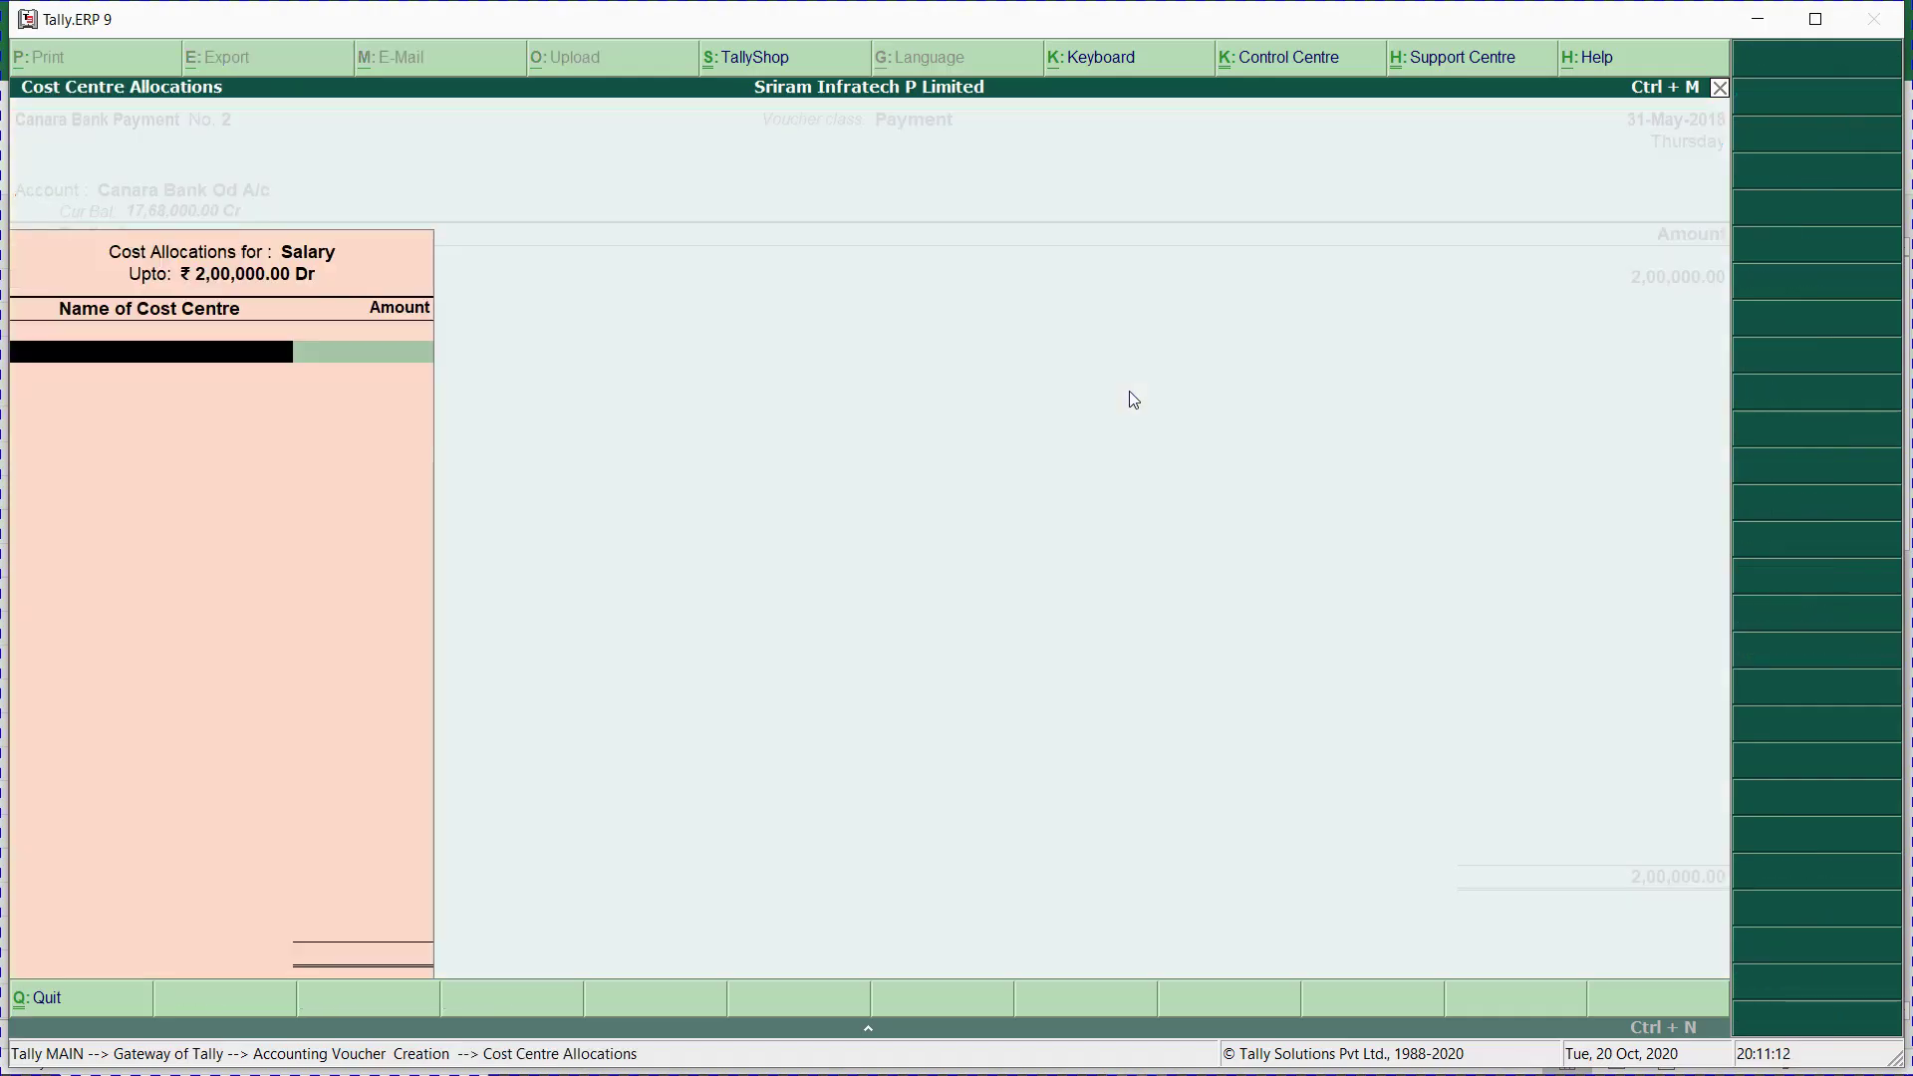
text(Pune Chemney)
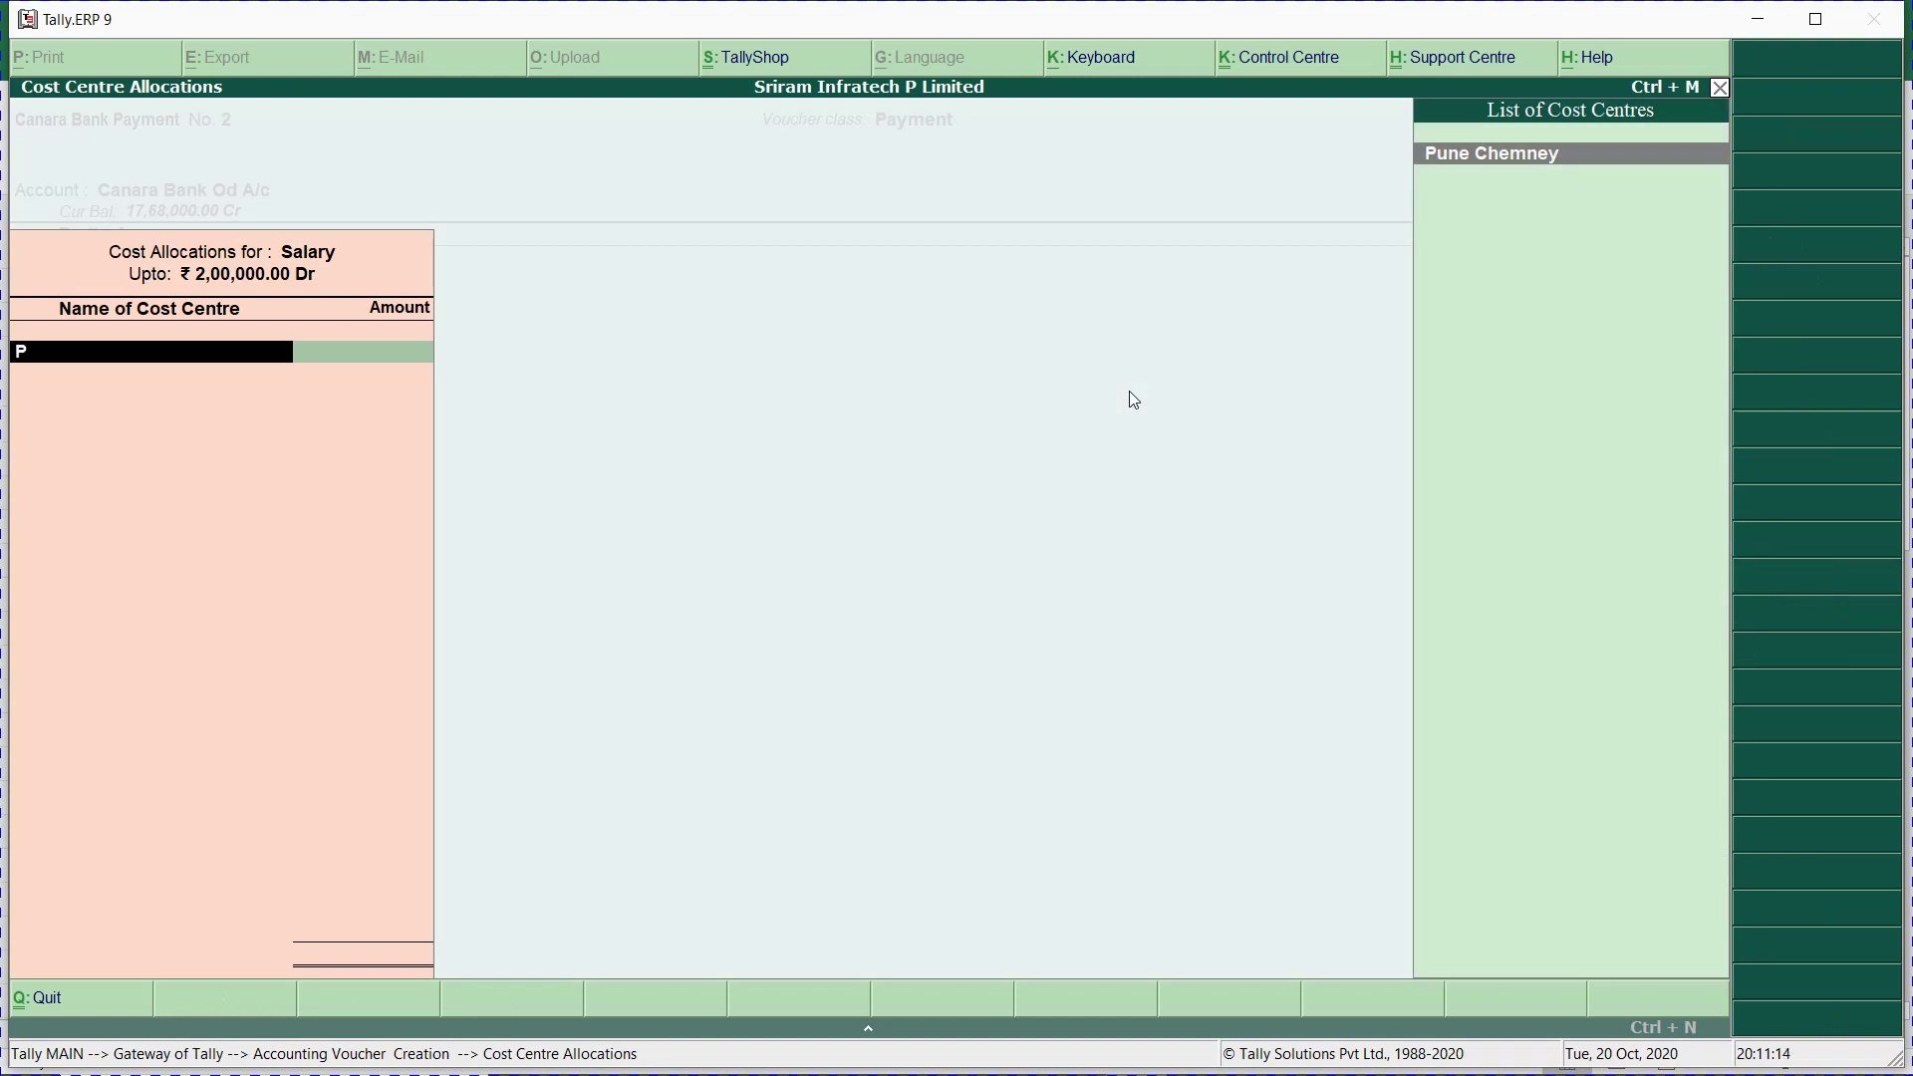
key(Return)
key(Return)
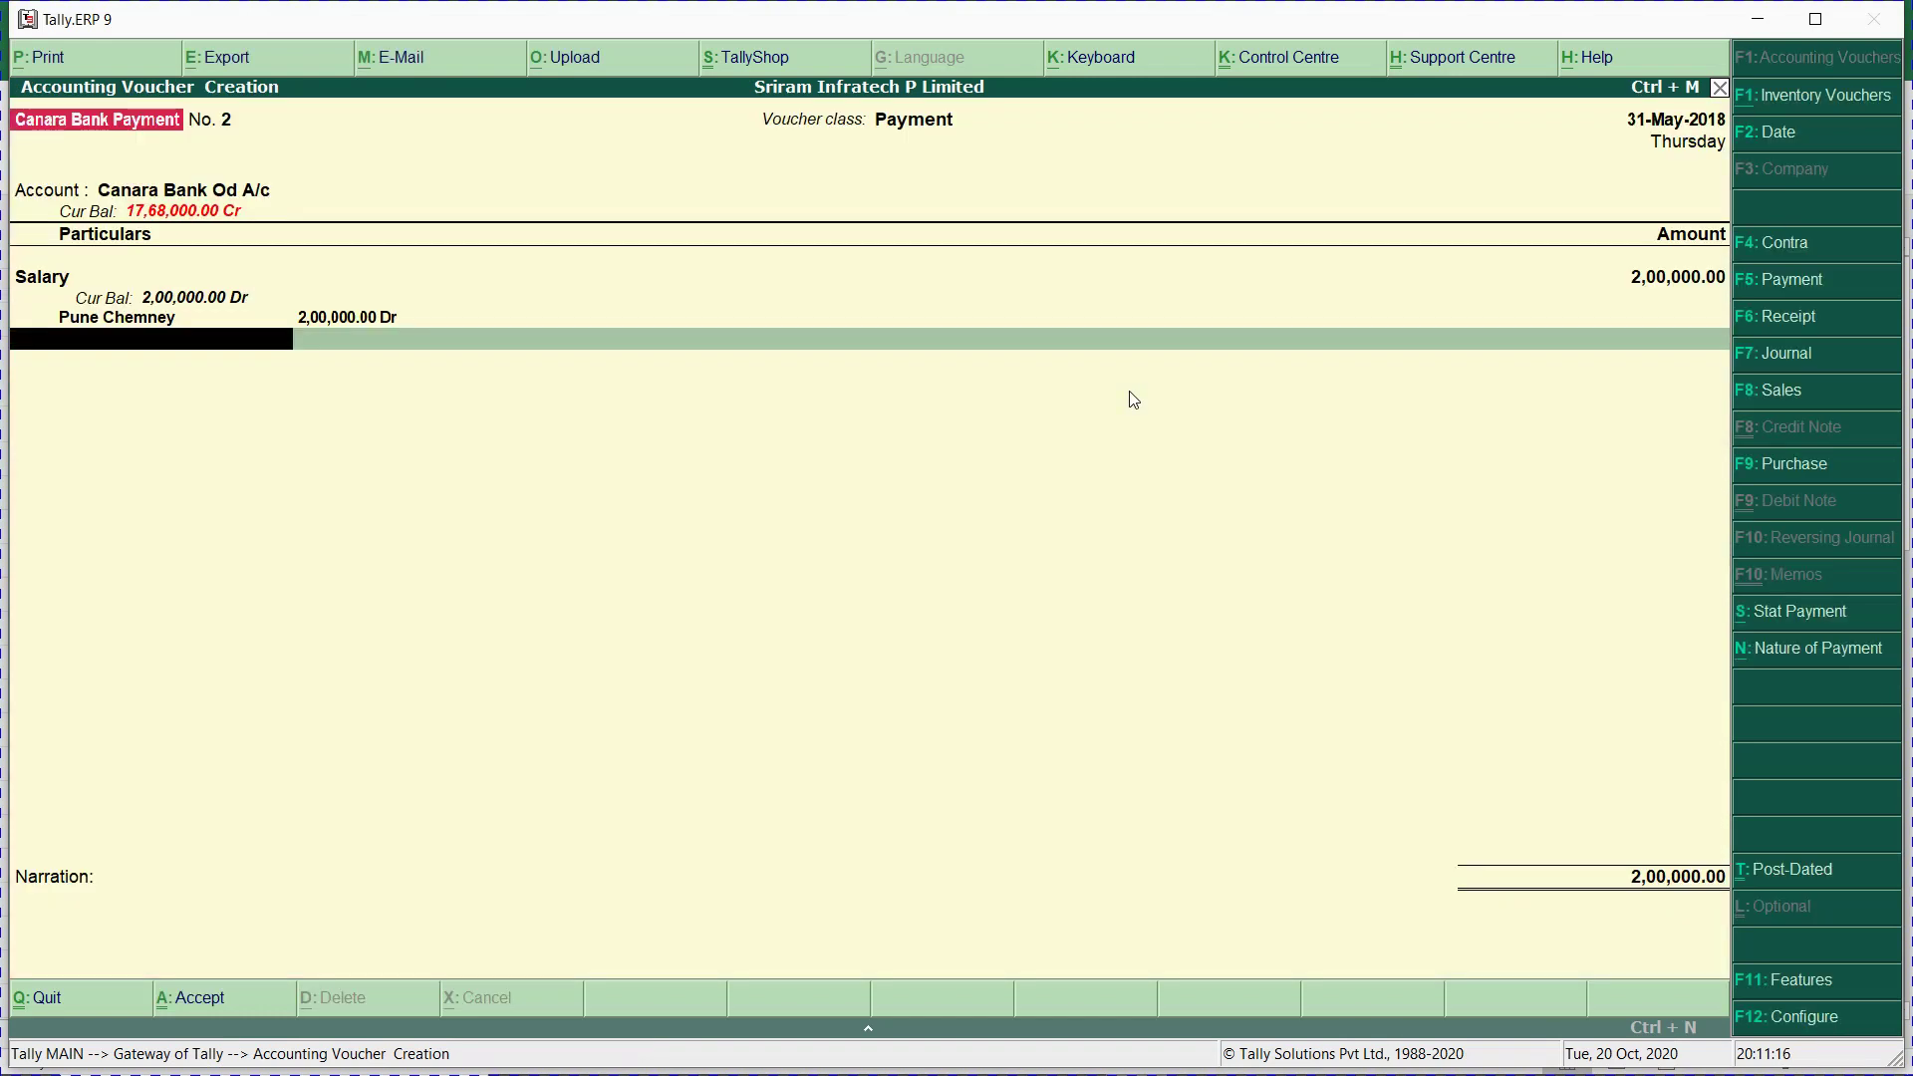
key(Return)
key(Return)
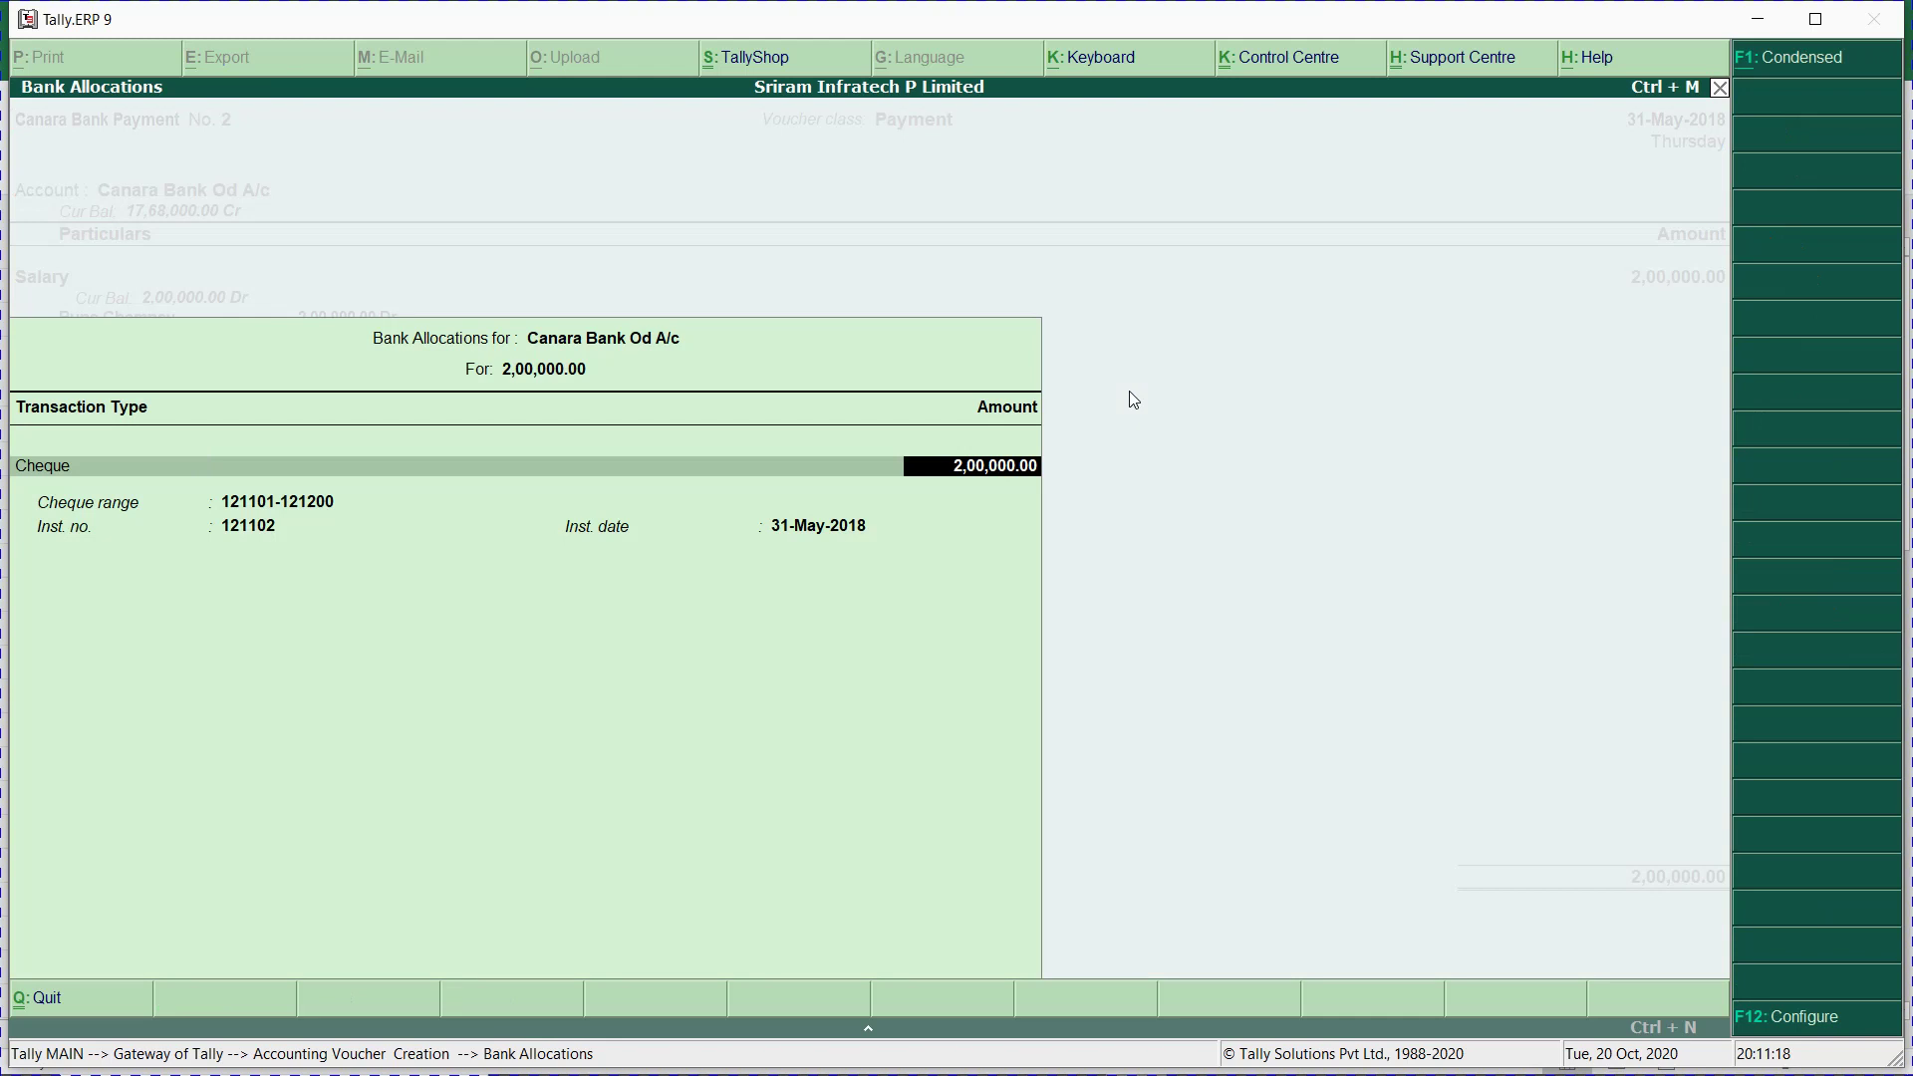
key(Return)
key(Return)
key(Return)
key(Return)
key(Return)
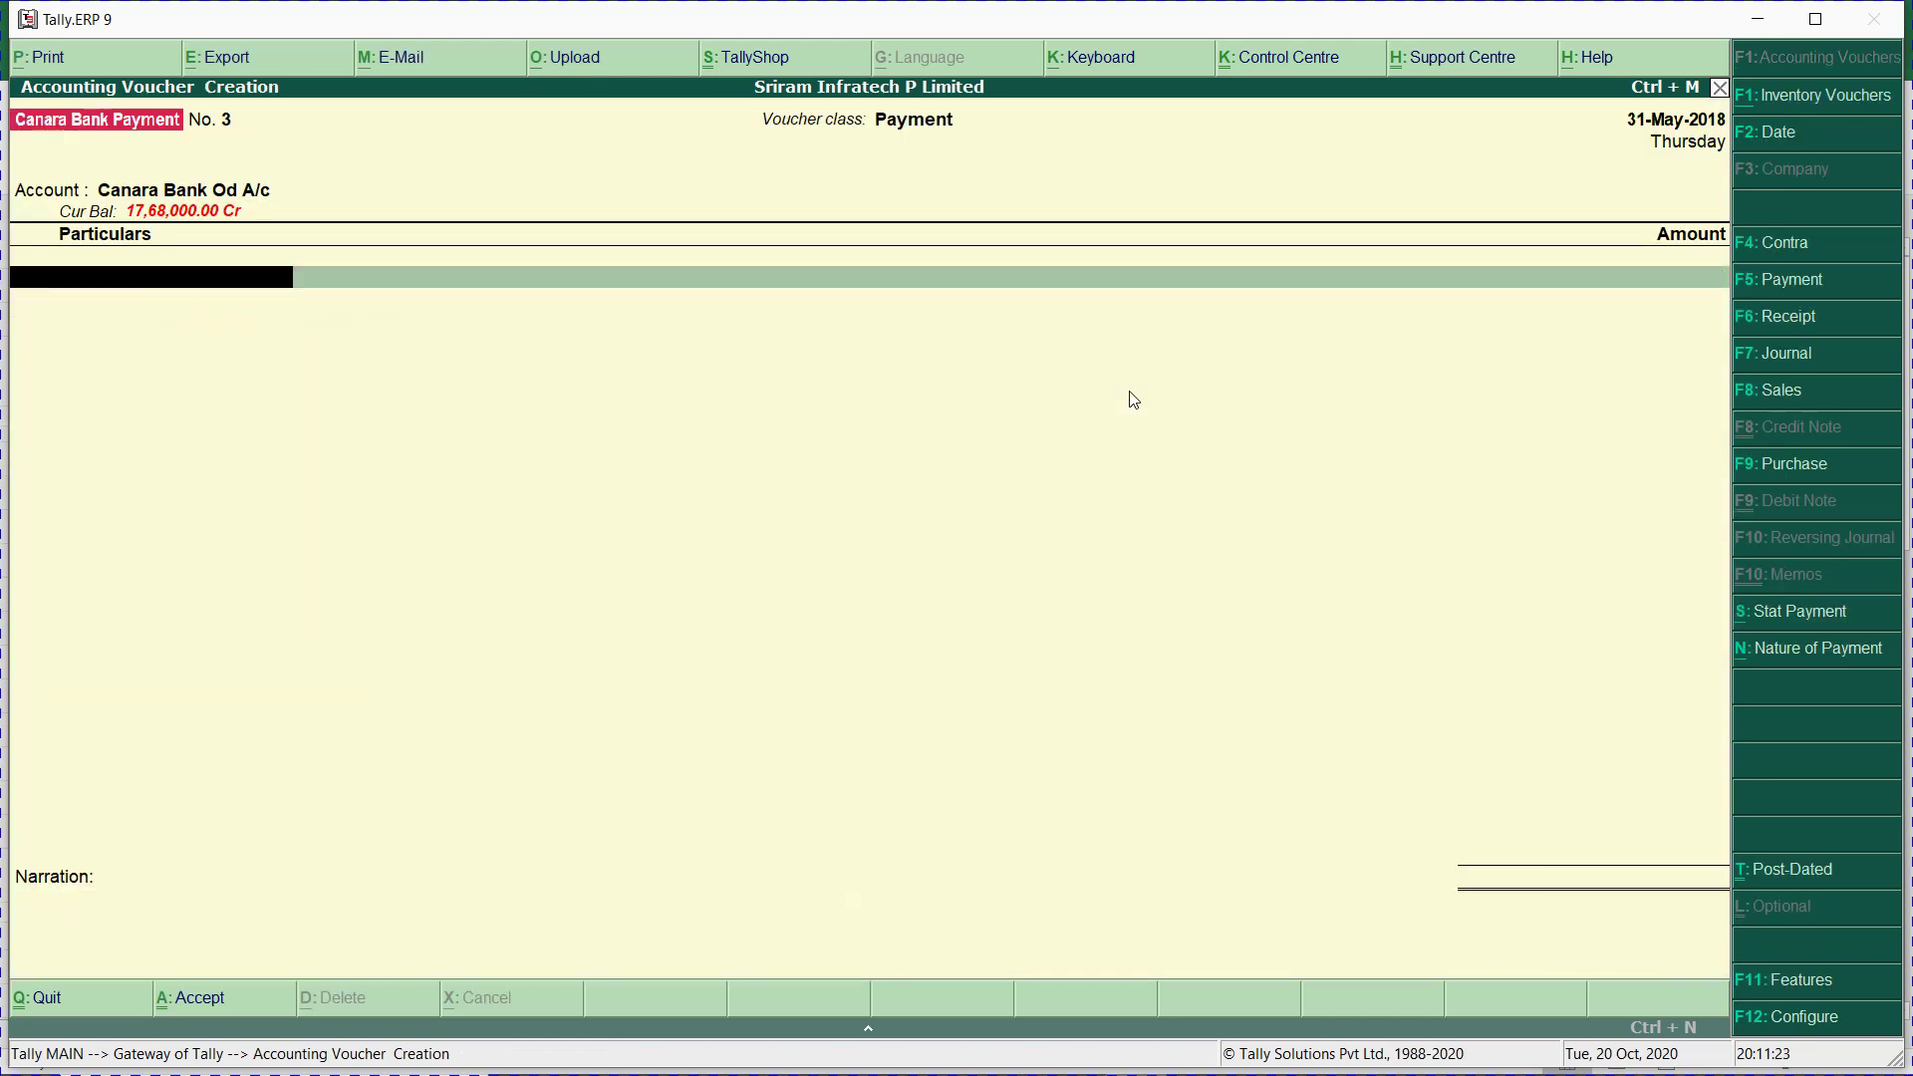
Save voucher No. 2 and check Telephone Expenses 5000 in cell C6 of the sheet.
key(alt+Tab)
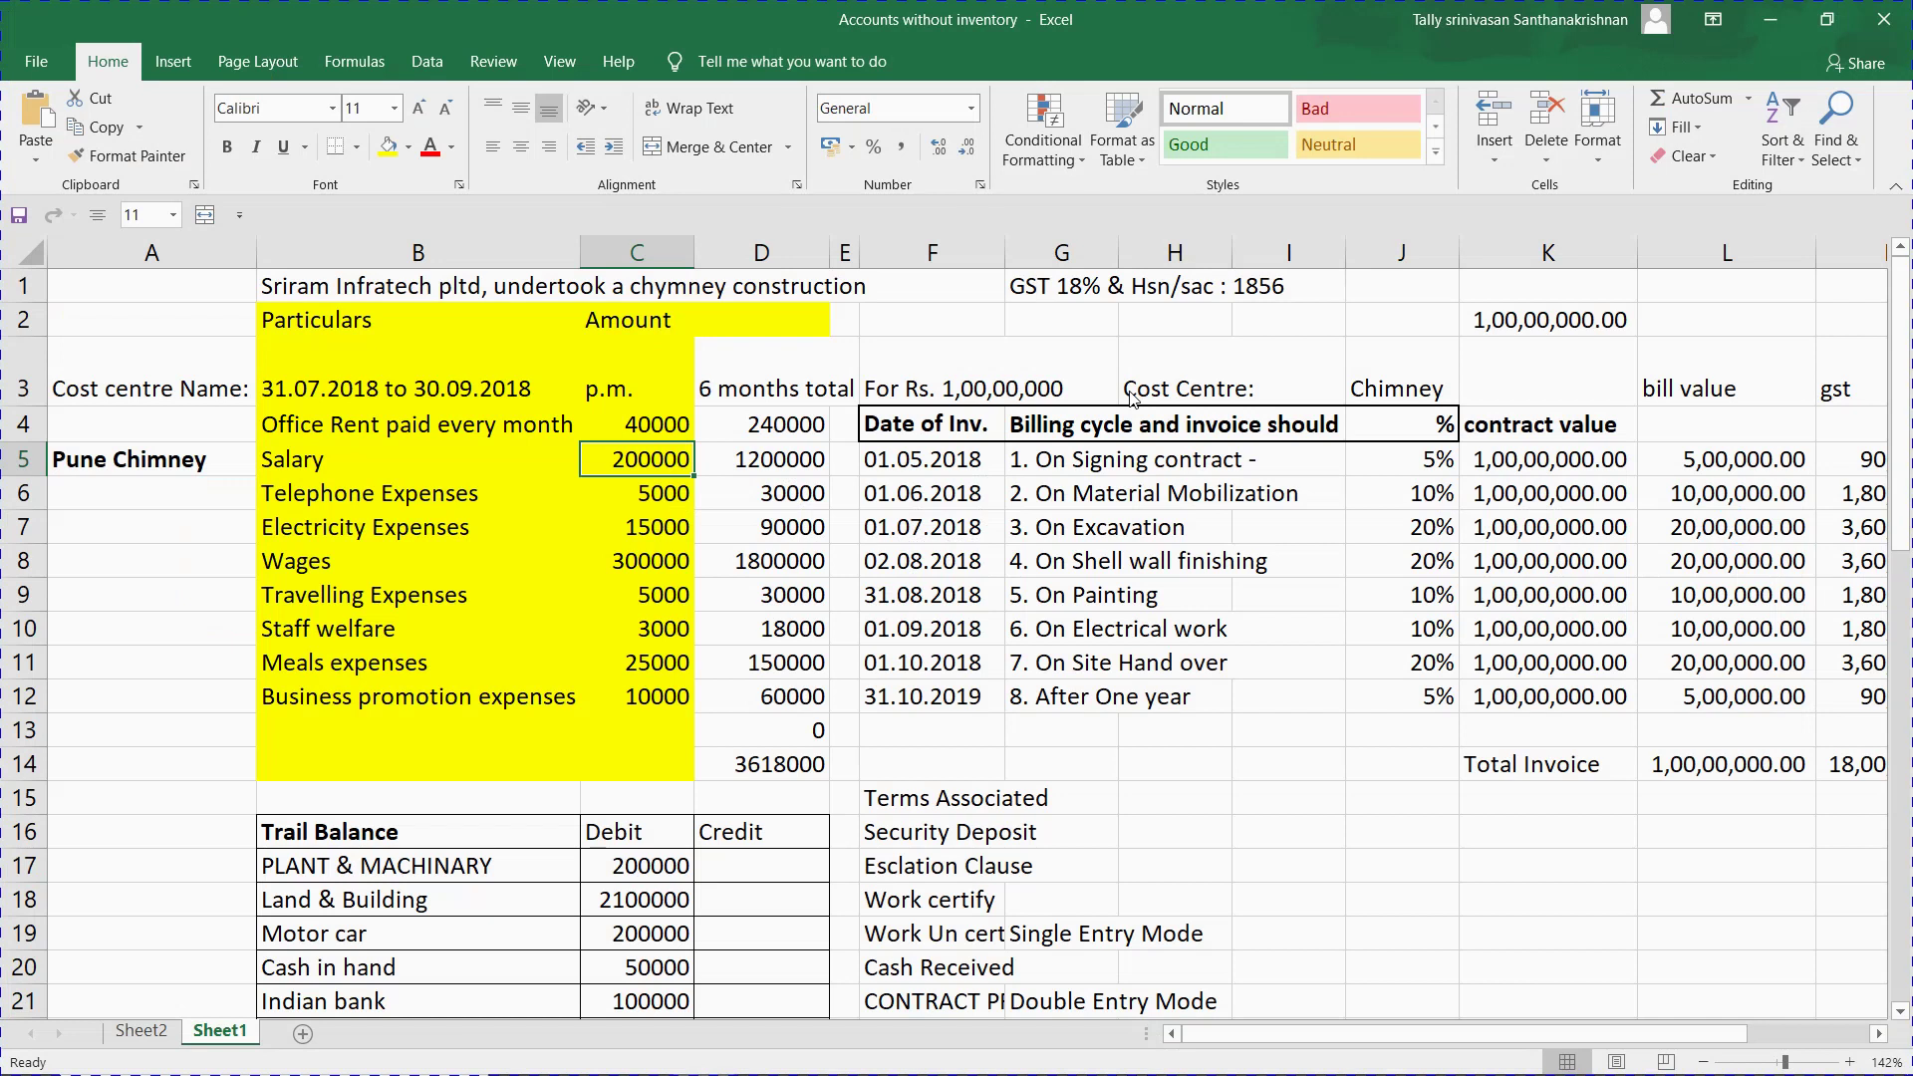
key(Down)
key(Left)
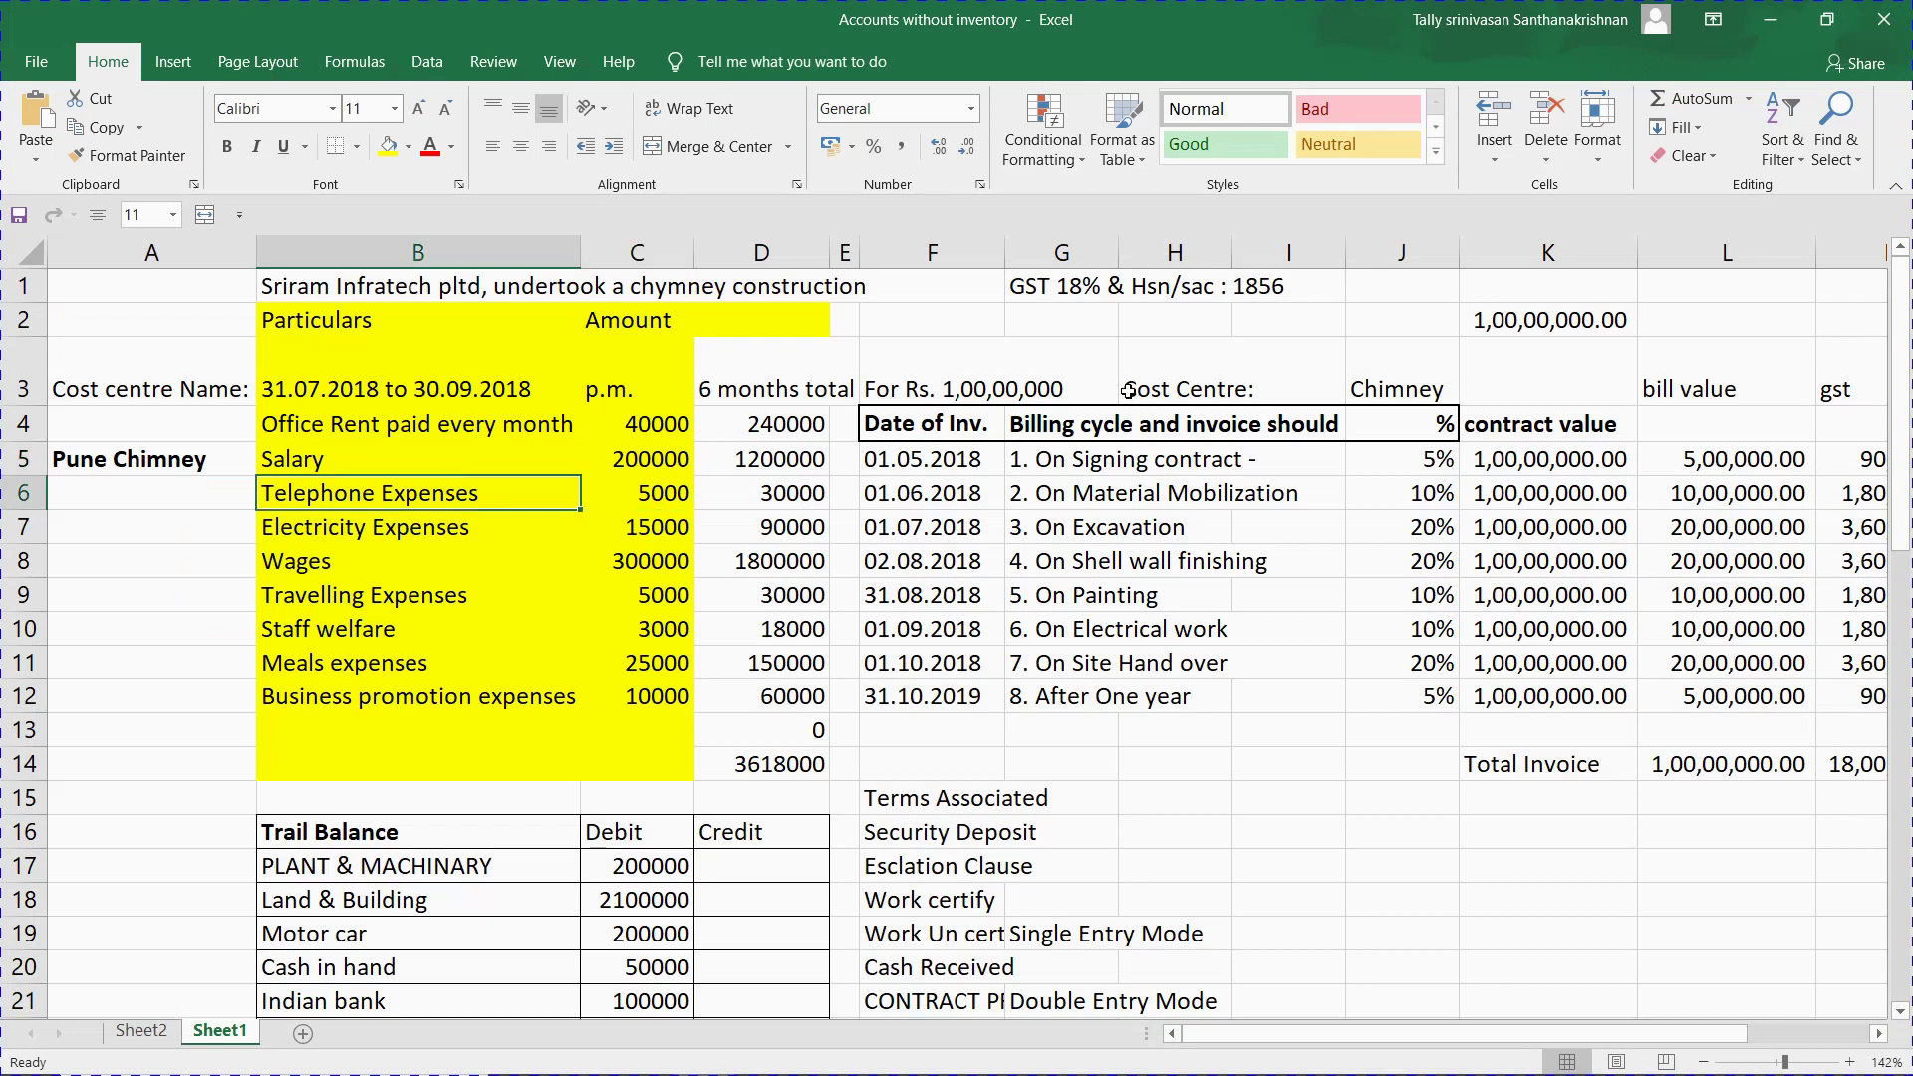
click(1130, 392)
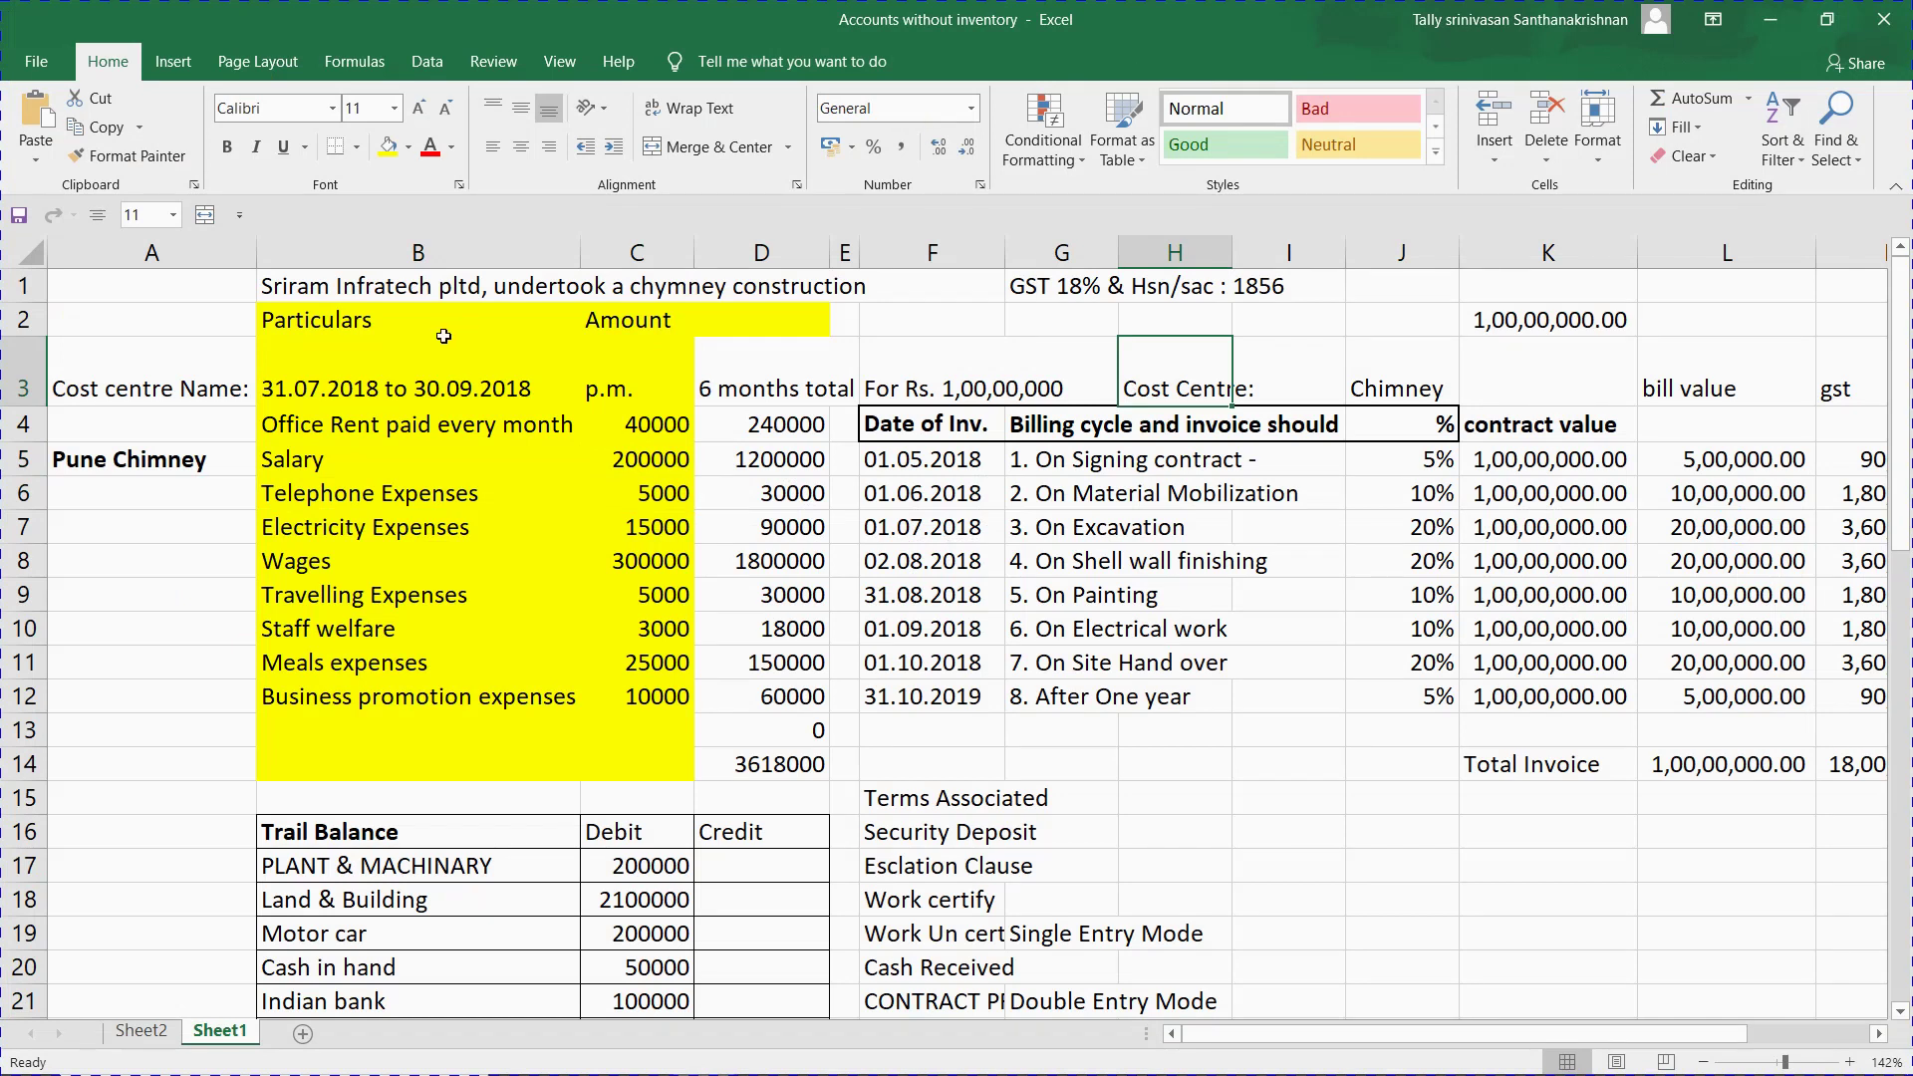
click(385, 499)
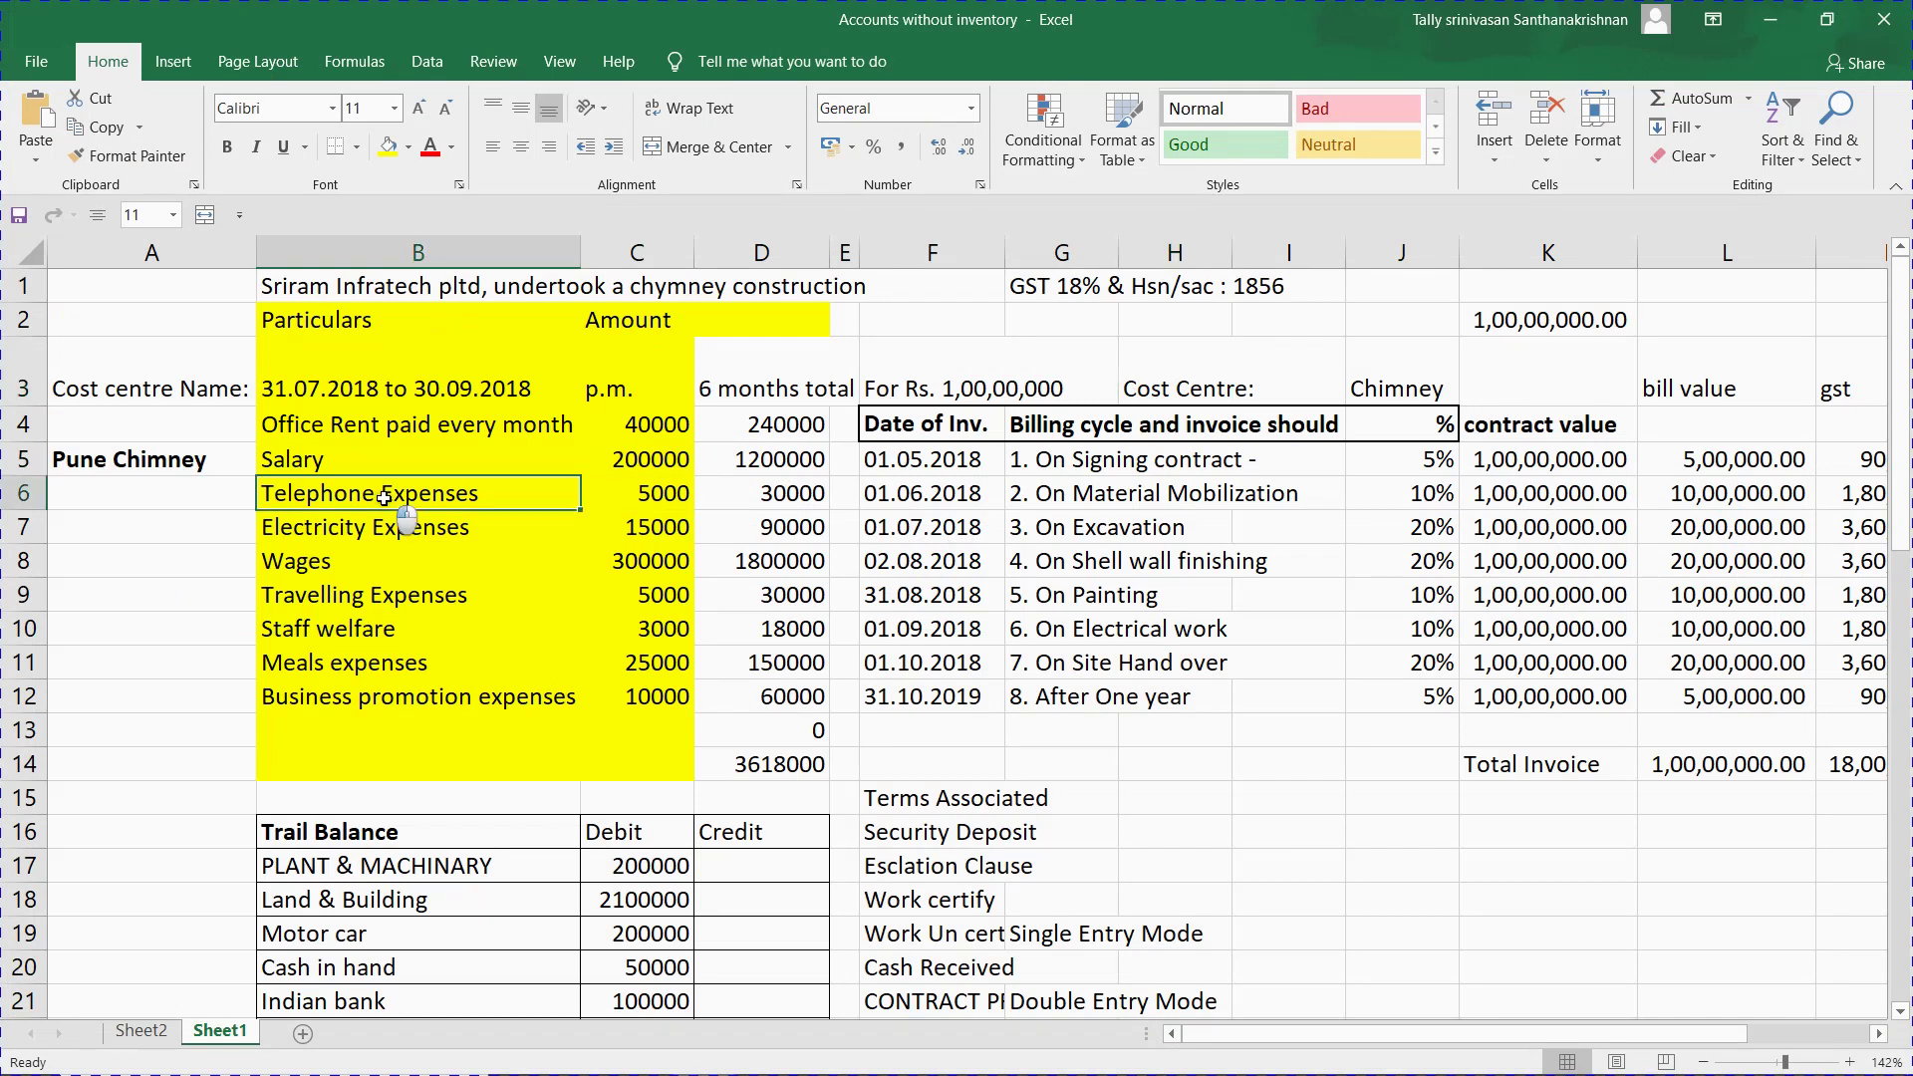
click(628, 486)
key(alt+Tab)
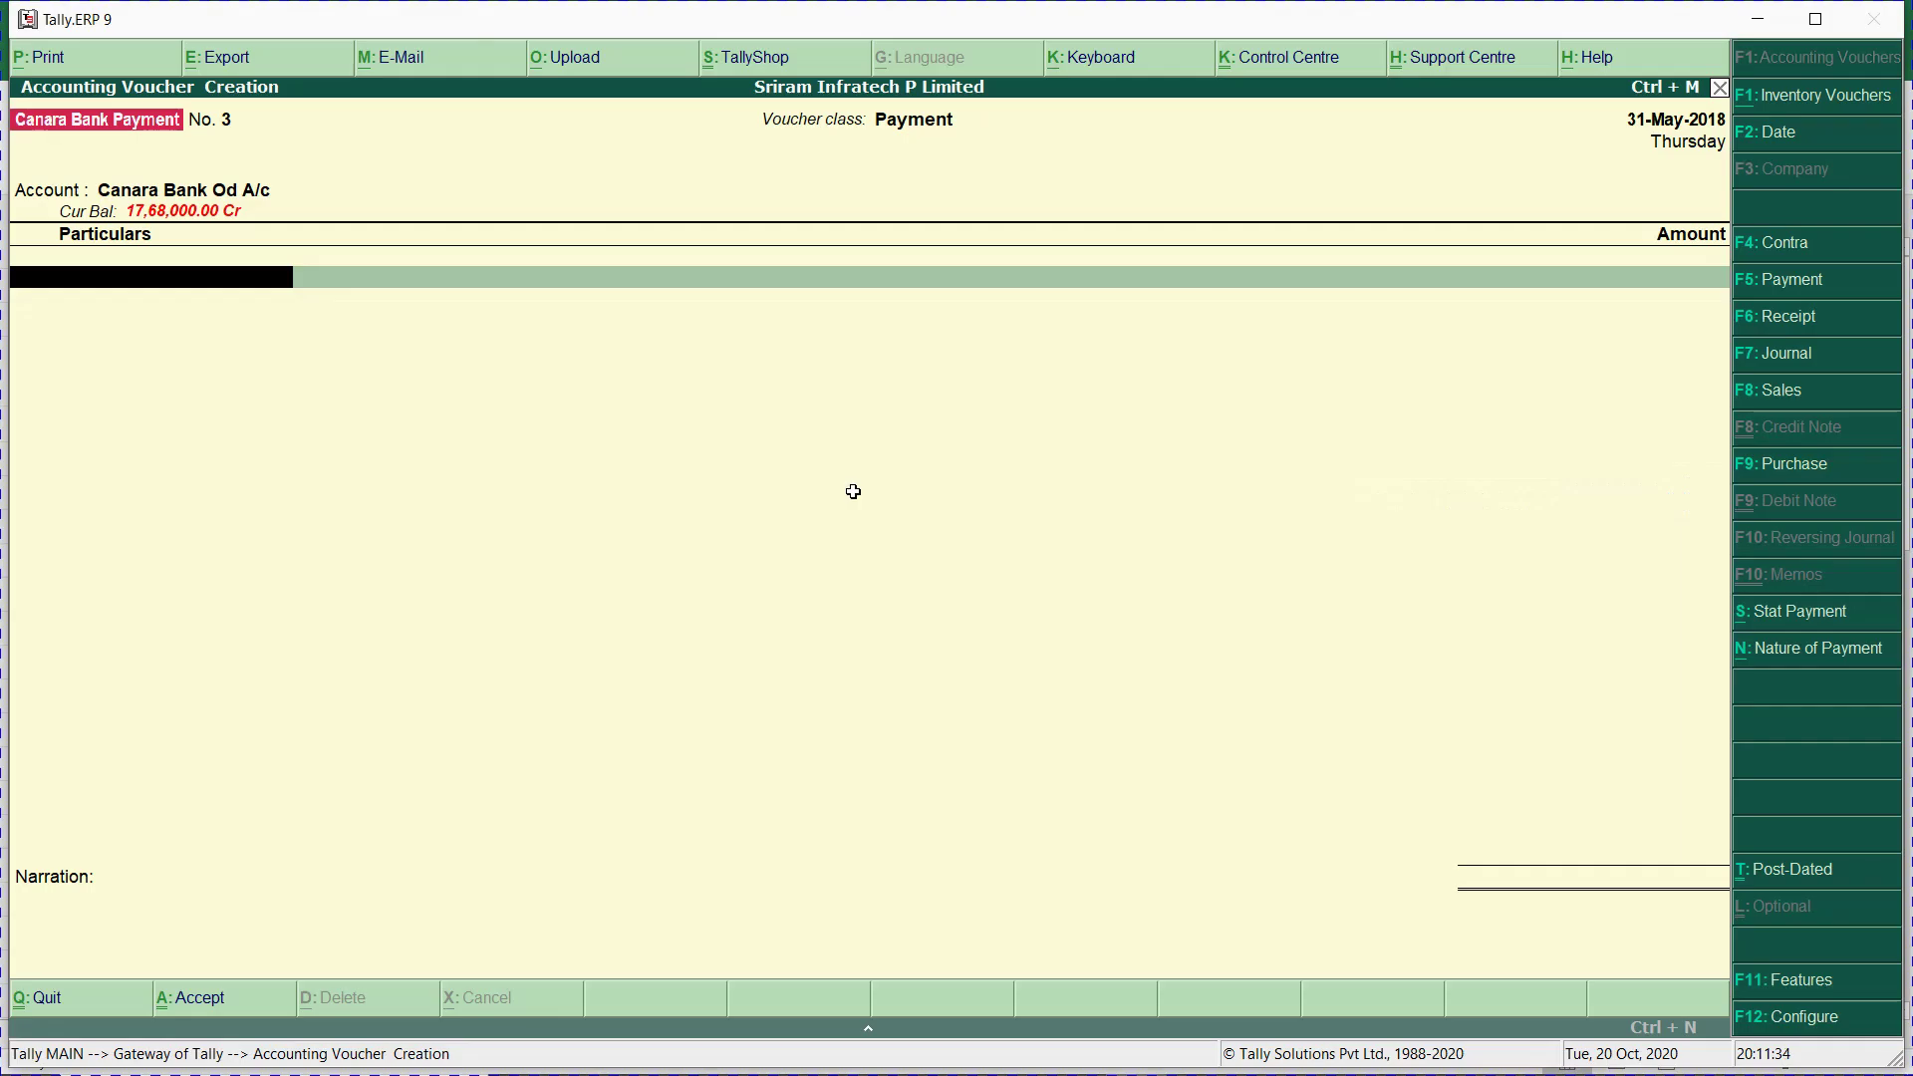
Post voucher No. 3 debiting Telephone Expenses 5,000 to Pune Chemney.
text(Tele)
key(Return)
text(5000)
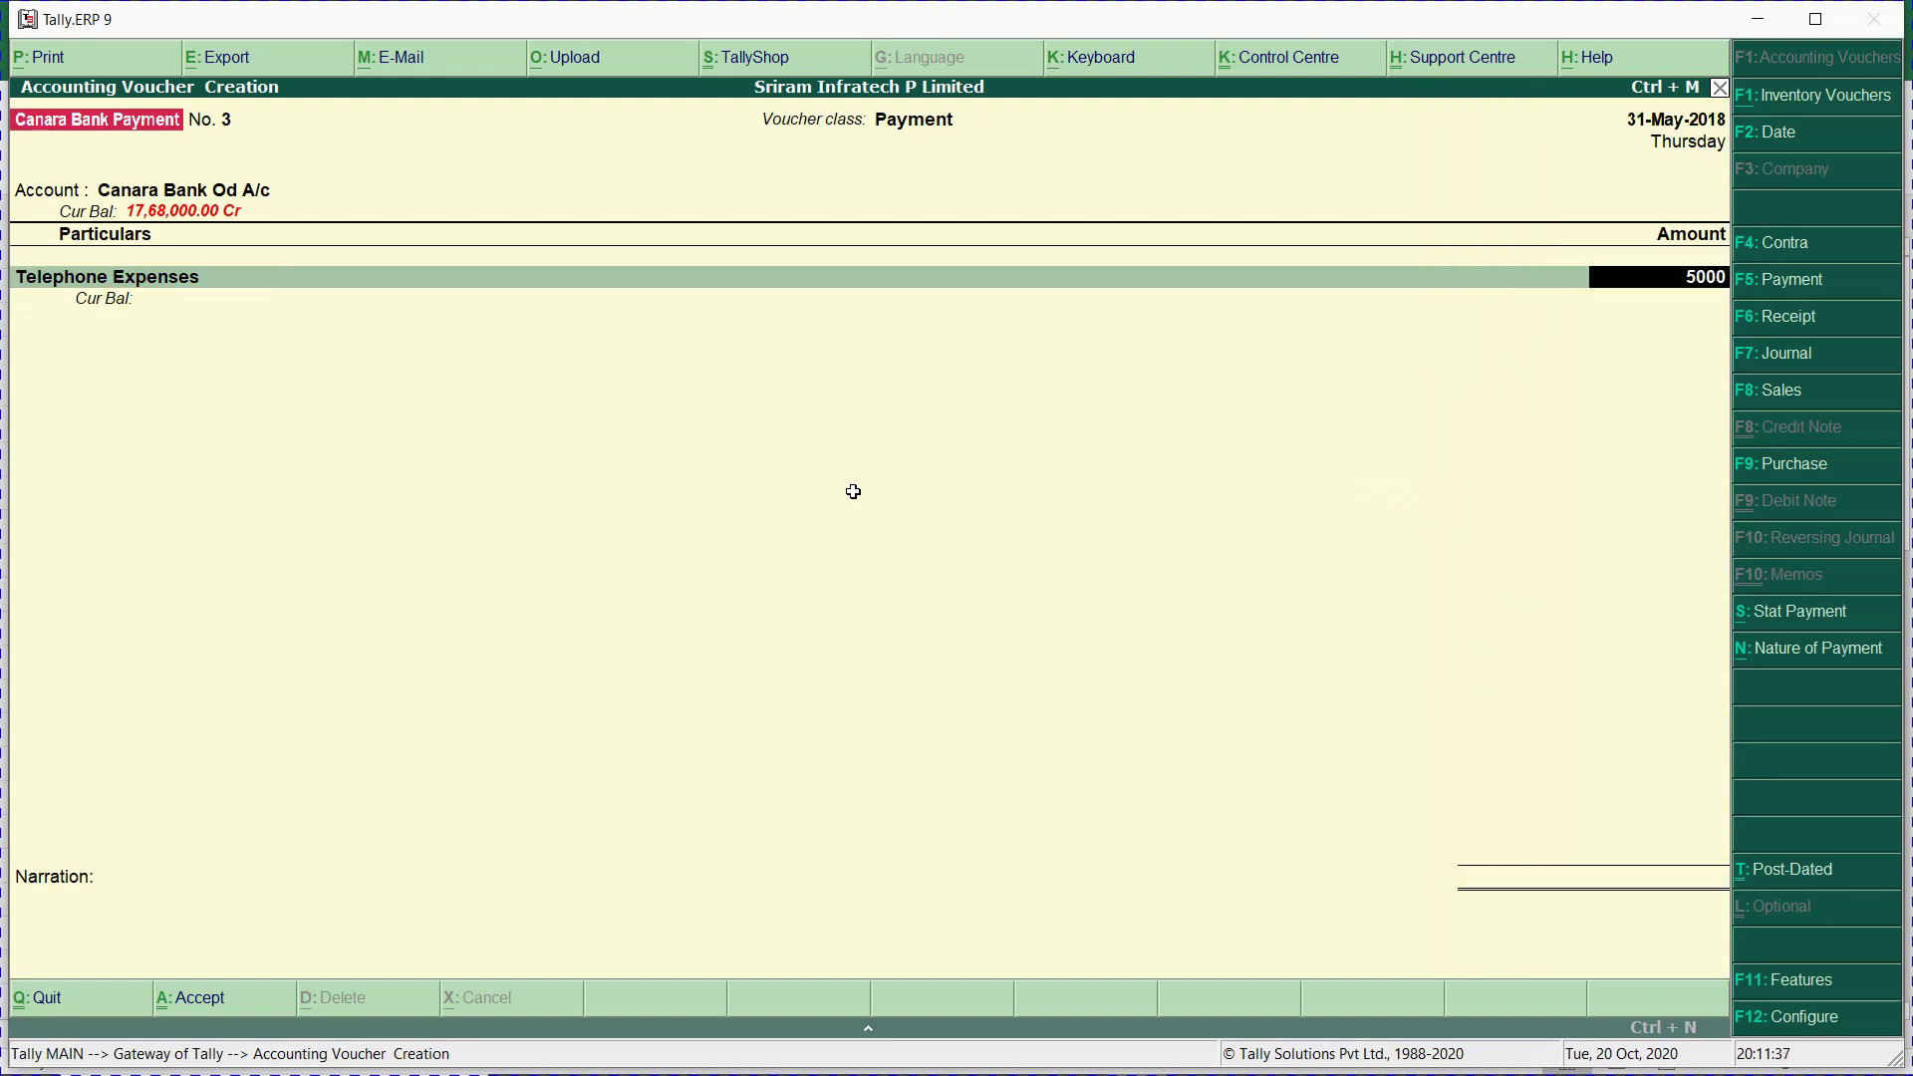
key(Return)
key(Return)
key(Return)
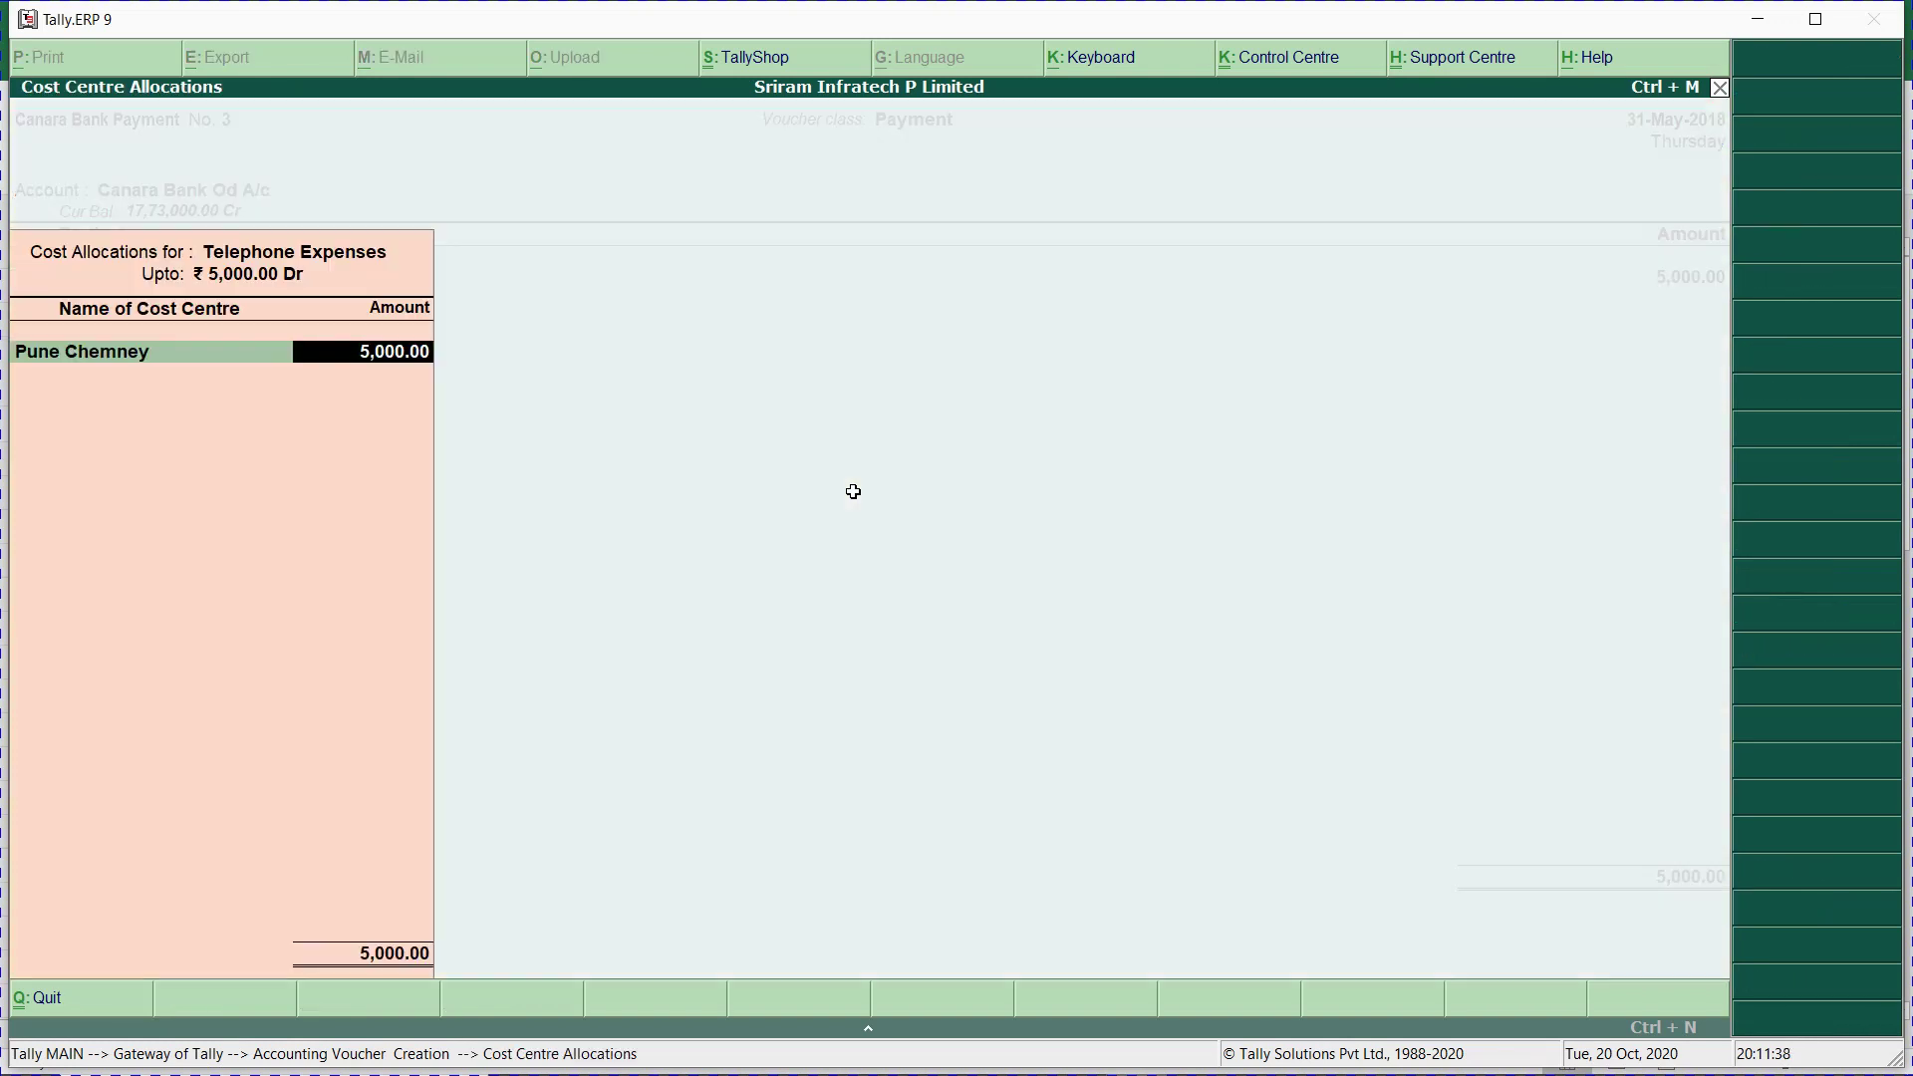
key(Return)
key(Return)
key(Return)
key(Return)
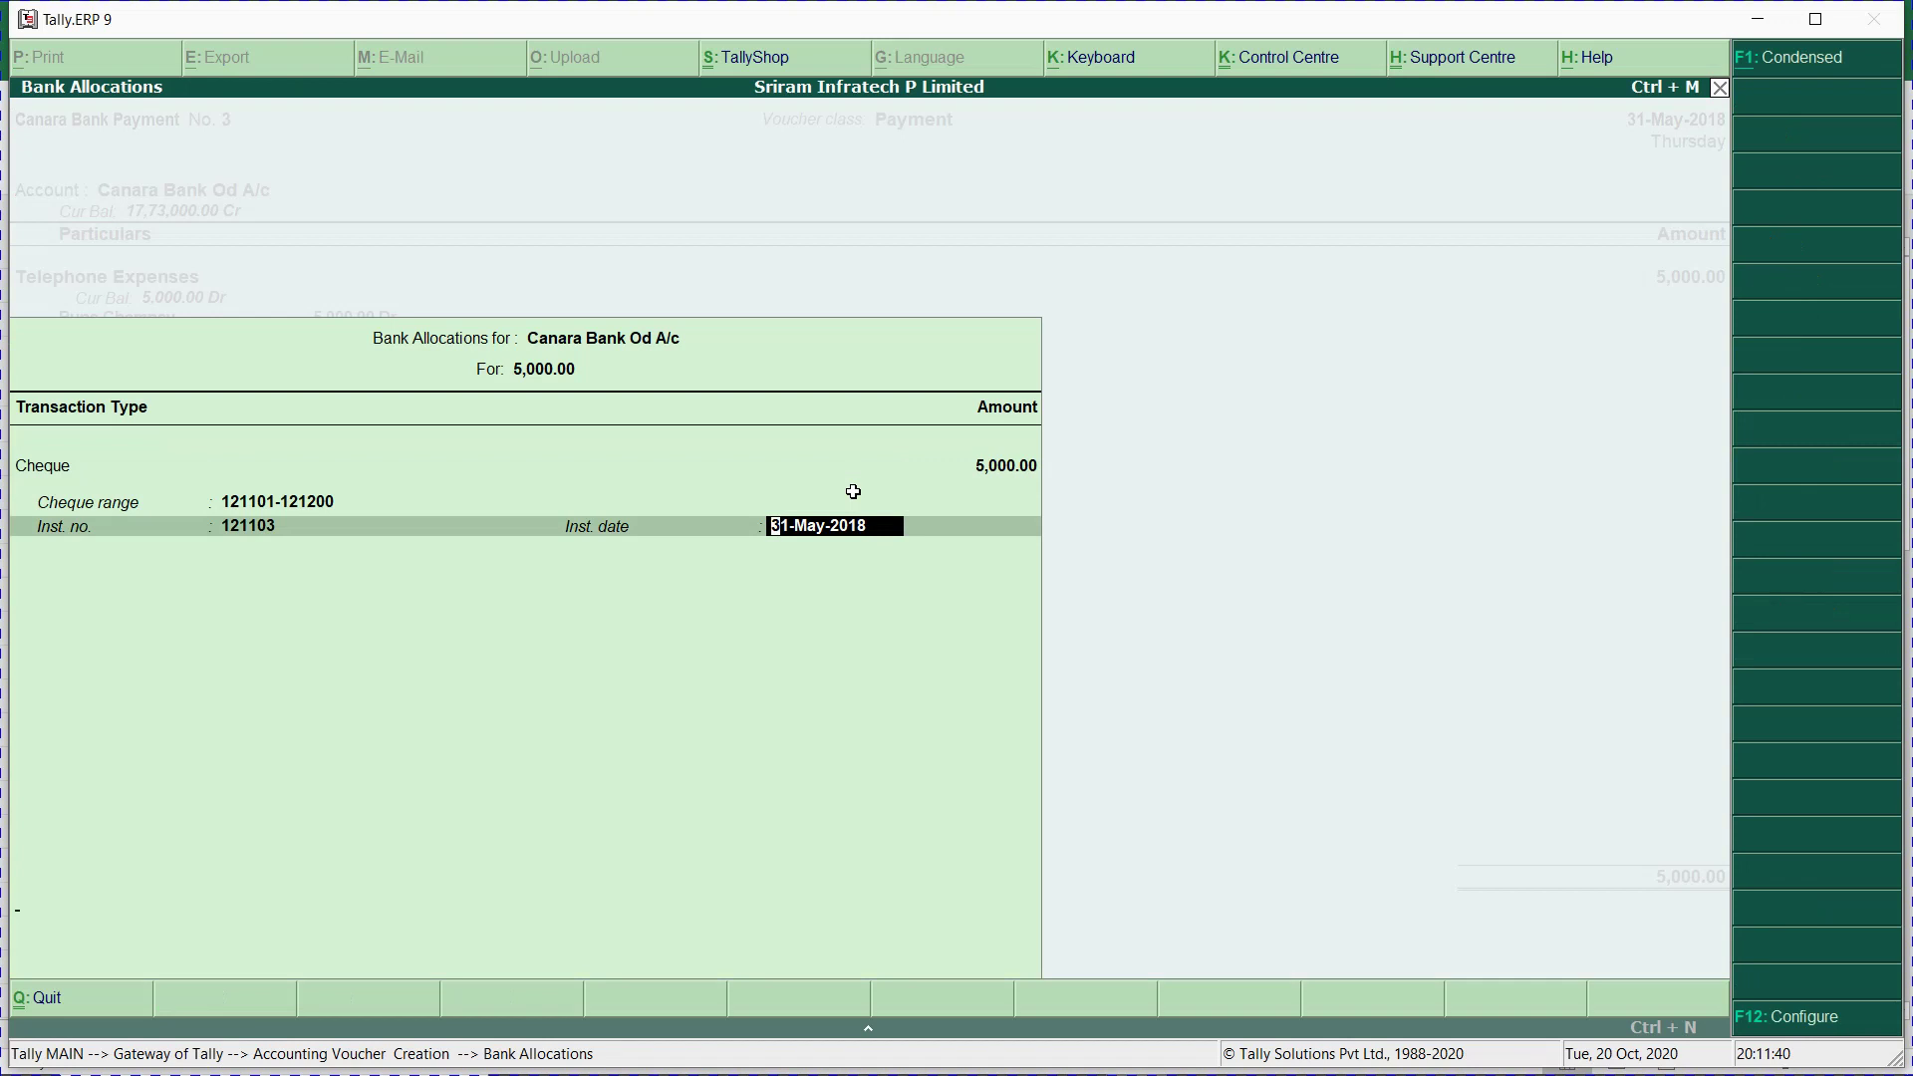
key(Return)
key(Return)
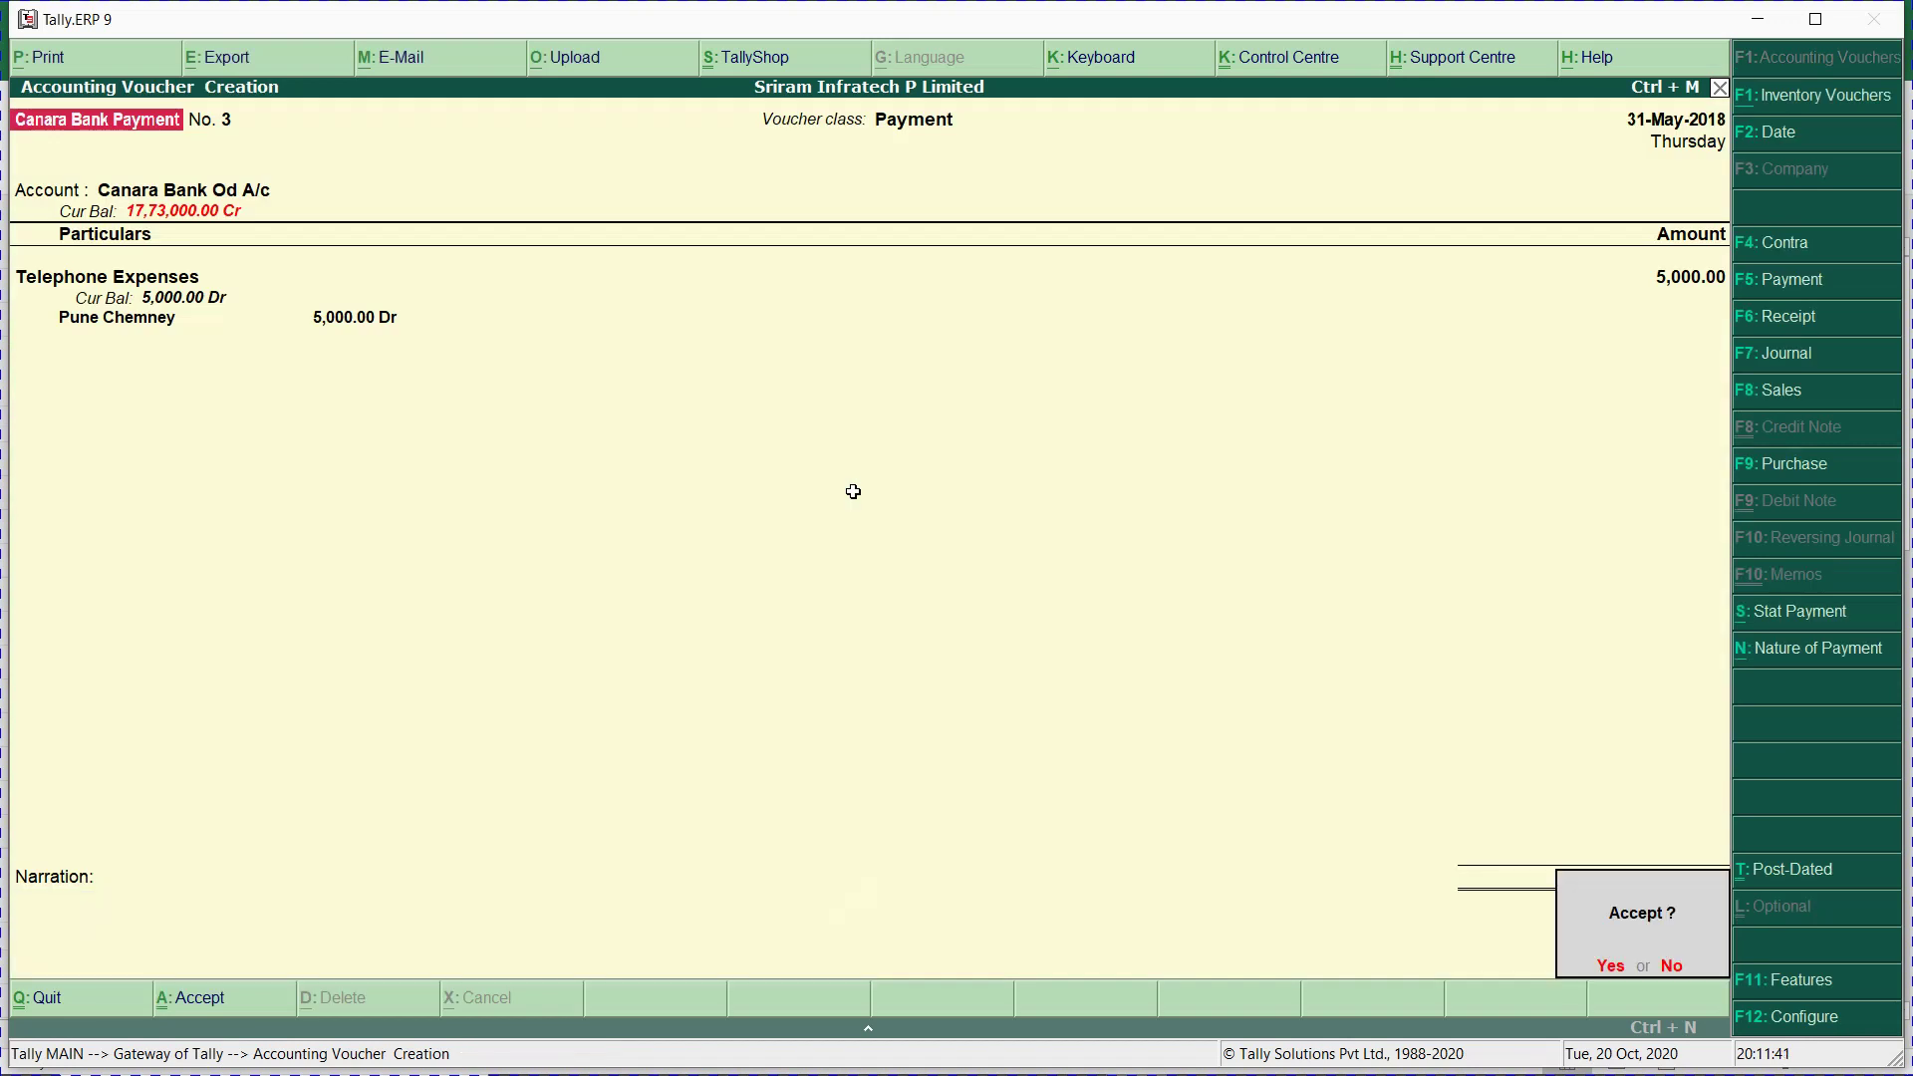
key(Return)
Look up the Electricity Expenses amount of 15000 in the expense sheet.
key(alt+Tab)
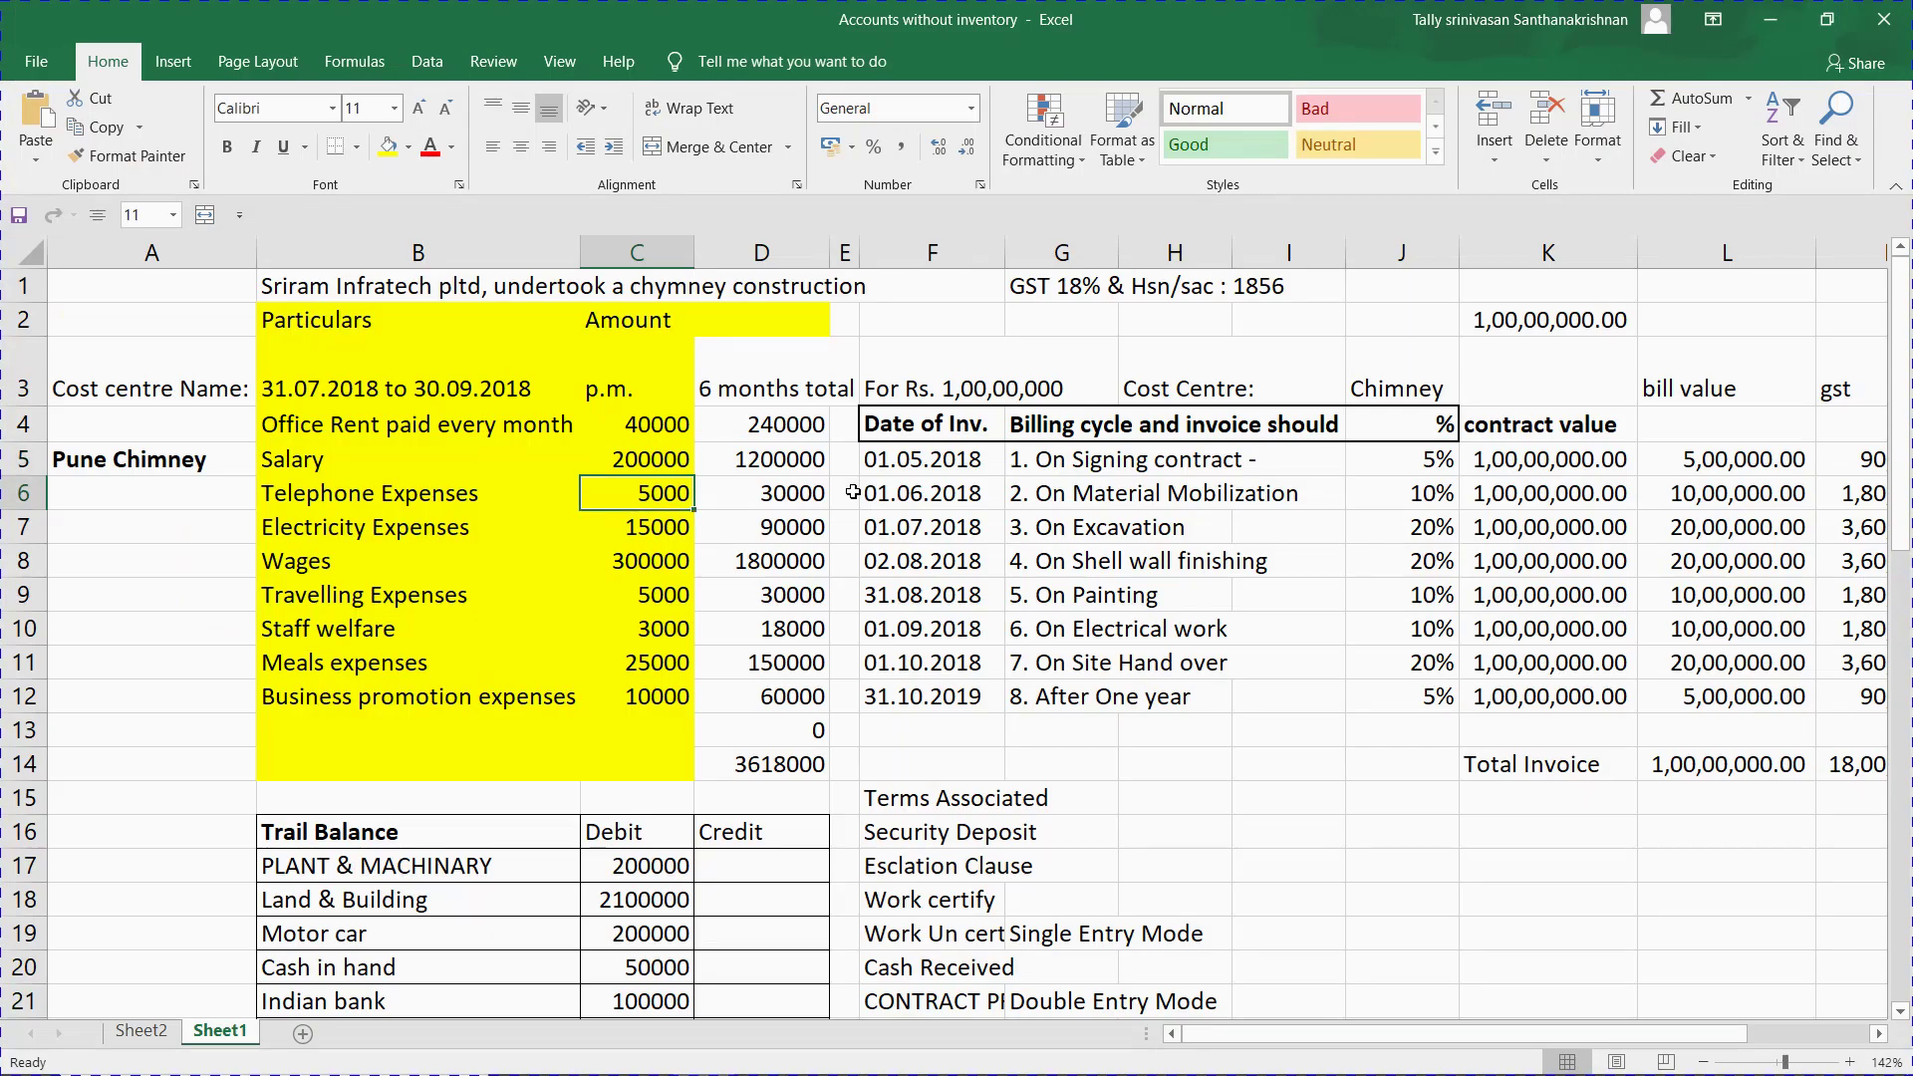
key(Down)
key(alt+Tab)
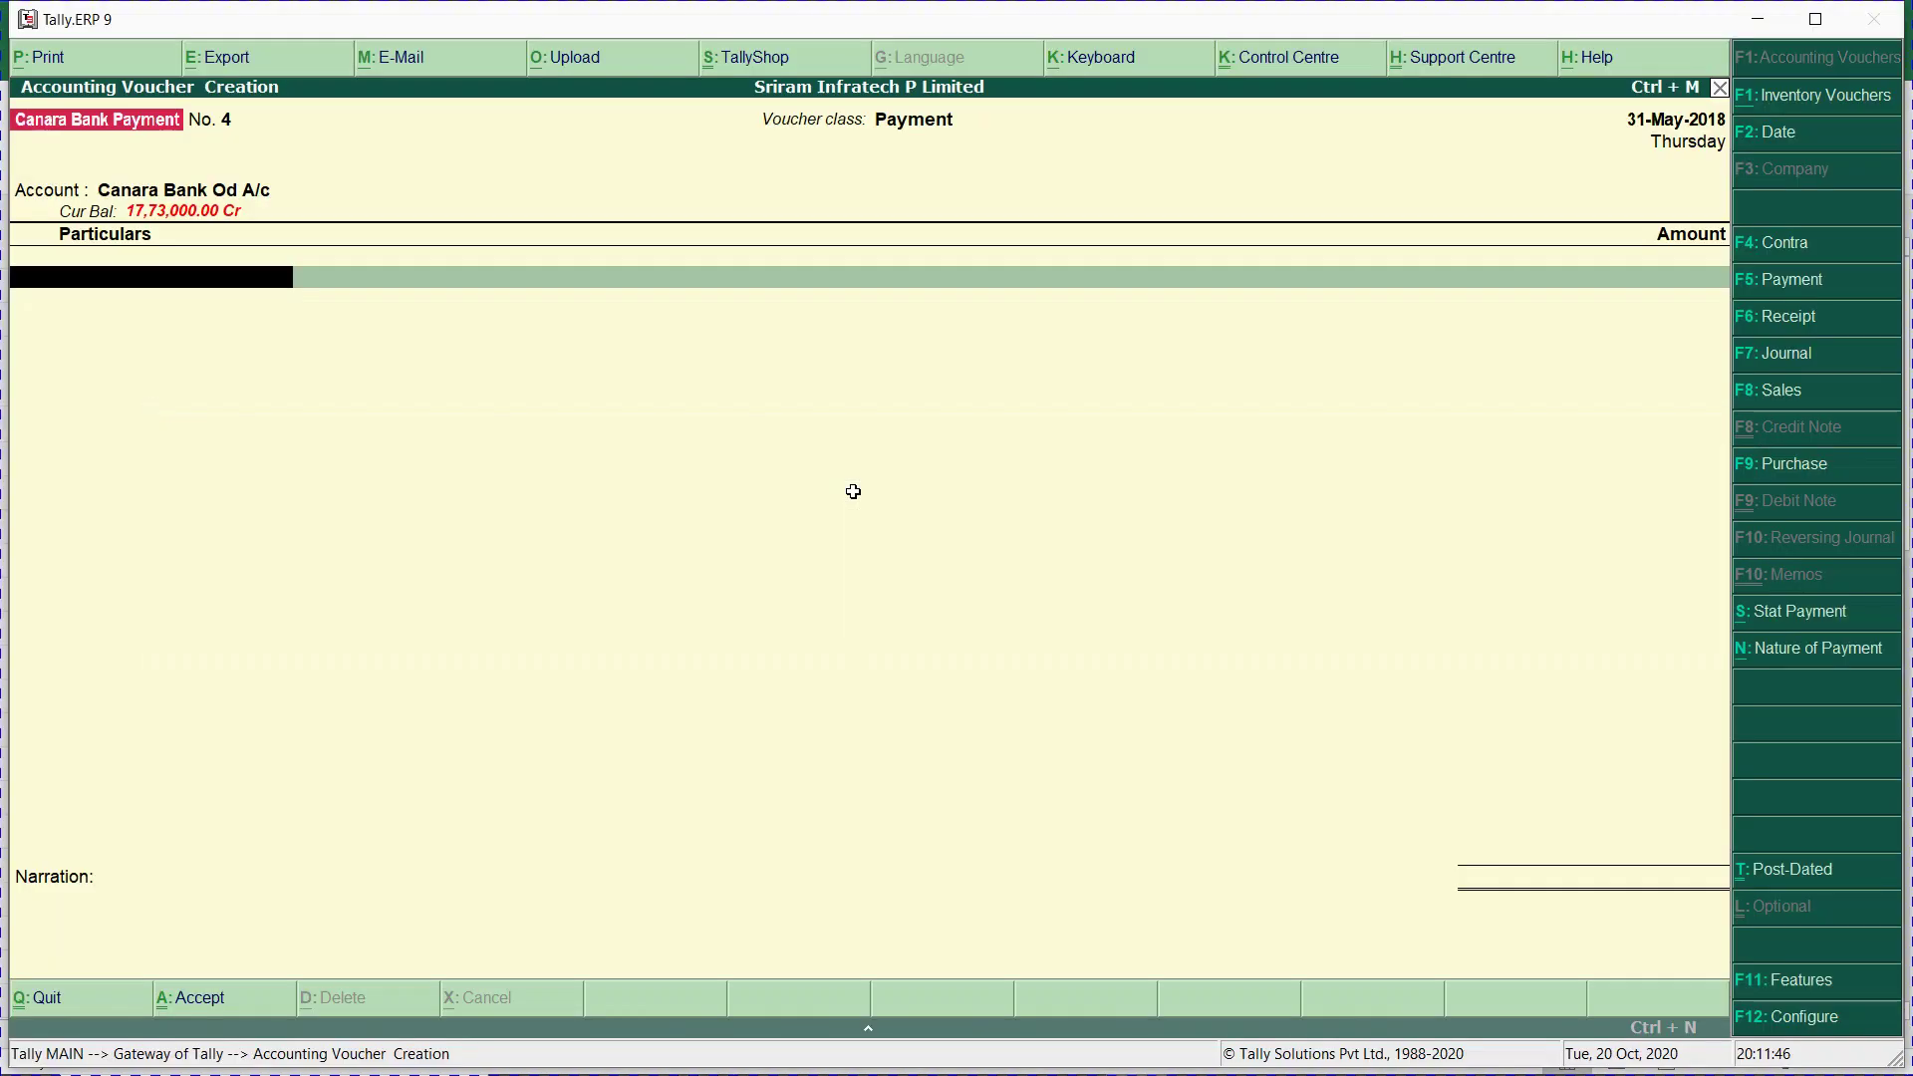
Post voucher No. 4 debiting Electricity Expenses 15,000 to Pune Chemney.
text(Ele)
key(Return)
key(alt+Tab)
key(alt+Tab)
text(15000)
key(Return)
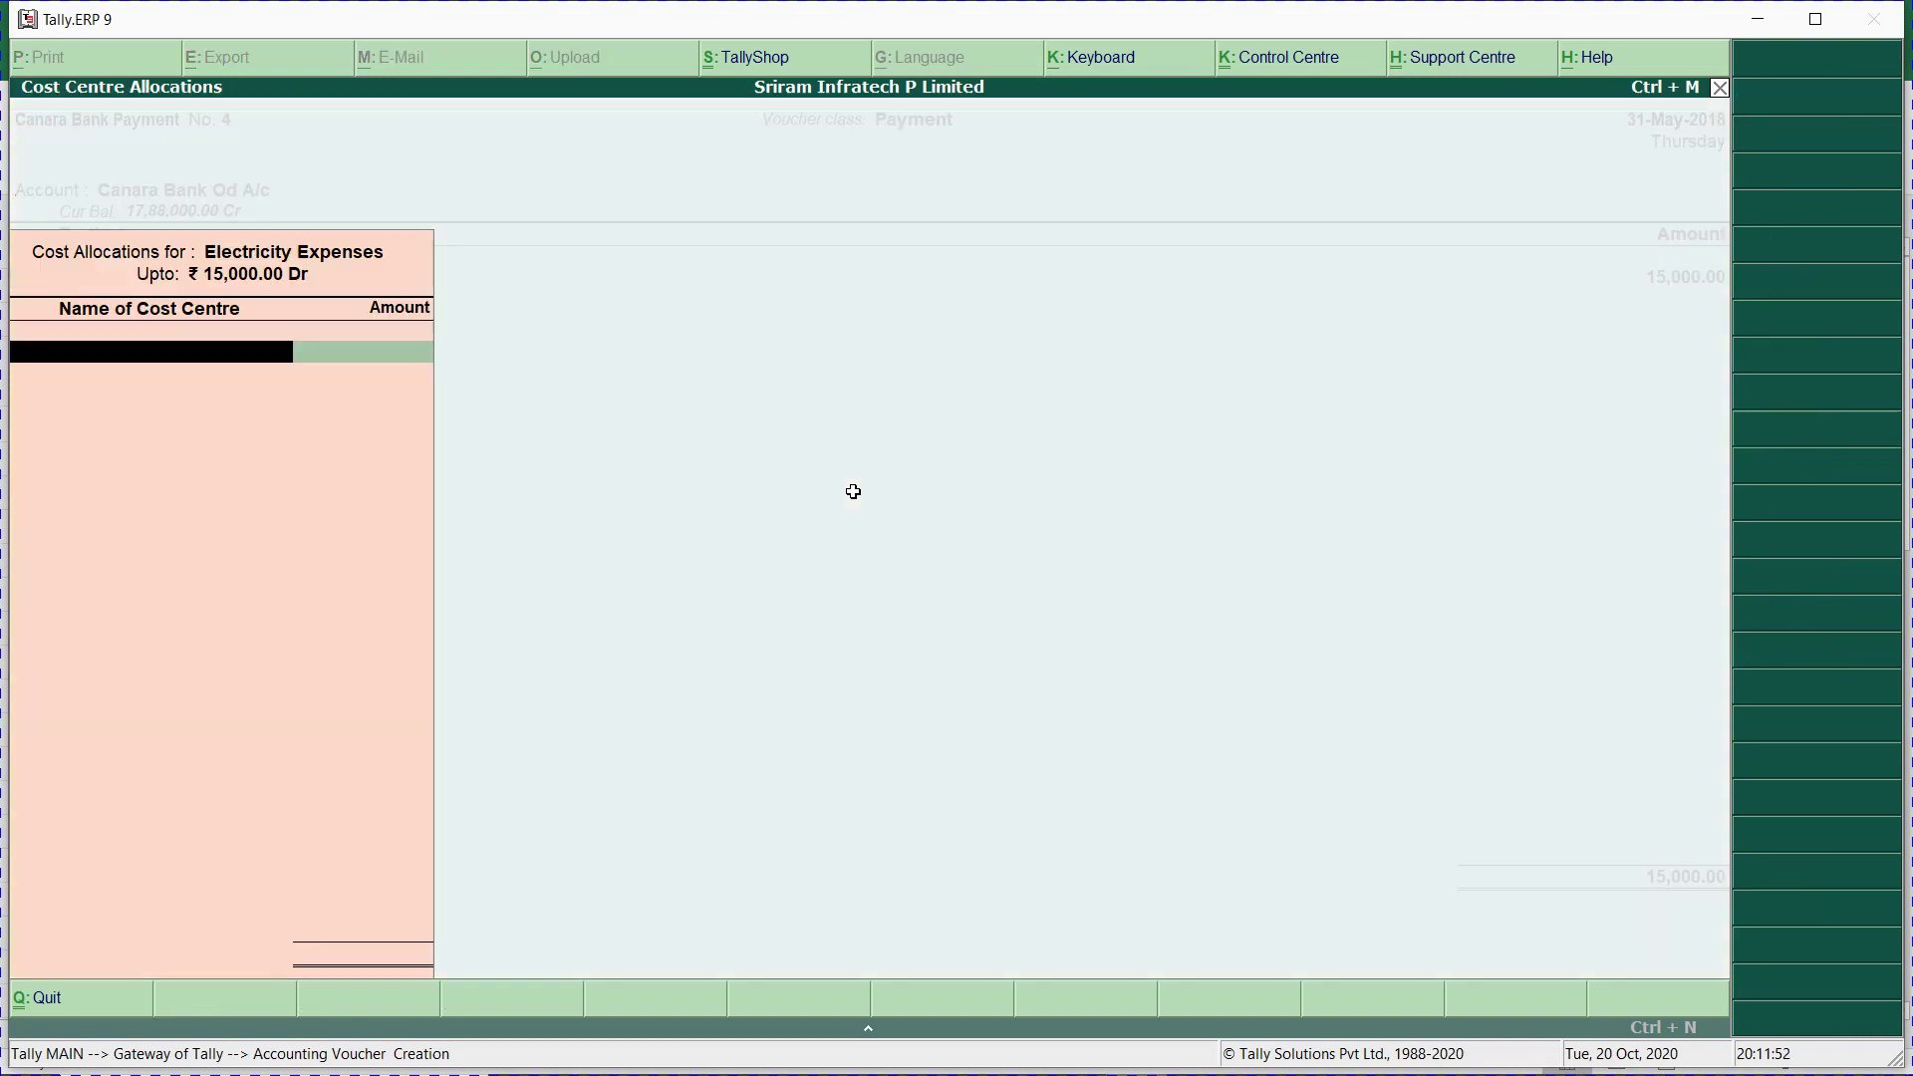
text(P)
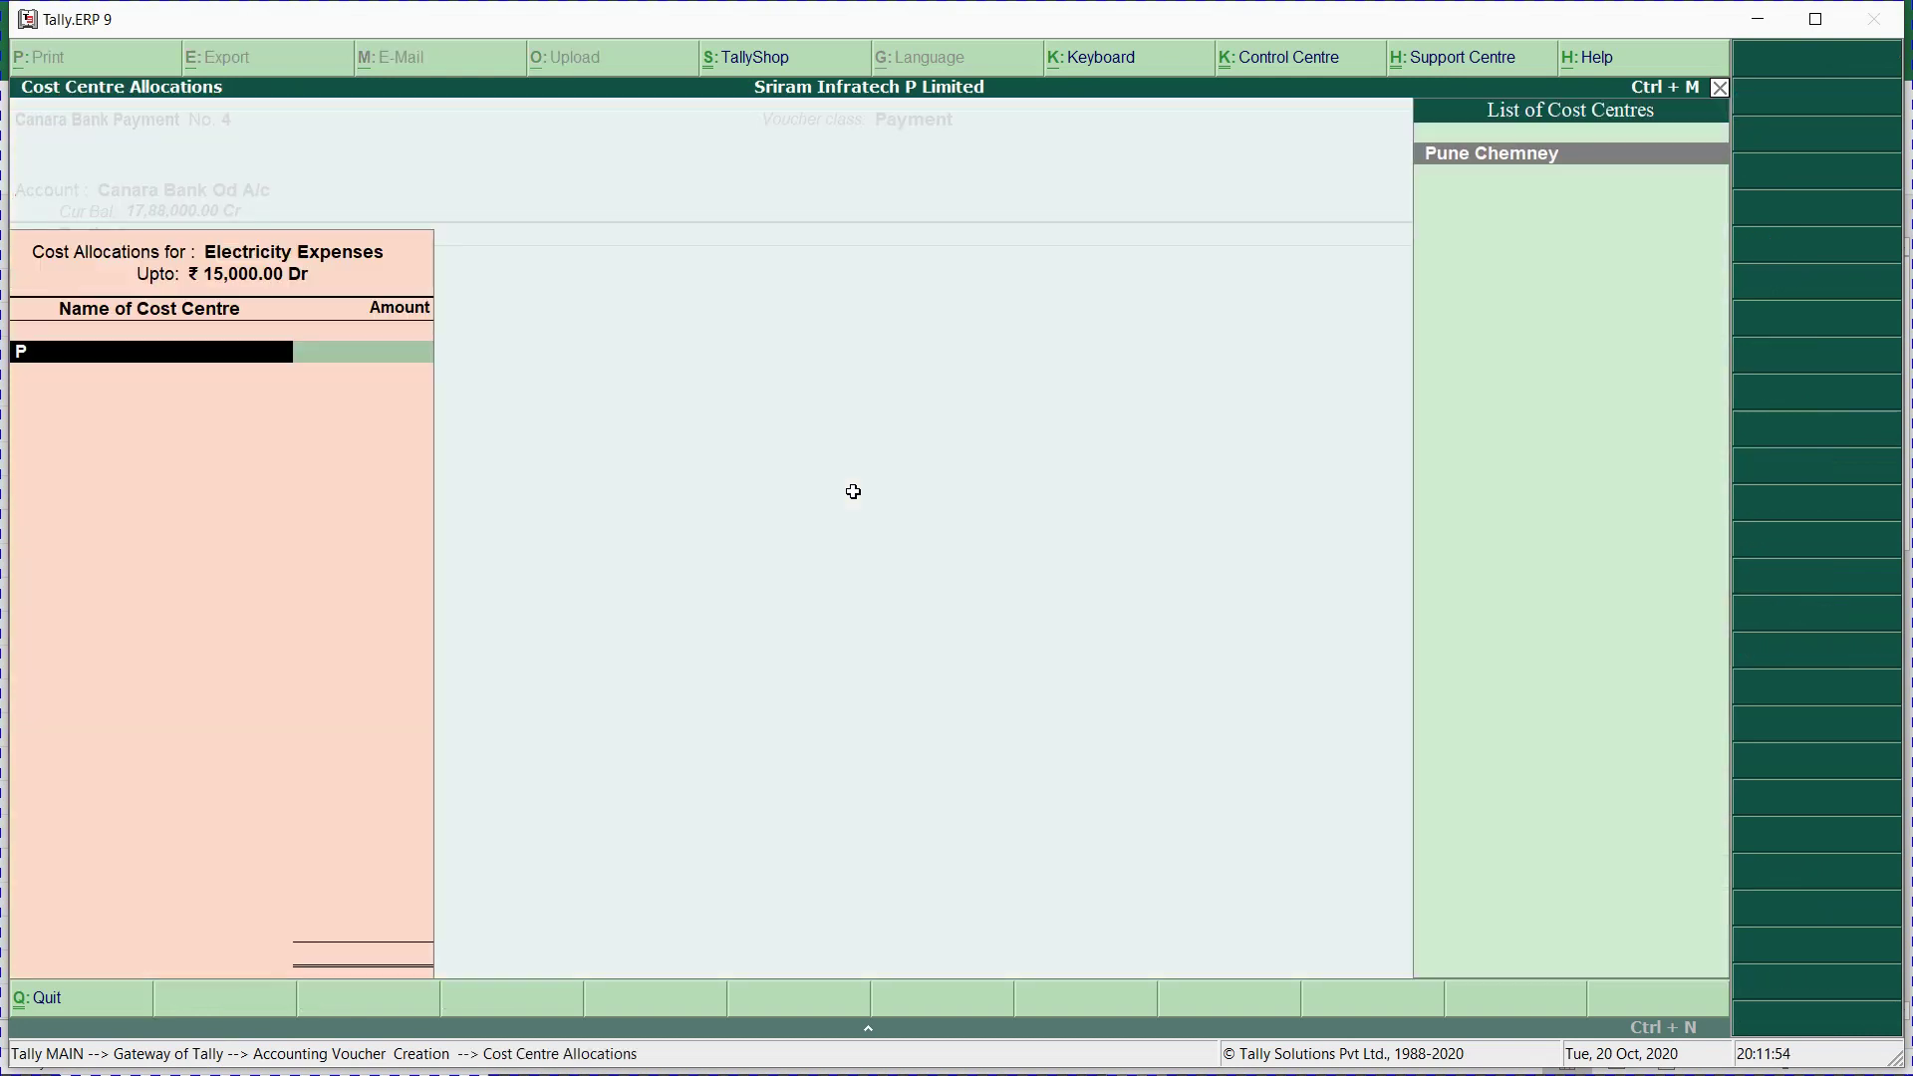
key(Return)
key(Return)
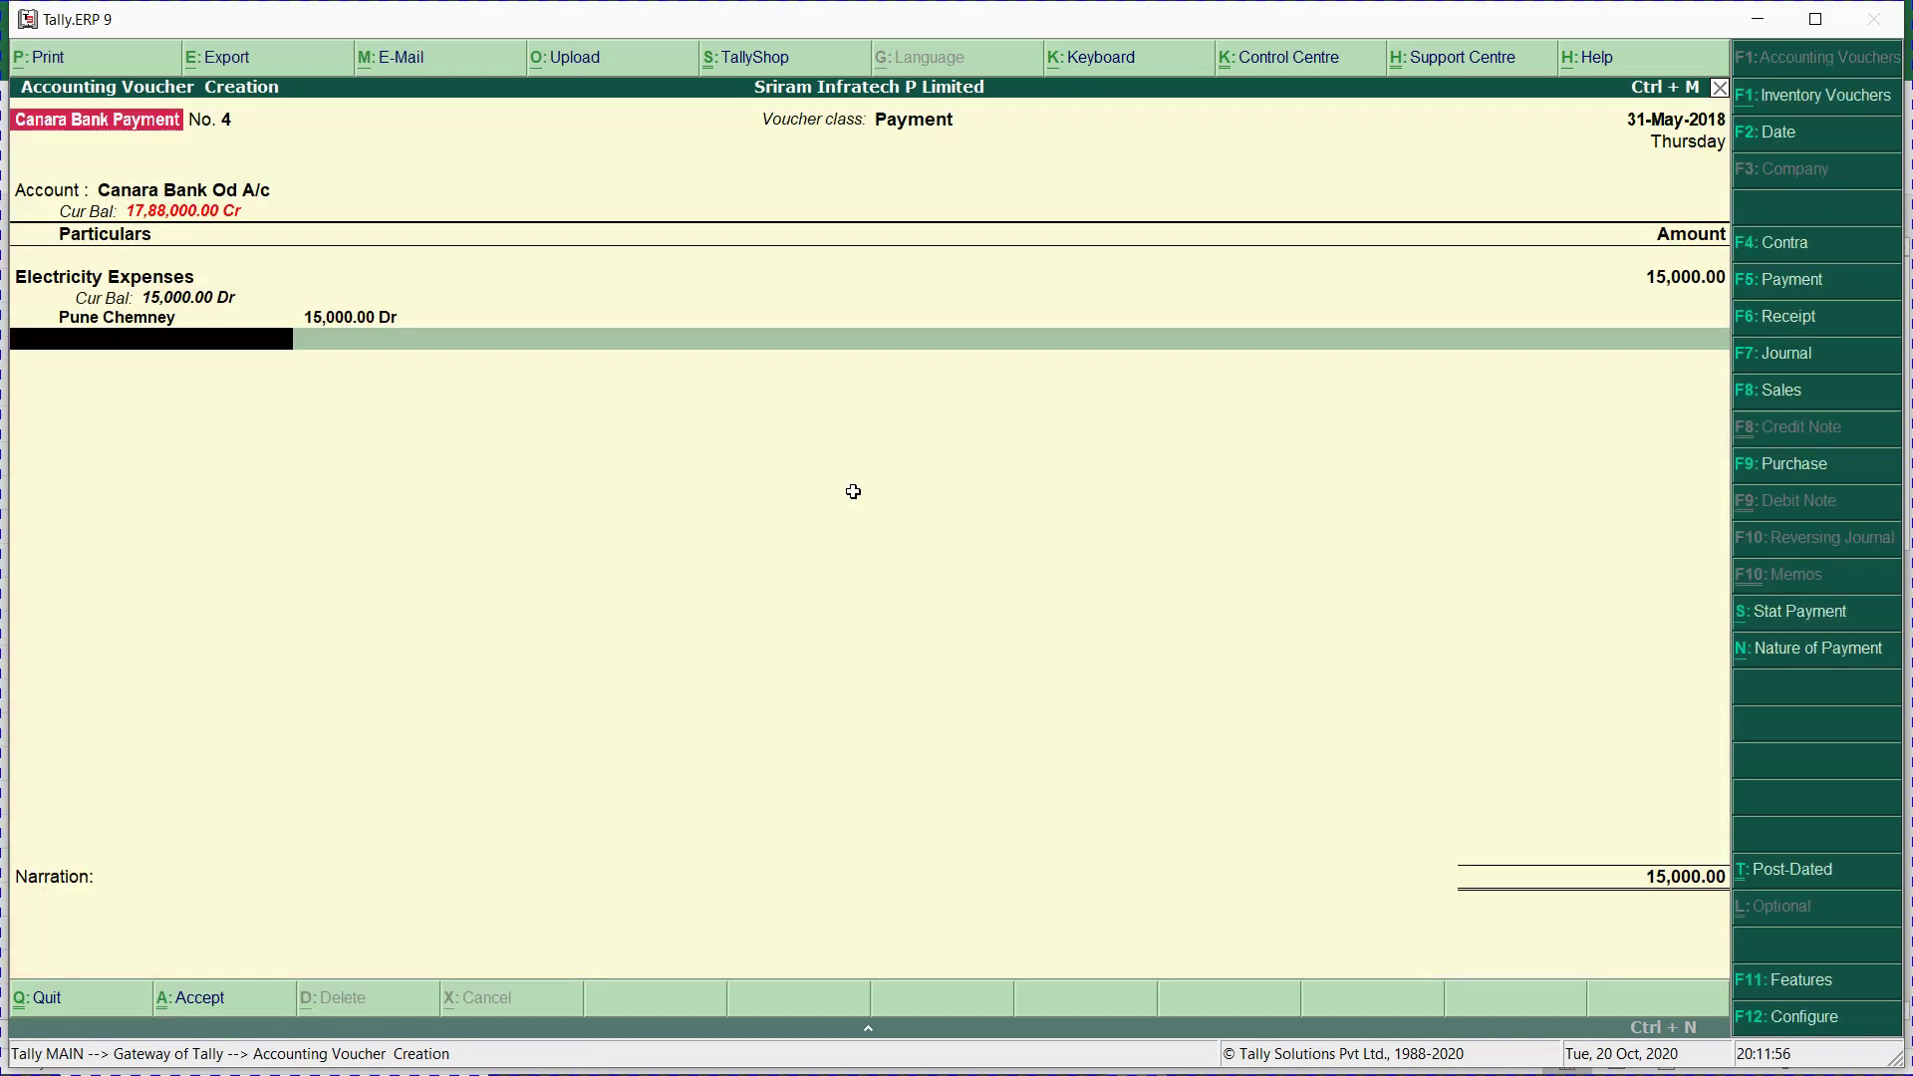
key(Return)
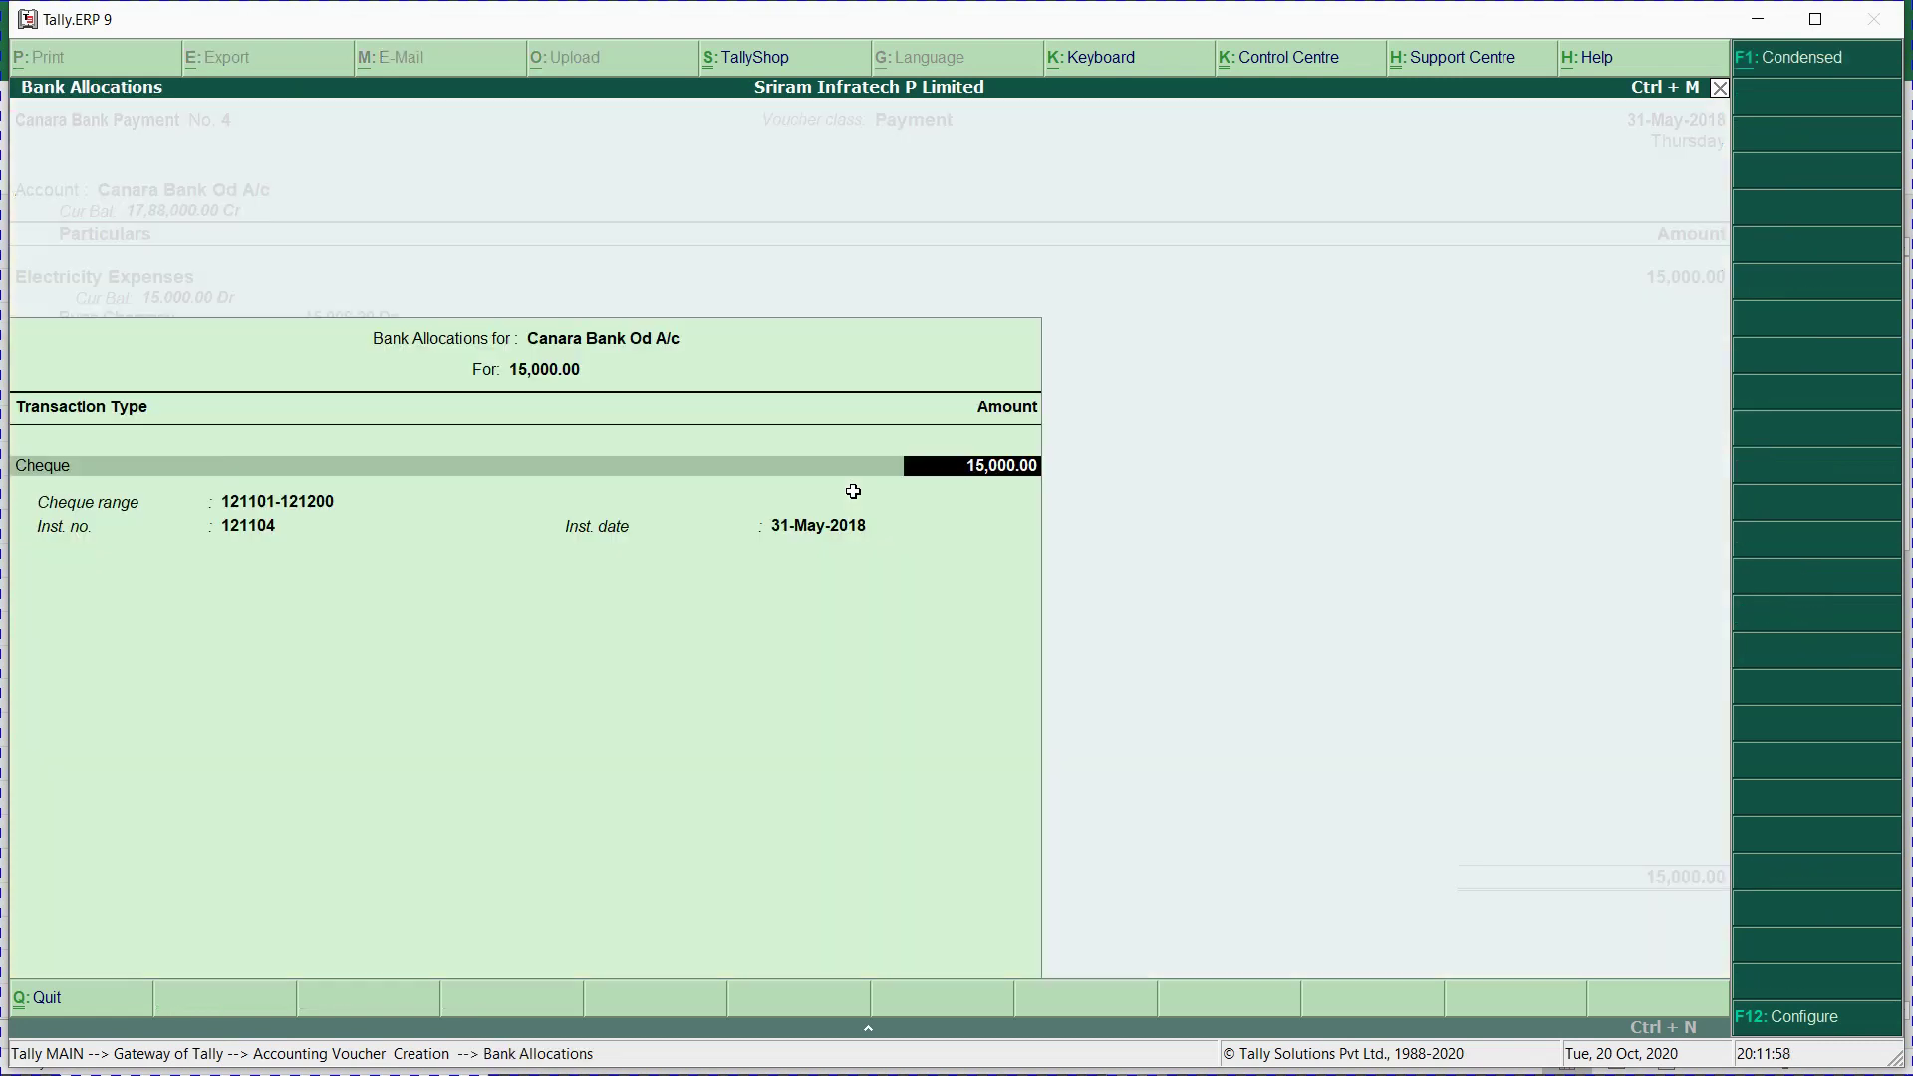
key(Return)
key(Return)
key(Return)
key(Return)
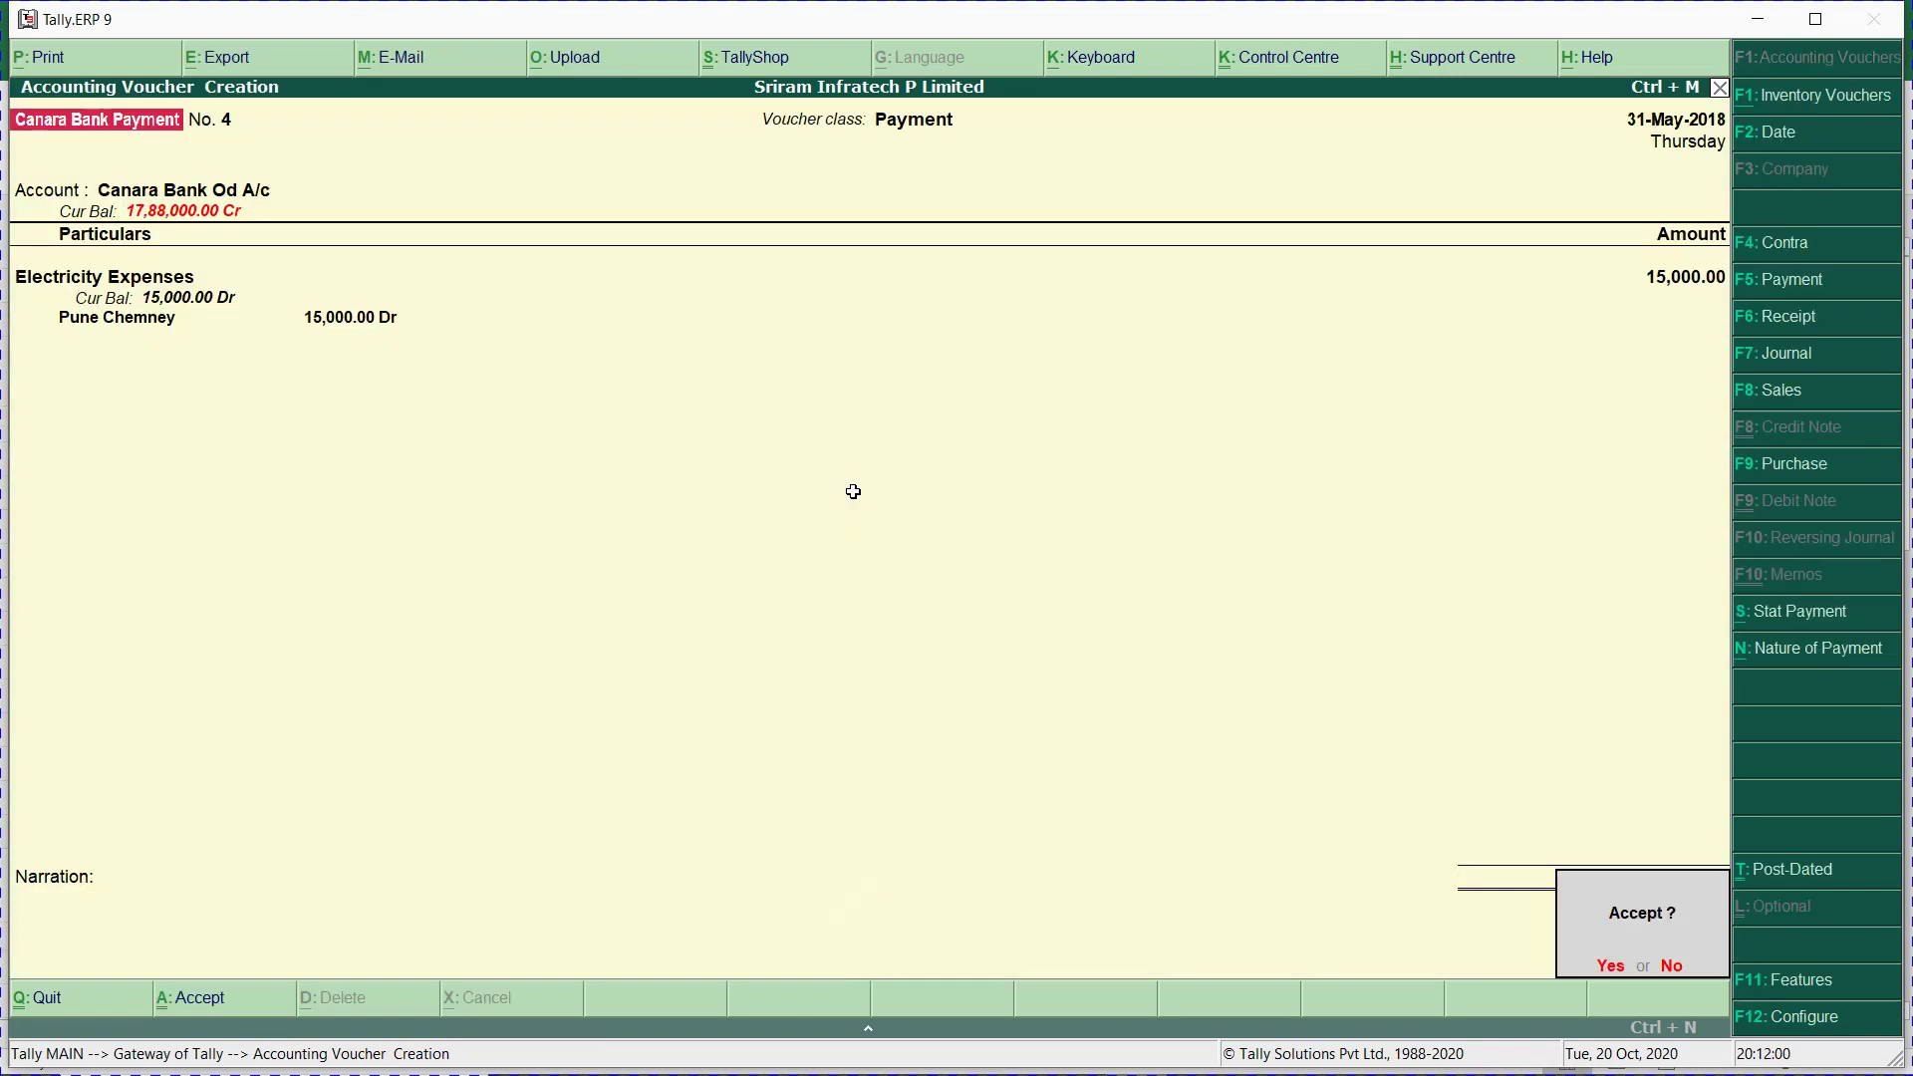
key(Return)
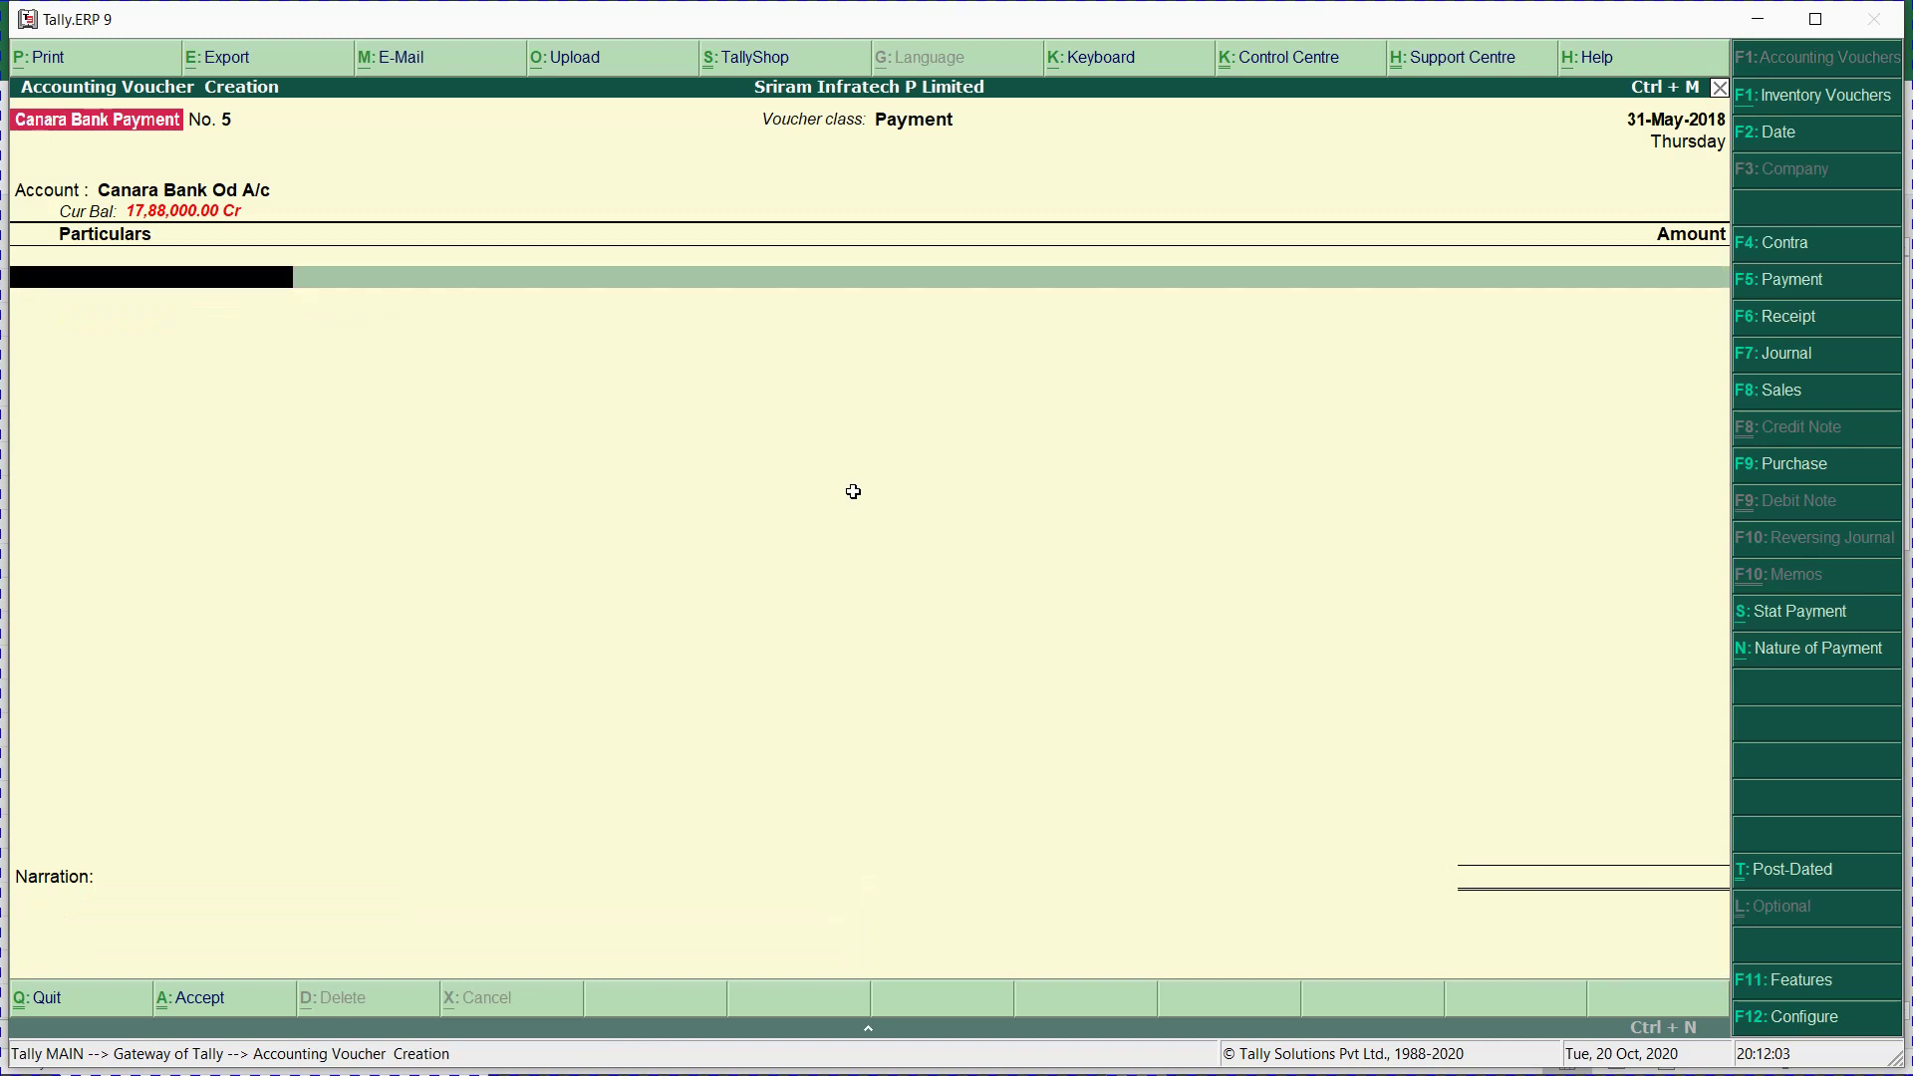
Post voucher No. 5 debiting Wages 3,00,000 to Pune Chemney, cheque 121105.
key(alt+Tab)
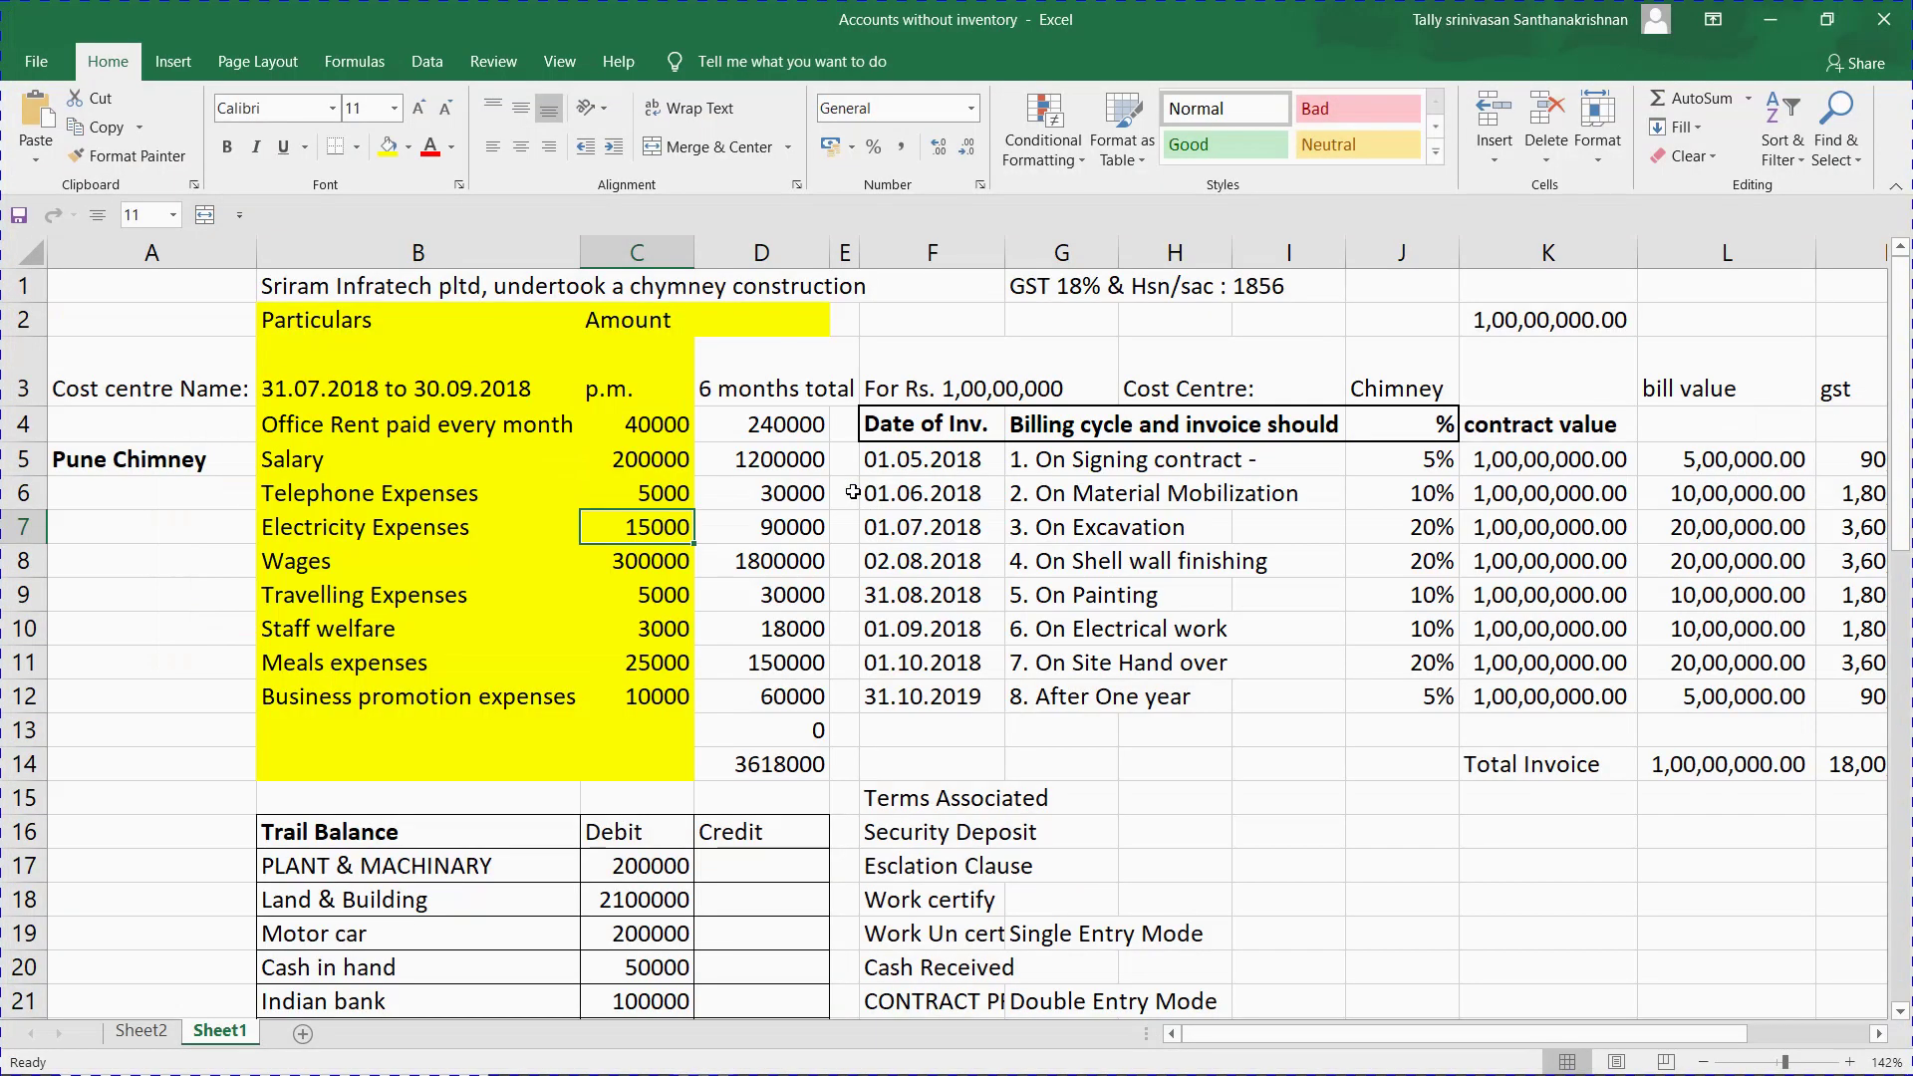
key(Down)
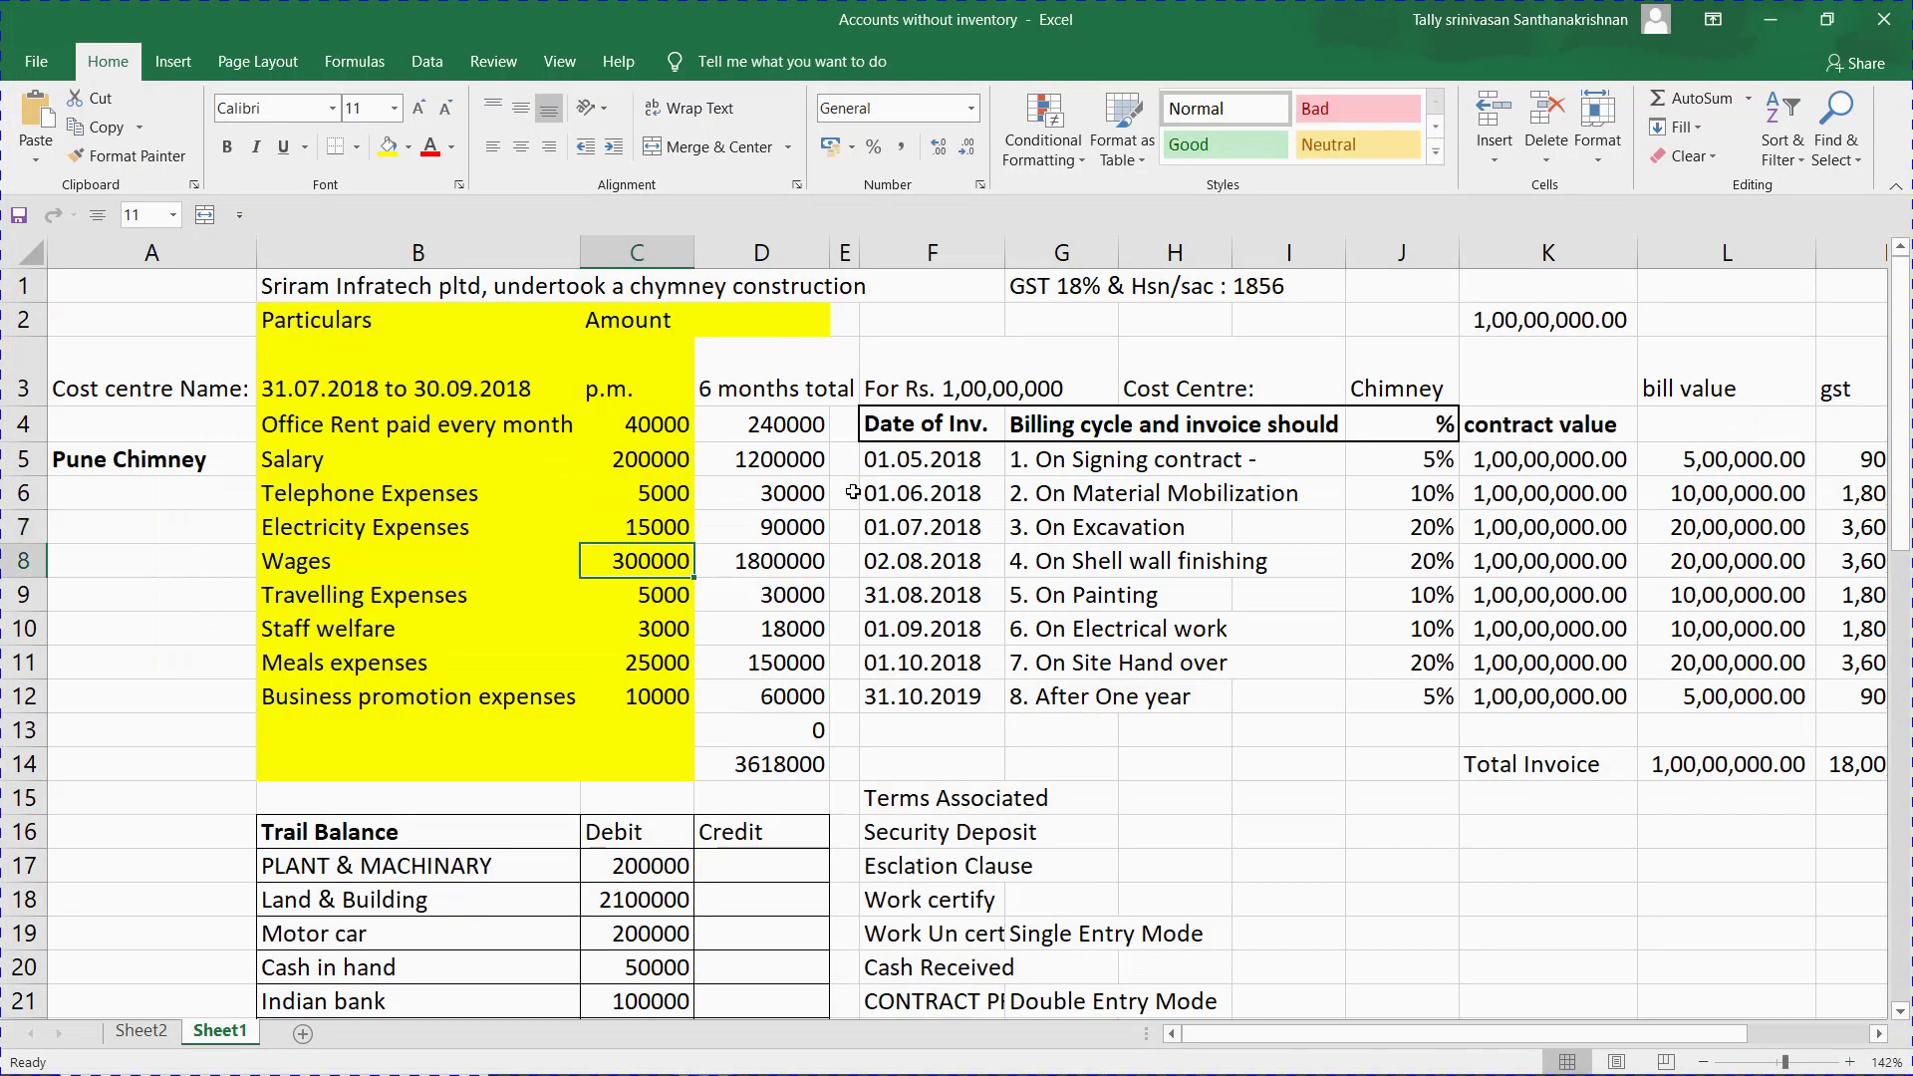
key(alt+Tab)
text(Wag)
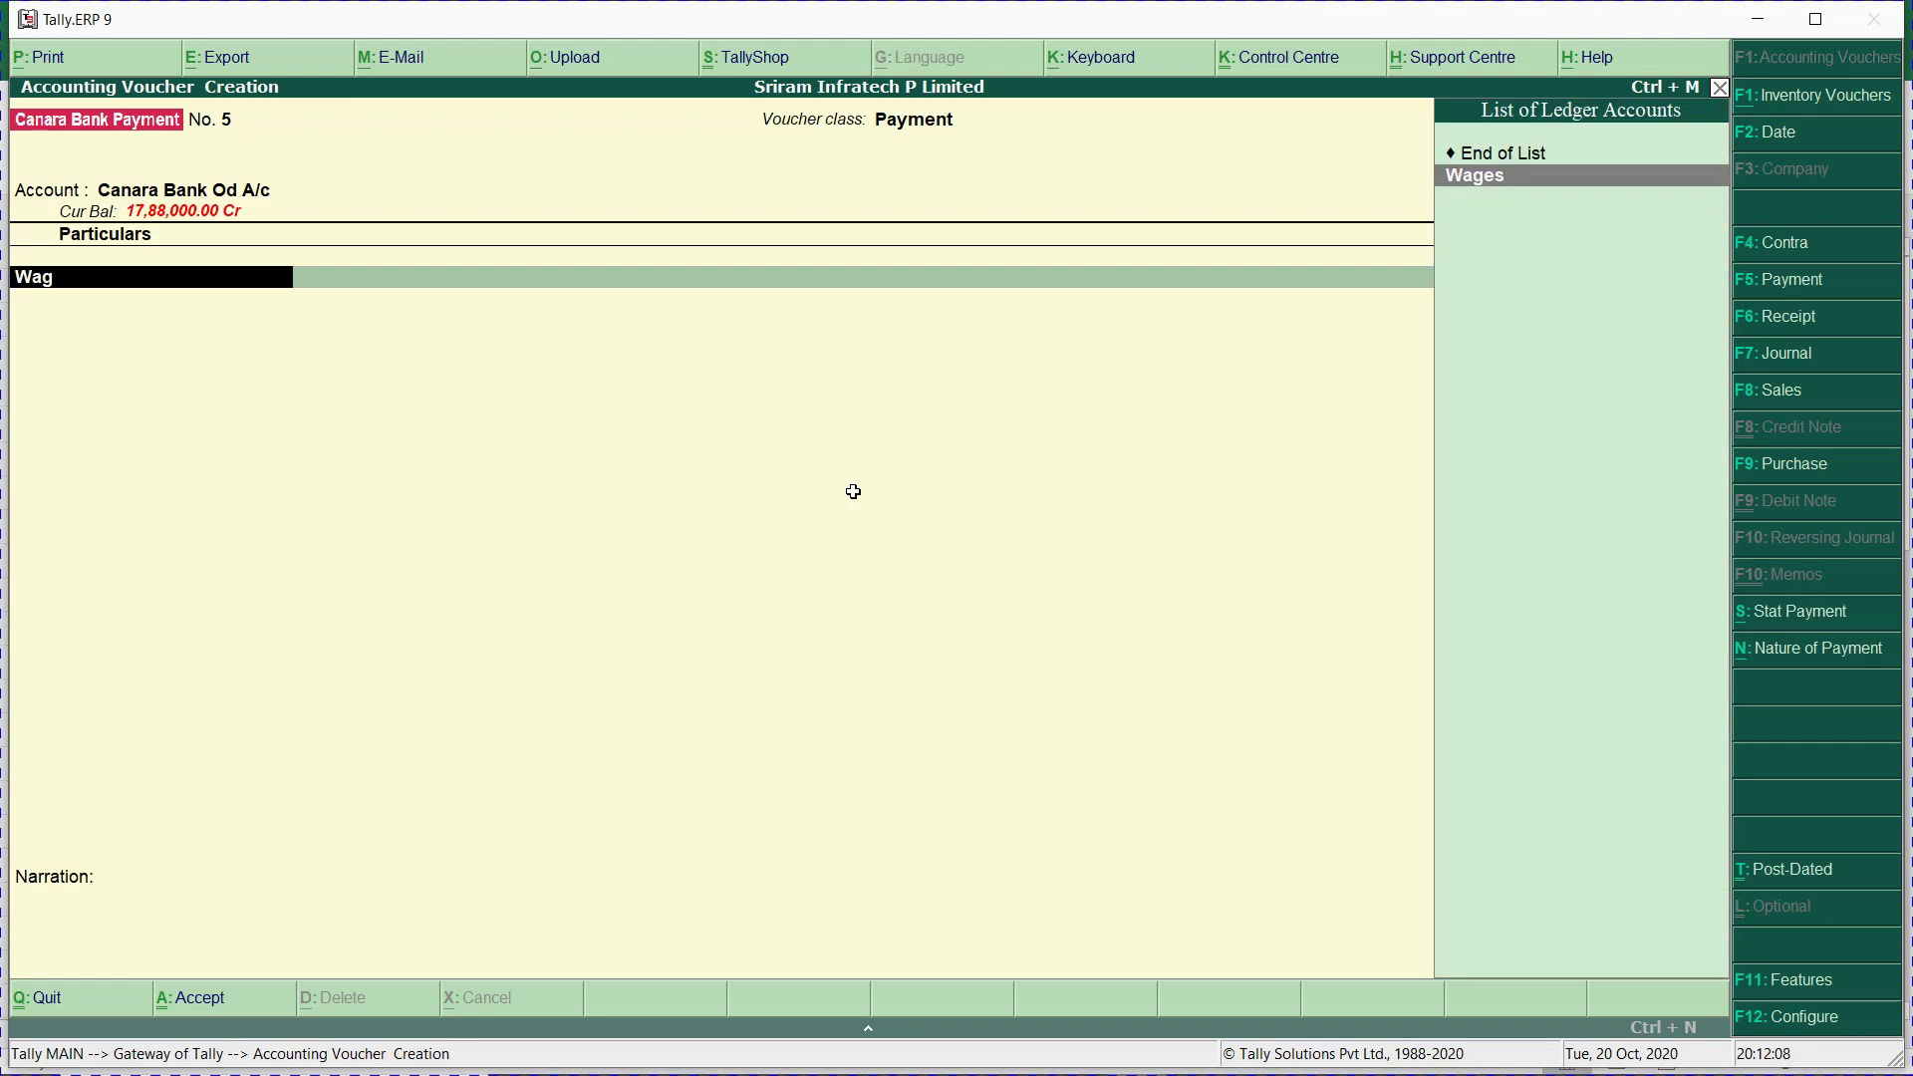
key(Return)
key(alt+Tab)
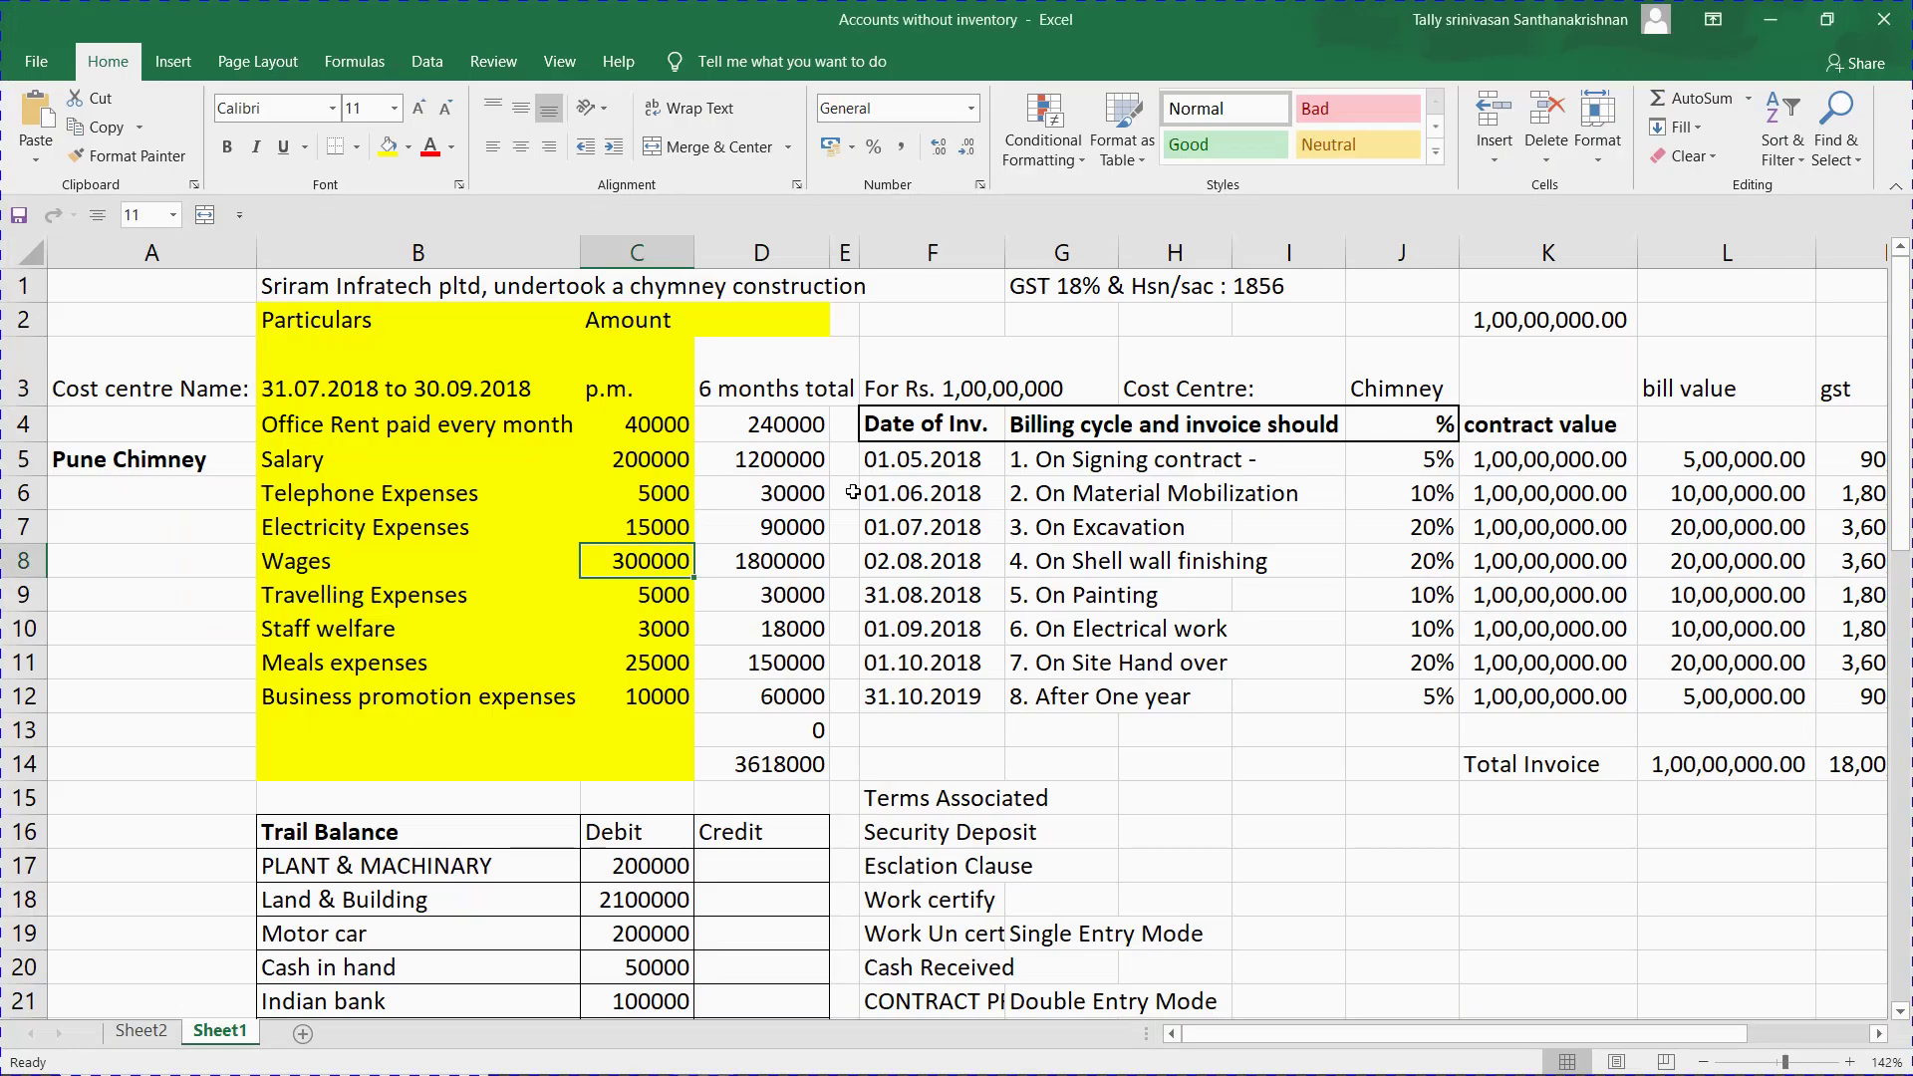
key(alt+Tab)
text(3)
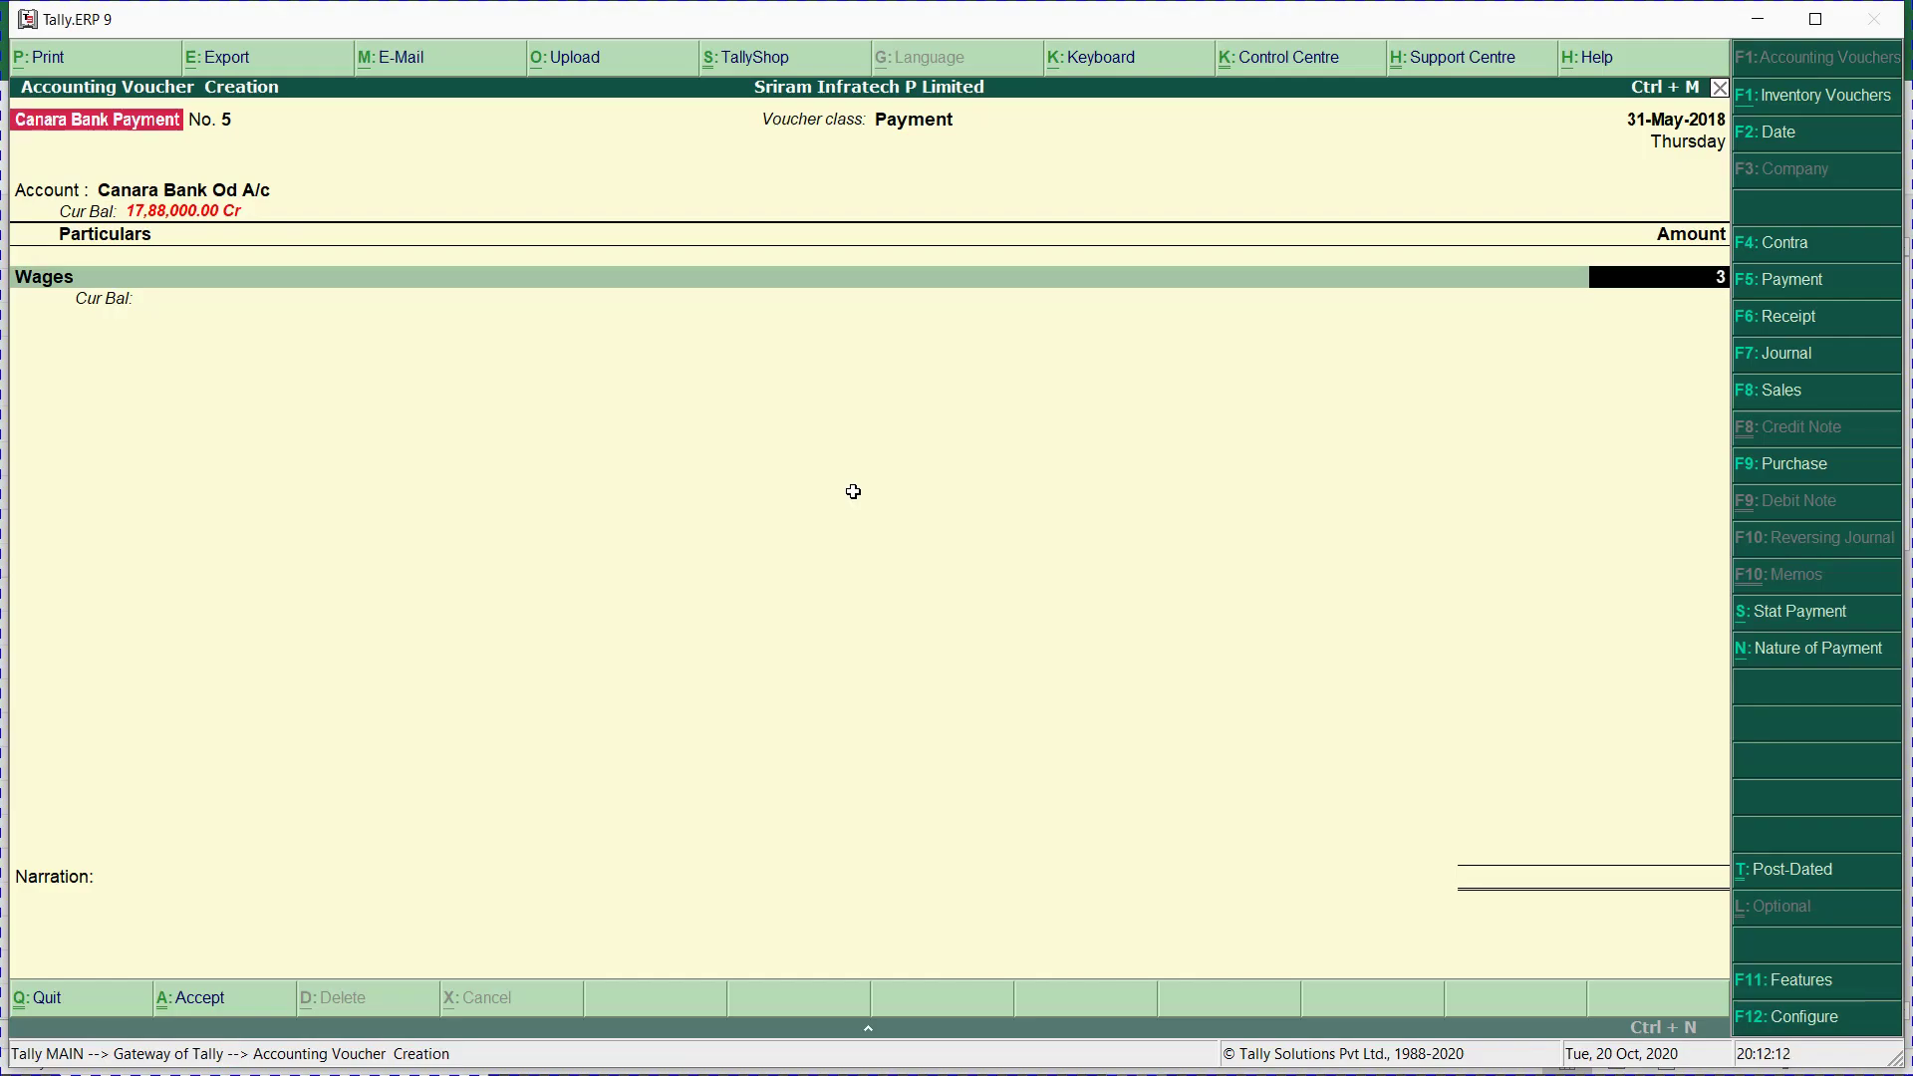
text(,00,000)
key(Return)
key(Return)
key(Return)
key(Return)
key(Return)
key(Return)
key(Return)
key(Return)
key(Return)
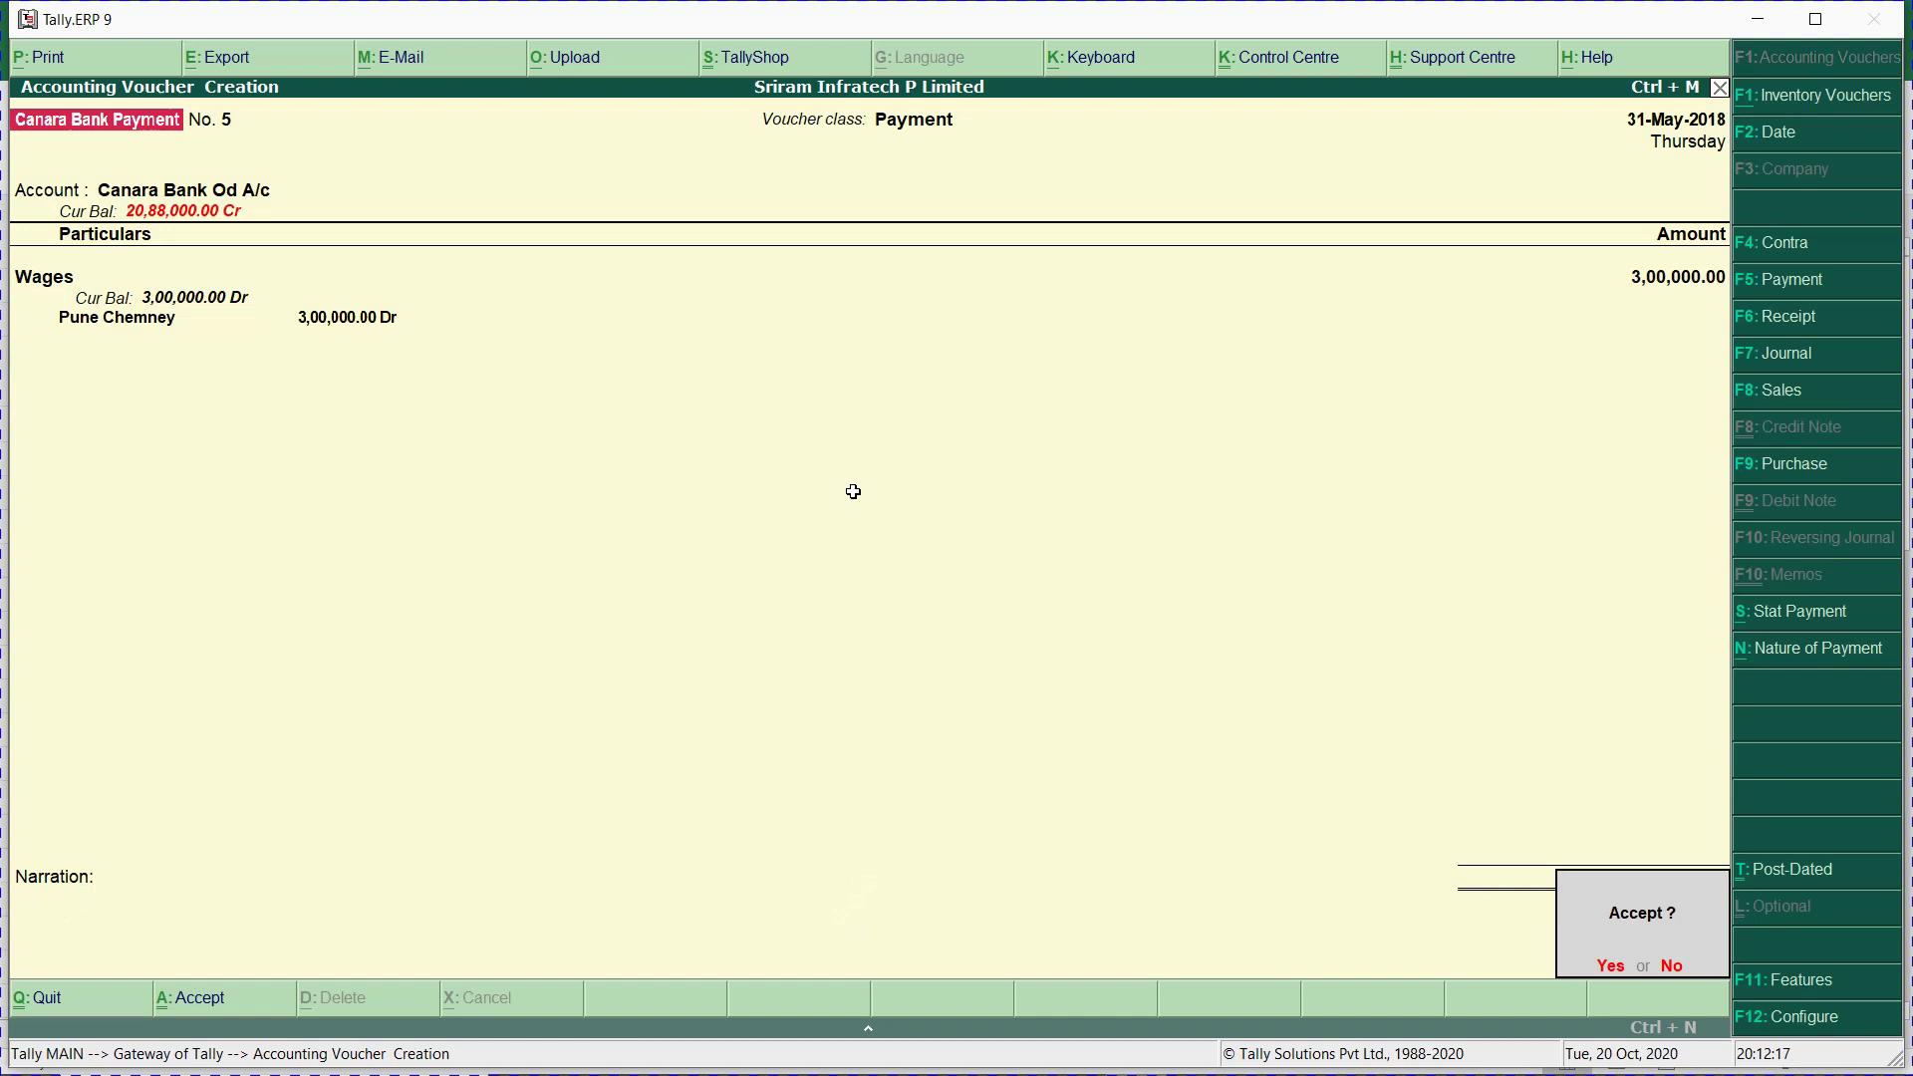
key(Return)
Look up the Travelling Expenses amount in the expense sheet.
key(alt+Tab)
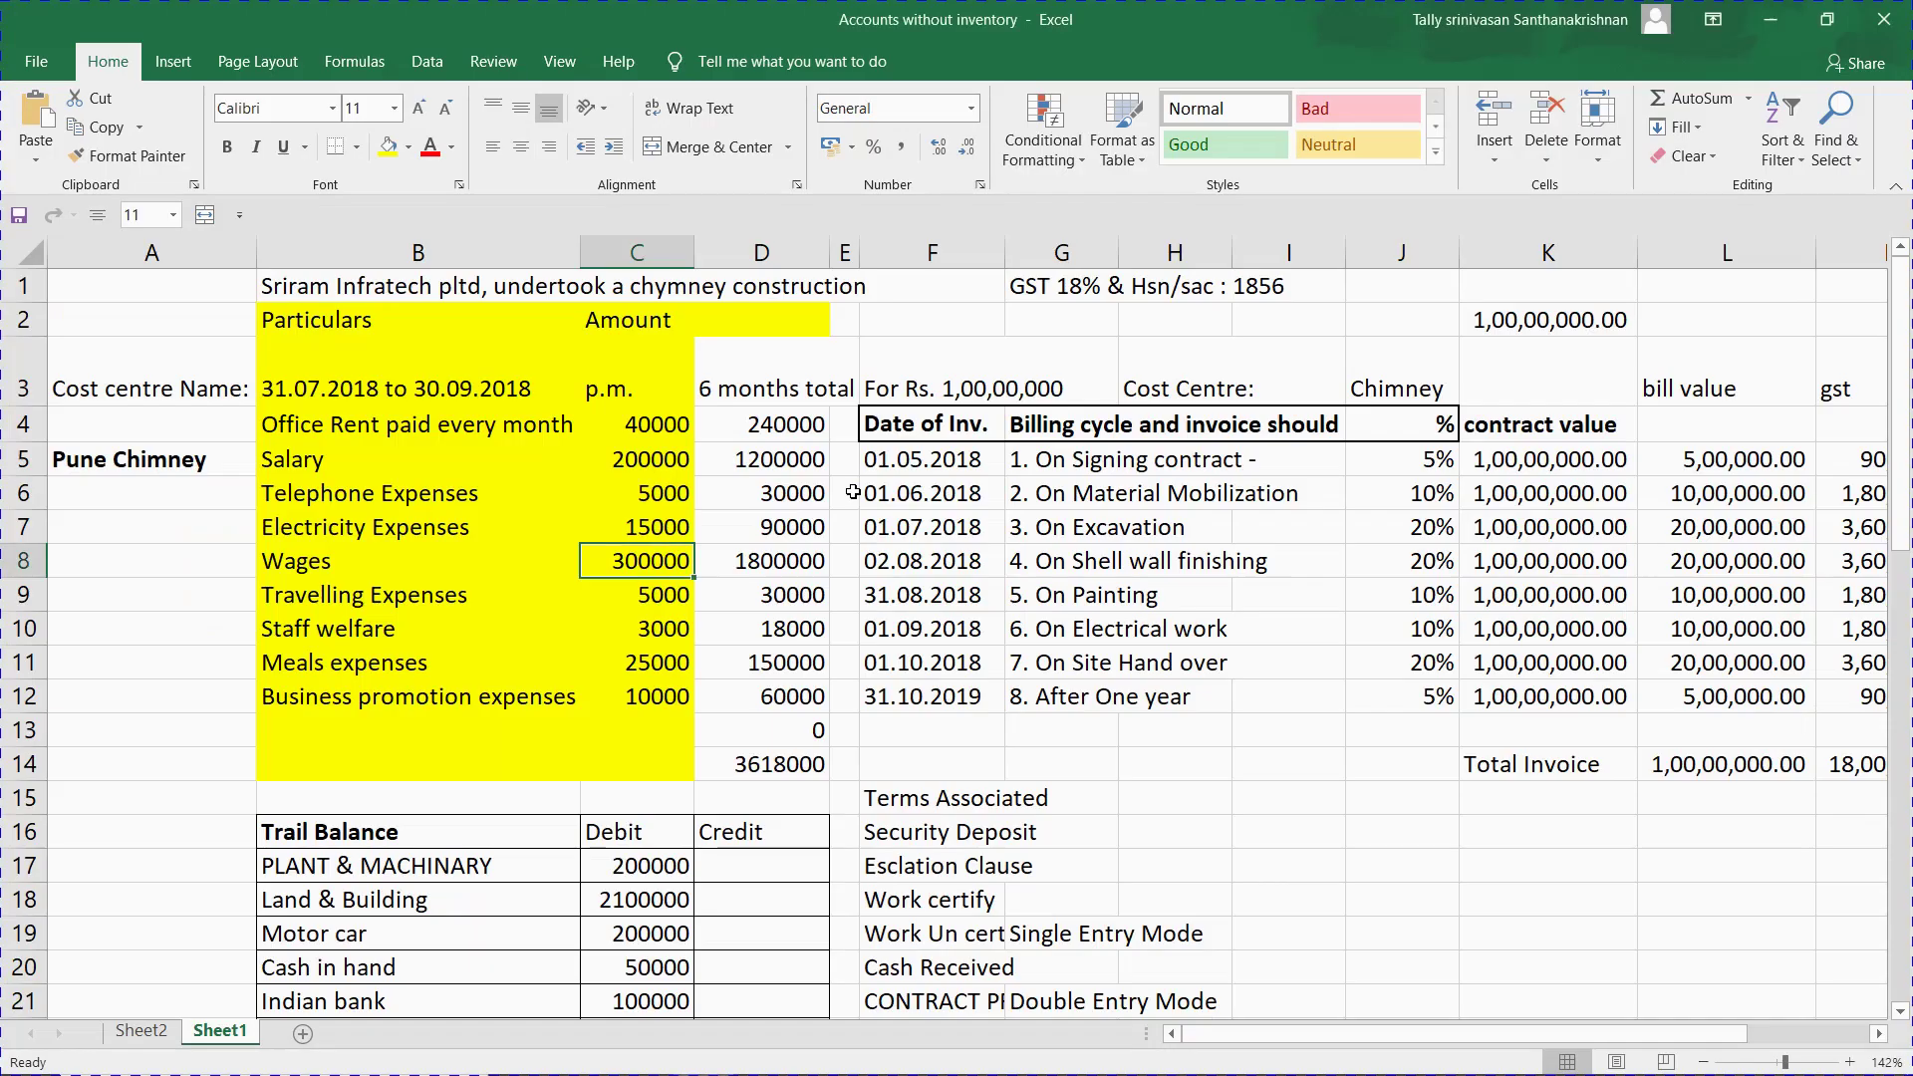
key(Down)
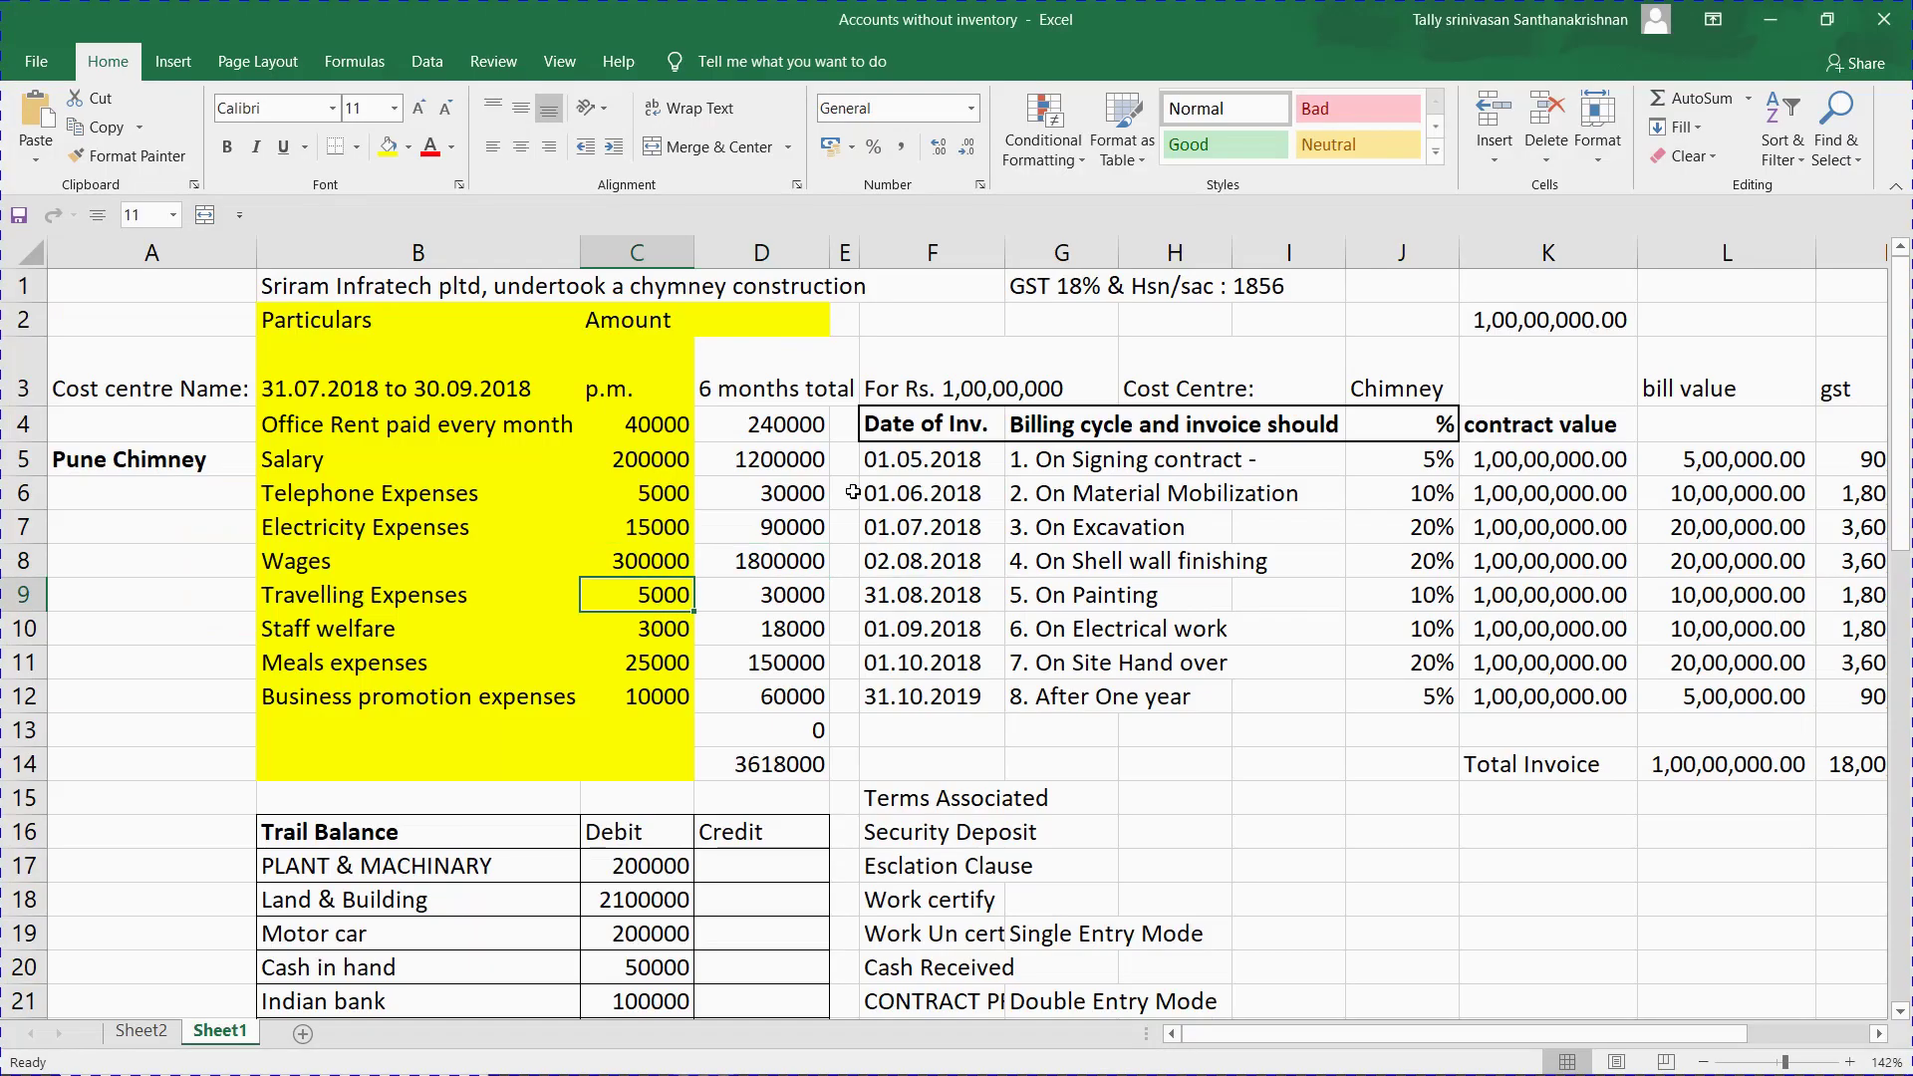
key(alt+Tab)
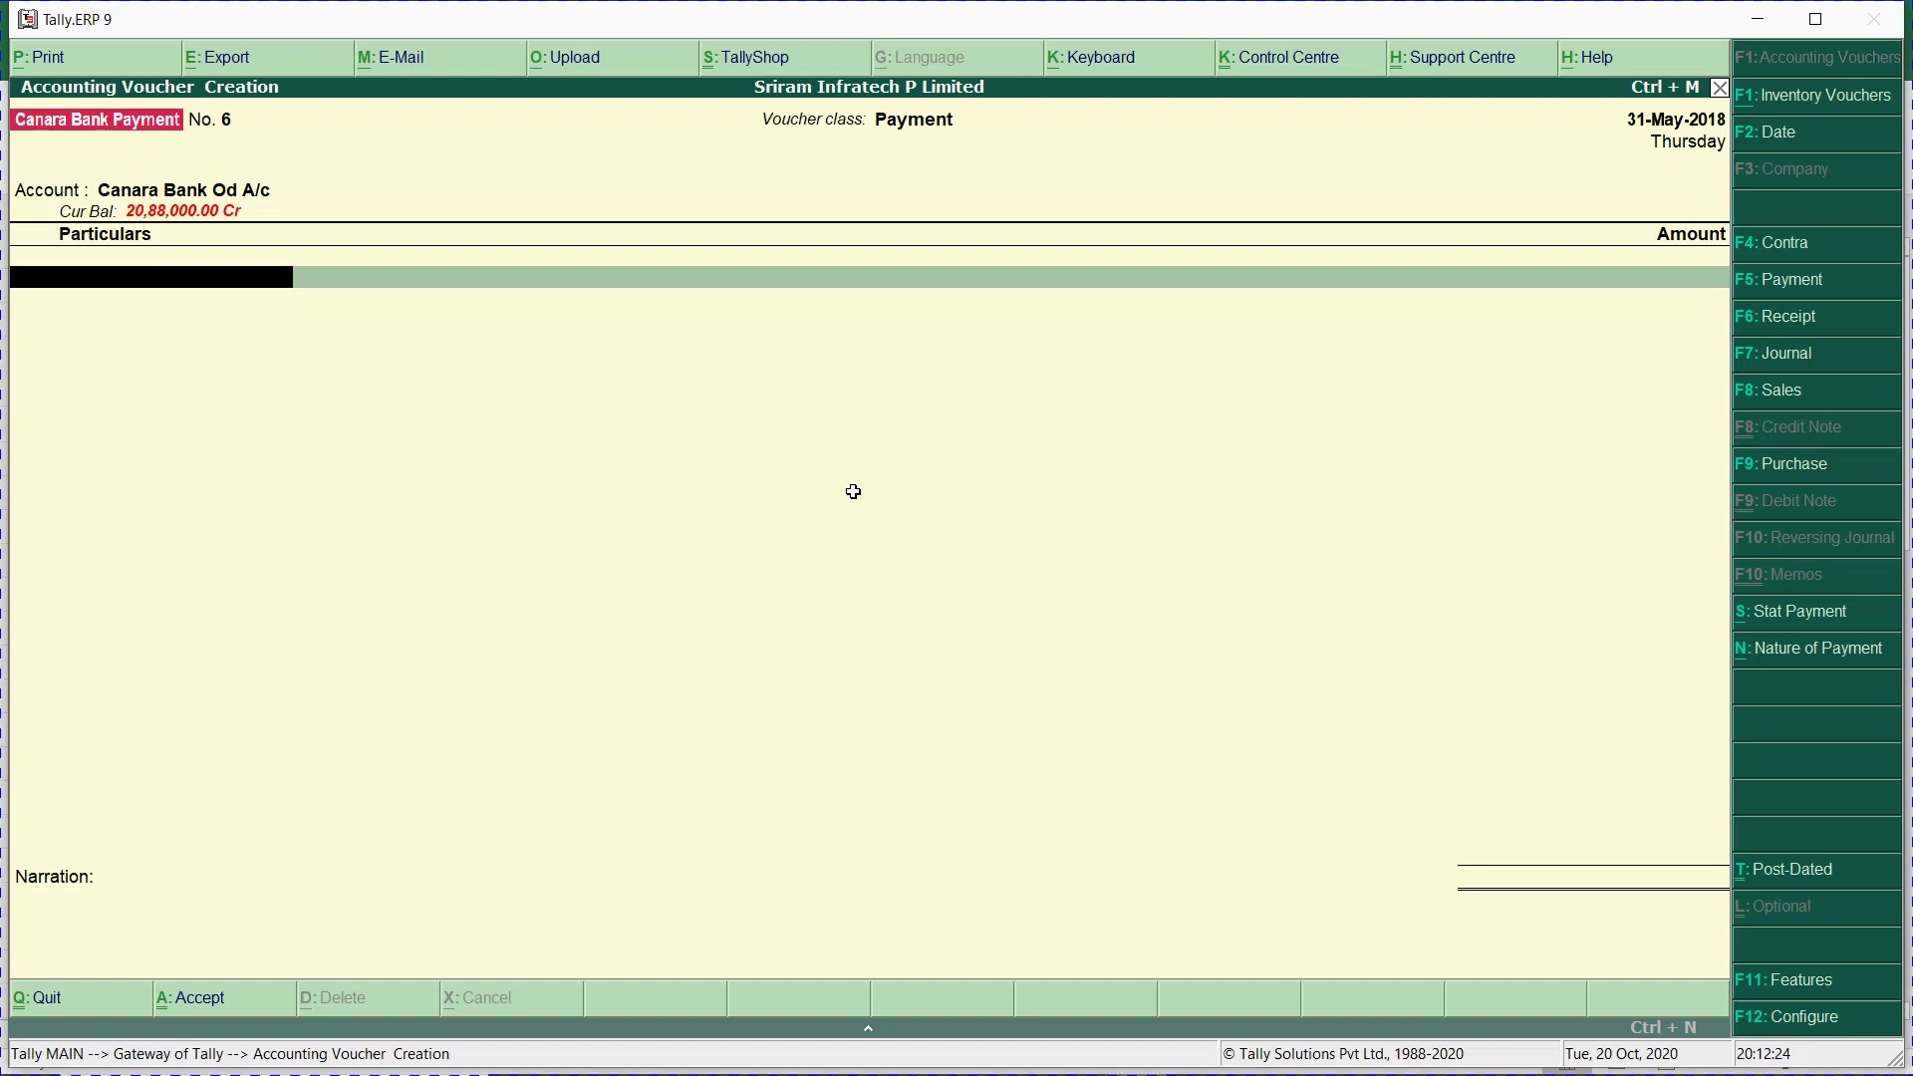
Post Travelling Expenses 5,000 charged to Pune Chemney.
text(Tra)
key(Return)
text(5000)
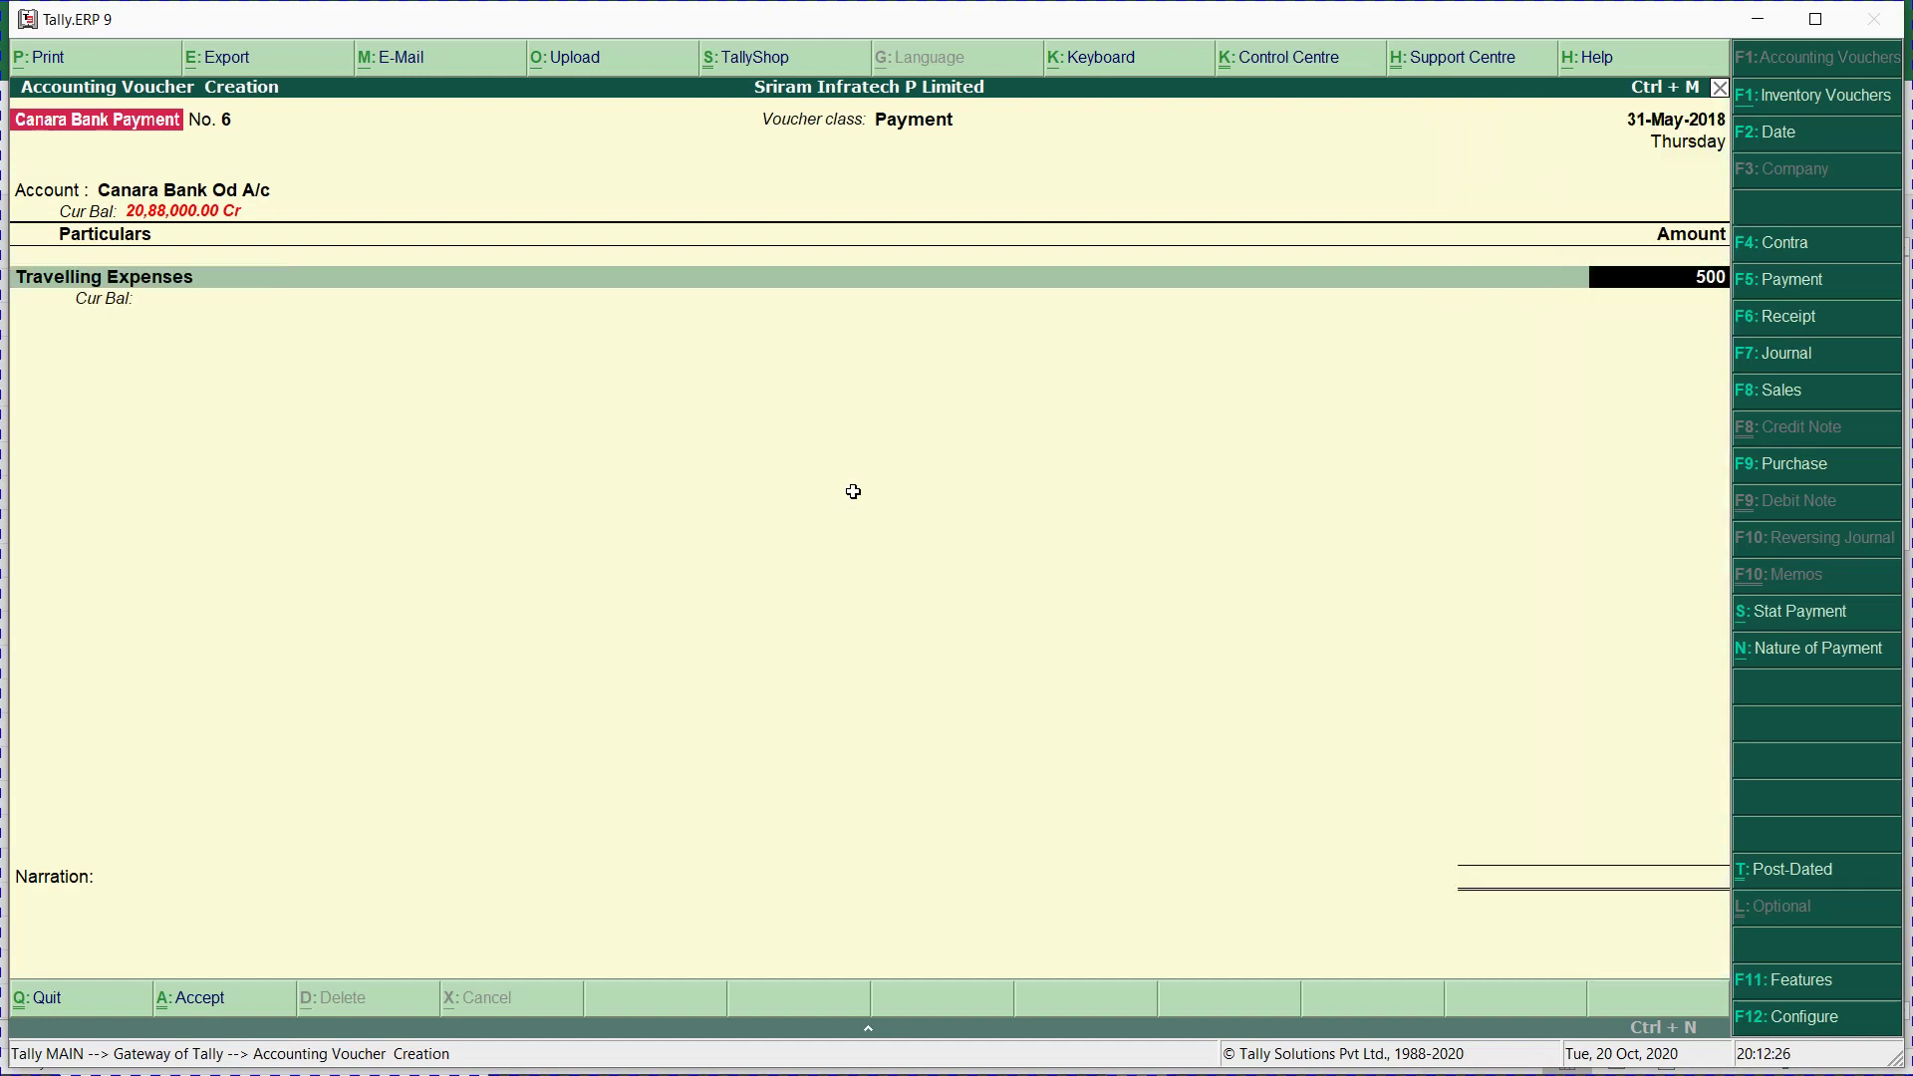
key(Return)
key(Return)
key(Return)
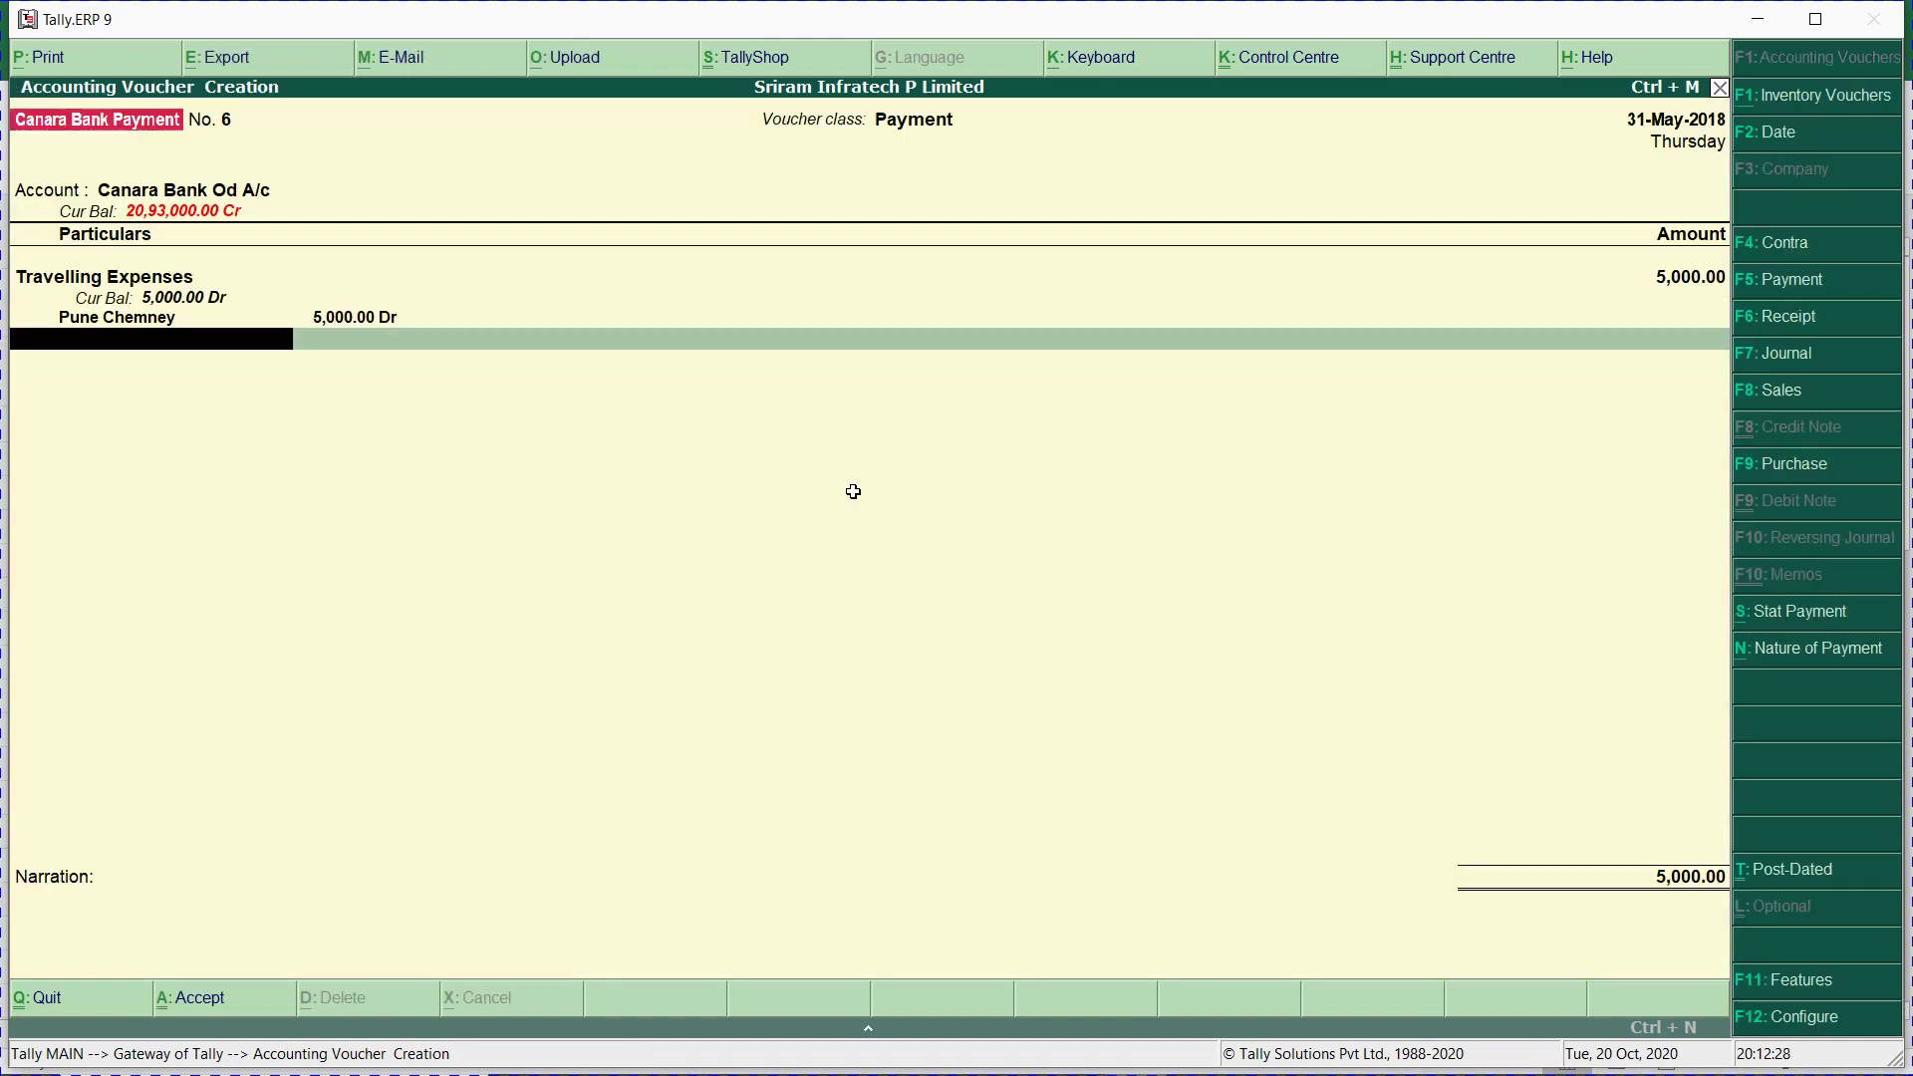
key(Return)
key(Return)
key(Return)
key(Return)
key(Return)
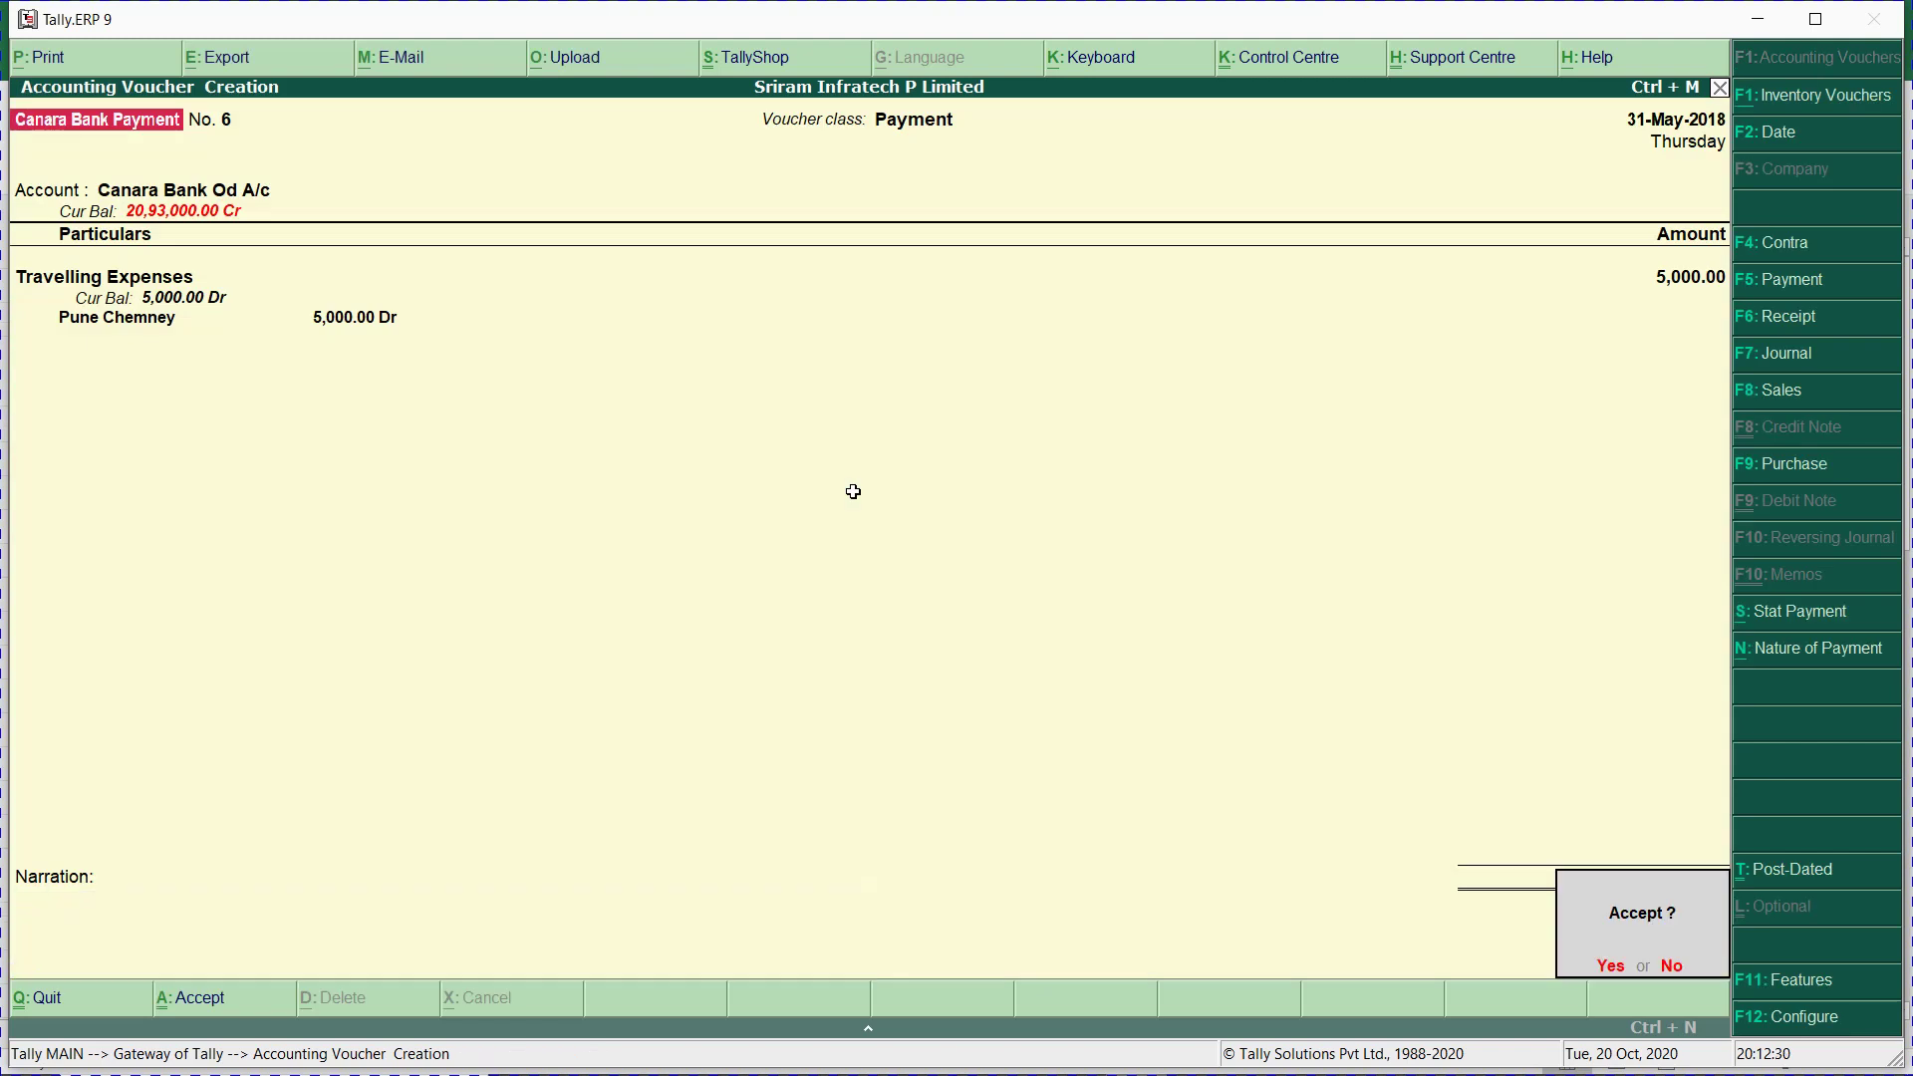
Check the Staff welfare amount in the sheet and select the Staff welfare ledger.
key(alt+Tab)
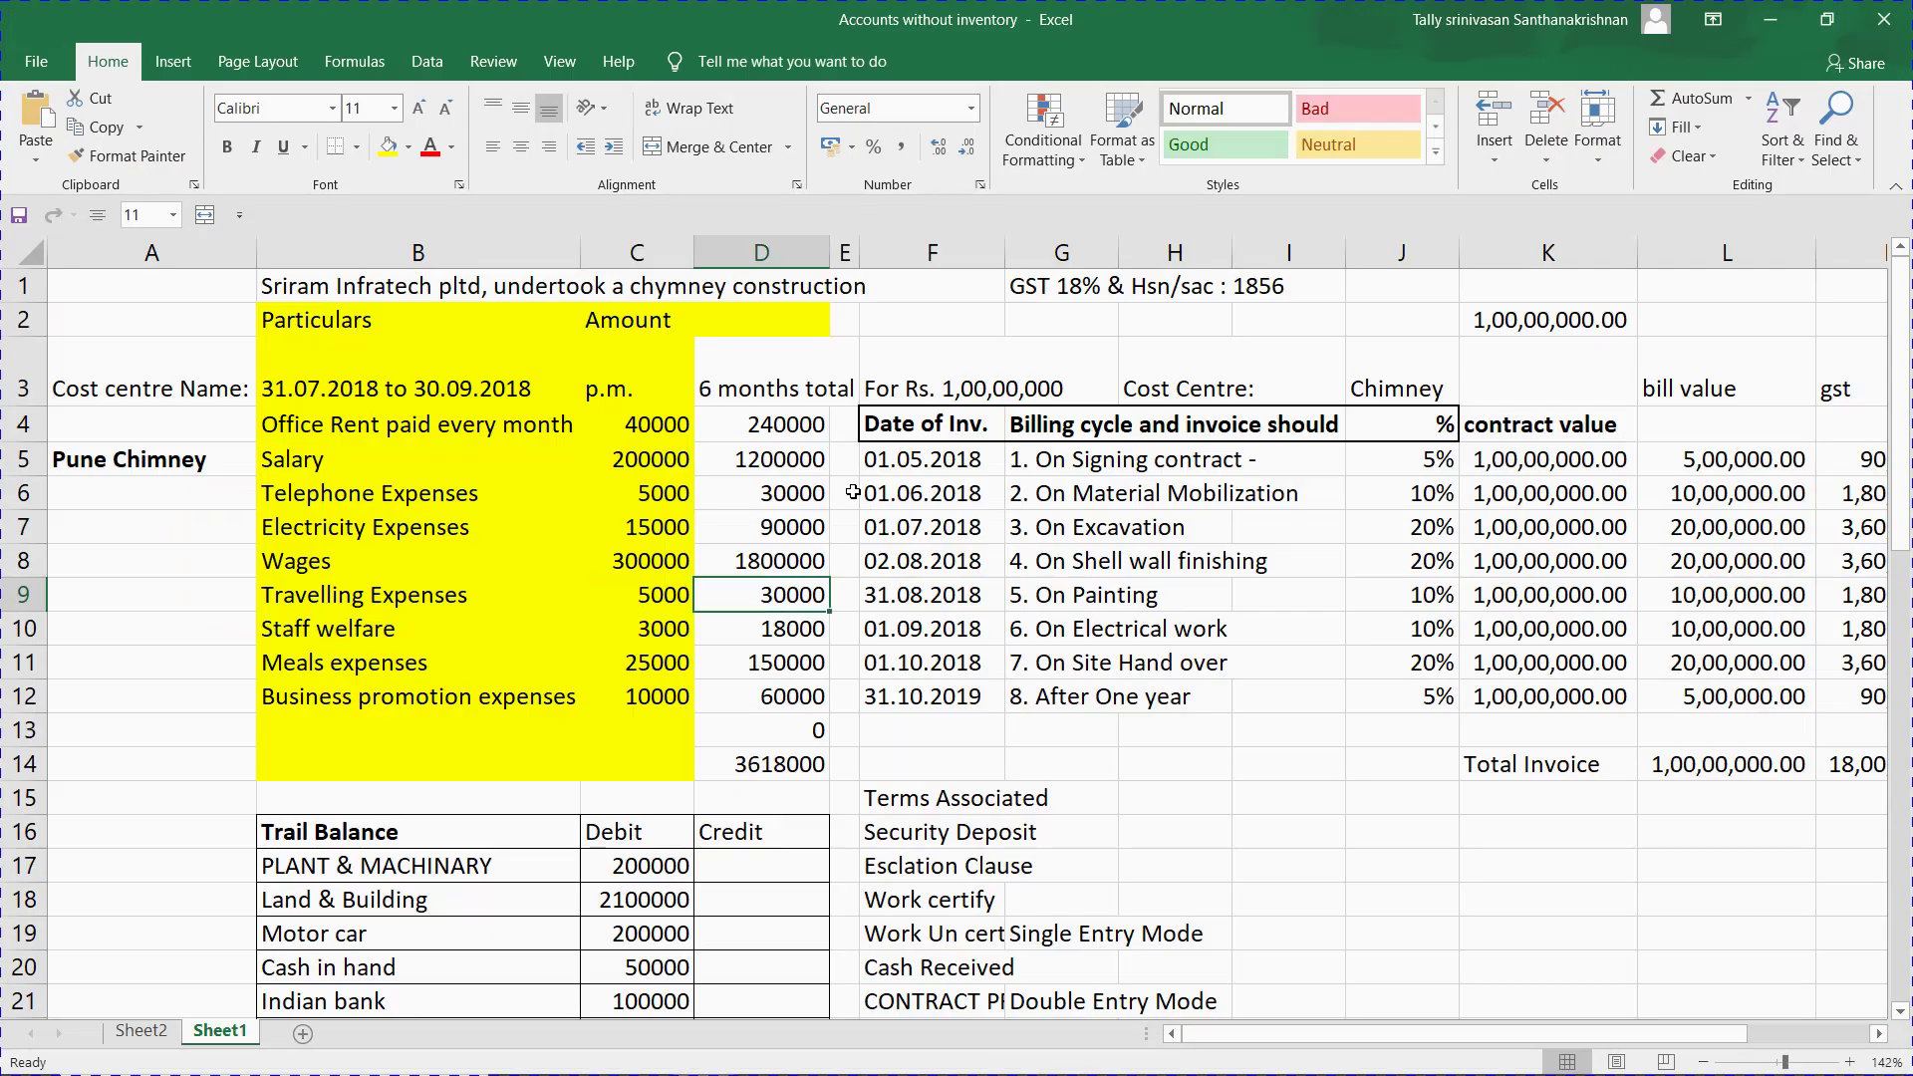
key(Left)
key(Down)
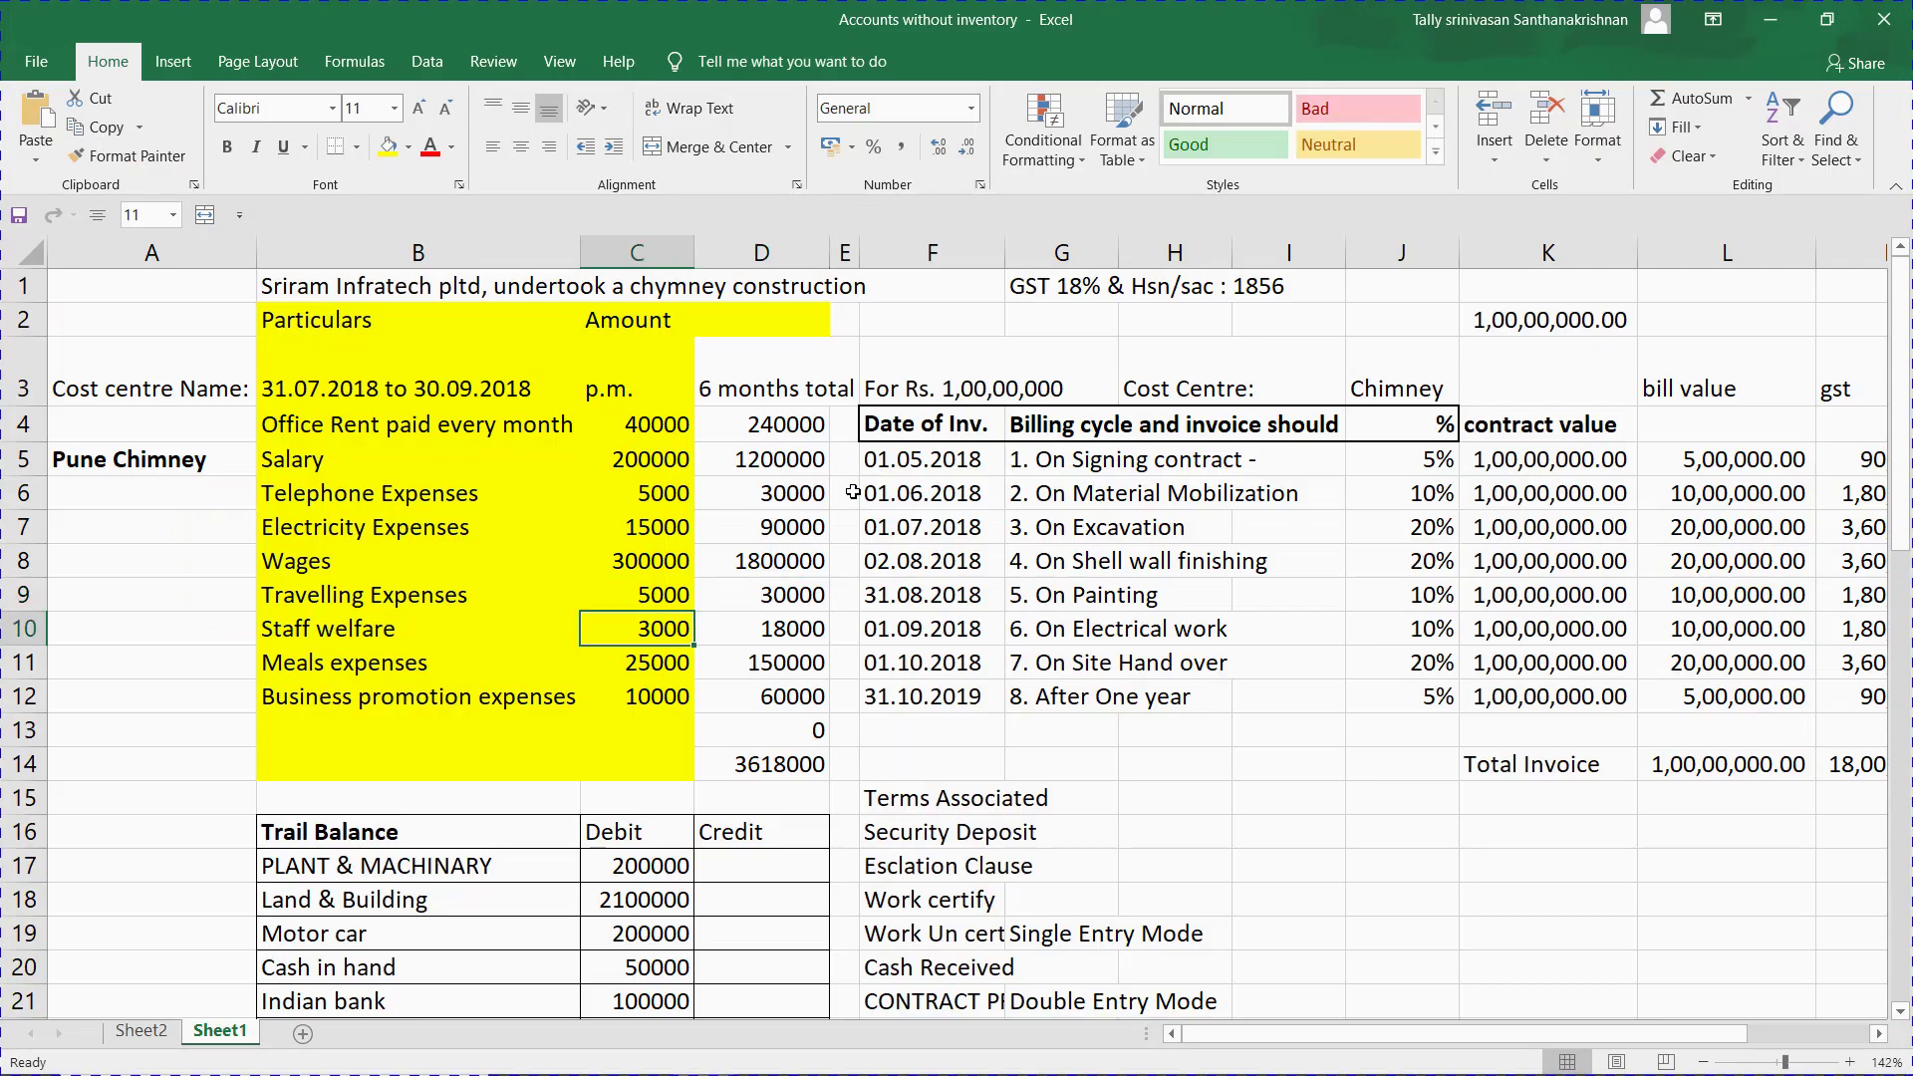
key(alt+Tab)
text(sta)
key(Return)
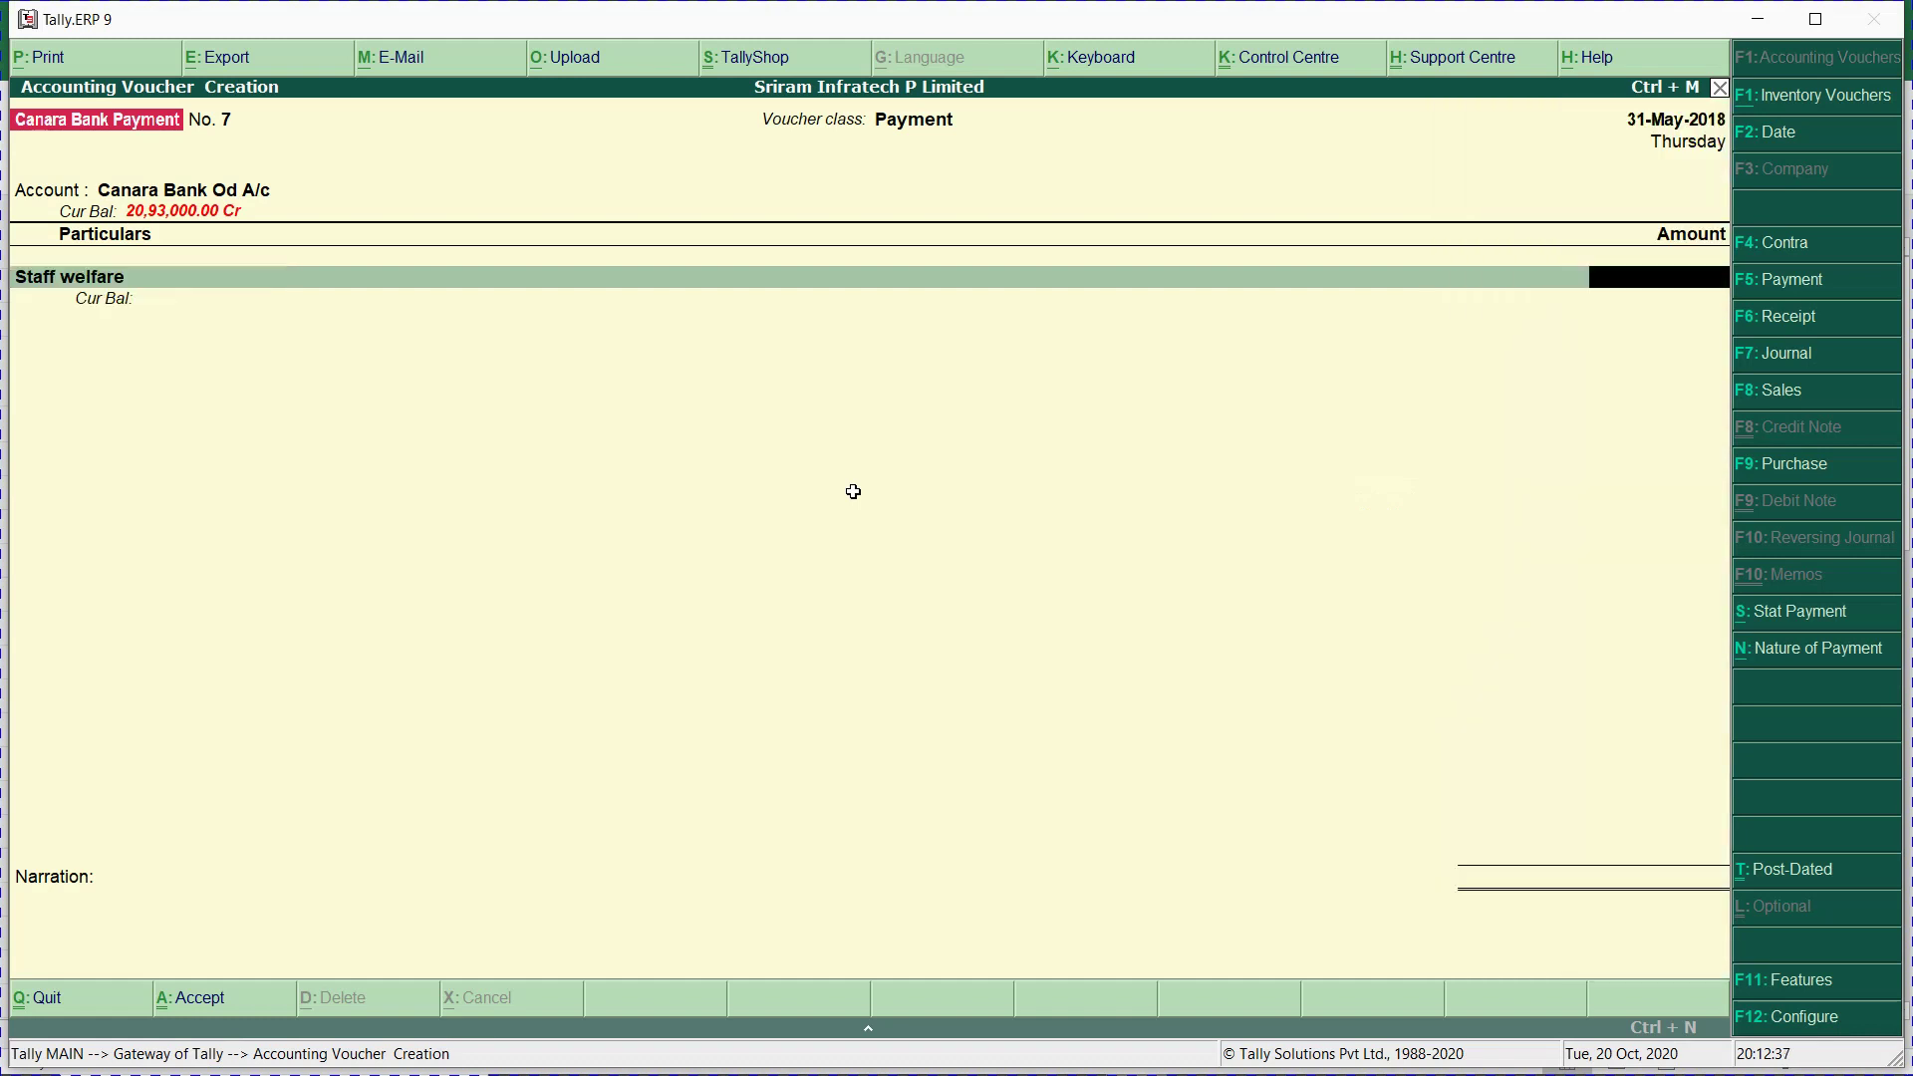
Enter Staff welfare 3,000 allocated to Pune Chemney and reach the save prompt.
key(alt+Tab)
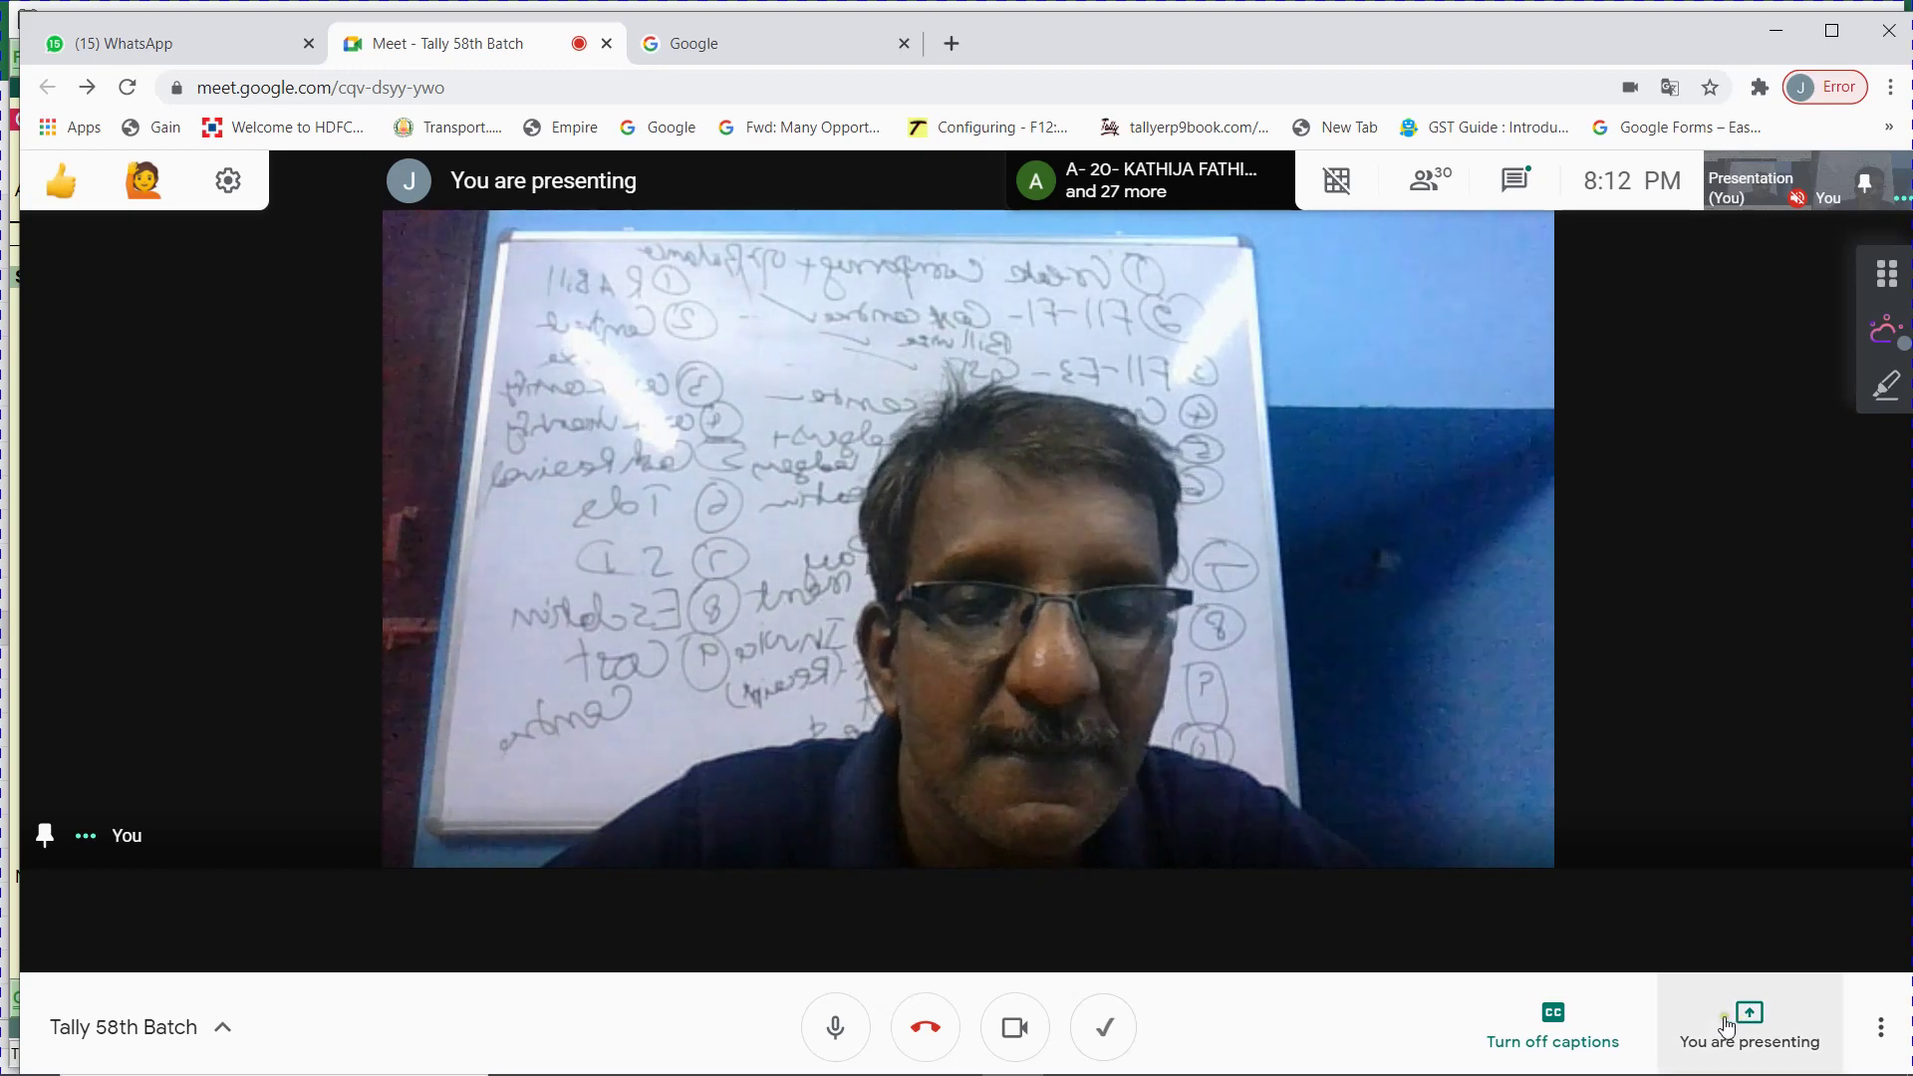
key(alt+Tab)
key(alt+Tab)
key(alt+Tab)
key(alt+Tab)
key(alt+Tab)
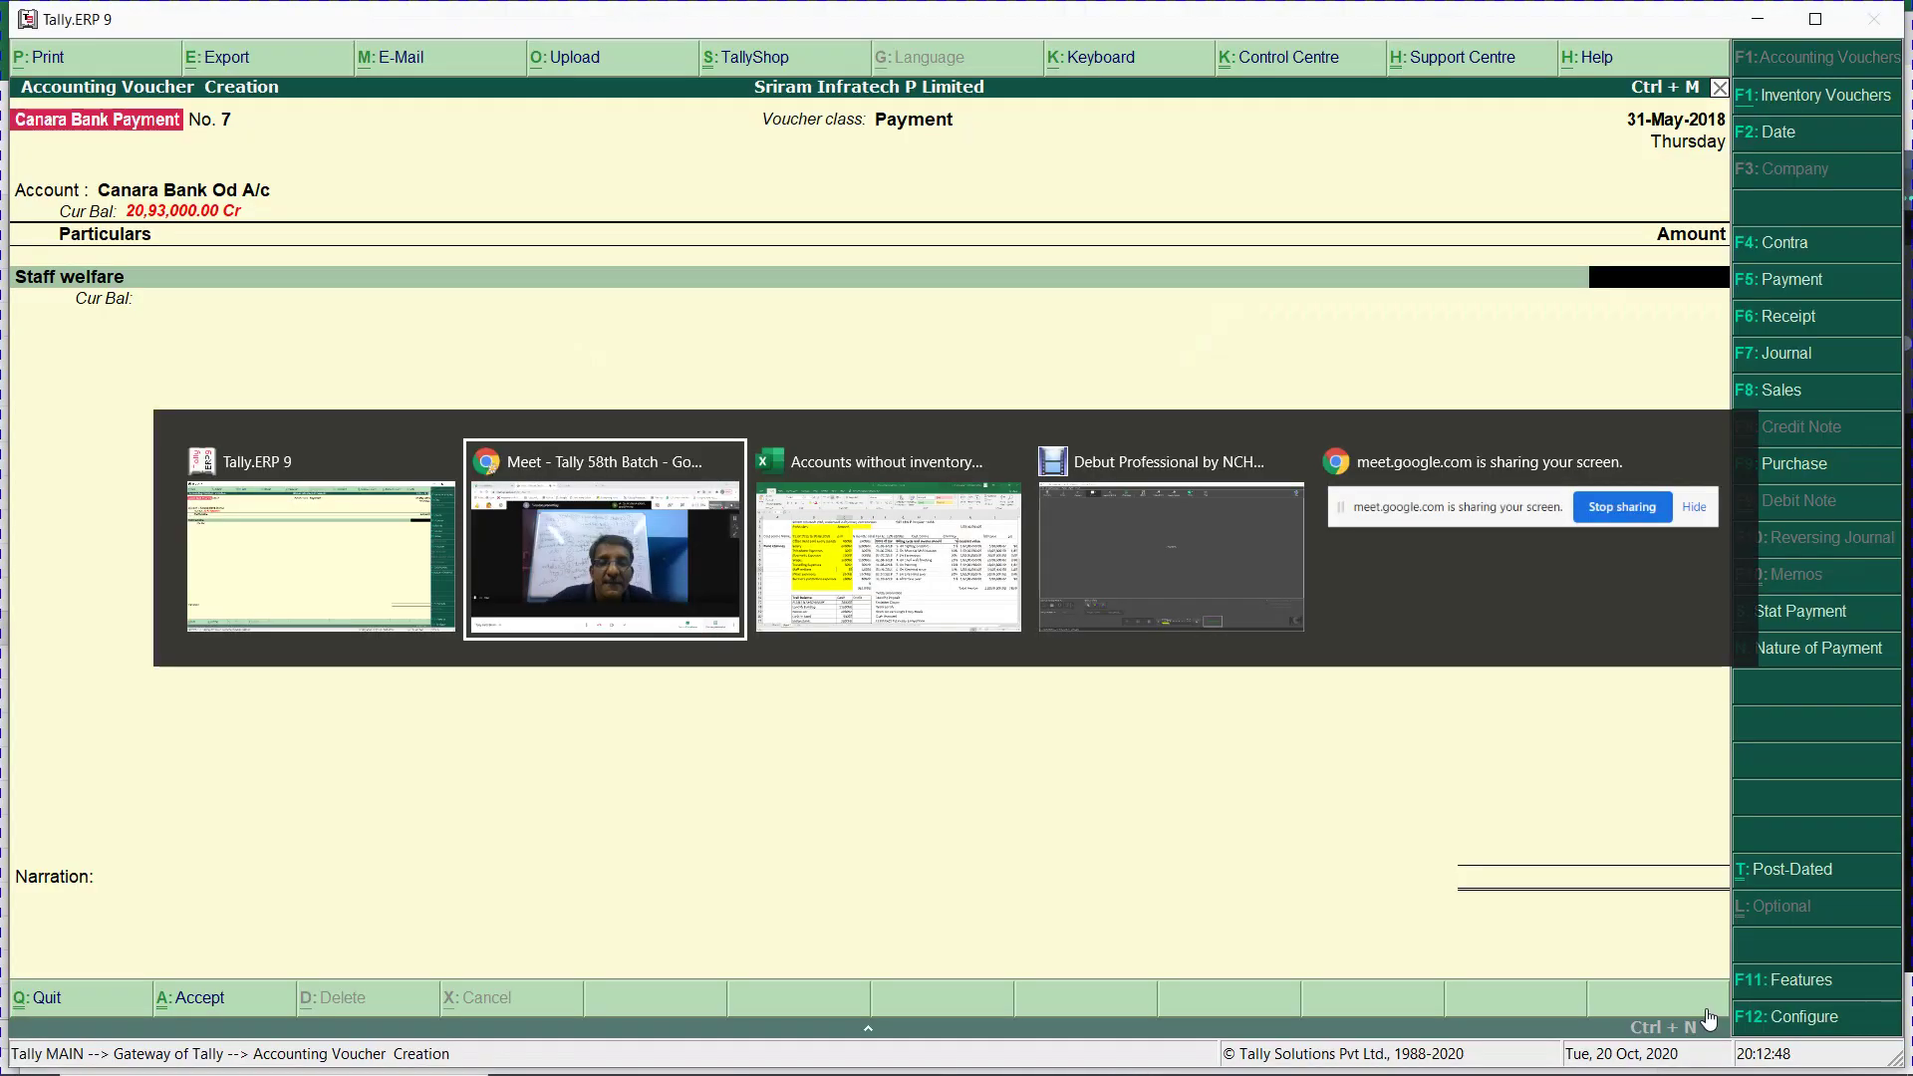
key(alt+Tab)
key(alt+Tab)
key(alt+Tab)
key(alt+Tab)
key(alt+Tab)
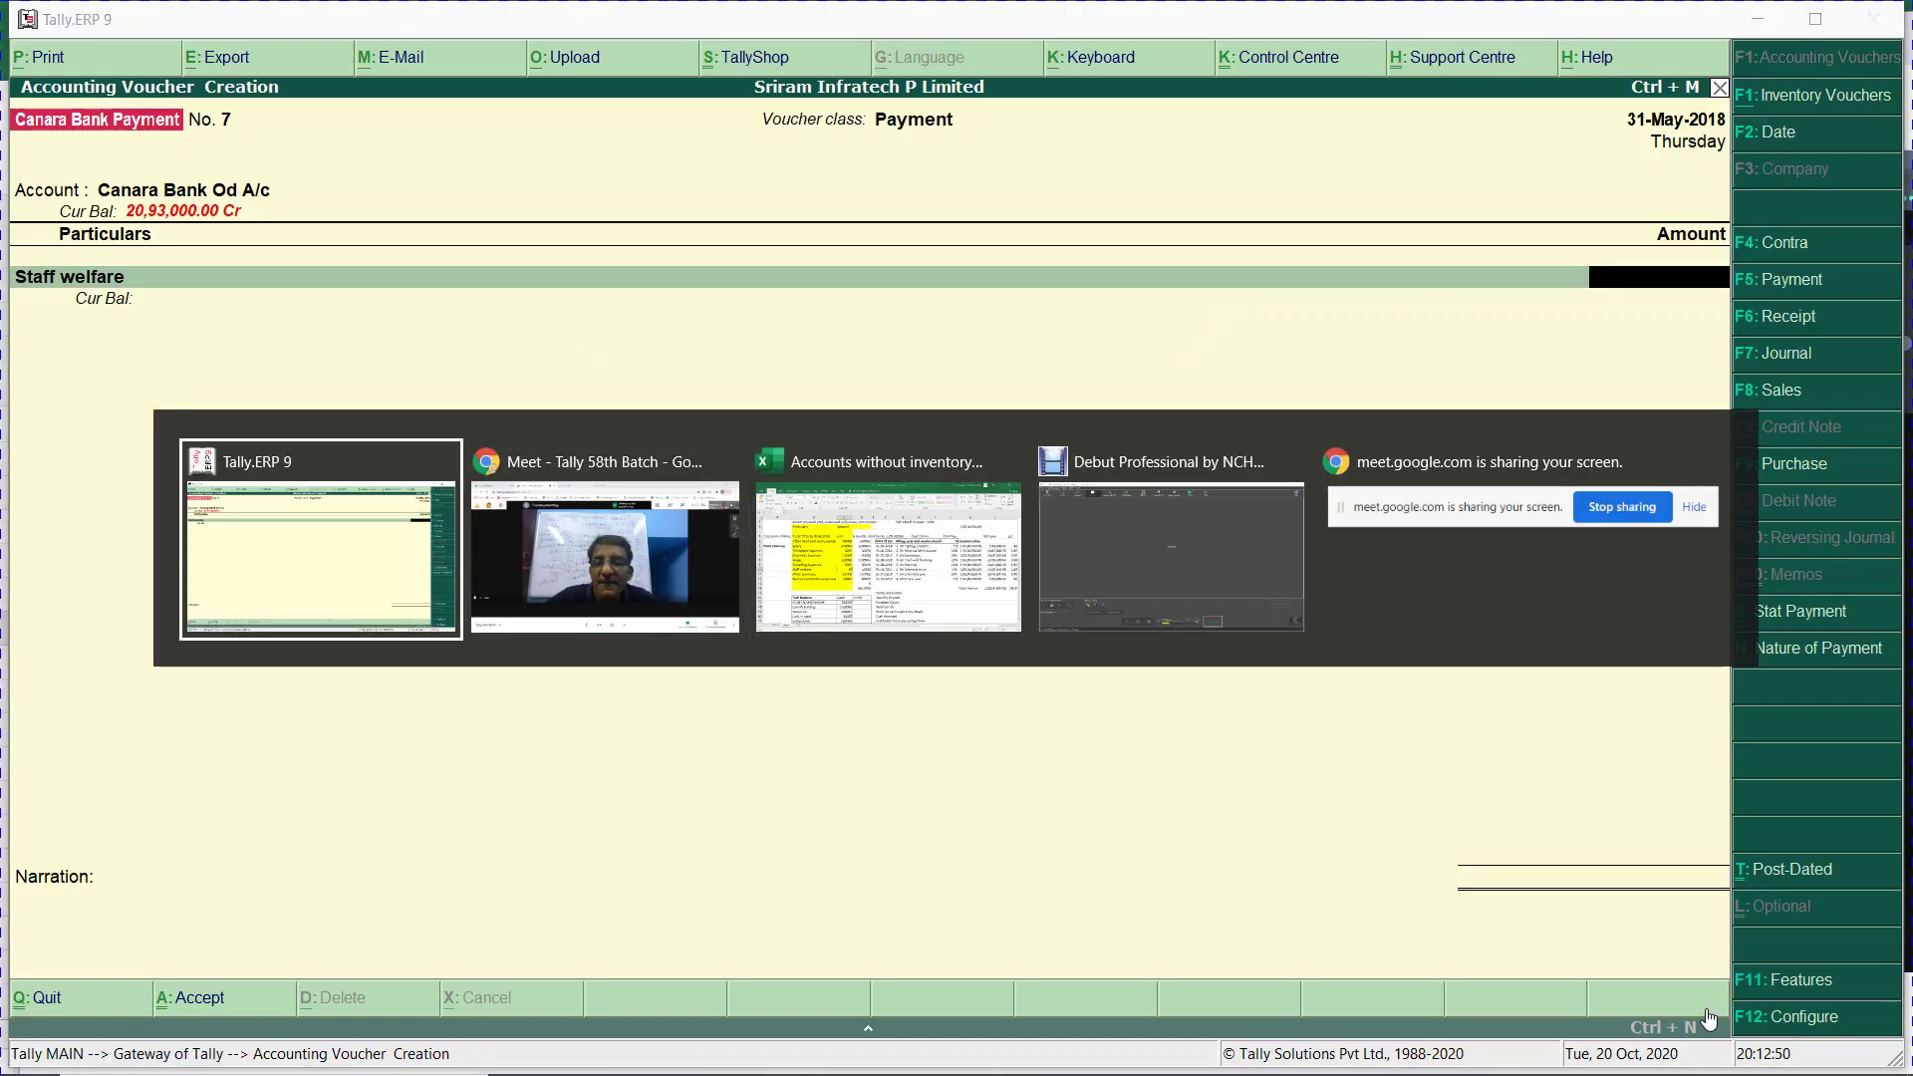
key(alt+Tab)
key(alt+Tab)
key(alt+Tab)
key(alt+Tab)
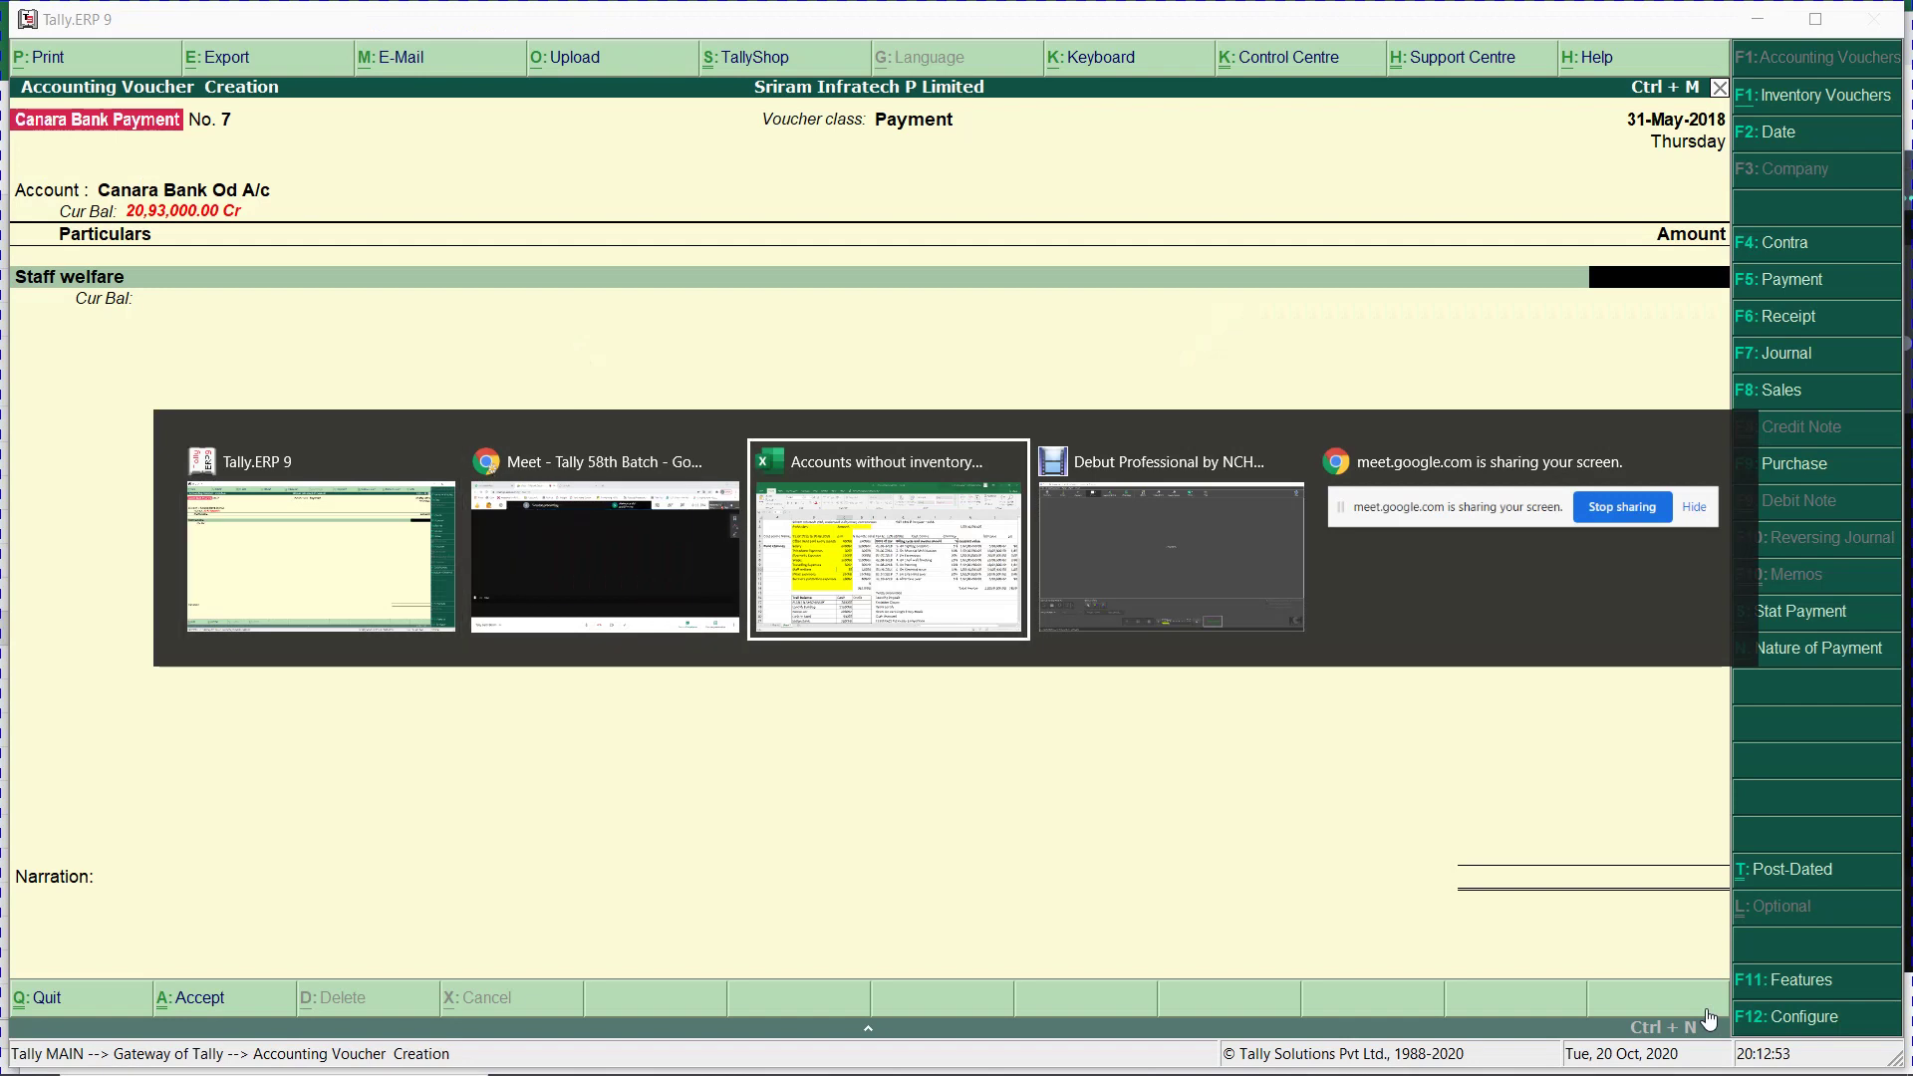
text(3000)
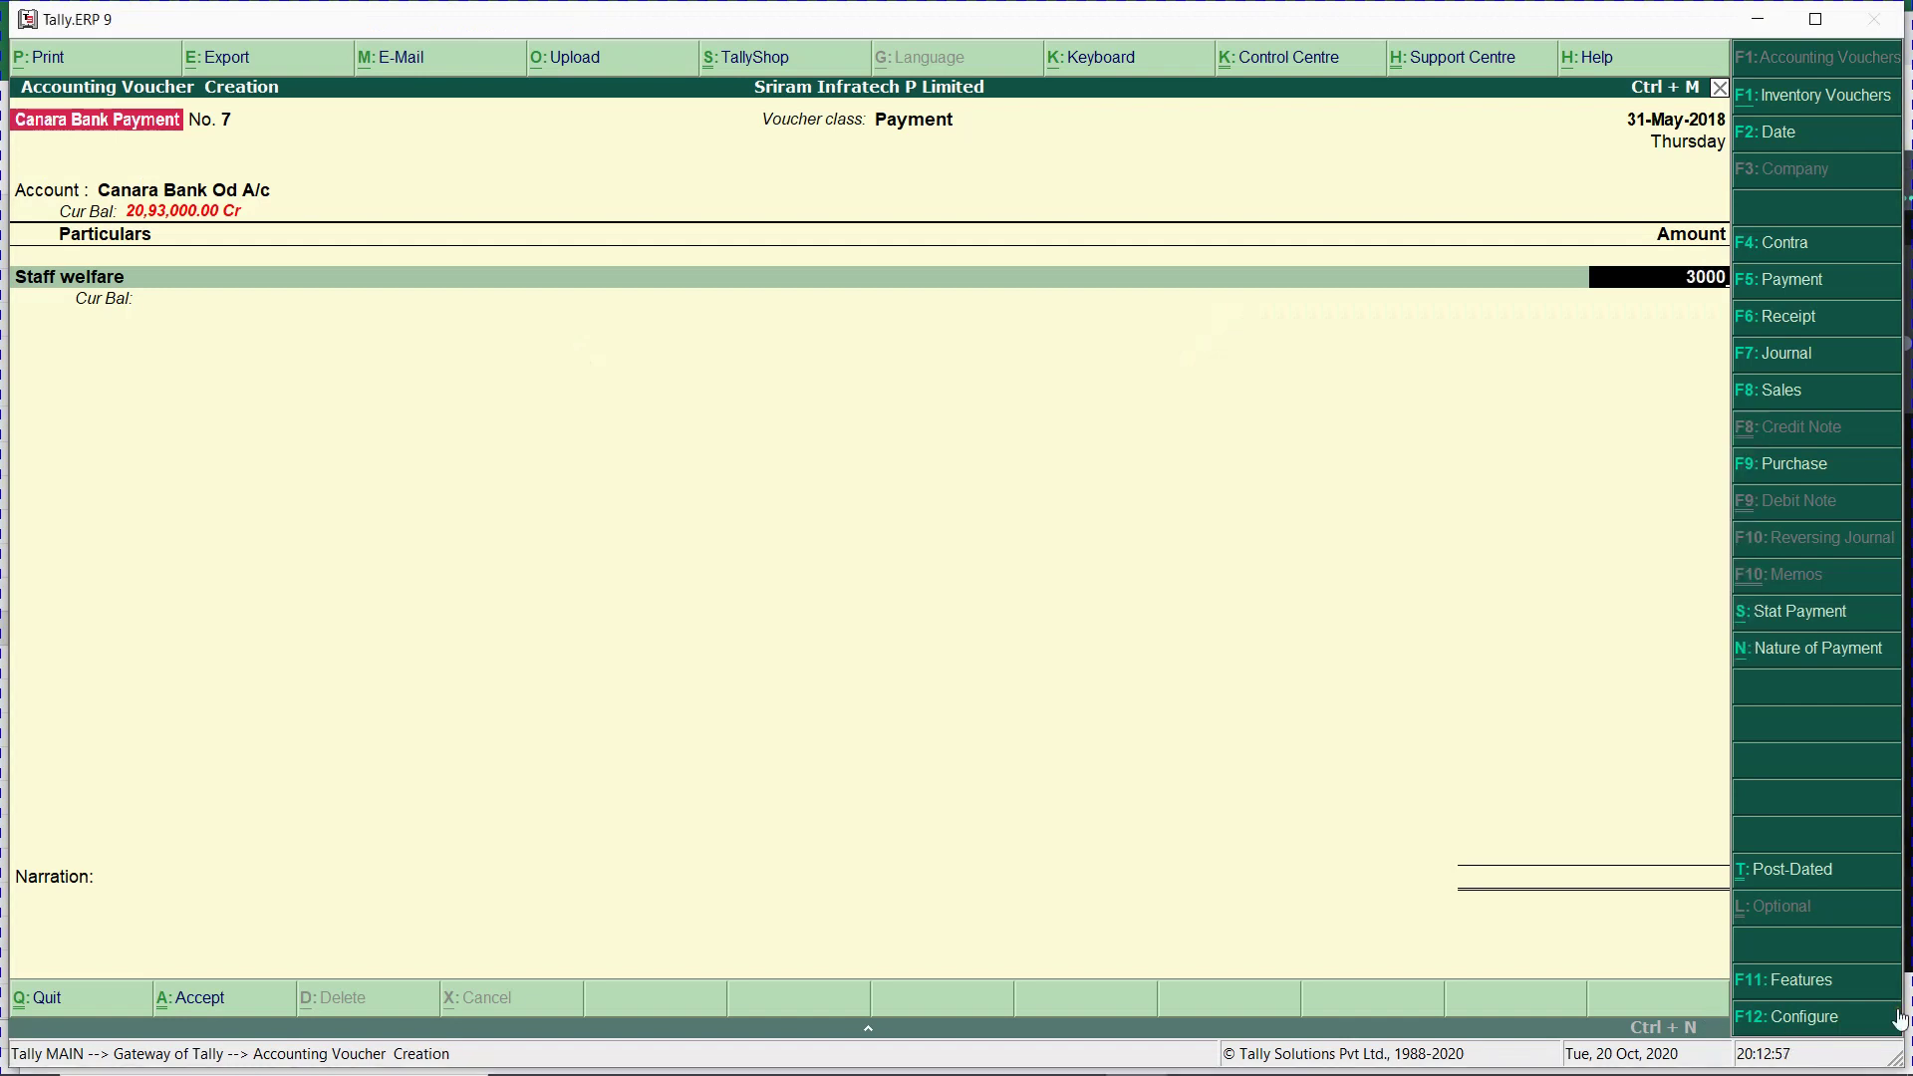
key(Return)
key(Return)
key(Return)
key(Return)
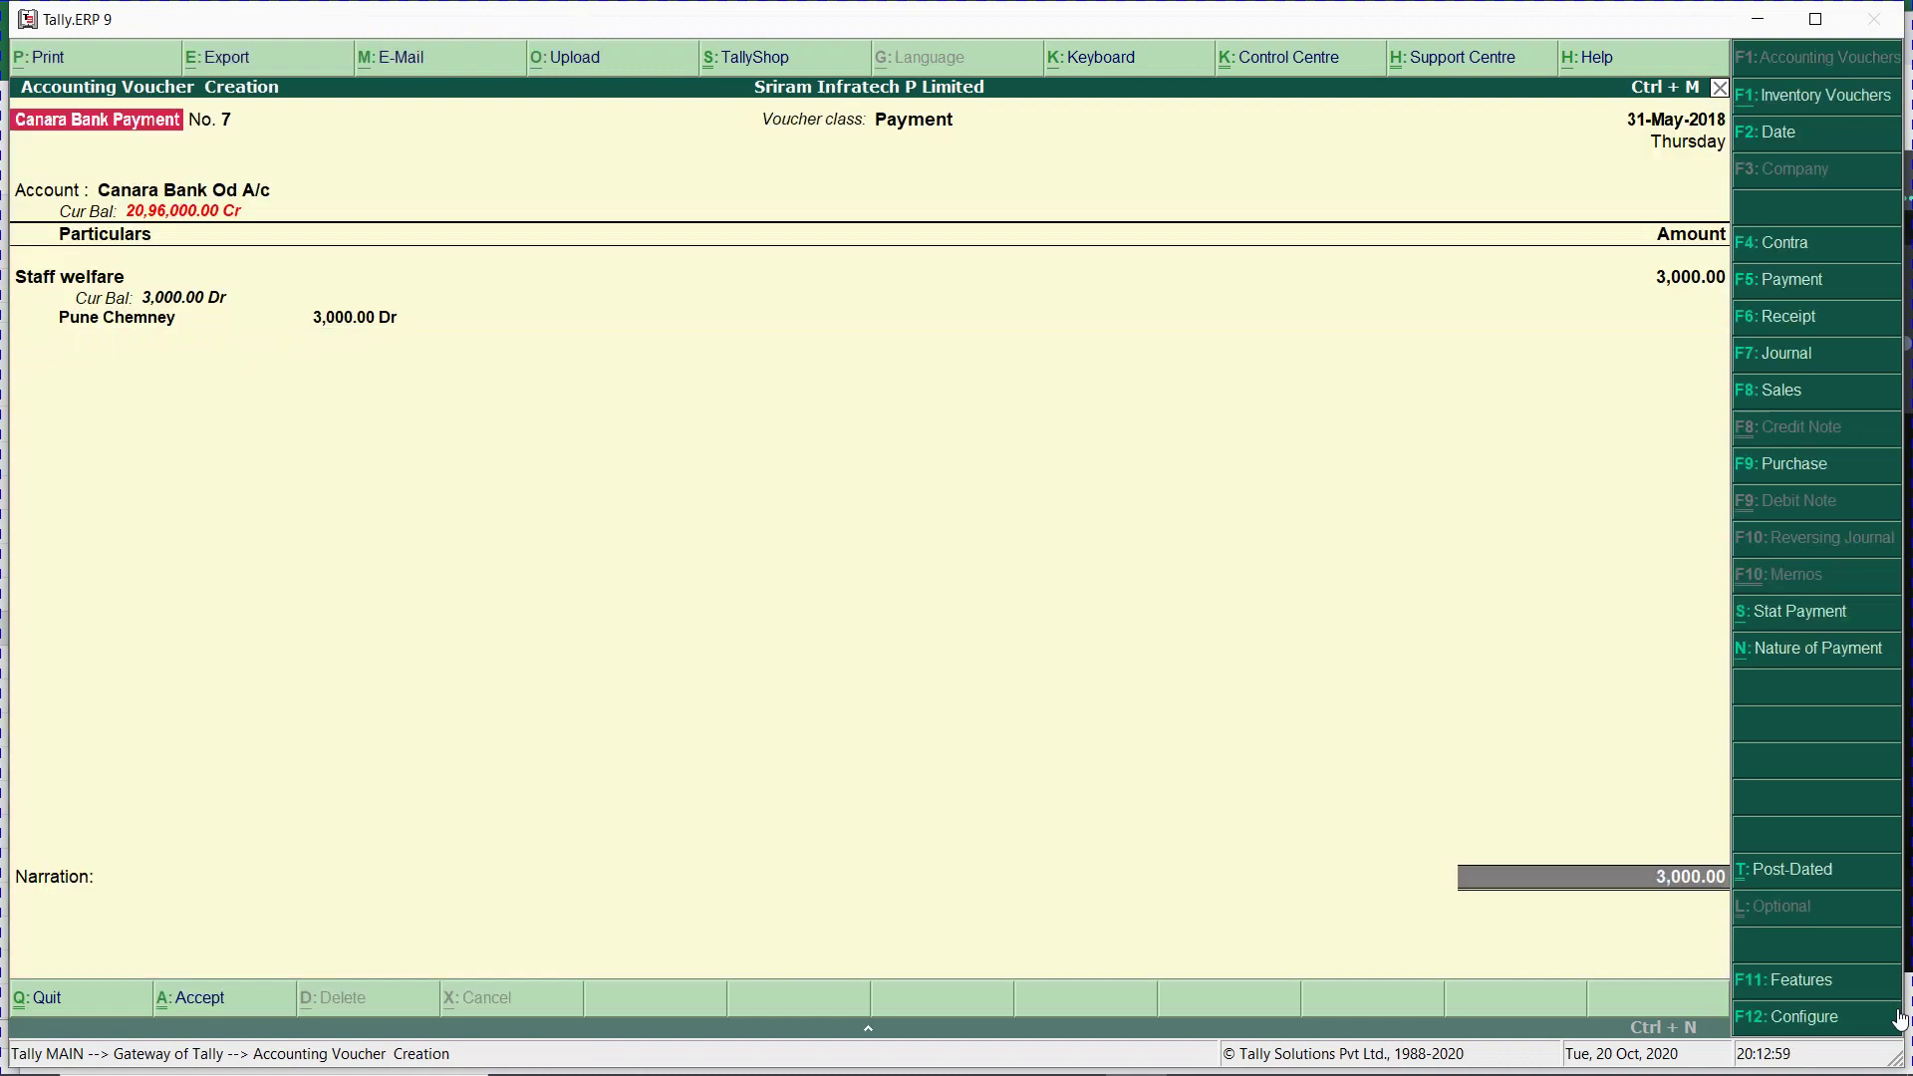
key(Return)
key(Return)
key(Return)
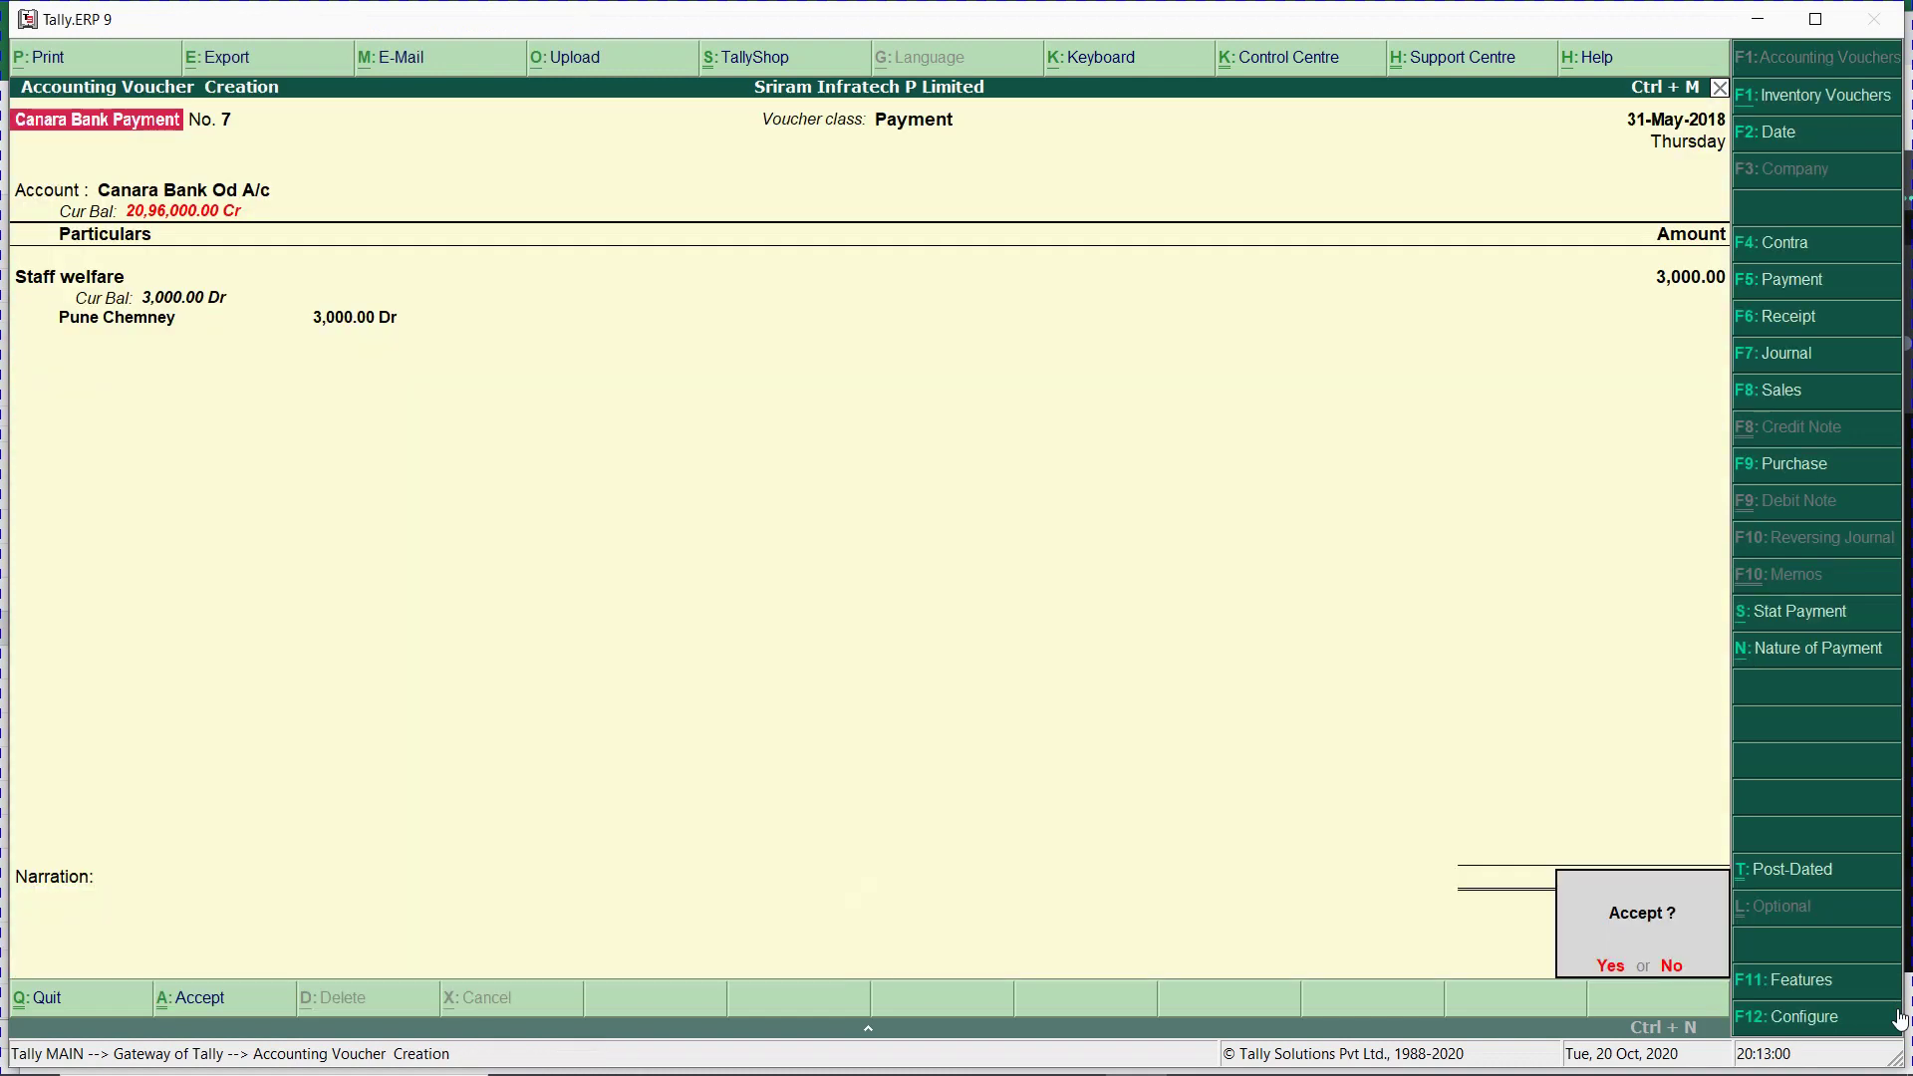
key(Return)
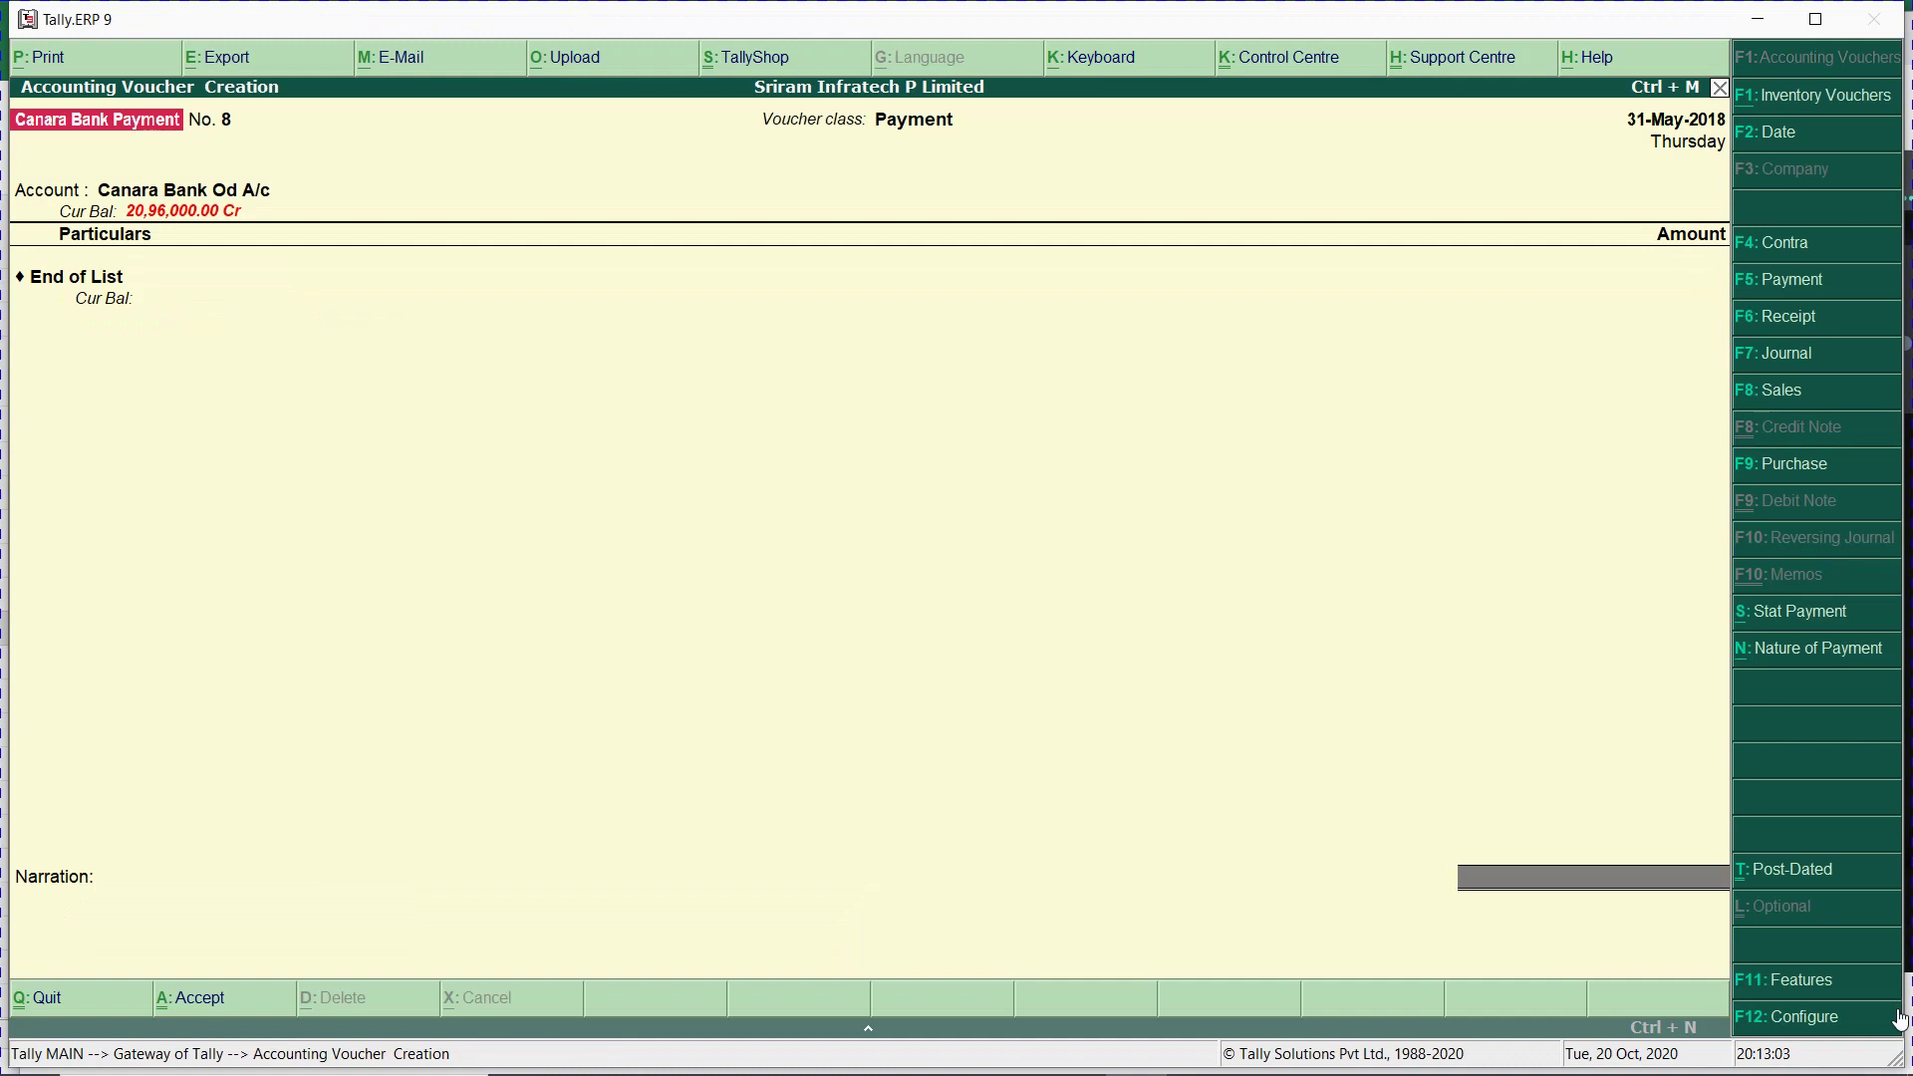
Check the Meals expenses amount in the Excel expense sheet.
key(alt+Tab)
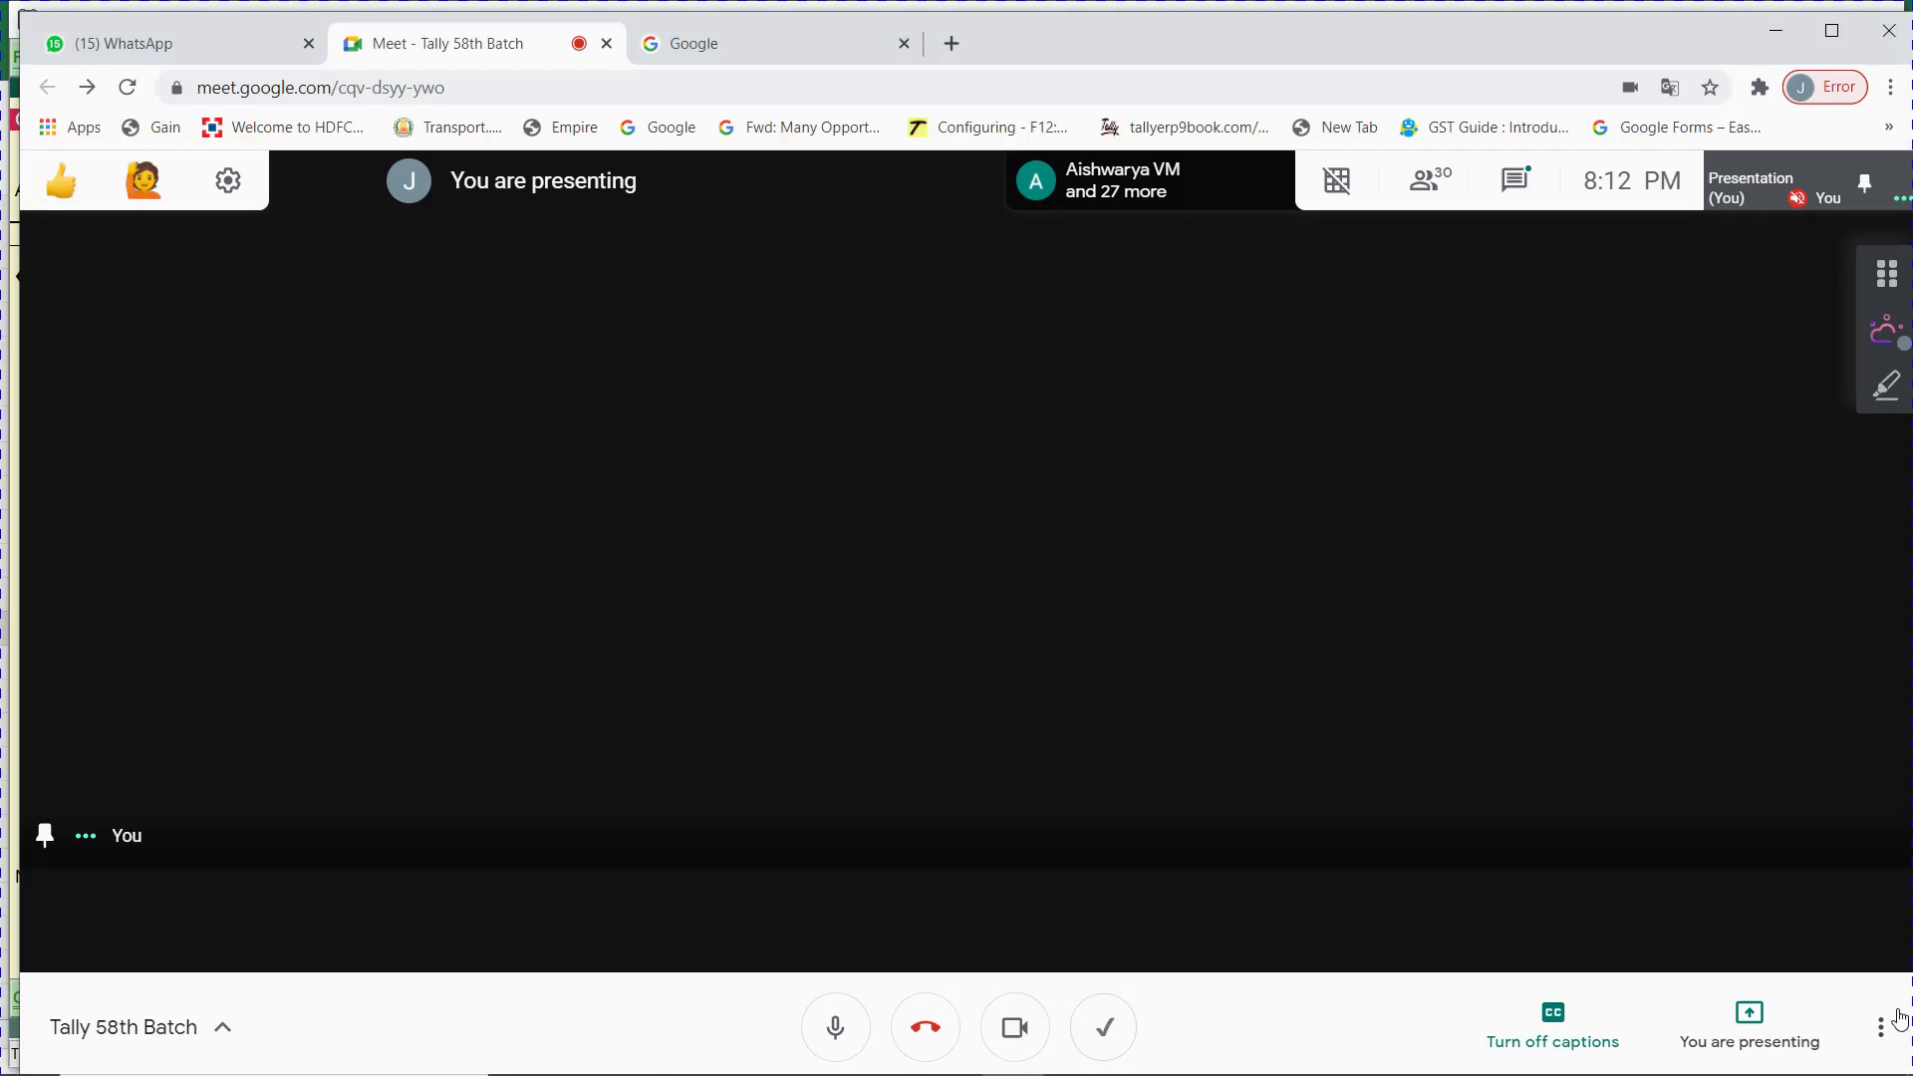
key(alt+Tab)
key(Tab)
key(alt+Tab)
key(alt+Tab)
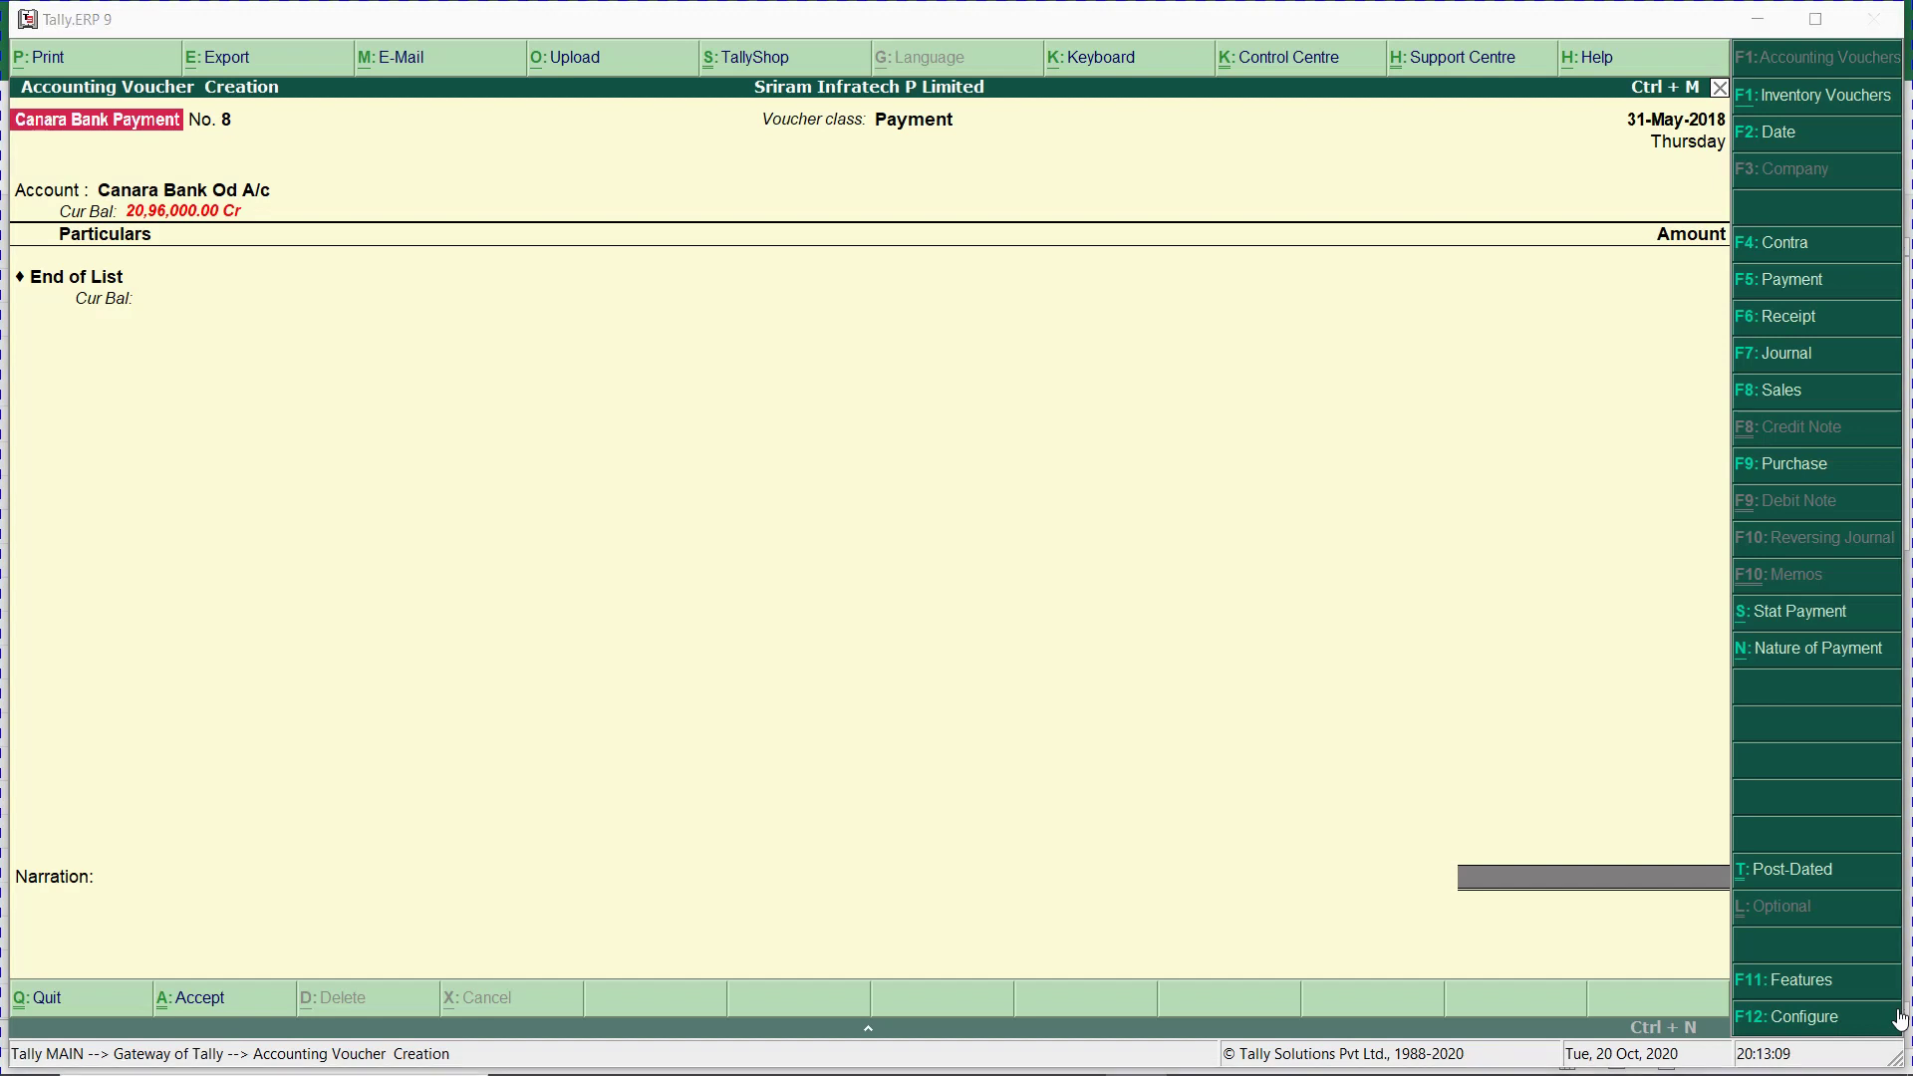
key(alt+Tab)
key(Return)
key(Down)
key(alt+Tab)
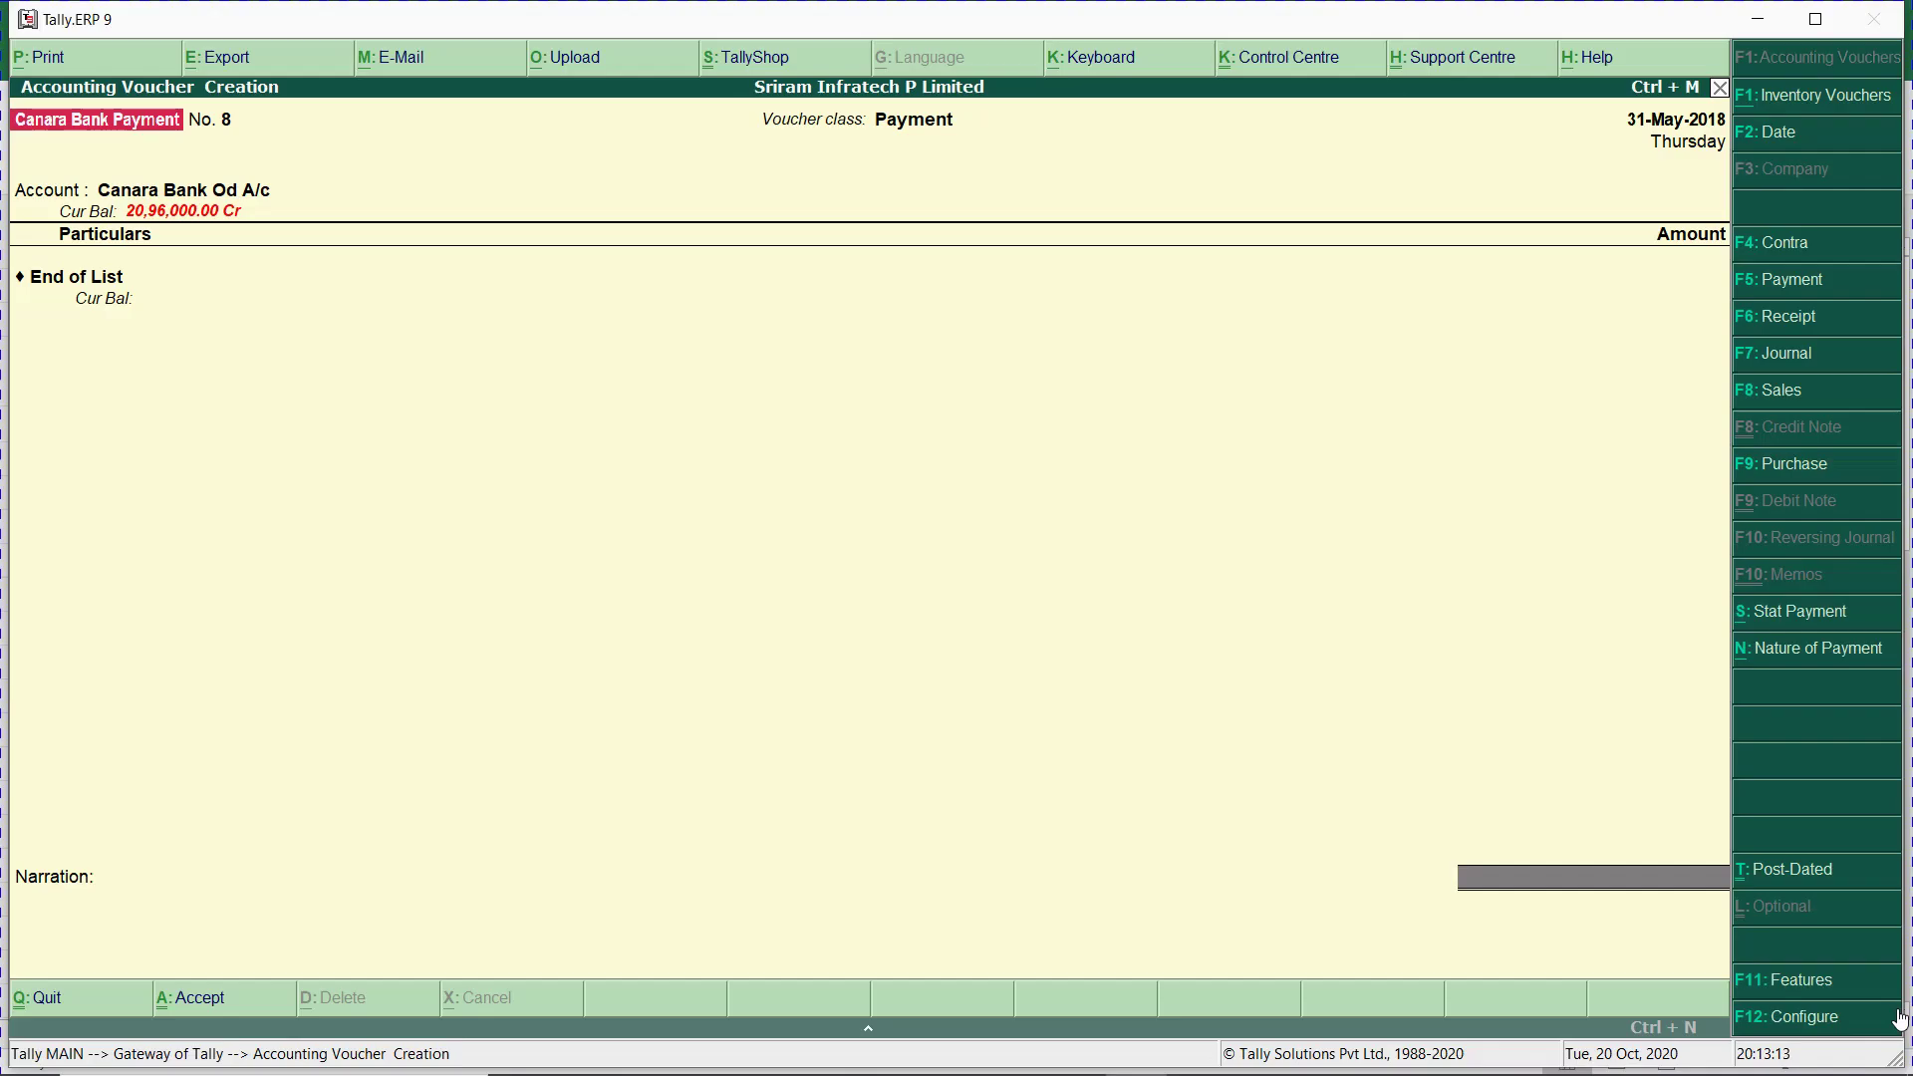
Save voucher No. 8 debiting Meals expenses 25,000 to Pune Chemney.
text(mea)
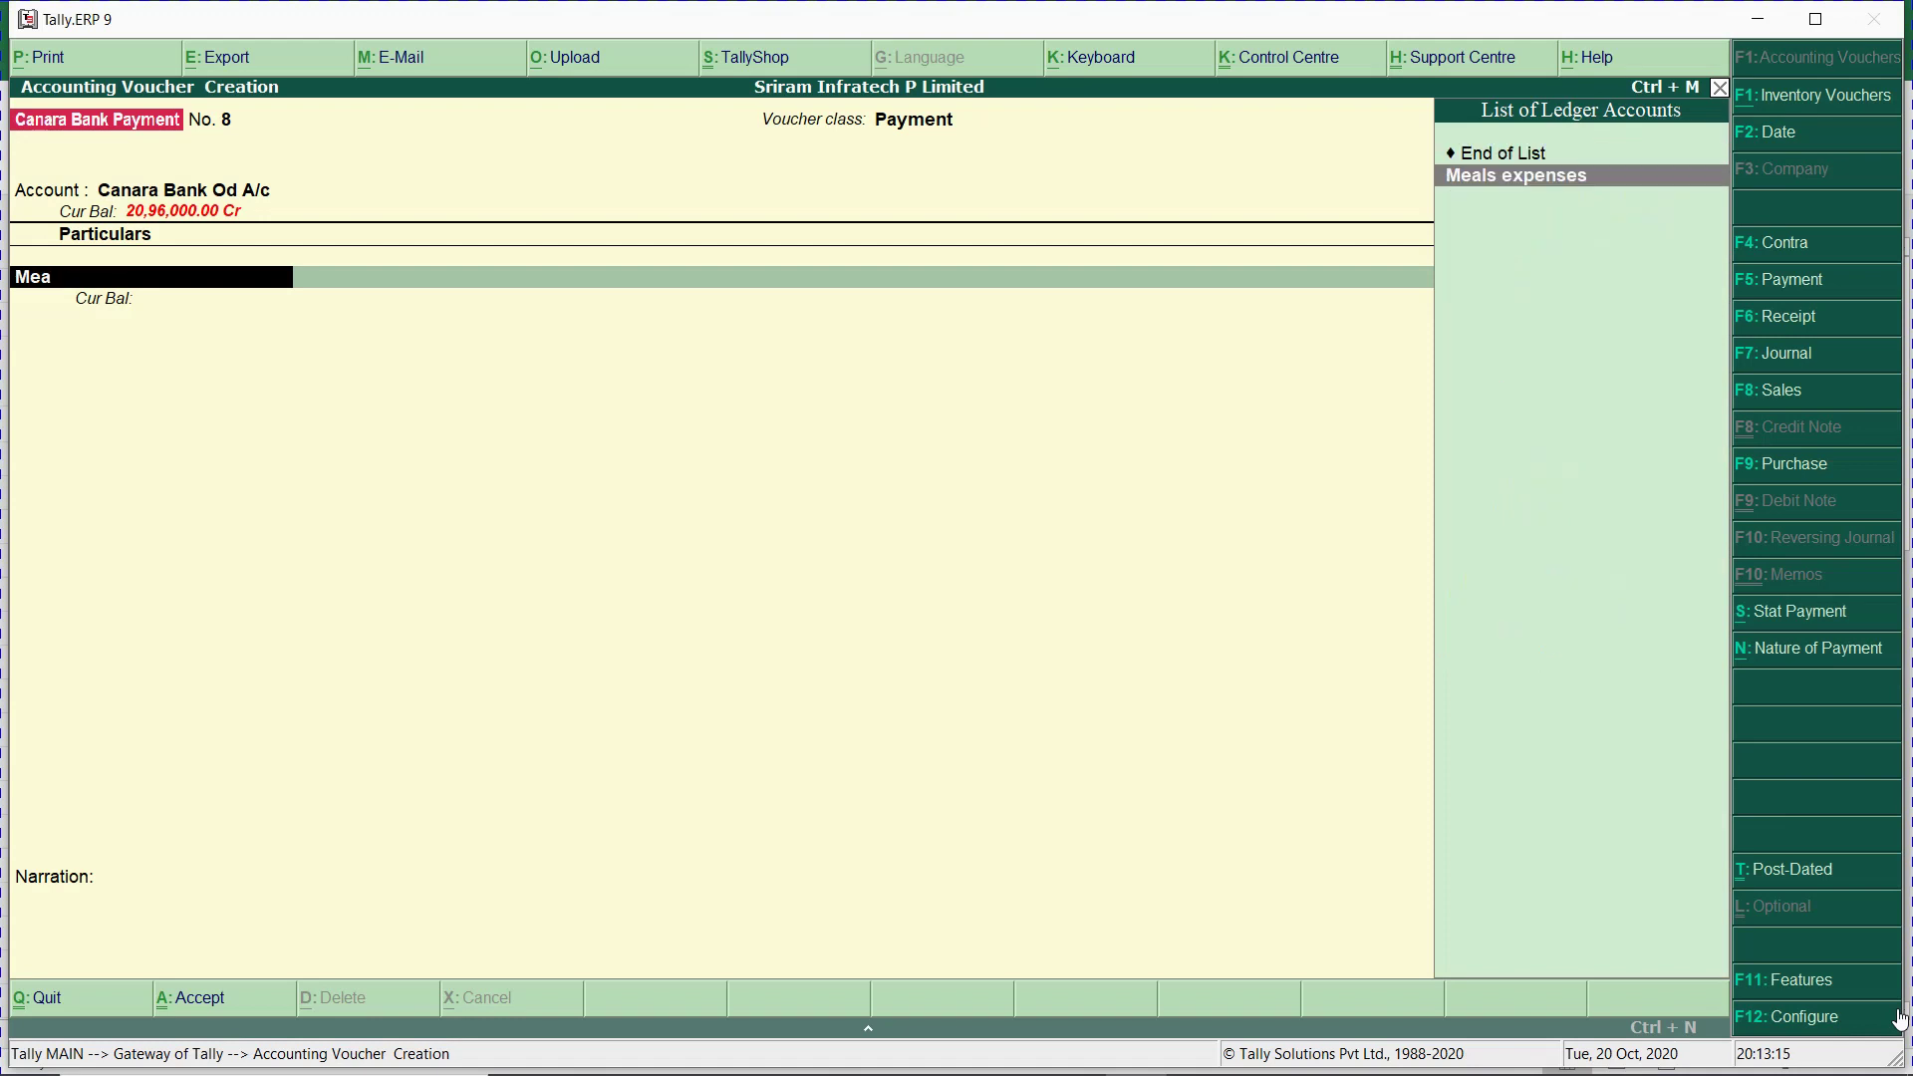
key(Return)
text(25000)
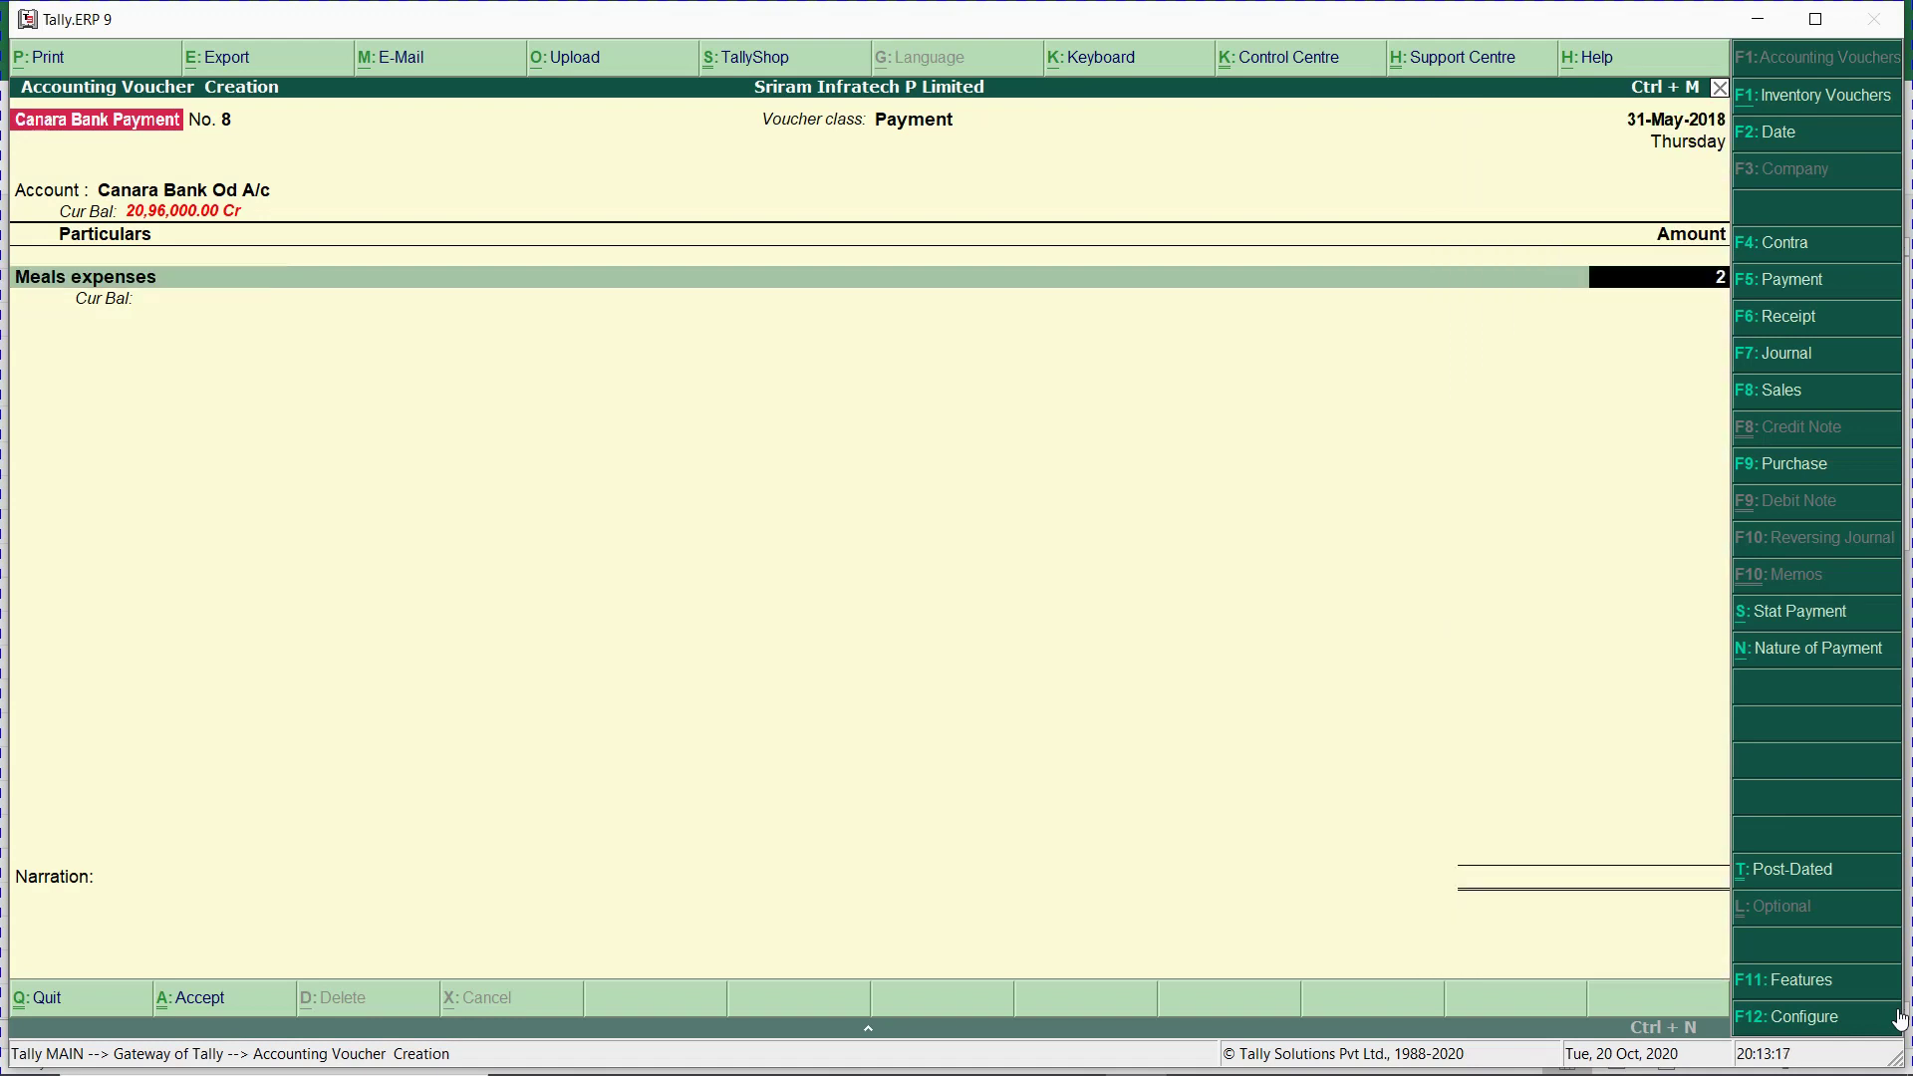
key(Return)
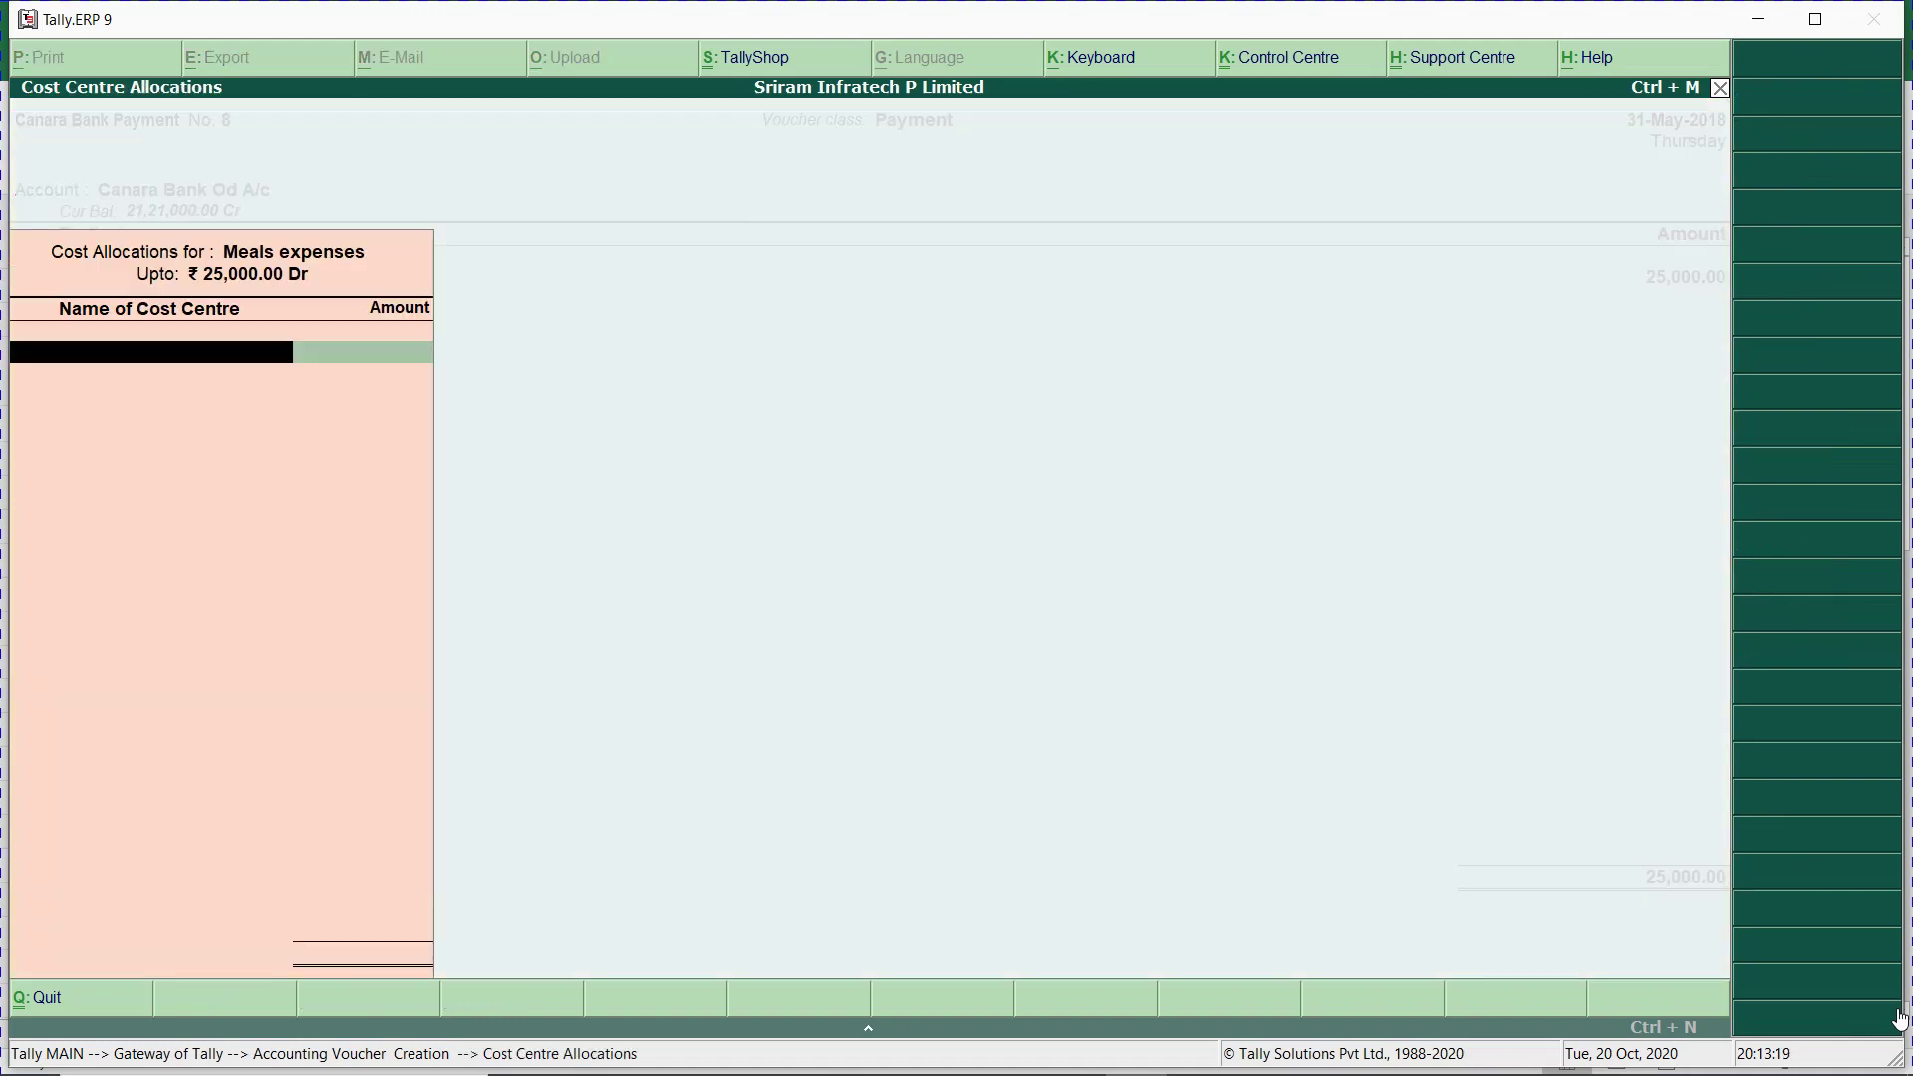
key(Return)
key(Return)
key(Return)
key(Return)
key(Return)
key(Return)
key(Return)
key(Return)
key(Return)
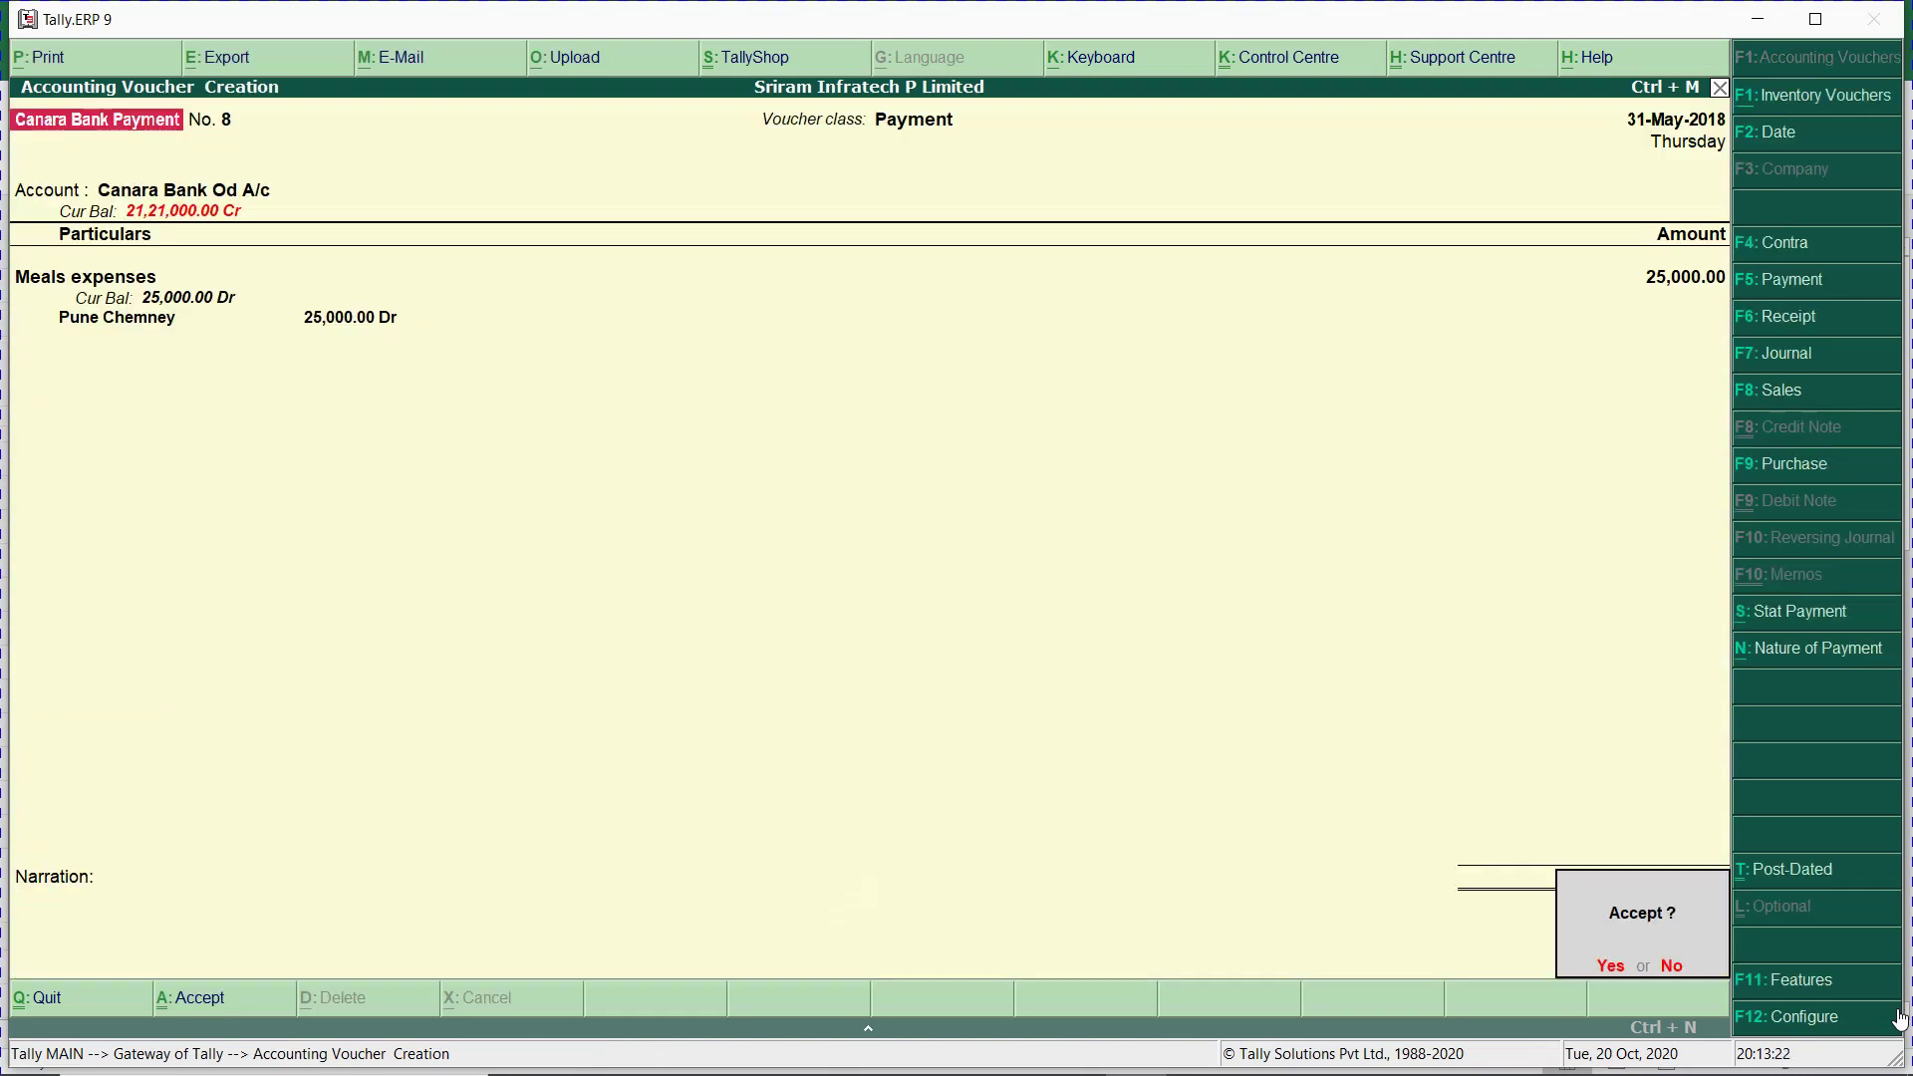
key(Return)
key(alt+Tab)
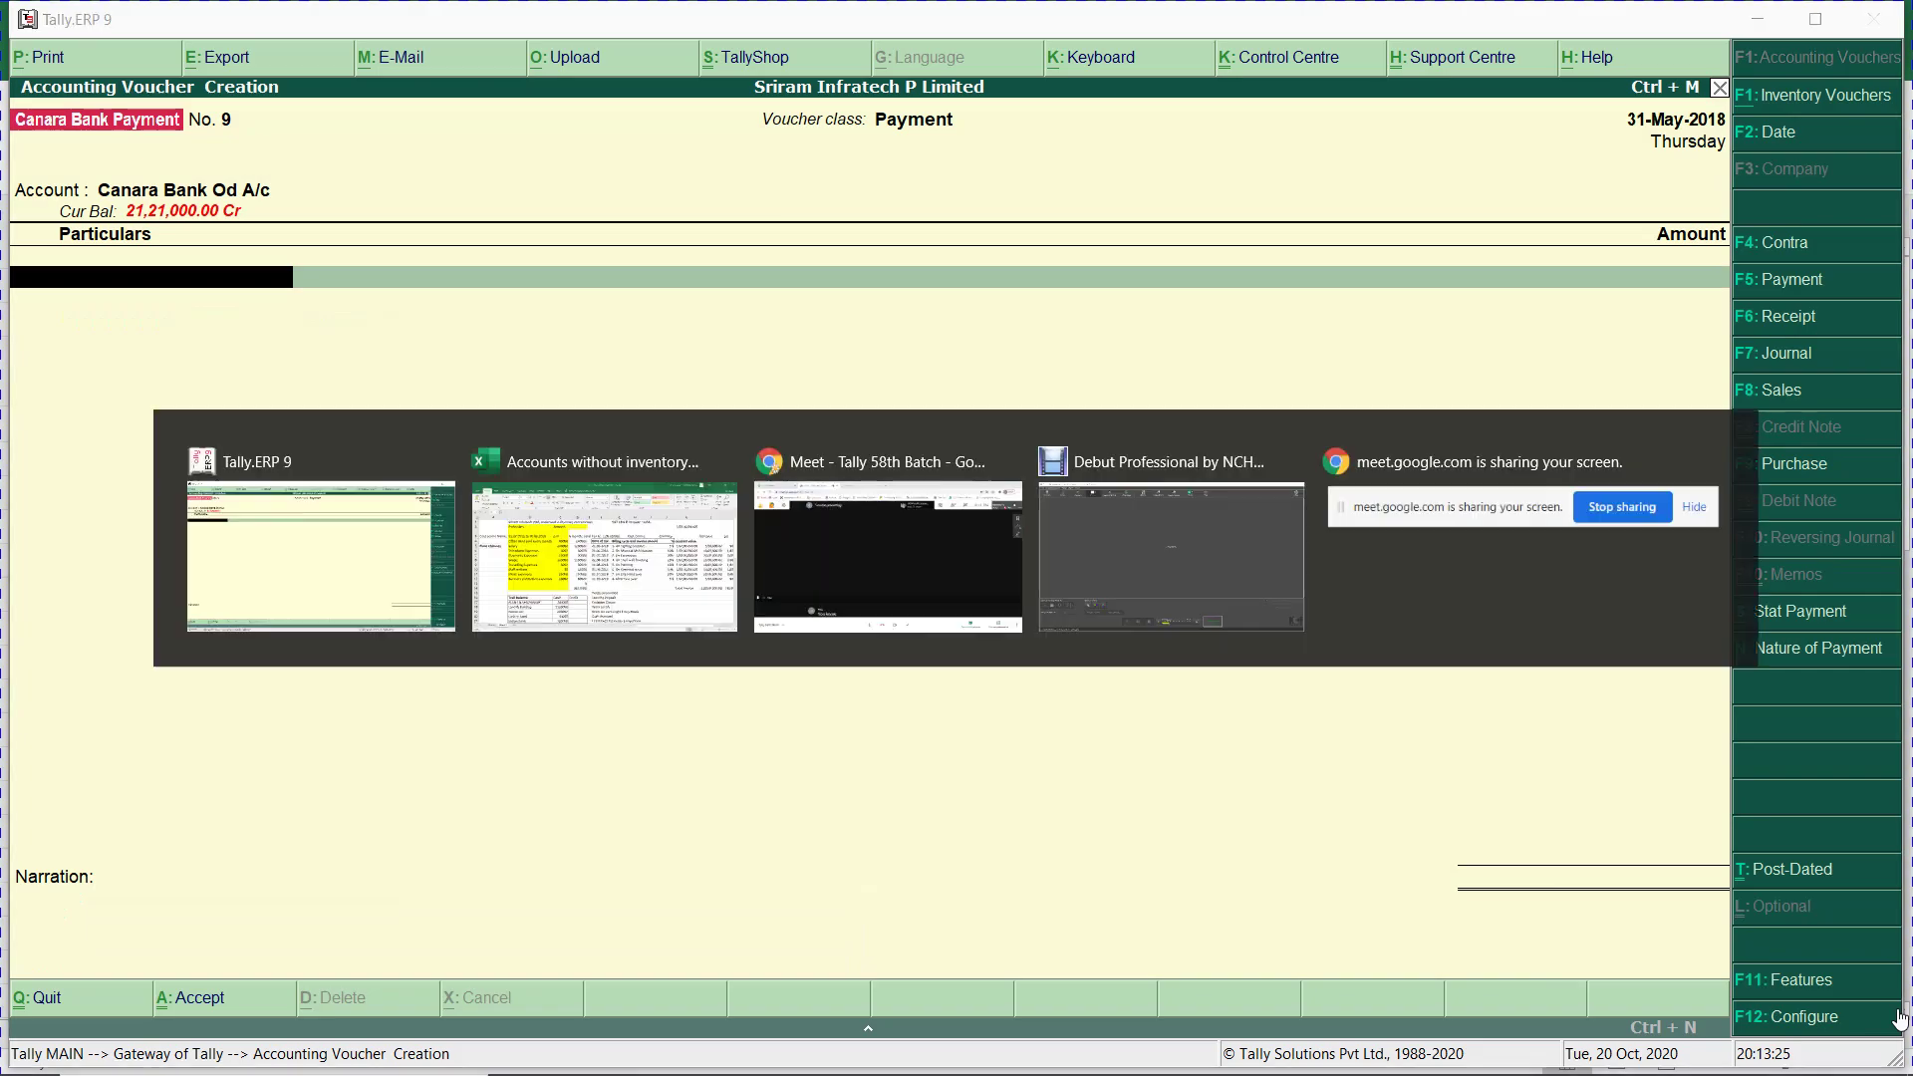
Debit Business promotion expenses with 10,000 on payment voucher No. 9.
key(alt+Tab)
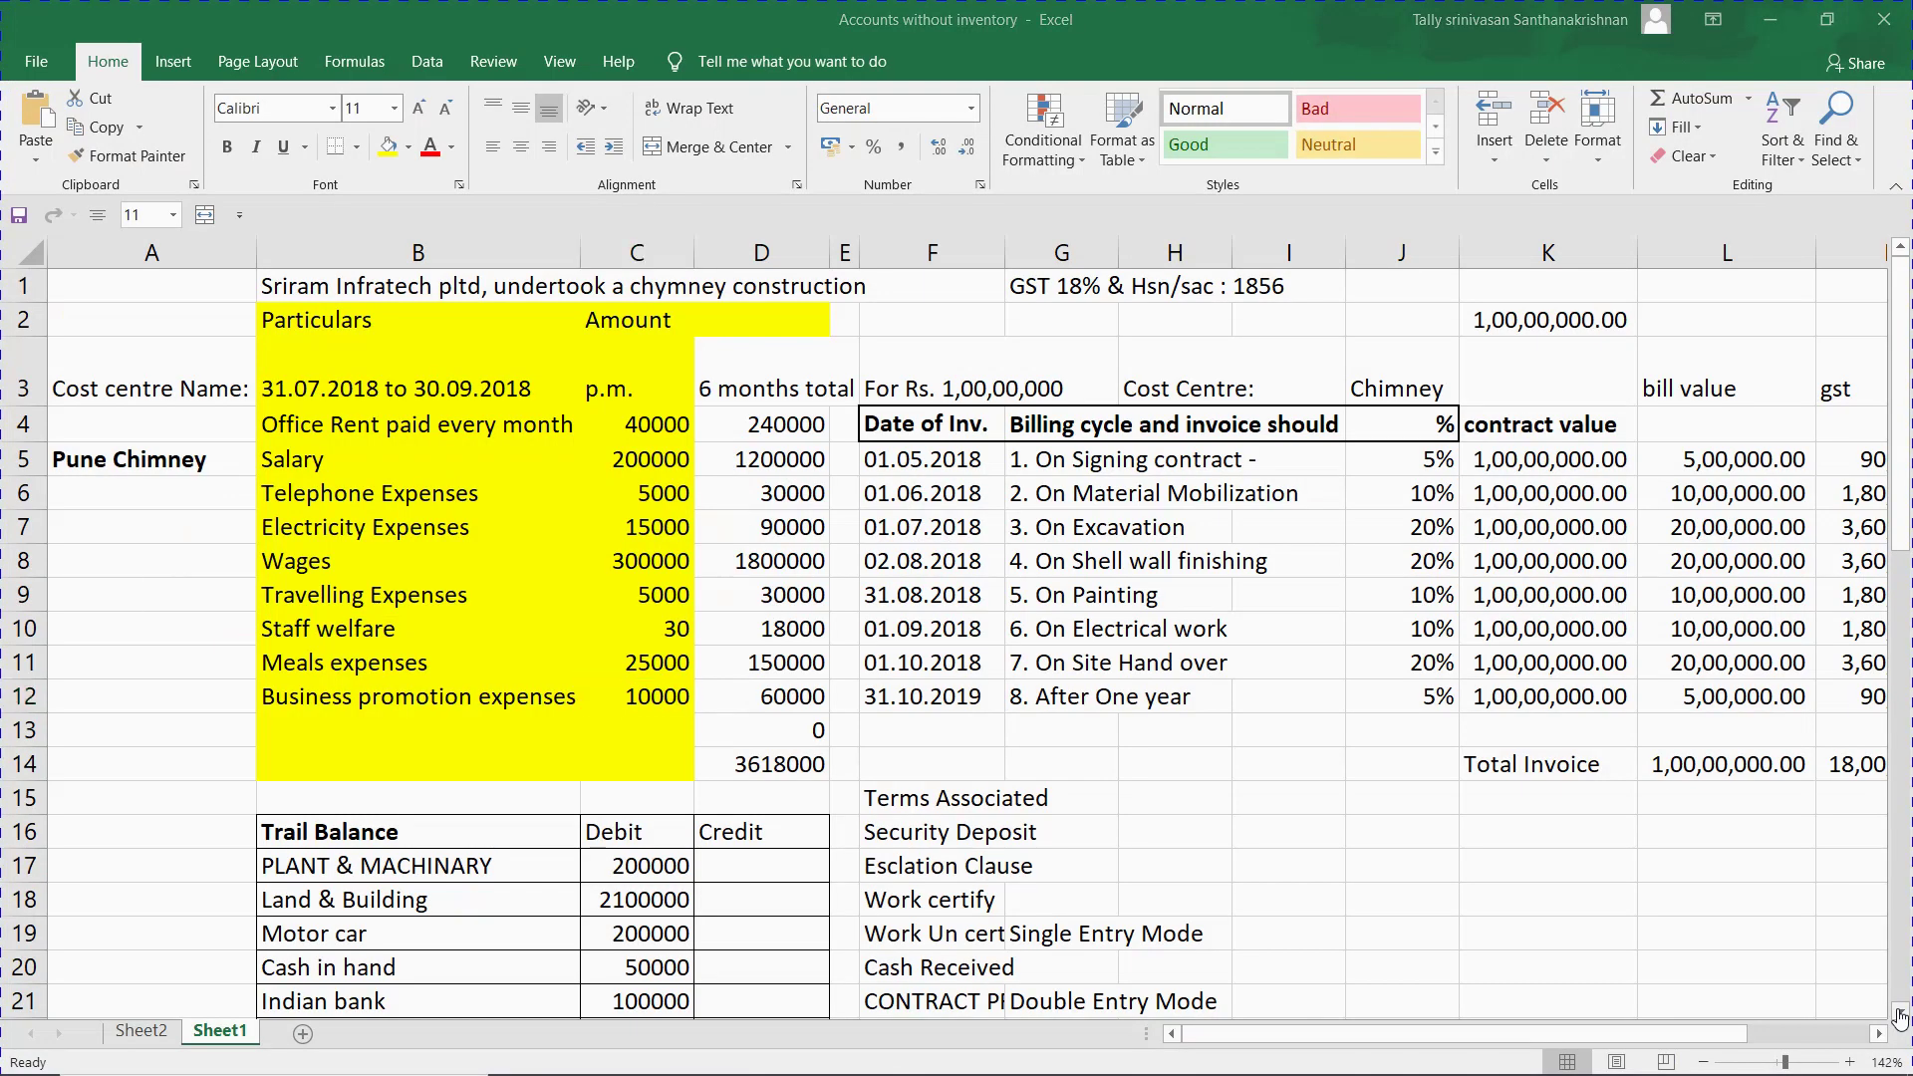
text(Bus)
key(Return)
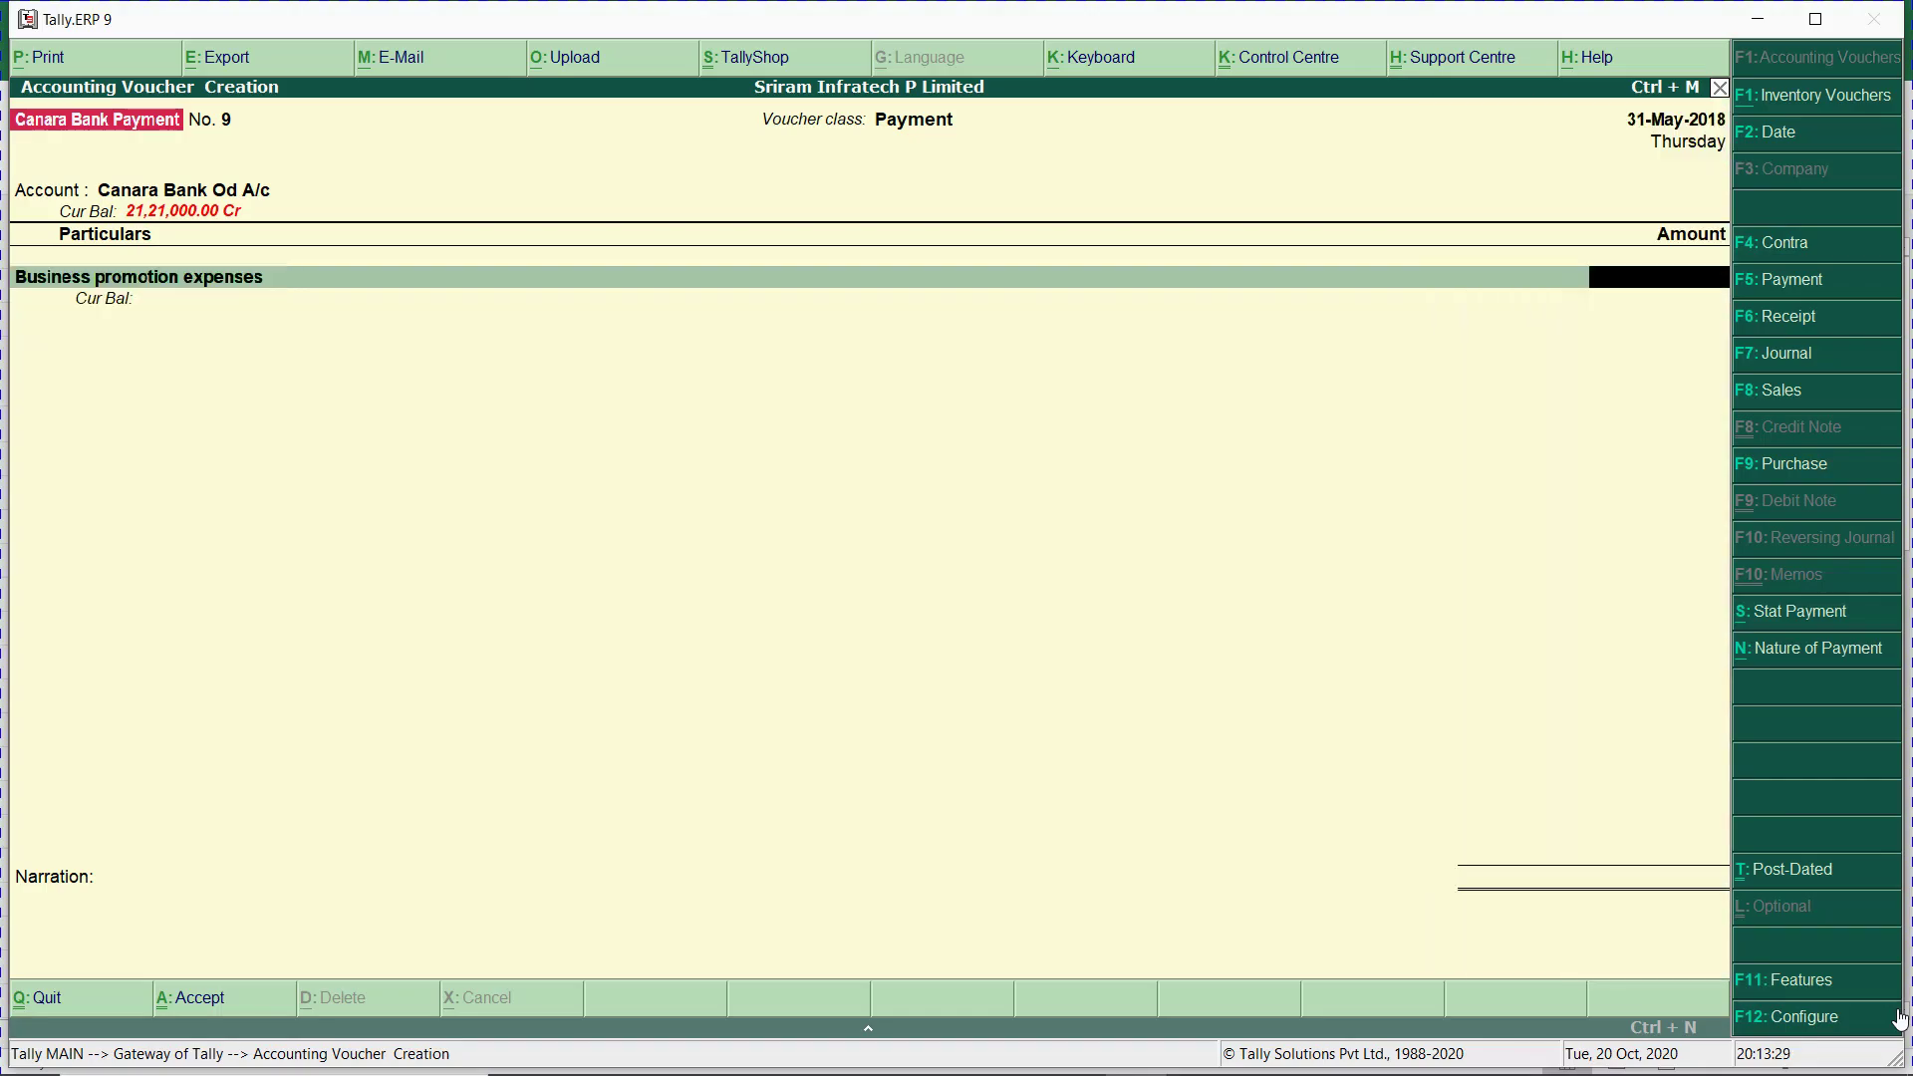
text(10000)
key(Return)
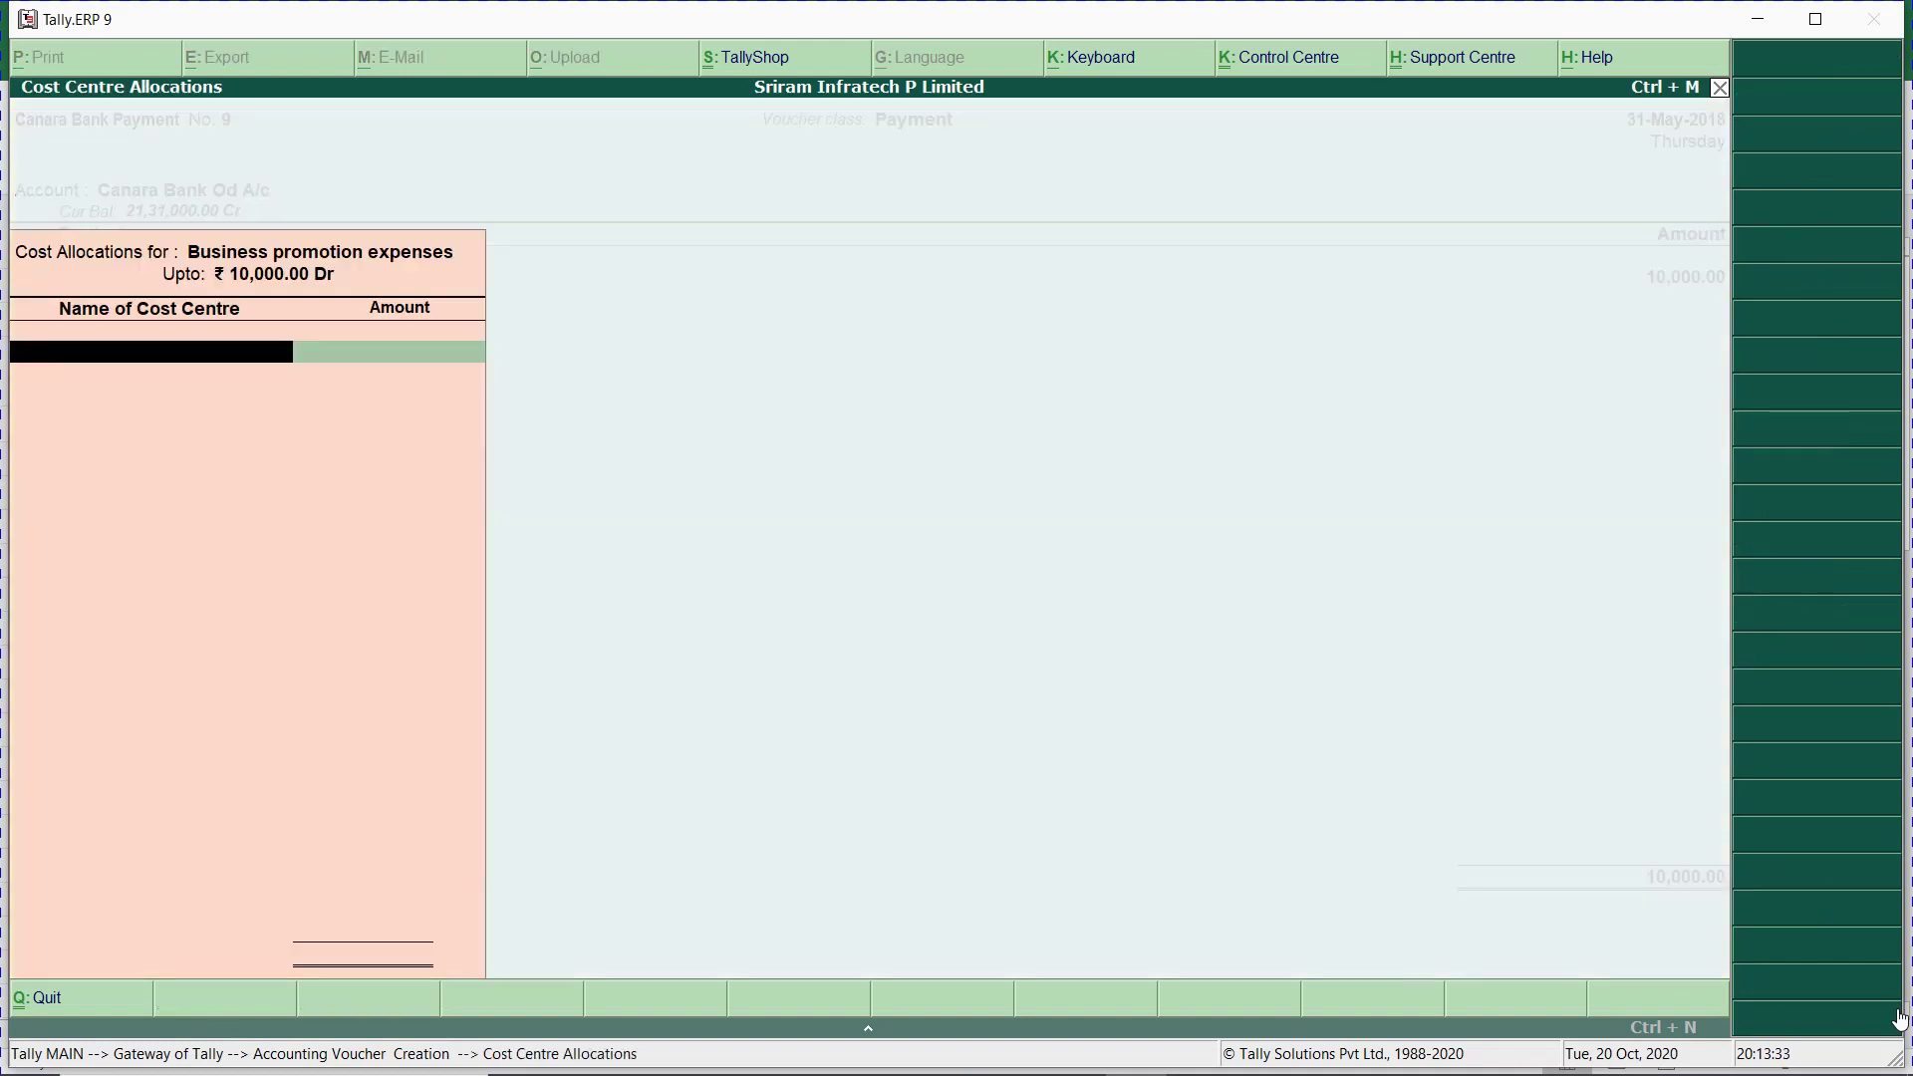
Allocate the 10,000 to a new Adyar Project cost centre under Primary and save the voucher.
key(alt+c)
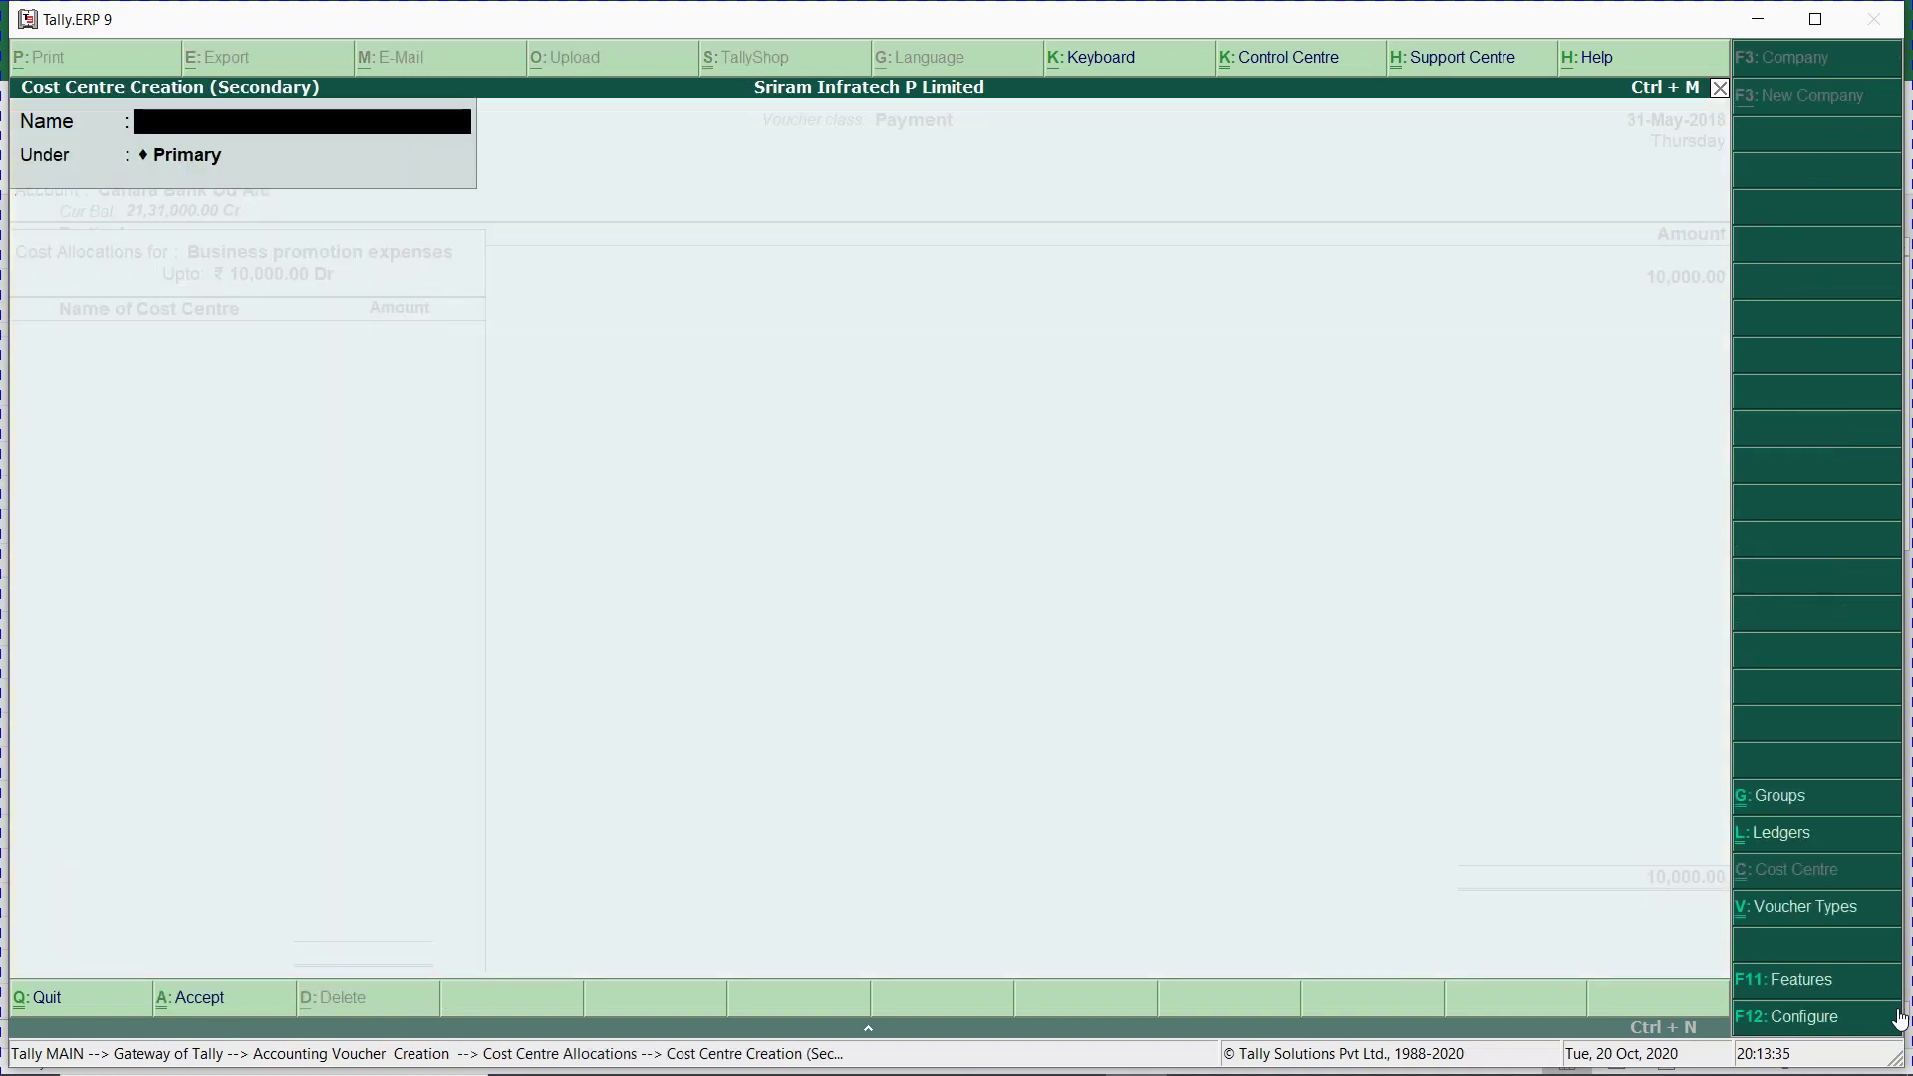
text(Adyar Project)
key(Return)
key(Return)
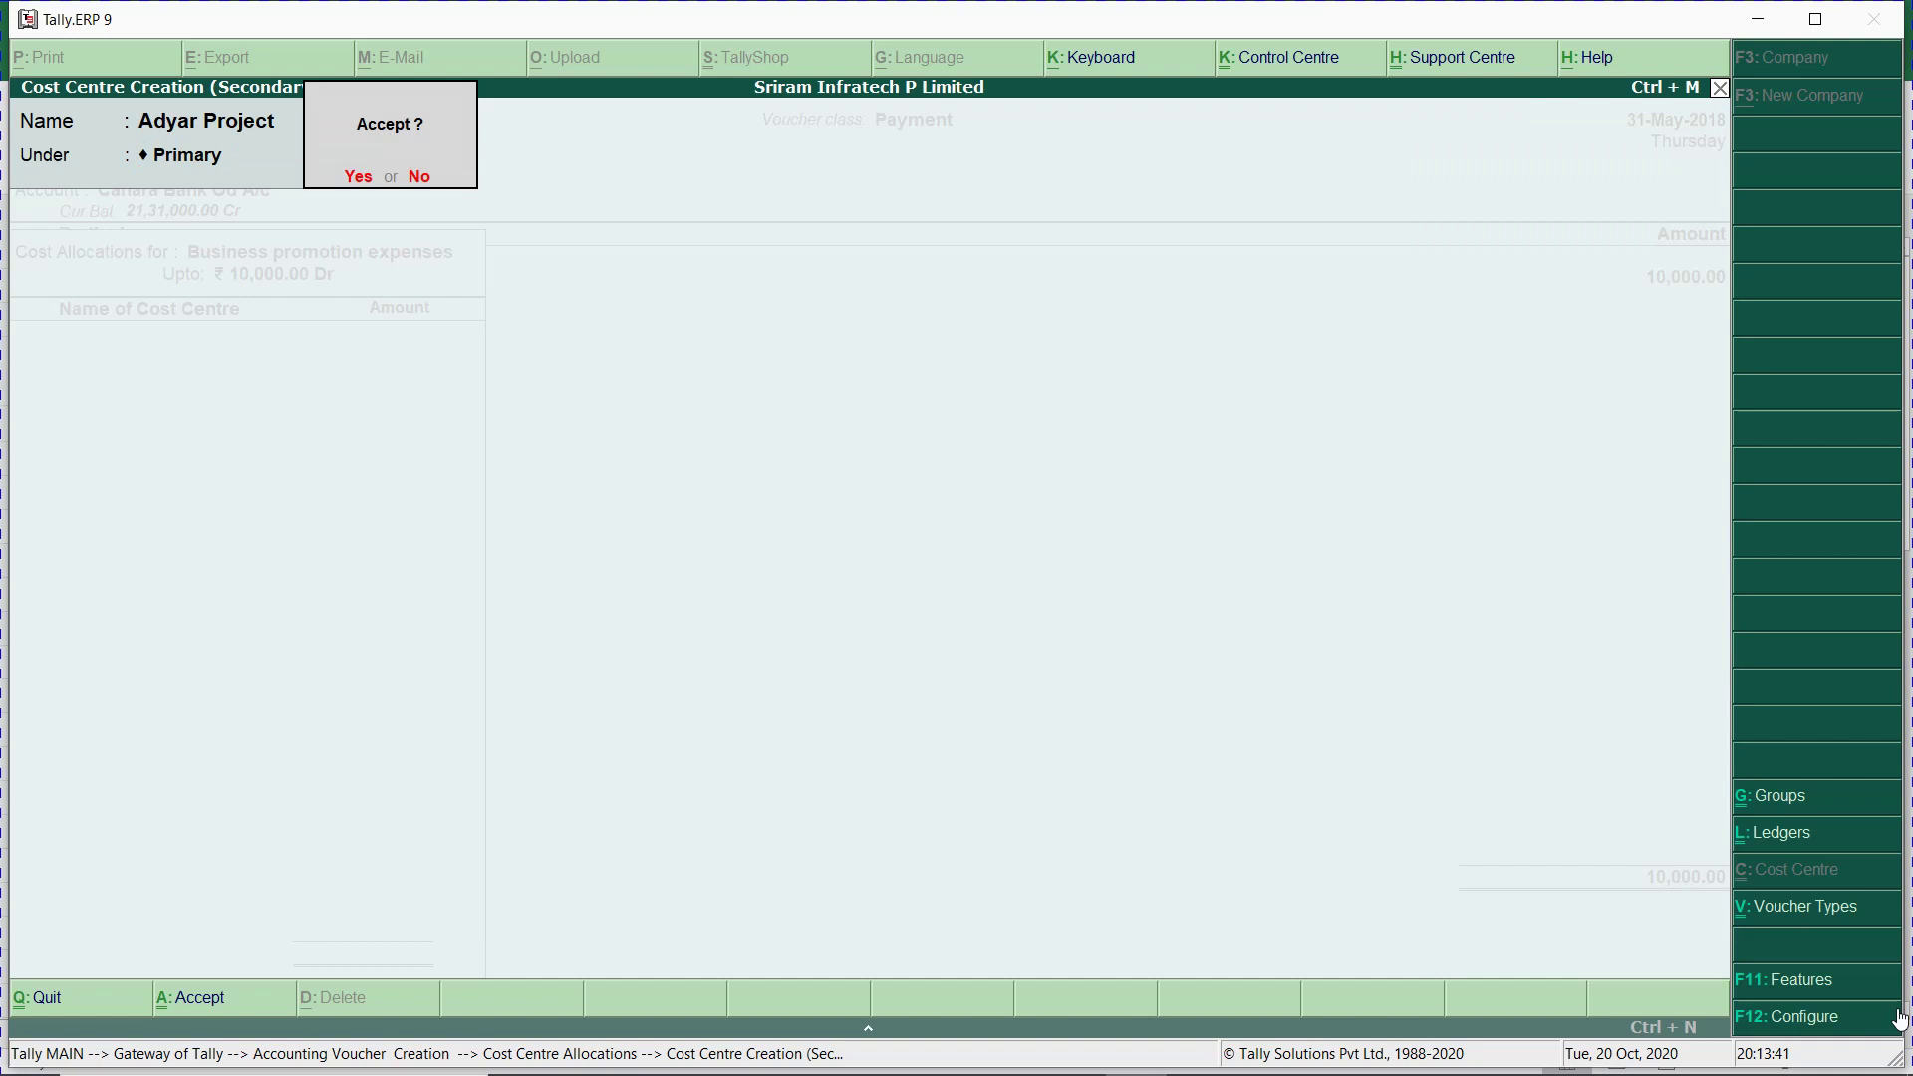
key(Return)
key(Return)
key(Return)
key(Return)
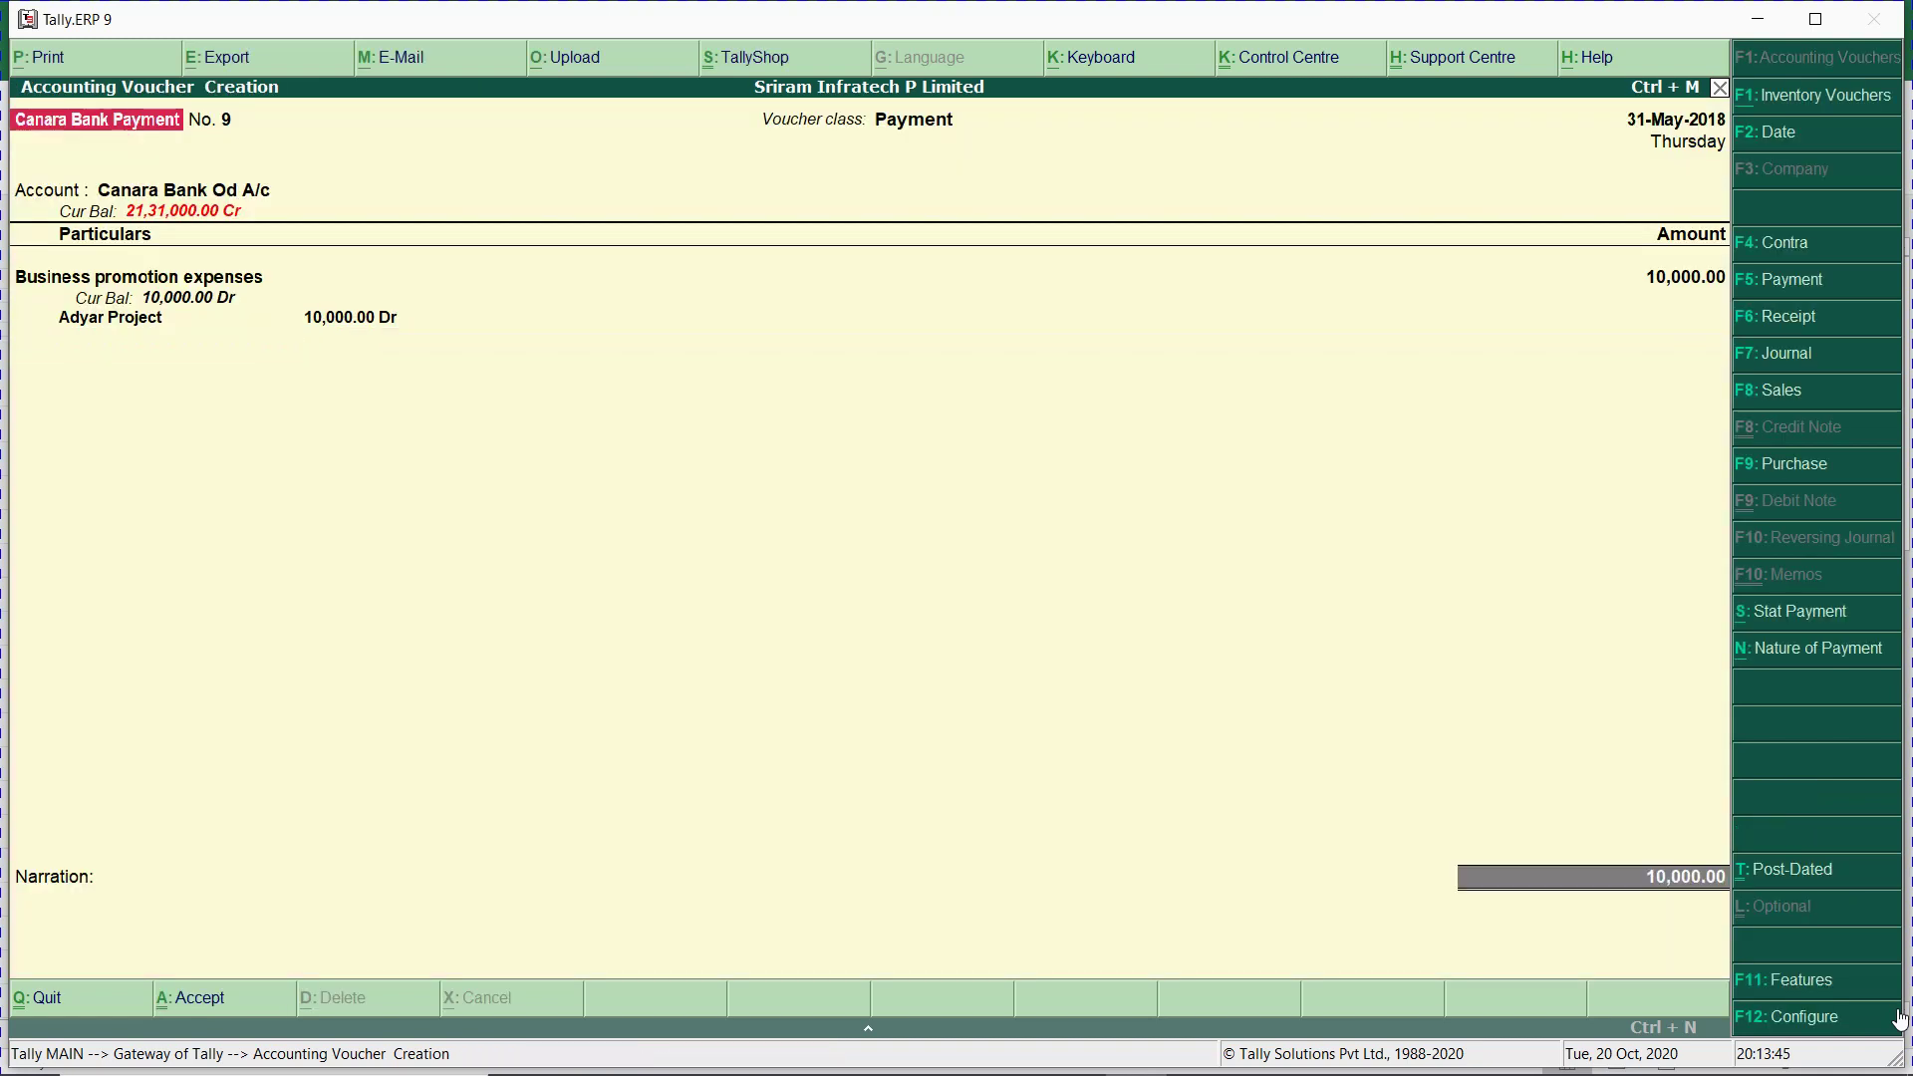
key(Return)
key(Return)
key(Return)
key(Return)
key(Return)
key(Return)
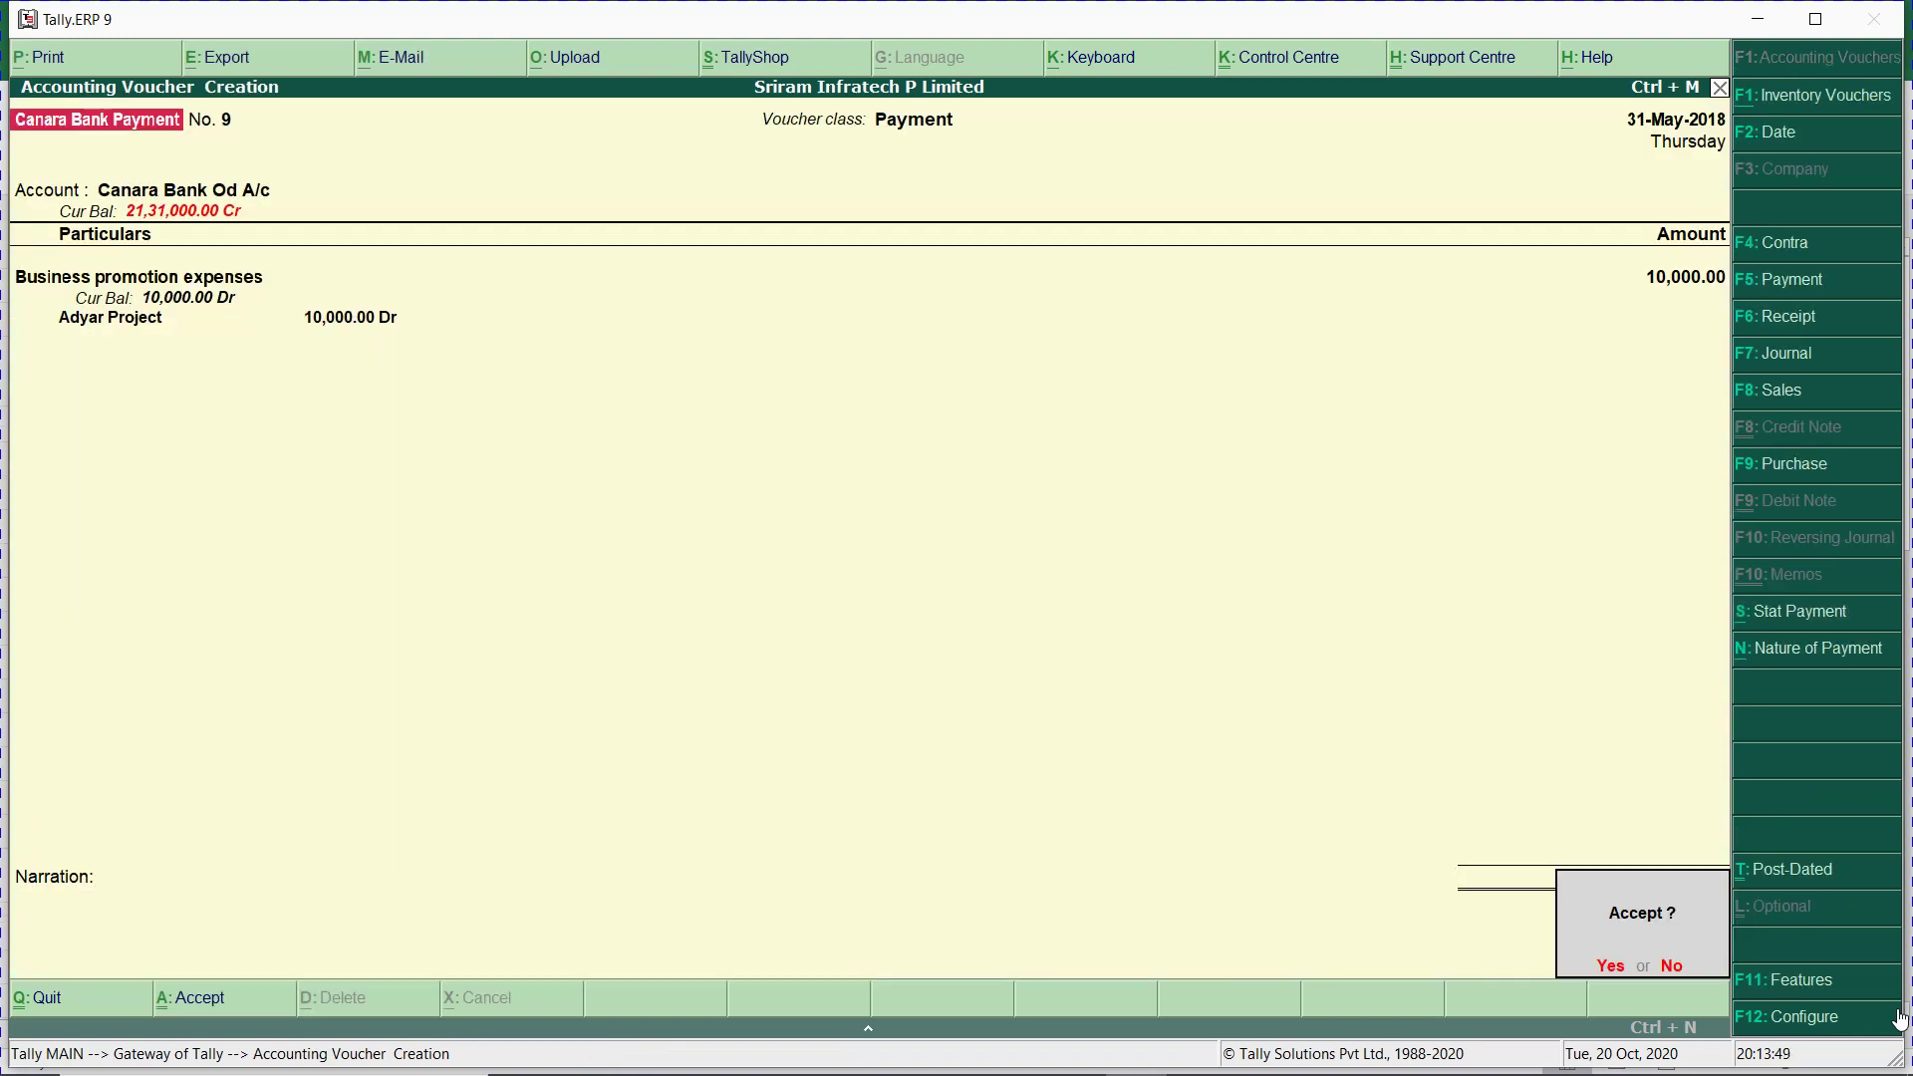
key(Return)
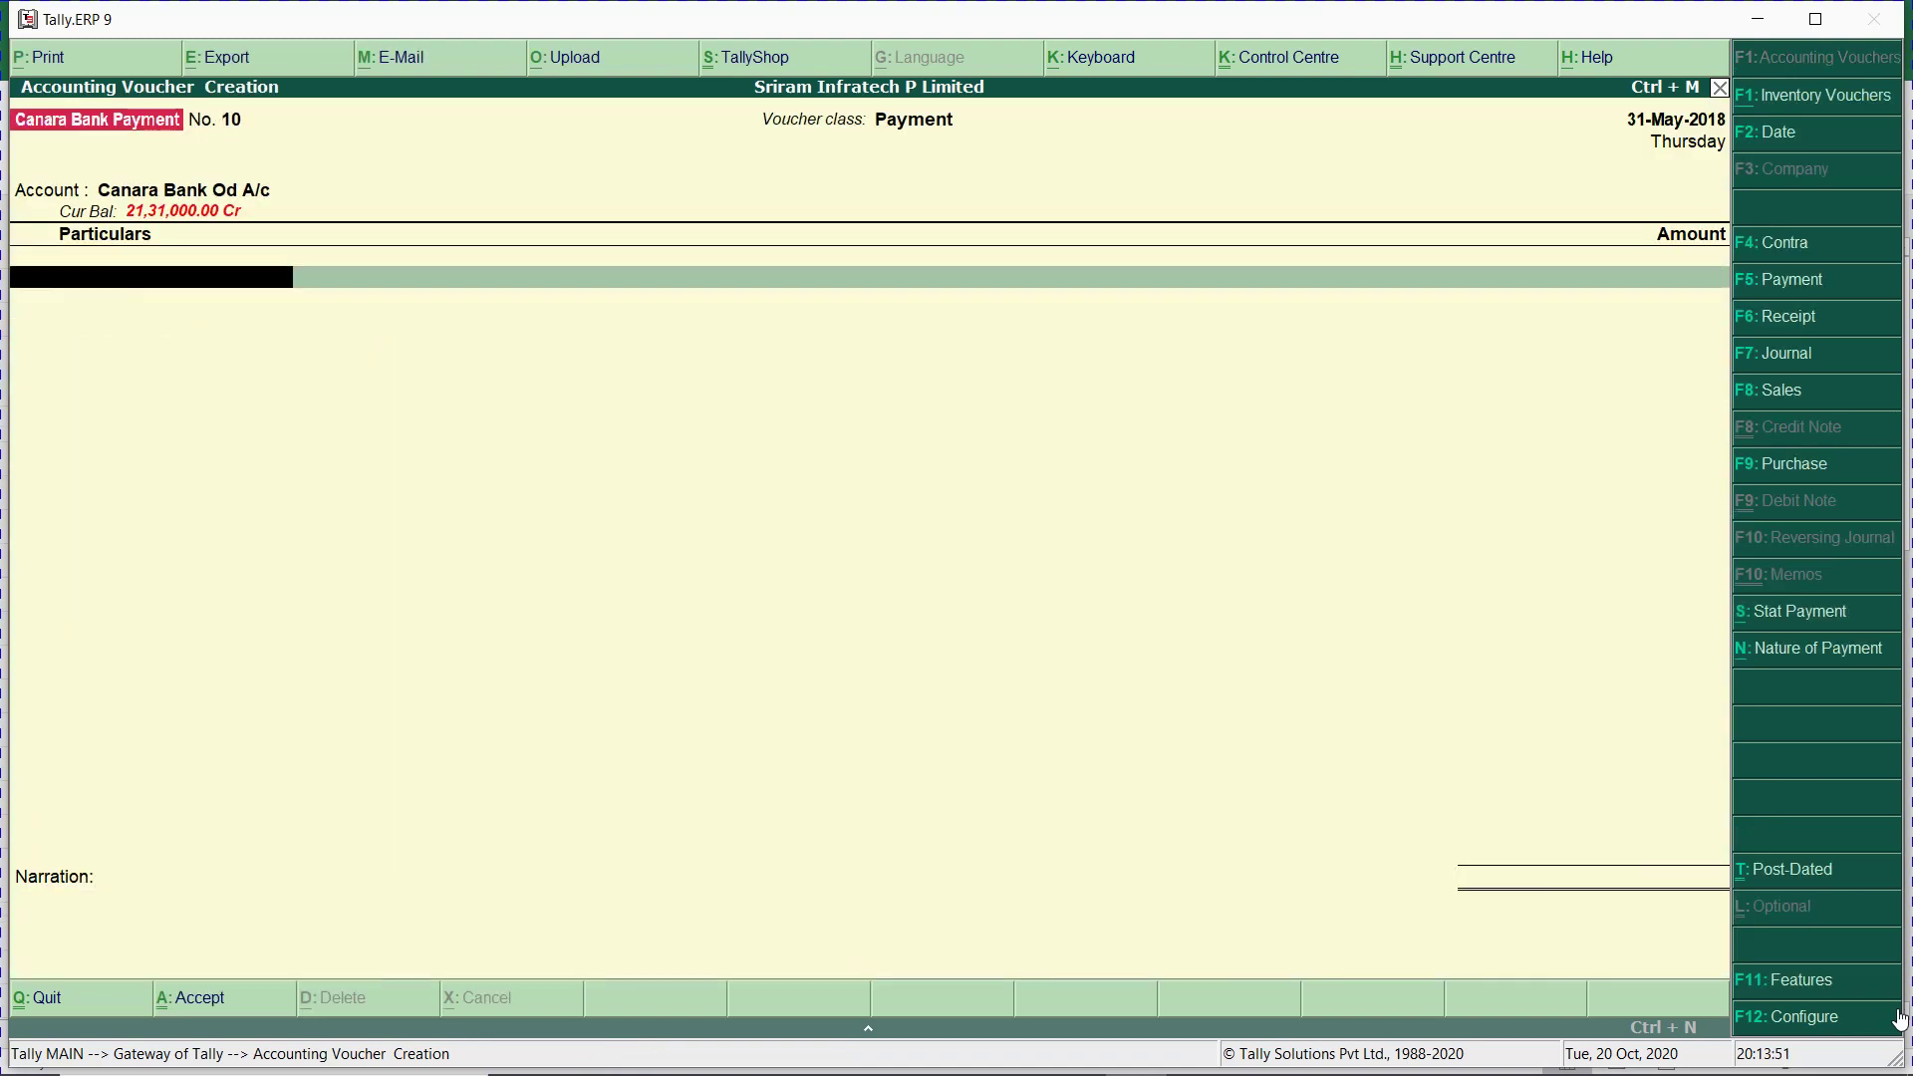
key(Escape)
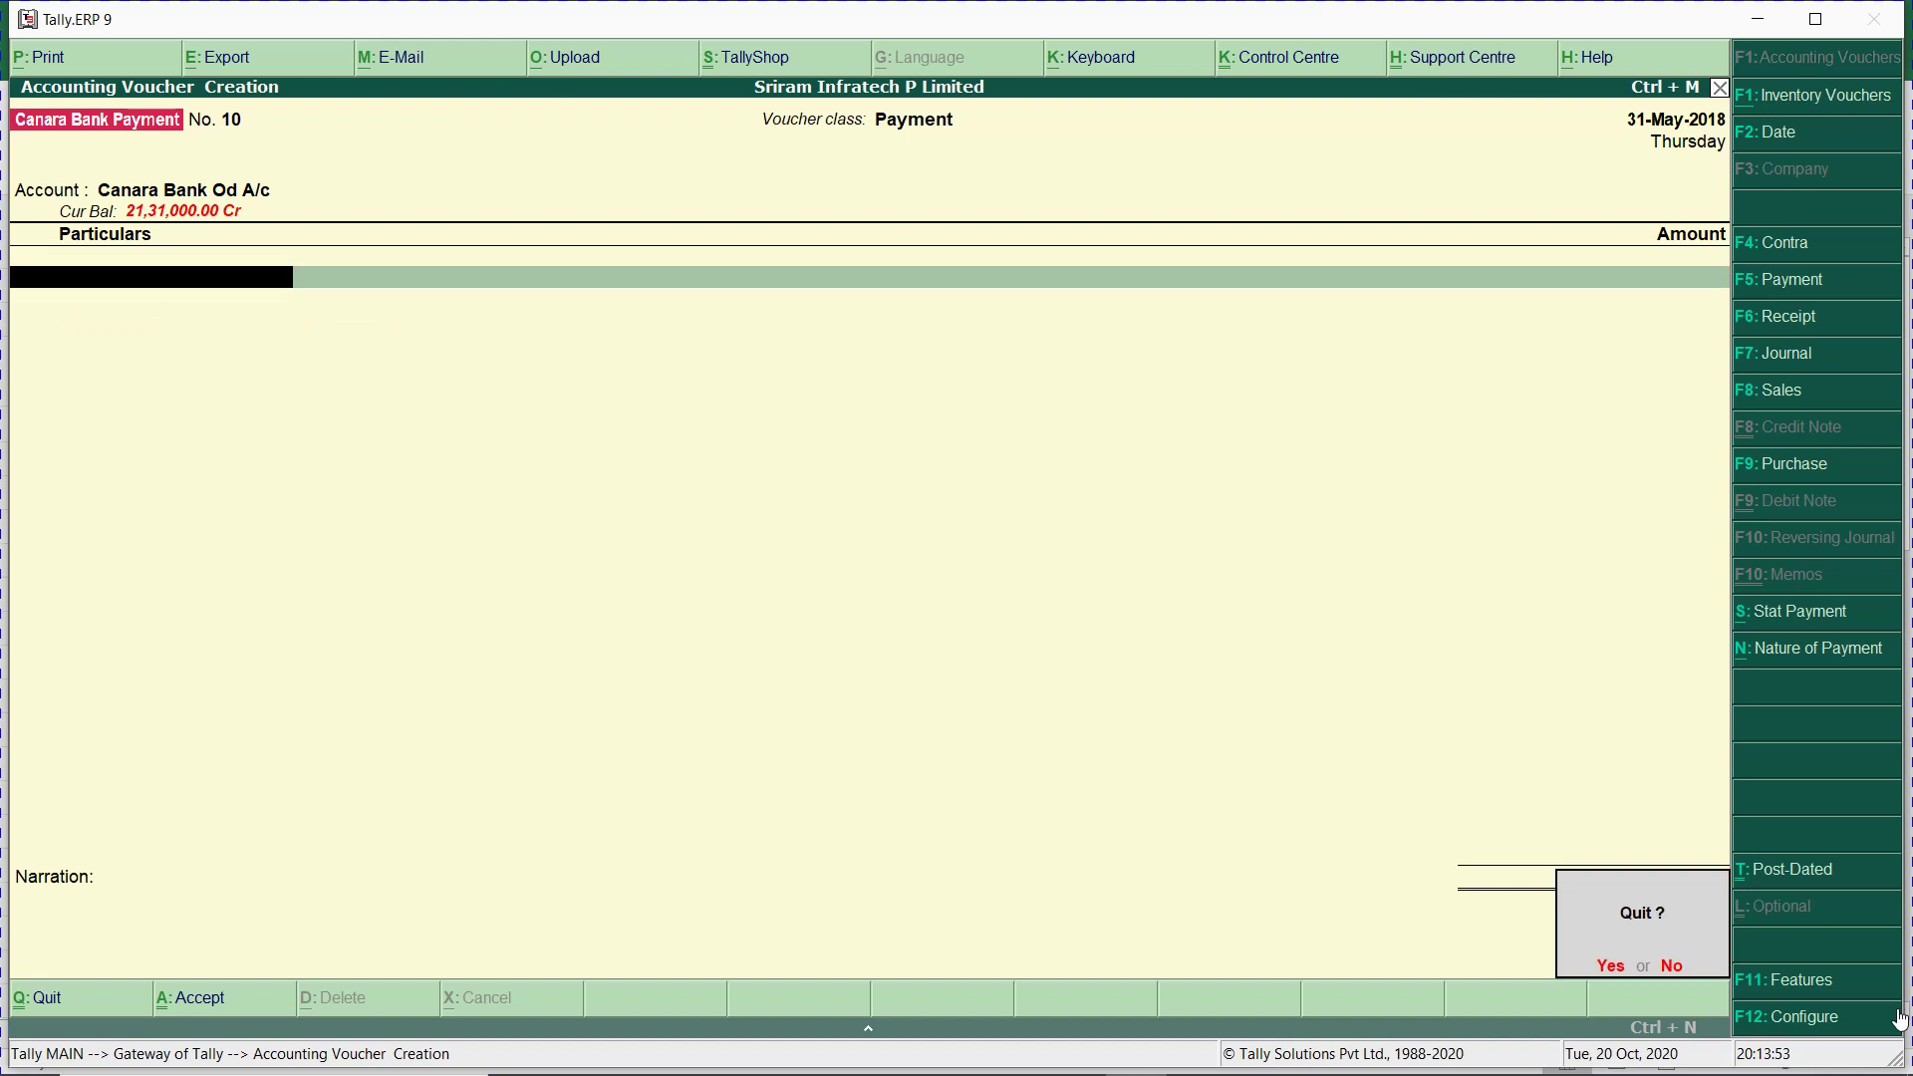
Quit voucher entry and check the Trial Balance debit column in the Excel worksheet.
key(Return)
key(alt+Tab)
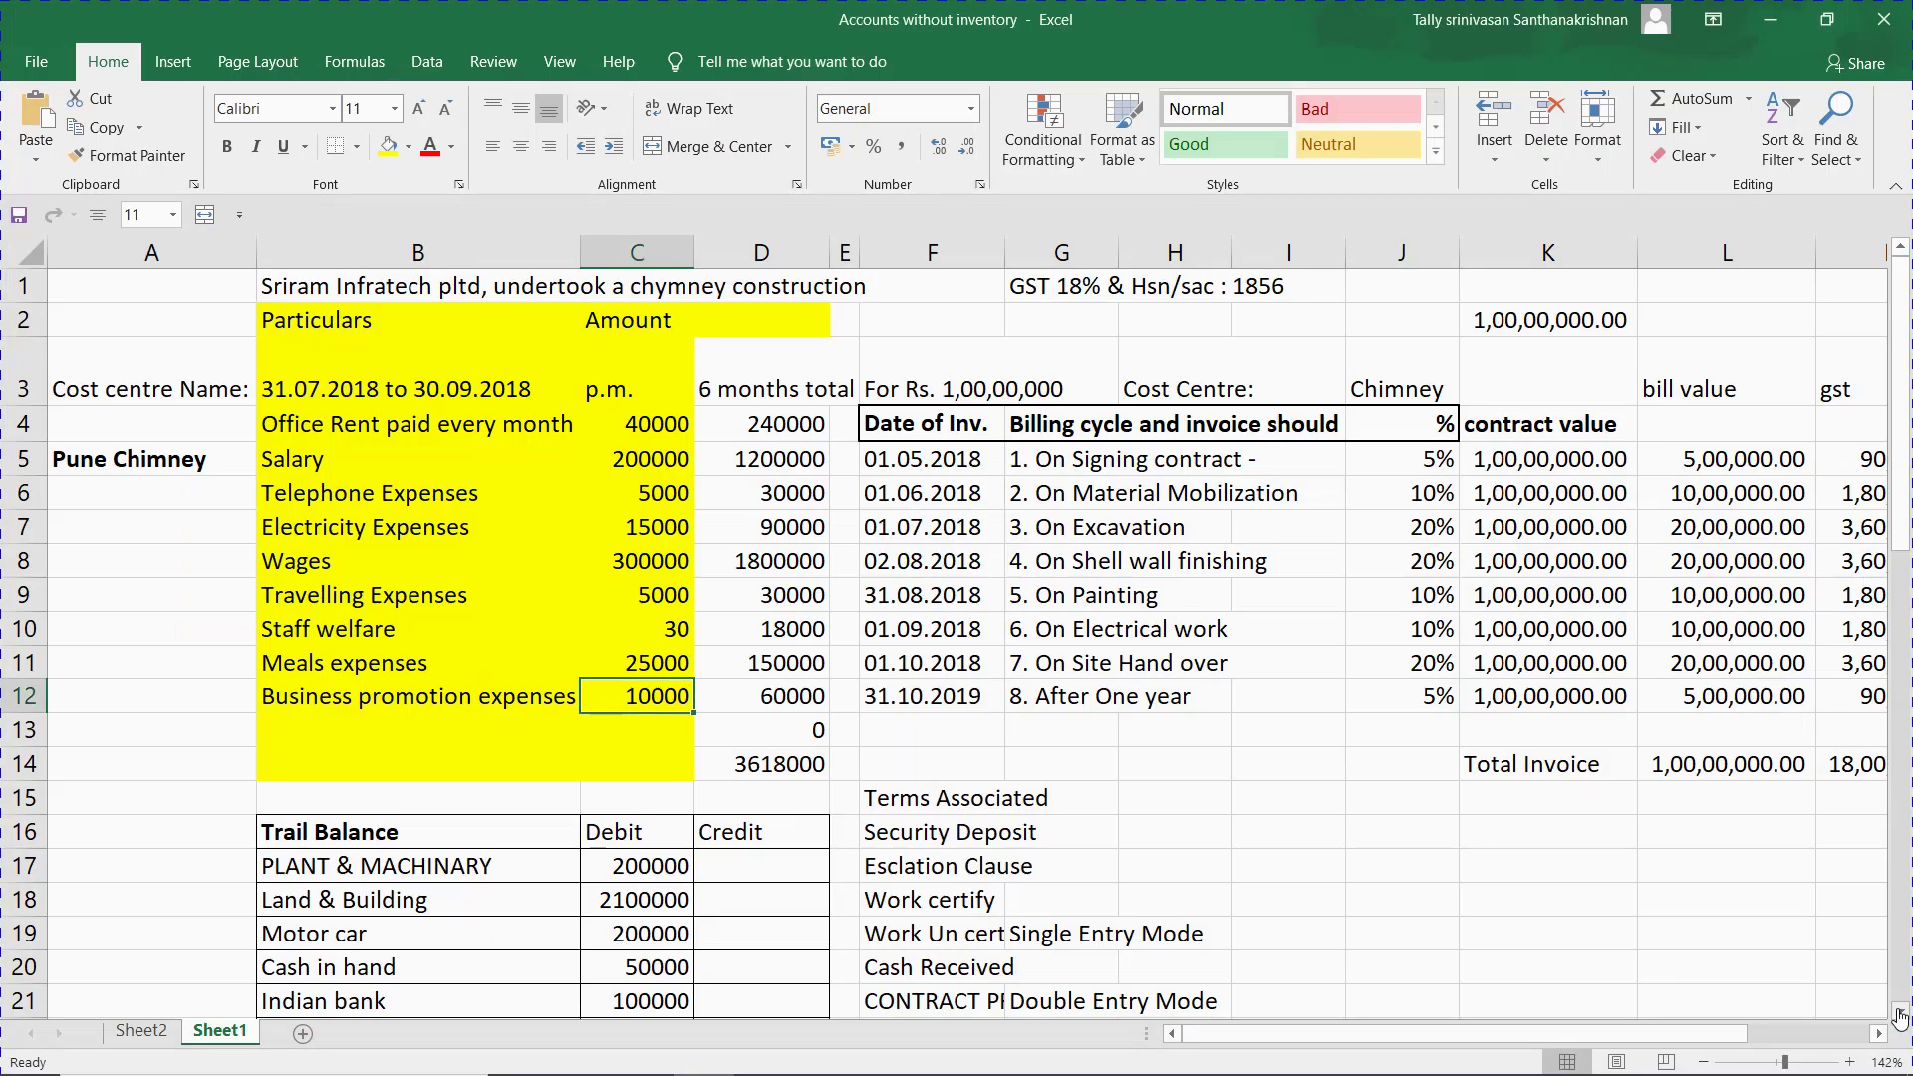
key(Down)
key(Down)
key(Down)
key(Down)
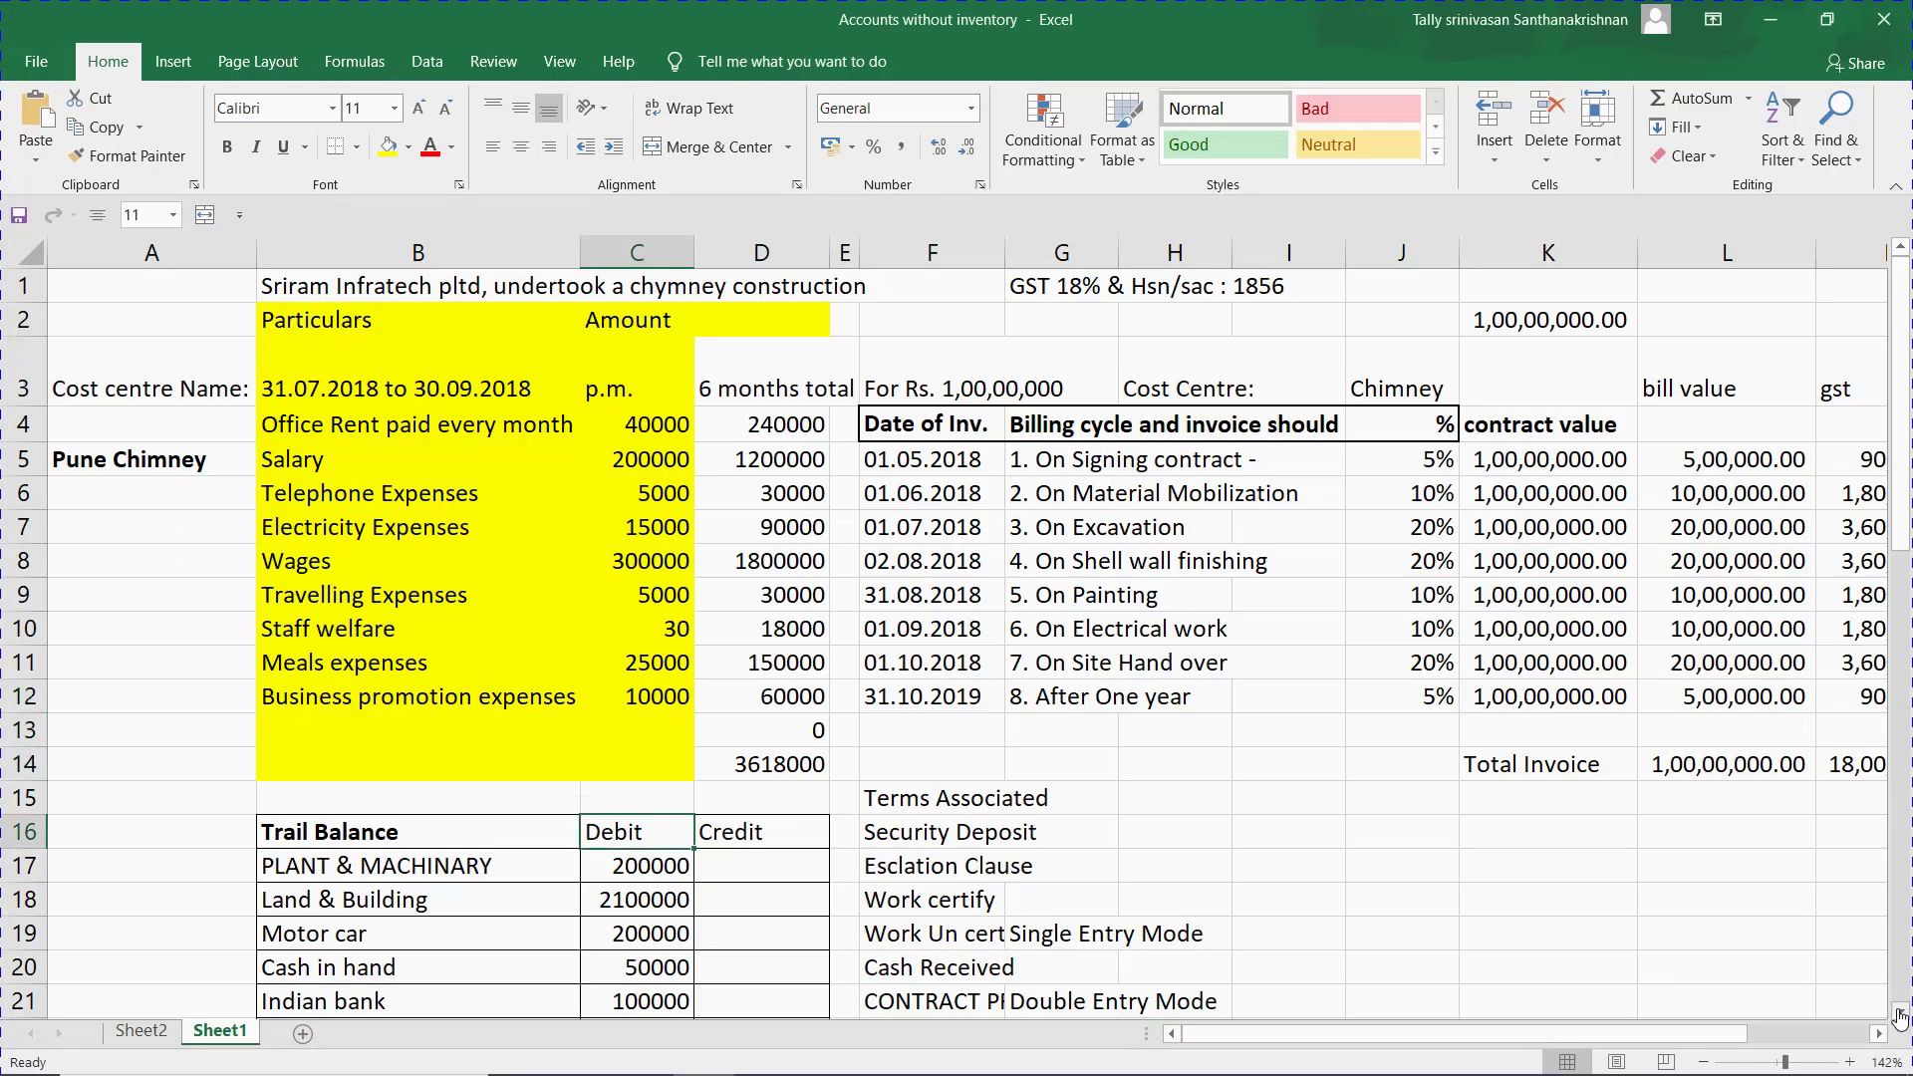
key(alt+Tab)
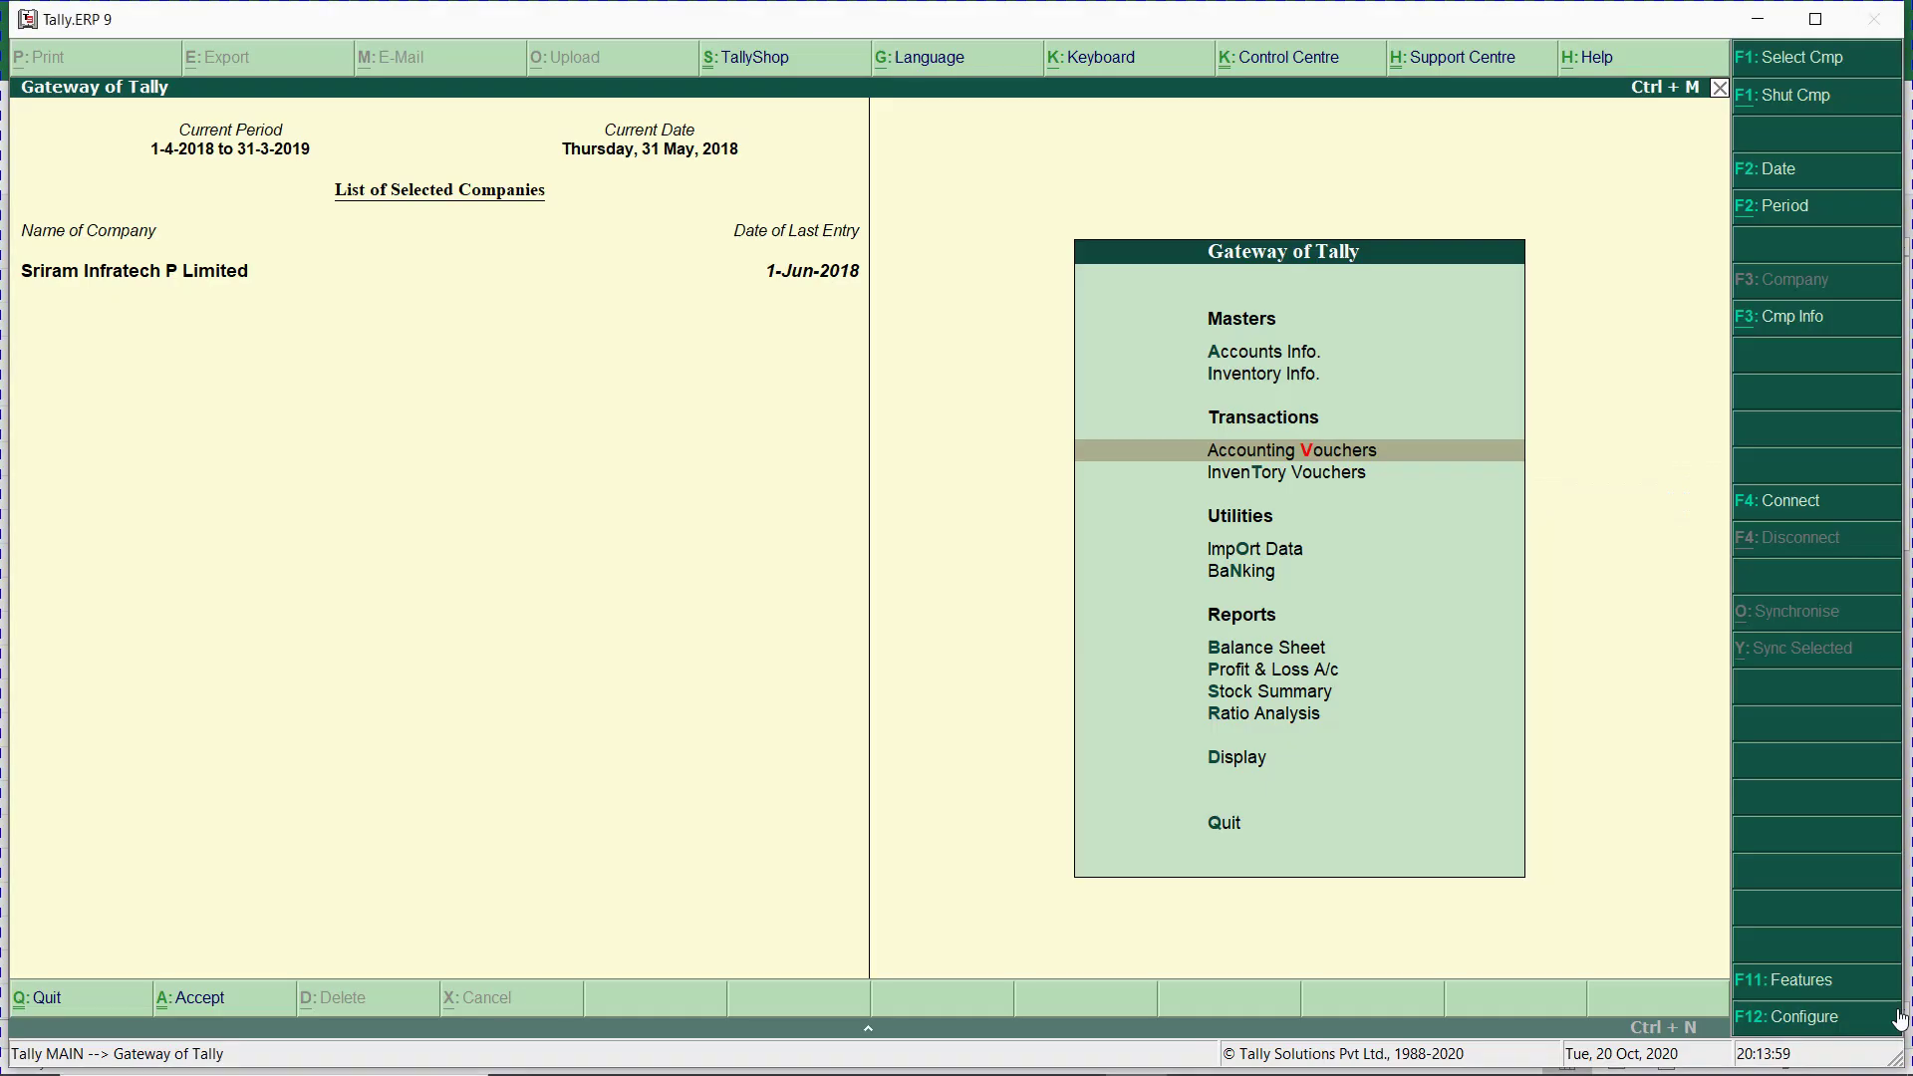
Go to Display > Statements of Accounts > Cost Centres > Cost Centre Break-up, then back to Gateway.
key(d)
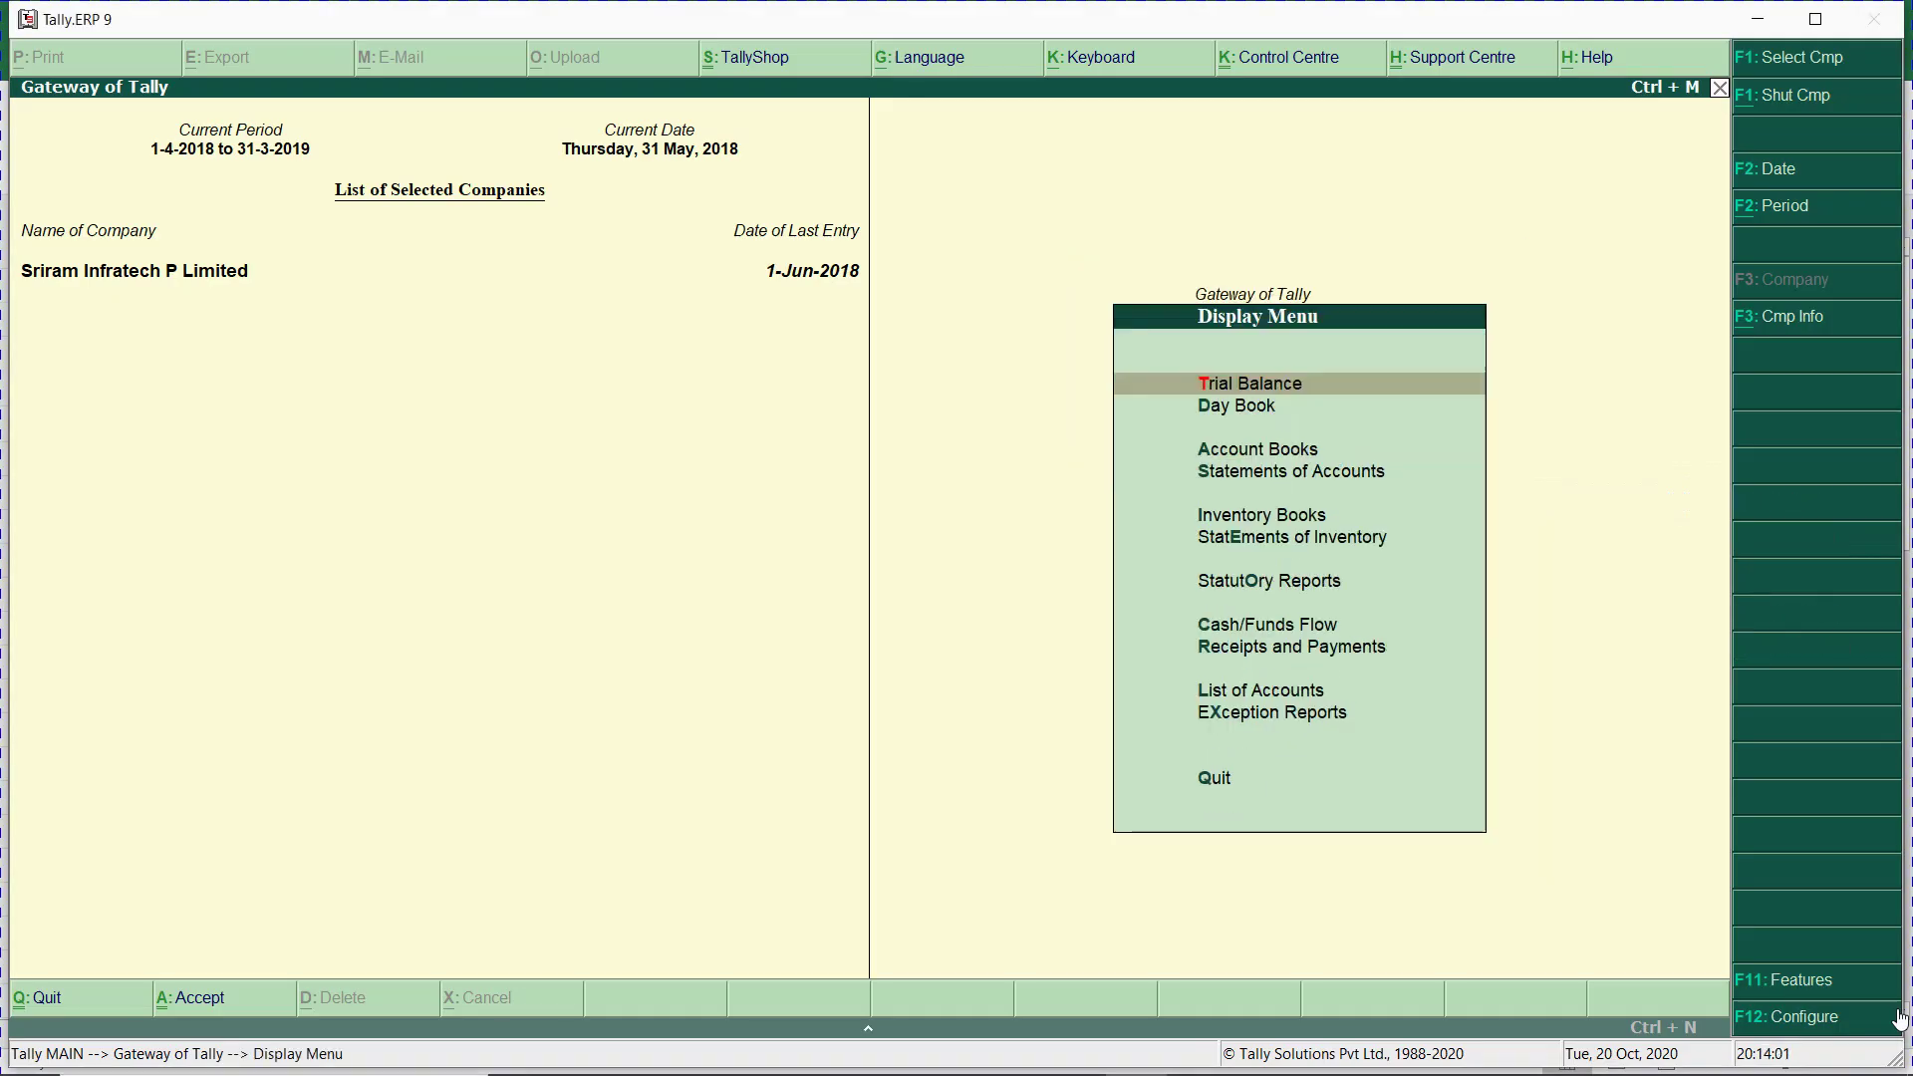
key(s)
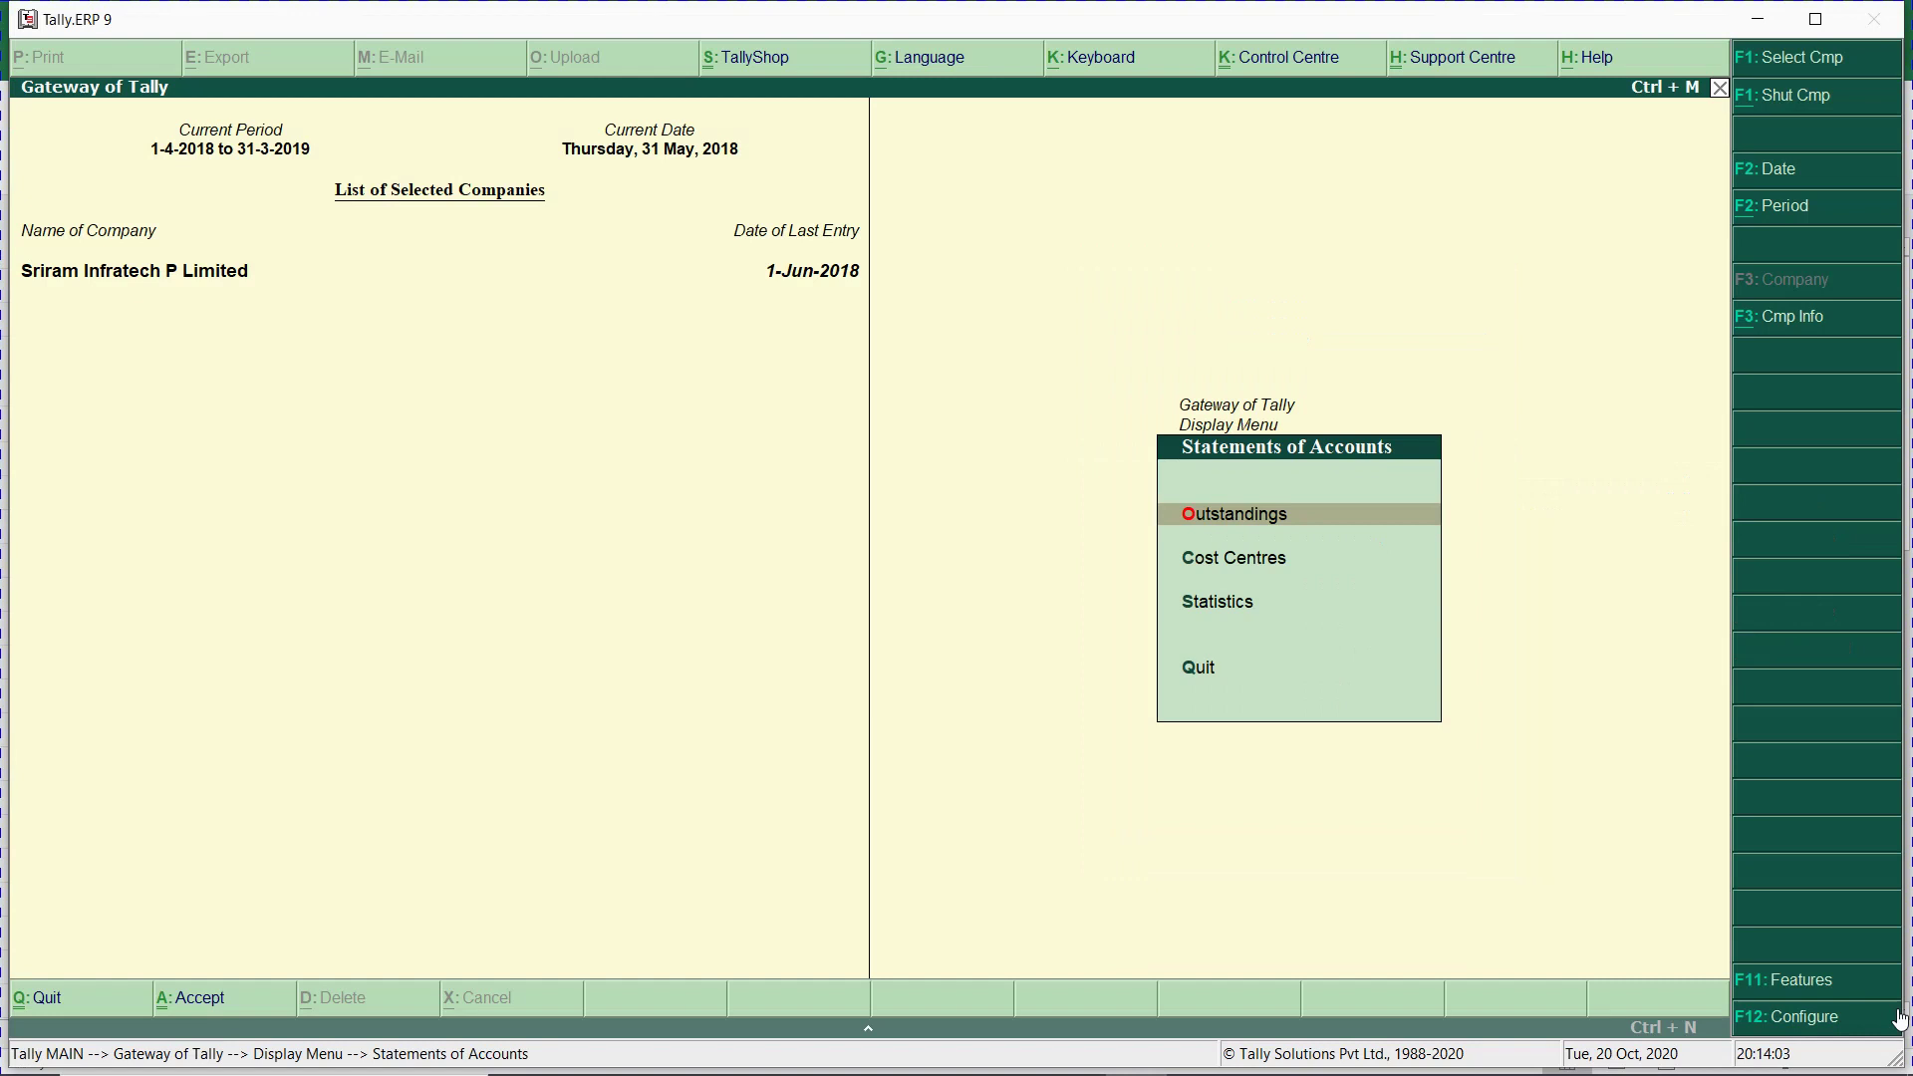
key(c)
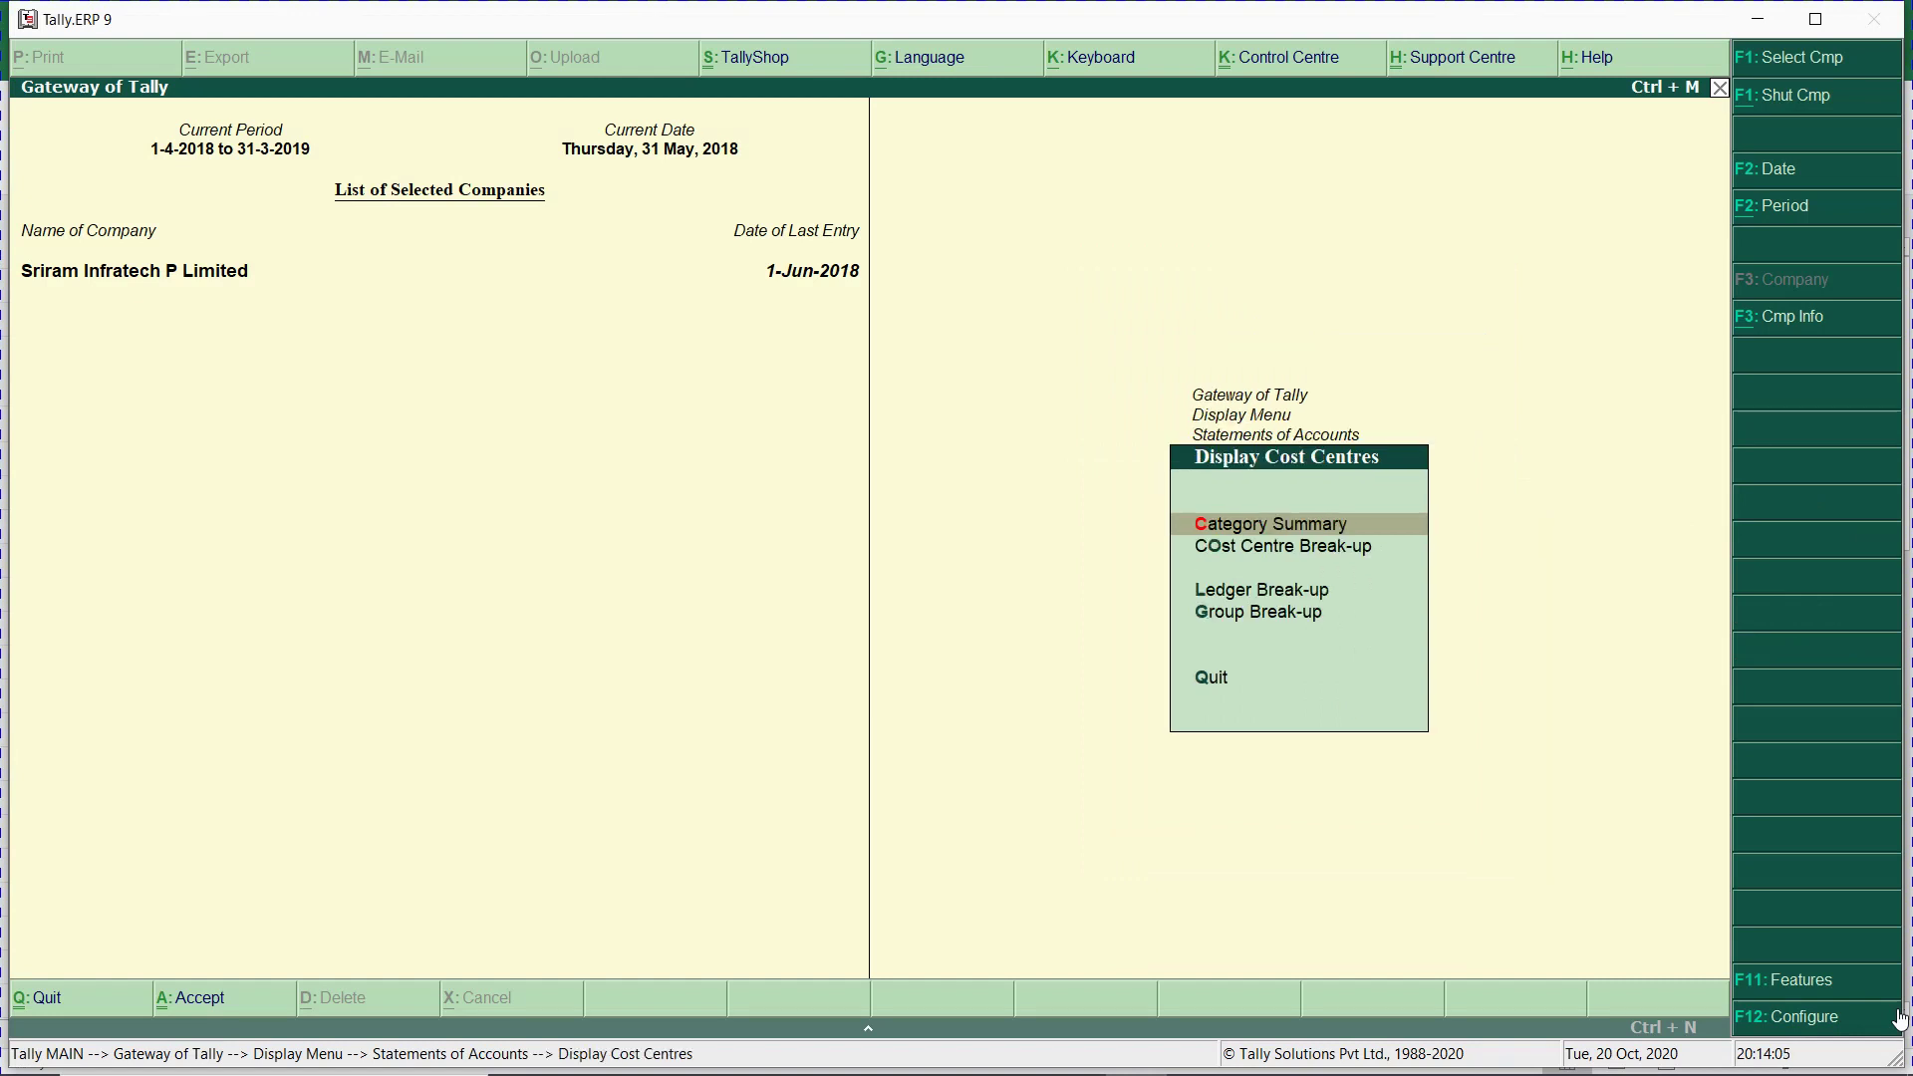
key(o)
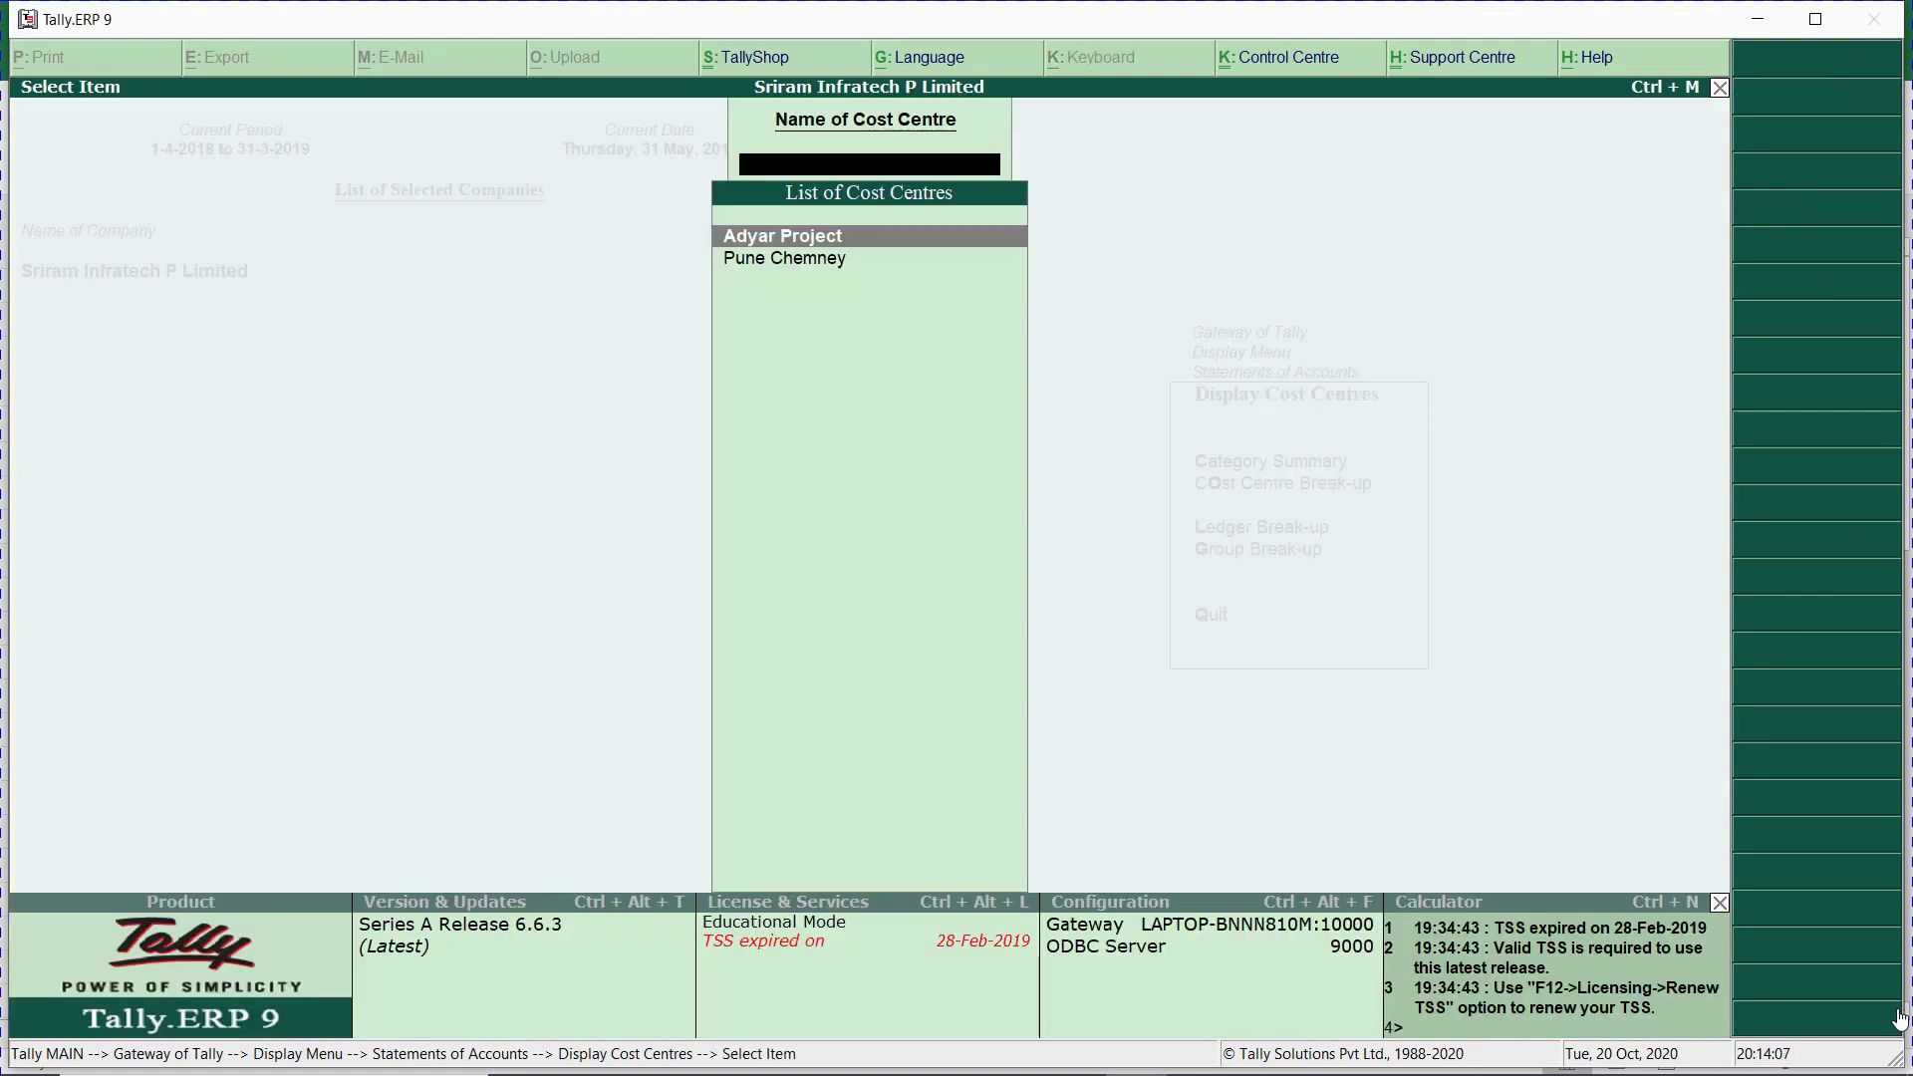
key(Escape)
key(Escape)
key(Escape)
key(Escape)
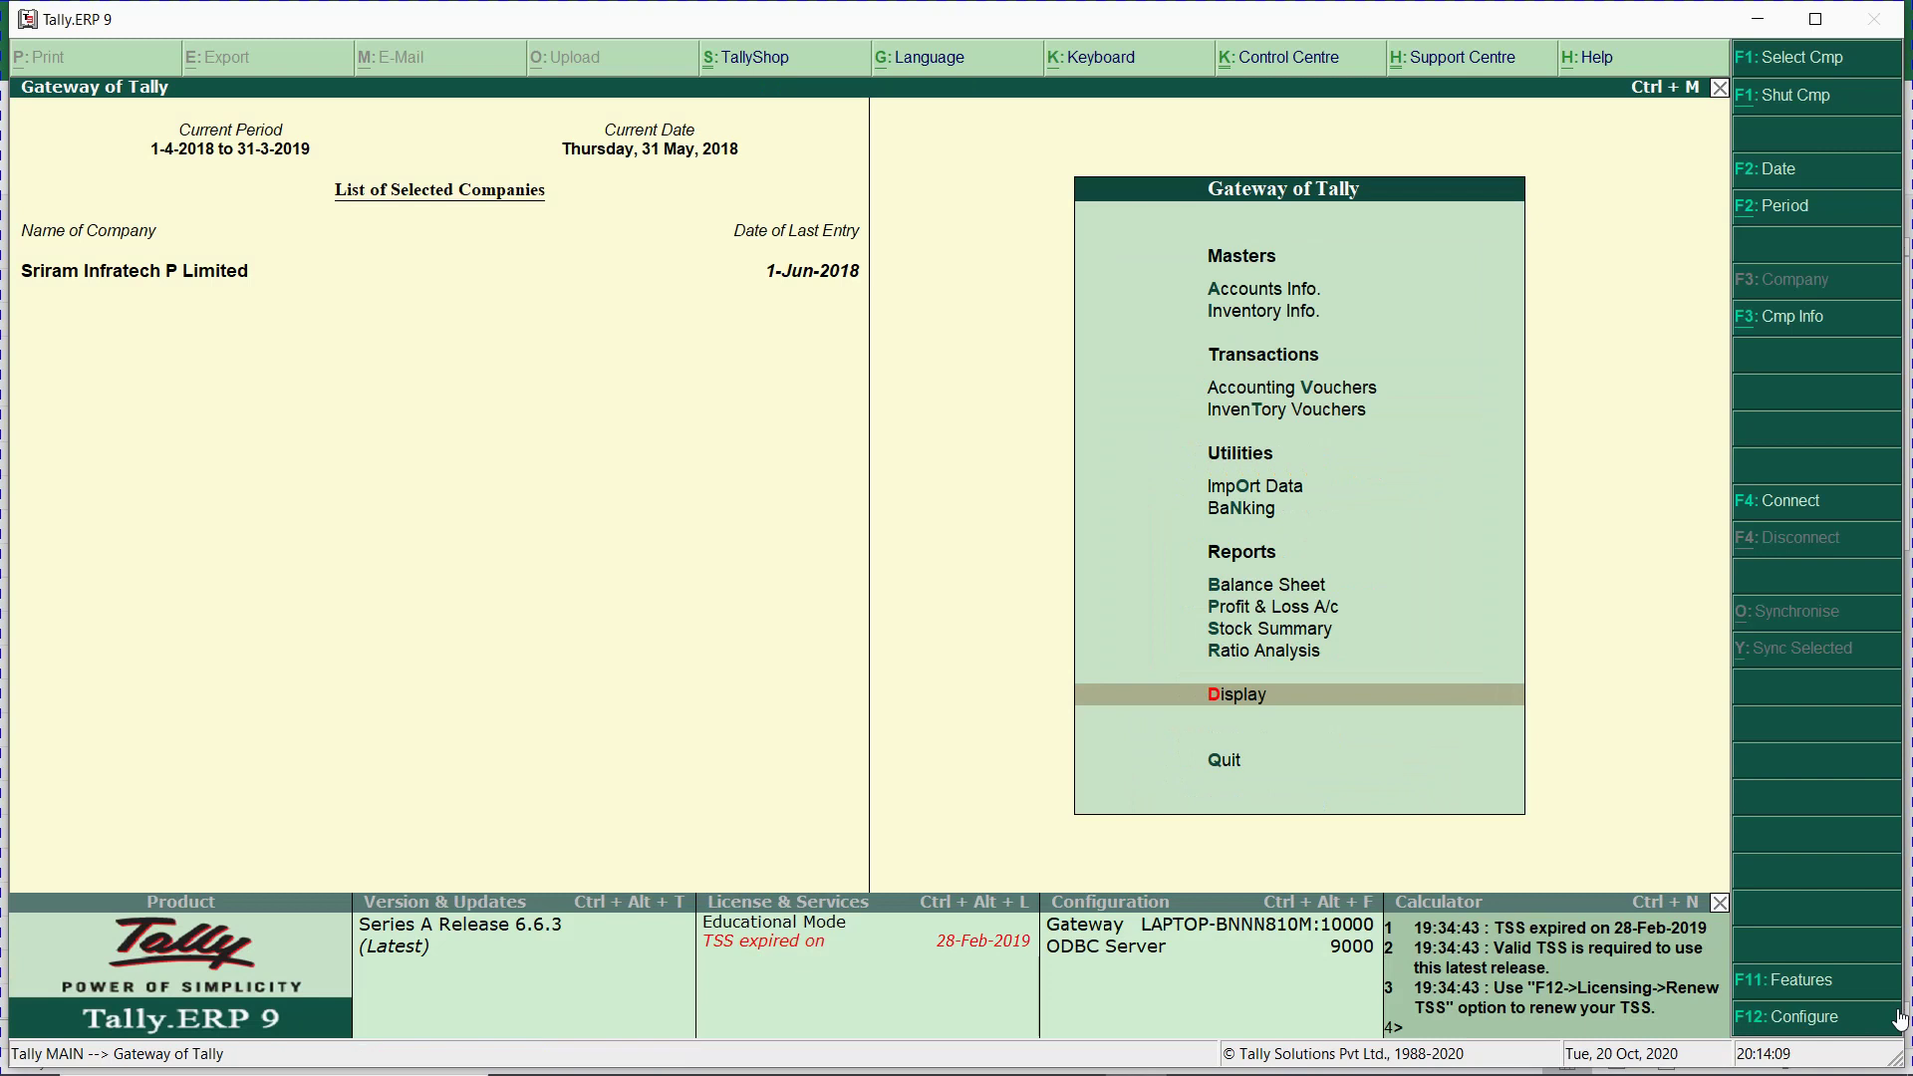
Open the Cost Centre Break-up report from Statements of Accounts > Cost Centres.
key(Return)
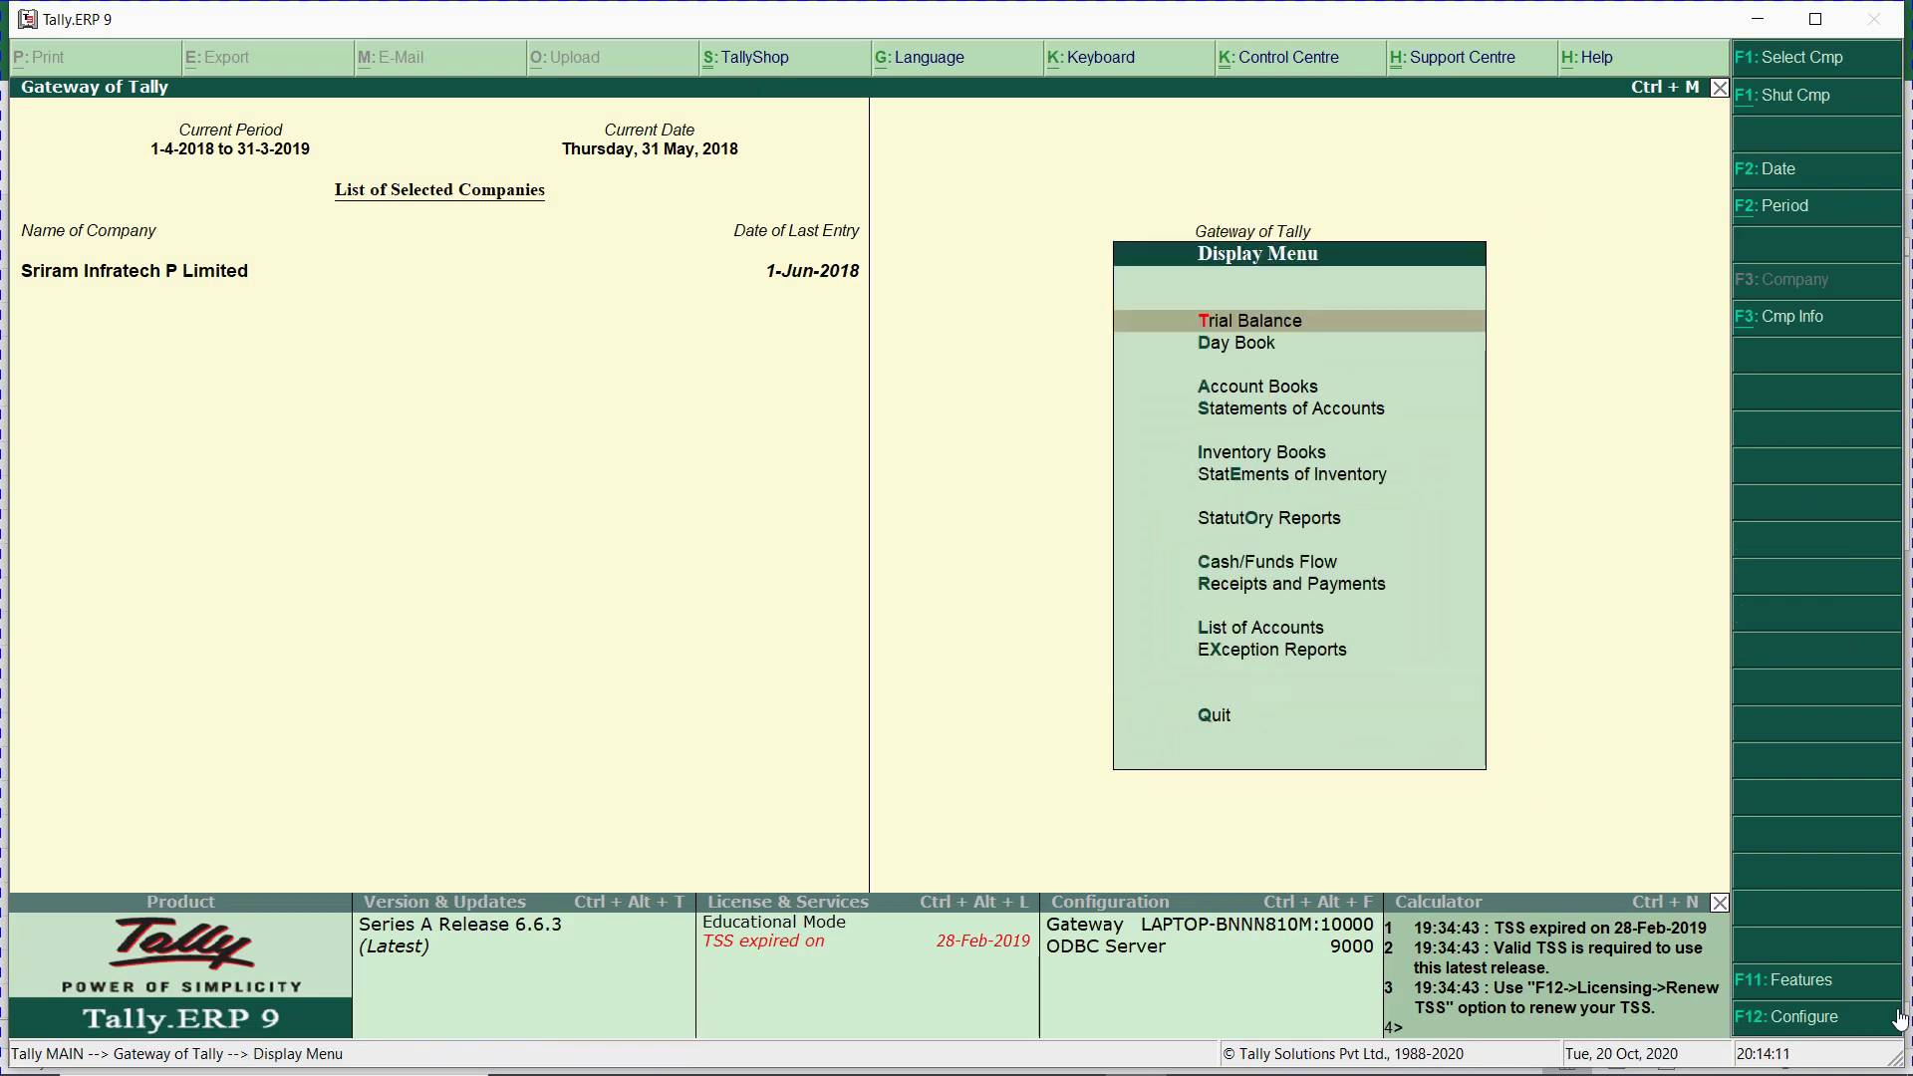
key(Down)
key(Down)
key(Down)
key(Down)
key(Up)
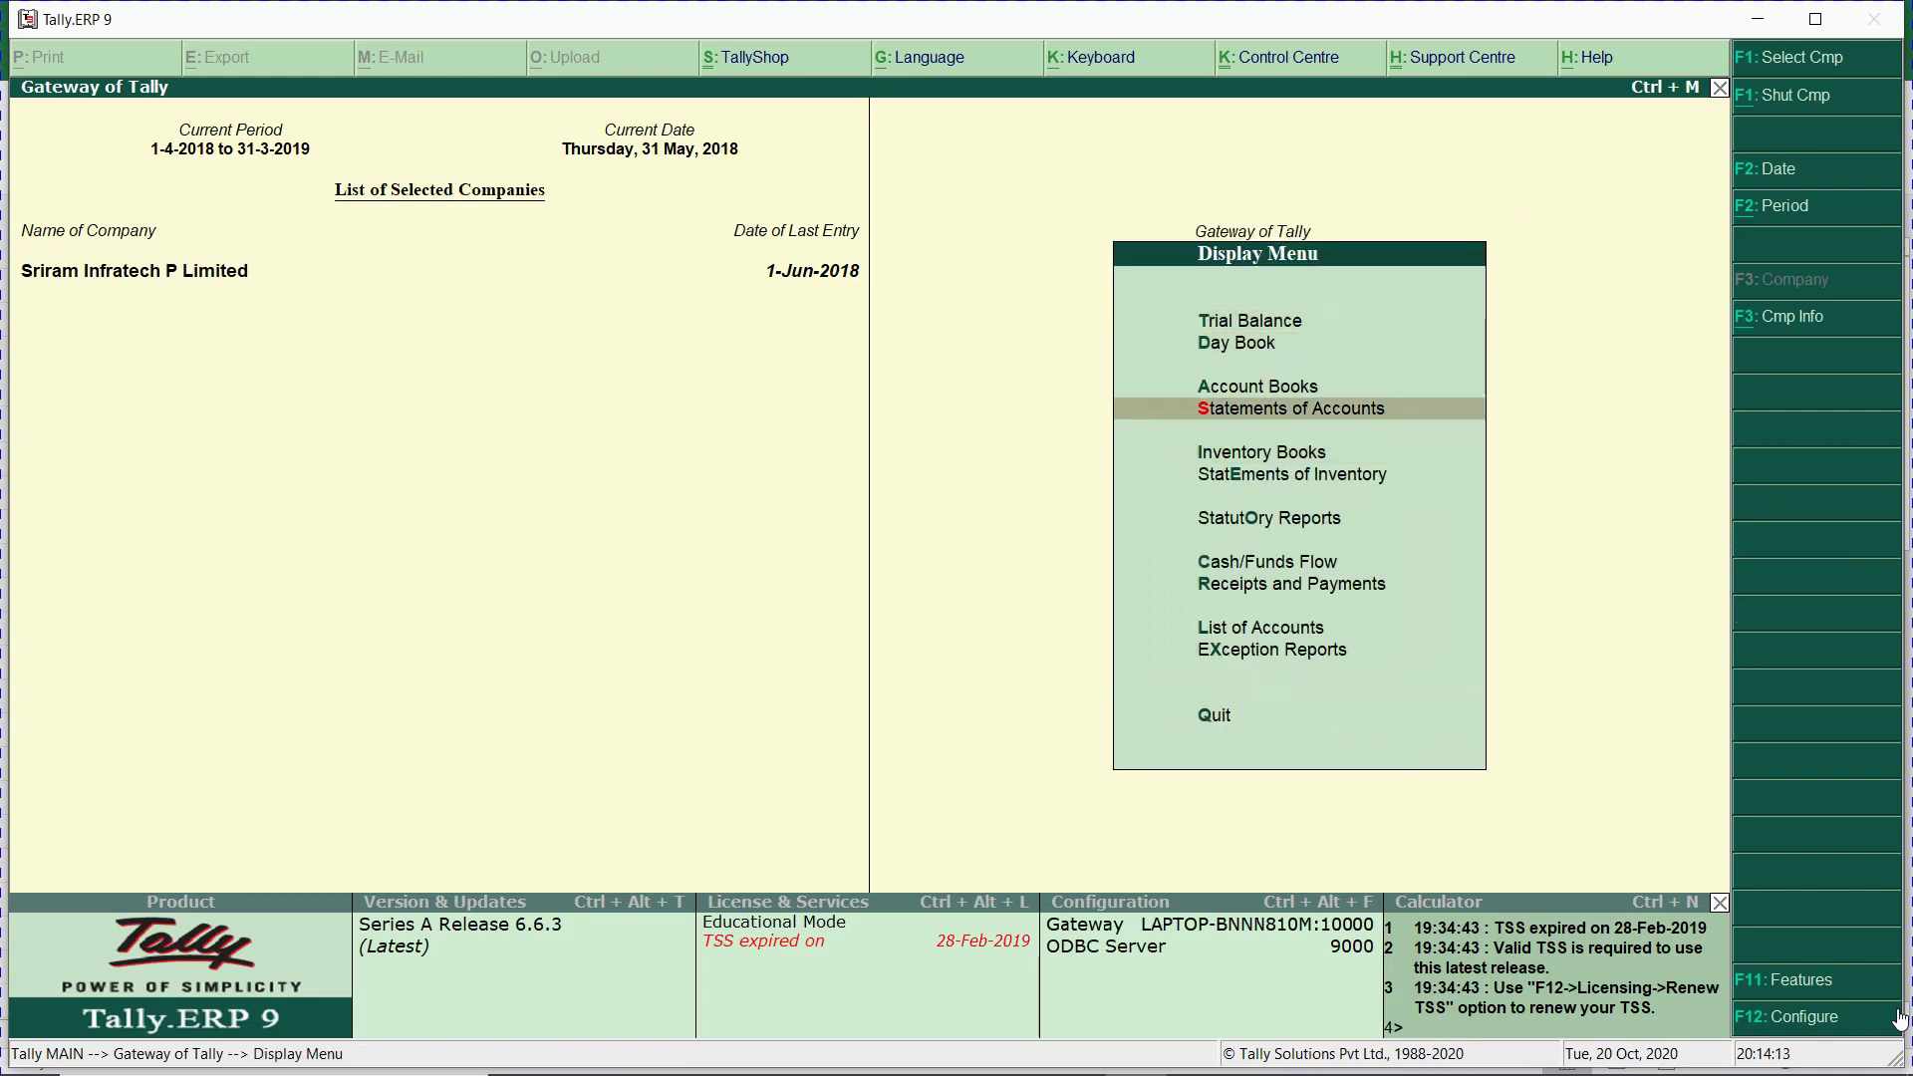
key(Return)
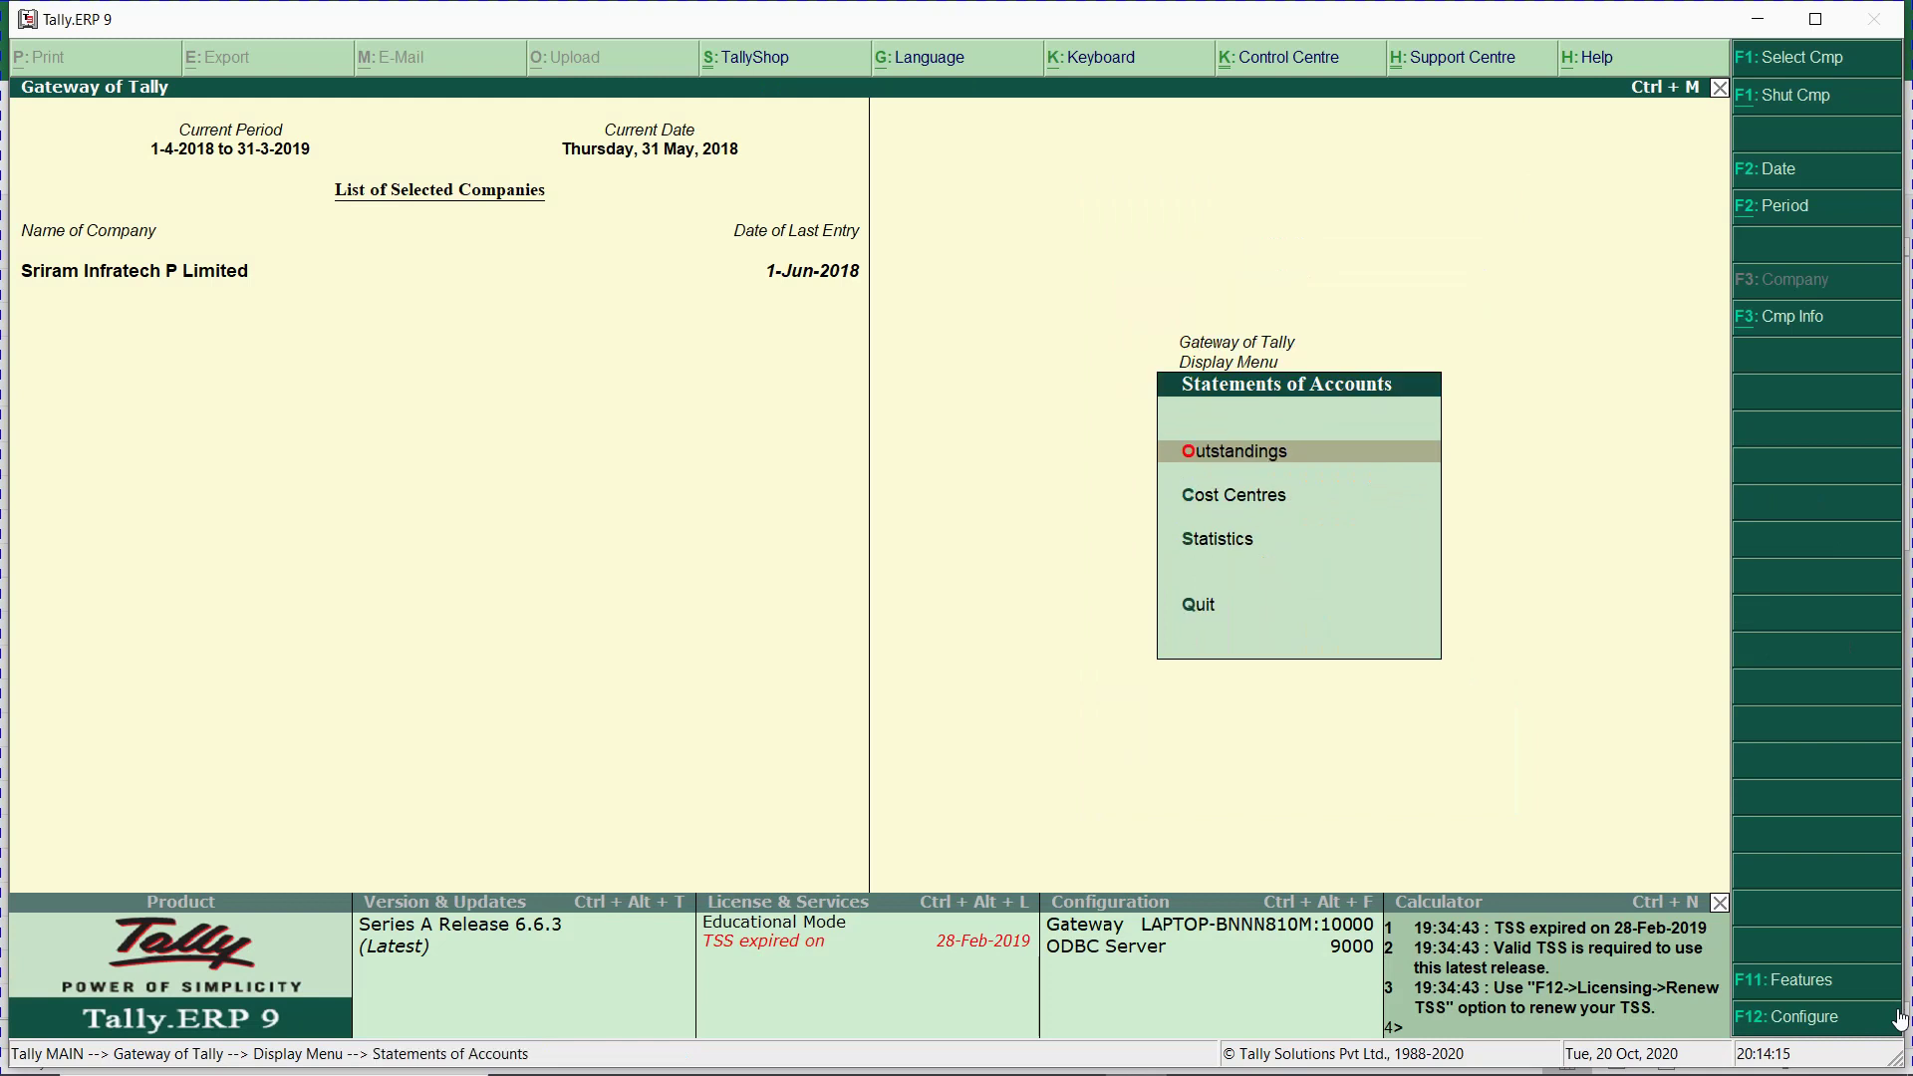
key(Down)
key(Down)
key(Up)
key(Return)
key(Down)
key(Return)
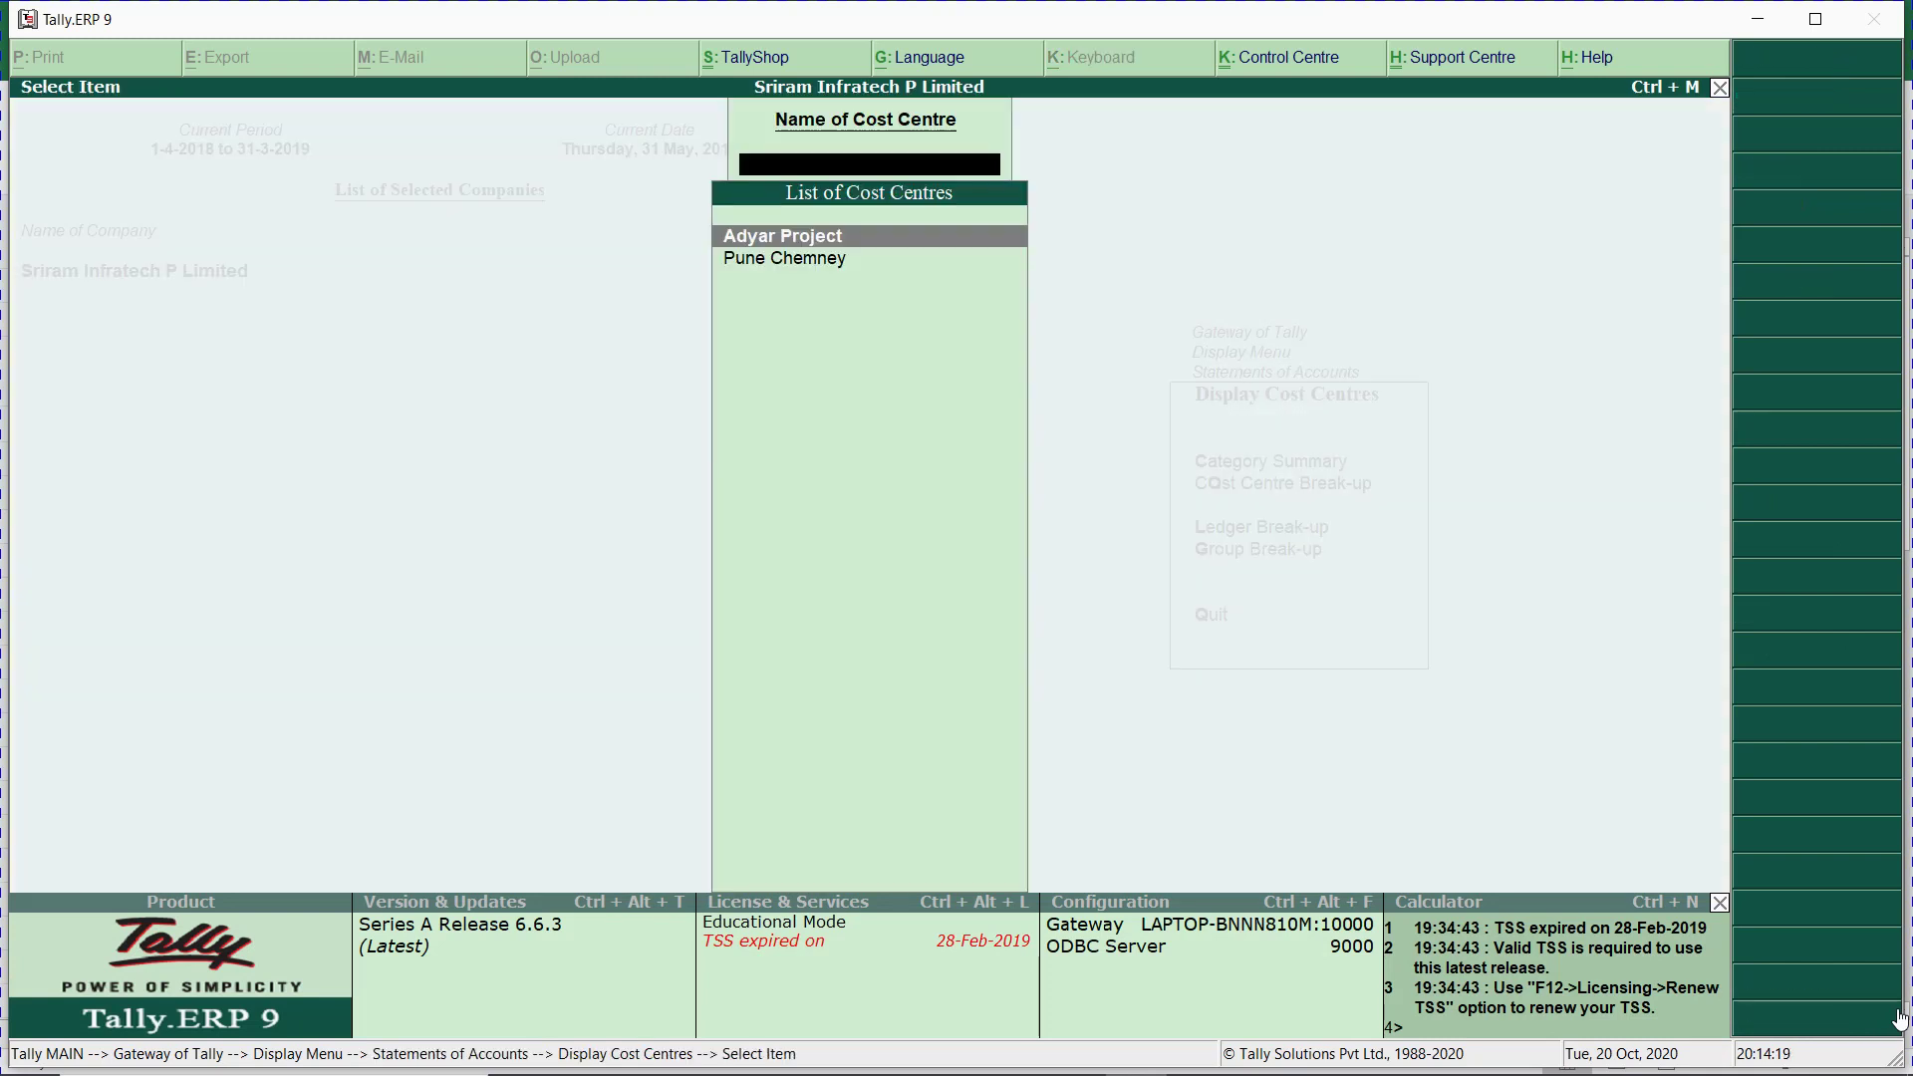
Show Pune Chemney's detailed break-up and drill into the Contract Service Charges monthly summary.
key(Down)
key(Return)
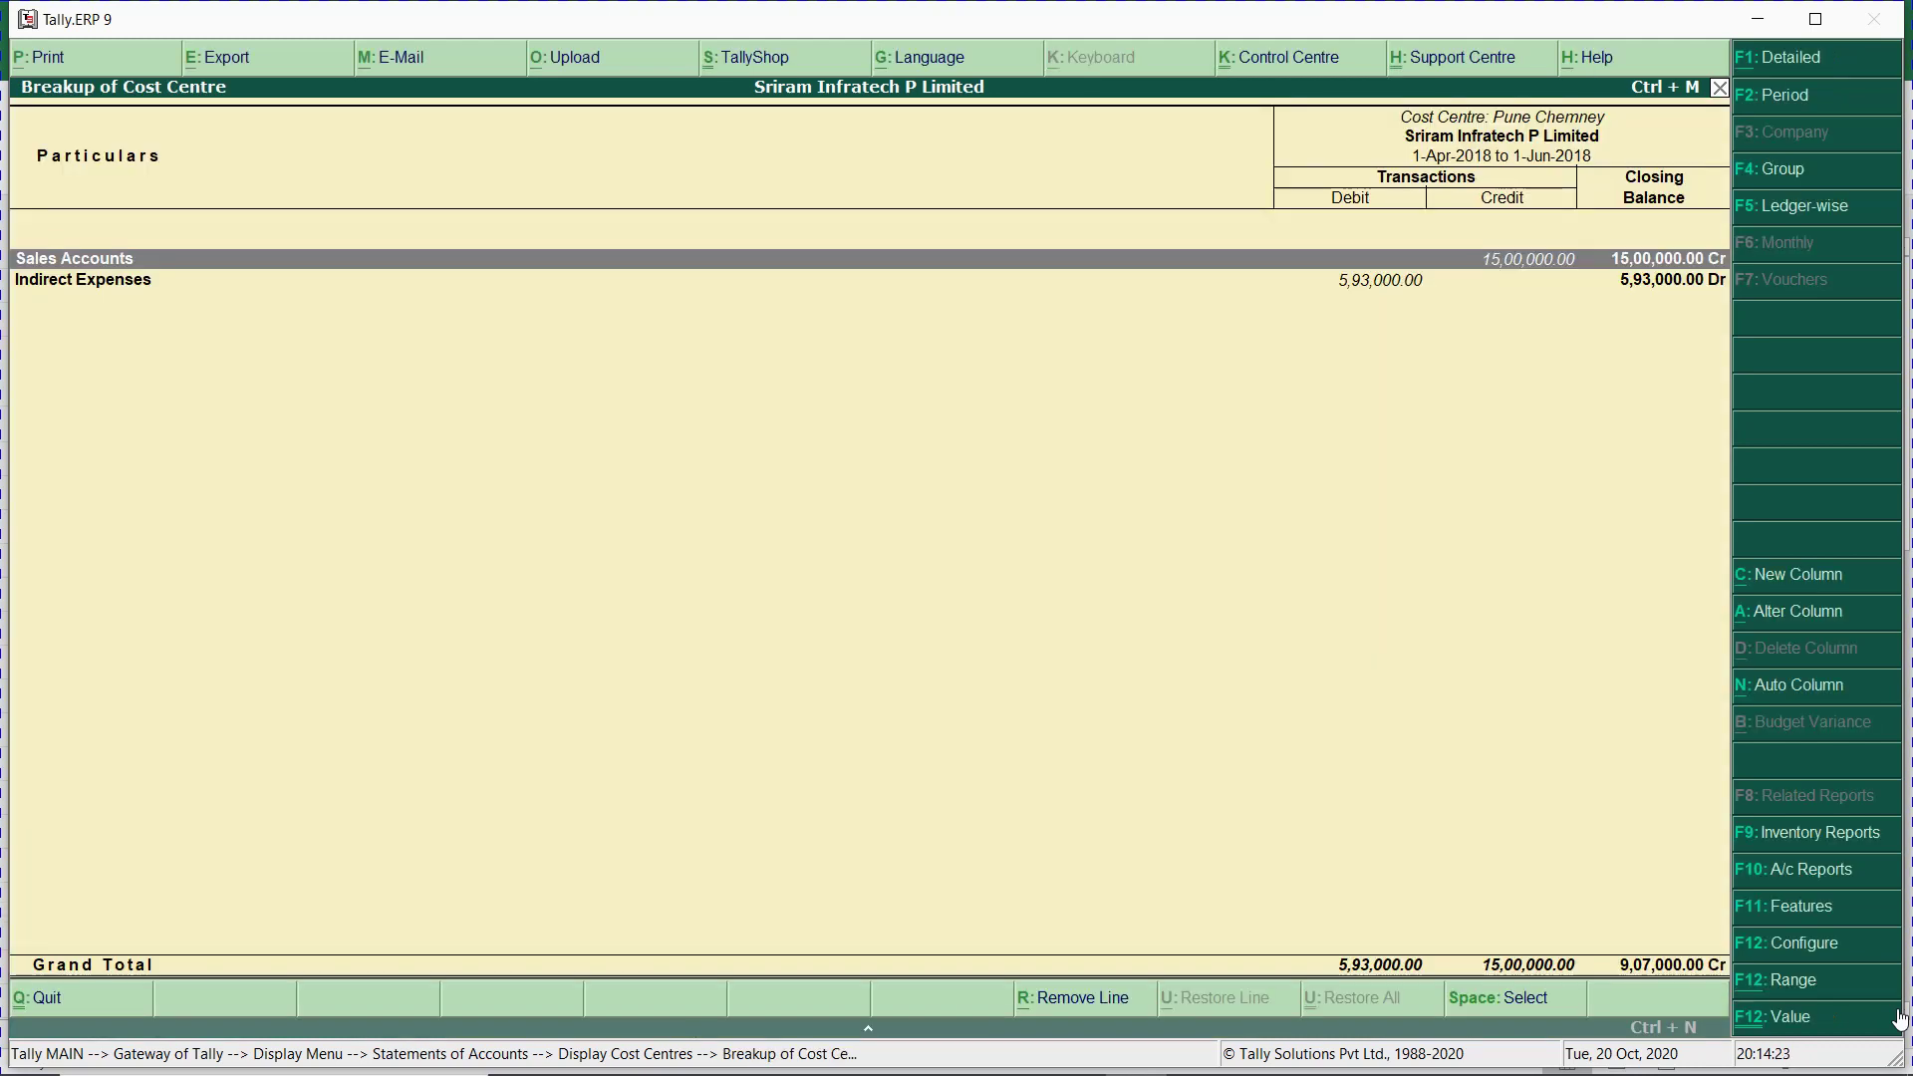
key(alt+F1)
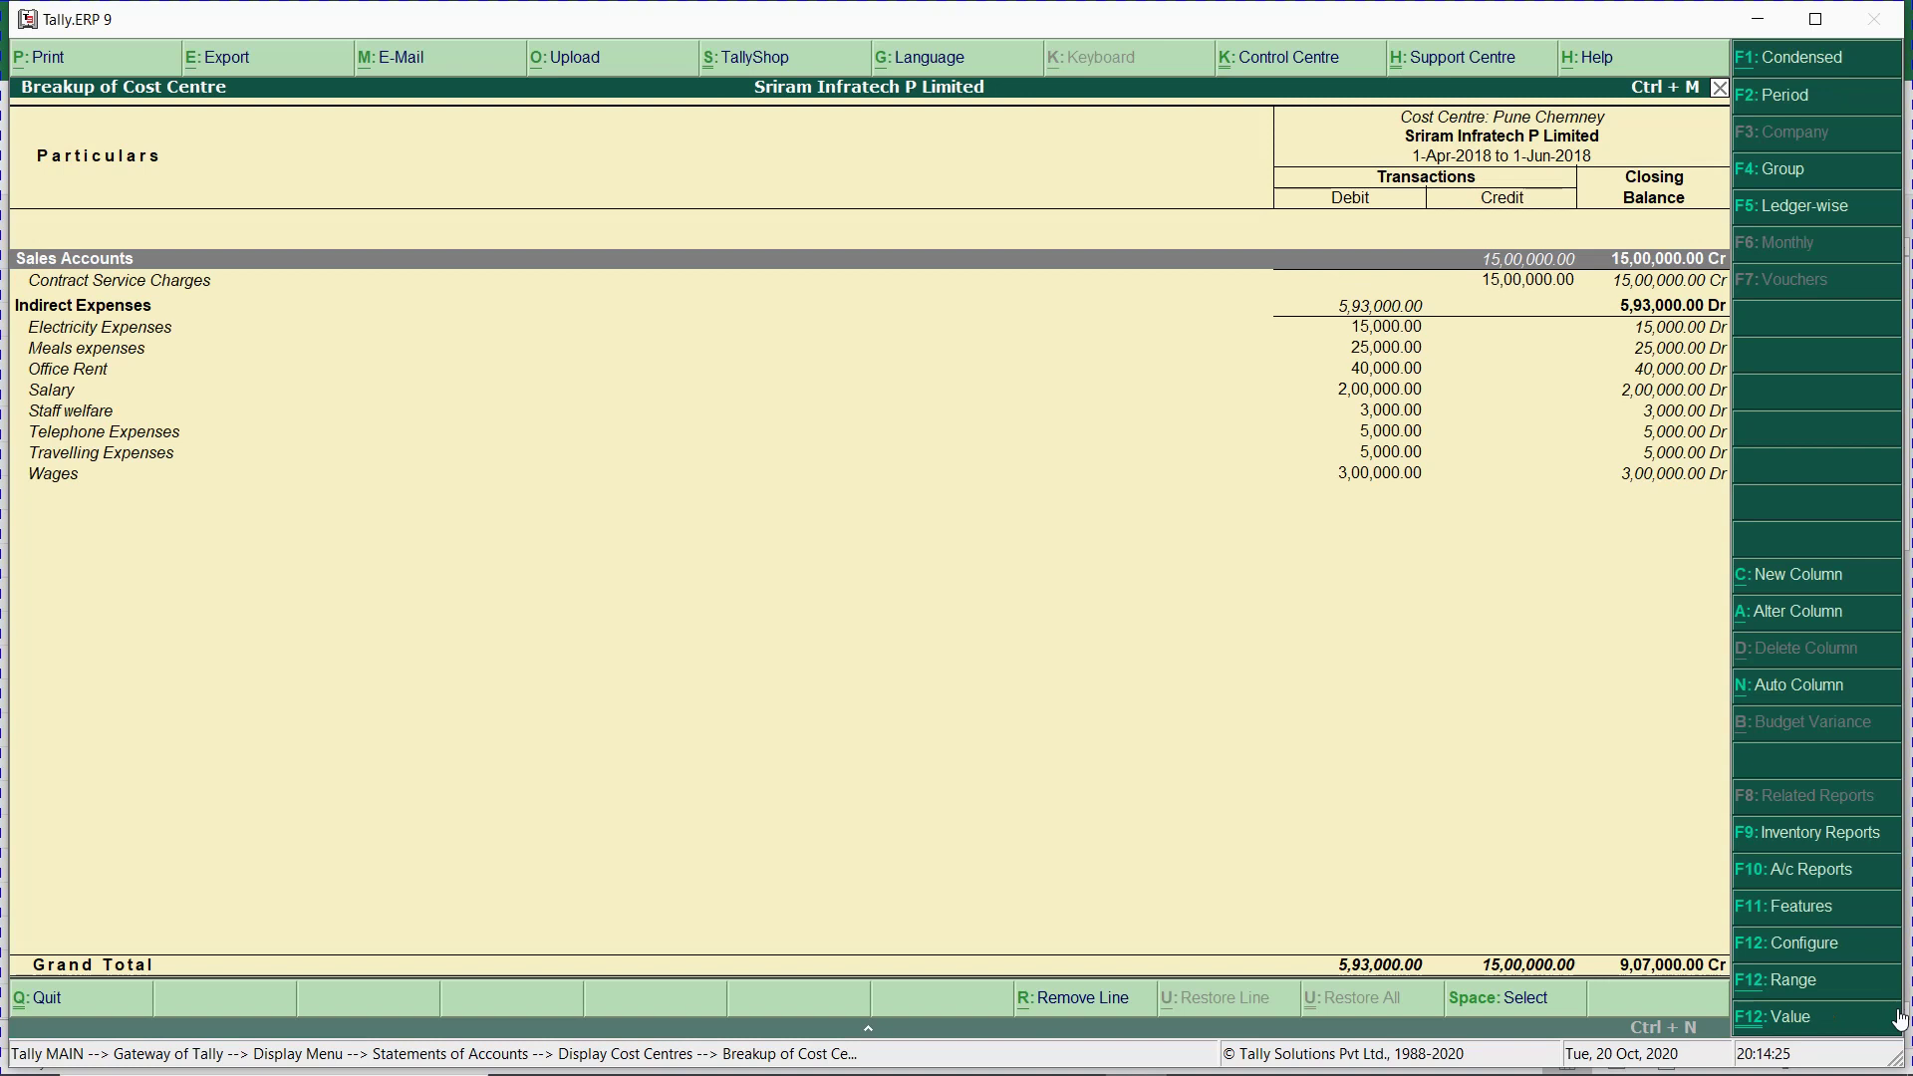
key(Down)
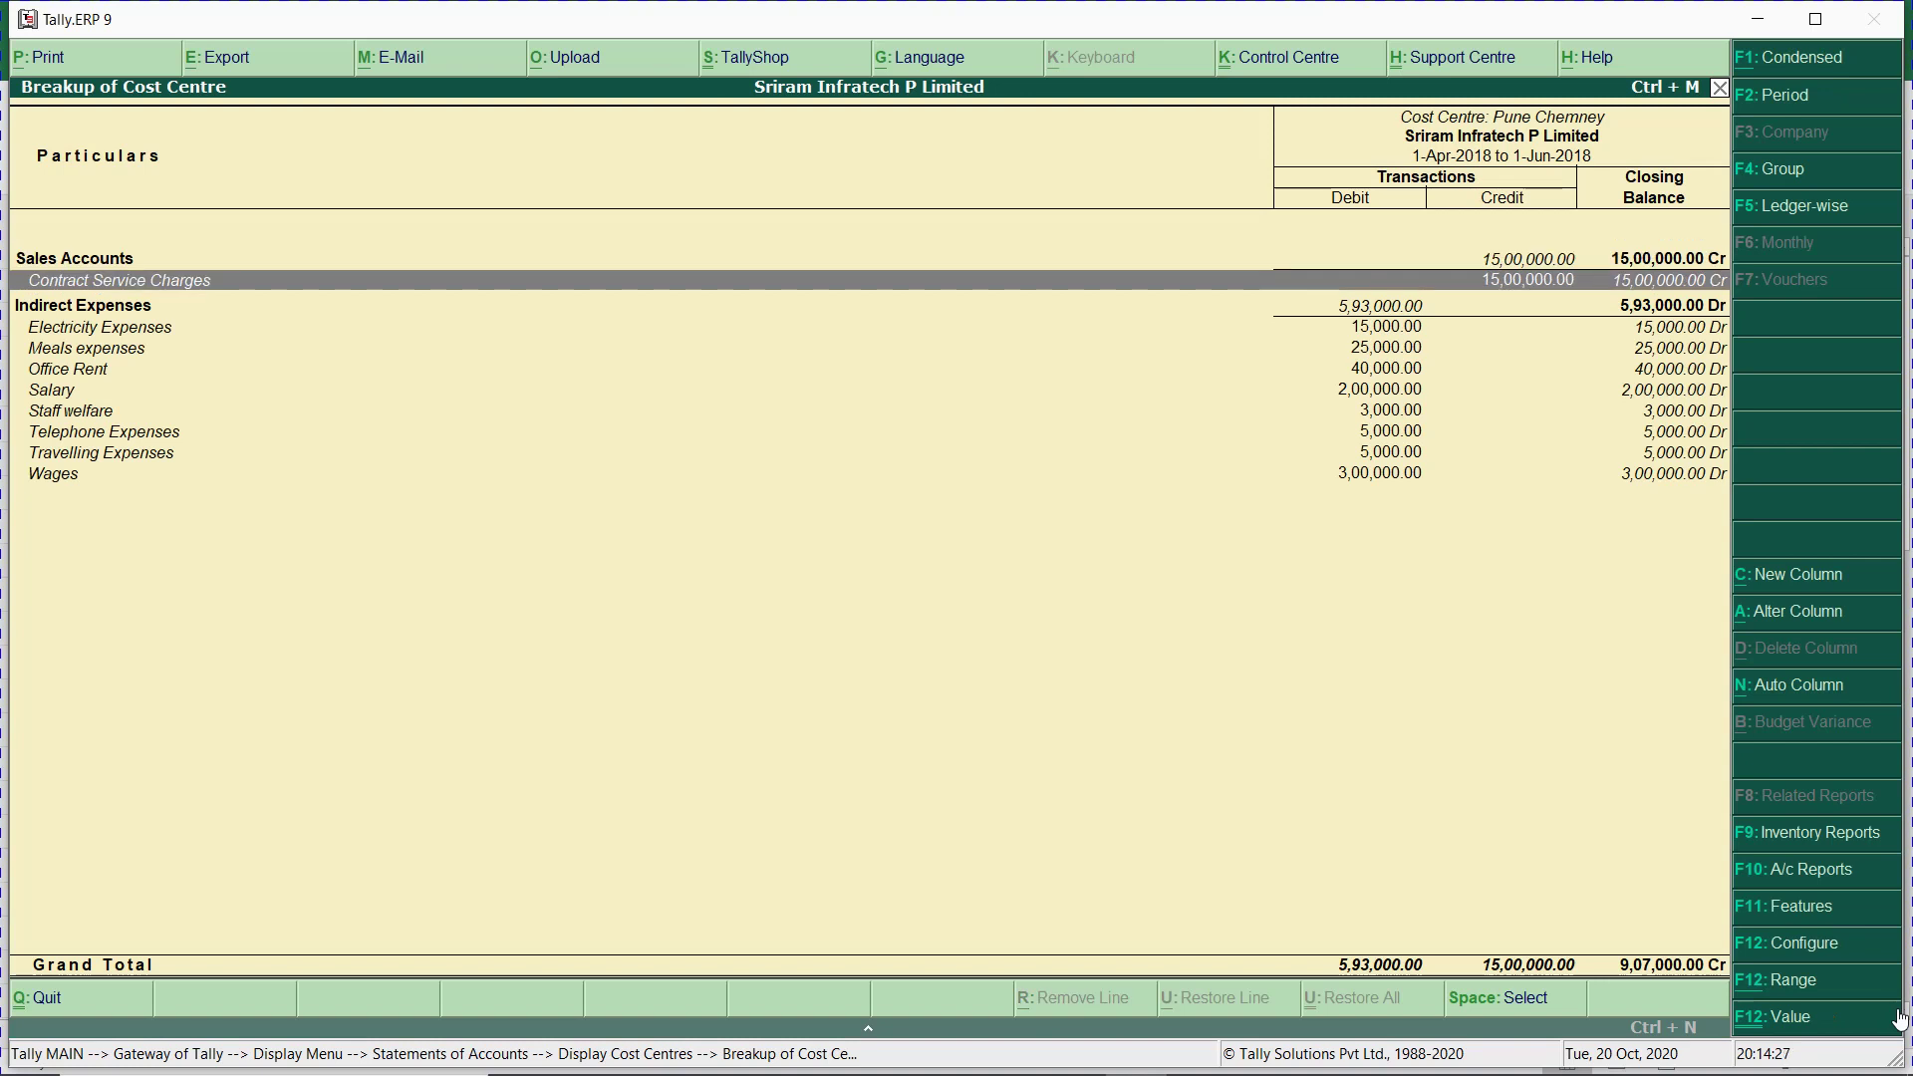
key(Down)
key(Up)
key(Return)
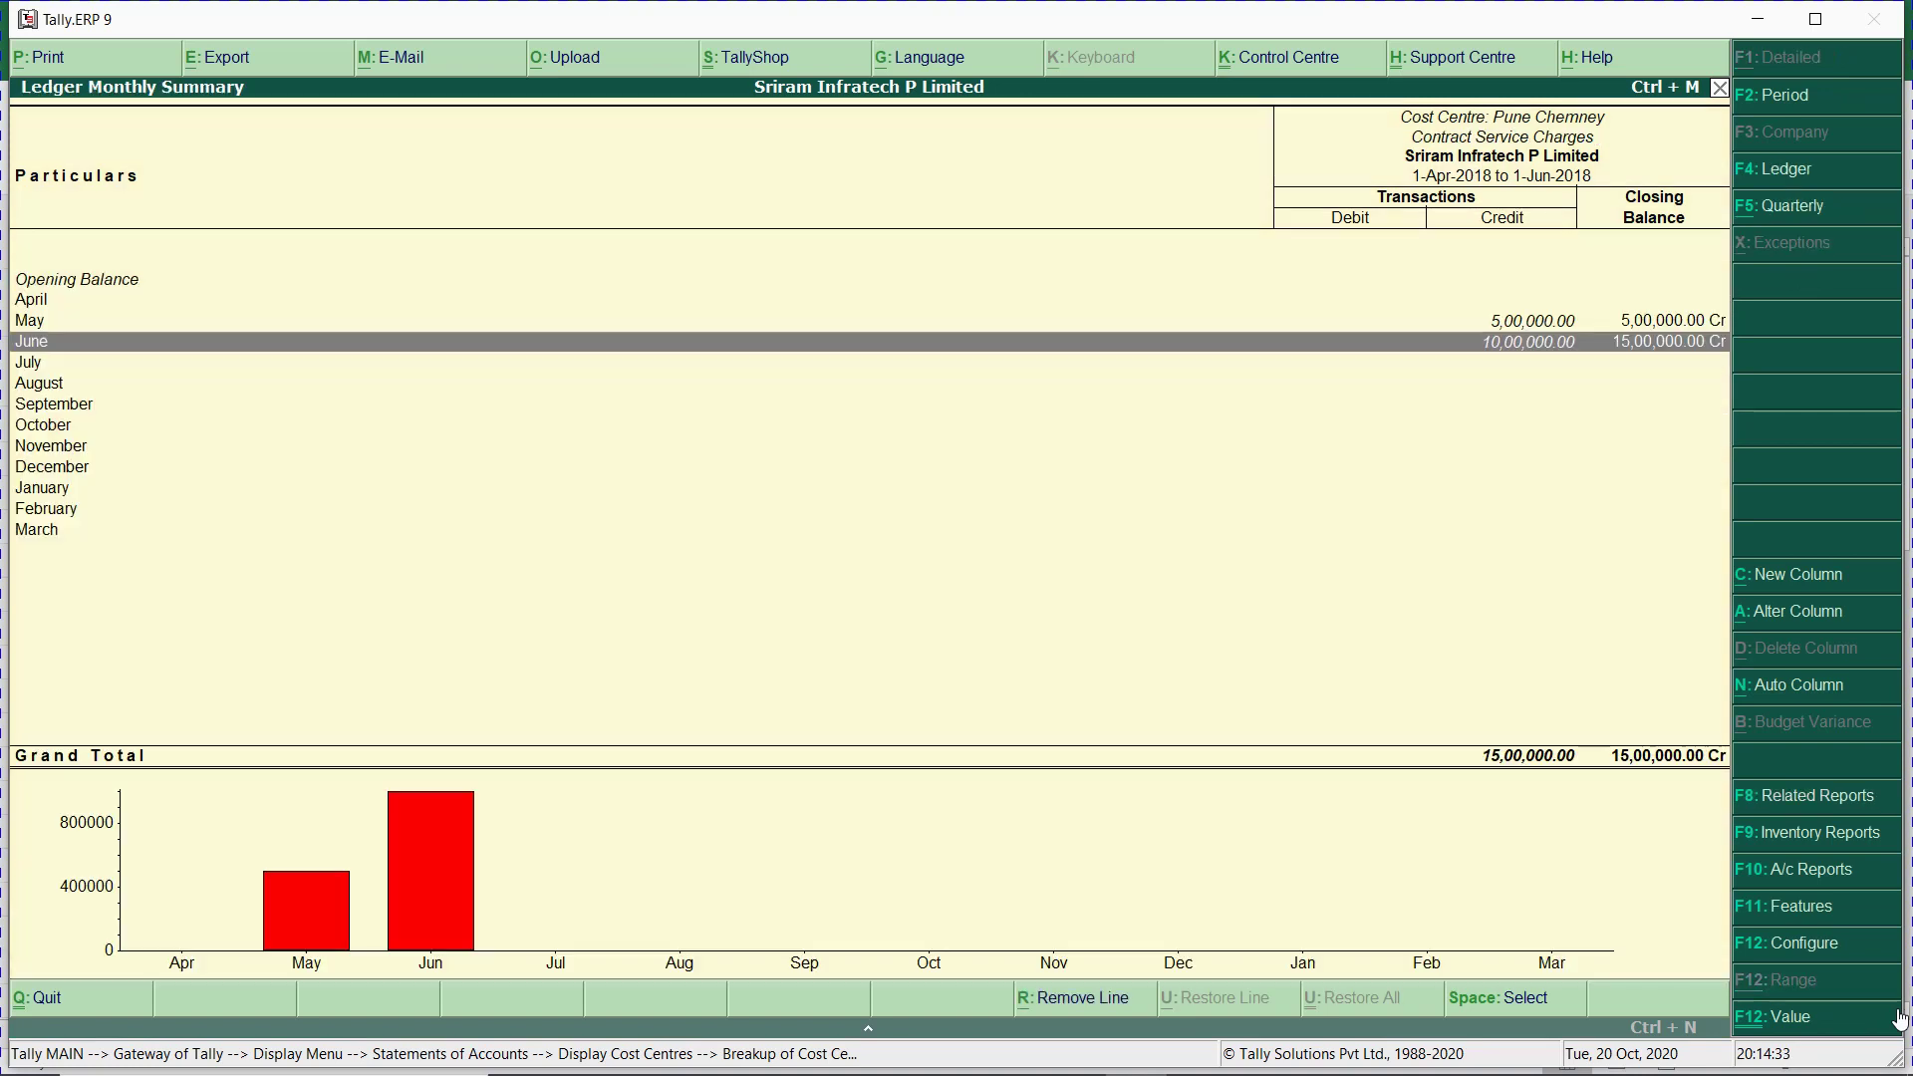
Exit the Contract Service Charges summary and Pune Chemney break-up to the cost centre list.
key(Escape)
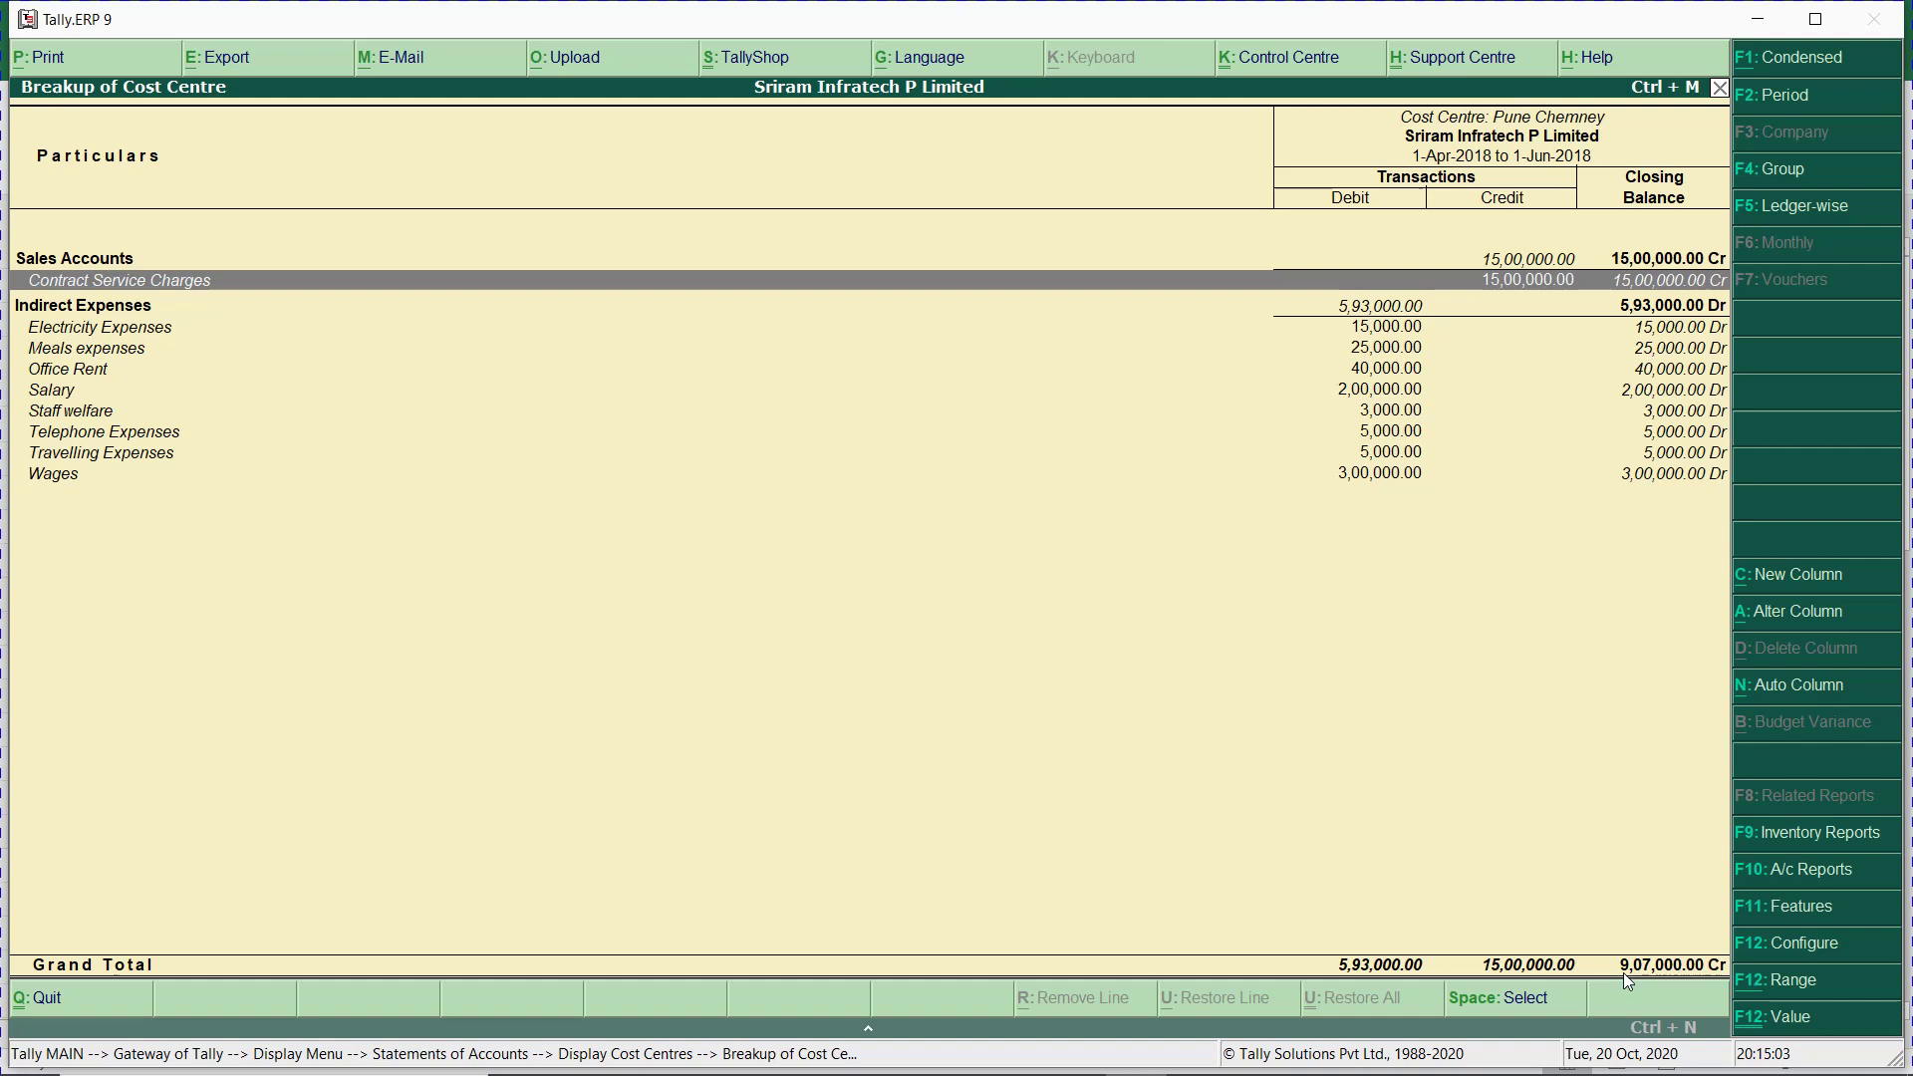
key(Escape)
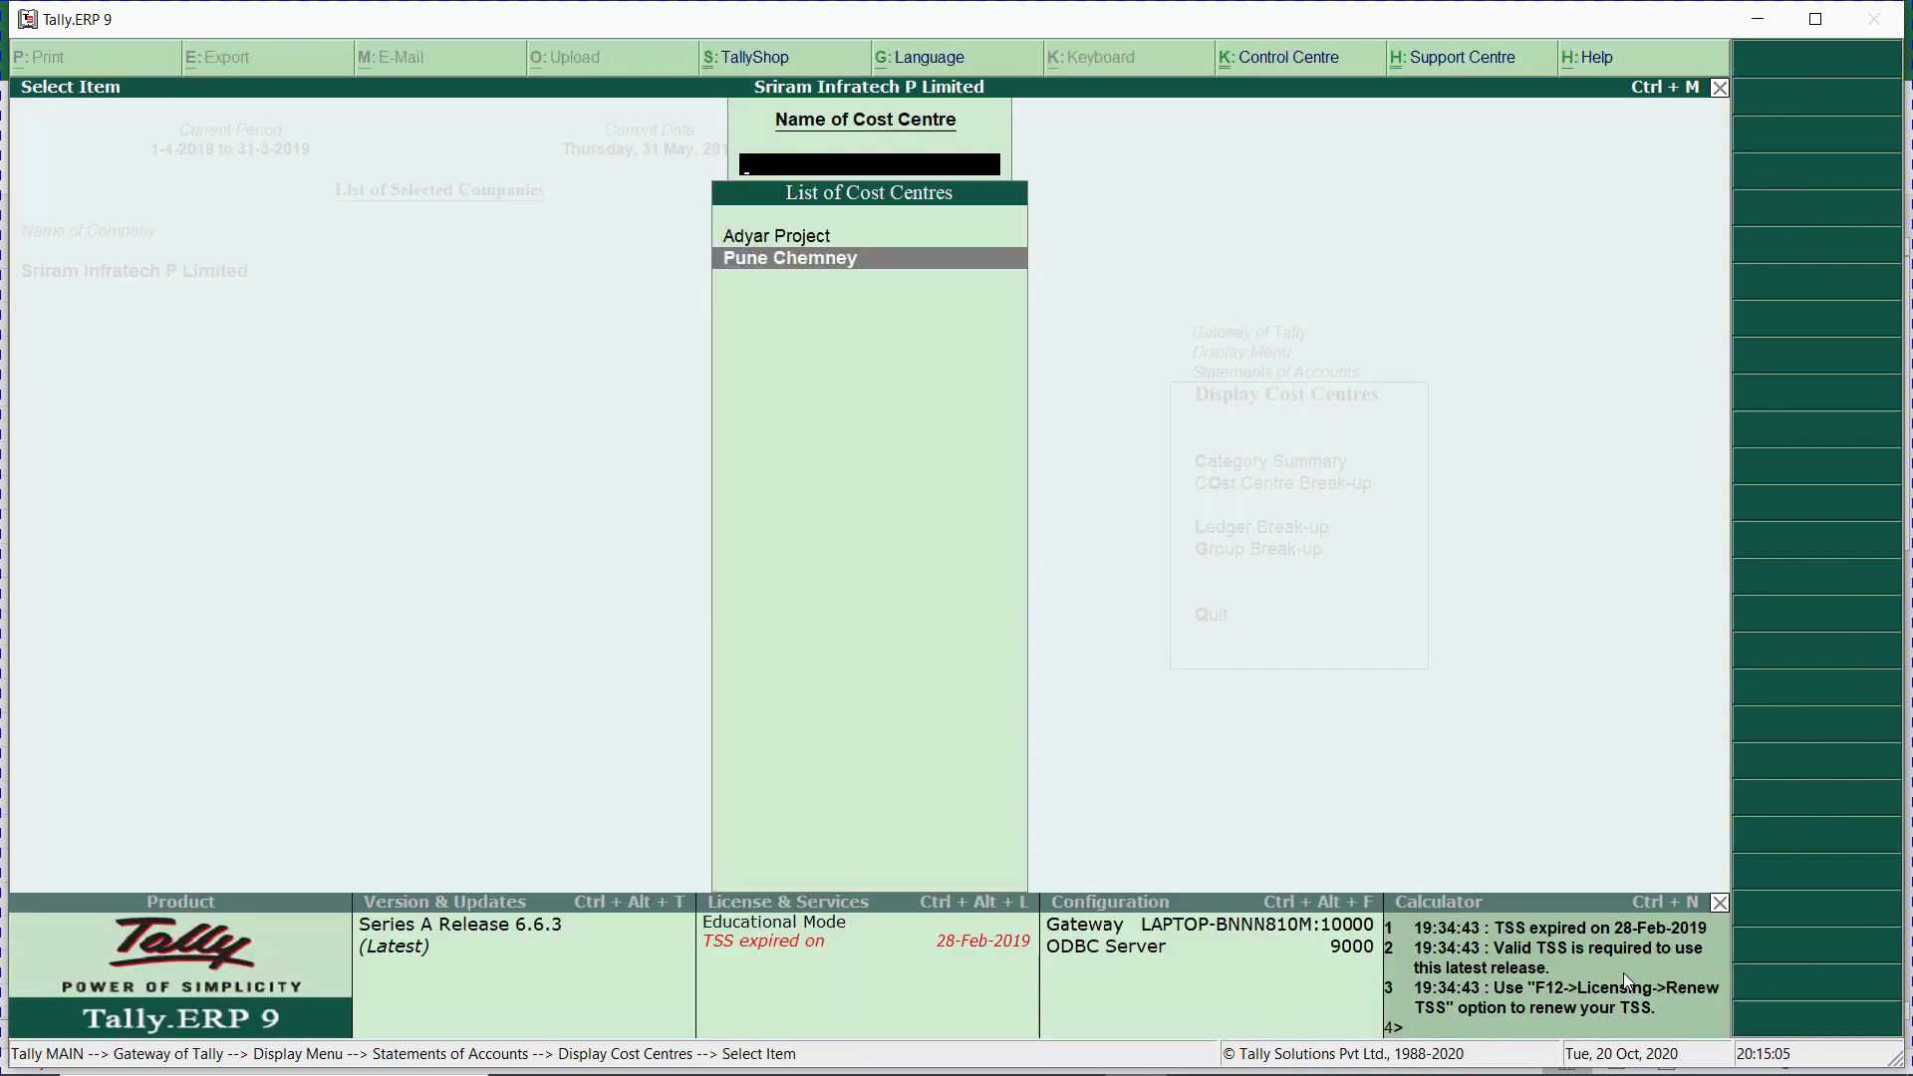
View the Contract Service Charges ledger break-up, which shows 15,00,000 Cr under Pune Chemney, then return to Statements of Accounts.
key(Escape)
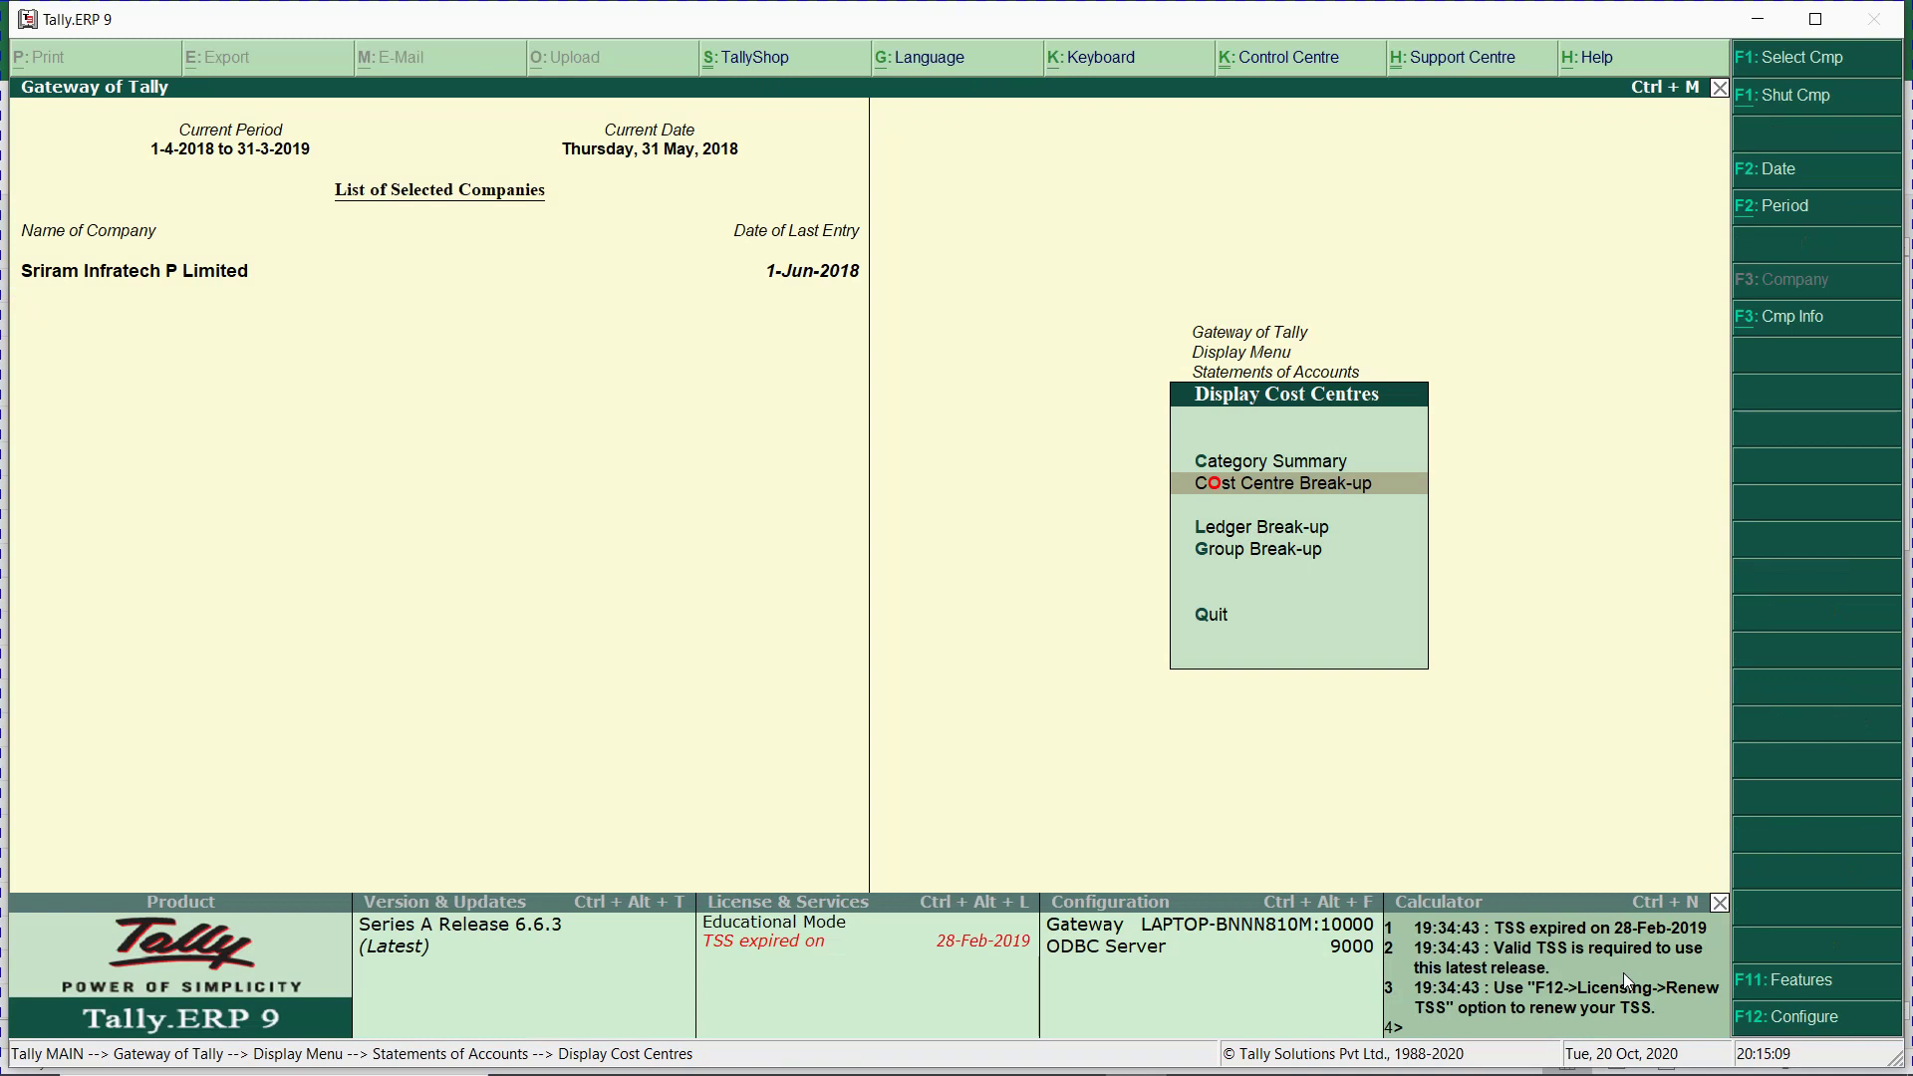
key(Down)
key(Return)
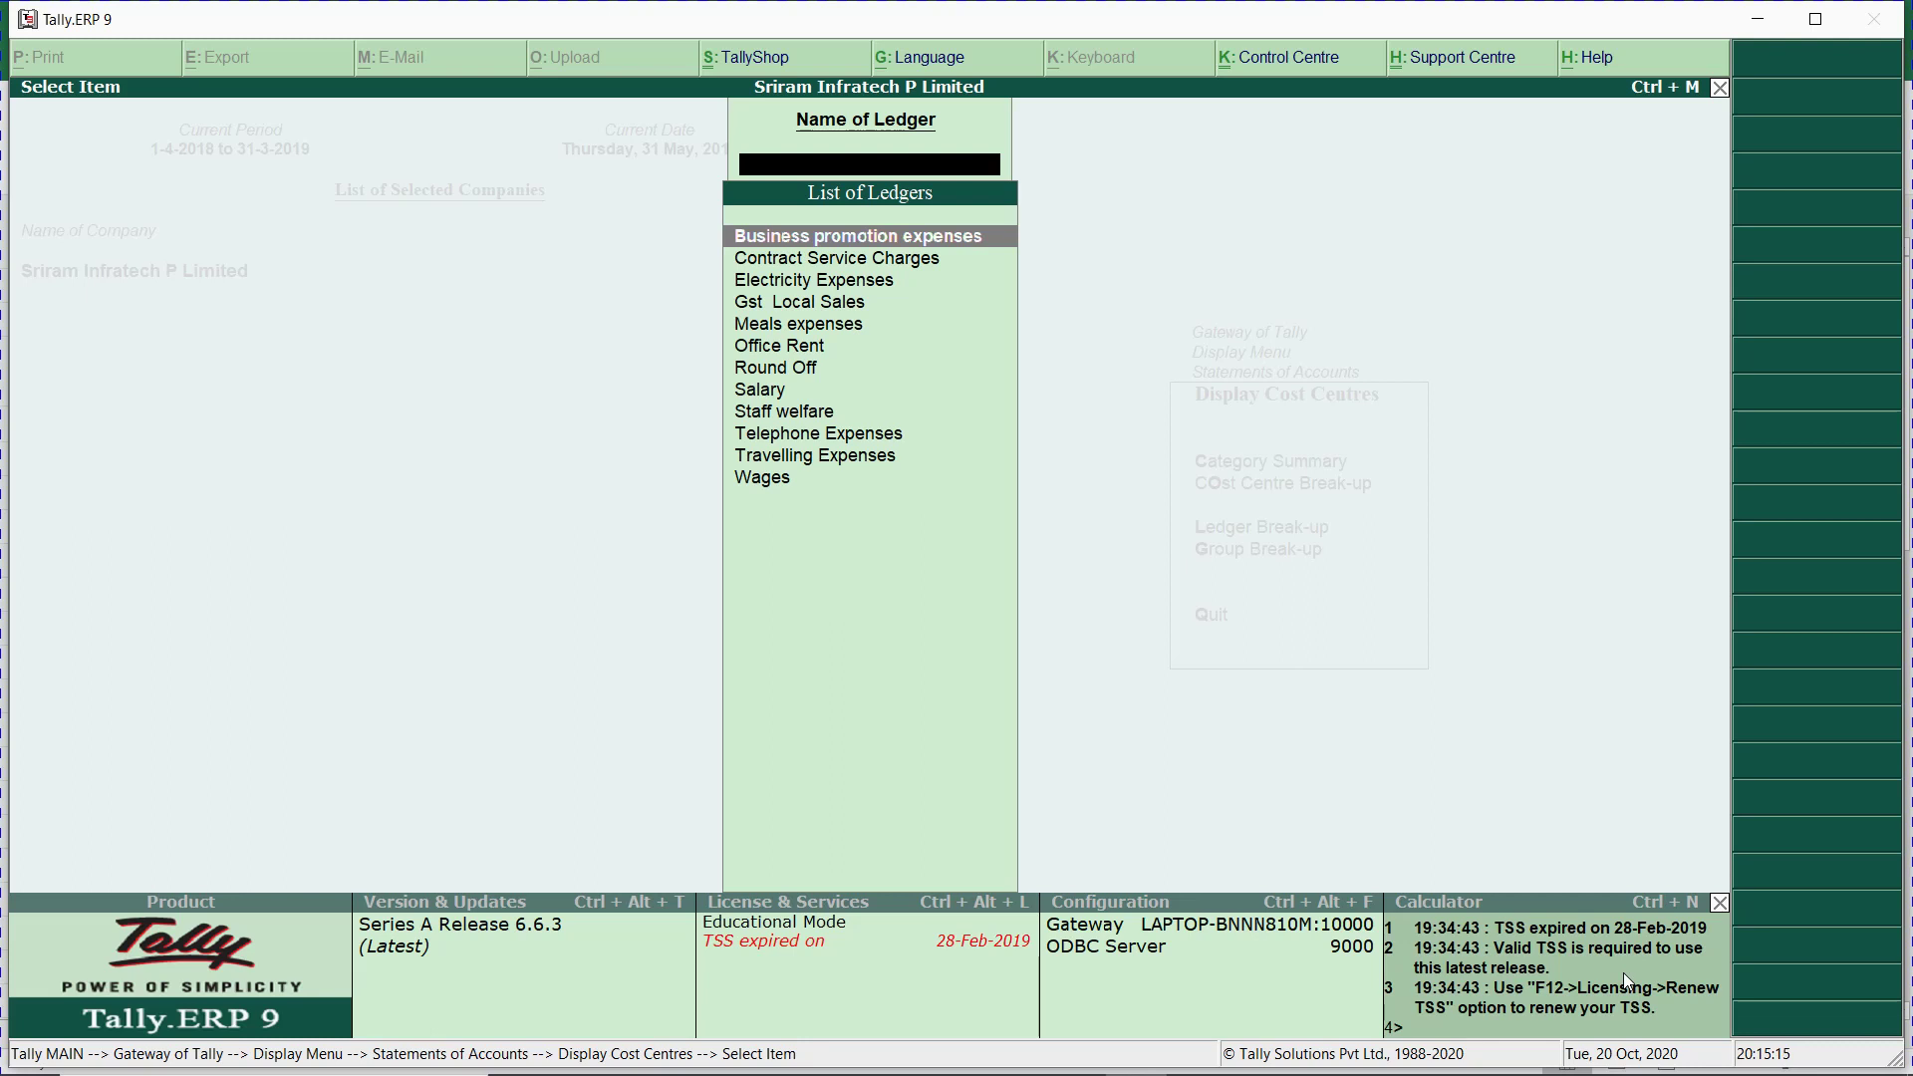
text(ser)
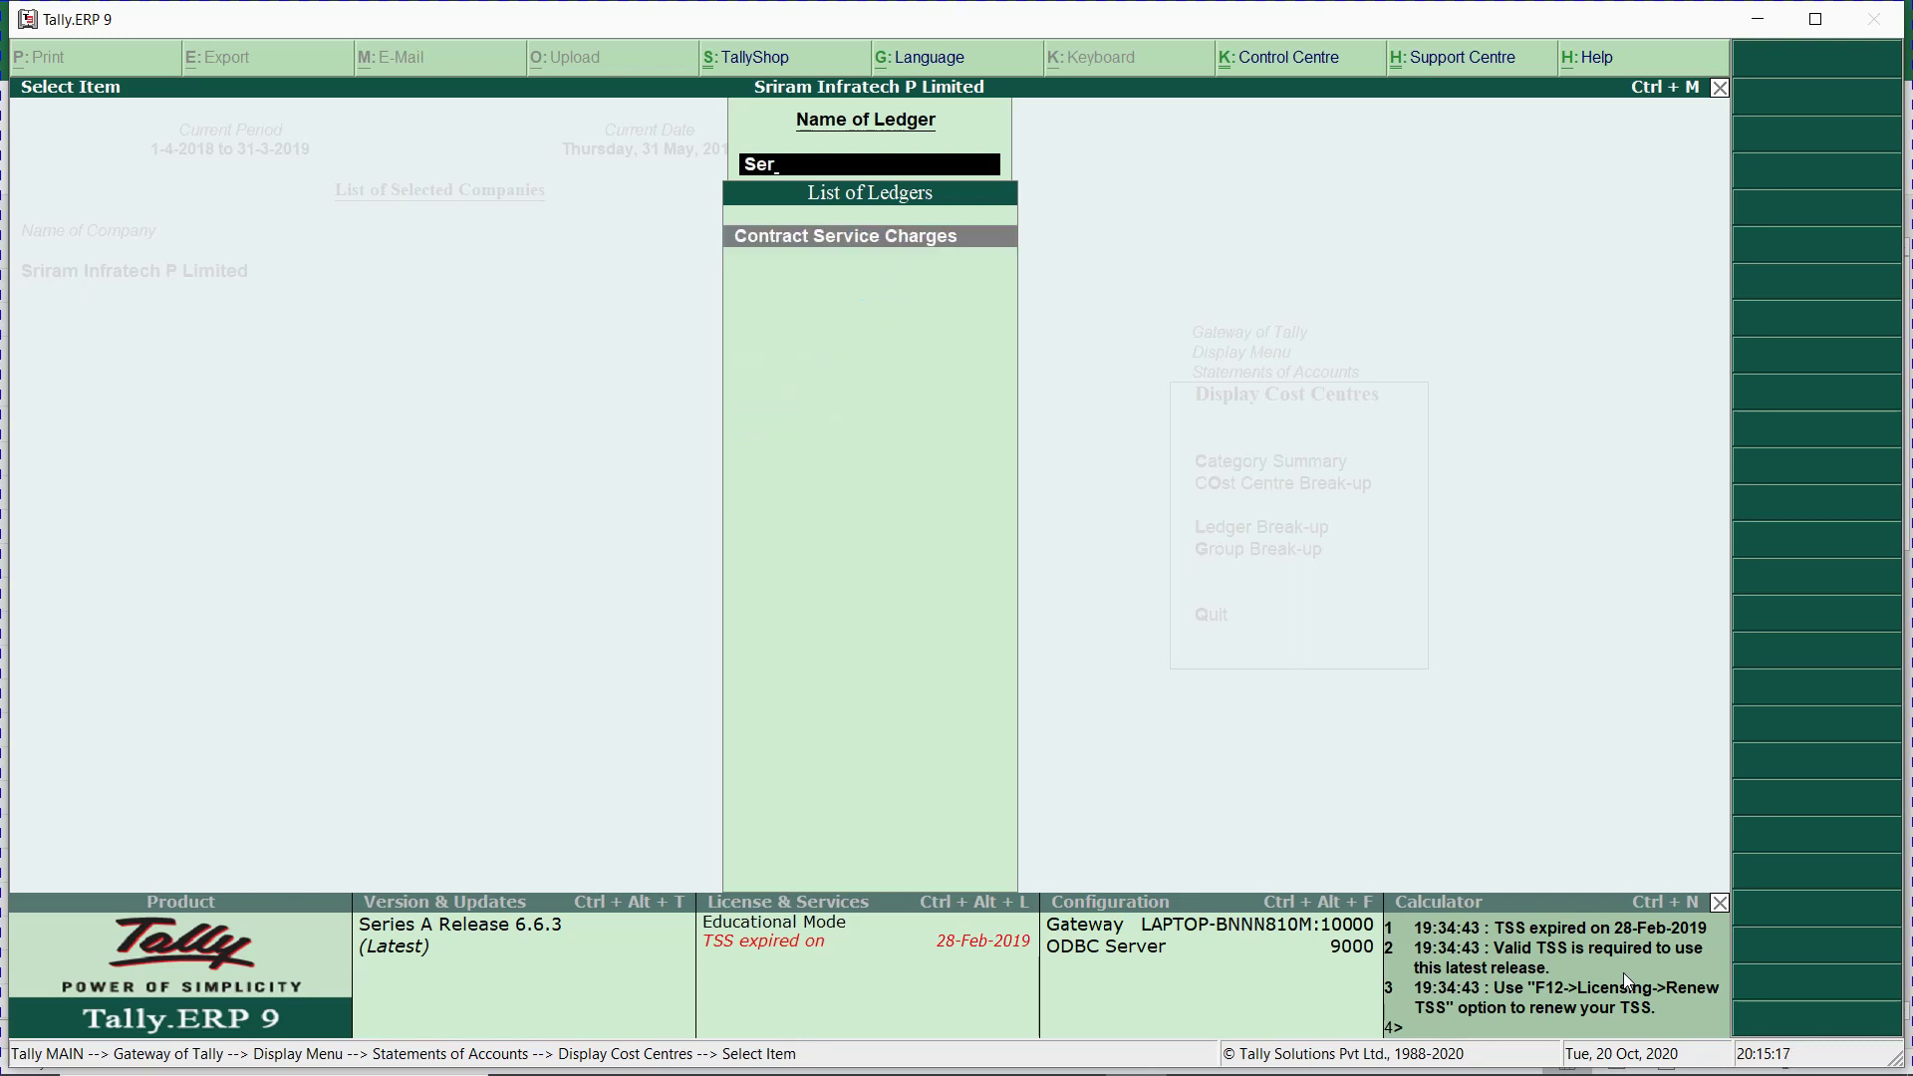
key(Return)
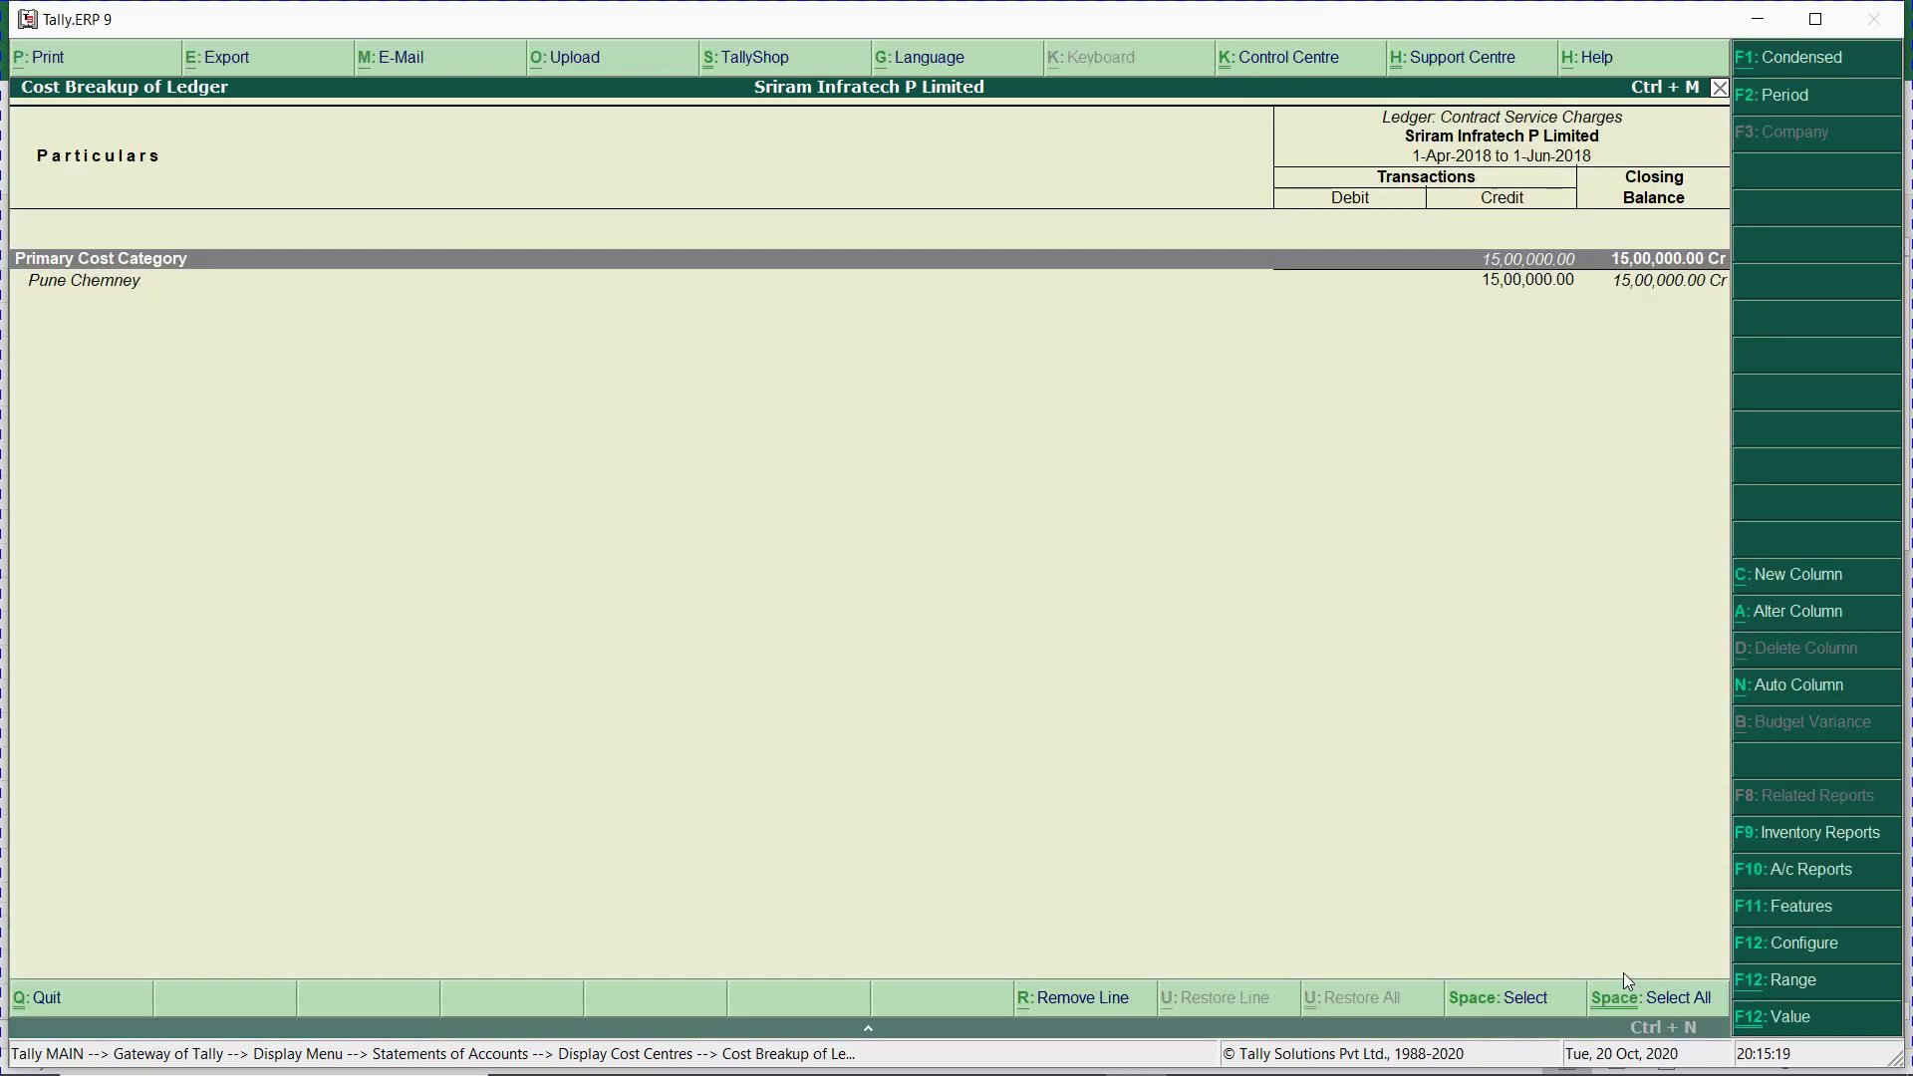
key(Escape)
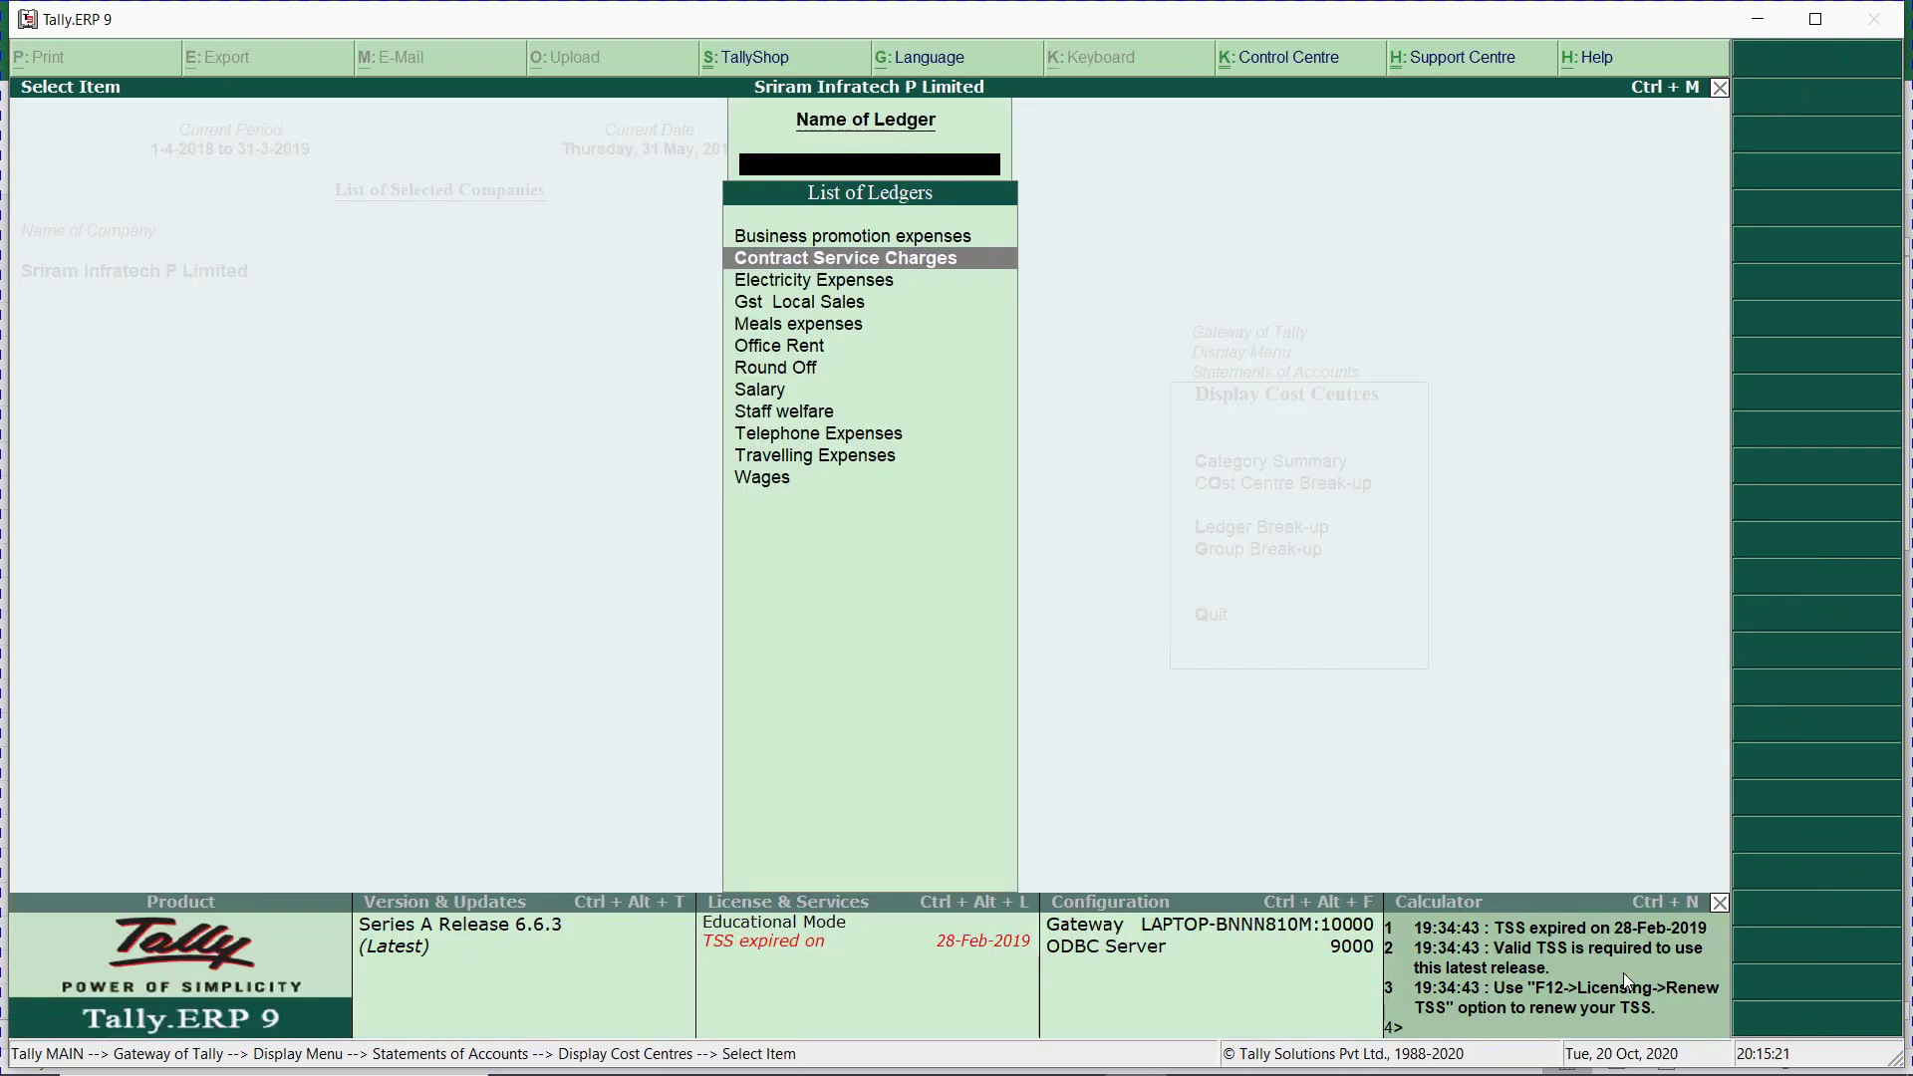
key(Escape)
key(Escape)
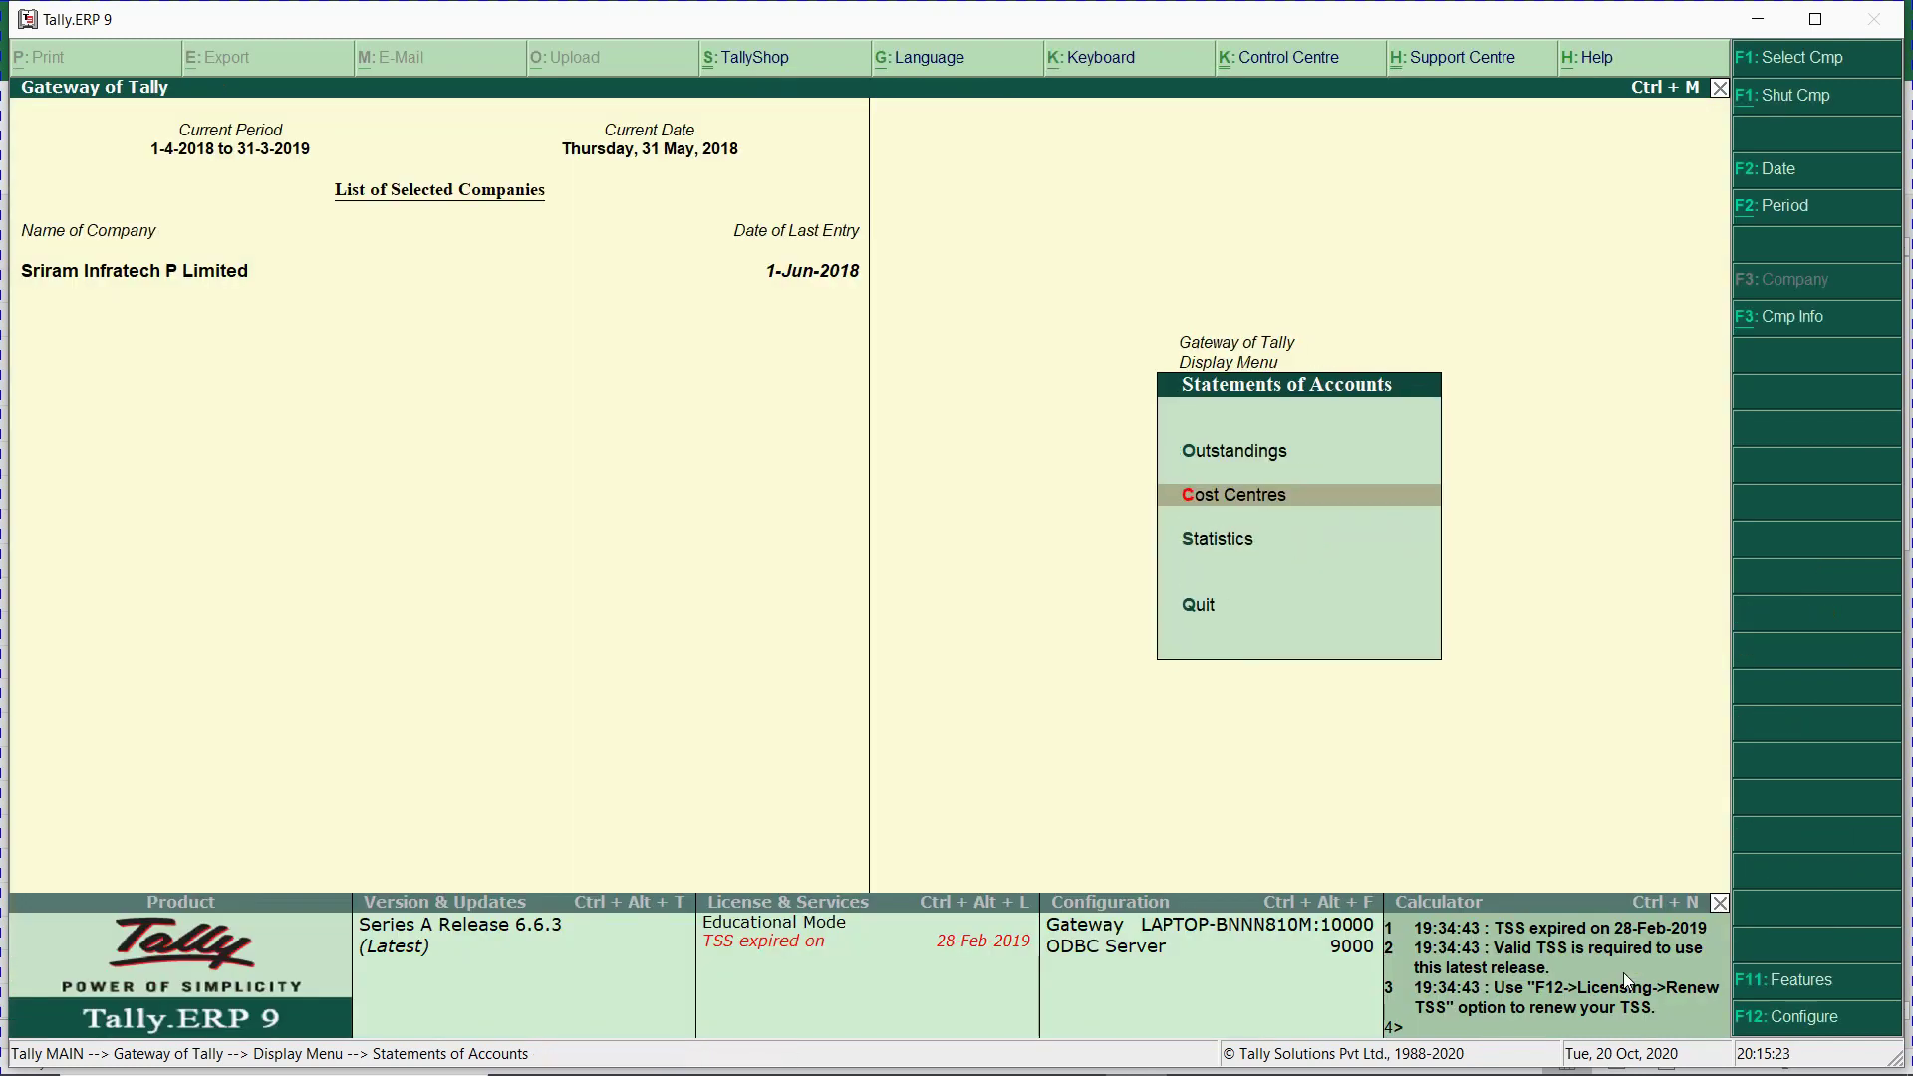
Expand RA BILL NO 1 and RA BILL 2 in Bills Receivable (12,98,000 pending), then close it.
key(Up)
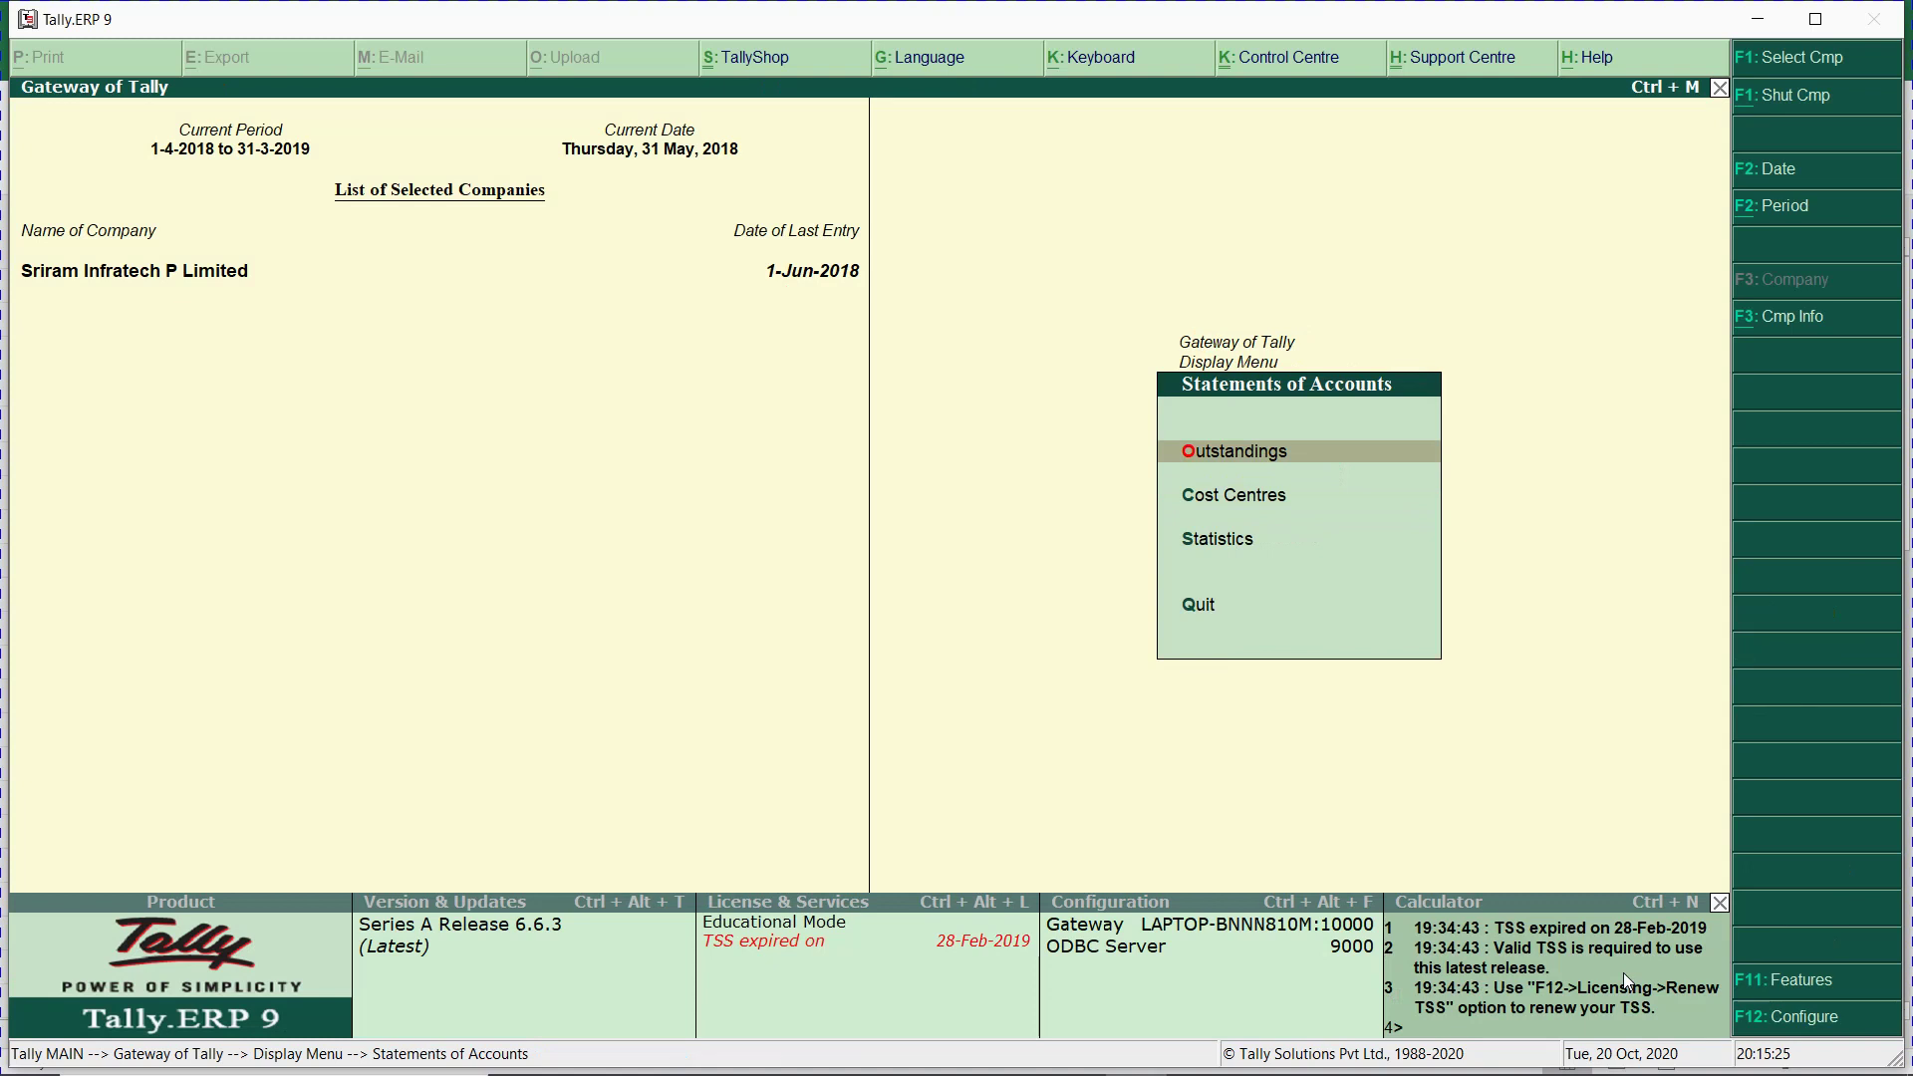
key(Return)
key(Return)
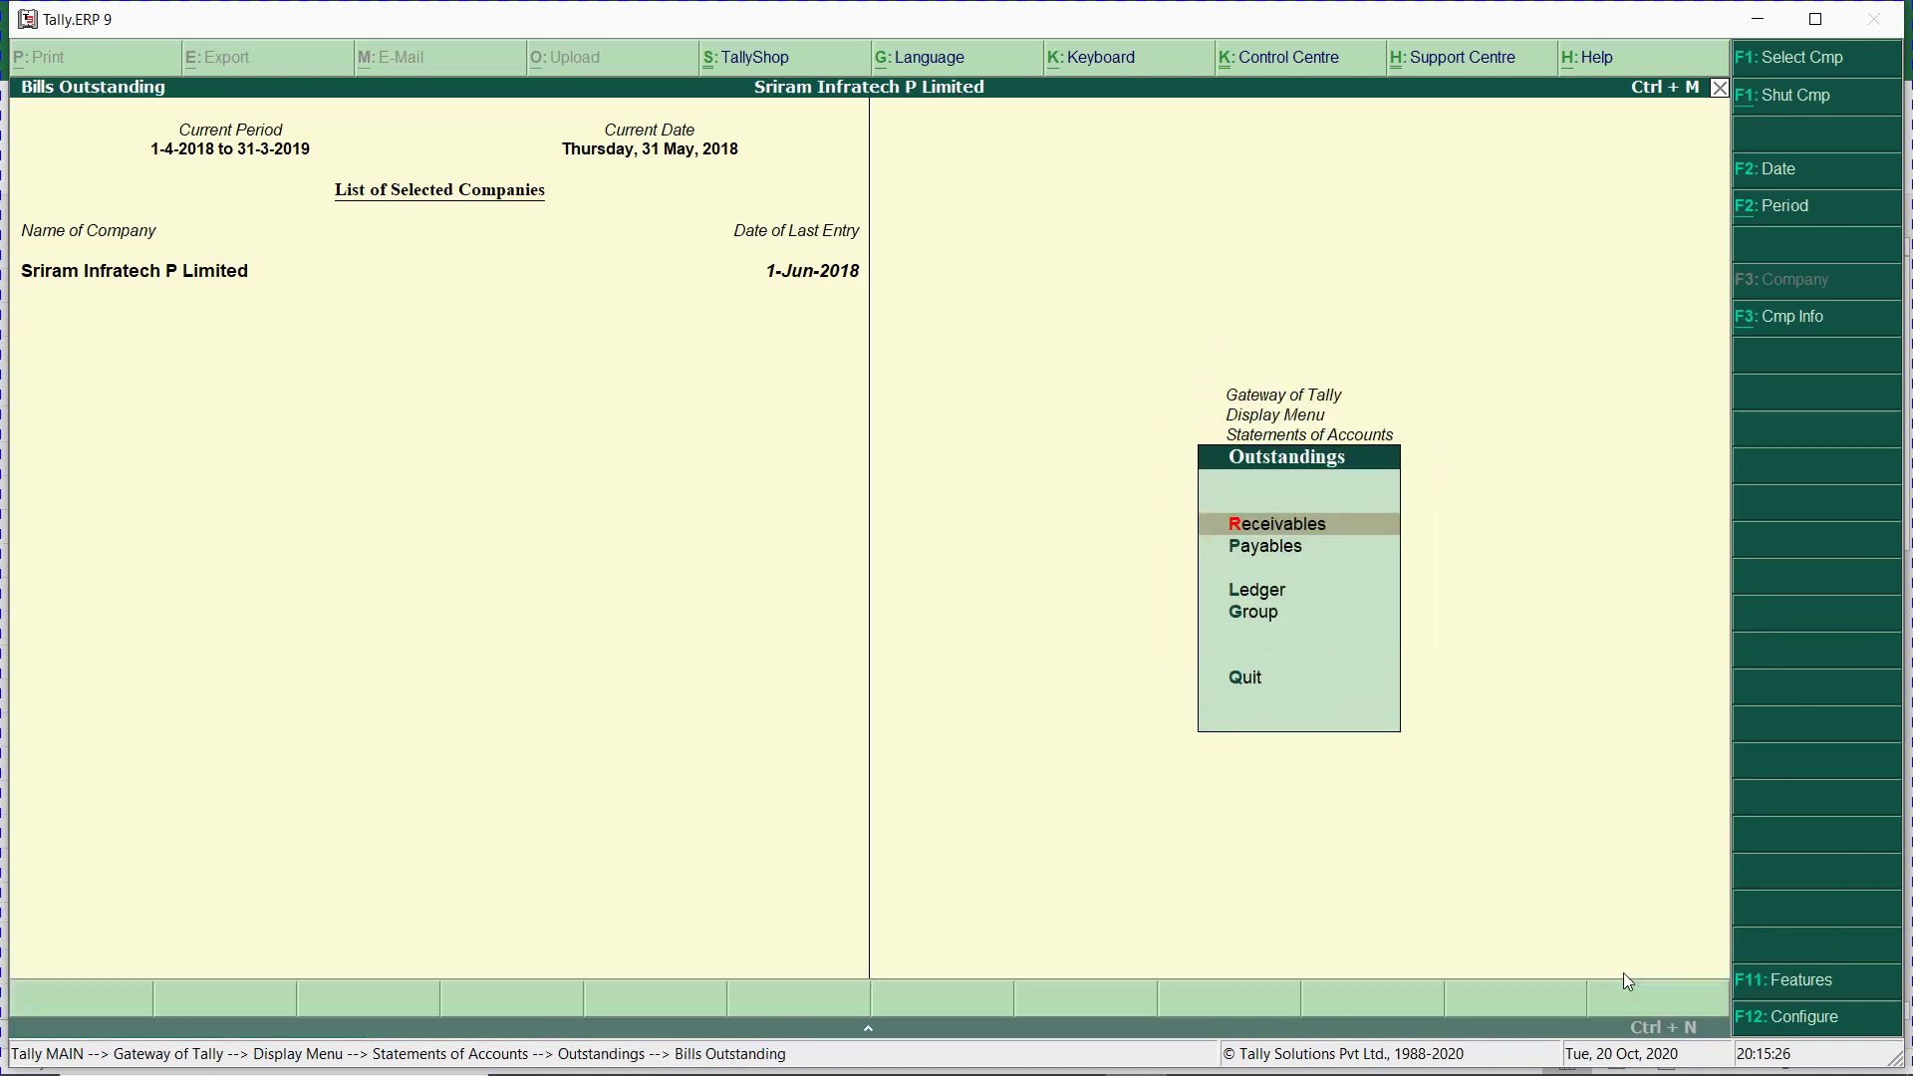
key(Down)
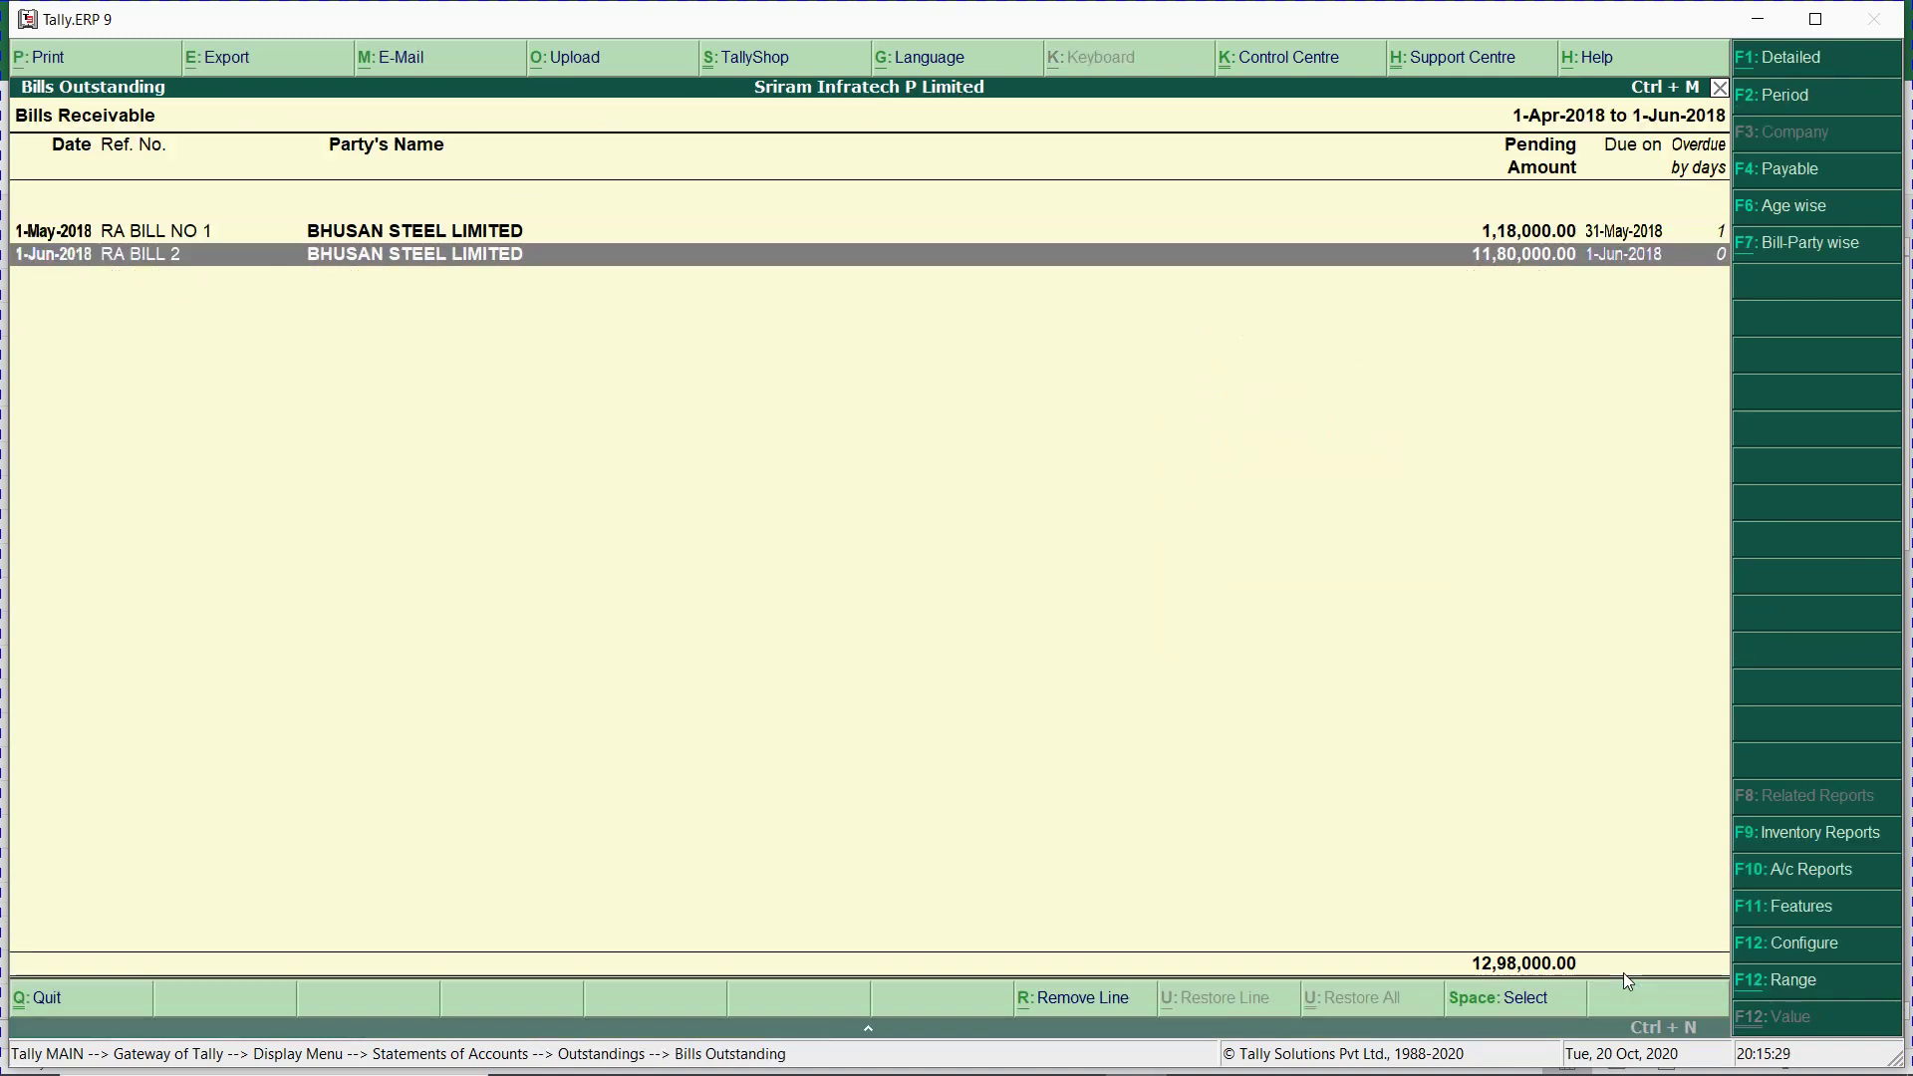
key(Up)
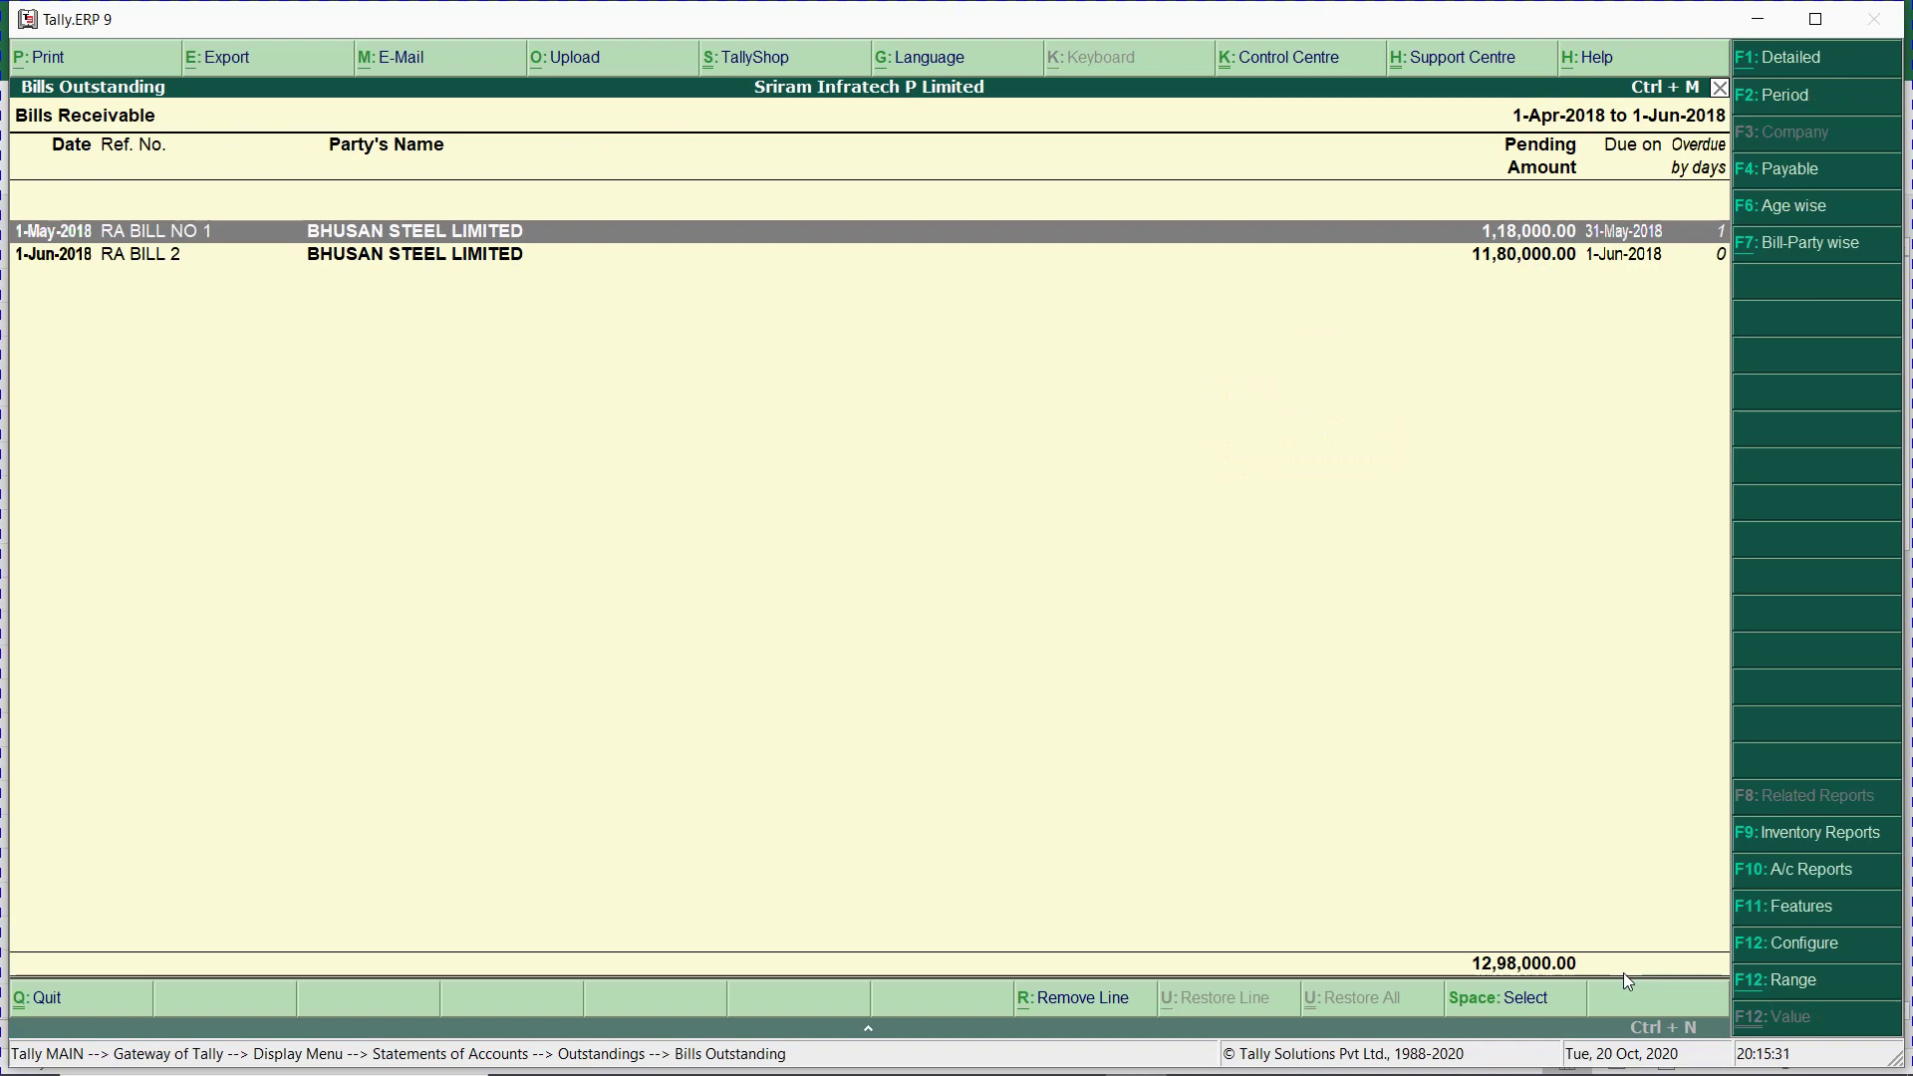
key(shift+Return)
key(Down)
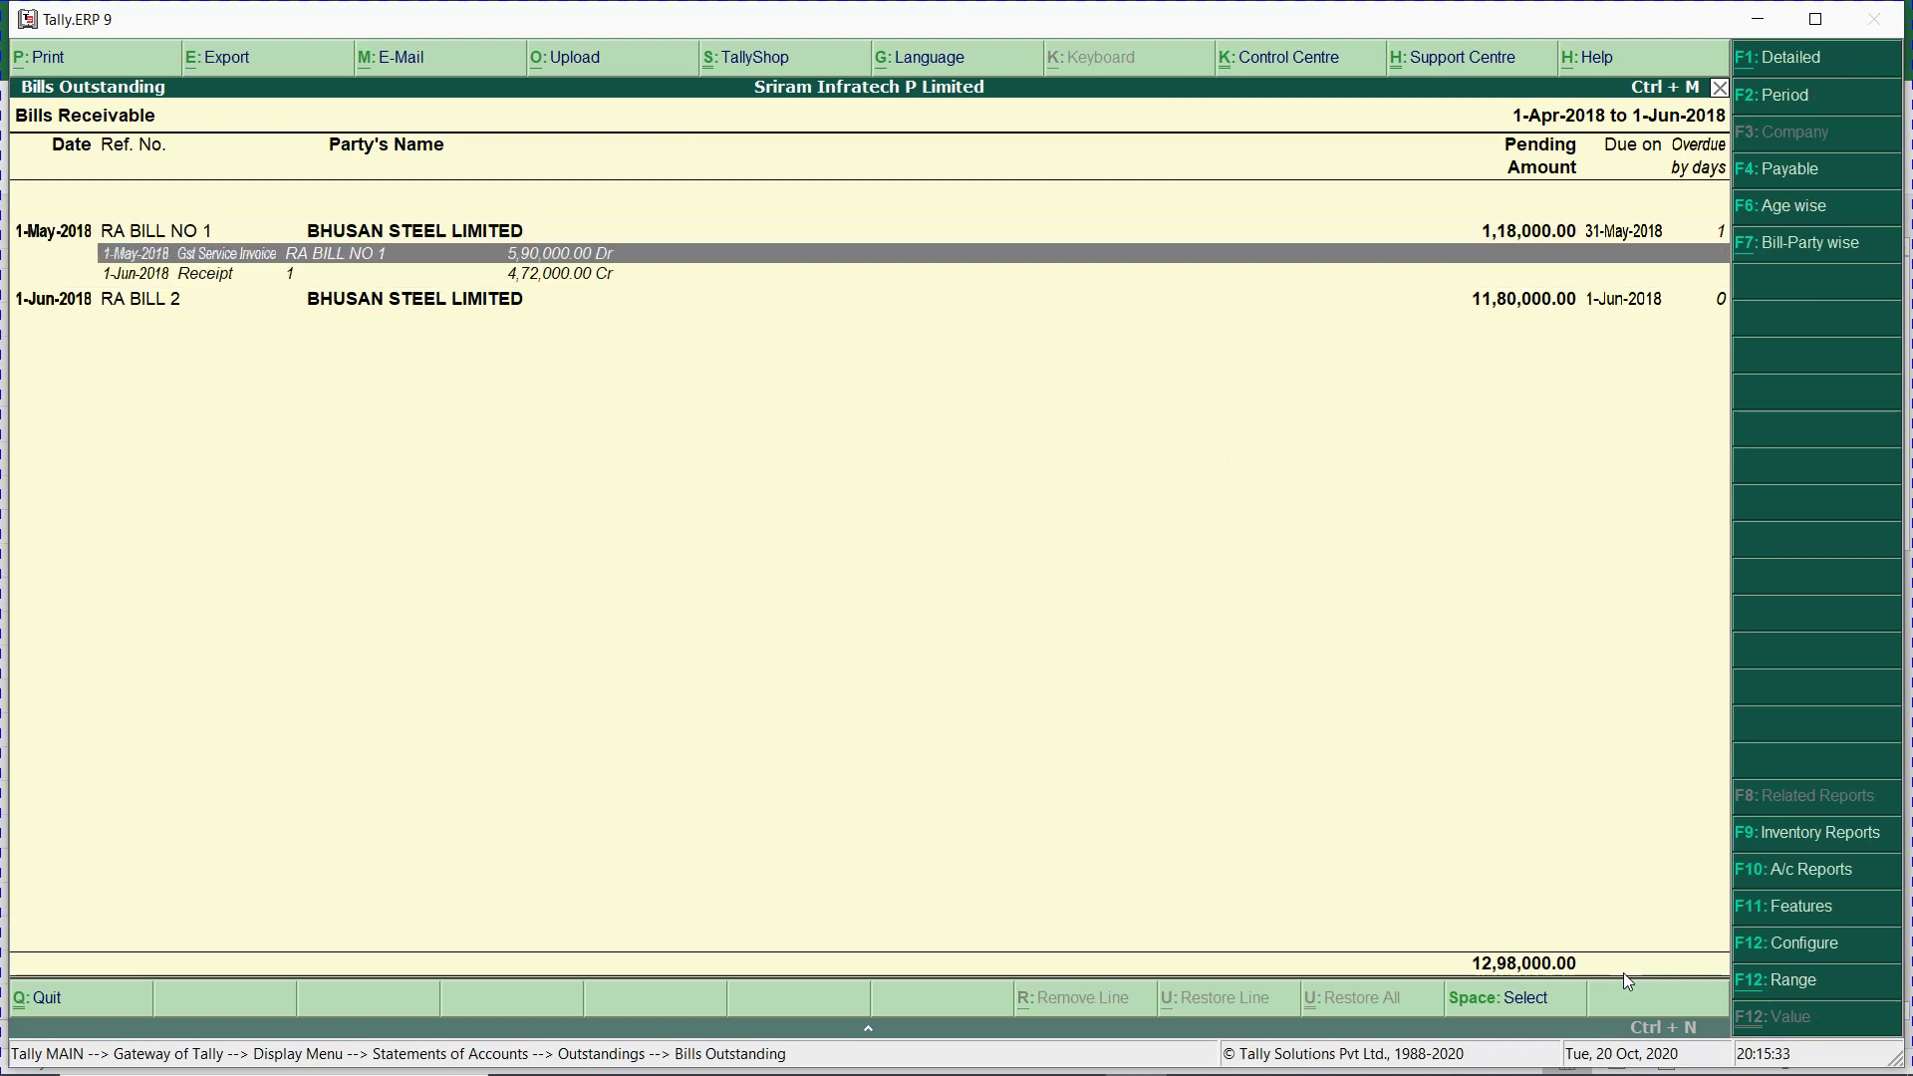
key(Down)
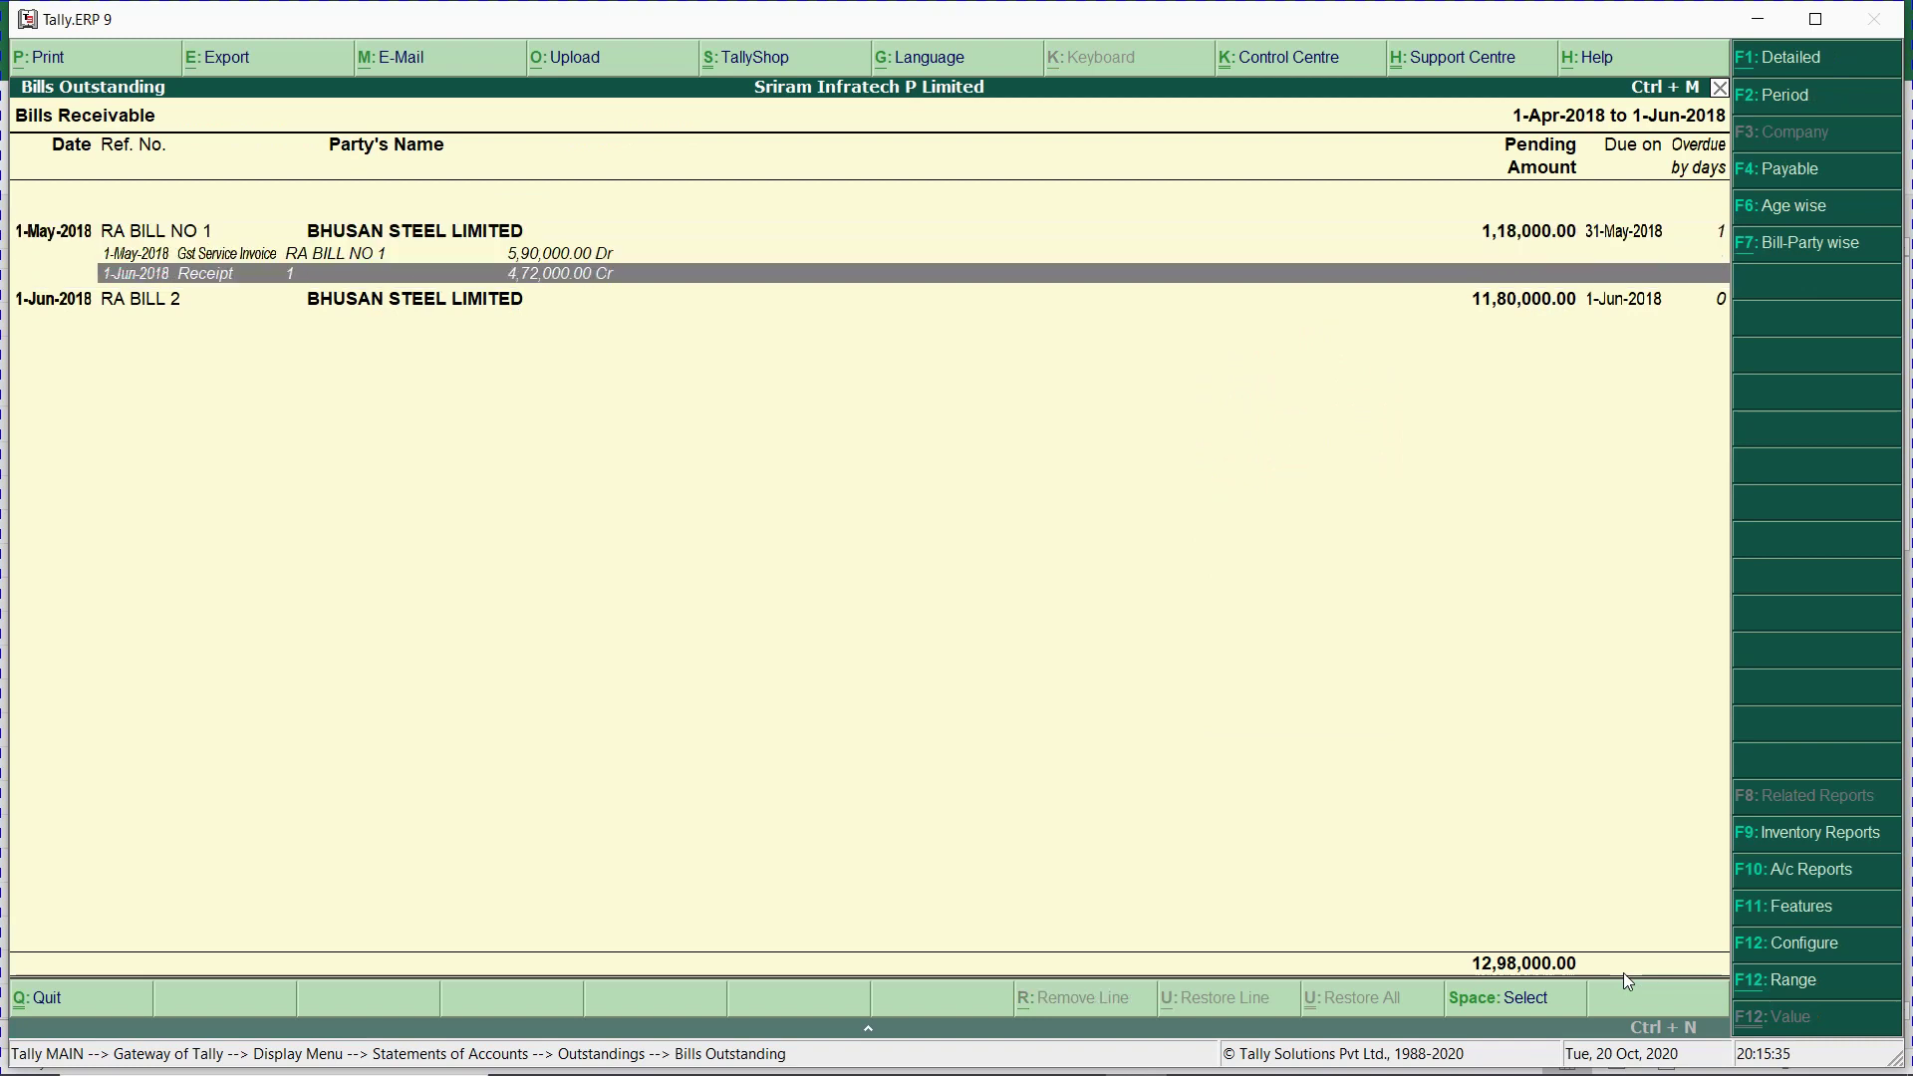
key(Up)
key(Up)
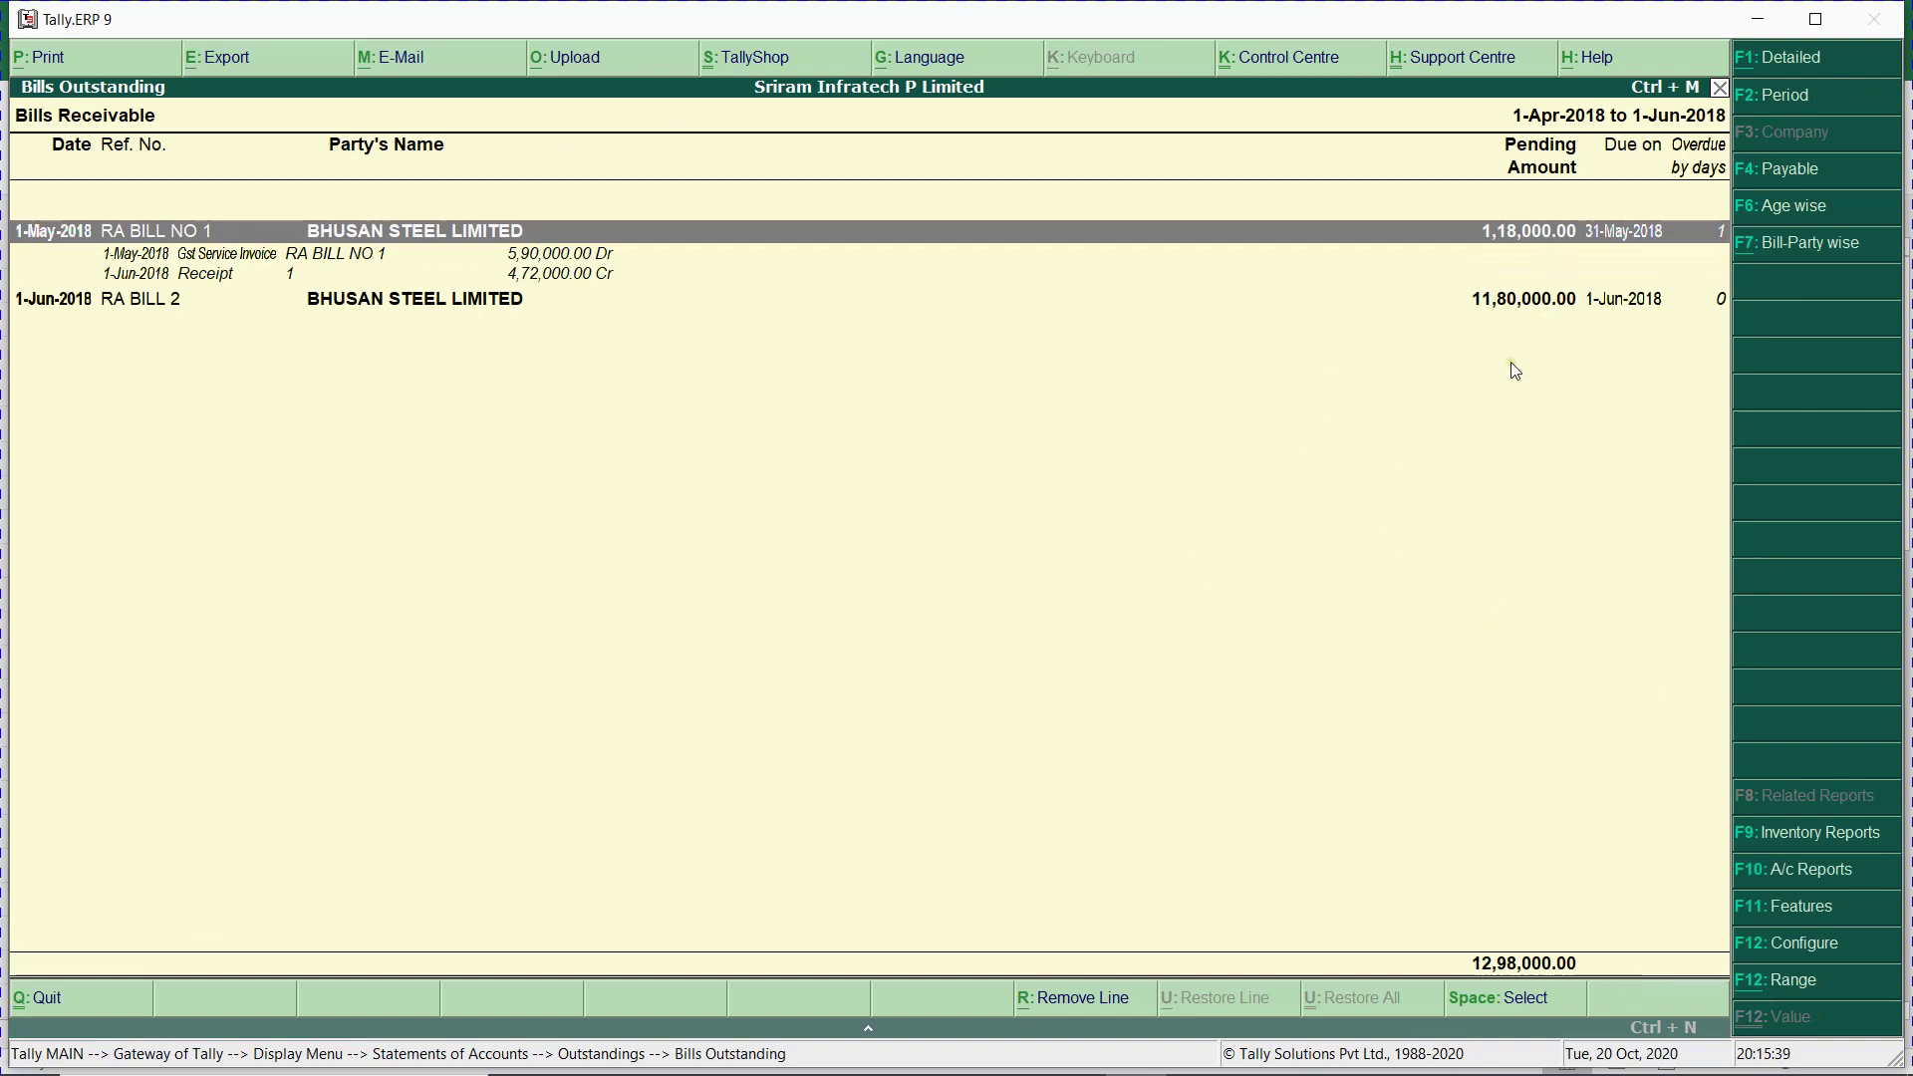
key(Down)
key(Down)
key(Down)
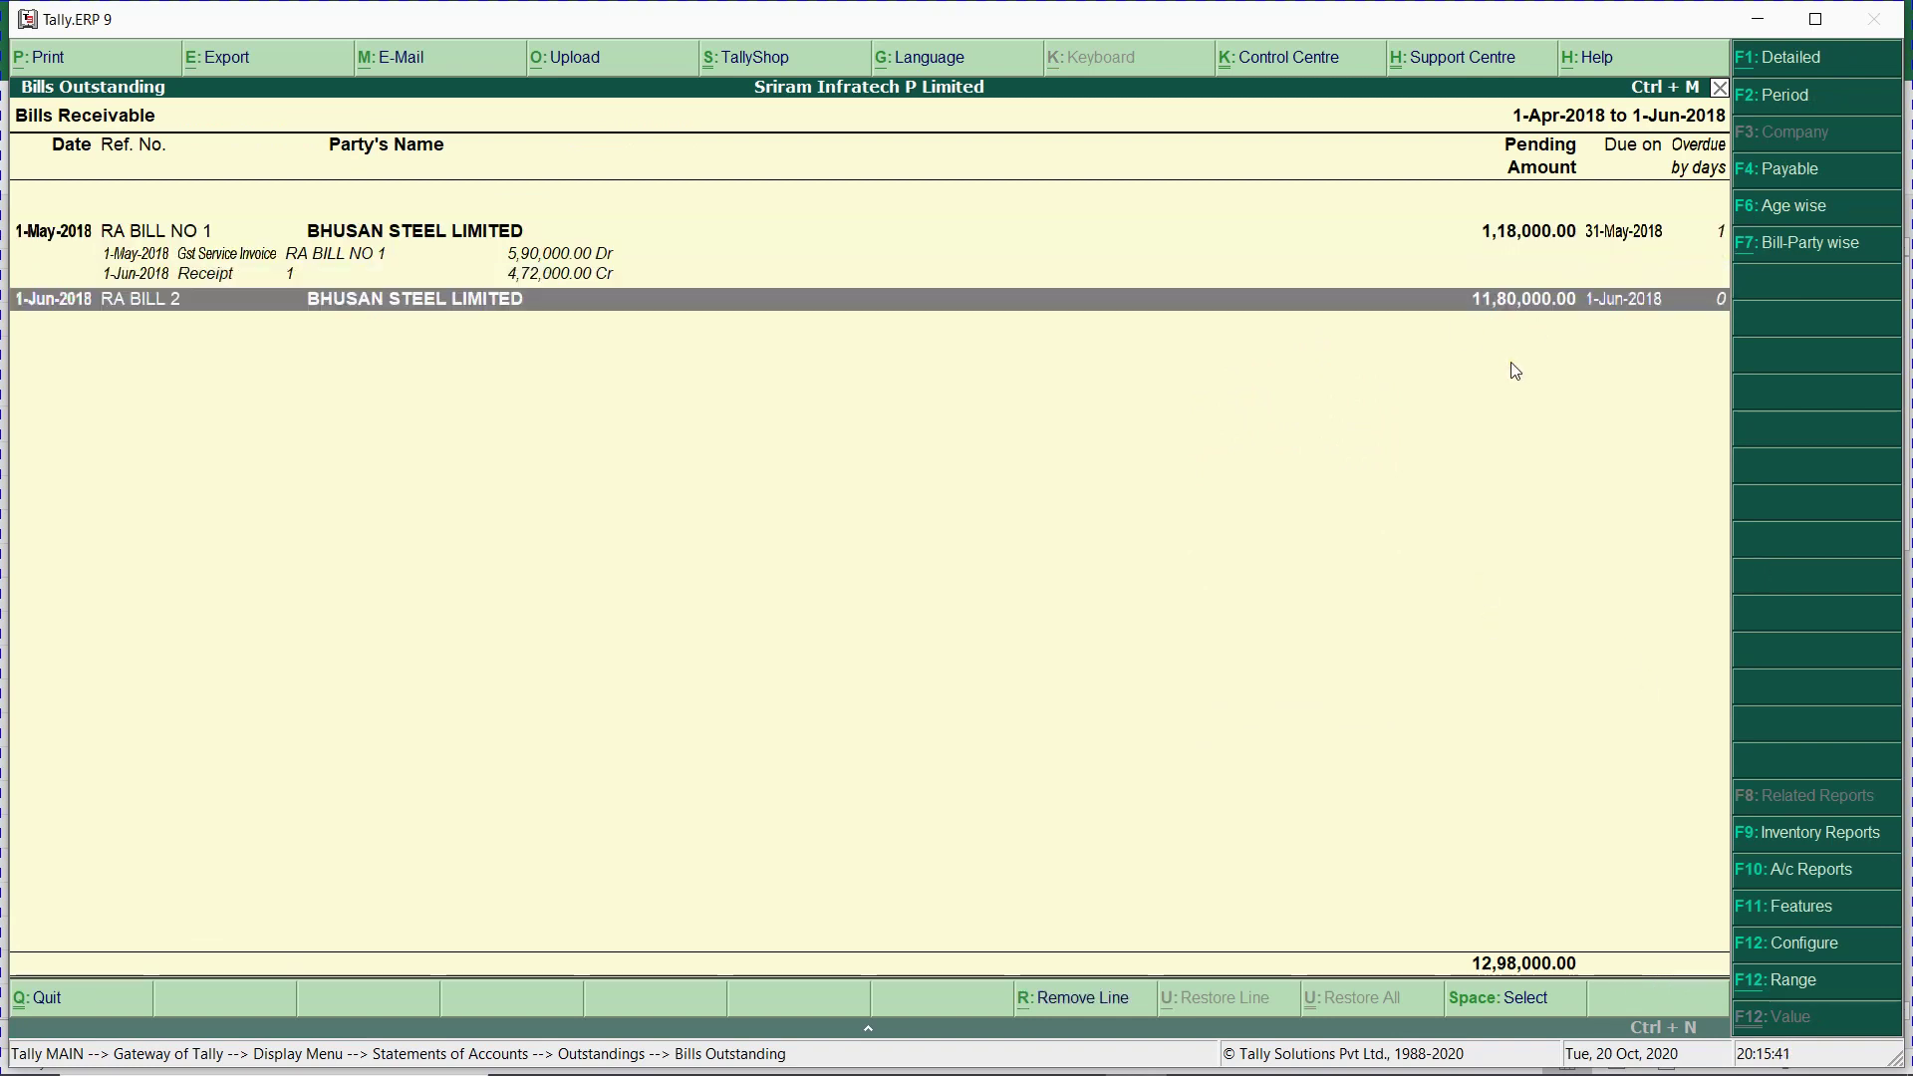
key(shift+Return)
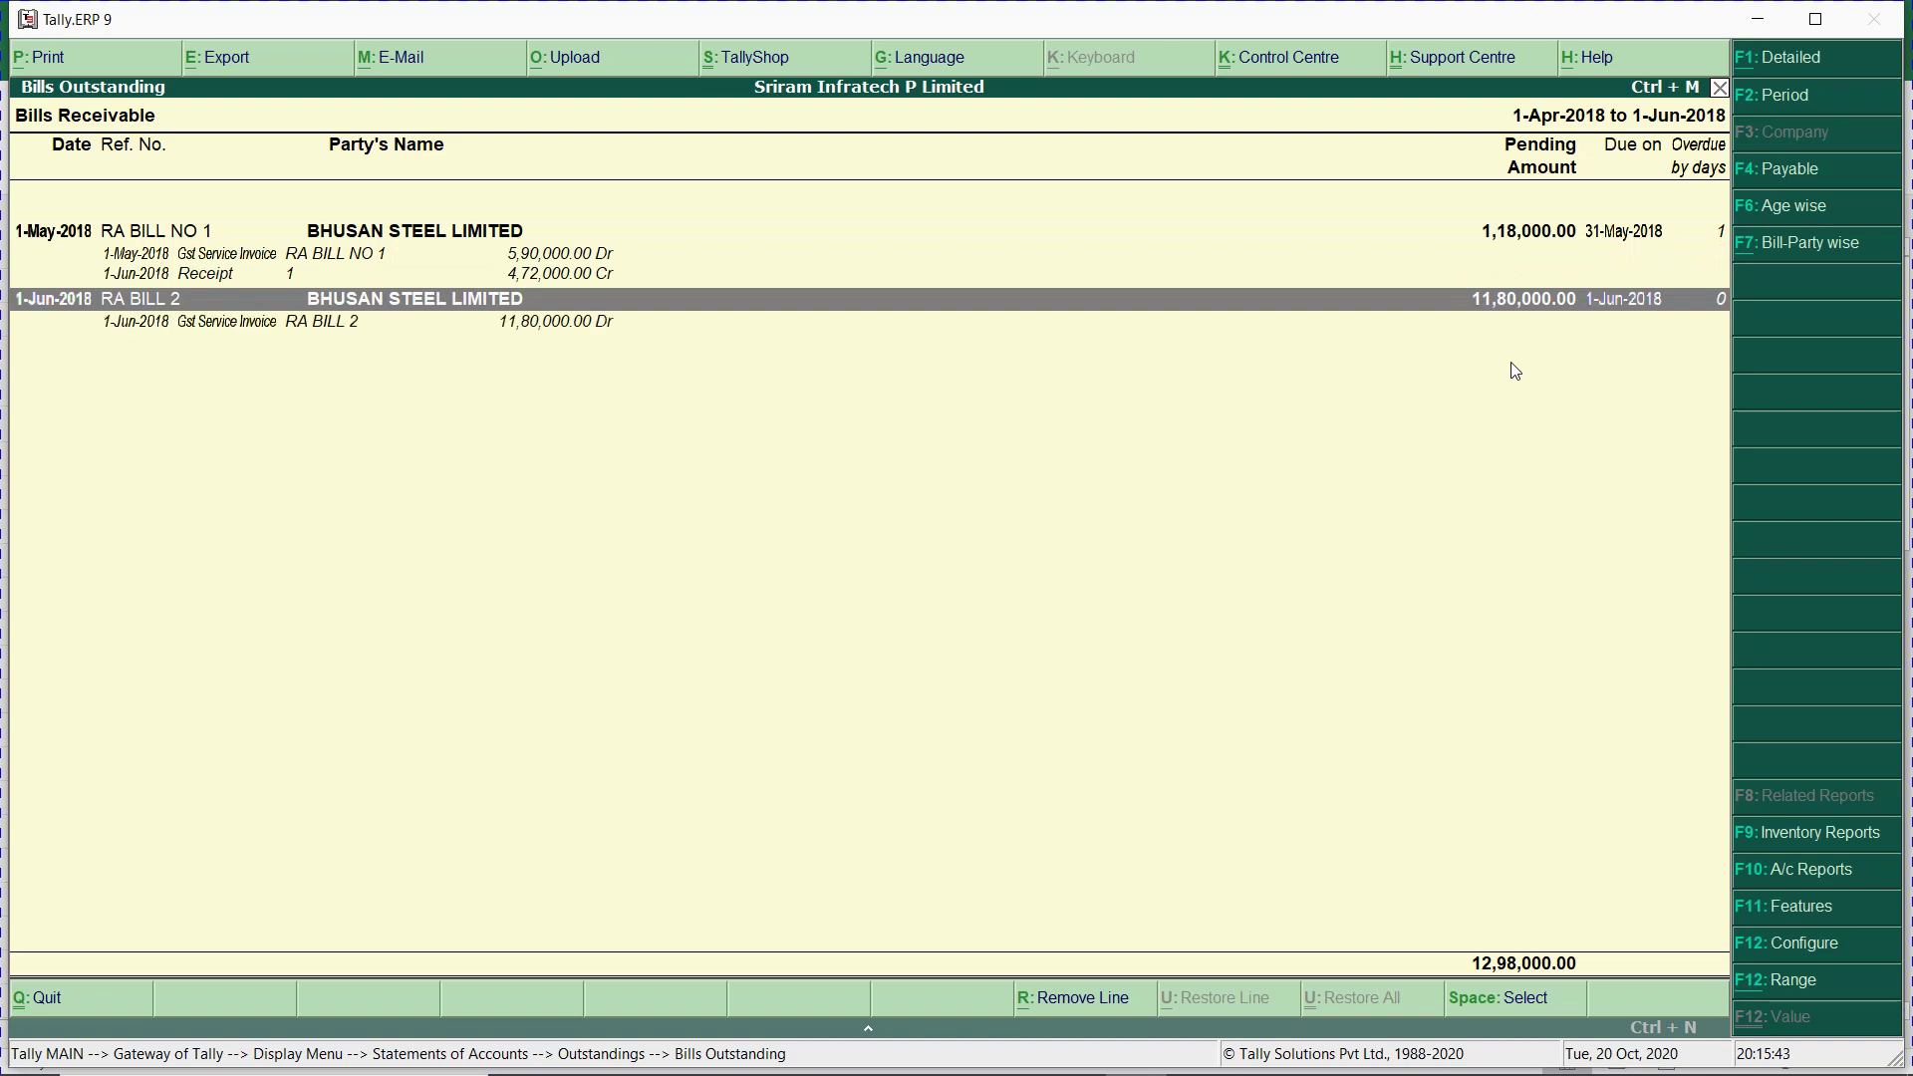
key(Escape)
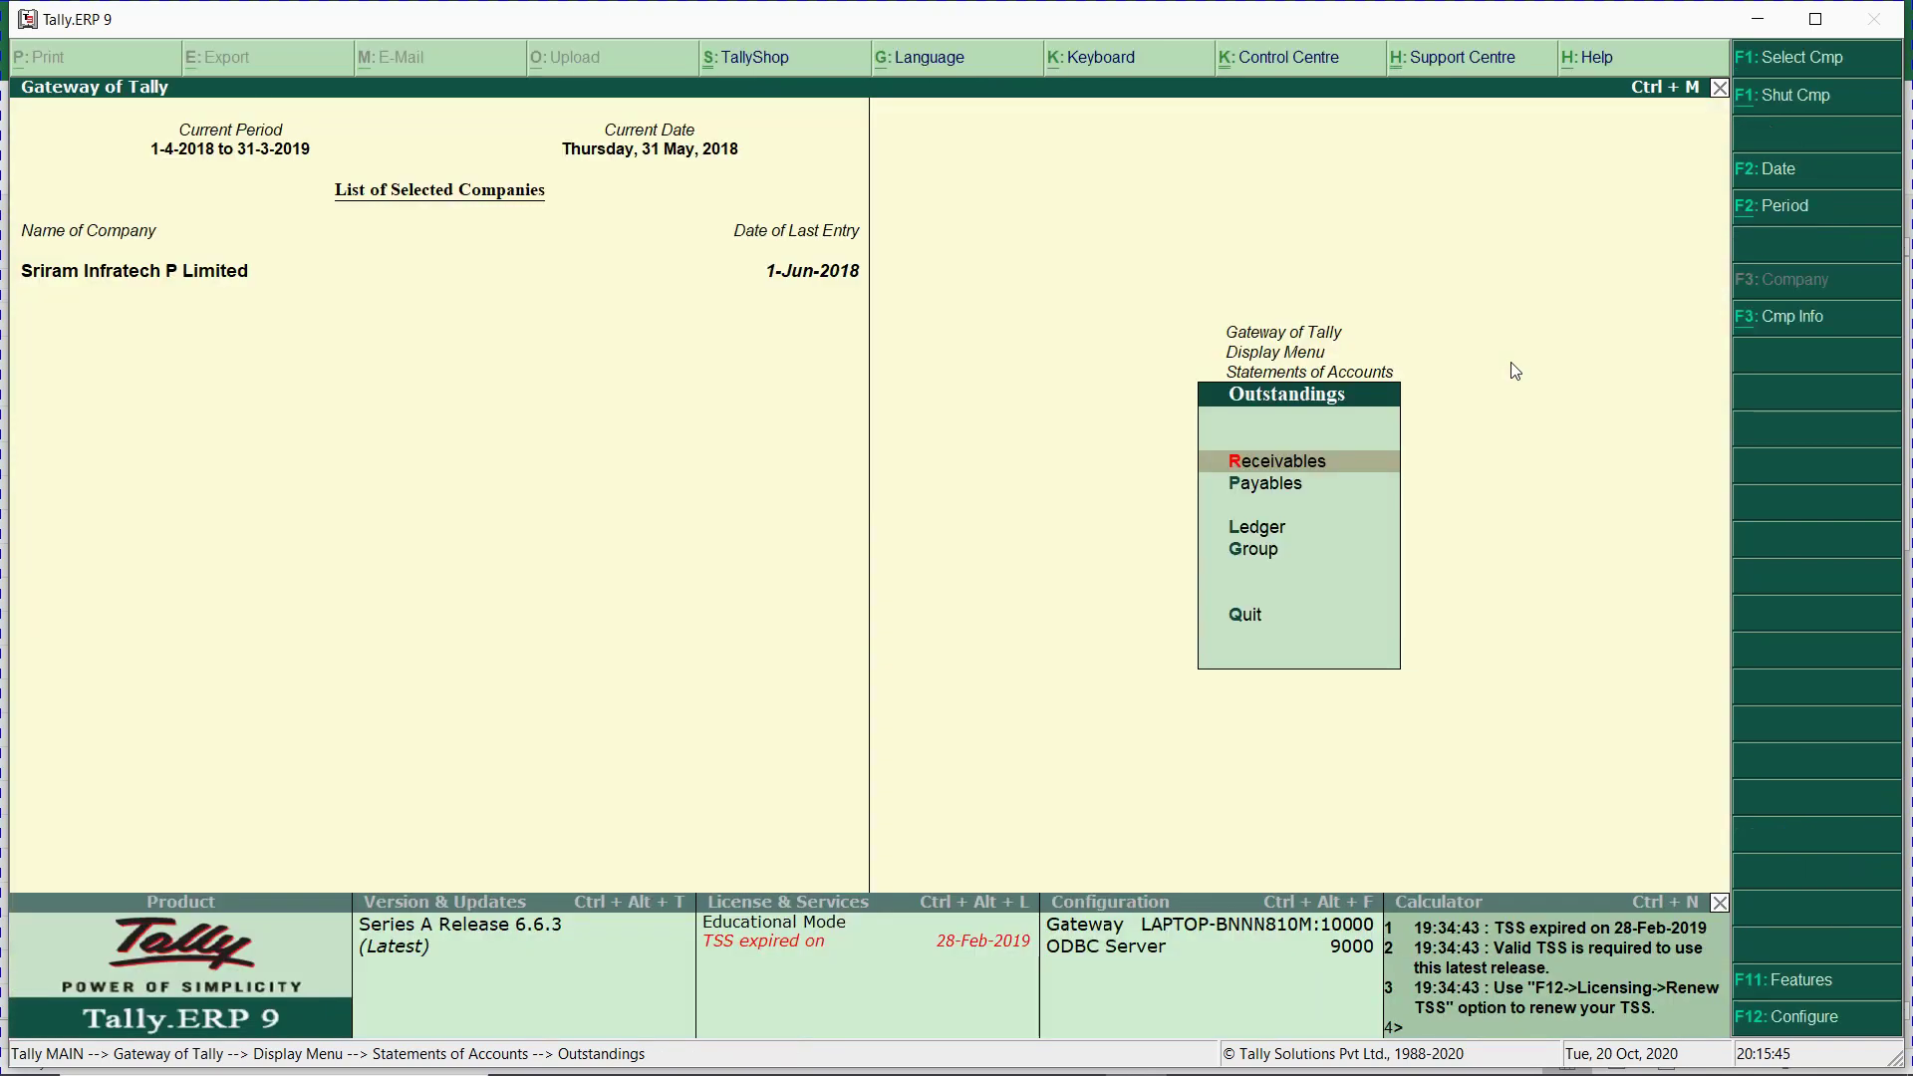
Open the GSTR-3B report from Display > Statutory Reports > GST Reports.
key(Escape)
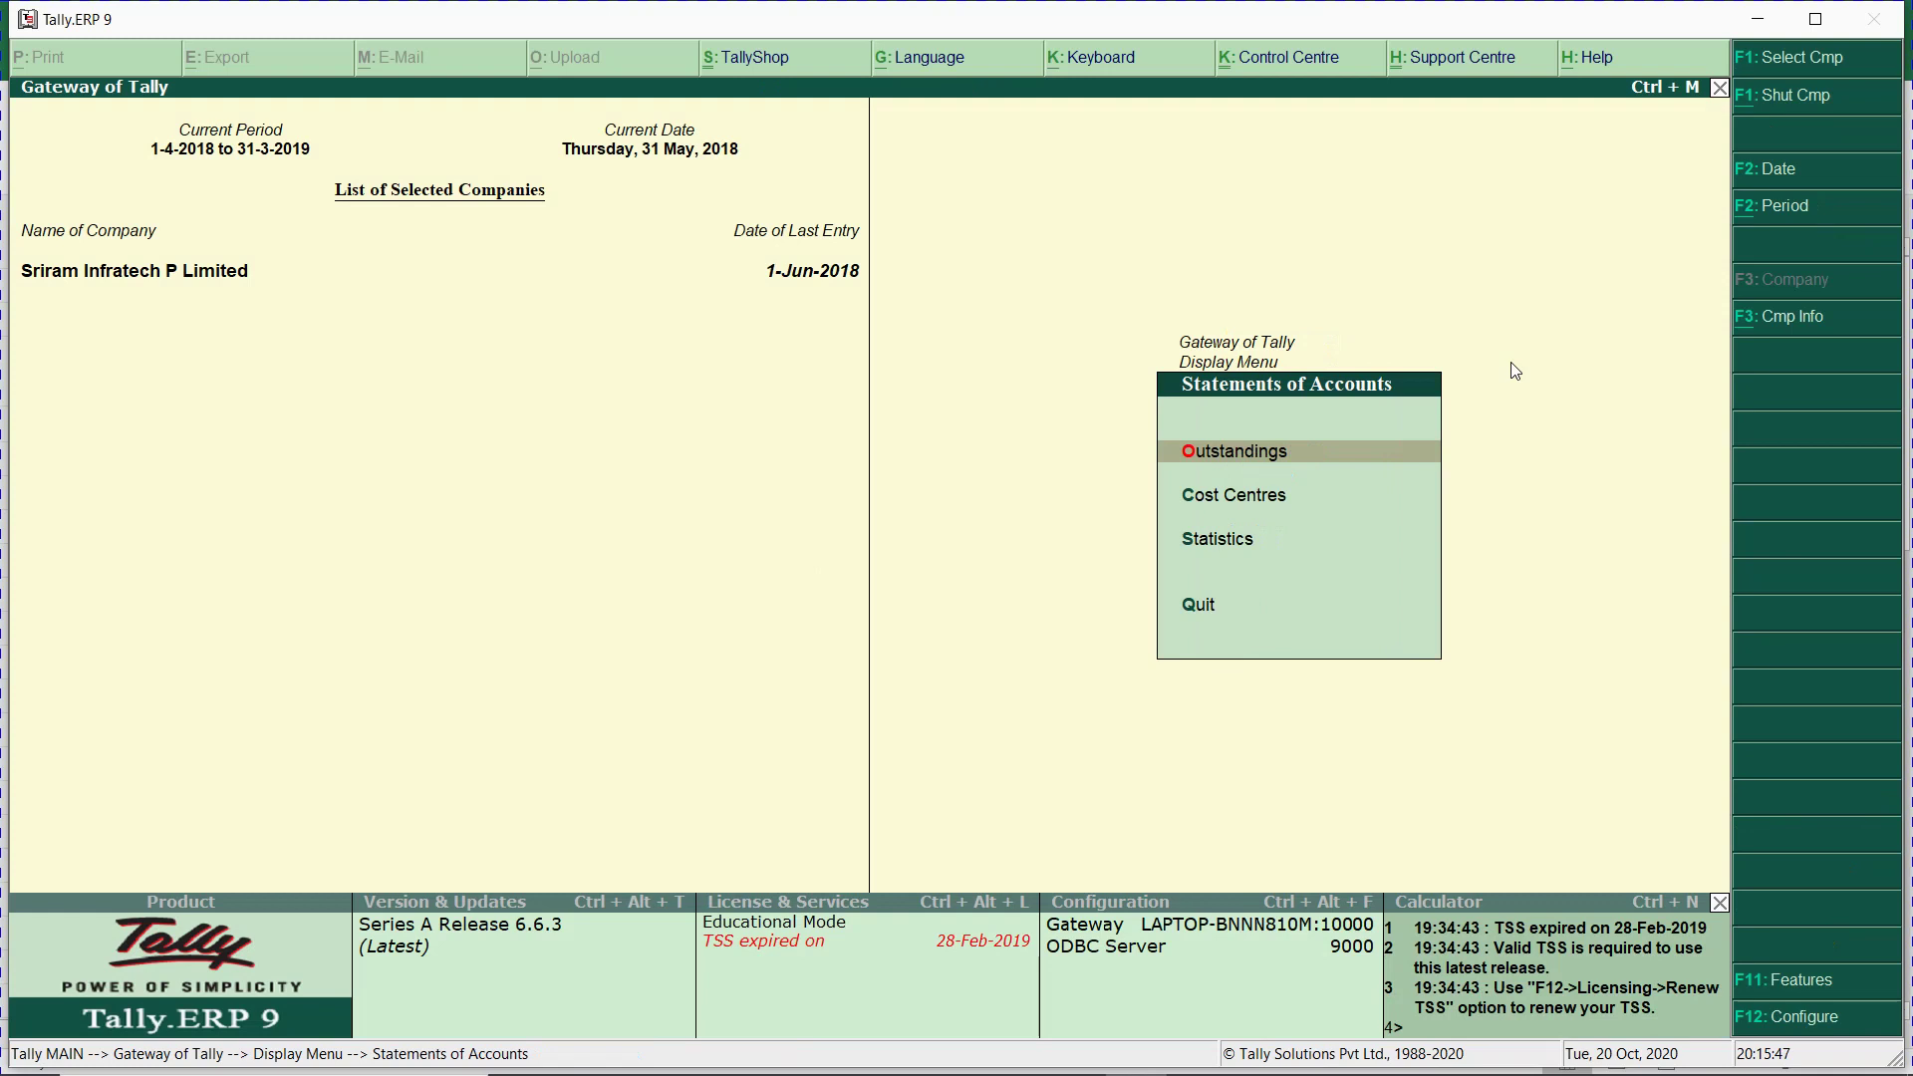
key(Escape)
key(Escape)
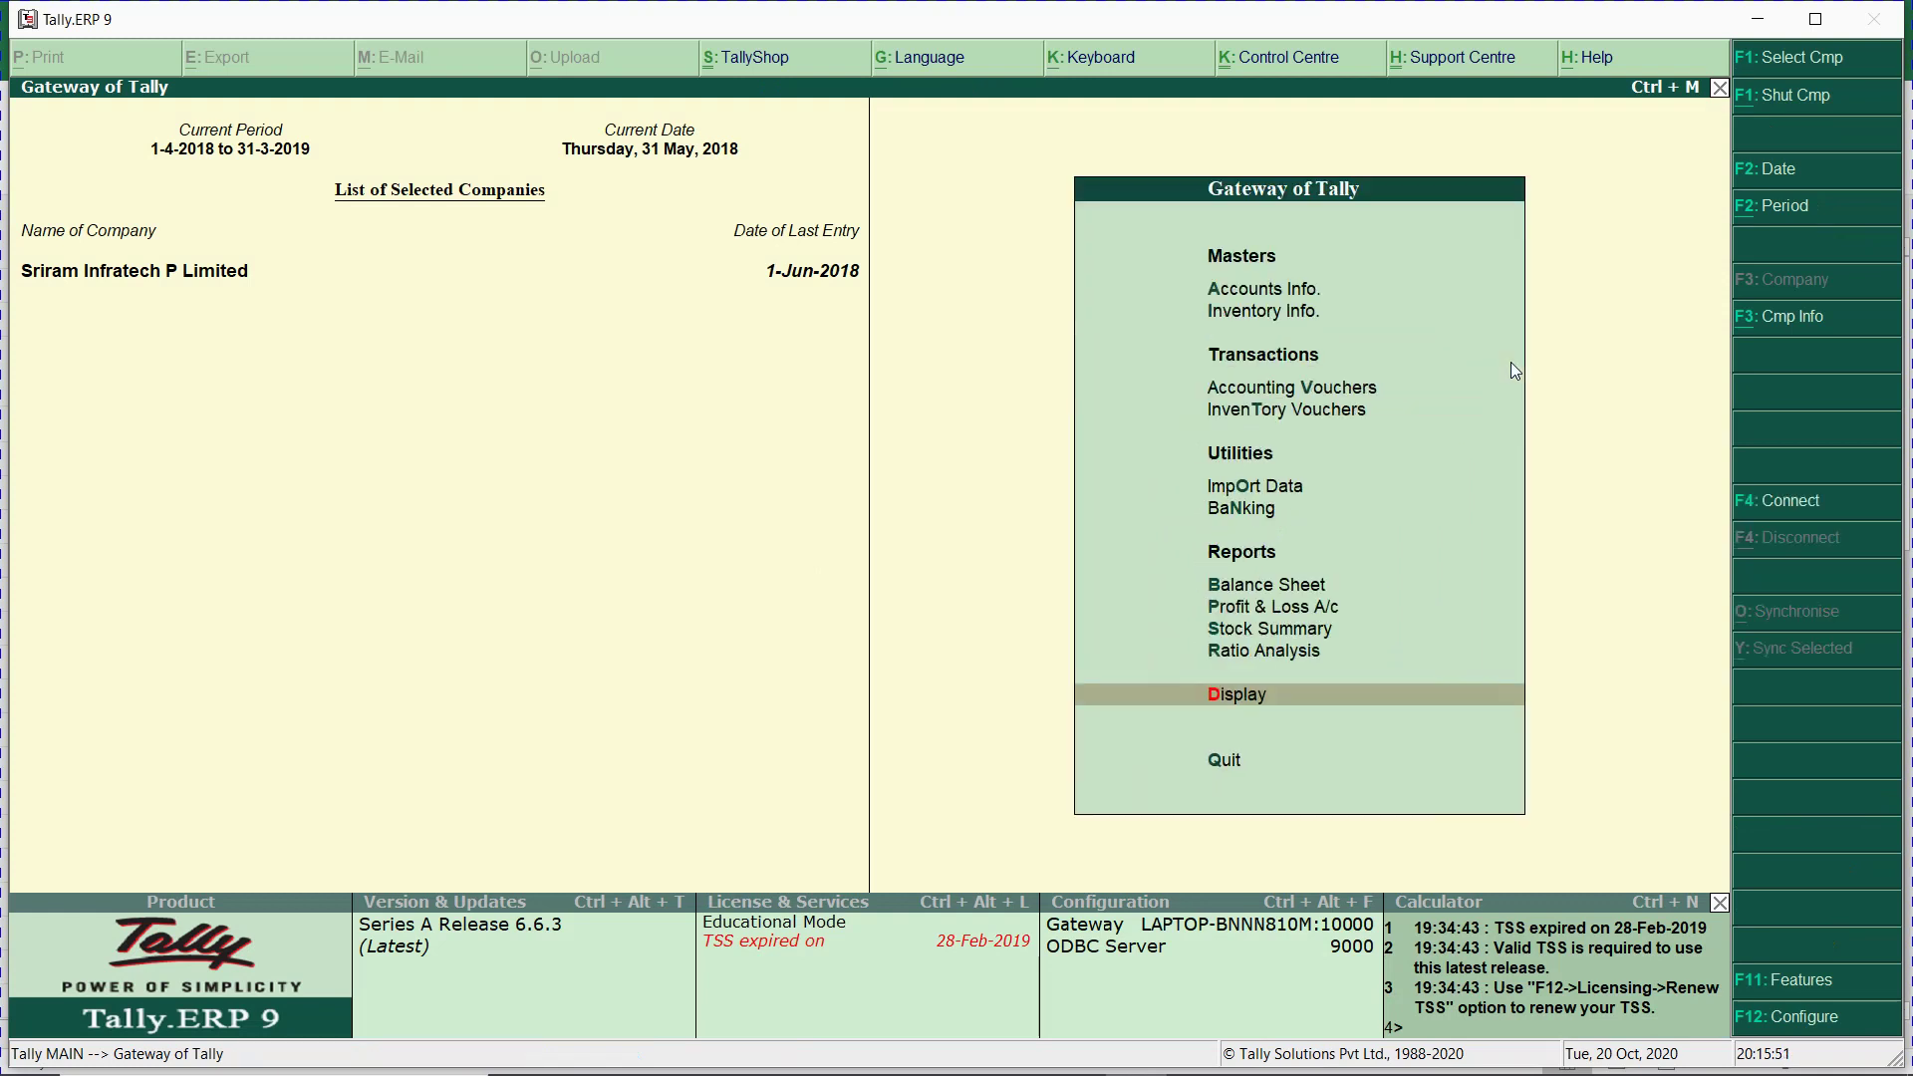
key(Return)
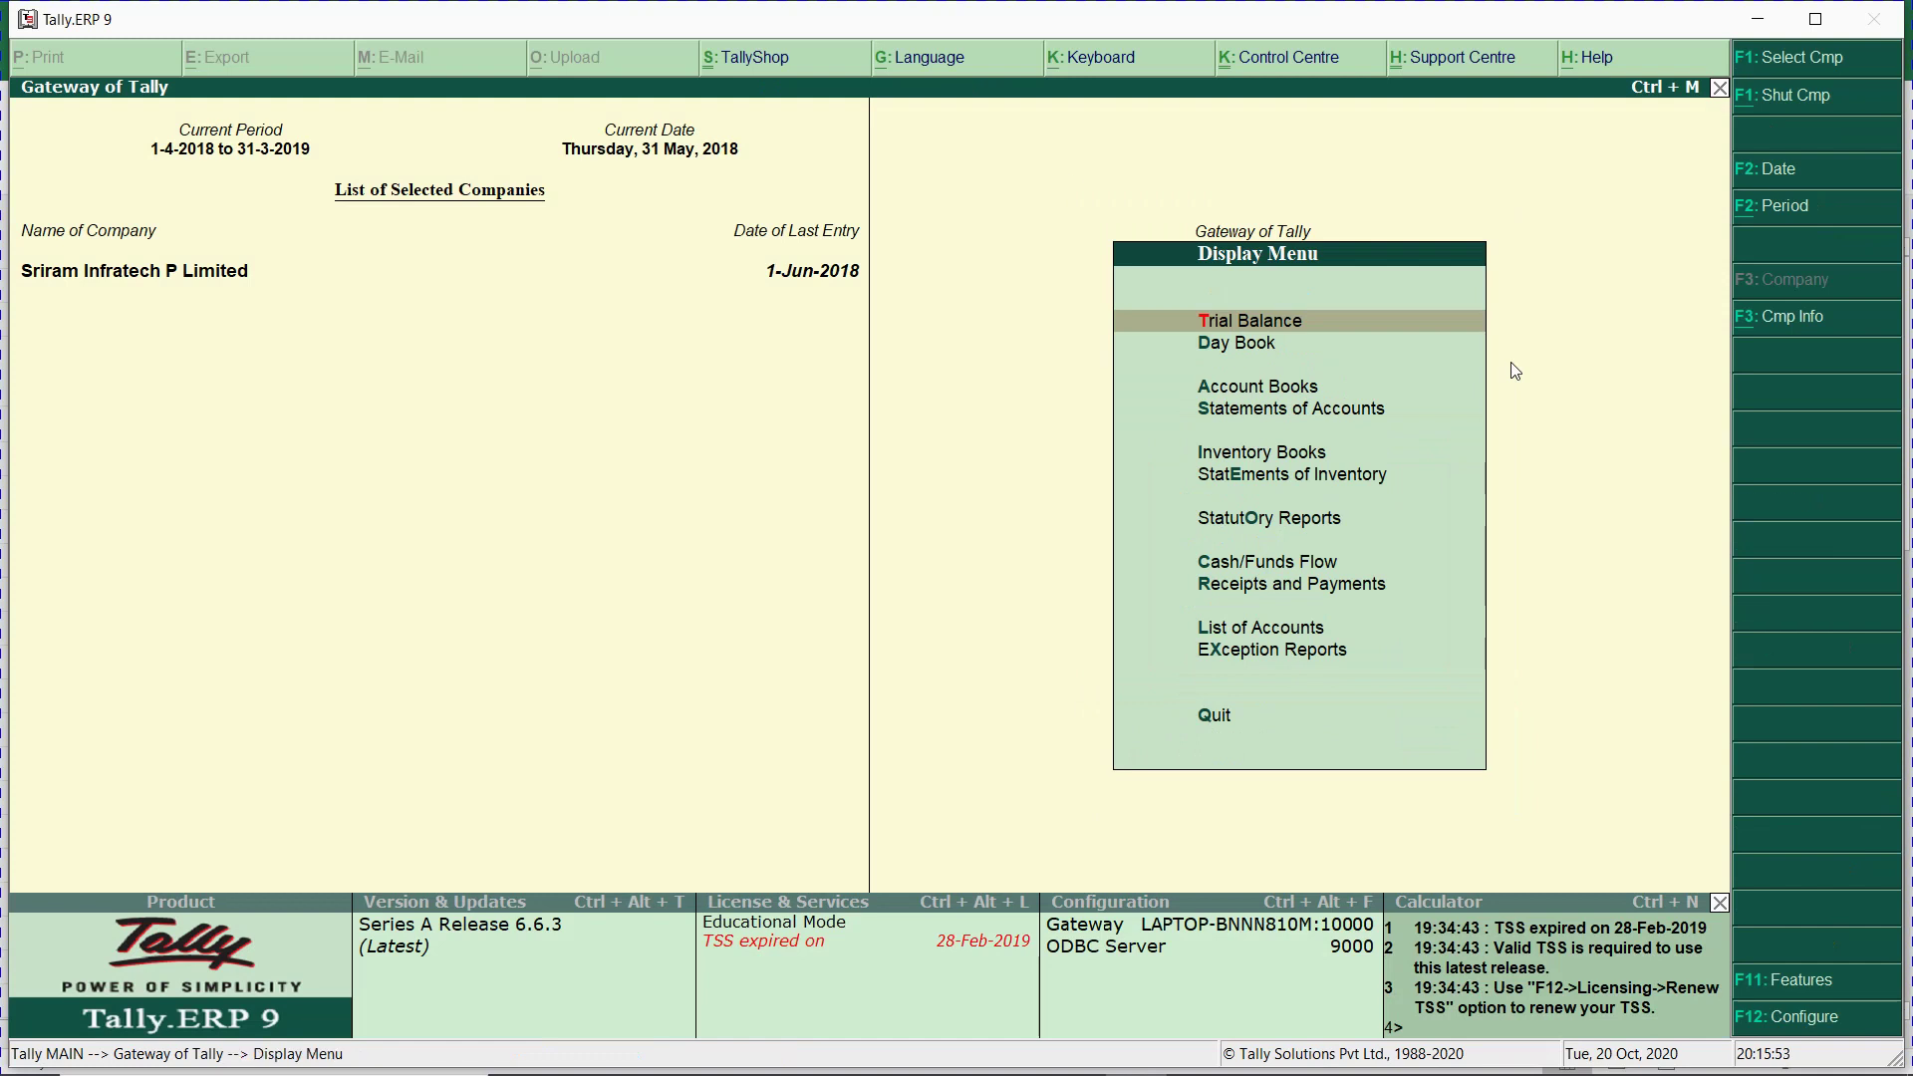
key(u)
key(Return)
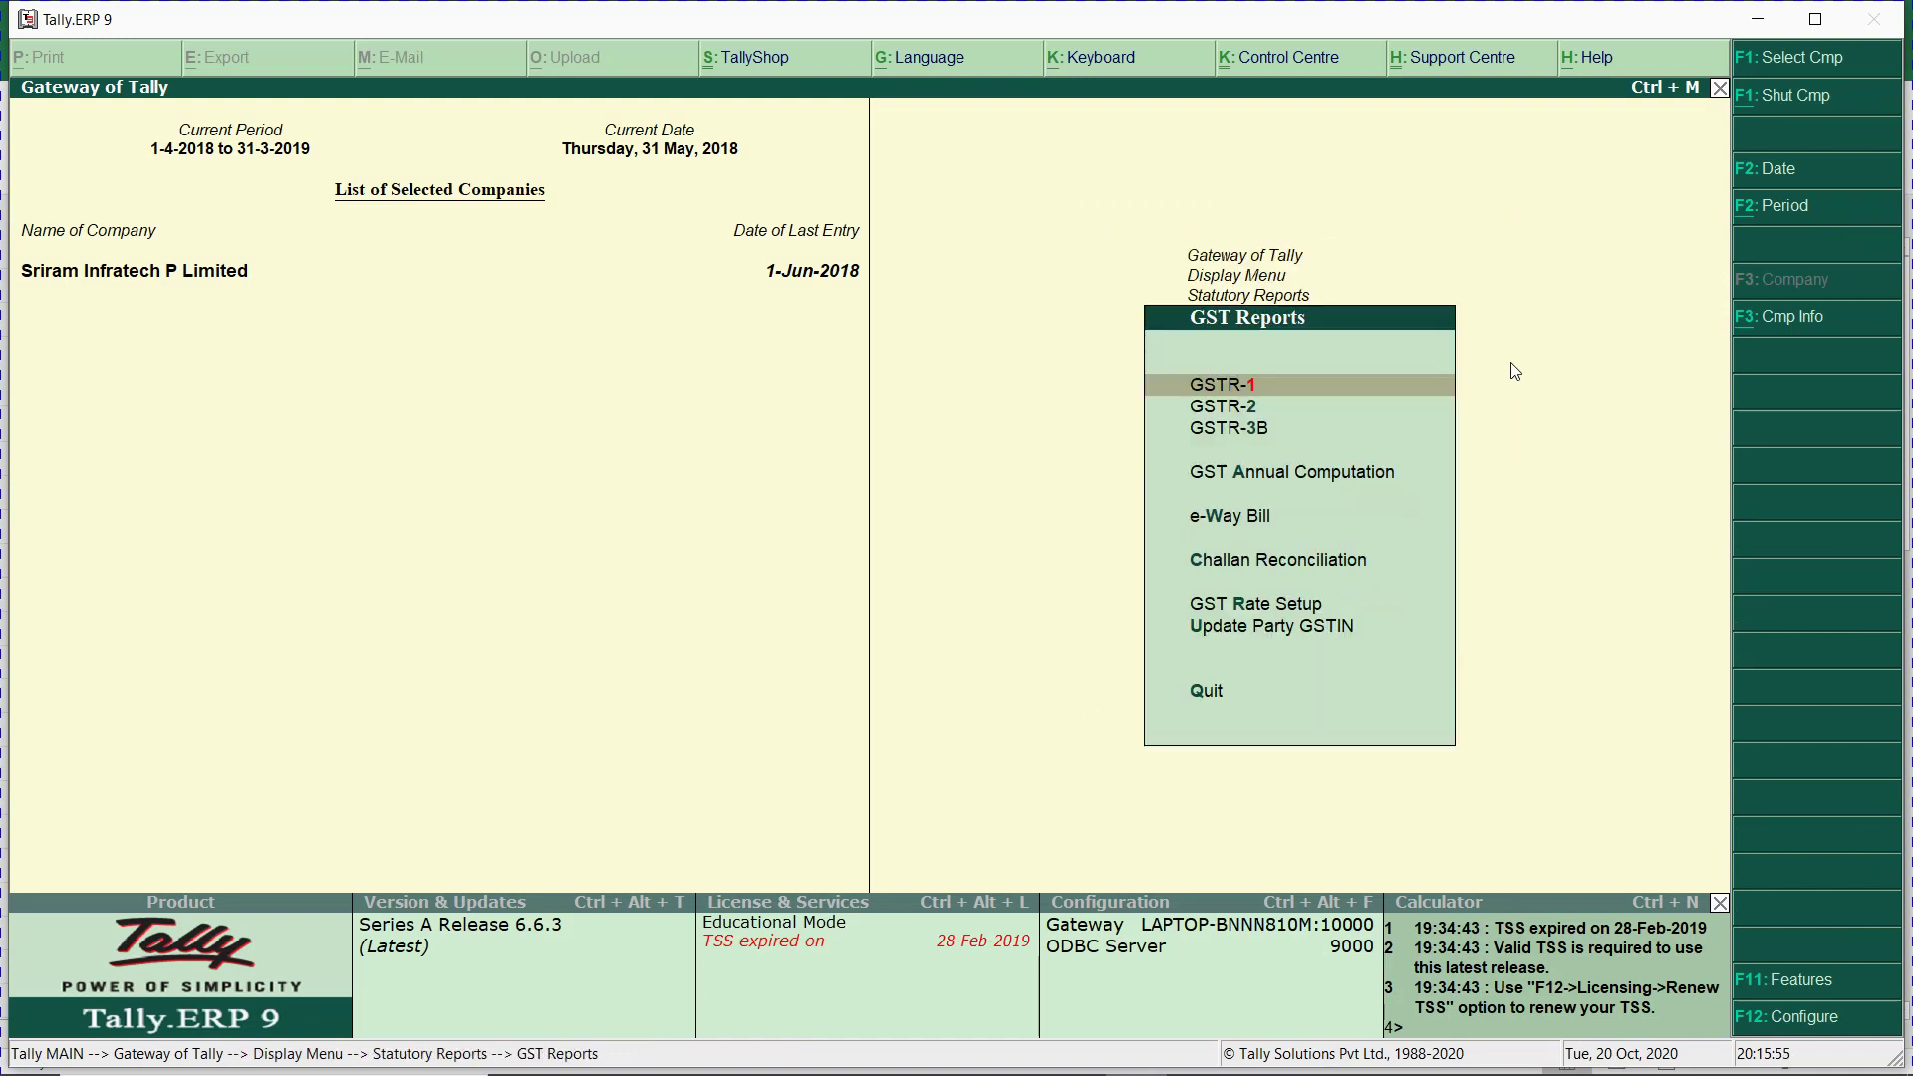
key(3)
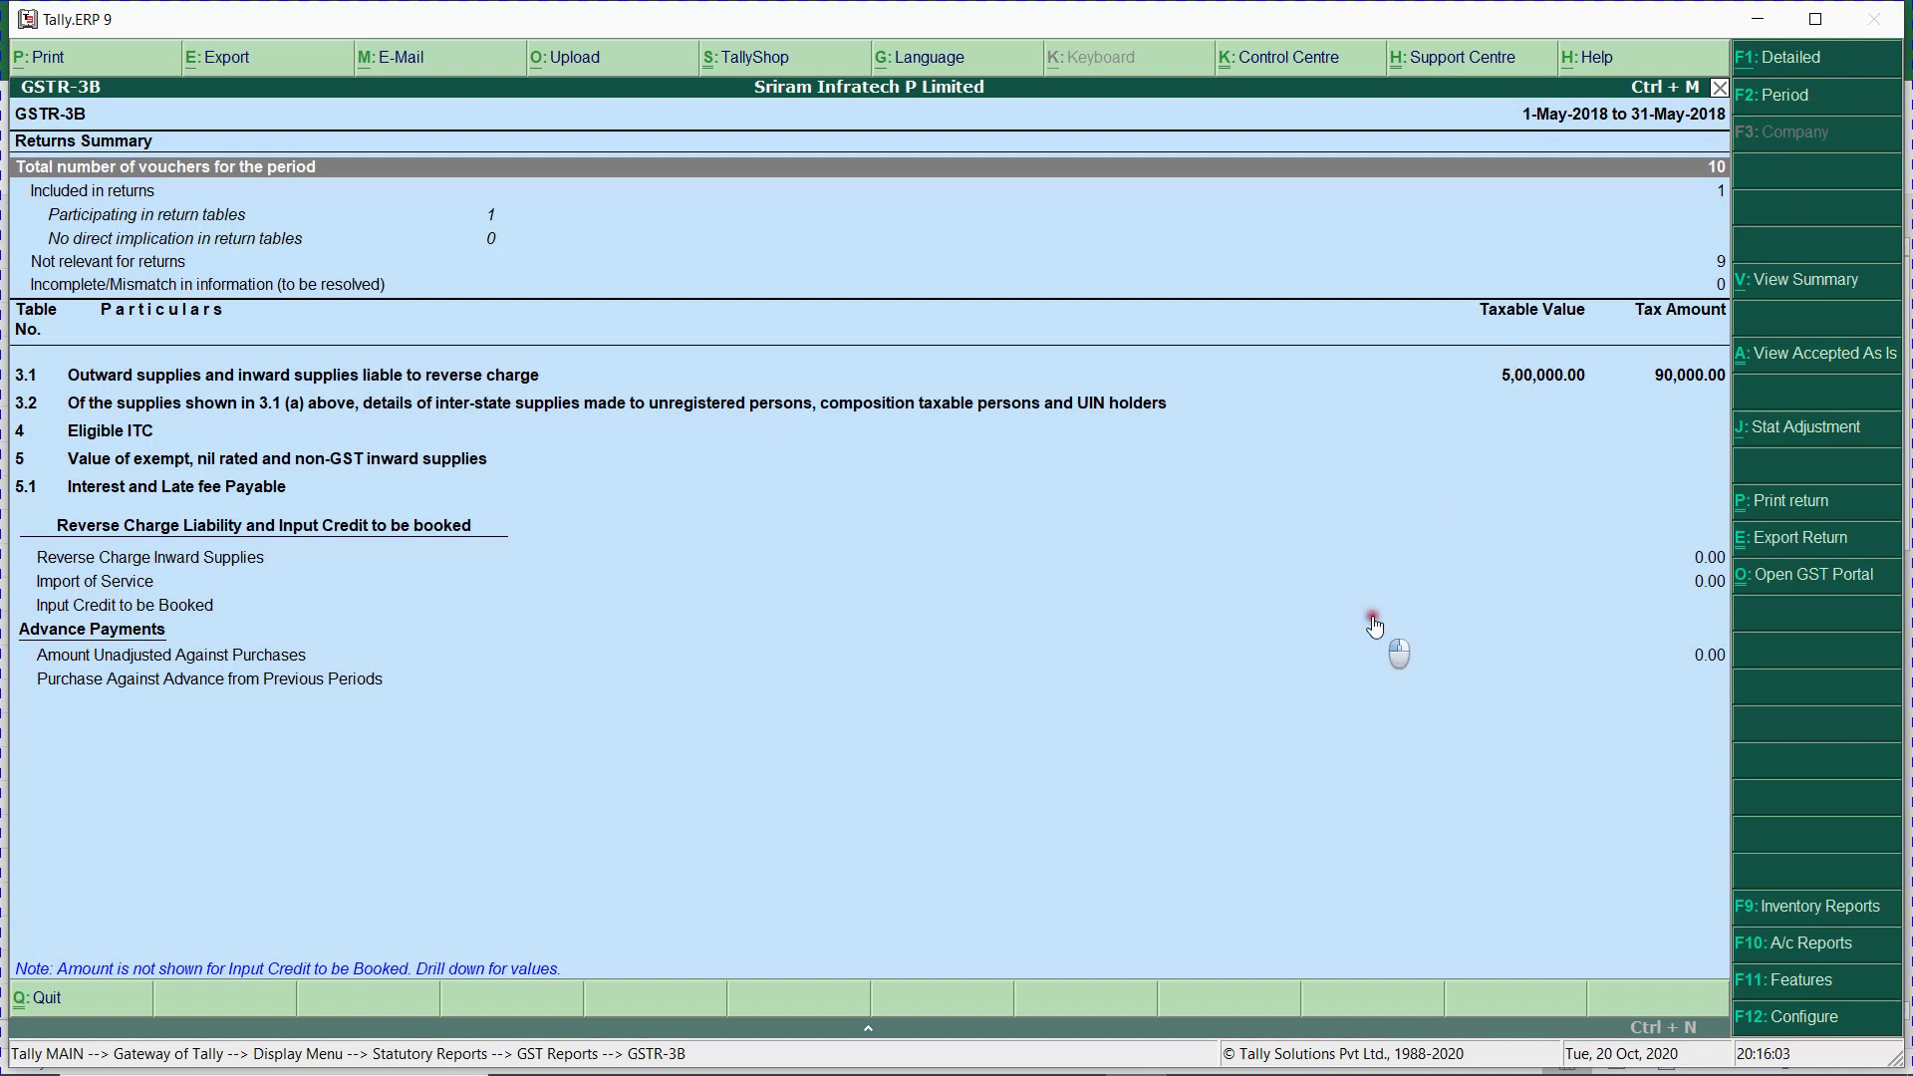
Set the GSTR-3B period to 1-5-2018 to 31-5-2018 and review 5,00,000 taxable, 90,000 tax.
key(F2)
text(1.5)
key(Return)
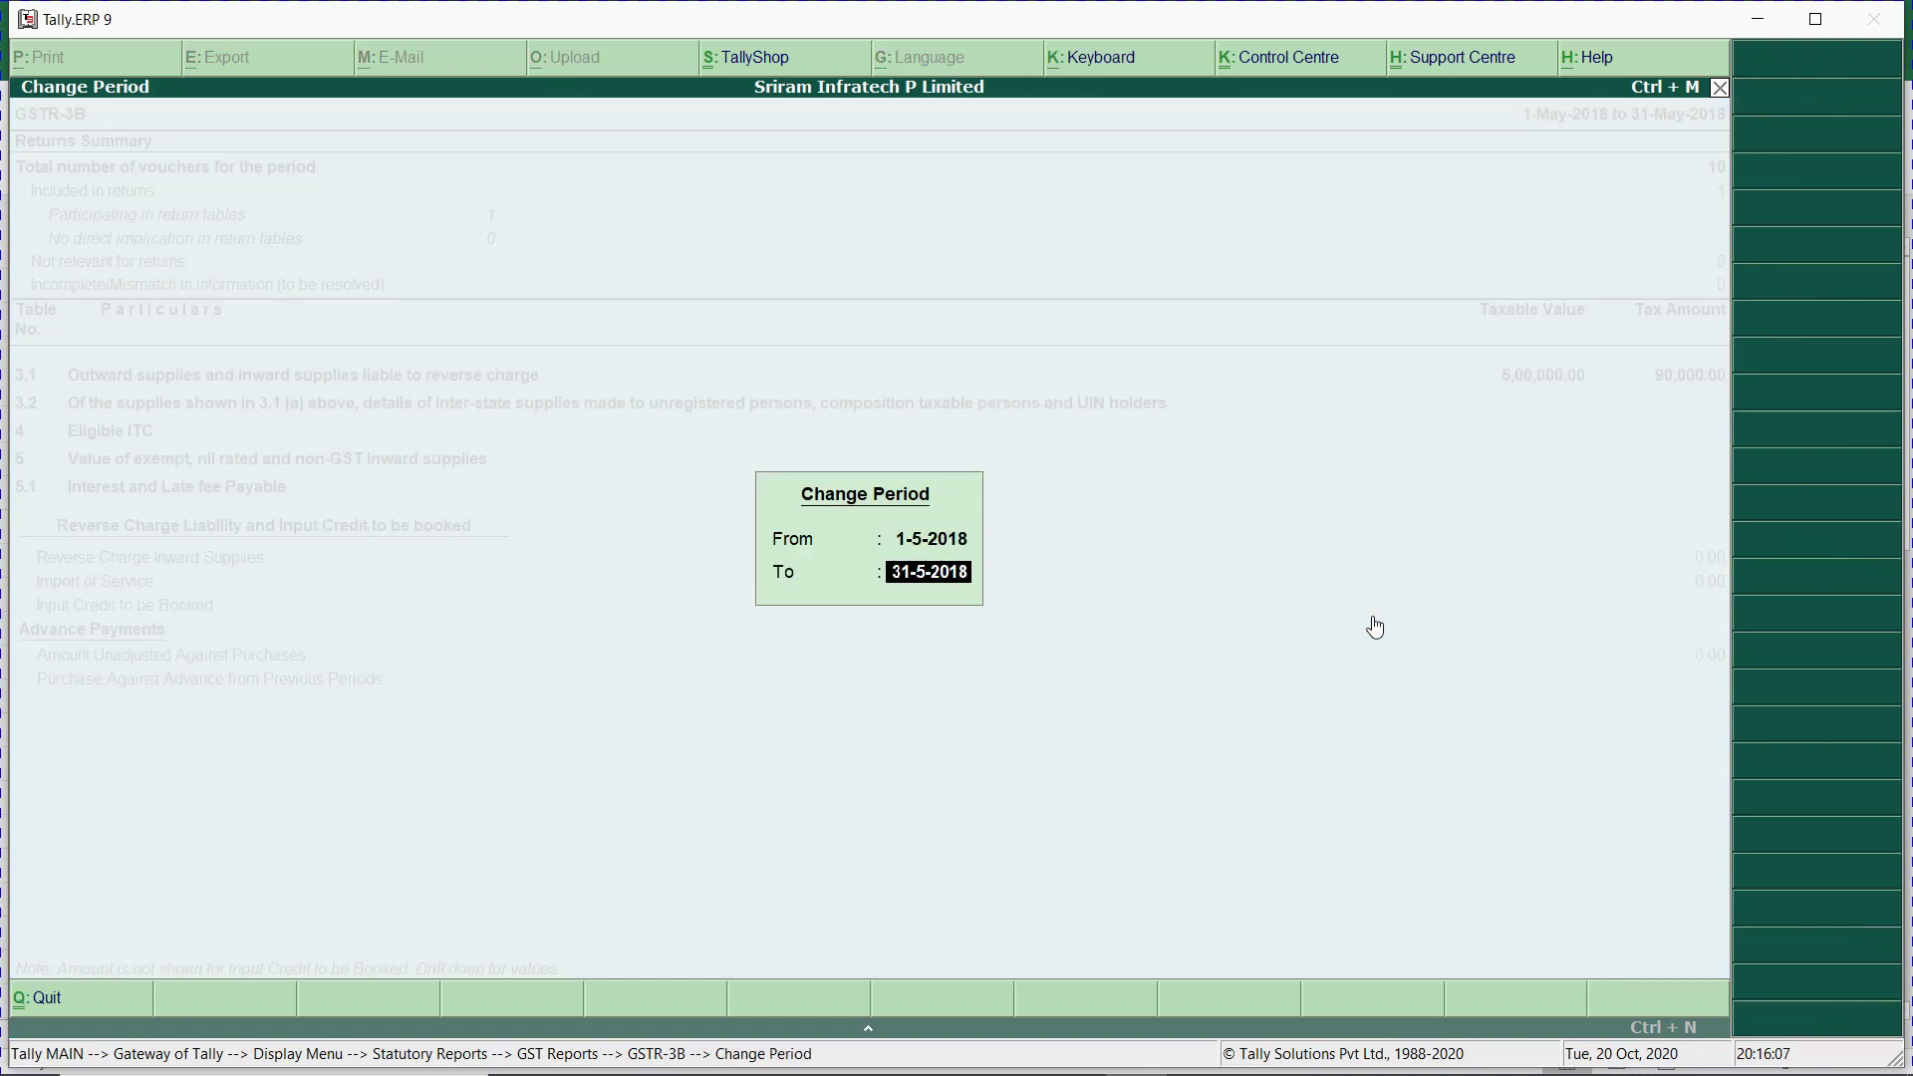
key(Return)
key(Up)
key(Up)
key(Up)
key(Up)
key(Up)
key(Up)
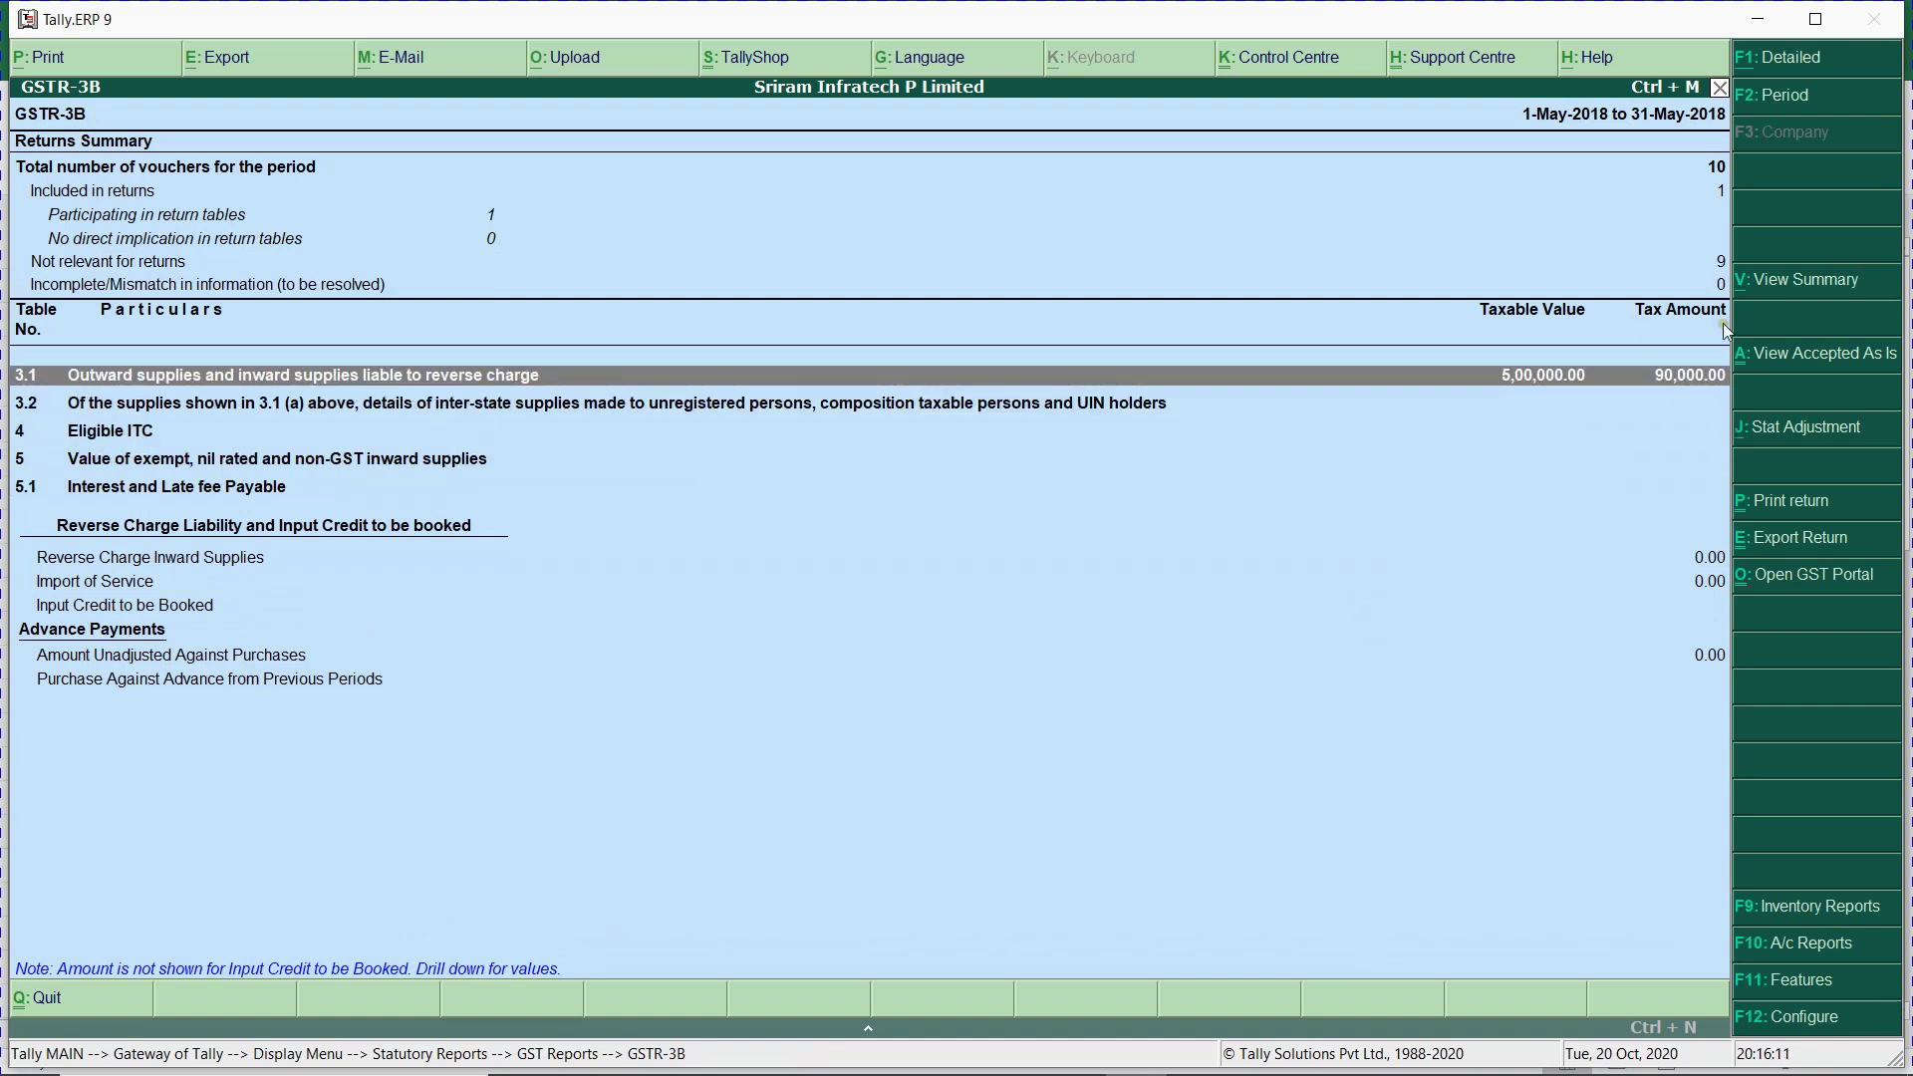
key(Escape)
key(Escape)
key(Escape)
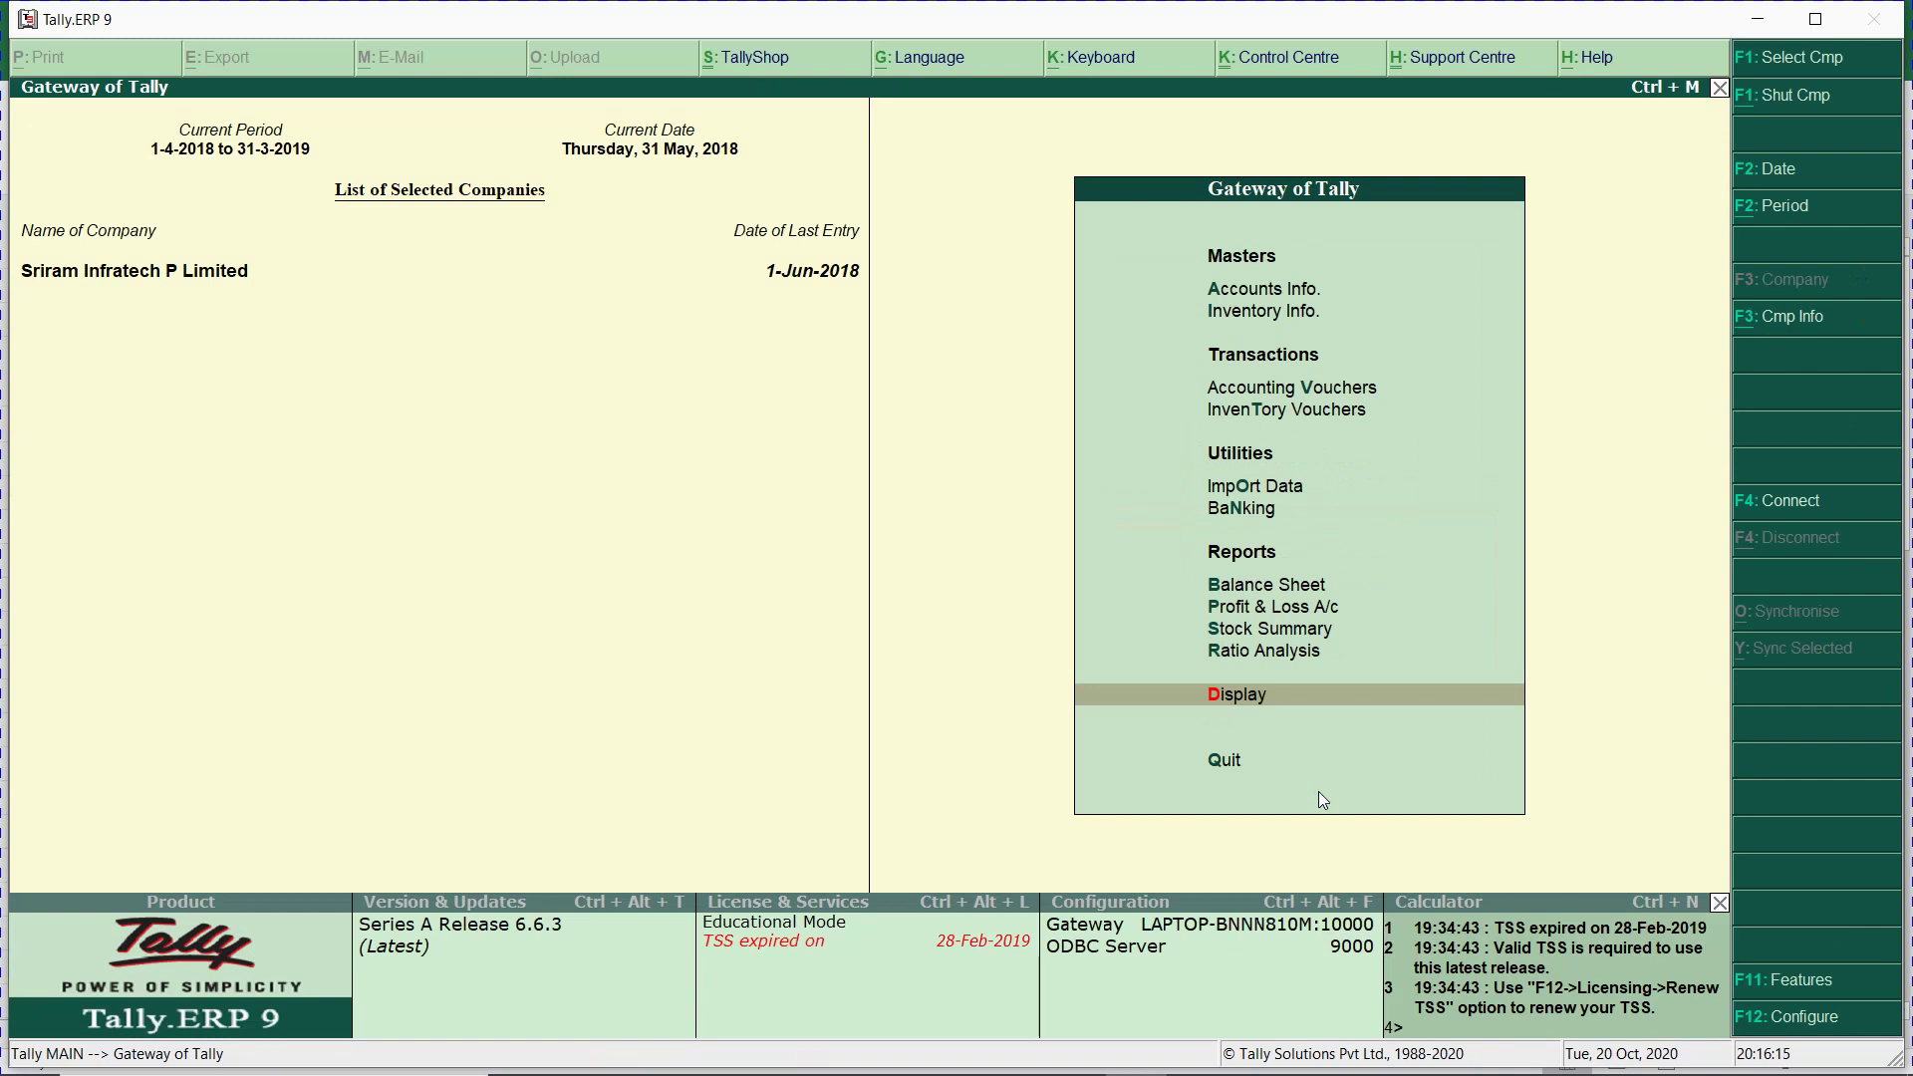
key(alt+Tab)
Switch between the Accounts without inventory workbook and Tally, then bring up the Tally 58th Batch Google Meet.
key(alt+Tab)
key(Tab)
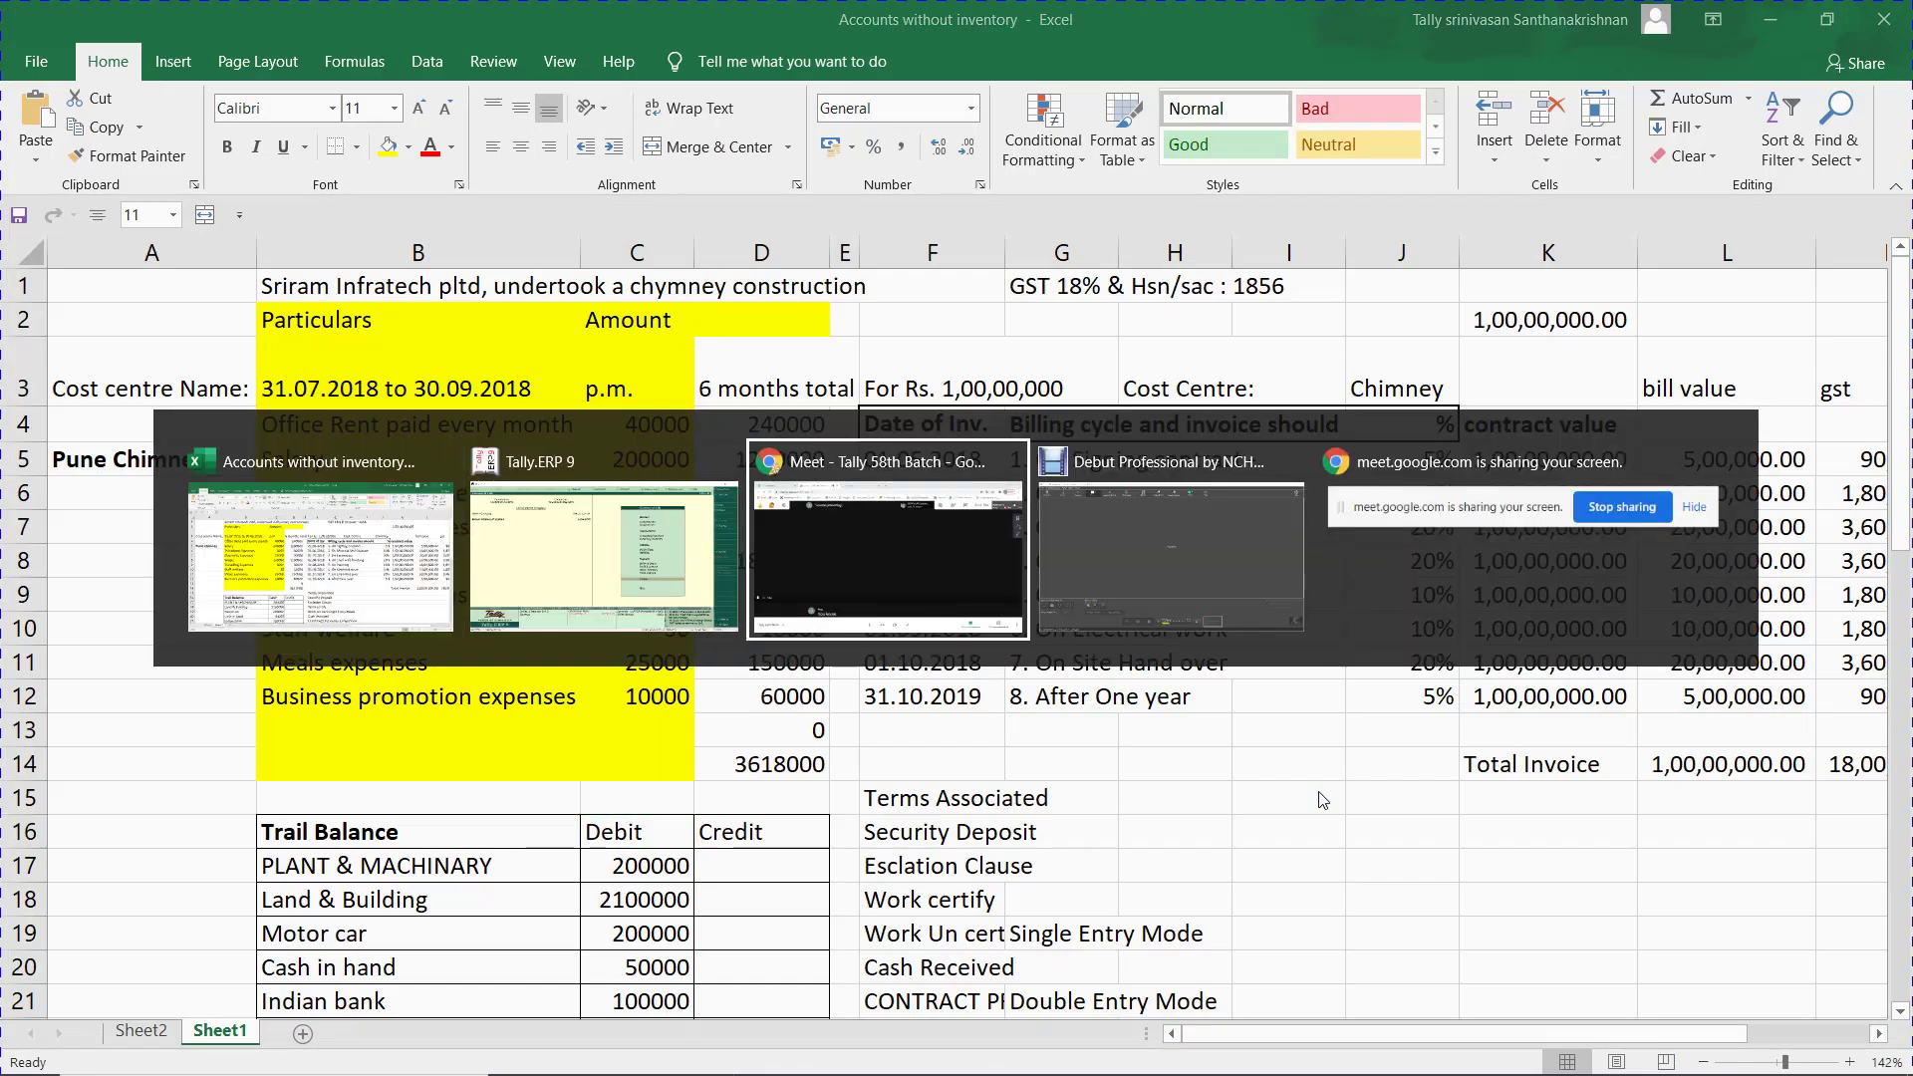
key(alt+Tab)
key(alt+Tab)
key(alt+Tab)
key(alt+Tab)
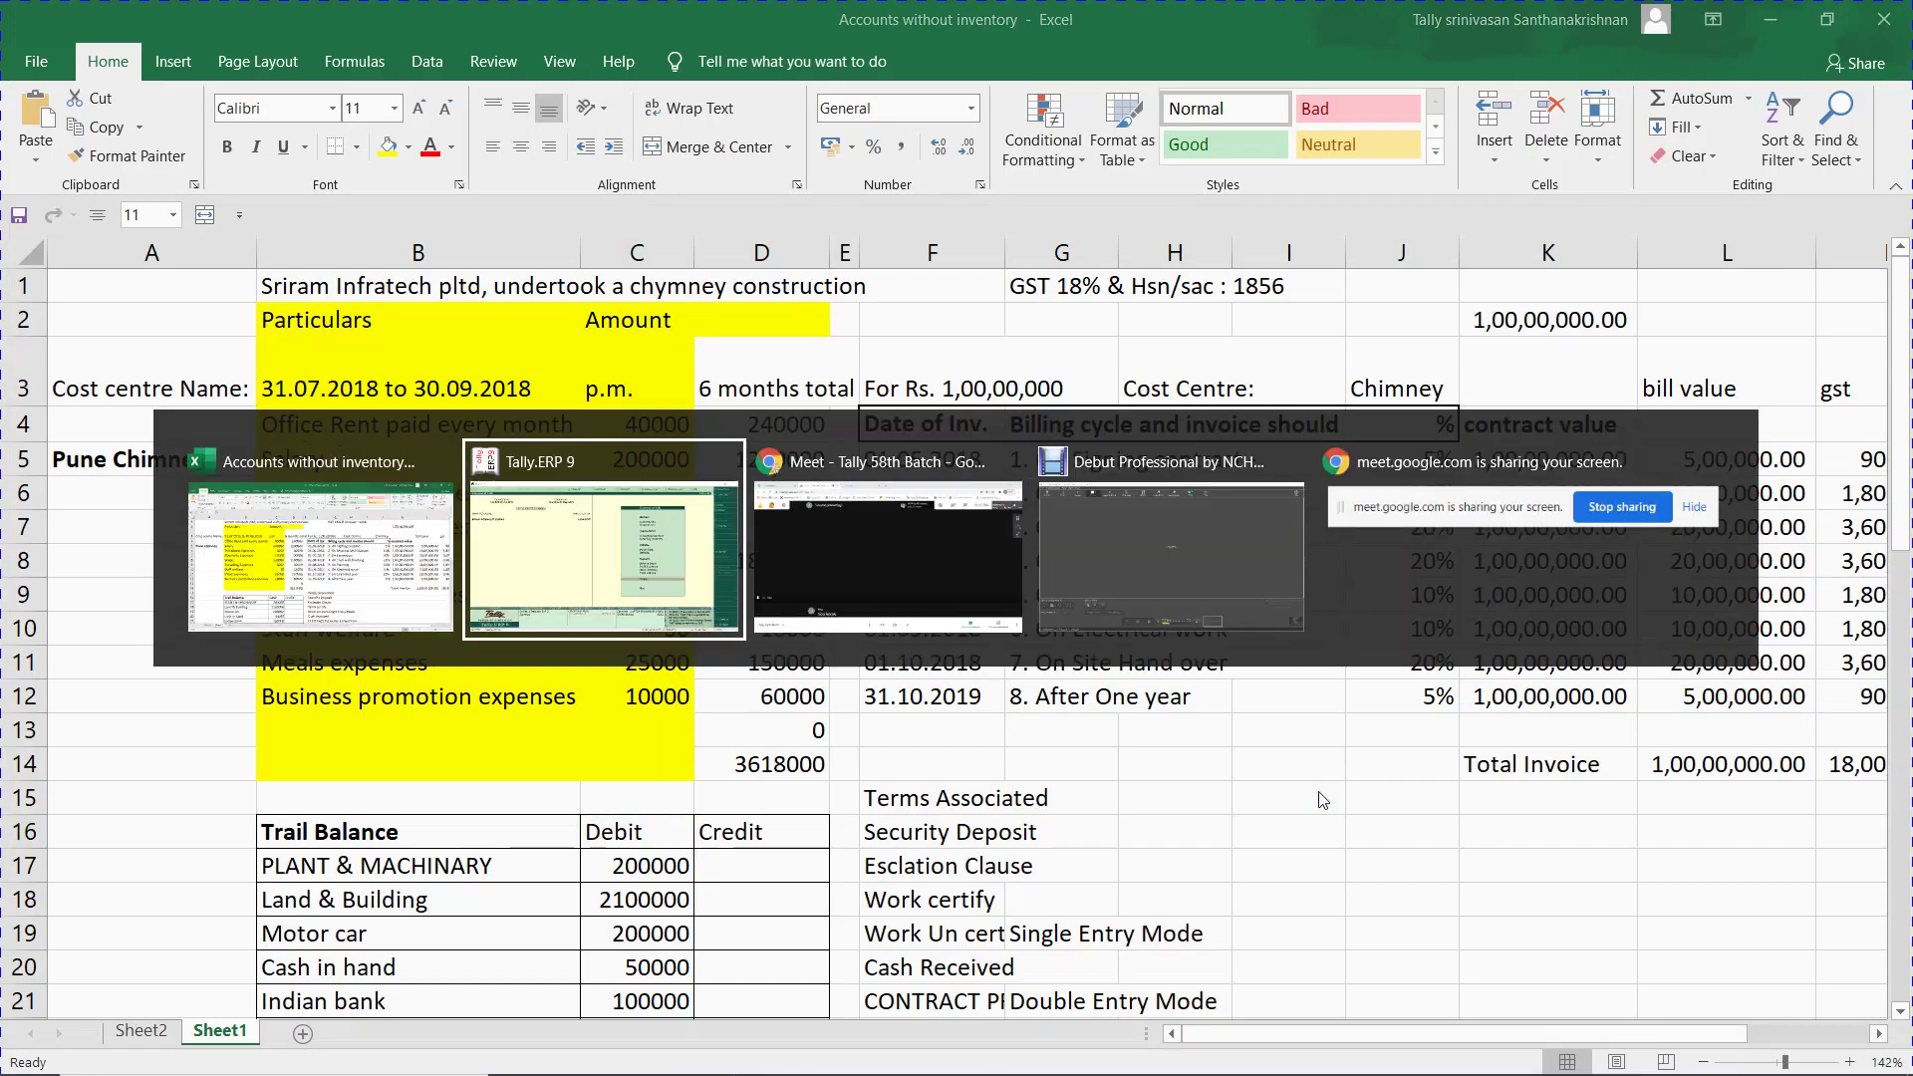
key(alt+Tab)
key(Tab)
key(Tab)
key(Tab)
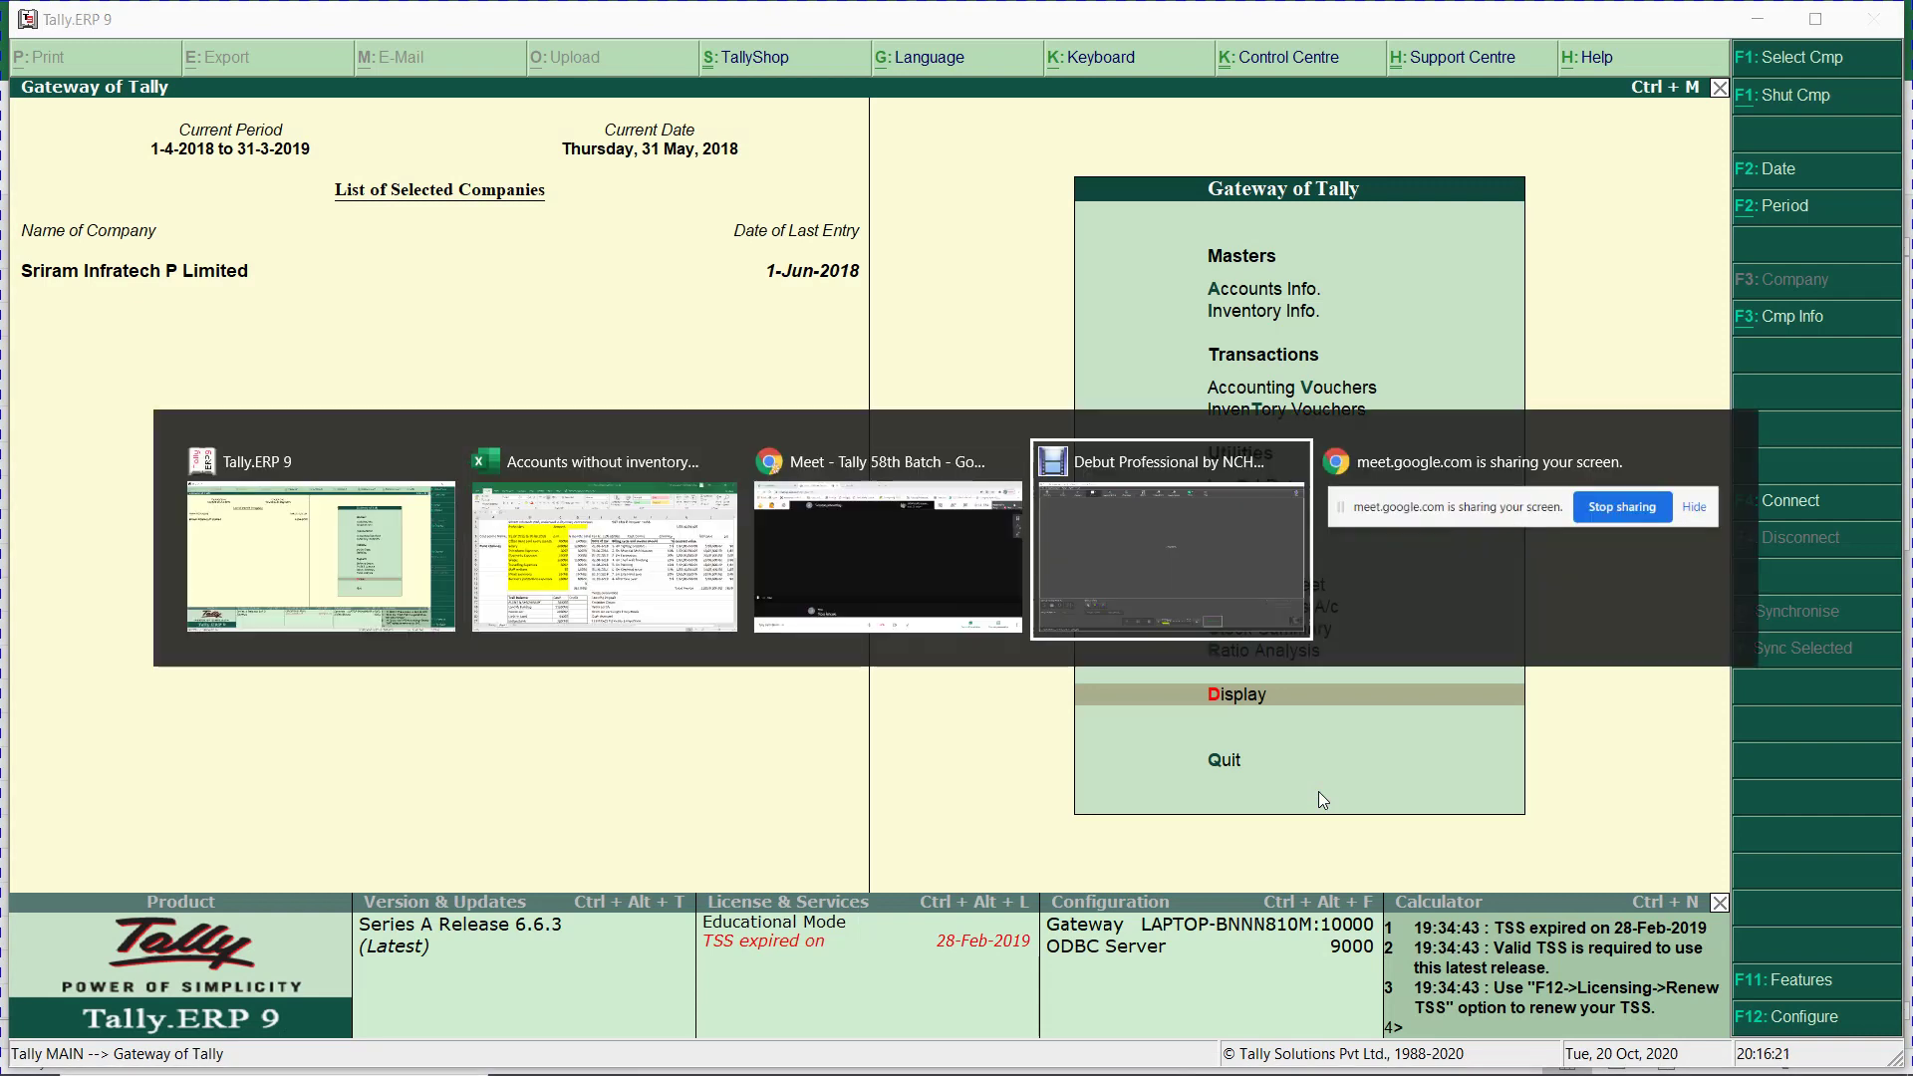
key(Tab)
key(Tab)
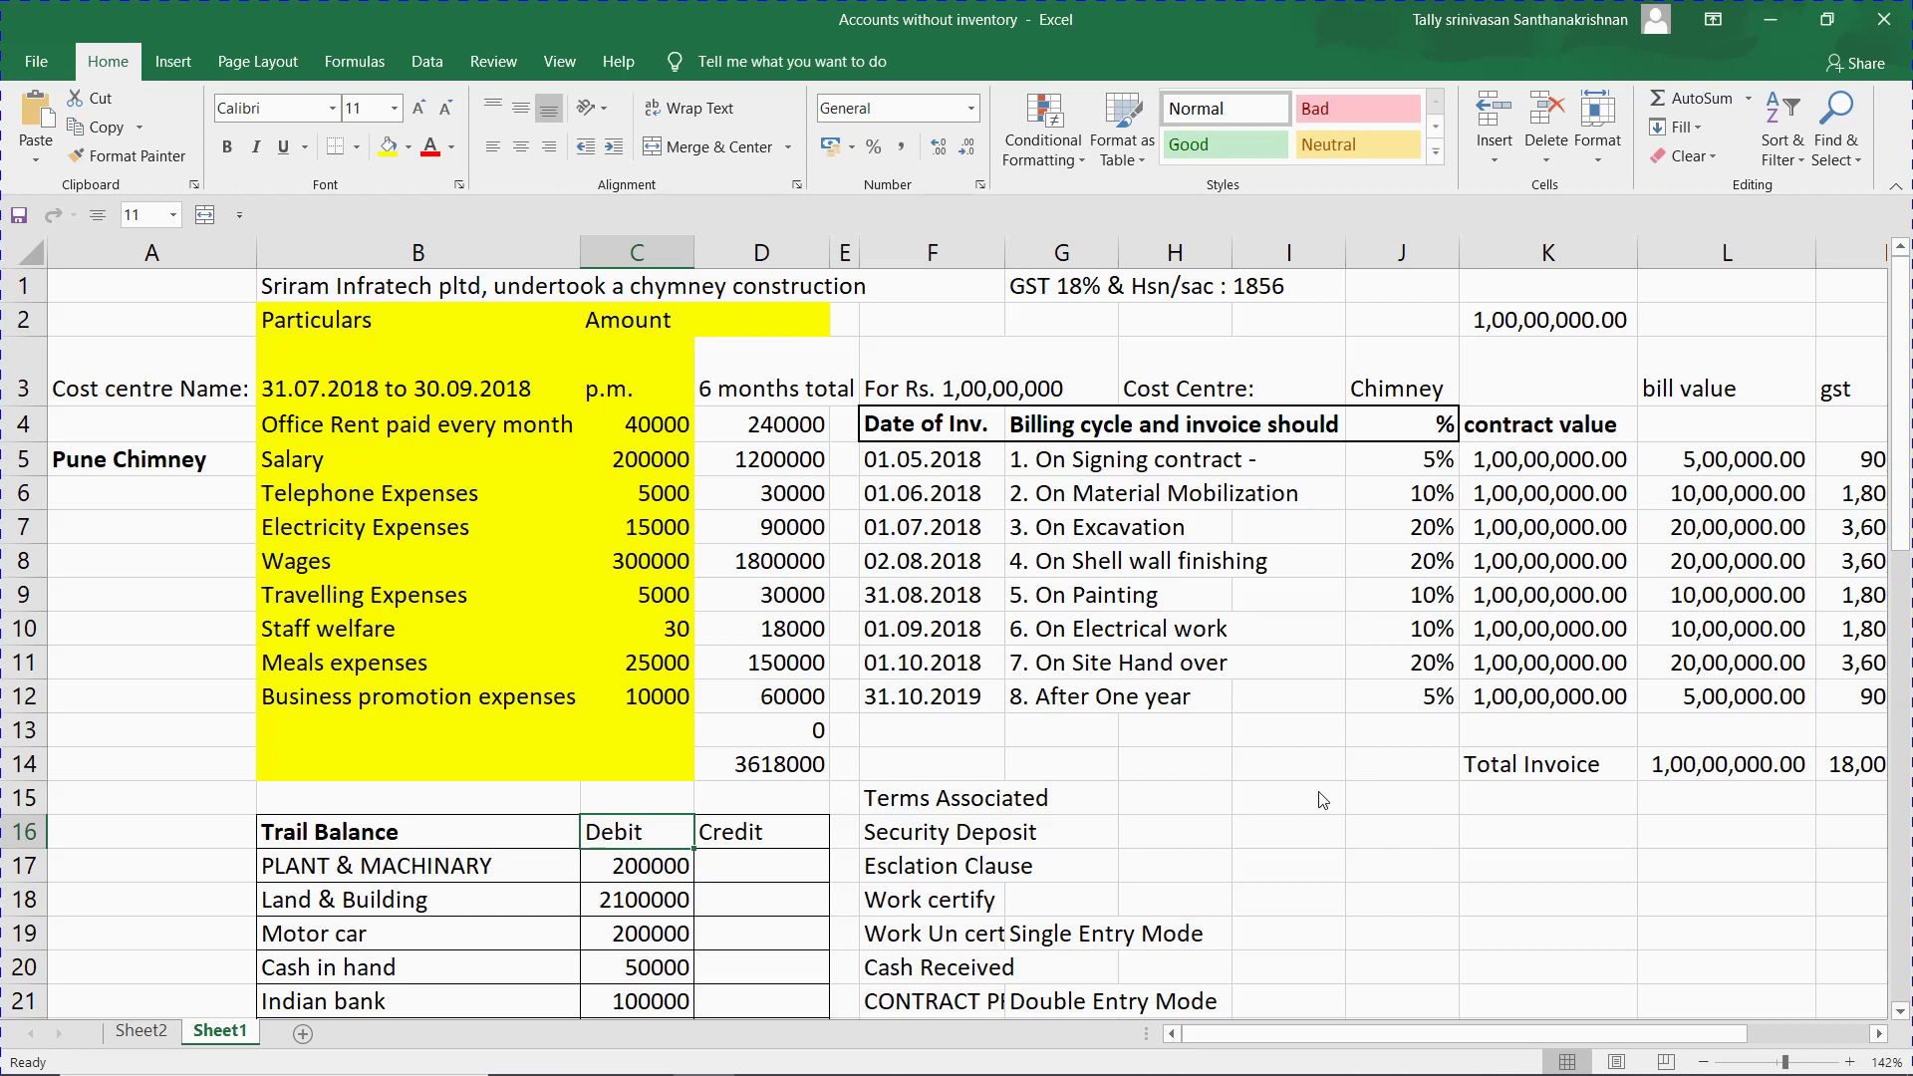
key(alt+Tab)
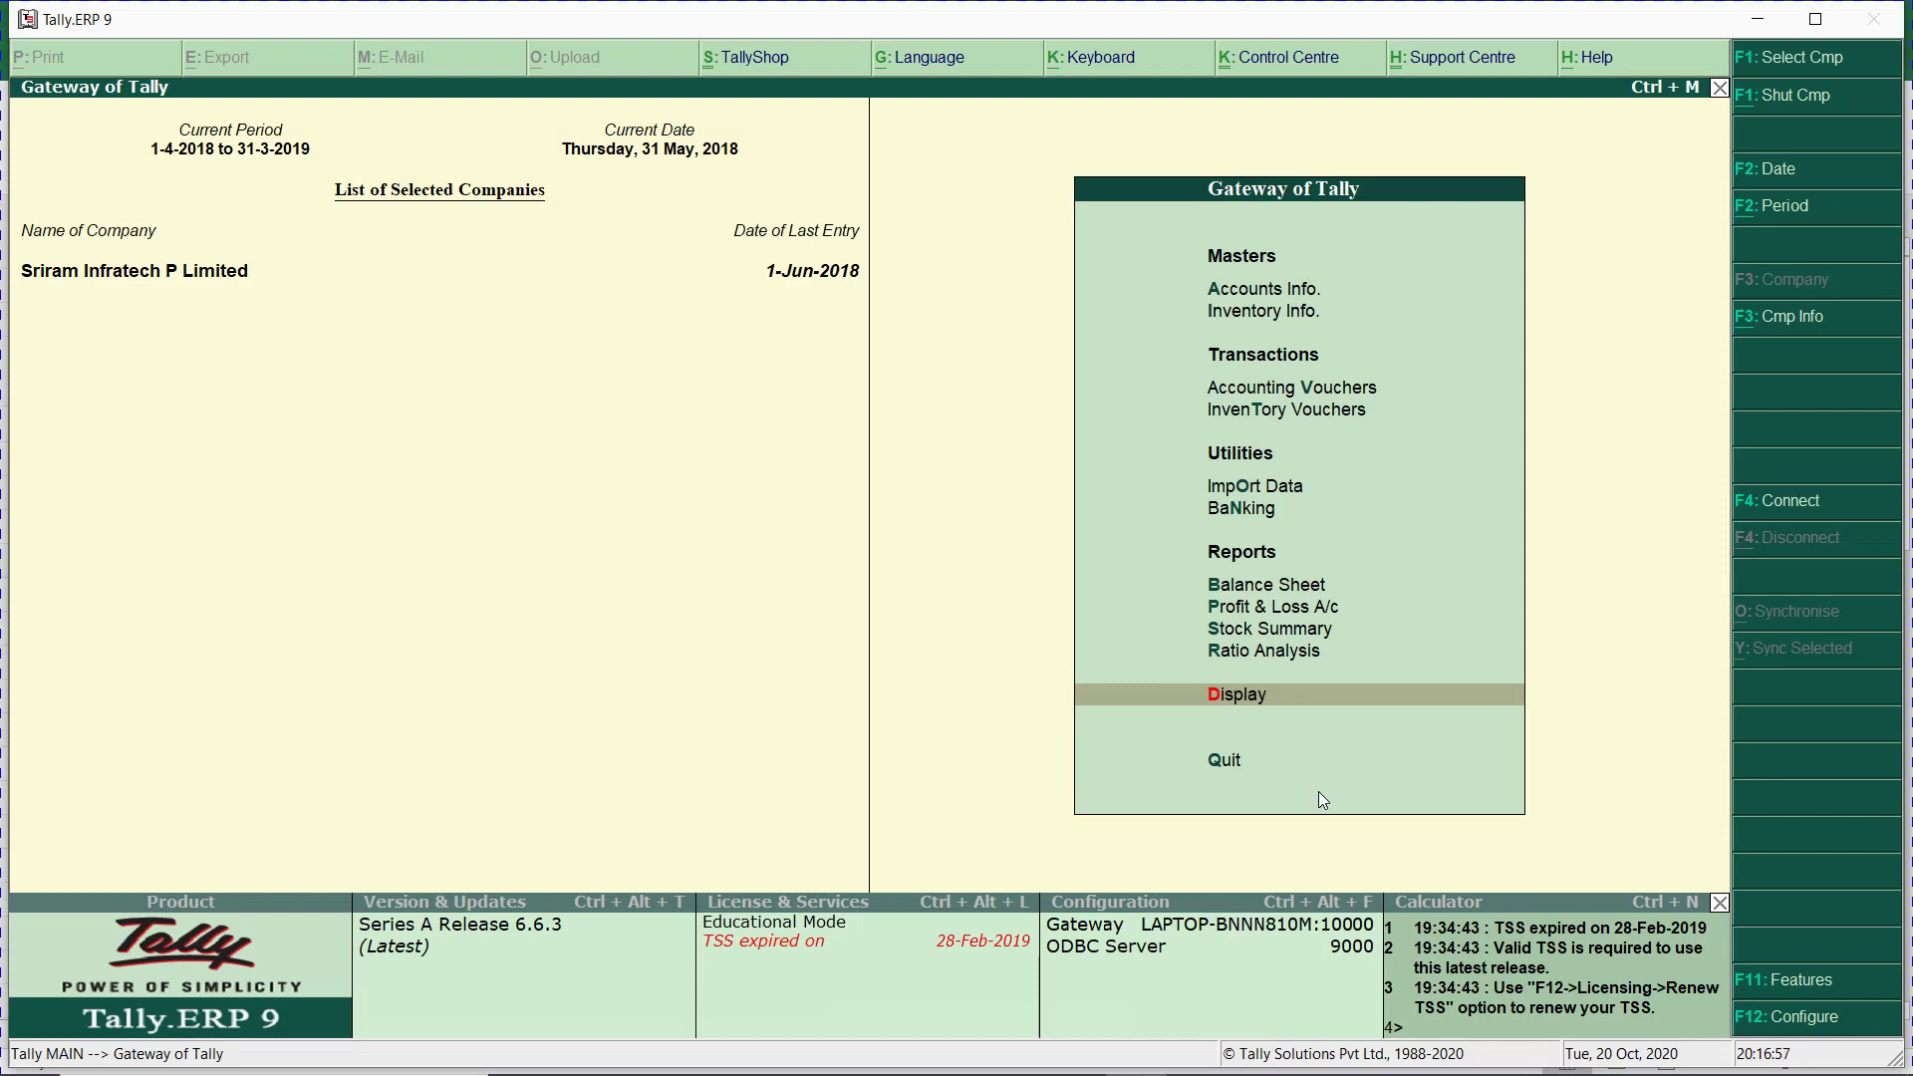
key(alt+Tab)
key(alt+Tab)
key(alt+Tab)
key(alt+Tab)
key(alt+Tab)
key(alt+Tab)
key(alt+Tab)
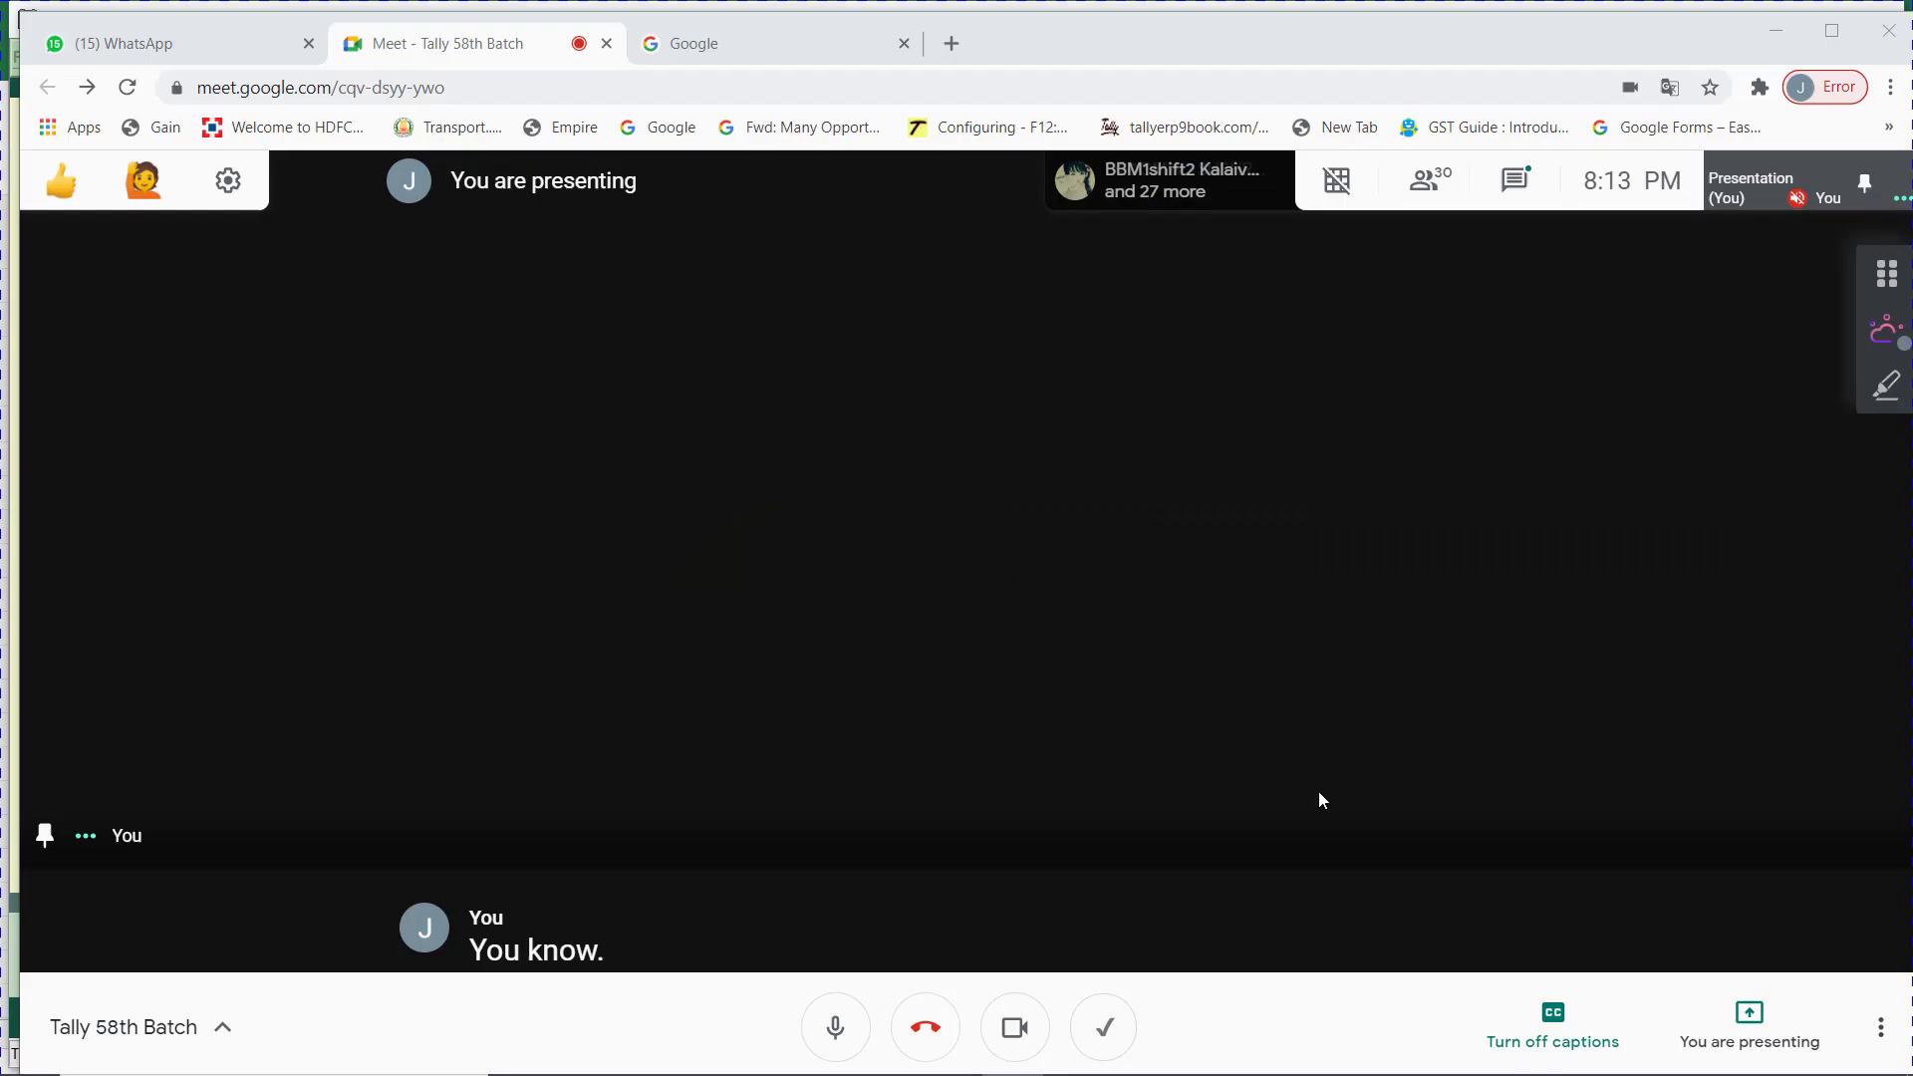